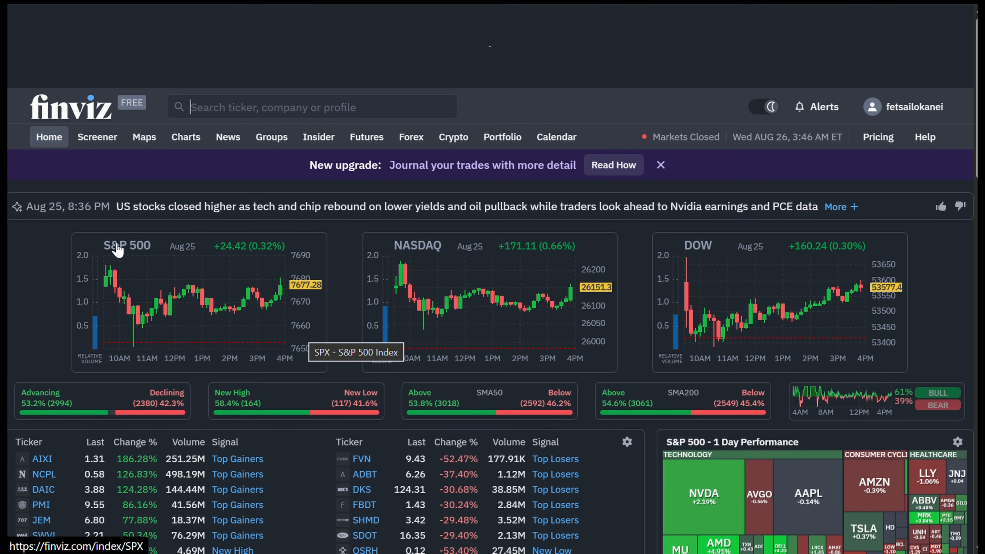
Open the stock screener and filter the companies by country USA.
click(94, 143)
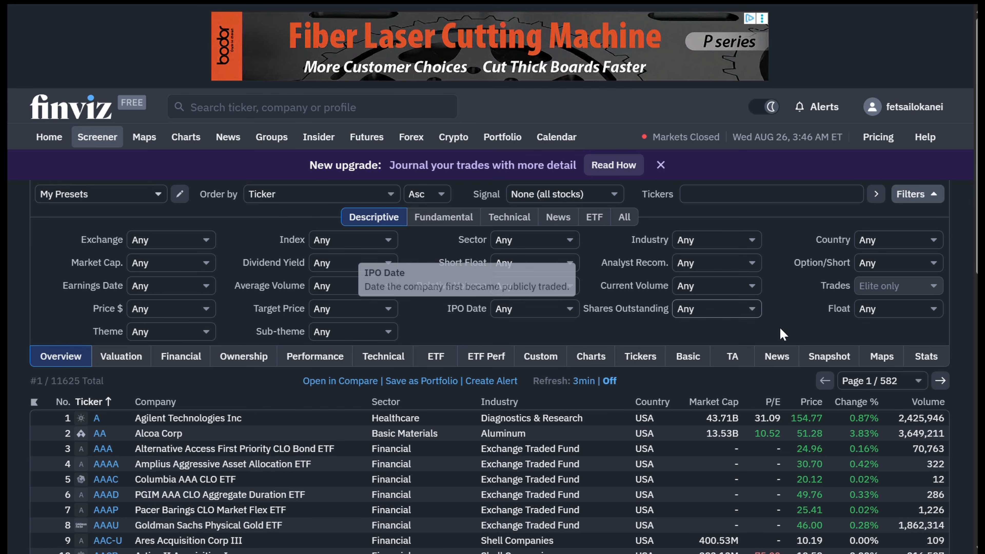
click(893, 245)
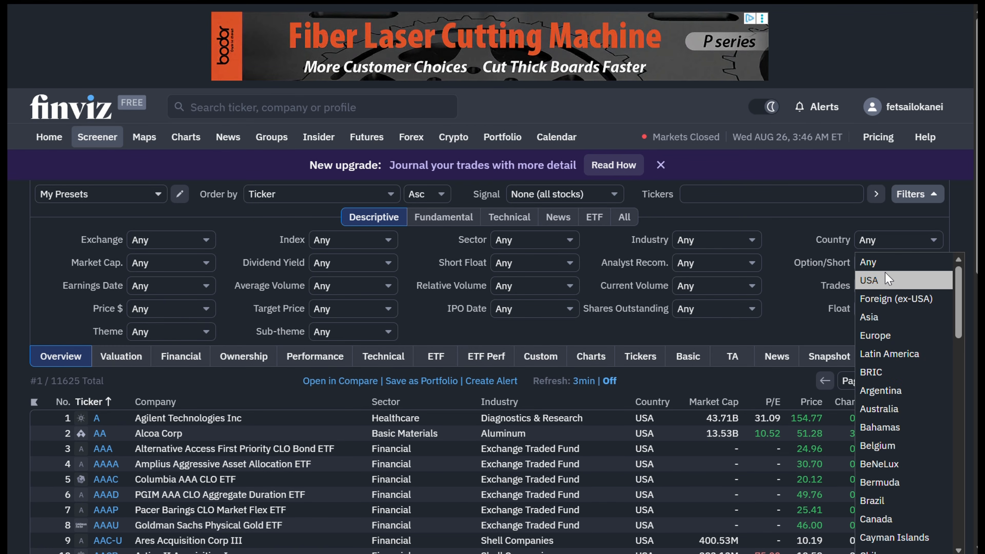
click(884, 278)
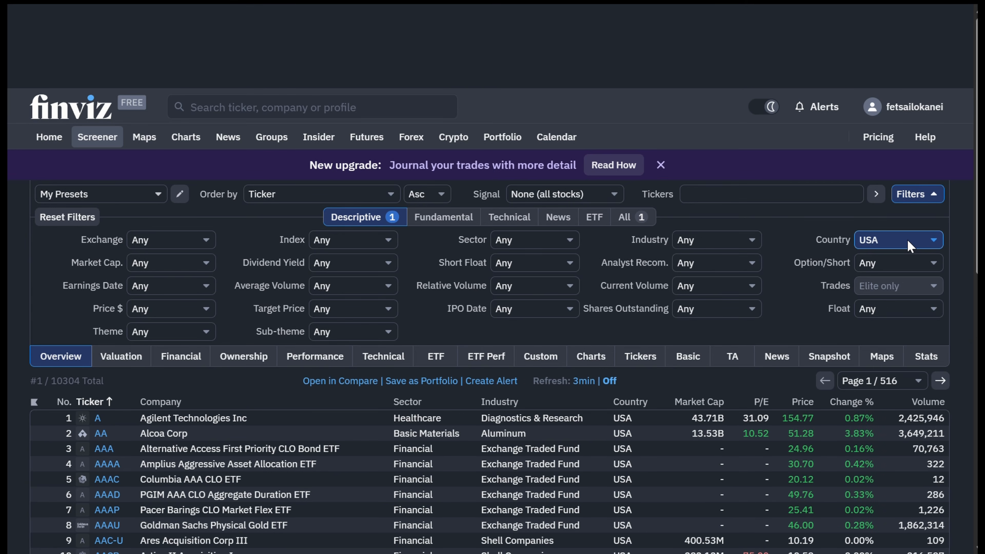
click(909, 246)
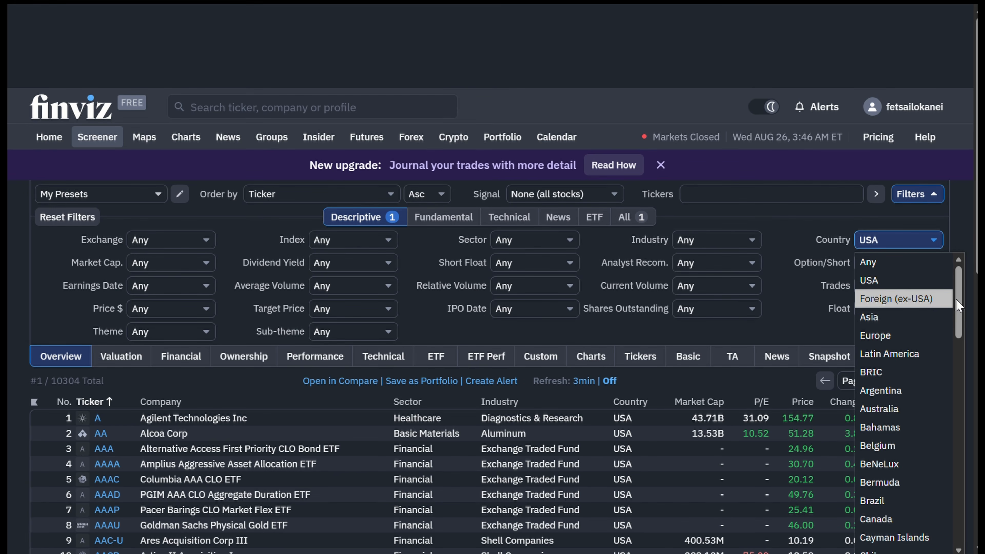
click(959, 374)
click(962, 431)
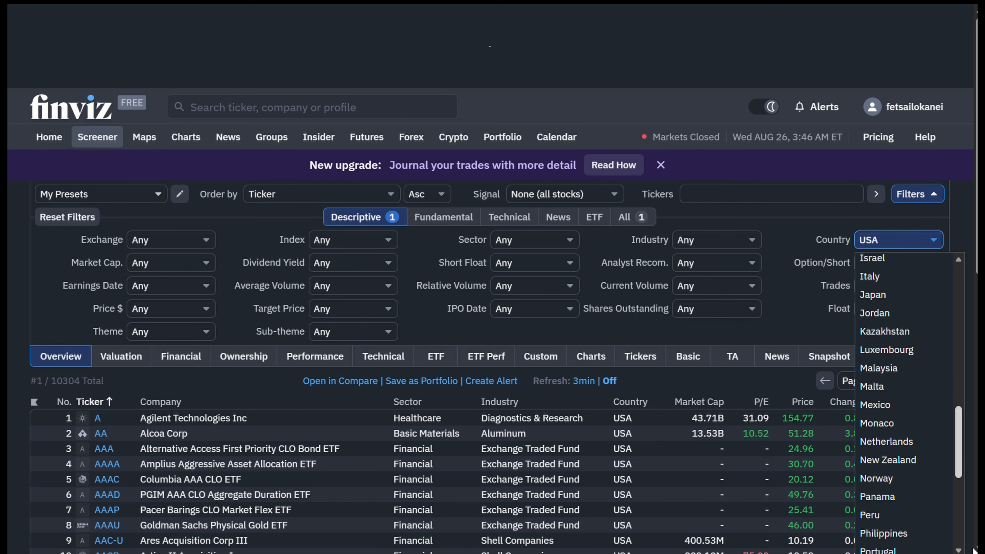
drag(973, 547, 945, 500)
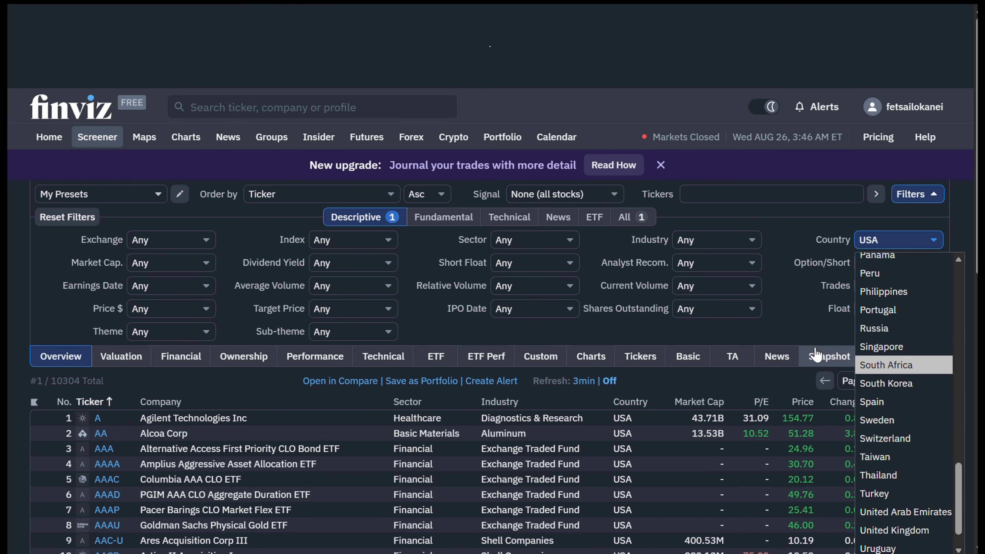
click(802, 328)
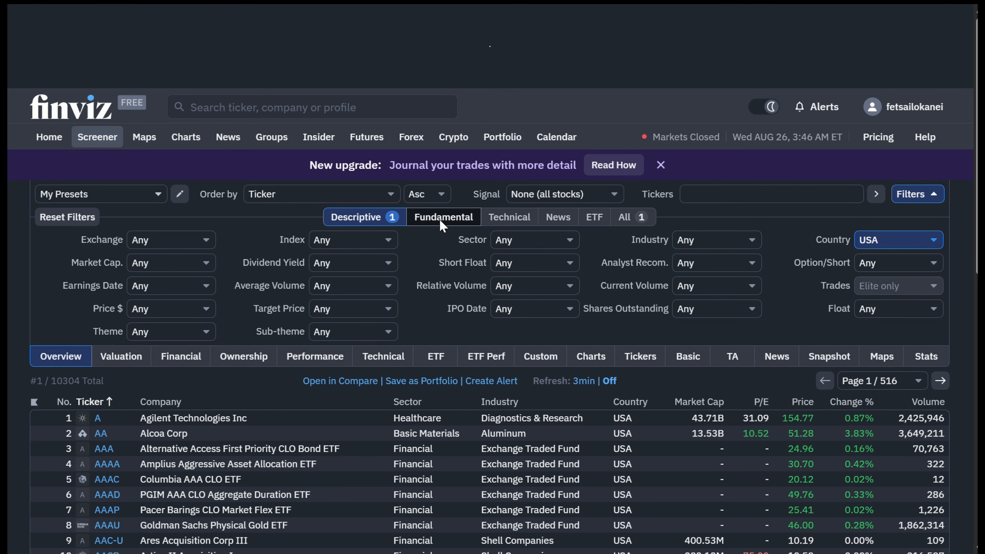
In the fundamental filters, set P/E to Low (<15) and Current Ratio to Over 1.5.
click(187, 242)
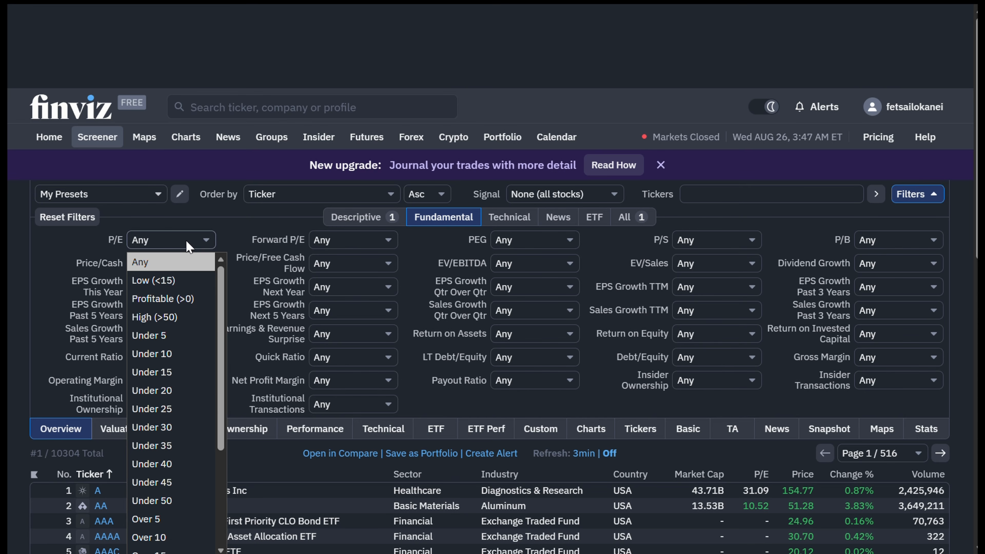
click(167, 280)
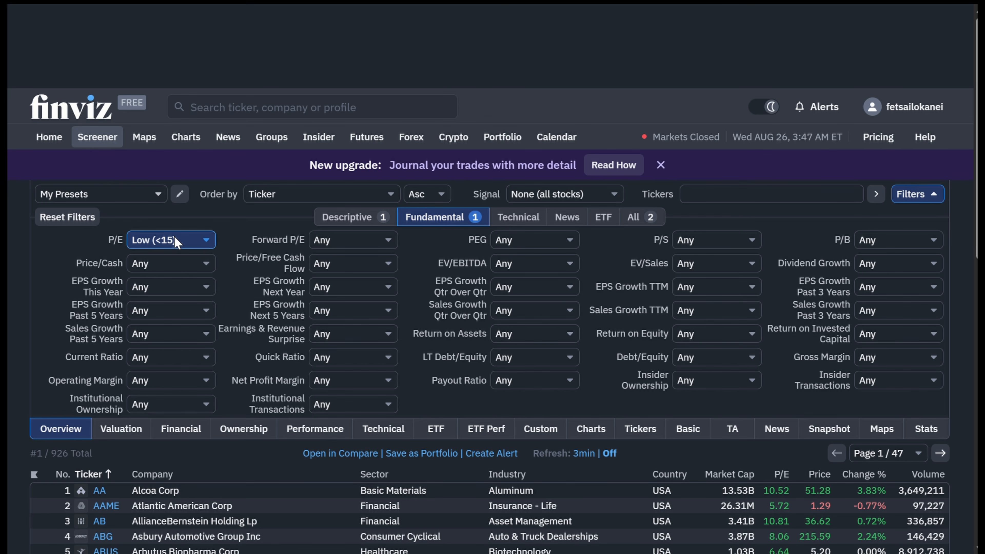
click(175, 358)
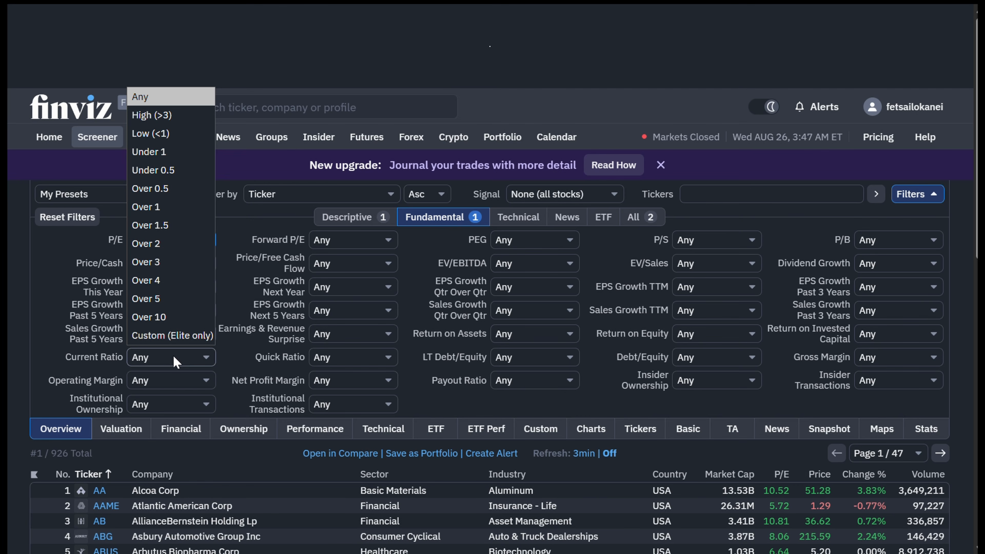
click(167, 228)
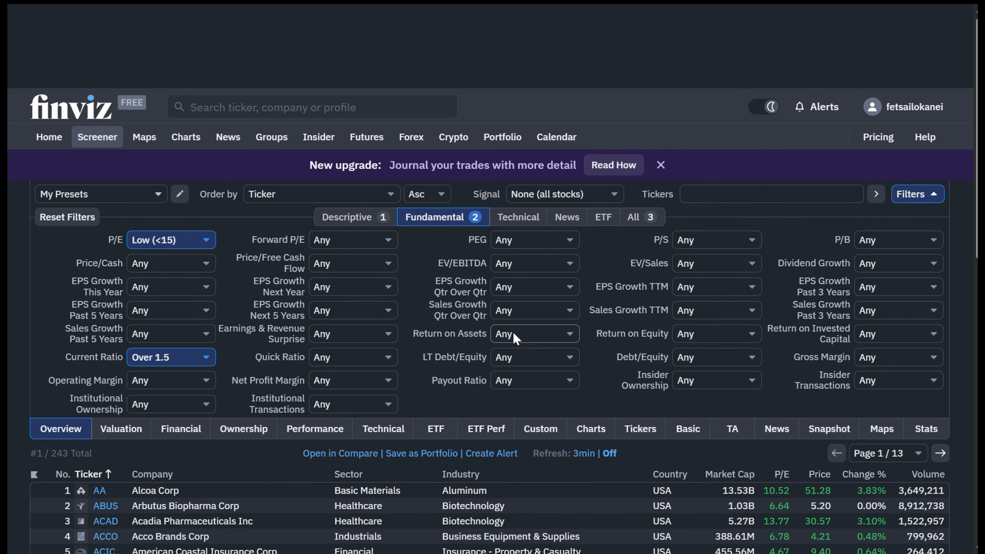
Set the LT Debt/Equity filter to Under 0.1 and the Return on Equity filter to Over +15%.
click(516, 360)
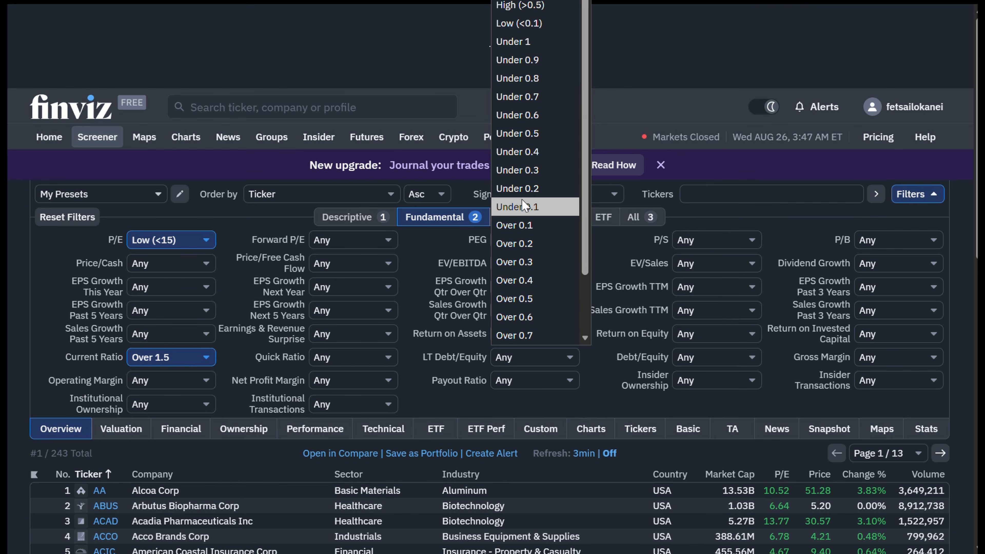
click(525, 206)
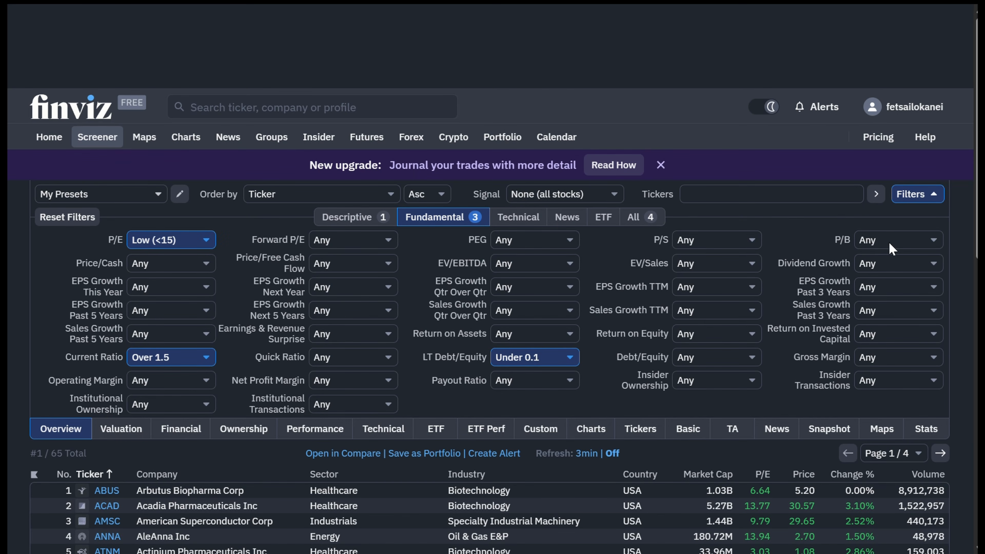
click(892, 248)
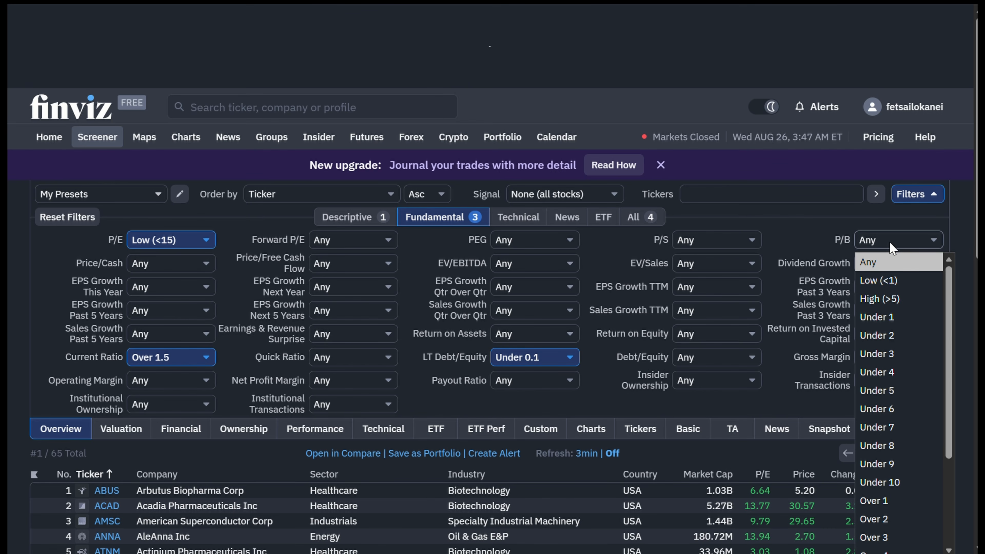
click(818, 242)
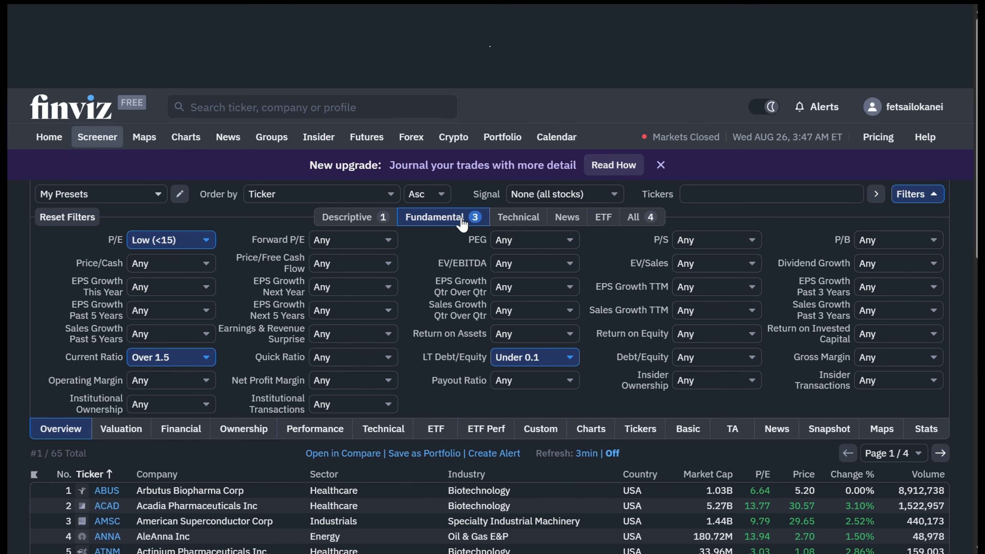
click(696, 339)
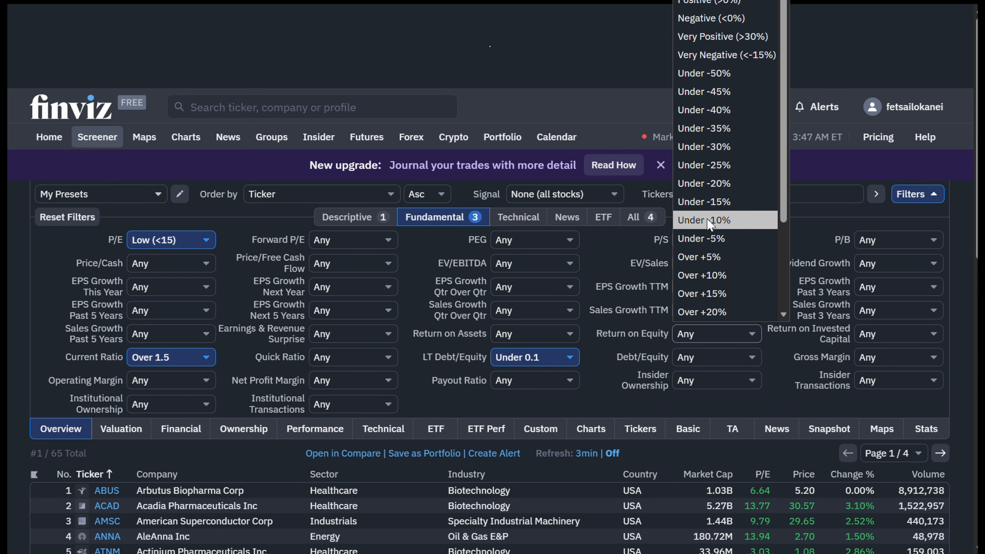
click(712, 295)
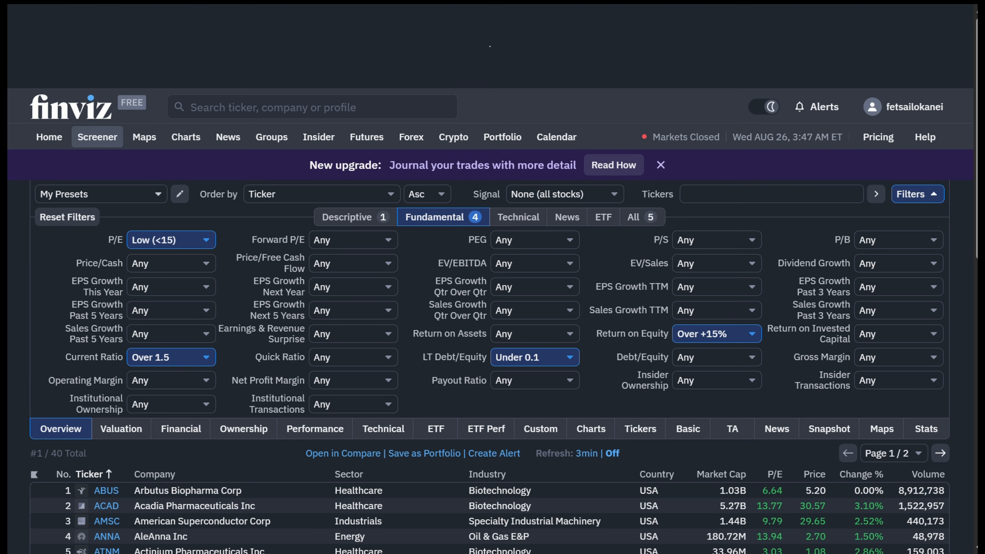
Open American Superconductor Corp (AMSC) from the results, review its chart and key statistics, and return to the screener.
scroll(493, 310, down, 8)
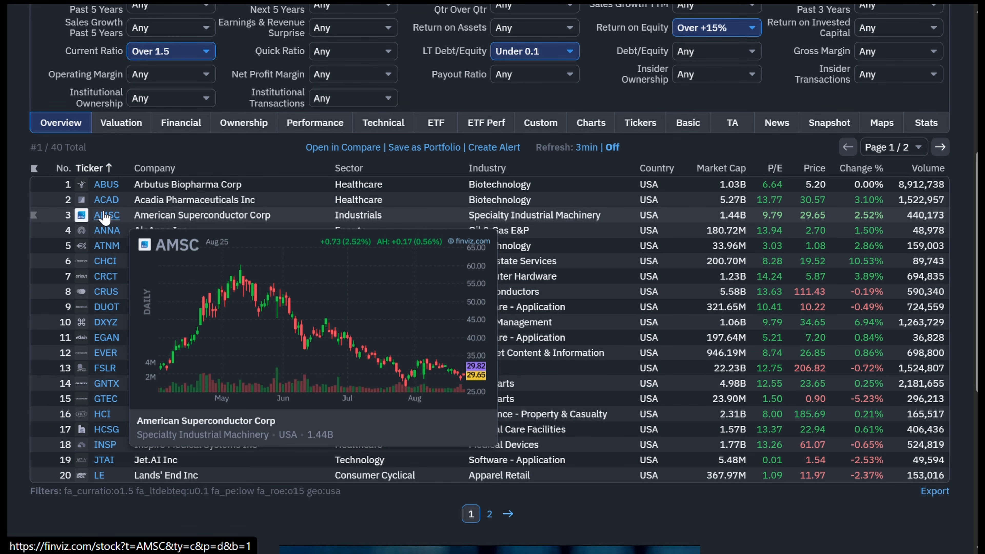
click(105, 216)
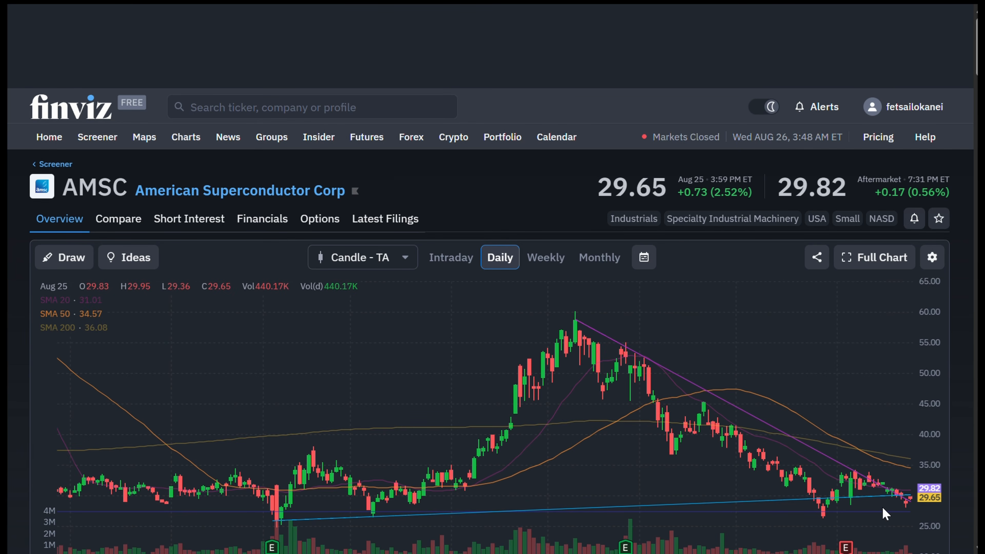
scroll(490, 310, down, 4)
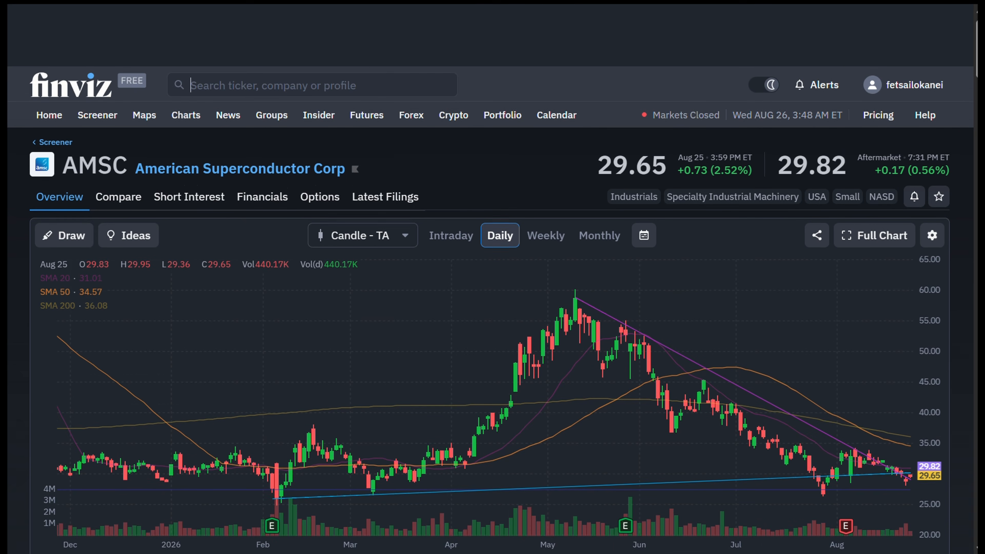
scroll(491, 505, down, 1)
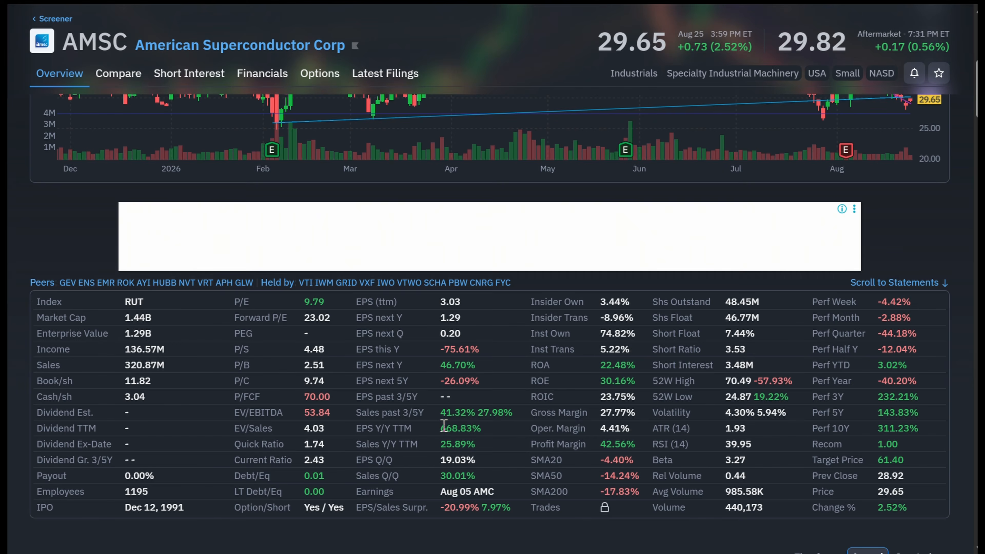
key(alt+Left)
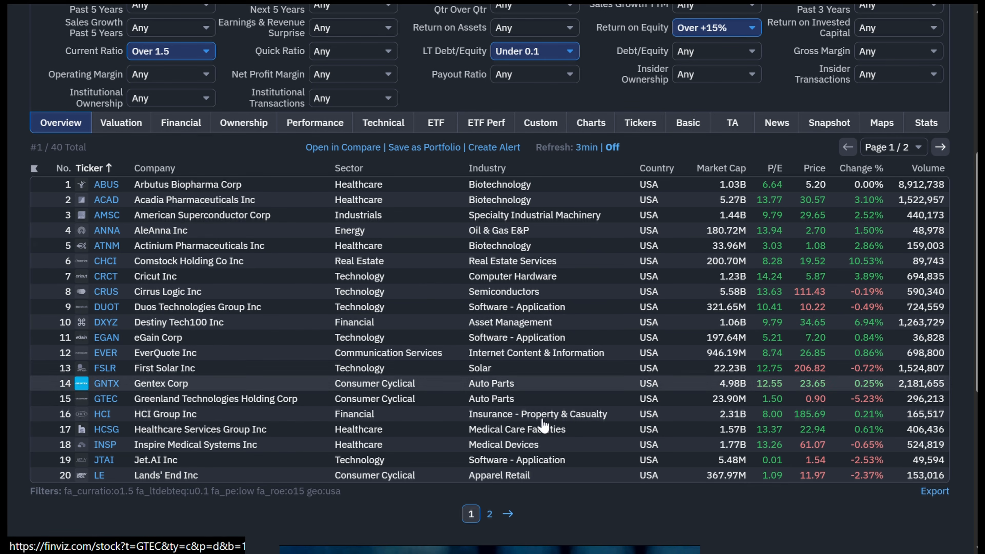
Go to the second page of the screener results and look over the listed stocks.
click(490, 514)
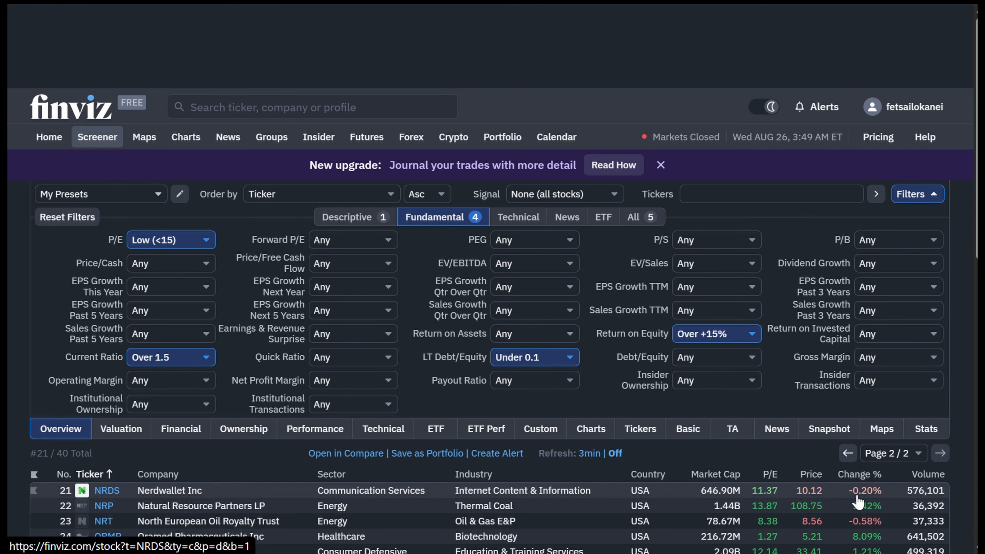
scroll(797, 492, down, 2)
scroll(928, 534, down, 6)
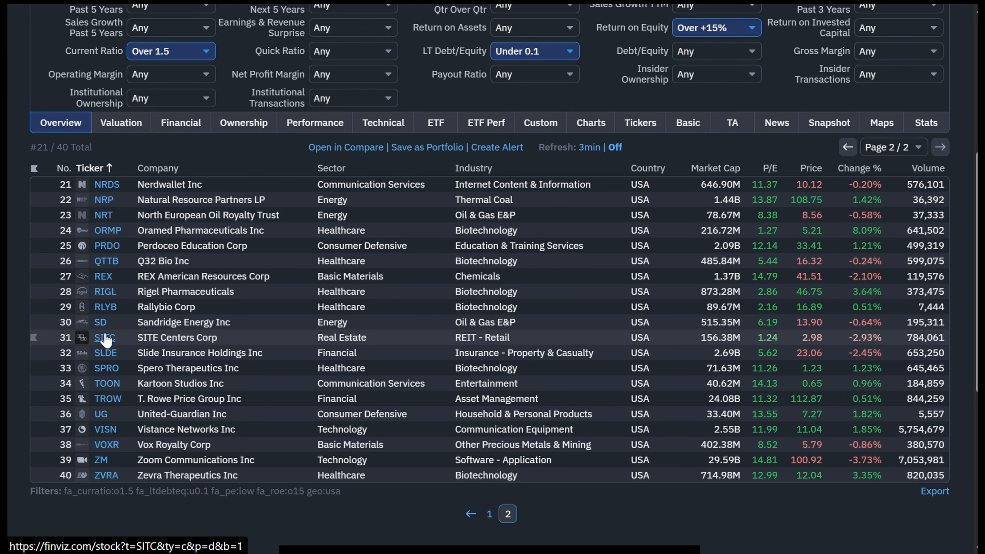
Open SITE Centers Corp (SITC) from the results, review its chart and key statistics, and return to the screener.
mouse_move(106, 340)
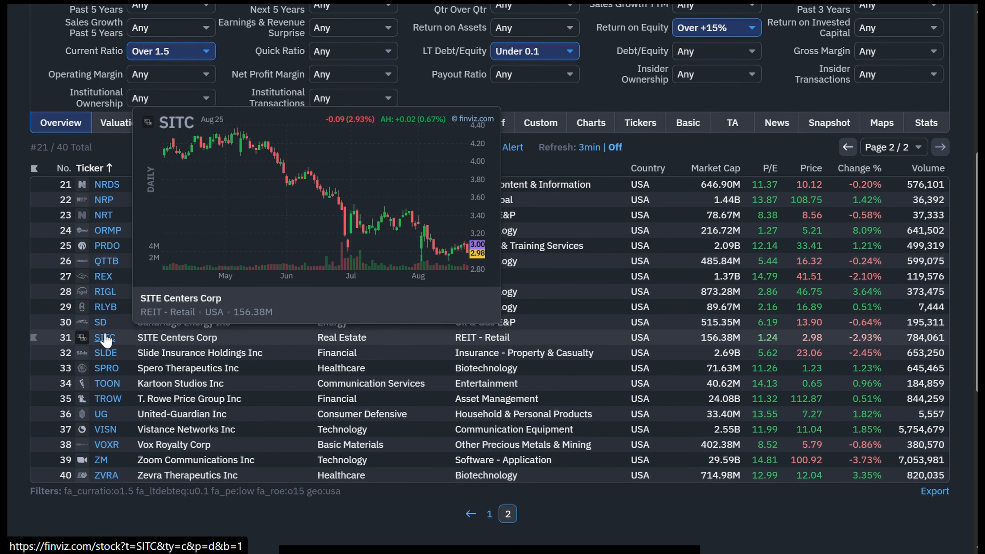
click(106, 340)
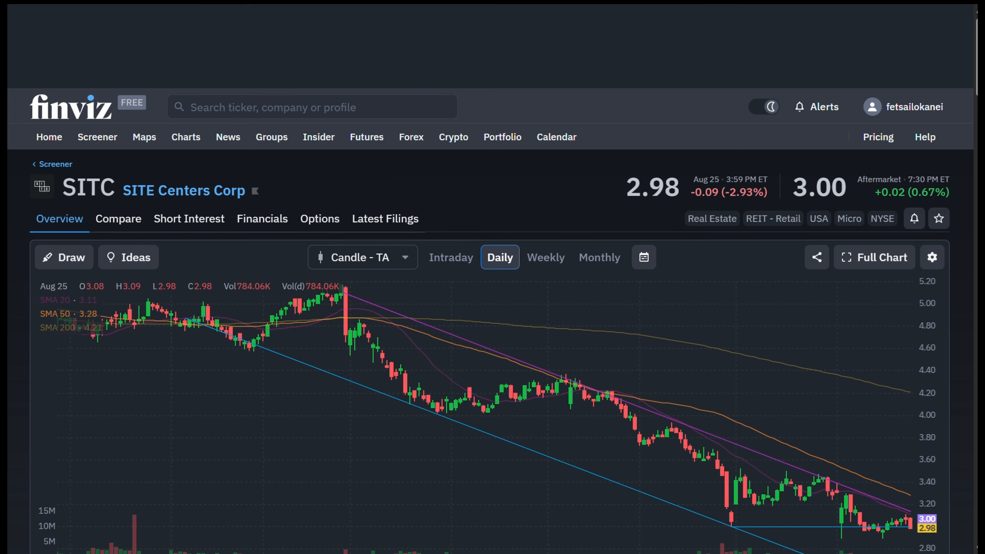
scroll(491, 308, down, 1)
scroll(490, 309, down, 3)
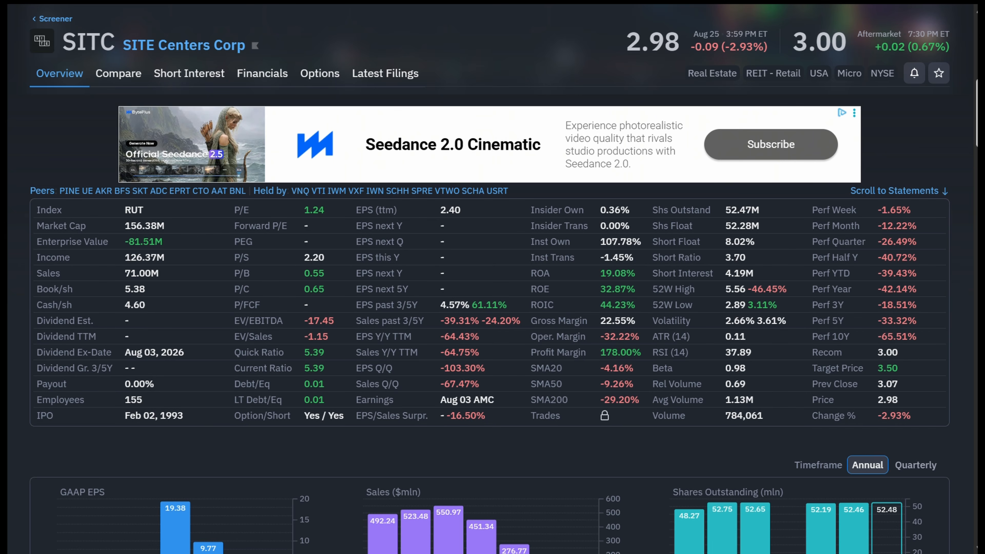
scroll(558, 182, up, 5)
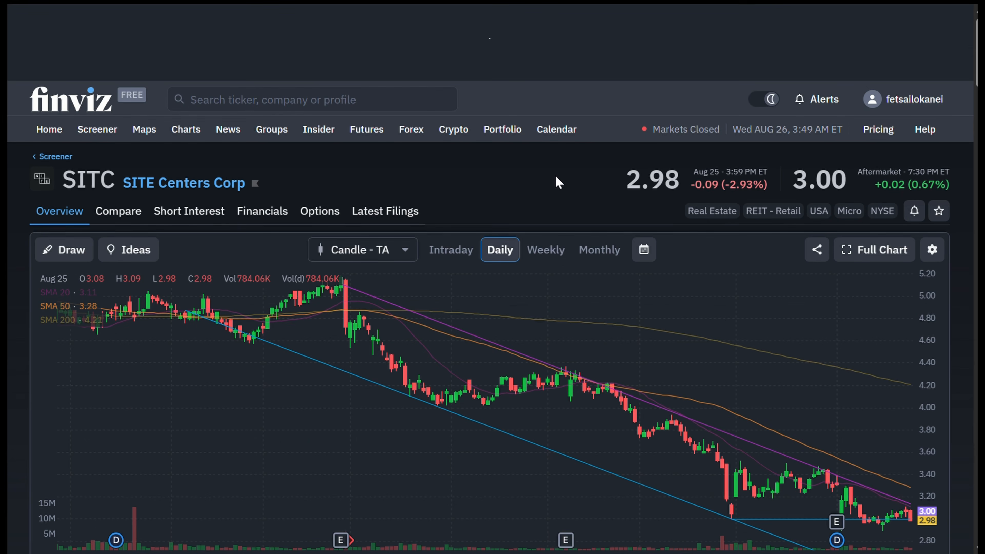
key(alt+Left)
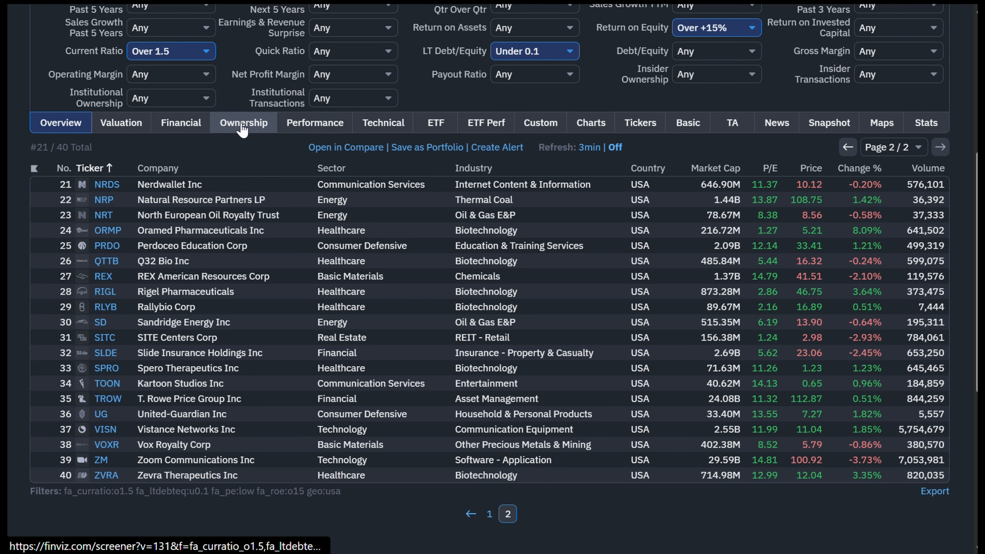
Check the available options of the Current Ratio and LT Debt/Equity filters.
click(548, 51)
click(548, 51)
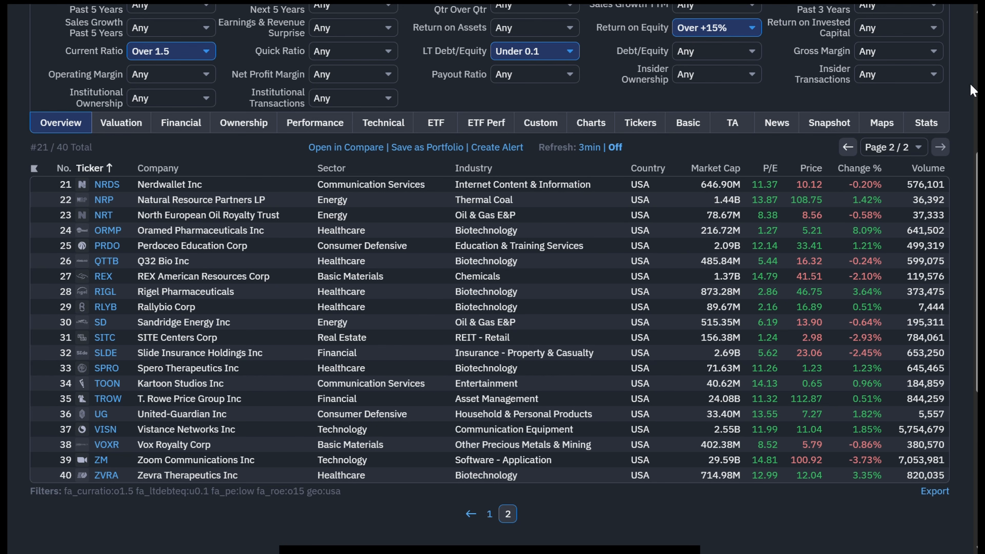
scroll(640, 347, up, 5)
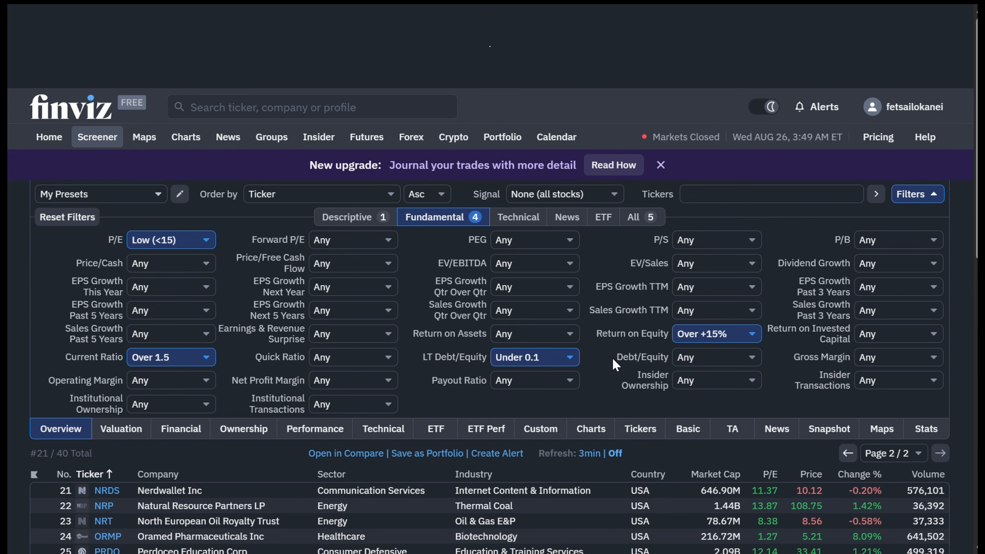
click(150, 358)
click(151, 358)
click(150, 358)
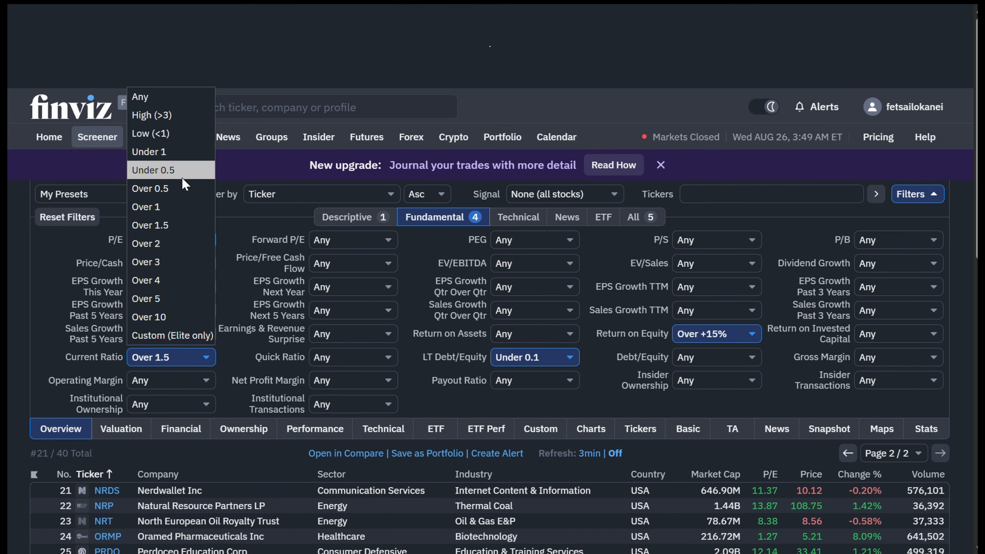
click(529, 357)
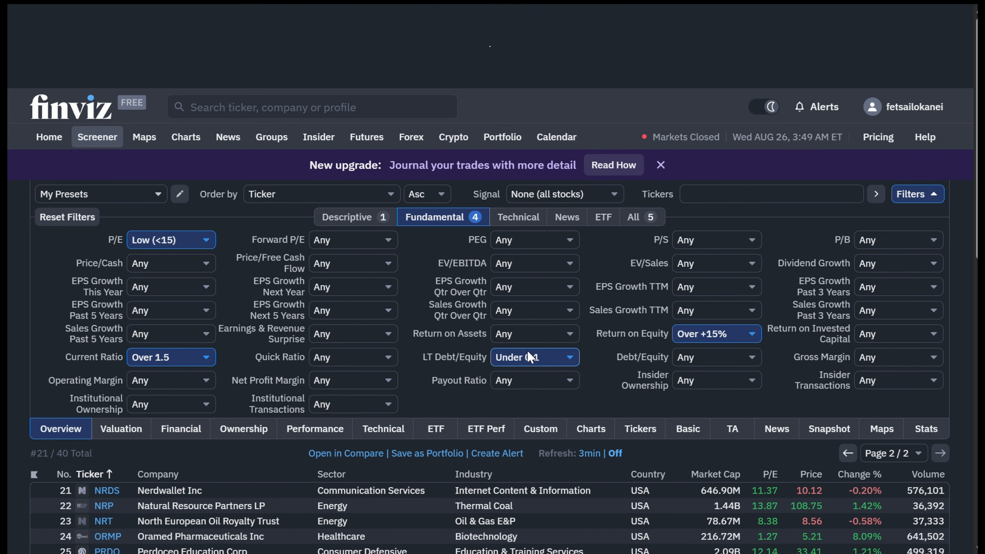
click(530, 357)
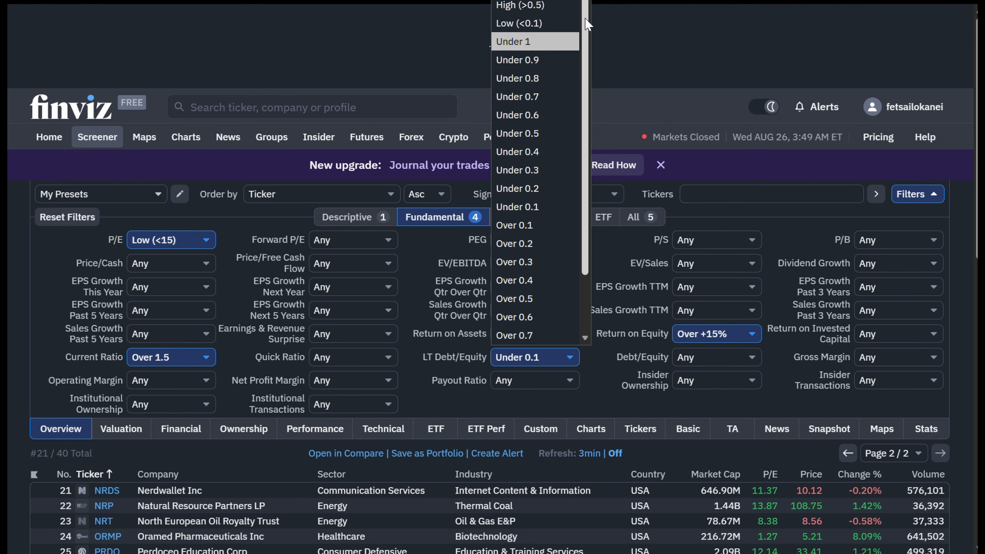
click(490, 46)
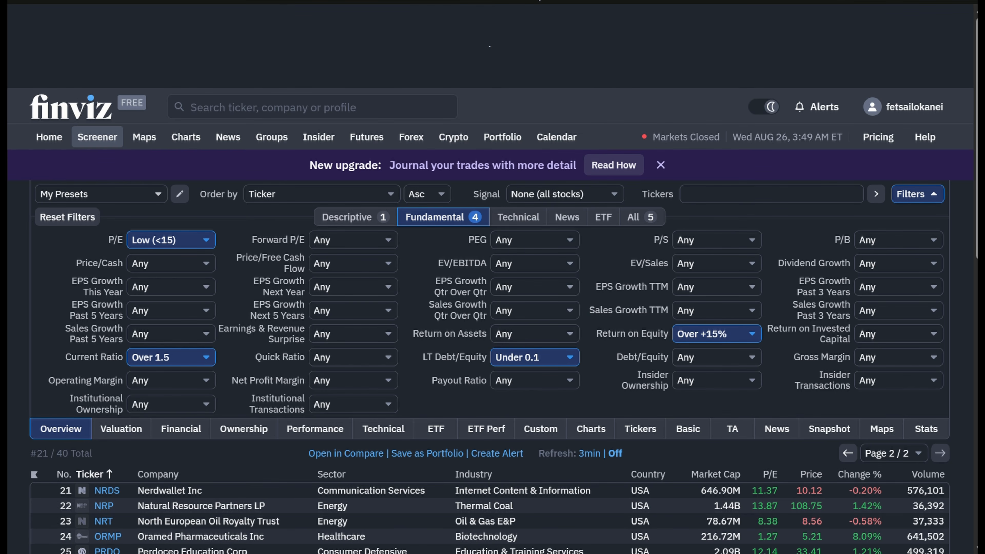
Clear the LT Debt/Equity filter by setting it to Any.
click(559, 357)
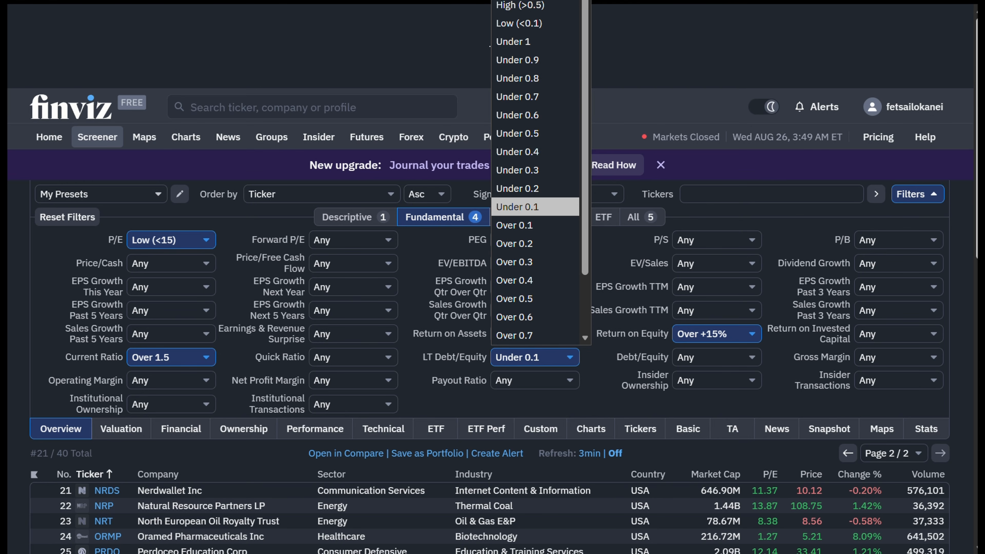
click(490, 46)
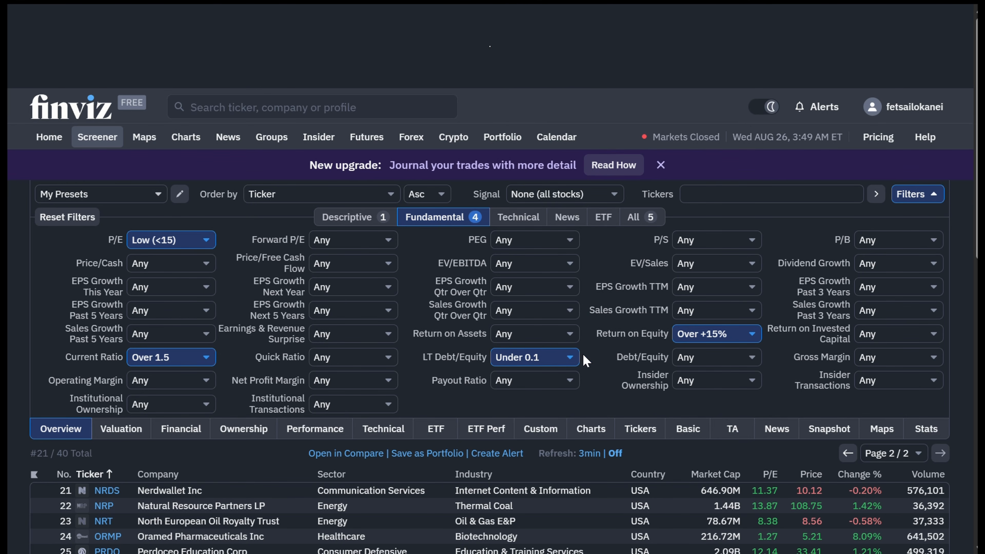
click(567, 357)
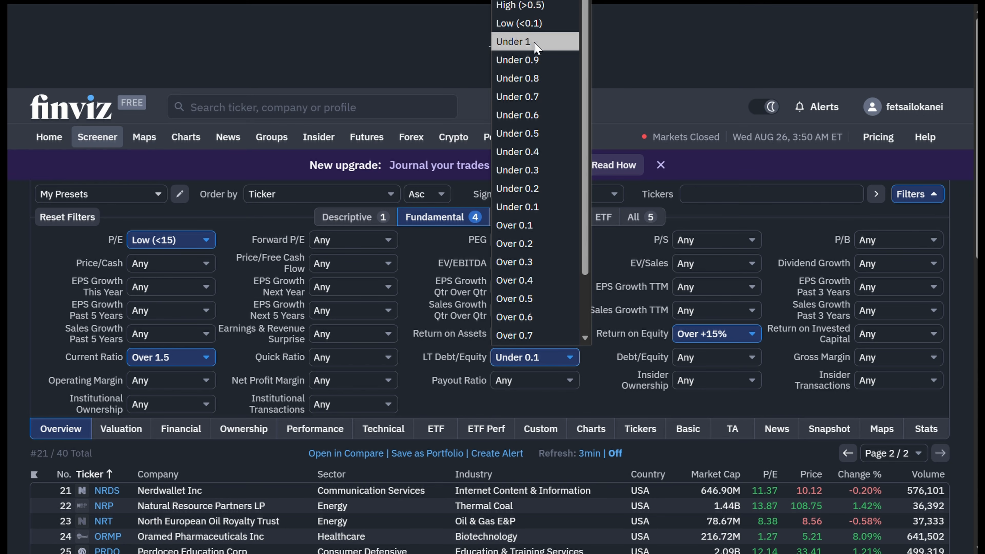
key(Up)
key(Up)
key(Up)
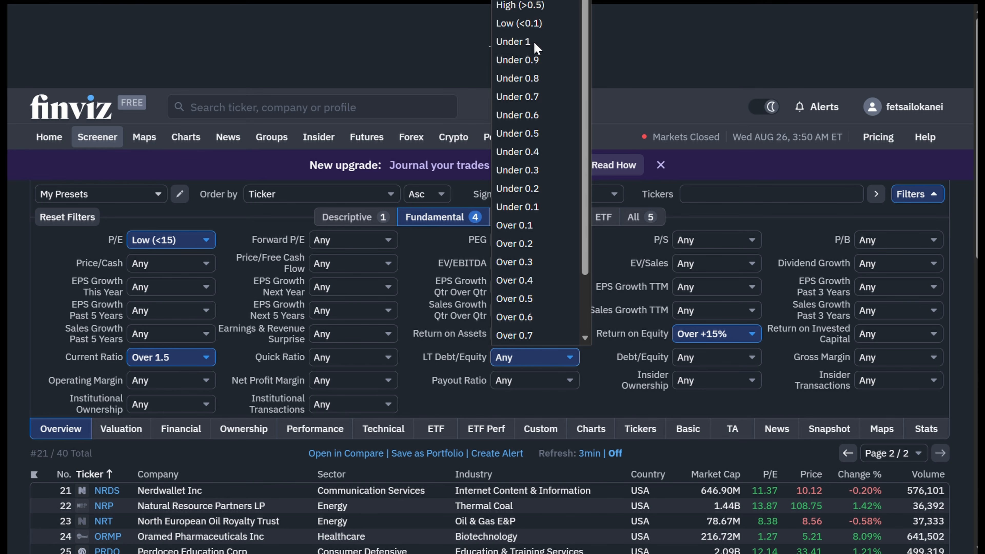
key(Return)
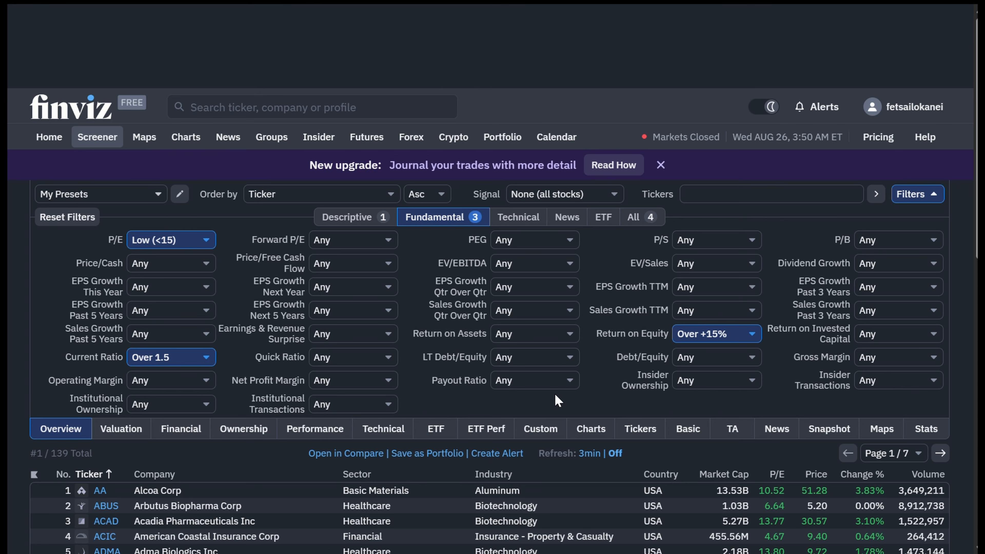
Look over the first page of screener results, comparing the stocks' sector, industry, P/E and price against the active filters.
scroll(556, 401, down, 8)
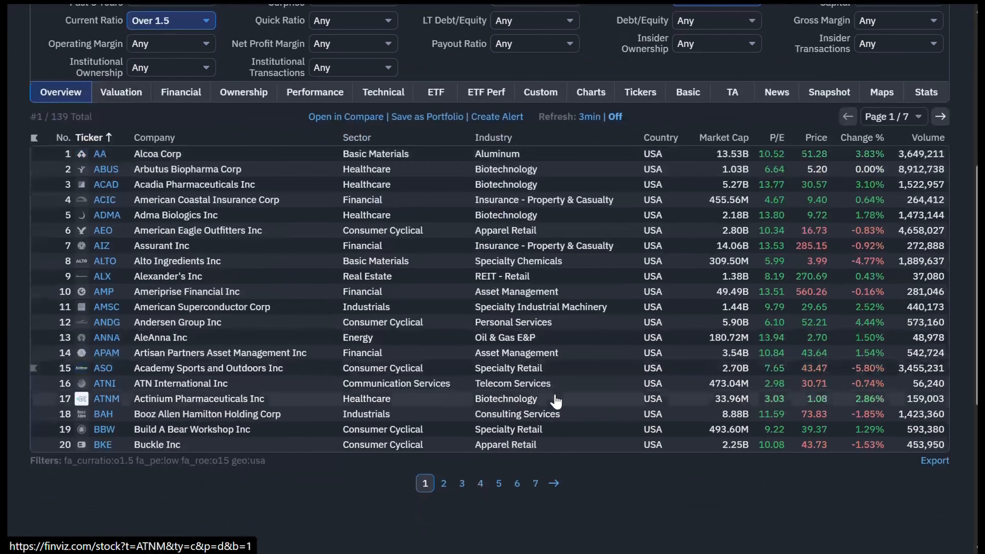
scroll(557, 401, up, 2)
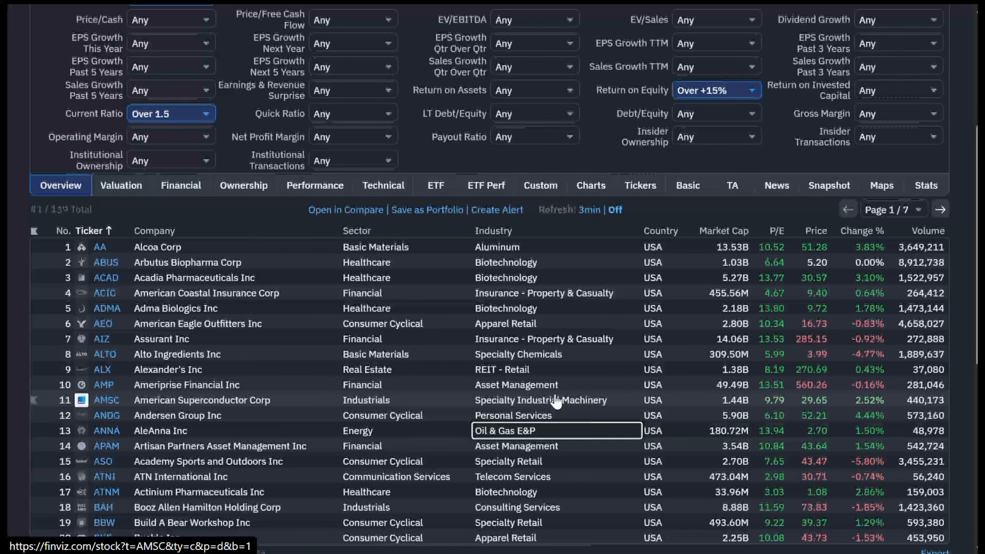
scroll(557, 401, up, 5)
scroll(556, 401, down, 4)
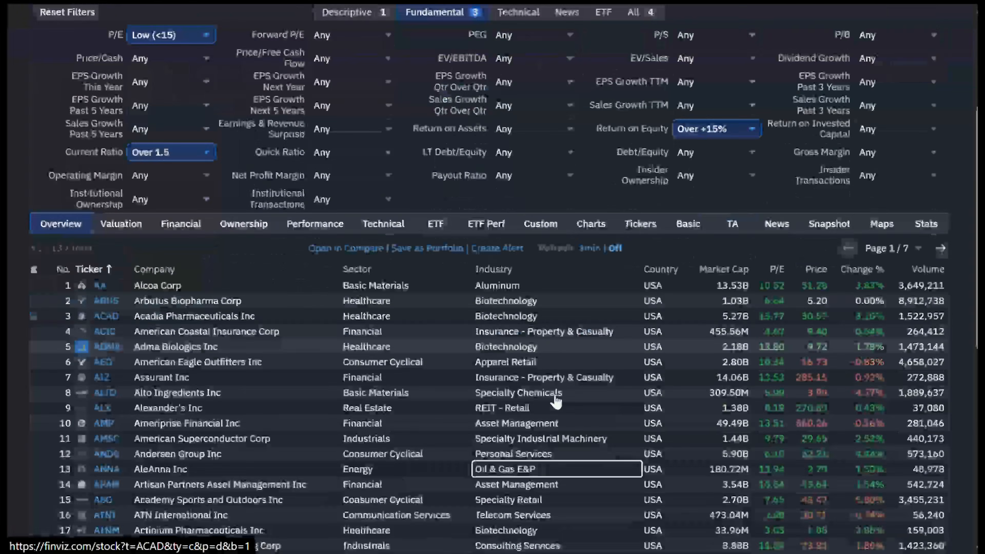
scroll(557, 401, down, 4)
scroll(557, 401, up, 1)
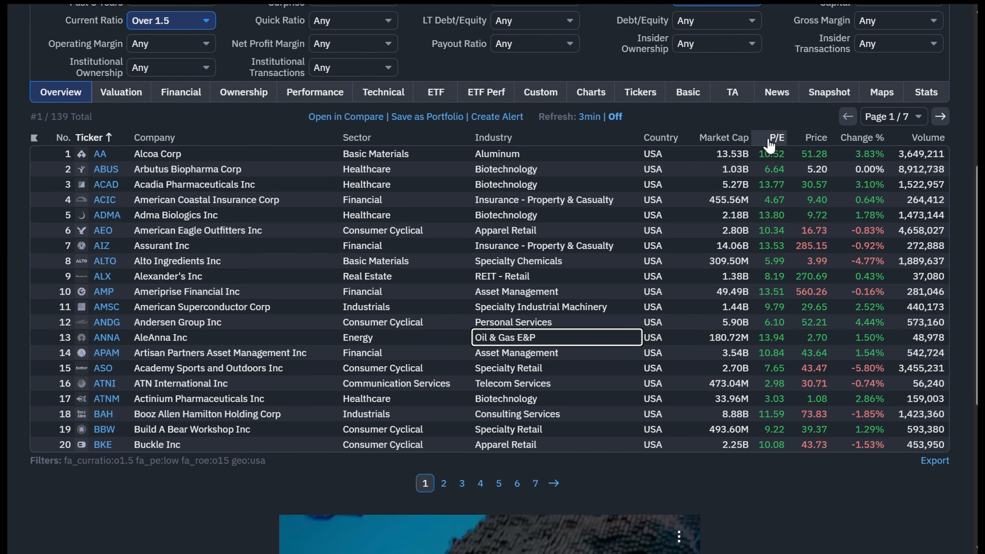
mouse_move(124, 457)
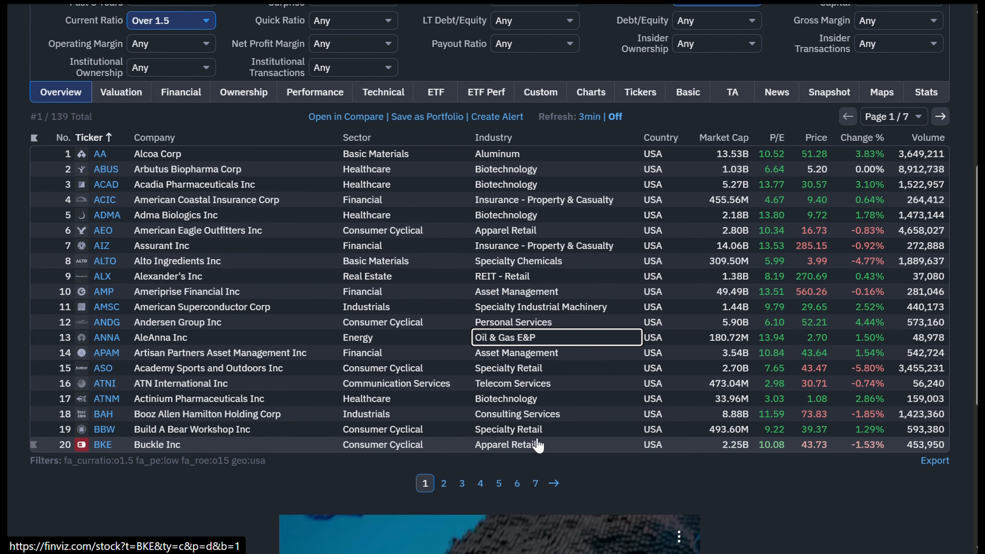
mouse_move(798, 171)
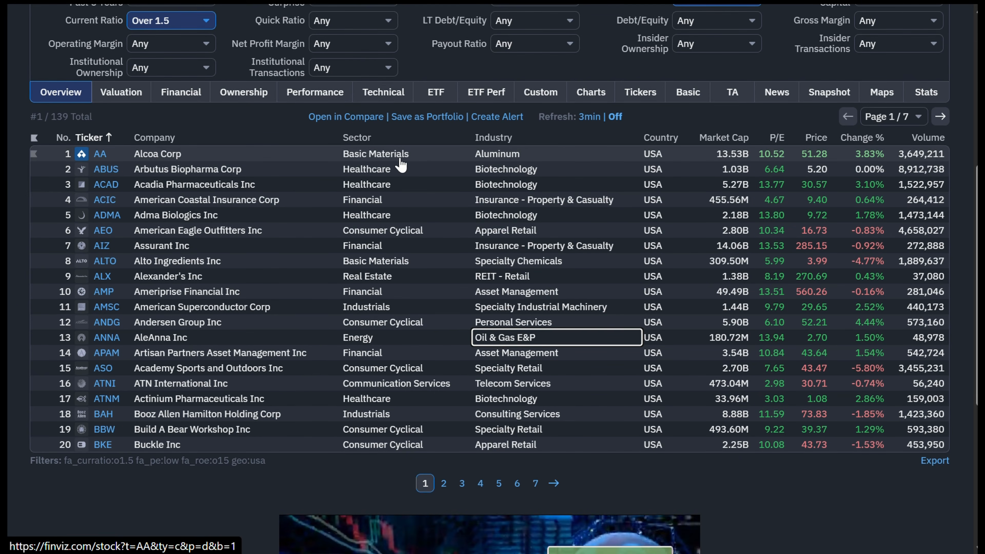
scroll(446, 199, up, 1)
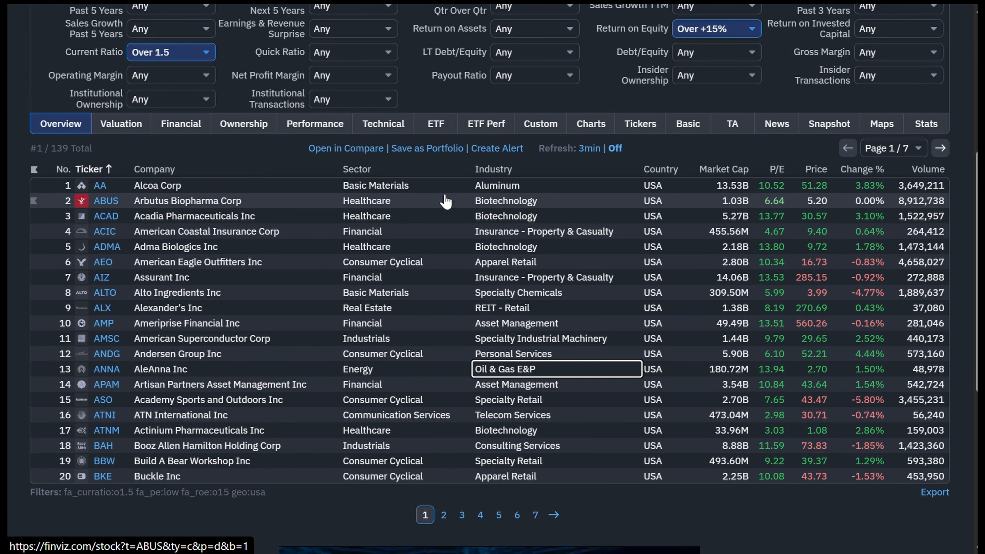
scroll(446, 200, up, 8)
scroll(448, 201, down, 2)
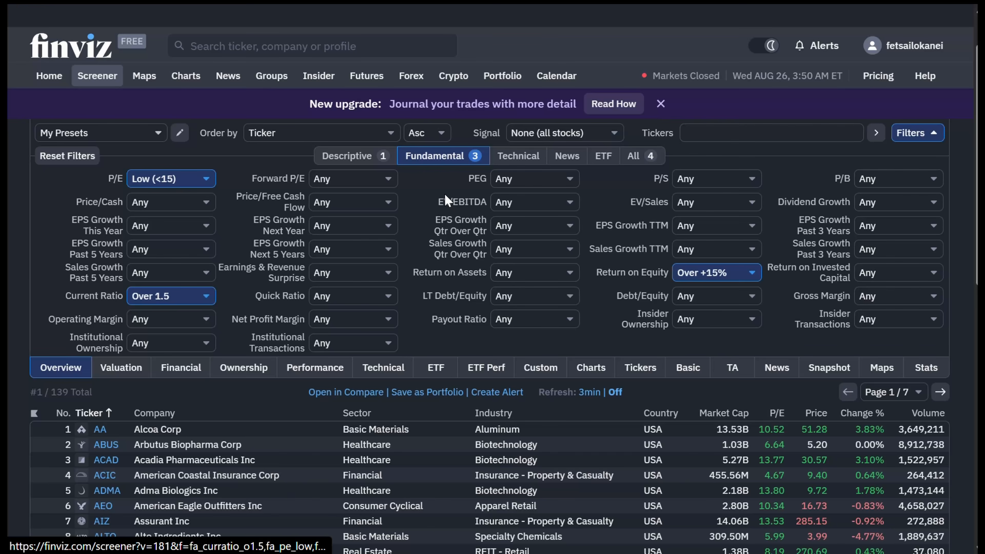
scroll(446, 200, down, 4)
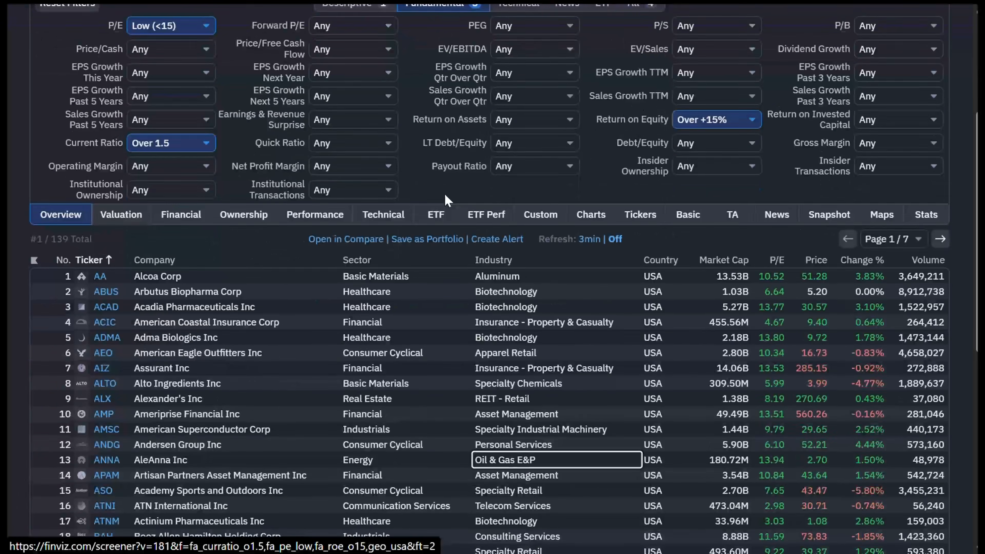
scroll(446, 199, down, 2)
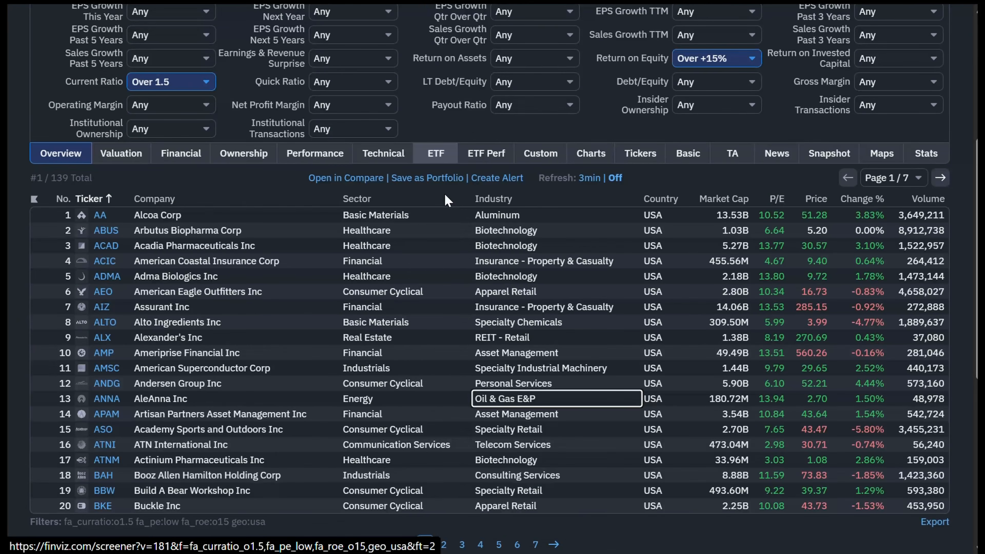
scroll(447, 200, down, 2)
scroll(446, 199, up, 2)
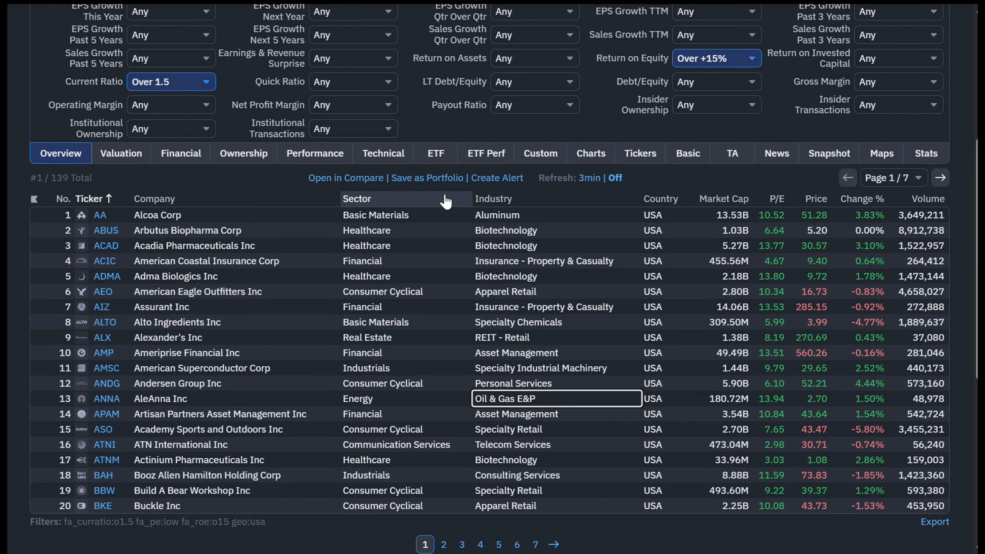
scroll(446, 200, down, 2)
scroll(446, 200, up, 2)
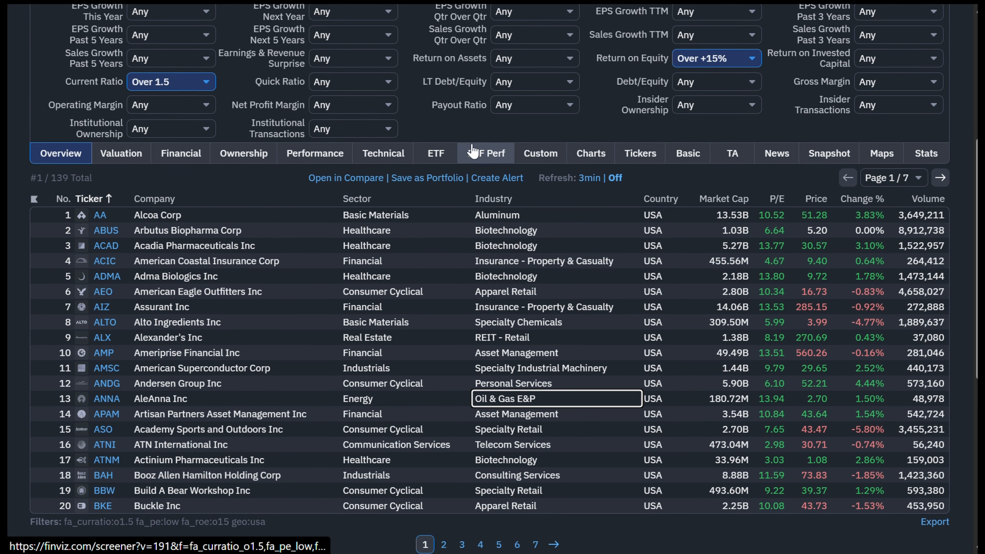
Check the Industry filter's options among the descriptive filters and set the Sector filter to Financial.
scroll(472, 150, up, 2)
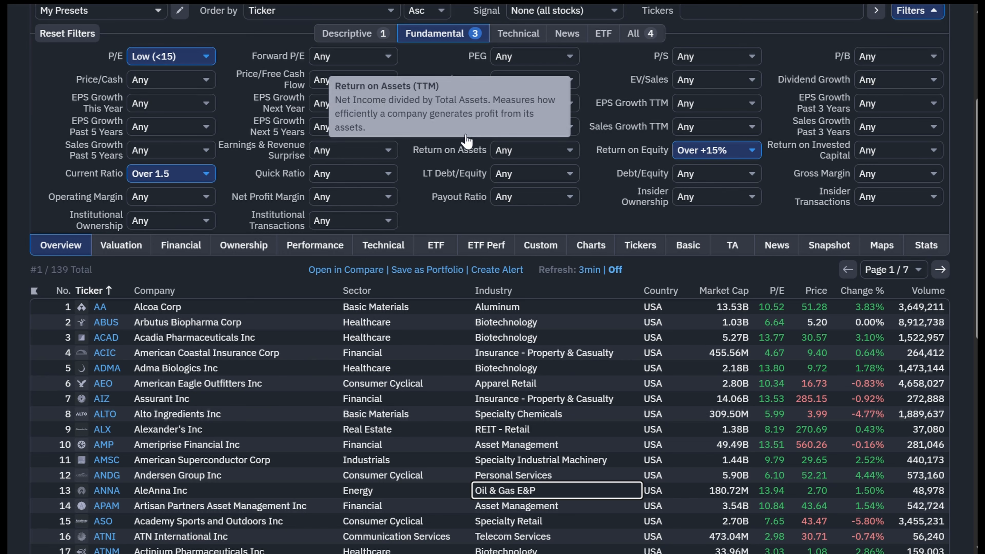
click(347, 34)
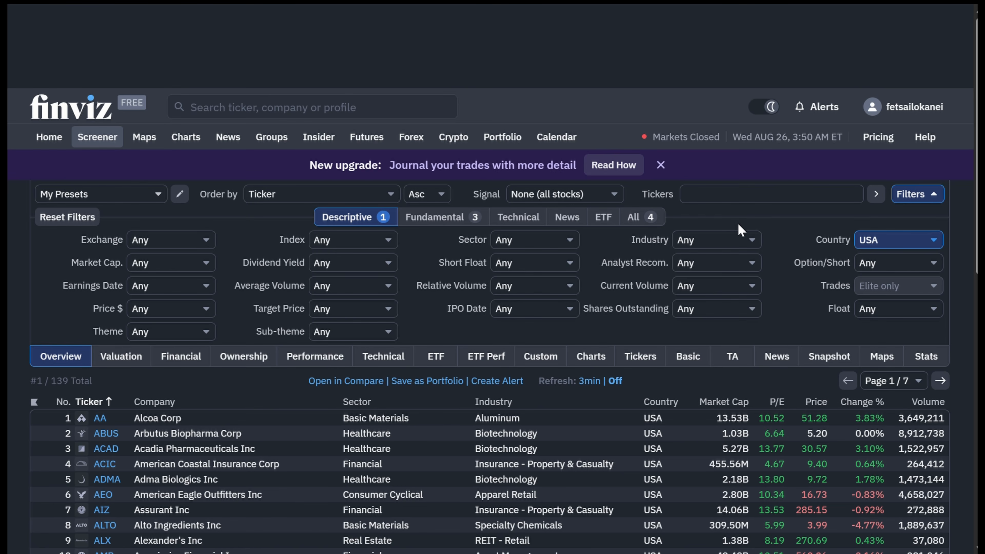
click(731, 239)
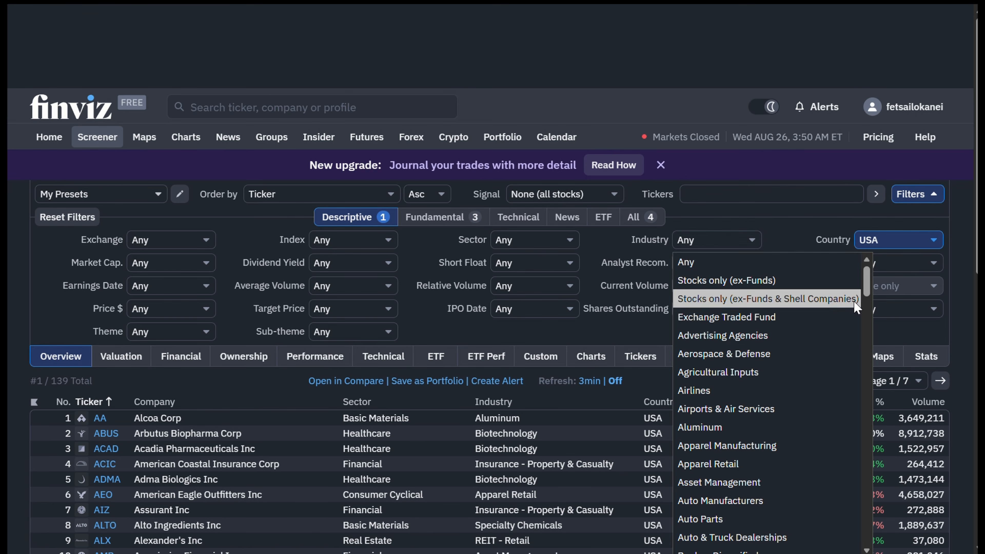
click(719, 239)
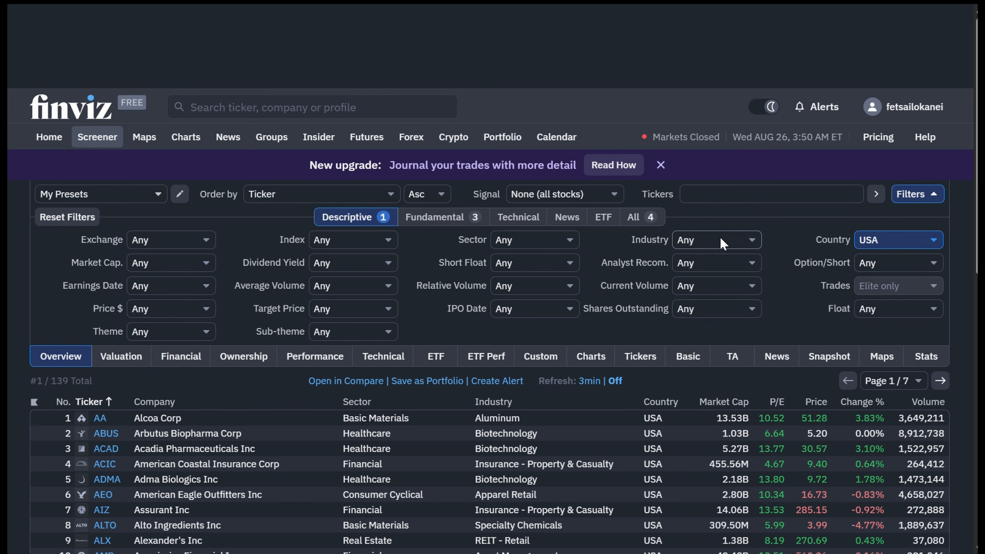
click(535, 241)
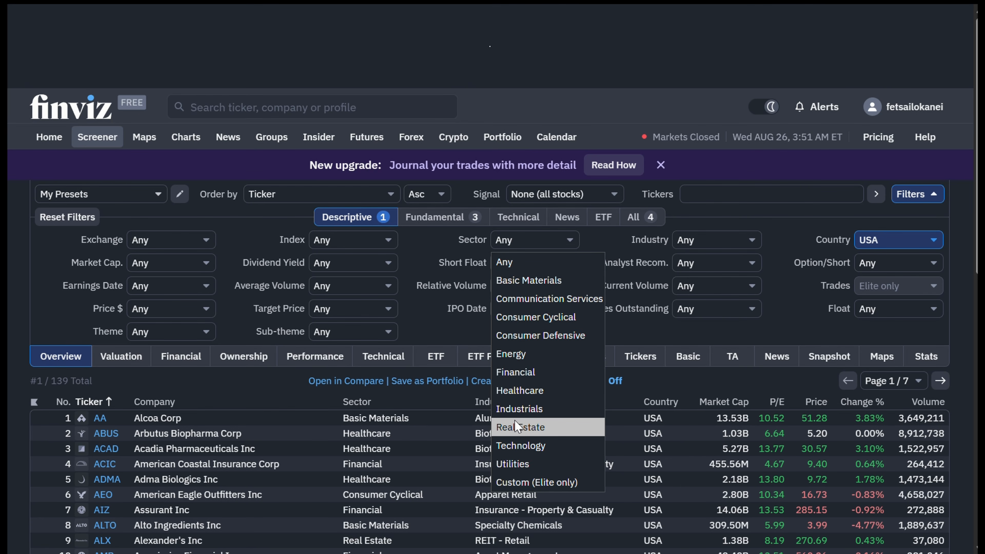
click(516, 373)
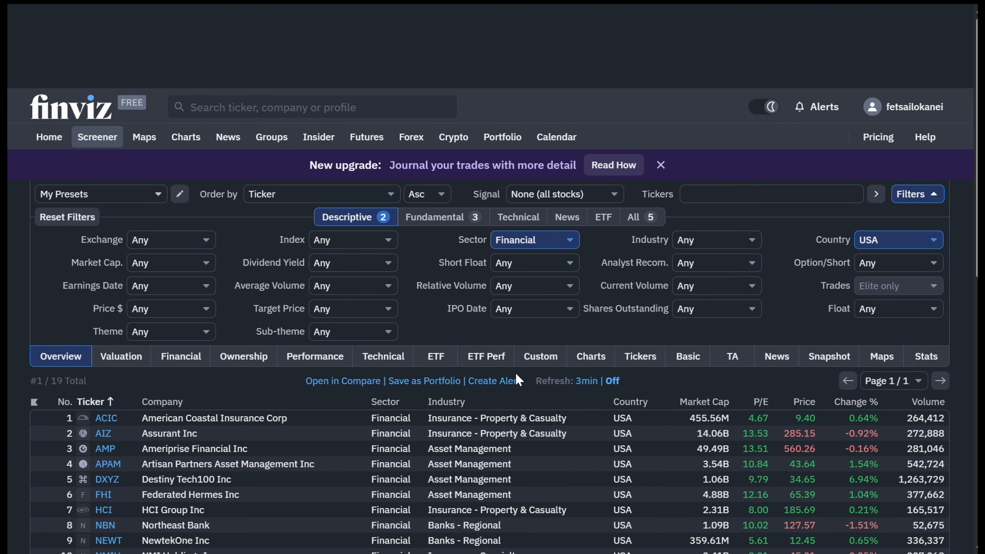
Open American Coastal Insurance Corp (ACIC) from the Financial results and review its chart, key statistics and annual EPS and sales.
scroll(515, 371, down, 3)
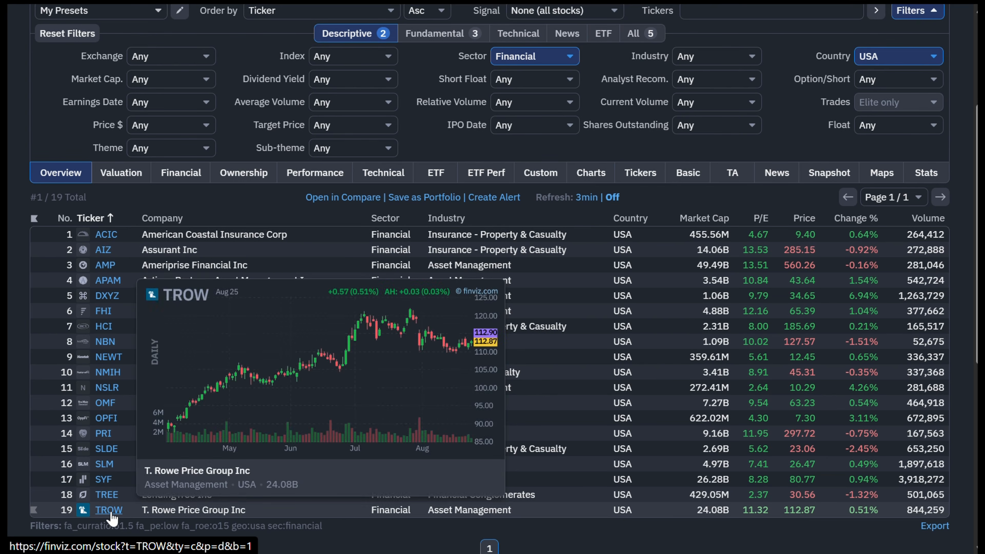
click(106, 235)
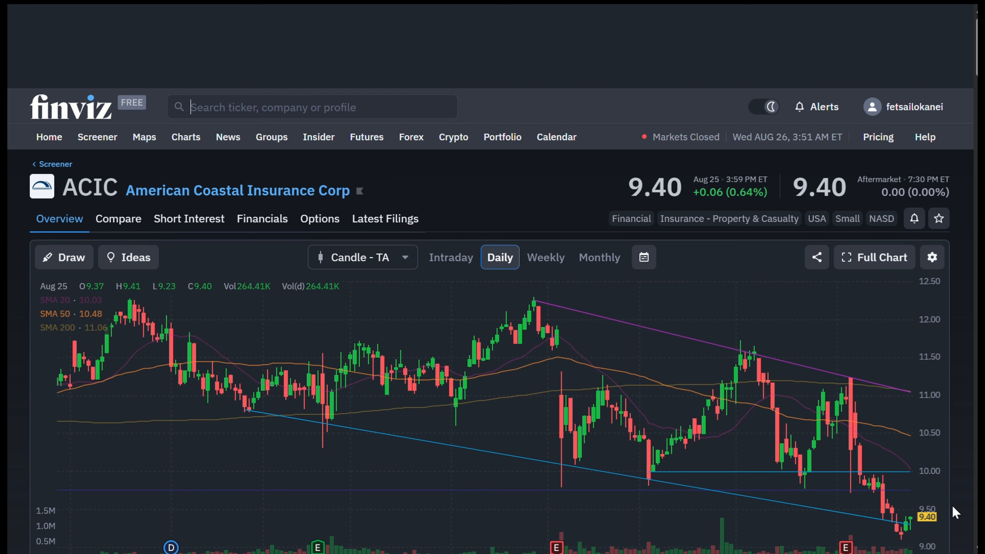
scroll(975, 549, down, 10)
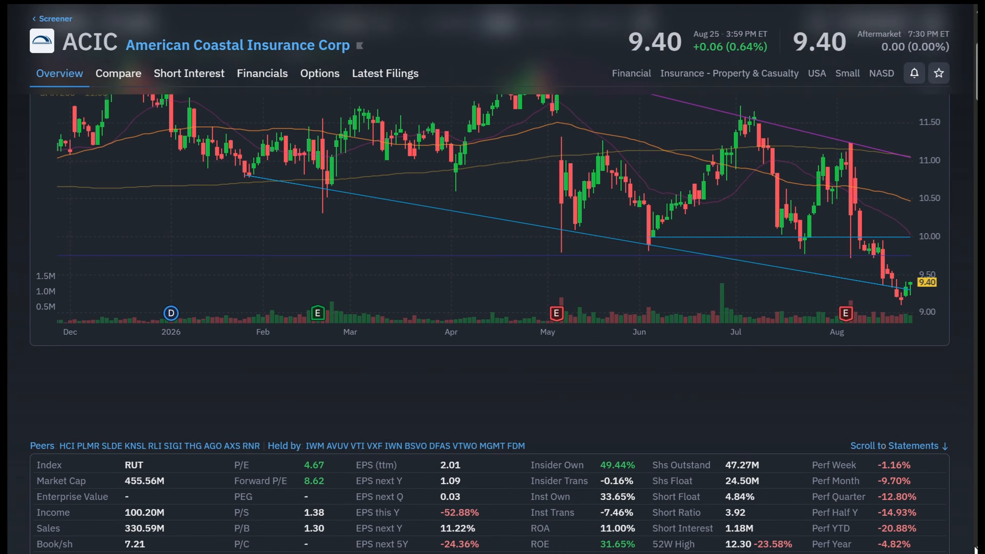
scroll(975, 548, down, 5)
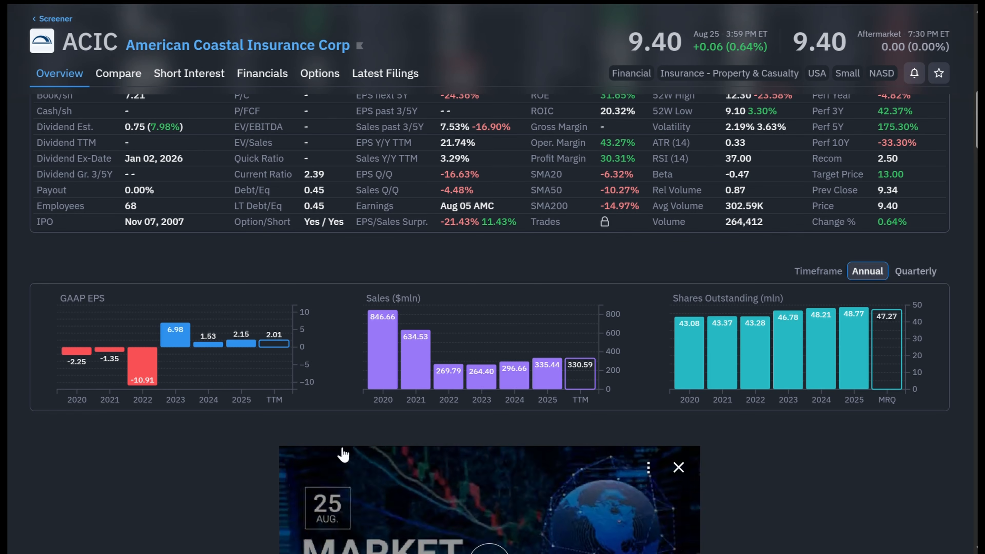
Switch to Dividend.com, look up Buckle, Inc by the ticker bke and review its dividend data.
click(511, 553)
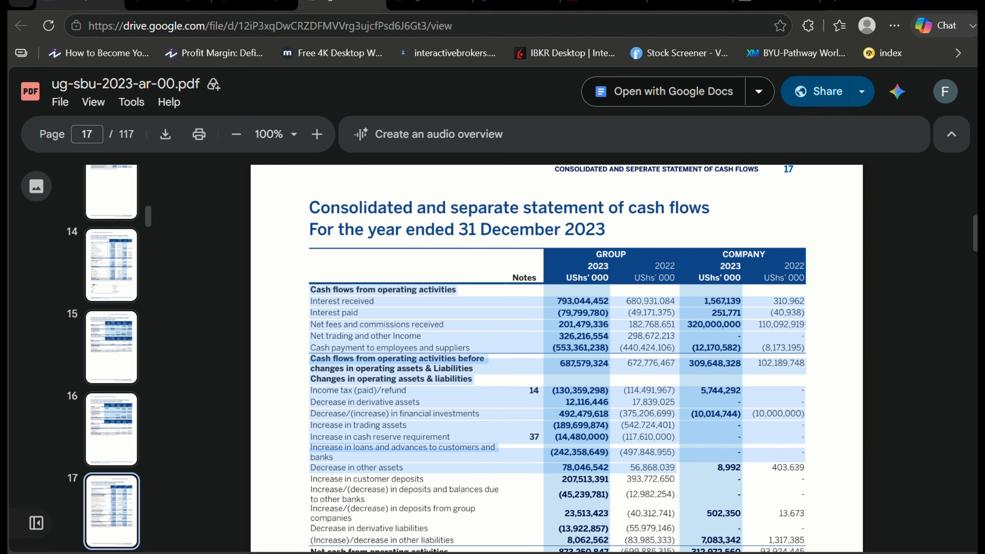
click(80, 3)
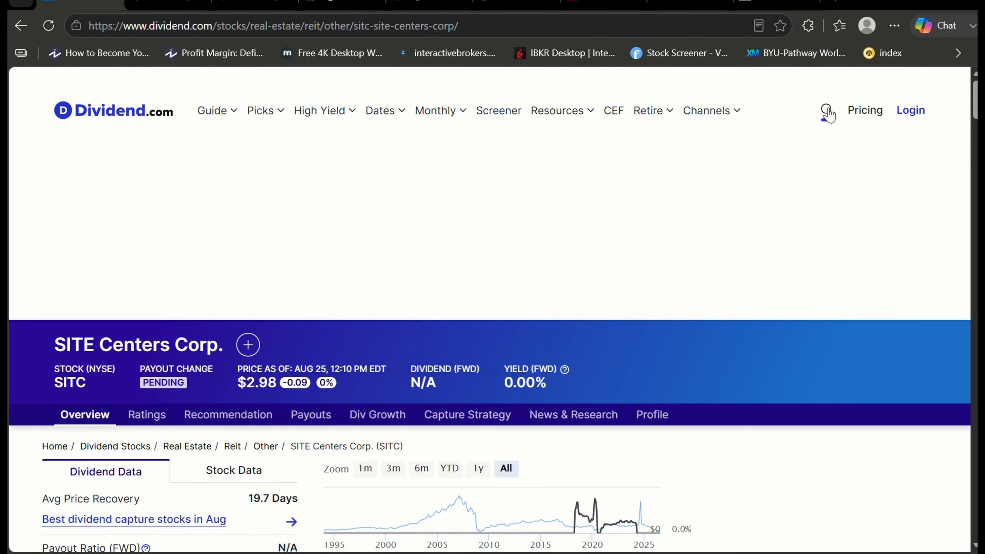
click(827, 112)
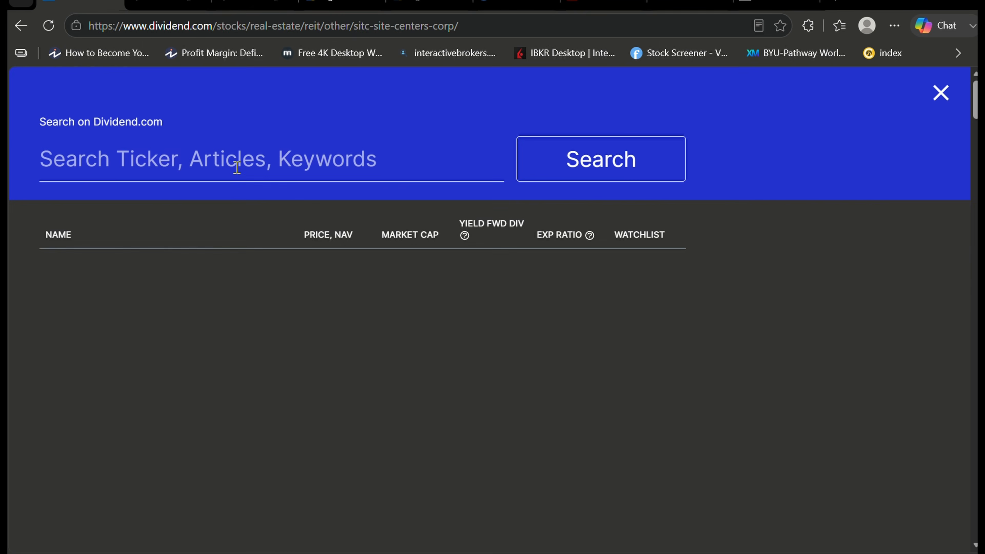
click(237, 166)
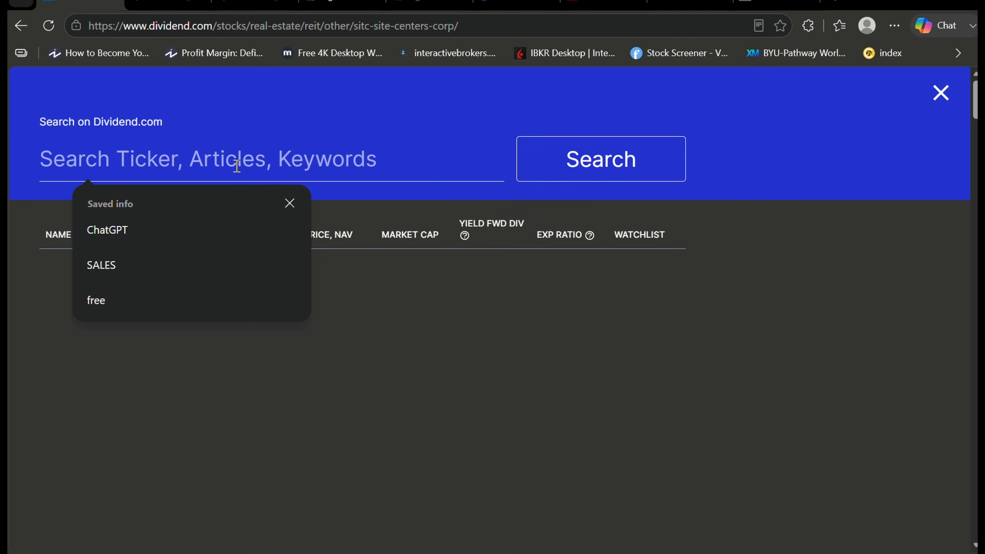
text(bke)
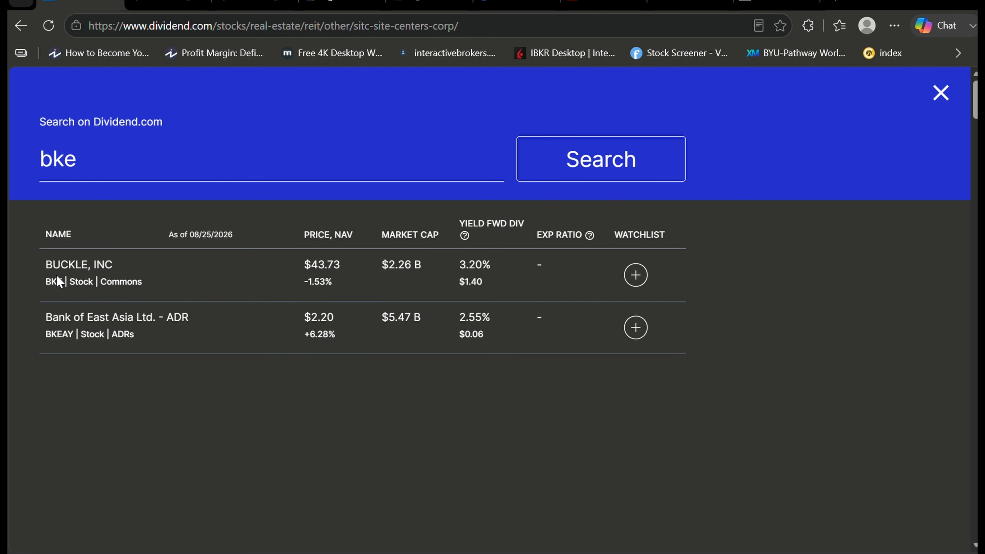
click(77, 268)
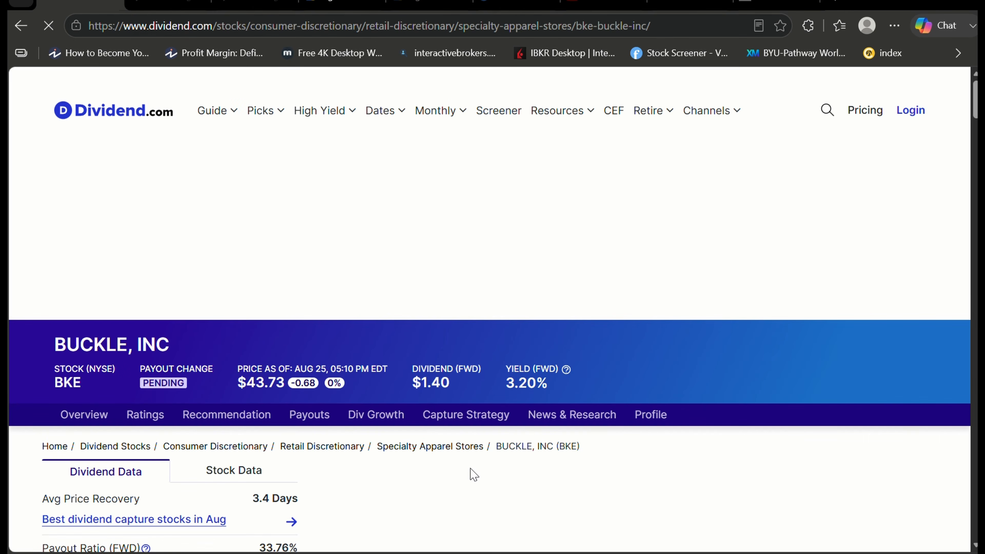
scroll(473, 474, down, 10)
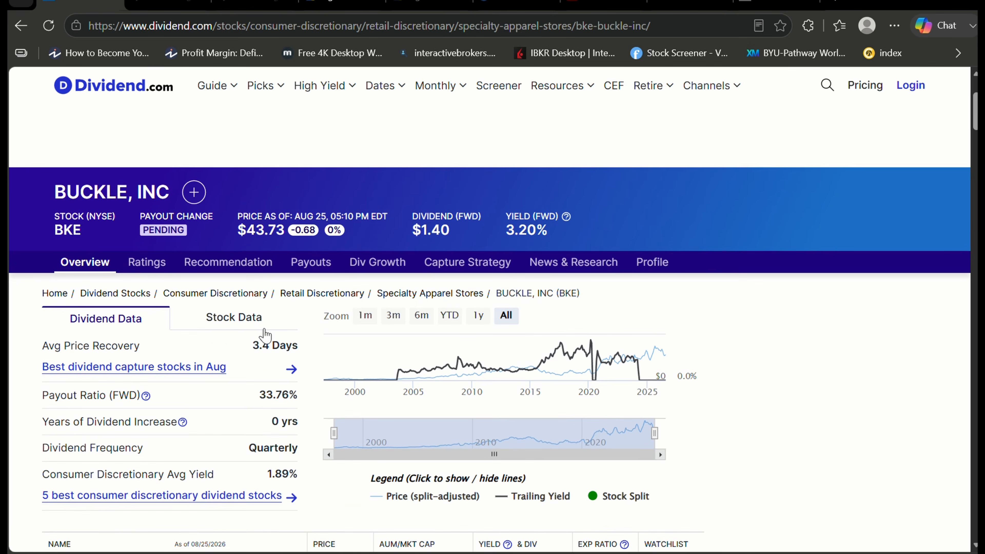
scroll(265, 335, down, 7)
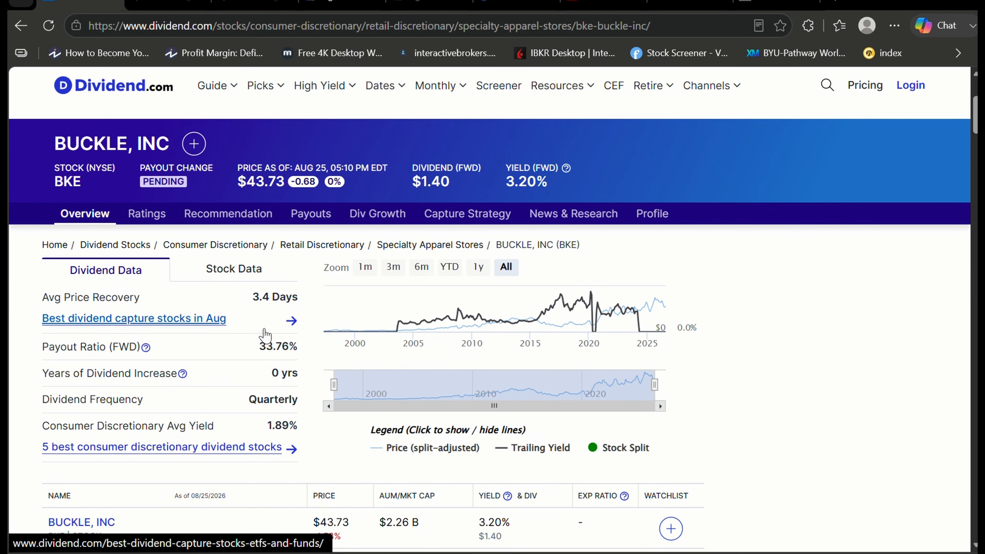
Review Buckle's dividend overview, including average price recovery, payout ratio, dividend frequency, sector yield and the price and yield chart.
scroll(265, 335, up, 8)
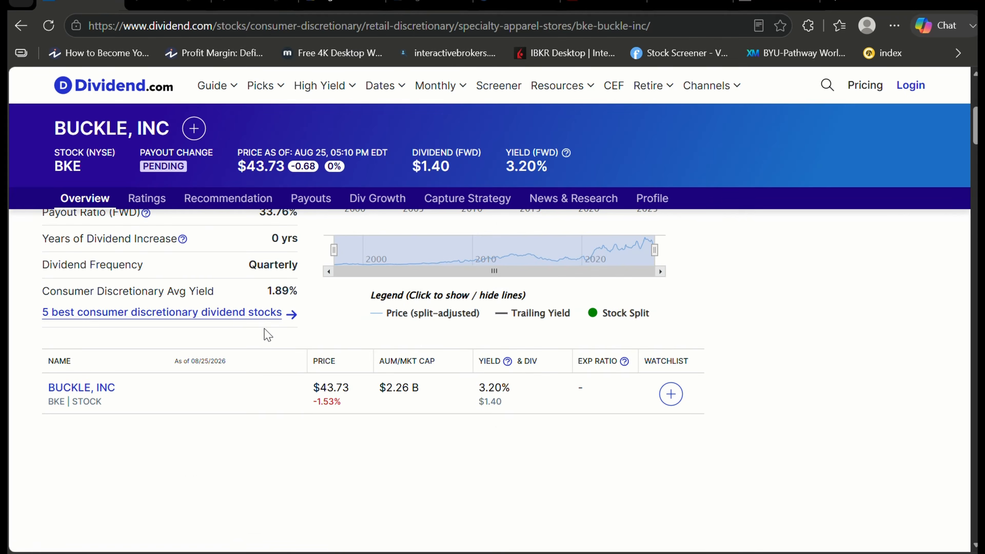
scroll(265, 335, down, 6)
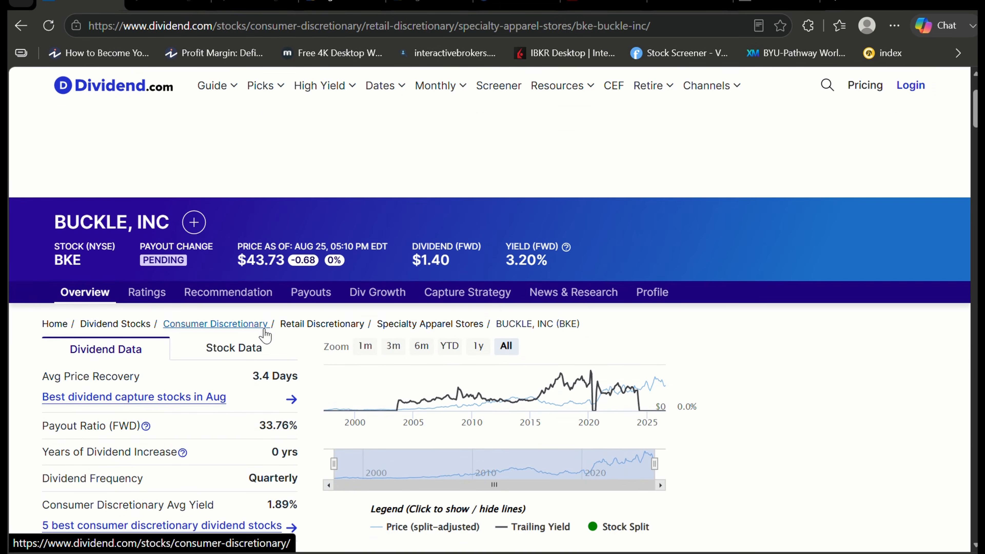
scroll(265, 328, down, 7)
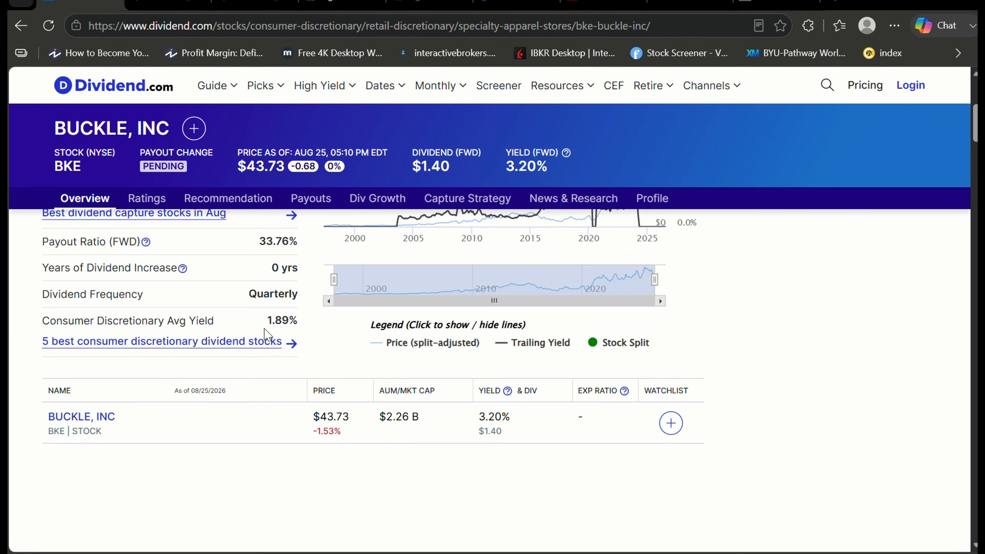
scroll(265, 335, up, 4)
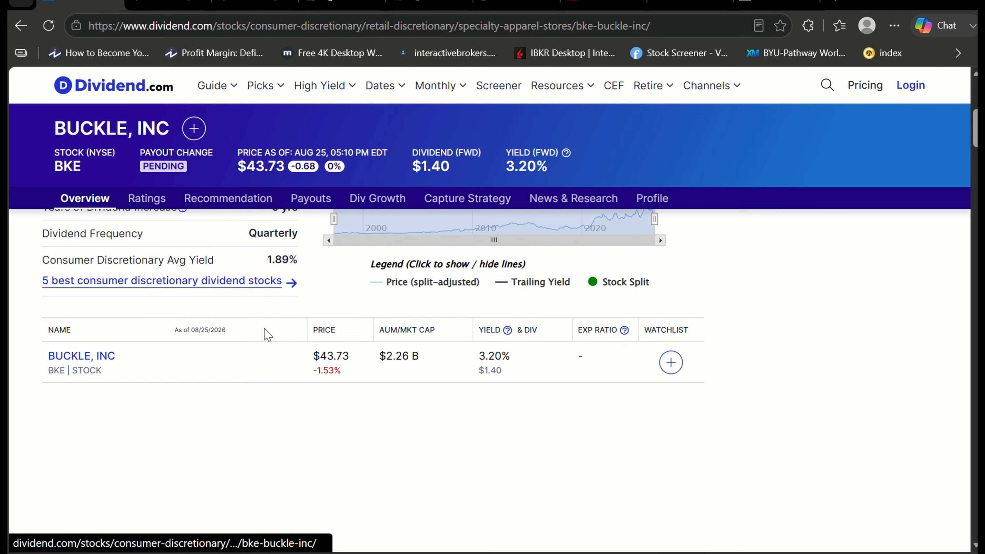
scroll(265, 335, up, 3)
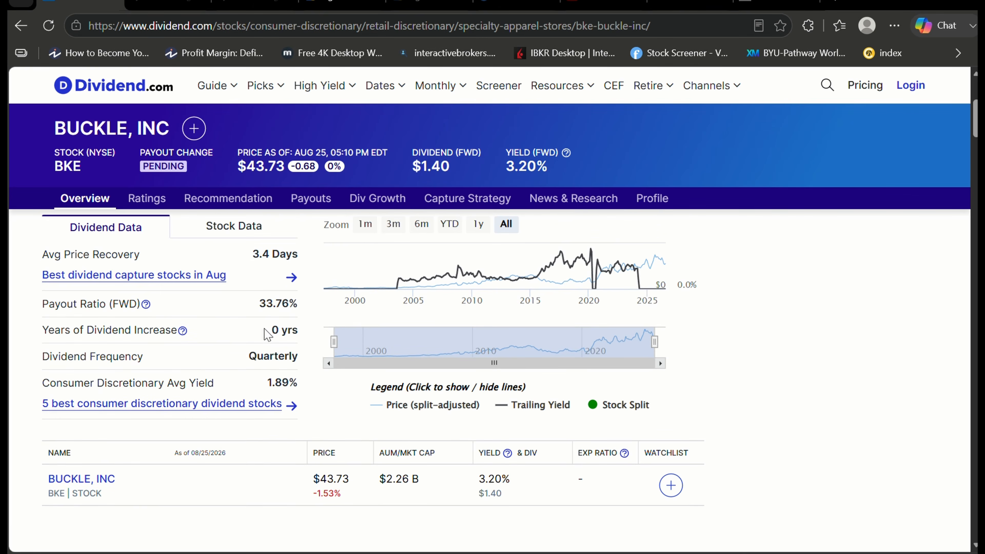
scroll(267, 331, up, 1)
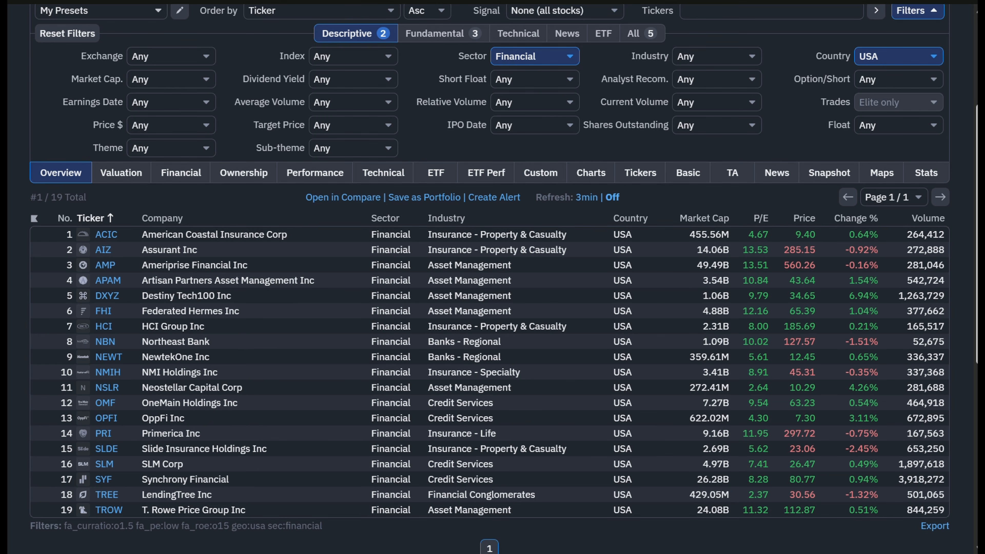
Check the fundamental filters set in the Finviz screener and look through the Return on Assets options without changing them.
scroll(450, 128, up, 2)
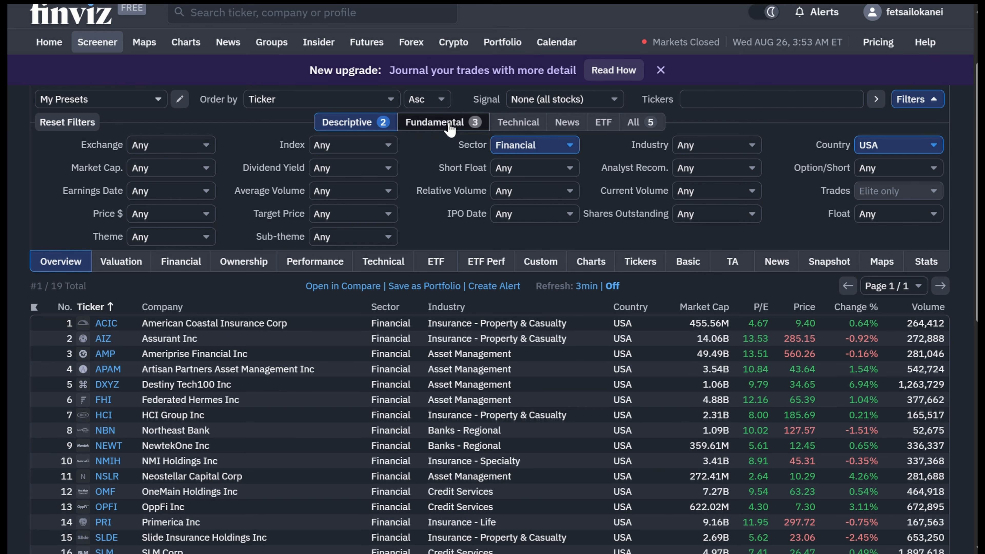
click(450, 123)
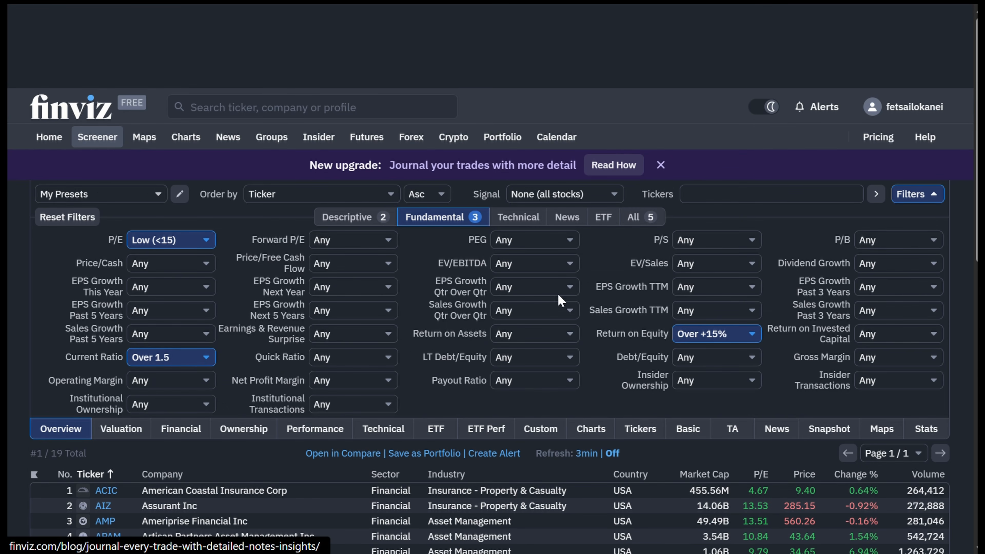
click(500, 334)
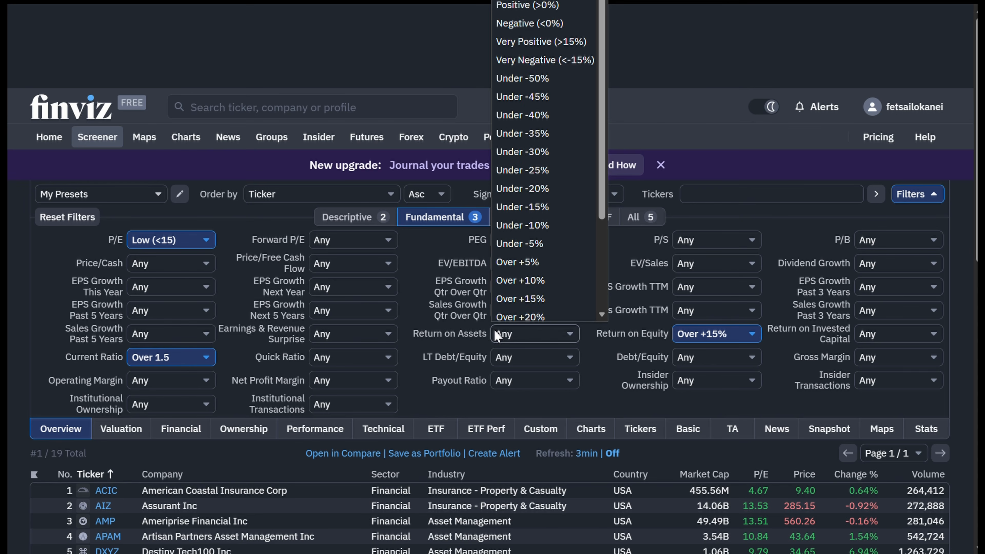
click(705, 103)
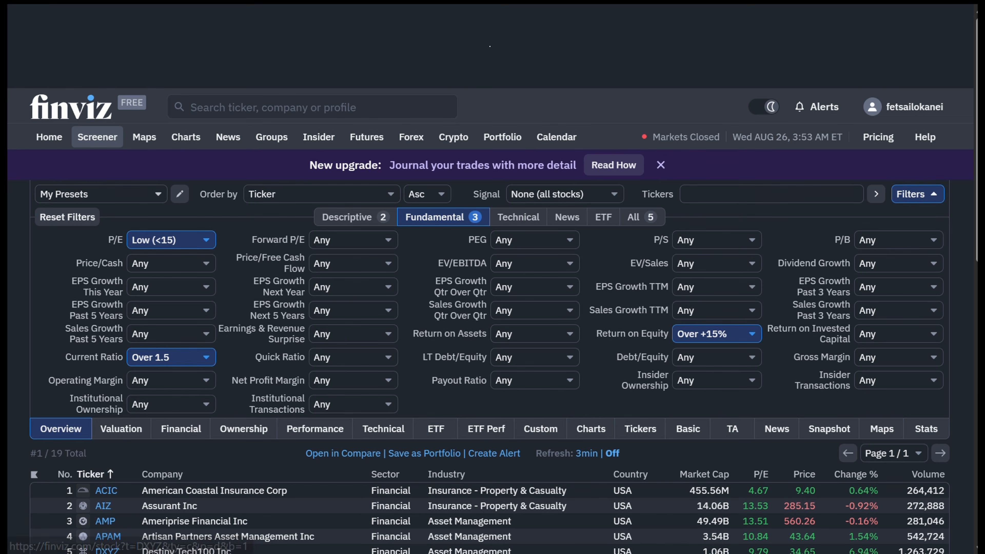
Switch from the screener to the AfricanFinancials page of Stanbic Uganda Holdings Limited (SBU.ug) and view its share price summary.
mouse_move(512, 549)
click(511, 501)
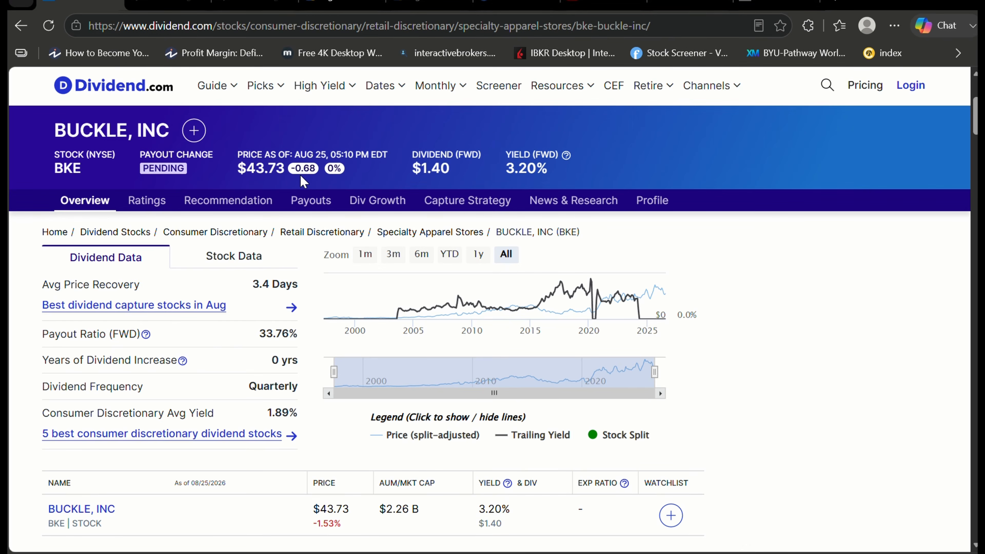
mouse_move(317, 89)
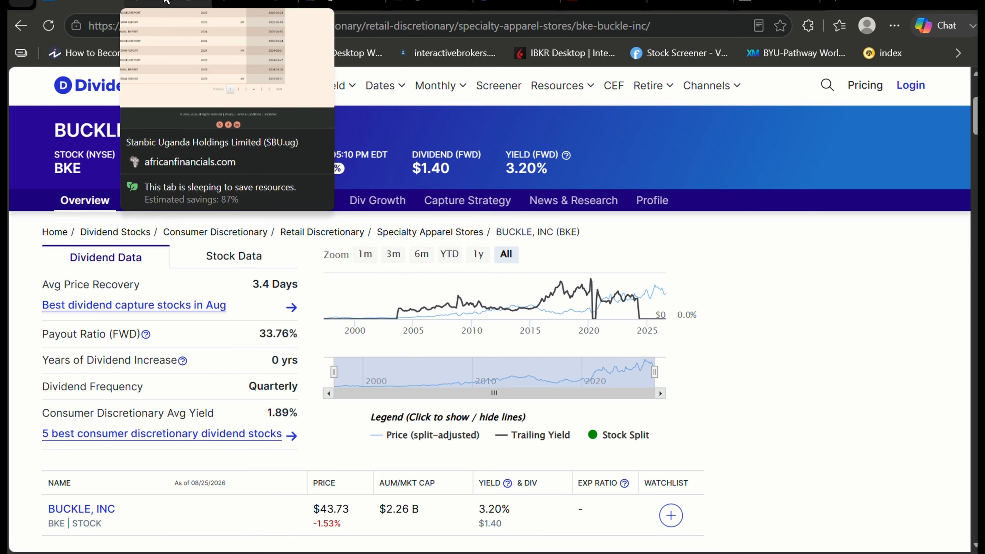
click(166, 1)
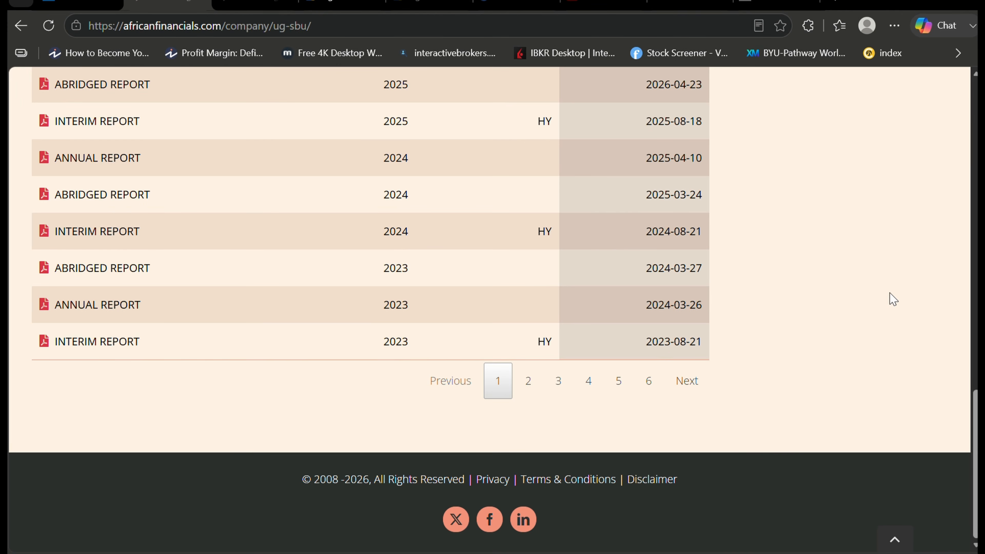
scroll(893, 298, up, 15)
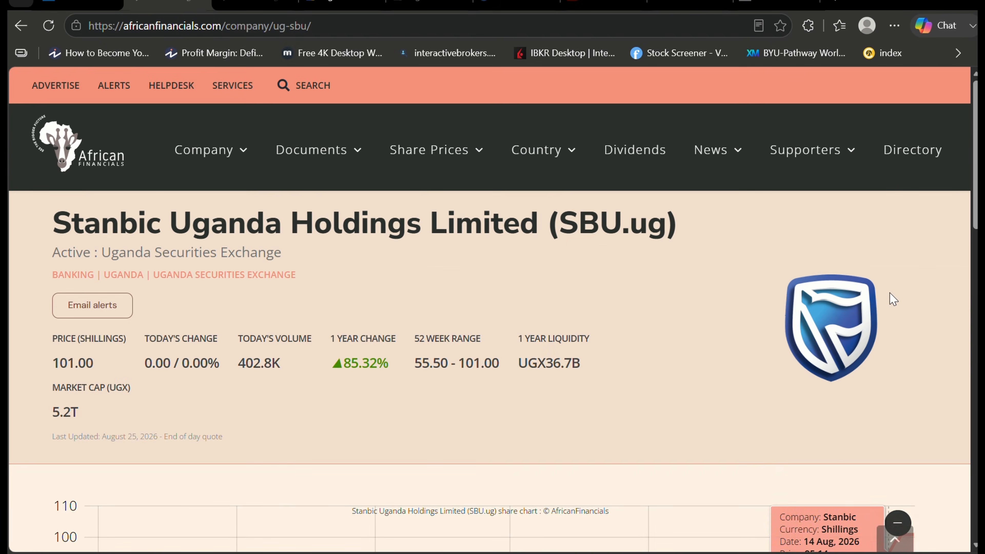
scroll(890, 298, down, 1)
scroll(886, 299, up, 1)
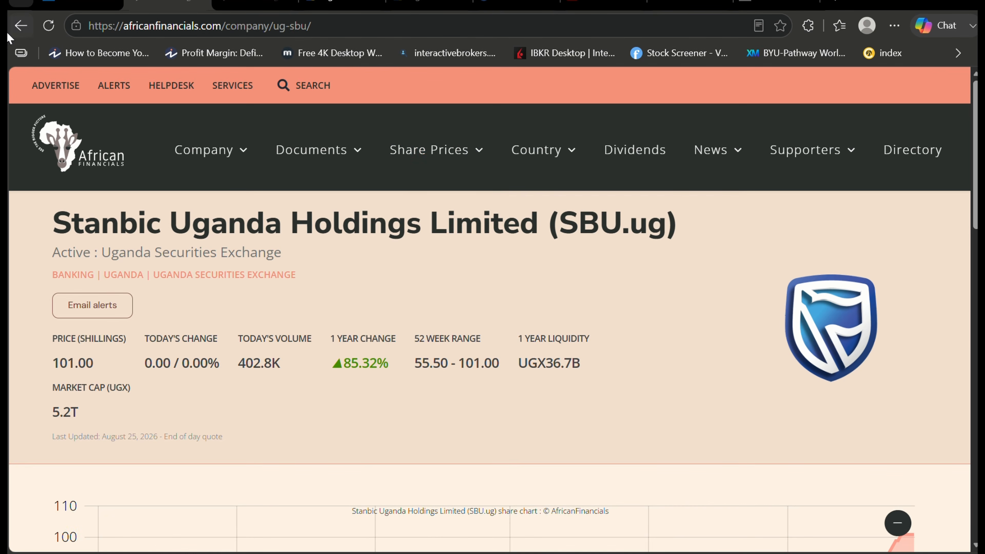
Return to the AfricanFinancials company list searched for stanbic and look over the matching companies' share prices, market caps and countries.
click(19, 30)
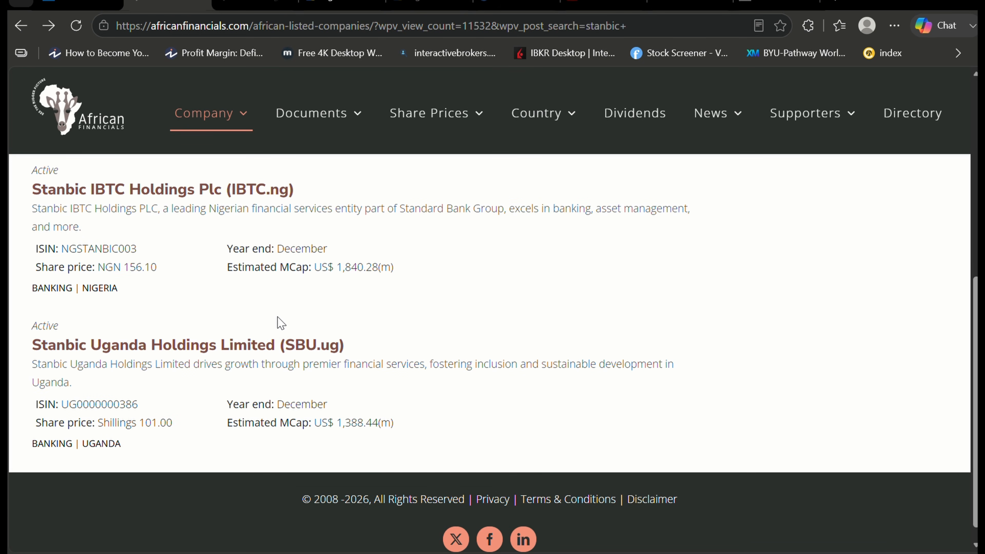
scroll(277, 323, up, 10)
scroll(279, 324, down, 2)
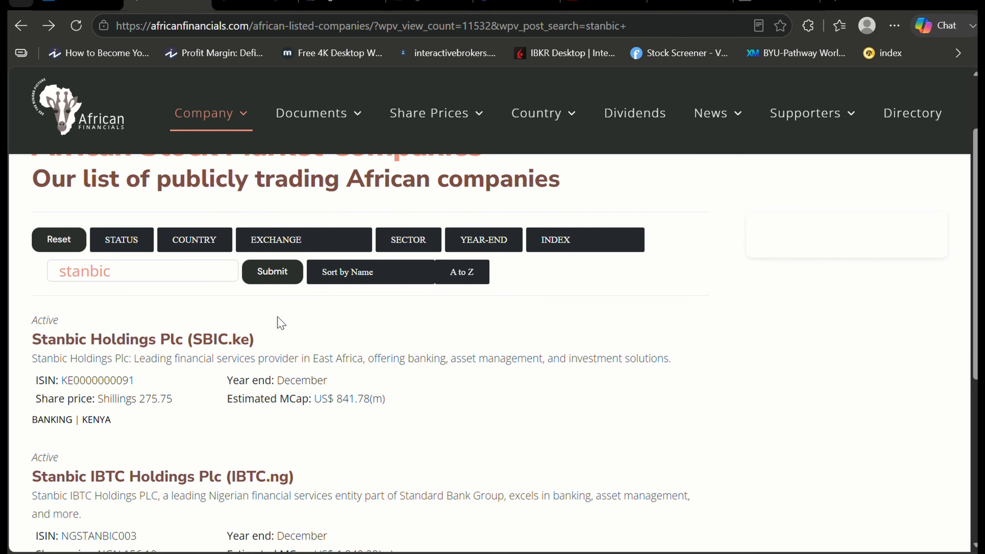
scroll(277, 322, down, 2)
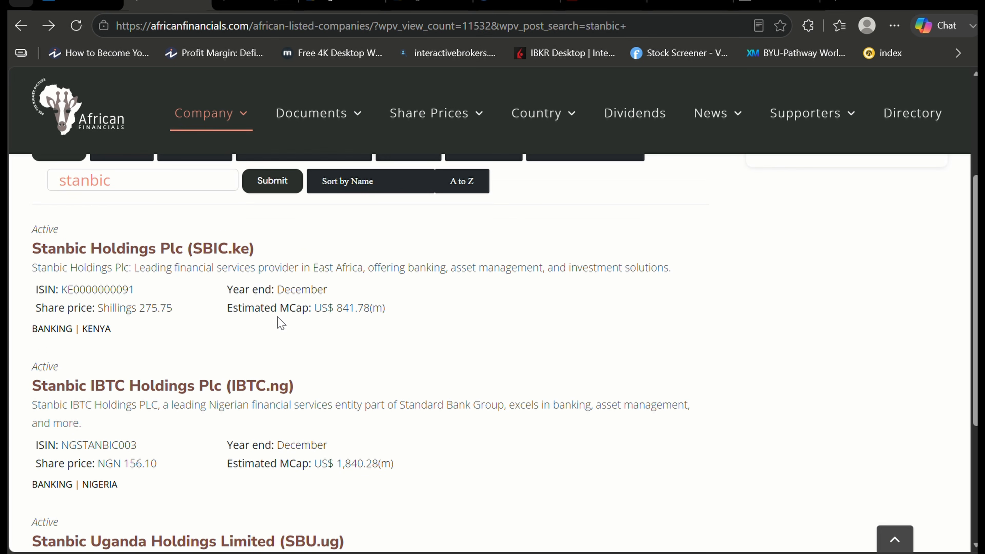
scroll(281, 324, down, 5)
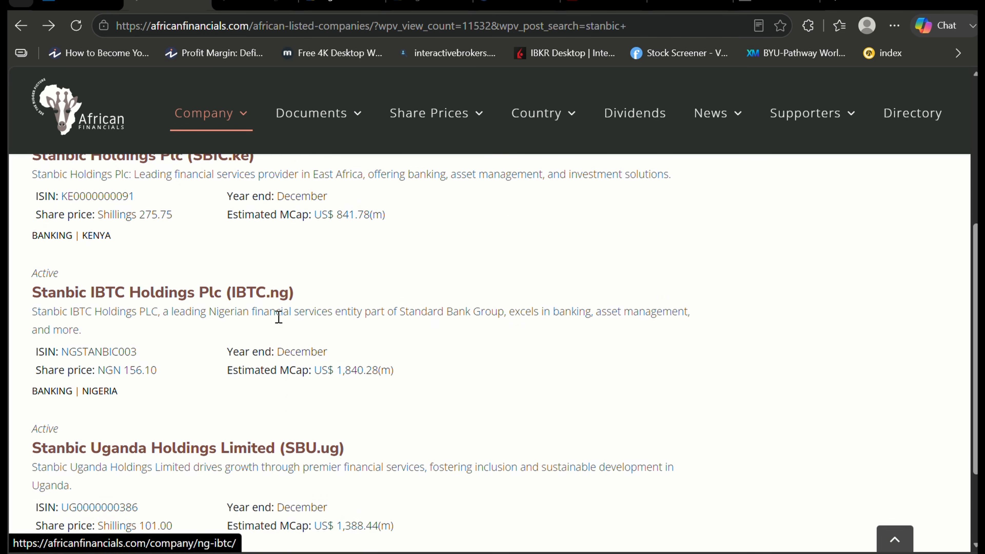
scroll(278, 316, down, 1)
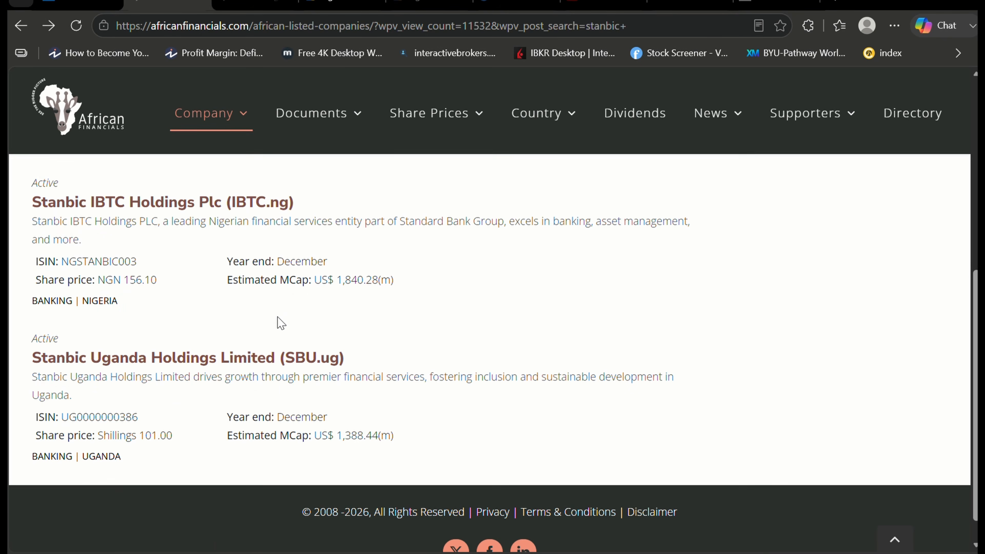
Open Stanbic Uganda Holdings Limited (SBU.ug) from the company list and review its key figures, share price chart and company profile.
click(202, 358)
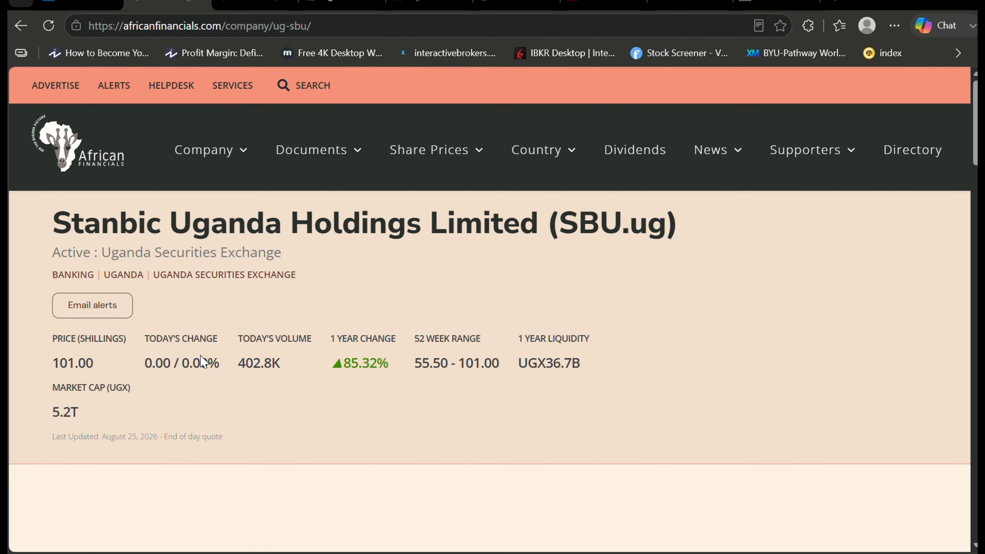
scroll(202, 362, down, 1)
scroll(202, 362, down, 3)
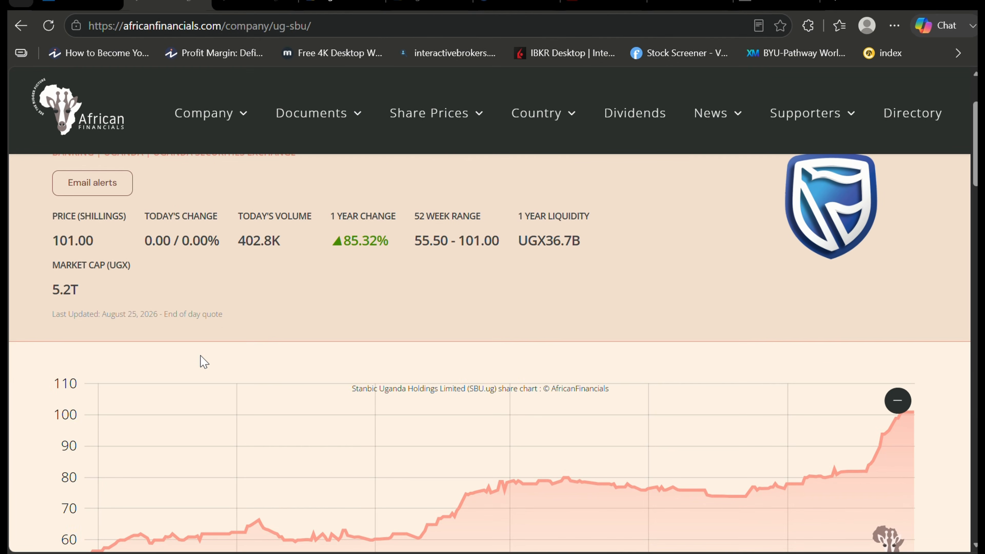
scroll(202, 362, down, 5)
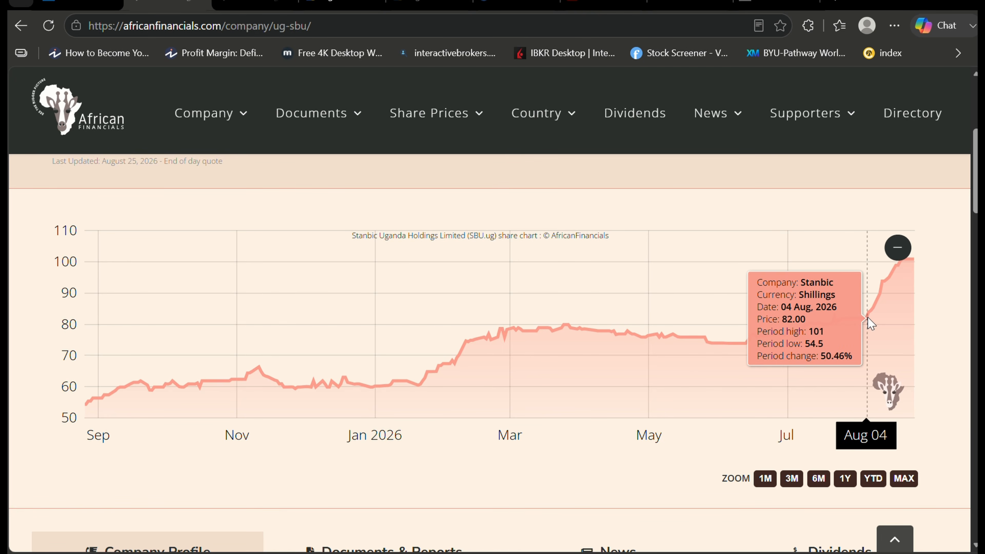
scroll(742, 311, down, 4)
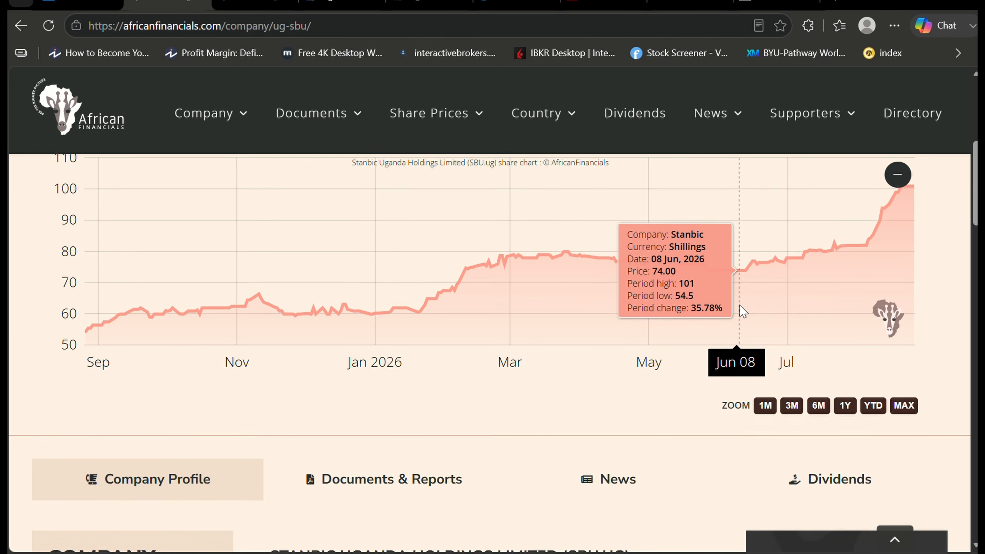
scroll(742, 310, down, 2)
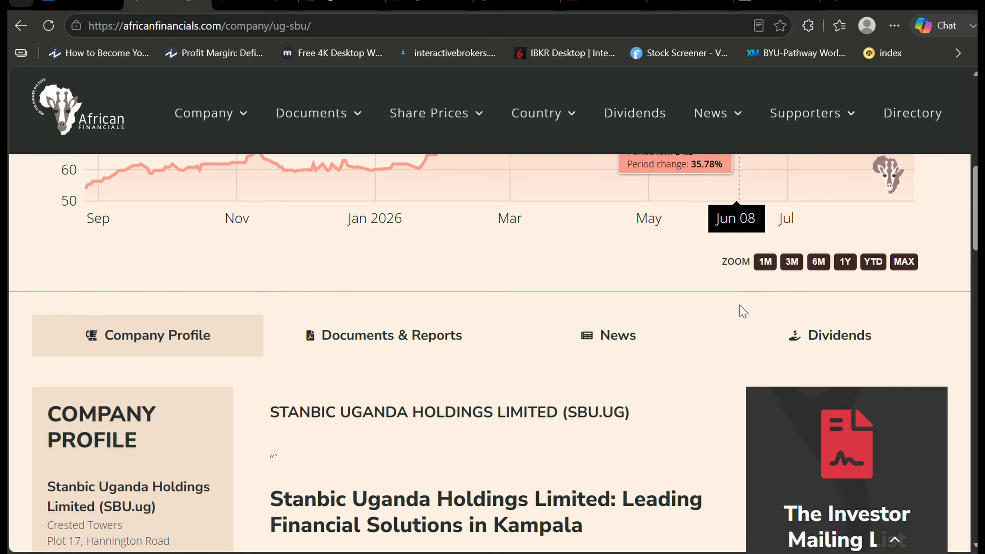
scroll(742, 311, down, 14)
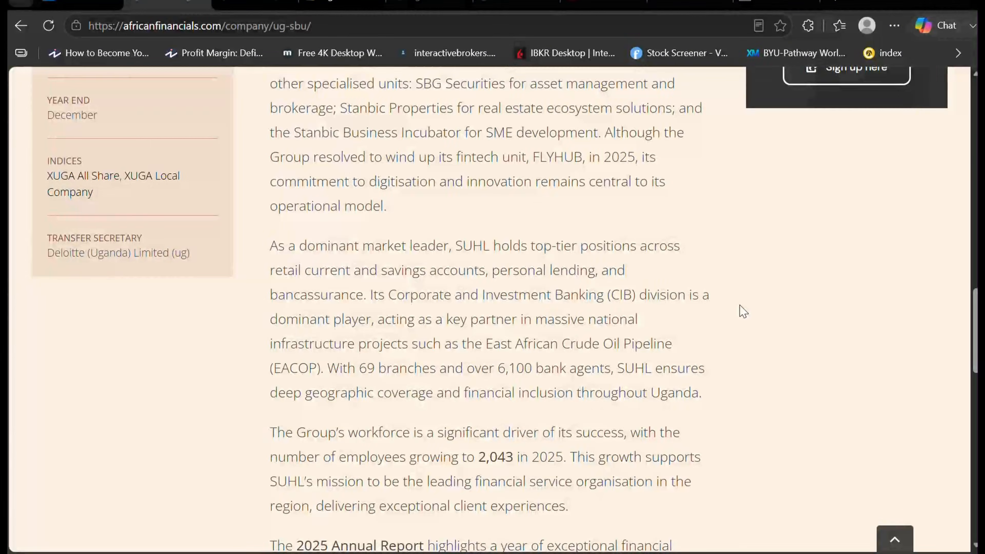
scroll(741, 310, down, 16)
scroll(742, 310, up, 20)
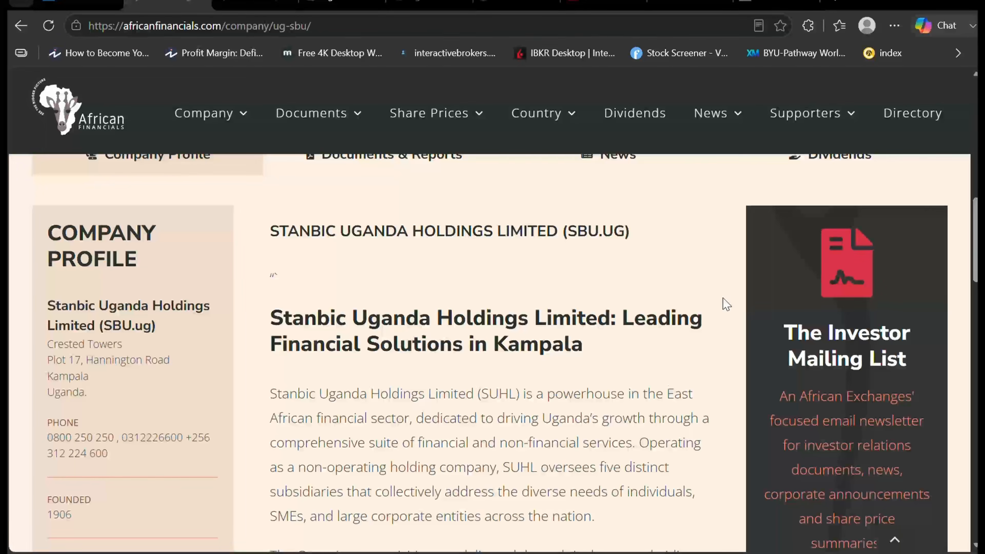
Open Stanbic Uganda's Documents & Reports section and look over the listed annual, interim and abridged reports.
click(375, 175)
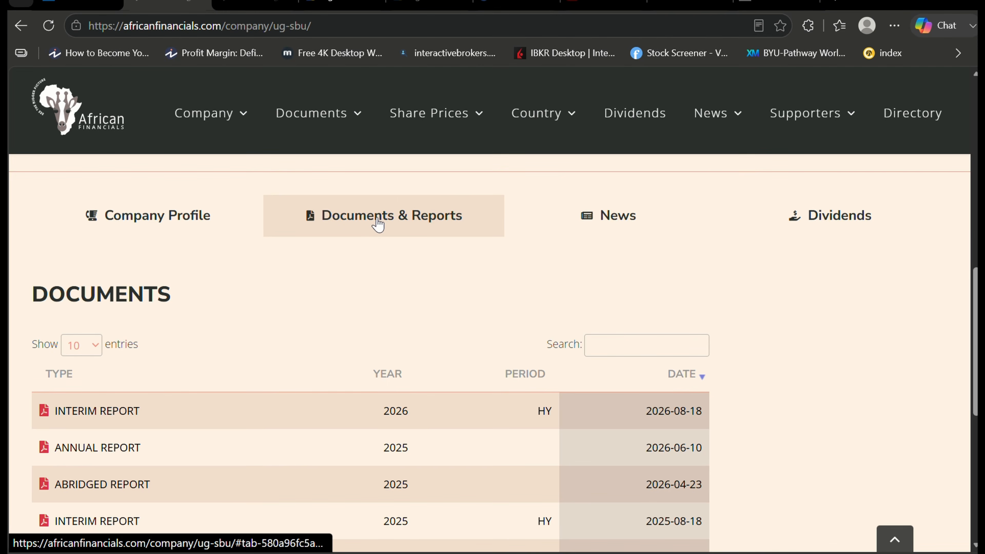
scroll(377, 224, down, 8)
scroll(378, 220, up, 3)
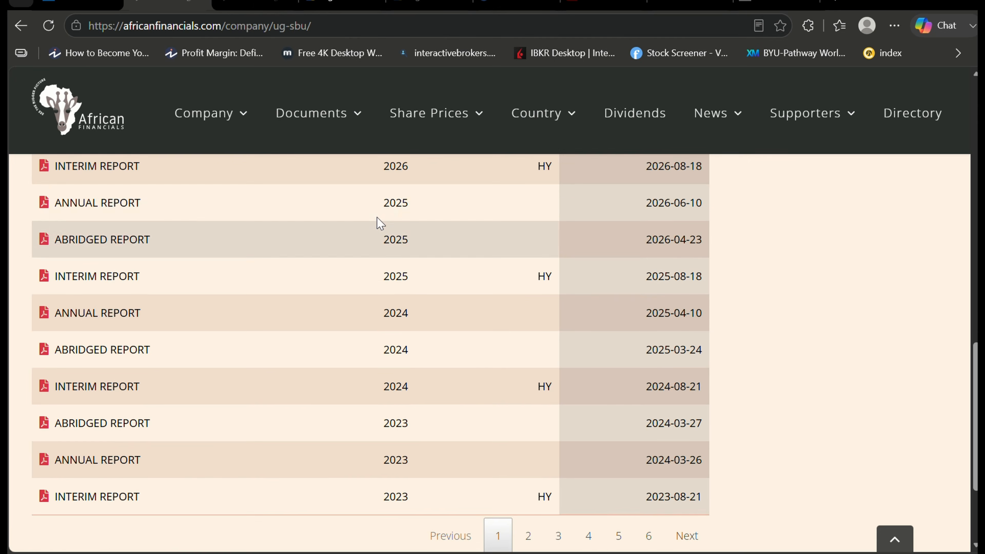
scroll(380, 224, up, 4)
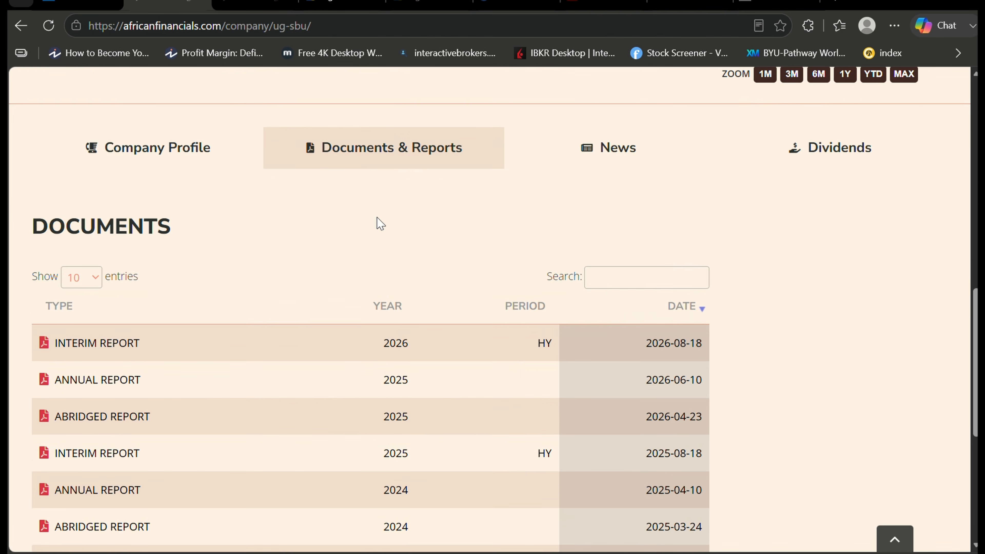
scroll(379, 223, down, 2)
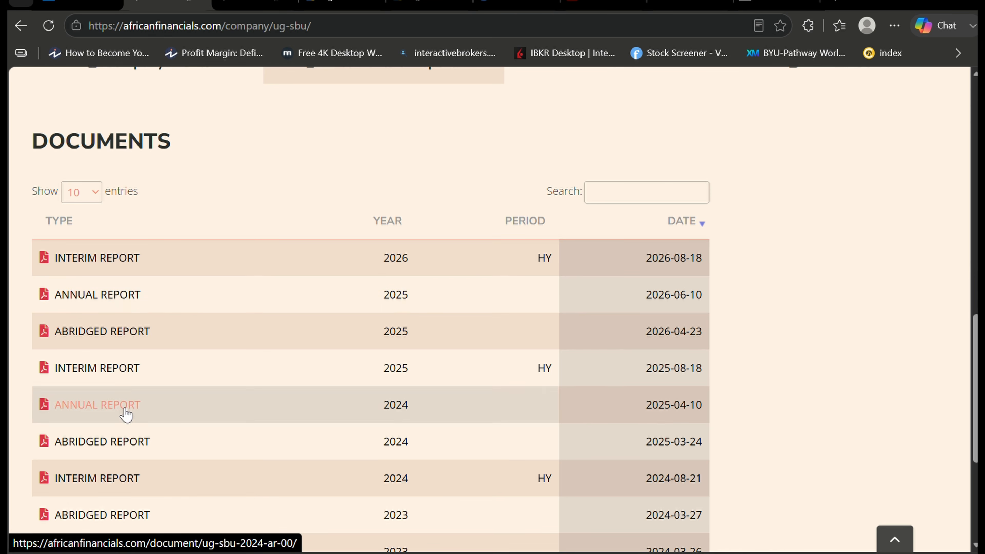
scroll(127, 517, down, 3)
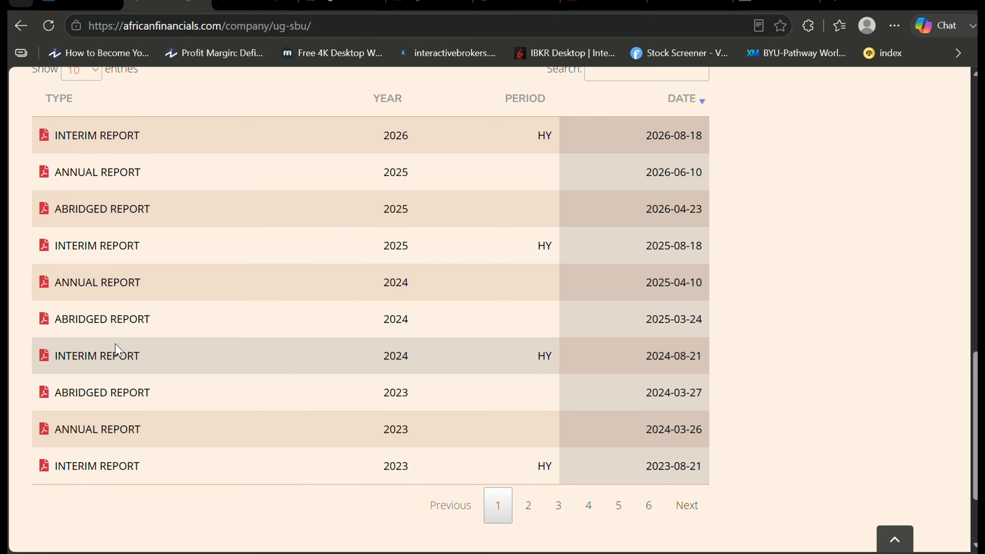
Switch to the Stanbic Uganda Holdings Limited 2023 Annual Report page and look over the embedded report and its publication details.
key(ctrl+Tab)
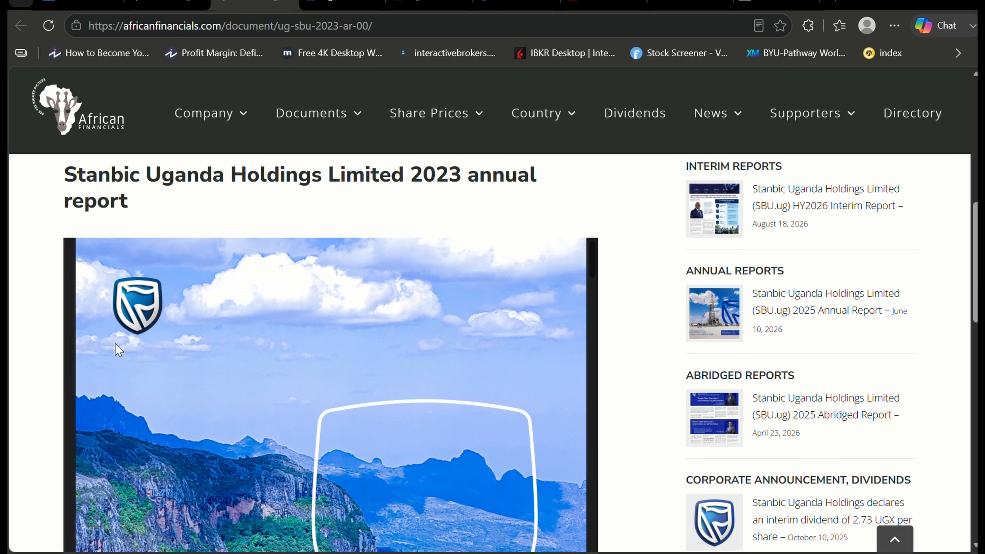
scroll(115, 341, down, 2)
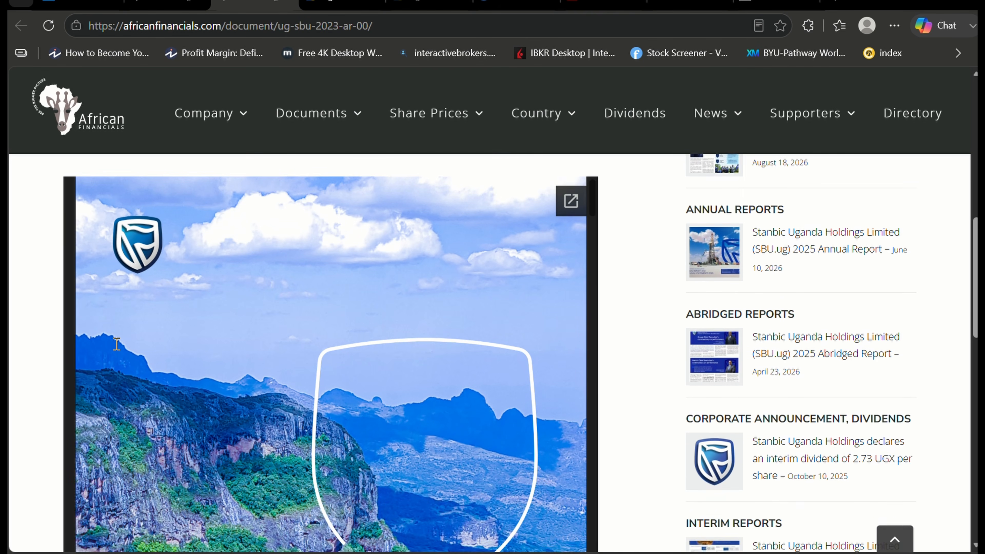
scroll(115, 341, up, 15)
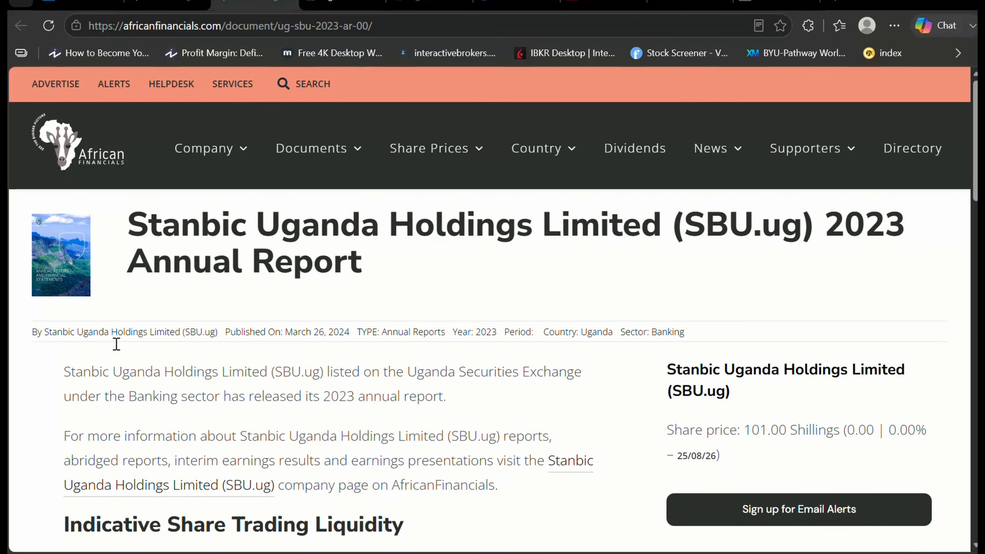
Switch to the ug-sbu-2023-ar-00.pdf annual report at its cash flow statement and hide the file header to enlarge the page view.
scroll(116, 341, down, 3)
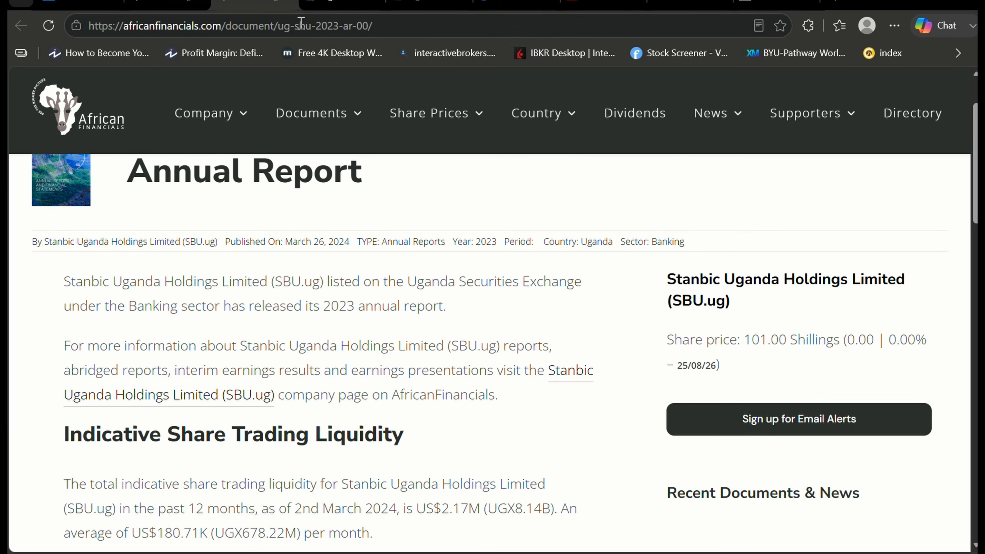
click(332, 7)
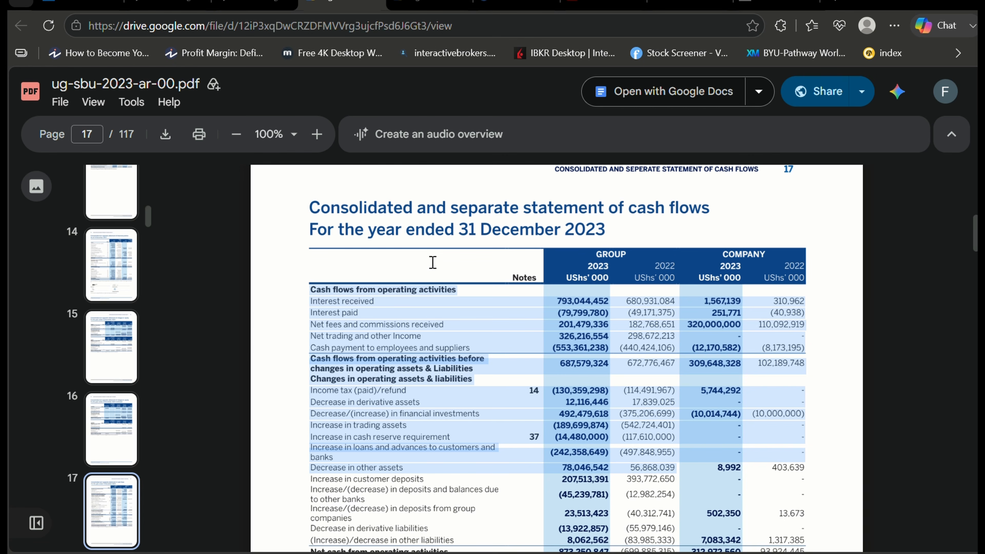
scroll(433, 263, up, 2)
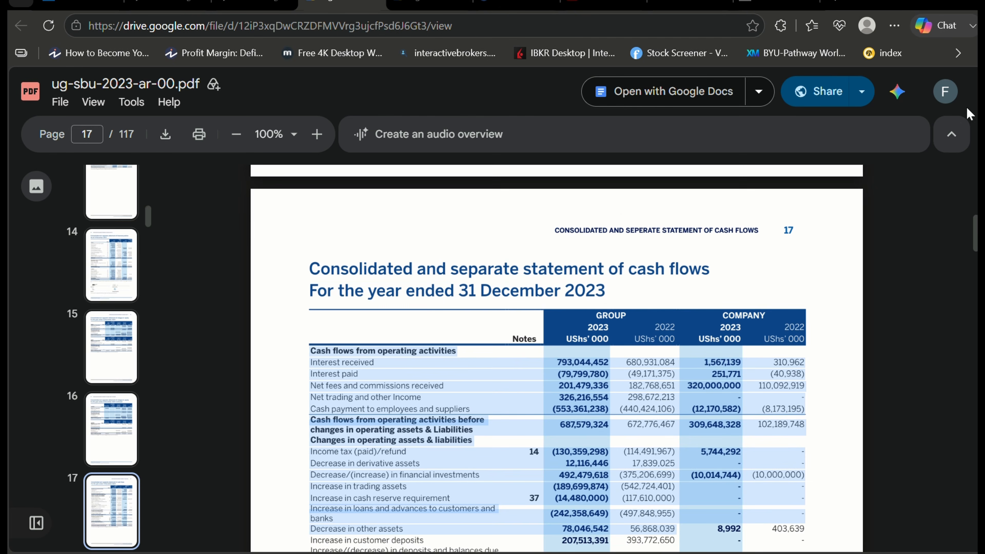
click(951, 134)
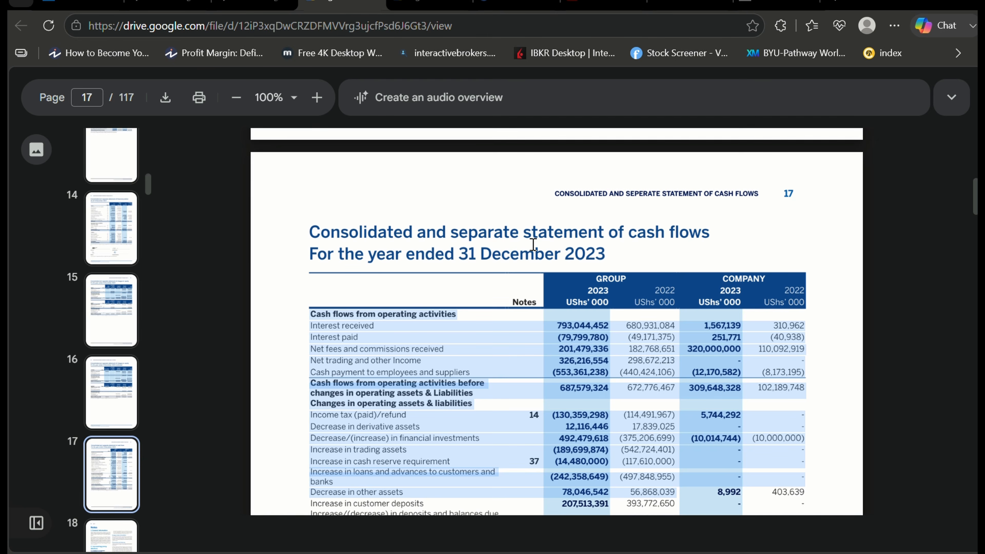
Go back from the cash flow statement through the changes in equity to page 14 and examine the 2023 statement of financial position.
scroll(533, 244, up, 10)
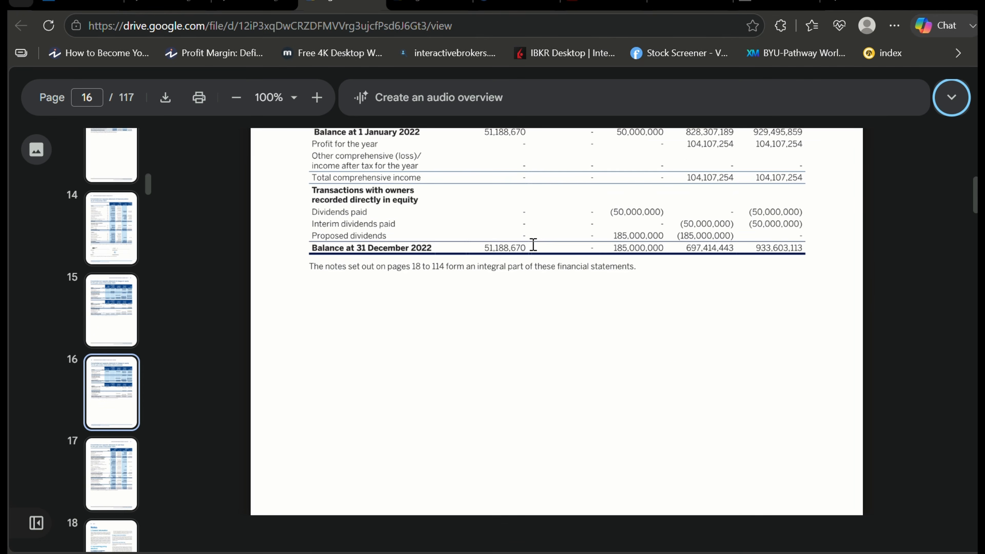
scroll(532, 244, up, 7)
scroll(532, 245, up, 10)
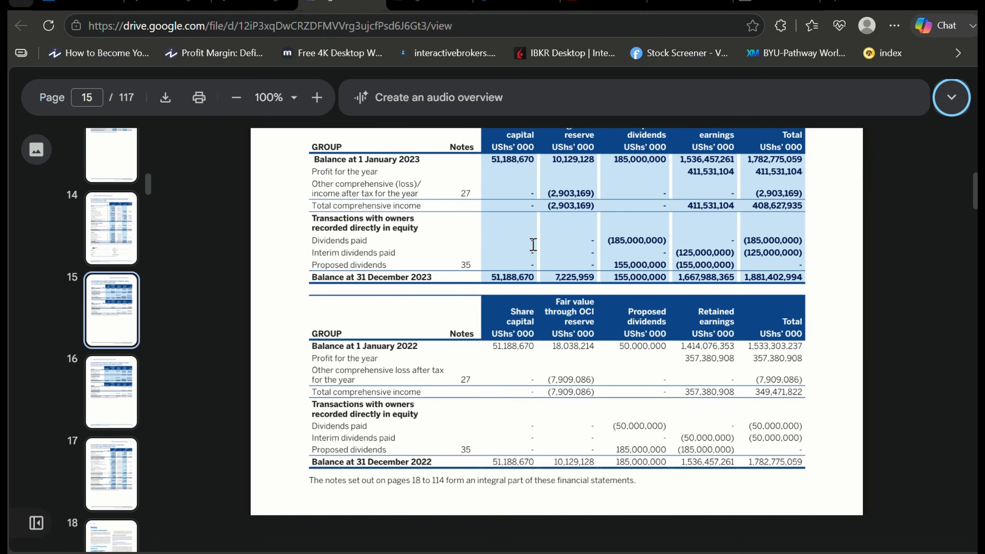
scroll(533, 244, up, 8)
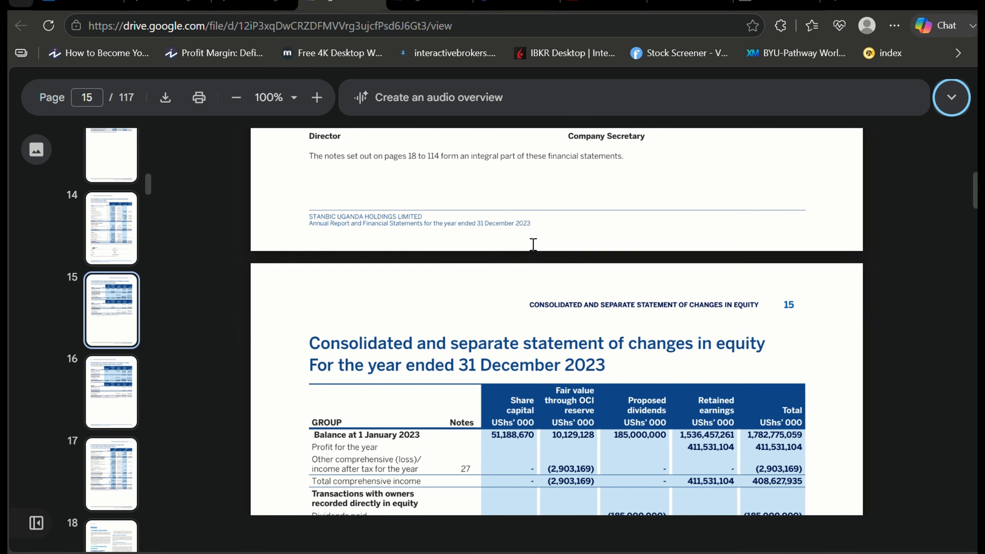
scroll(533, 245, up, 9)
scroll(533, 244, up, 11)
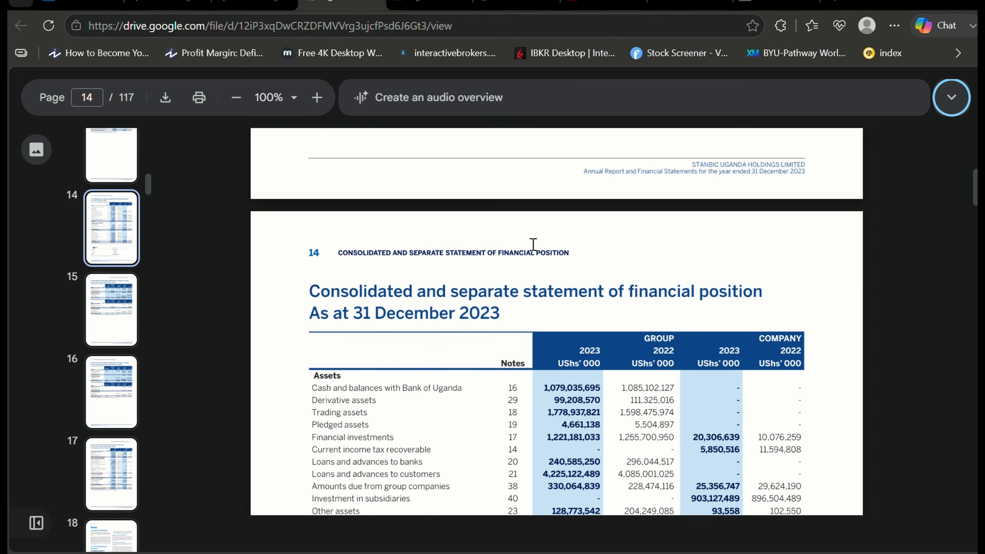
scroll(533, 245, down, 3)
scroll(533, 245, up, 1)
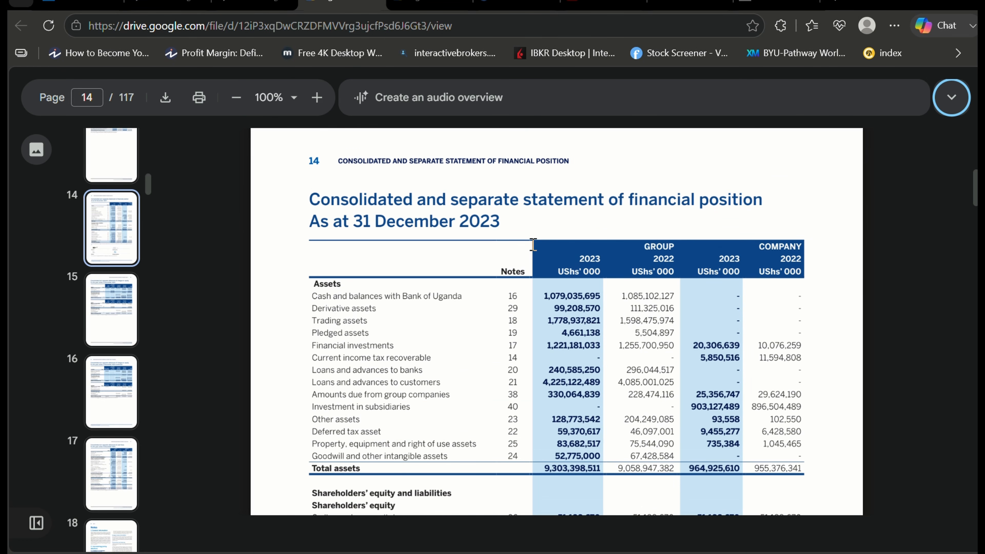
scroll(533, 245, down, 1)
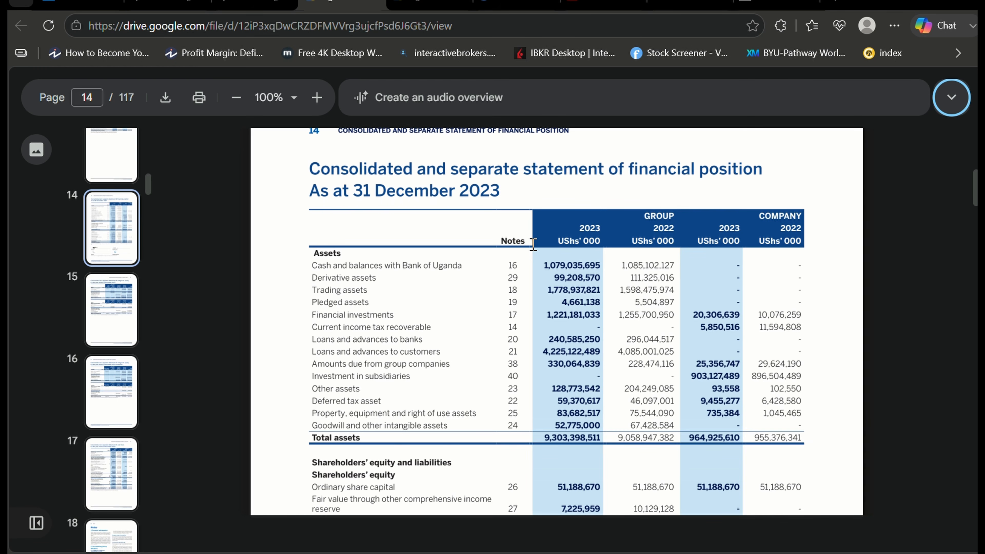
scroll(533, 245, down, 1)
scroll(533, 245, up, 1)
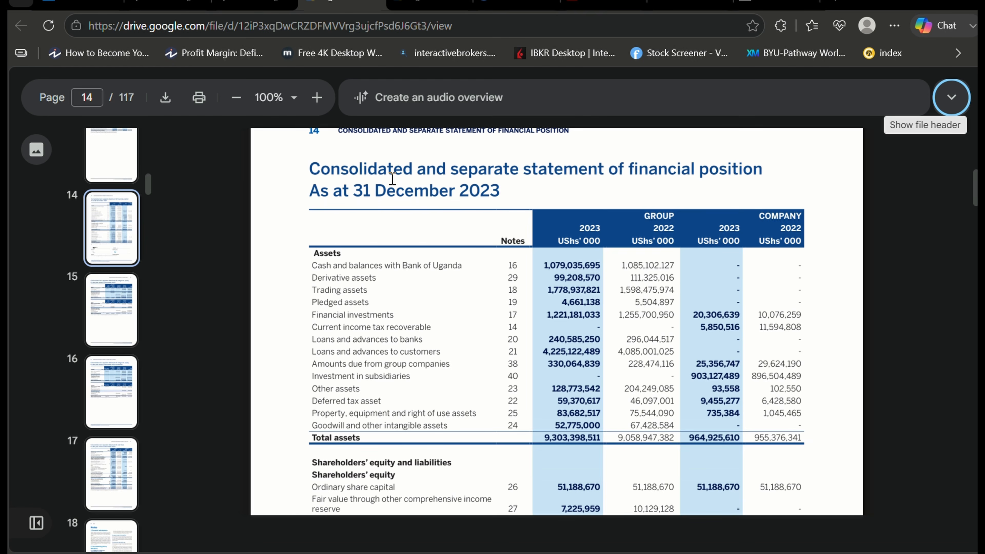
Switch to the Uganda Securities Exchange Market Performance Reports page and look over the list of monthly PDF reports.
click(692, 2)
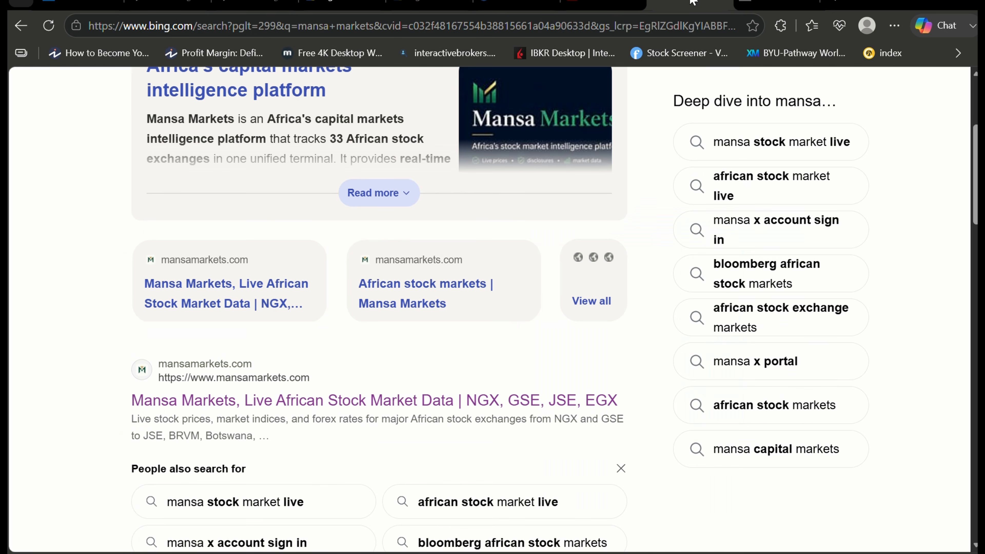
key(ctrl+shift+Tab)
key(ctrl+shift+Tab)
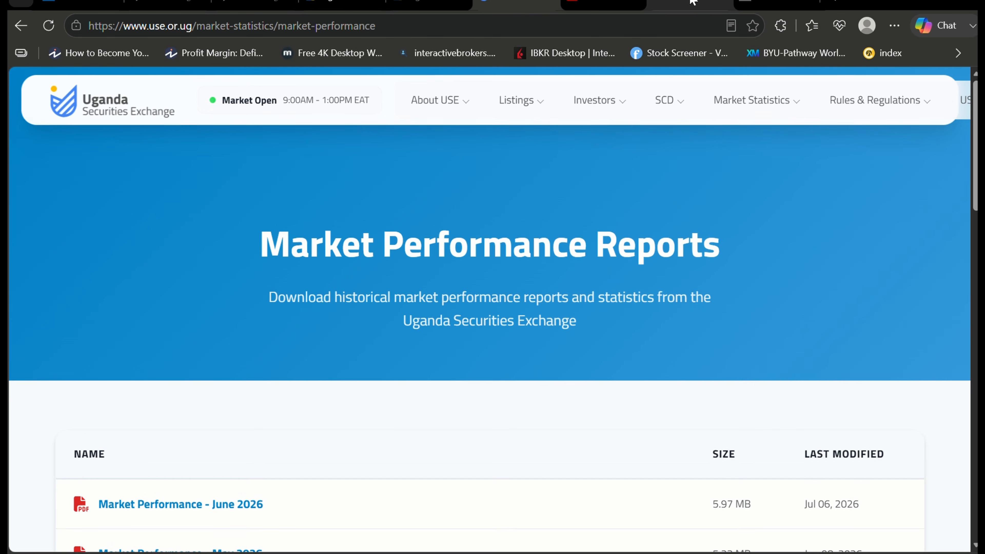
key(Page_Down)
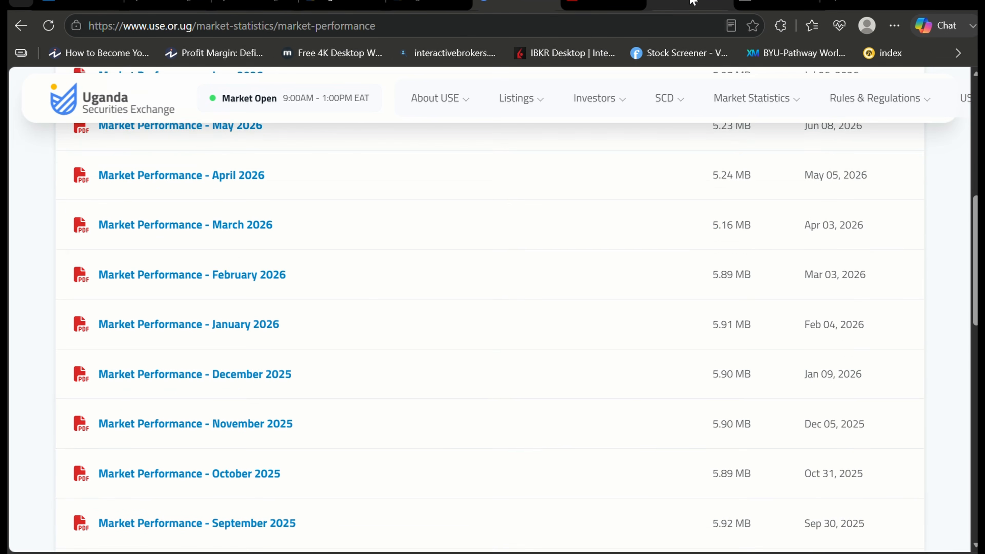
key(Page_Up)
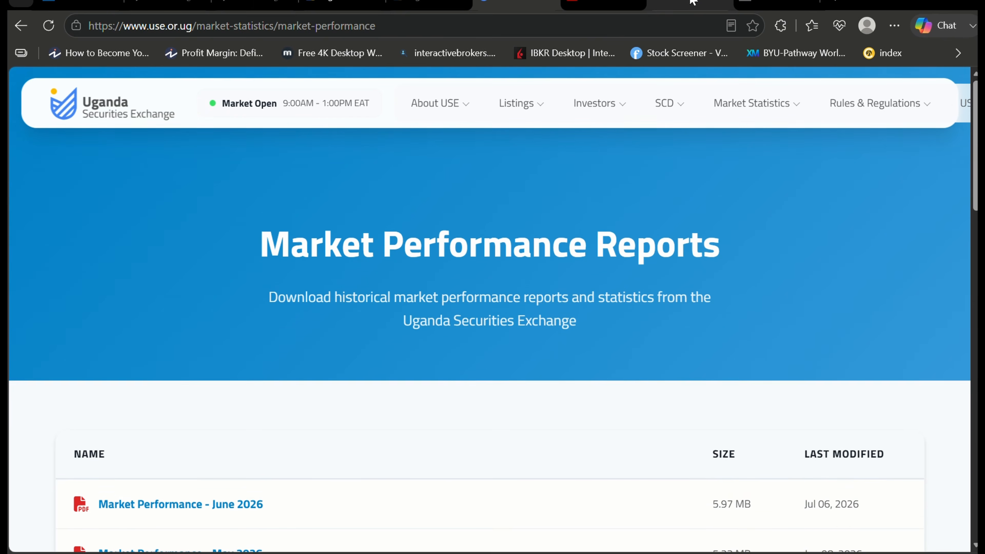
key(Page_Down)
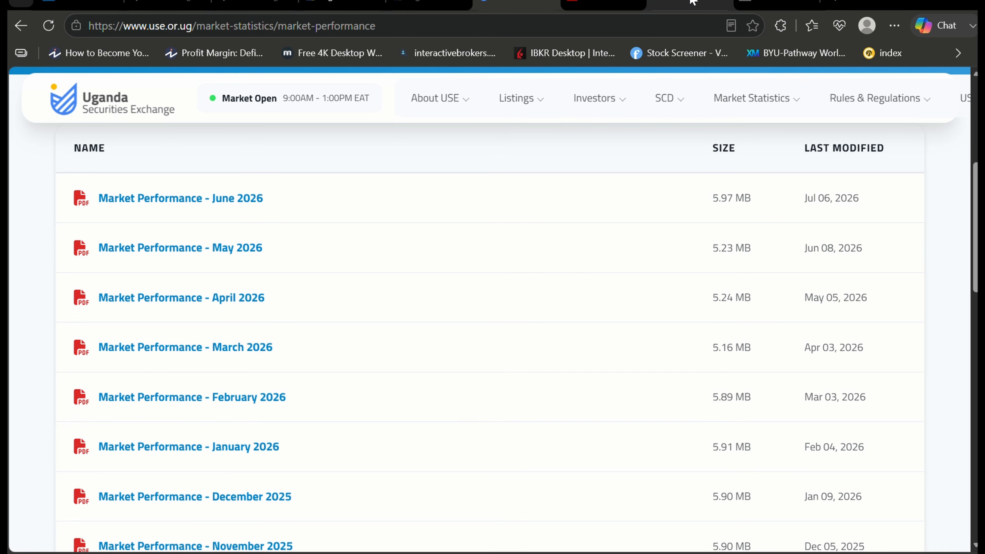
key(Down)
key(Up)
key(Up)
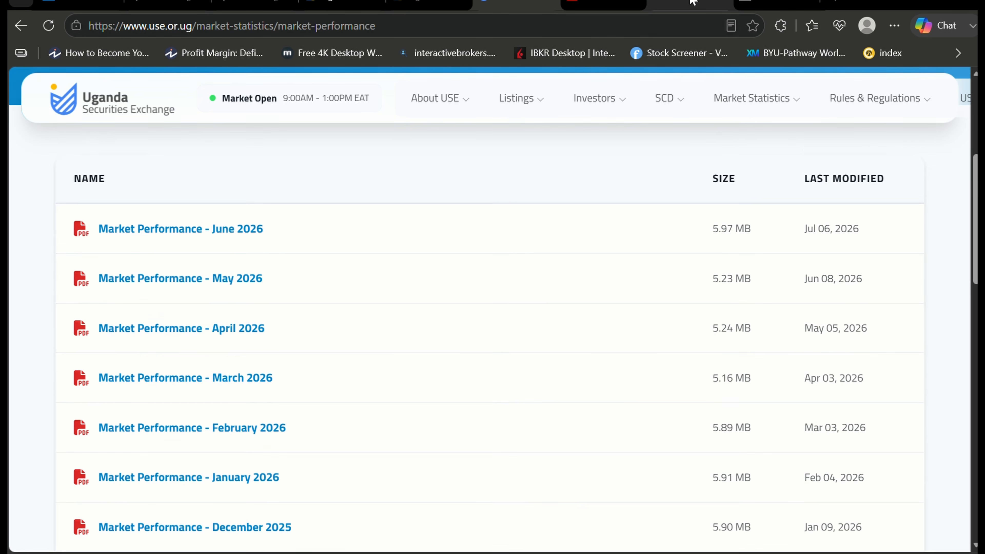
Return to the Stanbic Uganda 2023 report PDF and bring up the cover page of ug-sbu-2025-ar-00.pdf.
key(ctrl+shift+Tab)
key(ctrl+shift+Tab)
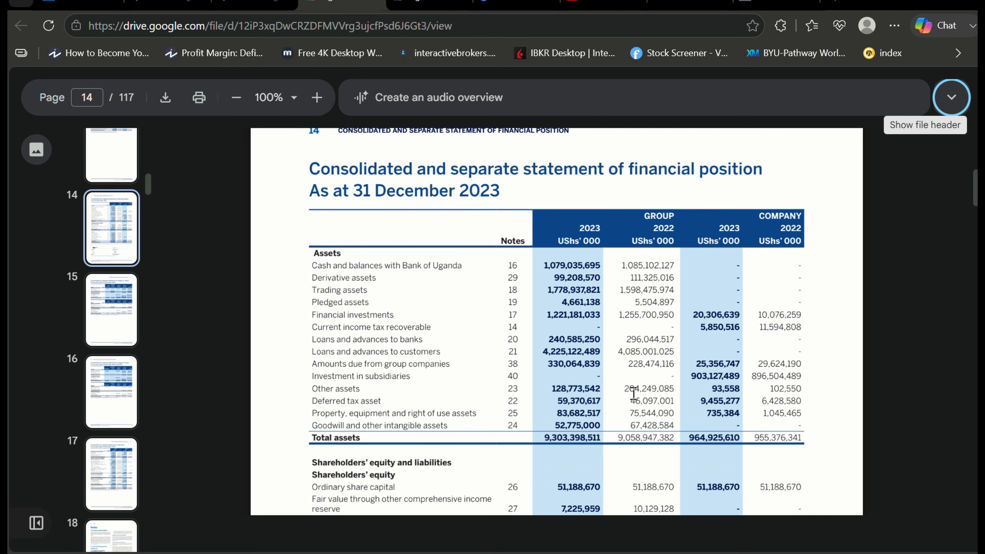
key(ctrl+Tab)
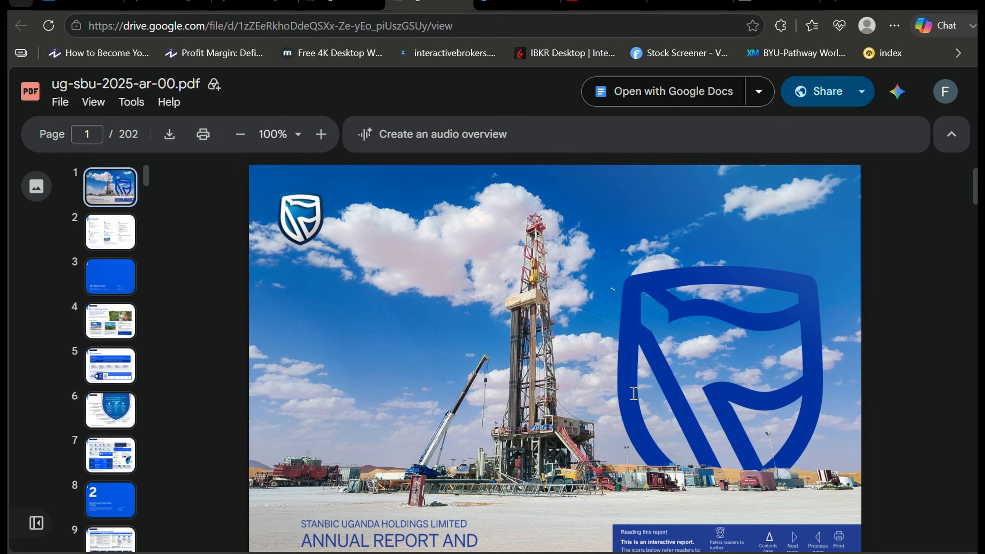
Switch to the Uganda Securities Exchange June 2026 market performance PDF and view its top gainers, top losers and index performance tables.
key(alt+Tab)
key(alt+Tab)
key(alt+Tab)
key(alt+Tab)
key(alt+Tab)
key(alt+Tab)
key(alt+Tab)
key(alt+Tab)
key(alt+Tab)
key(alt+Tab)
key(alt+Tab)
key(alt+Tab)
key(alt+Tab)
key(alt+Tab)
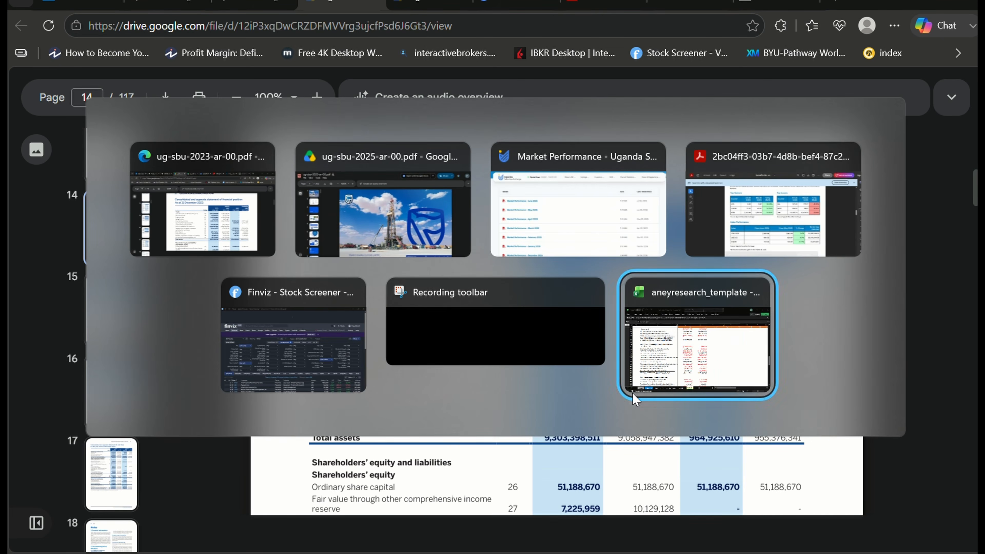
key(alt+Tab)
key(alt+Tab)
key(alt+Tab)
key(alt+Tab)
key(alt+Tab)
key(alt+Tab)
key(alt+Tab)
key(alt+Tab)
key(alt+Tab)
key(alt+Tab)
key(alt+Tab)
key(alt+Tab)
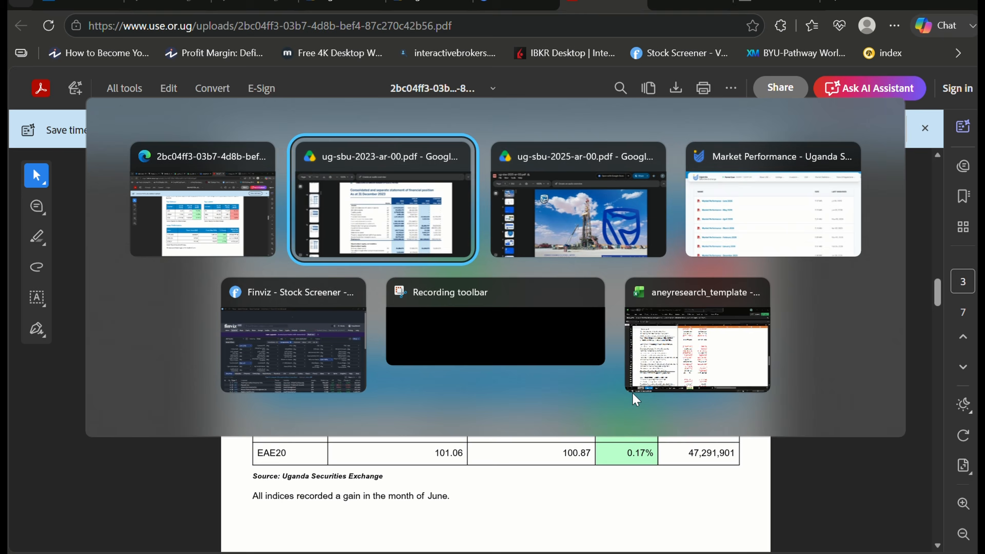
key(alt+Tab)
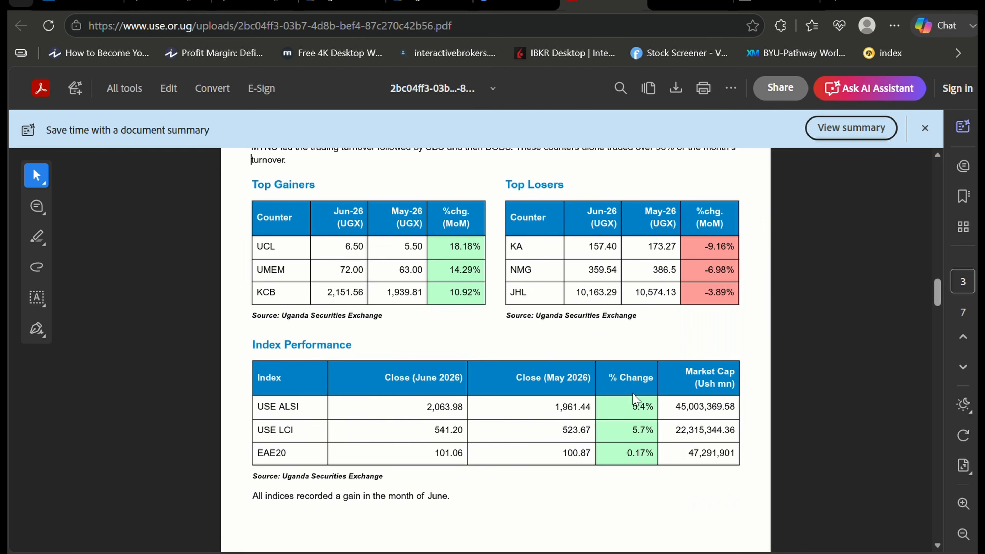
Switch to the aneyresearch_template workbook in Excel, showing the DATA sheet.
key(alt+Tab)
key(alt+Tab)
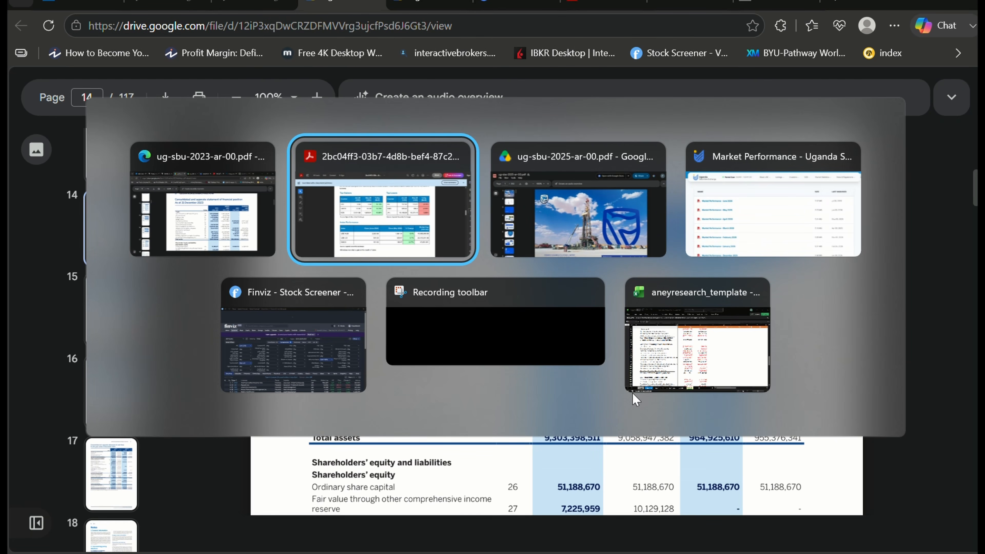
key(alt+Tab)
key(alt+Tab)
key(alt+Tab)
key(alt+Tab)
key(alt+Tab)
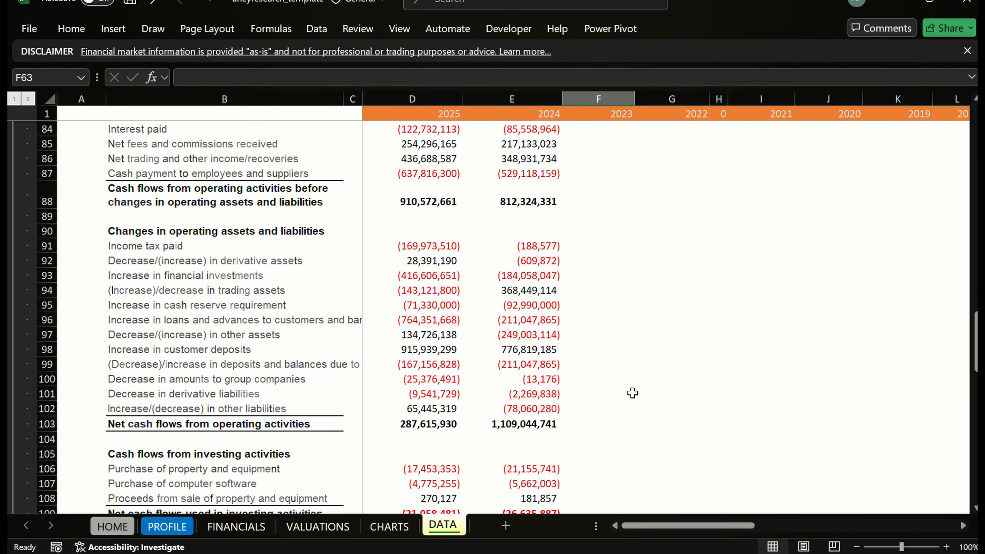
Examine the income statement items entered for 2025 to 2022 on the DATA sheet, going through the 2023 column.
key(Up)
key(Up)
key(Up)
key(Up)
key(Up)
key(Up)
key(Up)
key(Up)
key(Up)
key(Up)
key(Up)
key(Up)
key(Up)
key(Up)
key(Up)
key(Up)
key(Up)
key(Up)
key(Up)
key(Up)
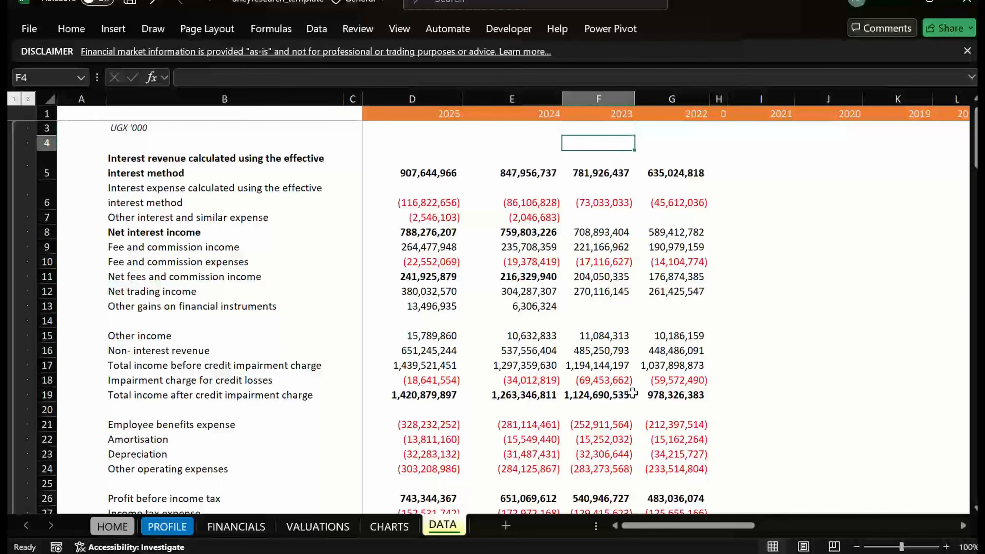
key(Up)
key(Up)
key(Up)
key(Up)
key(Up)
key(Up)
key(Up)
key(Up)
key(Up)
key(Up)
key(Up)
key(Up)
key(Up)
key(Up)
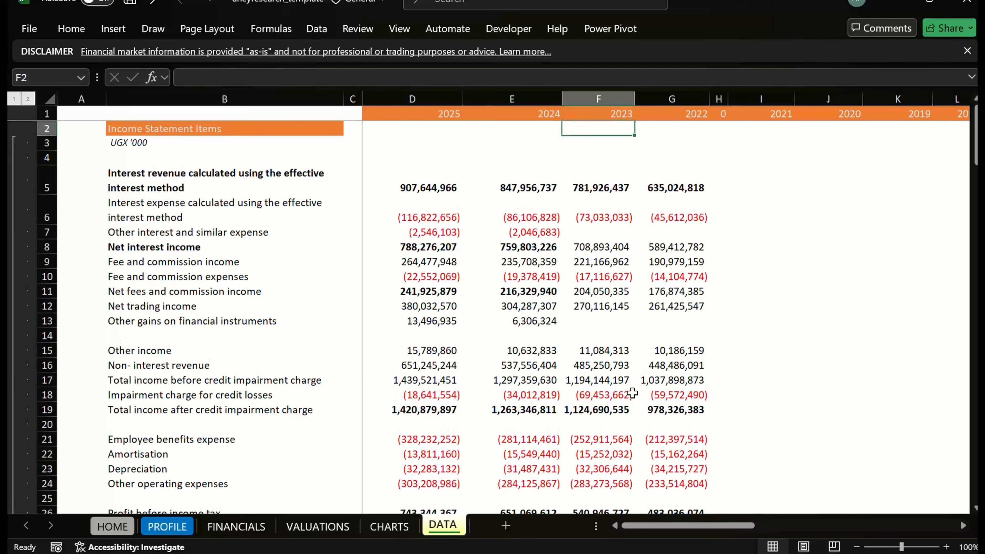
key(Down)
key(Down)
key(Down)
key(Down)
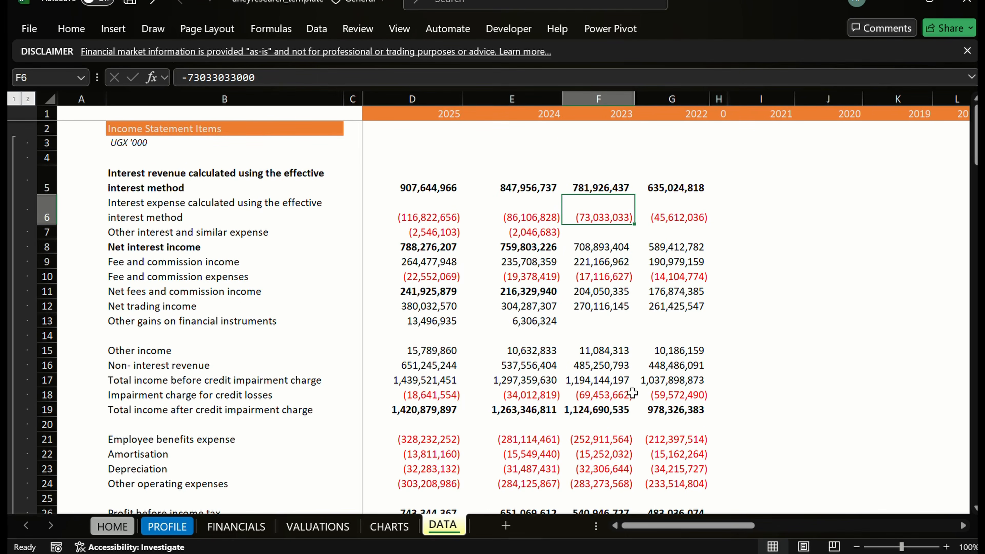
key(Down)
key(Down)
key(Down)
key(Down)
key(Down)
key(Down)
key(Down)
key(Down)
key(Down)
key(Down)
key(Down)
key(Down)
key(Down)
key(Down)
key(Down)
key(Down)
key(Down)
key(Down)
key(Down)
key(Down)
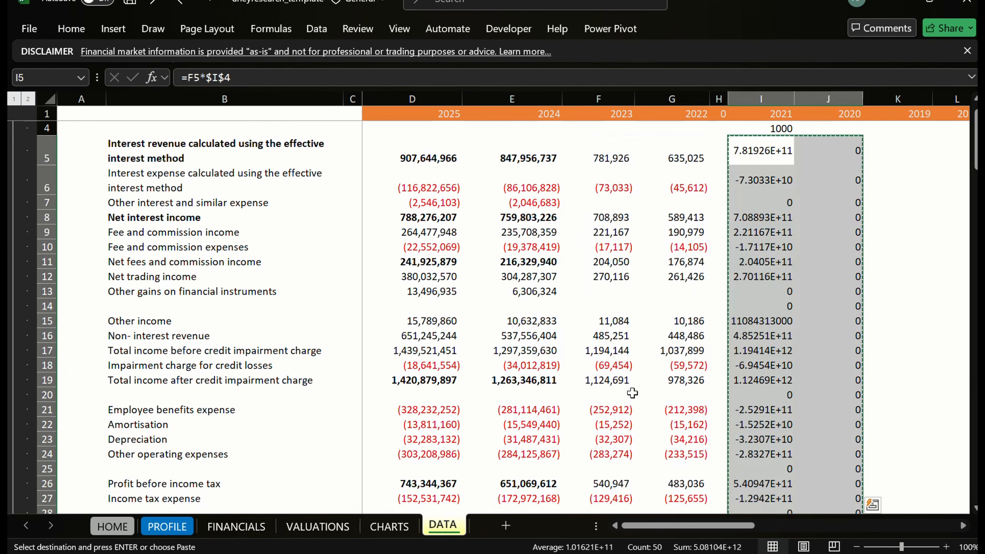
Undo the recent DATA sheet edits, including the multiply-by-1000 formulas in columns I and J, and check the 2023 and 2022 figures.
key(ctrl+z)
key(ctrl+z)
key(ctrl+z)
key(ctrl+z)
key(ctrl+z)
key(ctrl+z)
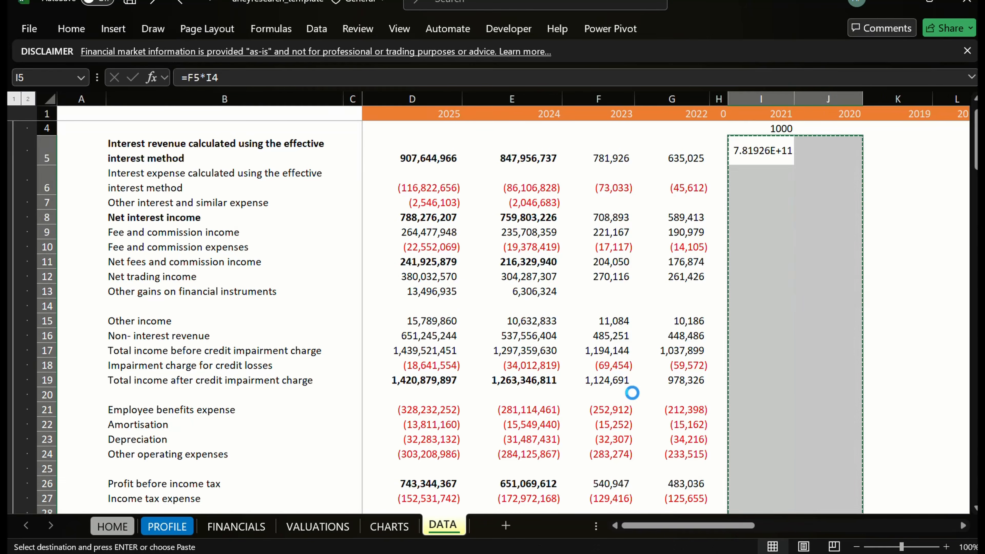
key(ctrl+z)
key(ctrl+z)
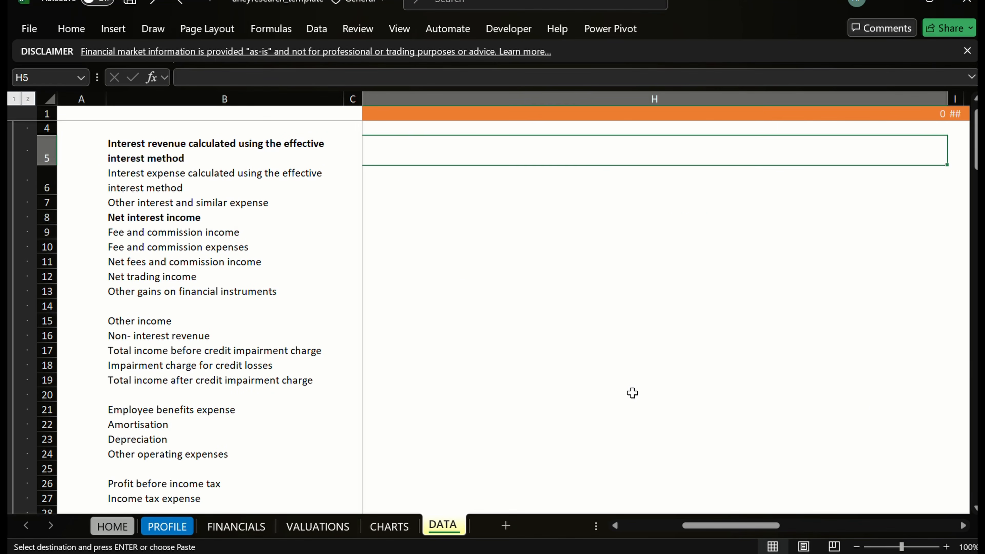
key(Left)
key(Left)
key(Left)
key(Left)
key(Left)
key(Left)
key(Left)
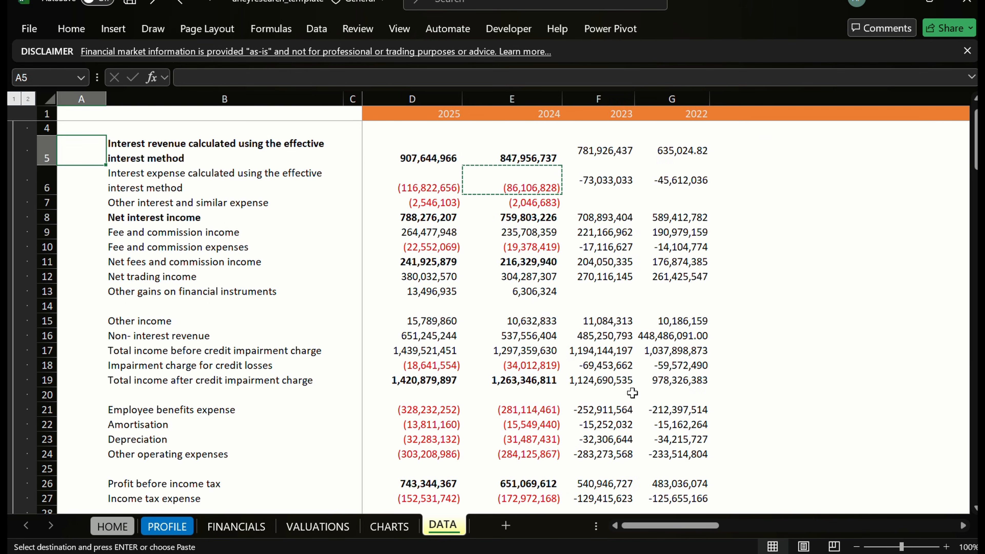
Restore the pasted income statement labels and note numbers from H5 onward and compare them with the sheet's existing line items.
key(ctrl+y)
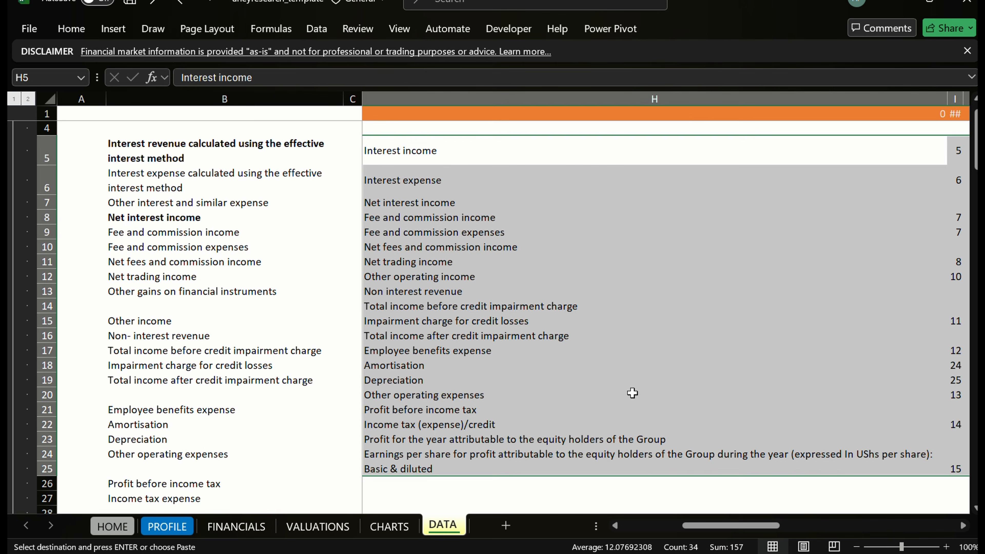
key(Left)
key(Left)
key(Left)
key(Left)
key(Left)
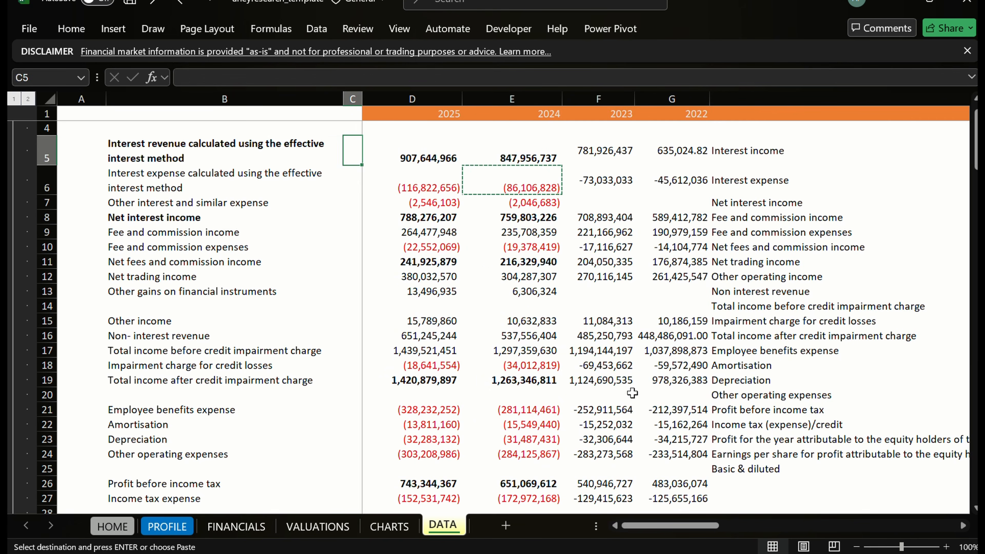
key(Right)
key(Right)
key(Right)
key(Right)
key(Right)
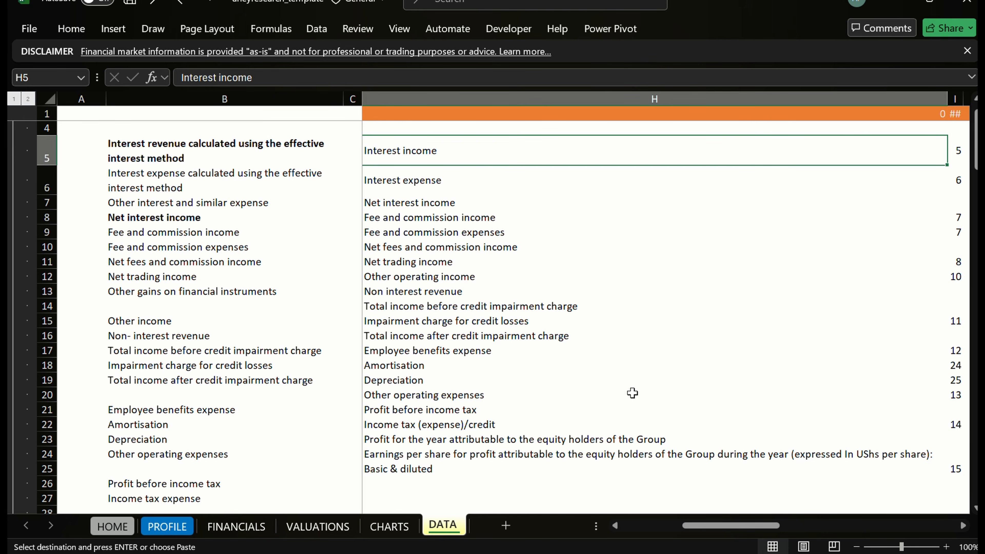
Examine the 2022 income statement figures up to row 5 against the labels in column H and the 2023 and 2024 columns.
key(ctrl+y)
key(Left)
key(Right)
key(Up)
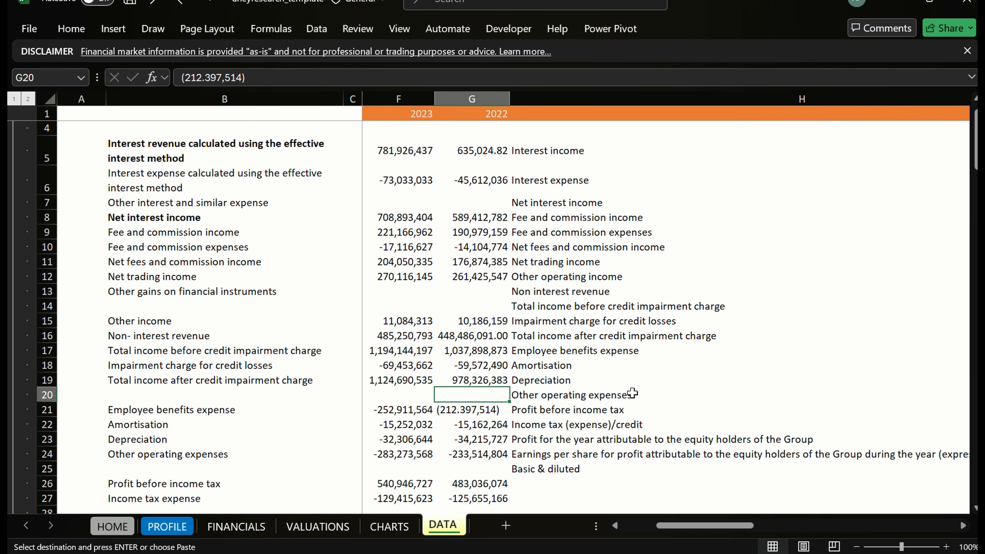
key(Up)
key(Up)
key(Up)
key(Up)
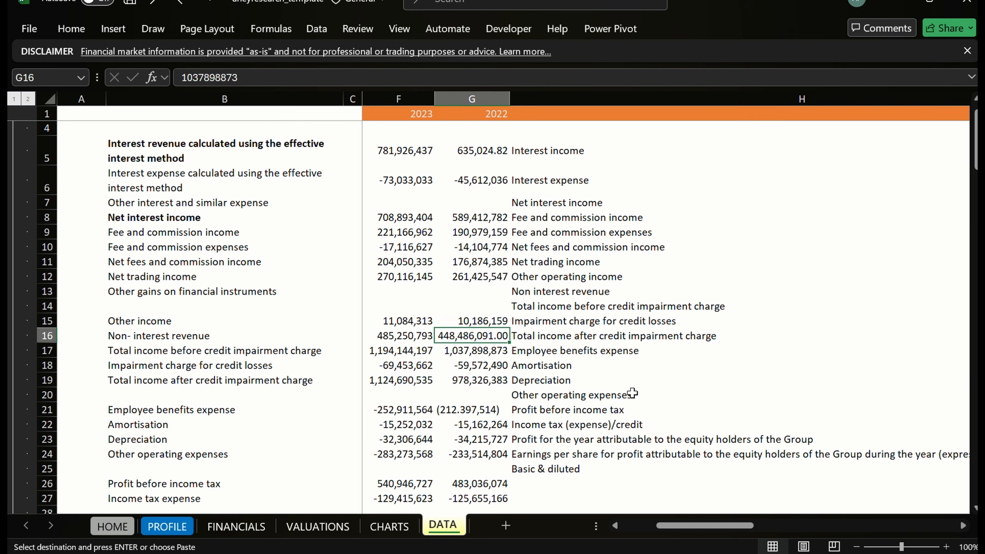
key(Up)
key(Up)
key(Up)
key(Up)
key(Up)
key(Up)
key(Up)
key(Up)
key(Up)
key(Up)
key(Up)
key(Right)
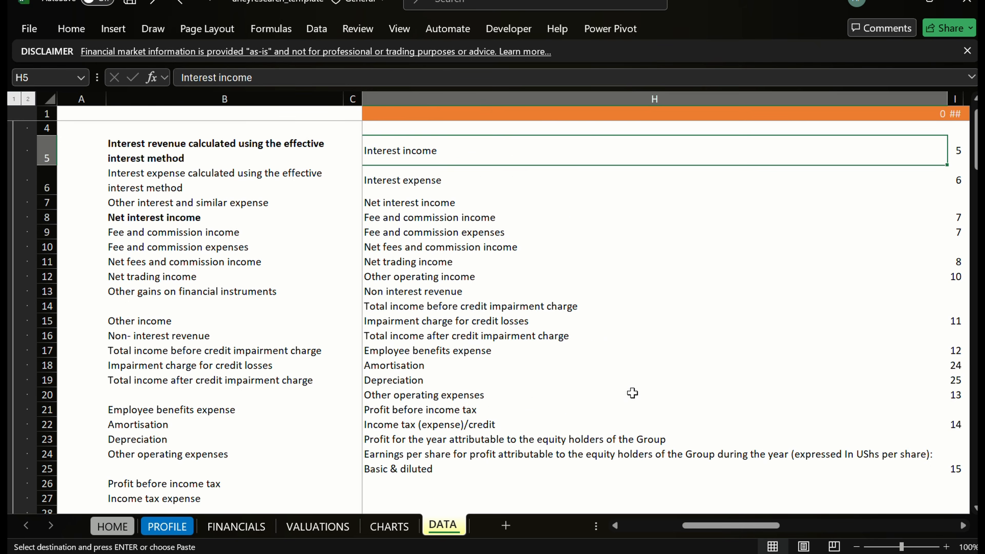
key(Left)
key(Left)
key(Left)
key(Left)
key(Right)
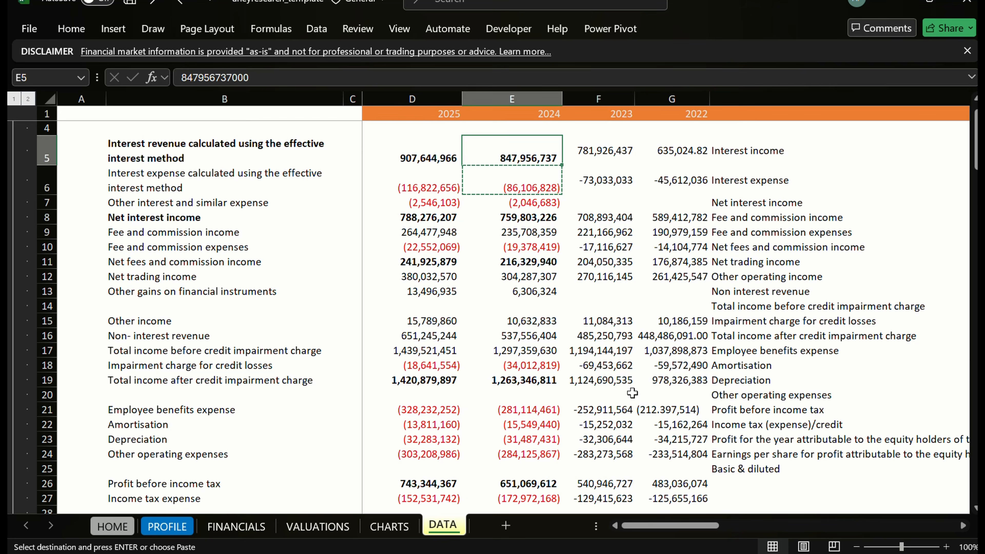
Cancel the pending copy, undo the latest 2022 corrections, and redo the edits through the clearing of the pasted labels from H5 onward.
key(Escape)
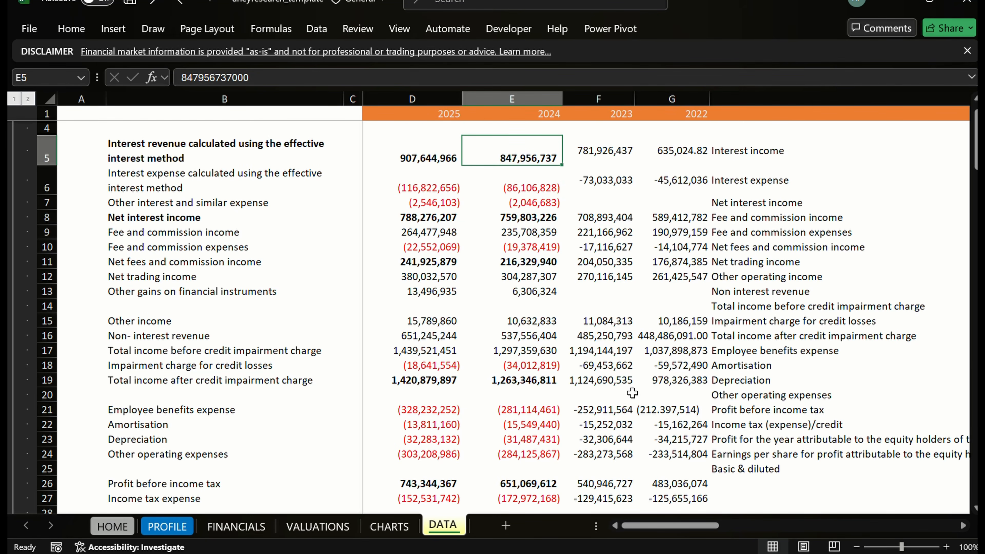
key(ctrl+z)
key(ctrl+z)
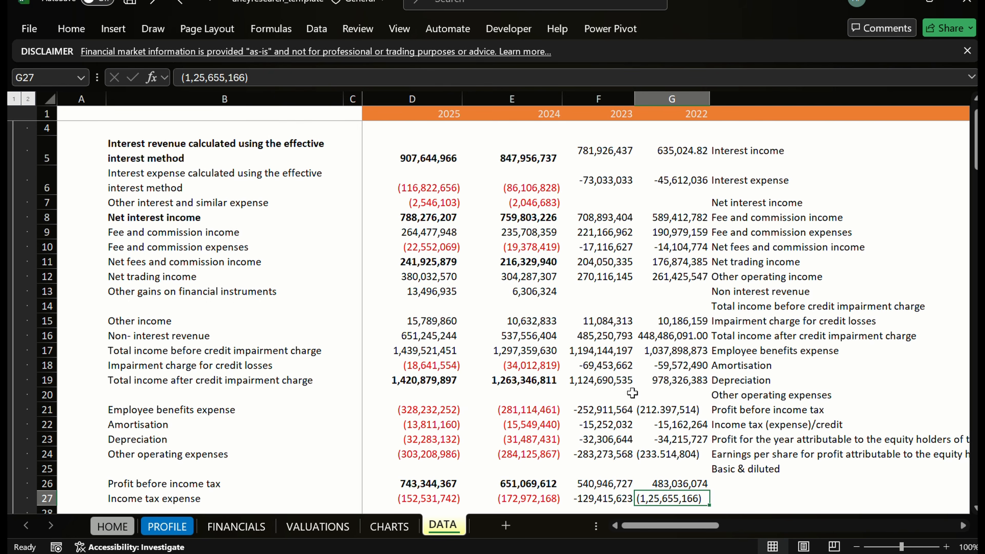
key(ctrl+y)
key(ctrl+y)
key(ctrl+y)
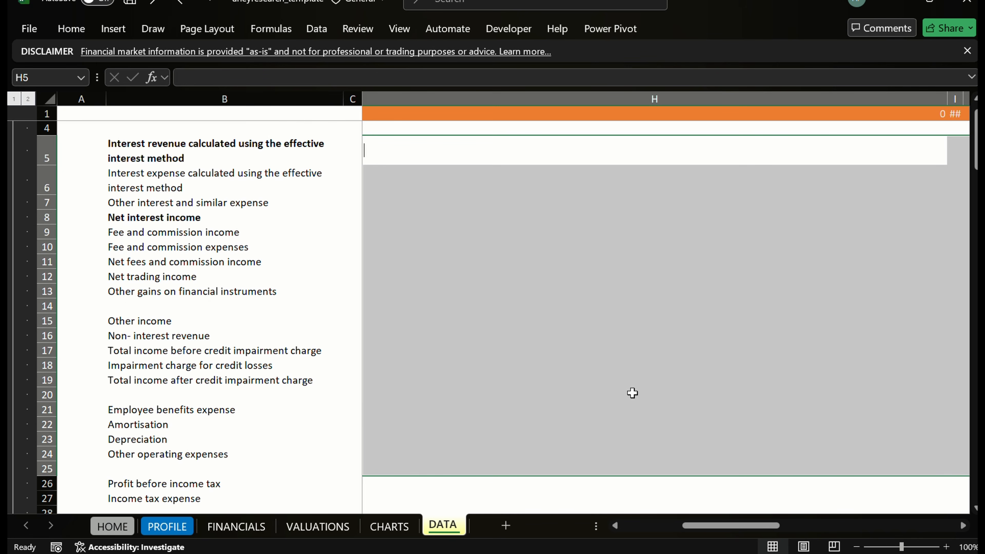
text(y)
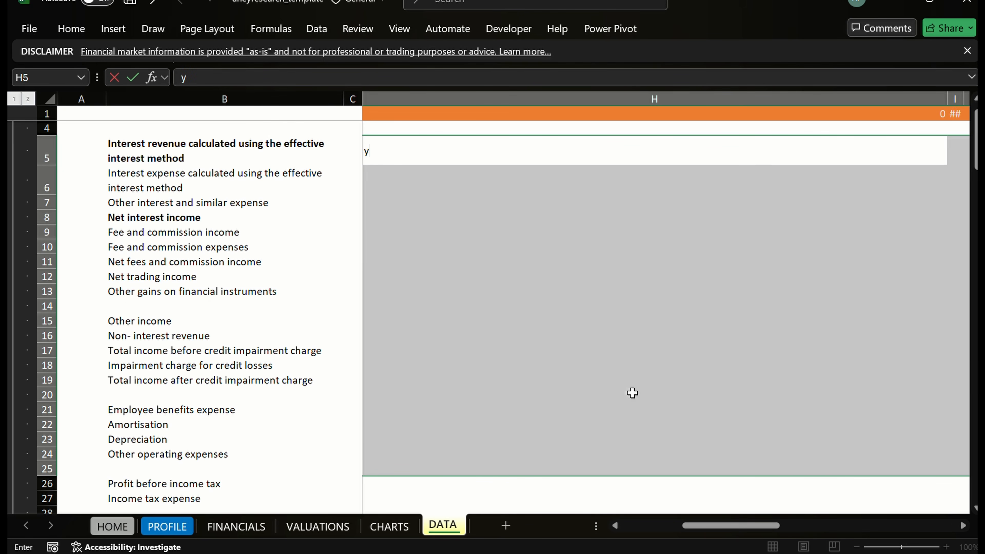
key(BackSpace)
key(Return)
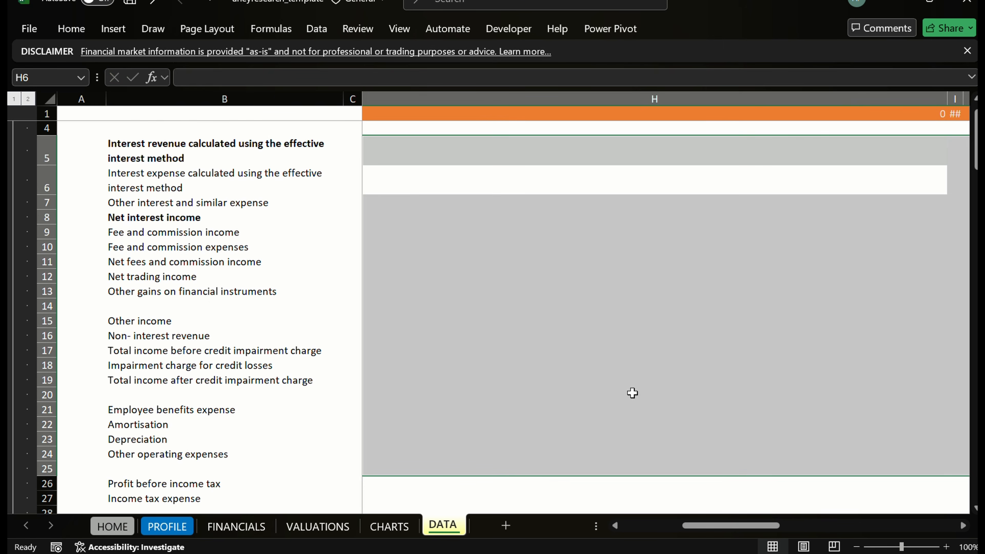
key(BackSpace)
text(y)
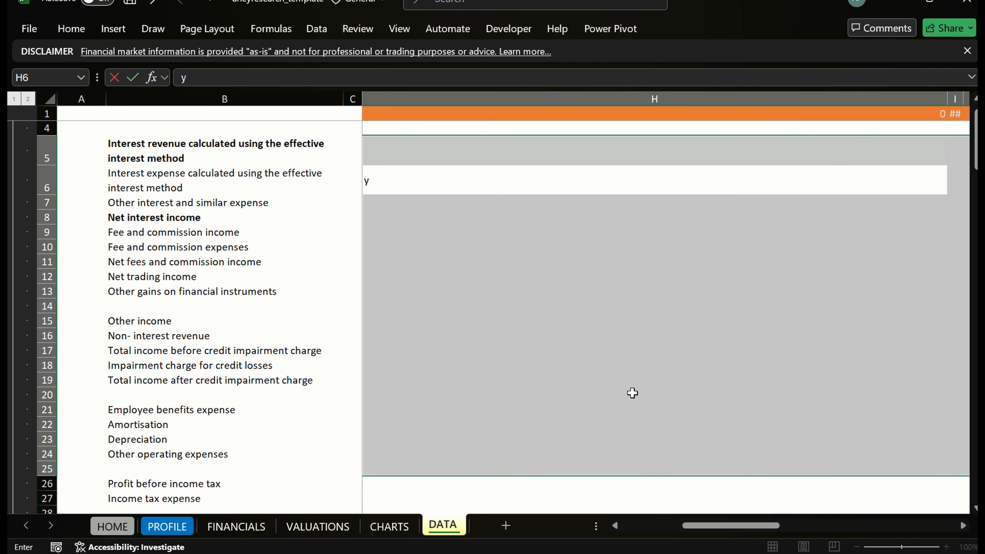
key(BackSpace)
key(Left)
key(Left)
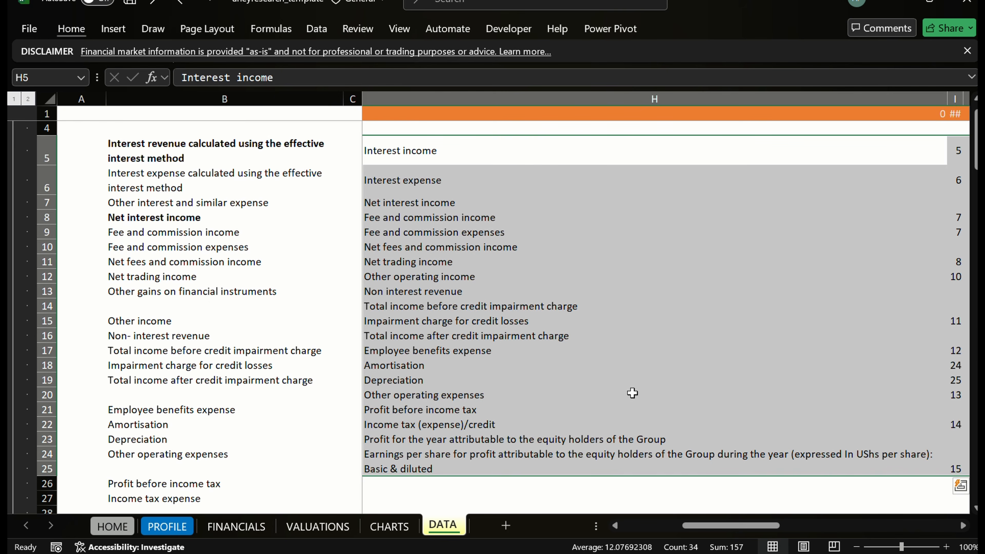
Undo the 2022 corrections back to other operating expenses in G24, and redo them through the clearing of the pasted labels in column H.
key(ctrl+z)
key(ctrl+z)
key(ctrl+z)
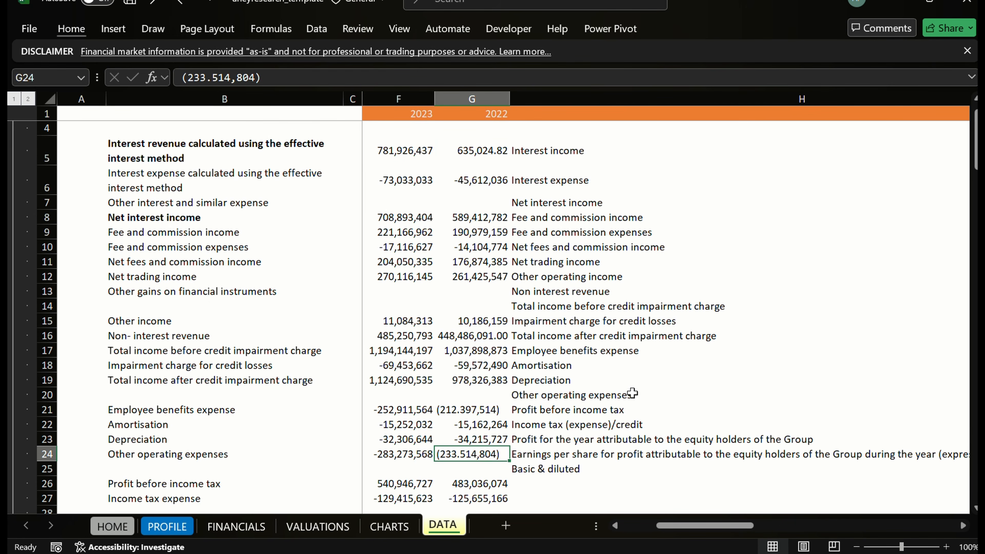
key(ctrl+y)
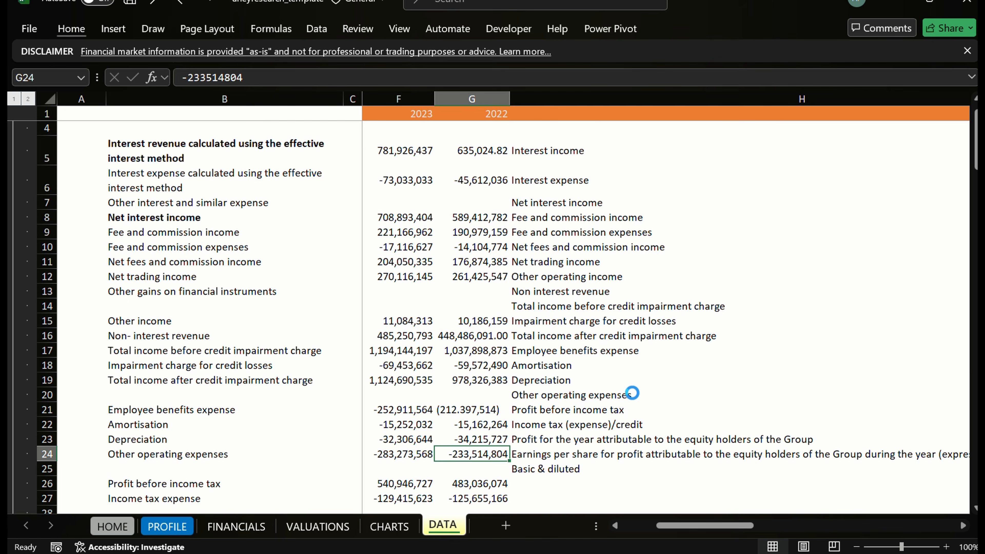
key(ctrl+y)
key(Return)
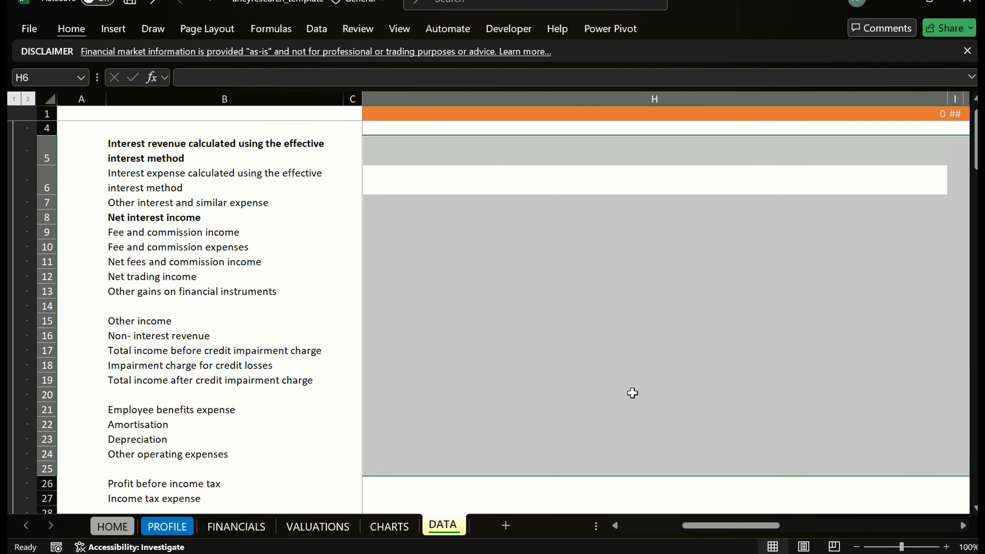
Examine the 2025 to 2022 income statement figures, going down the 2023 column to the Balance Sheet Items section and back up.
key(Right)
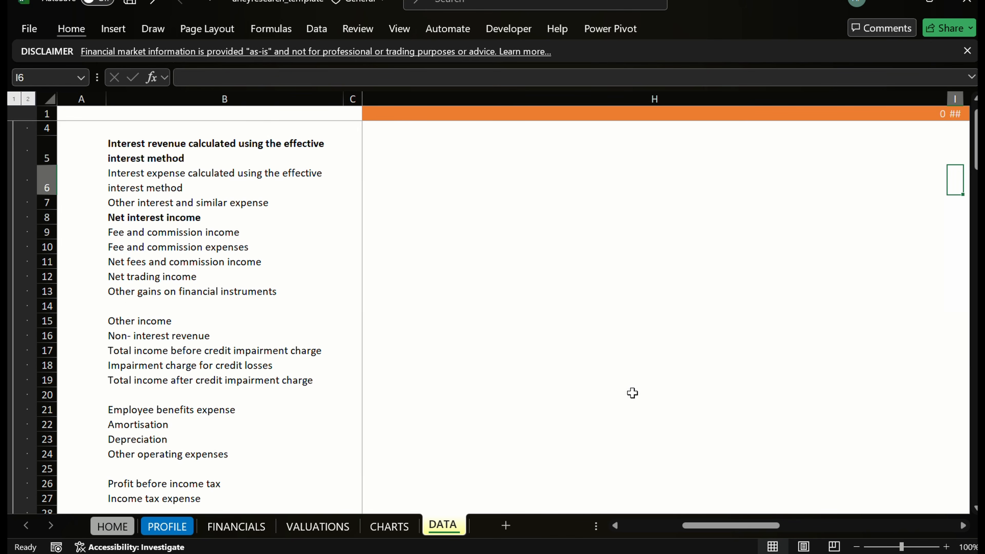
key(Left)
key(Left)
key(Left)
key(Left)
key(Left)
key(Left)
key(Left)
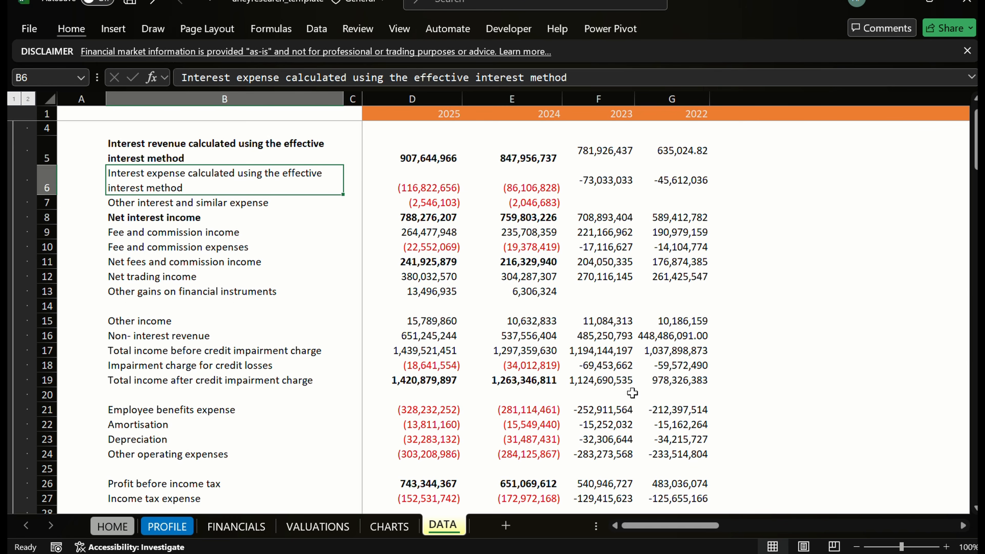
key(Right)
key(Right)
key(Right)
key(Right)
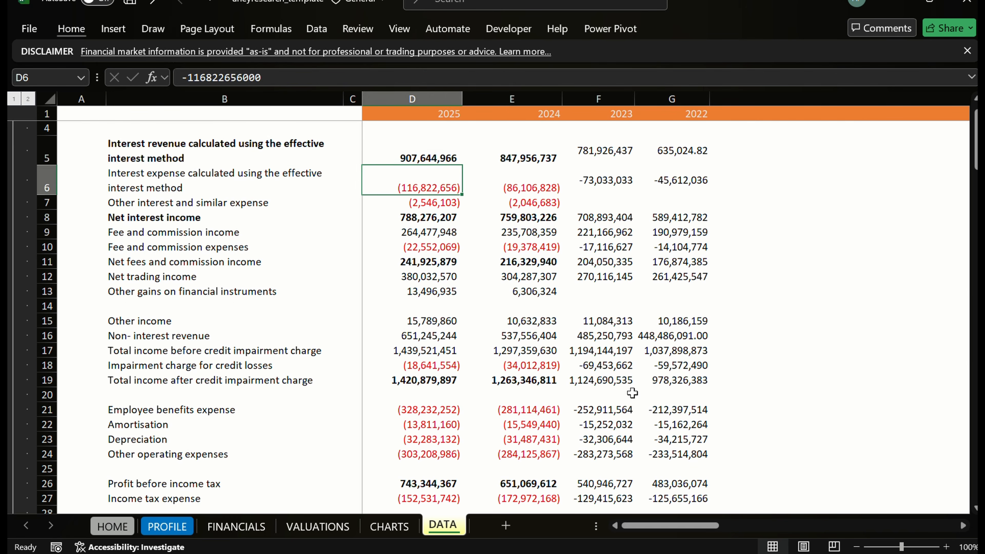
key(Down)
key(Down)
key(Down)
key(Down)
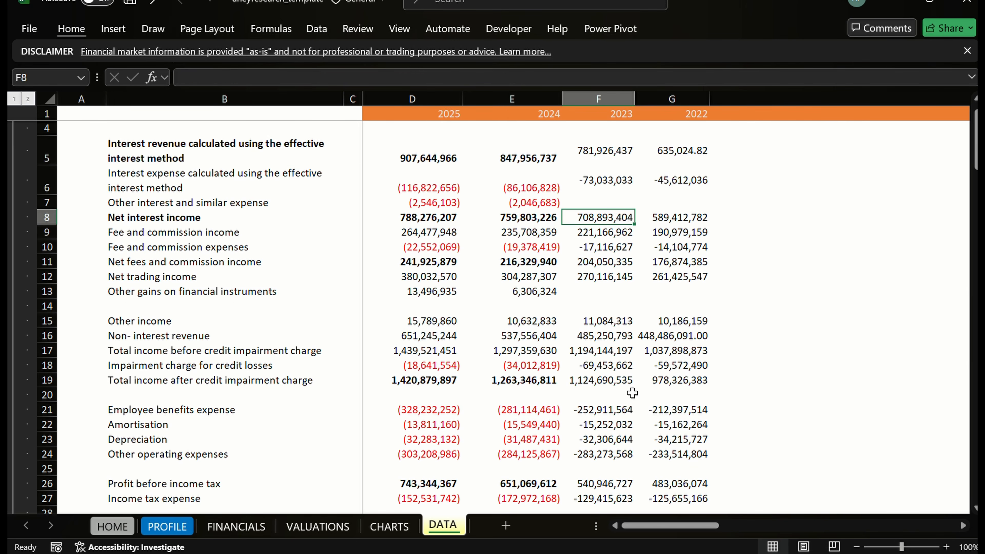
key(Down)
key(Down)
key(Down)
key(Down)
key(Down)
key(Down)
key(Down)
key(Down)
key(Down)
key(Down)
key(Down)
key(Down)
key(Down)
key(Down)
key(Down)
key(Down)
key(Down)
key(Down)
key(Down)
key(Down)
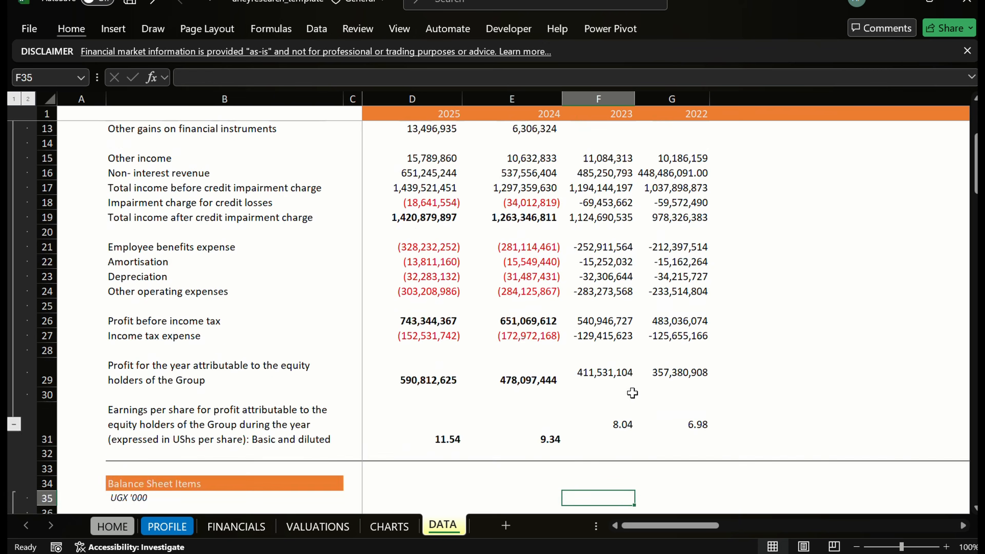
key(Up)
key(Up)
key(Up)
key(Up)
key(Up)
key(Up)
key(Up)
key(Up)
key(Up)
key(Up)
key(Up)
key(Up)
key(Up)
key(Up)
key(Up)
key(Up)
key(Up)
key(Up)
key(Up)
key(Up)
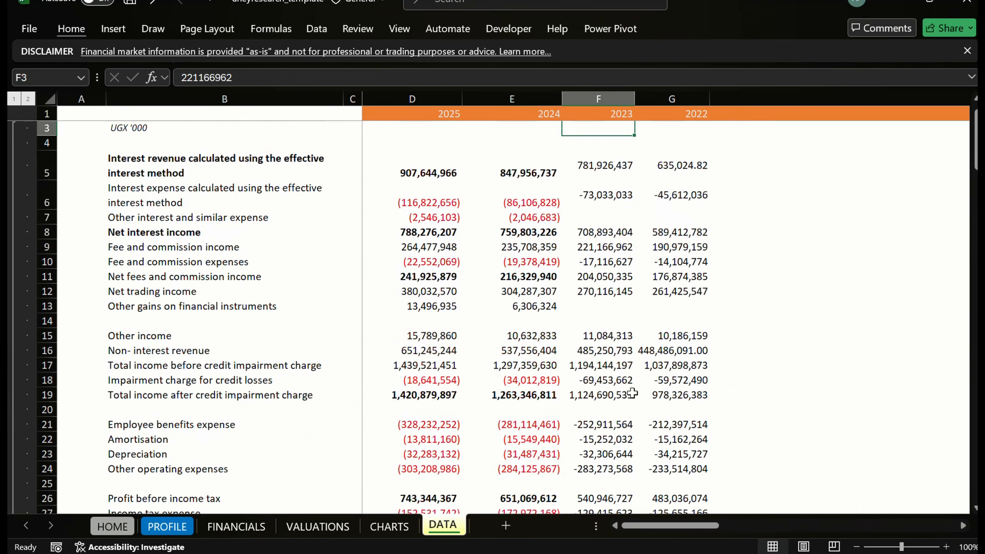
Restore the cleared block of income statement labels and note numbers from H5 onward.
key(Right)
key(Down)
key(Down)
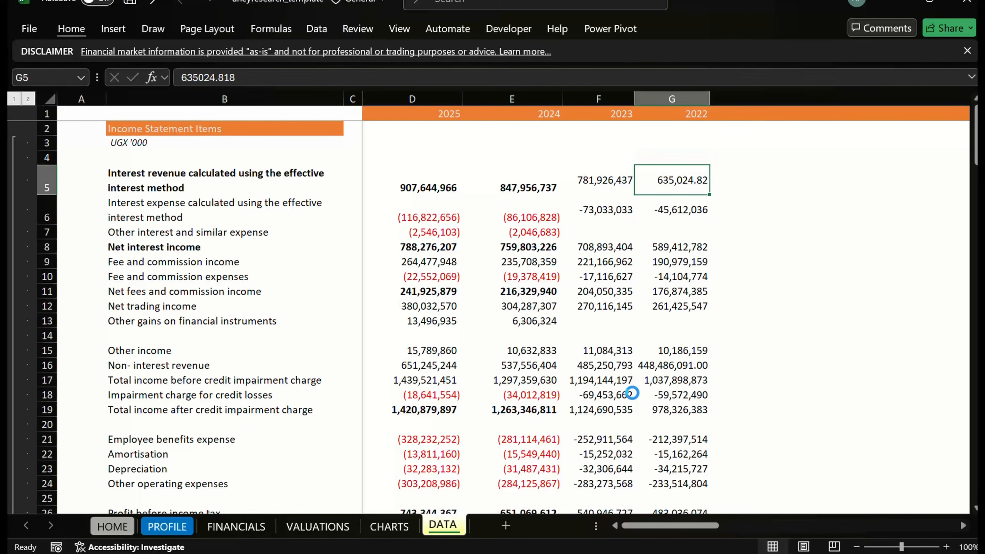
key(Right)
key(Down)
key(Up)
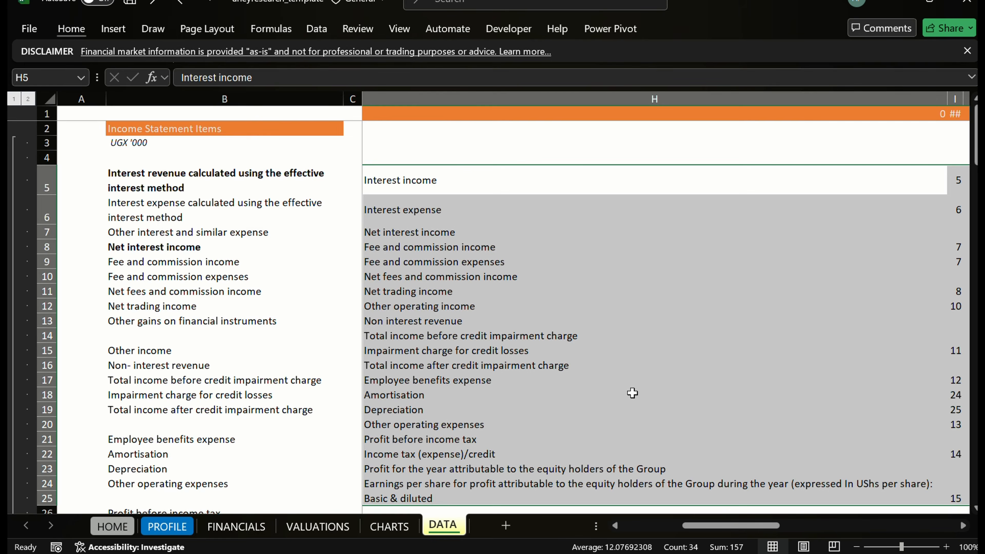
Compare the restored income statement labels in column H with the line items in column B and the figures for each year.
key(Left)
key(Left)
key(Left)
key(Left)
key(Left)
key(Left)
key(Right)
key(Right)
key(Right)
key(Right)
key(Right)
key(Right)
key(Right)
key(Right)
key(Right)
key(Right)
key(Right)
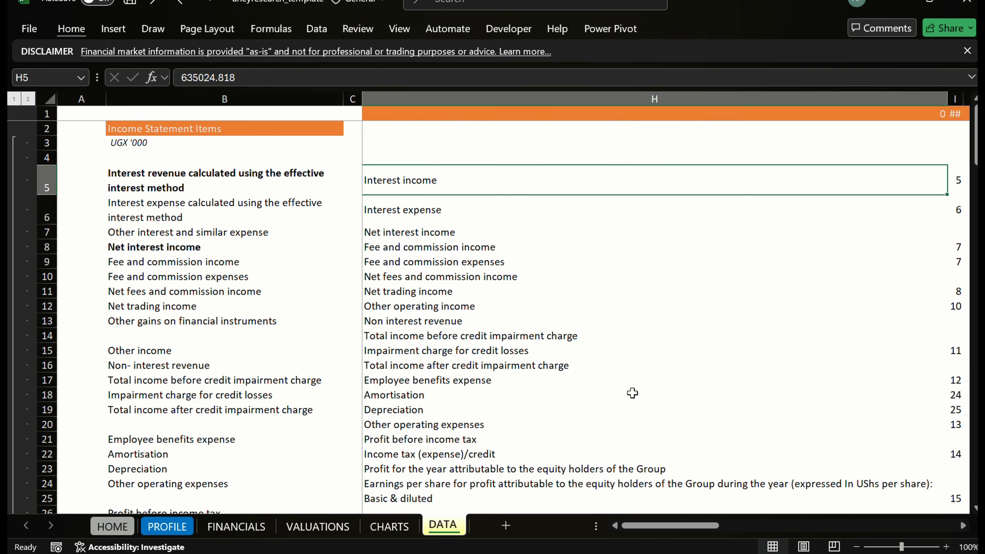
key(Left)
key(Left)
key(Left)
key(Left)
key(Left)
key(Left)
key(Left)
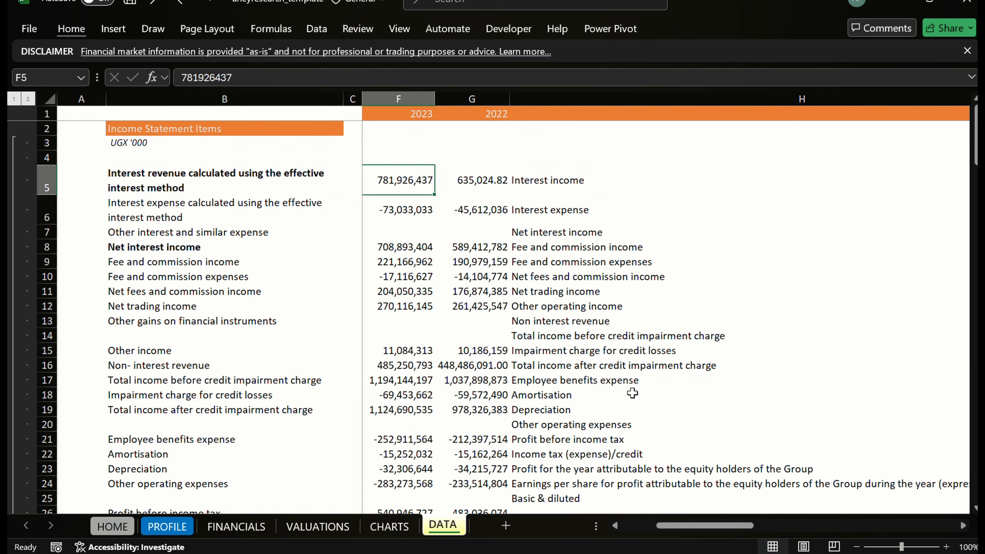
Examine the note numbers and empty year columns beyond the pasted labels, and the income statement rows down to earnings per share.
key(Right)
key(Right)
key(Right)
key(Right)
key(Right)
key(Right)
key(Right)
key(Right)
key(Right)
key(Down)
key(Down)
key(Down)
key(Down)
key(Down)
key(Down)
key(Down)
key(Down)
key(Down)
key(Down)
key(Down)
key(Down)
key(Down)
key(Down)
key(Down)
key(Down)
key(Down)
key(Down)
key(Down)
key(Down)
key(Down)
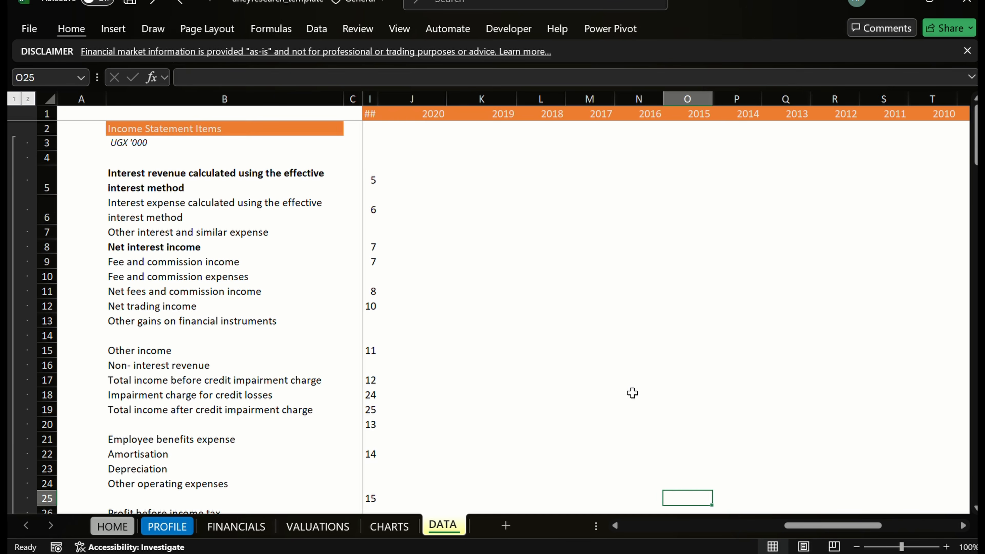
key(Left)
key(Left)
key(Home)
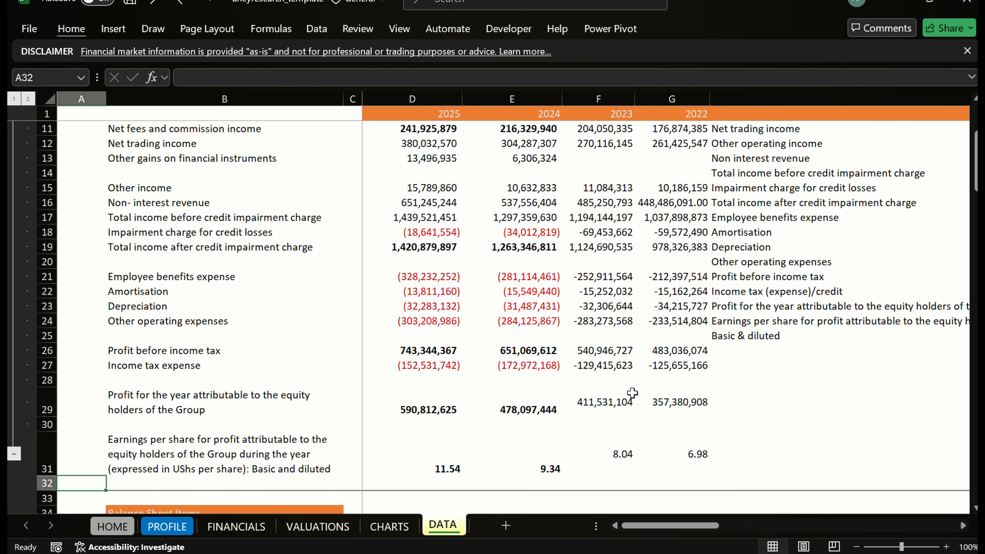
Remove the pasted income statement labels and note numbers from H5 onward.
key(ctrl+z)
key(Left)
key(Left)
key(Left)
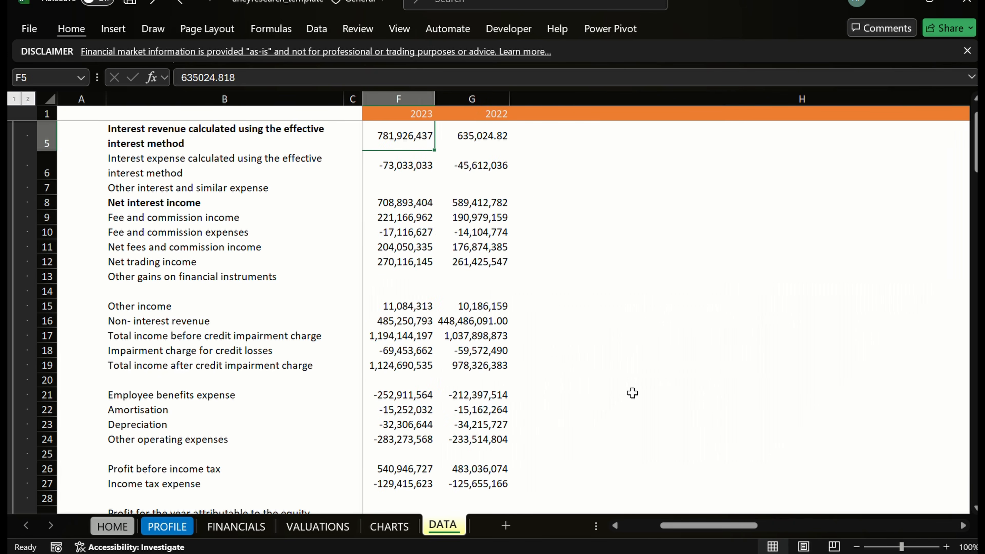
key(Right)
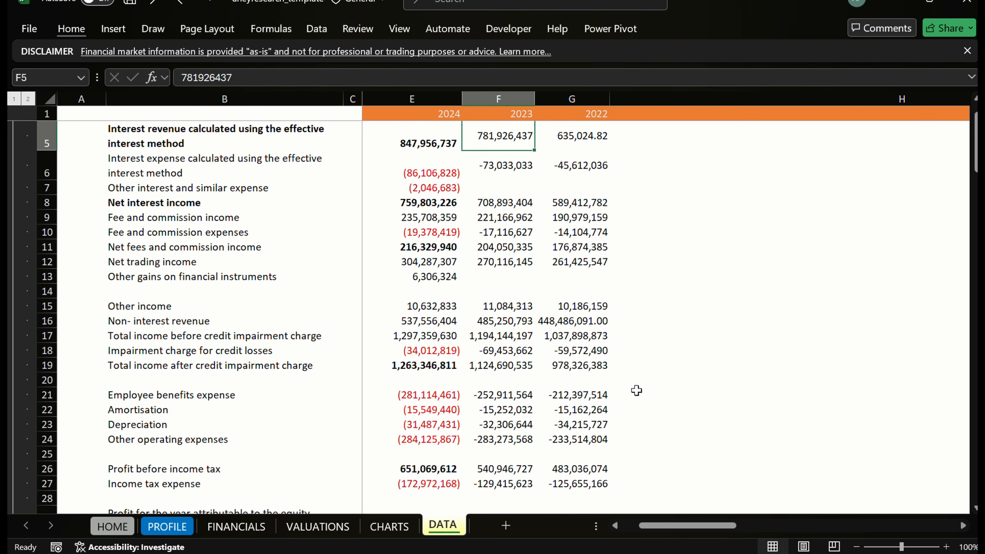
key(Right)
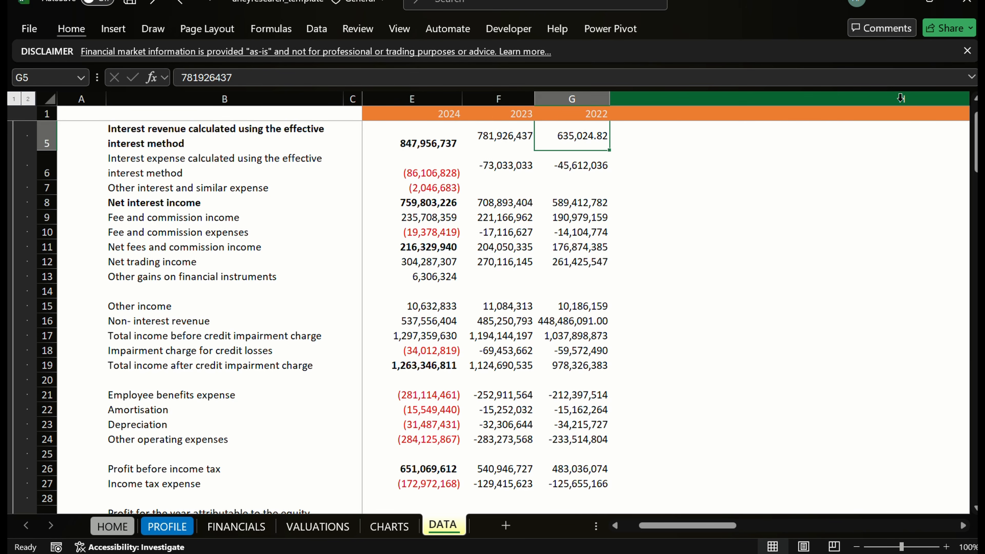
Autofit the width of column H to its contents.
key(Right)
key(Right)
key(Right)
key(Right)
key(Right)
key(Right)
key(Left)
key(Left)
key(Left)
key(Left)
key(Left)
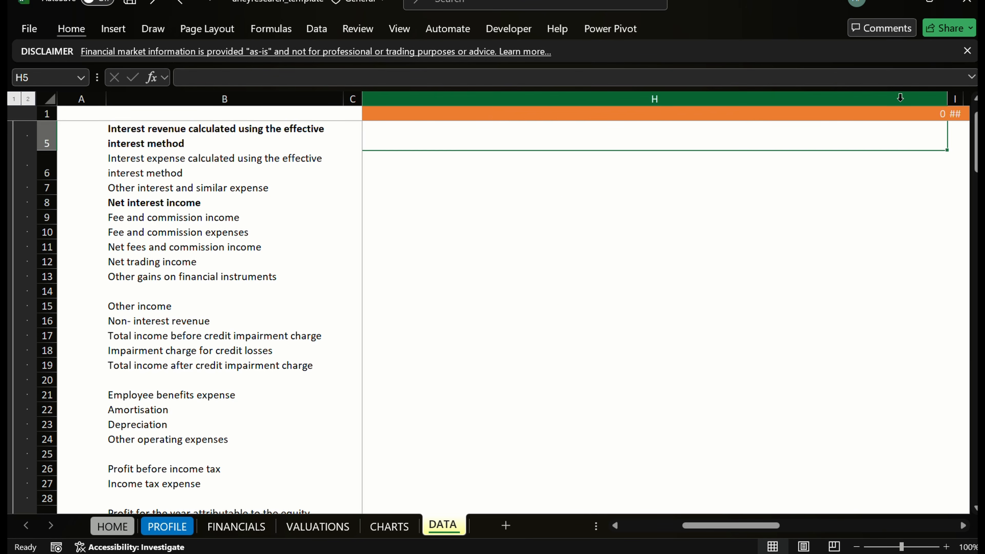
double_click(946, 98)
key(Left)
key(Left)
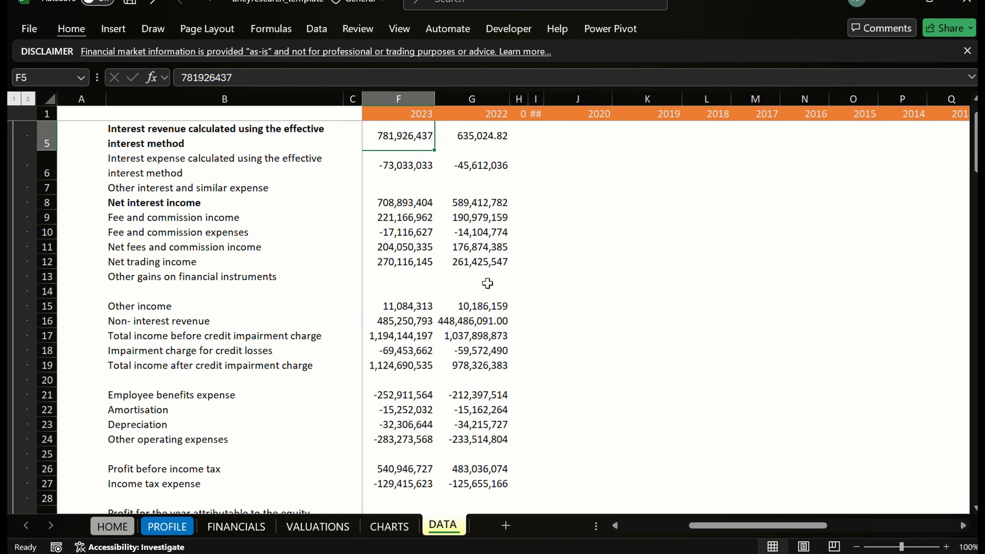
Autofit column I, which holds the 2021 heading.
key(Left)
key(Right)
key(Right)
key(Right)
key(Right)
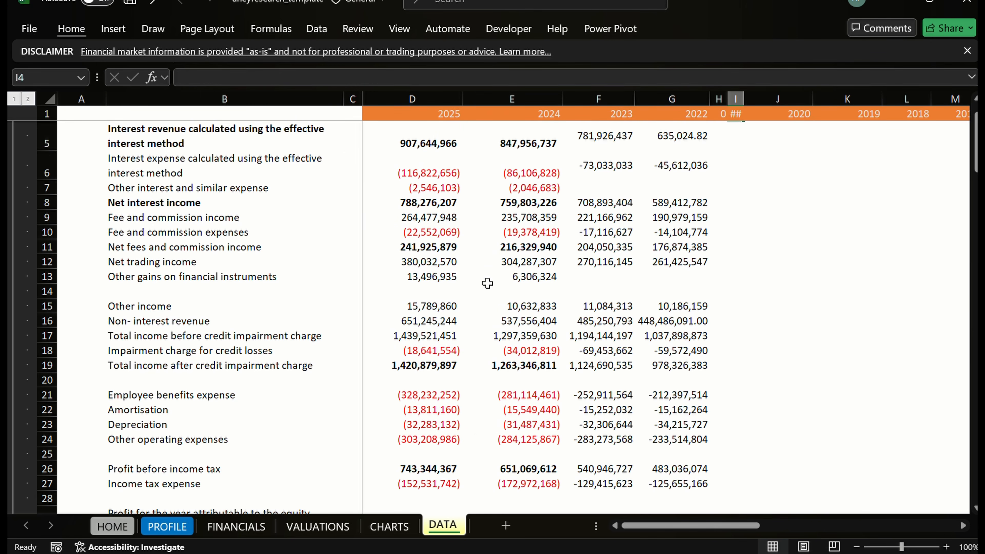
key(Up)
key(Up)
key(Up)
key(Up)
key(Down)
key(Down)
key(Up)
key(Up)
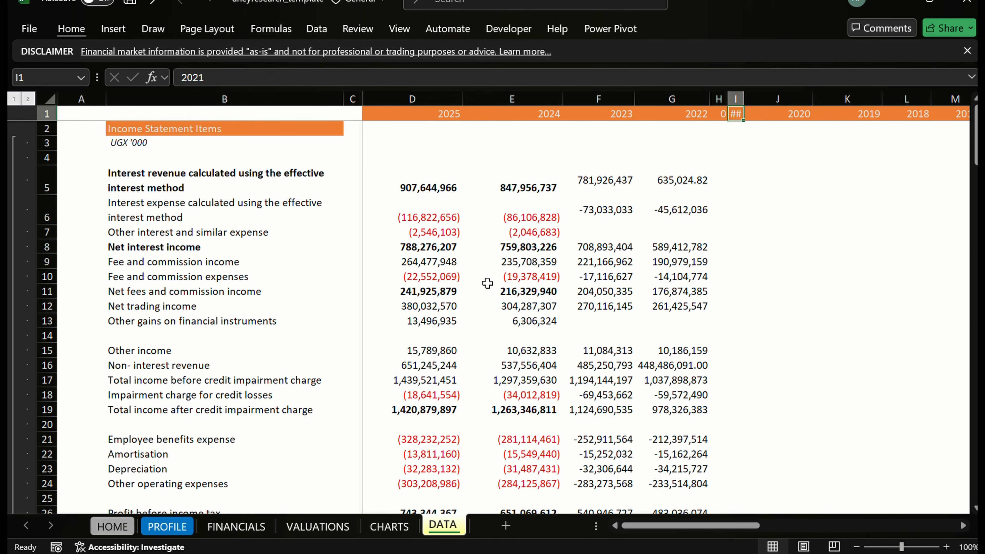
click(735, 99)
double_click(743, 99)
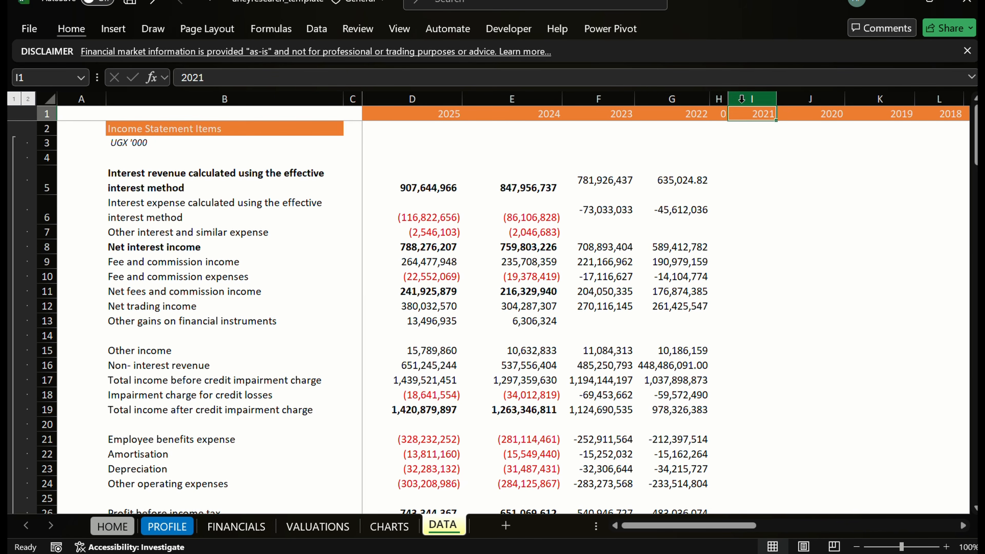
Correct the 2022 interest revenue in G5 to 635024818.
click(676, 183)
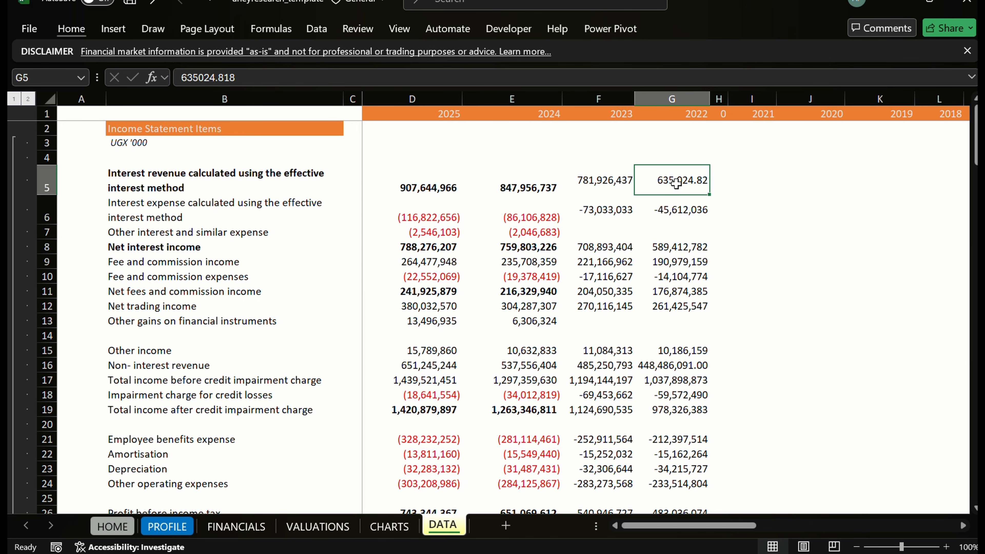
double_click(675, 183)
key(BackSpace)
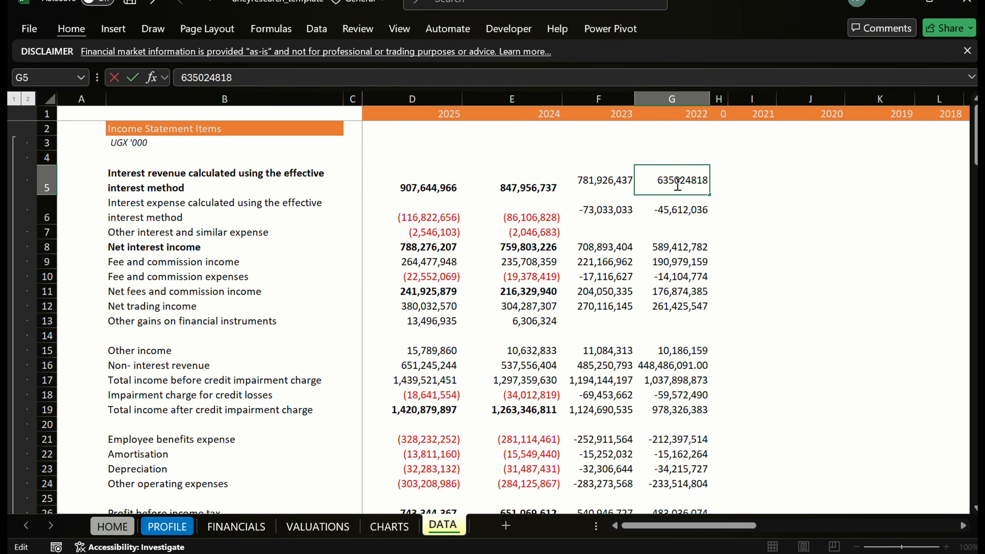
text(,)
key(Return)
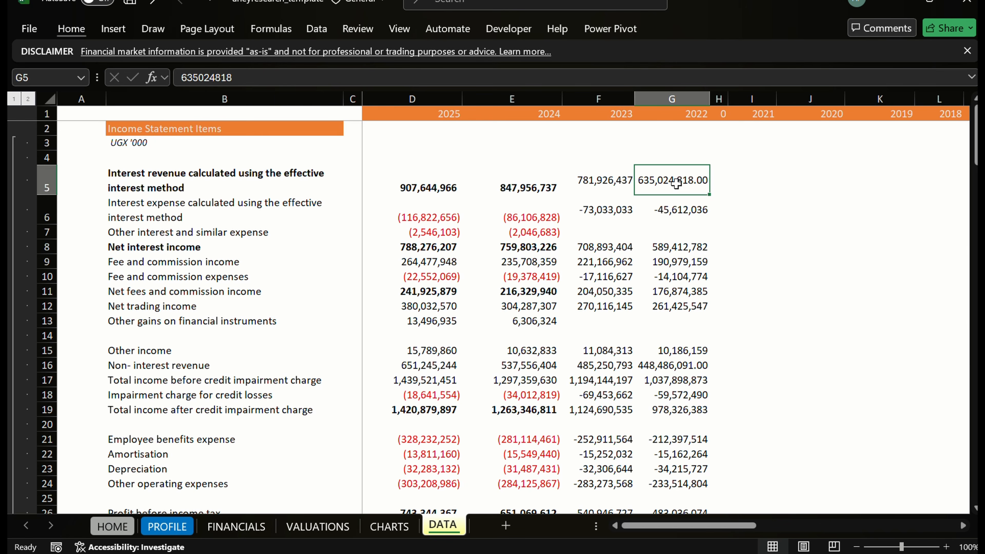
Review the 2022 figures in column G from interest revenue down to profit for the year and back.
key(Down)
key(Down)
key(Down)
key(Down)
key(Down)
key(Down)
key(Down)
key(Down)
key(Down)
key(Down)
key(Down)
key(Down)
key(Down)
key(Down)
key(Down)
key(Down)
key(Down)
key(Down)
key(Down)
key(Down)
key(Down)
key(Down)
key(Down)
key(Down)
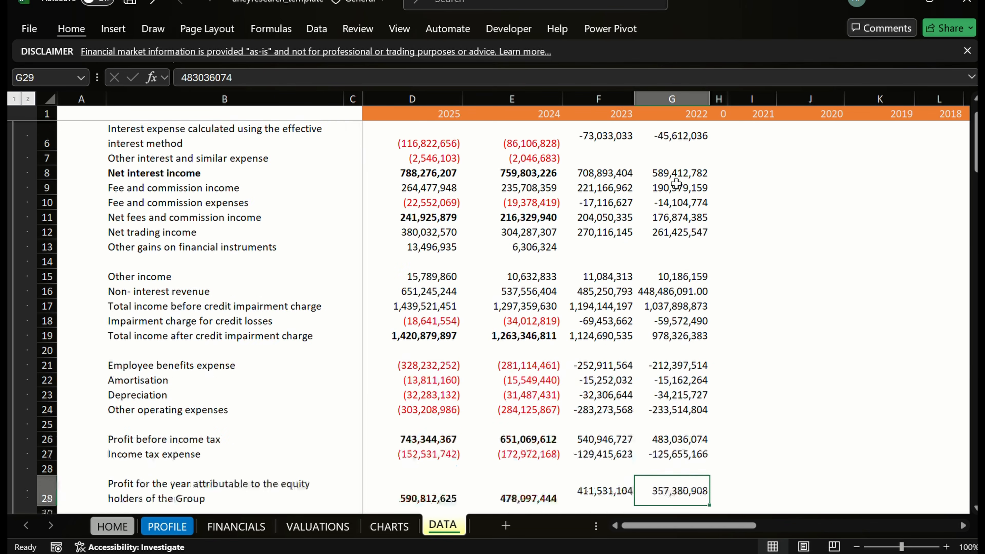
key(Up)
key(Up)
key(Up)
key(Up)
key(Up)
key(Up)
key(Up)
key(Up)
key(Up)
key(Up)
key(Up)
key(Up)
key(Up)
key(Up)
key(Up)
key(Up)
key(Up)
key(Up)
key(Up)
key(Up)
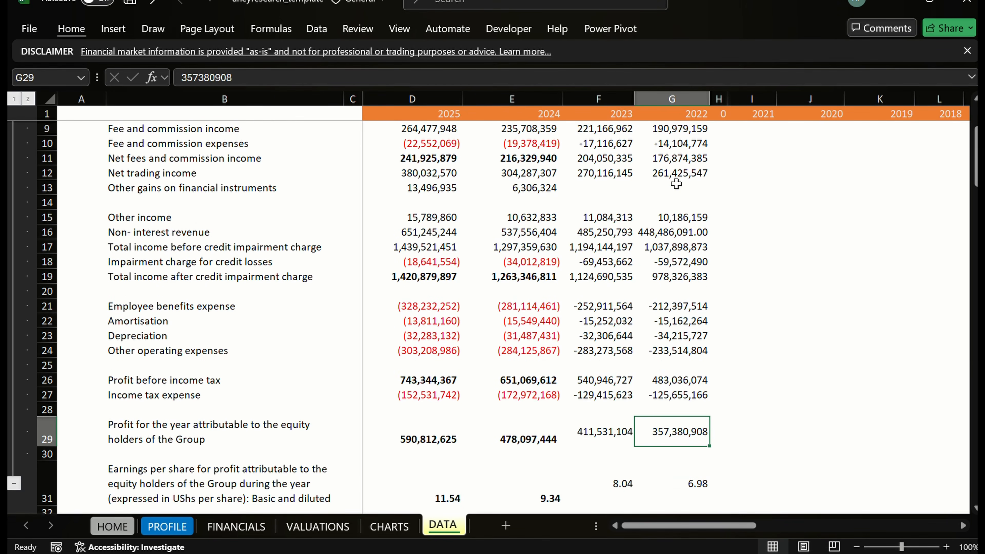
key(Down)
key(Down)
key(Down)
key(Down)
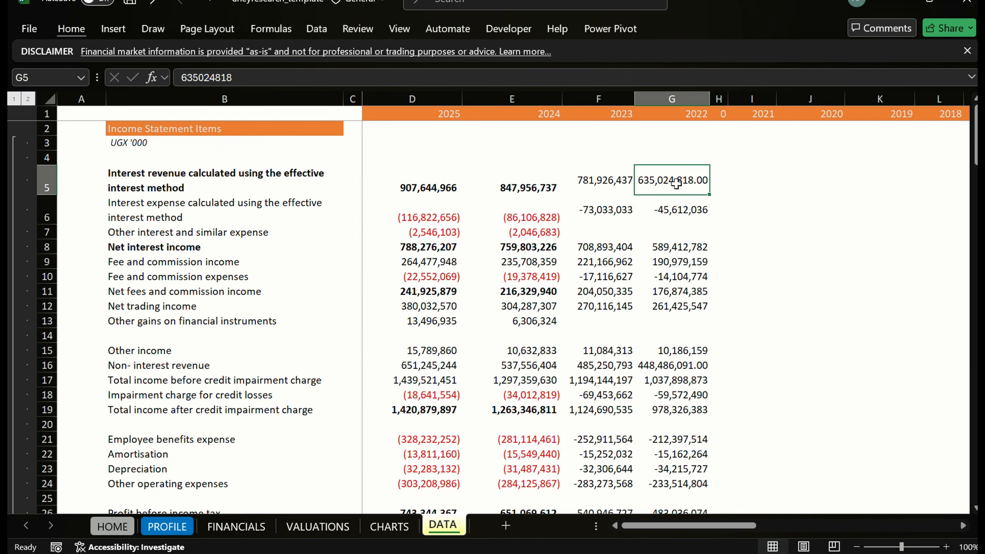
Enter the multiplier 1000 in I3 beneath the 2021 heading.
key(Right)
key(Up)
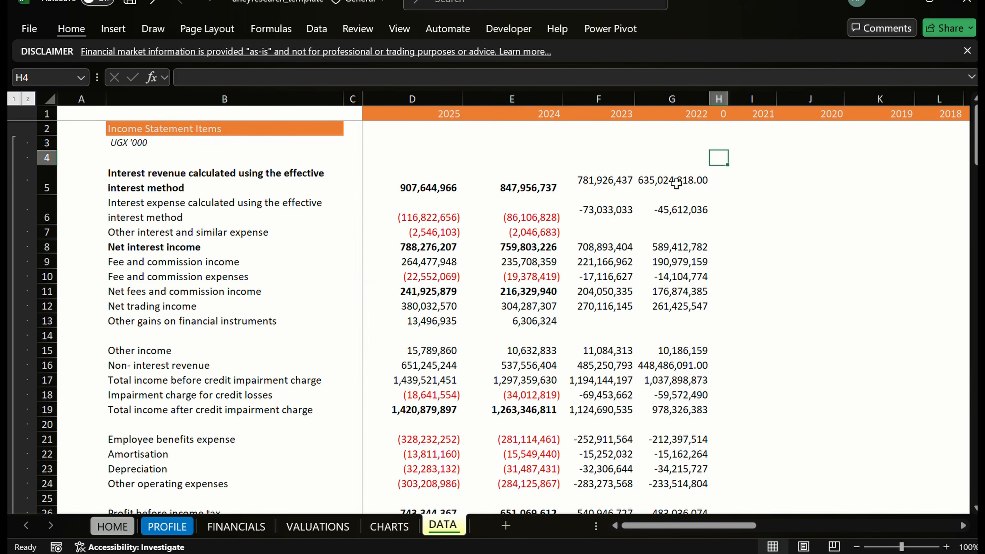
key(Right)
key(Up)
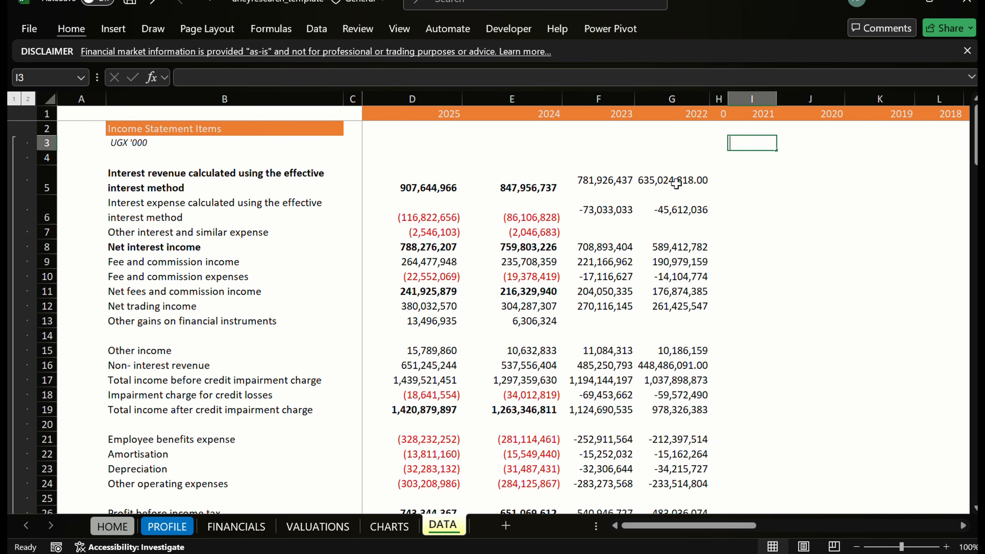
text(1000)
key(Return)
key(Down)
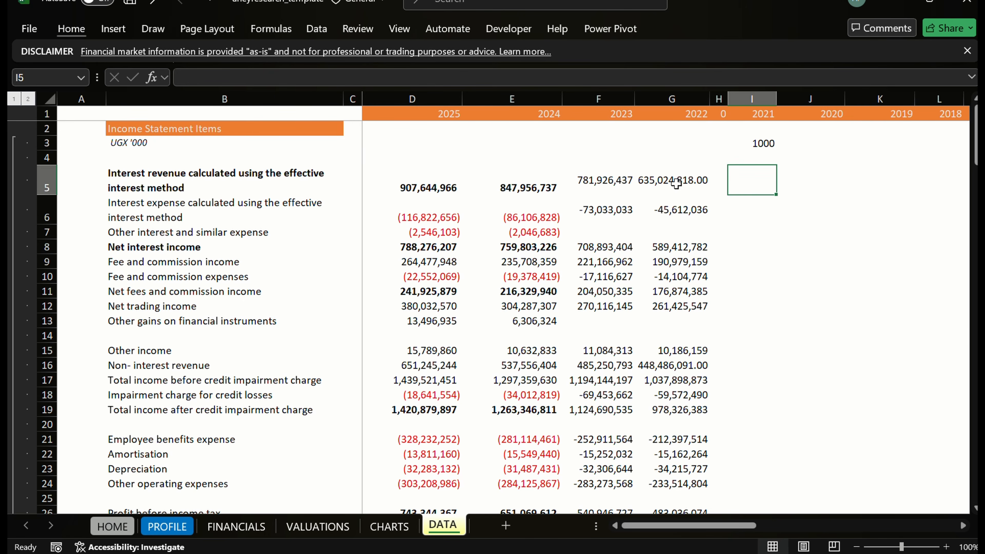
Enter the formula =F5*$I$3 in I5 to scale the 2023 interest revenue by the fixed multiplier.
text(=)
key(Left)
key(Left)
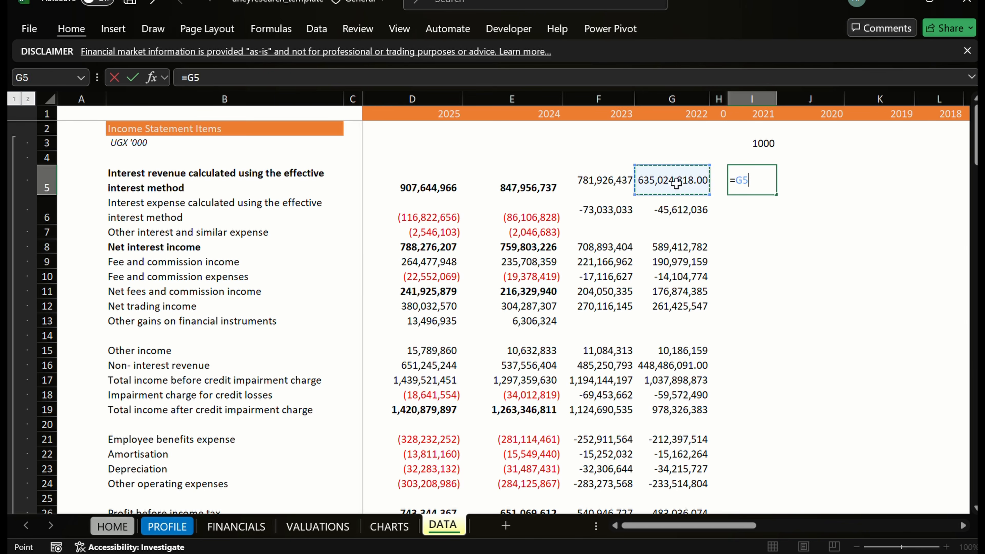
key(Left)
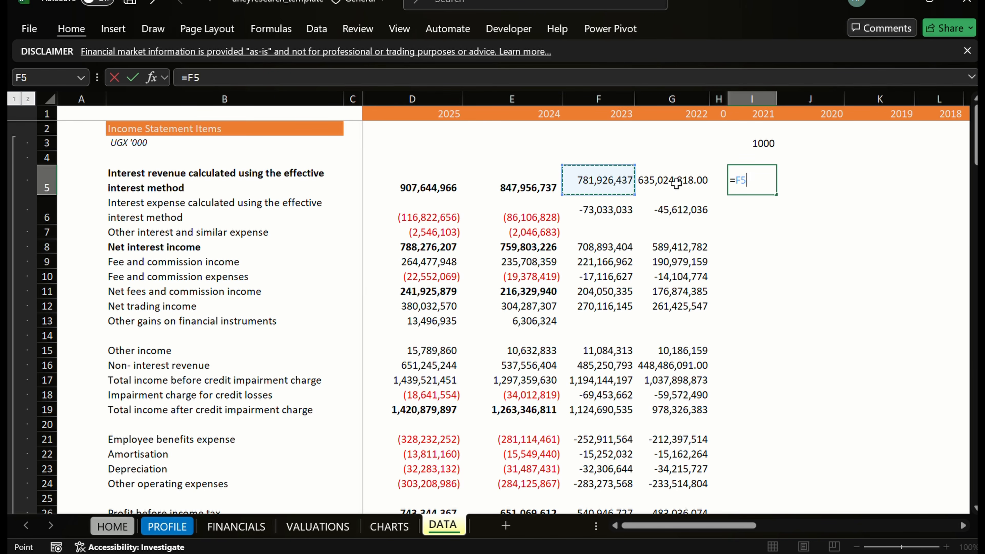
text(*)
key(Up)
key(Up)
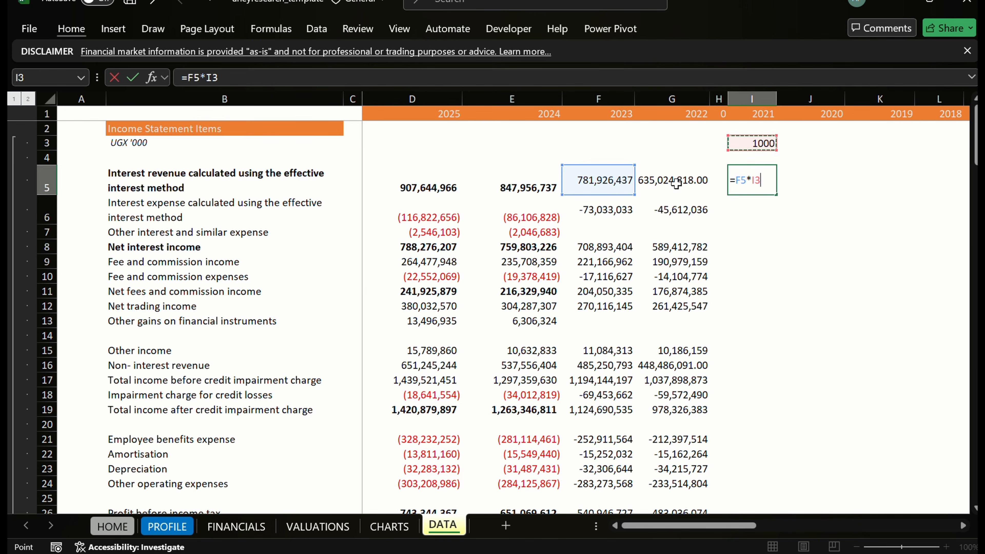
key(F4)
key(ctrl+Return)
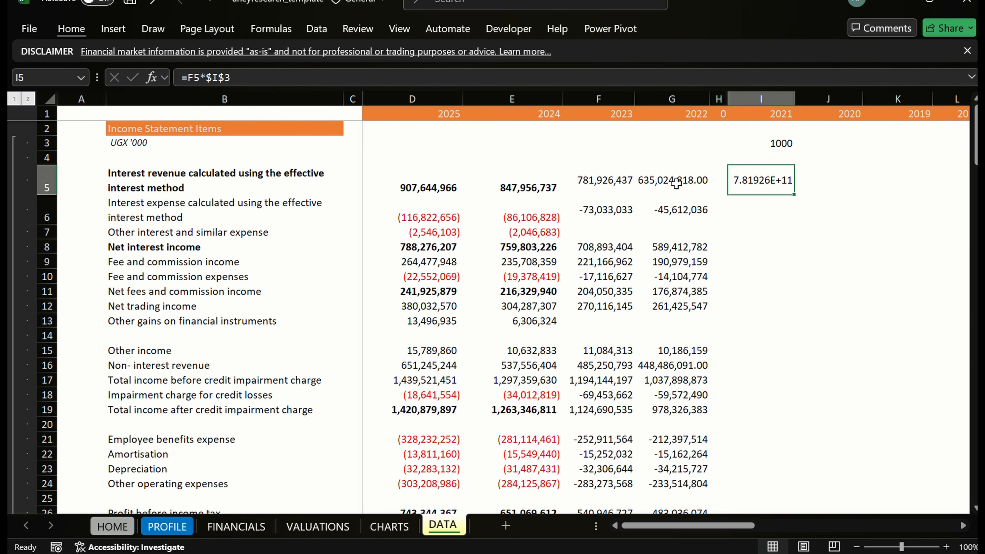
Fill the scaling formula =F5*$I$3 across I5:J29 to cover the 2023 and 2022 figures down to profit for the year.
key(shift+Right)
key(shift+Down)
key(shift+Down)
key(shift+Down)
key(shift+Down)
key(shift+Down)
key(shift+Down)
key(shift+Down)
key(shift+Down)
key(shift+Down)
key(shift+Down)
key(shift+Down)
key(shift+Down)
key(shift+Down)
key(shift+Down)
key(shift+Down)
key(shift+Down)
key(shift+Down)
key(shift+Down)
key(shift+Down)
key(shift+Down)
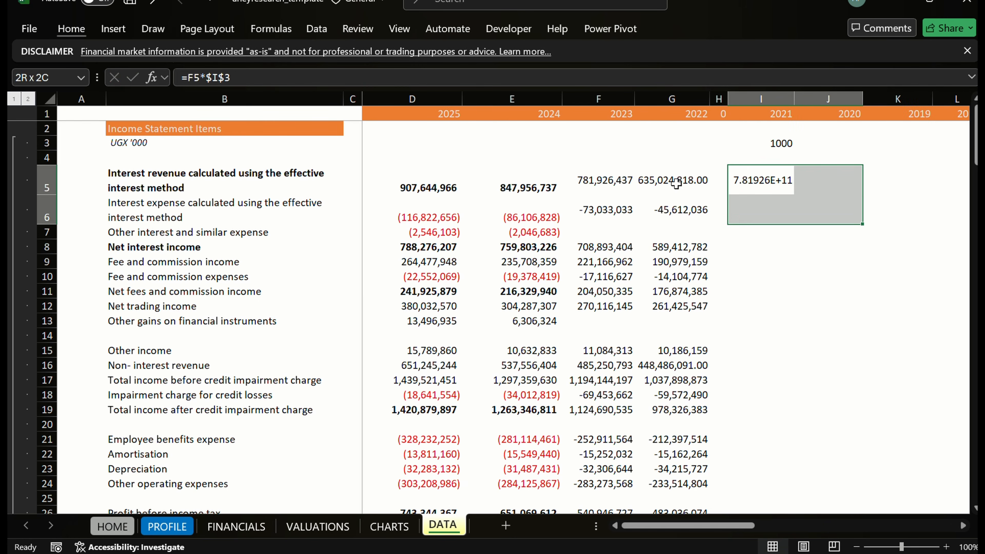
key(shift+Up)
key(shift+Up)
key(shift+Up)
key(shift+Up)
key(shift+Up)
key(shift+Up)
key(shift+Up)
key(shift+Up)
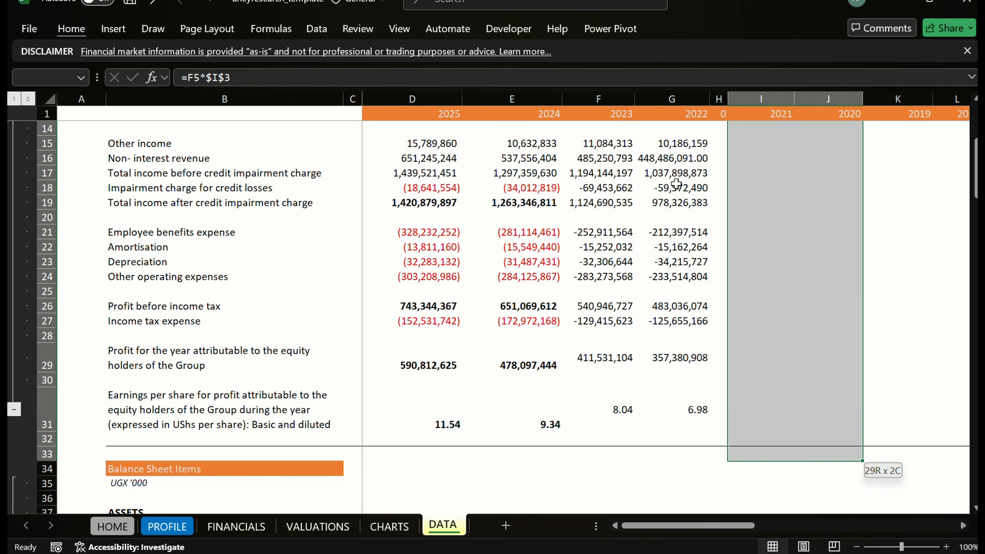
key(shift+Down)
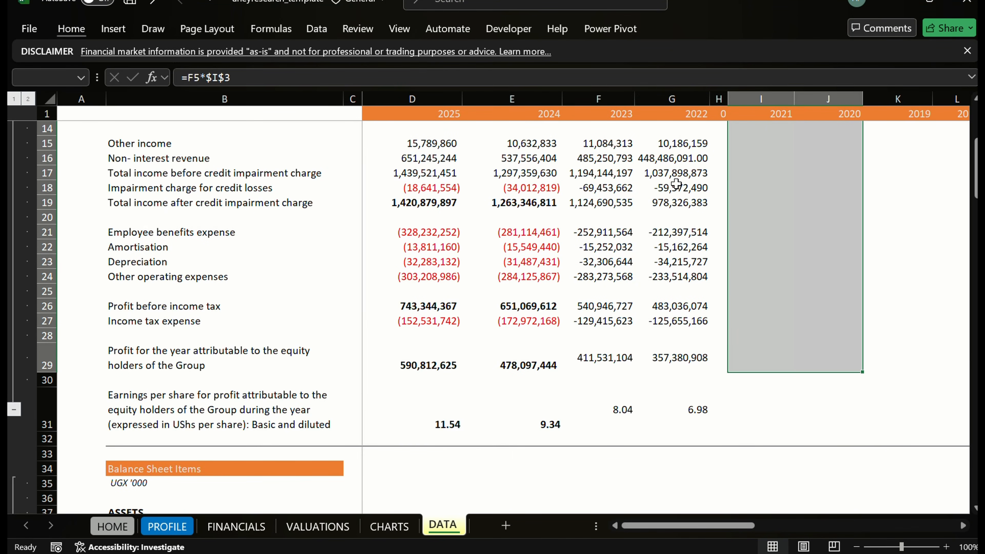
key(ctrl+Return)
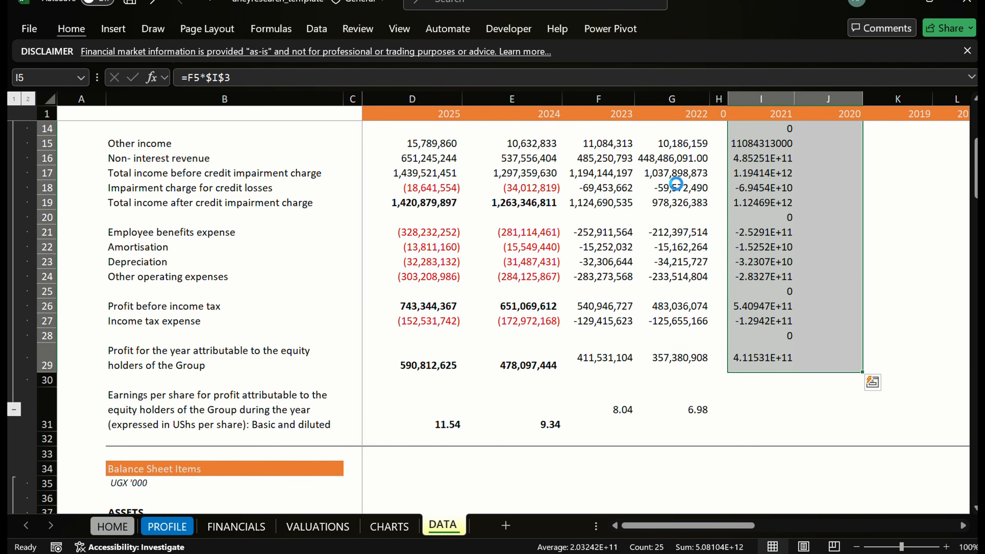
Check the multiplier in I3 and the scaled values beneath it against the 2023 and 2022 figures.
key(Up)
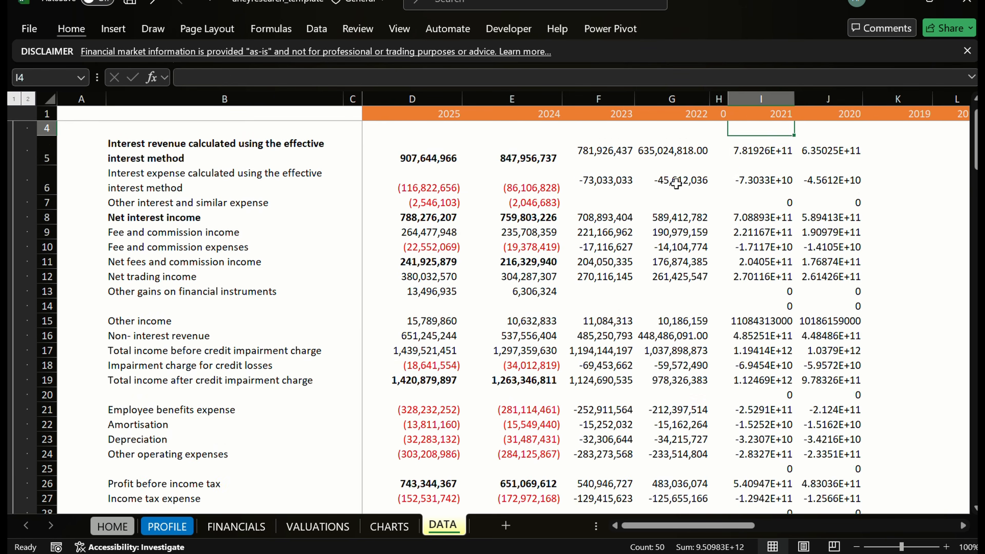
key(Up)
key(Up)
key(Up)
key(Down)
key(Down)
key(Down)
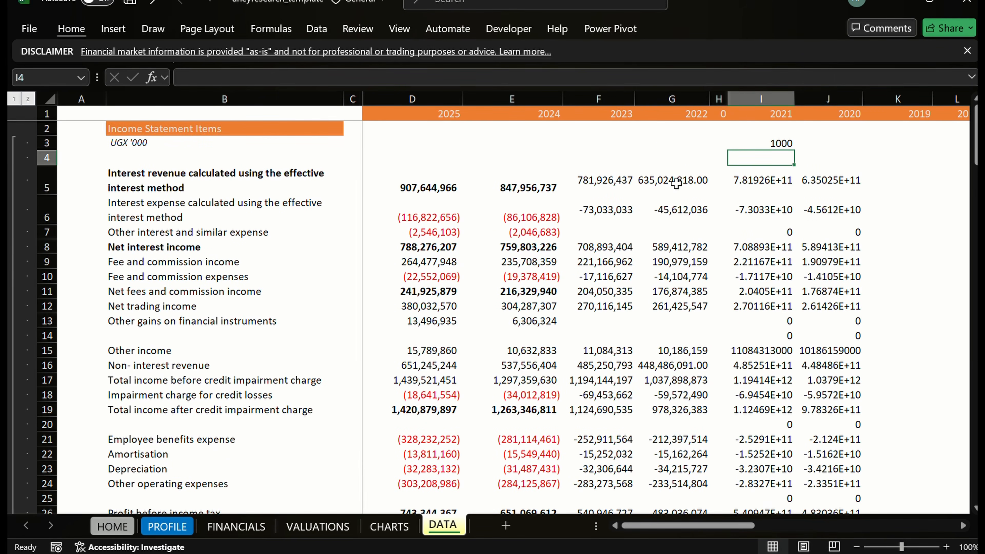
key(Down)
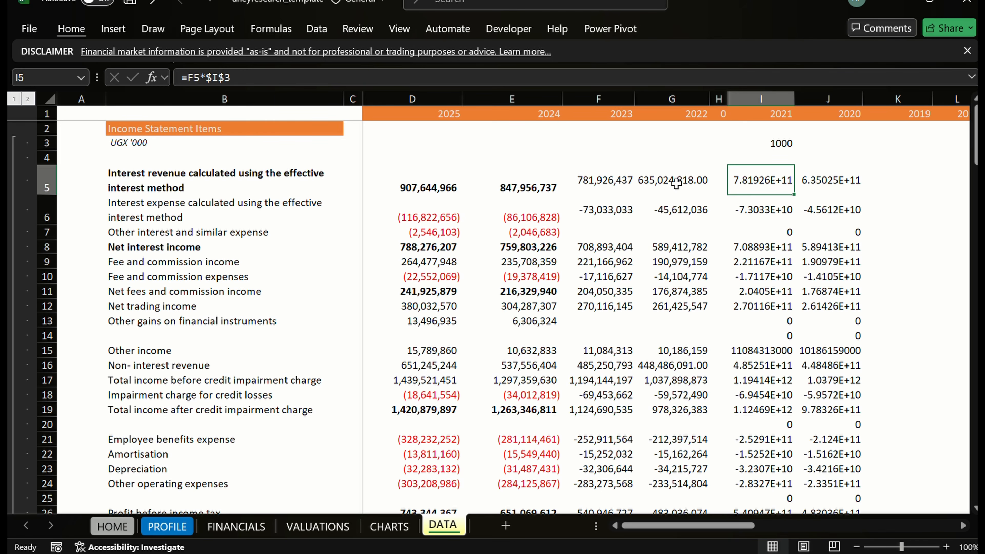
key(Up)
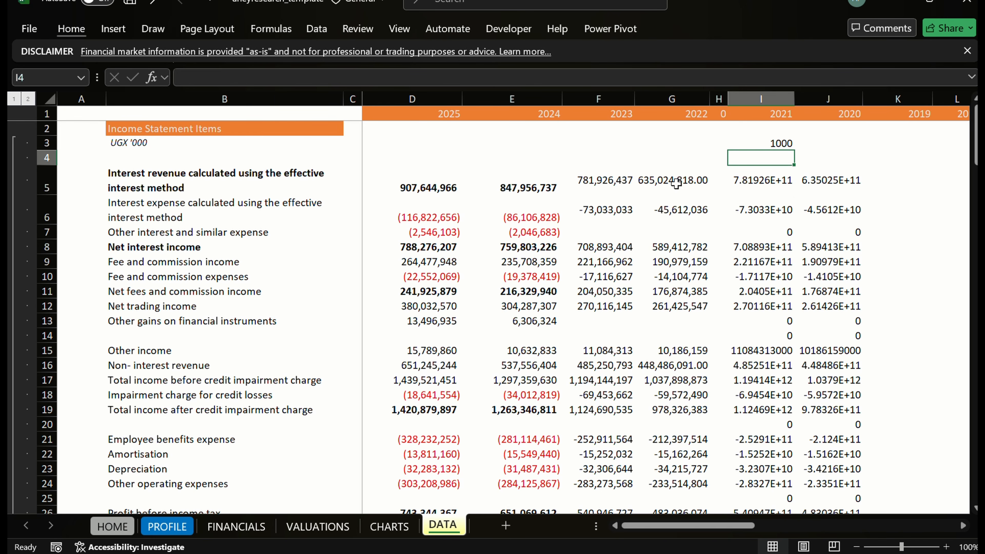
key(Up)
key(Down)
key(Down)
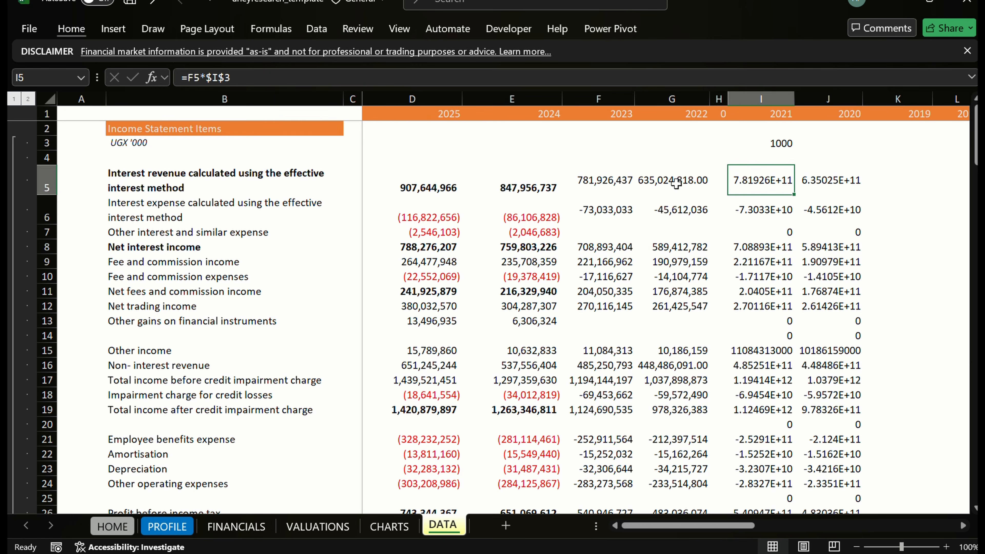
Copy the scaled results in I5:J29 and paste them as values only over the 2023 and 2022 figures starting at F5.
key(shift+Right)
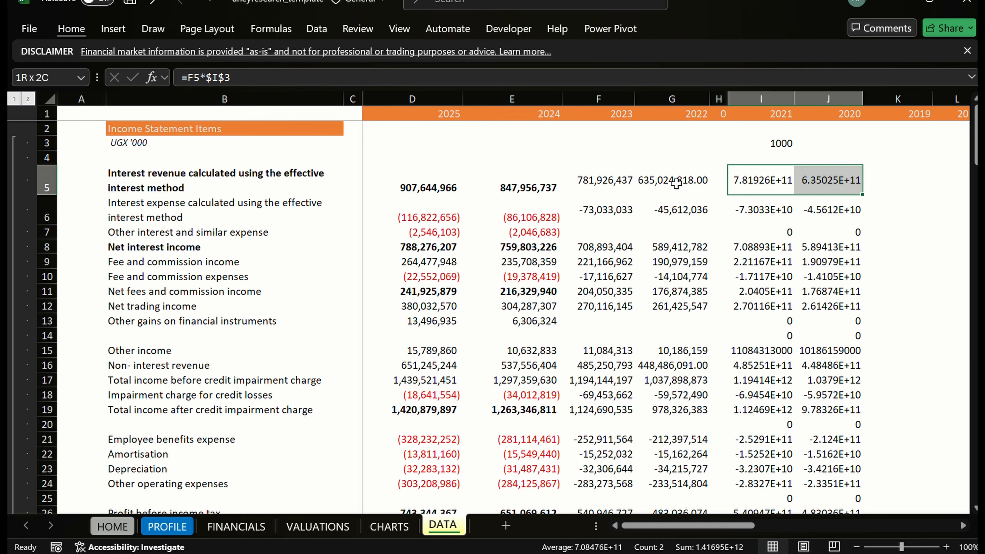
key(ctrl+shift+Down)
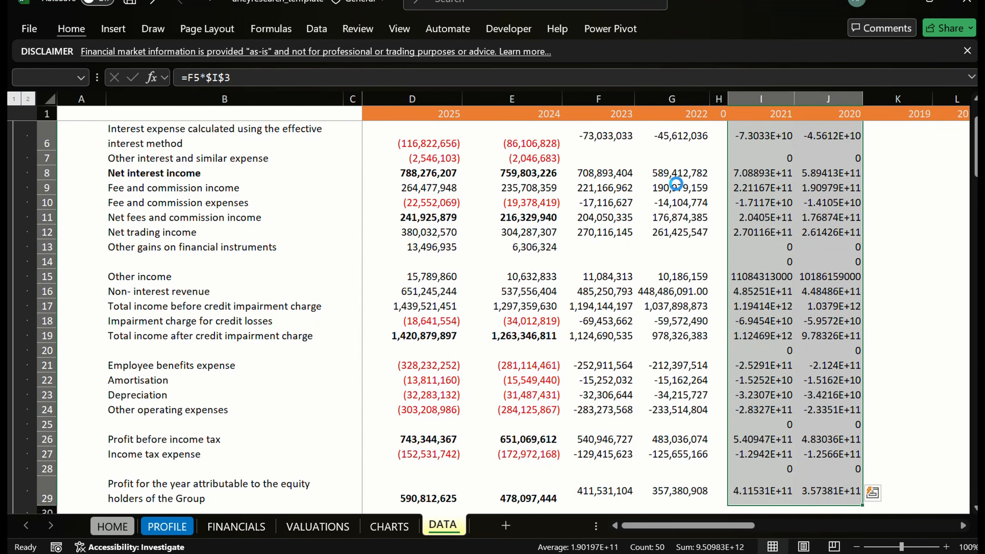
key(ctrl+c)
key(Left)
key(Left)
key(Left)
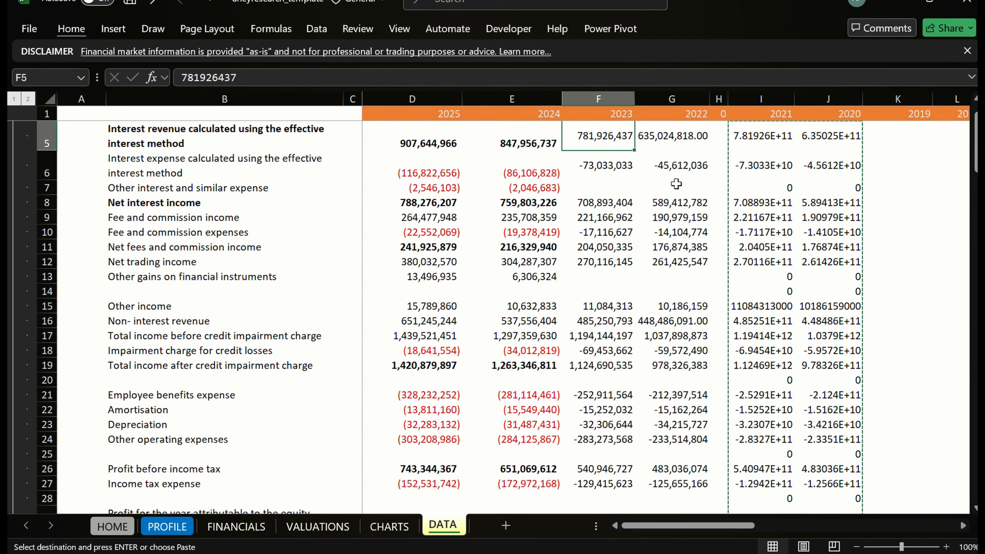
key(ctrl+alt+v)
key(f)
key(v)
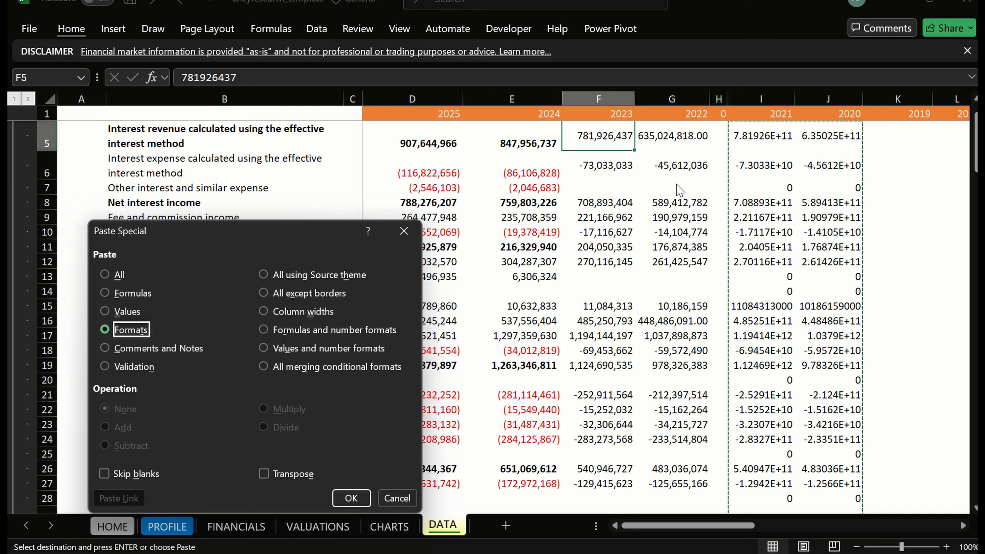
key(Return)
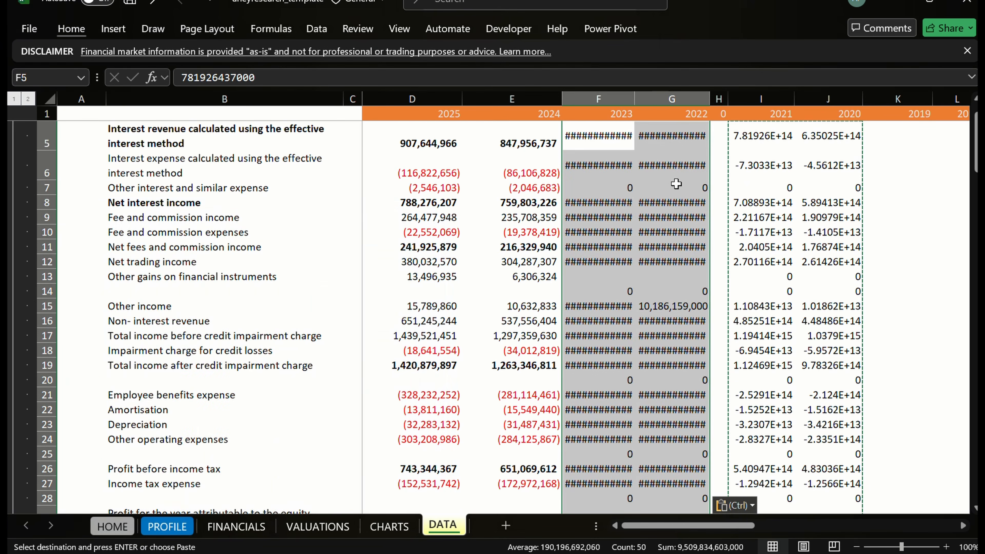
Clear the multiplier and the helper scaling formulas from columns I and J, starting at row 3.
key(Up)
key(Right)
key(Up)
key(Right)
key(Right)
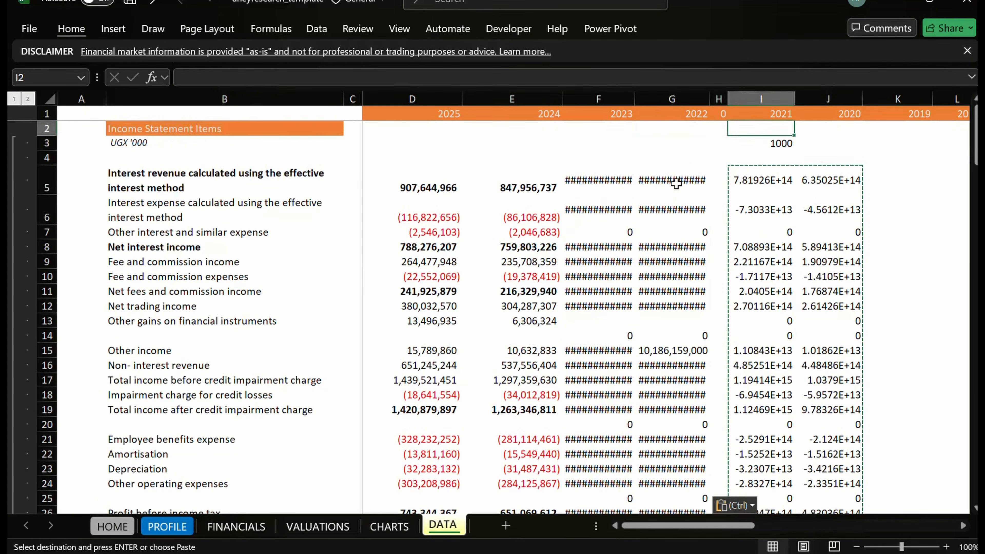
key(Escape)
key(shift+Right)
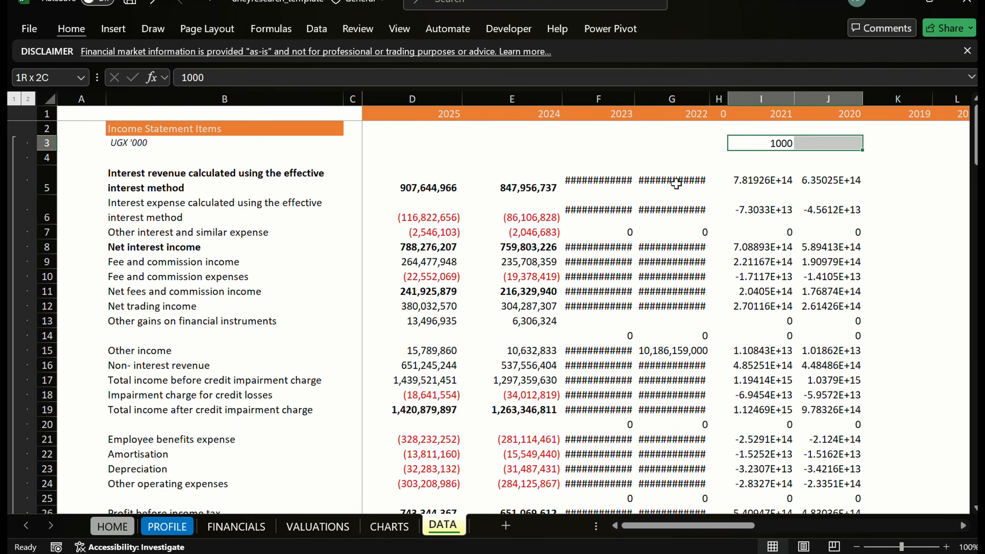
key(ctrl+shift+Down)
key(ctrl+shift+Down)
key(ctrl+shift+Down)
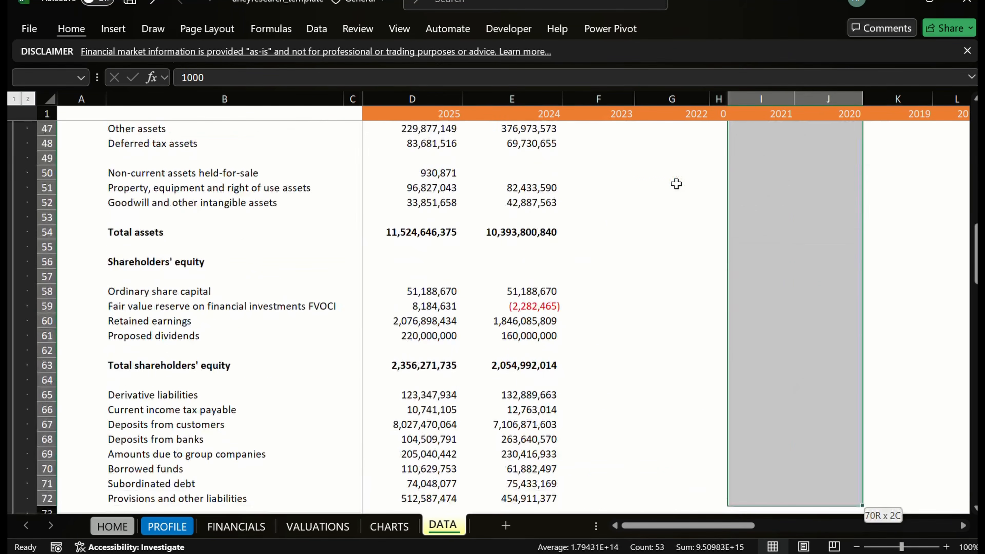
key(ctrl+shift+Up)
key(Delete)
AutoFit the widths of columns F and G to the scaled 2023 and 2022 figures in F5:G29.
key(Left)
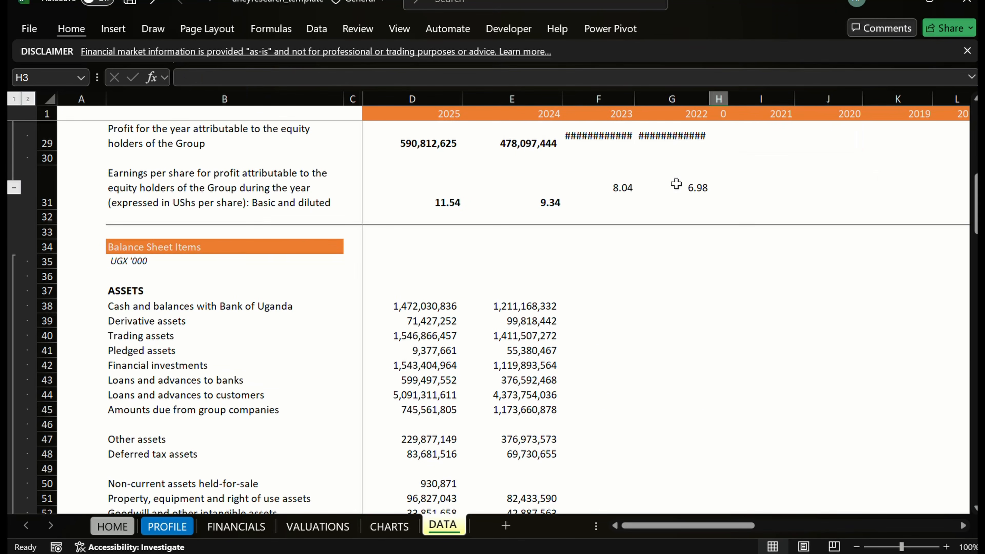
key(Left)
key(Left)
key(Down)
key(Down)
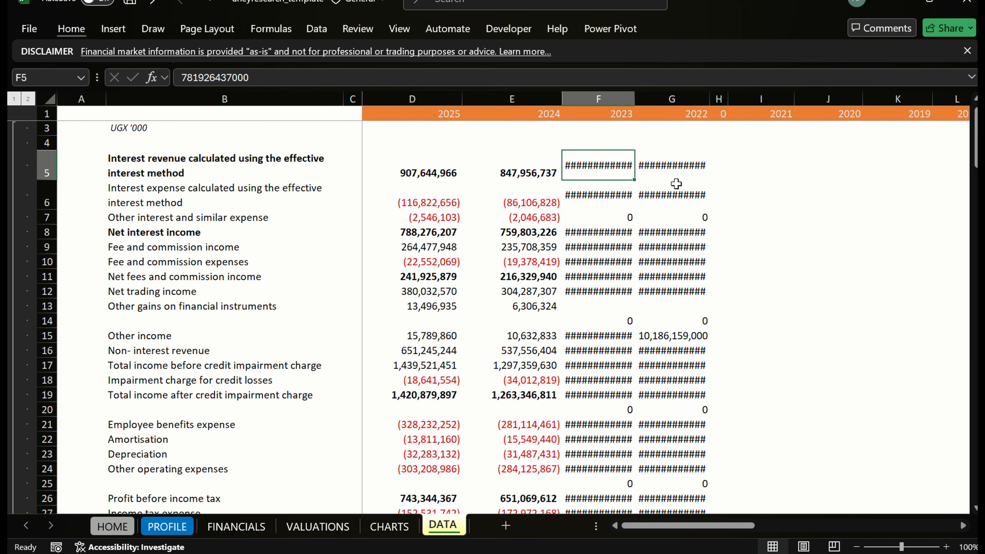
key(shift+Right)
key(ctrl+shift+Down)
key(ctrl+shift+Down)
key(ctrl+shift+Down)
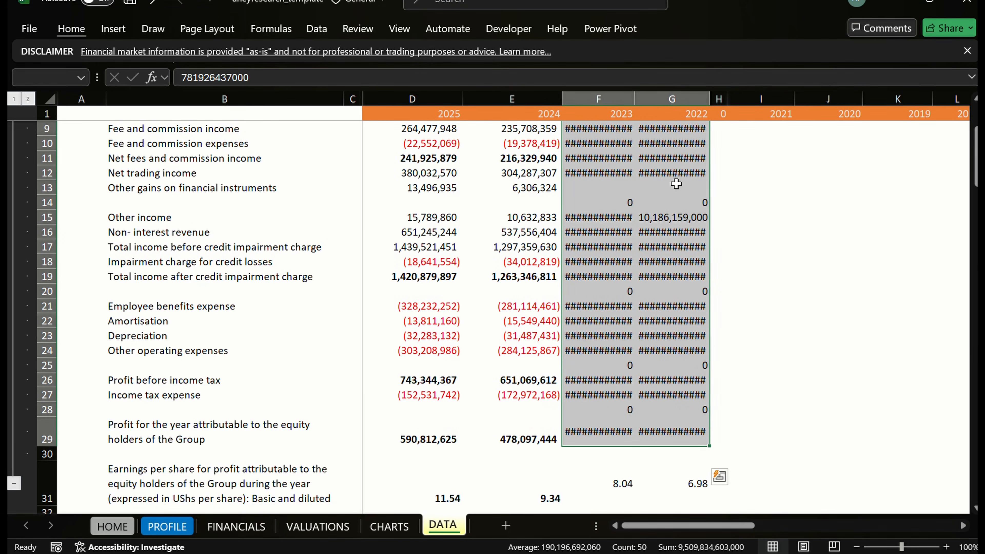
key(alt)
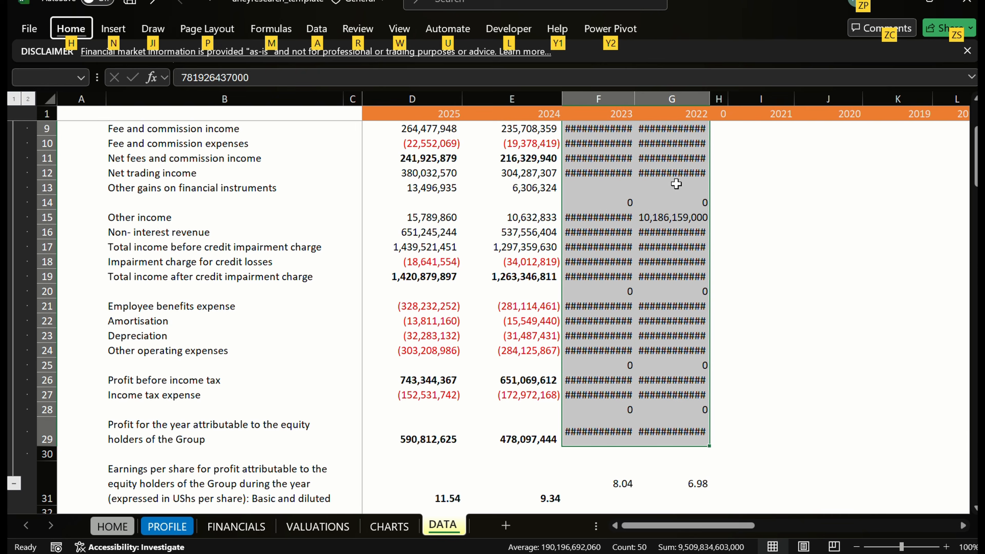
key(h)
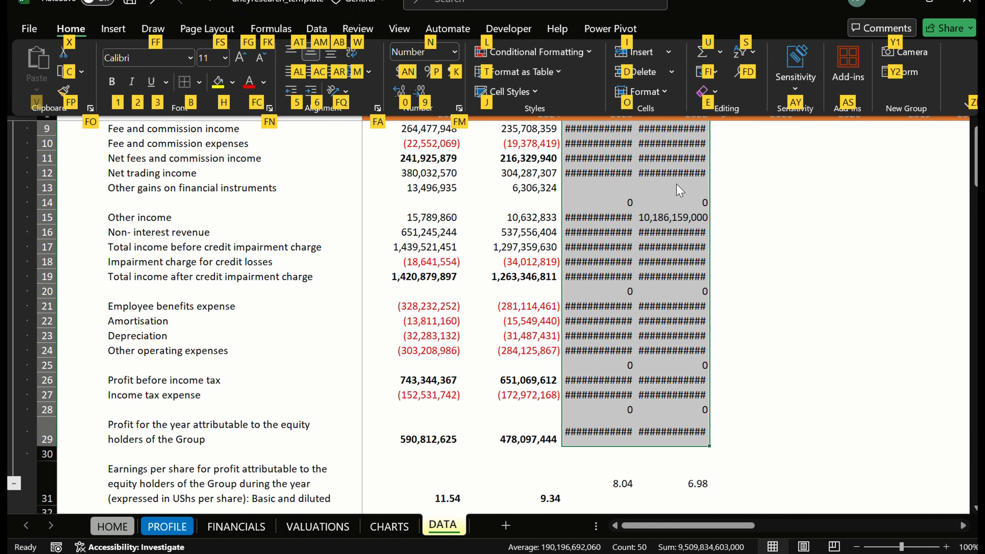
key(o)
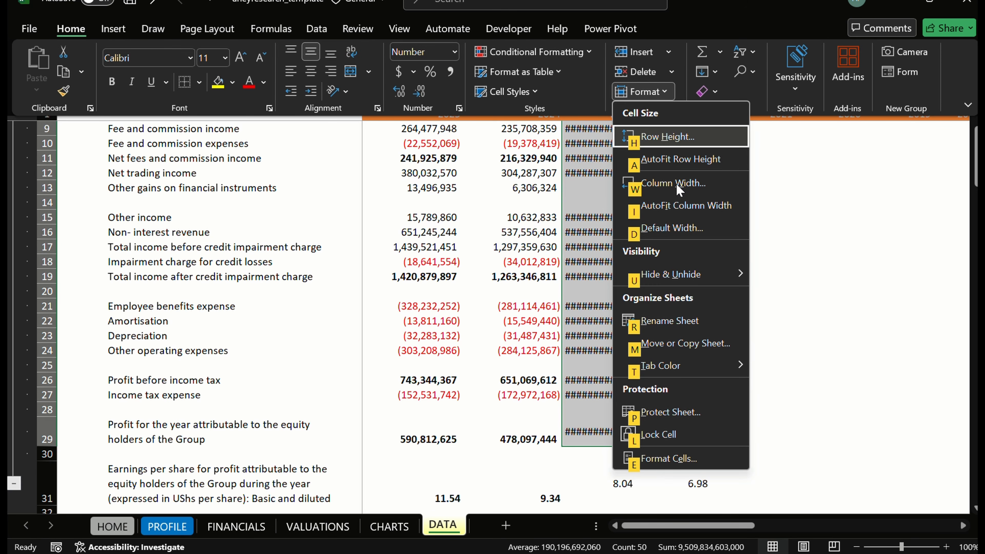
key(i)
Copy the 2024 interest expense cell E6 and paste only its formats onto the 2023 and 2022 figures in F5:G29.
key(Up)
key(Up)
key(Up)
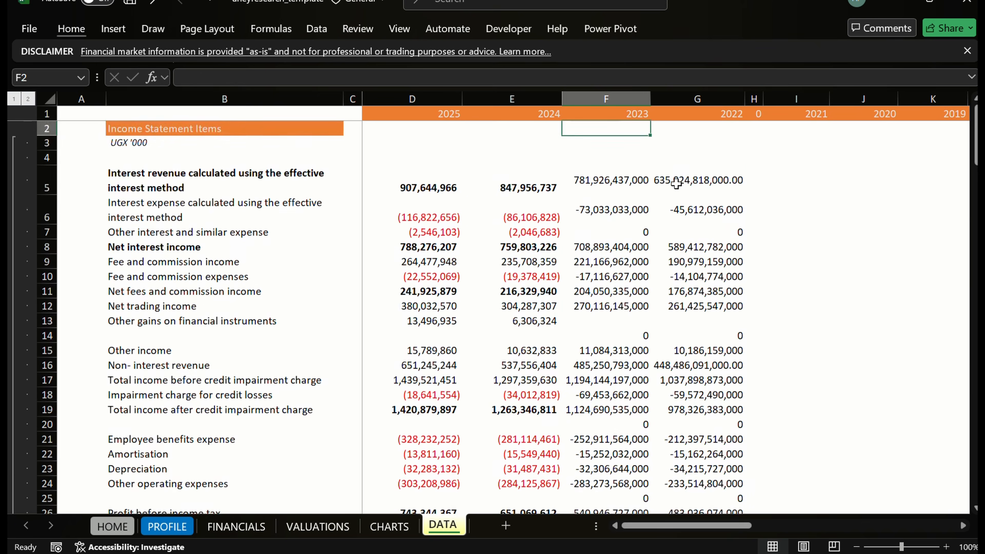
key(Down)
key(Down)
key(Down)
key(Down)
key(Down)
key(Left)
key(Up)
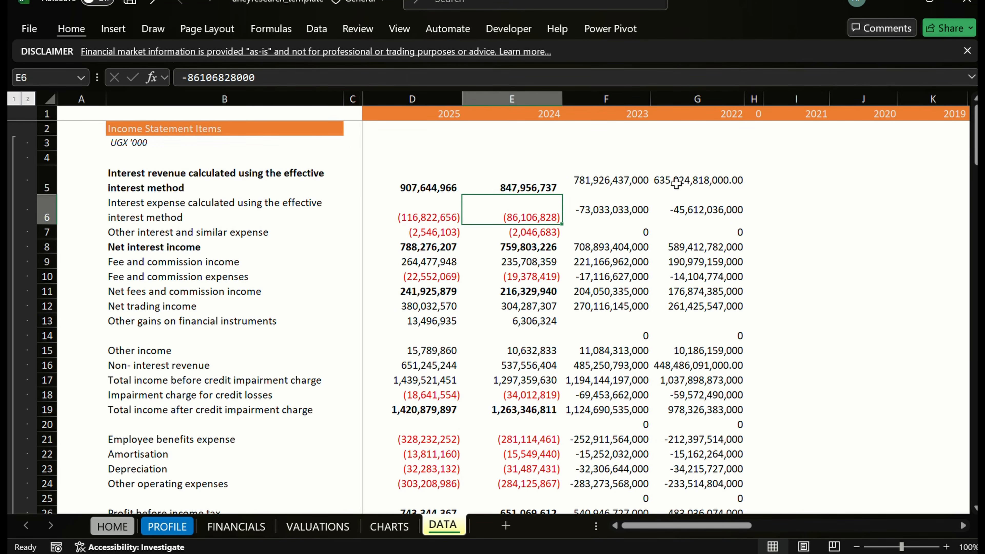
key(ctrl+c)
key(Right)
key(Up)
key(shift+Right)
key(shift+Down)
key(shift+Down)
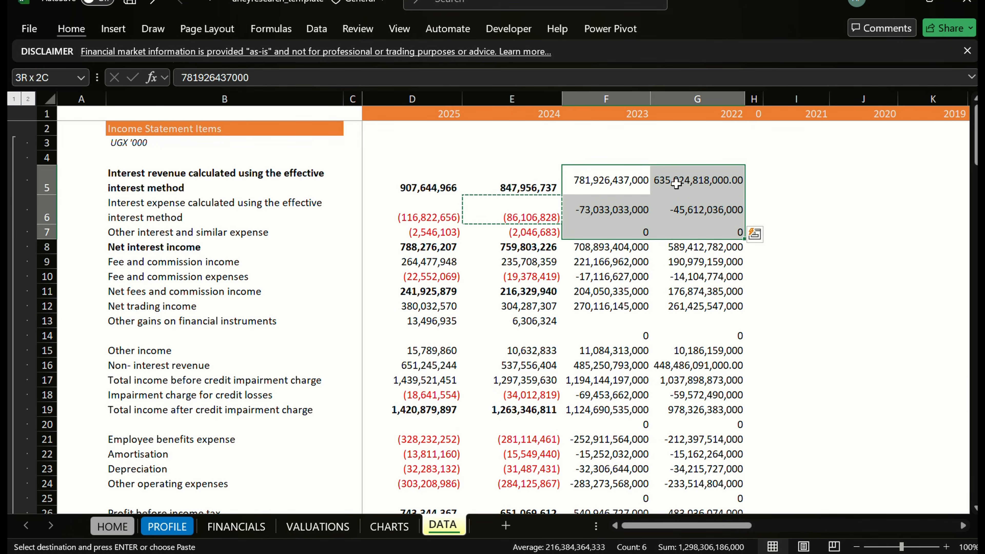
key(shift+Down)
key(shift+Down)
key(shift+Down)
key(shift+Down)
key(shift+Down)
key(shift+Down)
key(shift+Down)
key(shift+Down)
key(shift+Down)
key(shift+Down)
key(shift+Down)
key(shift+Down)
key(shift+Down)
key(shift+Down)
key(shift+Down)
key(shift+Down)
key(shift+Down)
key(shift+Down)
key(shift+Down)
key(shift+Down)
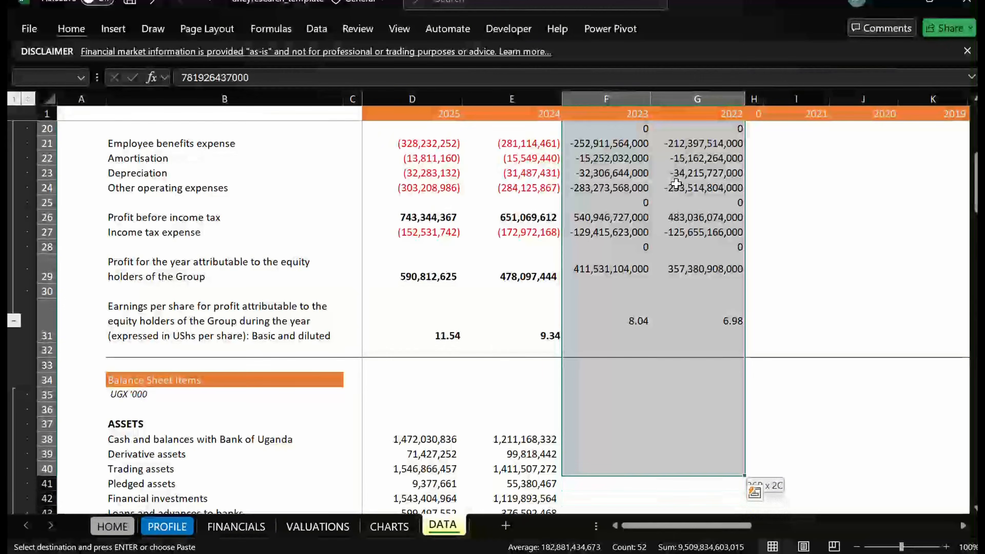
key(shift+Up)
key(shift+Up)
key(shift+Up)
key(shift+Up)
key(shift+Up)
key(shift+Up)
key(shift+Up)
key(shift+Up)
key(shift+Up)
key(shift+Up)
key(shift+Up)
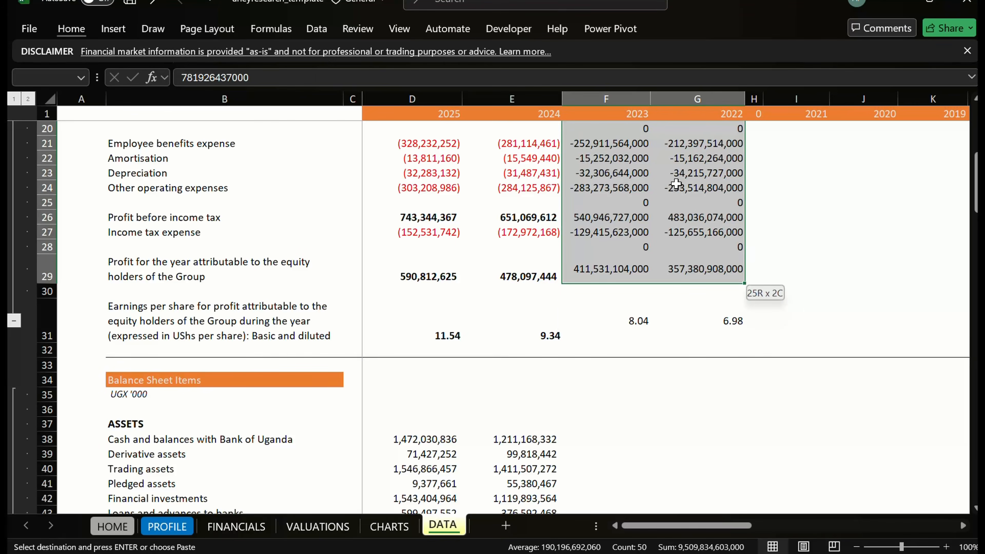
key(ctrl+alt+v)
key(Down)
key(Down)
key(Down)
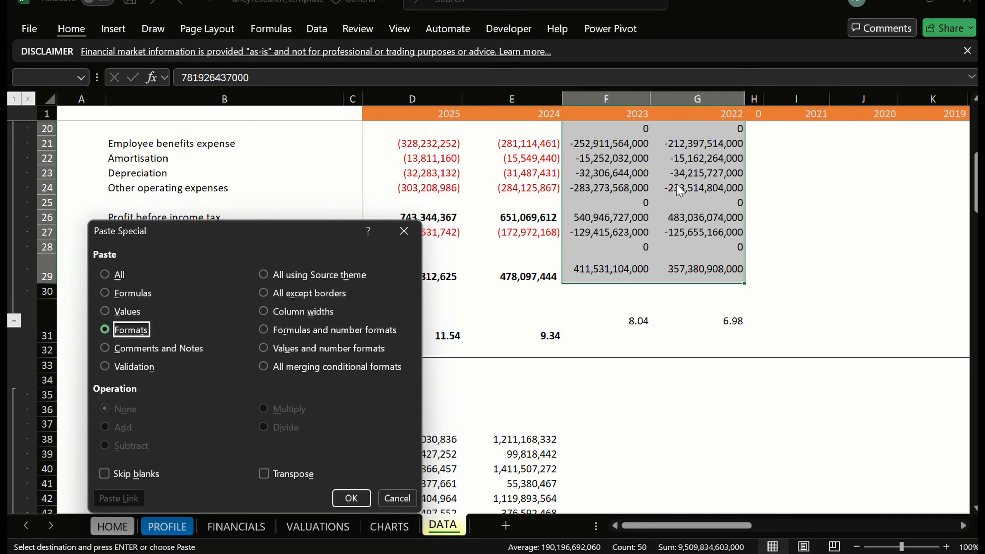
key(Return)
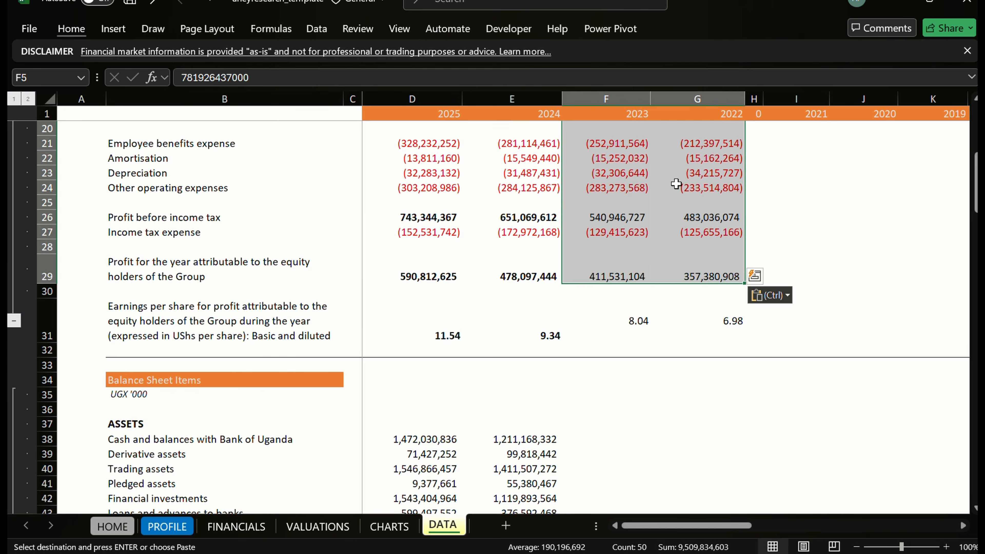
Review the reformatted 2023 figures in column F from interest revenue down to total income before credit impairment.
key(Up)
key(Up)
key(Down)
key(Down)
key(Down)
key(Down)
key(Down)
key(Down)
key(Down)
key(Down)
key(Down)
key(Down)
key(Down)
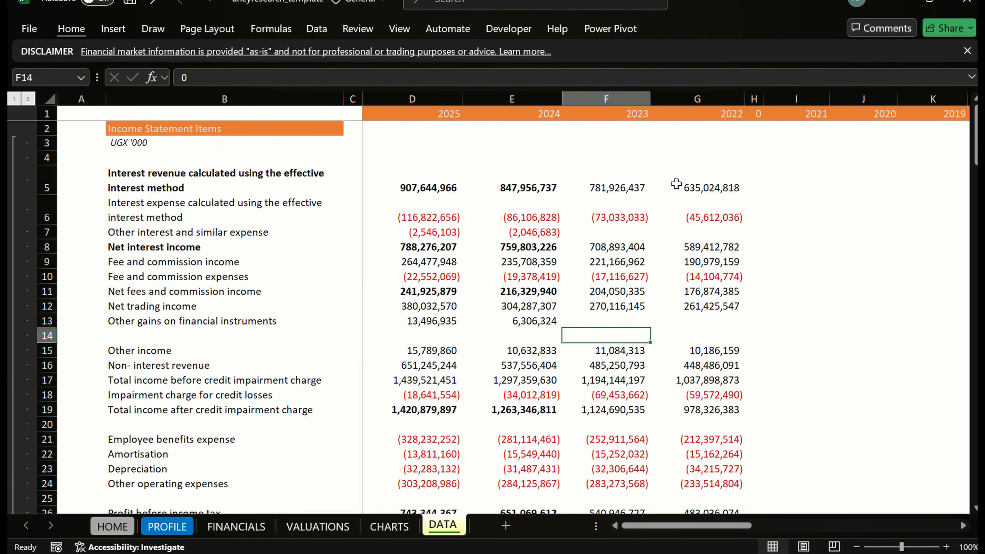
key(Down)
key(Down)
key(Down)
key(Down)
key(Up)
key(Up)
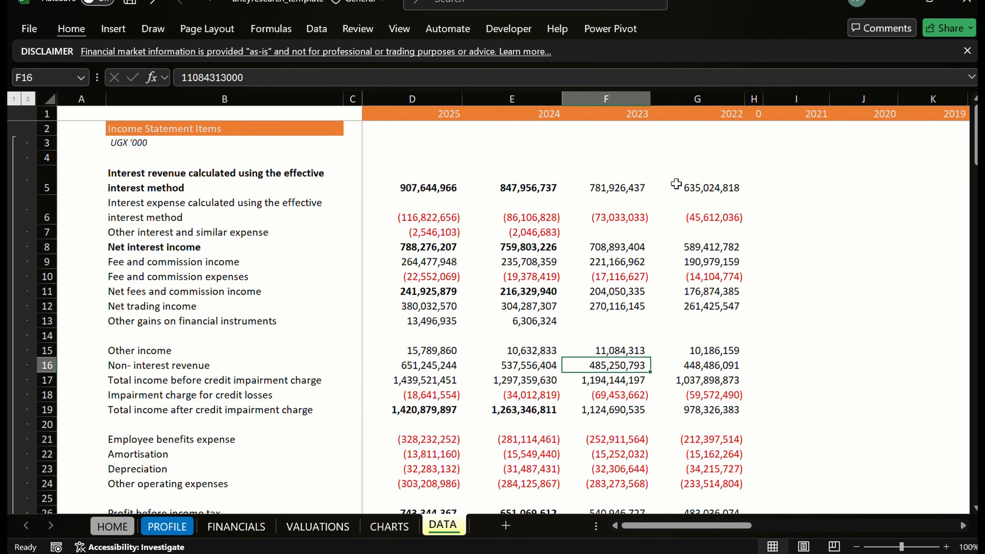
Review the reformatted 2023 figures in column F down to earnings per share, ending on the 2024 earnings per share cell E31.
key(Down)
key(Down)
key(Down)
key(Down)
key(Down)
key(Down)
key(Down)
key(Down)
key(Down)
key(Down)
key(Down)
key(Down)
key(Down)
key(Down)
key(Down)
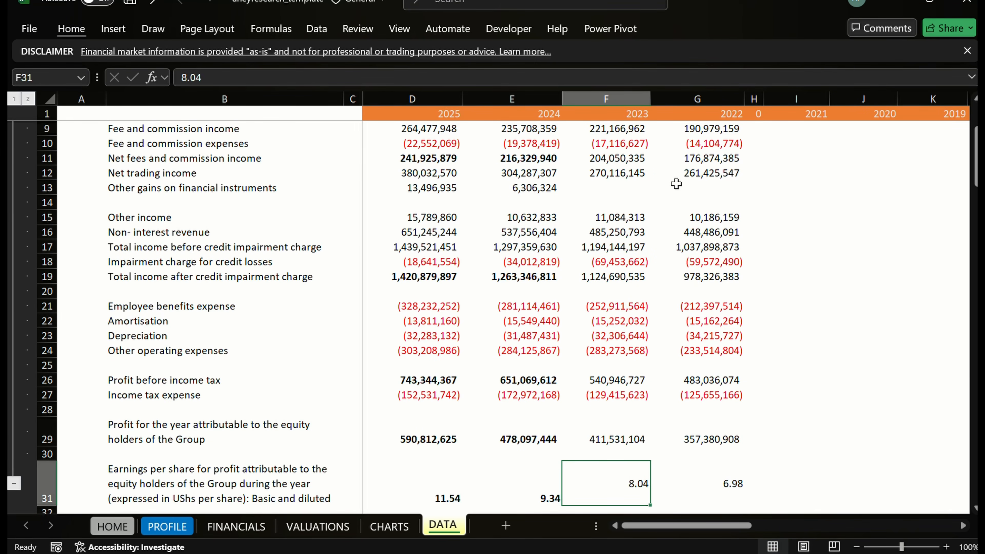
key(Up)
key(Up)
key(Up)
key(Up)
key(Up)
key(Up)
key(Up)
key(Up)
key(Up)
key(Up)
key(Up)
key(Up)
key(Up)
key(Up)
key(Up)
key(Up)
key(Up)
key(Up)
key(Up)
key(Up)
key(Down)
key(Down)
key(Down)
key(Down)
key(Down)
key(Down)
key(Down)
key(Down)
key(Down)
key(Down)
key(Down)
key(Down)
key(Down)
key(Down)
key(Down)
key(Down)
key(Down)
key(Down)
key(Down)
key(Down)
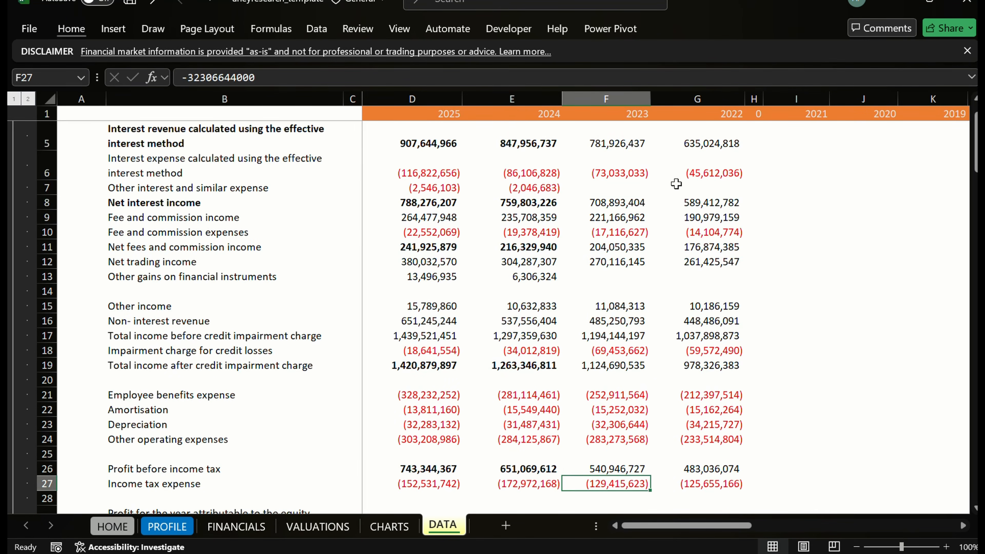
key(Up)
key(Up)
key(Up)
key(Up)
key(Up)
key(Left)
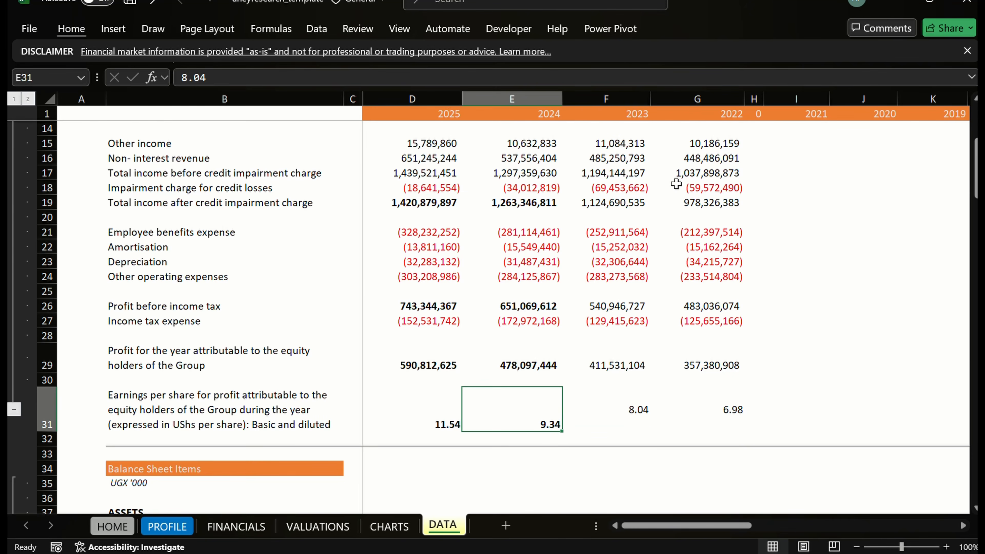
key(F2)
key(BackSpace)
key(BackSpace)
key(BackSpace)
key(BackSpace)
text(c)
key(ctrl+z)
Copy the 2024 earnings per share cell E31 and paste only its formats onto the 2023 and 2022 values in F31:G31.
key(ctrl+c)
key(shift+Right)
key(shift+Right)
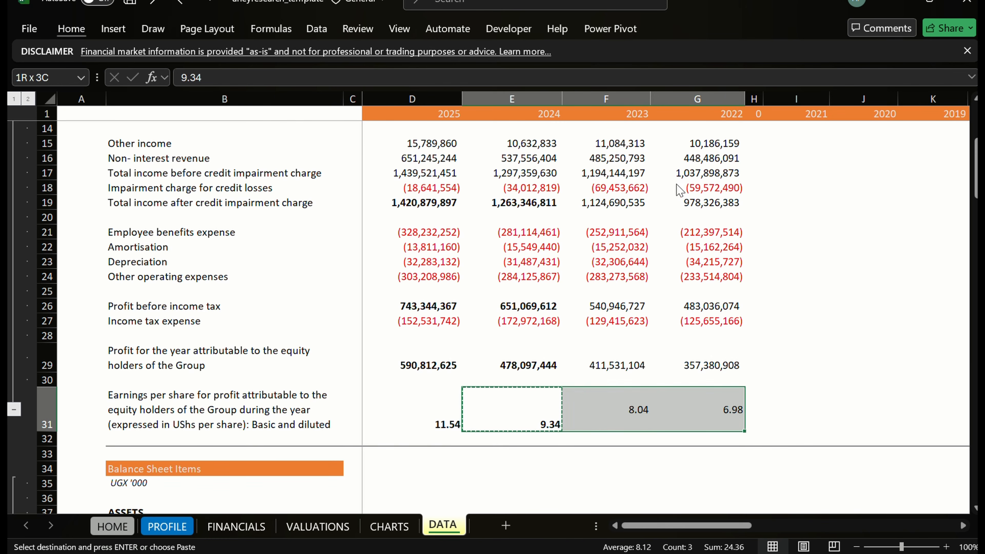
key(ctrl+alt+v)
key(t)
key(Return)
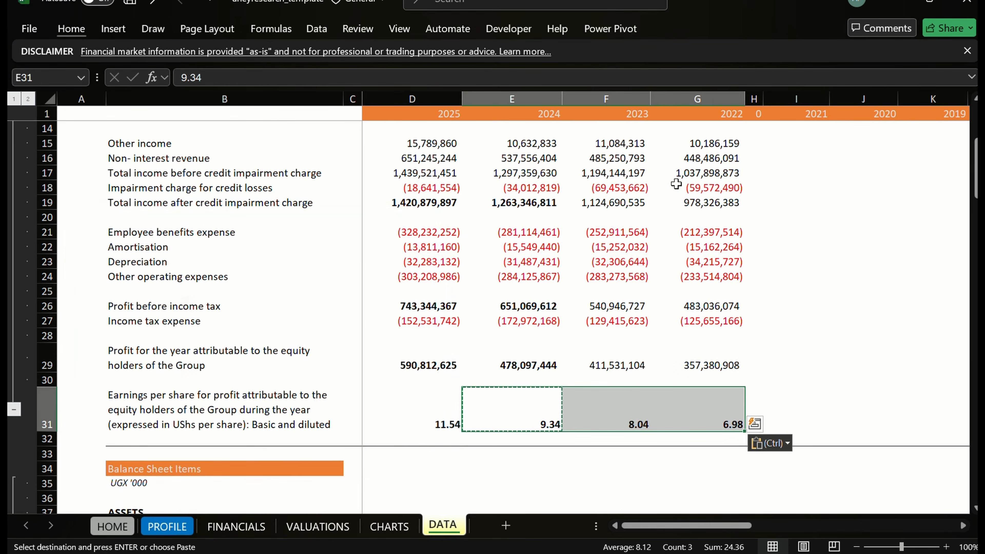
key(Escape)
Look through the balance sheet section's 2024 column, from the assets down to shareholders' equity and back up.
key(Down)
key(Down)
key(Down)
key(Down)
key(Down)
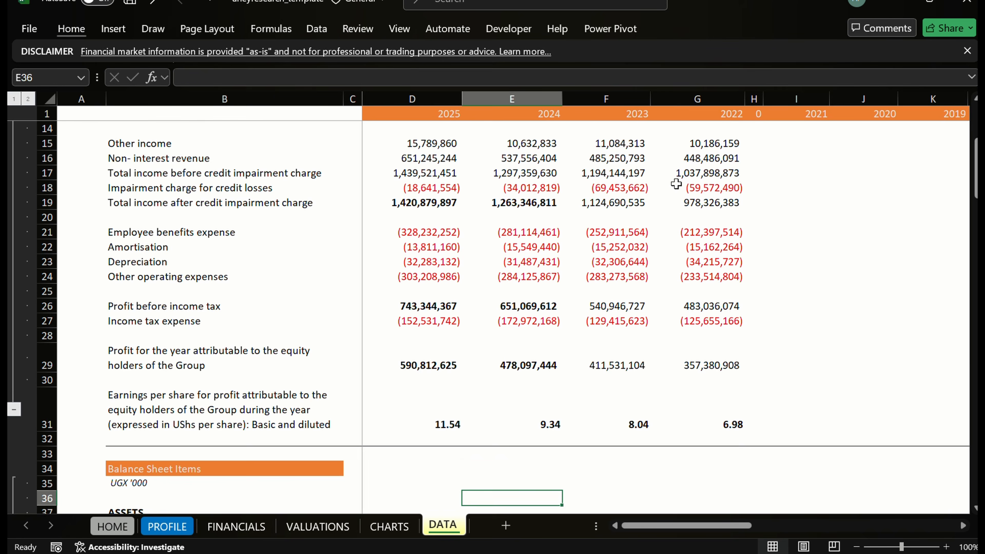
key(Down)
key(Down)
key(Down)
key(Down)
key(Down)
key(Down)
key(Down)
key(Down)
key(Down)
key(Down)
key(Down)
key(Down)
key(Down)
key(Down)
key(Down)
key(Down)
key(Up)
key(Down)
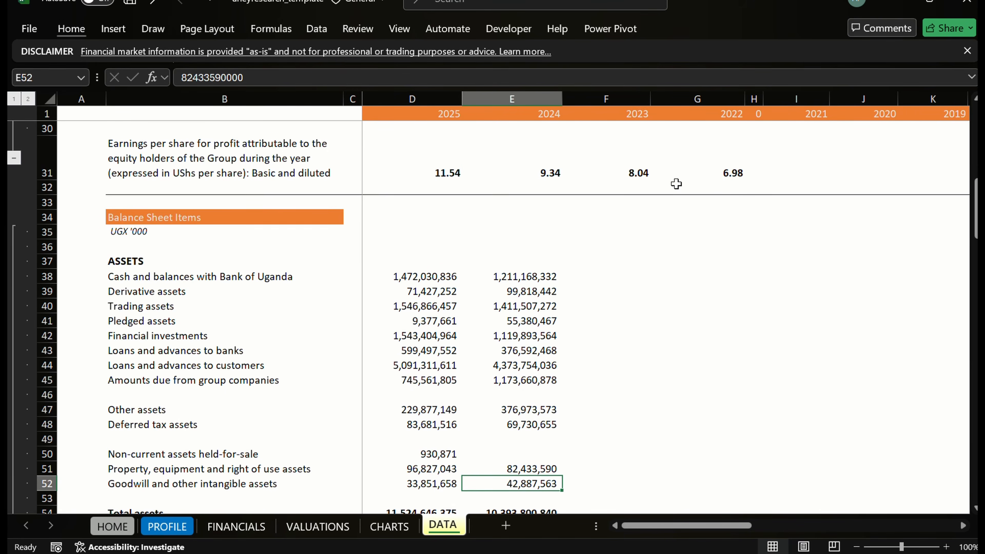
key(Down)
key(Down)
key(Down)
key(Down)
key(Down)
key(Down)
key(Down)
key(Down)
key(Down)
key(Down)
key(Down)
key(Up)
key(Up)
key(Up)
key(Up)
key(Up)
key(Up)
key(Up)
key(Up)
key(Up)
key(Up)
key(Up)
key(Up)
key(Up)
key(Up)
key(Up)
key(Up)
key(Up)
key(Up)
key(Up)
key(Up)
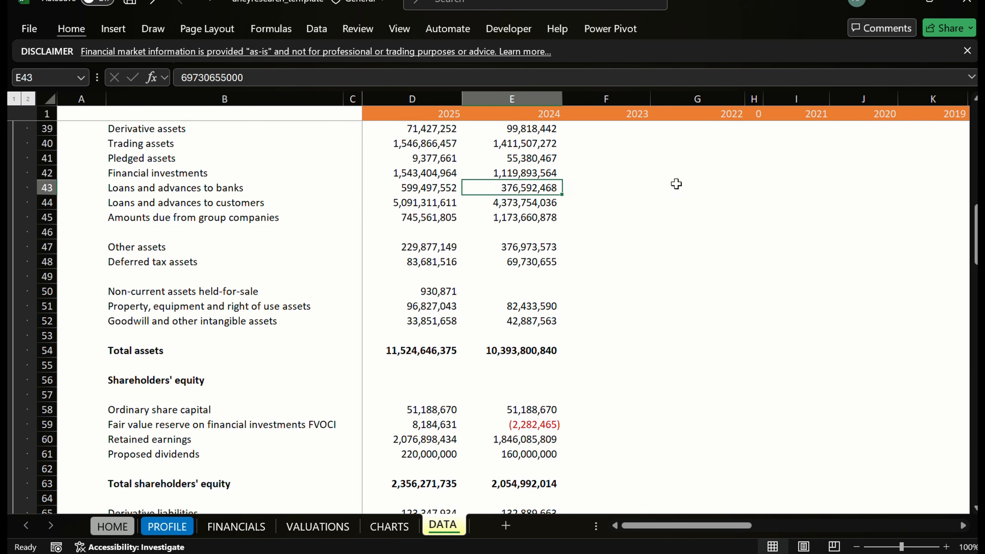
key(Right)
key(Down)
key(Right)
key(Down)
key(Down)
key(Down)
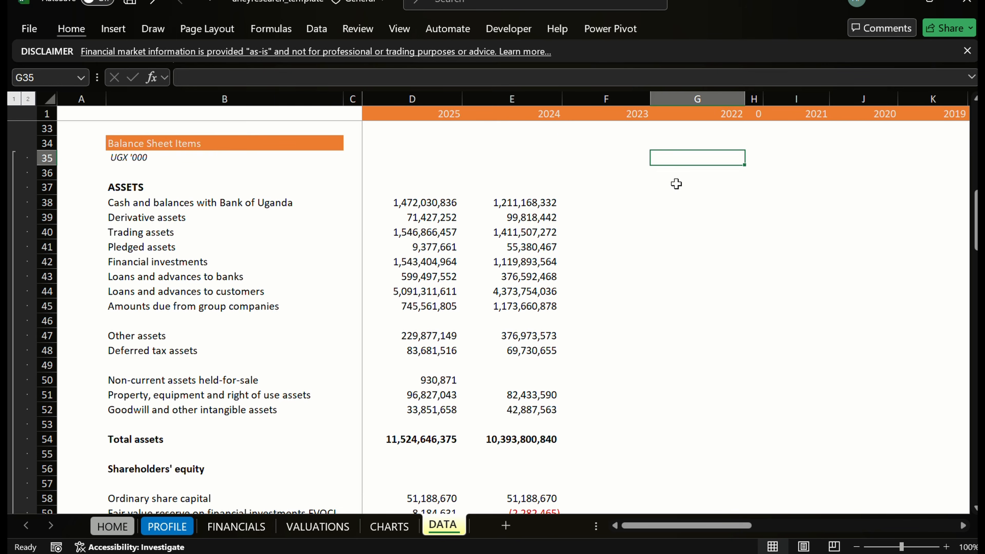
key(Right)
key(Right)
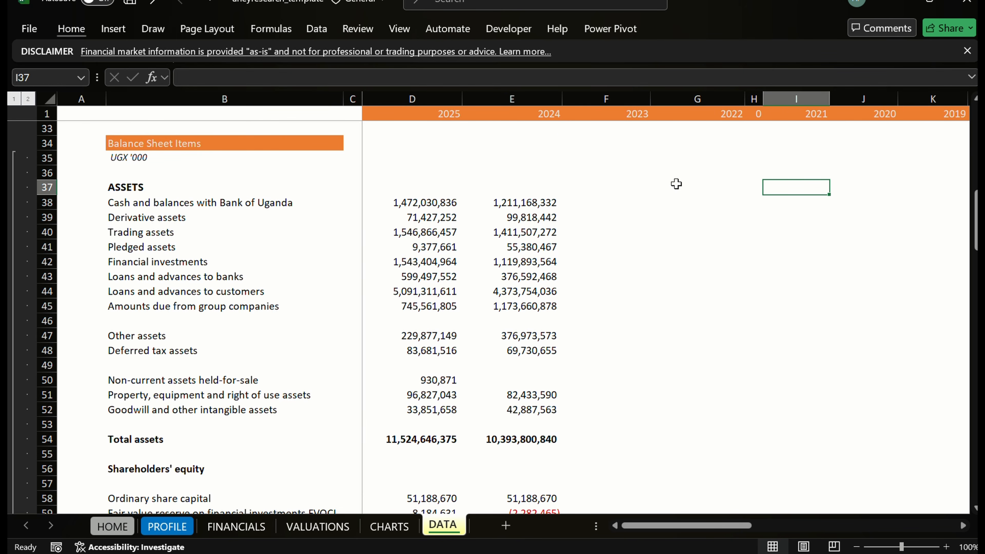
key(alt+a)
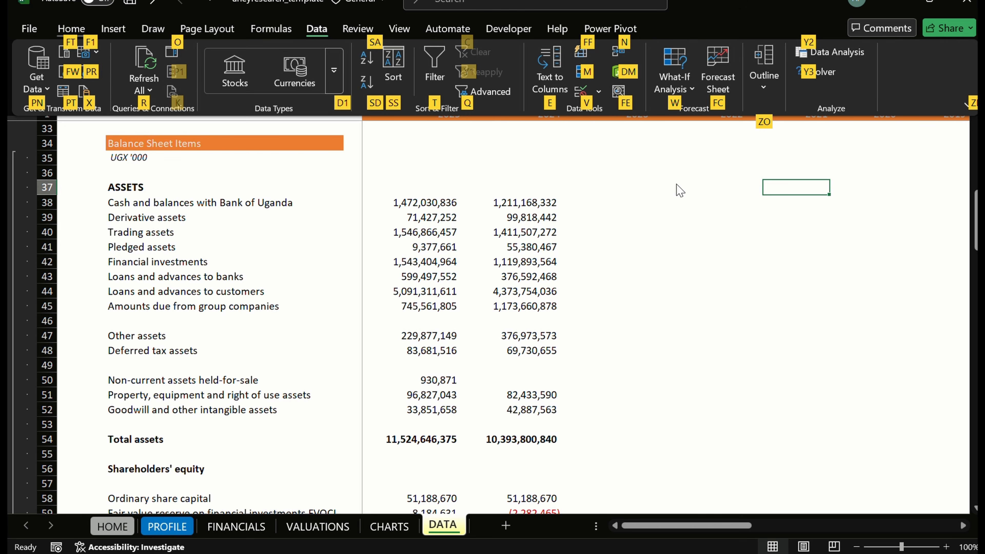
key(f)
key(1)
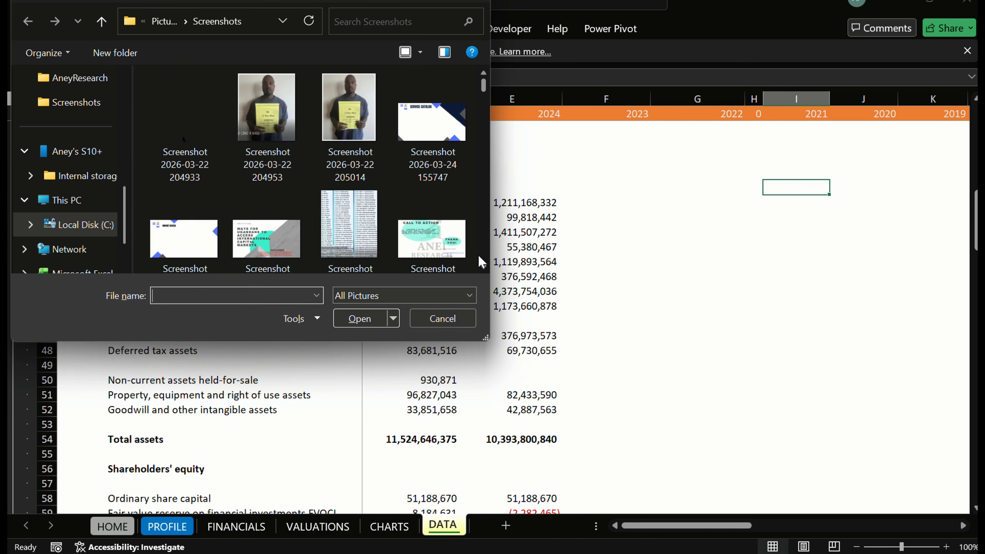
scroll(483, 262, down, 10)
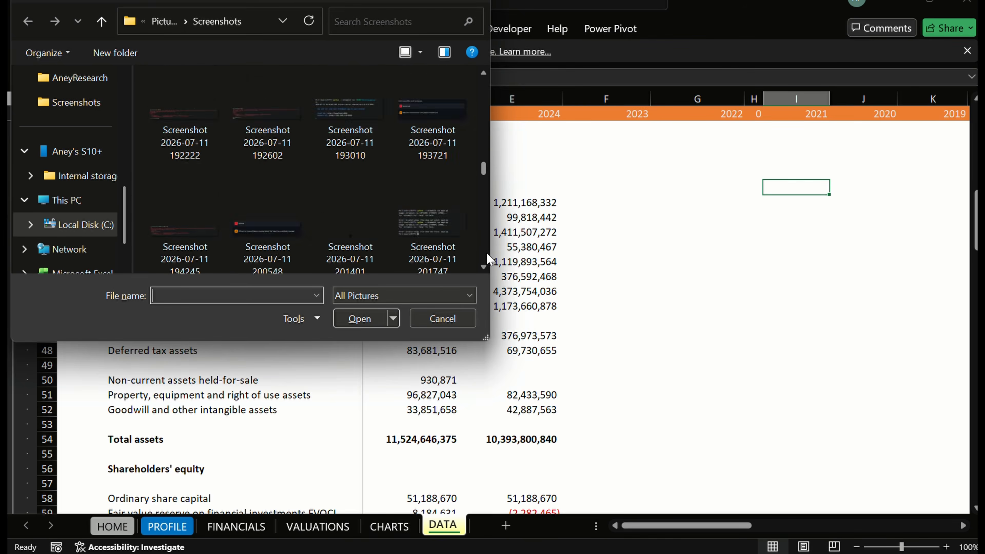
scroll(485, 256, down, 10)
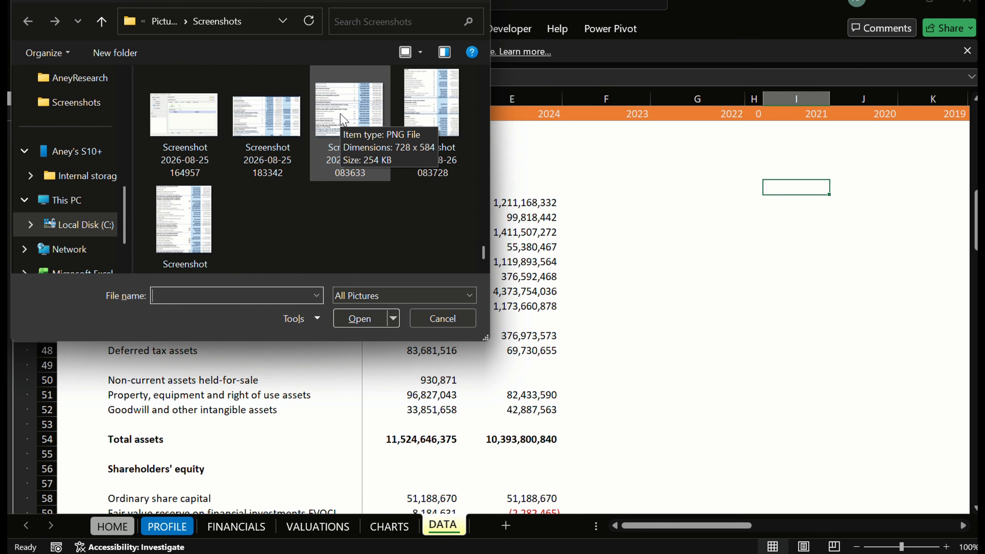
click(424, 102)
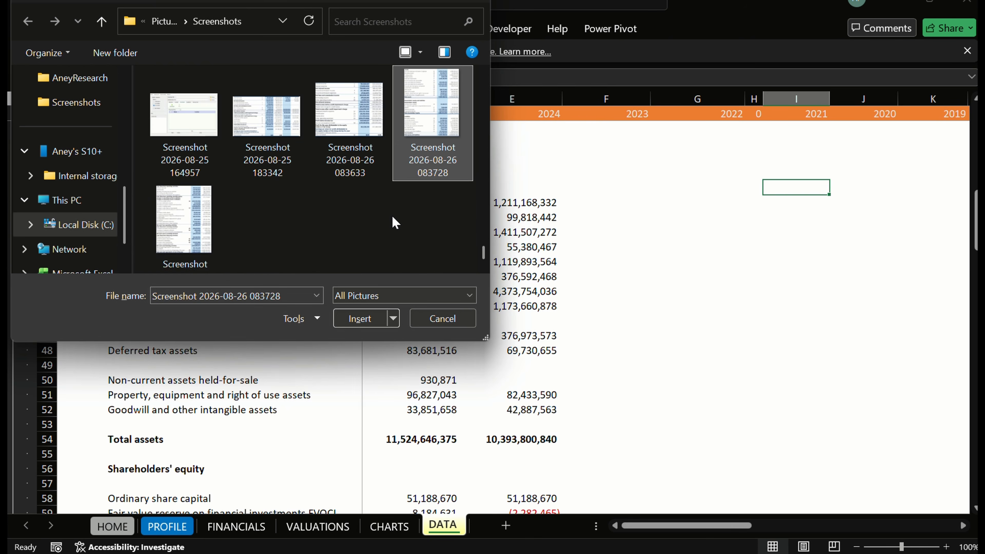
click(350, 310)
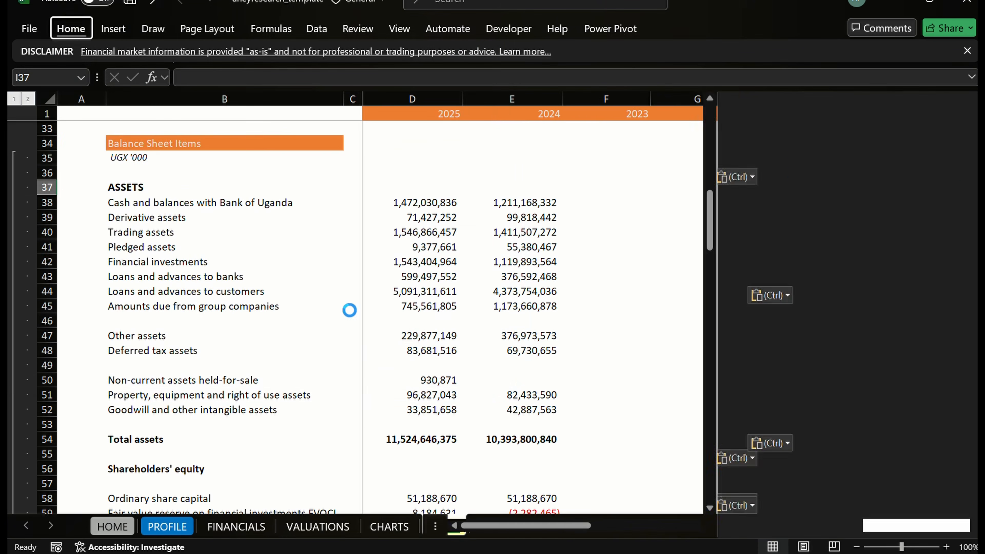
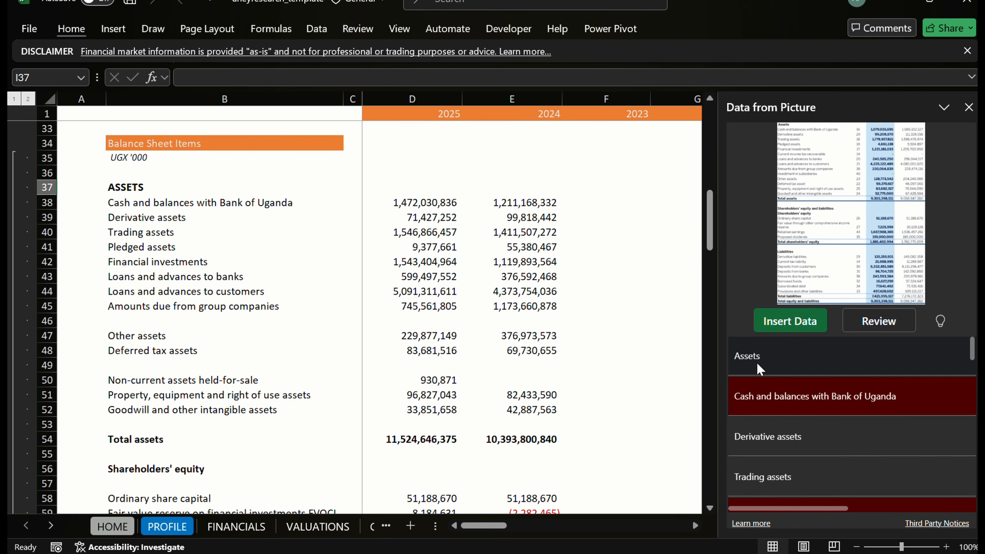
Start reviewing the extracted data, accept the "Cash and balances with Bank of Uganda" label, and correct and accept its 2022 value as 1,085,102,127.
click(879, 327)
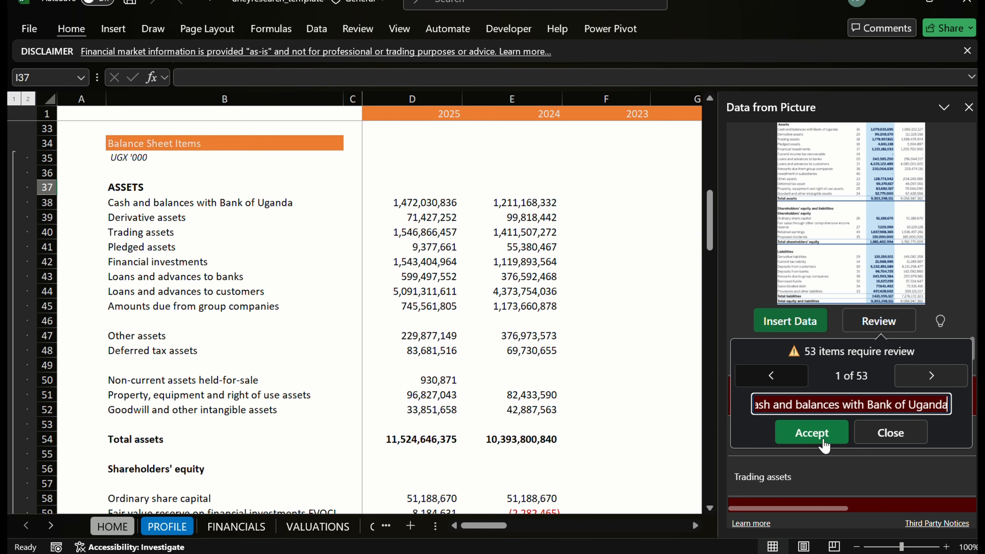
click(822, 439)
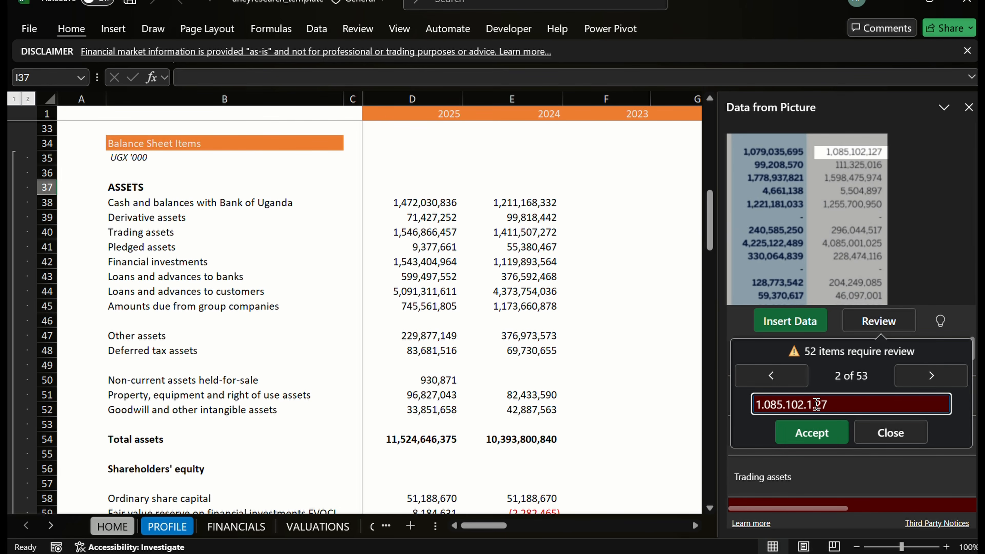
click(817, 404)
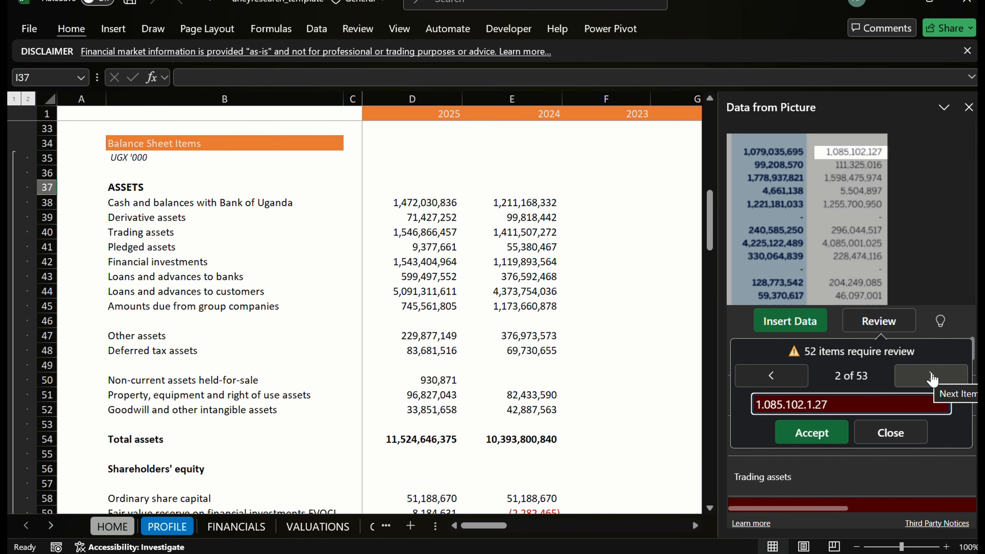
key(BackSpace)
key(BackSpace)
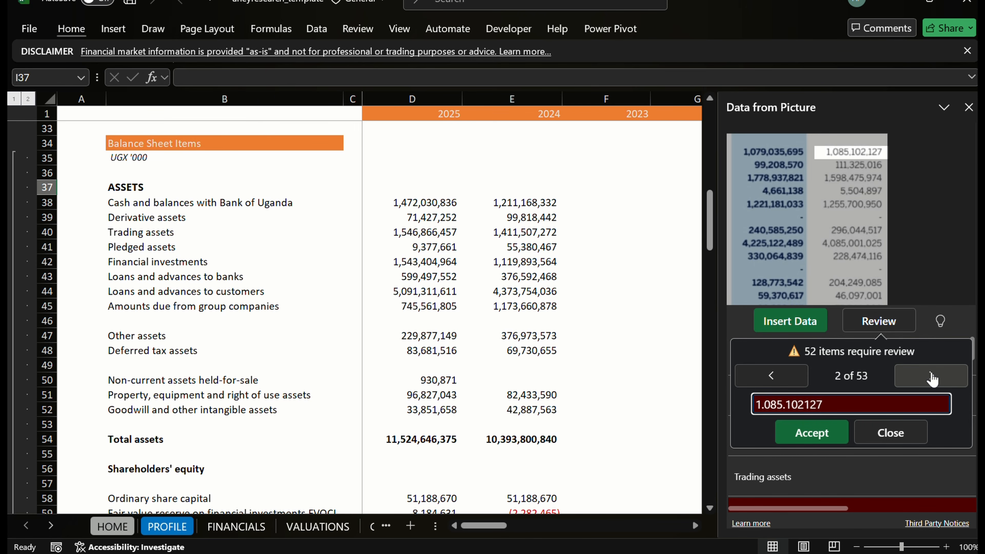
text(,)
key(Left)
key(Left)
key(Left)
key(Left)
key(BackSpace)
text(,)
text(,)
click(817, 445)
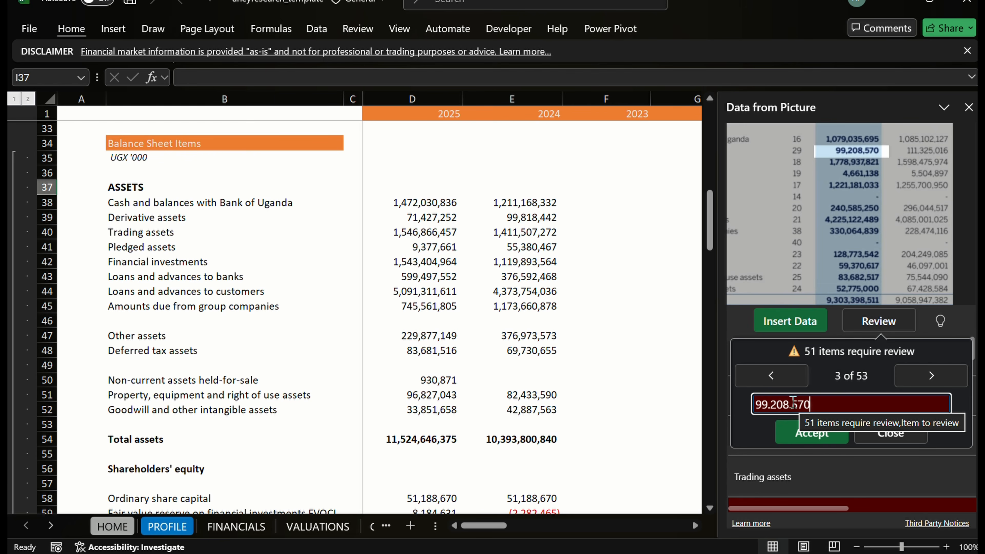
Correct the 2023 derivative assets value to 99,208,570 and accept it.
click(805, 395)
key(Left)
key(Left)
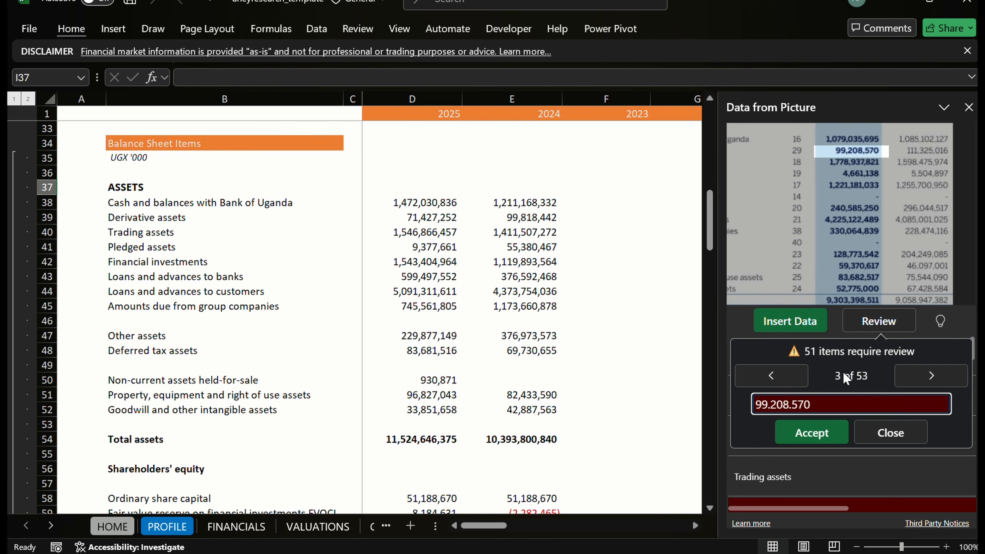
key(BackSpace)
text(,)
key(BackSpace)
text(,)
key(Return)
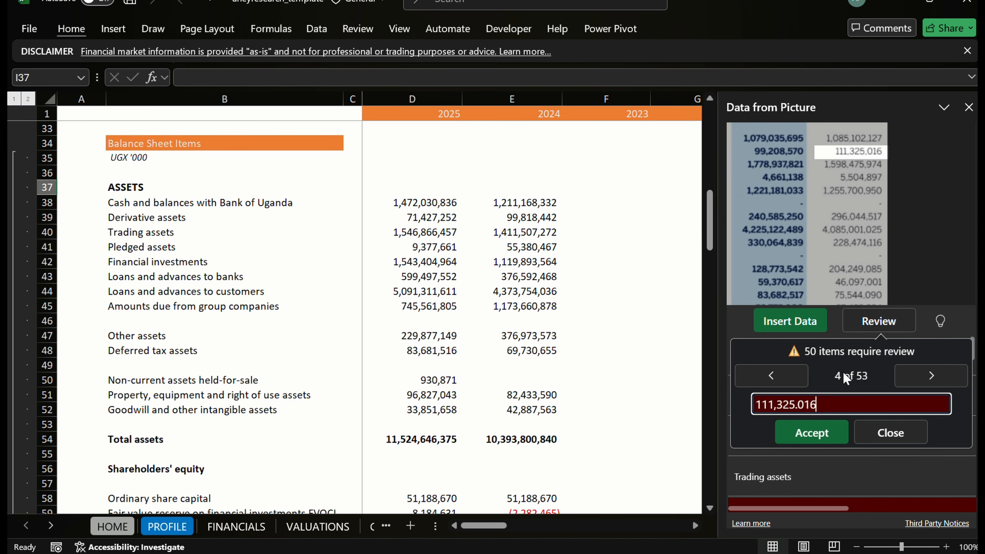
Correct the 2022 derivative assets value to 111,325,016 and accept it.
key(Left)
key(Left)
key(Left)
key(BackSpace)
text(,)
key(Return)
Replace the periods with commas in the 2023 trading assets value so it reads 1,778,937,821, and accept it.
key(Left)
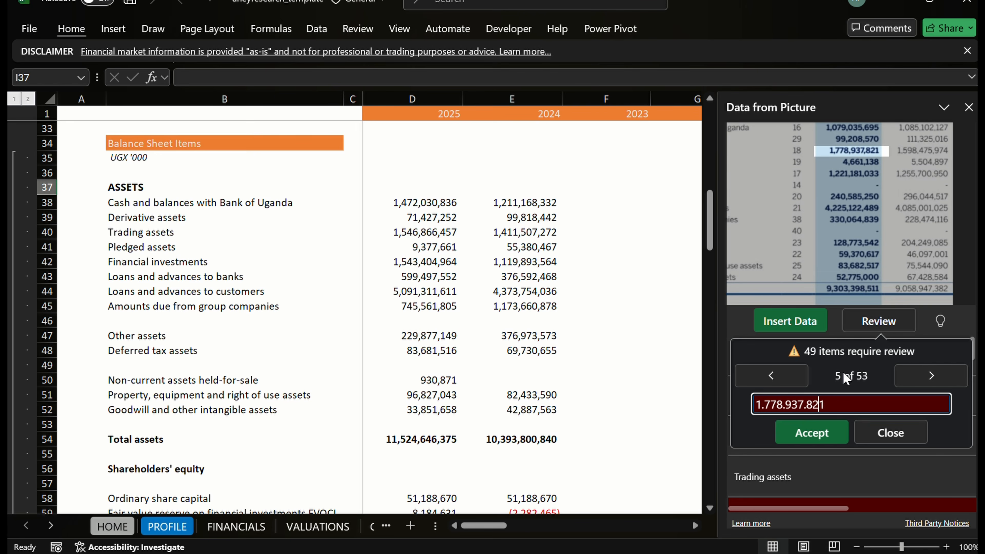
key(Left)
key(Left)
key(BackSpace)
text(,)
key(Left)
key(Left)
key(Left)
key(Left)
key(BackSpace)
text(,)
key(Left)
key(Left)
key(Left)
key(Left)
key(BackSpace)
text(,)
key(Return)
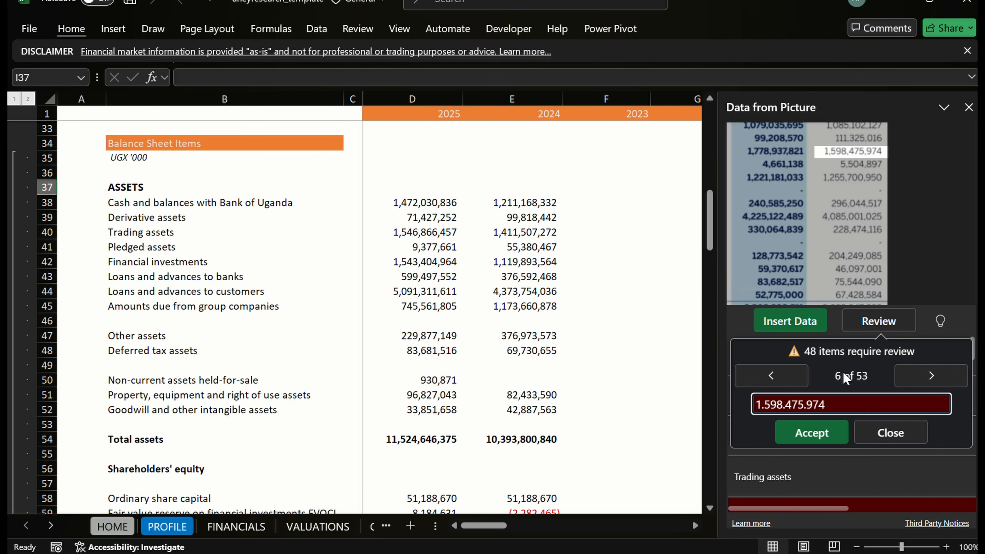
Correct the separators in the 2022 trading assets value so it reads 1,598,475,974, and accept it.
key(Left)
key(Left)
key(Left)
key(BackSpace)
text(,)
key(BackSpace)
text(,)
key(Left)
key(Left)
key(Left)
key(BackSpace)
text(,)
key(Return)
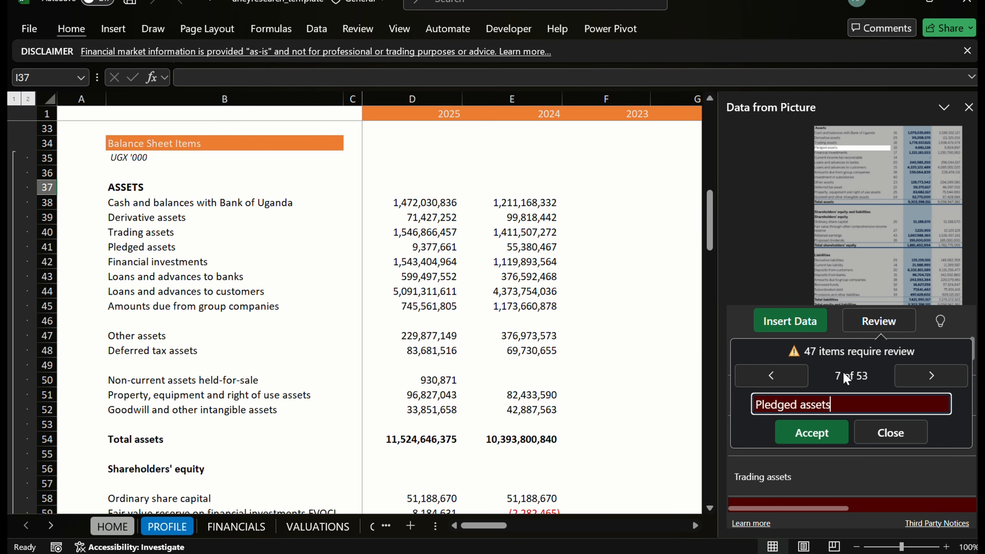
Accept the "Pledged assets" label, and correct and accept its 2023 value as 4,661,138.
key(Return)
key(Left)
key(Left)
key(Left)
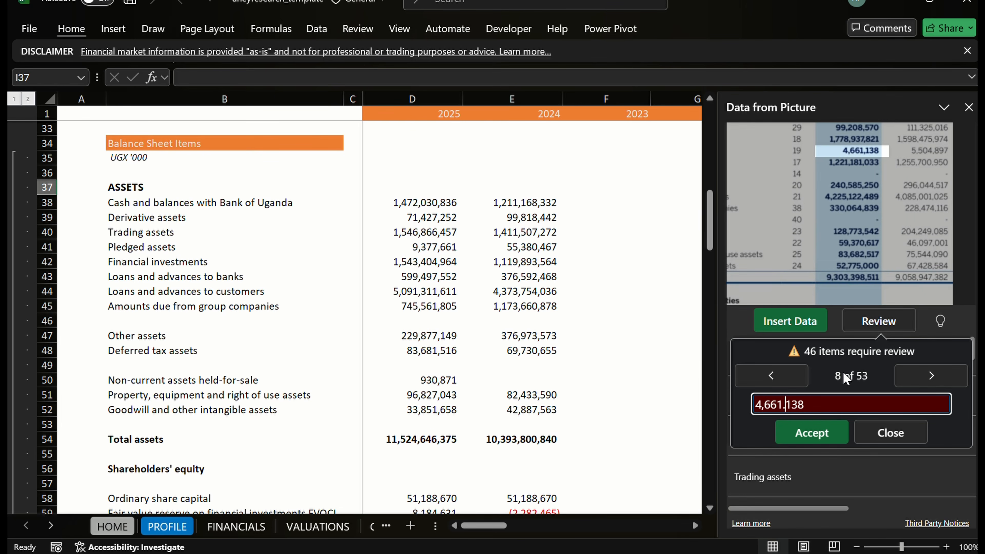
key(BackSpace)
text(,)
key(Return)
Correct the 2023 financial investments value to 1,221,181,033 and accept it.
key(Left)
key(Left)
key(Left)
key(Left)
key(Left)
key(Left)
key(Left)
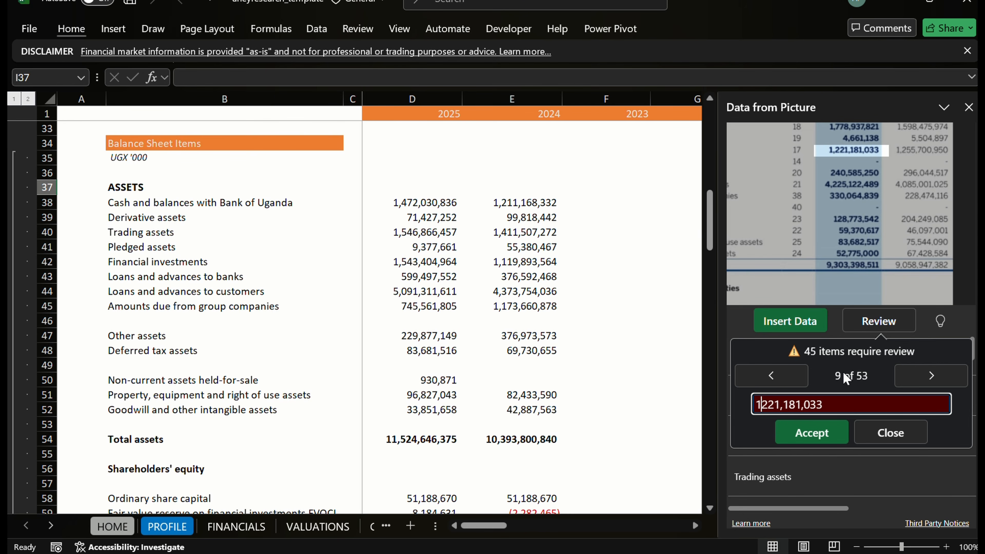
key(Return)
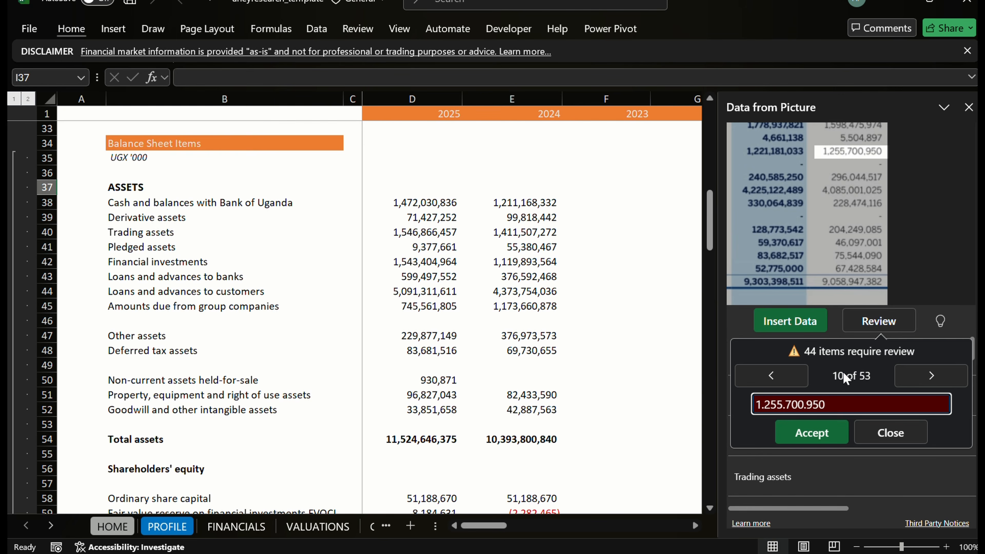
Correct and accept the 2022 financial investments value as 1,255,700,950, and accept the following two review items.
key(BackSpace)
text(,)
key(Left)
key(Left)
key(Left)
key(Left)
key(BackSpace)
text(,)
key(Return)
key(Return)
key(Return)
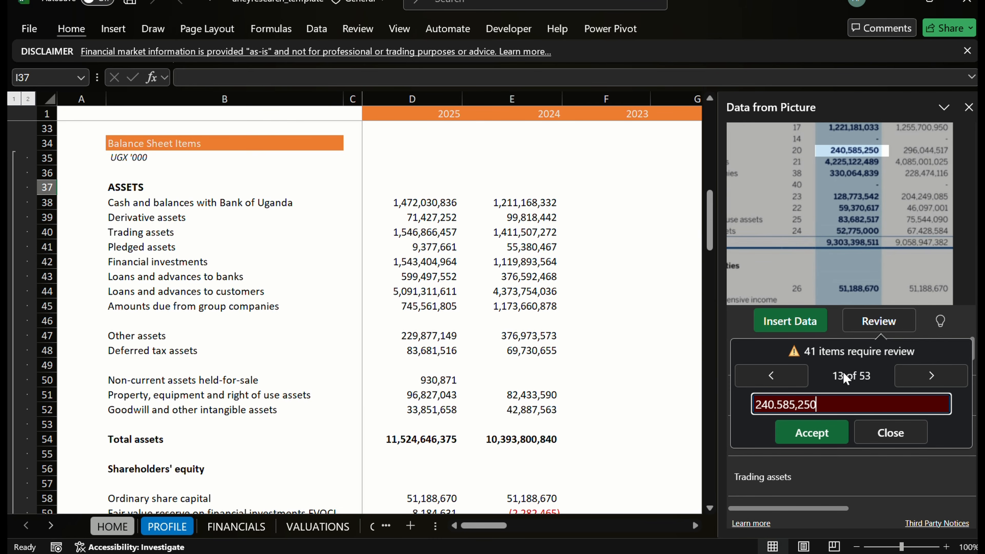
Correct the 2023 loans and advances to banks value to 240,585,250 and accept it.
key(Left)
key(Left)
key(BackSpace)
text(,)
key(Return)
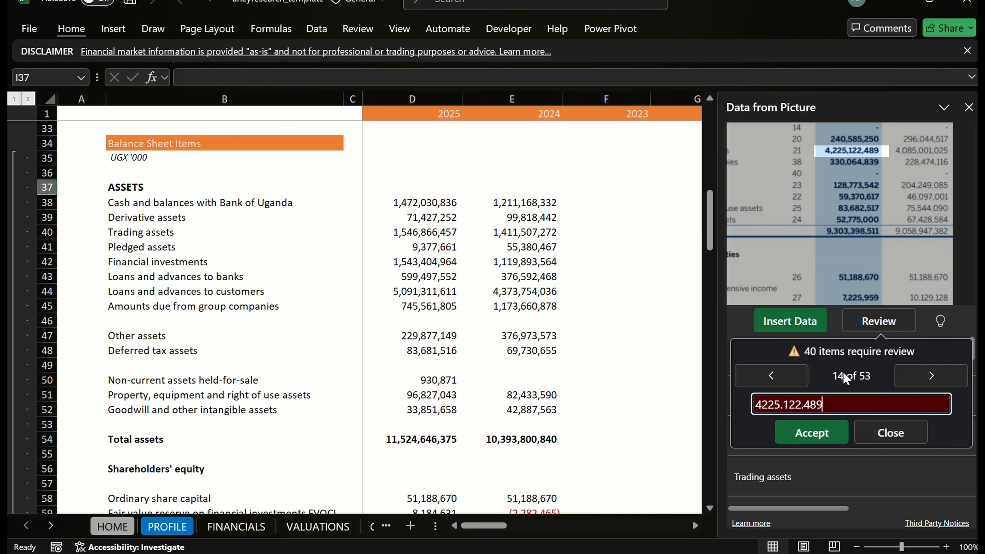
Correct the 2023 loans and advances to customers value to 4,225,122,489 and accept it.
key(Left)
key(Left)
key(BackSpace)
text(,)
key(Left)
key(Left)
text(,)
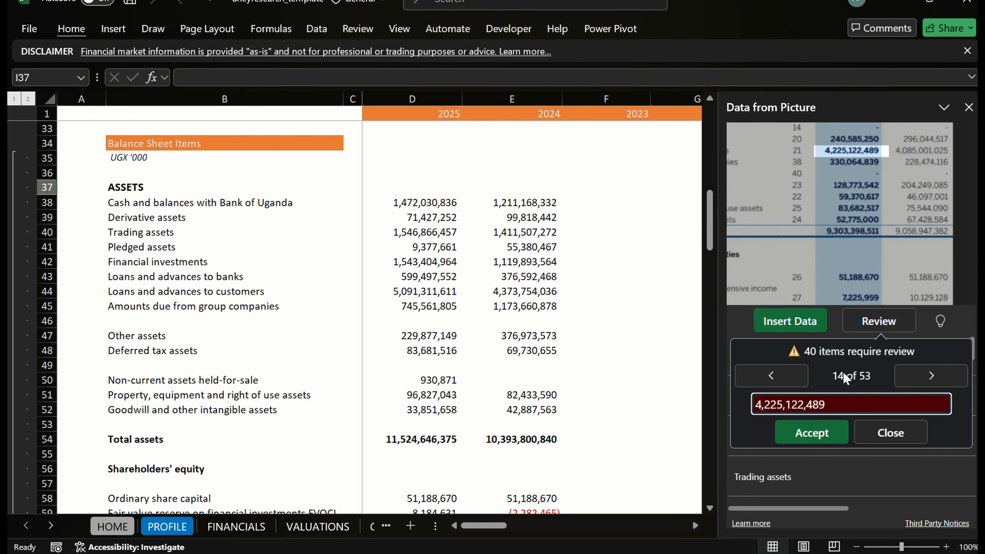
key(Return)
Correct the 2022 loans and advances to customers value to 4,085,001,025 and accept it.
key(Left)
key(Left)
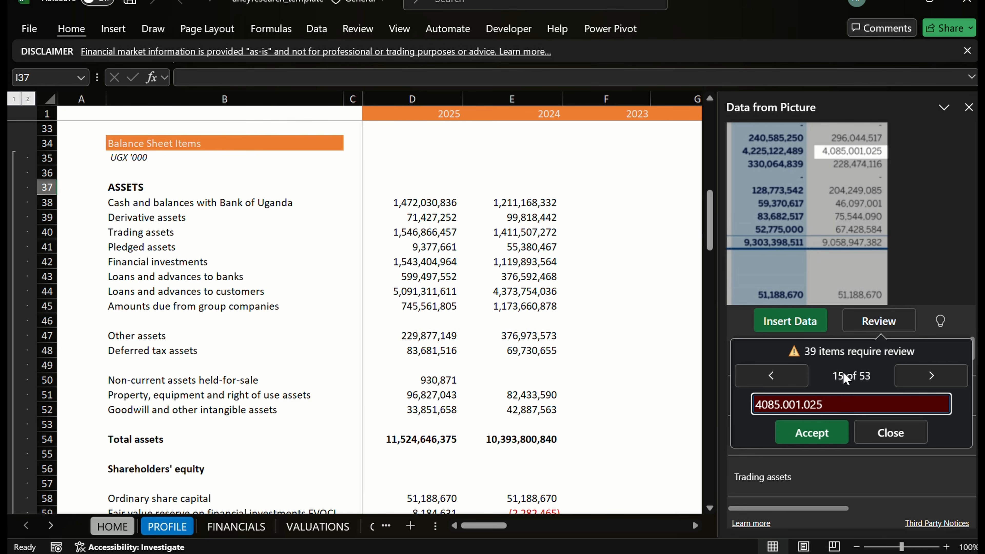
key(BackSpace)
text(,)
key(BackSpace)
text(,)
key(Left)
key(Left)
key(Left)
key(Left)
text(,)
key(Return)
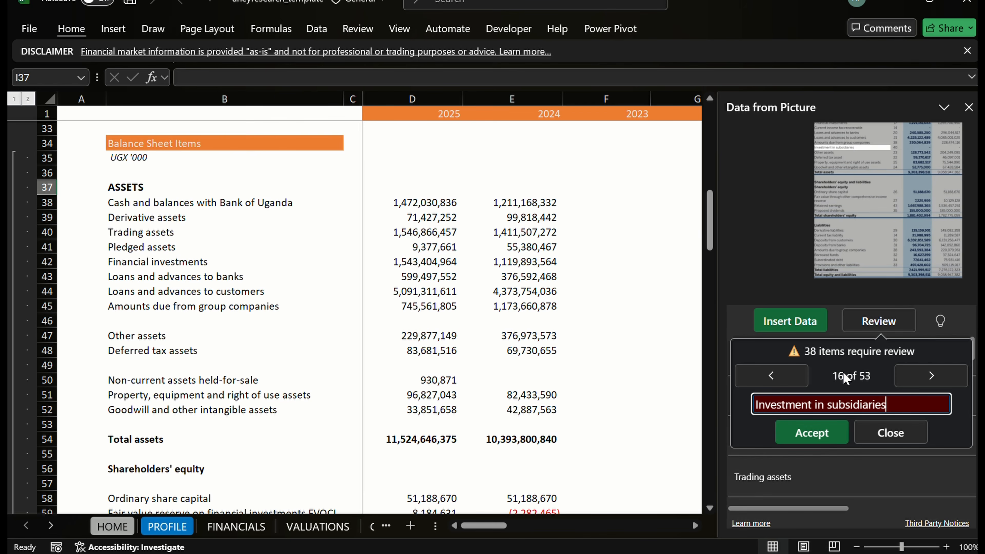
Accept the "Investment in subsidiaries" label and the item after it, and correct and accept the 2022 other assets value as 204,249,085.
key(Return)
key(Return)
key(Left)
key(Left)
key(Left)
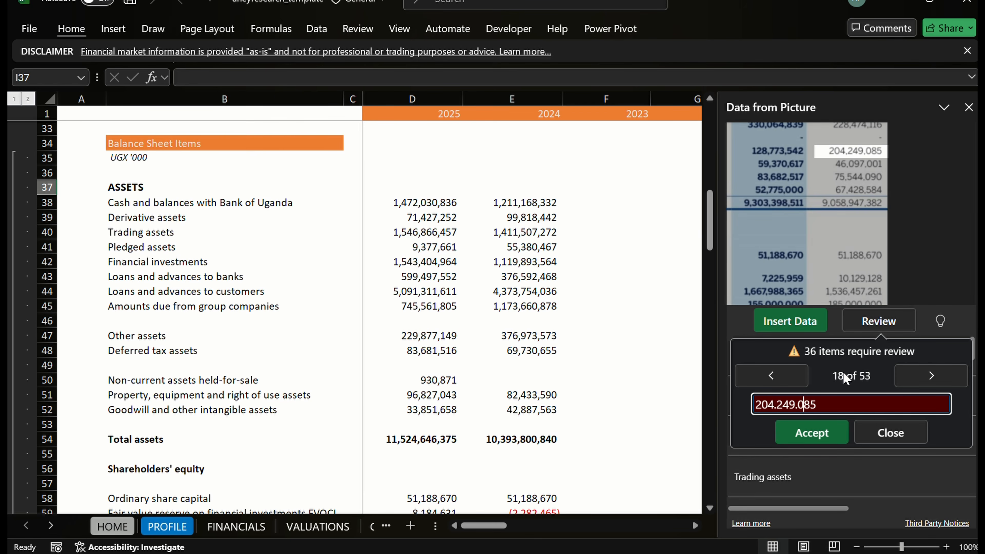
key(Left)
key(Return)
Accept the following review item, and correct and accept the 2023 deferred tax asset value as 59,370,617.
key(Return)
key(Left)
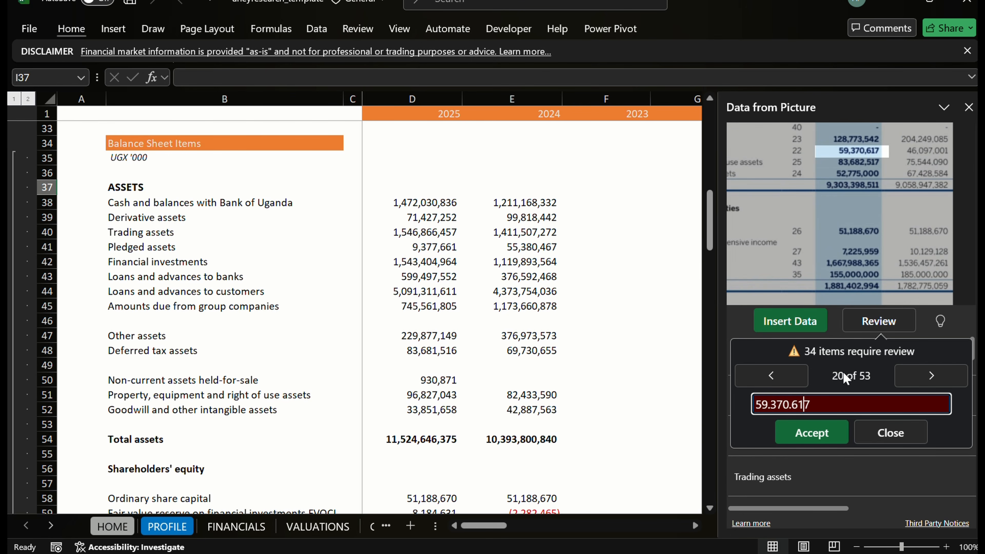
key(Left)
key(Left)
key(Left)
key(Return)
Correct the 2022 deferred tax asset value to 46,097,001 and accept it.
key(Left)
key(Left)
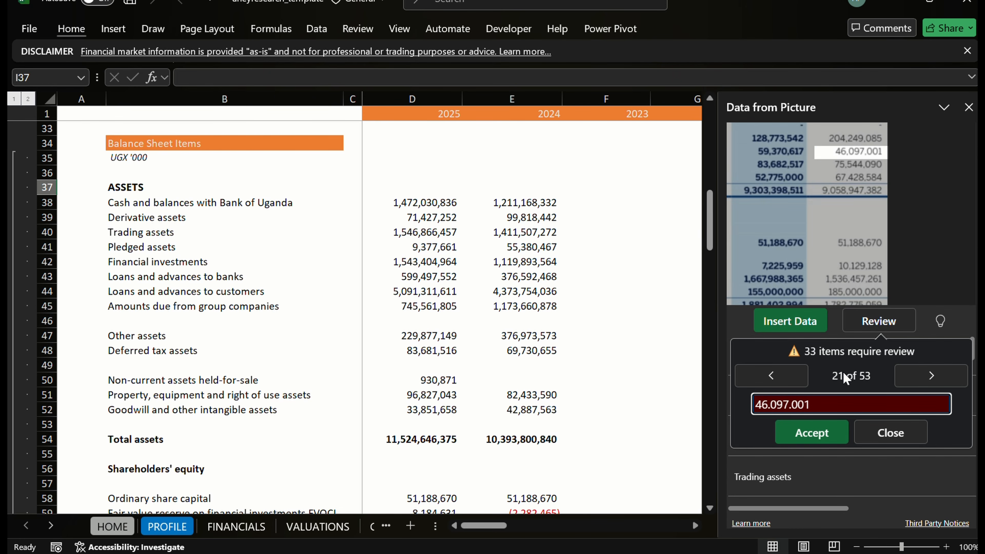
text(,)
key(Left)
key(Left)
key(Left)
key(BackSpace)
text(,)
key(Return)
Accept the next review item, and correct and accept the 2023 property, equipment and right of use assets value as 83,682,517.
key(Return)
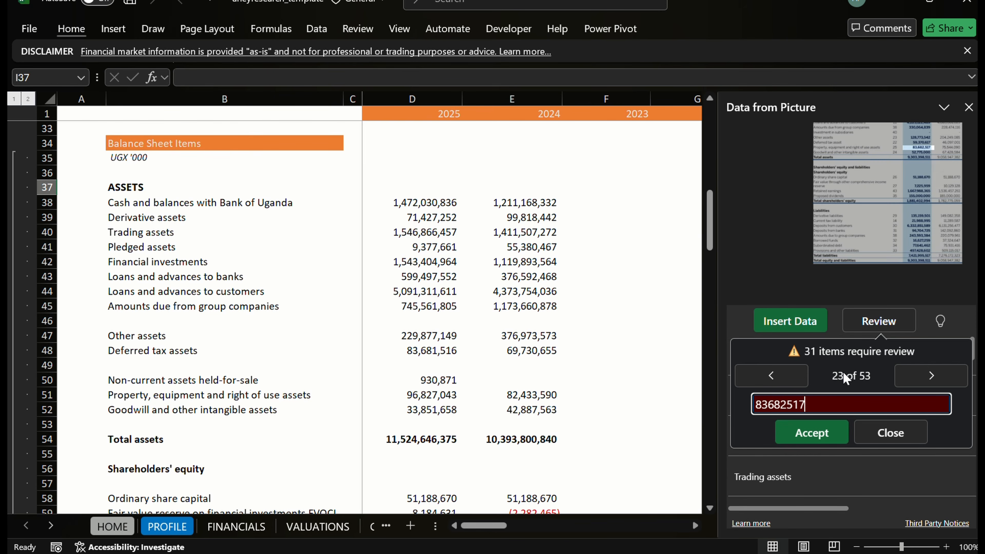
key(Left)
key(Left)
key(Left)
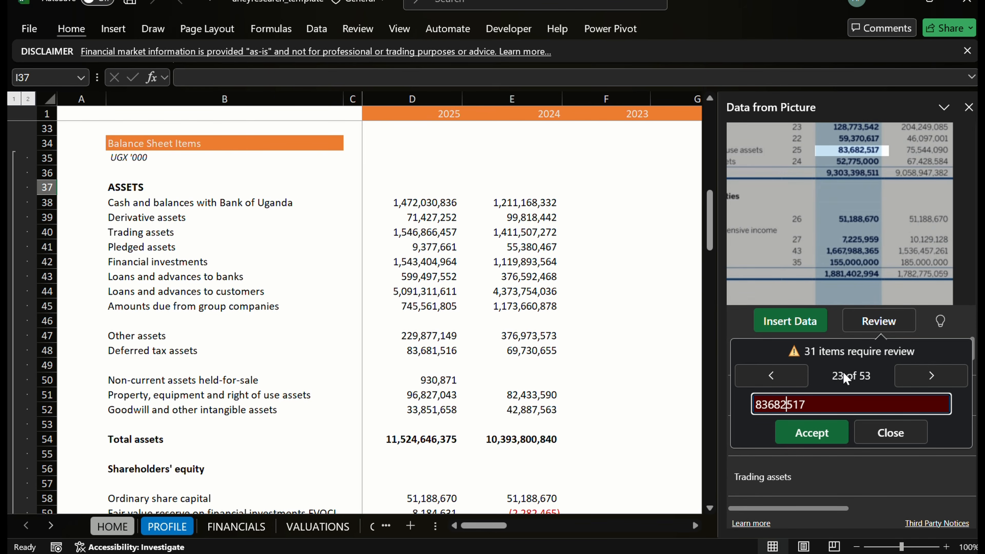
text(,)
key(Left)
key(Left)
key(Return)
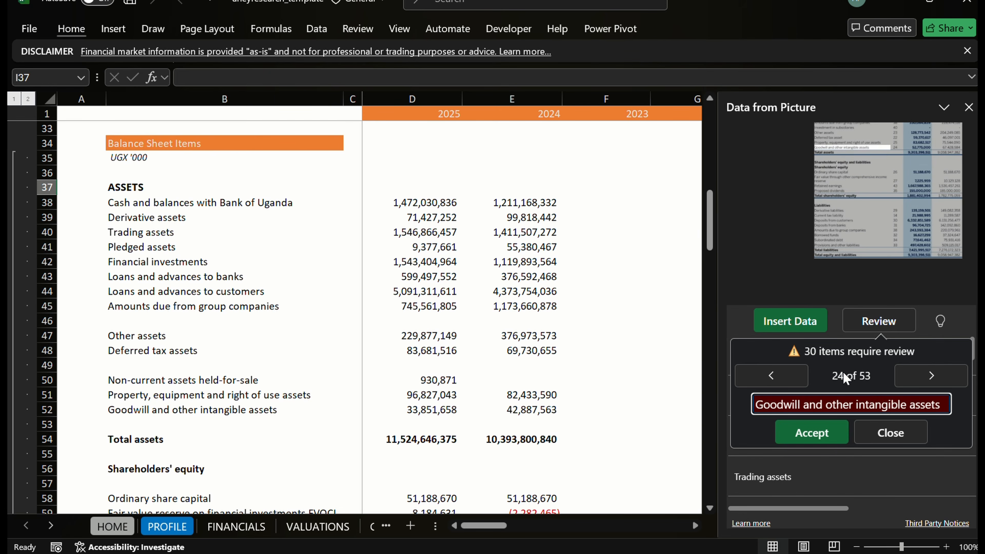
Accept the "Goodwill and other intangible assets" label, and correct and accept its 2023 value as 52,775,000.
key(Return)
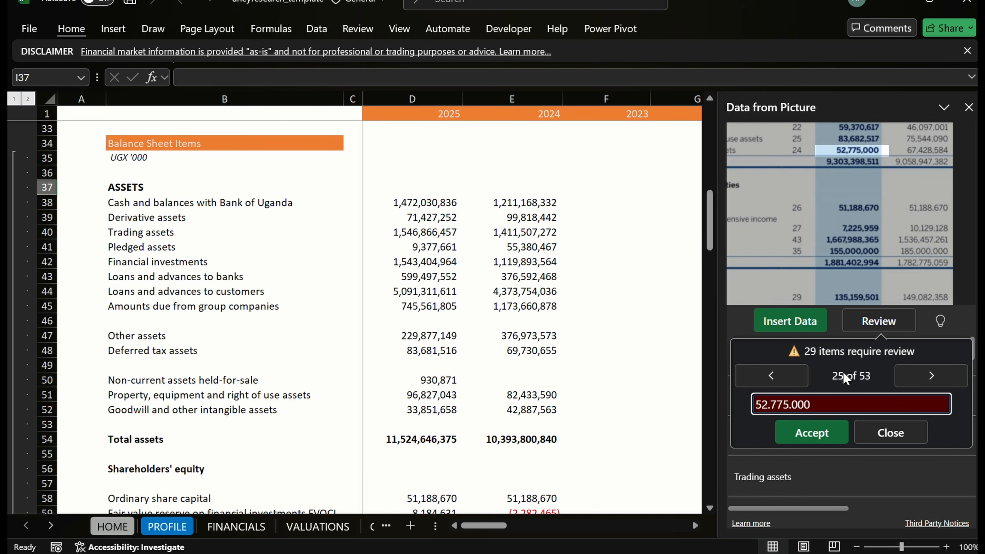
key(BackSpace)
text(,)
key(Left)
key(BackSpace)
text(,)
key(Return)
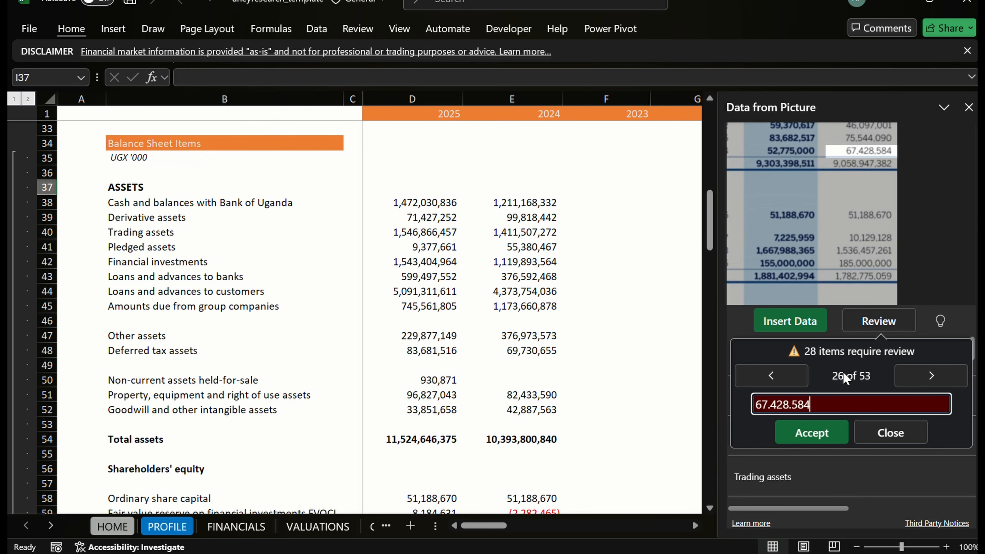
Correct and accept the 2022 goodwill and other intangible assets value as 67,428,584, and accept 2023 total assets as 9,303,398,511.
key(Left)
key(Left)
key(Left)
key(BackSpace)
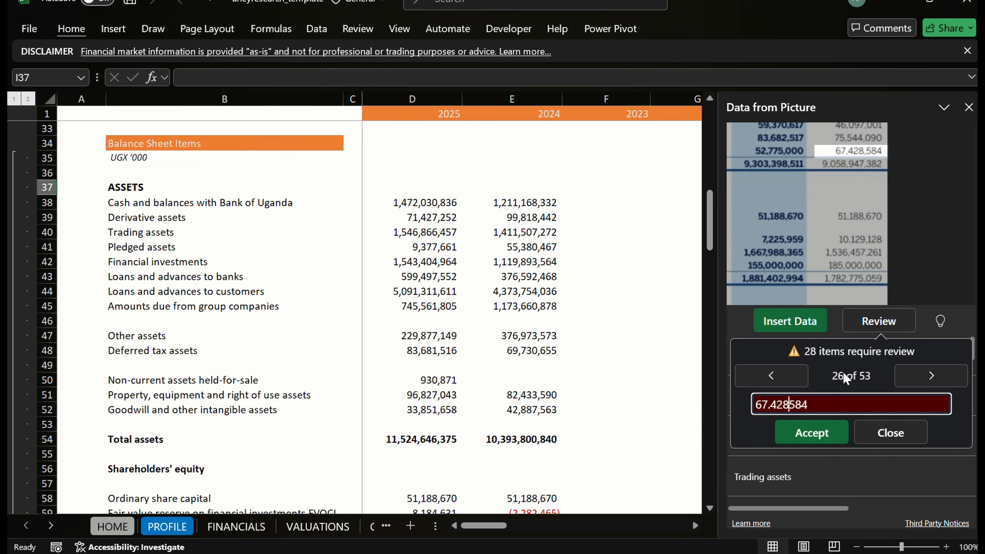
text(,)
key(Left)
key(Left)
key(Left)
key(BackSpace)
text(,)
key(Return)
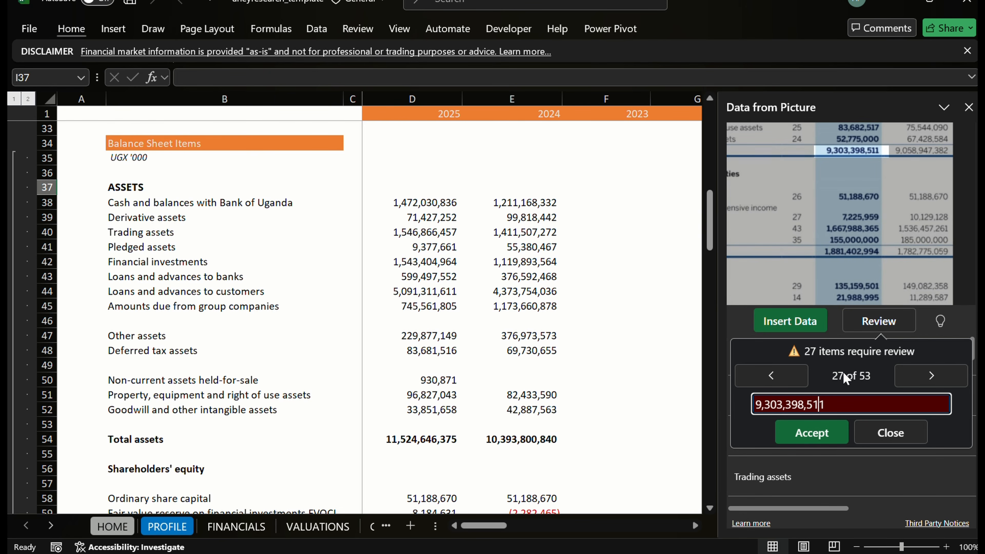
key(Return)
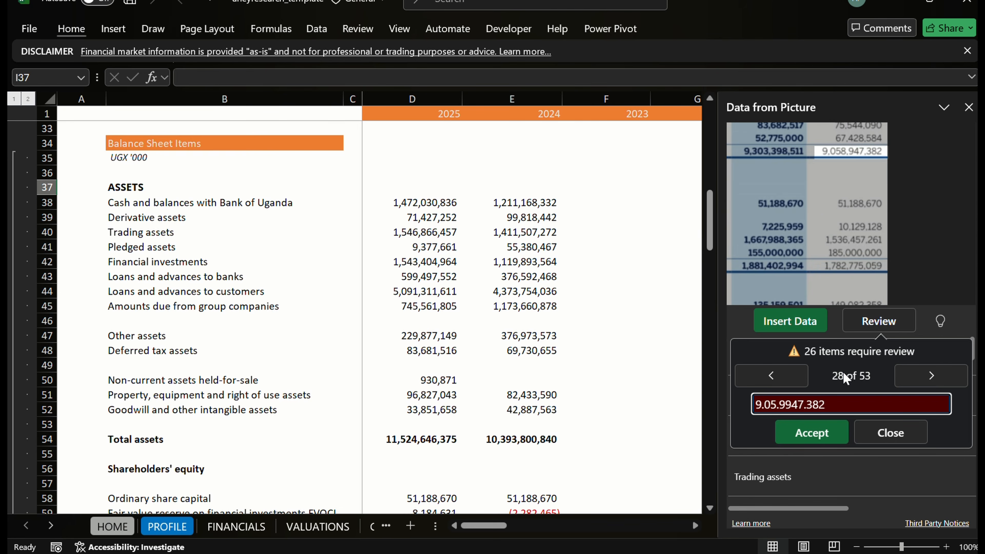
Fix the misread thousands separators in the 2022 total assets value so it uses commas, and accept it.
key(Left)
key(Left)
key(Left)
key(BackSpace)
text(,)
key(Left)
key(Left)
key(Left)
key(Left)
text(,)
key(Left)
key(Left)
key(BackSpace)
key(Left)
key(Left)
key(Left)
key(Delete)
text(,)
key(Return)
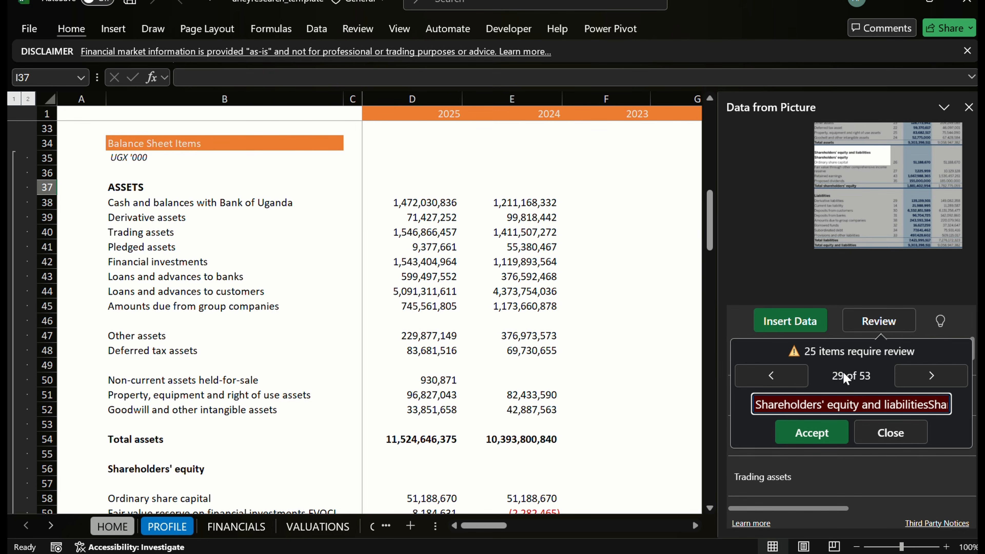
Accept the shareholders' equity review items, correcting the 2022 ordinary share capital value to 51,188,670.
key(Return)
key(Return)
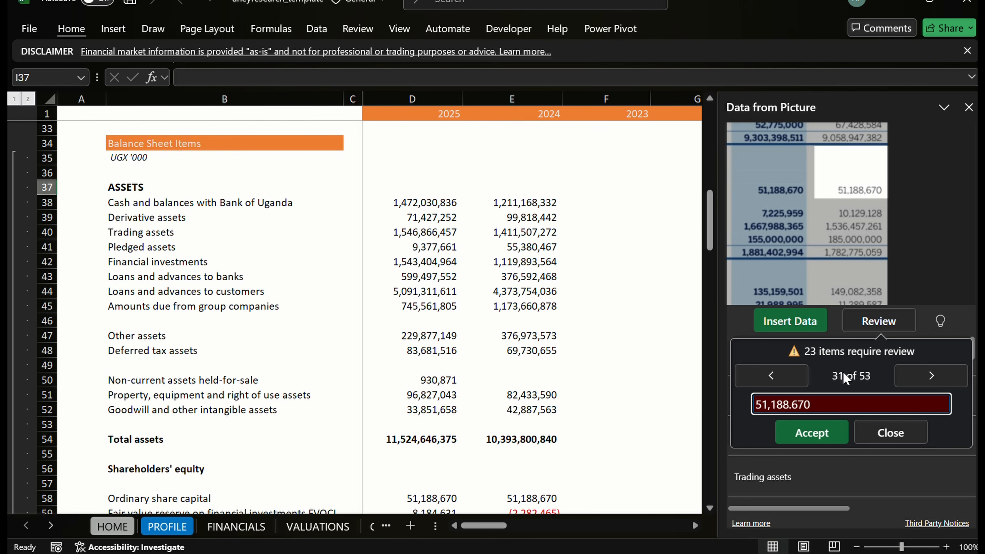
key(Left)
key(Left)
key(Left)
key(BackSpace)
text(,)
key(Return)
key(Return)
key(Return)
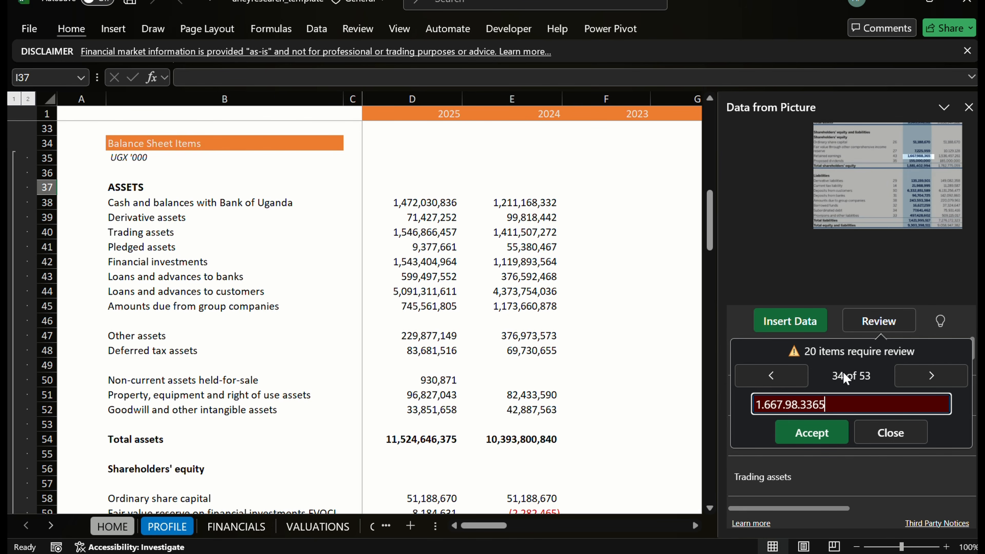
Change the 2023 retained earnings value to 1,667,983,365 and accept it.
key(Left)
key(Left)
key(Left)
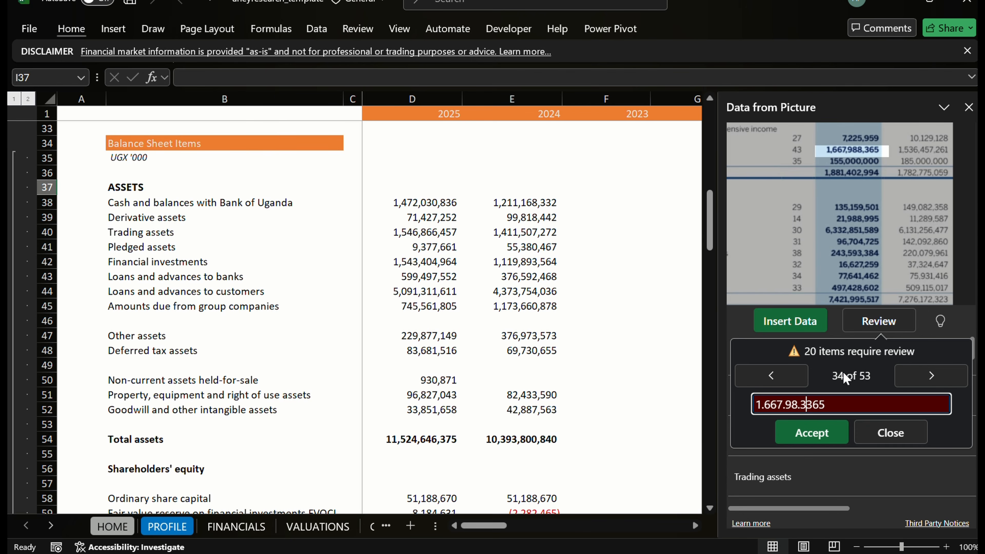
text(,)
key(Left)
key(Left)
key(BackSpace)
key(Left)
key(Left)
key(Left)
key(BackSpace)
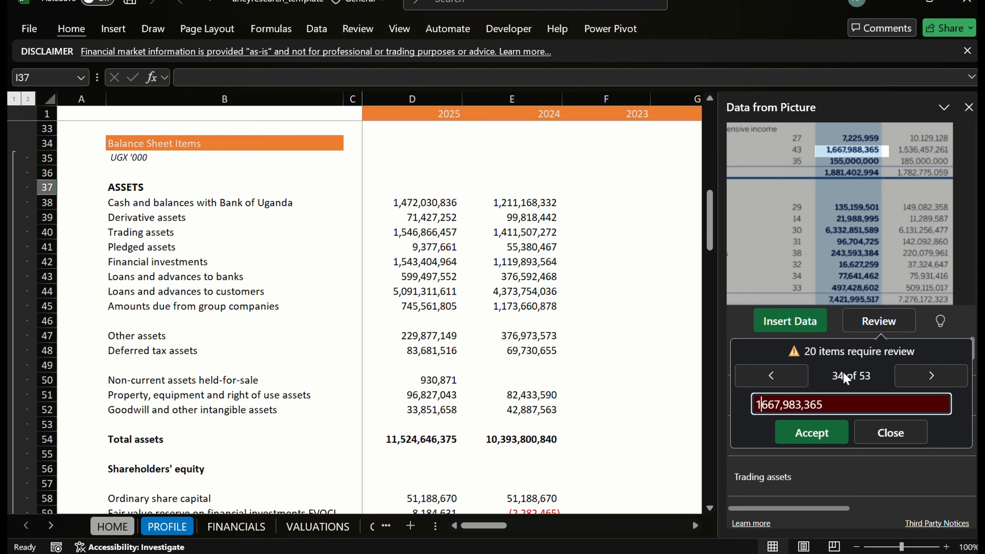
text(,)
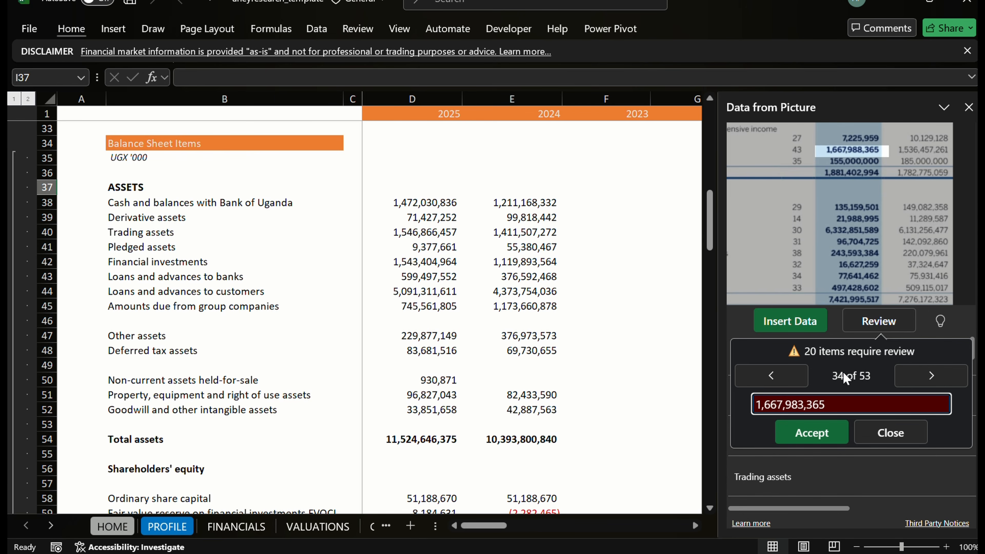
key(Return)
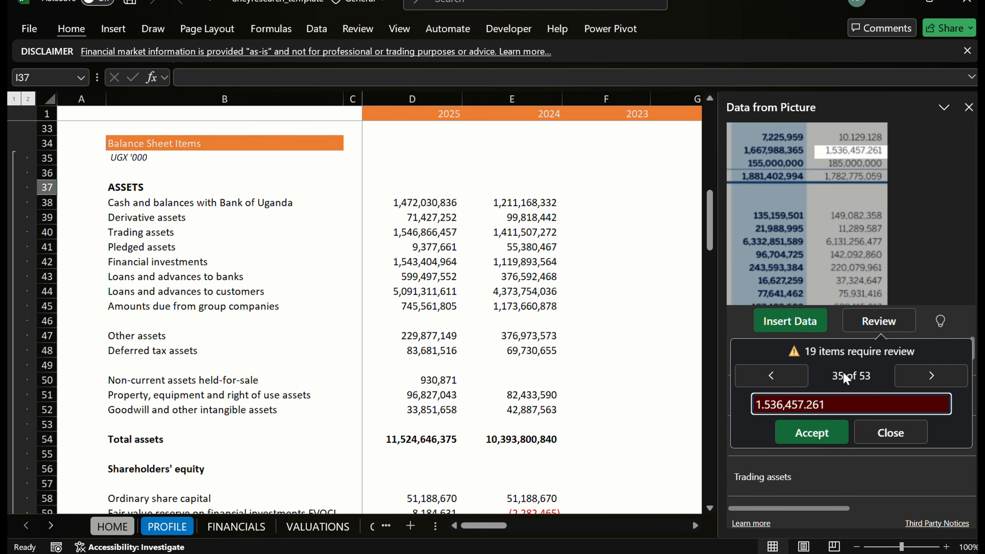
Correct the 2022 retained earnings value to 1,536,457,261 and accept it.
key(Left)
key(Left)
key(Left)
key(BackSpace)
text(,)
key(Left)
key(Left)
key(Left)
key(Left)
key(Left)
key(Left)
key(Return)
Correct the 2023 proposed dividends value to 155,000,000 and accept it.
key(Left)
key(Left)
key(Left)
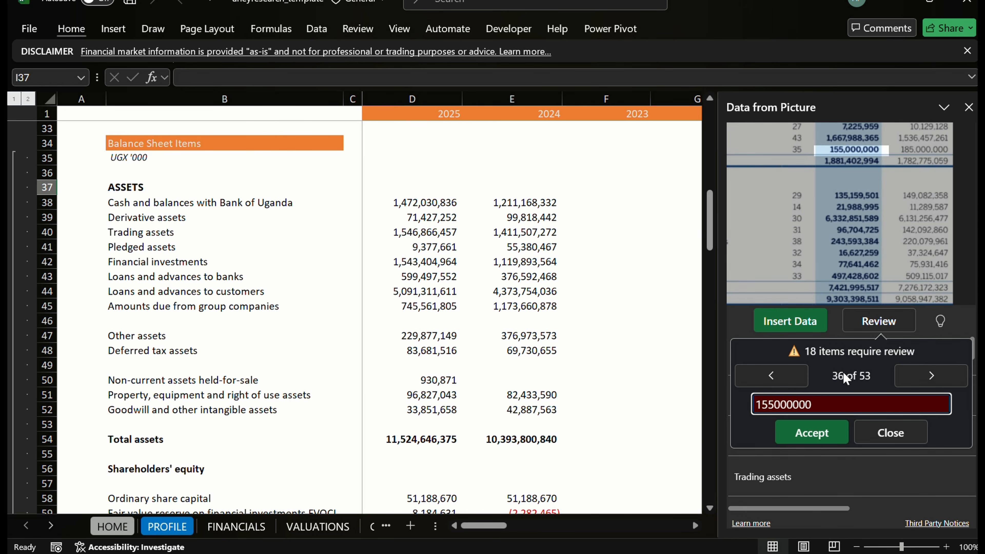
text(,)
key(Left)
key(Left)
key(Left)
key(Left)
text(,)
key(Return)
Correct the 2022 proposed dividends value to 185,000,000 and accept it.
key(Left)
key(Left)
key(Left)
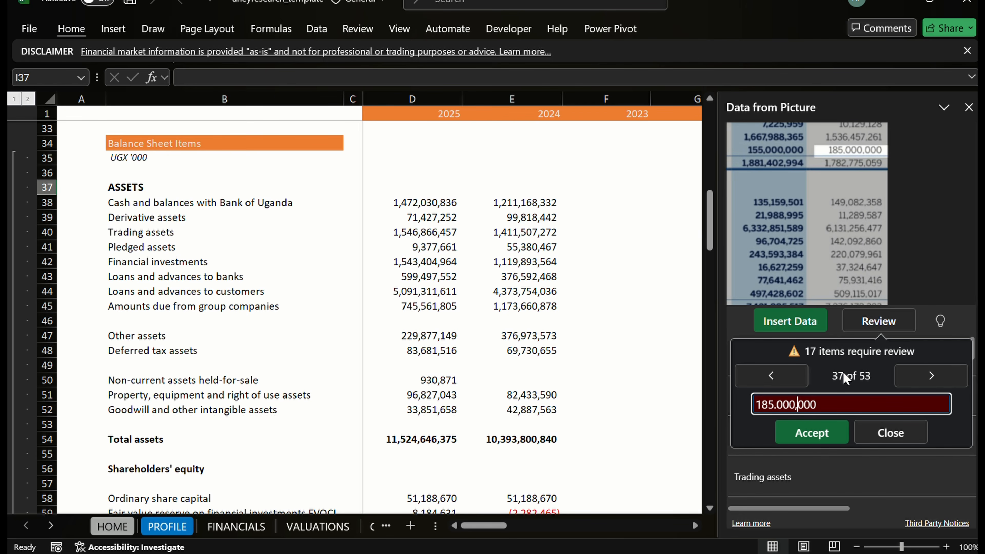
key(Left)
key(Left)
key(Left)
key(Left)
key(Delete)
text(,)
key(Return)
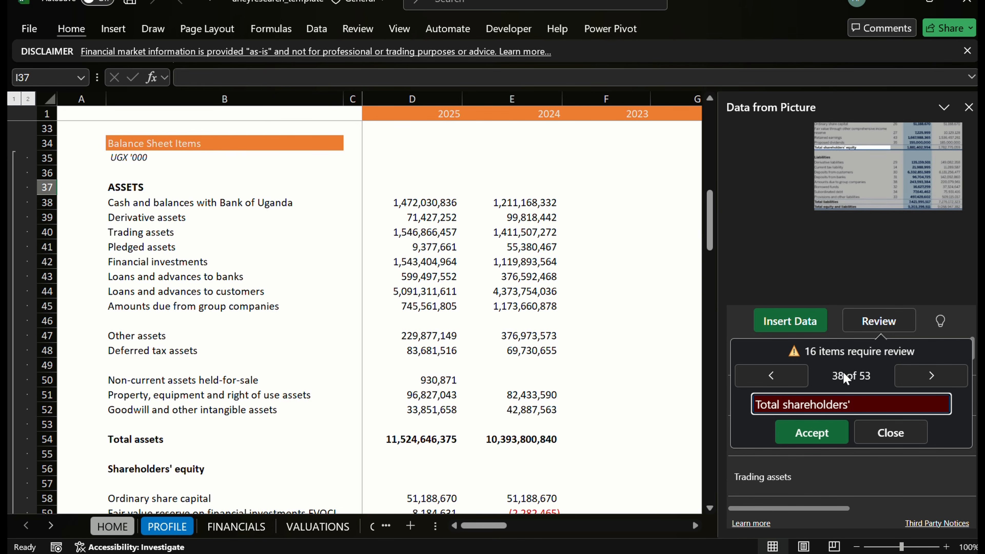
Accept the "Total shareholders'" label, and correct and accept the 2022 total shareholders' equity value as 1,782,775,059.
key(Return)
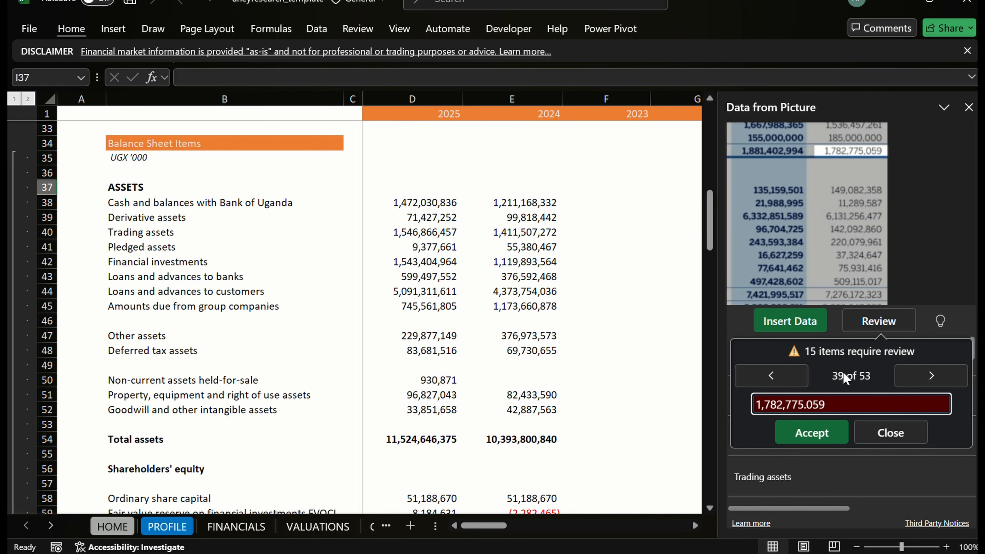
key(Delete)
text(,)
key(Return)
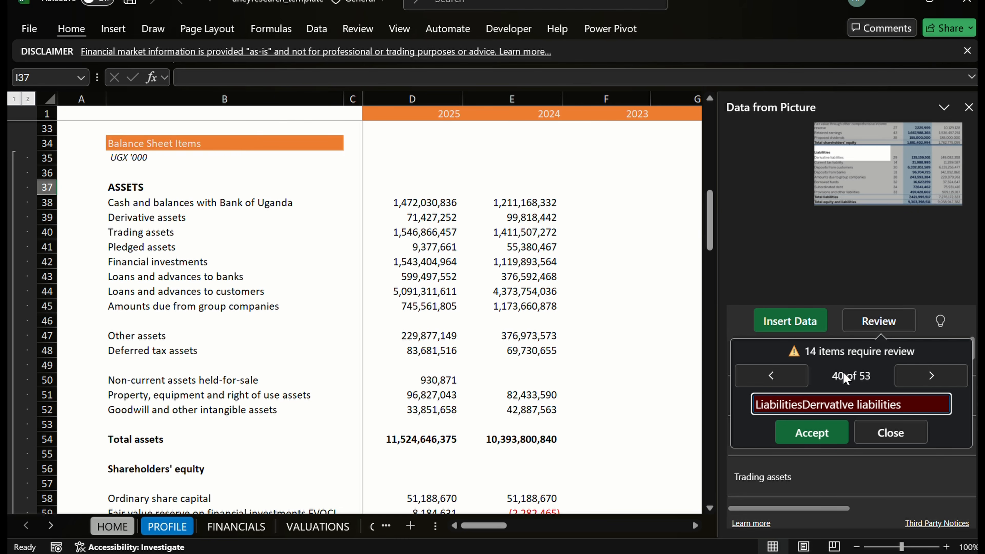
Accept the combined liabilities and derivative liabilities label, the 2022 value 11,289,587, and the following review item as read.
key(Return)
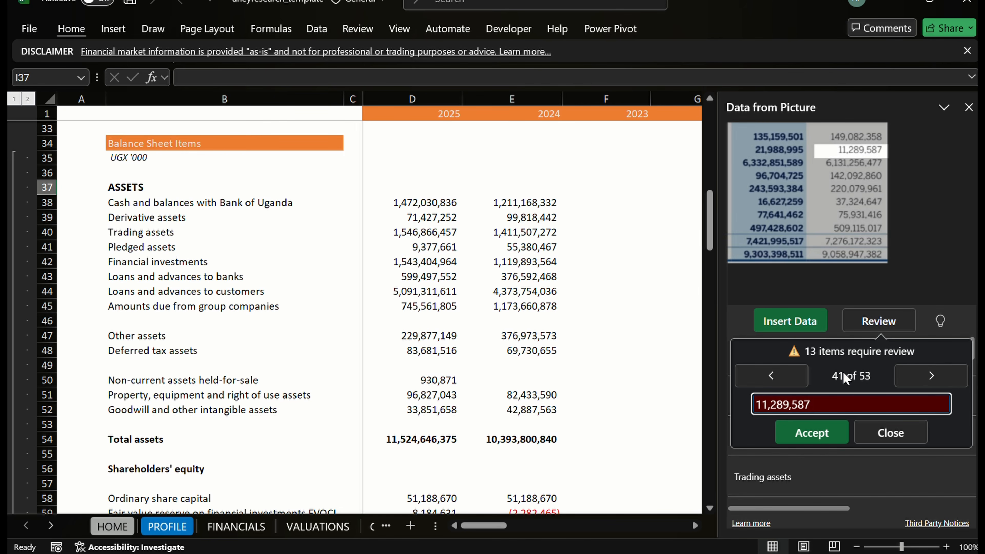
key(Return)
key(Return)
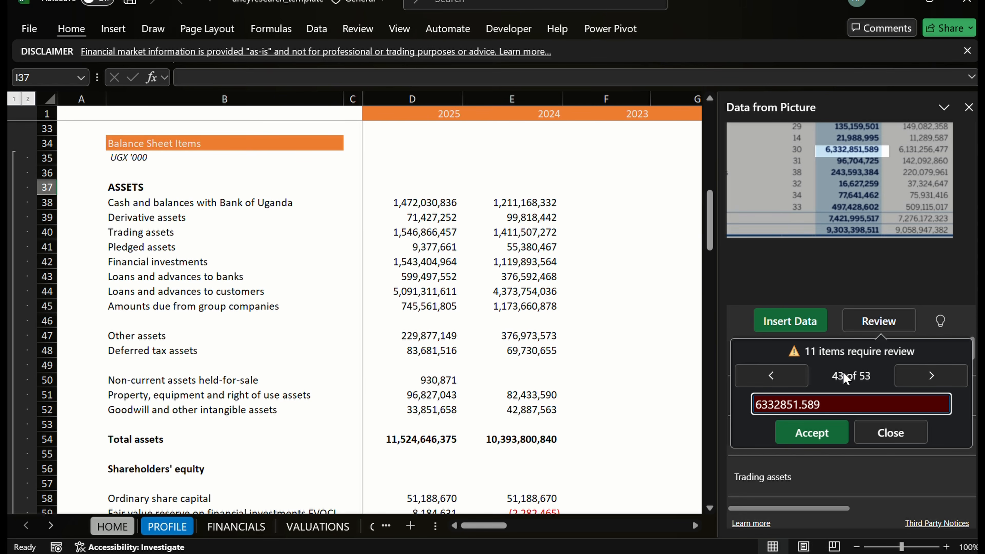
Correct the 2023 deposits from customers value to 6,332,851,589 and accept it.
key(Delete)
text(,)
key(Left)
key(Left)
key(Left)
key(Left)
text(,)
key(Left)
text(.)
key(BackSpace)
text(,)
key(Return)
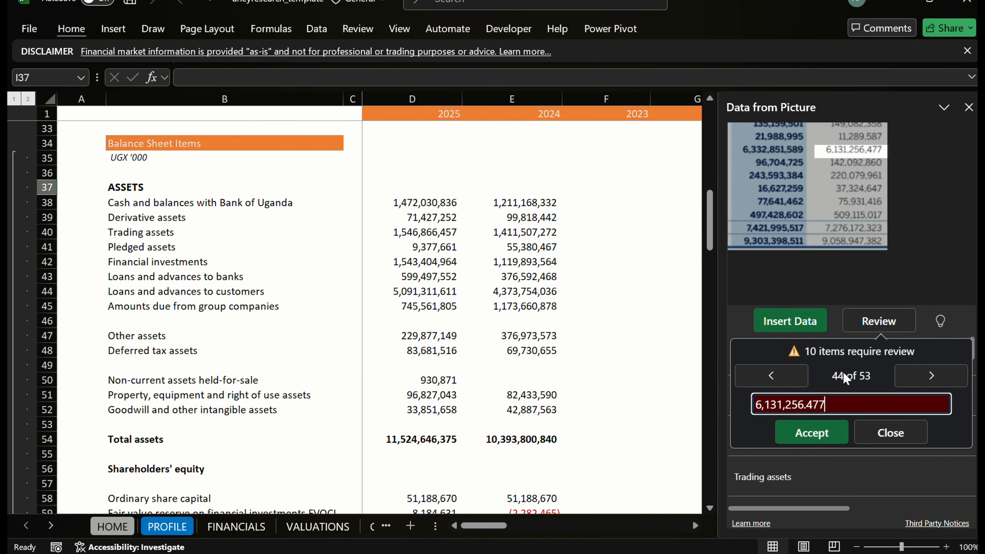
Correct the 2022 deposits from customers value to 6,131,256,477 and accept it.
key(Left)
key(Left)
key(Left)
key(Left)
key(Delete)
text(,)
key(Left)
key(Left)
key(Left)
key(Left)
key(Left)
key(Left)
key(Return)
Accept the next review item and the 2023 deposits from banks value of 96,704,725.
key(Return)
key(Left)
key(Left)
key(Left)
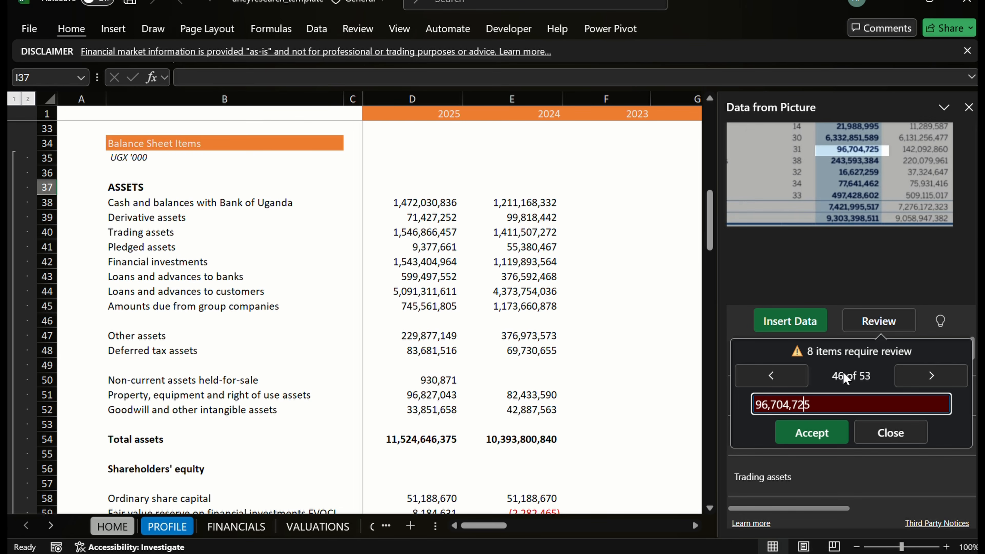
key(Return)
Correct the 2022 deposits from banks value to 142,092,860 and accept it.
key(Left)
key(Left)
key(Left)
key(Left)
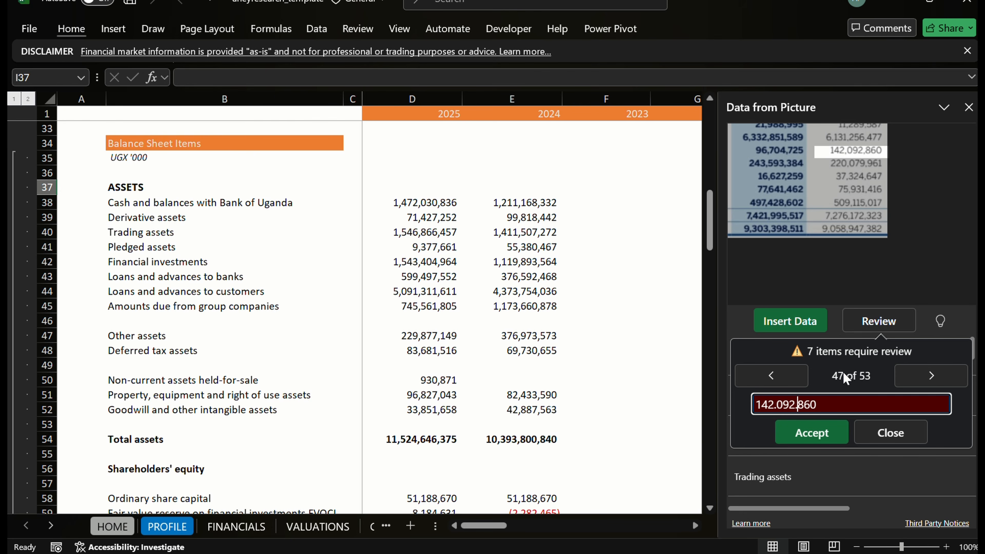
key(Delete)
text(,)
key(Left)
key(Left)
key(Left)
key(Left)
key(Left)
key(Delete)
text(,)
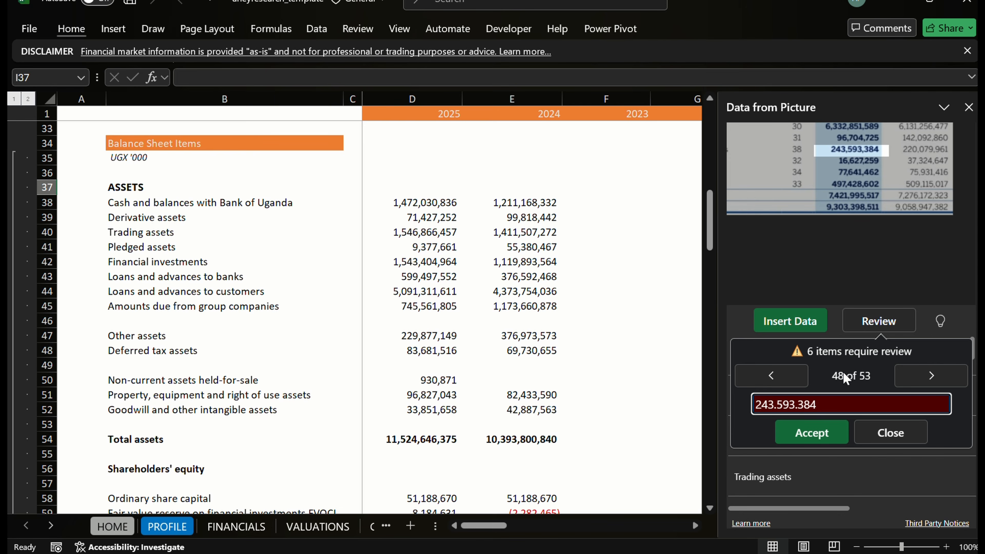
Correct and accept the 2023 amounts due to group companies as 243,593,384 and borrowed funds as 16,627,259.
key(BackSpace)
key(Return)
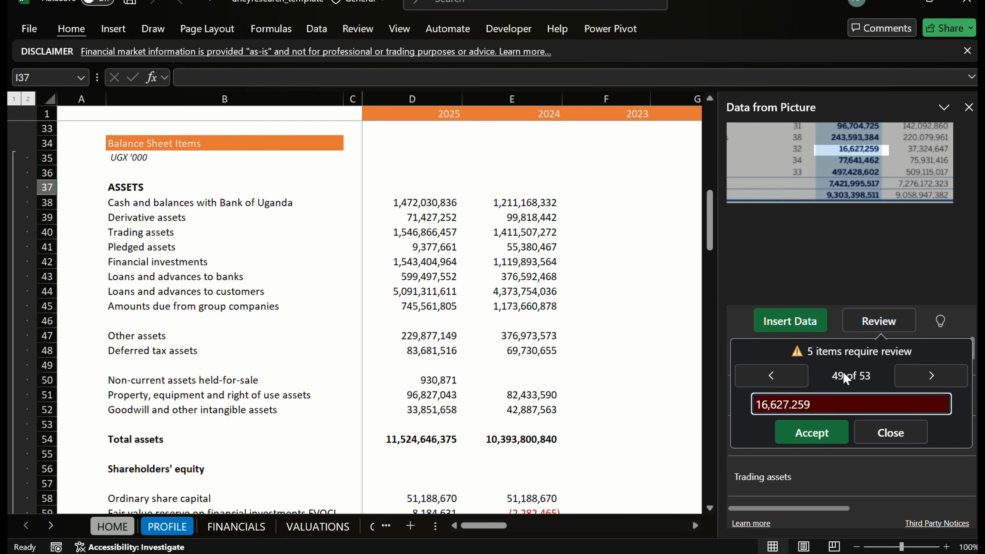
key(BackSpace)
text(,)
key(Return)
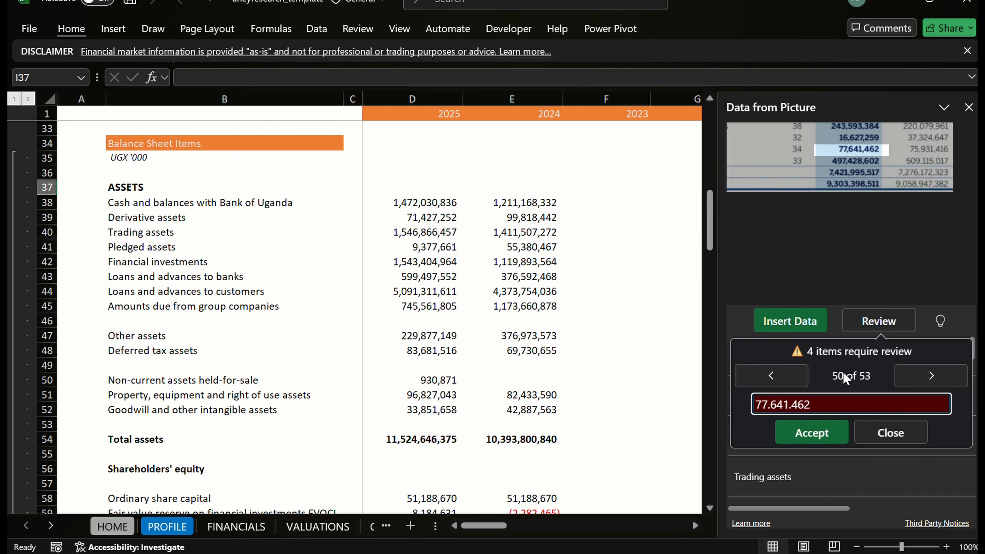
Correct the 2023 subordinated debt value to 77,641,462 and accept it.
key(Left)
key(Left)
key(Left)
key(BackSpace)
text(,)
key(Left)
key(Left)
key(Left)
key(Left)
key(BackSpace)
text(,)
key(Return)
Correct the 2022 subordinated debt value to 75,931,416 and accept it.
key(Left)
key(Left)
key(Left)
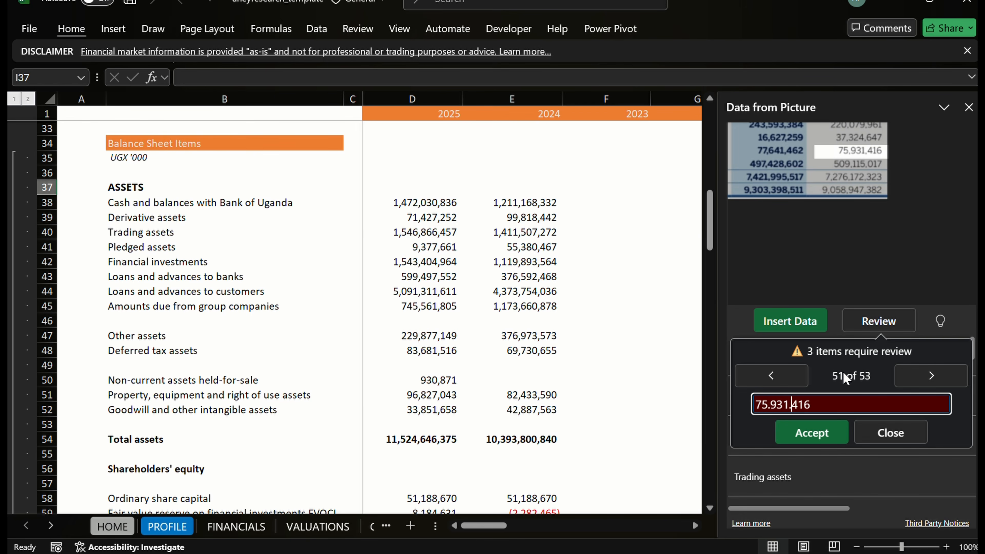
key(BackSpace)
key(Left)
key(Left)
key(Left)
key(Left)
key(Return)
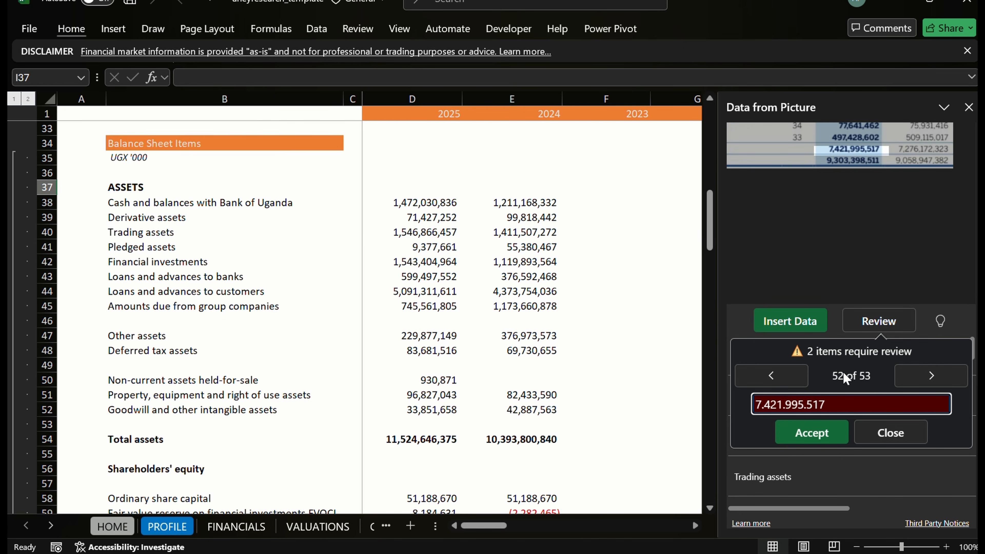
Correct the 2023 total liabilities value to 7,421,995,517 and accept it.
key(BackSpace)
text(,)
key(Left)
key(Left)
key(Left)
key(Left)
key(BackSpace)
key(Return)
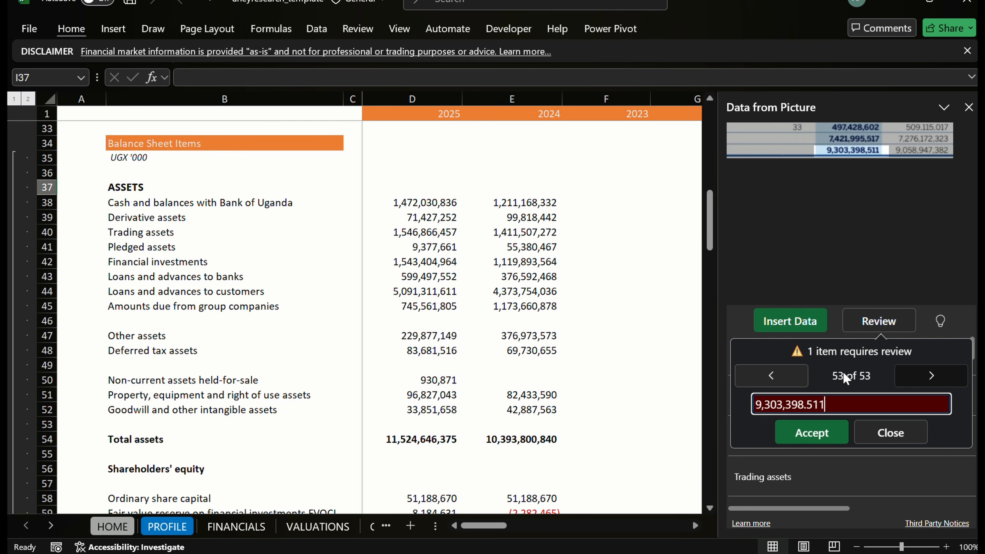
Correct the last flagged 2023 total to 9,303,398,511, then insert the reviewed picture data into the sheet from cell I37.
key(Left)
key(Left)
key(Left)
key(BackSpace)
text(,)
key(Return)
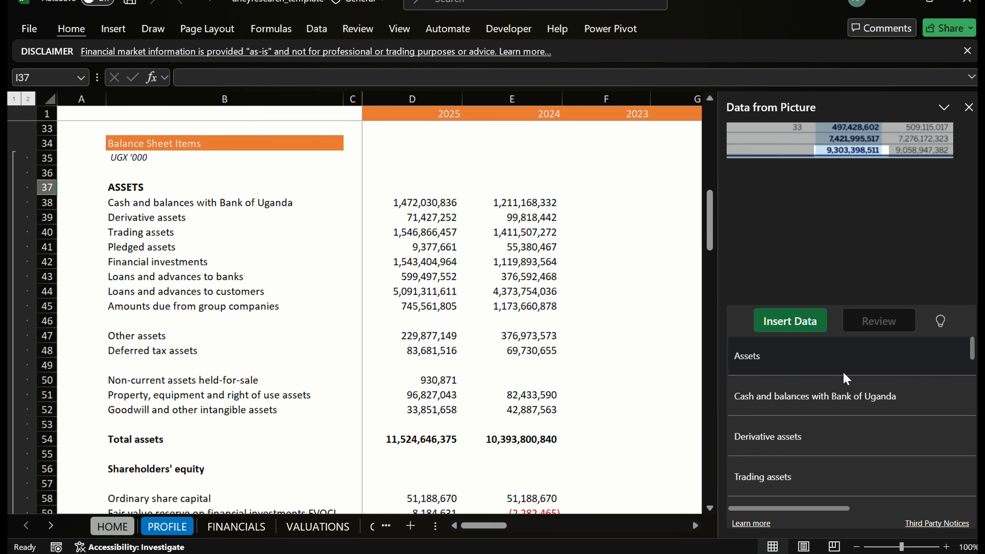
click(793, 322)
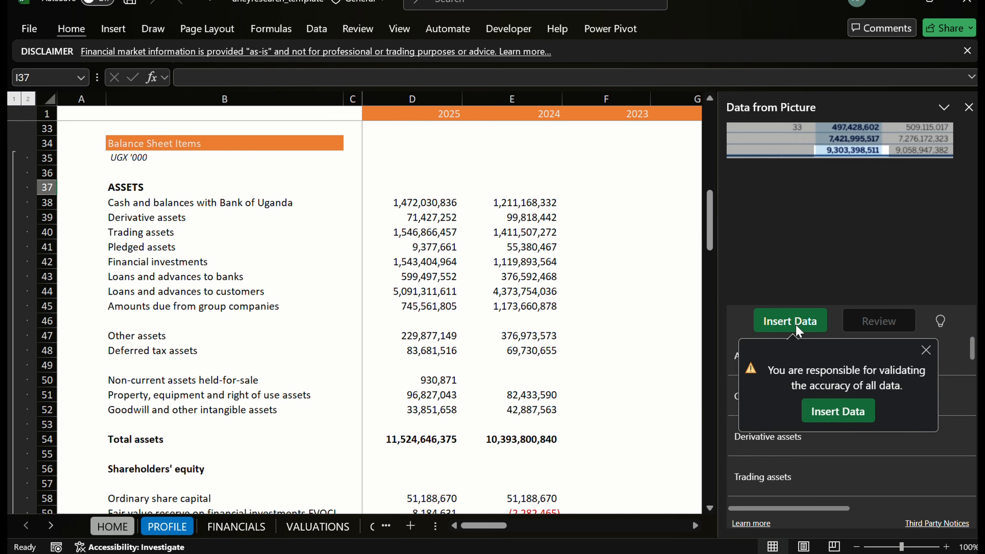
click(840, 413)
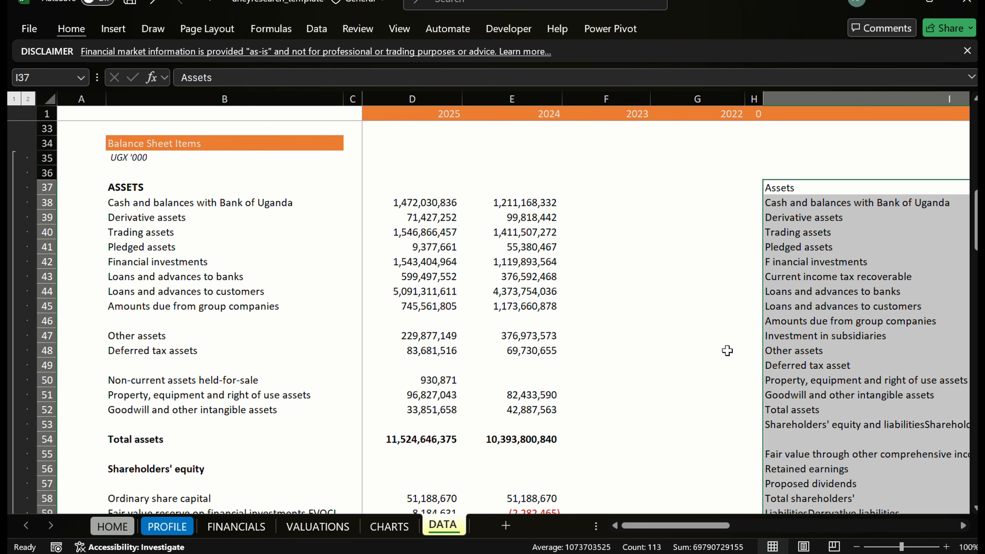
Correct the imported 2023 cash and balances with Bank of Uganda figure in L38 to 1,079,055,695.
key(Right)
key(Right)
key(Right)
key(Down)
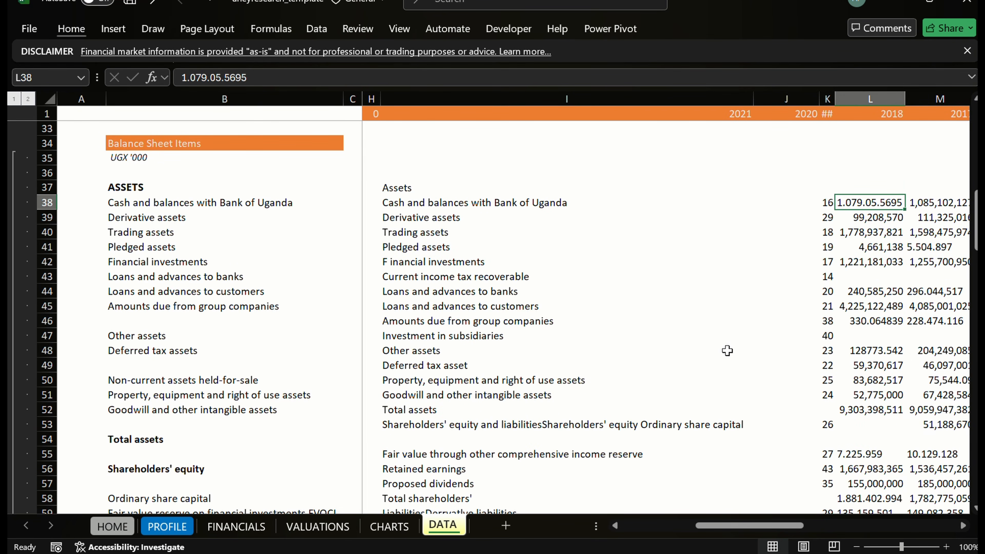
key(Right)
key(Left)
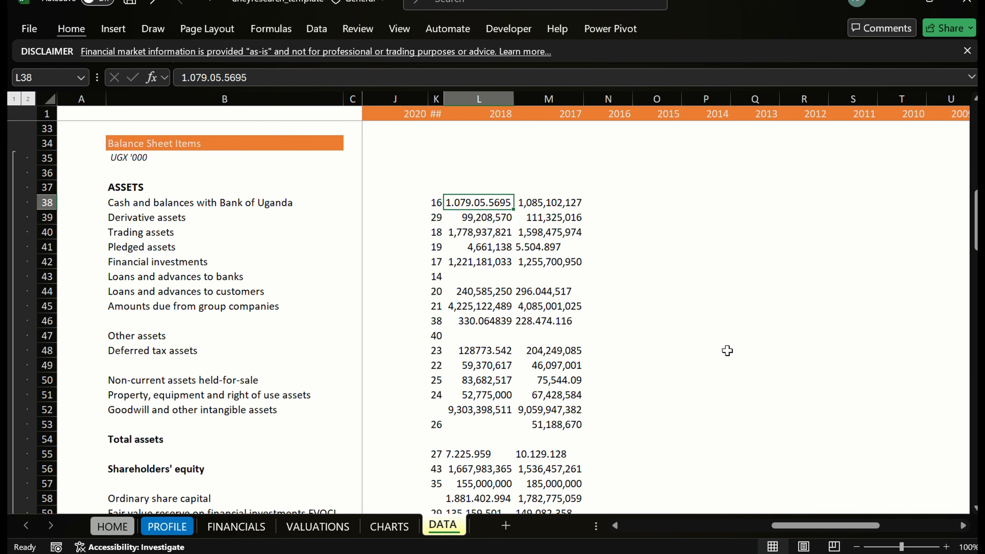
key(F2)
key(F2)
key(Left)
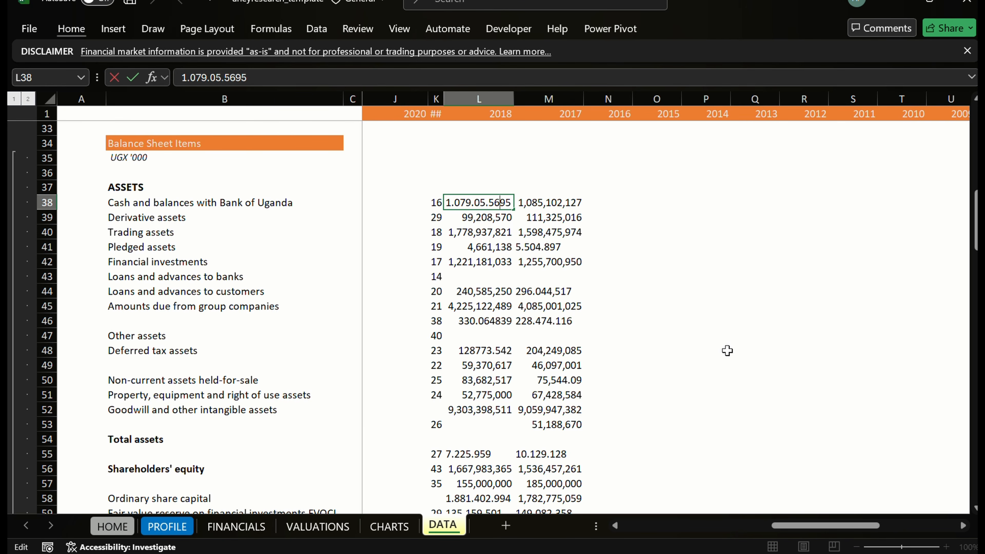
text(,)
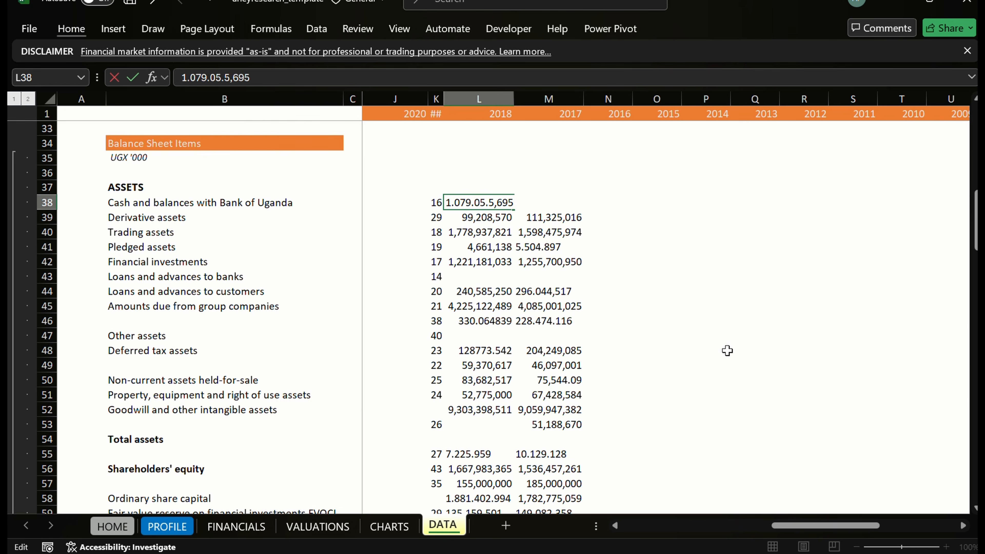
key(BackSpace)
key(BackSpace)
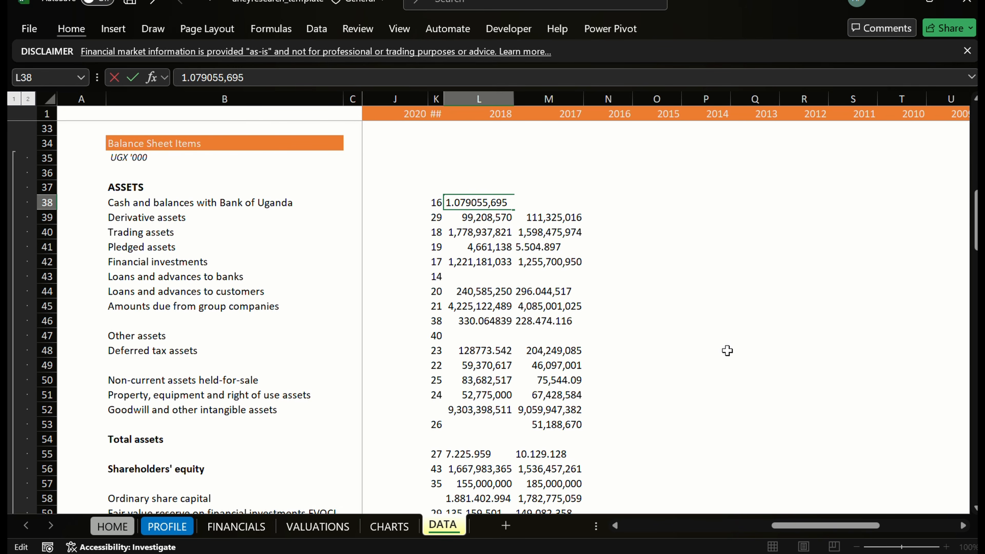
text(,)
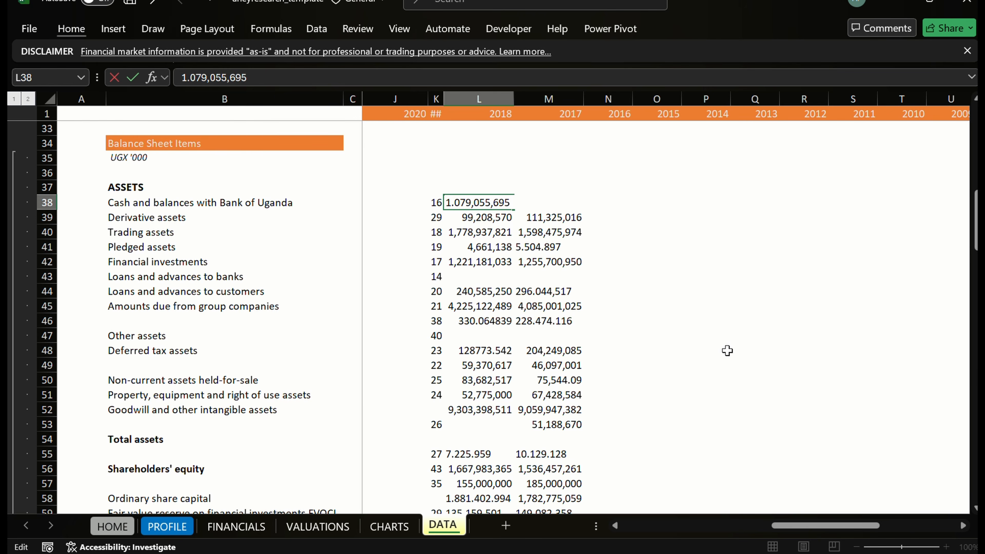
key(BackSpace)
text(,)
key(Tab)
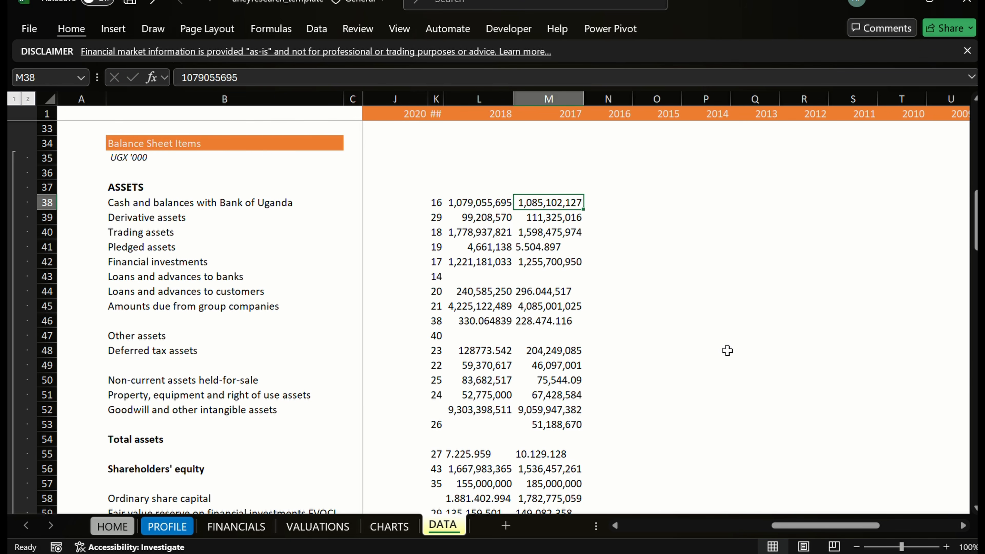
Copy the imported figures in L38:M69 into the 2023 and 2022 balance sheet columns, starting at F38.
key(Left)
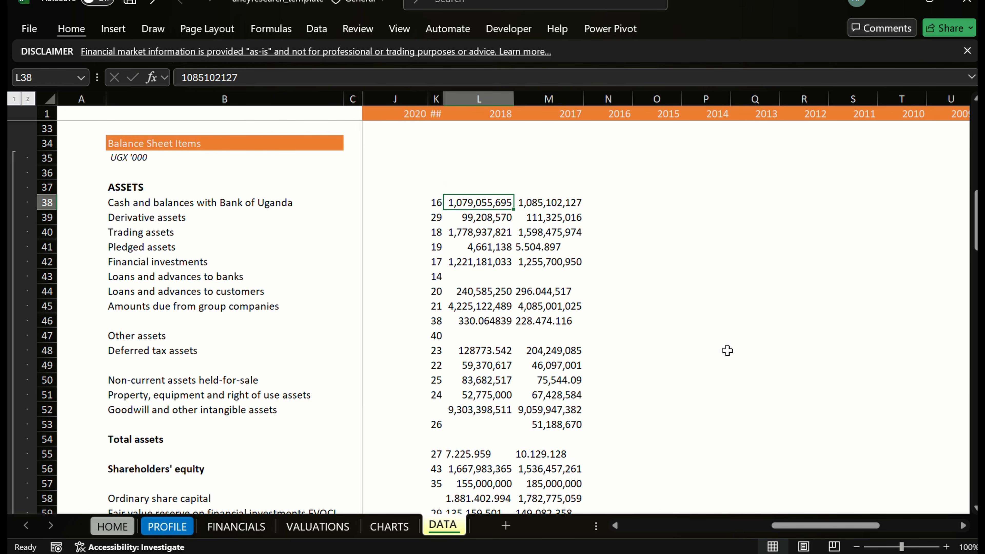
key(shift+Right)
key(shift+Down)
key(shift+Down)
key(shift+Down)
key(shift+Down)
key(shift+Down)
key(shift+Down)
key(shift+Down)
key(shift+Down)
key(shift+Down)
key(shift+Down)
key(shift+Down)
key(shift+Down)
key(shift+Down)
key(shift+Down)
key(shift+Down)
key(shift+Down)
key(shift+Down)
key(shift+Down)
key(shift+Down)
key(shift+Down)
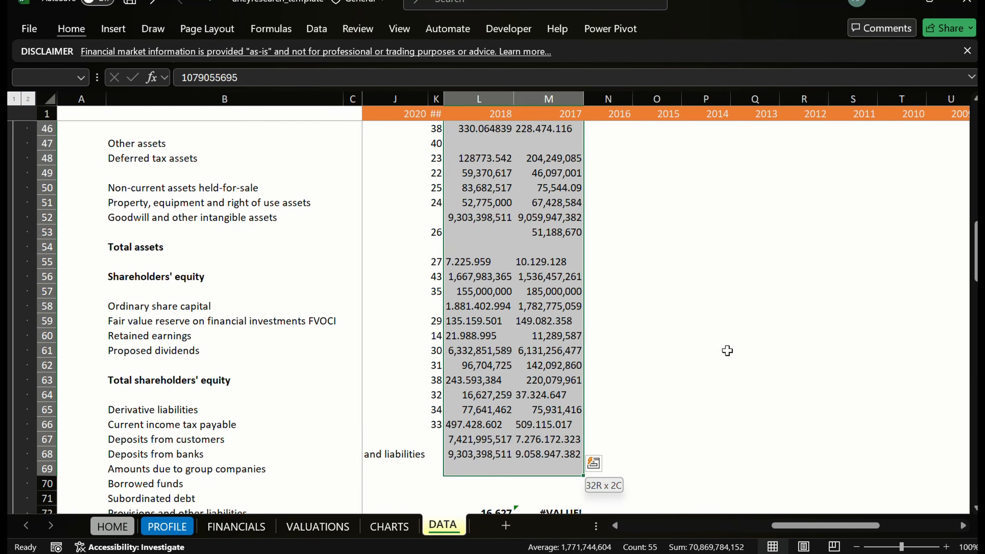
key(shift+Down)
key(shift+Down)
key(shift+Down)
key(shift+Down)
key(shift+Down)
key(shift+Down)
key(shift+Down)
key(shift+Down)
key(shift+Down)
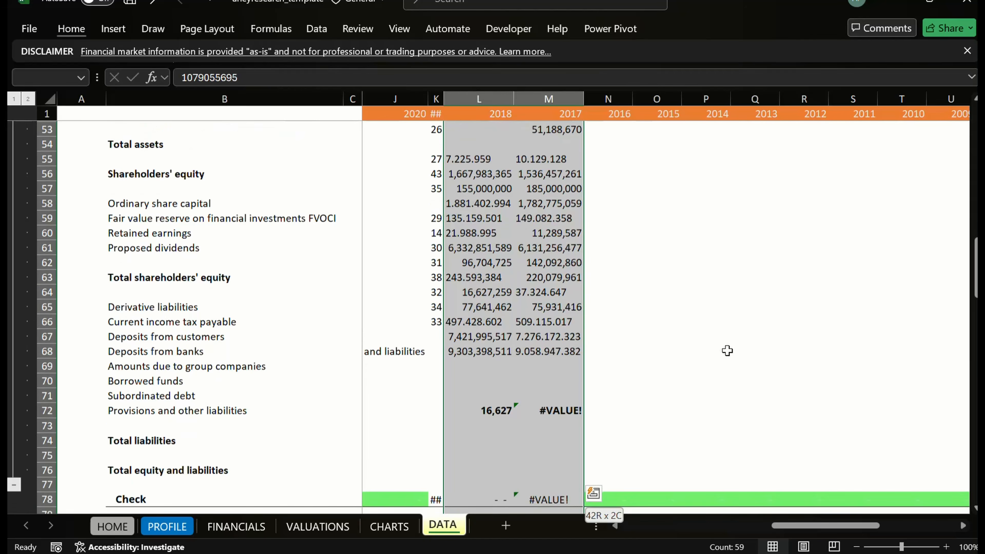
key(shift+Up)
key(shift+Up)
key(shift+Up)
key(shift+Up)
key(shift+Up)
key(shift+Up)
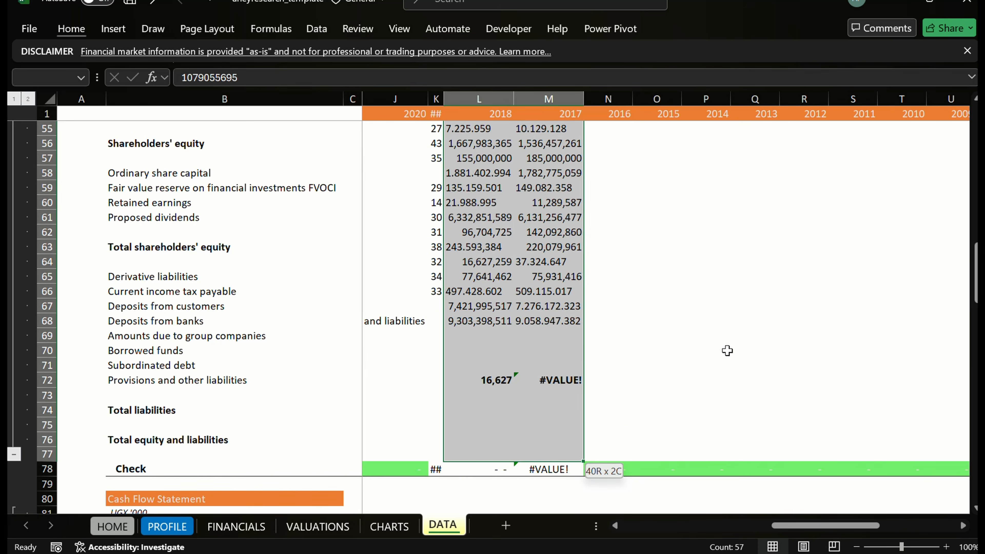
key(shift+Up)
key(shift+Up)
key(shift+Up)
key(shift+Up)
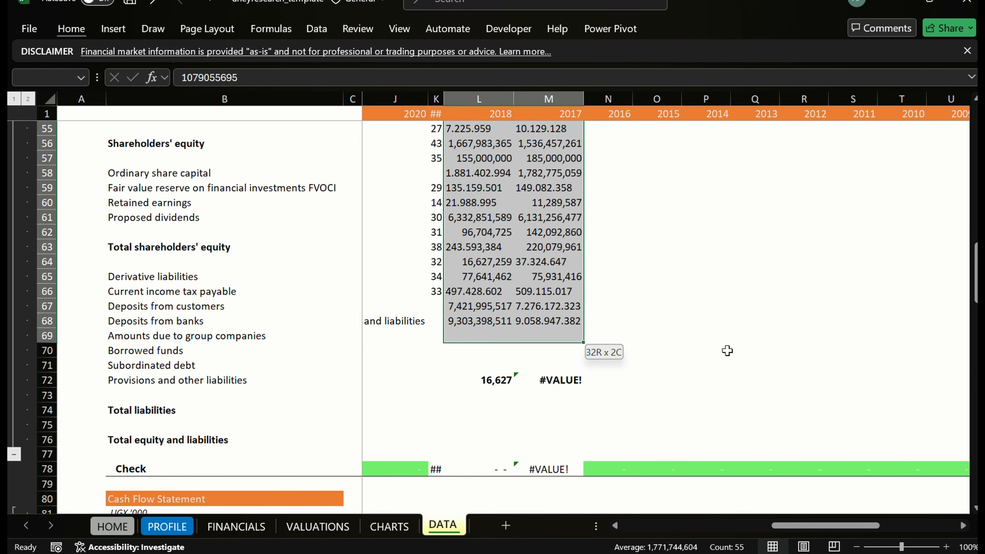
key(ctrl+c)
key(Left)
key(Left)
key(Left)
key(Left)
key(Left)
key(Left)
key(Left)
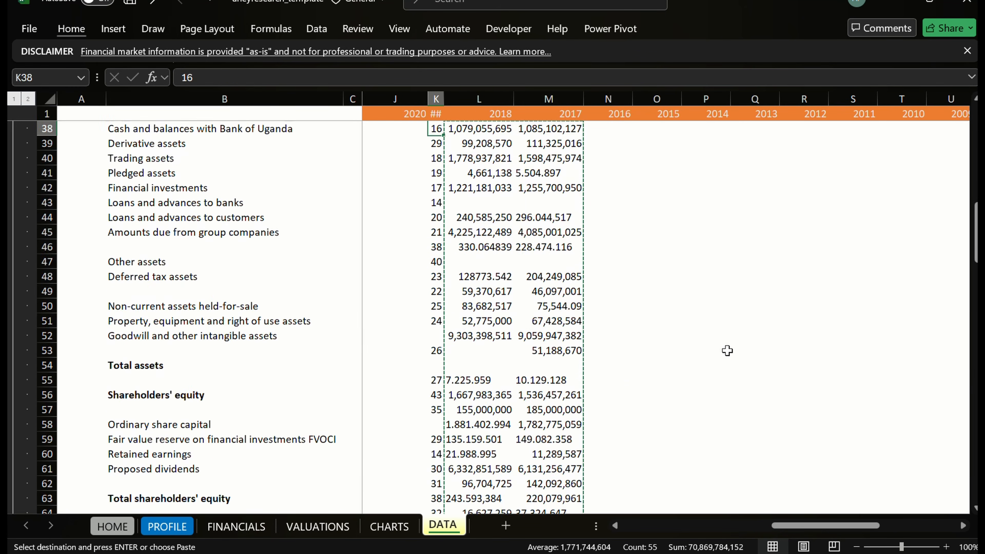
key(Right)
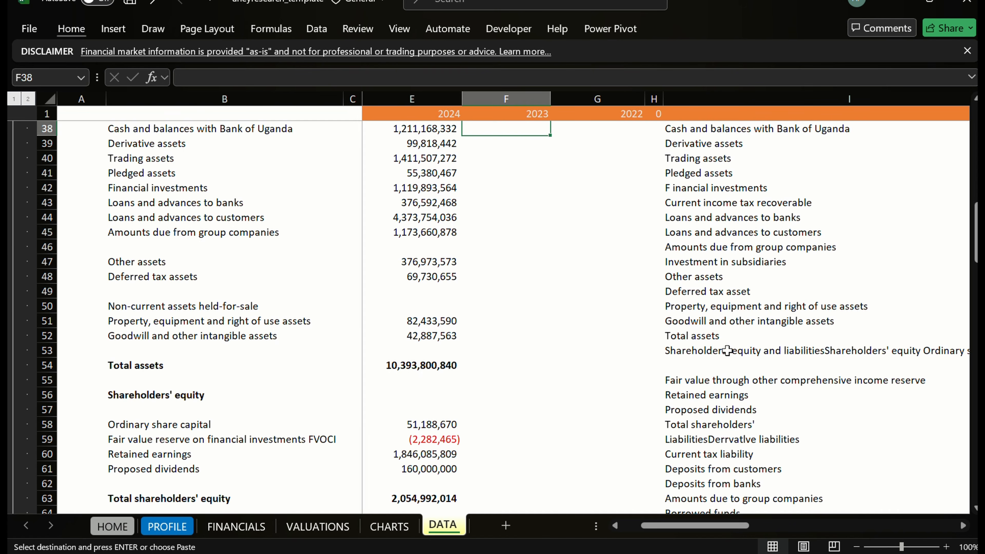
scroll(727, 351, up, 1)
key(ctrl+v)
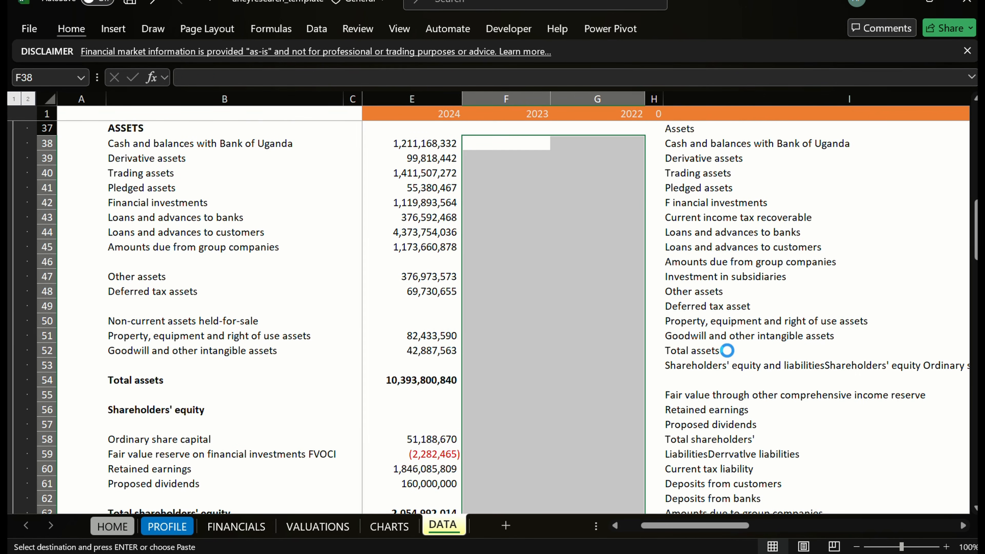
Compare the pasted 2023 and 2022 figures around rows 42 to 44 with the imported line-item labels beside them.
key(Down)
key(Down)
key(Down)
key(Down)
key(Down)
key(Down)
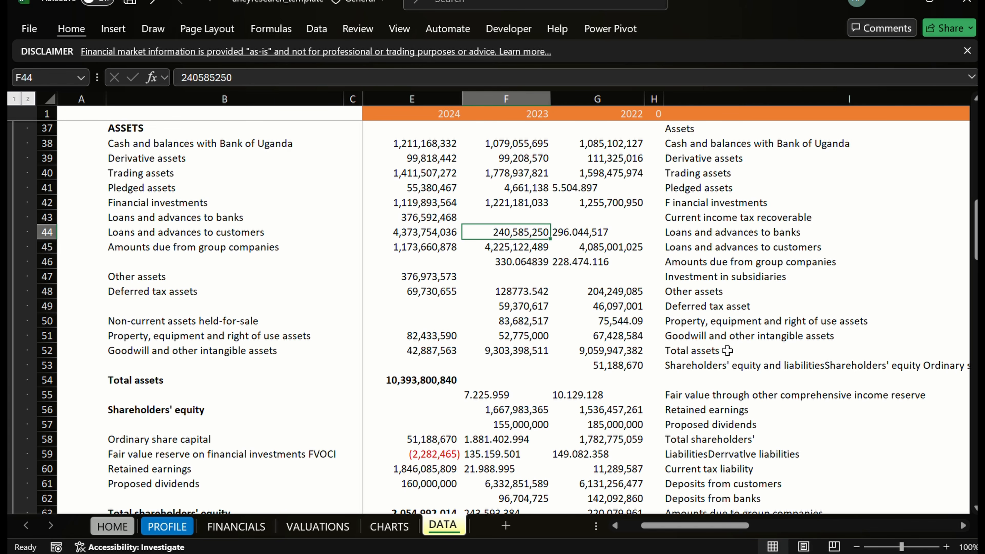
key(Up)
key(Up)
key(Right)
key(Right)
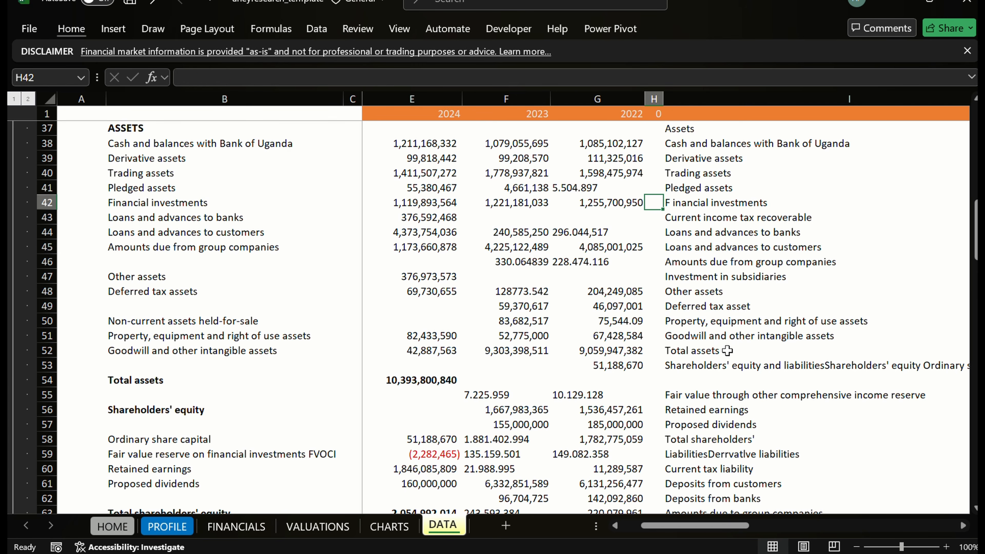
scroll(727, 350, right, 1)
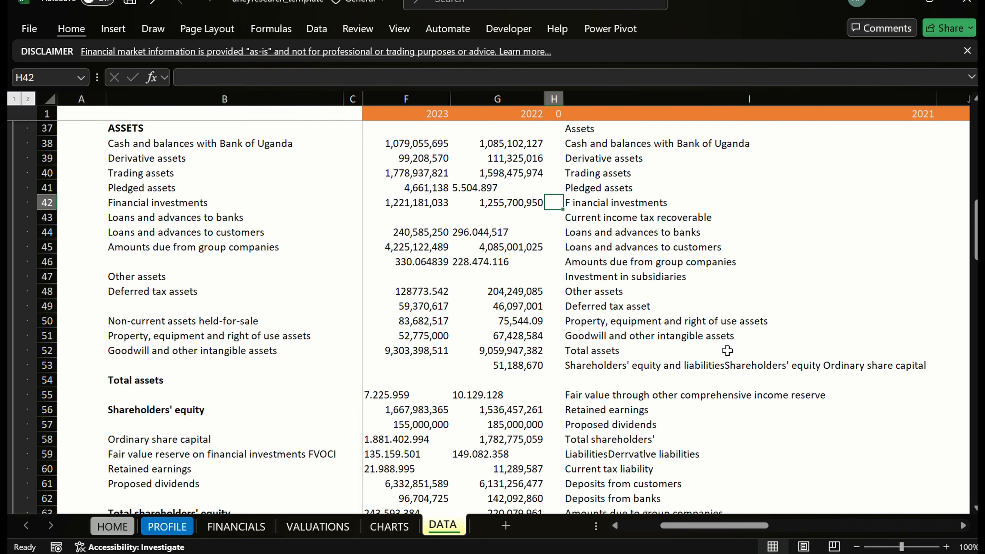
key(Left)
key(Left)
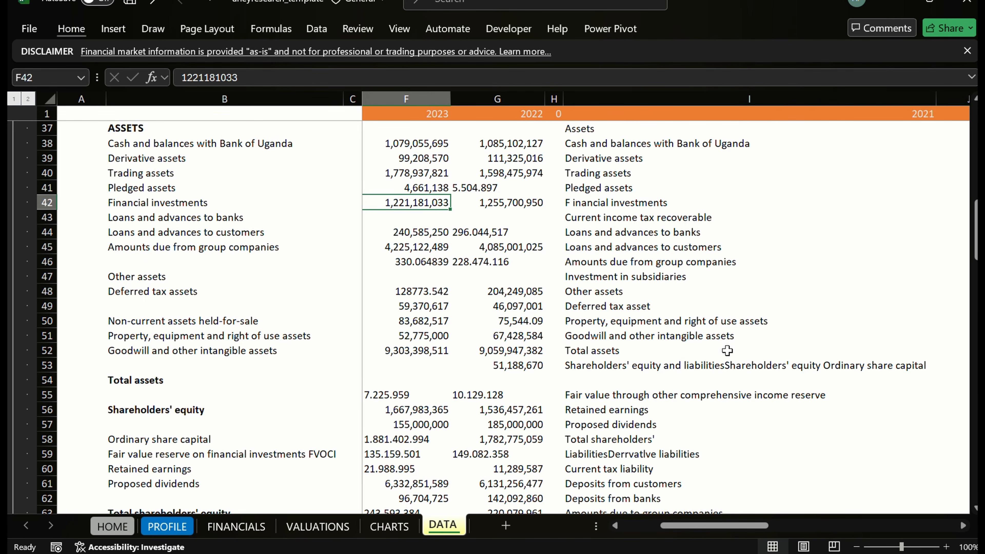
key(Down)
key(Right)
key(Right)
key(Right)
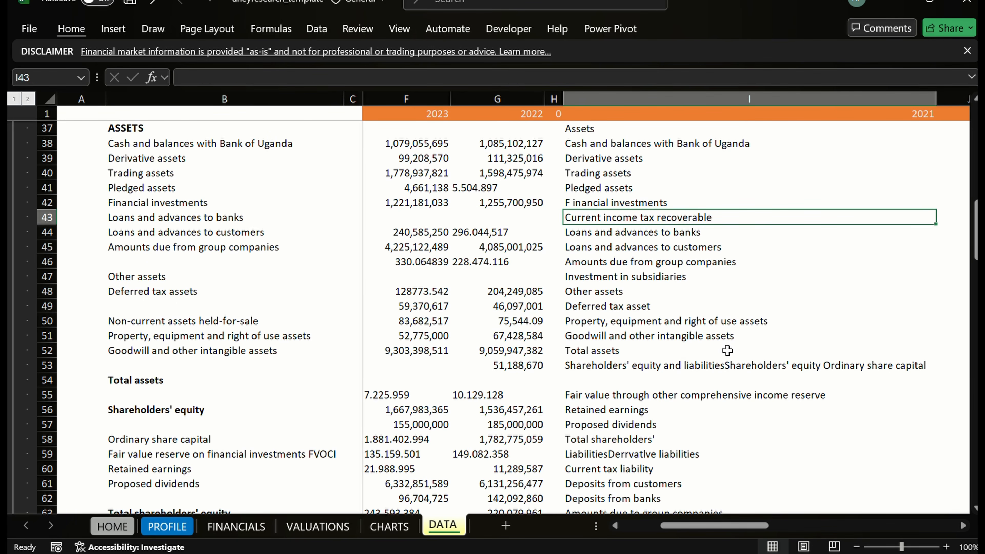
Copy the imported "Current income tax recoverable" label from cell I43.
key(shift+Right)
key(shift+Right)
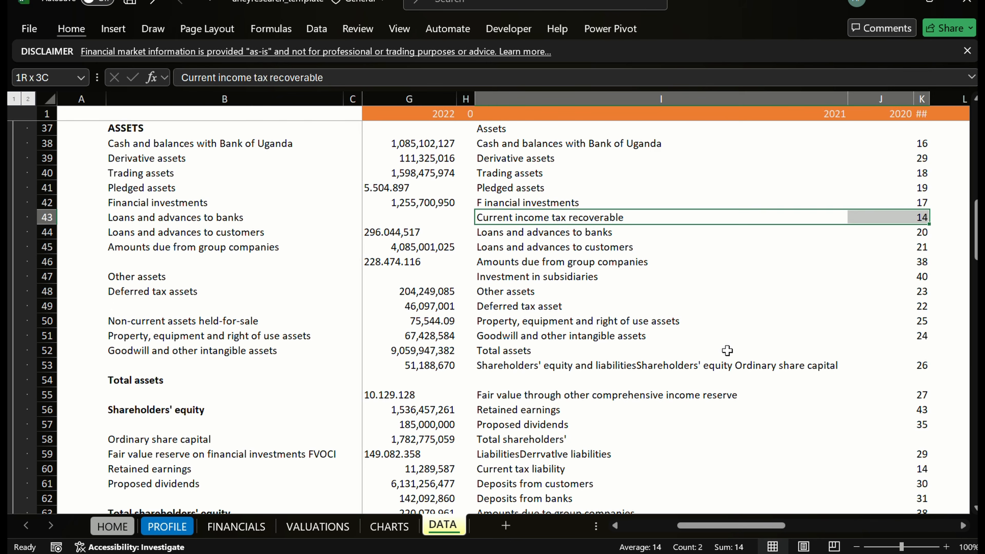
key(Left)
key(shift+Right)
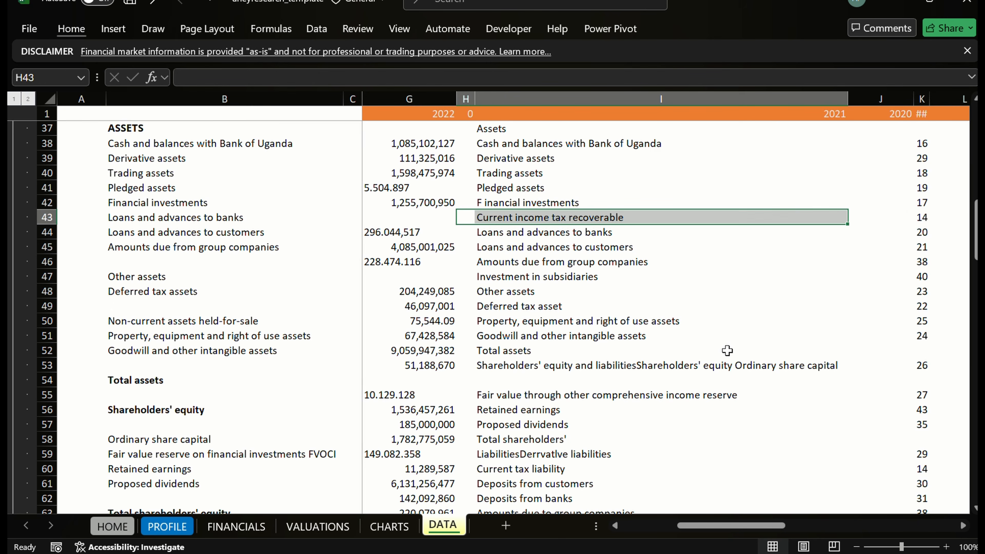
key(Right)
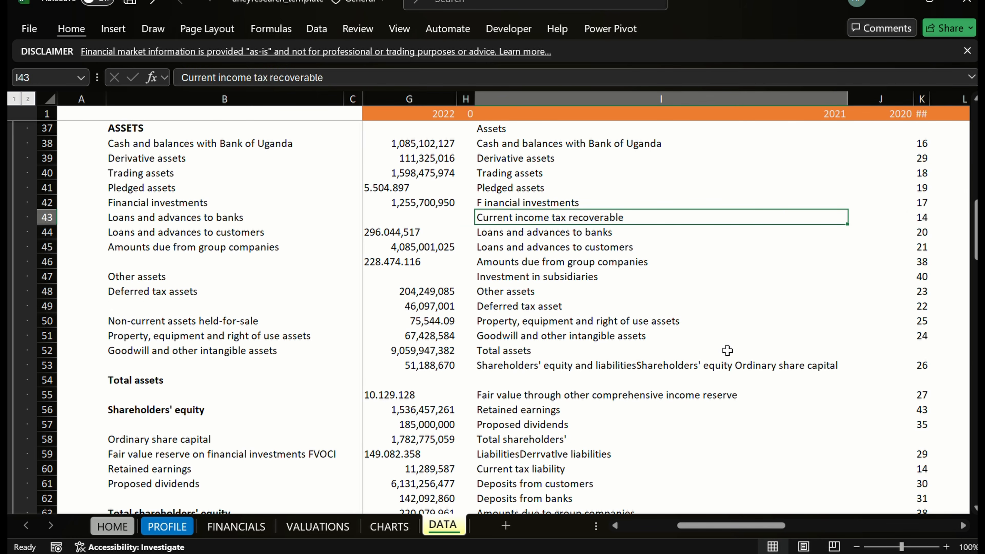
key(ctrl+c)
Try to insert the copied label at B44, above "Loans and advances to customers", shifting the cells down.
key(Left)
key(Left)
key(Left)
key(Left)
key(Right)
key(Right)
key(Right)
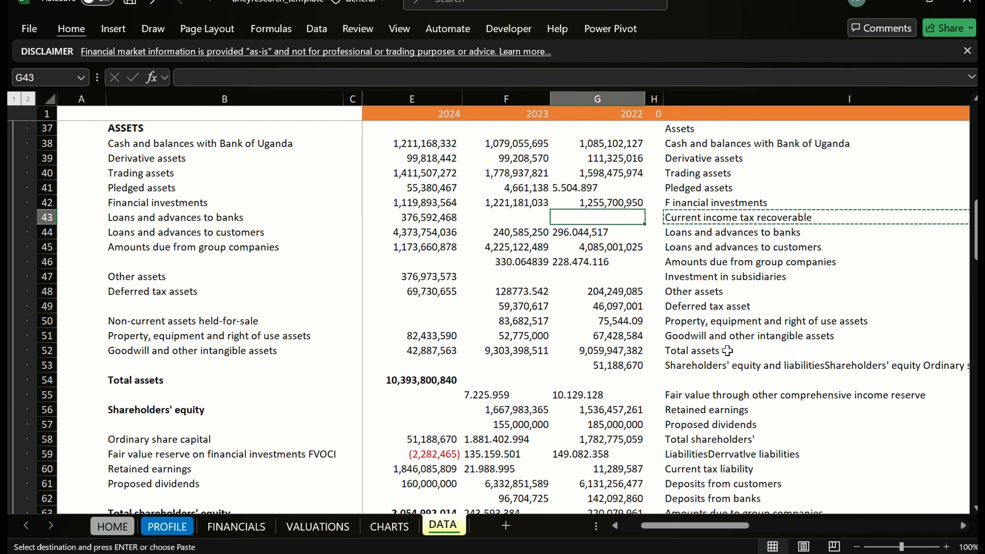
key(Left)
key(Left)
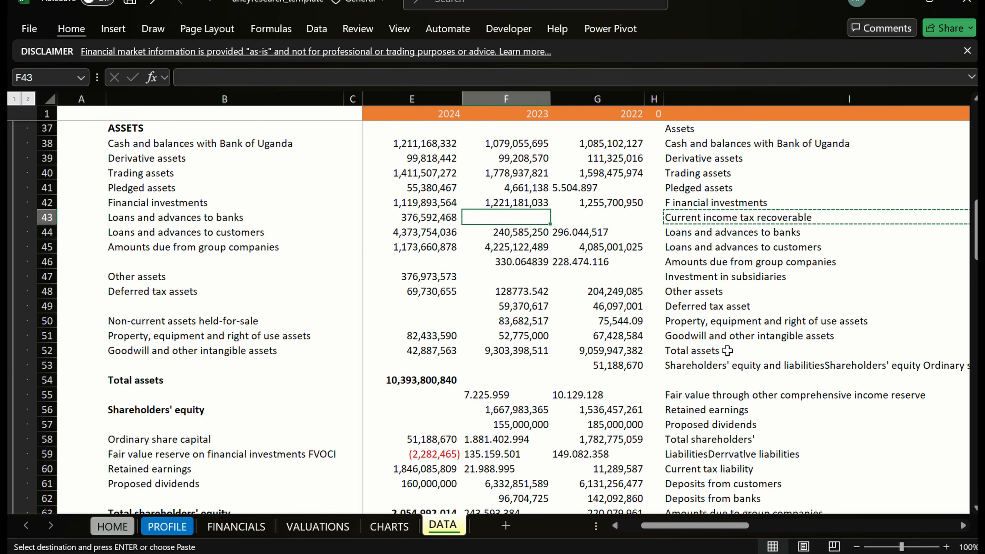
key(Right)
key(Right)
key(Left)
key(Left)
key(Left)
key(Left)
key(Left)
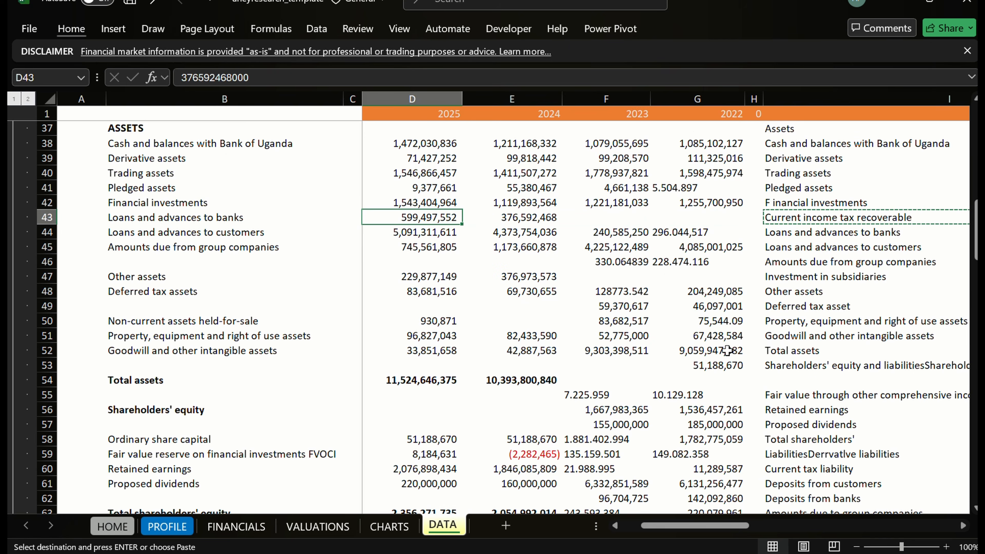
key(Left)
key(Down)
key(Down)
key(Down)
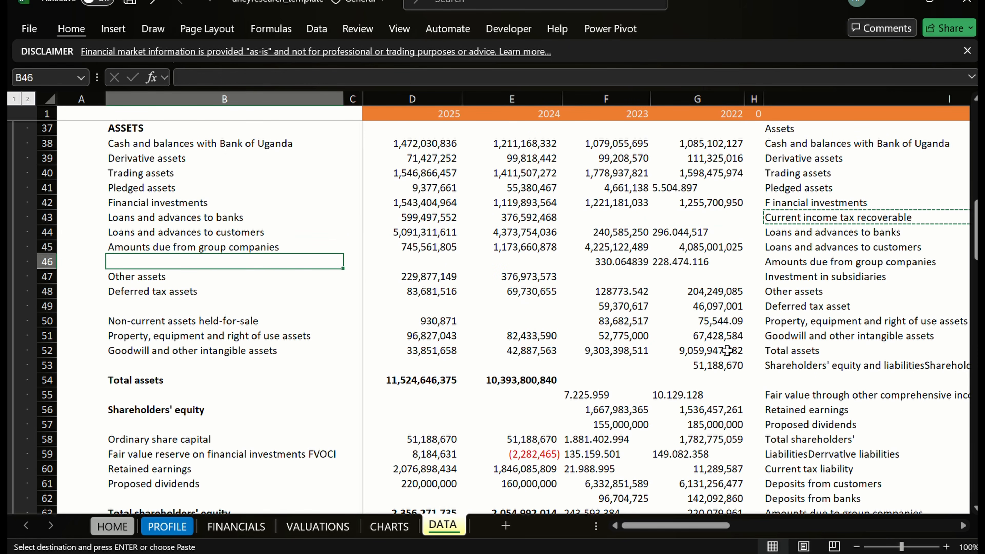
key(Up)
key(Up)
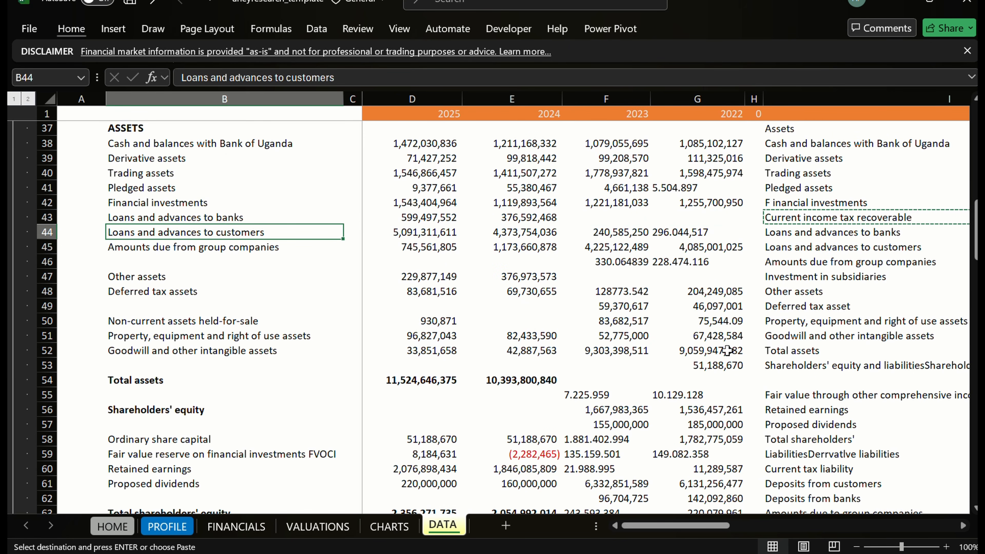
key(ctrl+shift+plus)
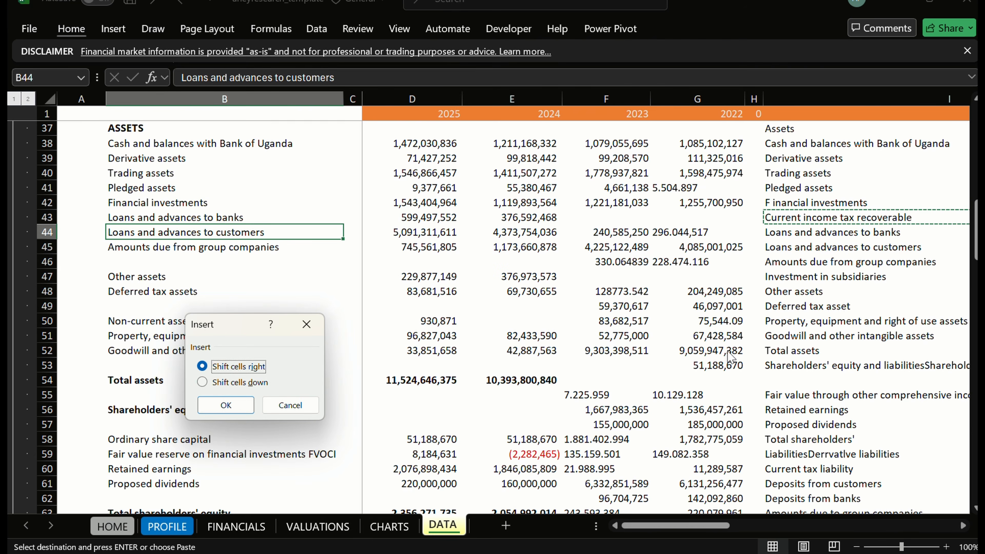
key(Down)
key(Return)
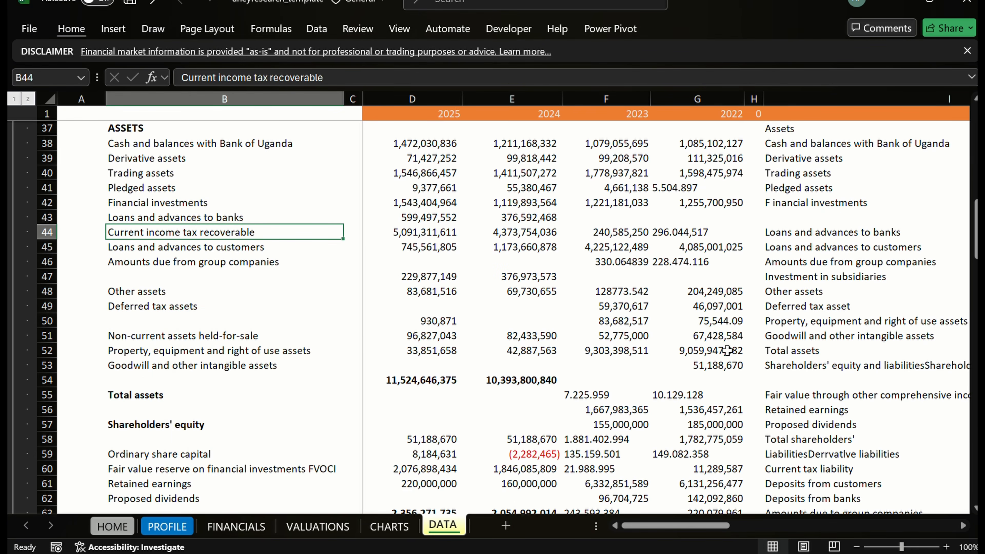
key(ctrl+z)
Insert the copied "Current income tax recoverable" label at B43, shifting the existing cells right.
key(Up)
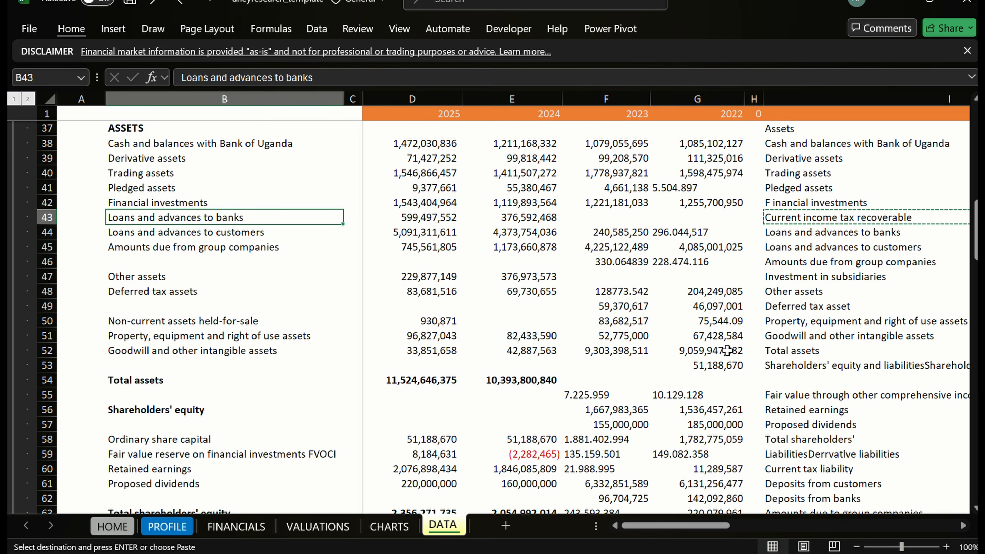
key(ctrl+shift+plus)
key(Return)
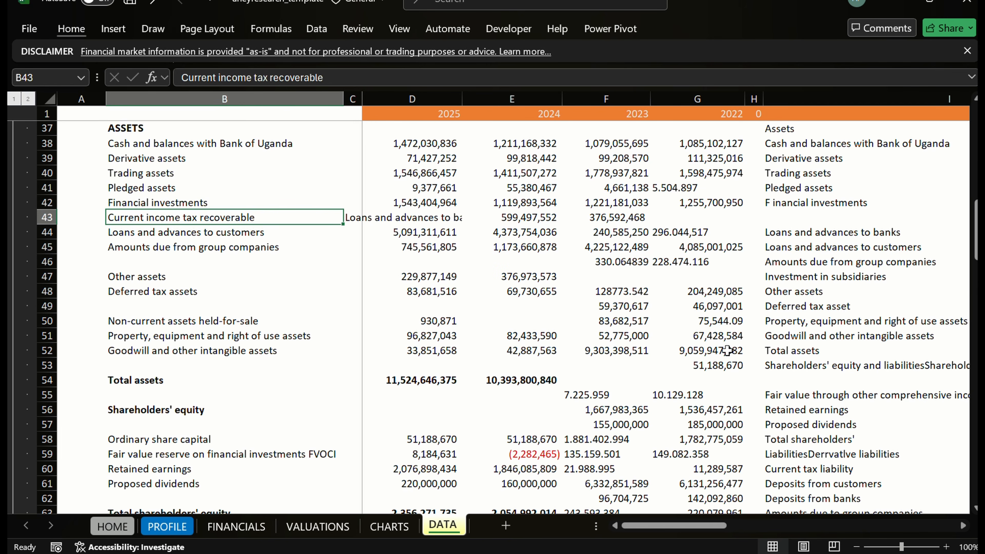
Undo the insertion of the copied "Current income tax recoverable" label at B43.
key(ctrl+z)
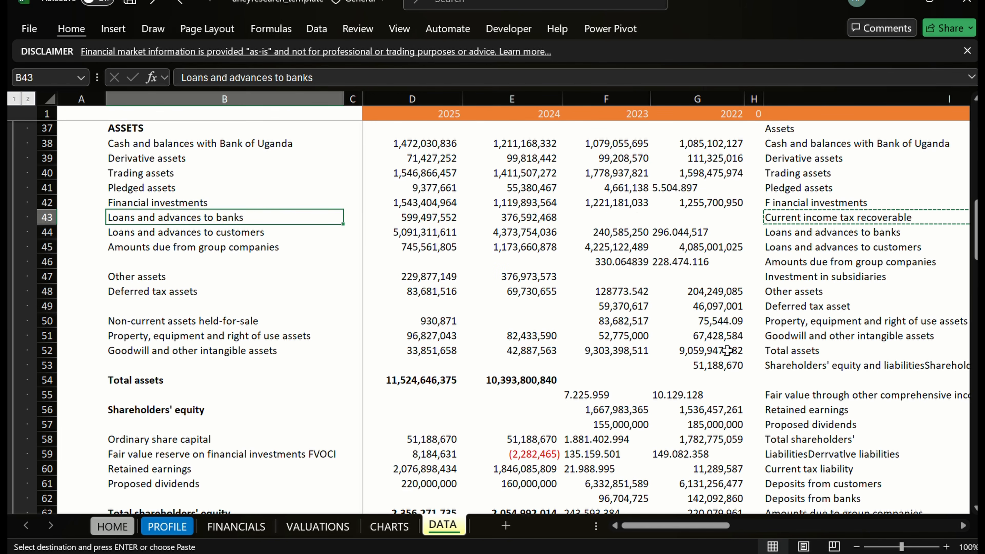
key(ctrl+y)
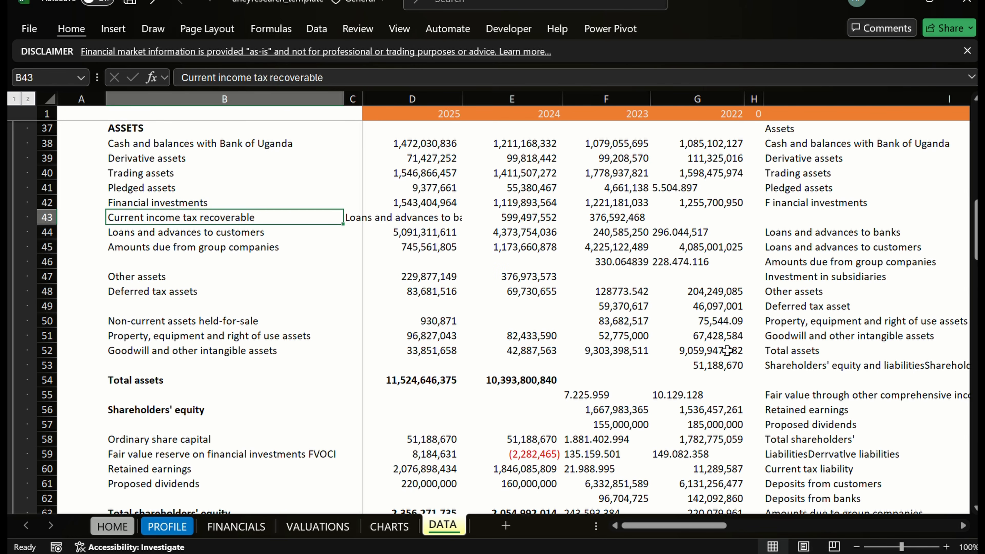
key(ctrl+z)
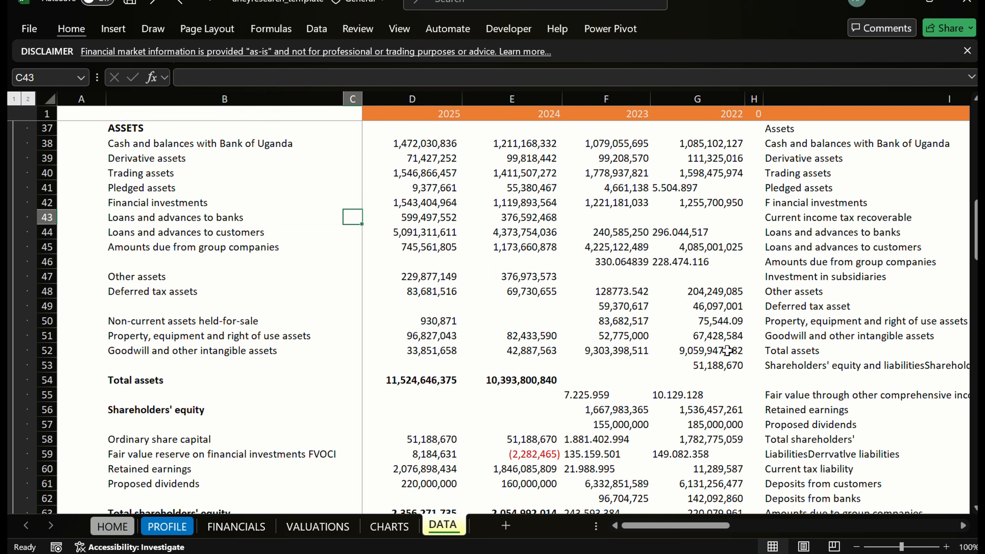
Try to insert blank space at B43, above "Loans and advances to banks", shifting only the line-item labels down.
key(Left)
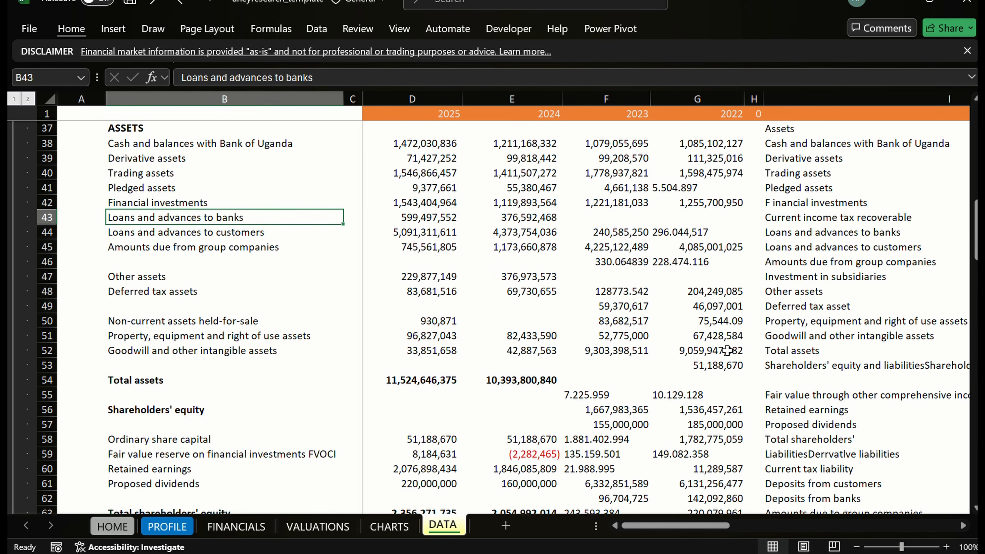
key(ctrl+shift+equal)
key(Down)
key(Return)
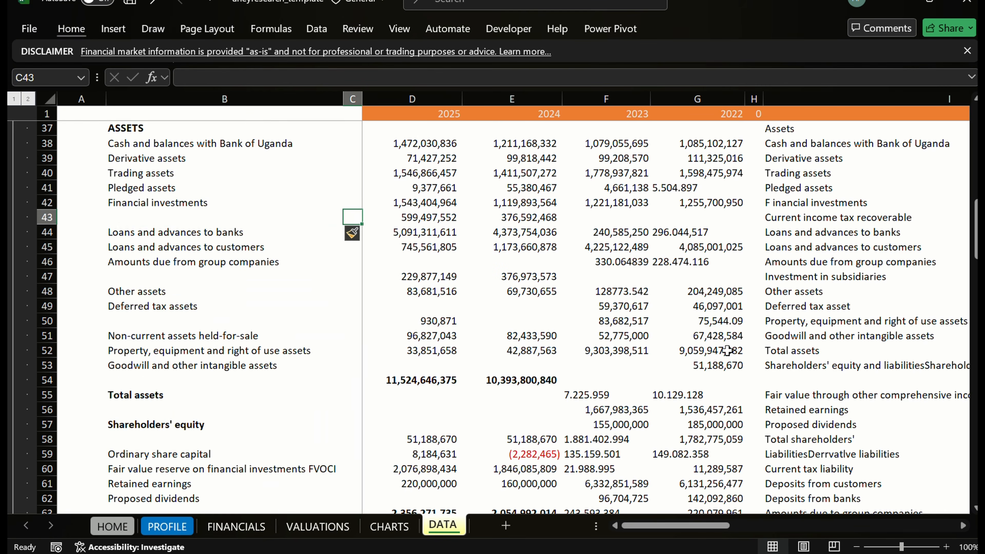
key(Right)
key(Right)
key(Right)
key(Right)
key(Right)
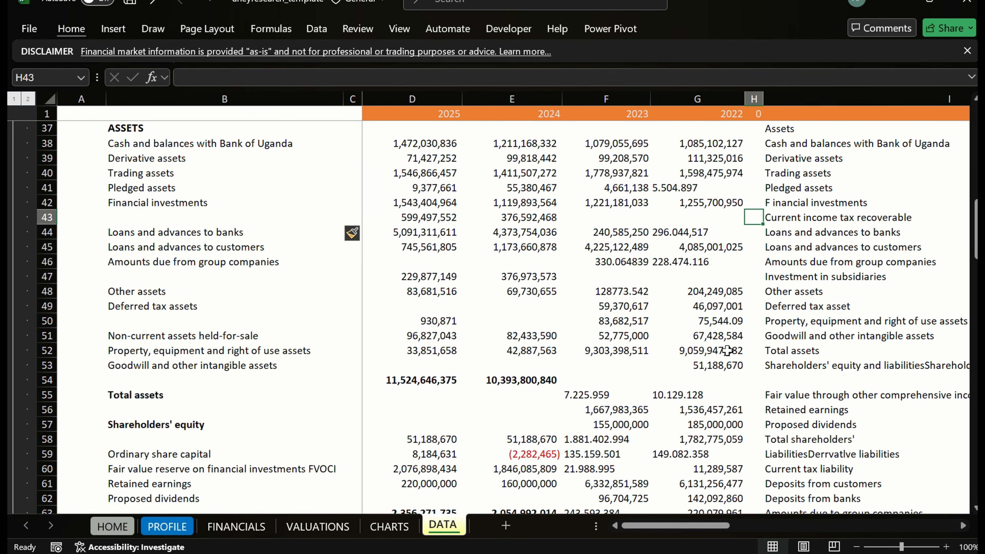
key(Down)
key(Left)
key(Left)
key(Left)
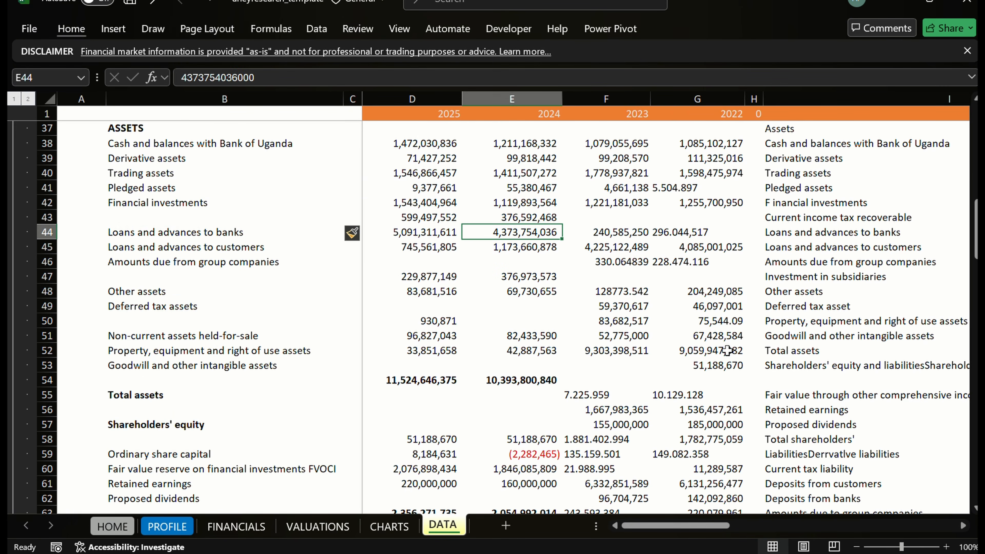
key(ctrl+z)
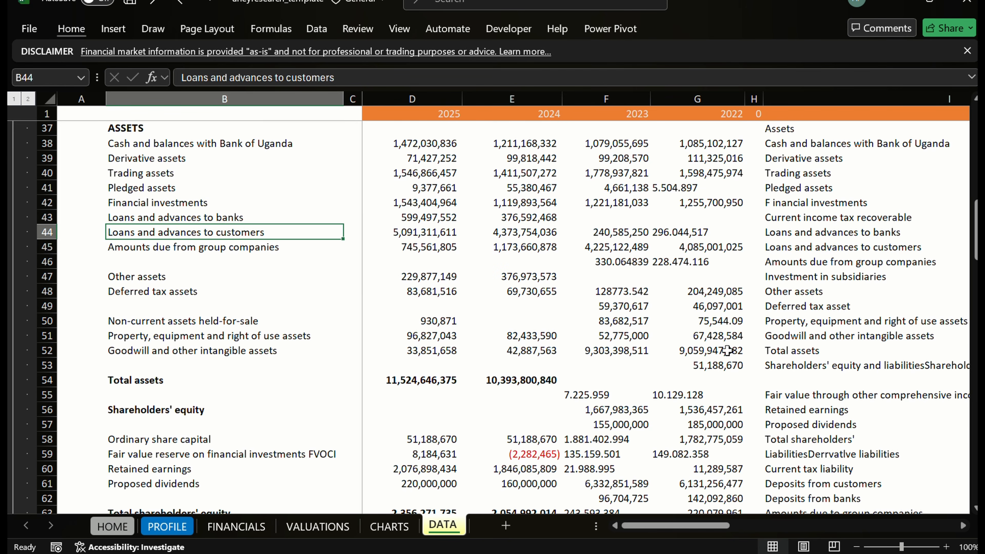
key(Up)
key(Right)
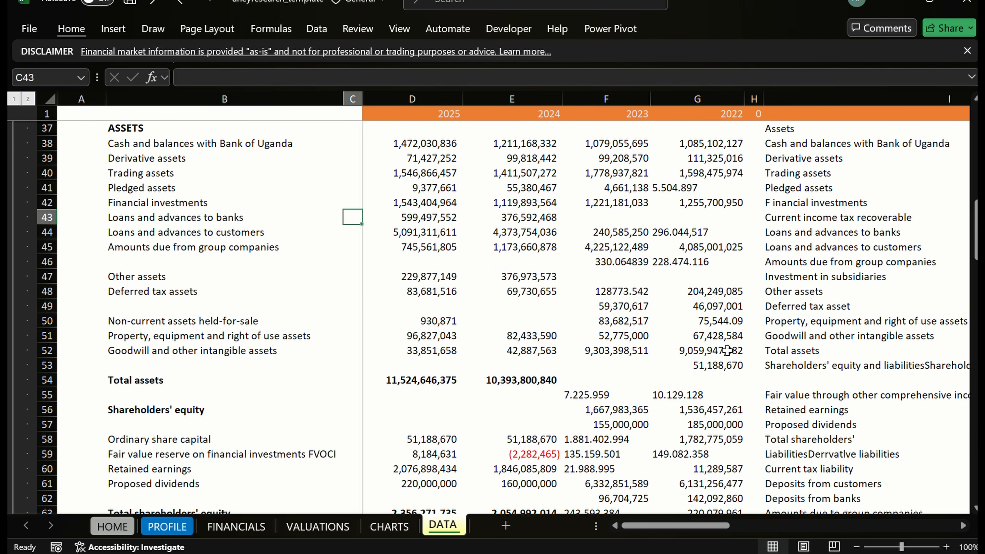
key(Right)
key(Right)
key(Right)
key(Right)
key(Right)
key(Right)
key(Right)
key(Right)
key(Right)
key(Right)
key(Left)
key(Left)
key(Left)
key(Left)
key(Left)
key(Left)
key(Left)
key(Left)
key(Left)
key(Left)
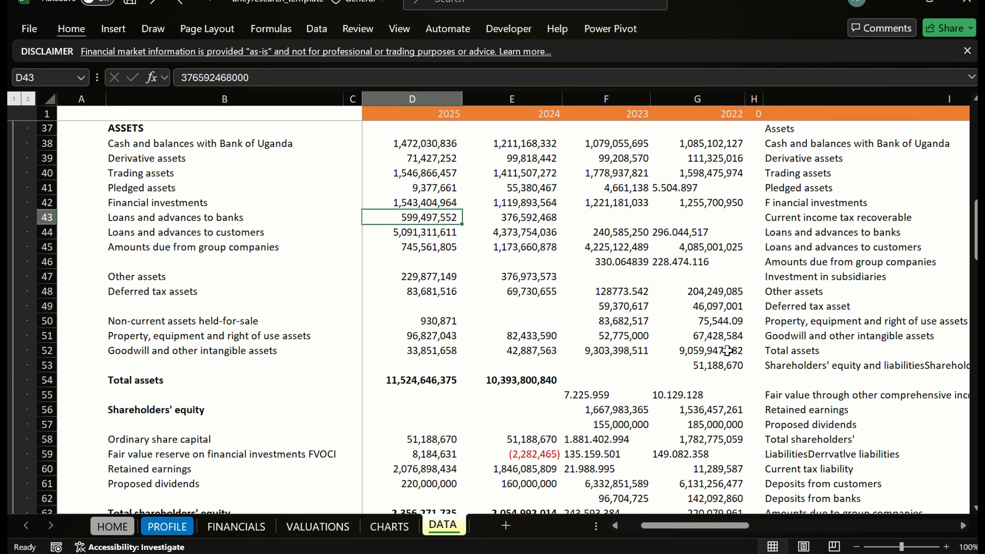
key(Left)
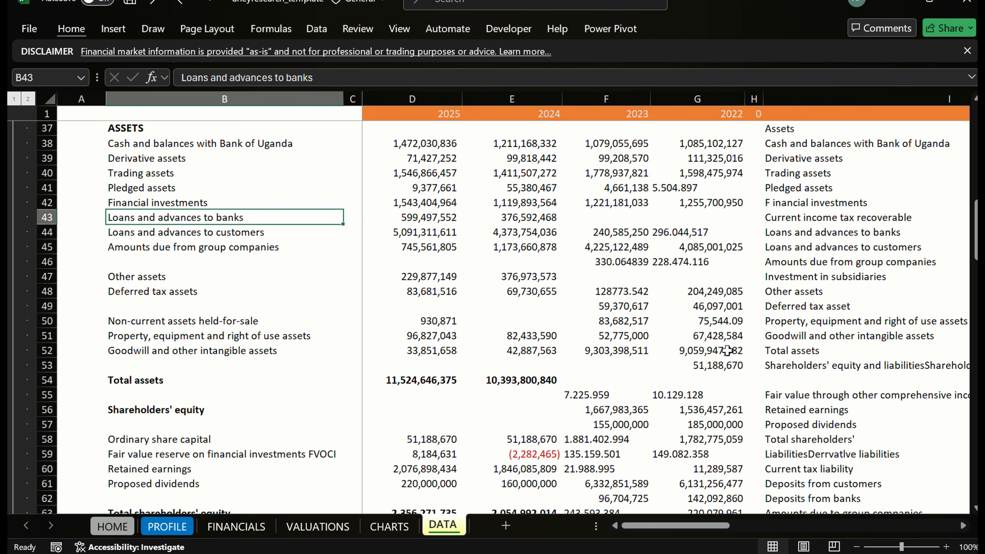
key(Right)
key(Left)
key(Left)
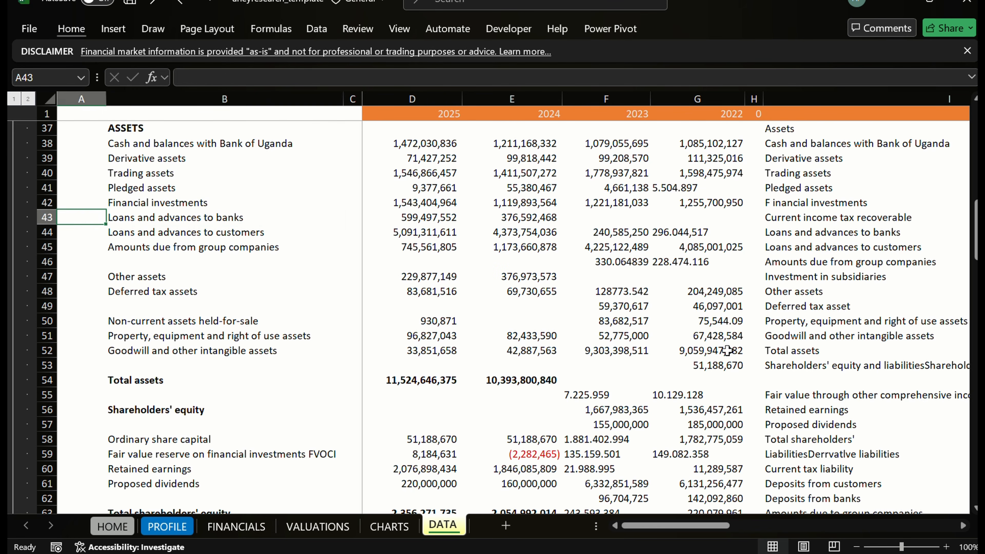
key(Right)
key(Right)
key(shift+Left)
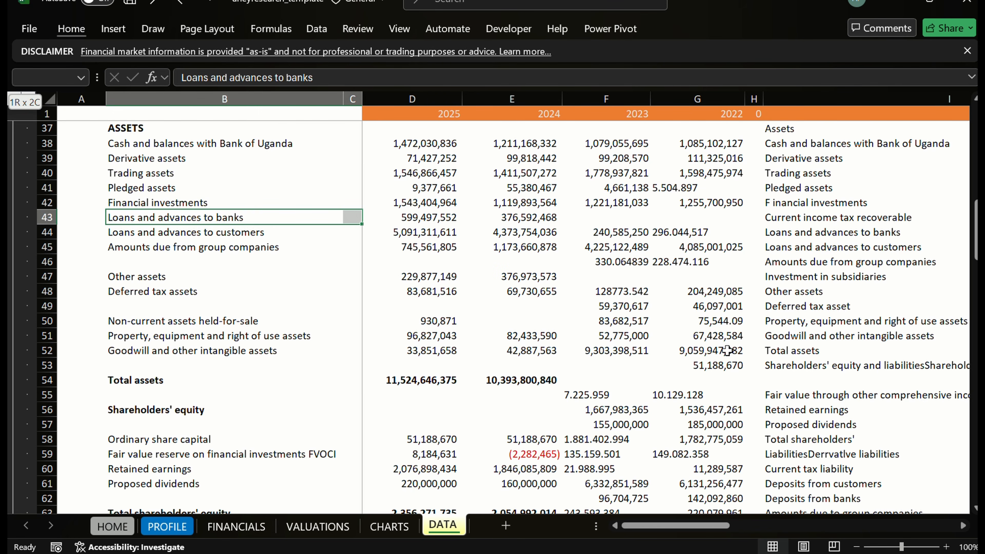
key(shift+Right)
key(shift+Right)
key(shift+Down)
key(shift+Down)
key(shift+Down)
key(shift+Down)
key(shift+Down)
key(shift+Down)
key(shift+Down)
key(shift+Down)
key(shift+Down)
key(shift+Down)
key(shift+Down)
key(shift+Down)
key(shift+Down)
key(shift+Down)
key(shift+Down)
key(shift+Down)
key(shift+Down)
key(shift+Down)
key(shift+Down)
key(shift+Down)
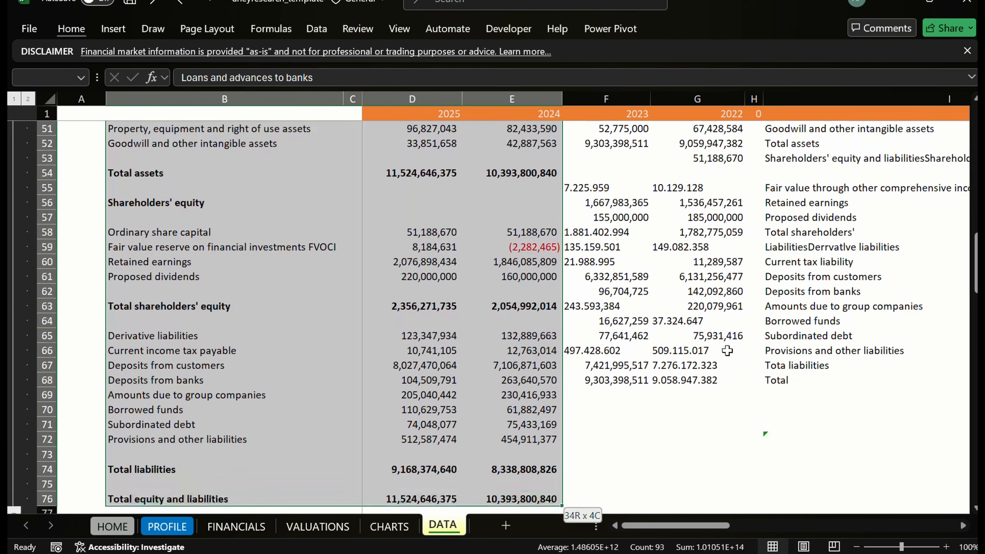
scroll(727, 351, down, 2)
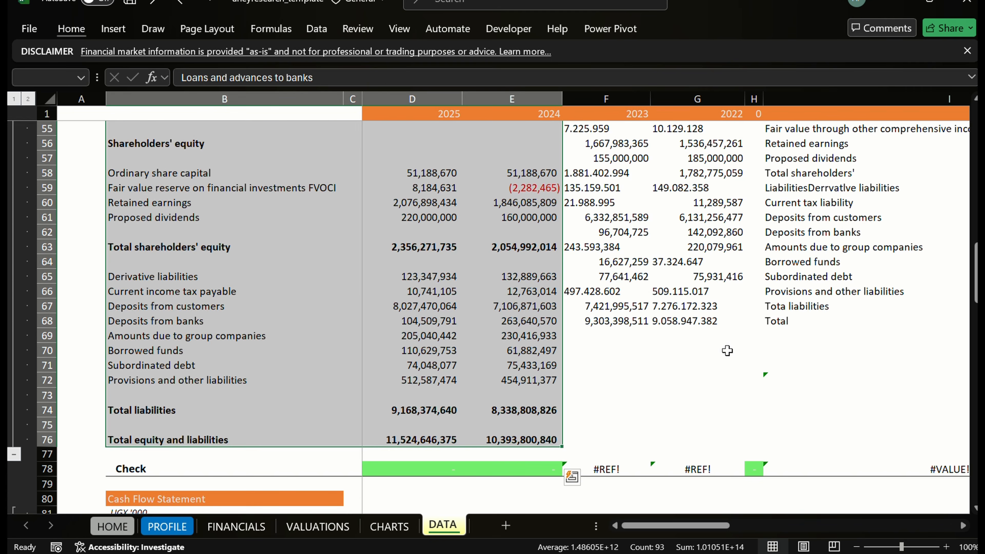
key(ctrl+q)
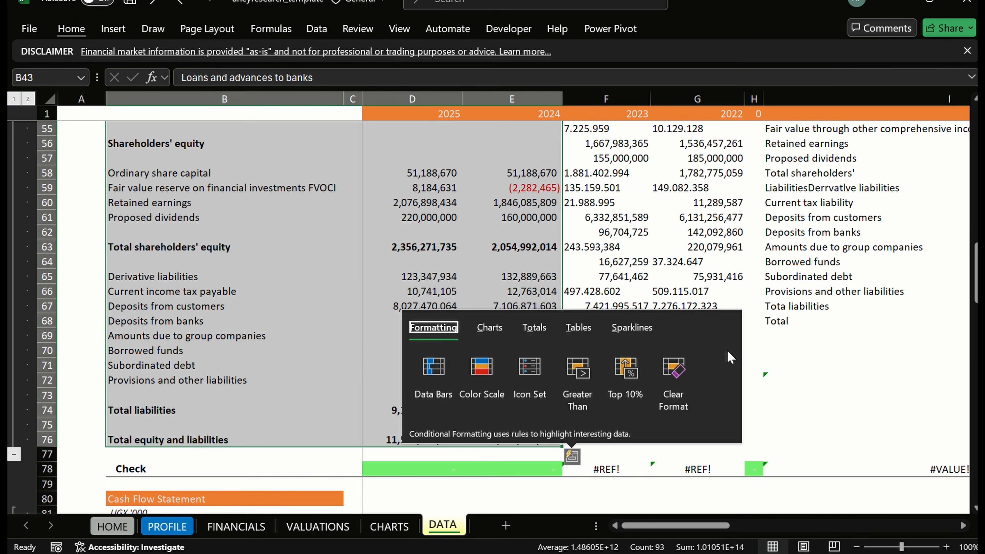
key(Escape)
Insert blank cells across B43:H43 above the "Loans and advances to banks" line, shifting the existing labels and figures down.
key(Up)
key(Up)
key(Up)
key(Down)
key(Down)
key(Down)
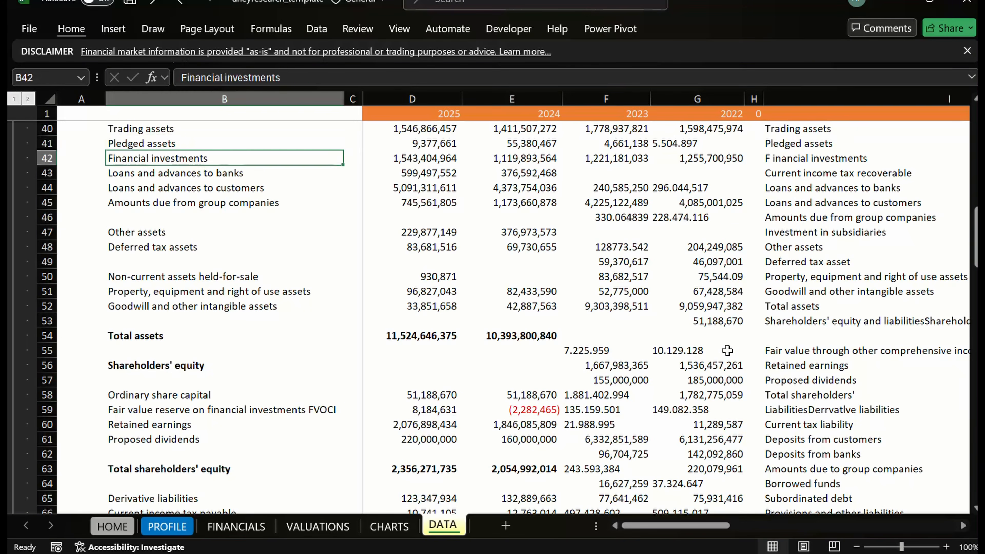
key(shift+Right)
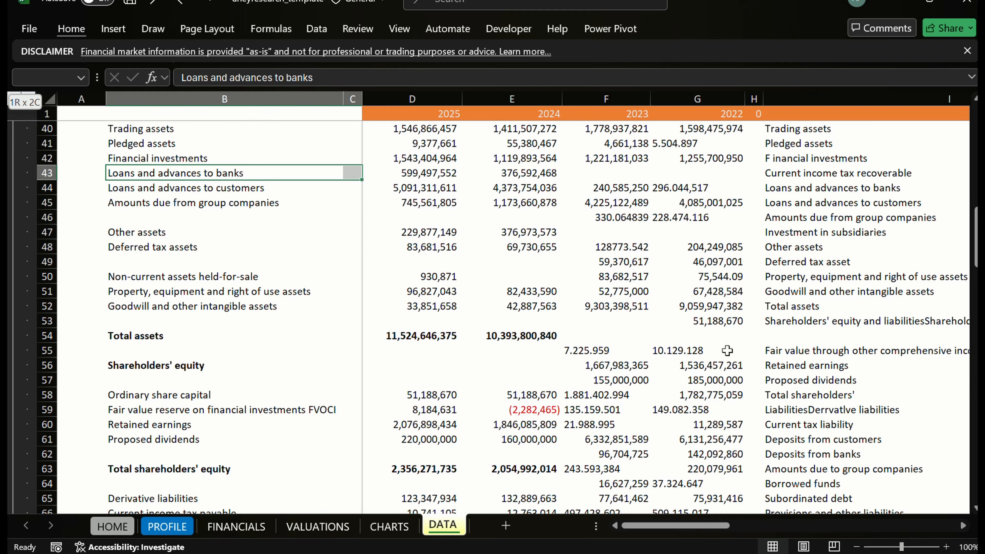
key(shift+Right)
key(shift+Right)
key(shift+Right)
key(shift+Right)
key(shift+Right)
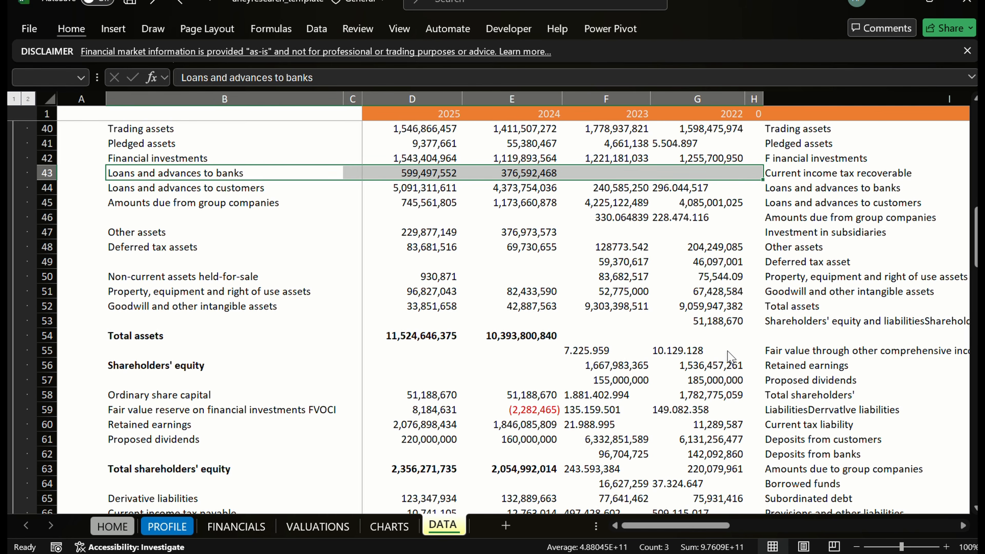
key(ctrl+shift+equal)
key(Return)
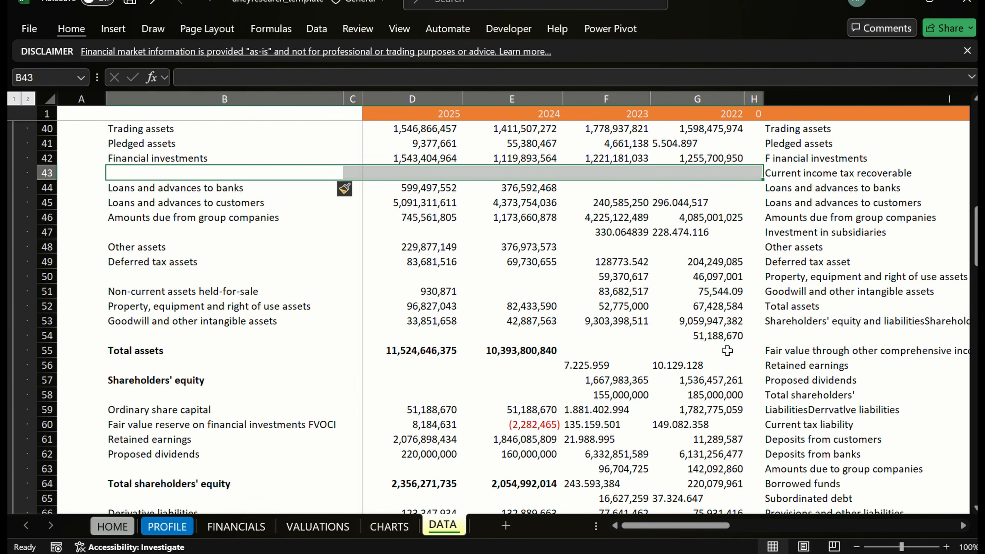
Move the imported "Current income tax recoverable" label from I43 into the blank cell B43.
key(Right)
key(Right)
key(Right)
key(Right)
key(Right)
key(Right)
key(Right)
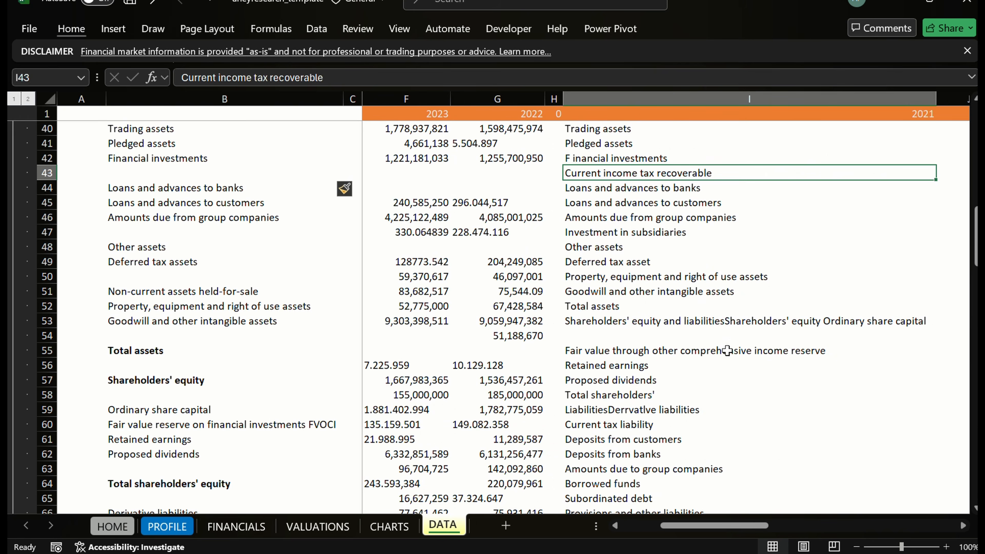
key(ctrl+c)
key(Left)
key(Left)
key(Left)
key(Left)
key(Left)
key(Left)
key(Left)
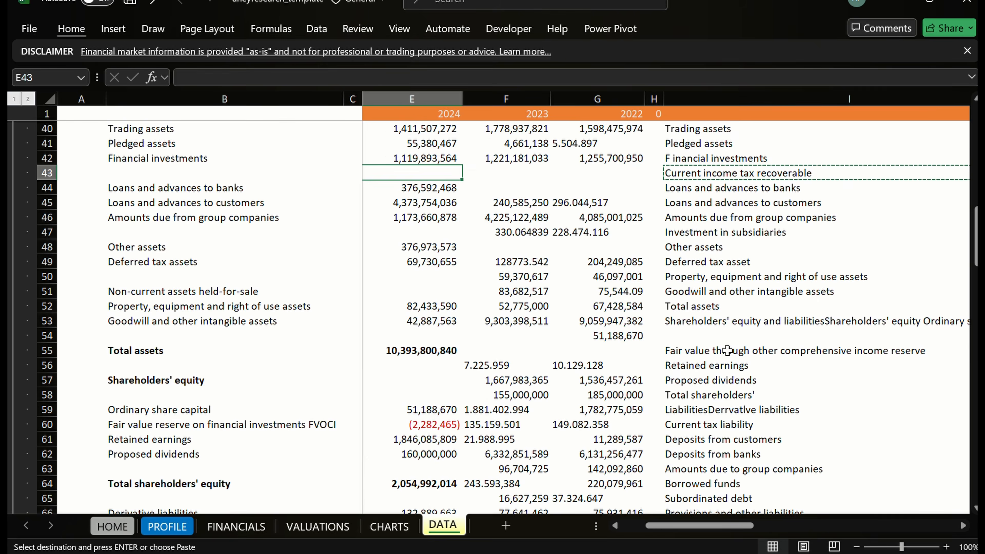
key(Return)
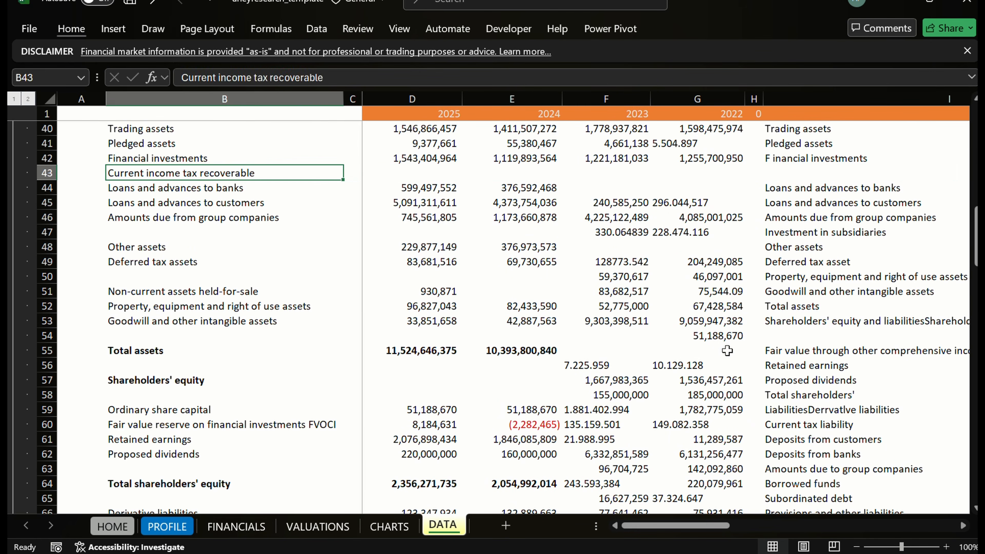
Move the block of 2023 and 2022 figures in F45:H47 up two rows so it starts at F43.
key(Right)
key(Right)
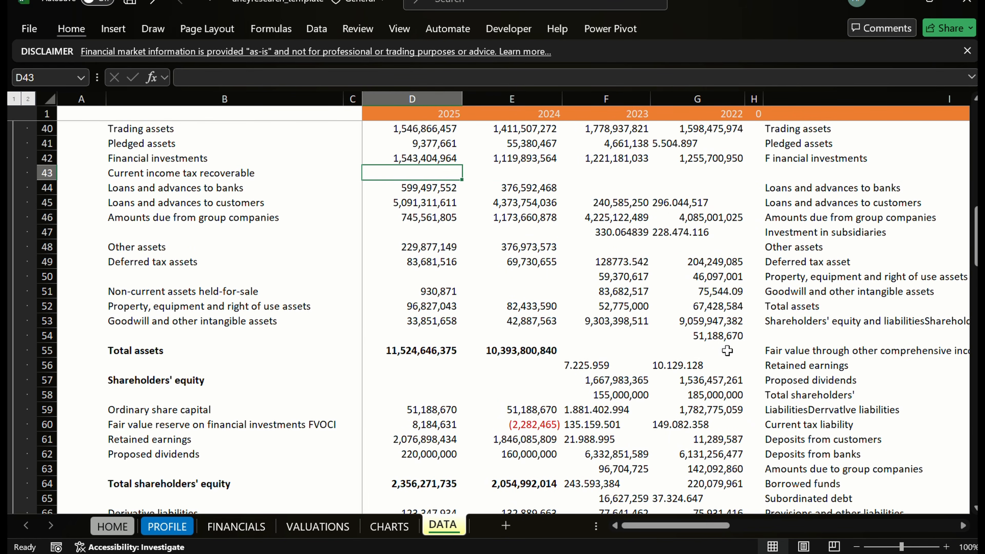
key(Right)
key(Right)
key(Down)
key(Down)
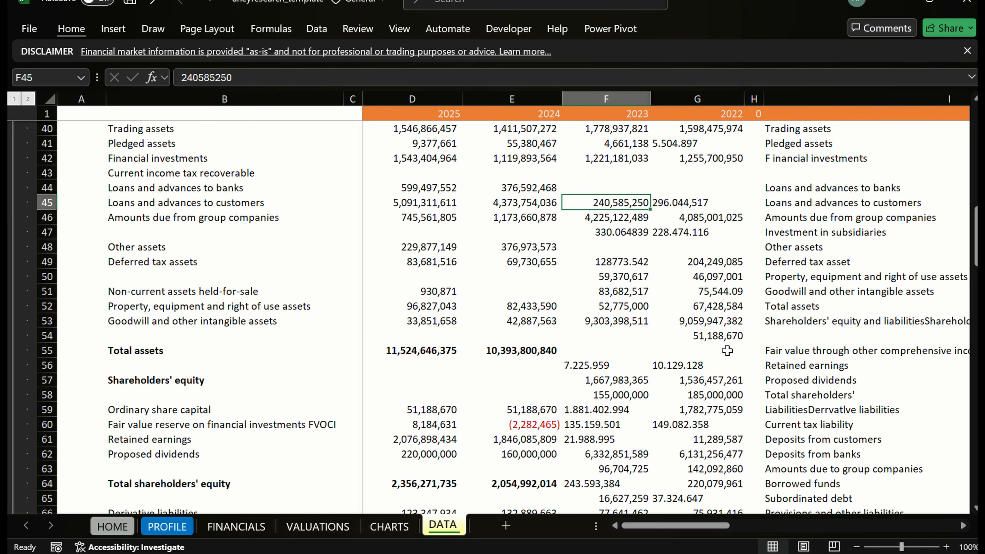
key(shift+Right)
key(shift+Down)
key(shift+Down)
key(ctrl+c)
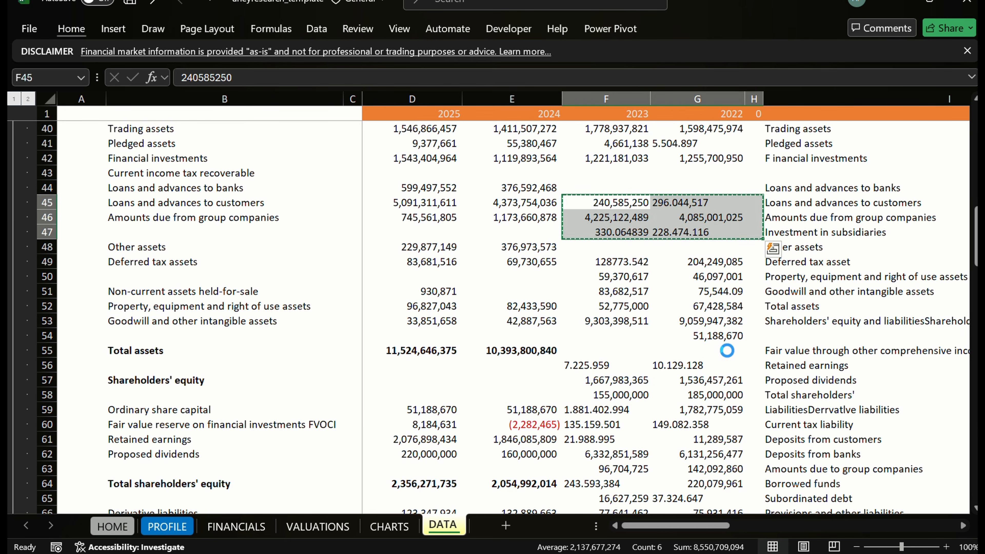
key(Up)
key(Up)
key(ctrl+v)
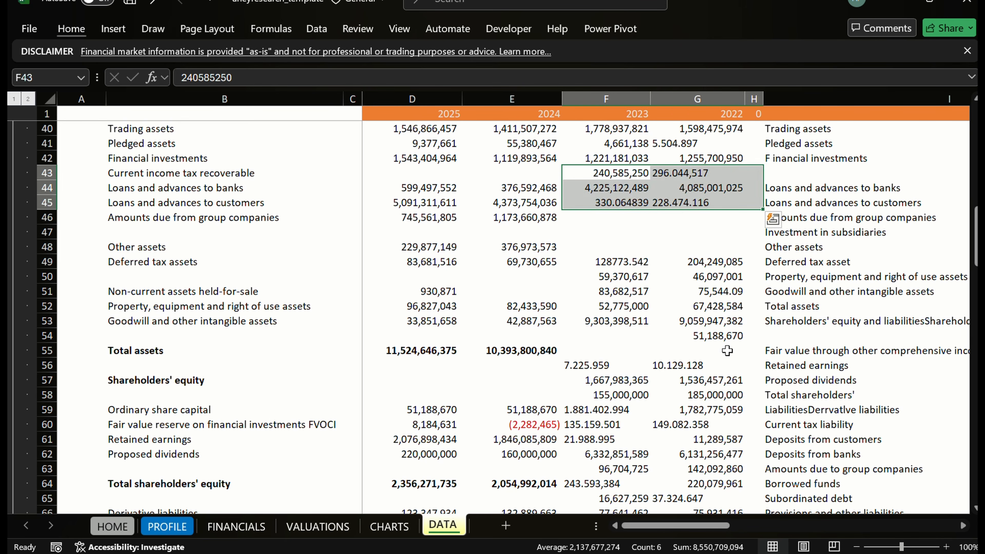
Correct the separators of the 2022 figure in G43 to make it 296,044,517.
key(Down)
key(Right)
key(Up)
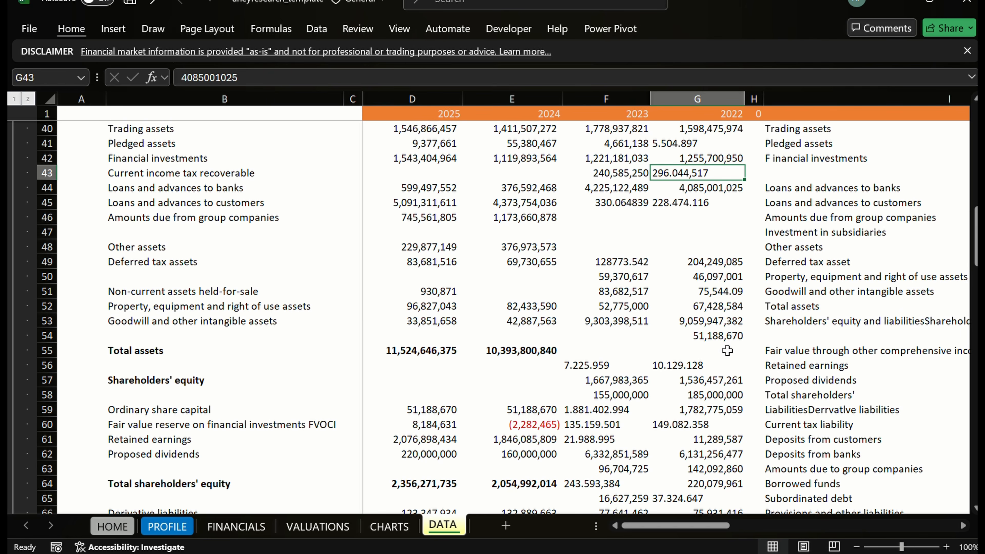
key(F2)
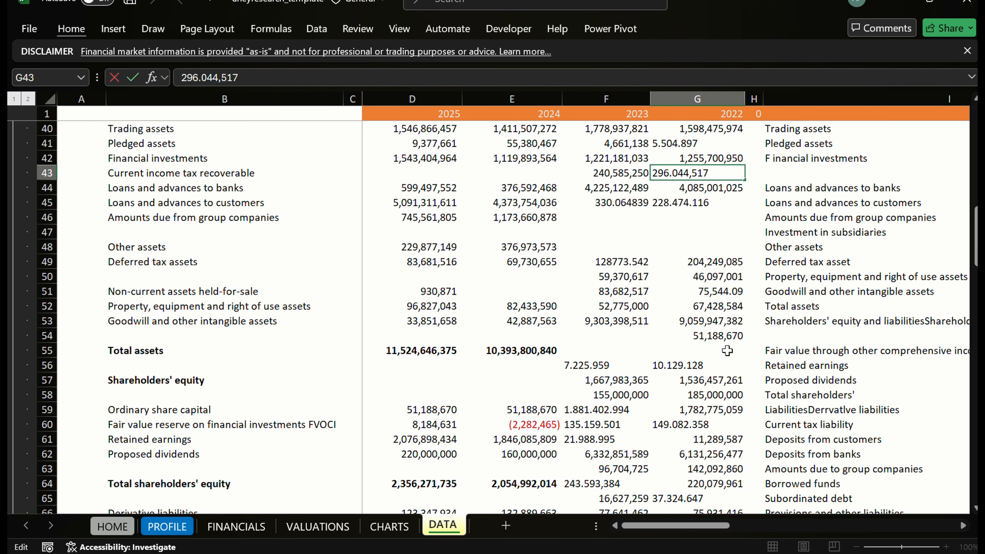
key(Left)
key(Left)
key(Left)
key(Left)
key(Left)
key(Left)
key(Left)
key(BackSpace)
text(,)
key(Return)
Correct the 2022 figure in G45 to 228,474,116 by replacing its full stops with commas.
key(Down)
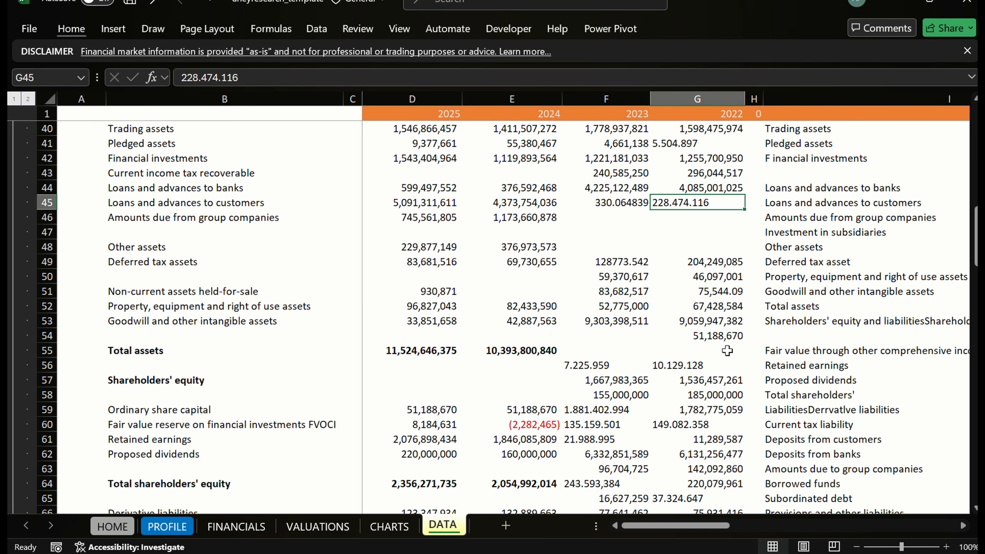
key(F2)
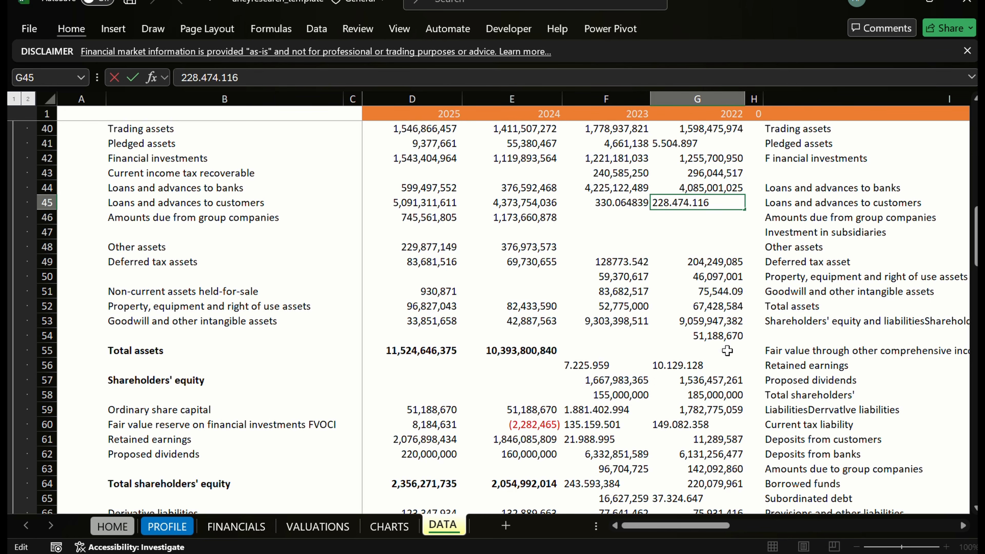
key(Left)
key(Left)
key(Left)
key(BackSpace)
text(,)
key(Left)
key(Left)
key(Left)
key(Left)
key(BackSpace)
text(,)
key(shift+Tab)
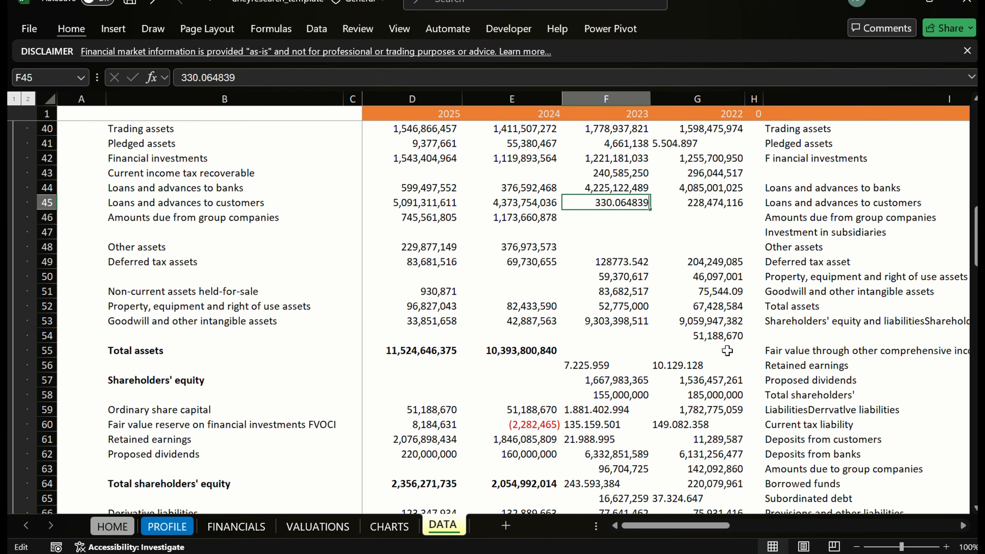
Correct the 2023 figure in F45 to 330,064,839 with comma thousands separators.
key(Left)
key(Left)
key(Left)
key(Left)
key(Right)
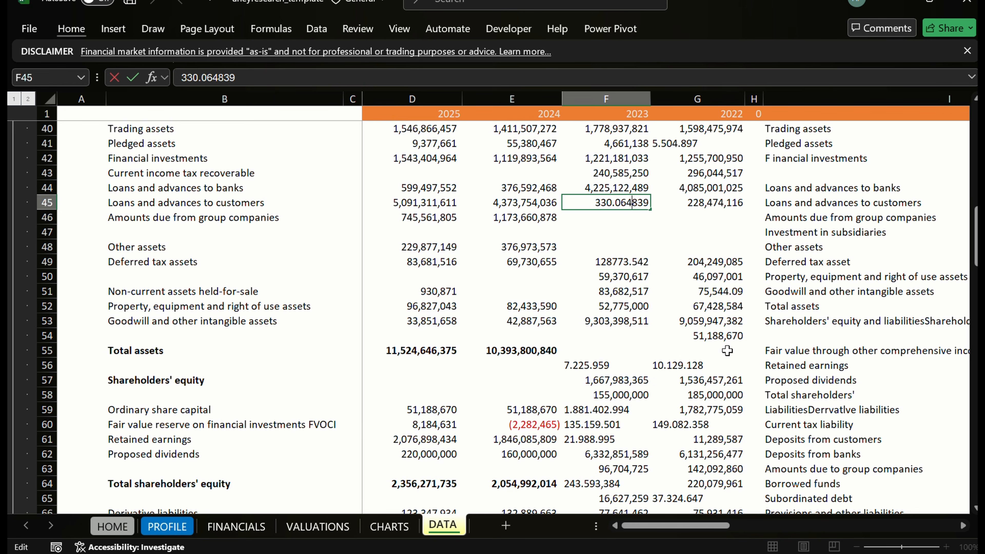
text(,)
key(Left)
key(Left)
key(Left)
key(Left)
key(BackSpace)
text(,)
key(Tab)
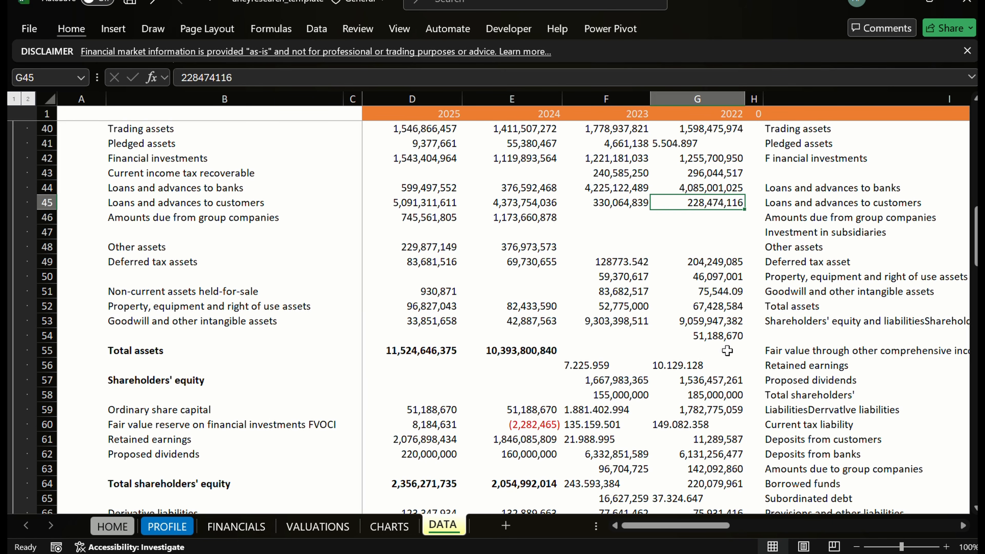
key(Tab)
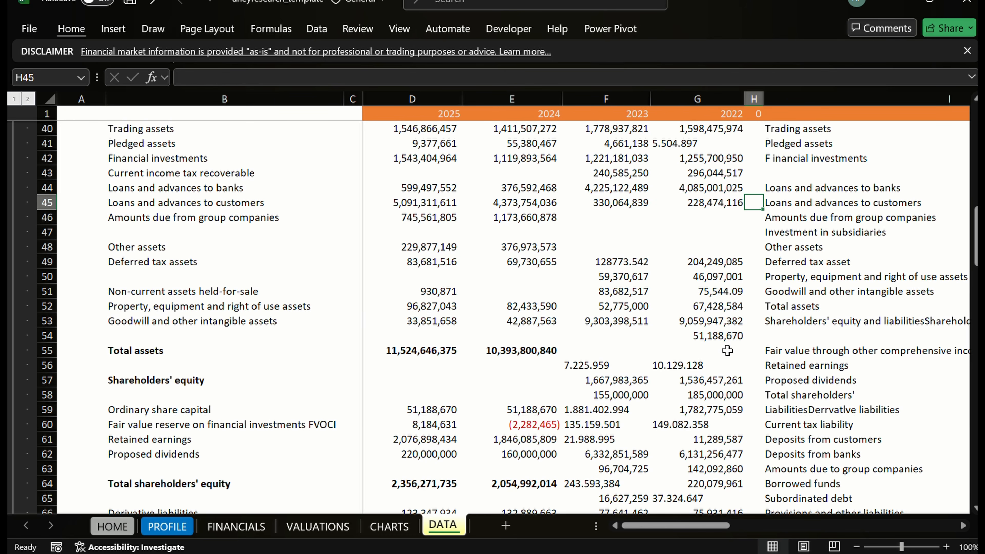
Compare the 2023 and 2022 figures around rows 45 and 46 with the template line items and the imported labels.
key(Tab)
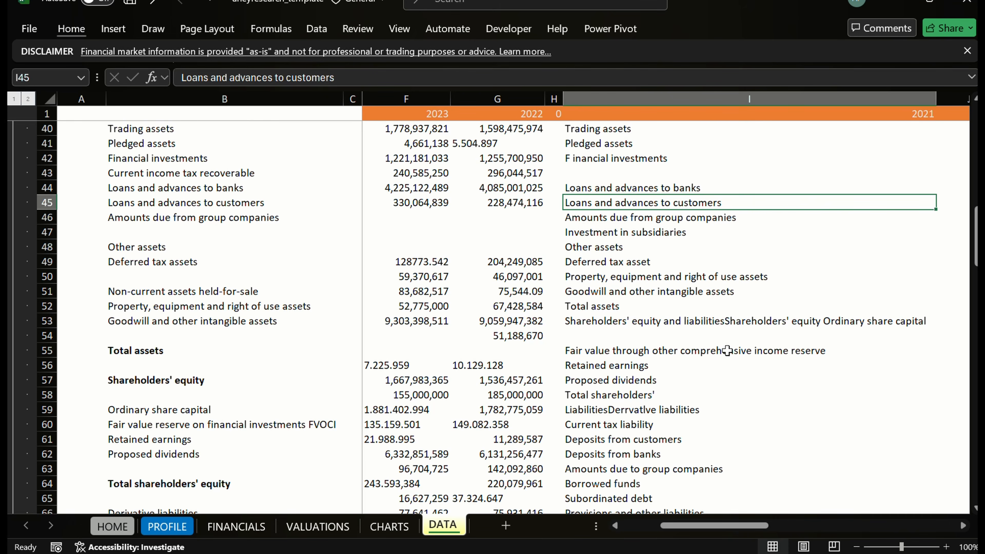
key(Return)
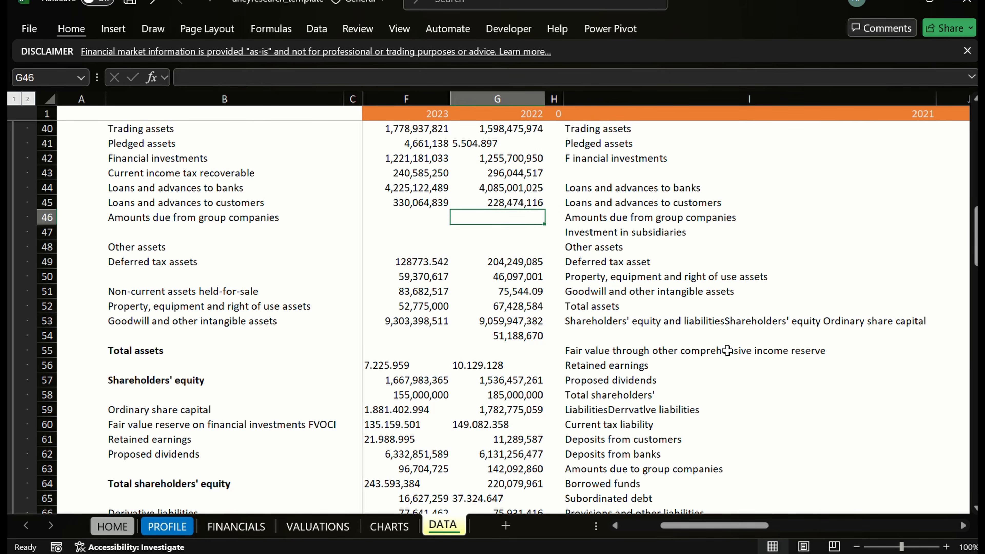
key(Left)
key(Left)
key(Right)
key(Right)
key(Right)
key(Right)
key(Right)
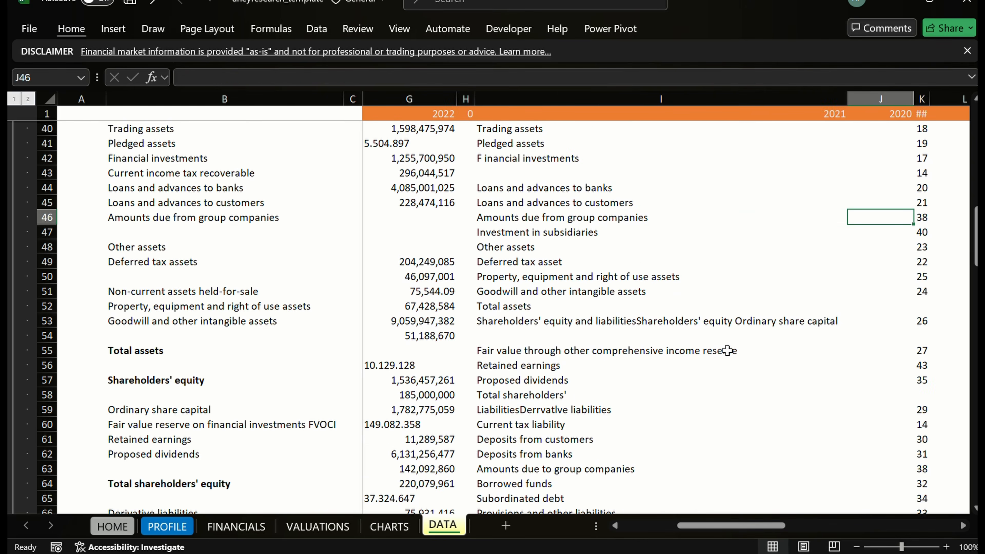
key(Right)
key(Right)
key(Right)
key(Right)
key(Right)
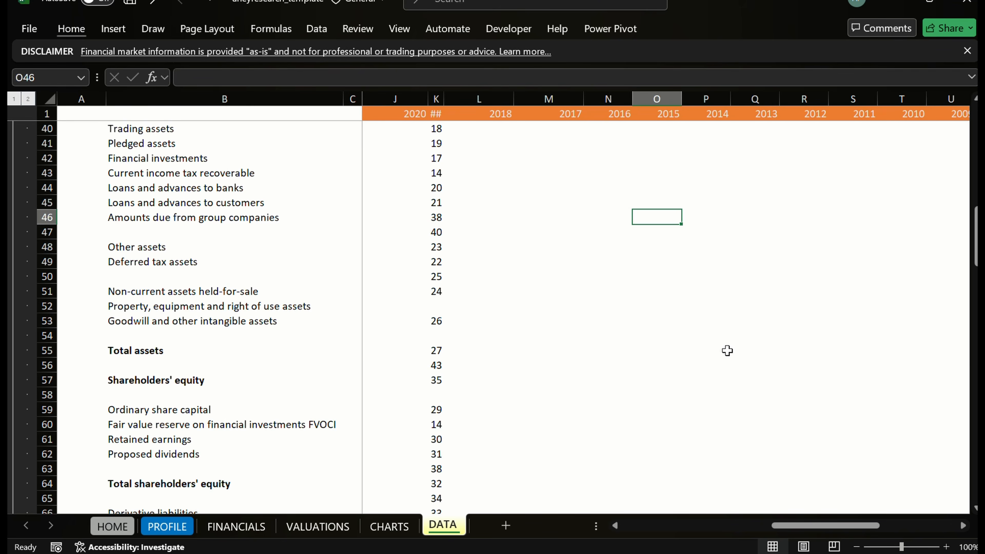
key(Left)
key(Left)
key(Left)
key(Left)
key(Left)
key(Left)
key(Left)
key(Left)
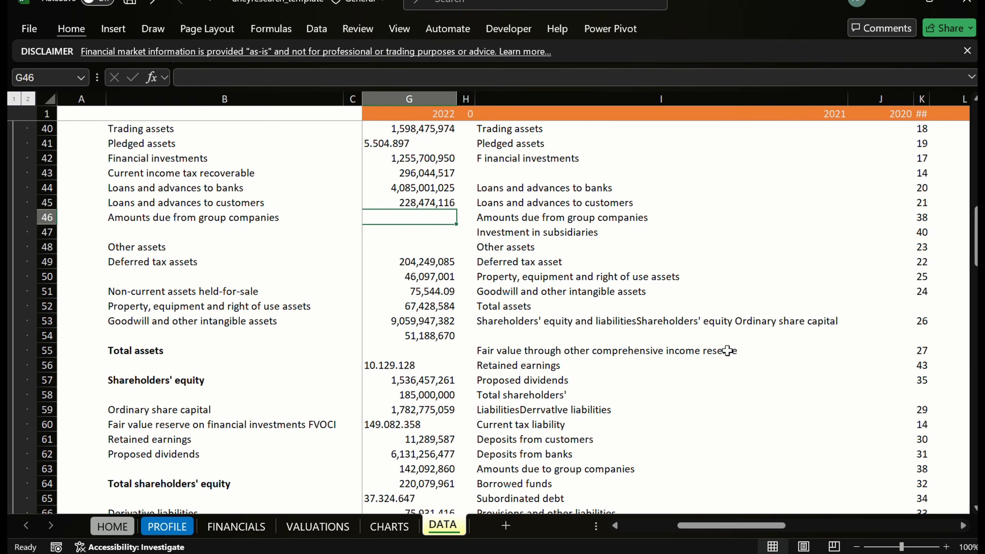
key(Left)
key(Left)
key(Left)
key(Left)
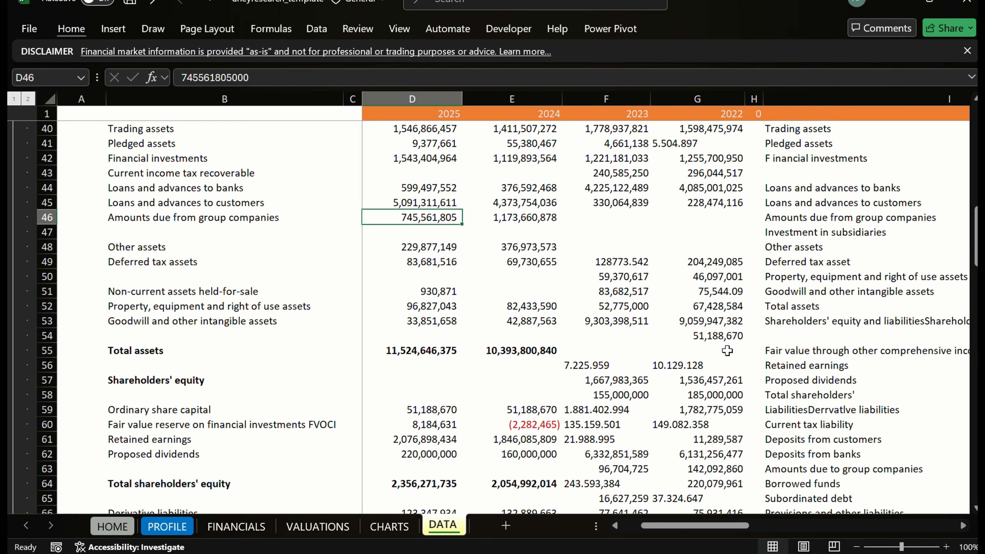
key(Right)
key(Right)
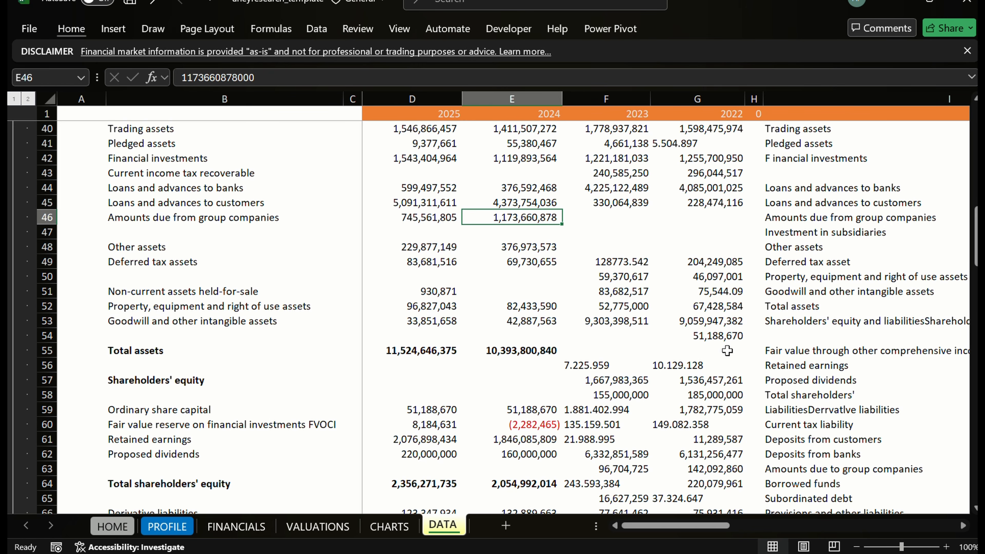
key(Right)
key(Down)
key(Up)
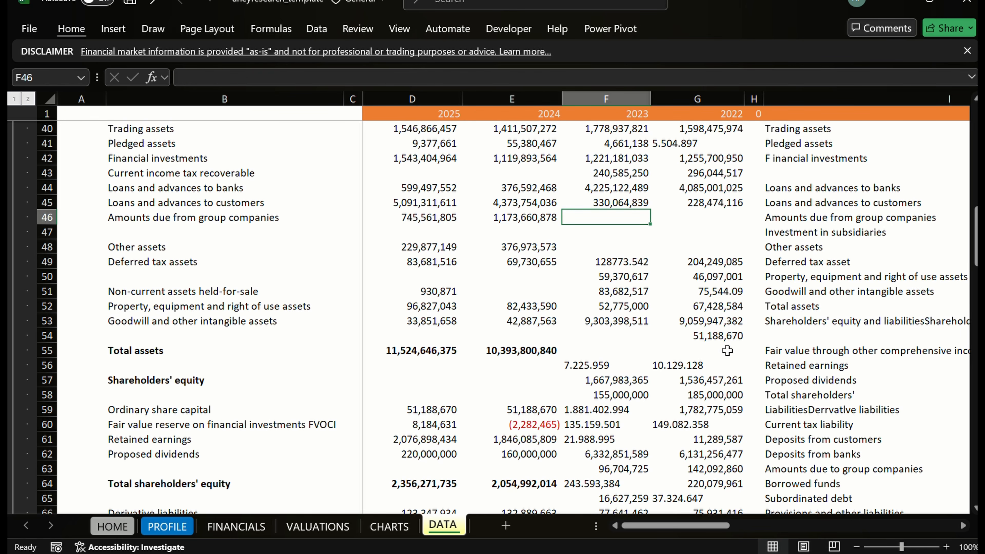
Undo the recent separator corrections, label and row insertions, and figure moves back to the imported figures in columns L:M, clearing the pending paste.
key(ctrl+z)
key(ctrl+z)
key(ctrl+z)
key(ctrl+z)
key(ctrl+z)
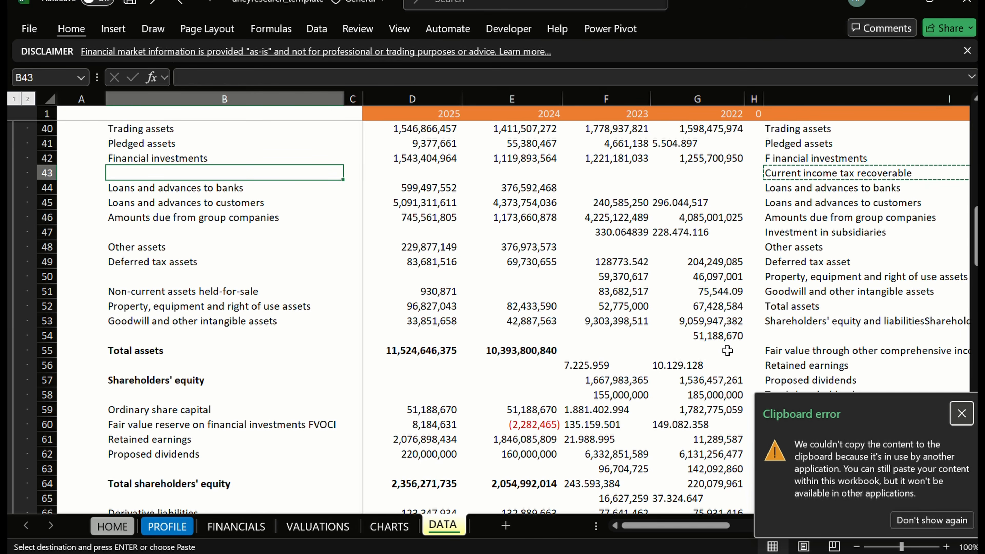
key(ctrl+z)
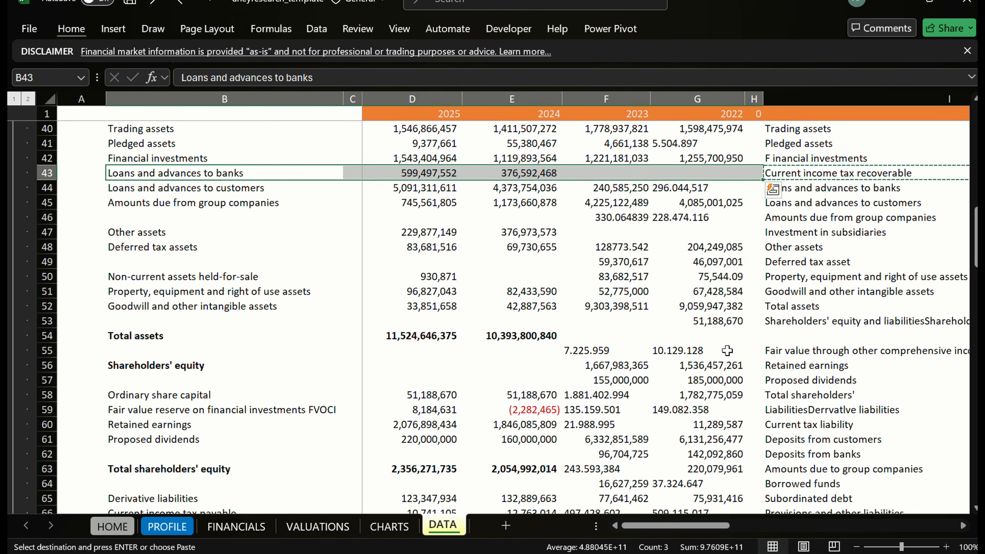
key(ctrl+z)
key(Right)
key(Right)
key(Right)
key(Right)
key(Right)
key(Right)
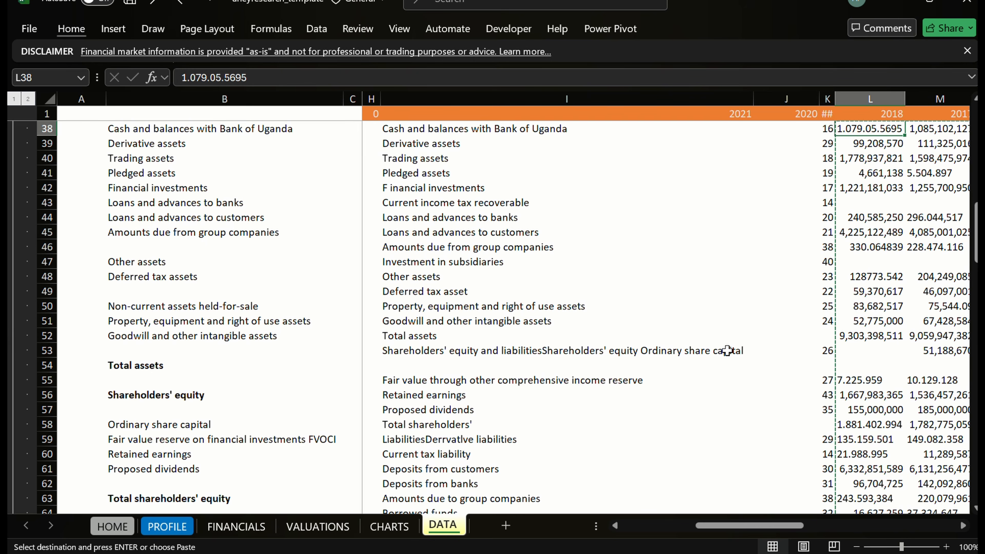
key(Left)
key(Right)
key(Escape)
key(Left)
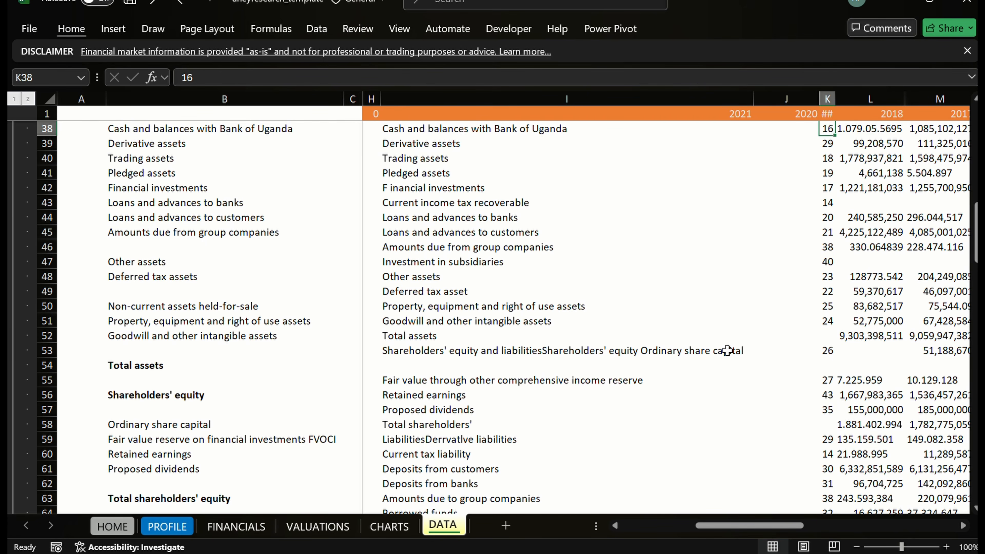
Review row 38 across the template line item, imported label and the source figures in column L.
key(Left)
key(Left)
key(Left)
key(Left)
key(Left)
key(Left)
key(Left)
key(Left)
key(Left)
key(Left)
key(Right)
key(Right)
key(Right)
key(Right)
key(Right)
key(Right)
key(Right)
key(Right)
key(Right)
key(Right)
key(Right)
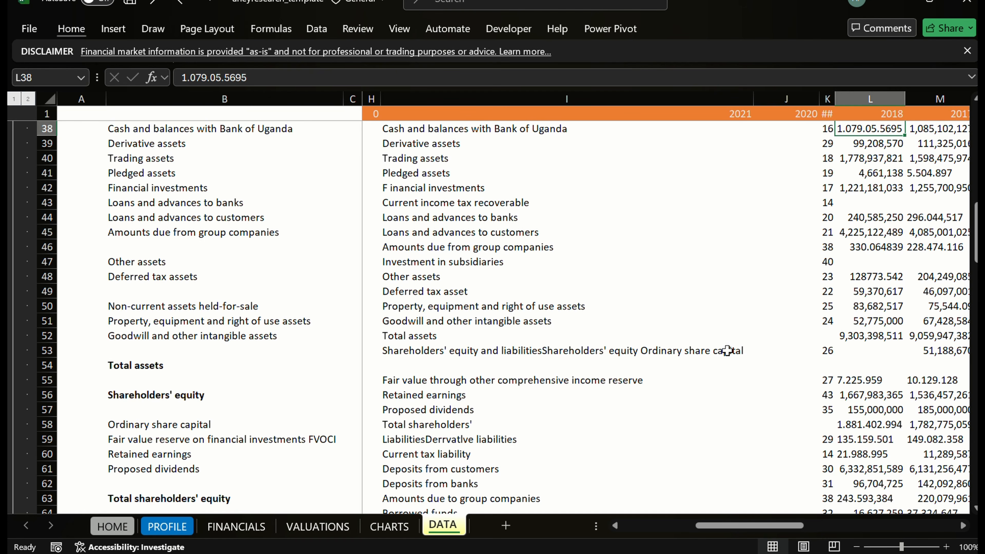
Copy the imported figures in L38:M41 into the 2023 and 2022 columns starting at F38.
key(shift+Down)
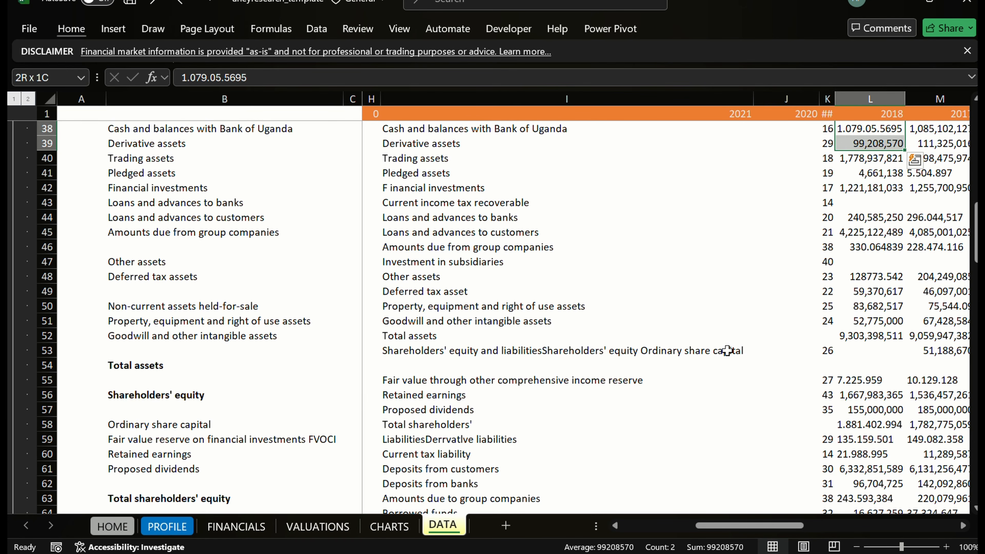
key(shift+Down)
key(shift+Down)
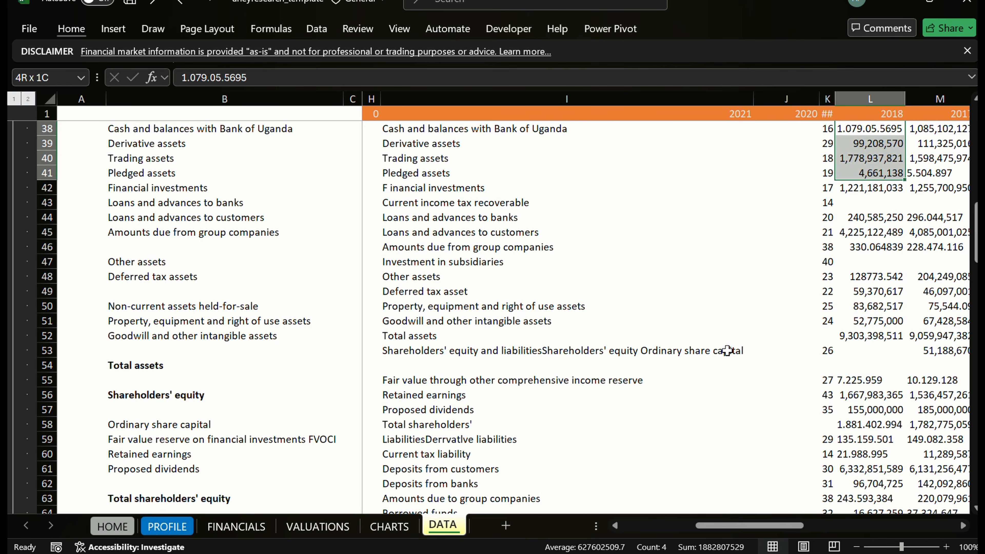
key(shift+Right)
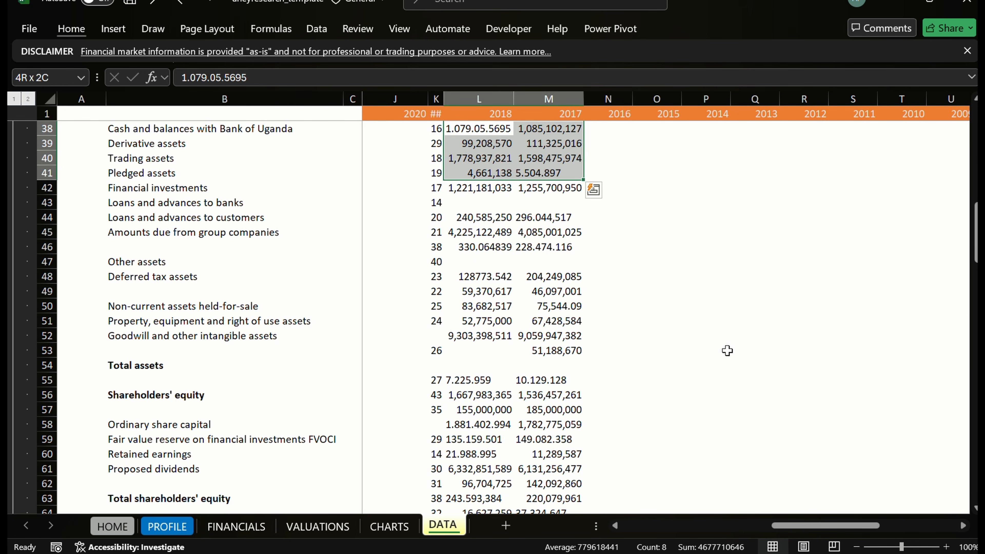
key(ctrl+c)
key(Left)
key(Left)
key(Left)
key(Left)
key(Left)
key(Left)
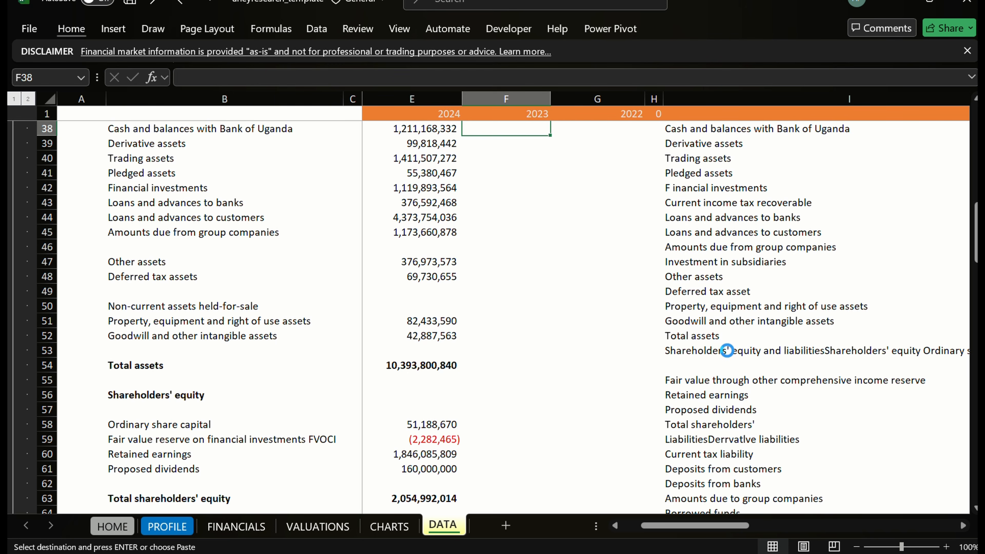
key(Return)
key(Down)
key(Up)
key(Up)
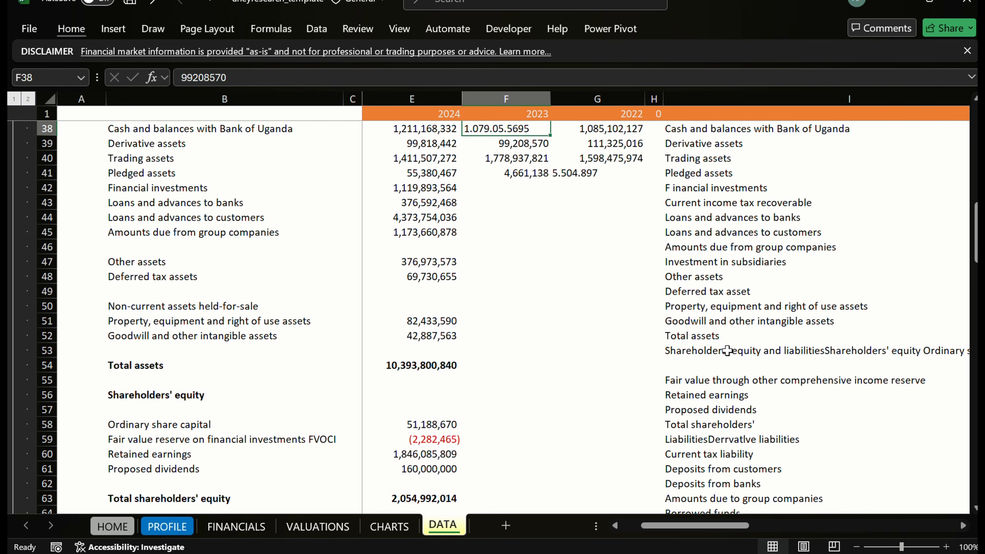
Correct the separators of the 2023 cash and balances figure in F38 to make it 1,079,055,695.
key(Up)
key(Down)
key(F2)
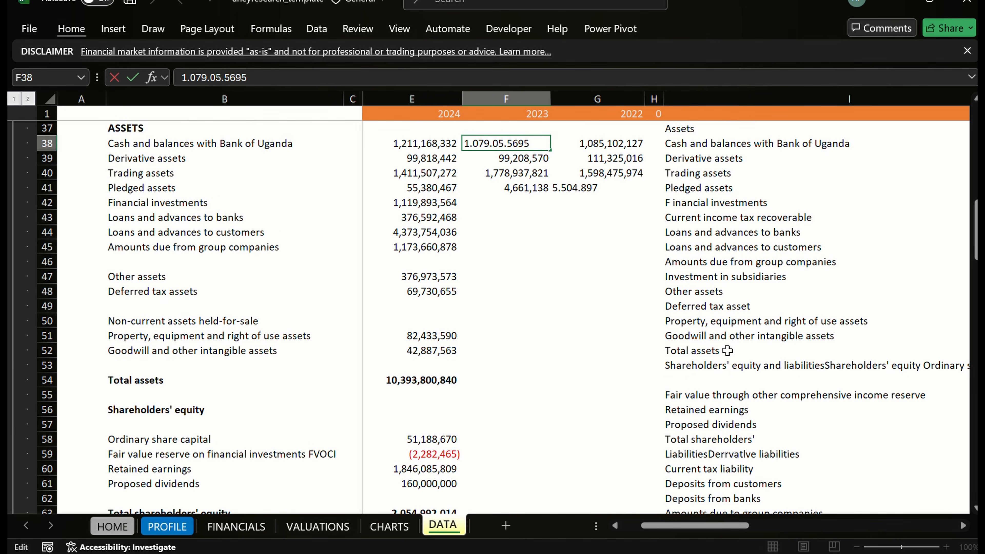
key(Left)
key(Left)
key(Left)
text(,)
key(BackSpace)
key(Left)
key(Left)
key(BackSpace)
text(,)
key(Left)
key(Left)
key(Left)
key(Left)
key(BackSpace)
text(,)
key(ctrl+Return)
Replace the full stops with commas in the 2022 pledged assets figure in G41.
key(Down)
key(Down)
key(Right)
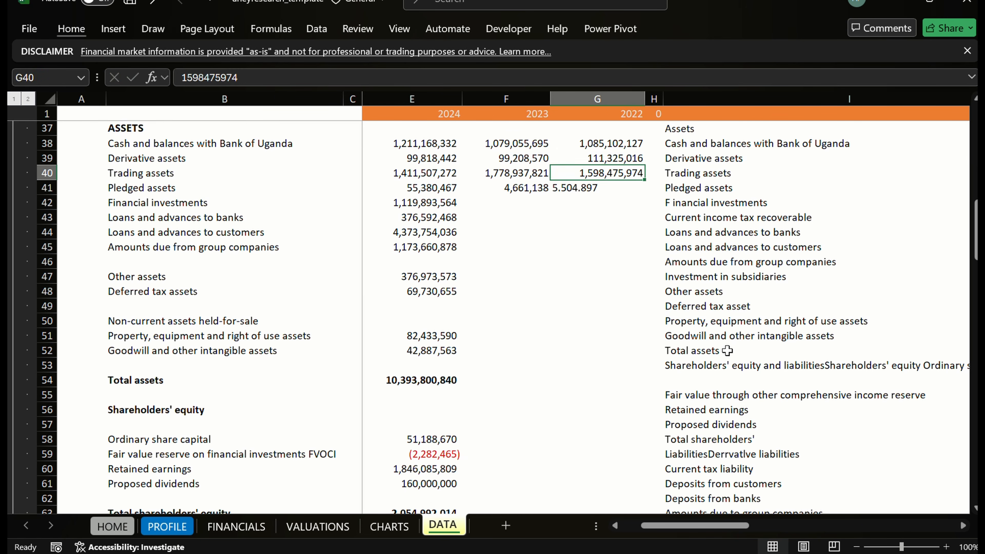
key(Down)
key(F2)
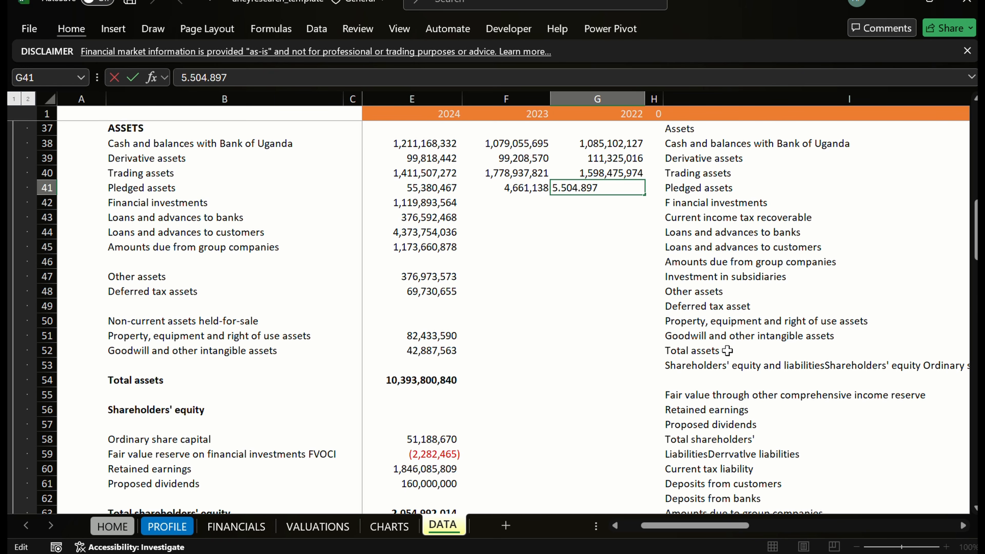
key(Left)
key(Left)
key(Left)
key(BackSpace)
text(,)
key(Left)
key(Left)
key(Left)
key(Left)
key(BackSpace)
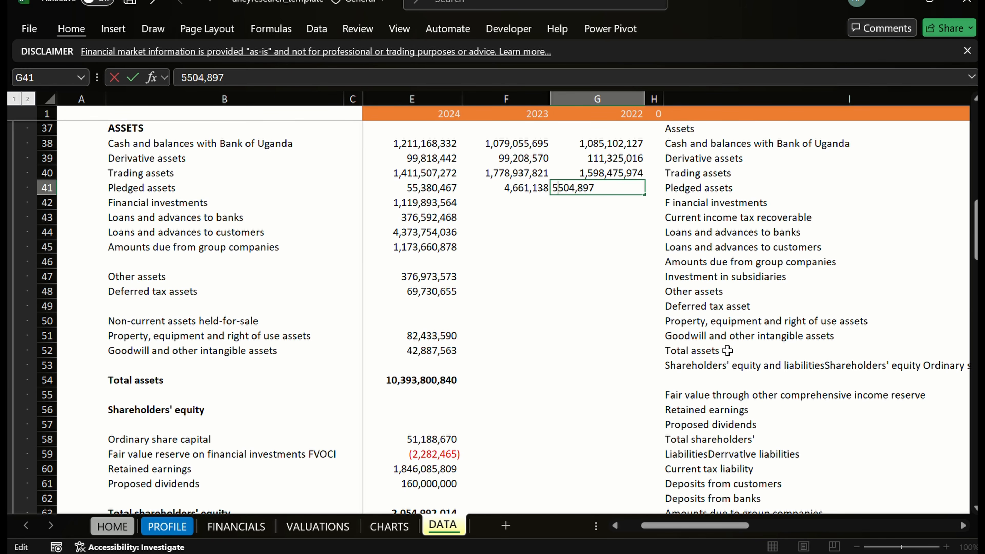
Set the 2022 Pledged assets value in G41 to 5504897.
key(ctrl+Return)
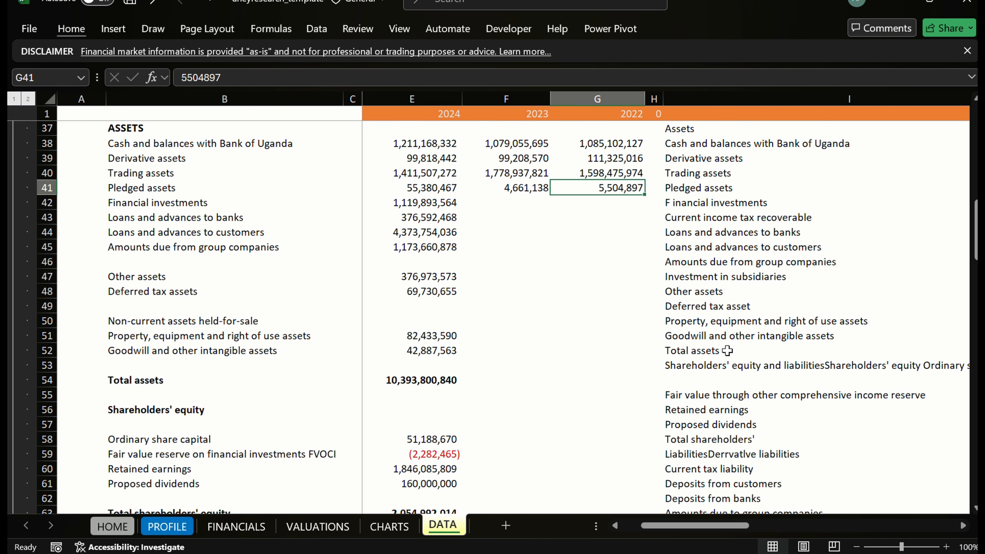
Cut the two Financial investments figures from L42:M42 of the unaligned source data.
key(Down)
key(Right)
key(Right)
key(Right)
key(Right)
key(Right)
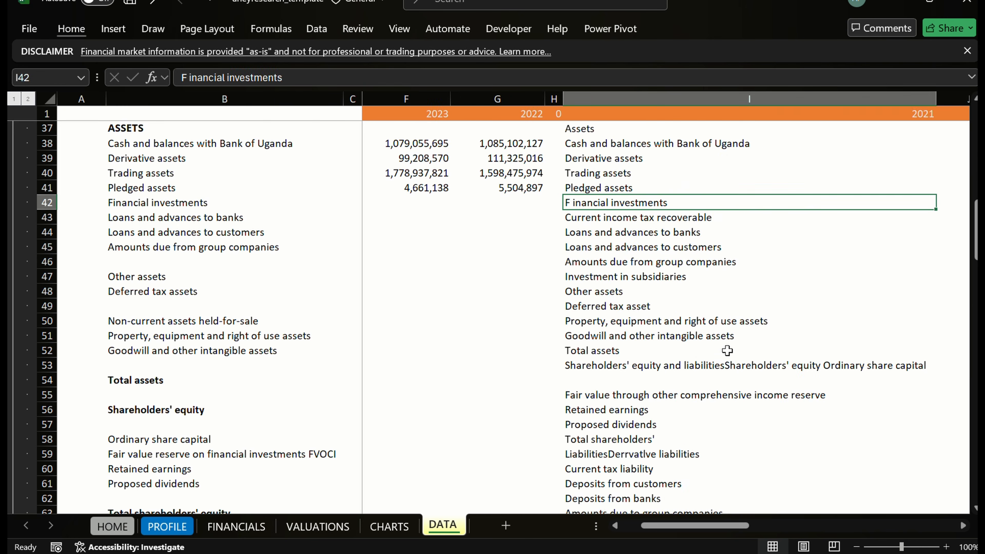
key(shift+Right)
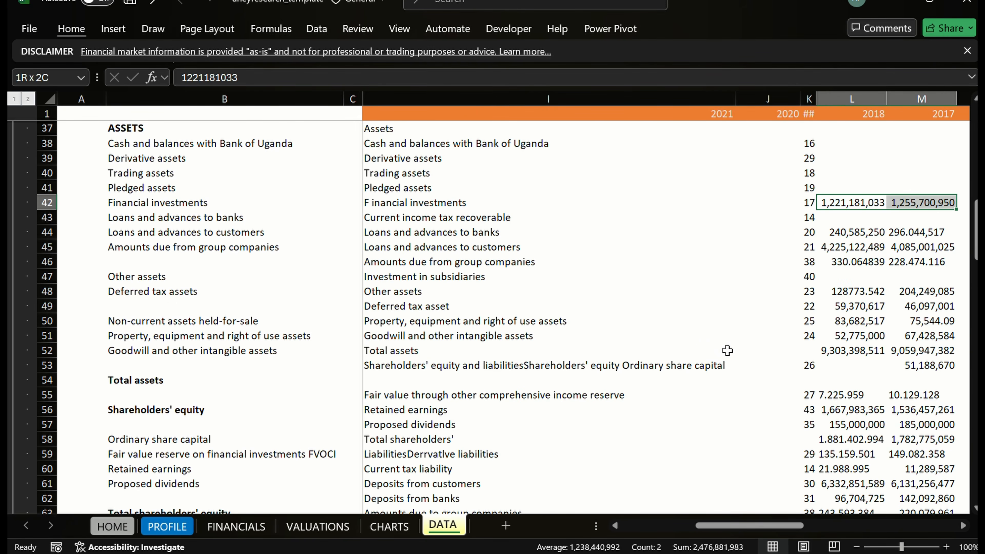
key(ctrl+c)
Place the cut Financial investments figures in the 2023 and 2022 columns, F42:G42.
key(Left)
key(Left)
key(Left)
key(Left)
key(Left)
key(Left)
key(Left)
key(Left)
key(Left)
key(Left)
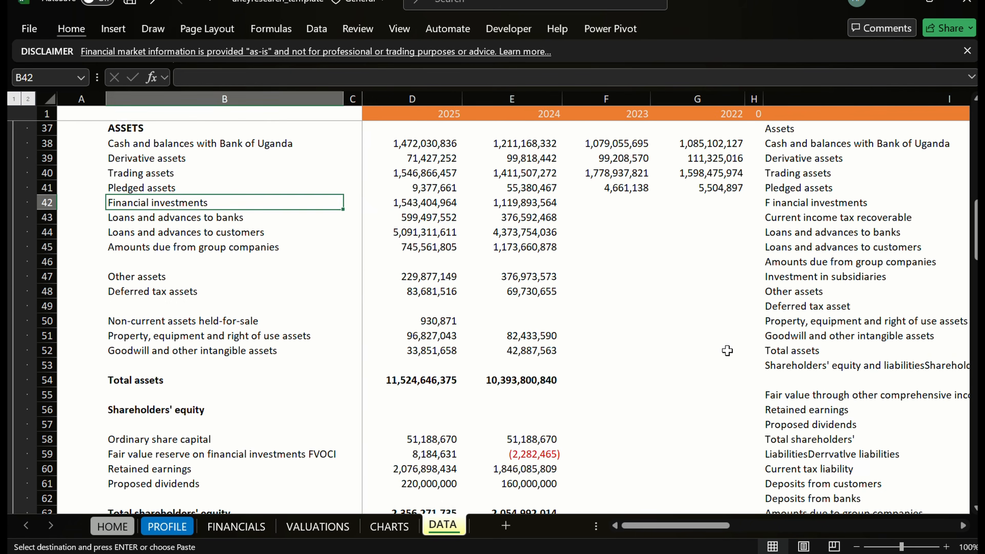
key(Right)
key(Right)
key(Right)
key(Right)
key(shift+Right)
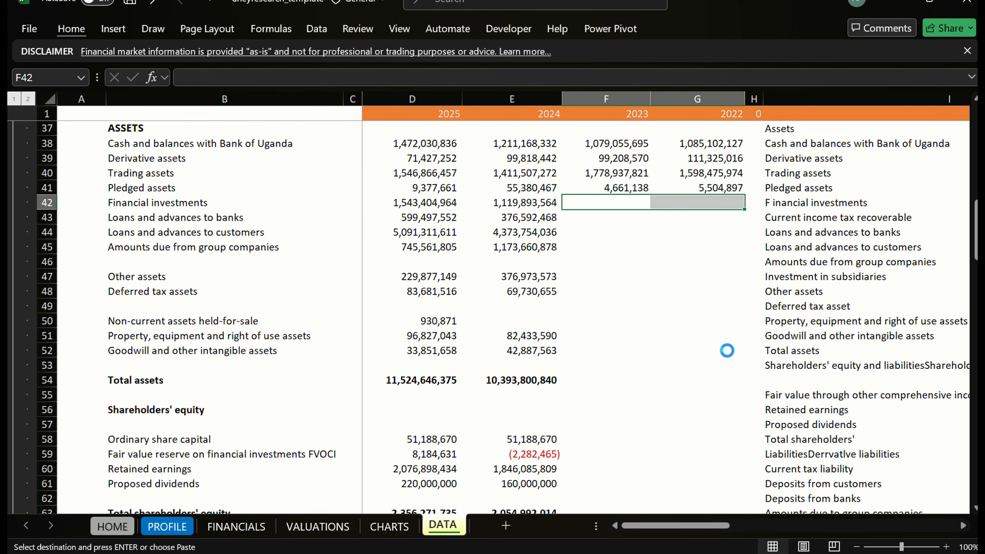
key(Return)
Compare the asset labels in column B with the source labels in column I around rows 43 to 46.
key(Right)
key(Right)
key(Down)
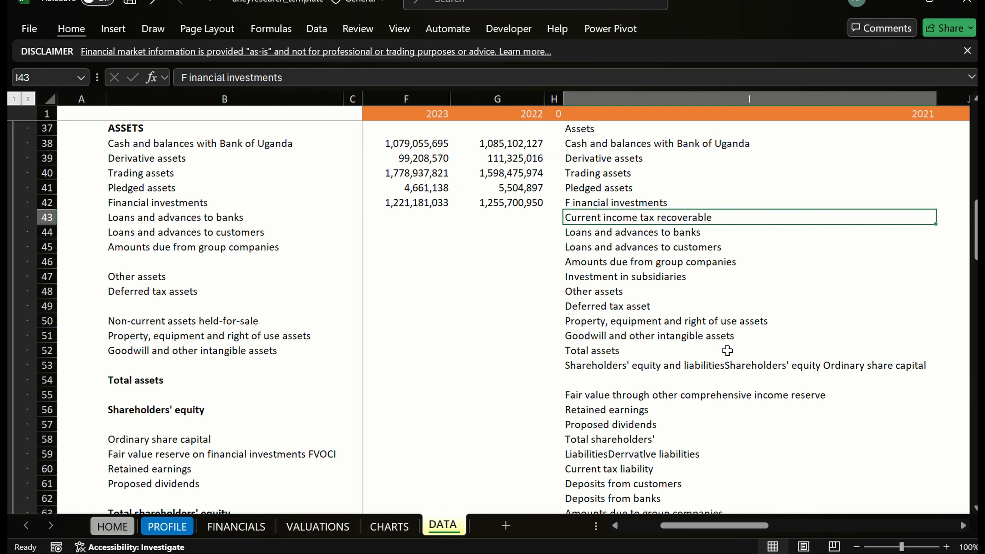
key(Left)
key(Left)
key(Left)
key(Left)
key(Left)
key(Left)
key(Left)
key(Left)
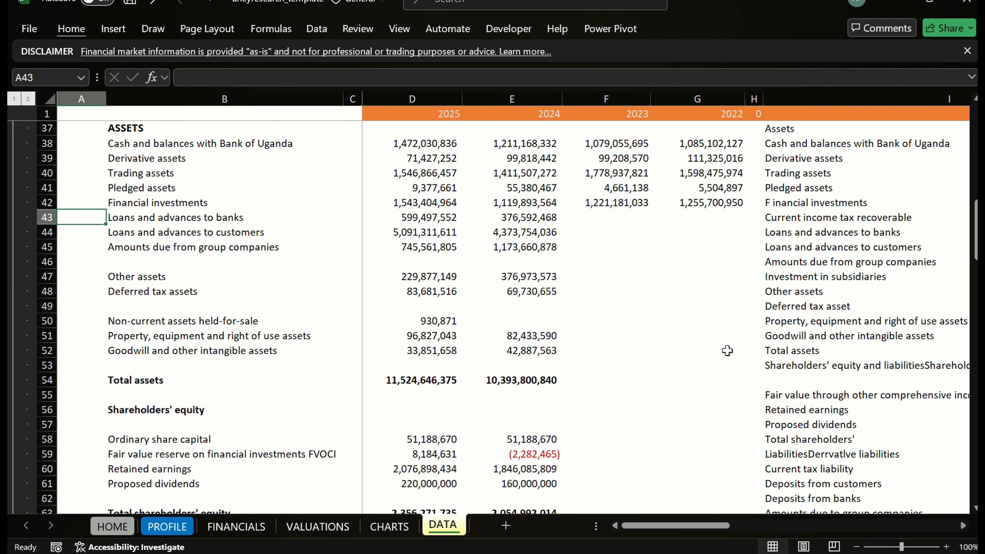
key(Right)
key(shift+Right)
key(shift+Right)
key(shift+Right)
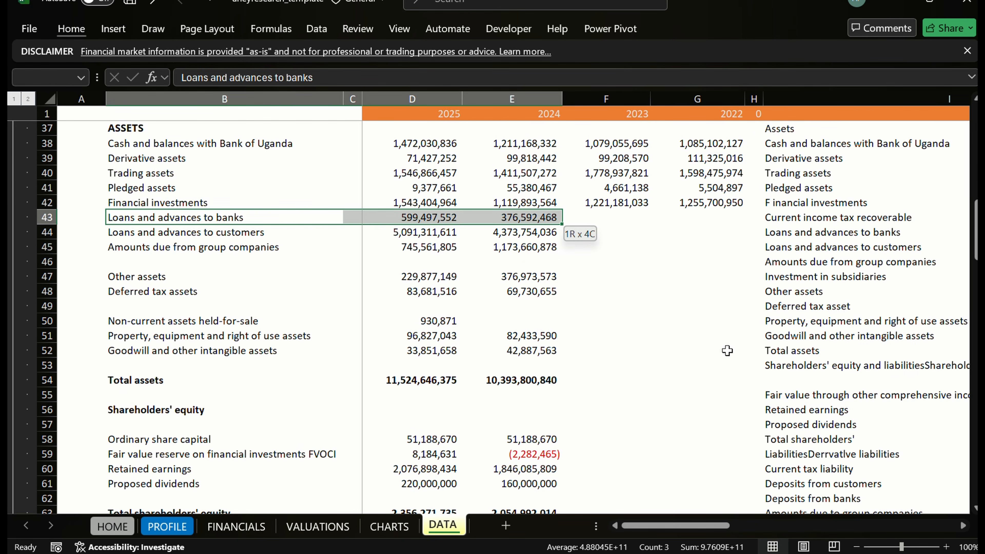
key(shift+Down)
key(Down)
key(Down)
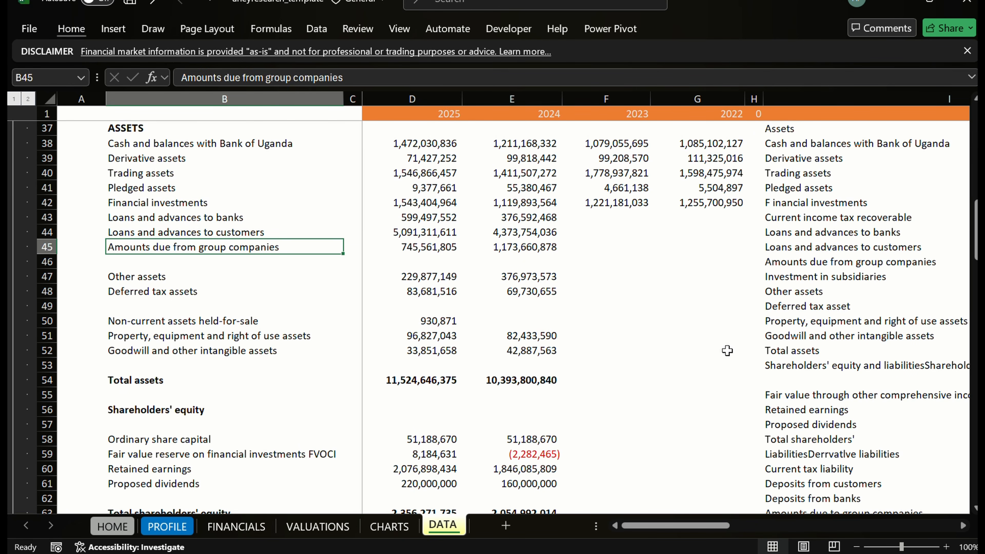
key(Right)
key(Right)
key(Right)
key(Down)
key(Left)
key(Left)
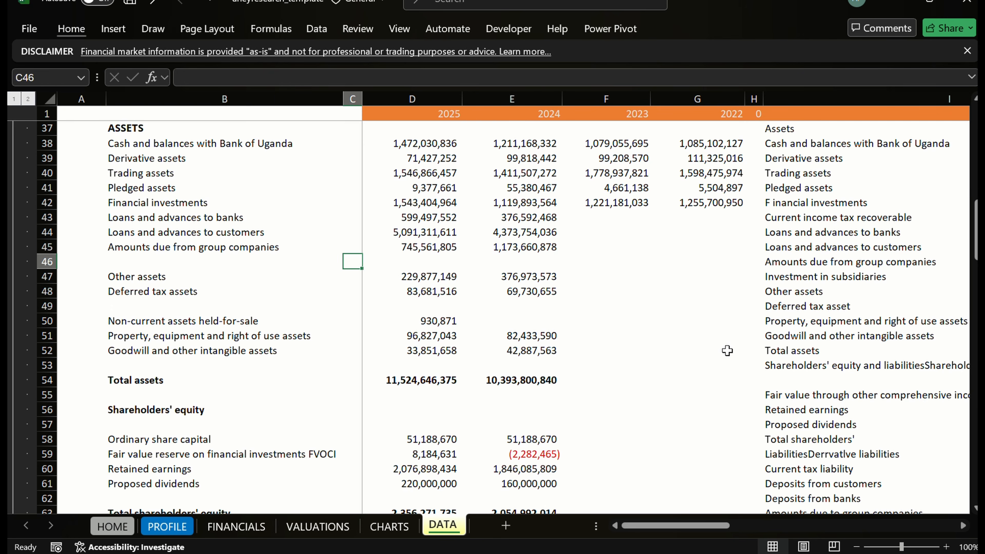
Check the Current income tax recoverable row of the source data, I43:M43, for amounts.
key(Left)
key(Right)
key(Right)
key(Right)
key(Right)
key(Right)
key(Right)
key(Right)
key(Right)
key(Right)
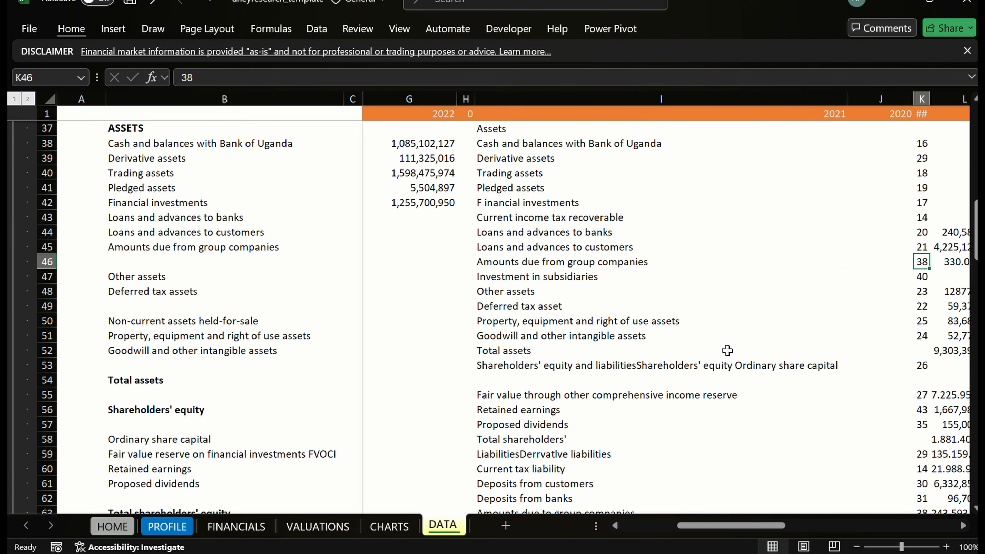
key(Left)
key(Left)
key(Left)
key(Right)
key(Up)
key(Up)
key(Up)
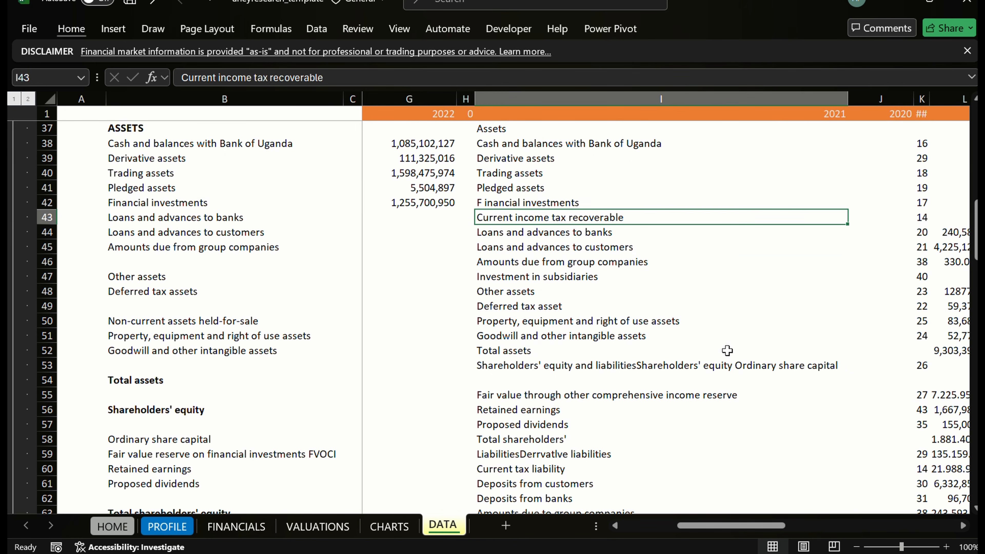
key(shift+Right)
key(shift+Right)
key(shift+Right)
key(shift+Right)
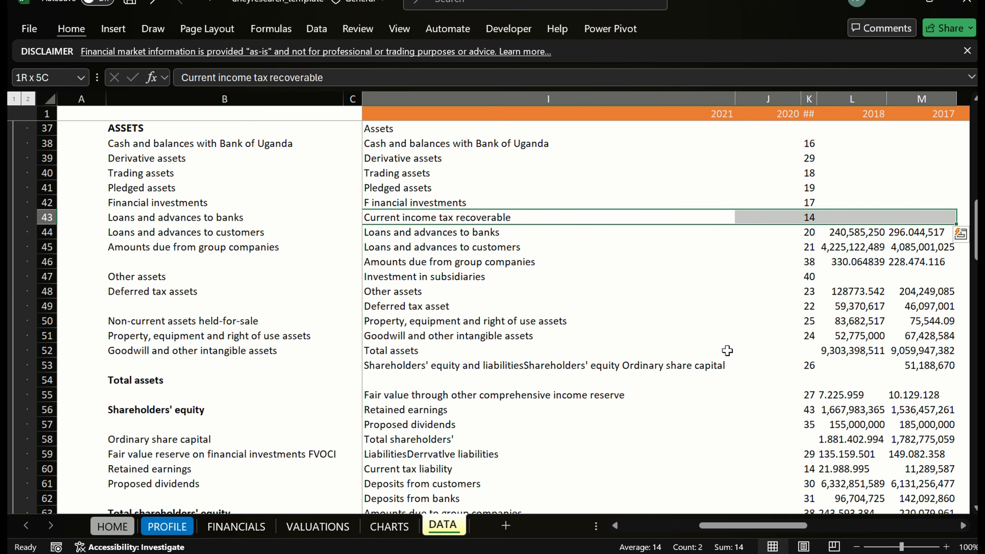
Undo the paste of the Financial investments figures in F42:G42.
key(Left)
key(Left)
key(Left)
key(Left)
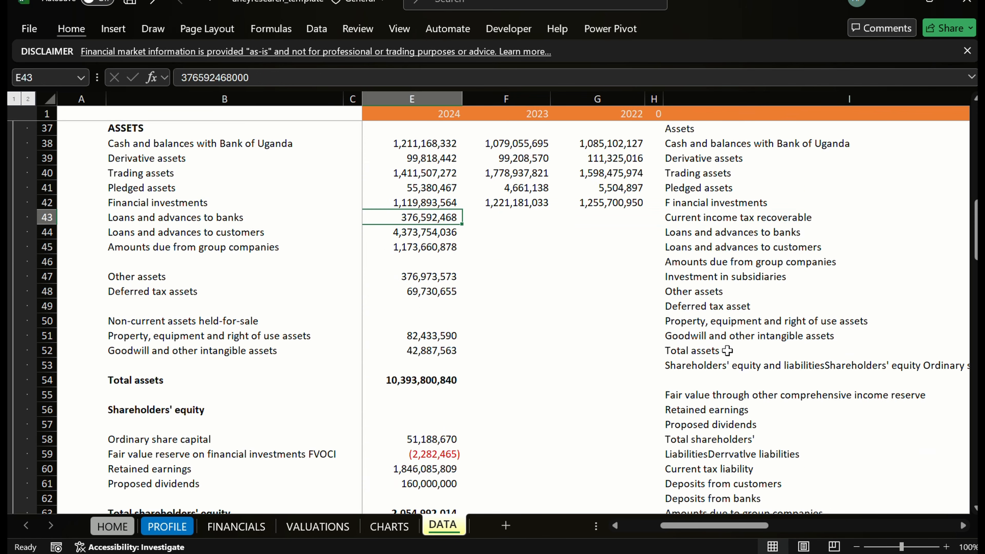
key(Right)
key(Up)
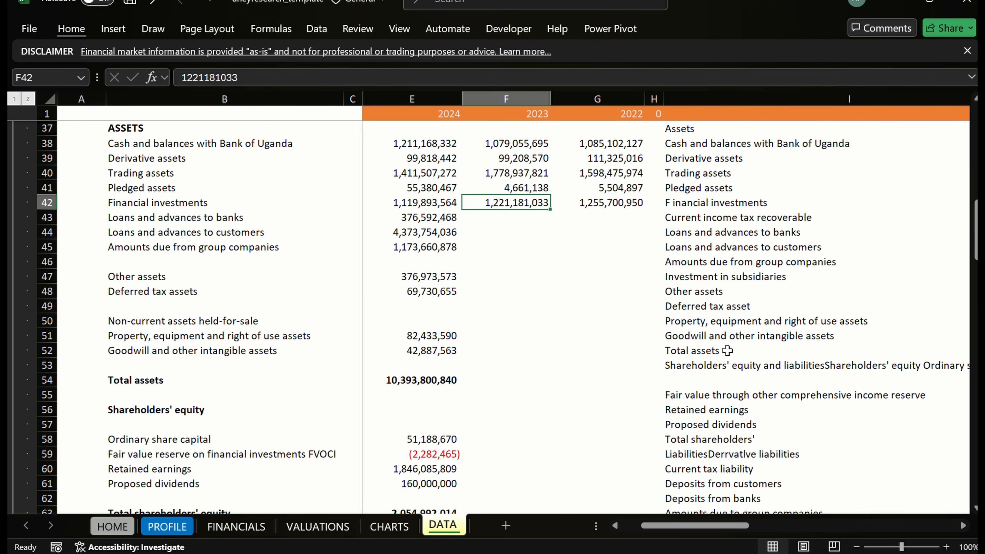
key(ctrl+z)
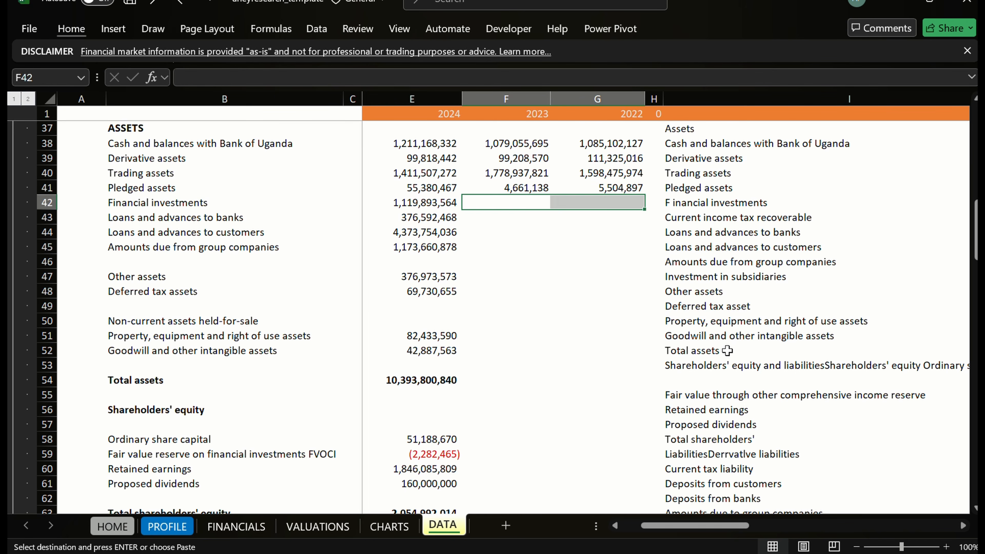
Examine the source figures in L42:M42 against the Financial investments and Current income tax recoverable labels in column I.
key(Right)
key(Right)
key(Right)
key(Right)
key(Right)
key(Right)
key(Right)
key(Right)
key(Right)
key(Left)
key(Left)
key(Left)
key(Left)
key(Left)
key(Left)
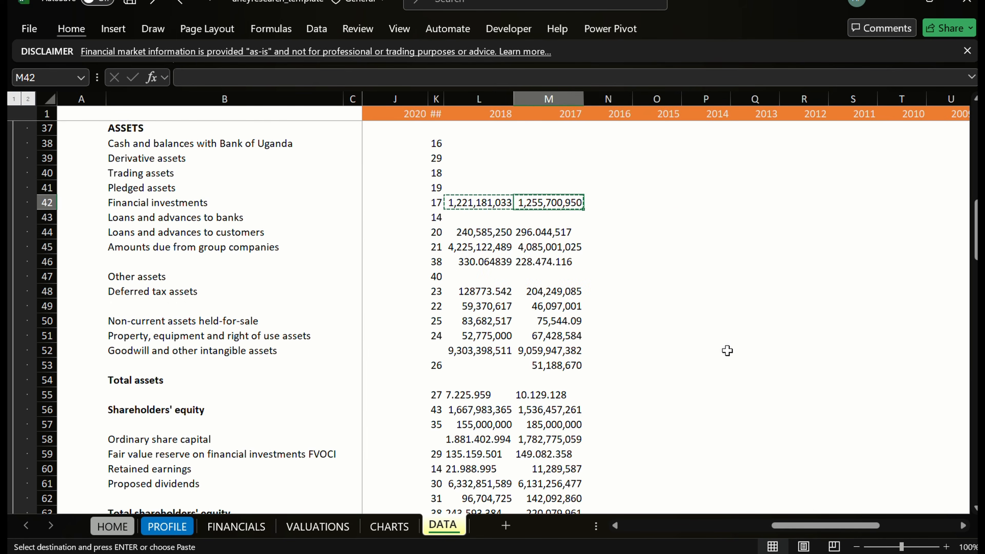
key(Right)
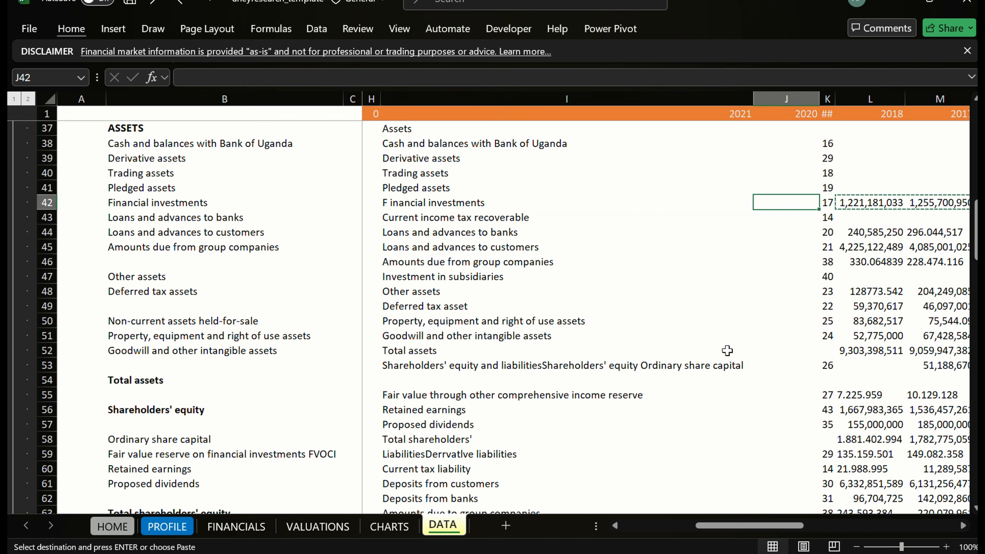
key(Left)
key(Left)
key(Right)
key(Down)
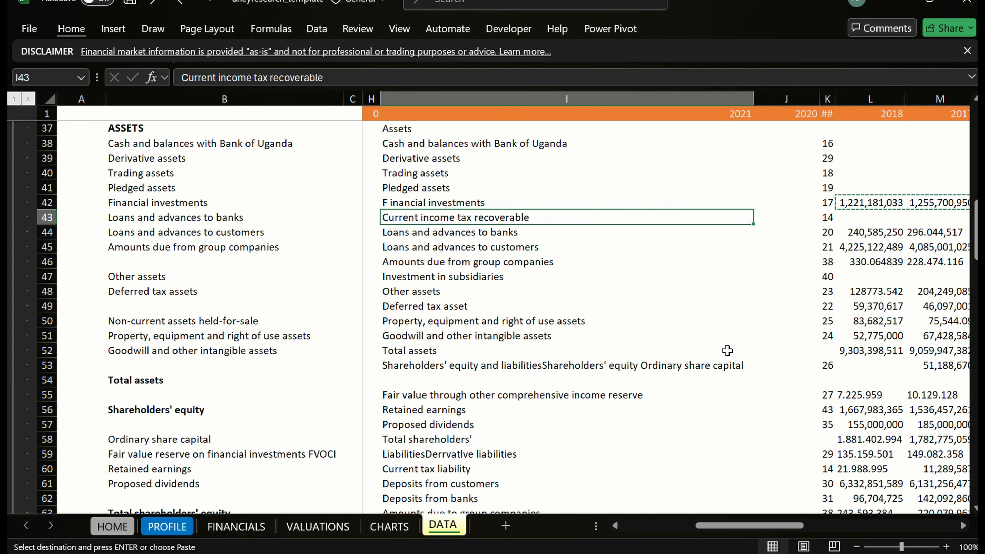
Undo the 2022 Pledged assets correction in G41, and redo it to restore 5504897.
key(Up)
key(Up)
key(Left)
key(Left)
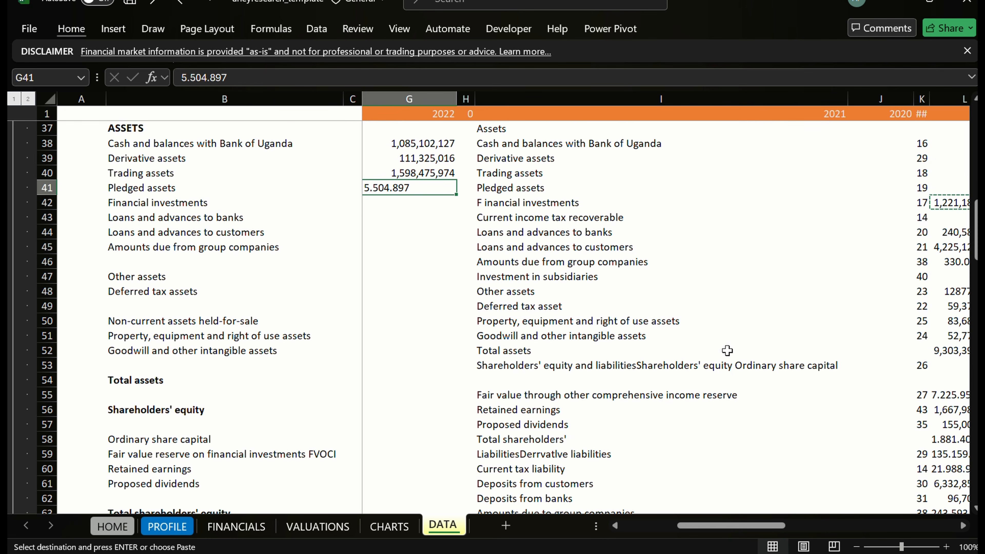
key(ctrl+z)
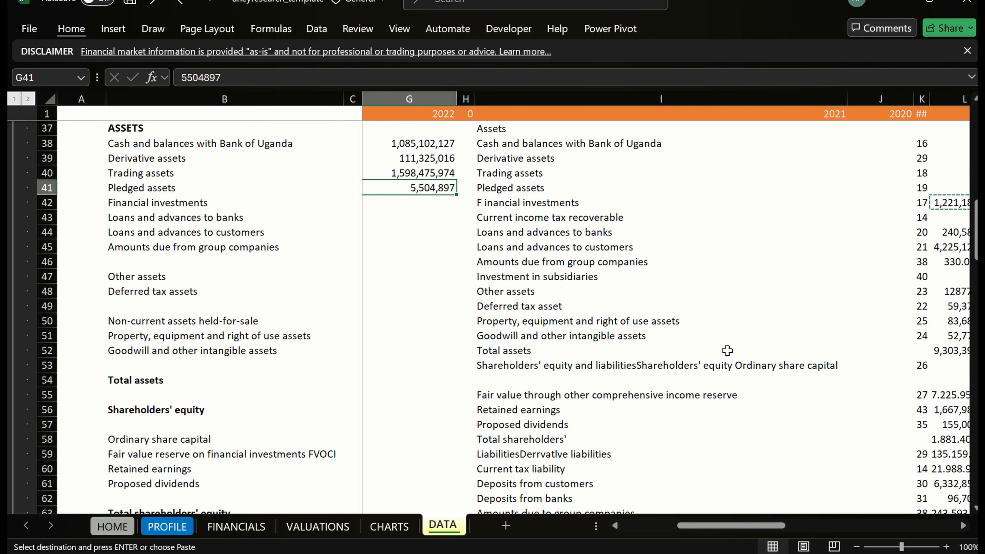
Paste the cut Financial investments figures into F42:G42 again.
key(Down)
key(Left)
key(Return)
key(Right)
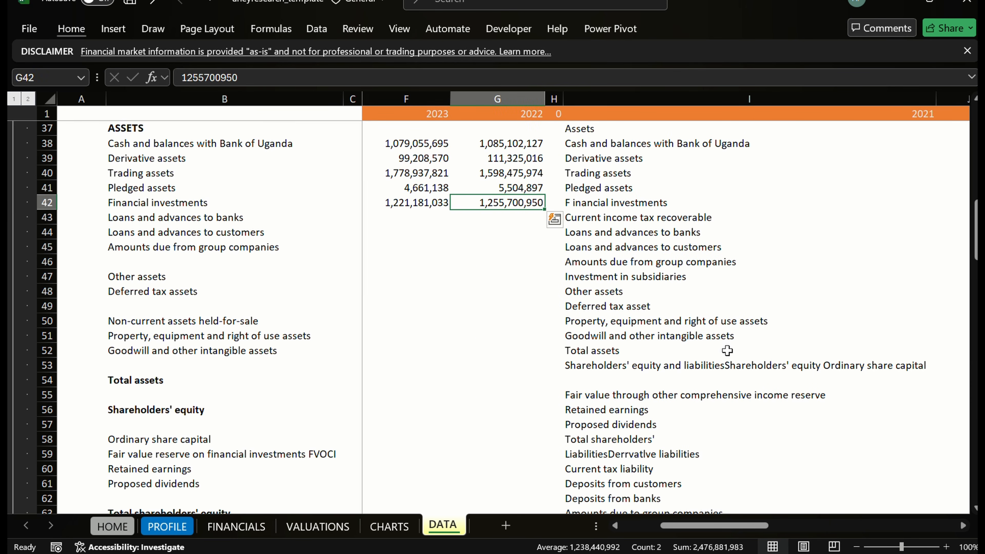
Cut the source figures for loans to banks, loans to customers and amounts due from group companies from L44:M46.
key(Right)
key(Right)
key(Right)
key(Right)
key(Right)
key(Right)
key(Right)
key(Right)
key(Right)
key(Left)
key(Left)
key(Left)
key(Left)
key(Left)
key(Left)
key(Left)
key(Left)
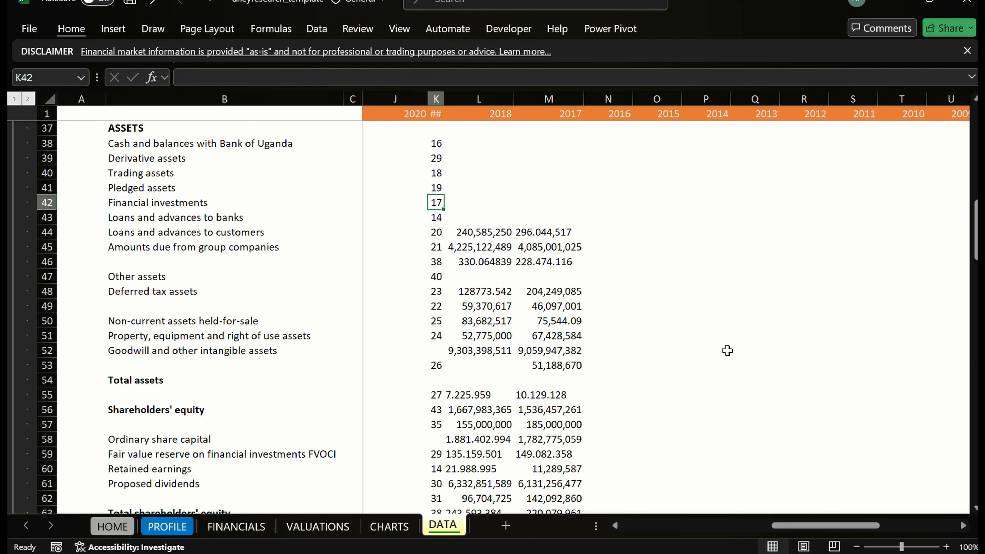
key(Down)
key(Down)
key(Right)
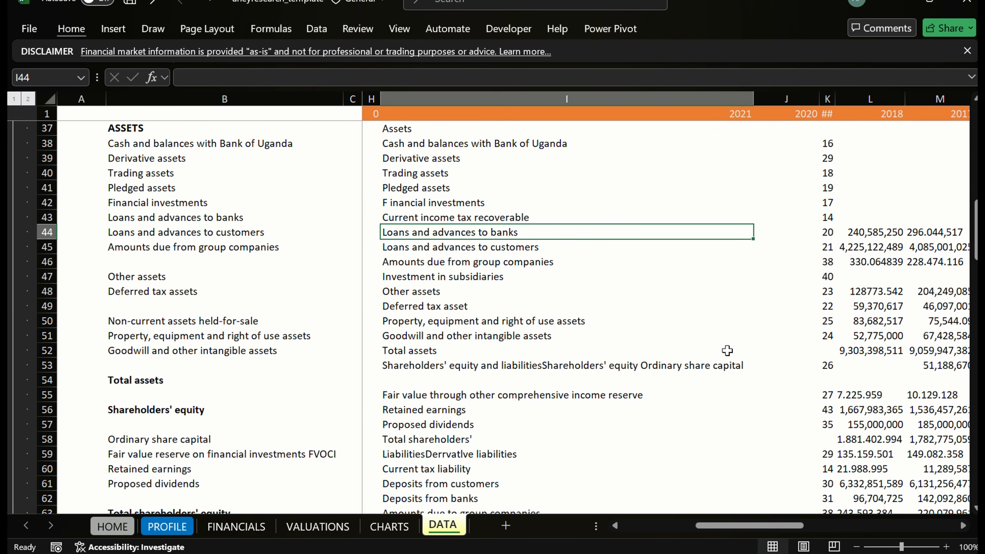
key(Right)
key(Right)
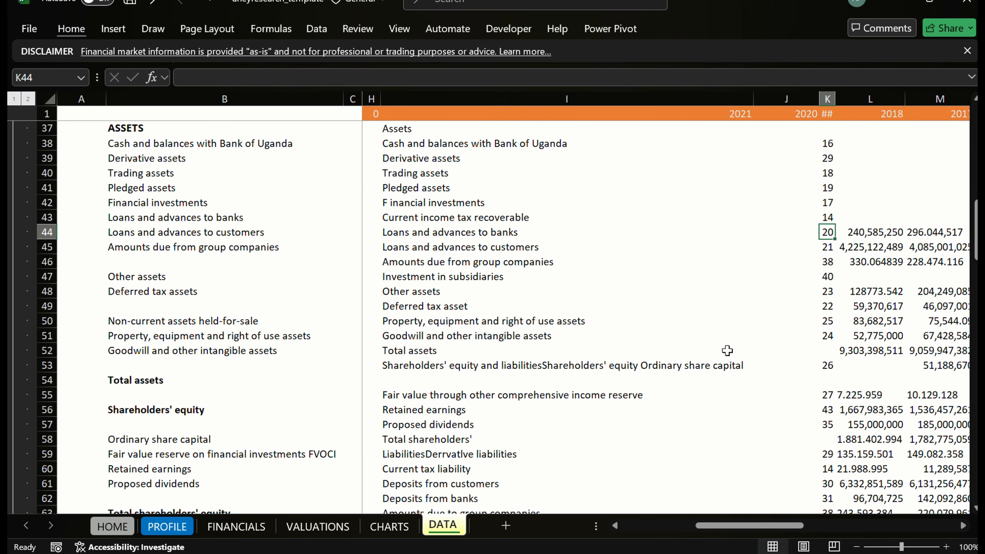
key(Right)
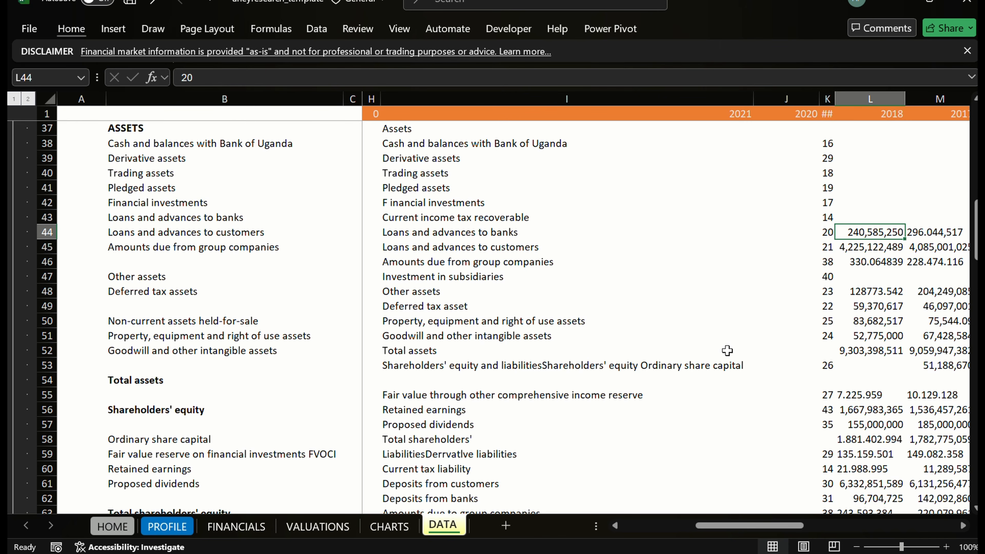
key(shift+Right)
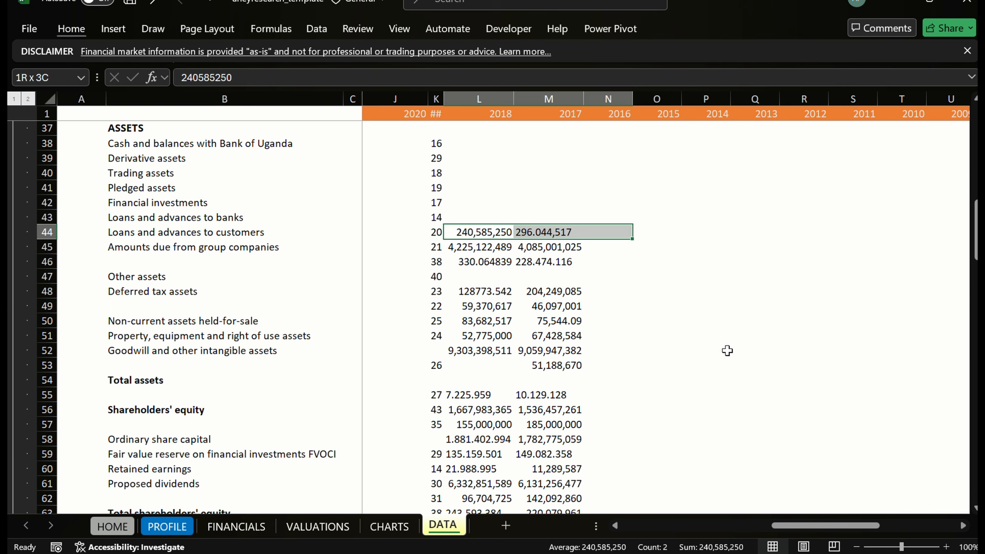
key(shift+Down)
key(shift+Down)
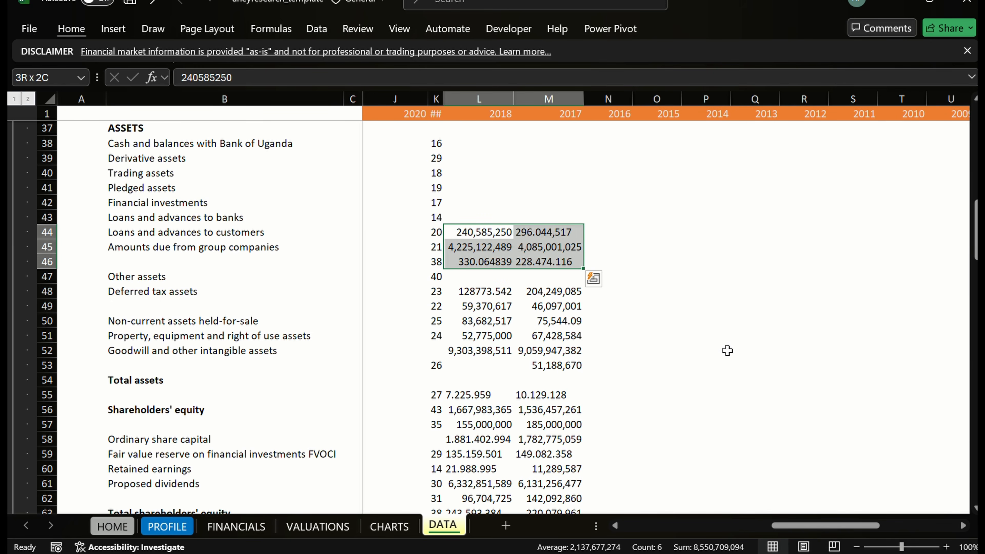
key(ctrl+c)
Paste the cut loans and group-company figures into the 2023 and 2022 columns, F43:G45.
key(Left)
key(Left)
key(Left)
key(Left)
key(Left)
key(Left)
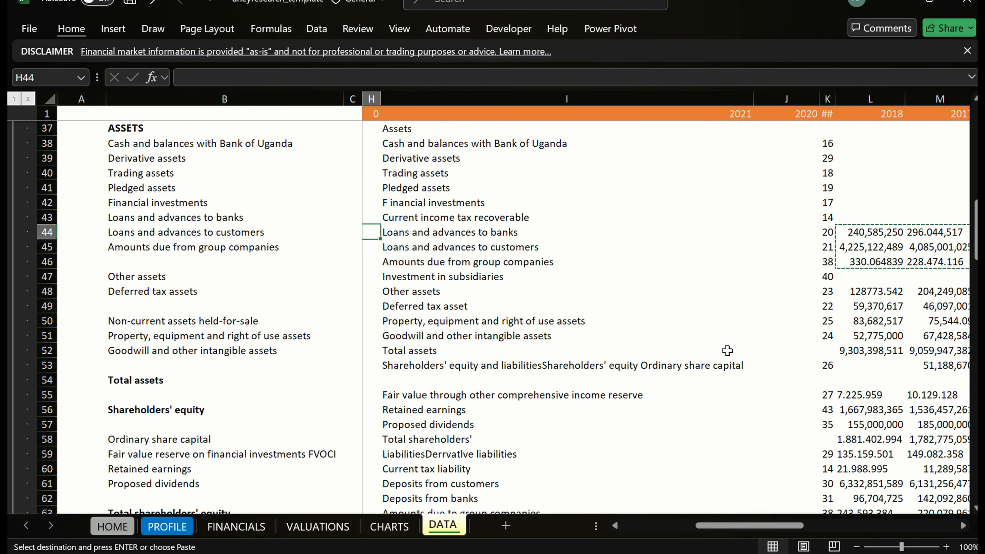
key(Left)
key(Up)
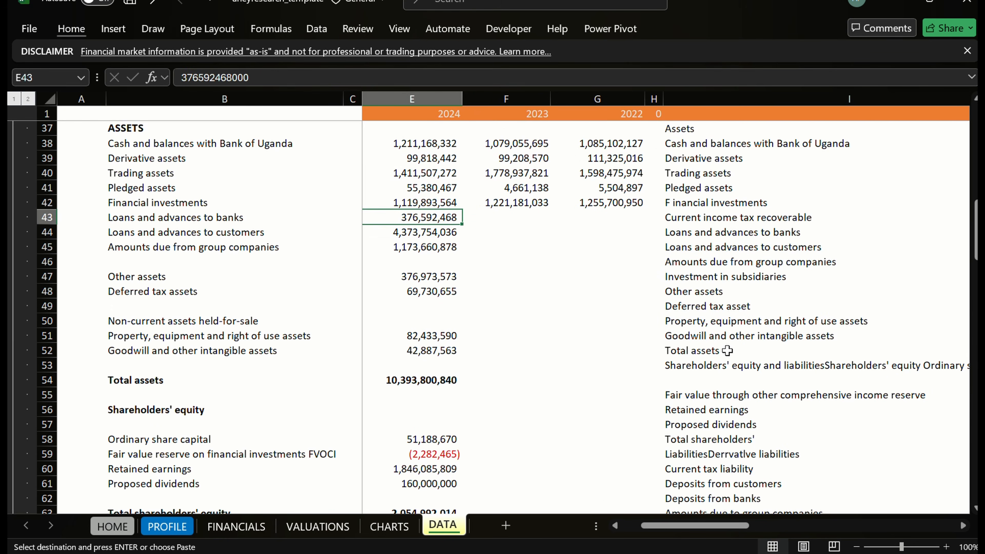
key(Right)
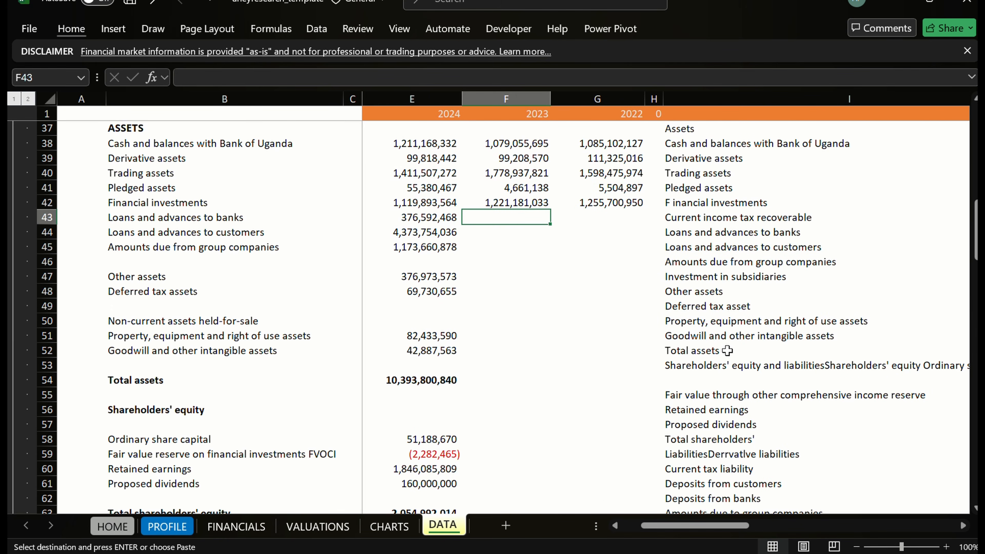
key(ctrl+v)
key(Down)
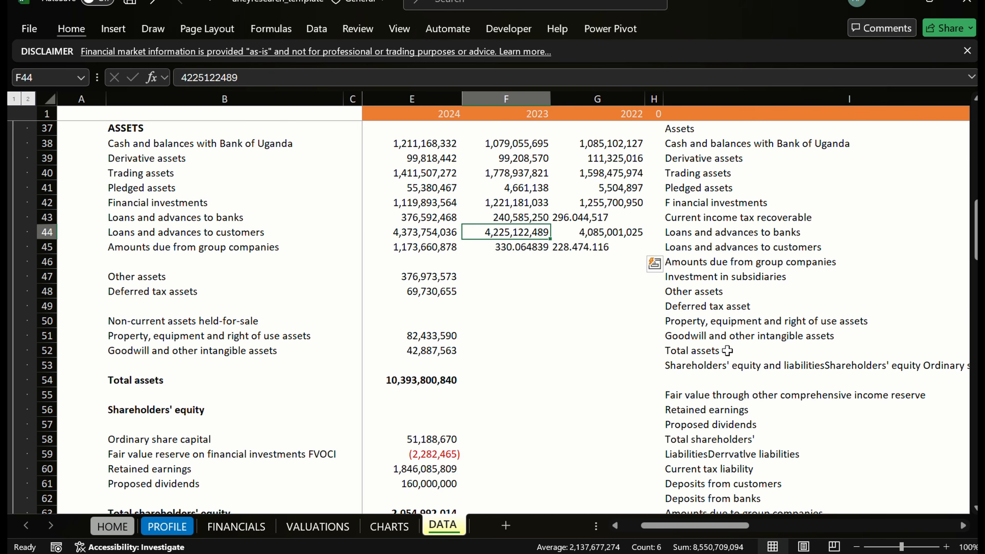
Cut the source figures for other assets and deferred tax asset from L48:M49.
key(Down)
key(Right)
key(Right)
key(Down)
key(Right)
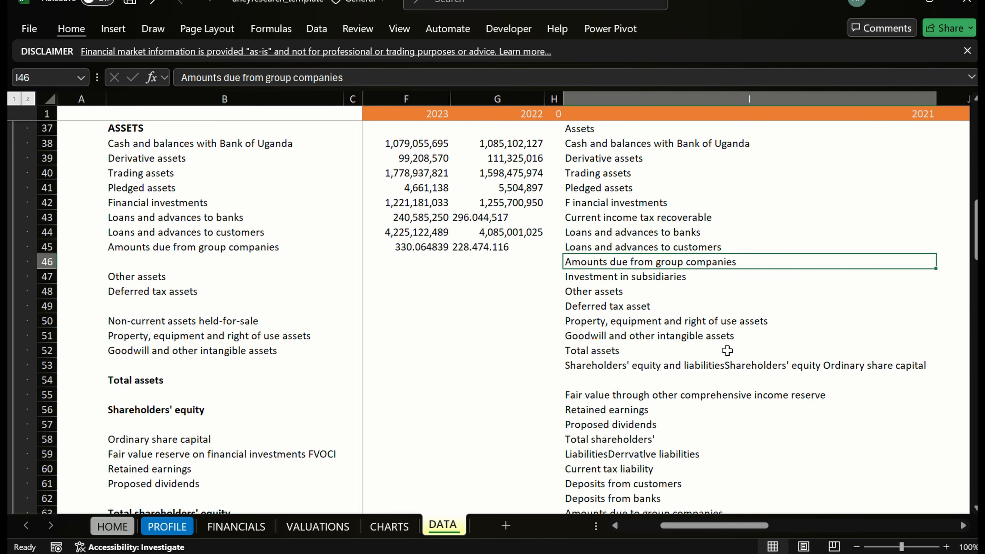
key(Down)
key(Right)
key(Right)
key(Right)
key(Right)
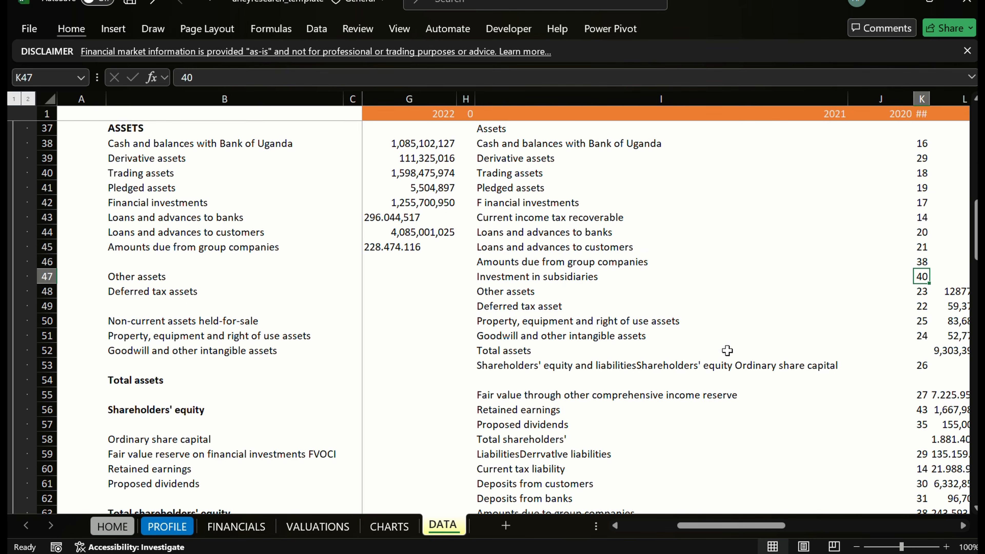
key(Down)
key(Left)
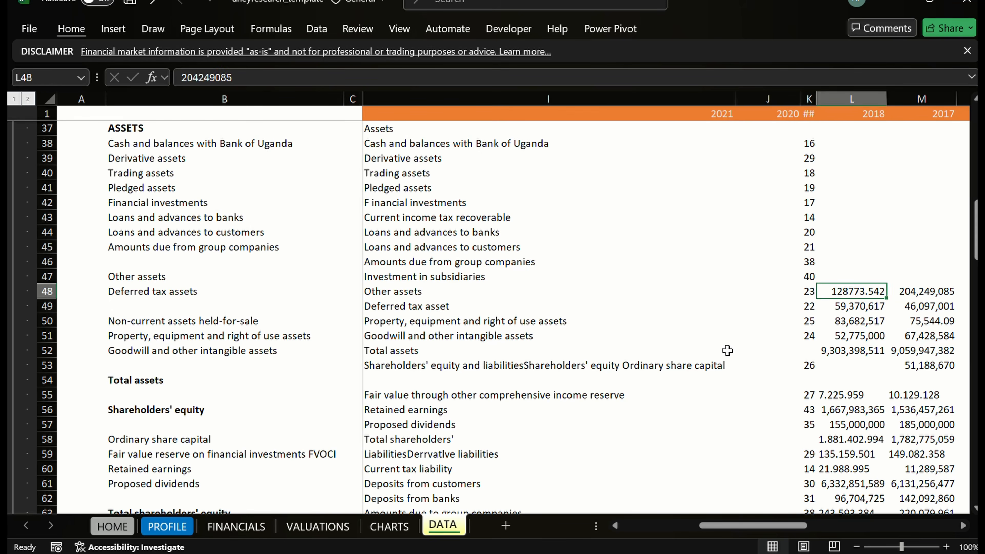
key(Left)
key(Left)
key(Left)
key(Right)
key(Right)
key(Right)
key(shift+Right)
key(shift+Down)
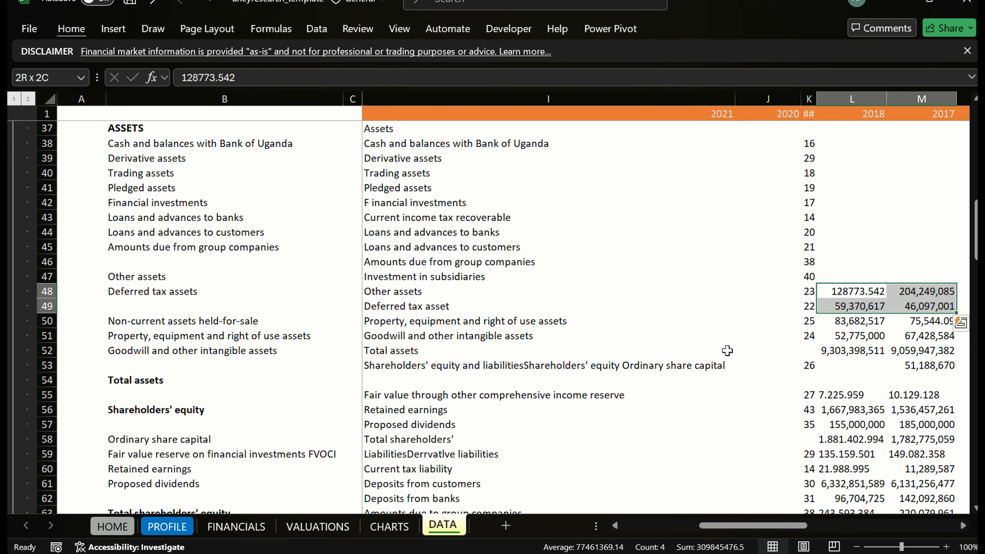
key(ctrl+c)
Paste the cut other assets and deferred tax figures into the 2023 and 2022 columns, F47:G48.
key(Left)
key(Left)
key(Left)
key(Left)
key(Left)
key(Left)
key(Left)
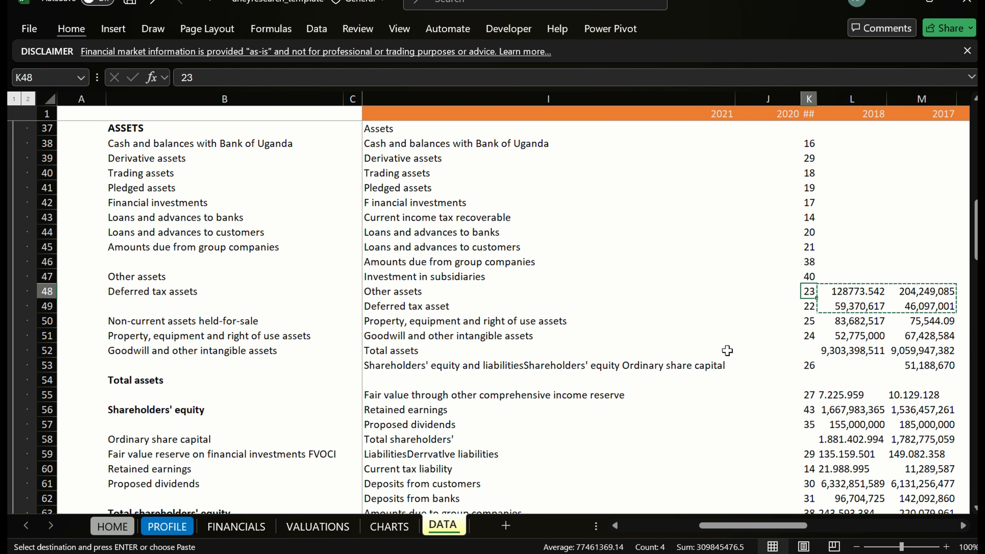
key(Up)
key(Right)
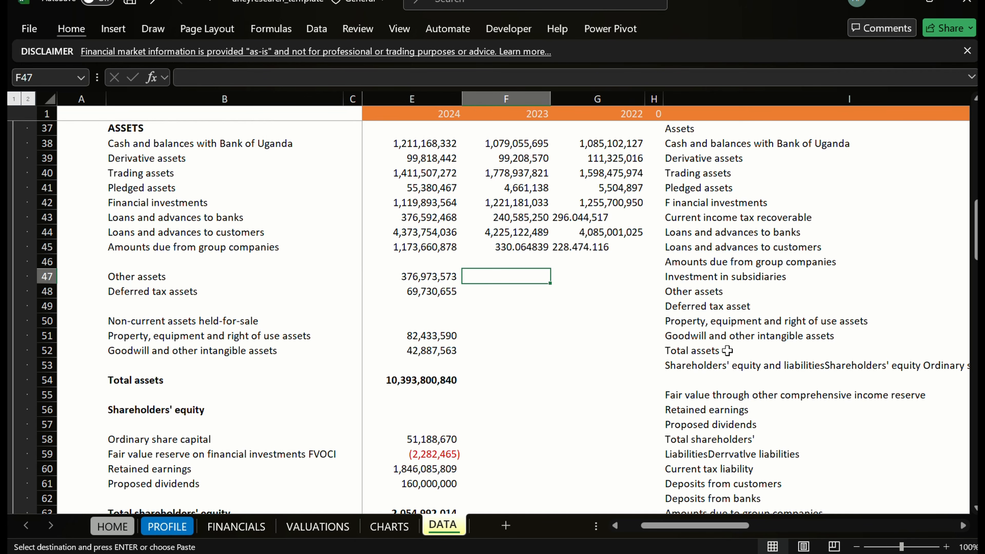
key(ctrl+v)
Cut the source figures for property and equipment and for goodwill and intangibles from L50:M51.
key(Right)
key(Right)
key(Right)
key(Right)
key(Right)
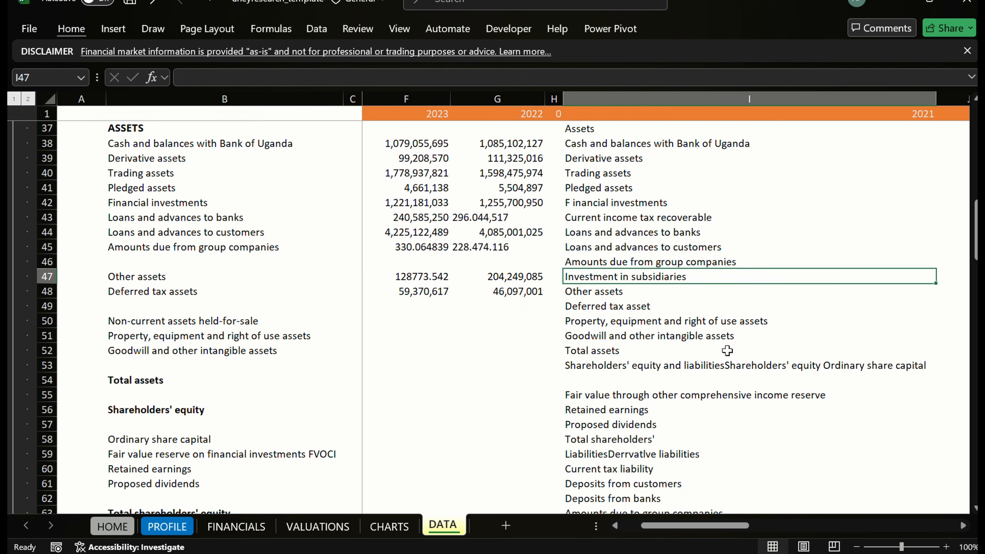
key(Down)
key(Right)
key(Down)
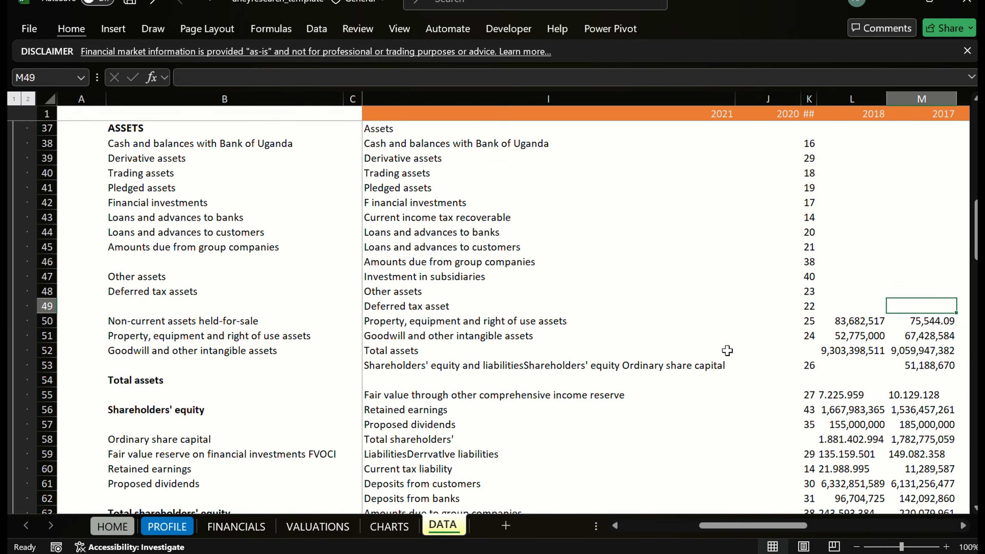
key(Down)
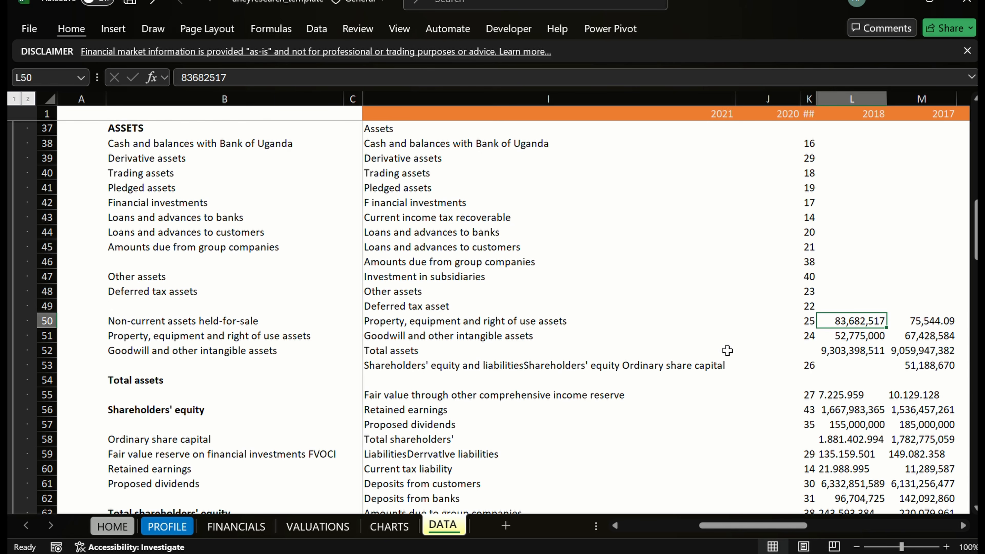
key(shift+Right)
key(shift+Down)
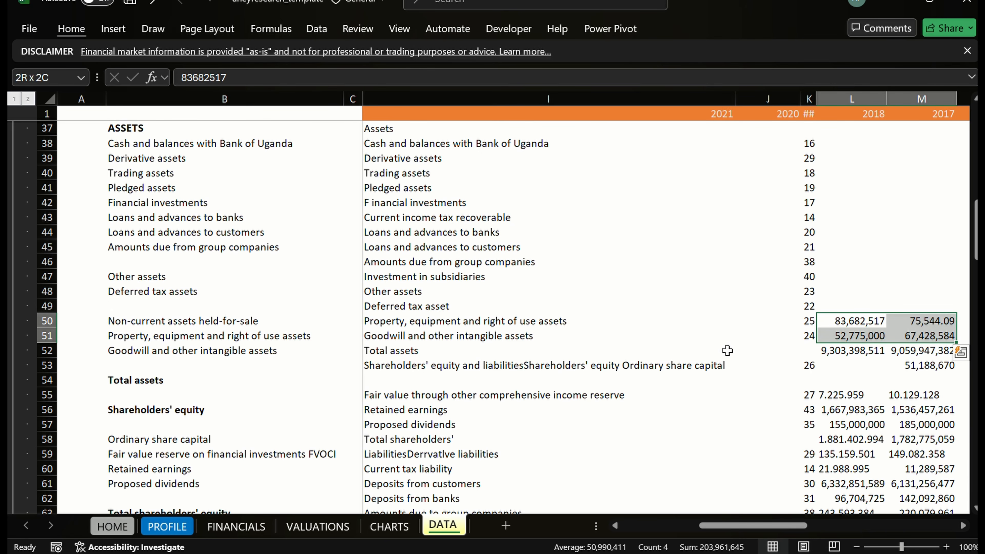
key(ctrl+c)
Paste the cut property, equipment and goodwill figures into the 2023 and 2022 columns, F51:G52.
key(Left)
key(Left)
key(Left)
key(Left)
key(Left)
key(Left)
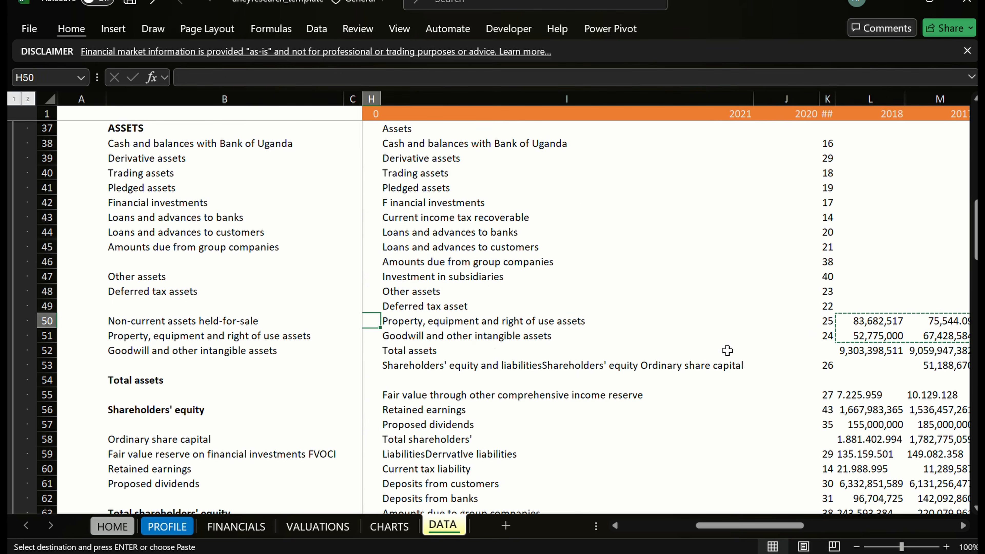
key(Left)
key(Right)
key(Down)
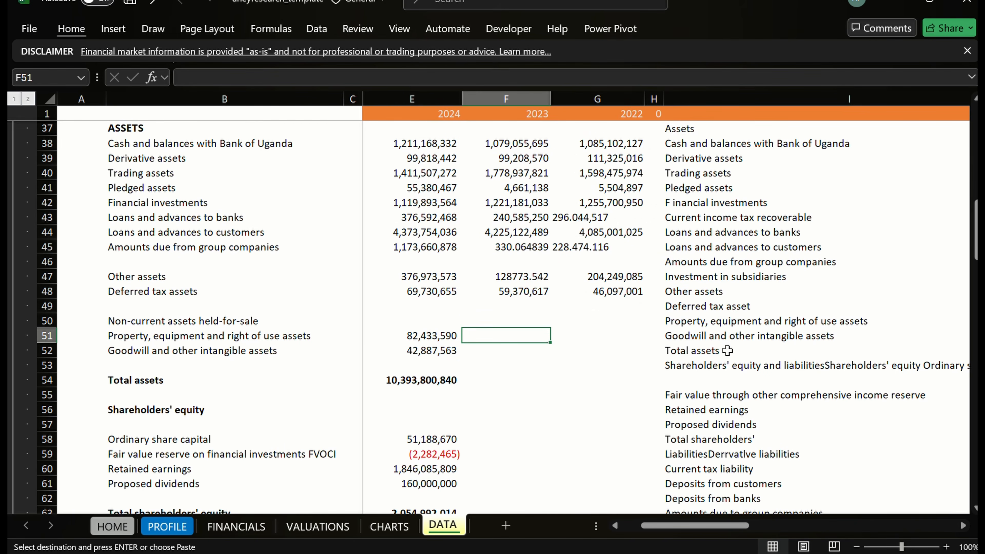
key(Return)
Cut the source Total assets figures from L52:M52.
key(Down)
key(Down)
key(Down)
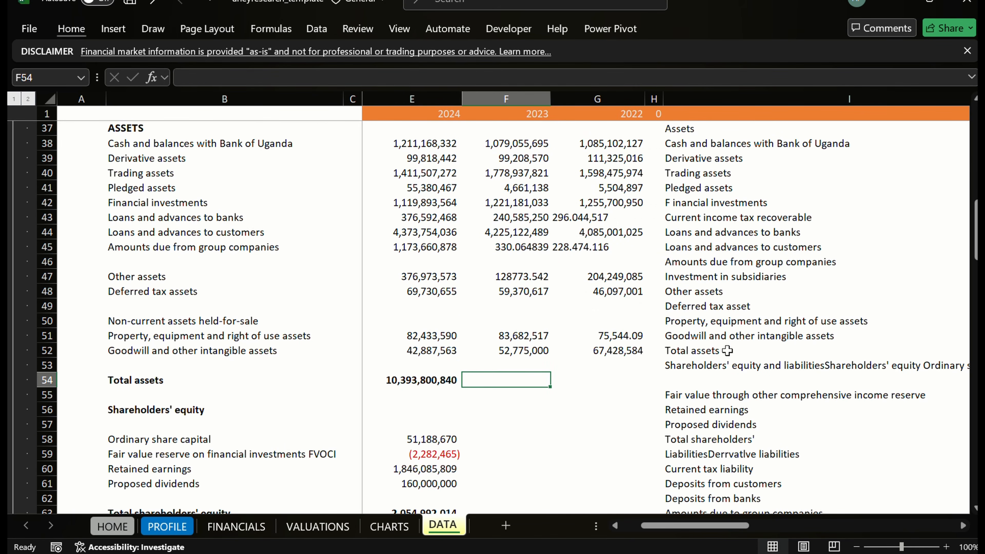
key(Right)
key(Right)
key(Right)
key(Right)
key(Right)
key(Right)
key(Right)
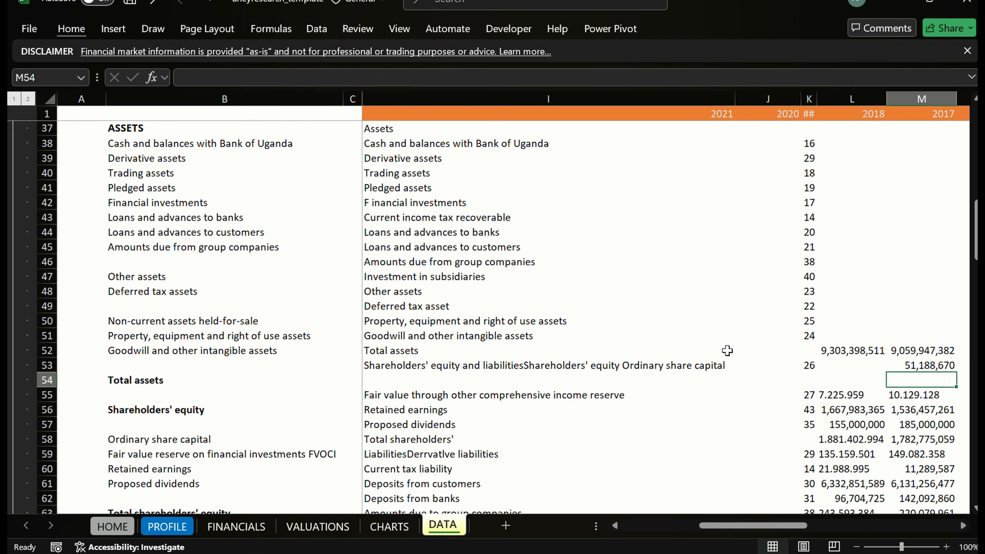
key(Left)
key(Up)
key(Up)
key(shift+Right)
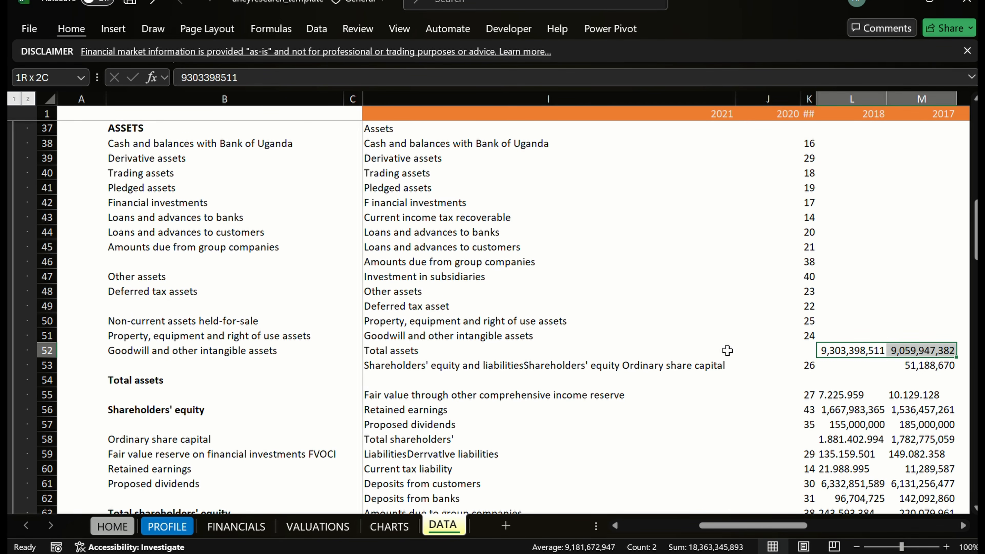
key(ctrl+c)
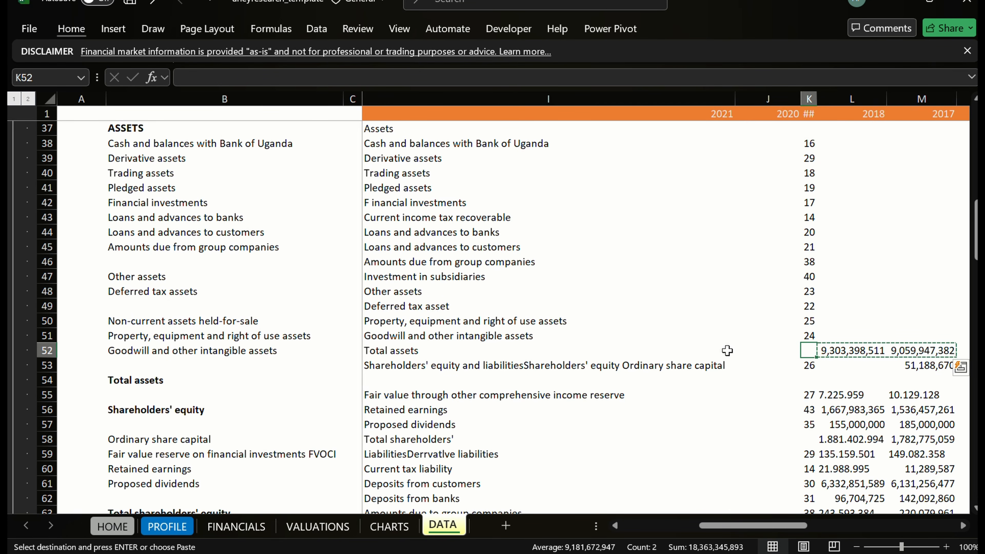
Paste the cut figures into the Total assets row for 2023 and 2022, F54:G54.
key(Left)
key(Left)
key(Left)
key(Left)
key(Left)
key(Left)
key(Left)
key(Down)
key(Down)
key(Right)
key(Right)
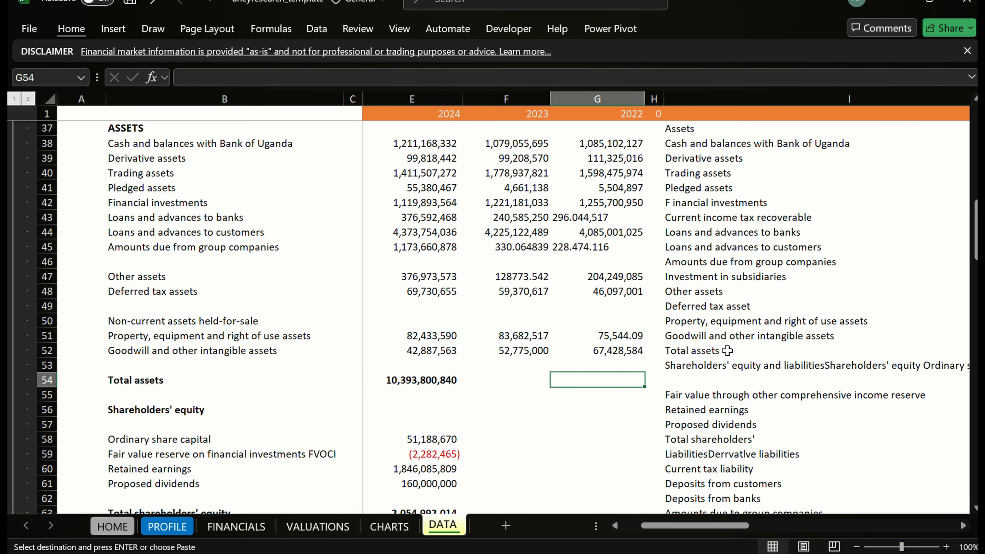
key(Left)
key(Return)
Cut the source Ordinary share capital cells, L53:M53.
key(Right)
key(Right)
key(Right)
key(Right)
key(Right)
key(Right)
key(Right)
key(Right)
key(Right)
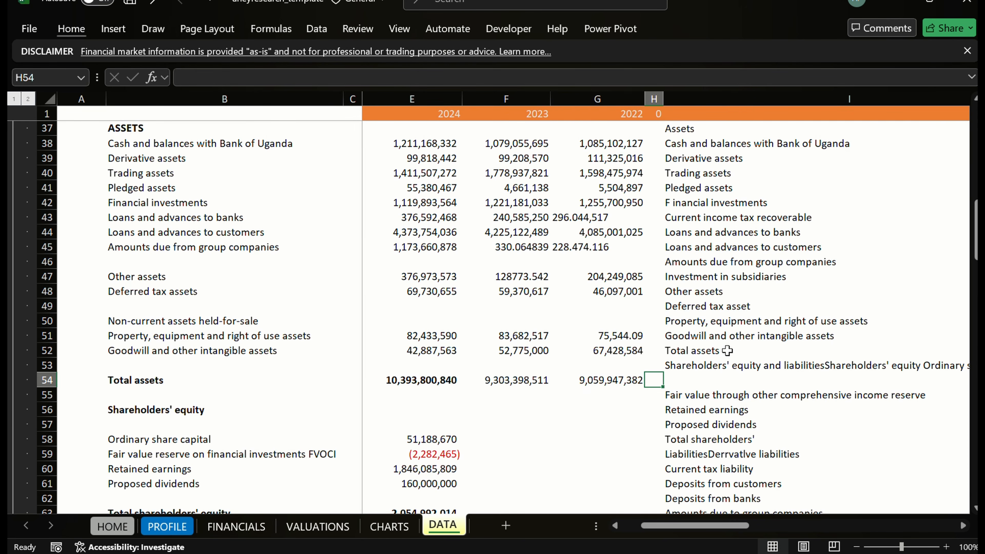
key(Left)
key(Left)
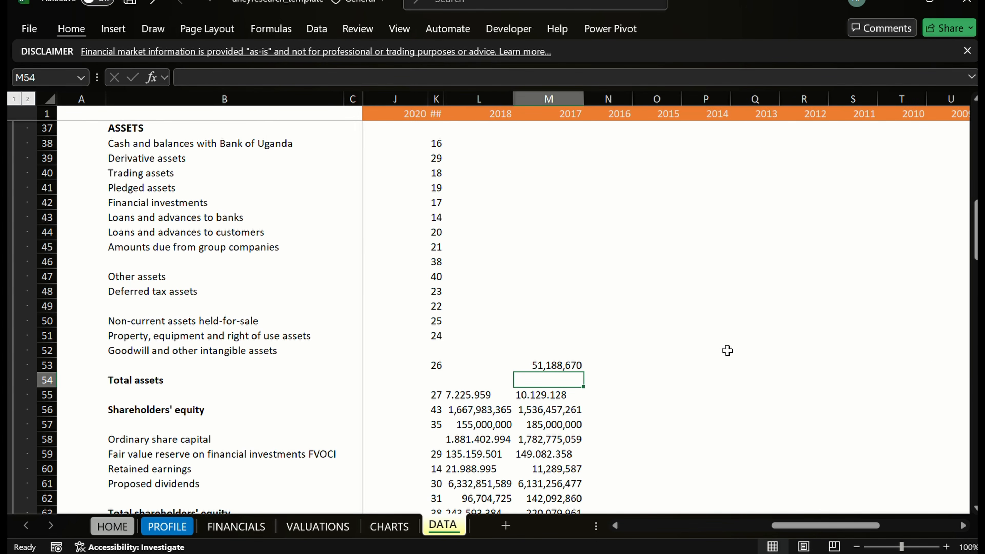
key(Up)
key(Left)
key(shift+Right)
key(ctrl+c)
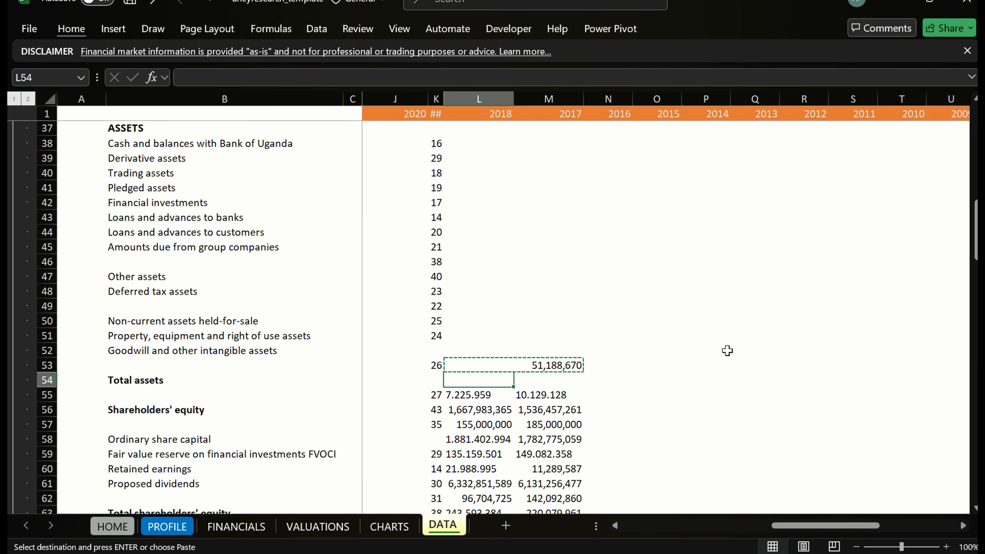
Paste the cut cells into the Ordinary share capital row for 2023 and 2022, F58:G58.
key(Down)
key(Down)
key(Left)
key(Left)
key(Left)
key(Left)
key(Left)
key(Left)
key(Left)
key(Down)
key(Down)
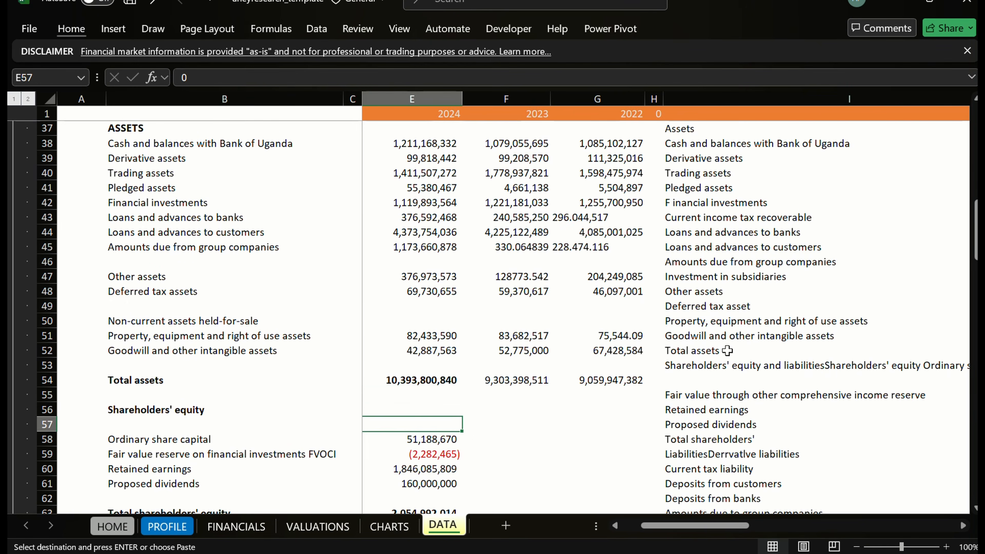
key(Down)
key(Right)
key(Down)
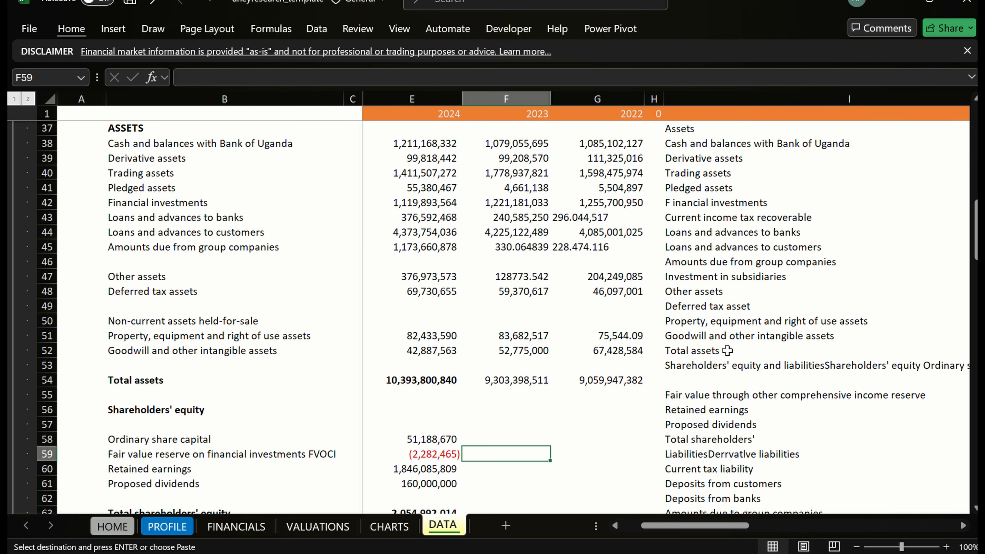
key(Up)
key(Return)
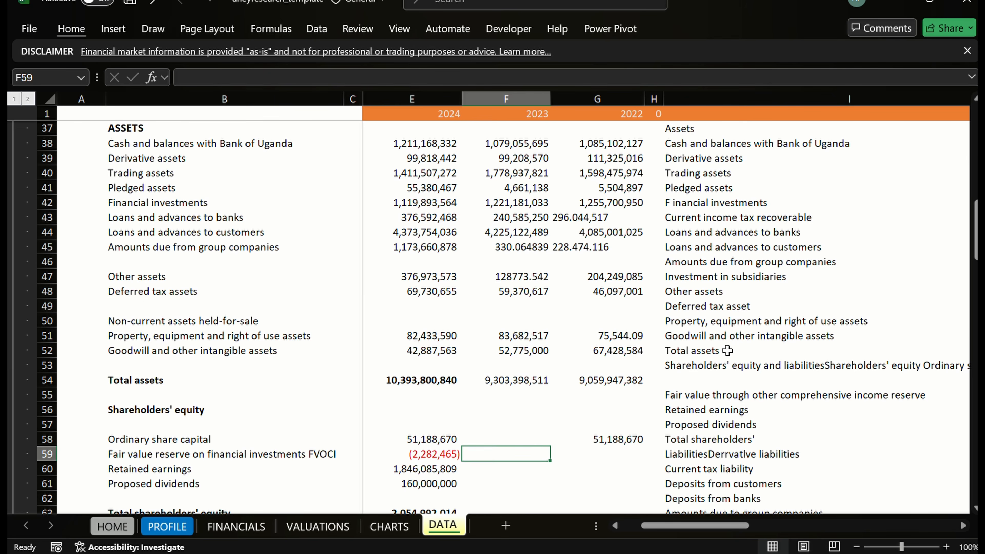
Cut the source figures for fair value reserve, retained earnings and proposed dividends from L55:M57.
key(Right)
key(Right)
key(Right)
key(Right)
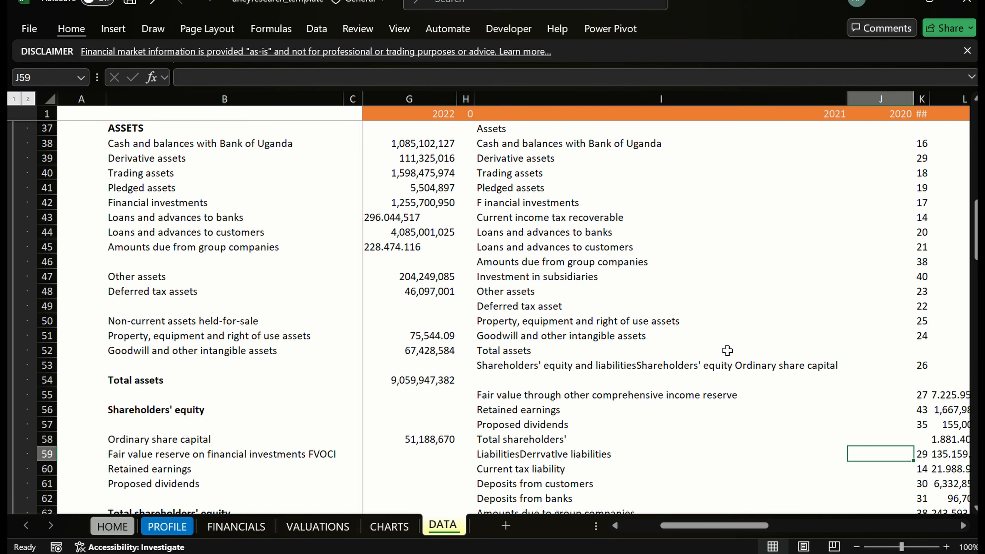
key(Right)
key(Right)
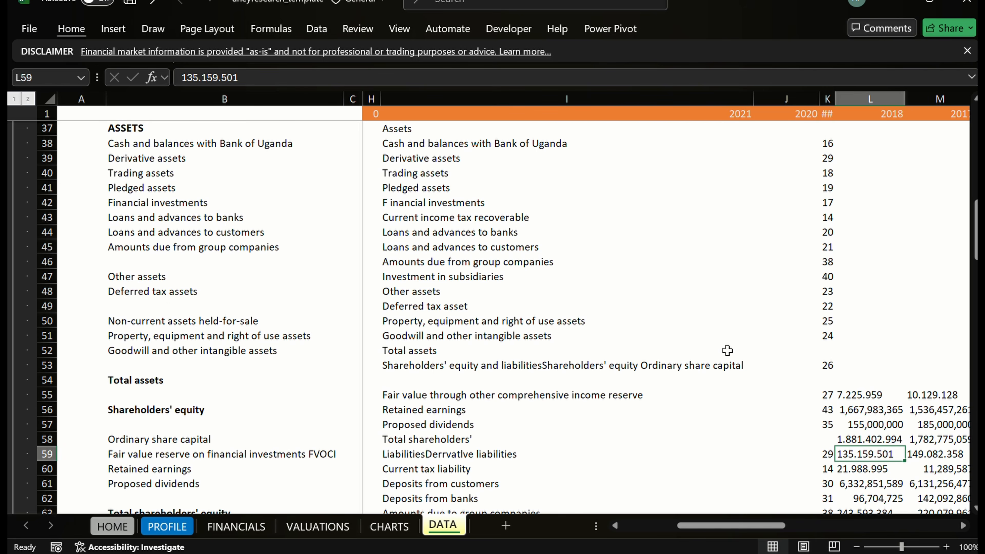
key(Down)
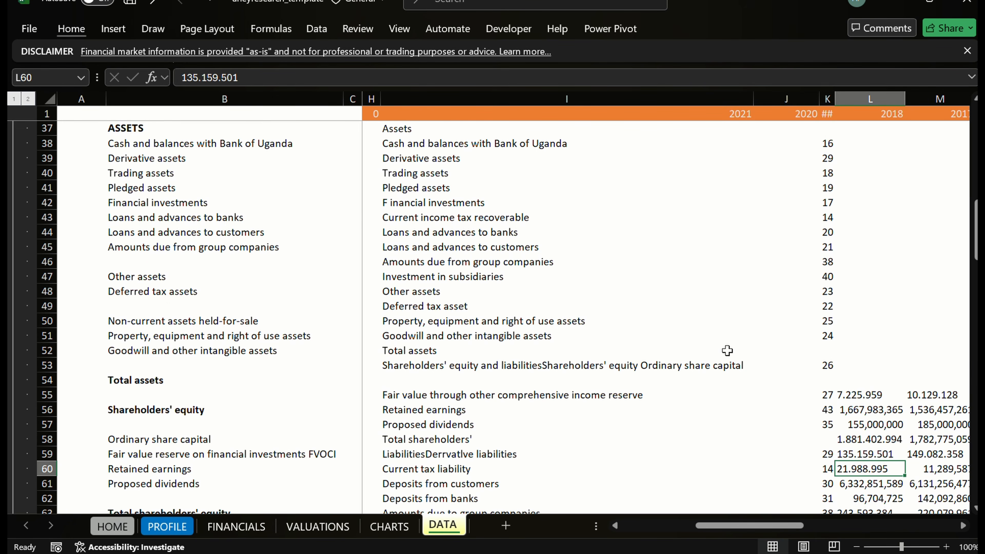
key(Up)
key(Up)
key(Up)
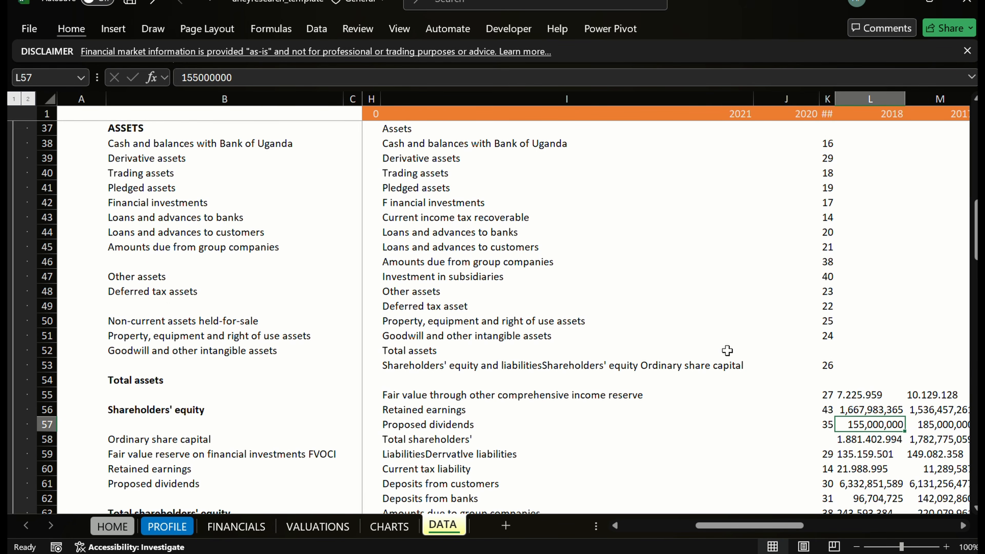
key(Right)
key(Down)
key(Up)
key(Up)
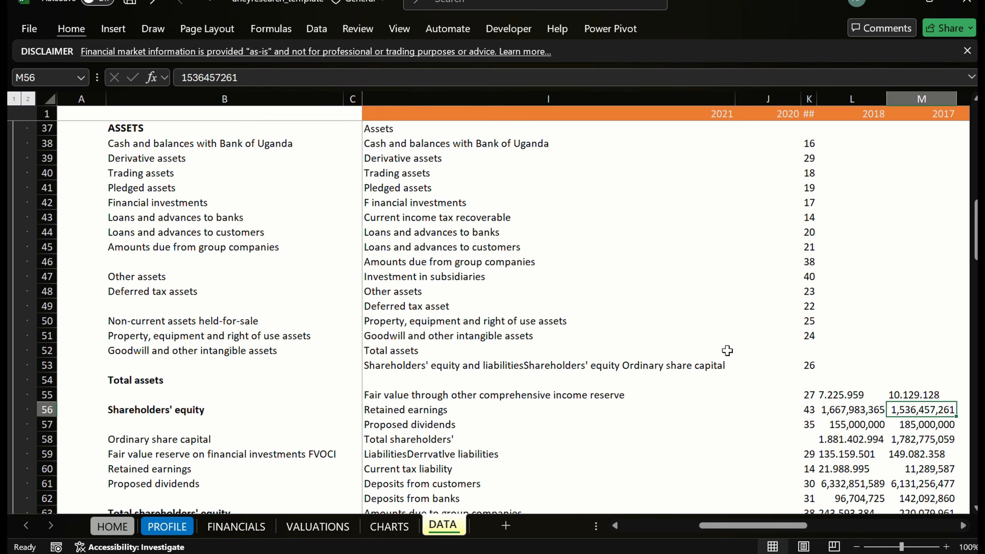
key(Left)
key(Up)
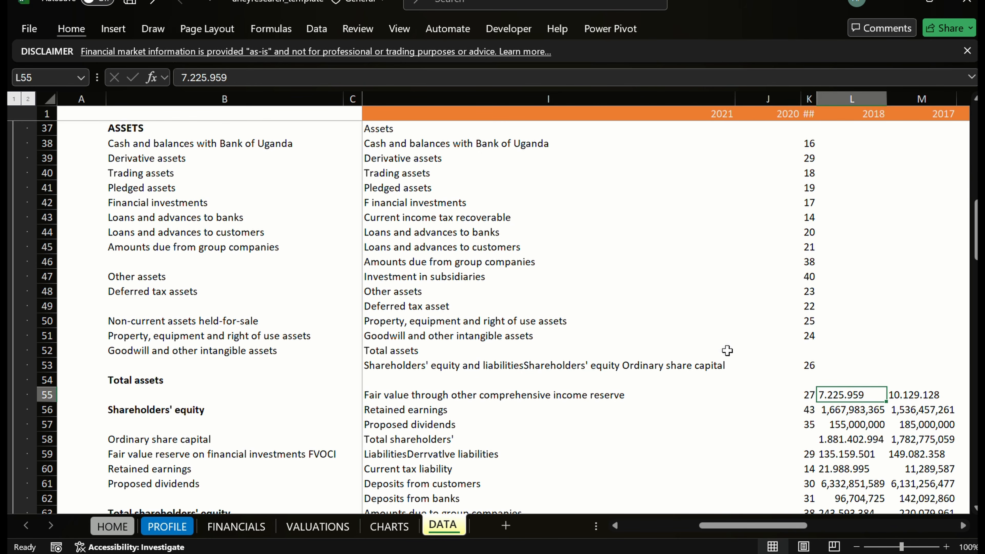
key(shift+Right)
key(shift+Down)
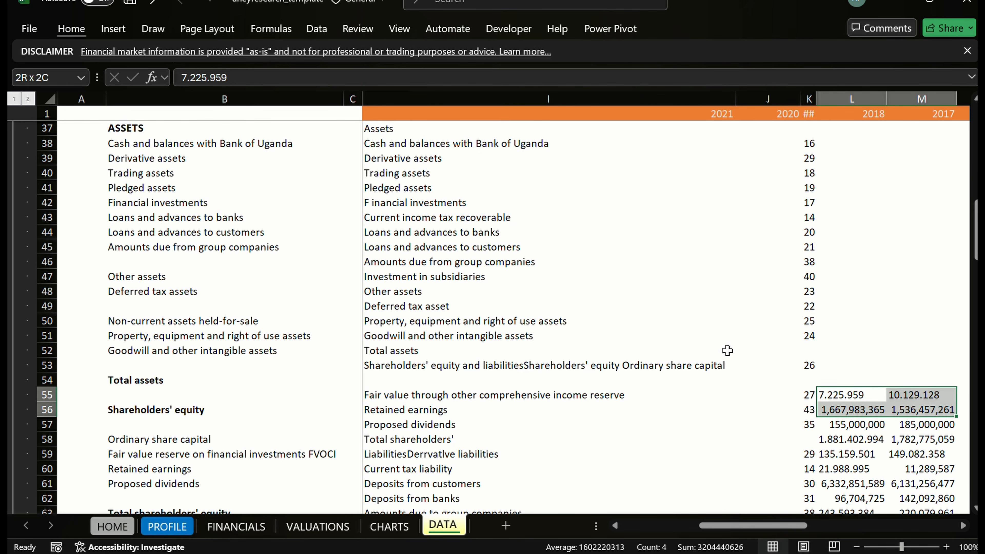
key(shift+Down)
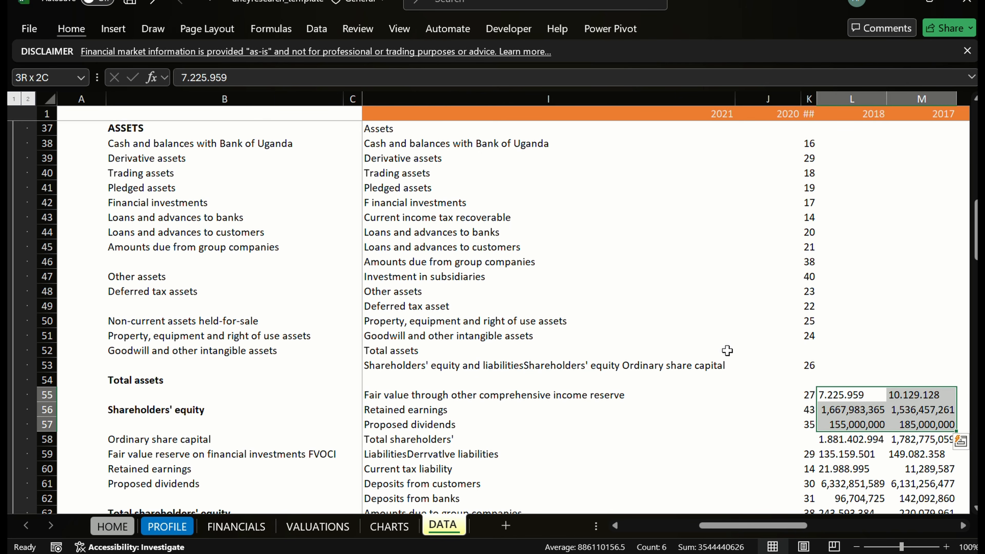
key(ctrl+c)
Paste the cut reserve, retained earnings and dividend figures into the 2023 and 2022 columns, F59:G61.
key(Left)
key(Left)
key(Left)
key(Left)
key(Left)
key(Left)
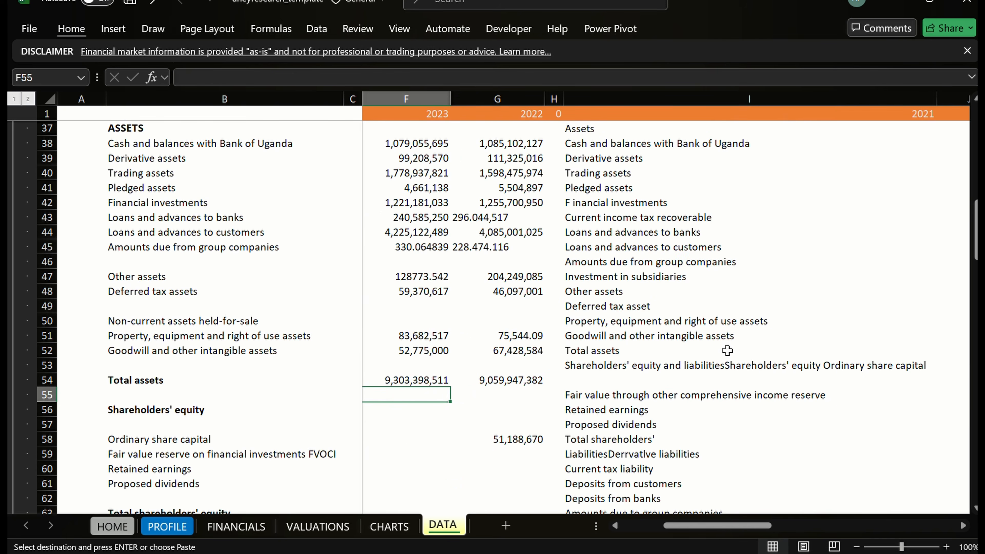
key(Down)
key(Down)
key(Down)
key(Down)
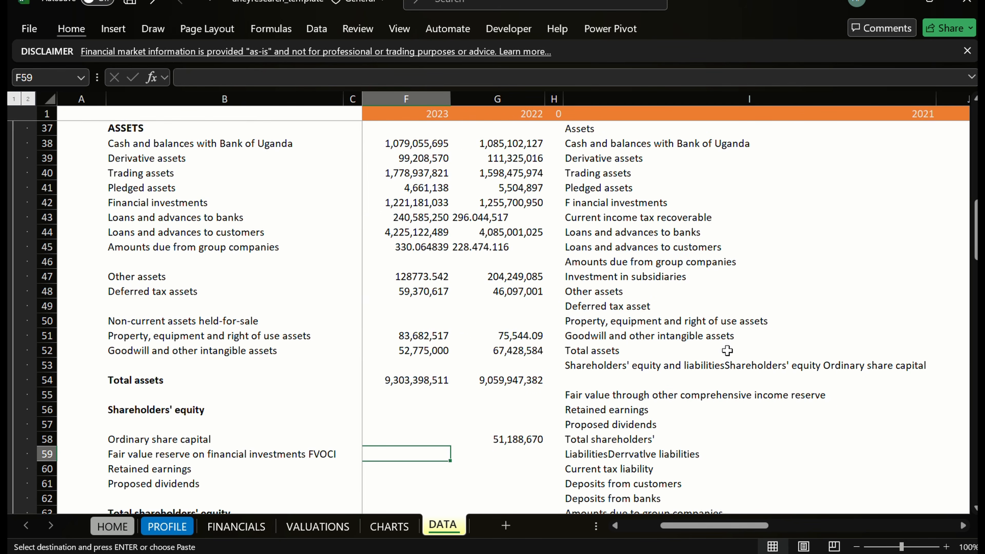
key(Return)
key(Down)
key(Down)
key(Down)
key(Down)
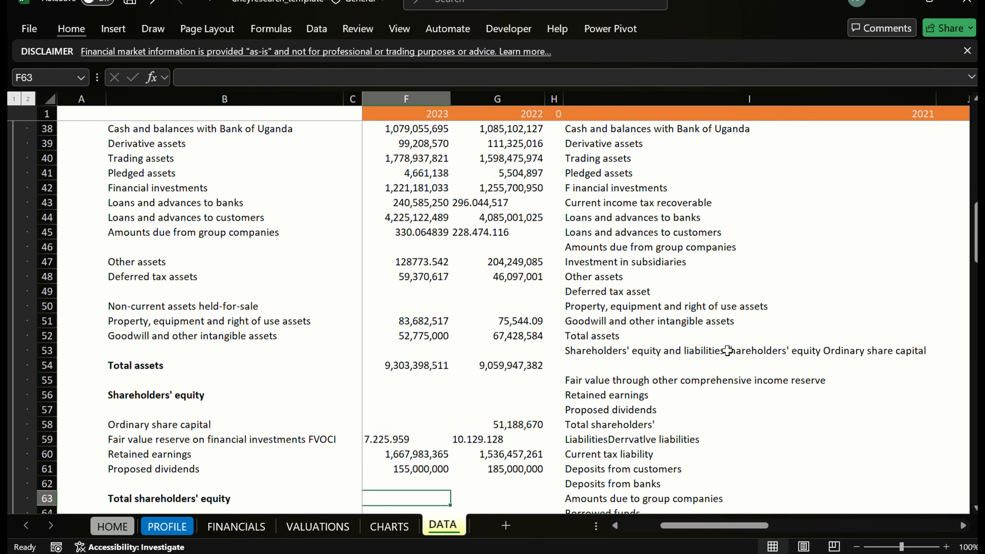
key(Up)
key(Up)
key(Up)
key(Down)
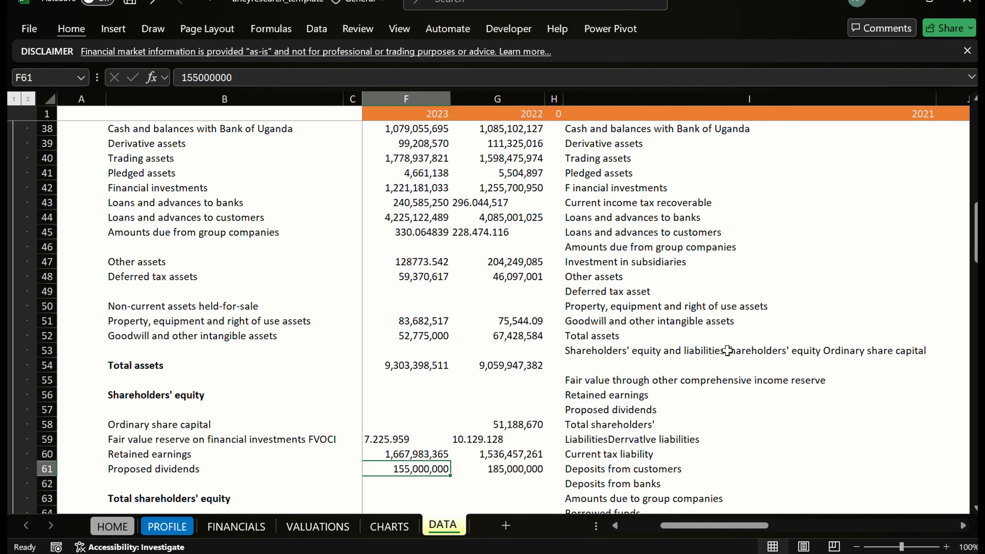
key(shift+Right)
key(ctrl+c)
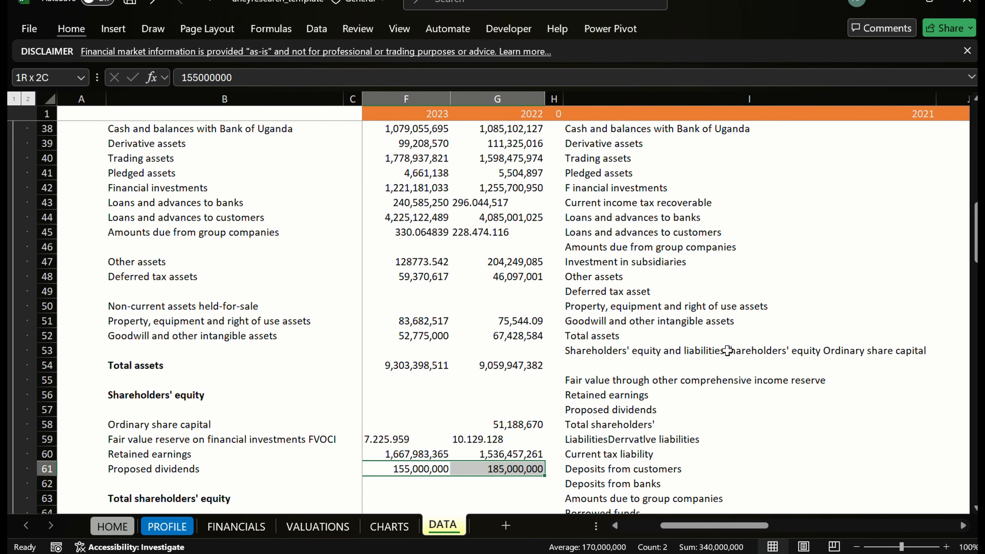
key(ctrl+v)
key(ctrl+c)
key(Down)
key(Down)
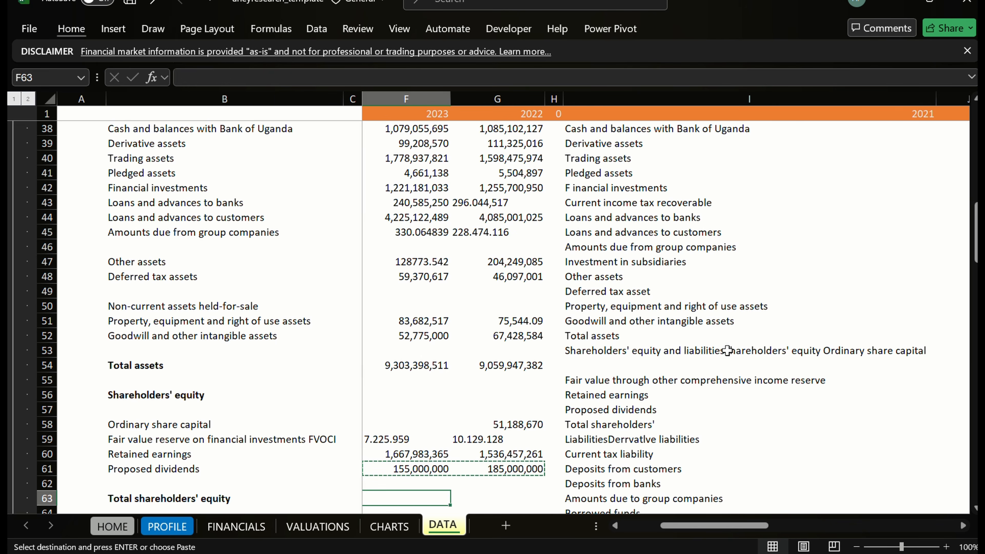
key(Up)
key(Up)
key(Escape)
Cut the source total shareholders' equity figures from L58:M58.
key(Right)
key(Right)
key(Right)
key(Right)
key(Right)
key(Right)
key(Right)
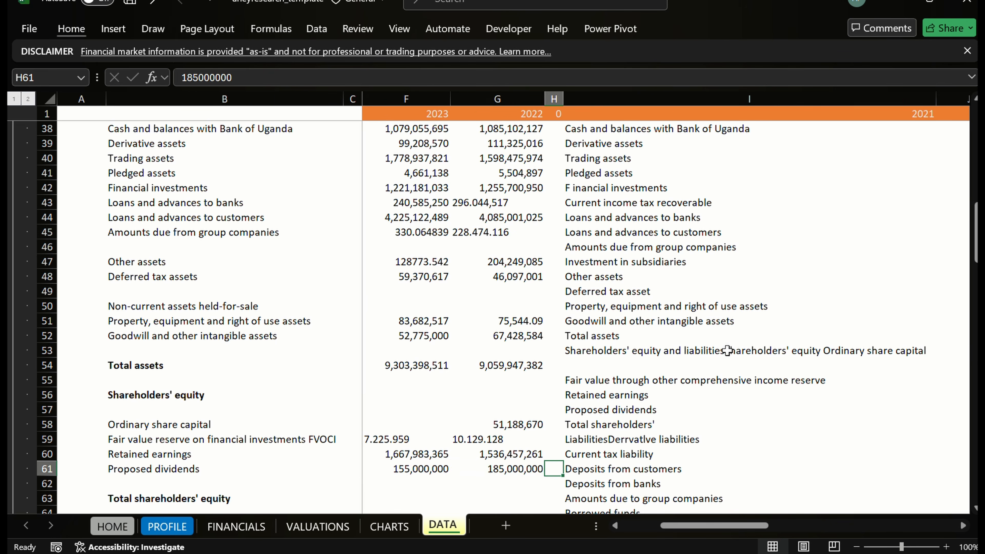
key(Left)
key(Left)
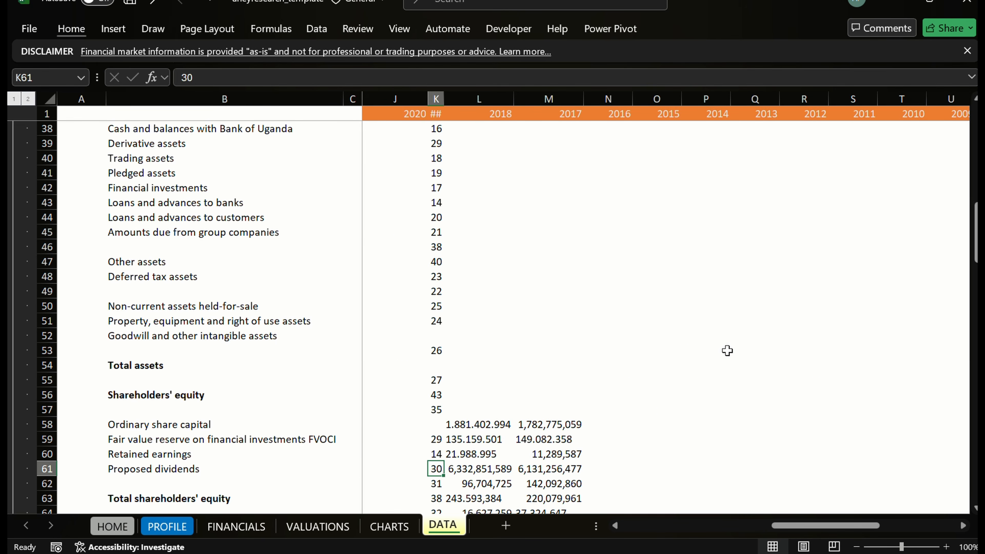
key(Left)
key(Up)
key(Up)
key(Up)
key(Left)
key(Left)
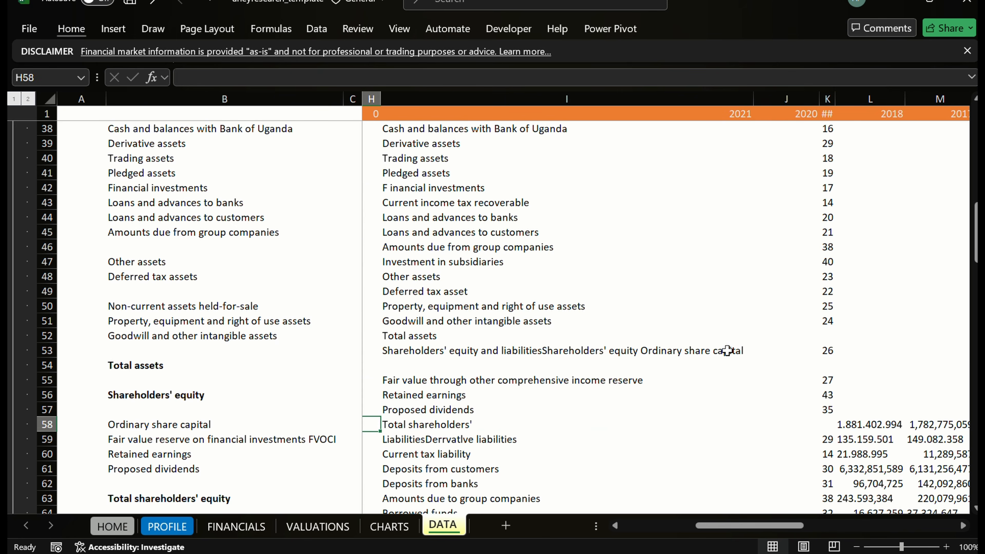
key(Up)
key(Right)
key(Down)
key(Down)
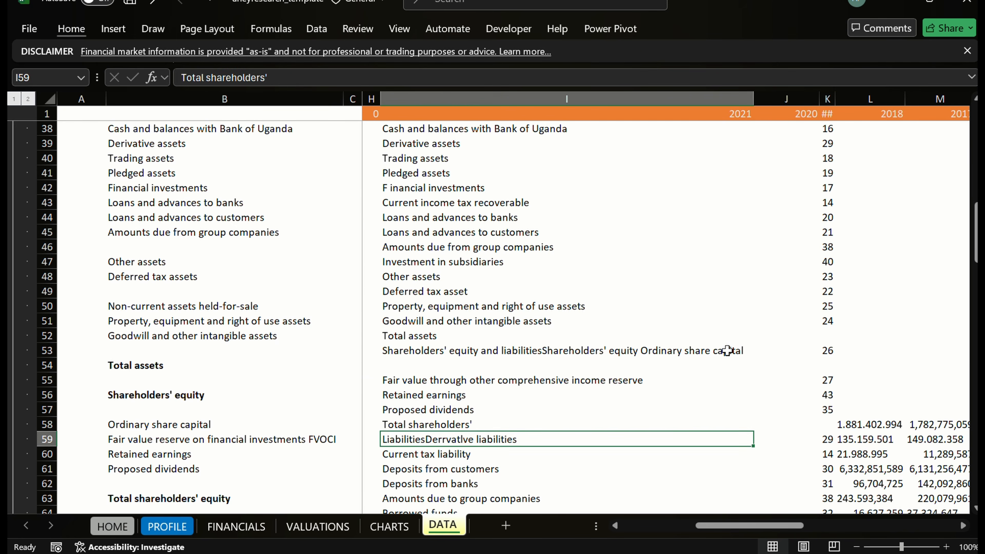
key(Down)
key(Down)
key(Right)
key(Right)
key(Up)
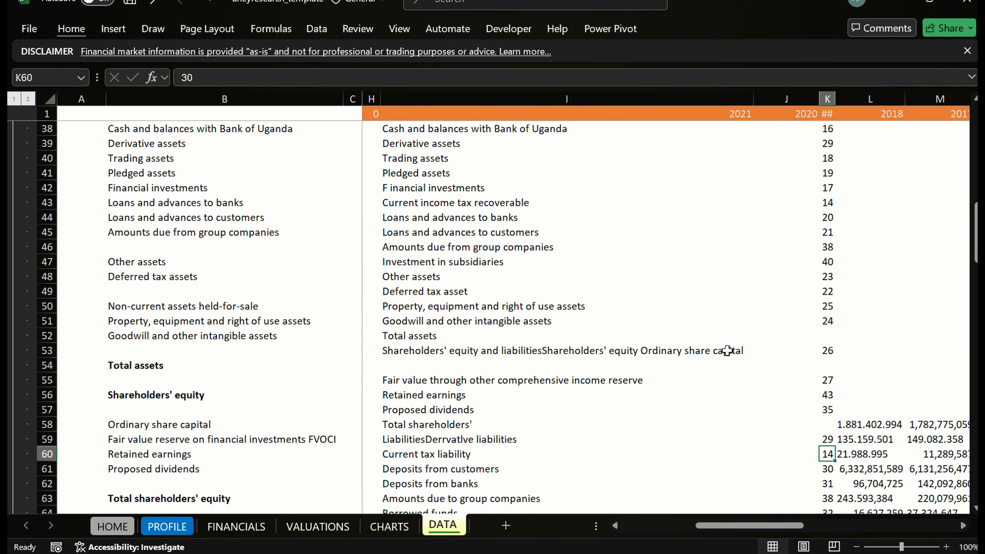
key(Up)
key(Up)
key(Right)
key(shift+Right)
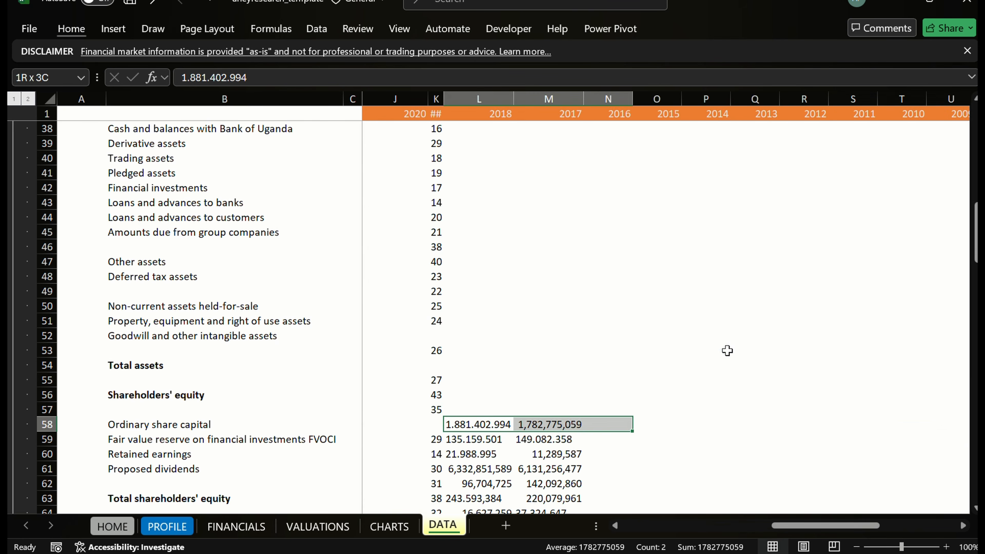
key(ctrl+c)
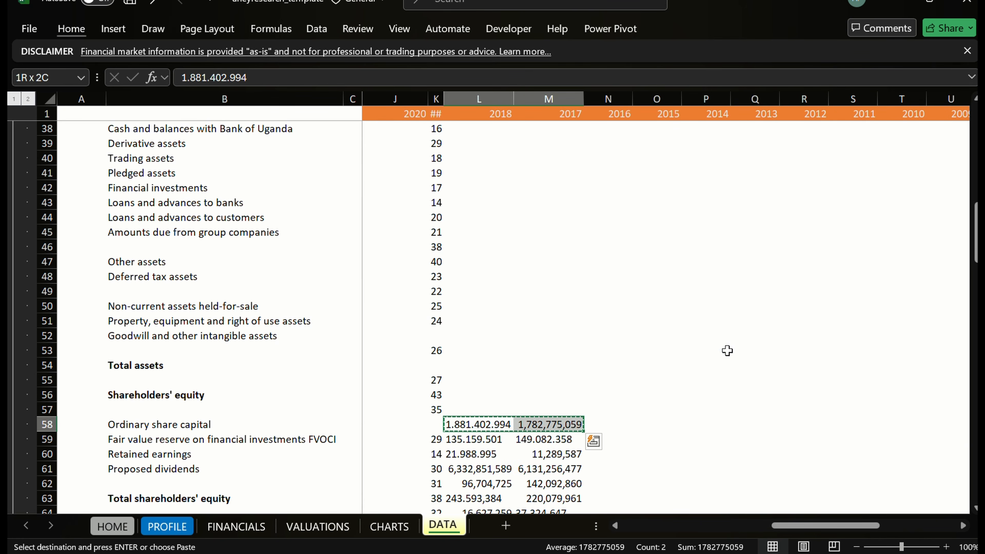
Paste the cut totals into the Total shareholders' equity row for 2023 and 2022, F63:G63.
key(Left)
key(Left)
key(Left)
key(Left)
key(Left)
key(Down)
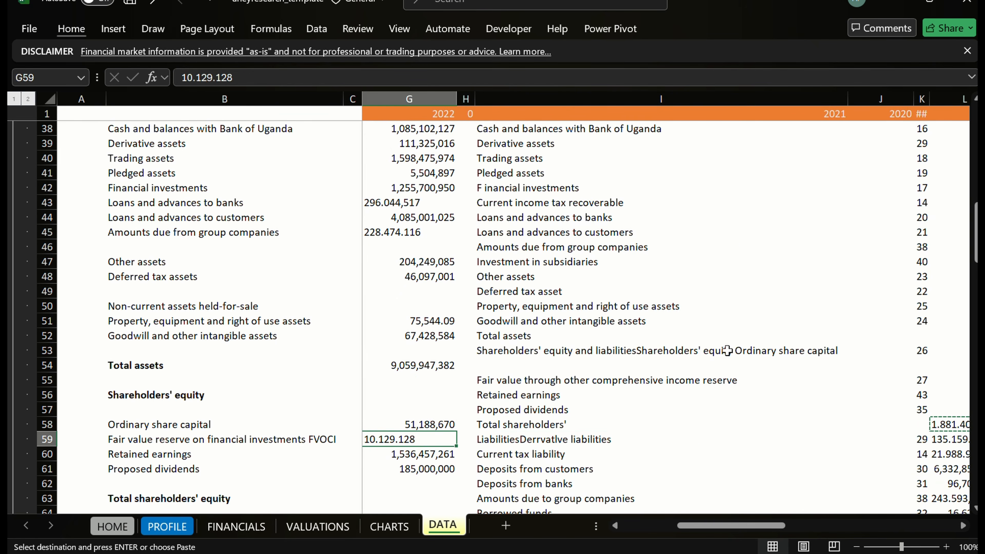
key(Left)
key(Down)
key(Down)
key(Down)
key(Left)
key(Left)
key(Right)
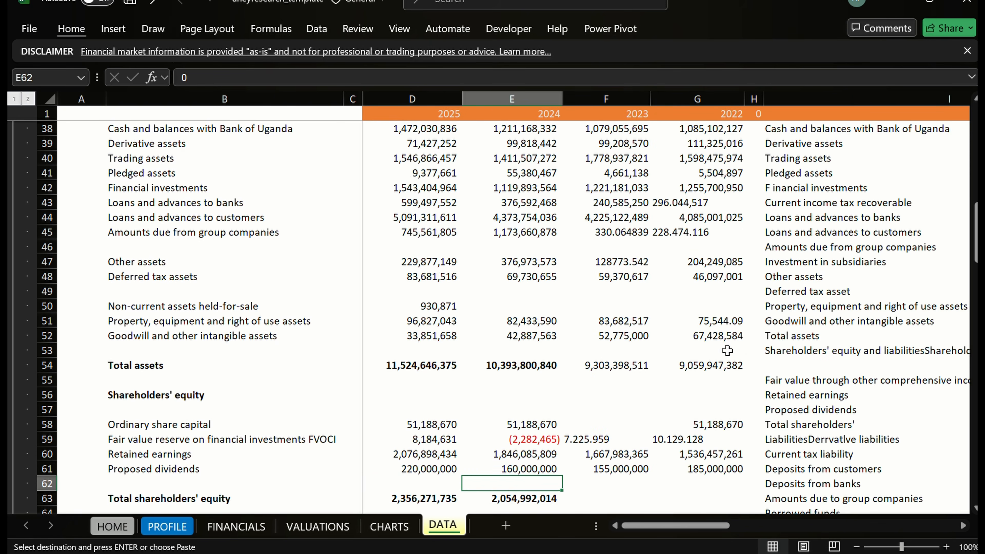
key(Down)
key(Right)
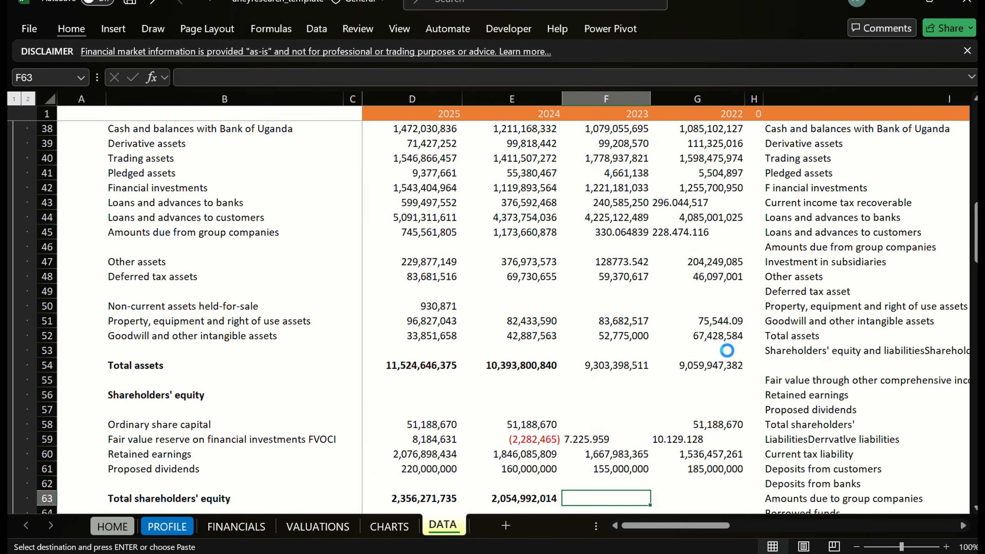
key(Return)
key(Down)
key(Down)
key(Down)
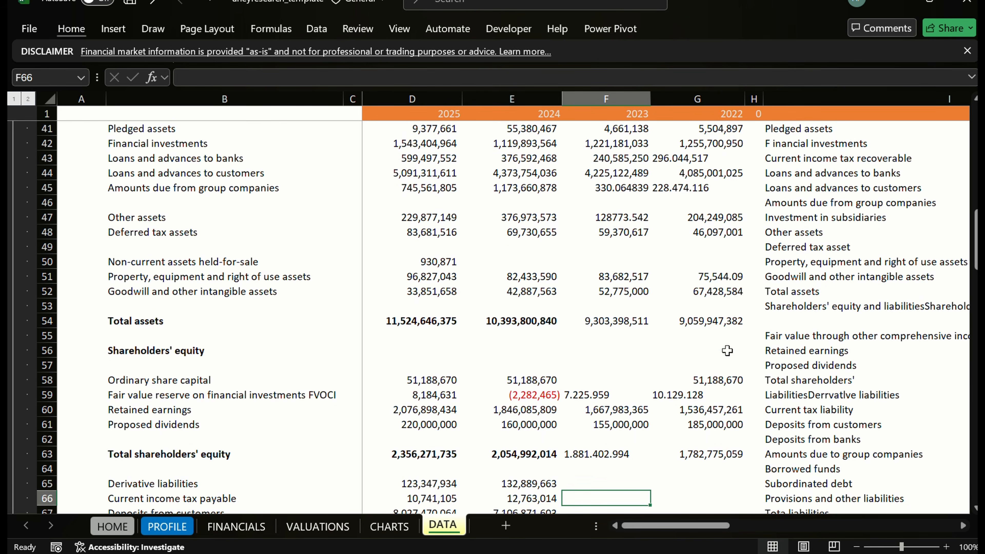
Cut the source liabilities block from derivative liabilities down to the total equity and liabilities line, L59:M68.
key(Up)
key(Up)
key(Up)
key(Up)
key(Up)
key(Up)
key(Up)
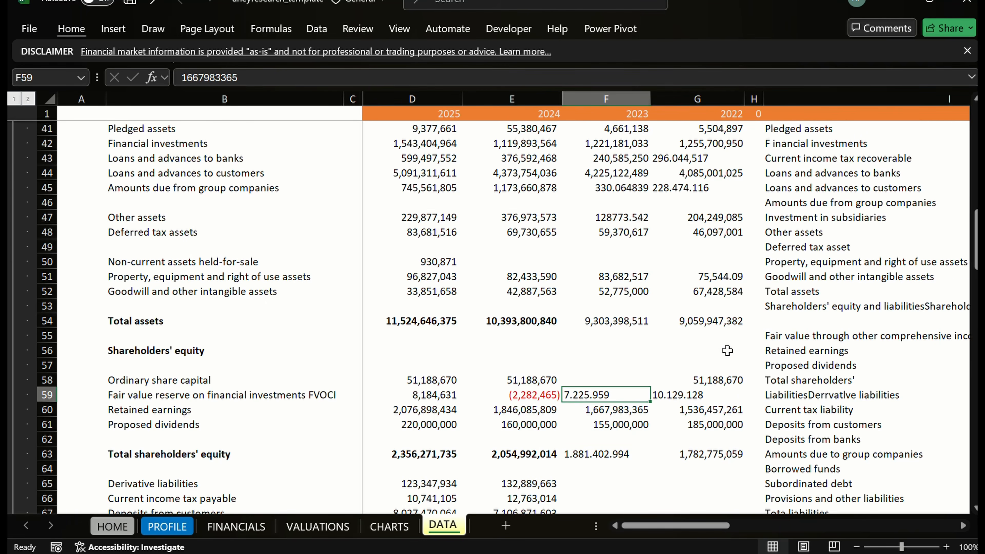
key(Up)
key(Right)
key(Right)
key(Right)
key(Right)
key(Right)
key(Right)
key(Right)
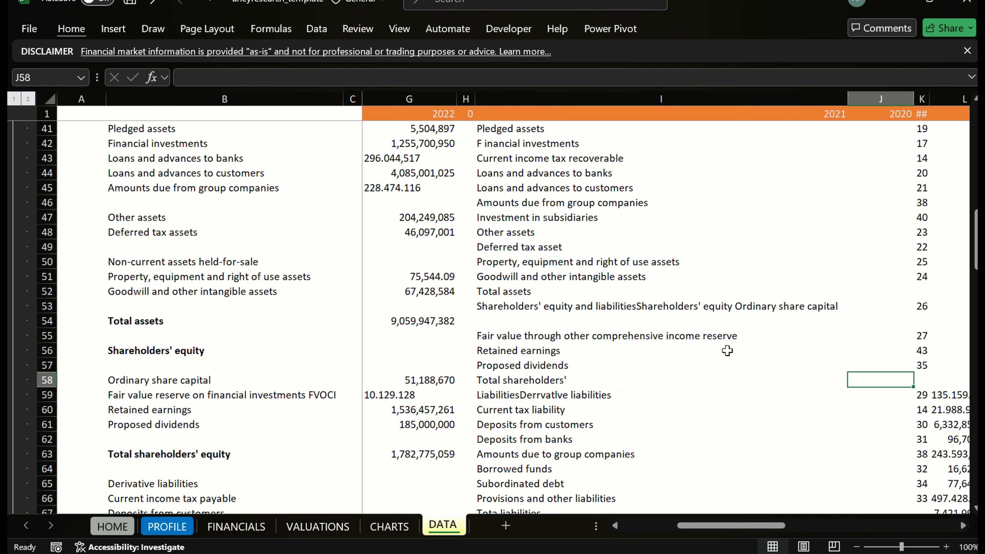
key(Left)
key(Down)
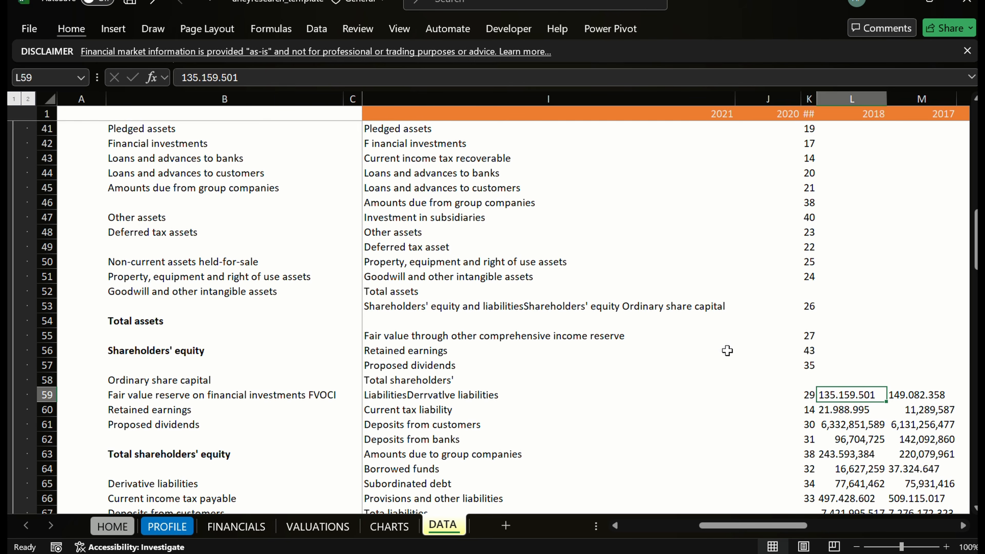
key(shift+Right)
key(shift+Down)
key(shift+Down)
key(shift+Down)
key(shift+Down)
key(shift+Down)
key(shift+Down)
key(shift+Down)
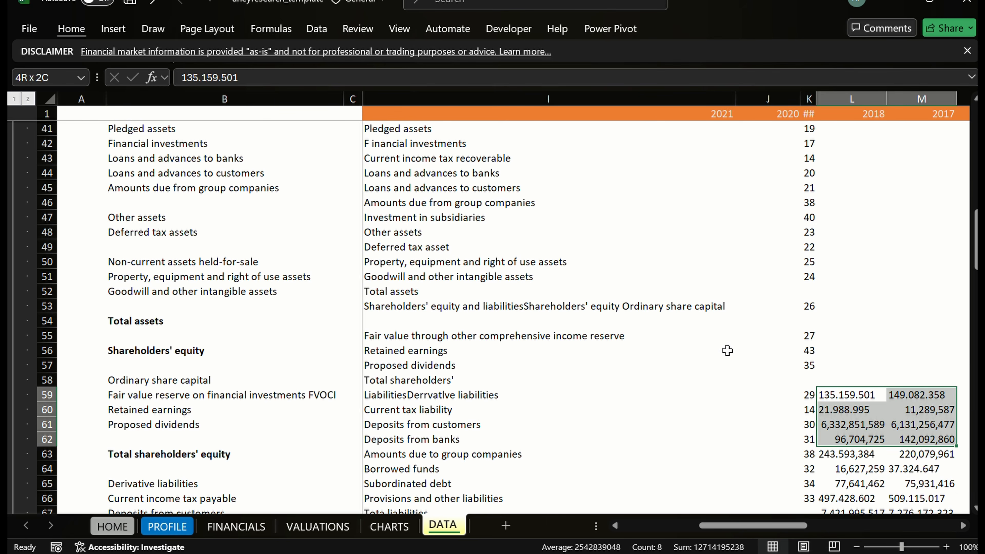
key(shift+Down)
key(shift+Down)
key(shift+Down)
key(shift+Down)
key(shift+Down)
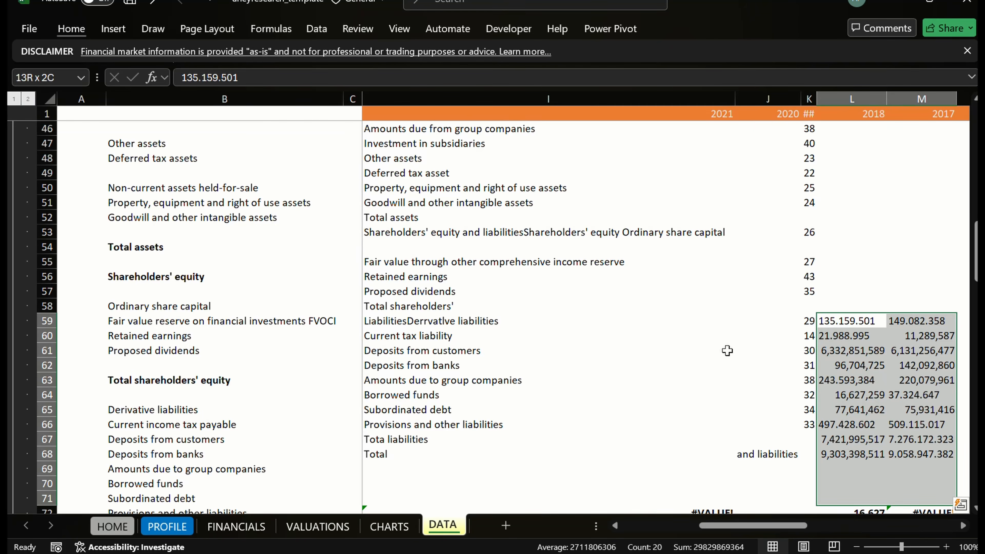
key(shift+Up)
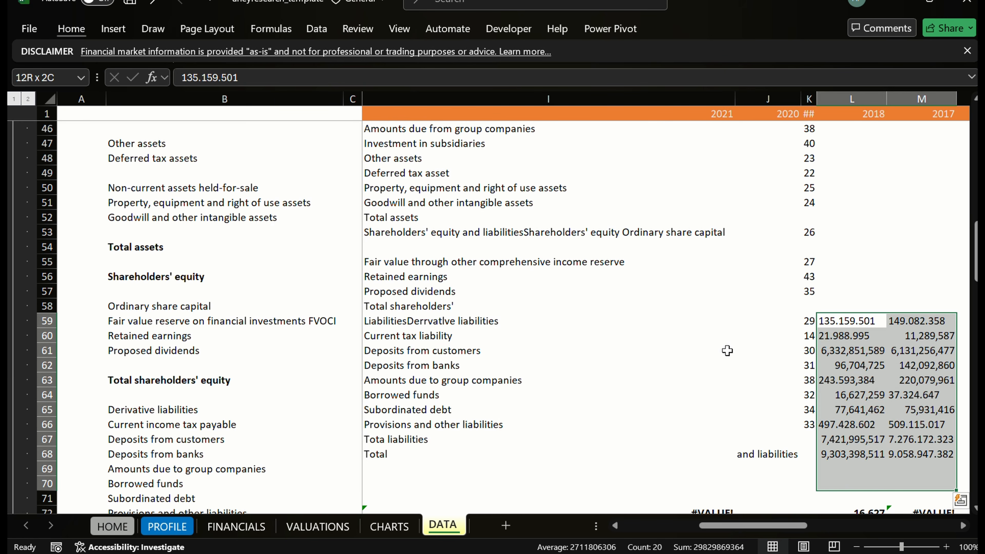
key(shift+Up)
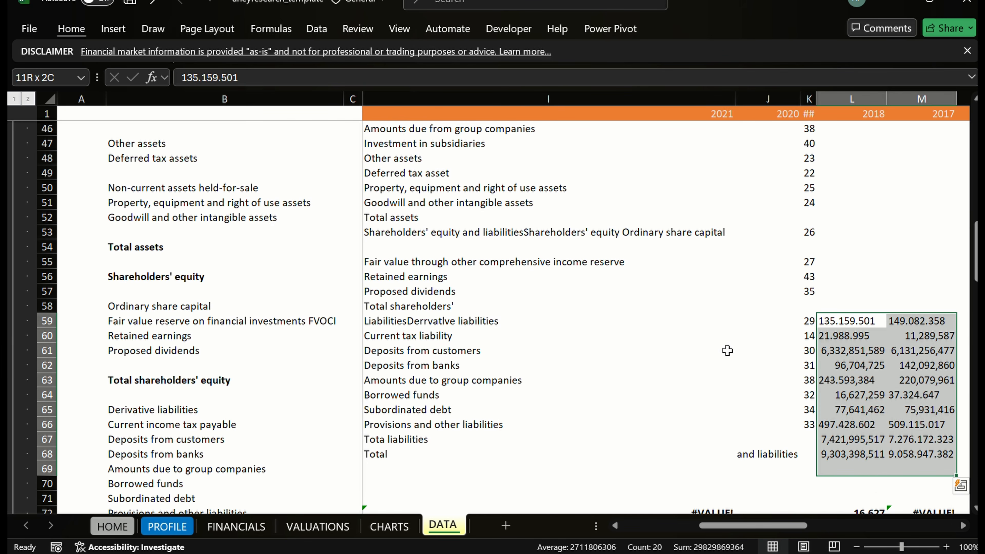
key(shift+Down)
key(shift+Down)
key(shift+Down)
key(shift+Down)
key(shift+Up)
key(shift+Up)
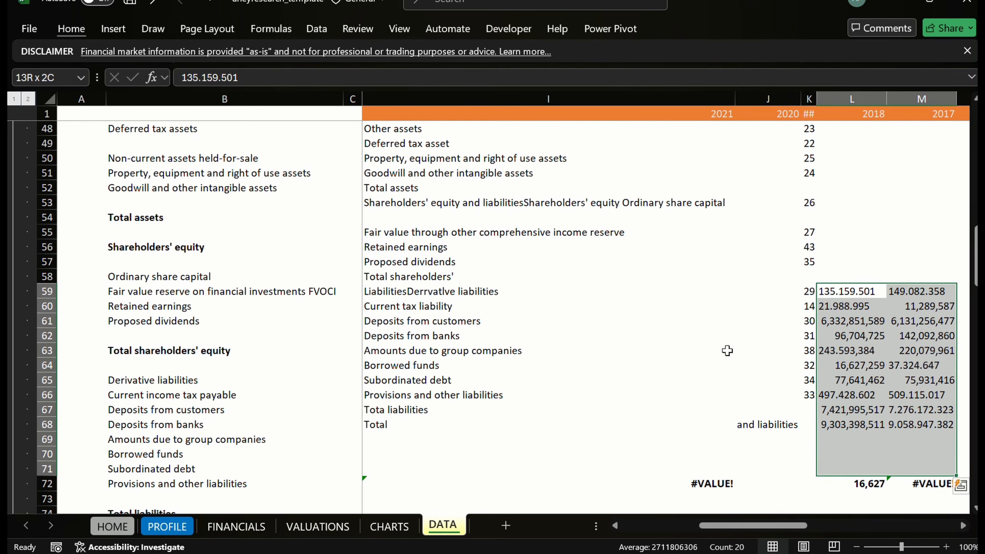
key(shift+Up)
key(shift+Up)
key(shift+Up)
key(shift+Up)
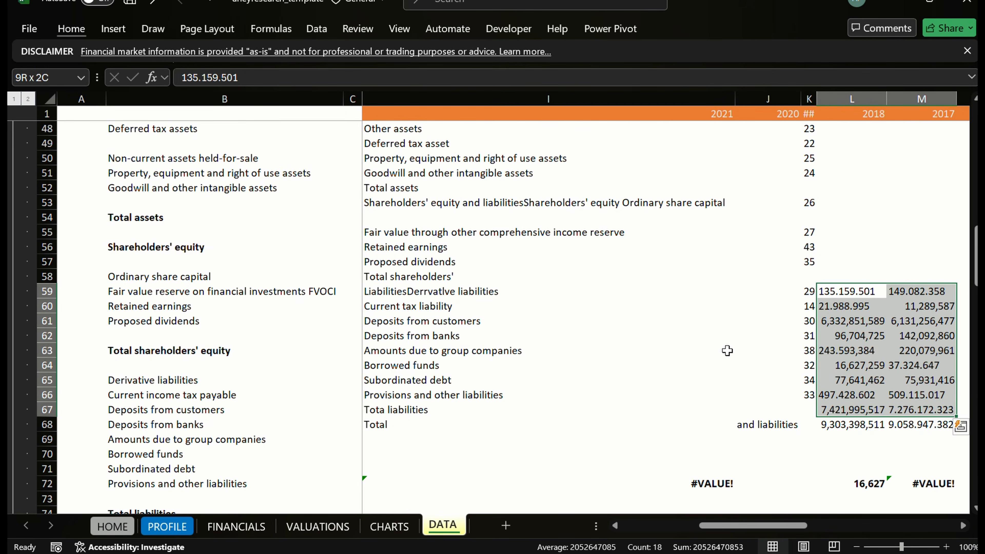
key(shift+Down)
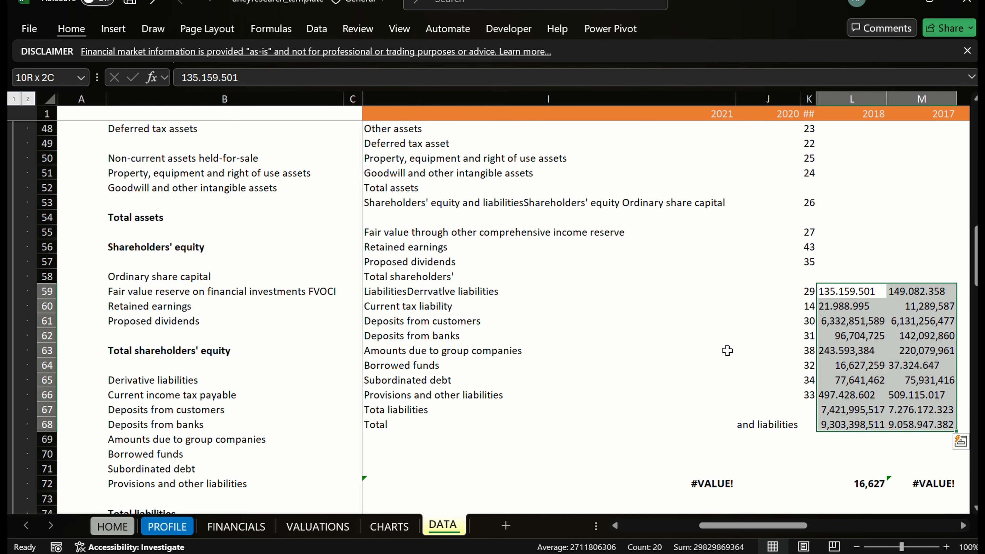
key(shift+Down)
key(shift+Down)
key(shift+Down)
key(shift+Down)
key(shift+Down)
key(shift+Down)
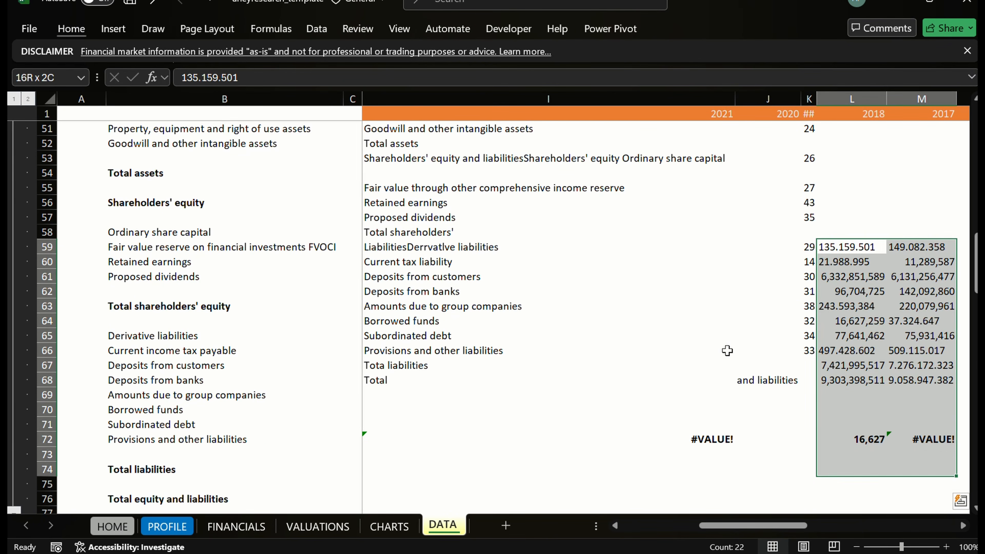
key(shift+Up)
key(shift+Up)
key(shift+Up)
key(shift+Up)
key(shift+Up)
key(shift+Up)
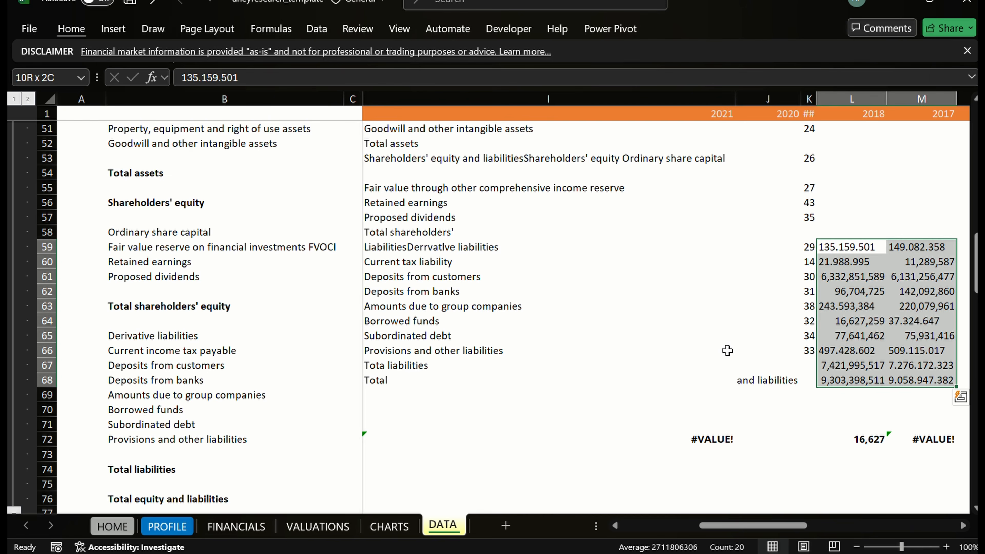
key(ctrl+x)
Paste the cut liabilities block into the 2023 and 2022 columns starting at the Derivative liabilities row, F65.
key(Left)
key(Left)
key(Left)
key(Left)
key(Left)
key(Left)
key(Left)
key(Left)
key(Left)
key(Down)
key(Down)
key(Down)
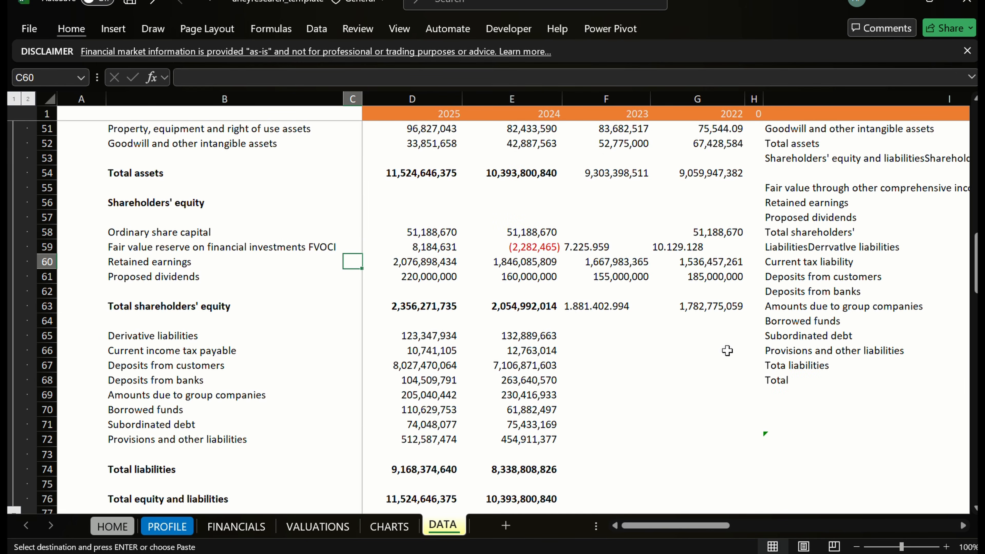
key(Right)
key(Right)
key(Down)
key(Right)
key(Down)
key(Down)
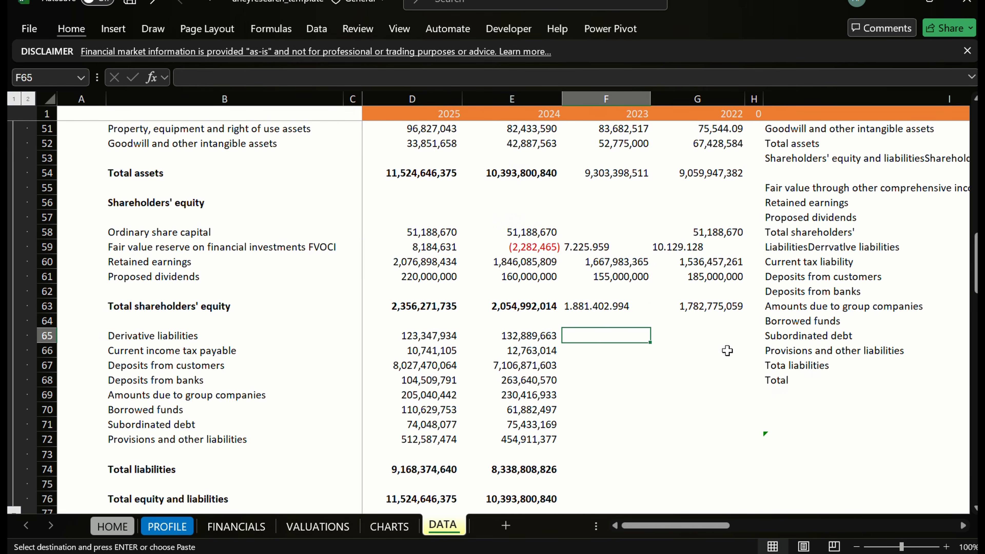
key(ctrl+v)
key(Return)
Check the pasted 2023 liabilities and total figures against their row labels down to row 75.
key(Down)
key(Down)
key(Down)
key(Down)
key(Down)
key(Down)
key(Down)
key(Down)
key(Down)
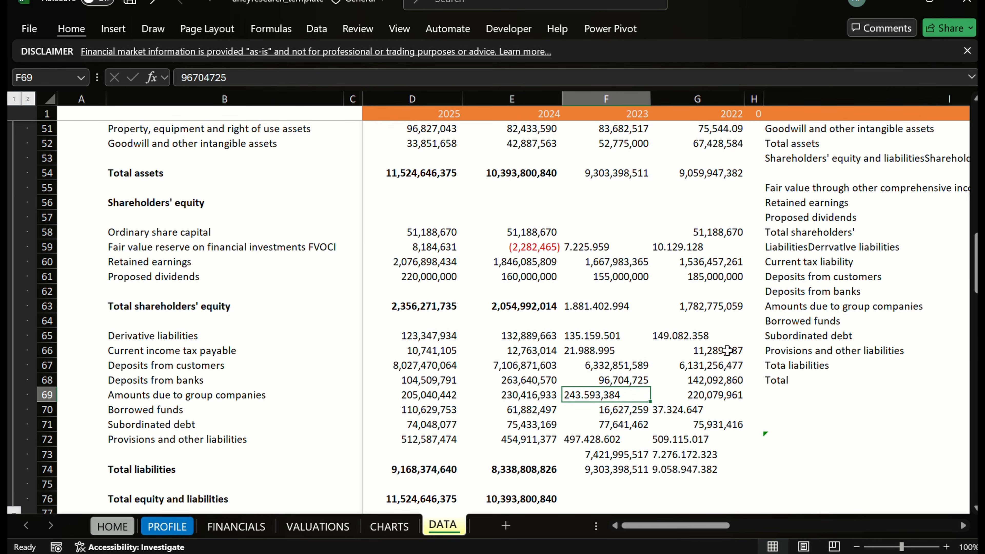
key(Up)
key(Up)
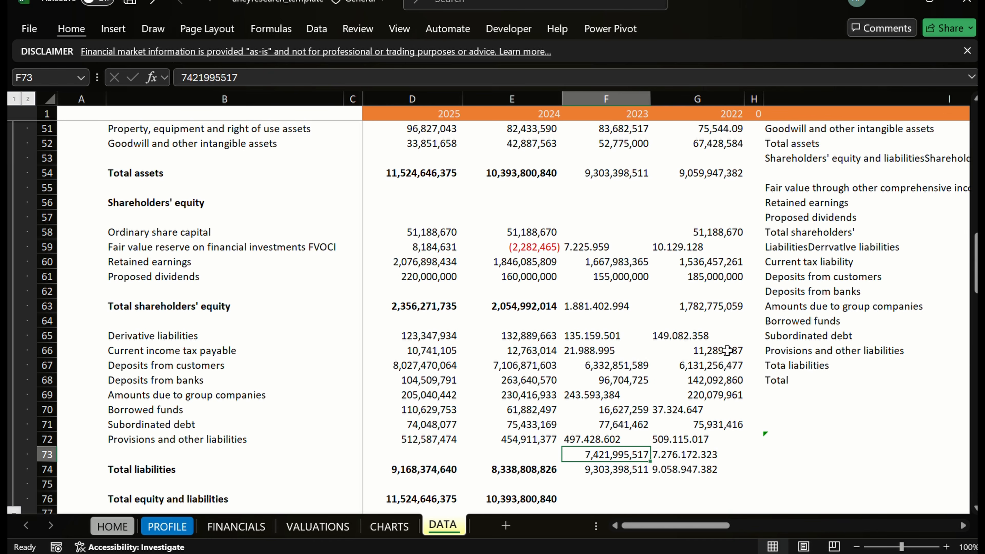
key(Down)
key(Down)
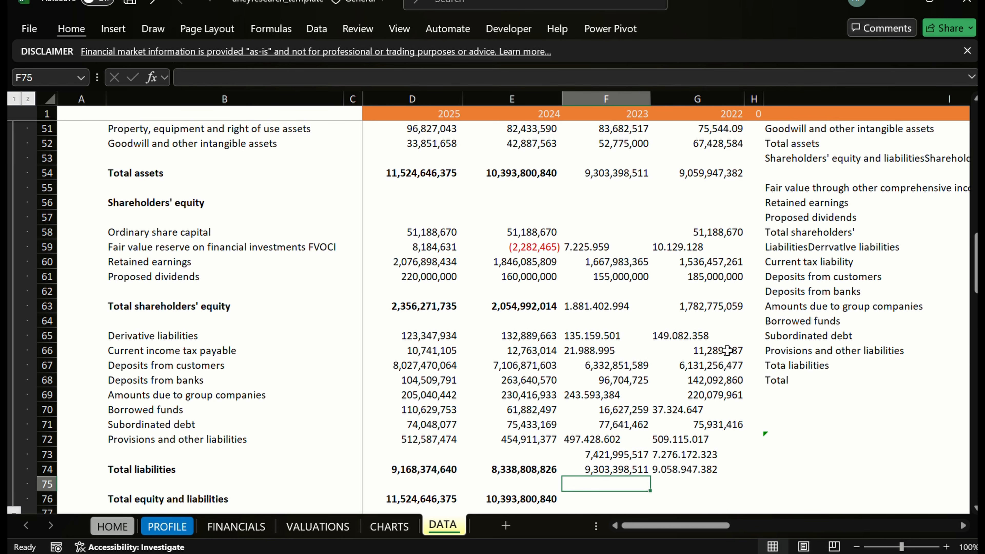
key(Up)
key(Up)
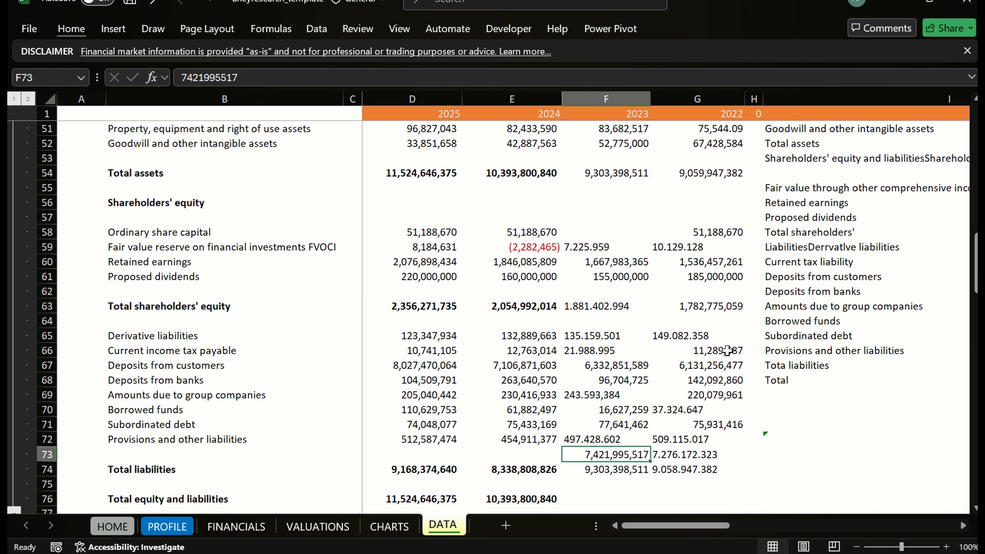
Move the misplaced totals from F74:G74 to the Total equity and liabilities row, F76:G76.
key(Down)
key(shift+Right)
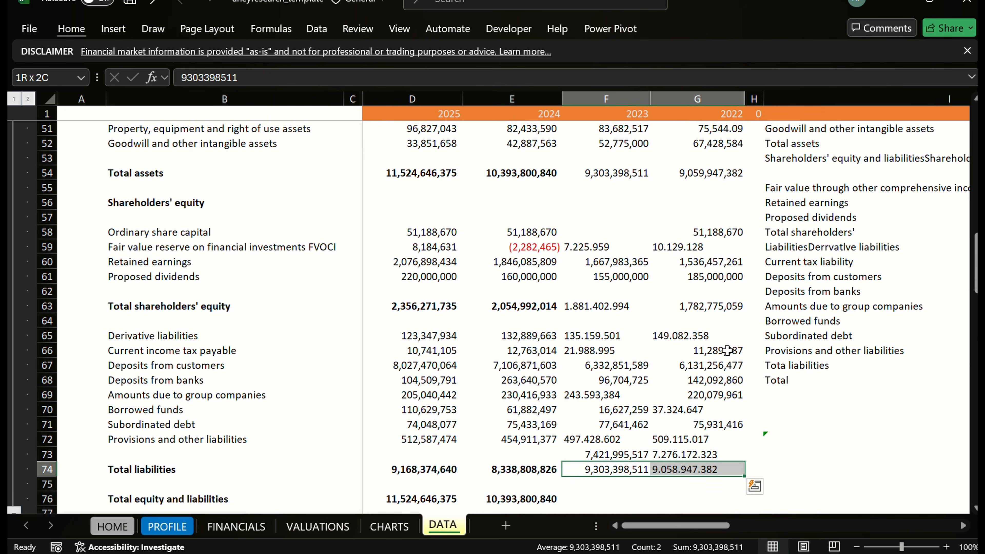
key(ctrl+c)
key(Down)
key(Down)
key(Down)
key(Down)
key(Up)
key(Up)
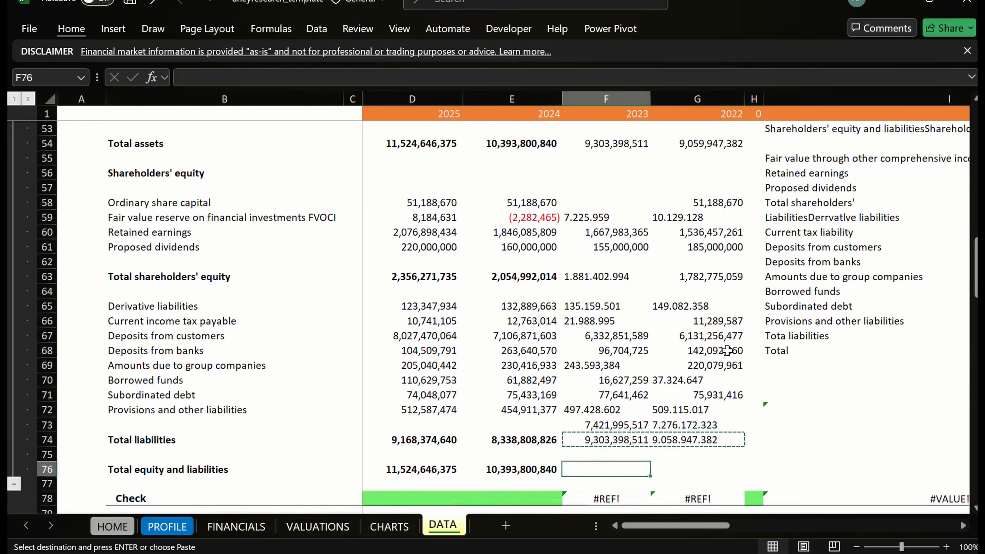
key(ctrl+v)
key(Right)
key(Right)
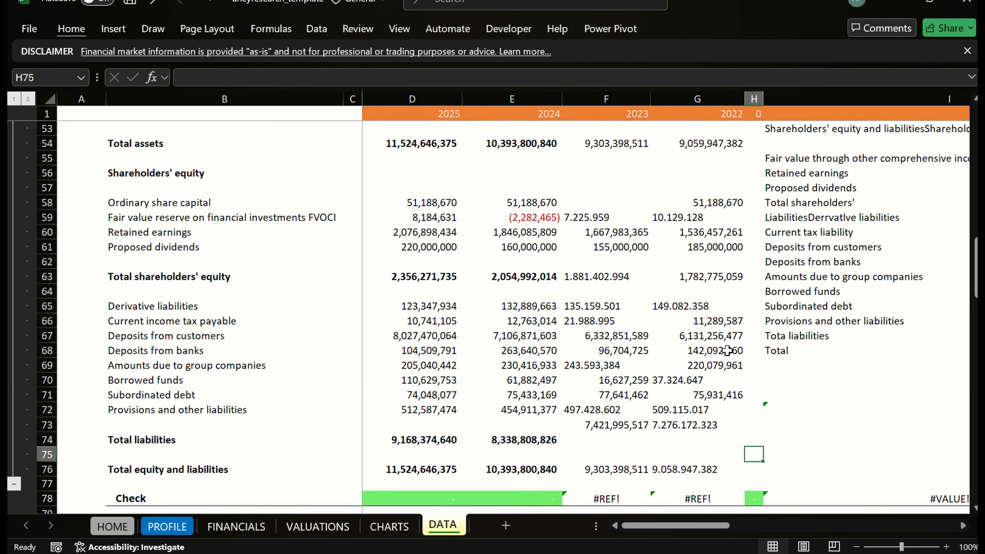
Look across the leftover source labels and figures in columns I to M beside the equity and liabilities rows.
key(Up)
key(Up)
key(Up)
key(Up)
key(Up)
key(Up)
key(Up)
key(Up)
key(Up)
key(Up)
key(Right)
key(Right)
key(Right)
key(Right)
key(Right)
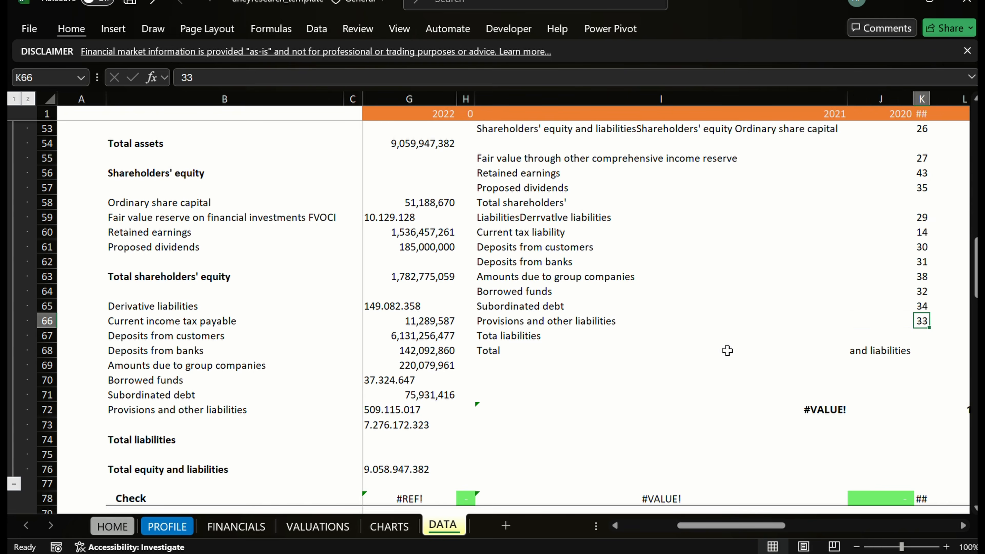
key(Left)
key(Left)
key(Left)
key(Left)
key(Left)
key(Left)
key(Left)
key(Left)
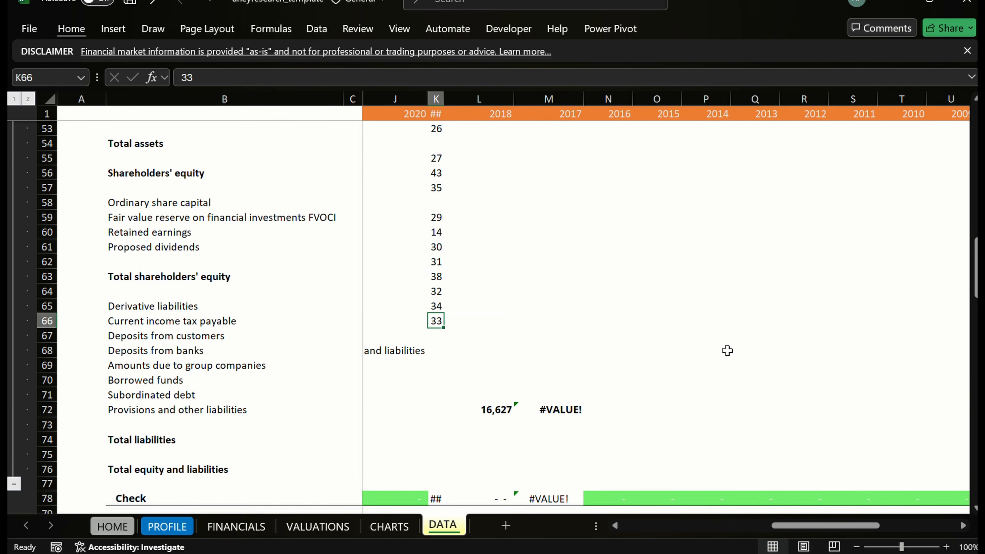
Move the 2023 and 2022 liabilities totals from F73:G73 to the Total liabilities row, F74:G74.
key(Down)
key(Down)
key(Down)
key(Down)
key(Down)
key(Right)
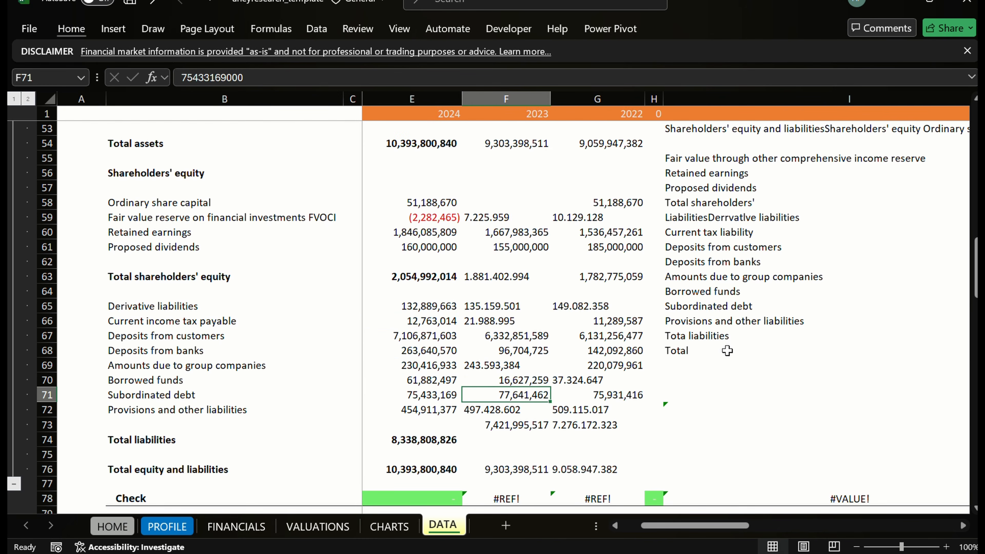
key(Down)
key(Down)
key(shift+Right)
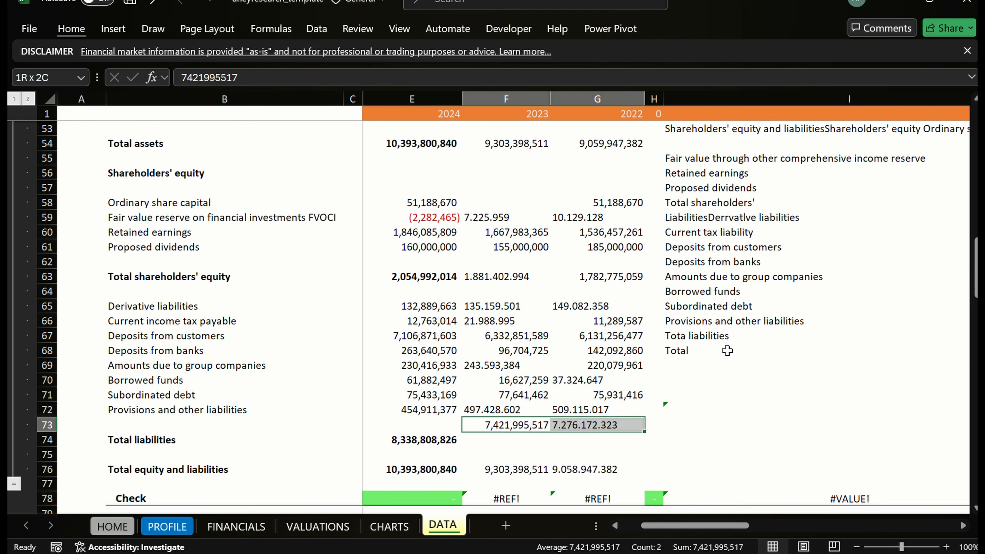
key(ctrl+c)
key(Down)
key(Down)
key(Up)
key(ctrl+v)
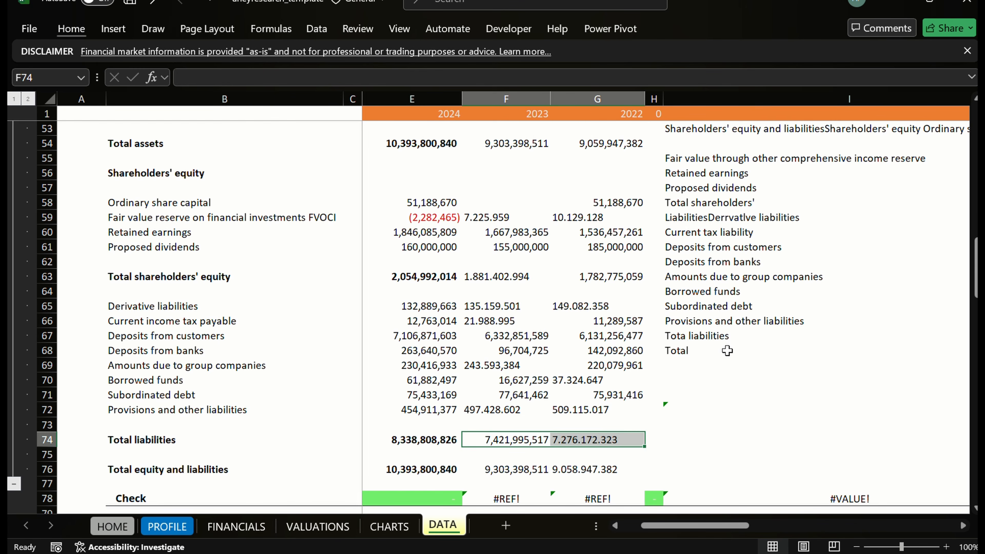
Replace the dots with commas in the 2022 Total equity and liabilities figure in G76, giving 9,058,947,382.
key(Right)
key(Down)
key(Down)
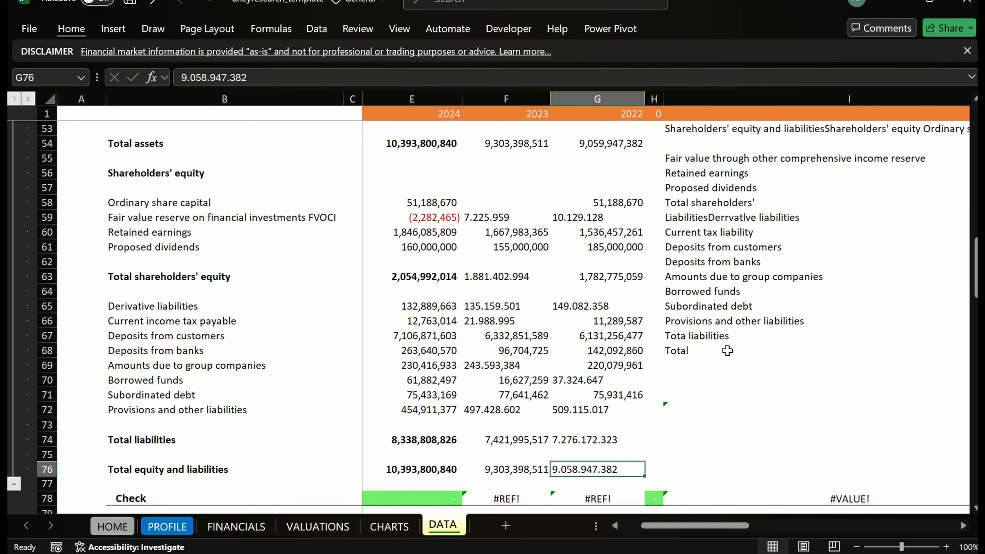
key(F2)
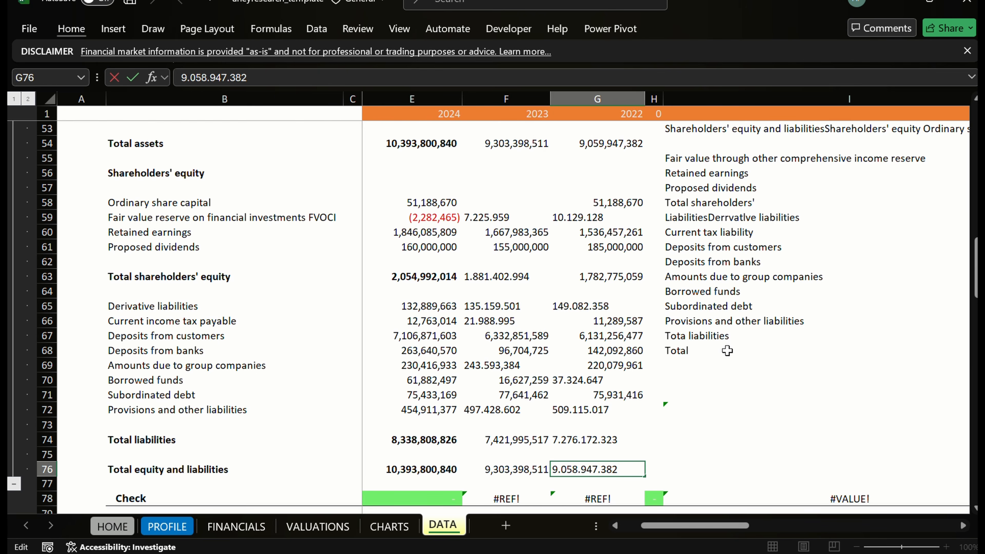
key(BackSpace)
text(,)
key(BackSpace)
text(,)
key(BackSpace)
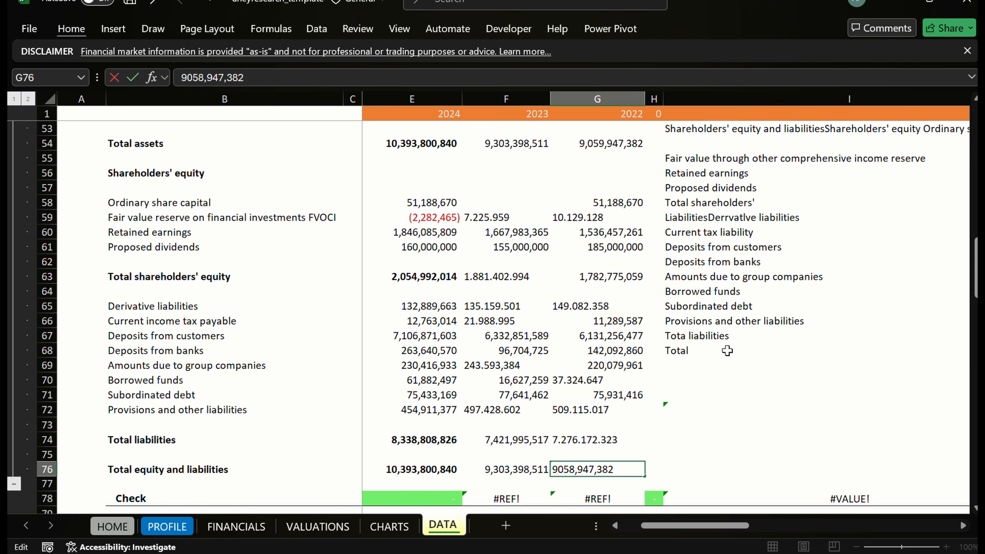
text(,)
key(ctrl+Return)
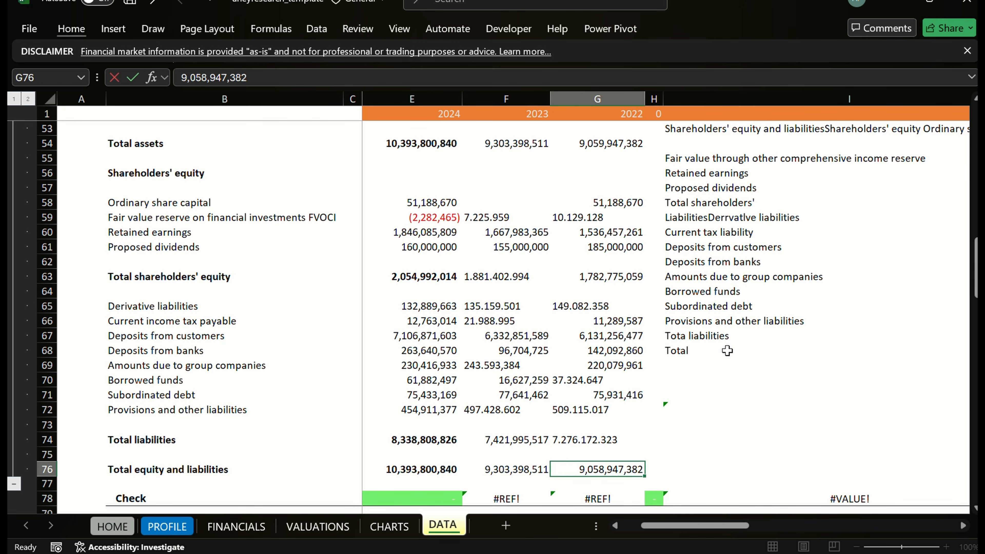
Replace the dot separators with commas in the 2022 Total liabilities figure in G74, giving 7,276,172,323.
key(Left)
key(Right)
key(Up)
key(Up)
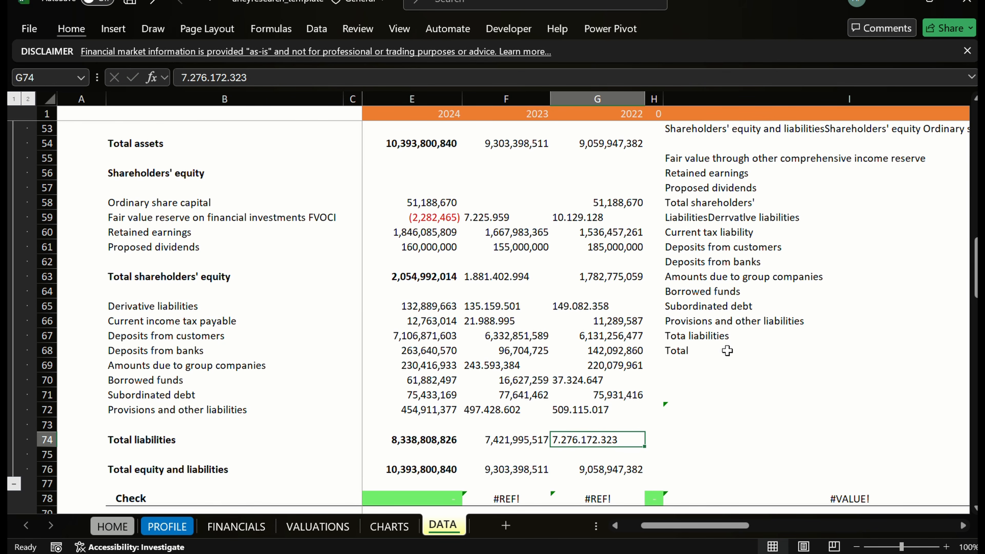
key(F2)
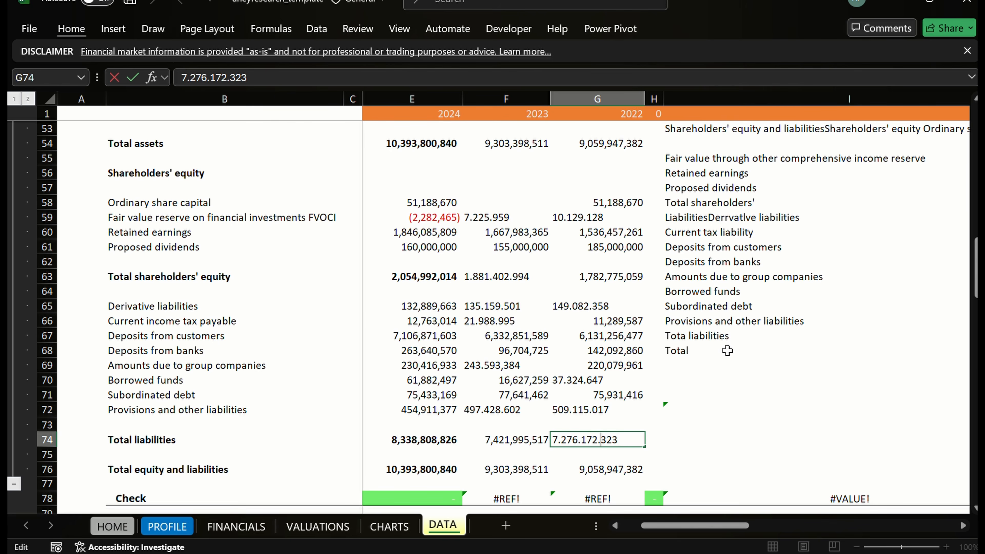
key(Left)
key(Left)
key(Left)
key(BackSpace)
text(,)
key(BackSpace)
text(,)
key(BackSpace)
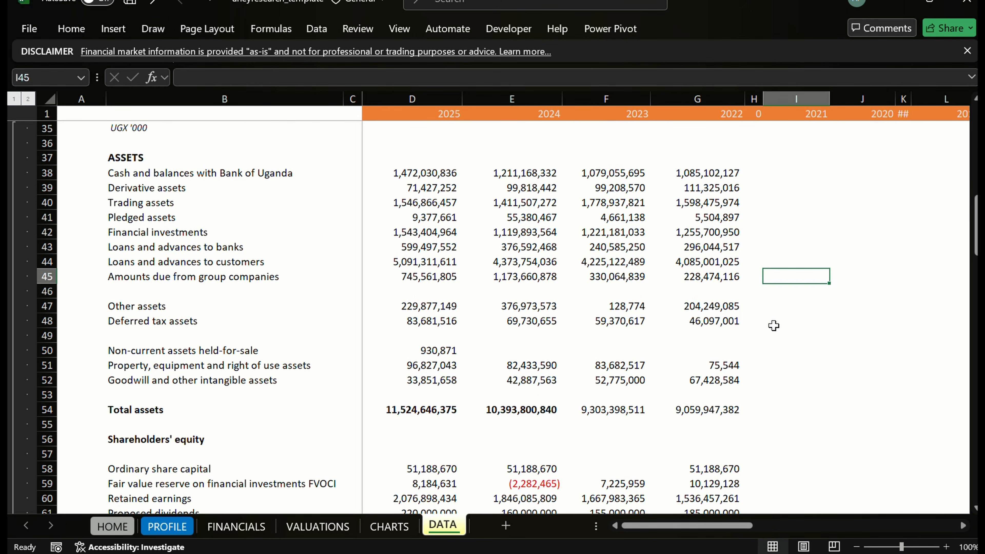
Enter the check formula =F54-SUM(F38:F52) in I54 to compare 2023 total assets with the sum of the asset rows.
click(800, 308)
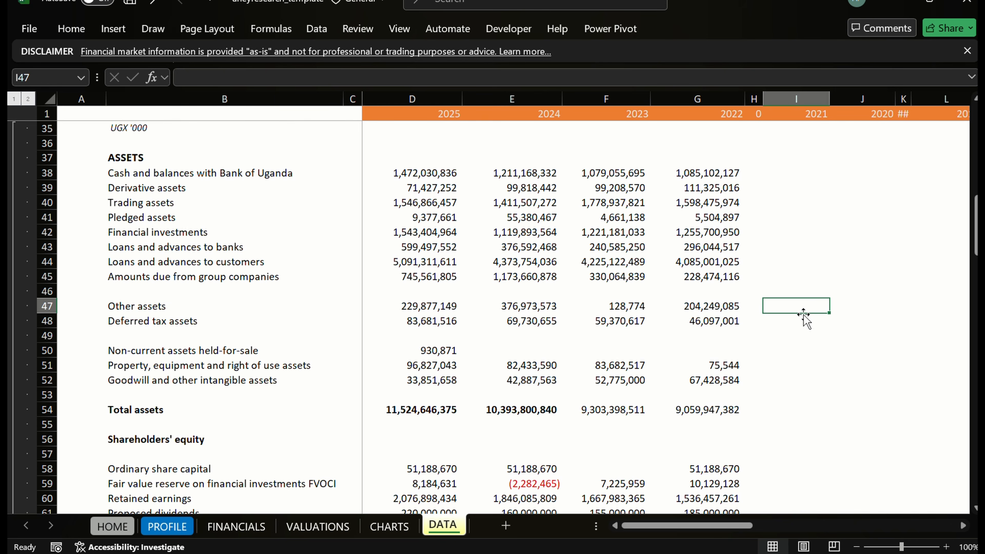
click(828, 339)
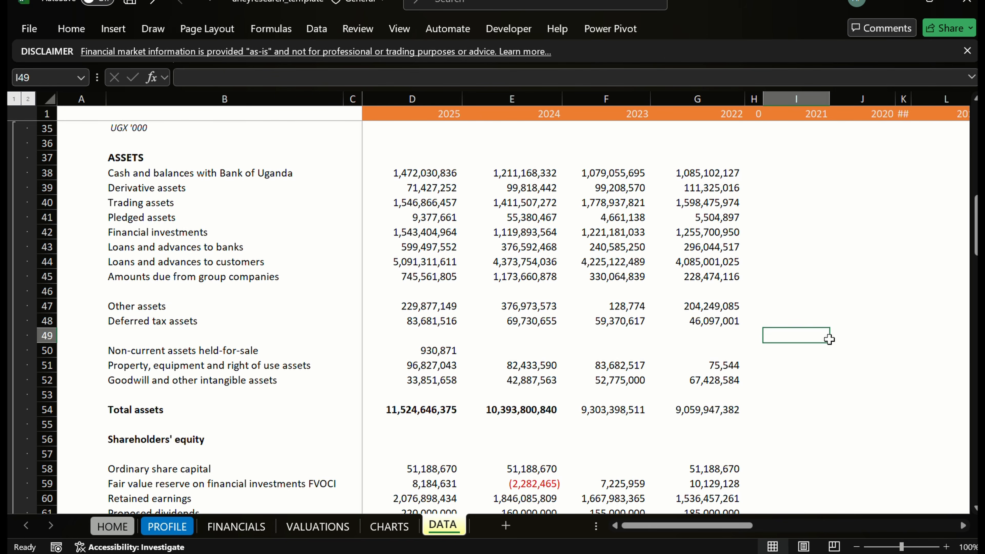
key(Down)
key(Down)
key(Down)
key(Down)
key(Down)
text(=)
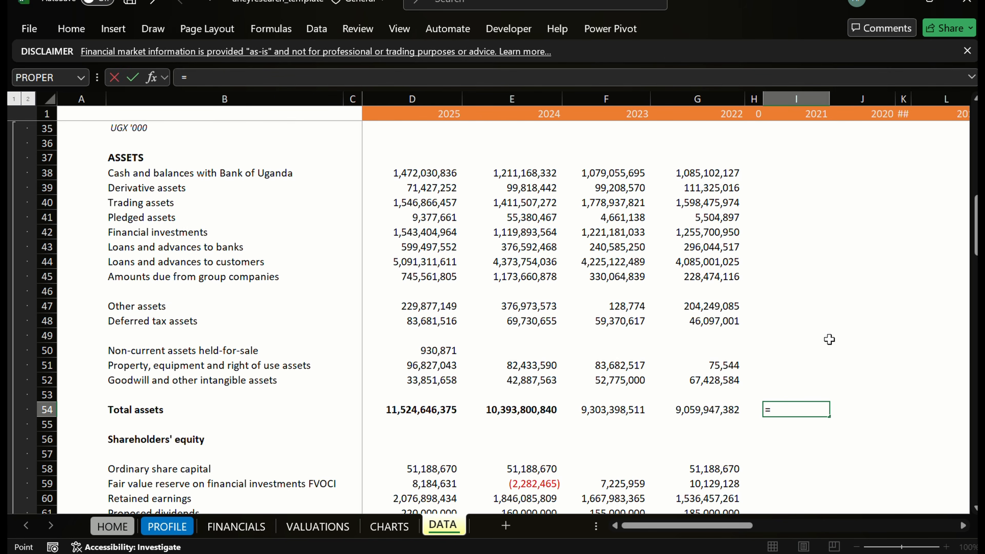
key(Left)
key(Right)
key(Left)
key(Left)
key(Left)
key(Left)
key(Right)
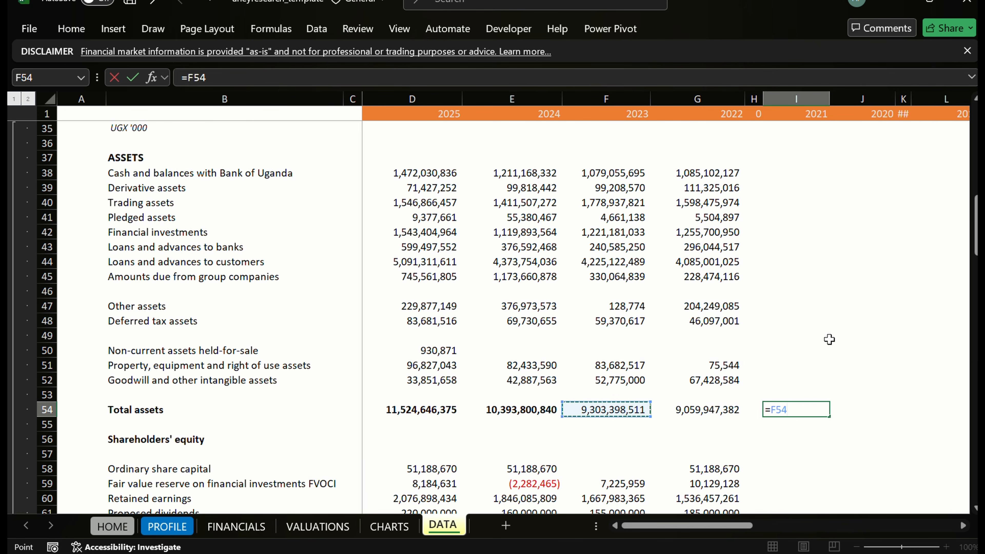
text(-sum)
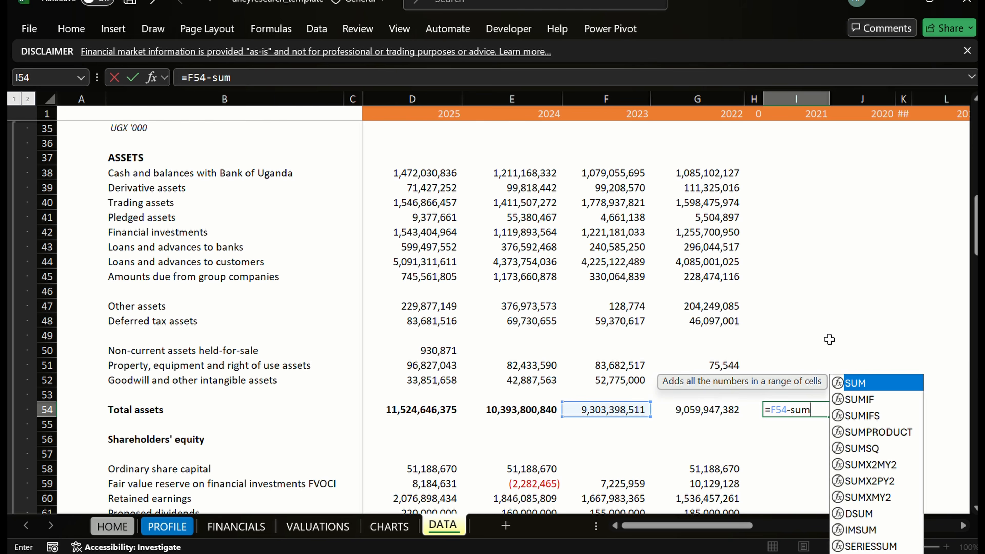
text(()
key(Up)
key(Up)
key(Left)
key(Left)
key(Left)
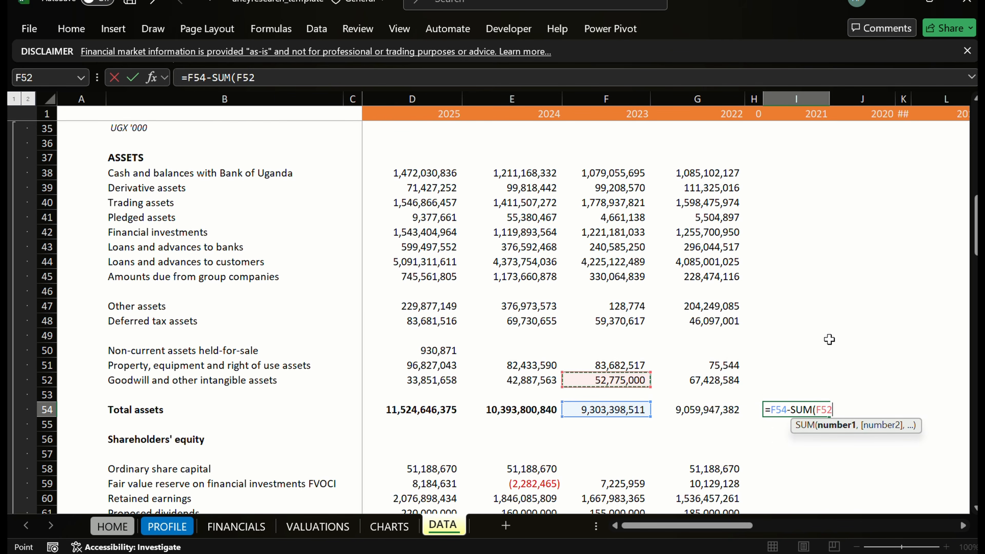
key(shift+Up)
key(shift+Up)
key(shift+Up)
key(shift+Up)
key(shift+Up)
key(shift+Up)
key(shift+Up)
key(shift+Up)
key(shift+Up)
key(shift+Up)
key(shift+Up)
key(shift+Up)
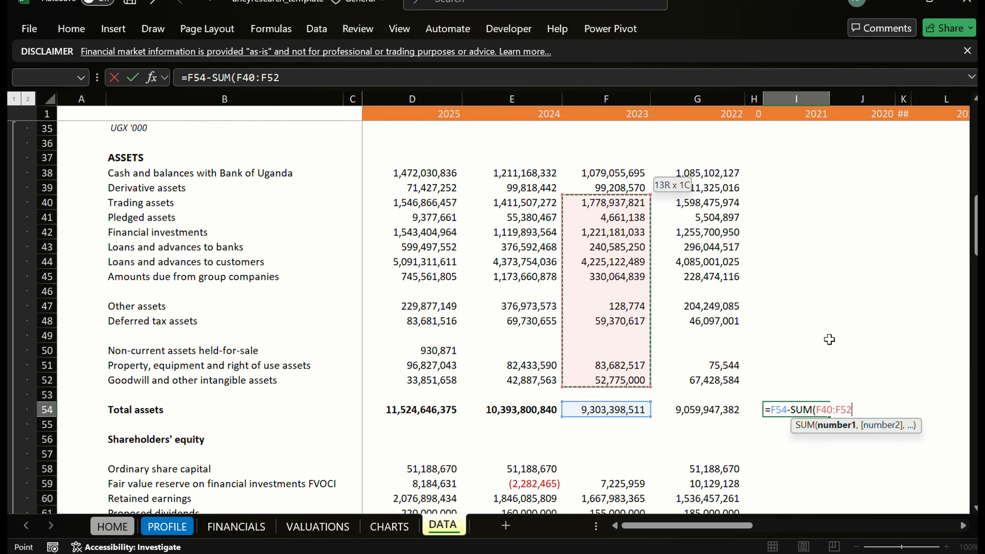
key(shift+Up)
key(shift+Up)
key(Return)
key(Return)
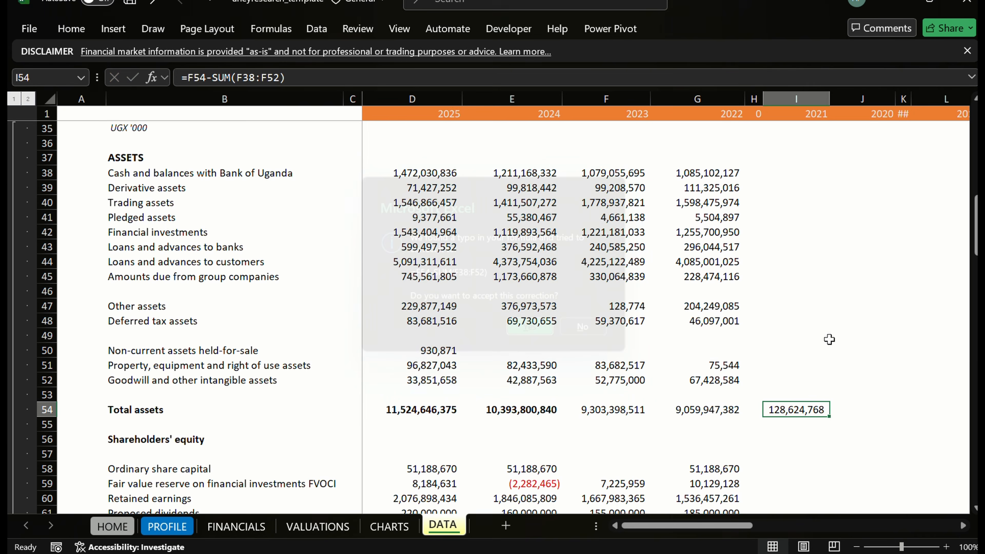
Examine the 2023 total assets in F54 against the difference calculated in I54.
key(Down)
key(Down)
key(Down)
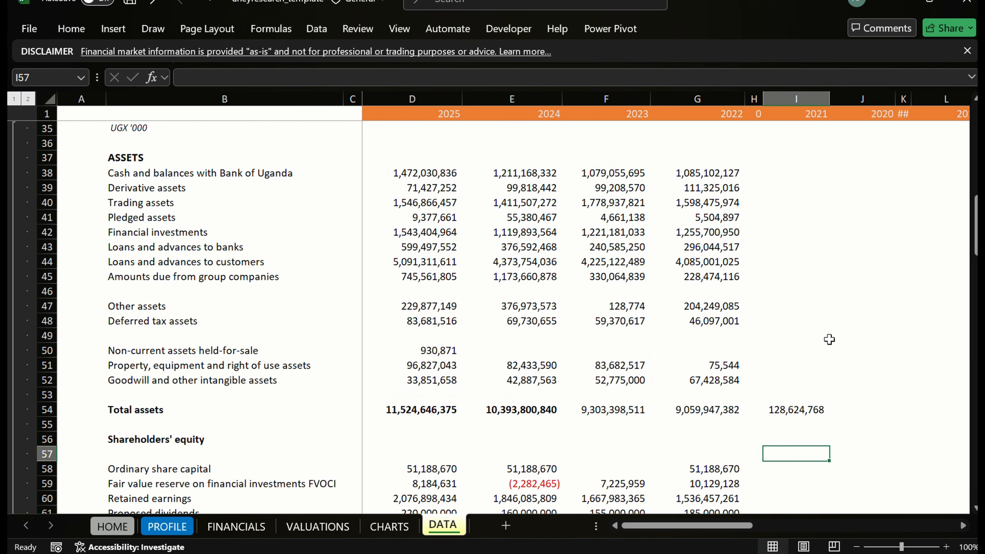
key(Up)
key(Up)
key(Up)
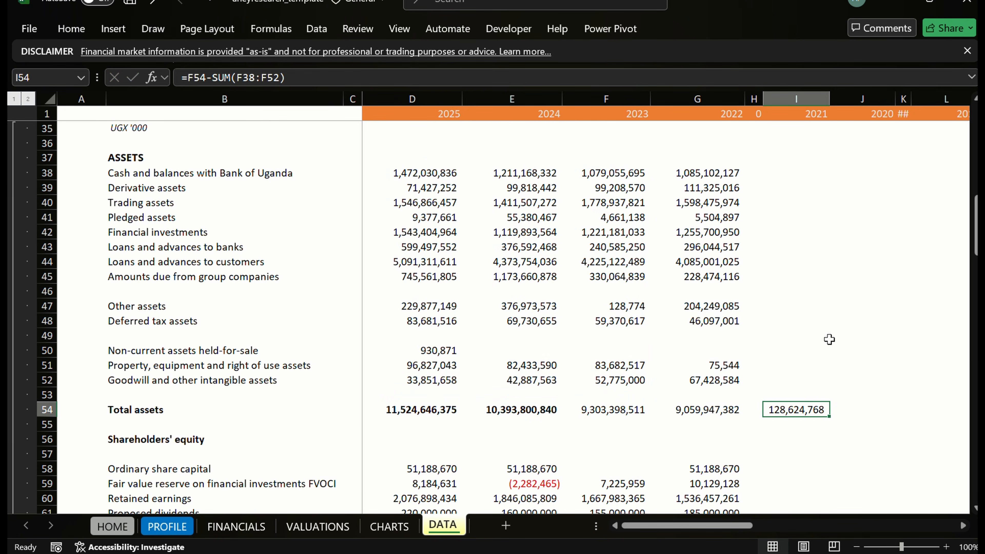
key(Left)
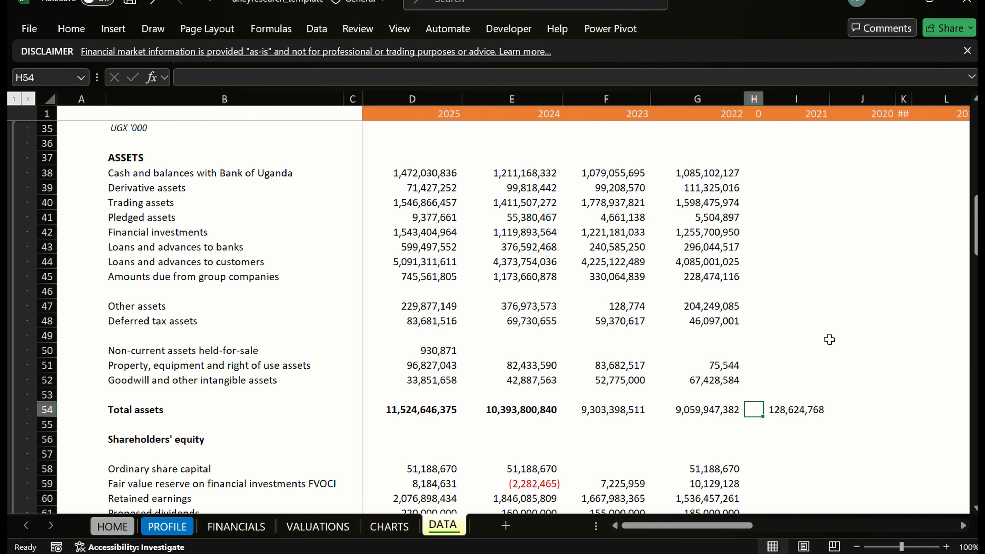
key(Left)
key(Left)
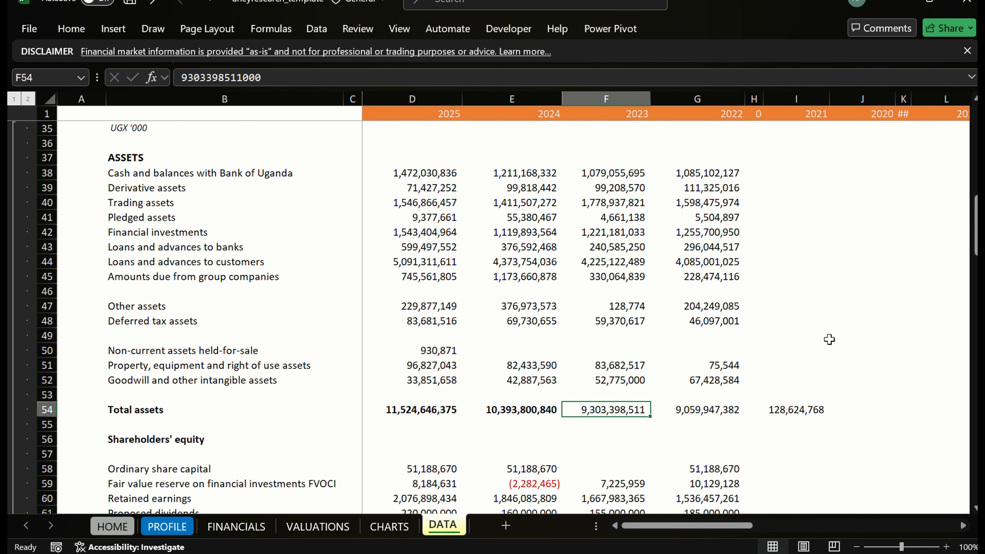
key(Right)
key(Right)
key(Right)
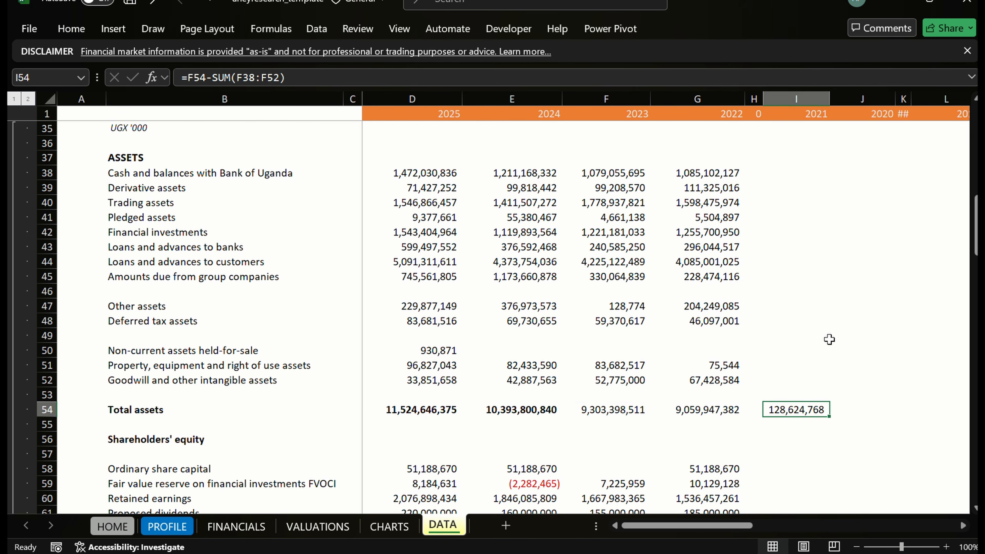
key(Left)
Enter the check formula =G54-SUM(G38:G52) in J54 to compare 2022 total assets with the sum of the asset rows.
key(Right)
key(Right)
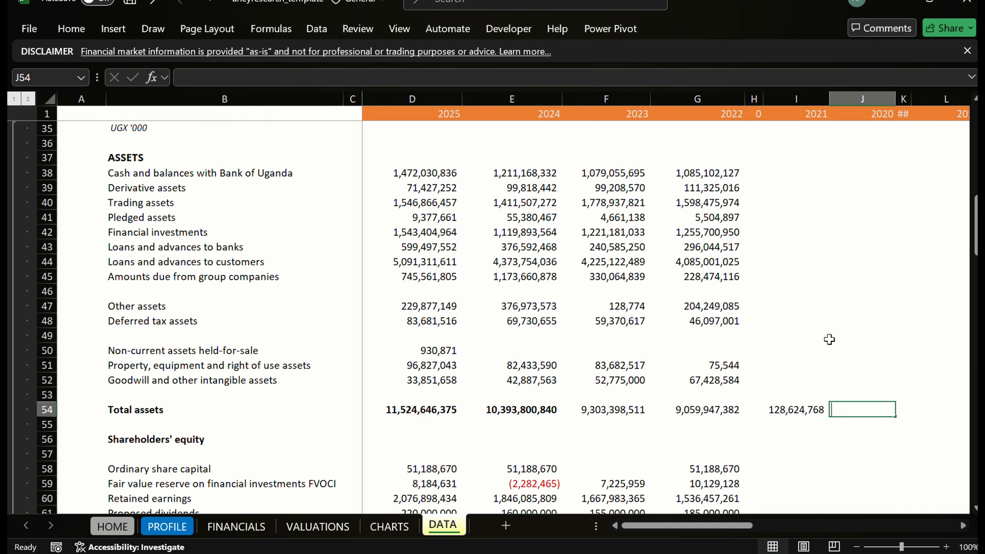
text(=)
key(Left)
key(Left)
key(Left)
text(-)
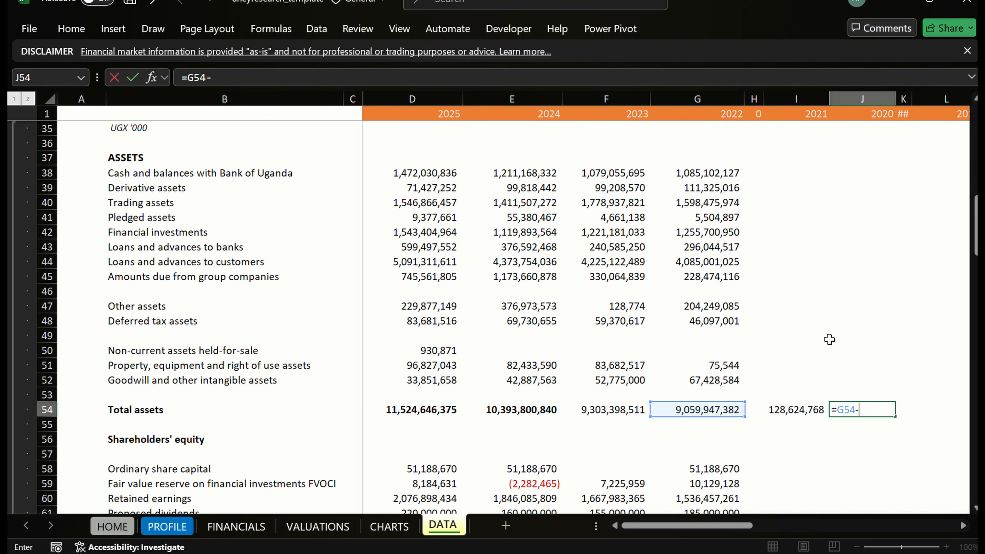
text(sum)
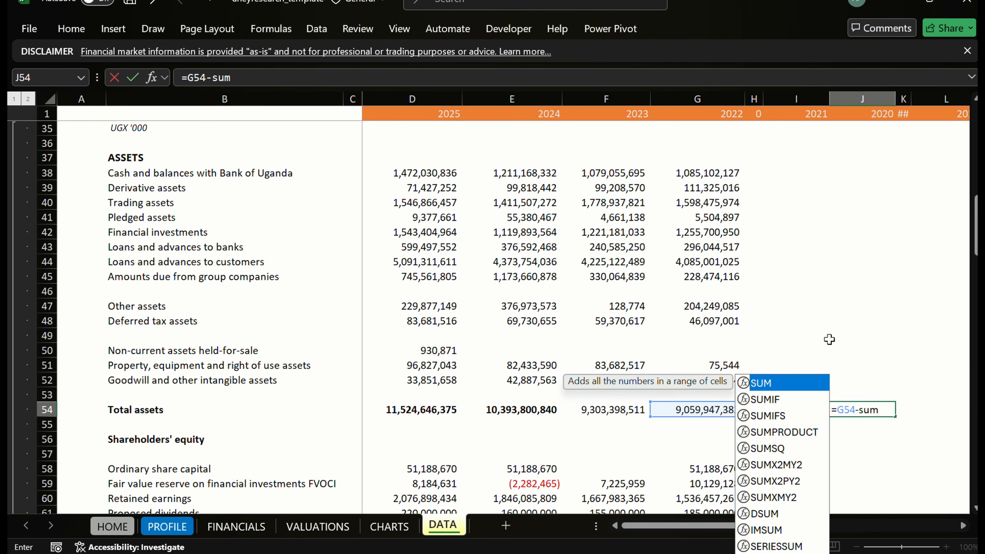
key(Tab)
key(Up)
key(Up)
key(Left)
key(Left)
key(Left)
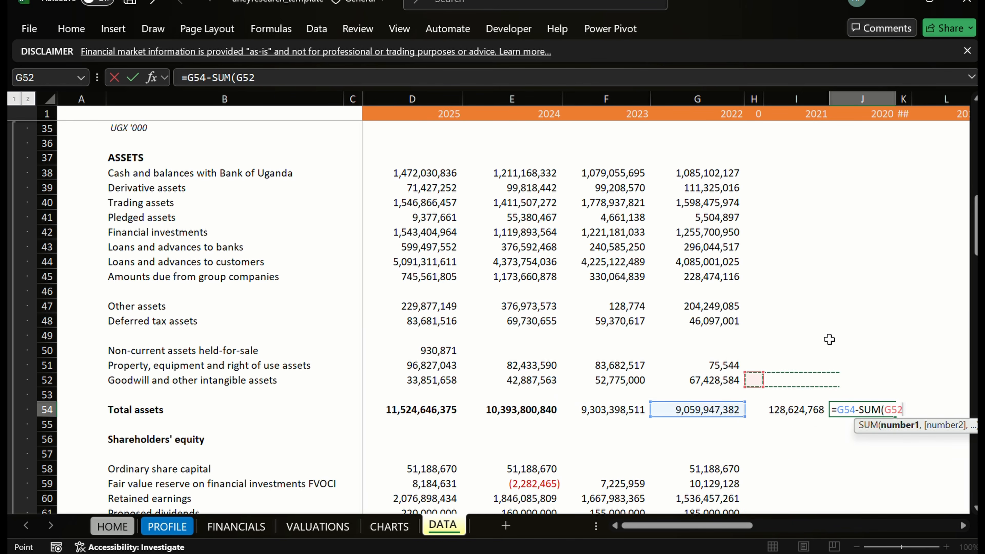
key(shift+Up)
key(shift+Up)
key(shift+Up)
key(shift+Up)
key(shift+Up)
key(shift+Up)
key(shift+Up)
key(shift+Up)
key(shift+Up)
key(shift+Up)
key(shift+Up)
key(shift+Up)
key(shift+Up)
key(shift+Up)
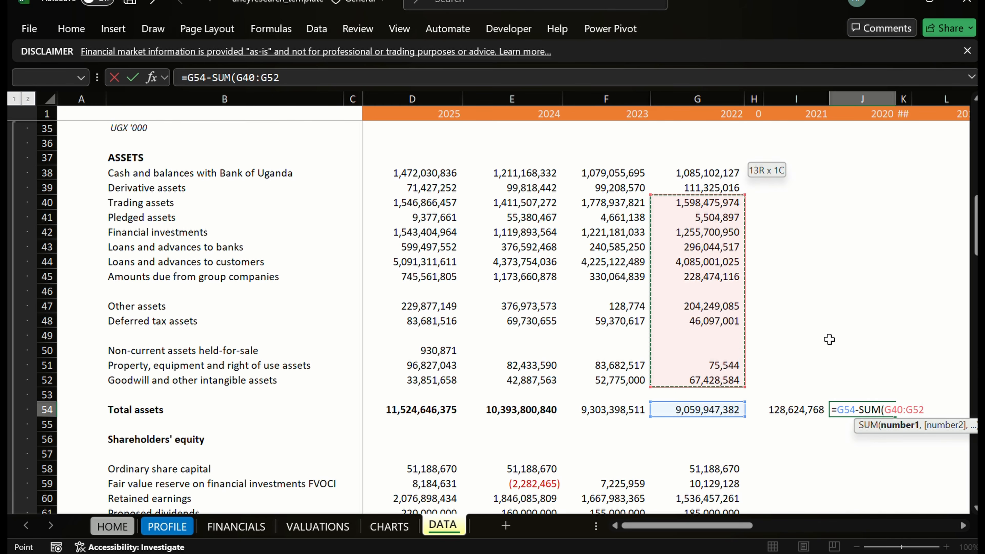
key(Return)
key(Return)
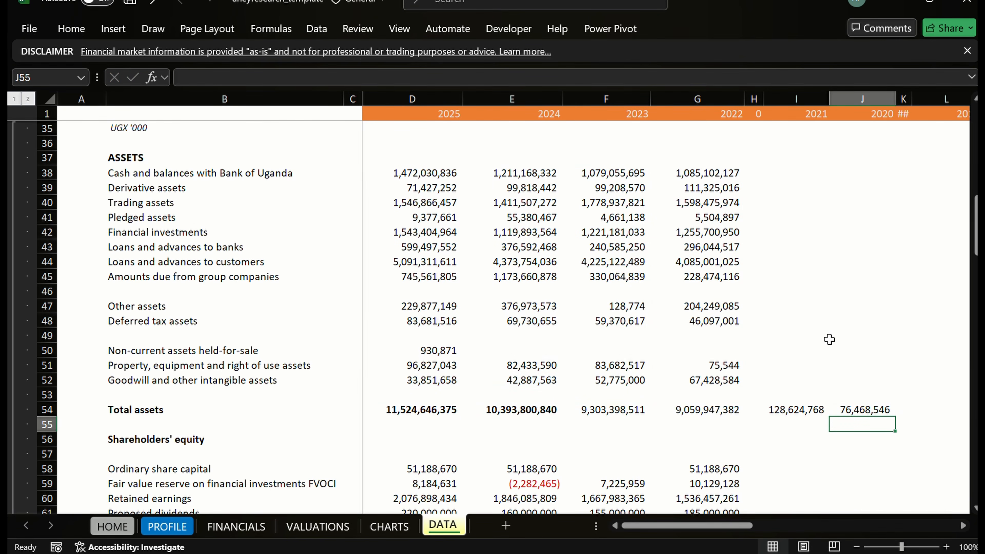
Review the 2022 asset figures in column G from Total assets up to the first asset rows.
key(Up)
key(Left)
key(Left)
key(Left)
key(Up)
key(Up)
key(Up)
key(Up)
key(Up)
key(Up)
key(Up)
key(Up)
key(Up)
key(Up)
key(Up)
key(Up)
key(Up)
key(Up)
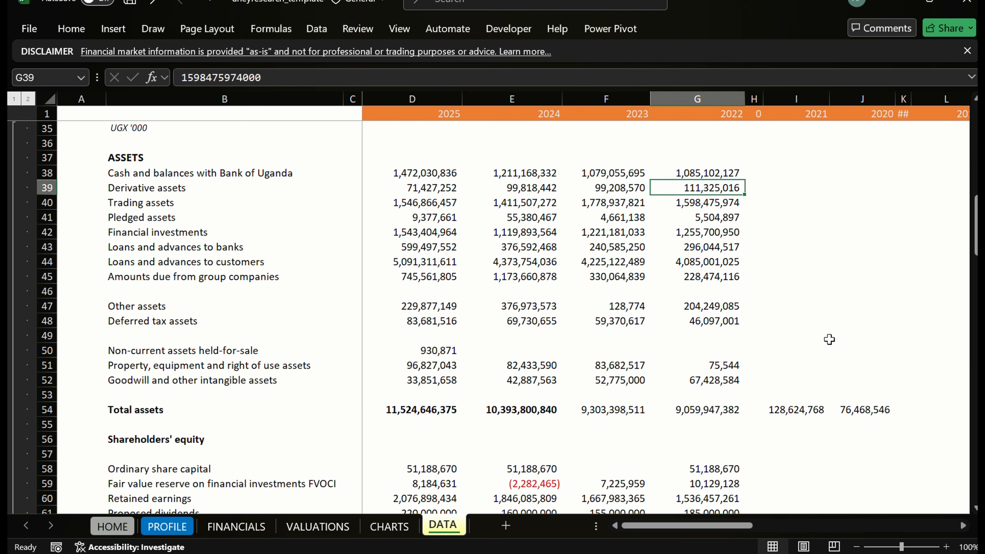
Review the asset line items from the ASSETS heading down to Amounts due from group companies.
key(Up)
key(Up)
key(Up)
key(Left)
key(Left)
key(Home)
key(Right)
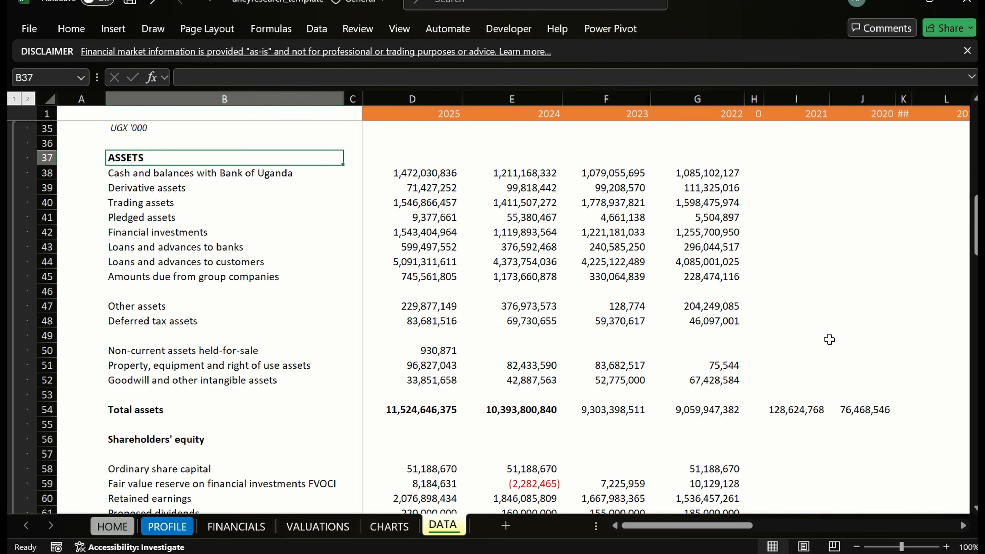
key(Down)
key(Down)
key(Down)
key(Down)
key(Down)
key(Down)
key(Down)
key(Down)
key(Right)
key(Left)
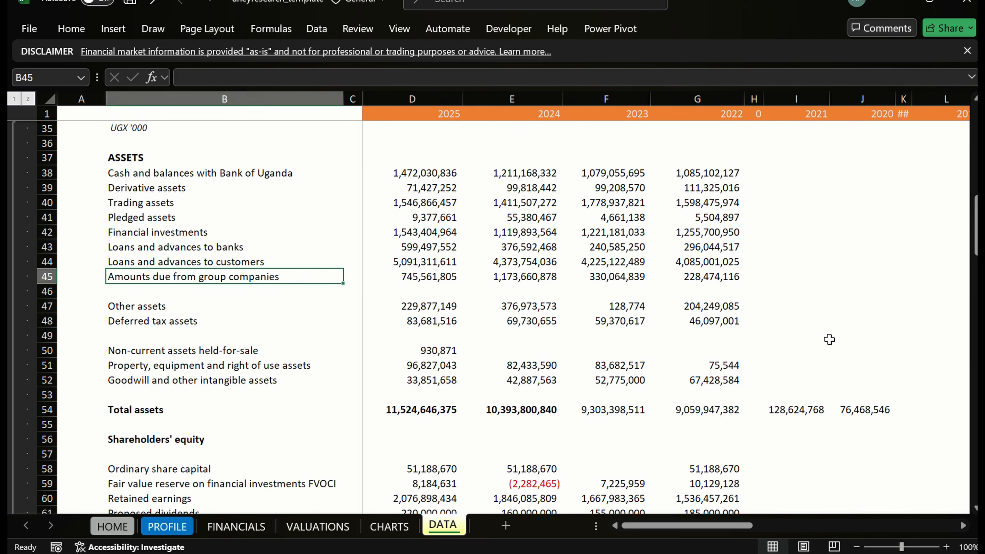
key(Up)
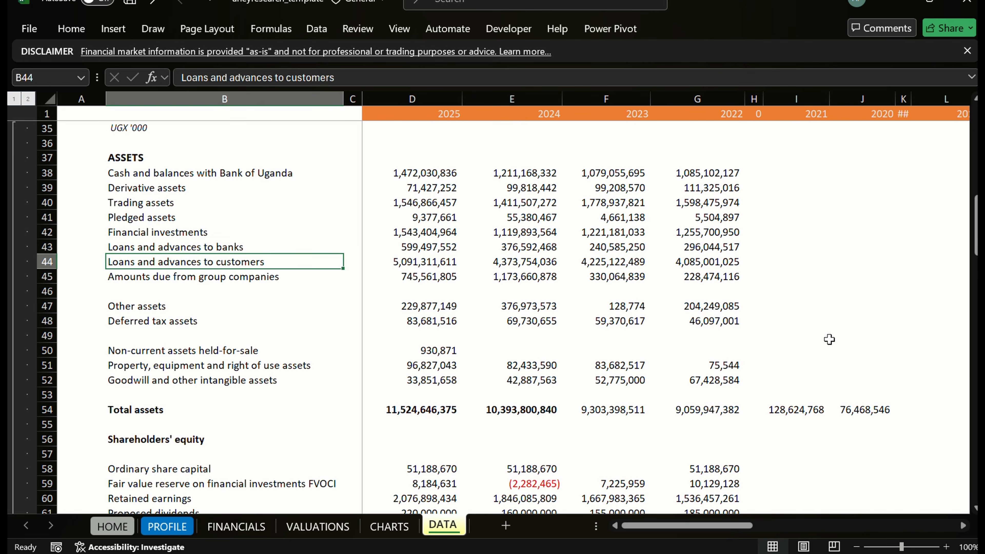
Examine the shareholders' equity and liability rows from Provisions and other liabilities up to Ordinary share capital.
key(Down)
key(Down)
key(Down)
key(Down)
key(Down)
key(Down)
key(Down)
key(Down)
key(Down)
key(Down)
key(Down)
key(Down)
key(Down)
key(Down)
key(Down)
key(Down)
key(Down)
key(Down)
key(Down)
key(Down)
key(Right)
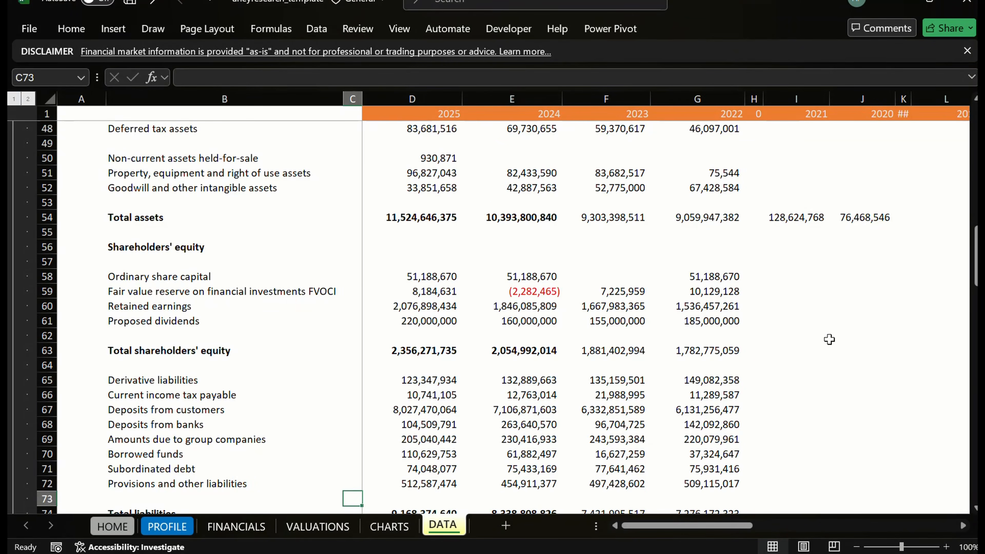
key(Up)
key(Up)
key(Right)
key(Up)
key(Up)
key(Up)
key(Up)
key(Up)
key(Up)
key(Up)
key(Up)
key(Up)
key(Up)
key(Up)
key(Up)
key(Right)
key(Right)
key(Right)
key(Right)
key(Up)
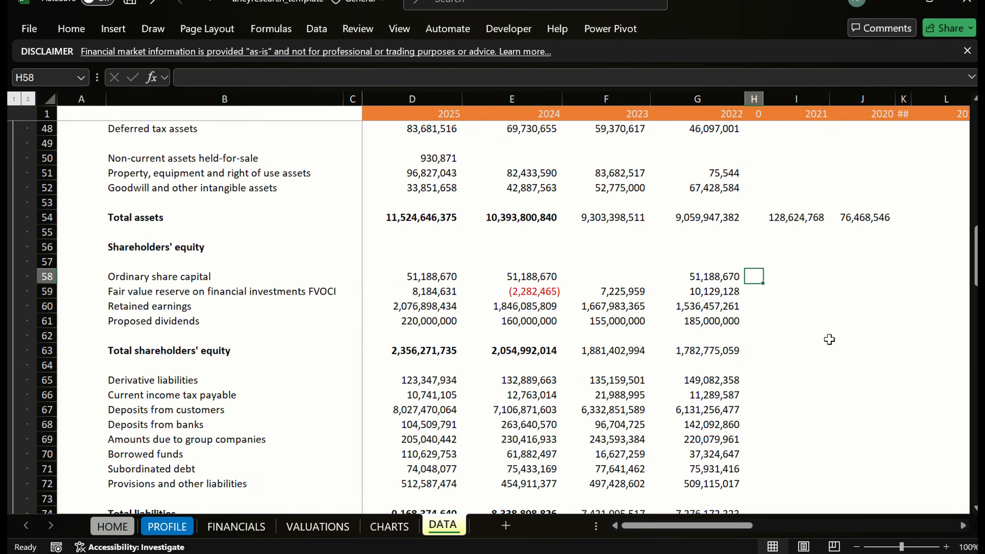
Compare the 2023 and 2022 liability figures with the Total liabilities, Total equity and liabilities and Check rows.
key(Up)
key(Down)
key(Down)
key(Down)
key(Down)
key(Down)
key(Down)
key(Down)
key(Down)
key(Down)
key(Down)
key(Down)
key(Down)
key(Down)
key(Down)
key(Down)
key(Down)
key(Down)
key(Down)
key(Down)
key(Down)
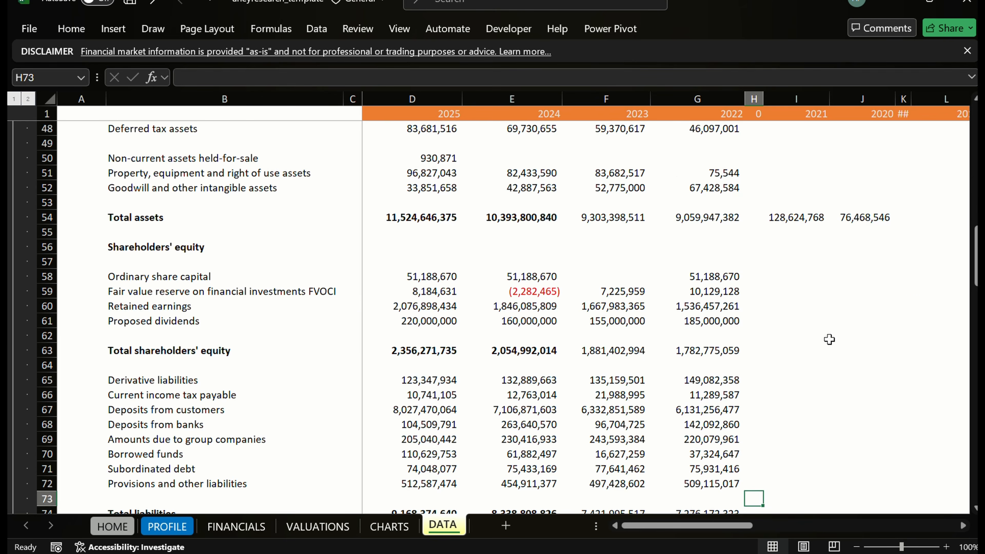
key(Up)
key(Up)
key(Up)
key(Up)
key(Up)
key(Up)
key(Up)
key(Up)
key(Up)
key(Up)
key(Up)
key(Up)
key(Up)
key(Up)
key(Up)
key(Up)
key(Up)
key(Up)
key(Up)
key(Right)
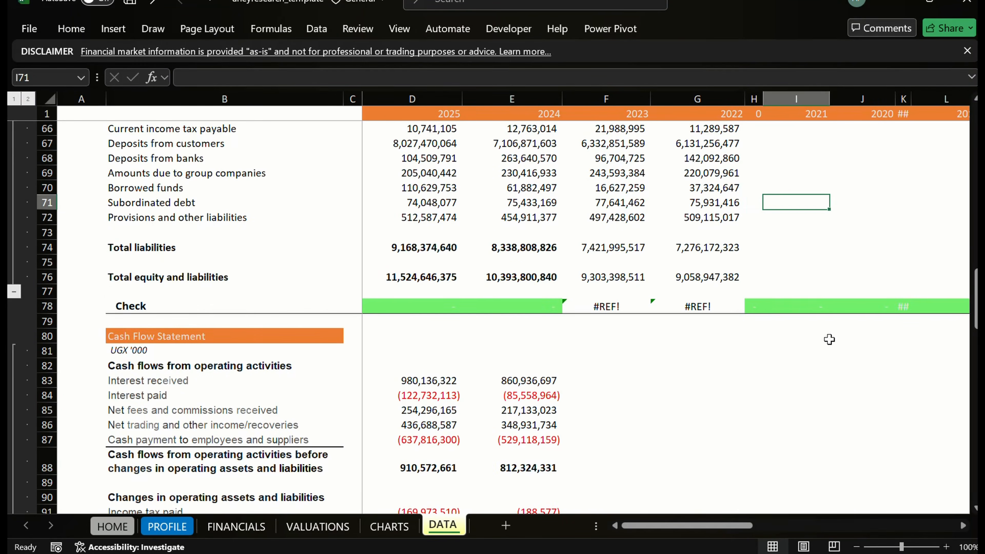
key(Down)
key(Down)
key(Down)
key(Up)
key(Up)
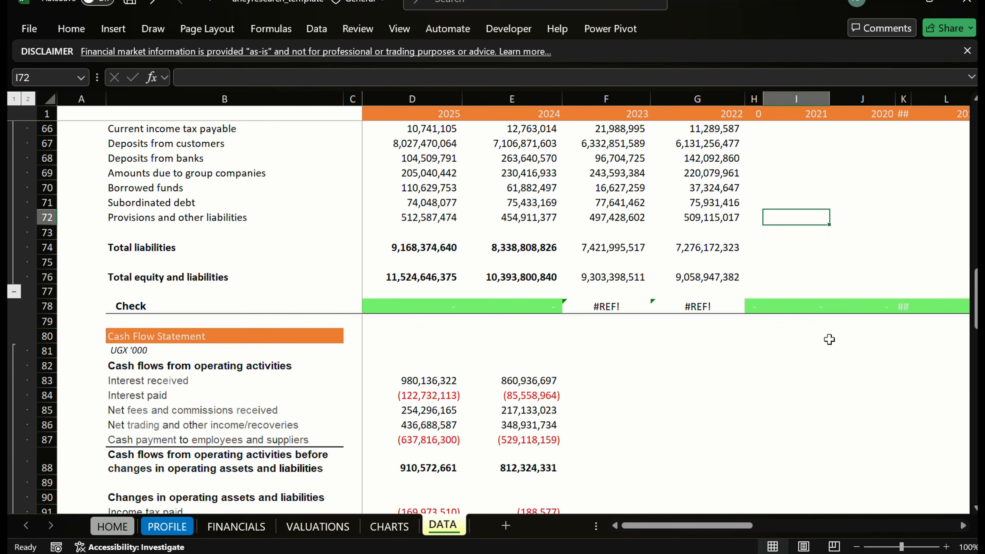
Recheck the 2023 total assets difference formula in I54.
key(Up)
key(Up)
key(Up)
key(Up)
key(Up)
key(Up)
key(Up)
key(Up)
key(Up)
key(Up)
key(Up)
key(Up)
key(Up)
key(Up)
key(Up)
key(Up)
key(Up)
key(Up)
key(Up)
key(Down)
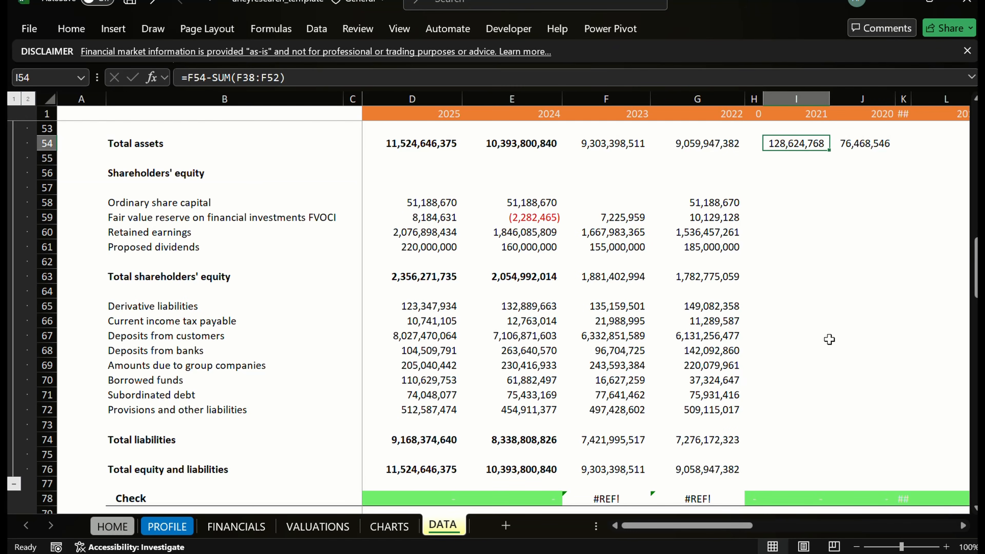
Enter the 2023 total liabilities difference =F74-SUM(F65:F72) in I74 and copy the formula across to J74 for 2022.
key(Down)
key(Down)
key(Down)
key(Down)
key(Down)
key(Down)
key(Down)
key(Down)
key(Down)
key(Down)
key(Down)
key(Down)
key(Down)
key(Down)
key(Down)
key(Down)
key(Down)
key(Down)
key(Down)
key(Down)
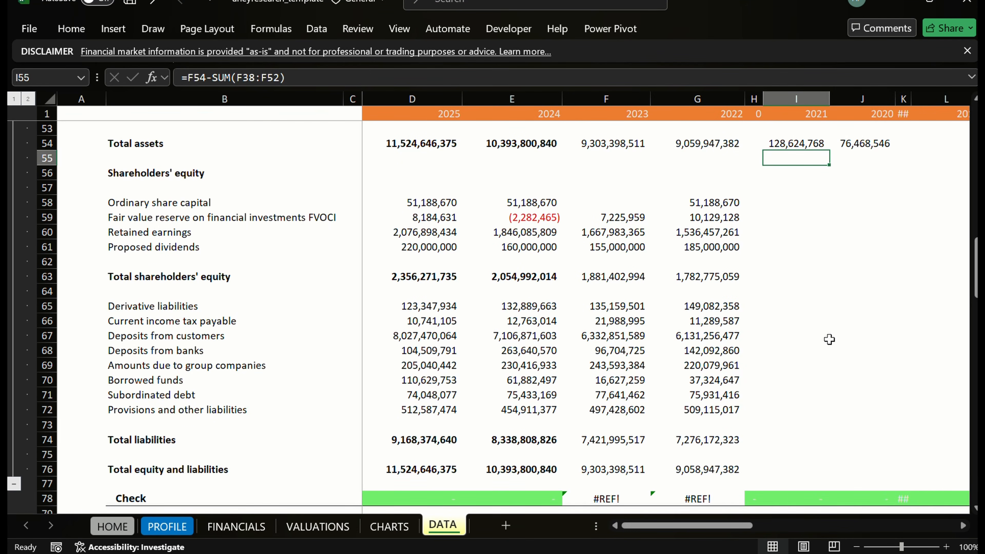
key(Up)
key(Down)
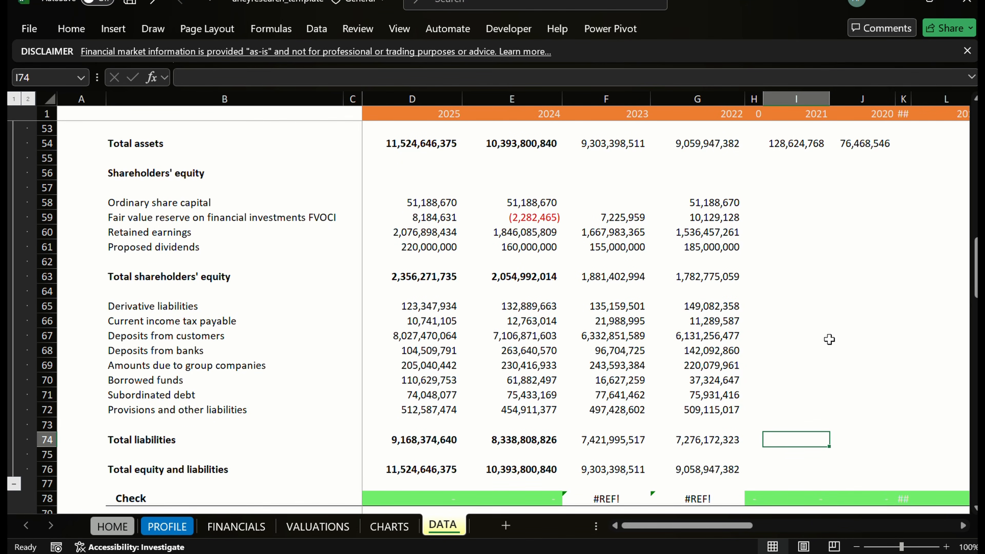
text(=)
key(Left)
key(Left)
key(Left)
key(Left)
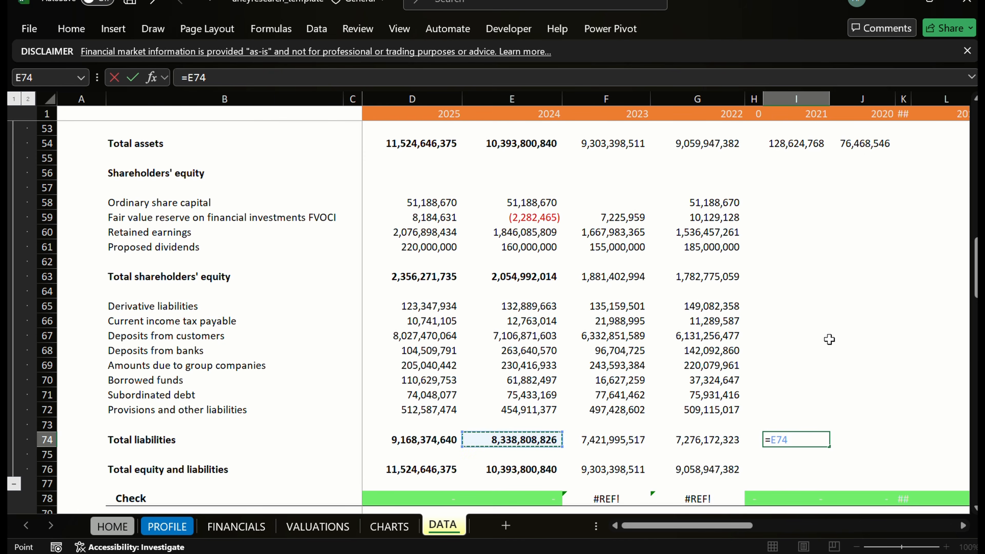
key(Right)
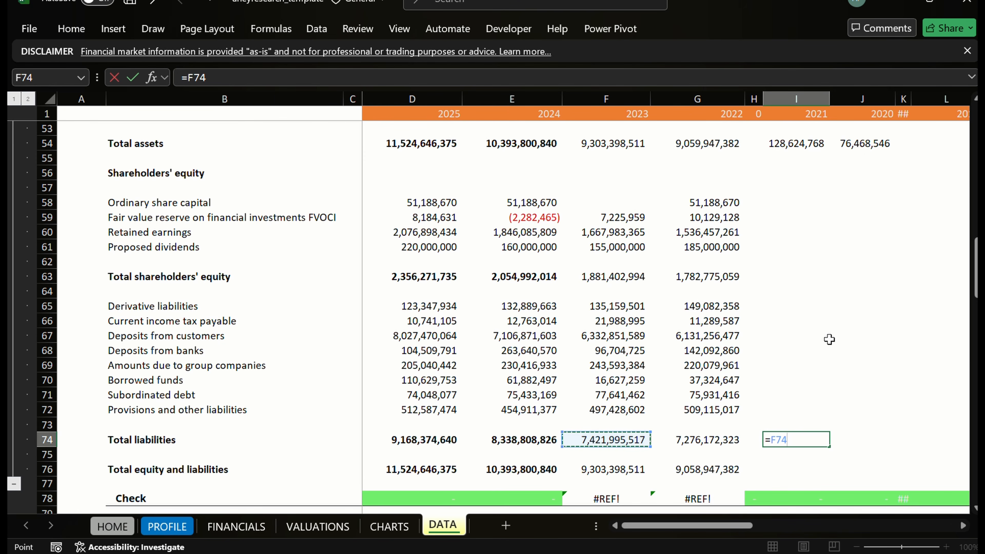
text(-sum)
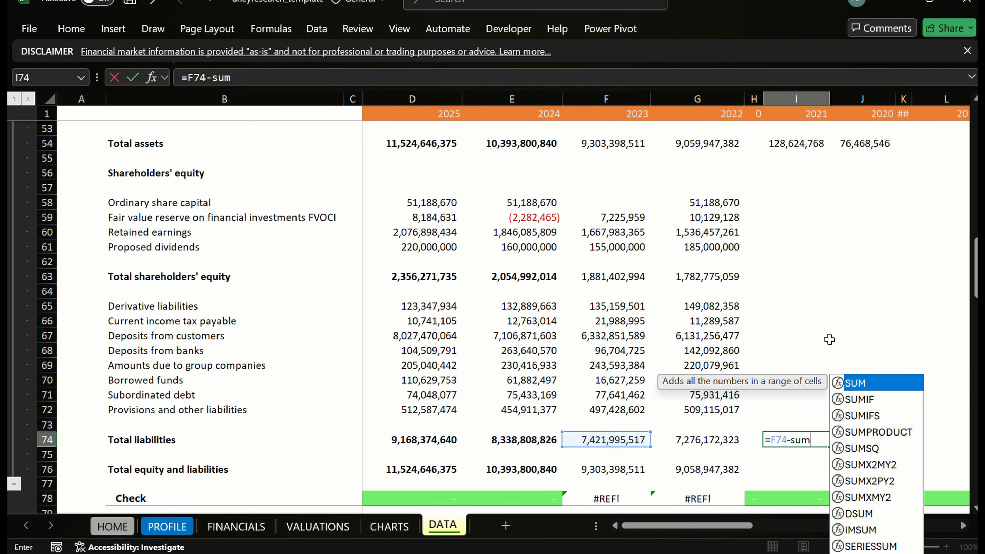
key(Tab)
key(Up)
key(Up)
key(Left)
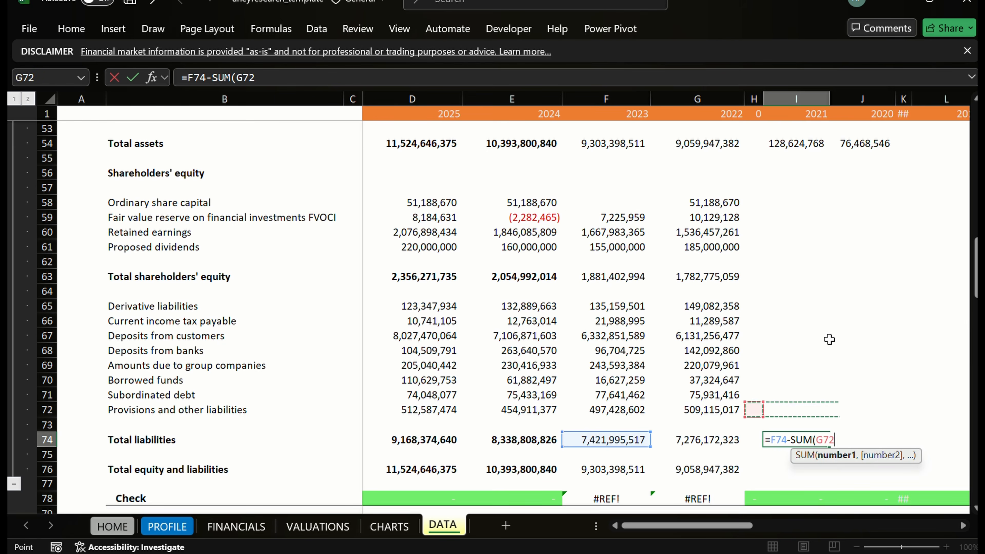
key(Left)
key(Left)
key(shift+Up)
key(shift+Up)
key(shift+Up)
key(shift+Up)
key(shift+Up)
key(shift+Up)
key(shift+Up)
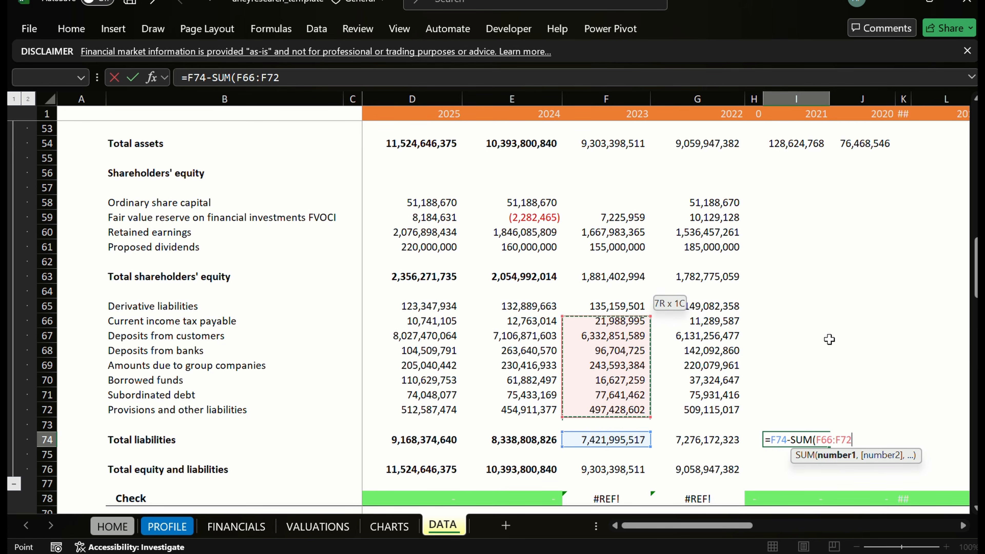
key(Return)
key(Return)
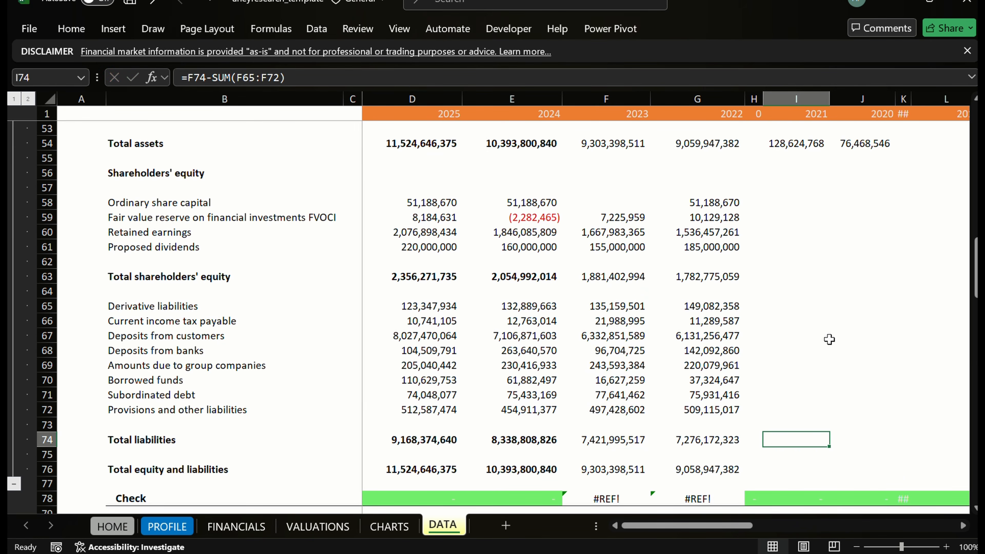
key(shift+Right)
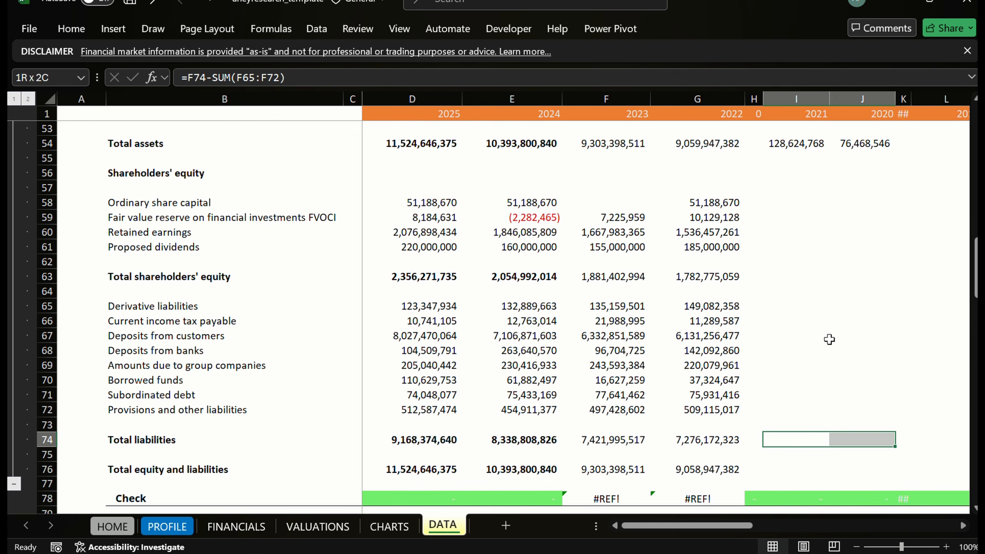
Enter the 2023 shareholders' equity difference =F63-SUM(F58:F61) in I63 and copy the formula across to J63 for 2022.
key(Down)
key(Up)
key(Up)
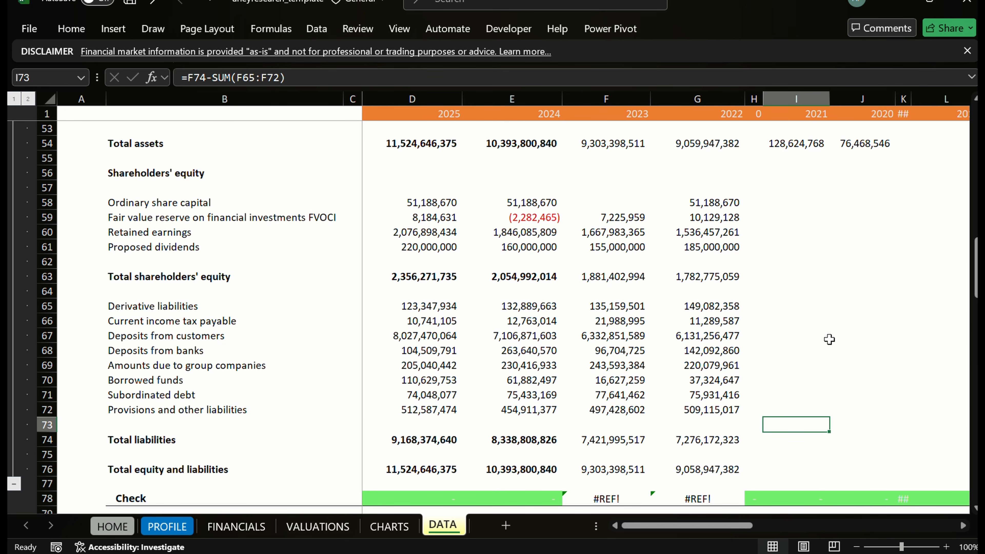
key(Up)
key(Up)
key(Up)
key(Up)
key(Up)
key(Up)
key(Up)
key(Up)
key(Up)
key(Up)
key(Up)
key(Down)
key(Down)
key(Up)
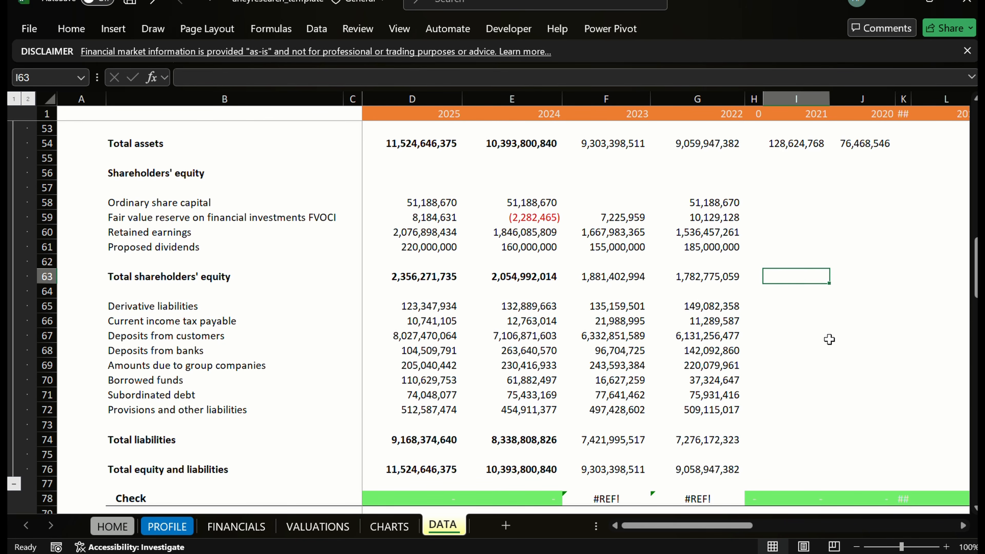
text(=)
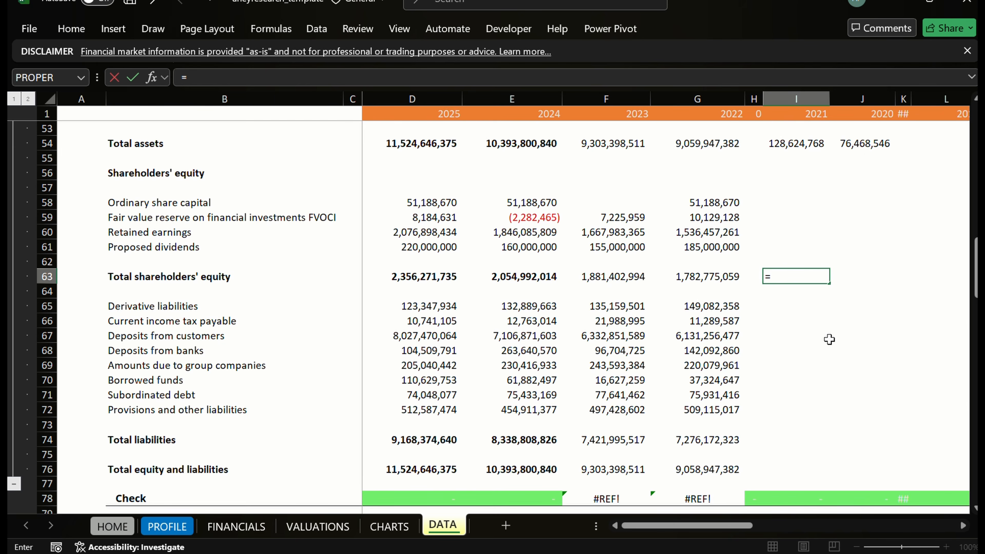
key(Left)
key(Left)
key(Left)
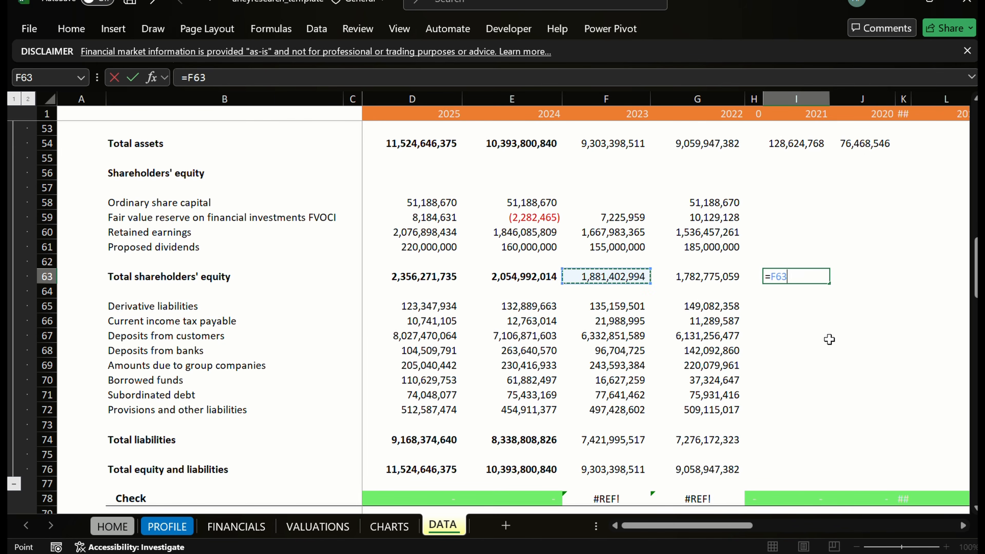
text(-sum)
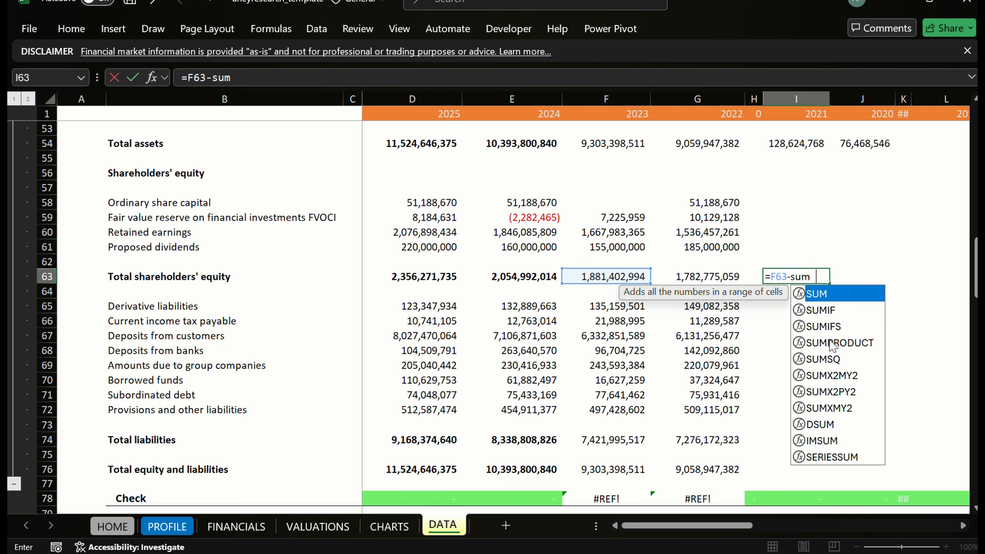
key(Tab)
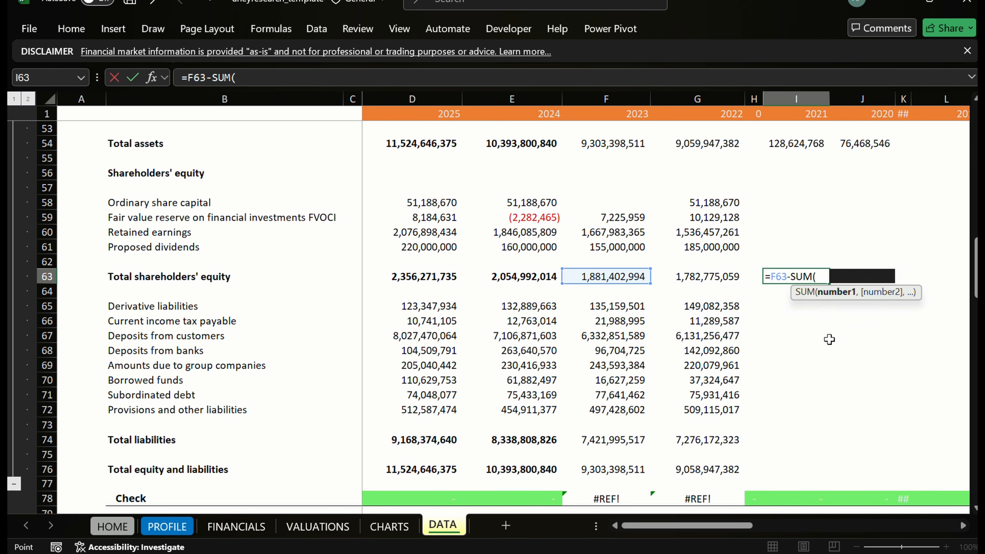
key(Up)
key(Up)
key(Left)
key(Left)
key(Left)
key(shift+Up)
key(shift+Up)
key(shift+Up)
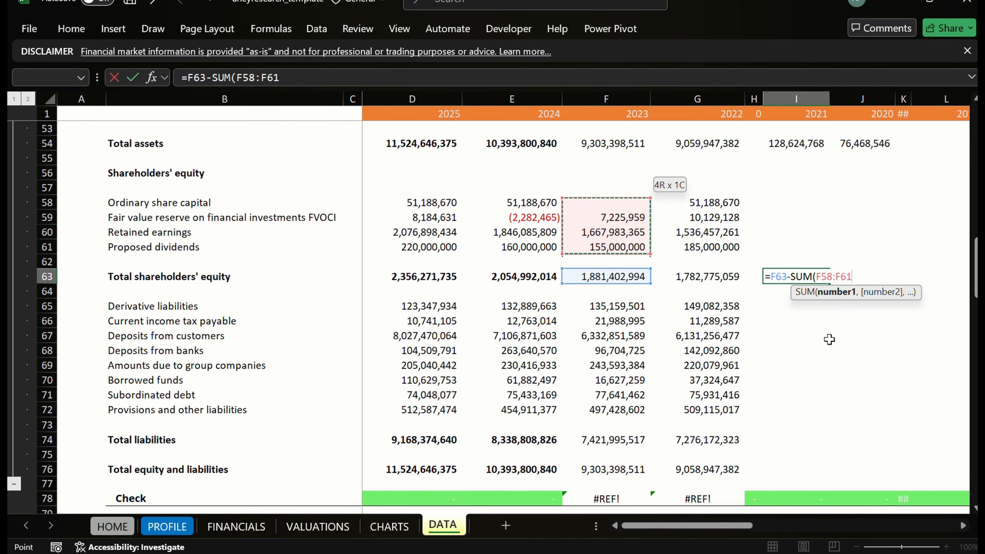
key(Return)
key(Return)
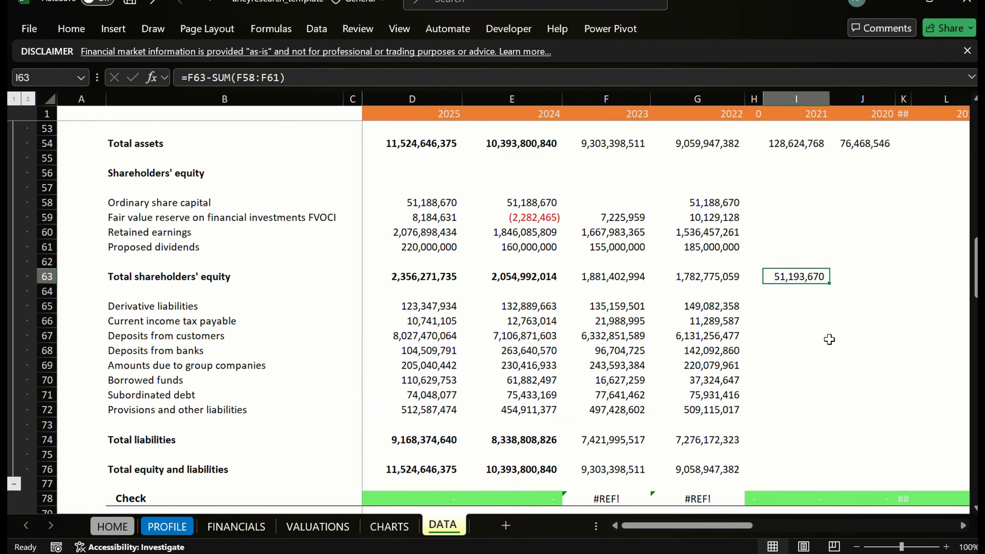
key(shift+Right)
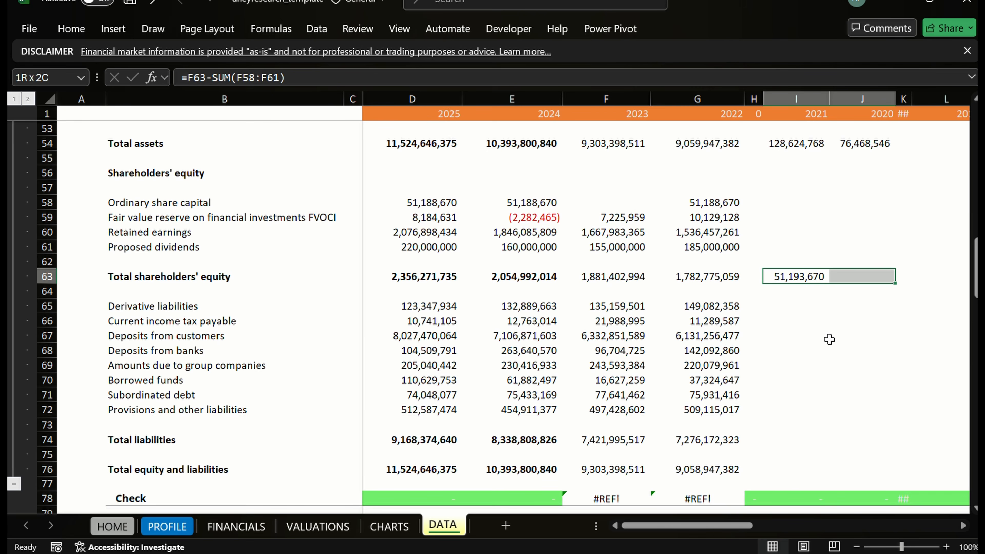
Inspect the 2022 shareholders' equity difference formula in J63 and the cells it refers to.
key(shift+Left)
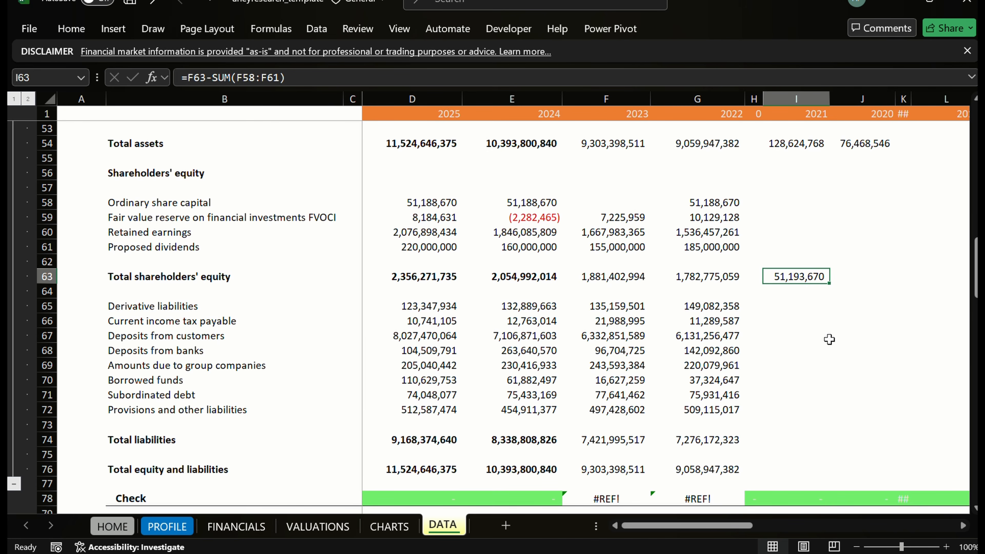
key(Right)
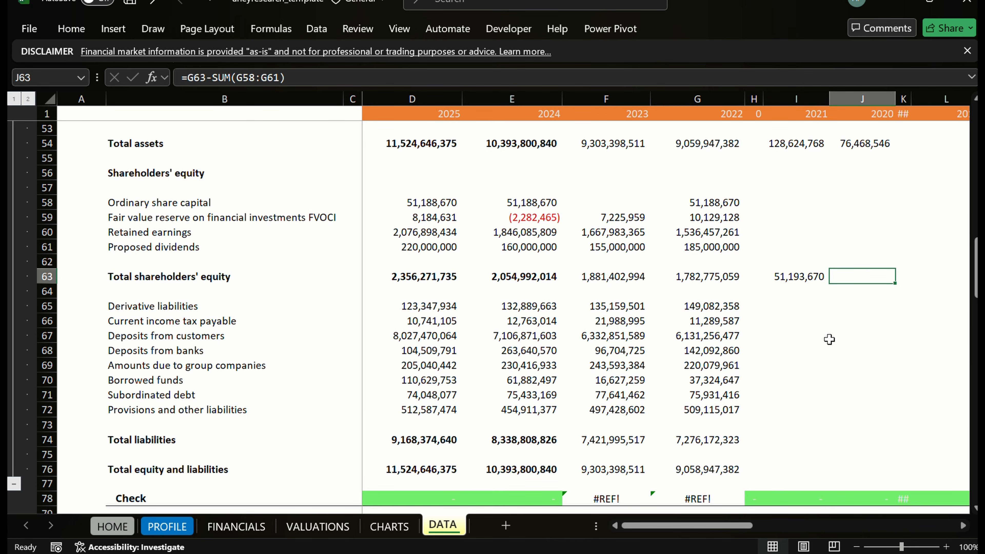
key(Left)
key(Right)
key(F2)
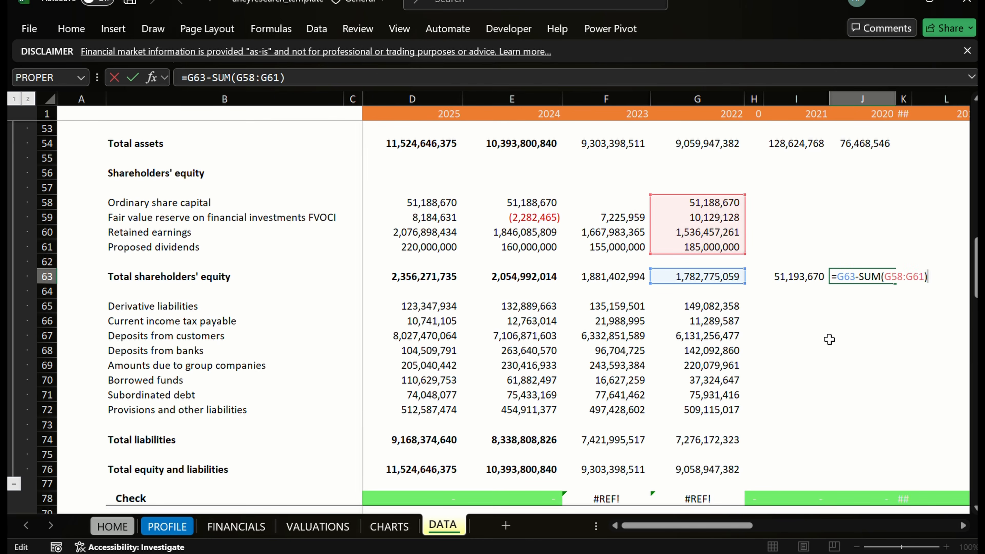
key(Return)
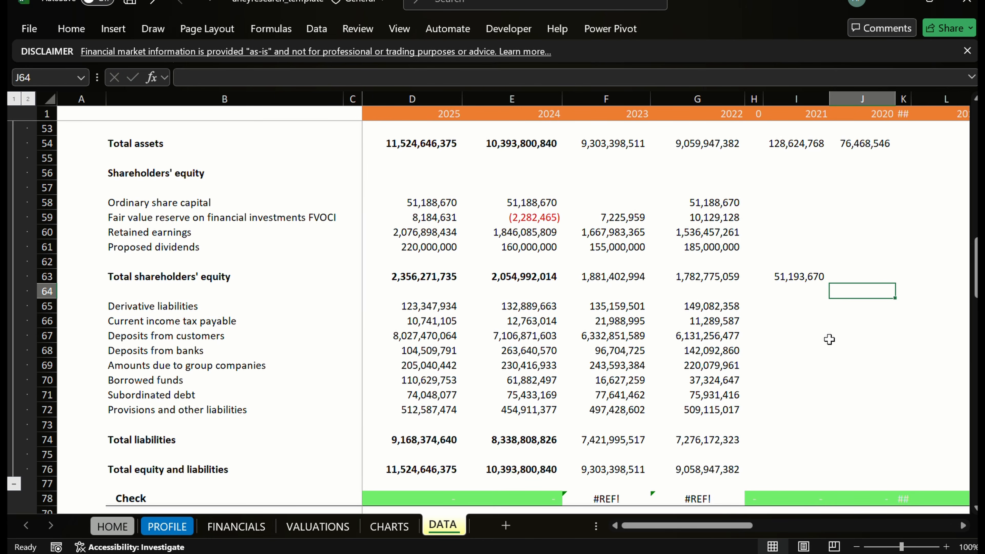
Inspect the 2022 total liabilities difference formula in J74 and its referenced ranges.
key(Down)
key(Down)
key(Down)
key(Down)
key(Down)
key(Down)
key(Down)
key(Down)
key(Down)
key(Down)
key(F2)
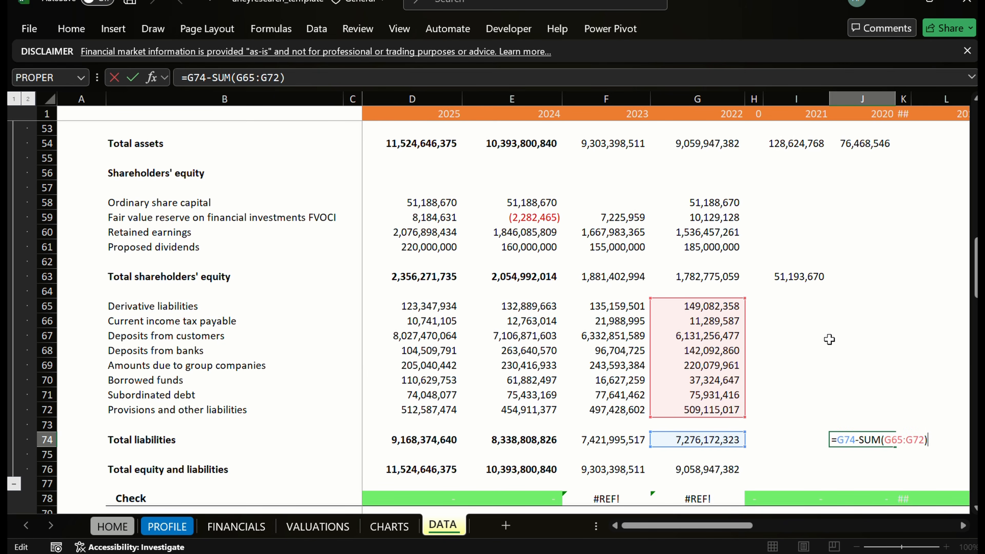
Try changing the J74 formula to the comparison =J62=G74-SUM(G65:G72), and clear J74.
key(F2)
text(=)
key(Up)
key(Up)
key(Up)
key(Up)
key(Up)
key(Up)
key(Up)
key(Up)
key(Up)
key(Up)
key(Up)
key(Up)
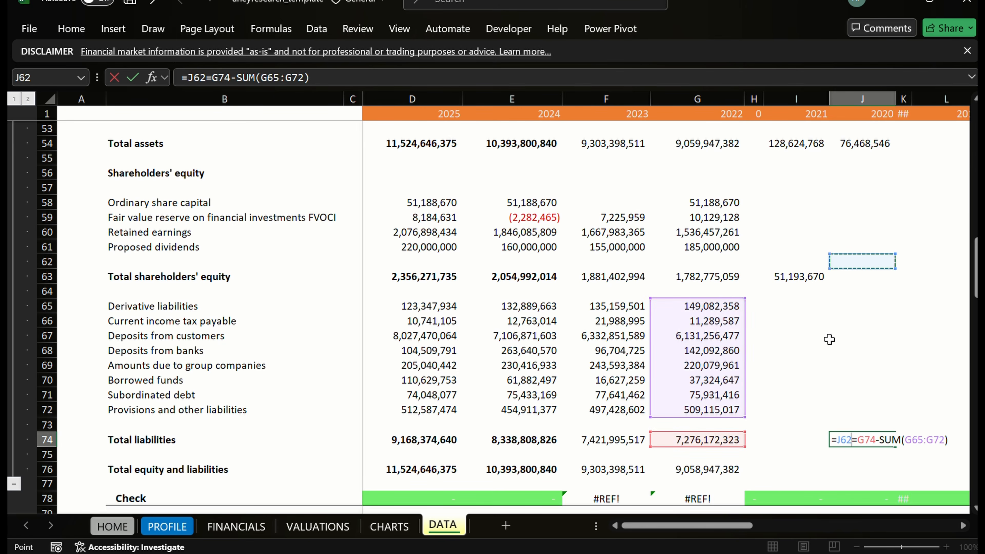
key(ctrl+Return)
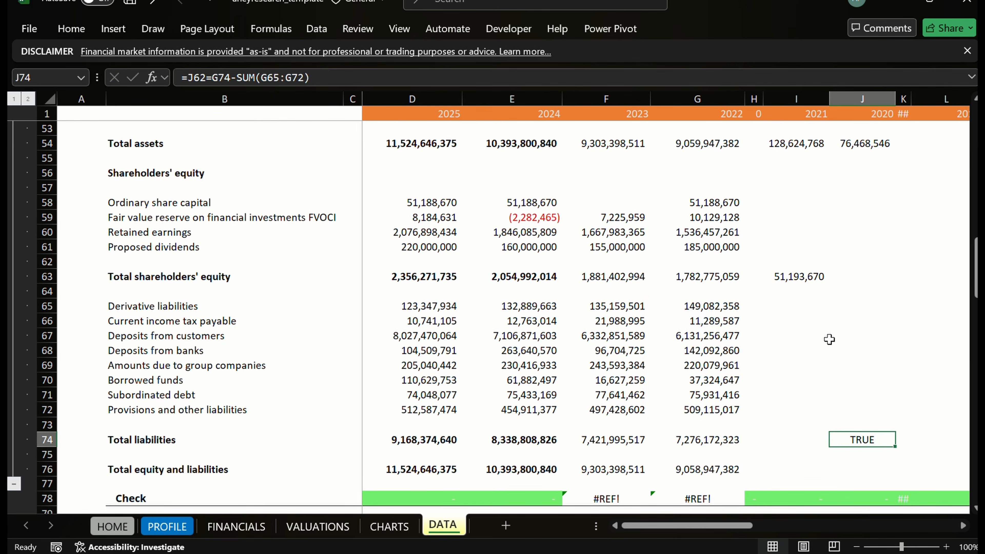
key(Delete)
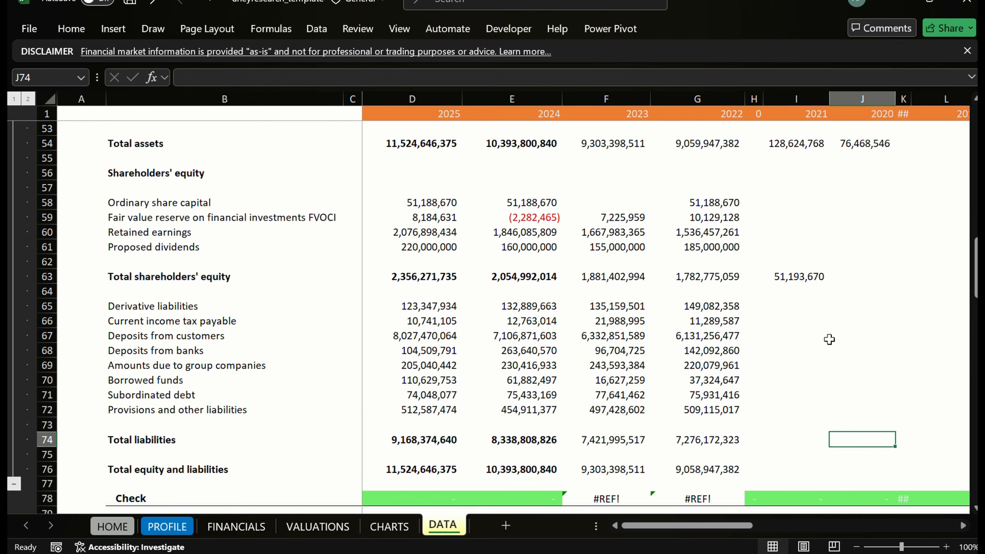
Copy the 2022 ordinary share capital from G58 into the 2023 cell F58.
key(Up)
key(Up)
key(Up)
key(Up)
key(Up)
key(Up)
key(Up)
key(Up)
key(Up)
key(Up)
key(Up)
key(Up)
key(Up)
key(Up)
key(Up)
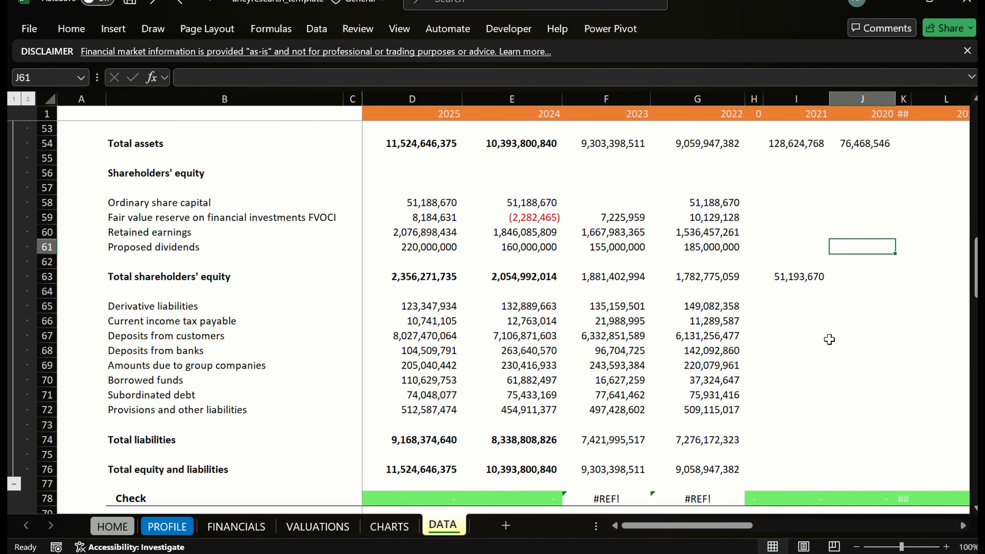
key(Left)
key(Left)
key(Left)
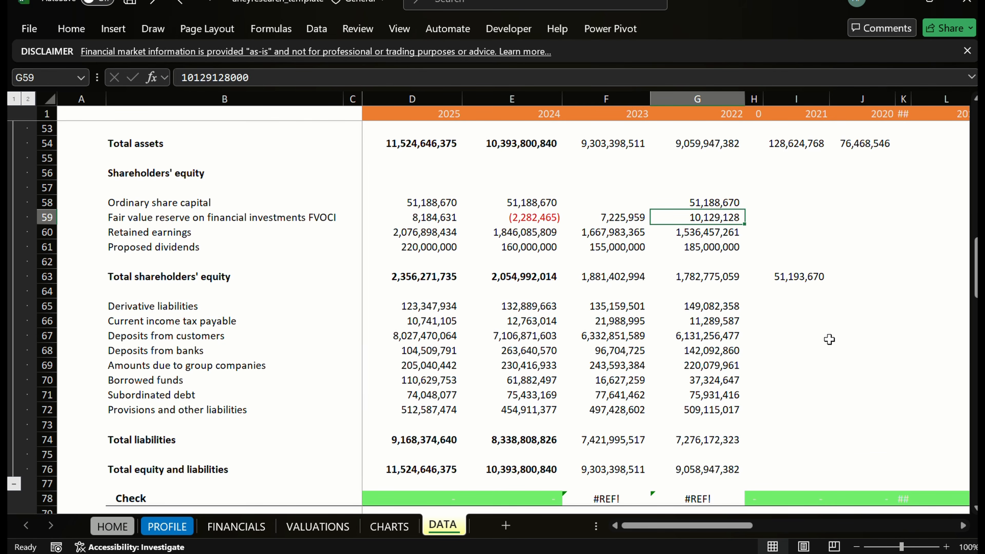
key(Up)
key(ctrl+c)
key(Left)
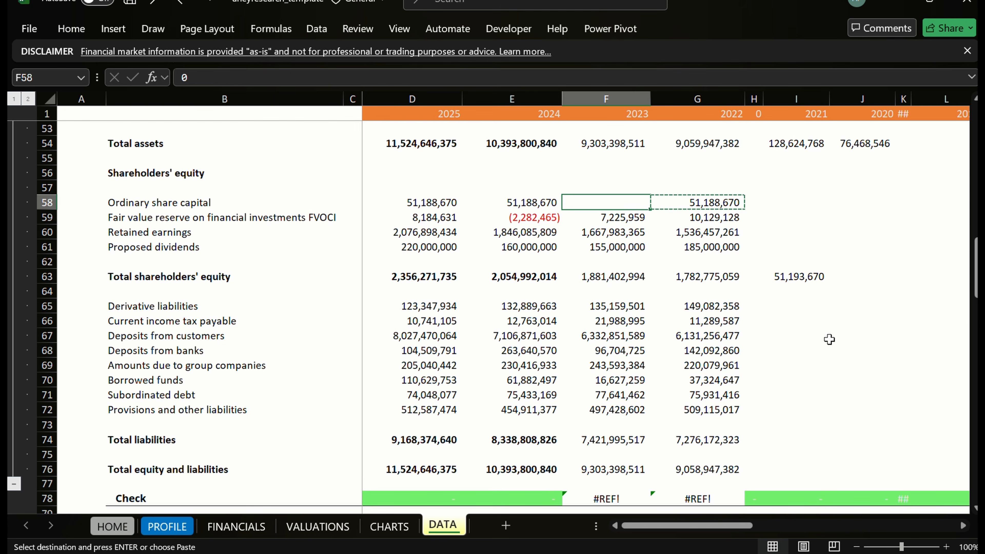
key(Return)
key(Down)
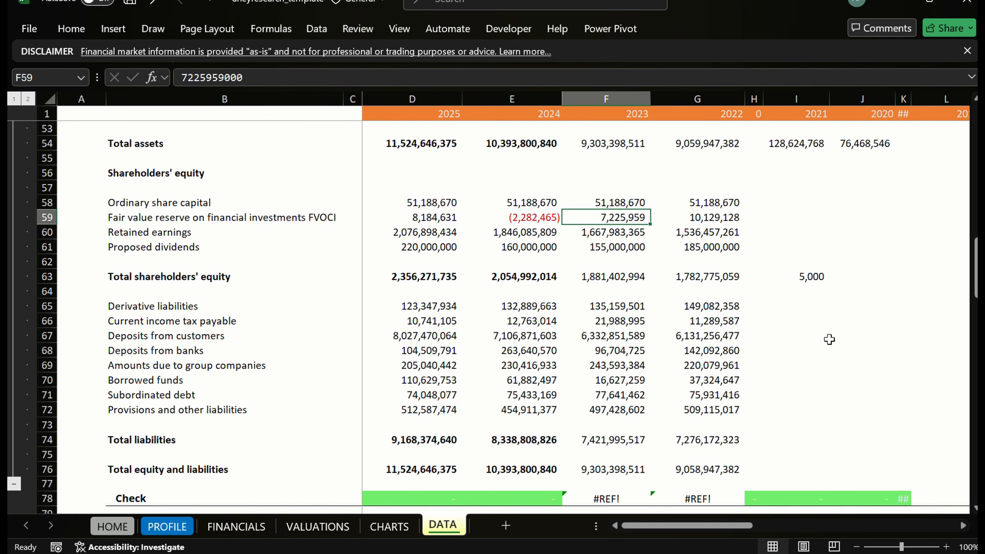
Review the 2023 shareholders' equity line items against the equity difference in row 63.
key(Up)
key(Down)
key(Down)
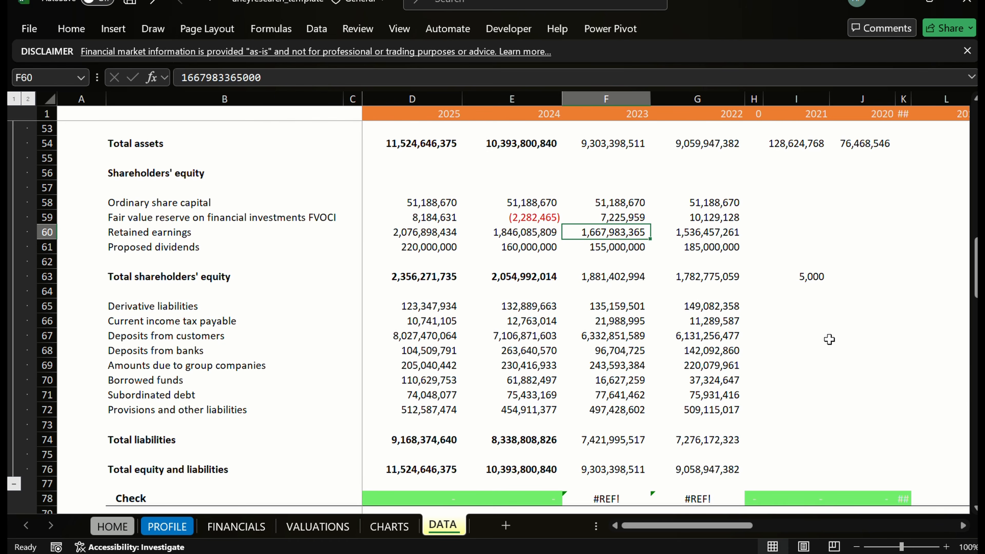
key(Down)
key(Up)
key(Up)
key(Up)
key(Right)
key(Right)
key(Down)
key(Down)
key(Down)
key(Down)
key(Down)
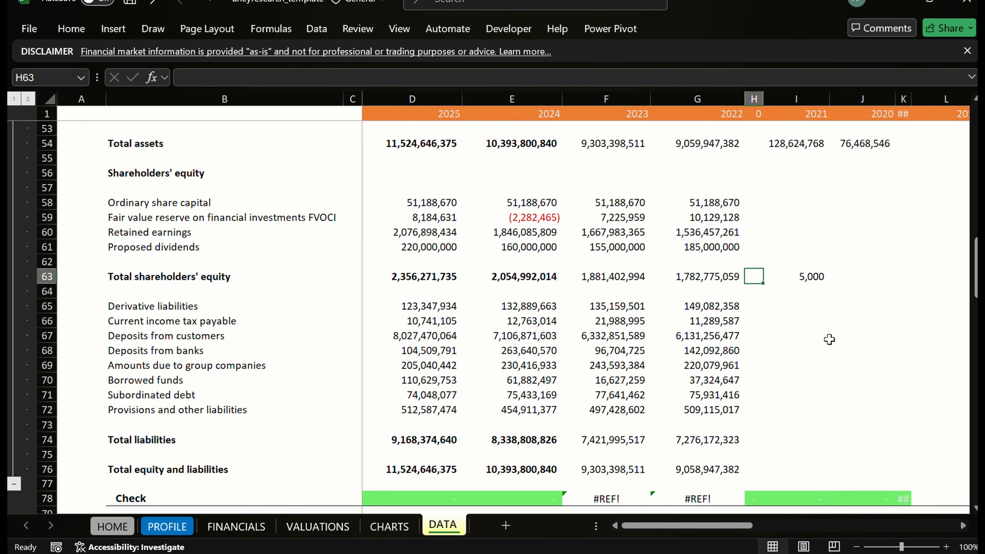
Undo the paste of ordinary share capital into the 2023 cell F58.
key(Up)
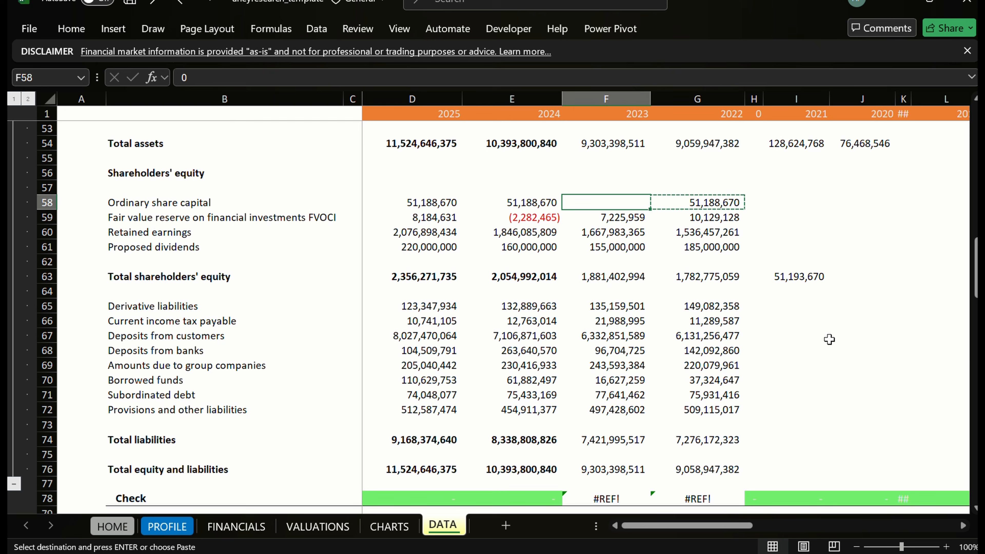
key(Right)
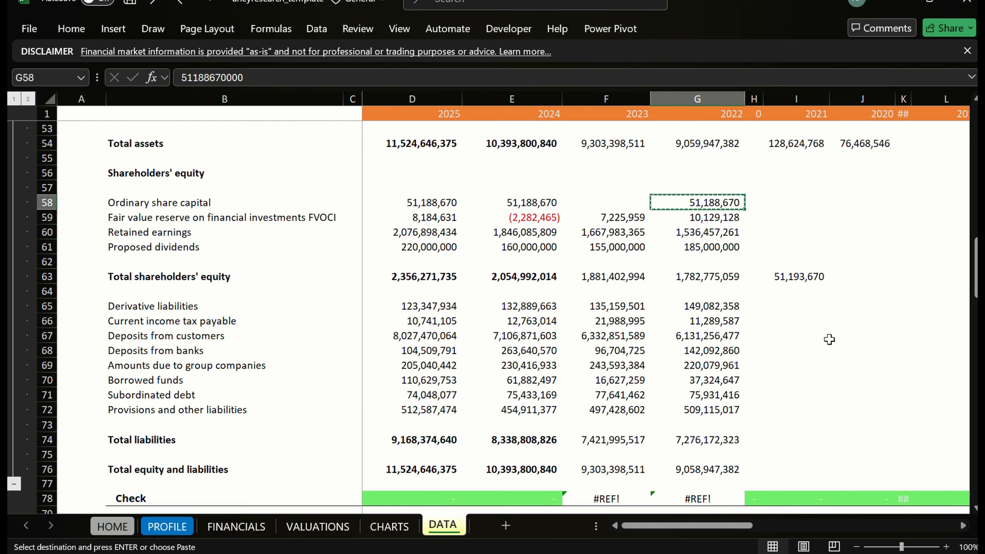
Review the 2022 figures on the DATA sheet, from the income statement through the assets, equity and liabilities down to the Check row.
key(Escape)
key(Up)
key(Up)
key(Up)
key(Up)
key(Up)
key(Up)
key(Up)
key(Up)
key(Up)
key(Up)
key(Up)
key(Up)
key(Up)
key(Up)
key(Up)
key(Up)
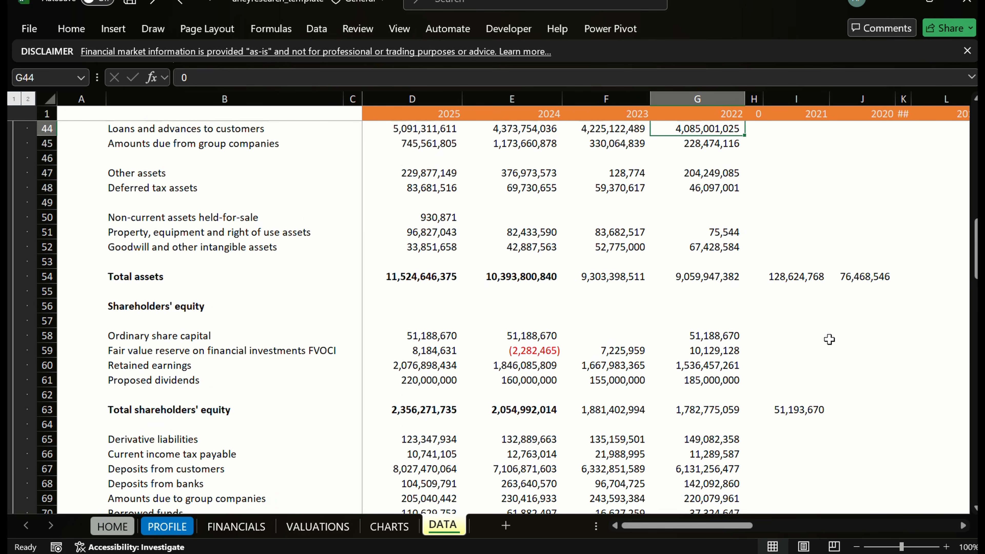
key(Up)
key(Up)
key(Up)
key(Up)
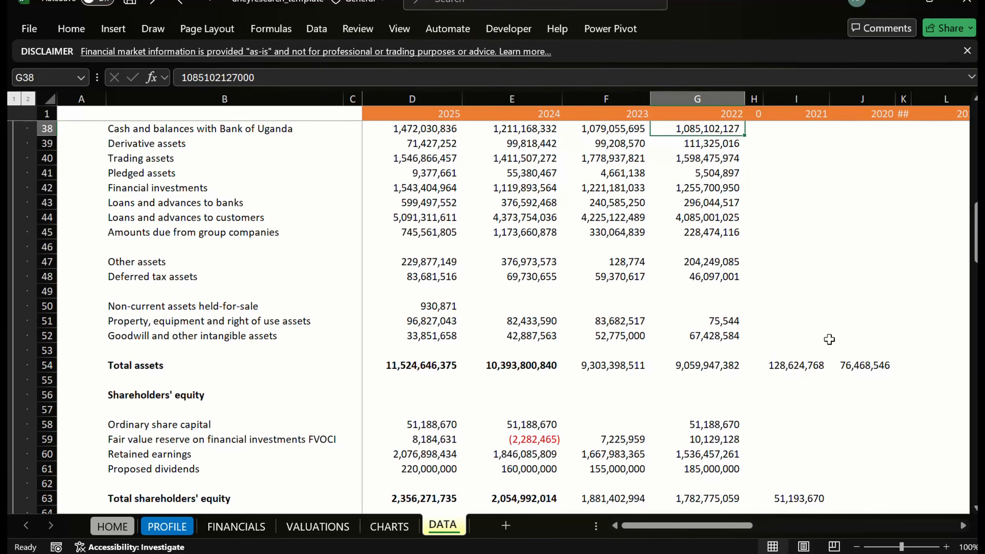
key(Down)
key(Down)
key(Down)
key(Down)
key(Down)
key(Down)
key(Down)
key(Down)
key(Down)
key(Down)
key(Down)
key(Down)
key(Down)
key(Down)
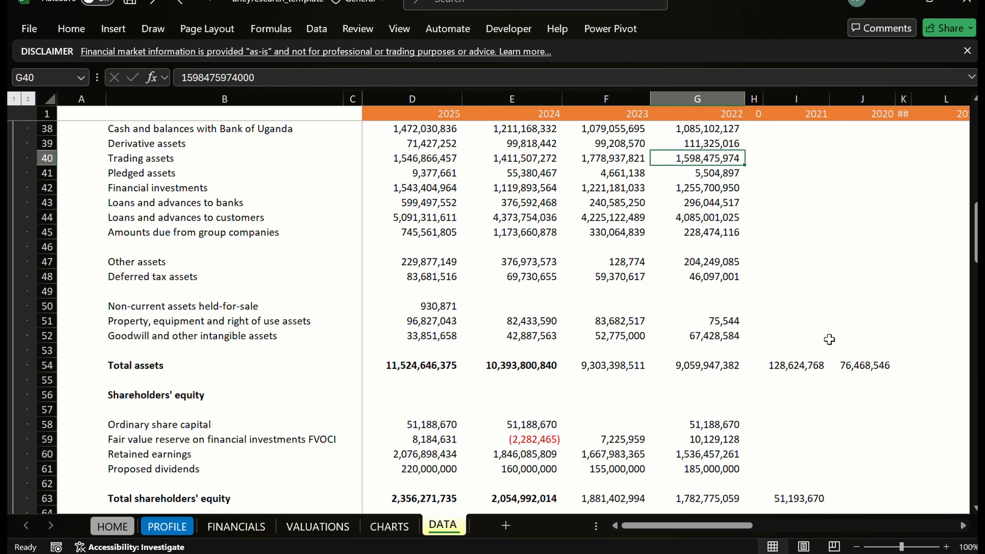
key(Up)
key(Up)
key(Up)
key(Up)
key(Up)
key(Up)
key(Up)
key(Up)
key(Up)
key(Up)
key(Up)
key(Up)
key(Up)
key(Up)
key(Up)
key(Up)
key(Up)
key(Up)
key(Up)
key(Up)
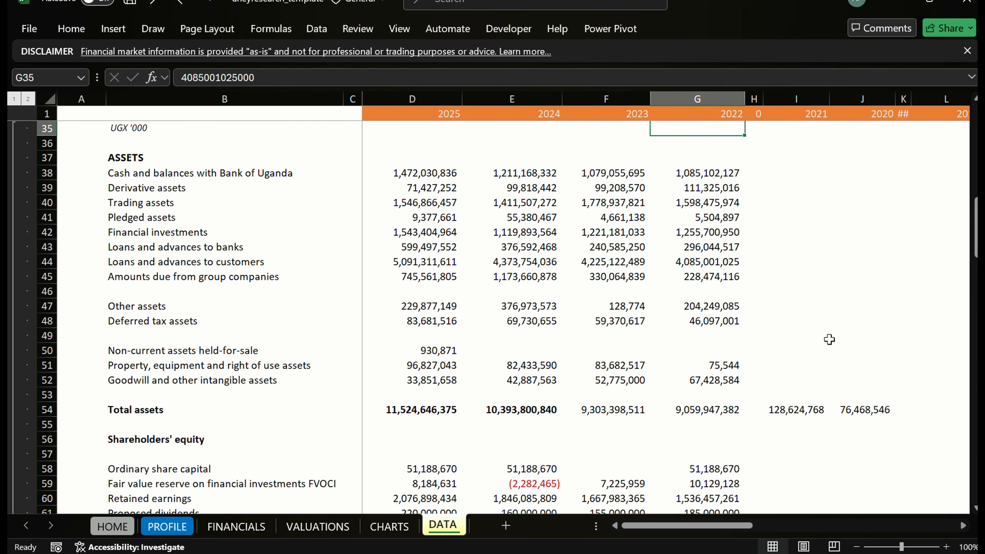
key(Down)
key(Down)
key(Down)
key(Down)
key(Down)
key(Down)
key(Down)
key(Down)
key(Down)
key(Down)
key(Down)
key(Down)
key(Down)
key(Down)
key(Down)
key(Down)
key(Down)
key(Down)
key(Down)
key(Down)
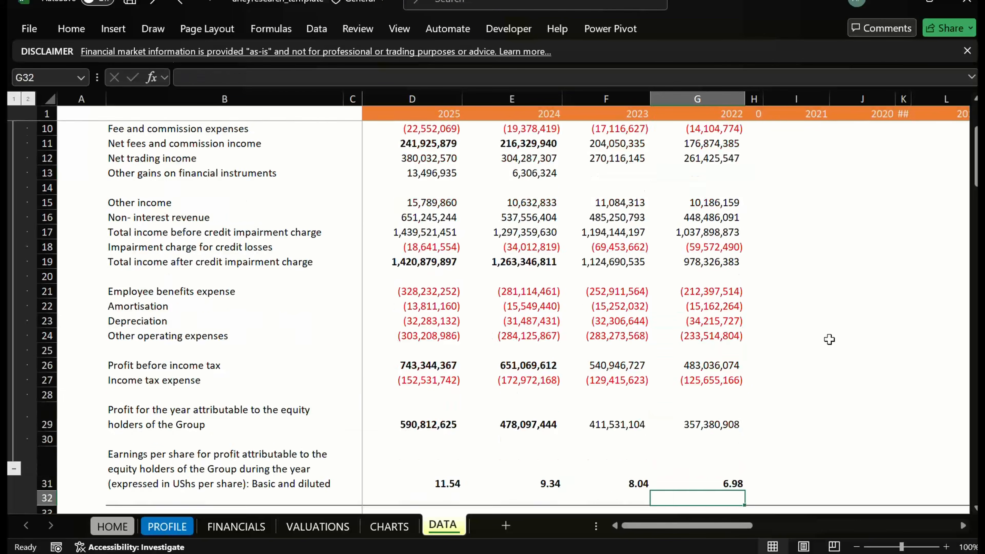
key(Down)
key(Down)
key(Down)
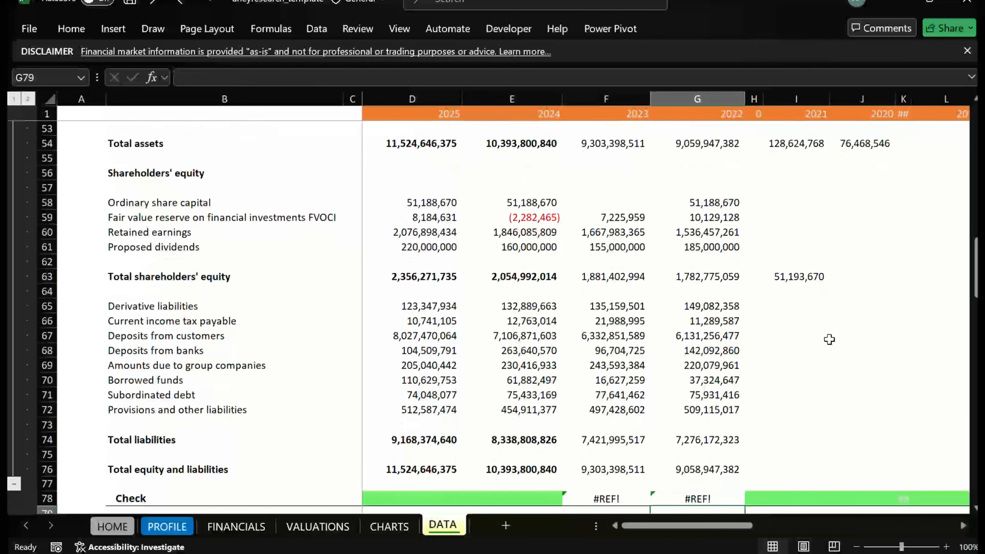
Replace the broken 2023 check formula in F78 with =F54-F76.
key(Down)
key(Left)
key(Left)
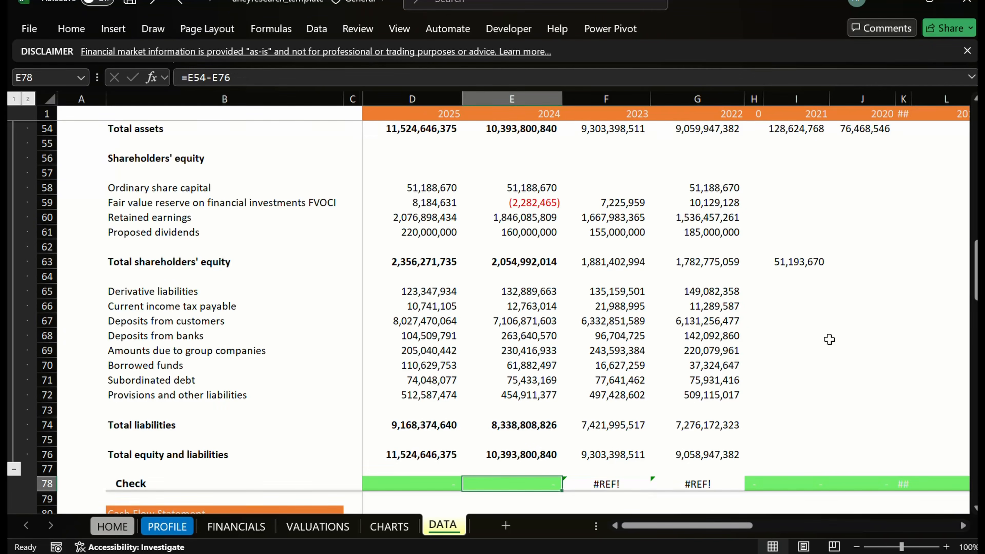
key(Right)
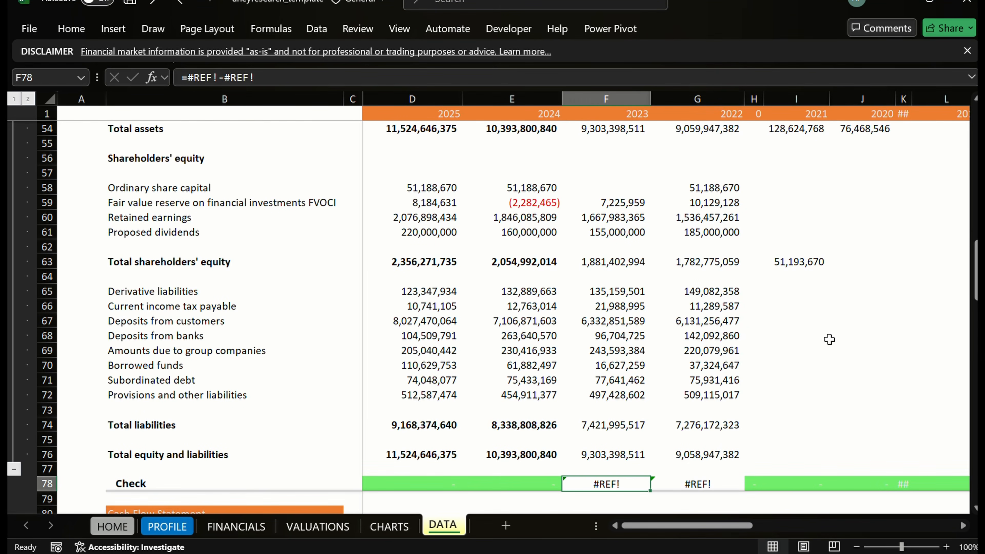
text(=)
key(Up)
key(Up)
key(Up)
key(Up)
key(Up)
key(Up)
key(Up)
key(Up)
key(Up)
key(Up)
key(Up)
key(Up)
key(Up)
key(Up)
key(Up)
key(Up)
key(Up)
key(Up)
key(Up)
key(Up)
key(Up)
key(Up)
key(Up)
key(Up)
key(Up)
key(Up)
key(Up)
key(Up)
key(Up)
key(Up)
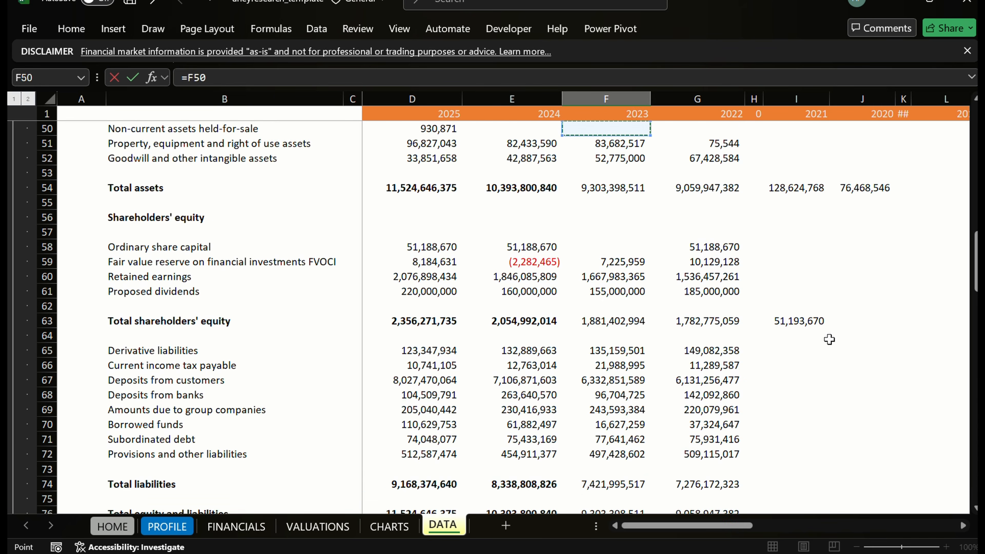
key(Down)
key(Down)
key(Down)
key(Down)
key(Down)
key(Down)
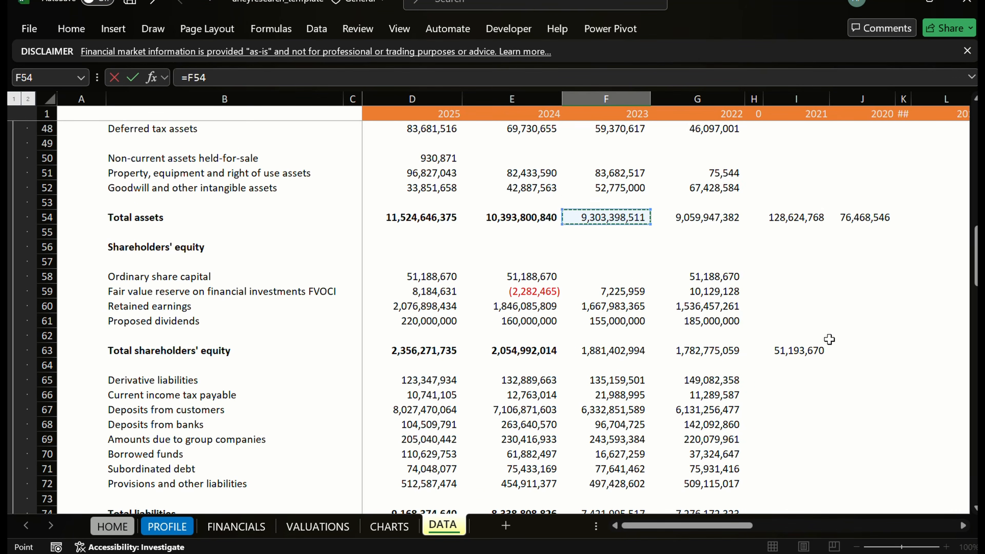
text(-)
key(Up)
key(Up)
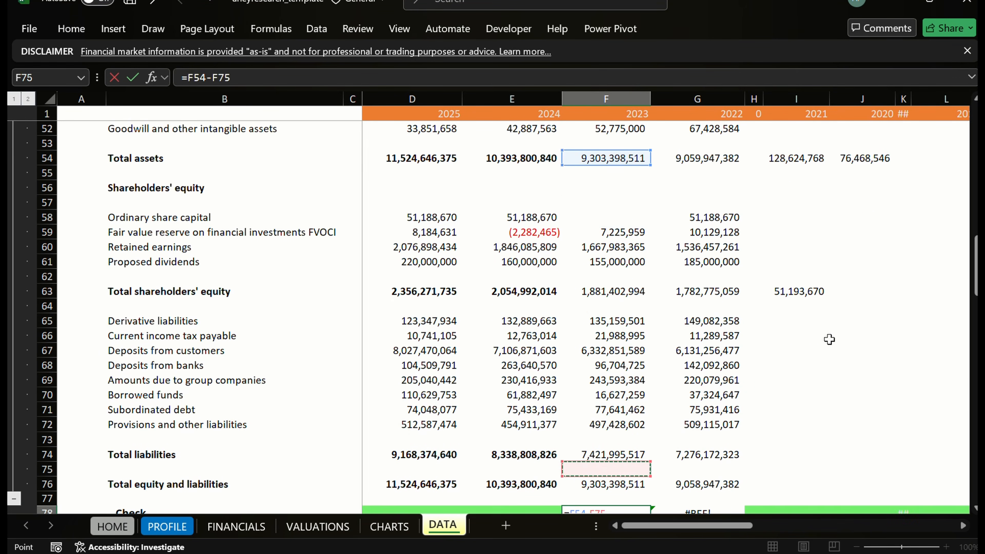
key(ctrl+Return)
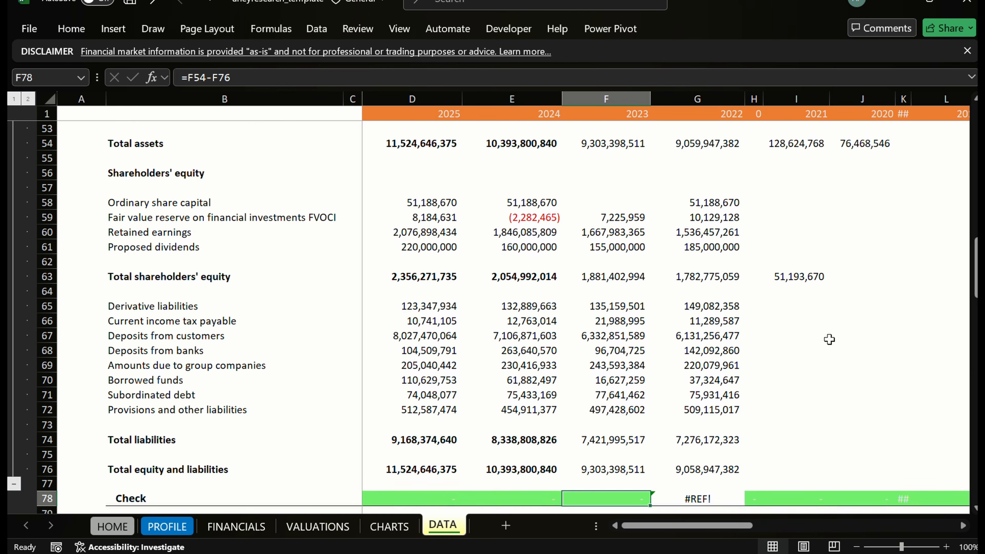
Fill the 2023 check formula from F78 right into the 2022 cell G78.
key(Right)
key(Left)
key(shift+Right)
key(ctrl+r)
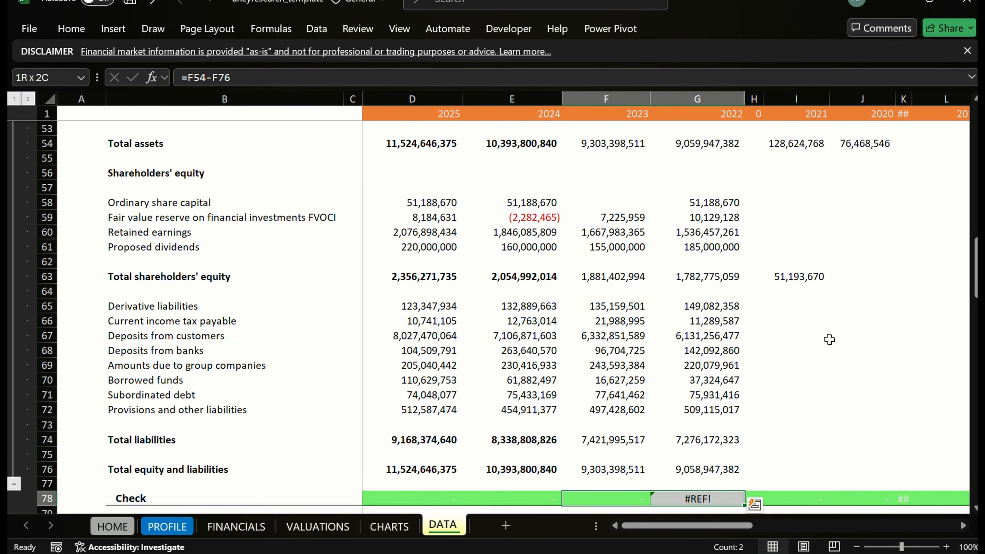
key(Right)
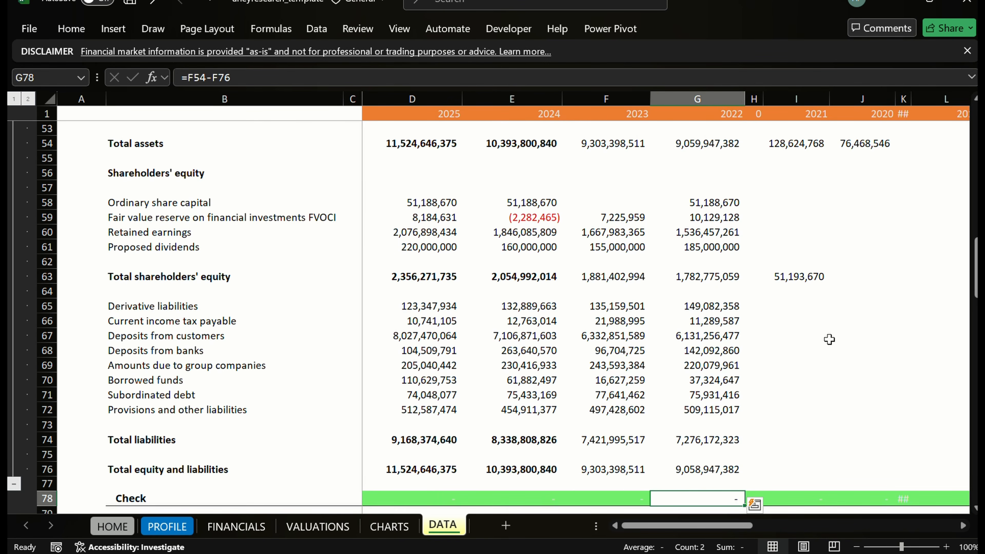
key(Left)
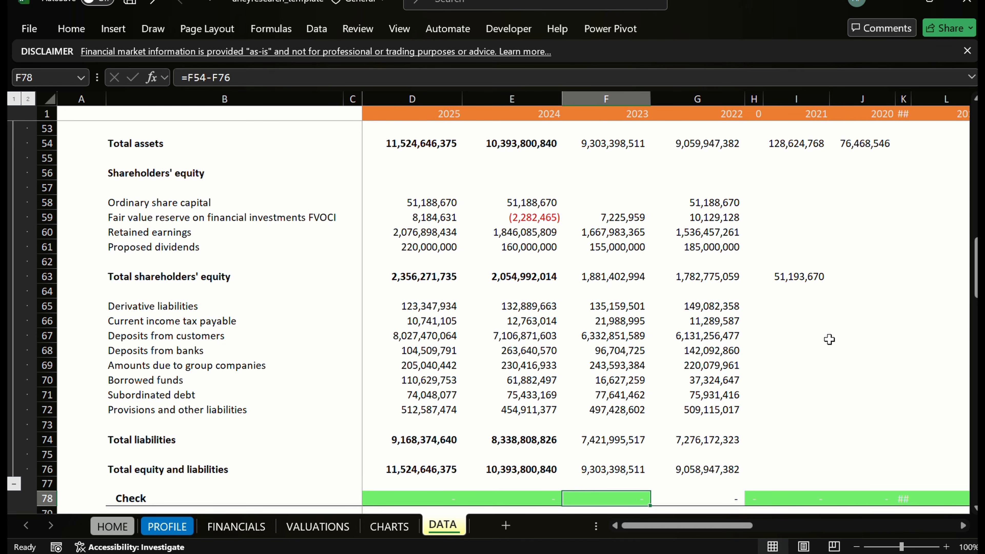
Try to carry the formatting of the 2023 check cell F78 over to G78 with Paste Special Formats.
key(ctrl+c)
key(shift+Right)
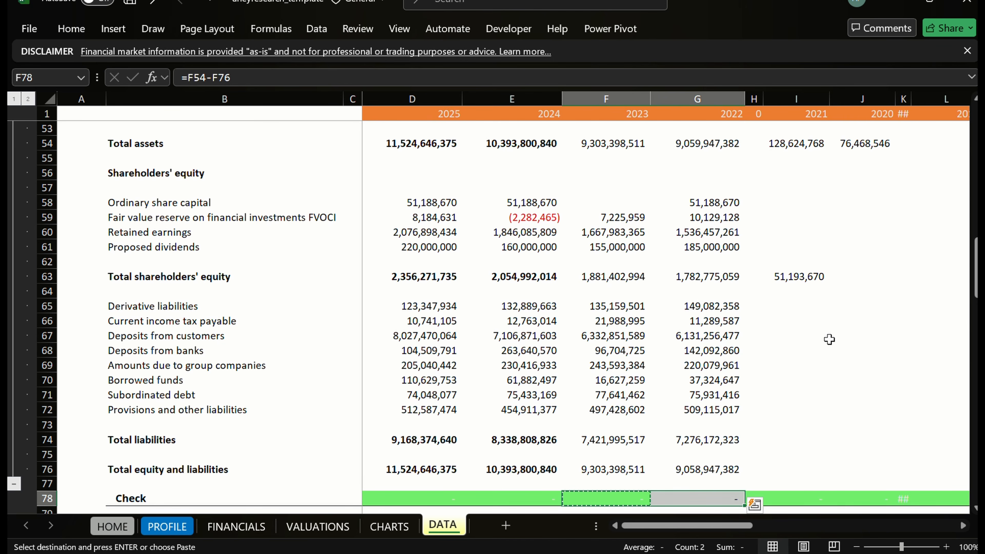
key(ctrl+alt+v)
key(f)
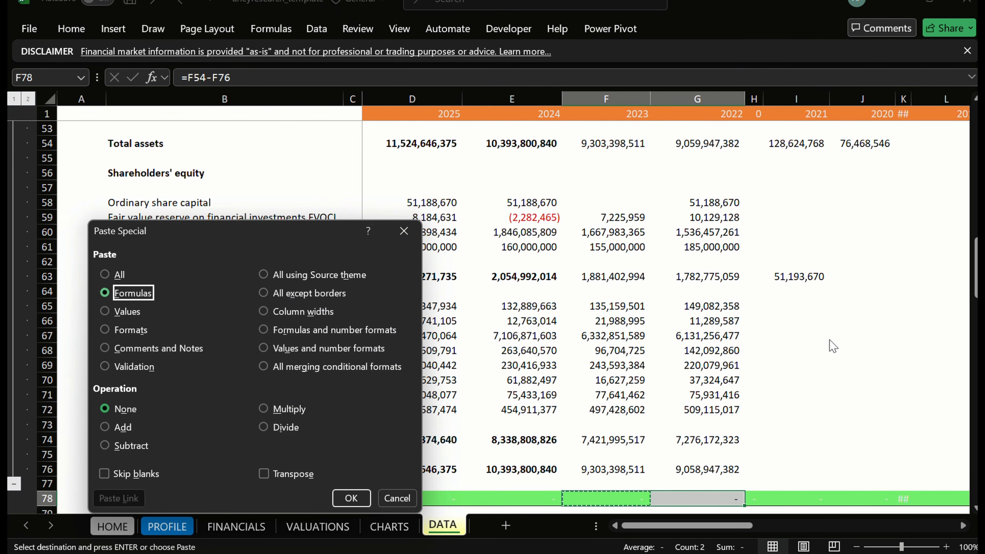
key(t)
key(Return)
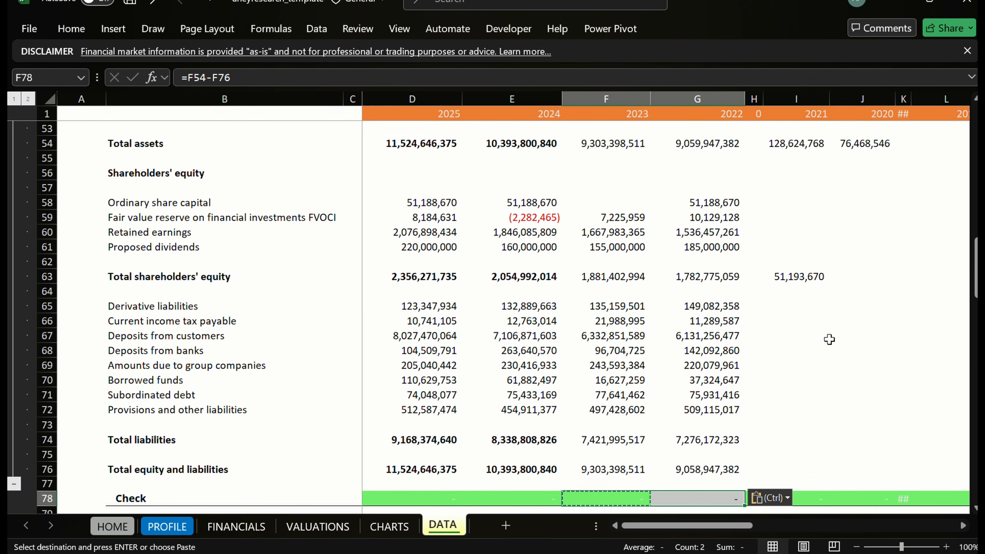
key(ctrl+alt+v)
key(f)
key(t)
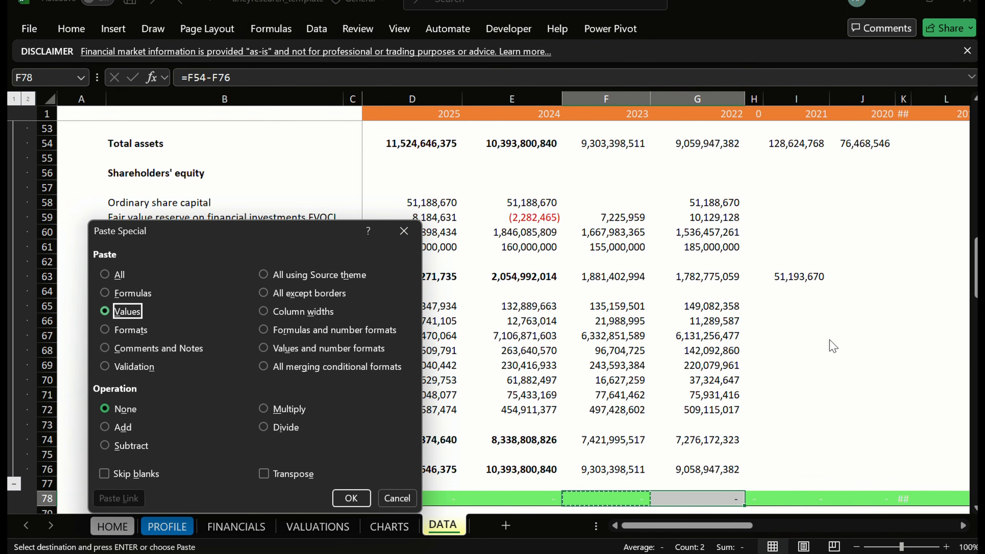
key(Return)
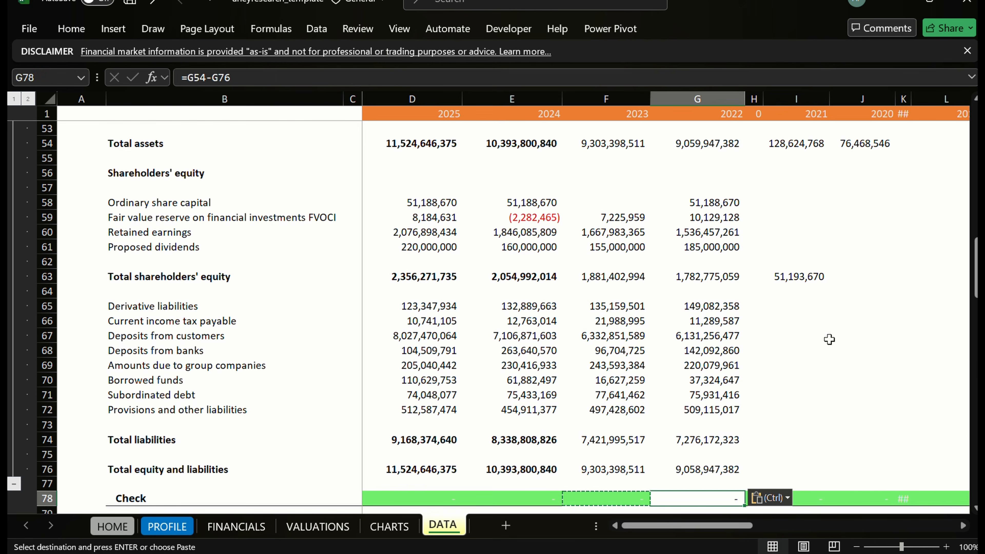
key(ctrl)
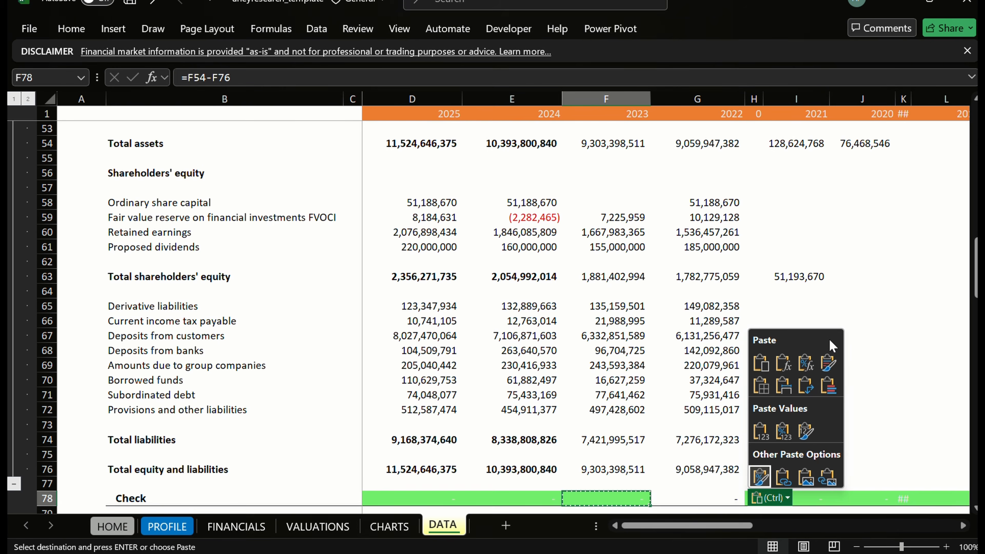
key(Escape)
key(Right)
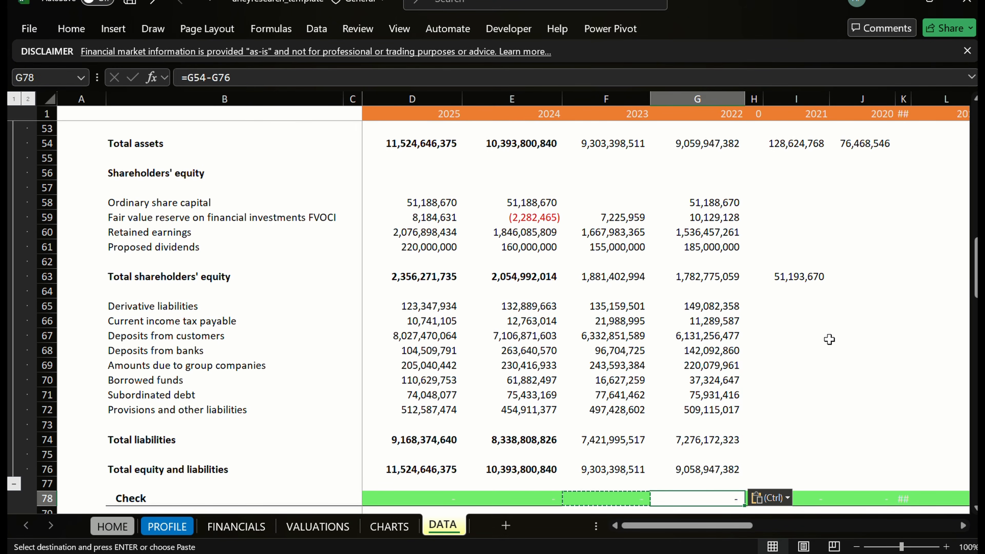
key(Escape)
key(Down)
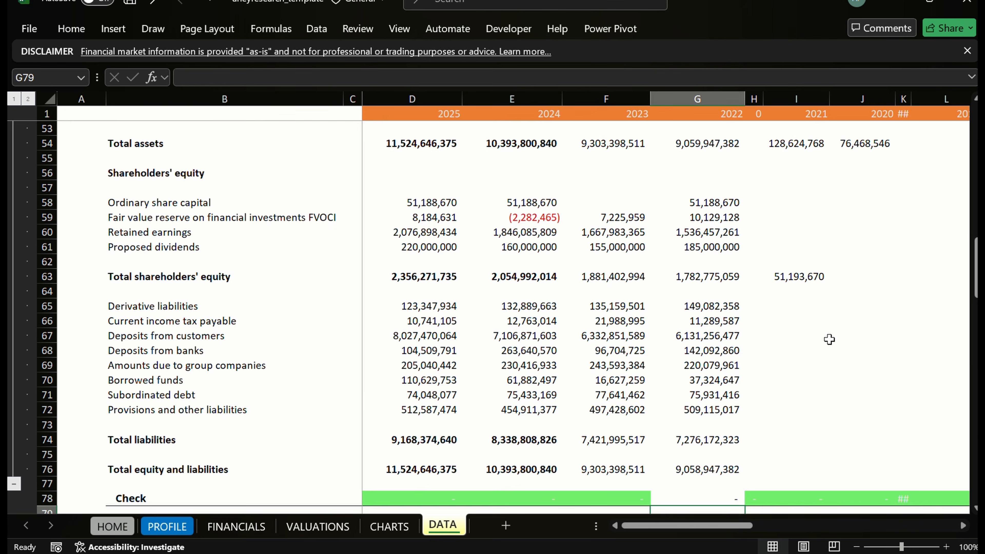
Give the 2022 check cell G78 a light green fill picked from the standard colour palette.
scroll(829, 339, down, 1)
key(Up)
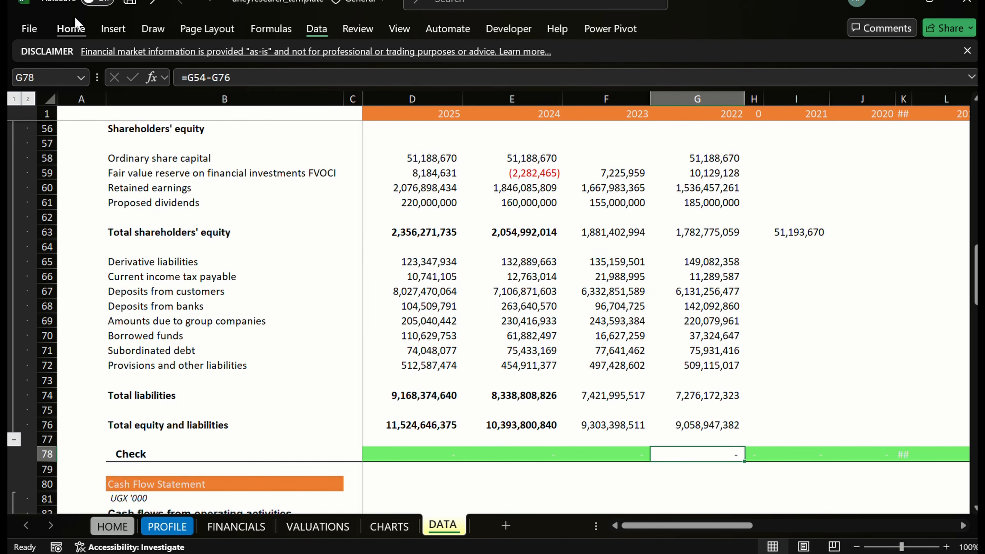
click(73, 28)
click(232, 83)
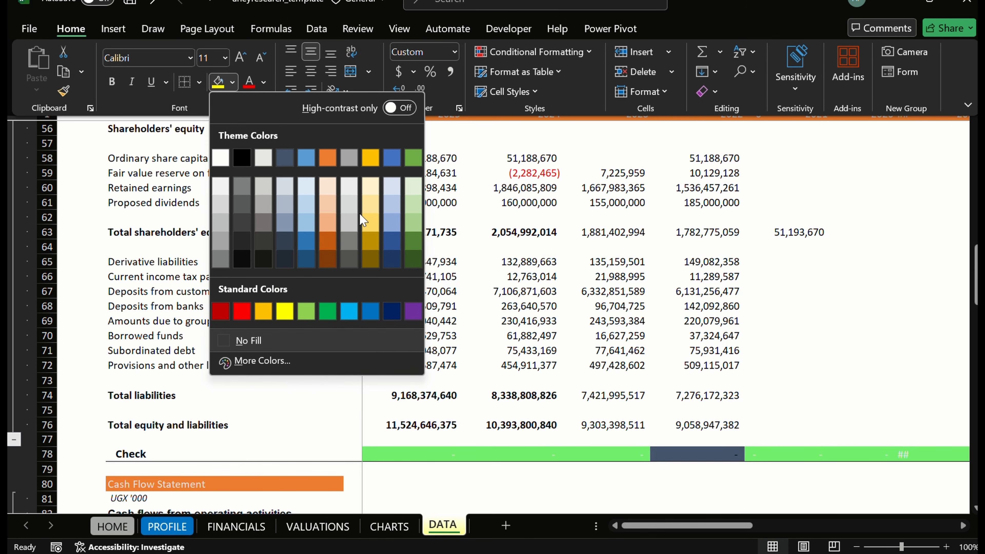
click(255, 360)
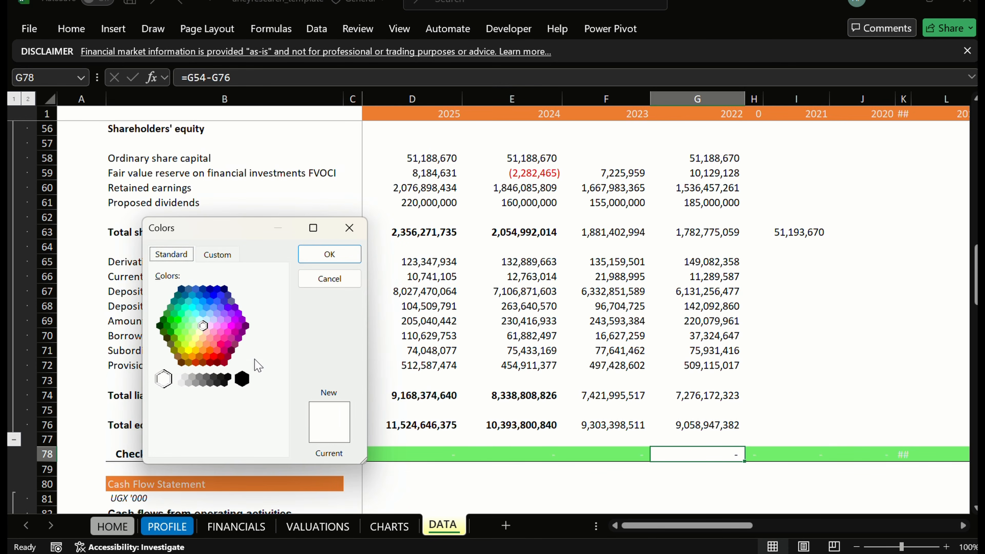
click(186, 319)
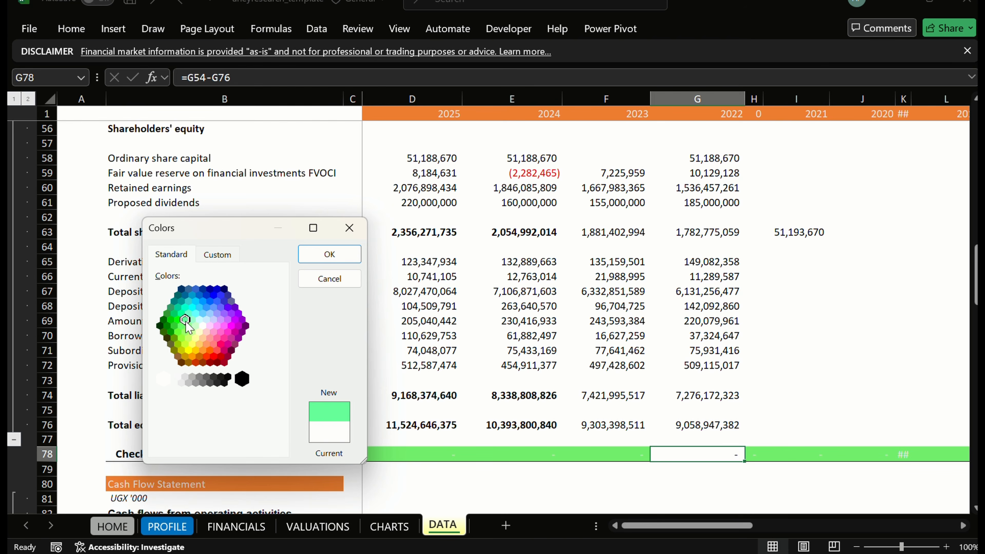
click(189, 326)
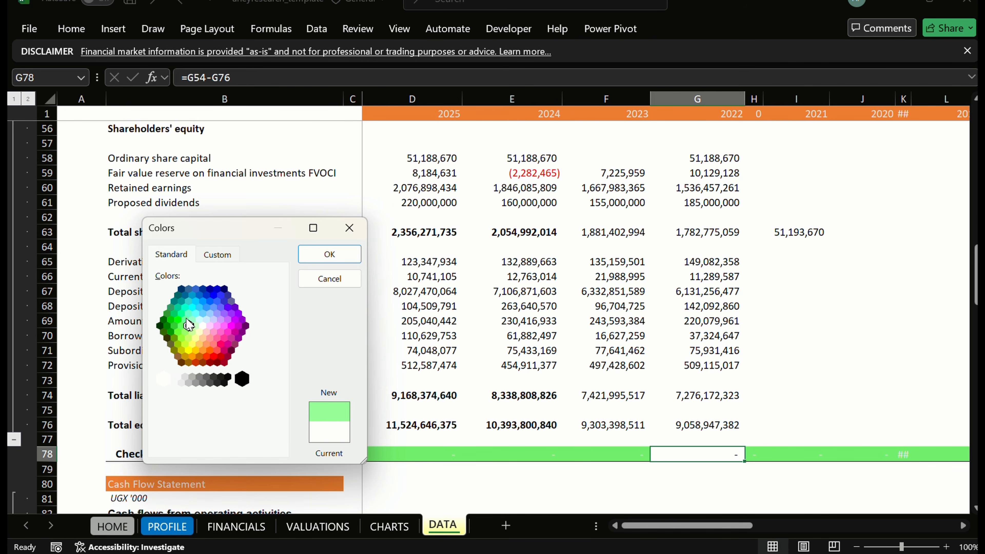
click(185, 319)
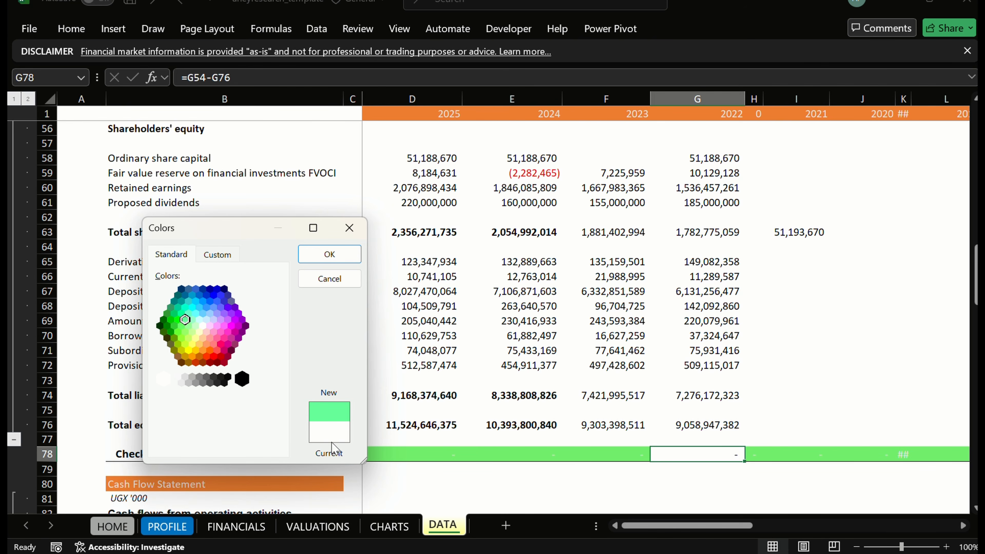
click(319, 255)
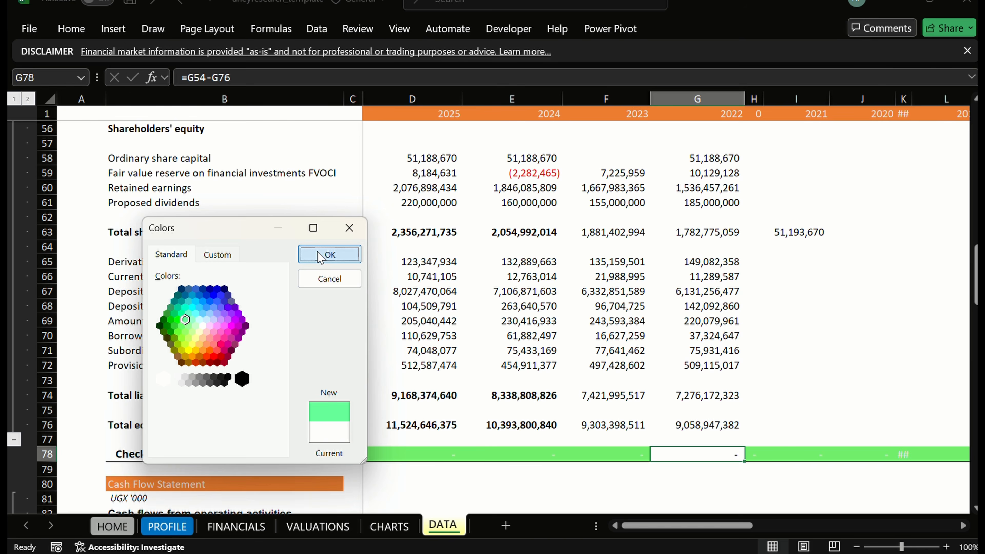
Fill the check formula right through to the 2022 cell G78, first from F78 and again from E78.
click(627, 458)
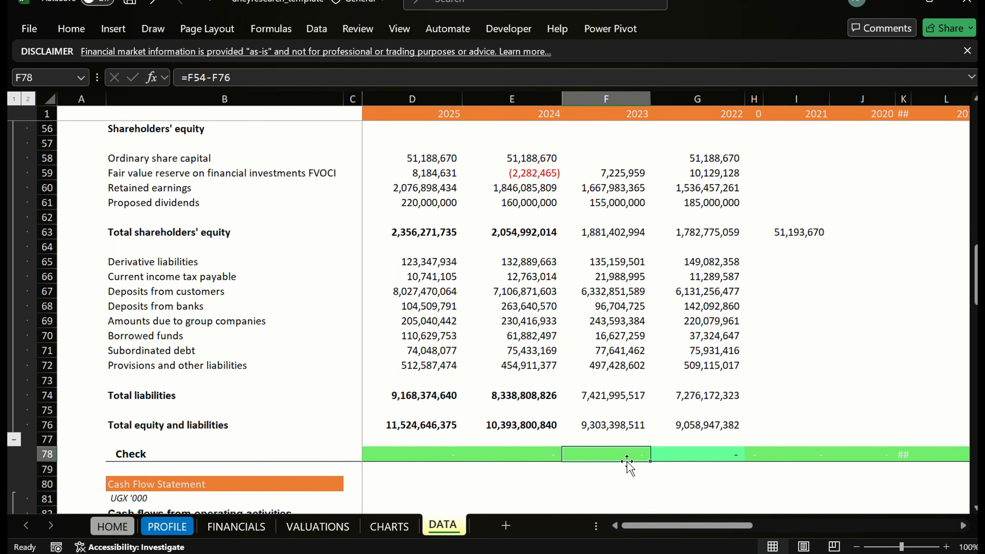
key(shift+Right)
key(ctrl+r)
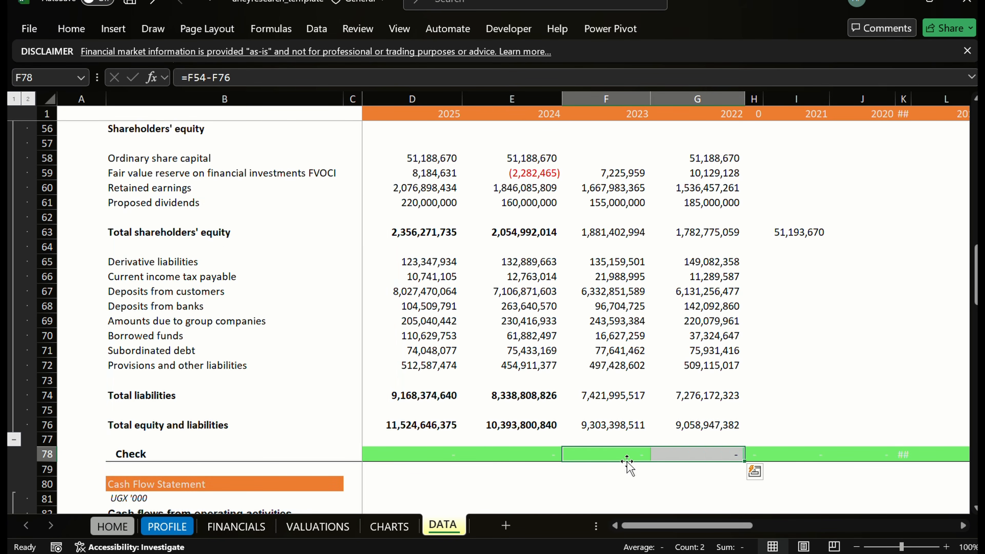
key(Left)
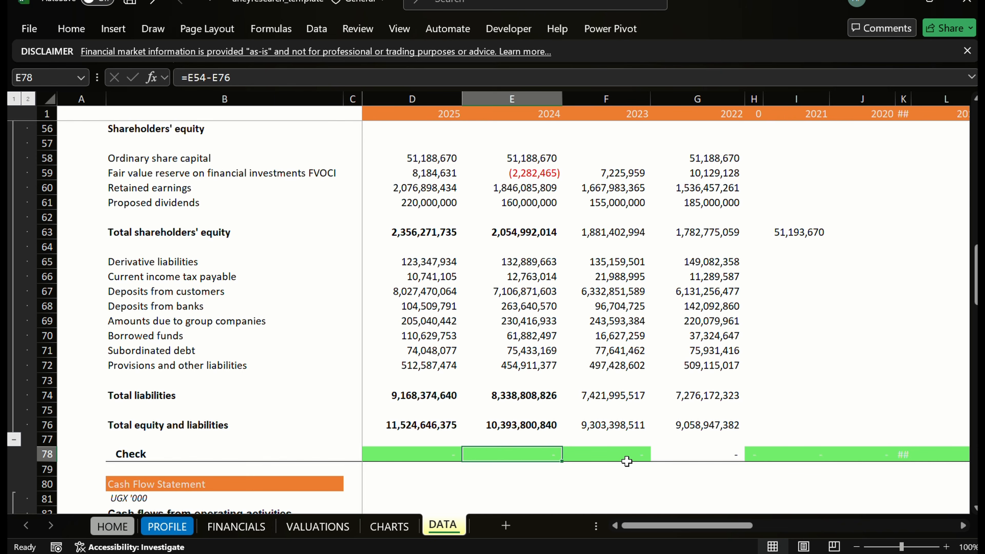
key(Right)
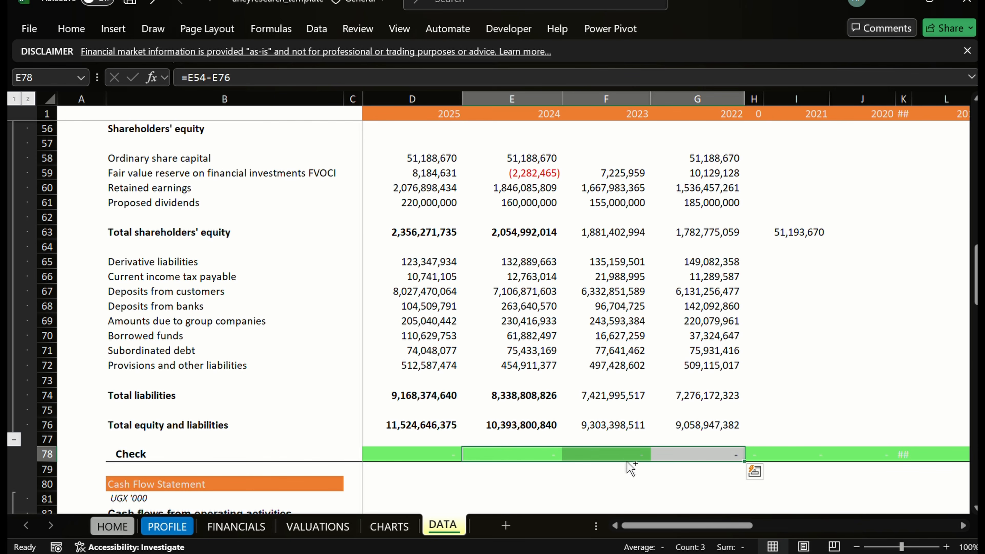
key(Right)
key(Right)
key(Right)
key(Right)
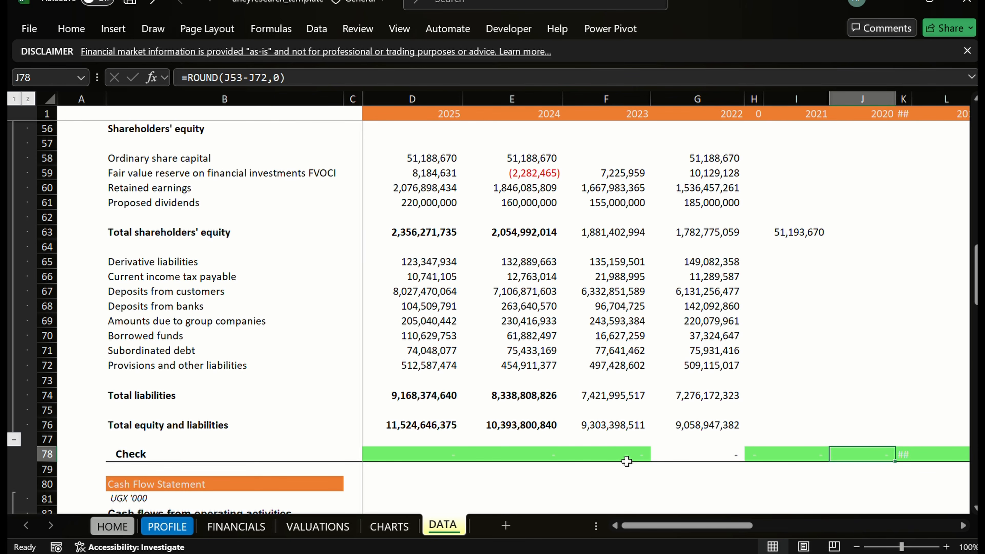
Copy the 2021 check cell I78 into the 2022 check cell G78.
key(Left)
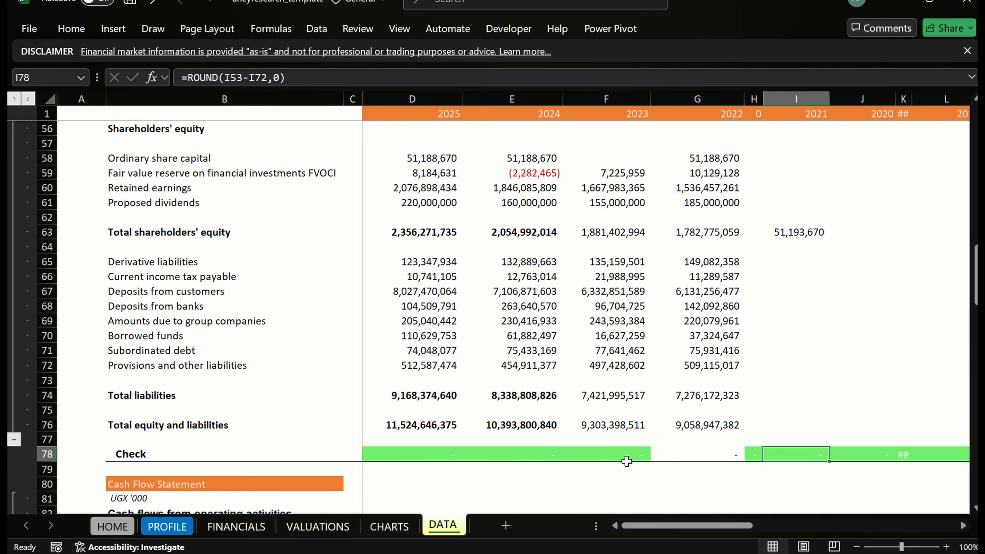
key(ctrl+c)
key(Left)
key(Left)
key(Return)
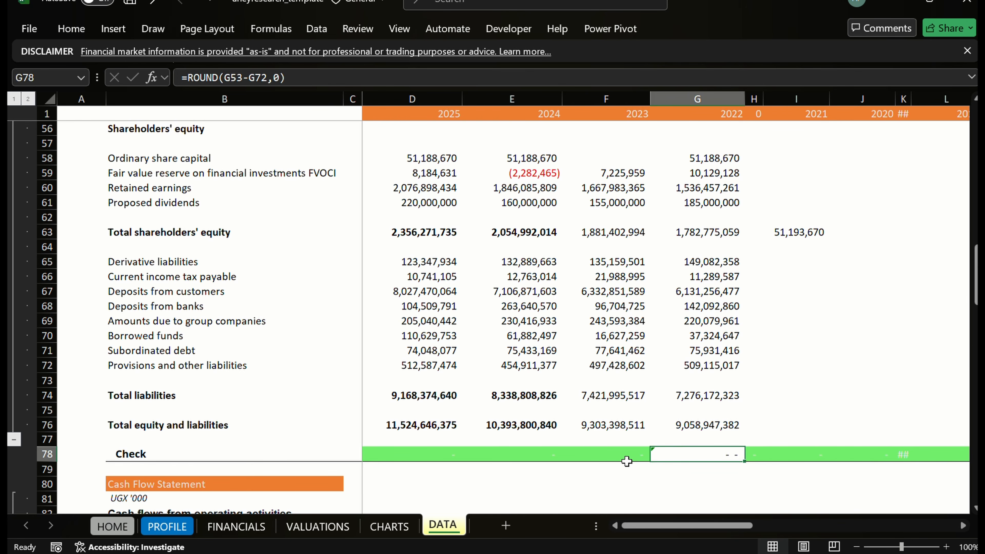
key(Right)
key(Left)
key(Left)
key(Right)
key(Left)
key(Right)
key(ctrl+1)
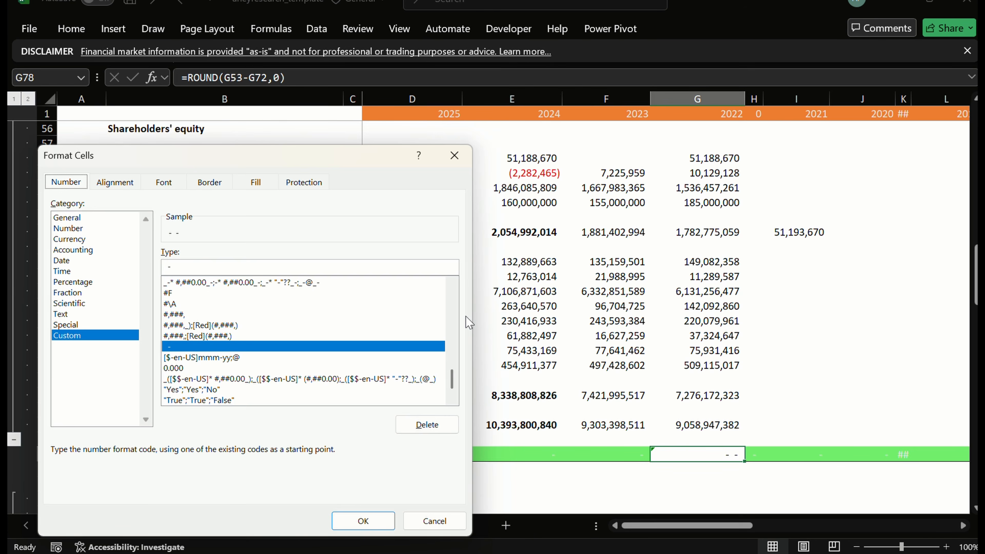
click(162, 187)
click(204, 186)
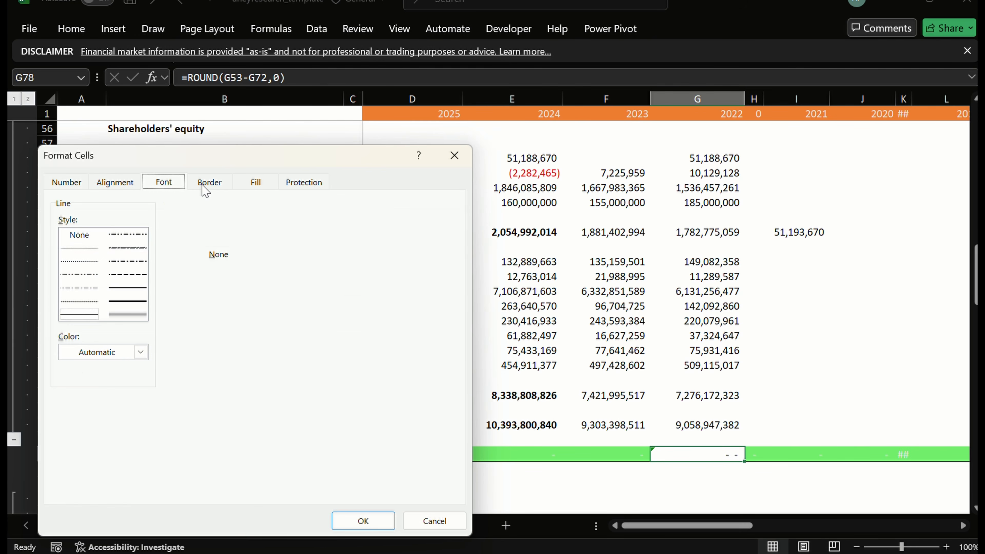
click(257, 183)
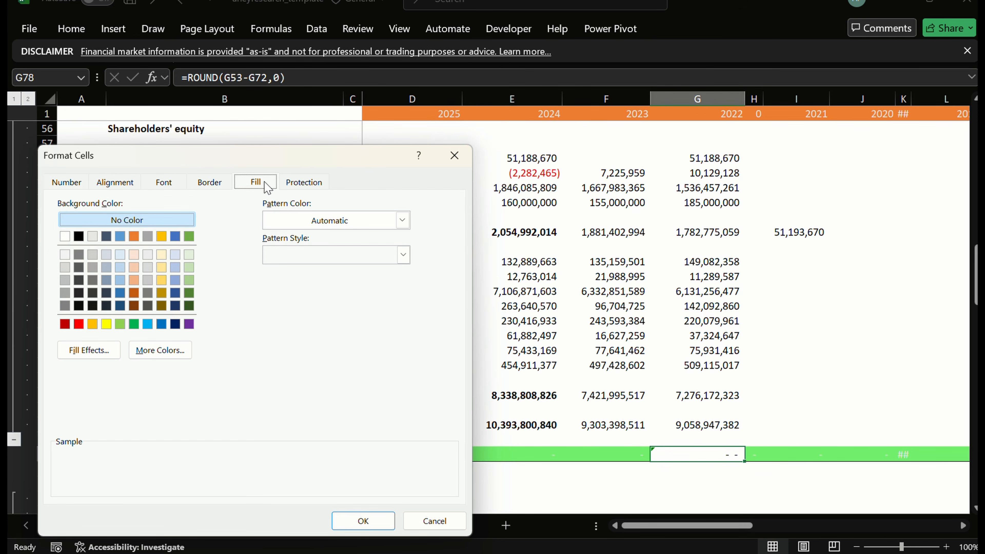
click(134, 324)
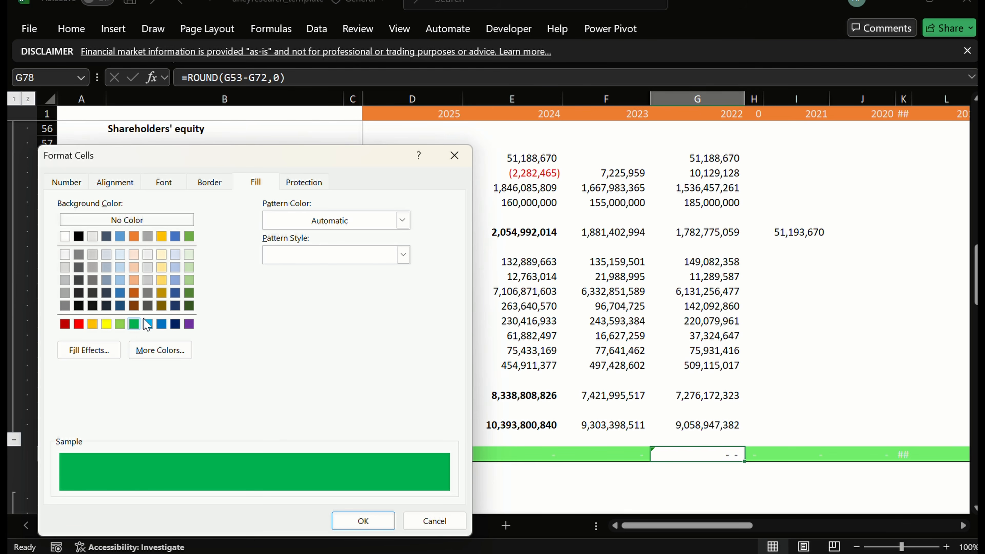
click(453, 156)
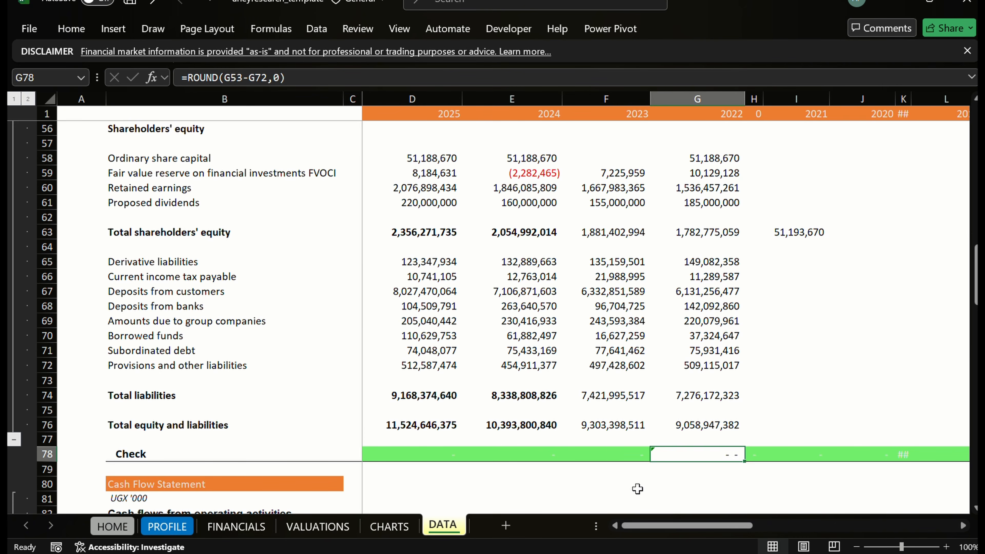
Compare the check row formulas in the 2023, 2024, 2021 and 2022 cells of row 78.
click(620, 454)
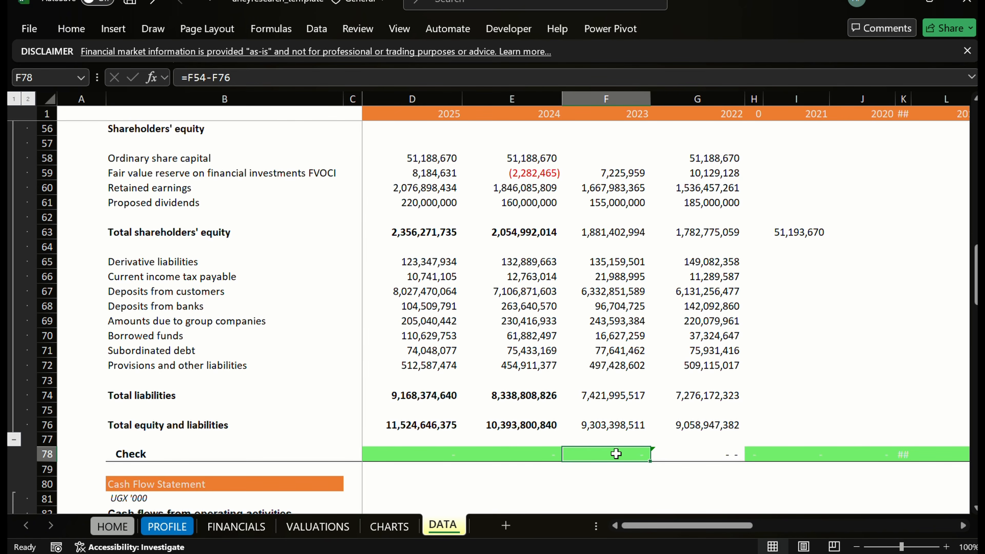
click(517, 450)
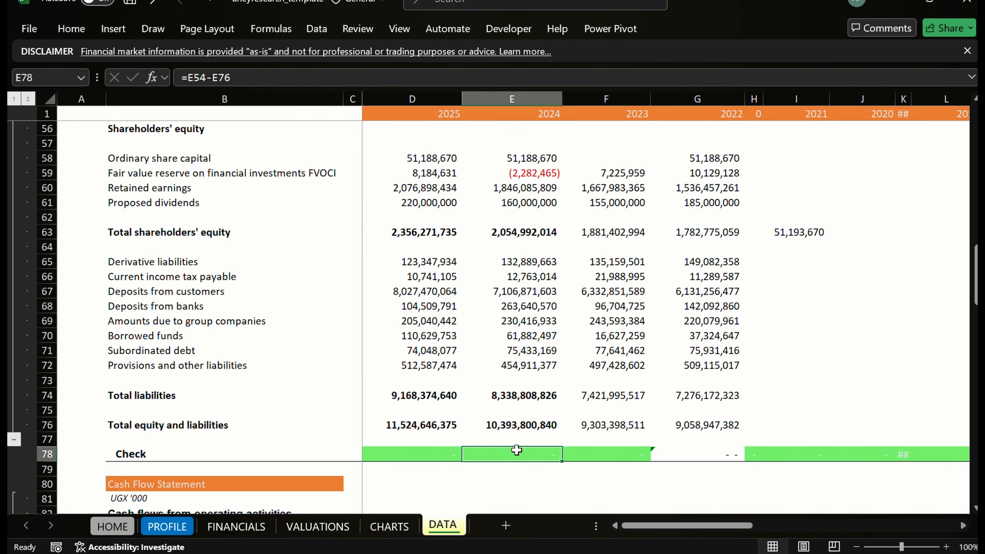
click(780, 466)
click(786, 455)
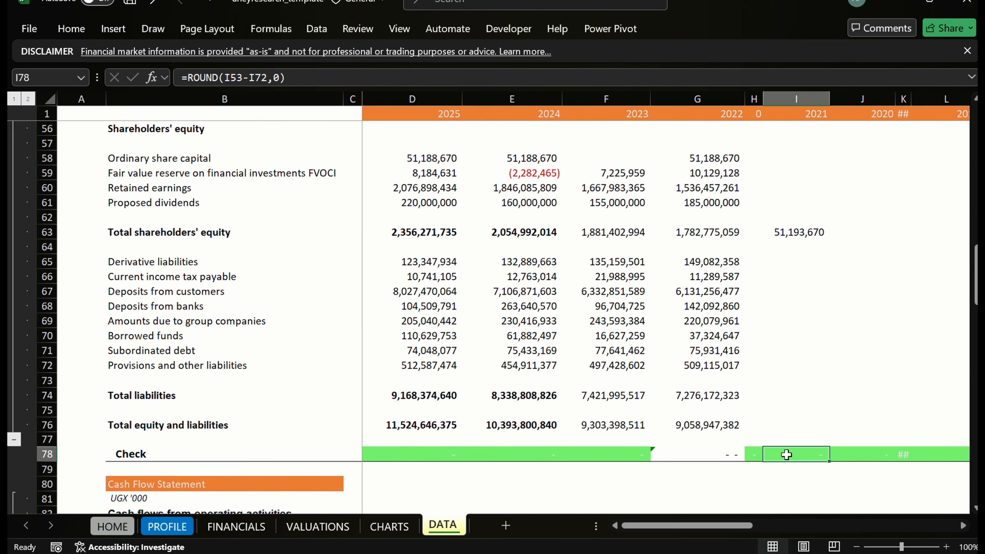
click(708, 456)
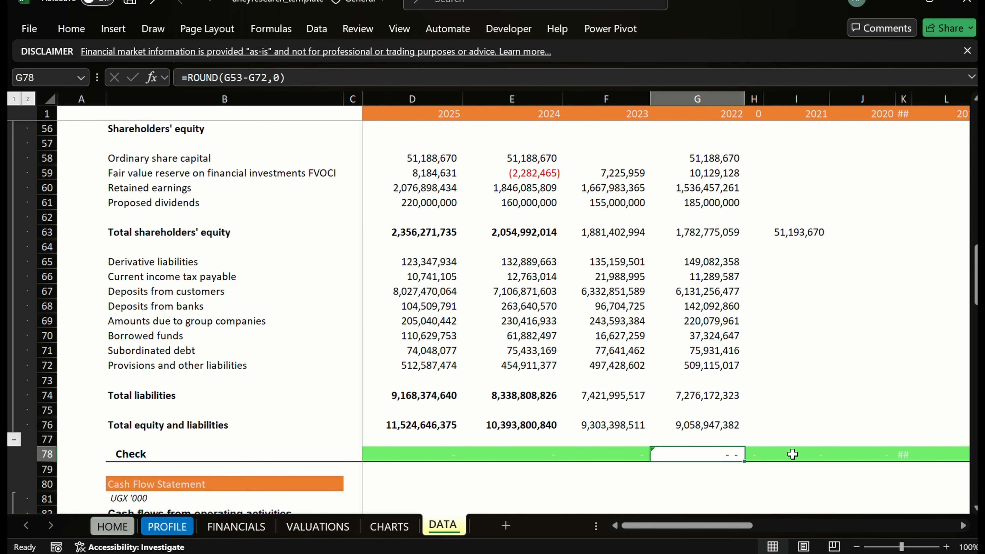
click(789, 453)
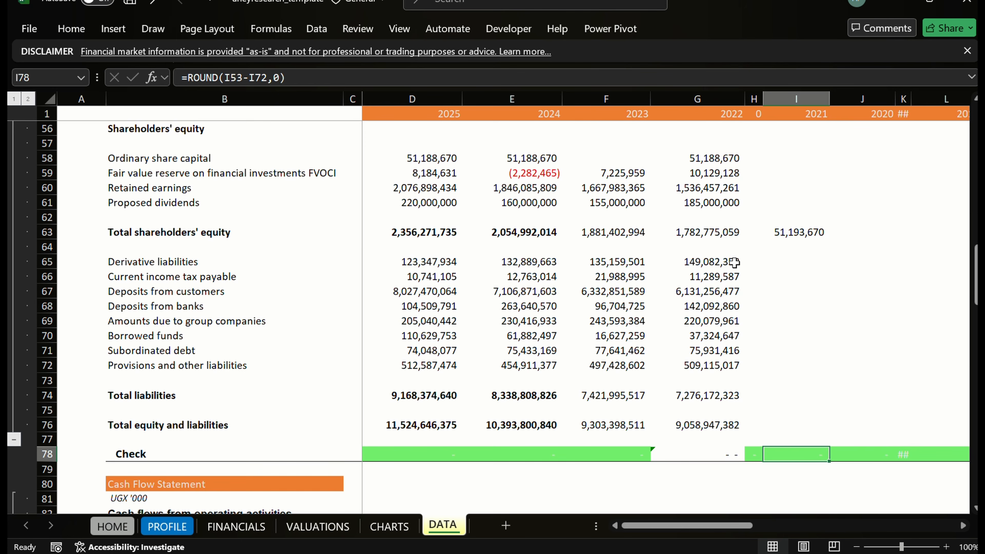
Bold the 2023 and 2022 figures for Total equity and liabilities and for Total liabilities.
click(588, 424)
key(shift+Right)
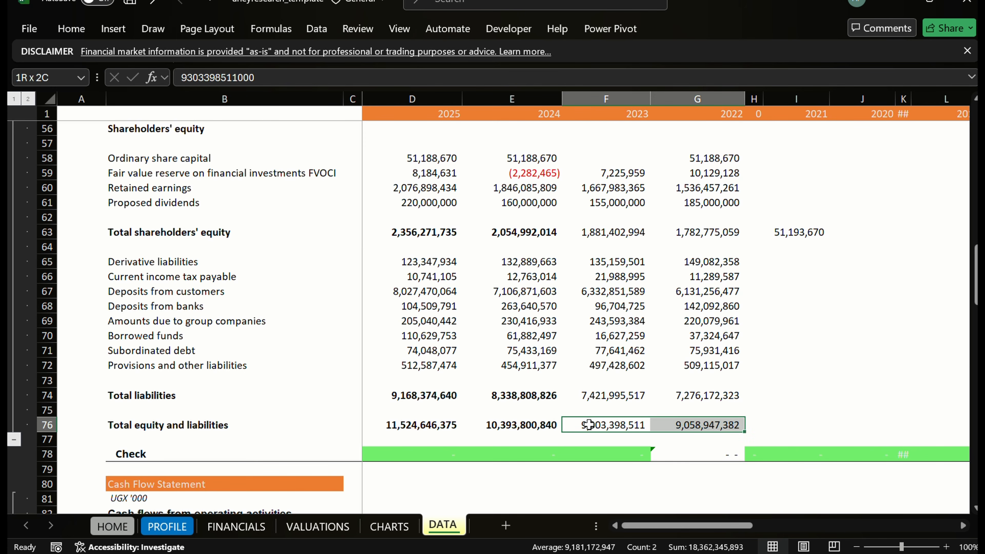
key(ctrl+b)
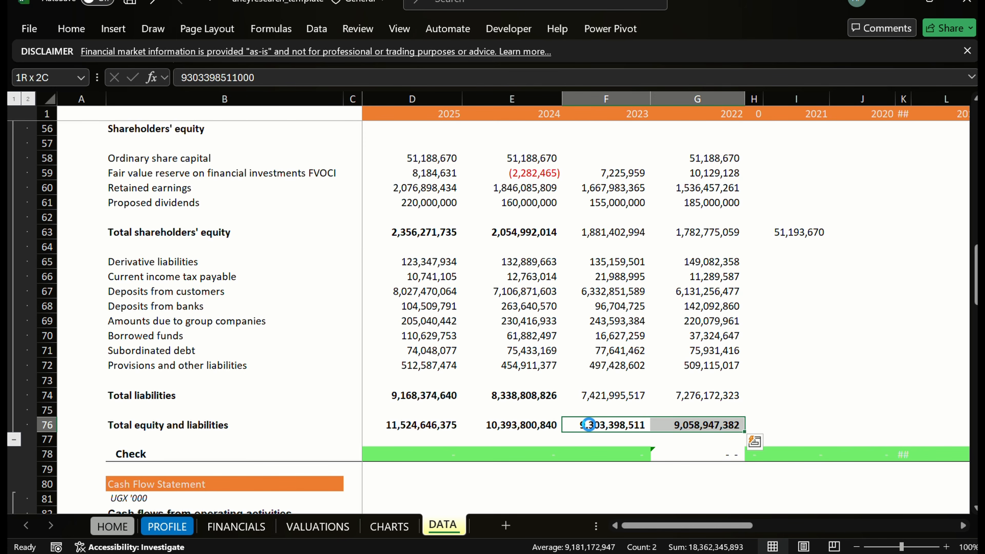
key(Up)
key(Up)
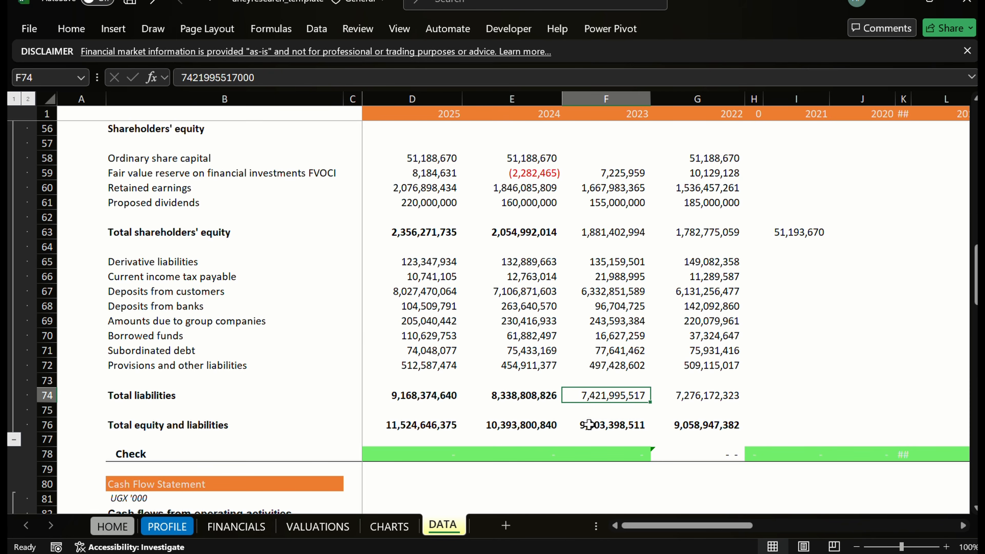
key(shift+Right)
key(ctrl+b)
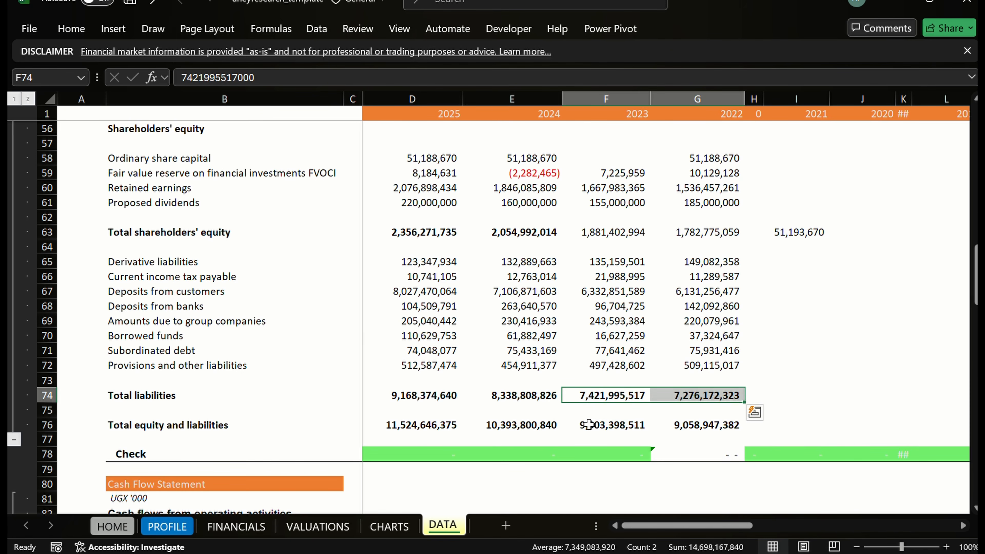
Bold the 2023 and 2022 Total shareholders' equity figures in F63:G63.
key(Up)
key(Up)
key(Up)
key(Up)
key(Up)
key(Up)
key(Up)
key(Up)
key(Up)
key(Up)
key(Up)
key(Up)
key(Up)
key(Up)
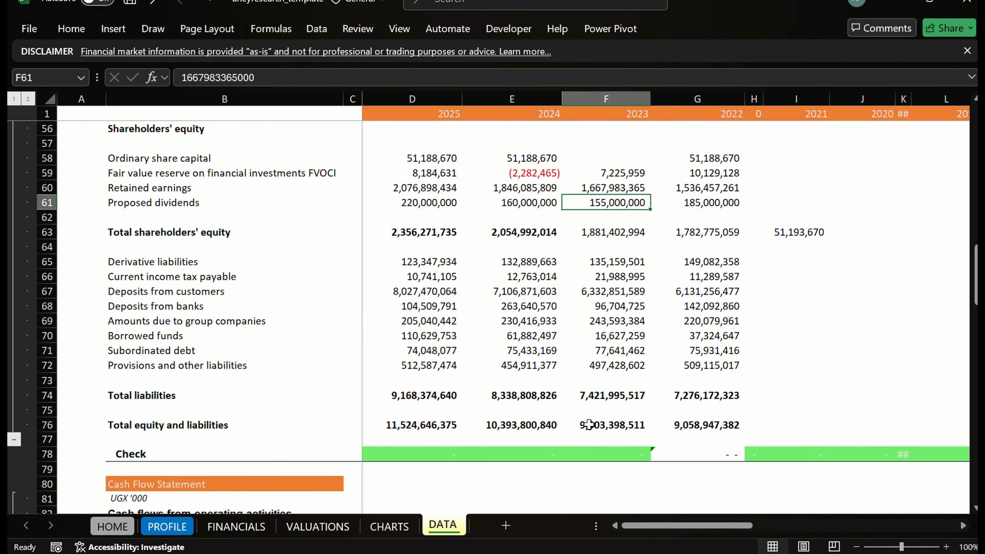
key(Down)
key(Down)
key(Down)
key(shift+Right)
Bold the 2023 and 2022 Total assets figures in F54:G54.
key(Up)
key(Up)
key(Up)
key(Up)
key(Up)
key(Up)
key(Up)
key(Up)
key(Up)
key(Up)
key(Up)
key(Up)
key(Up)
key(Up)
key(Up)
key(Up)
key(Up)
key(Up)
key(Up)
key(Up)
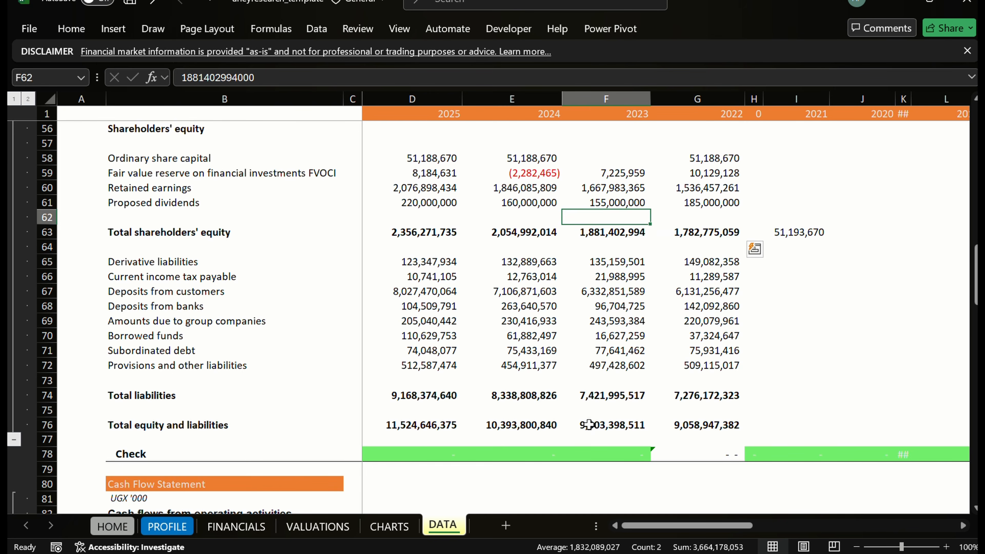
key(Down)
key(Down)
key(Down)
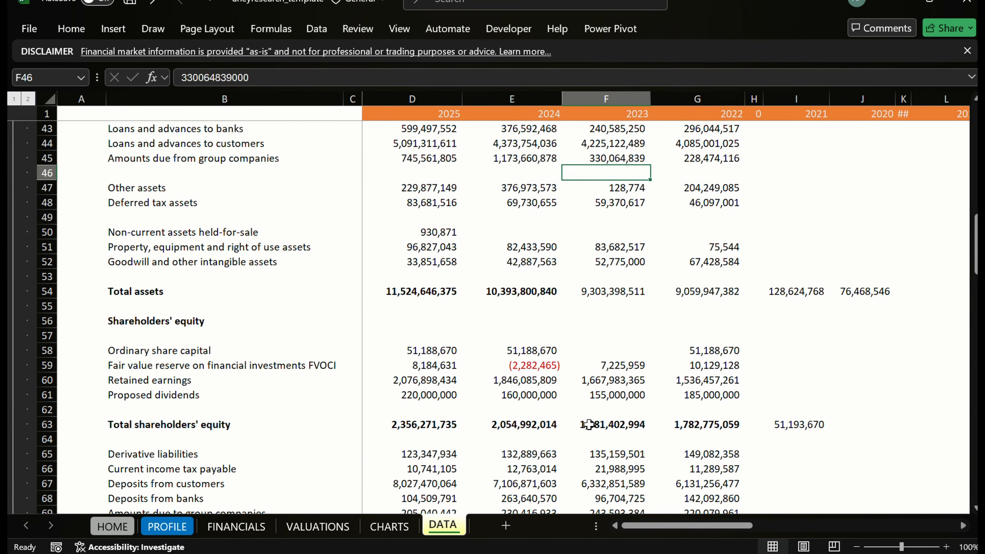
key(Down)
key(Down)
key(Down)
key(Down)
key(Down)
key(Down)
key(Down)
key(Down)
key(shift+Right)
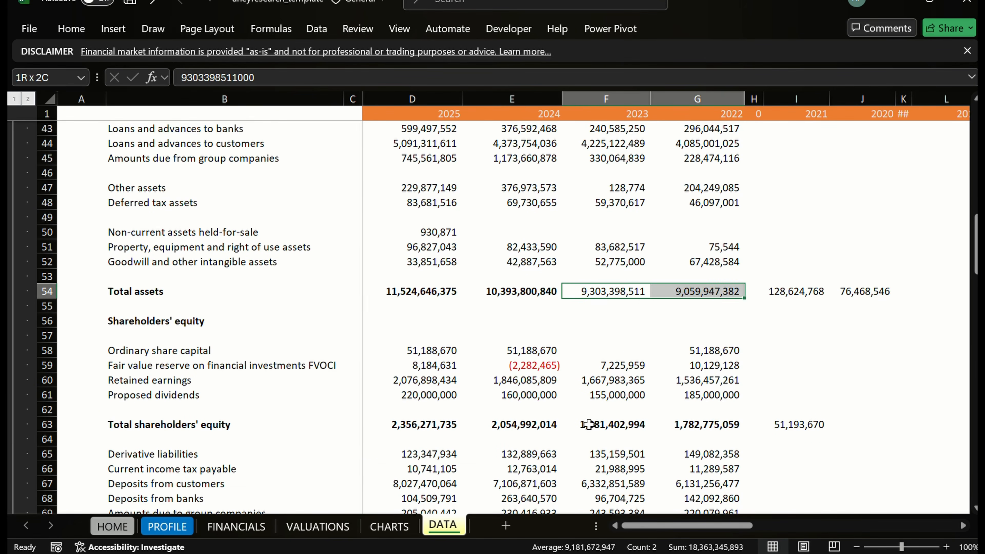
key(ctrl+b)
Review the 2023 and 2022 balance sheet columns from the assets section down to the check row.
key(Up)
key(Up)
key(Up)
key(Up)
key(Up)
key(Up)
key(Up)
key(Up)
key(Up)
key(Up)
key(Up)
key(Up)
key(Up)
key(Up)
key(Up)
key(Up)
key(Up)
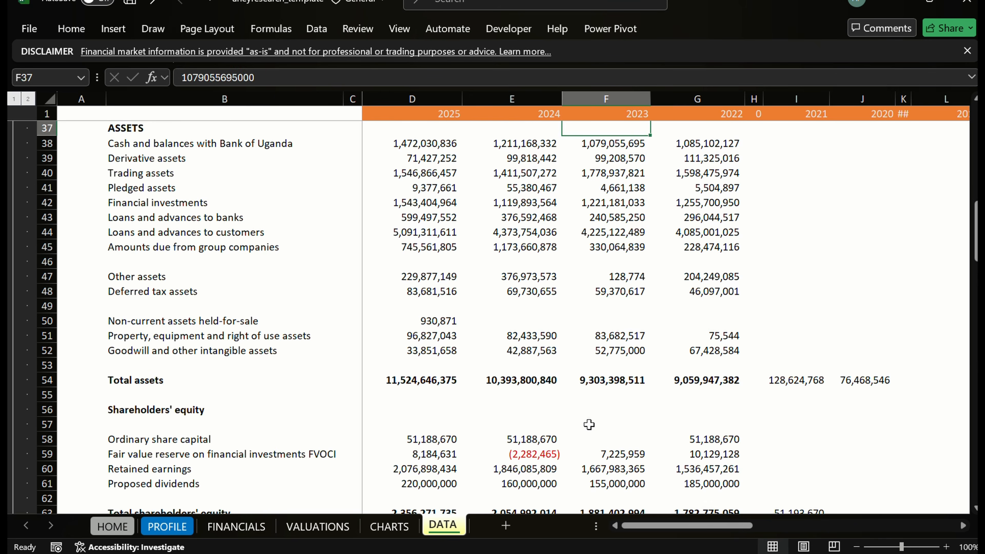
key(Down)
key(Down)
key(Down)
key(Down)
key(Down)
key(Down)
key(Down)
key(Down)
key(Down)
key(Down)
key(Down)
key(Down)
key(Down)
key(Down)
key(Down)
key(Down)
key(Down)
key(Down)
key(Down)
key(Down)
key(Down)
key(Down)
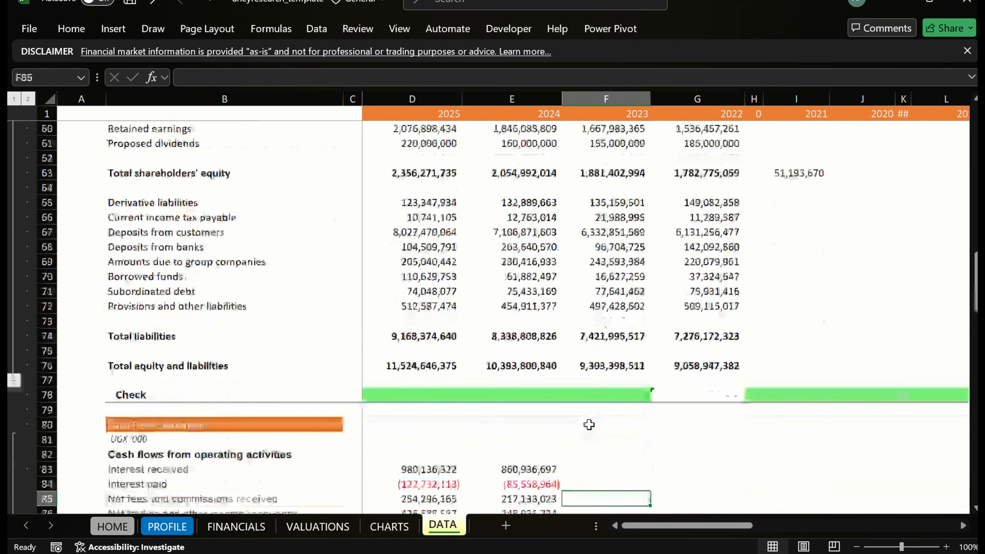
key(Up)
key(Up)
key(Up)
key(Up)
key(Up)
key(Up)
key(Up)
key(Up)
key(Up)
key(Up)
key(Up)
key(Down)
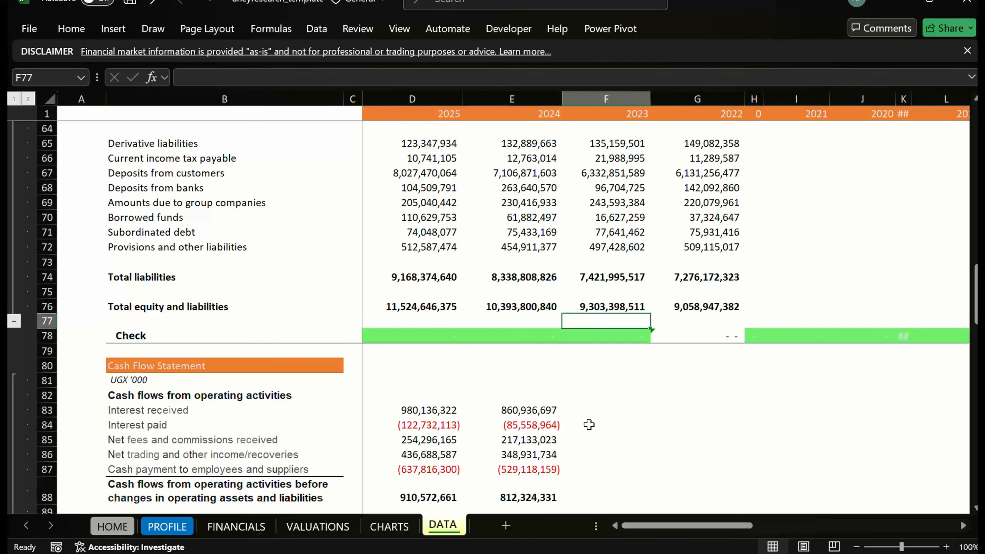
key(Down)
key(ctrl+1)
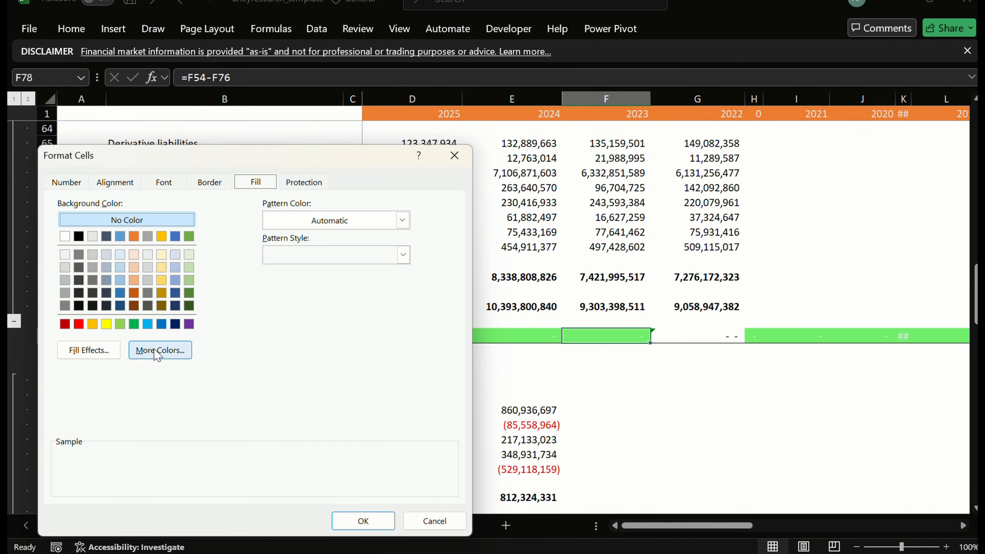
click(465, 157)
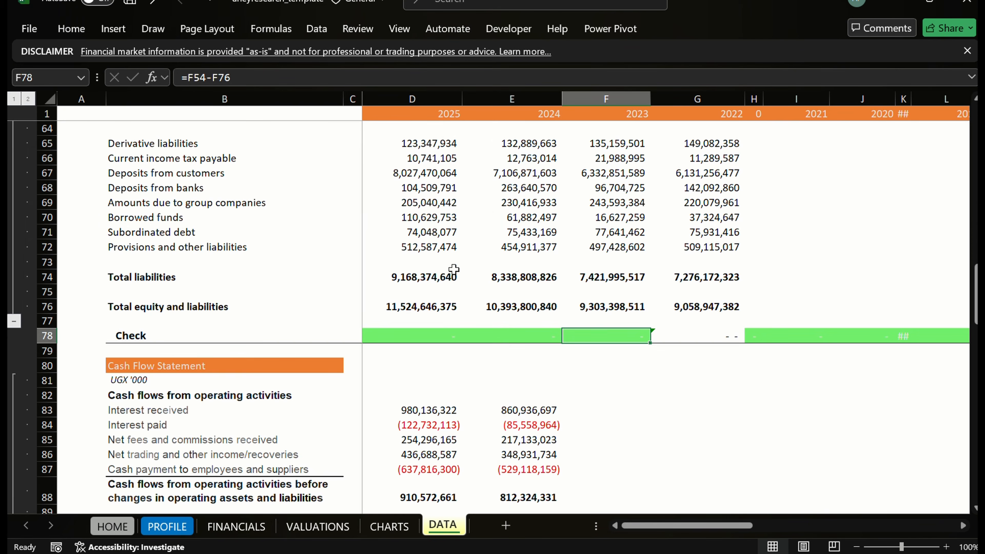
Fill the 2023 check formula from F78 right into G78 so the 2022 check reads =G54-G76.
click(396, 333)
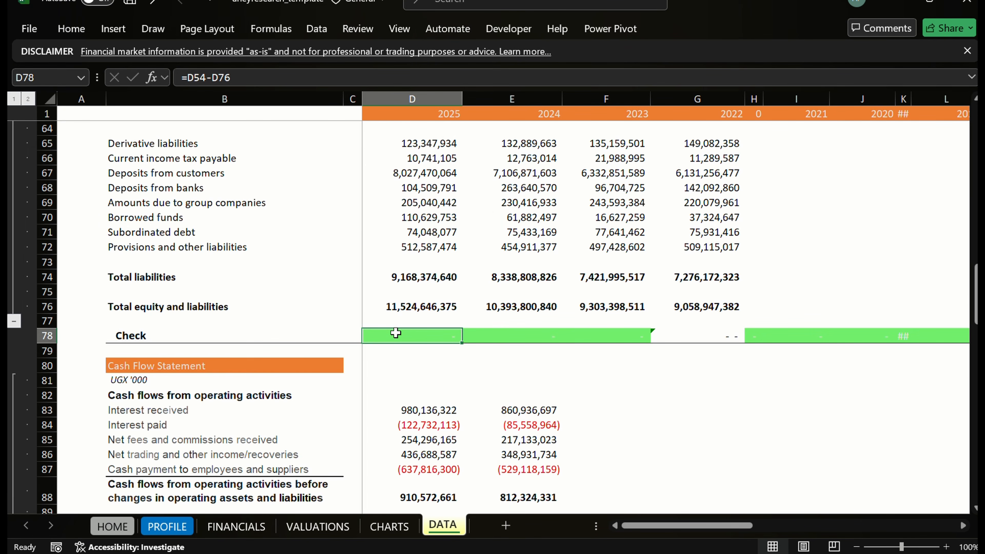
key(Right)
key(Right)
key(Right)
key(Left)
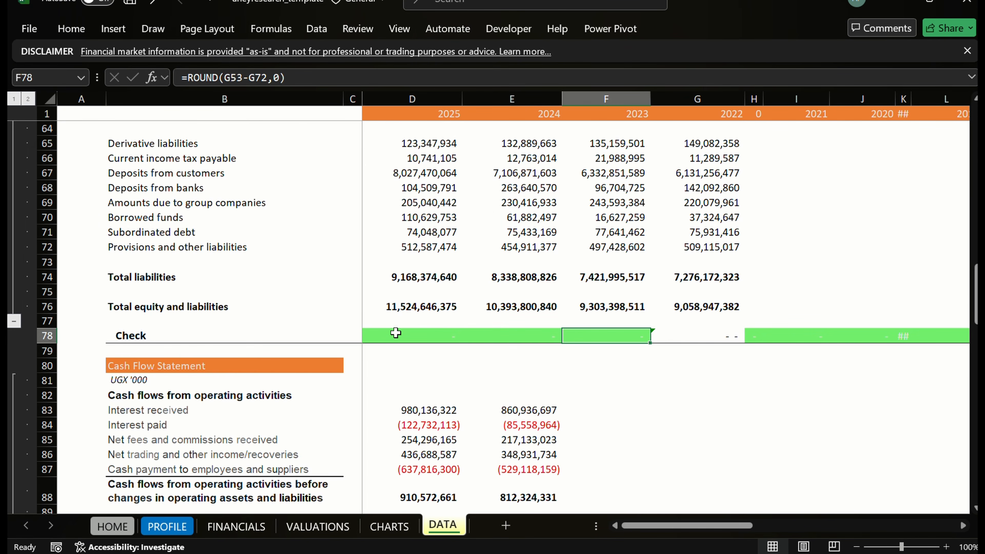
key(shift+Right)
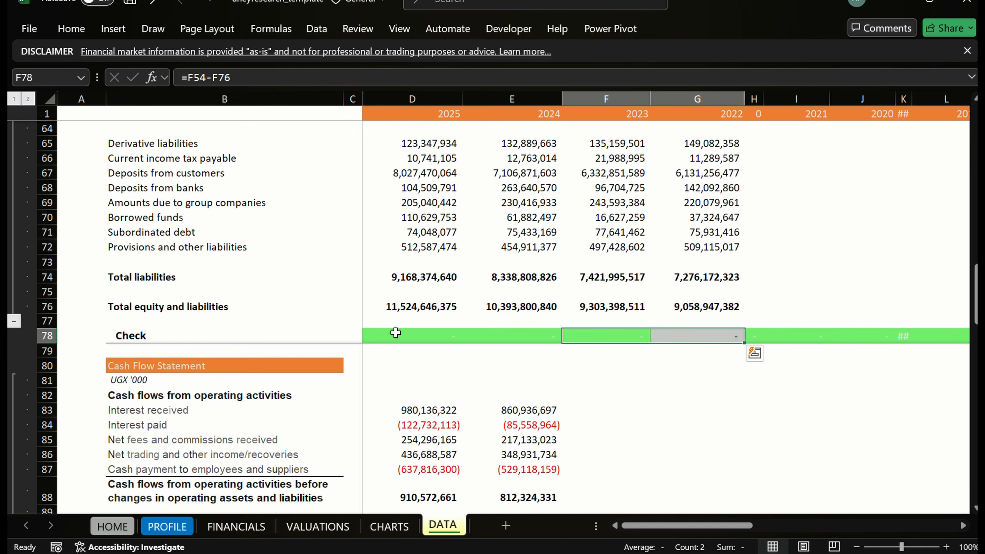
key(Right)
key(Down)
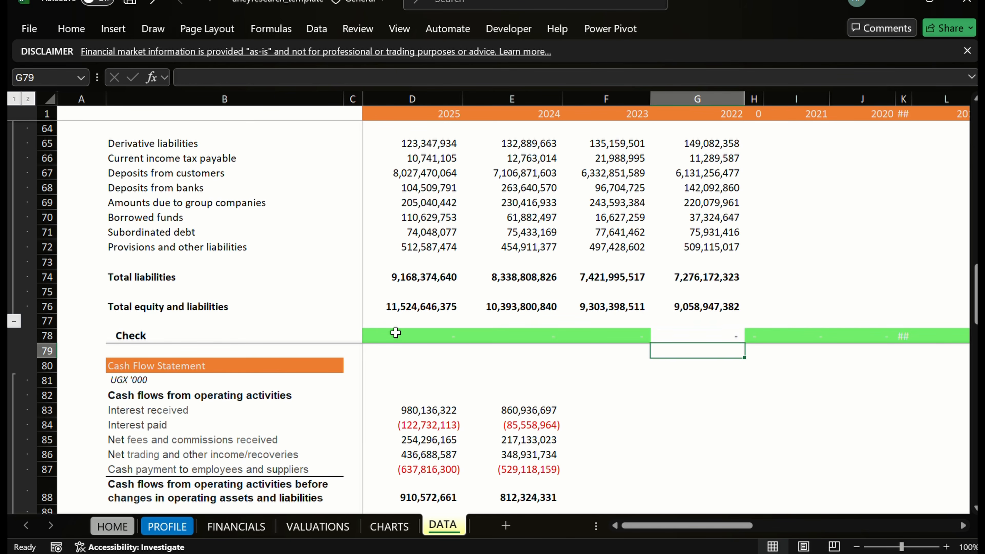
key(Up)
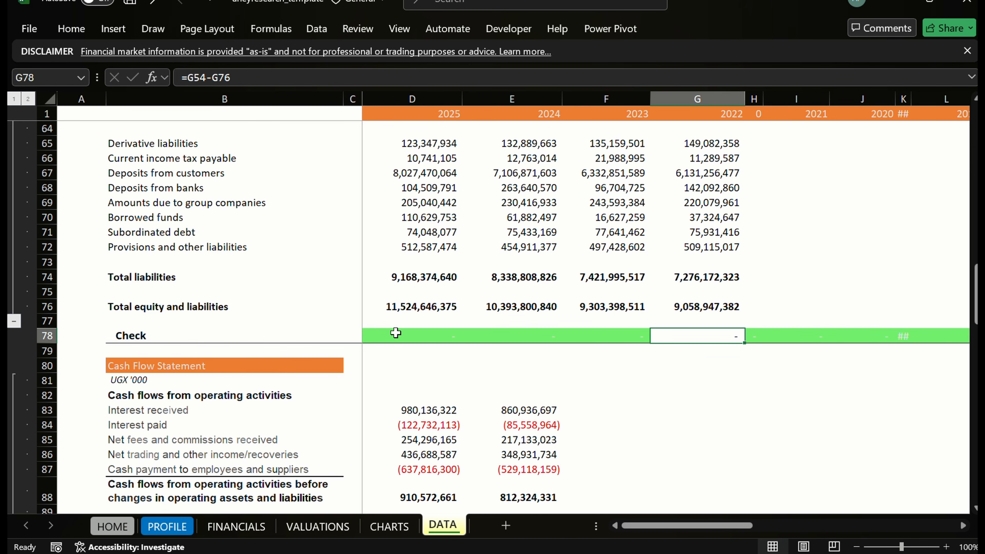
Fill the 2022 check cell G78 with the recently used light green color.
click(71, 29)
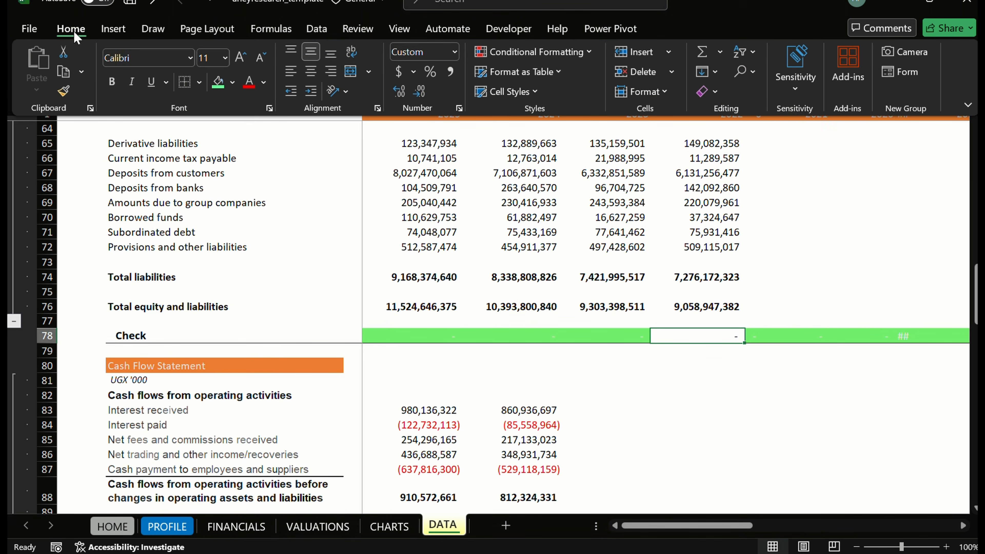
click(218, 82)
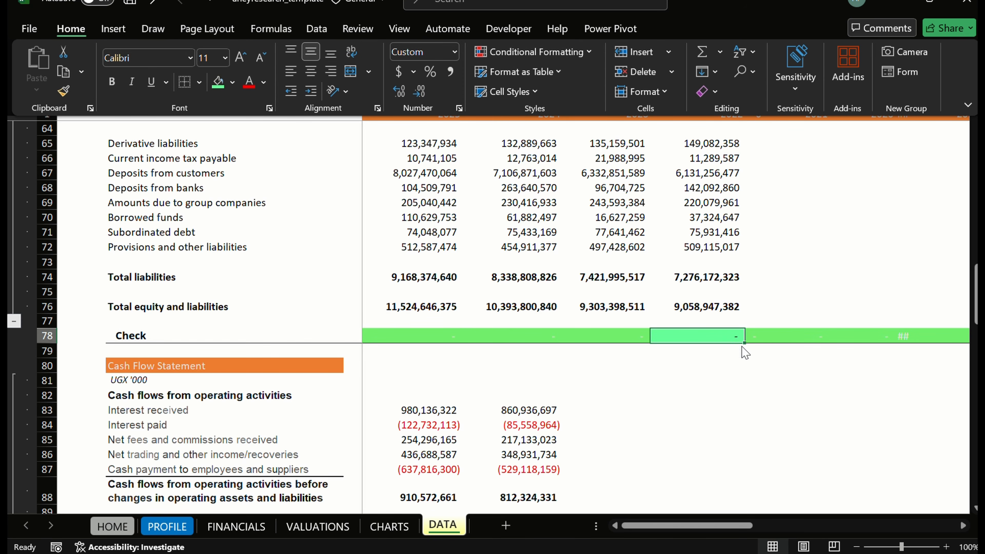
click(233, 79)
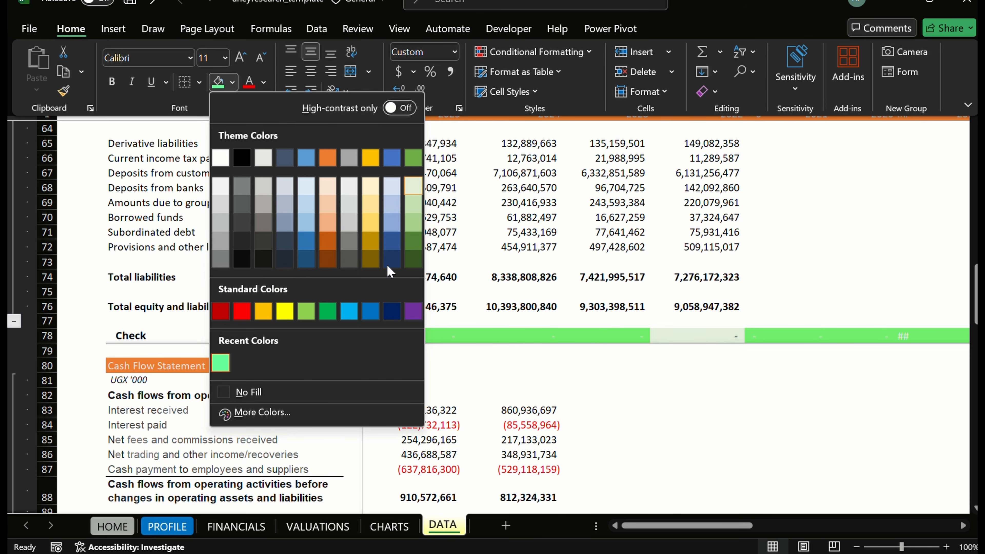
click(220, 363)
Compare the formulas and formatting of the check cells across D78:G78.
click(406, 337)
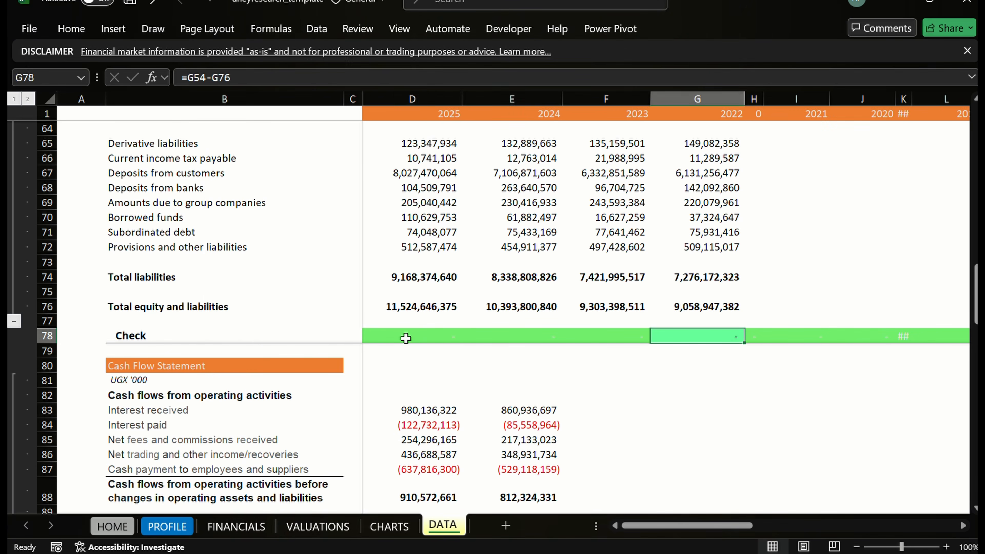
key(shift+Right)
key(shift+Right)
key(shift+Right)
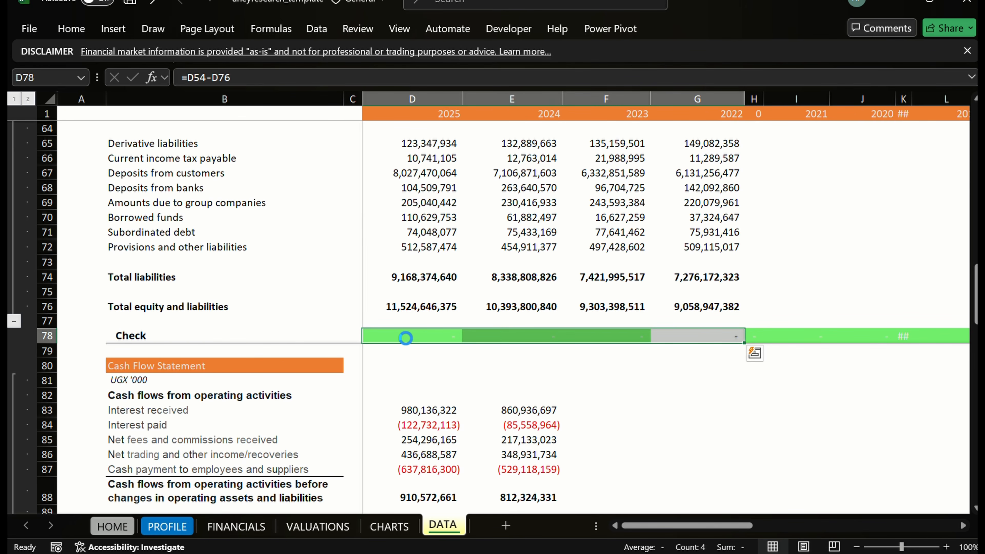
key(Right)
key(Right)
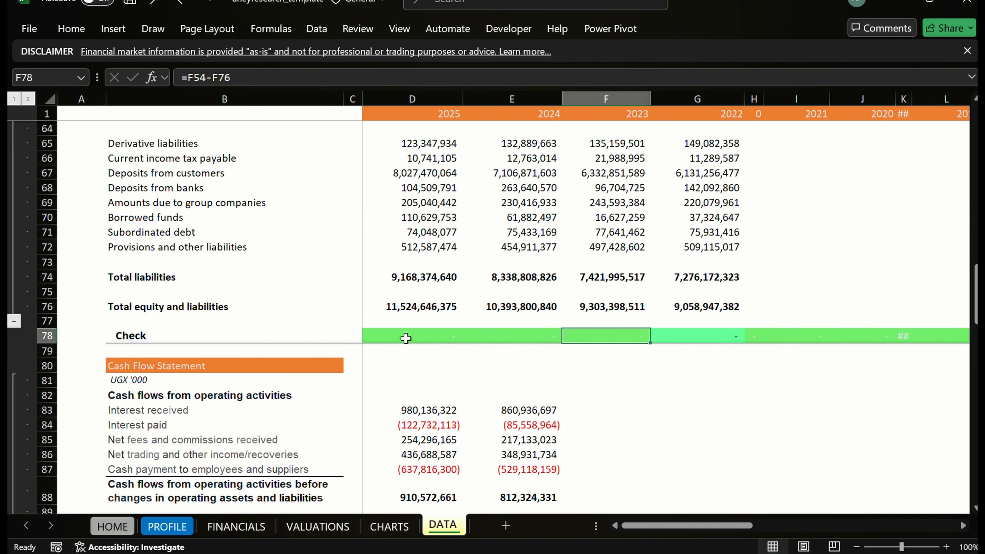
key(shift+Right)
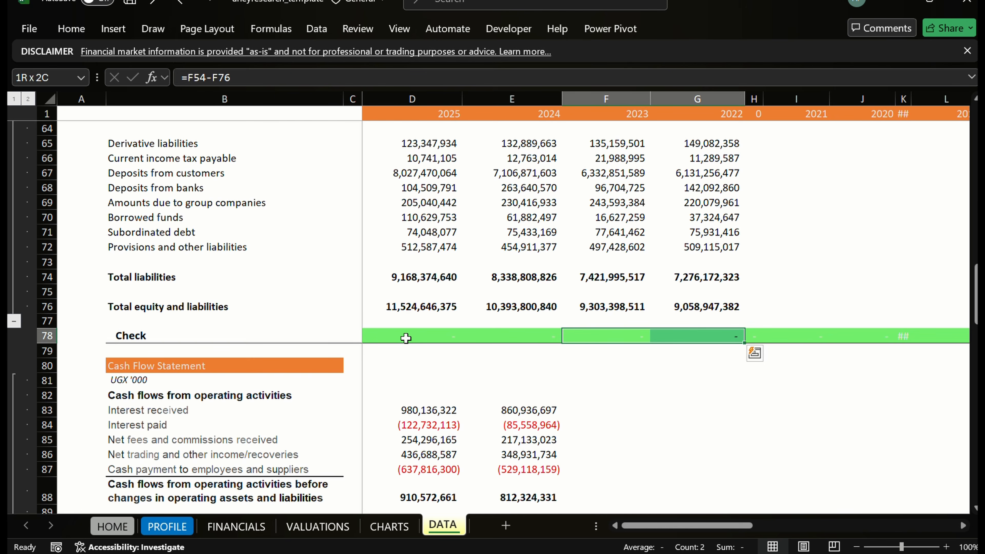
key(Right)
key(Down)
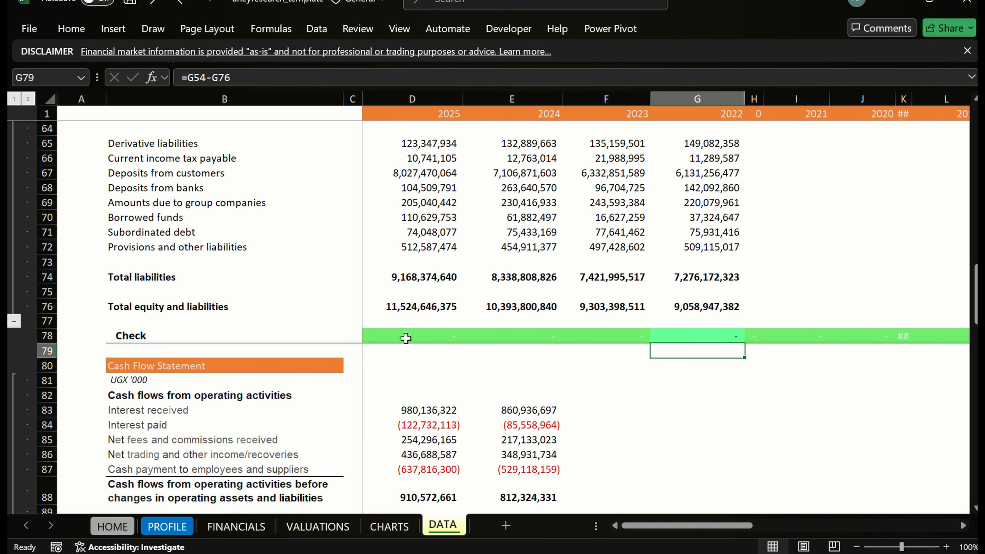
key(Up)
key(Left)
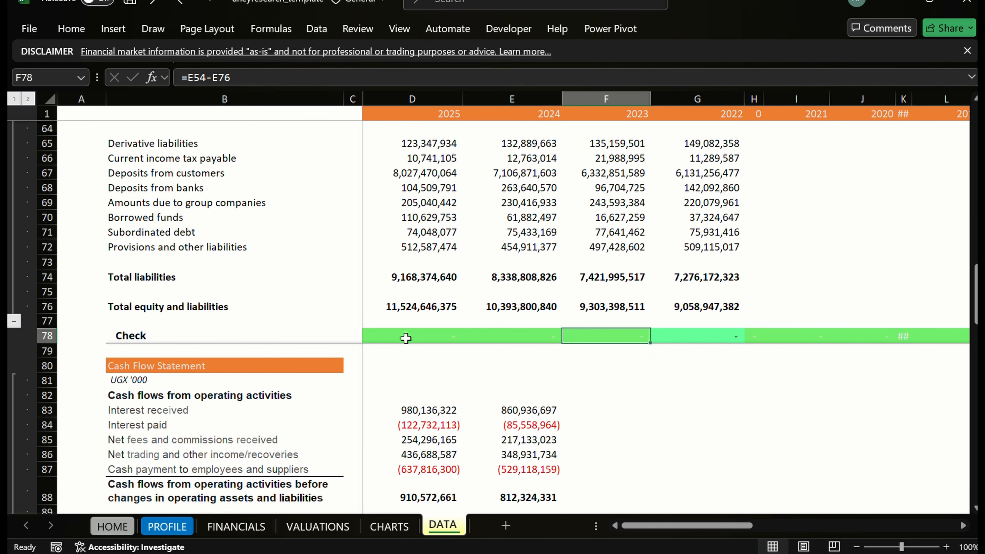
key(Right)
key(Left)
key(Right)
key(Left)
key(Left)
key(Left)
key(Left)
key(Left)
Apply the standard green background fill to the check row from D78 through AA78.
key(Right)
key(Right)
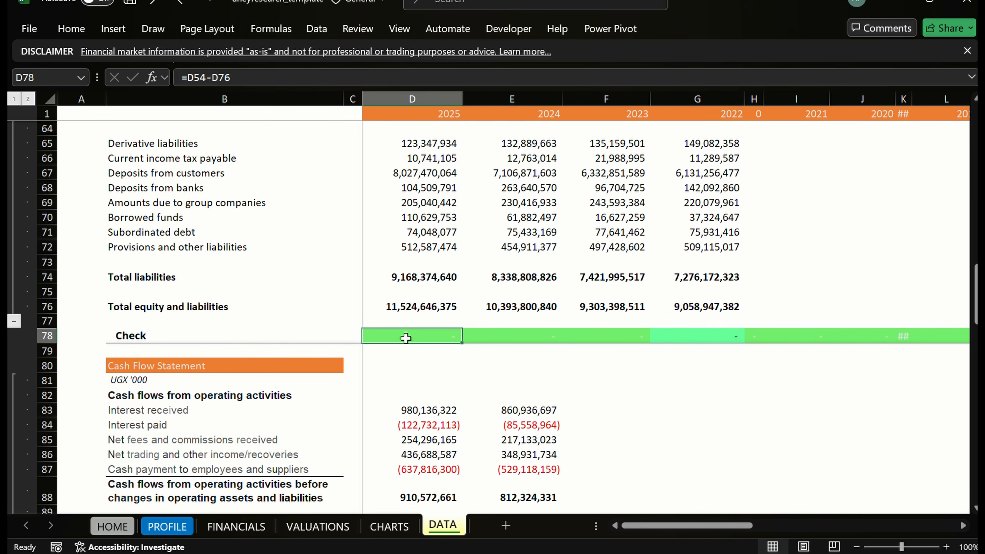
key(ctrl+shift+Right)
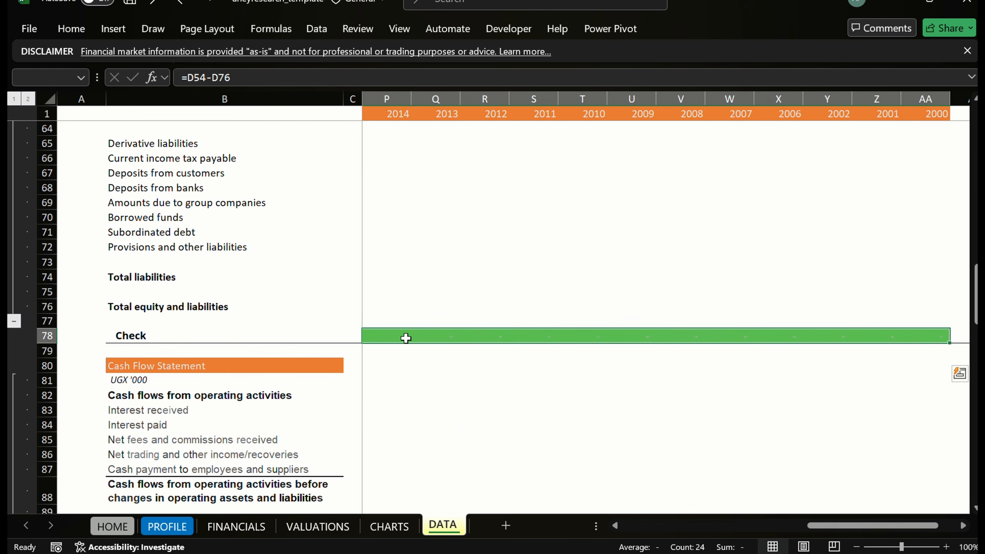
key(ctrl+1)
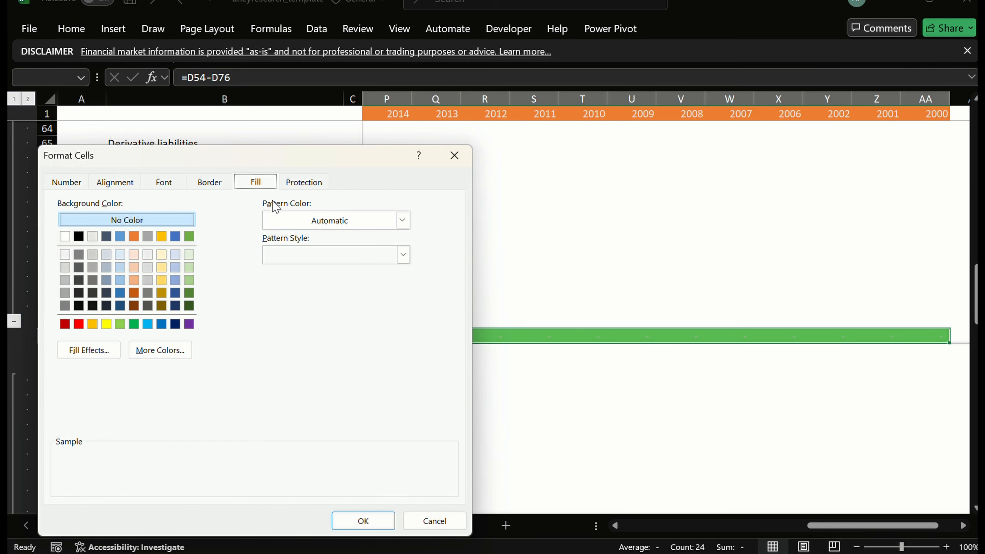
click(133, 324)
click(362, 521)
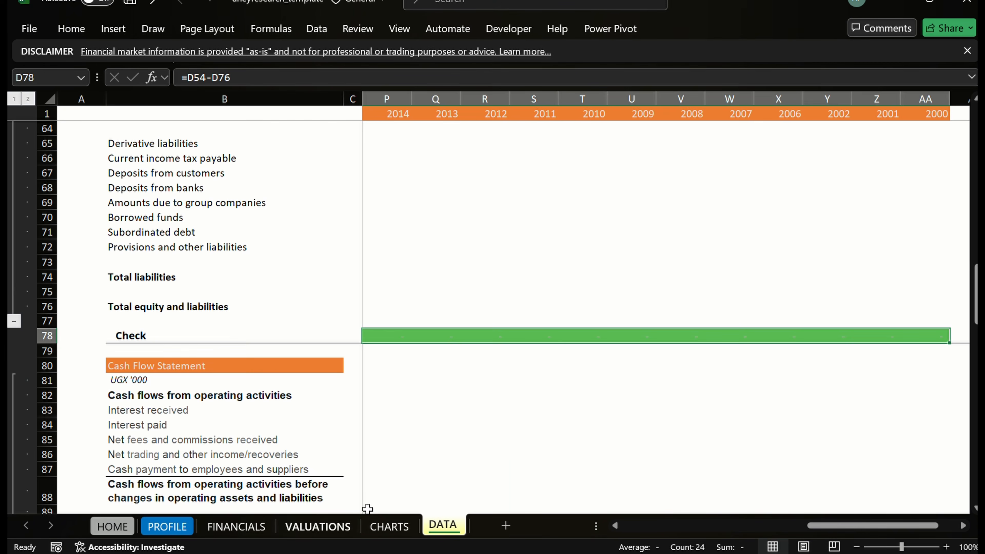
Go back to the 2022 check cell G78 and inspect its fill settings in Format Cells.
click(521, 407)
key(Left)
key(Left)
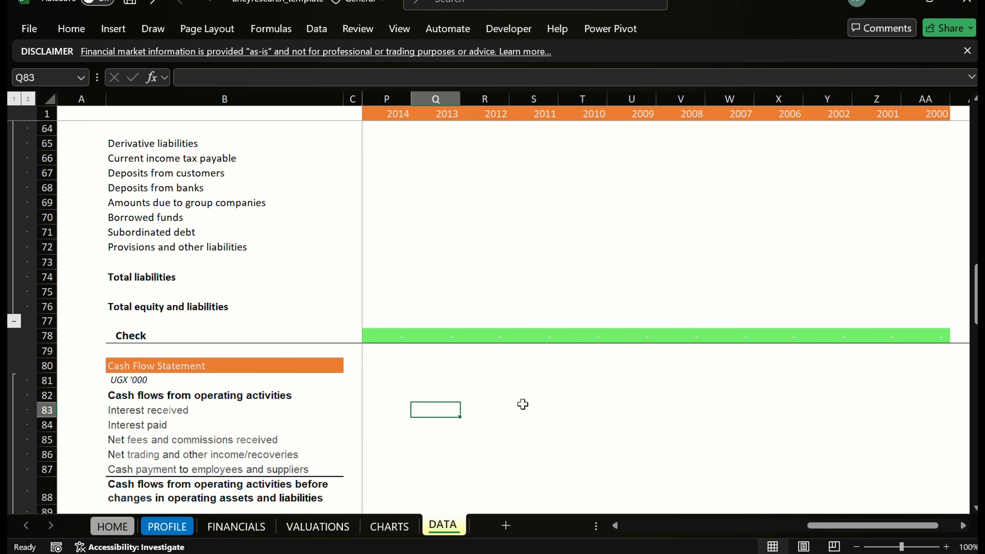
key(Left)
key(Left)
key(Left)
key(Left)
key(Left)
key(Left)
key(Left)
key(Left)
key(Left)
key(Left)
key(Left)
key(Left)
key(Left)
key(Right)
key(Right)
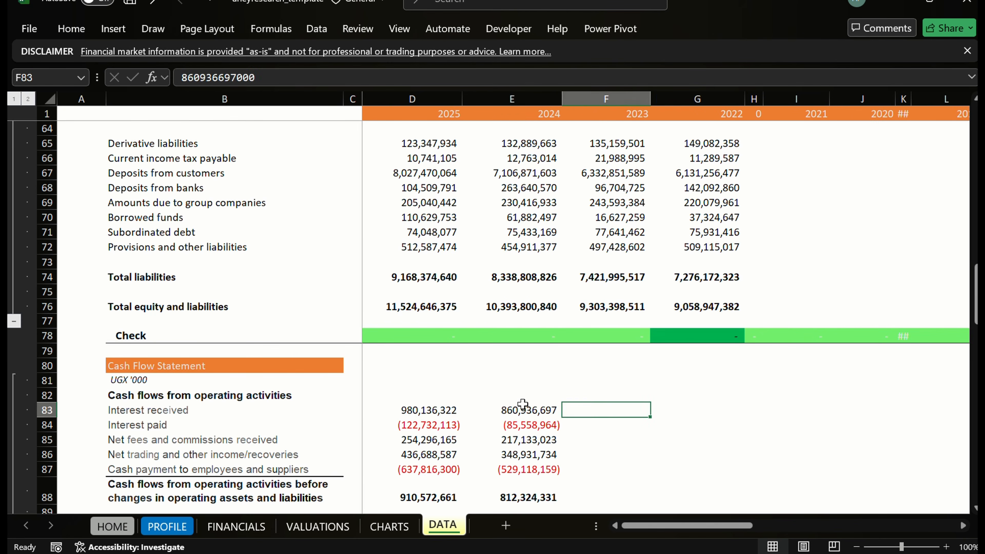
key(Right)
key(Up)
key(Up)
key(Up)
key(Up)
key(Up)
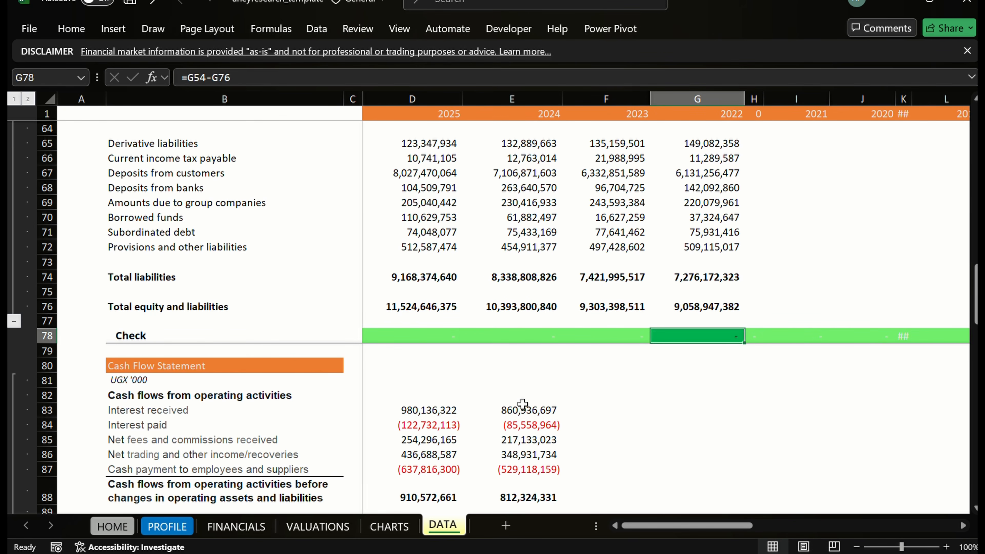
key(ctrl+1)
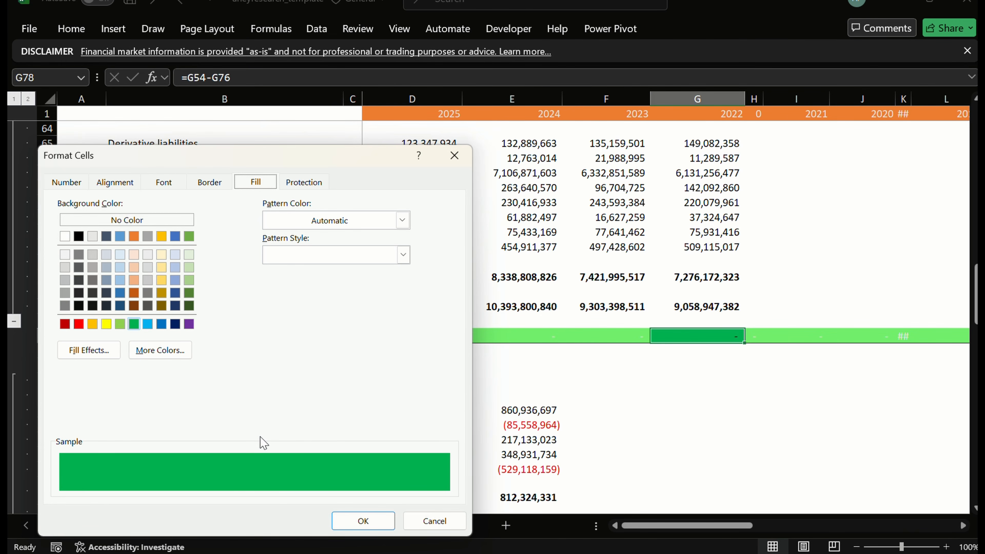
click(373, 524)
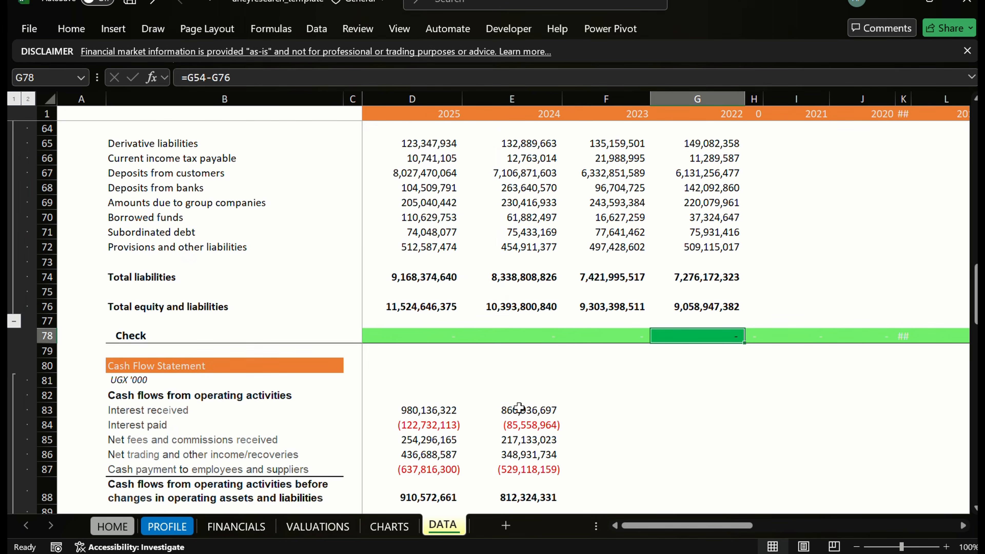
Inspect the fill, number format, alignment and protection settings of the 2023 check cell F78, leaving them as they are.
click(614, 333)
key(ctrl+1)
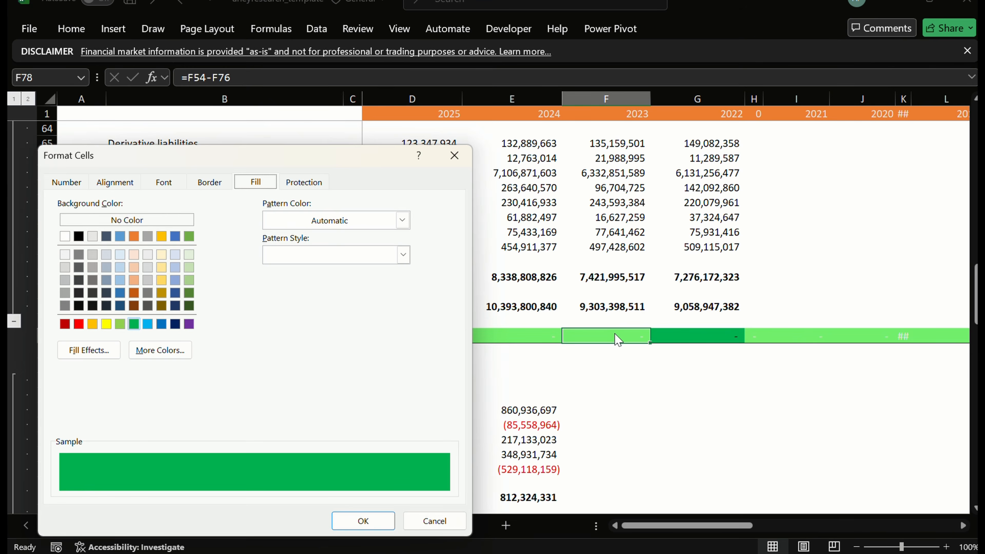
click(66, 182)
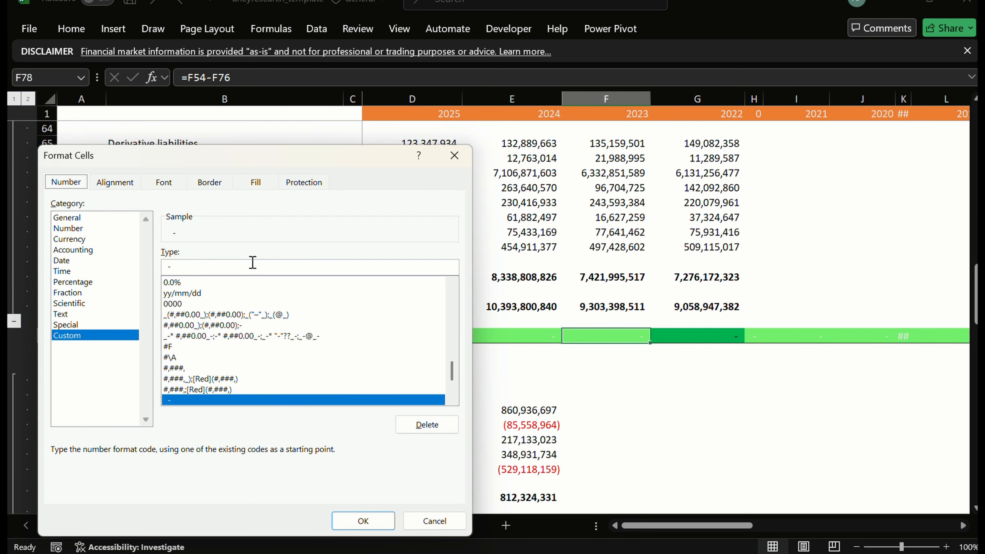
click(117, 184)
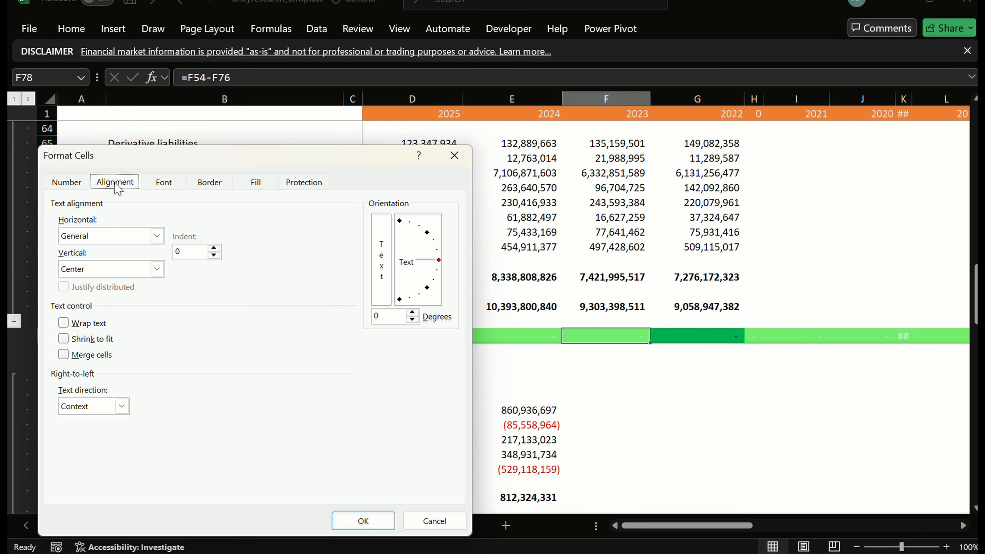
click(304, 183)
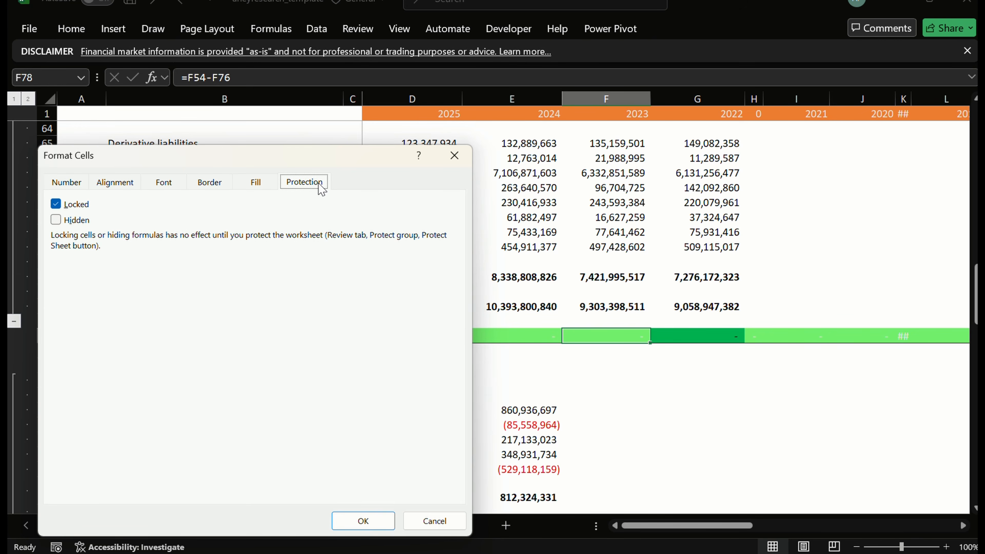
click(454, 155)
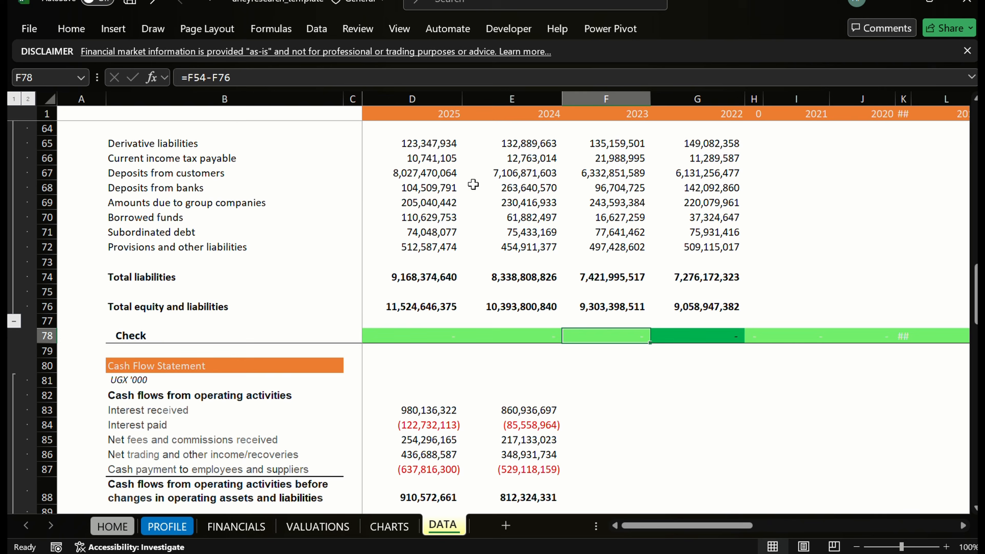
Review the 2022 balance sheet column from the check row up through liabilities, equity and assets.
click(696, 330)
key(Up)
key(Up)
key(Up)
key(Up)
key(Up)
key(Up)
key(Up)
key(Up)
key(Up)
key(Up)
key(Up)
key(Up)
key(Up)
key(Up)
key(Up)
key(Up)
key(Up)
key(Up)
key(Up)
key(Up)
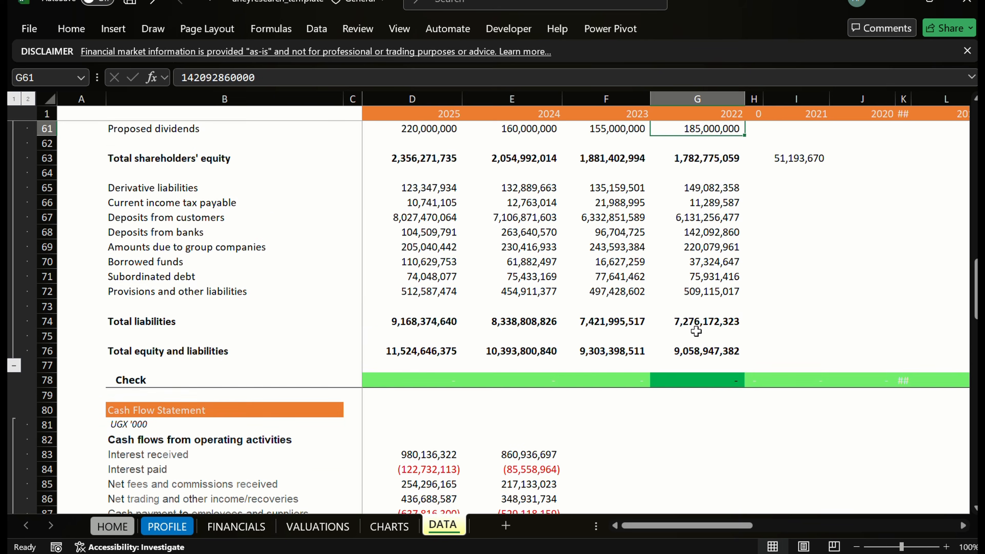
key(Down)
key(Up)
key(Up)
key(Up)
key(Up)
key(Up)
key(Up)
key(Up)
key(Up)
key(Up)
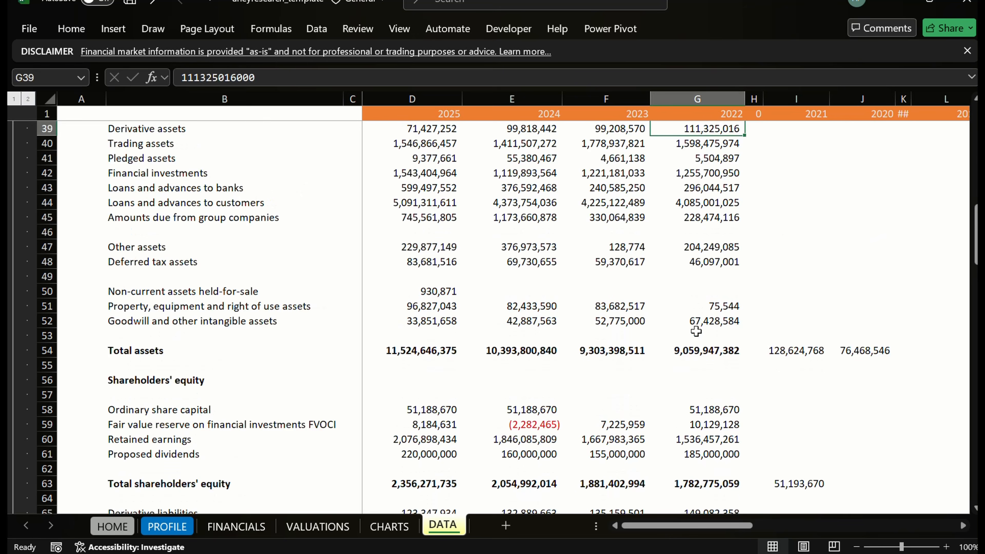
key(Down)
key(Down)
key(Down)
key(Down)
key(Down)
key(Down)
key(Down)
key(Down)
key(Down)
key(Down)
key(Down)
key(Down)
key(Down)
key(Down)
key(Down)
key(Up)
key(Up)
key(Up)
key(Up)
key(Up)
key(Up)
key(Up)
key(Up)
key(Up)
key(Up)
key(Up)
key(Up)
key(Up)
key(Up)
key(Up)
key(Up)
key(Up)
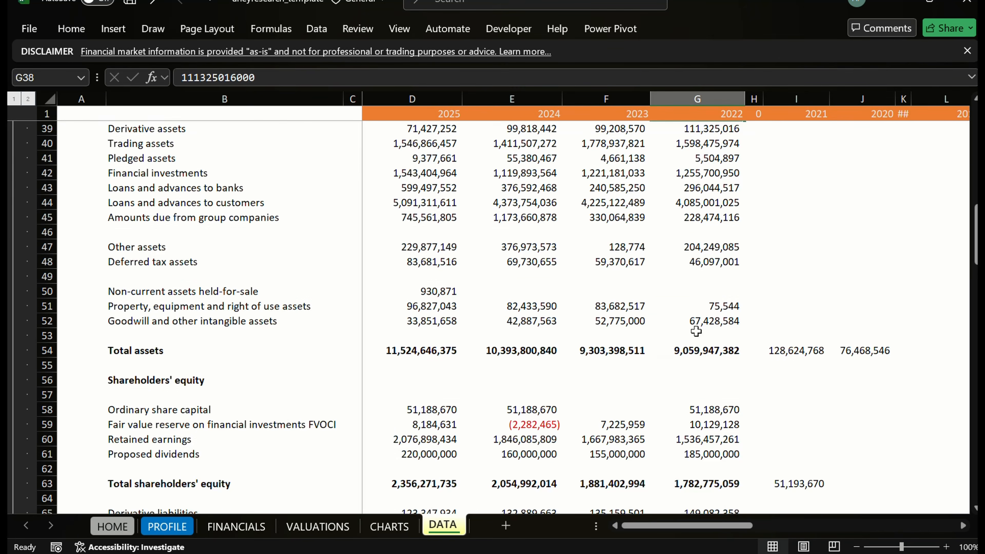
key(Down)
key(Down)
key(Down)
key(Down)
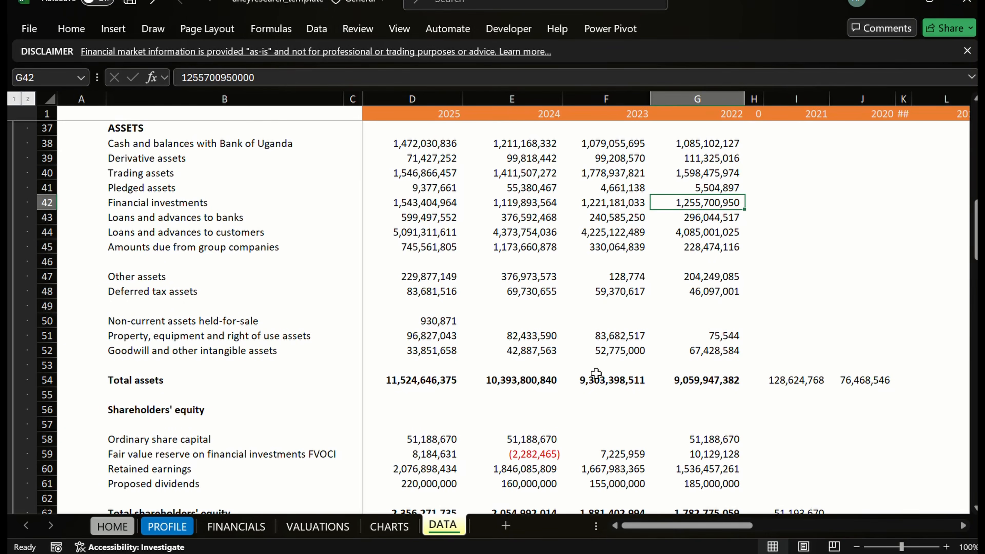
Switch to the browser and examine the consolidated statement of financial position as at 31 December 2023 on page 14 of the annual report PDF.
key(alt+Tab)
key(alt+Tab)
key(alt+Tab)
key(alt+Tab)
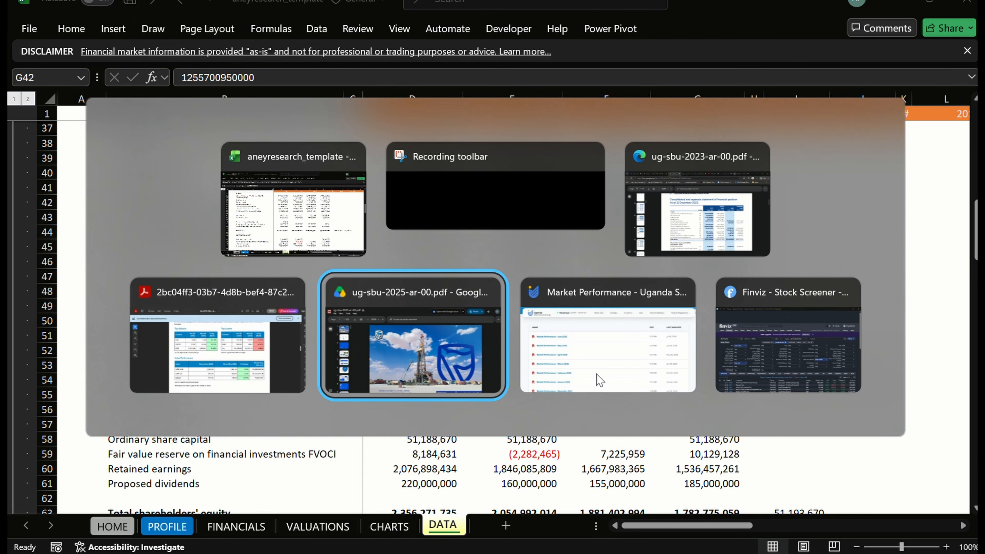
key(alt+Tab)
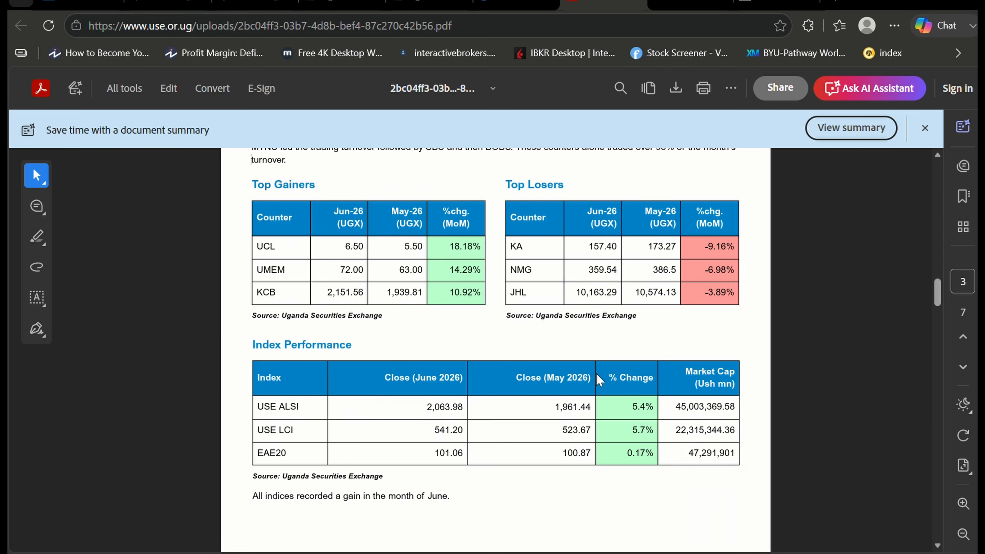
key(ctrl+shift+Tab)
key(ctrl+shift+Tab)
key(ctrl+shift+Tab)
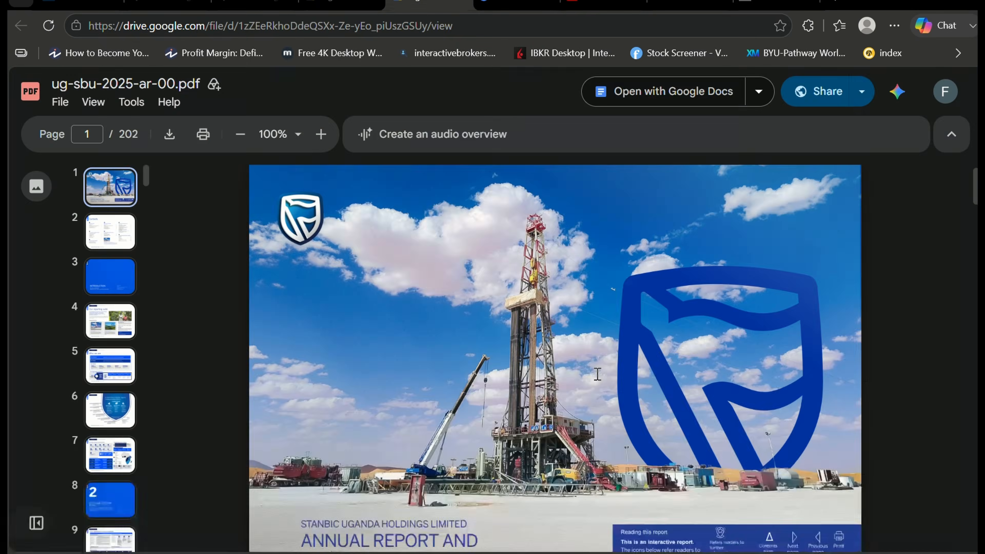
scroll(597, 374, up, 1)
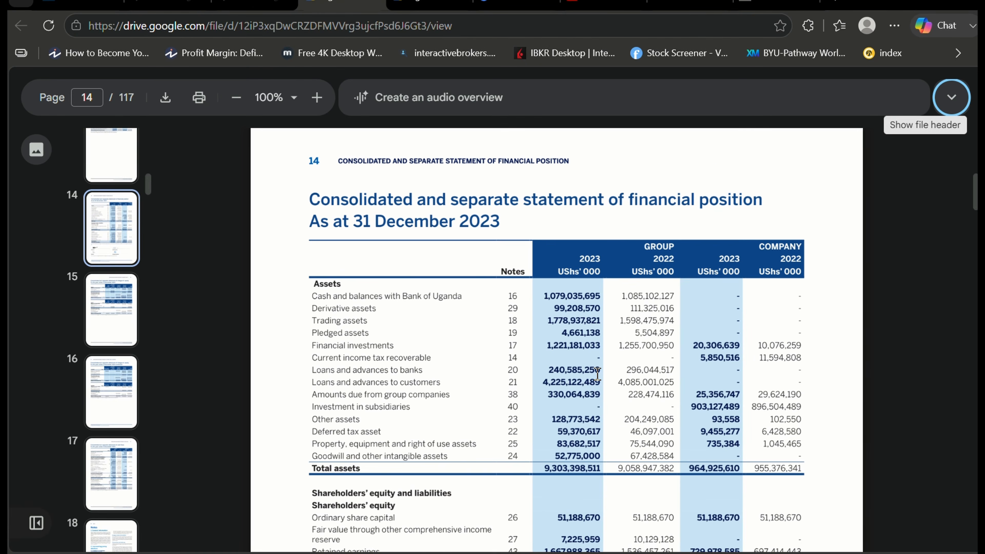
scroll(597, 374, up, 5)
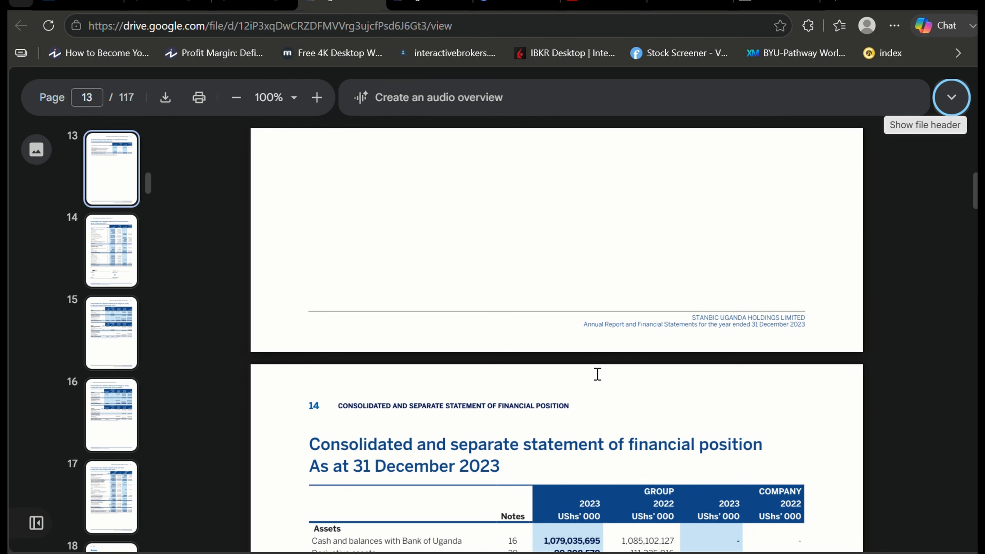
scroll(597, 374, down, 7)
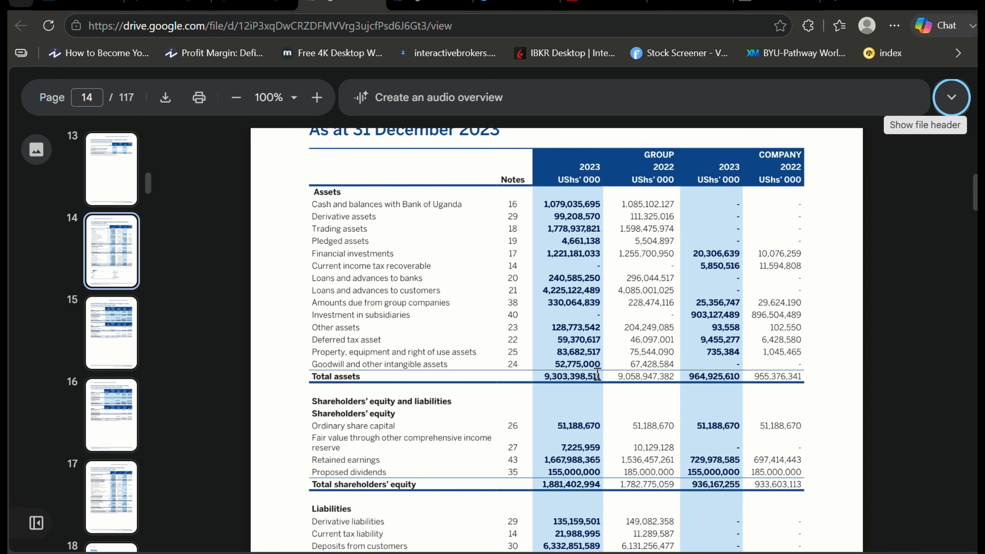
key(ctrl+Tab)
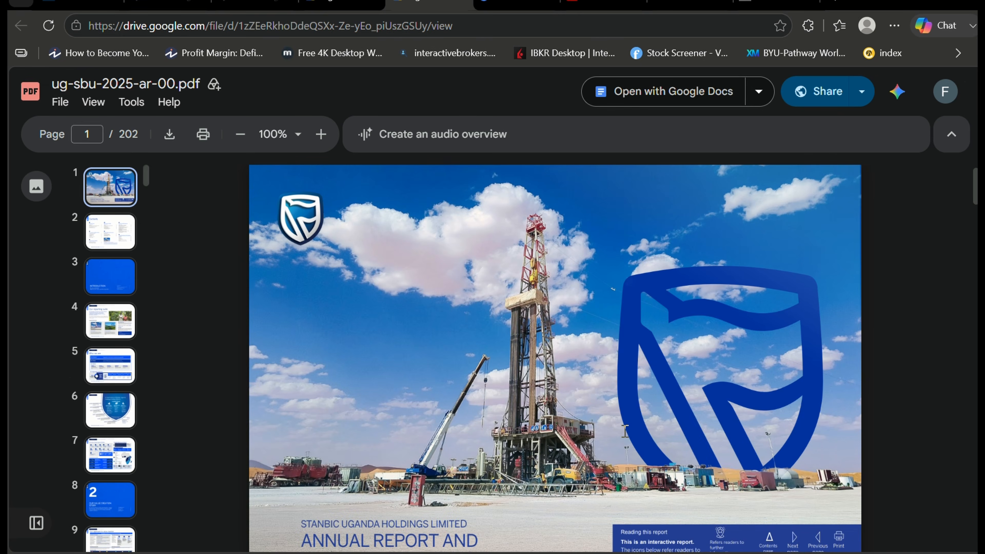
key(ctrl+shift+Tab)
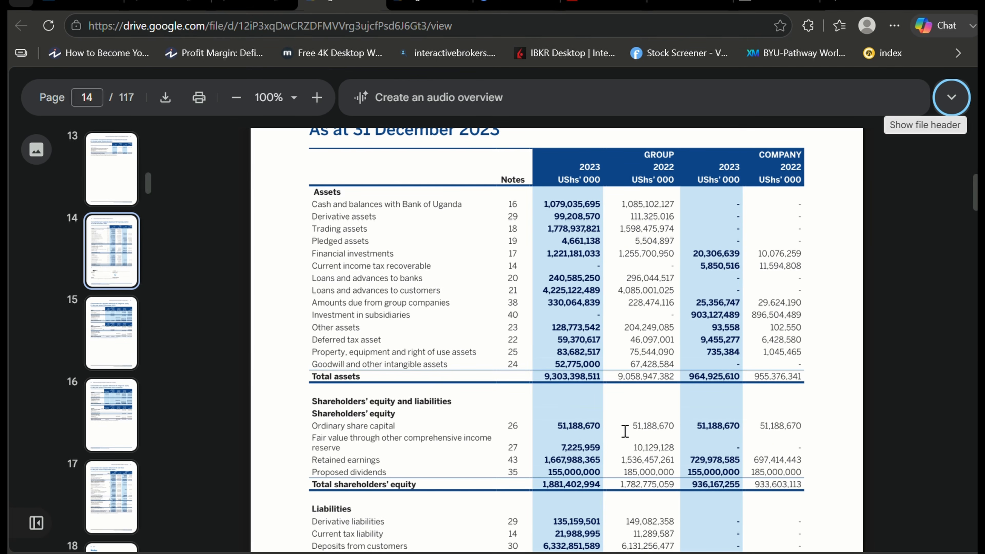
Switch between the DATA sheet and the annual report PDF, comparing the loans and advances and group companies rows.
key(alt+Tab)
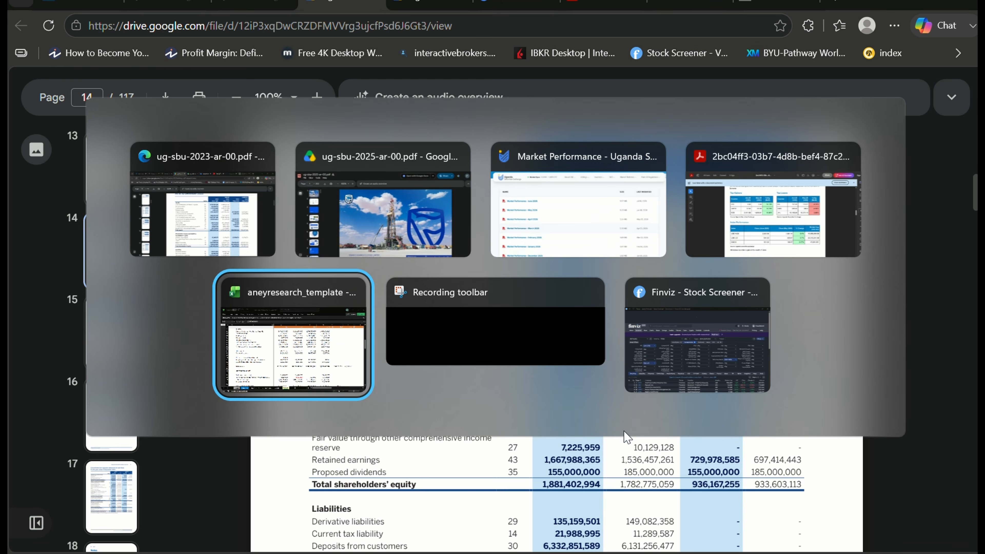
key(Down)
key(Down)
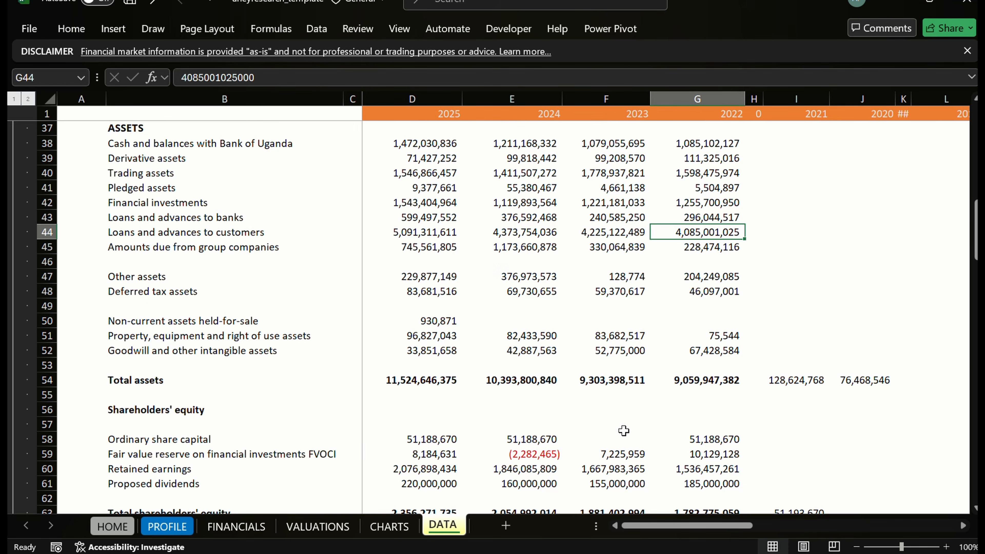
key(Down)
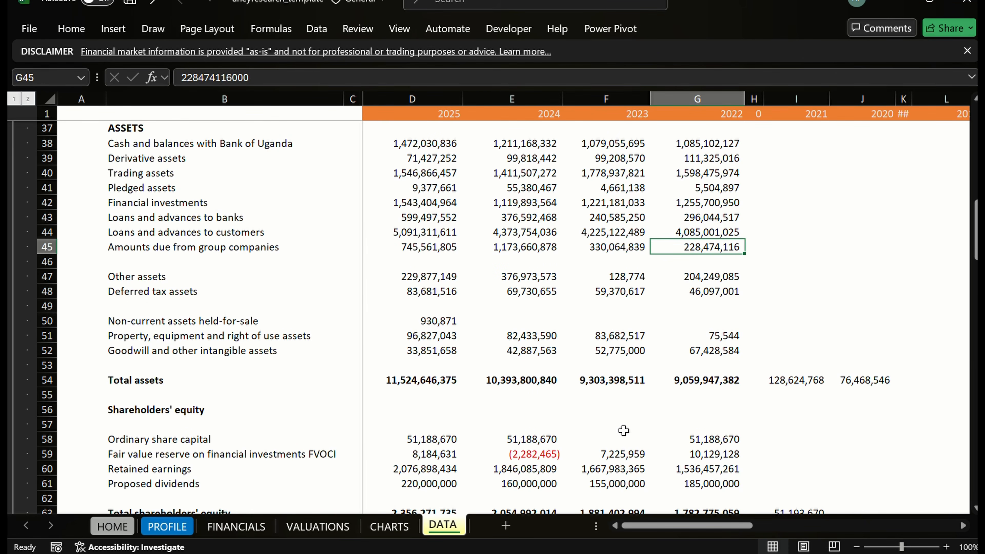
key(Home)
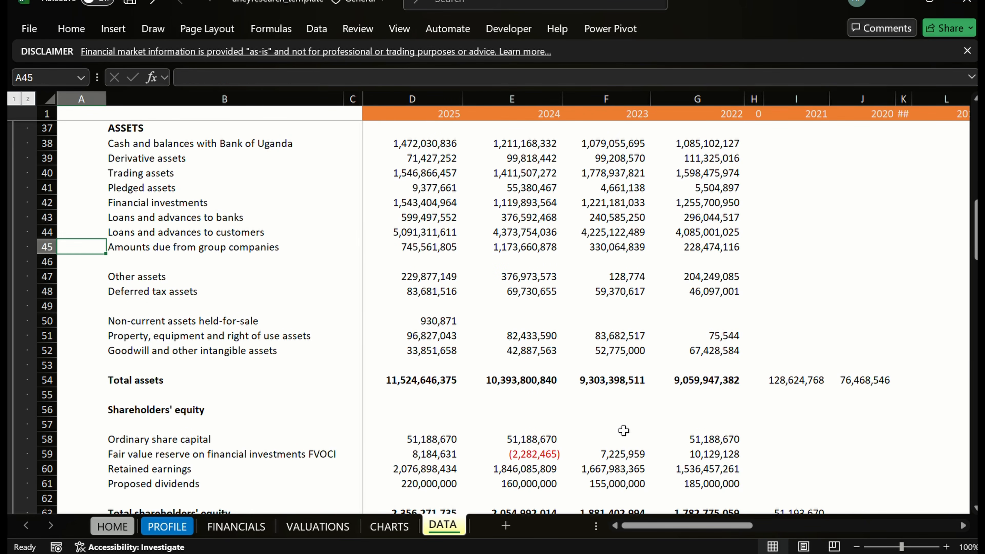
key(Up)
key(Up)
key(Down)
key(Right)
key(Right)
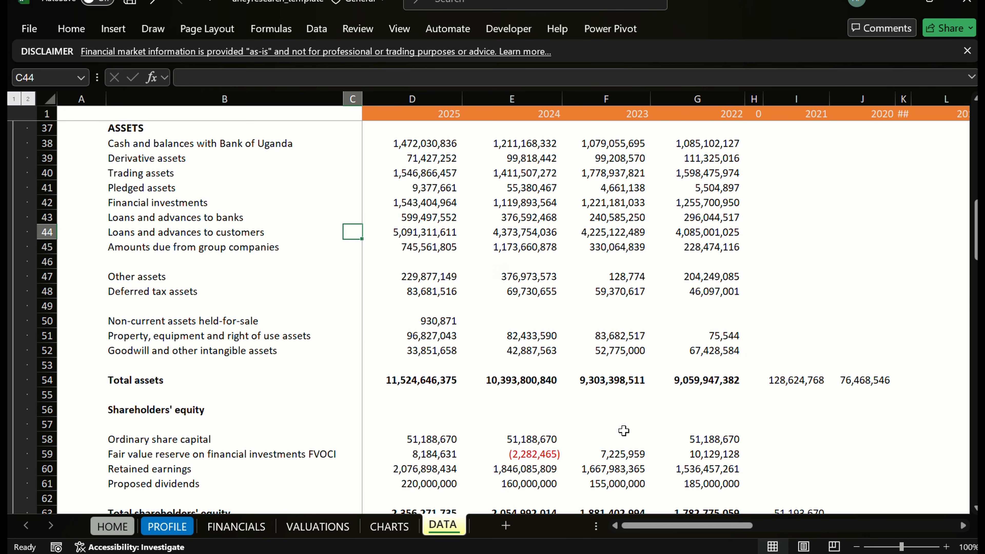
key(Left)
key(Left)
key(Right)
key(Up)
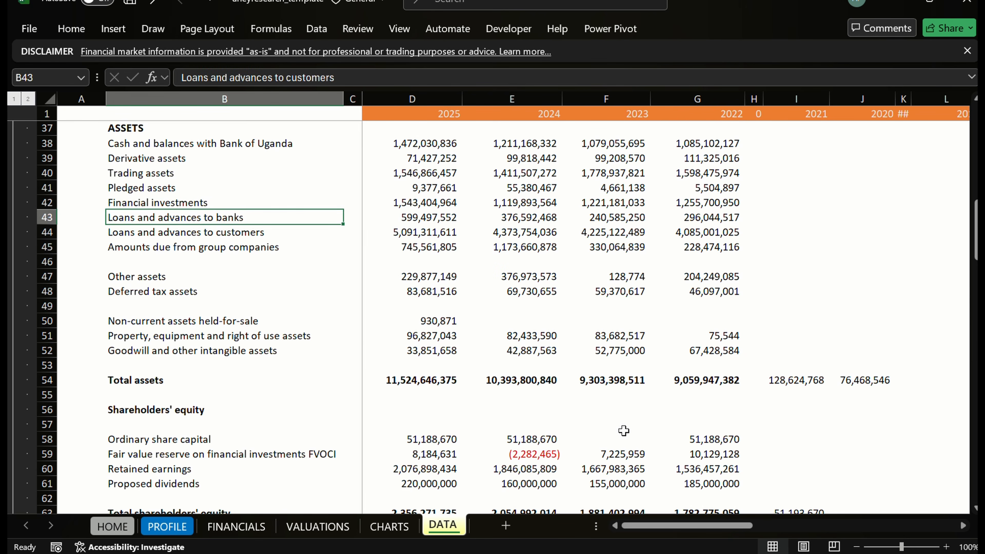
key(Down)
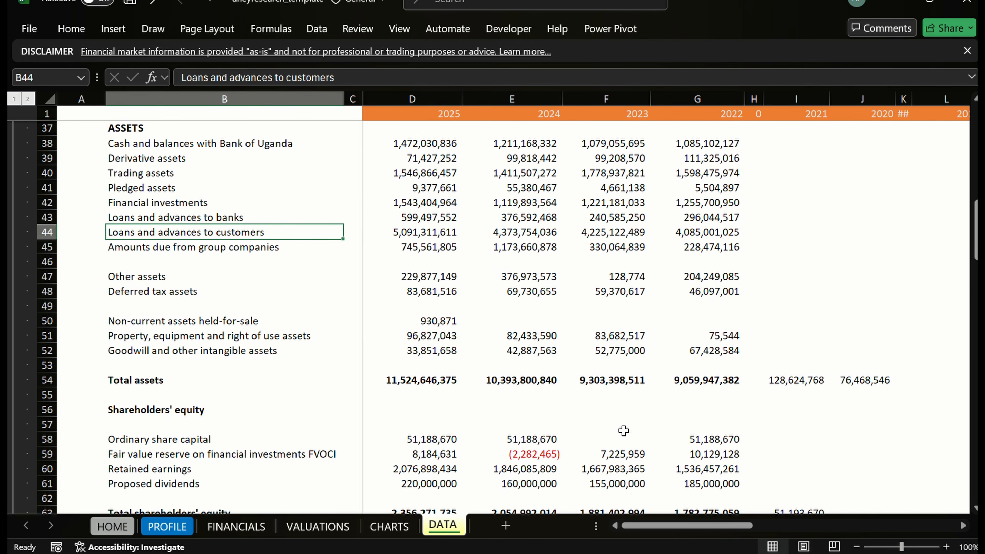
key(alt+Tab)
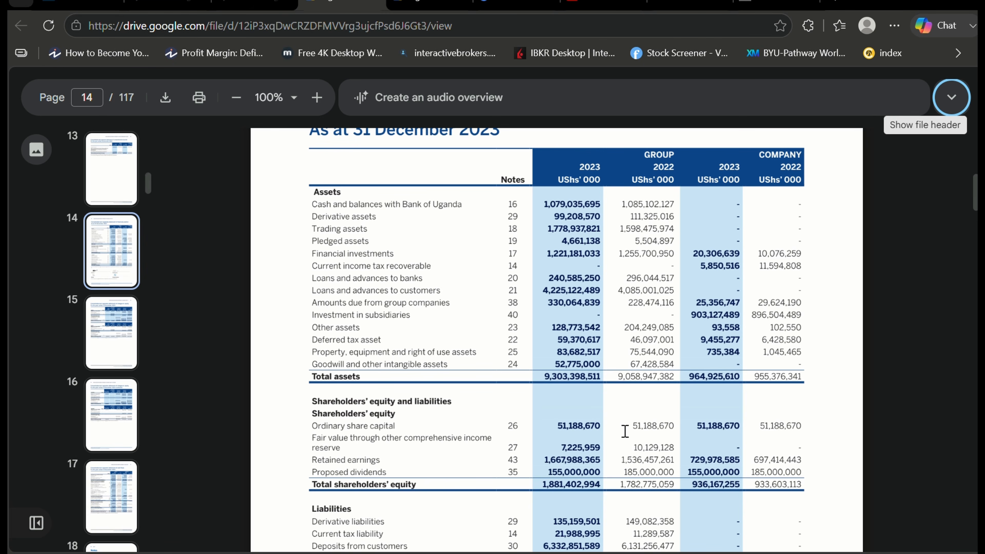
key(alt+Tab)
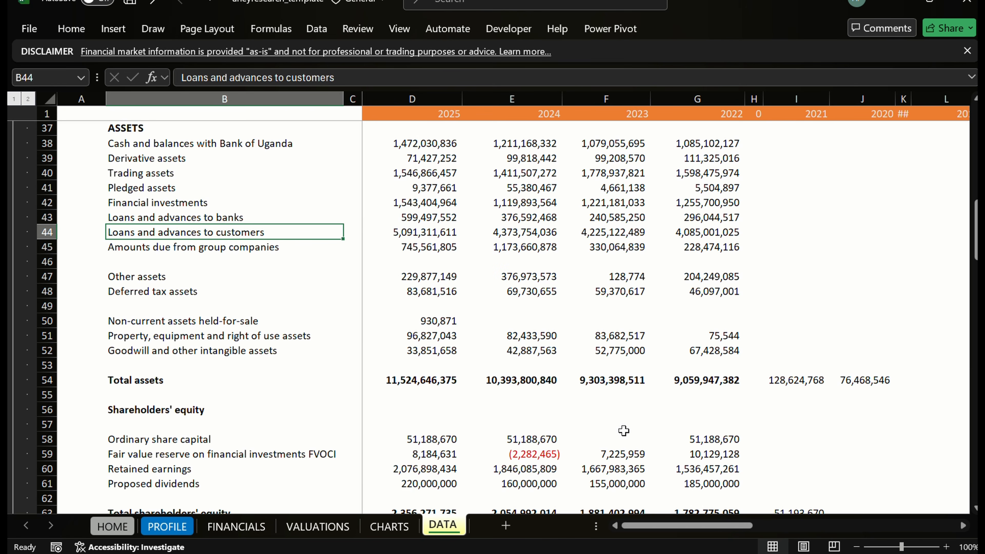
Clear the 2023 Other assets value in F47 and undo the deletion.
key(Right)
key(Right)
key(Right)
key(Down)
key(Down)
key(Right)
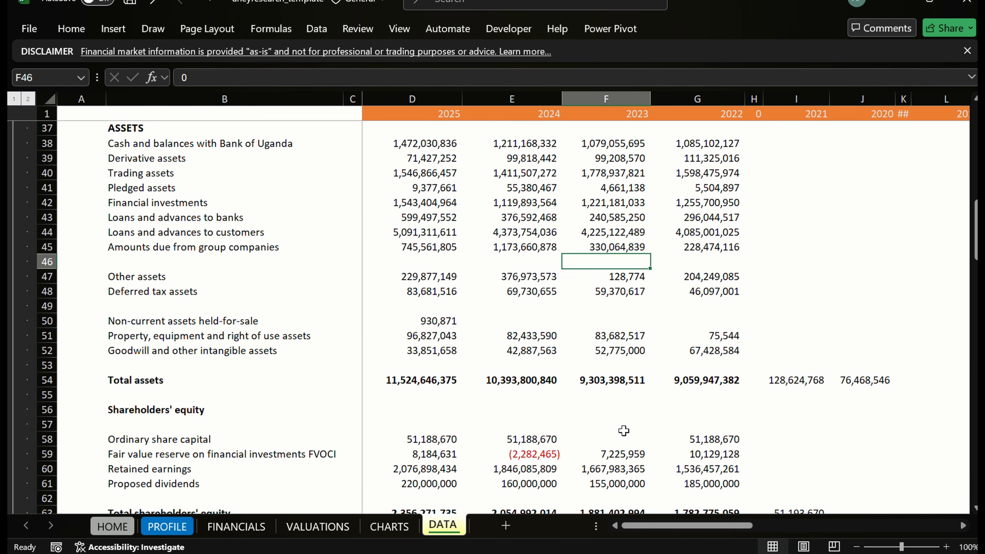
key(Down)
key(Right)
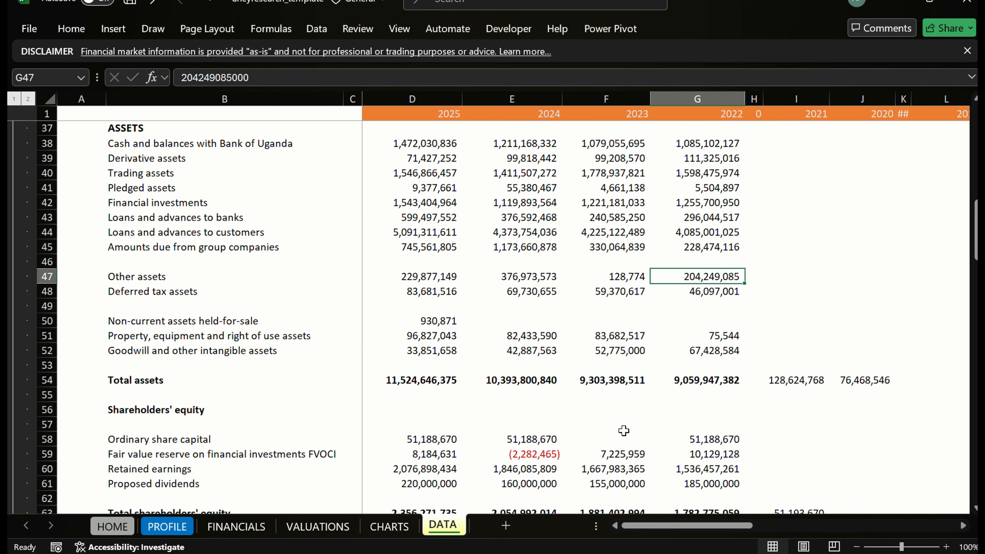
key(Left)
key(Delete)
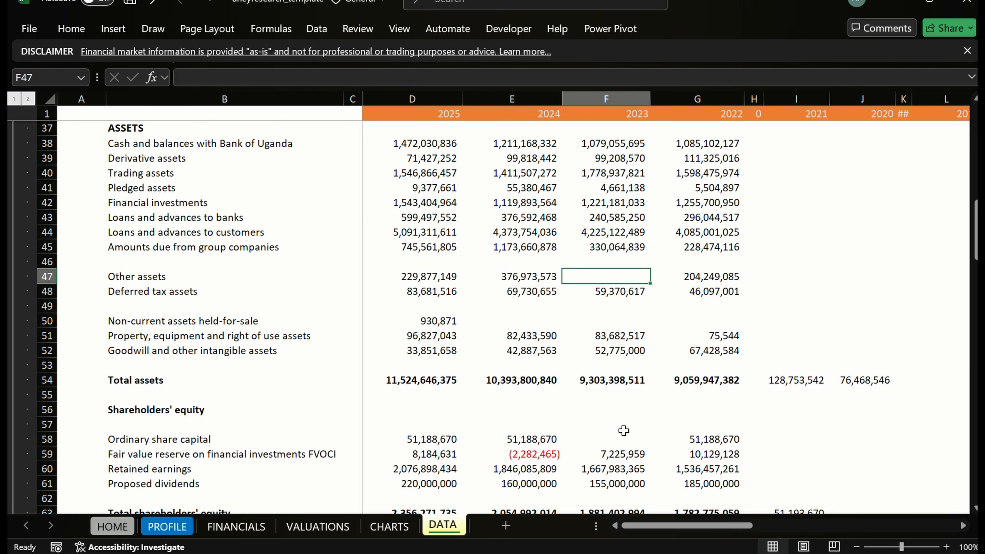
key(ctrl+z)
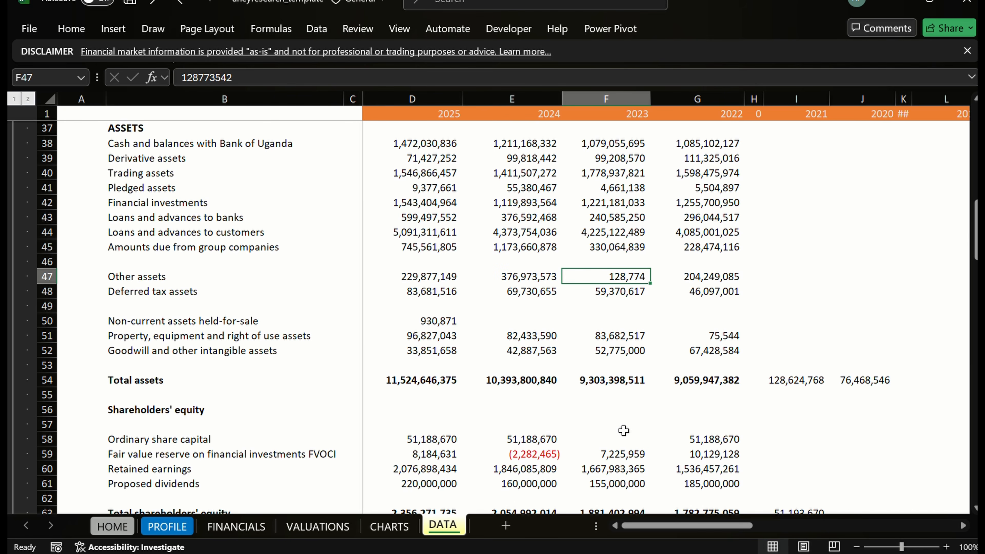
Compare the 2023 asset rows from Other assets down to Goodwill with the statement of financial position in the annual report.
key(alt+Tab)
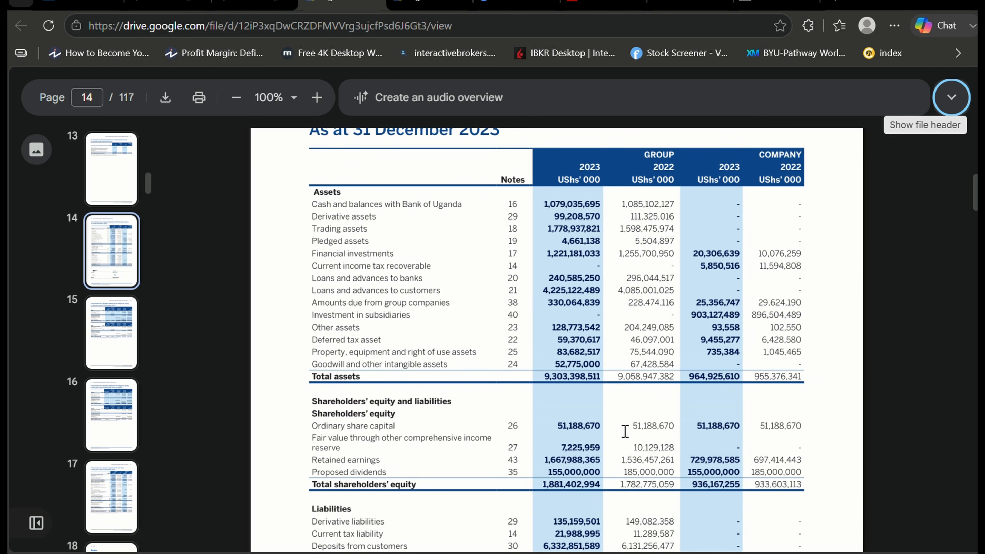
key(alt+Tab)
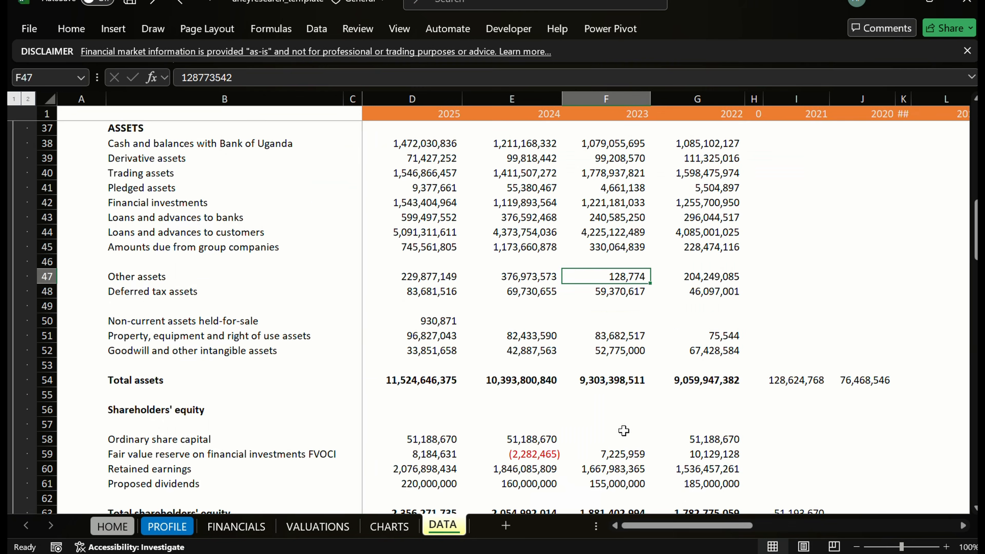
key(Down)
key(Down)
key(Down)
key(Down)
key(Down)
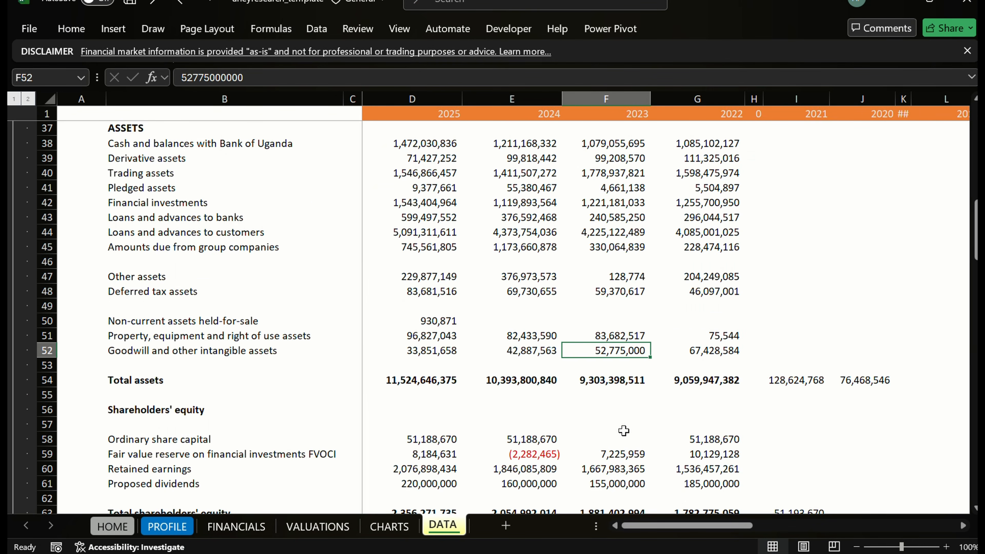
key(alt+Tab)
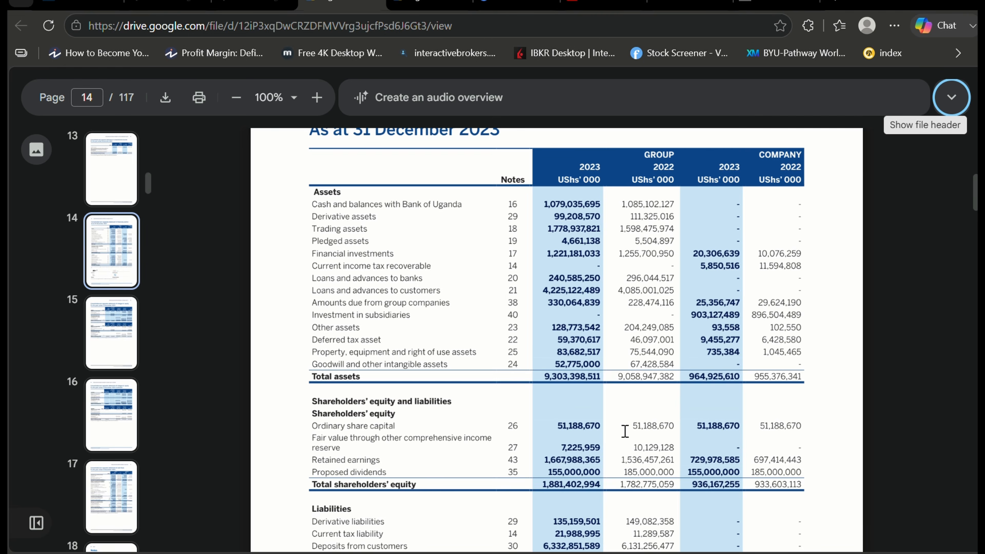
key(alt+Tab)
key(Up)
key(Up)
key(Up)
key(Up)
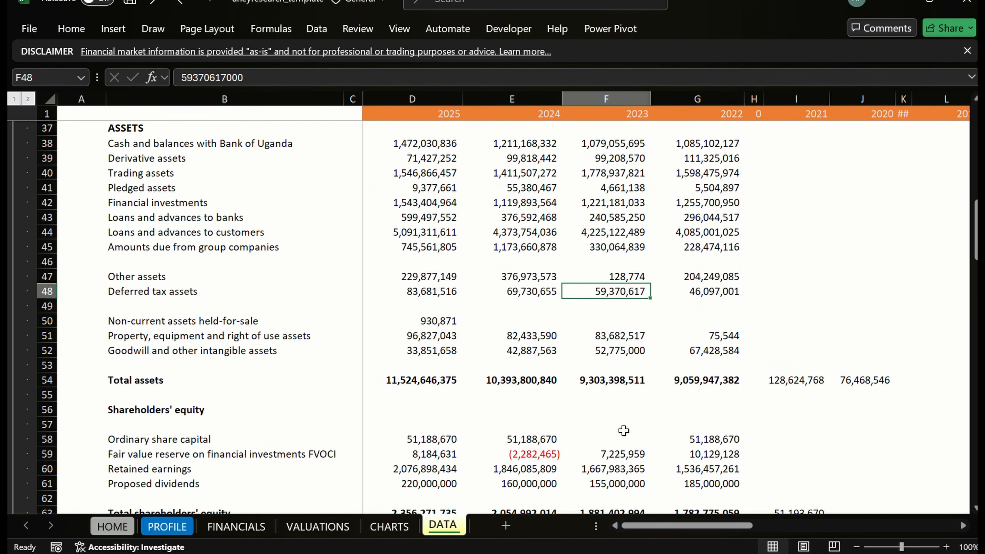
key(alt+Tab)
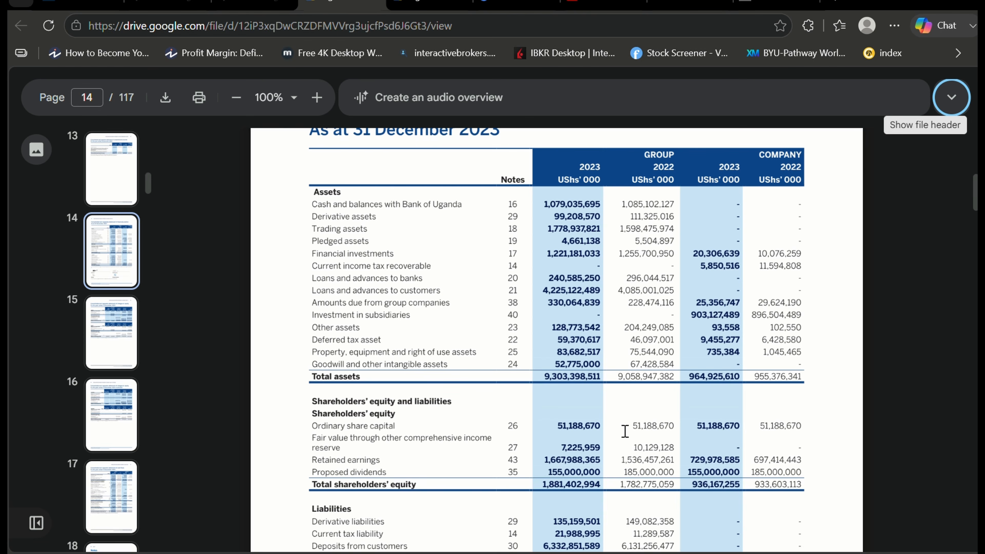
key(alt+Tab)
key(Up)
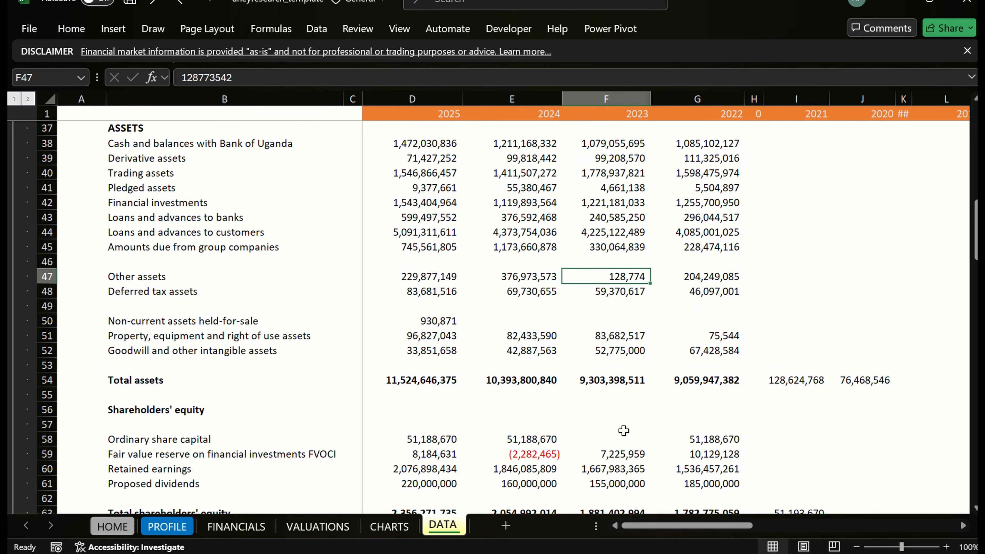
key(F2)
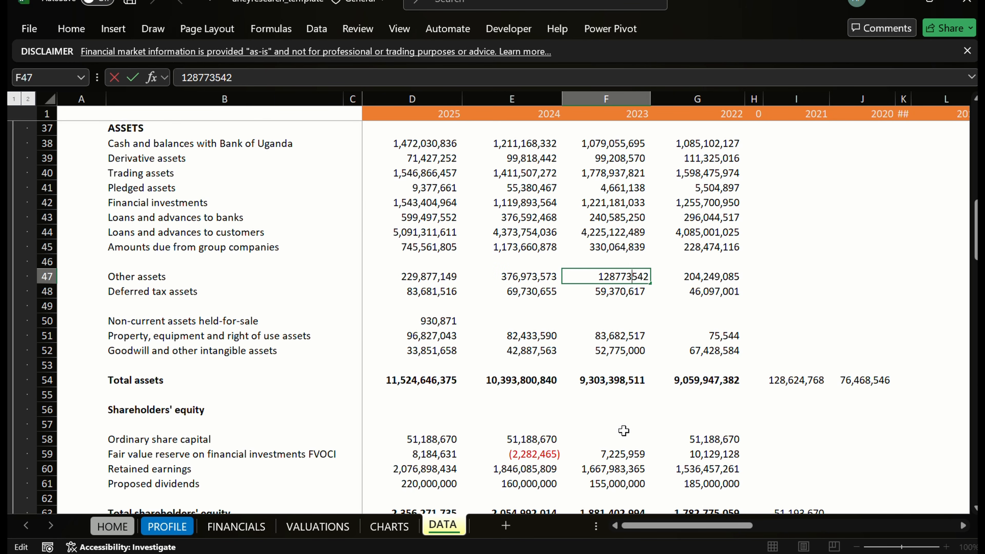
key(Escape)
key(Down)
key(Up)
key(Right)
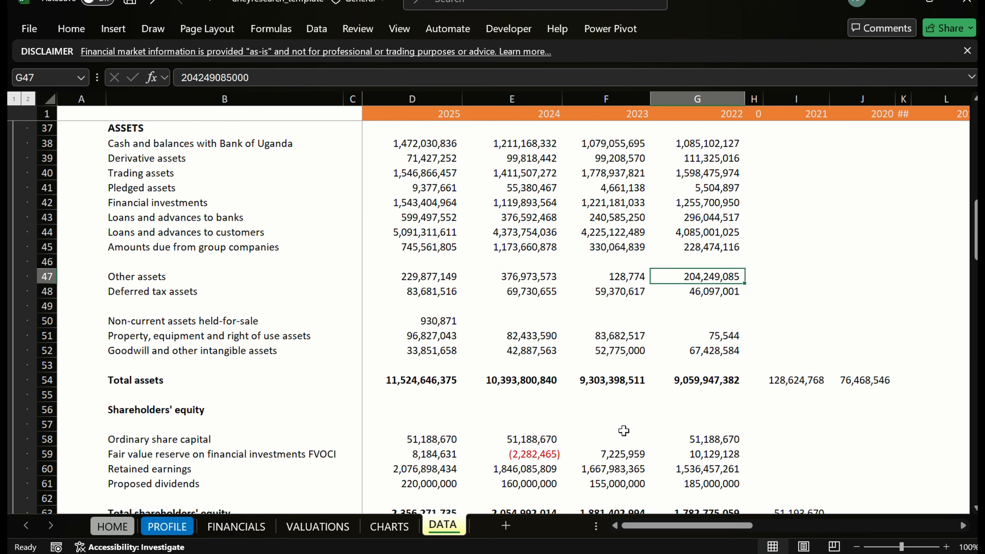
key(Left)
key(F2)
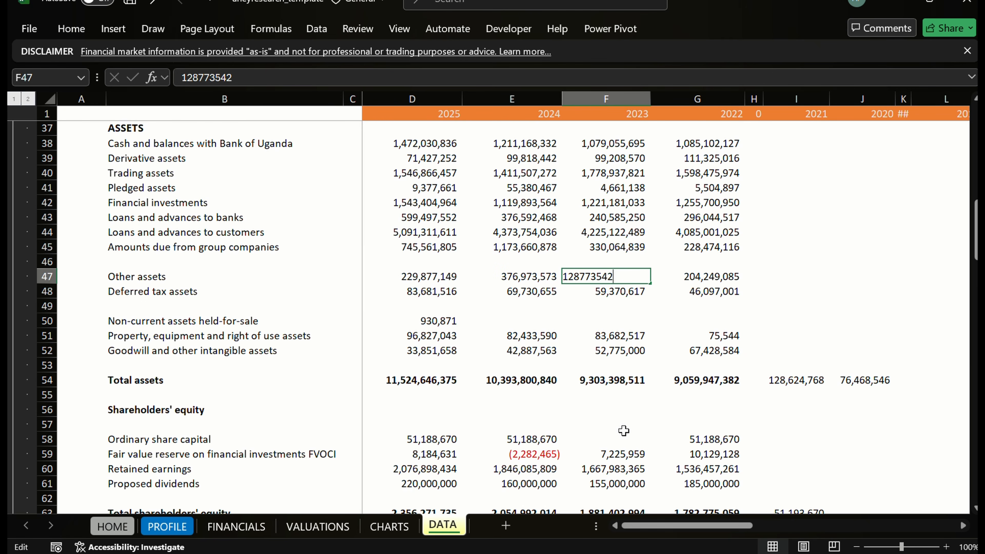
text(000)
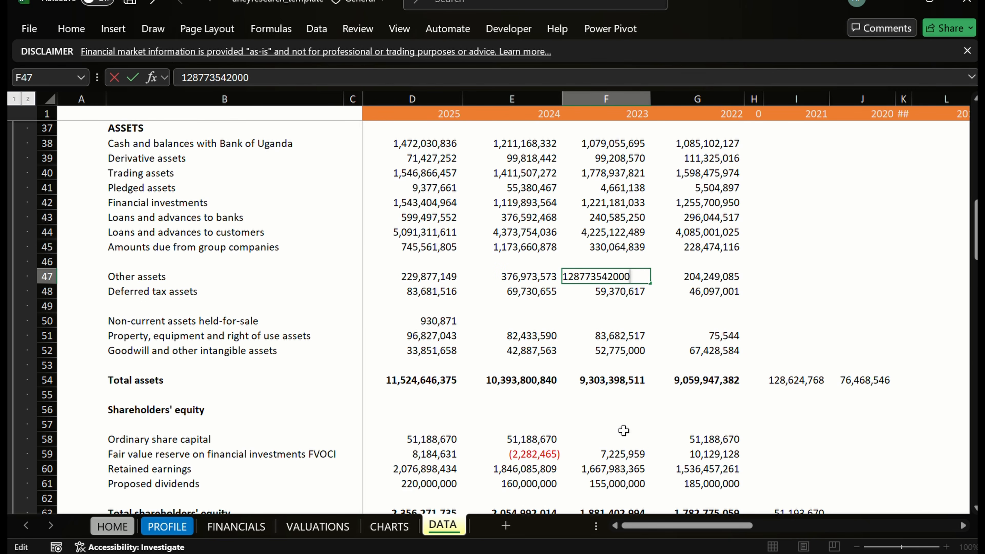
key(Escape)
key(Down)
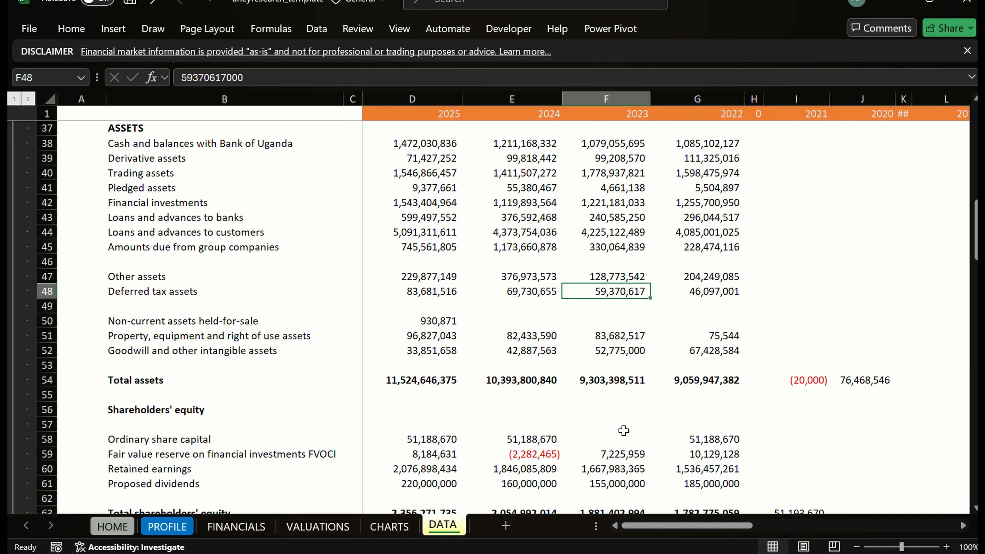
Check the 2023 Other assets, Deferred tax assets and Non-current assets held-for-sale rows against the annual report PDF.
key(Up)
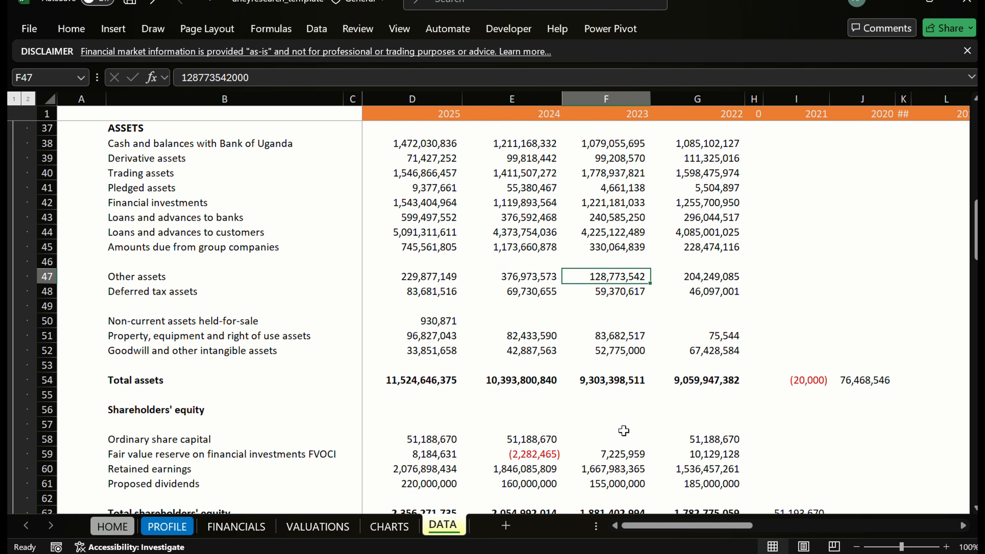
key(Down)
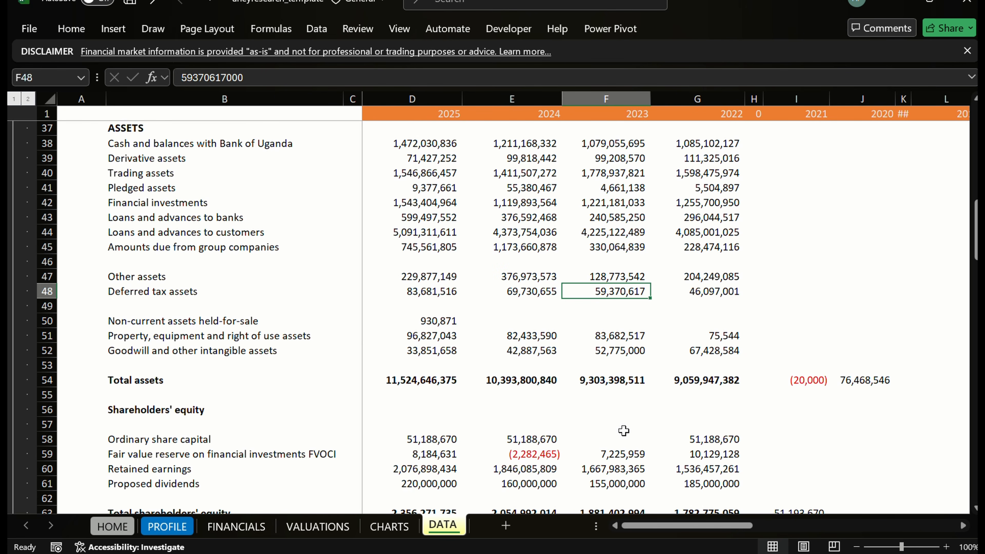
key(Up)
key(Down)
key(Down)
key(Down)
key(alt+Tab)
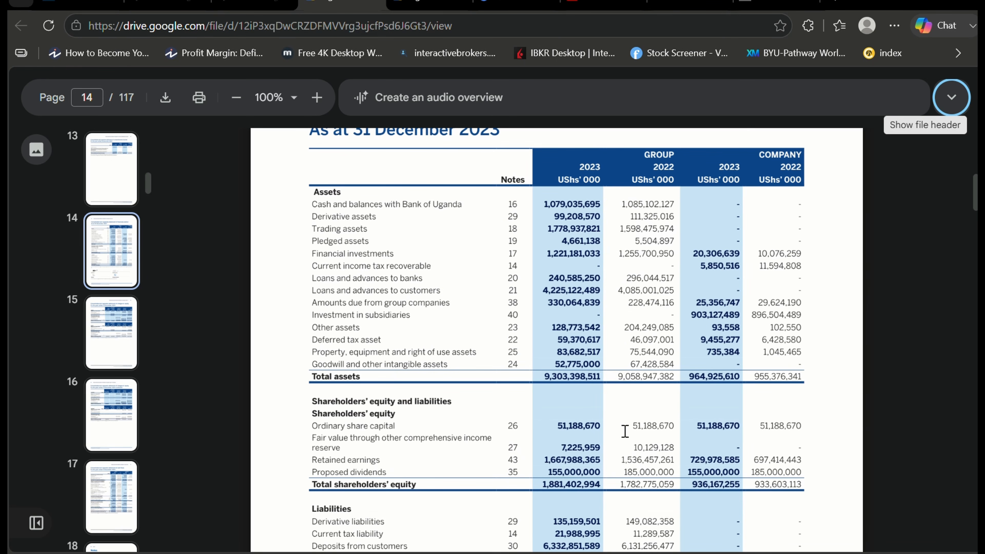
key(alt+Tab)
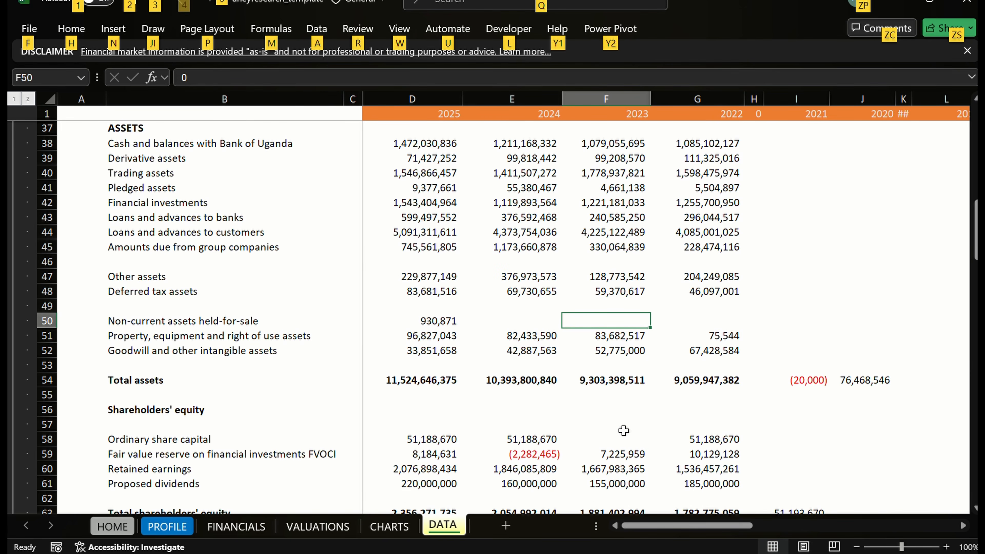
key(alt+Tab)
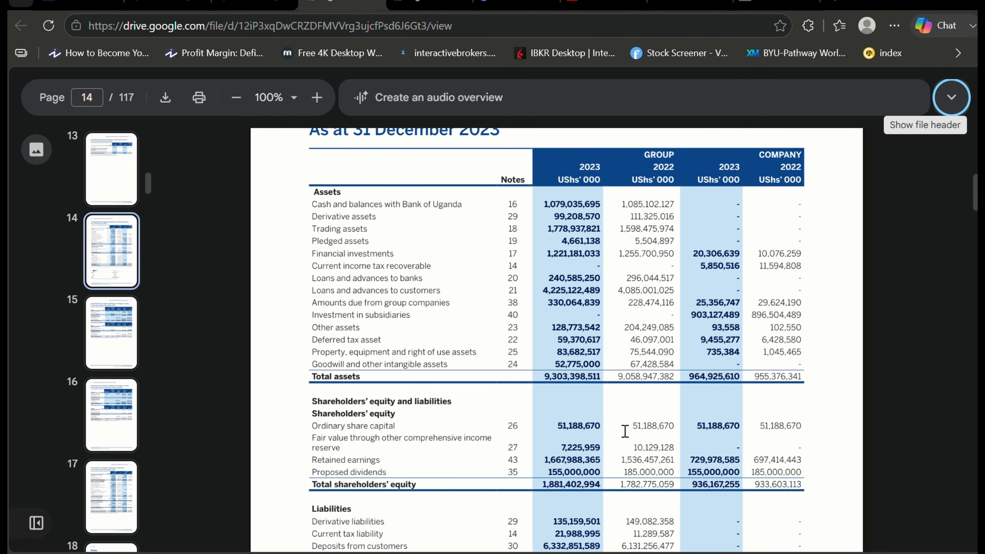
Compare the 2023 Other assets figure and its neighbouring asset rows with the Group column of the annual report's statement of financial position.
key(alt+Tab)
key(Up)
key(Up)
key(Up)
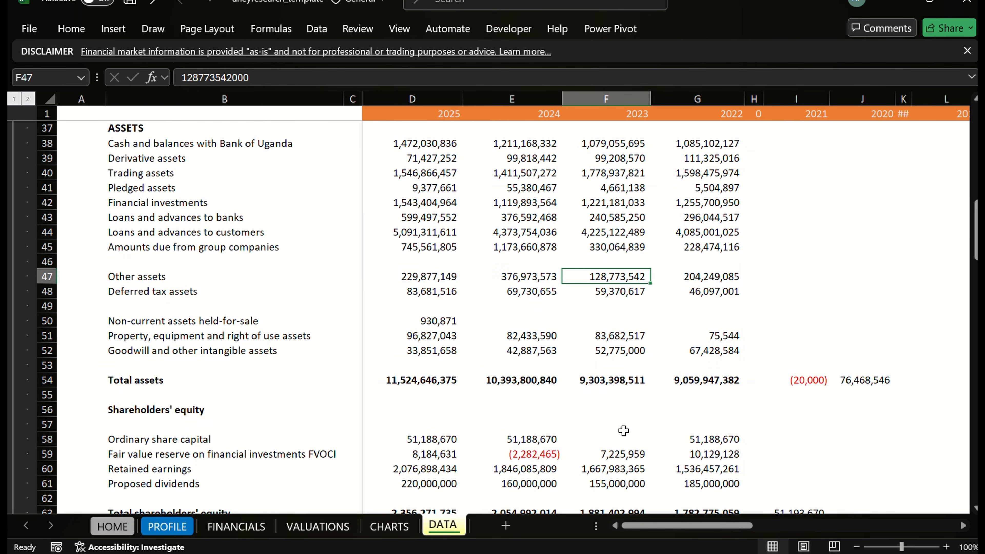
key(alt+Tab)
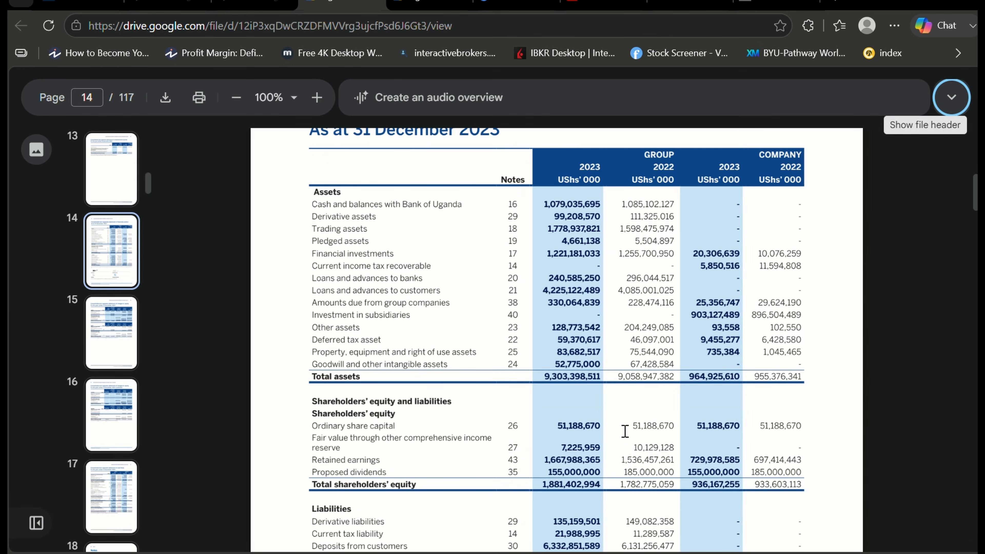
key(alt+Tab)
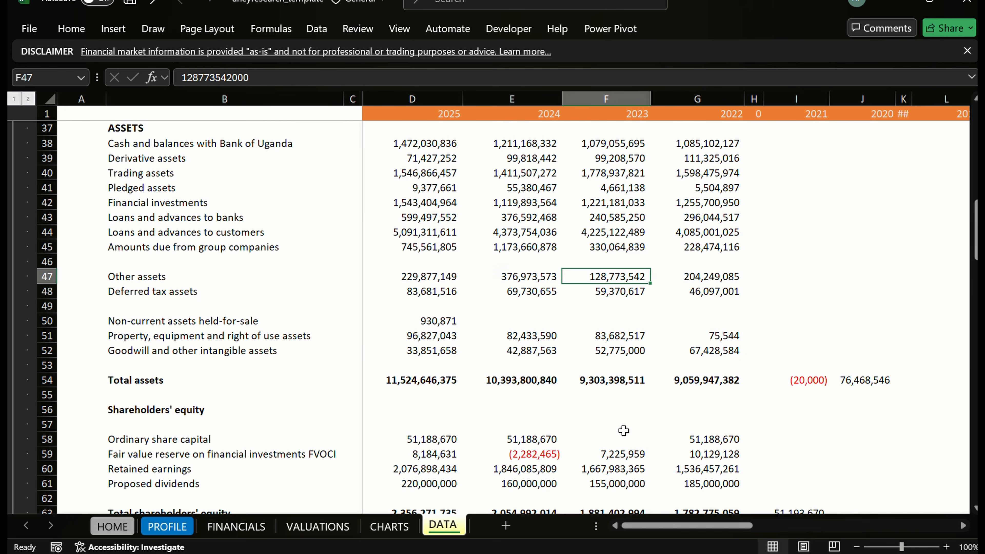
key(alt+Tab)
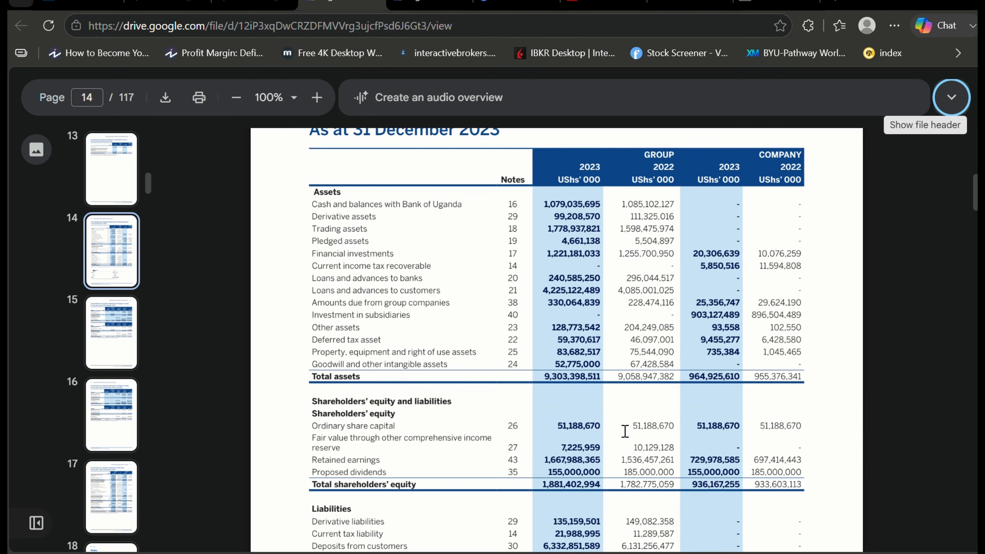
Check the 2023 asset rows from Amounts due from group companies up to Pledged assets against the annual report PDF.
key(alt+Tab)
key(Up)
key(Up)
key(Up)
key(Up)
key(Up)
key(Up)
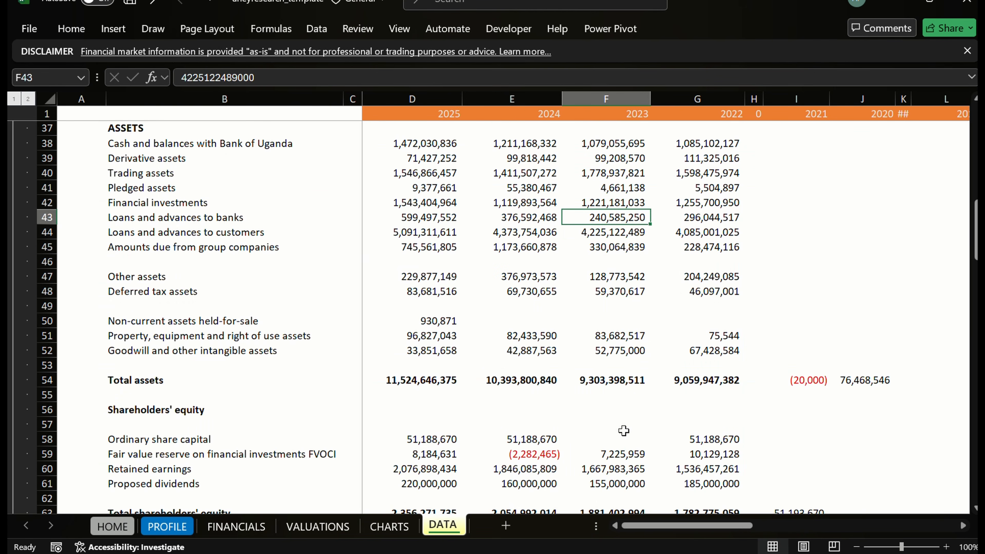
key(alt+Tab)
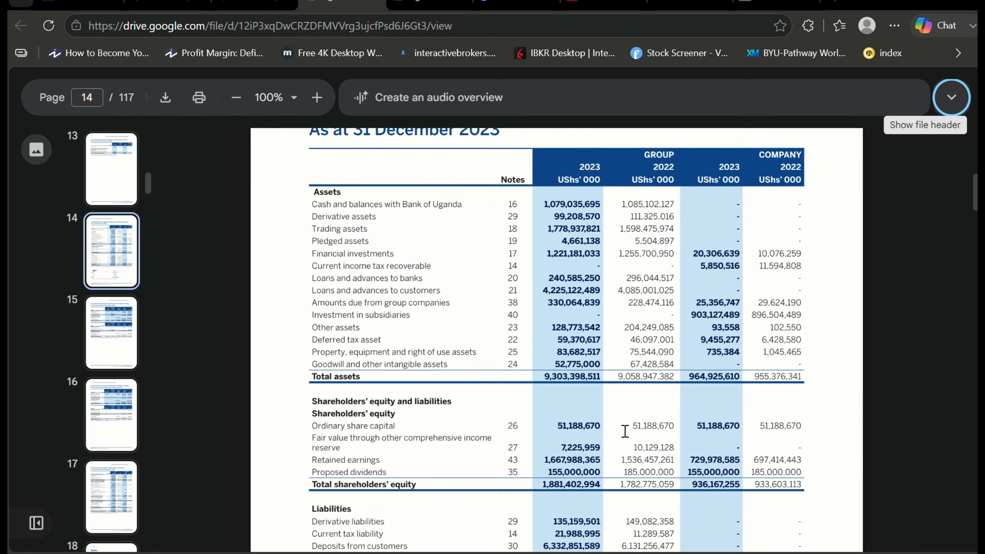
key(alt+Tab)
key(alt+Tab)
key(alt+Tab)
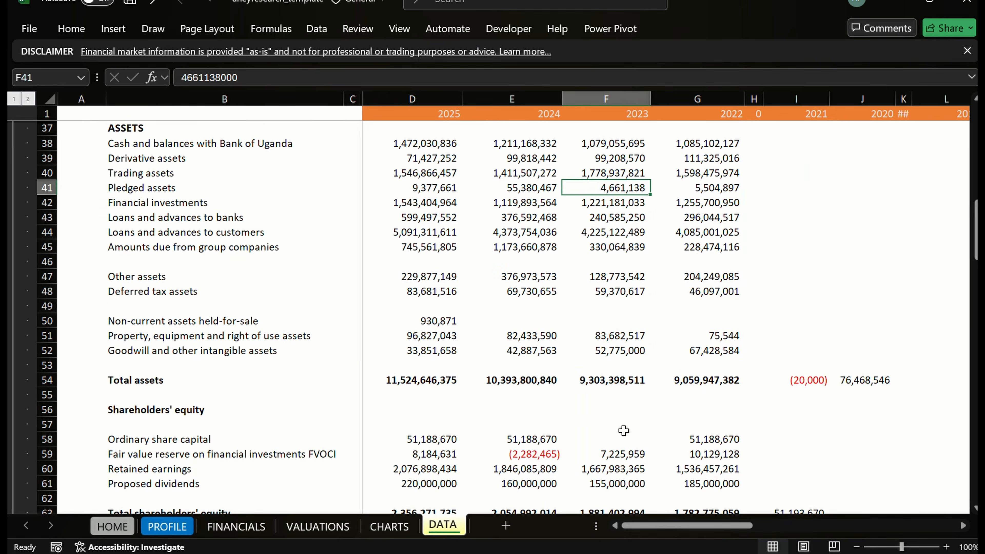
key(alt+Tab)
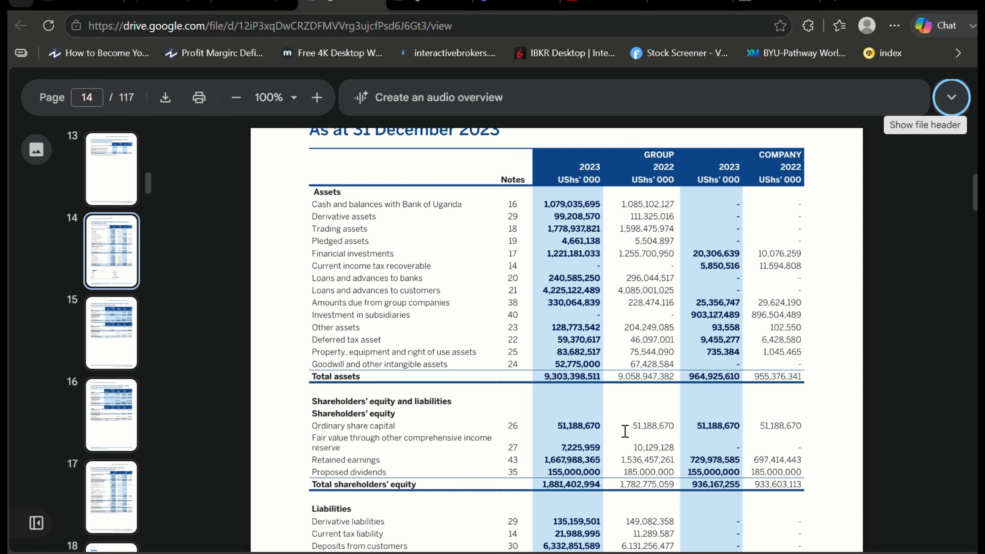
key(alt+Tab)
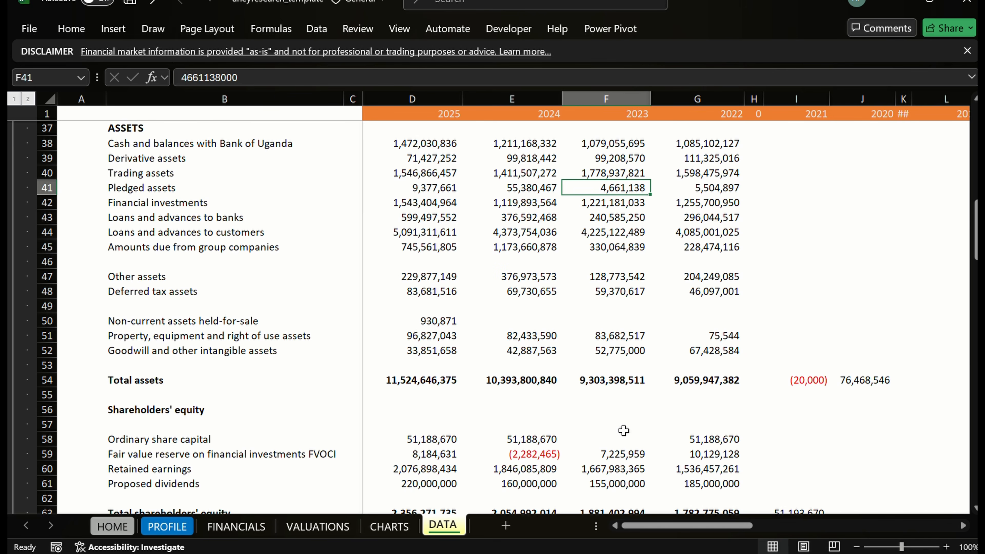
Review the 2023 asset figures on the DATA sheet from Pledged assets down to Total assets, including the Non-current assets held-for-sale row.
key(Down)
key(Down)
key(Down)
key(Down)
key(Down)
key(Down)
key(Down)
key(Down)
key(Down)
key(Down)
key(Down)
key(Down)
key(Down)
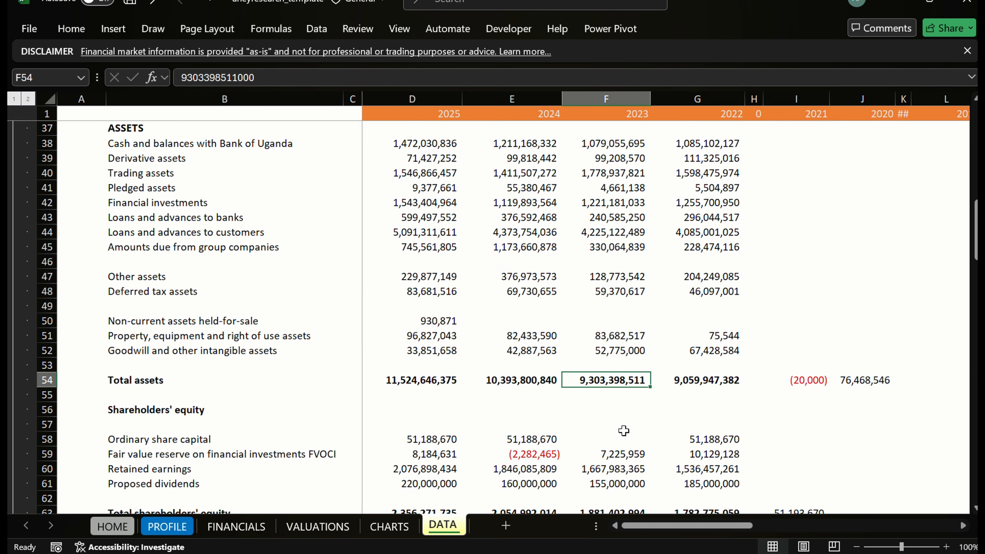
key(Up)
key(Up)
key(Up)
key(Up)
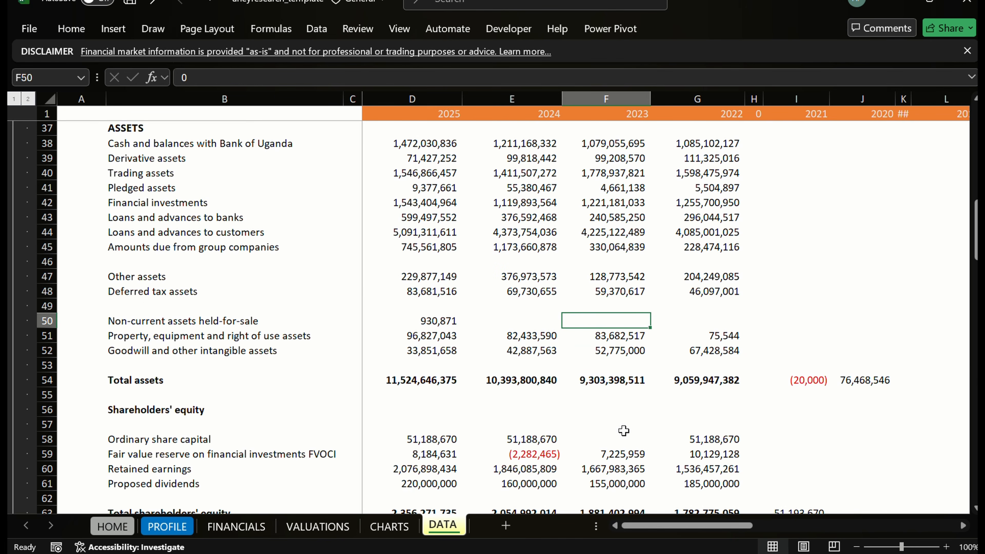
key(Down)
key(Down)
key(Down)
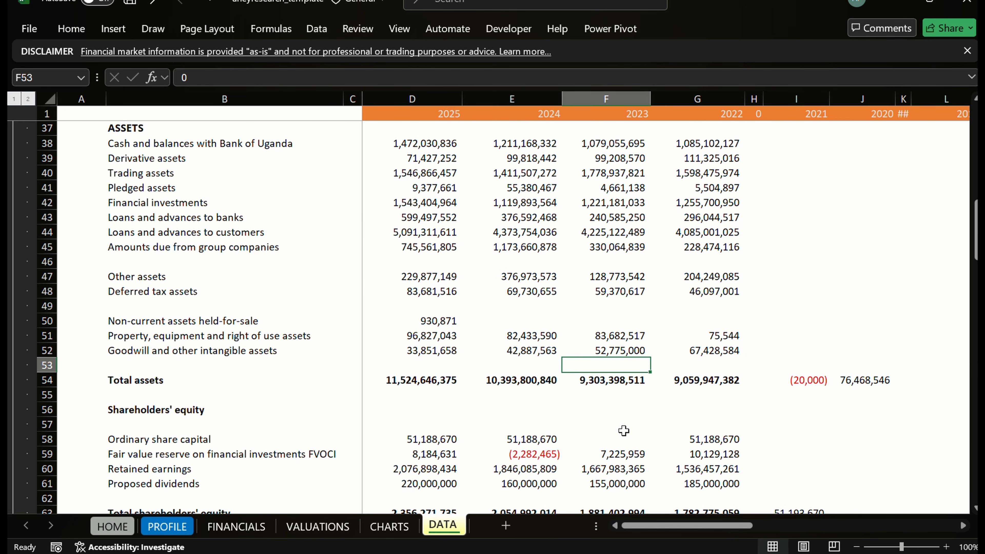
key(Down)
key(Right)
key(Up)
key(Up)
key(Up)
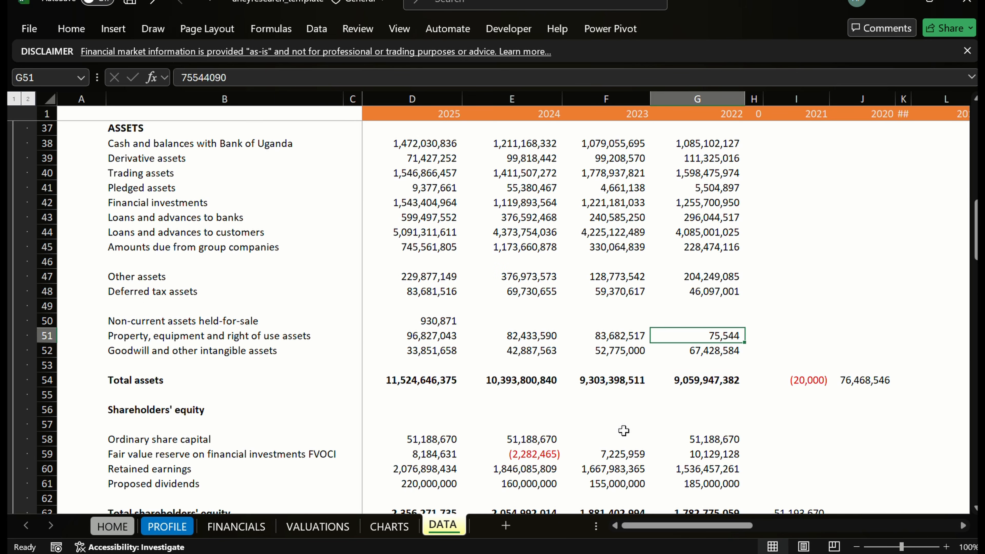
key(Down)
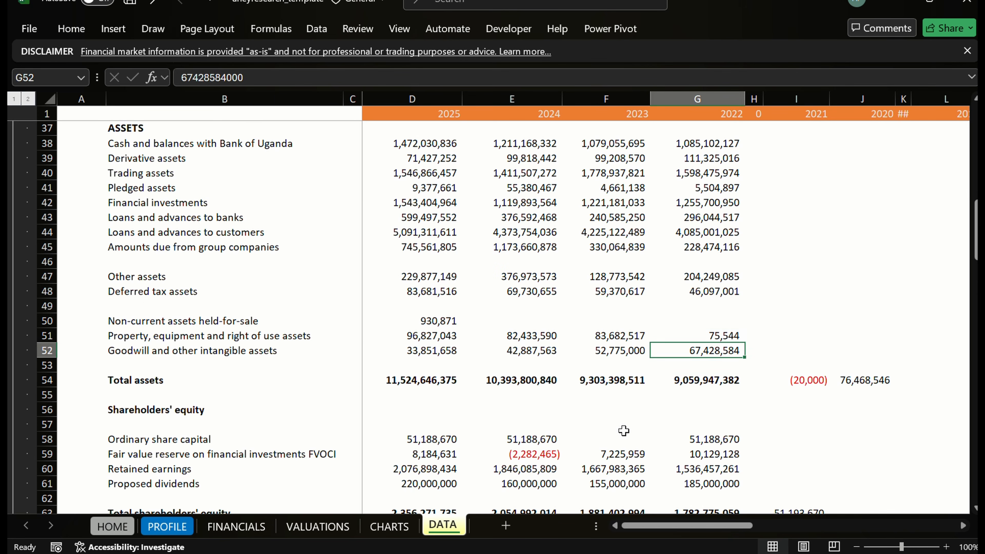
key(Up)
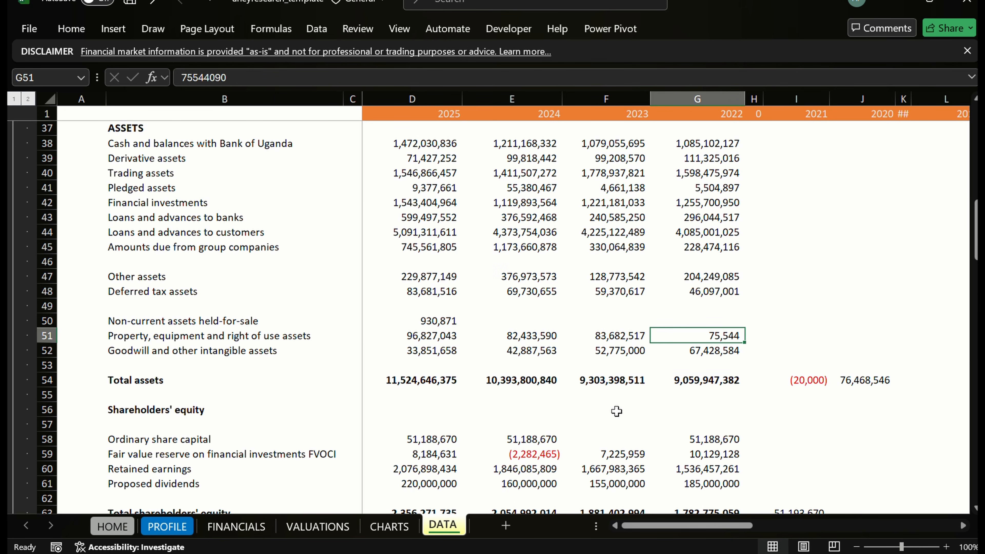
click(303, 82)
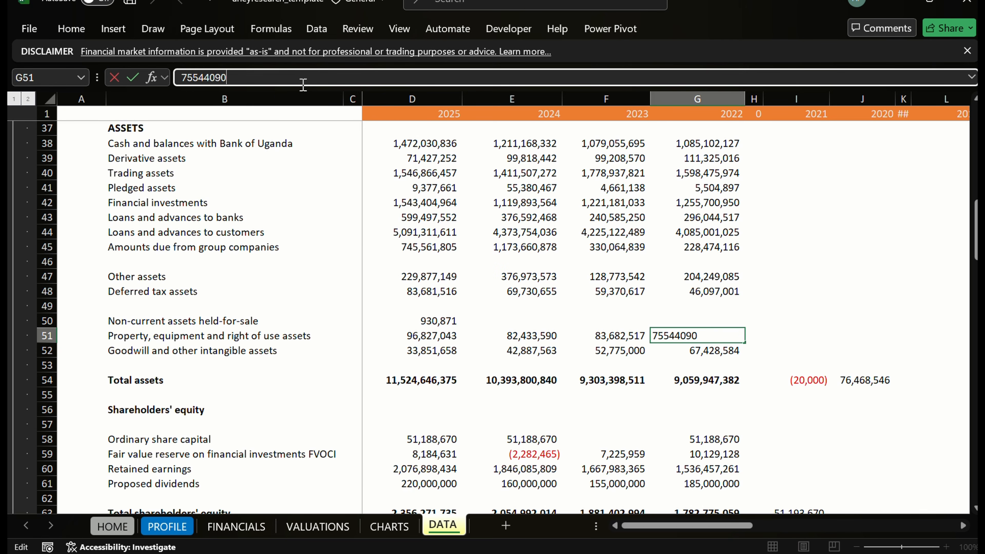
text(000)
key(ctrl+Return)
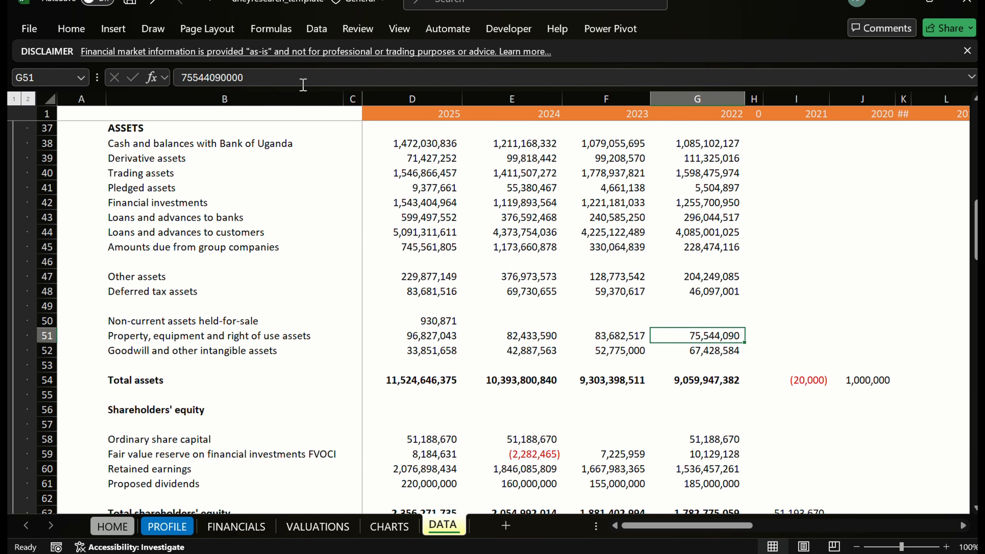
Review the 2022 asset figures in column G from Goodwill and other intangible assets up to Cash and balances with Bank of Uganda.
key(Down)
key(Up)
key(Down)
key(Up)
key(Up)
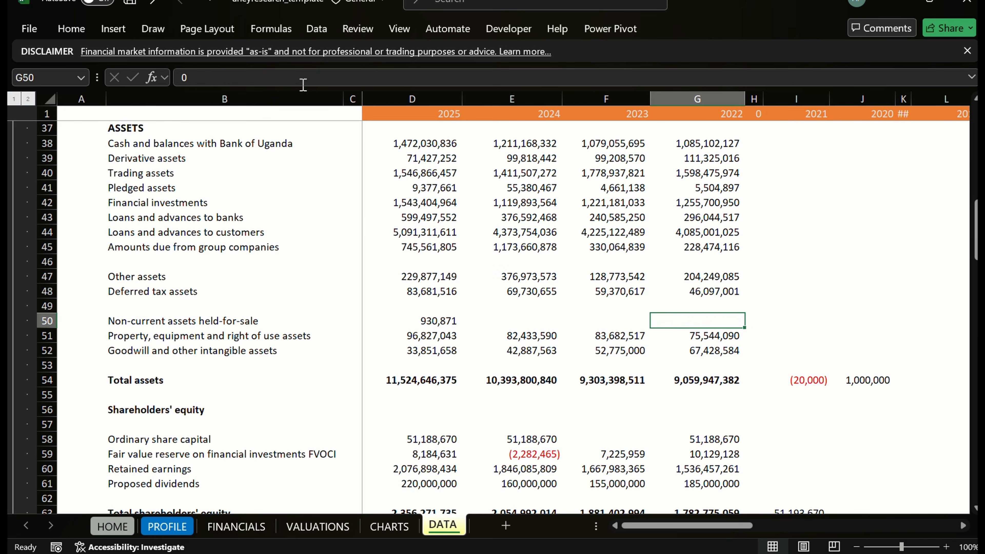
key(Up)
key(Up)
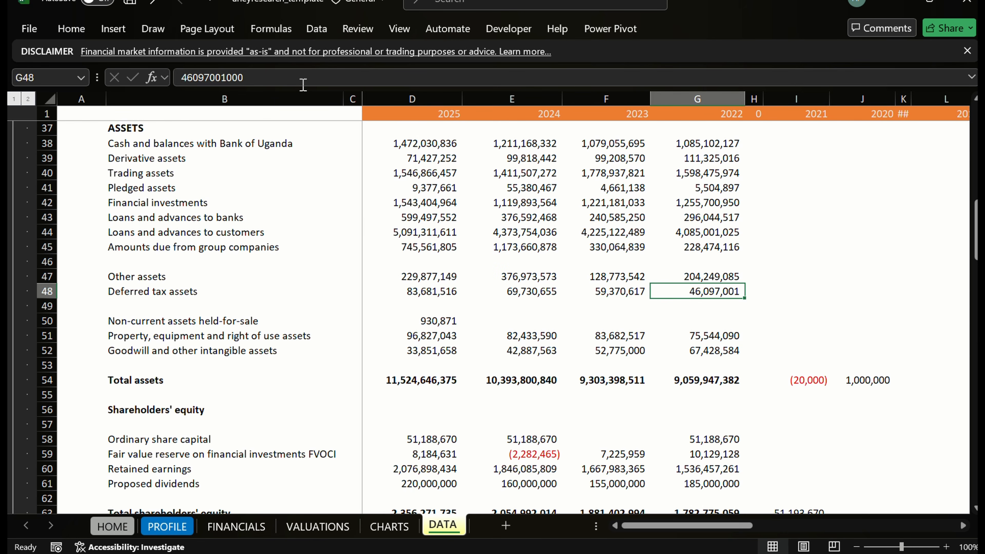
key(Up)
key(Up)
key(Up)
key(Up)
key(Up)
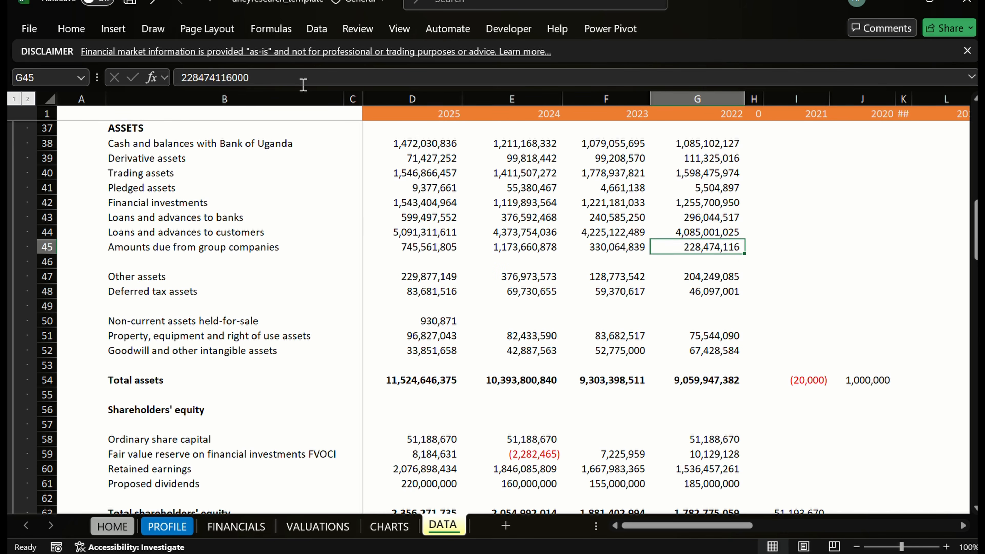
key(Up)
key(Up)
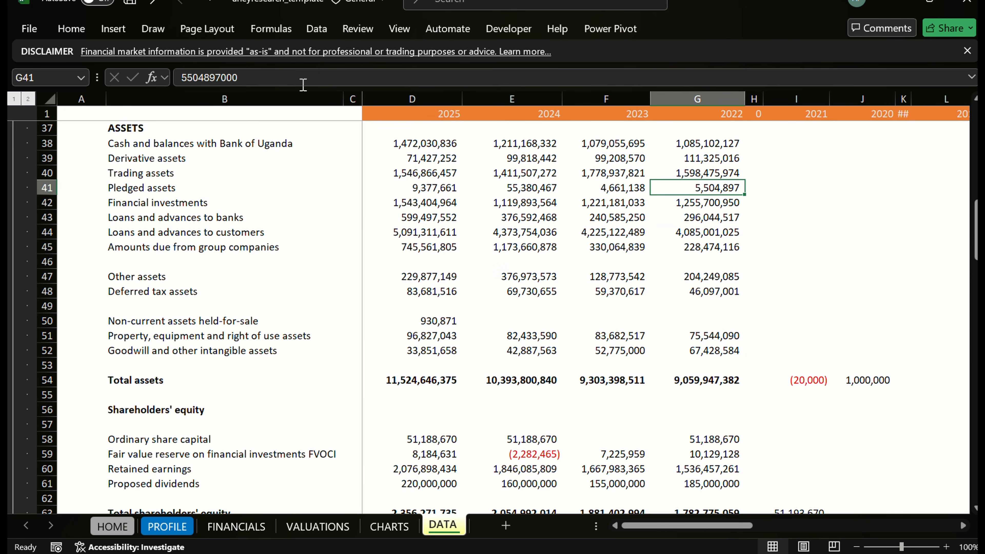
key(Up)
key(Up)
key(Up)
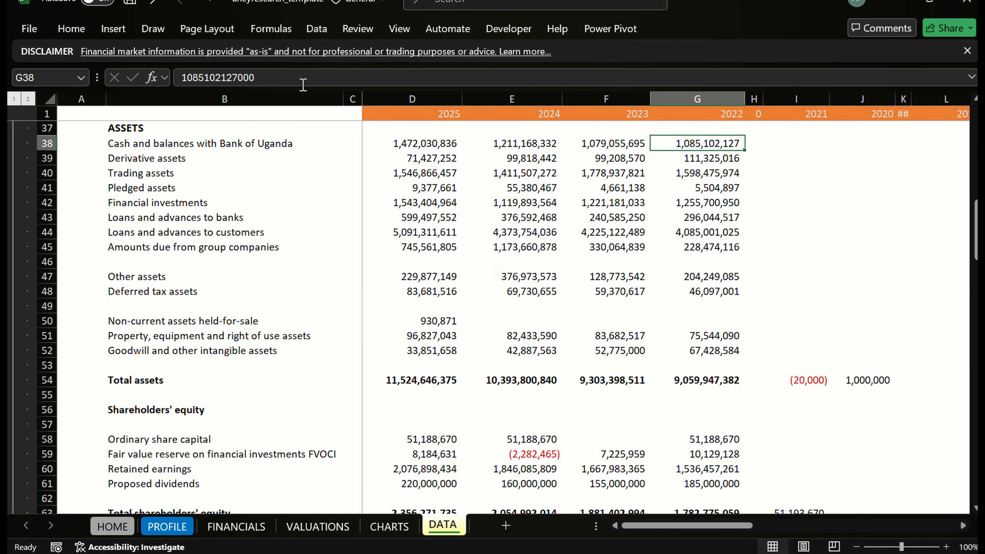
key(Down)
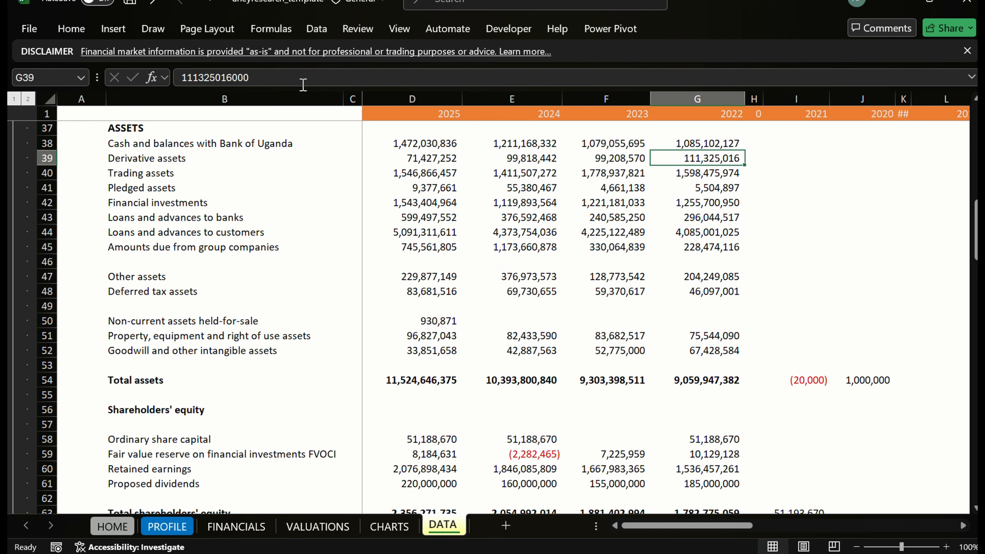
Compare the 2022 asset rows from Derivative assets down to Property, equipment and right of use assets with the annual report's Group 2022 column.
key(alt+Tab)
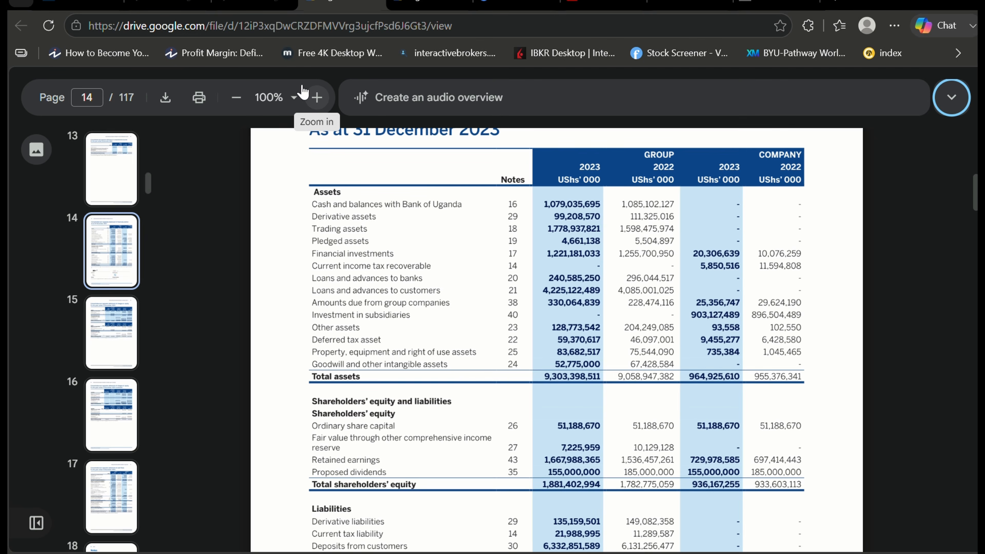
key(alt+Tab)
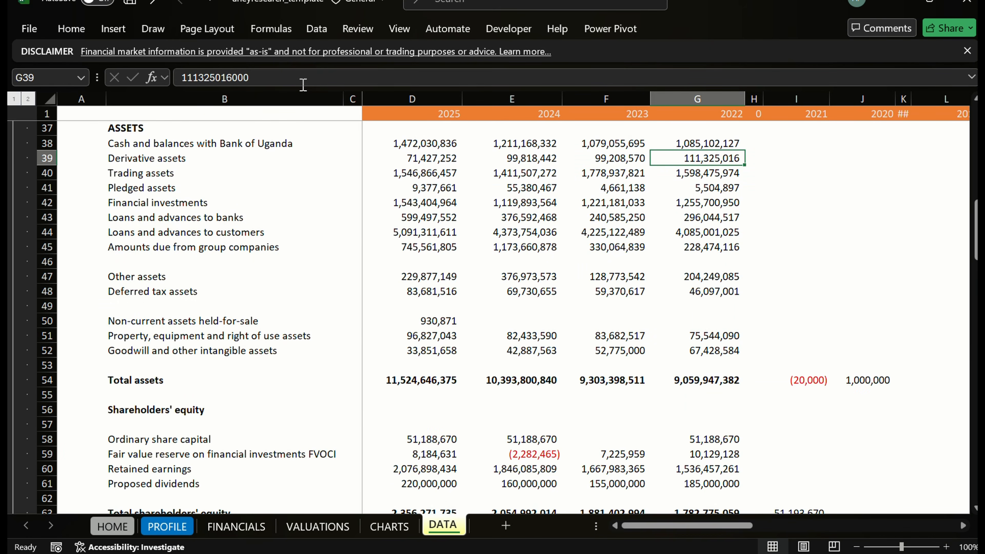
key(Down)
key(Down)
key(Down)
key(alt+Tab)
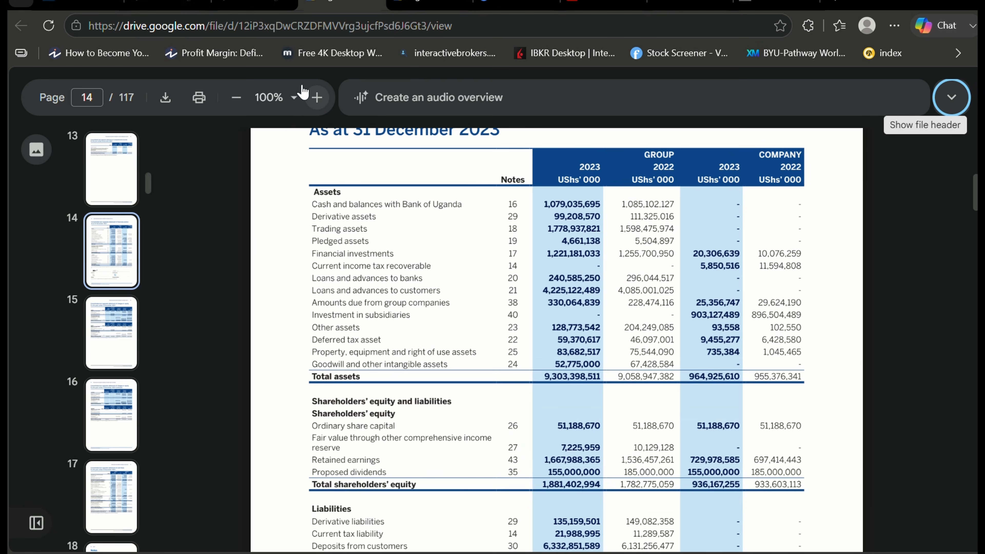
key(alt+Tab)
key(Down)
key(Down)
key(Down)
key(Down)
key(Down)
key(Down)
key(Down)
key(Down)
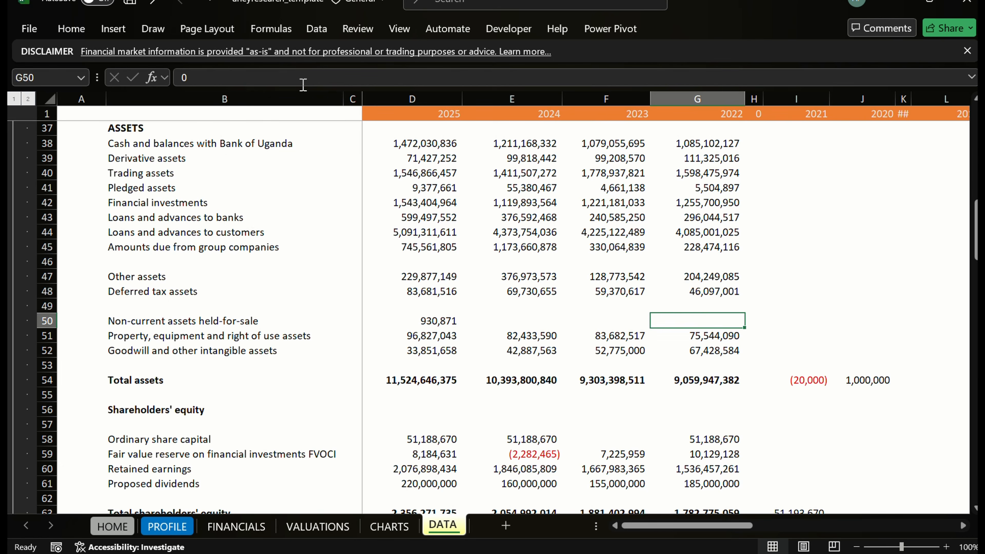
key(Up)
key(Up)
key(Down)
key(Down)
key(Down)
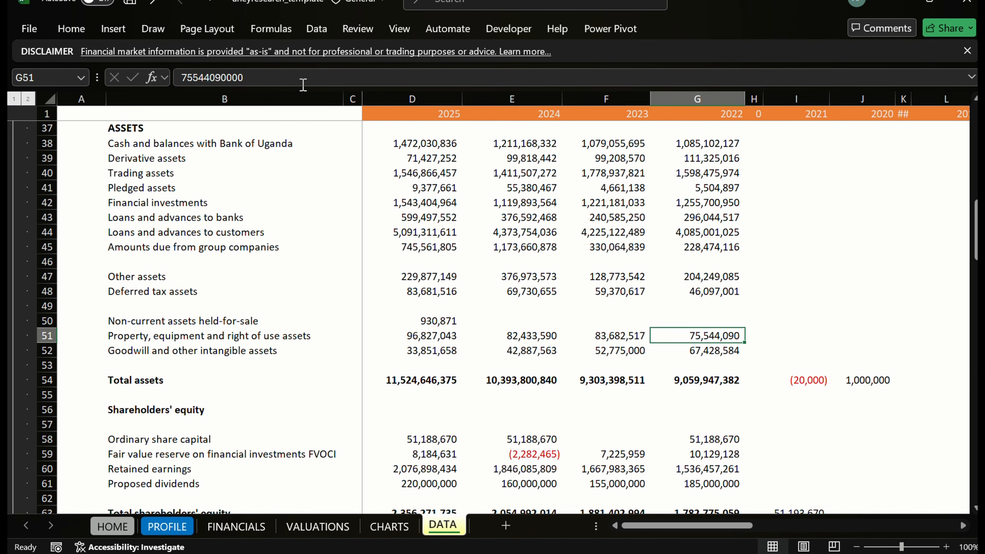
Recheck the 2022 Deferred tax assets, Property and equipment, and Goodwill rows against the annual report's statement of financial position.
key(alt+Tab)
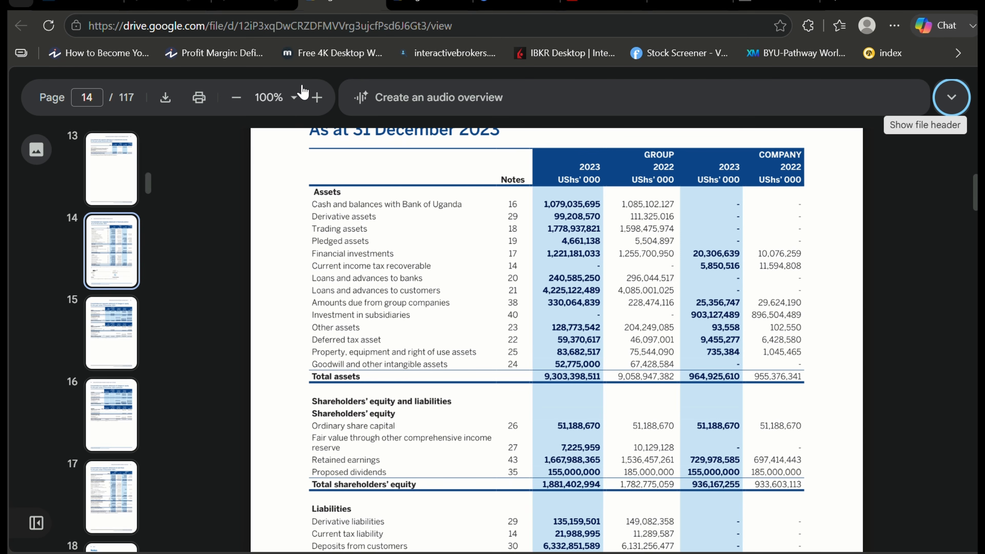
key(alt+Tab)
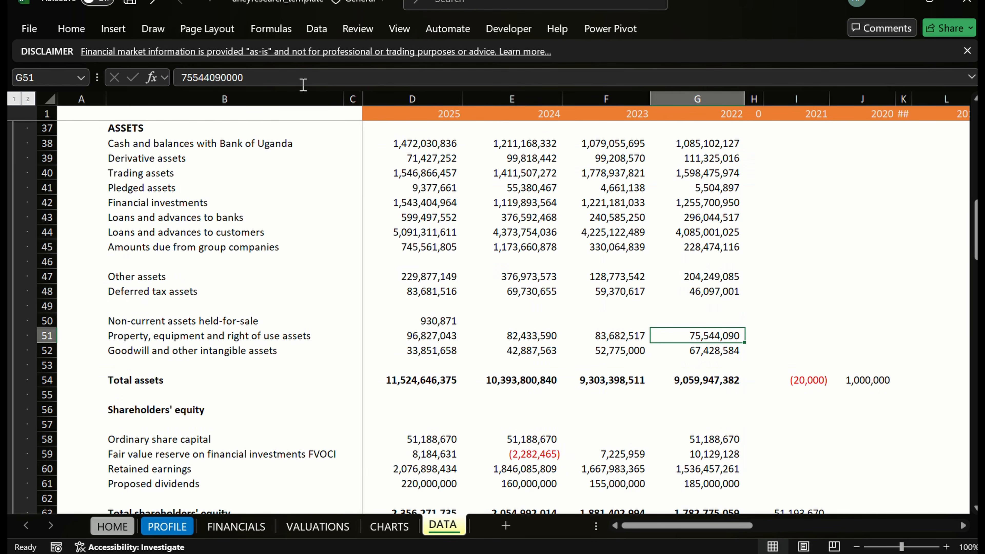
key(alt+Tab)
scroll(304, 92, down, 1)
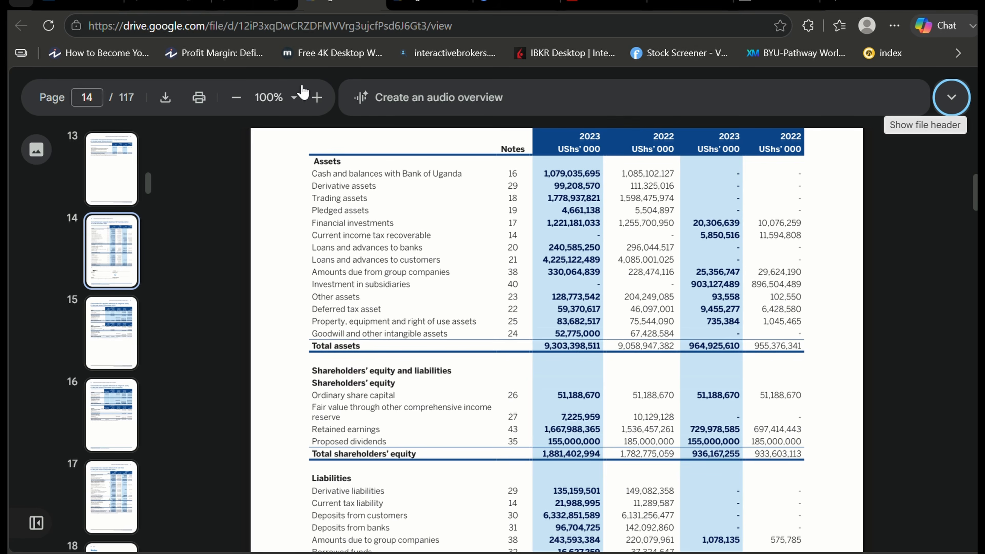
scroll(304, 92, up, 1)
scroll(304, 92, up, 1)
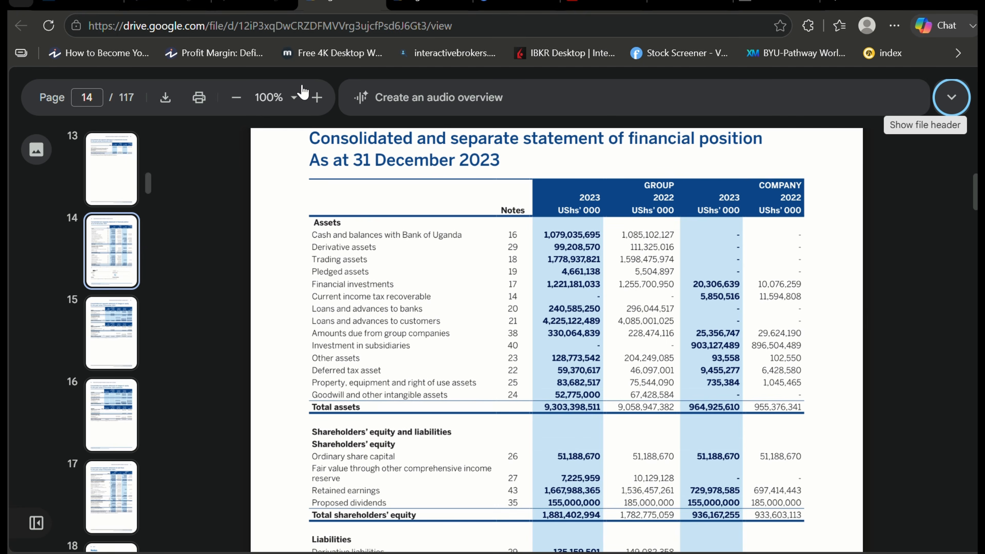
key(alt+Tab)
key(Up)
key(Up)
key(Up)
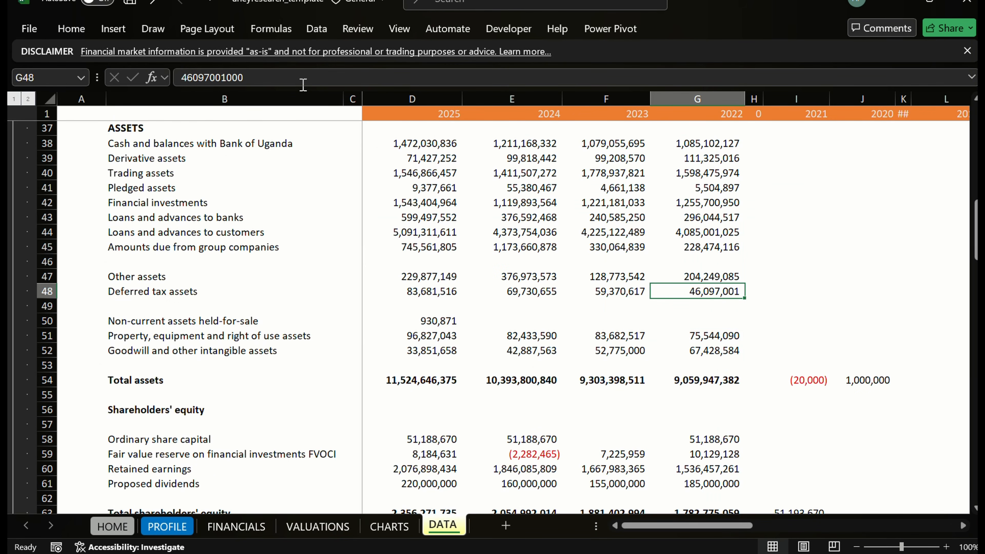
key(Down)
key(Down)
key(Down)
key(Down)
key(alt+Tab)
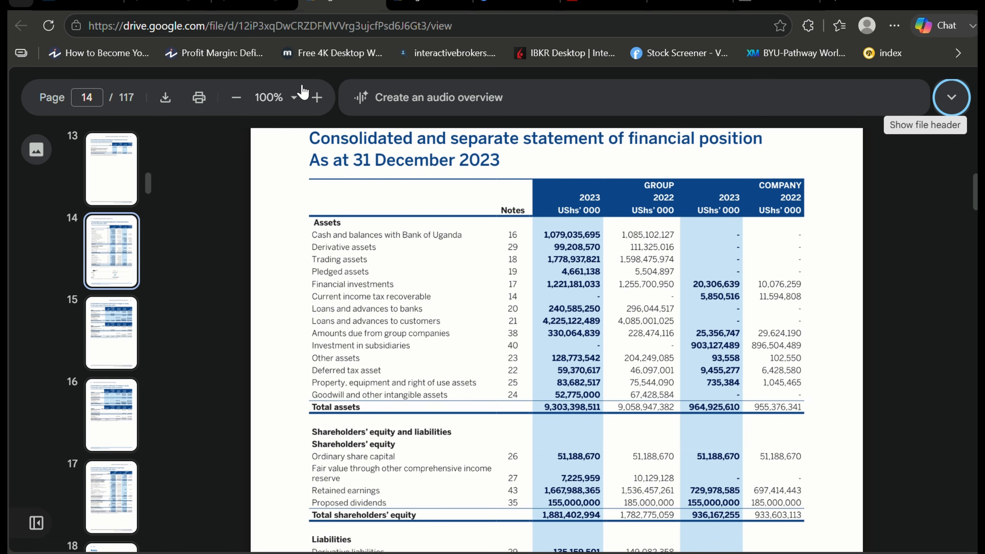
key(alt+Tab)
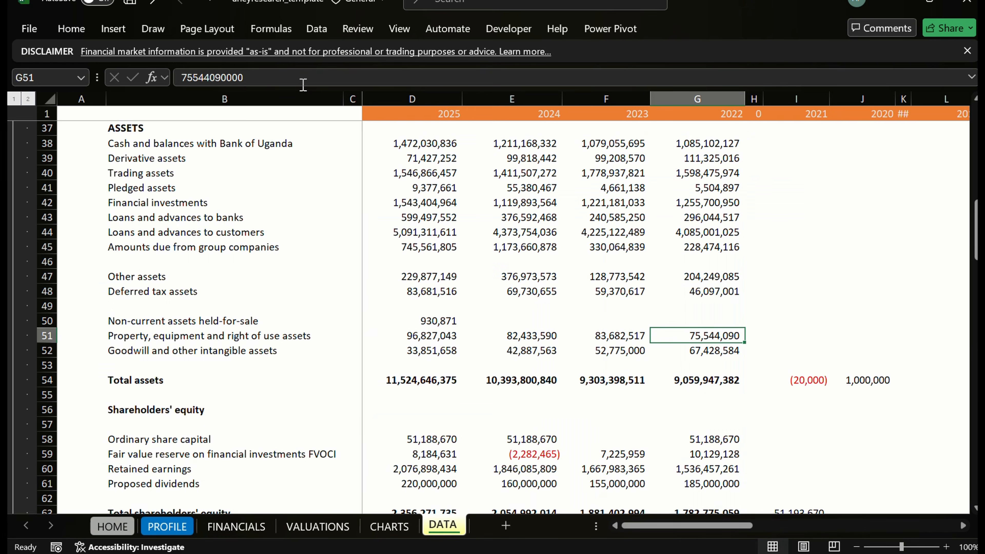
Review the 2022 asset figures in column G from Property, equipment and right of use assets up to the ASSETS heading.
key(Up)
key(Up)
key(Up)
key(Up)
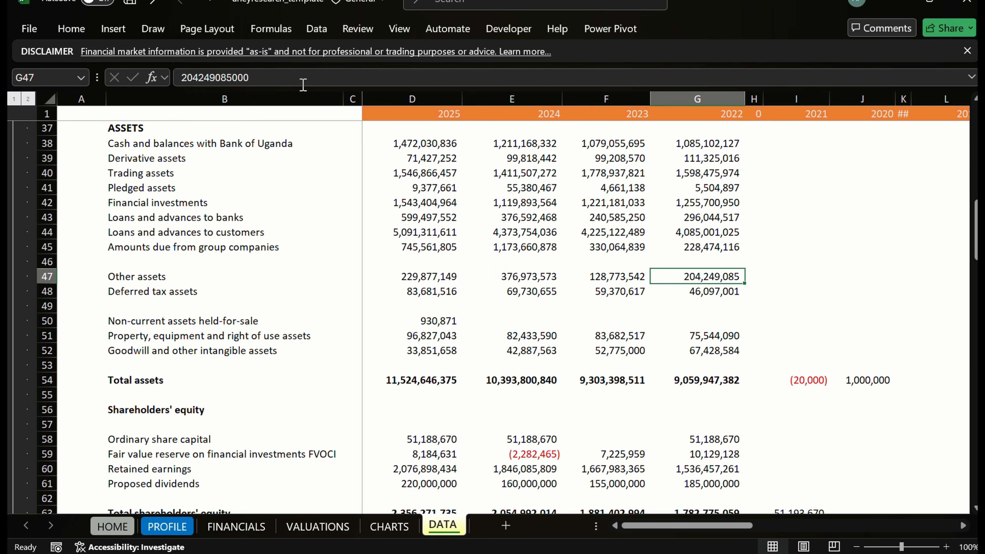
key(Down)
key(Up)
key(Up)
key(Up)
key(Up)
key(Up)
key(Up)
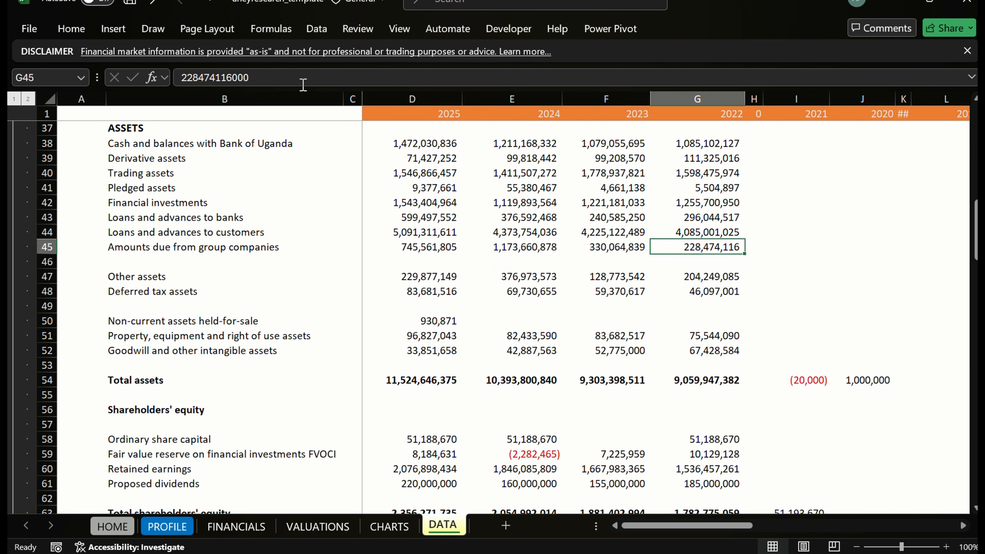
key(Down)
key(Down)
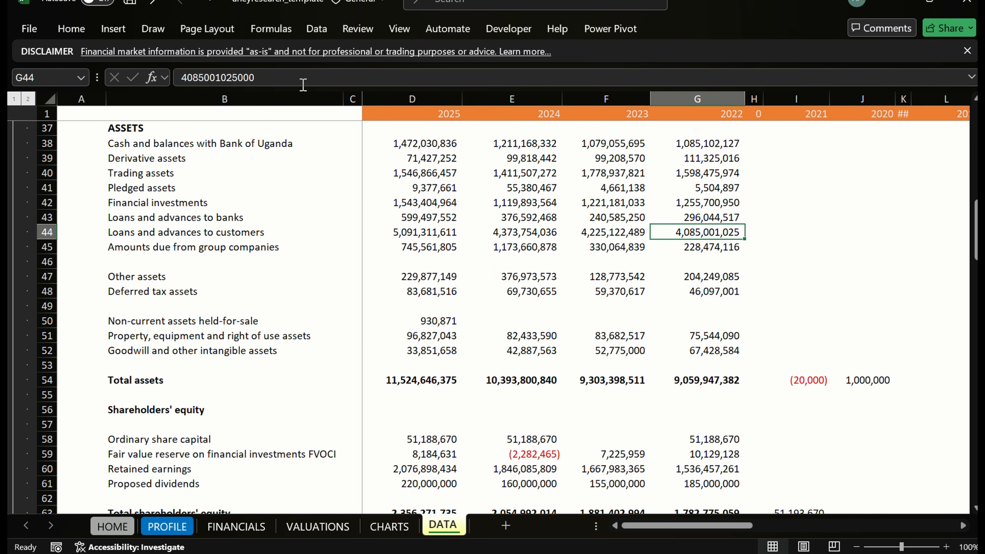
key(Up)
key(Up)
key(Up)
key(Up)
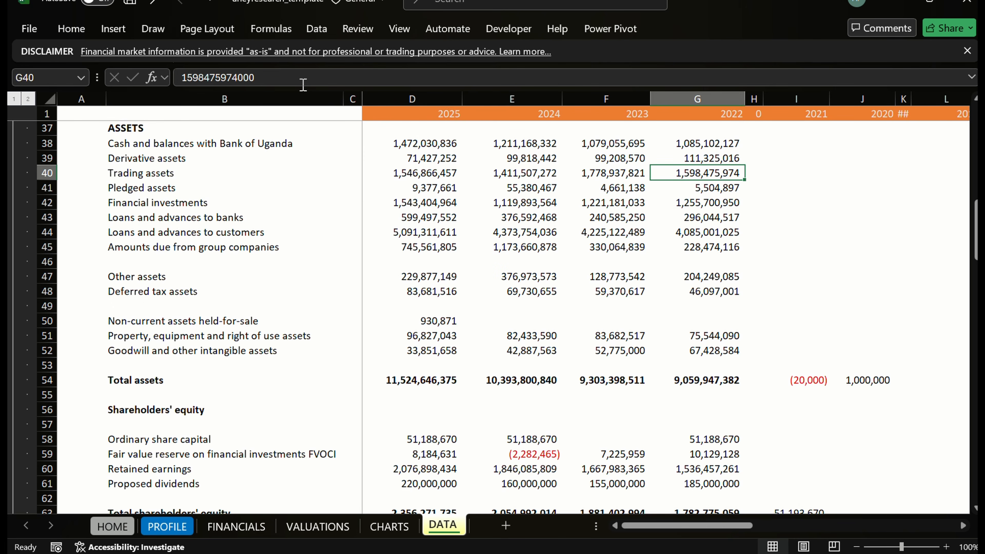
key(Up)
key(Up)
key(Up)
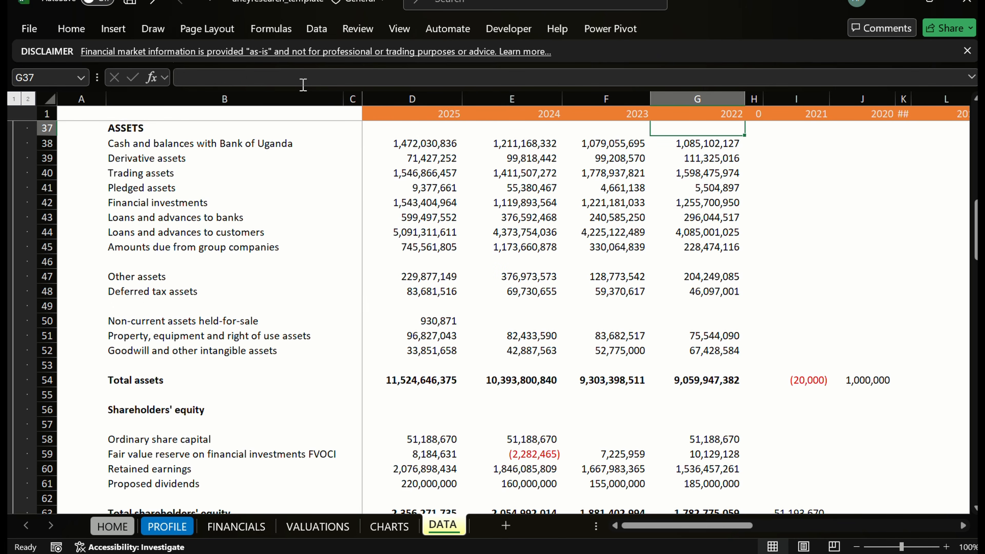
Examine the Pledged assets and Financial investments rows in the 2022 and 2023 columns.
key(Down)
key(Down)
key(Down)
key(Down)
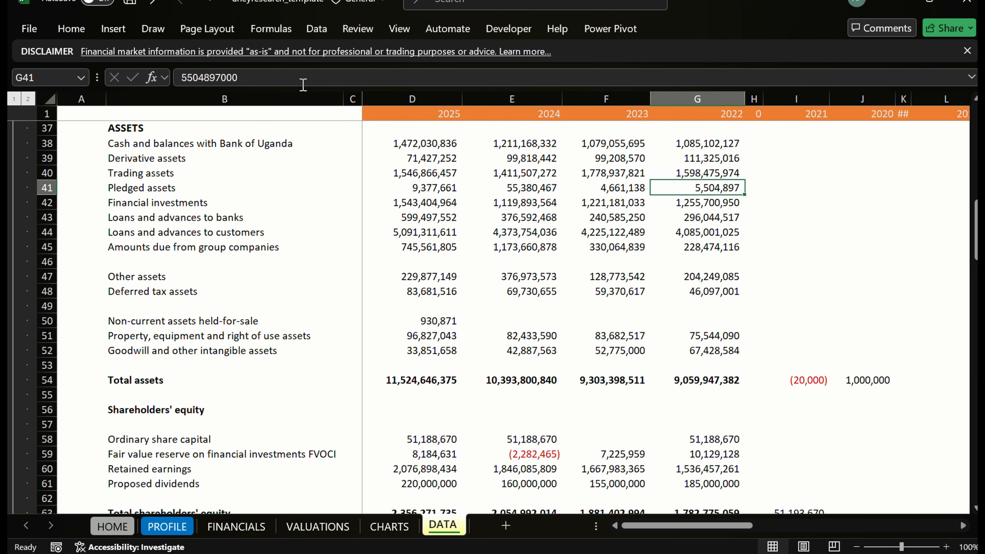
key(Up)
key(Down)
key(Down)
key(Down)
key(Down)
key(Up)
key(Up)
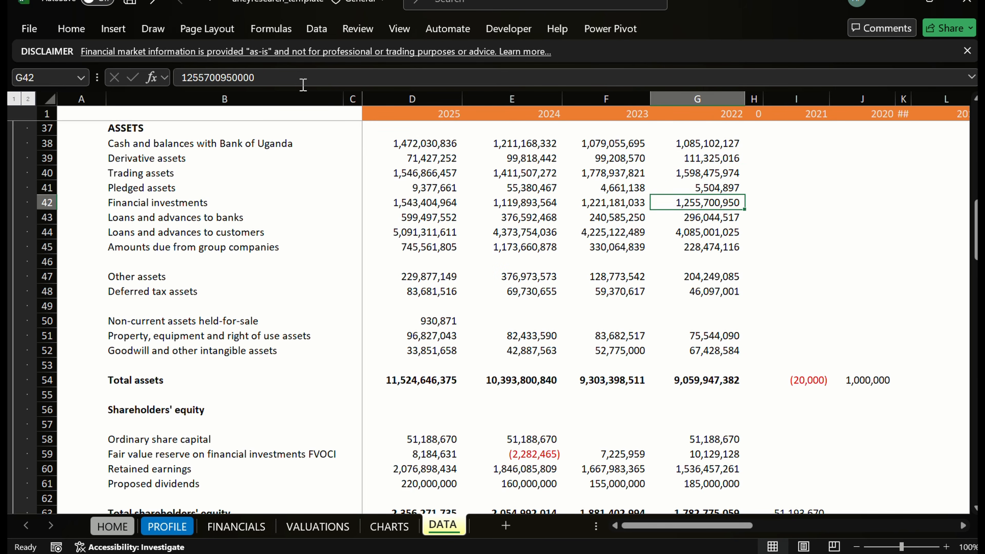
key(Up)
key(Left)
key(Right)
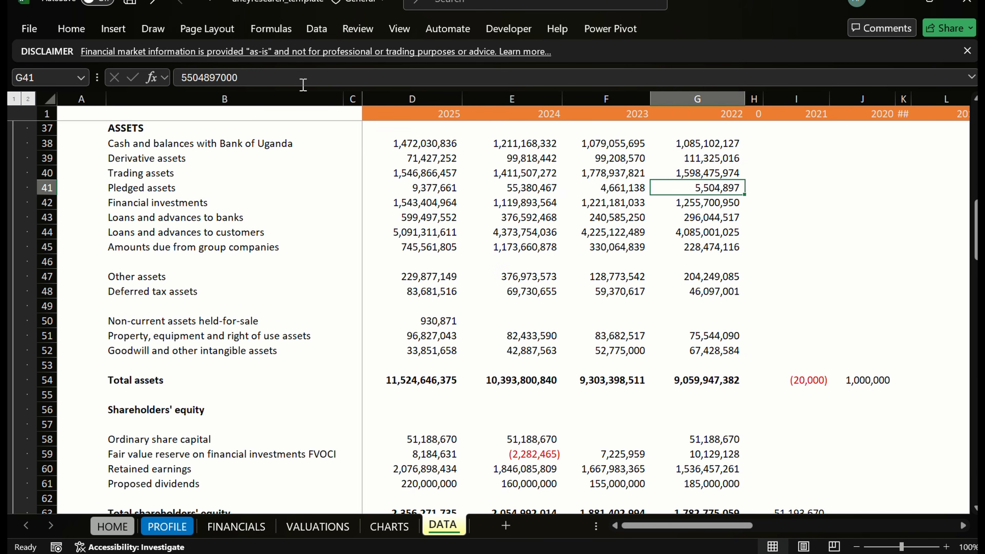
key(Left)
key(Down)
key(Down)
key(Up)
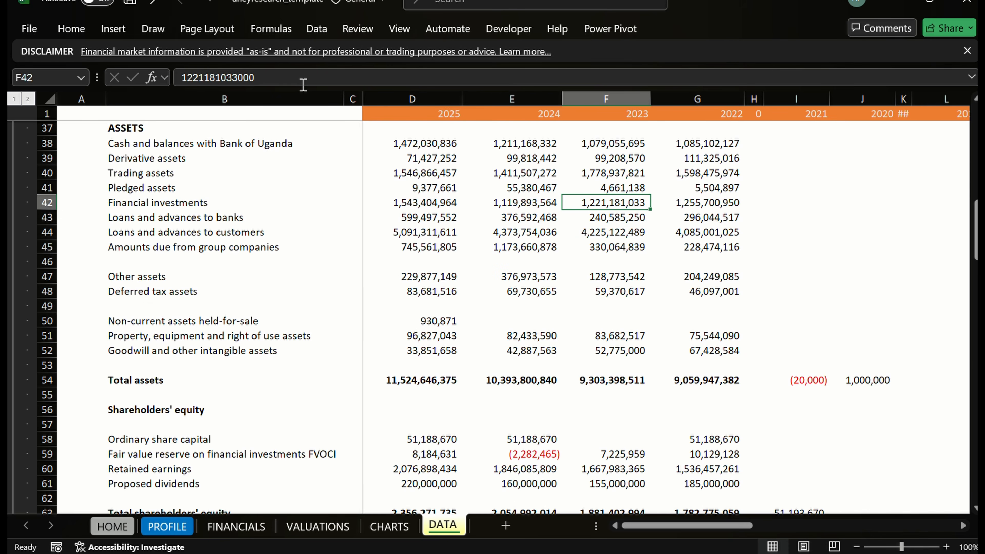
Check the Total assets figures for 2022 and 2023 in row 54.
key(Up)
key(Down)
key(Down)
key(Down)
key(Down)
key(Down)
key(Down)
key(Down)
key(Down)
key(Down)
key(Down)
key(Down)
key(Down)
key(Down)
key(Right)
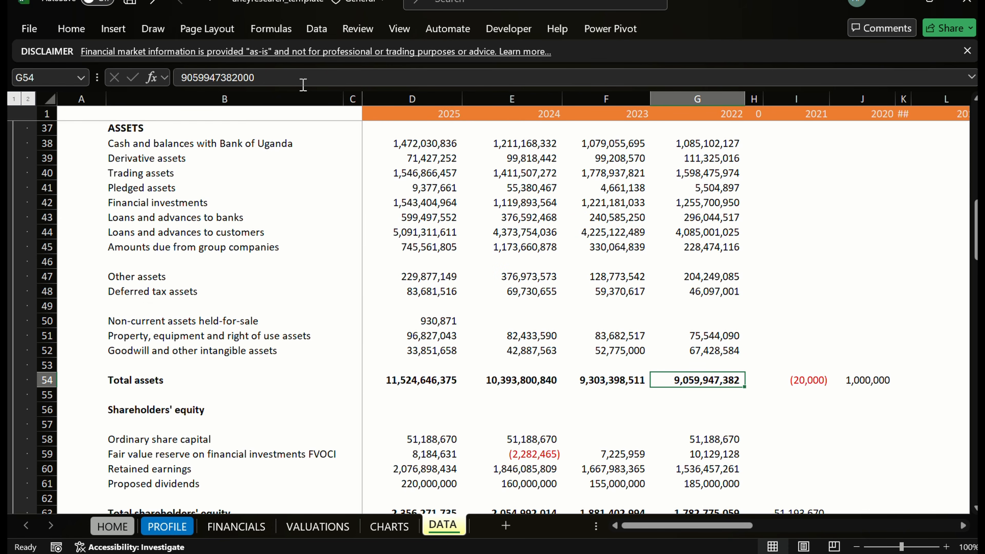
key(Up)
key(Up)
key(Down)
key(Down)
key(Left)
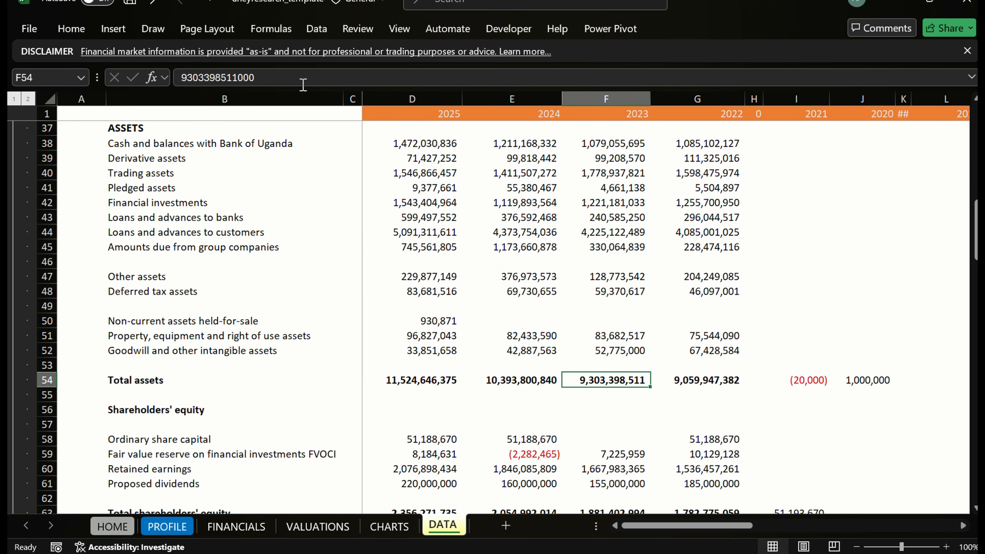
key(Right)
Recheck the 2022 asset entries in column G between Total assets and Pledged assets.
key(Up)
key(Up)
key(Up)
key(Up)
key(Up)
key(Up)
key(Up)
key(Up)
key(Up)
key(Up)
key(Up)
key(Up)
key(Up)
key(Up)
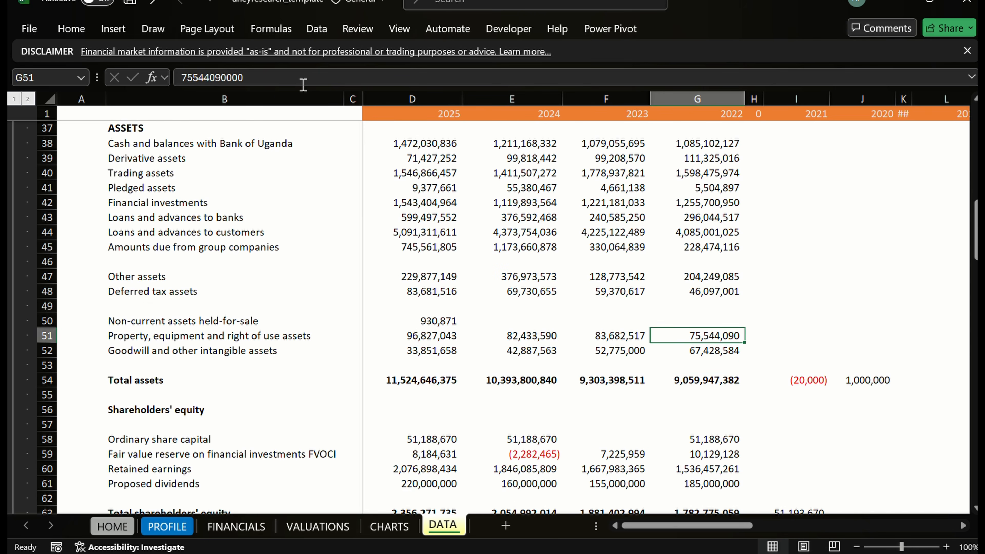
key(Down)
key(Down)
key(Down)
key(Up)
key(Up)
key(Up)
key(Up)
key(Up)
key(Up)
key(Up)
key(Up)
key(Up)
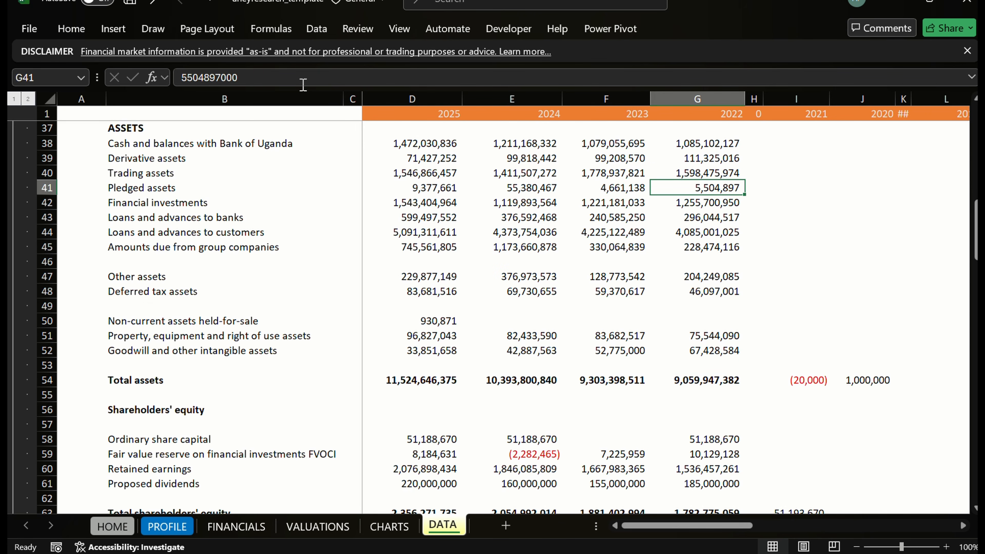
Inspect the 2022 entries again, ending with Trading assets, Derivative assets and Cash and balances with Bank of Uganda.
key(Down)
key(Down)
key(Down)
key(Down)
key(Down)
key(Down)
key(Down)
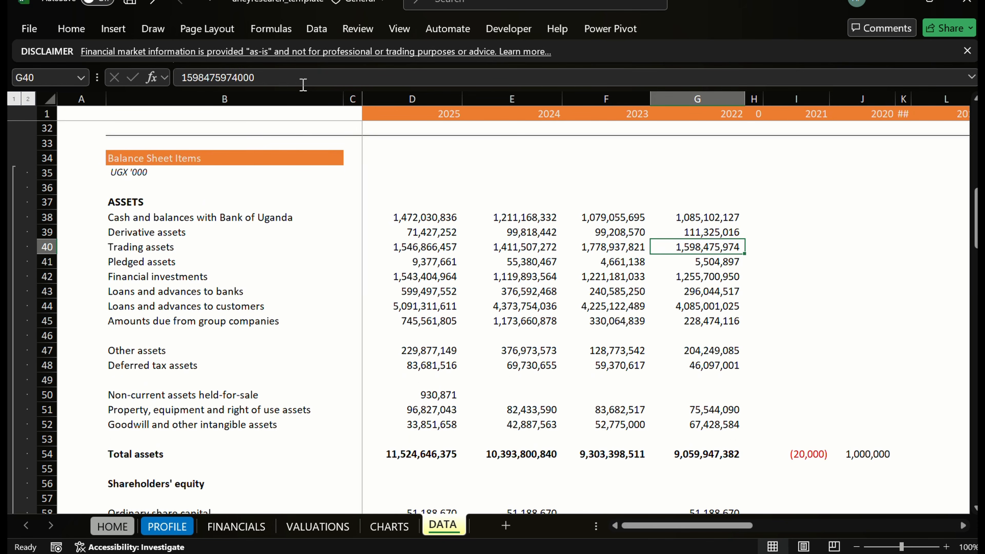
key(Down)
key(Up)
key(Up)
key(Down)
key(Down)
key(Up)
key(Up)
key(Up)
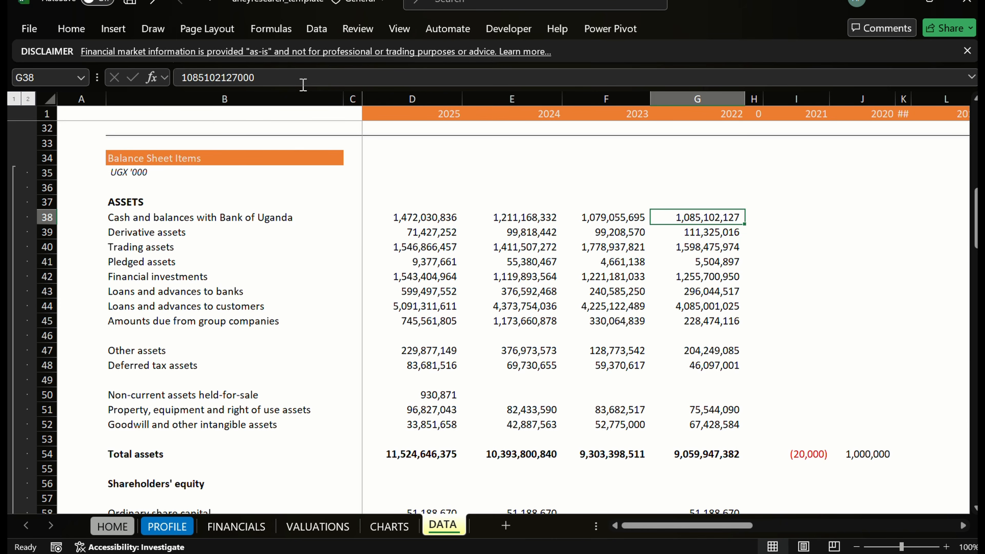
Copy the annual report's statement of financial position from the 2023 cash figure through total equity and liabilities, and paste it at M38 in Excel's DATA sheet.
key(alt+Tab)
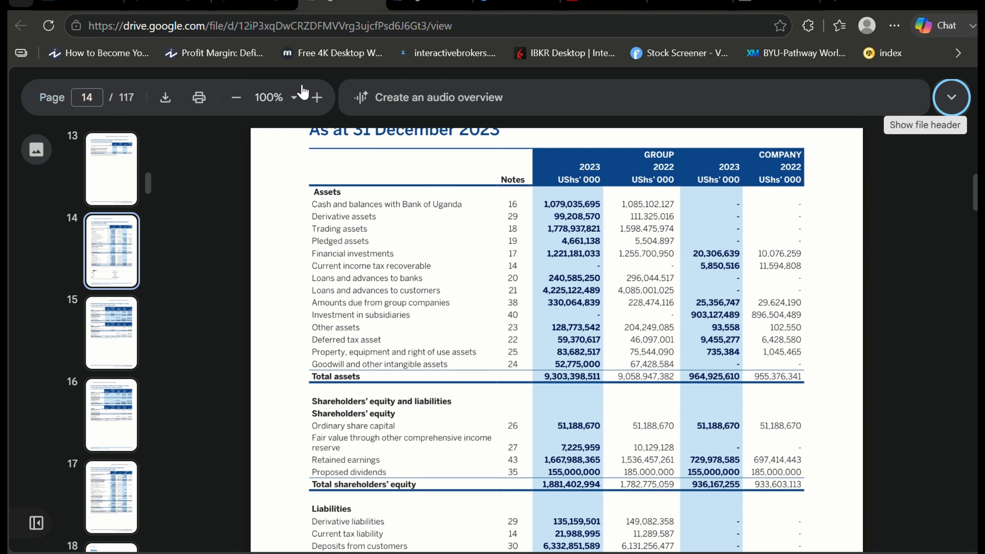
drag(552, 202, 673, 230)
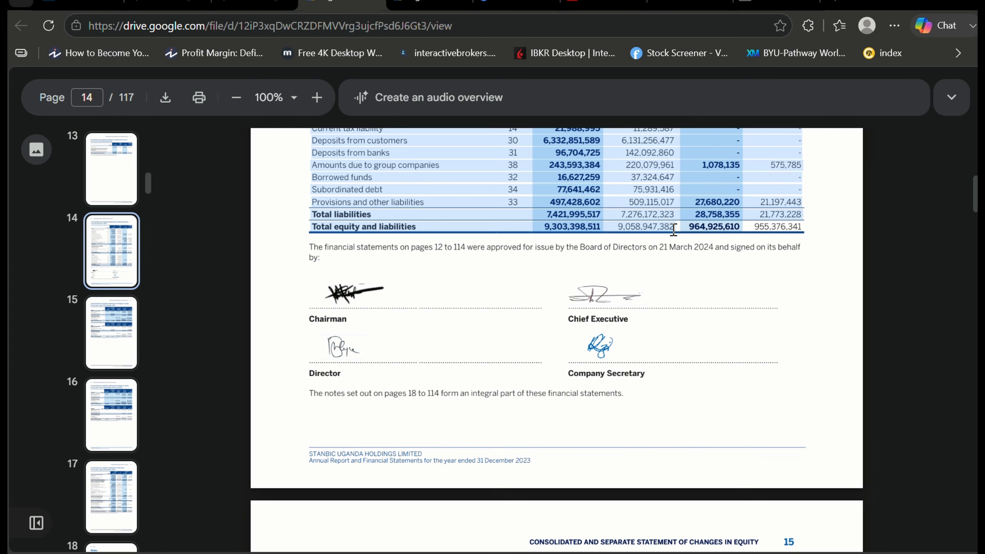
key(alt+Tab)
click(830, 214)
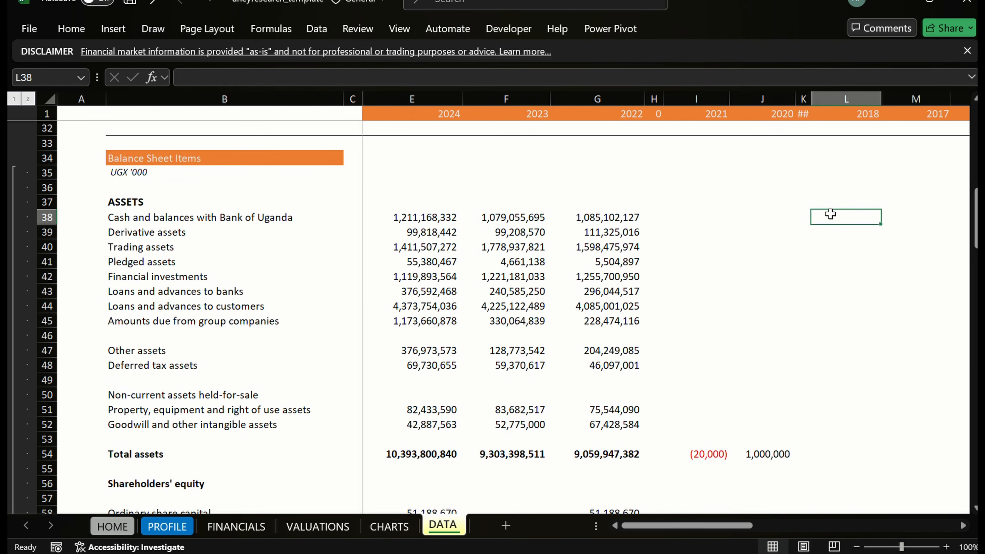
key(Right)
key(ctrl+v)
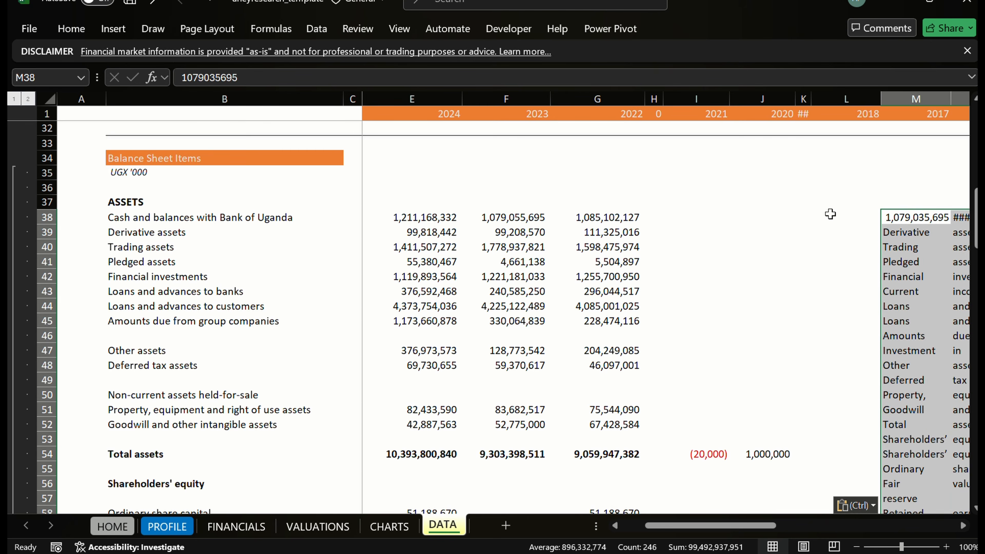
Clear the pasted contents of M38:N72 and delete those cells, shifting the remaining cells left.
key(Right)
key(Right)
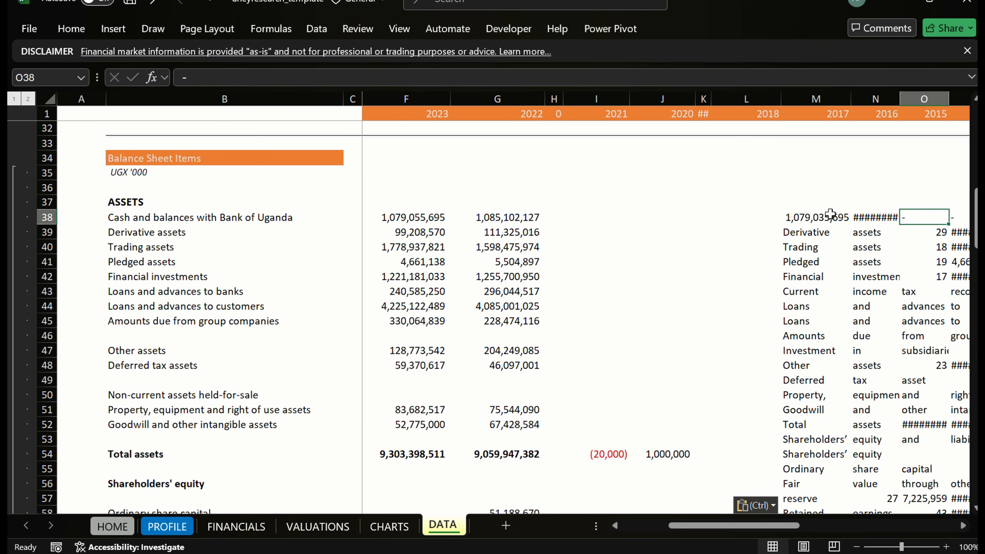
key(Left)
key(Left)
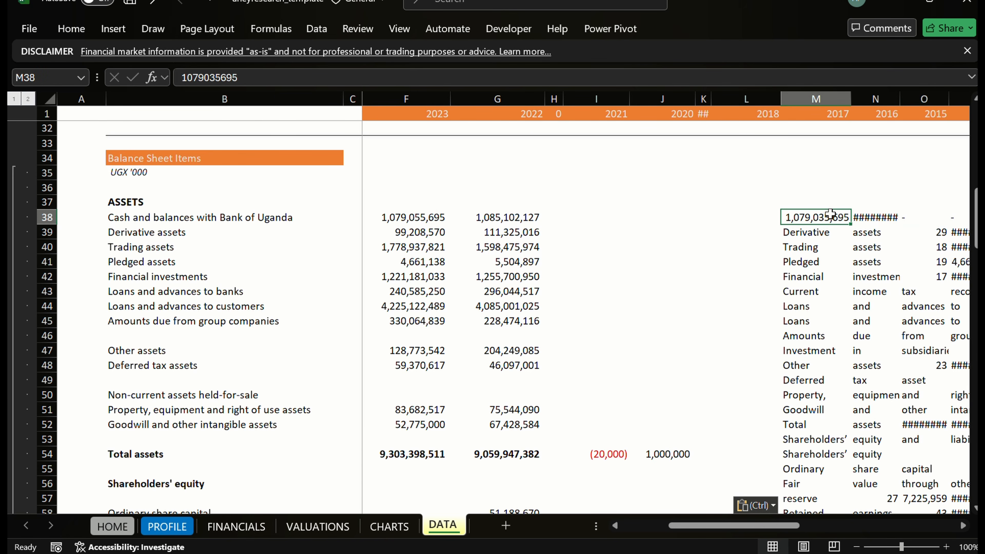
key(shift+Right)
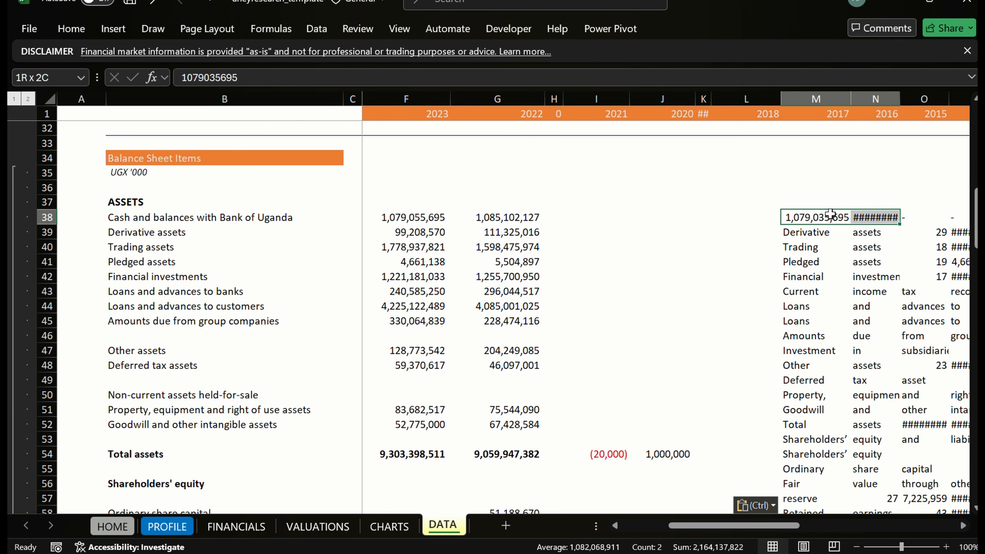
key(shift+Right)
key(shift+Left)
key(shift+Down)
key(shift+Down)
key(shift+Down)
key(shift+Down)
key(shift+Down)
key(shift+Down)
key(shift+Down)
key(shift+Down)
key(shift+Down)
key(shift+Down)
key(shift+Down)
key(shift+Down)
key(shift+Down)
key(shift+Down)
key(shift+Down)
key(shift+Down)
key(shift+Down)
key(shift+Down)
key(shift+Down)
key(shift+Down)
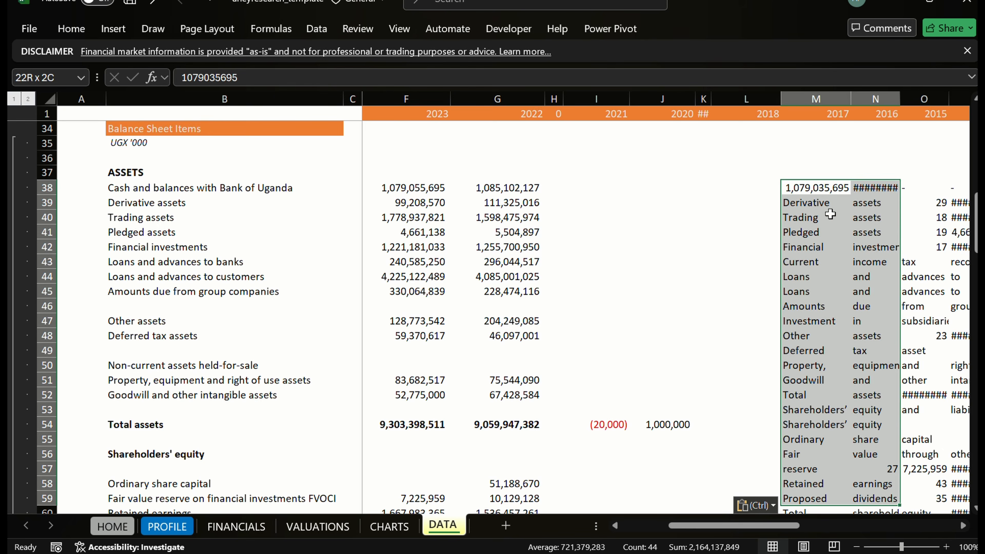
key(shift+Down)
key(shift+Down)
key(shift+Down)
key(shift+Down)
key(shift+Down)
key(shift+Down)
key(shift+Down)
key(shift+Down)
key(shift+Down)
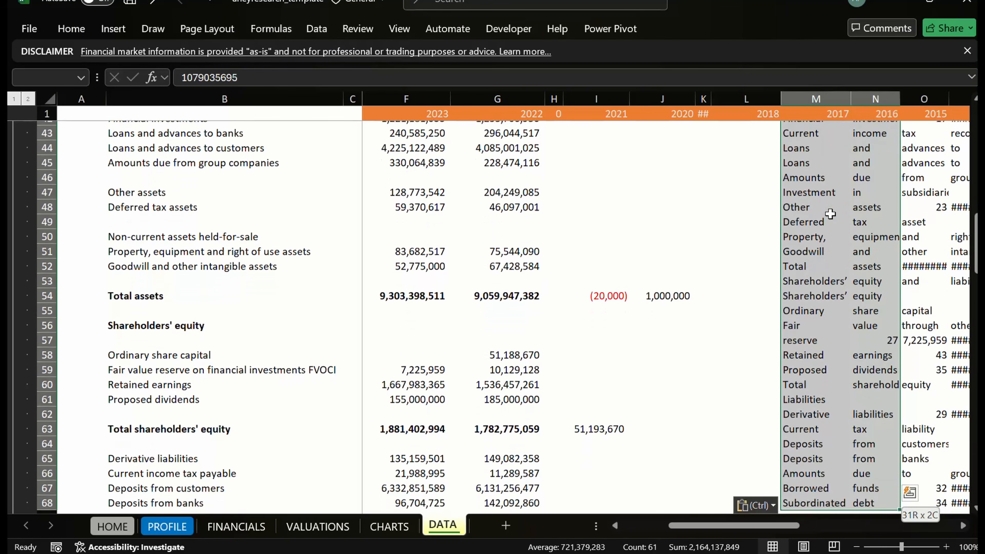
key(shift+Down)
key(shift+Down)
key(shift+Down)
key(shift+Down)
key(shift+Down)
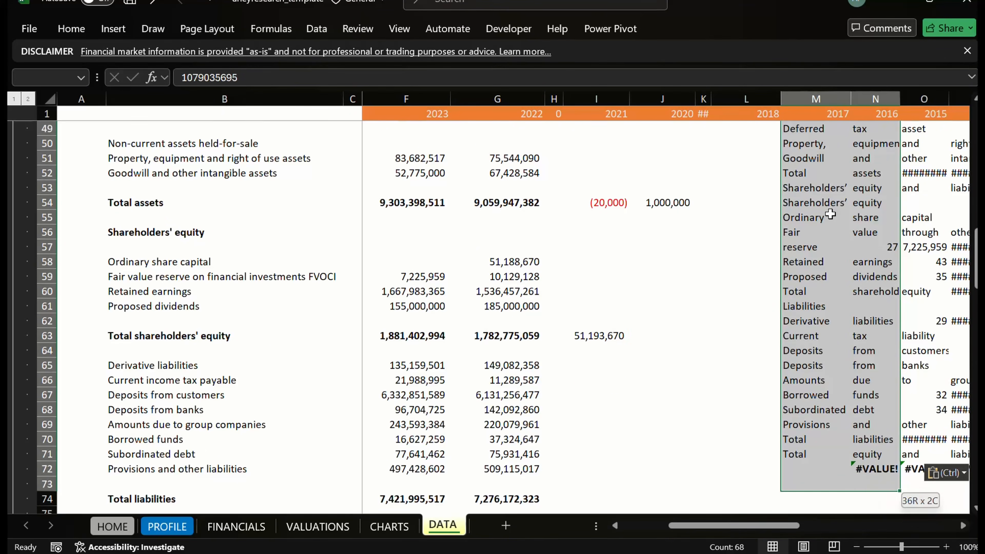
key(shift+Up)
key(Delete)
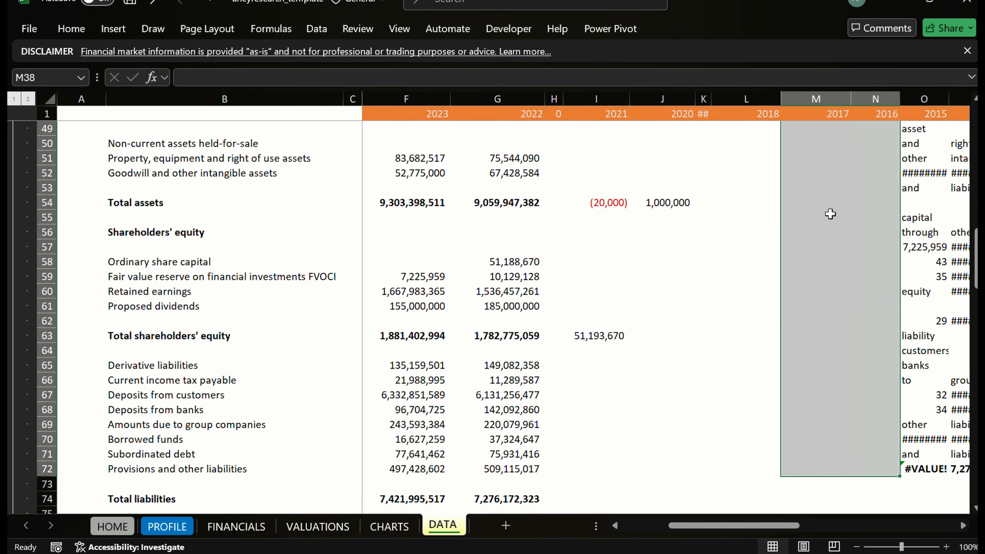
key(ctrl+minus)
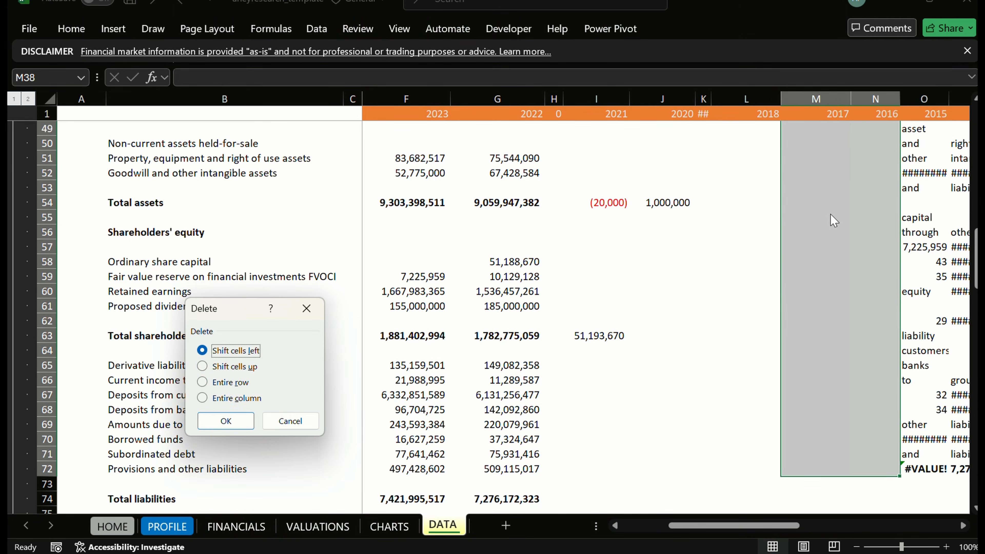
key(Return)
Examine the shifted report data in columns M to O around the Derivative assets and Trading assets rows.
key(Right)
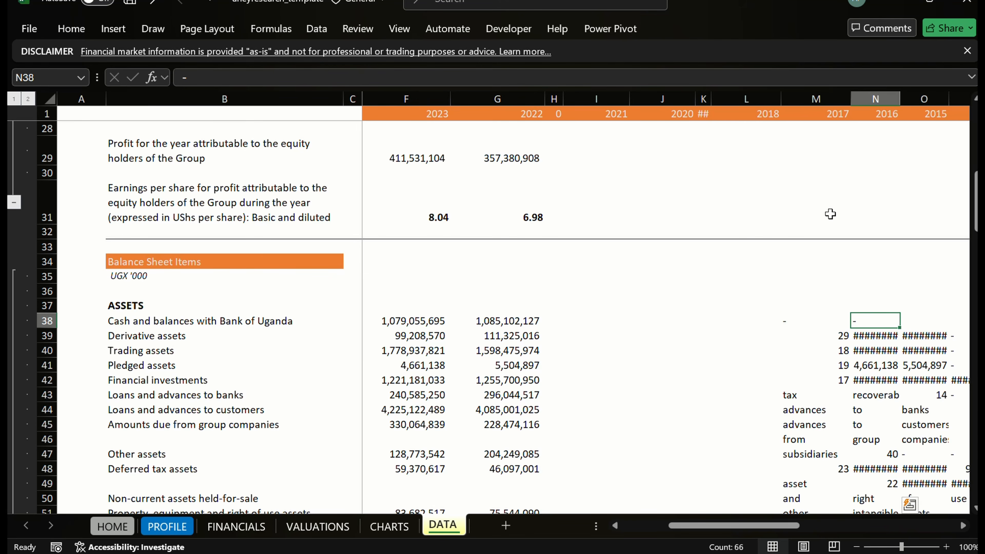
key(Left)
key(Left)
key(Right)
key(Right)
key(Down)
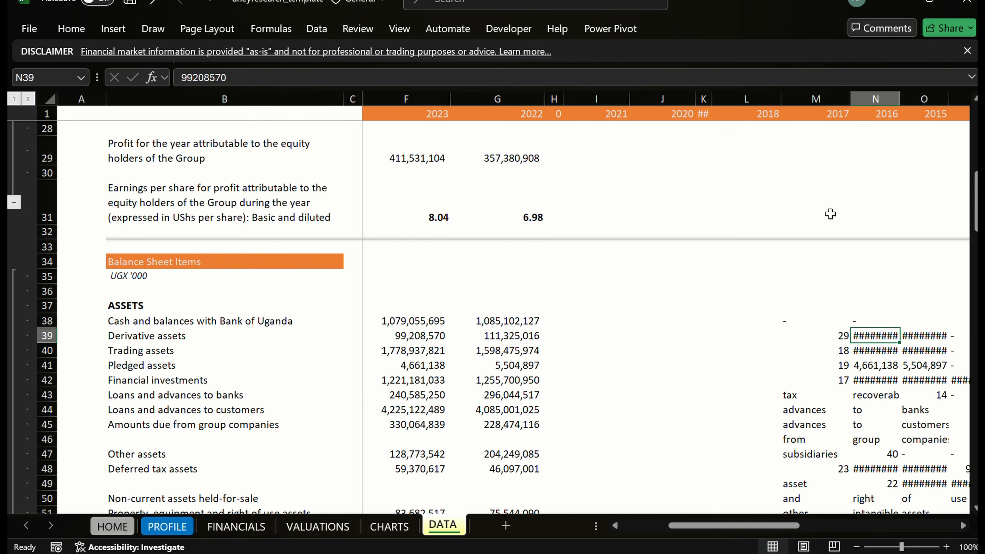
key(Right)
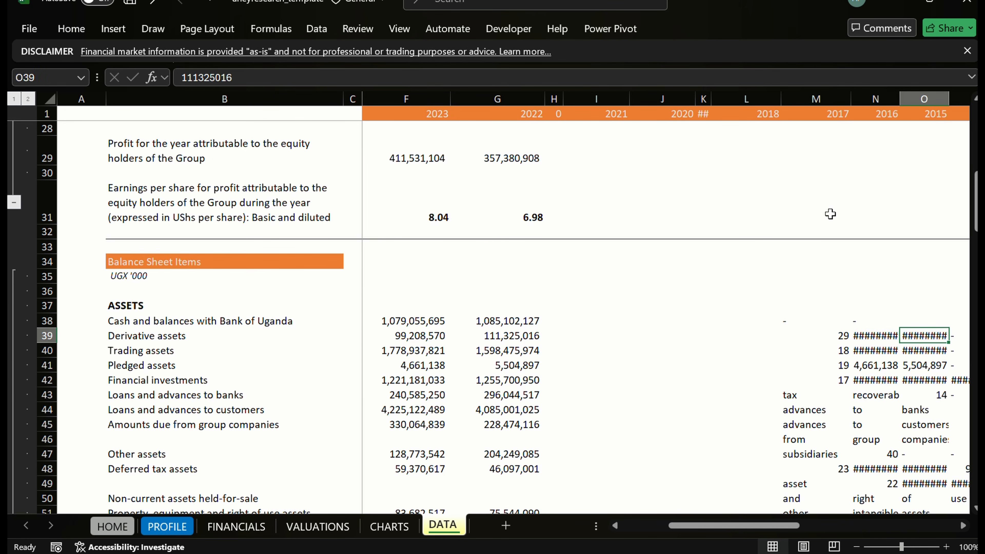
key(Down)
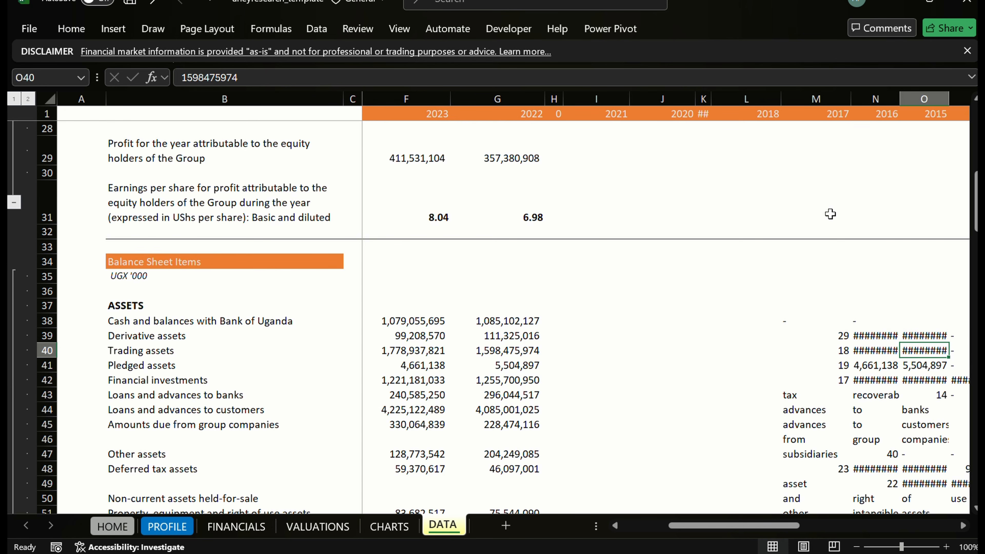
Check the pasted 2023 and 2022 figures in columns N and O for Trading assets, Pledged assets and Financial investments.
key(Up)
key(Down)
key(Left)
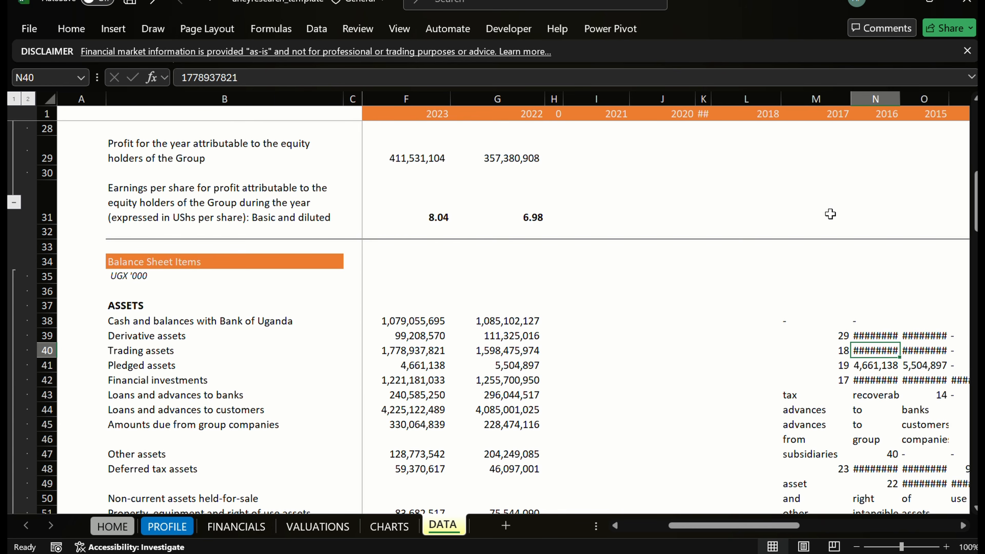
key(Down)
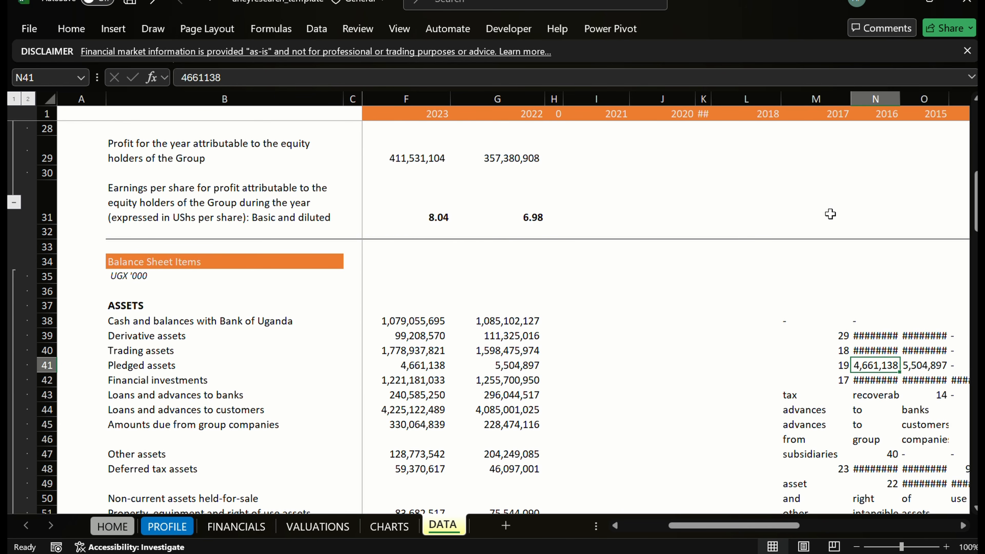
key(Right)
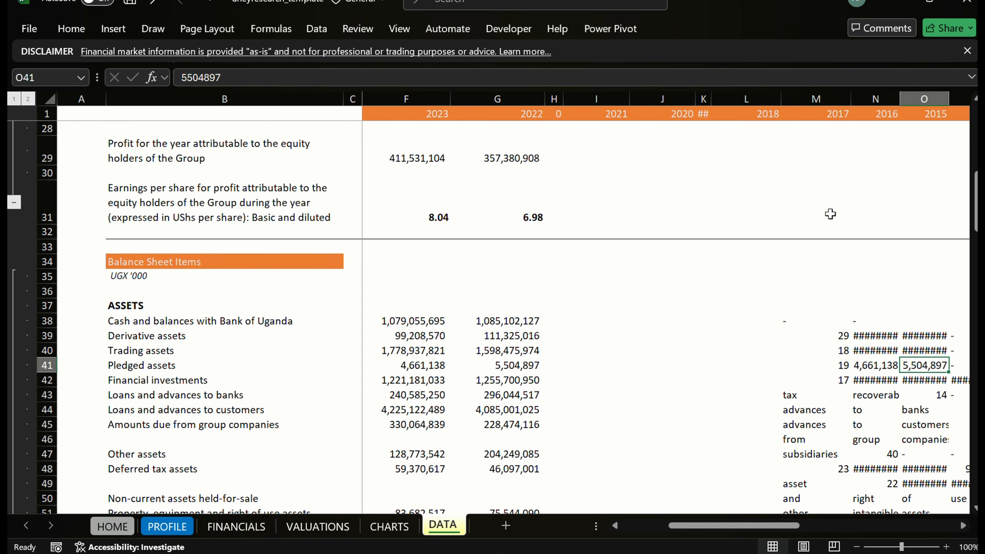
key(Down)
key(Left)
key(Down)
key(Up)
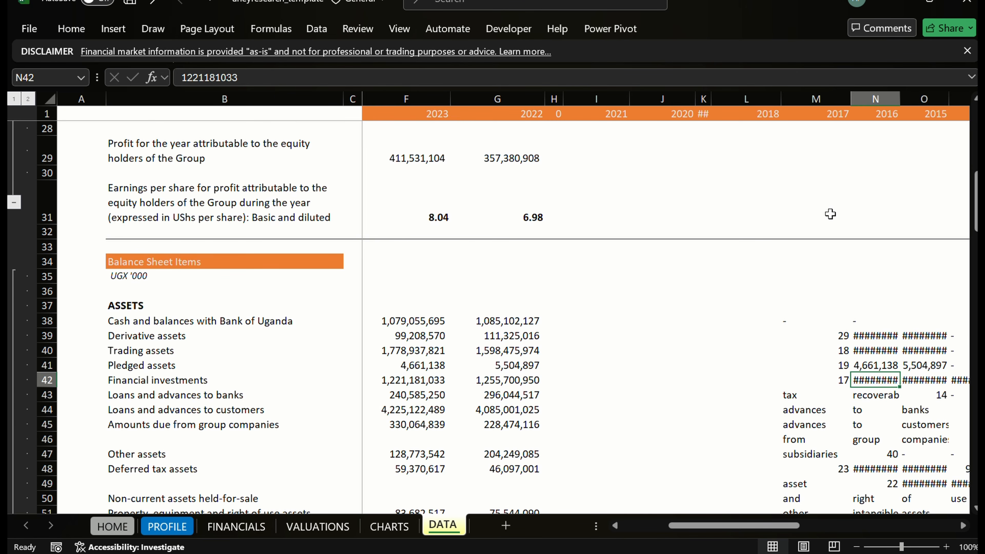
key(Right)
Examine the pasted tax recoverable entries across row 43, from column M through column S.
key(Down)
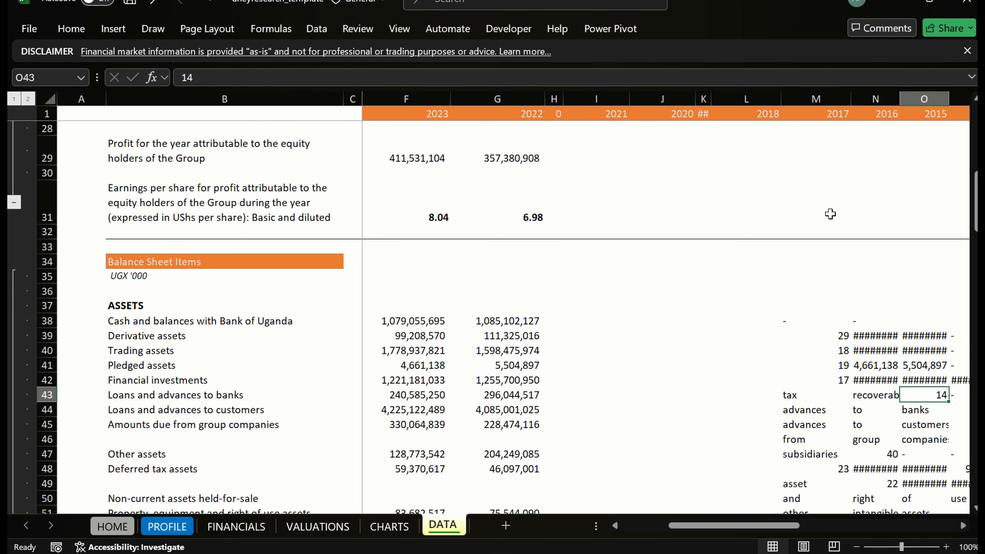
key(Left)
key(Right)
key(Right)
key(Right)
key(Right)
key(Right)
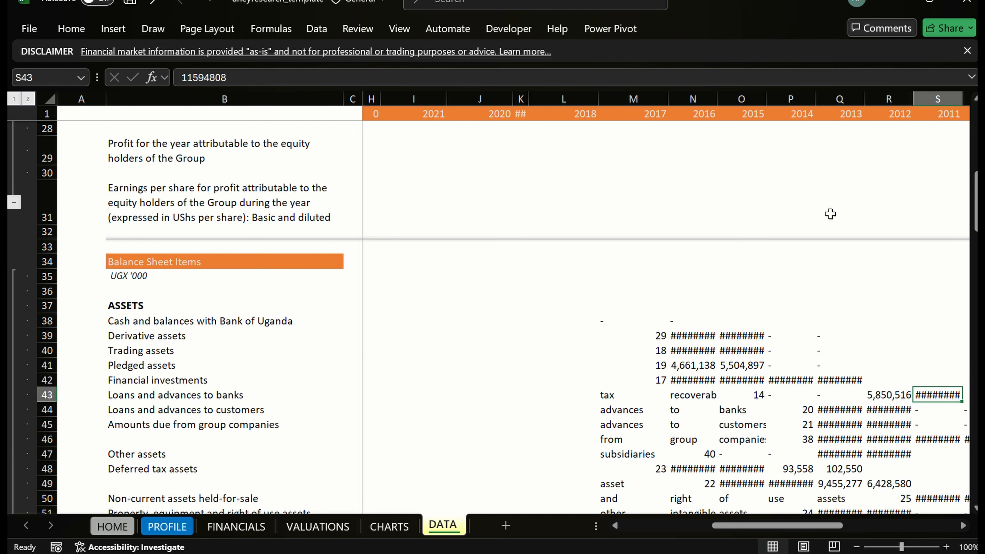
key(Left)
key(Left)
key(Left)
key(Left)
key(Left)
key(Left)
key(Left)
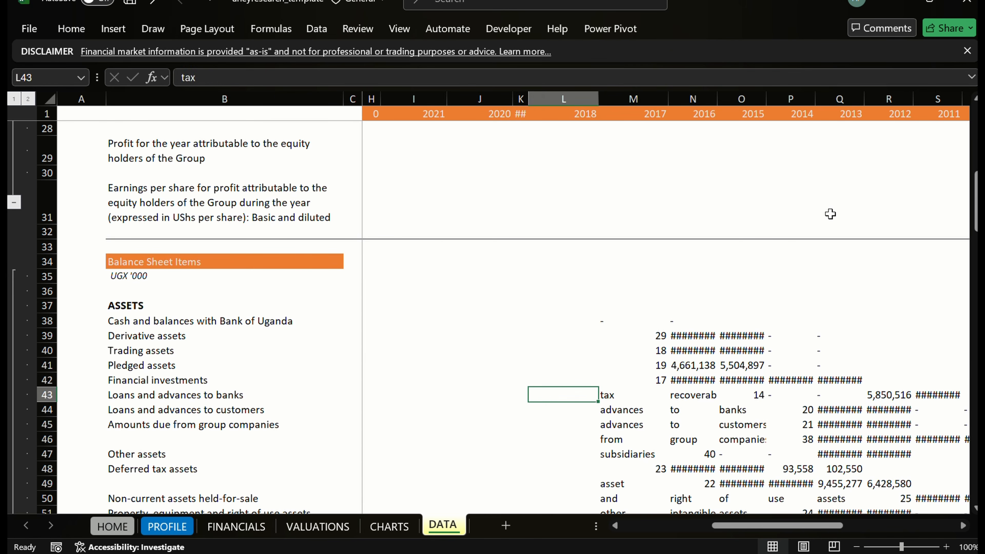
Delete the stray tax-recoverable cells M43:Q43, shifting the remaining row 43 figures left.
key(Right)
key(shift+Right)
key(shift+Right)
key(shift+Right)
key(shift+Right)
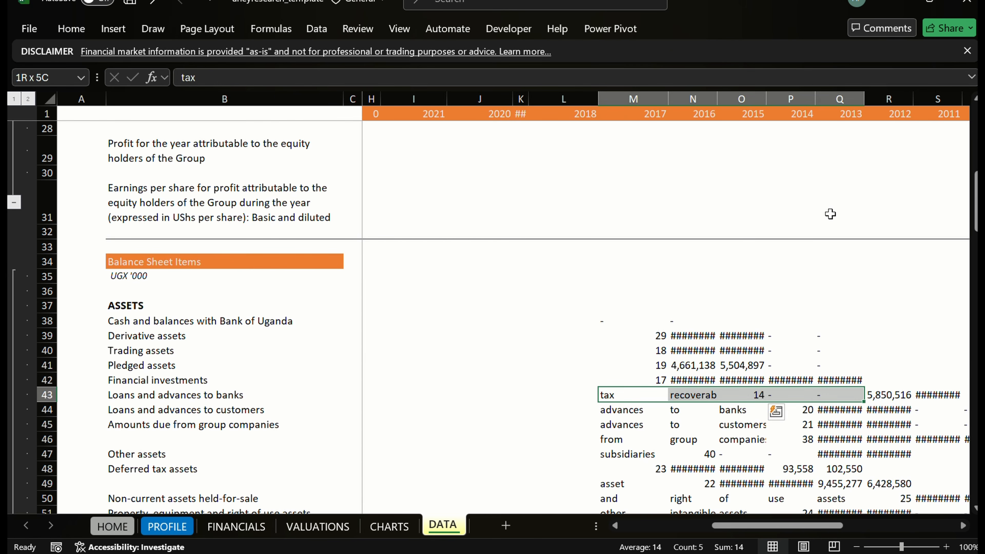
key(ctrl+minus)
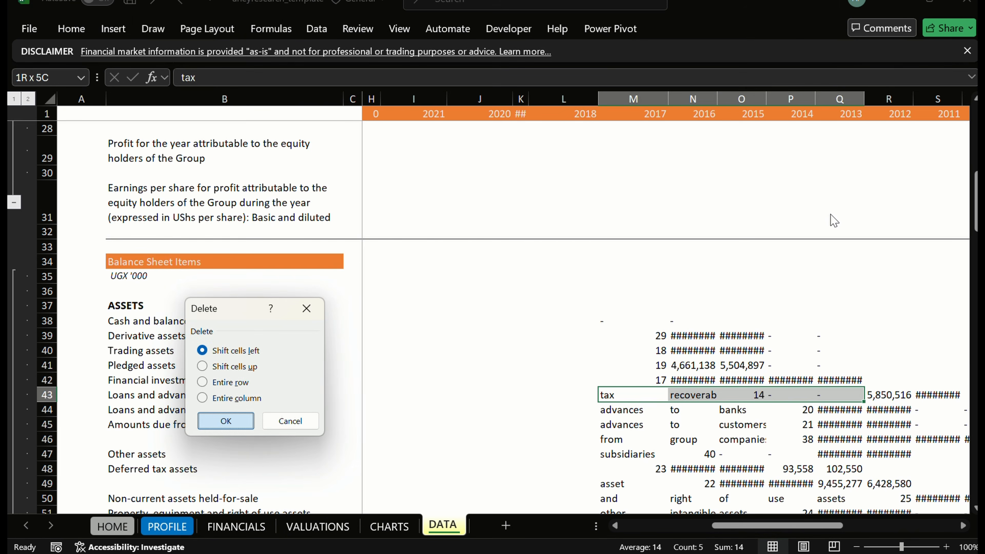
key(Return)
Delete the leftover label and note-number cells M44:P44, shifting the remaining figures left.
key(Down)
key(shift+Right)
key(shift+Right)
key(shift+Right)
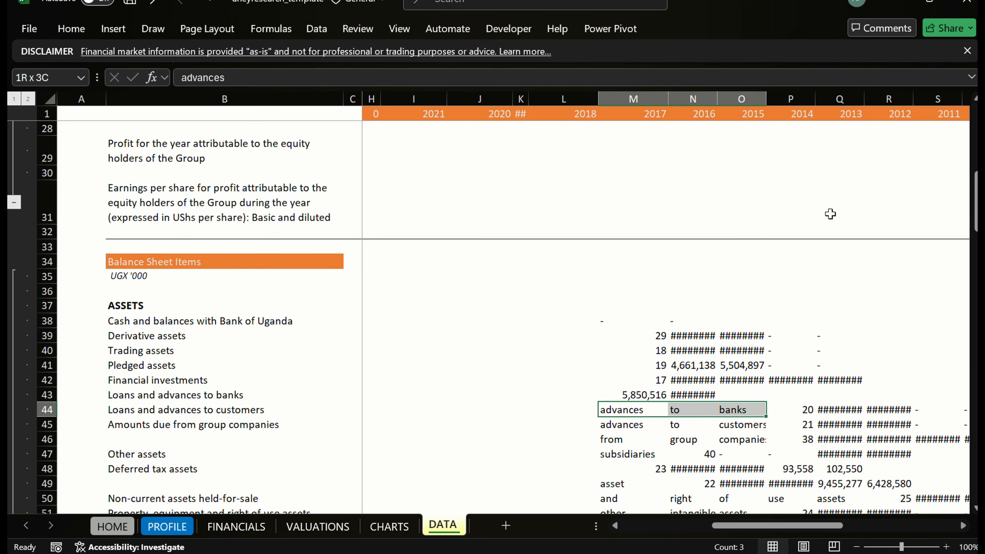
key(ctrl+minus)
key(Return)
Delete the "advances to customers" label and note-number cells M45:P45, shifting the remaining figures left.
key(Down)
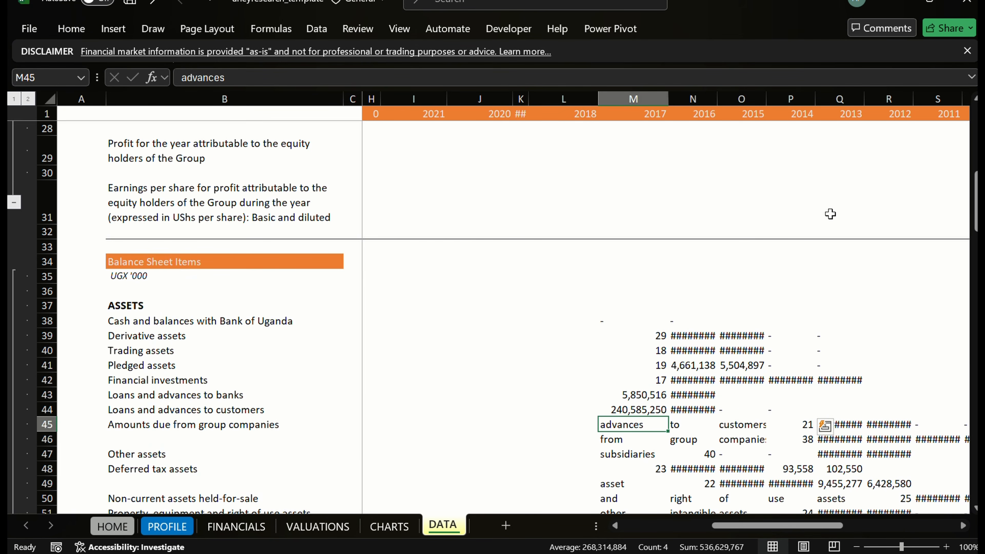
key(shift+Right)
key(shift+Right)
key(shift+Right)
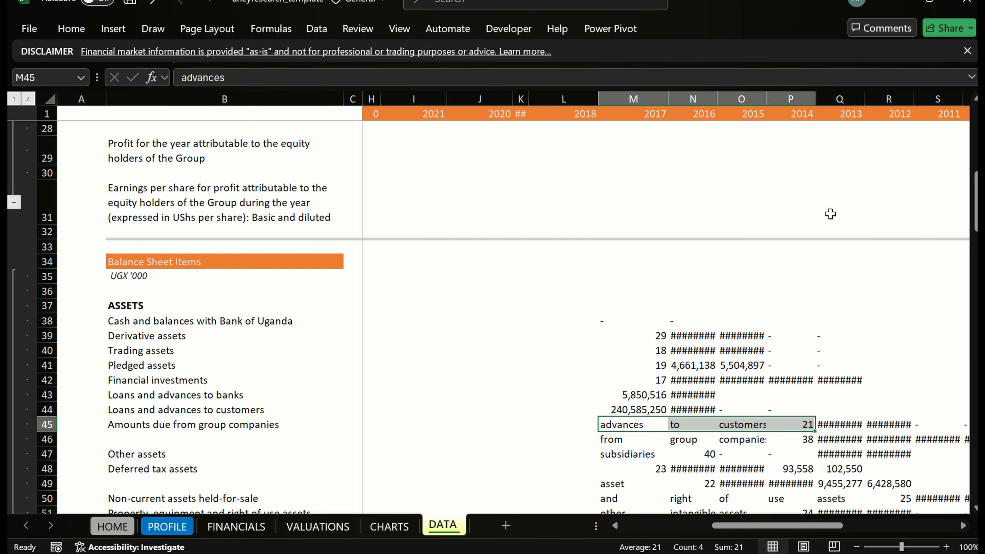
key(ctrl+minus)
key(Return)
key(Down)
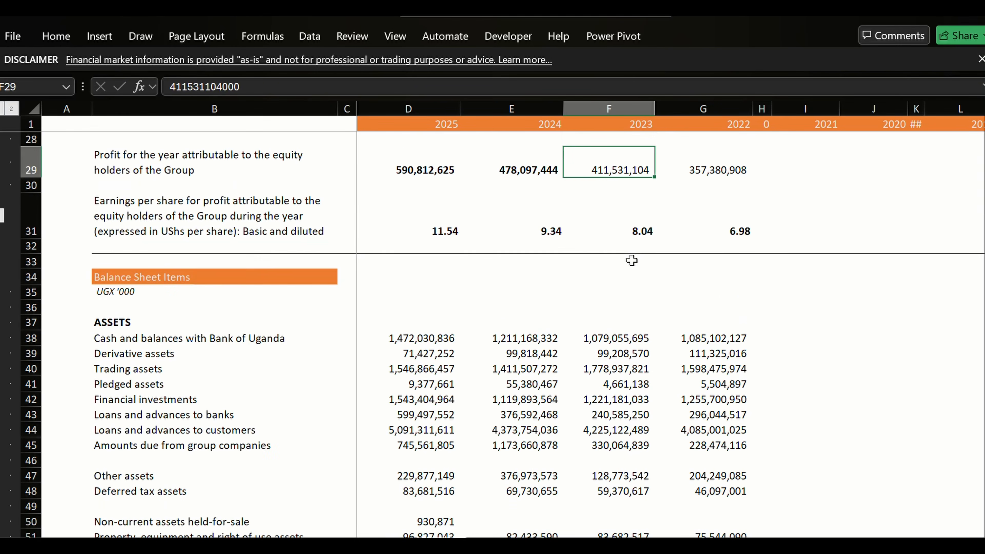
Review the completed balance sheet figures for 2022 to 2025, from the assets down to total equity and liabilities.
key(Down)
key(Down)
key(Down)
key(Down)
key(Down)
key(Down)
key(Down)
key(Down)
key(Down)
key(Down)
key(Down)
key(Down)
key(Down)
key(Down)
key(Up)
key(Up)
key(Up)
key(Up)
key(Up)
key(Up)
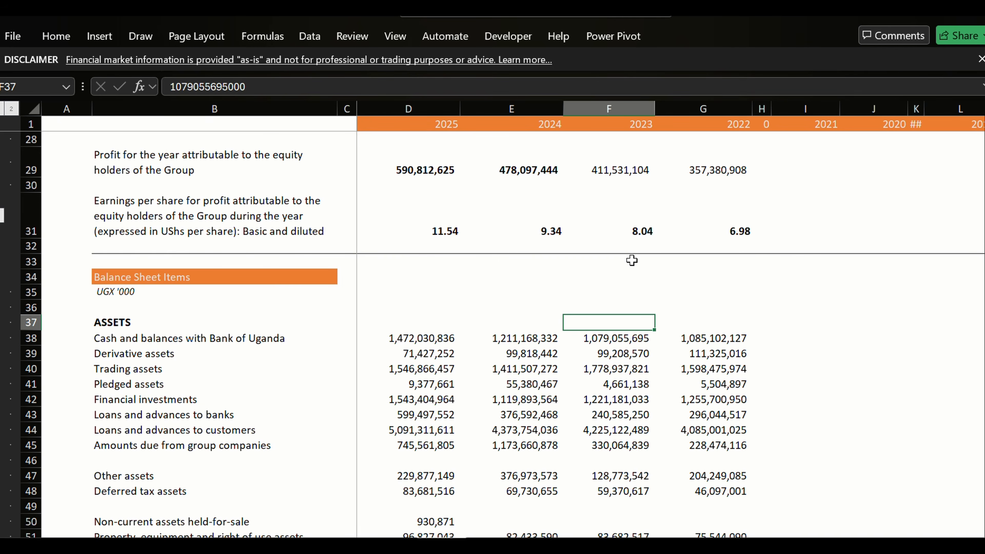
key(Down)
key(Down)
key(Down)
key(Down)
key(Down)
key(Down)
key(Down)
key(Down)
key(Down)
key(Down)
key(Down)
key(Down)
key(Down)
key(Down)
key(Down)
key(Down)
key(Down)
key(Down)
key(Down)
key(Down)
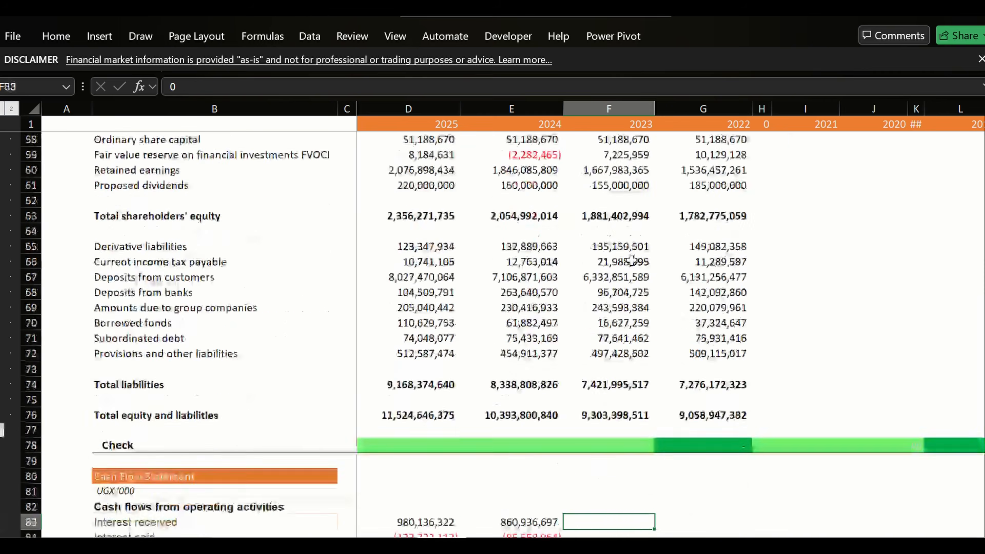
Review the Cash Flow Statement figures for 2025 and 2024, from interest received through the closing cash and cash equivalents.
key(Down)
key(Down)
key(Down)
key(Down)
key(Down)
key(Down)
key(Down)
key(Down)
key(Up)
key(Up)
key(Up)
key(Up)
key(Up)
key(Up)
key(Up)
key(Left)
key(Left)
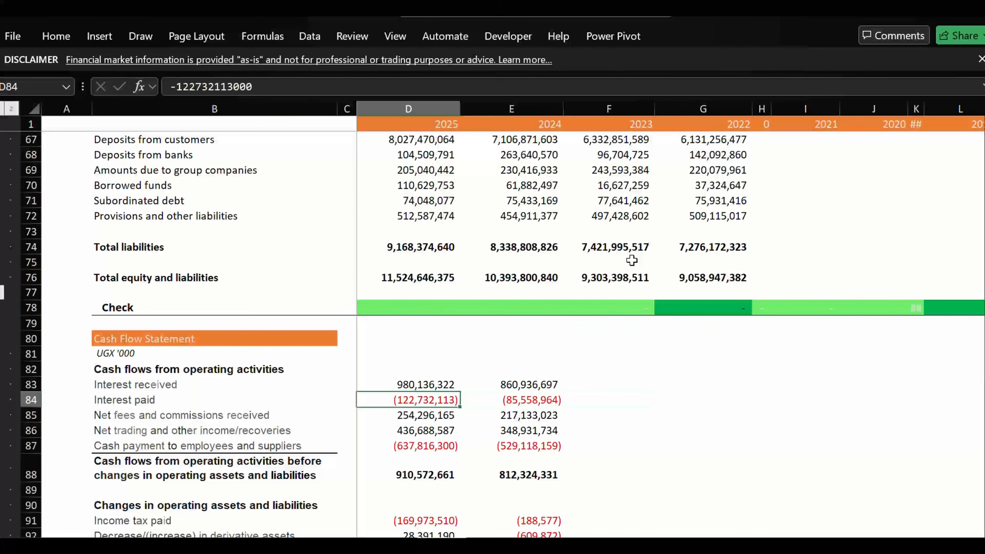
key(Down)
key(Down)
key(Down)
key(Down)
key(Down)
key(Down)
key(Down)
key(Down)
key(Down)
key(Down)
key(Down)
key(Down)
key(Down)
key(Down)
key(Down)
key(Down)
key(Down)
key(Down)
key(Down)
key(Down)
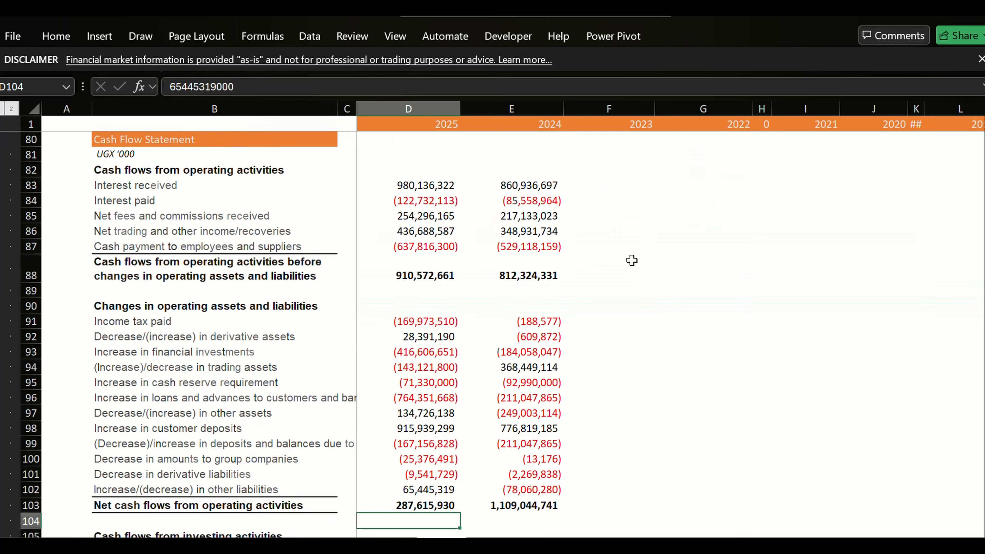
key(Down)
key(Down)
key(Down)
key(Down)
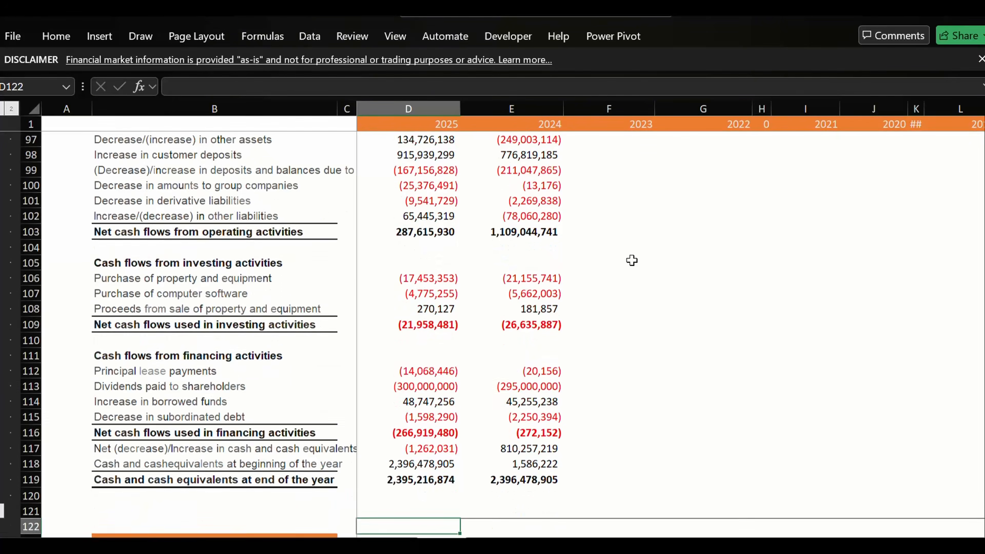
Examine the Other Line Items and Price Movements sections below the cash flow statement, including the Capital Expenditure and Depreciation rows.
key(Up)
key(Up)
key(Down)
key(Down)
key(Down)
key(Down)
key(Down)
key(Down)
key(Down)
key(Down)
key(Down)
key(Down)
key(Down)
key(Down)
key(Down)
key(Down)
key(Down)
key(Down)
key(Down)
key(Down)
key(Down)
key(Down)
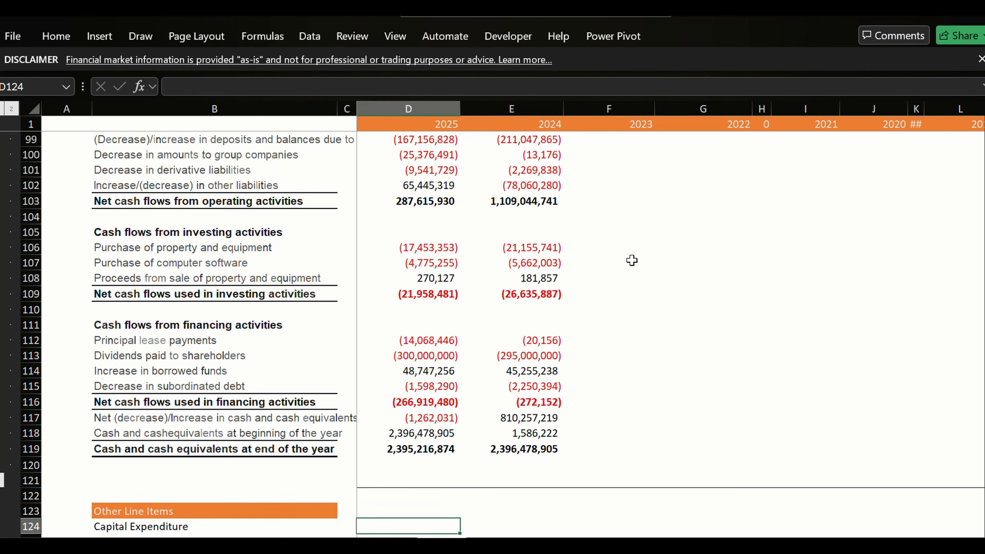
key(Up)
key(Up)
key(Up)
key(Up)
key(Up)
key(Up)
key(Up)
key(Up)
key(Up)
key(Up)
key(Up)
key(Up)
key(Up)
key(Up)
key(Up)
key(Up)
key(Up)
key(Up)
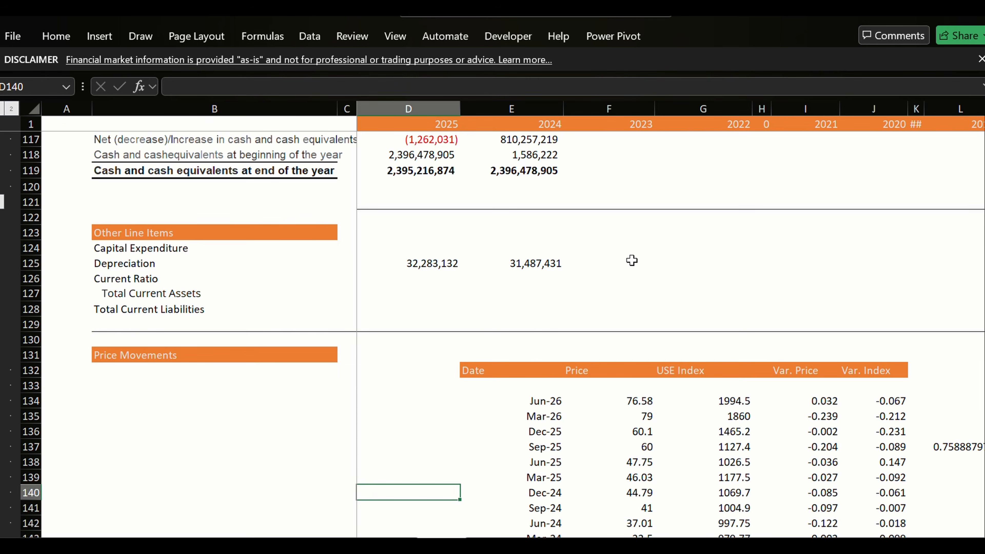
key(Down)
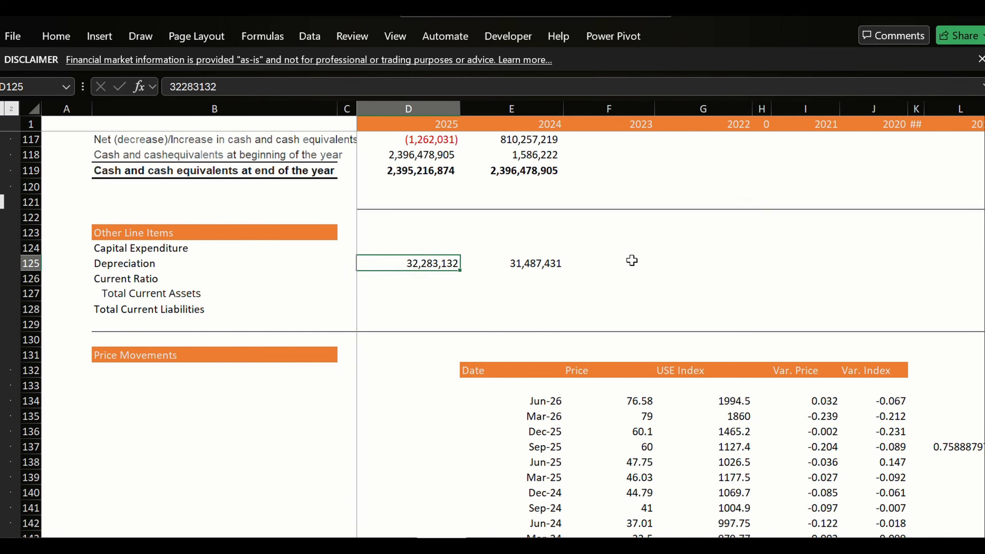
key(Down)
key(Up)
key(Left)
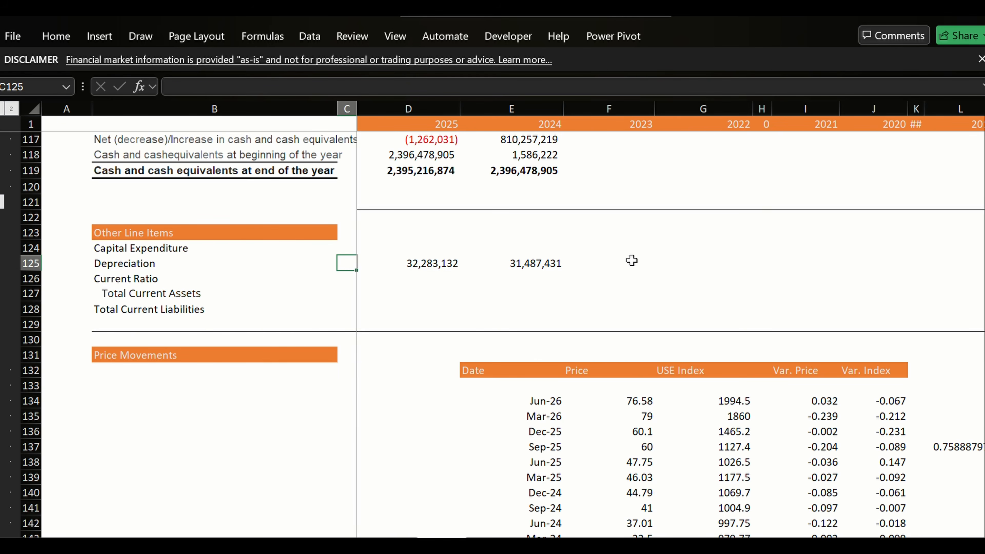
key(Up)
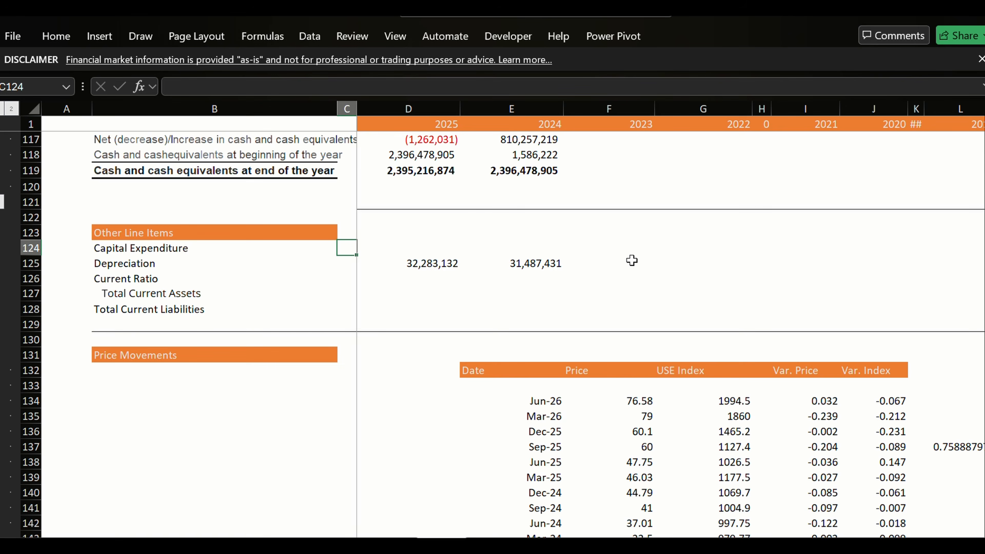
Return to the beginning of the DATA sheet to view the income statement items.
key(Up)
key(Up)
key(ctrl+Up)
key(Left)
key(Left)
key(ctrl+Up)
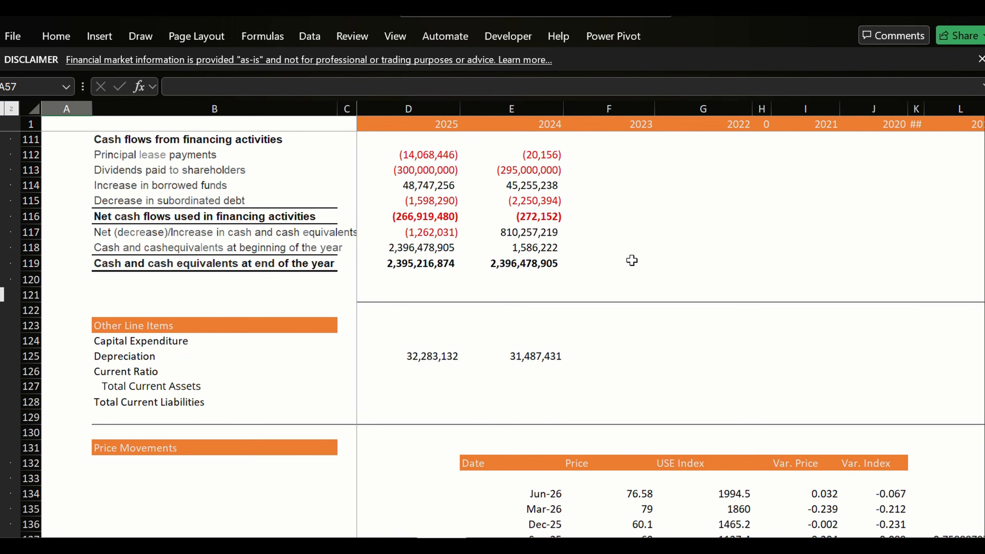
key(ctrl+Up)
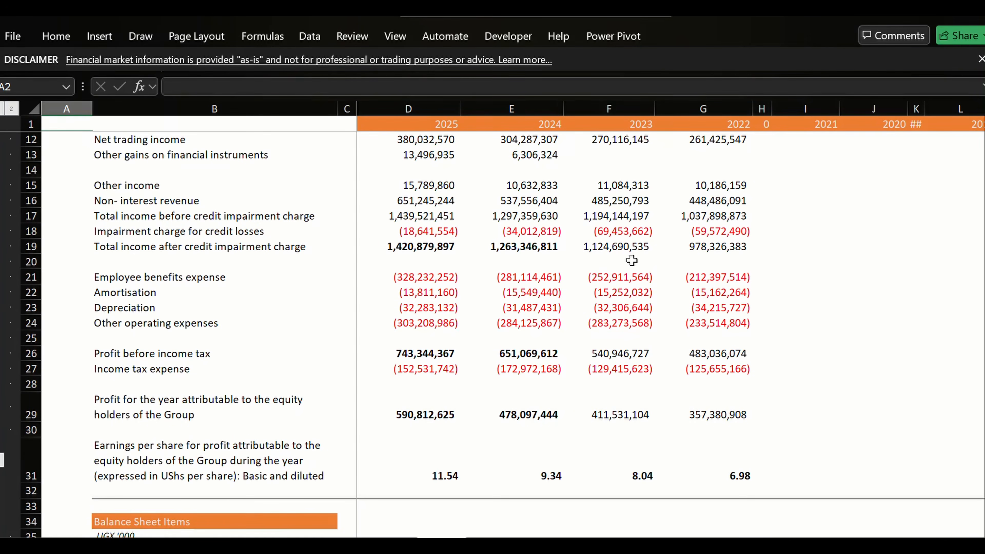
Review the income statement items, from interest revenue down to the Amortisation and Depreciation expense rows.
key(Down)
key(Down)
key(Down)
key(Down)
key(Down)
key(Down)
key(Down)
key(Down)
key(Down)
key(Down)
key(Down)
key(Down)
key(Down)
key(Down)
key(Down)
key(Down)
key(Down)
key(Down)
key(Down)
key(Down)
key(Down)
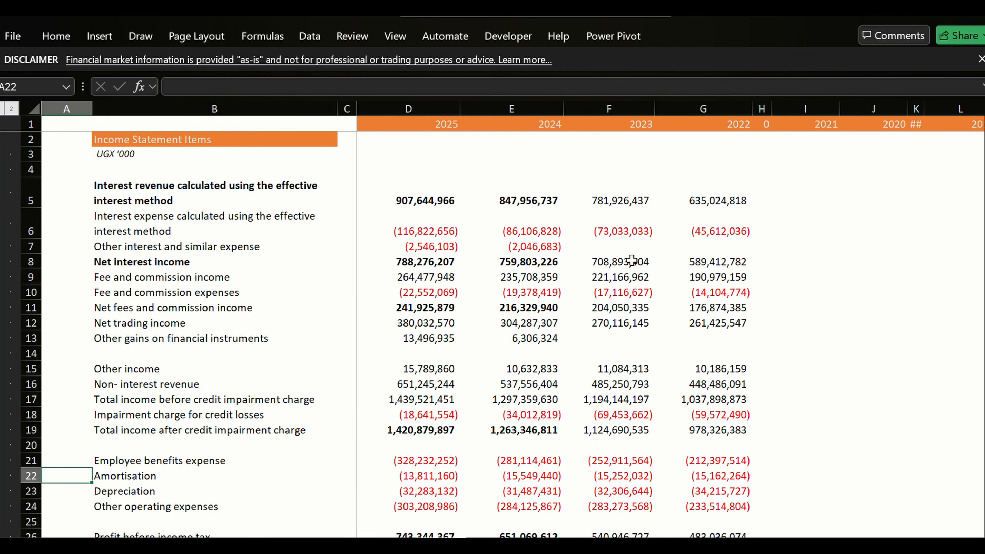
key(Right)
key(Right)
key(Right)
key(Left)
key(Left)
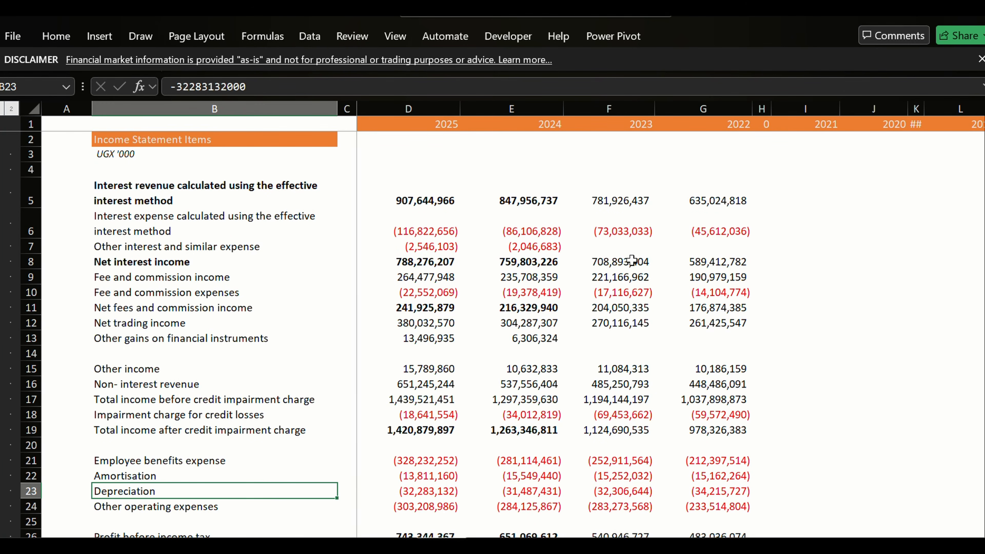
key(Left)
key(ctrl+Down)
key(ctrl+Up)
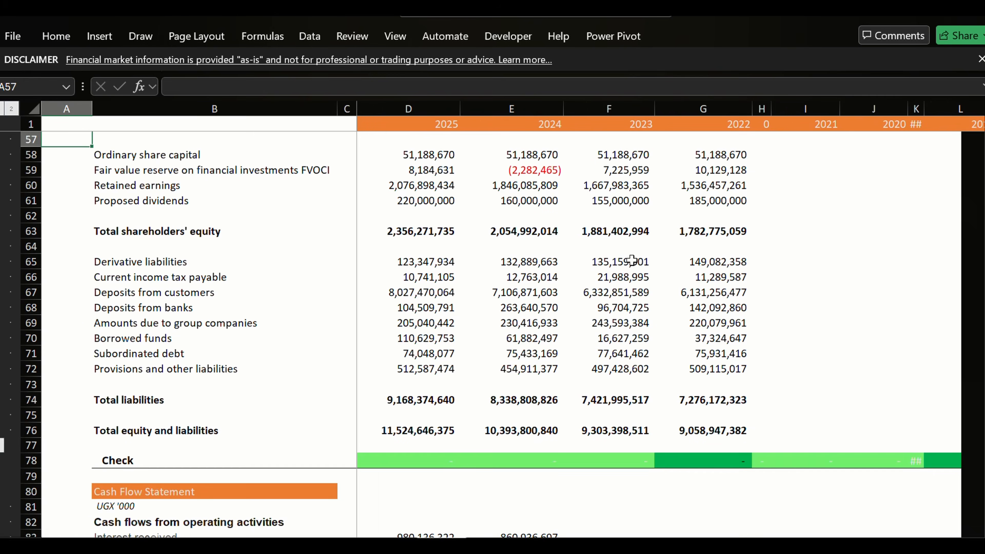
Review the equity, liabilities and cash flow rows down to the end of the Other Line Items section.
key(Down)
key(Down)
key(Down)
key(Down)
key(Down)
key(Down)
key(Down)
key(Down)
key(Down)
key(Down)
key(Down)
key(Down)
key(Down)
key(Down)
key(Down)
key(Down)
key(Down)
key(Down)
key(Down)
key(Down)
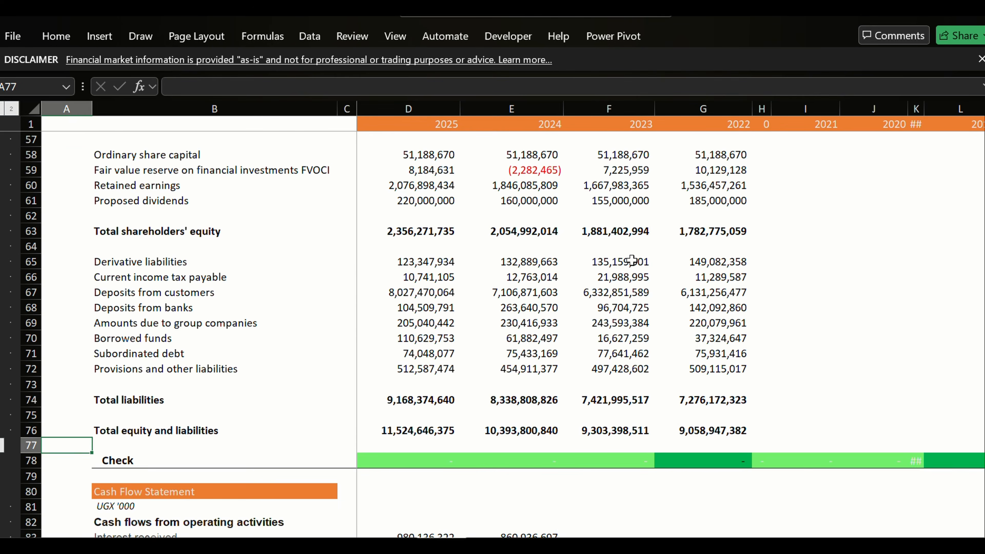
key(Down)
key(Down)
key(Down)
key(Down)
key(Down)
key(Down)
key(Down)
key(Down)
key(Down)
key(Down)
key(Down)
key(Down)
key(Down)
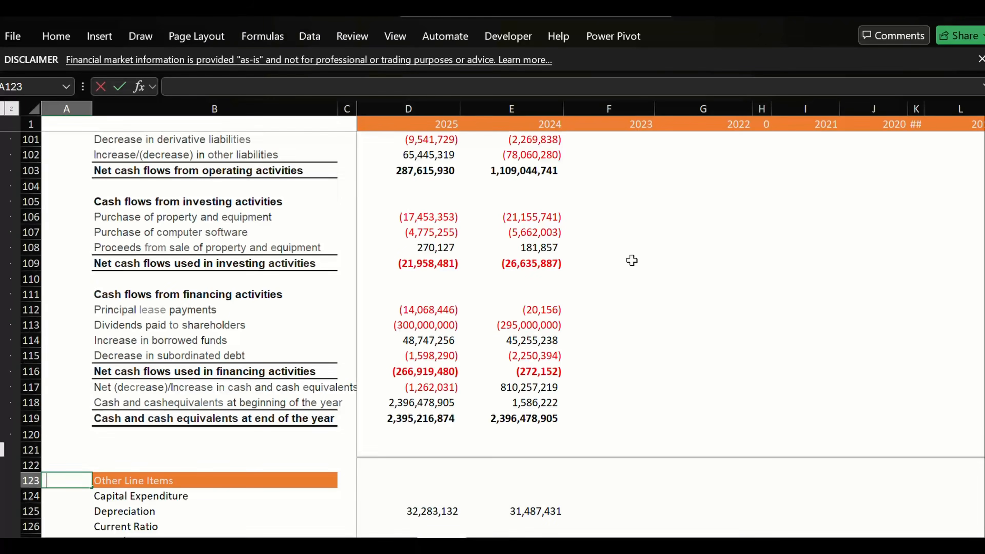
key(Down)
key(Down)
key(Down)
key(Down)
key(Down)
key(Down)
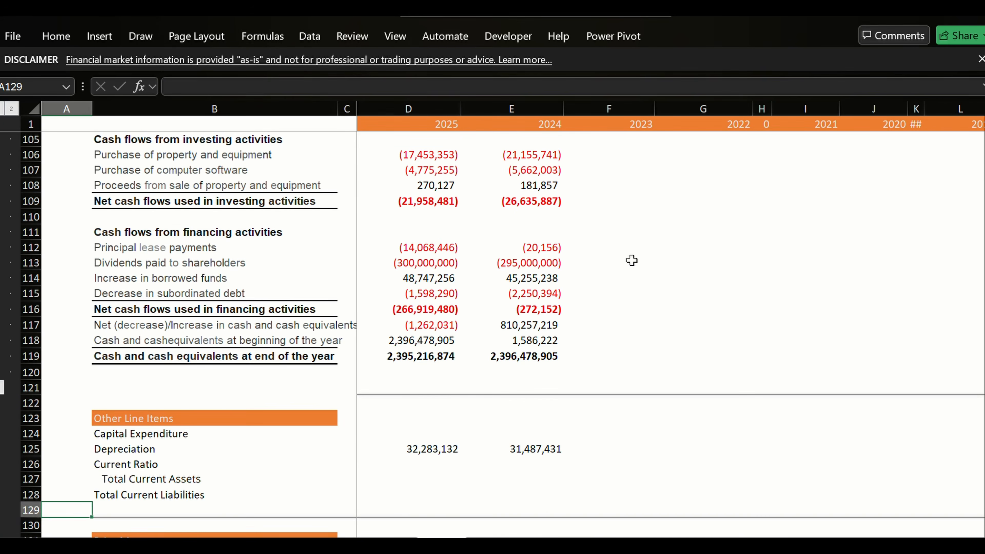
Examine the Other Line Items rows, from Capital Expenditure and Depreciation to the current ratio components.
key(Up)
key(Up)
key(Up)
key(Up)
key(Up)
key(Up)
key(Up)
key(Down)
key(Down)
key(Down)
key(Right)
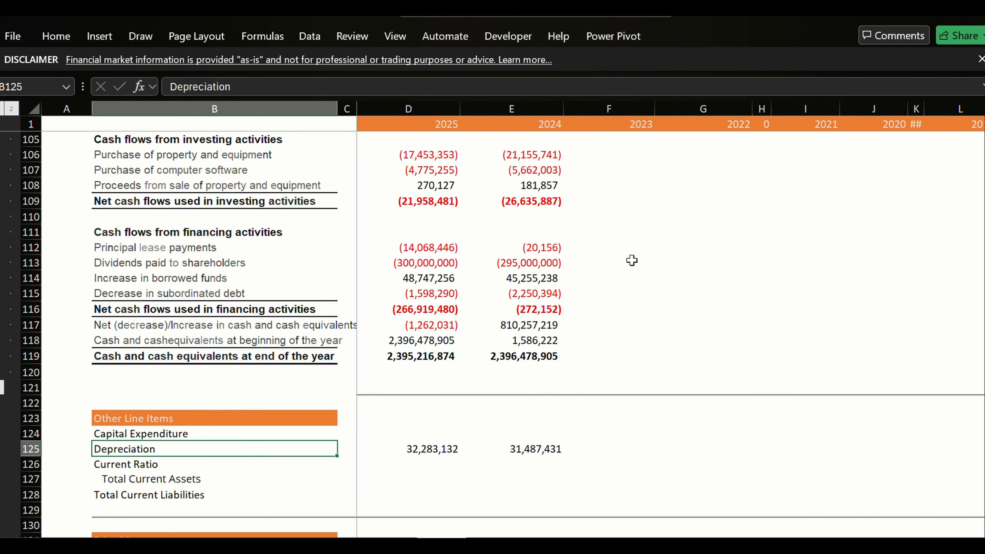
key(Down)
key(Down)
key(Right)
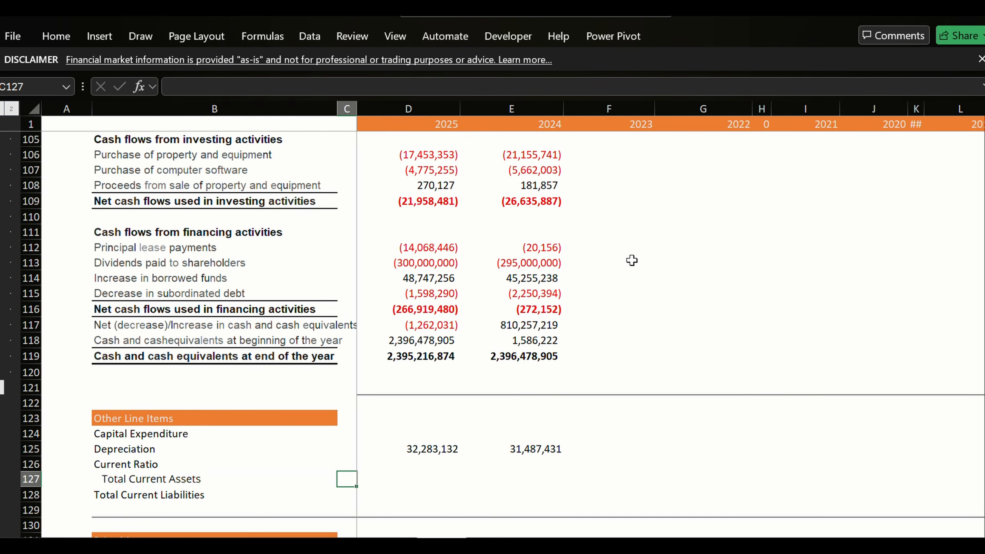
Copy only the indented formatting of the Total Current Assets label in B127 to the Total Current Liabilities label in B128.
key(Left)
key(Left)
key(Right)
key(Down)
key(Up)
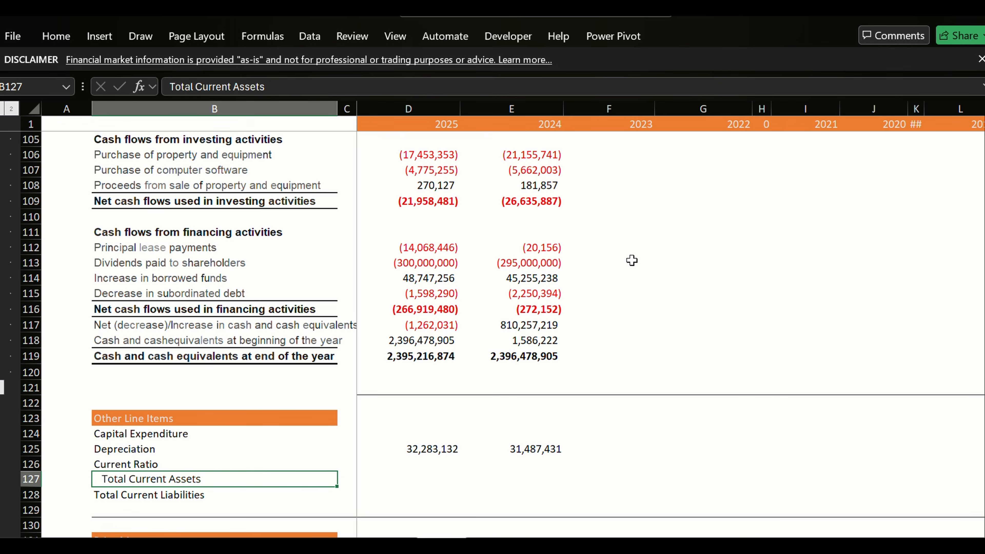
key(ctrl+c)
key(Down)
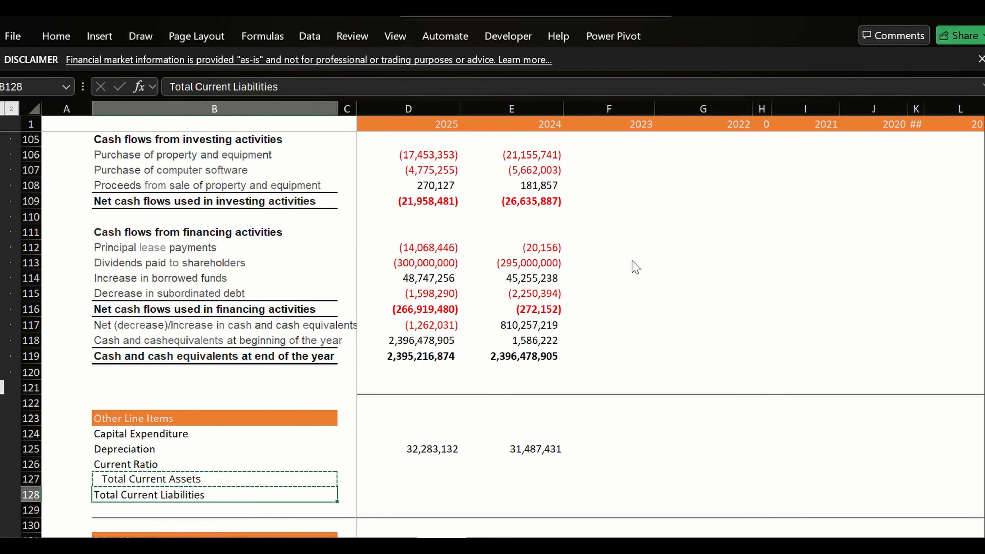
key(ctrl+alt+v)
key(v)
key(t)
key(Return)
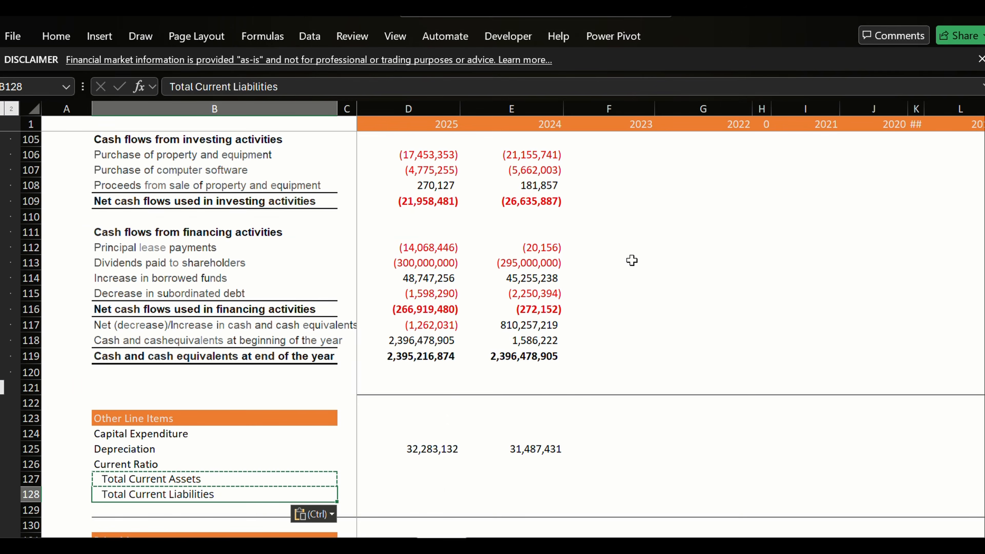
key(Escape)
key(Right)
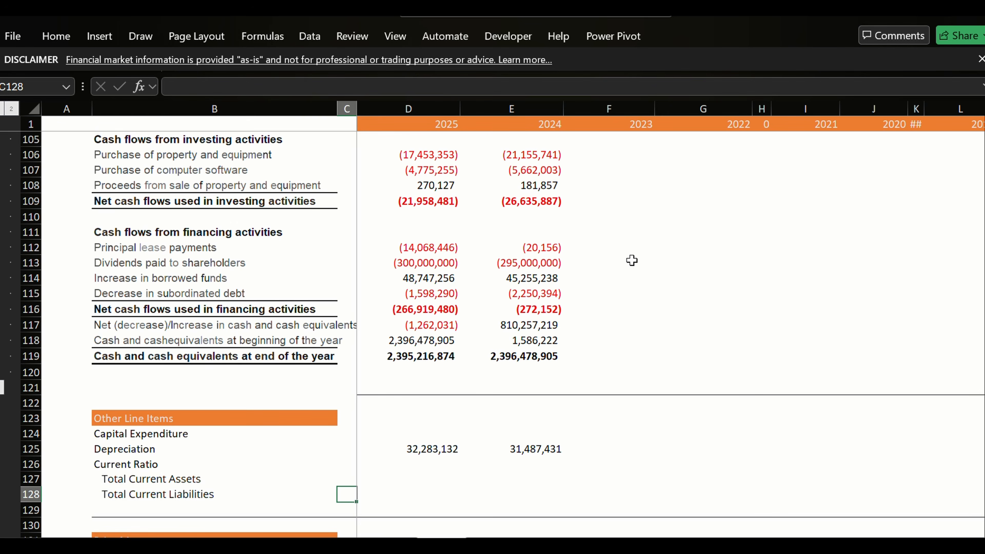
Check the Total Current Assets and Total Current Liabilities labels and the 2025 cell for current assets.
key(Left)
key(Up)
key(Right)
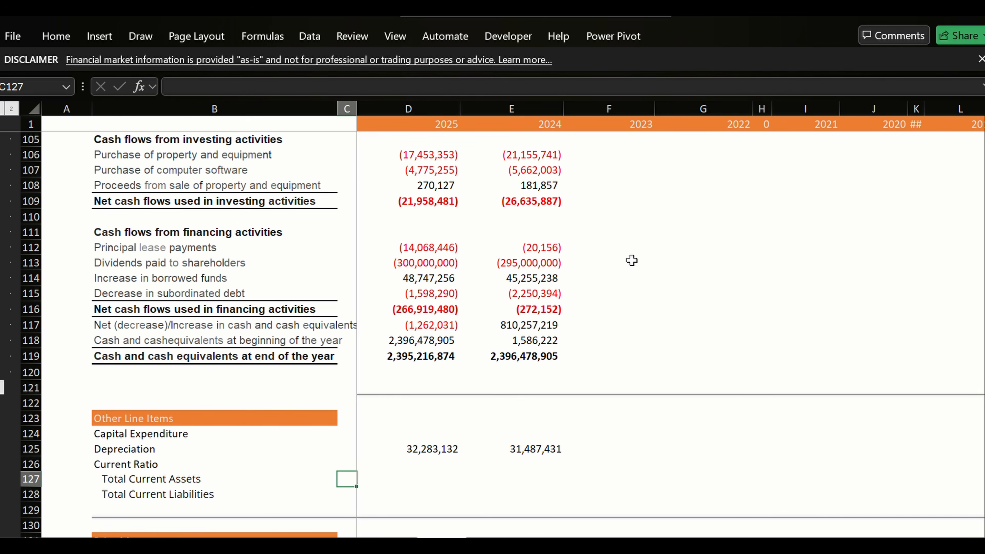
key(Left)
key(Down)
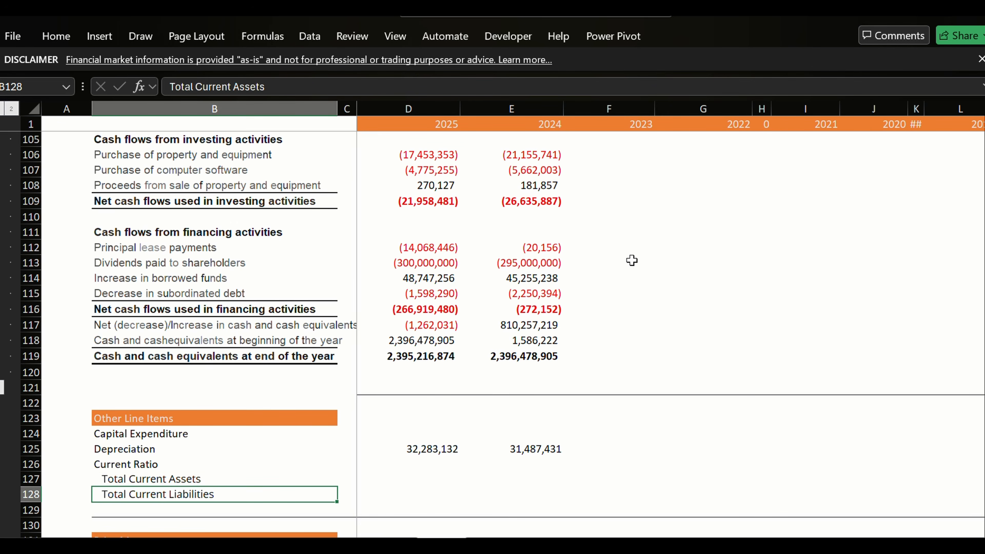
key(Up)
key(Right)
key(Right)
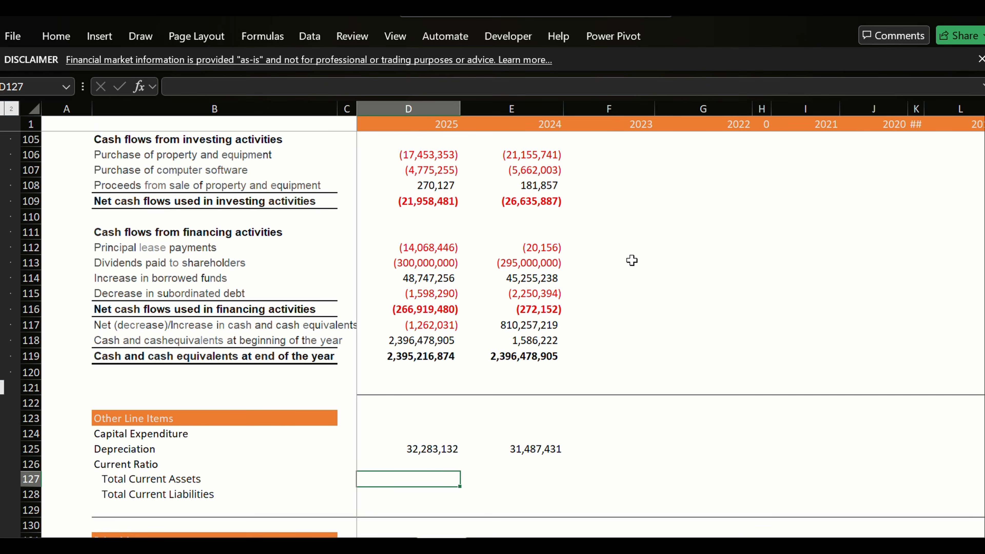
Look through the dated rows of the Price Movements table, ending at its Jun-26 entry.
key(Down)
key(Down)
key(Down)
key(Down)
key(Down)
key(Down)
key(Down)
key(Down)
key(Down)
key(Down)
key(Down)
key(Down)
key(Down)
key(Down)
key(Down)
key(Down)
key(Down)
key(Down)
key(Down)
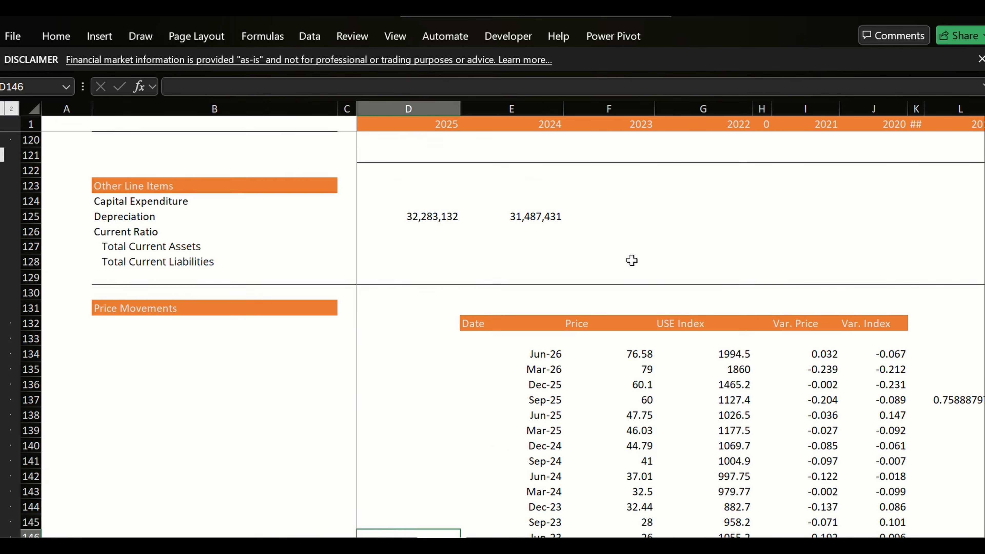
key(Up)
key(Right)
key(Up)
key(Up)
key(Up)
key(Up)
key(Up)
key(Up)
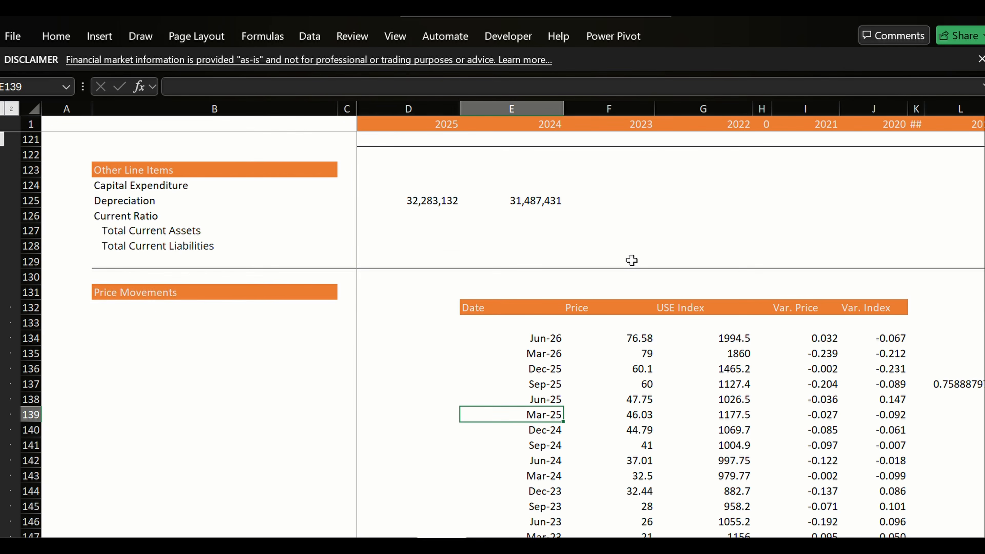
key(Up)
key(Up)
key(Up)
key(Up)
key(Up)
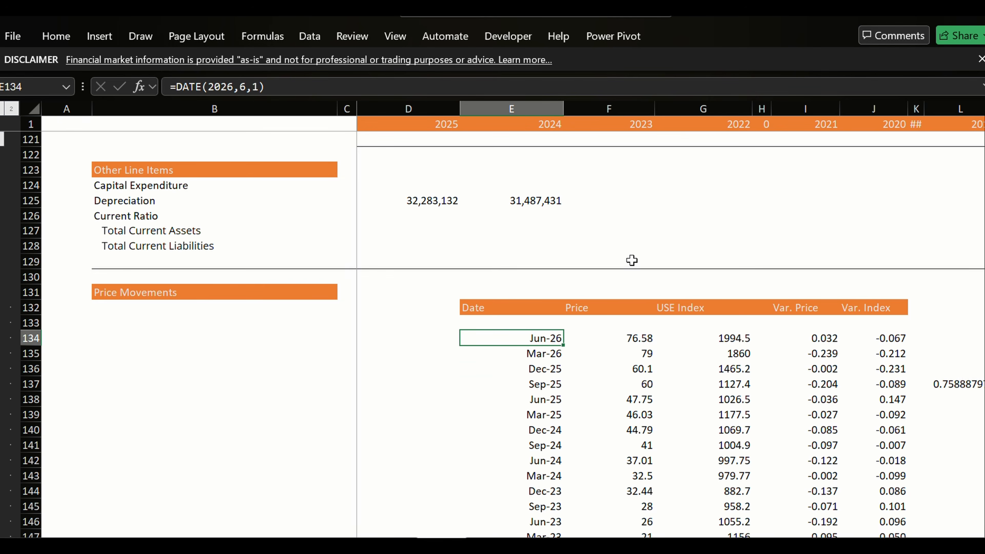
Inspect the Jun-26 row across the Price, USE Index, Var. Price and Var. Index columns.
key(shift+Right)
key(shift+Right)
key(shift+Right)
key(shift+Right)
key(Right)
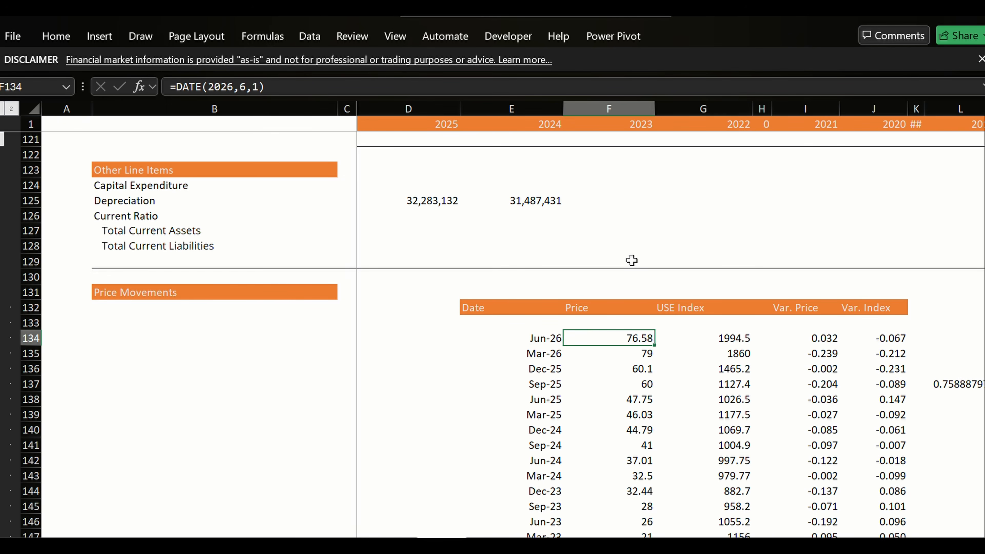
key(Right)
key(Right)
key(Right)
key(Right)
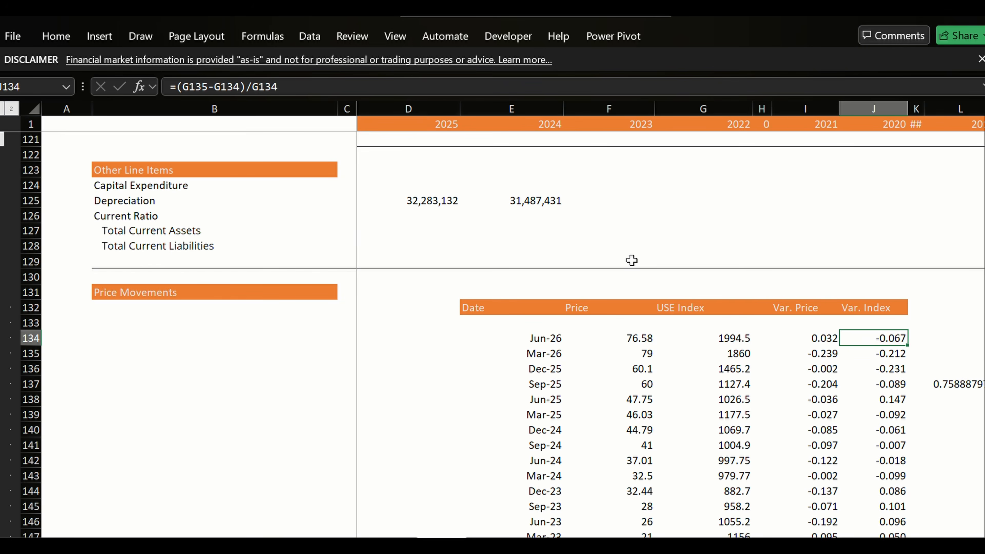
Look over the valuation sheet from the Sensitivity Analysis up to the WACC section, and switch to the criteria and ratios sheet.
key(ctrl+Page_Up)
key(ctrl+Page_Up)
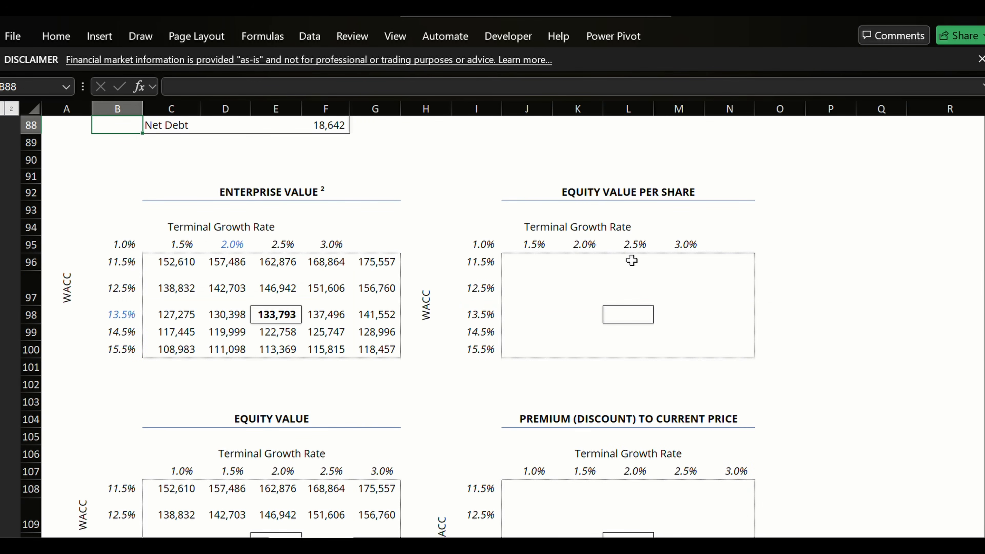
key(Page_Up)
key(Page_Up)
key(Page_Up)
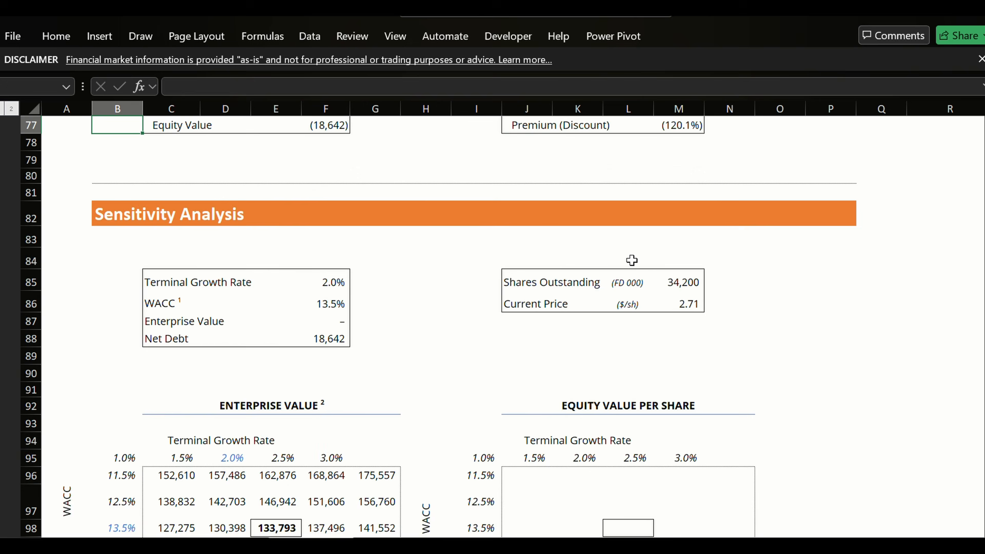
key(Page_Up)
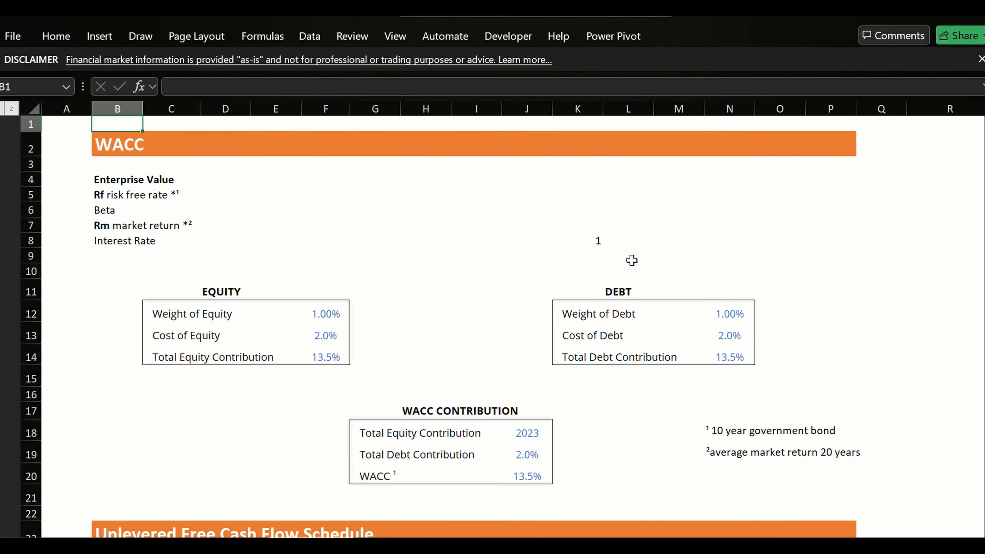
key(ctrl+Page_Up)
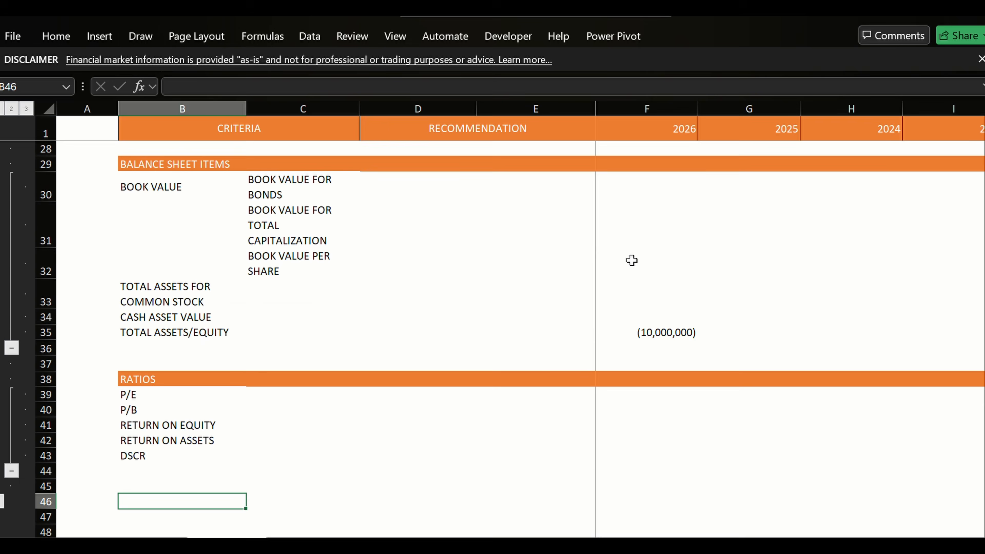
Look over the criteria sheet from Ratios up through Balance Sheet Items, Income Statement Items and Capitalisation to Intrinsic Values.
key(ctrl+Up)
key(ctrl+Up)
key(ctrl+Up)
key(ctrl+Up)
key(ctrl+Up)
key(ctrl+Up)
key(ctrl+Up)
key(ctrl+Up)
key(ctrl+Up)
key(ctrl+Up)
key(ctrl+Up)
key(ctrl+Up)
key(ctrl+Up)
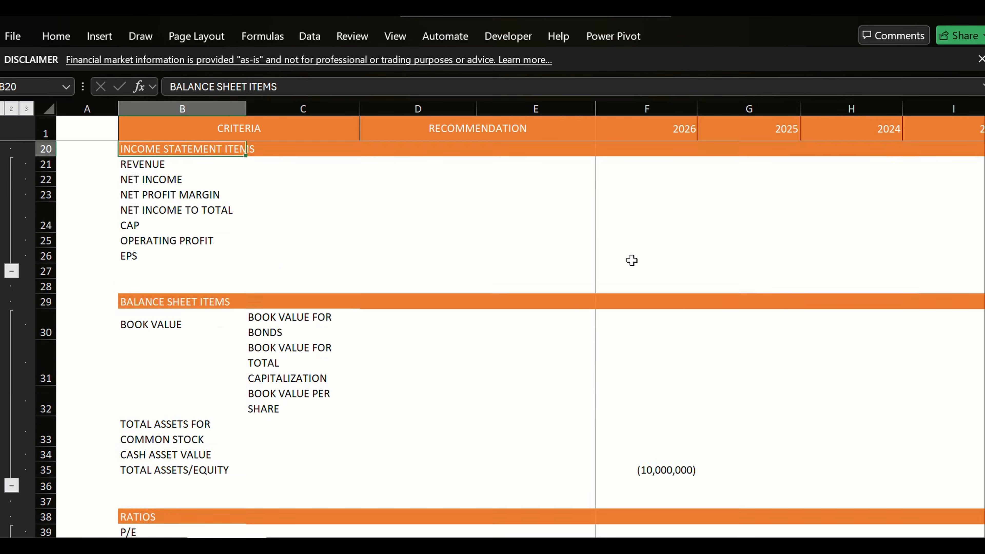
key(Down)
key(Down)
key(Up)
key(Up)
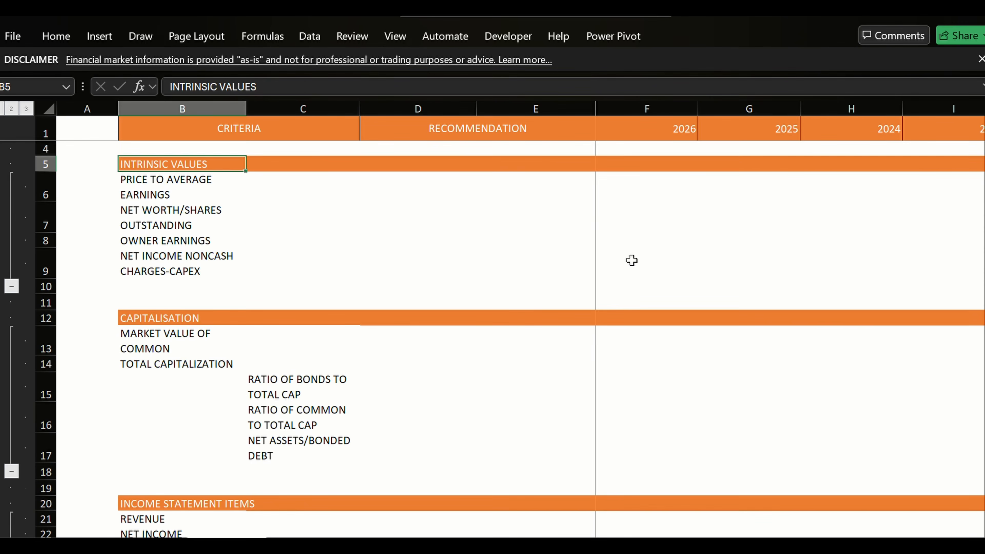
key(ctrl+Up)
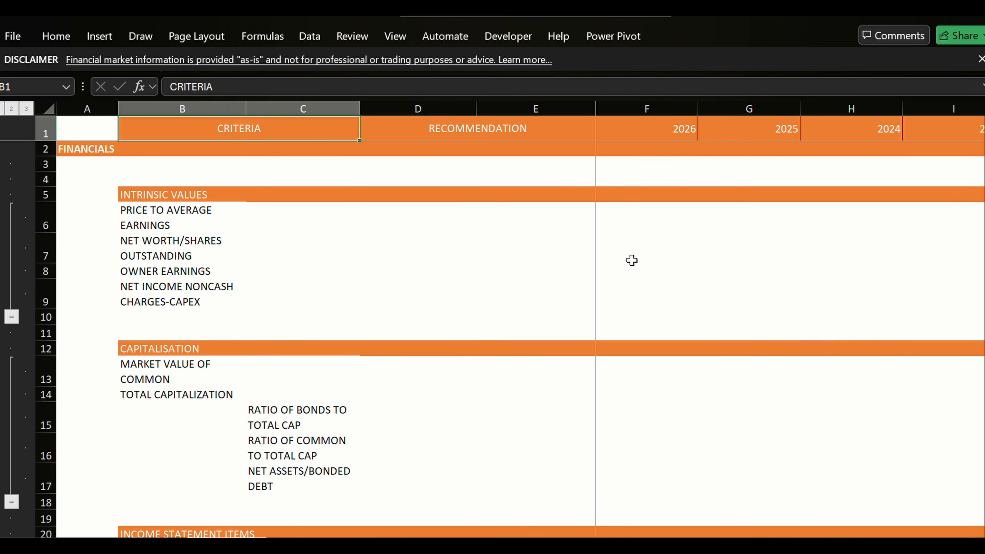
Start a formula in recommendation cell D6 for Price to Average Earnings that references the share price in PROFILE cell E6.
key(Right)
key(Down)
key(Down)
key(Down)
key(Down)
key(Down)
key(Down)
key(Up)
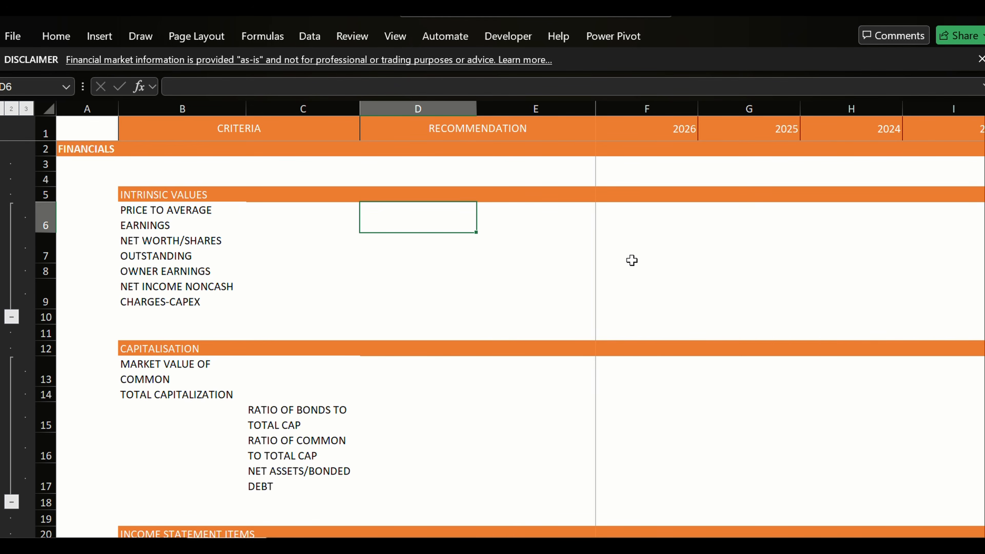
text(=)
key(ctrl+Page_Up)
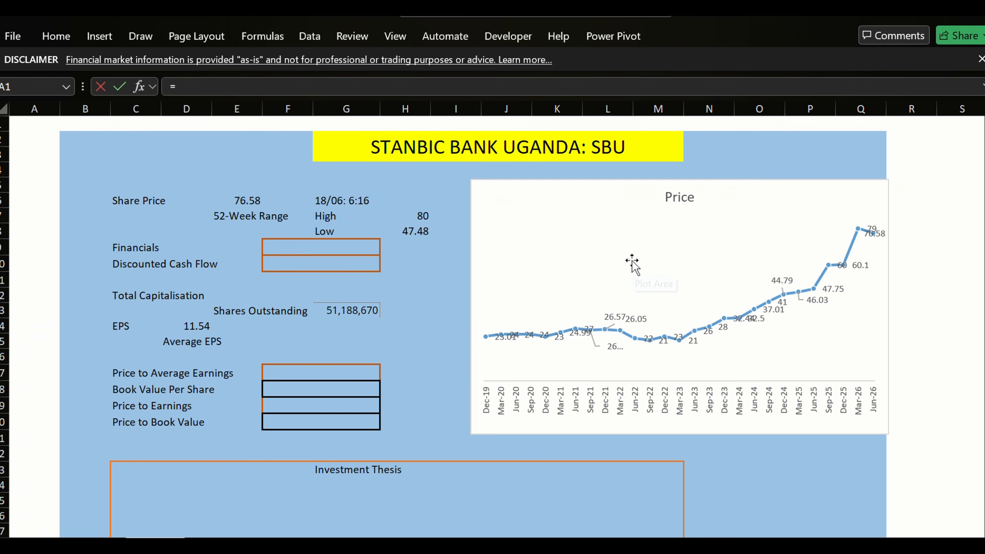
key(Right)
key(Right)
key(Right)
key(Right)
key(Right)
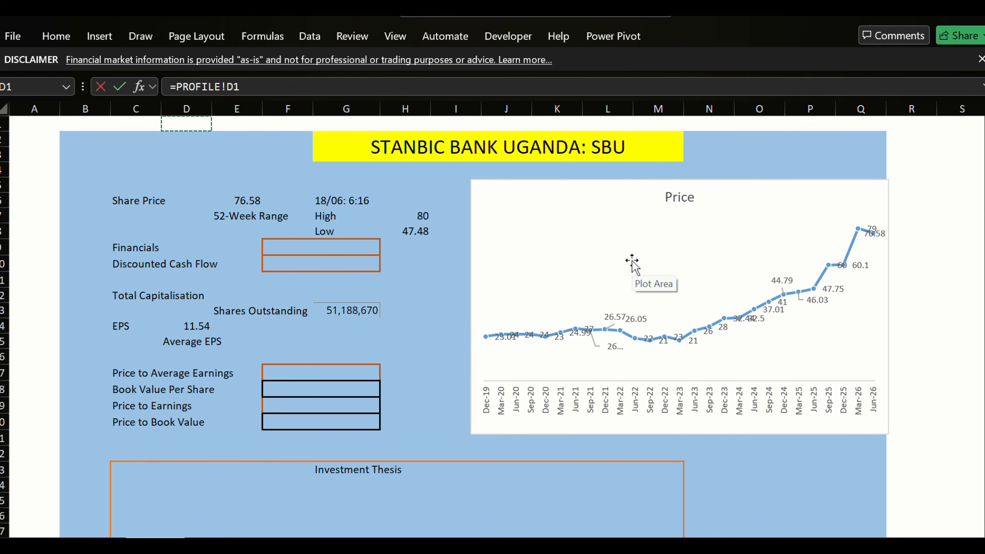
key(Down)
key(Down)
key(Down)
key(Down)
key(Down)
key(shift+Right)
key(shift+Right)
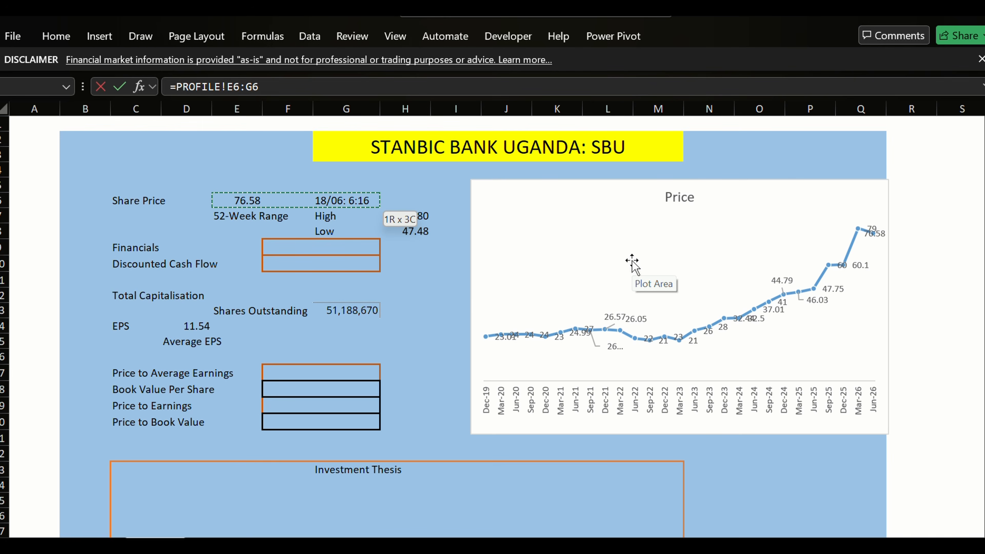
key(Left)
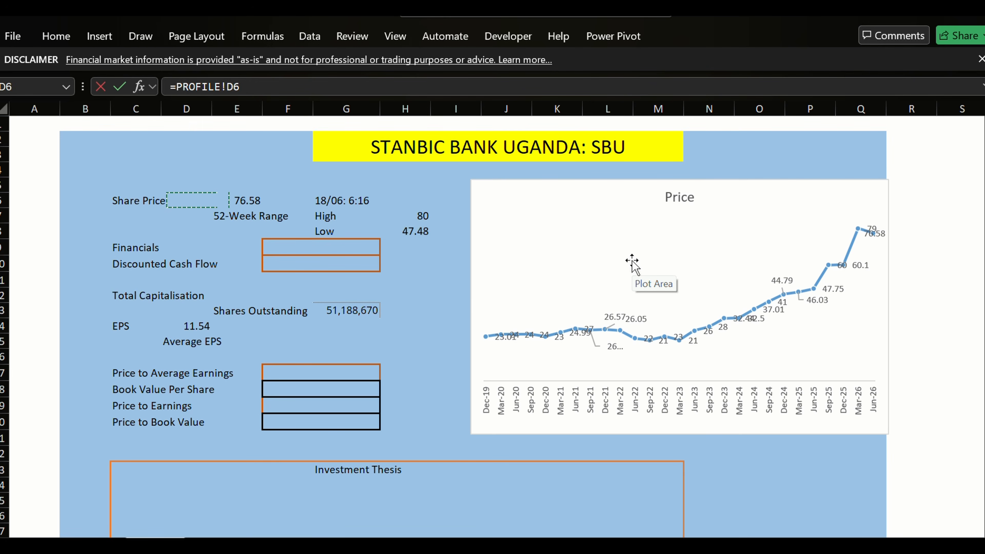
key(Right)
Divide the share price in the formula by the 2025 earnings per share in cell D31 of the DATA sheet.
text(/)
key(ctrl+Page_Down)
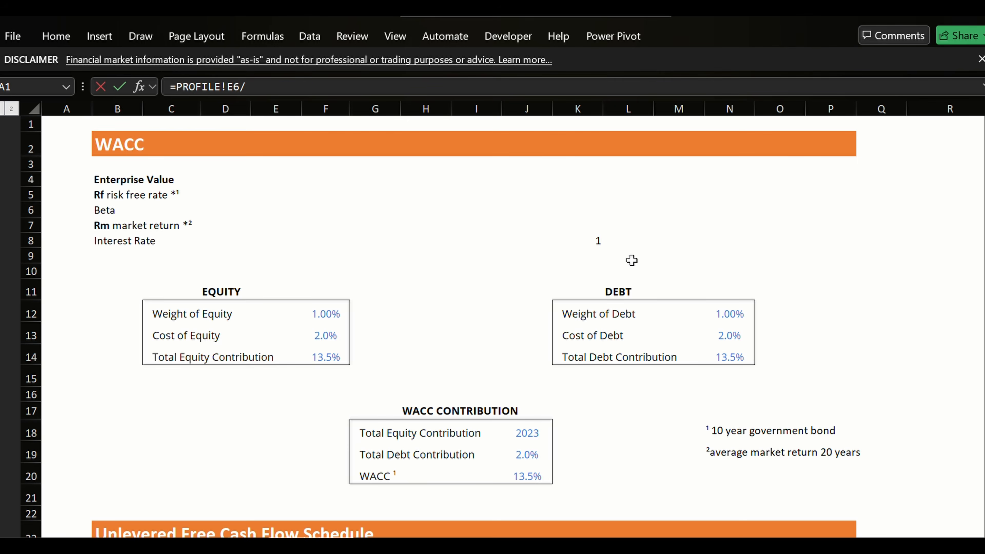
key(ctrl+Page_Down)
key(ctrl+Page_Down)
key(Up)
key(Up)
key(Up)
key(Up)
key(Up)
key(Up)
key(Up)
key(Up)
key(Up)
key(Up)
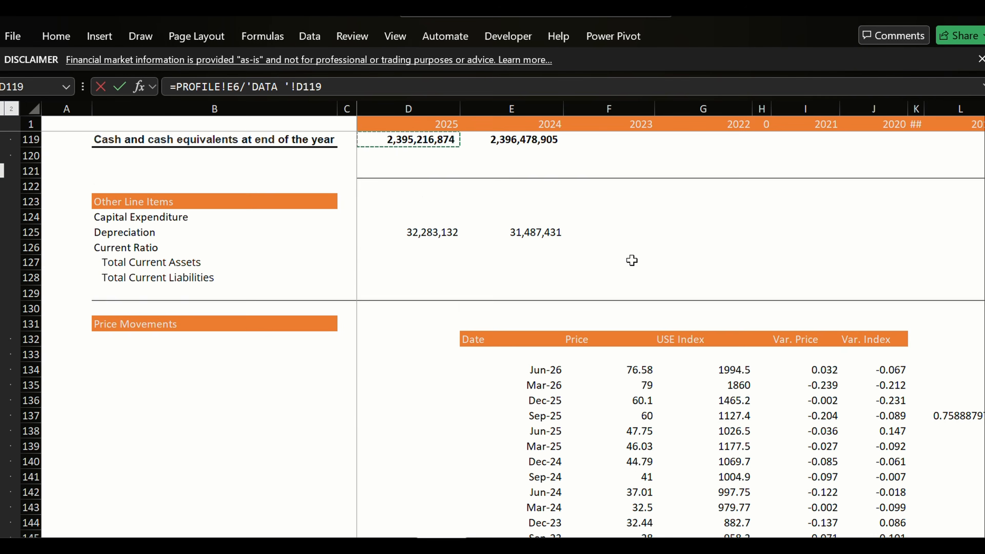
key(Up)
key(Up)
key(Up)
key(Up)
key(Up)
key(Up)
key(Up)
key(Up)
key(Up)
key(Up)
key(Up)
key(Up)
key(Up)
key(Up)
key(Up)
key(Up)
key(Up)
key(Up)
key(Up)
key(Up)
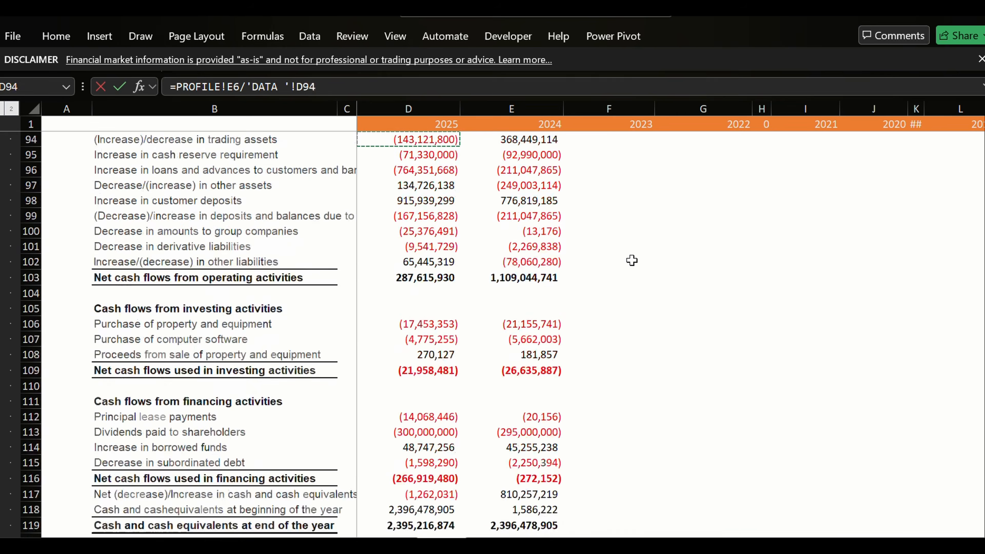
key(Up)
key(Up)
key(Up)
key(Up)
key(Up)
key(Up)
key(Up)
key(Up)
key(Up)
key(Up)
key(Up)
key(Up)
key(Up)
key(Up)
key(Up)
key(Up)
key(Up)
key(Up)
key(Up)
key(Up)
key(Down)
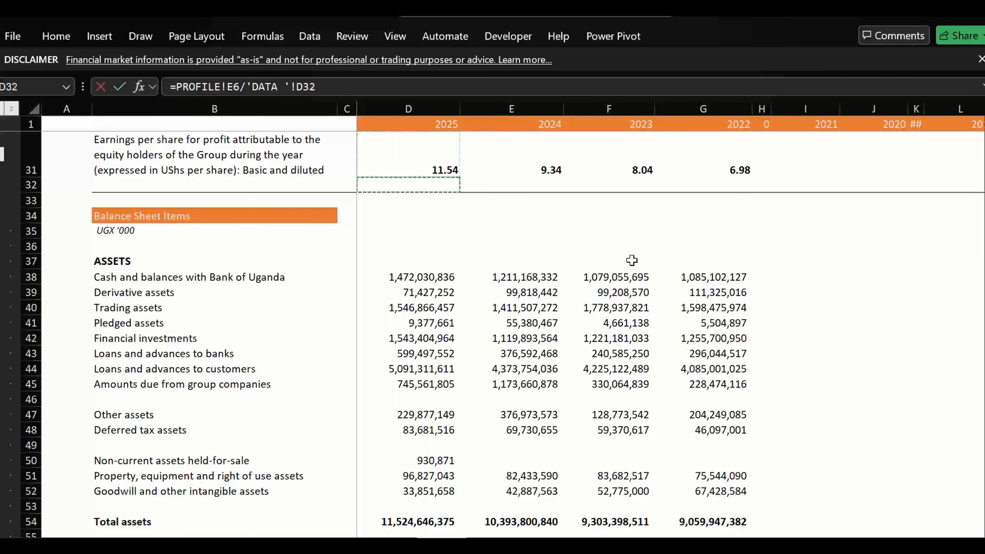
key(Up)
key(Return)
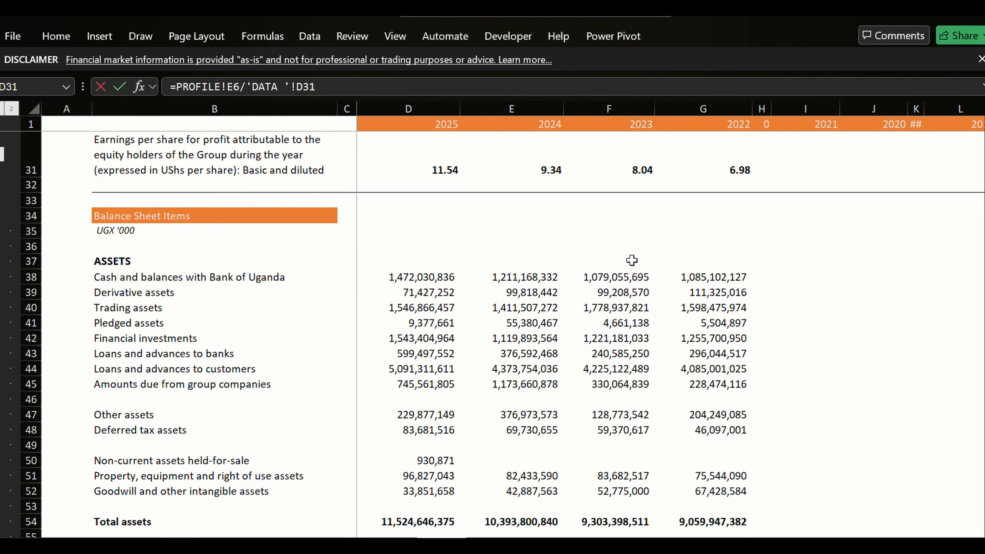
Insert the AVERAGE function in front of the DATA sheet's earnings per share reference in the formula.
click(247, 86)
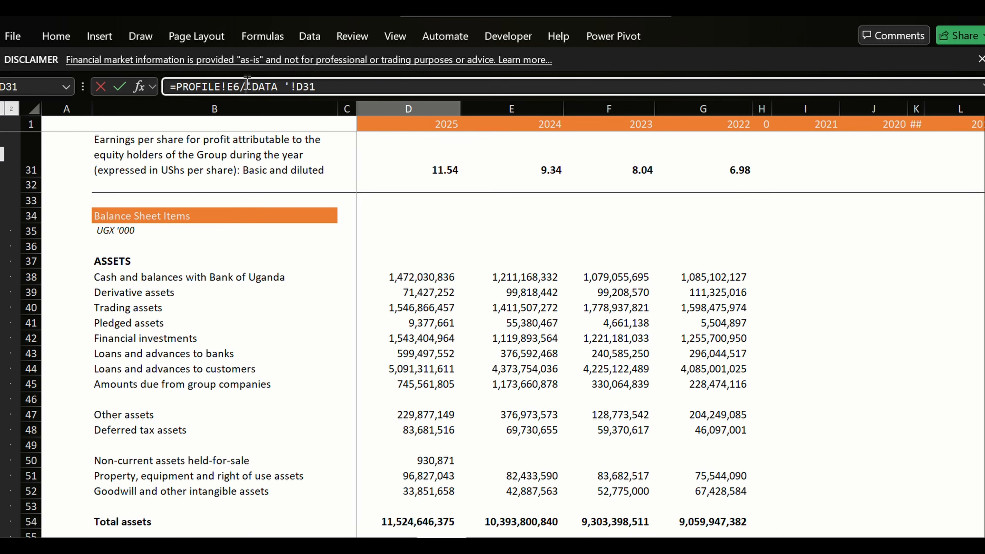
text(aver)
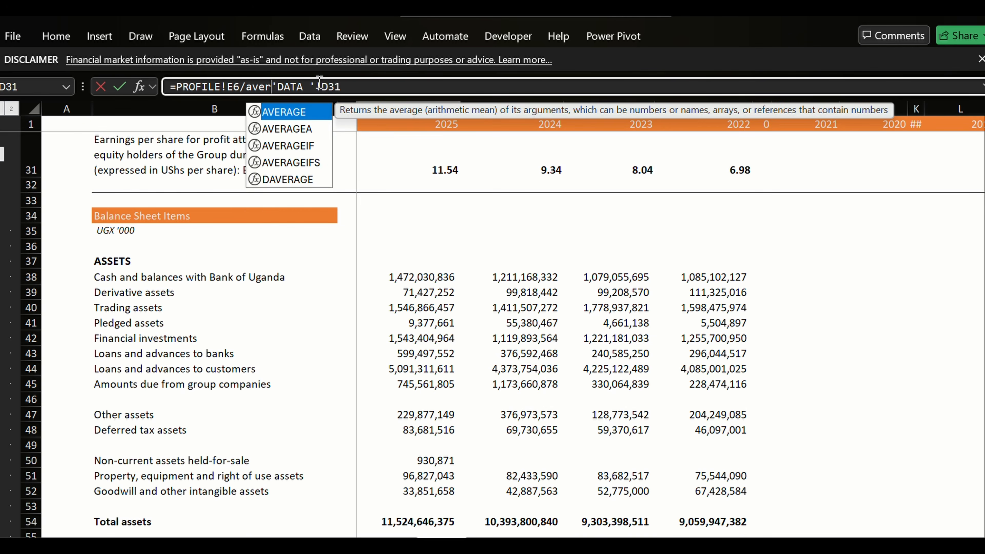
key(Tab)
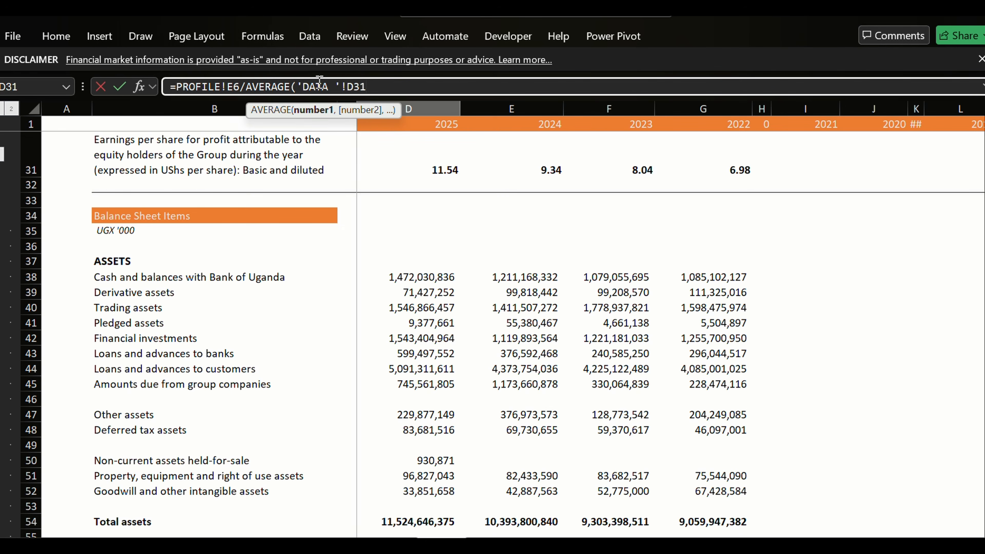
text(:)
key(Down)
key(Up)
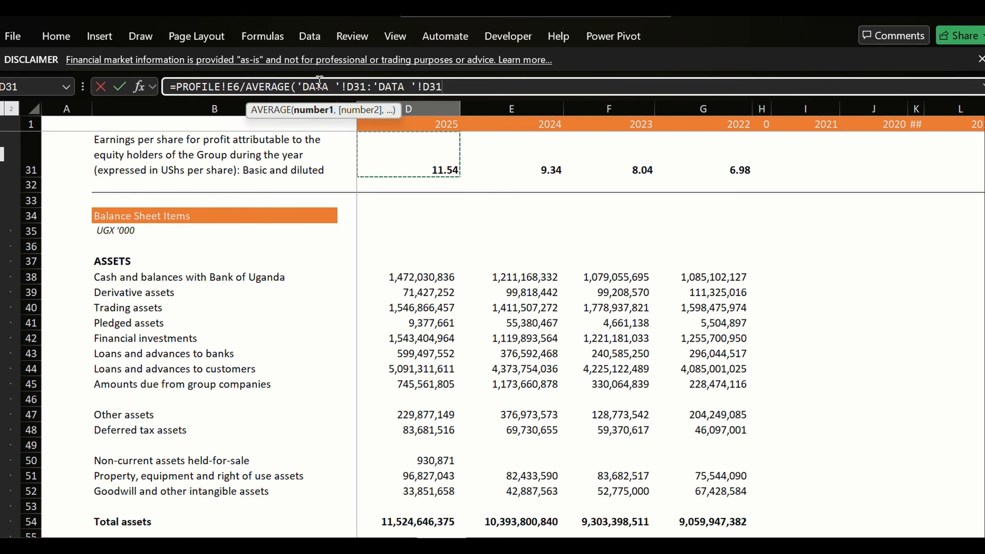
key(Right)
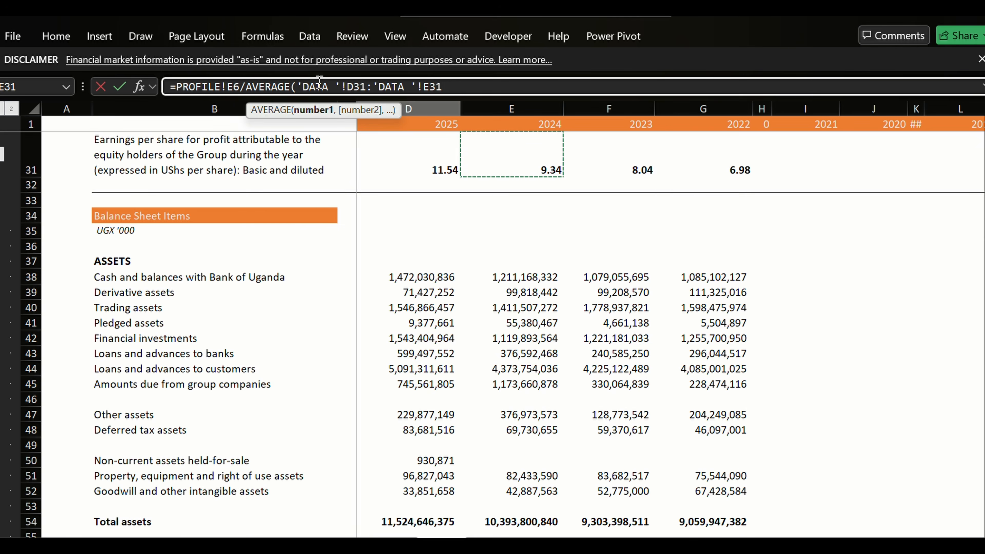
key(Right)
key(Left)
key(Left)
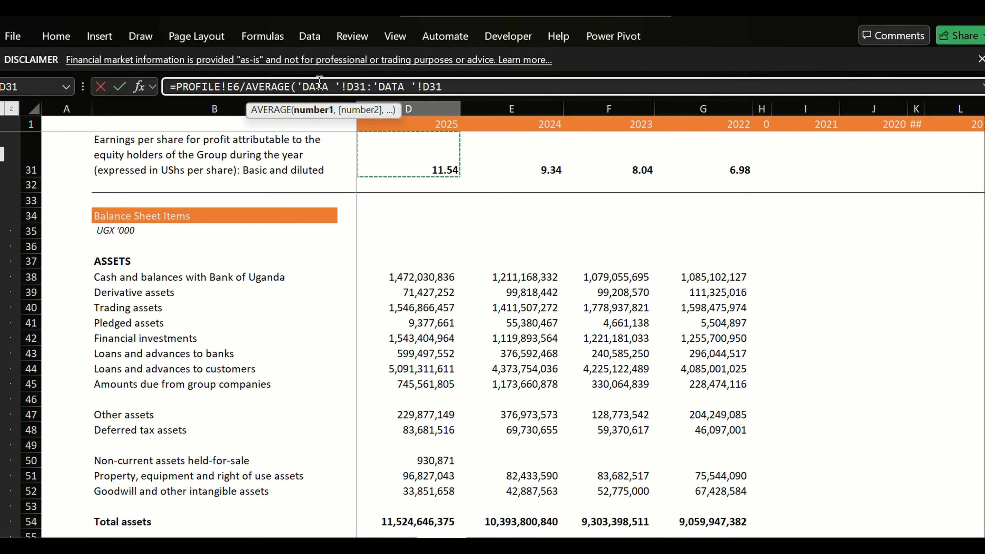
key(BackSpace)
key(BackSpace)
key(BackSpace)
key(BackSpace)
key(BackSpace)
key(BackSpace)
key(BackSpace)
key(BackSpace)
key(BackSpace)
key(BackSpace)
key(BackSpace)
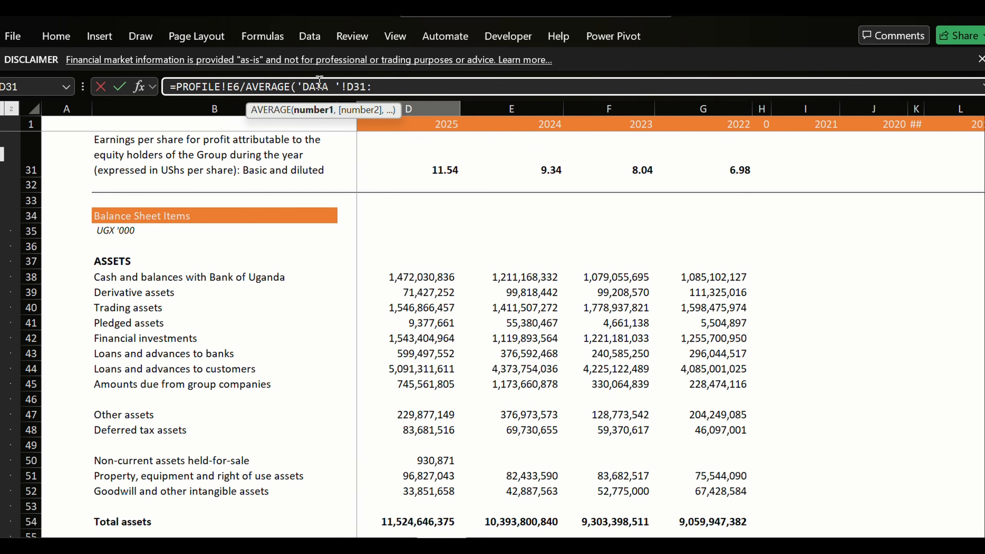
key(BackSpace)
Replace the AVERAGE argument with the 2025 to 2022 earnings per share range D31:G31 and complete the formula.
key(BackSpace)
key(BackSpace)
key(BackSpace)
key(BackSpace)
key(BackSpace)
key(BackSpace)
key(BackSpace)
key(BackSpace)
key(BackSpace)
key(BackSpace)
key(BackSpace)
key(Down)
key(Up)
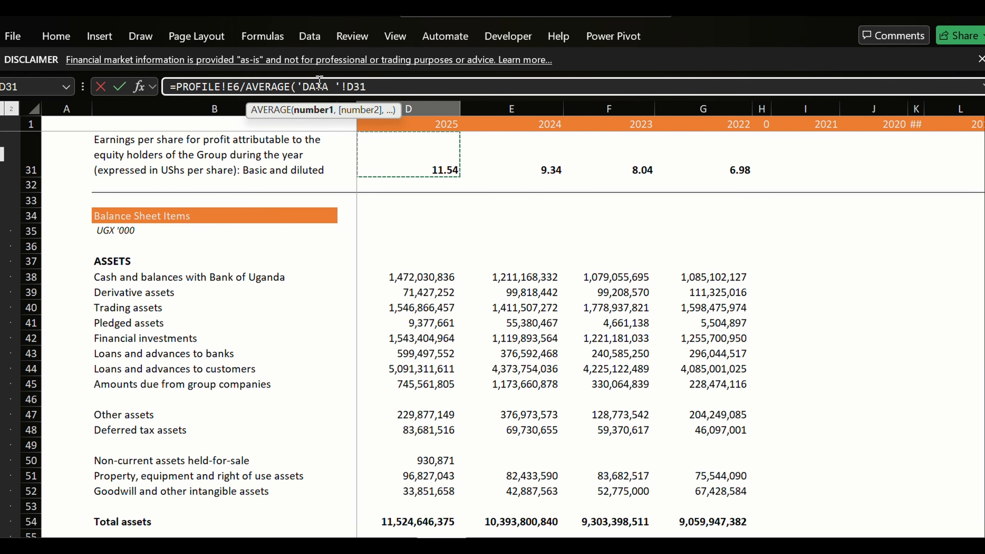
key(shift+Right)
key(shift+Right)
key(shift+Right)
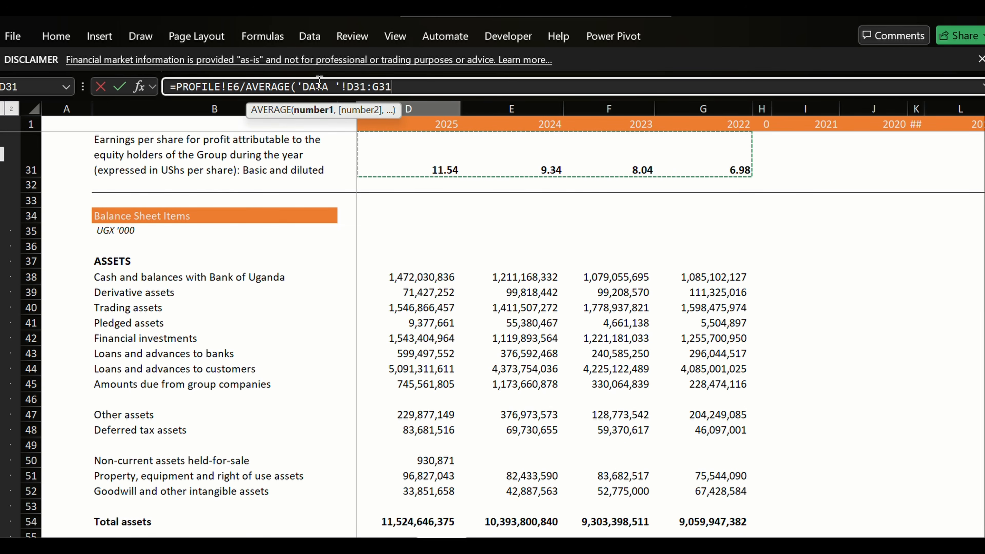
key(Return)
key(Return)
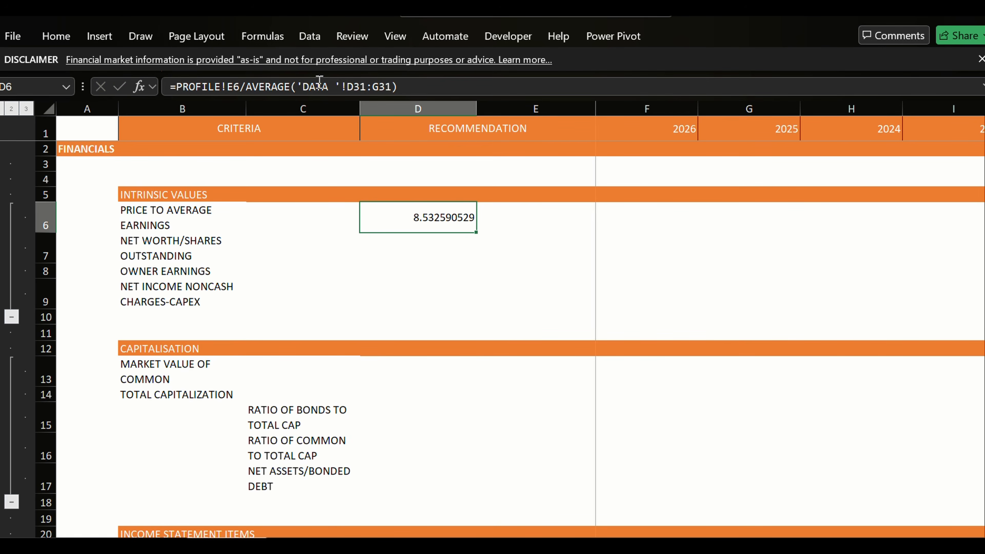
Format the Price to Average Earnings value in D6 as Number with 2 decimal places.
key(ctrl+1)
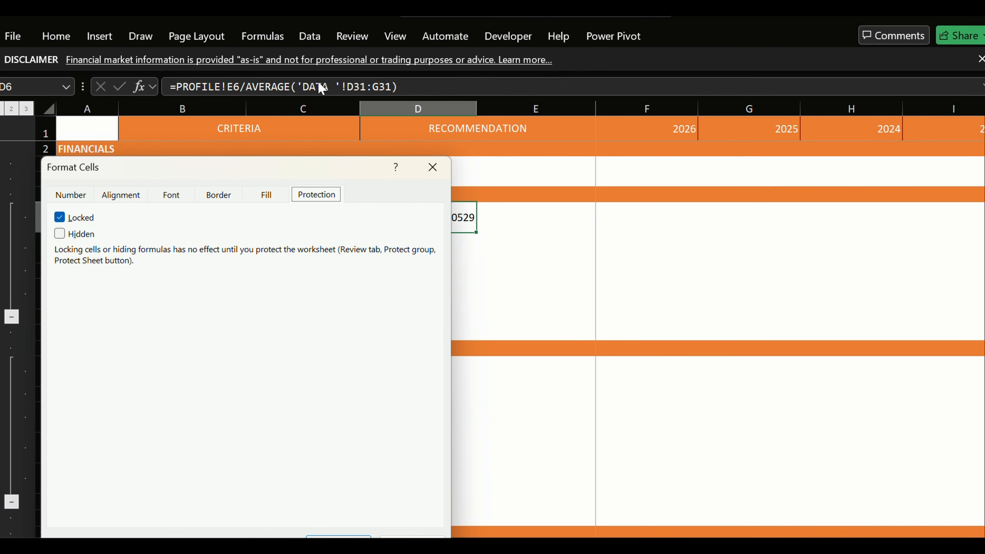
key(Tab)
key(shift+Tab)
key(Left)
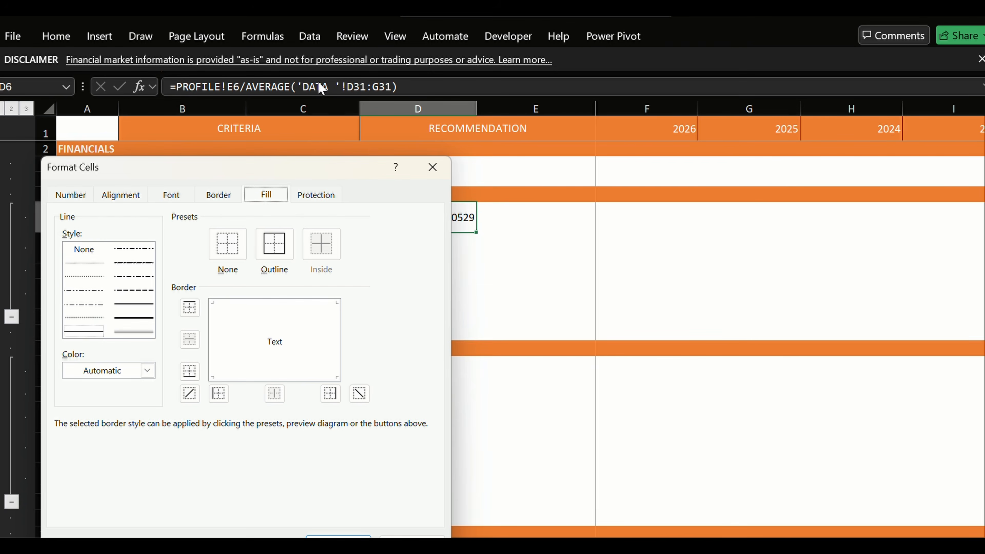
key(Left)
key(Left)
key(Left)
key(Left)
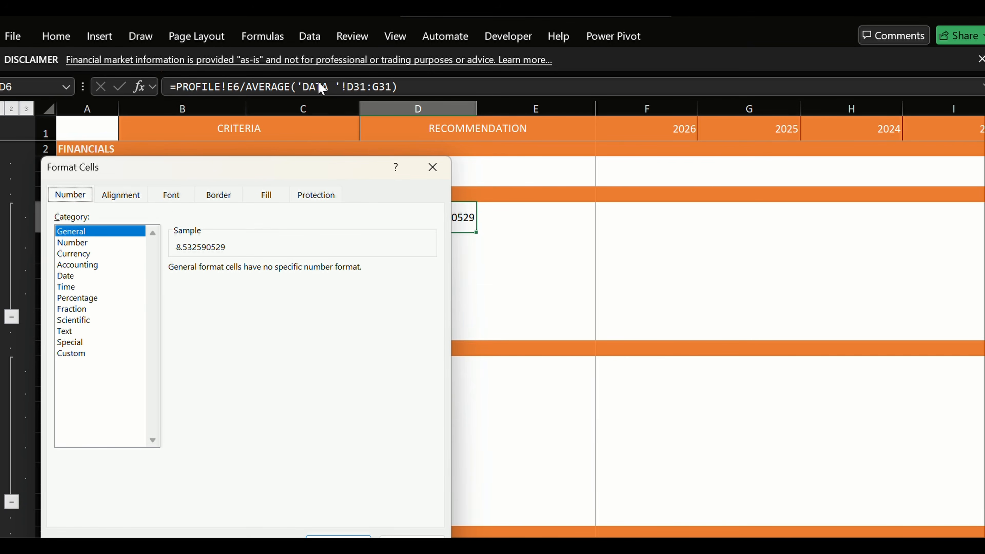
key(Tab)
key(Down)
key(Down)
key(Down)
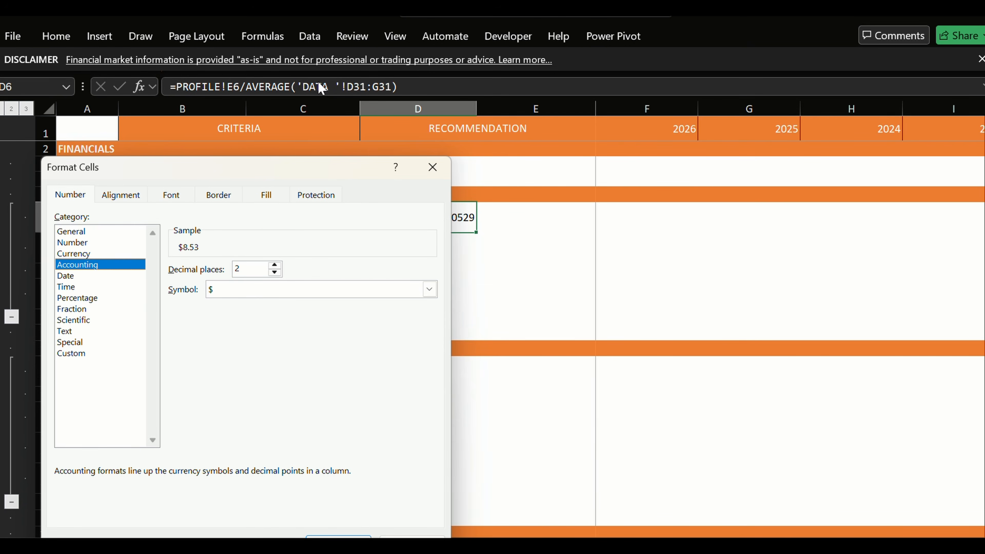
key(Up)
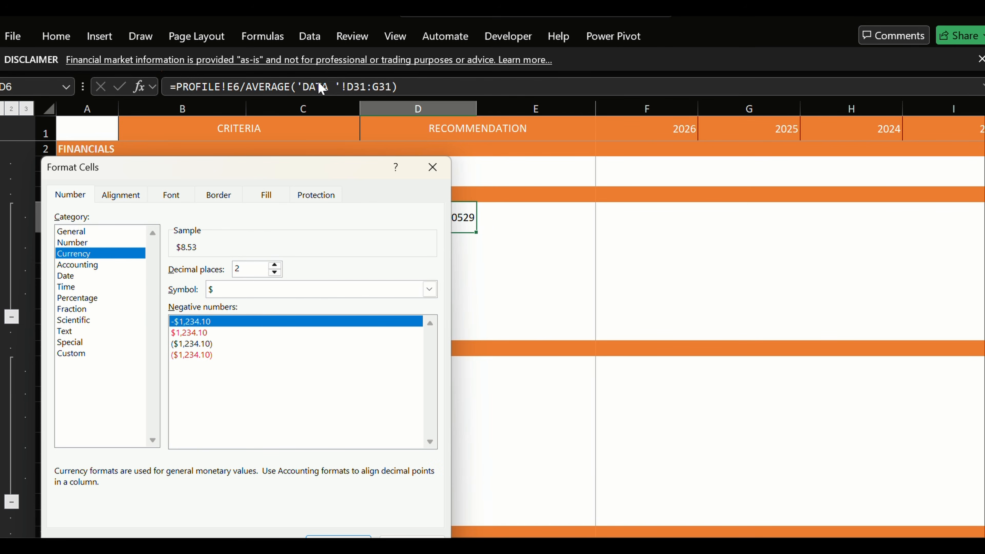
key(Up)
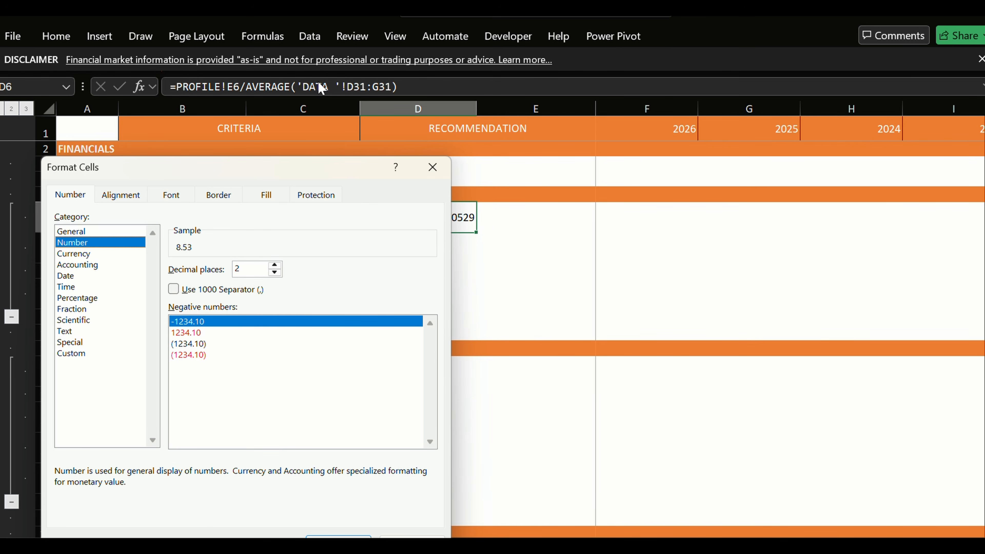
key(Return)
key(Return)
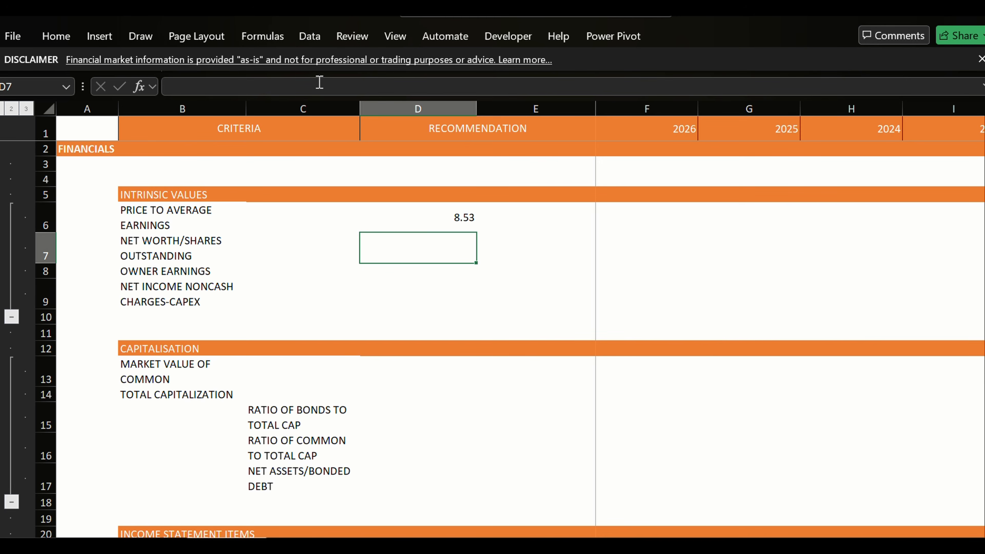
Start the Net Worth/Shares Outstanding formula in D7 with the 2025 total shareholders' equity in cell D63 of the DATA sheet.
text(=)
key(ctrl+Page_Down)
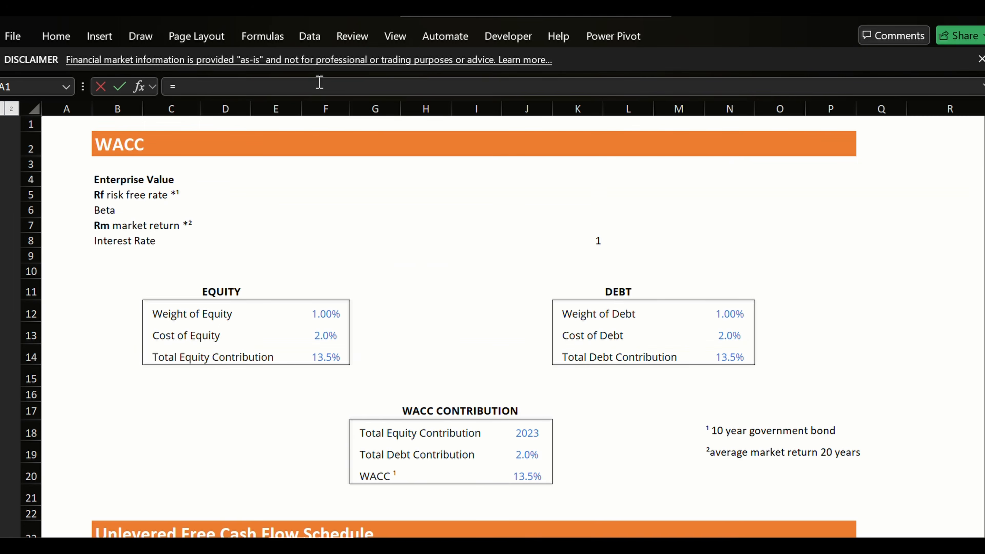
key(ctrl+Page_Down)
key(ctrl+Page_Down)
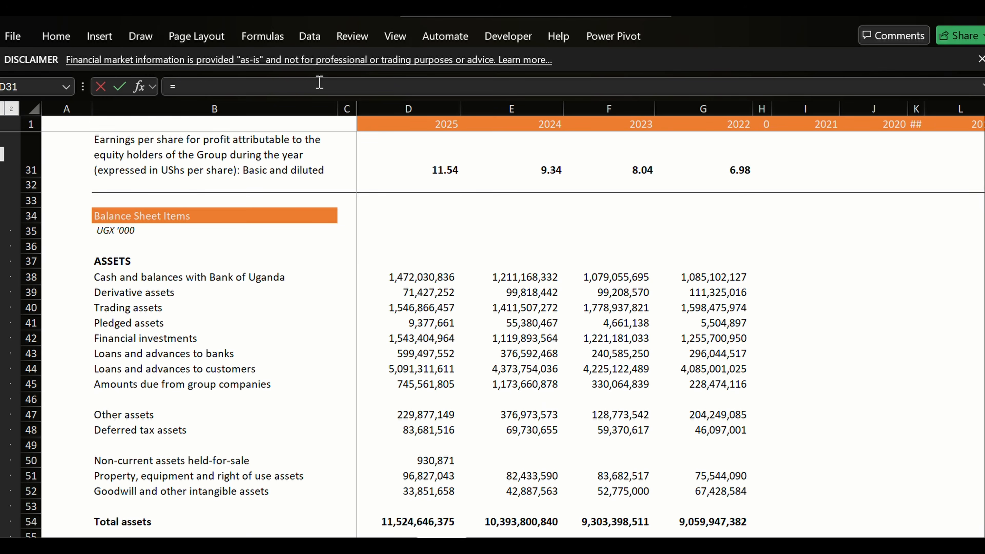
key(Down)
key(Down)
key(Down)
key(Down)
key(Down)
key(Down)
key(Down)
key(Down)
key(Down)
key(Down)
key(Down)
key(Down)
key(Down)
key(Down)
key(Down)
key(Down)
key(Down)
key(Down)
key(Down)
key(Down)
key(Up)
key(Up)
key(Up)
key(Up)
key(Up)
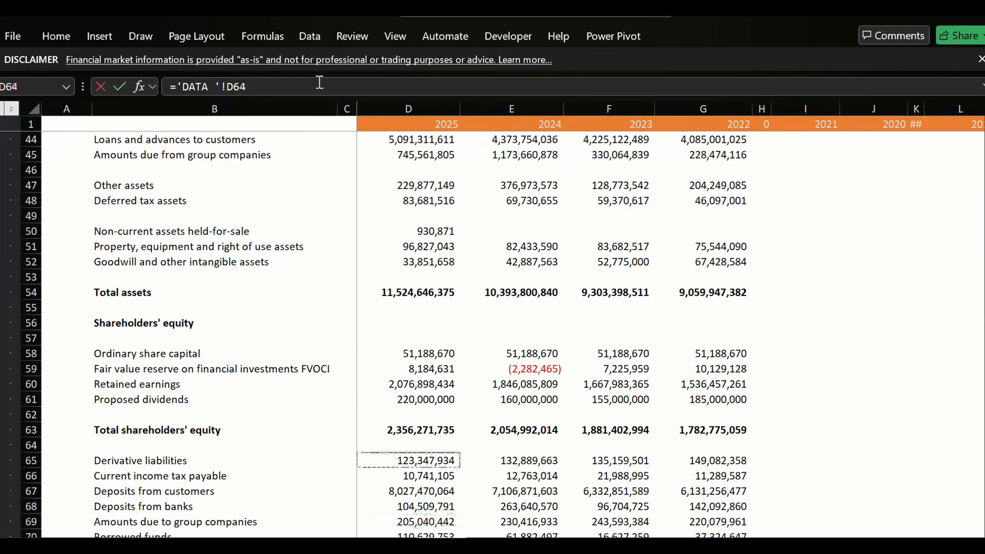
key(Up)
key(Up)
key(Up)
key(Up)
key(Up)
key(Up)
key(Down)
key(Down)
key(Down)
key(Down)
key(Down)
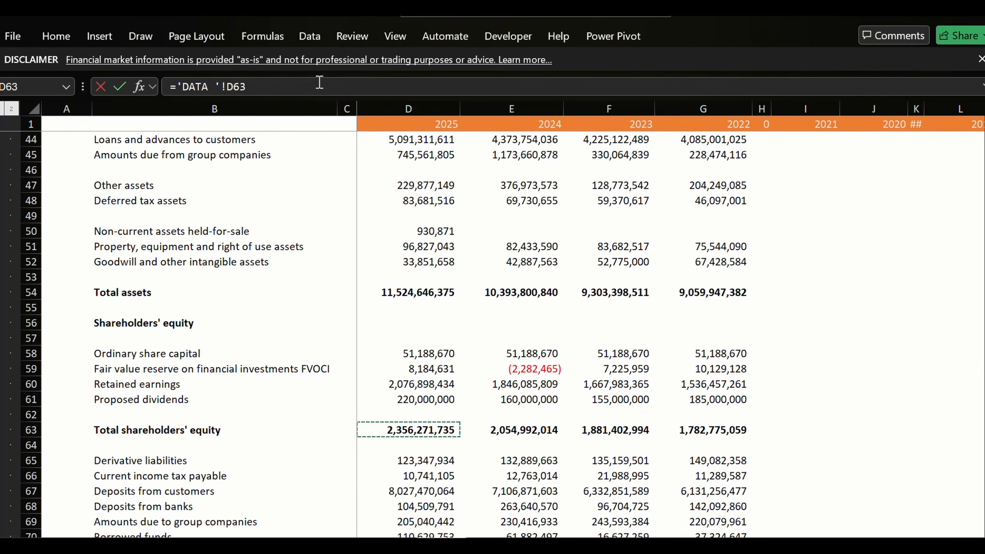
Divide the equity reference by the shares outstanding in cell G13 of the PROFILE sheet and complete the formula.
text(/)
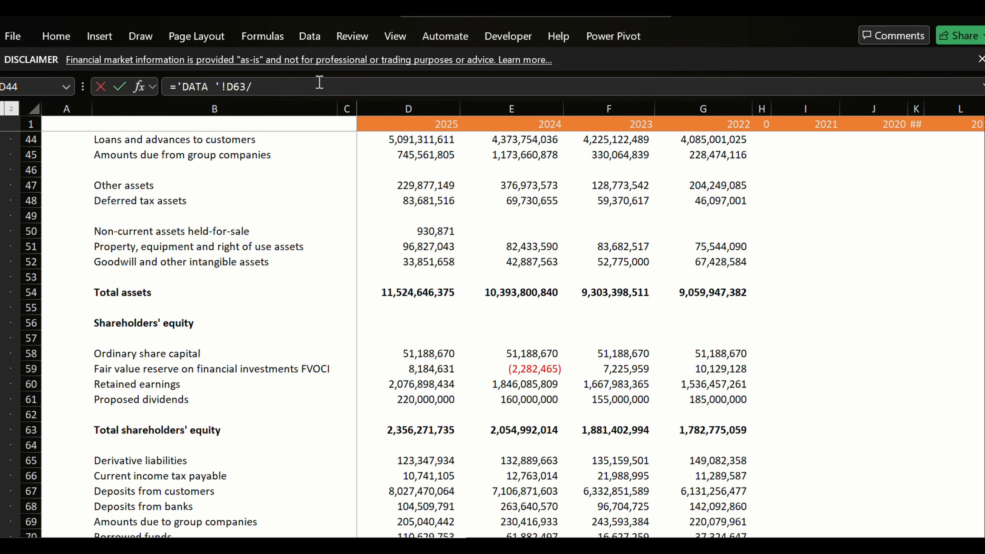
key(ctrl+Page_Up)
key(ctrl+Page_Up)
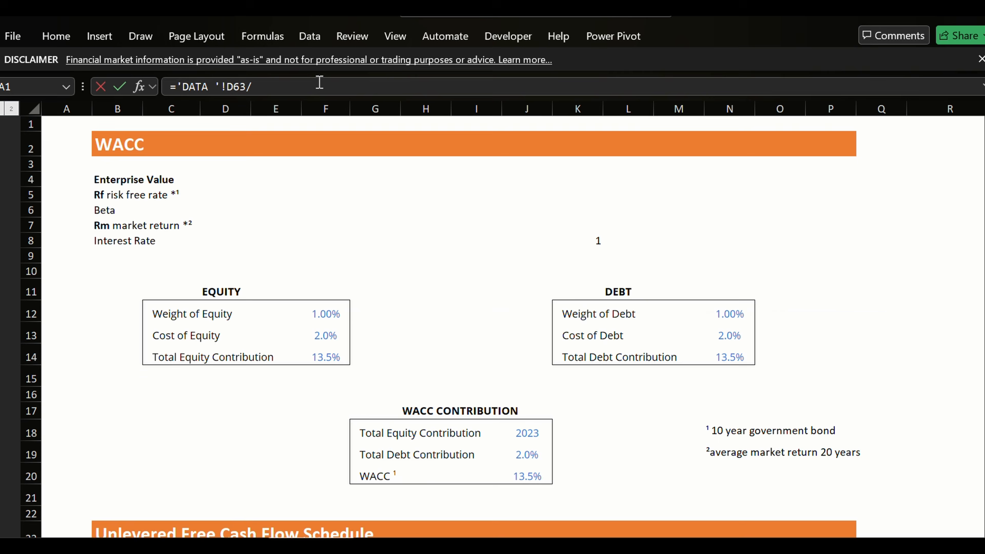
key(ctrl+Page_Up)
key(ctrl+Page_Up)
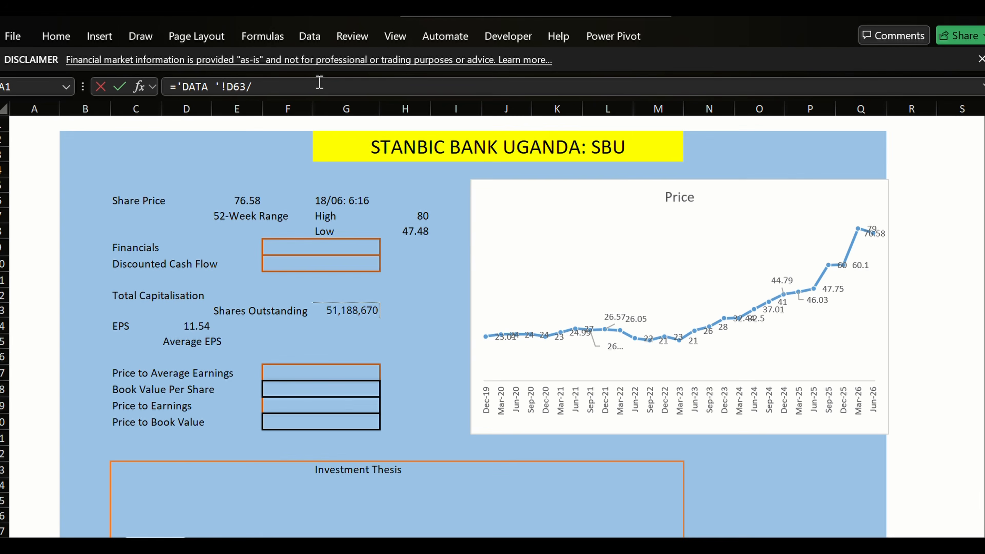
key(Down)
key(Down)
key(Down)
key(Down)
key(Down)
key(Down)
key(Down)
key(Down)
key(Down)
key(Down)
key(Down)
key(Down)
key(Down)
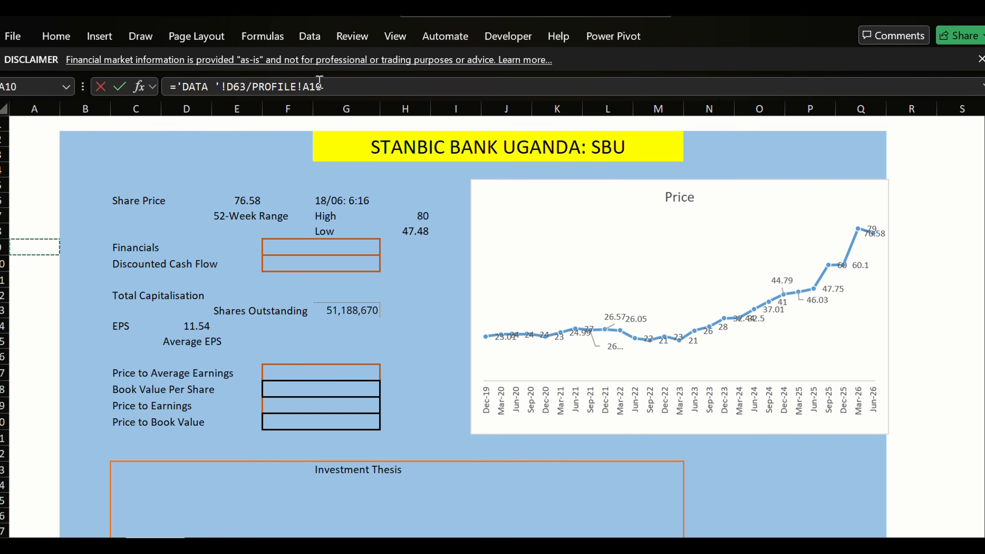
key(Right)
key(Right)
key(Right)
key(Right)
key(Right)
key(Right)
key(Up)
key(Right)
key(Left)
key(Return)
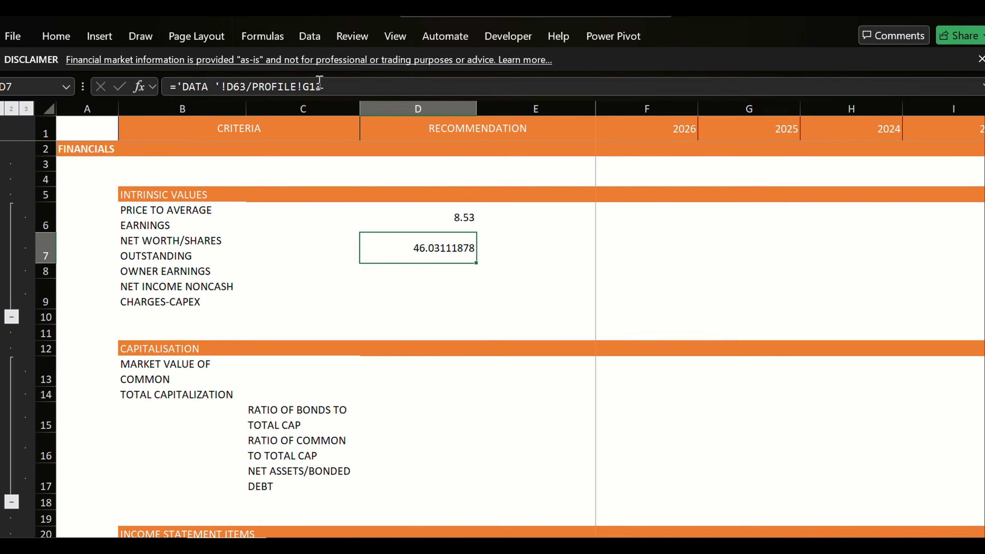
Format the Net Worth/Shares Outstanding value in D7 as Number with 2 decimal places.
key(Up)
key(Down)
key(Up)
key(ctrl+1)
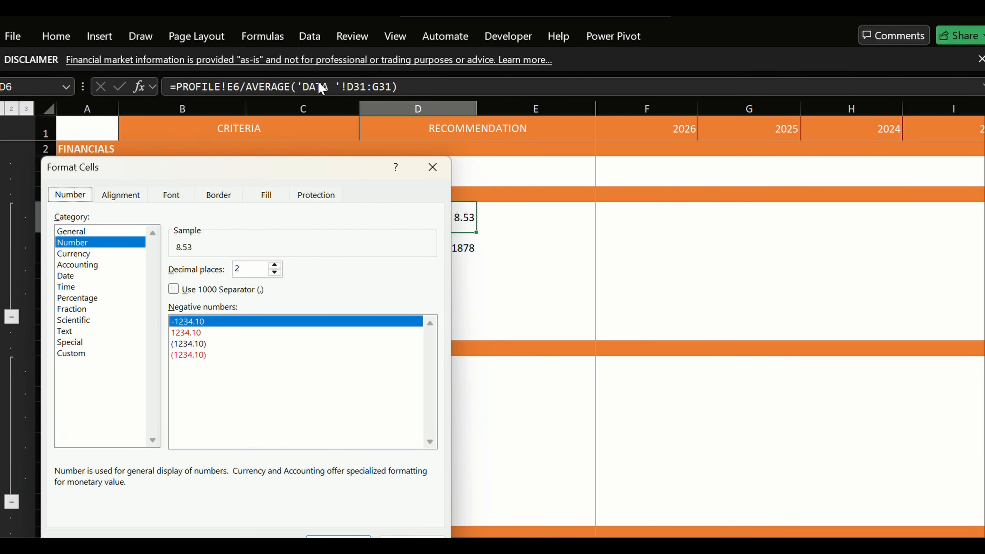
key(Return)
key(Down)
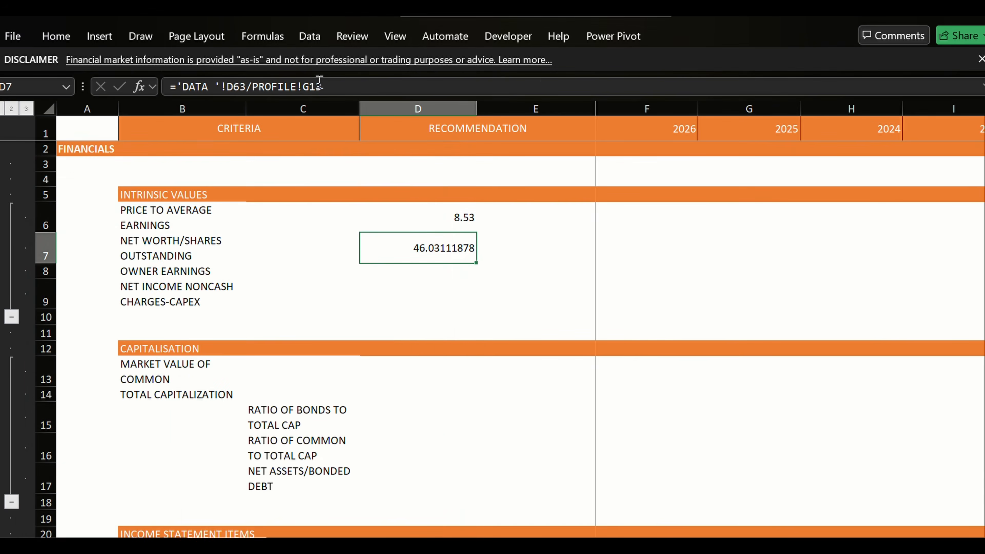
key(ctrl+1)
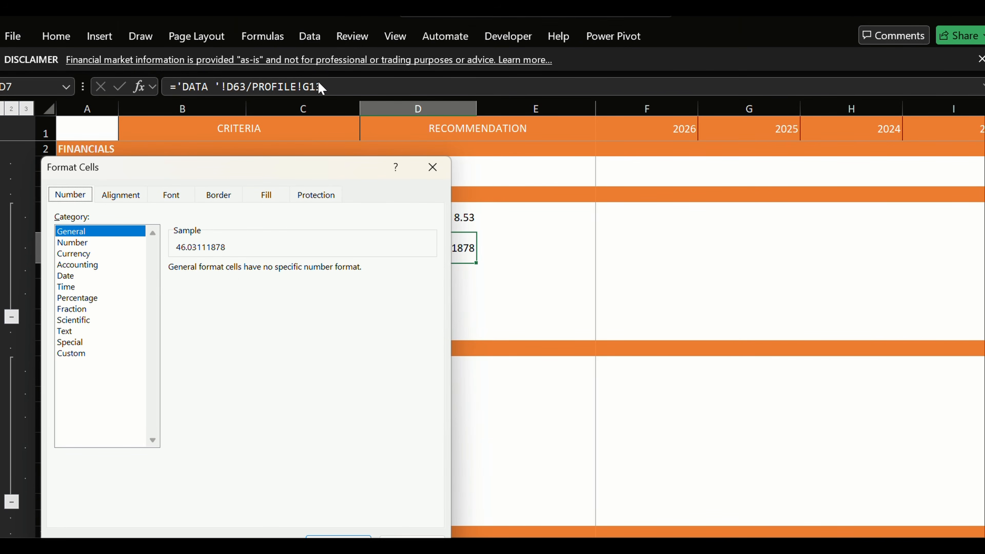
key(Tab)
key(Down)
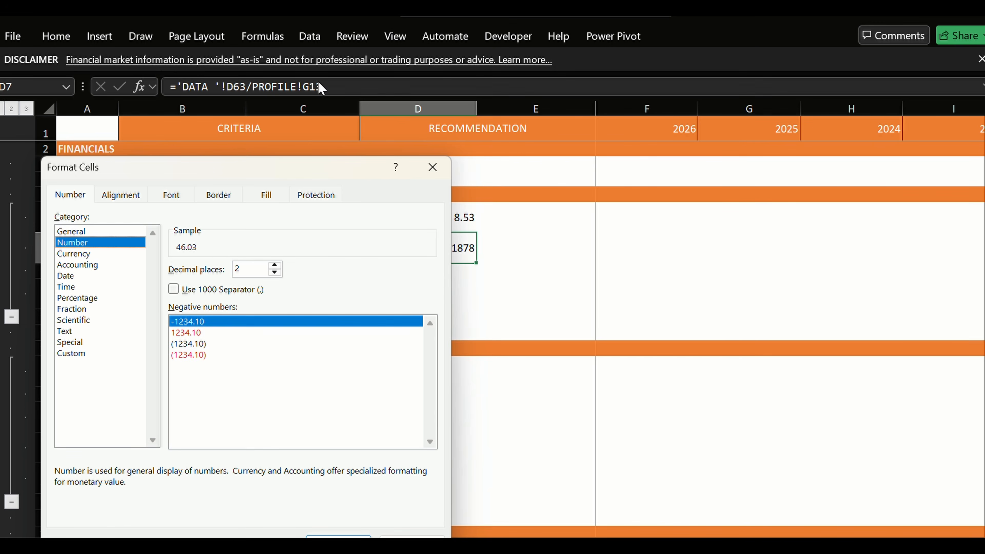
key(Return)
key(Down)
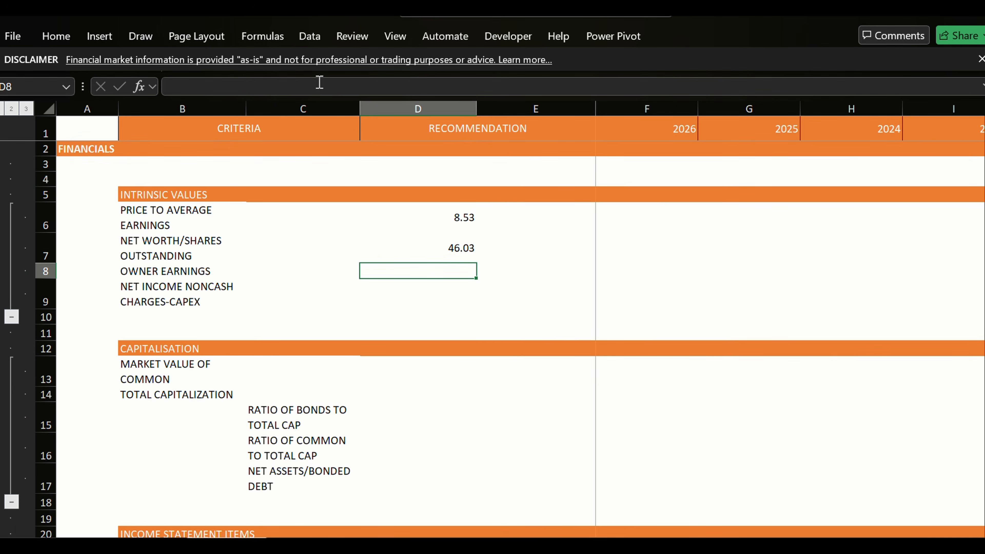
Delete the entire Owner Earnings and Net Income Noncash Charges-Capex rows, 8 and 9, from the Intrinsic Values section.
key(Left)
key(Down)
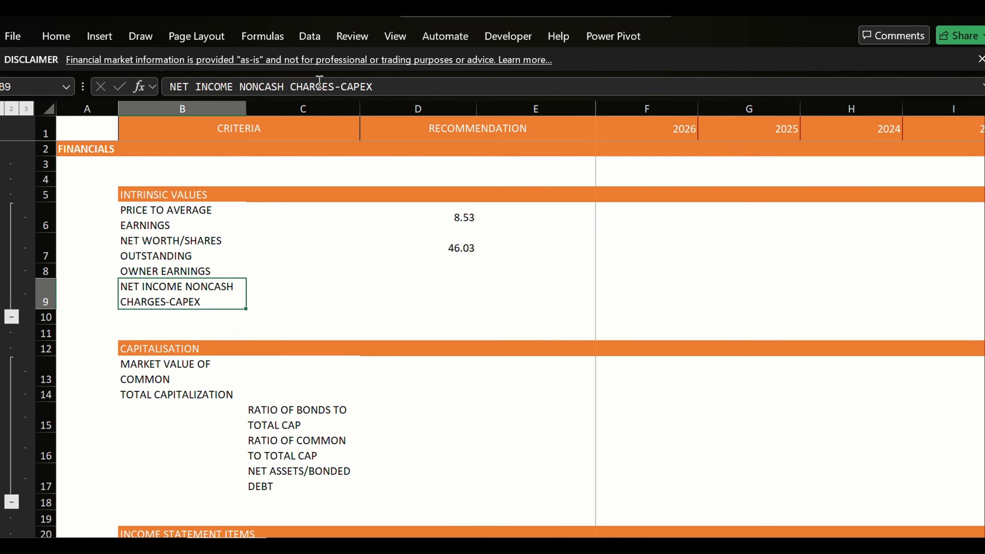
key(Up)
key(Left)
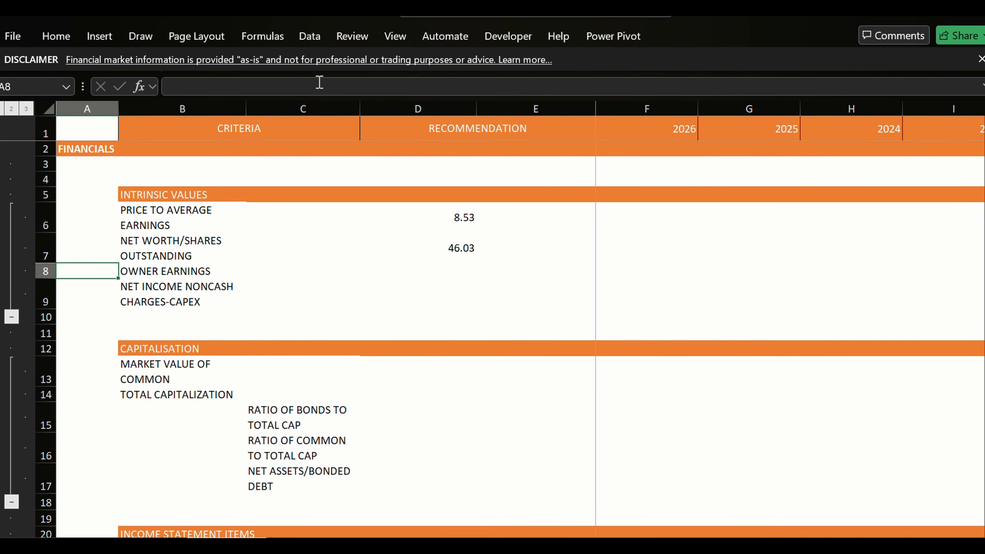
key(Right)
key(shift+Down)
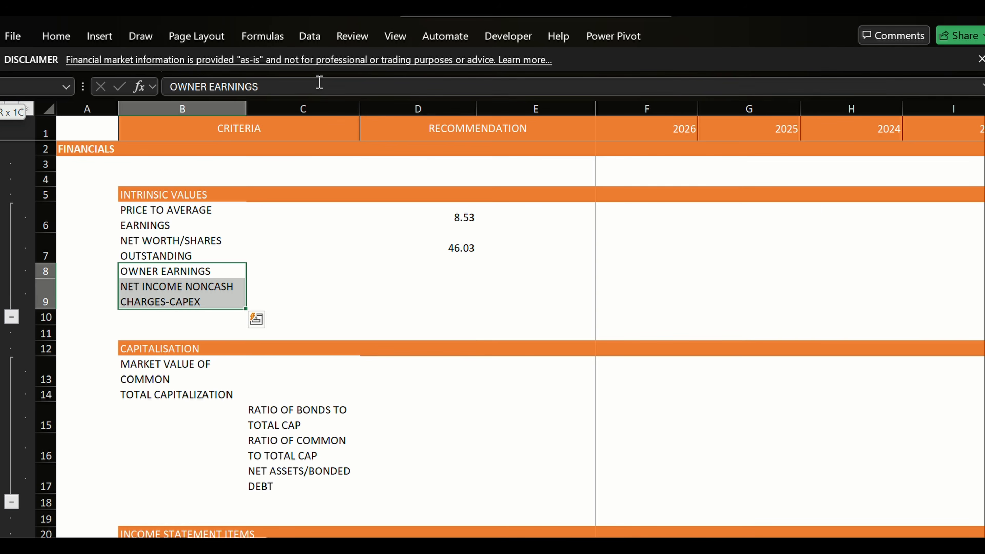
key(ctrl+shift+plus)
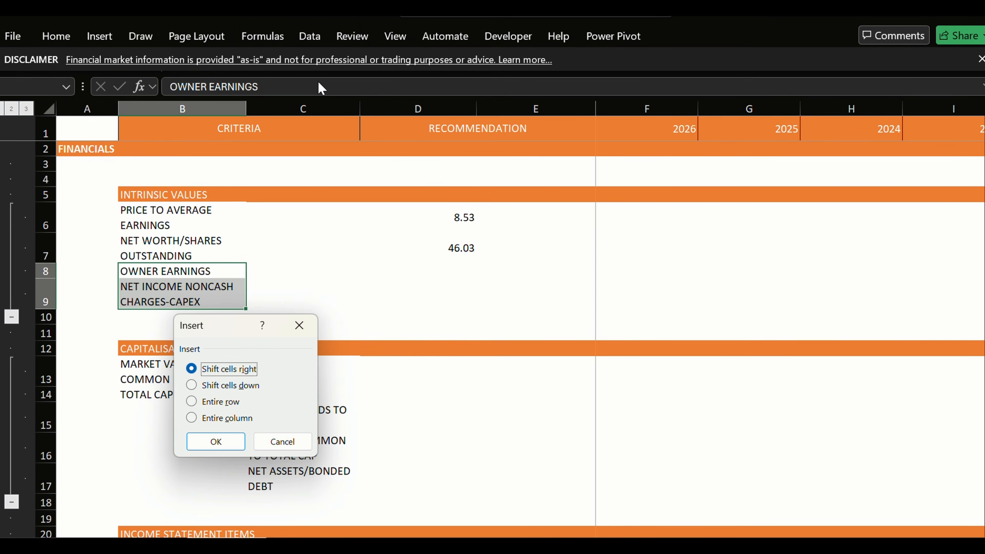
key(Escape)
key(shift+space)
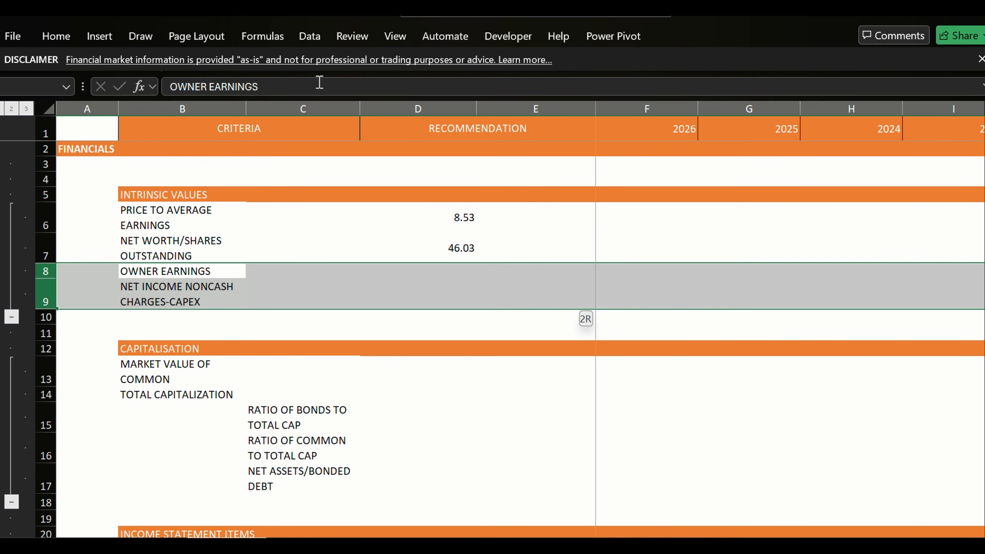
key(ctrl+minus)
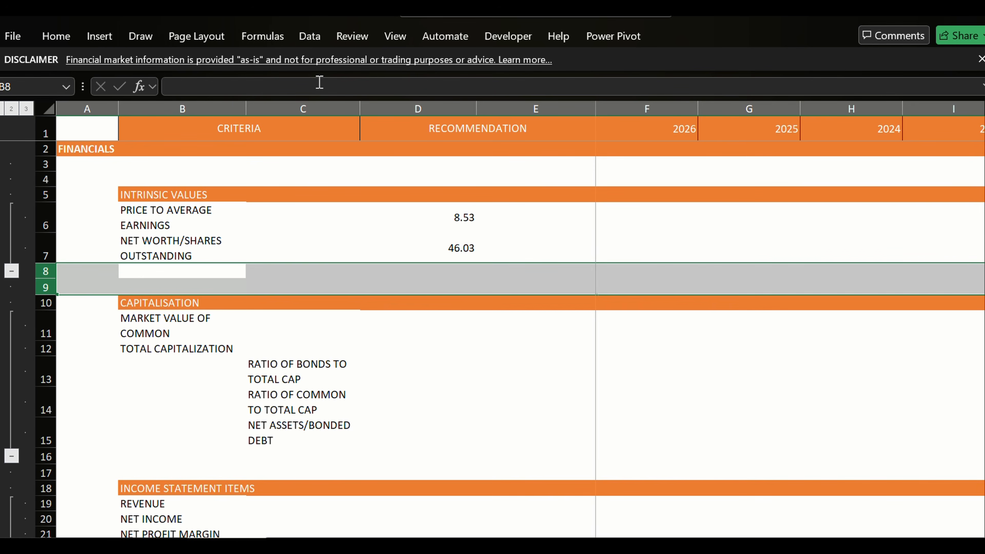
Collapse the grouped rows 11 to 15 under the Capitalisation heading.
key(Up)
key(Up)
key(Down)
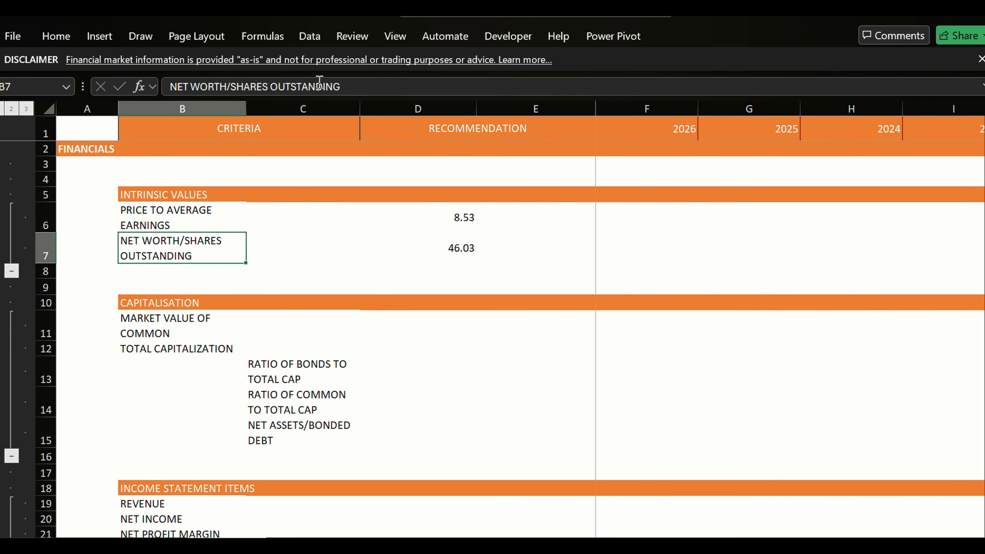
key(Right)
key(Right)
key(Right)
key(Down)
key(Down)
key(Down)
key(Down)
key(Down)
key(Down)
key(Down)
key(Left)
key(Left)
key(Left)
key(Left)
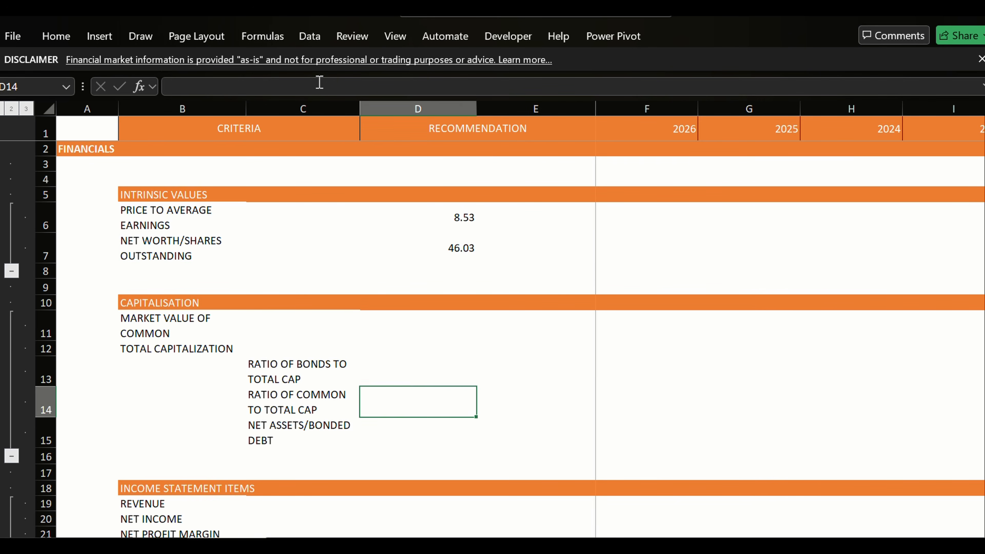
key(Up)
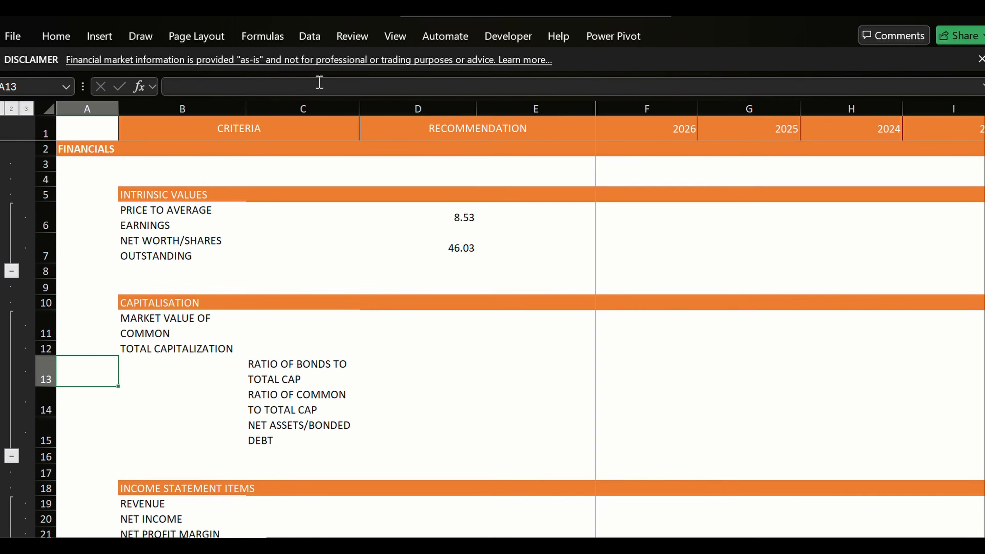
key(alt)
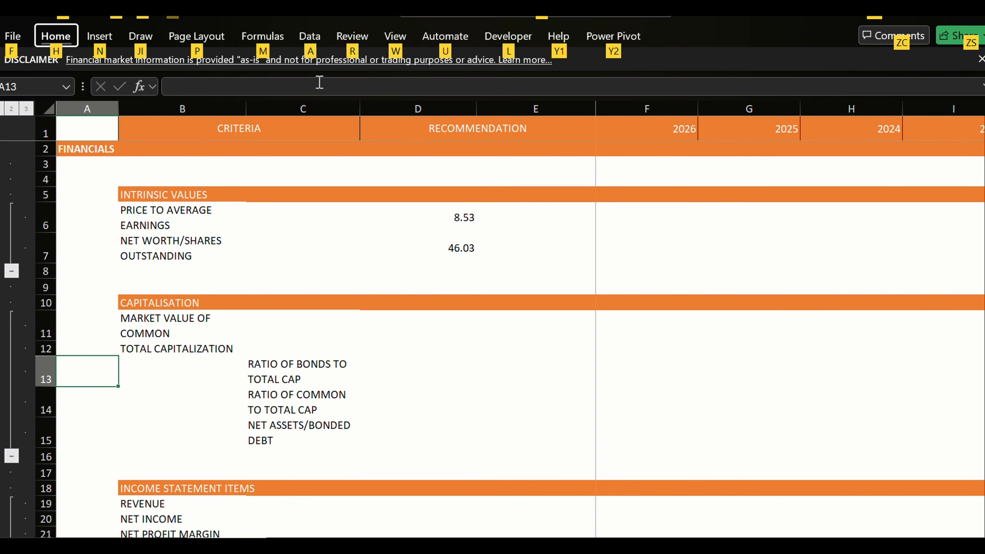
key(a)
key(h)
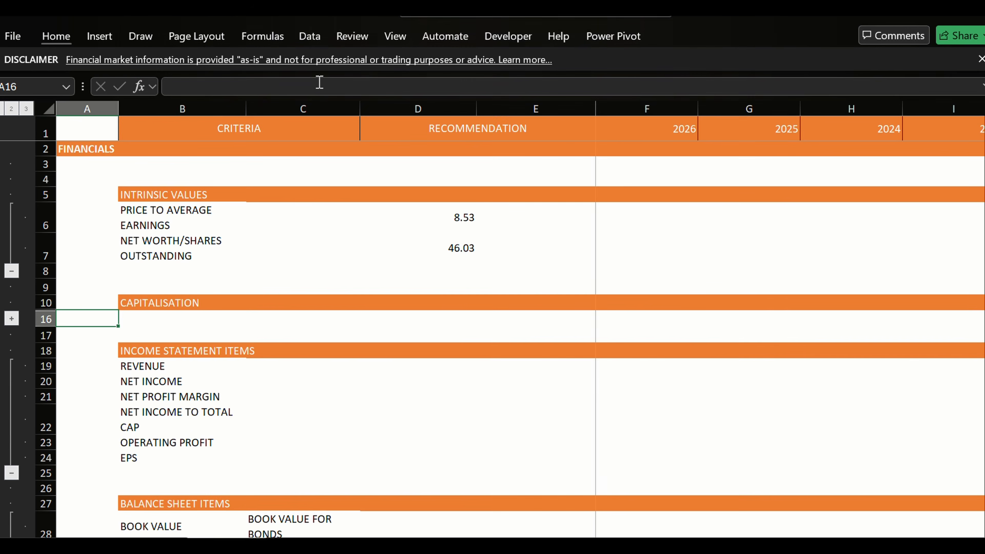
Link the Revenue cell F19 to the 2025 interest revenue in cell D5 of the DATA sheet.
key(Down)
key(Down)
key(Right)
key(Right)
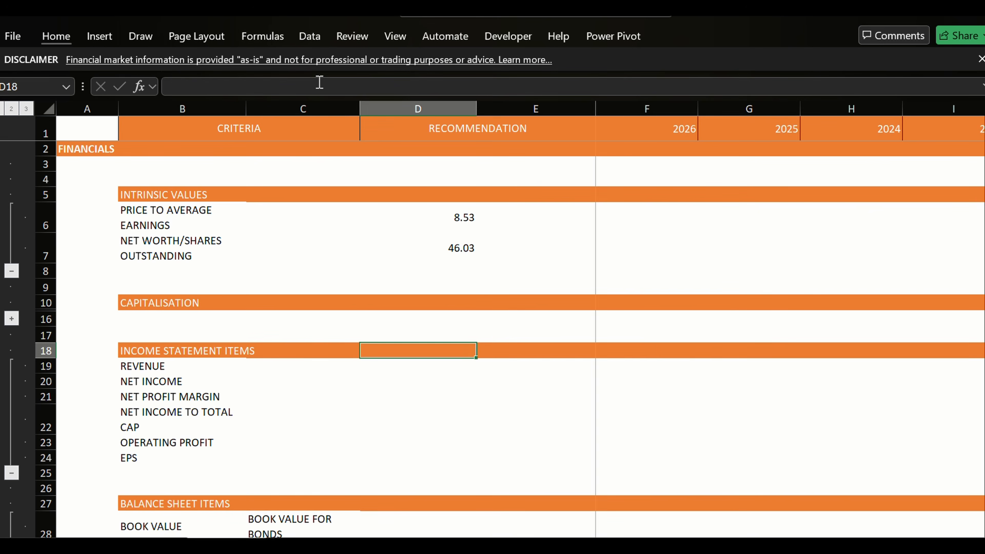
key(Right)
key(Down)
key(F2)
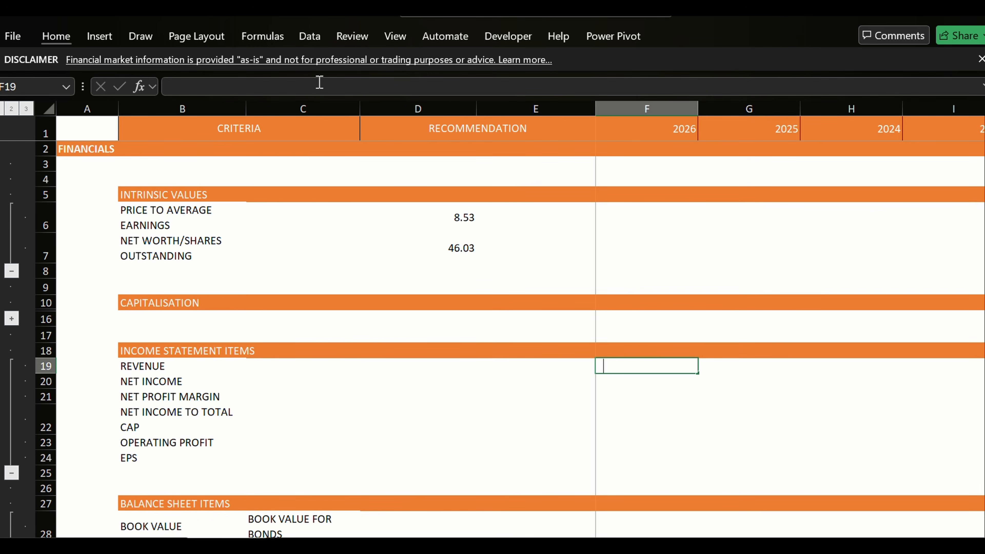
text(=)
key(ctrl+Page_Down)
key(ctrl+Page_Down)
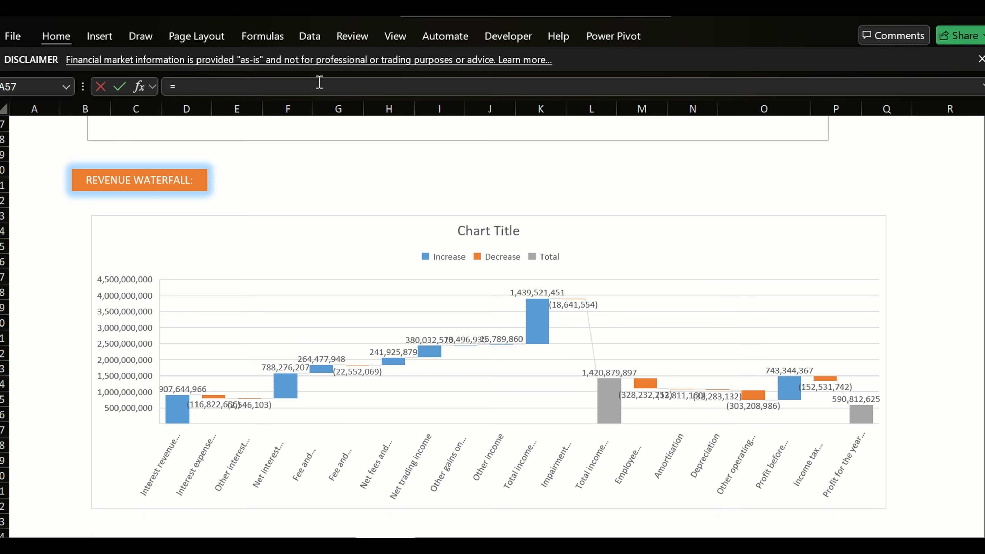
key(ctrl+Page_Down)
key(Down)
key(Up)
key(ctrl+Up)
key(ctrl+Up)
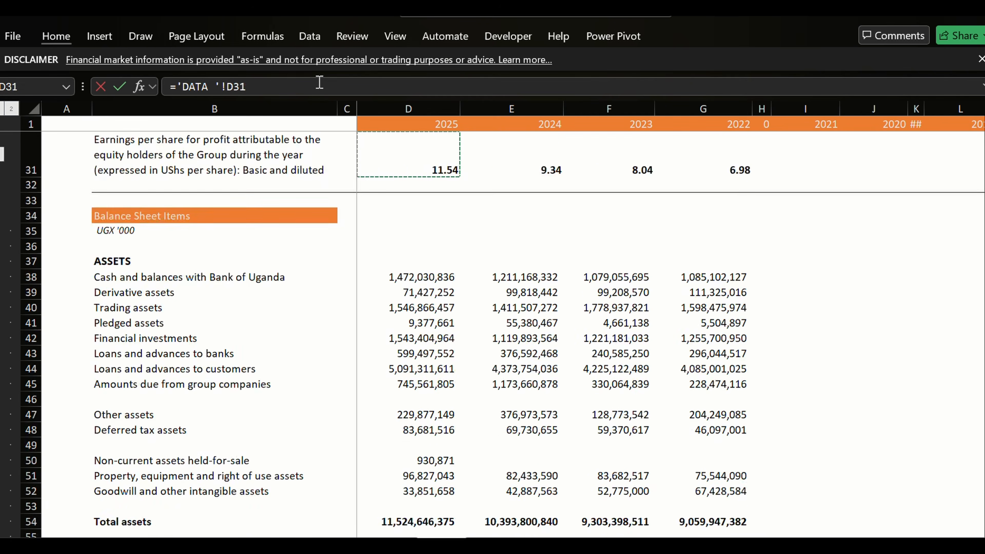
key(Up)
key(Up)
key(Up)
key(Up)
key(Up)
key(Up)
key(Up)
key(Up)
key(Up)
key(Up)
key(Up)
key(Up)
key(Up)
key(Up)
key(Up)
key(Up)
key(Up)
key(Up)
key(Up)
key(Up)
key(Down)
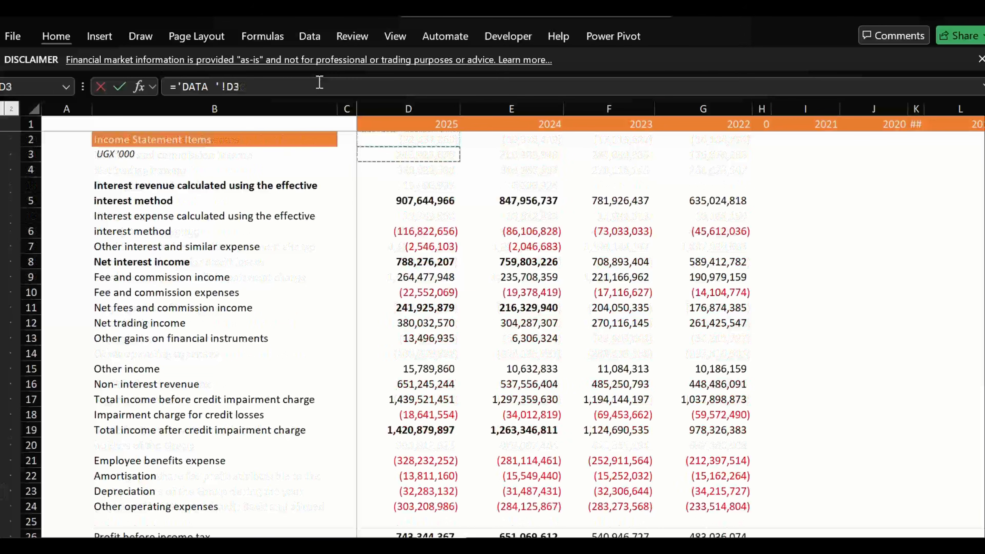
key(Down)
key(Down)
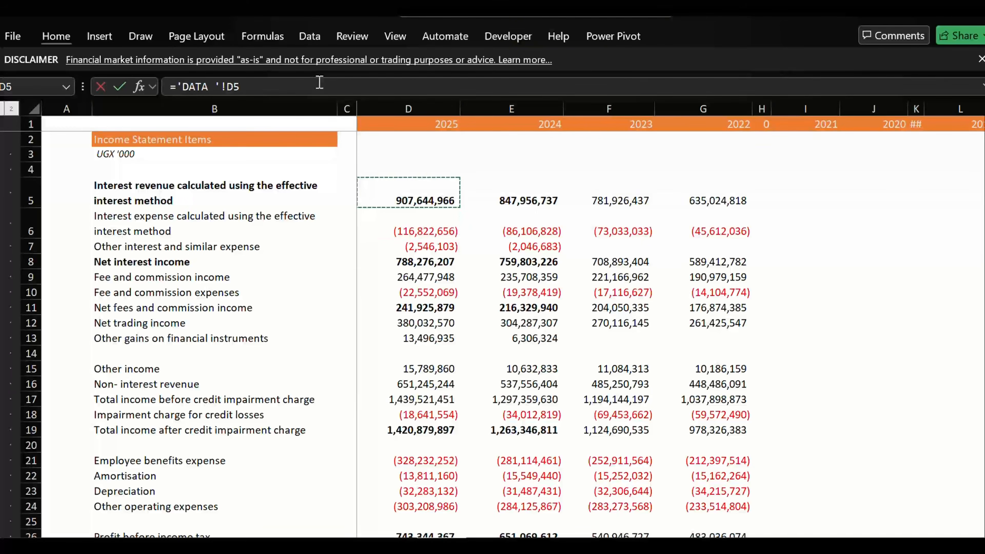
key(Return)
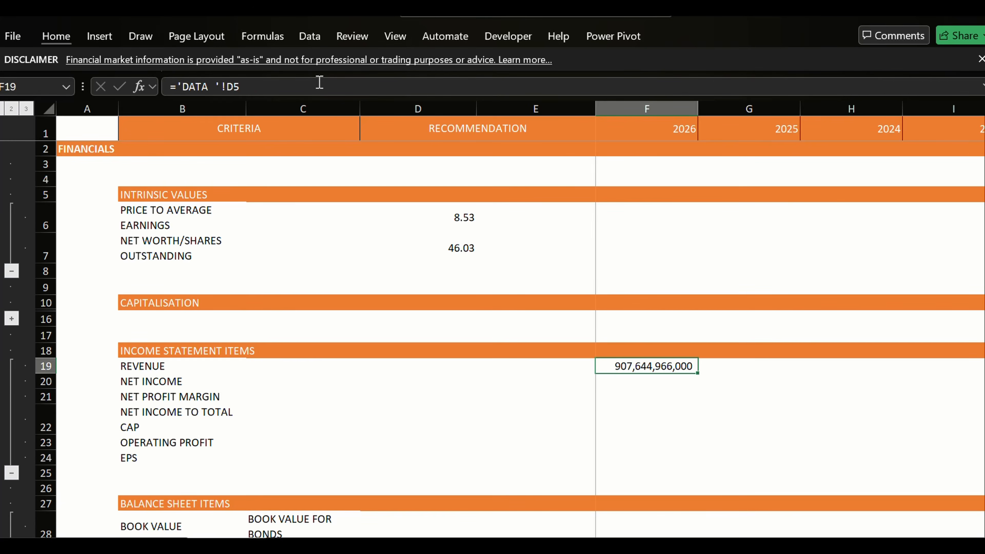
Fill the Revenue formula from F19 across to I19.
key(ctrl+shift+Right)
key(ctrl+shift+Left)
key(ctrl+shift+Right)
key(ctrl+shift+Left)
key(shift+Right)
key(shift+Right)
key(shift+Right)
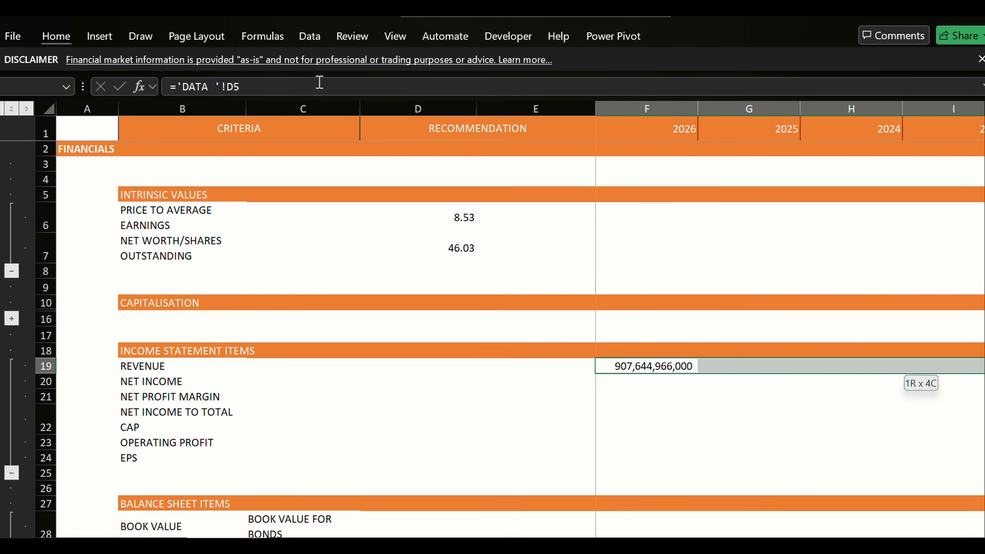
key(shift+Right)
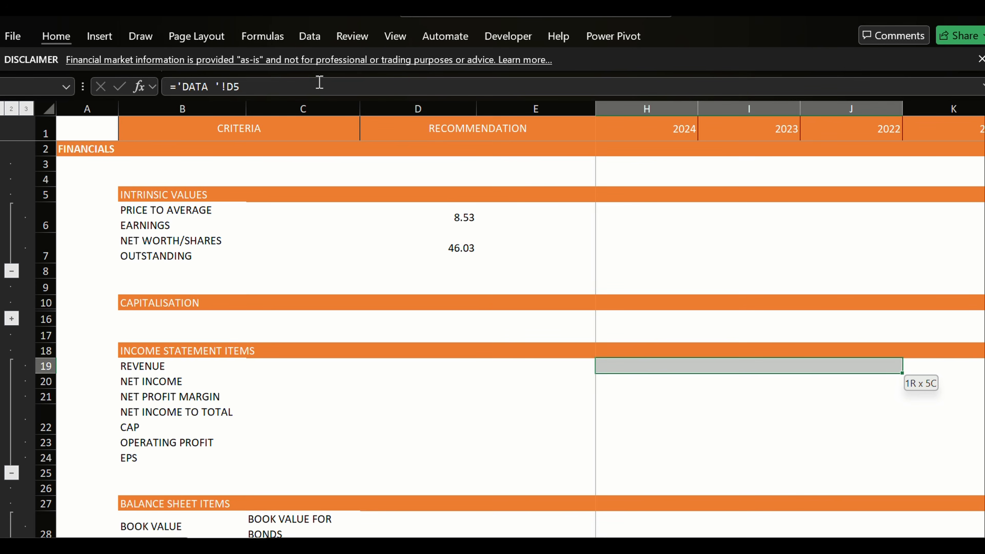
key(shift+Left)
key(ctrl+r)
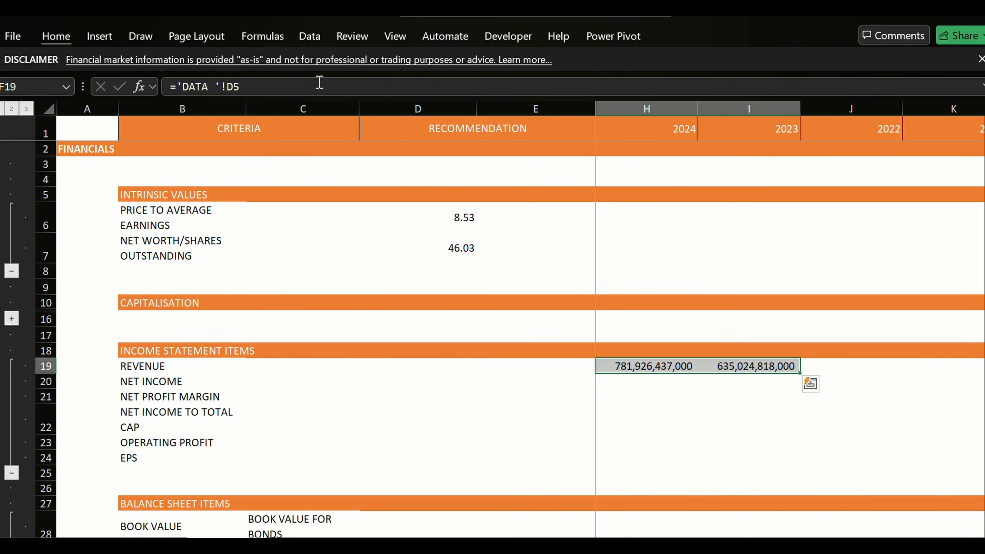
Move the Revenue formulas from F19:I19 to G19:J19 so they start under the 2025 column.
key(Left)
key(Left)
key(Right)
key(Right)
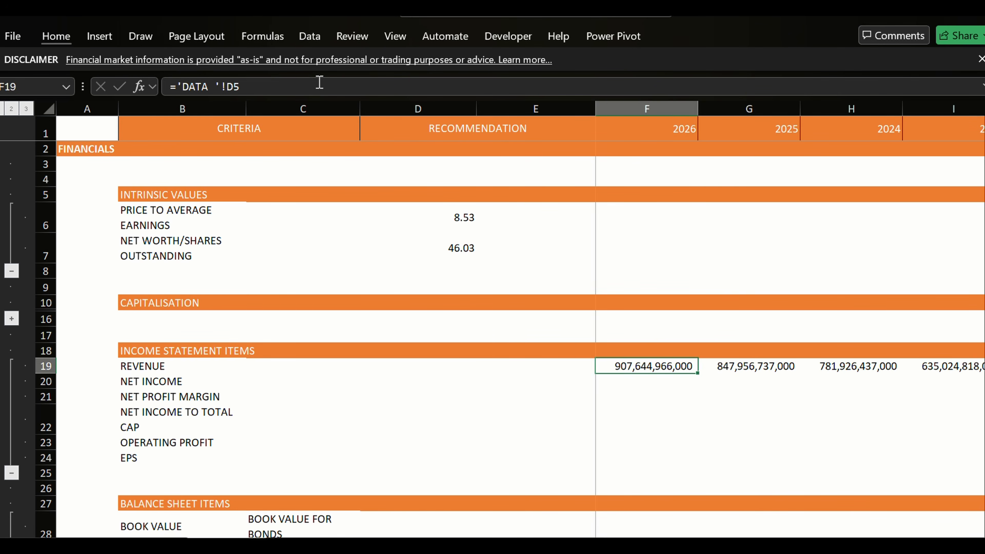
key(Right)
key(Left)
key(shift+Right)
key(shift+Right)
key(shift+Right)
key(shift+Right)
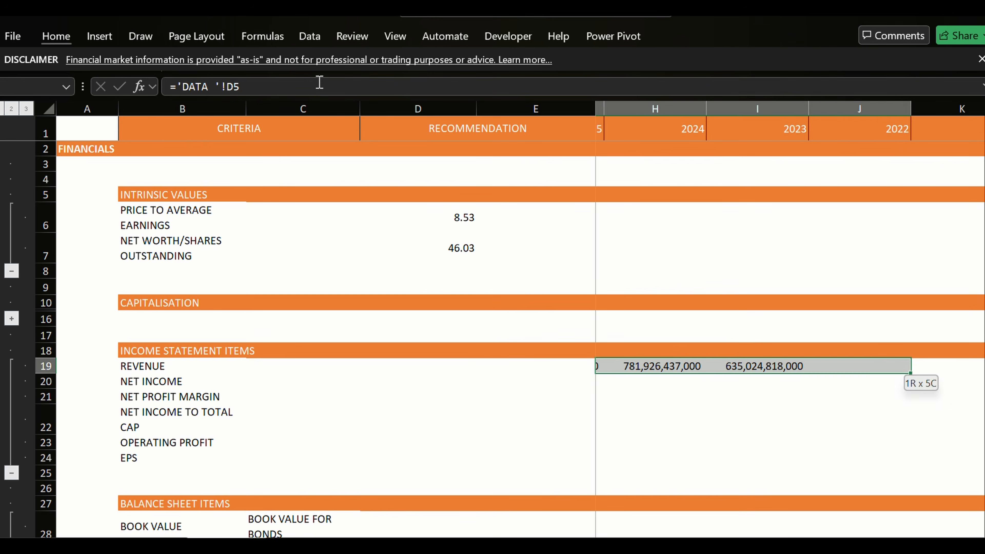
key(shift+Left)
key(ctrl+c)
key(Right)
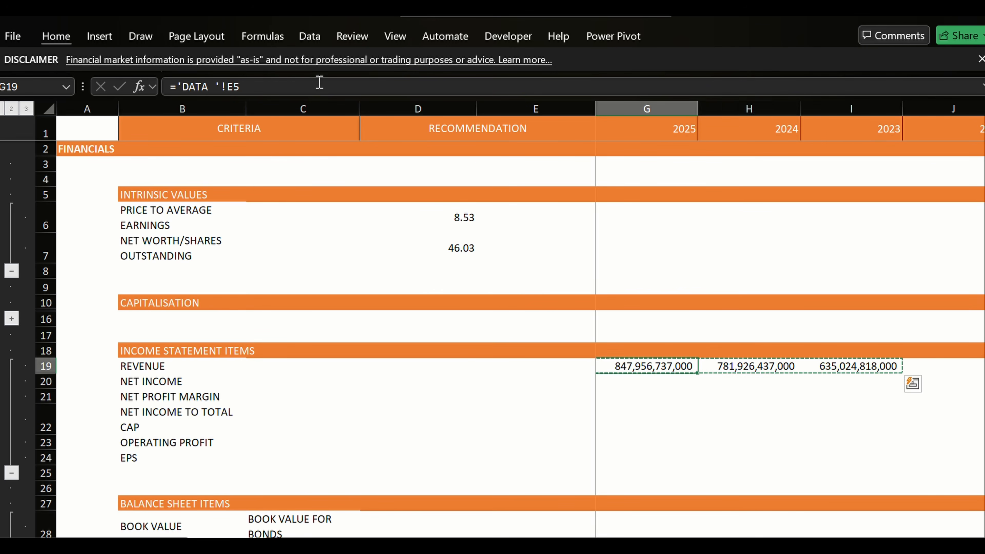
key(Return)
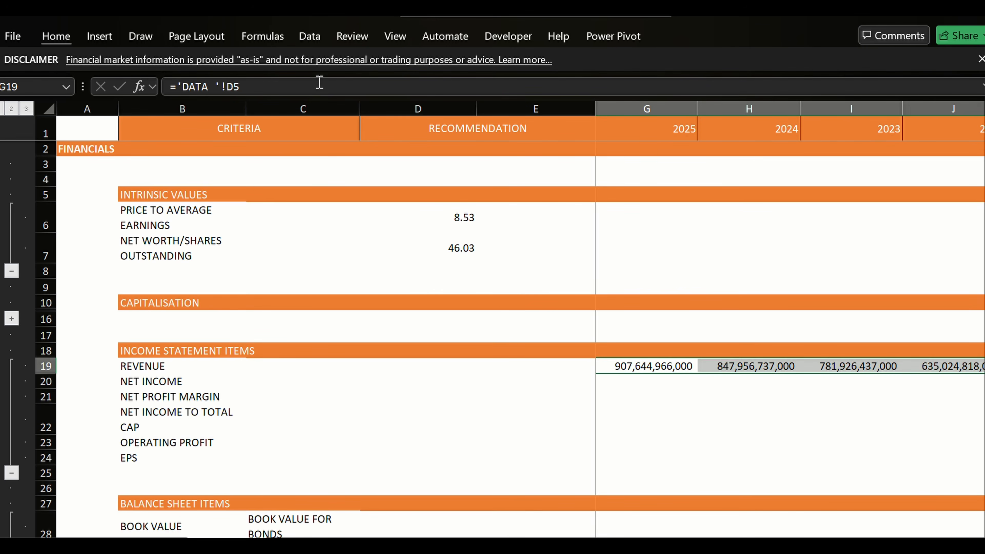
Link the Net Income row from G20 to the DATA sheet's profit for the year attributable to equity holders, D29:G29.
key(Down)
key(Left)
key(Left)
key(Right)
key(Right)
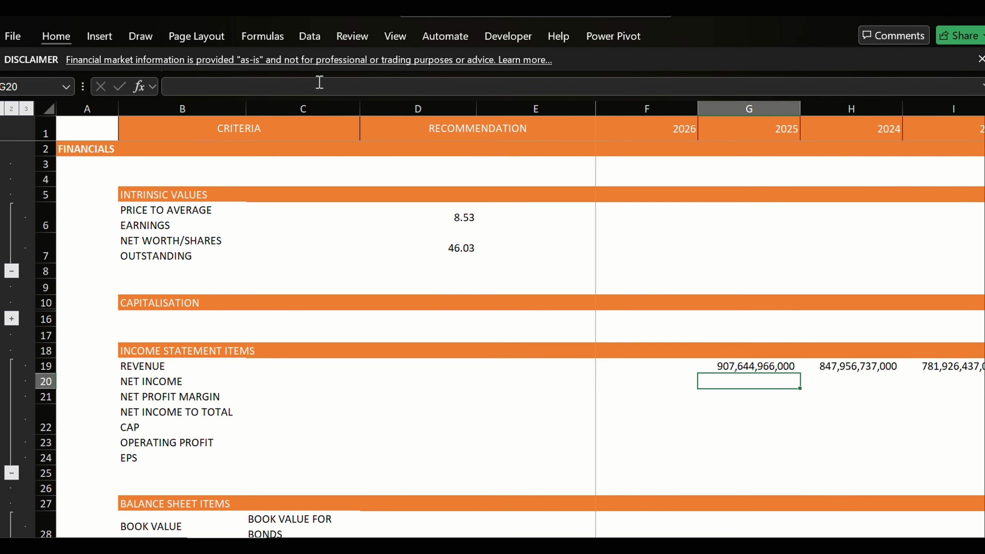
key(Down)
key(Up)
text(=)
key(ctrl+Page_Down)
key(ctrl+Page_Down)
key(ctrl+Page_Down)
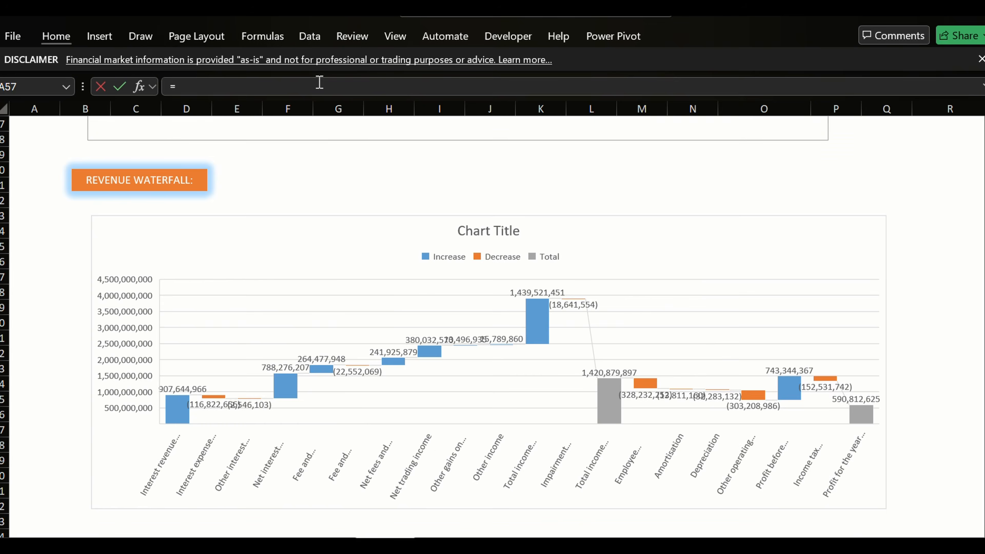
key(Down)
key(Down)
key(Down)
key(Down)
key(Down)
key(Down)
key(Down)
key(Down)
key(Down)
key(Down)
key(Down)
key(Down)
key(Down)
key(Down)
key(Down)
key(Down)
key(Down)
key(Down)
key(Down)
key(Down)
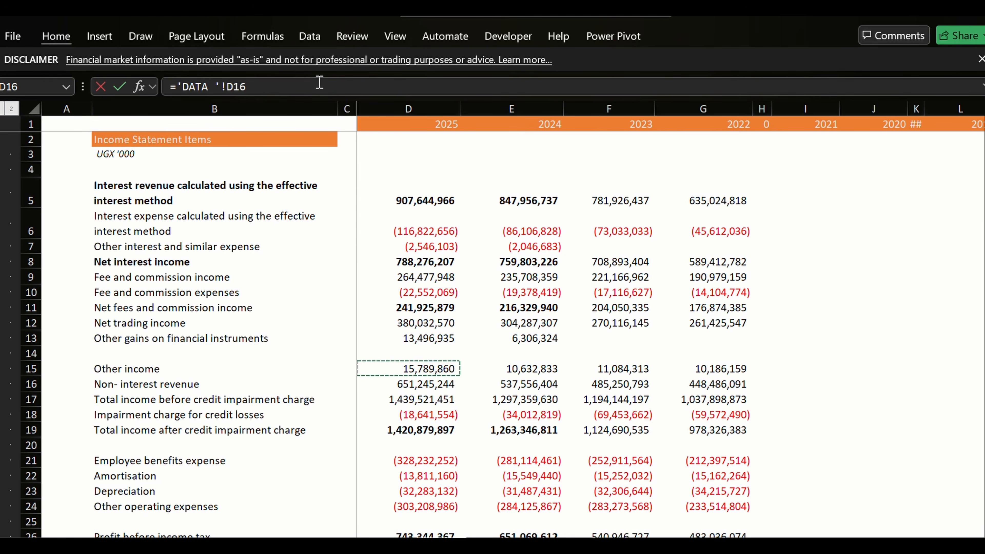
key(Up)
key(Up)
key(Up)
key(Up)
key(Up)
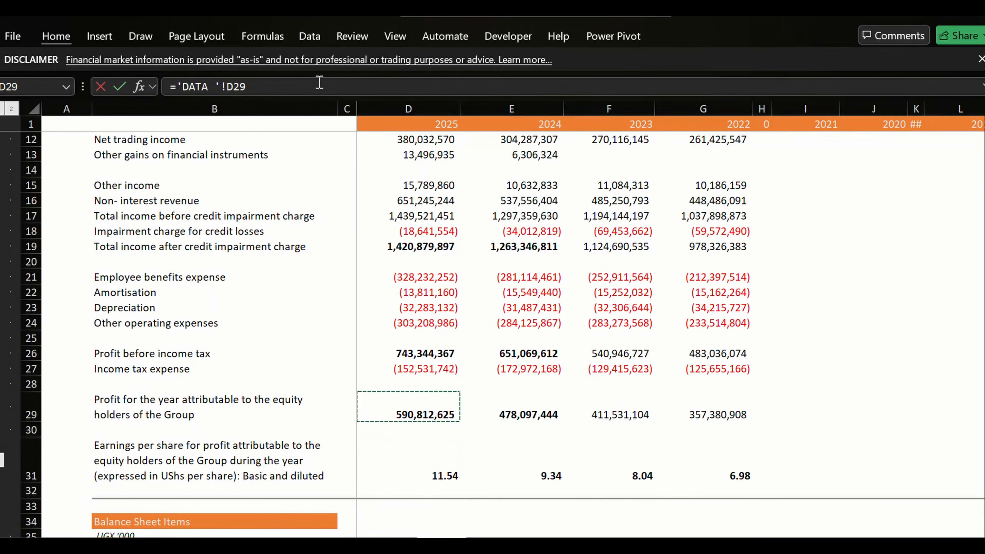
key(shift+Right)
key(shift+Right)
key(shift+Right)
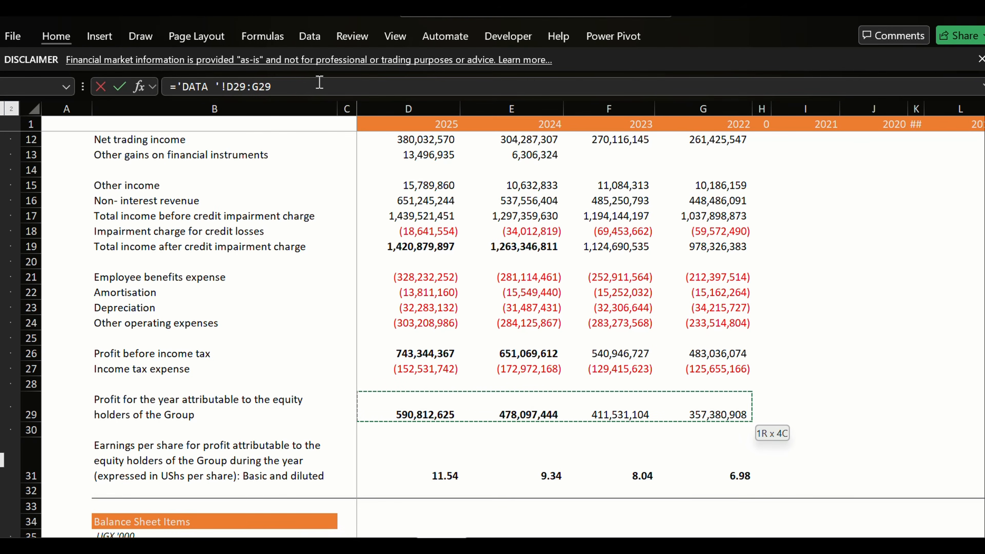
key(Return)
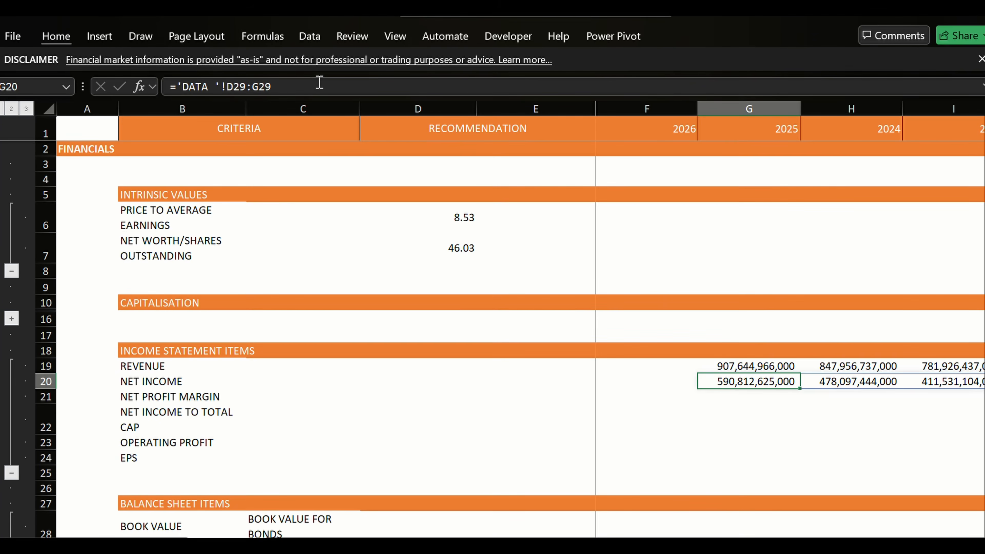
Calculate the Net Profit Margin in G21 as =G20/G19 and fill the formula across to J21.
key(Down)
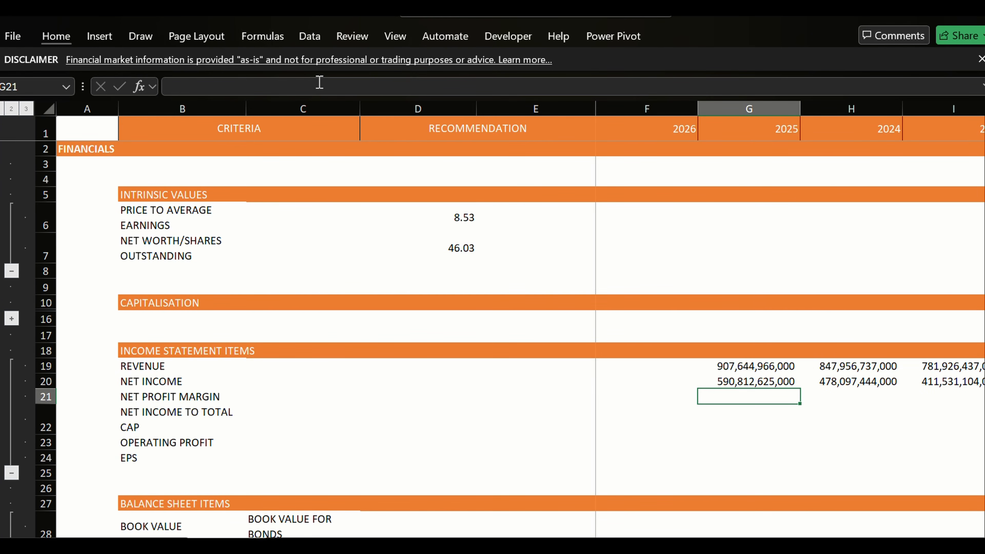
text(=G20)
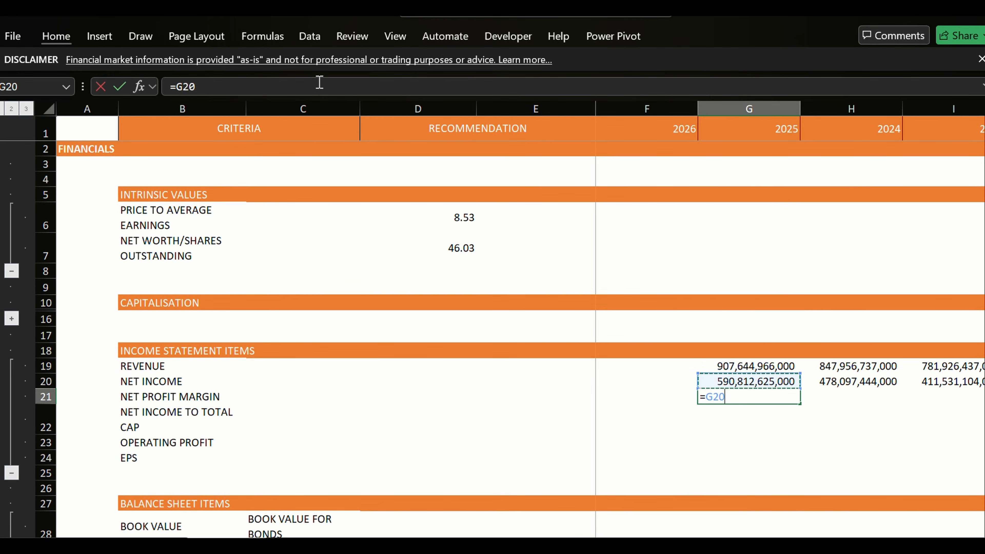
text(/G19)
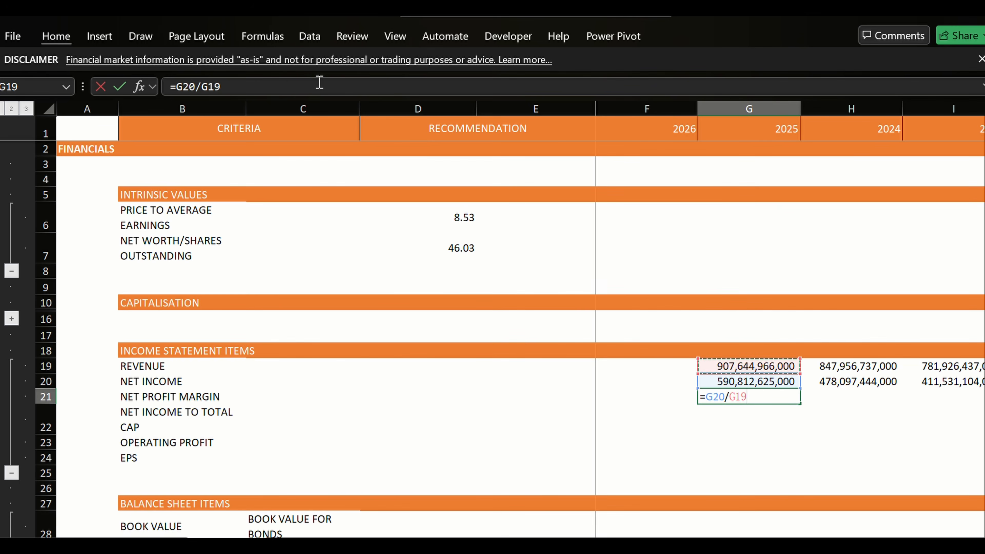
key(ctrl+Return)
key(shift+Right)
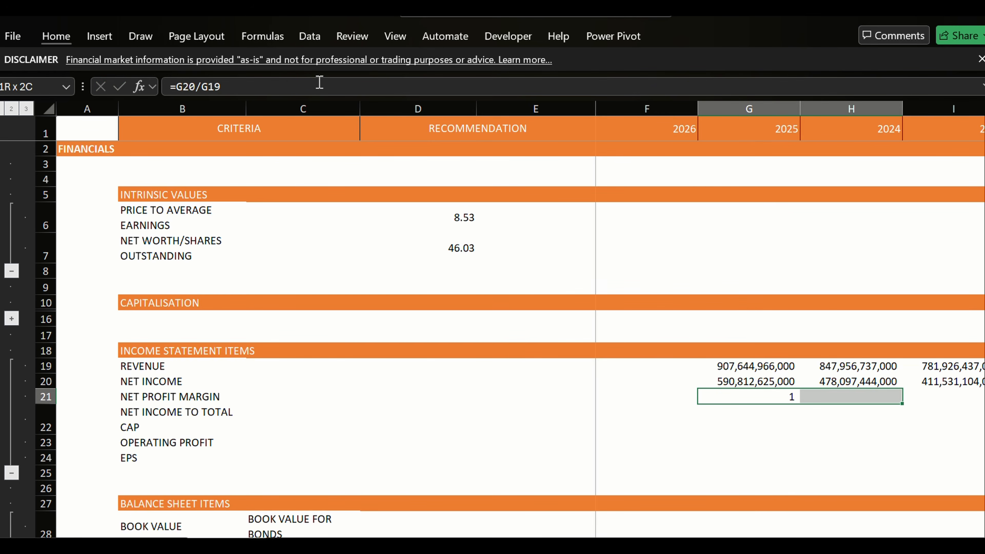
key(shift+Right)
key(shift+Right)
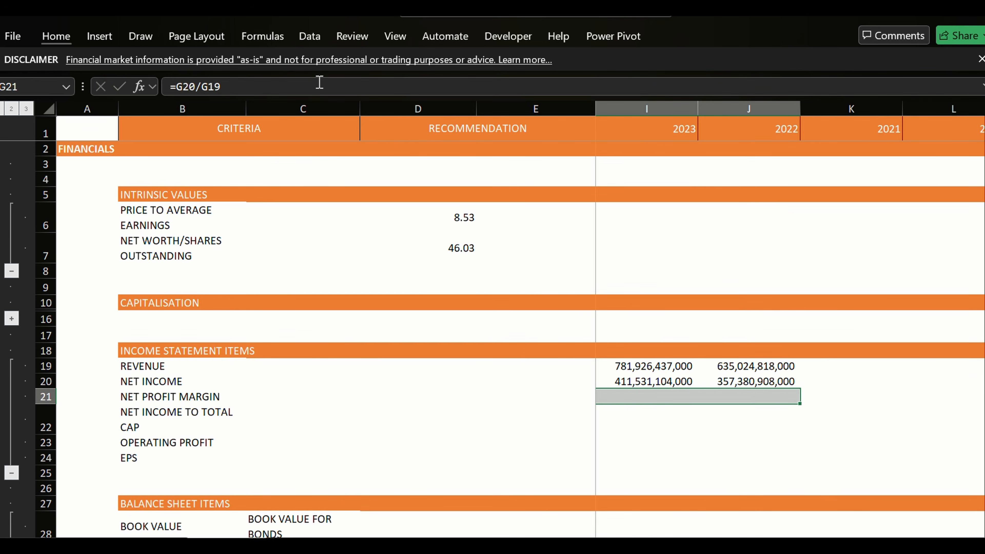
key(ctrl+e)
Format the Net Profit Margin cells G21:J21 as Percentage with 0 decimal places.
key(ctrl+1)
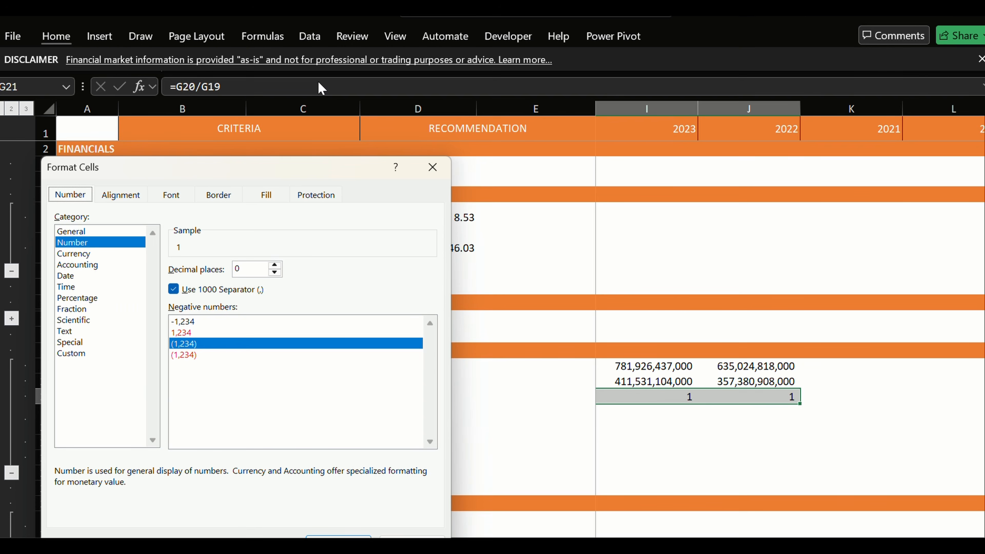
key(alt+d)
key(shift+Tab)
key(Tab)
key(Down)
key(Down)
key(Down)
key(Down)
key(Down)
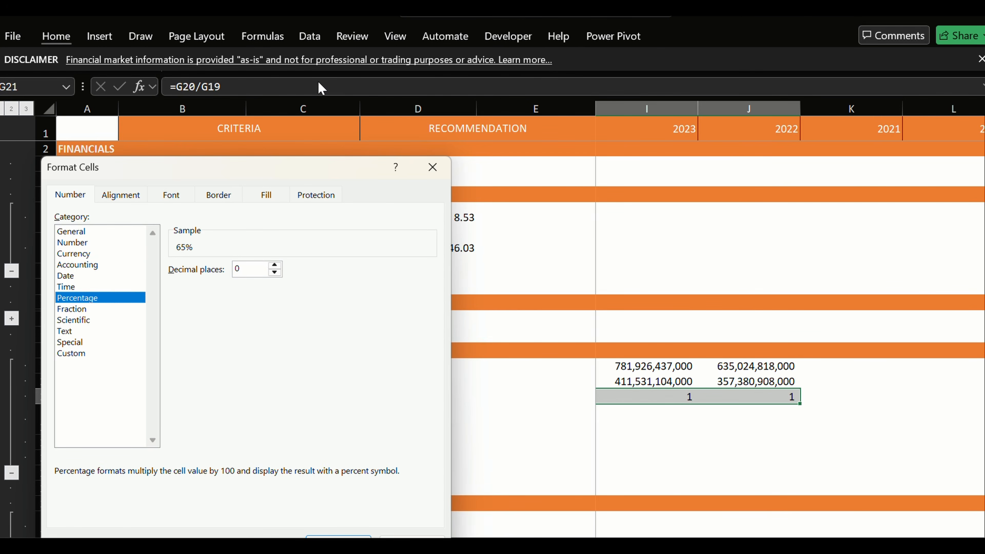
key(Return)
key(Left)
key(Left)
key(Left)
key(Right)
key(Right)
key(Right)
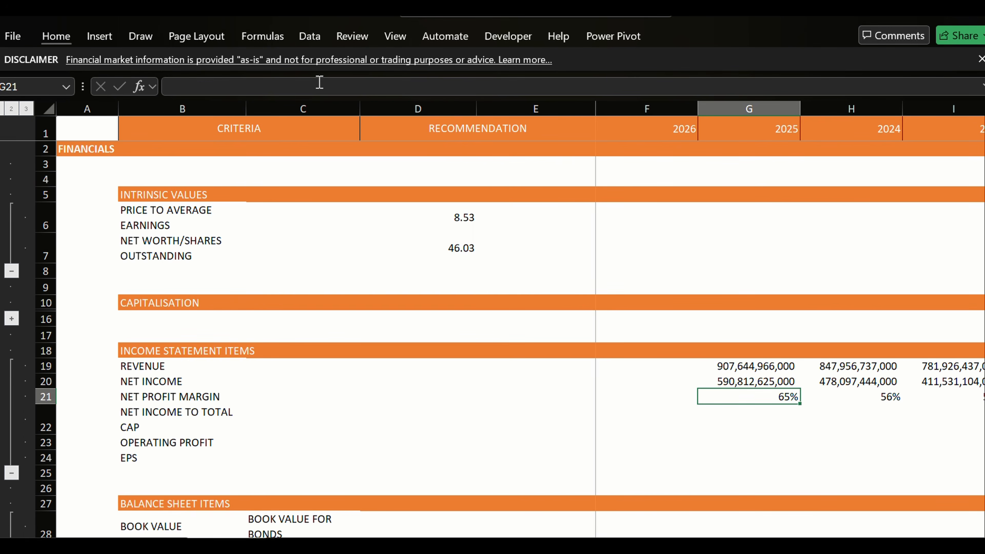
Delete the entire Net Income to Total Cap row 22 and go to the 2025 Operating Profit cell G22.
key(Down)
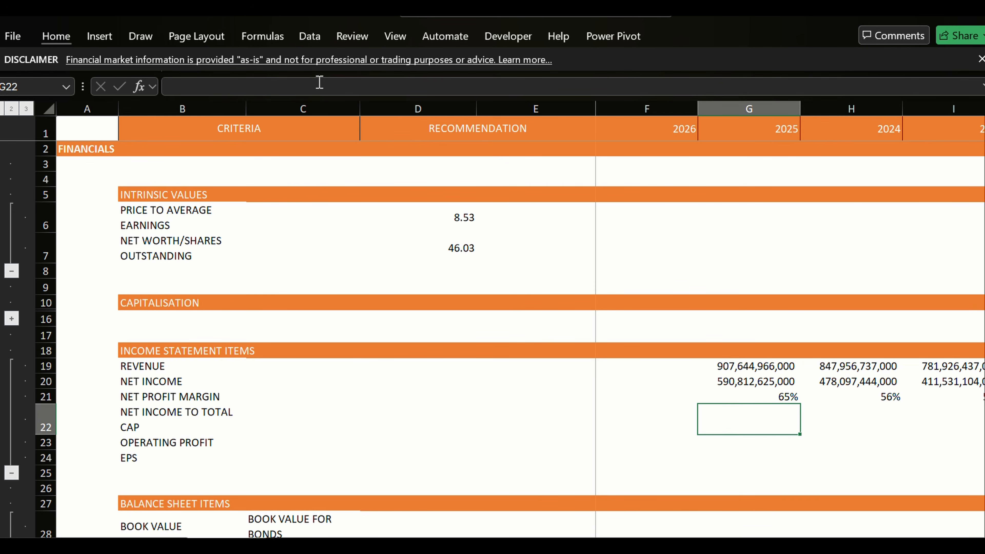
key(Left)
key(Left)
key(Left)
key(Left)
key(Left)
key(Left)
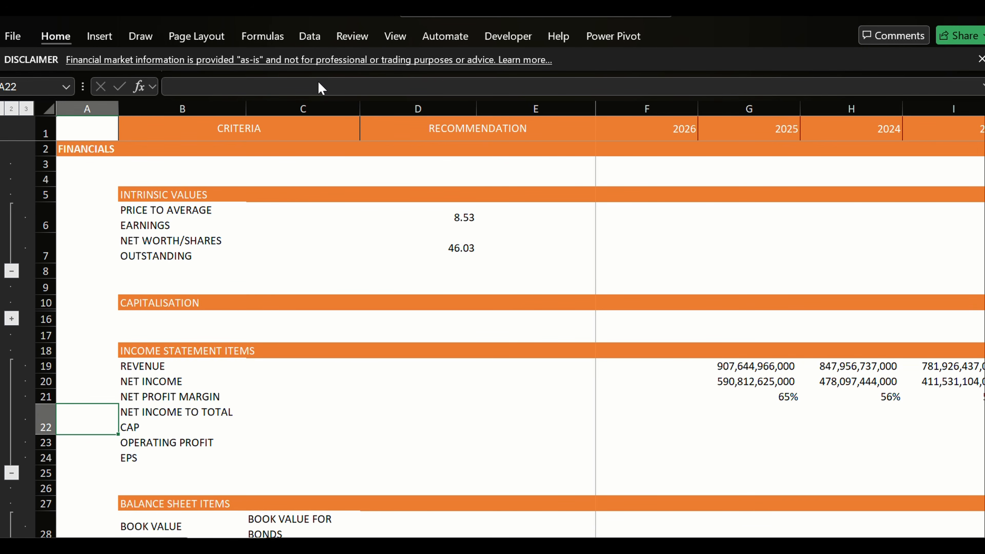
key(alt)
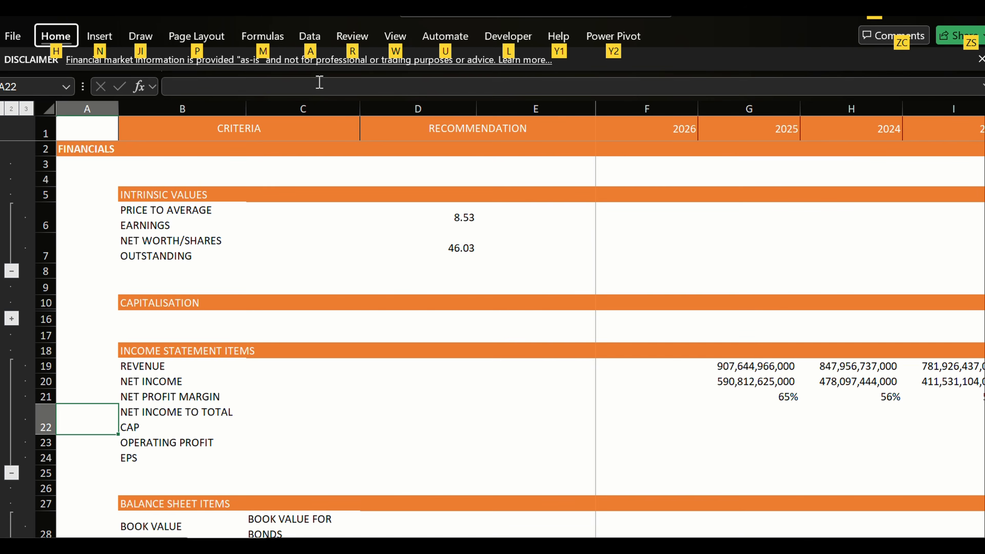
key(shift+space)
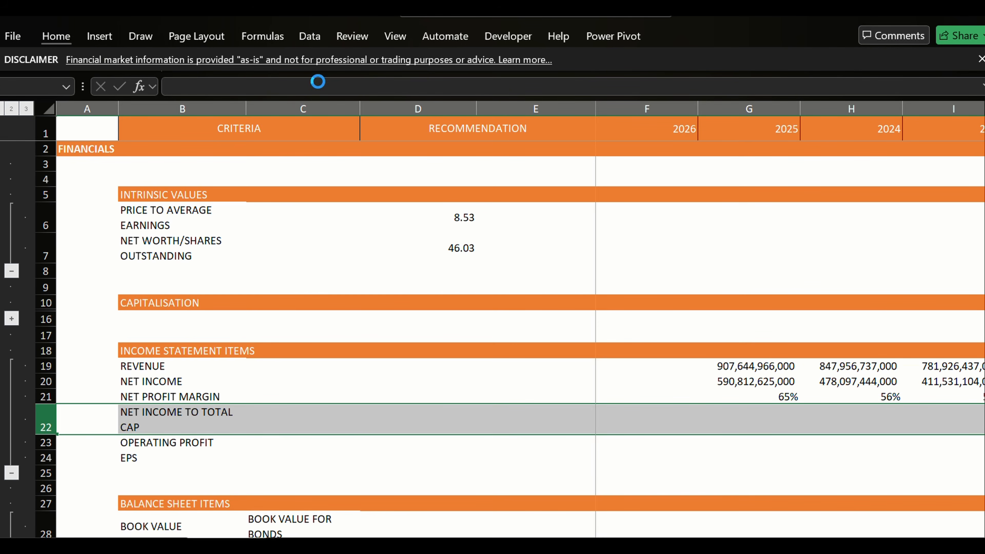
key(ctrl+minus)
key(Right)
key(Right)
key(Right)
key(Right)
key(Right)
key(Right)
key(Right)
key(Right)
key(Right)
key(Right)
key(Right)
key(Right)
key(Left)
key(Left)
key(Left)
key(Left)
key(Left)
key(Left)
key(Left)
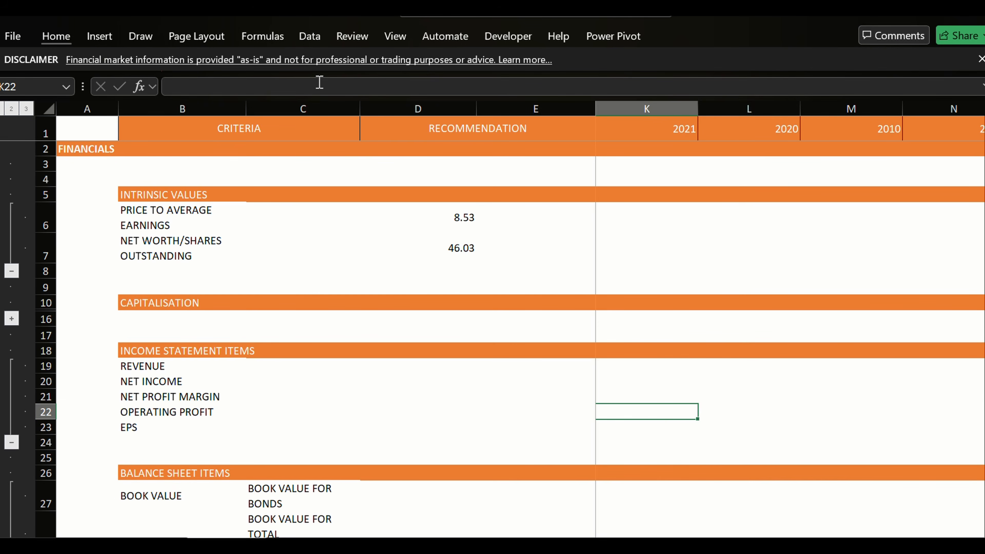
key(Right)
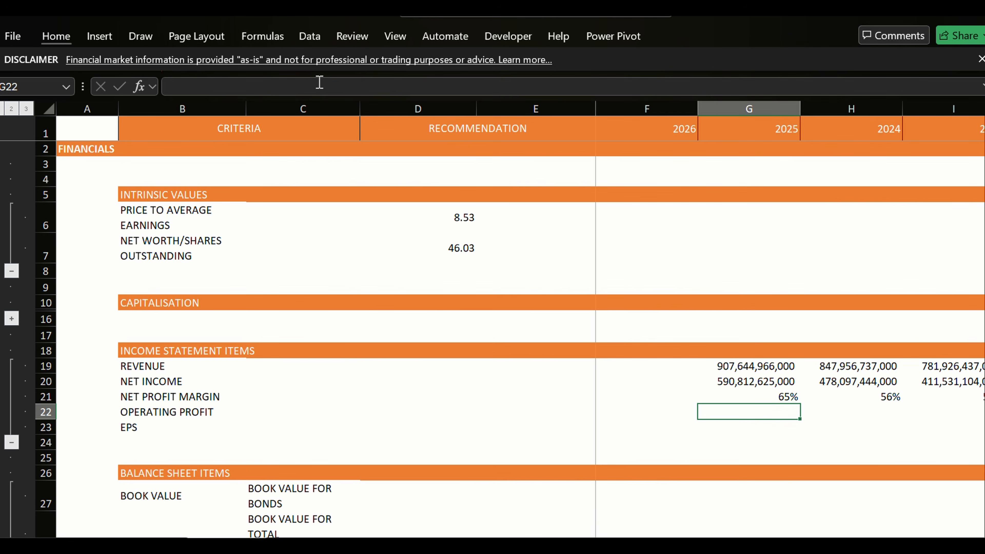
text(=)
key(Down)
key(Up)
key(Escape)
key(Down)
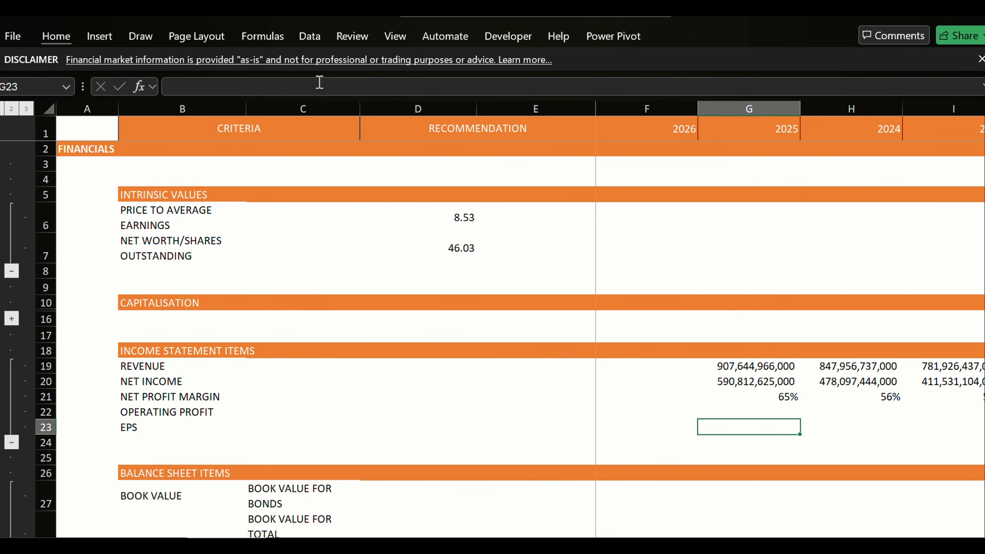
key(Up)
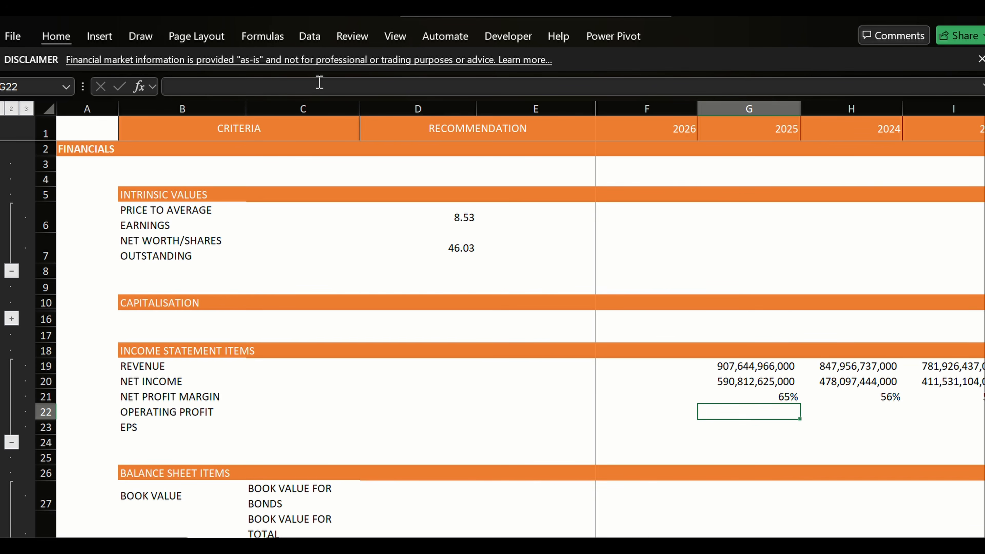
Start the 2025 Operating Profit formula in G22 with a reference to the DATA sheet's profit before income tax, D26.
text(=)
key(ctrl+Page_Down)
key(ctrl+Page_Down)
key(ctrl+Page_Down)
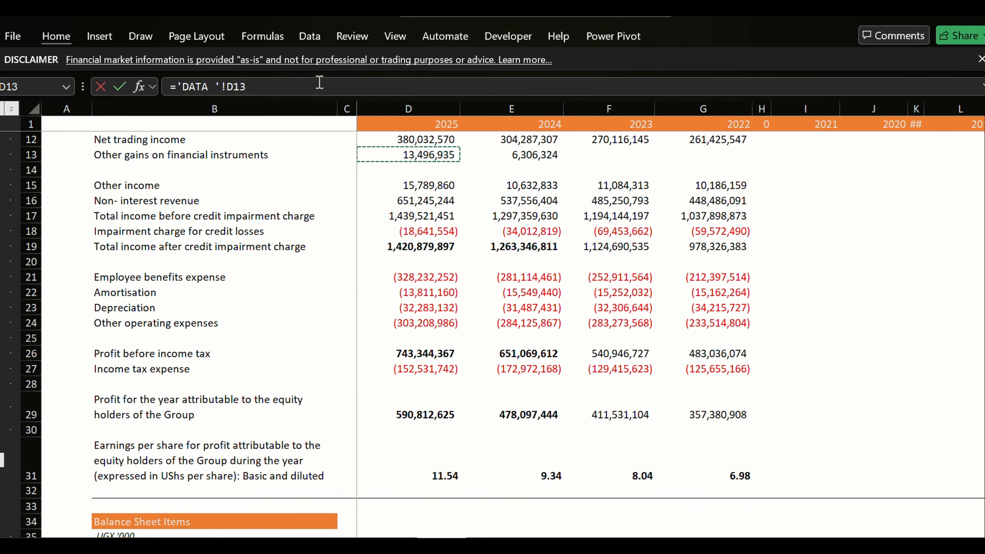
key(Down)
key(Down)
key(Up)
key(Up)
key(Up)
key(Up)
key(Up)
key(Up)
key(Up)
key(Up)
key(Up)
key(Up)
key(Up)
key(Up)
key(Up)
key(Up)
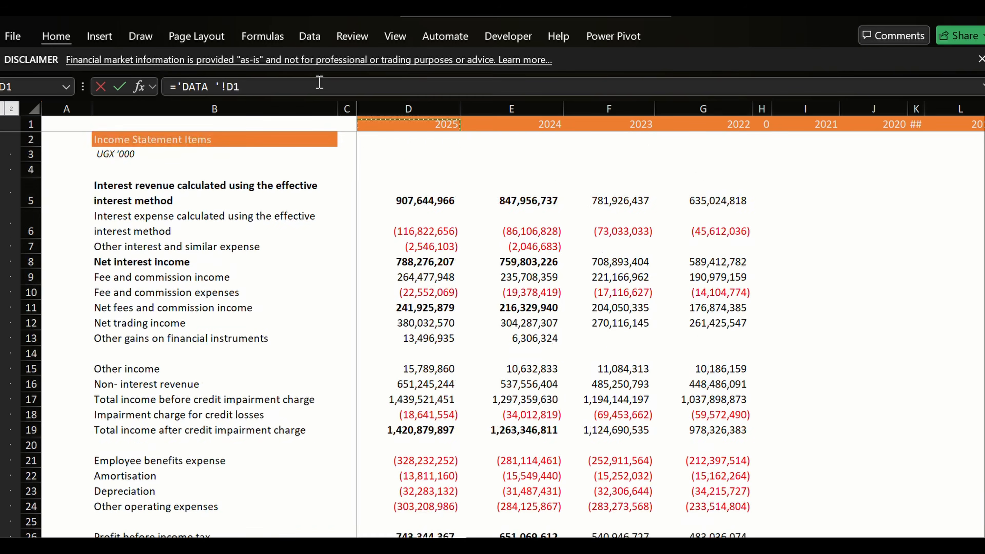
key(Down)
key(Down)
key(Down)
key(Down)
key(Down)
key(Down)
key(Down)
key(Down)
key(Down)
key(Down)
key(Down)
key(Down)
key(Down)
key(Down)
key(Down)
key(Down)
key(Down)
key(Down)
key(Down)
key(Down)
key(Down)
key(Down)
key(Down)
key(Down)
key(Down)
key(Down)
key(Down)
key(Down)
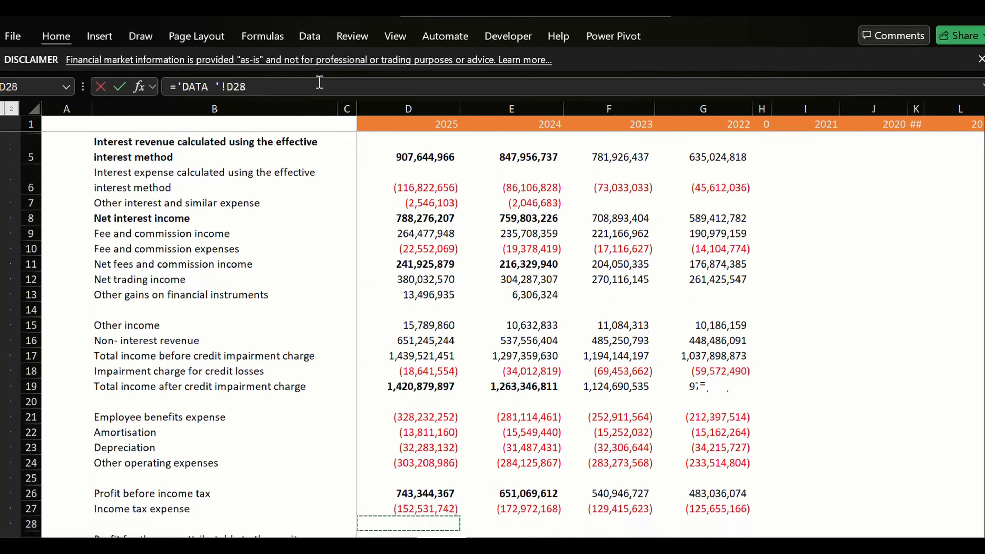
key(Up)
key(Up)
key(Up)
key(Up)
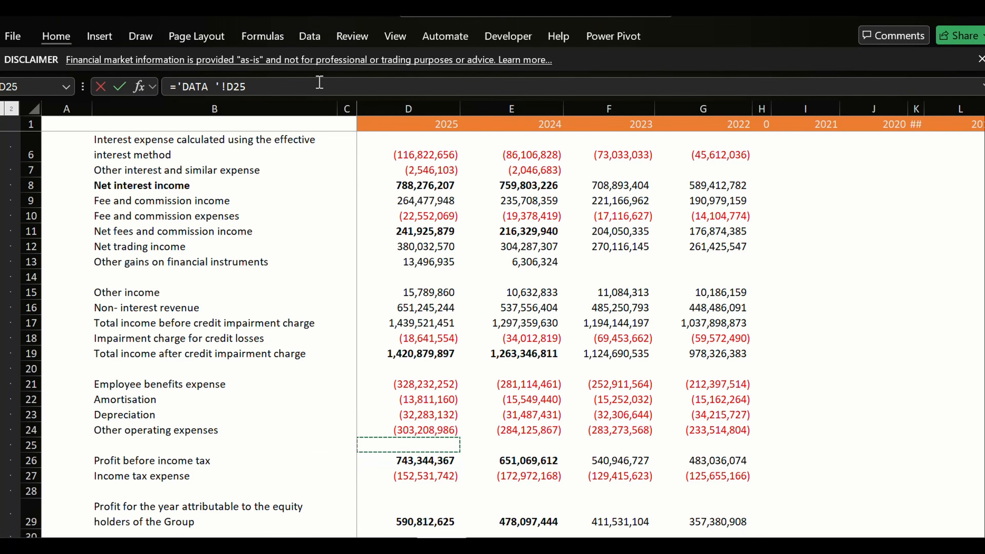
key(Down)
key(Down)
key(Down)
key(Down)
key(Down)
key(Up)
key(Up)
key(Up)
key(Up)
key(Up)
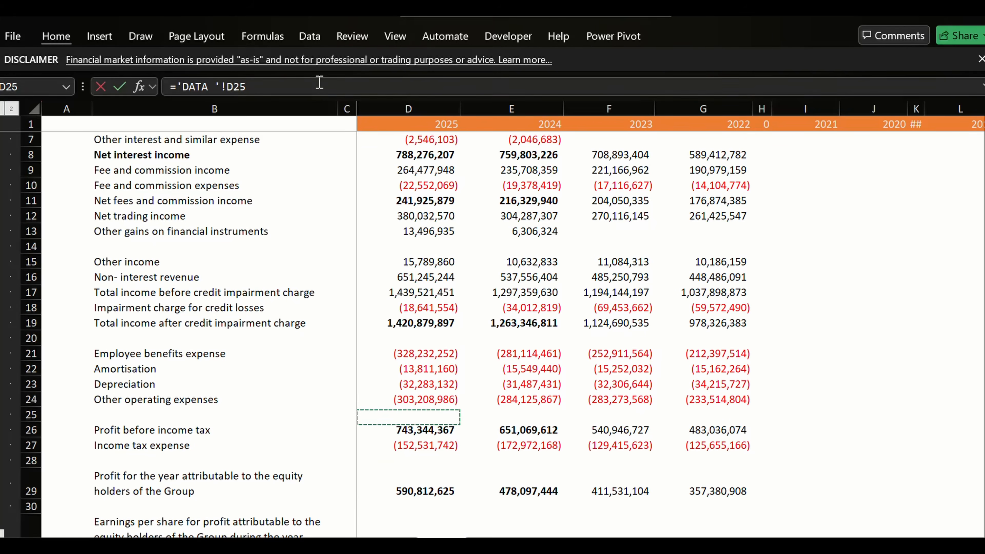
key(Down)
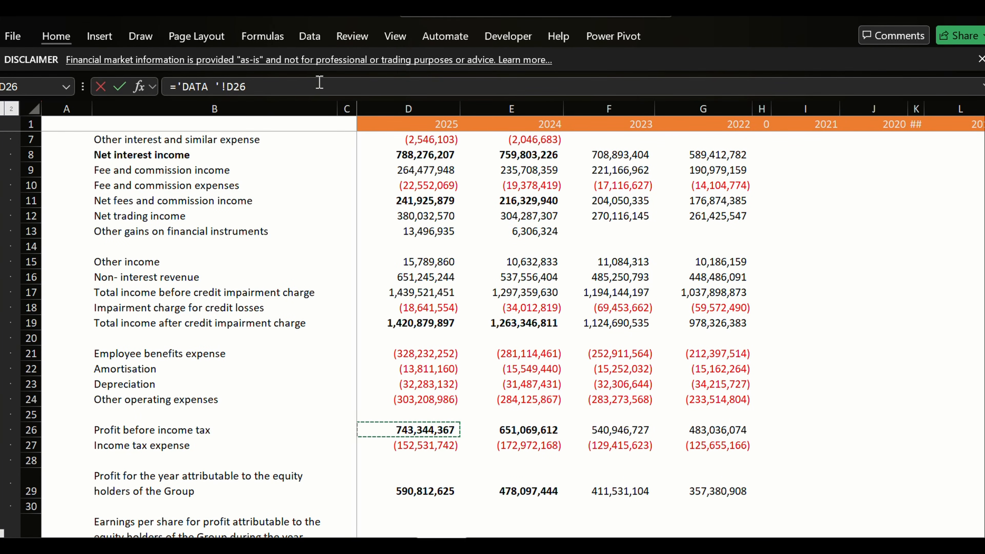
Complete the G22 formula by dividing by the DATA sheet's interest revenue in D5, giving ='DATA '!D26/'DATA '!D5.
text(/)
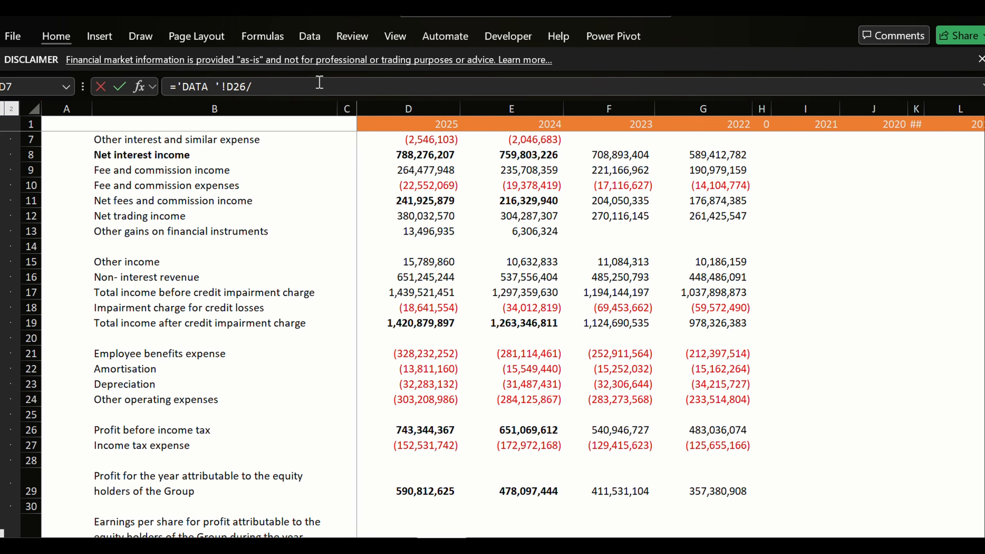
key(Up)
key(Up)
key(Up)
key(Up)
key(Up)
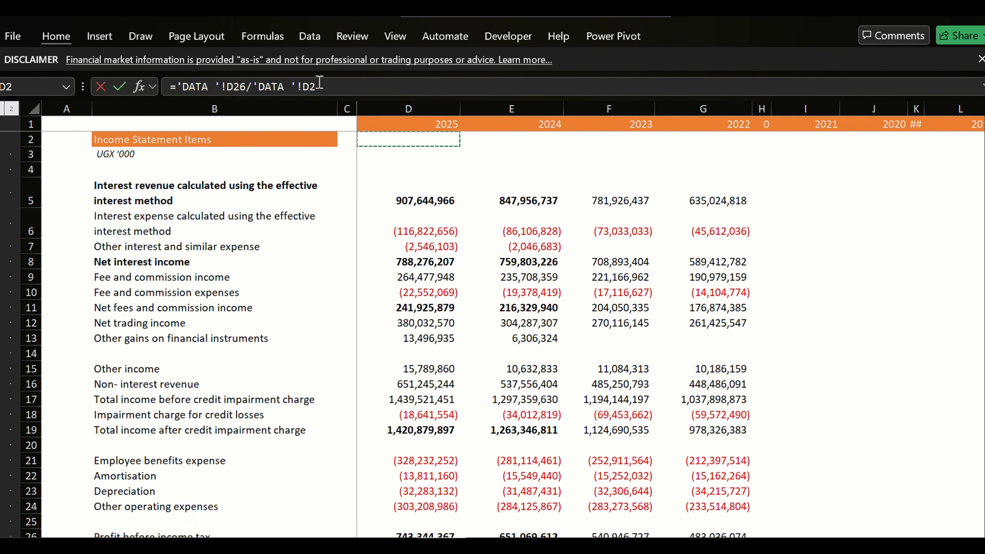
key(Down)
key(Down)
key(Down)
key(Down)
key(Up)
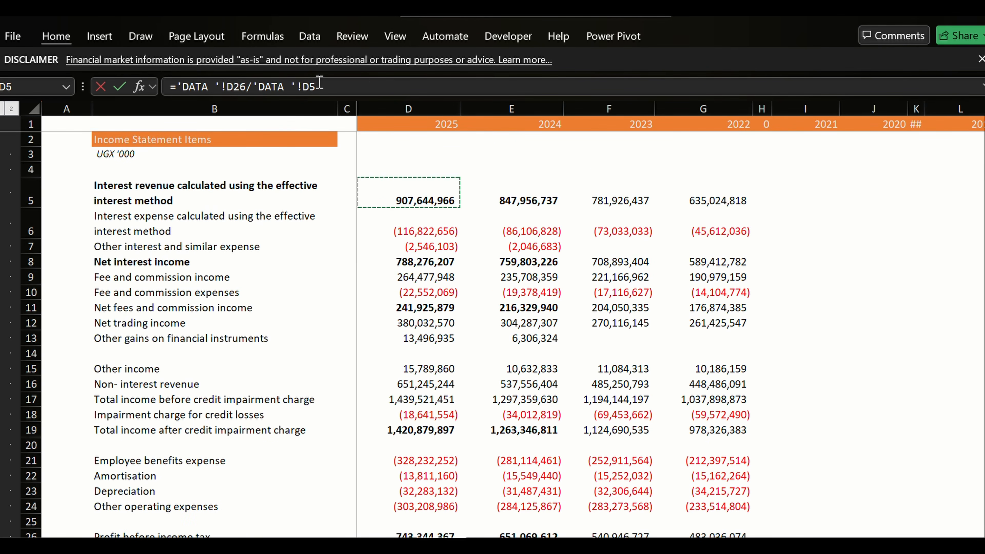
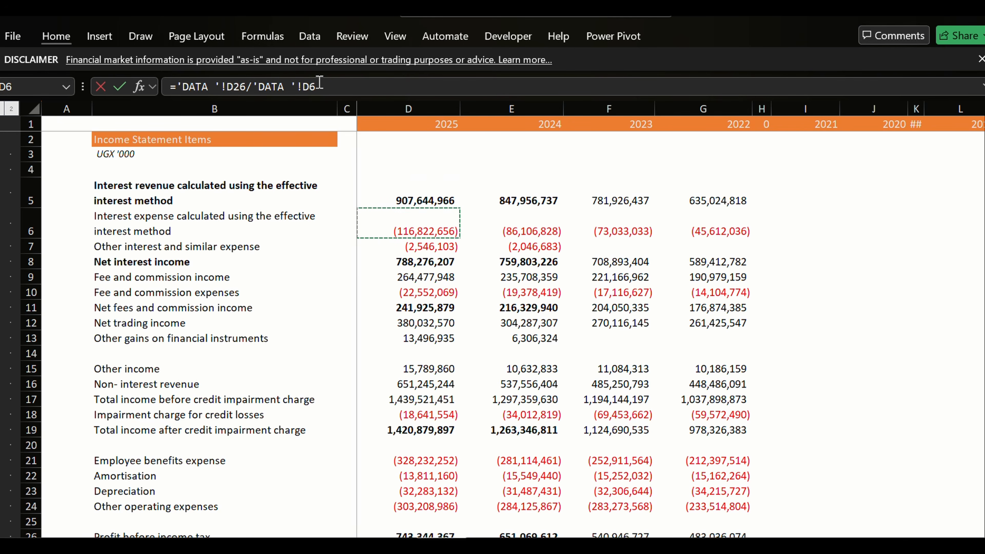
key(ctrl+Return)
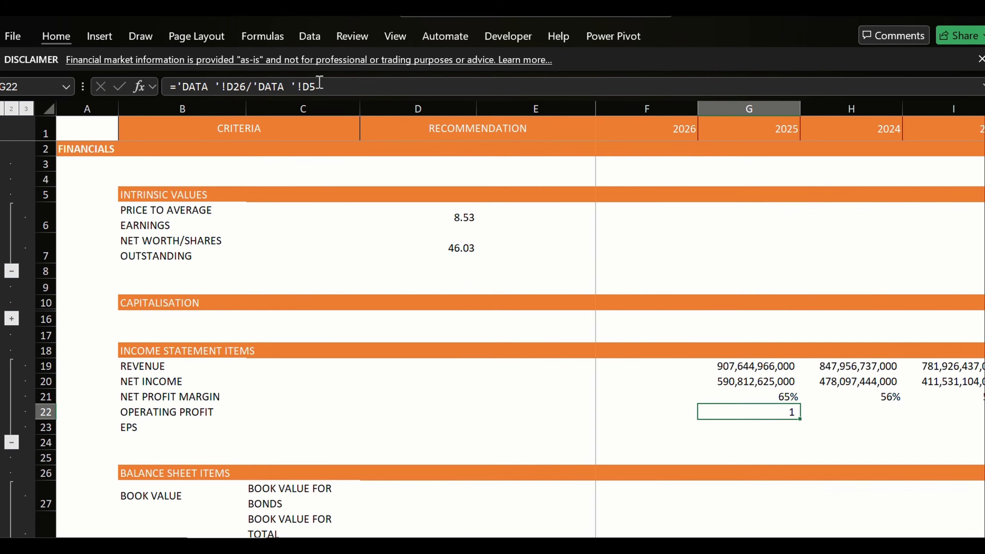
Fill the Operating Profit formula from G22 across to J22.
key(shift+Right)
key(shift+Right)
key(shift+Right)
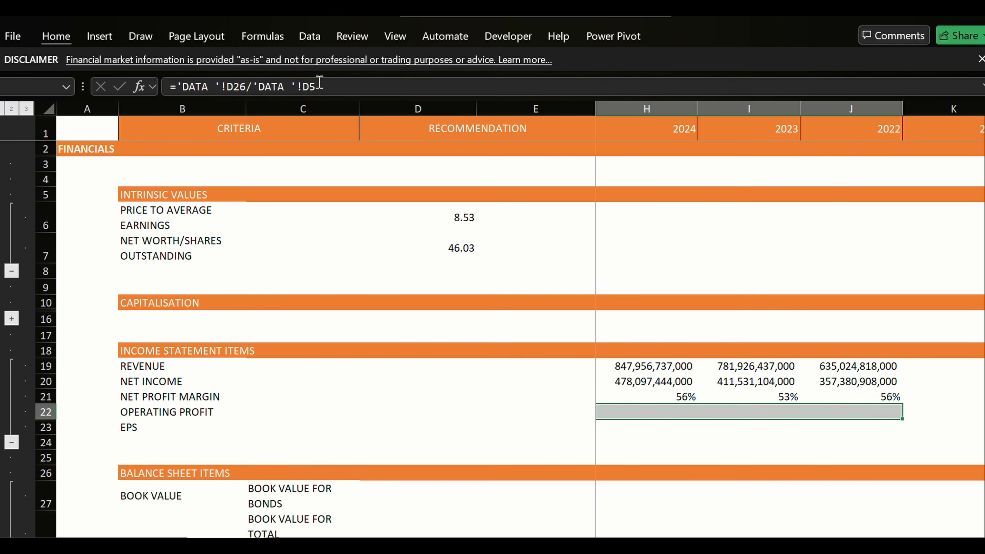
key(ctrl+r)
key(Left)
key(Right)
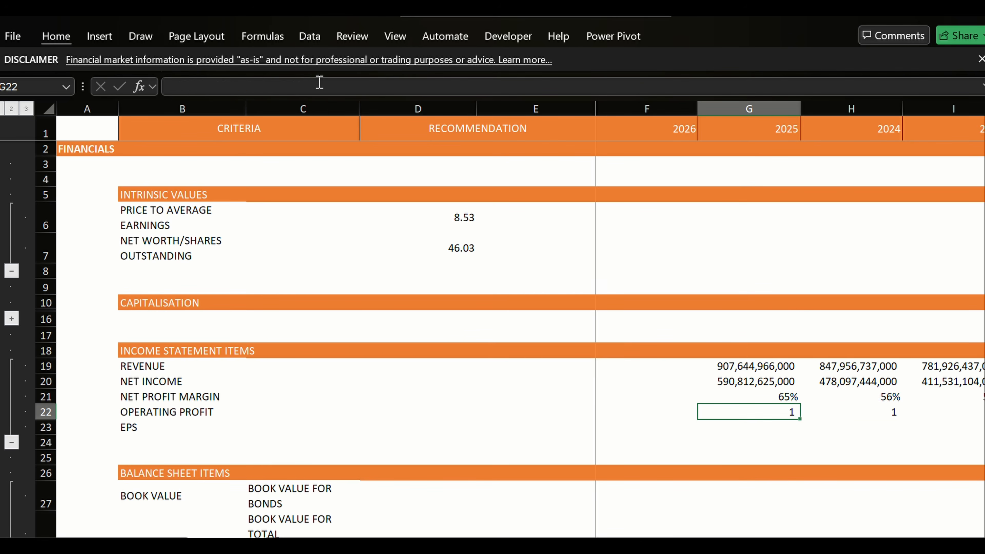
Format the Operating Profit cells G22:J22 as Percentage with 0 decimal places.
key(shift+Right)
key(shift+Right)
key(shift+Right)
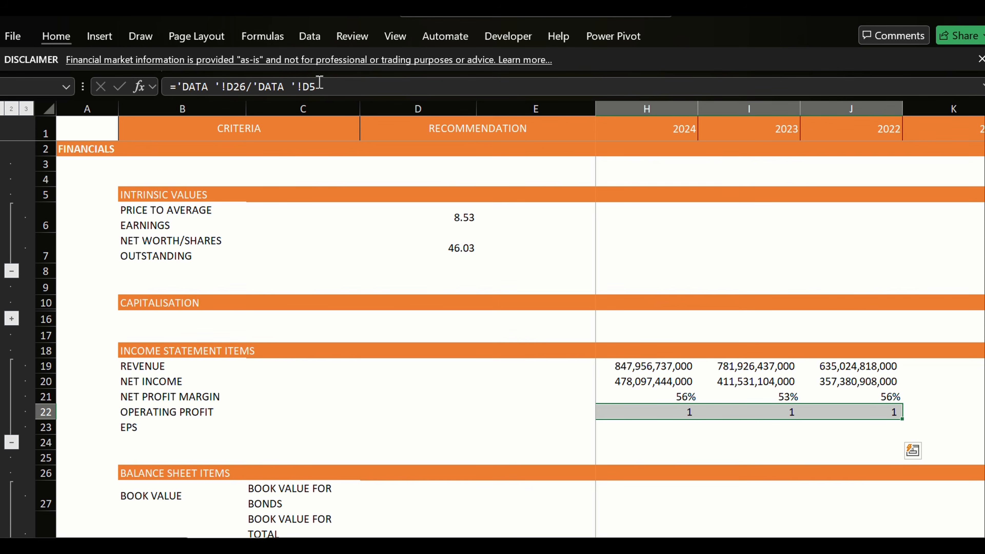
key(ctrl+shift+5)
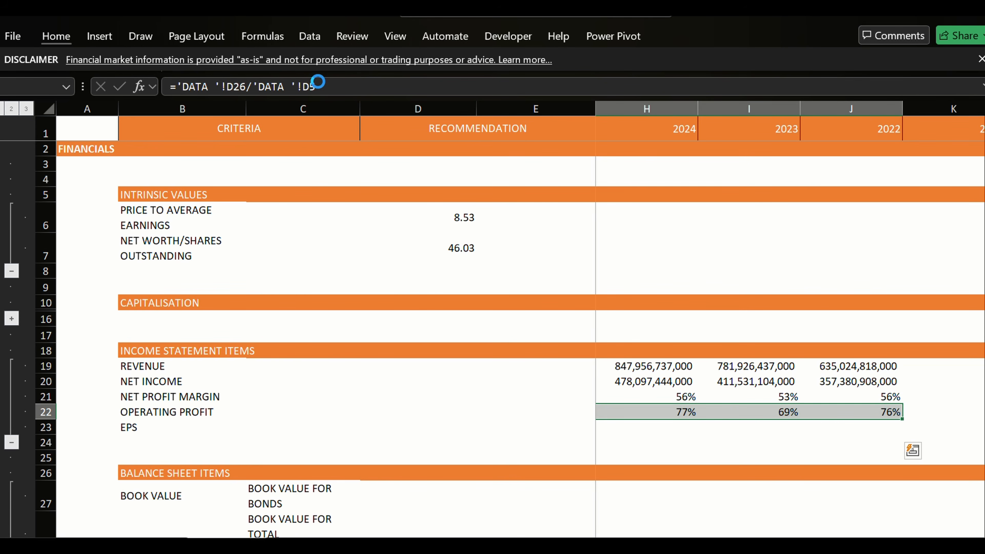
key(Left)
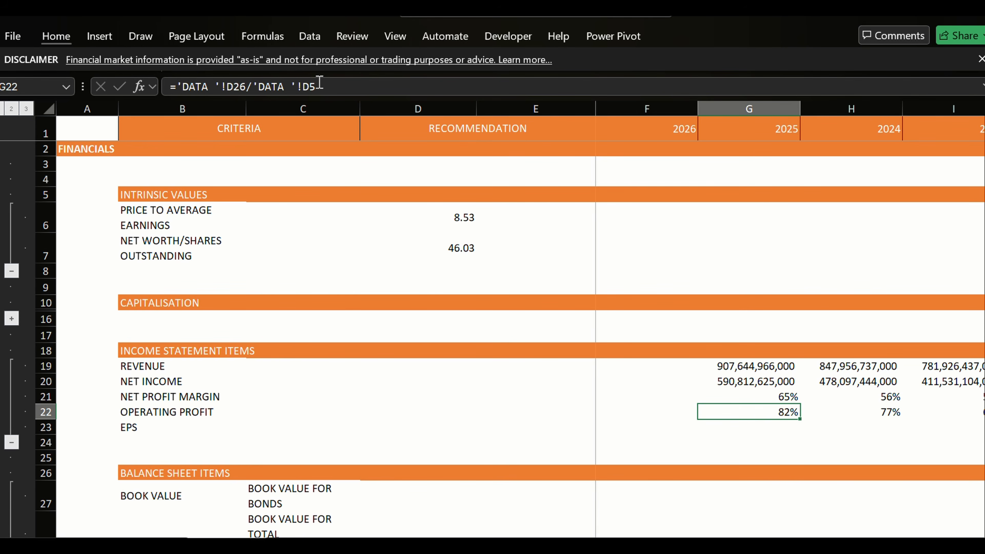
Review the formulas behind the 2025 Revenue, Net Income, Net Profit Margin and Operating Profit cells, G19 to G22.
key(Left)
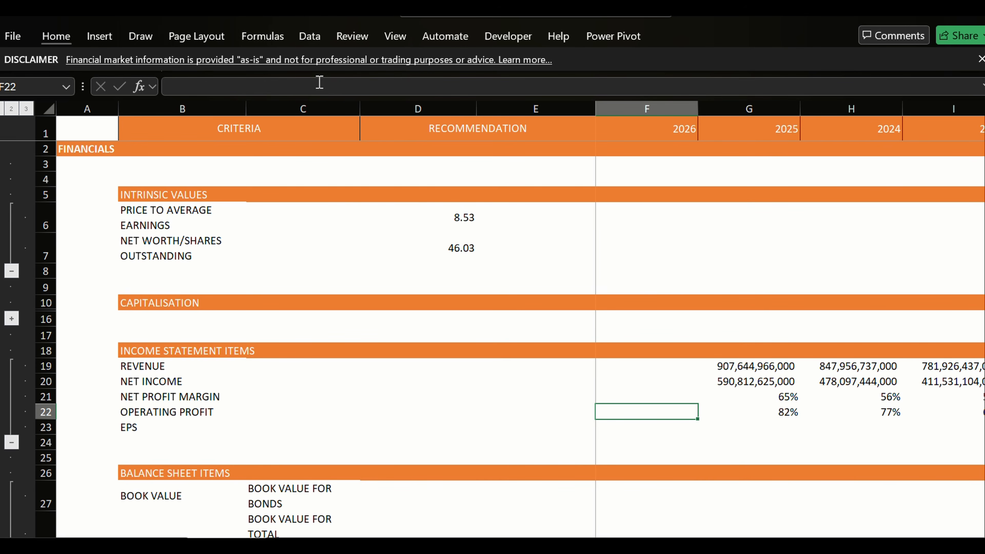
key(Right)
key(Right)
key(Up)
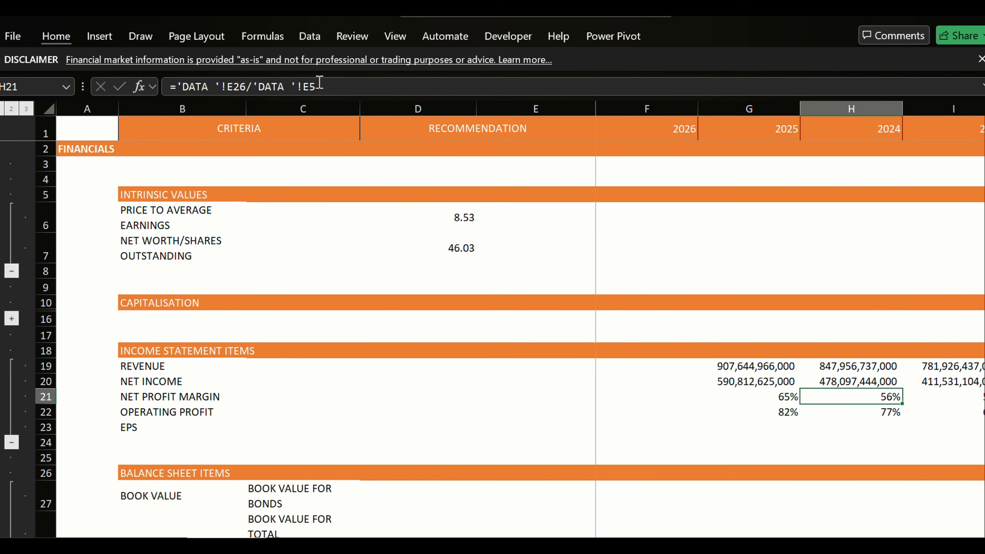
key(Left)
key(Up)
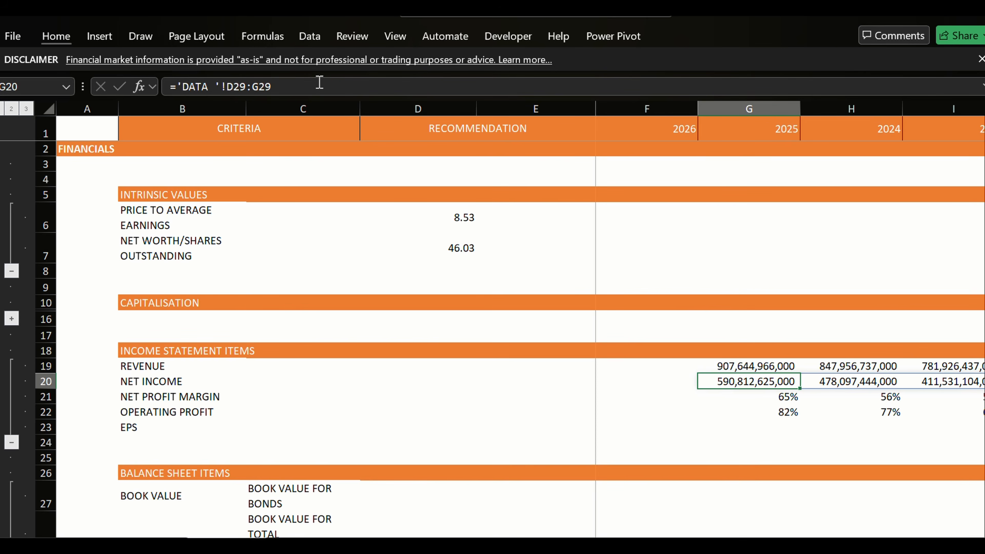
key(Down)
key(Up)
key(Up)
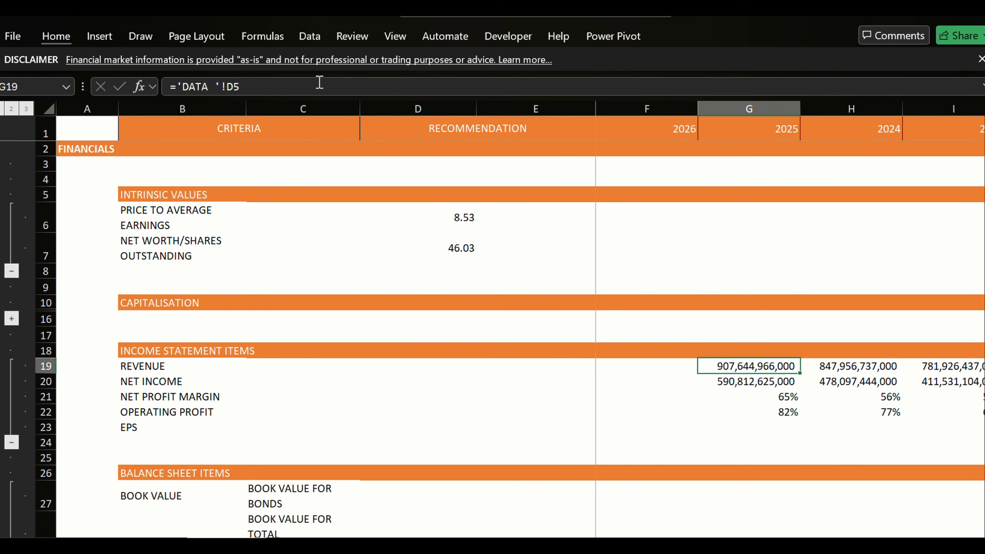
key(Down)
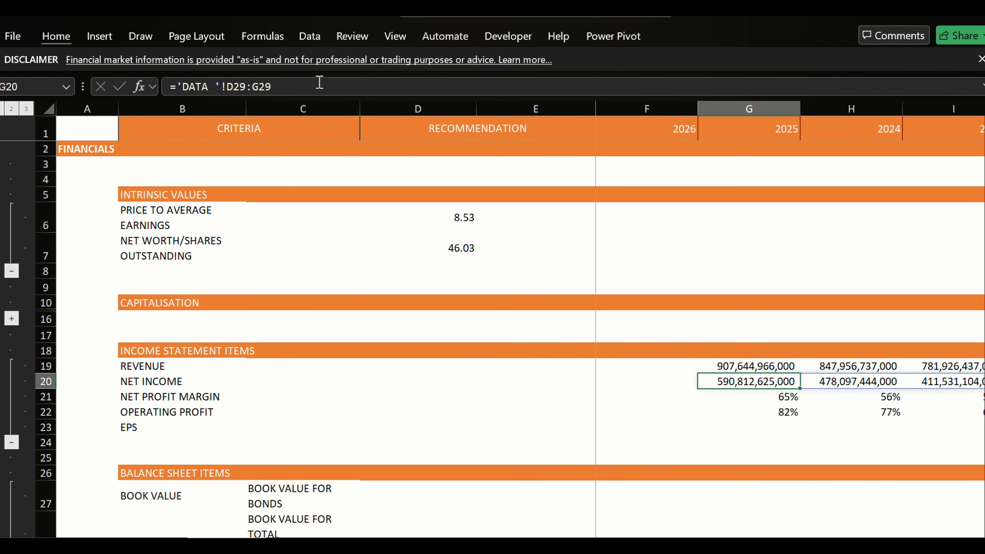
key(Down)
key(Down)
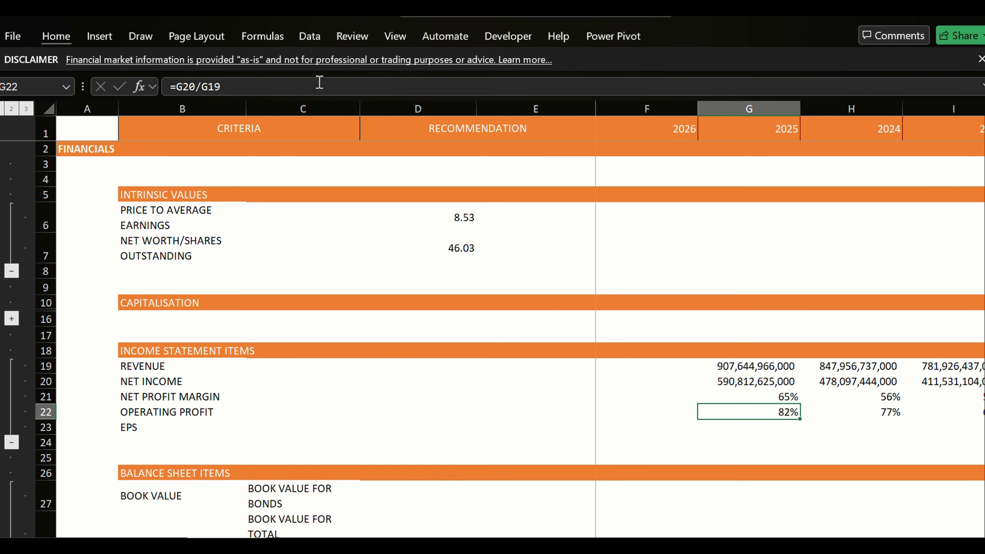
key(Up)
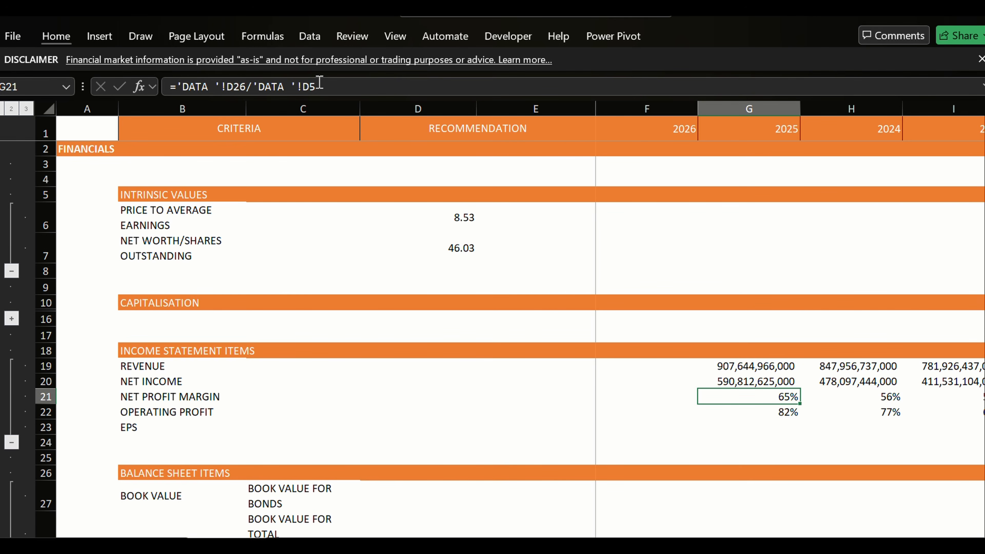
key(Up)
key(Up)
key(Down)
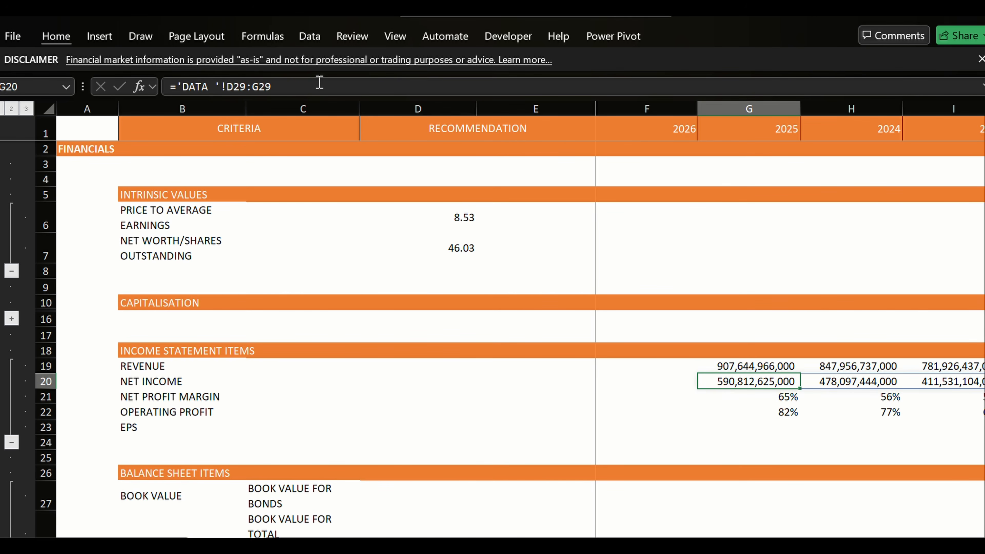
key(Up)
key(Down)
key(Up)
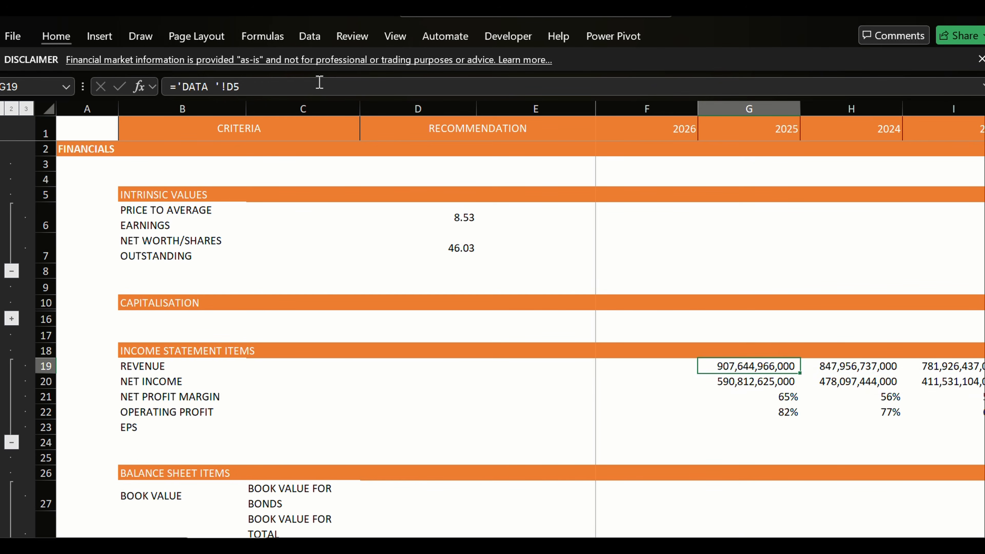
key(Down)
key(Up)
Relink the 2025 Revenue cell G19 to the DATA sheet's total income after credit impairment charge, D19.
key(F2)
text(=)
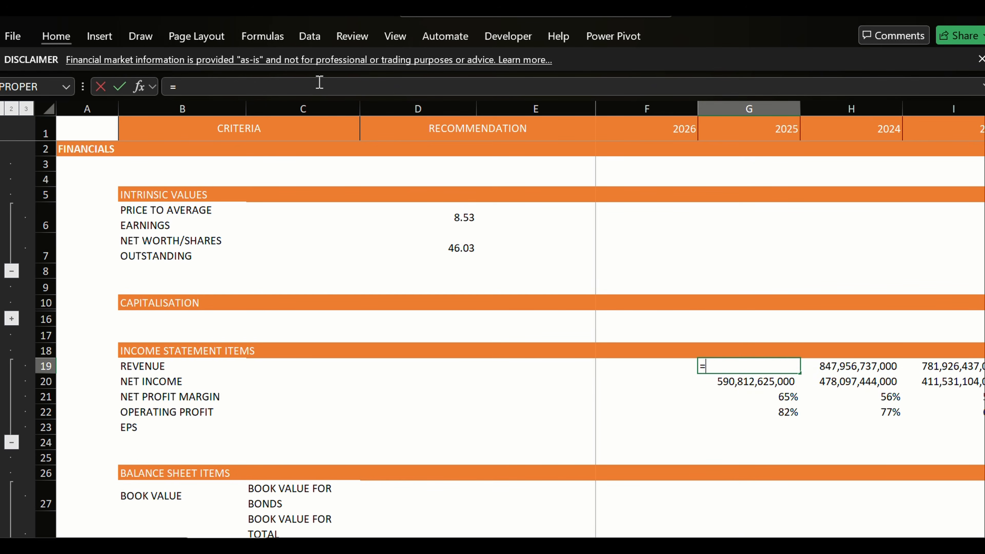
key(ctrl+Page_Down)
key(ctrl+Page_Down)
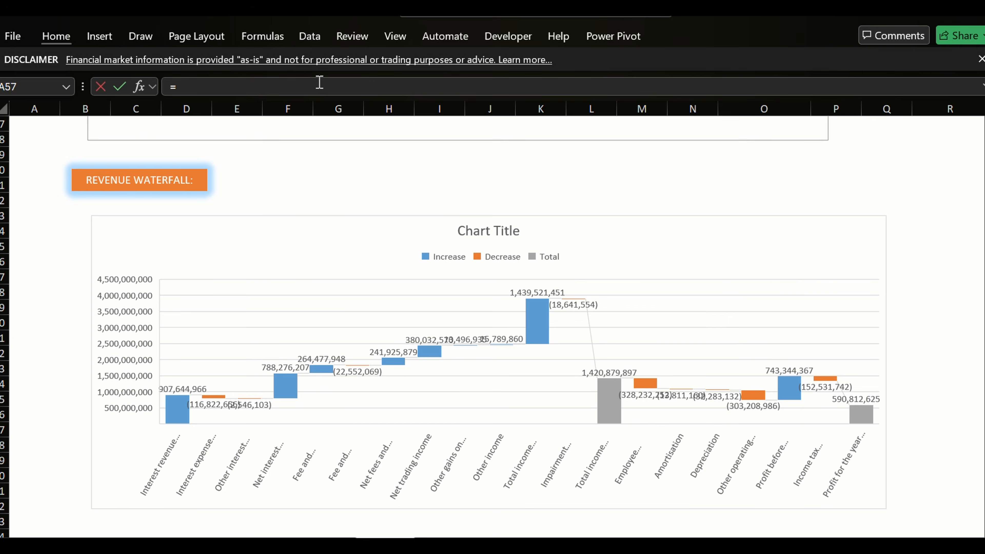
key(ctrl+Page_Down)
key(Down)
key(Down)
key(Down)
key(Down)
key(Down)
key(Down)
key(Down)
key(Down)
key(Down)
key(Down)
key(Down)
key(Down)
key(Down)
key(Down)
key(Down)
key(Down)
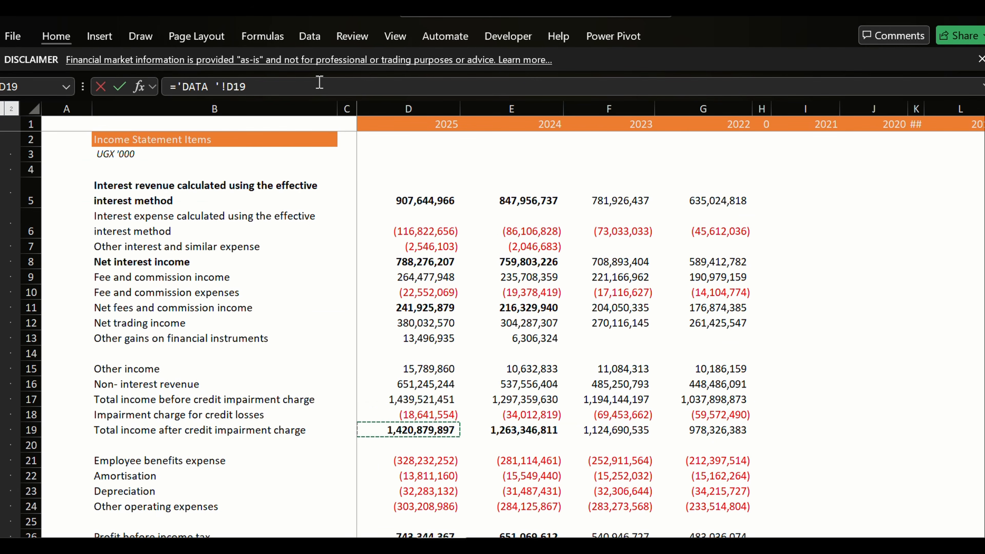
key(Return)
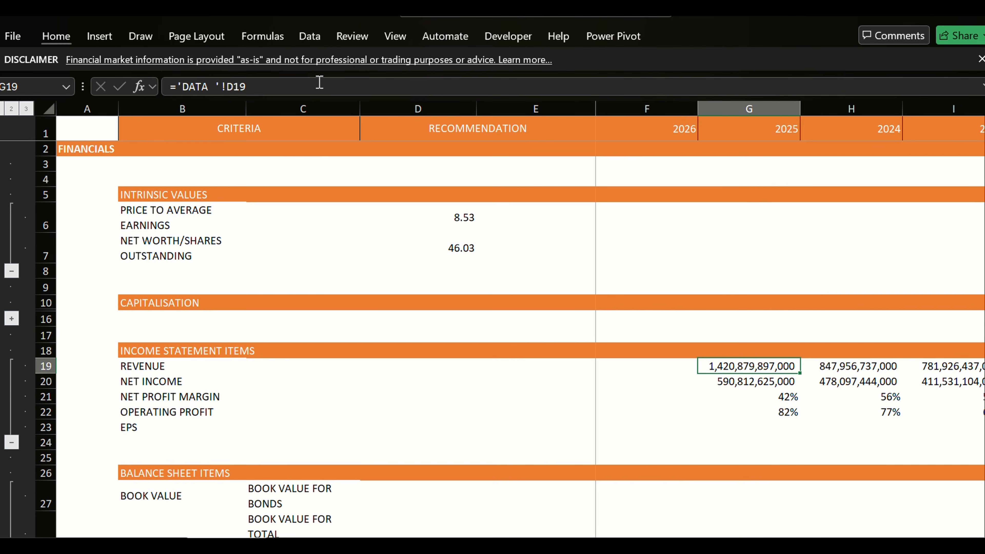
Fill the new Revenue link from G19 across to J19.
key(shift+Right)
key(shift+Right)
key(shift+Right)
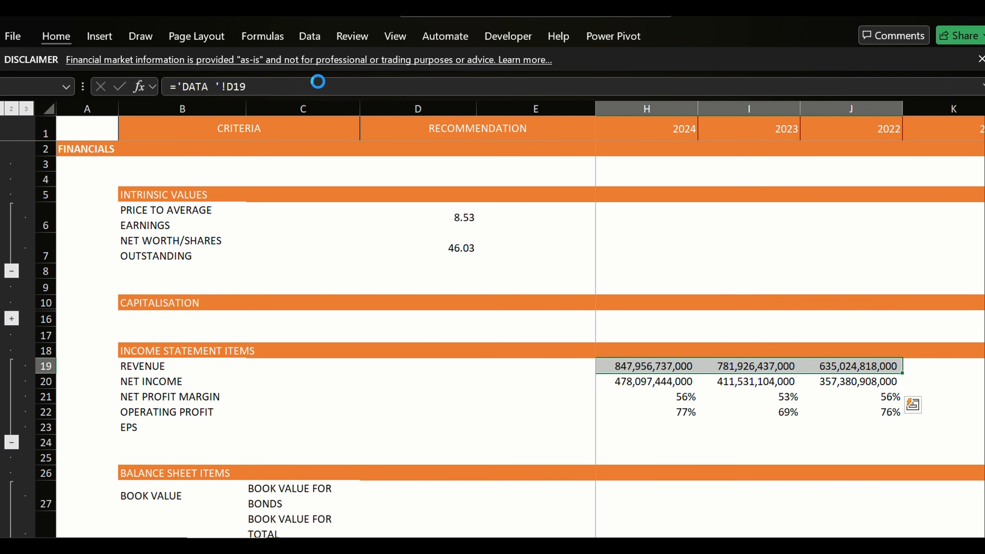
key(ctrl+r)
key(Left)
key(Right)
key(Down)
key(Down)
key(Down)
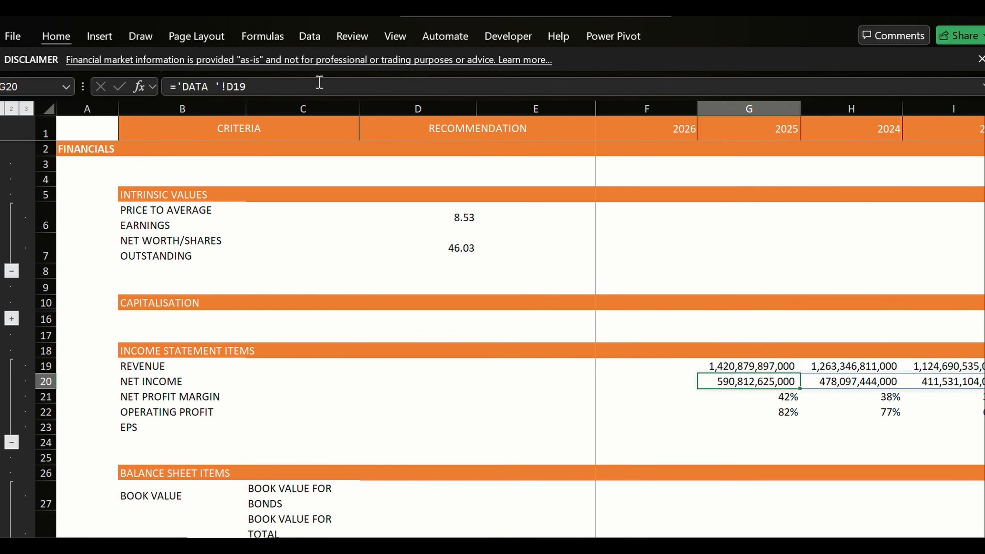
Undo the Revenue row's relink and fill, and redo both to compare the resulting margins.
key(ctrl+z)
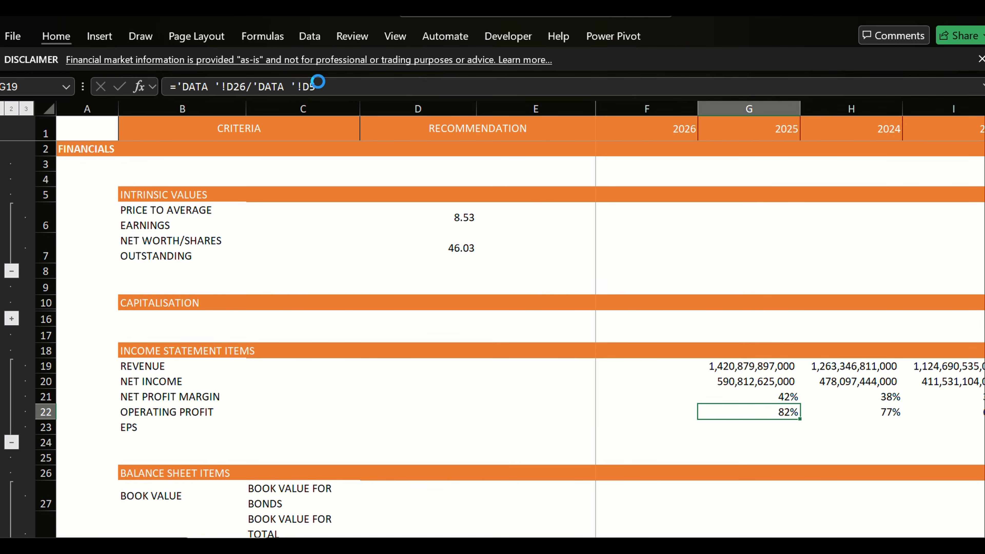
key(ctrl+z)
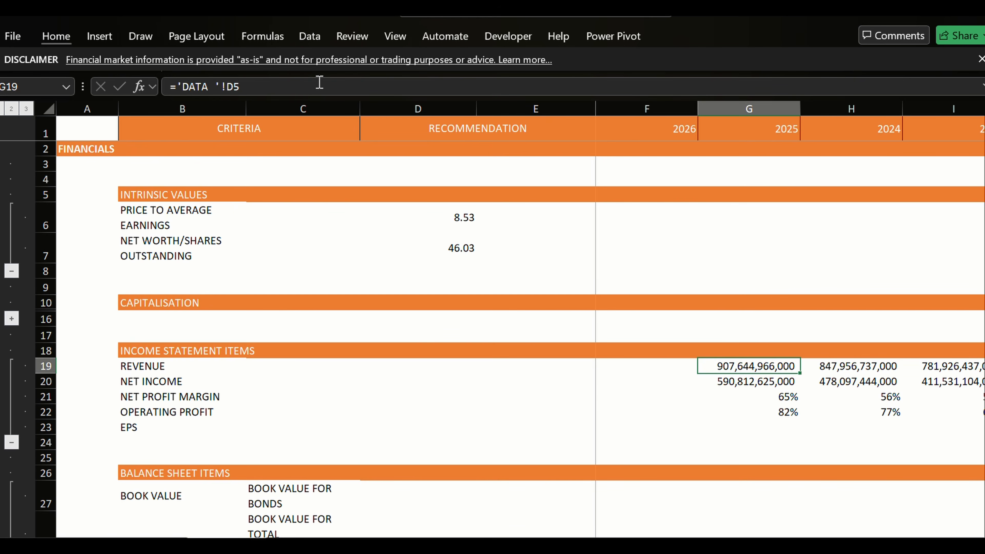
key(ctrl+y)
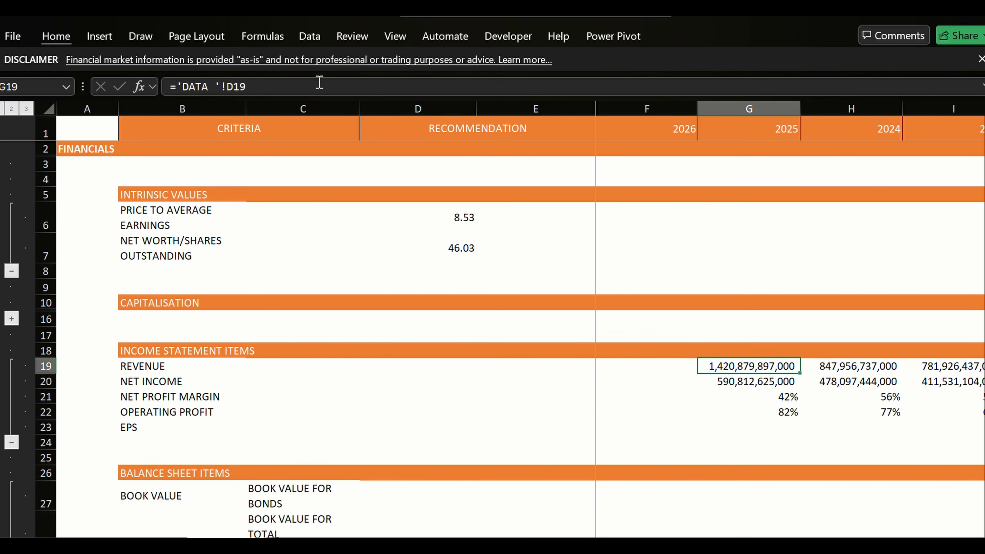
key(ctrl+y)
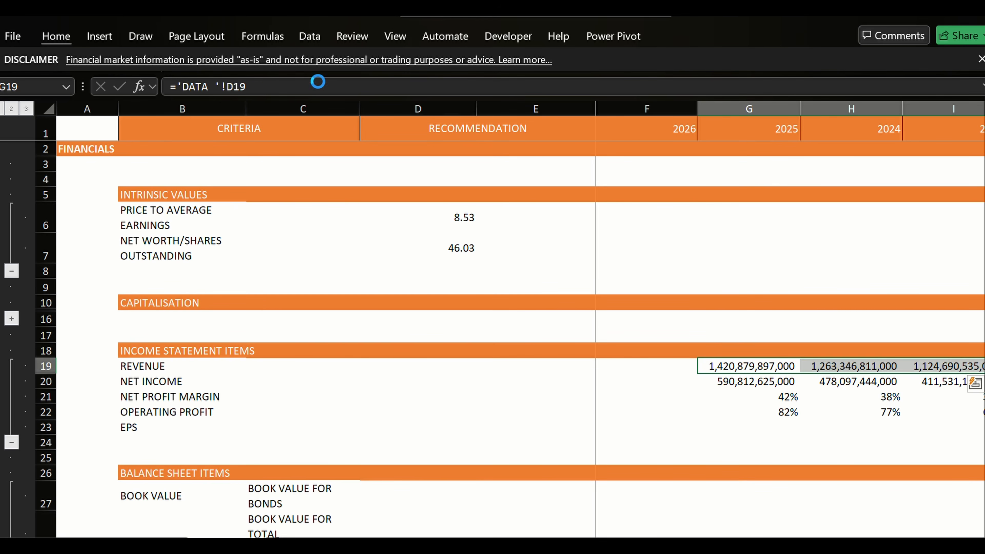
Change the divisor in the 2025 Operating Profit formula, G22, to the DATA sheet's total income after credit impairment charge, D19.
key(Down)
key(Down)
key(Down)
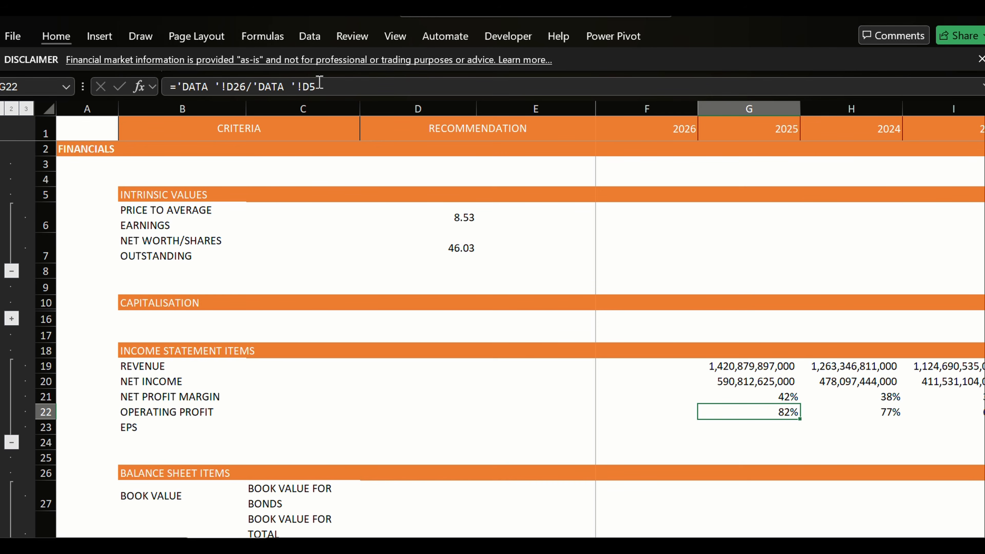
key(Up)
key(Up)
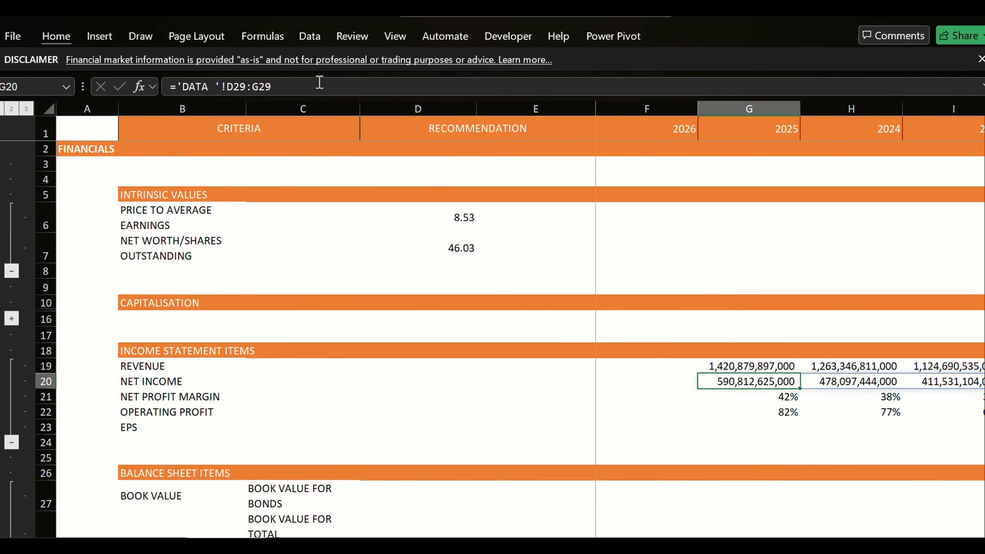
key(Up)
key(Down)
key(Down)
key(Down)
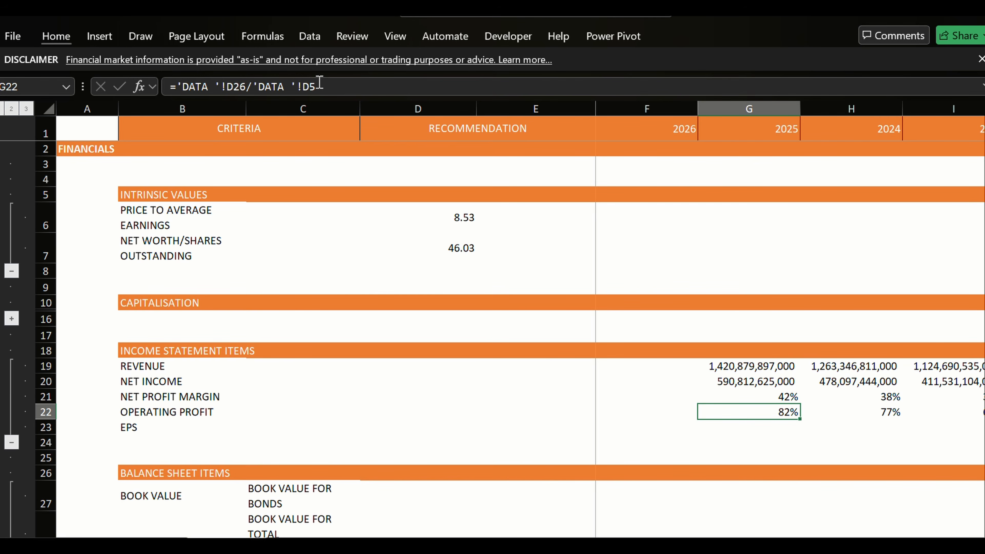
click(319, 83)
key(BackSpace)
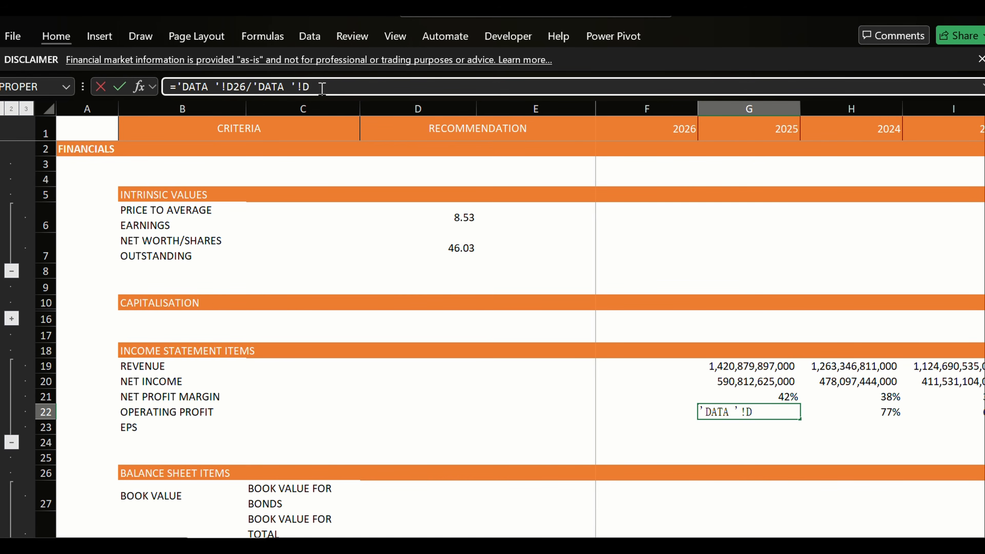
text(19)
key(ctrl+Return)
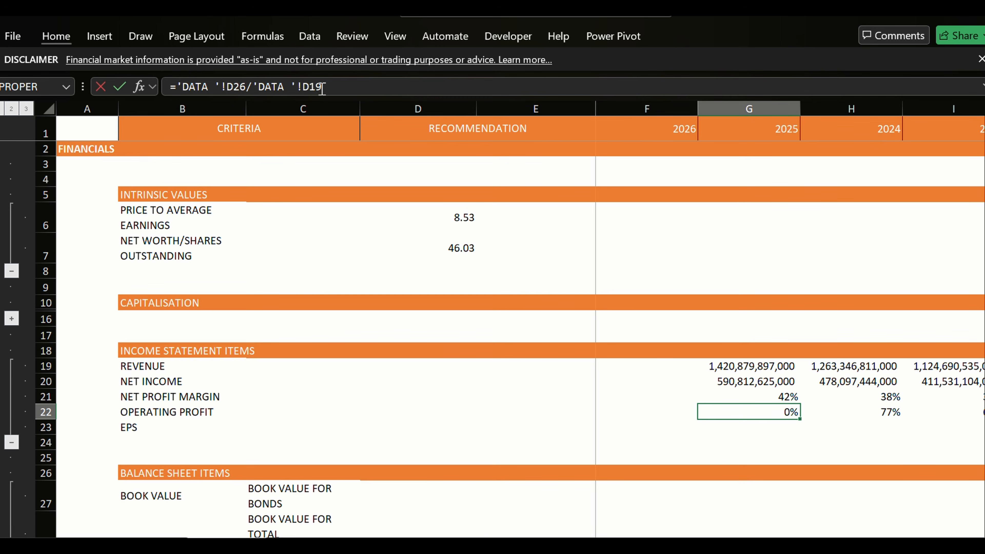
Fill the revised Operating Profit formula from G22 across to J22.
key(shift+Right)
key(shift+Right)
key(shift+Right)
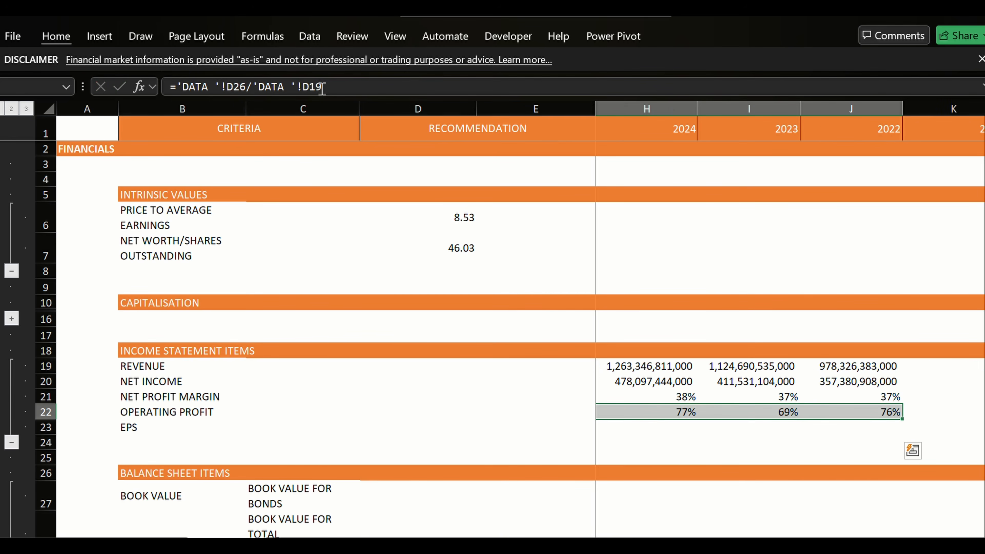
key(ctrl+r)
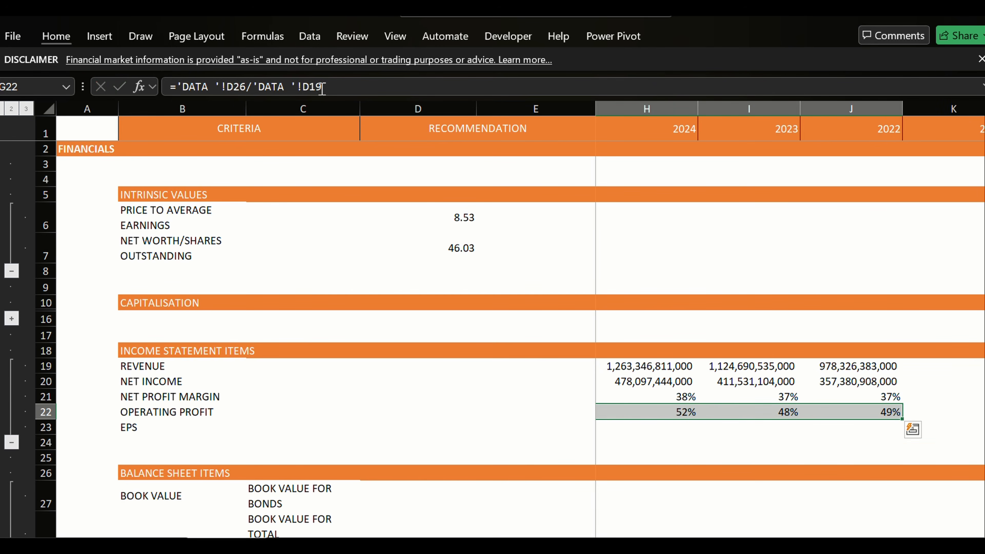
Check the cell references in the filled Operating Profit formulas across the 2025 to 2022 columns.
key(Left)
key(Right)
key(Right)
key(Right)
key(Right)
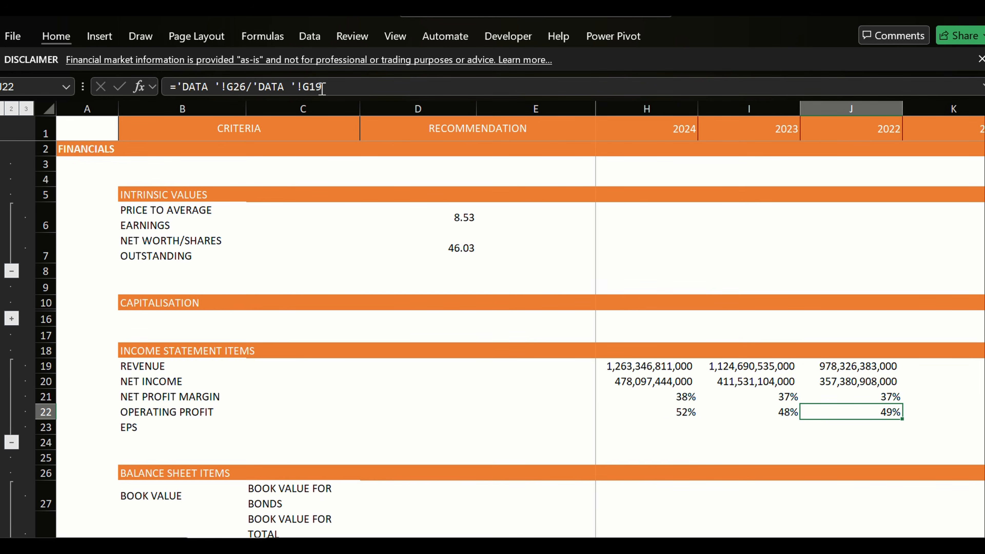
key(Left)
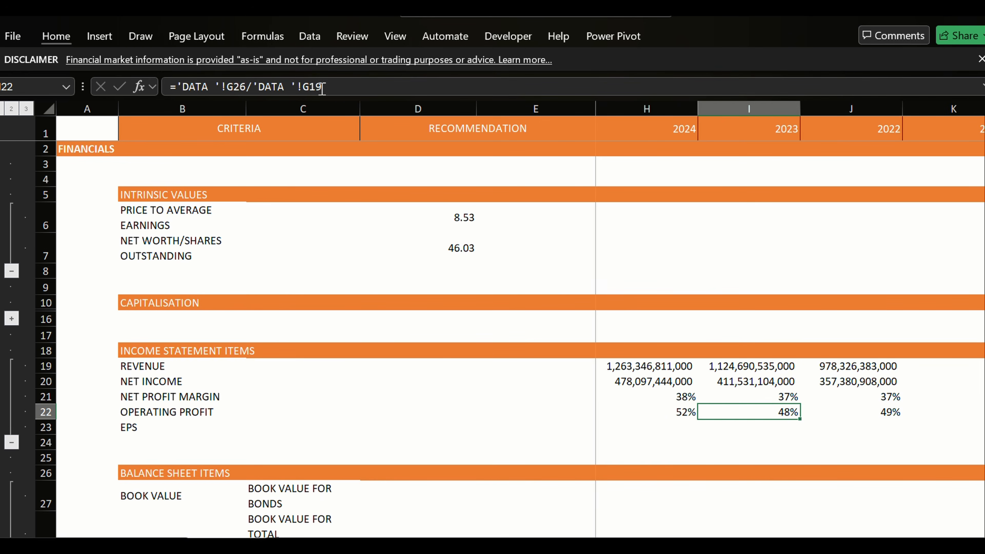
key(Left)
key(Left)
key(Left)
key(Right)
key(Right)
key(Left)
key(Left)
key(Right)
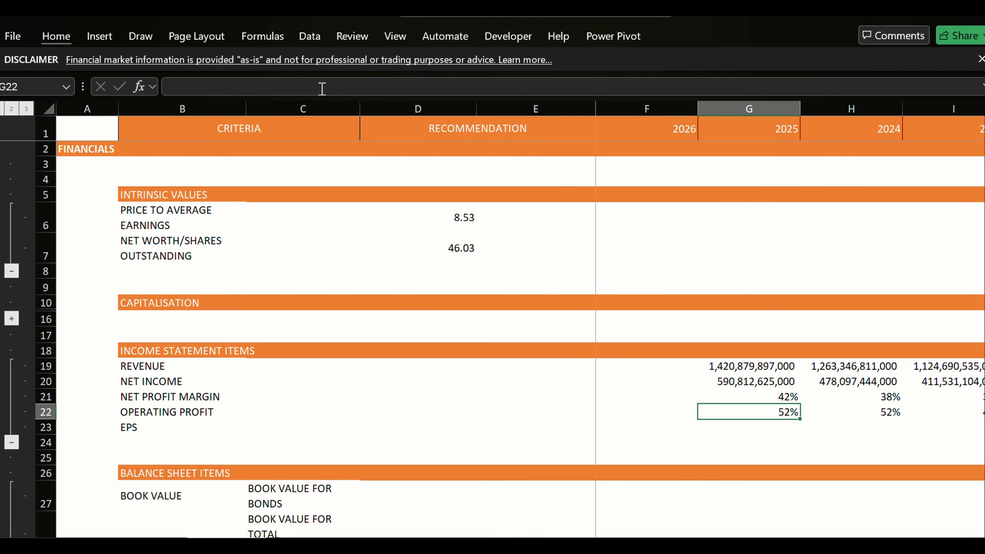
Link the 2025 EPS cell G23 to the DATA sheet's basic and diluted earnings per share, D31.
key(Down)
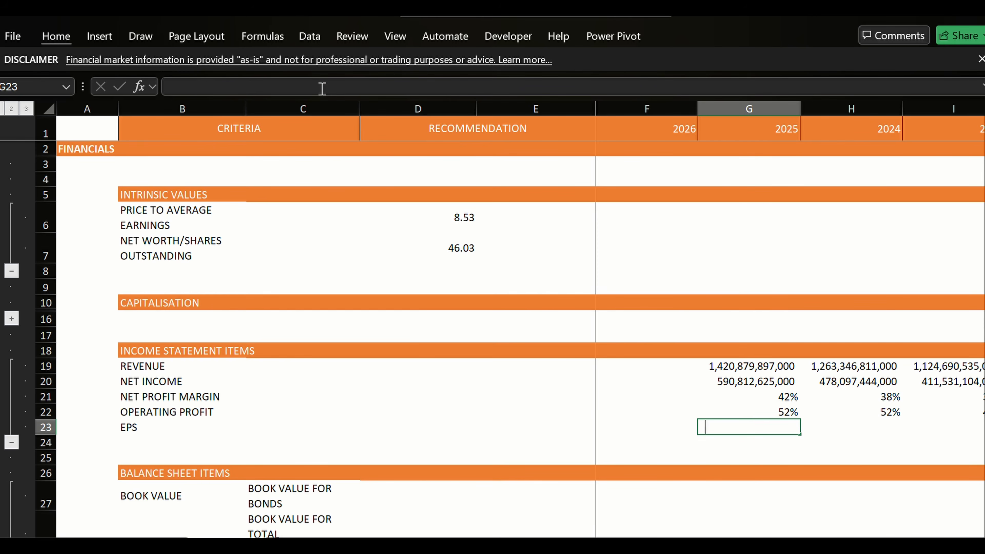
text(=)
key(ctrl+Page_Up)
key(ctrl+Page_Up)
key(ctrl+Page_Up)
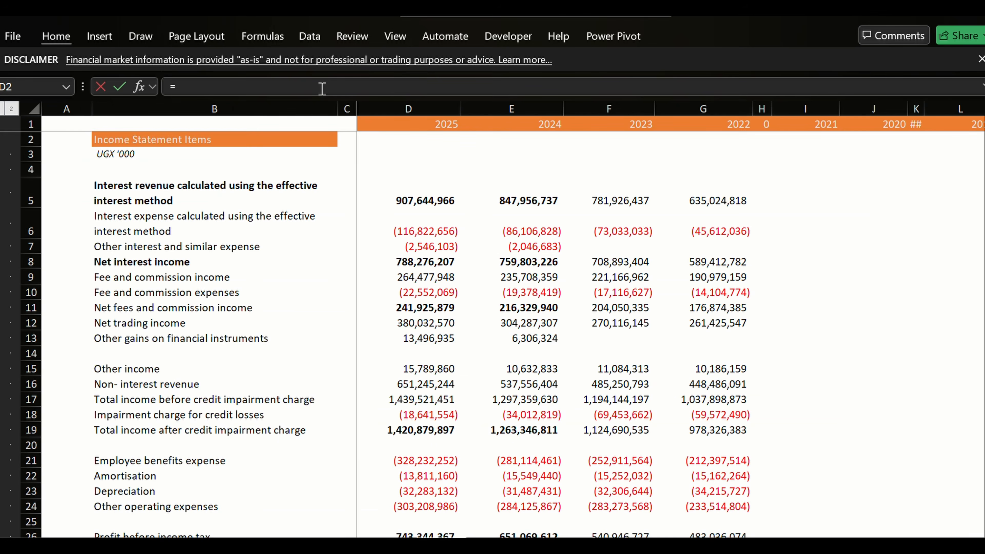
key(Down)
key(Down)
key(Down)
key(Down)
key(Down)
key(Down)
key(Down)
key(Down)
key(Down)
key(Down)
key(Down)
key(Down)
key(Down)
key(Down)
key(Down)
key(Down)
key(Down)
key(Down)
key(Down)
key(Down)
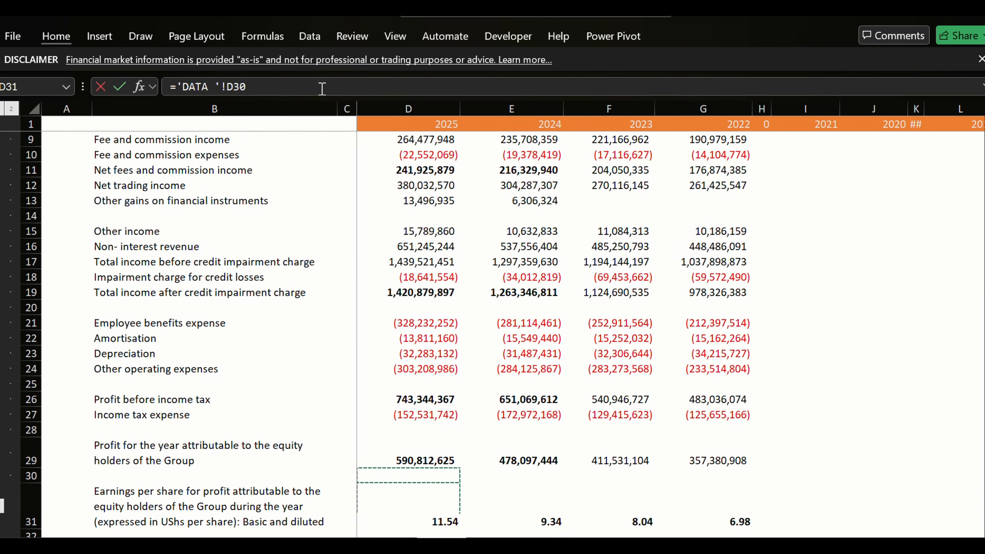
key(Up)
key(Up)
key(Up)
key(Up)
key(Up)
key(Up)
key(Down)
key(Down)
key(Down)
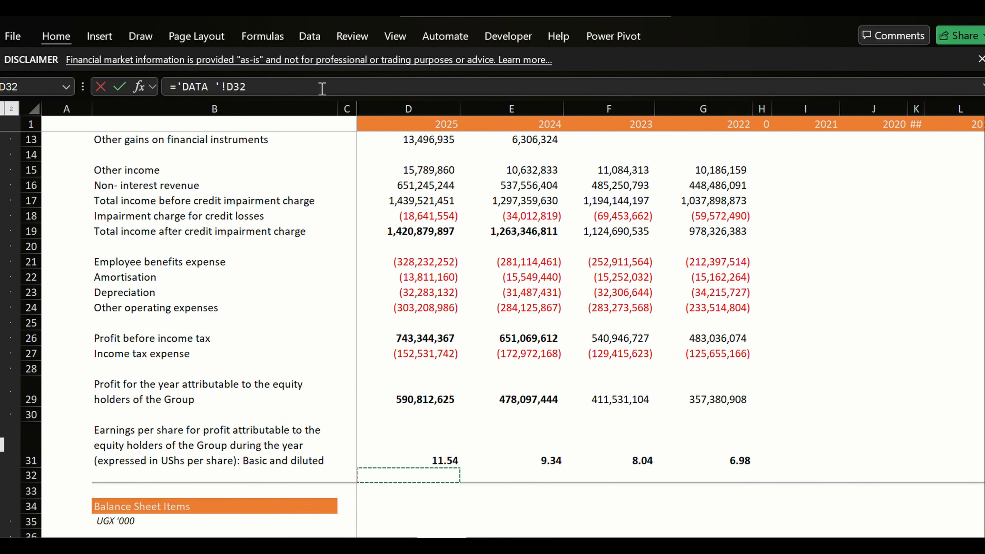
key(Up)
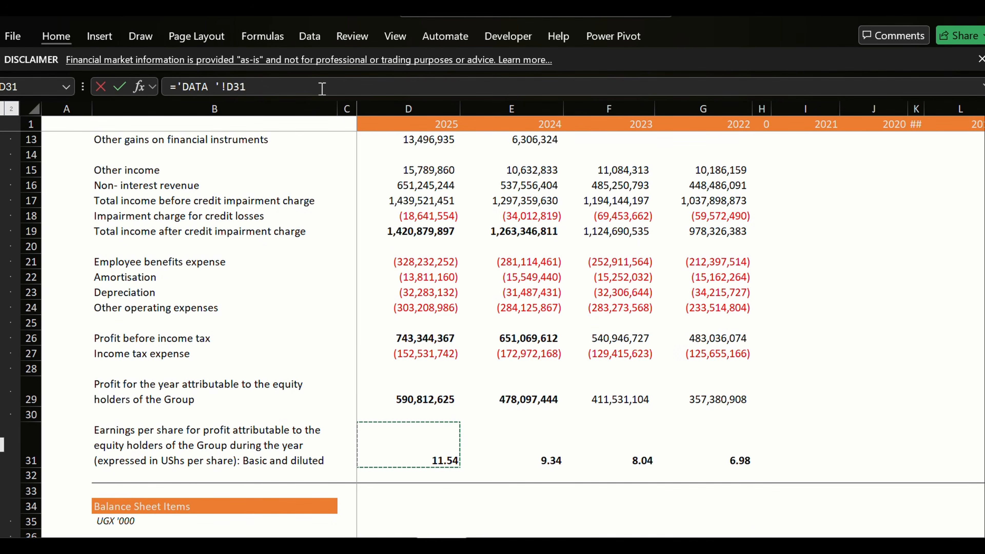
key(Return)
Fill the EPS link from G23 across to J23.
key(shift+Right)
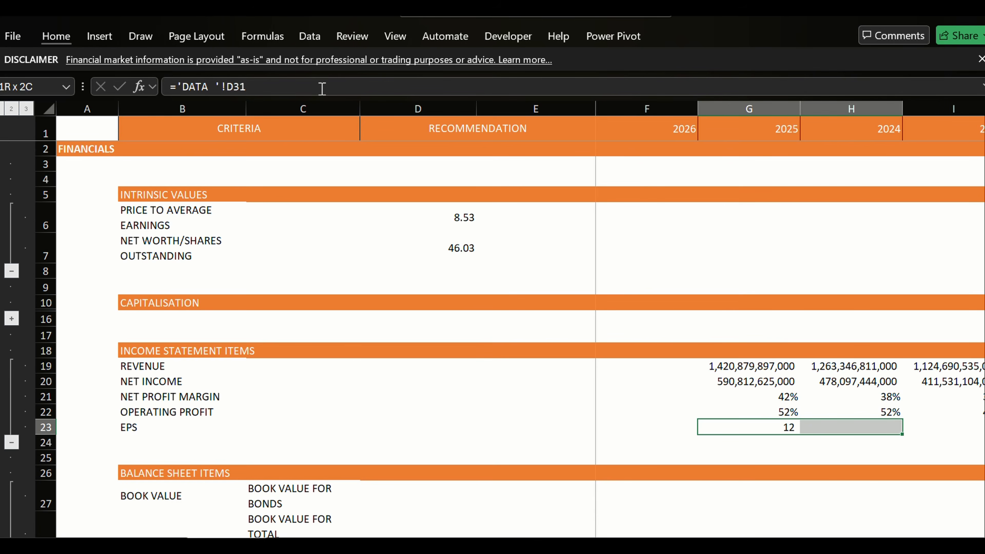
key(shift+Right)
key(shift+Right)
key(ctrl+r)
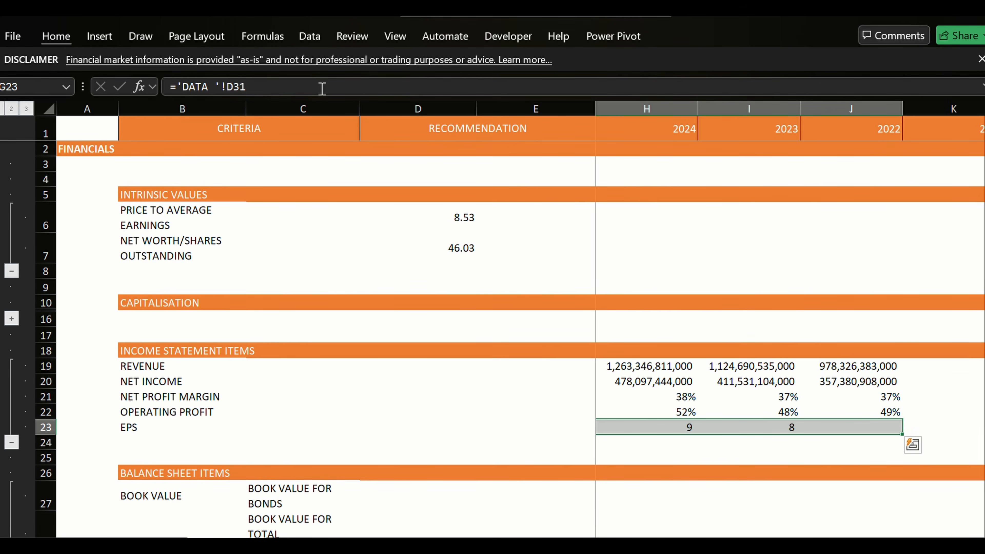
key(Left)
Format the EPS cells G23 to J23 as numbers with 2 decimal places.
key(Right)
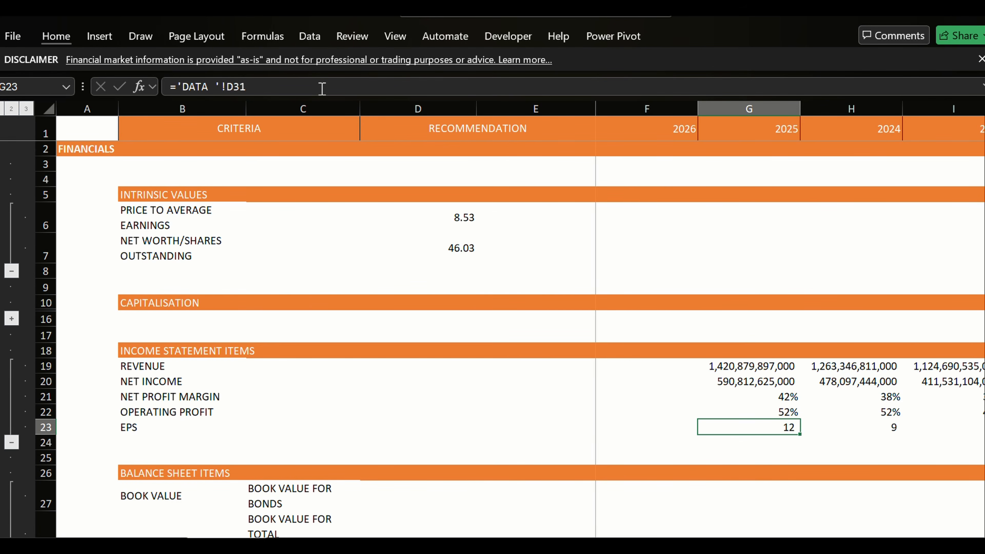
key(shift+Right)
key(shift+Right)
key(shift+Right)
key(ctrl+1)
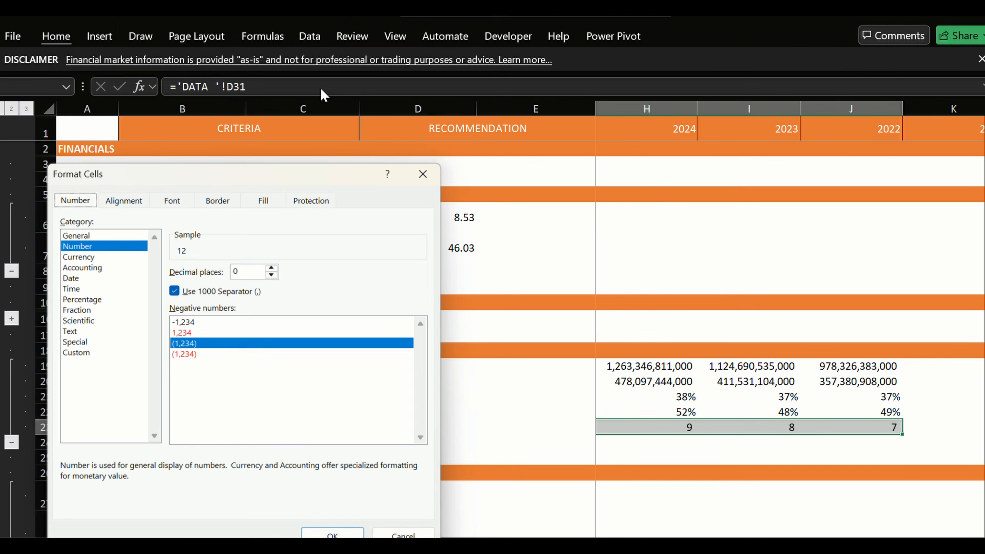
key(Tab)
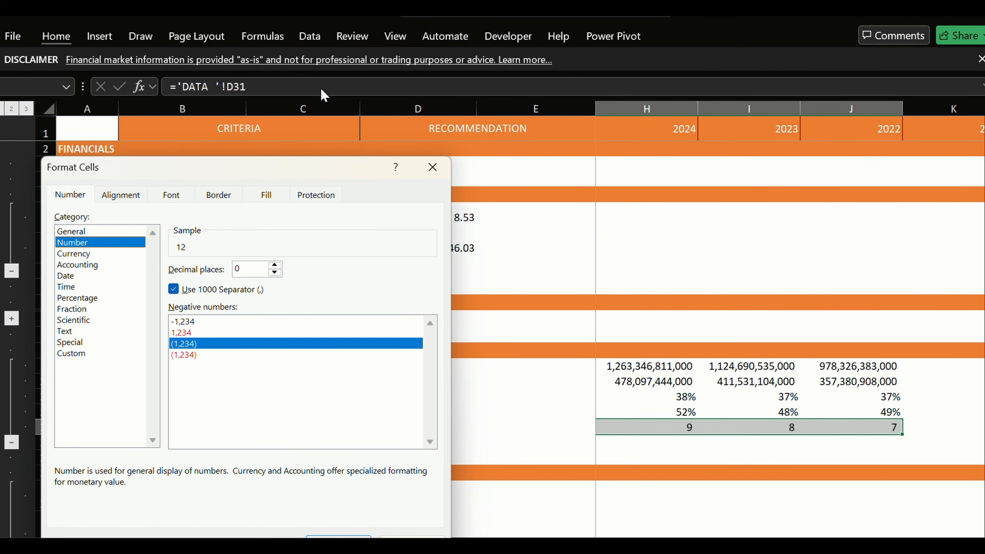
key(Down)
key(Up)
key(Tab)
text(2)
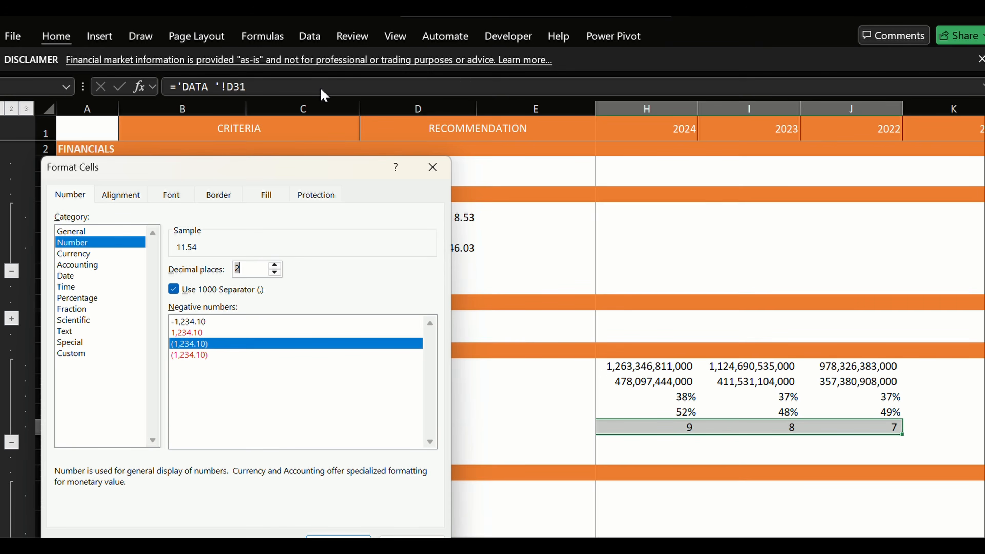
key(Return)
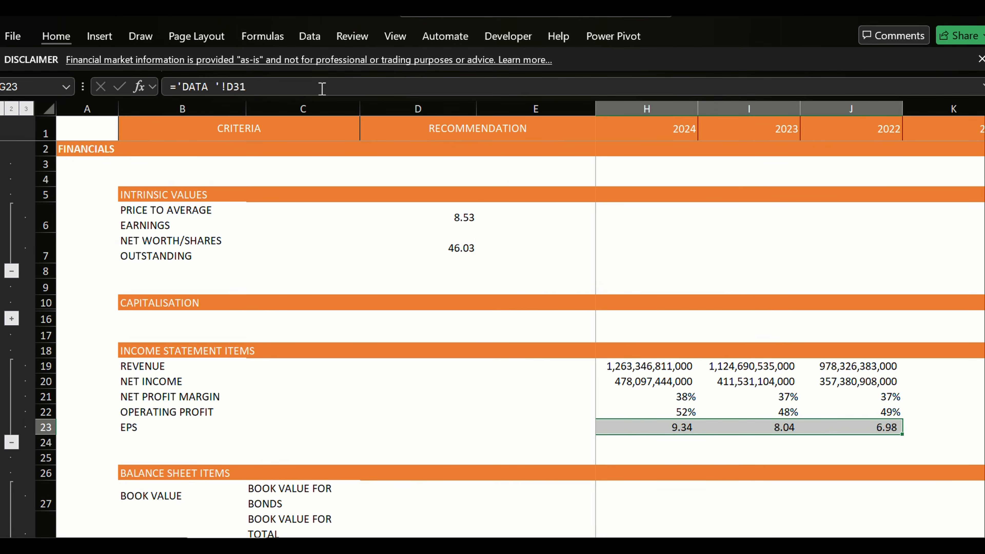
Look through the DATA and WACC sheets, and examine the criteria sheet's Balance Sheet Items section.
key(ctrl+Page_Down)
key(ctrl+Page_Down)
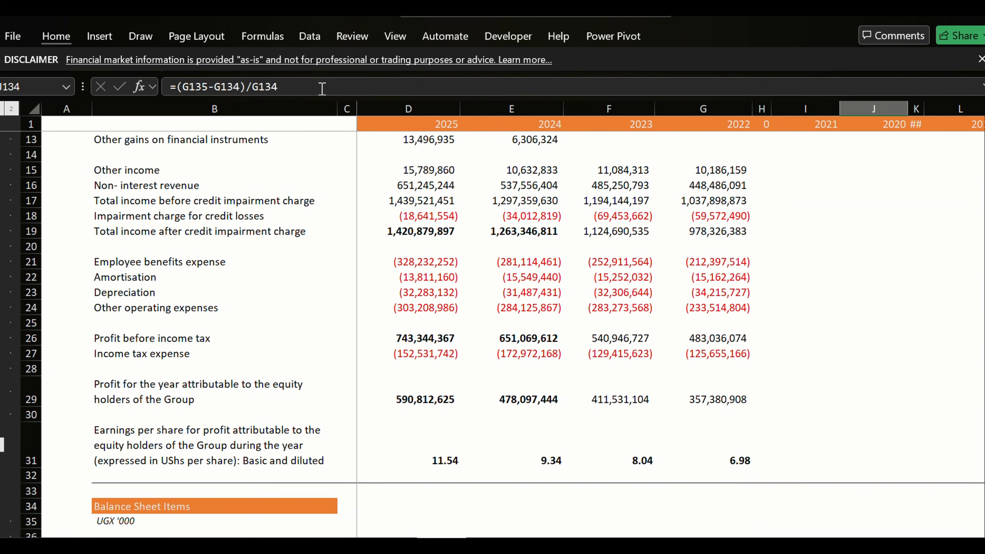
key(ctrl+Page_Up)
key(ctrl+Page_Up)
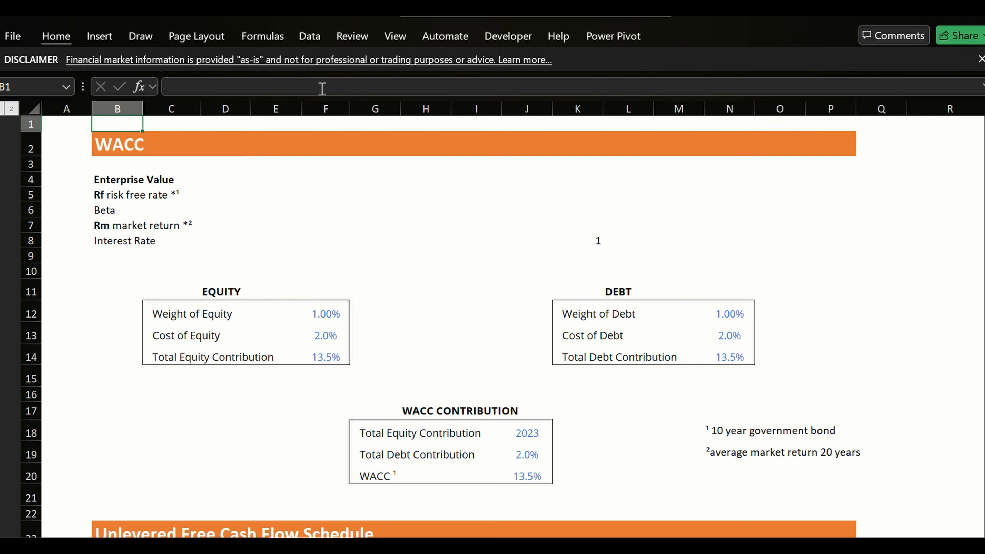
key(ctrl+Page_Up)
key(Left)
key(Left)
key(Down)
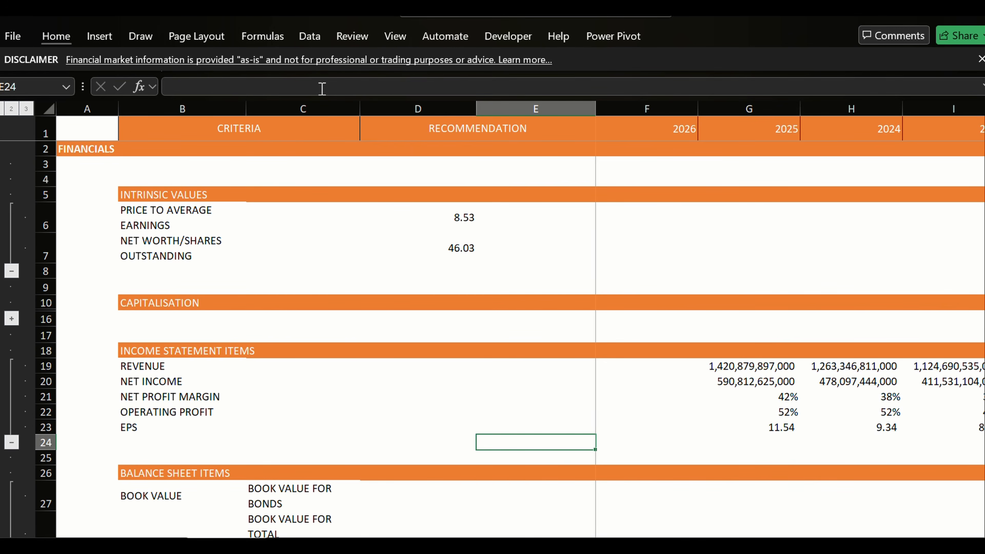
key(ctrl+Down)
key(ctrl+Down)
key(Up)
key(ctrl+Up)
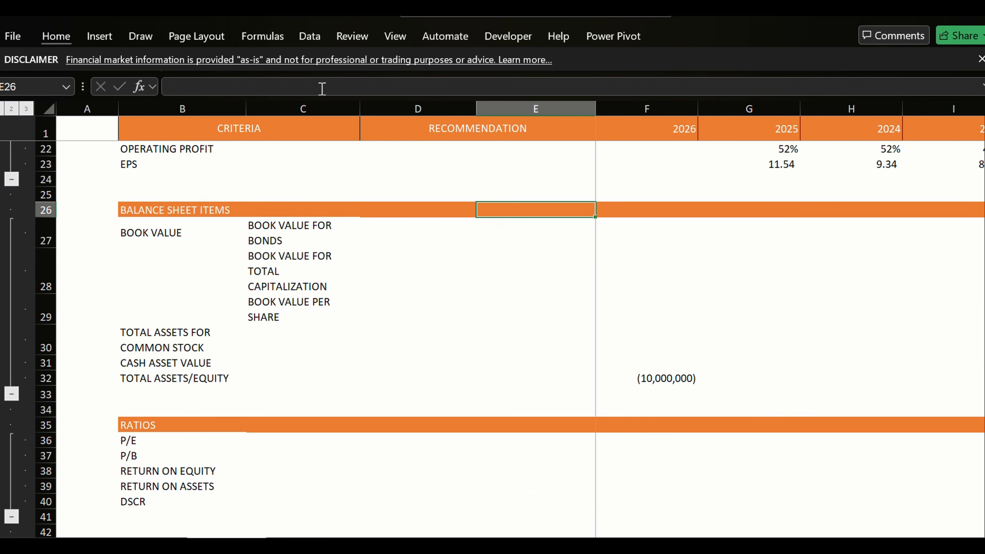
Delete the three Book Value rows, 27 to 29, from the Balance Sheet Items section.
key(Left)
key(Left)
key(Down)
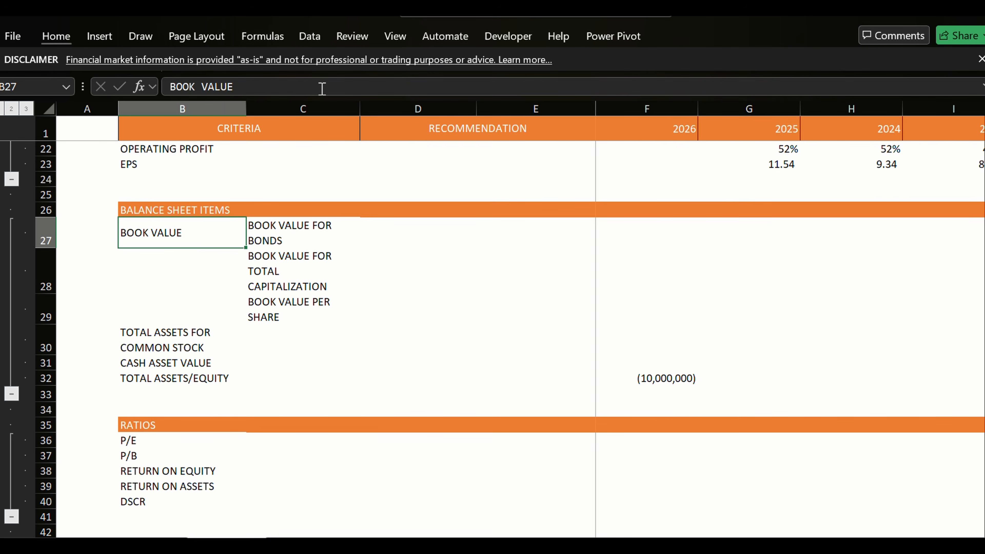
key(shift+Right)
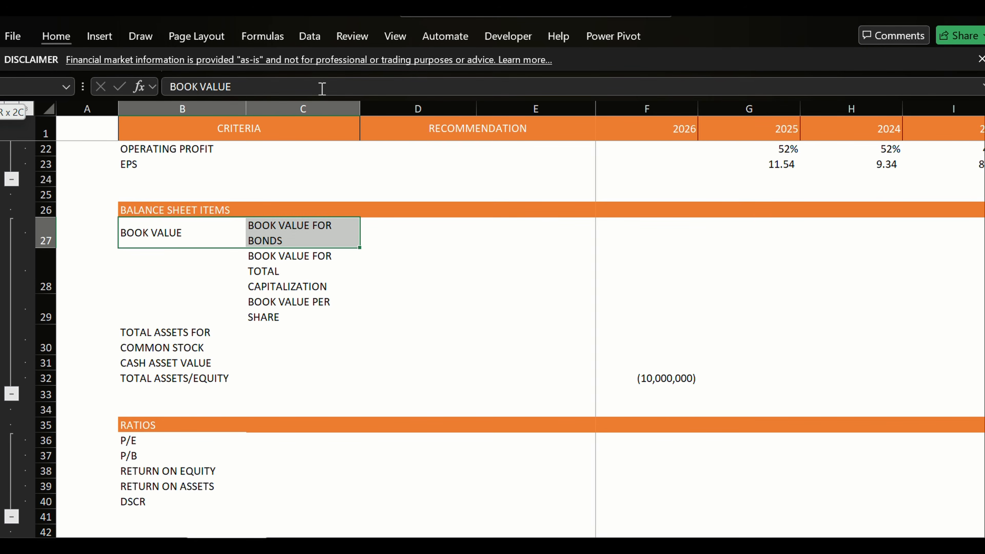
key(shift+Down)
key(shift+Down)
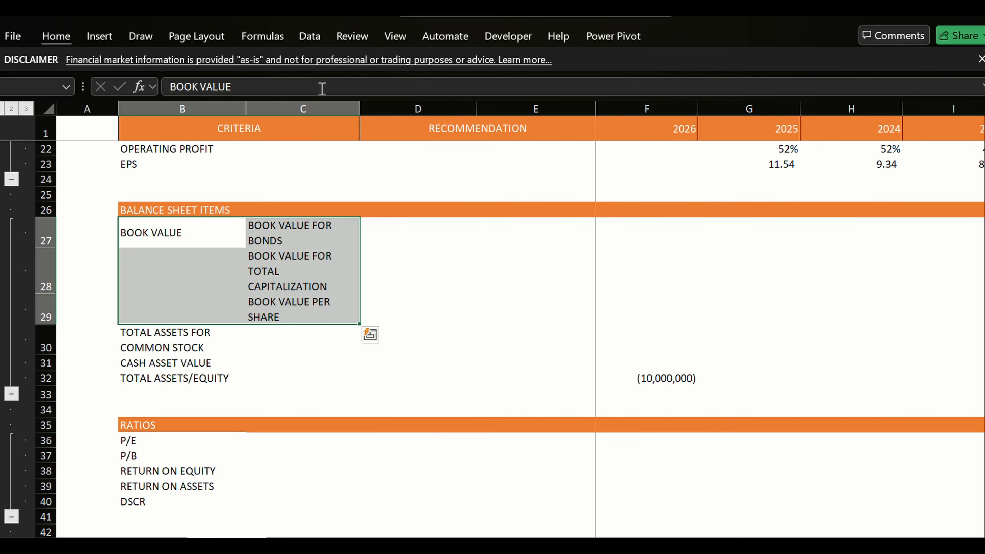
key(shift+space)
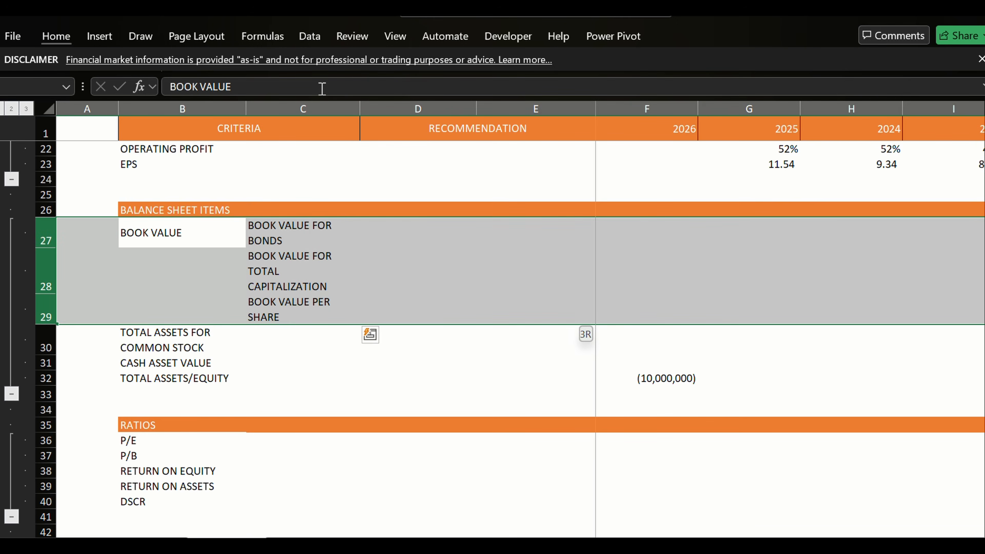
key(ctrl+minus)
Delete the Cash Asset Value row, row 28, from the Balance Sheet Items section.
key(Down)
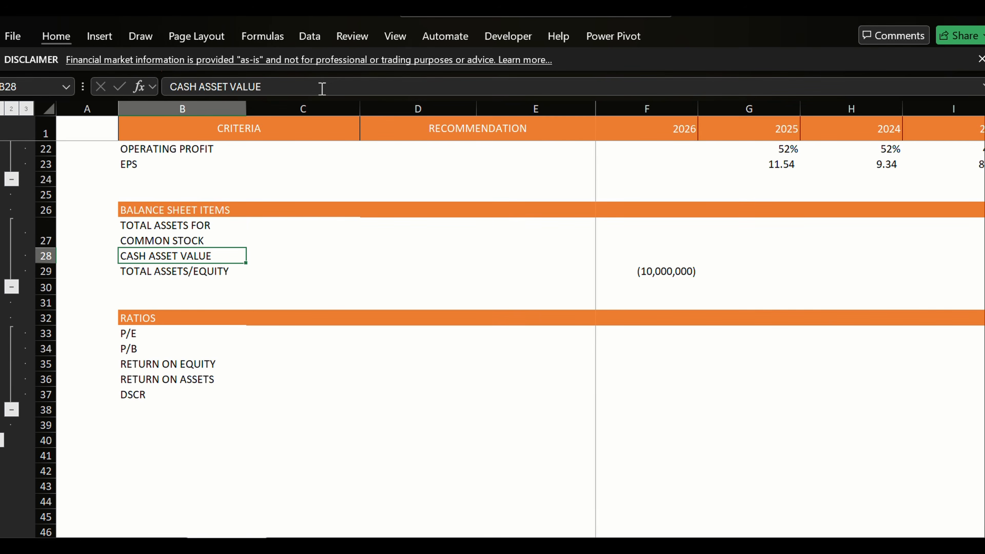
key(Up)
key(Right)
key(Right)
key(Right)
key(Right)
key(Down)
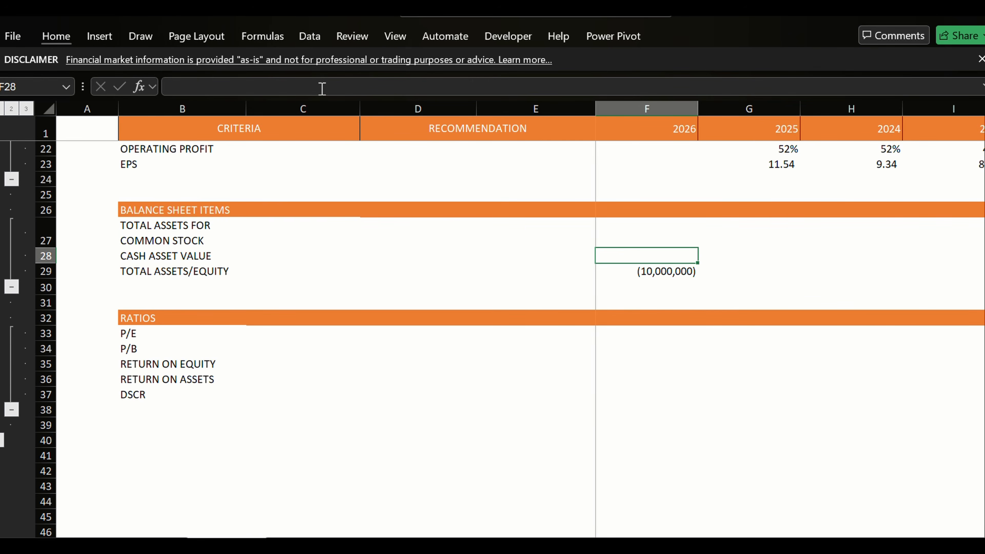
key(Down)
key(Down)
key(Up)
key(Left)
key(Left)
key(Left)
key(Left)
key(Left)
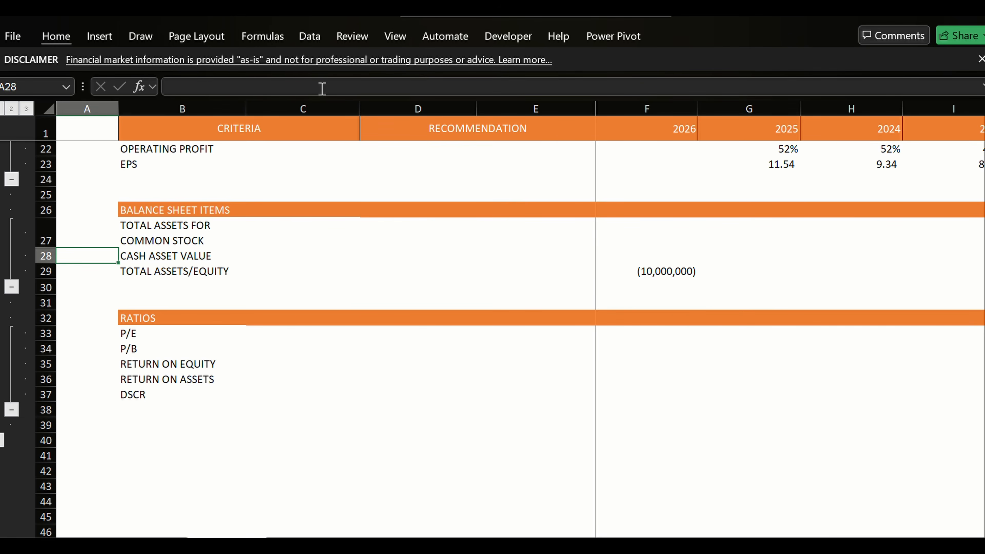
key(shift+space)
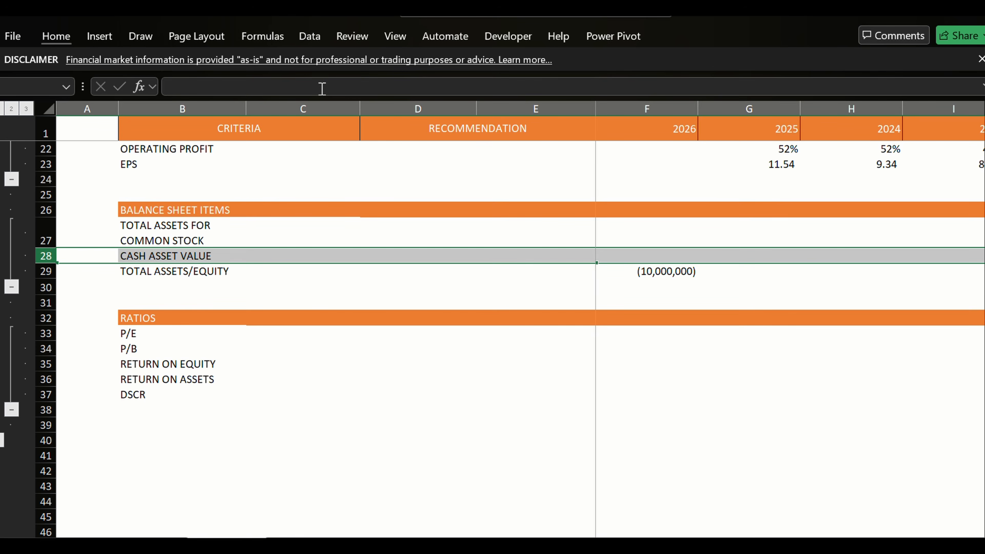
key(ctrl+minus)
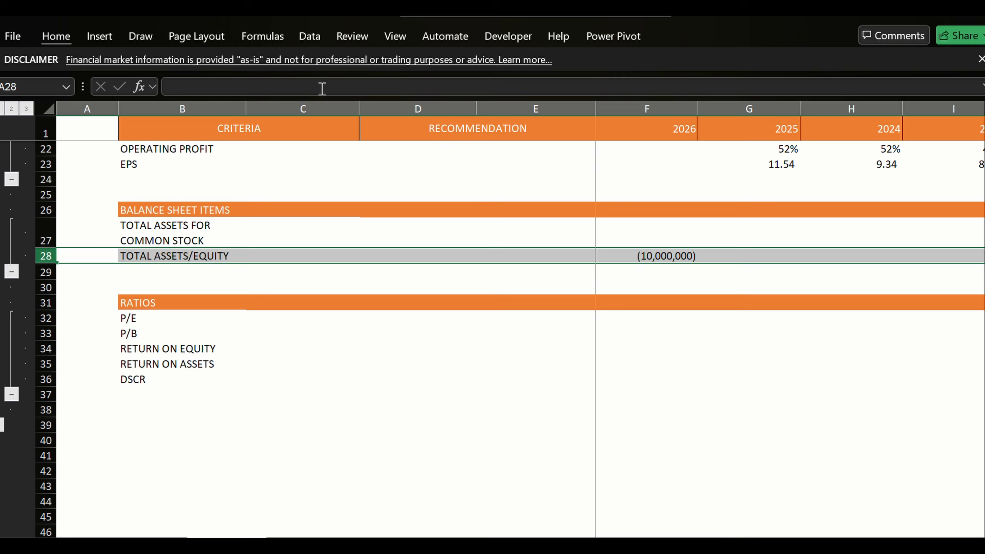
Enter a formula in the Total Assets/Equity cell F28 dividing the DATA sheet's 2025 total assets (D54) by total shareholders' equity (D63).
key(Right)
key(Right)
key(Right)
key(Right)
key(Right)
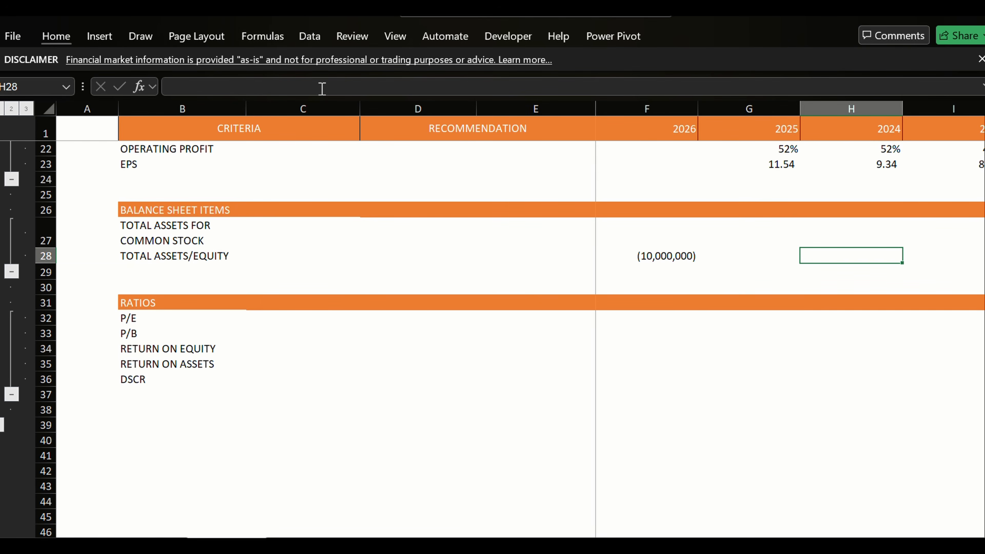
key(Left)
key(Left)
key(F2)
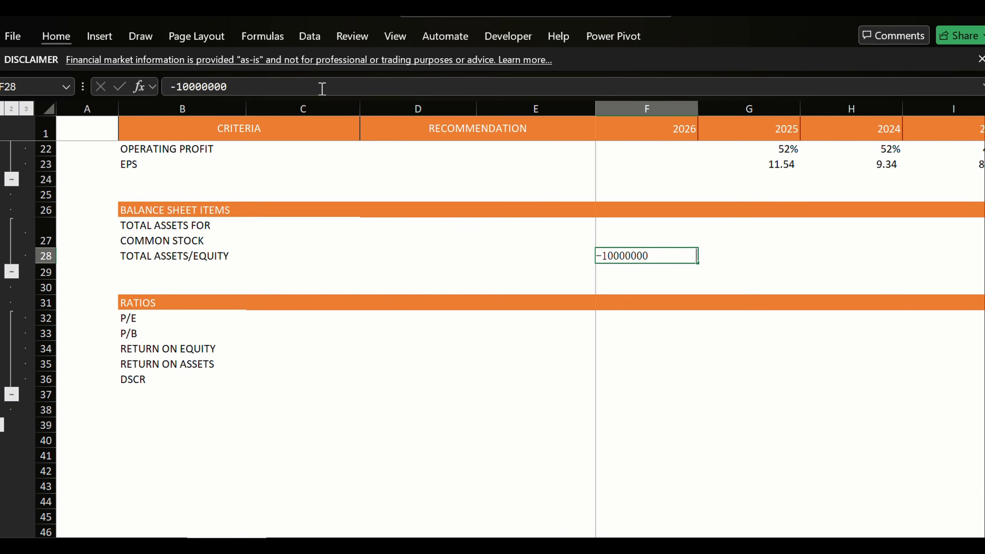
text(=)
key(ctrl+Page_Down)
key(ctrl+Page_Down)
key(ctrl+Page_Down)
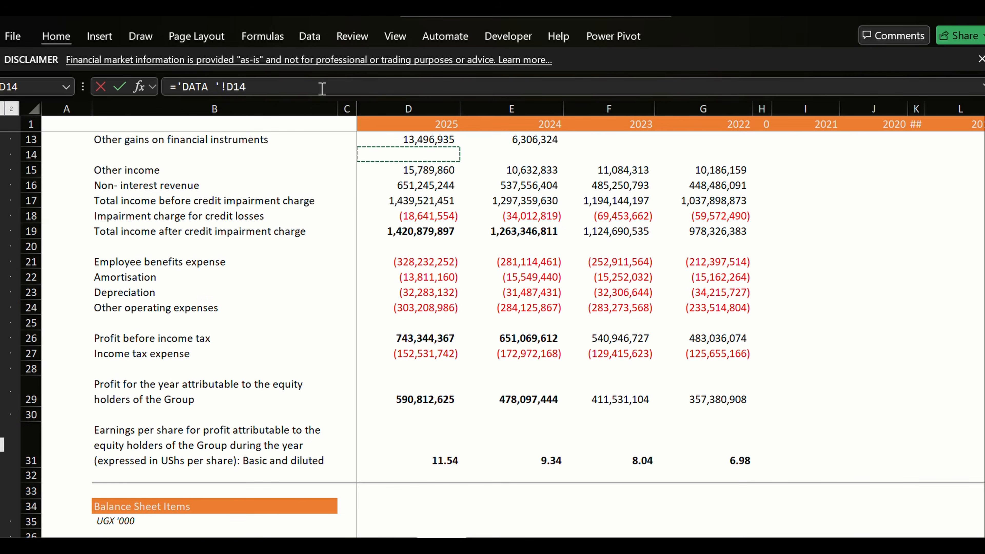
key(Down)
key(Down)
key(Down)
key(Down)
key(Down)
key(Down)
key(Down)
key(Down)
key(Down)
key(Down)
key(Down)
key(Down)
key(Down)
key(Down)
key(Down)
key(Down)
key(Down)
key(Down)
key(Down)
key(Down)
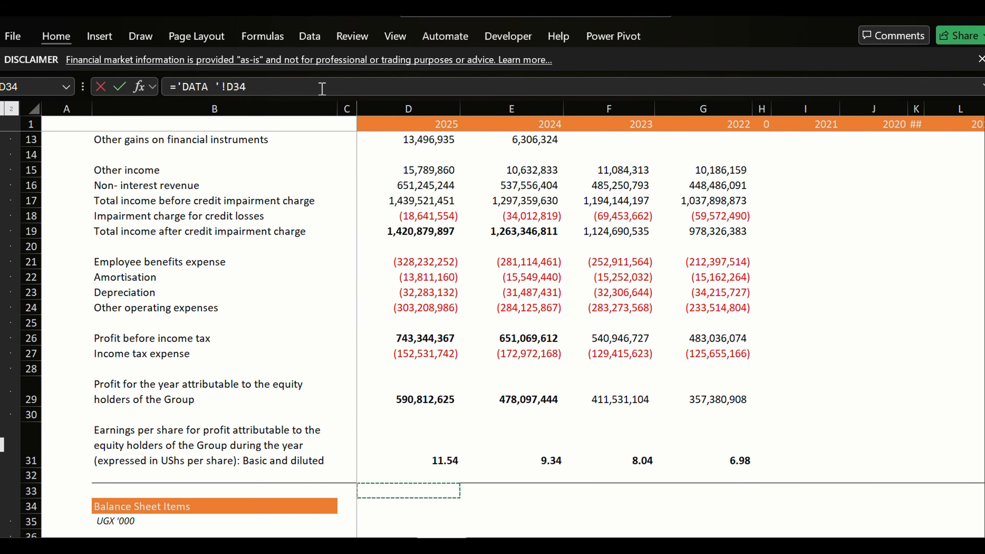
key(Down)
key(Down)
key(Down)
key(Down)
key(Down)
key(Down)
key(Down)
key(Down)
key(Down)
key(Down)
key(Down)
key(Down)
key(Down)
key(Down)
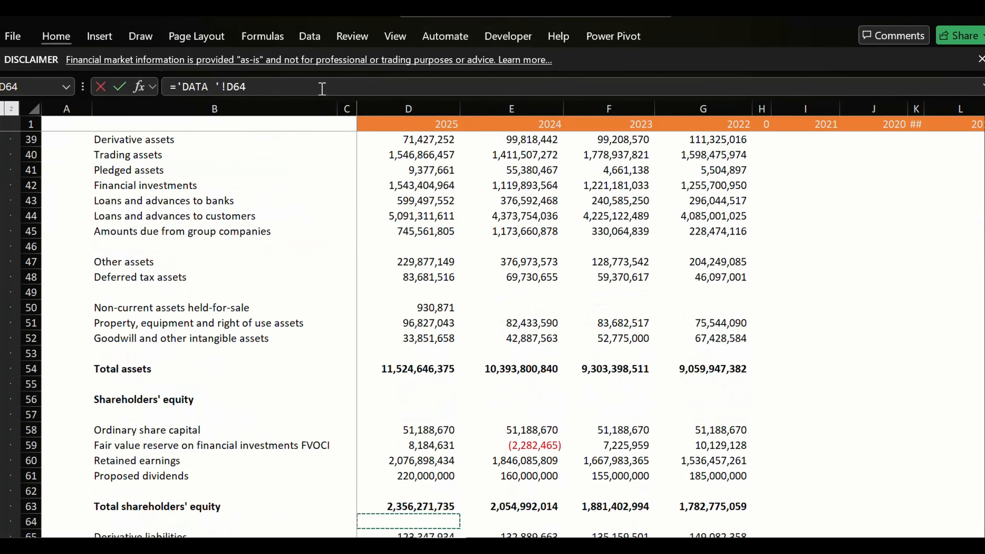
key(Up)
key(Up)
key(Up)
key(Up)
key(Up)
key(Up)
key(Up)
key(Up)
key(Up)
key(Up)
text(/)
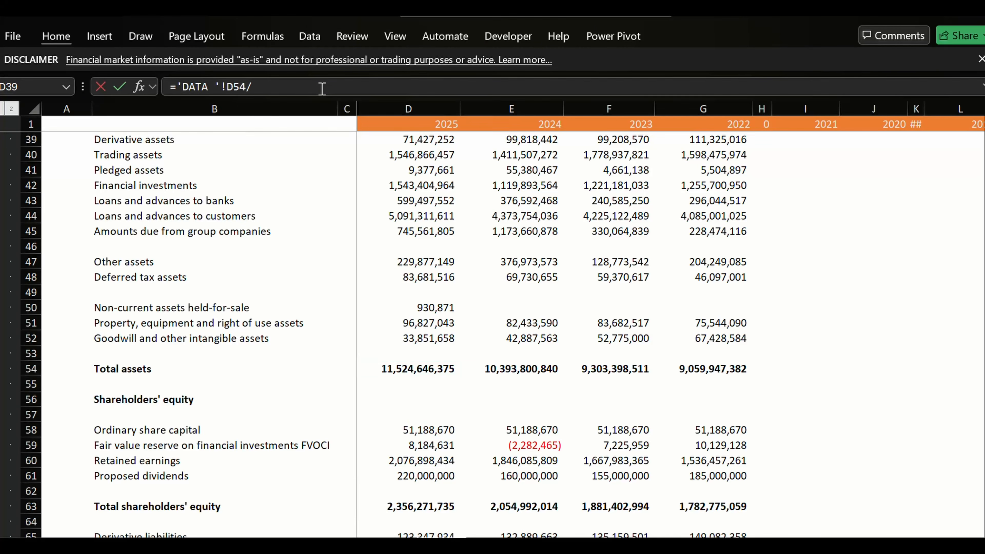
key(Down)
key(Down)
key(Down)
key(Down)
key(Down)
key(Down)
key(Down)
key(Down)
key(Down)
key(Down)
key(Down)
key(Down)
key(Down)
key(Down)
key(Down)
key(Down)
key(Down)
key(Down)
key(Down)
key(Down)
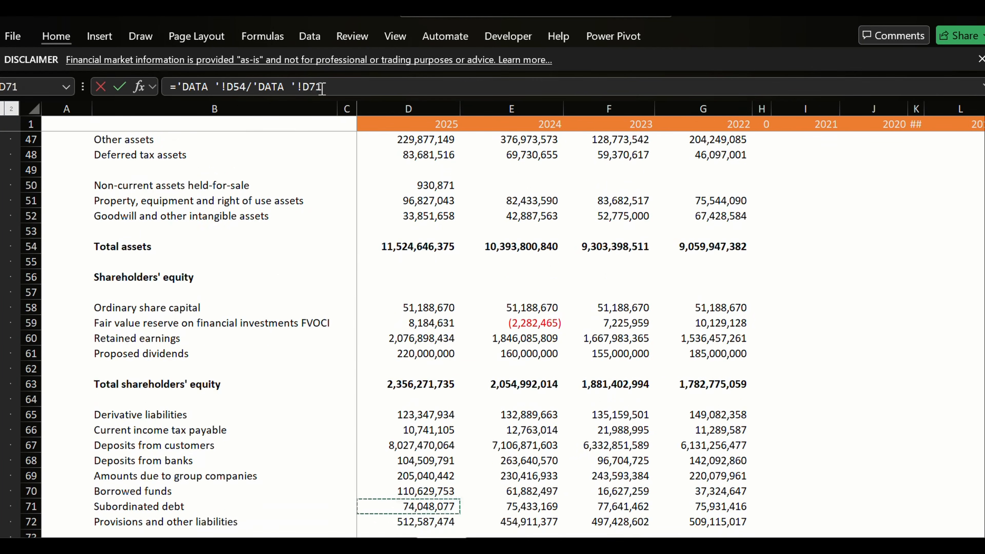
key(Up)
key(Up)
key(Up)
key(Up)
key(Up)
key(Up)
key(Up)
key(Up)
key(Up)
key(Up)
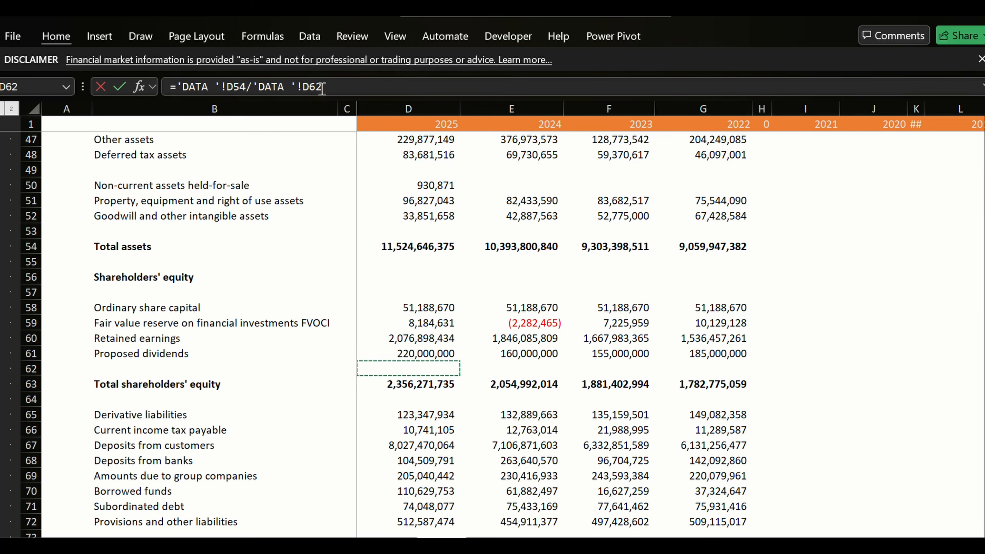
key(Down)
key(Return)
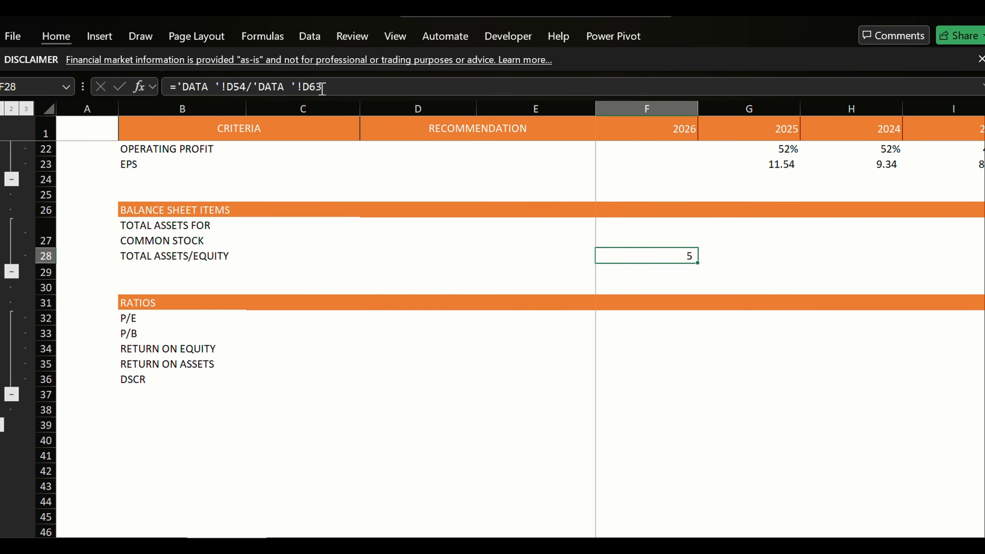
key(ctrl+1)
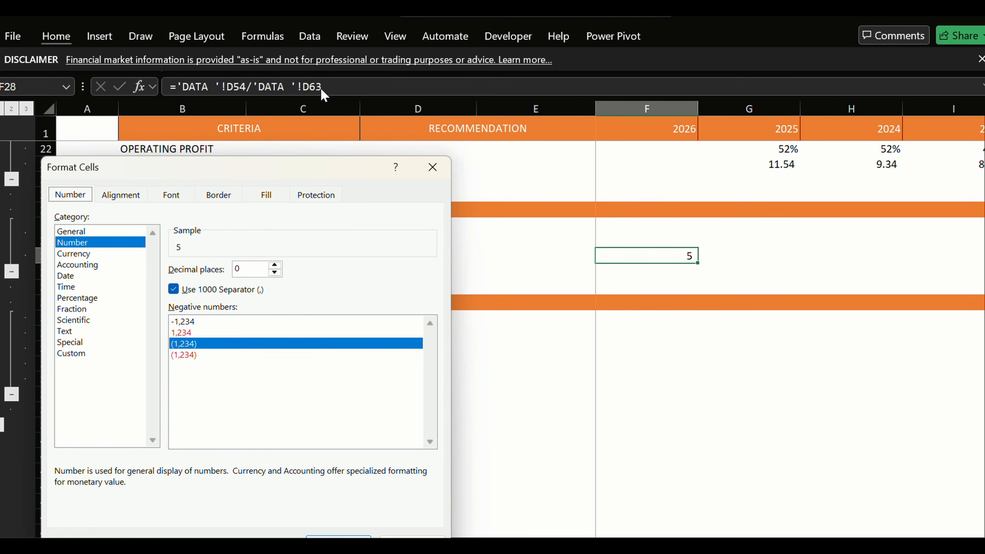
key(Escape)
key(Right)
key(Left)
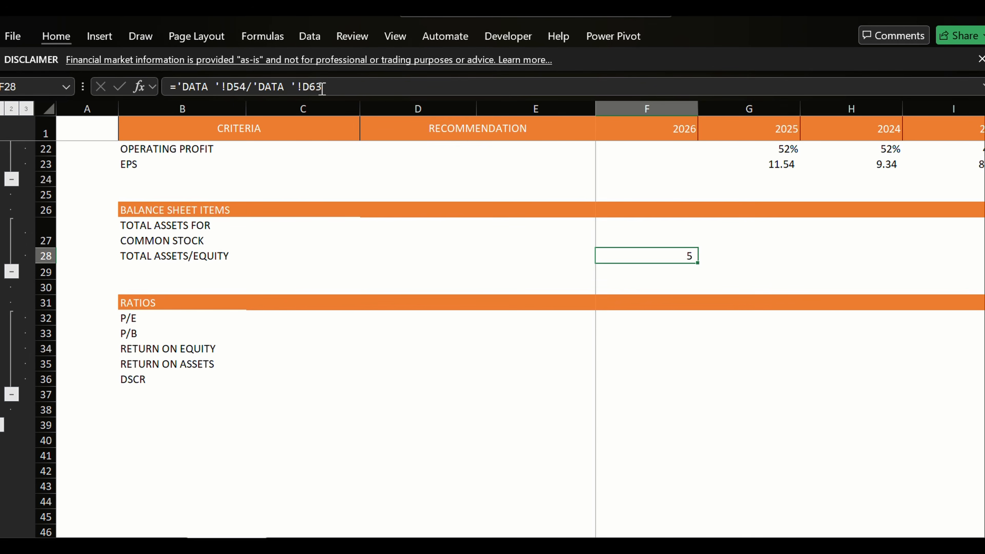
Move the Total Assets/Equity formula from F28 to G28 and fill it across to J28.
key(ctrl+x)
key(Right)
key(ctrl+v)
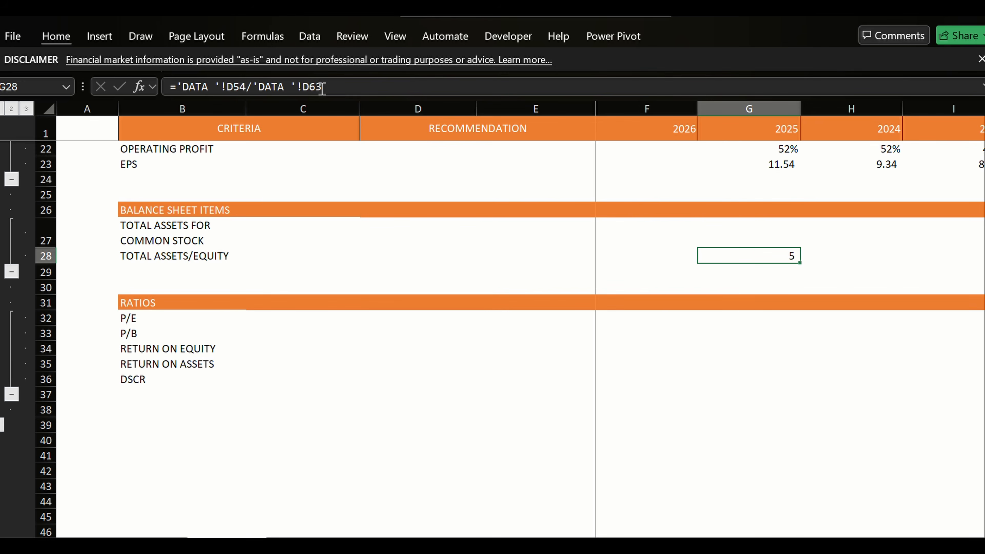
key(shift+Right)
key(shift+Right)
key(shift+Right)
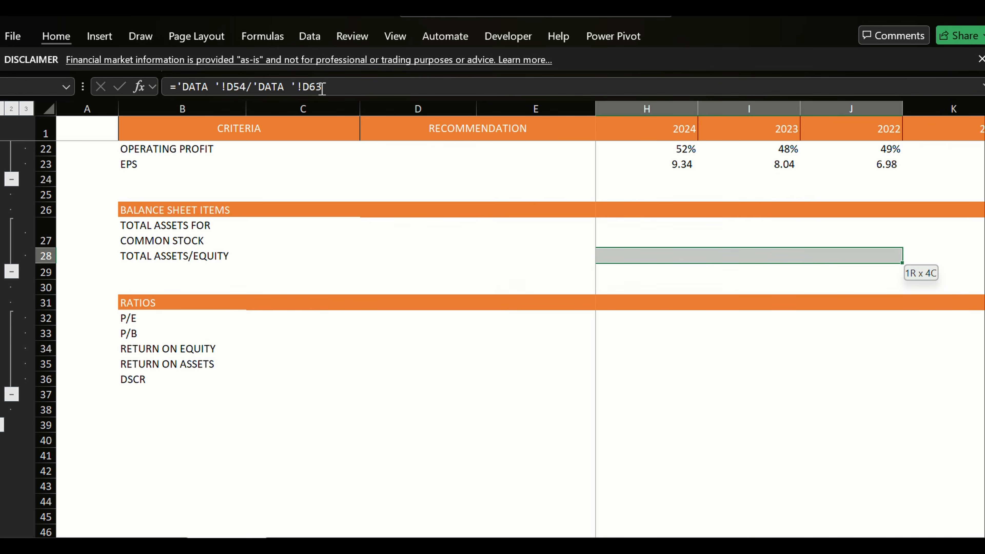
key(ctrl+r)
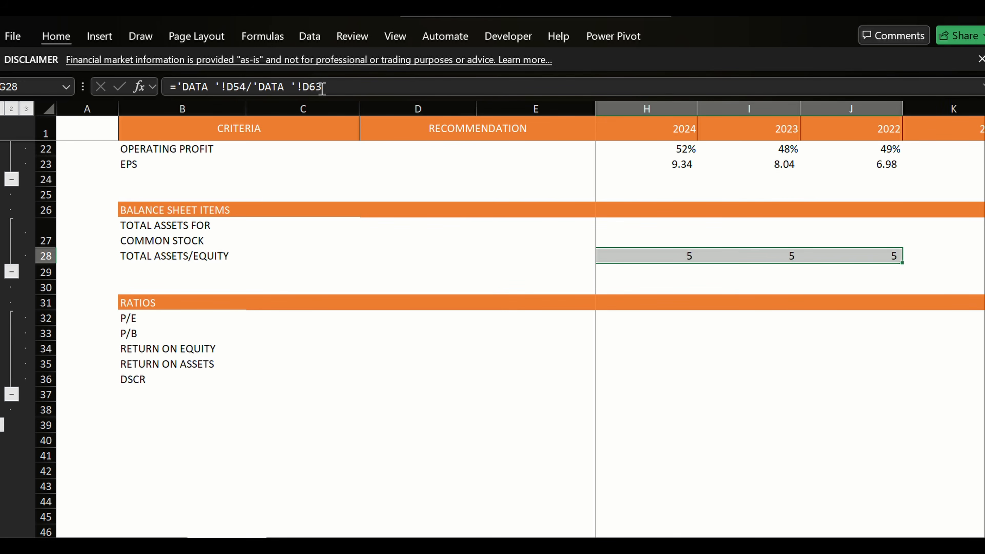
Format the Total Assets/Equity cells G28 to J28 as numbers with 3 decimal places.
key(ctrl+1)
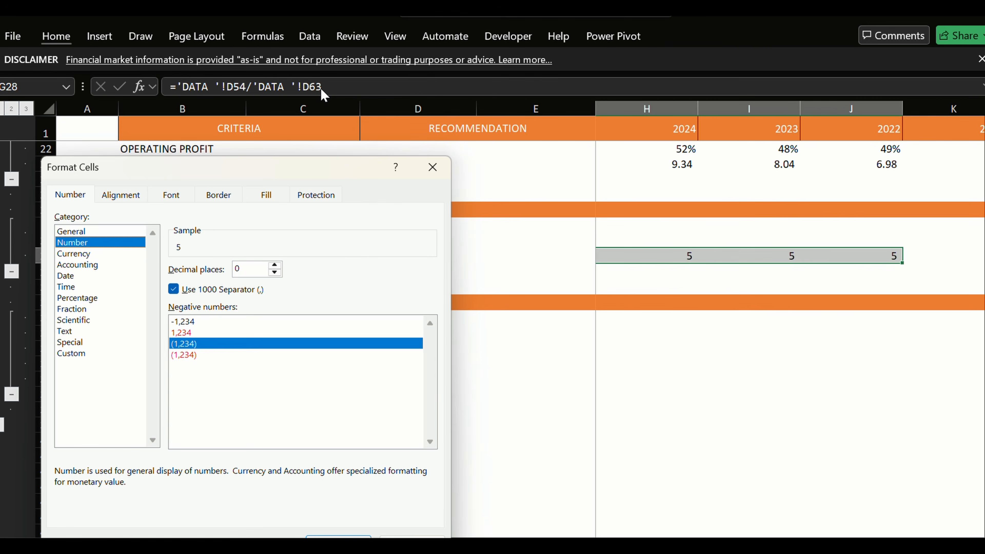
key(Up)
key(Down)
key(Up)
key(Down)
key(Tab)
text(3)
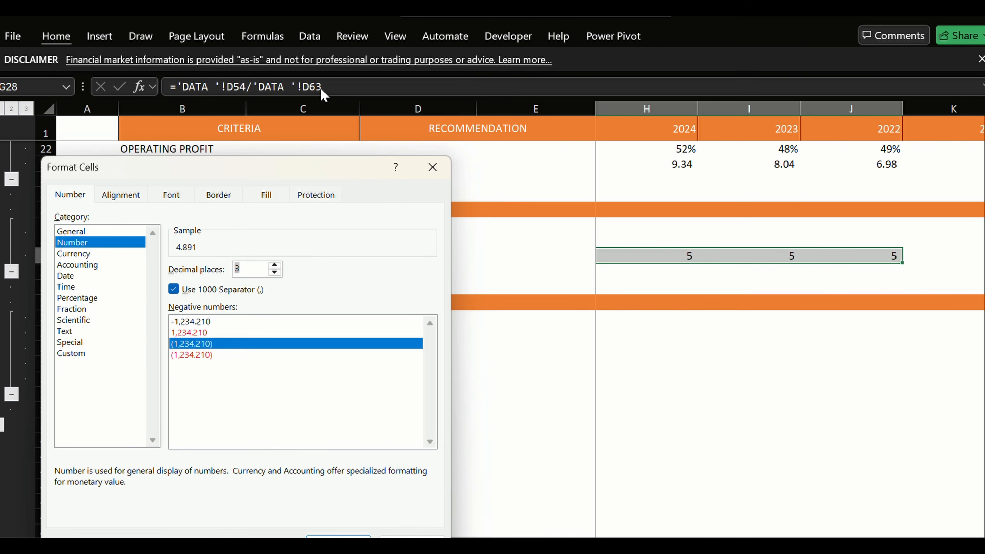
key(Return)
key(Left)
key(Left)
key(Right)
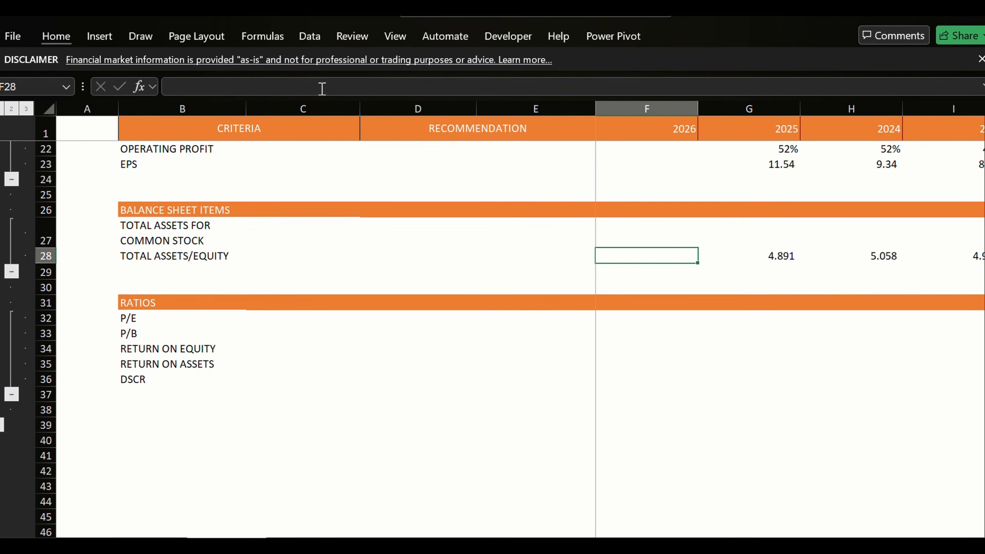
Enter a formula in G27 dividing the DATA sheet's 2025 total assets (D54) by the PROFILE sheet's shares outstanding (G13).
key(Up)
key(Right)
key(Delete)
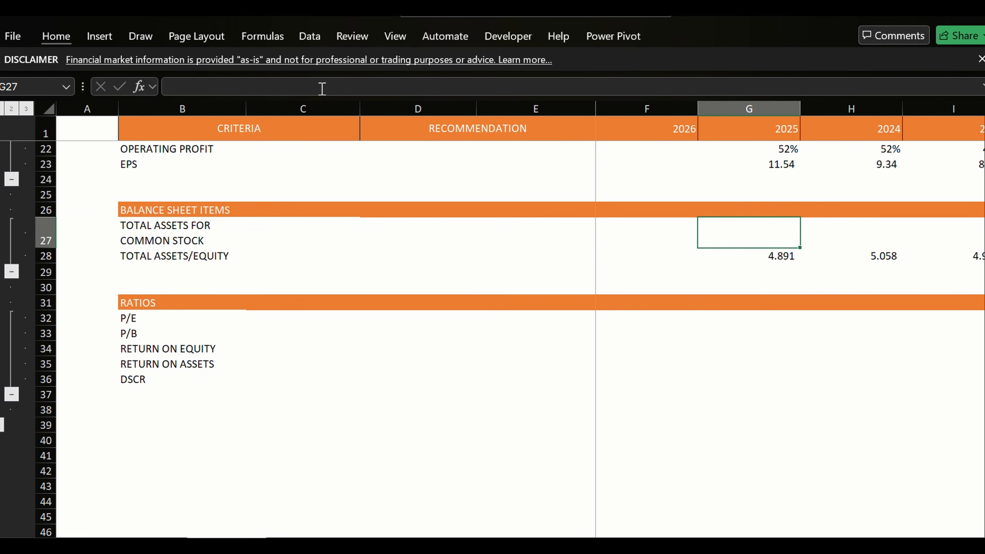
text(=)
key(ctrl+Page_Down)
key(ctrl+Page_Down)
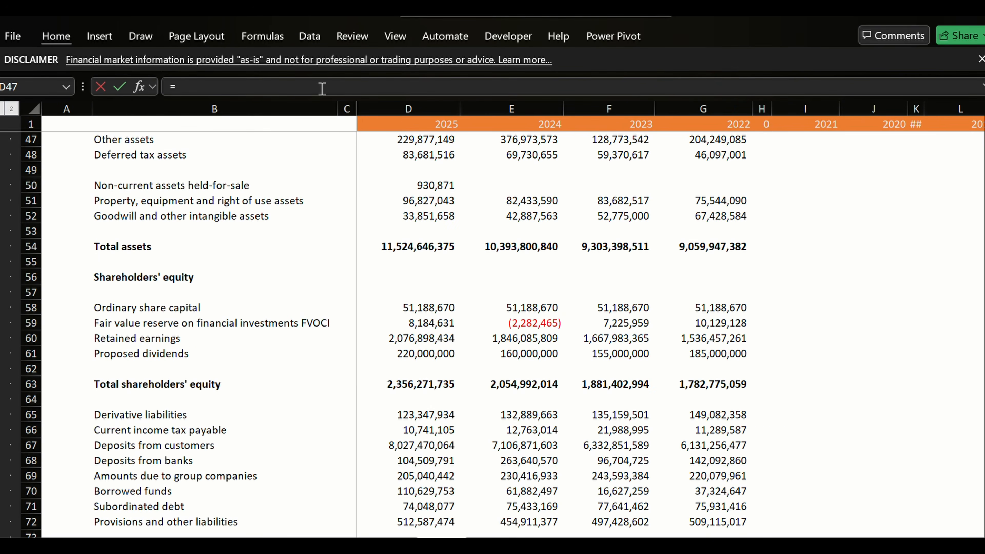
key(Down)
key(Down)
key(Down)
key(Down)
key(Down)
key(Down)
key(Down)
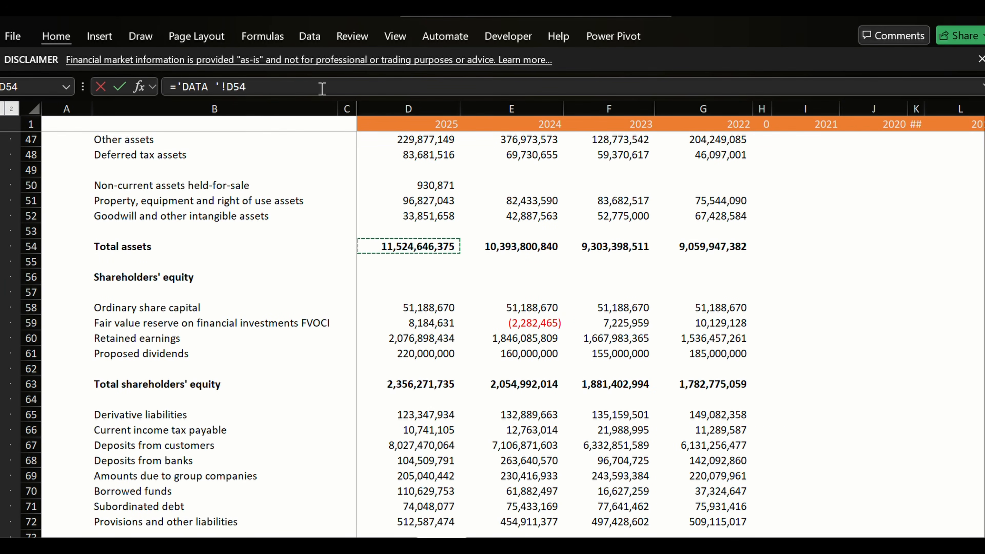
text(/)
key(ctrl+Page_Down)
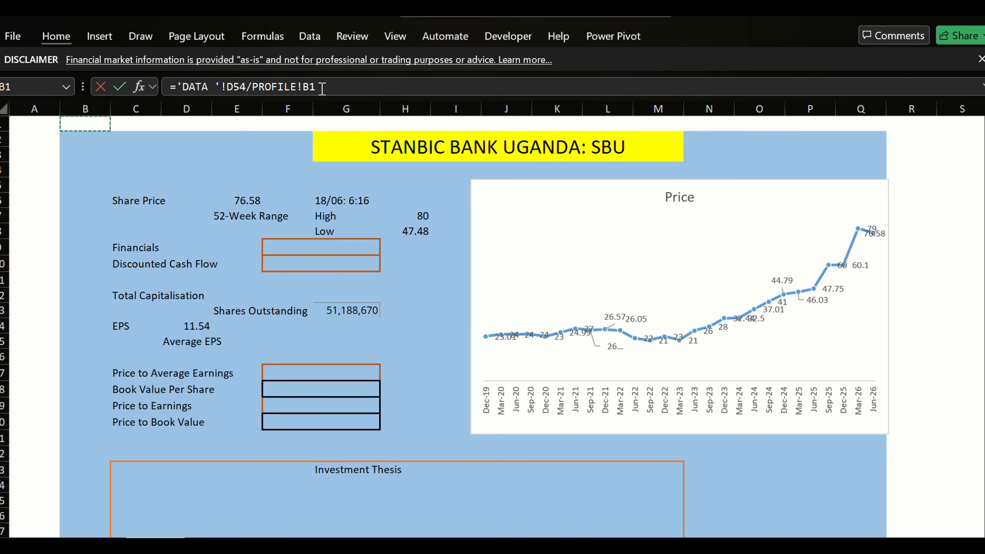
key(Down)
key(Down)
key(Down)
key(Down)
key(Down)
key(Down)
key(Down)
key(Down)
key(Down)
key(Down)
key(Down)
key(Down)
key(Right)
key(Right)
key(Right)
key(Right)
key(Right)
key(Return)
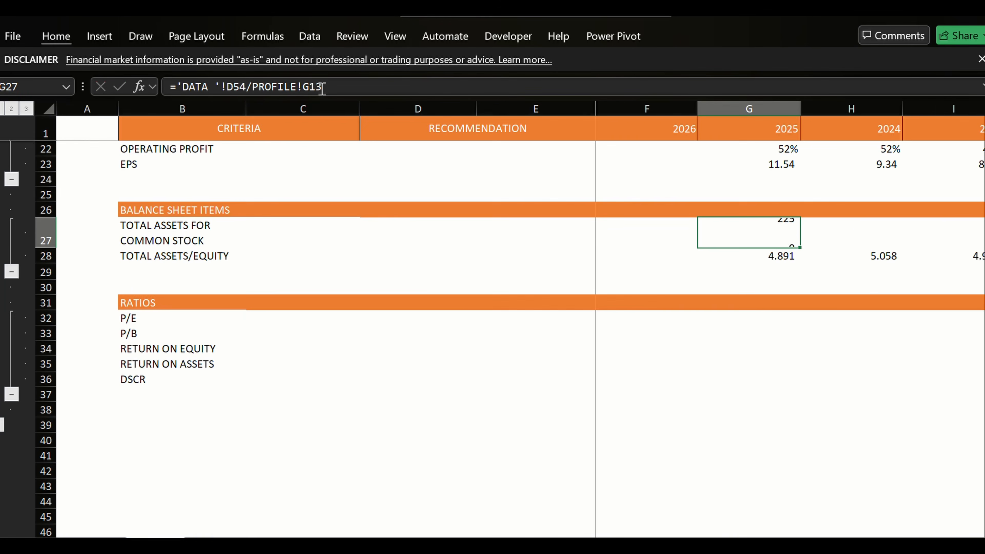
Try to fill the G27 formula with its relative shares outstanding reference across to J27.
key(shift+Right)
key(shift+Right)
key(shift+Right)
key(shift+Right)
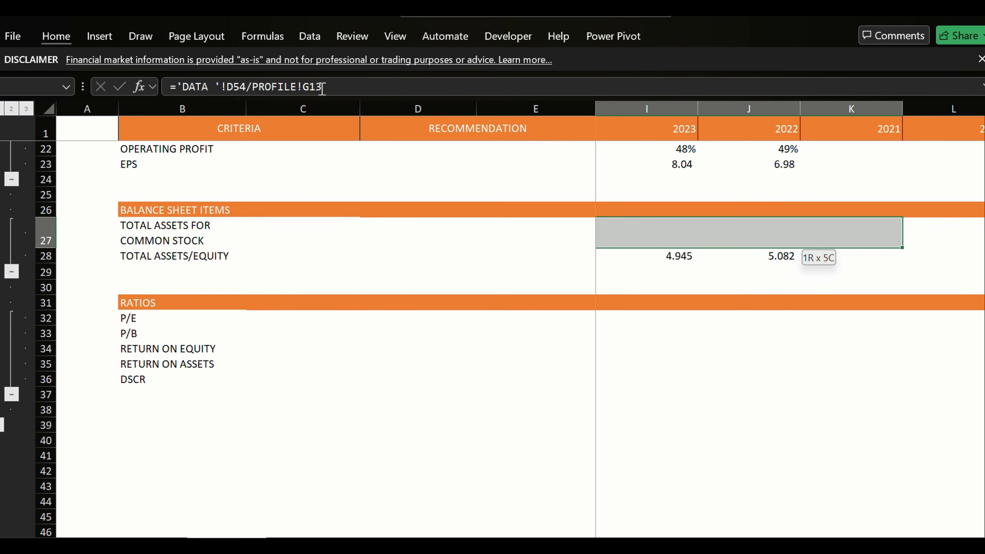
key(shift+Left)
key(ctrl+r)
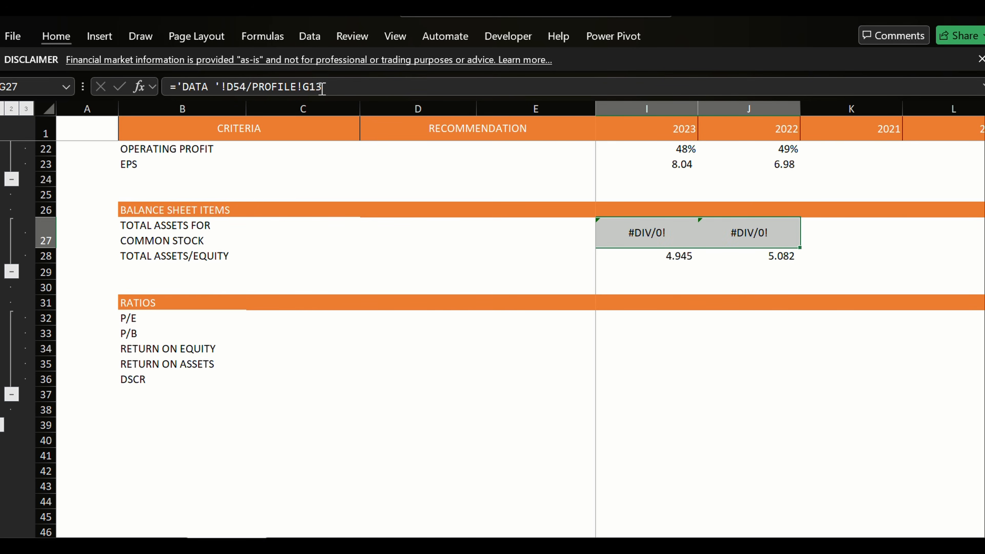
Make the PROFILE shares outstanding reference in G27's formula absolute as $G$13.
key(shift+Left)
key(shift+Left)
key(shift+Left)
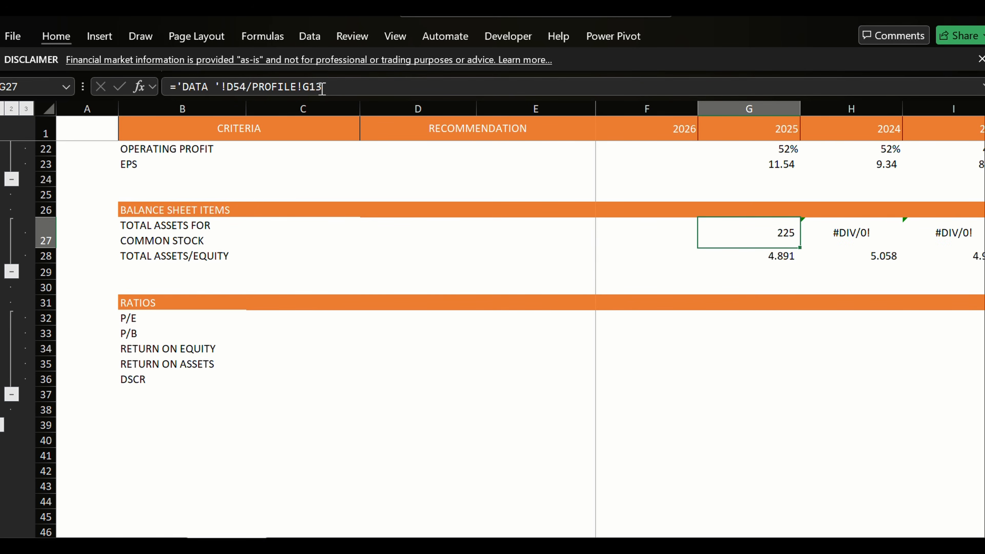
click(321, 87)
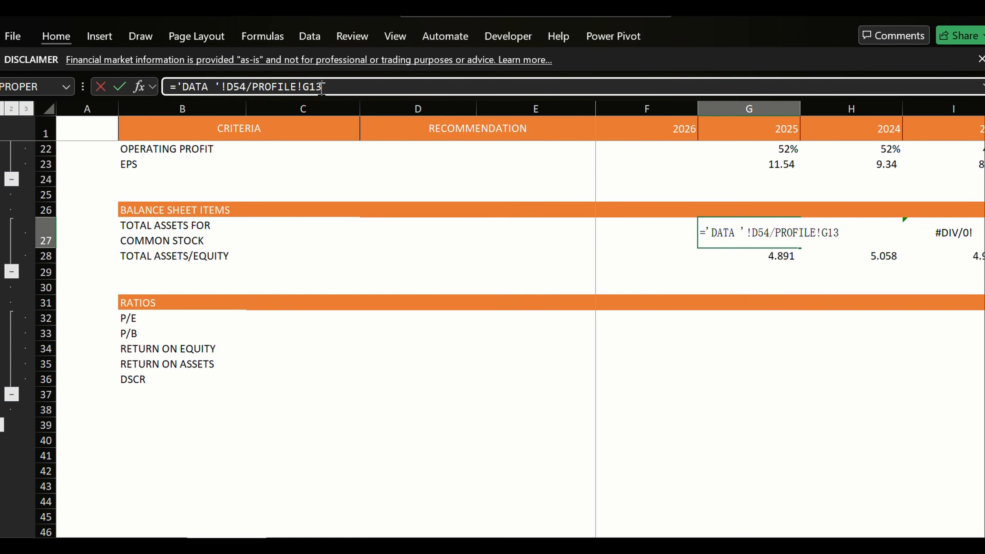
key(F4)
key(ctrl+Return)
Fill the corrected Total Assets for Common Stock formula from G27 across to J27.
key(shift+Right)
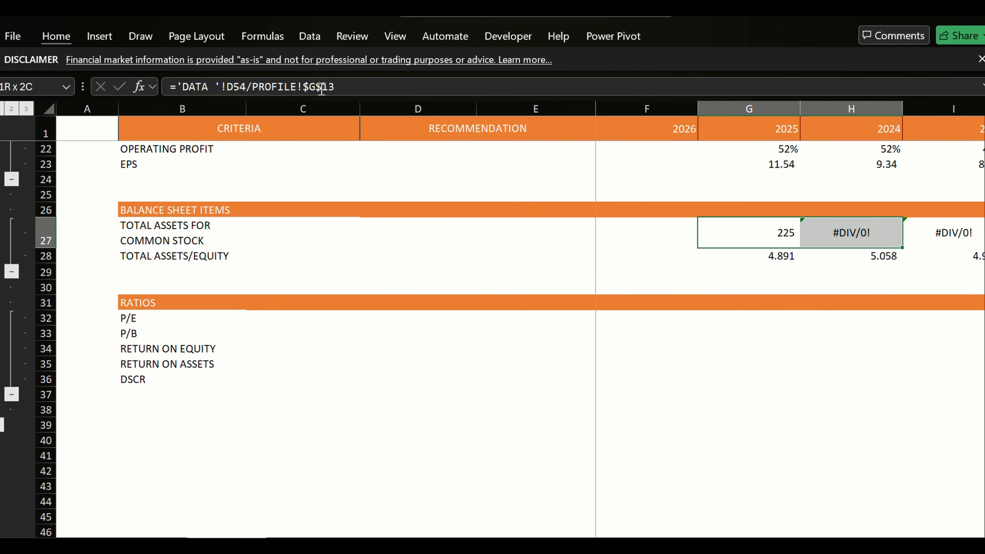
key(shift+Right)
key(shift+Right)
key(ctrl+r)
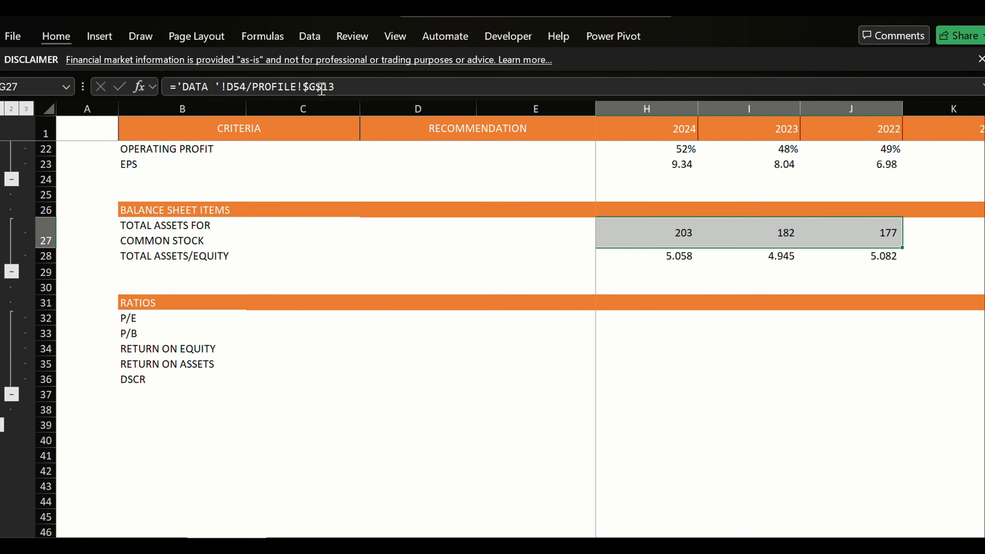
Enter a P/E formula in G32 dividing the PROFILE sheet's share price (E6) by the 2025 EPS in G23.
key(Left)
key(Left)
key(Right)
key(Right)
key(Down)
key(Down)
key(Down)
key(Down)
key(Down)
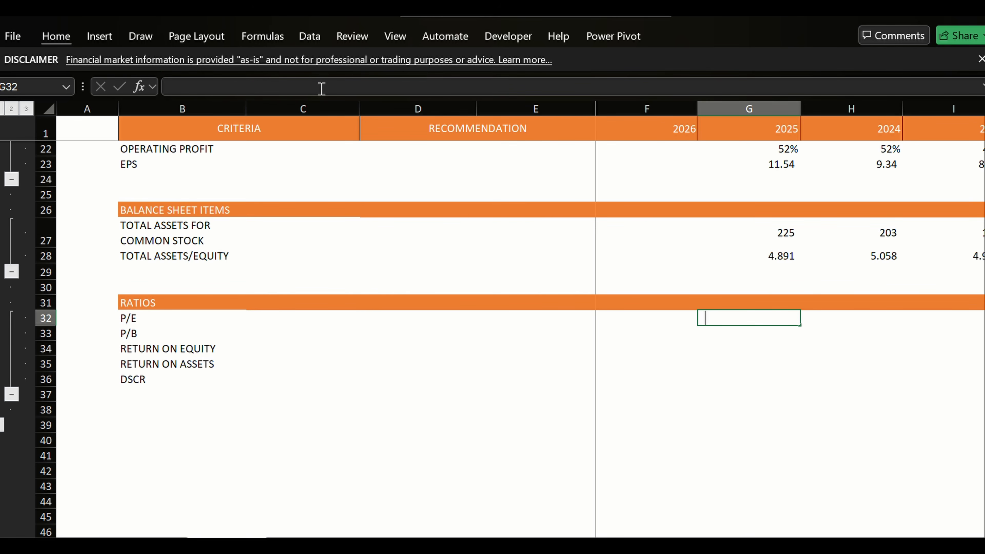
text(=)
key(ctrl+Page_Up)
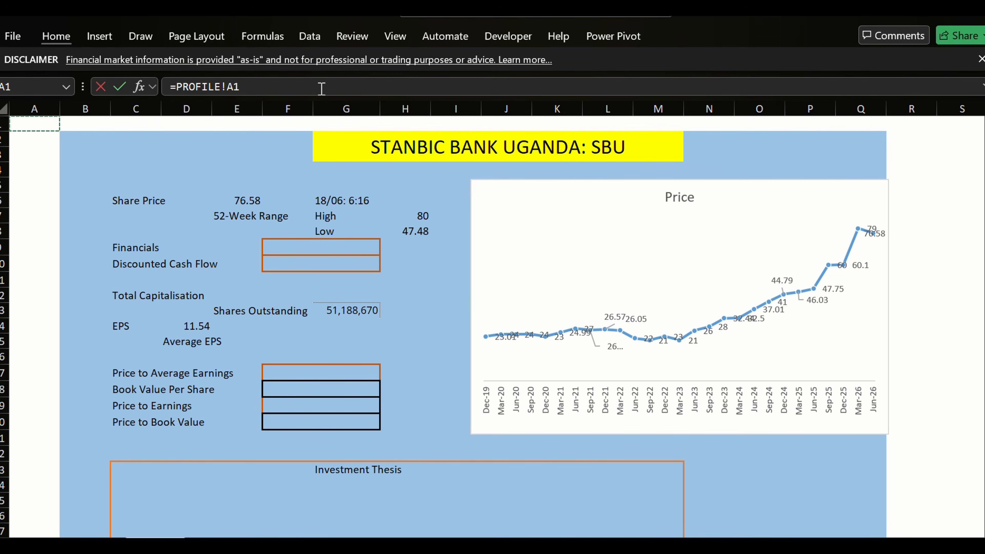
key(Down)
key(Down)
key(Down)
key(Down)
key(Down)
key(Down)
key(Right)
key(Right)
key(Right)
key(Right)
key(Up)
text(/)
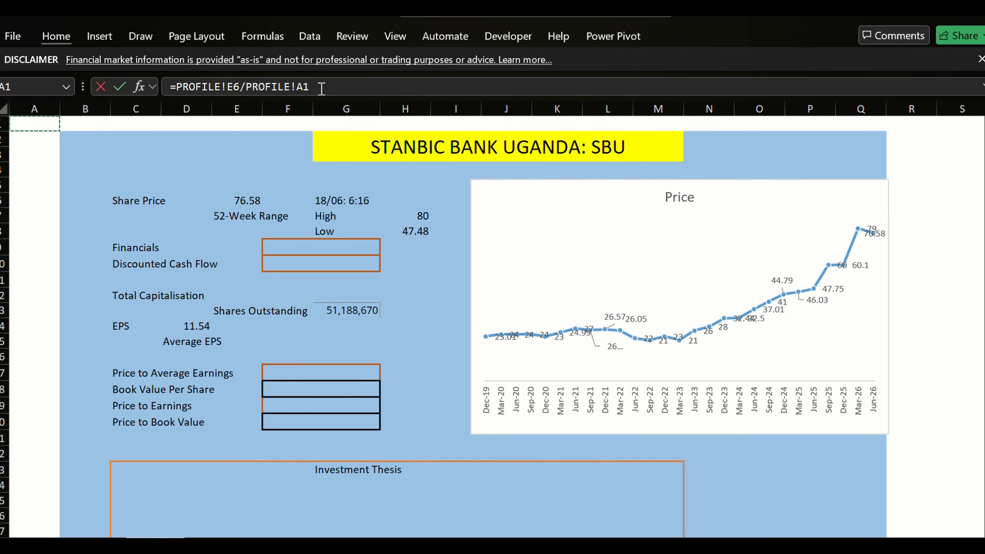
key(ctrl+Page_Down)
key(ctrl+Page_Down)
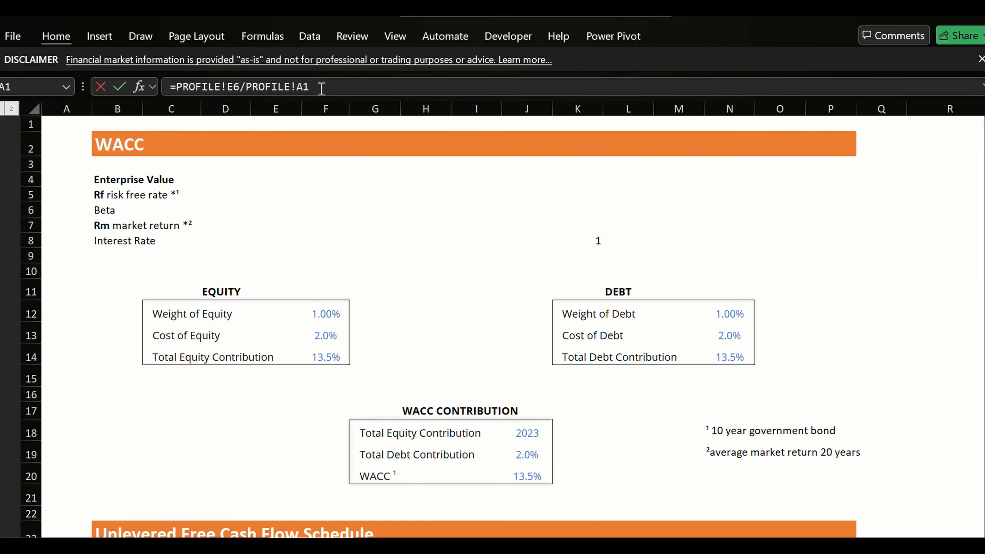
key(ctrl+Page_Up)
key(Up)
key(Up)
key(Up)
key(Up)
key(Up)
key(Up)
key(Up)
key(Up)
key(Up)
key(Up)
key(Up)
key(Up)
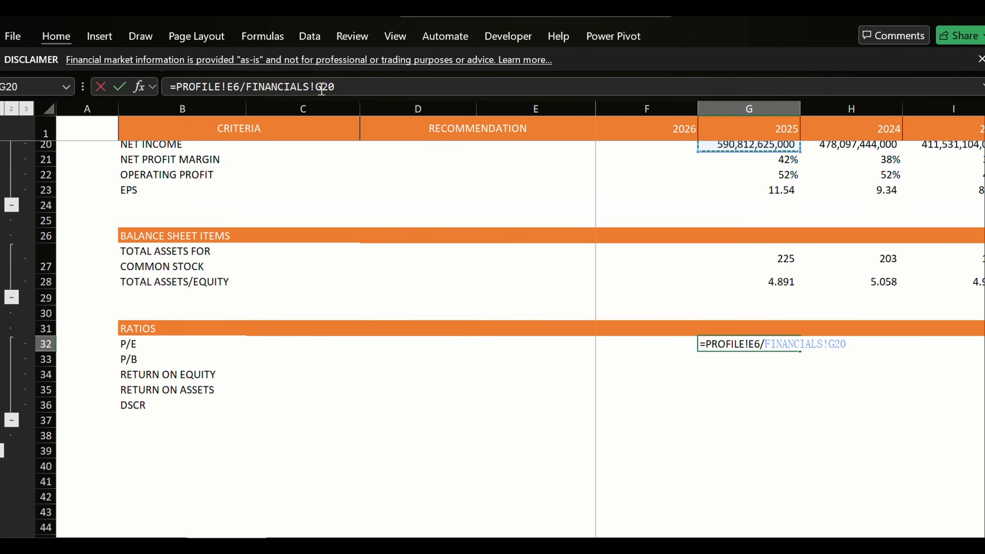
key(Up)
key(Down)
key(Down)
key(Down)
key(Down)
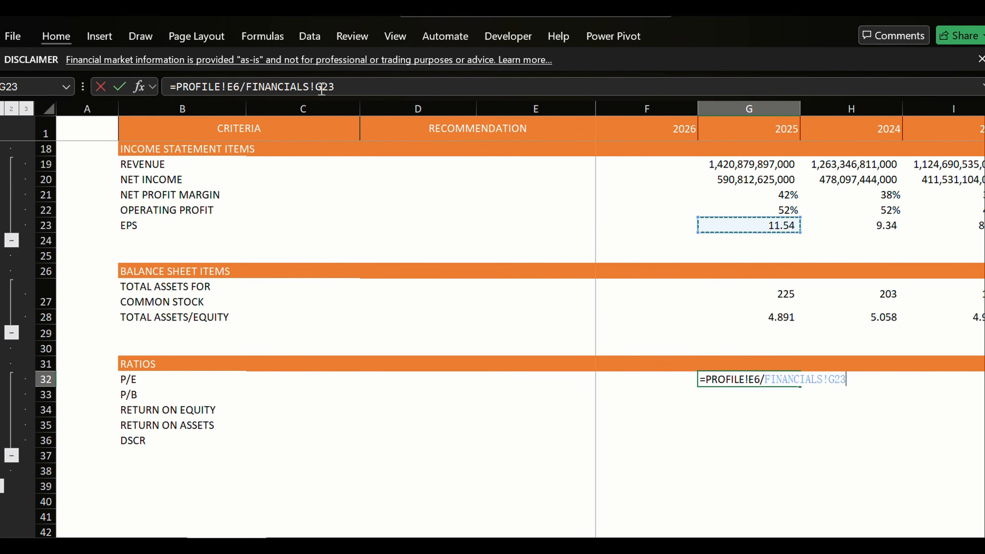
key(ctrl+Return)
Try to fill the G32 P/E formula with its relative share price reference across to J32.
key(shift+Right)
key(shift+Right)
key(shift+Right)
key(shift+Right)
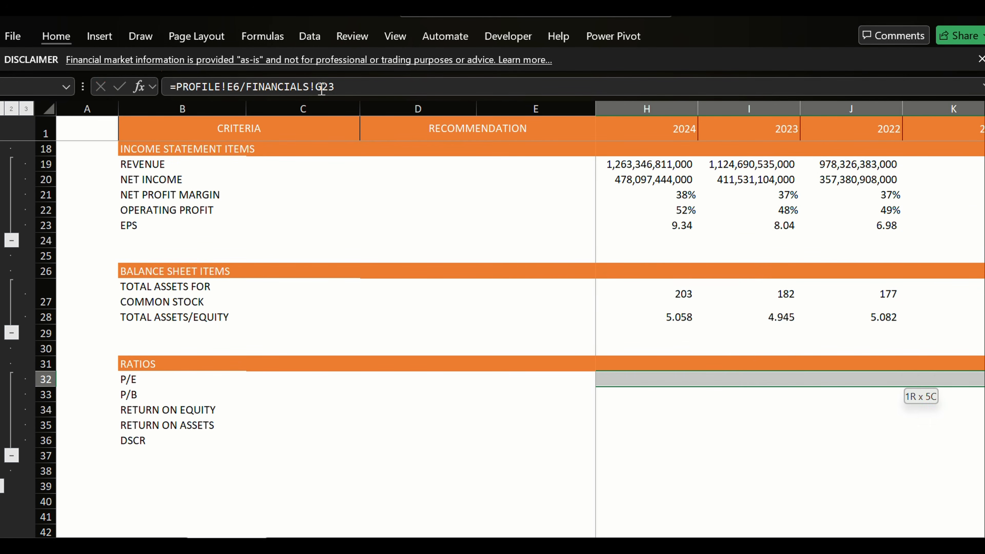
key(shift+Left)
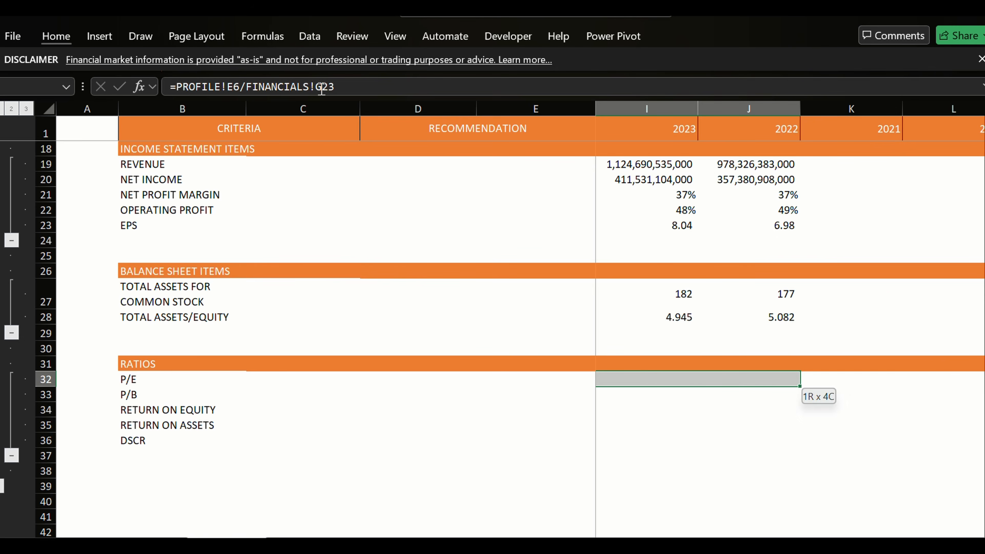
key(ctrl+r)
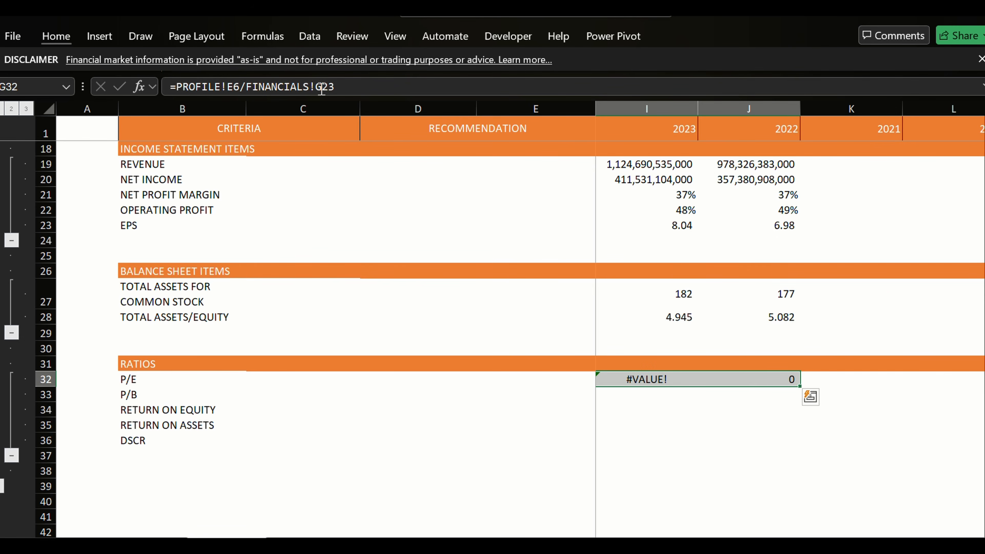
Make the PROFILE share price reference in G32's formula absolute as $E$6.
key(Left)
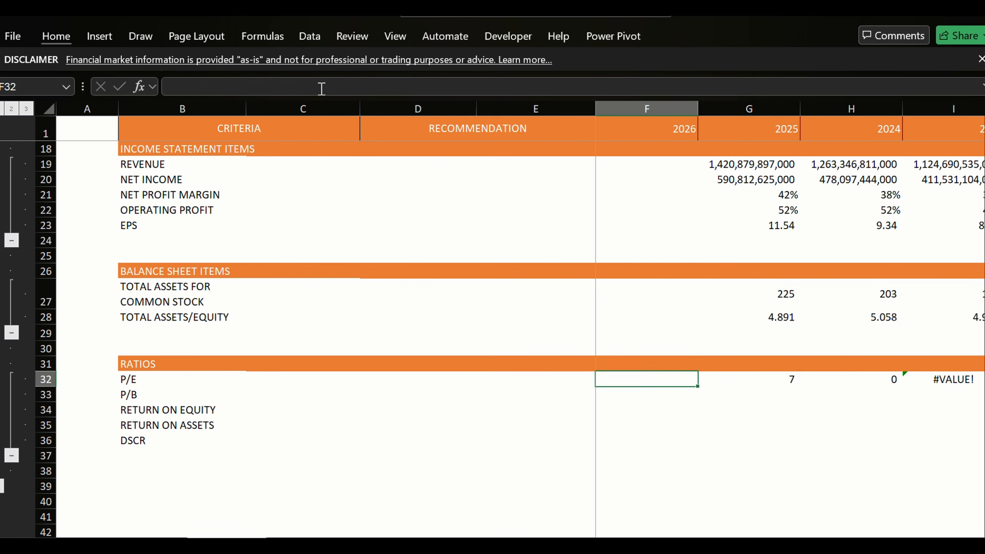
key(Right)
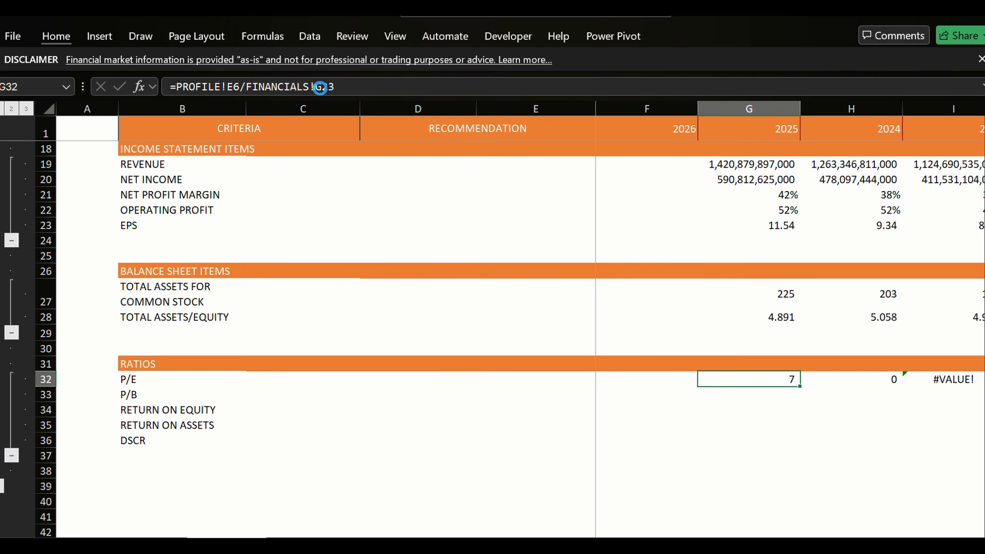
click(321, 87)
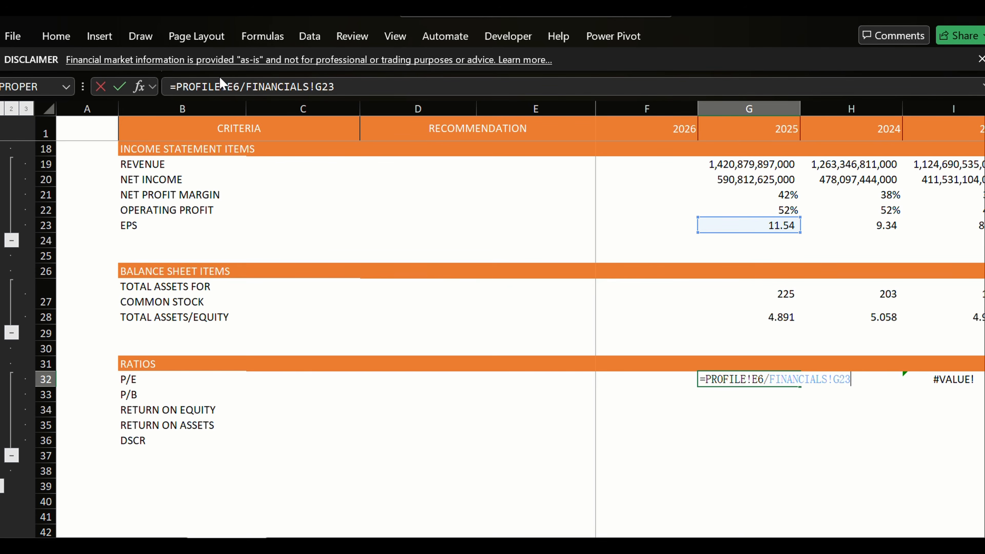
click(229, 87)
key(F4)
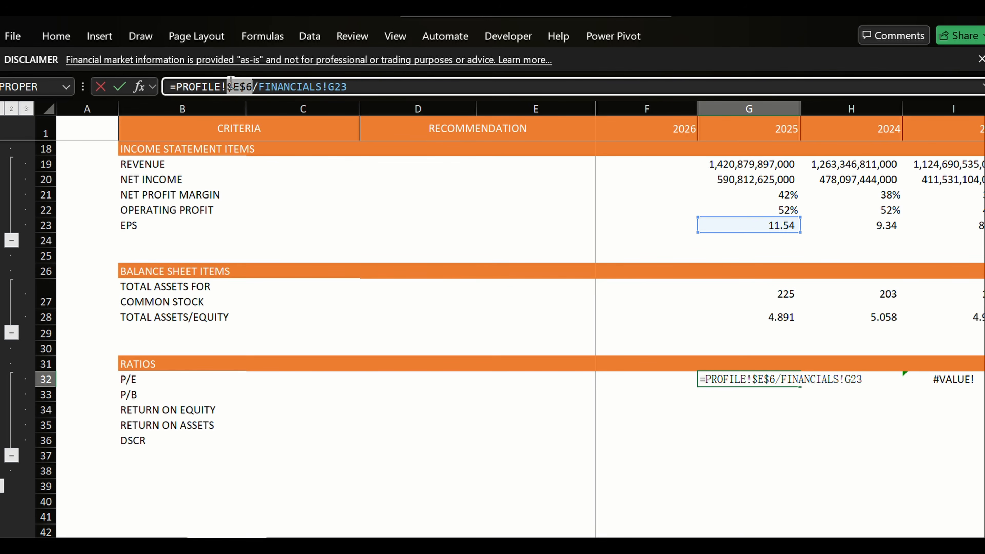
key(ctrl+Return)
Fill the corrected P/E formula from G32 across to J32.
key(shift+Right)
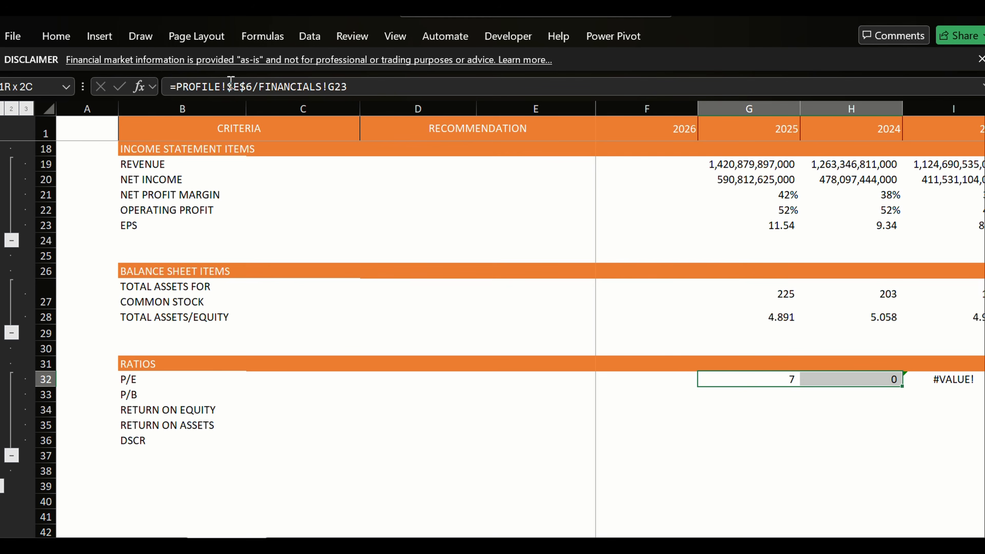
key(shift+Right)
key(shift+Right)
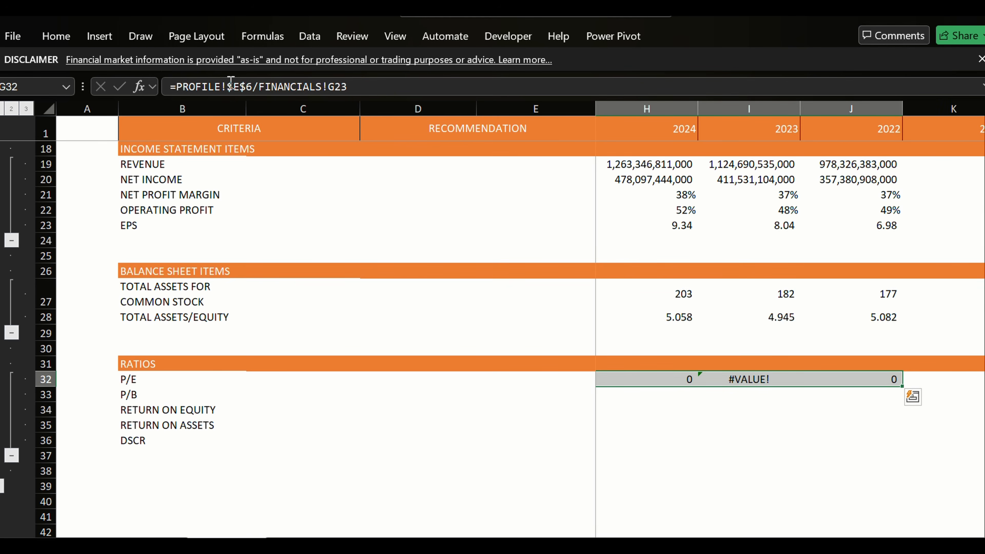
key(ctrl+r)
key(Left)
Format the P/E values in G32:J32 as numbers with two decimal places.
key(Right)
key(shift+Right)
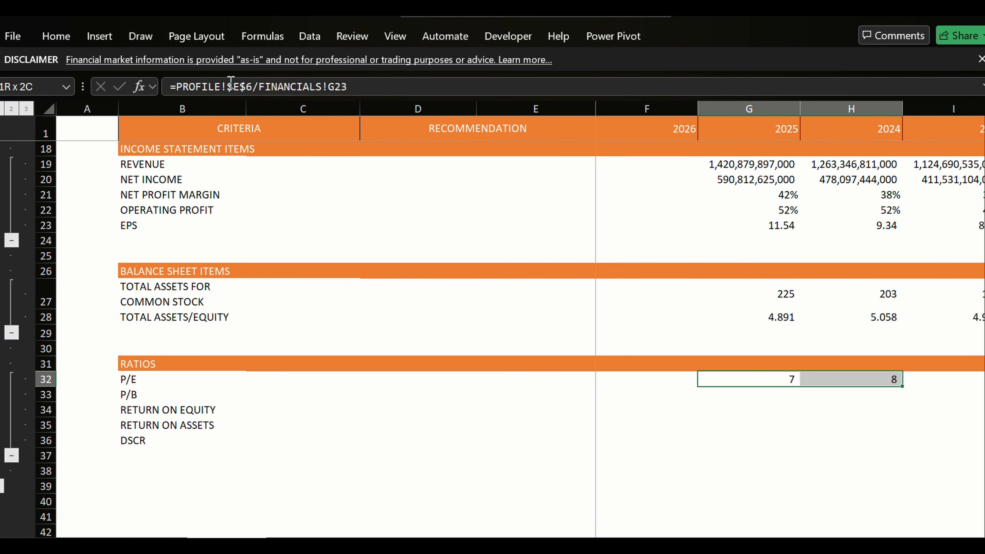
key(shift+Right)
key(shift+Right)
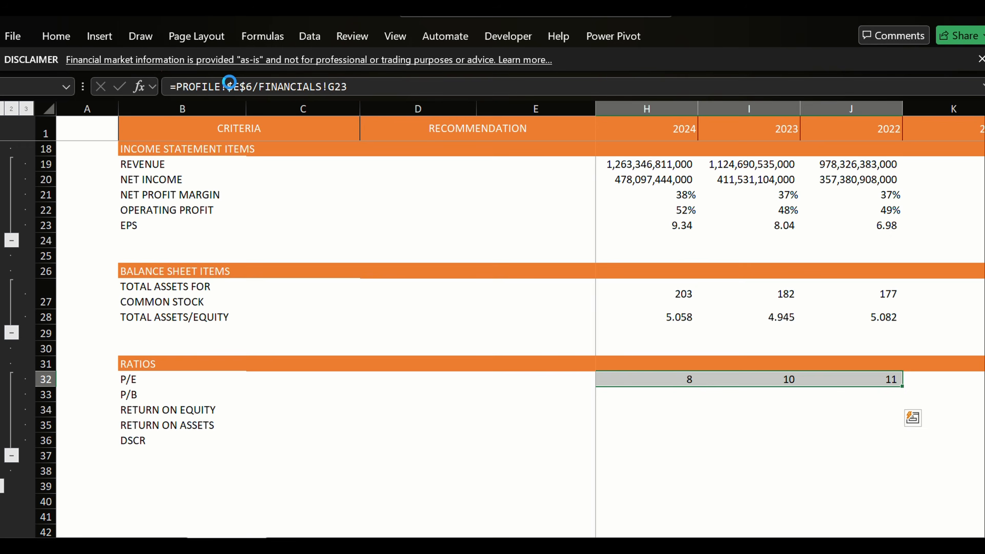
key(ctrl+1)
key(alt+d)
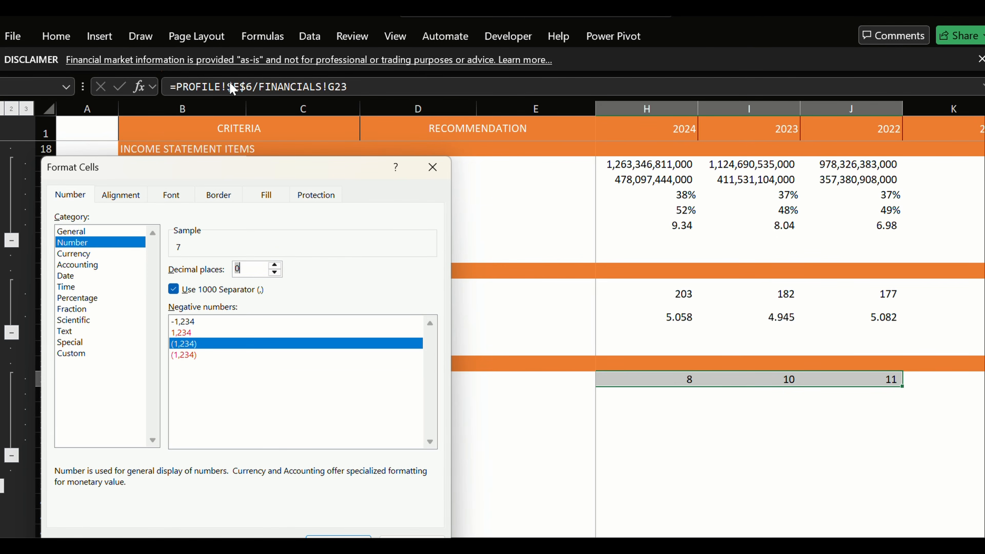
key(Up)
key(Up)
key(Return)
Check the 2025 EPS source formula in G23 against the P/E formula in G32.
key(Left)
key(Left)
key(Left)
key(Up)
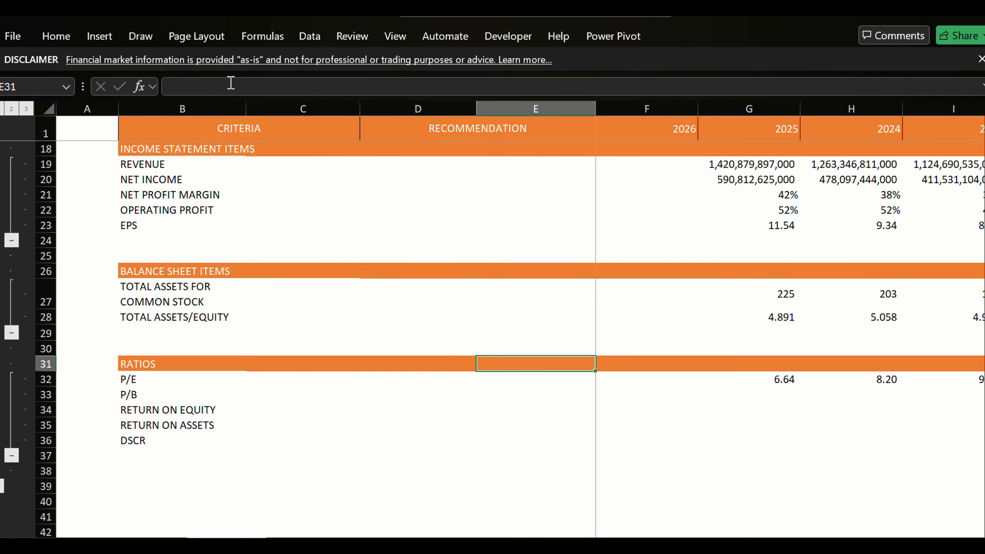
key(Up)
key(Up)
key(Up)
key(Up)
key(Up)
key(Up)
key(Up)
key(Up)
key(Up)
key(Up)
key(Right)
key(Down)
key(Right)
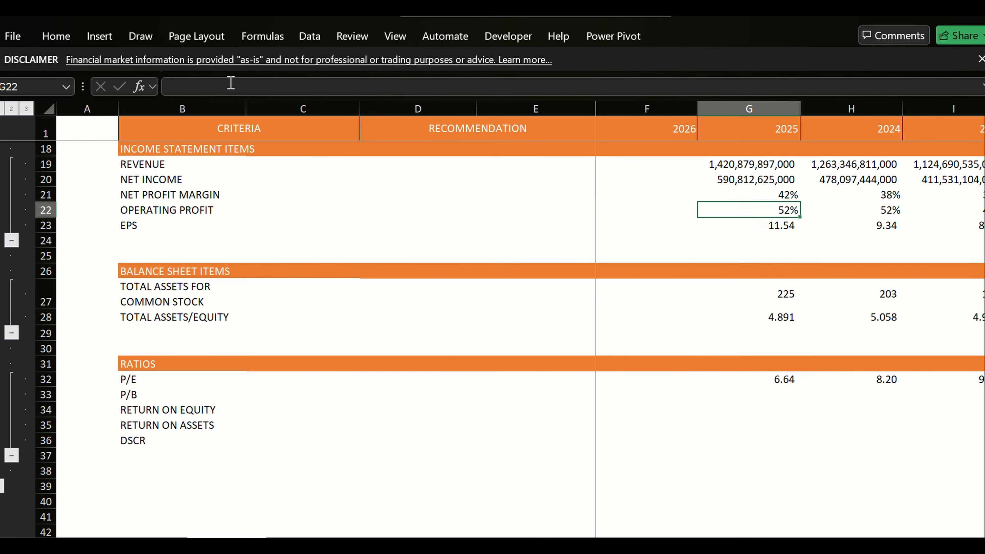
key(Down)
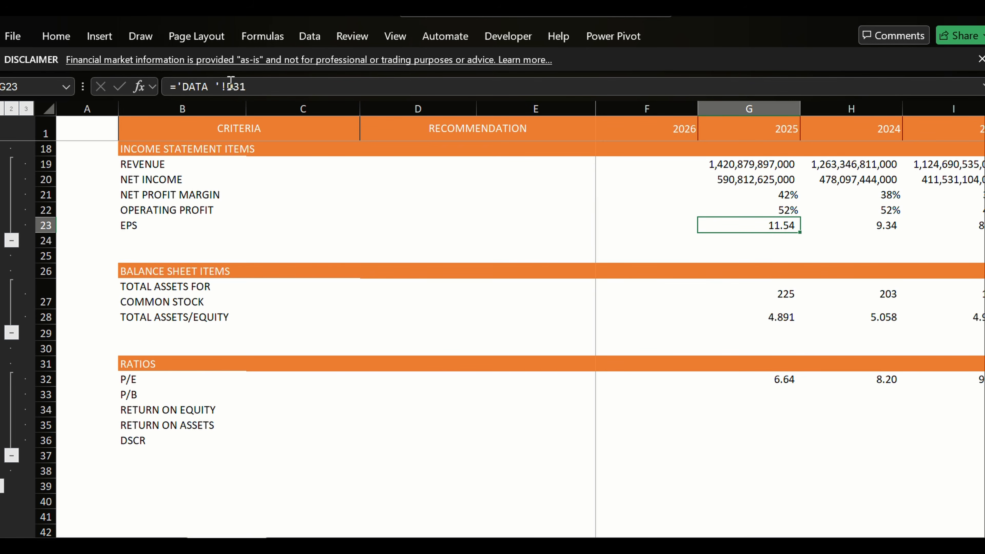
key(Down)
key(Down)
key(Down)
key(Down)
key(Down)
key(Down)
key(Down)
key(Down)
key(Down)
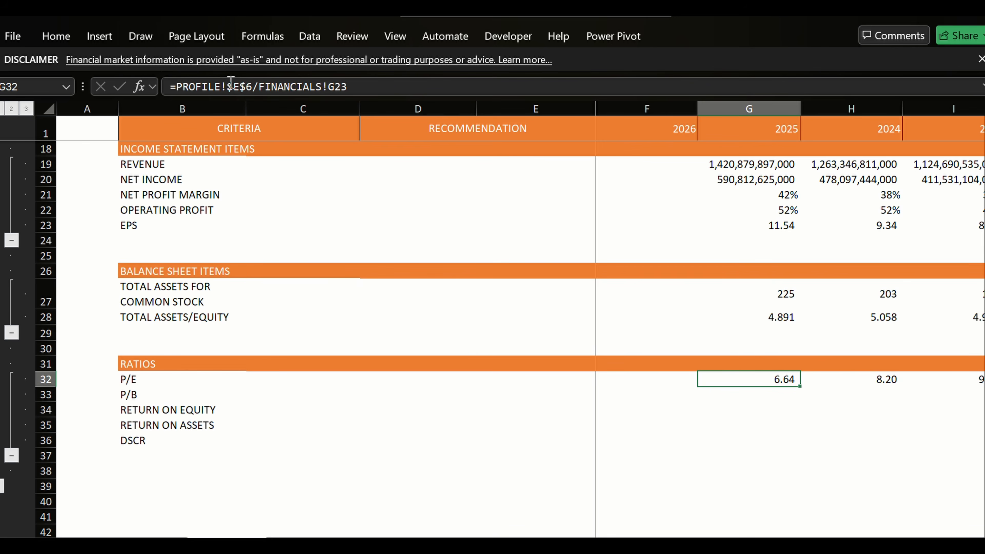
Examine the Price to Average Earnings formula in D6 under Intrinsic Values.
key(Up)
key(Up)
key(Up)
key(Up)
key(Up)
key(Up)
key(Up)
key(Up)
key(Up)
key(Up)
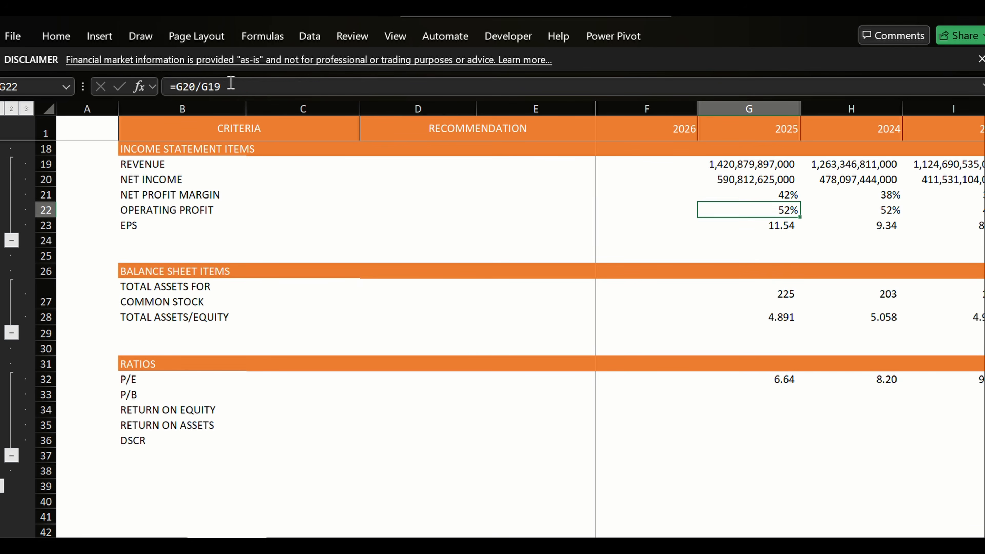
key(Down)
key(Up)
key(Page_Up)
key(Left)
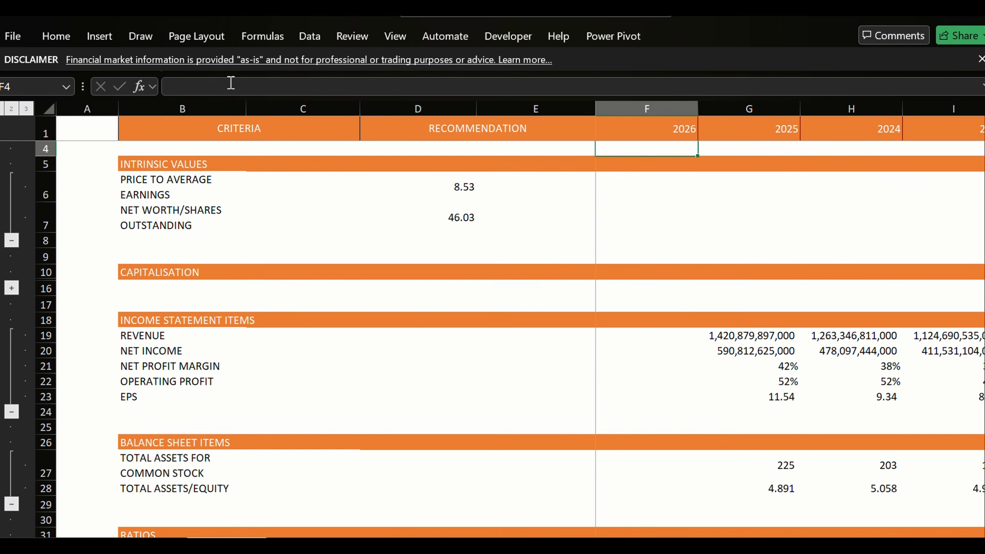
key(Left)
key(Left)
key(Down)
key(Down)
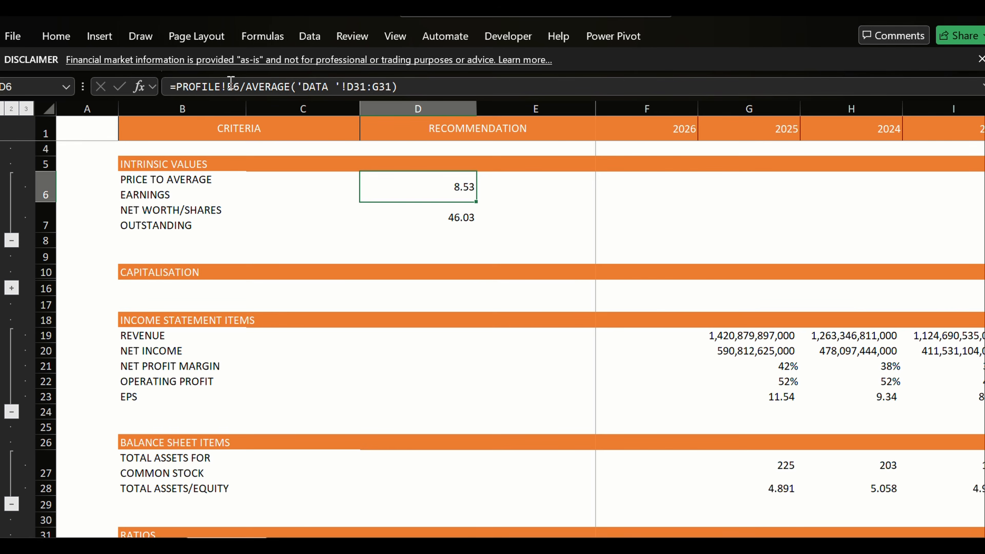
Calculate the average of the 2022 to 2025 P/E values in F32 with =AVERAGE(G32:J32).
key(Down)
key(Down)
key(Down)
key(Down)
key(Down)
key(Down)
key(Down)
key(Down)
key(Down)
key(Down)
key(Down)
key(Down)
key(Down)
key(Down)
key(Down)
key(Down)
key(Down)
key(Down)
key(Down)
key(Down)
key(Right)
key(Right)
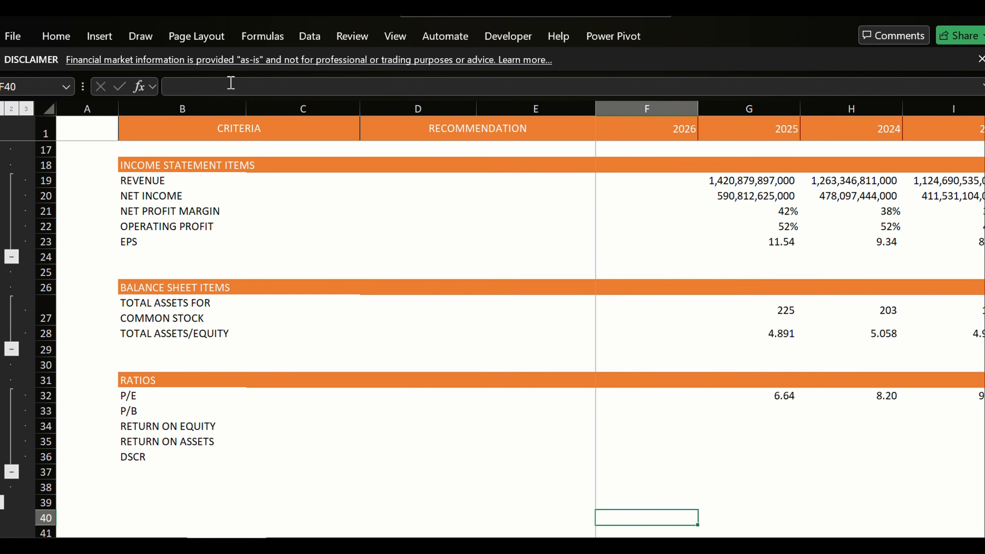
key(Right)
key(Right)
key(Right)
key(Right)
key(Right)
key(Right)
key(Up)
key(Up)
key(Up)
key(Up)
key(Up)
key(Up)
key(Up)
key(Left)
key(Left)
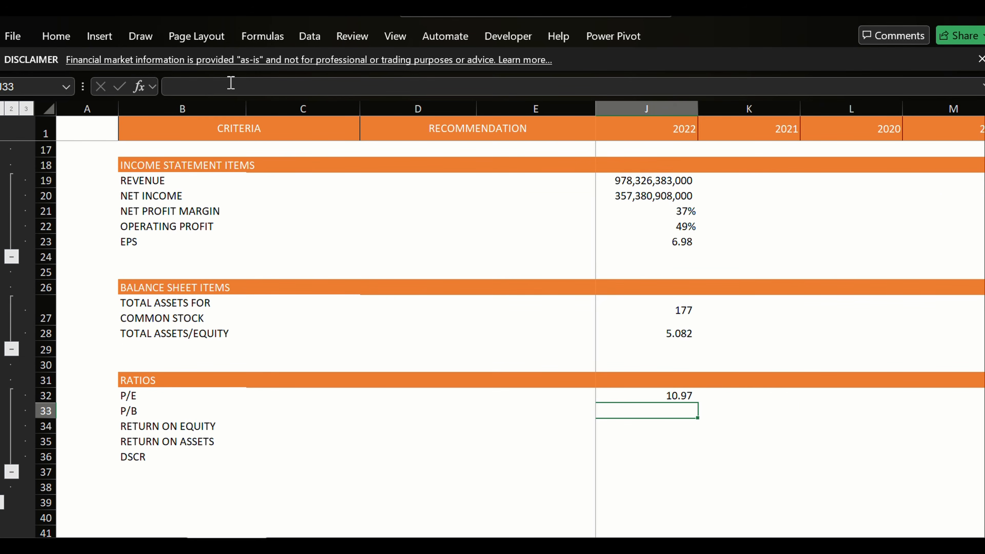
key(Up)
key(Left)
key(Left)
key(Left)
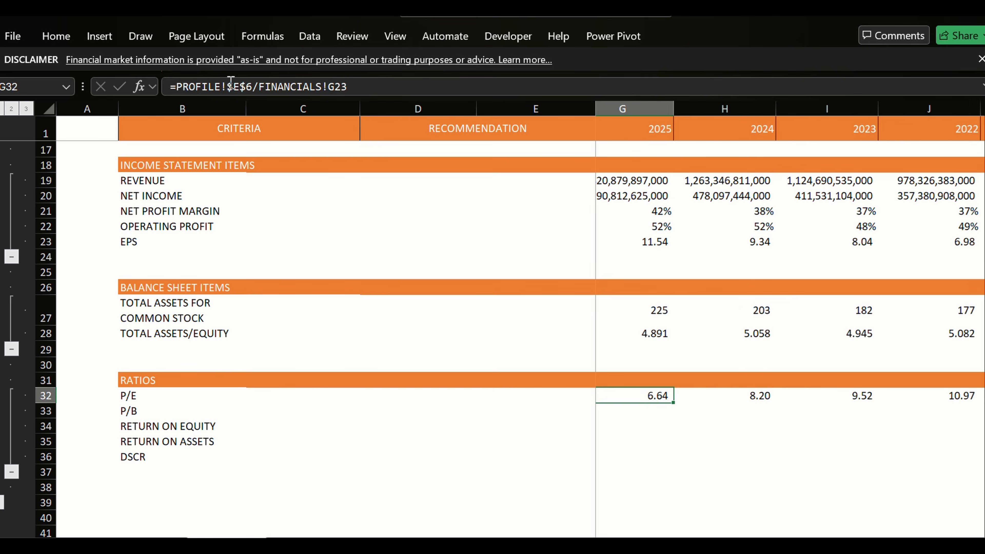
key(Left)
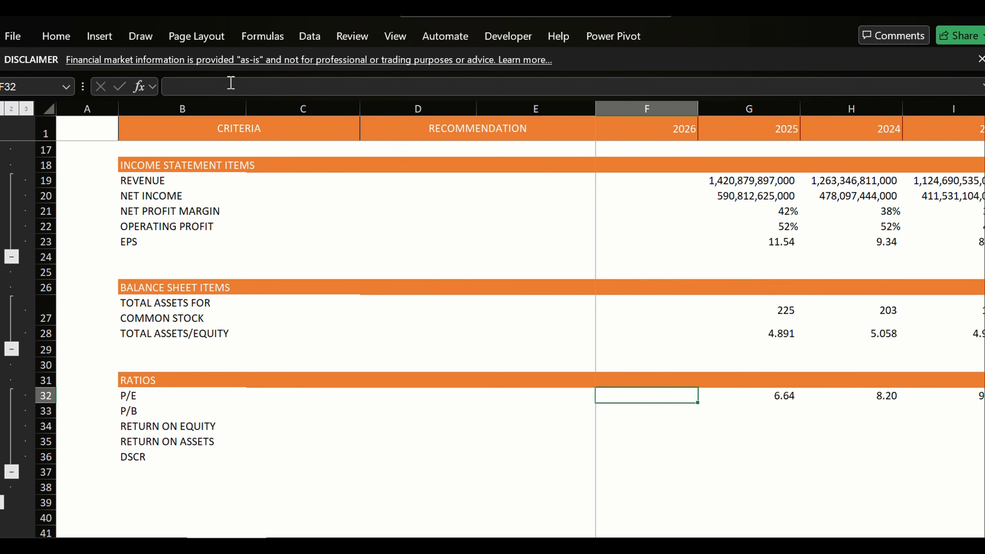
text(=av)
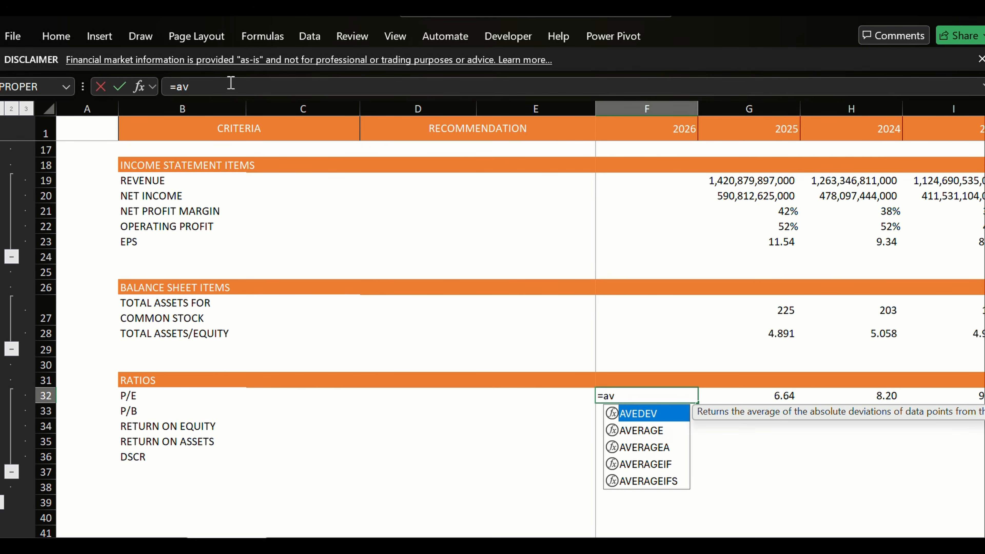
key(Down)
key(Tab)
key(Right)
key(Right)
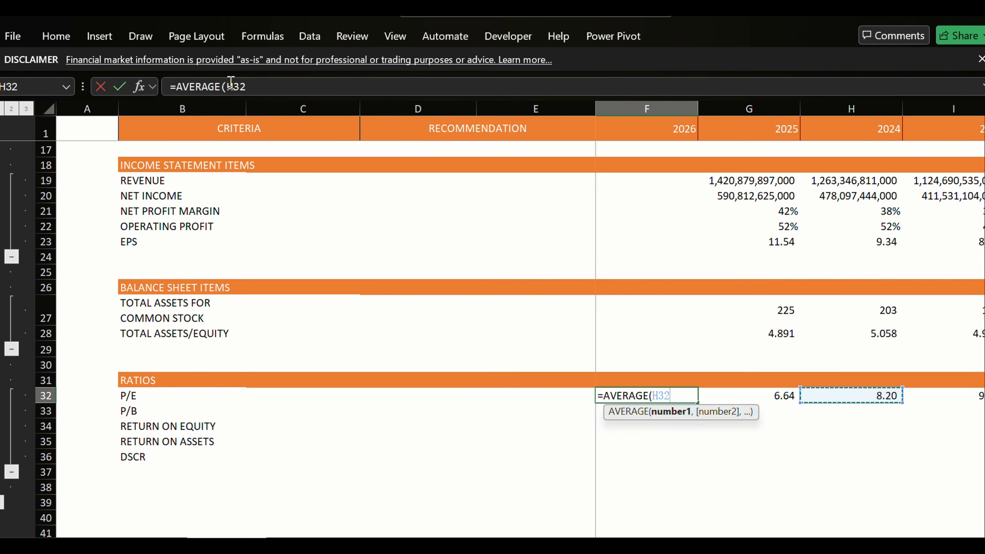
key(Left)
key(shift+Right)
key(shift+Right)
key(shift+Right)
key(Return)
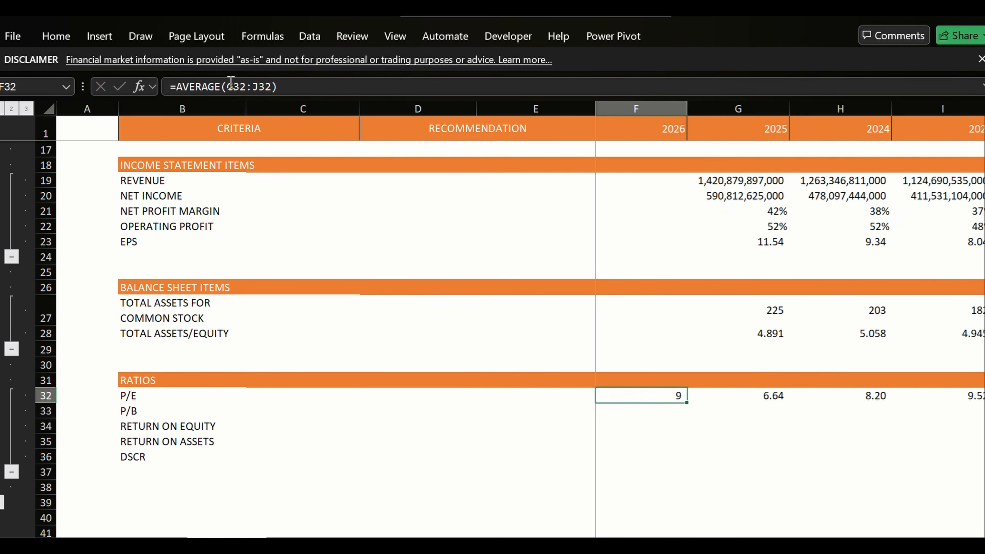
Format the P/E average in F32 as a number with two decimal places, and clear the cell's contents.
key(ctrl+1)
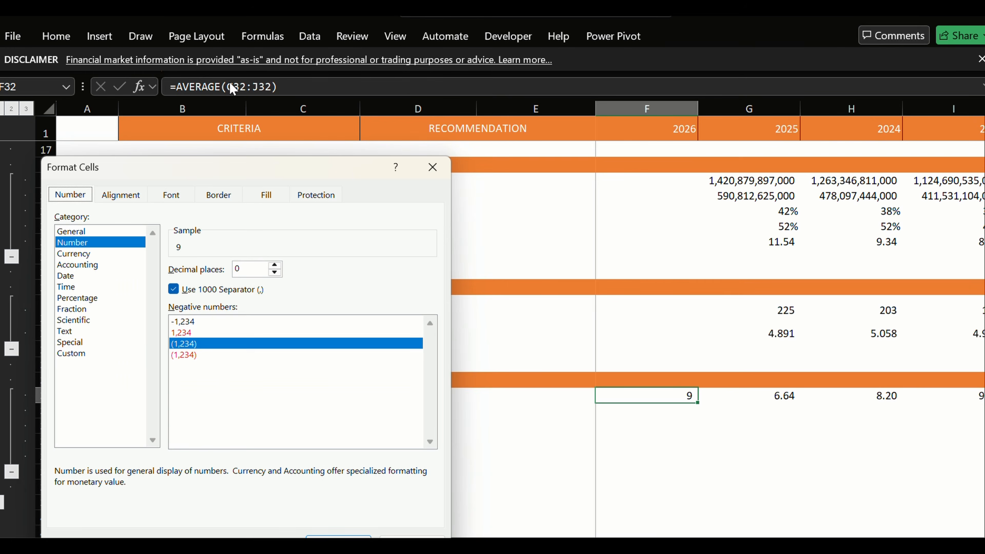
key(Tab)
key(Tab)
key(Up)
key(Up)
key(Return)
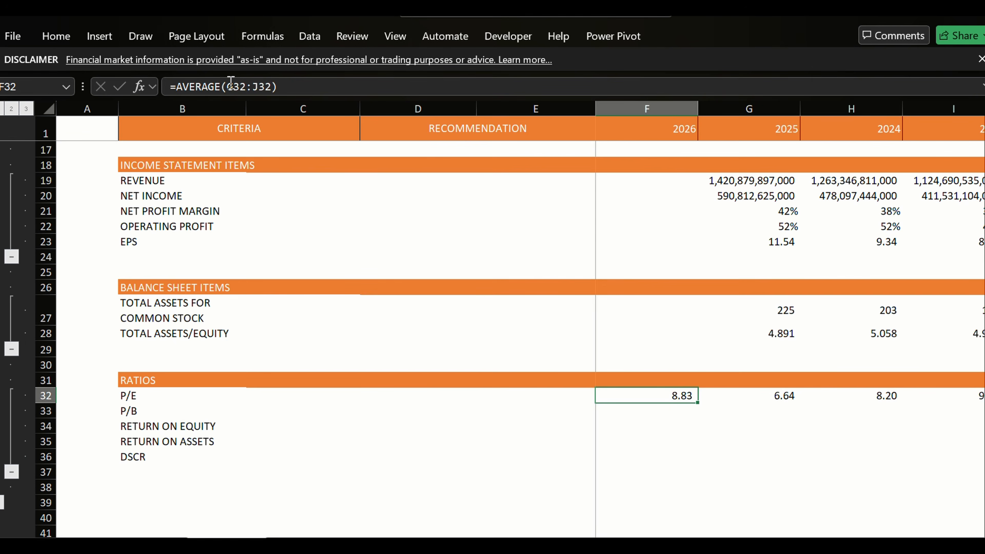
key(Delete)
Recheck the Price to Average Earnings formula in D6 under Intrinsic Values.
key(Up)
key(Up)
key(Up)
key(Up)
key(Up)
key(Up)
key(Up)
key(Up)
key(Up)
key(Up)
key(Up)
key(Up)
key(Up)
key(Up)
key(Up)
key(Up)
key(Up)
key(Up)
key(Up)
key(Up)
key(Left)
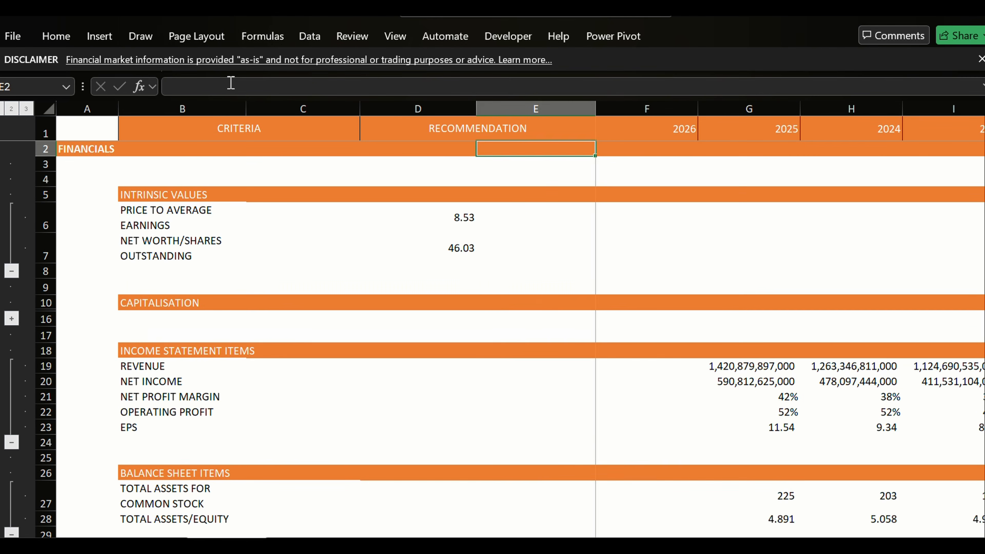
key(Down)
key(Down)
key(Down)
key(Down)
key(Left)
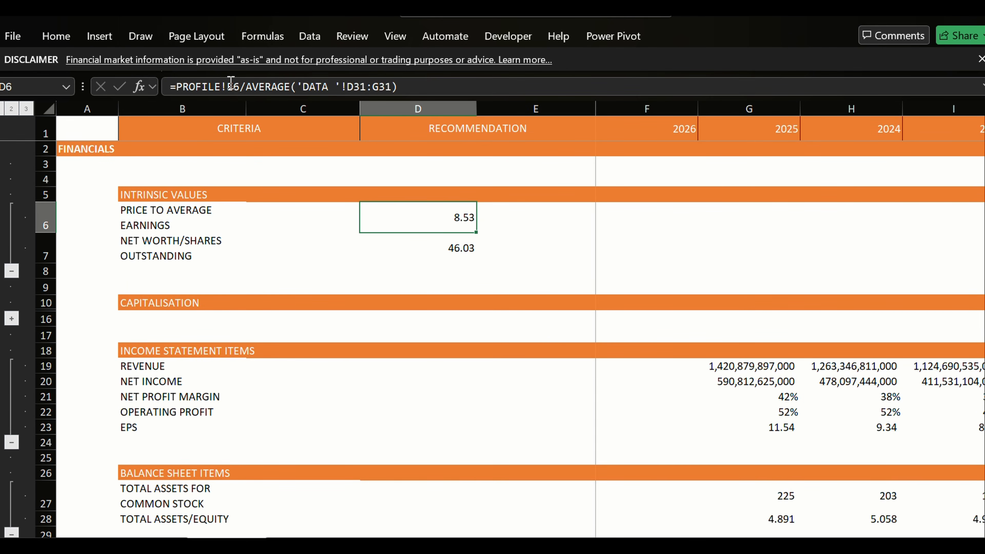
Start the 2025 P/B formula in G33 with an absolute reference to the profile's share price, =PROFILE!$E$6.
key(Down)
key(Down)
key(Down)
key(Down)
key(Down)
key(Down)
key(Down)
key(Down)
key(Down)
key(Down)
key(Down)
key(Down)
key(Down)
key(Down)
key(Down)
key(Down)
key(Down)
key(Down)
key(Down)
key(Down)
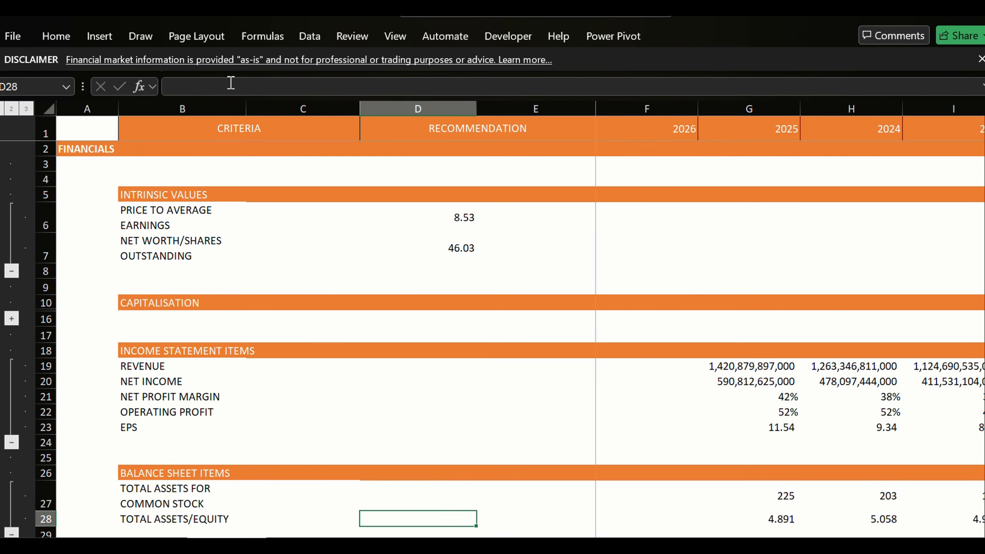
key(Up)
key(Right)
key(Right)
key(Right)
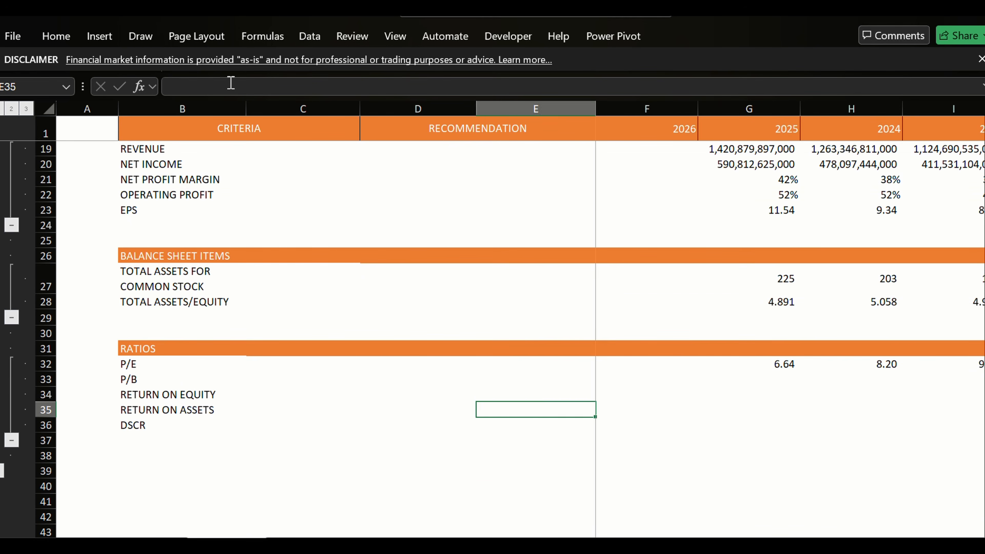
key(Up)
key(Up)
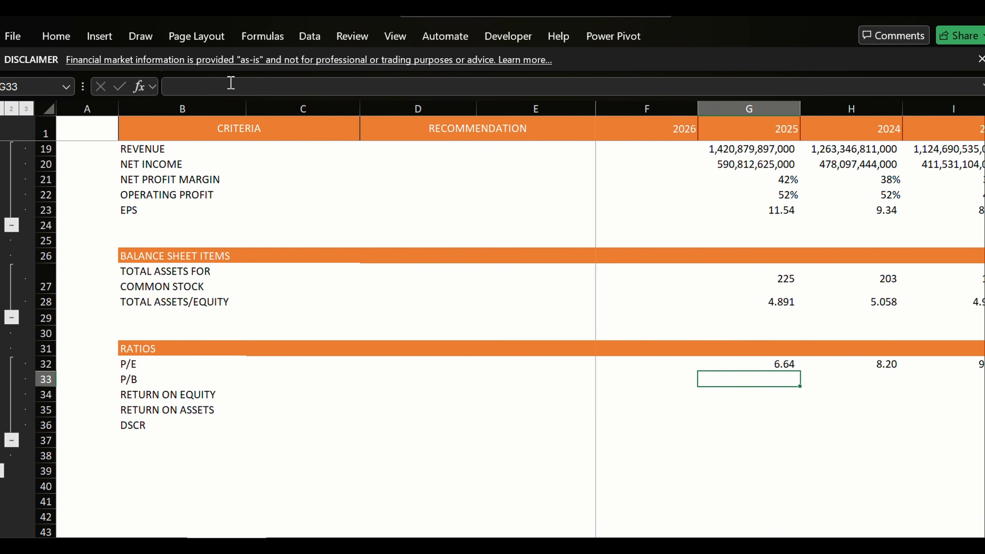
text(=)
key(ctrl+Page_Up)
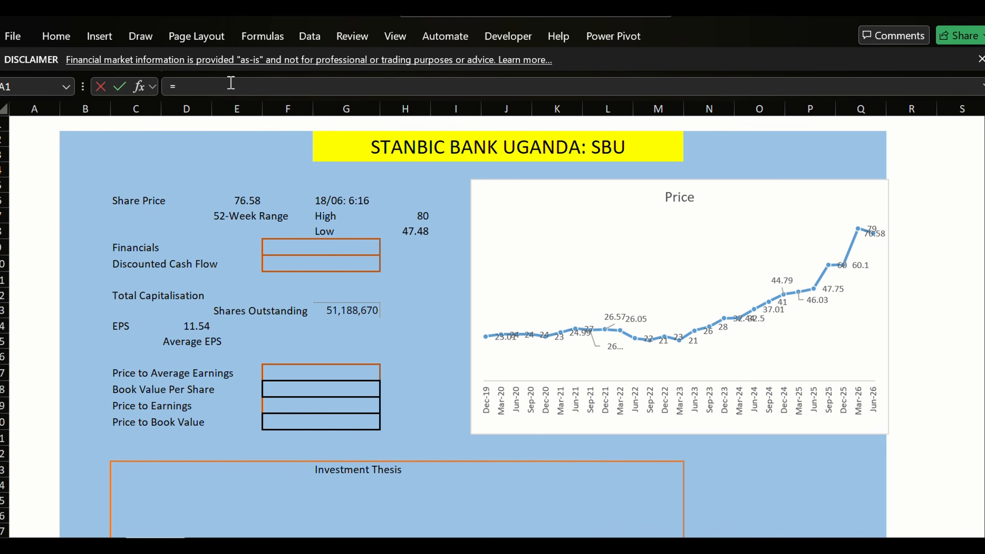
key(Down)
key(Down)
key(Down)
key(Down)
key(Down)
key(Down)
key(Down)
key(Down)
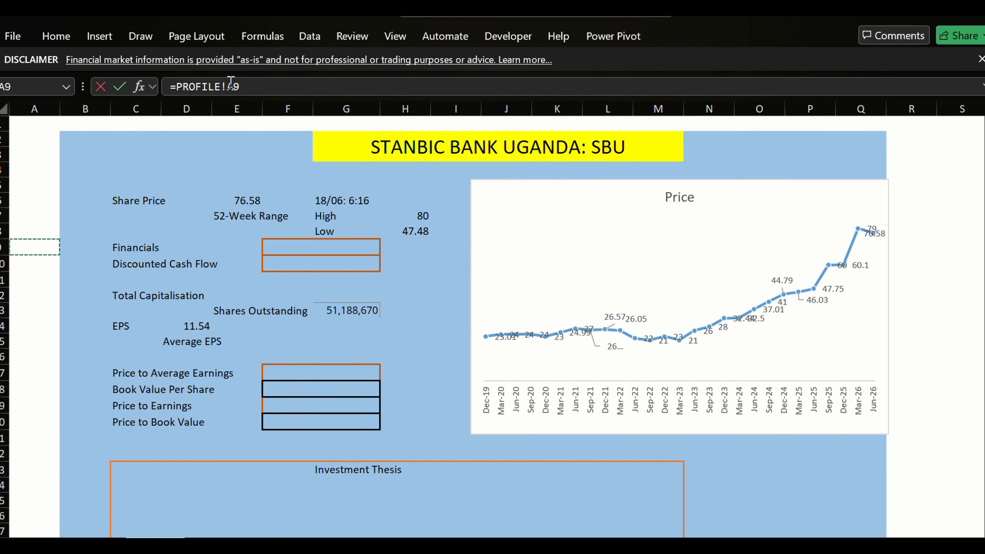
key(Right)
key(Right)
key(Right)
key(Right)
key(Right)
key(Down)
key(Down)
key(Down)
key(Down)
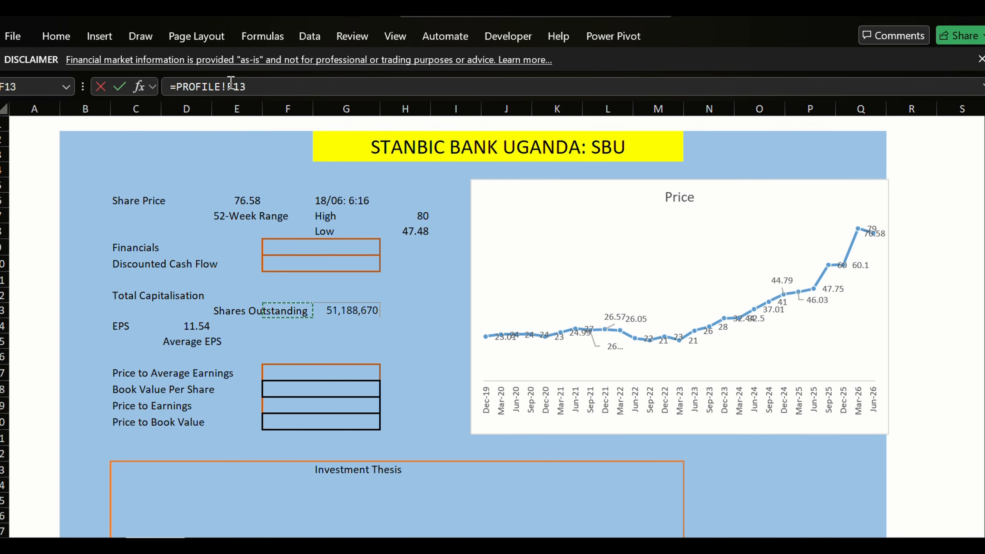
key(Left)
key(Up)
key(Up)
key(Up)
key(Up)
key(Up)
key(Up)
key(Up)
key(Return)
key(F4)
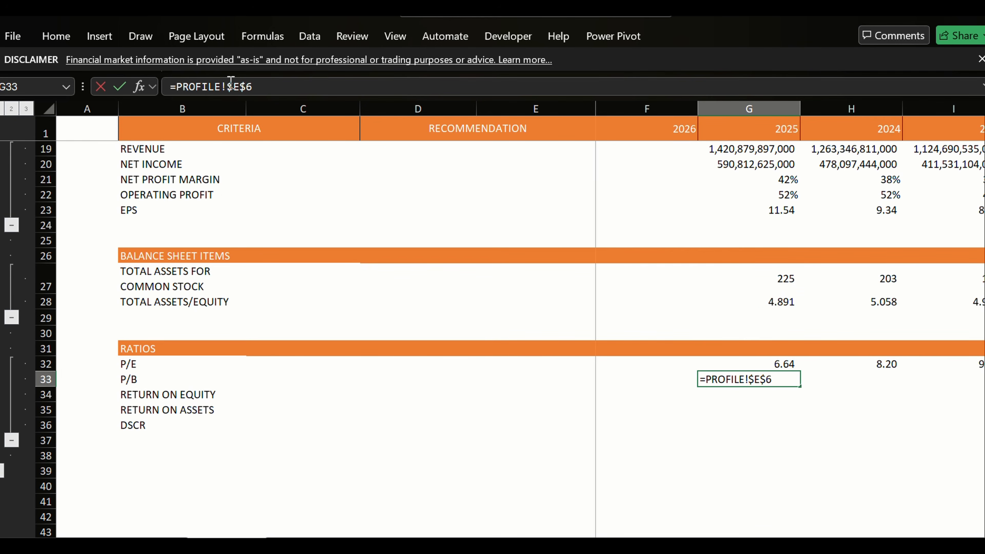
text(/)
key(Up)
key(Up)
key(Up)
key(Up)
key(Up)
key(Up)
key(Up)
key(Up)
key(Up)
key(Up)
key(Up)
key(Up)
key(Up)
key(Up)
key(Up)
key(Up)
key(Up)
key(Up)
key(Up)
key(Up)
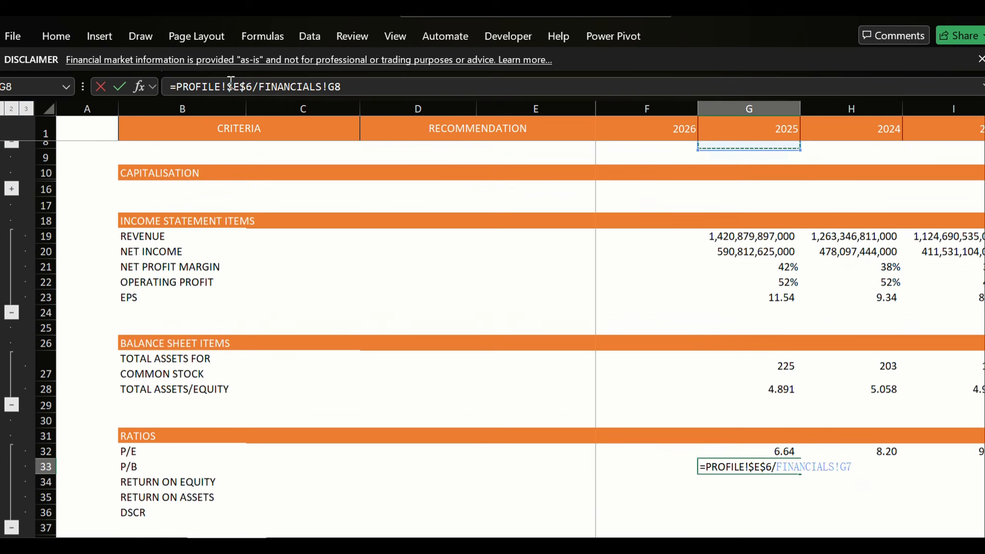
key(Up)
key(Up)
key(Up)
key(Up)
key(Up)
key(Up)
key(Down)
key(Down)
key(Down)
key(Down)
key(Down)
key(Down)
key(Down)
key(Down)
key(Down)
key(Down)
key(Down)
key(Down)
key(Down)
key(Down)
key(Down)
key(Down)
key(Down)
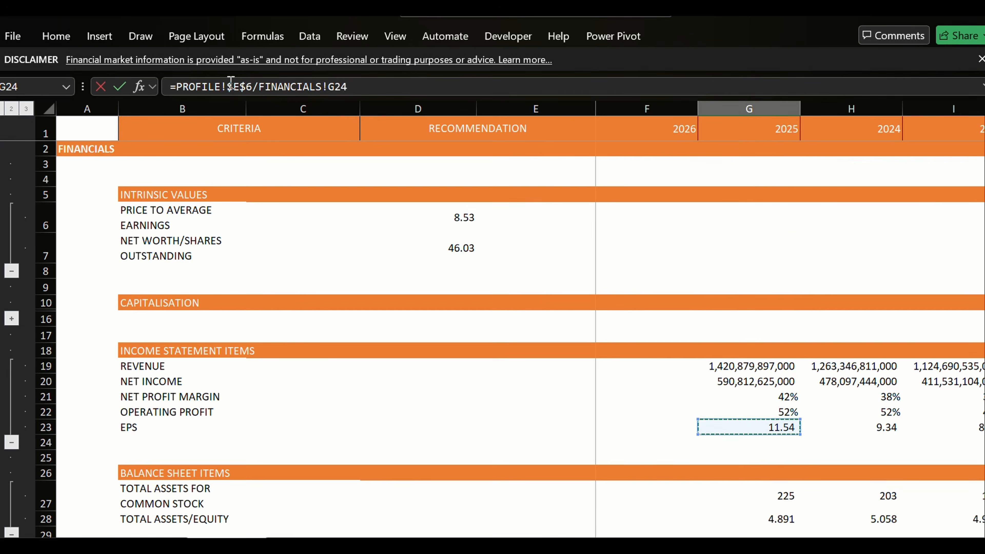
key(Down)
key(Down)
key(Down)
key(Down)
key(Down)
key(Down)
key(Down)
key(Down)
key(Down)
key(Down)
key(Down)
key(Down)
key(Down)
key(Down)
key(Up)
key(Up)
key(Up)
key(Up)
key(Up)
key(Up)
key(Up)
key(Up)
key(Up)
key(Up)
key(Up)
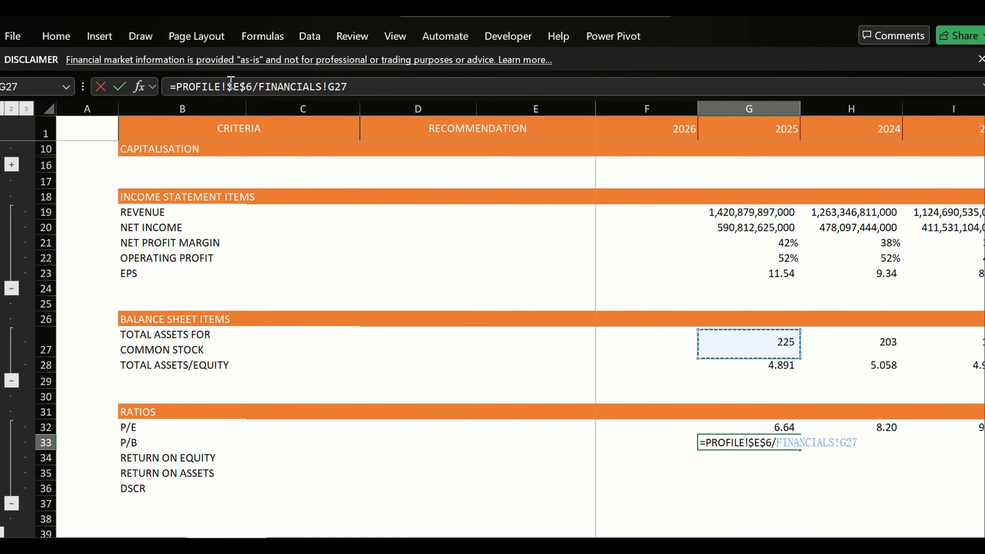
key(Up)
key(Down)
key(Down)
key(Up)
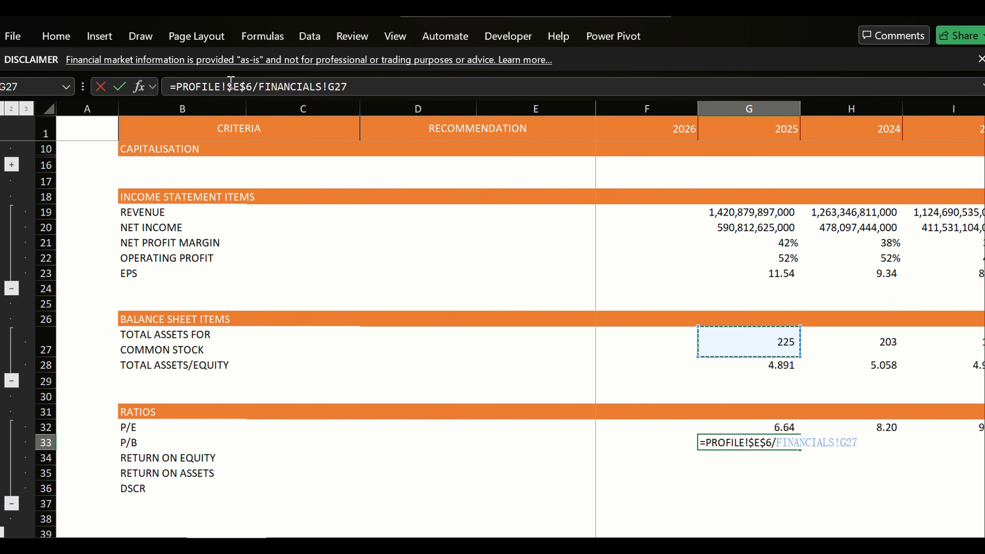
key(Down)
key(Down)
key(Down)
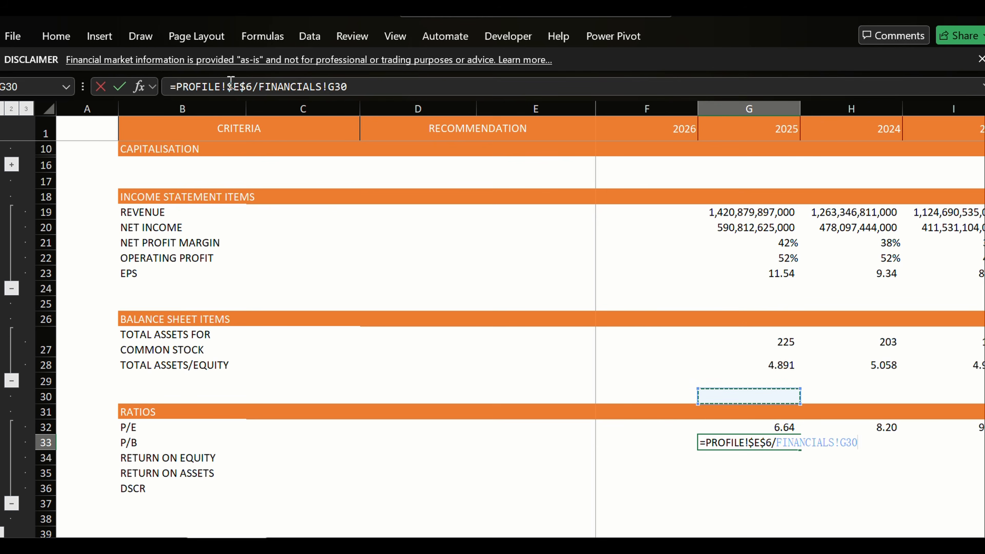
key(BackSpace)
key(BackSpace)
key(BackSpace)
key(BackSpace)
key(BackSpace)
key(BackSpace)
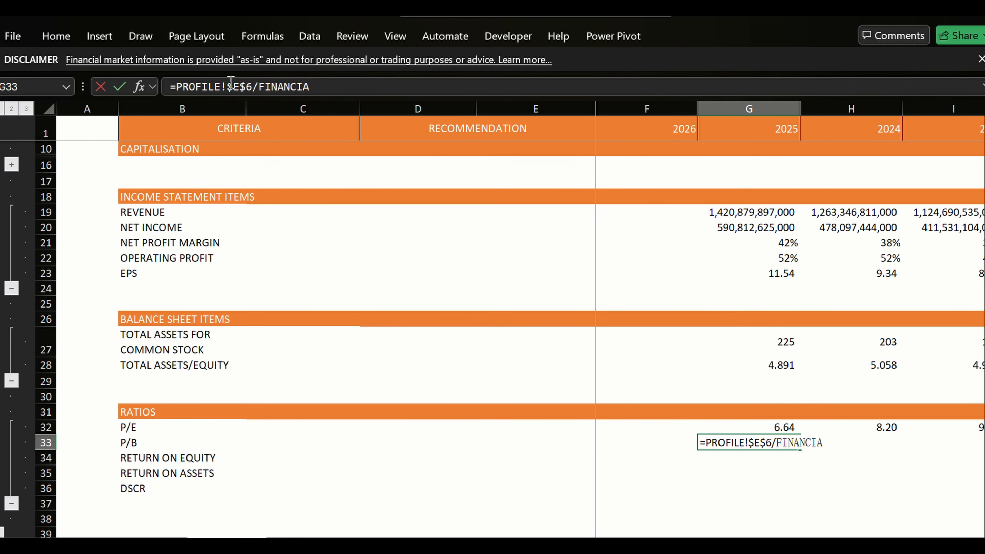
key(BackSpace)
key(BackSpace)
key(BackSpace)
key(BackSpace)
key(BackSpace)
key(BackSpace)
key(BackSpace)
key(BackSpace)
key(BackSpace)
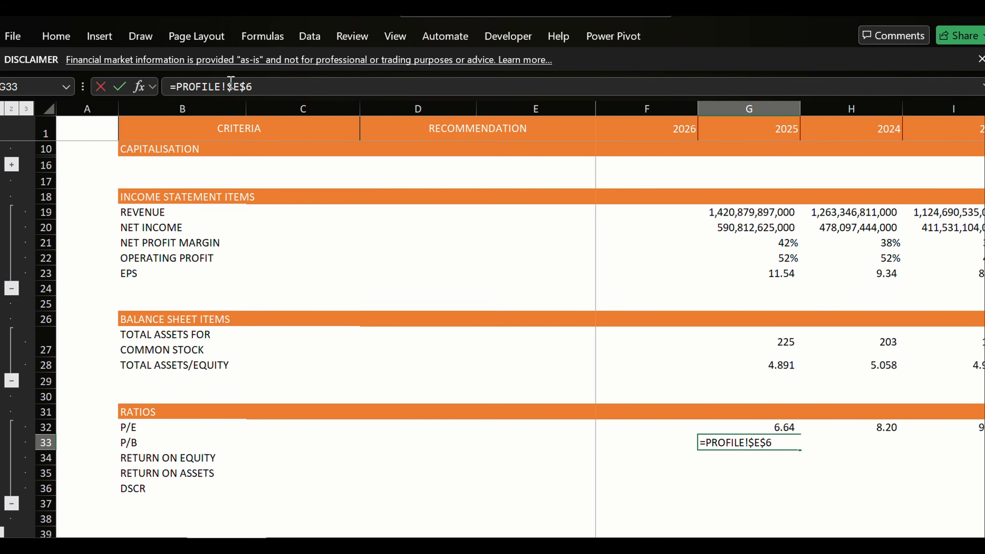
Commit the 2025 P/B cell G33 with only the share price reference, =PROFILE!$E$6.
text(/)
key(Return)
key(Return)
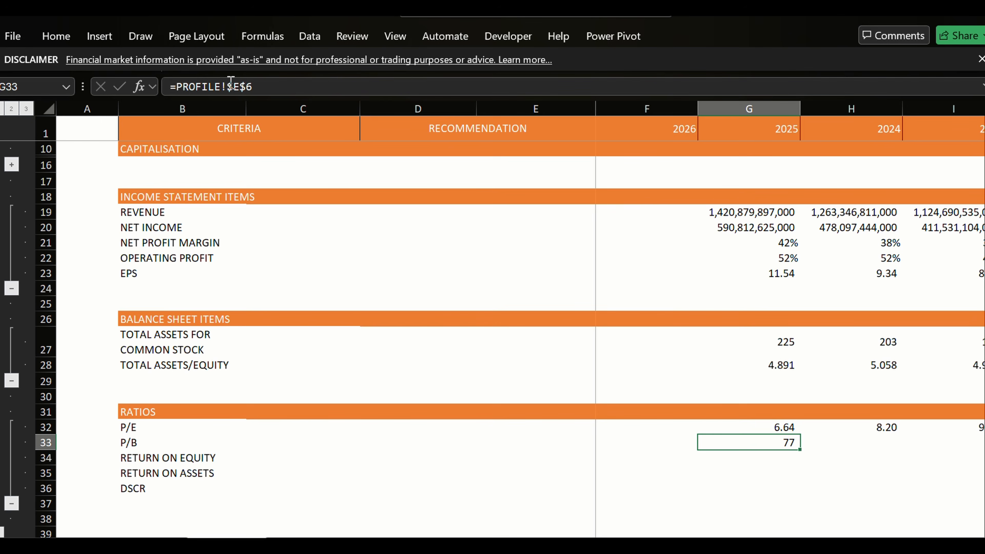
Examine the 2025 Total Assets/Equity formula in G28 and the Total Assets for Common Stock label in B27.
key(Up)
key(Up)
key(Up)
key(Up)
key(Up)
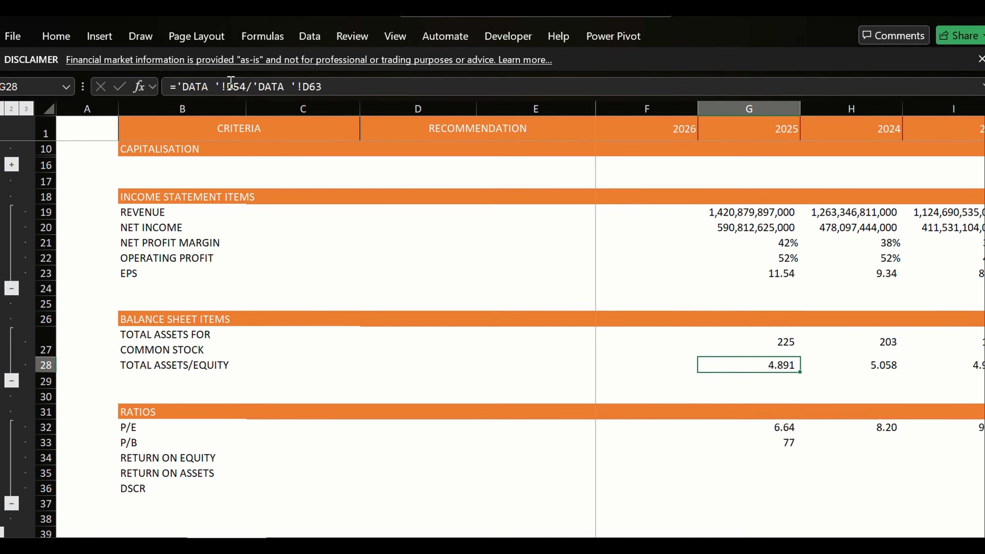
key(Left)
key(Left)
key(Left)
key(Left)
key(Up)
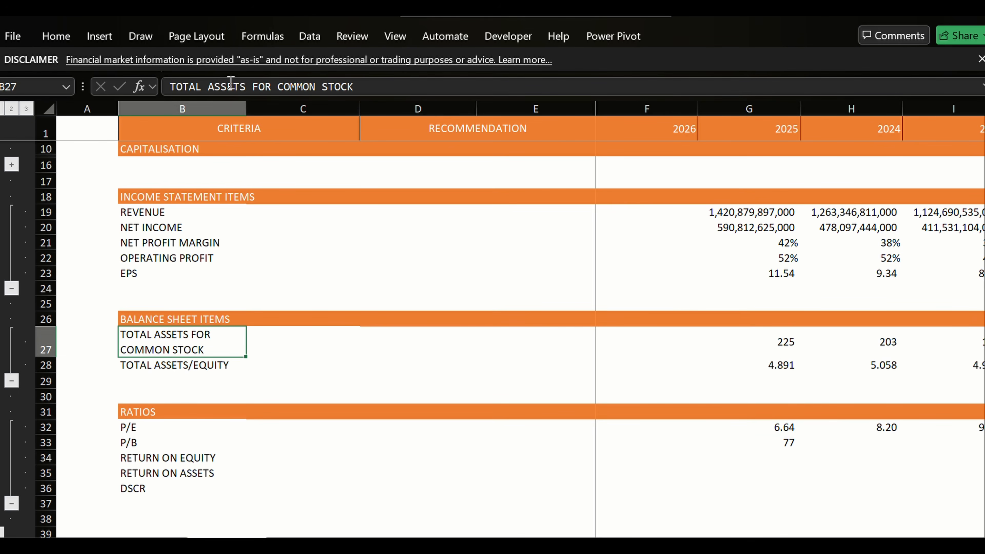
Insert a row above Total Assets for Common Stock and label it BOOK VALUE PER SHARE.
key(shift+space)
key(ctrl+shift+plus)
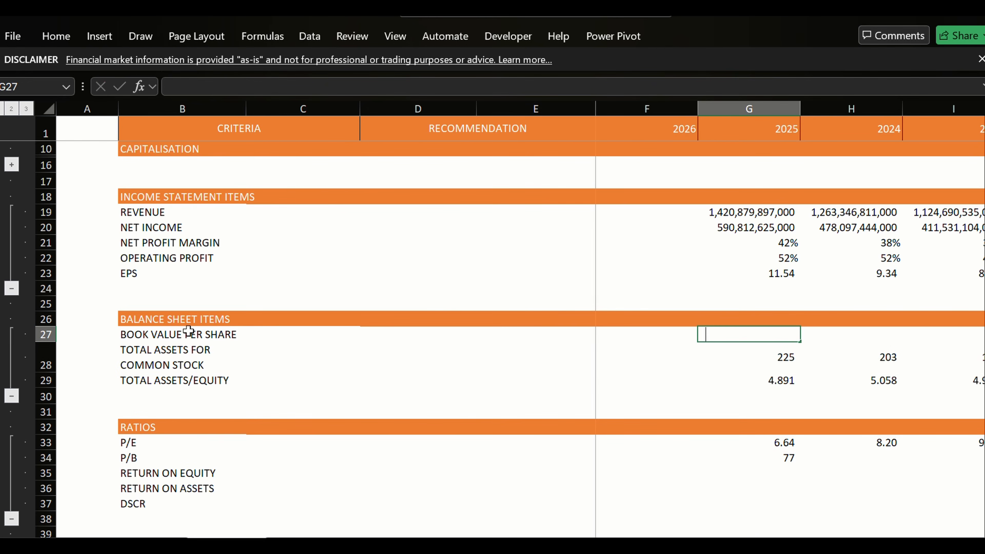
Start the 2025 Book Value Per Share formula in G27 with total shareholders' equity as numerator, ='DATA '!D63/.
text(=)
key(ctrl+Page_Down)
key(ctrl+Page_Up)
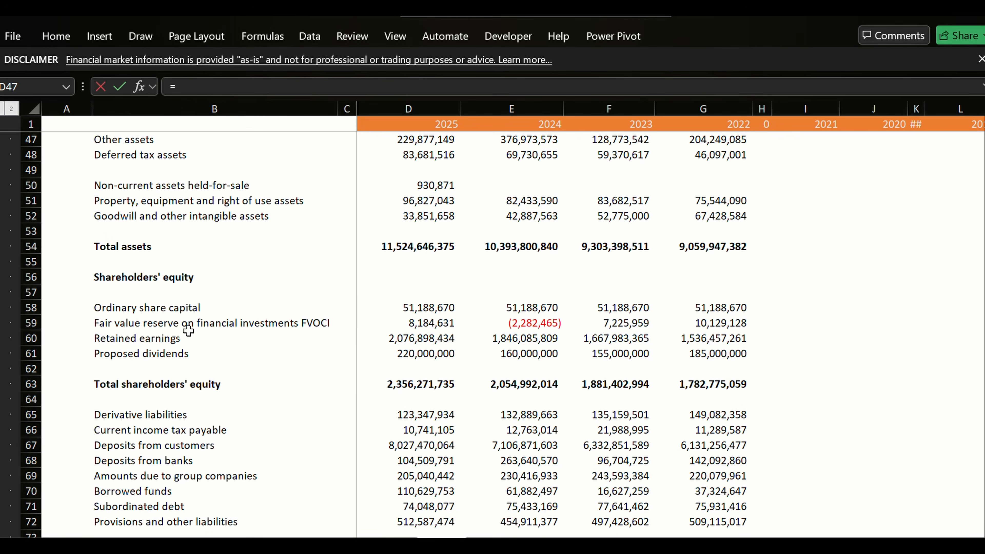
key(Down)
key(Down)
key(Down)
key(Down)
key(Down)
key(Down)
key(Down)
key(Down)
key(Down)
key(Down)
key(Down)
key(Down)
key(Down)
key(Down)
key(Down)
key(Down)
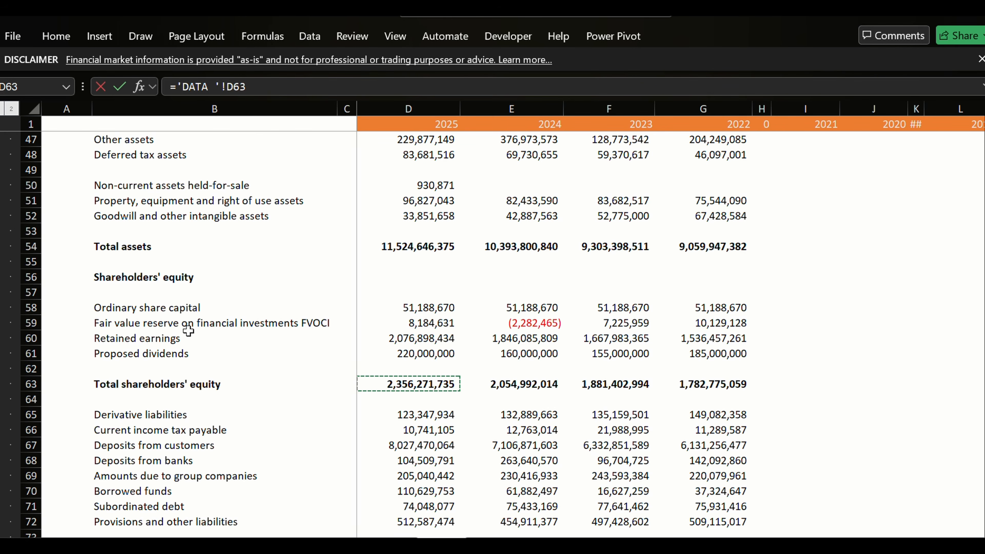
text(/)
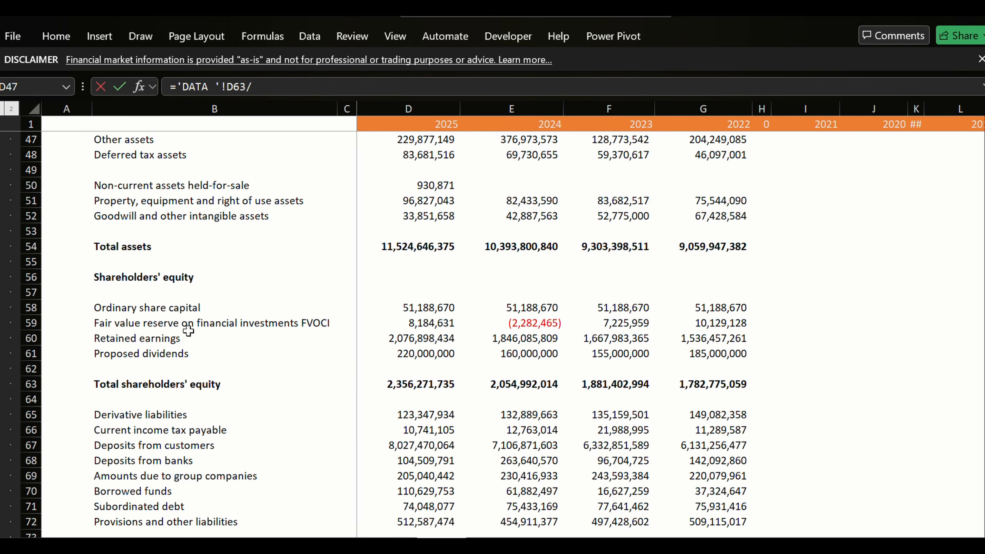
Complete the G27 formula by dividing by the profile's shares outstanding as an absolute reference, ='DATA '!D63/PROFILE!$G$13.
key(ctrl+Page_Up)
key(ctrl+Page_Up)
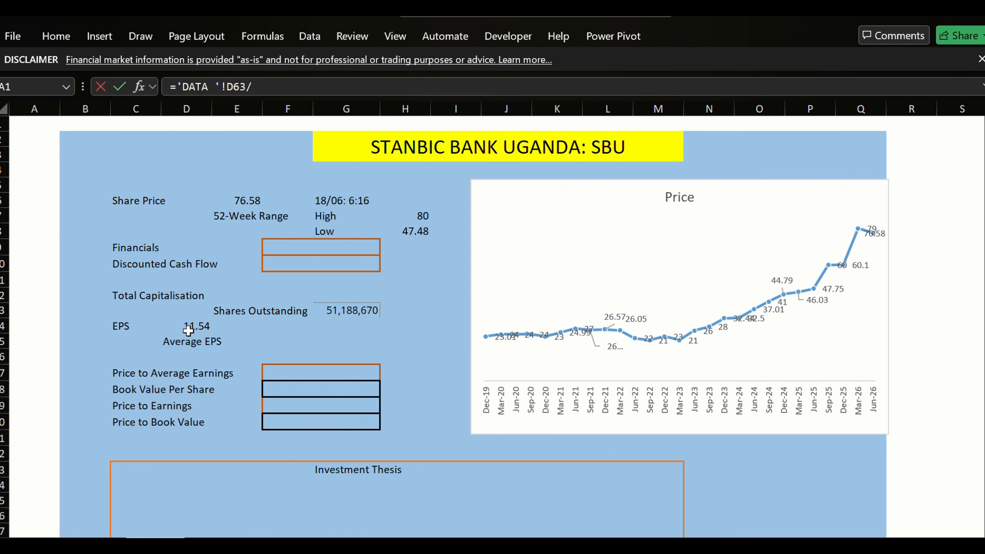
key(Down)
key(Down)
key(Down)
key(Down)
key(Down)
key(Down)
key(Down)
key(Down)
key(Down)
key(Down)
key(Down)
key(Down)
key(Down)
key(Down)
key(Right)
key(Right)
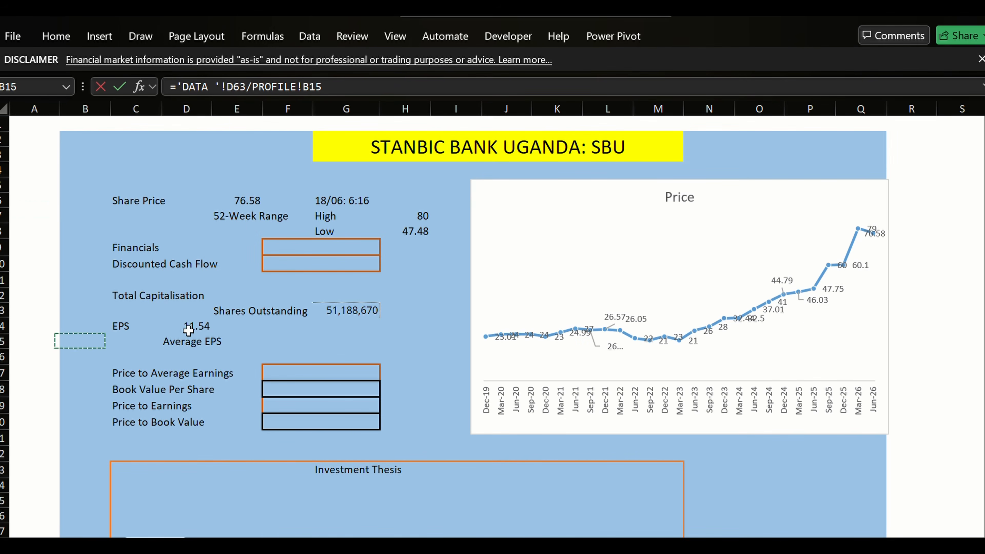
key(Up)
key(Right)
key(Right)
key(Right)
key(Right)
key(Up)
key(F4)
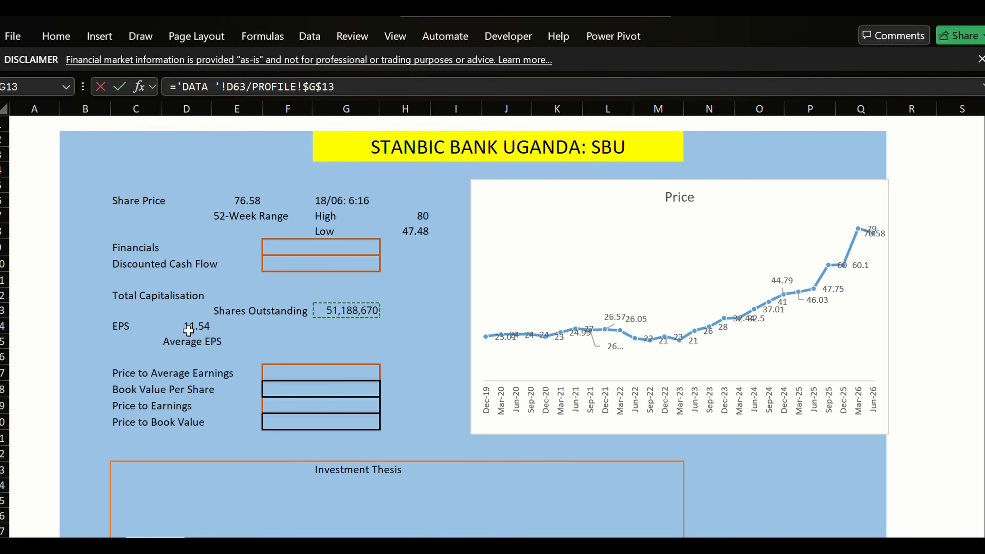
key(Return)
Fill the Book Value Per Share formula across row 27 from 2025 to 2022.
key(shift+Right)
key(shift+Right)
key(shift+Right)
key(shift+Right)
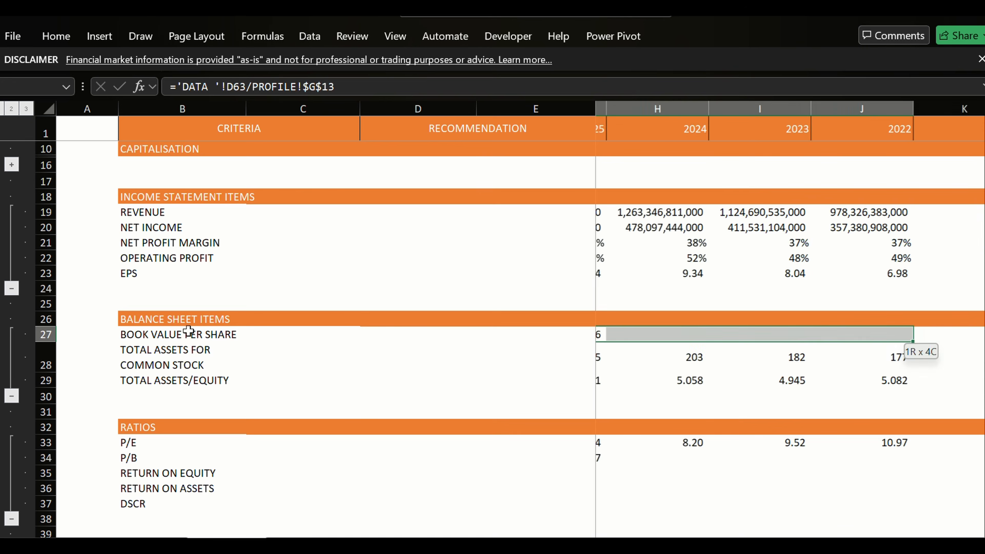
key(shift+Left)
key(ctrl+r)
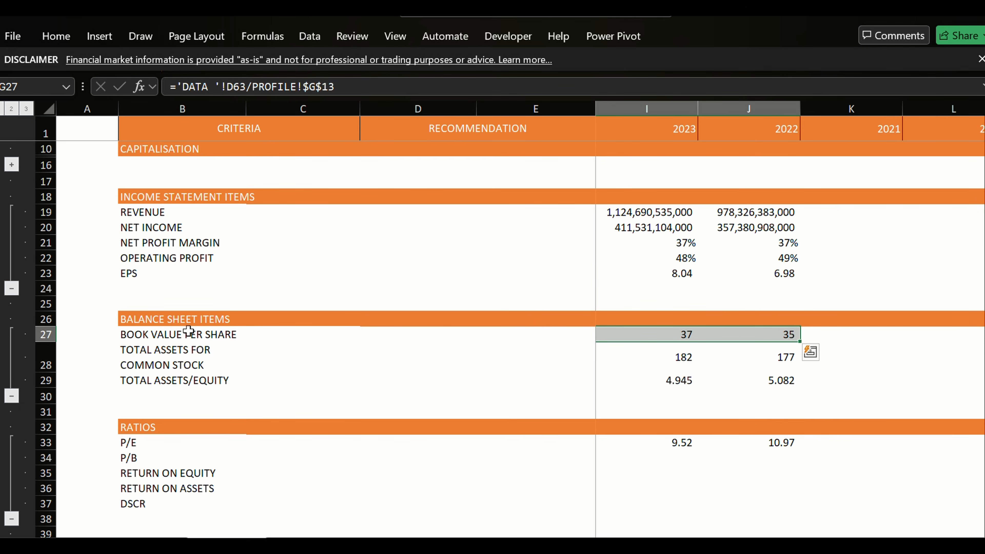
Examine the 2025 shareholders' equity items on the DATA sheet, including the fair value reserve and retained earnings.
key(ctrl+Page_Down)
key(ctrl+Page_Down)
key(Up)
key(Up)
key(Up)
key(Up)
key(Up)
key(Up)
key(Up)
key(Up)
key(Up)
key(Up)
key(Up)
key(Up)
key(Up)
key(Up)
key(Up)
key(Up)
key(Up)
key(Up)
key(Up)
key(Up)
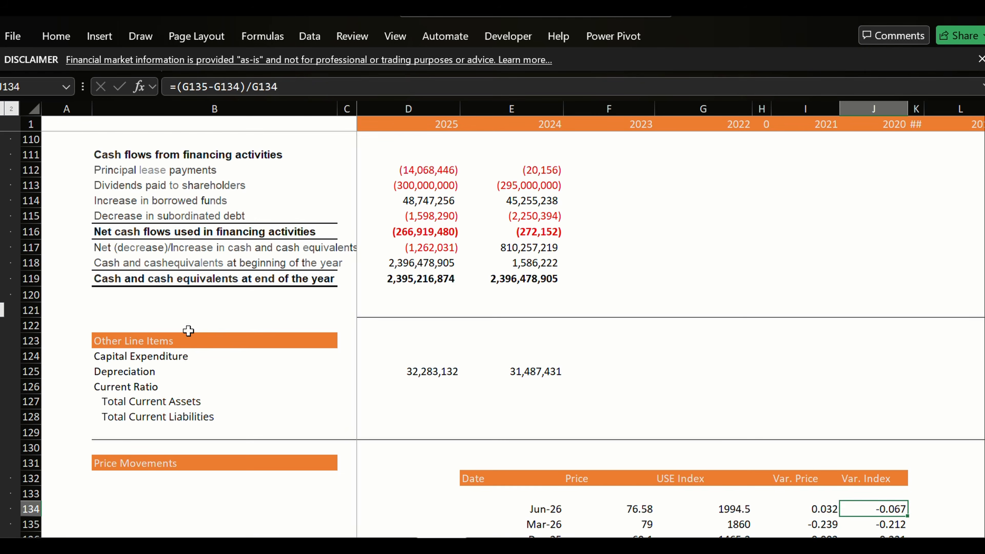
key(Up)
key(Up)
key(Up)
key(Up)
key(Up)
key(Up)
key(Up)
key(Up)
key(Up)
key(Up)
key(Up)
key(Up)
key(Up)
key(Up)
key(Up)
key(Up)
key(Up)
key(Up)
key(Up)
key(Up)
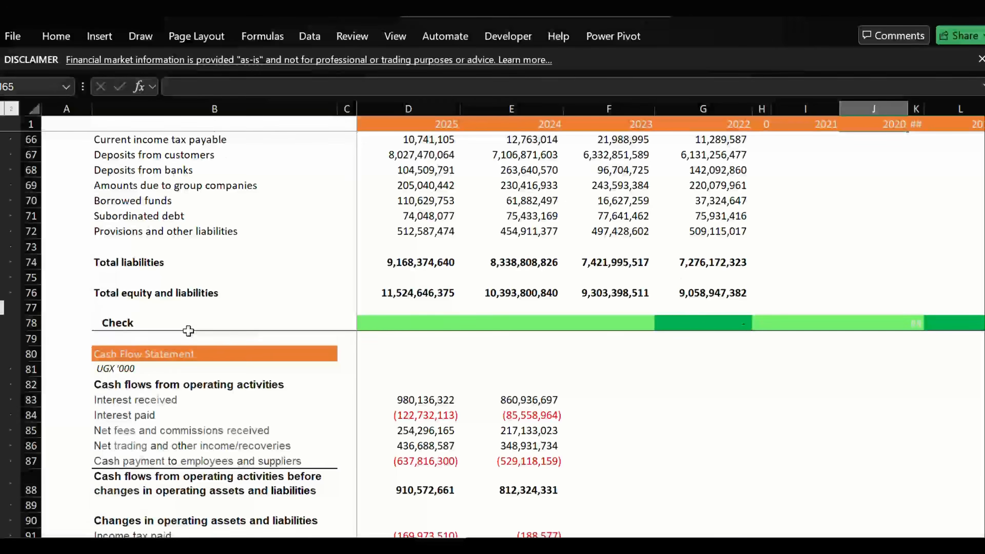
key(Up)
key(Up)
key(Up)
key(Up)
key(Up)
key(Up)
key(Up)
key(Up)
key(Up)
key(Up)
key(Up)
key(Up)
key(Up)
key(Up)
key(Left)
key(Left)
key(Left)
key(Left)
key(Left)
key(Left)
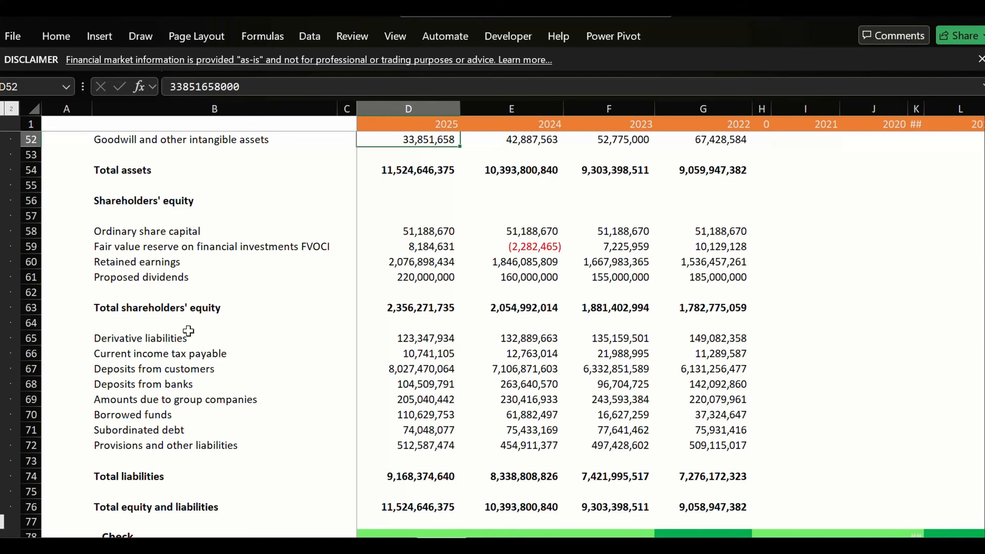
key(Down)
key(Down)
key(Down)
key(Down)
key(Down)
key(Down)
key(Down)
key(Down)
key(Up)
key(Up)
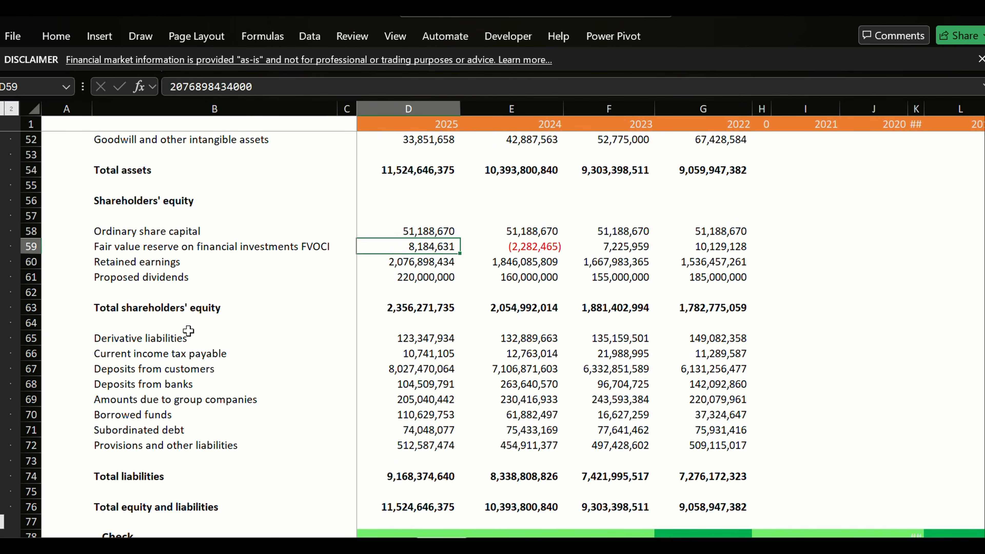
key(Down)
key(Down)
key(Up)
key(Left)
key(Left)
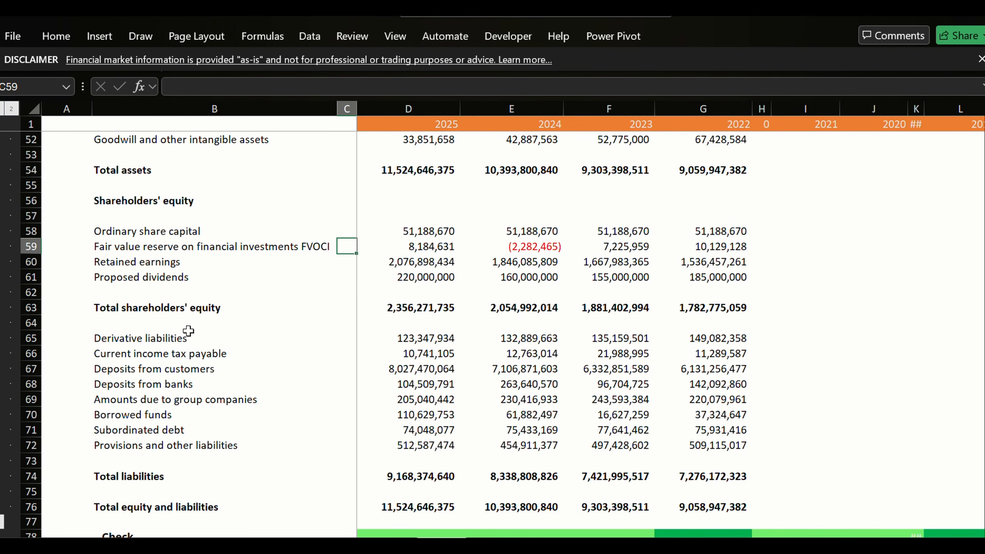
key(Right)
key(Right)
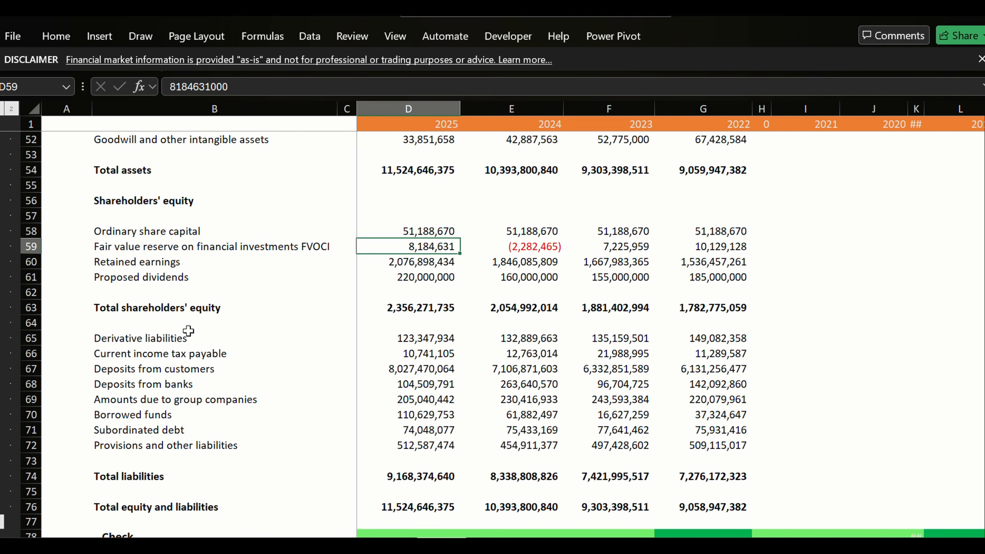
Complete the 2025 P/B formula in G34 by dividing the profile's share price by book value per share, =PROFILE!$E$6/G27.
key(ctrl+Page_Up)
key(ctrl+Page_Up)
key(ctrl+Page_Up)
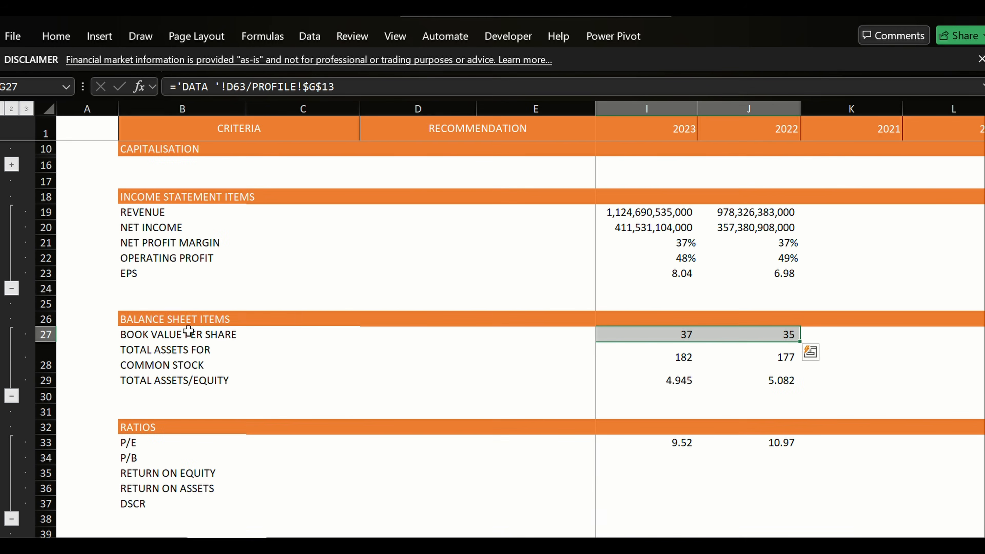
key(ctrl+Left)
key(Right)
key(Right)
key(Right)
key(Right)
key(Right)
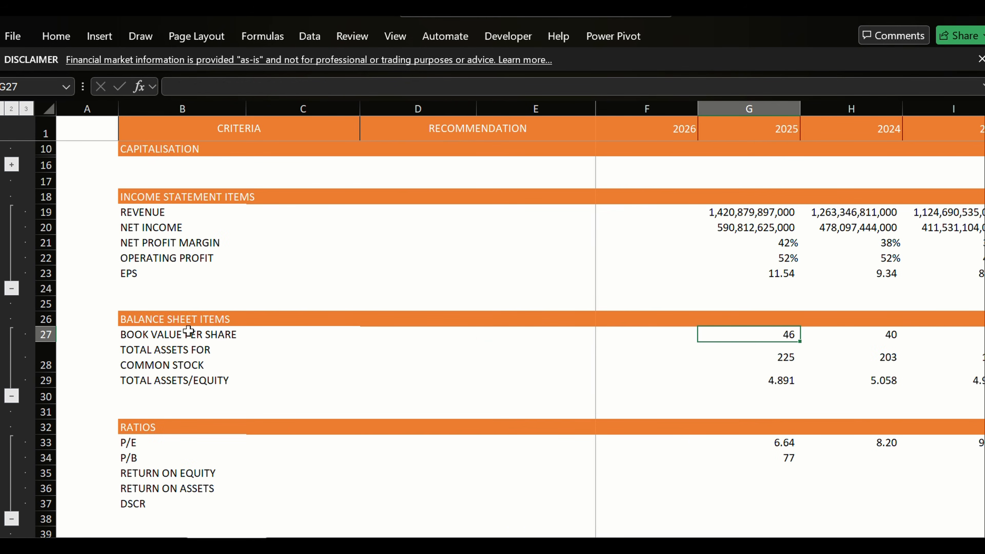
key(Down)
key(Down)
key(Down)
key(Down)
key(Down)
key(Down)
key(Down)
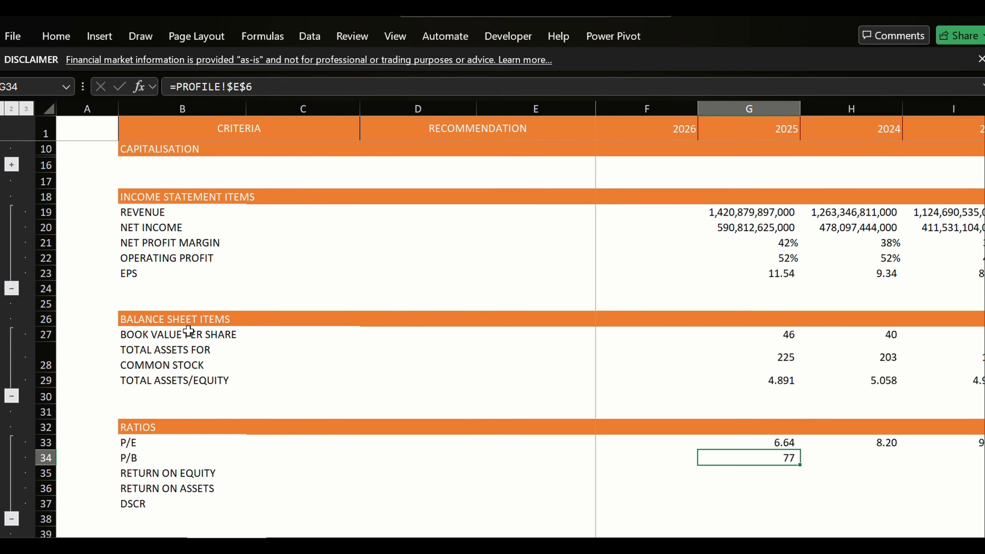
key(F2)
text(/)
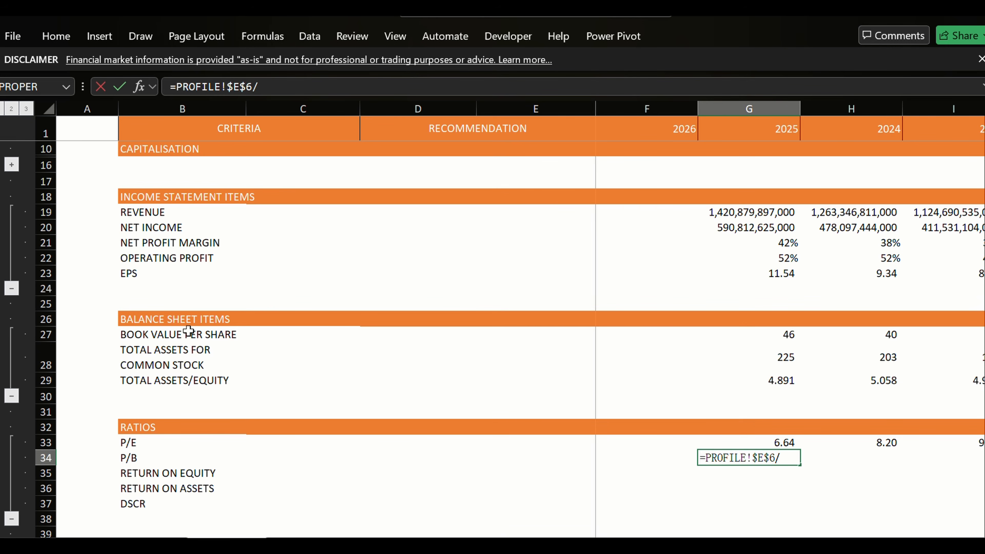
key(Up)
key(Up)
key(Up)
key(Up)
key(Up)
key(Up)
key(Up)
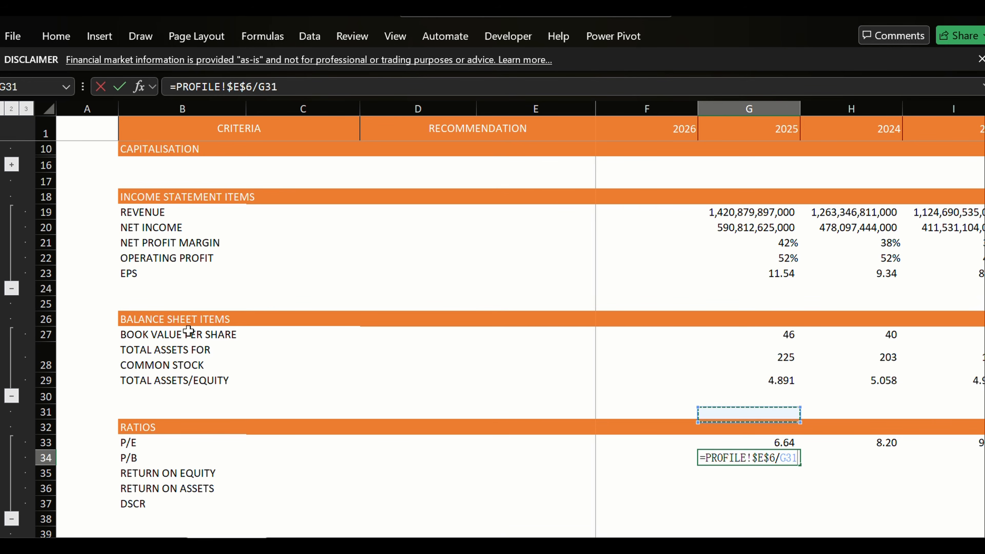
key(ctrl+Return)
Fill the P/B formula across row 34 from 2025 to 2022.
key(shift+Right)
key(shift+Right)
key(shift+Right)
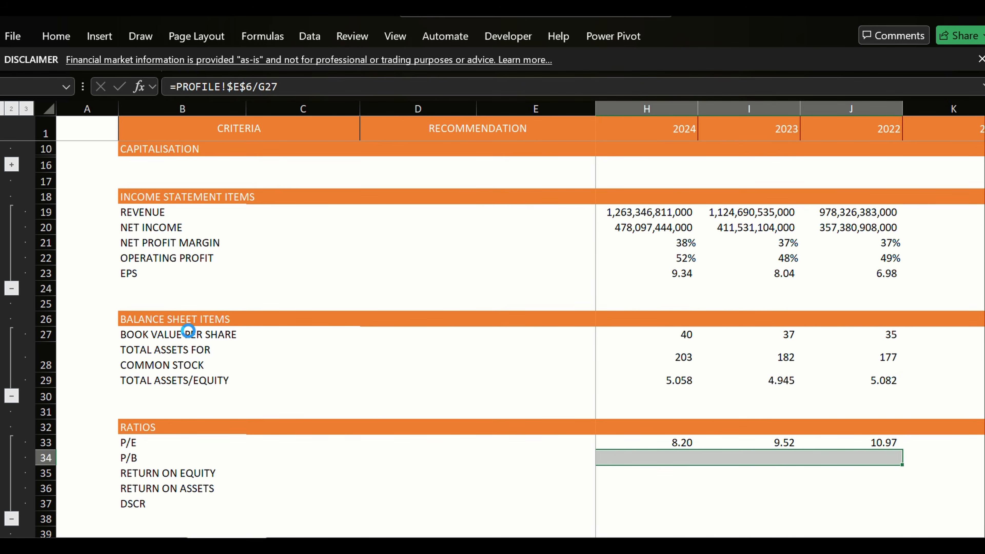
key(ctrl+r)
key(Left)
key(Right)
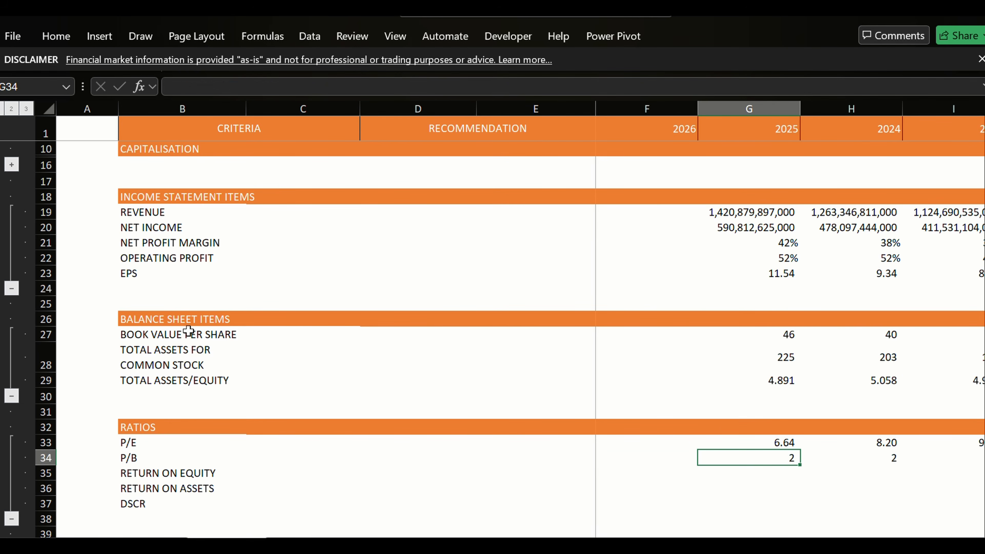
Format the P/B values for 2025 to 2022 as numbers with two decimal places.
key(shift+Right)
key(shift+Right)
key(shift+Right)
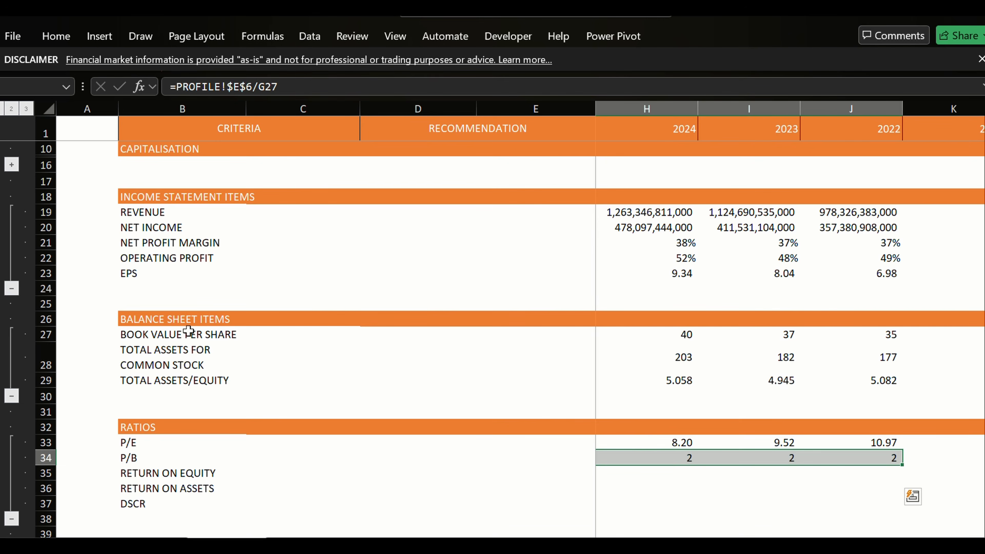
key(ctrl+q)
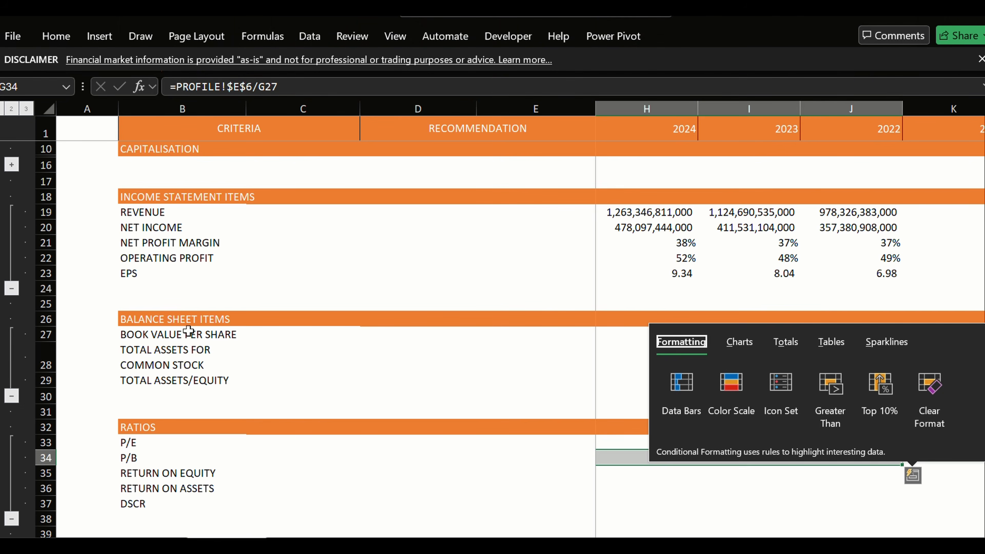
key(shift+Left)
key(shift+Left)
key(shift+Left)
key(shift+Right)
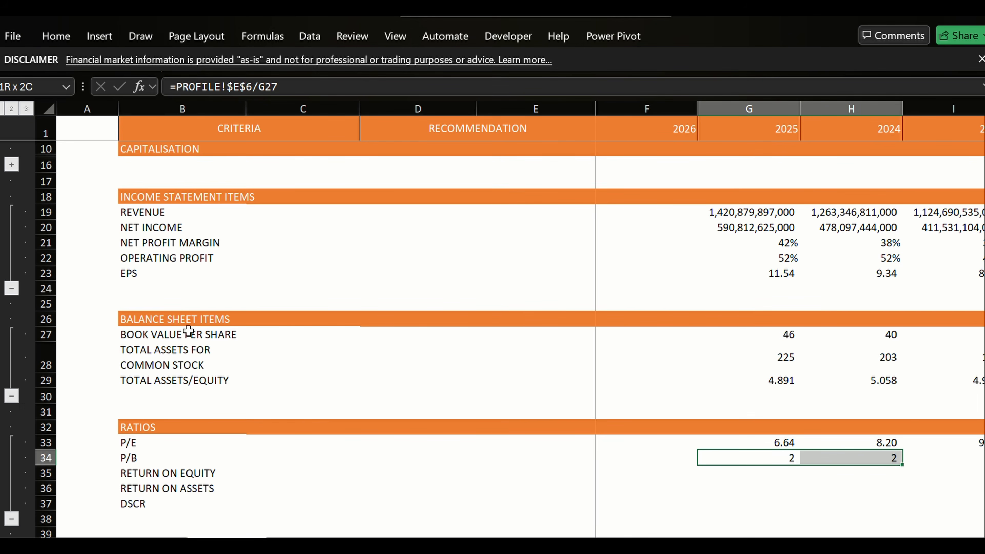
key(shift+Right)
key(shift+Right)
key(ctrl+1)
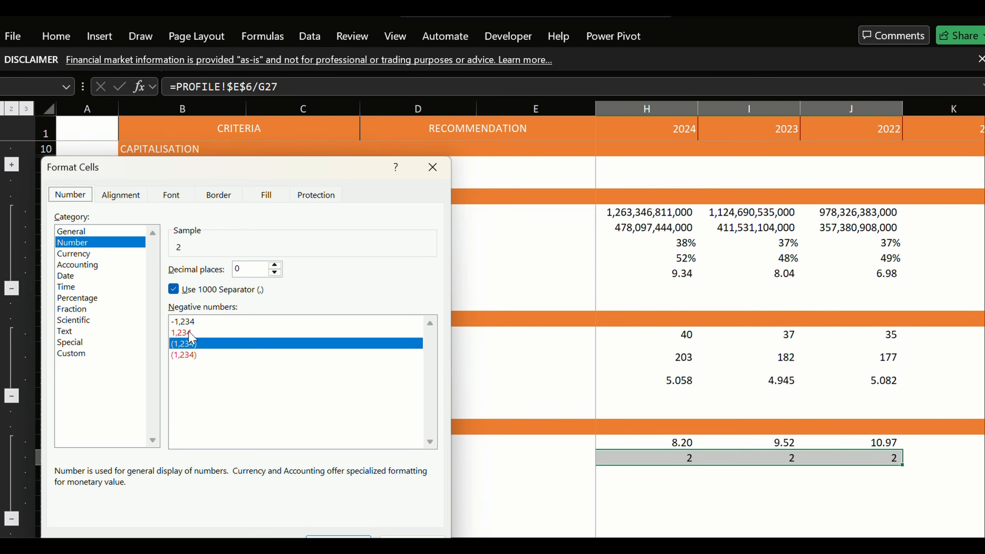
key(Tab)
key(Up)
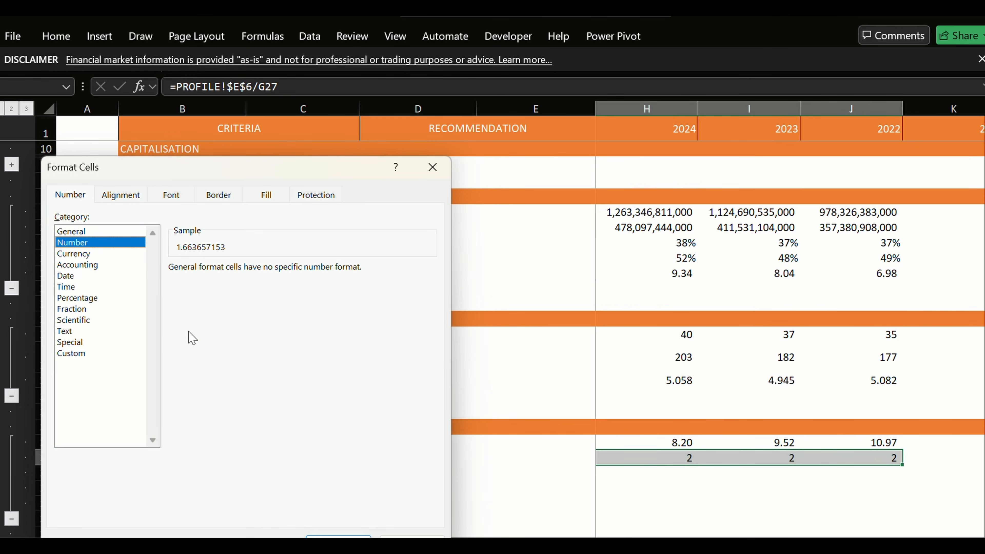
key(Tab)
key(Up)
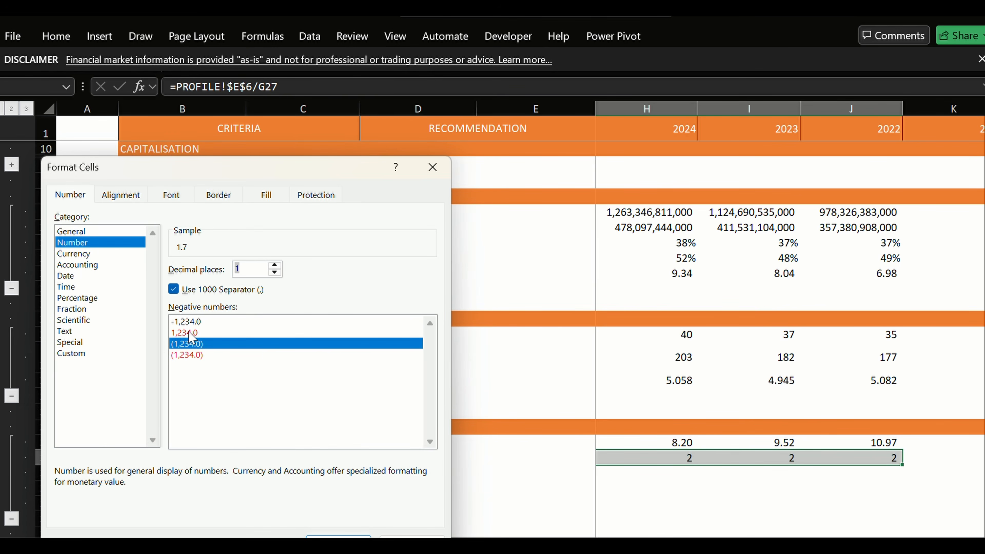
key(Up)
key(Return)
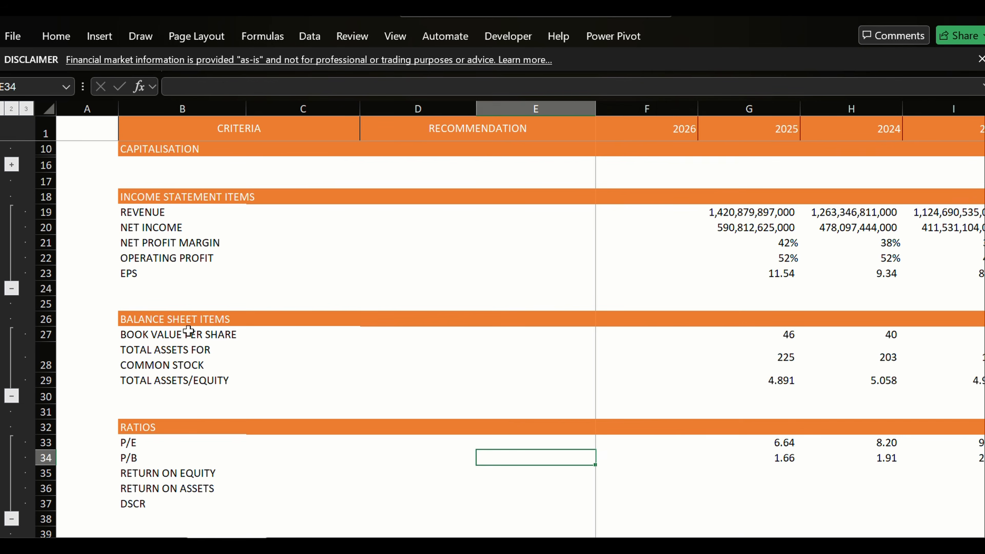
Start the 2025 Return on Equity formula in G35 with the DATA sheet's profit for the year as numerator, ='DATA '!D29.
key(Right)
key(Right)
key(Right)
key(Down)
key(Up)
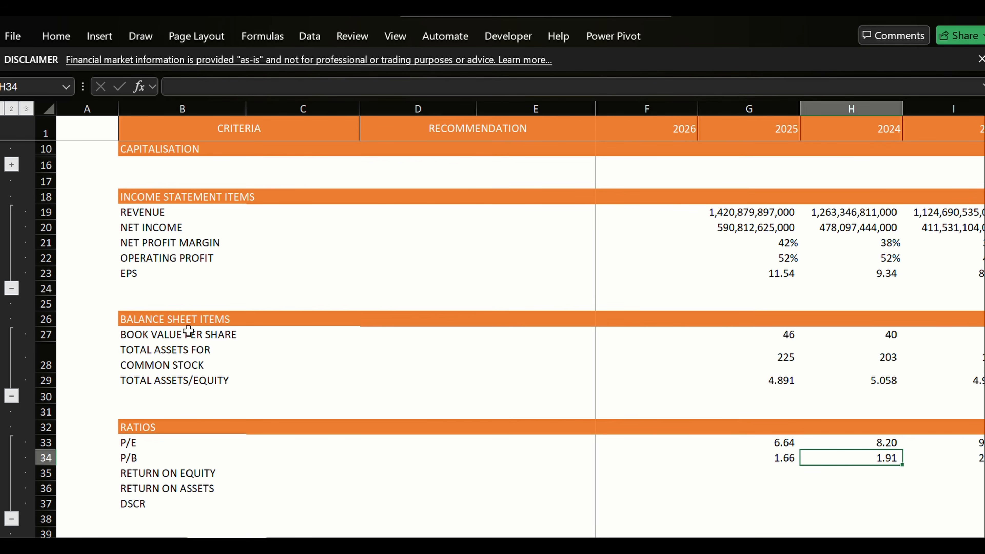
key(Left)
key(Down)
text(=)
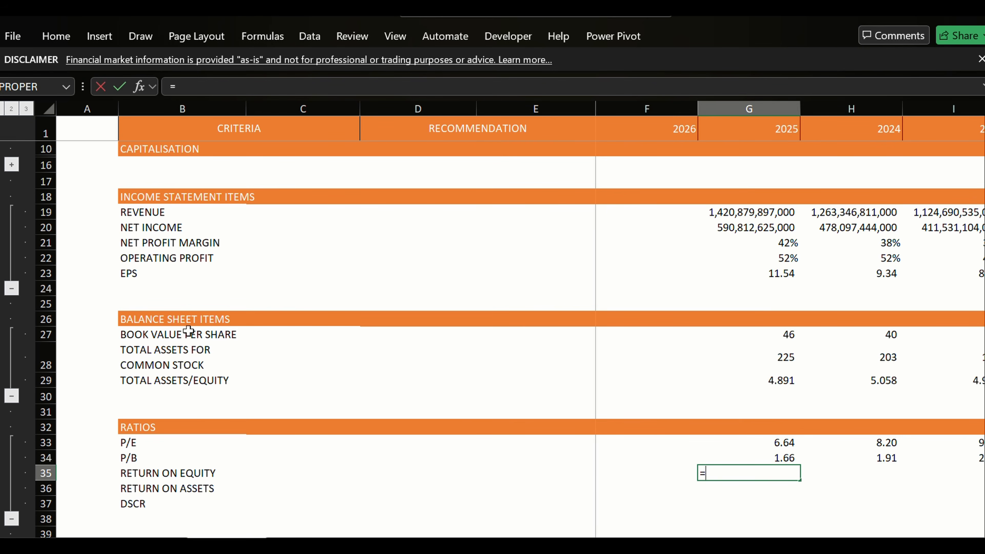
key(ctrl+Page_Down)
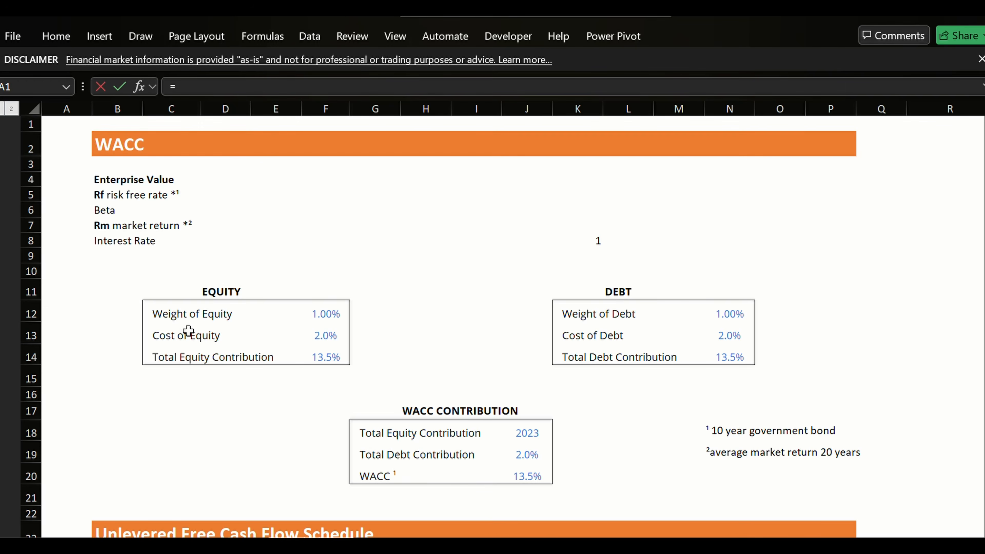
key(ctrl+Page_Down)
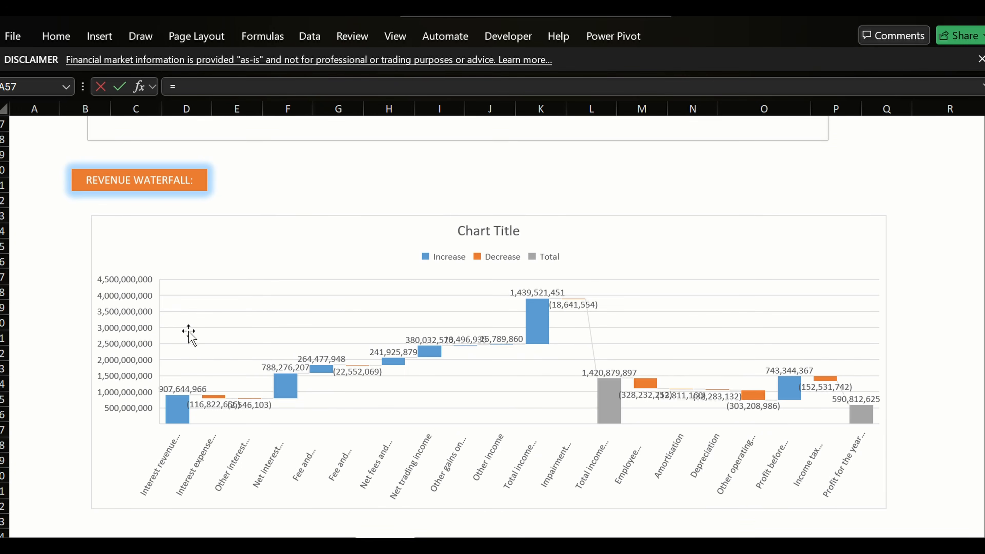
key(ctrl+Page_Down)
scroll(188, 330, up, 10)
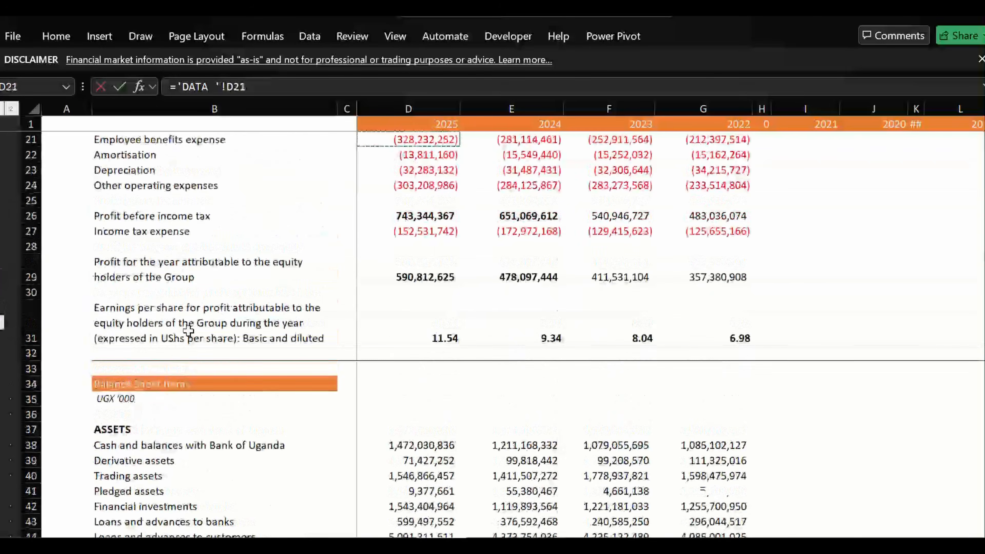
key(Down)
key(Down)
key(Down)
key(Down)
key(Down)
key(Down)
key(Down)
key(Down)
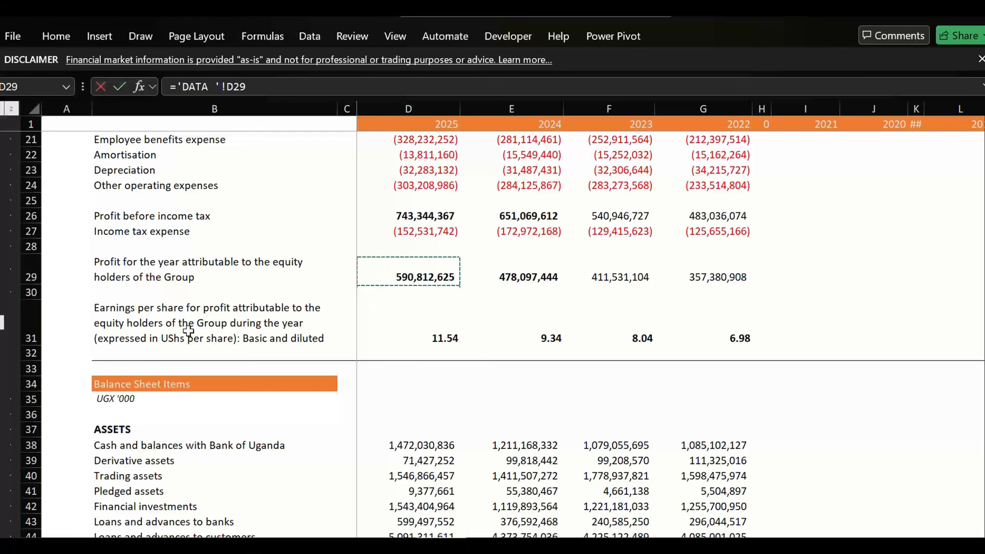
Complete the G35 Return on Equity formula by dividing by total shareholders' equity, ='DATA '!D29/'DATA '!D63.
text(/)
key(Down)
key(Down)
key(Down)
key(Down)
key(Down)
key(Down)
key(Down)
key(Down)
key(Down)
key(Down)
key(Down)
key(Down)
key(Down)
key(Down)
key(Down)
key(Down)
key(Down)
key(Down)
key(Down)
key(Down)
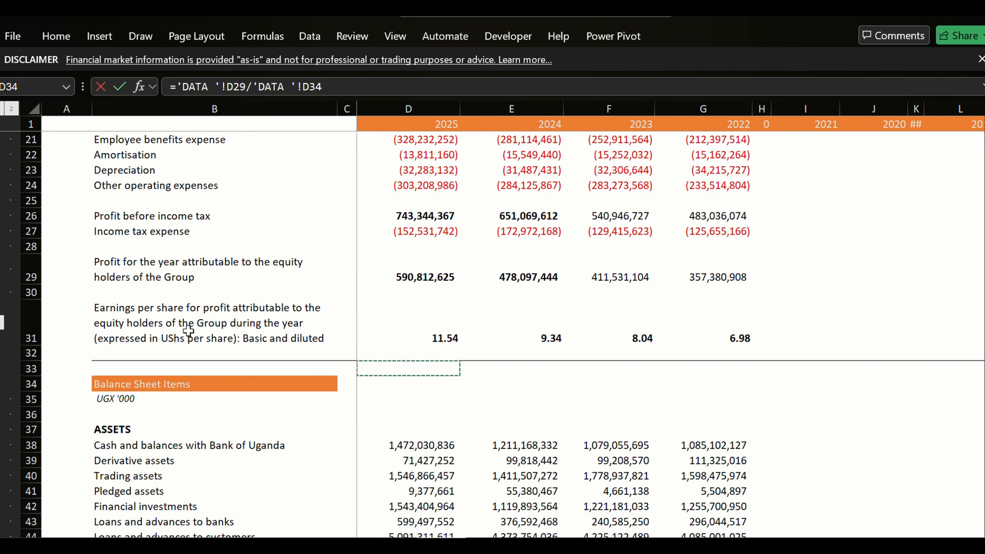
key(Down)
key(Down)
key(Down)
key(Down)
key(Down)
key(Down)
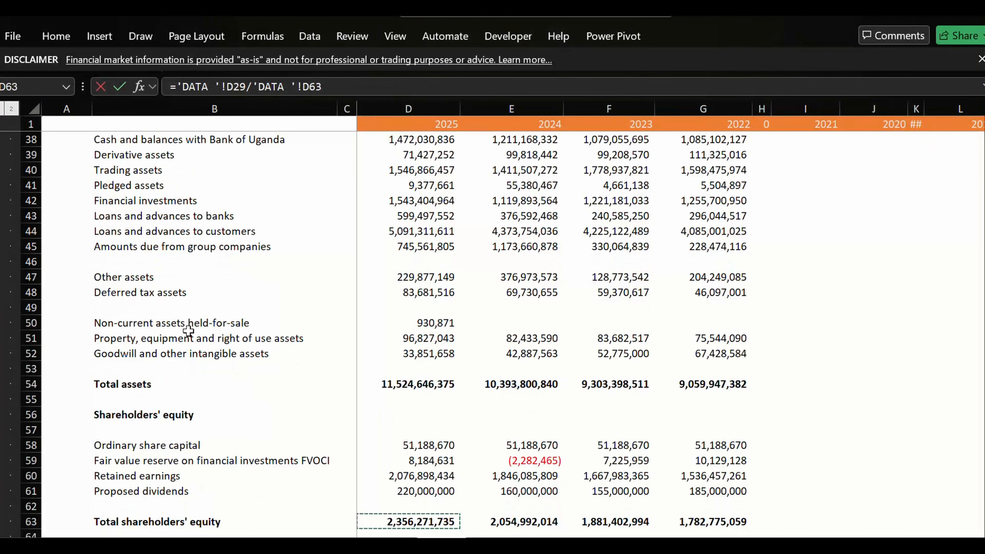
key(Up)
key(Up)
key(Up)
key(Up)
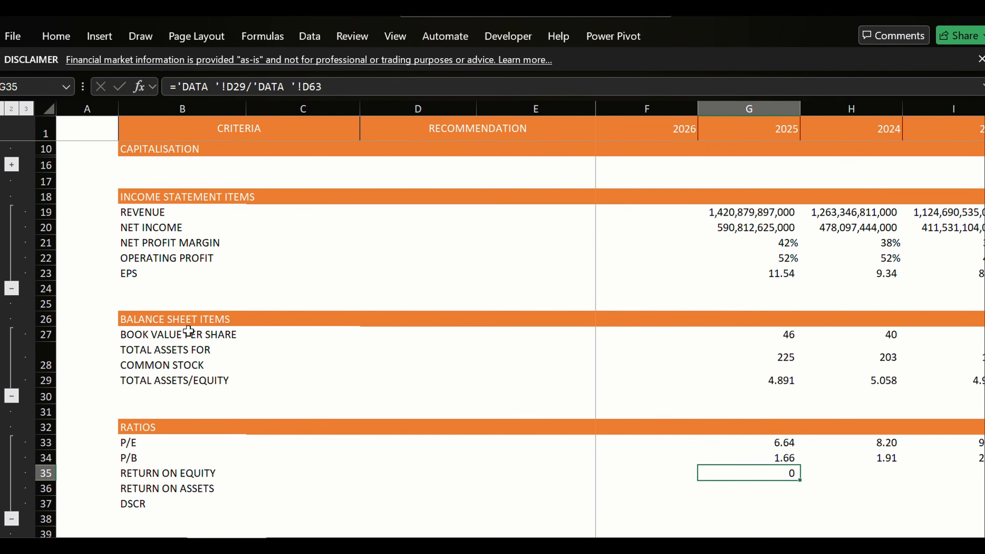
Start the 2025 Return on Assets formula in G36 with the DATA sheet's profit for the year as numerator, ='DATA '!D29.
key(Down)
text(=)
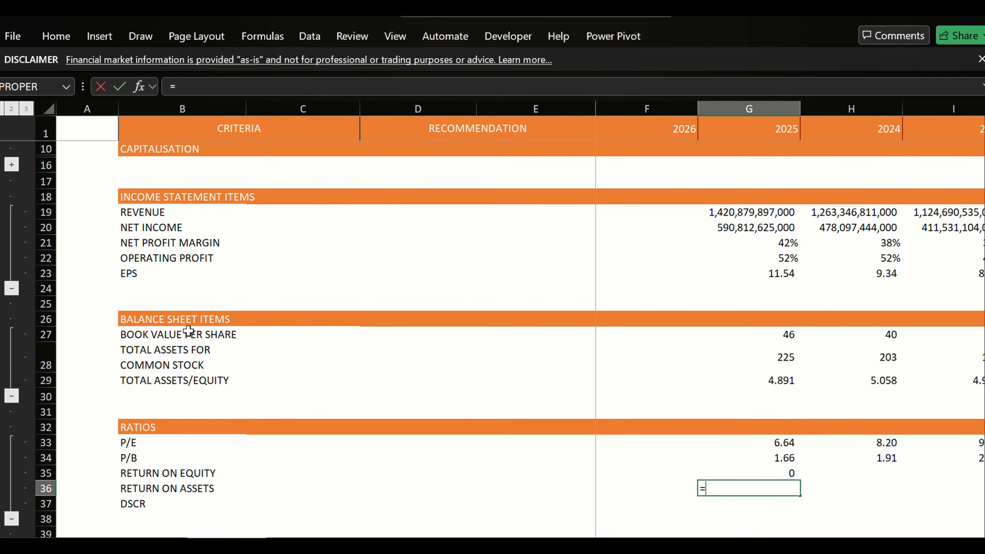
key(ctrl+Page_Down)
key(ctrl+Page_Down)
key(ctrl+Page_Down)
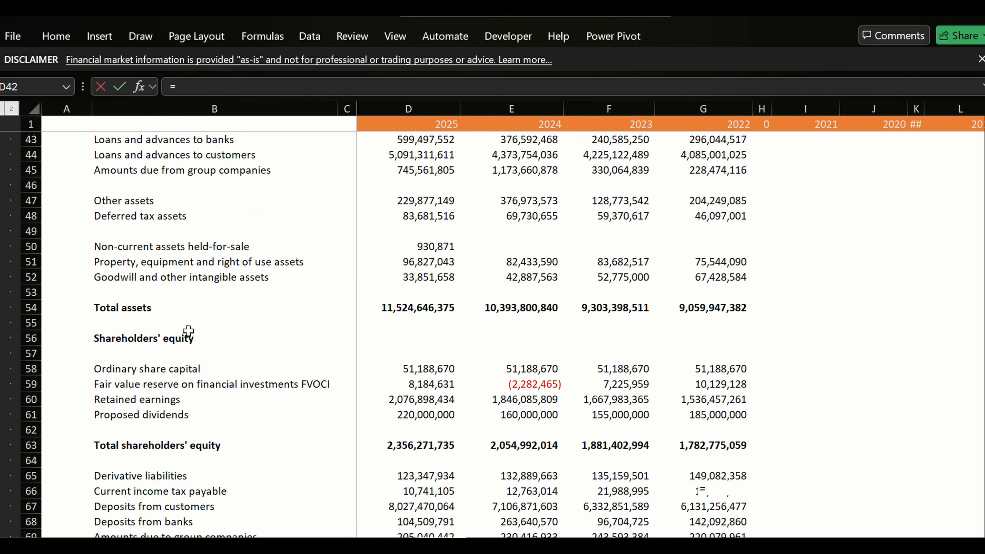
key(Up)
key(Up)
key(Up)
key(Up)
key(Up)
key(Up)
key(Up)
key(Up)
key(Up)
key(Up)
key(Up)
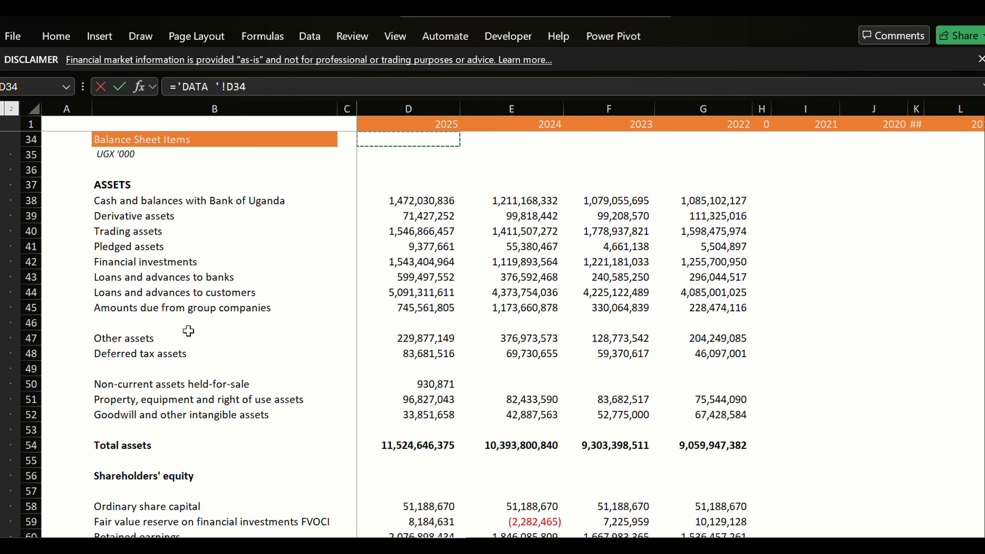
key(Up)
key(Up)
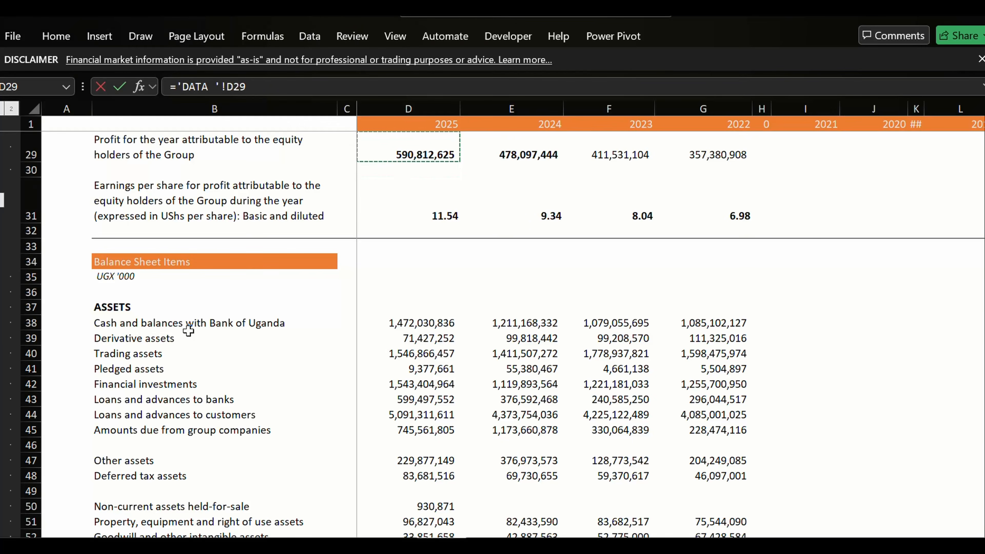
Complete the G36 Return on Assets formula by dividing by total assets, ='DATA '!D29/'DATA '!D54.
text(/)
key(Down)
key(Down)
key(Down)
key(Down)
key(Down)
key(Down)
key(Down)
key(Down)
key(Down)
key(Down)
key(Down)
key(Down)
key(Down)
key(Down)
key(Down)
key(Down)
key(Down)
key(Down)
key(Down)
key(Down)
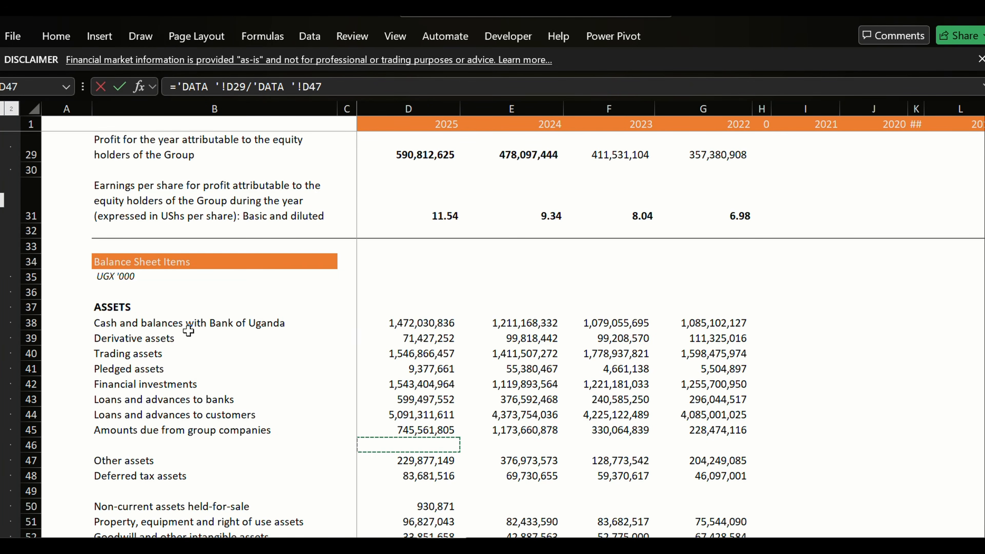
key(Up)
key(Up)
key(Up)
key(Up)
key(Up)
key(Up)
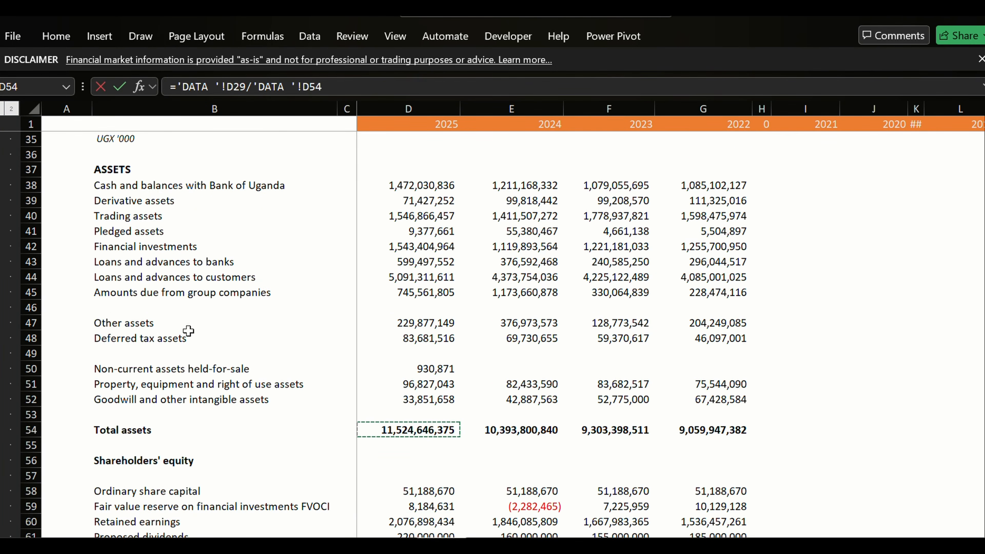
key(Return)
Fill the Return on Equity and Return on Assets formulas across rows 35 and 36 from 2025 to 2022.
key(Up)
key(shift+Down)
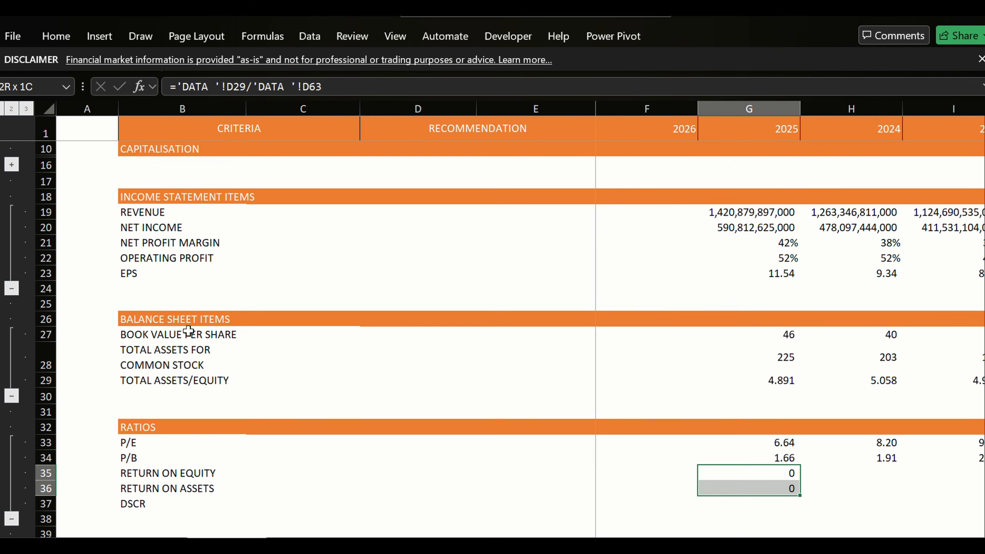
key(shift+Right)
key(shift+Right)
key(shift+Right)
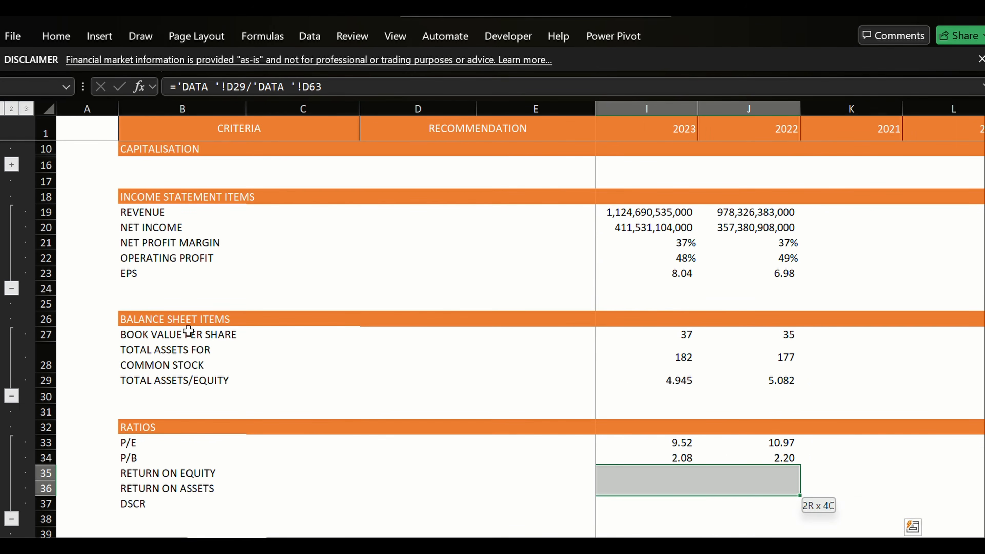
key(shift+Left)
key(shift+Right)
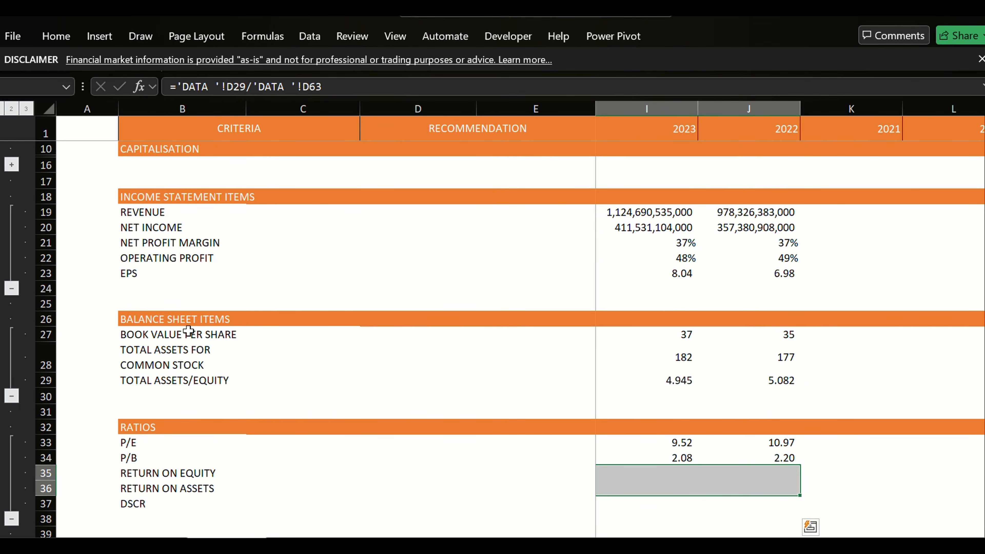
key(ctrl+Return)
key(Right)
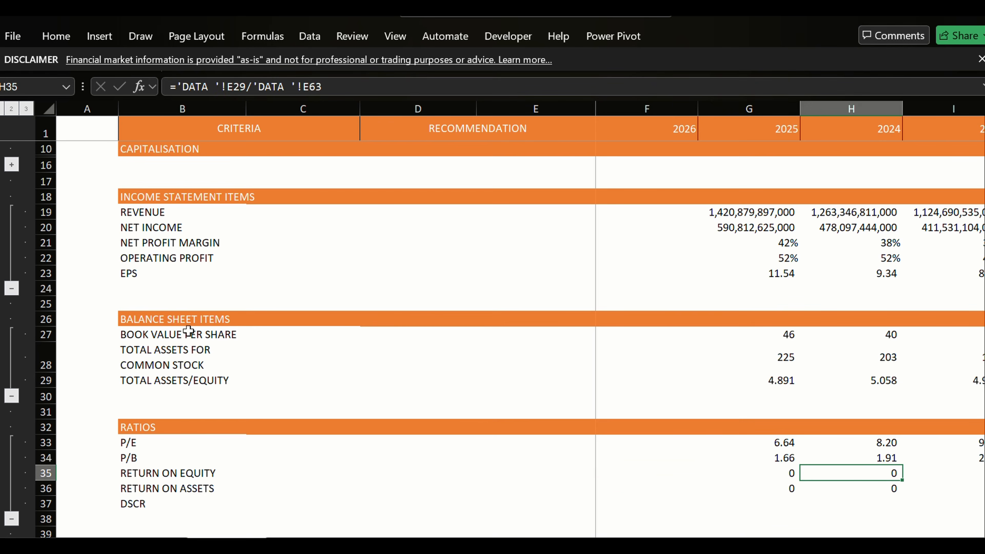
key(Left)
key(Right)
key(Down)
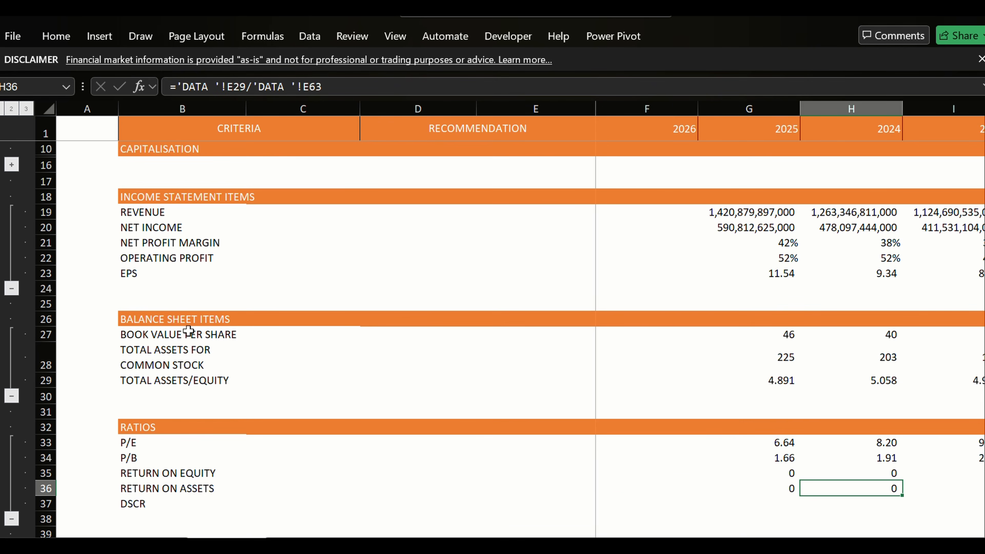
Format the Return on Equity and Return on Assets ratios in rows 35 and 36 as percentages for 2025 to 2022.
key(Left)
key(Right)
key(Right)
key(Left)
key(Left)
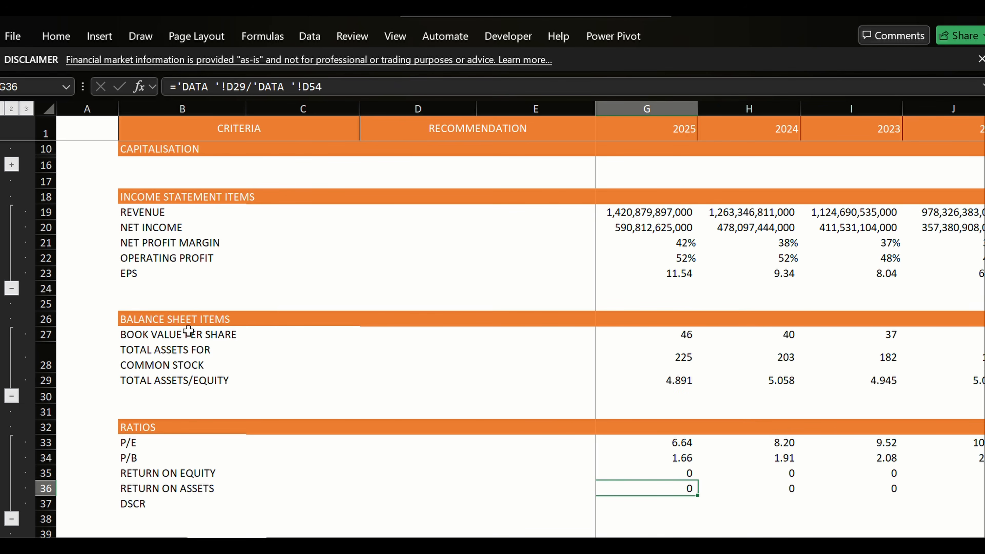
key(shift+Up)
key(shift+Right)
key(shift+Right)
key(shift+Right)
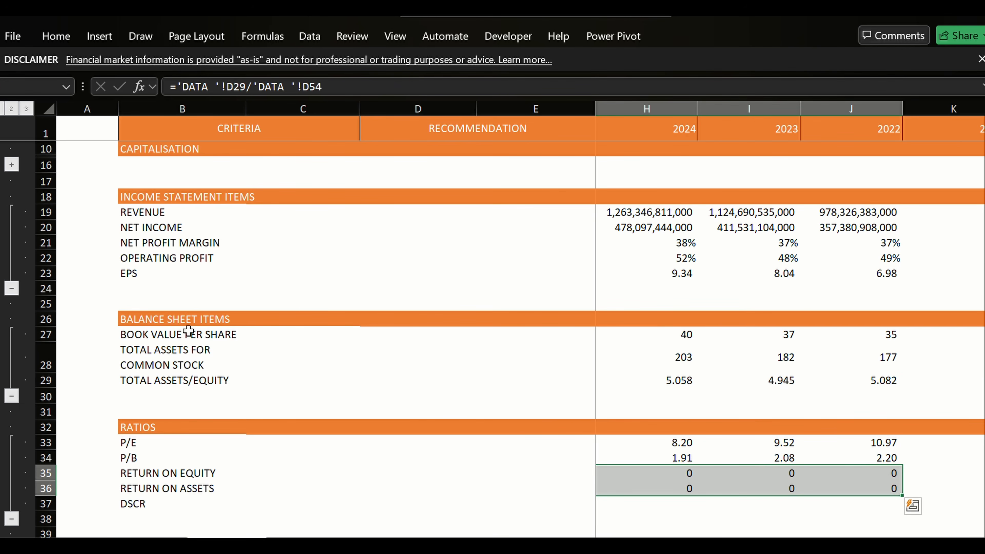
key(ctrl+shift+5)
key(Left)
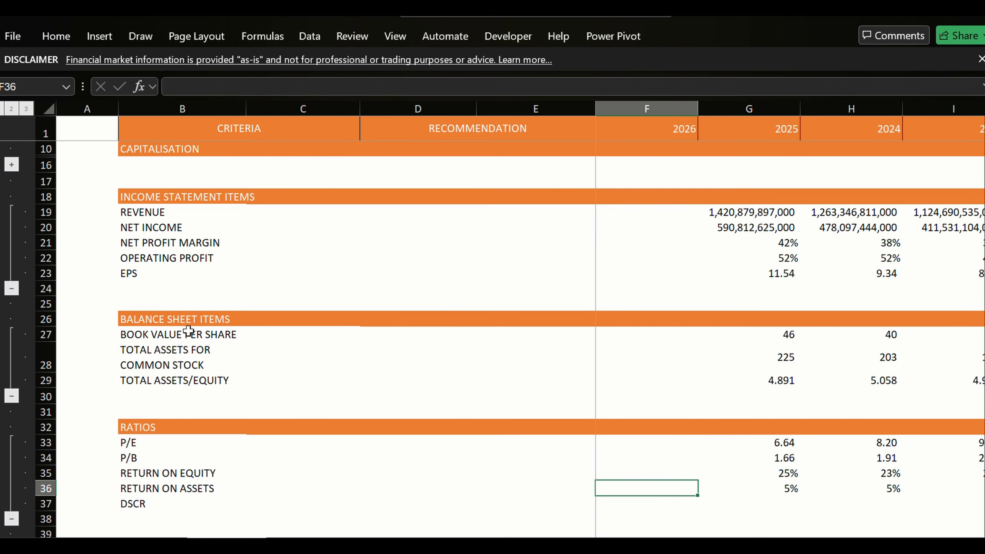
Increase the Return on Equity and Return on Assets percentages in G35:J36 to one decimal place.
key(Right)
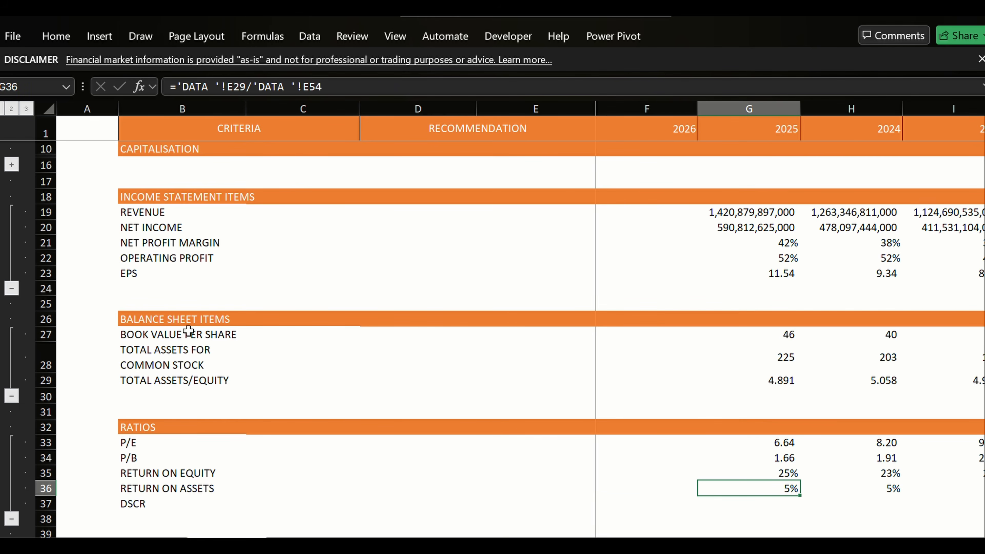
key(shift+Up)
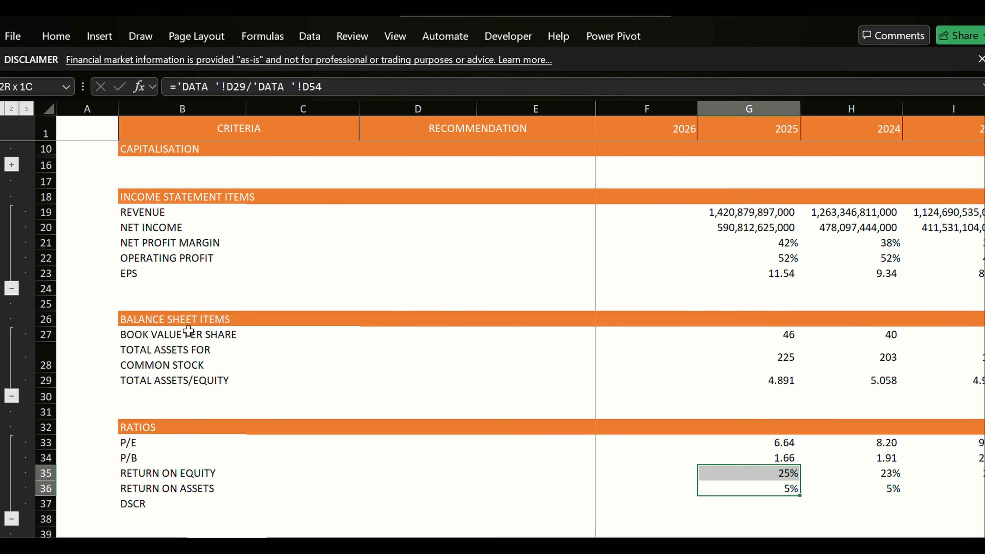
key(shift+Right)
key(shift+Right)
key(shift+Right)
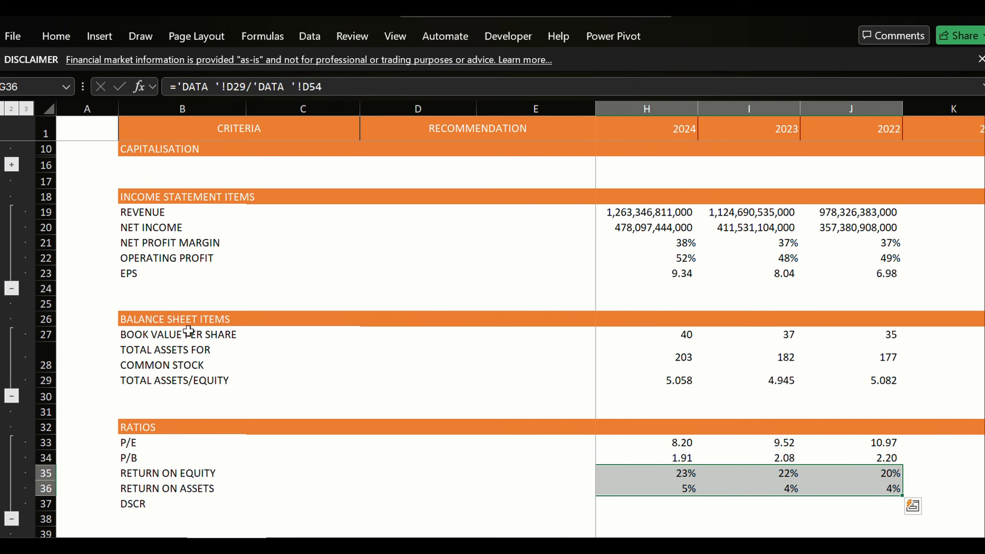
key(ctrl+q)
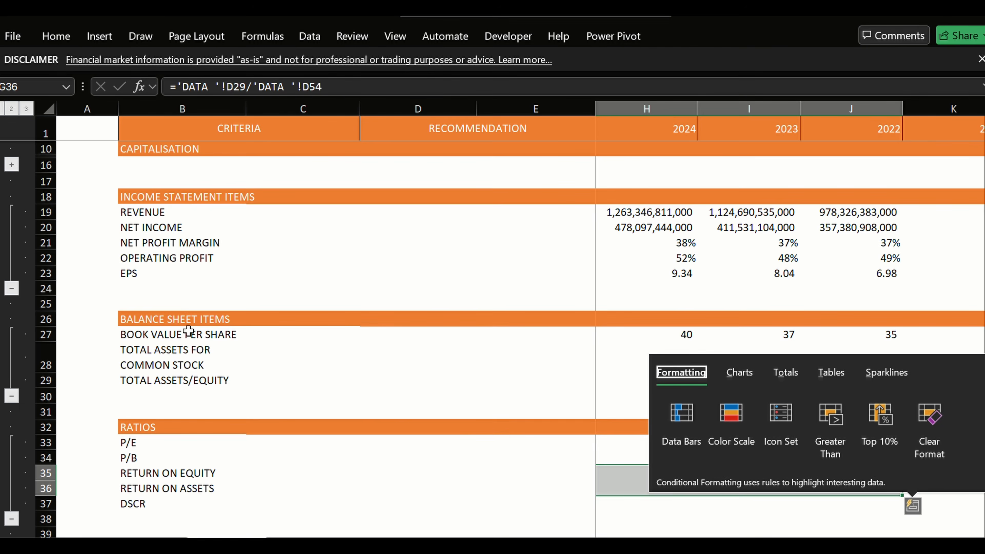
key(Escape)
key(alt+h)
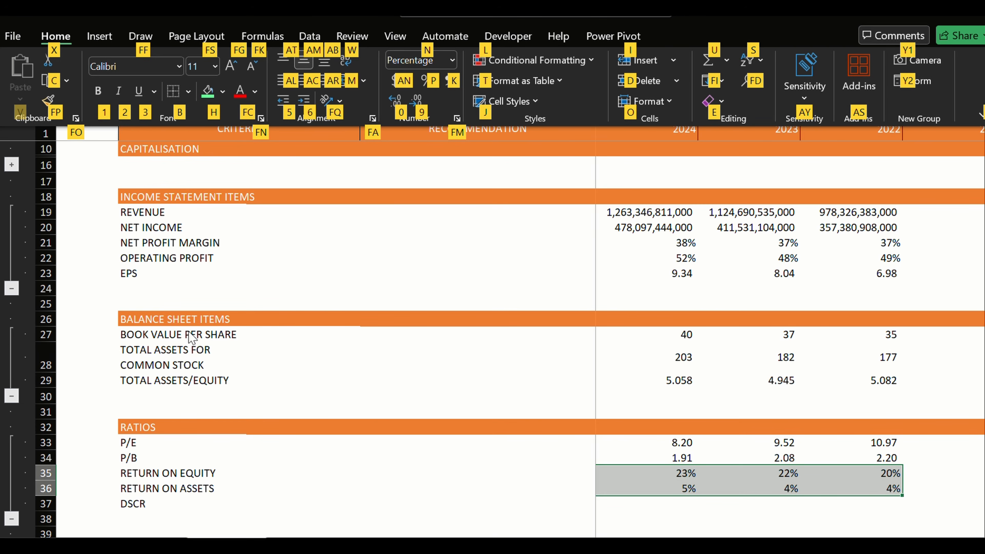
key(Escape)
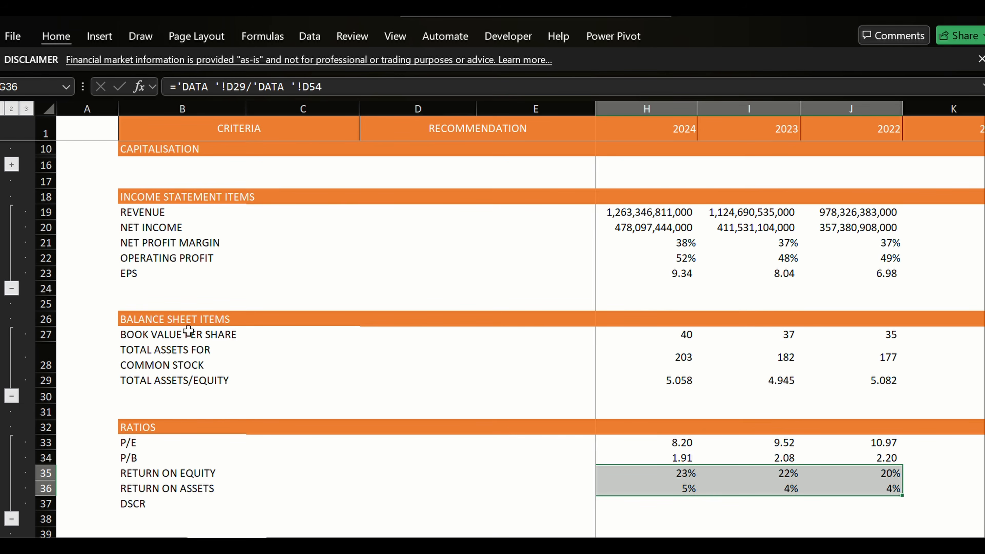
key(alt+h)
key(0)
Increase the percentages in G35:J36 to two decimal places.
key(Left)
key(shift+Up)
key(ctrl+shift+Right)
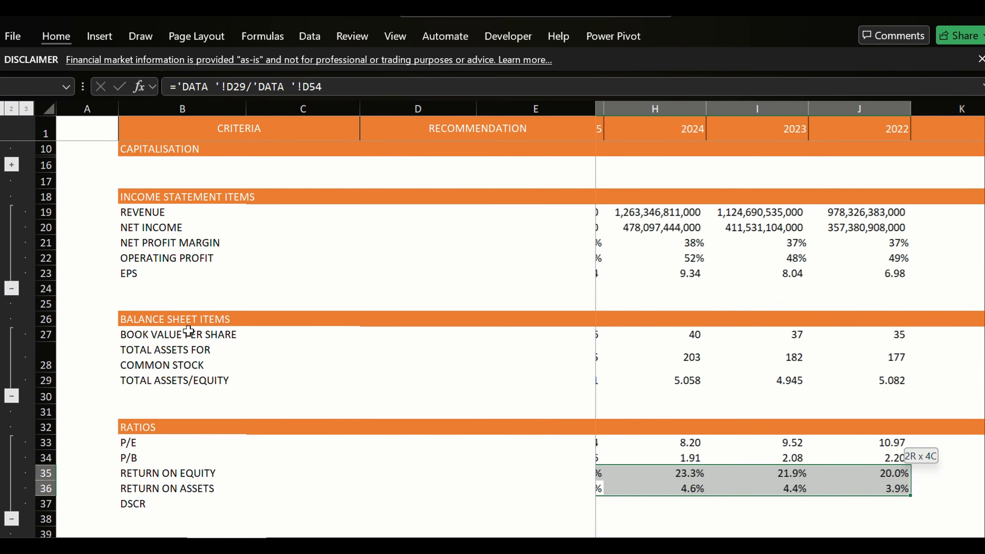
key(alt)
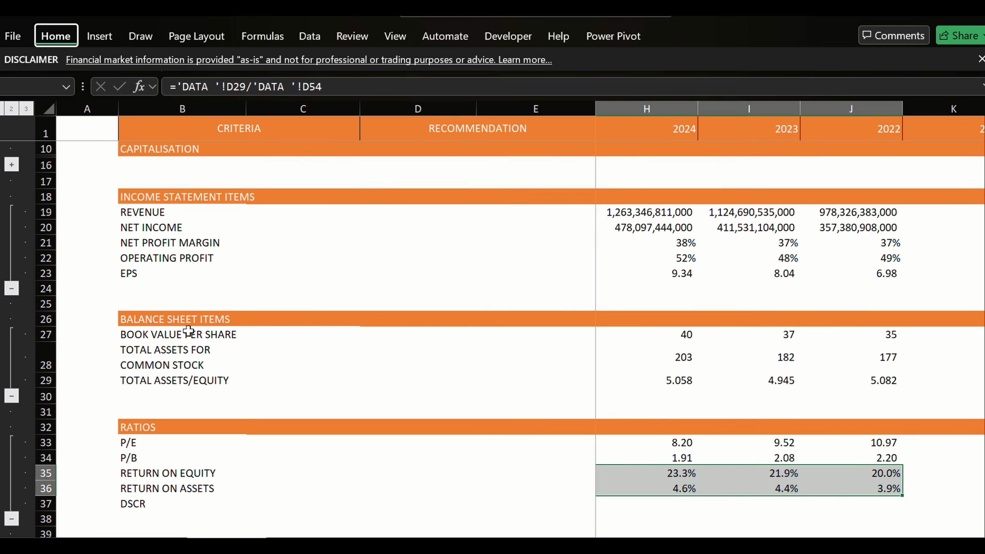
key(h)
key(0)
key(Left)
key(Left)
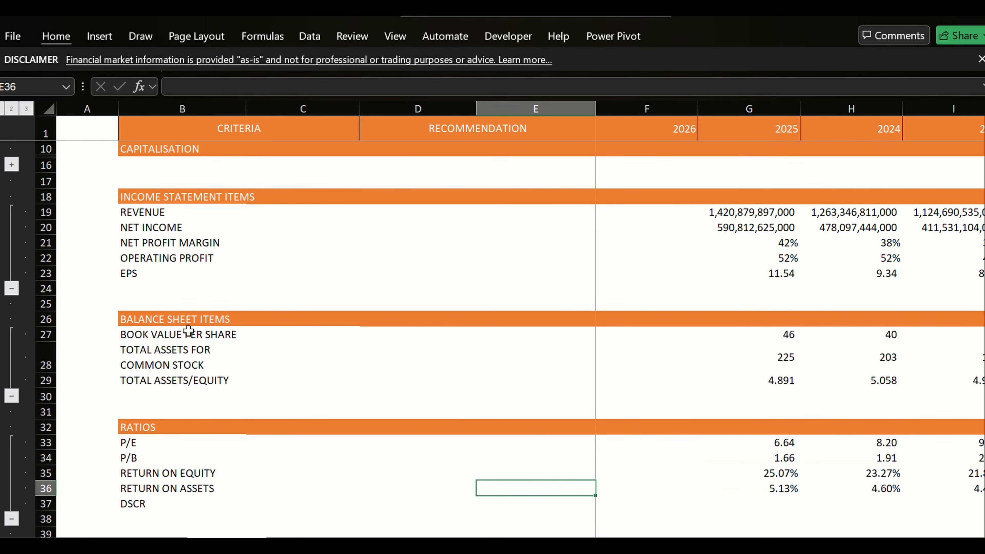
Examine the Return on Equity values in row 35 across the years 2025 to 2022.
key(Right)
key(Right)
key(Up)
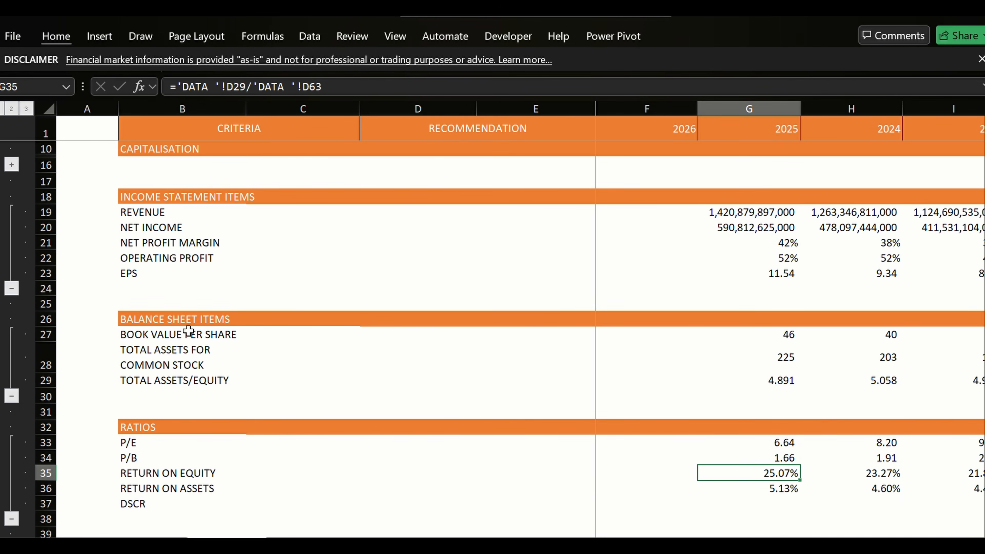
key(shift+Right)
key(shift+Right)
key(shift+Right)
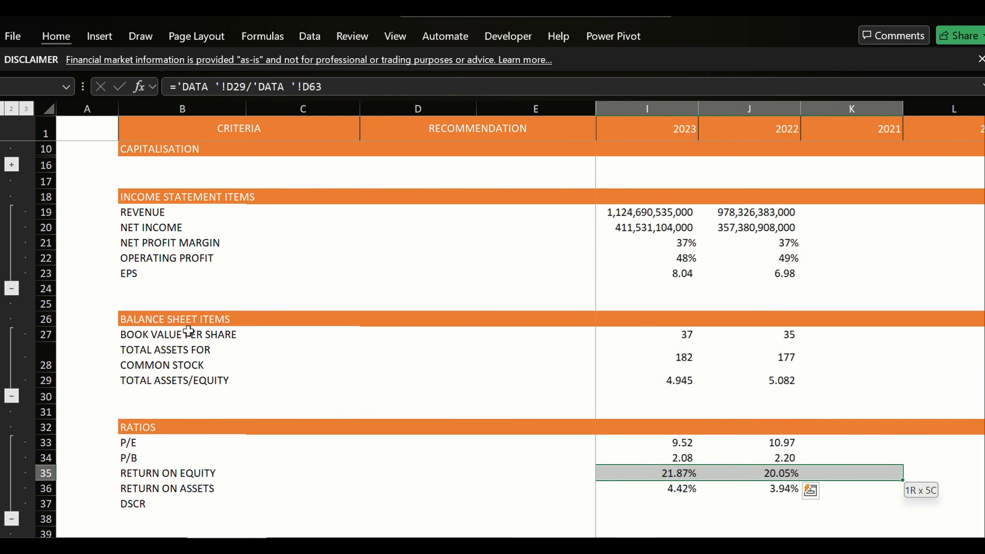
key(shift+Left)
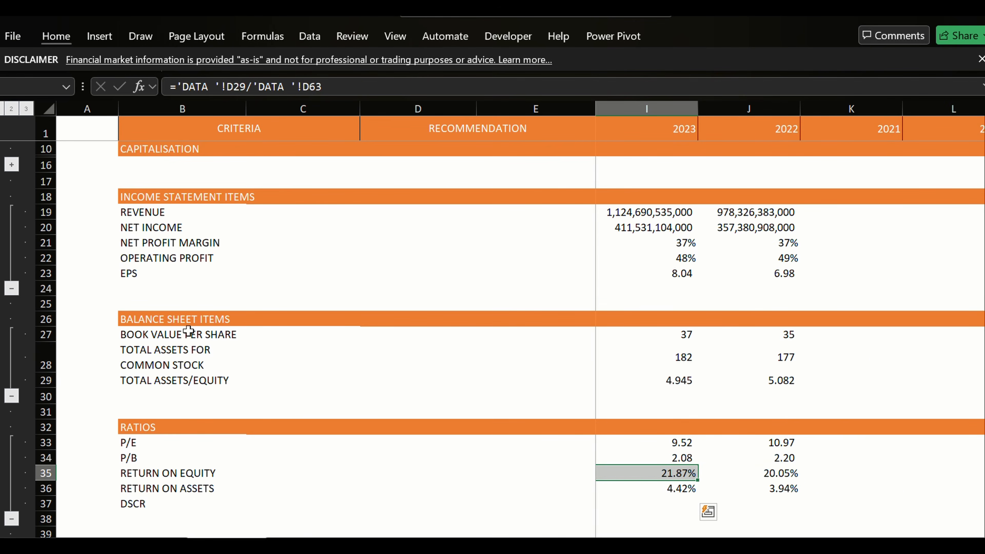
key(shift+Left)
key(shift+Left)
key(Right)
key(Left)
key(Left)
key(Left)
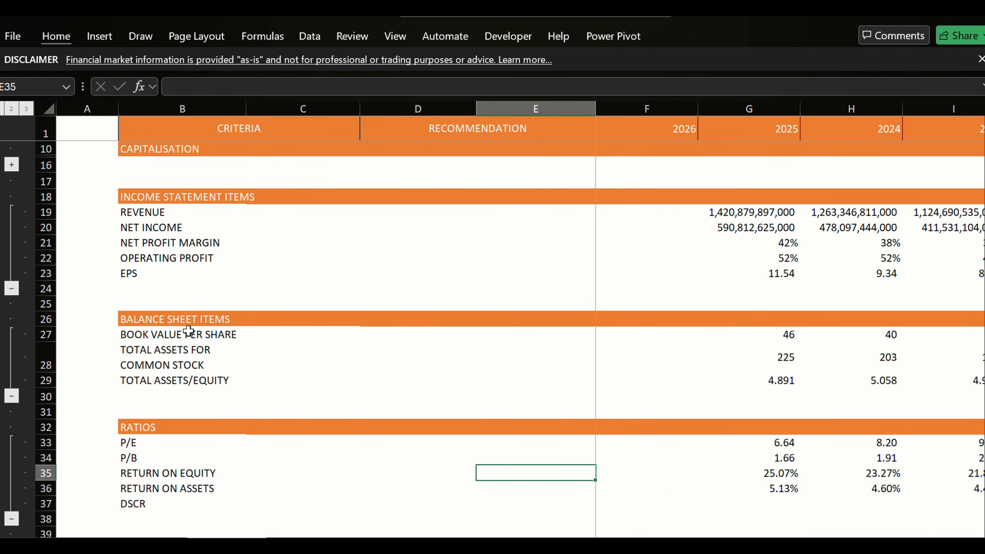
key(Right)
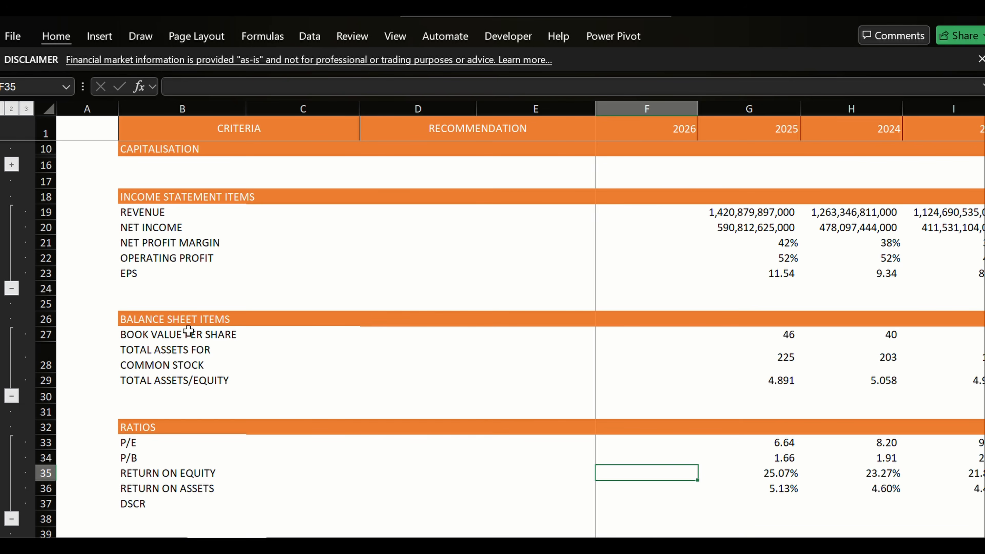
key(Right)
key(Right)
key(Right)
key(Right)
key(Left)
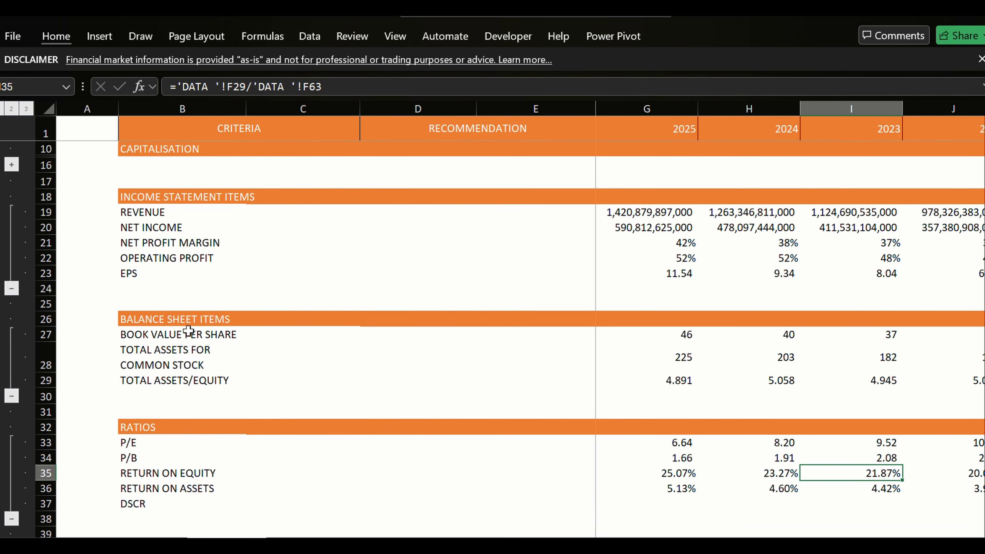
Start a new conditional formatting rule for cell E6, beside the Price to Average Earnings value.
key(Left)
key(Up)
key(Up)
key(Up)
key(Up)
key(Up)
key(Up)
key(Up)
key(Up)
key(Up)
key(Up)
key(Up)
key(Up)
key(Up)
key(Up)
key(Up)
key(Up)
key(Up)
key(Up)
key(Up)
key(Up)
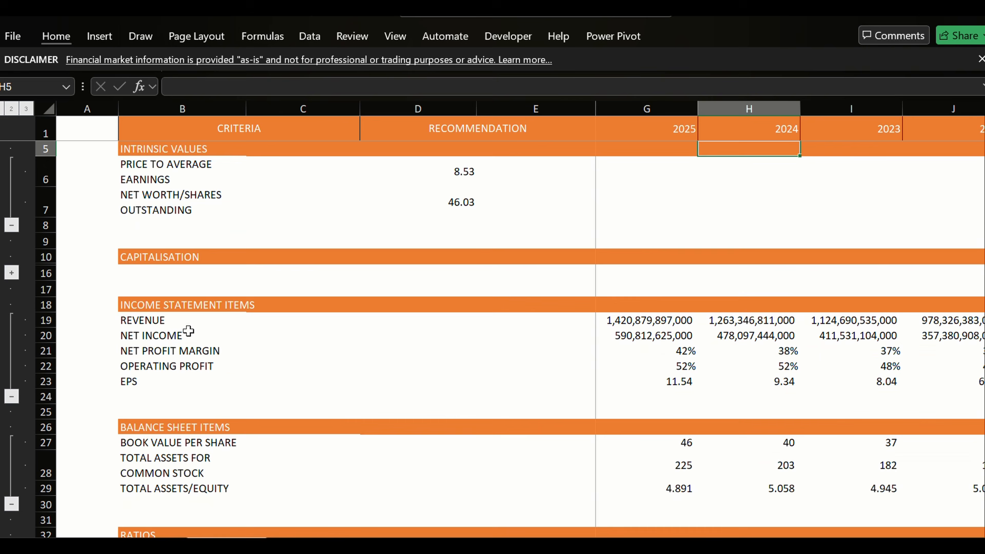
key(Up)
key(Up)
key(Up)
key(Up)
key(Down)
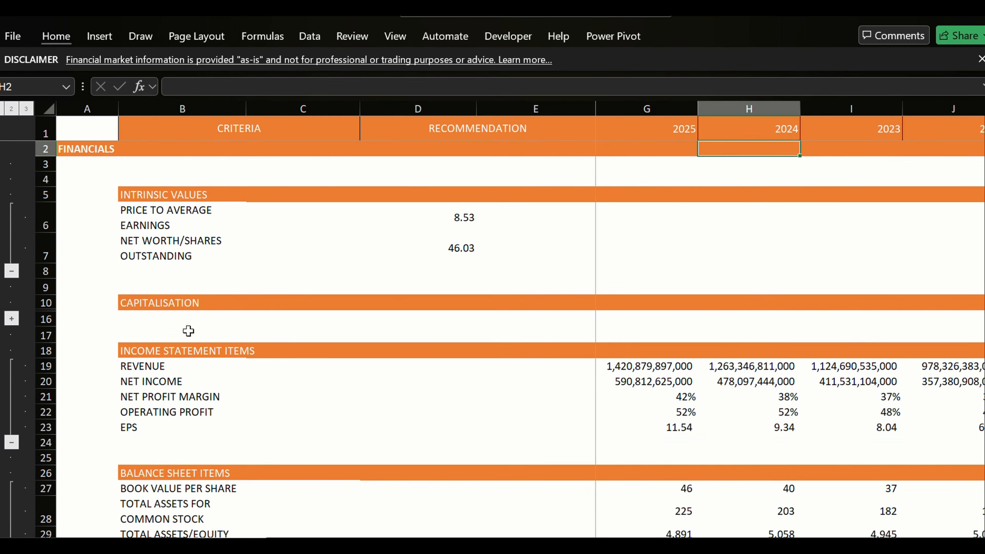
key(Left)
key(Down)
key(Down)
key(Down)
key(Left)
key(Left)
key(Left)
key(Down)
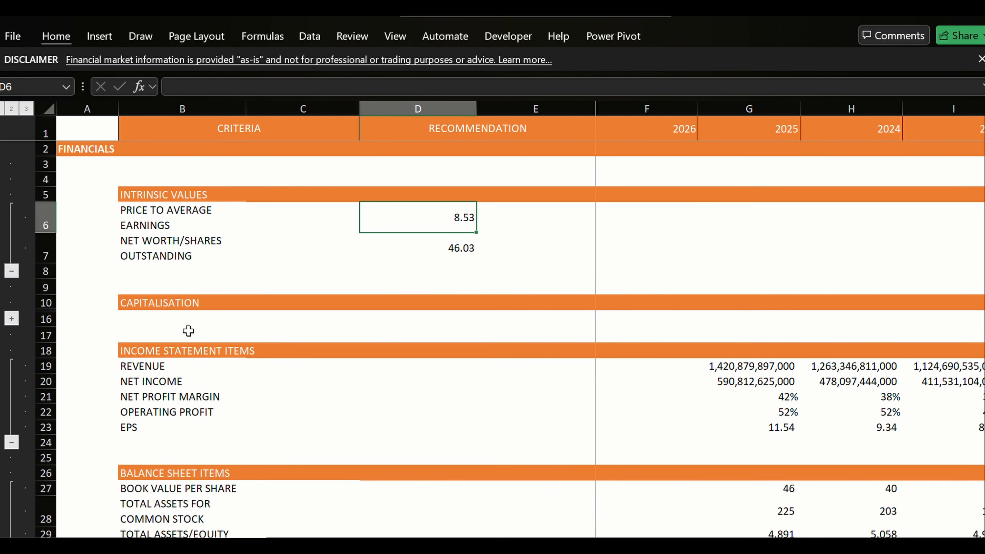
key(Right)
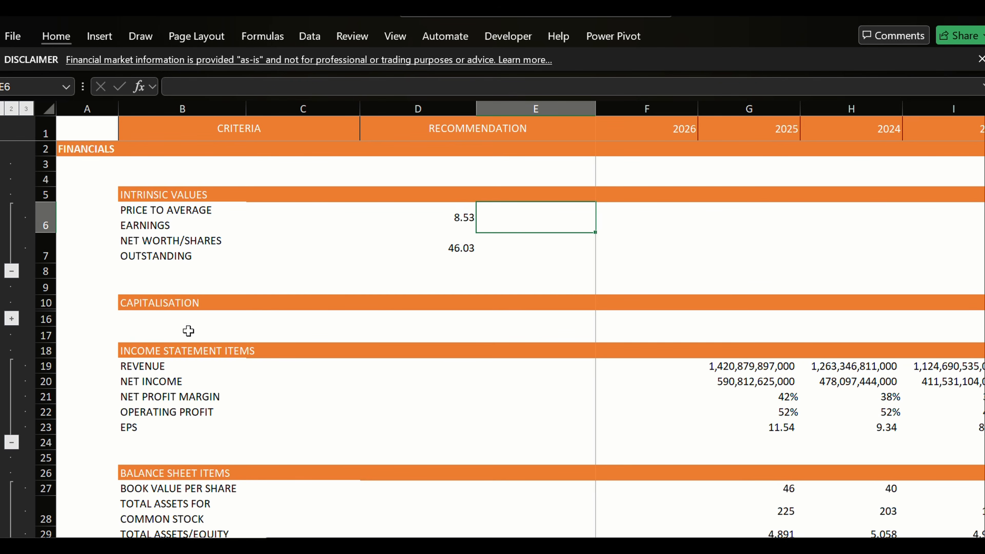
key(alt)
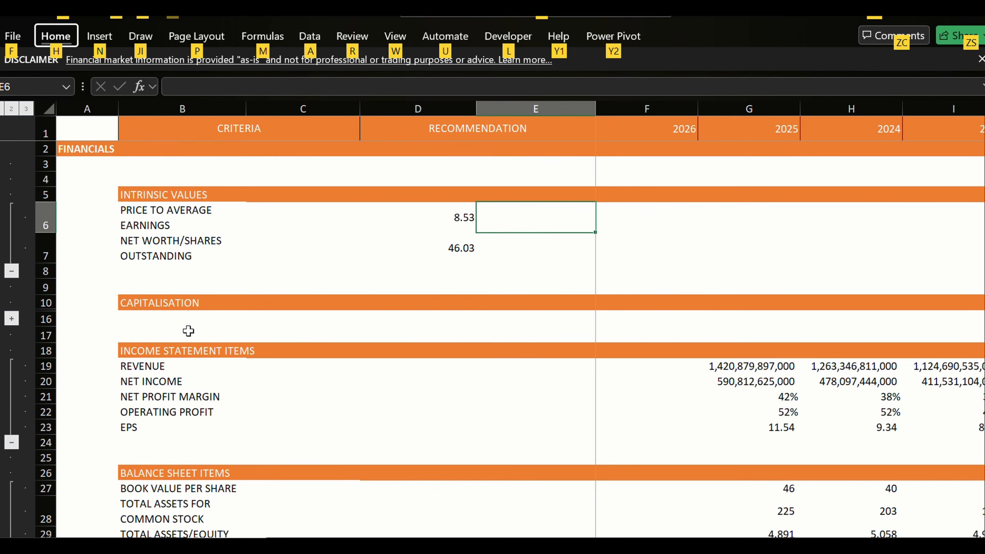
key(a)
key(h)
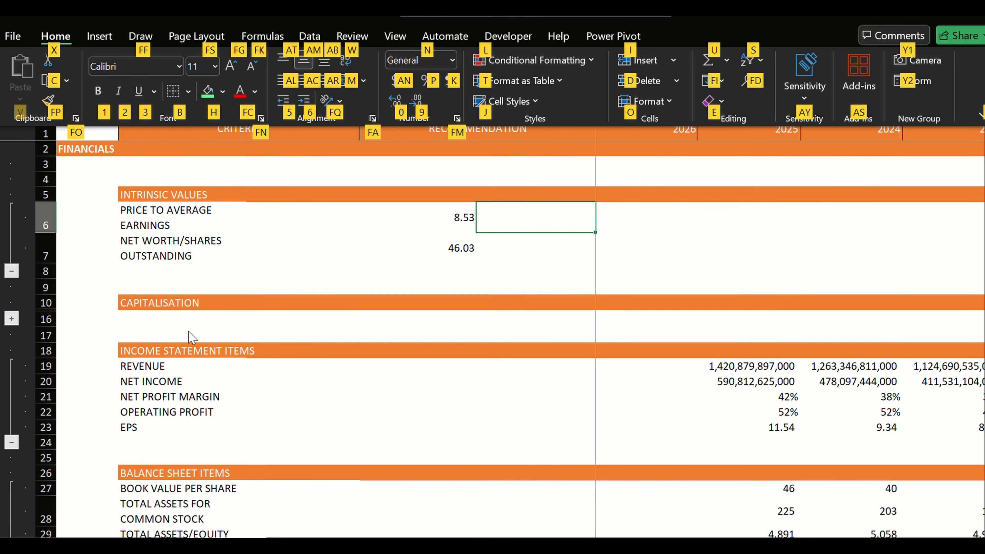
key(l)
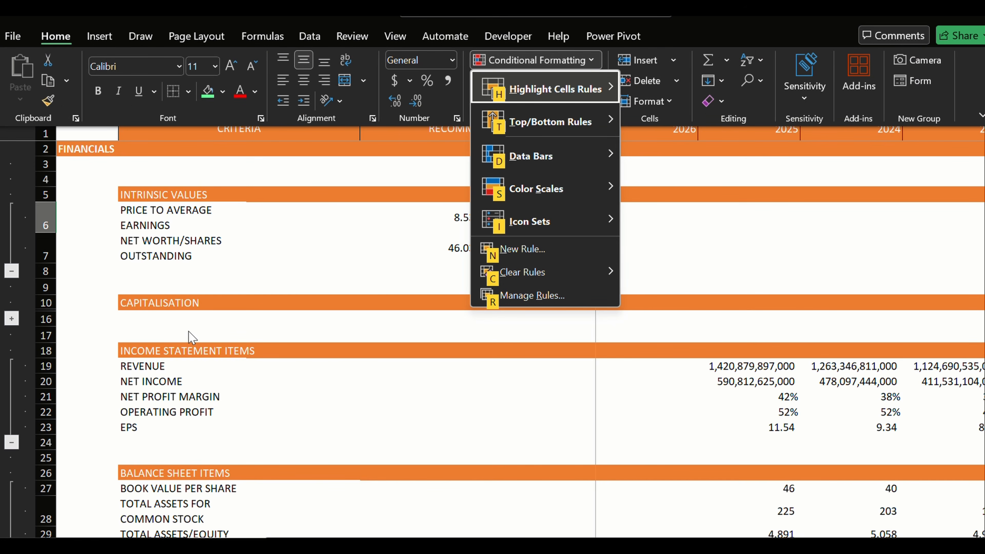
key(n)
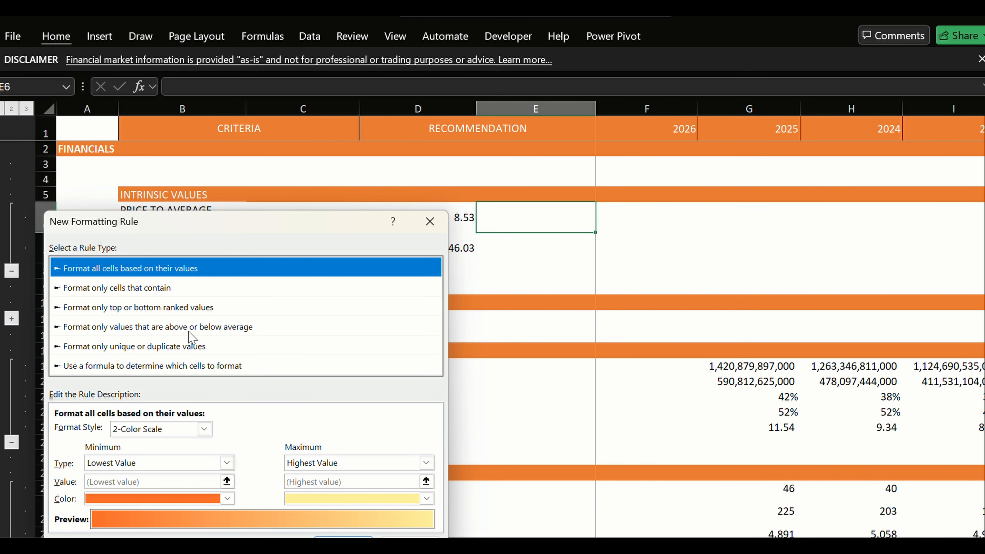
Make the rule use a formula to determine which cells to format and enter =<15% as the formula.
click(116, 287)
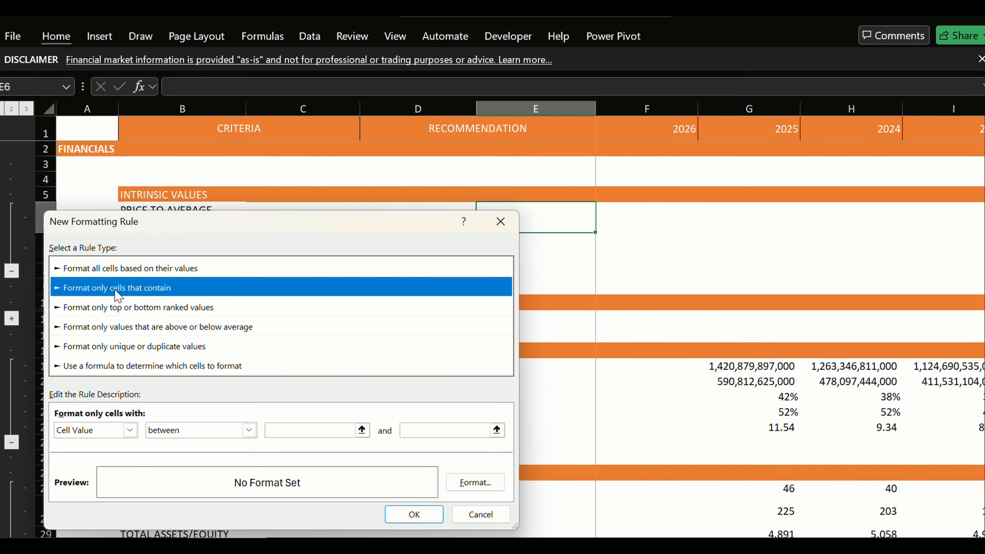
click(109, 371)
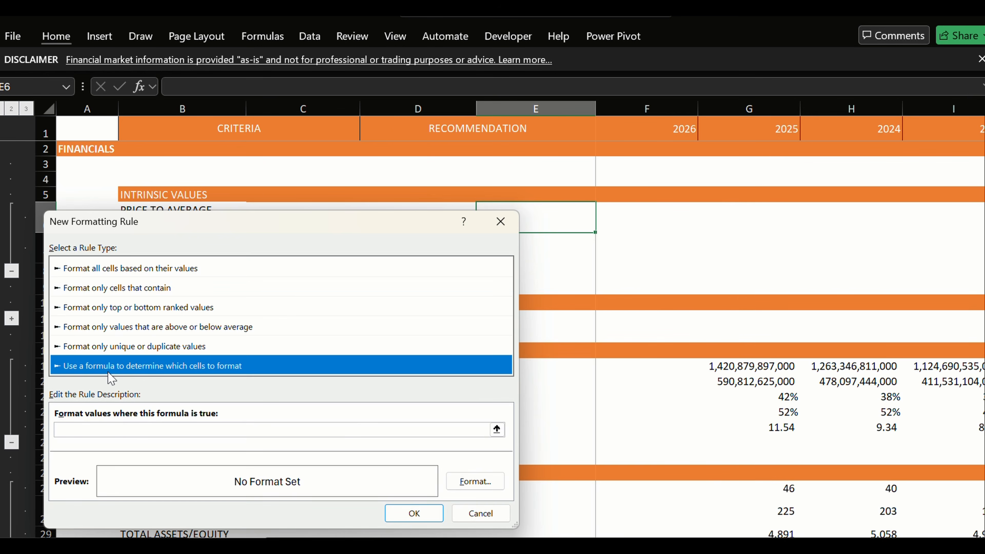
click(111, 430)
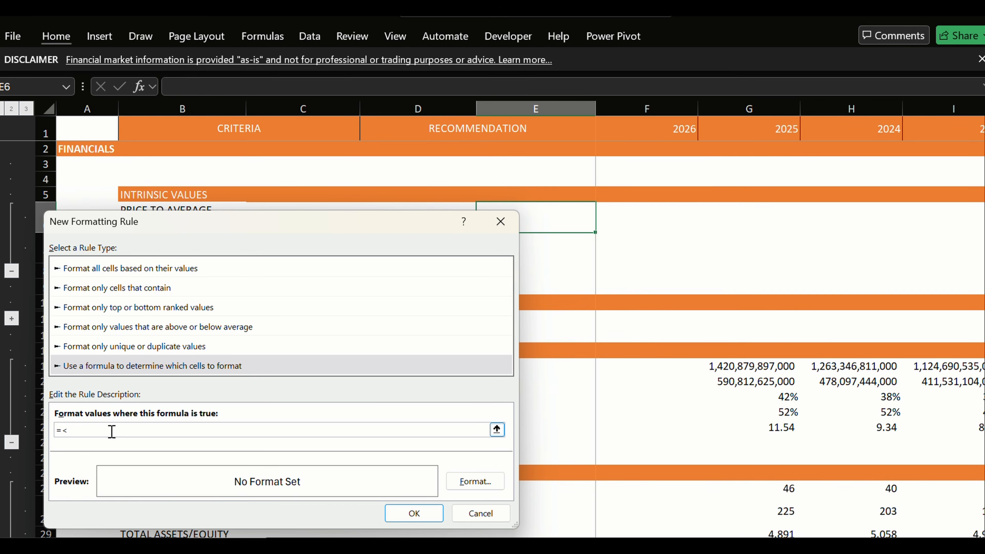
text(15%)
Format the new rule for E6 with a standard green fill and a matching standard green font color.
click(466, 488)
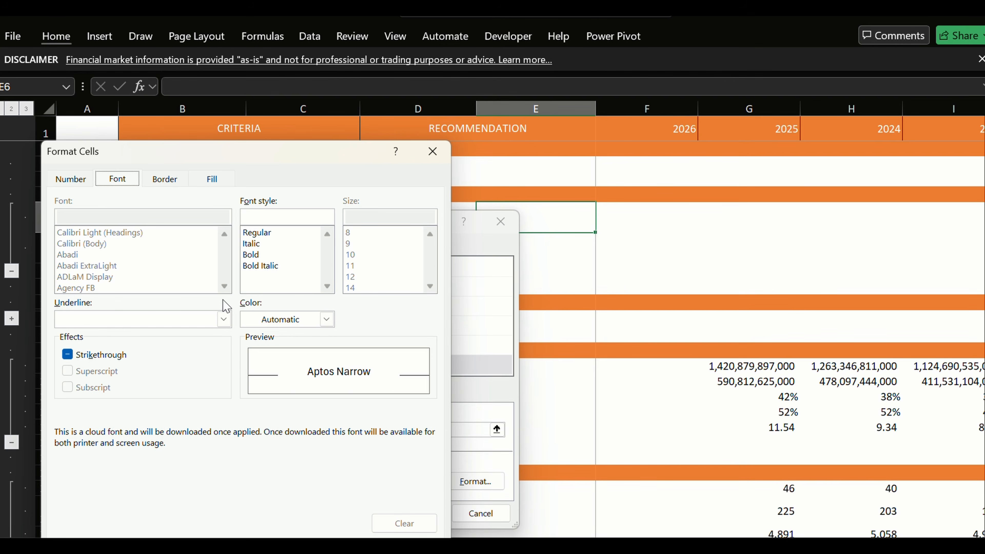
click(163, 180)
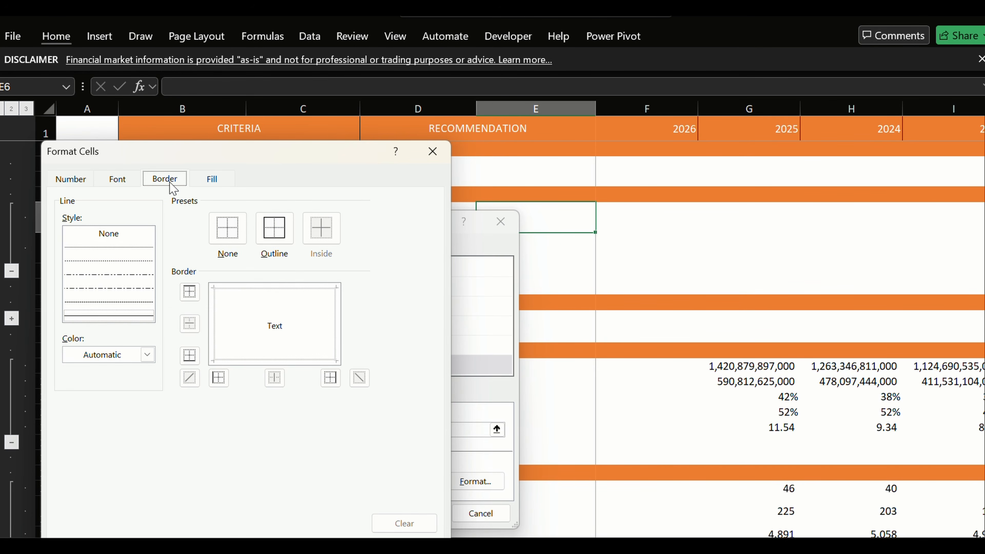
click(210, 179)
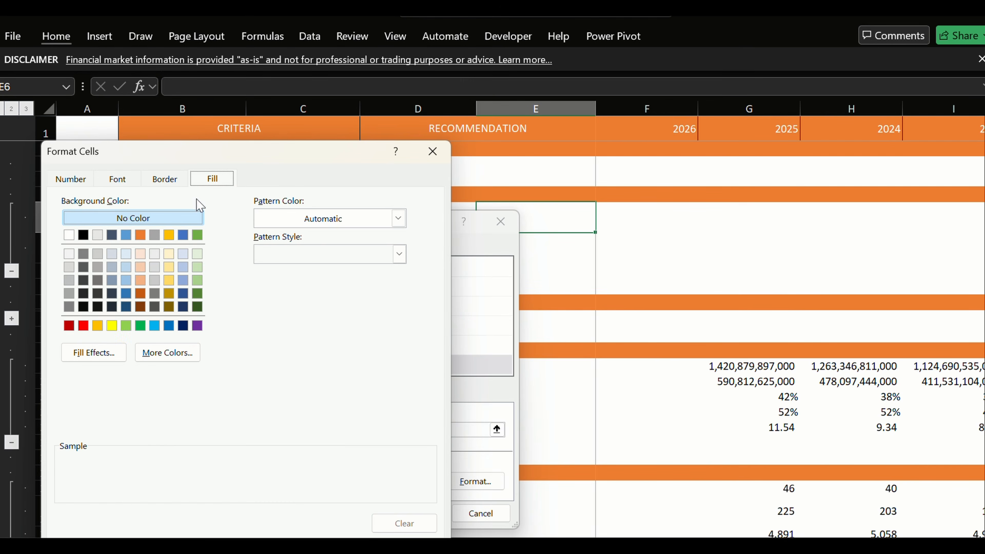
click(141, 326)
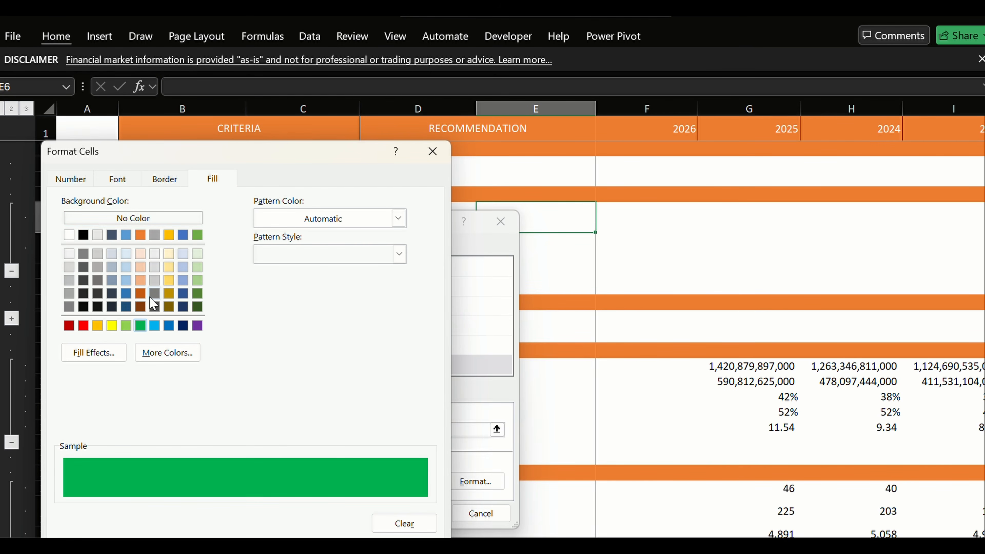
click(117, 183)
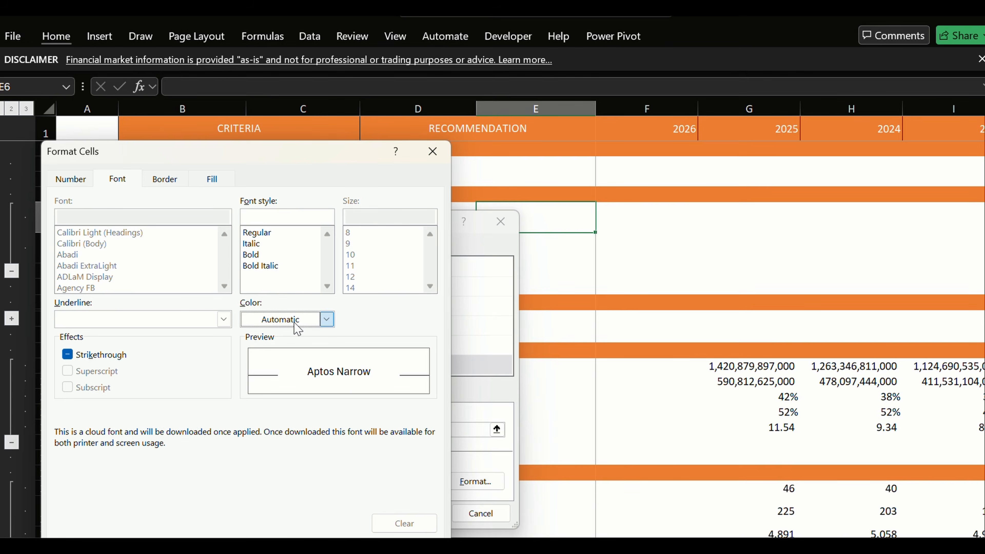
click(295, 321)
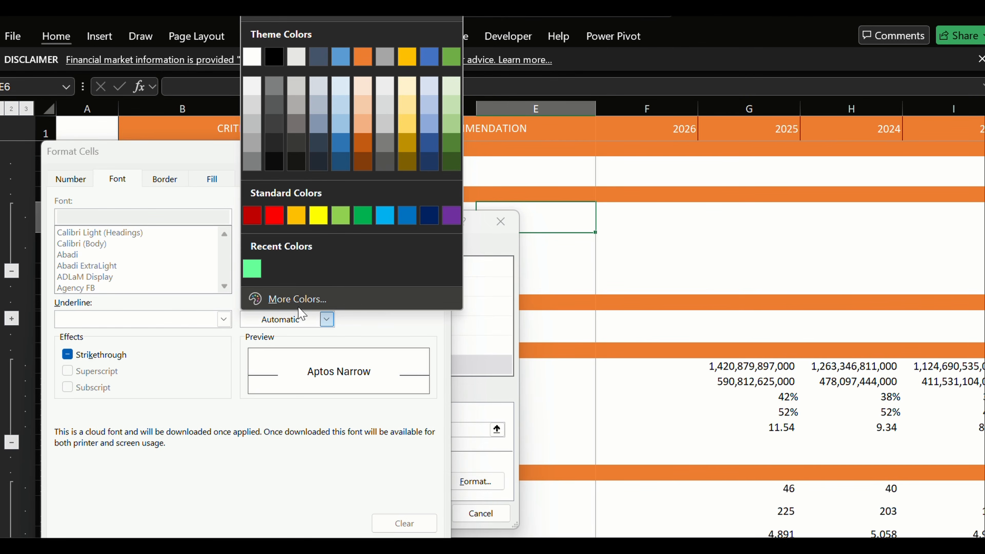
click(361, 220)
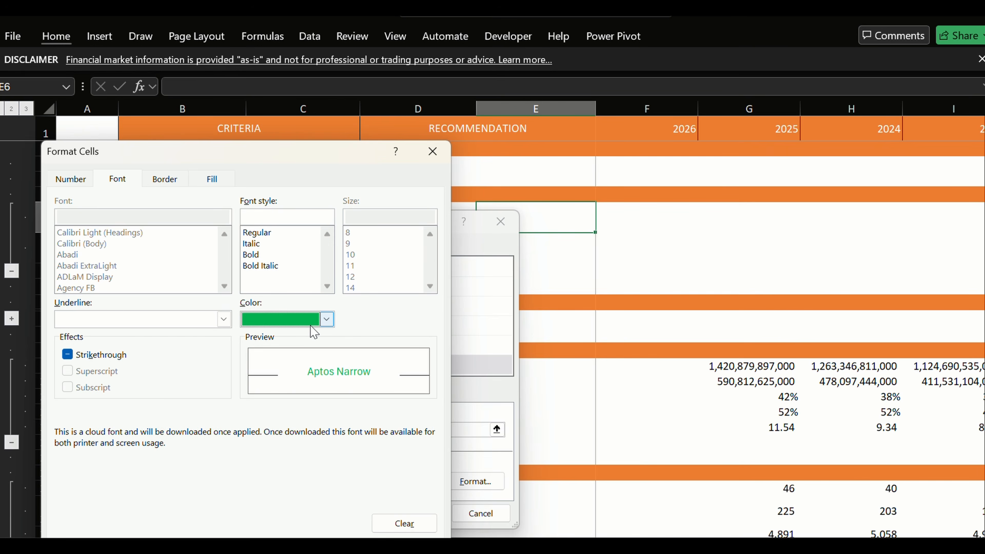
Change the rule's fill to a light green theme shade and try to create the rule.
click(218, 182)
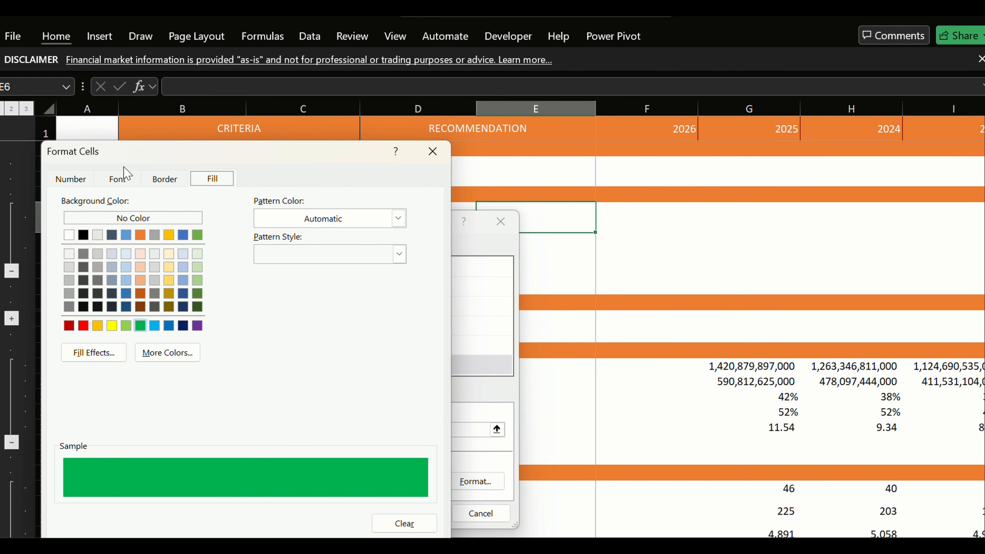
click(118, 179)
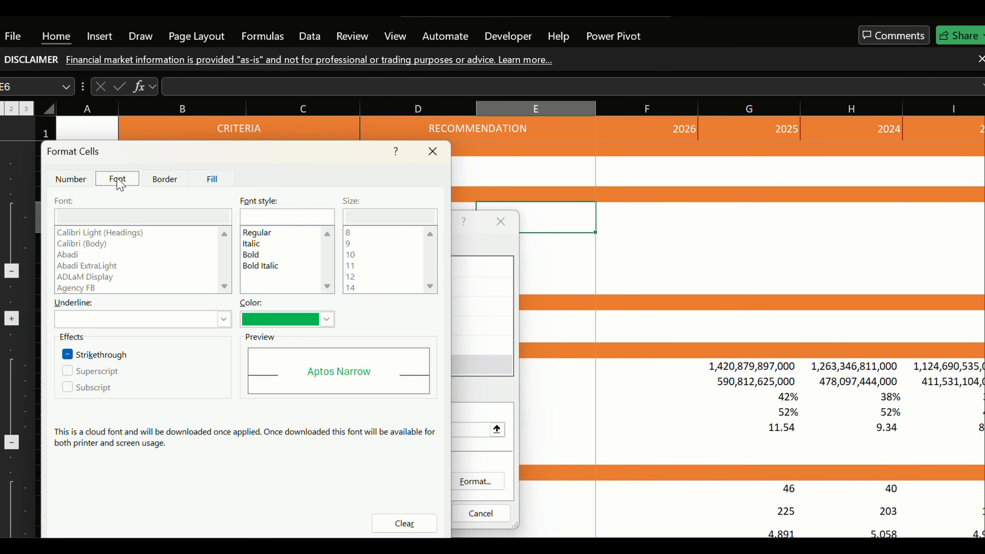
click(213, 178)
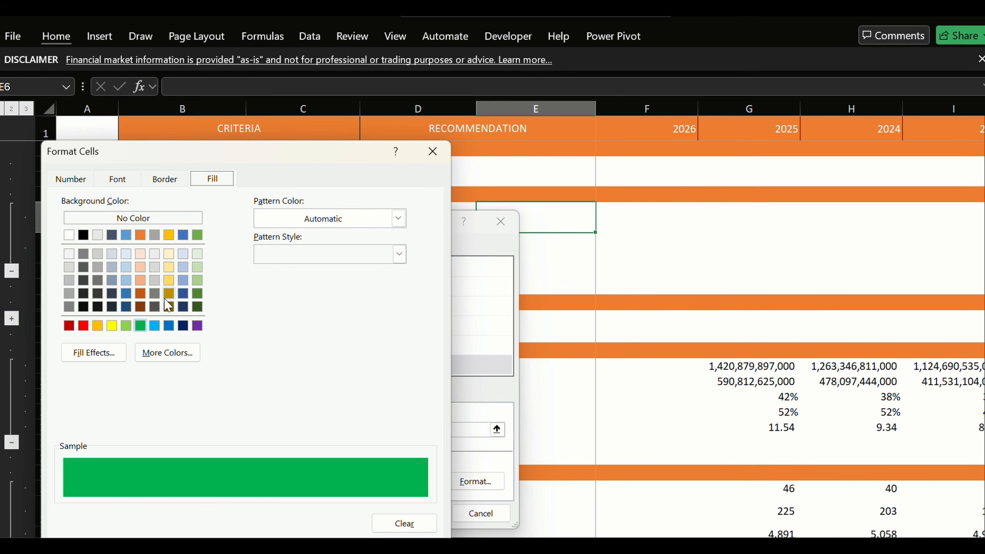
click(197, 267)
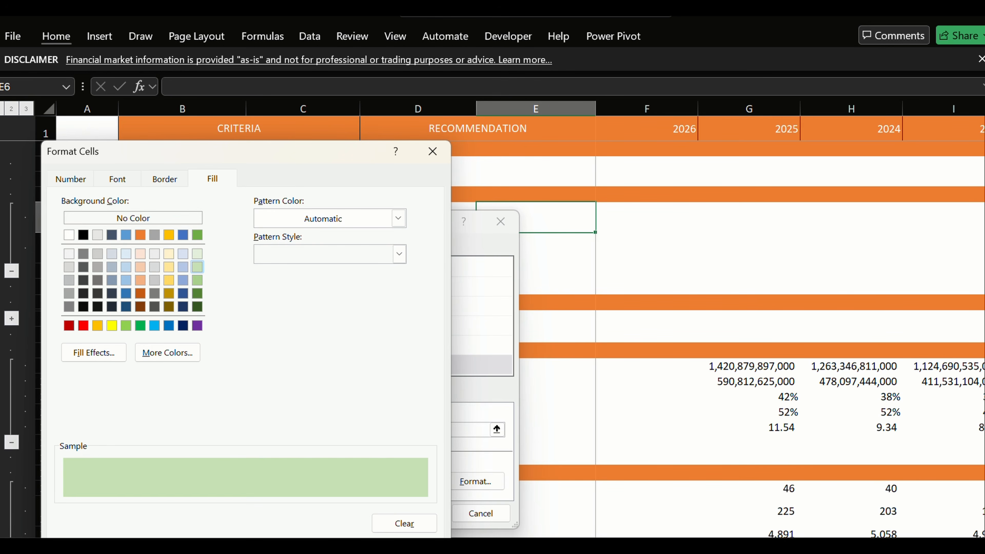
key(Return)
click(421, 519)
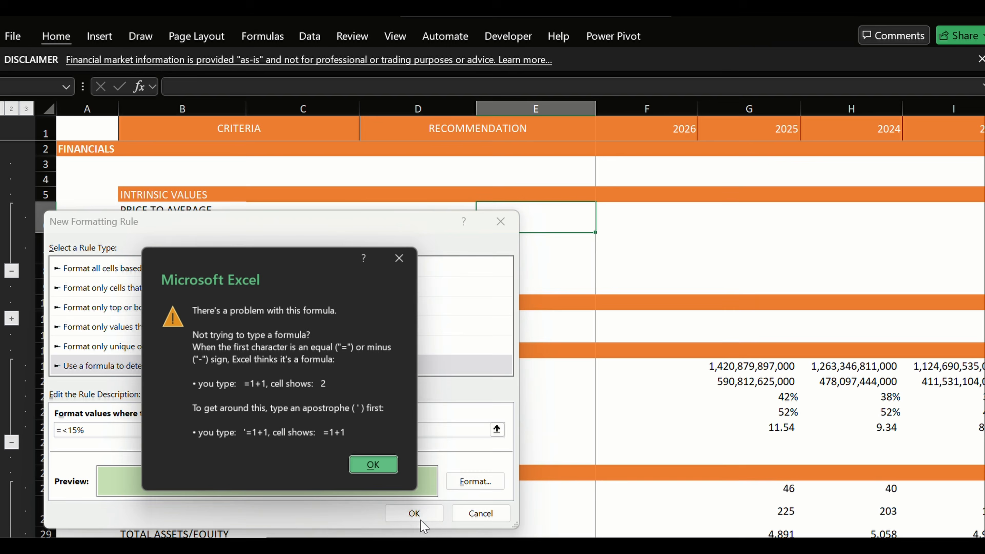
click(380, 470)
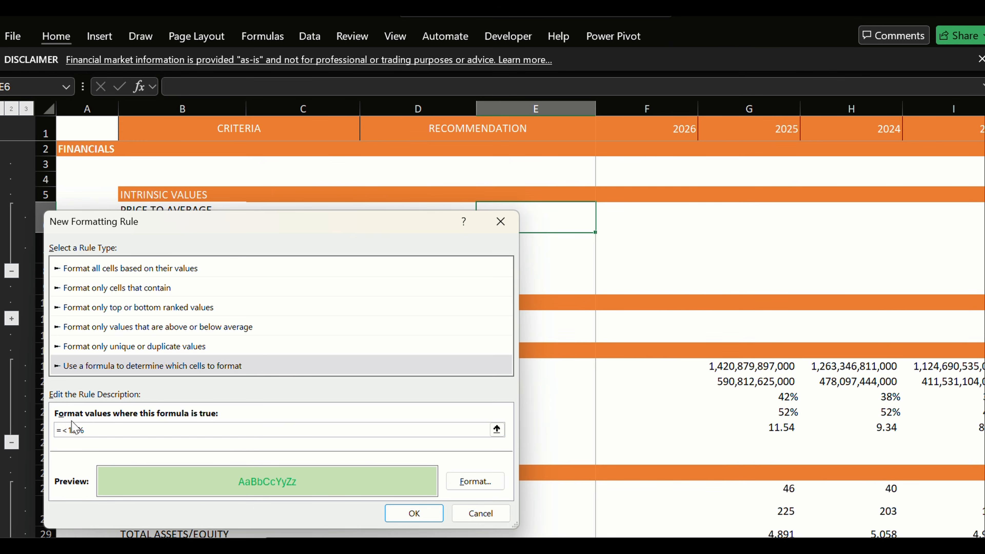
Rewrite the rule's formula as <15% and create the rule for cell E6.
click(72, 429)
text($D$)
key(BackSpace)
key(BackSpace)
key(BackSpace)
key(BackSpace)
key(BackSpace)
text(,)
key(BackSpace)
text(<)
key(Return)
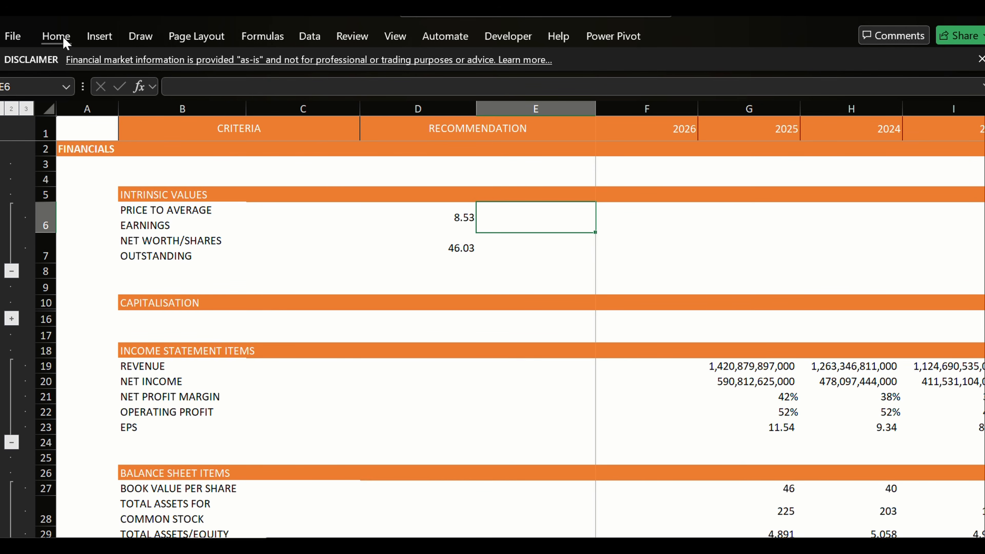
Open the list of existing conditional formatting rules for cell E6.
click(54, 37)
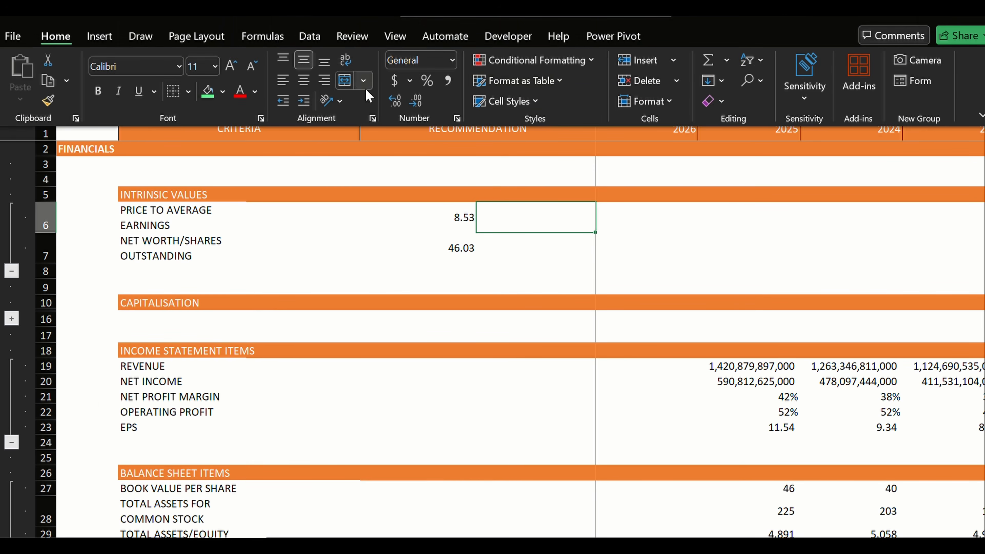
click(519, 60)
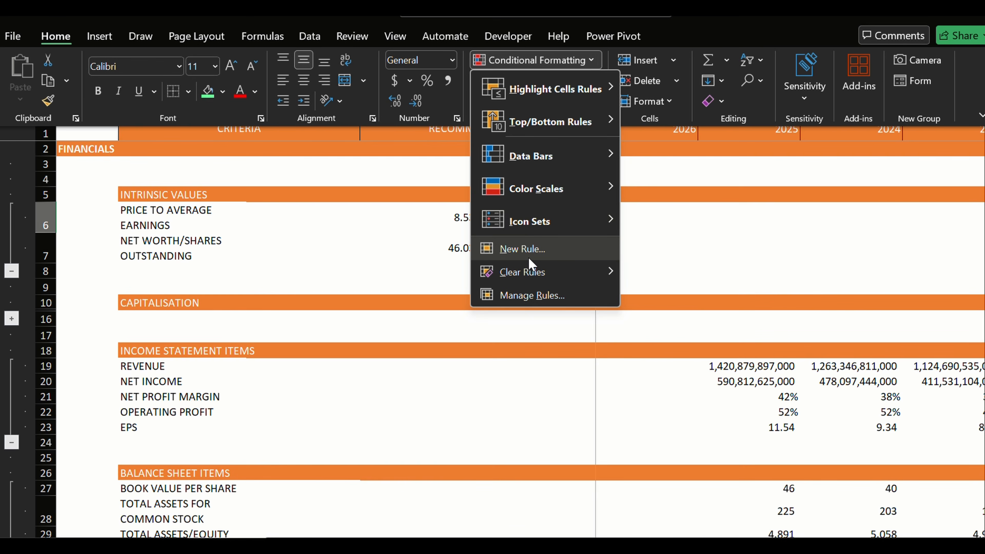
click(529, 297)
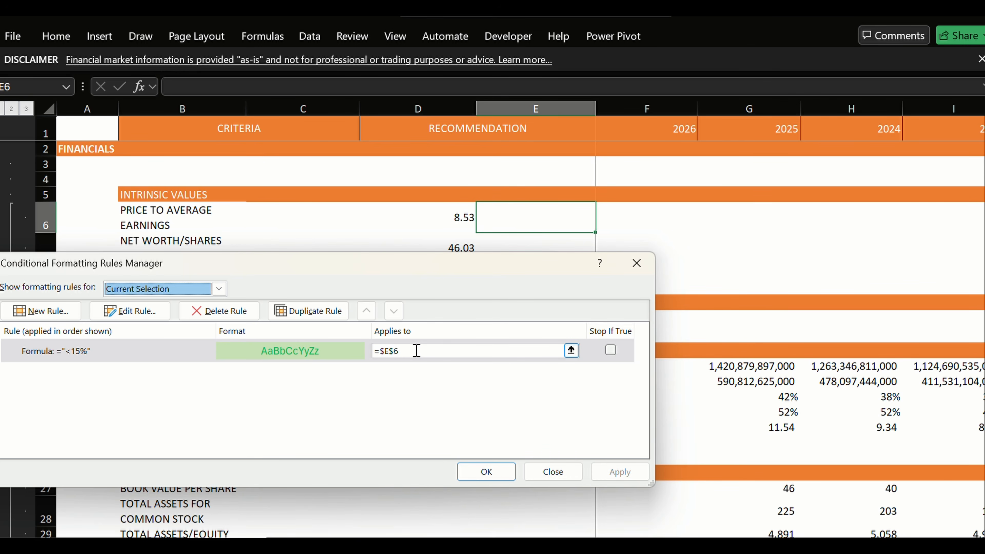
Change the range that the "<15%" conditional formatting rule applies to from its current cell to =$D$6.
click(391, 351)
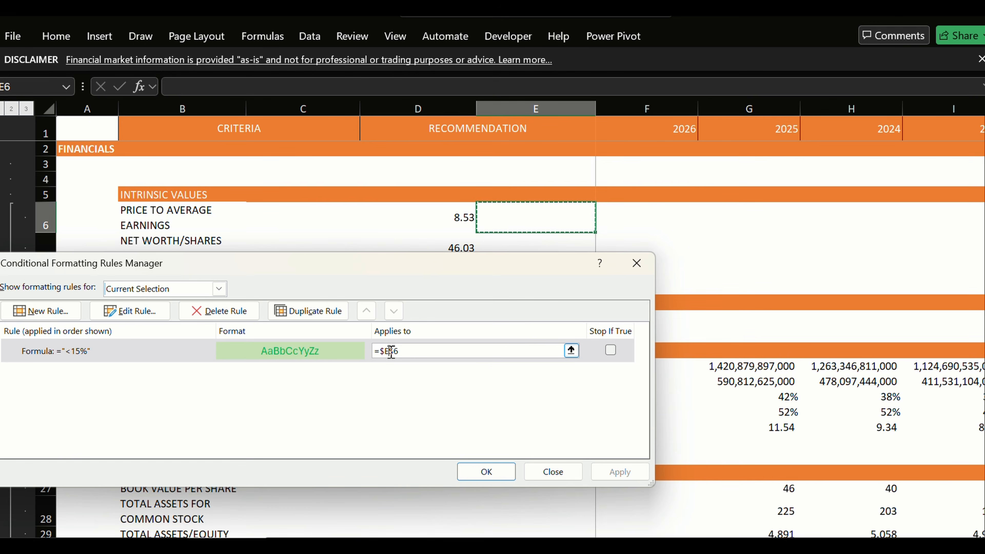
key(BackSpace)
text(D)
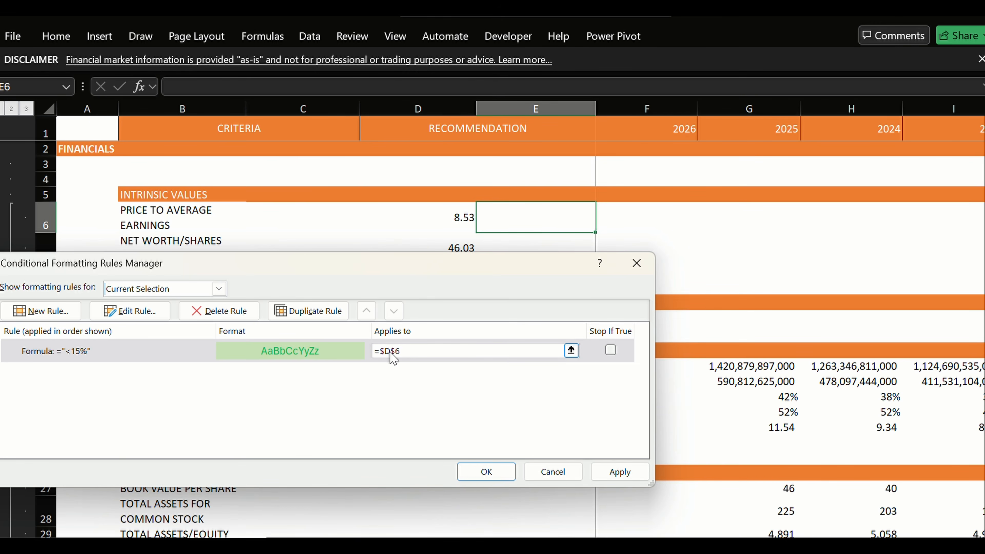
key(Return)
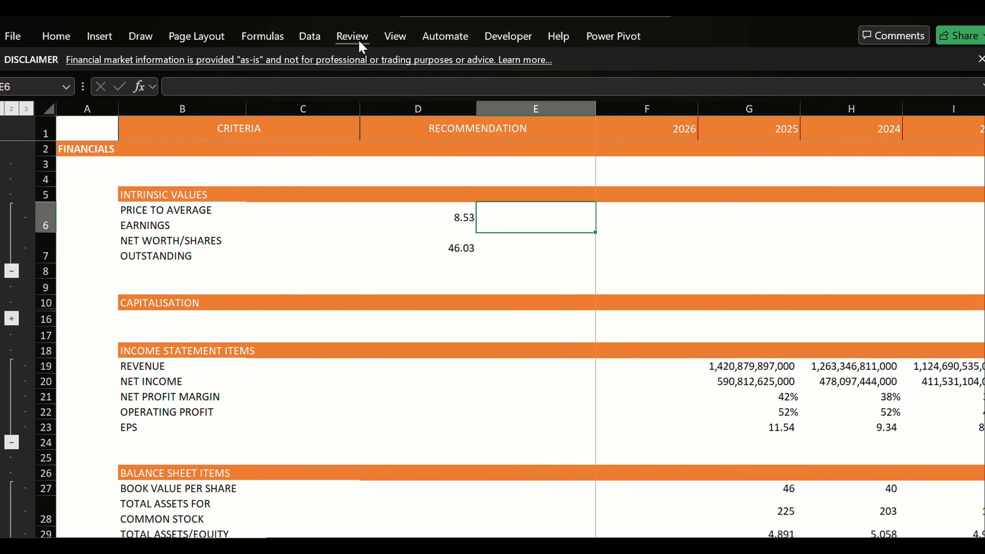
Start a new formula-based conditional formatting rule for cell E6 and enter the formula =$D$6<15%.
click(63, 36)
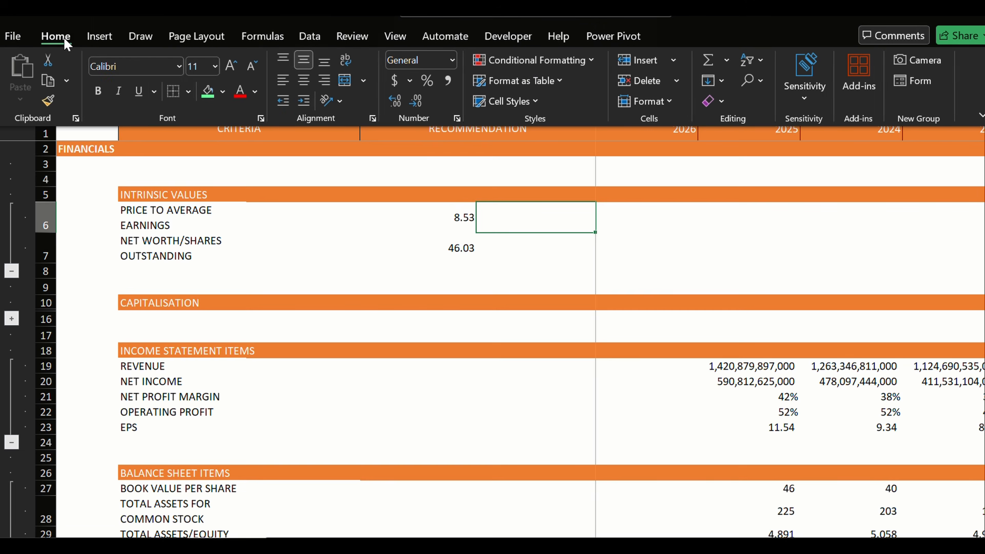
click(531, 66)
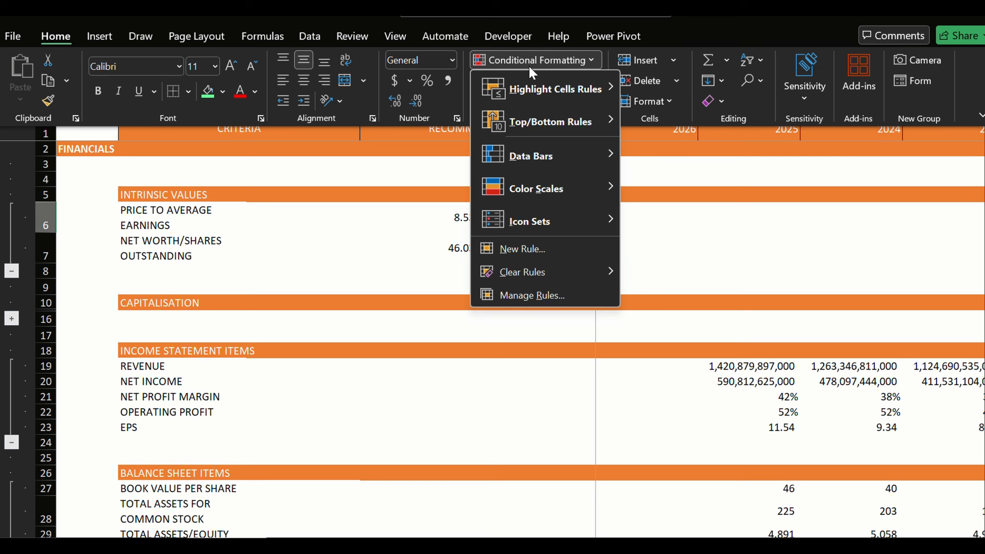
click(534, 293)
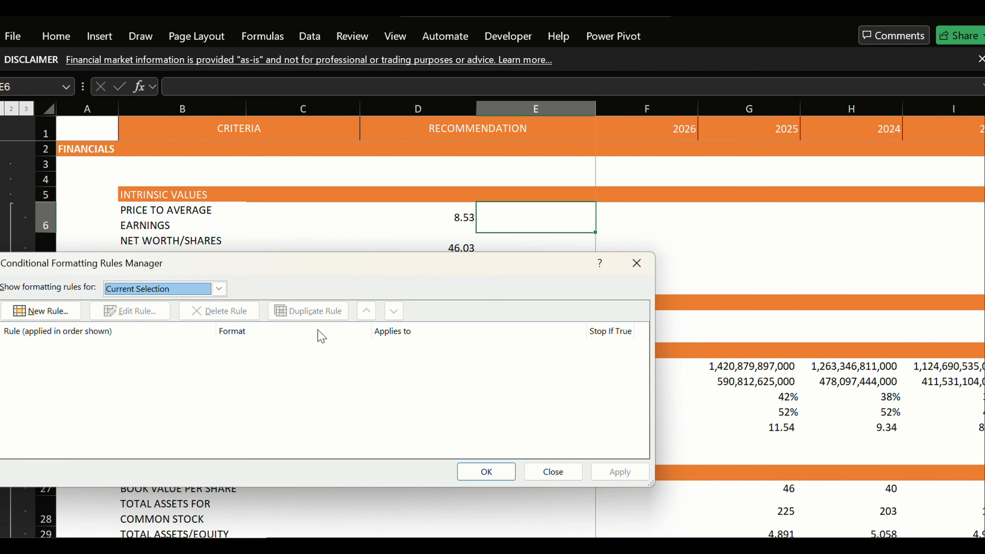
click(47, 312)
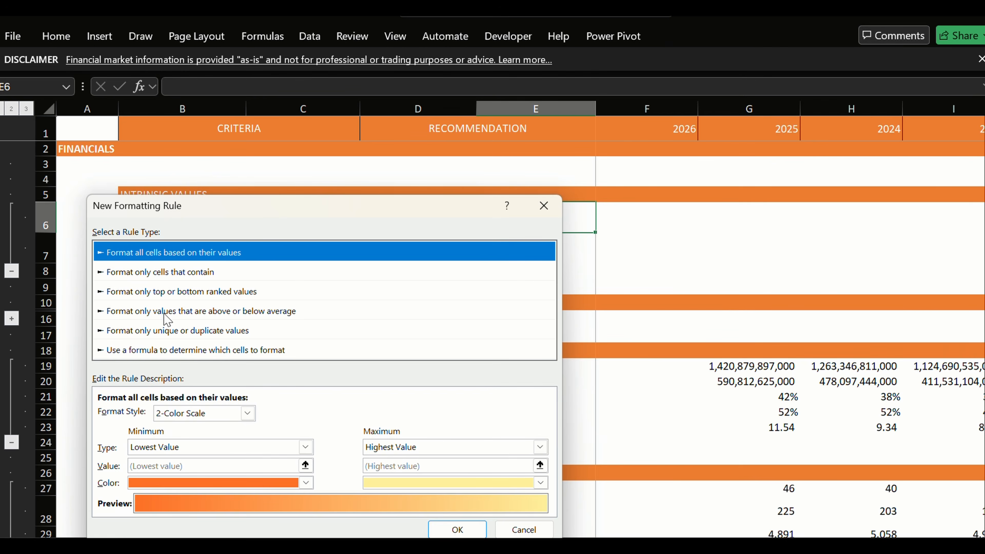
click(159, 350)
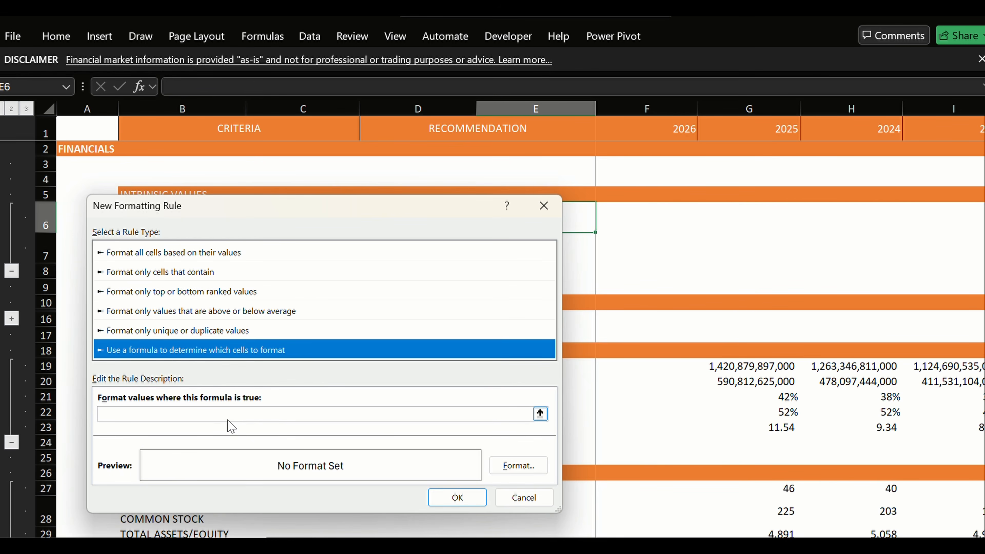
click(235, 413)
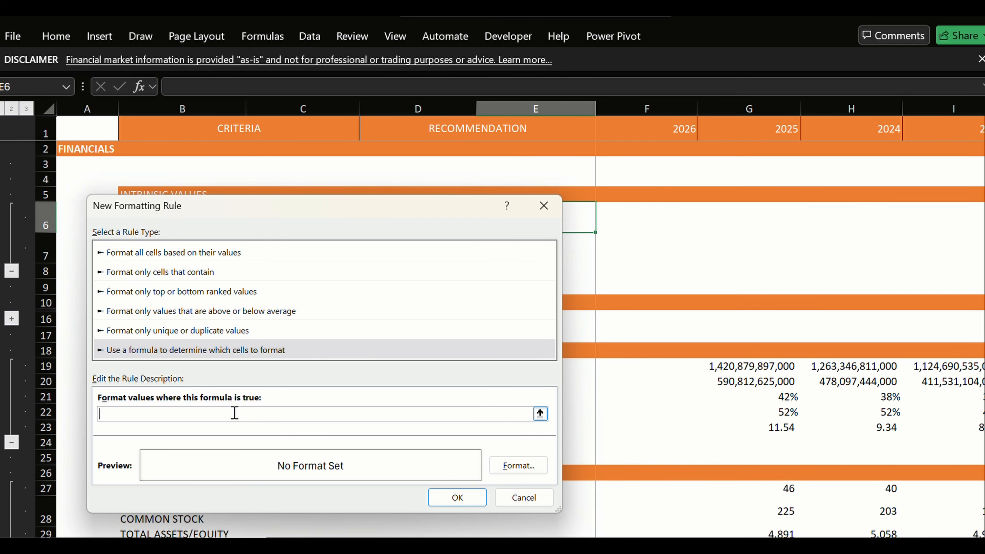
text(=)
text(d)
text(6)
key(BackSpace)
key(BackSpace)
text(D6)
key(F4)
text(<15%)
Give the new rule a solid green background fill and apply it to cell E6.
click(516, 467)
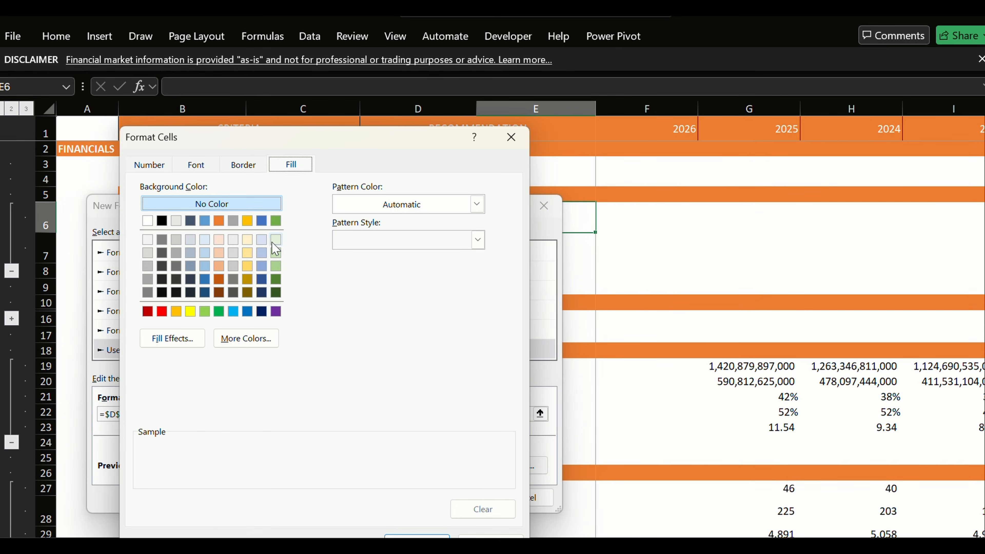
click(219, 311)
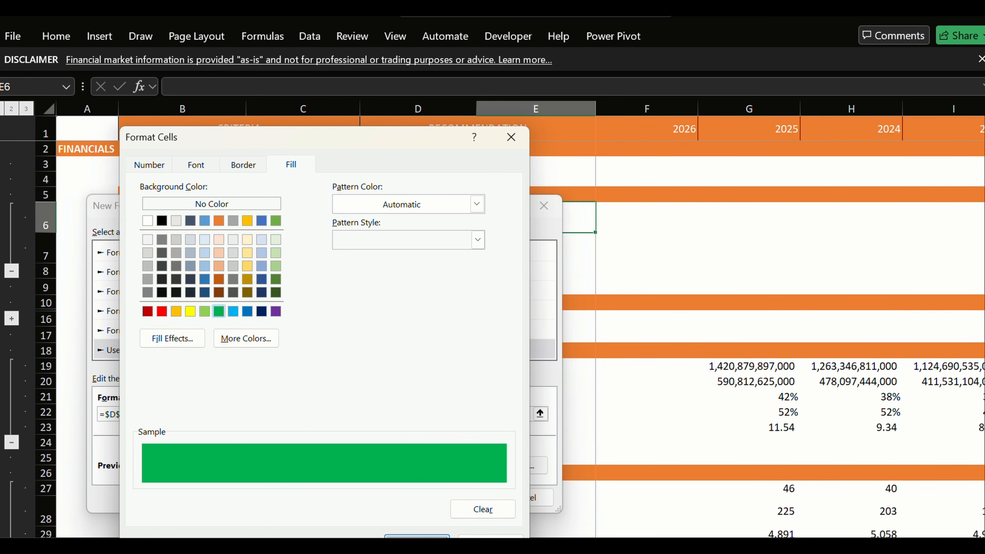
click(417, 539)
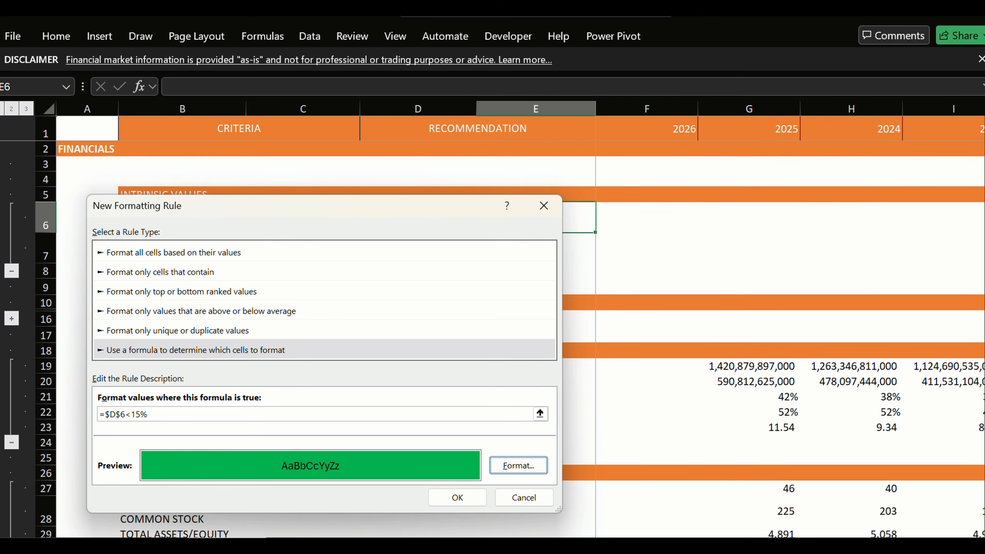
click(457, 498)
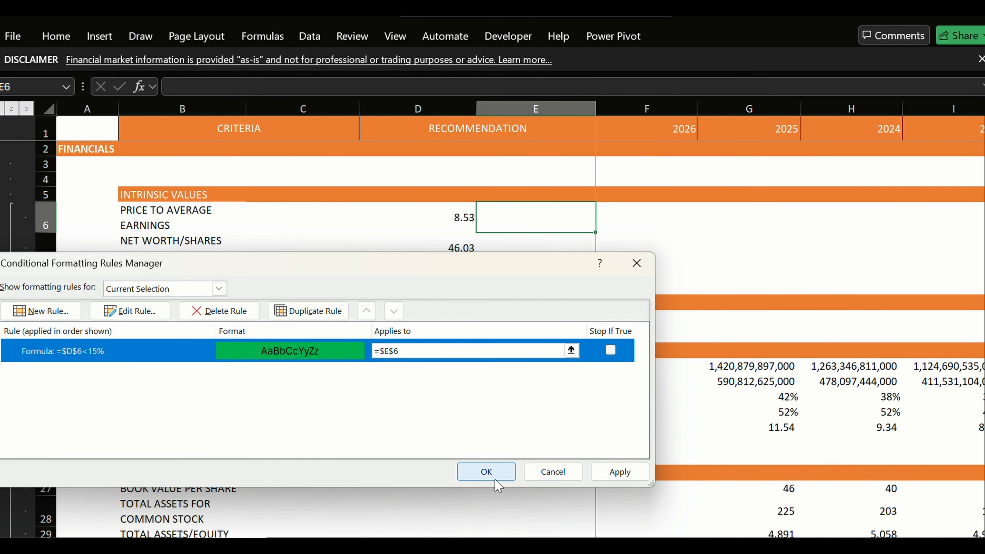
click(485, 472)
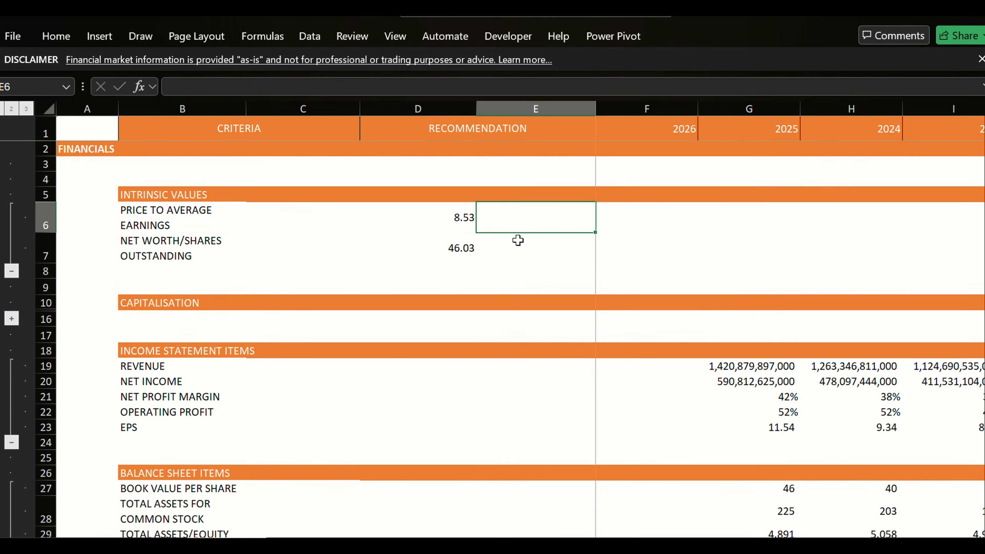
Edit the conditional formatting rule on cell E6 so its formula reads =$D$6<15.
click(452, 219)
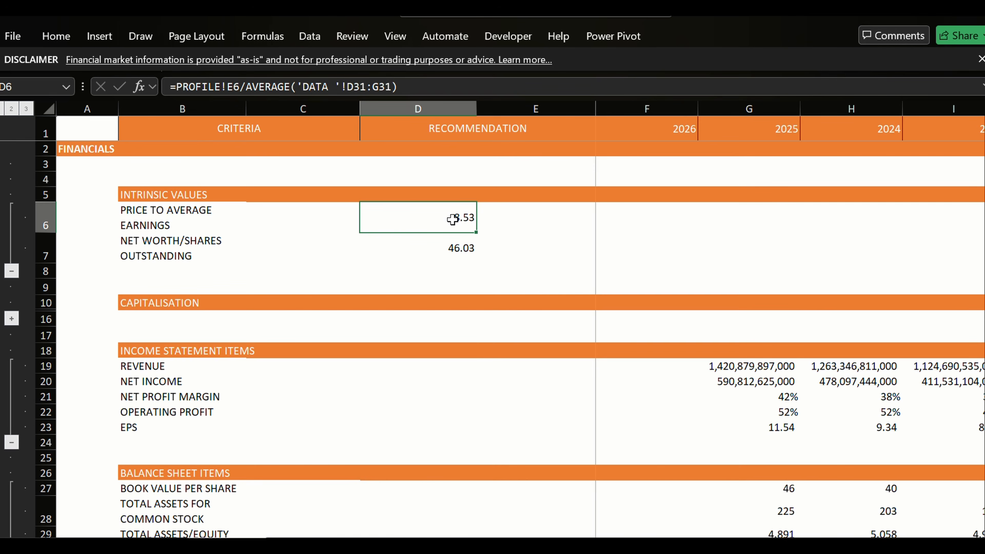
click(515, 222)
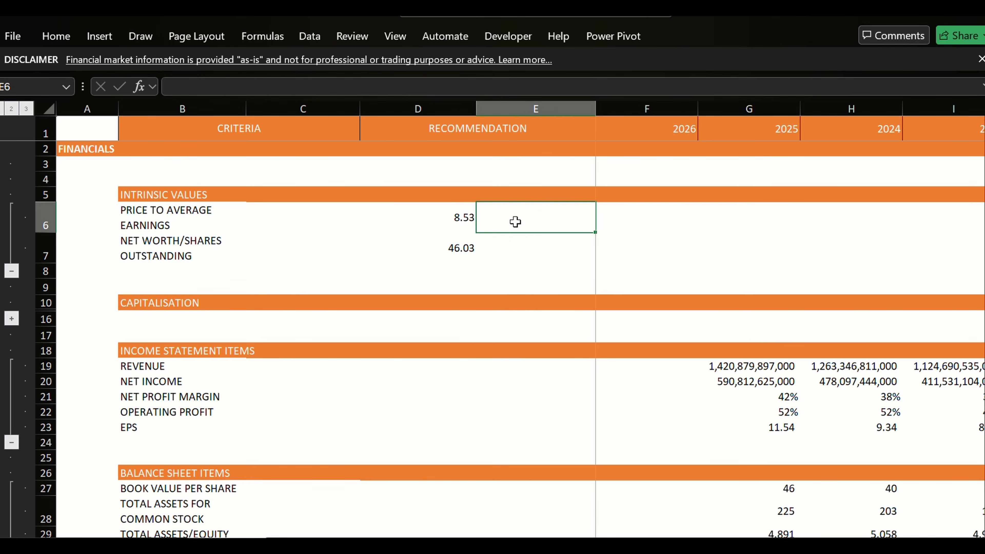
click(56, 35)
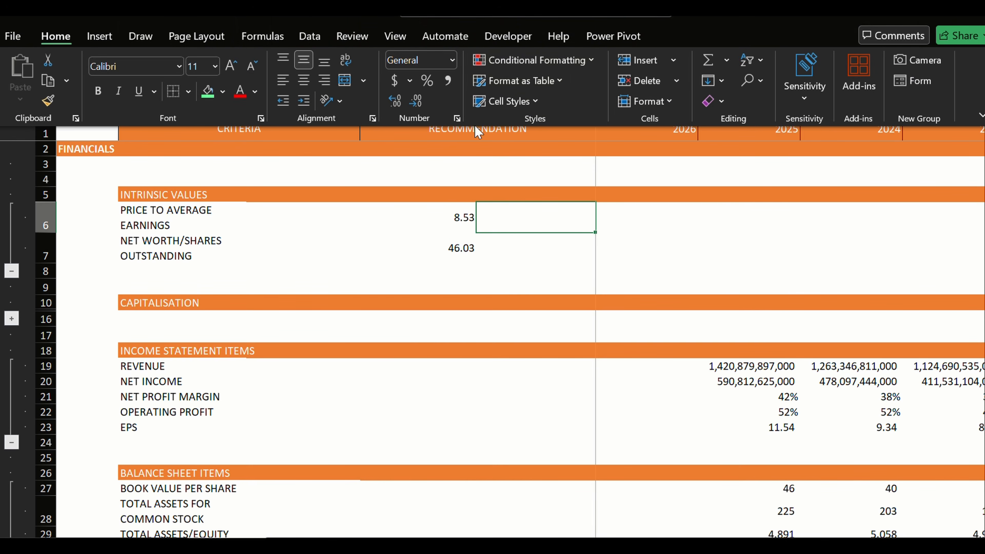
click(533, 64)
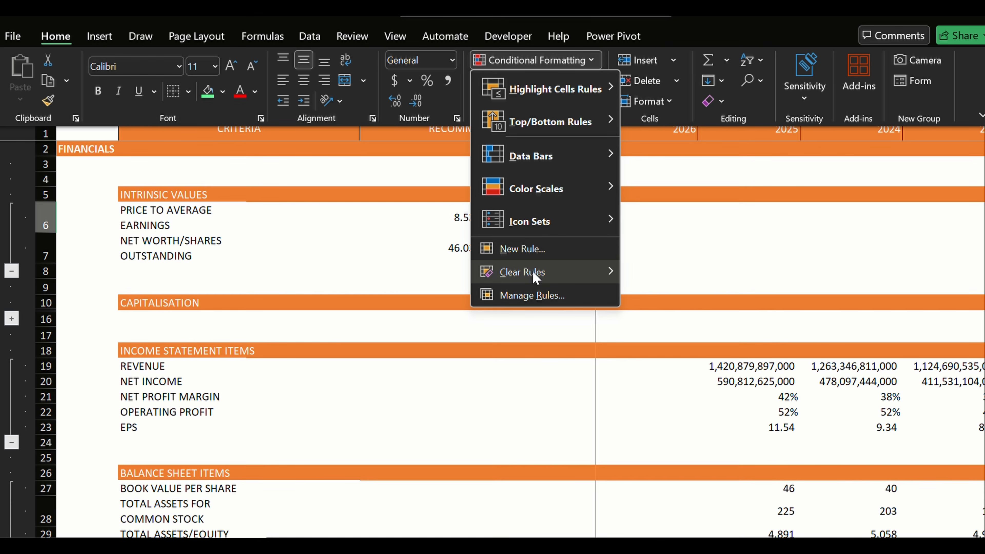
click(530, 296)
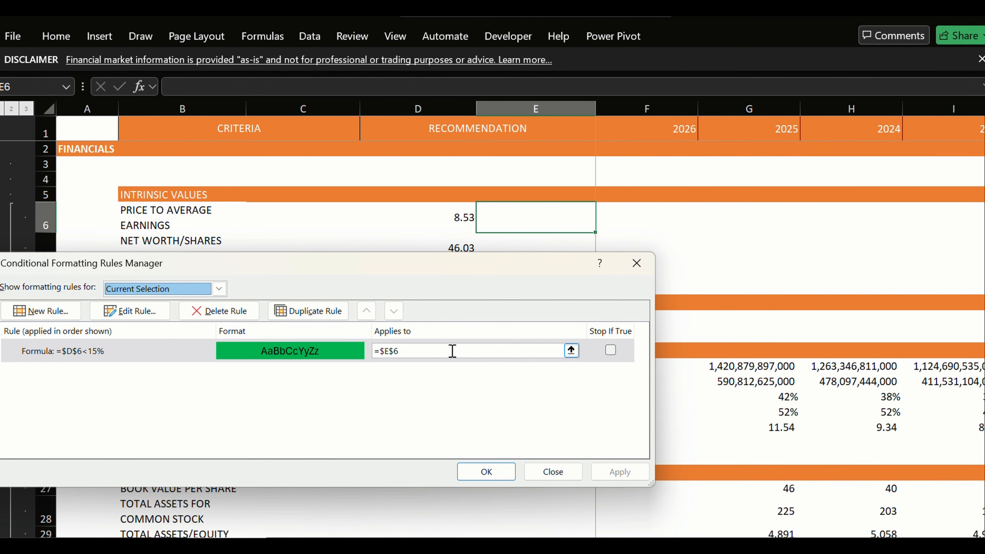
click(151, 311)
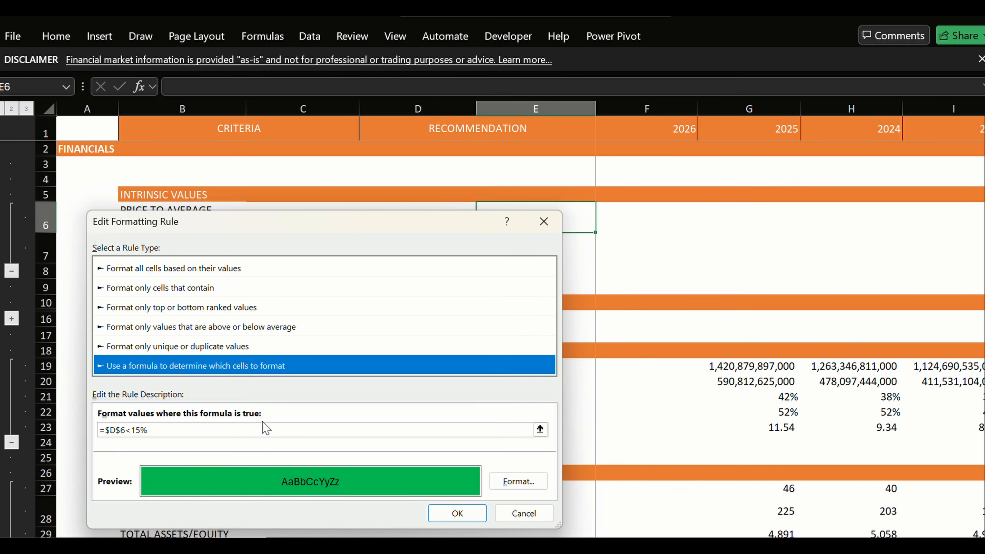
click(203, 432)
key(BackSpace)
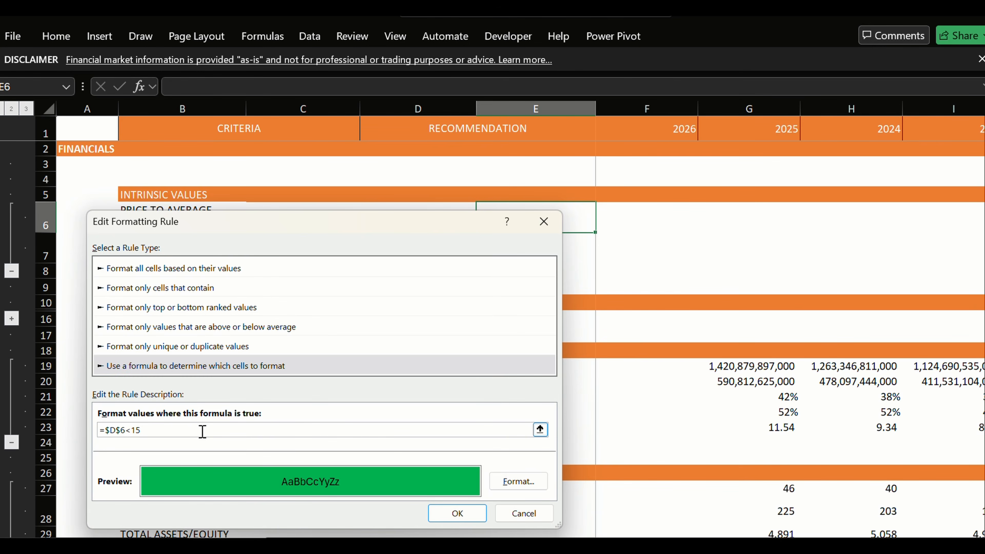
key(Return)
key(Return)
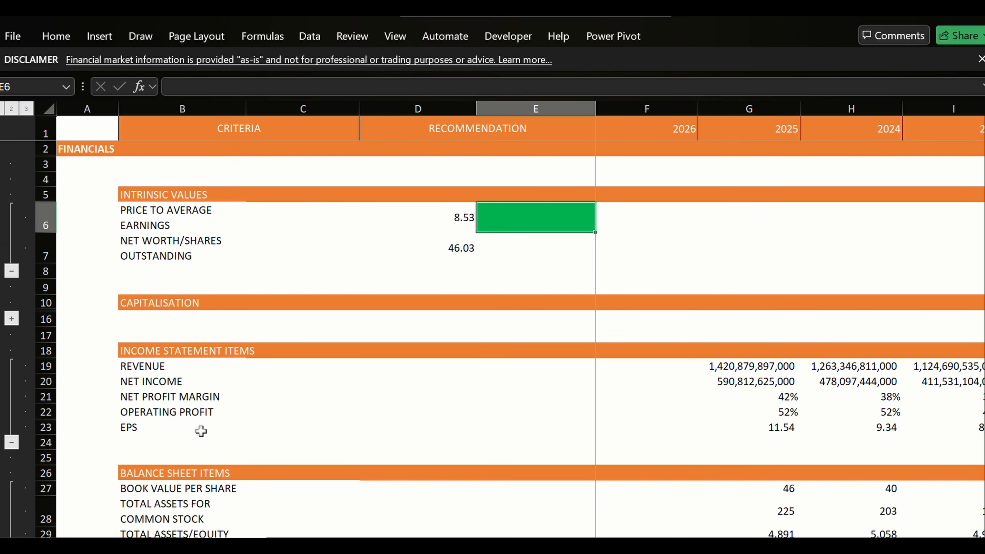
Apply the green-yellow-red color scale to the revenue figures for 2025 to 2022 in G19:J19.
click(532, 248)
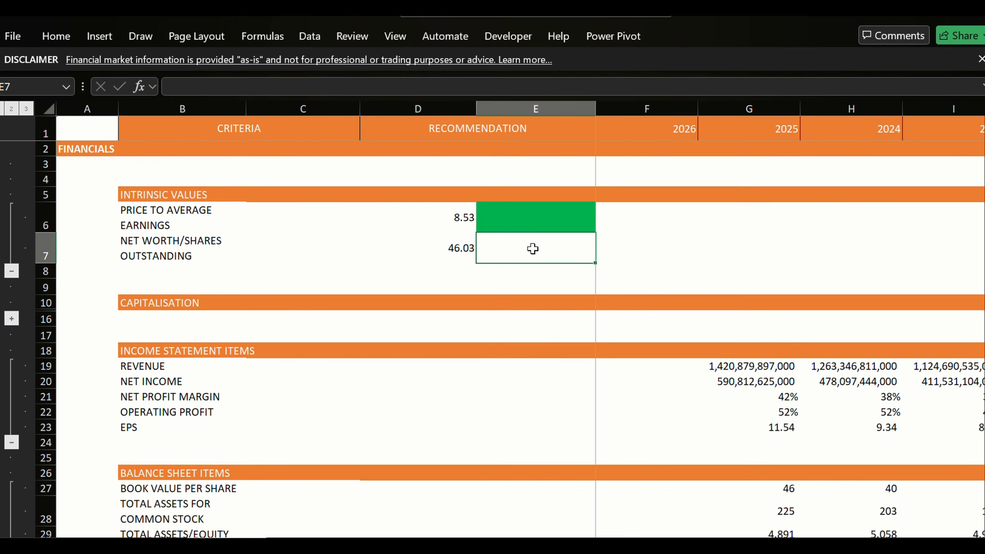
click(705, 363)
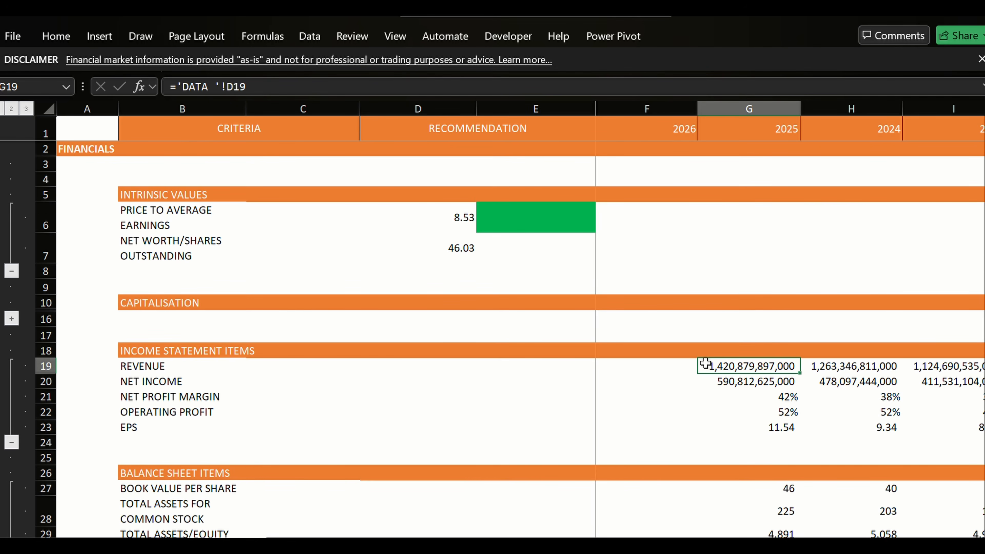
mouse_move(705, 363)
mouse_down()
mouse_move(902, 364)
mouse_move(705, 364)
mouse_up()
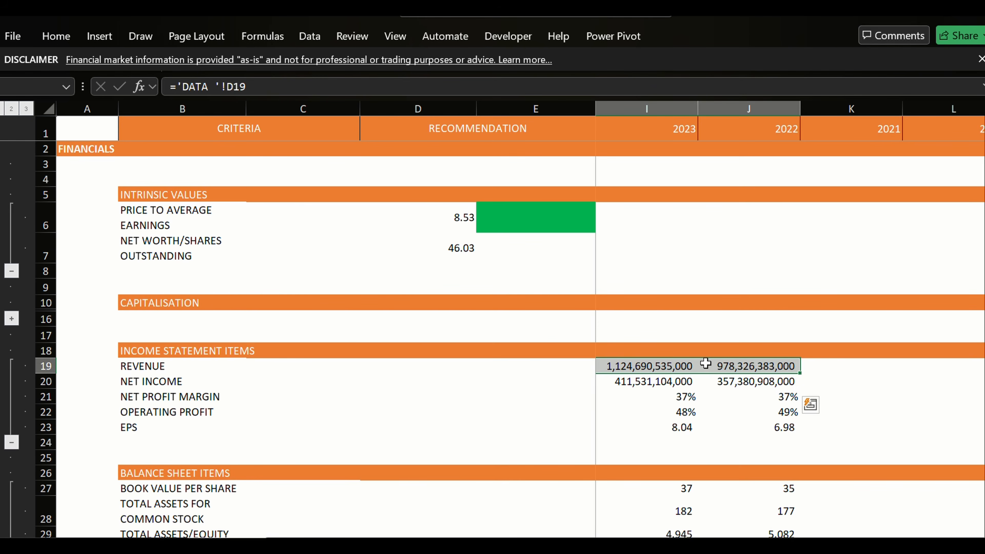
key(alt+h)
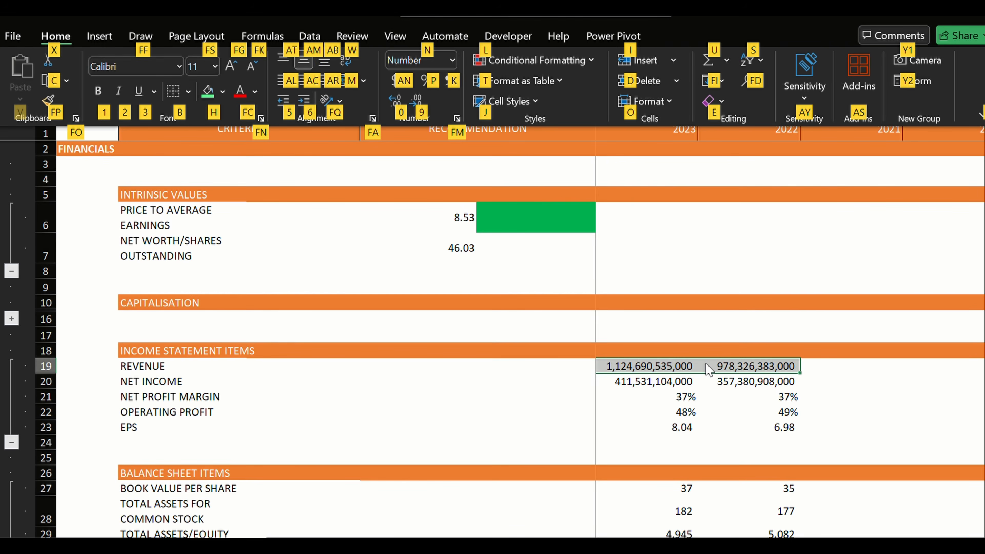
key(l)
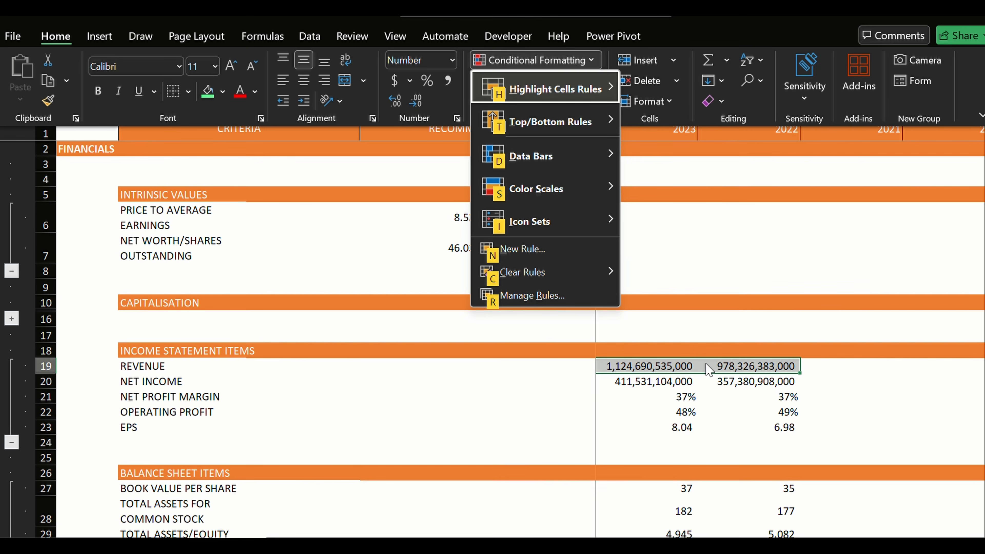
key(h)
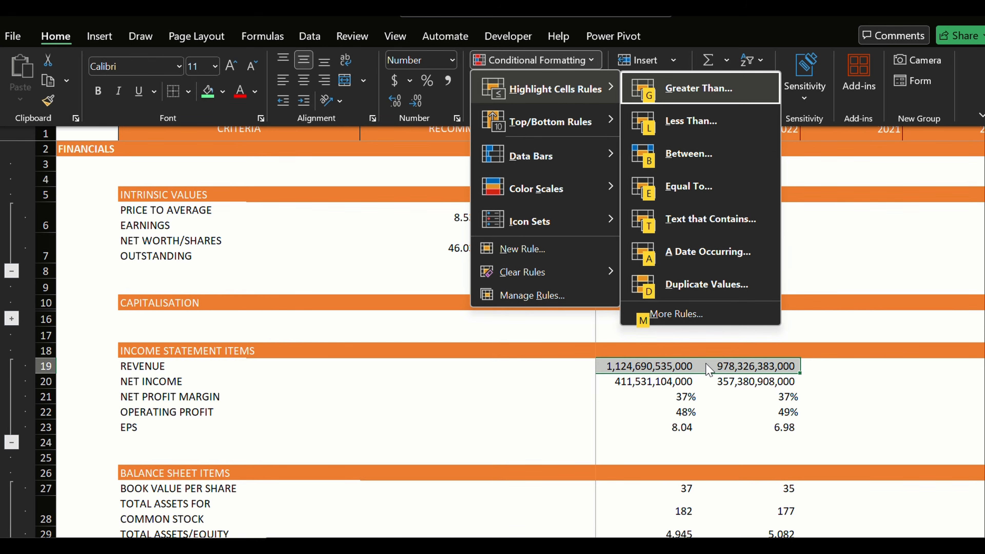
key(g)
key(Escape)
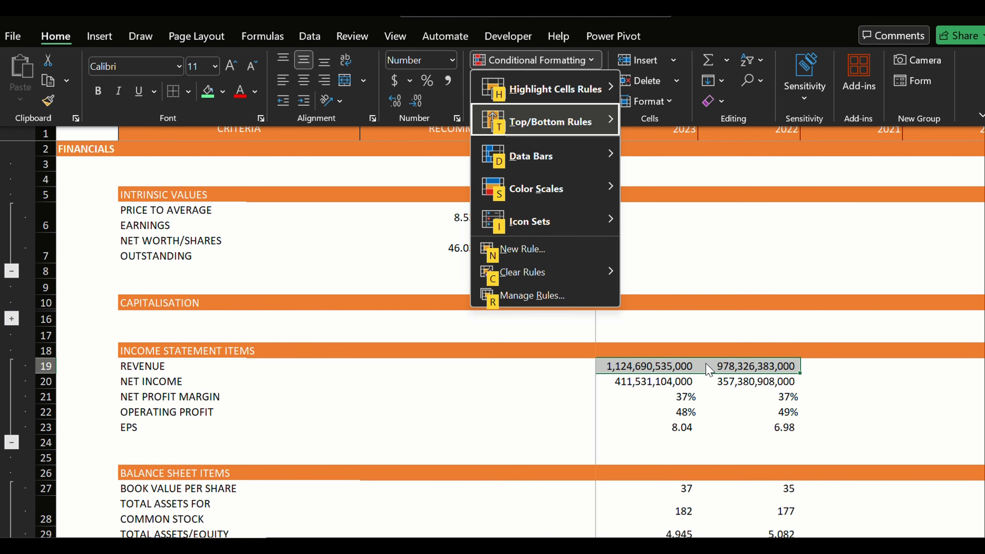
key(t)
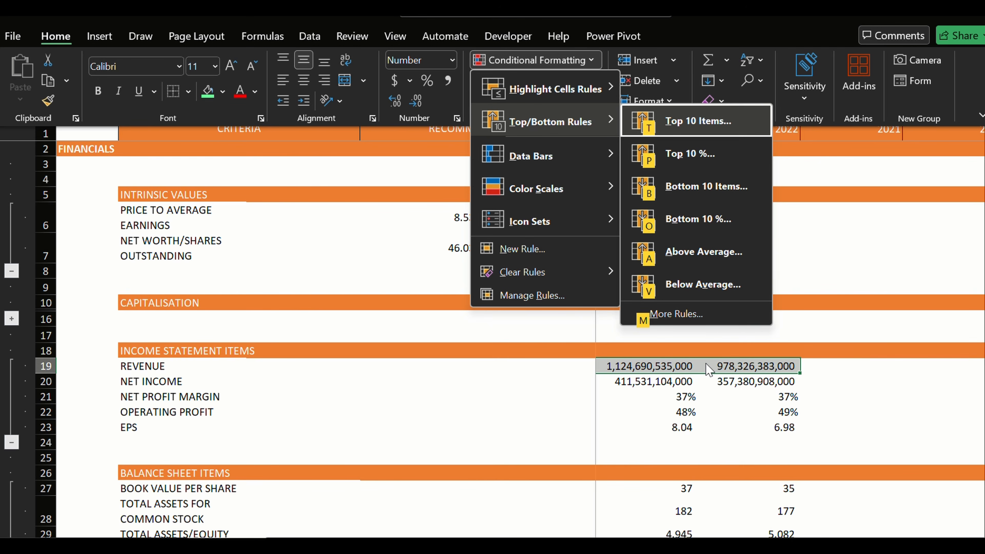
key(Escape)
key(Down)
key(Down)
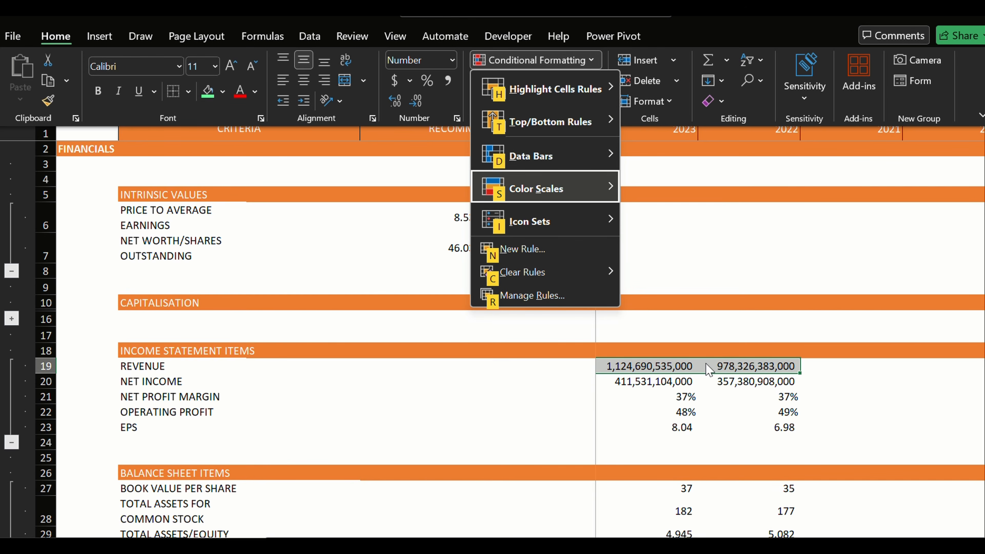
key(s)
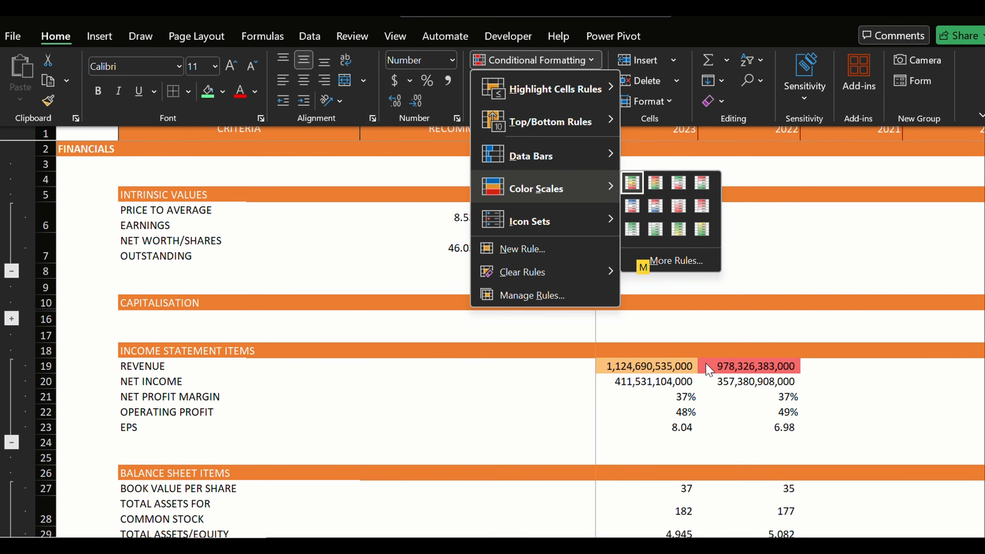
key(Escape)
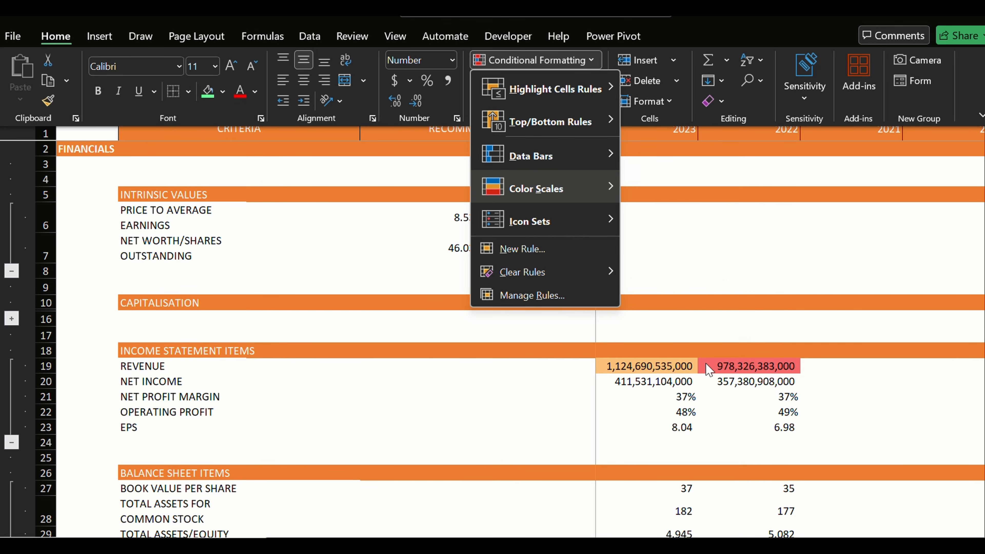
Apply the green-white color scale to the net income figures for 2025 to 2022 in G20:J20.
key(ctrl+Left)
key(Right)
key(Right)
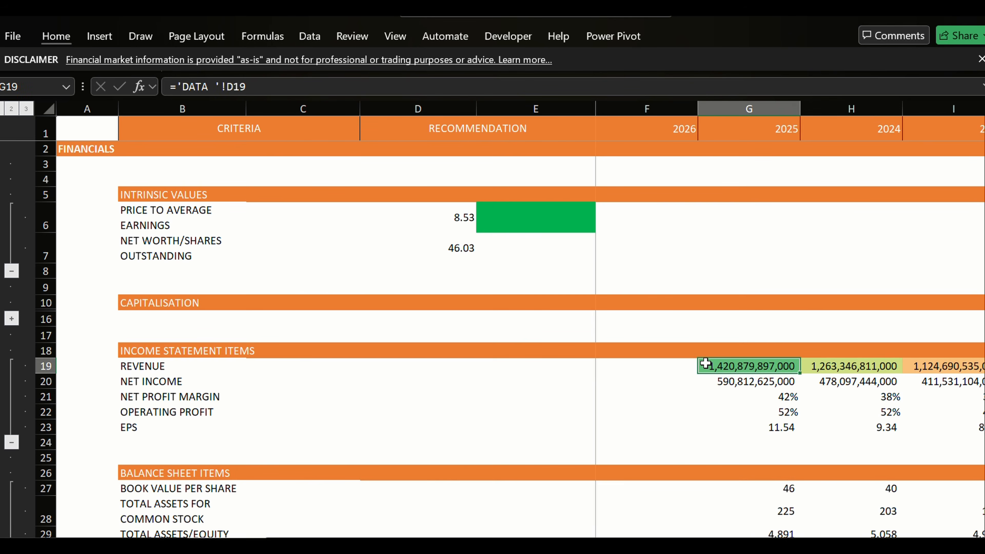
key(Down)
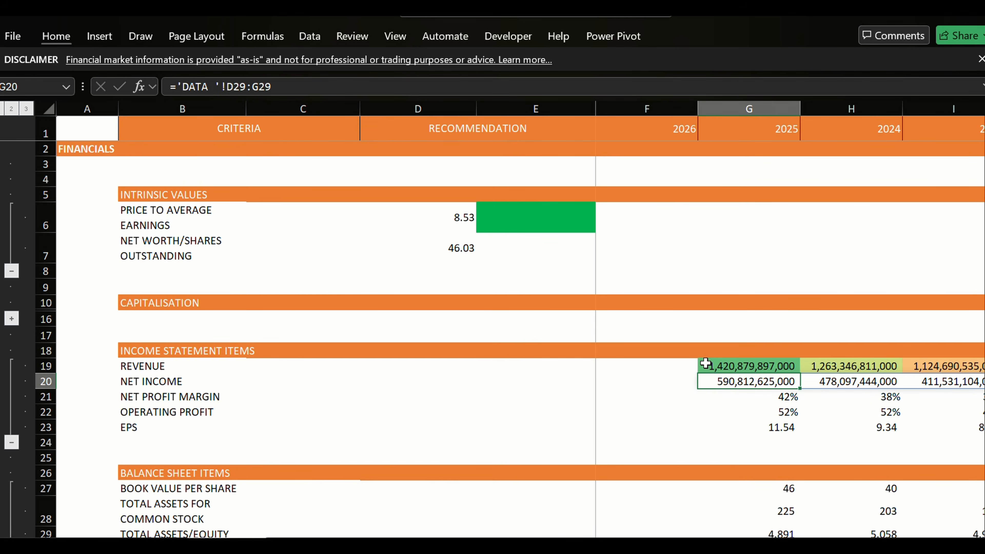
key(ctrl+shift+Right)
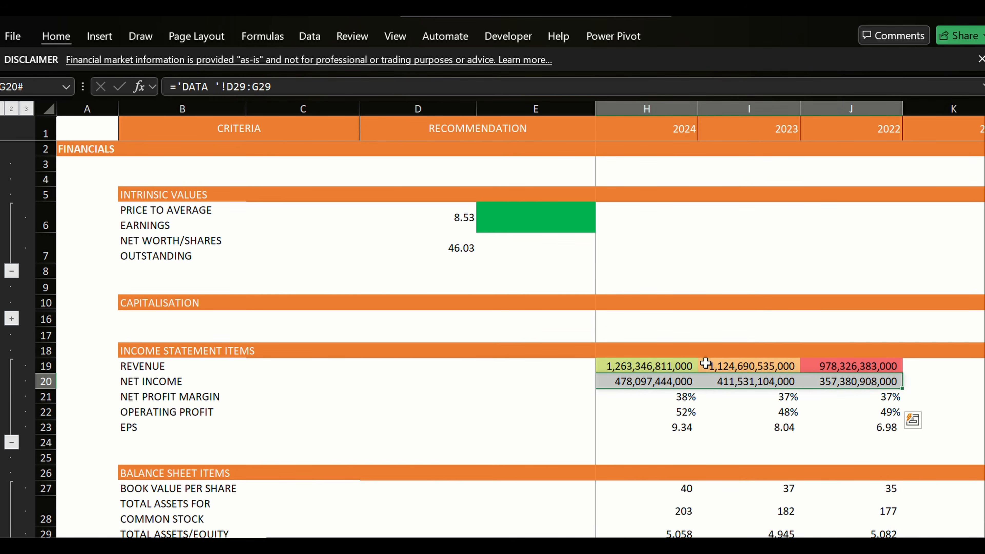
key(alt+h)
key(l)
key(Down)
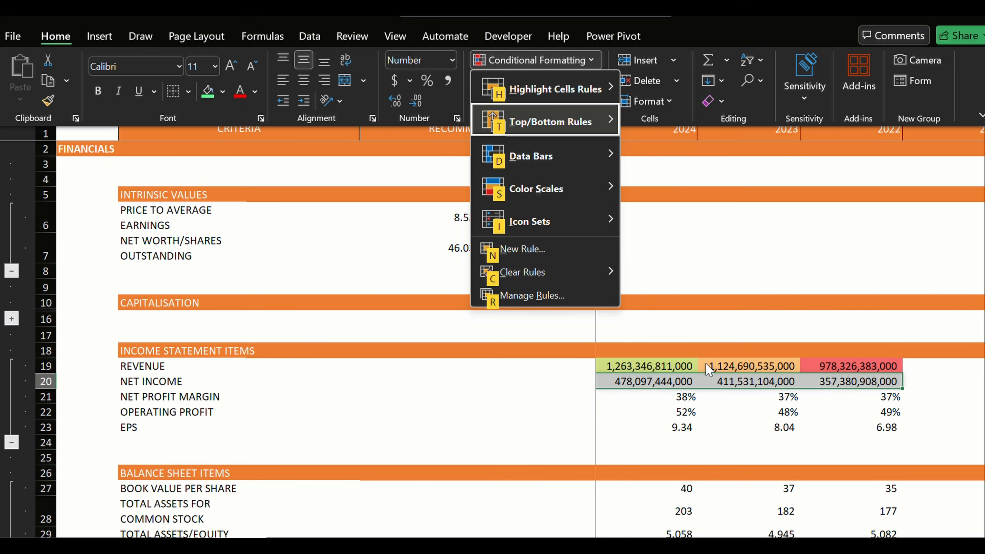
key(Down)
key(Down)
key(Down)
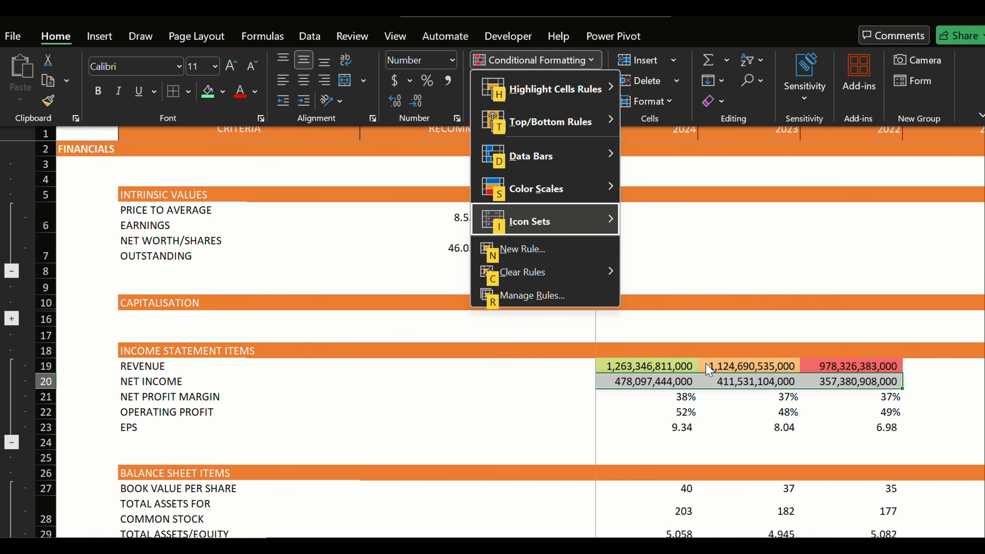
key(Up)
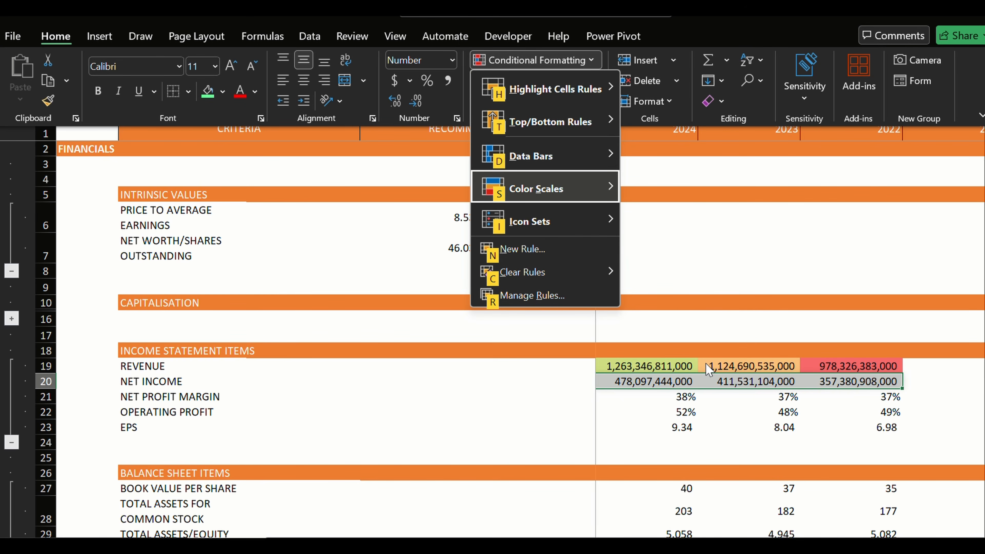
key(Right)
key(Down)
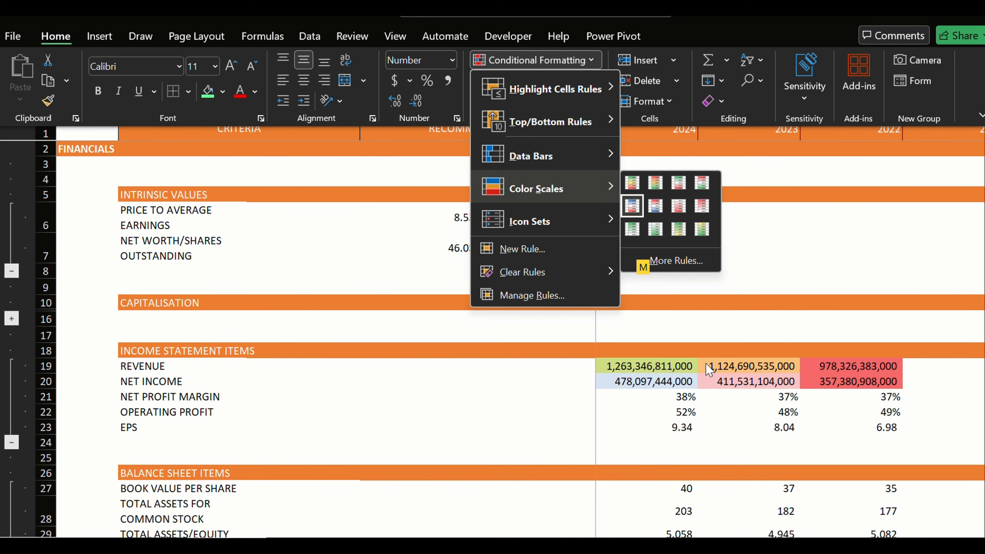
key(Right)
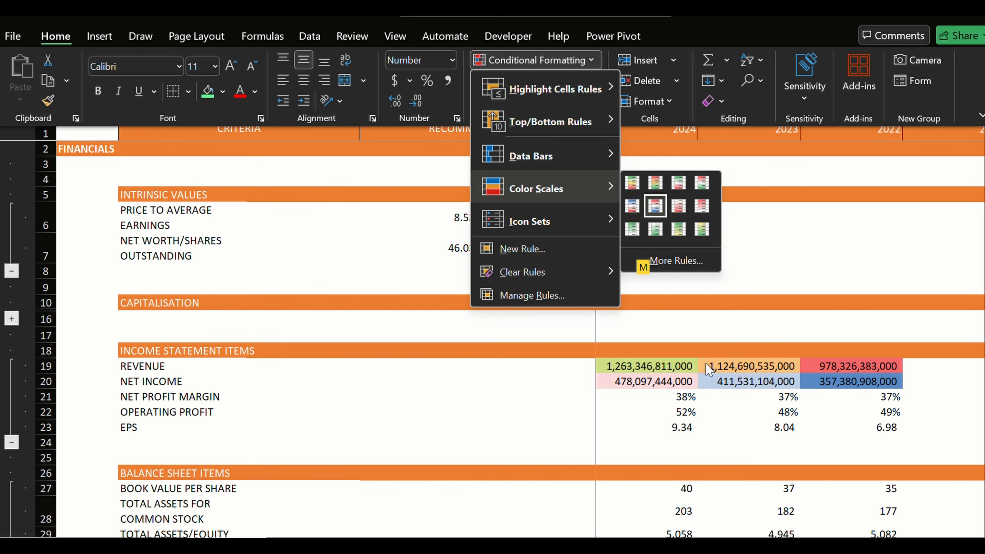
key(Down)
key(Left)
key(Return)
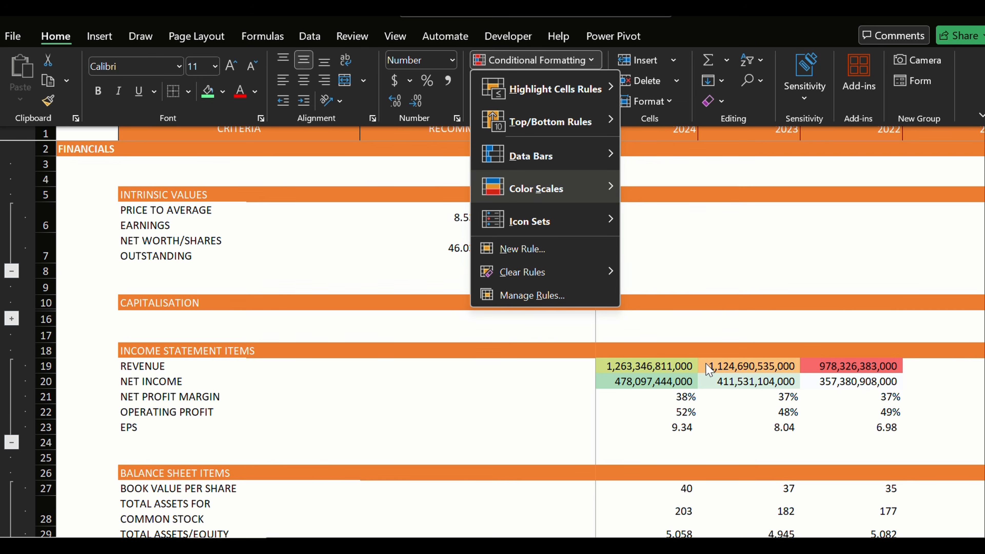
Apply the colored four-arrow icon set to the net profit margin and operating profit figures together in G21:J22.
key(Left)
key(Left)
key(Right)
key(Right)
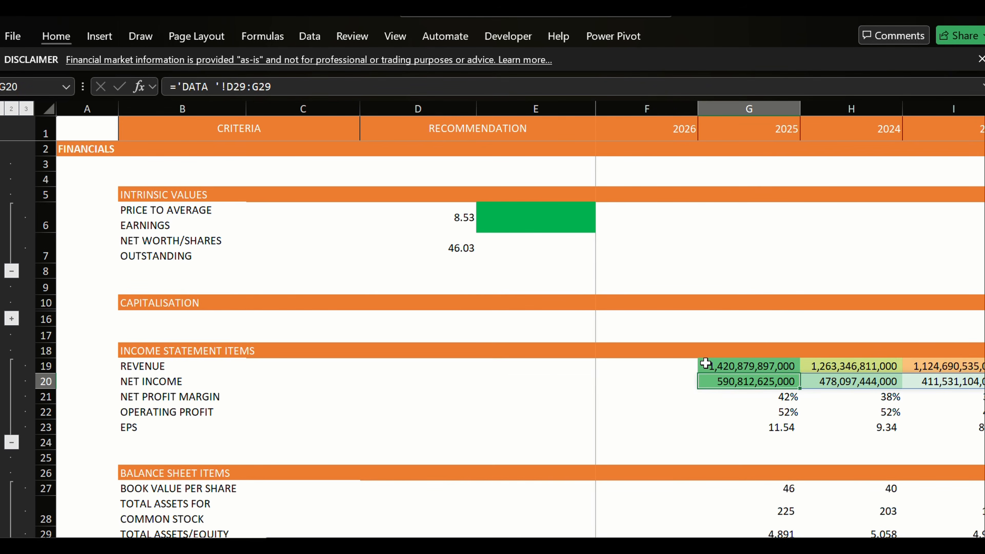
key(Down)
key(shift+Right)
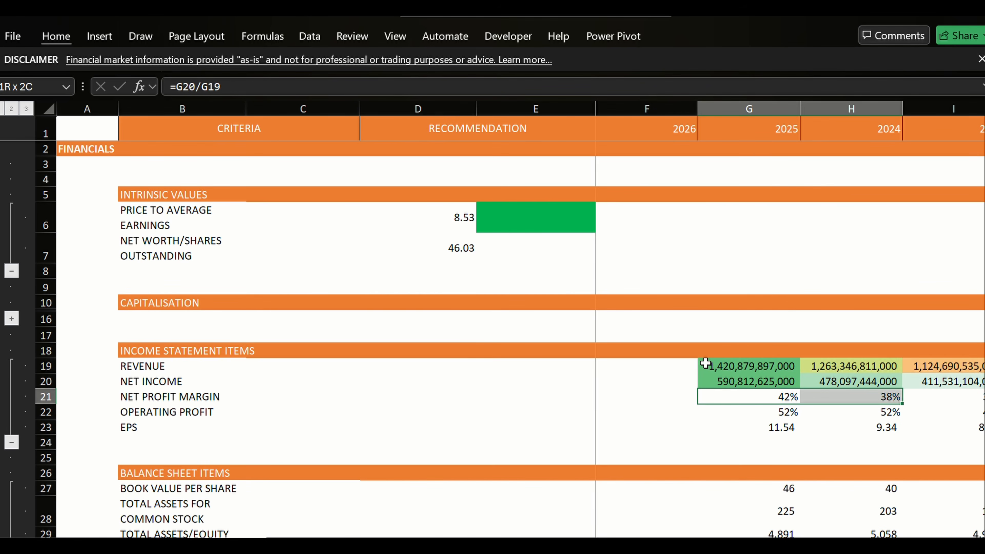
key(shift+Right)
key(shift+Right)
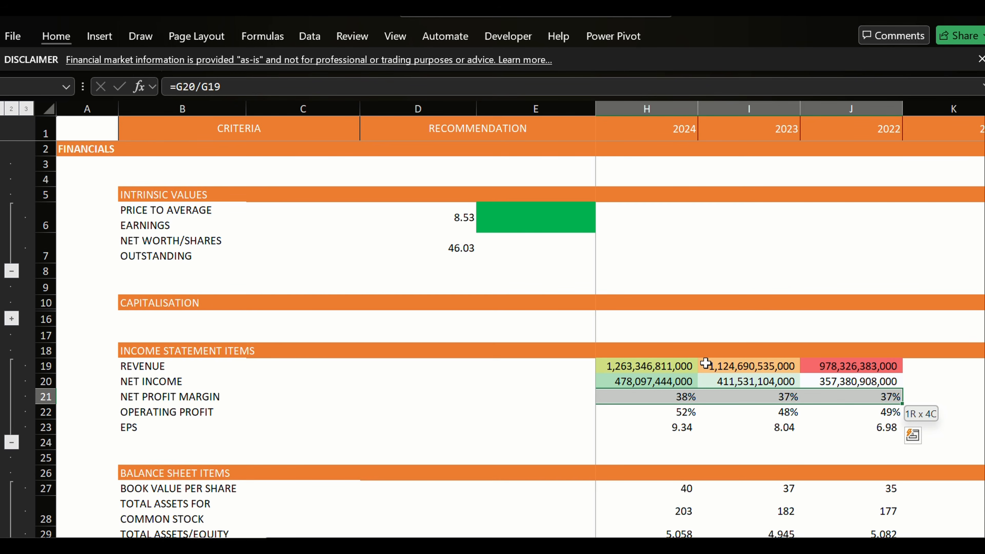
key(shift+Left)
key(shift+Left)
key(shift+Left)
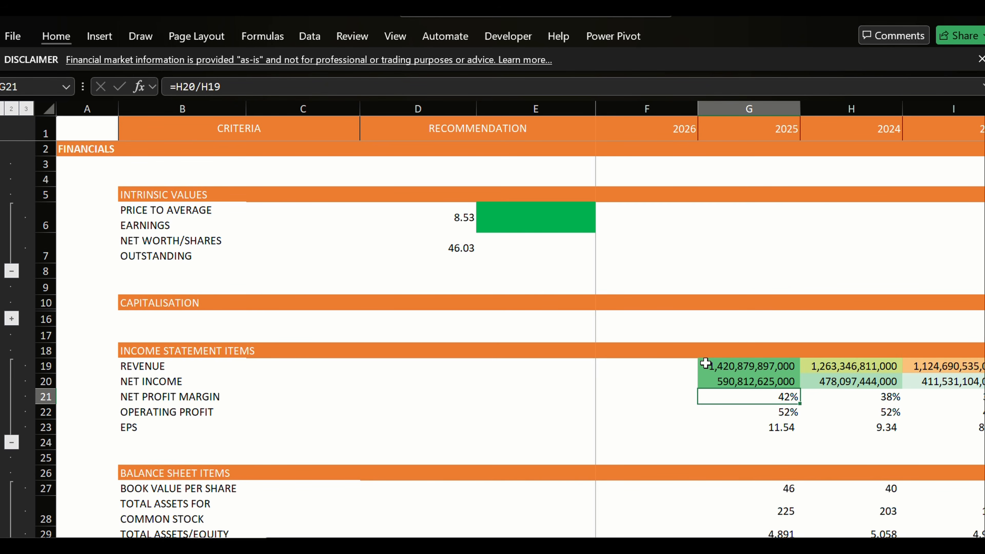
key(shift+Right)
key(shift+Right)
key(shift+Right)
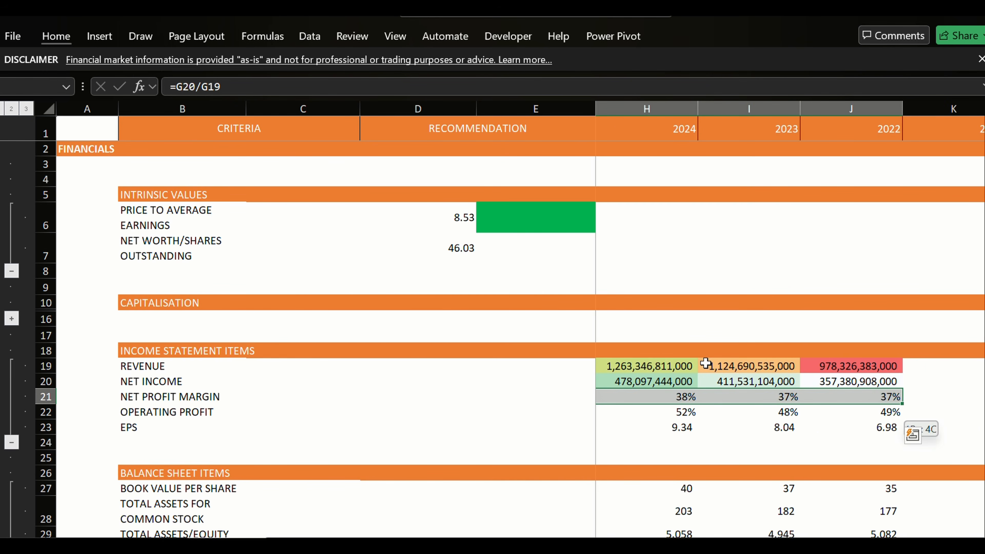
key(shift+Down)
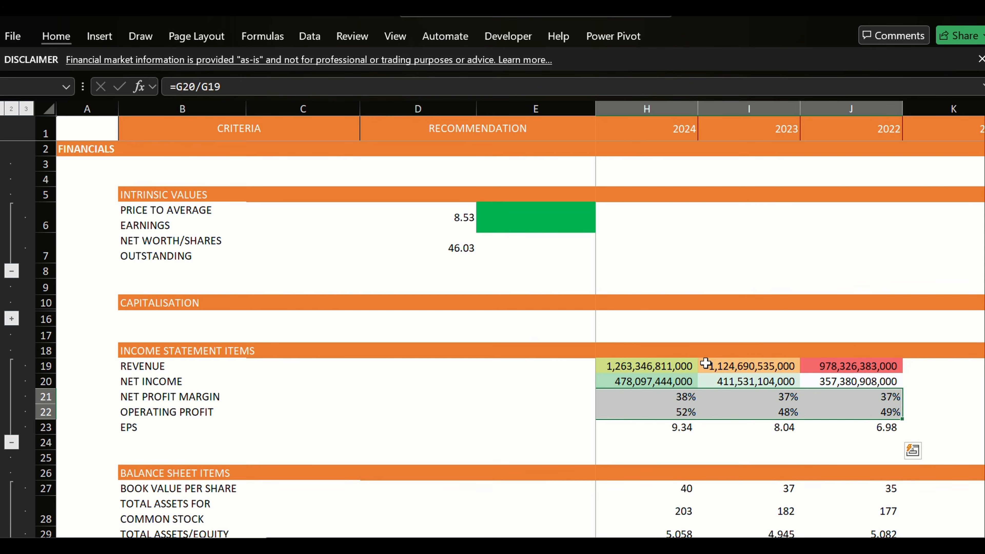
key(alt+h)
key(l)
key(Down)
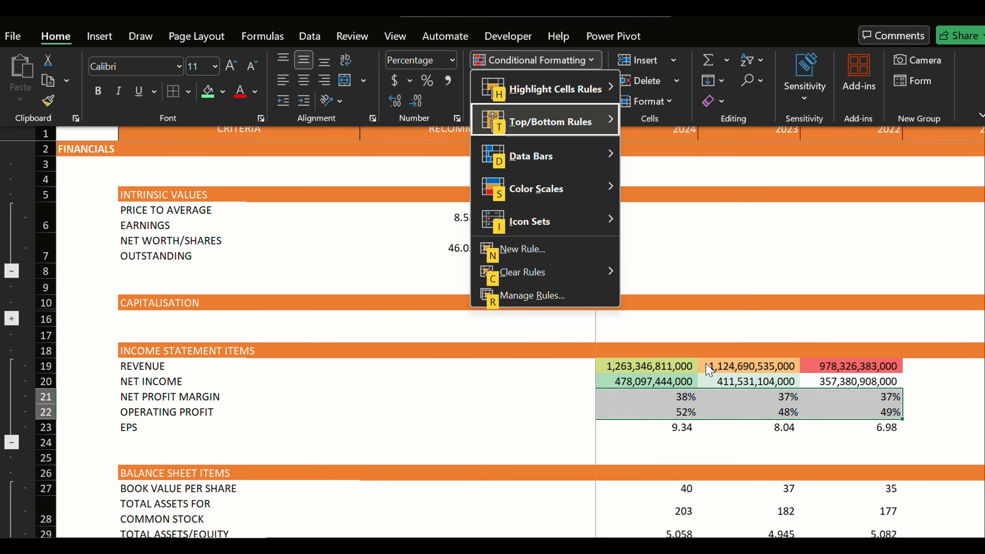
key(Down)
key(Down)
key(Down)
key(Right)
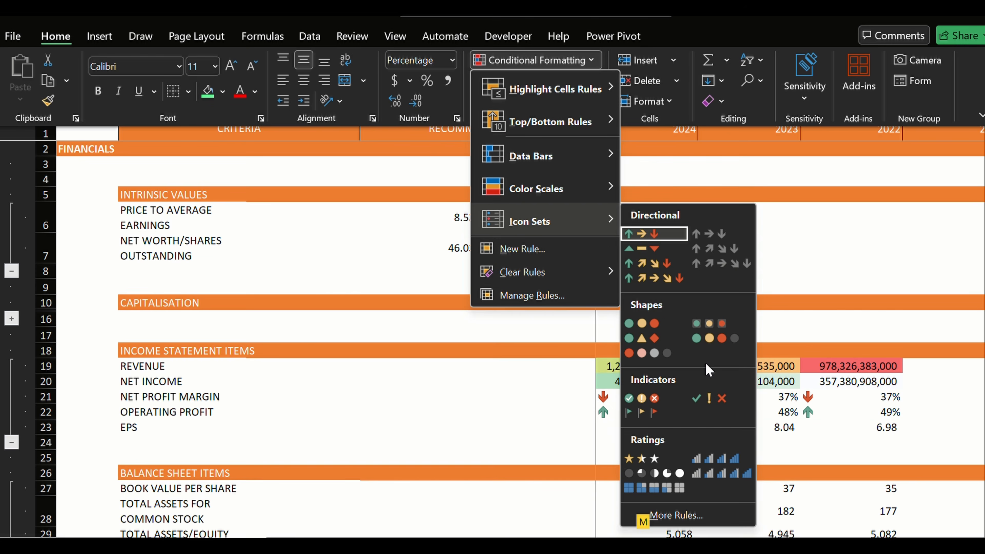
key(Down)
key(Up)
key(Down)
key(Down)
key(Down)
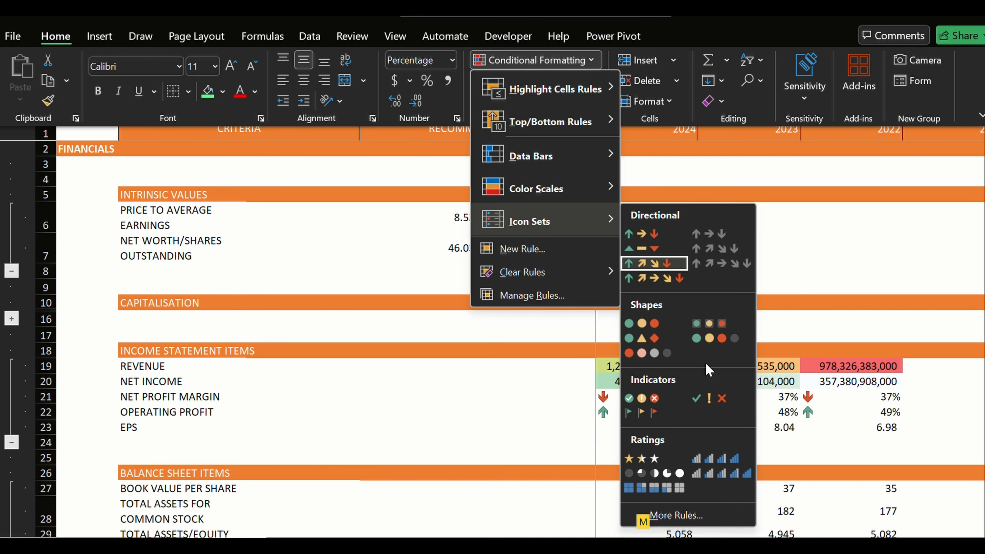
key(Left)
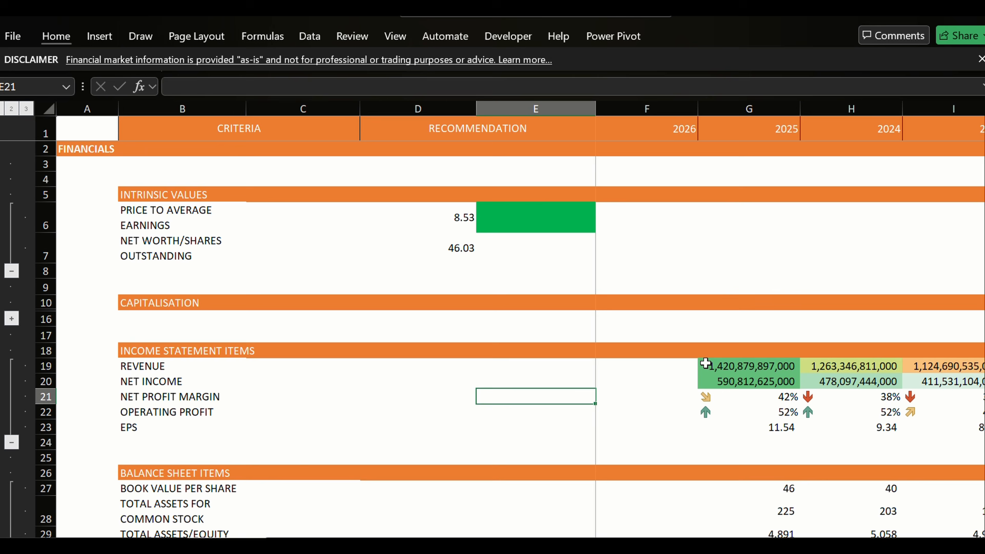
Apply the colored four-arrow icon set to the net profit margin figures alone in G21:J21.
key(Right)
key(Right)
key(Right)
key(Right)
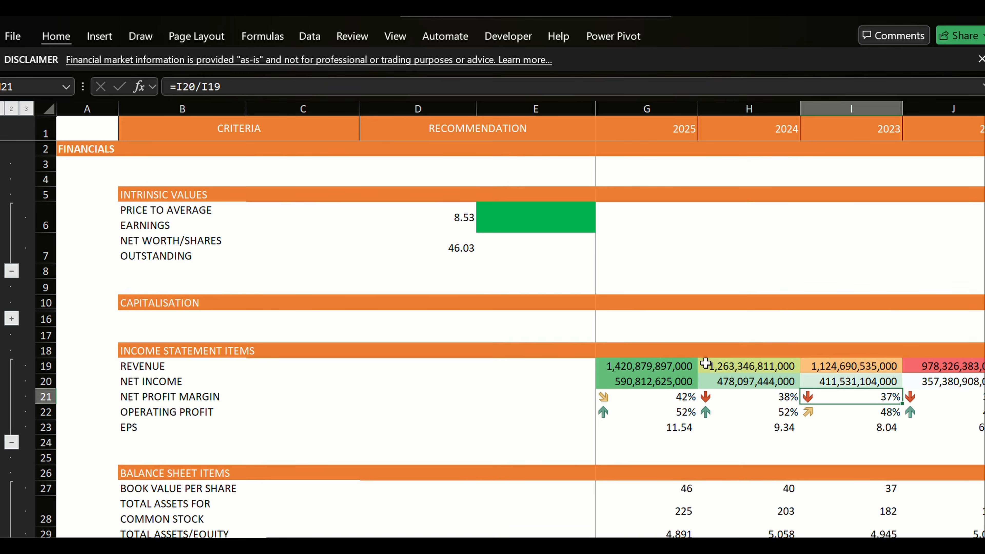
key(Left)
key(Left)
key(shift+Right)
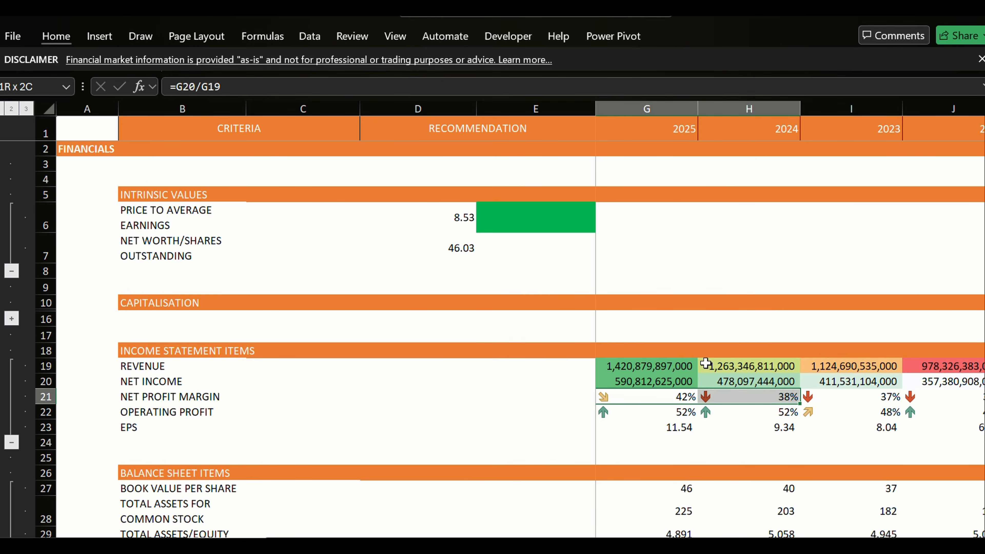
key(shift+Right)
key(shift+Right)
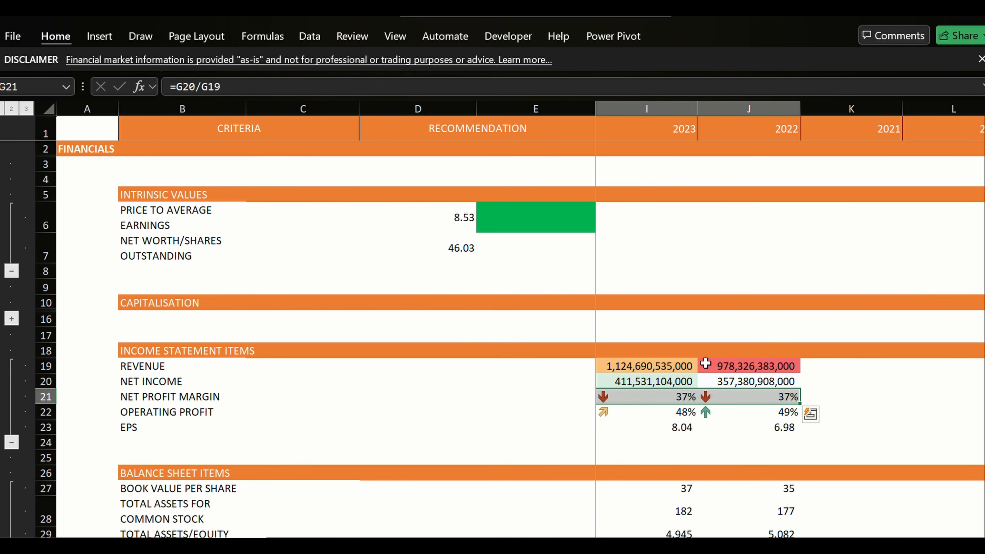
key(alt)
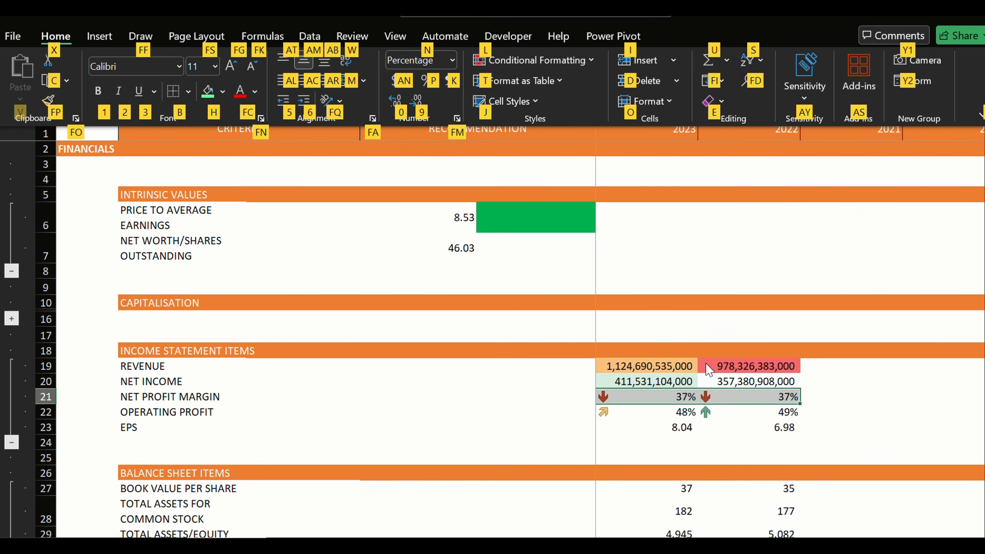
key(l)
key(Down)
key(Down)
key(Down)
key(Down)
key(Right)
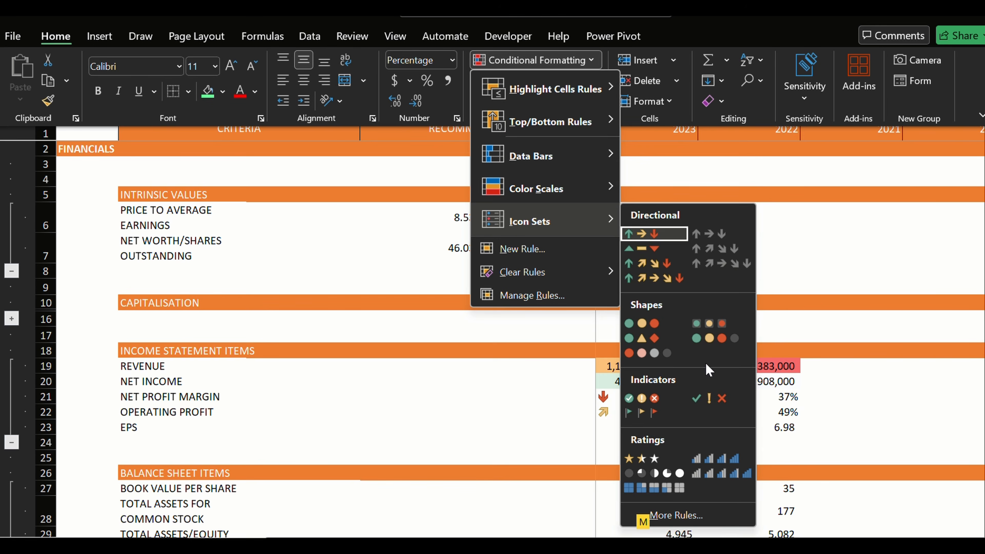
key(Down)
key(Left)
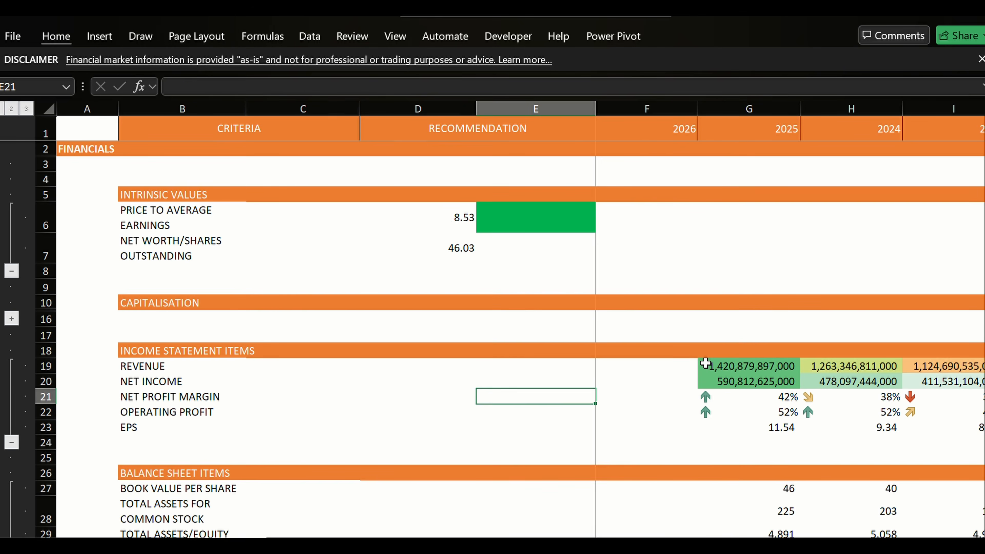
Apply the colored four-arrow icon set to the operating profit figures alone in G22:J22.
key(Right)
key(Right)
key(Down)
key(shift+Right)
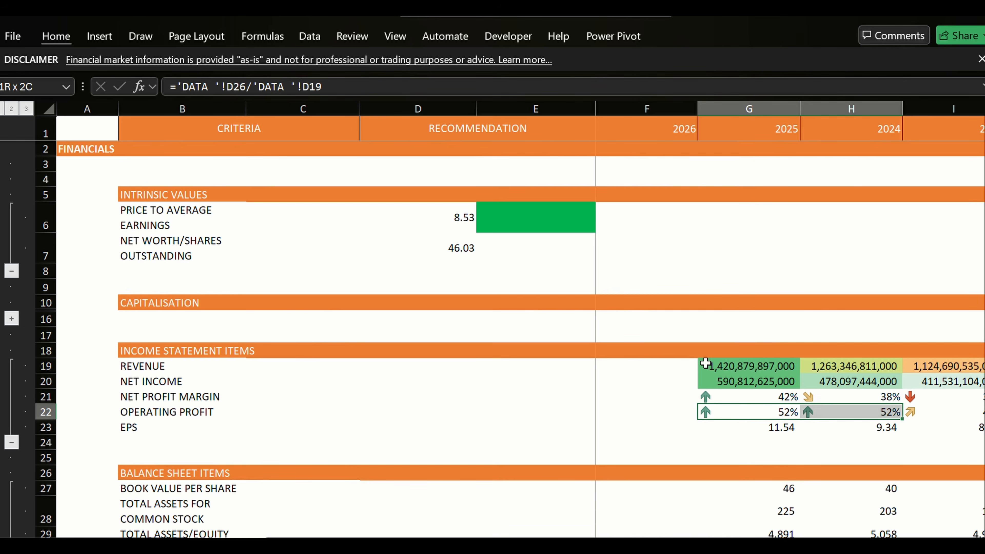
key(shift+Right)
key(shift+Right)
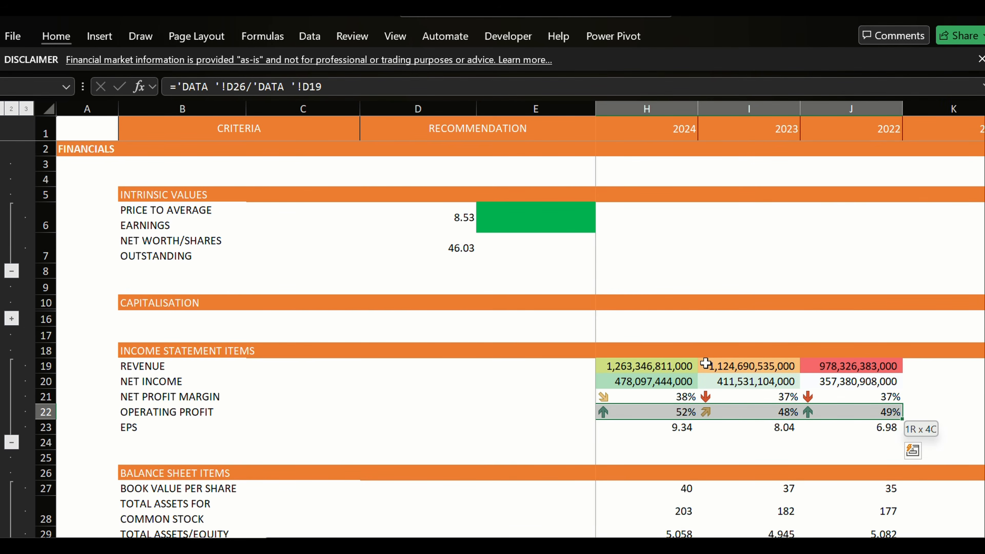
key(alt+h)
key(l)
key(Down)
key(Down)
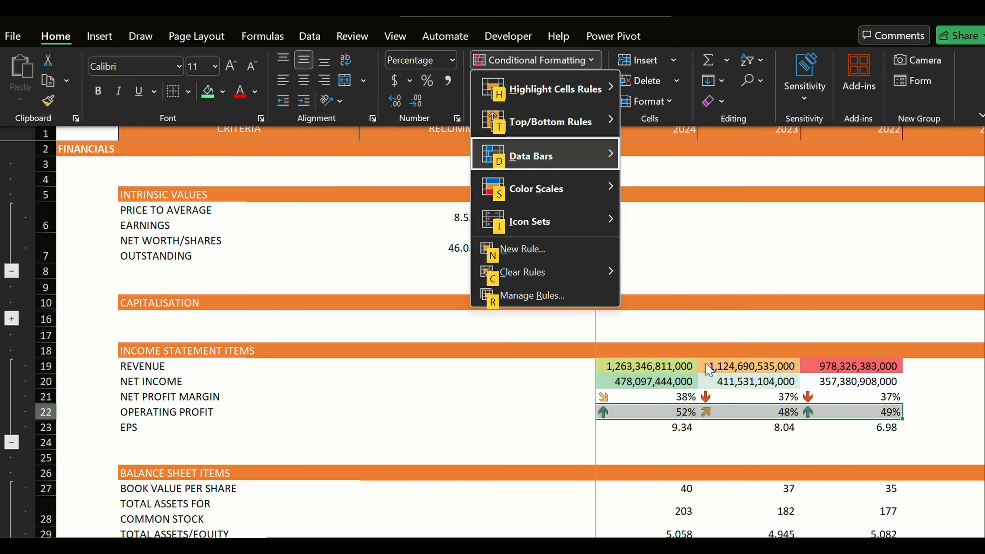
key(Down)
key(Down)
key(Right)
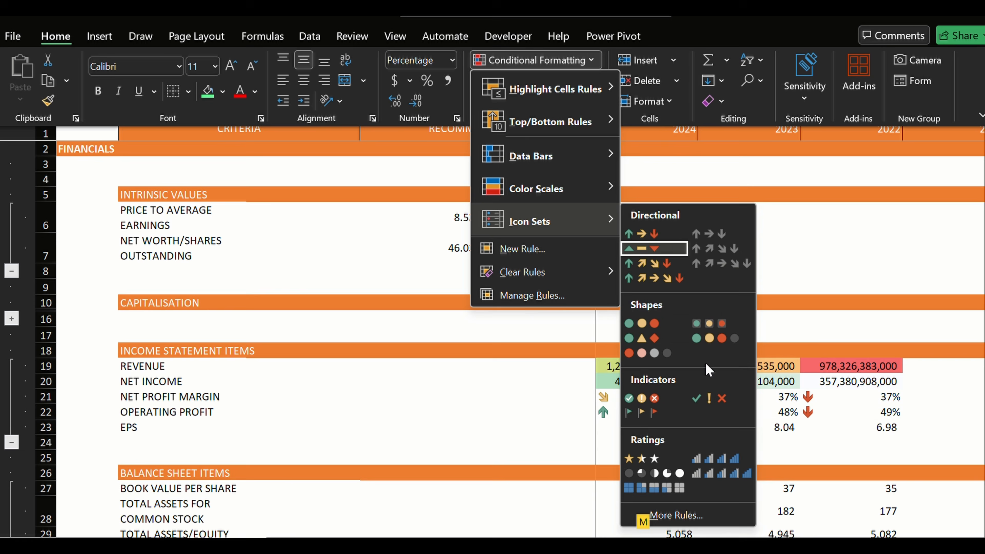
key(Down)
key(Return)
Apply green gradient-fill data bars to the EPS figures for 2025 to 2022 in G23:J23.
key(Left)
key(Left)
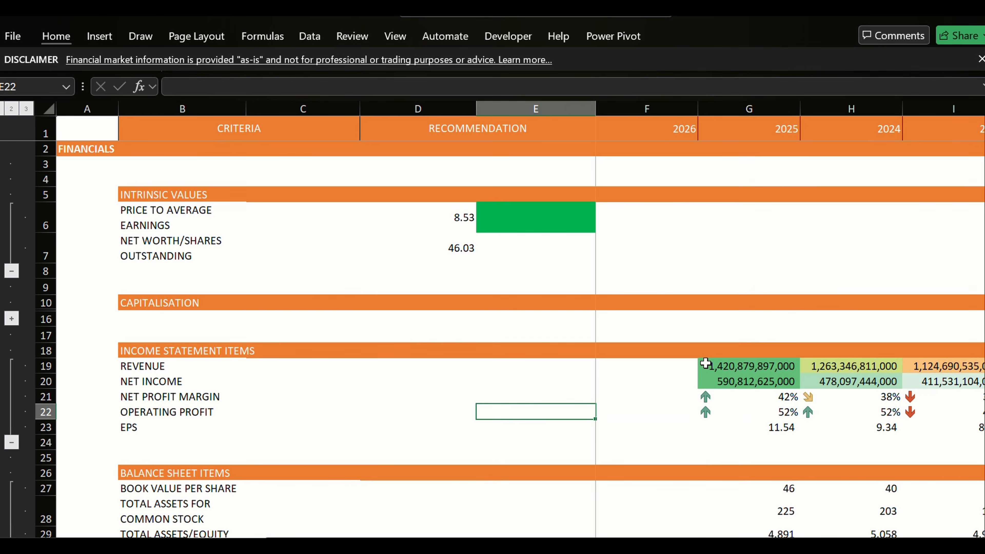
key(Down)
key(Right)
key(Right)
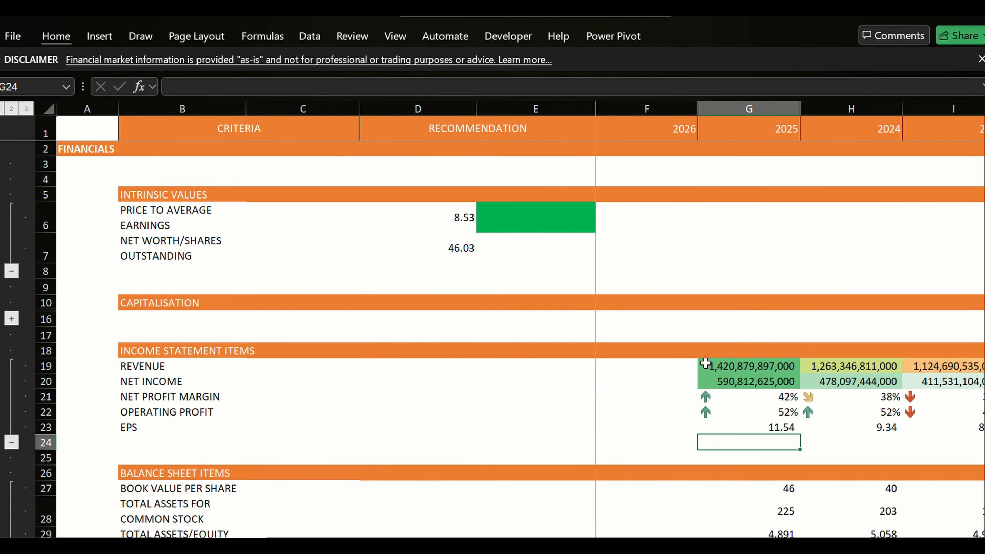
key(shift+Right)
key(shift+Right)
key(shift+Right)
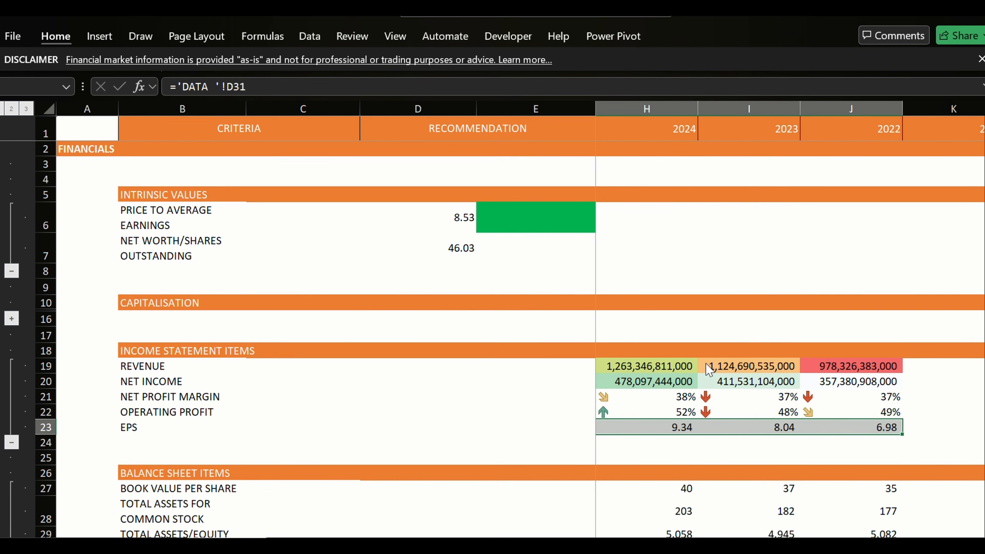
key(alt)
key(h)
key(l)
key(Down)
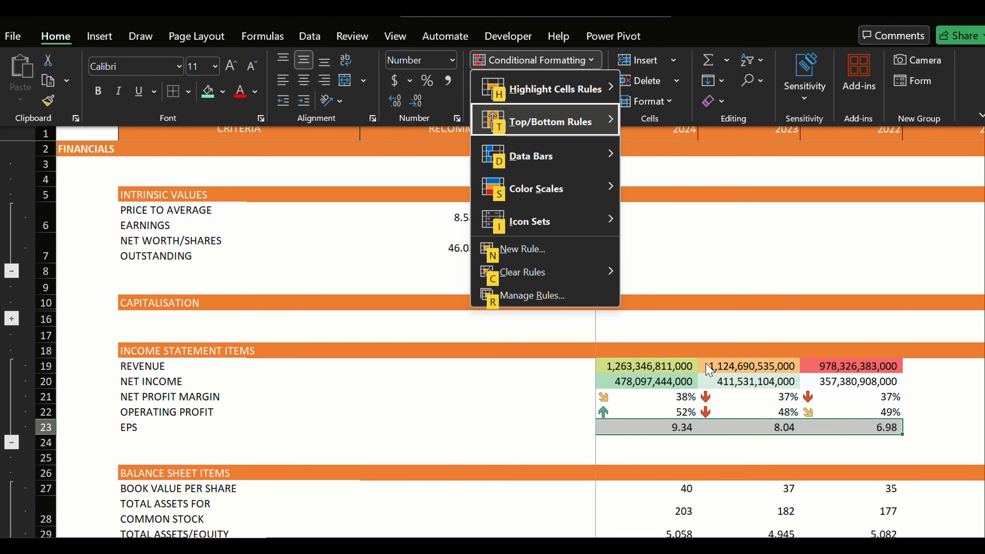
key(Down)
key(Down)
key(Up)
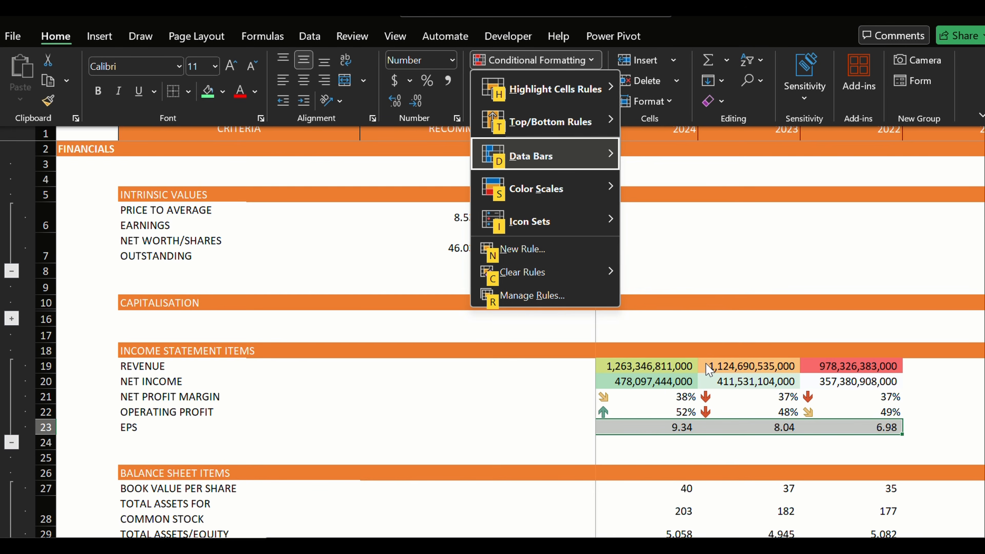
key(Right)
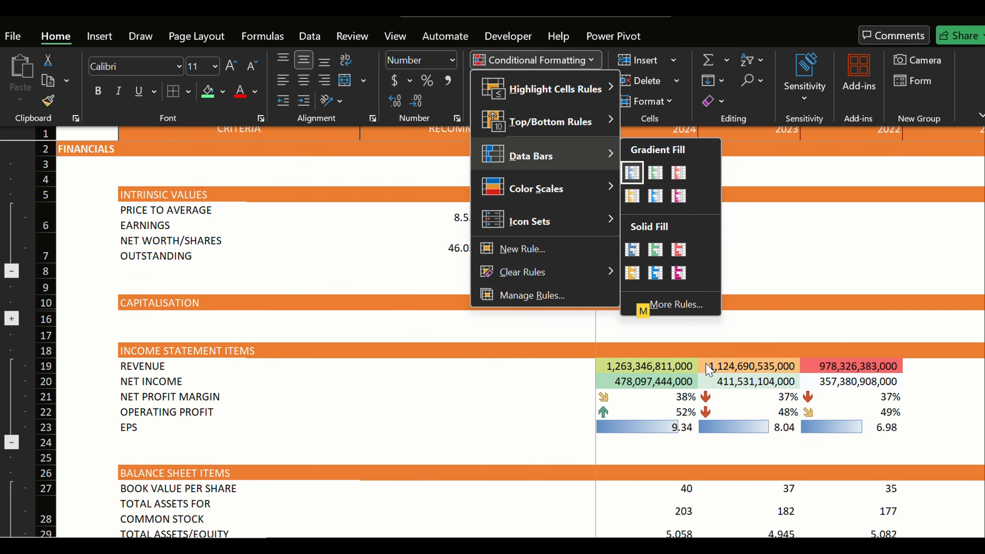
key(Right)
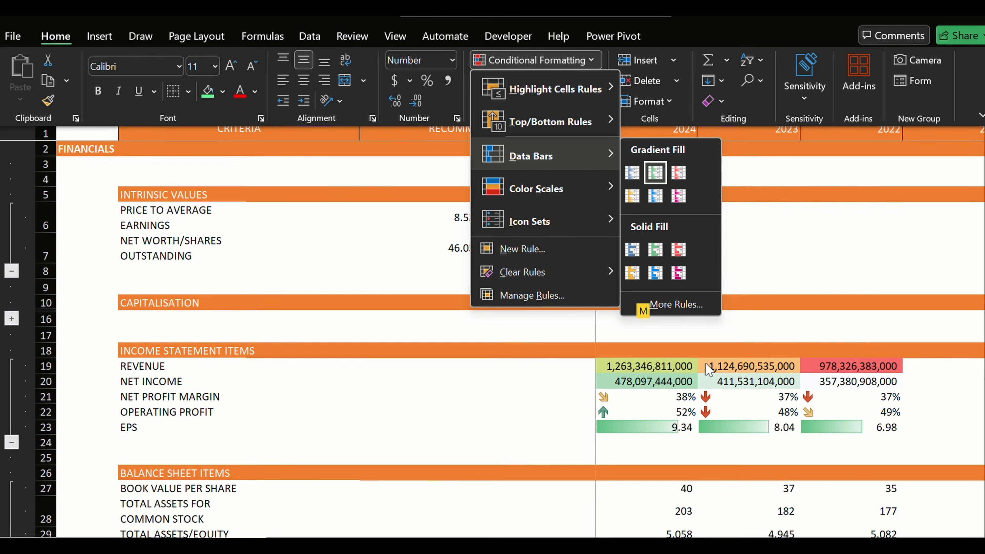
key(Return)
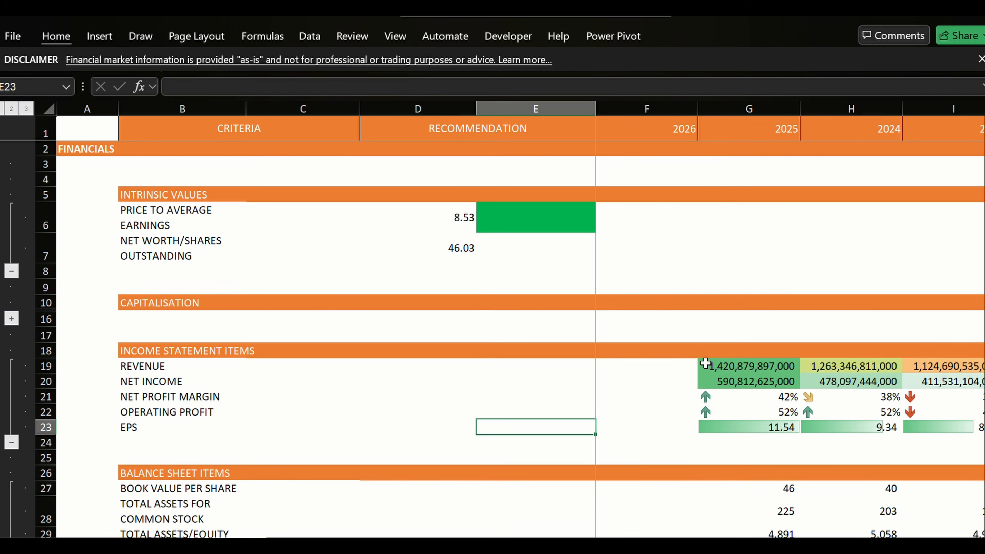
key(Right)
key(Right)
key(Right)
scroll(705, 362, right, 2)
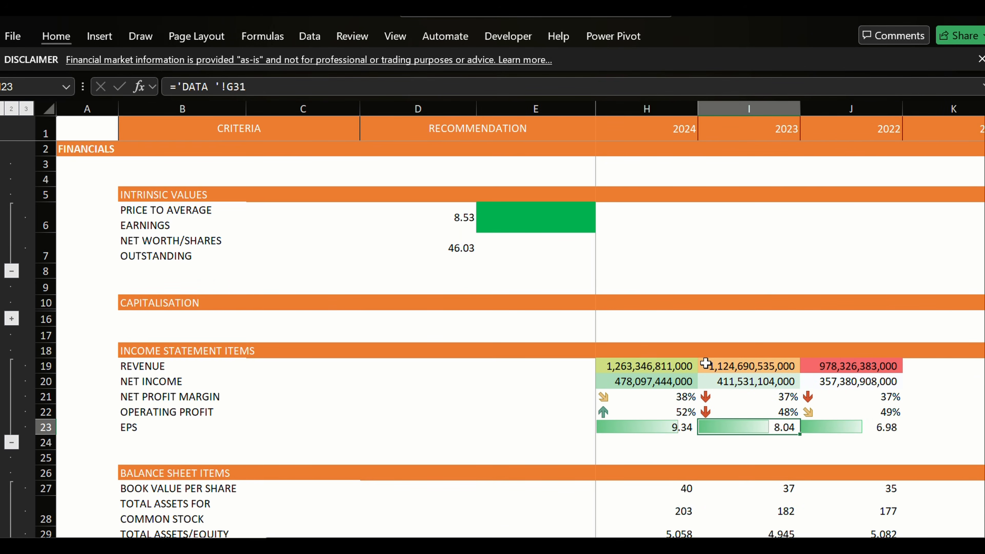
key(Left)
key(Left)
Apply the green-yellow-red color scale to the book value per share figures for 2025 to 2022 in G27:J27.
key(Down)
key(Down)
key(Down)
key(Down)
key(Down)
key(Down)
key(Down)
key(Down)
key(Down)
key(Down)
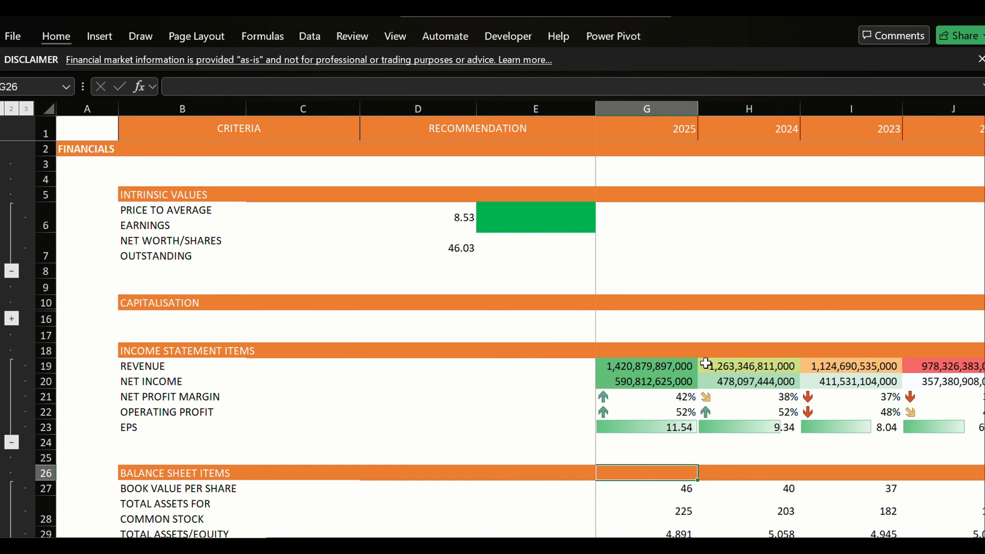
key(Left)
key(Up)
key(Up)
key(Up)
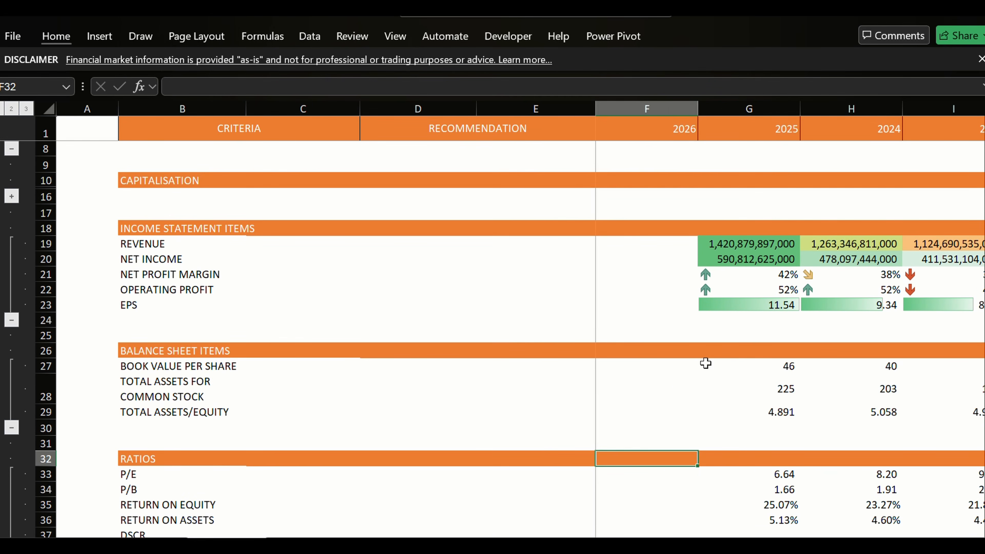
key(Right)
key(Up)
key(Up)
key(Up)
key(Down)
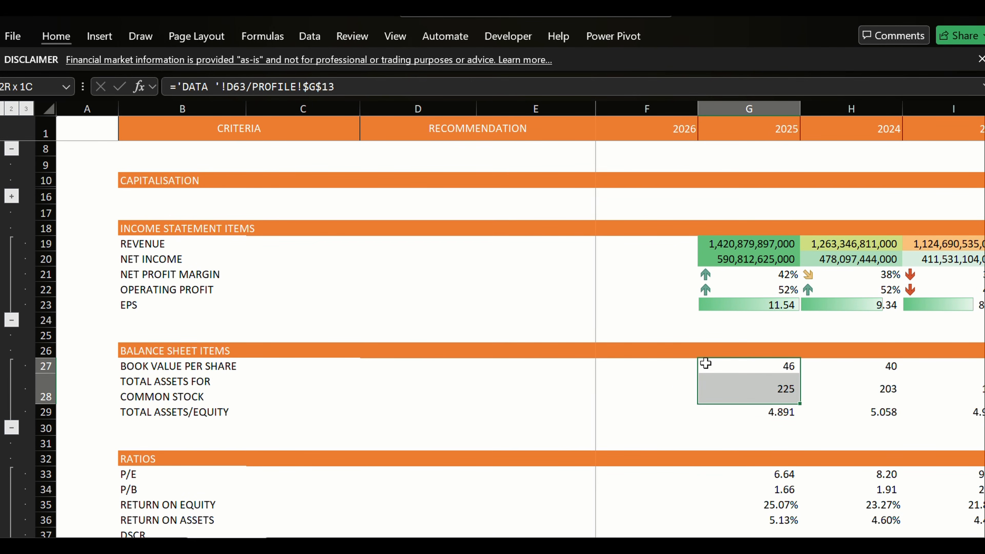
key(Up)
key(Up)
key(Down)
key(shift+Right)
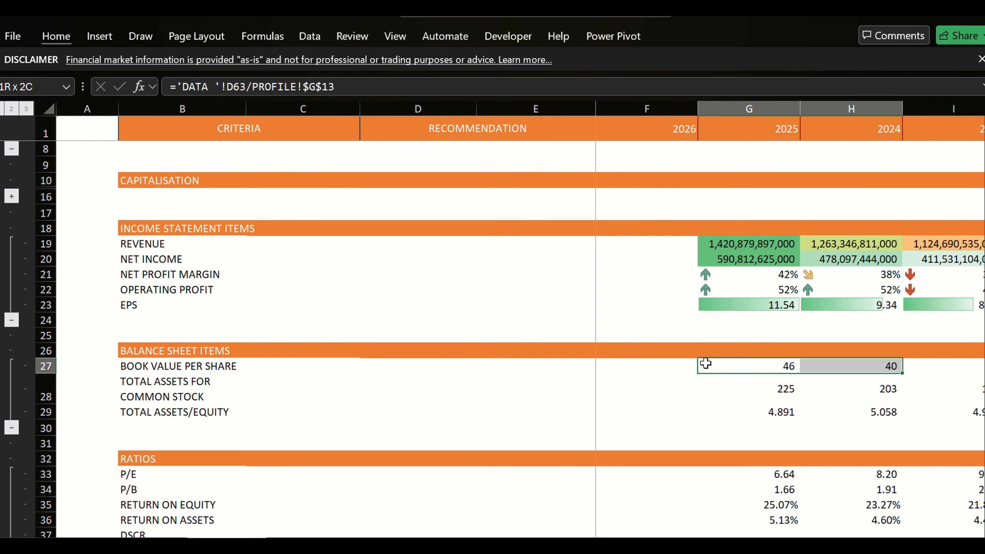
key(shift+Right)
key(shift+Right)
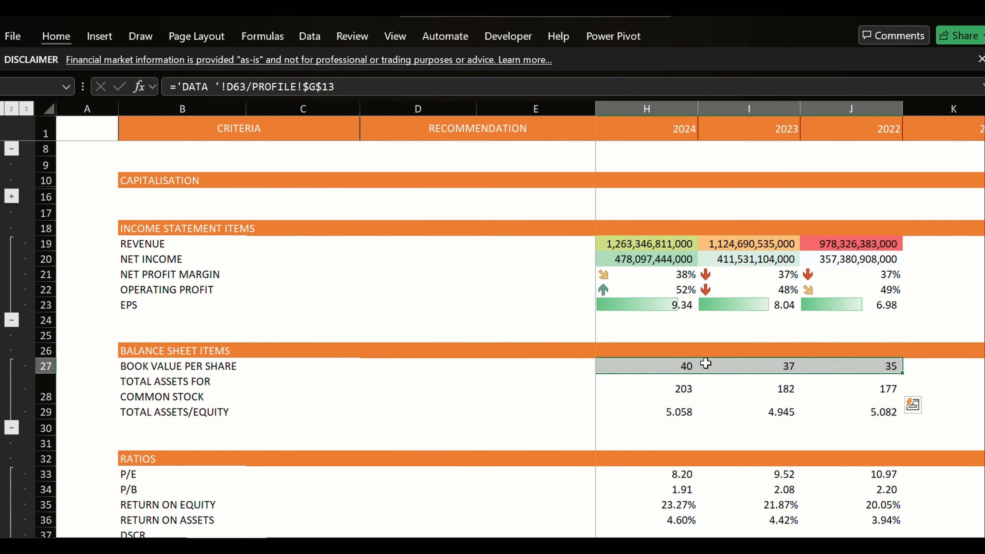
key(alt+h)
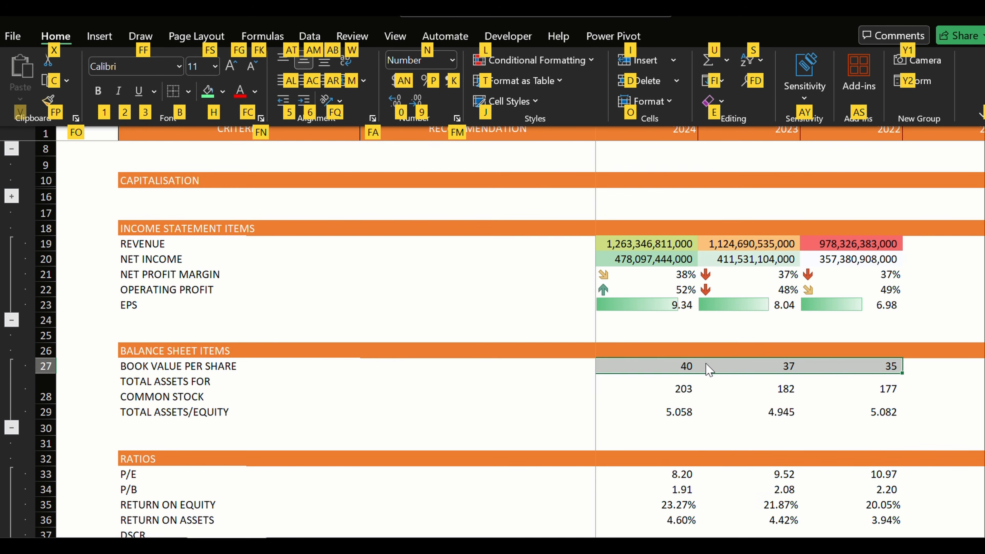
key(l)
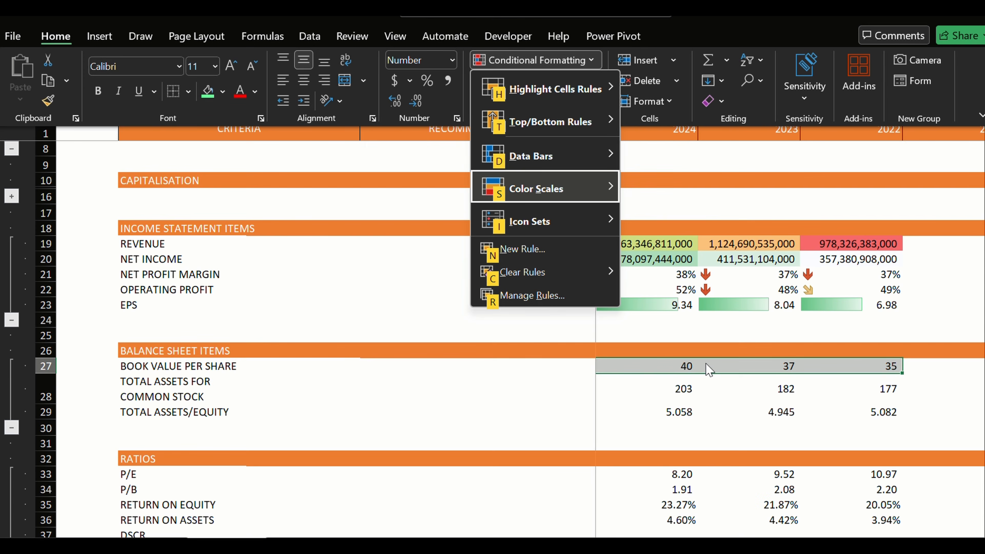
key(s)
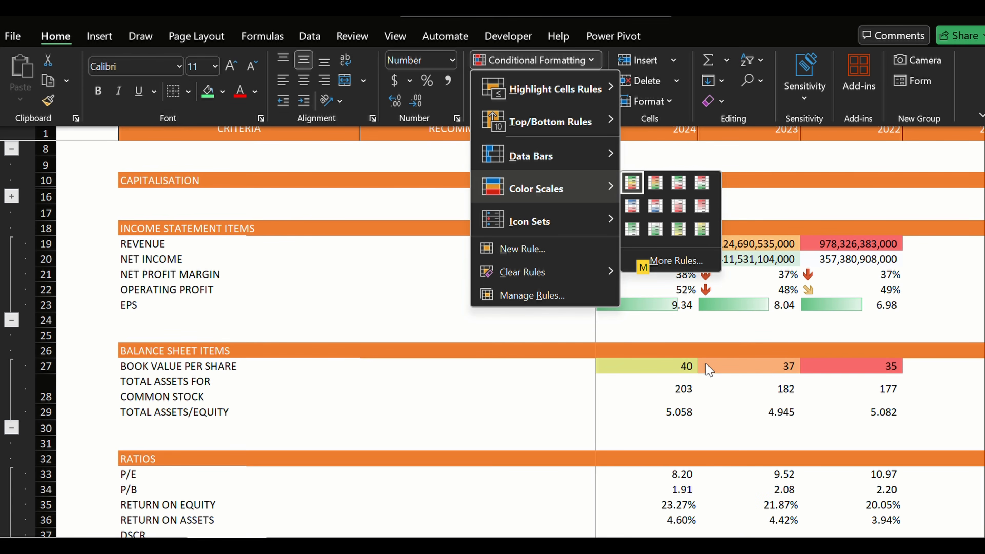
key(Right)
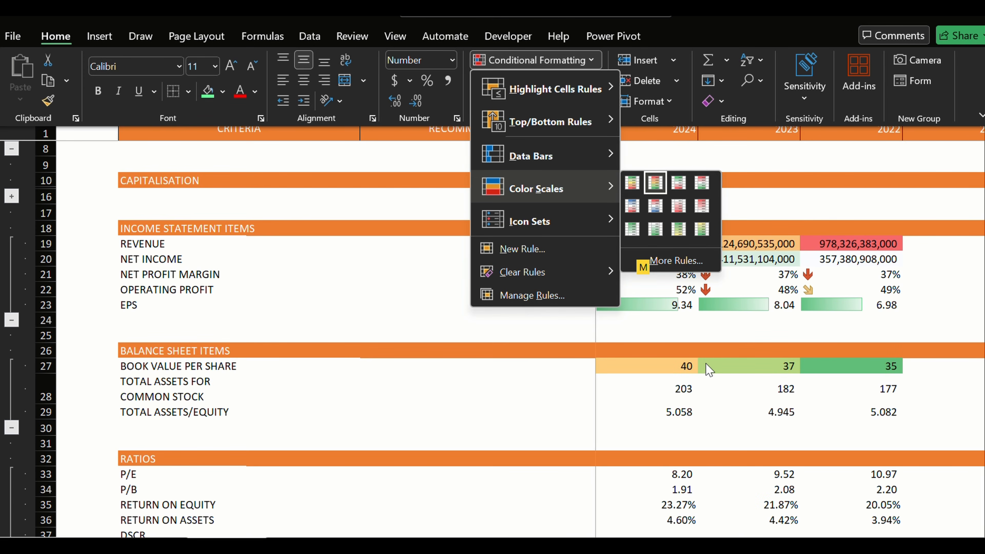
key(Left)
key(Down)
key(Up)
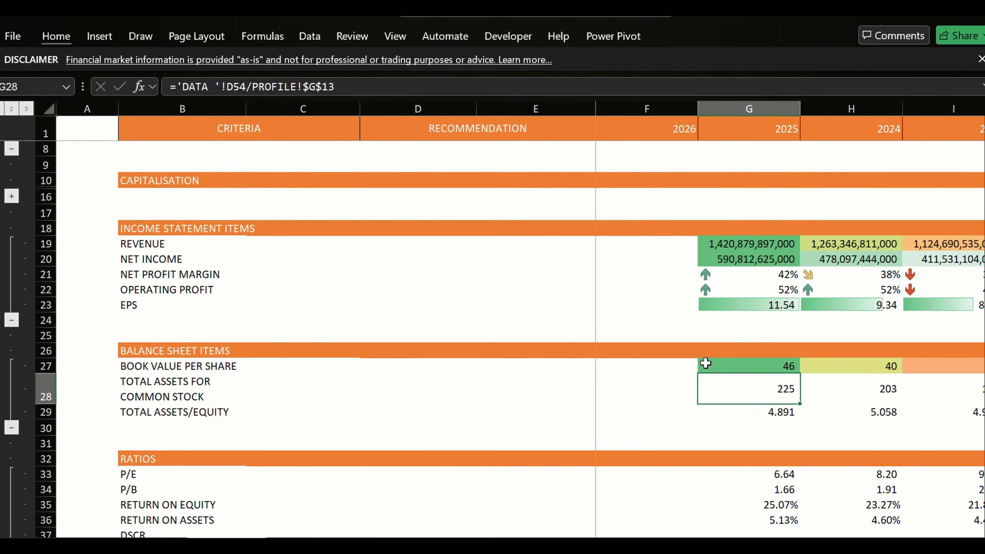
Select the total assets for common stock figures for 2025 to 2022 in G28:J28.
key(shift+Right)
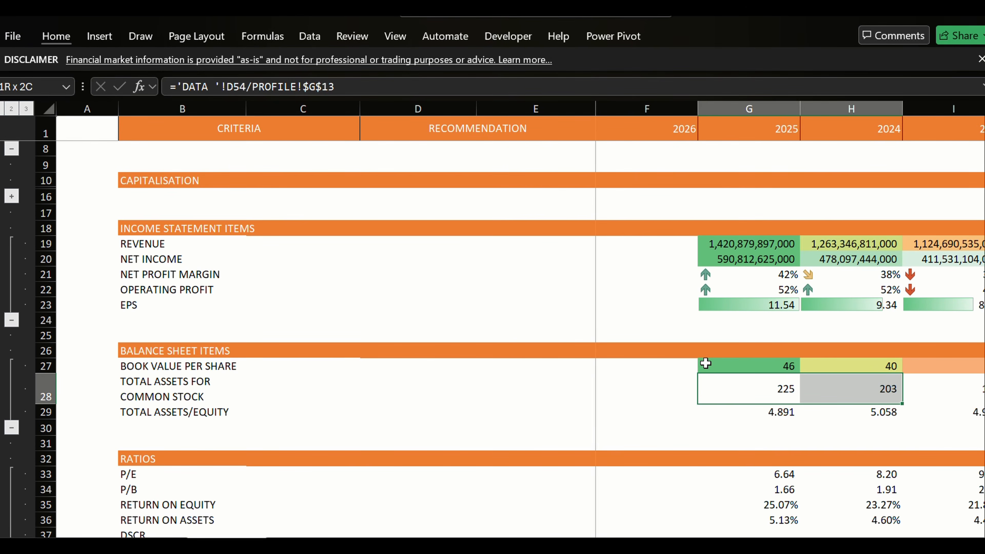
key(shift+Right)
key(shift+Right)
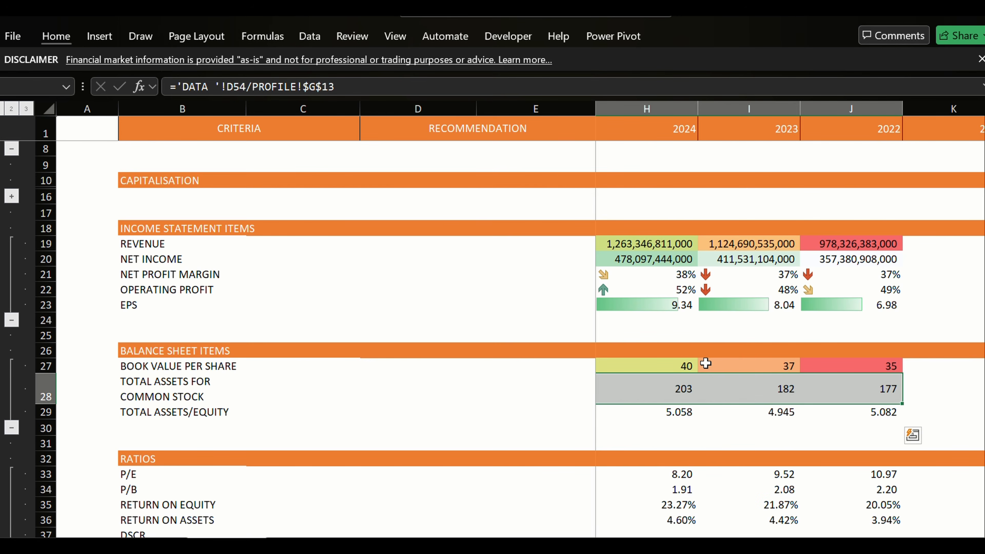
key(alt+h)
key(l)
key(Down)
key(Down)
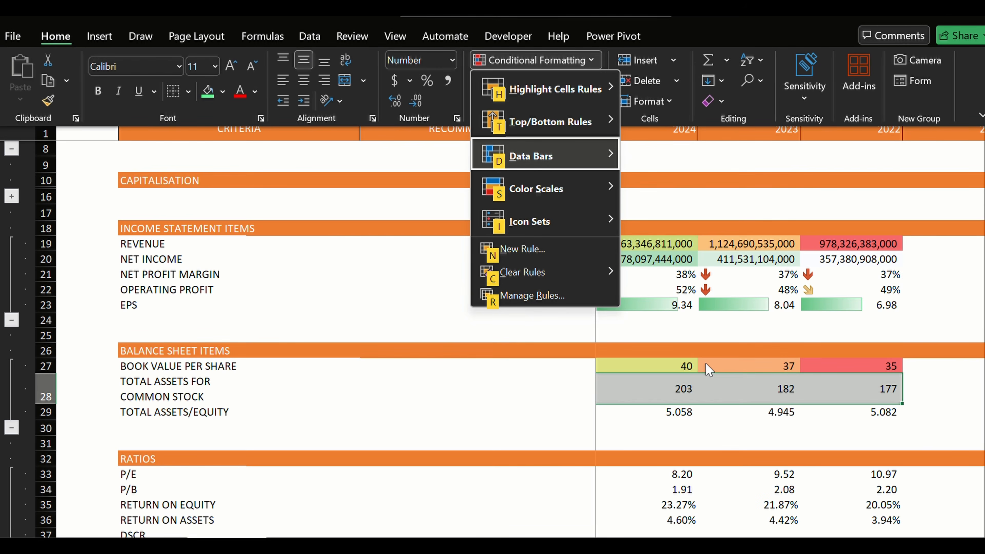
key(Up)
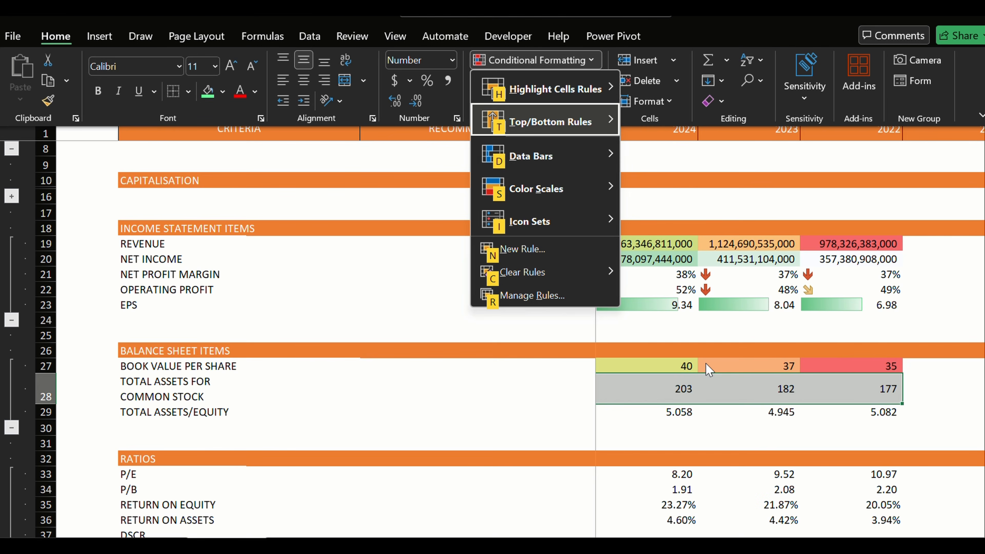
key(Right)
key(Down)
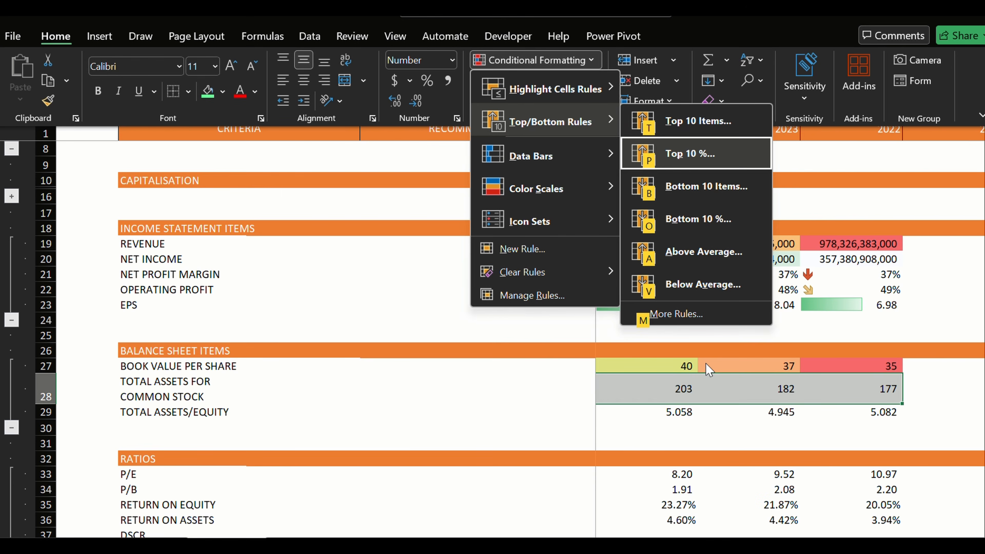
key(Down)
key(Down)
key(Down)
key(Down)
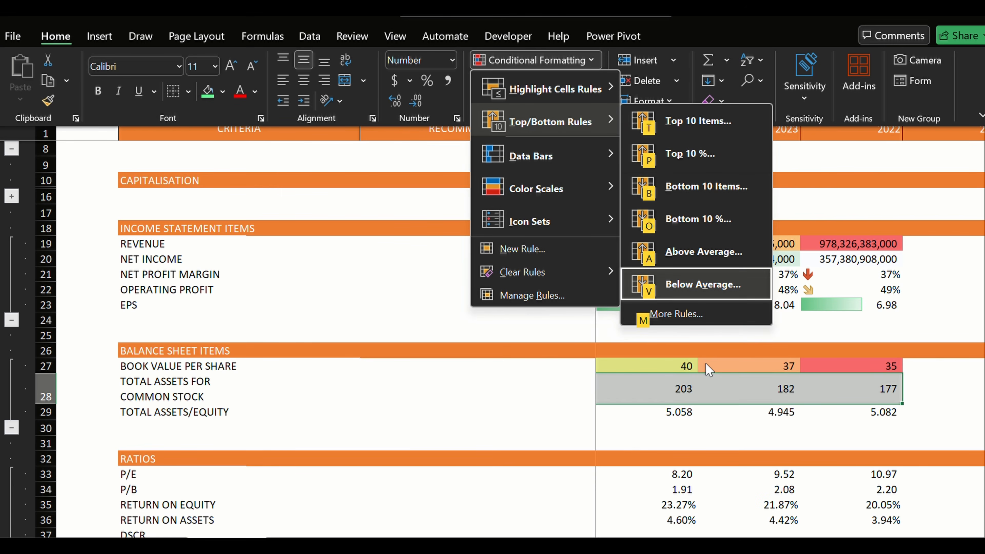
key(Down)
key(Down)
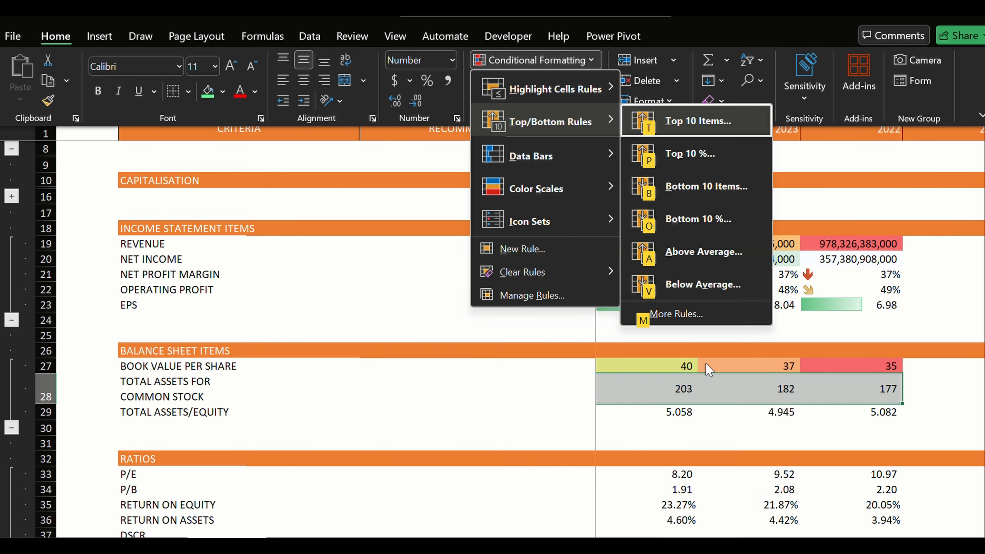
key(Return)
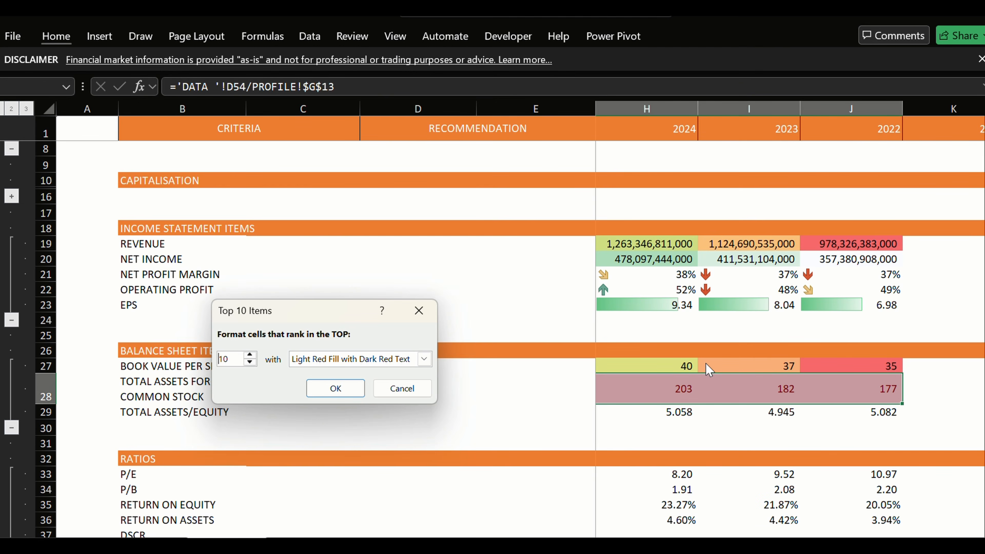
key(Escape)
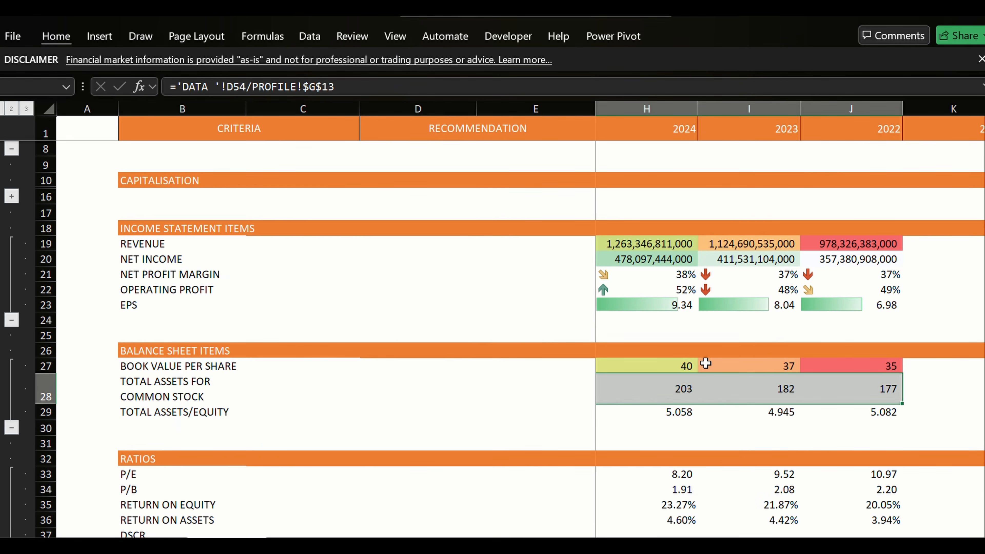
Apply the green-yellow-red color scale to the selected total assets for common stock figures in G28:J28.
key(alt+h)
key(l)
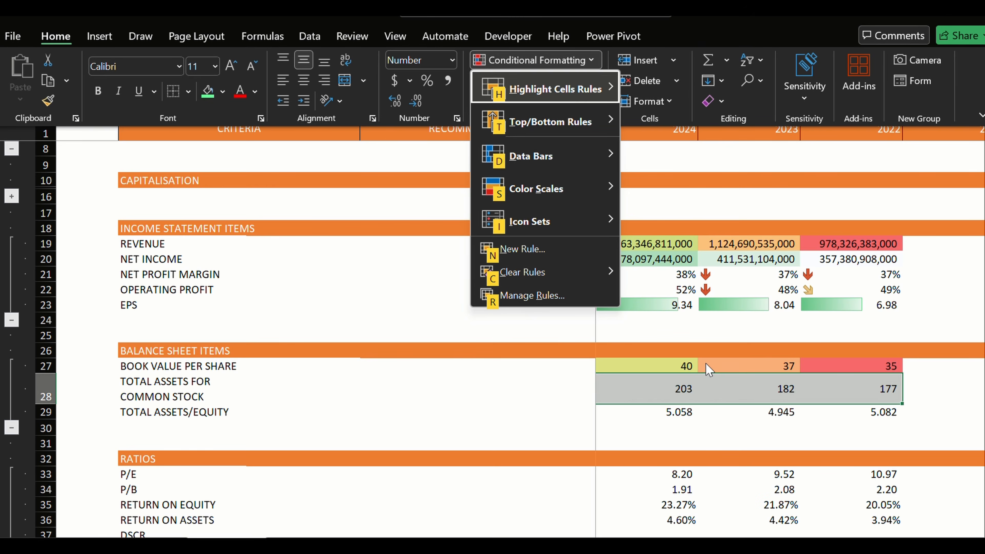
key(Down)
key(Down)
key(Down)
key(Down)
key(Up)
key(Right)
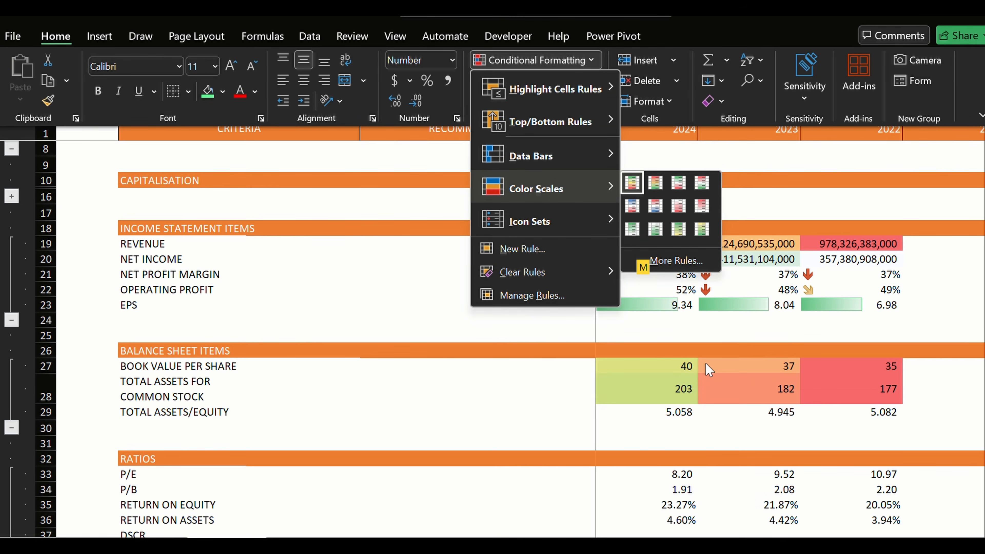
key(Return)
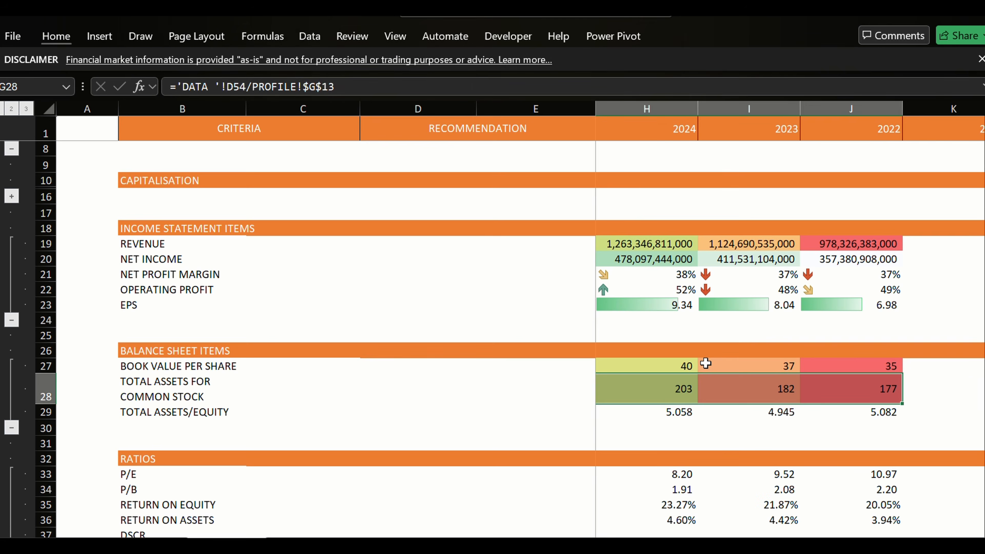
Go to the 2025 P/E figure in G33 of the ratios section.
key(Left)
key(Down)
key(Down)
key(Right)
key(Up)
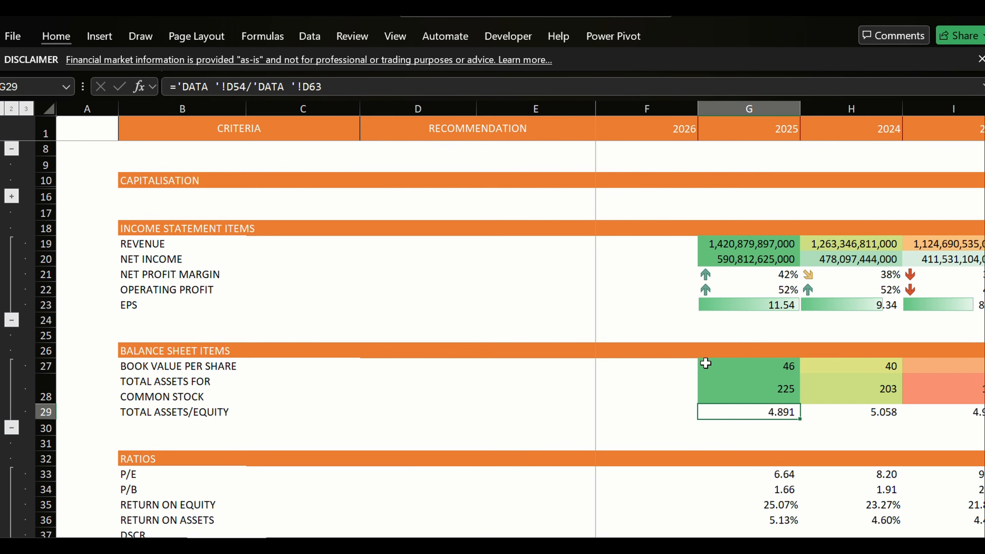
key(Down)
key(Down)
key(Down)
key(Down)
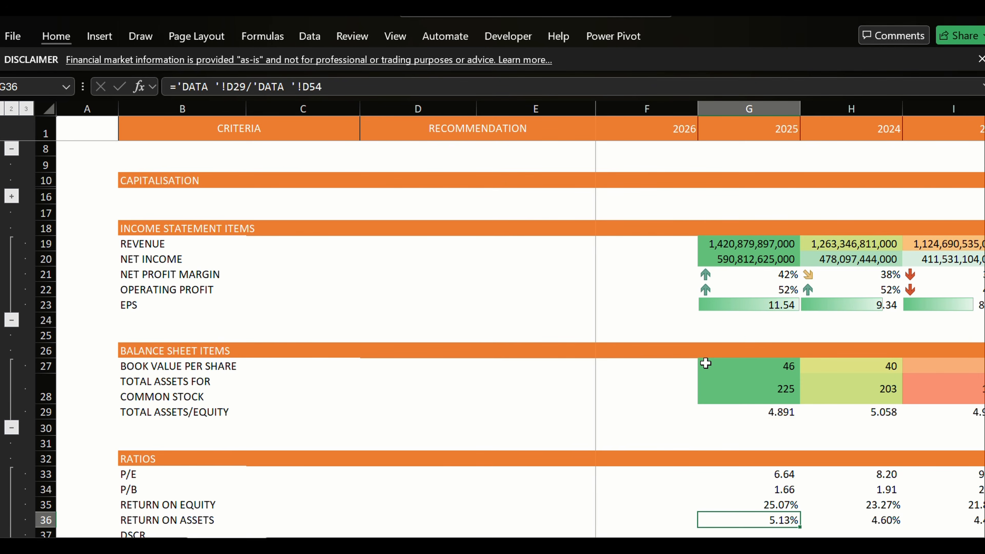
key(Down)
key(Up)
key(Up)
key(Up)
key(Up)
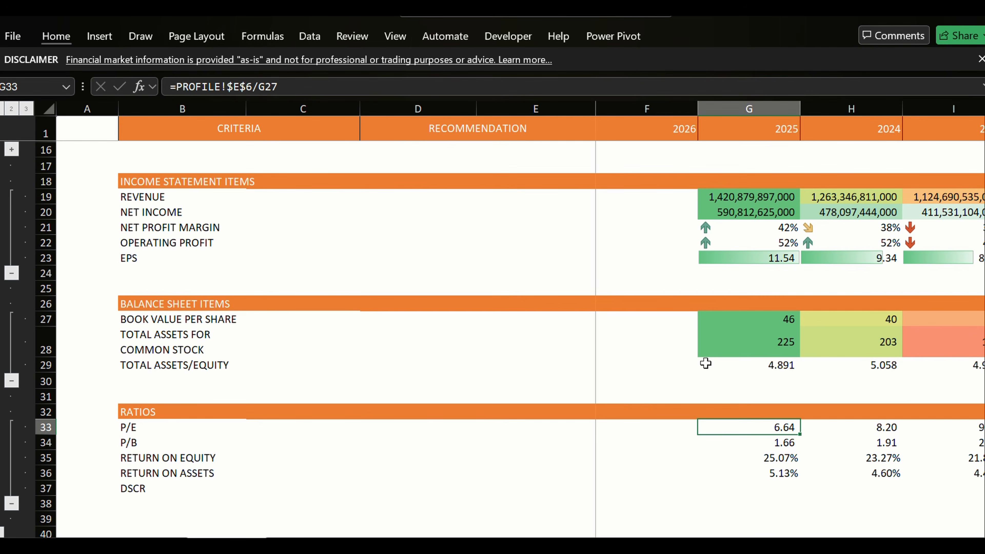
Apply the green-yellow-red color scale to the P/E figures for 2025 to 2022 in G33:J33.
key(shift+Right)
key(shift+Right)
key(shift+Right)
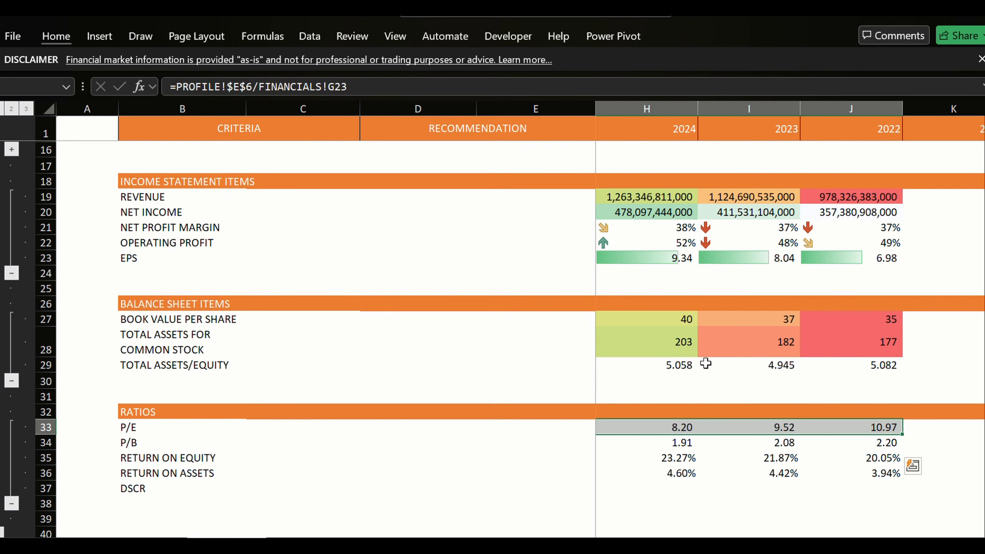
key(alt+h)
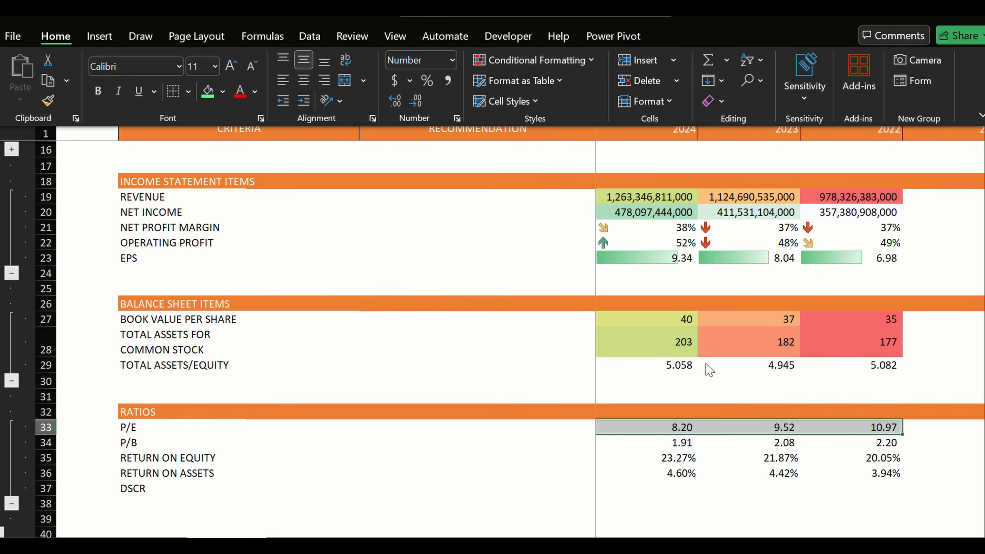
key(l)
key(Down)
key(Down)
key(s)
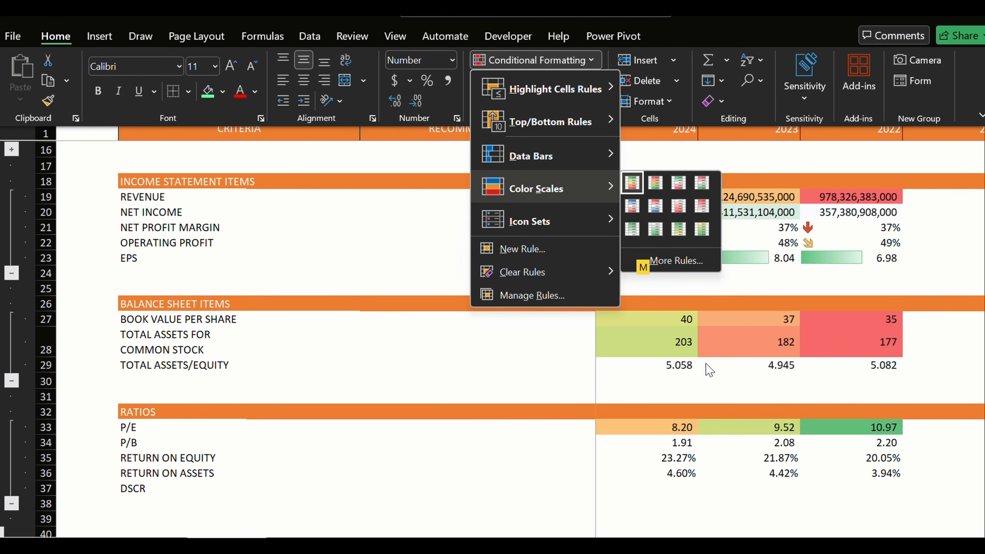
key(Return)
key(Left)
key(Down)
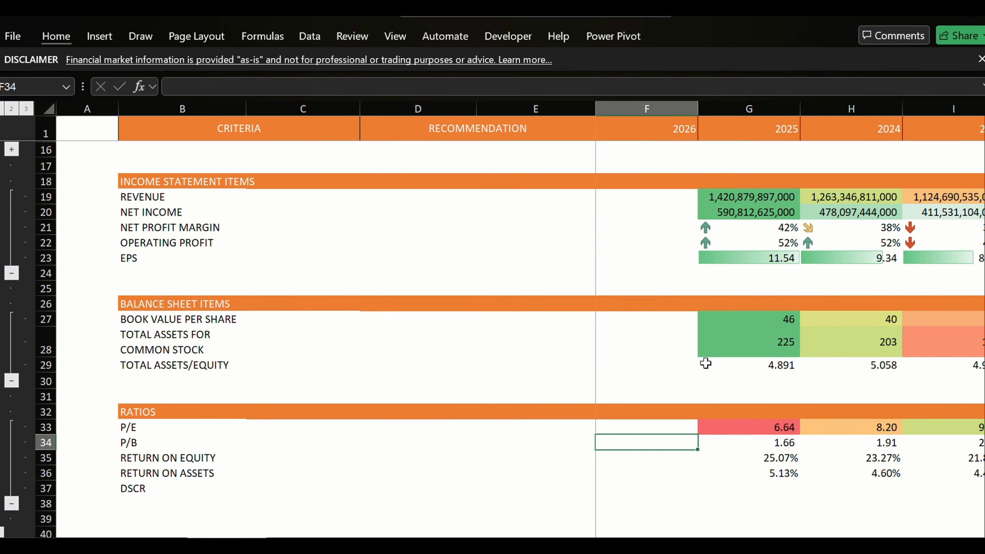
key(Right)
key(Down)
key(Up)
key(Down)
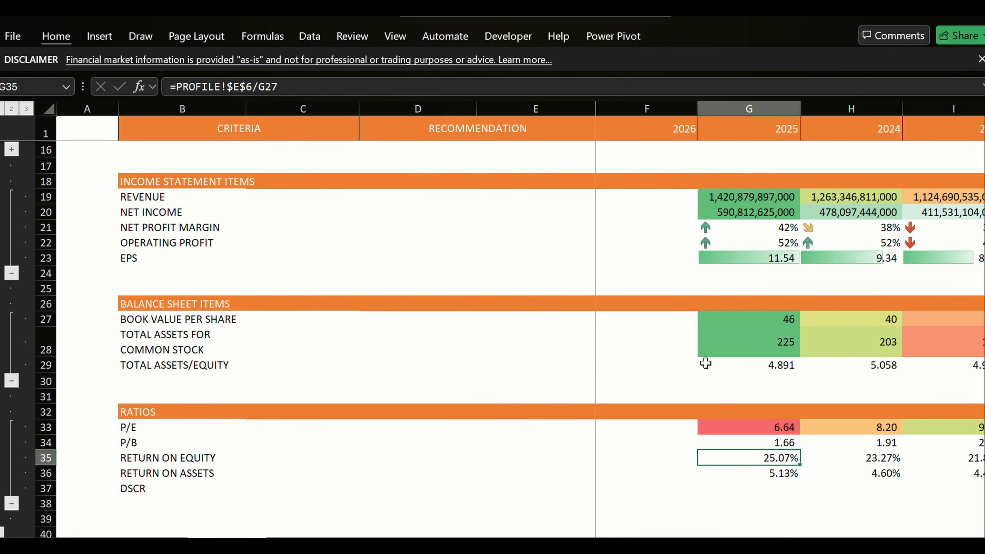
key(Up)
key(Down)
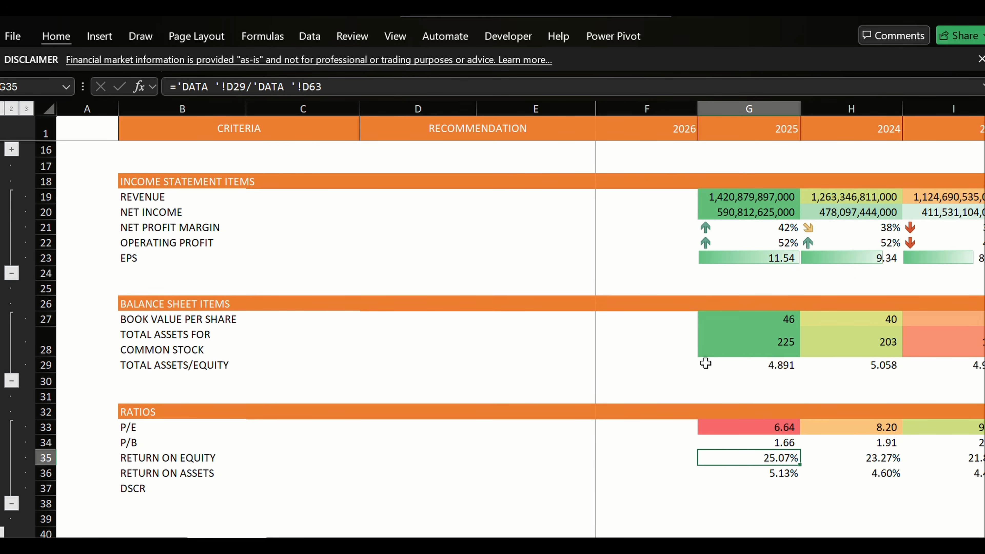
key(Up)
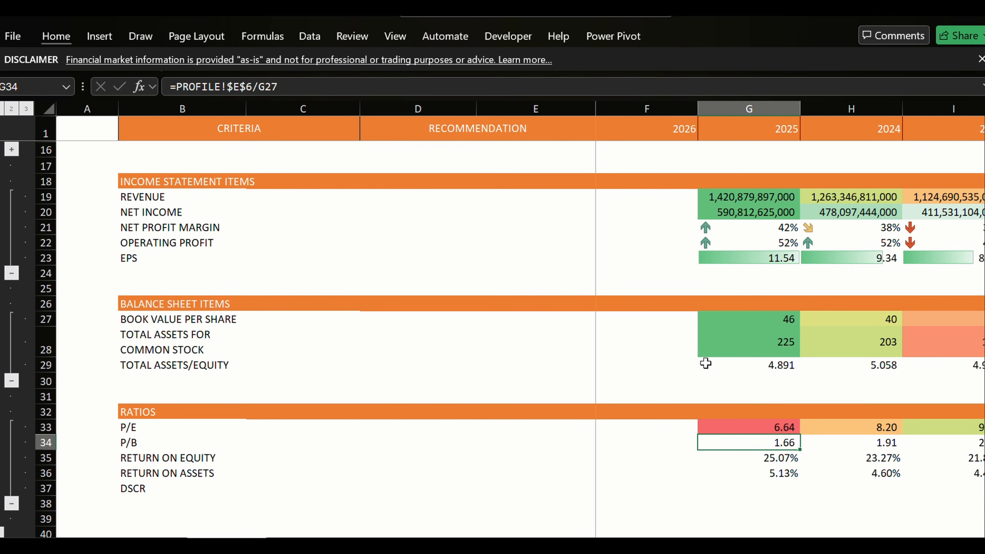
Apply the red-white-blue color scale to the P/E figures for 2025 to 2022 in G33:J33, with red for the highest values.
key(Up)
key(shift+Right)
key(shift+Right)
key(shift+Right)
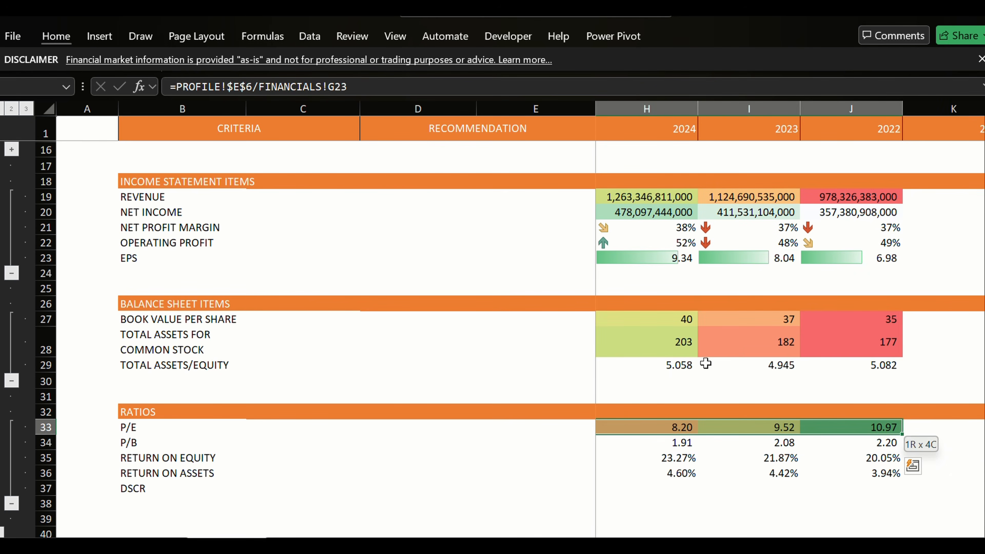
key(alt)
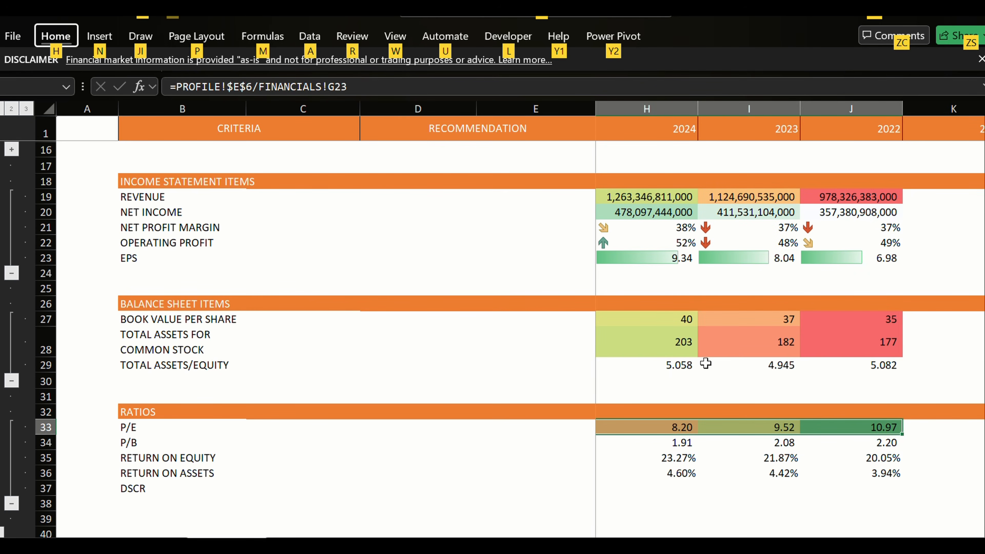
key(h)
key(l)
key(Down)
key(Down)
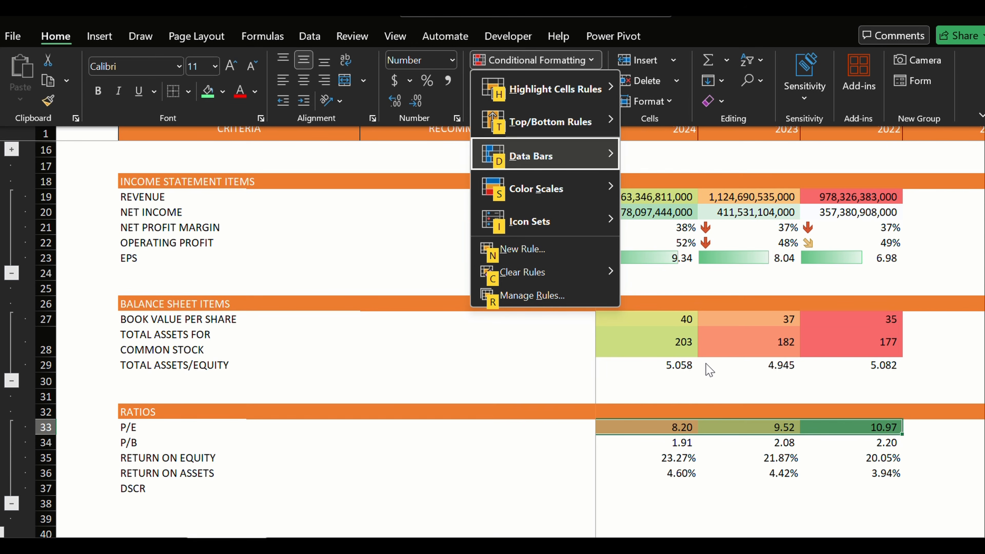
key(Down)
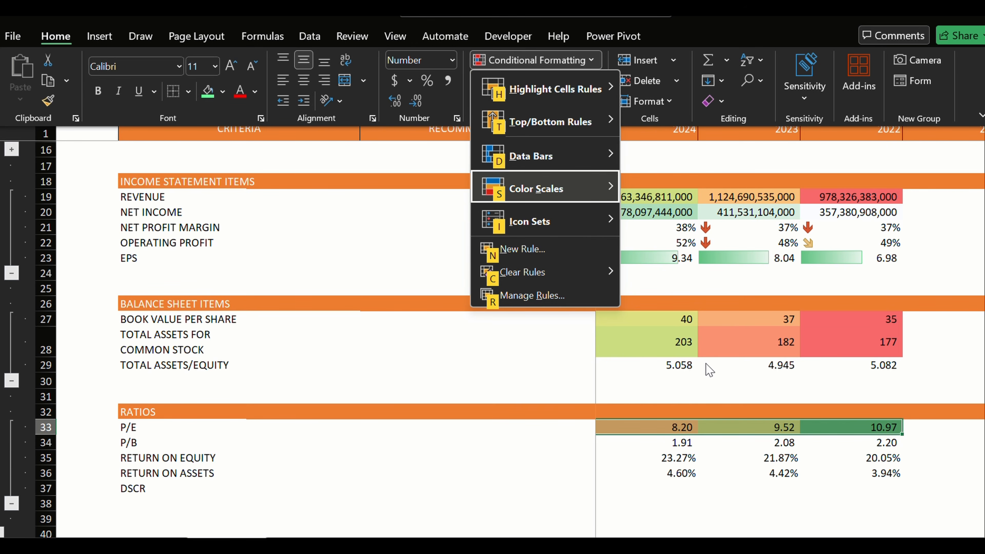
key(Right)
key(Down)
key(Down)
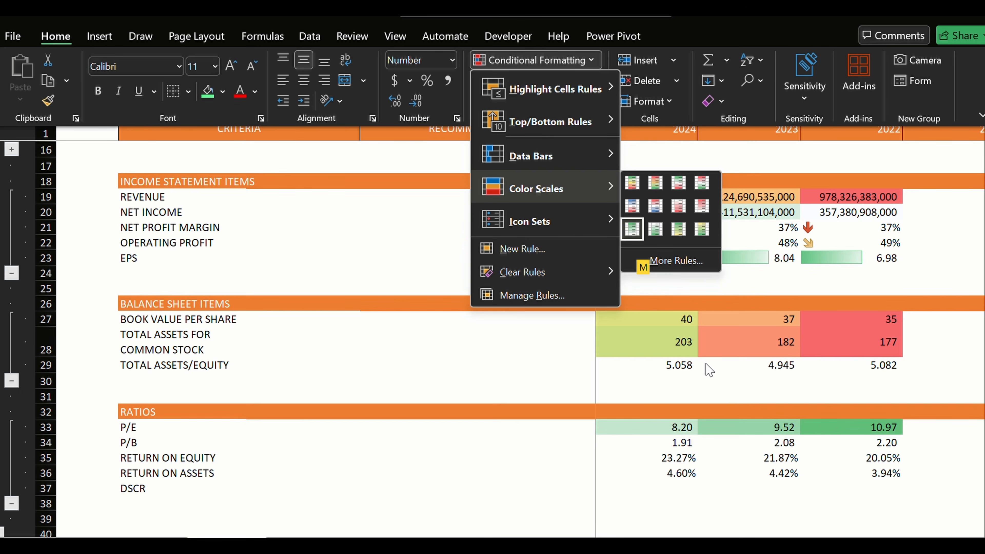
key(Right)
key(Up)
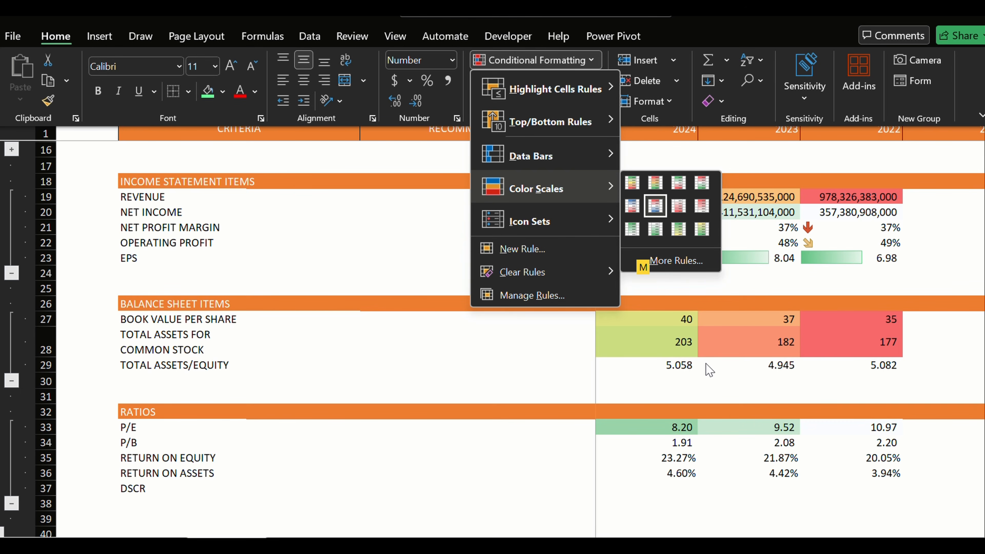
key(Right)
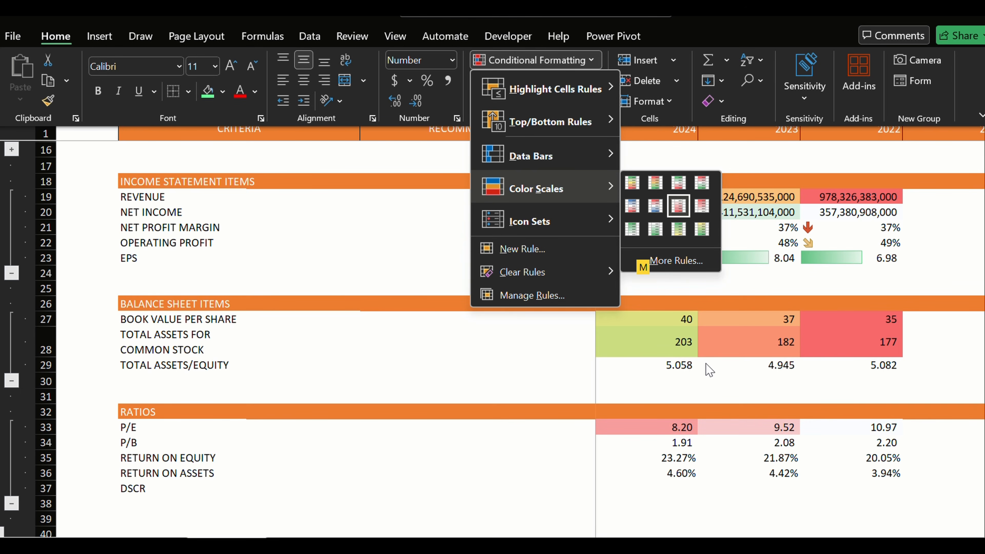
key(Left)
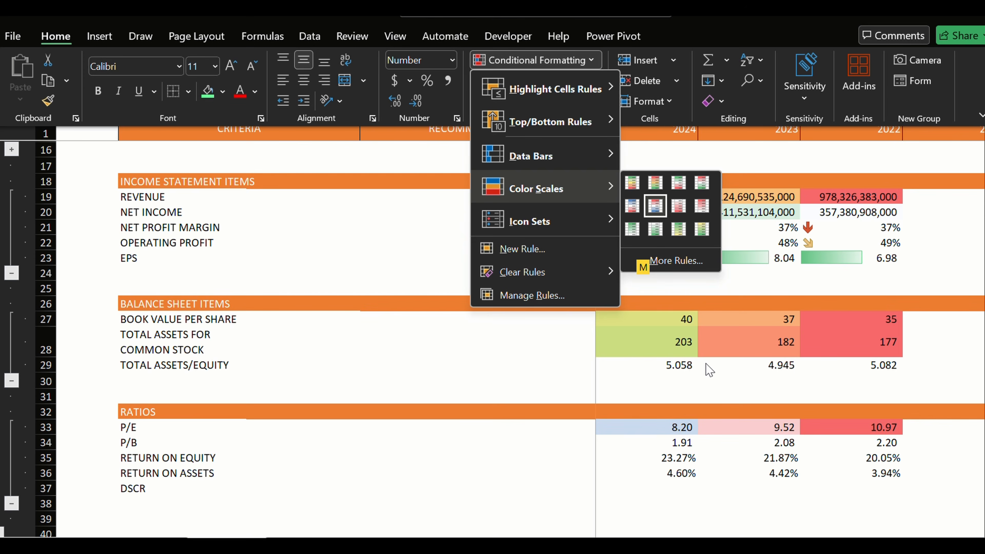
key(Return)
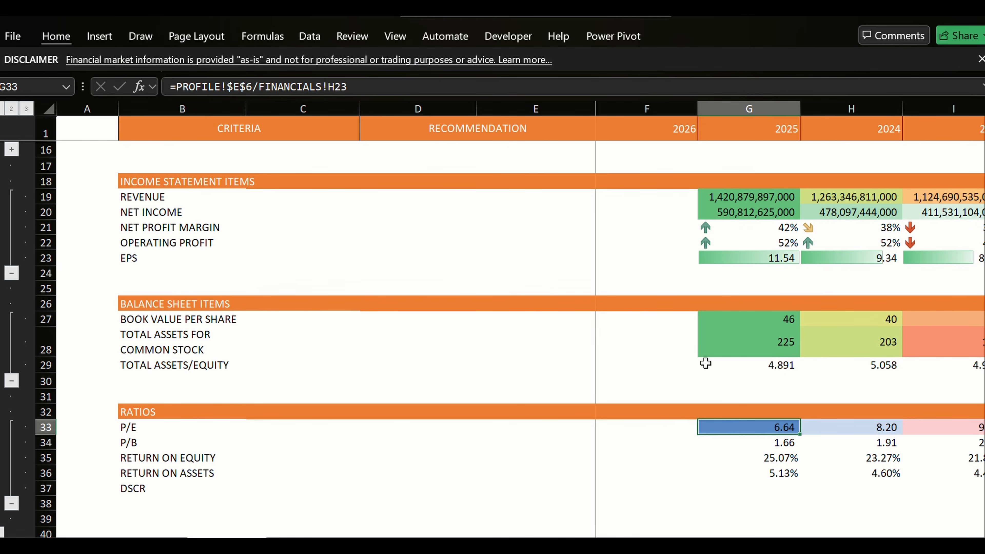
Select the P/B figures for 2025 to 2022 in G34:J34 and open the conditional formatting options.
key(Down)
key(shift+Right)
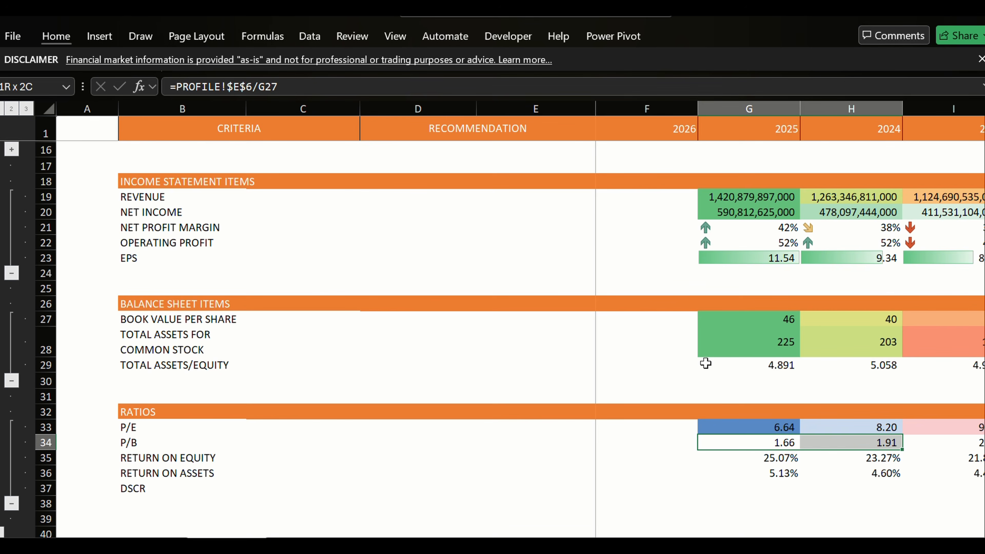
key(shift+Right)
key(shift+Right)
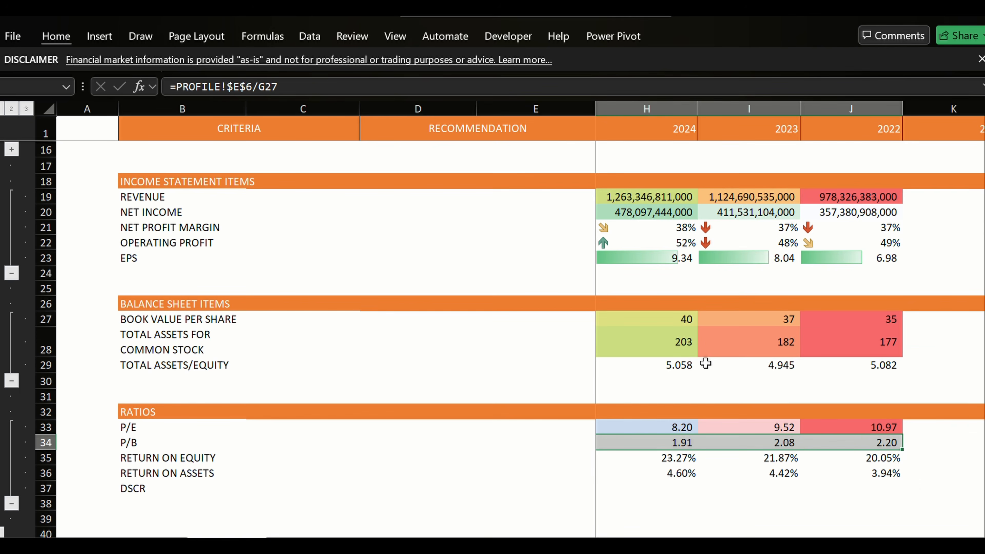
key(alt+h)
key(l)
key(Down)
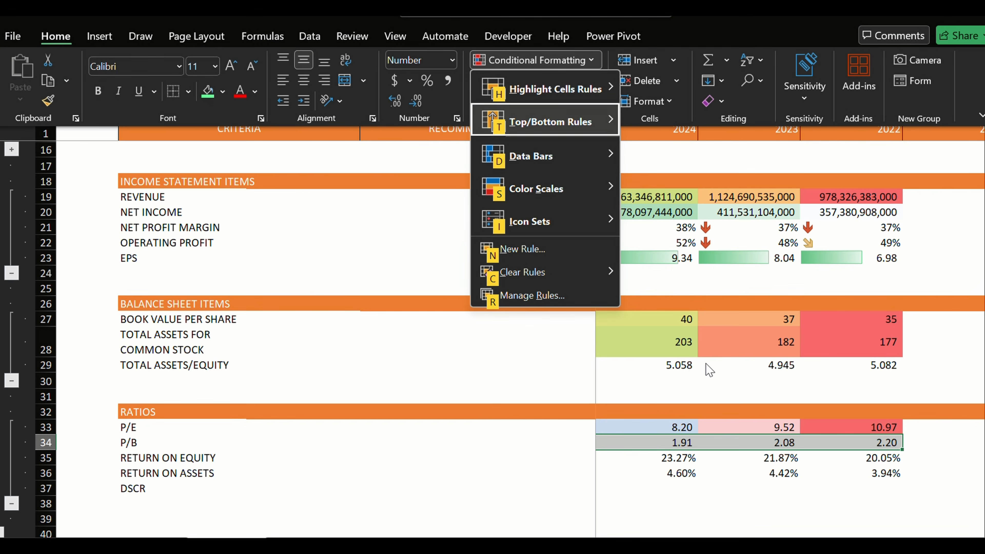
key(Up)
key(Right)
key(Down)
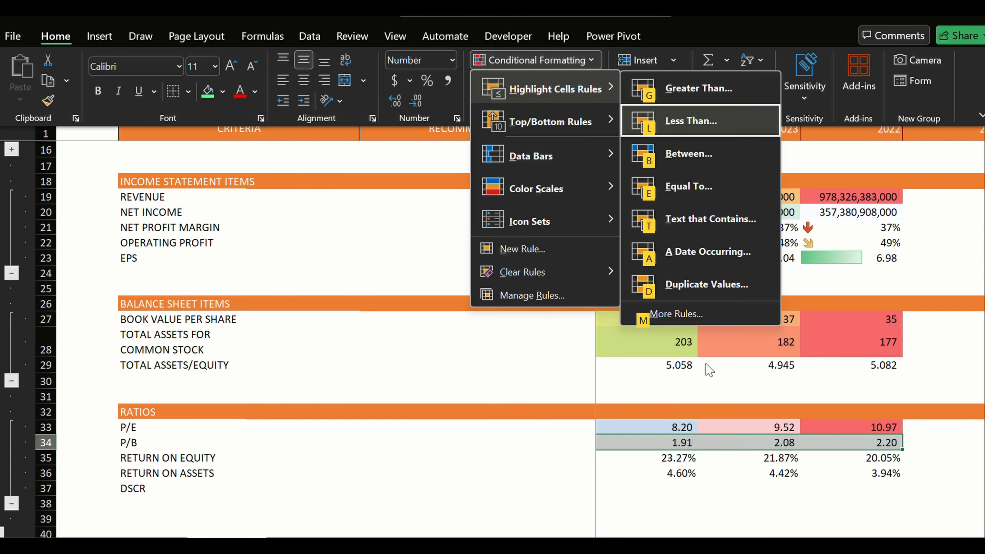
key(Down)
key(Up)
key(Up)
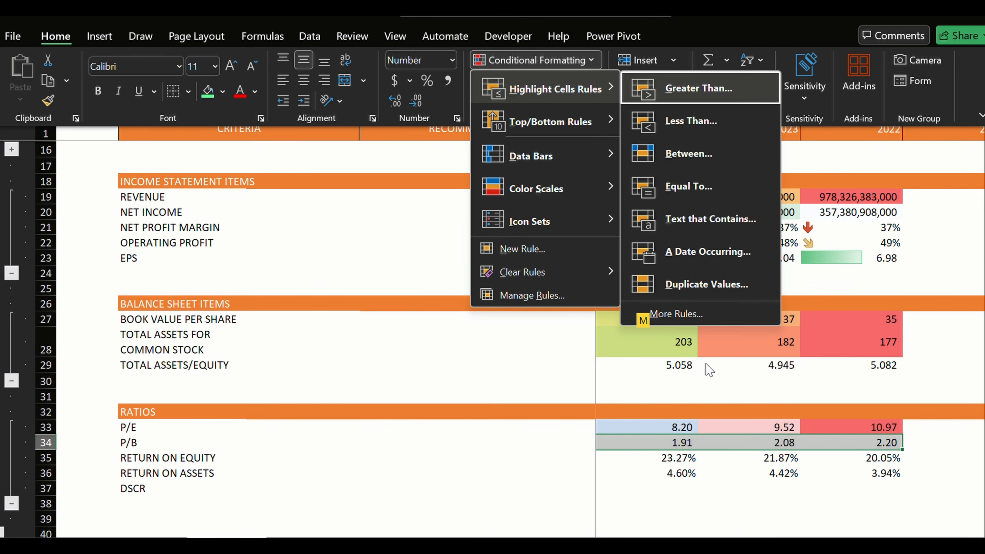
key(Left)
Apply the red-white-blue color scale to the selected P/B figures in G34:J34.
key(Down)
key(Down)
key(Down)
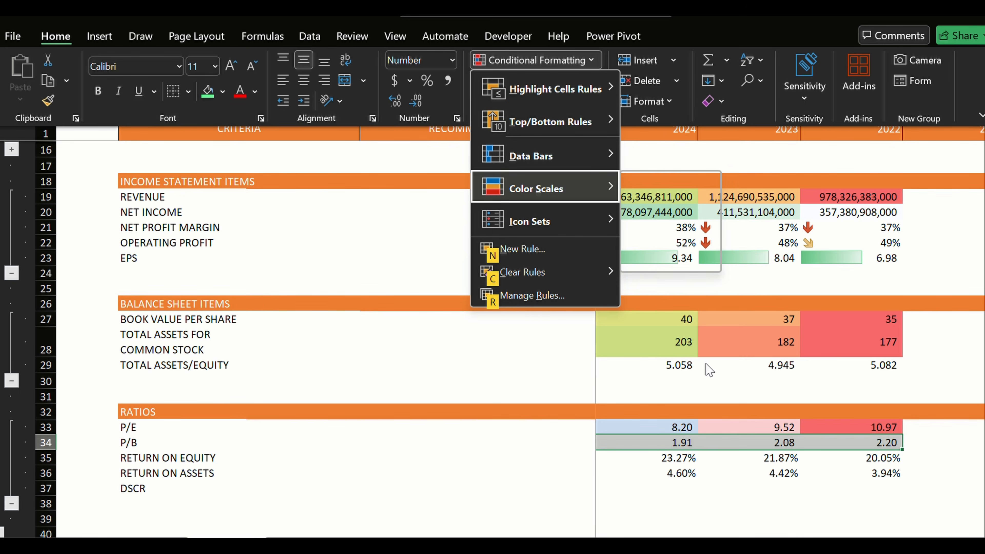
key(Right)
key(Right)
key(Down)
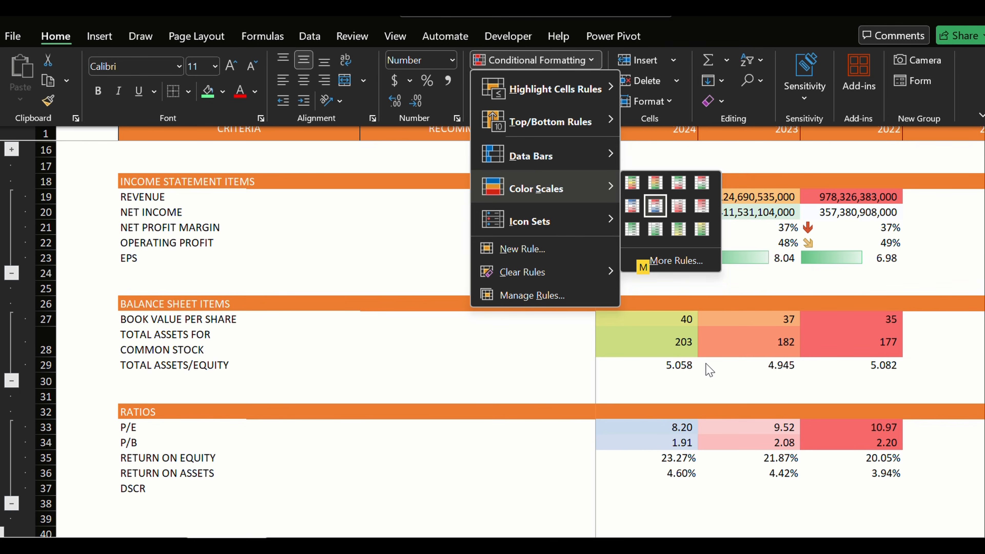
key(Return)
Select the return on equity figures for 2025 to 2022 in G35:J35 and start a new conditional formatting rule.
key(Down)
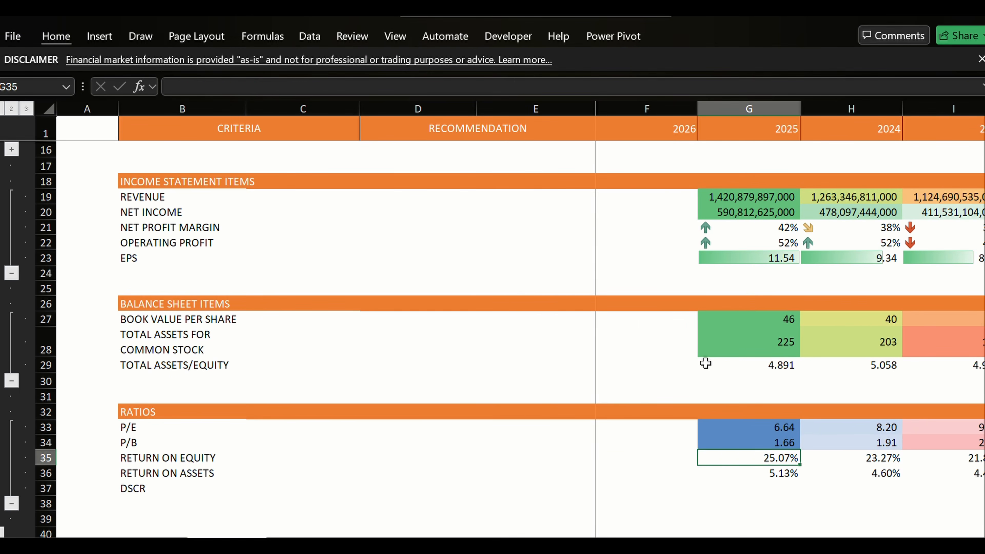
key(Down)
key(Up)
key(shift+Right)
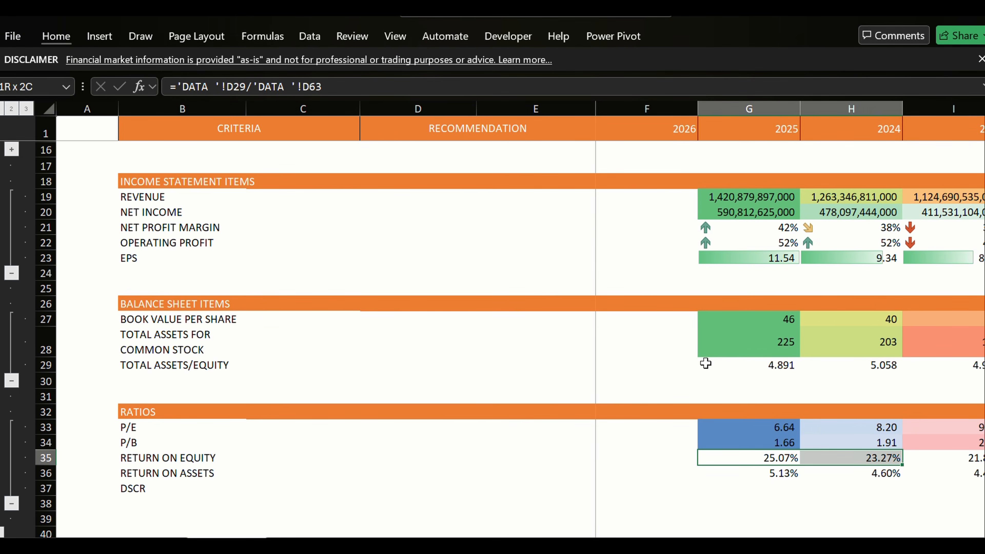
key(shift+Right)
key(shift+Right)
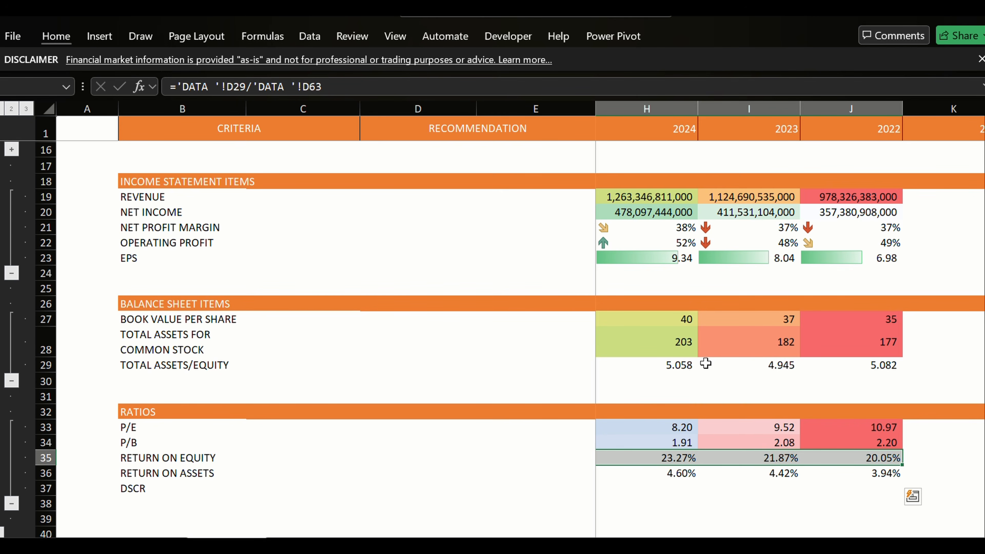
key(alt+h)
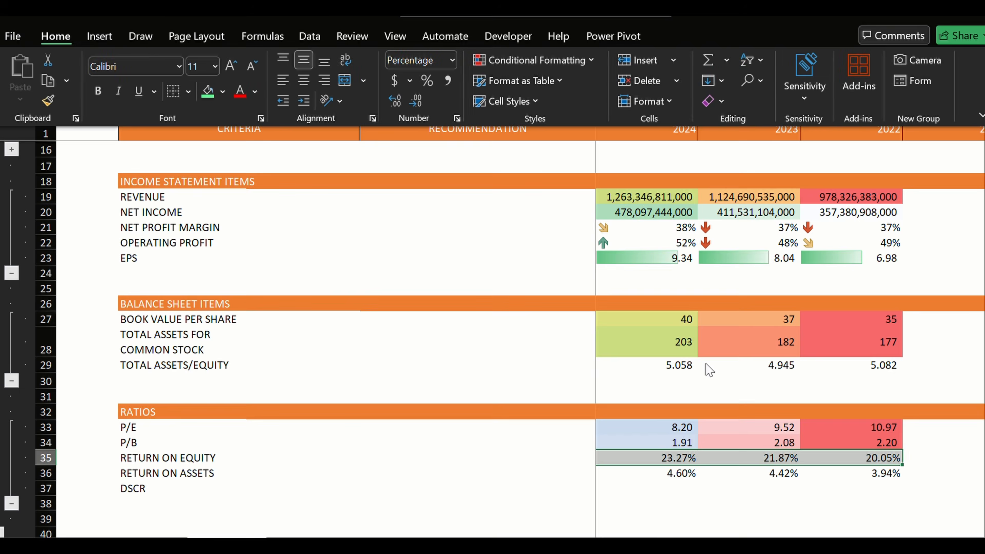
key(l)
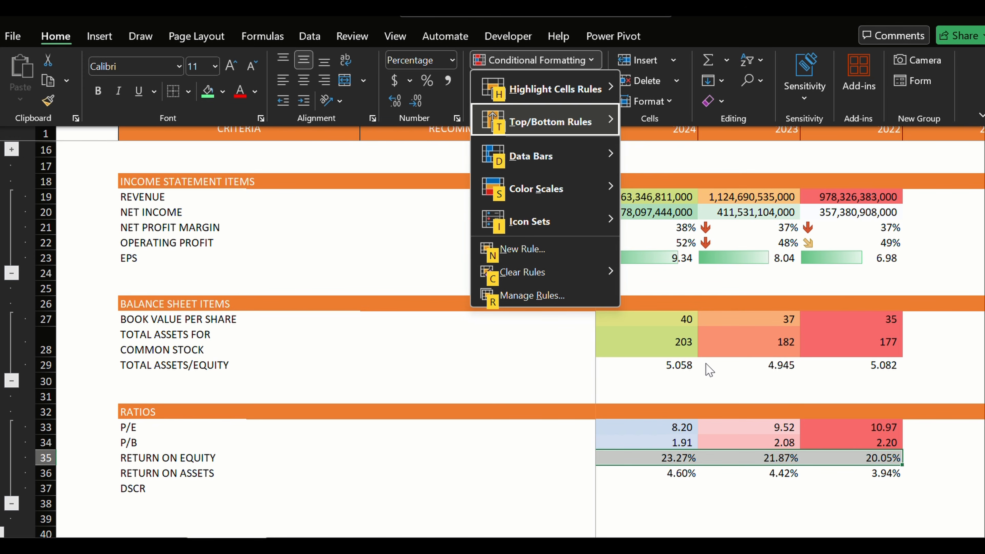
key(Up)
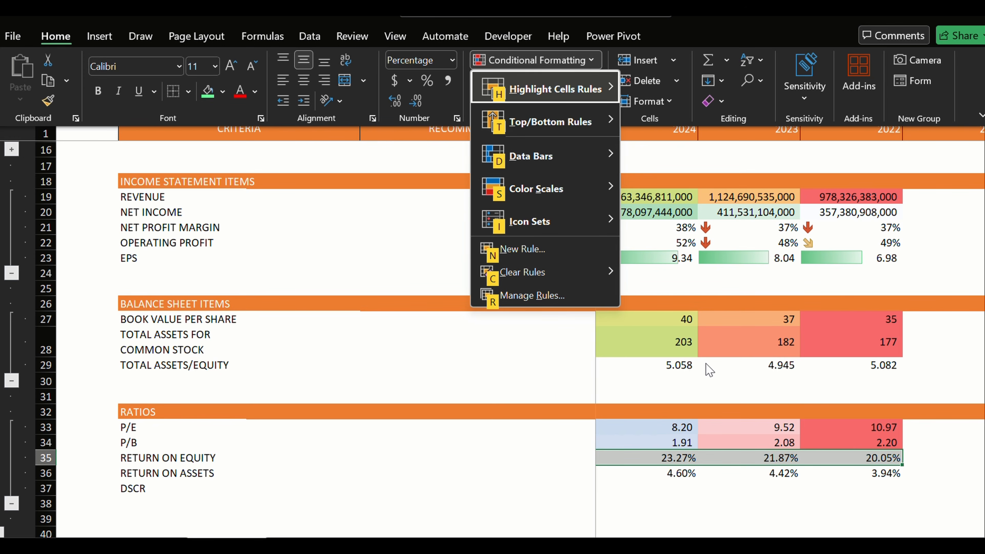
key(n)
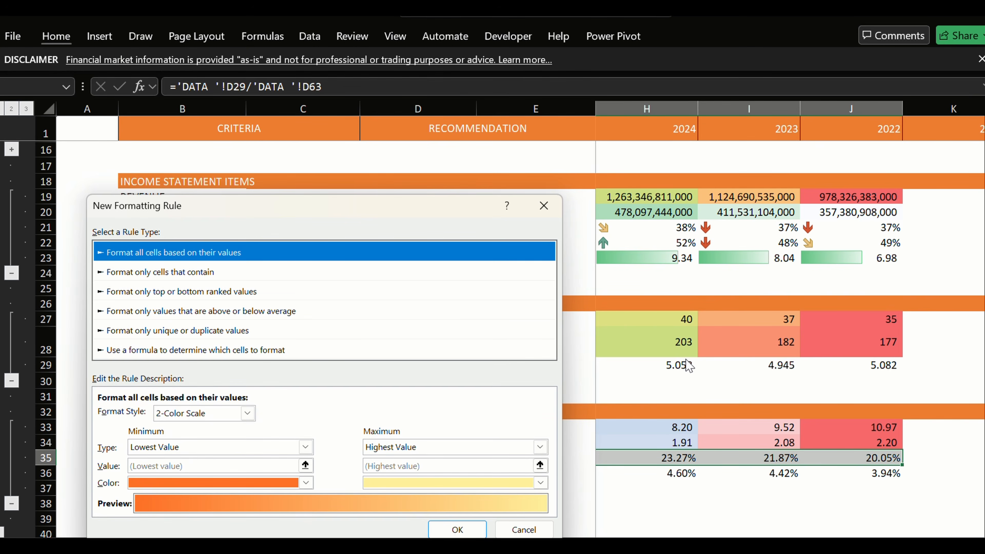
Make the new rule determine the cells to format by a formula and enter >=15% as the condition.
click(234, 351)
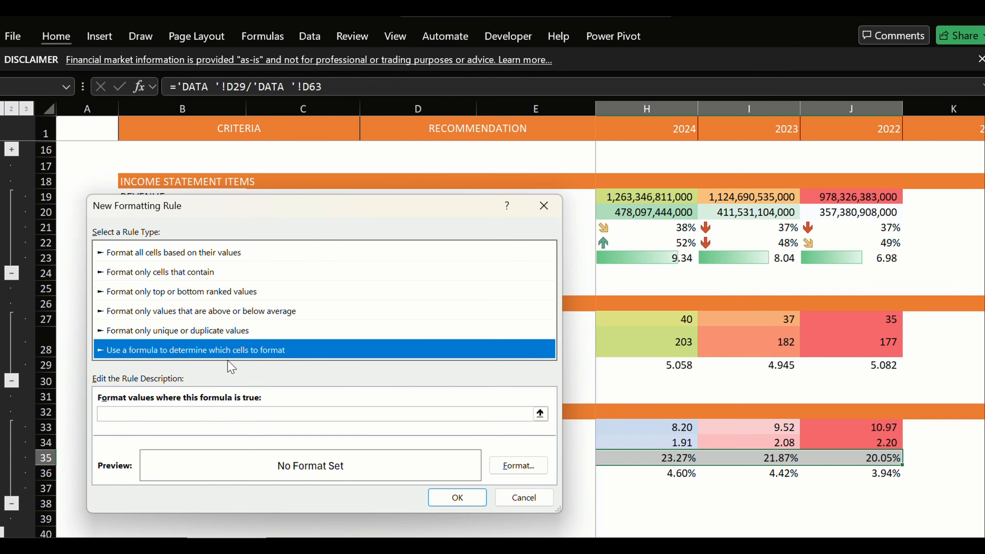
click(166, 414)
text(=)
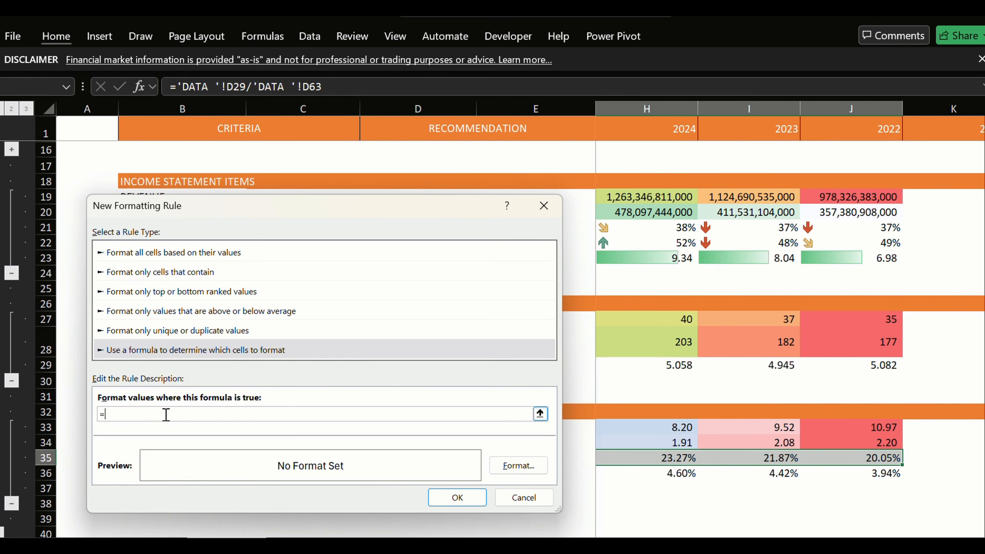
key(BackSpace)
text(>=15%)
Give the >=15% formula rule a green background fill and save it for the return on equity cells.
click(516, 465)
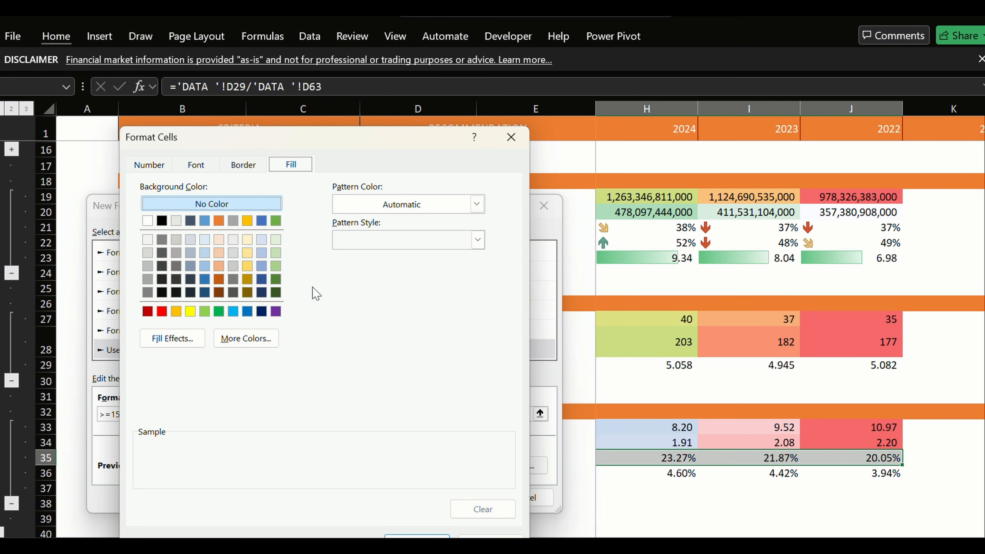
click(220, 312)
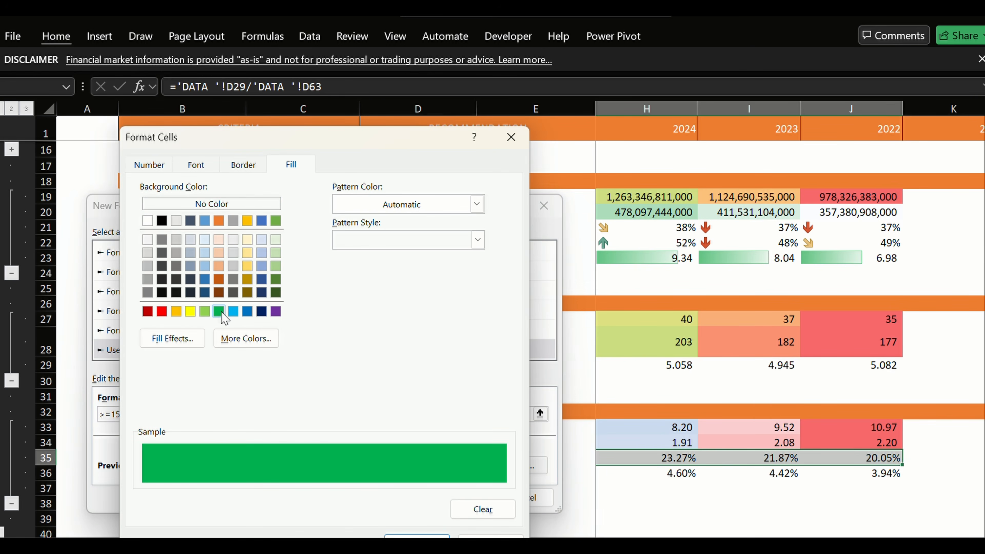
click(417, 539)
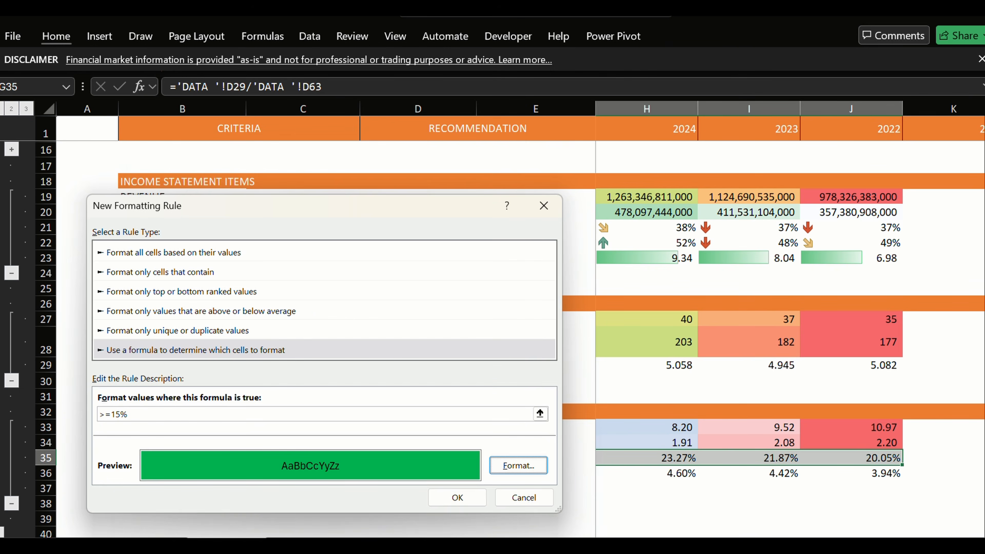
click(458, 496)
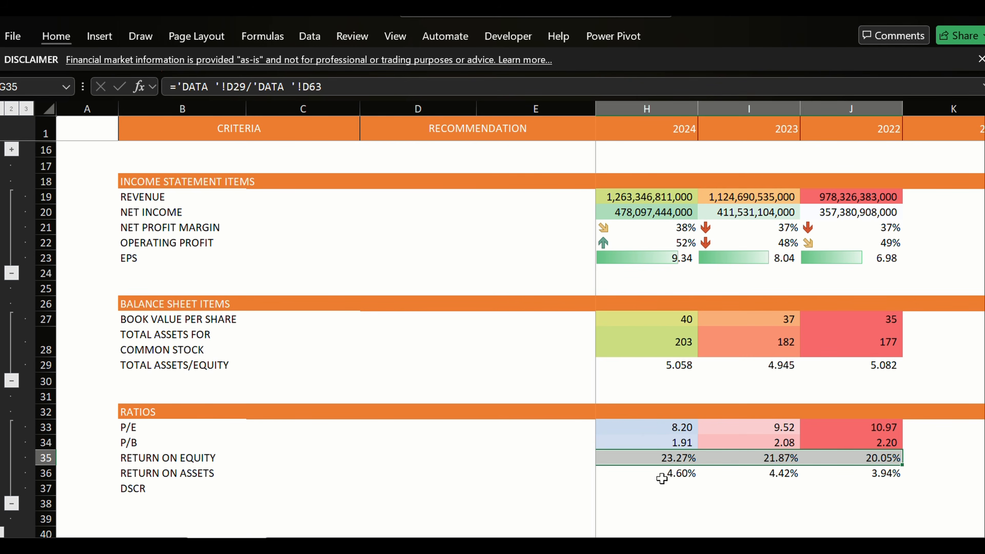
Reselect the return on equity figures in G35:J35 and start another new formatting rule.
key(Left)
key(Right)
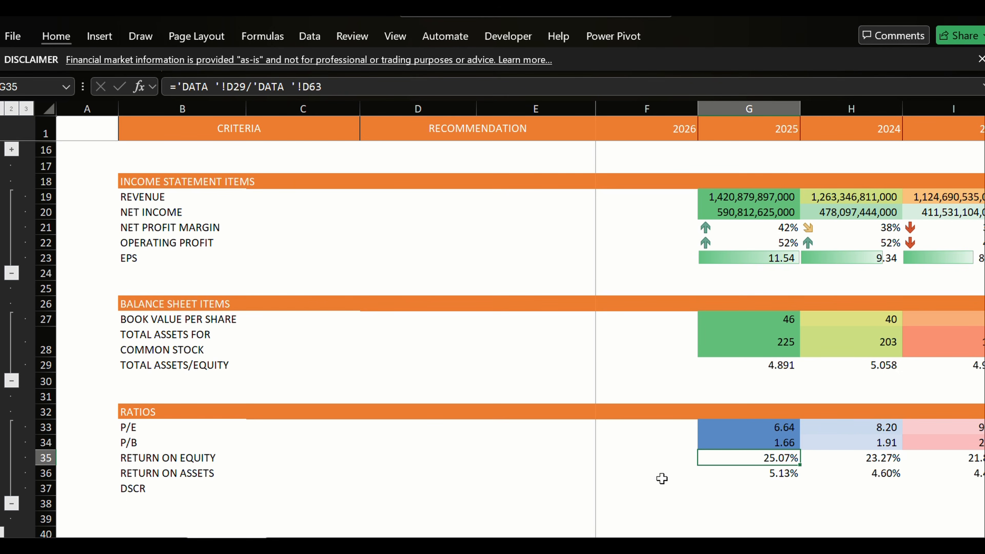
key(shift+Right)
key(shift+Right)
key(shift+Right)
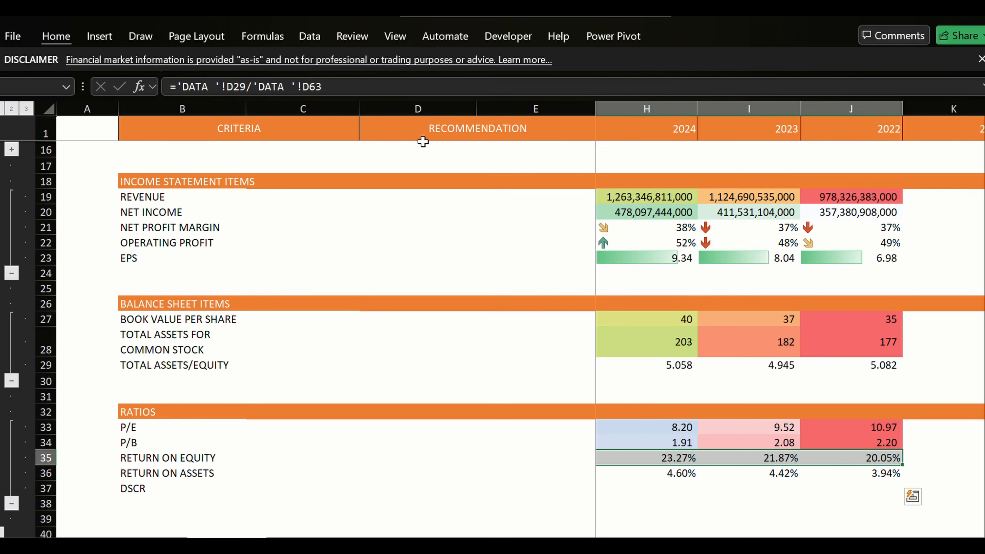
click(57, 36)
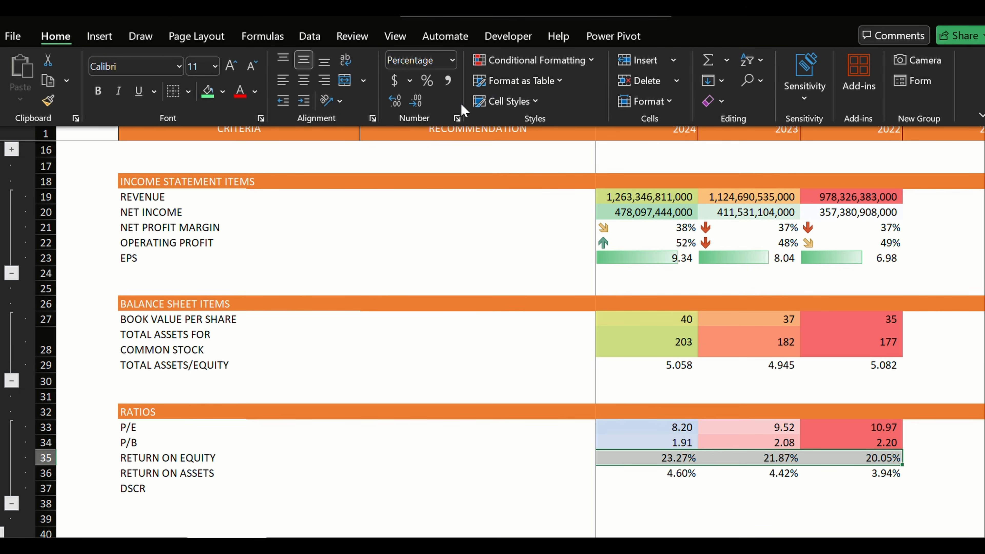
click(516, 60)
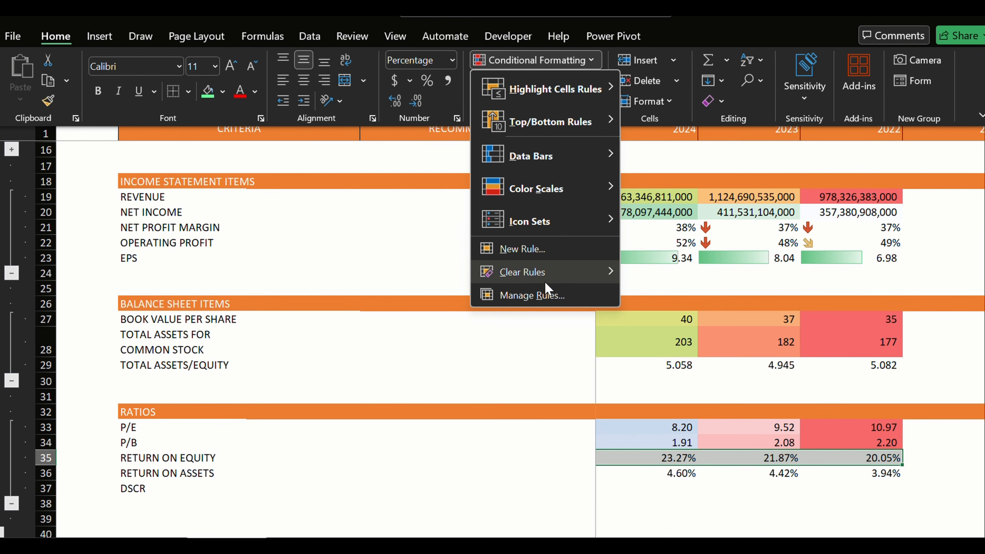
click(539, 257)
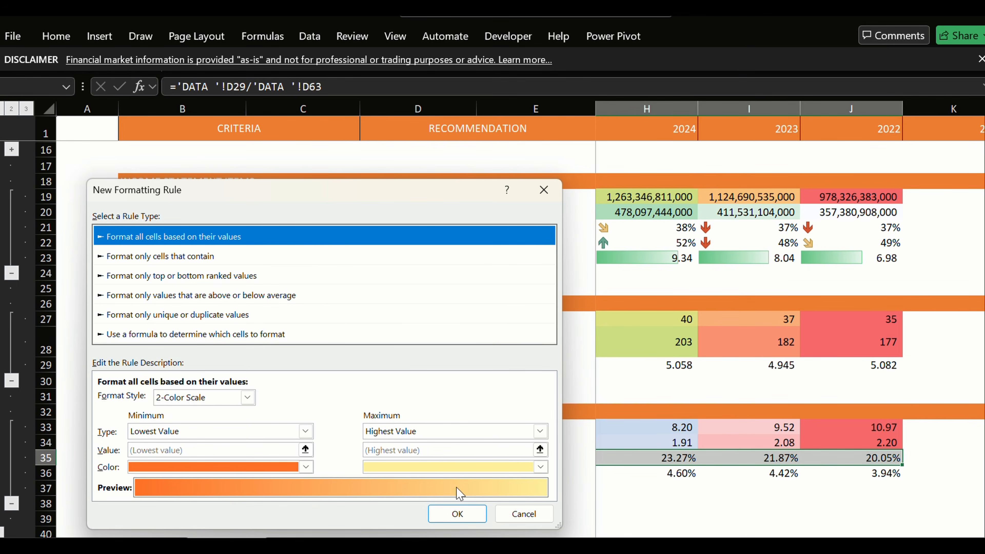
Set the rule to format only cells that contain a cell value greater than 15%.
click(163, 332)
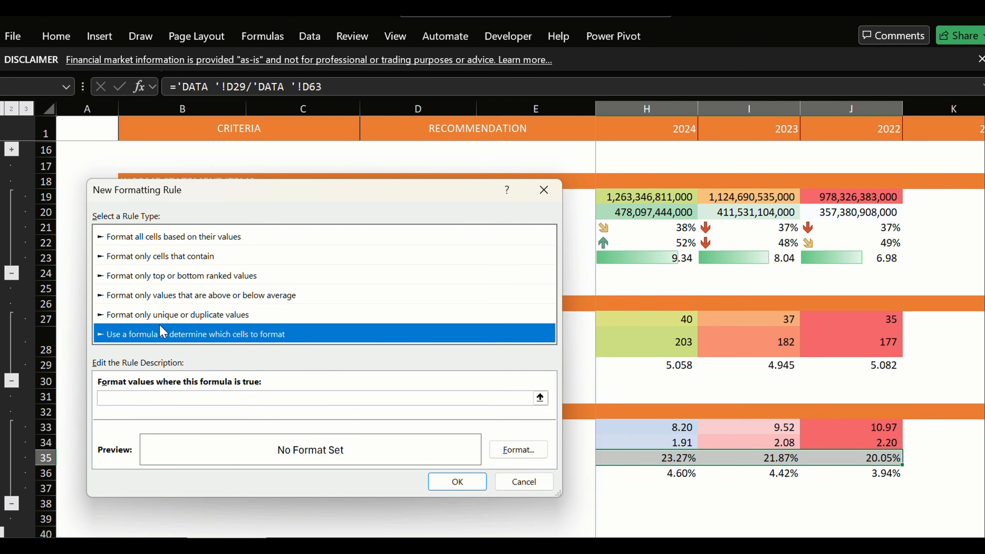
click(166, 256)
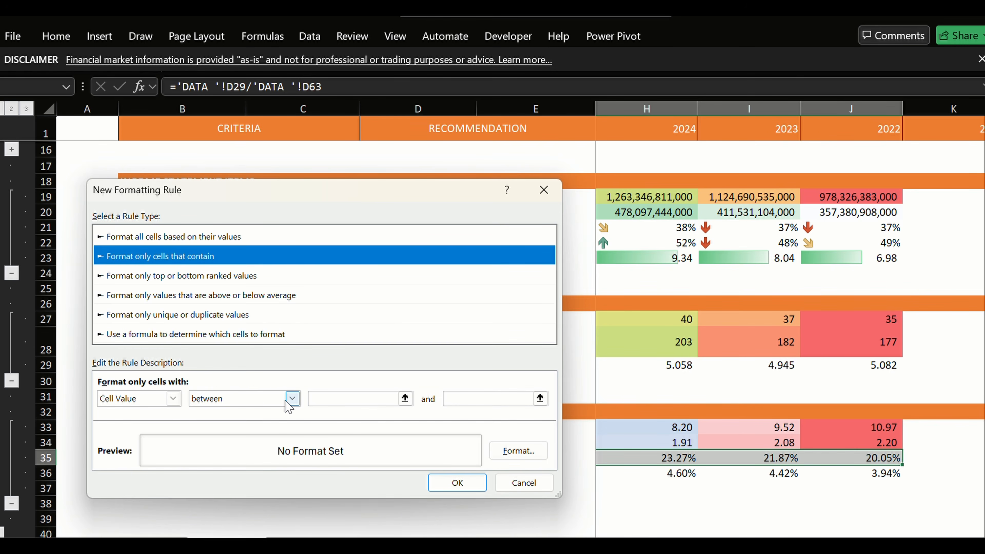
click(241, 401)
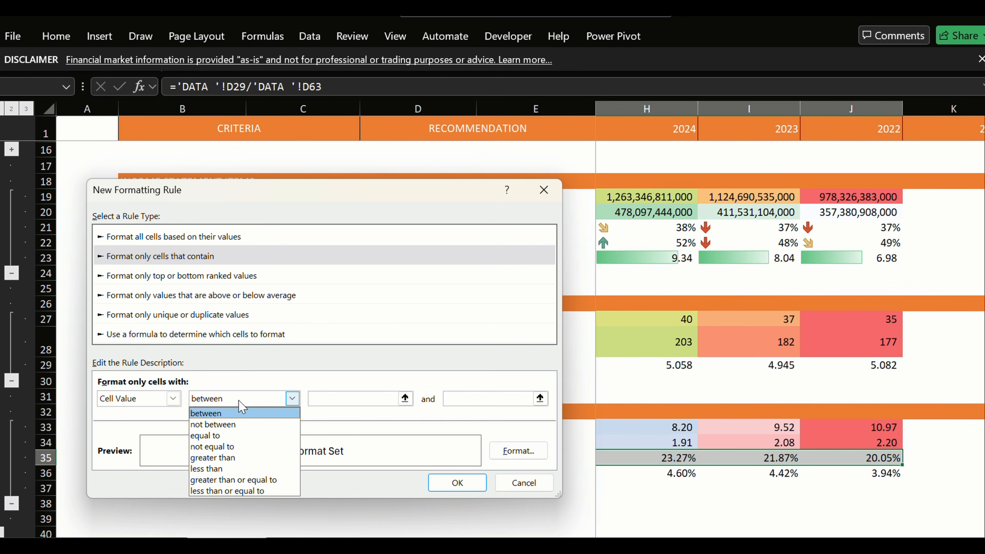
click(375, 397)
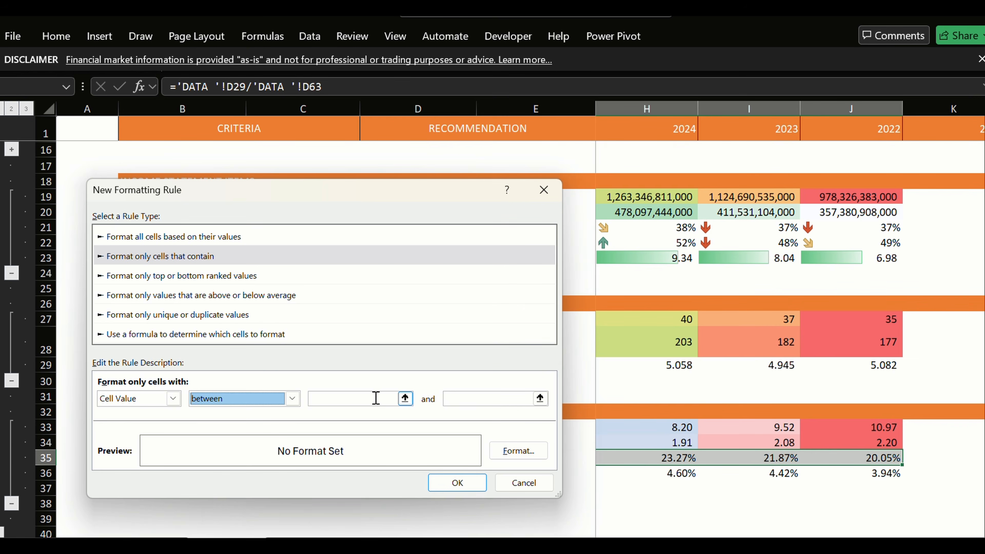
click(375, 397)
text(15)
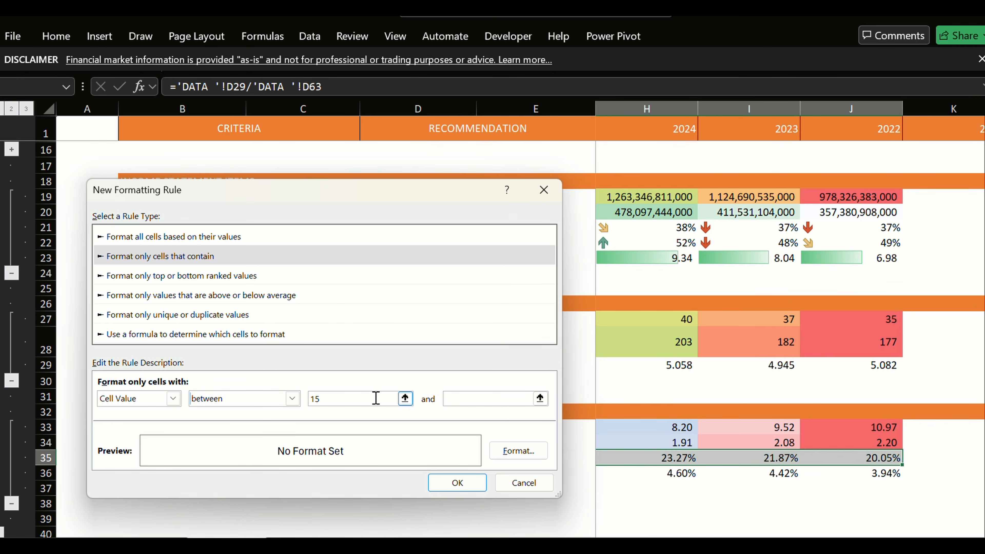
text(%)
click(235, 397)
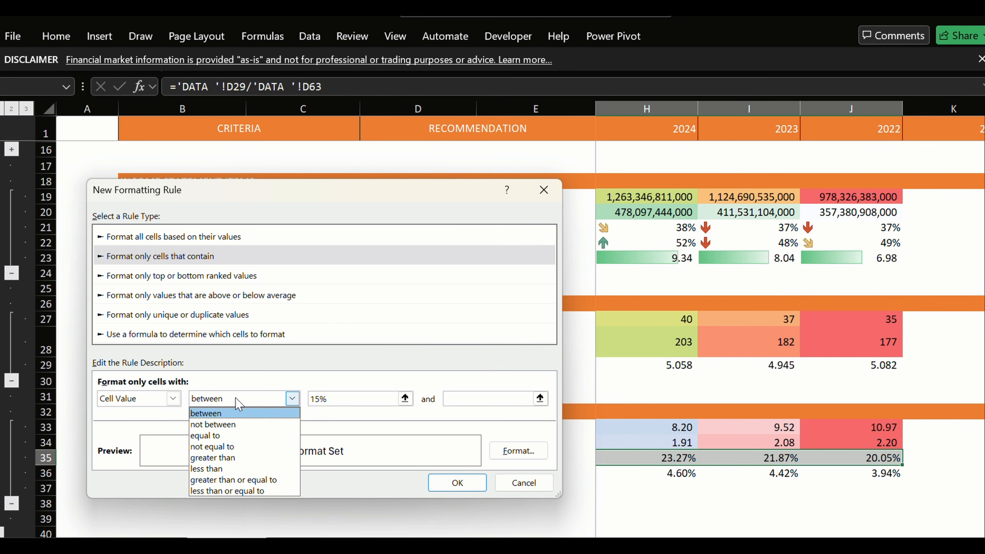
click(217, 458)
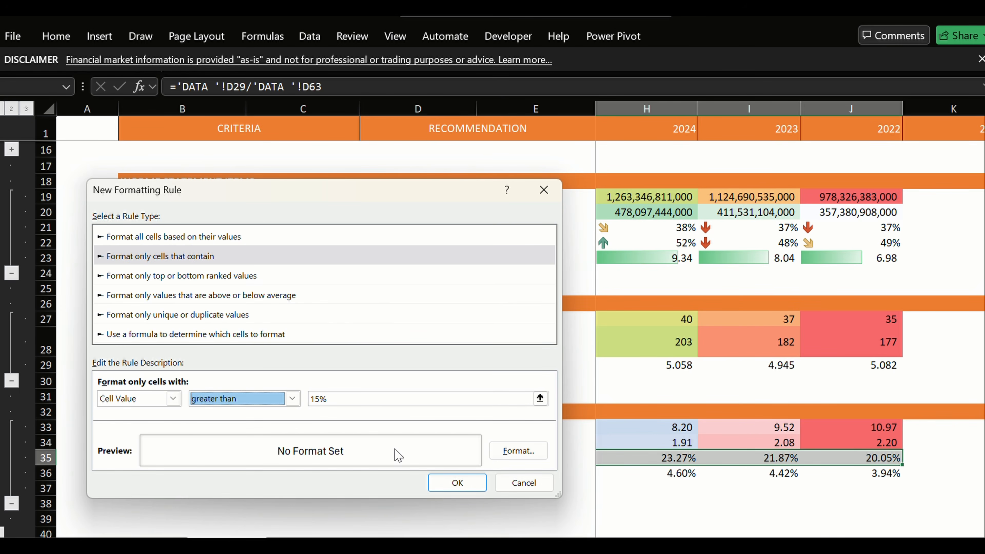
Give the greater-than-15% rule a green background fill and apply it to G35:J35.
click(536, 457)
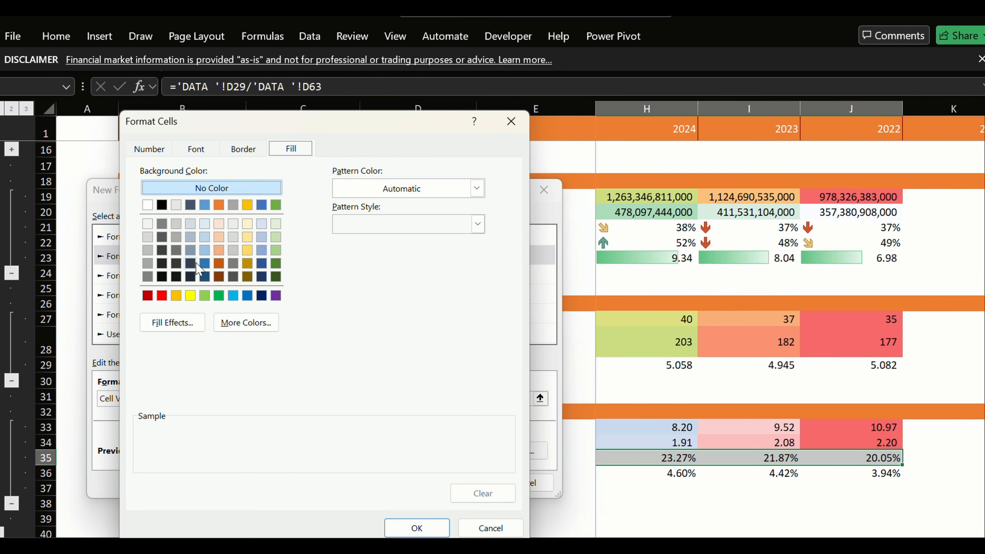
click(219, 295)
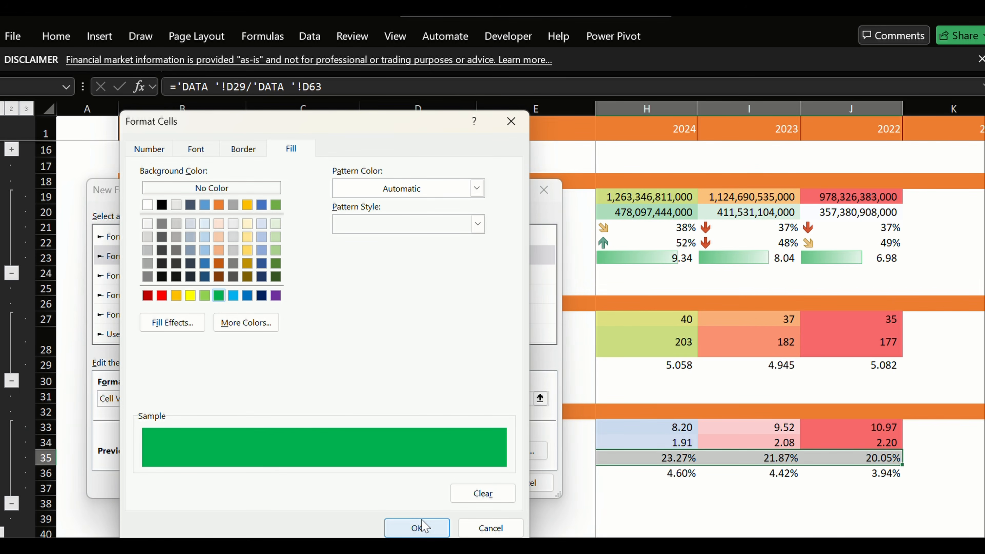
click(417, 528)
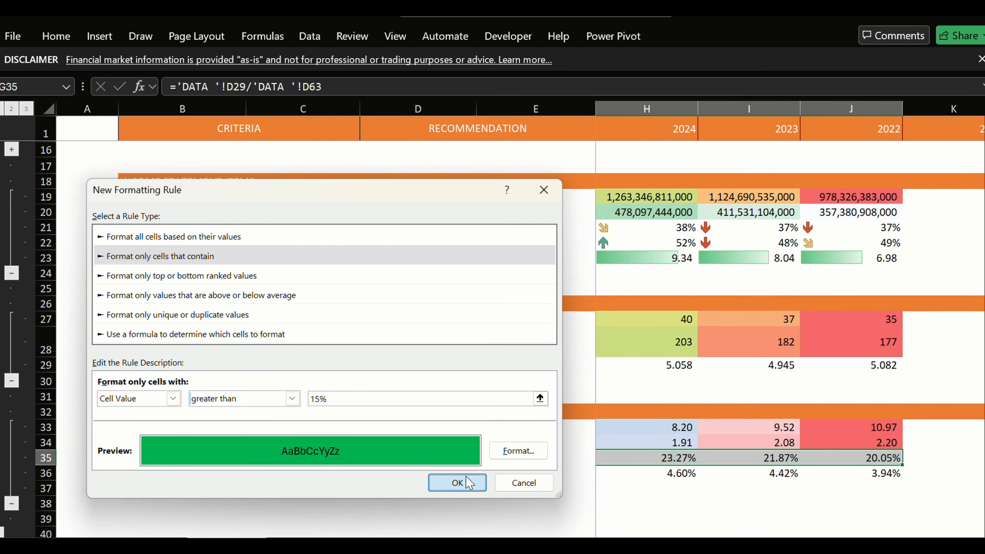
click(462, 482)
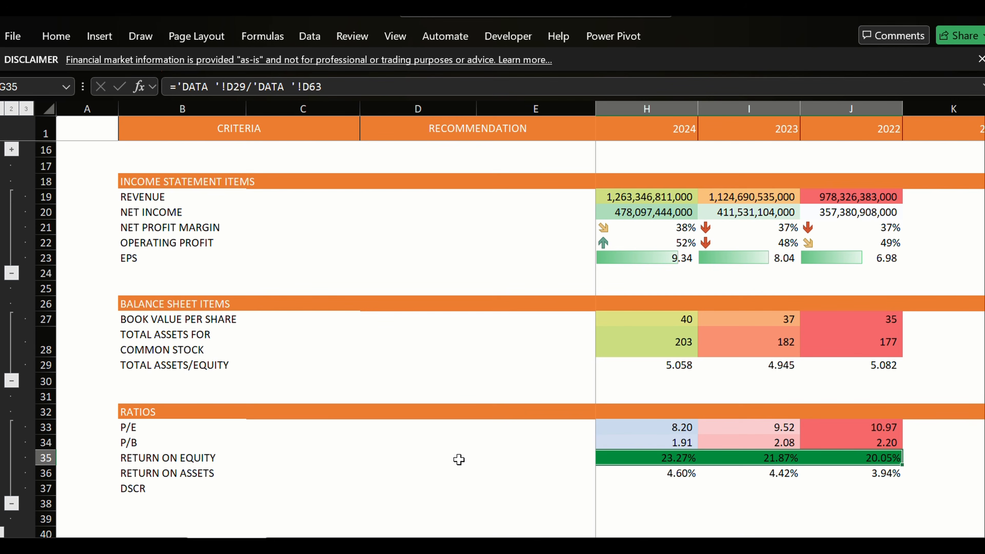
Open the conditional formatting rules for the return on equity cells and select the ">=15%" formula rule.
click(68, 38)
click(506, 80)
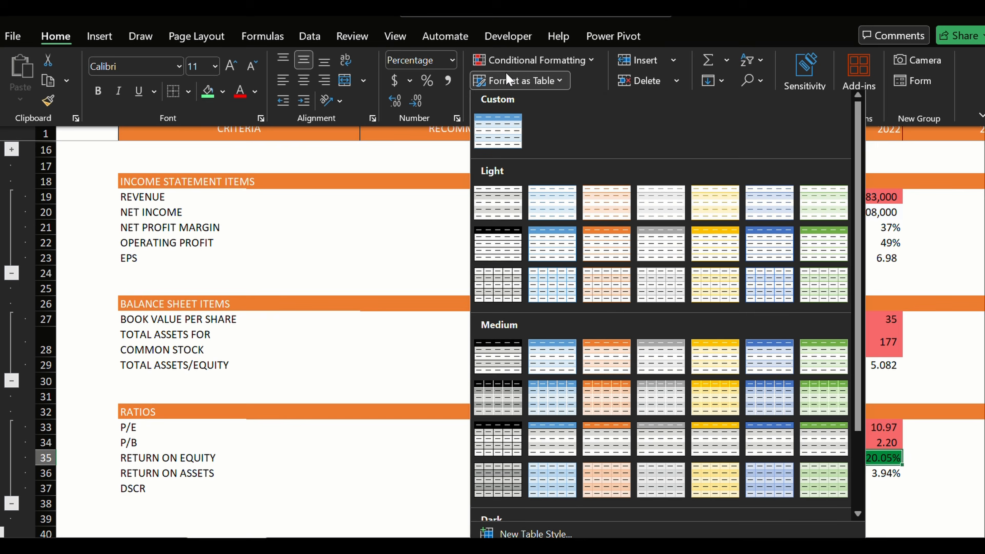
click(506, 79)
click(515, 60)
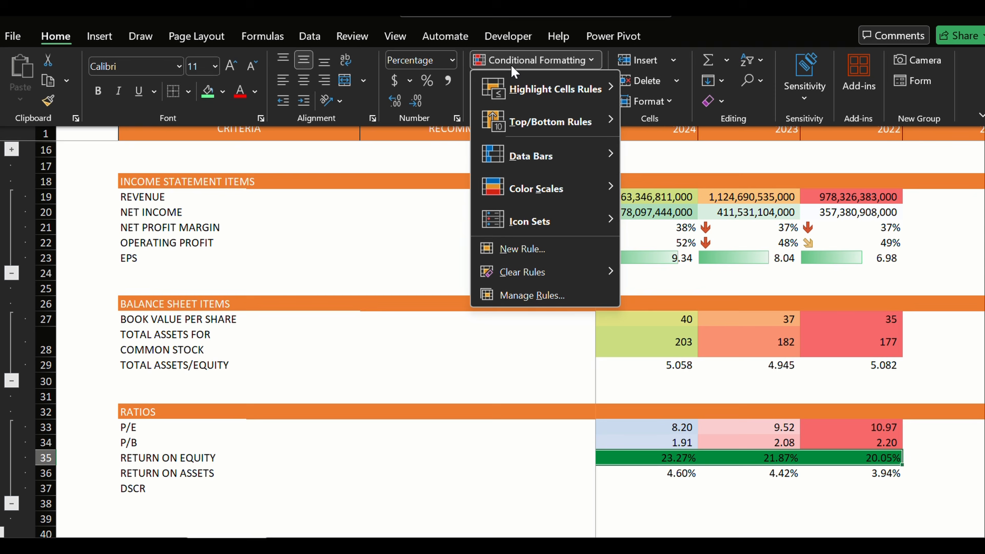
click(531, 295)
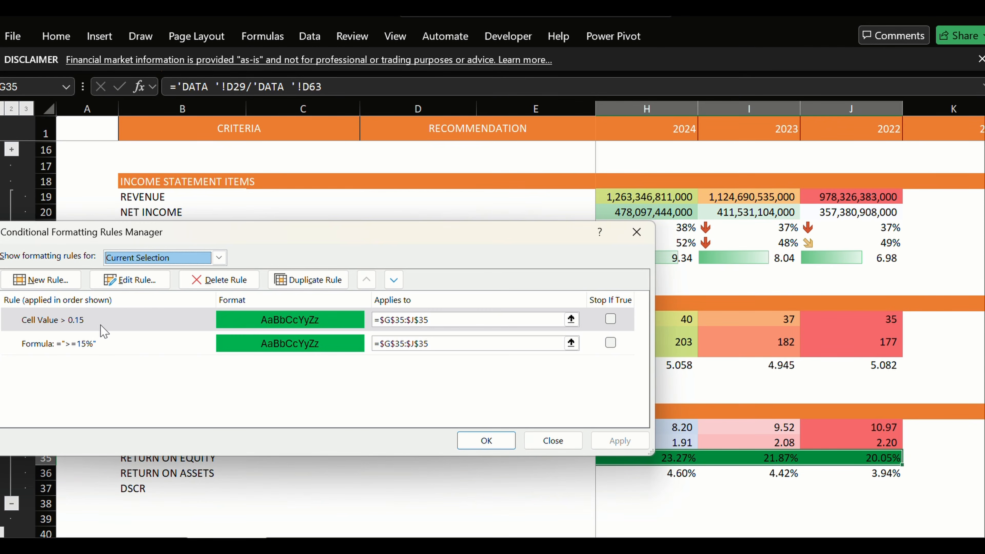
click(86, 346)
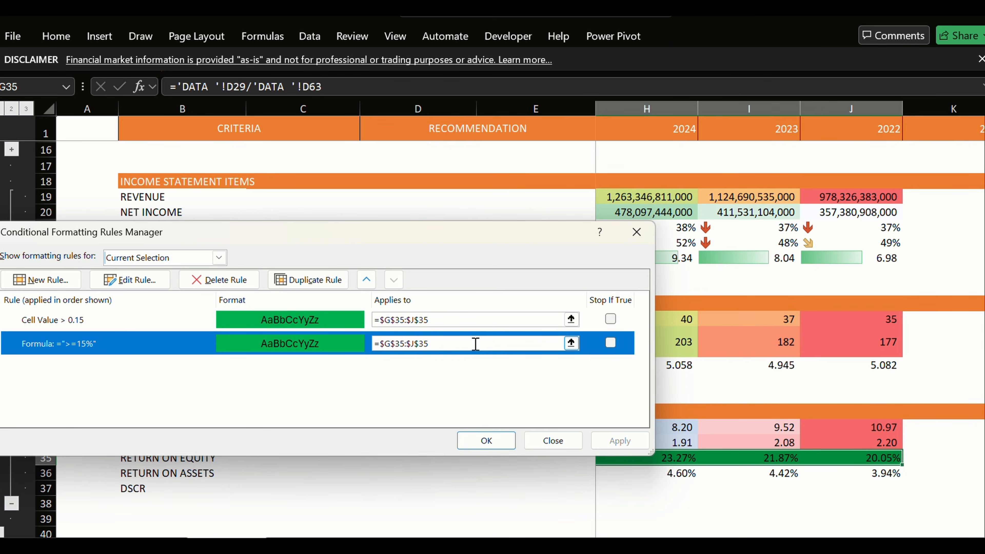
Change the selected formula rule to format only cells containing a cell value less than 15%.
click(136, 278)
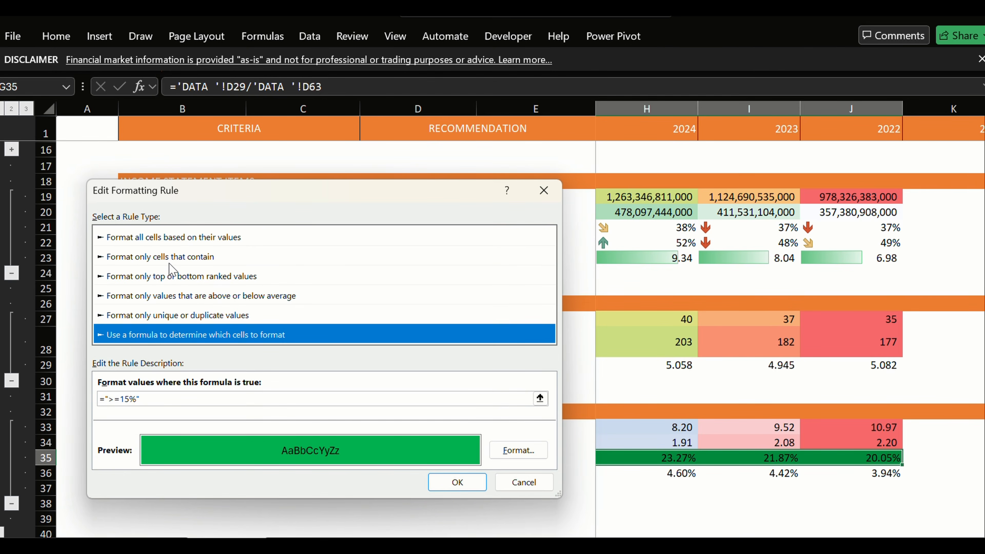
click(171, 259)
click(292, 399)
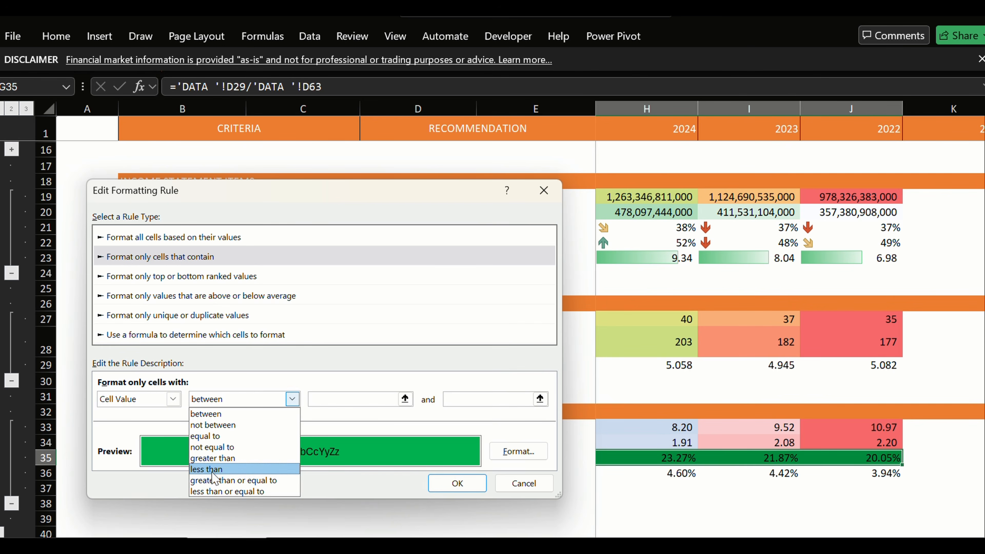
click(232, 469)
click(369, 404)
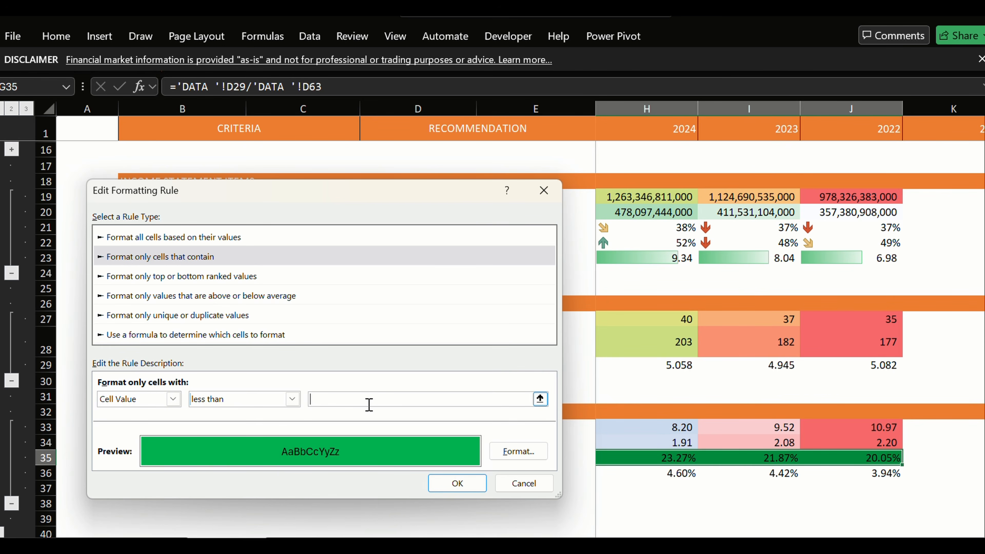
text(15%)
key(Return)
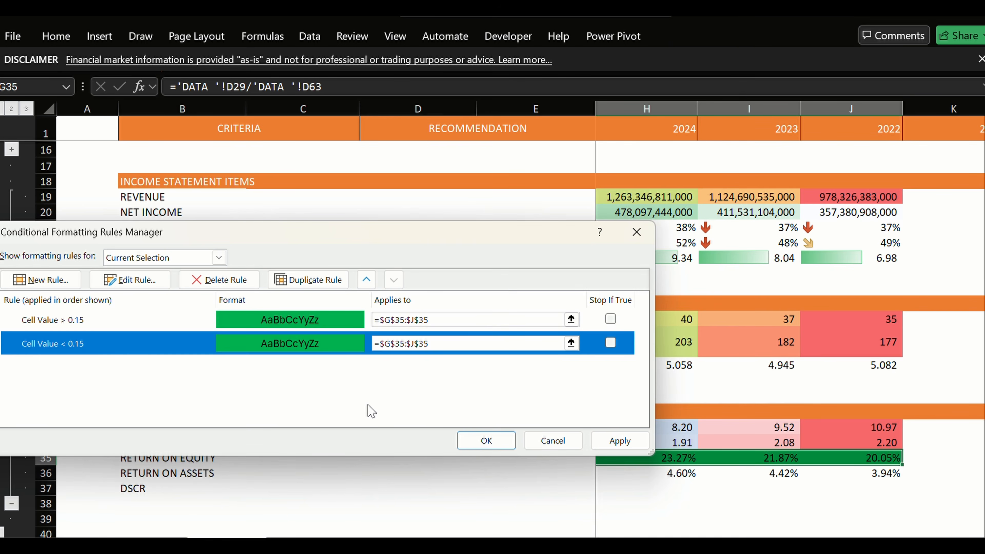
Give the less-than-15% rule a red background fill and apply the rules to the return on equity cells.
click(132, 279)
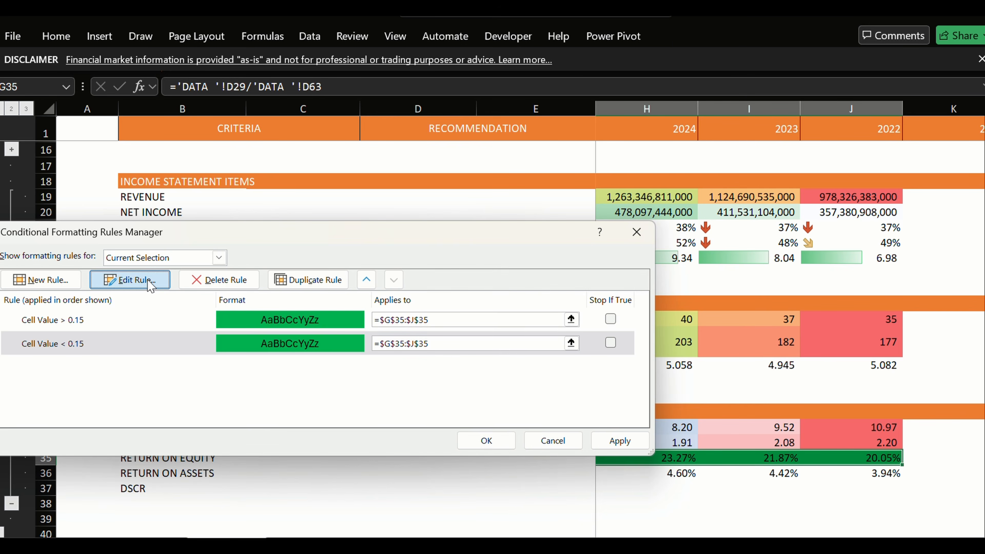
click(526, 451)
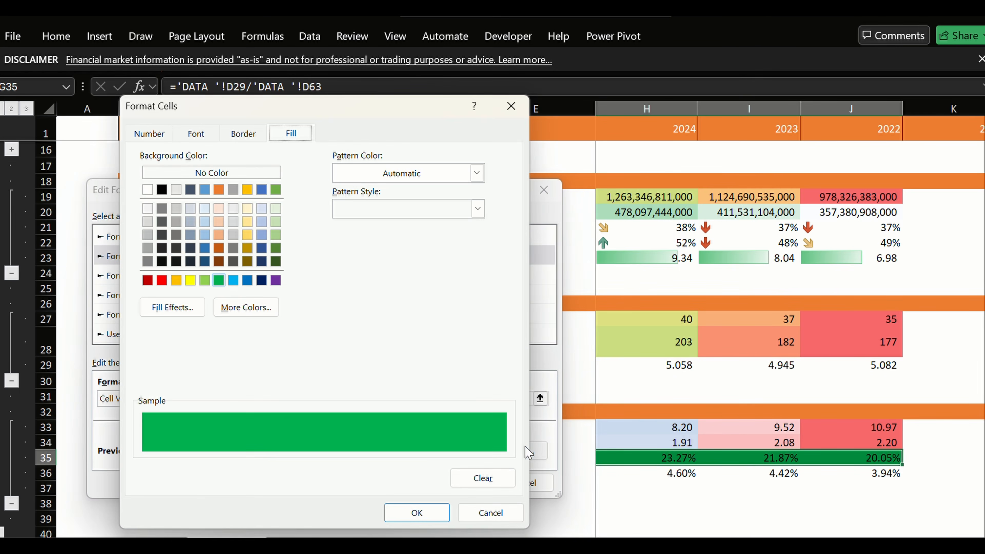
click(160, 281)
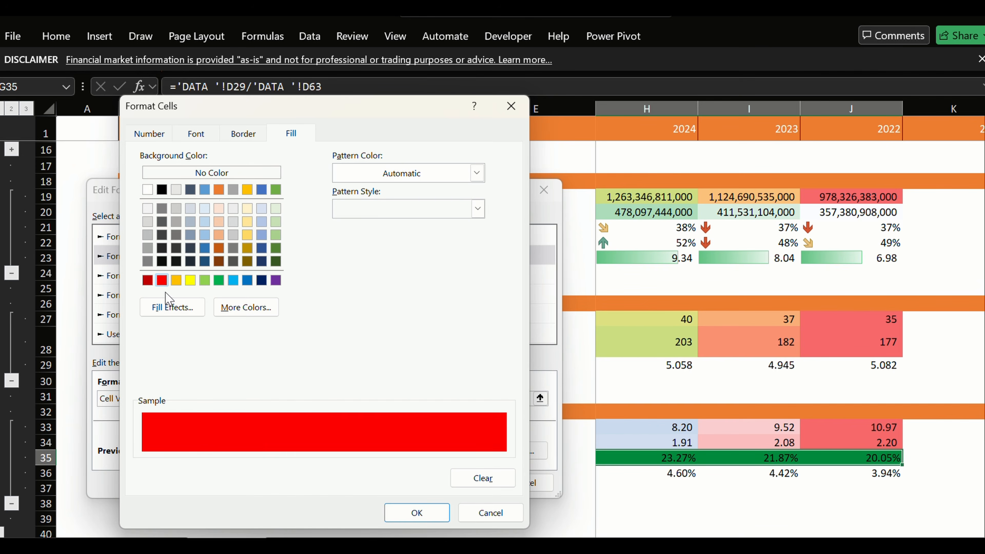
click(417, 513)
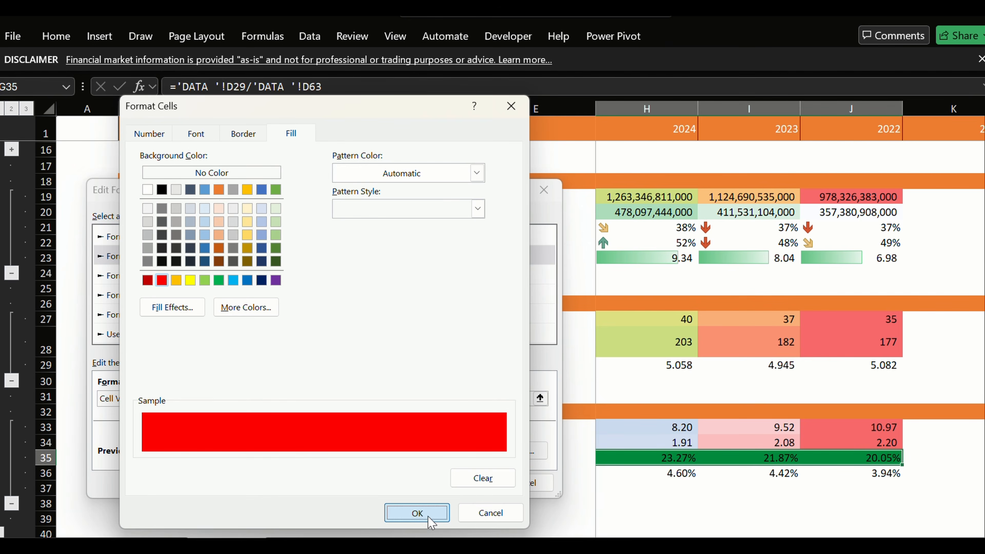
click(417, 513)
click(479, 480)
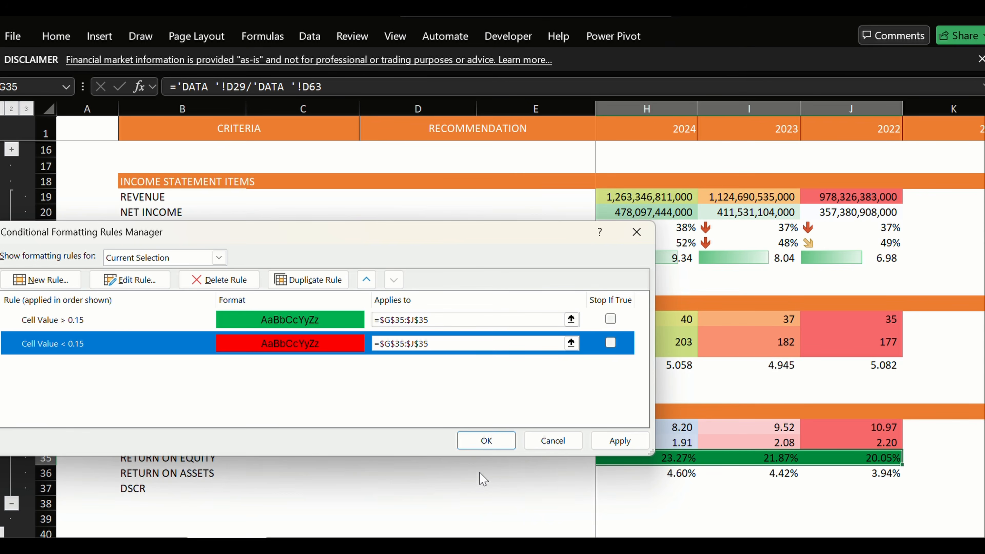
click(619, 440)
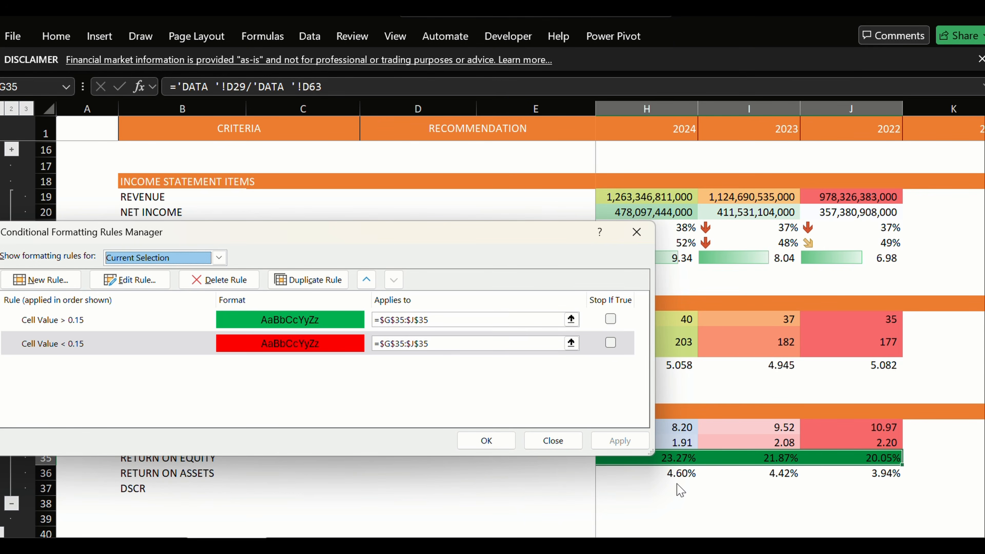
key(Escape)
Examine the yearly return on assets figures and their formulas in row 36.
key(Down)
key(Left)
key(Left)
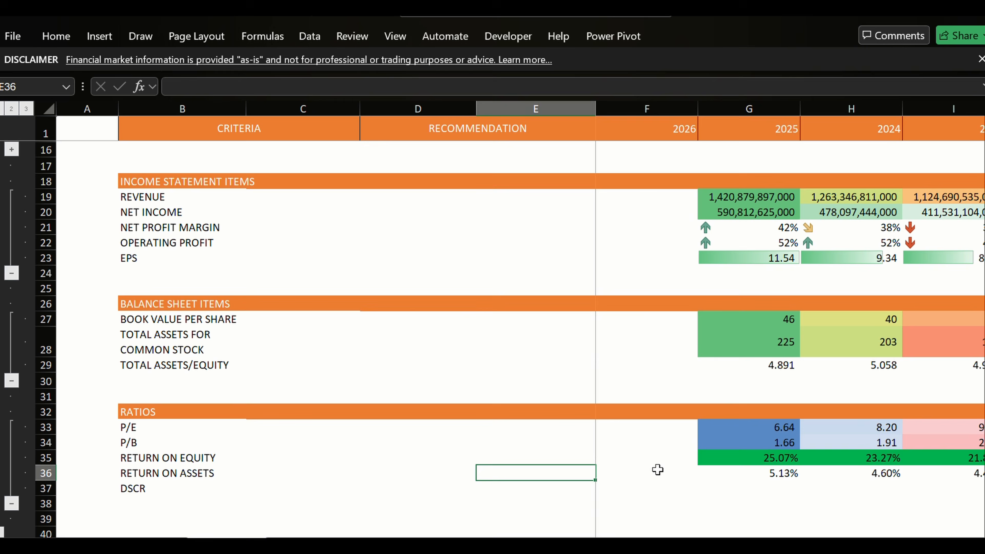
key(Right)
key(Right)
key(Right)
key(Left)
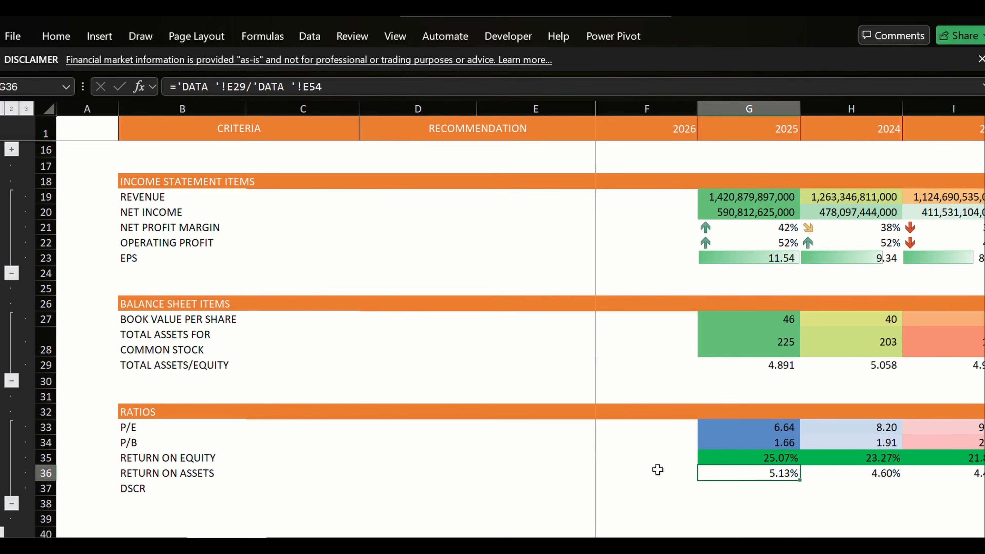
key(Right)
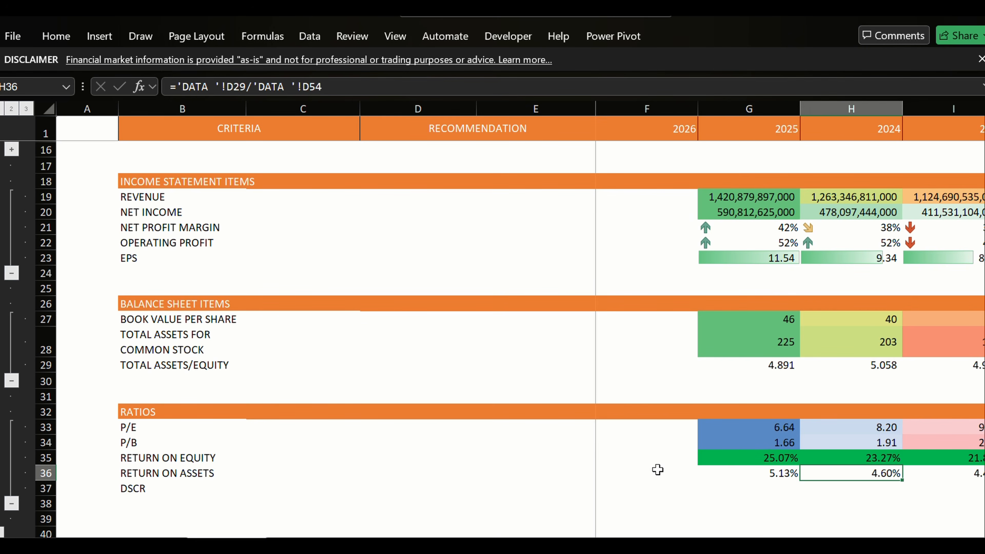
key(Right)
key(Right)
key(Left)
key(Left)
key(Left)
key(Left)
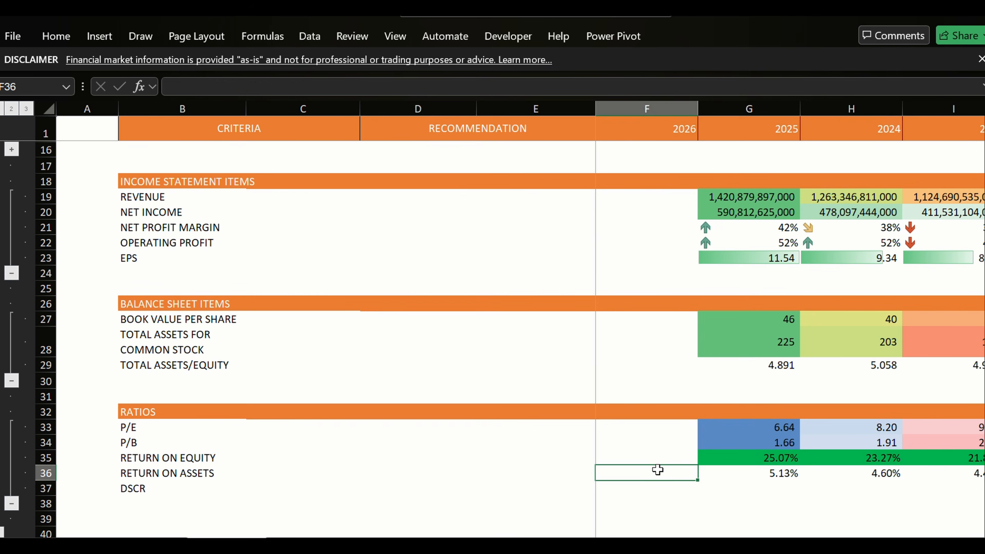
key(Right)
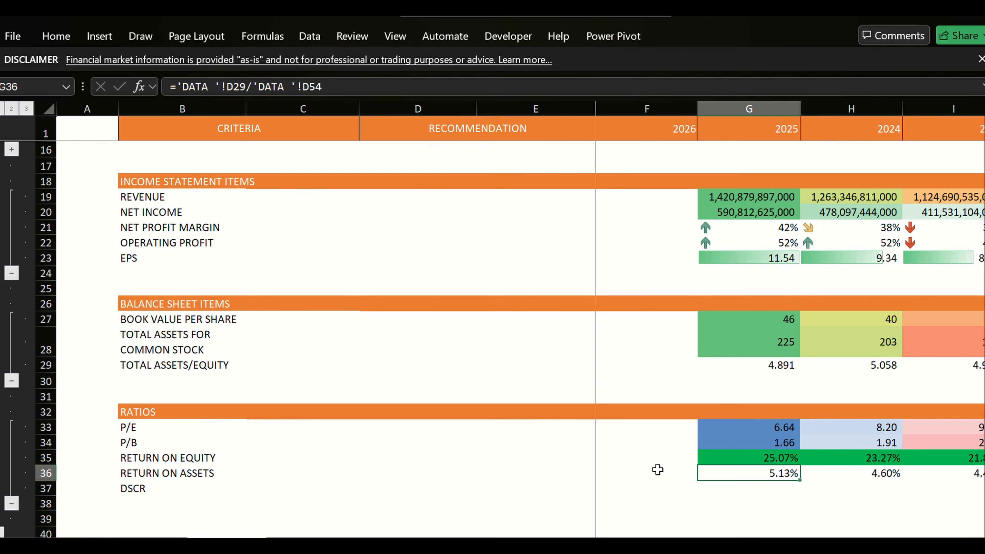
Review the formatted sheet from the intrinsic values section down through the ratios section, with all yearly columns in view.
key(ctrl+Down)
key(ctrl+Up)
key(Up)
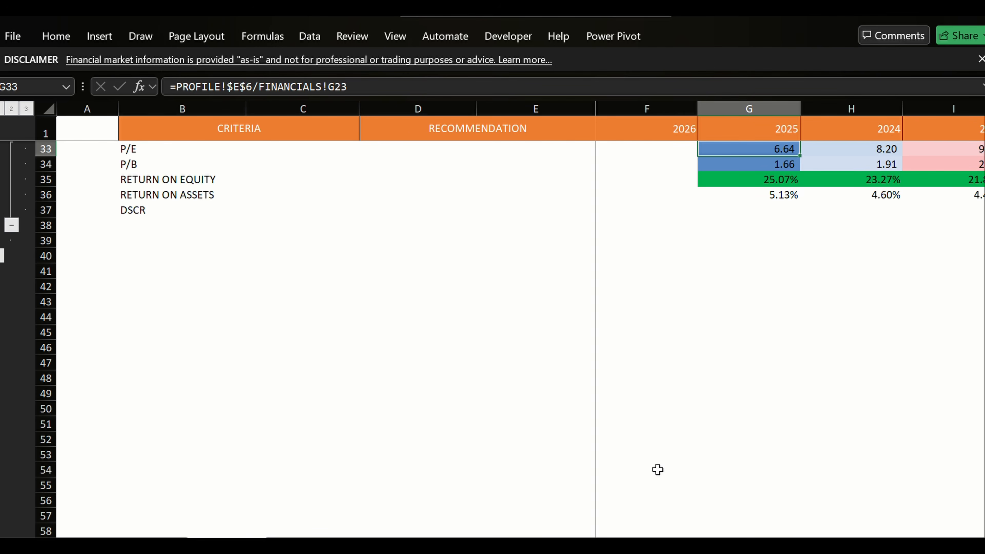
scroll(657, 470, up, 2)
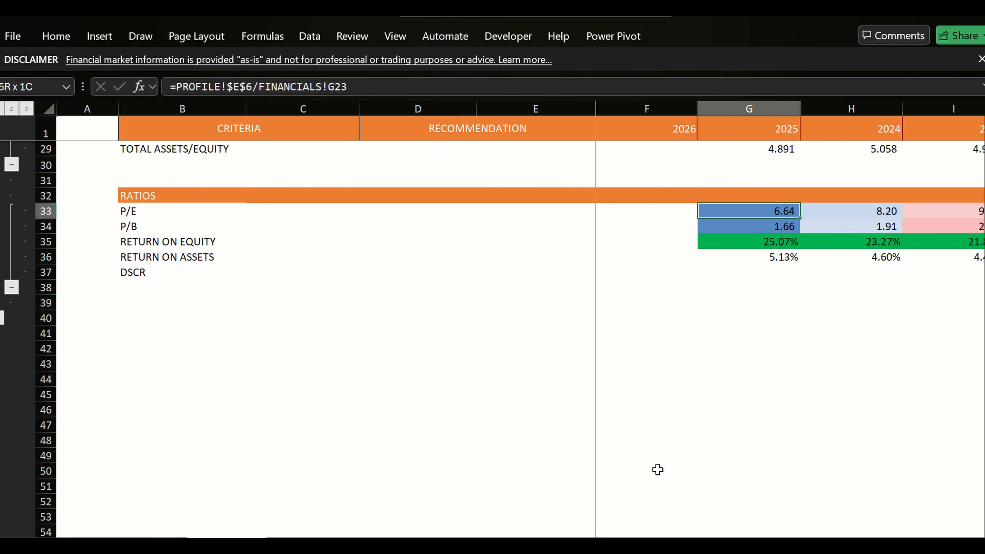
scroll(657, 470, up, 2)
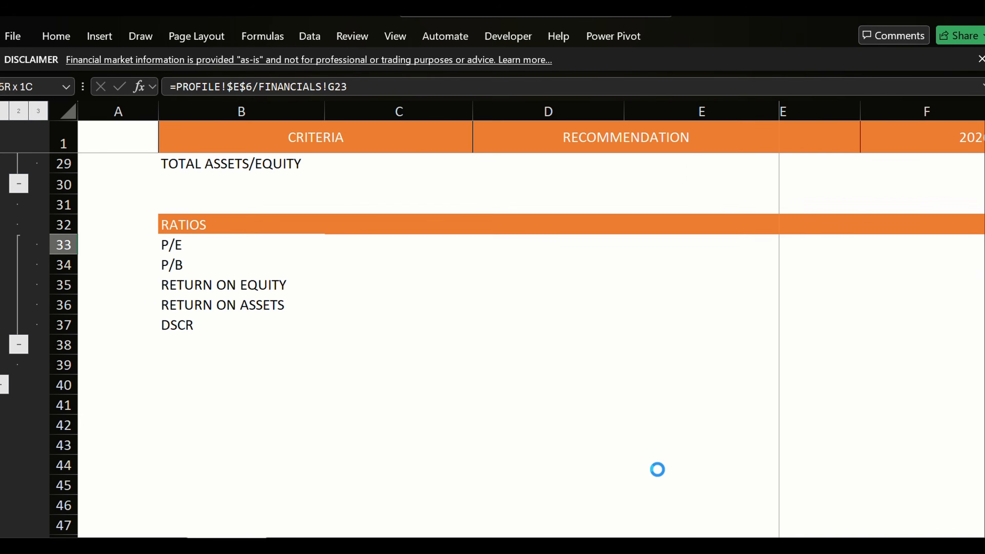
scroll(658, 469, down, 3)
scroll(657, 470, down, 4)
key(Up)
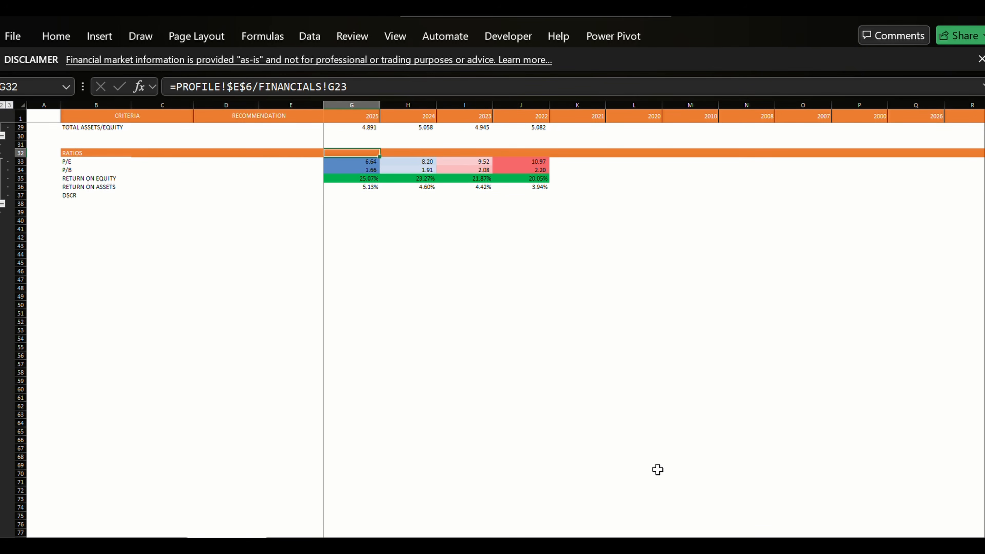
key(Page_Up)
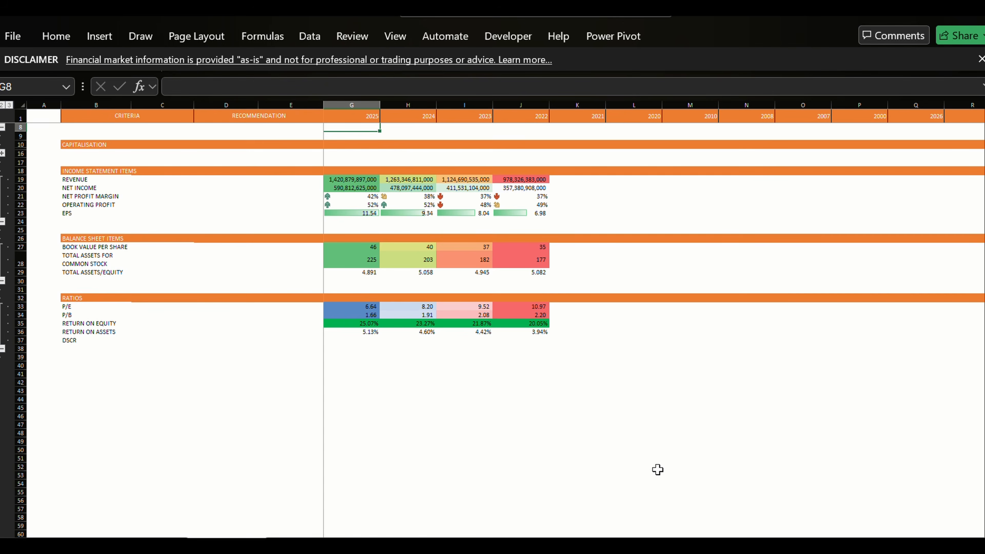
scroll(658, 469, up, 1)
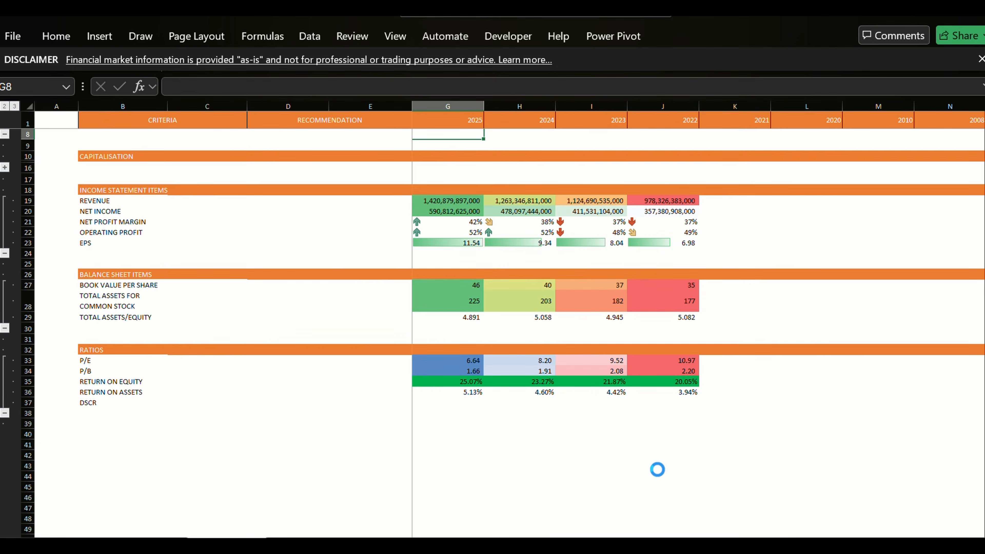
scroll(657, 470, up, 1)
key(Up)
key(Up)
key(Up)
key(Up)
key(Up)
key(Up)
key(Up)
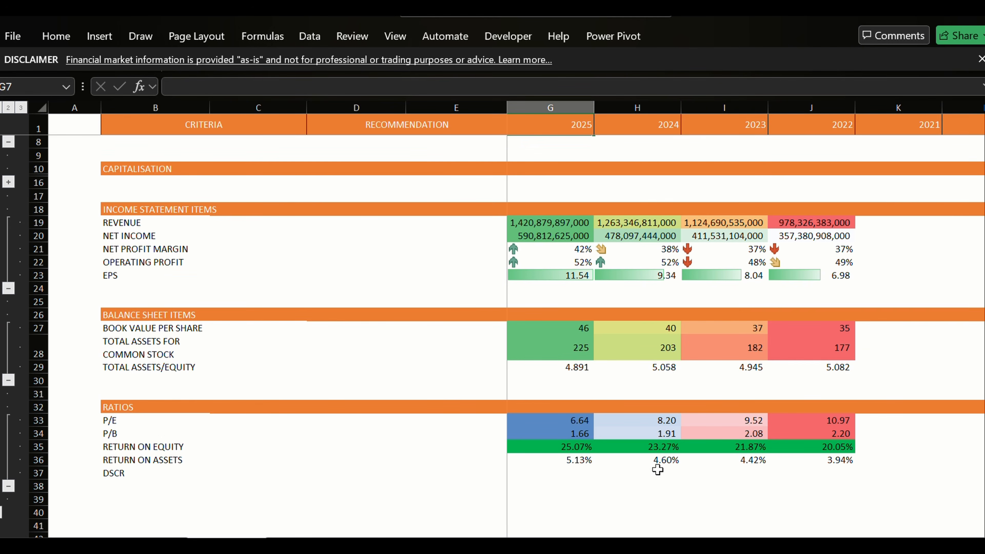
key(Down)
key(Down)
key(Down)
key(Down)
key(Down)
key(Down)
key(Down)
key(Down)
key(Down)
key(Down)
key(Down)
key(Down)
key(Down)
key(Down)
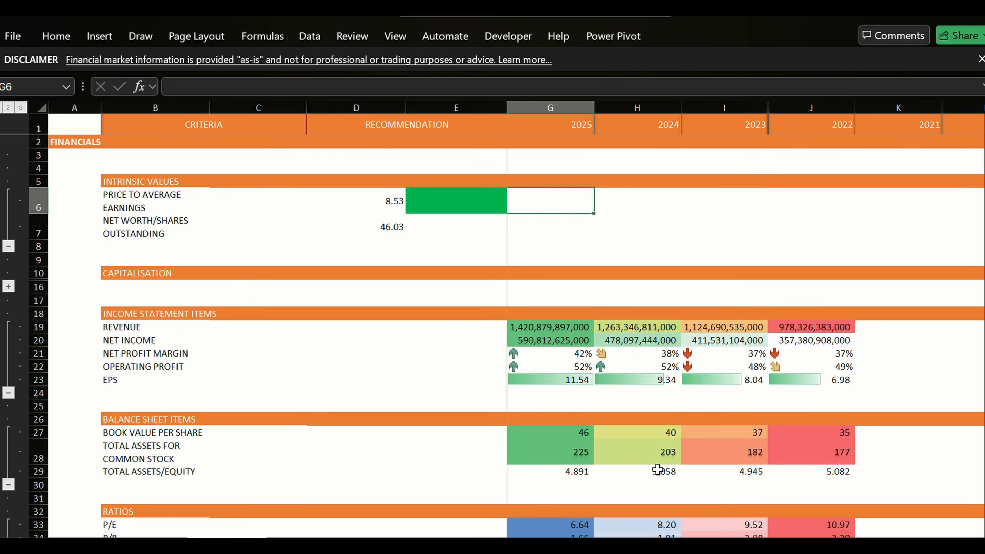
key(Down)
key(Down)
key(Down)
key(Down)
key(Down)
key(Down)
key(Down)
key(Down)
key(Down)
key(Down)
key(Down)
key(Down)
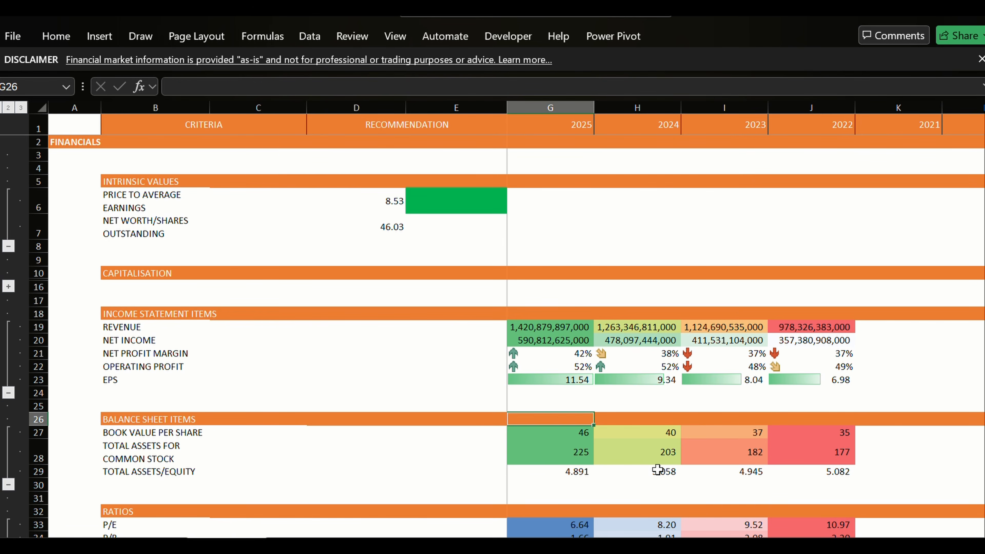
key(Down)
key(Down)
key(Down)
key(Down)
key(Down)
key(Down)
key(Down)
key(Down)
key(Down)
key(Down)
key(Down)
key(Down)
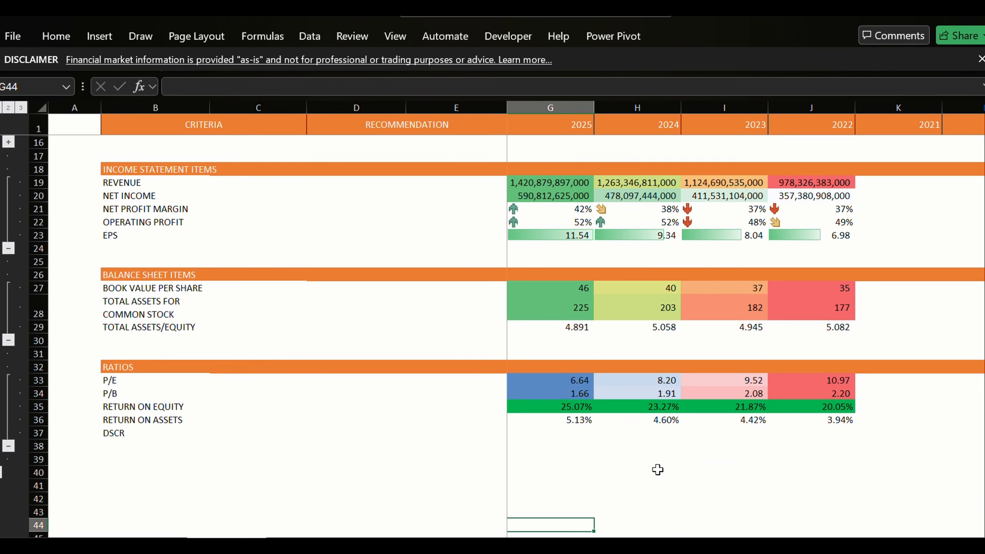
Examine the yearly figures of the Ratios section, from its heading down to the DSCR row.
key(Up)
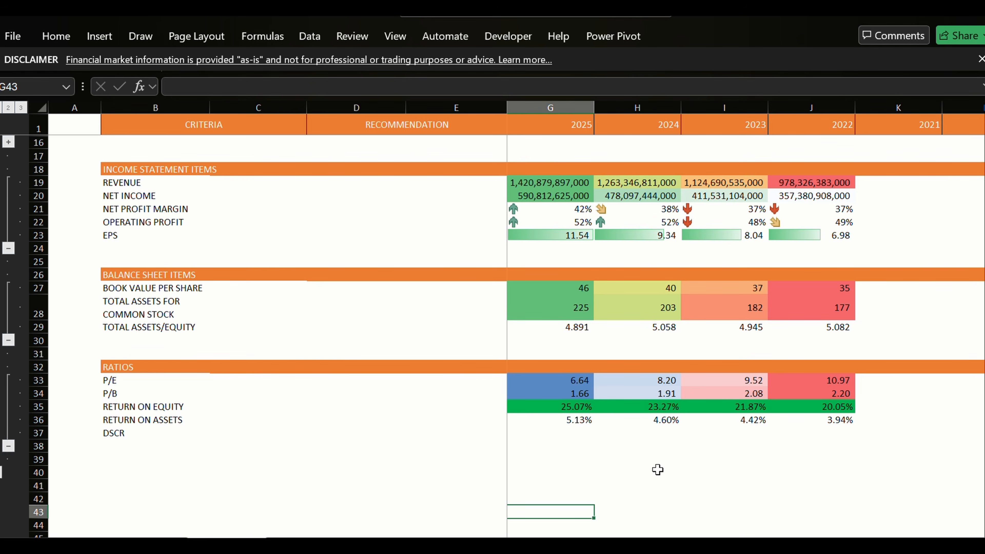
key(Up)
key(Up)
key(Up)
key(Up)
key(Up)
key(Up)
key(Up)
key(Up)
key(Up)
key(Up)
key(Up)
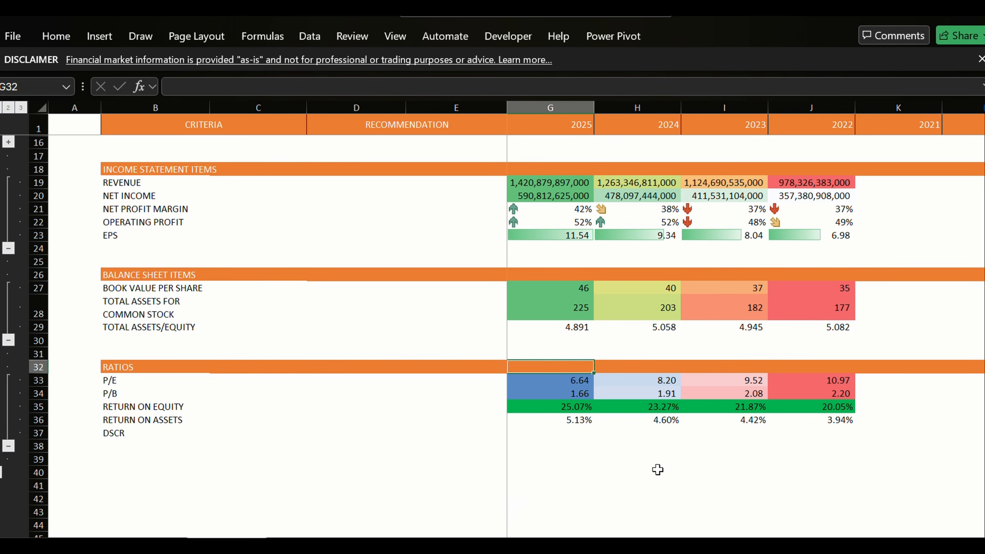
key(Down)
key(Down)
key(Down)
key(Down)
key(Down)
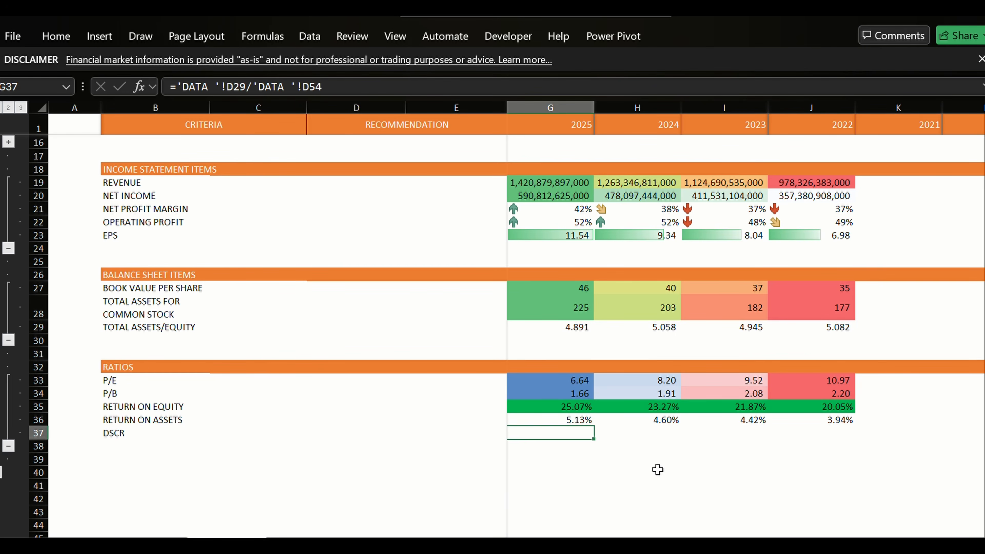
key(Up)
key(Down)
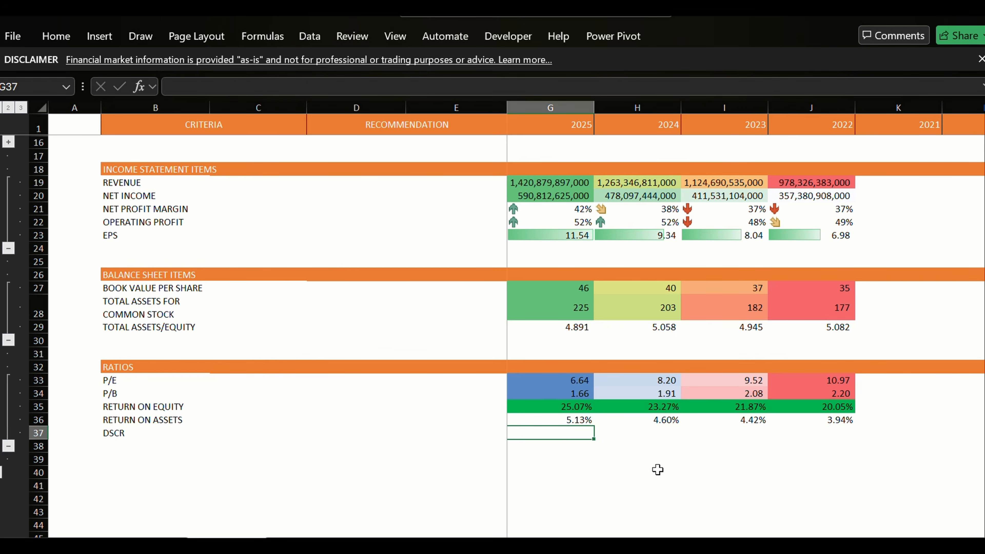
Select the return on assets figures for 2025 through 2022 in row 36.
key(Up)
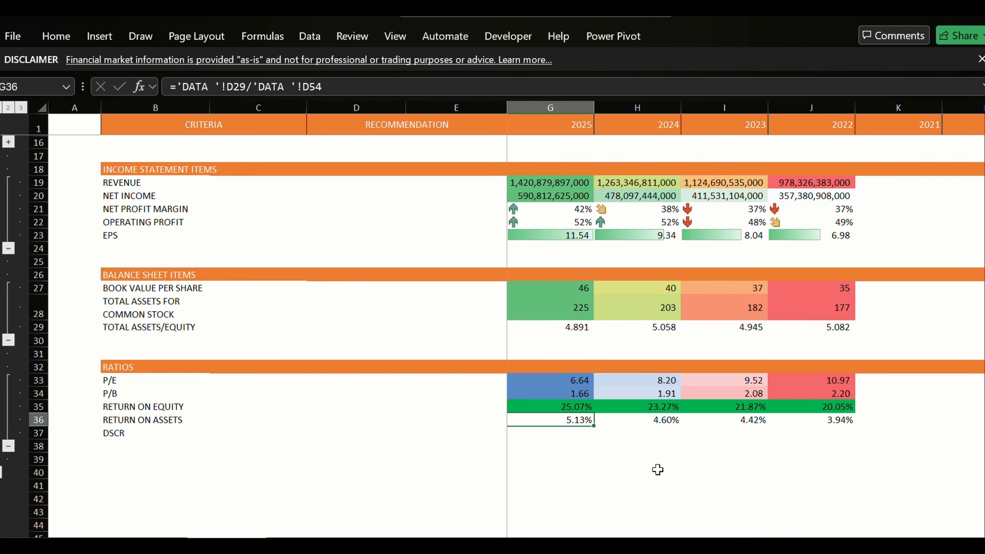
key(shift+Right)
key(shift+Right)
key(shift+Right)
key(ctrl+q)
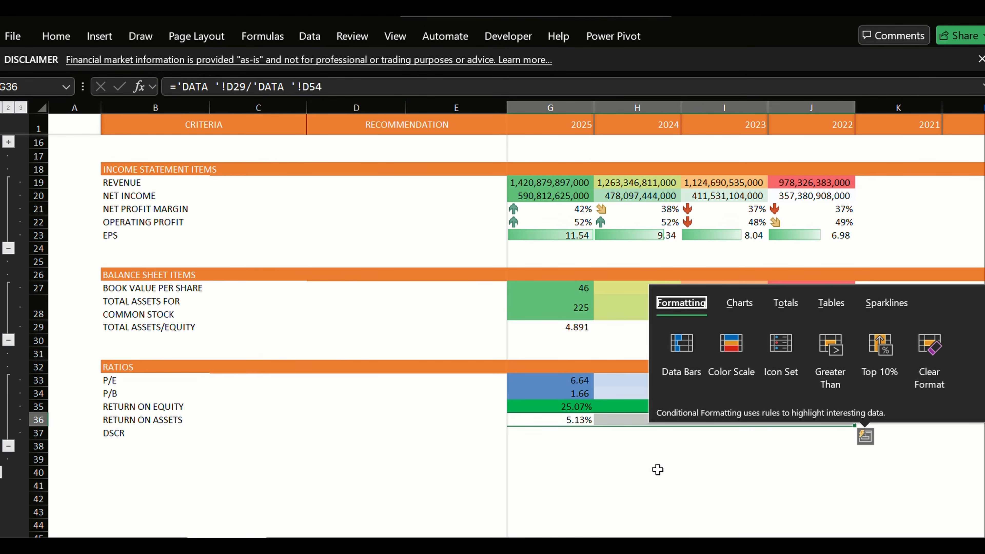
key(Escape)
key(Tab)
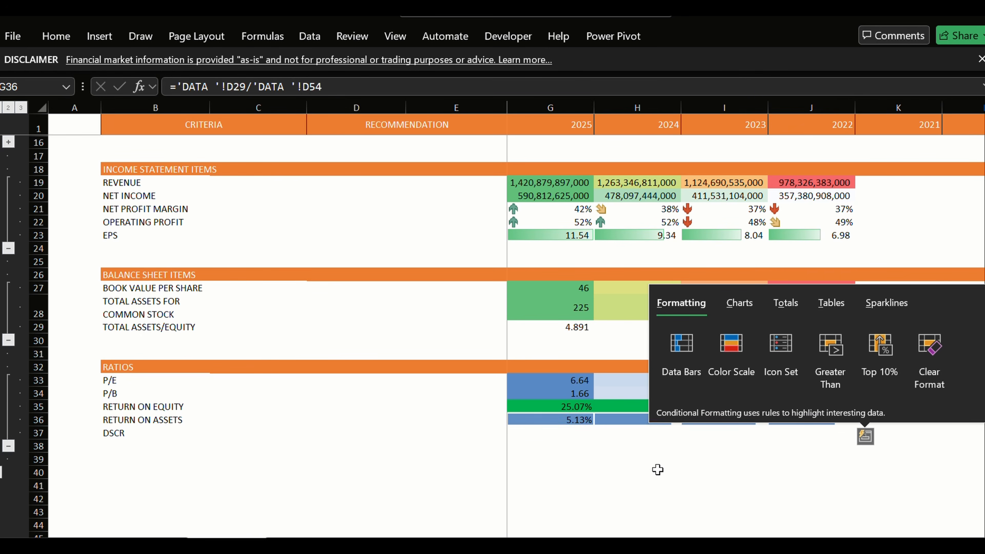
key(Right)
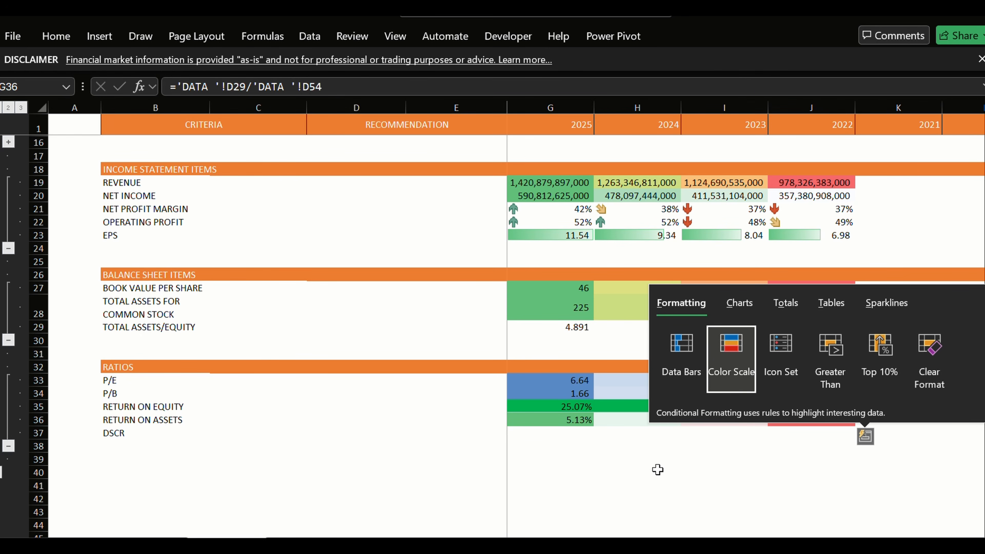
key(Right)
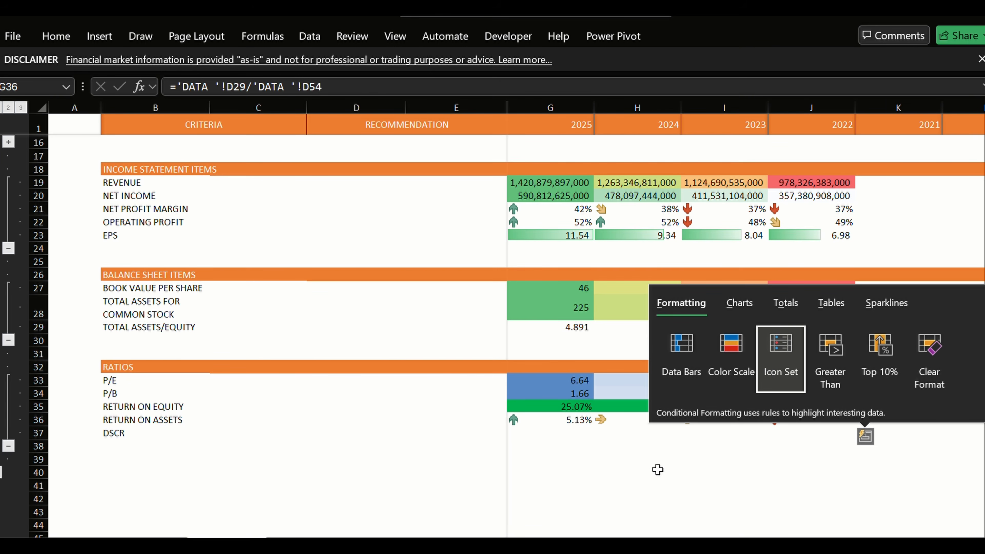
key(Return)
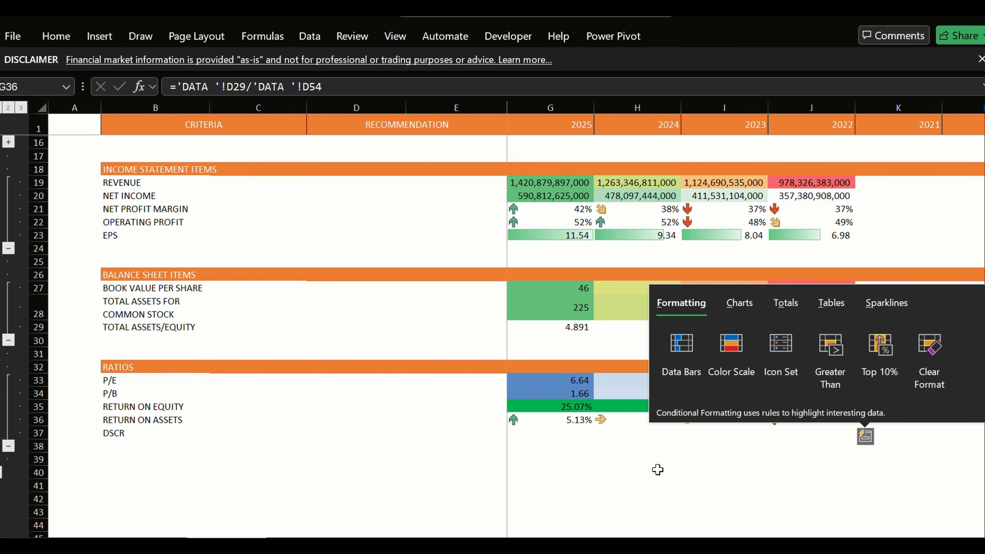
key(Right)
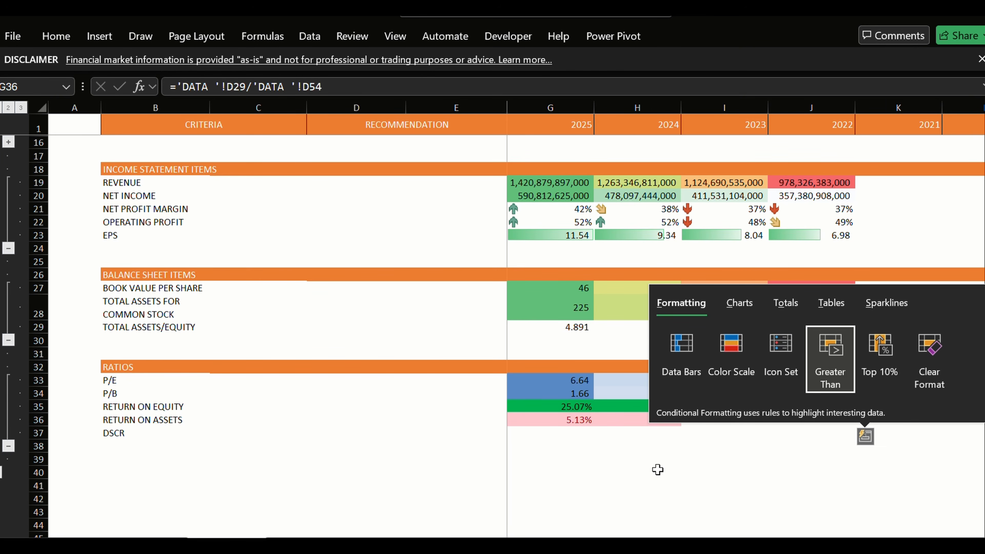
key(Return)
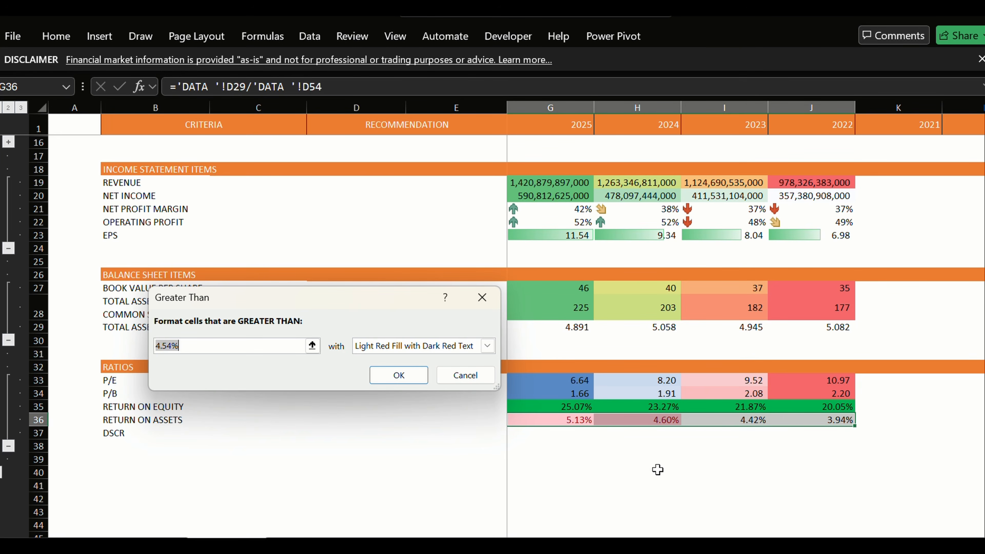
key(Escape)
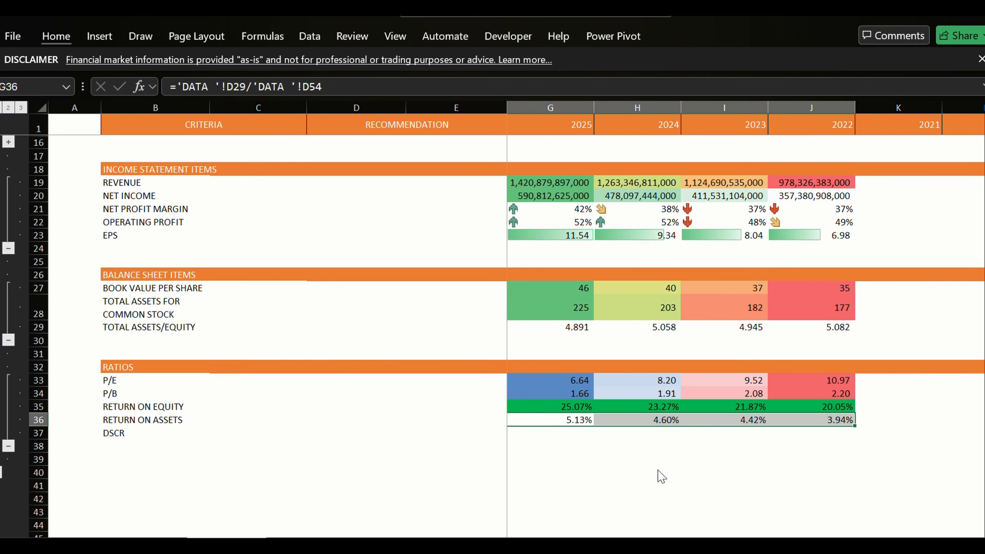
Define a new conditional formatting rule for the return on assets cells that formats only cell values less than 15%.
key(alt+h)
key(l)
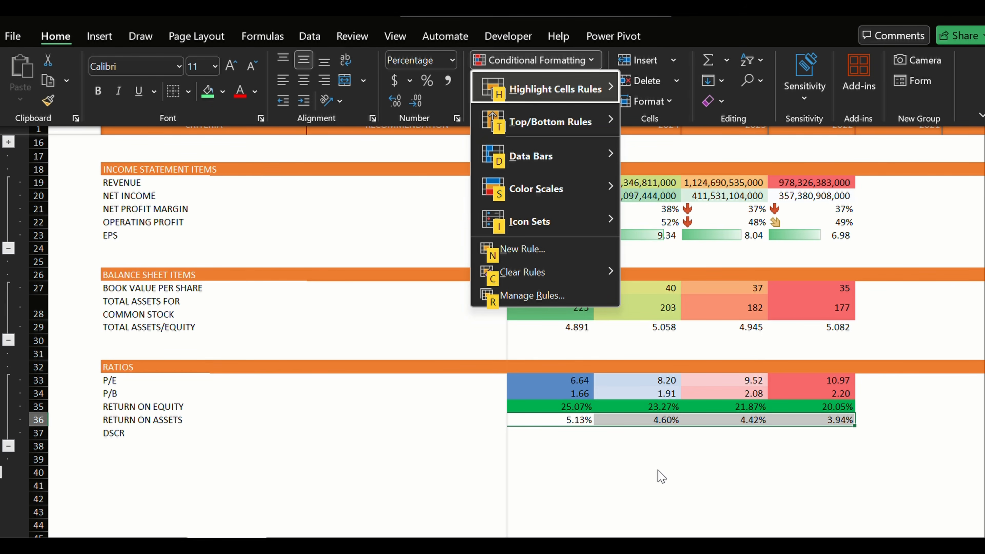
key(Down)
key(Down)
key(Down)
key(Down)
key(Up)
key(Up)
key(Down)
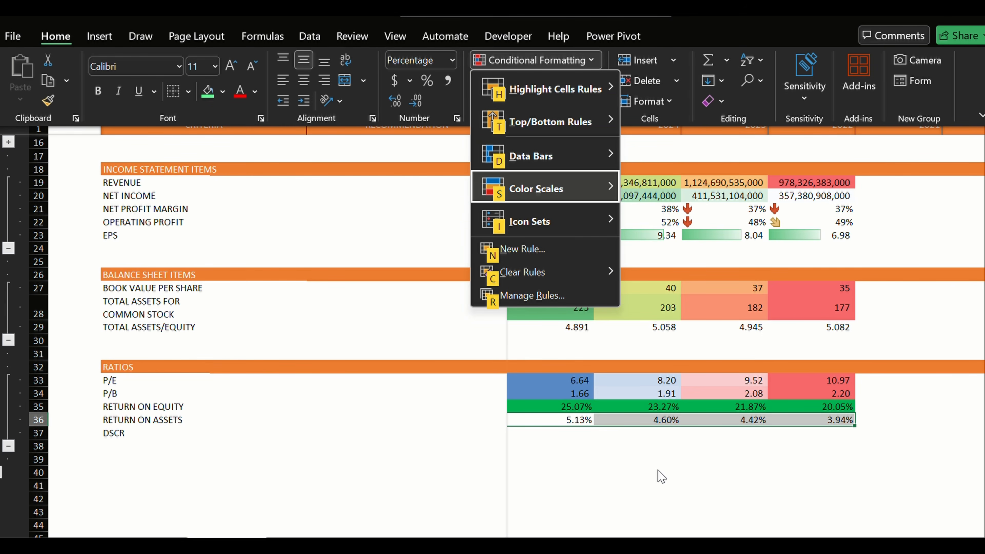
key(n)
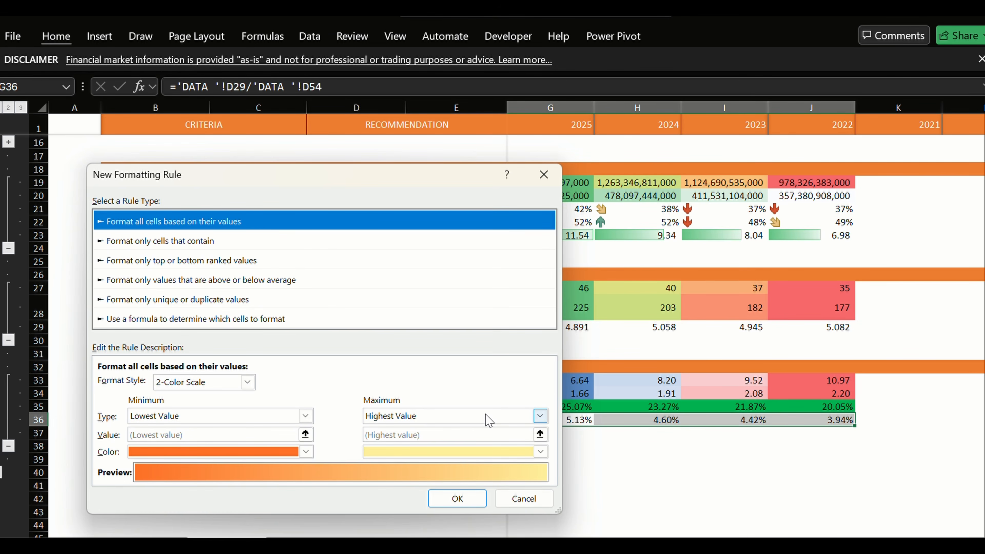
click(134, 241)
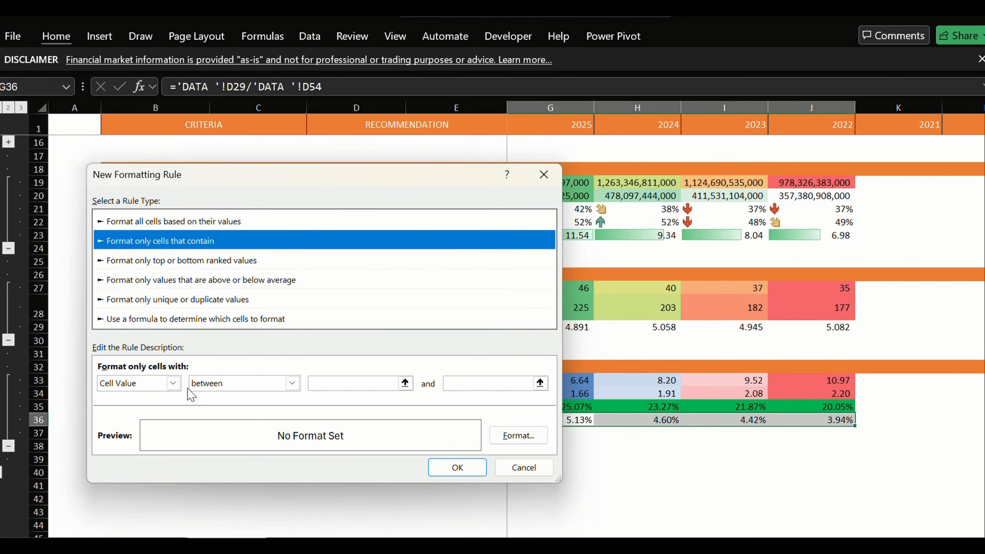
click(292, 383)
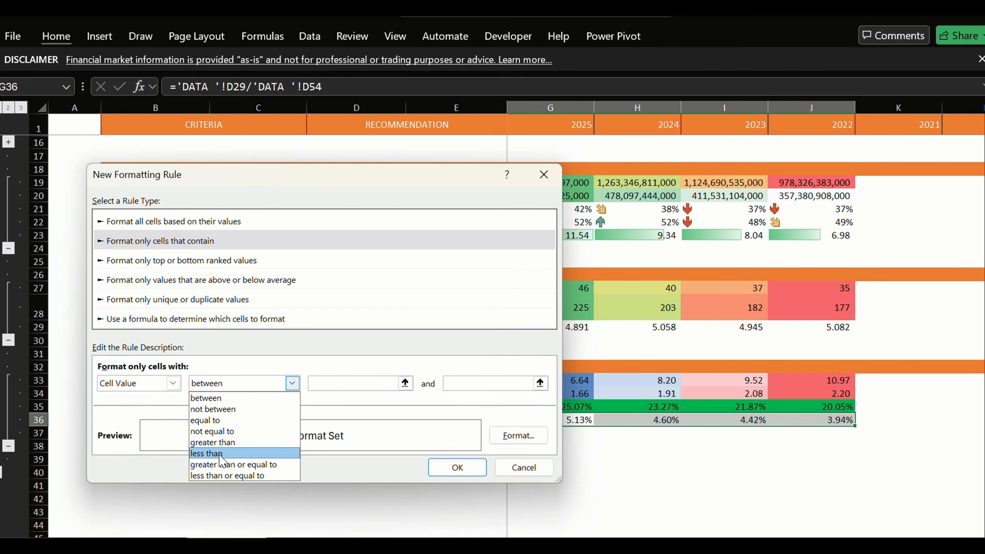
click(221, 454)
click(343, 381)
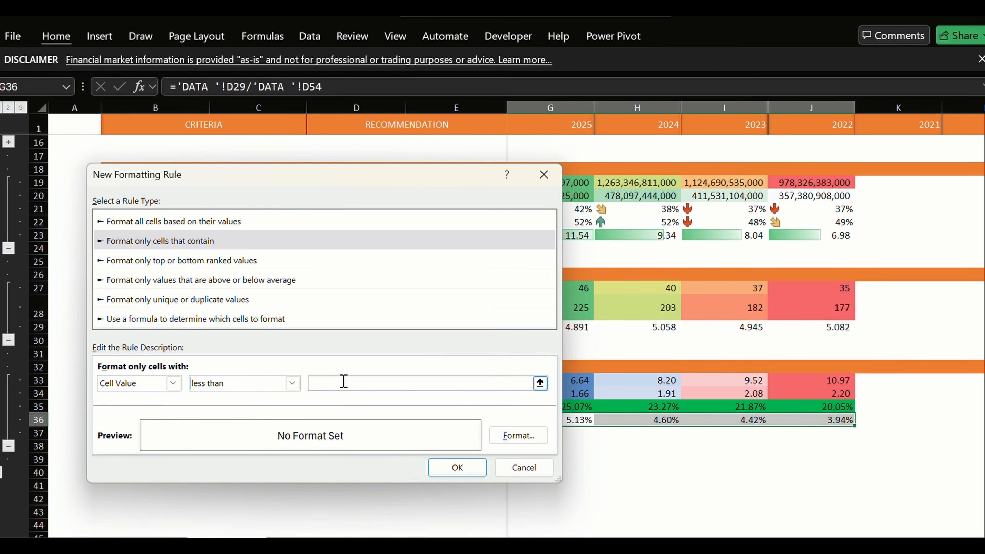
text(15%)
Give the new rule a red background fill and apply it to the return on assets cells.
click(522, 437)
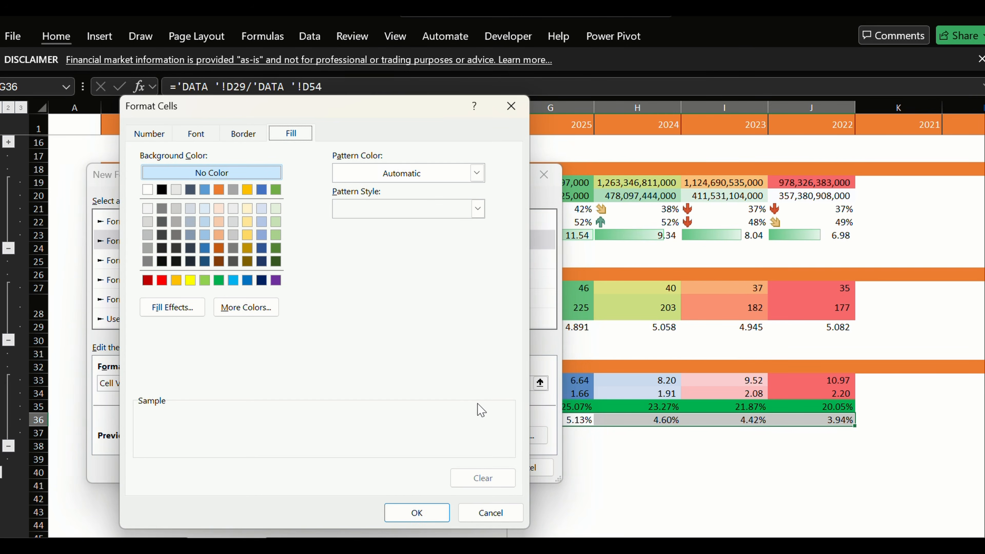
click(162, 280)
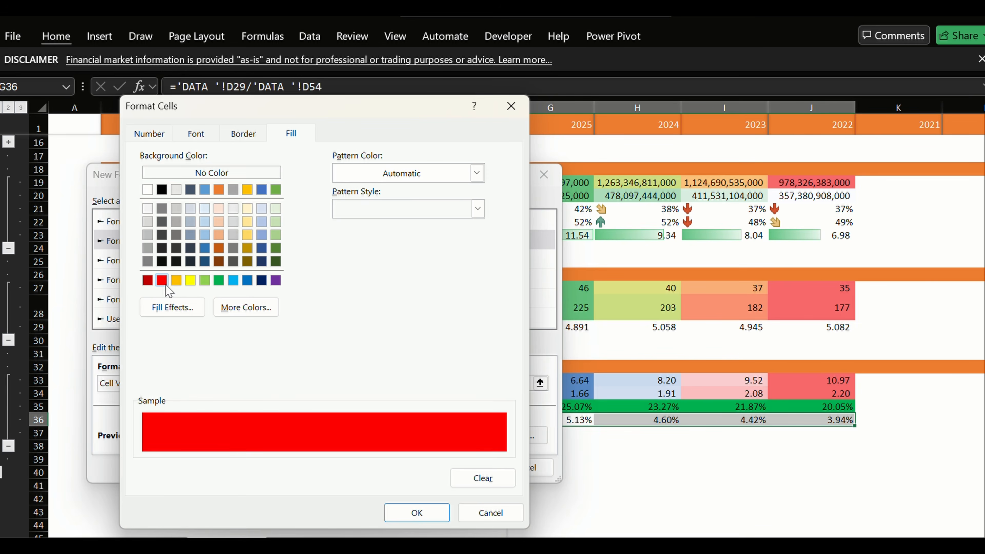
click(422, 514)
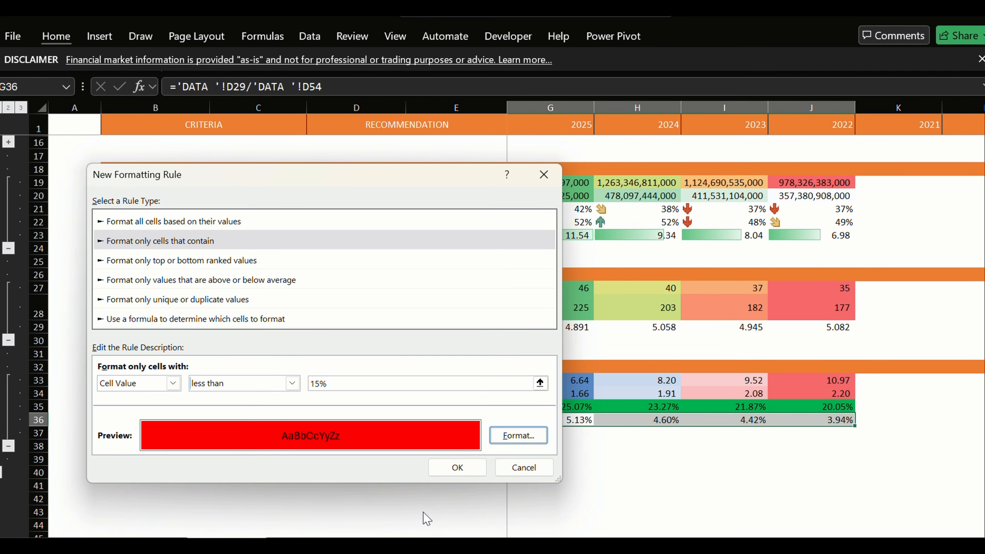
click(461, 468)
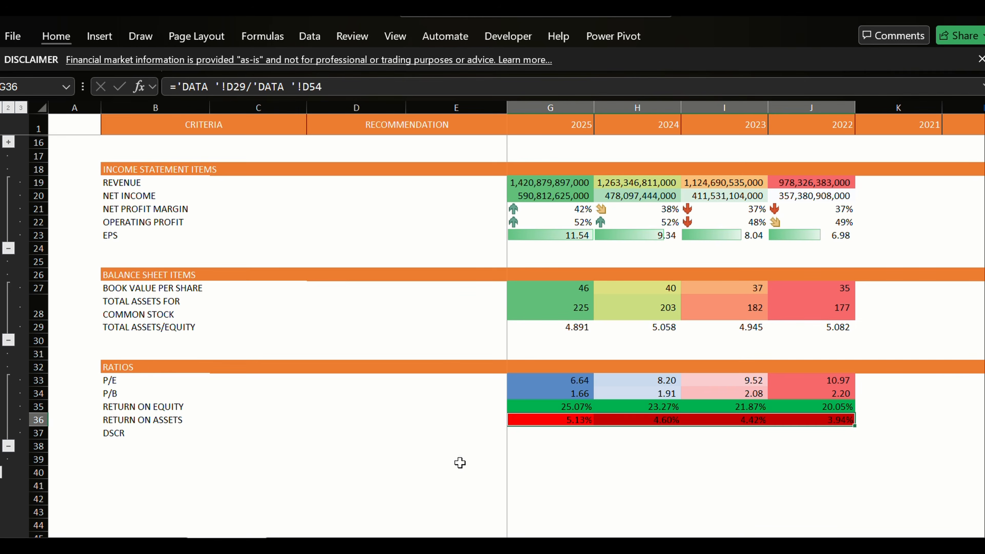
click(637, 461)
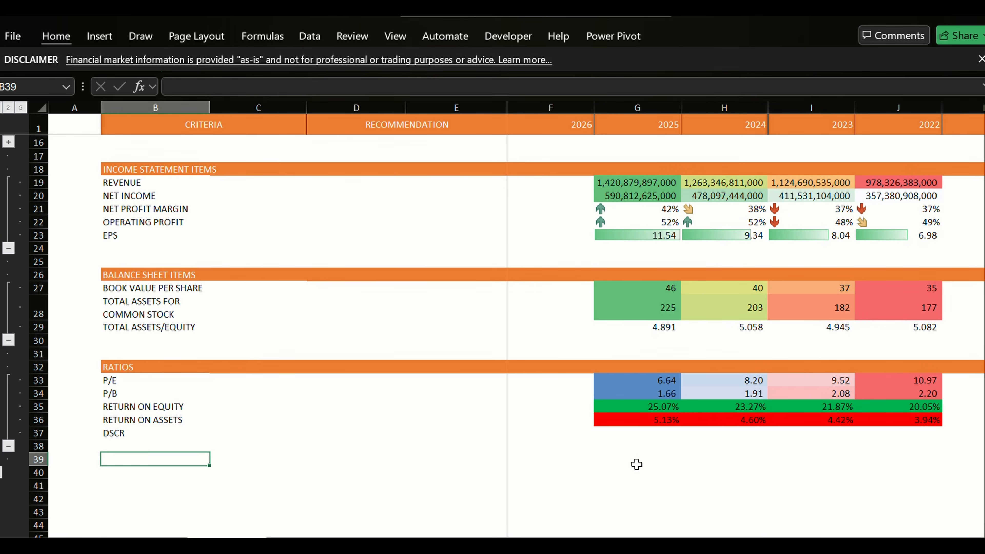
Review the formatted sheet from the year header row down to the Ratios section at a smaller zoom.
key(Right)
key(Right)
key(Right)
key(Right)
key(Up)
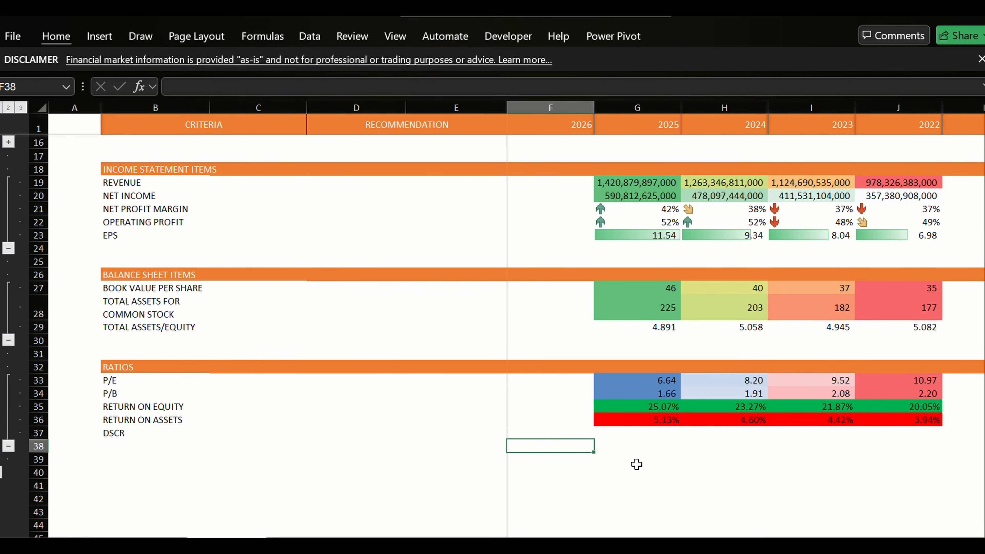
key(ctrl+Up)
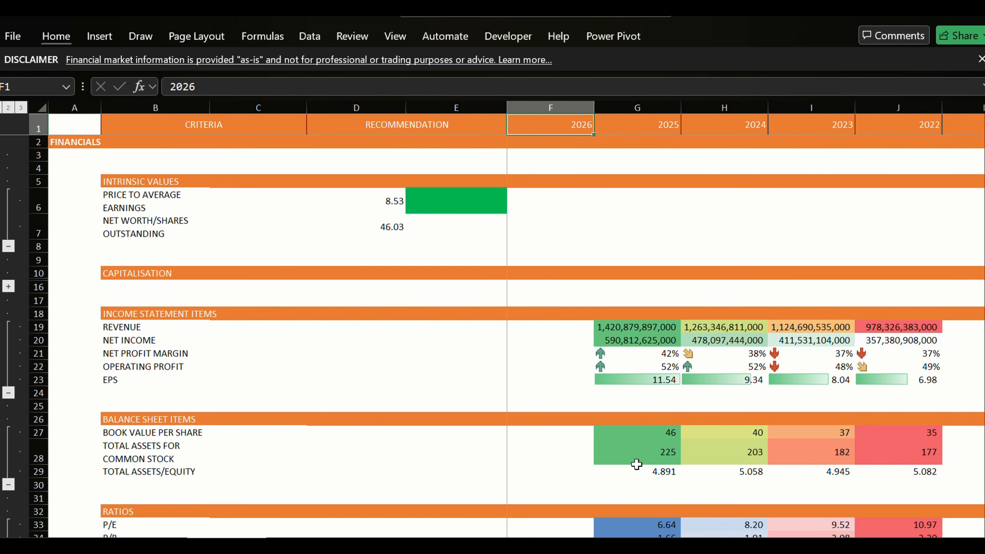
key(Down)
key(Down)
key(Down)
key(Down)
key(Down)
key(Down)
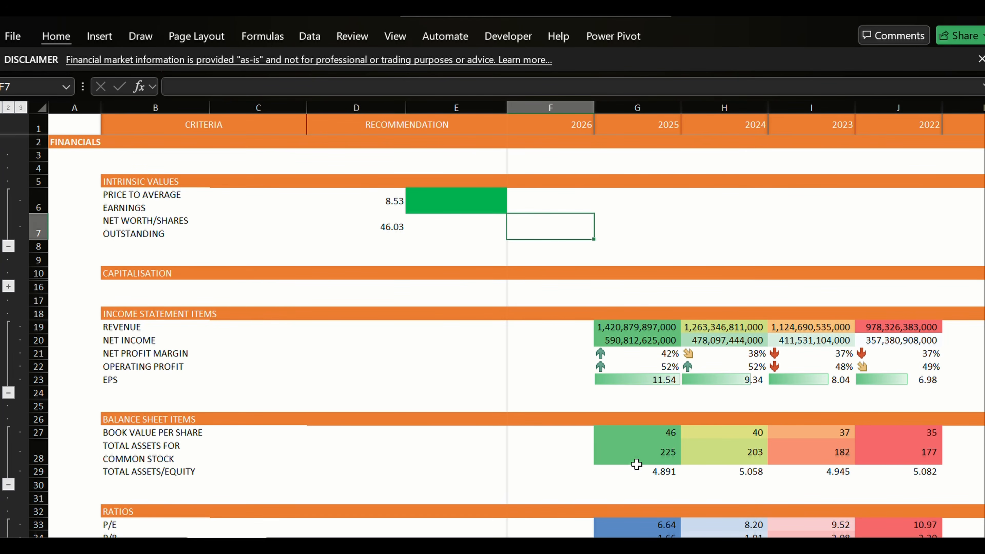
key(Down)
key(Down)
key(Down)
key(Down)
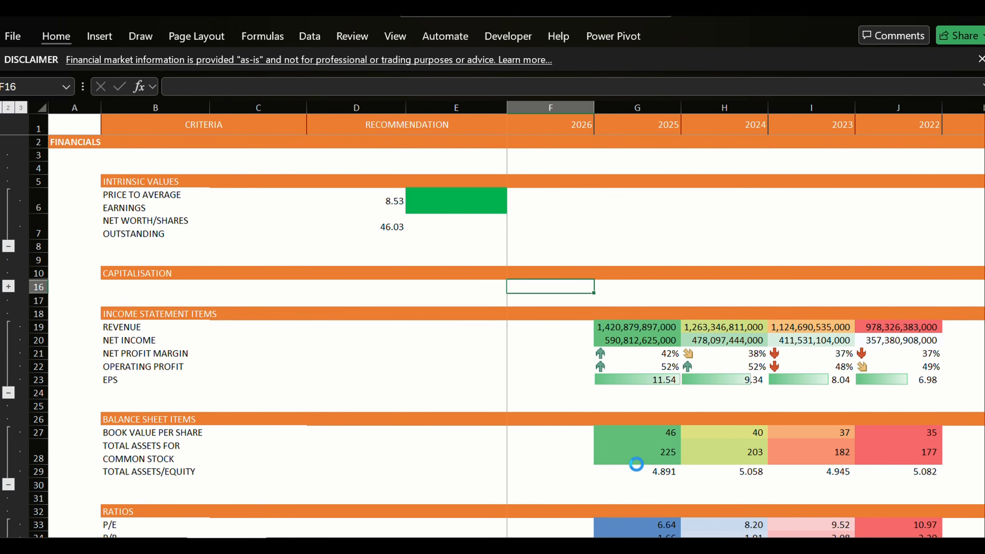
scroll(636, 463, up, 1)
scroll(635, 463, down, 3)
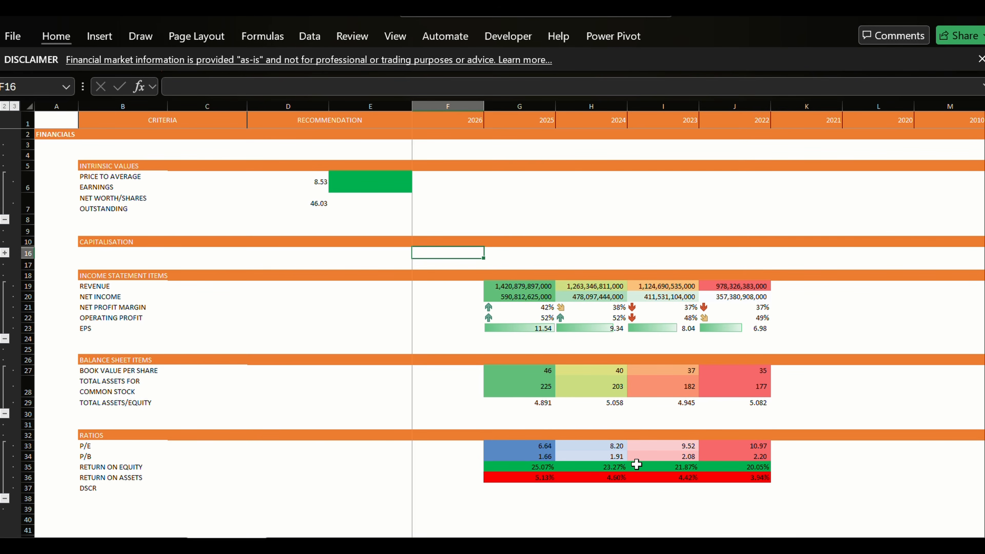
Switch to the WACC sheet and examine its input rows from Enterprise Value down to Interest Rate.
key(ctrl+Page_Down)
key(Down)
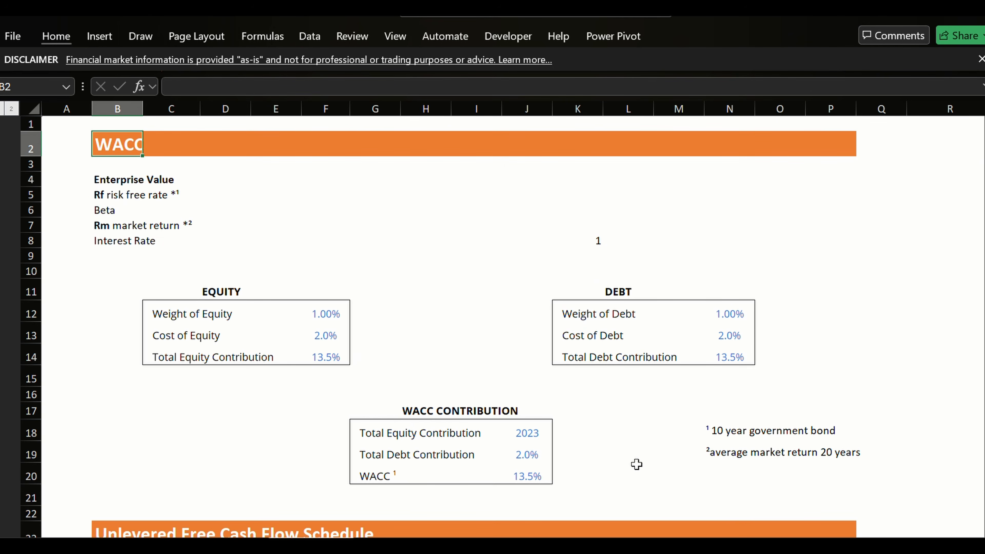
key(Down)
key(Down)
key(Down)
key(Up)
key(Up)
key(Right)
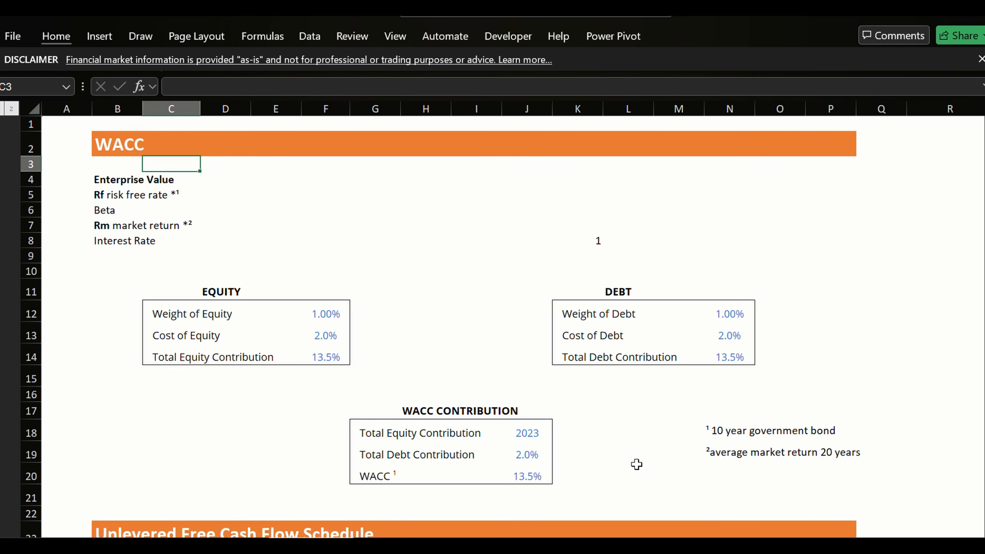
key(Right)
key(Down)
key(Down)
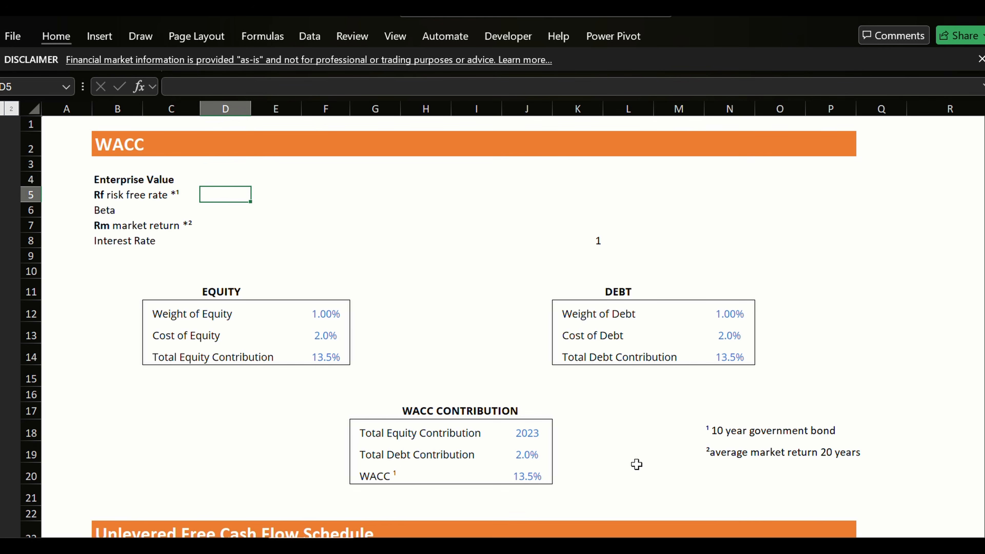
key(Down)
key(Down)
key(Down)
key(Down)
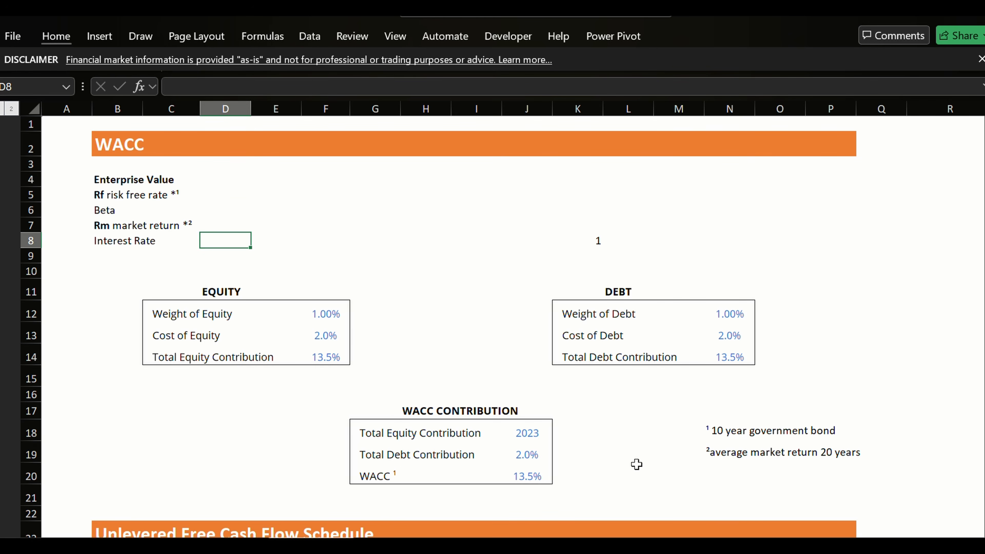
Look through the equity, debt and WACC contribution tables down to the Unlevered Free Cash Flow Schedule, and return to the Enterprise Value row.
key(Down)
key(Down)
key(Down)
key(Down)
key(Down)
key(Down)
key(Down)
key(Down)
key(Down)
key(Down)
key(Down)
key(Down)
key(Down)
key(Down)
key(Down)
key(Down)
key(Down)
key(Down)
key(Down)
key(Down)
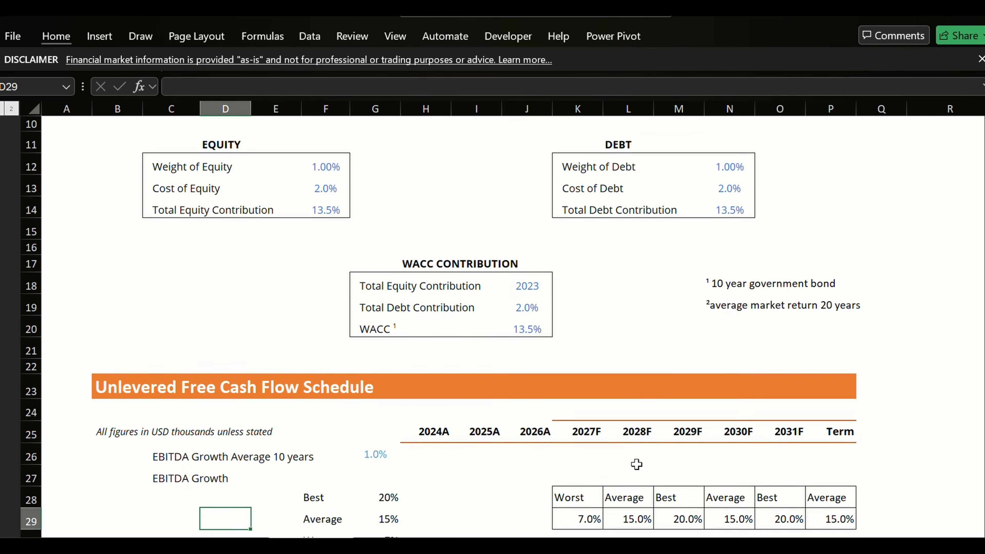
key(Up)
key(Up)
key(Up)
key(Up)
key(Up)
key(Up)
key(Up)
key(Up)
key(Up)
key(Up)
key(Up)
key(Up)
key(Up)
key(Up)
key(Up)
key(Up)
key(Up)
key(Up)
key(Up)
key(Up)
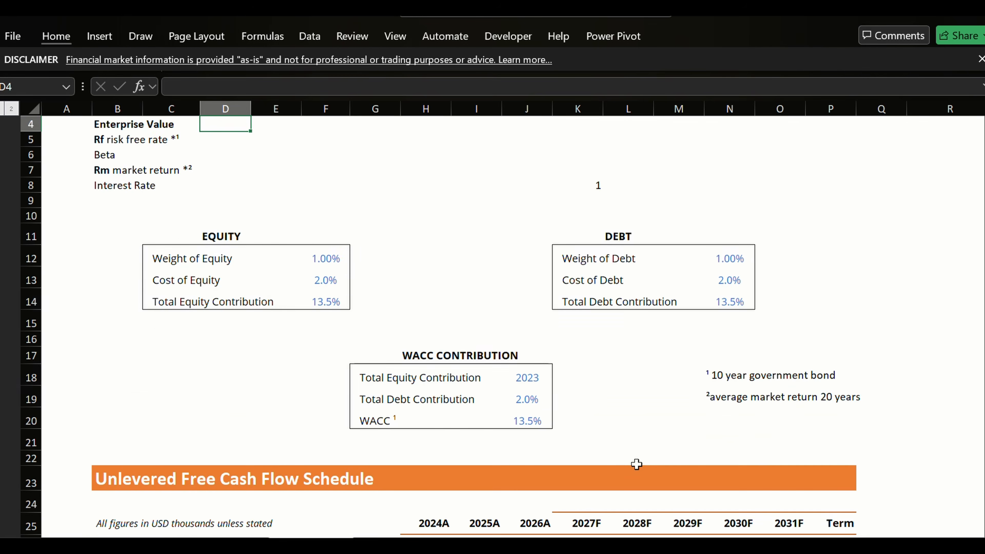
Examine the WACC sheet's input rows from the title band through Enterprise Value down to Interest Rate.
key(Down)
key(Up)
key(Up)
key(Up)
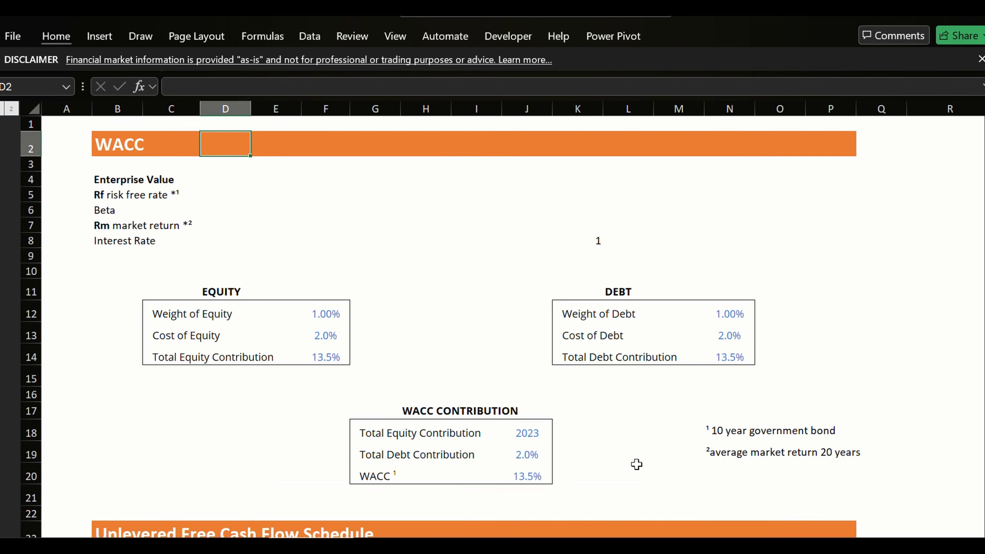
key(Down)
key(Down)
key(Down)
key(Down)
key(Down)
key(Down)
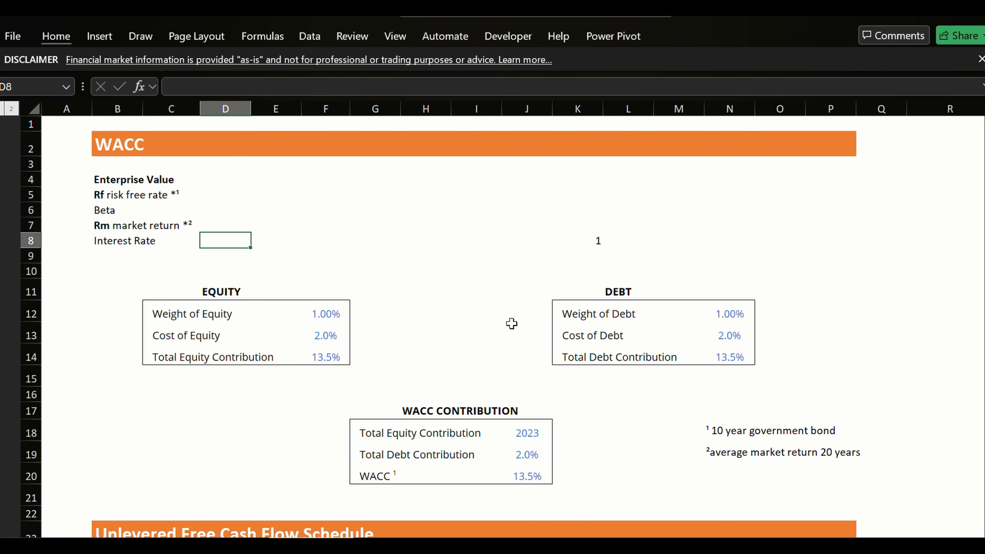
click(438, 19)
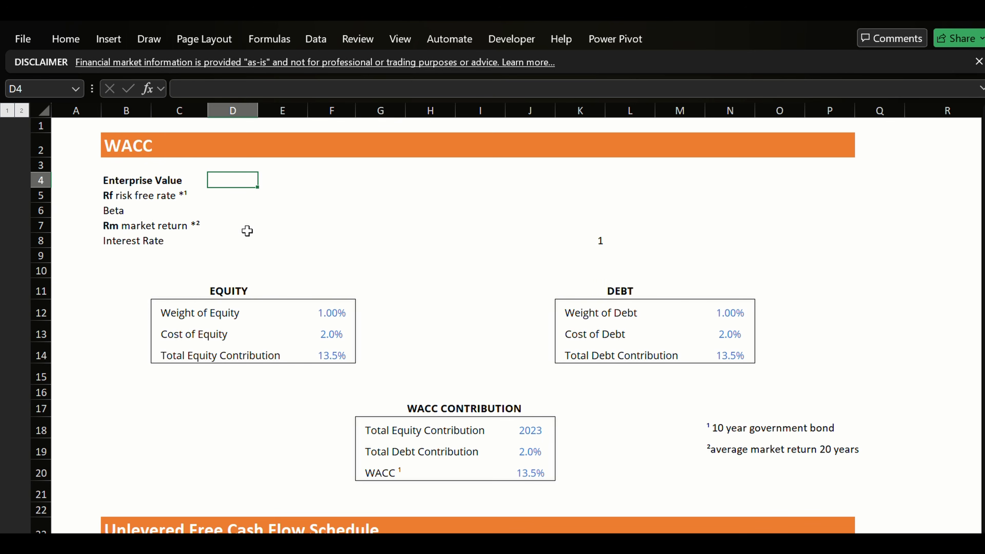
click(242, 238)
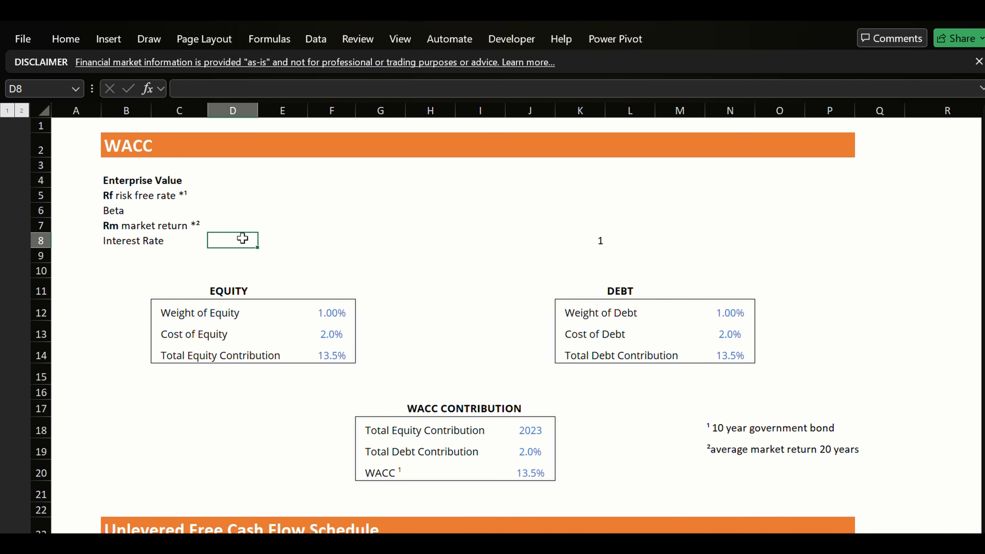
Link cell R4 of the WACC sheet to the 2025 total shareholders' equity on the DATA sheet (D63).
click(892, 191)
click(930, 176)
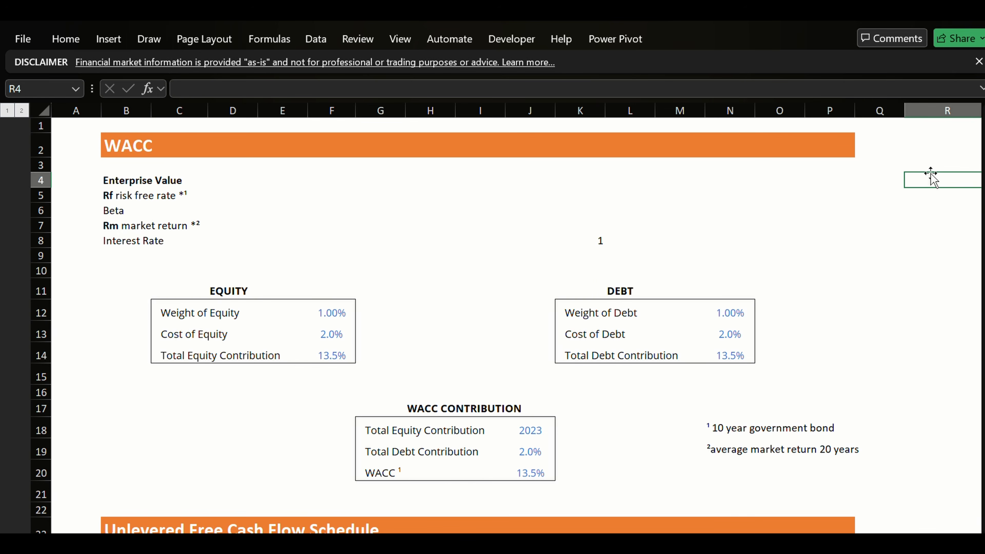
text(=)
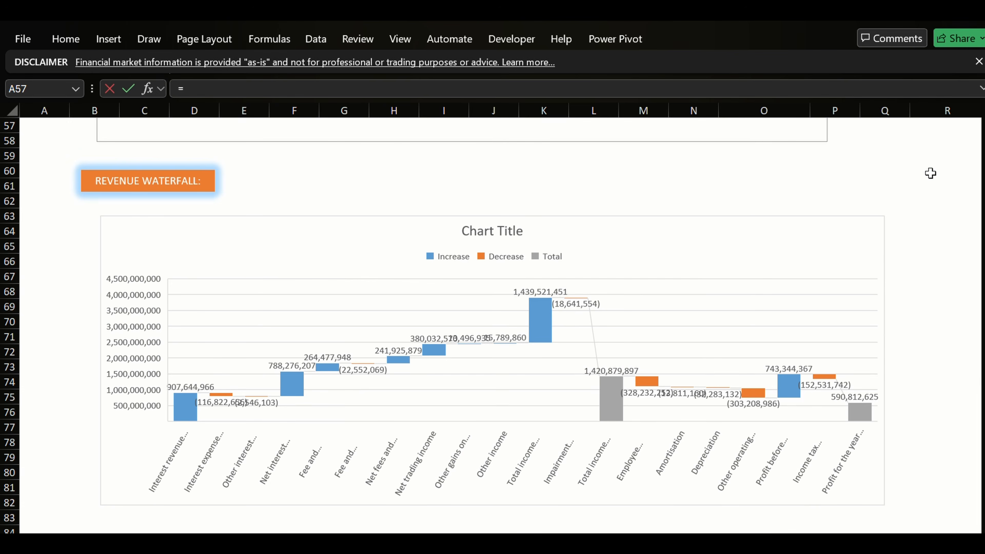
key(ctrl+Page_Up)
key(Down)
key(Down)
key(Down)
key(Down)
key(Down)
key(Down)
key(Down)
key(Down)
key(Down)
key(Down)
key(Down)
key(Down)
key(Down)
key(Down)
key(Down)
key(Down)
key(Down)
key(Down)
key(Down)
key(Down)
key(Down)
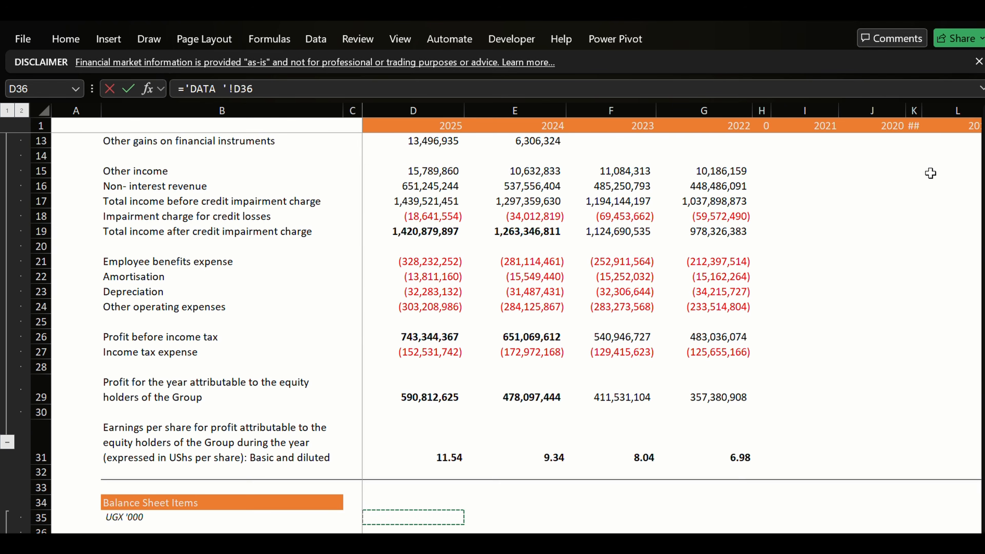
key(Down)
key(Down)
key(Down)
key(Down)
key(Down)
key(Down)
key(Down)
key(Down)
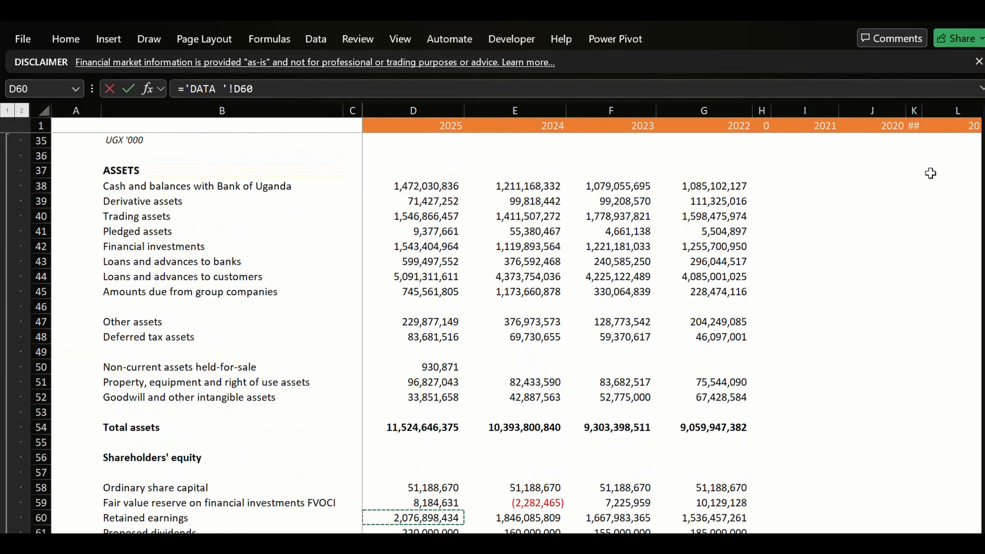
key(Down)
key(Down)
key(Down)
key(Down)
key(Down)
key(Down)
key(Down)
key(Down)
key(Down)
key(Down)
key(Down)
key(Down)
key(Down)
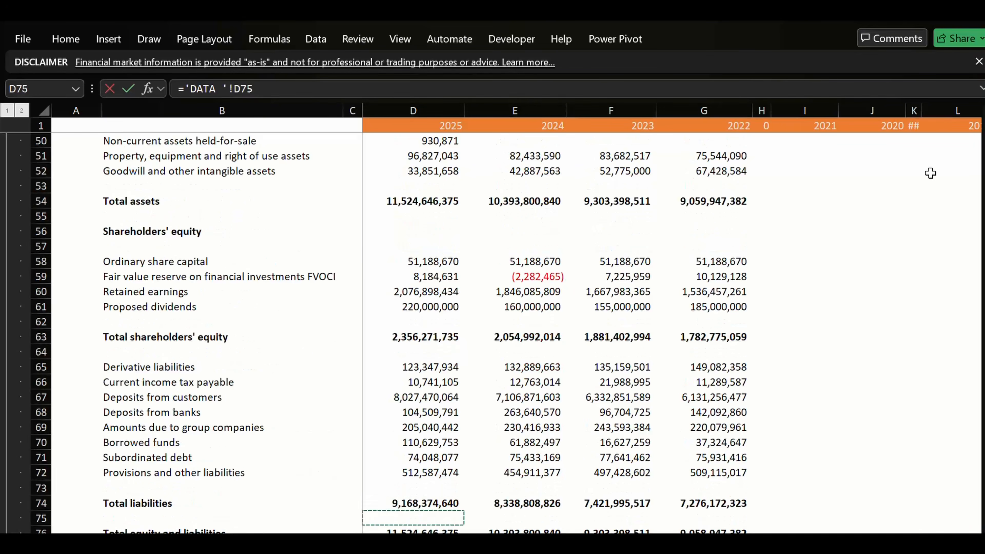
key(Up)
key(Up)
key(Up)
key(Up)
key(Up)
key(Up)
key(Up)
key(Up)
key(Up)
key(Up)
key(Up)
key(Up)
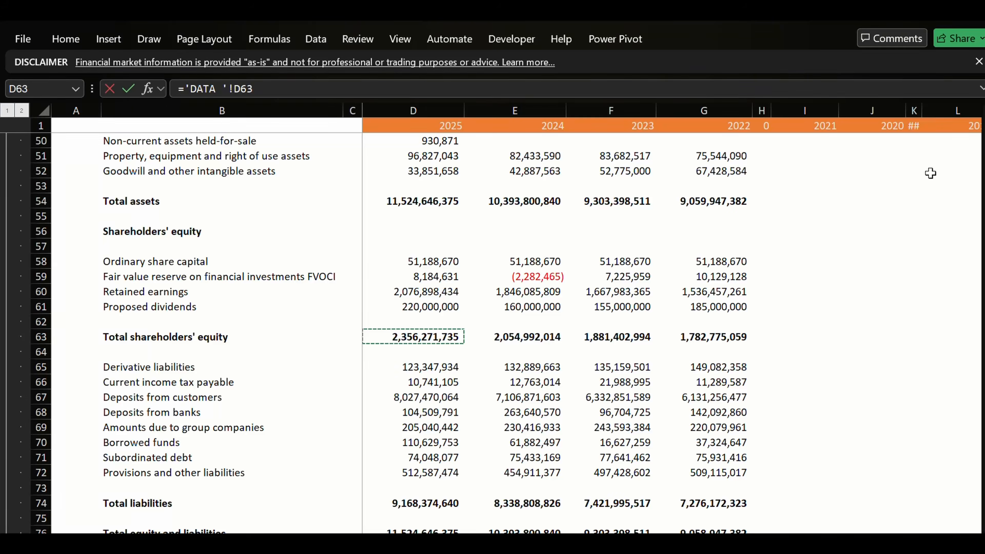
key(Return)
Sum the 2025 borrowed funds and subordinated debt from the DATA sheet in cell R5 with =SUM('DATA '!D70:D71).
text(=)
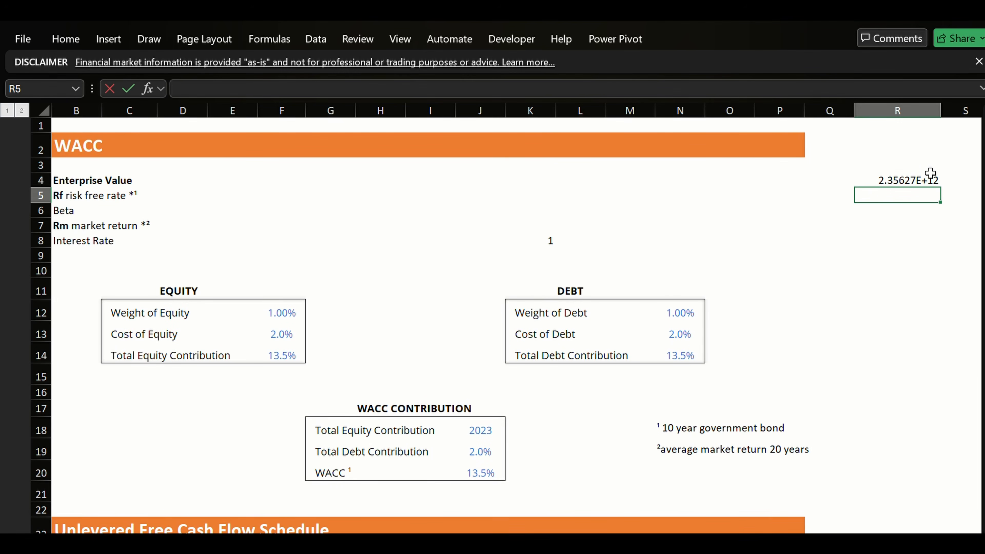
text(=)
key(ctrl+Page_Up)
key(ctrl+Page_Up)
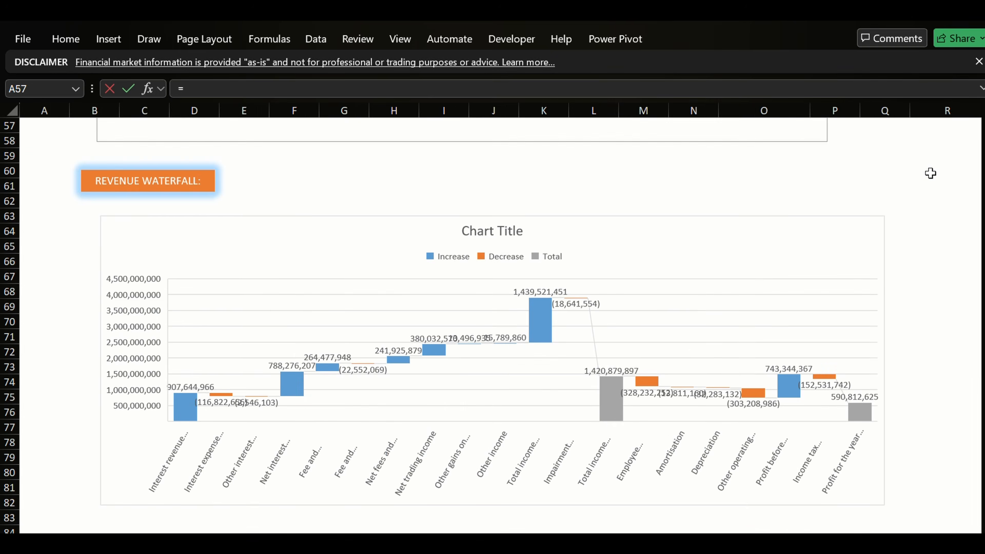
key(Down)
key(Down)
key(Down)
key(Down)
key(Down)
key(Down)
key(Down)
key(Down)
key(Down)
key(Down)
key(Down)
key(Down)
key(Down)
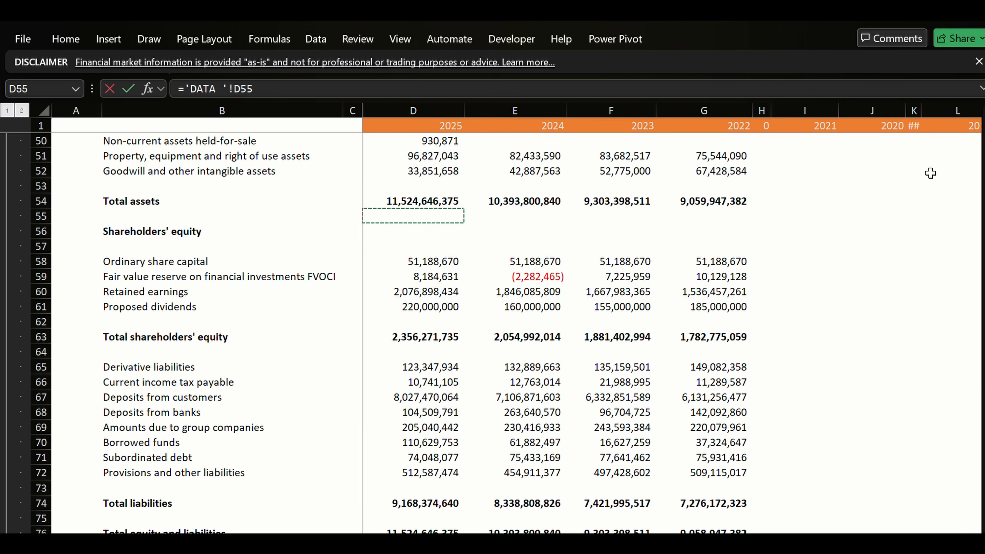
key(Down)
key(Down)
key(Down)
key(Down)
key(Down)
key(Down)
key(Down)
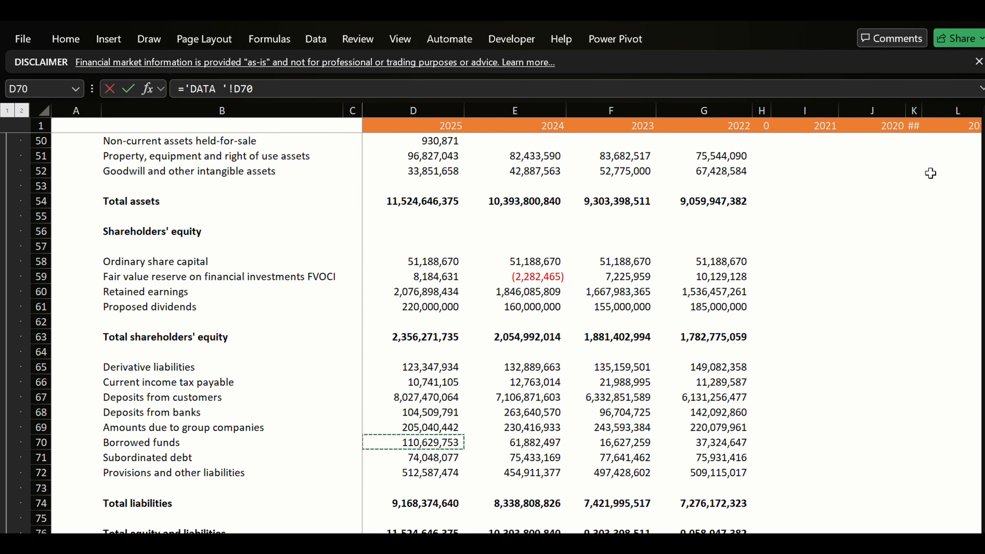
key(shift+Down)
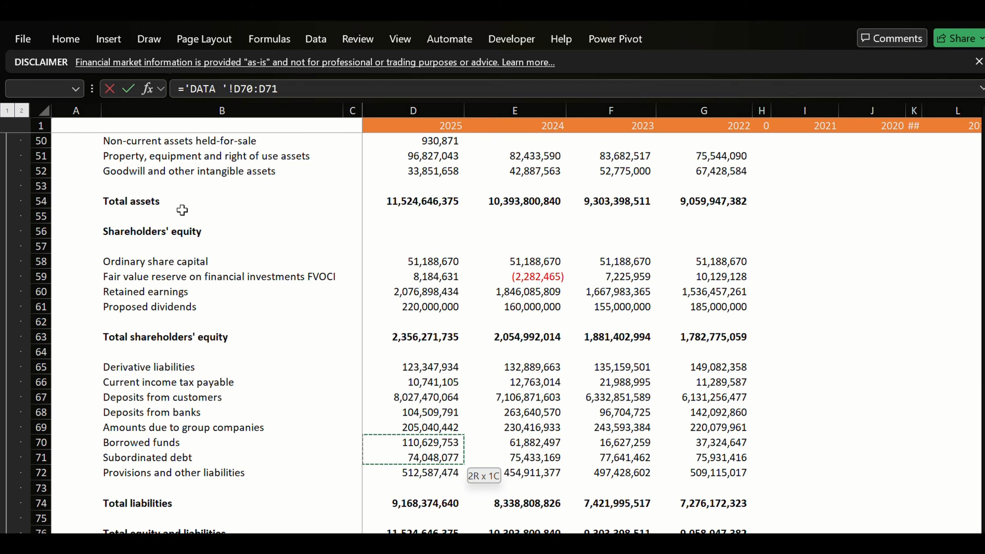
click(183, 88)
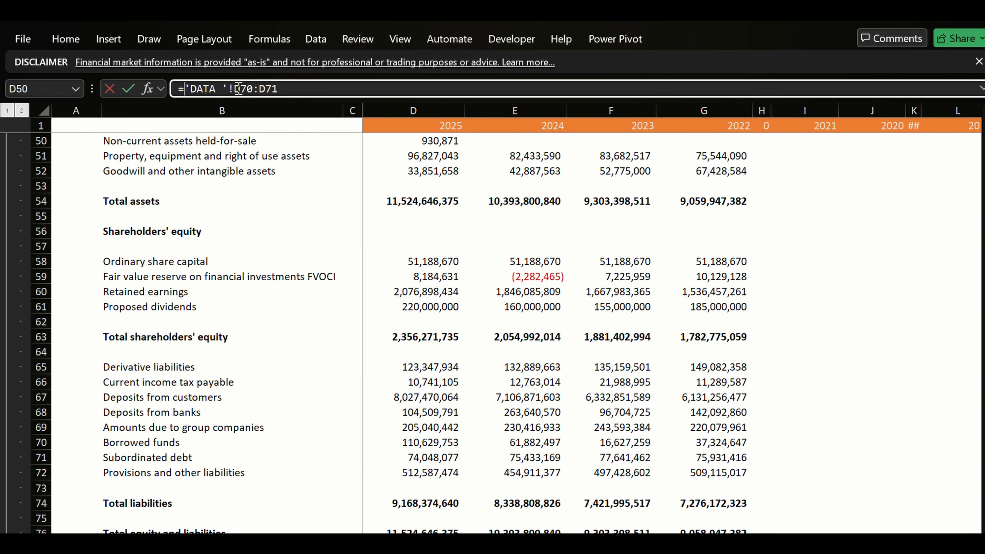
text(sum)
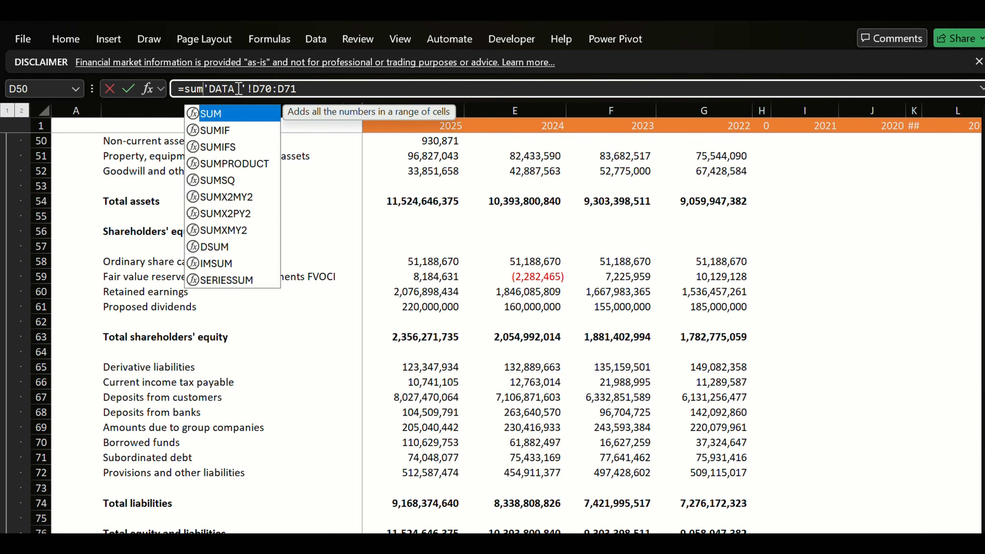
key(Tab)
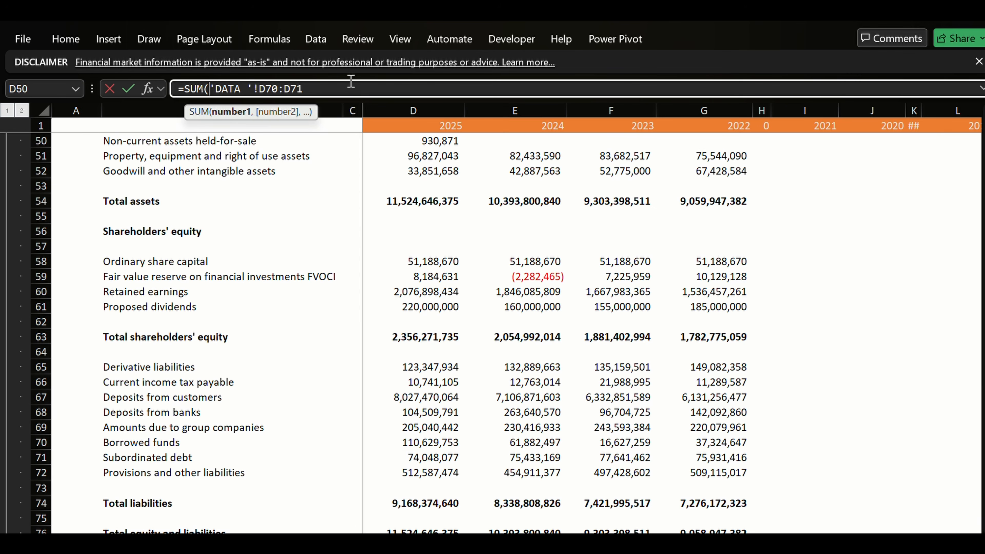
key(End)
text())
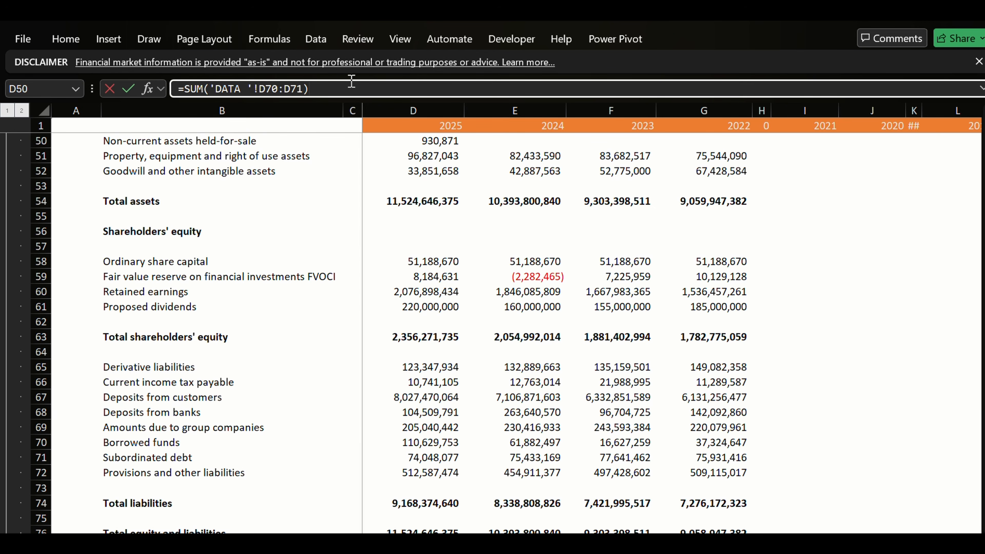
key(Return)
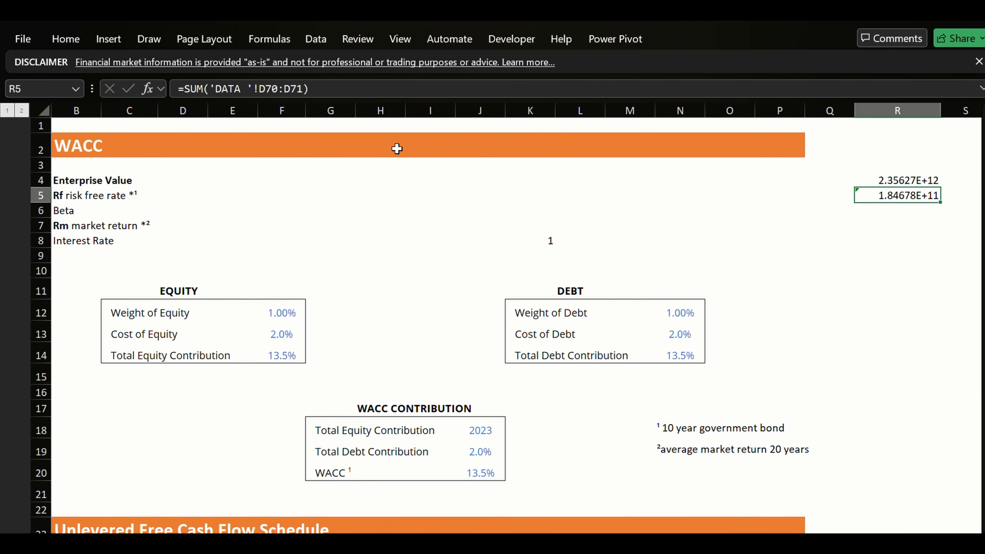
Review the DATA sheet from the income statement expenses through assets and shareholders' equity down to Provisions and other liabilities.
key(ctrl+Page_Up)
key(ctrl+Page_Down)
key(Down)
key(Down)
key(Down)
key(Down)
key(Down)
key(Down)
key(Down)
key(Down)
key(Down)
key(Down)
key(Down)
key(Down)
key(Down)
key(Down)
key(Down)
key(Down)
key(Down)
key(Down)
key(Down)
key(Down)
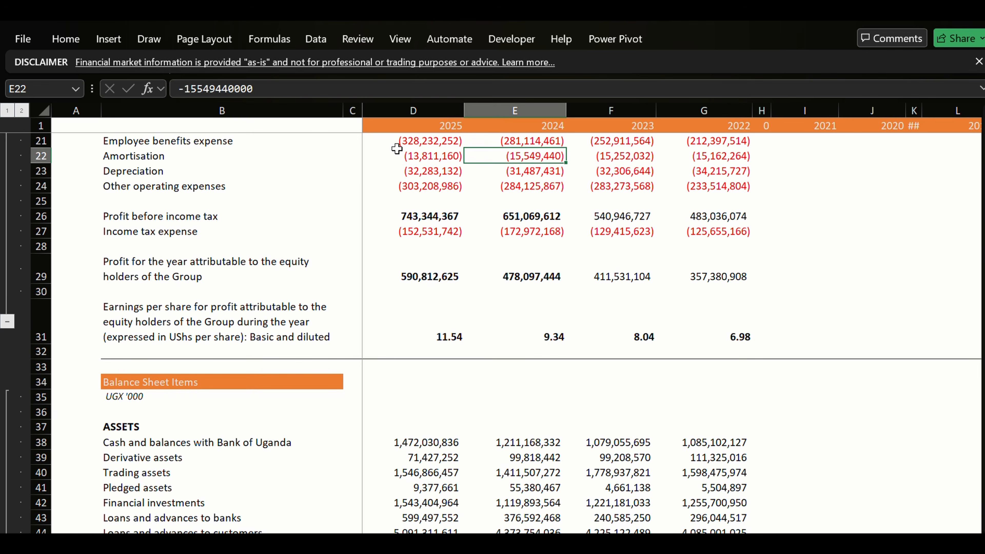
key(Down)
key(Down)
key(Down)
key(Up)
key(Up)
key(Up)
key(Up)
key(Up)
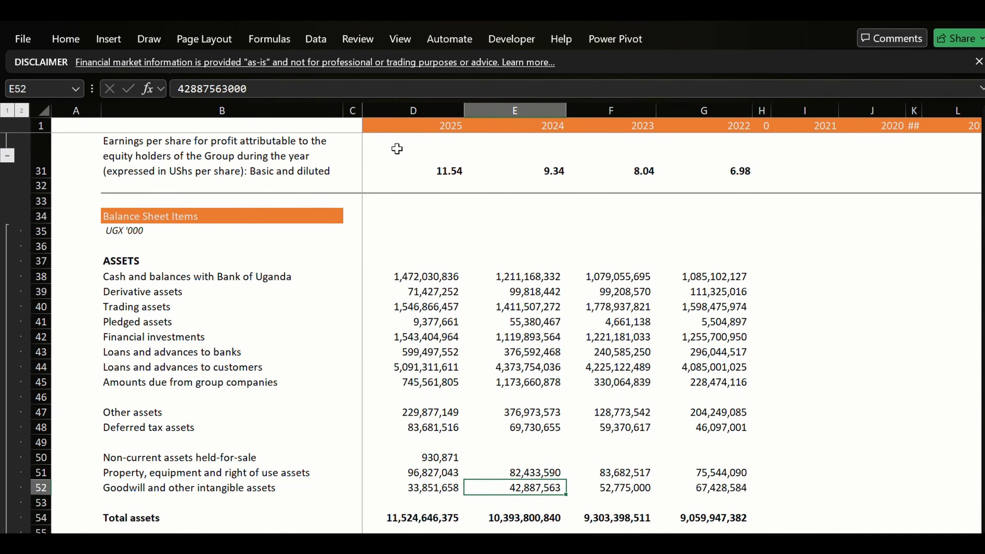
key(Down)
key(Down)
key(Down)
key(Down)
key(Down)
key(Down)
key(Down)
key(Down)
key(Down)
key(Down)
key(Down)
key(Down)
key(Down)
key(Down)
key(Up)
key(Down)
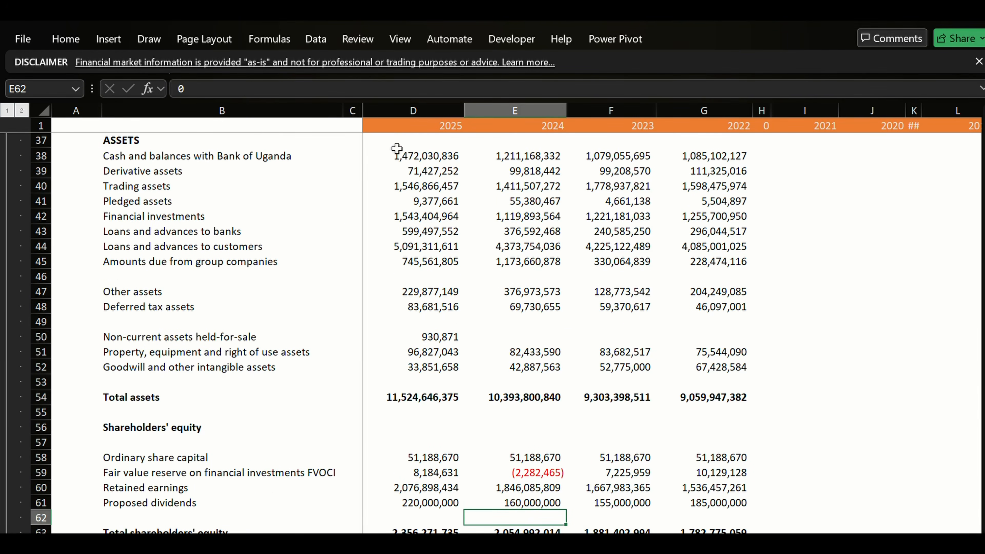
key(Down)
key(Down)
key(Down)
key(Down)
key(Down)
key(Down)
key(Down)
key(Down)
key(Down)
key(Down)
key(Down)
key(Down)
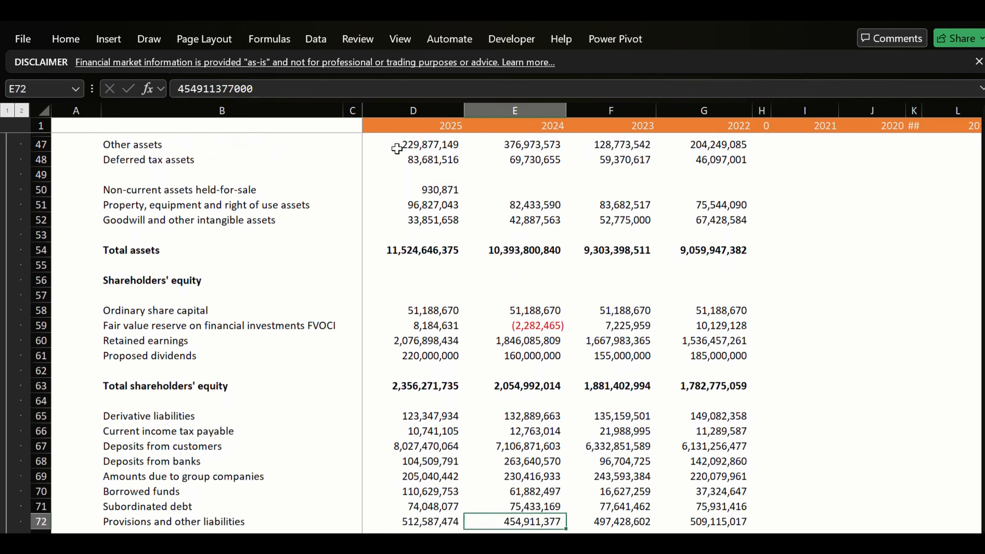
Check the 2025 borrowed funds and subordinated debt on the DATA sheet, plus the equity and debt formulas in R4:R5 of the WACC sheet.
key(Up)
key(Up)
key(Up)
key(Up)
key(Up)
key(Left)
key(Down)
key(Down)
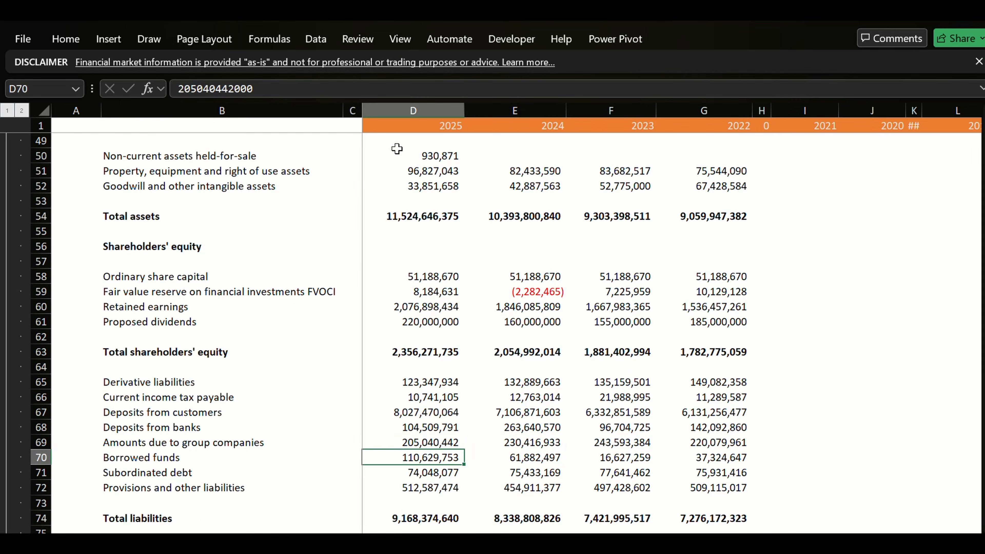
key(Up)
key(Down)
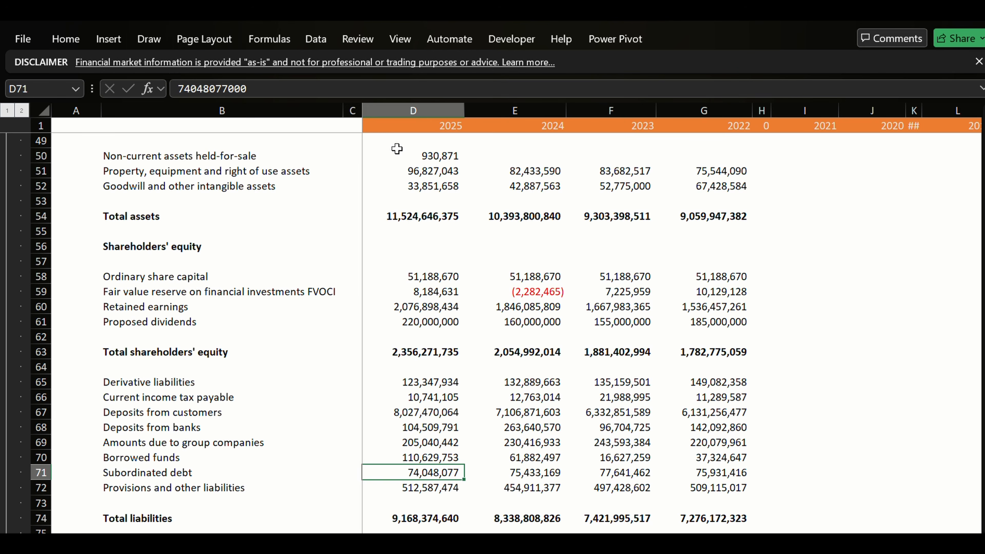
key(Up)
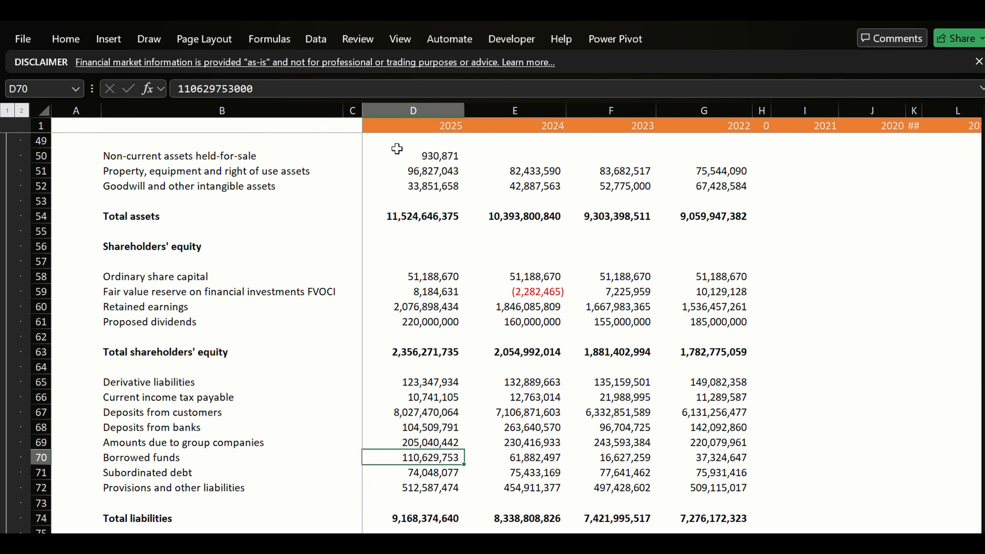
key(ctrl+Page_Down)
key(ctrl+Page_Down)
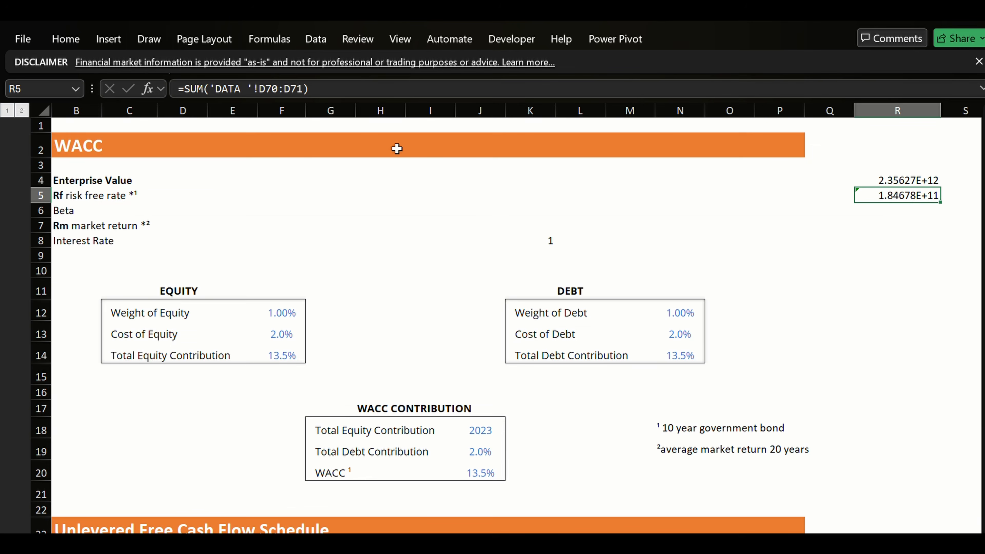
scroll(397, 149, right, 1)
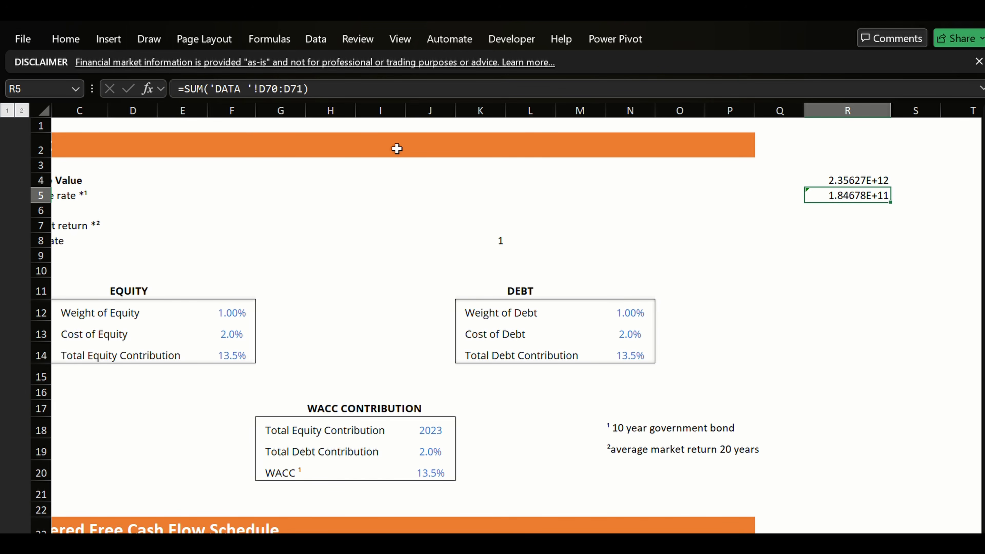
key(Up)
key(Left)
key(Right)
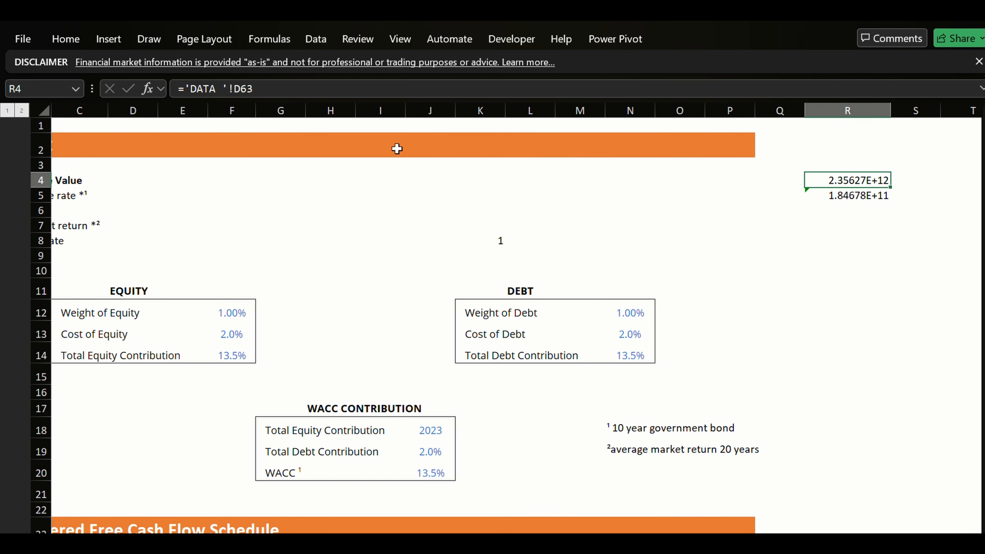
Copy only the formatting of the 2025 Proposed dividends cell (D61) on the DATA sheet onto R4:R5 of the WACC sheet.
key(ctrl+Page_Up)
key(Right)
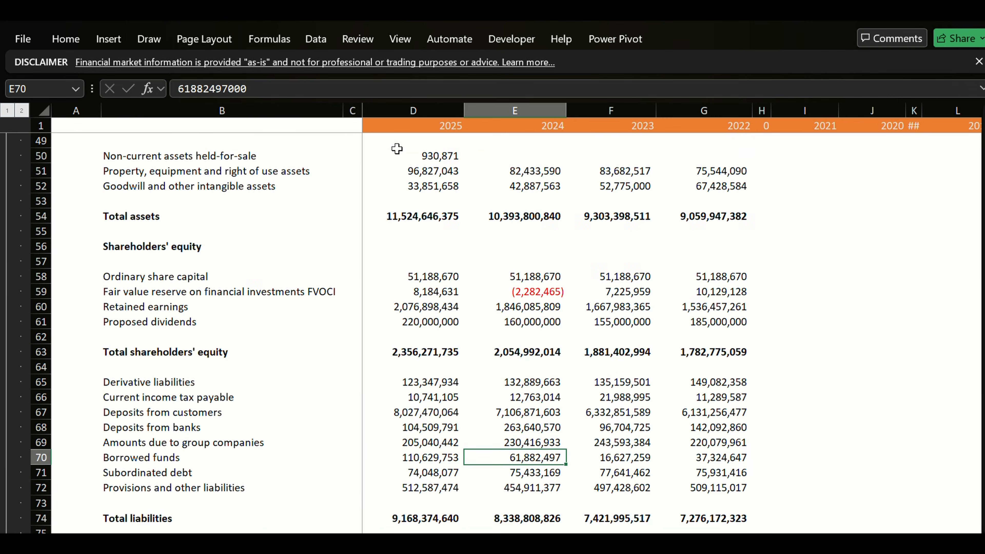
key(Up)
key(Up)
key(Left)
key(Up)
key(Up)
key(Up)
key(Up)
key(Up)
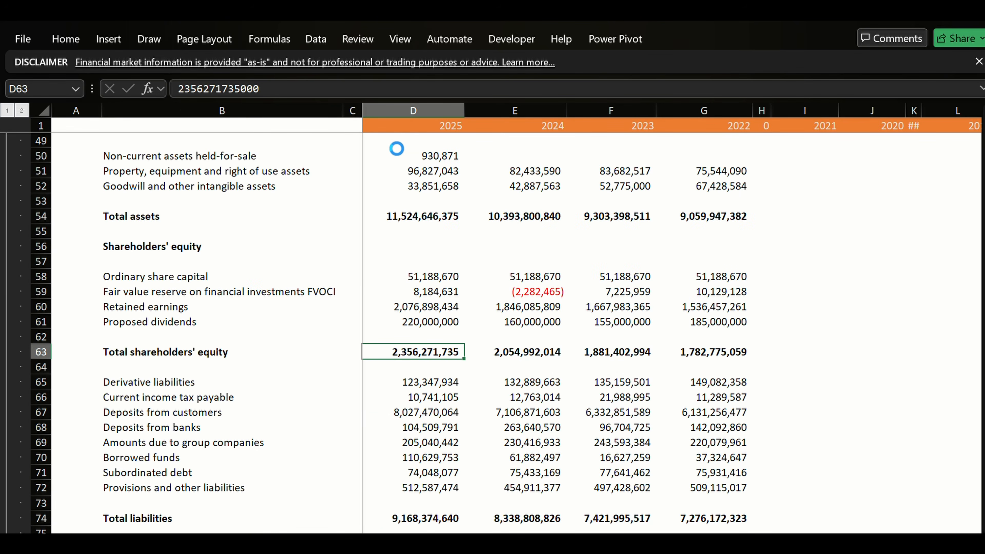
key(ctrl+c)
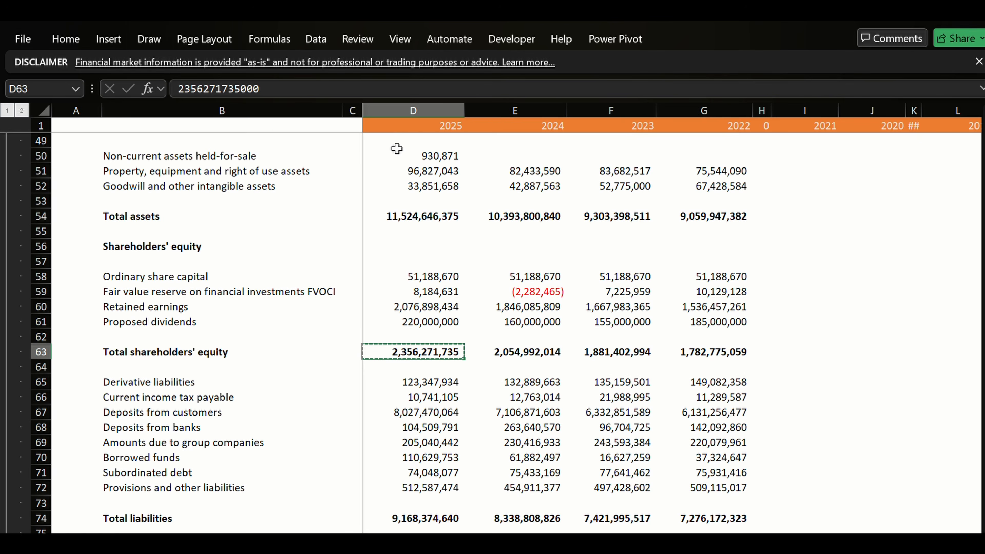
key(Escape)
key(Up)
key(Up)
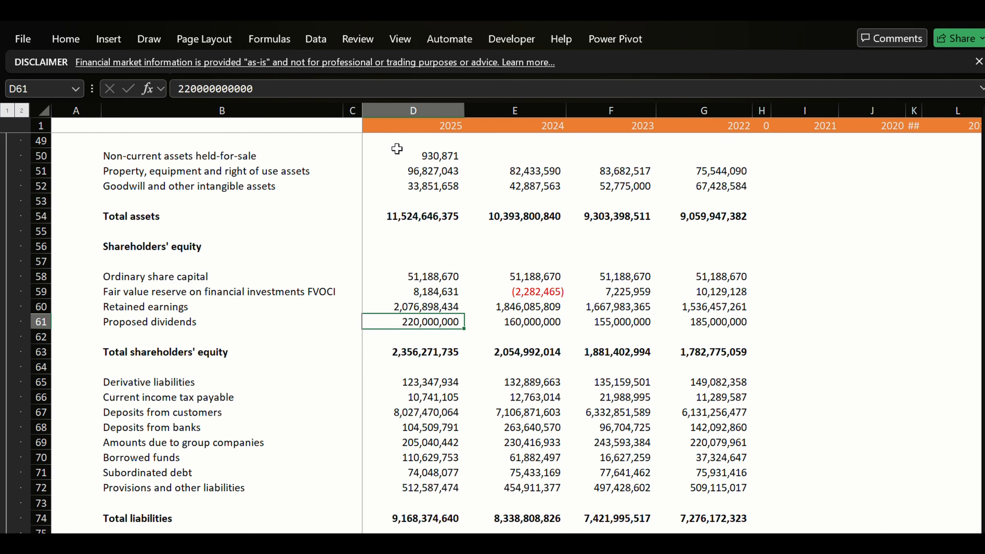
key(ctrl+c)
key(ctrl+Page_Down)
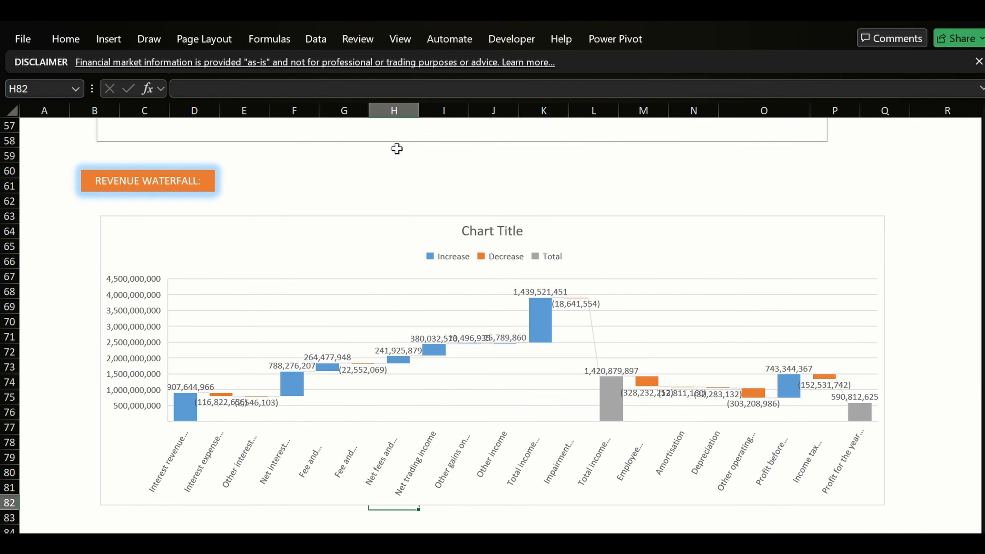
key(ctrl+Page_Down)
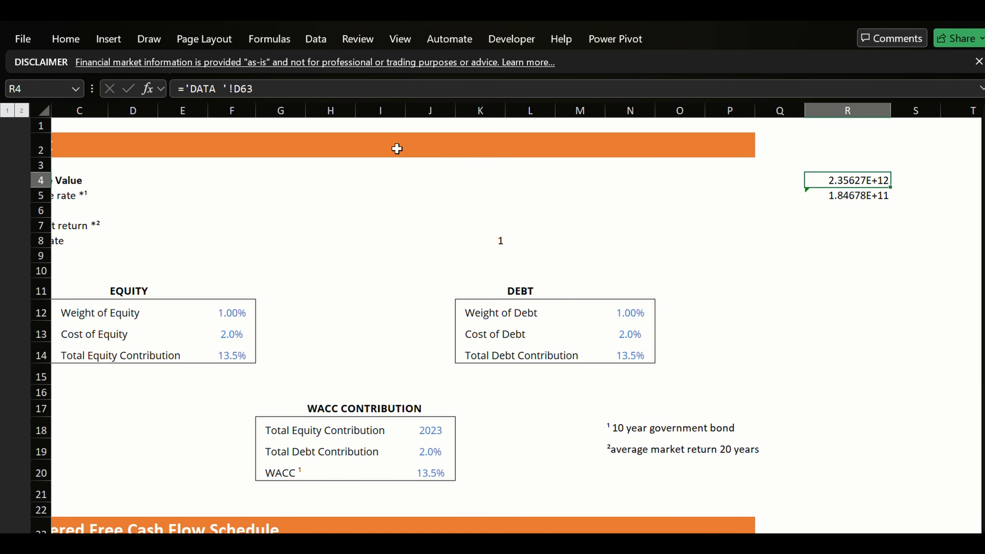
key(shift+Down)
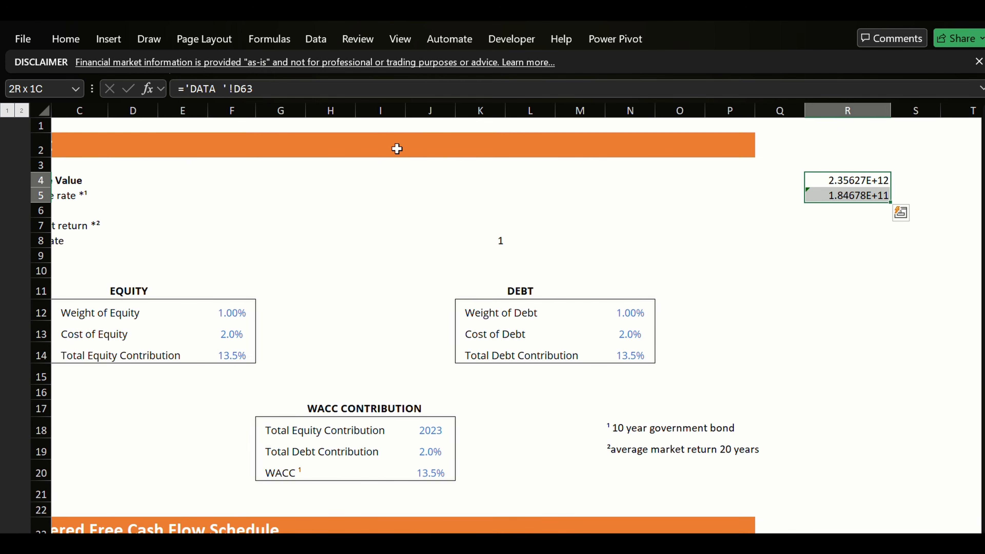
key(ctrl+alt+v)
key(t)
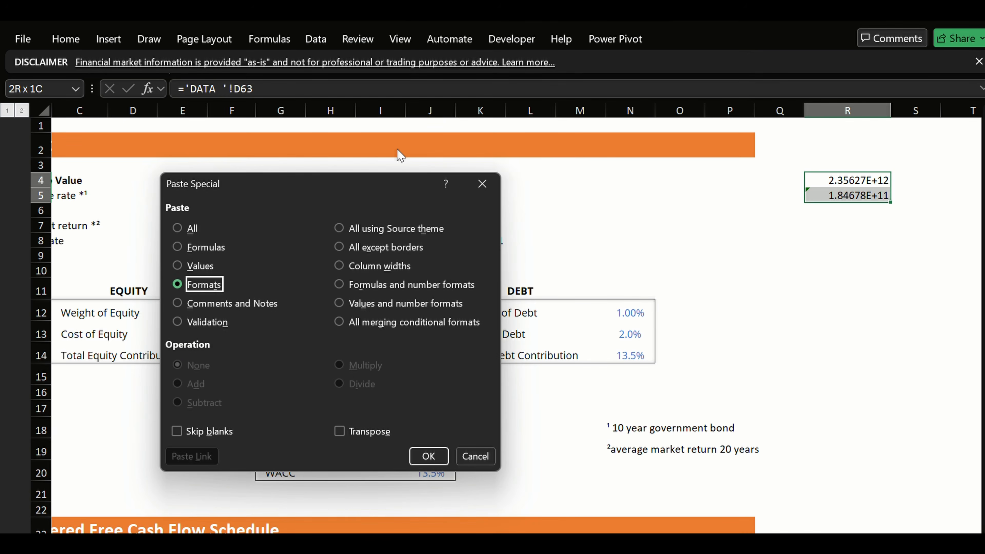
key(Return)
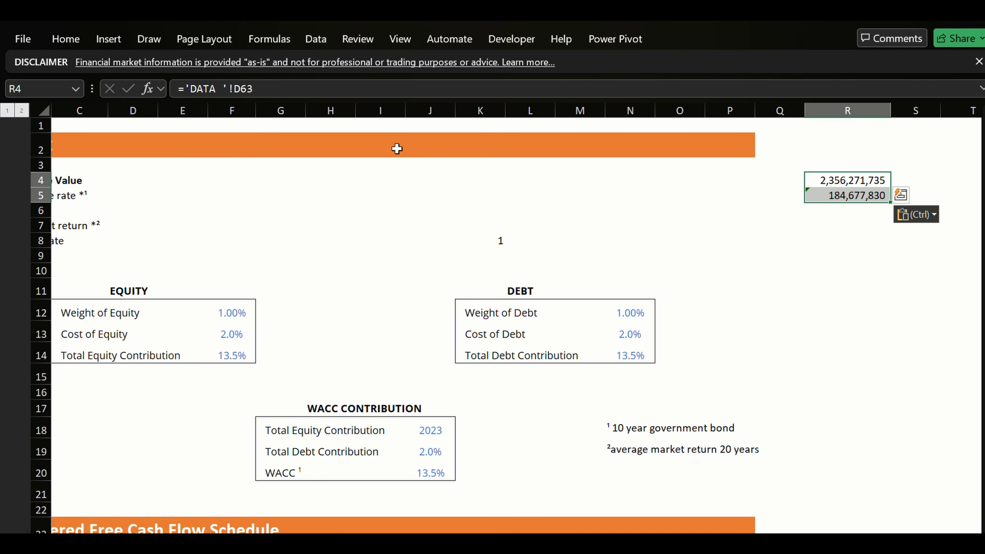
Clear cell R6 and total the equity and debt amounts there with =SUM(R4:R5).
key(Down)
key(Down)
key(Down)
key(Up)
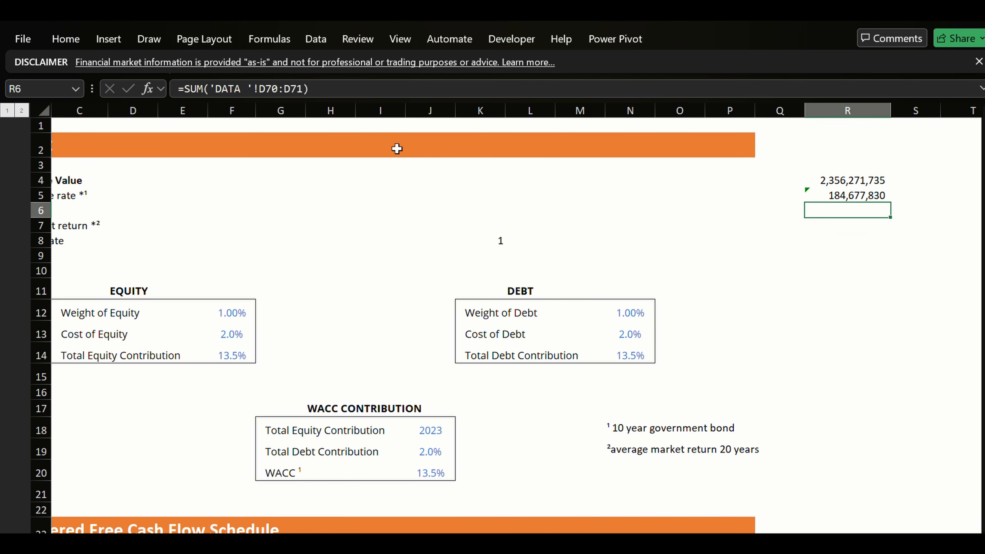
key(Delete)
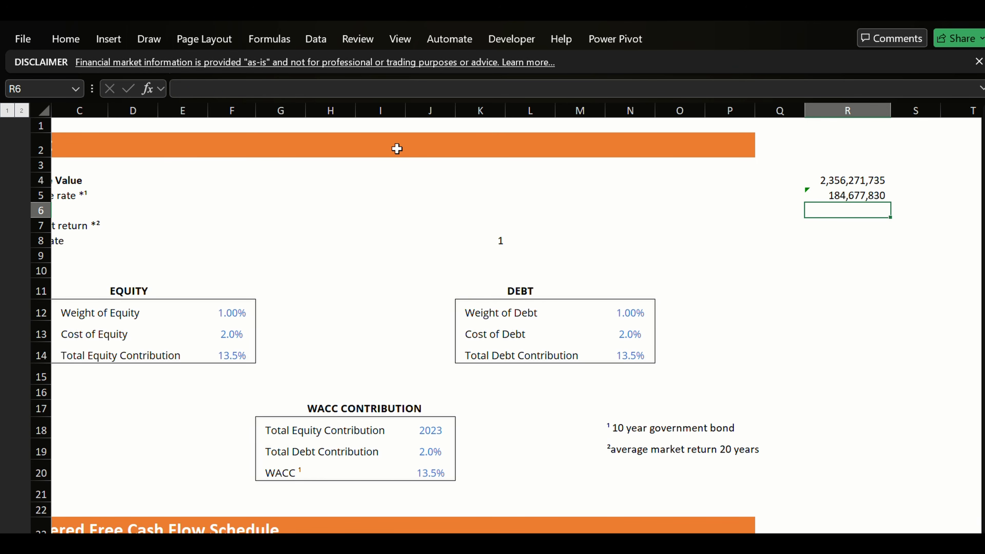
text(=)
key(BackSpace)
key(alt+equal)
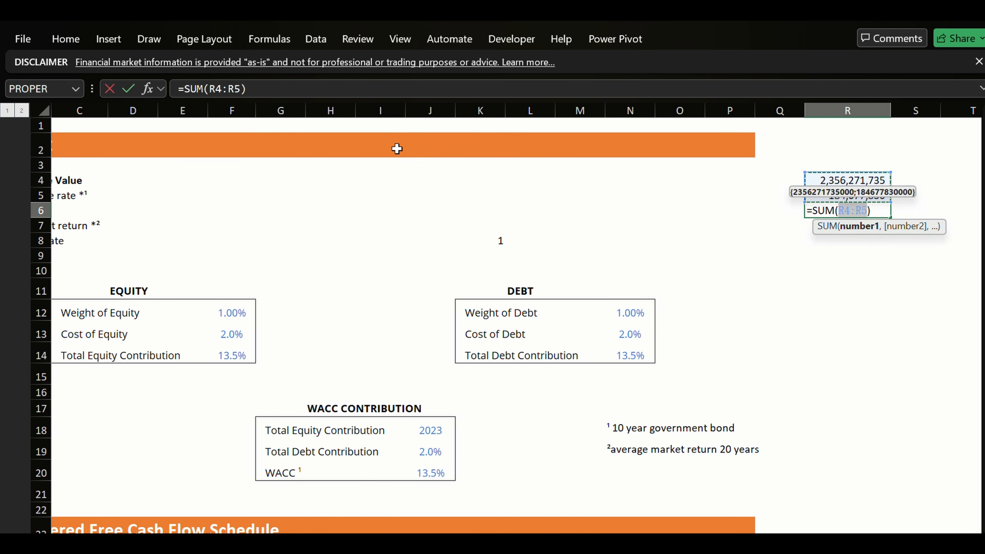
key(ctrl+Return)
Calculate the equity weight in S4 with =R4/$R$6 and fill the formula down to S5 for debt.
key(Right)
key(Up)
key(Up)
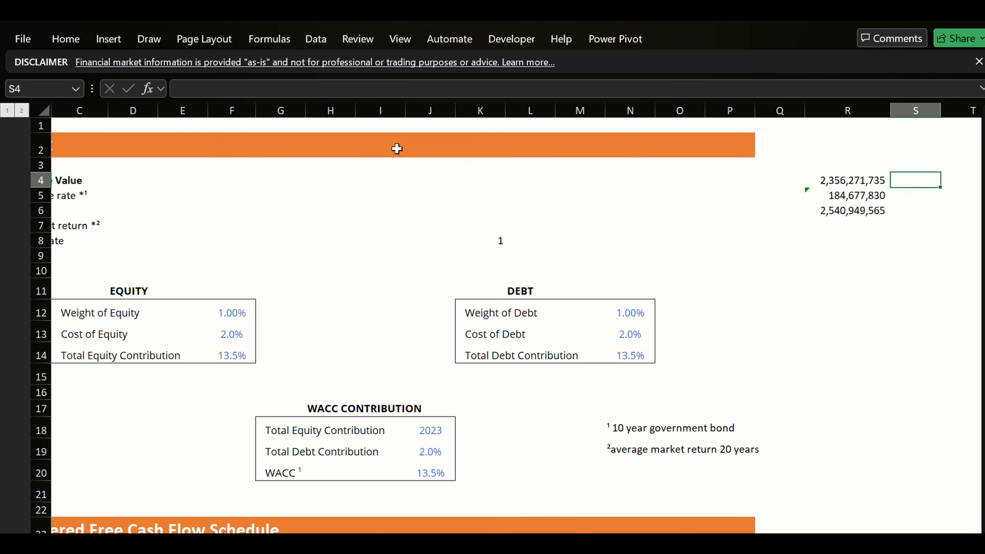
text(=)
key(Left)
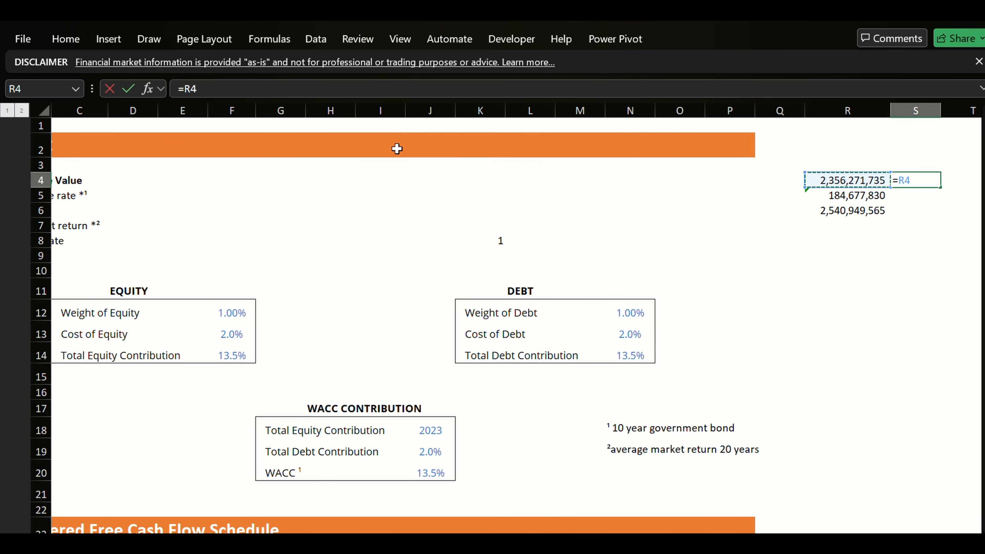
text(/)
key(Down)
key(Down)
key(Down)
key(Left)
key(Up)
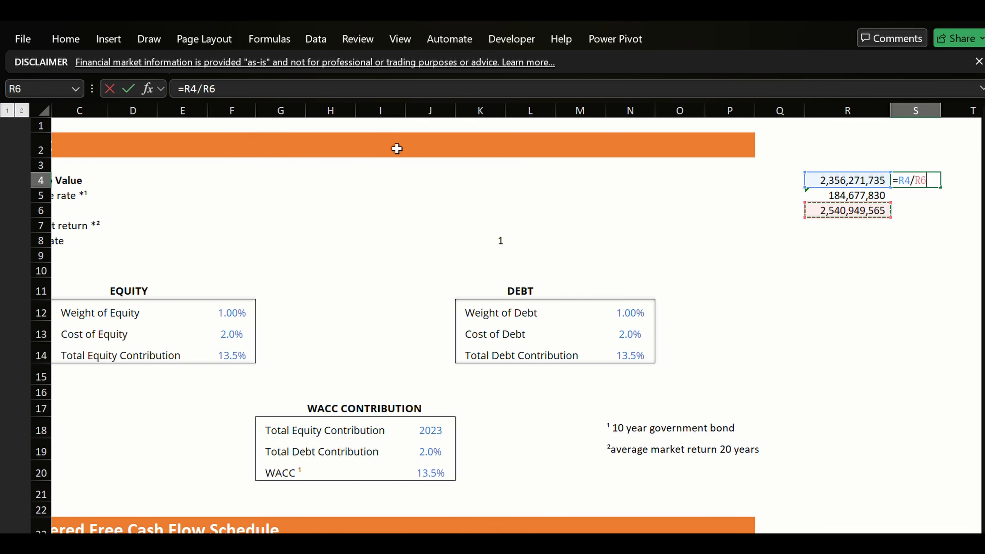
key(F4)
key(ctrl+Return)
key(shift+Down)
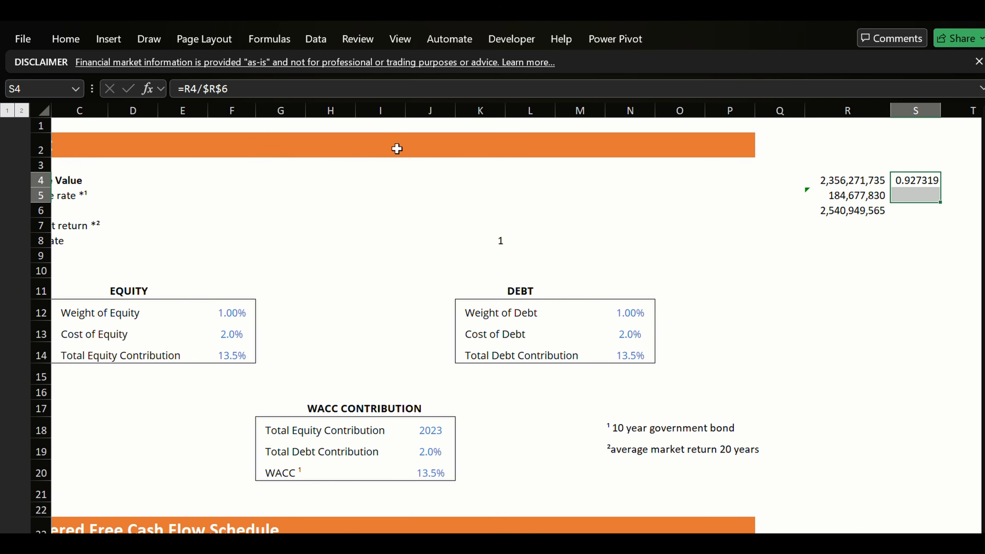
key(ctrl+d)
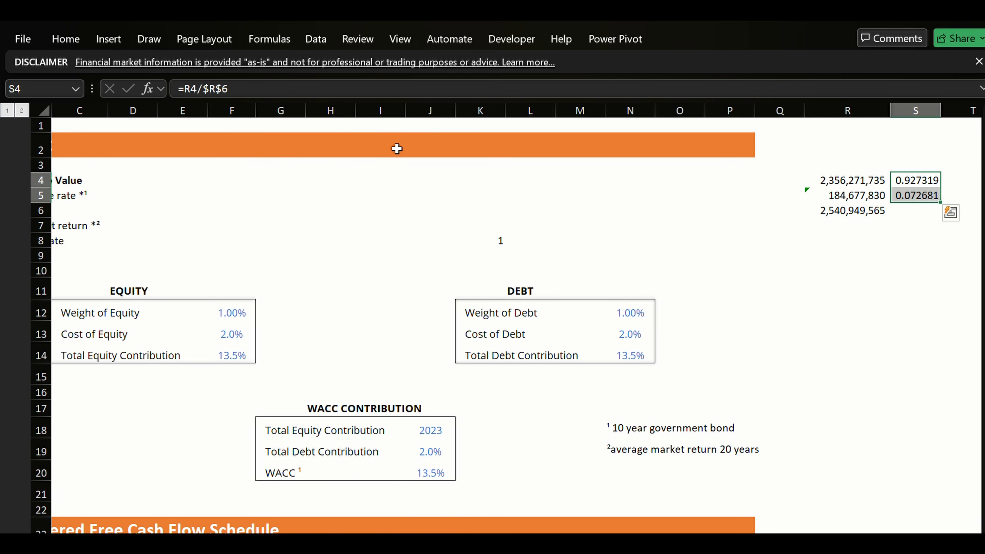
Format the weights in S4:S5 as percentages with one decimal place.
key(ctrl+shift+5)
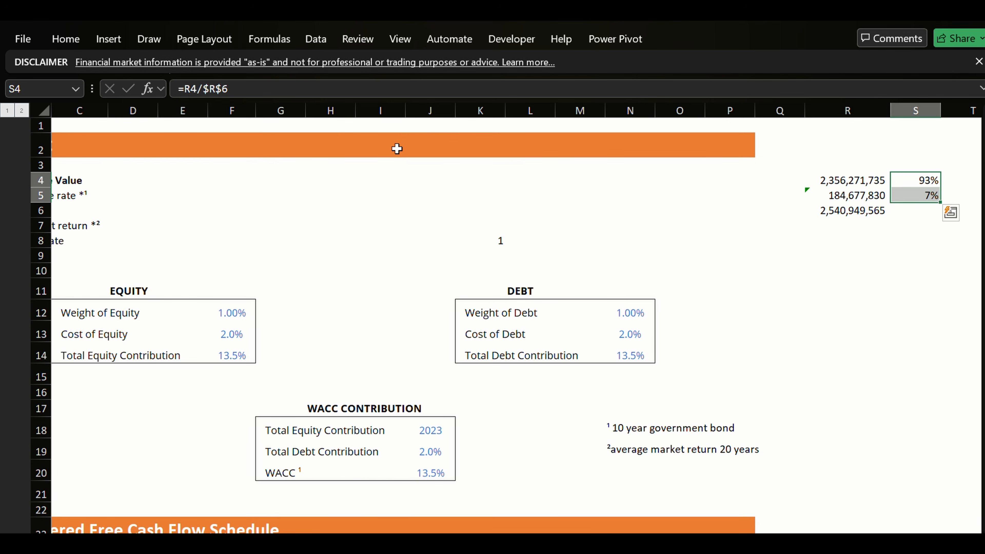
key(alt+h)
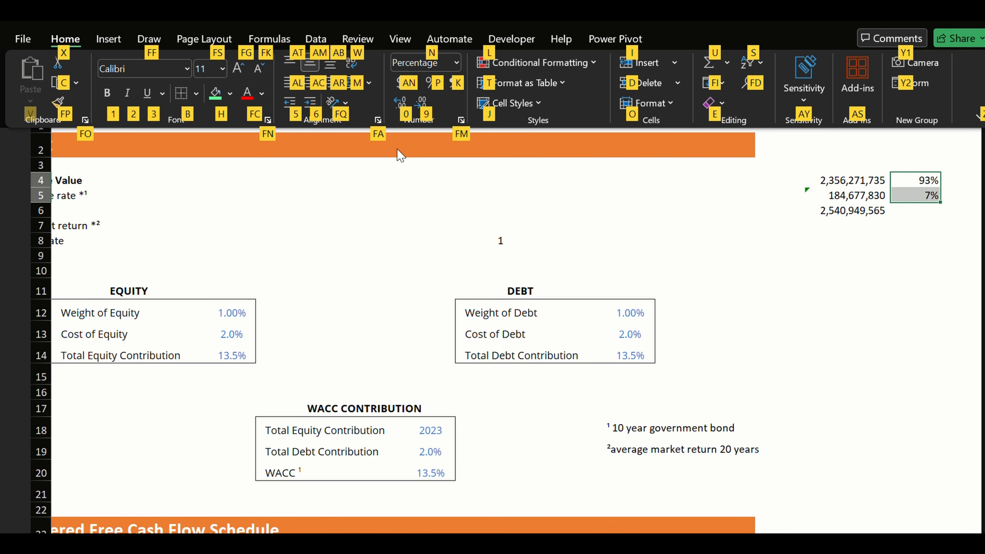
key(0)
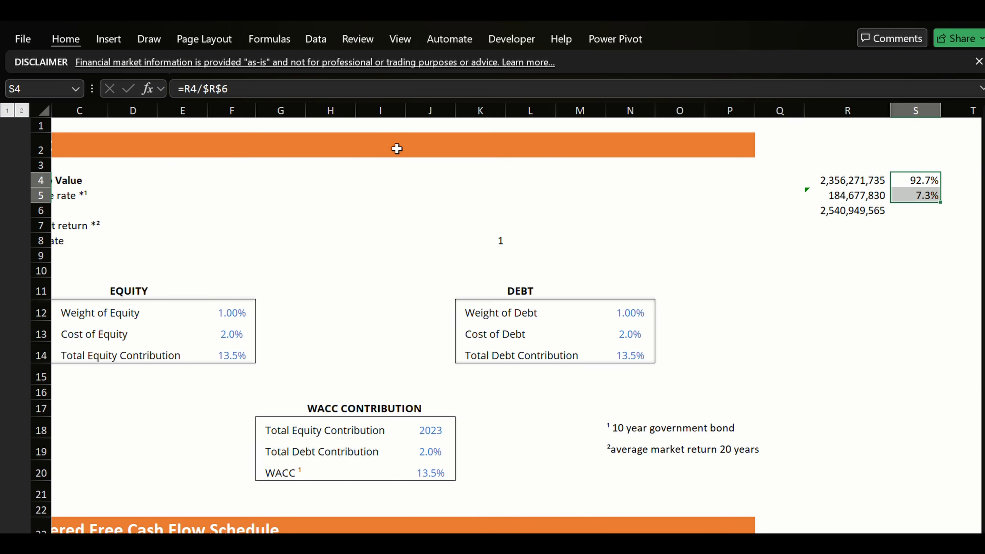
Look over the Enterprise Value row and the EQUITY box in relation to the calculated weights in column S.
key(Left)
key(Left)
key(Left)
key(Left)
key(Left)
key(Left)
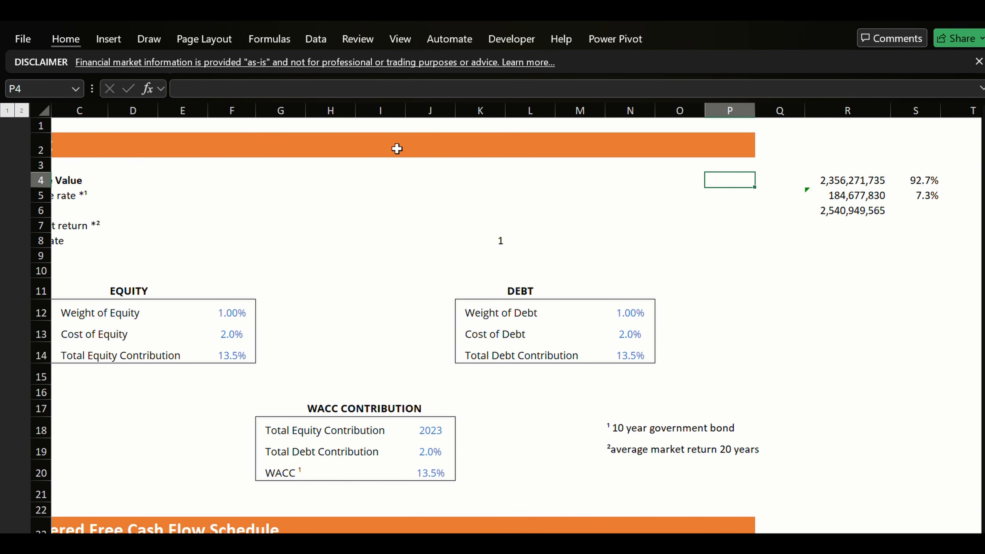
key(Home)
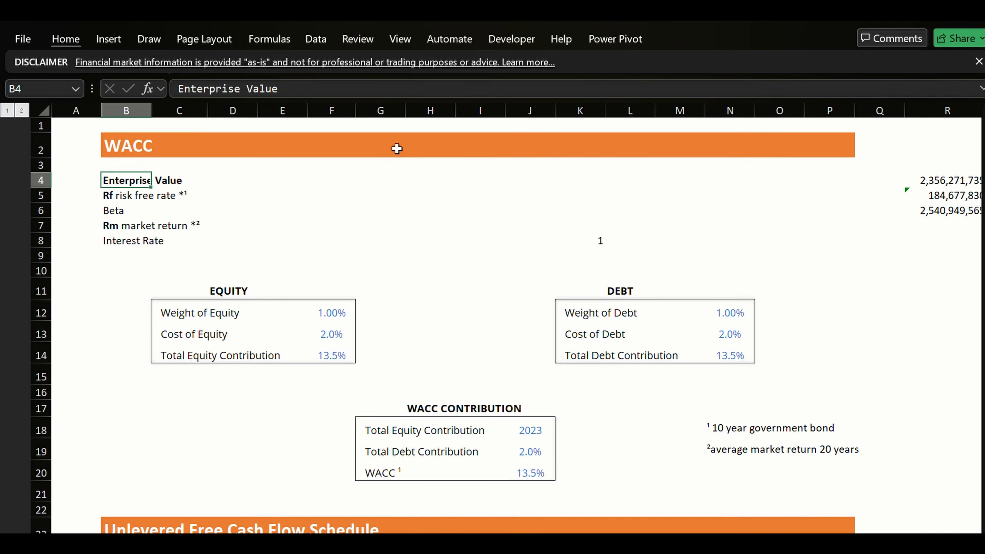
key(ctrl+Right)
key(ctrl+Right)
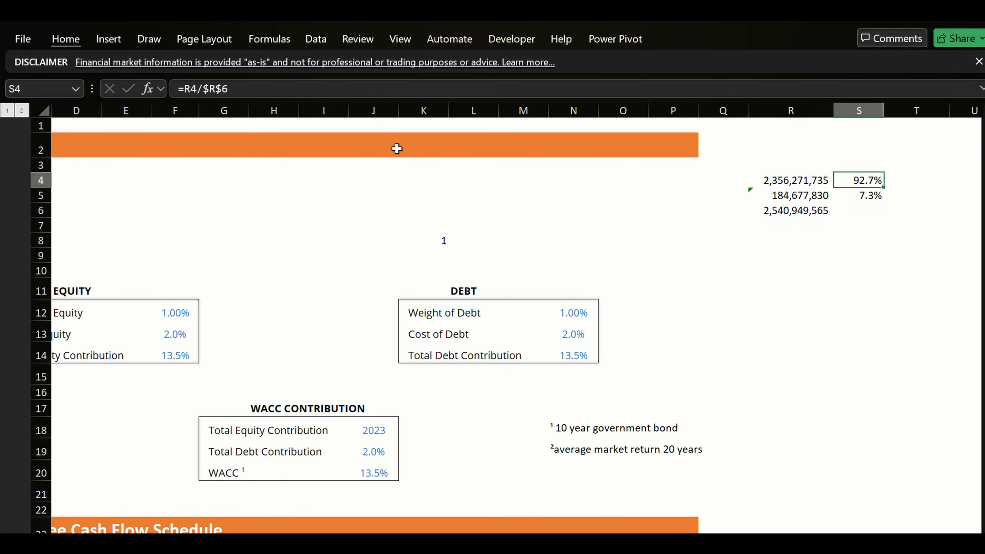
key(Left)
key(ctrl+Left)
key(Right)
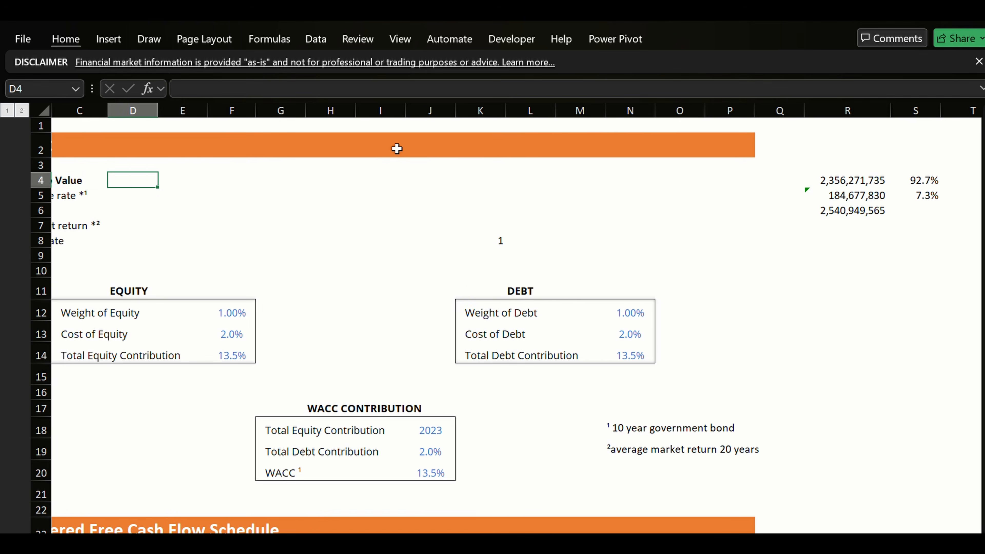
key(Right)
key(Down)
key(Down)
key(Down)
key(Down)
key(Down)
key(Down)
key(Down)
key(Right)
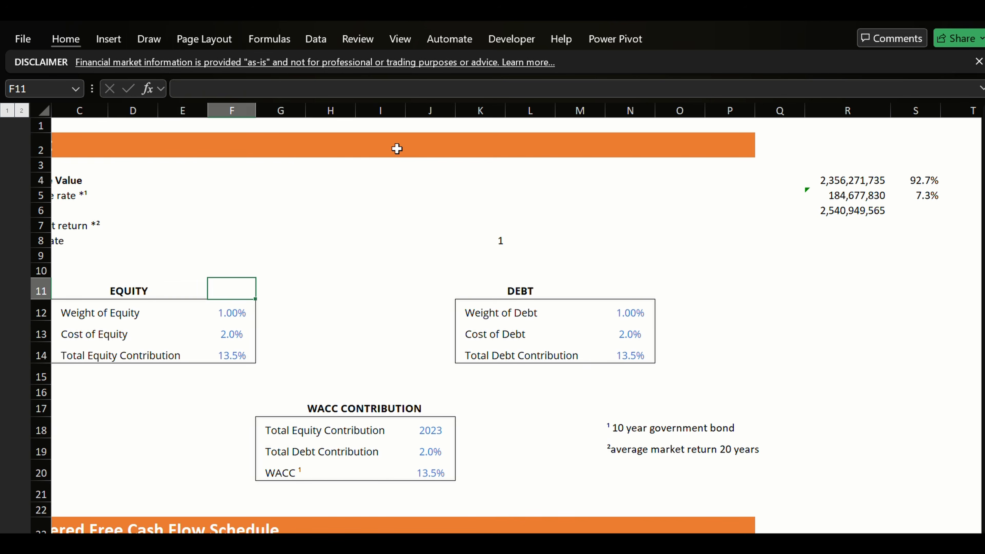
key(Right)
key(Right)
key(Right)
key(Right)
key(Right)
key(Right)
key(Right)
key(Right)
key(Right)
key(Right)
key(Right)
key(Right)
key(Right)
key(Up)
key(Up)
key(Up)
key(Up)
key(Up)
key(Up)
key(Up)
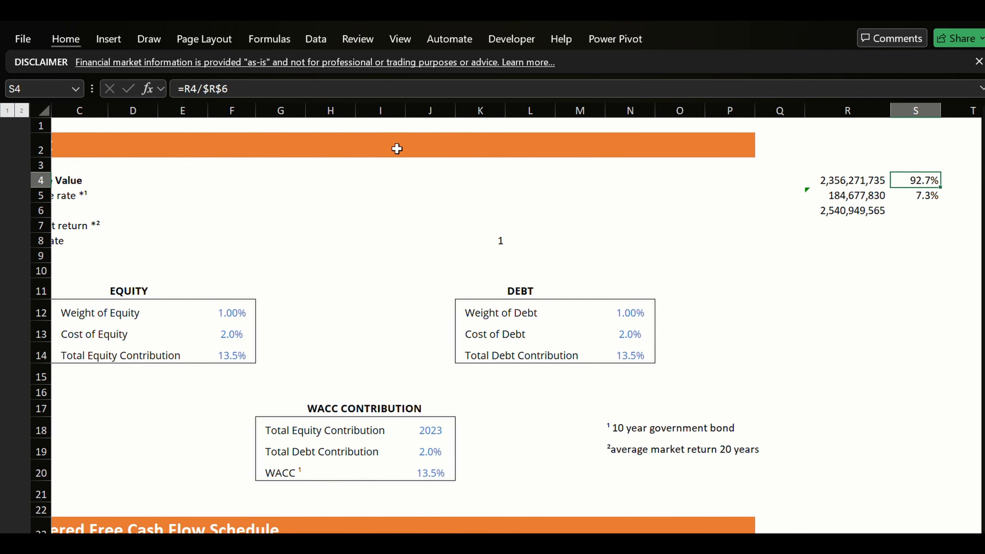
Copy the calculated equity weight from S4 and paste it as values only into the Weight of Equity cell F12.
key(ctrl+c)
key(Left)
key(Left)
key(Left)
key(Left)
key(Left)
key(Left)
key(Left)
key(Left)
key(Left)
key(Left)
key(Left)
key(Left)
key(Down)
key(Down)
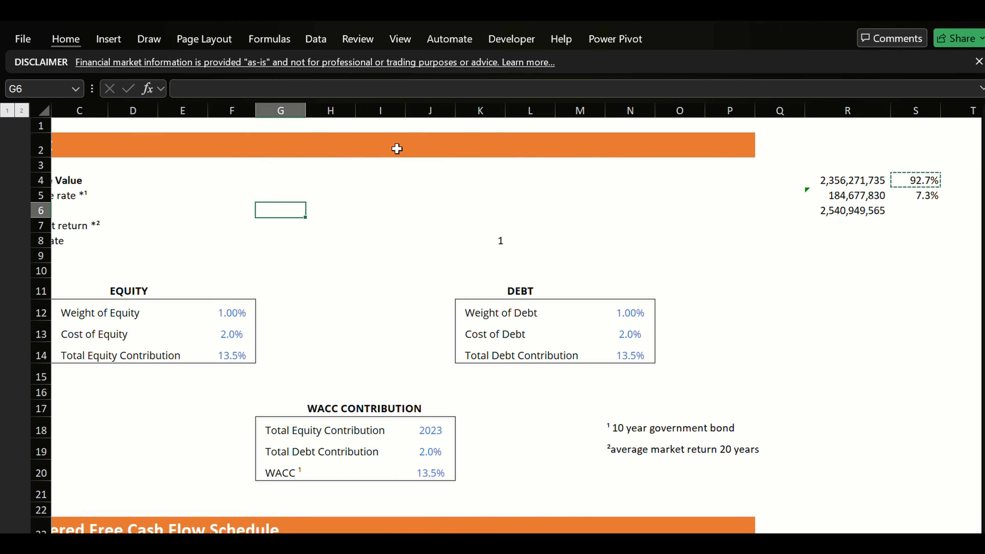
key(Down)
key(Down)
key(Down)
key(Down)
key(Down)
key(Down)
key(Left)
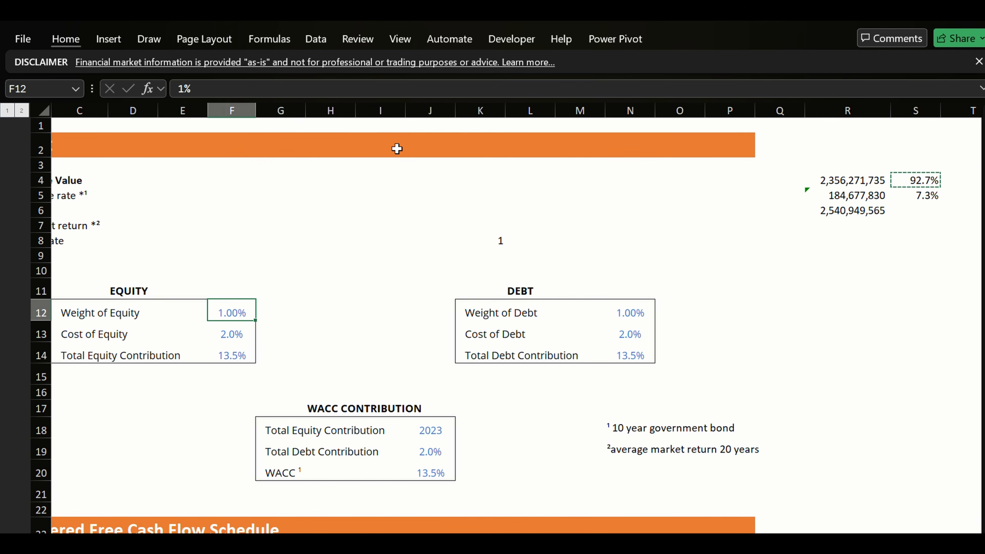
key(ctrl+alt+v)
key(Down)
key(Down)
key(Down)
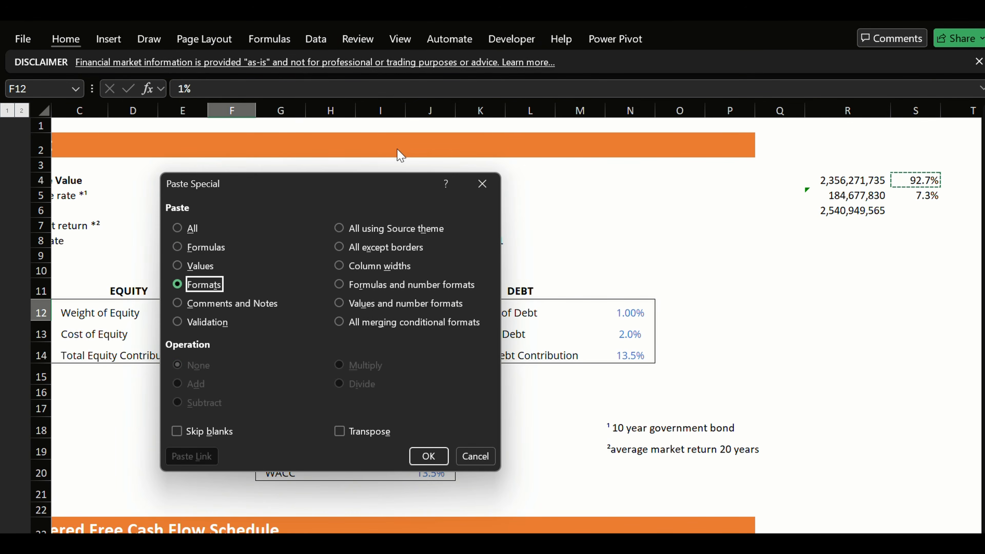
key(Up)
key(Return)
Copy the calculated debt weight from S5 and paste it as values only into the Weight of Debt cell N12.
key(Right)
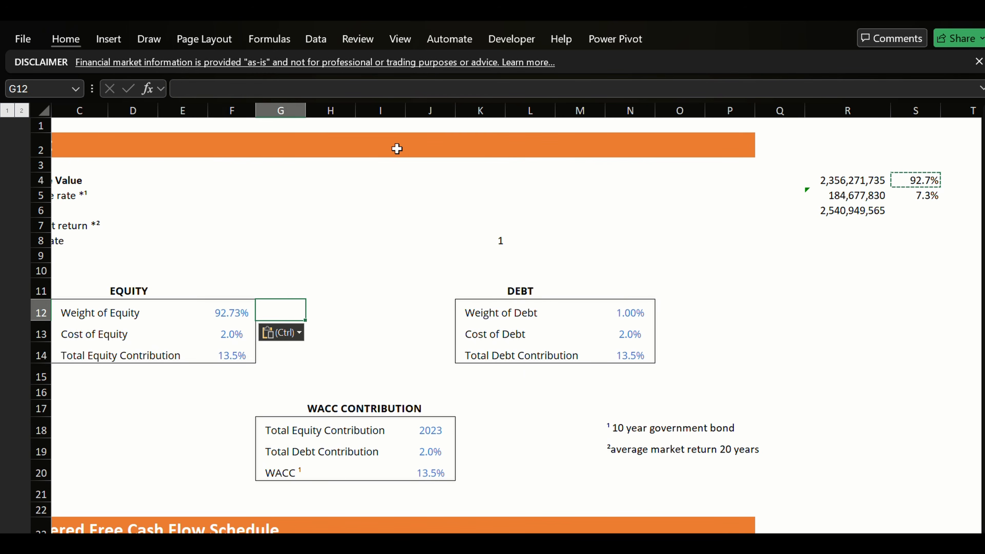
key(Right)
key(Right)
key(Right)
key(Right)
key(Right)
key(Right)
key(Right)
key(Right)
key(Right)
key(Right)
key(Right)
key(Up)
key(Up)
key(Up)
key(Up)
key(Up)
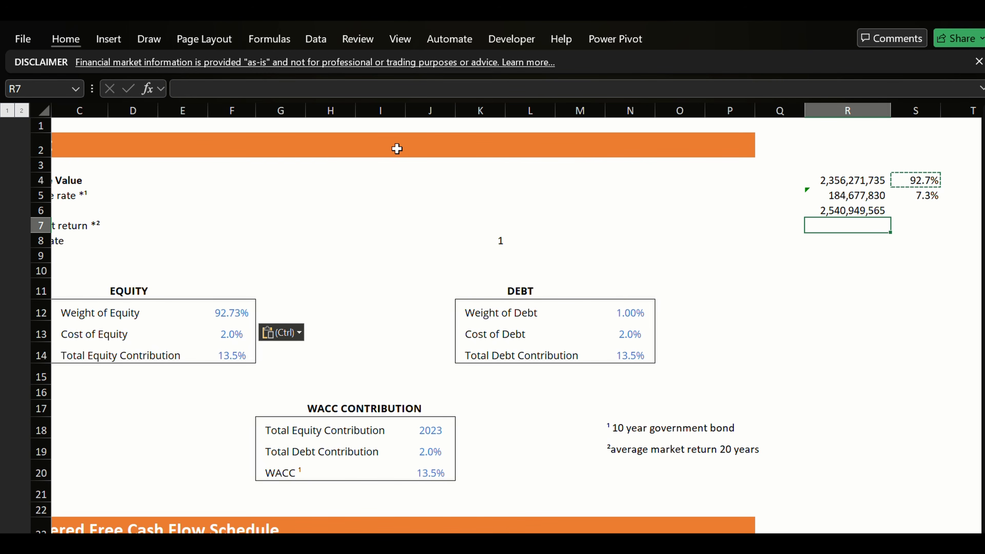
key(Right)
key(Up)
key(Up)
key(Escape)
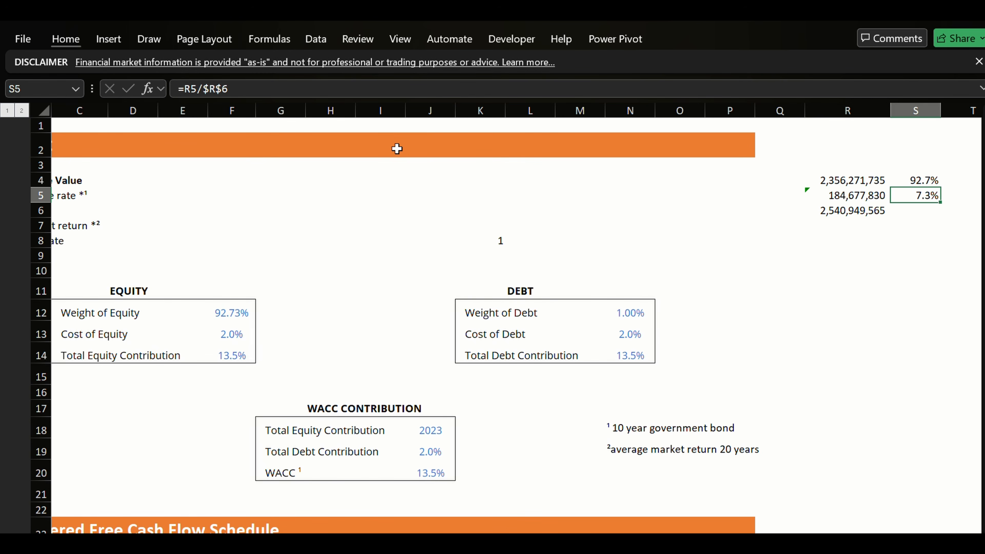
key(ctrl+c)
key(Down)
key(Down)
key(Down)
key(Down)
key(Down)
key(Down)
key(Down)
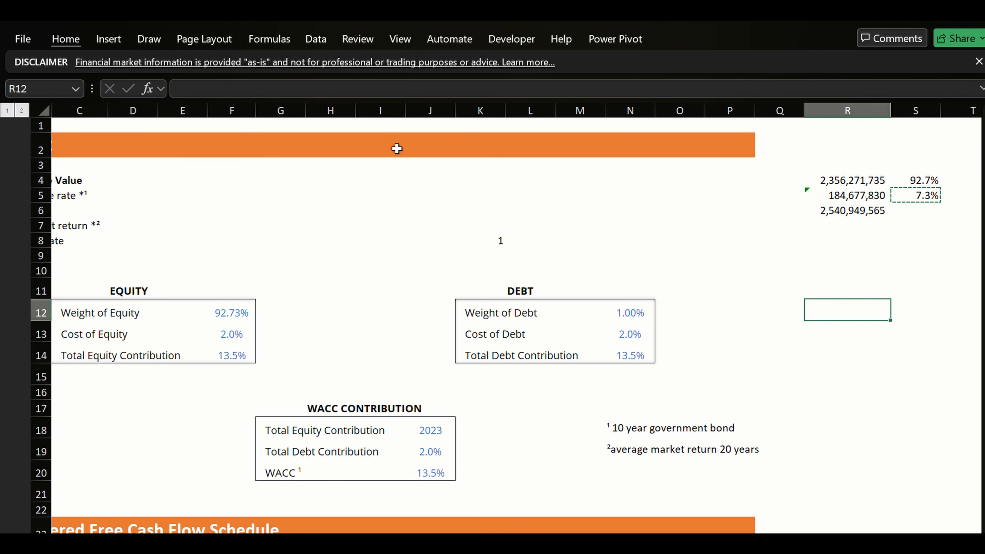
key(Left)
key(Left)
key(Left)
key(Left)
key(Left)
key(ctrl+alt+v)
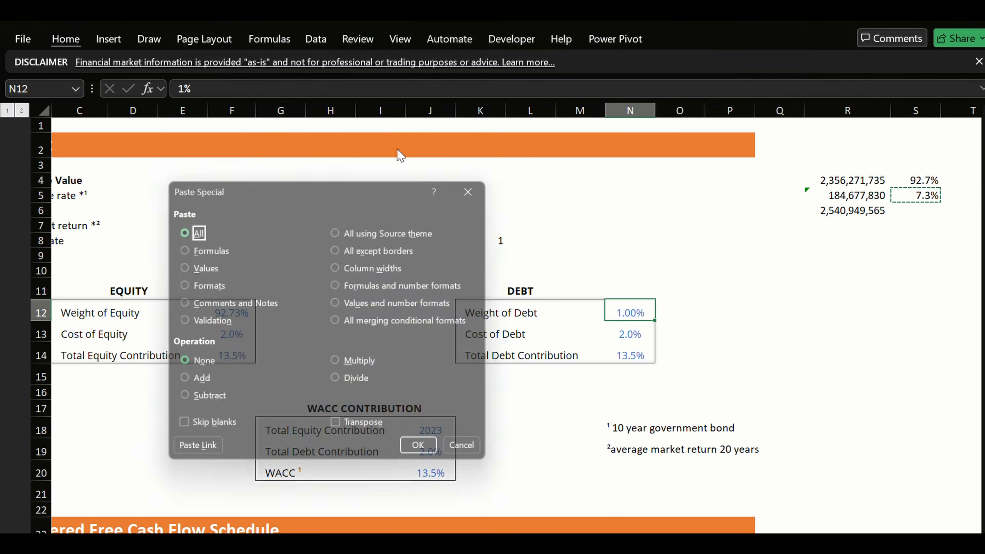
key(Down)
key(Down)
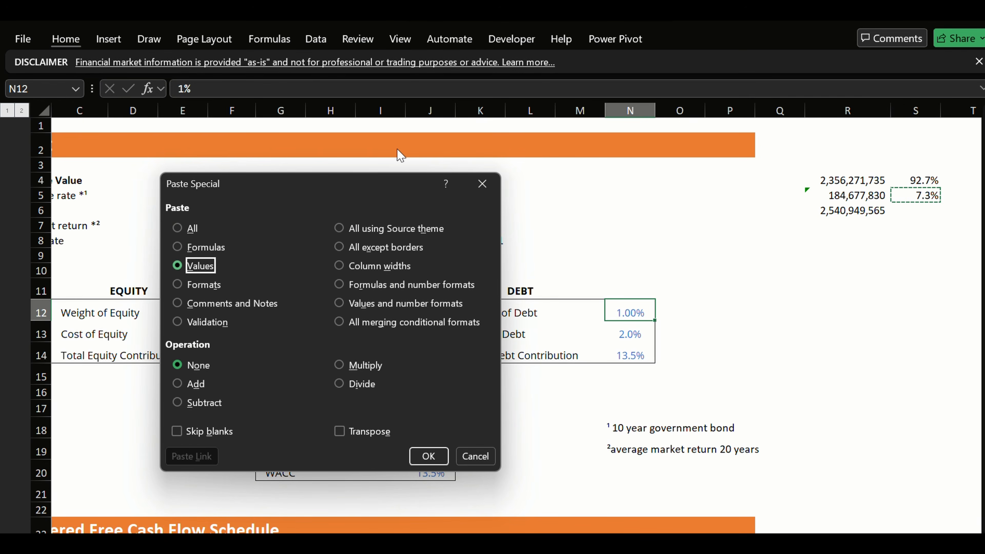
key(Return)
key(Escape)
Build the Cost of Equity formula in F13 from the risk-free rate, beta and market return cells as =D5+D6*D7-D5.
key(Left)
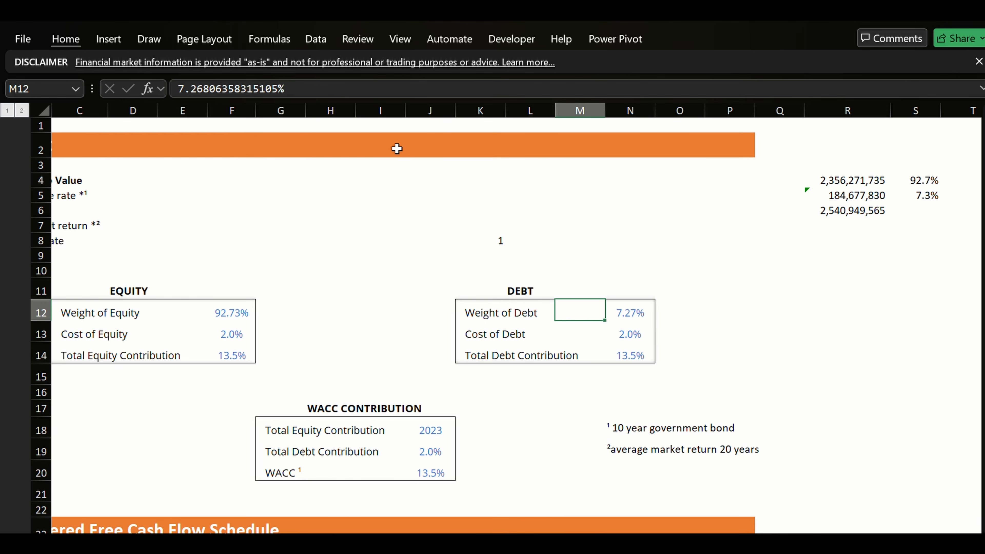
key(Left)
key(Left)
key(Left)
key(Left)
key(Left)
key(Left)
key(Left)
key(Left)
key(Left)
key(Left)
key(Left)
key(Left)
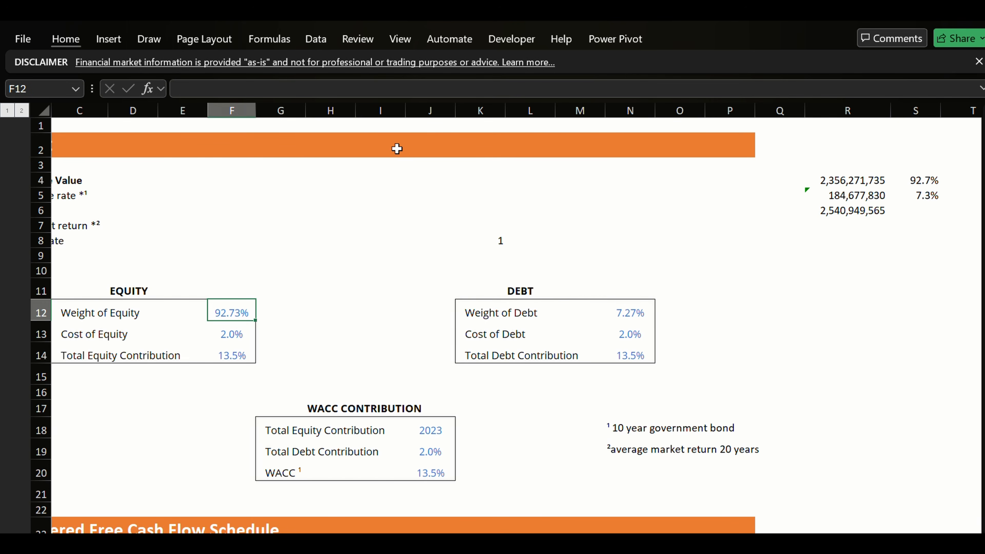
key(Right)
key(Right)
key(Right)
key(Right)
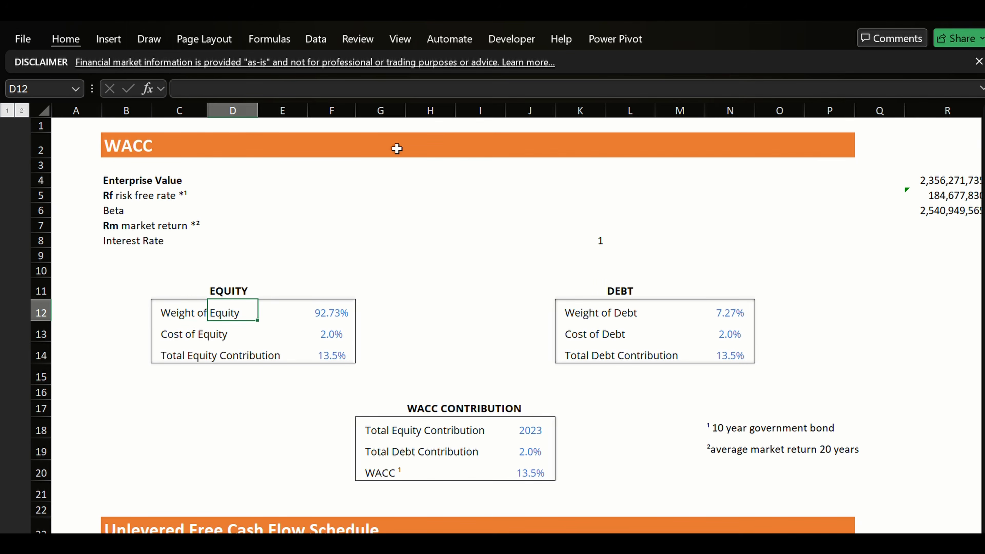
key(Down)
key(Right)
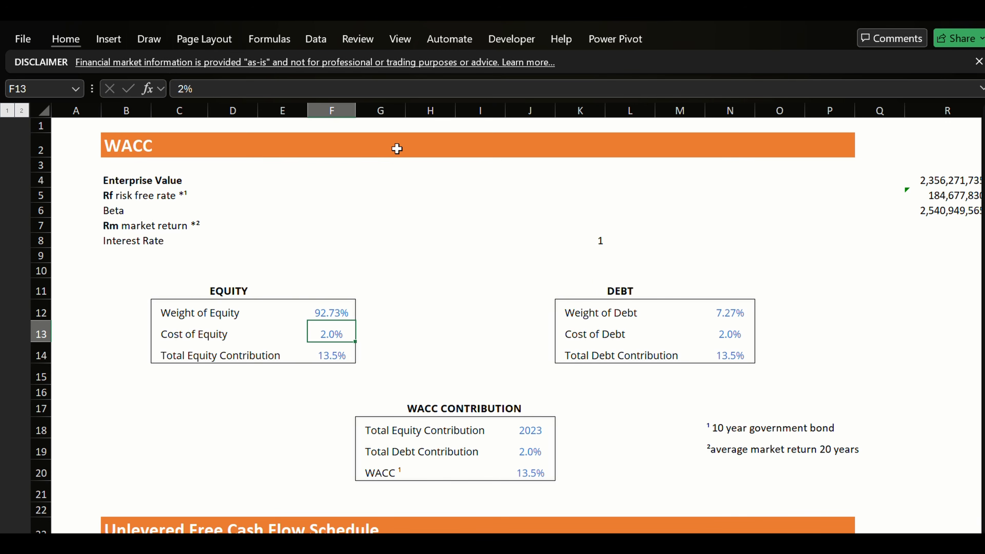
text(=)
key(Up)
key(Up)
key(Up)
key(Up)
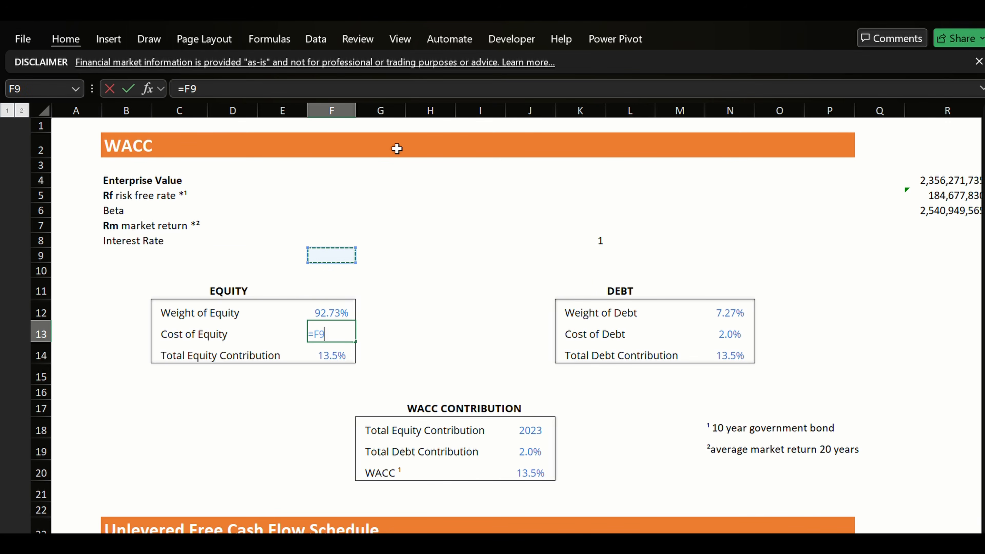
key(Left)
key(Left)
key(Up)
key(Up)
key(Up)
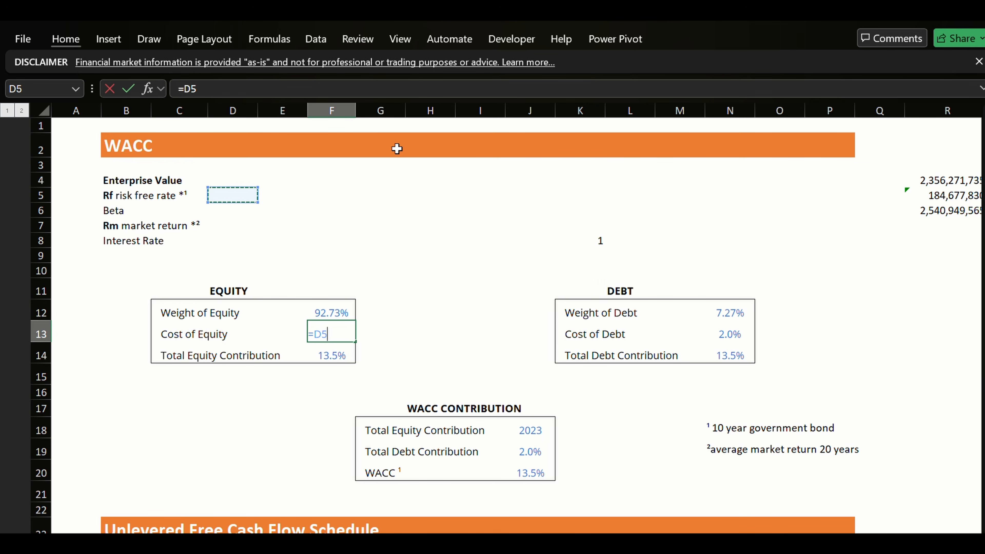
text(+)
key(Up)
key(Up)
key(Up)
key(Up)
key(Up)
key(Up)
key(Up)
key(Left)
key(Left)
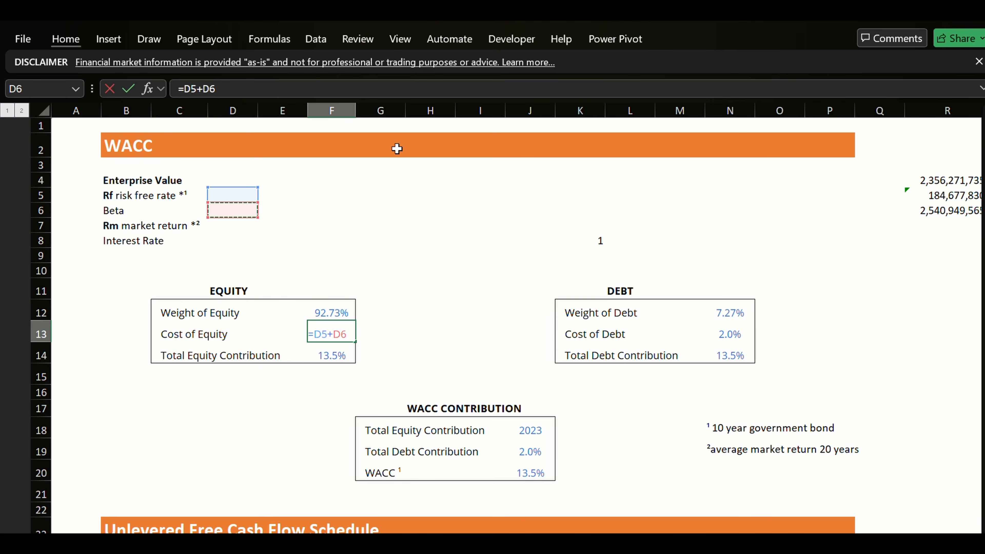
text(*)
key(Up)
key(Up)
key(Up)
key(Up)
key(Up)
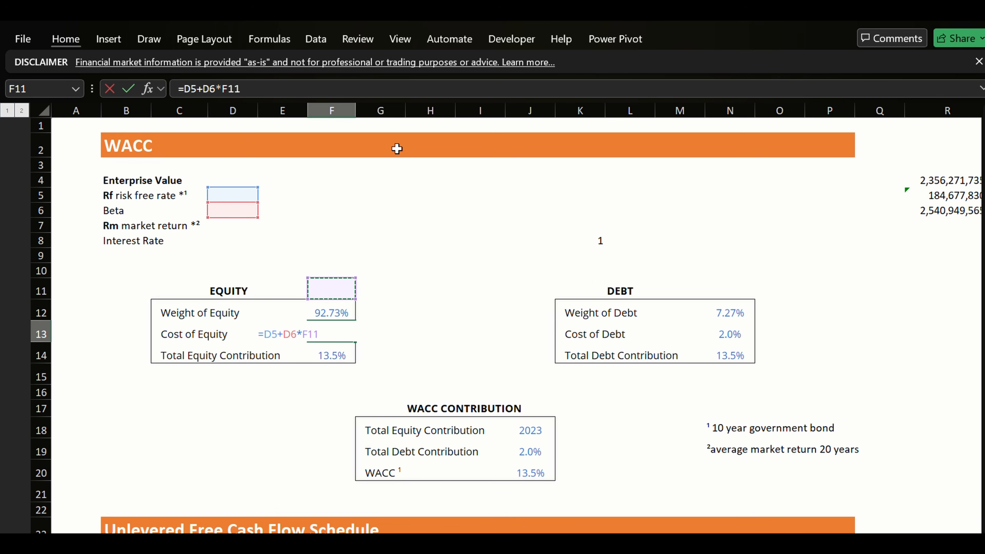
key(Left)
key(Left)
key(Up)
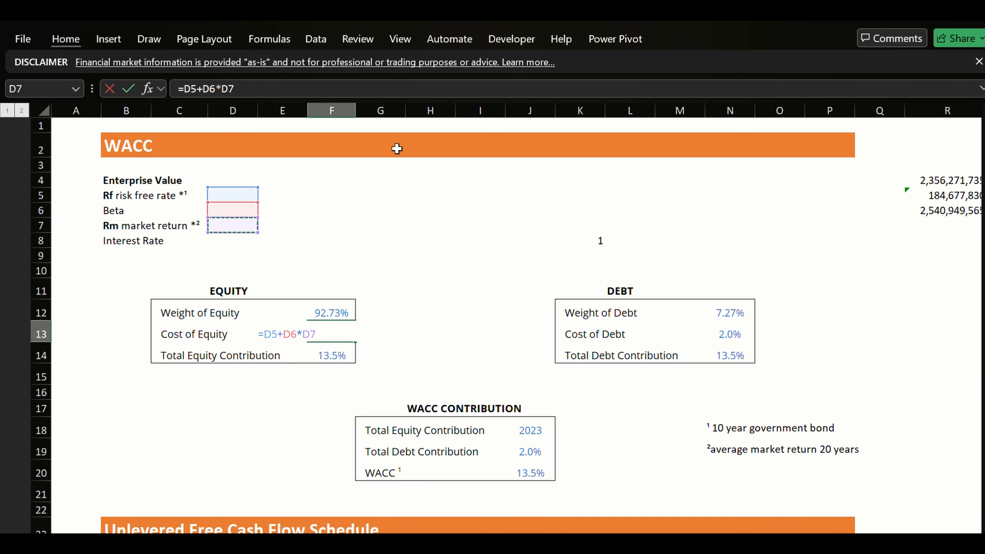
text(-)
key(Up)
key(Up)
key(Up)
key(Up)
key(Up)
key(Up)
key(Up)
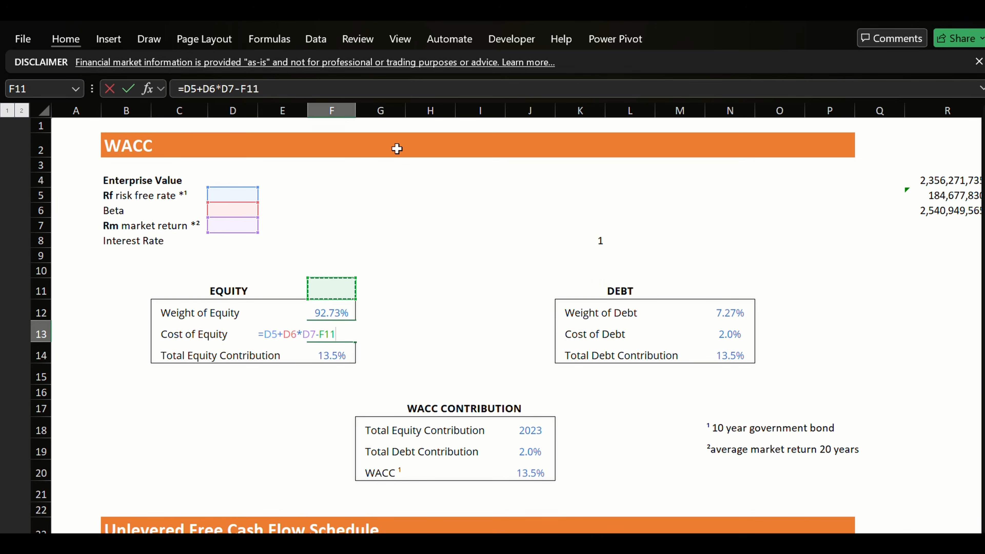
key(Left)
key(Left)
key(Up)
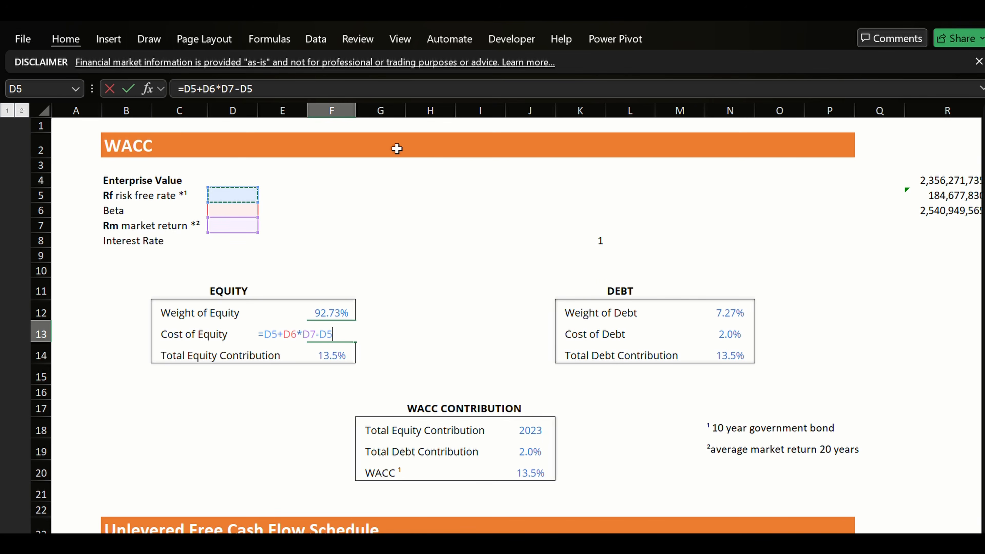
Add parentheses to the Cost of Equity formula so it reads =D5+(D6*(D7-D5)), and commit it.
key(F2)
text())
text(()
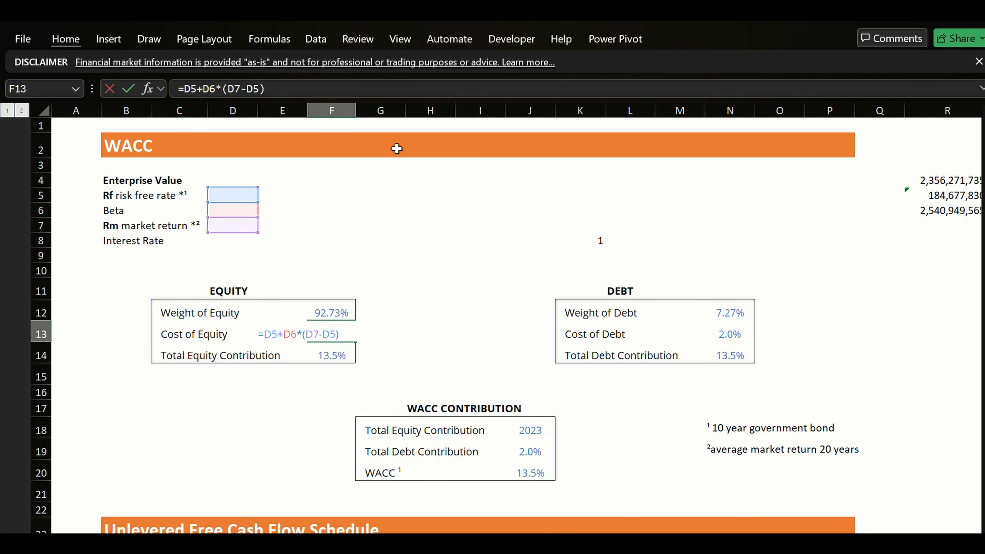
text())
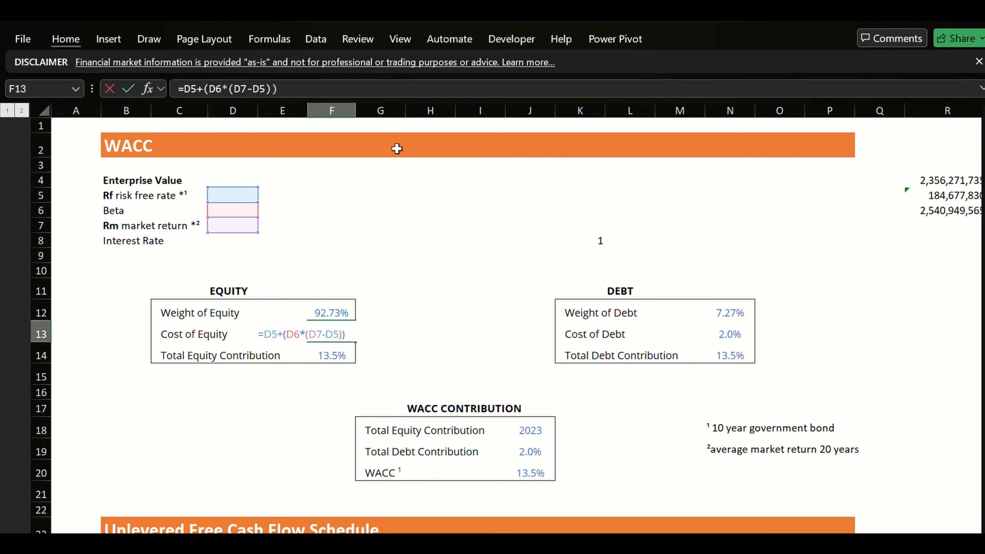
key(shift+Return)
Enter an Interest Rate of 4.77% in cell D8.
key(Up)
key(Up)
key(Up)
key(Up)
key(Up)
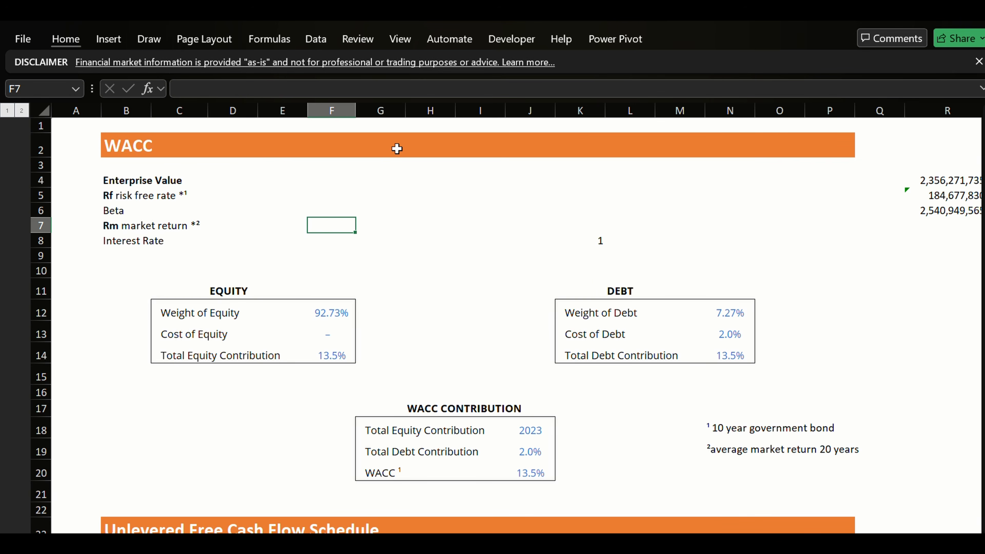
key(Left)
key(Left)
key(Down)
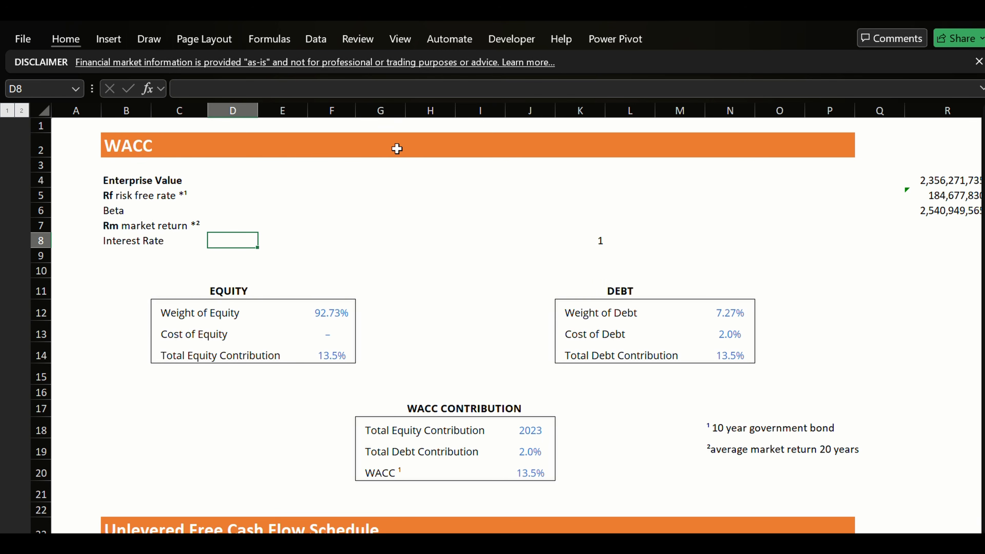
text(4.77%)
key(Up)
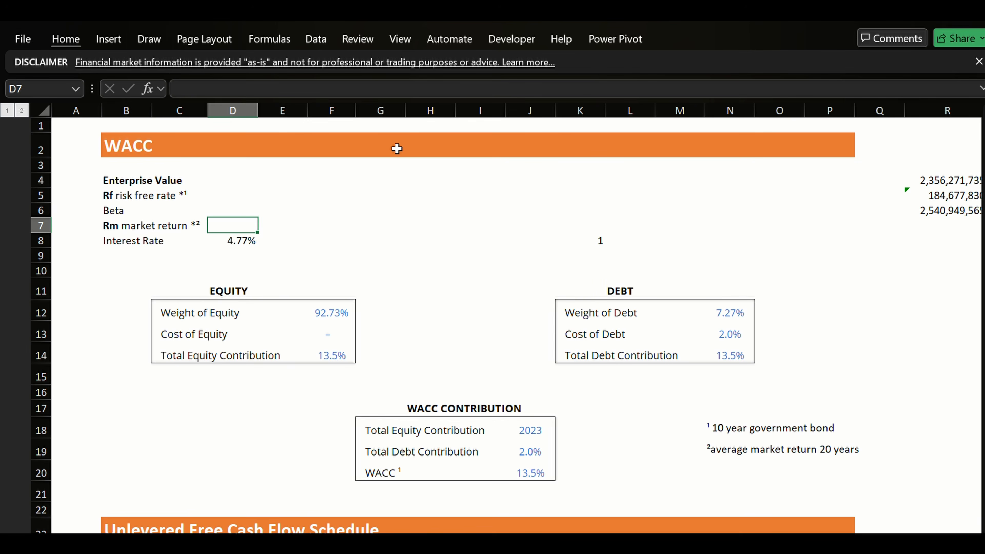
Enter an Rm market return of 19.50% in cell D7.
text(19.)
text(50)
text(%)
key(Up)
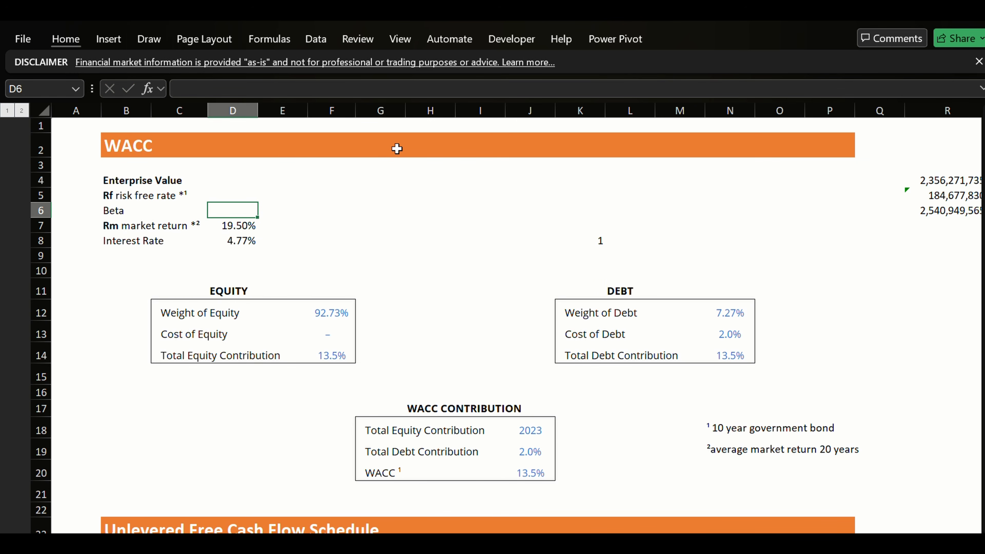
Copy the SLOPE beta result in cell L137 beside the Price Movements table on the financial statements sheet.
key(ctrl+Page_Up)
key(Down)
key(Down)
key(Down)
key(Down)
key(Down)
key(Down)
key(Down)
key(Down)
key(Down)
key(Down)
key(Down)
key(Down)
key(Down)
key(Down)
key(Down)
key(Down)
key(Down)
key(Down)
key(Down)
key(Down)
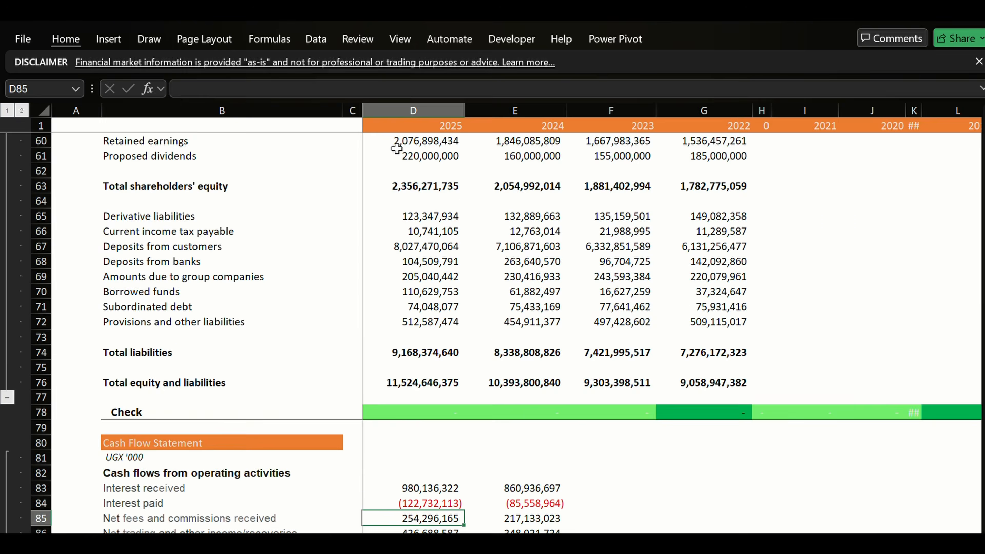
key(Down)
key(Down)
key(Down)
key(Down)
key(Down)
key(Down)
key(Down)
key(Down)
key(Down)
key(Down)
key(Down)
key(Down)
key(Down)
key(Down)
key(Down)
key(Down)
key(Down)
key(Down)
key(Down)
key(Up)
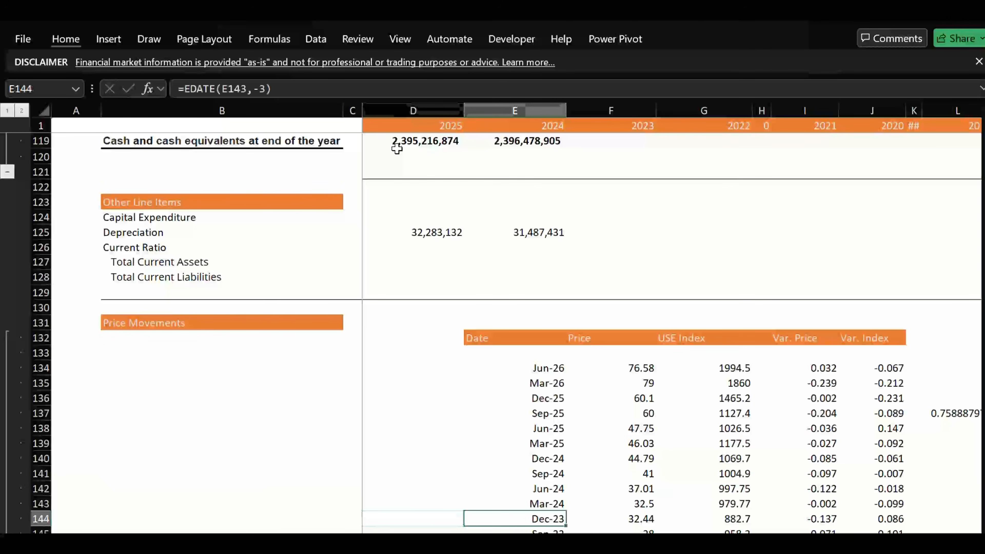
key(Right)
key(Right)
key(Right)
key(Right)
key(Right)
key(Right)
key(Right)
key(Right)
key(Right)
key(Right)
key(Right)
key(Up)
key(Up)
key(Up)
key(Up)
key(Up)
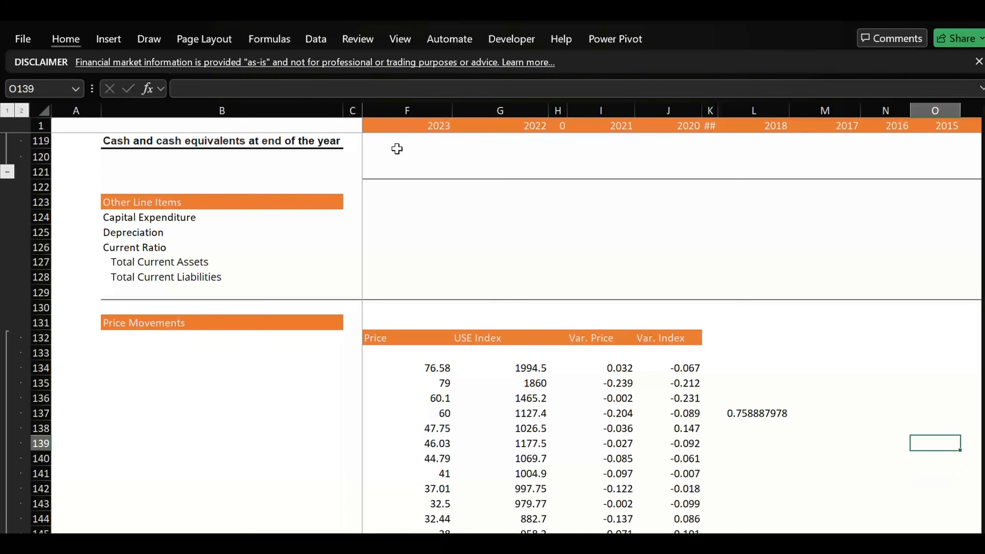
key(Left)
key(Left)
key(Left)
key(Up)
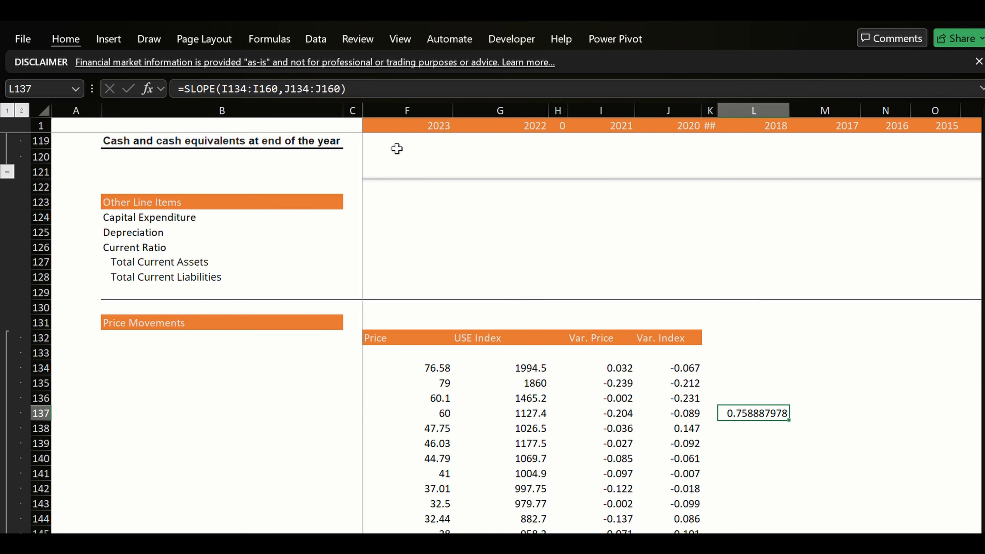
key(ctrl+c)
Paste the copied beta as values only into the Beta cell D6 of the WACC sheet.
key(ctrl+Page_Down)
key(ctrl+Page_Down)
key(Down)
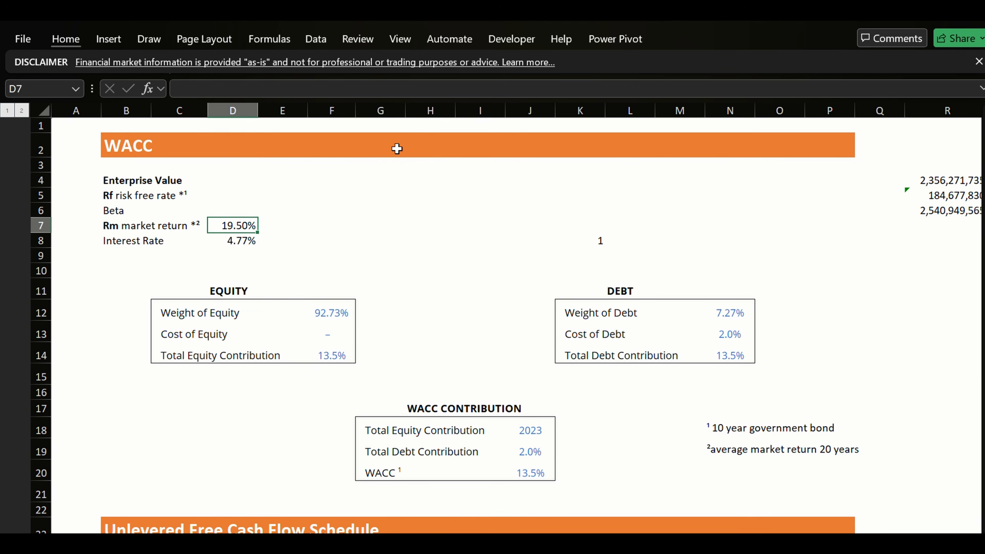
key(Up)
key(ctrl+alt+v)
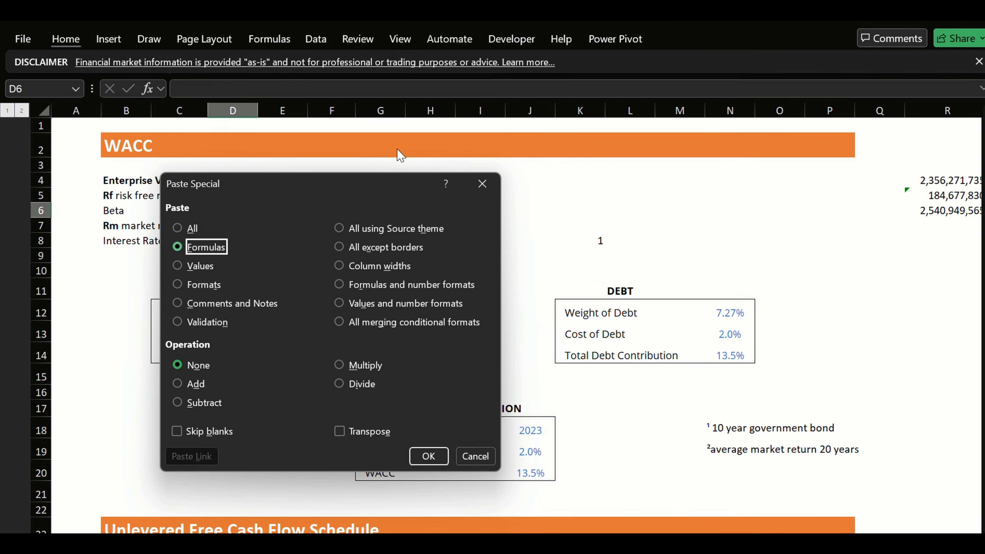
key(v)
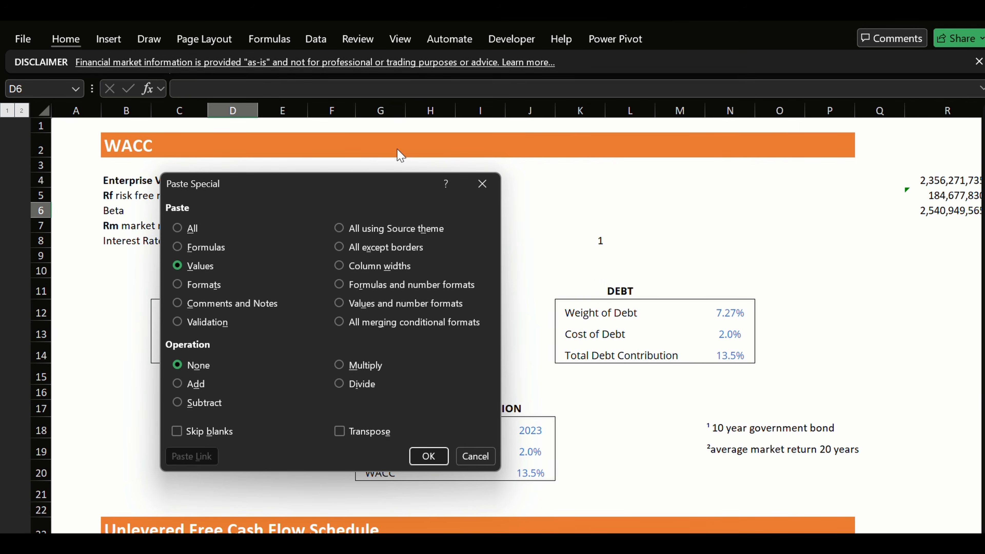
key(Return)
key(Down)
key(Up)
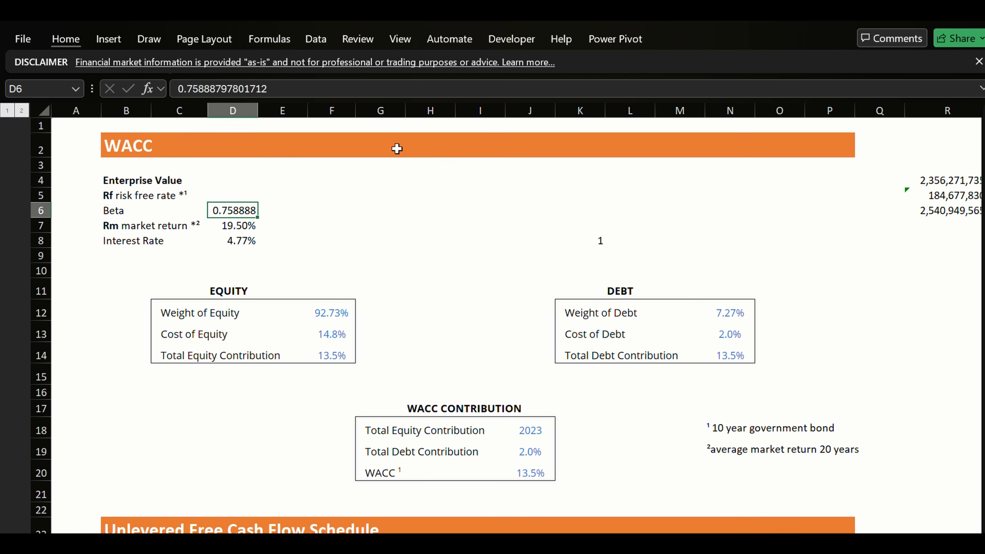
Reduce the decimals displayed for the Beta in D6 to four places.
key(alt+h)
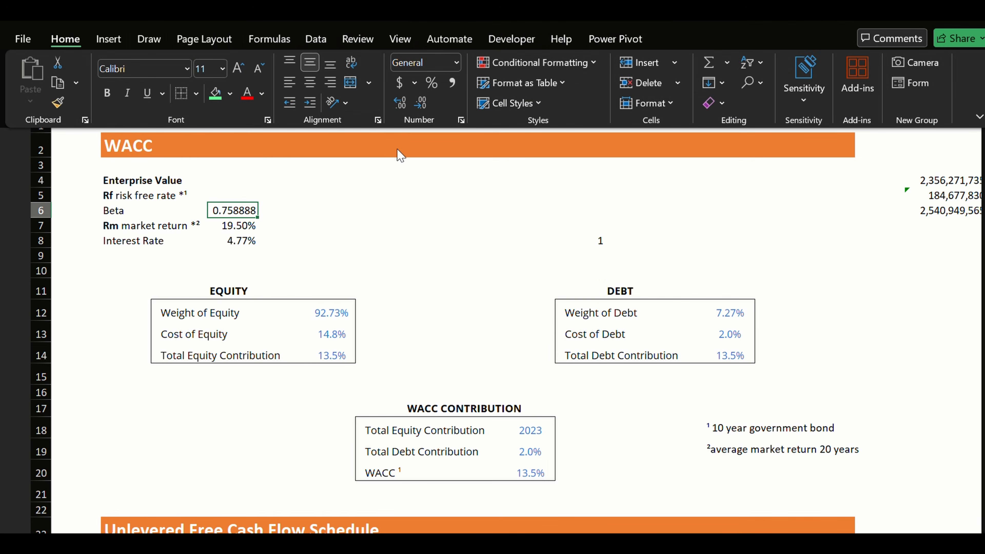
key(9)
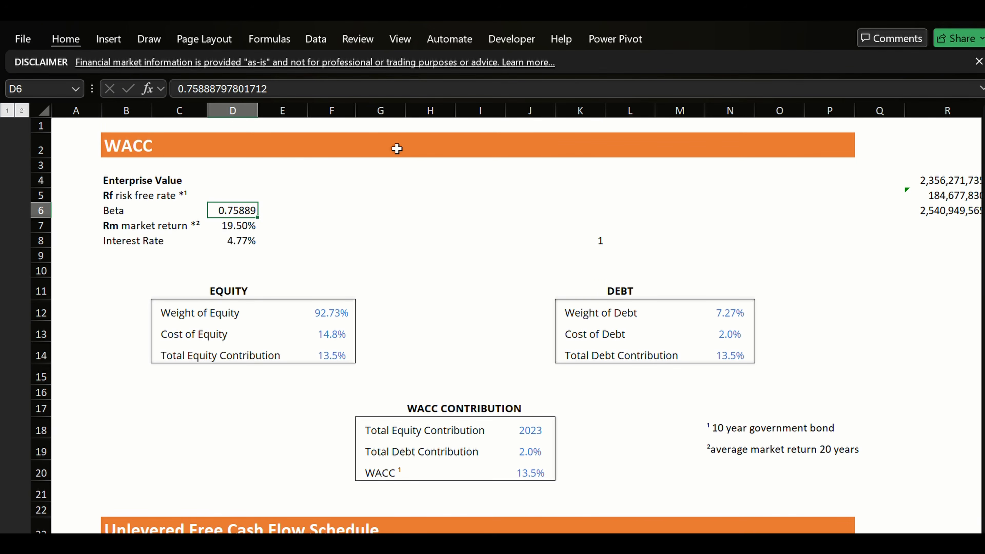
key(alt+h)
key(9)
key(alt+h)
key(9)
key(Down)
key(Up)
key(ctrl+z)
key(Down)
key(Down)
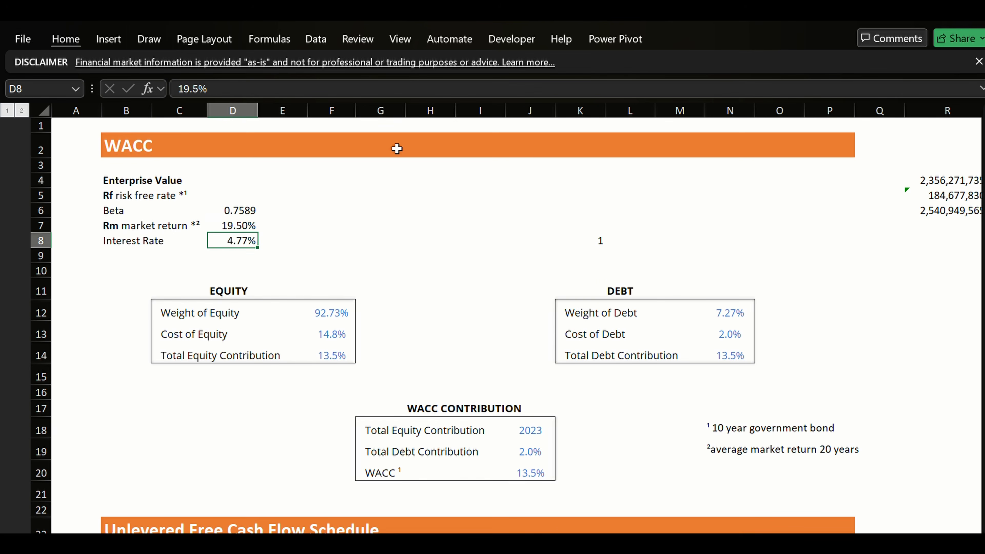
Format the Beta in D6 as a Number with 2 decimal places.
key(Up)
key(Up)
key(ctrl+1)
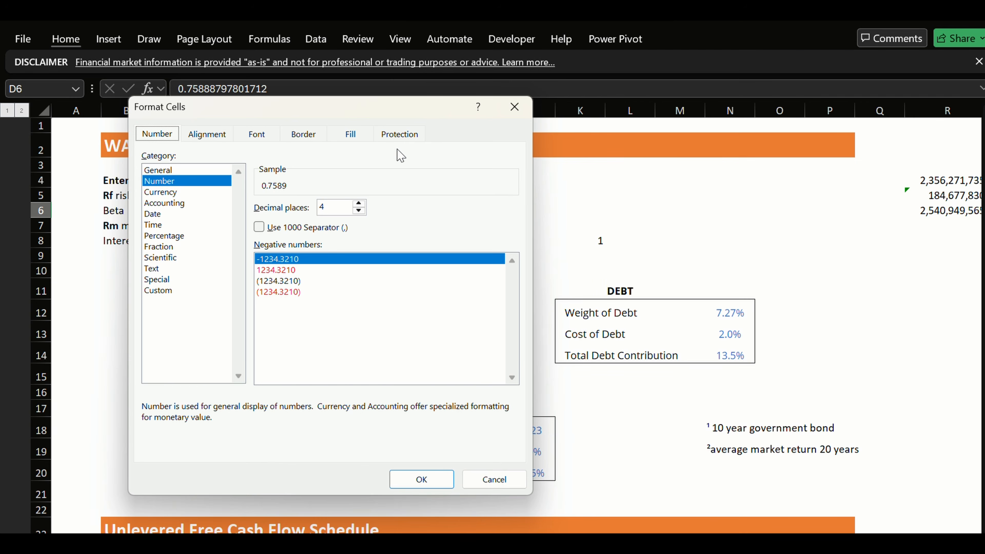
key(Tab)
key(Down)
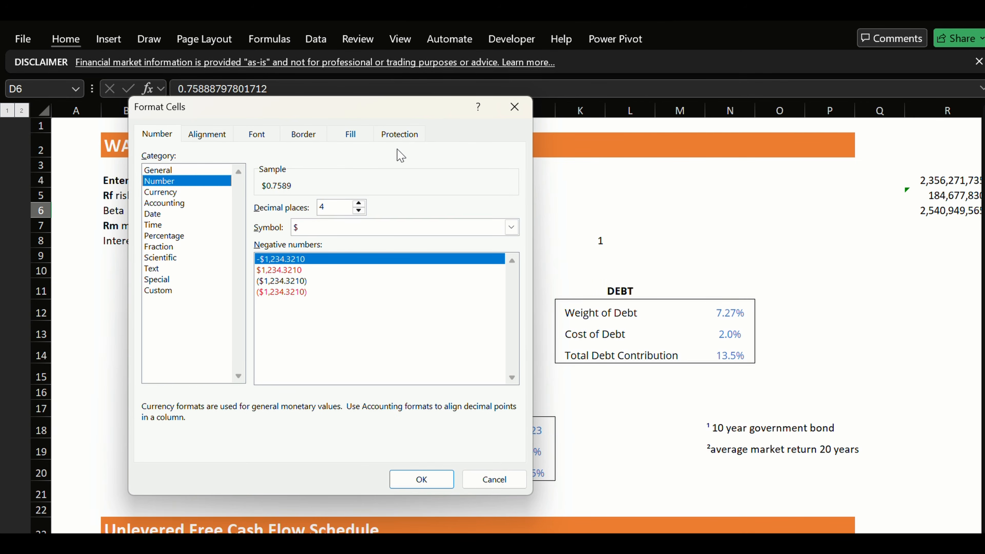
key(Tab)
key(Down)
key(Down)
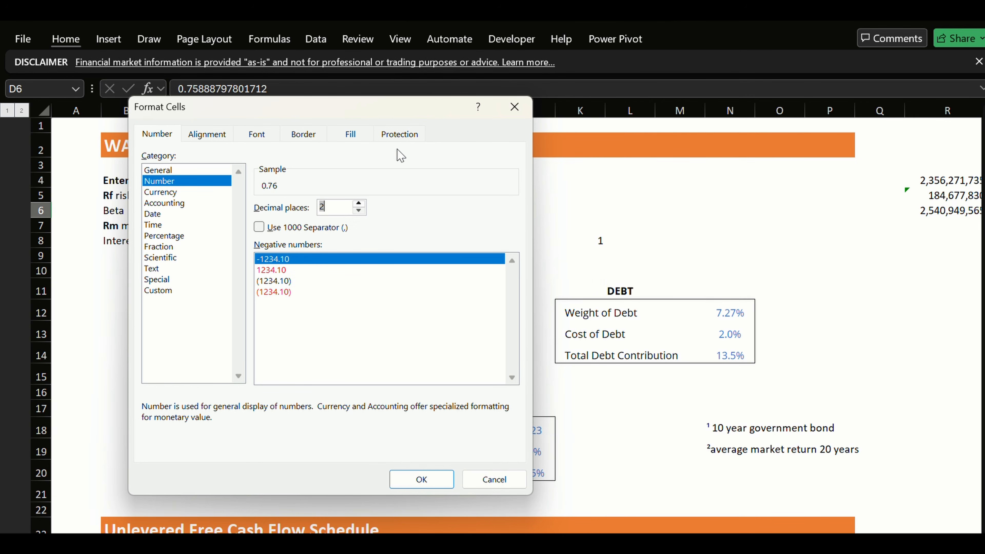
key(Return)
key(Down)
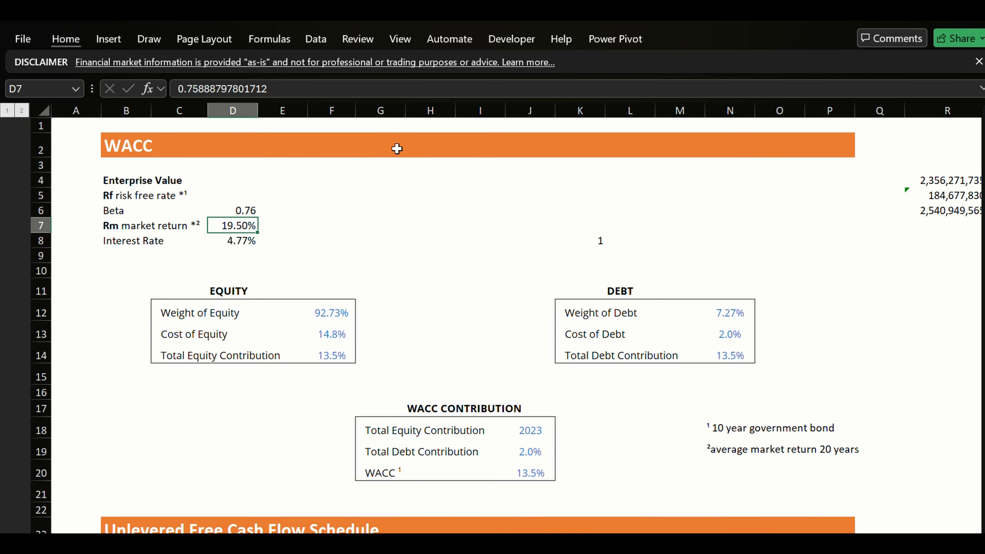
Enter an Rf risk free rate of 15.5% in cell D5.
key(Up)
key(Up)
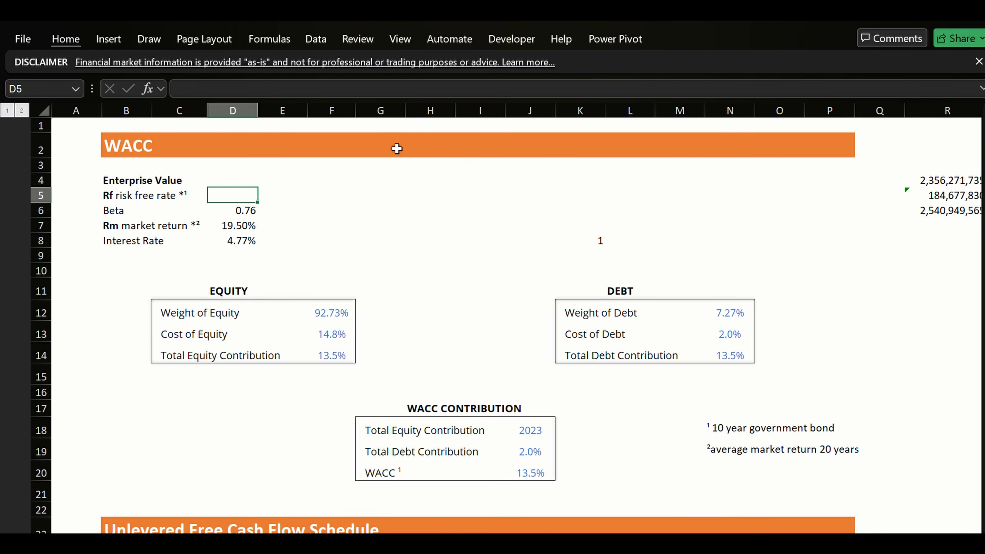
text(15.5)
text(%)
key(ctrl+Return)
Calculate the Total Equity Contribution in F14 as weight times cost of equity with =F12*F13.
key(Down)
key(Down)
key(Down)
key(Down)
key(Down)
key(Down)
key(Down)
key(Down)
key(Down)
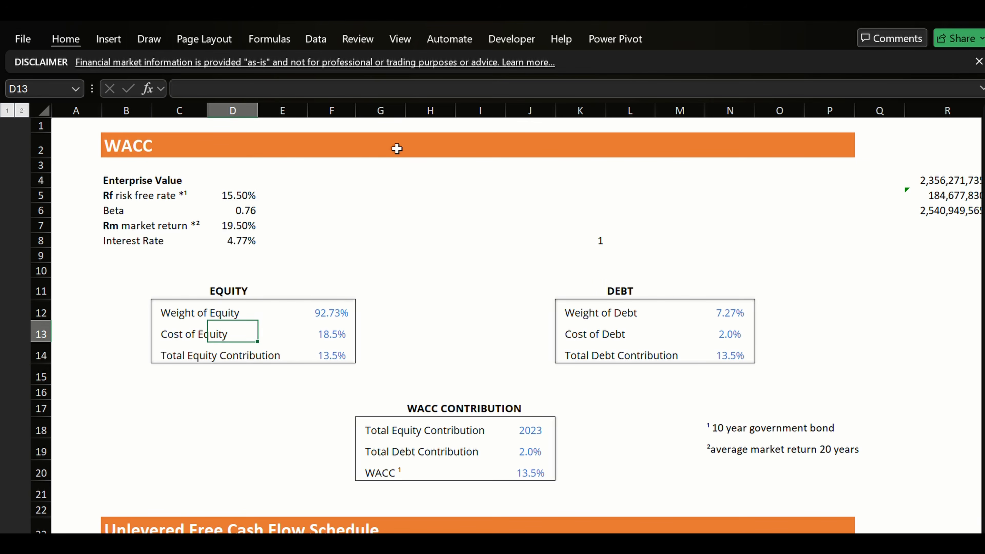
key(Right)
key(Right)
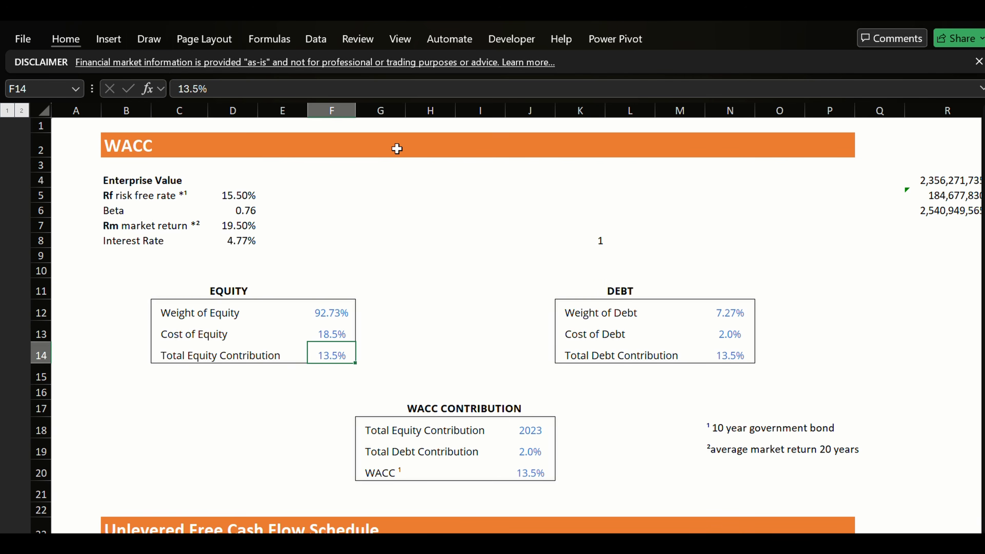
text(=)
key(Up)
key(Up)
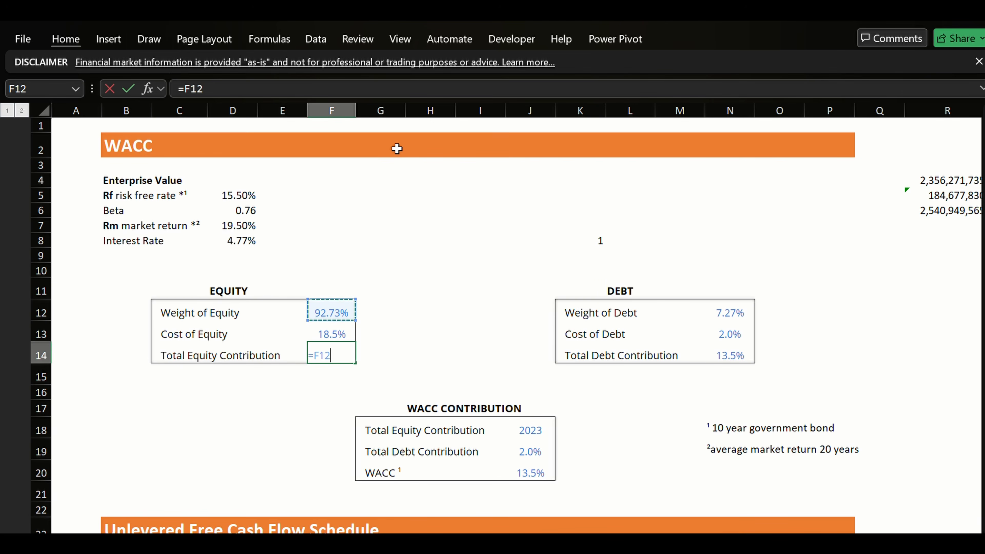
text(*)
key(Up)
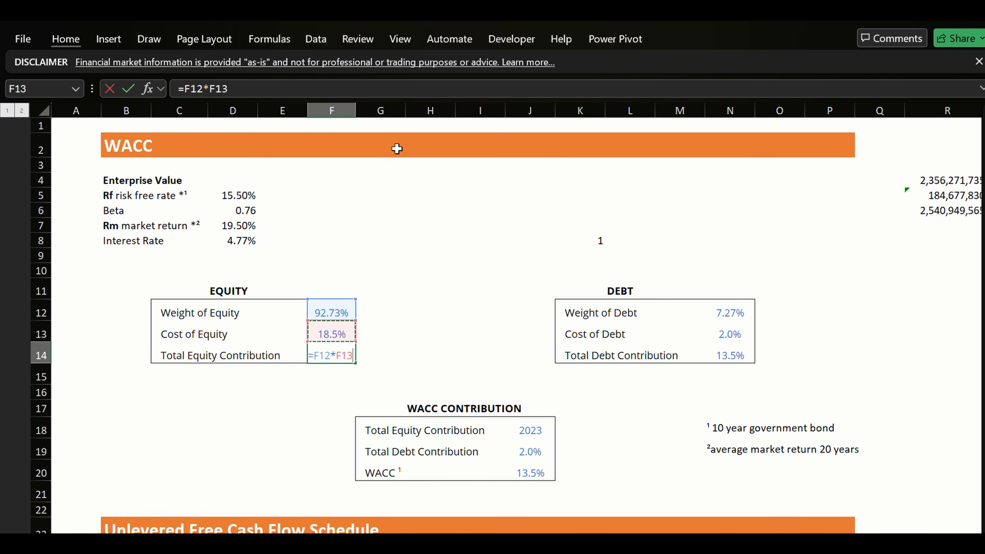
key(ctrl+Return)
Enter the after-tax Cost of Debt formula =4.77%*(1-21%) in cell N13.
key(Right)
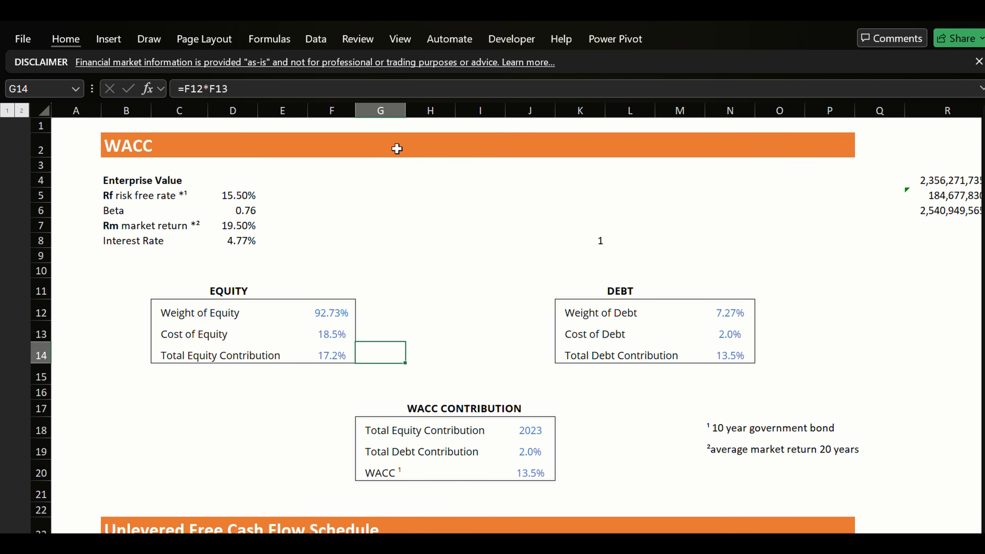
key(Right)
key(Right)
key(Right)
key(Right)
key(Right)
key(Right)
key(Right)
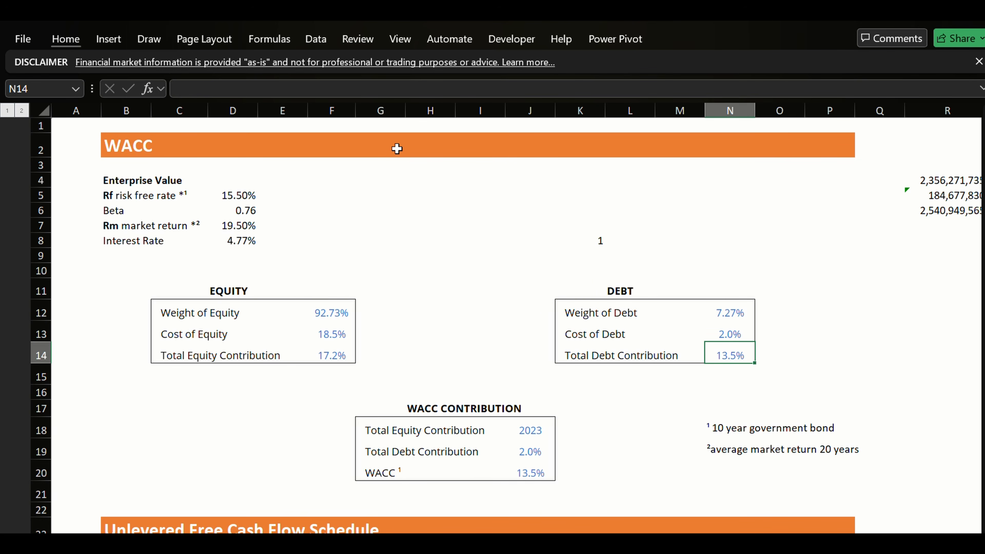
key(Up)
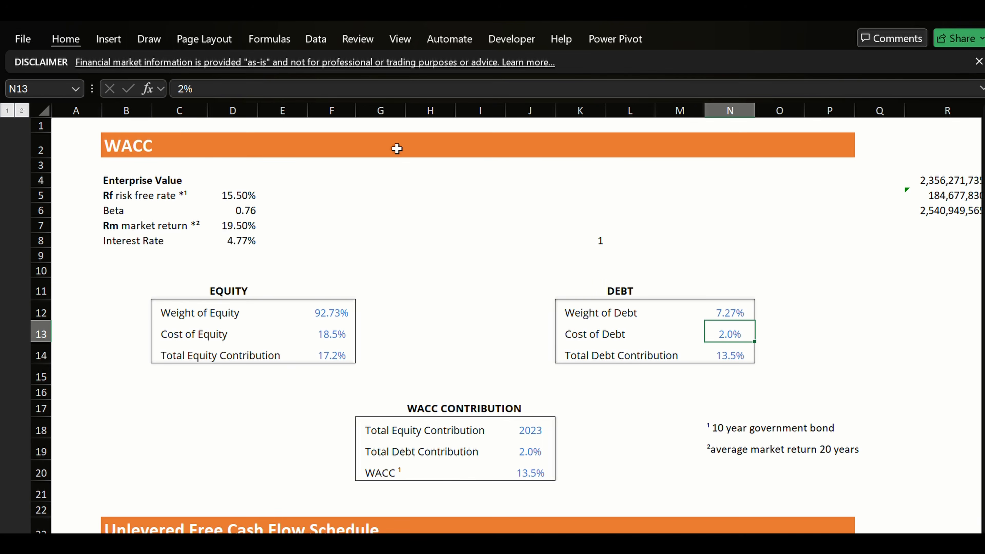
text(=4.77)
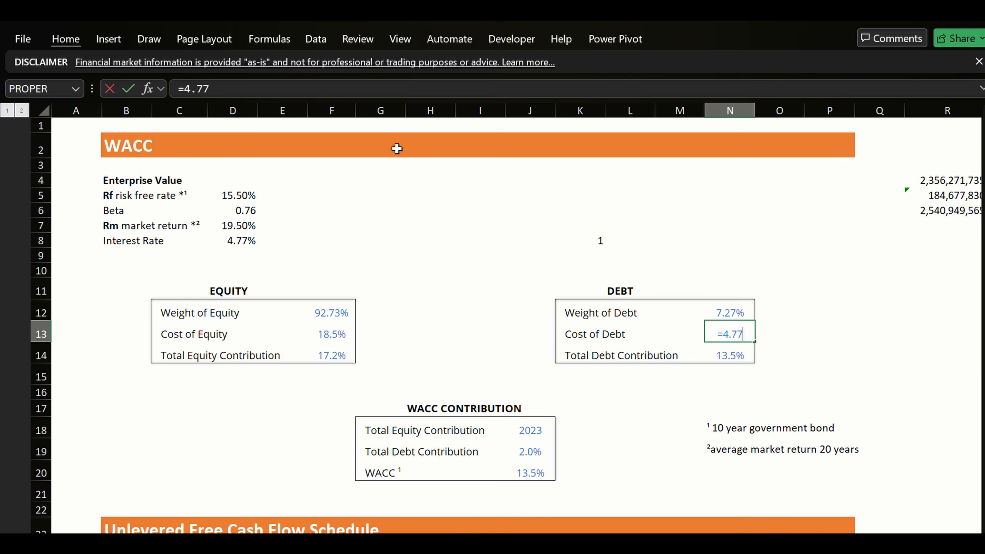
text(%*(1-2)
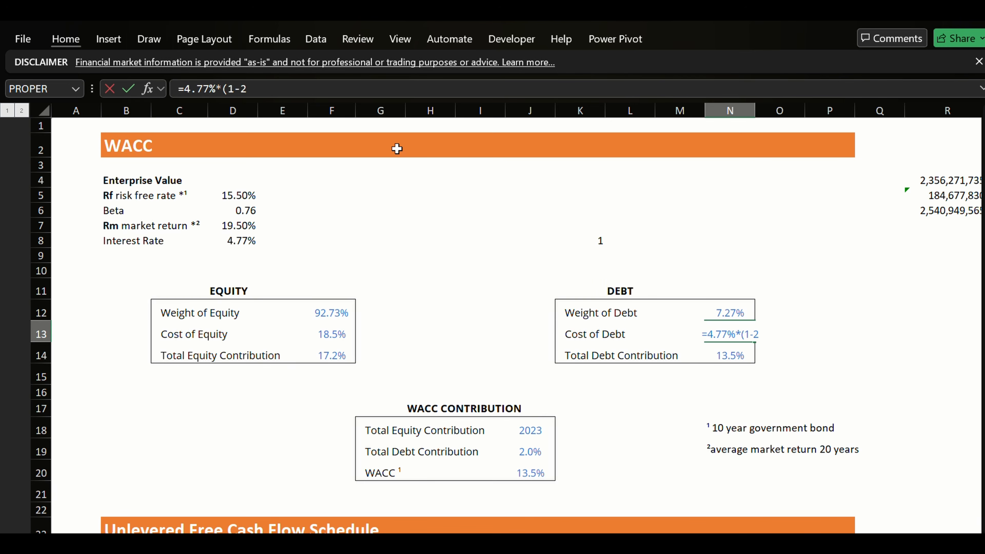
text(1%()
key(BackSpace)
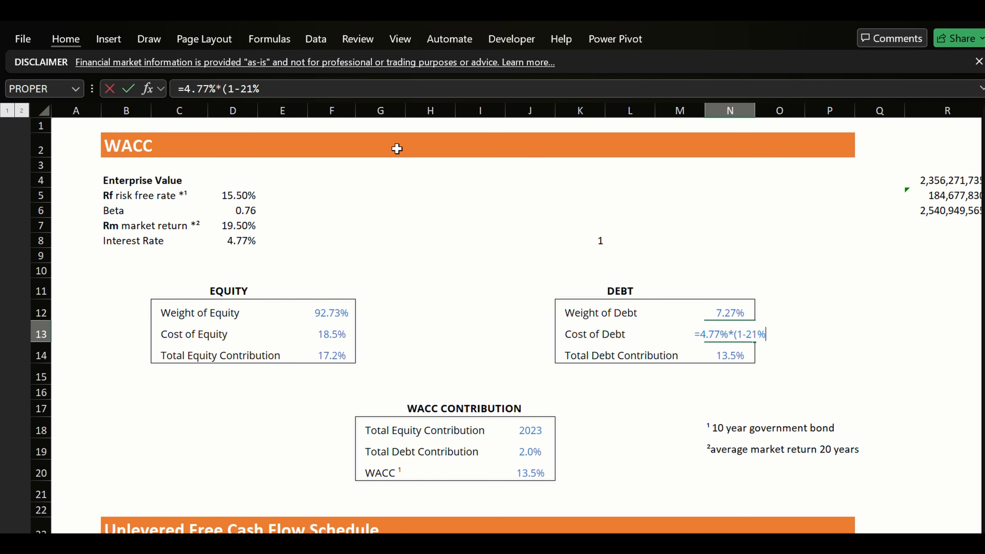
text())
key(Return)
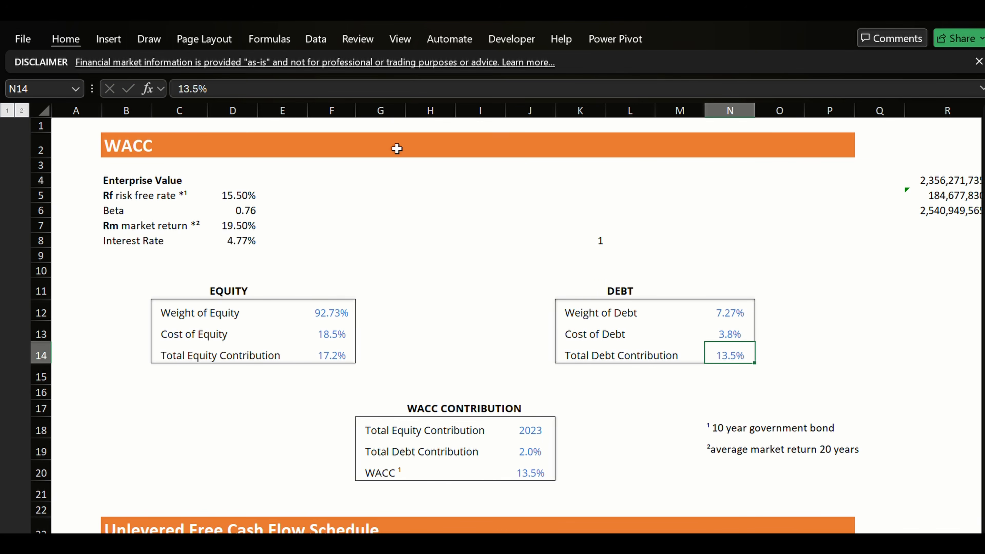
Calculate the Total Debt Contribution in N14 as cost times weight of debt with =N13*N12.
text(=)
key(Up)
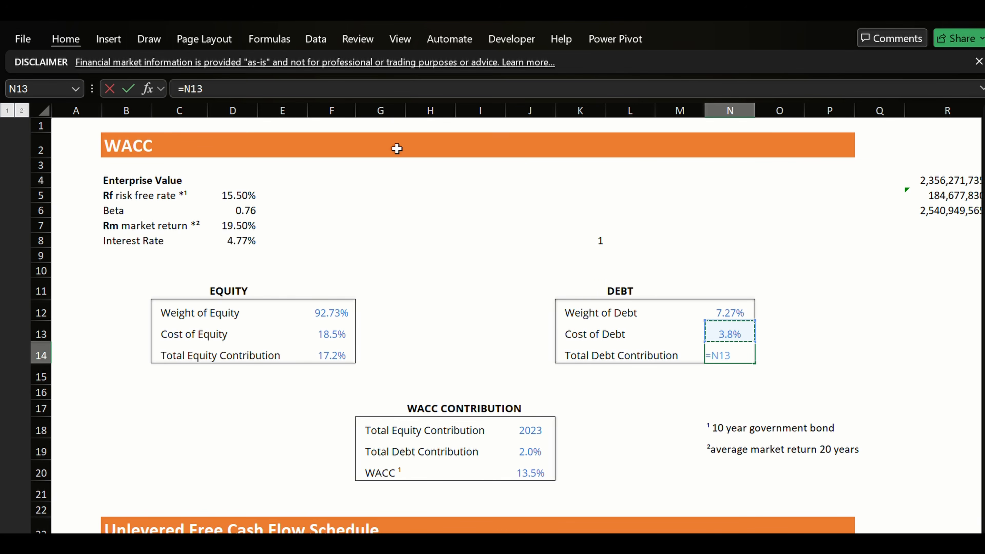
text(*)
key(Up)
key(Up)
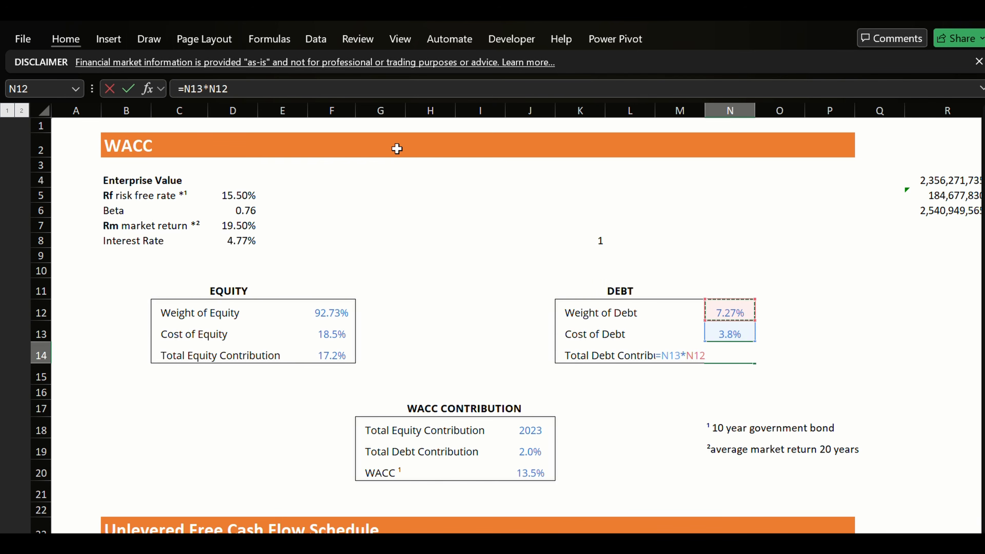
key(Return)
key(Up)
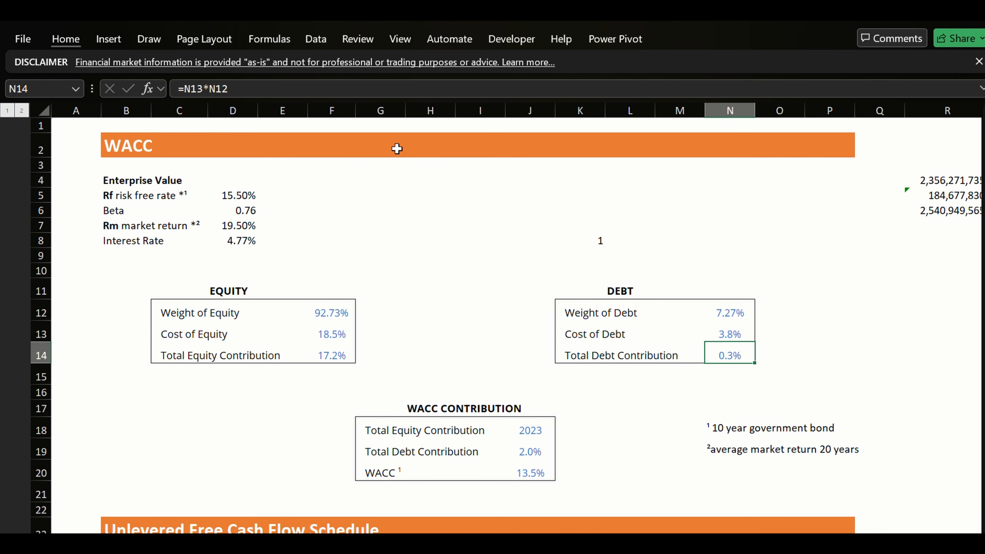
key(Up)
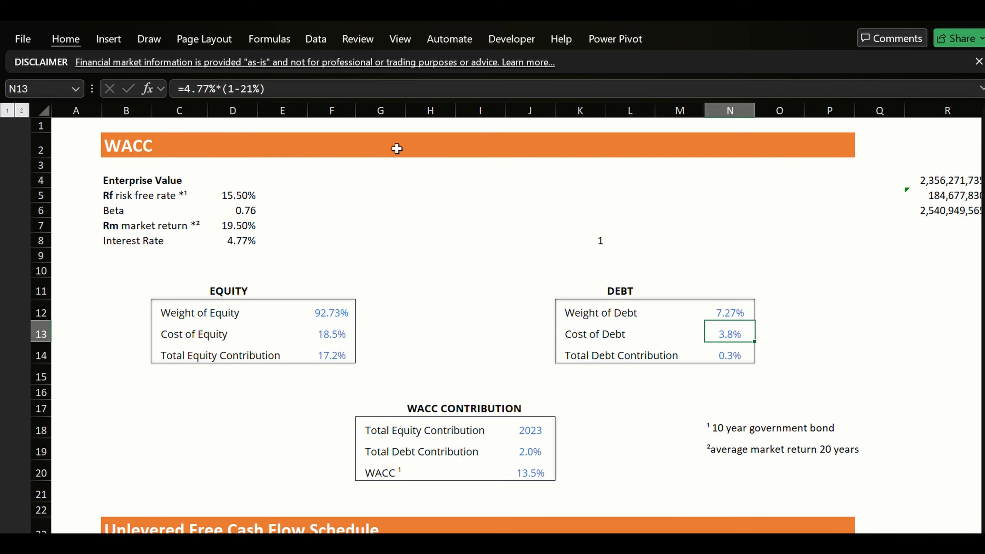
key(Down)
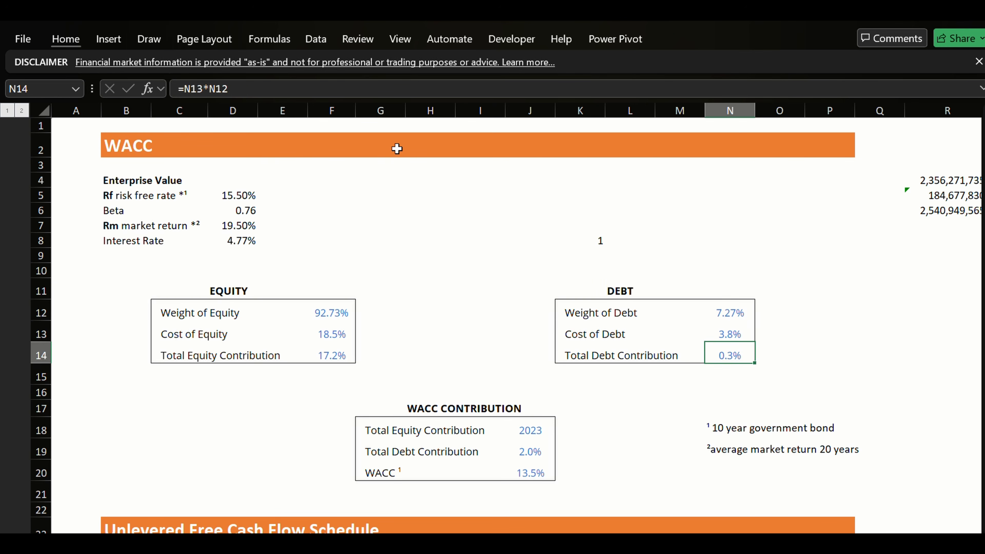
Link the Total Equity Contribution in J18 of the WACC Contribution box to the Equity box with =F14.
key(Up)
key(Left)
key(Left)
key(Left)
key(Down)
key(Down)
key(Down)
key(Down)
key(Down)
key(Down)
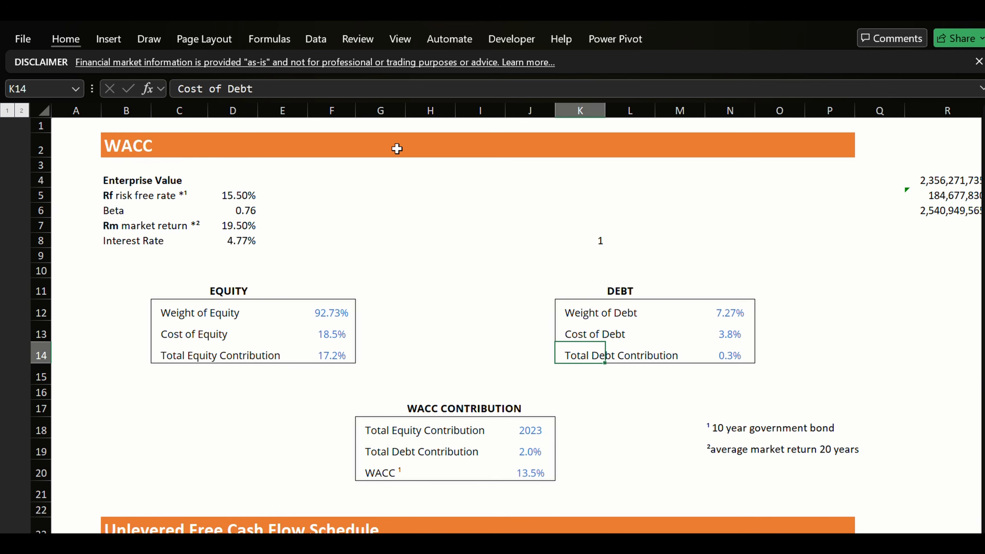
key(Left)
key(Up)
key(Down)
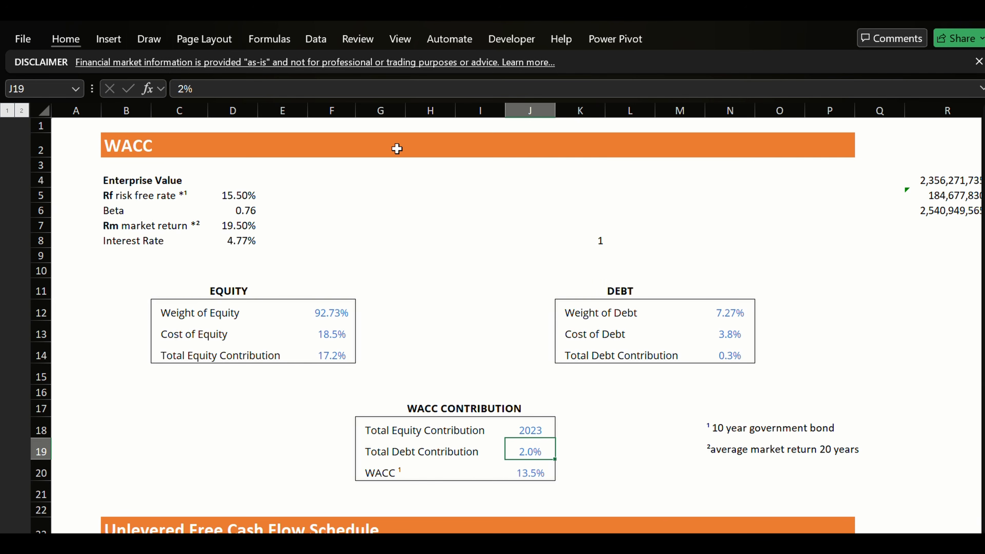
key(Up)
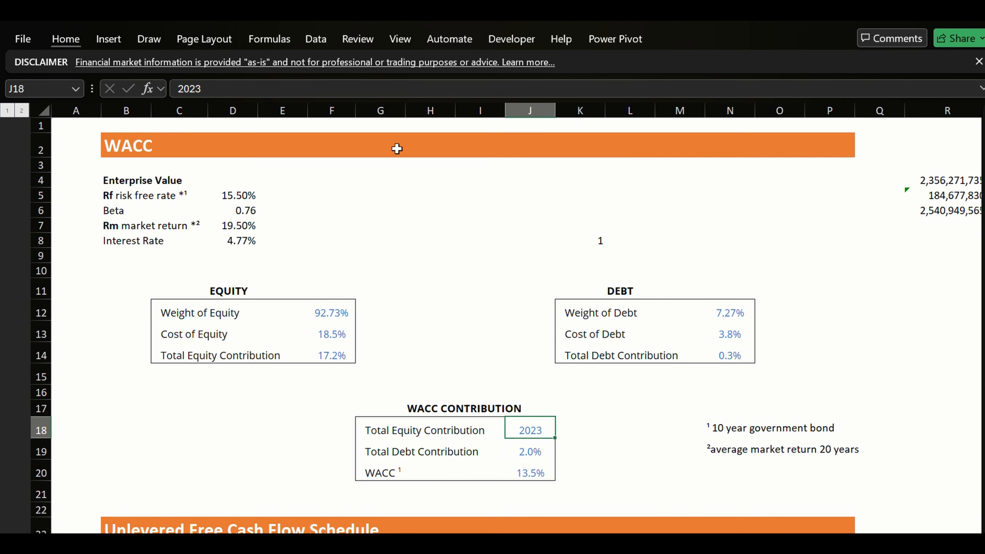
key(Down)
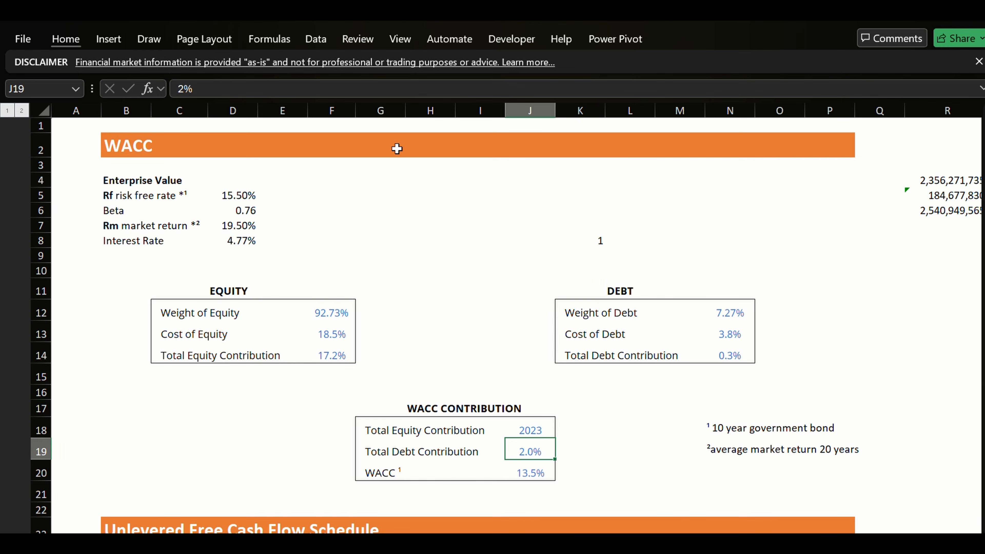
key(Down)
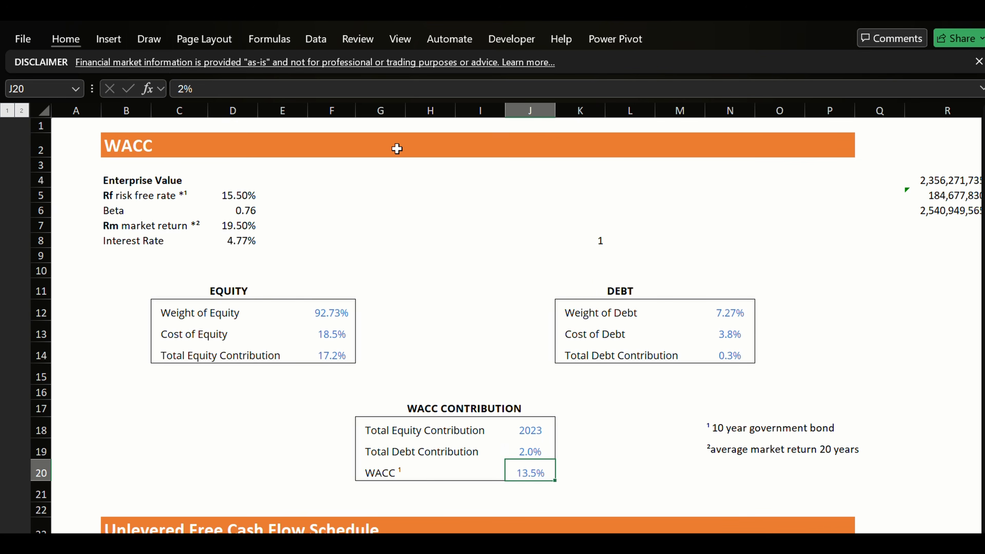
key(Up)
key(Up)
text(=)
key(Up)
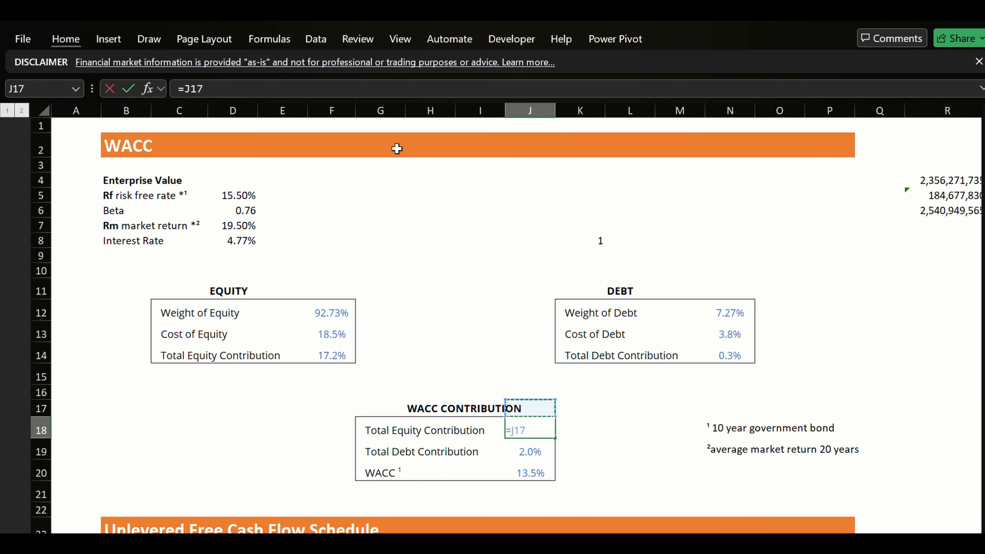
key(Up)
key(Left)
key(Up)
key(Left)
key(Left)
key(Left)
key(Up)
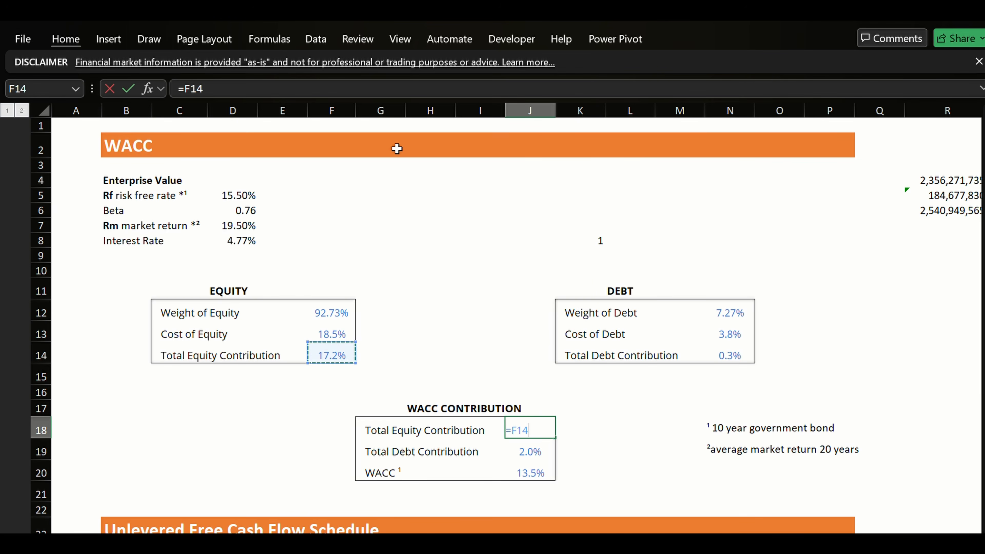
key(ctrl+Return)
Link the Total Debt Contribution in J19 of the WACC Contribution box to the Debt box with =N14.
key(Down)
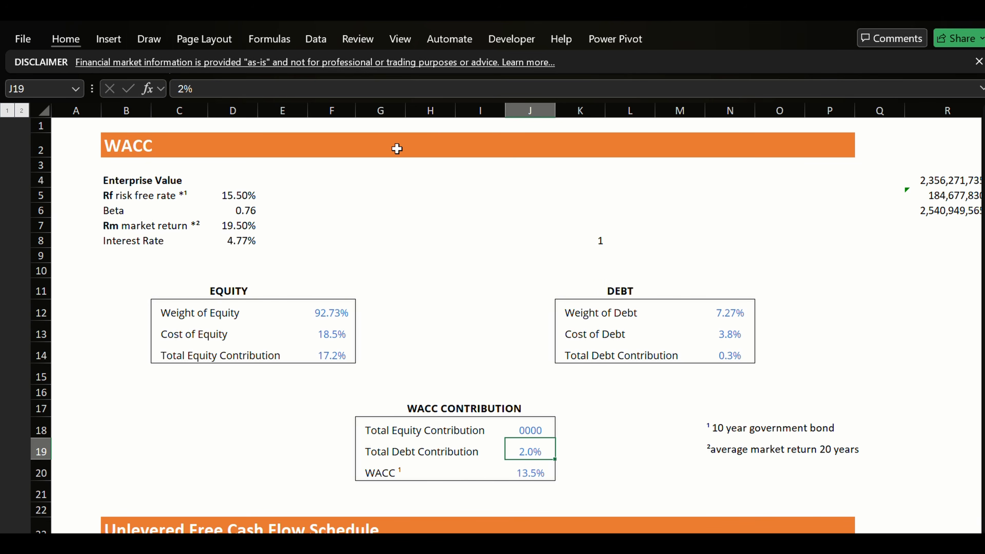
text(=)
key(Up)
key(Up)
key(Up)
key(Up)
key(Up)
key(Right)
key(Right)
key(Right)
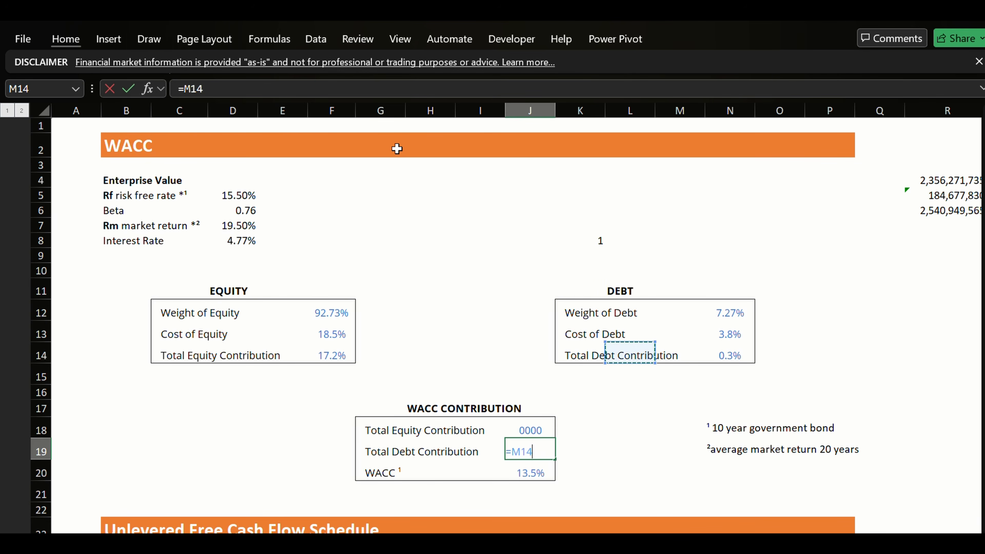
key(Right)
key(ctrl+Return)
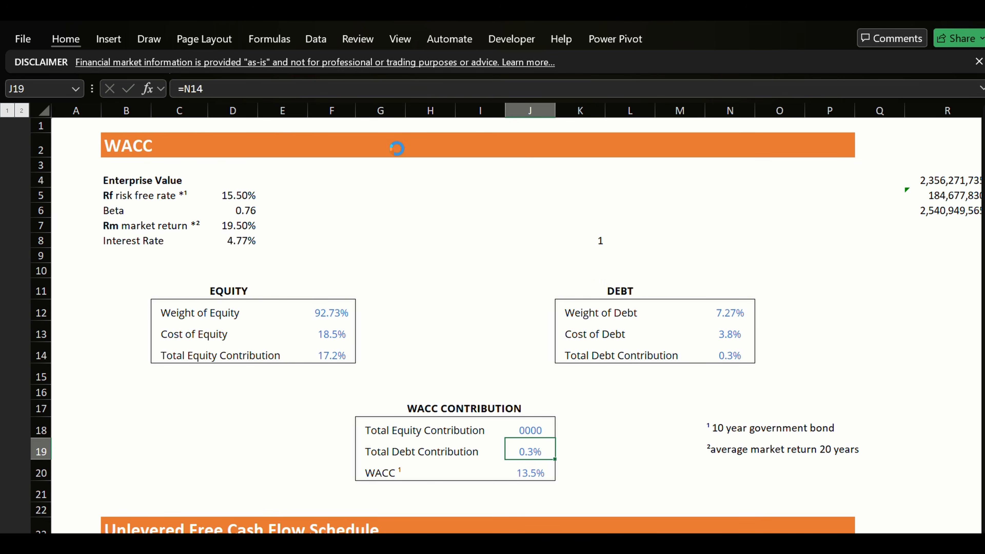
Copy the percentage format of J19 onto the Total Equity Contribution in J18, pasting formats only.
key(shift+Up)
key(ctrl+c)
key(ctrl+alt+v)
key(Down)
key(Down)
key(Down)
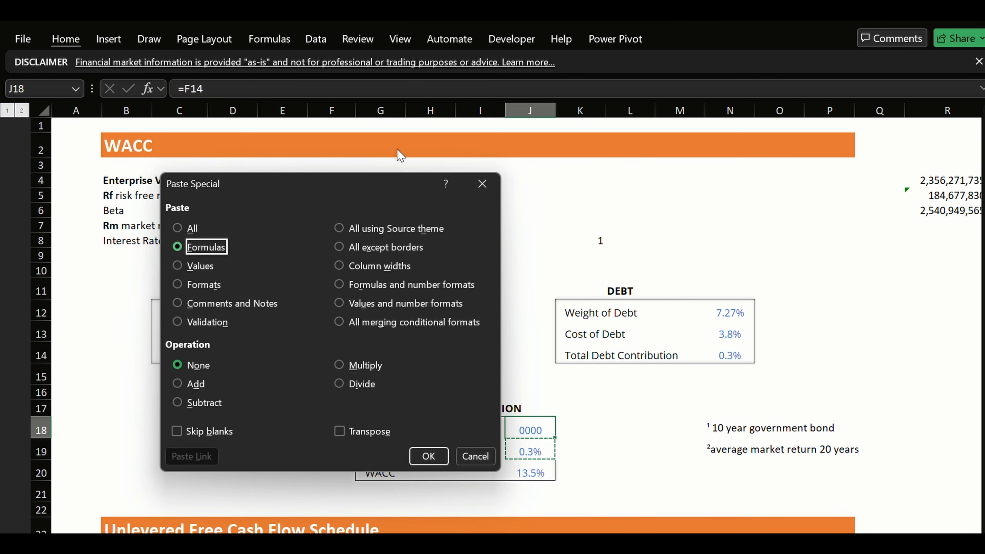
key(Return)
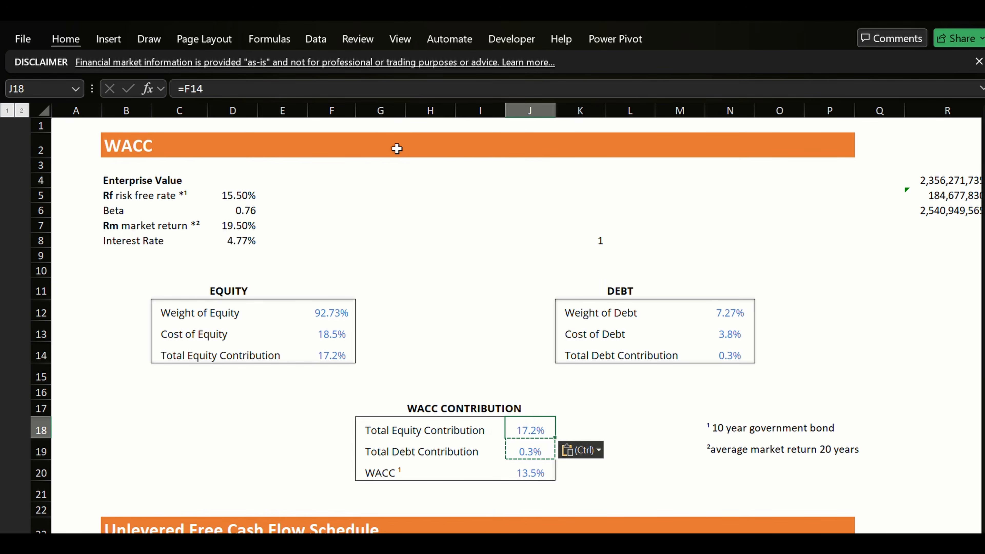
key(Escape)
Calculate the WACC in J20 as the sum of both contributions with =SUM(J18:J19).
key(Down)
key(Down)
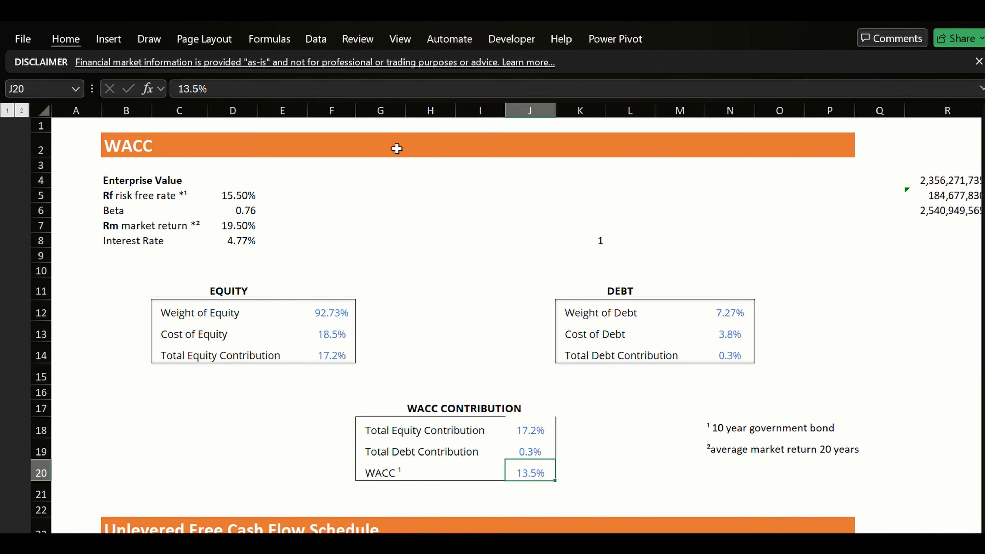
key(F2)
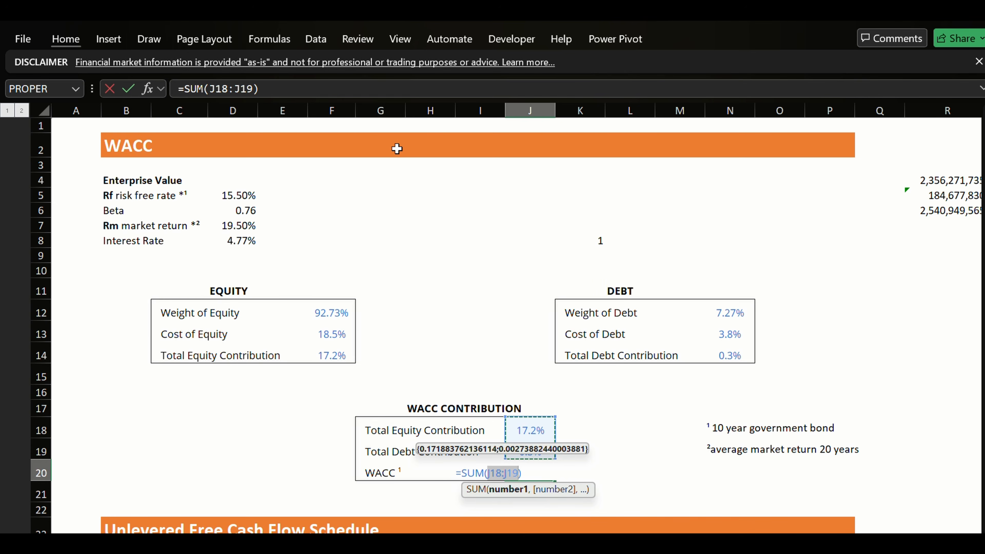
key(Escape)
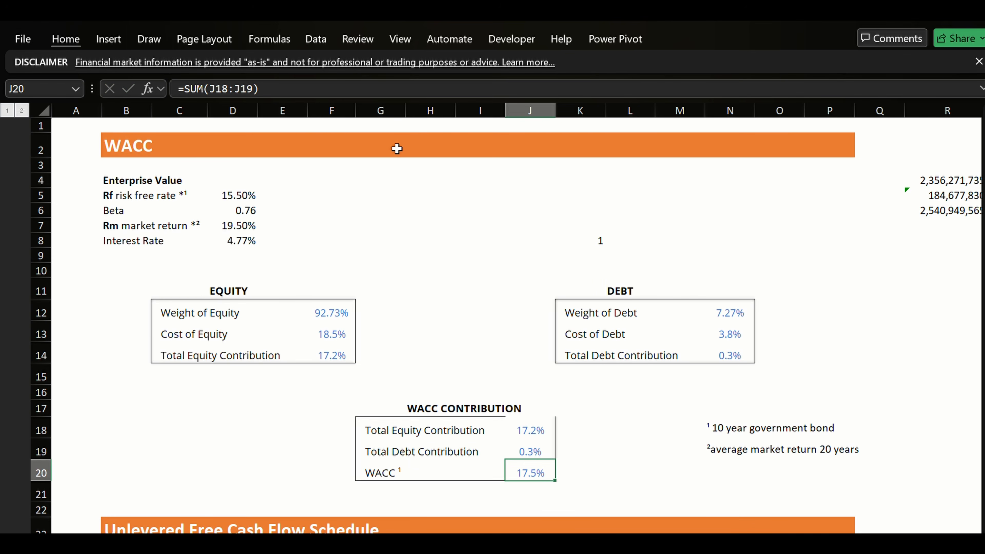
Check the Total Equity Contribution formula in F14 of the Equity box.
key(Up)
key(Up)
key(Up)
key(Up)
key(Up)
key(Up)
key(Left)
key(Left)
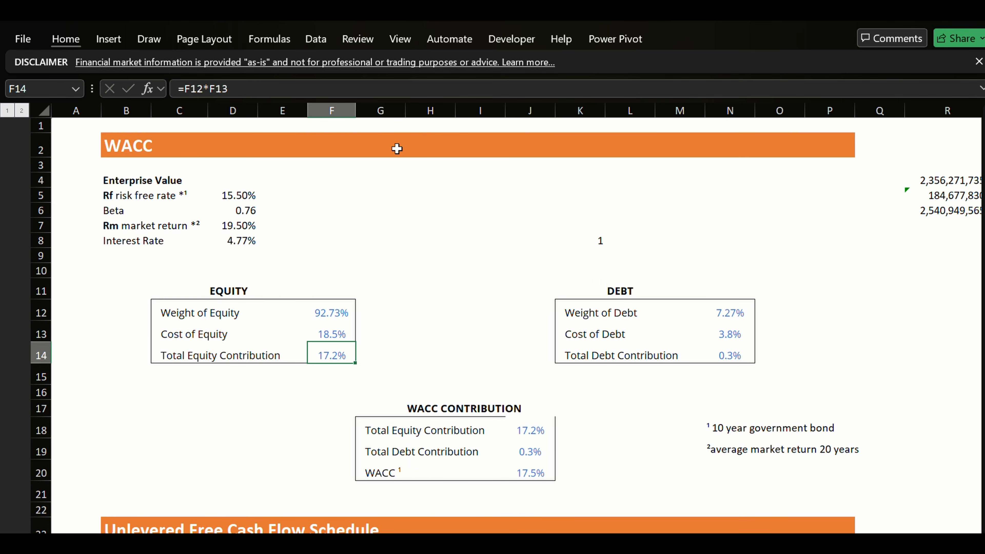
key(Right)
key(Right)
key(Right)
key(Down)
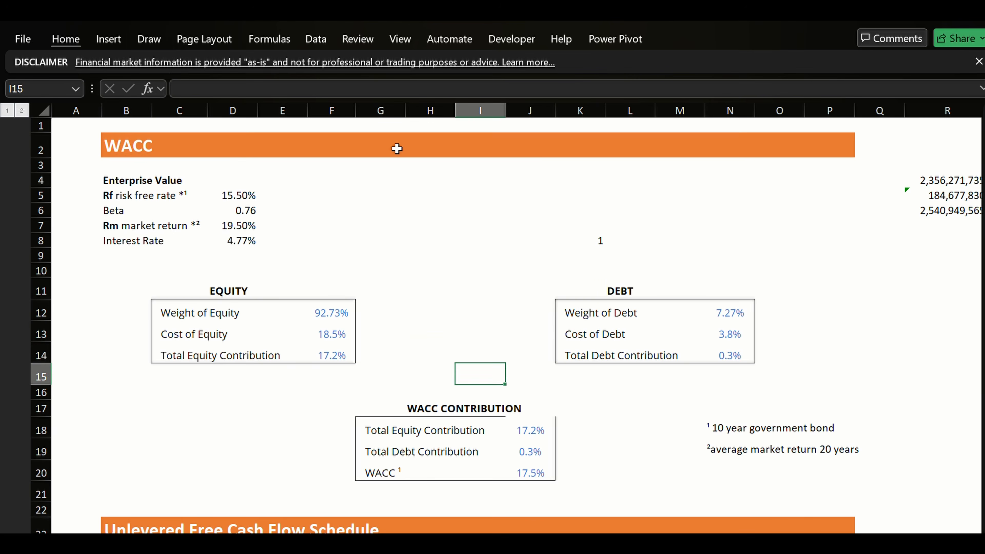
Open the cell border settings for the Total Equity Contribution value in J18.
key(Down)
key(Down)
key(Right)
key(Down)
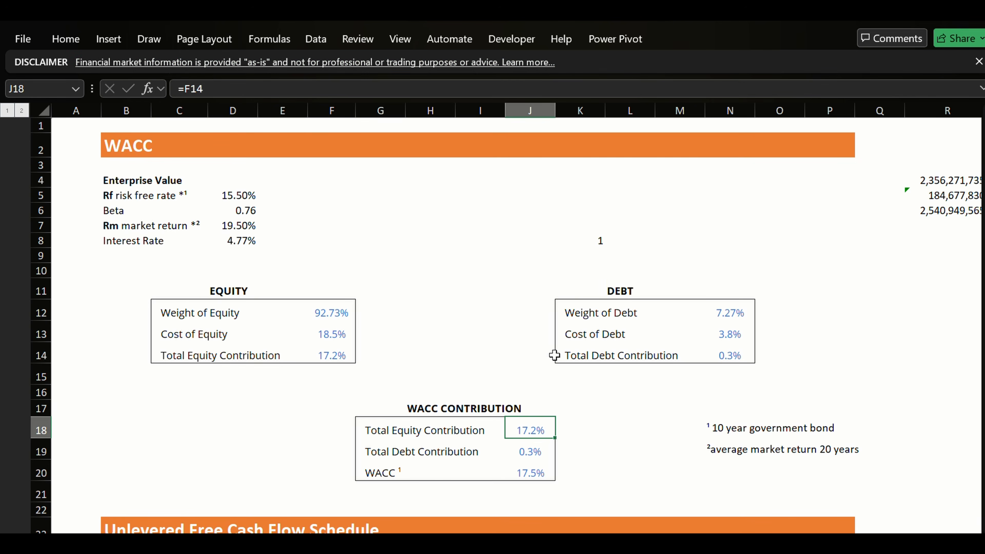
key(ctrl+1)
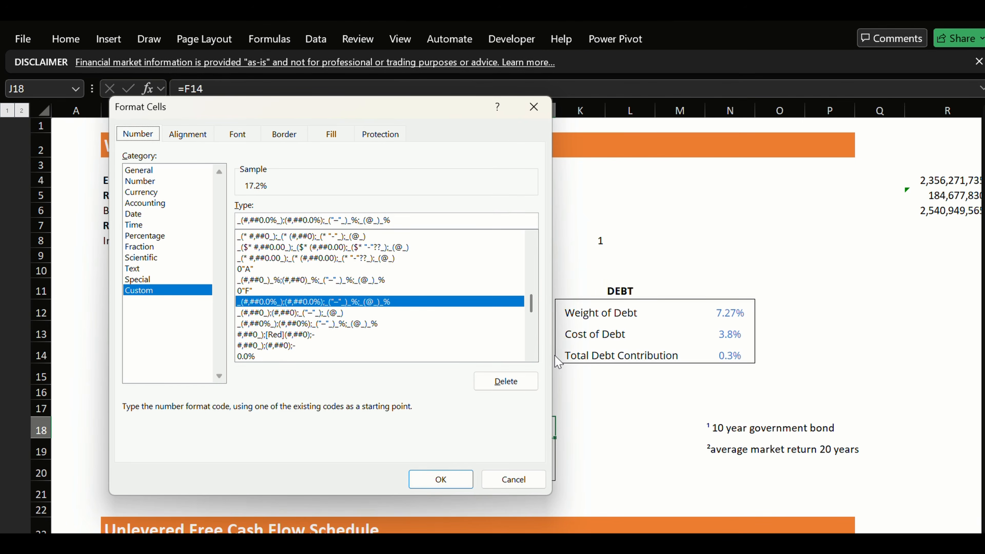
key(ctrl+Tab)
key(ctrl+Tab)
key(ctrl+Tab)
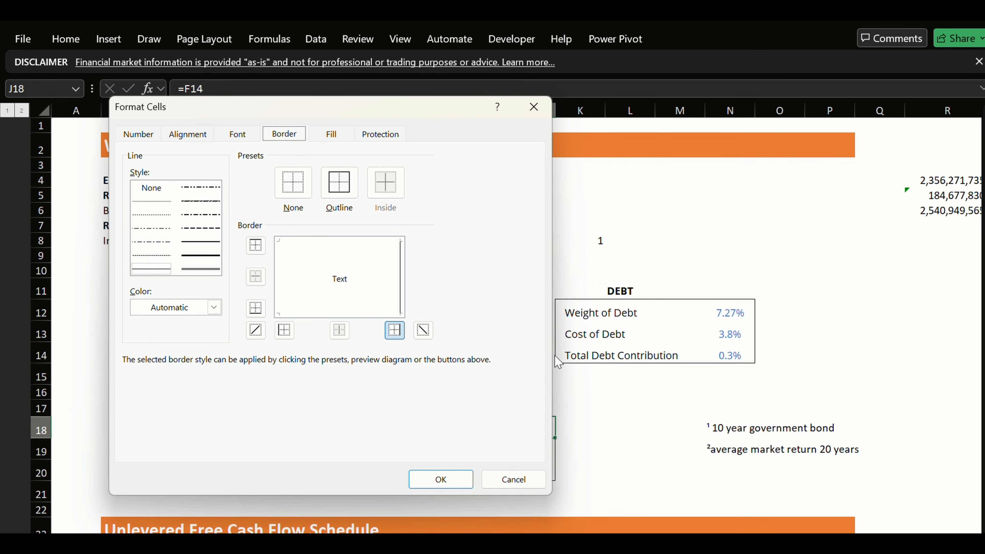
key(alt+Tab)
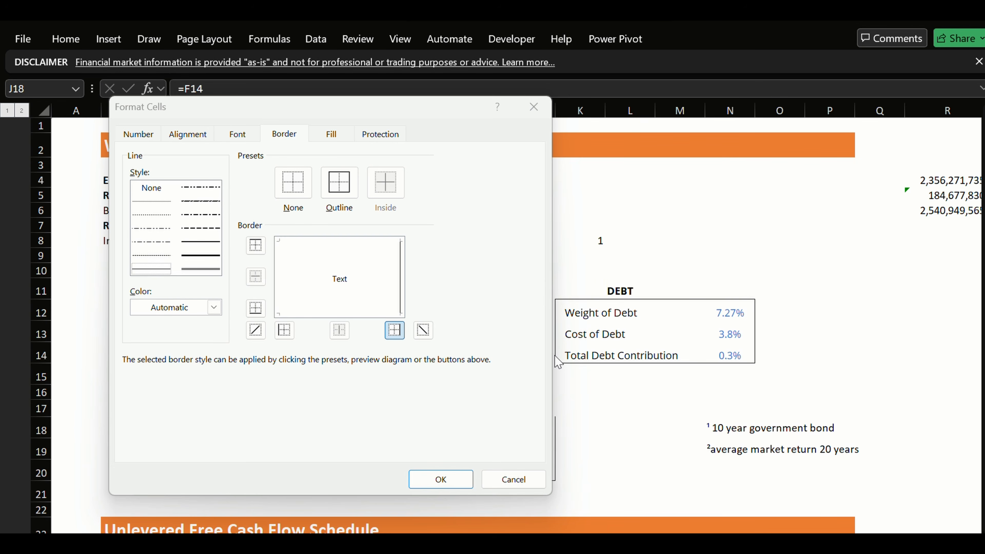
key(super+r)
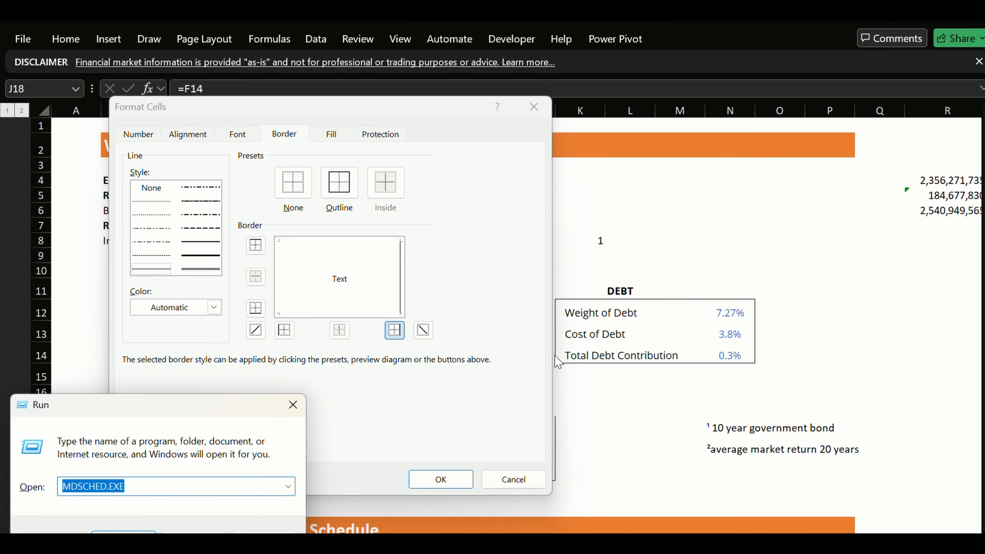
click(291, 405)
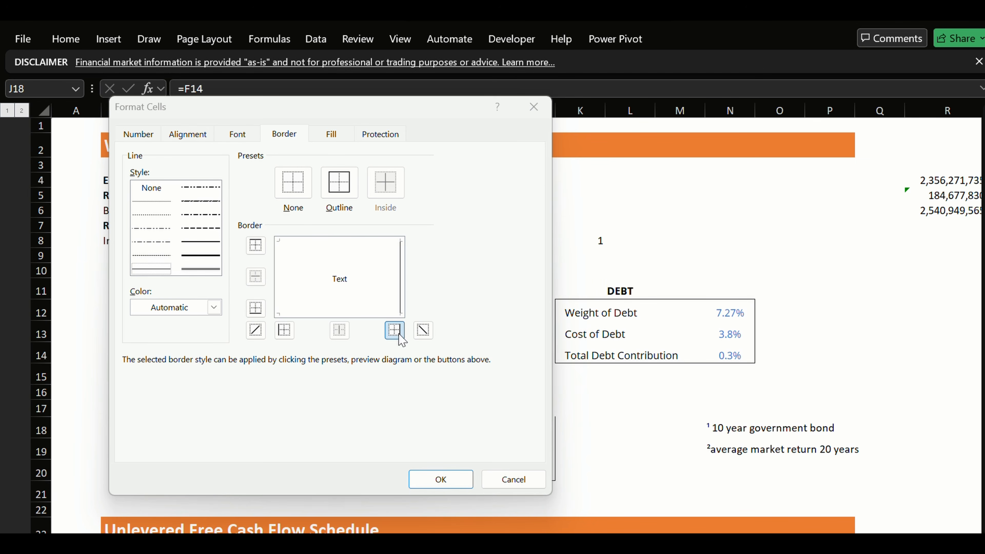
Add a top border to cell J18 and remove its right border.
click(263, 279)
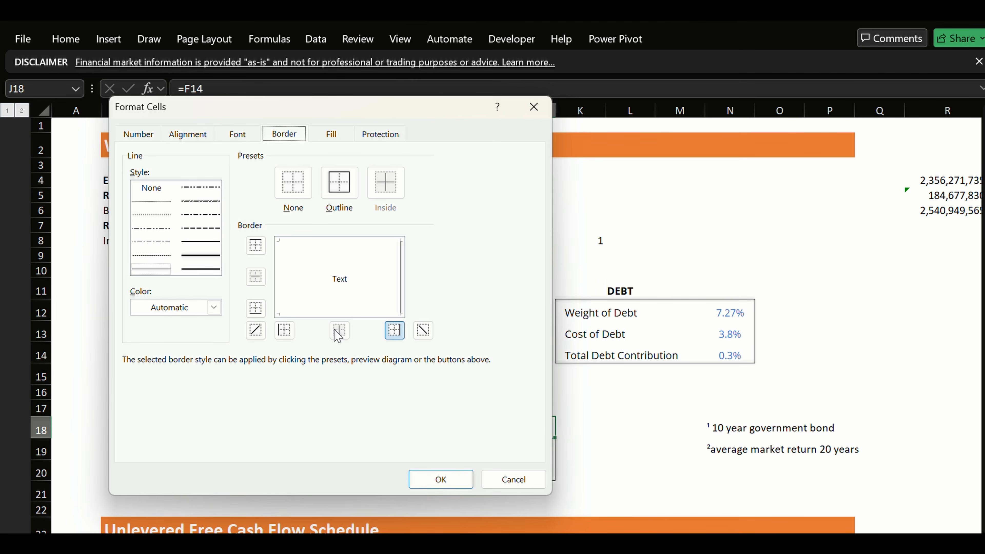
click(260, 248)
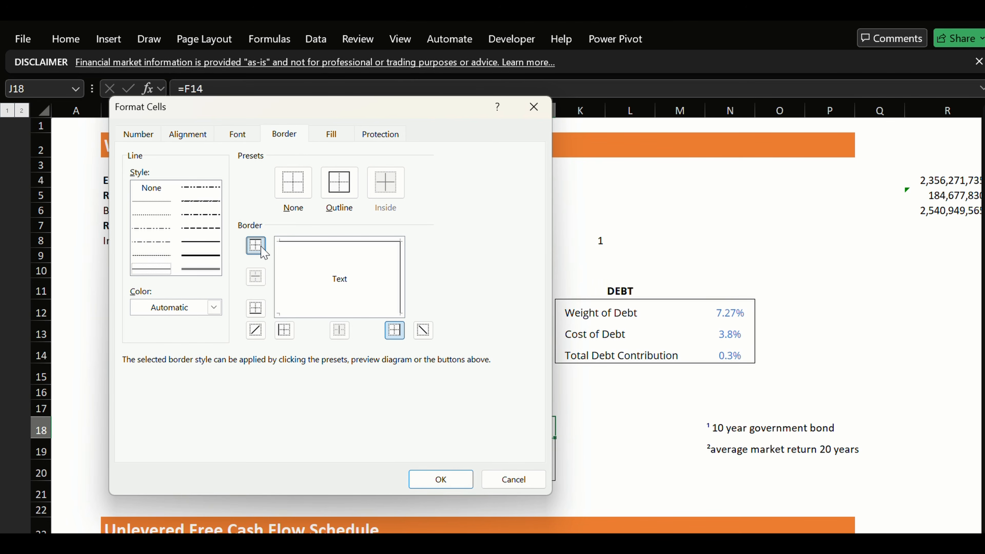
click(394, 331)
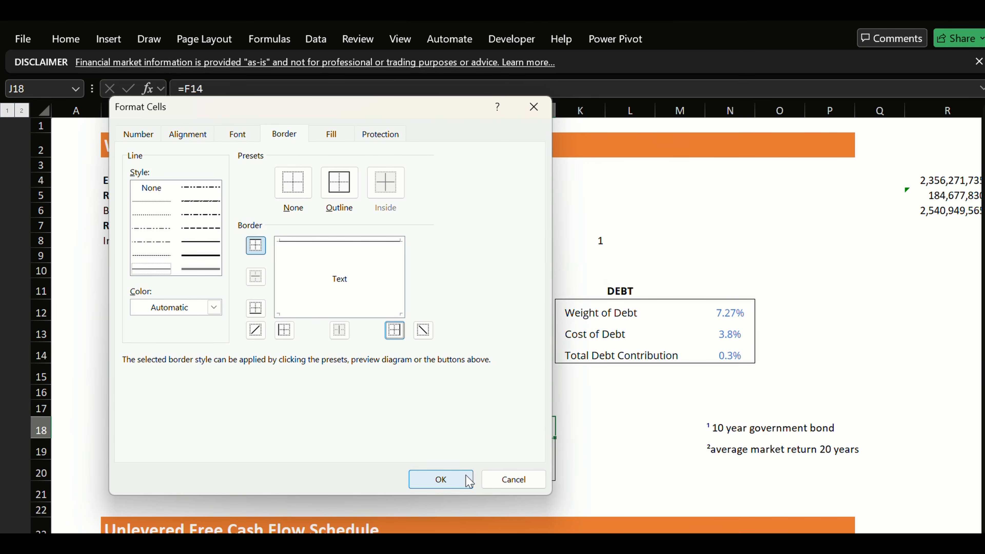
click(441, 484)
click(679, 446)
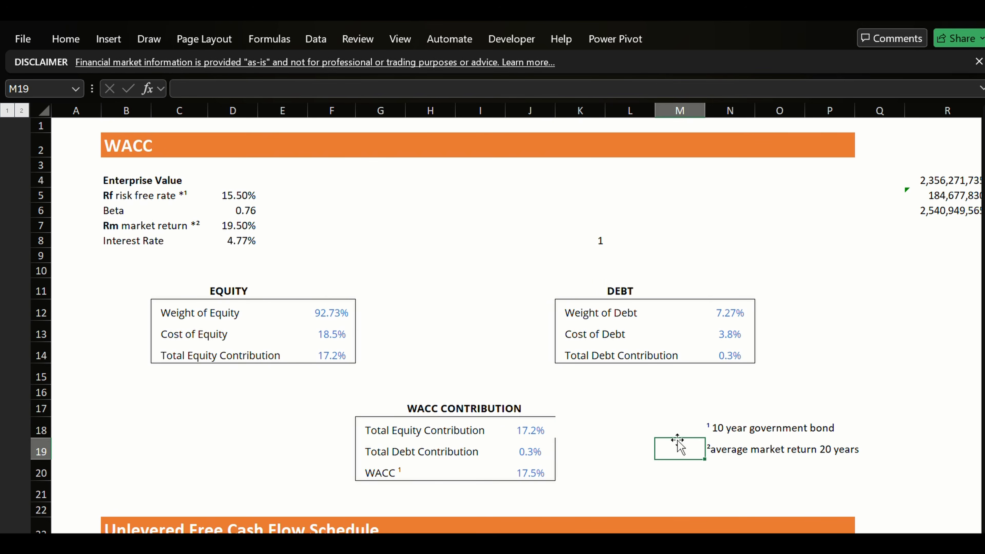
Apply both a top and a right border to cell J18 to complete the WACC Contribution box outline.
click(548, 429)
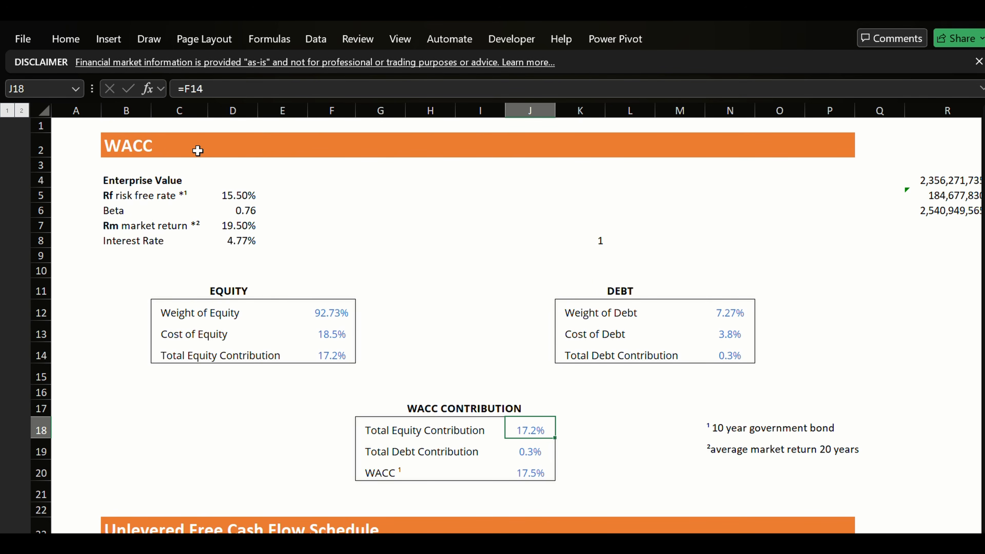
key(ctrl+1)
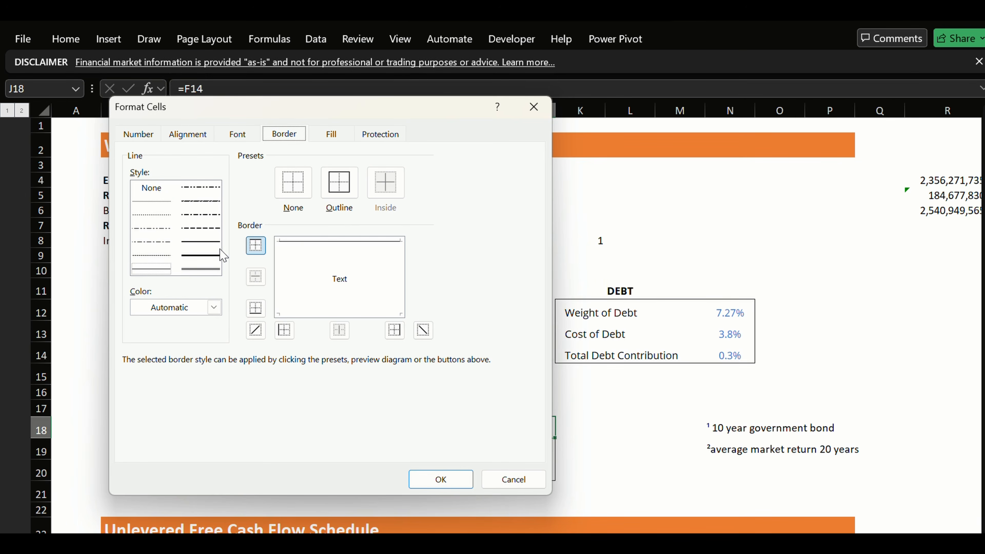
click(262, 248)
click(394, 330)
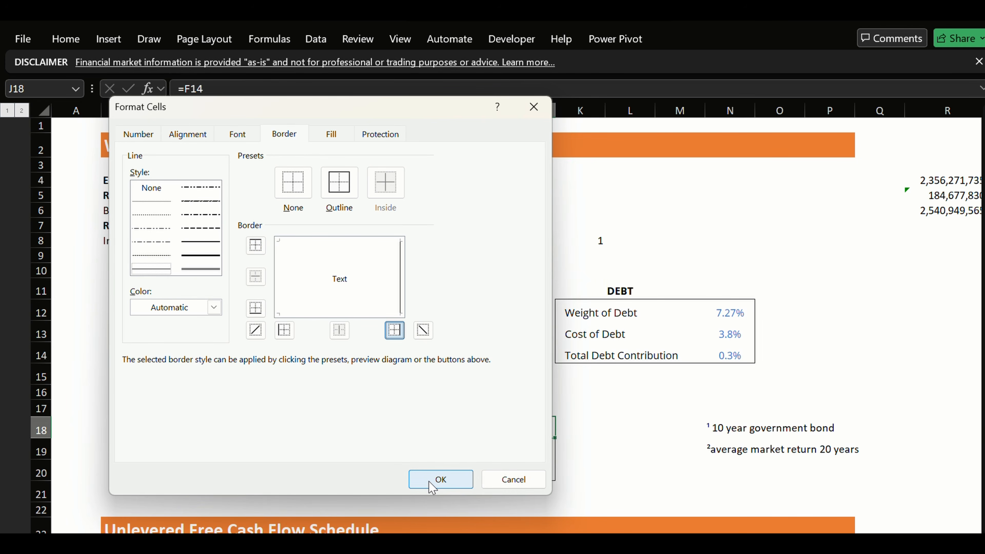
click(256, 245)
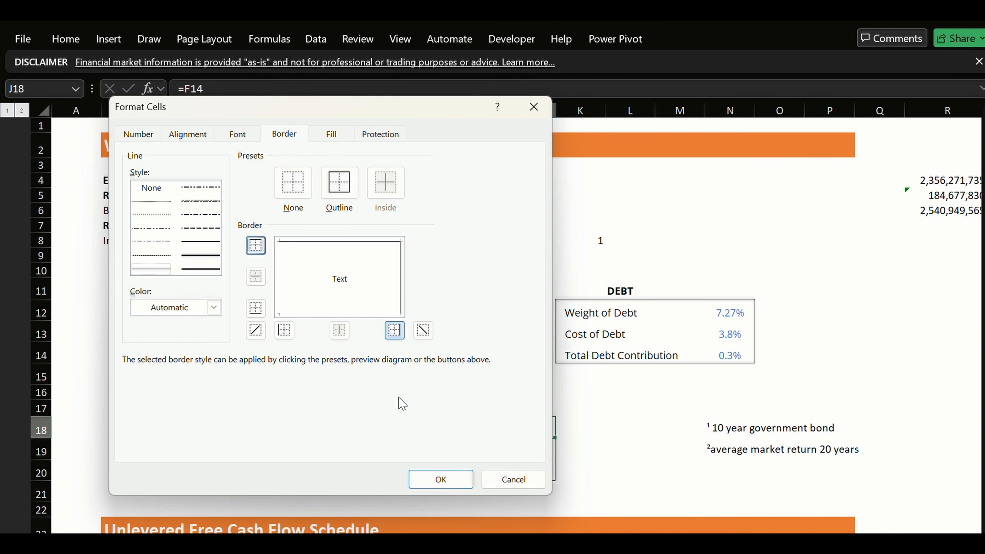
click(441, 481)
click(607, 451)
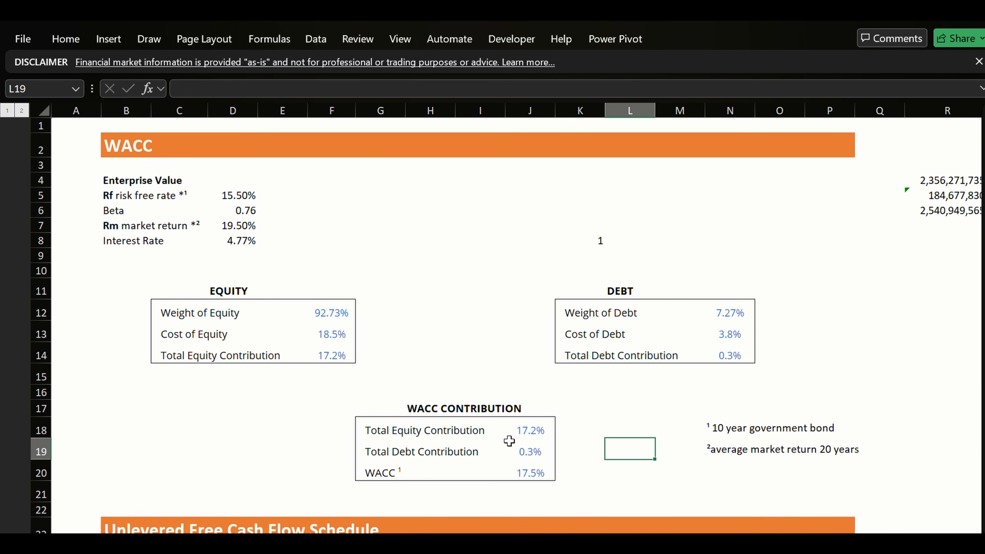
Clear the supporting enterprise value figures and their percentages in R4:S6.
key(Up)
key(Up)
key(Up)
key(Up)
key(Up)
key(Up)
key(Up)
key(Up)
key(Up)
key(Up)
key(Up)
key(Up)
key(Up)
key(Up)
key(Right)
key(Right)
key(Right)
key(Right)
key(Right)
key(Right)
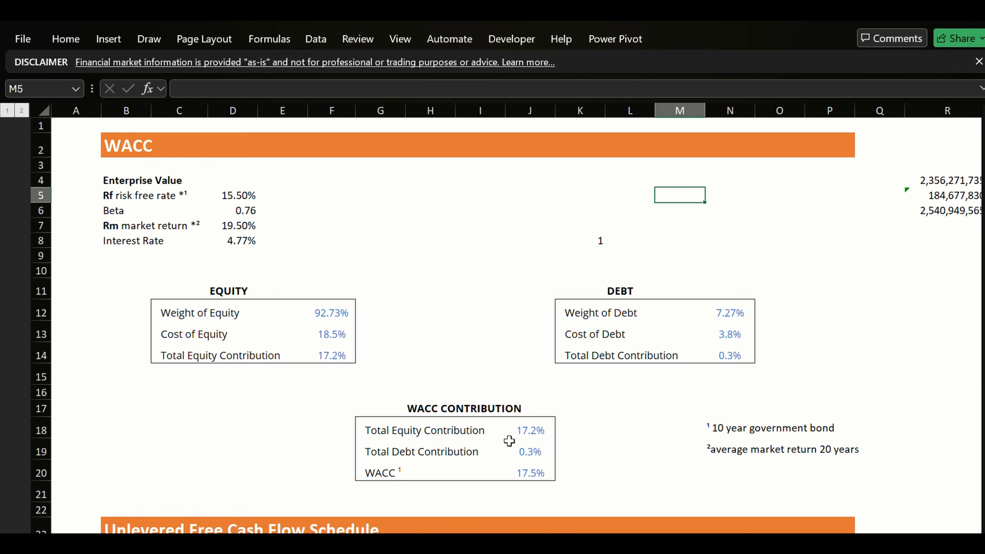
key(Right)
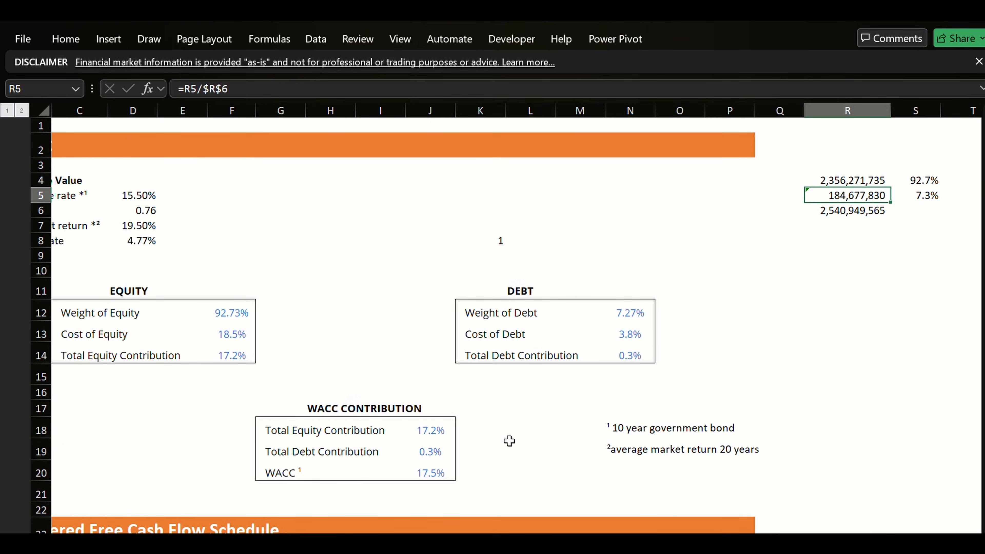
key(Left)
key(Up)
key(shift+Down)
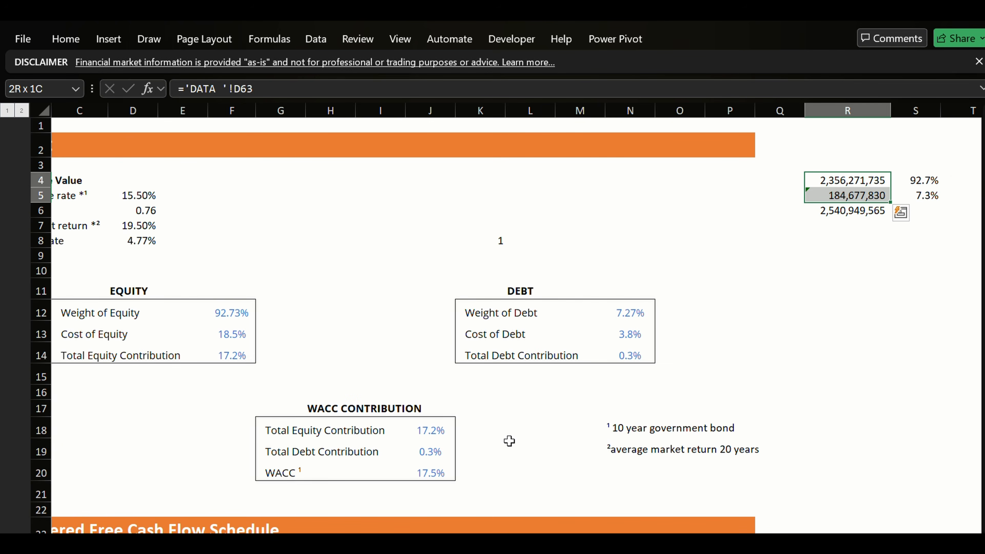
key(shift+Down)
key(shift+Right)
key(Left)
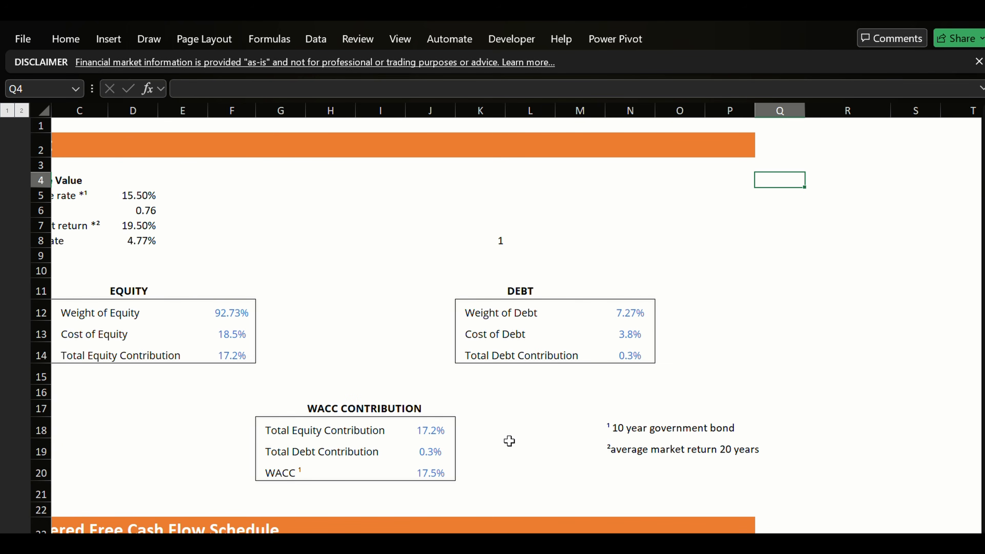
Go from the WACC inputs down to the Unlevered Free Cash Flow Schedule and look over its upper rows.
key(Left)
key(Left)
key(Left)
key(Left)
key(Left)
key(Left)
key(Left)
key(Left)
key(Left)
key(Left)
key(Left)
key(Left)
key(Left)
key(Left)
key(Left)
key(Left)
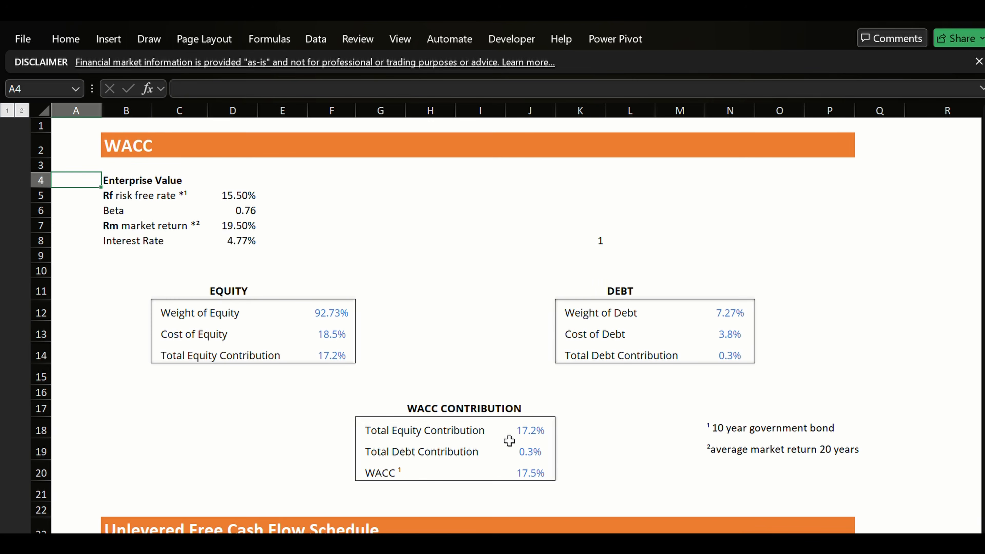
key(Right)
key(Down)
key(Down)
key(Down)
key(Down)
key(Down)
key(Down)
key(Down)
key(Down)
key(Down)
key(Down)
key(Down)
key(Down)
key(Down)
key(Down)
key(Down)
key(Down)
key(Down)
key(Down)
key(Down)
key(Down)
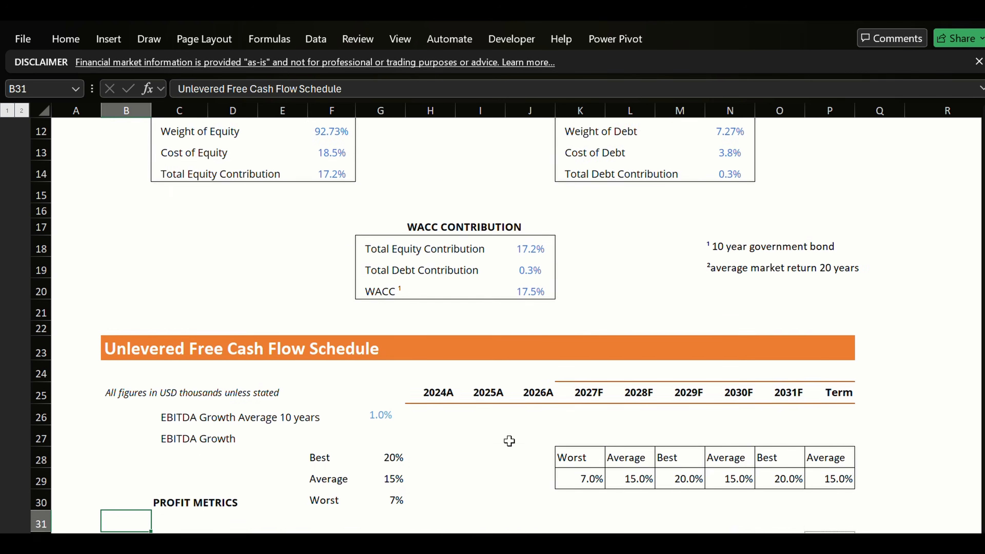
key(Down)
key(Down)
key(Down)
key(Down)
Examine the Best, Average and Worst EBITDA growth rates and the scenario grid for the forecast years.
key(Up)
key(Up)
key(Up)
key(Up)
key(Up)
key(Up)
key(Up)
key(Up)
key(Up)
key(Right)
key(Down)
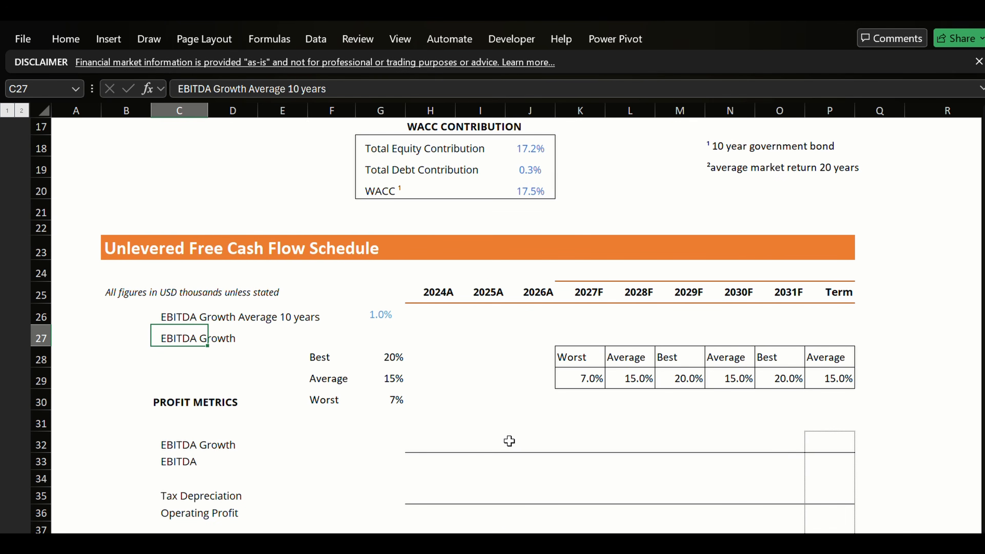
key(Right)
key(Right)
key(Right)
key(Down)
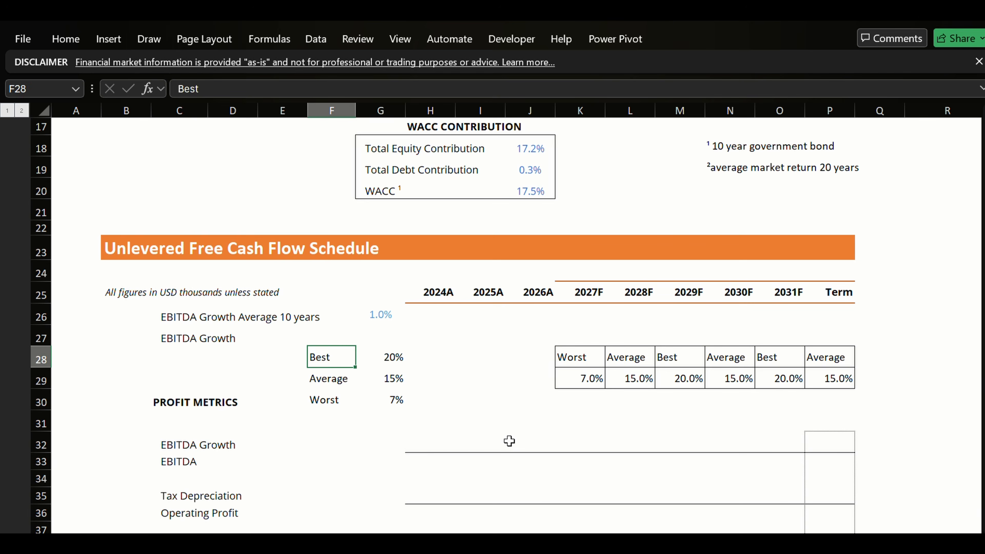
key(Right)
key(Down)
key(Down)
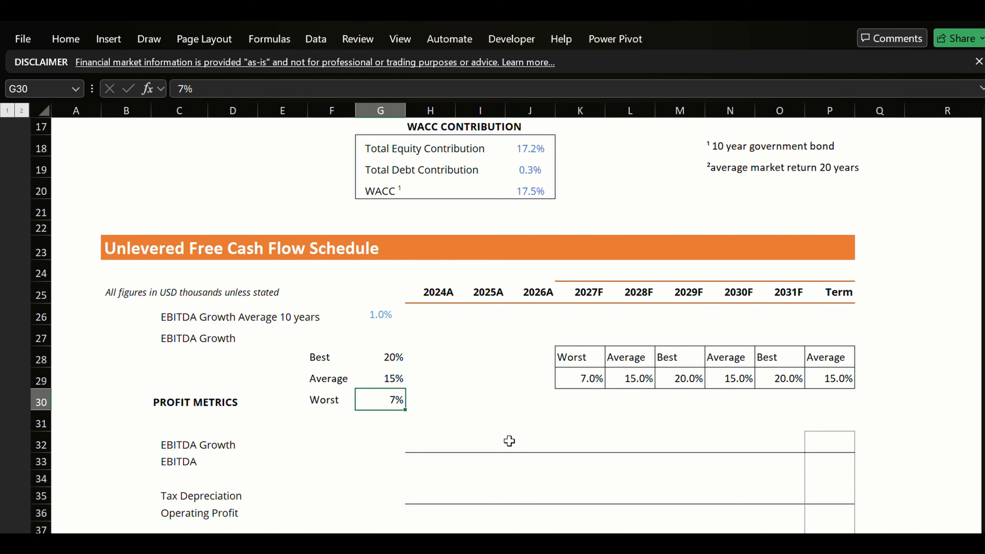
key(Up)
key(Up)
key(Up)
key(Right)
key(Right)
key(Right)
key(Right)
key(Right)
key(Down)
key(Down)
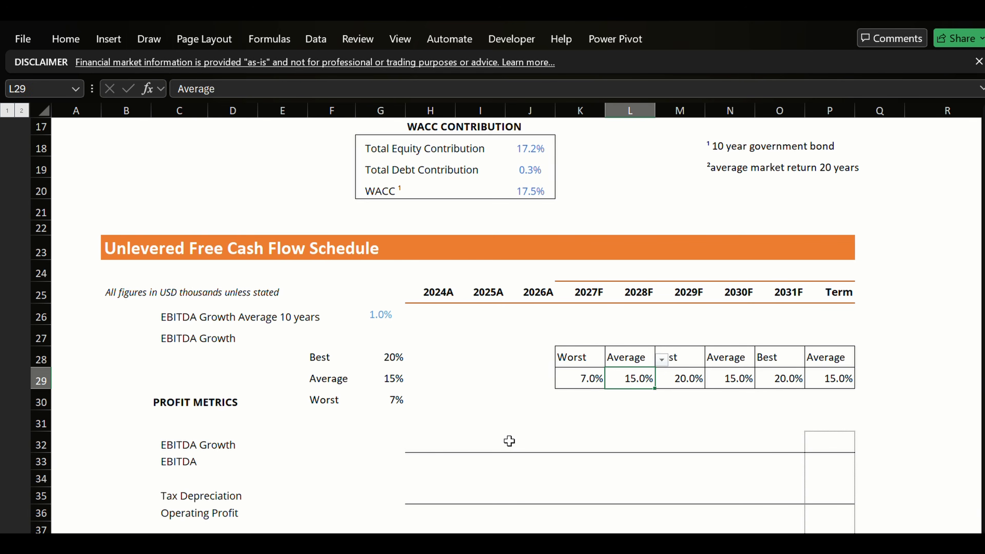
Review the Profit Metrics and Unlevered Free Cash Flow rows down to the Discounted Cash Flow Schedule heading.
key(Left)
key(Down)
key(Down)
key(Down)
key(Down)
key(Down)
key(Down)
key(Down)
key(Down)
key(Down)
key(Down)
key(Down)
key(Down)
key(Down)
key(Down)
key(Down)
key(Down)
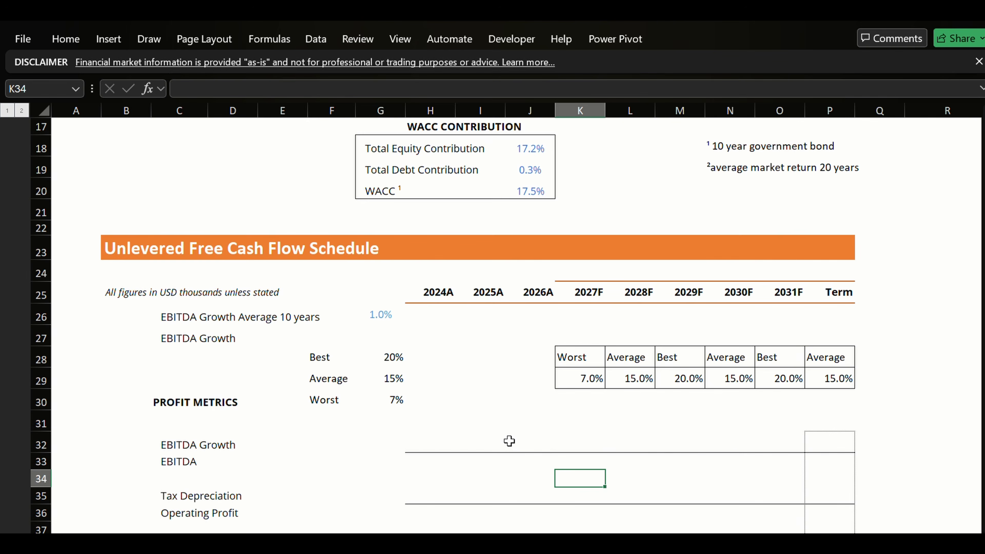
key(Down)
key(Down)
key(Down)
key(Down)
key(Down)
key(Down)
key(Down)
key(Down)
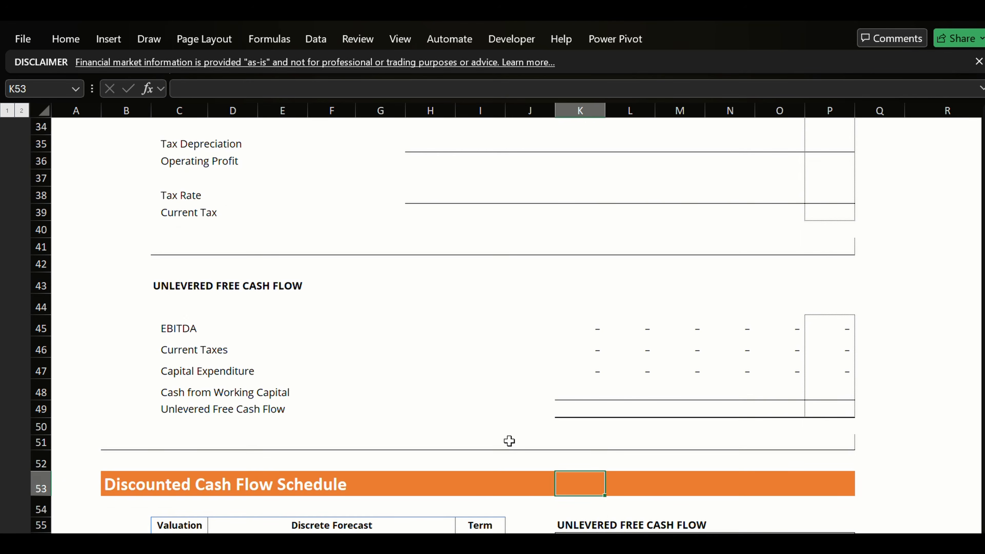
Return to the 2027F column and check the growth rate lookup formula in the scenario grid.
key(Up)
key(Up)
key(Up)
key(Up)
key(Up)
key(Up)
key(Up)
key(Up)
key(Up)
key(Up)
key(Up)
key(Up)
key(Up)
key(Up)
key(Up)
key(Up)
key(Up)
key(Up)
key(Up)
key(Up)
key(Up)
key(Up)
key(Up)
key(Up)
key(Up)
key(Up)
key(Up)
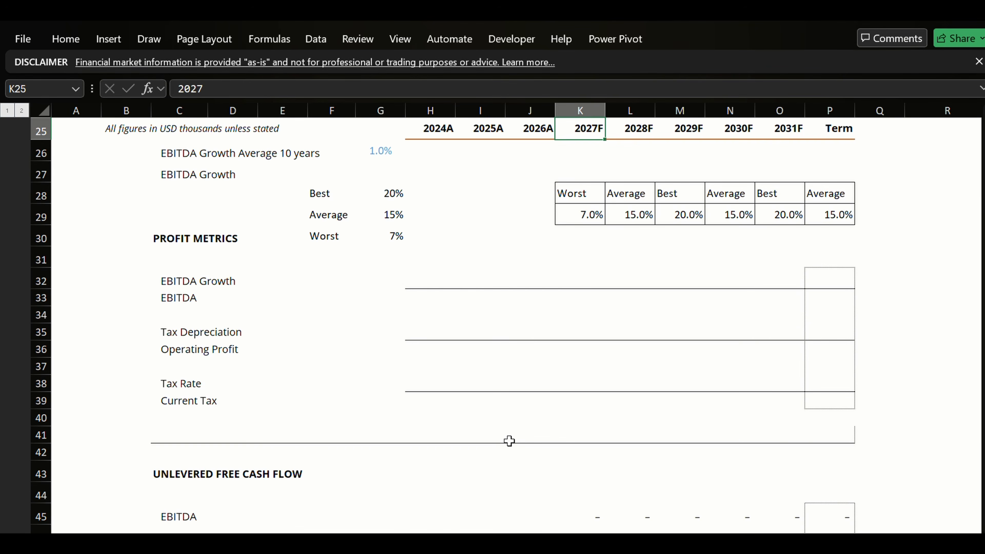
key(Down)
key(Down)
key(Down)
key(Down)
key(Down)
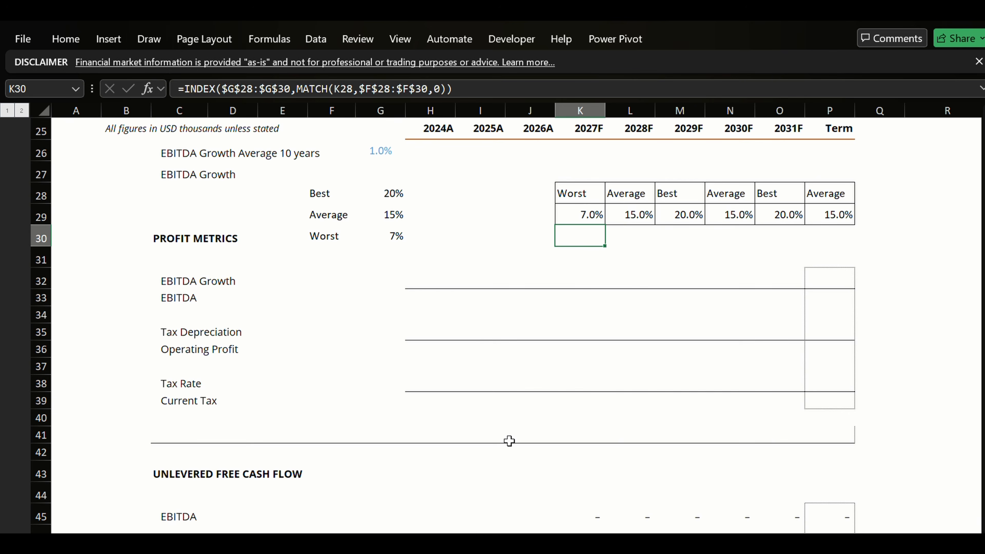
Go from the growth scenario grid to the EBITDA Growth row label under Profit Metrics.
key(Down)
key(Down)
key(Down)
key(Left)
key(Left)
key(Left)
key(Left)
key(Left)
key(Left)
key(Left)
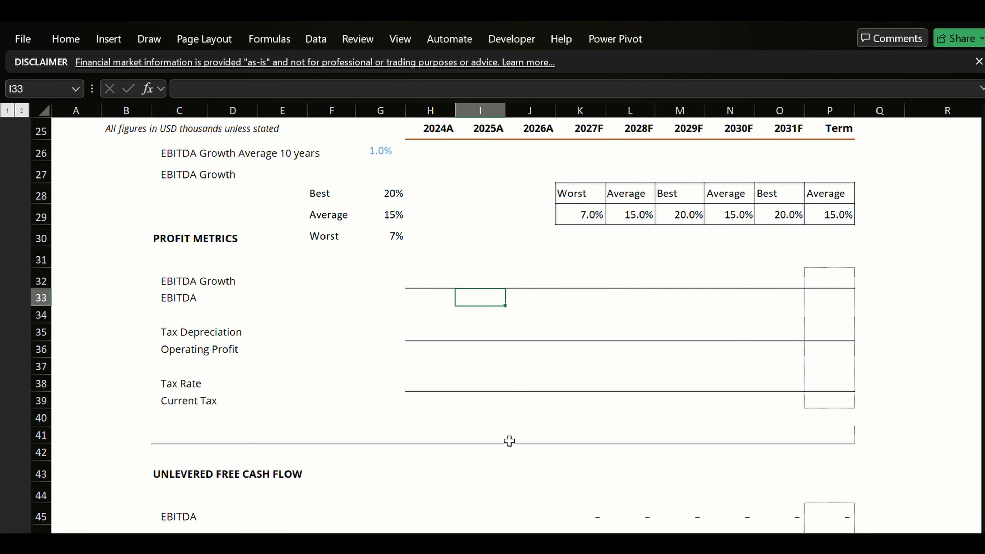
key(Left)
key(Up)
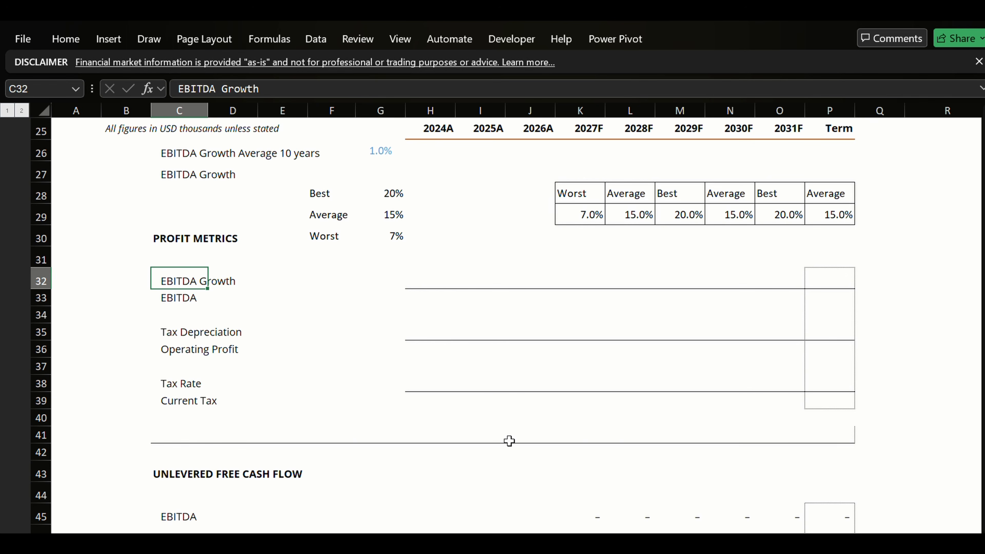
Examine the EBITDA Growth and EBITDA rows at the start of the Profit Metrics block.
key(Down)
key(Down)
key(Down)
key(Up)
key(Up)
key(Up)
key(Up)
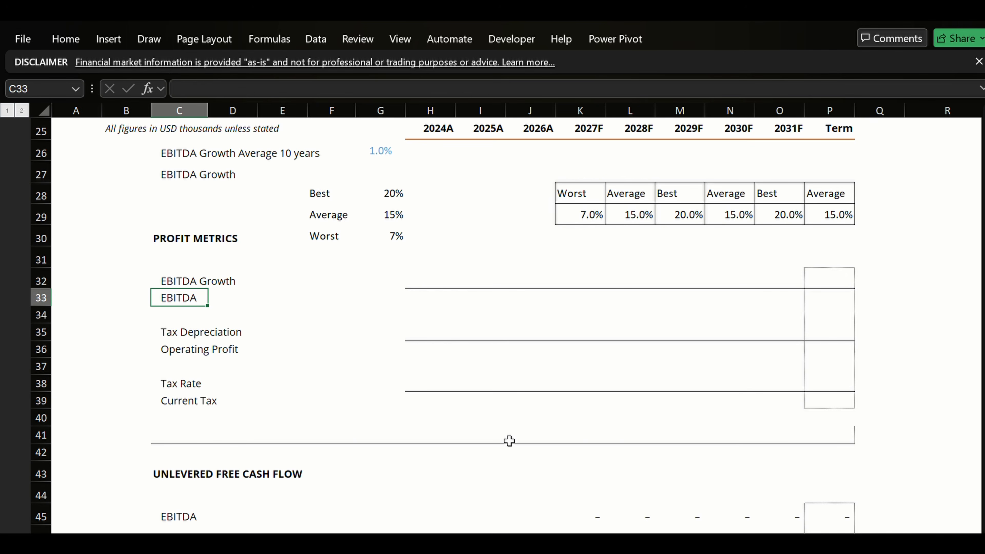
key(Down)
key(Right)
key(Down)
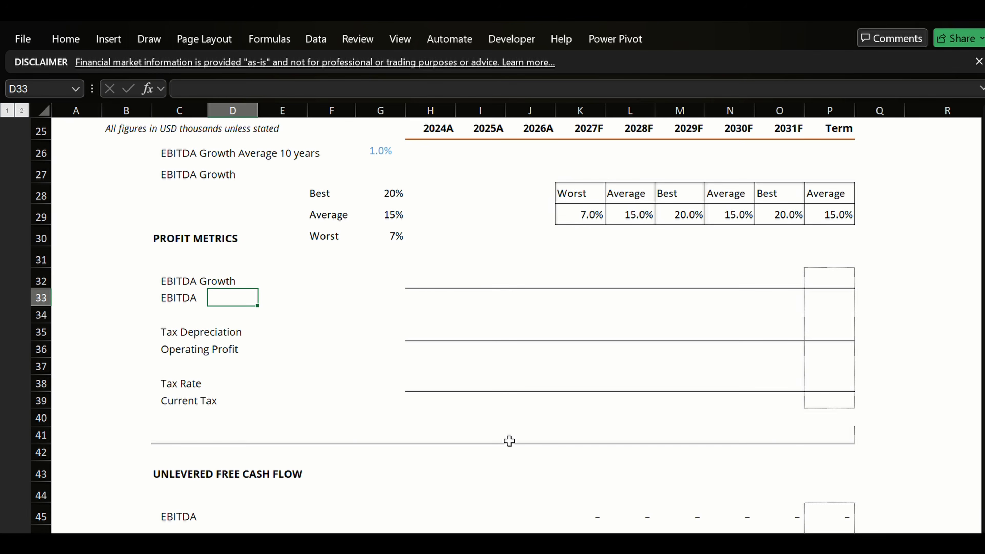
Look through the tax and Unlevered Free Cash Flow rows down to the Discrete Forecast header of the Discounted Cash Flow Schedule.
key(Down)
key(Down)
key(Down)
key(Down)
key(Down)
key(Down)
key(Down)
key(Down)
key(Down)
key(Down)
key(Down)
key(Down)
key(Down)
key(Down)
key(Down)
key(Down)
key(Down)
key(Down)
key(Down)
key(Down)
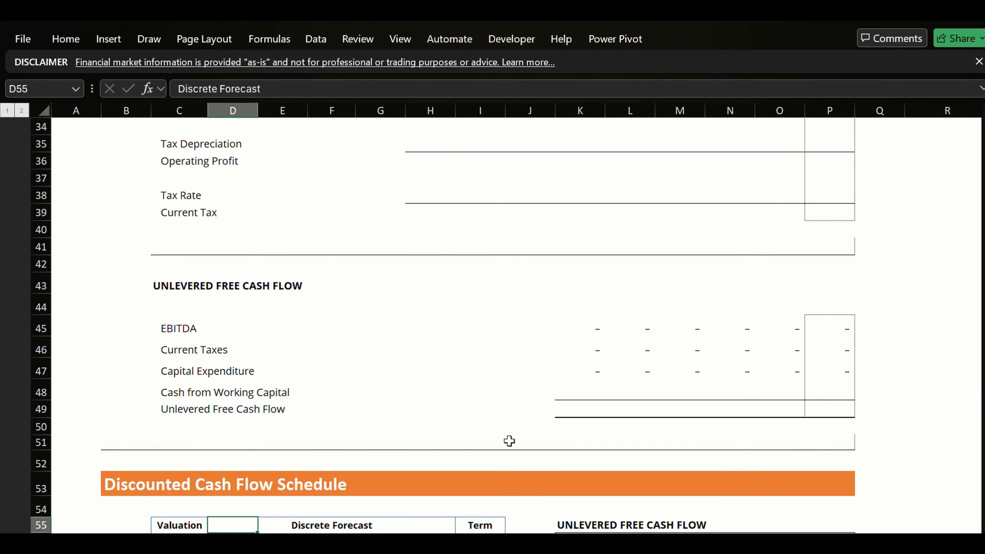
Go back up from the Discounted Cash Flow Schedule to the Best, Average and Worst growth scenario rows.
key(Up)
key(Up)
key(Up)
key(Up)
key(Up)
key(Up)
key(Up)
key(Up)
key(Up)
key(Up)
key(Up)
key(Up)
key(Up)
key(Up)
key(Up)
key(Up)
key(Up)
key(Up)
key(Up)
key(Up)
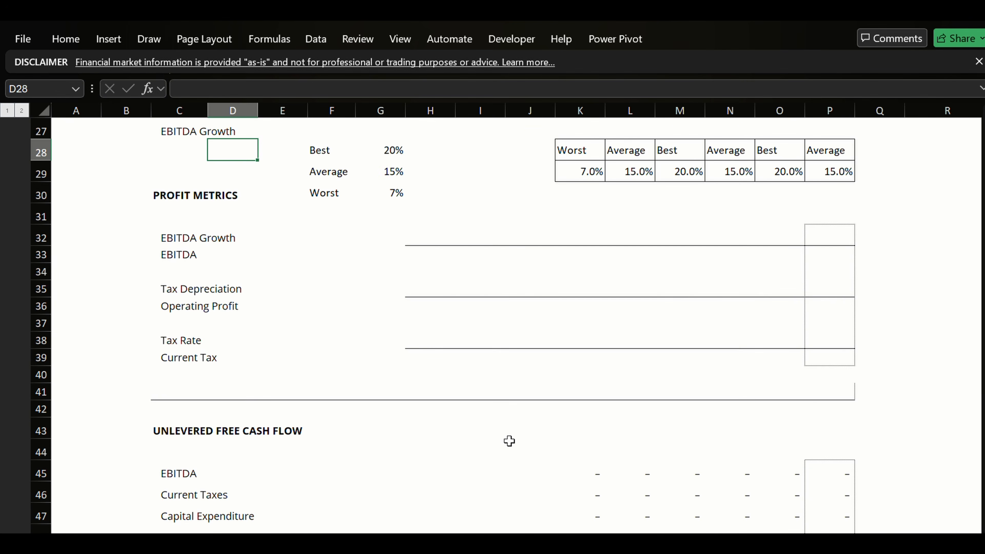
Review the Profit Metrics rows from EBITDA Growth through Tax Depreciation, Operating Profit and Tax Rate to Current Tax.
key(Down)
key(Down)
key(Down)
key(Down)
key(Down)
key(Down)
key(Down)
key(Down)
key(Down)
key(Down)
key(Down)
key(Left)
key(Down)
key(Down)
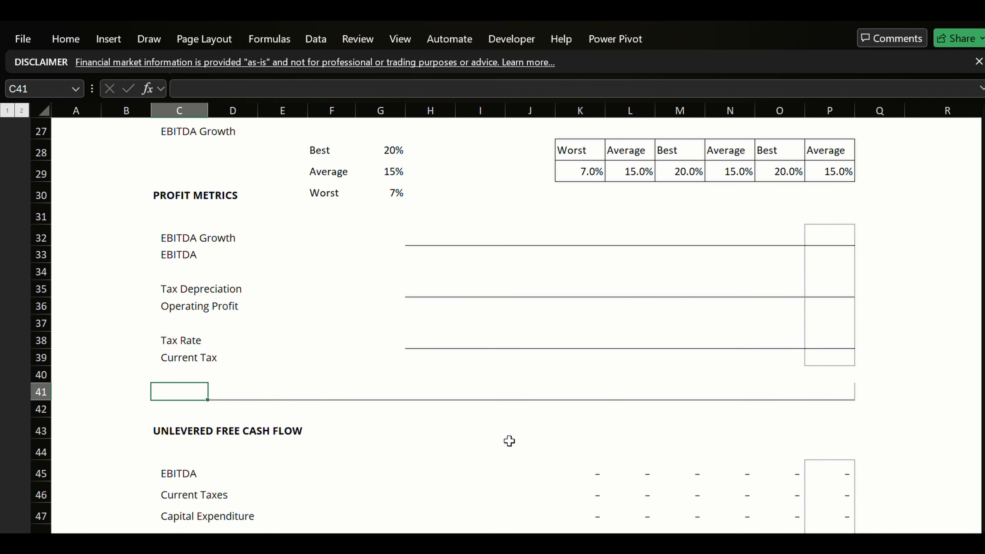
Rename the EBITDA Growth label in C32 under Profit Metrics to "EBIT Growth".
key(Down)
key(Down)
key(Down)
key(Down)
key(Down)
key(Down)
key(Down)
key(Up)
key(Up)
key(Up)
key(Up)
key(Up)
key(Up)
key(Up)
key(Up)
key(Up)
key(Up)
key(Up)
key(Up)
key(Up)
key(Up)
key(Up)
key(Up)
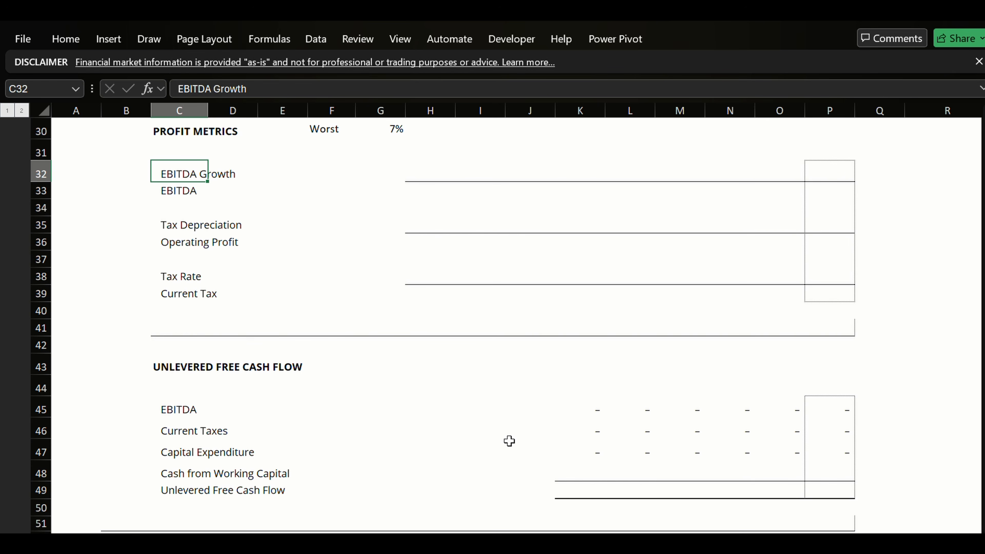
text(EBIT)
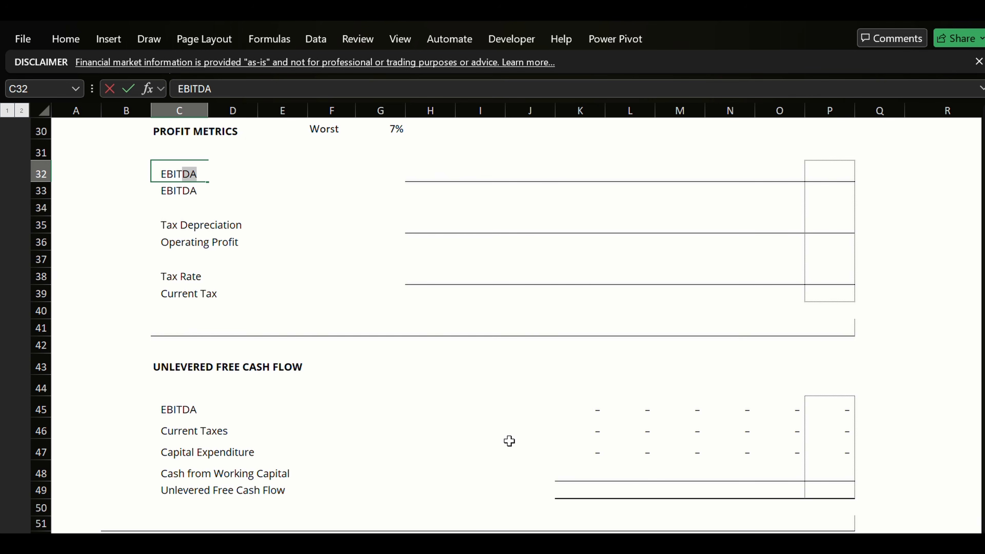
key(ctrl+Return)
key(F2)
key(BackSpace)
key(BackSpace)
key(Return)
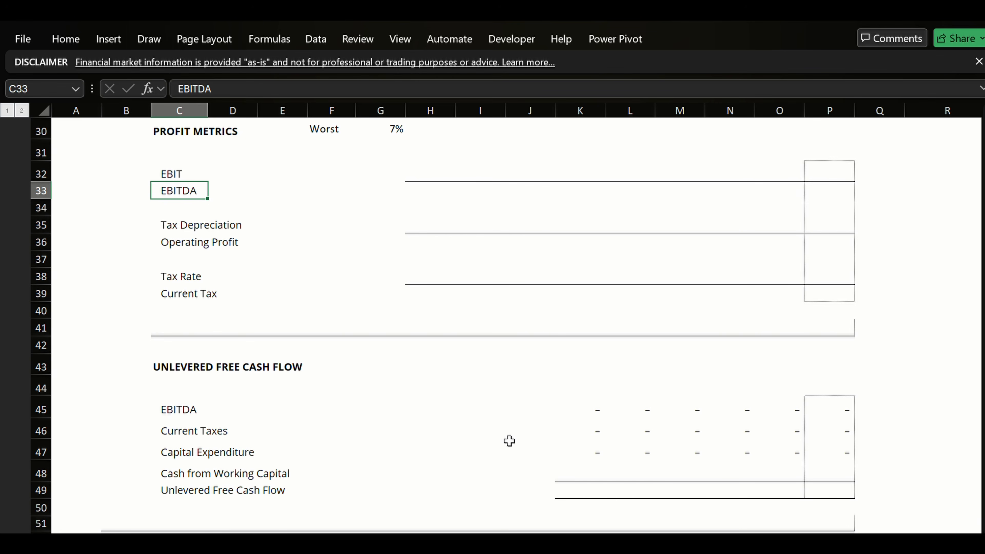
key(Up)
key(F2)
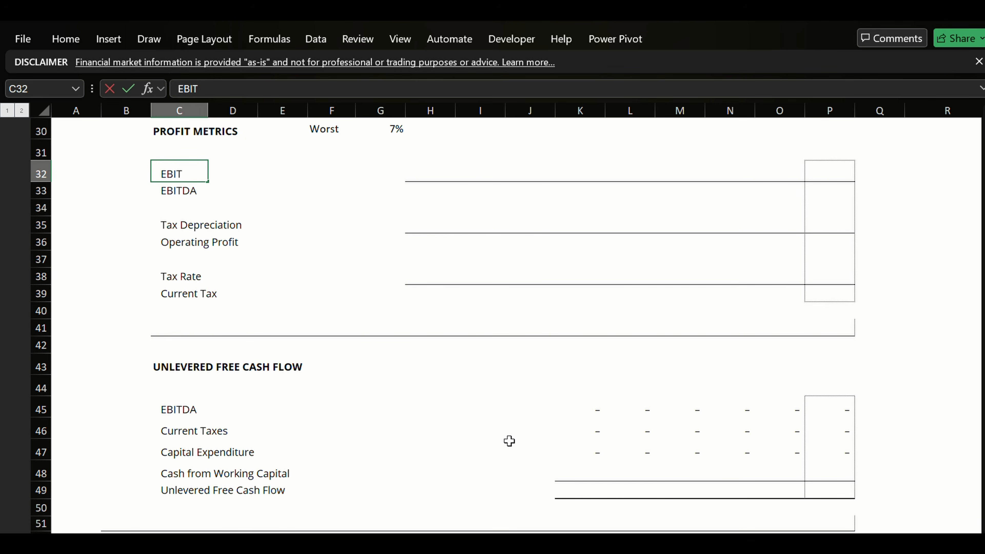
text(Growth)
key(Return)
Change the EBITDA label in C33 under Profit Metrics to "EBIT".
key(F2)
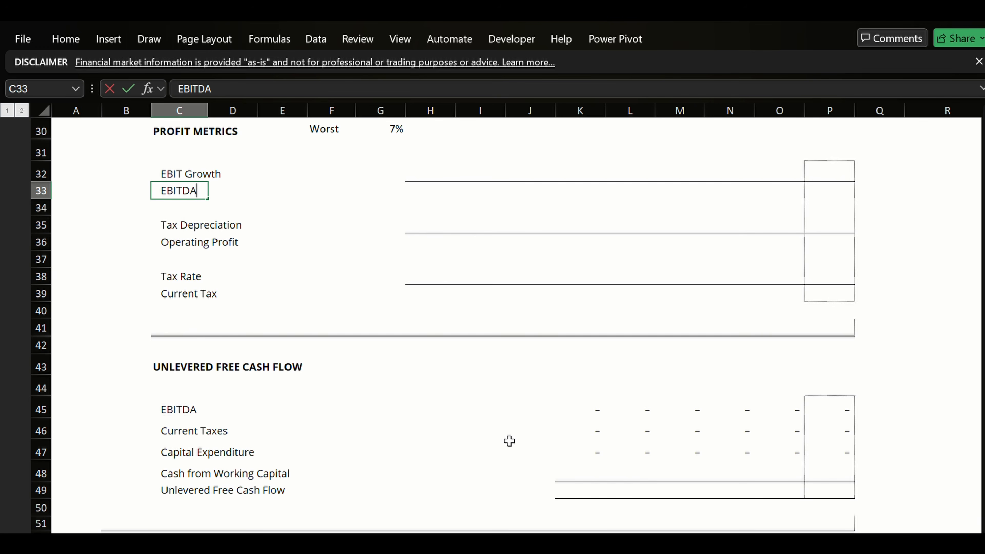
key(BackSpace)
key(BackSpace)
key(ctrl+Return)
Delete the Tax Depreciation and Operating Profit cells in rows 35 and 36, columns C to R, shifting the cells up.
key(Down)
key(Down)
key(Down)
key(Up)
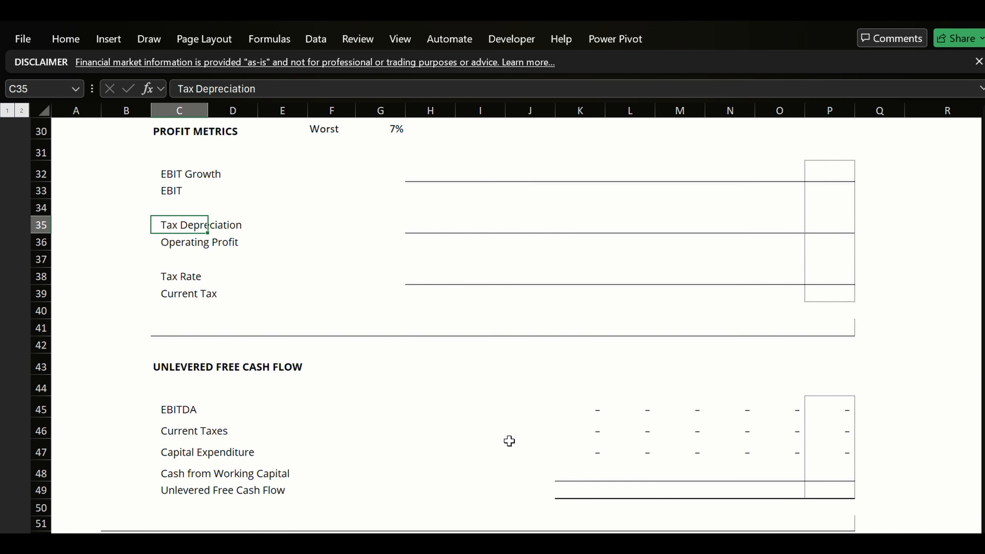
key(shift+Right)
key(shift+Right)
key(shift+Right)
key(shift+Right)
key(shift+Right)
key(shift+Right)
key(shift+Right)
key(shift+Right)
key(shift+Right)
key(shift+Right)
key(shift+Right)
key(shift+Right)
key(shift+Right)
key(shift+Right)
key(shift+Right)
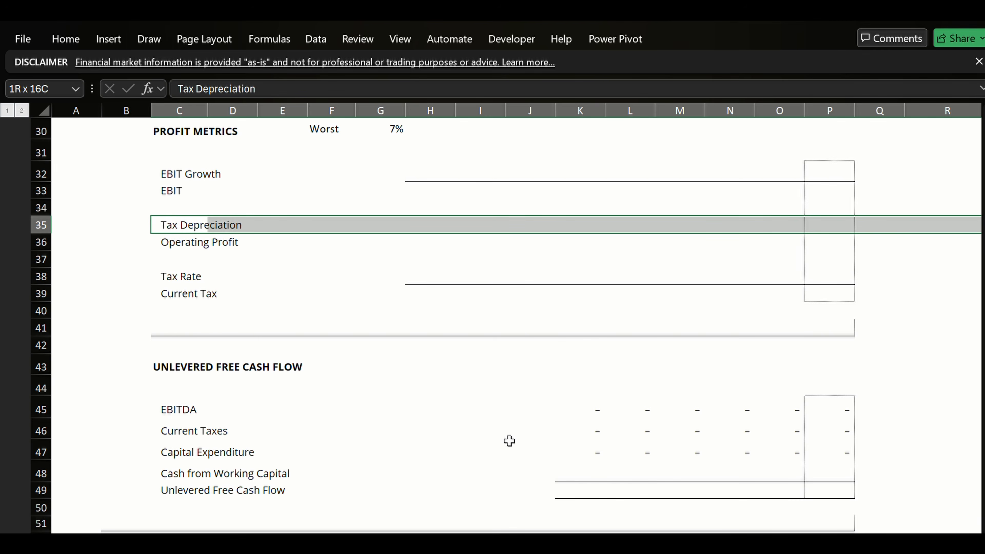
key(shift+Down)
key(shift+Down)
key(shift+Up)
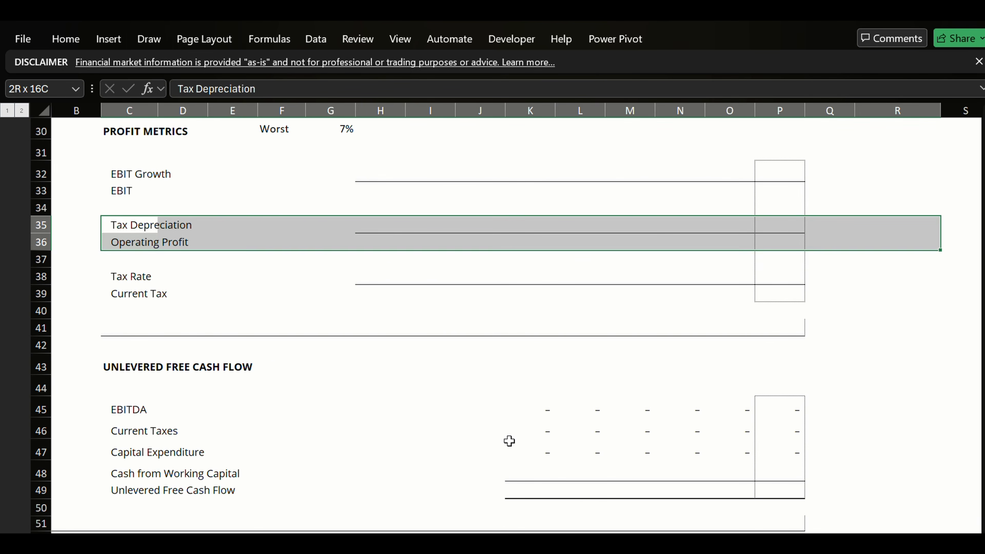
key(shift+Down)
key(shift+Up)
key(ctrl+minus)
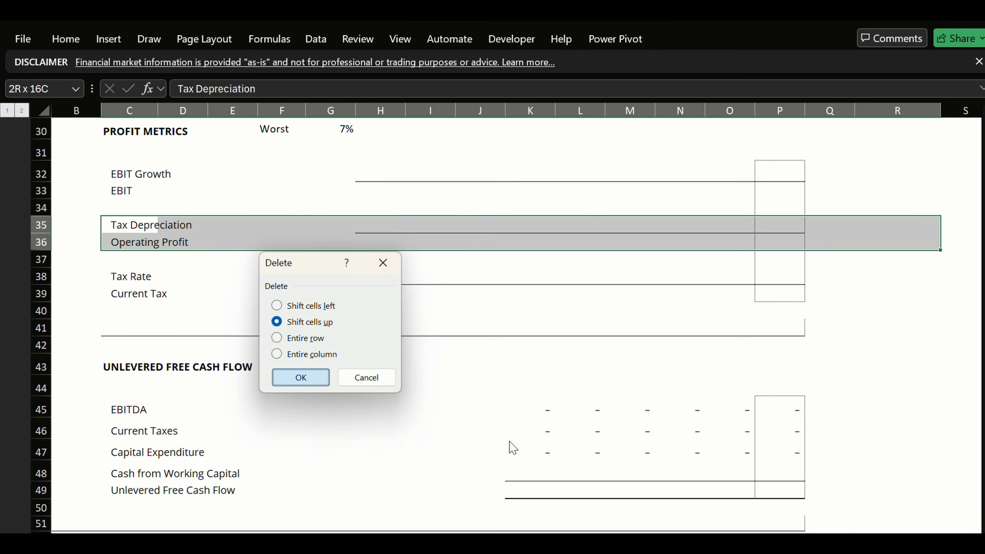
key(Return)
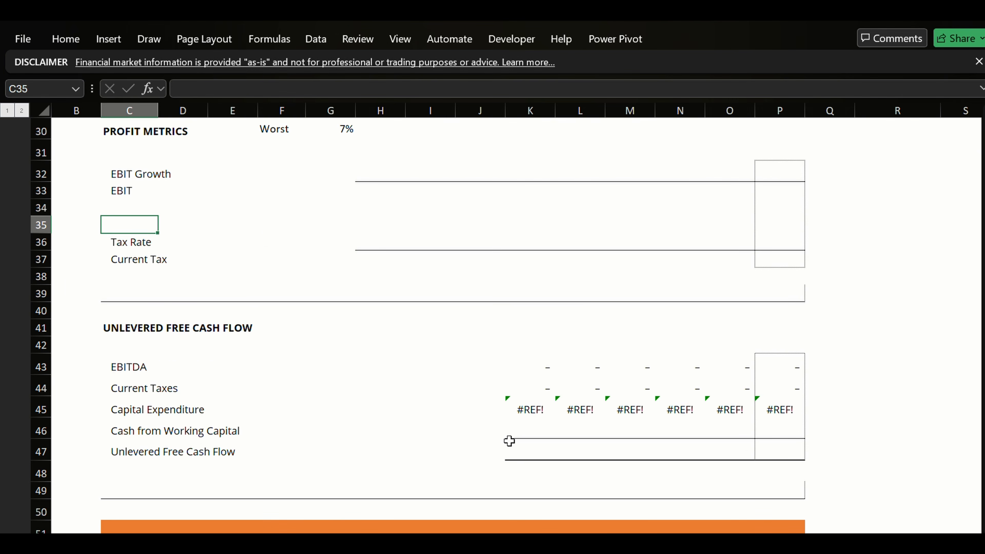
Set the last actual year heading in J25 of the Unlevered Free Cash Flow Schedule to 2025.
key(Right)
key(Right)
key(Right)
key(Up)
key(Up)
key(Up)
key(Up)
key(Up)
key(Up)
key(Up)
key(Up)
key(Up)
key(Up)
key(Up)
key(Up)
key(Up)
key(Up)
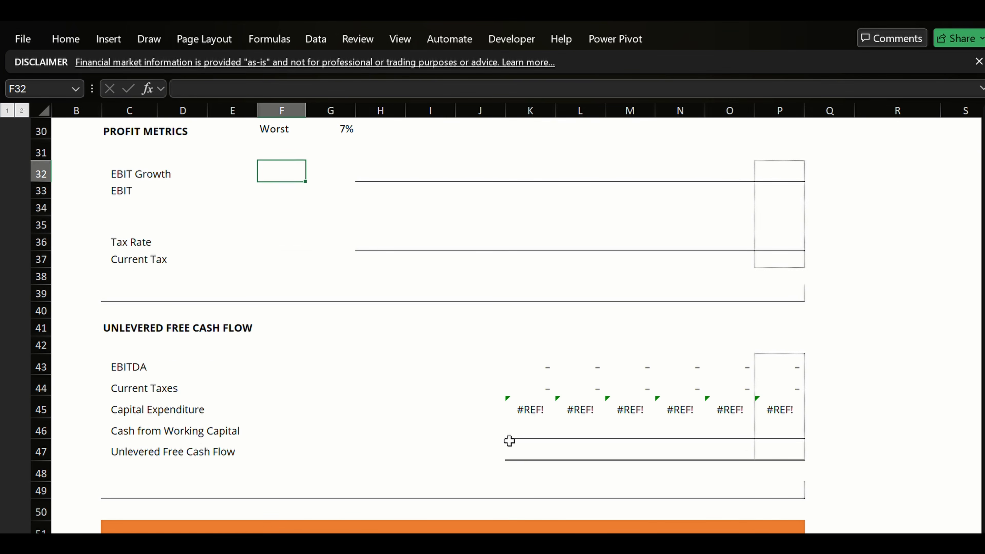
key(Right)
key(Down)
key(Down)
key(Down)
key(Down)
key(Down)
key(Down)
key(Right)
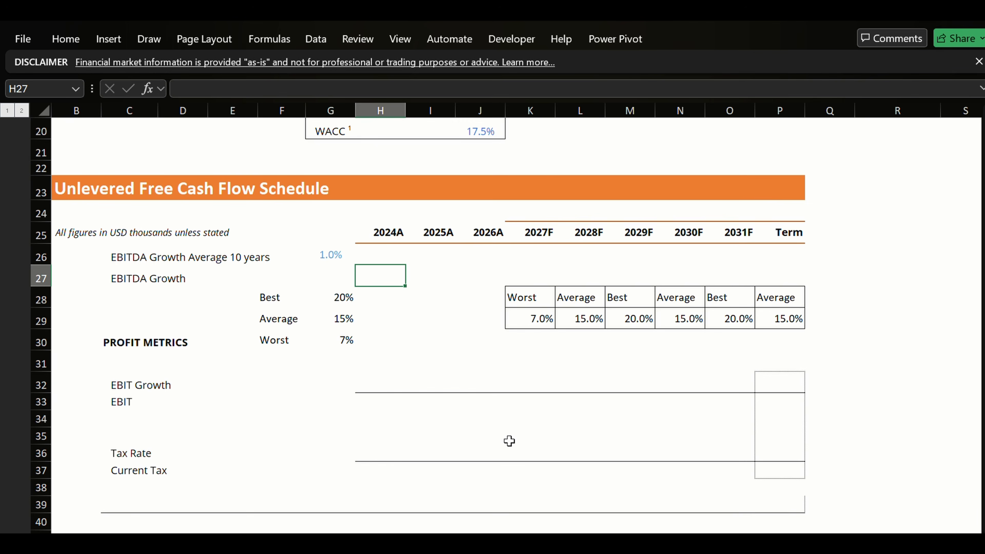
key(Up)
key(Up)
key(Right)
key(Right)
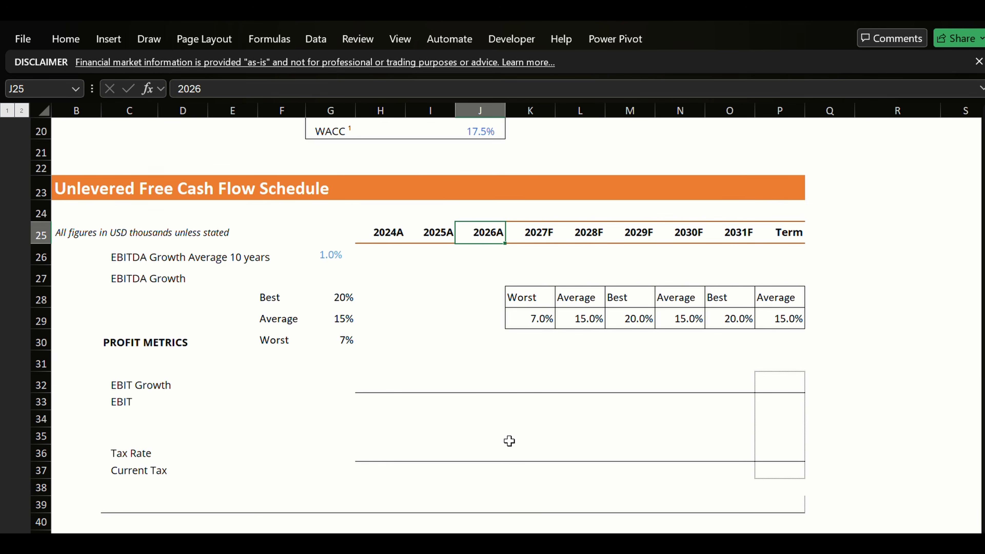
text(2025)
key(Return)
key(Left)
key(Left)
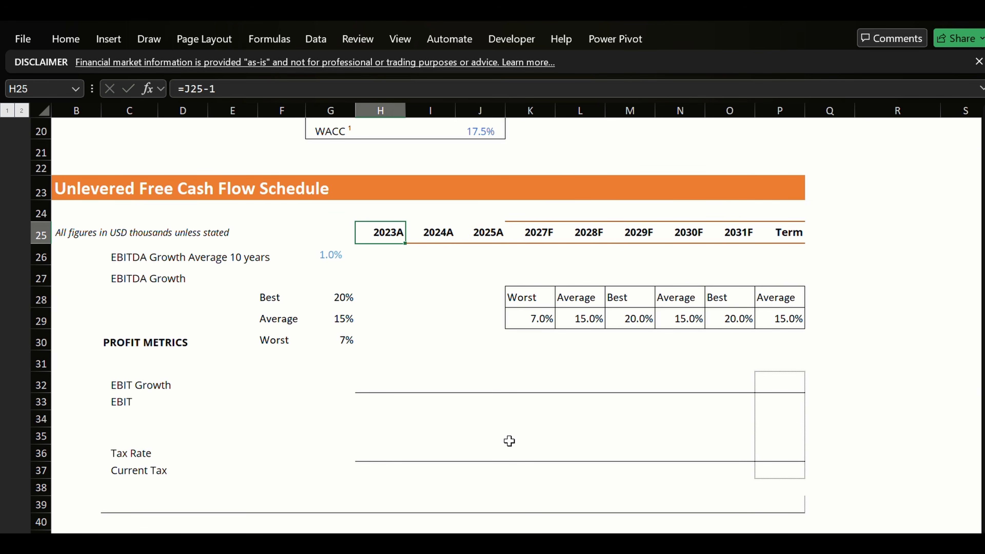
Set the first forecast year heading in K25 to 2026.
key(Right)
key(Down)
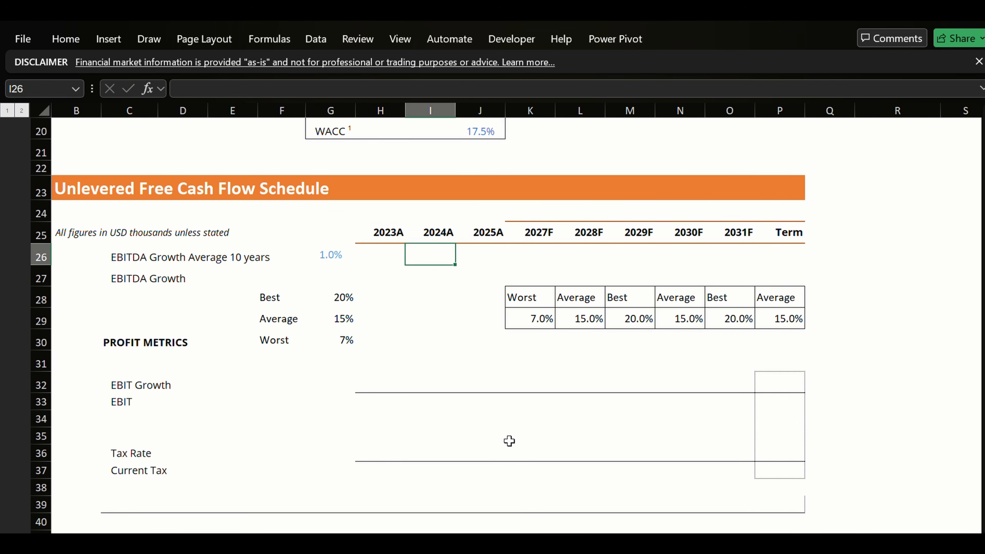
key(Right)
key(Right)
key(Up)
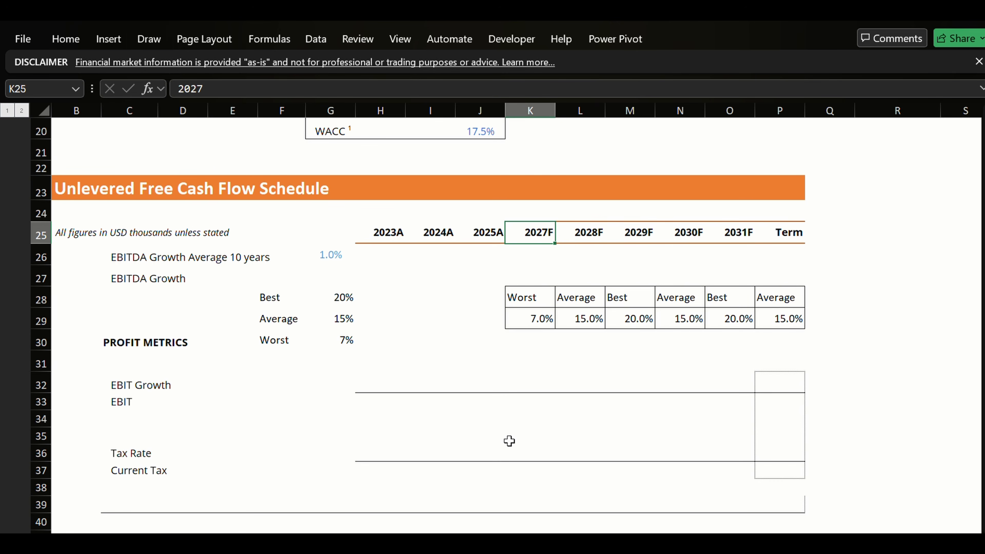
text(2026)
key(ctrl+Return)
Start a formula in J32, the 2025 cell of the EBIT Growth row, that references the DATA sheet.
key(Down)
key(Down)
key(Down)
key(Down)
key(Down)
key(Down)
key(Down)
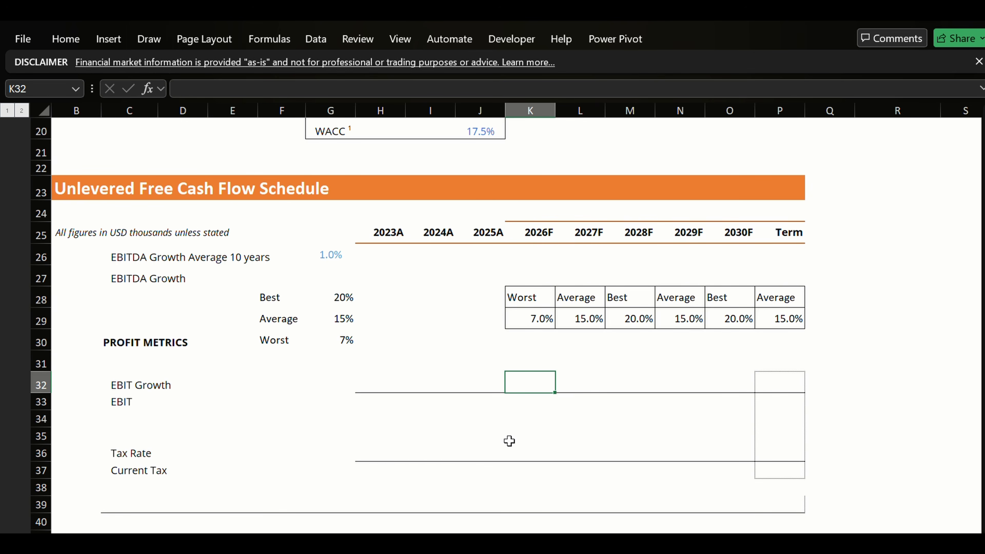
key(Left)
key(Right)
key(Left)
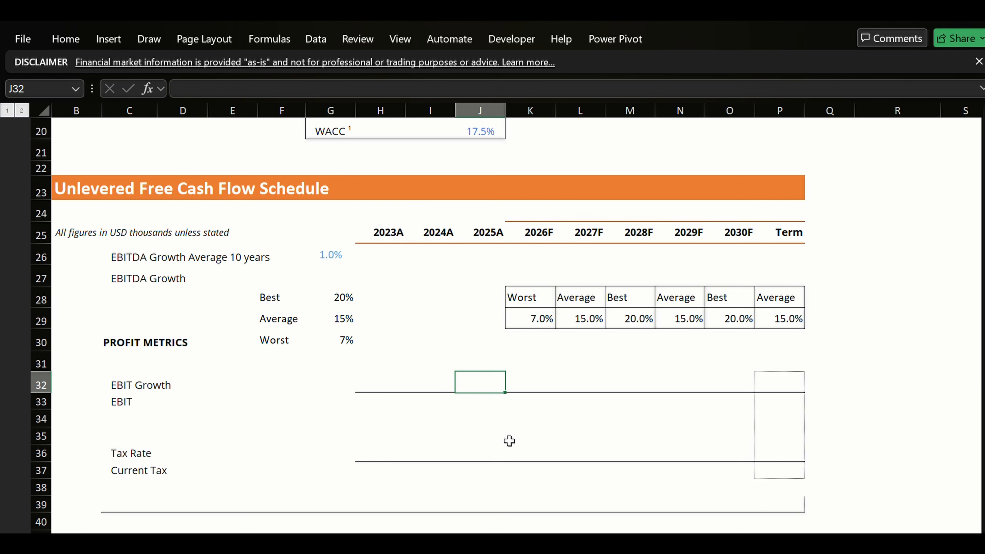
key(Left)
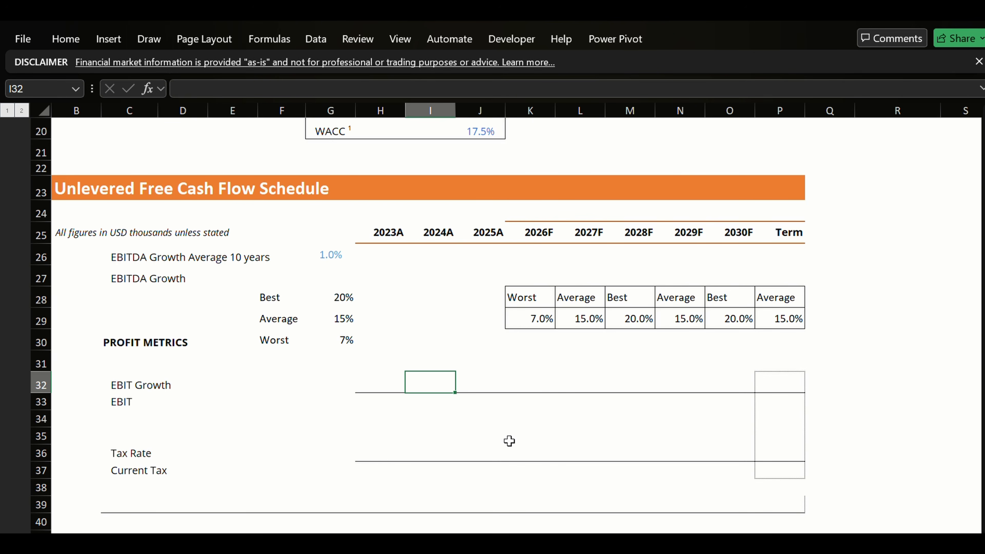
key(Right)
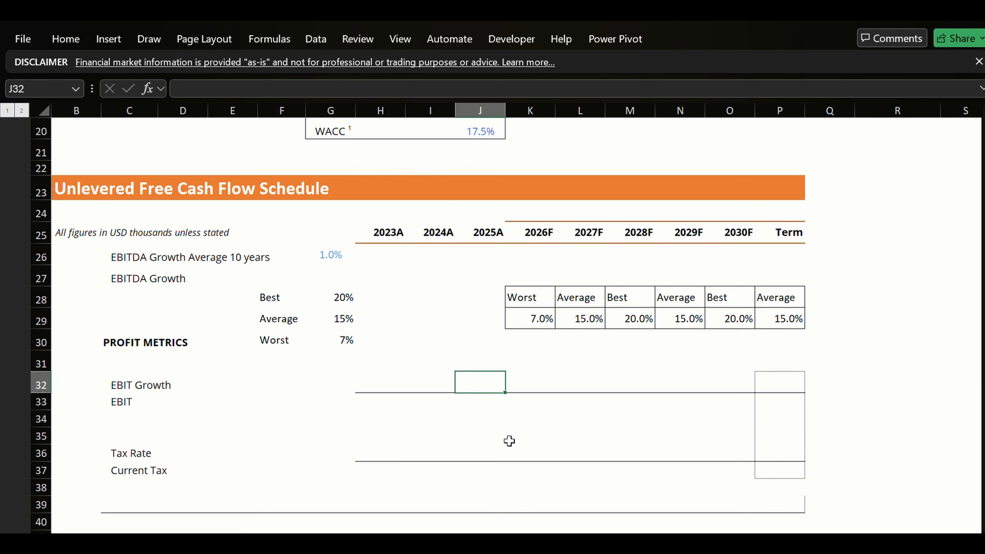
text(=)
key(ctrl+Page_Up)
key(ctrl+Page_Up)
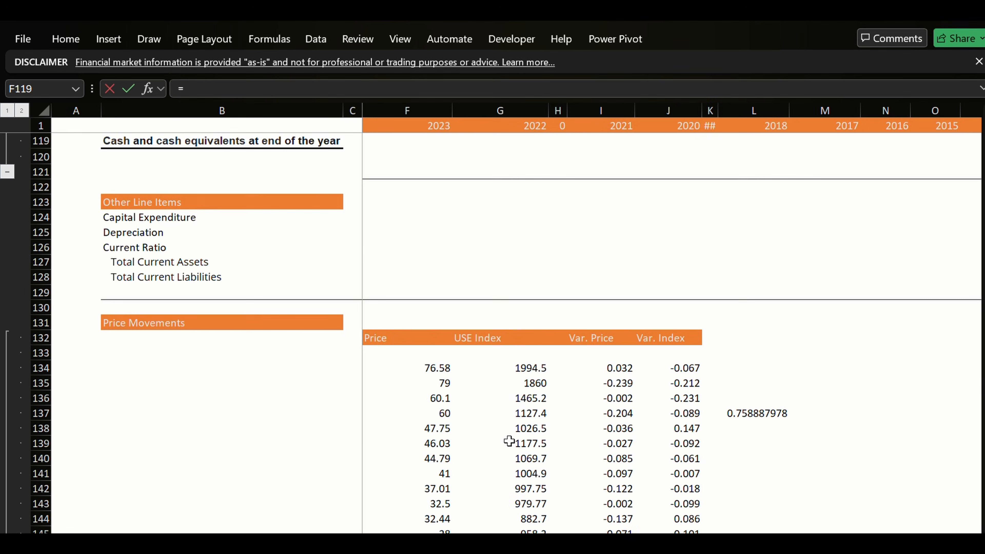
Go back through the 2023 column of the DATA sheet to the income statement to find a reference for the formula.
key(Up)
key(Up)
key(Up)
key(Up)
key(Up)
key(Up)
key(Up)
key(Up)
key(Up)
key(Up)
key(Up)
key(Up)
key(Up)
key(Up)
key(Up)
key(Up)
key(Up)
key(Up)
key(Up)
key(Up)
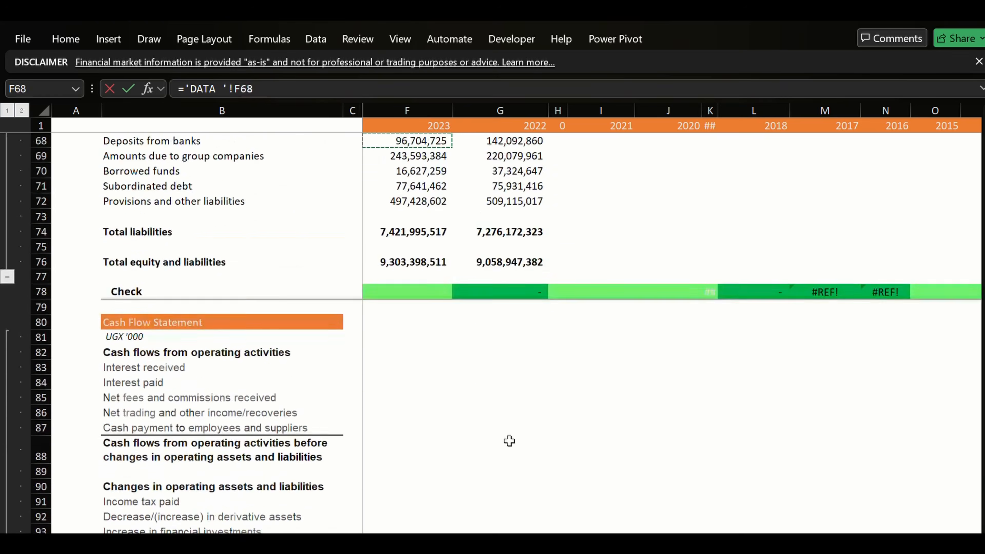
key(Up)
key(Up)
key(Up)
key(Up)
key(Up)
key(Up)
key(Up)
key(Up)
key(Up)
key(Up)
key(Up)
key(Up)
key(Up)
key(Up)
key(Up)
key(Up)
key(Up)
key(Up)
key(Up)
key(Up)
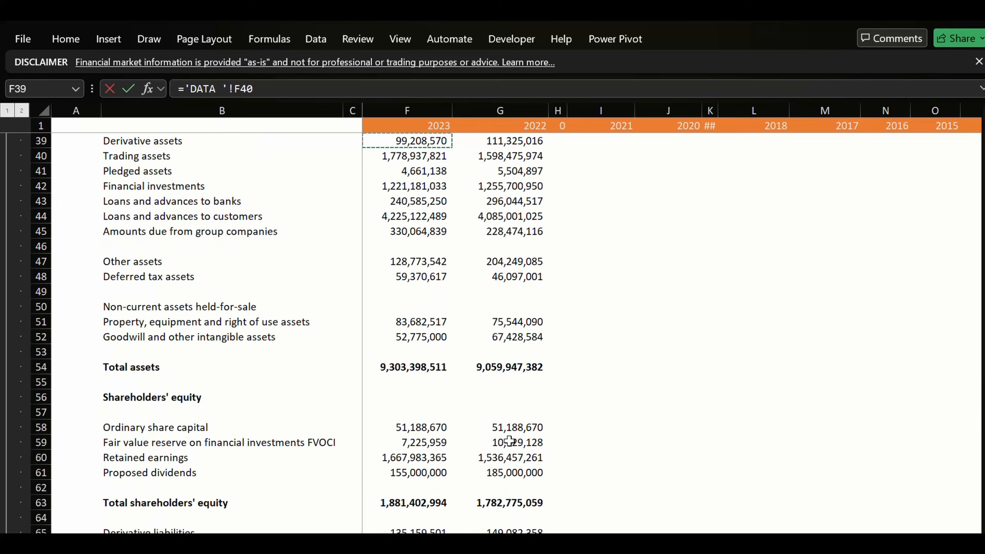
key(Up)
key(Up)
key(Up)
key(Up)
key(Up)
key(Up)
key(Up)
key(Up)
key(Up)
key(Up)
key(Up)
key(Up)
key(Up)
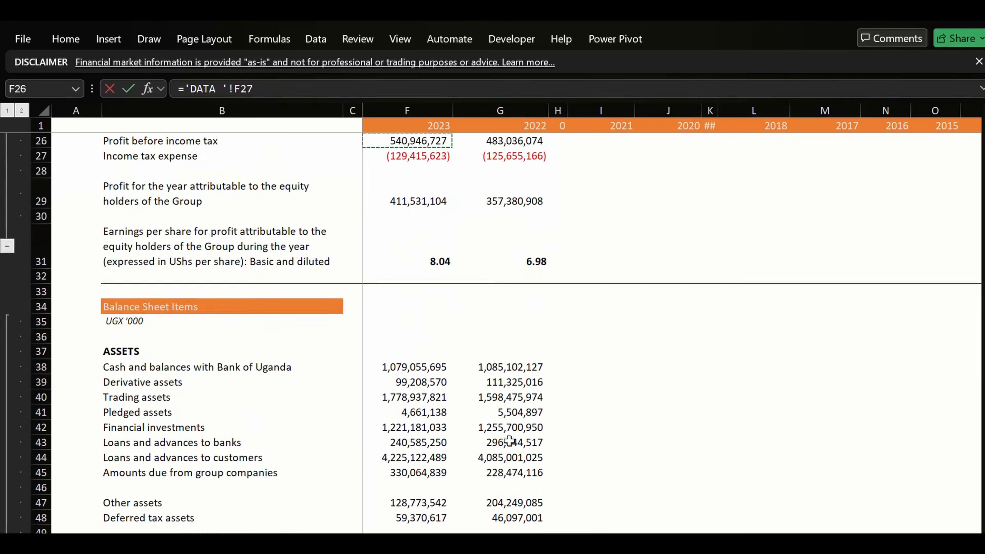
key(Up)
key(Up)
key(Up)
key(Up)
key(Up)
key(Up)
key(Up)
key(Up)
key(Up)
key(Up)
key(Up)
key(Up)
key(Up)
key(Up)
key(Up)
key(Down)
key(Down)
key(Down)
key(Down)
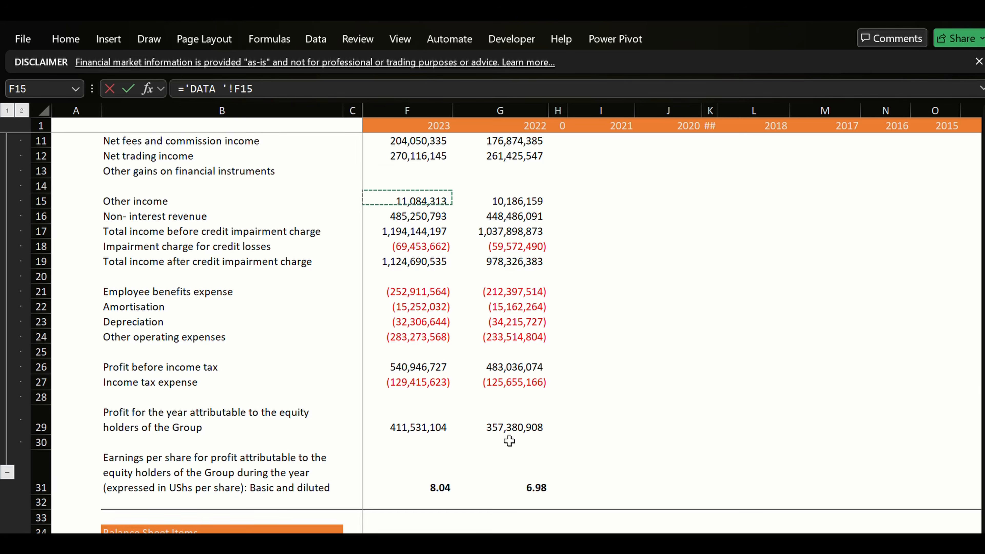
Examine the 2023 operating expense and profit before income tax rows as candidates for the EBIT reference.
key(Down)
key(Down)
key(Down)
key(Down)
key(Down)
key(Down)
key(Down)
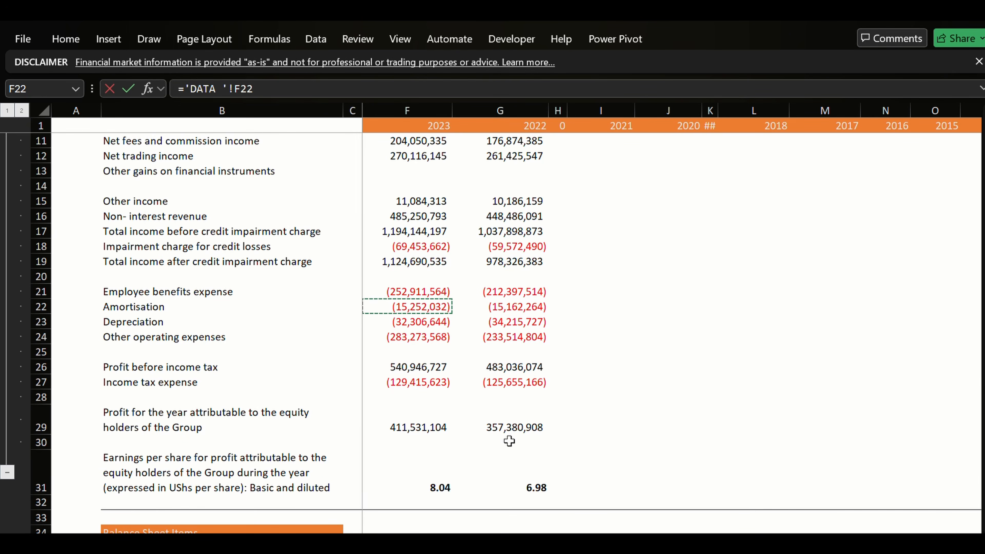
key(Down)
key(Down)
key(Down)
key(Down)
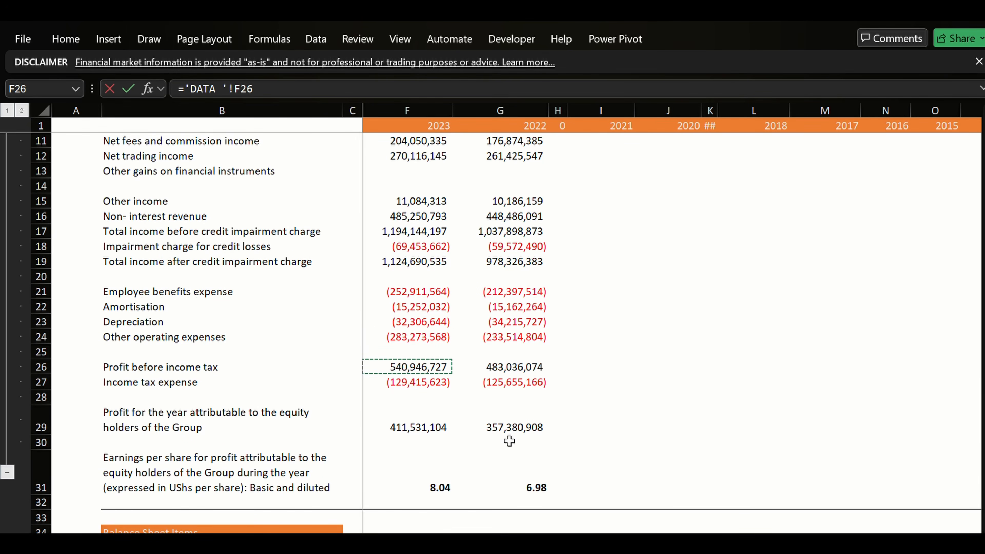
key(Up)
key(Down)
key(Up)
key(Up)
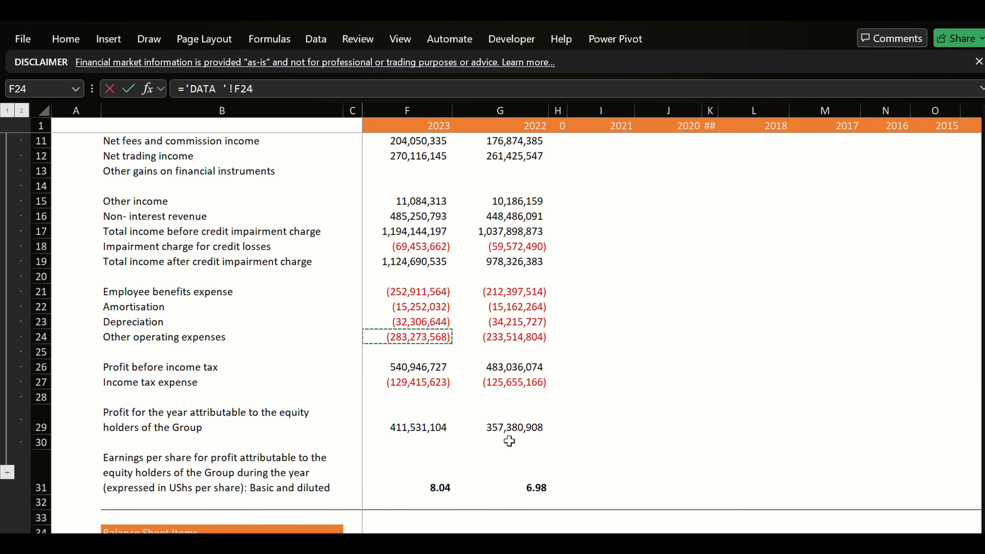
Examine the 2023 interest, fee, trading and total income rows of the DATA sheet's income statement for the EBIT reference.
key(Up)
key(Up)
key(Up)
key(Up)
key(Up)
key(Up)
key(Up)
key(Up)
key(Up)
key(Up)
key(Up)
key(Up)
key(Up)
key(Up)
key(Up)
key(Up)
key(Down)
key(Down)
key(Down)
key(Down)
key(Down)
key(Down)
key(Down)
key(Down)
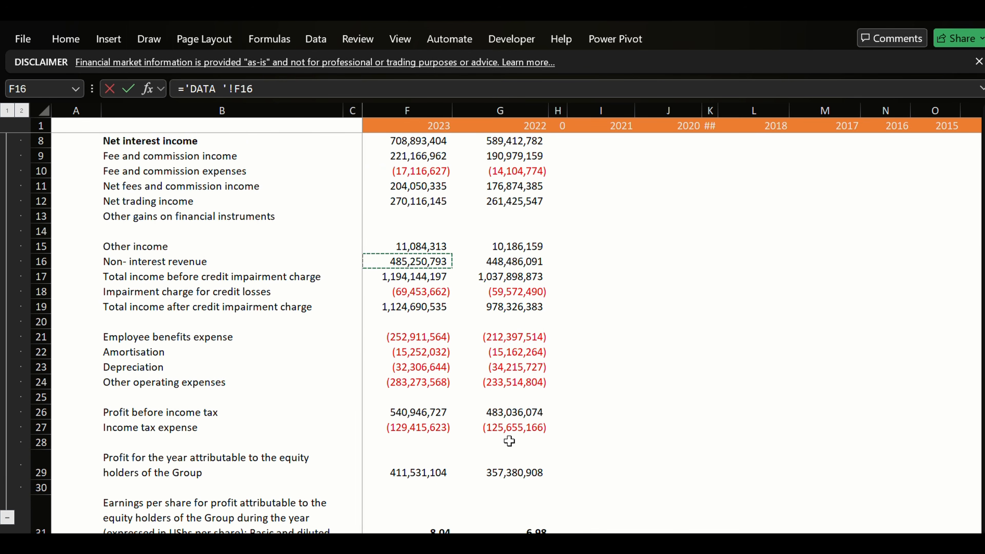
key(Up)
key(Up)
key(Up)
key(Up)
key(Up)
key(Up)
key(Up)
key(Up)
key(Up)
key(Up)
key(Up)
key(Up)
key(Down)
key(Down)
key(Down)
key(Down)
key(Down)
key(Down)
key(Down)
key(Down)
key(Down)
key(Down)
key(Down)
key(Down)
key(Down)
key(Down)
key(Down)
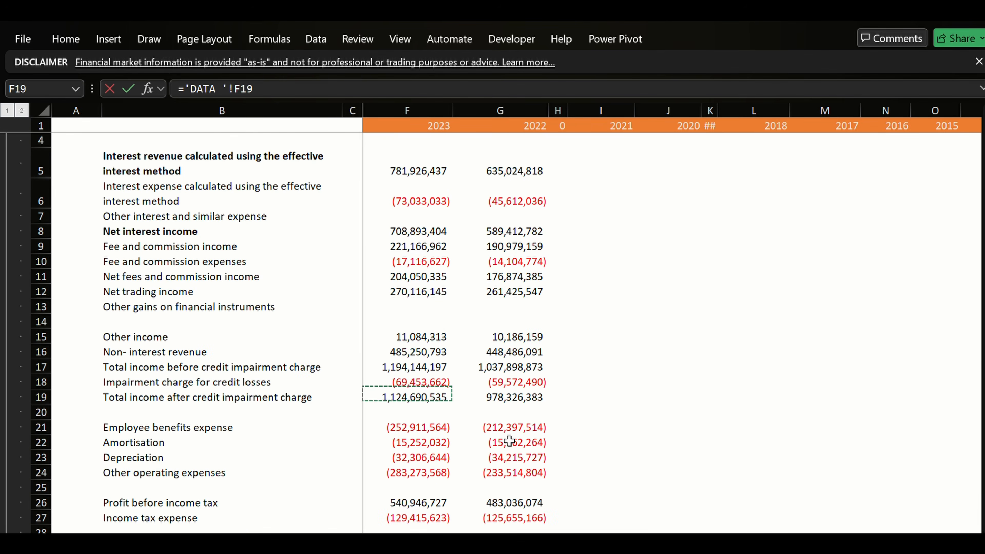
Examine the 2023 rows from total income after impairment down to the balance sheet heading, returning to profit before income tax.
key(Up)
key(Down)
key(Down)
key(Down)
key(Down)
key(Down)
key(Down)
key(Down)
key(Down)
key(Down)
key(Down)
key(Down)
key(Down)
key(Down)
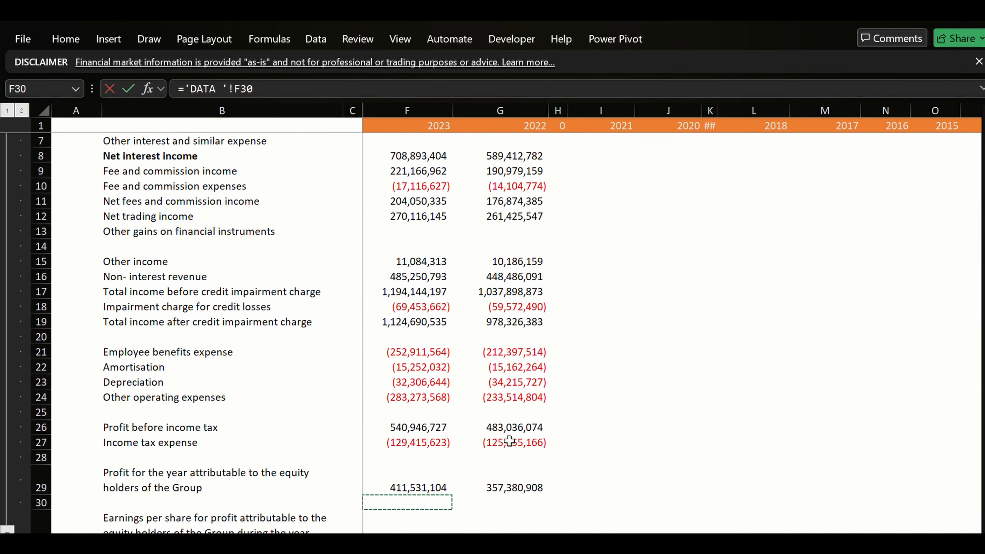
key(Up)
key(Up)
key(Up)
key(Up)
key(Down)
key(Down)
key(Down)
key(Down)
key(Down)
key(Down)
key(Down)
key(Down)
key(Down)
key(Down)
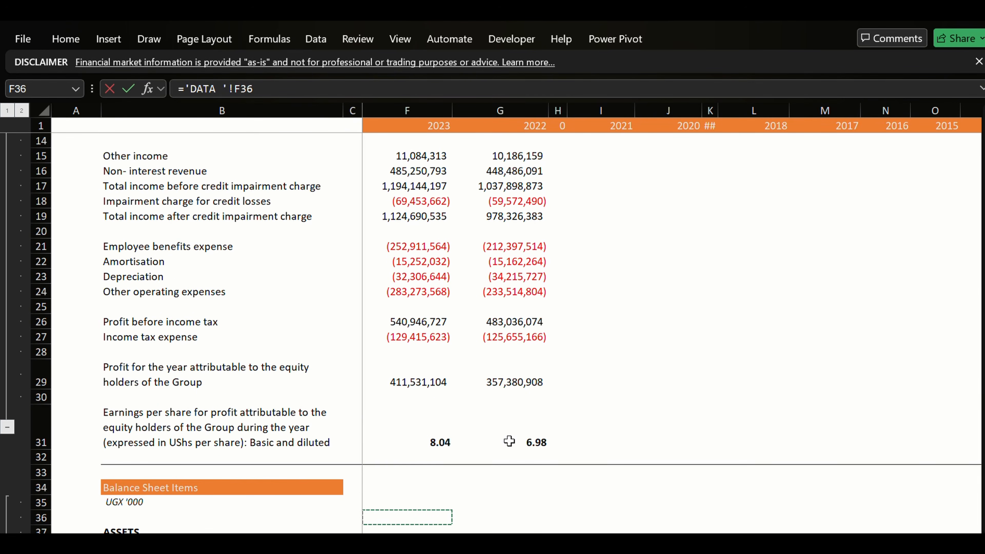
key(Up)
key(Up)
key(Up)
key(Up)
key(Up)
key(Up)
key(Up)
key(Up)
key(Up)
key(Up)
key(Up)
key(Up)
key(Up)
key(Up)
key(Down)
key(Down)
key(Down)
key(Down)
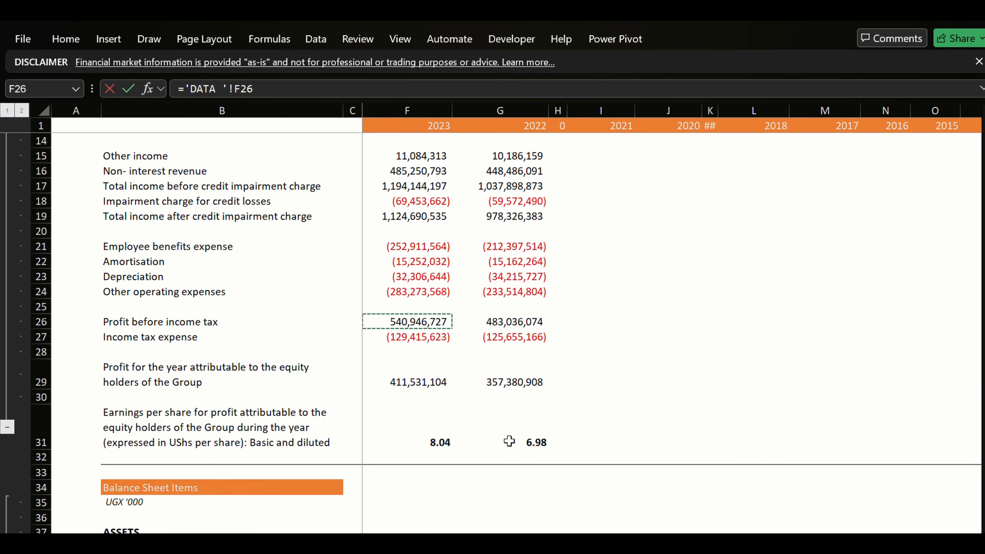
Change the formula's reference from the 2023 to the 2025 profit before income tax, cell D26 of the DATA sheet.
key(Left)
key(Left)
key(Left)
key(Left)
key(Right)
key(Right)
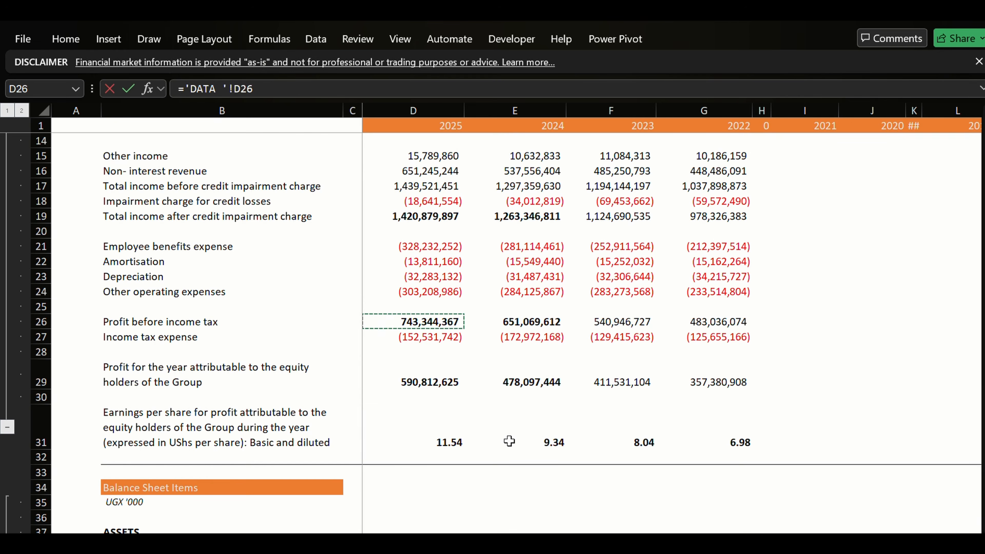
Examine the 2025 column of the income statement from the revenue rows down to income tax expense.
key(Up)
key(Up)
key(Up)
key(Up)
key(Up)
key(Up)
key(Up)
key(Up)
key(Up)
key(Up)
key(Up)
key(Up)
key(Up)
key(Up)
key(Up)
key(Down)
key(Down)
key(Down)
key(Down)
key(Down)
key(Down)
key(Down)
key(Down)
key(Down)
key(Down)
key(Down)
key(Down)
key(Down)
key(Down)
key(Down)
key(Down)
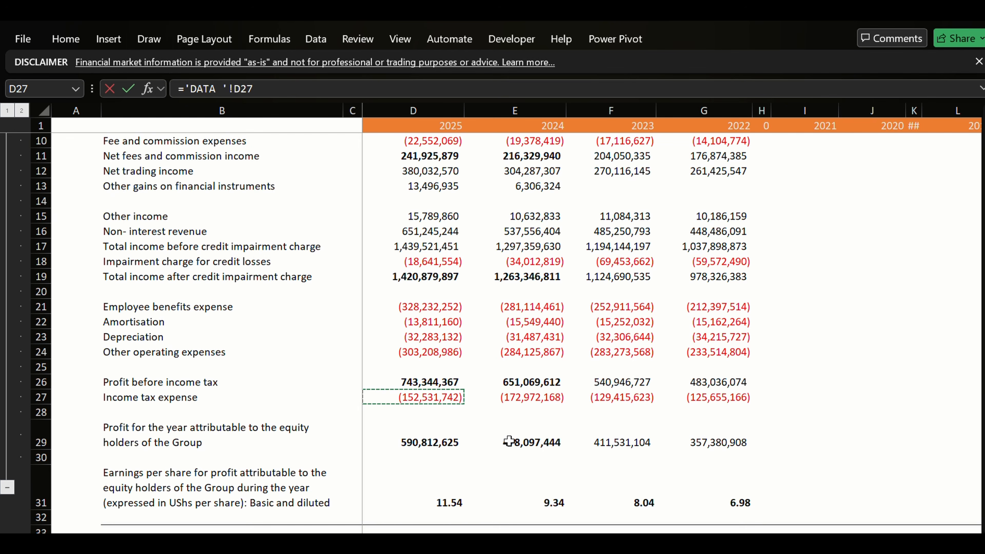
Recheck the 2025 figures from the top of the income statement through net trading income and other income.
key(Up)
key(Up)
key(Up)
key(Up)
key(Up)
key(Up)
key(Up)
key(Up)
key(Up)
key(Up)
scroll(509, 441, up, 3)
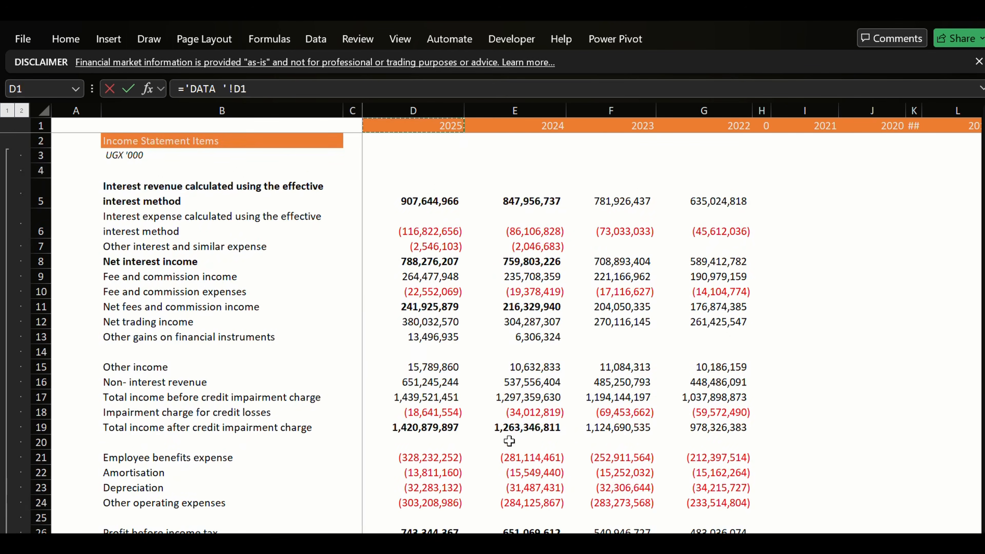
key(Up)
key(Up)
key(Up)
key(Up)
key(Up)
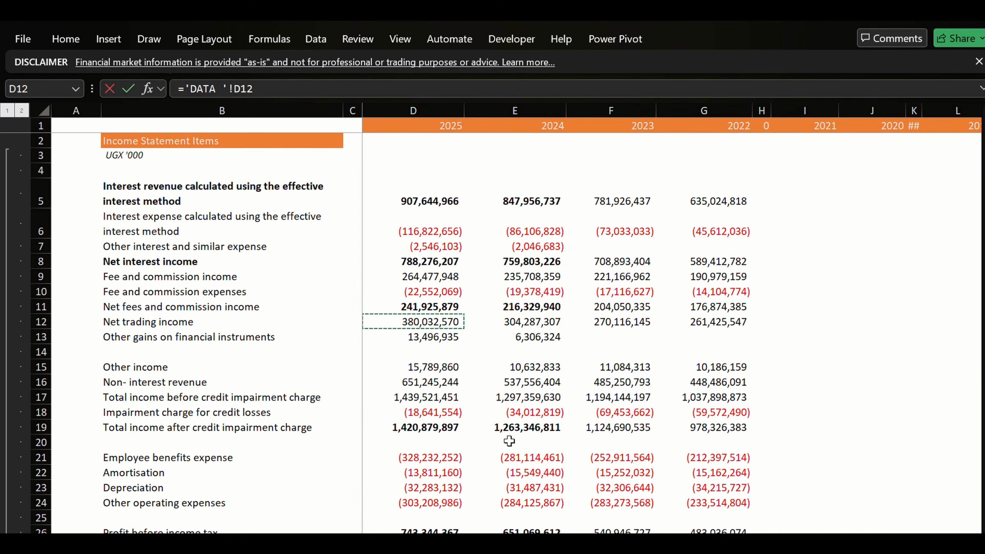
key(Down)
key(Down)
key(Down)
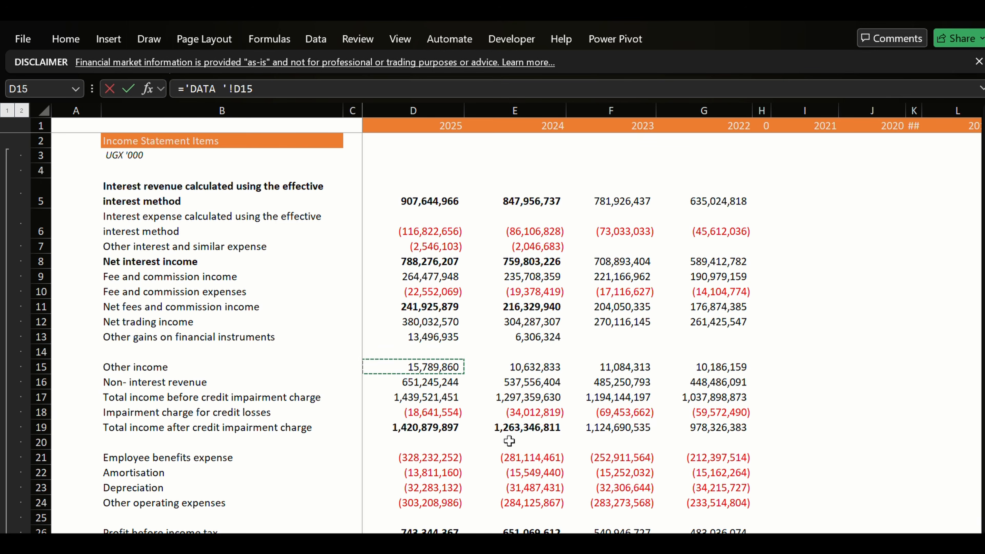
Complete the J32 formula as a reference to the 2025 profit before income tax in DATA cell D26.
key(ctrl+Down)
key(Down)
scroll(509, 441, down, 4)
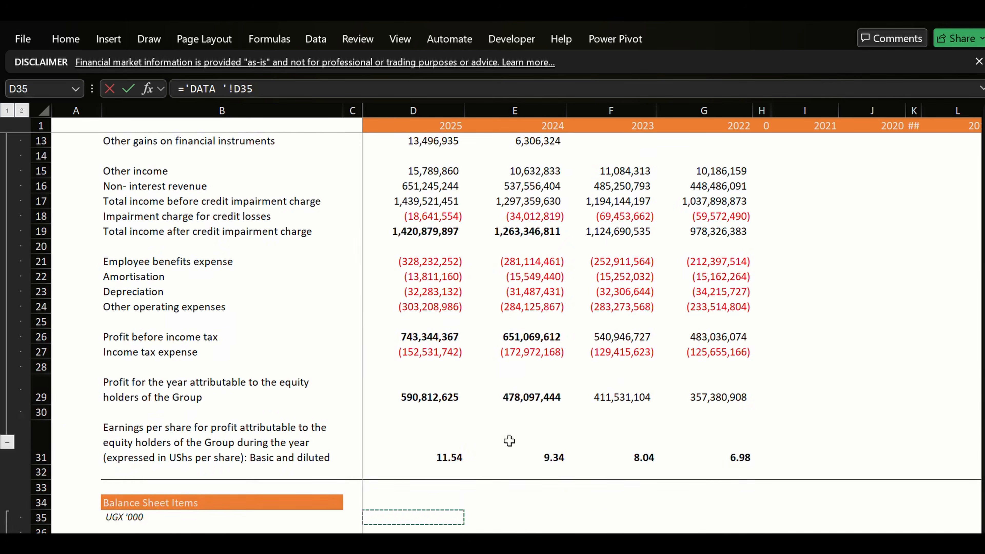
key(Down)
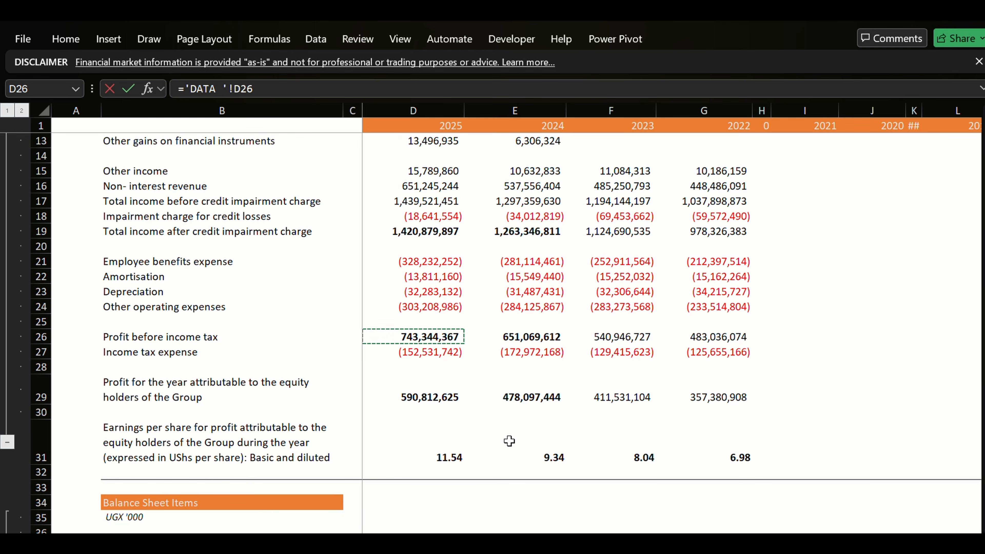
key(ctrl+Return)
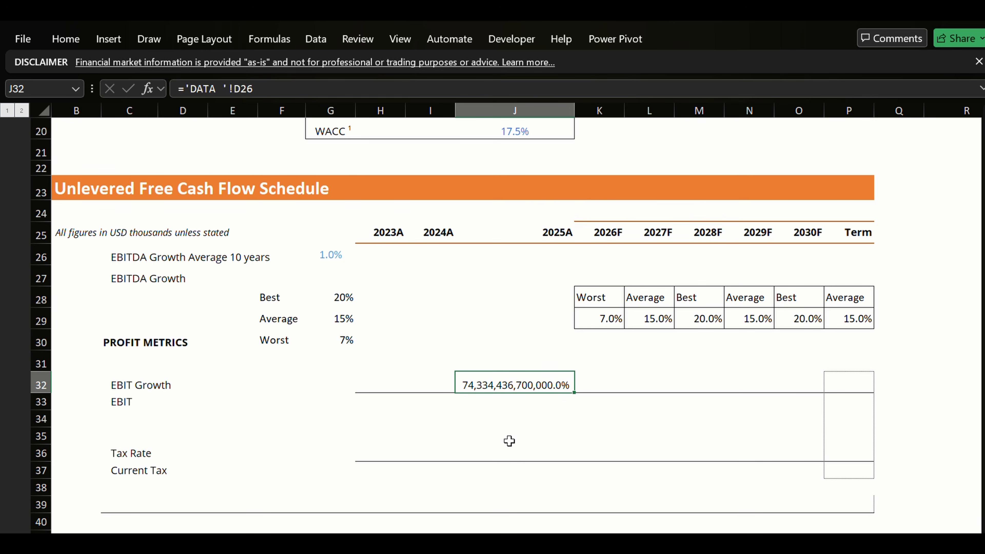
Move the 2025 profit link from the EBIT Growth row, cell J32, down to the EBIT row in J33.
key(ctrl+1)
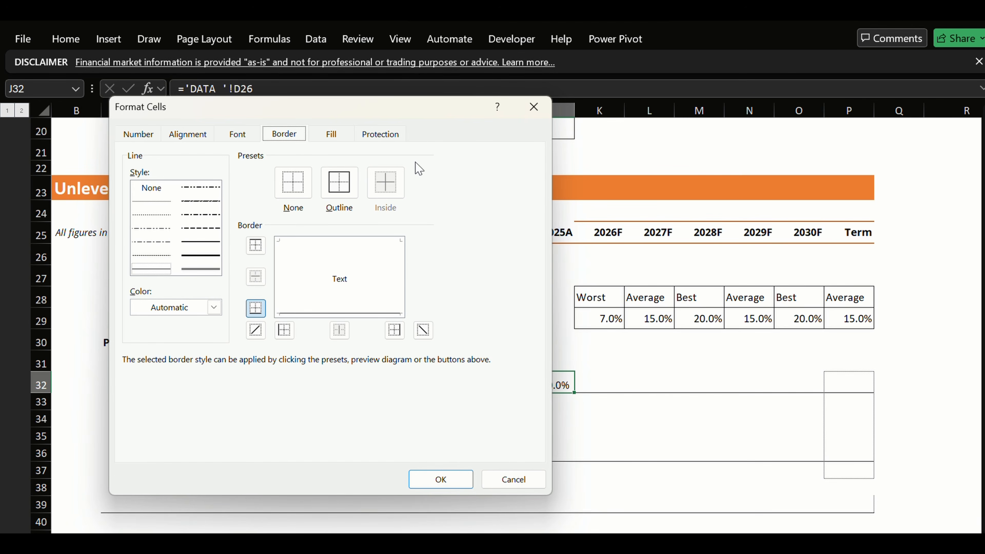
click(532, 108)
key(ctrl+x)
key(Down)
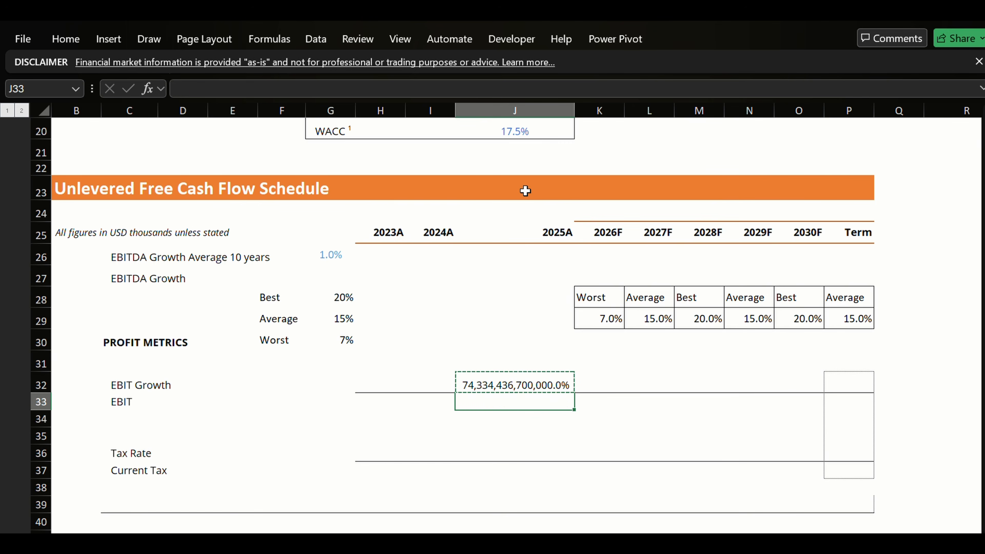
key(ctrl+v)
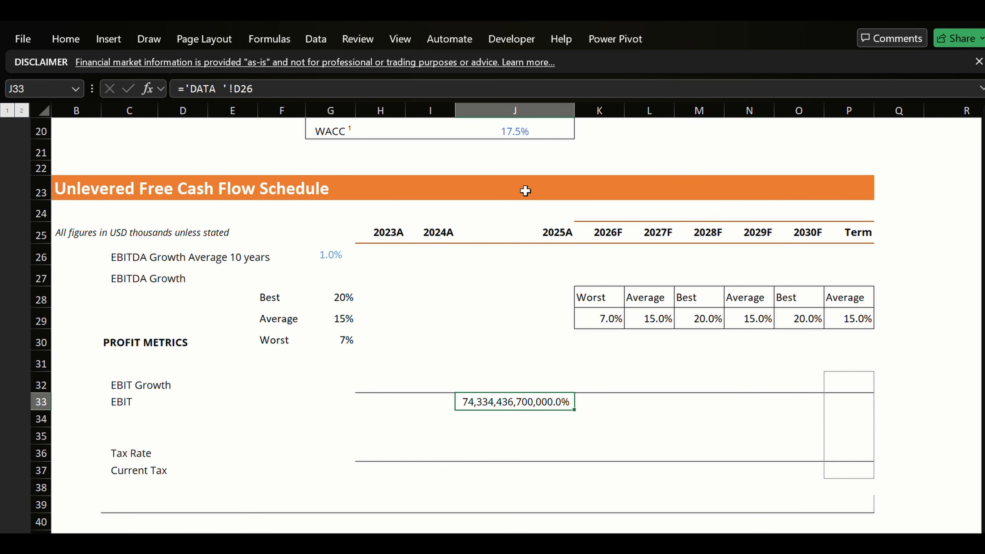
Format the 2025 EBIT in J33 with the Number category and 0 decimal places.
key(ctrl+1)
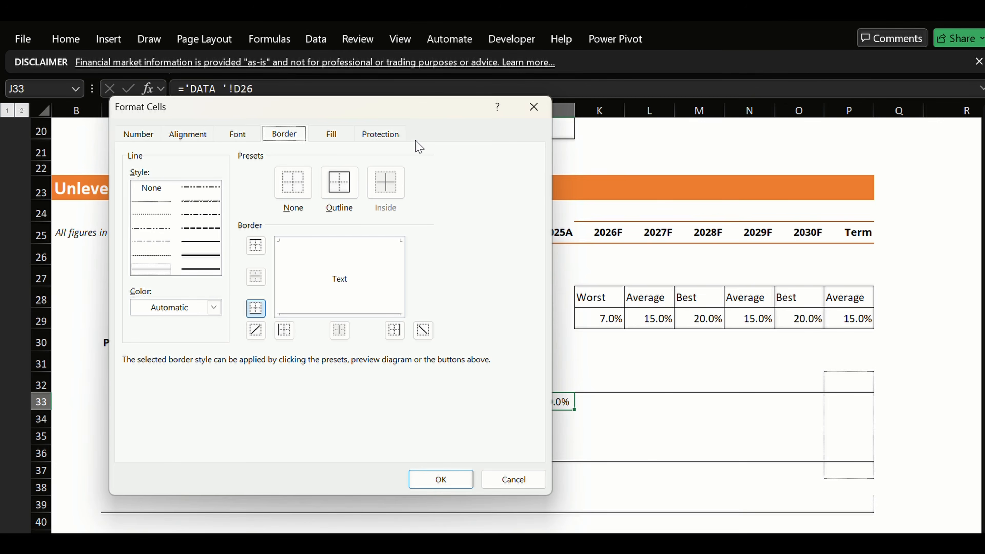
click(150, 137)
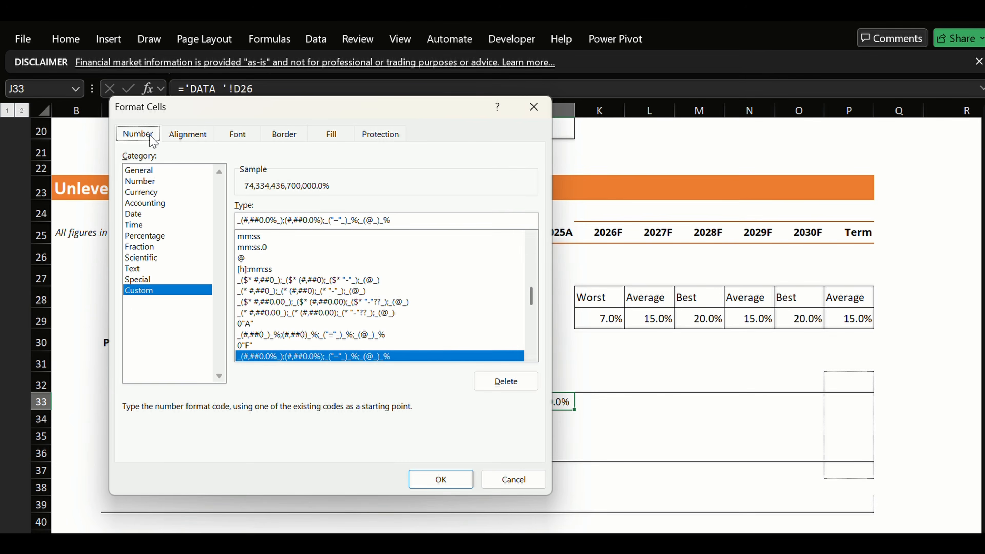
click(138, 182)
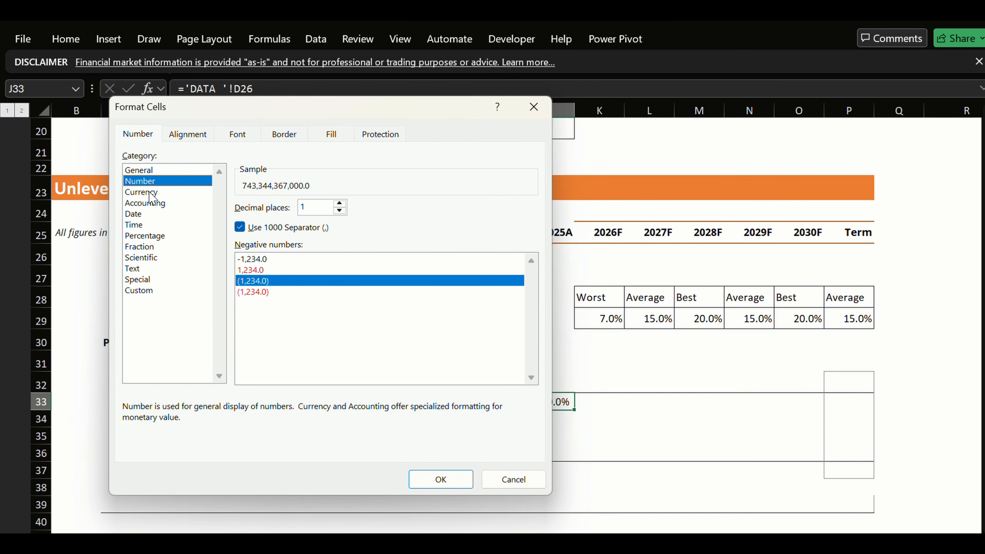
click(340, 203)
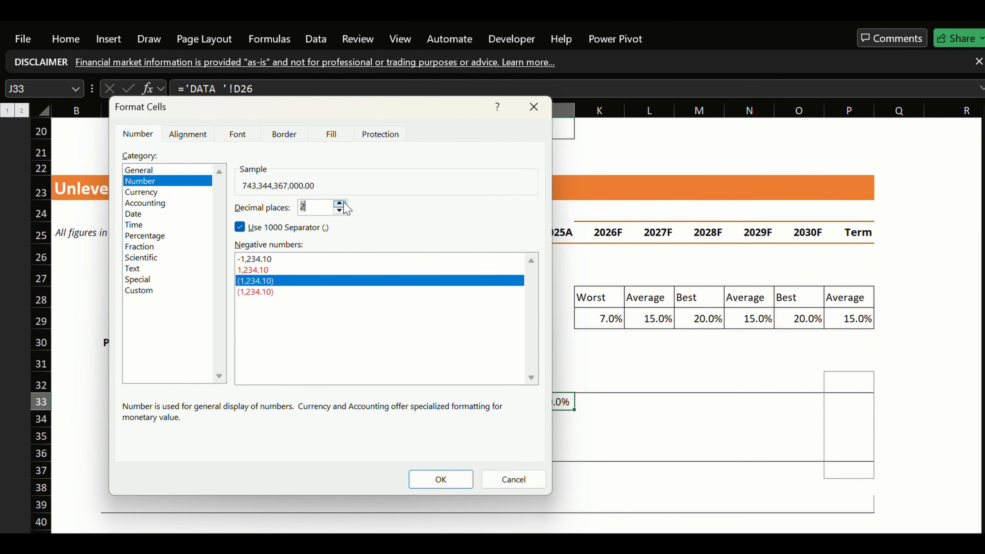
click(339, 210)
click(340, 210)
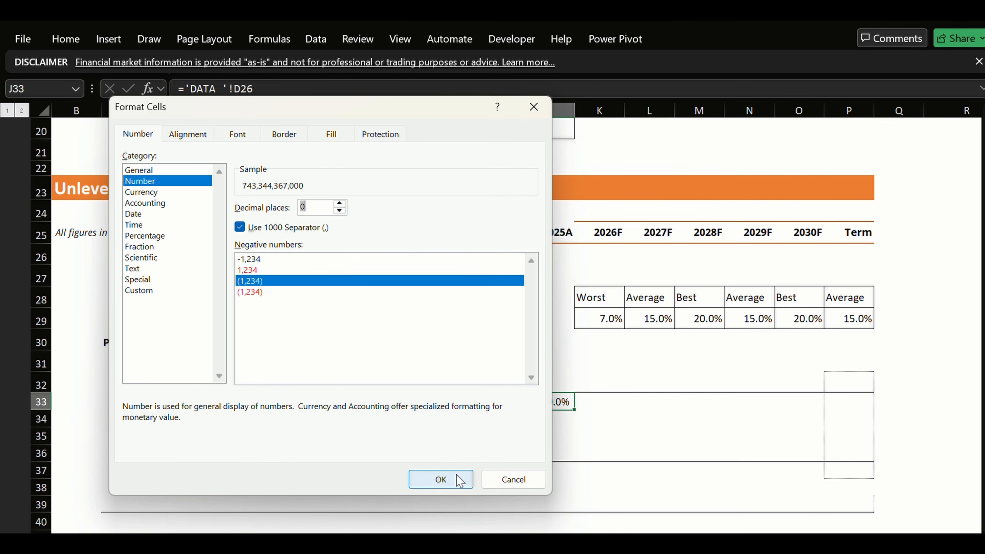
click(460, 482)
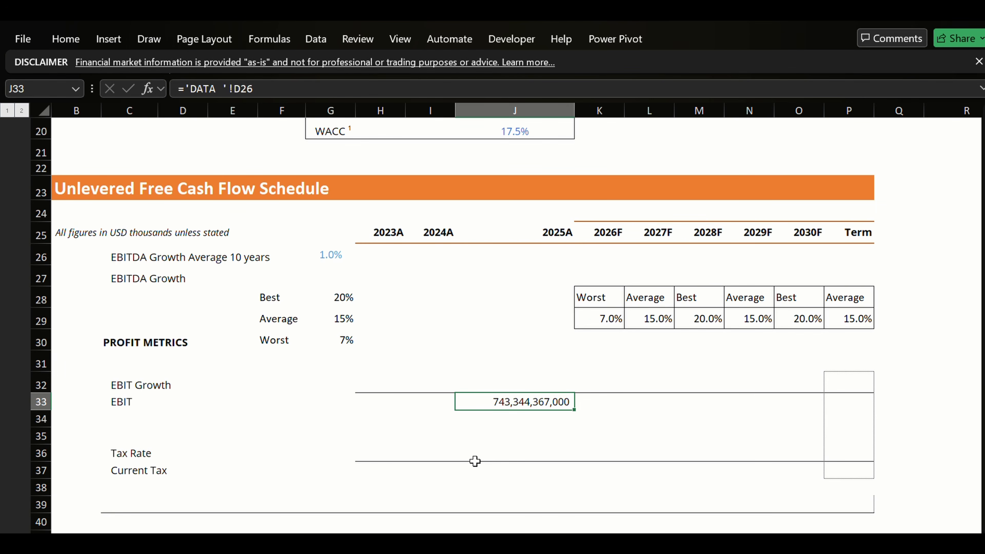
Copy the 2025 net cash flows used in financing activities, cell D116 of the DATA sheet, as the formatting source.
key(ctrl+Page_Up)
key(Up)
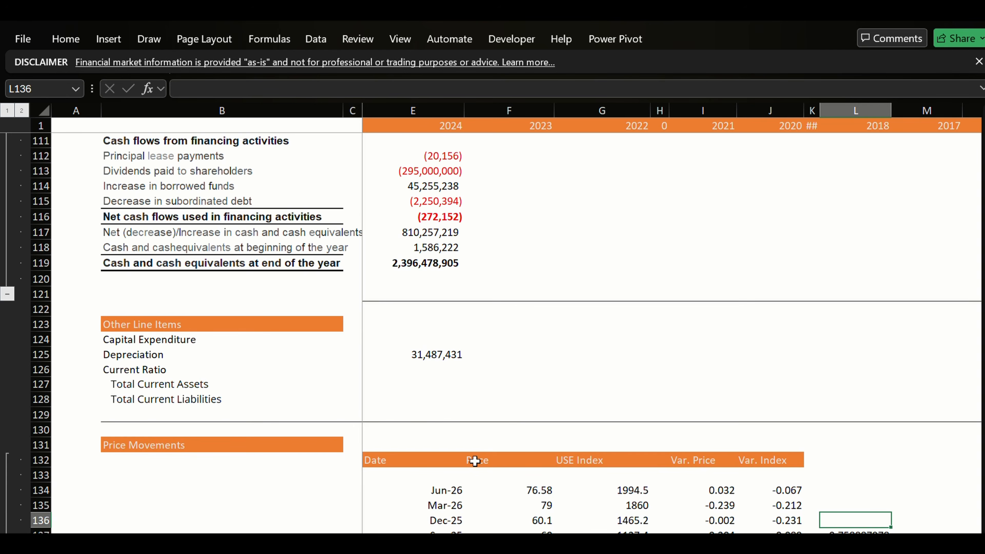
key(Left)
key(Left)
key(Up)
key(Up)
key(Up)
key(Up)
key(Up)
key(Up)
key(Up)
key(Up)
key(Up)
key(Up)
key(Up)
key(Up)
key(Up)
key(Up)
key(Up)
key(Up)
key(Up)
key(Up)
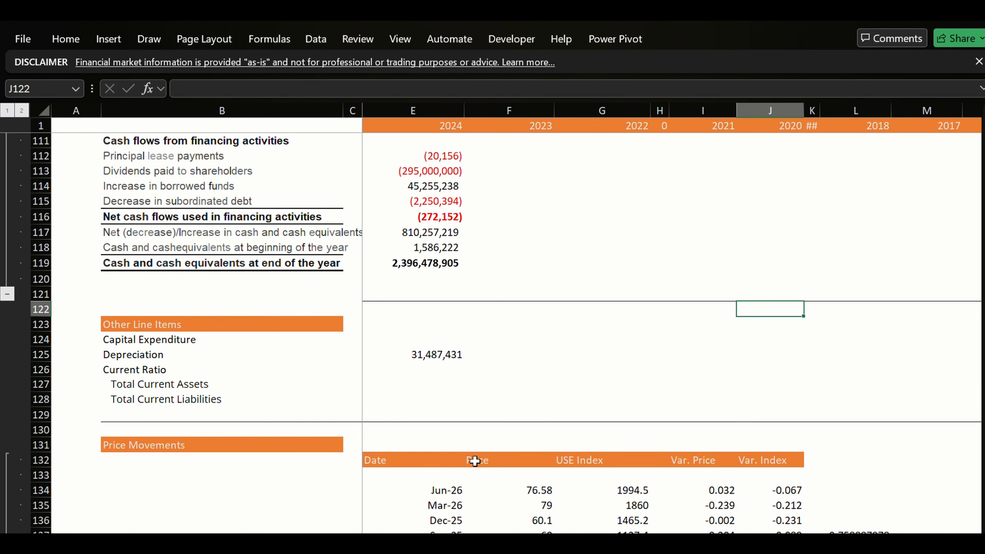
key(Left)
key(Left)
key(Left)
key(Left)
key(Left)
key(Left)
key(Up)
key(Up)
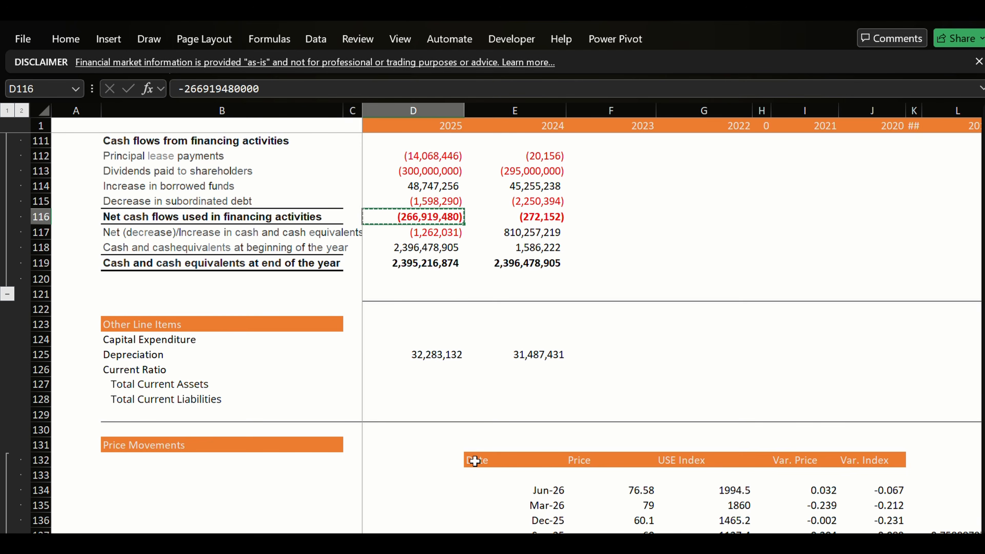
Paste only the formats of the copied DATA cell onto the 2025 EBIT in J33 of the cash flow schedule.
key(ctrl+Page_Down)
key(ctrl+Page_Down)
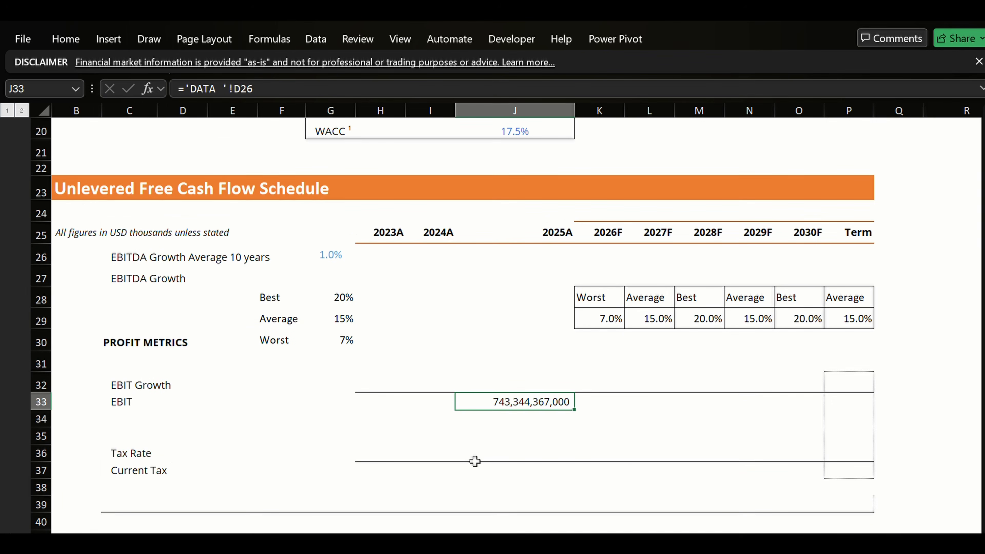
key(ctrl+alt+v)
key(t)
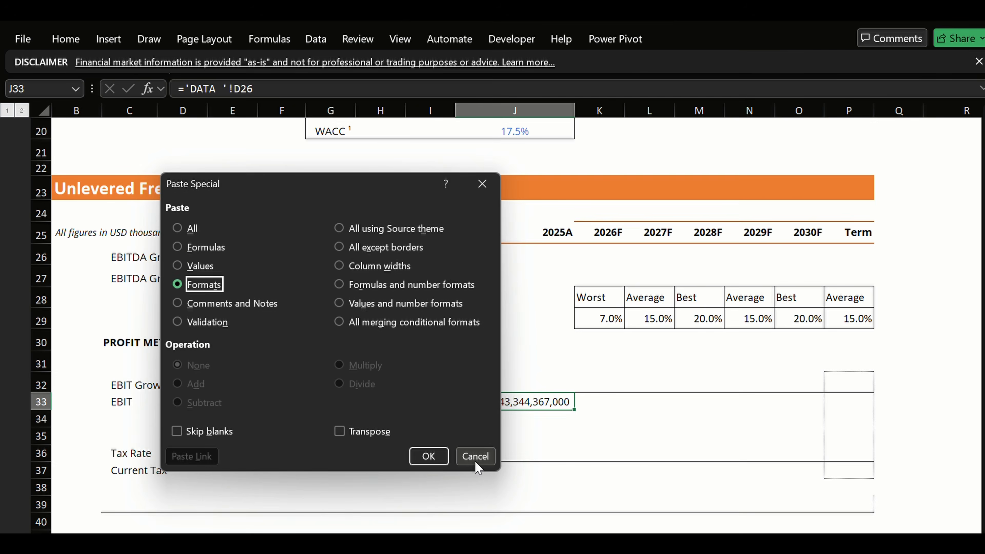
key(Return)
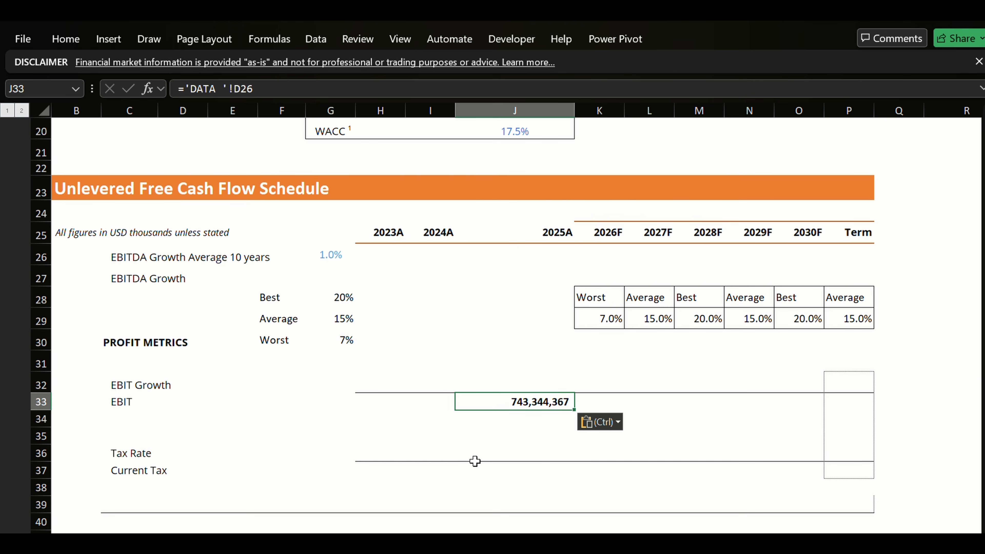
key(Right)
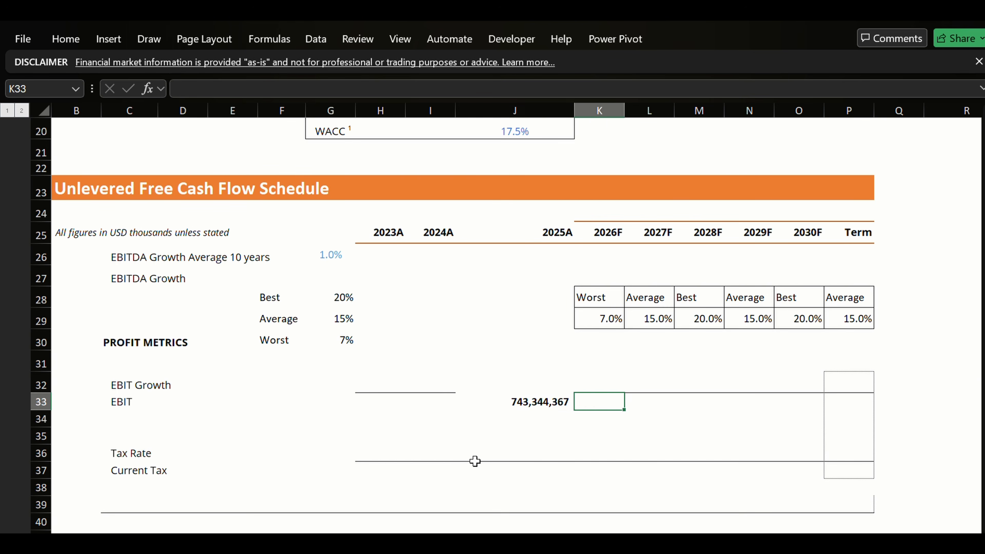
Add a top border to the 2025 EBIT cell J33.
key(Left)
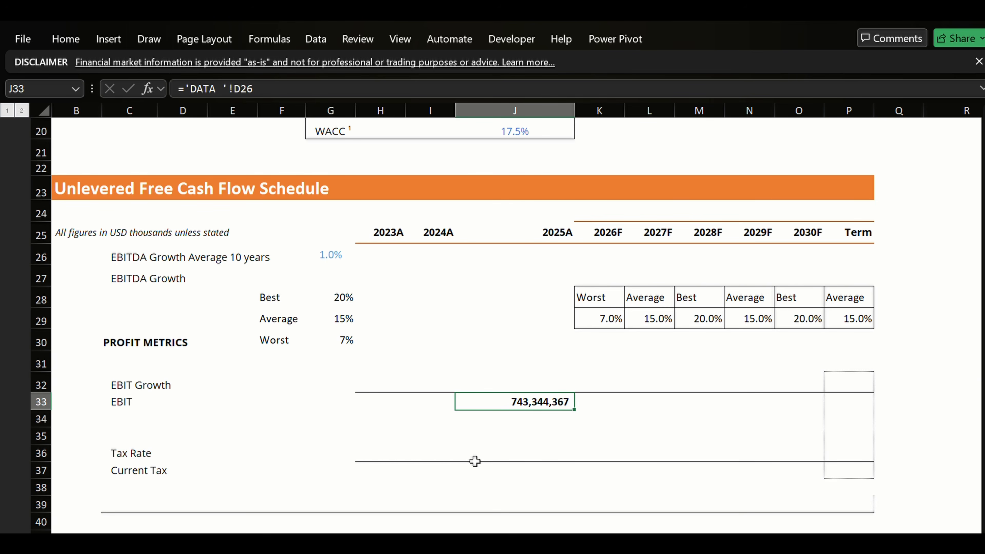
key(ctrl+1)
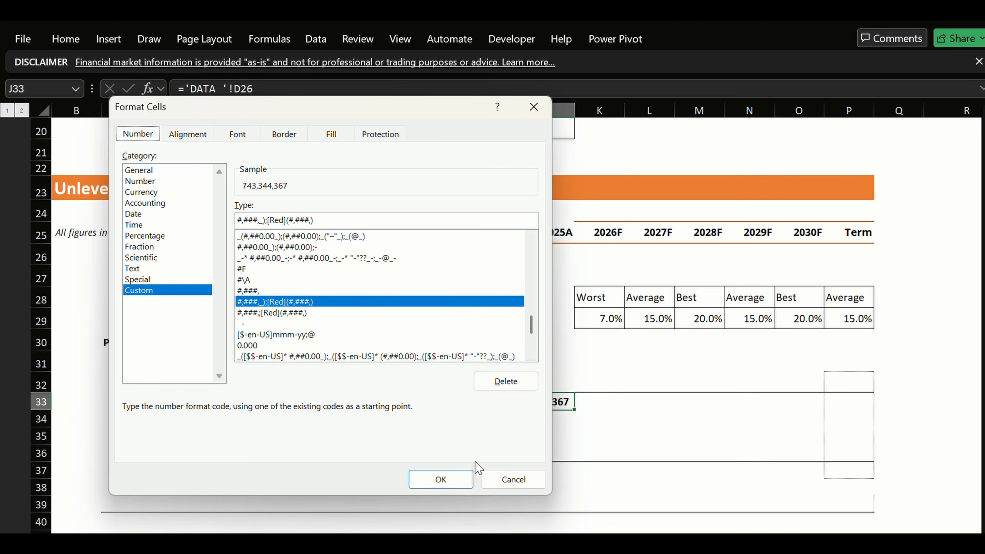
key(ctrl+shift+Tab)
key(ctrl+shift+Tab)
key(ctrl+shift+Tab)
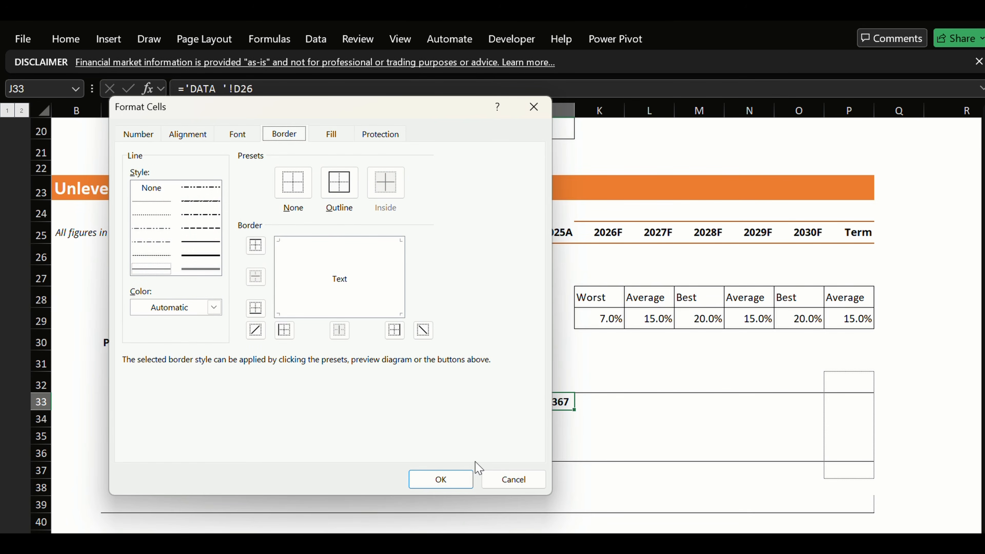
key(alt+t)
key(Return)
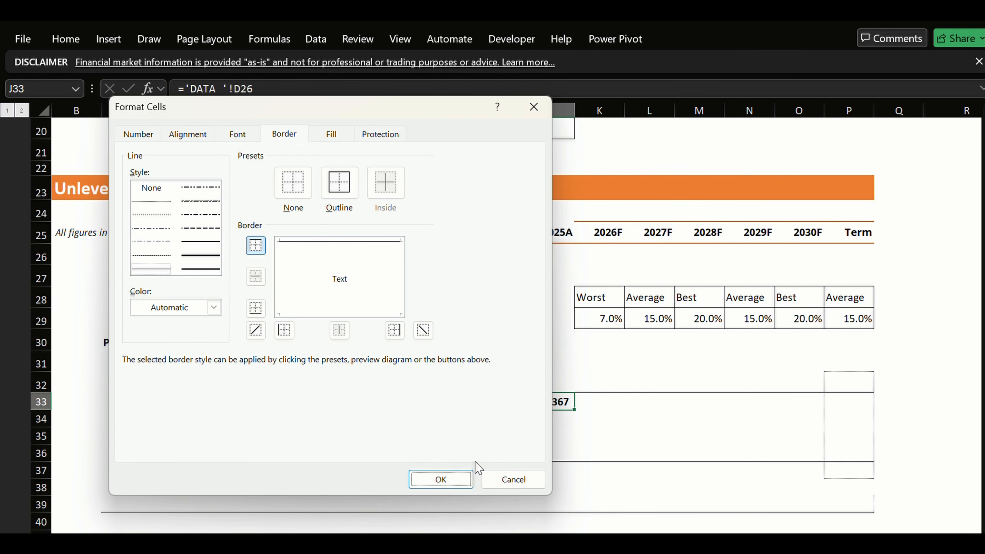
Link the 2026F EBIT Growth in K32 to the scenario growth rate with =K29.
key(Right)
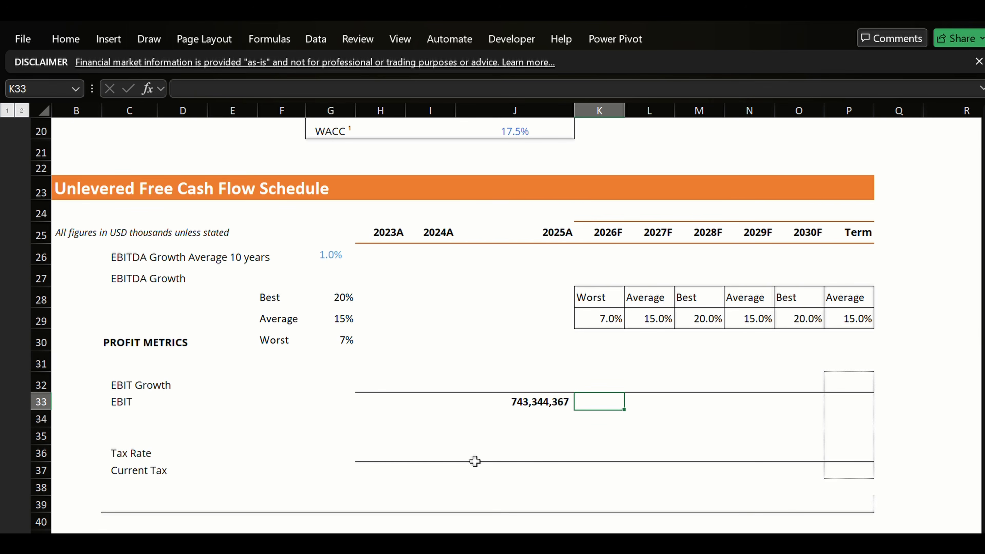
key(Up)
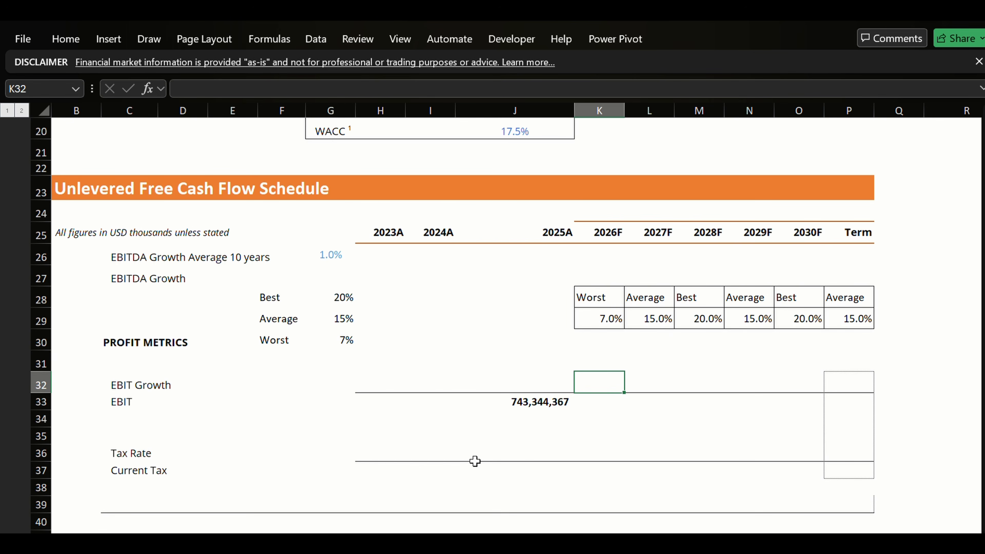
text(=)
key(Up)
key(Up)
key(Up)
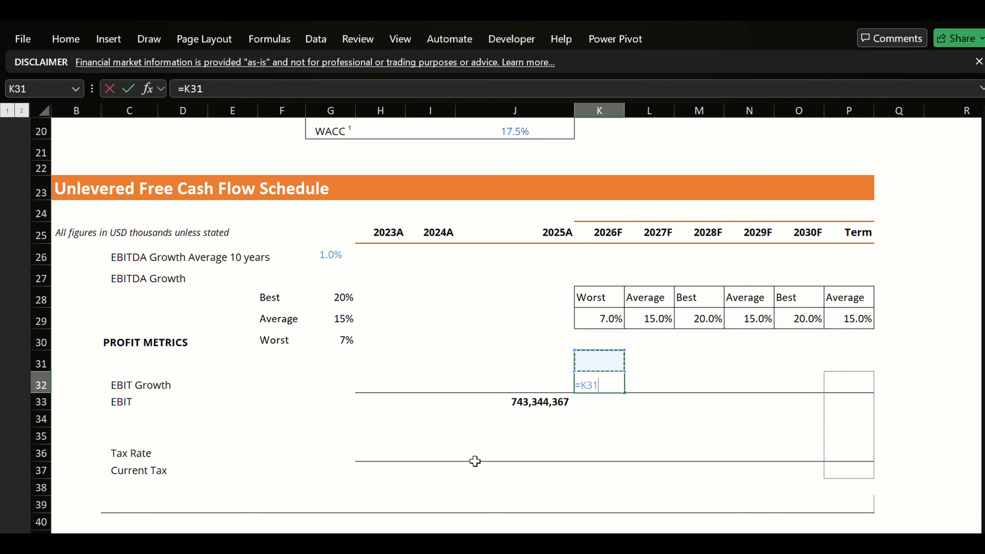
key(ctrl+Return)
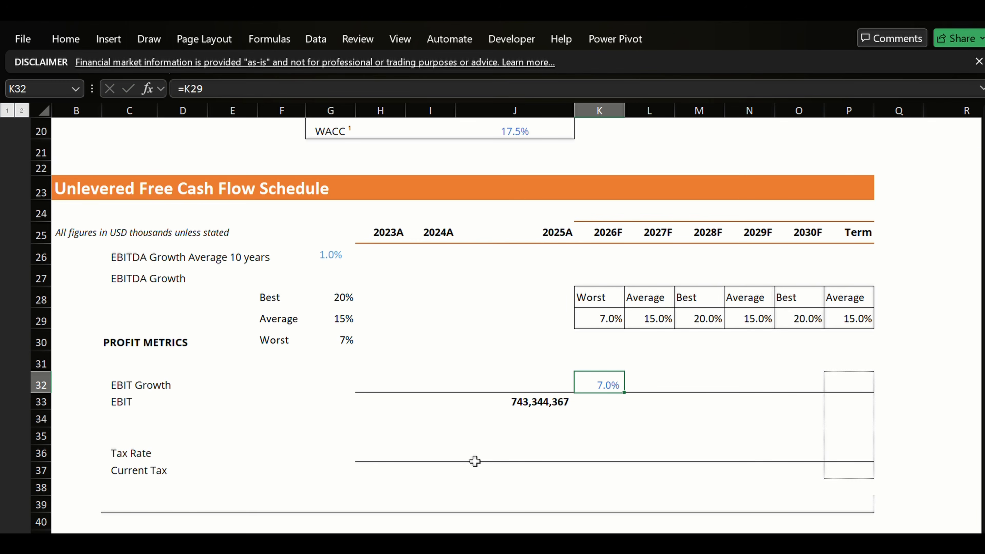
Copy the K32 growth link across to the Term column P32, pasting formulas only.
key(shift+Right)
key(shift+Right)
key(shift+Right)
key(Left)
key(Right)
key(ctrl+c)
key(shift+Right)
key(shift+Right)
key(shift+Right)
key(shift+Right)
key(shift+Right)
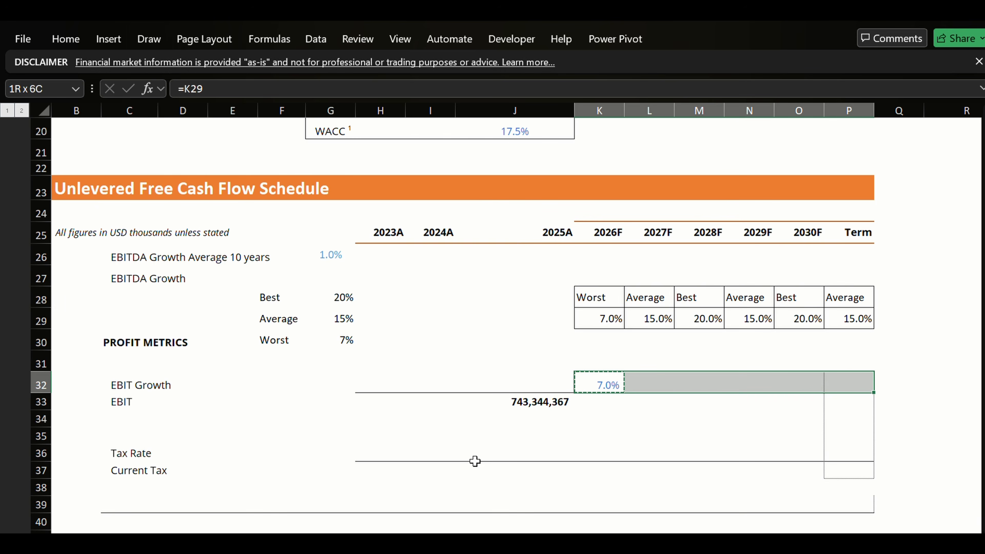
key(ctrl+alt+v)
key(f)
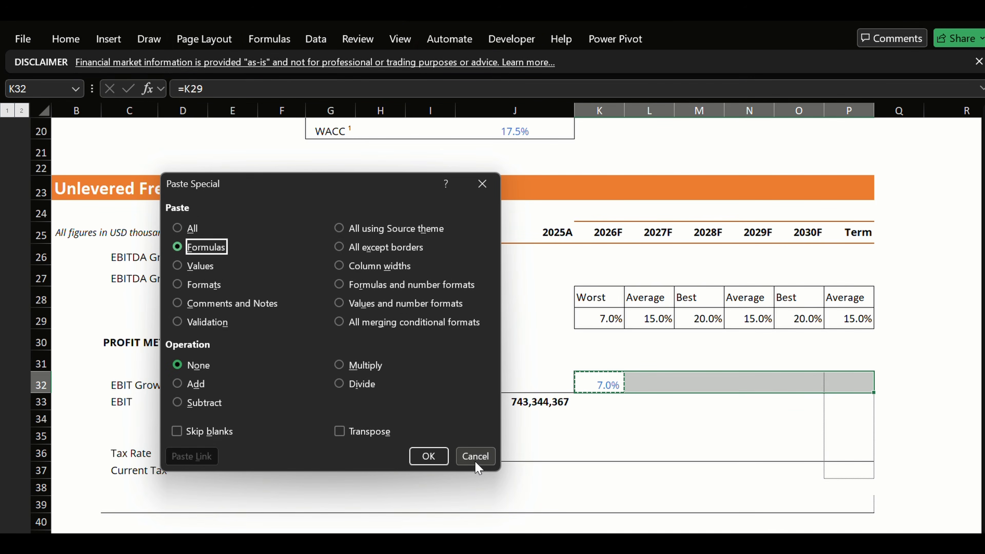
key(Down)
key(Down)
key(Down)
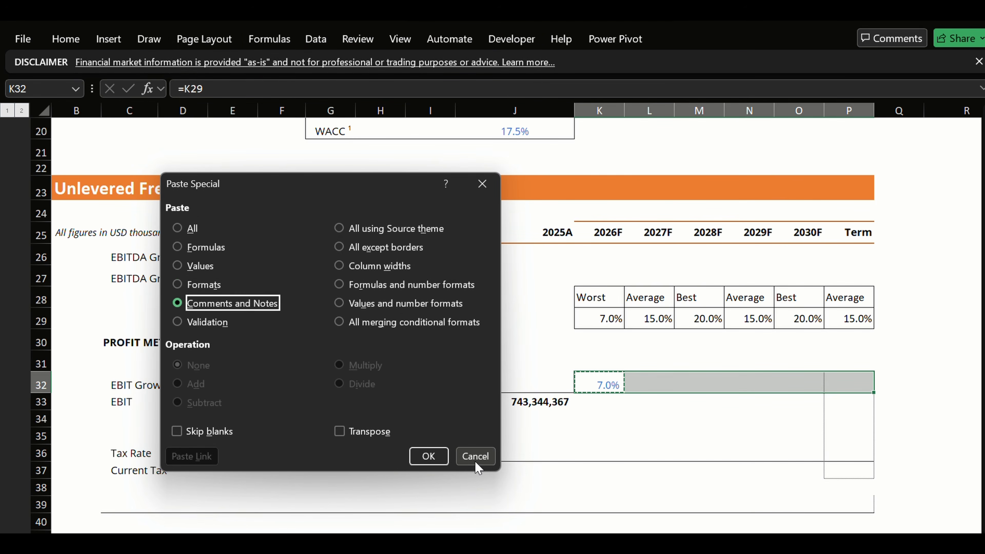
key(Up)
key(Up)
key(Up)
key(Return)
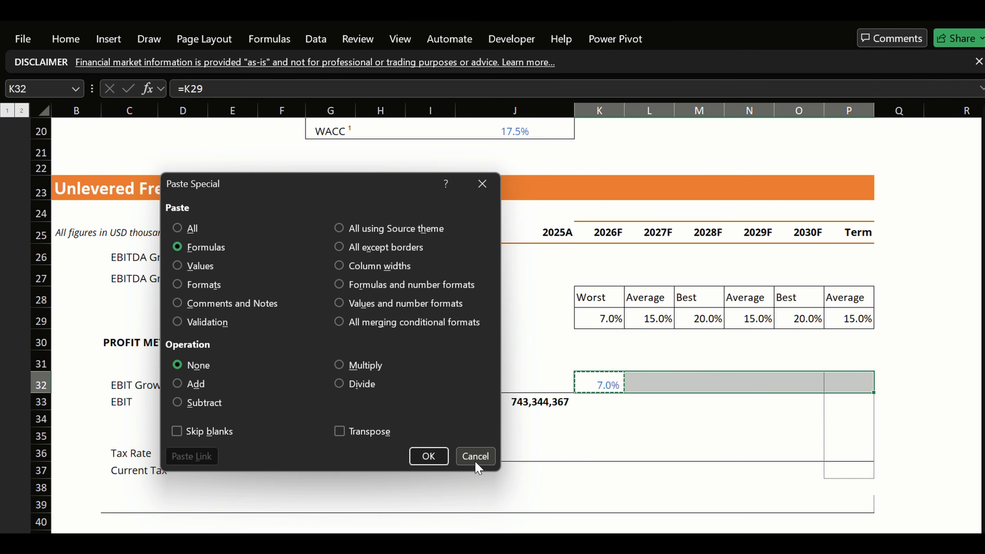
key(Down)
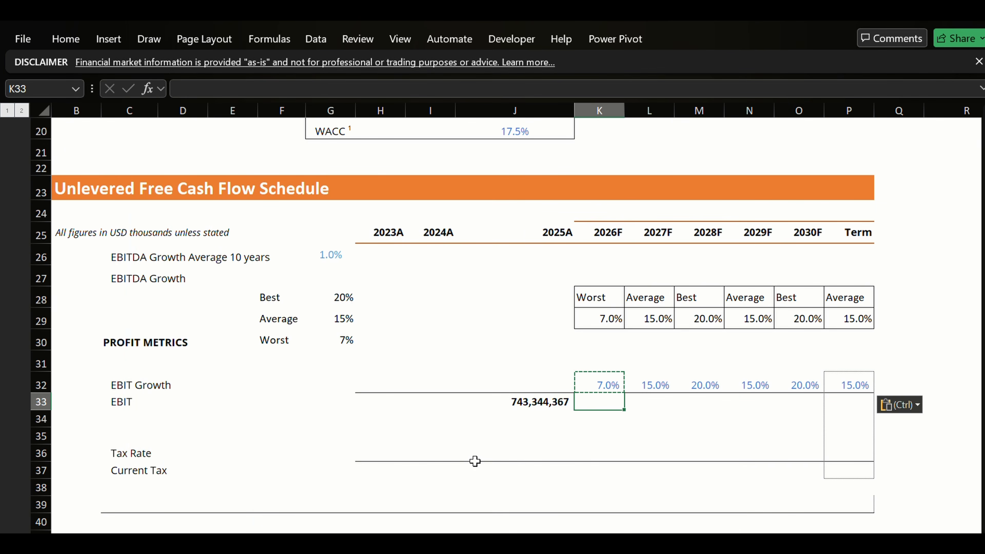
key(Escape)
Calculate the 2026F EBIT in K33 with the formula =K32*J33.
key(Down)
key(Up)
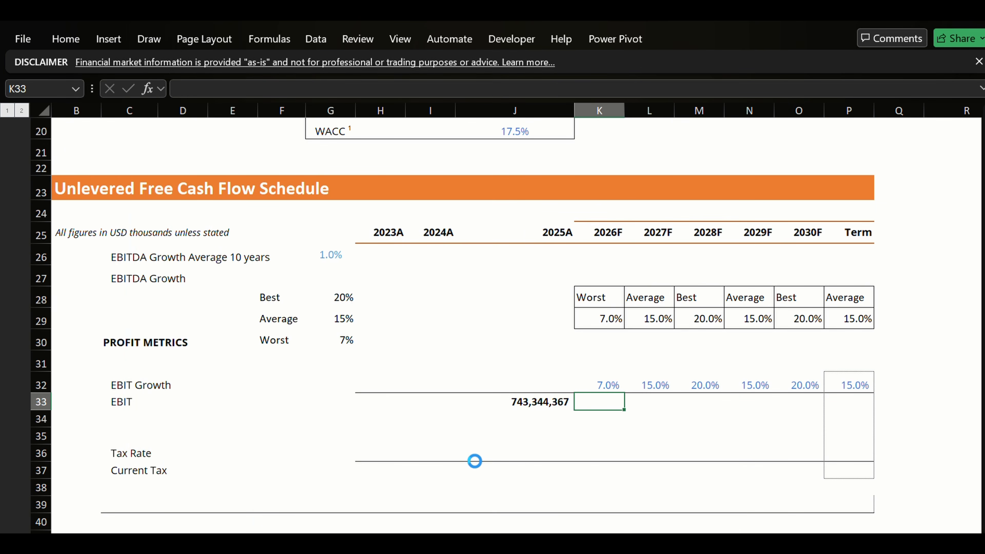
text(=)
key(Up)
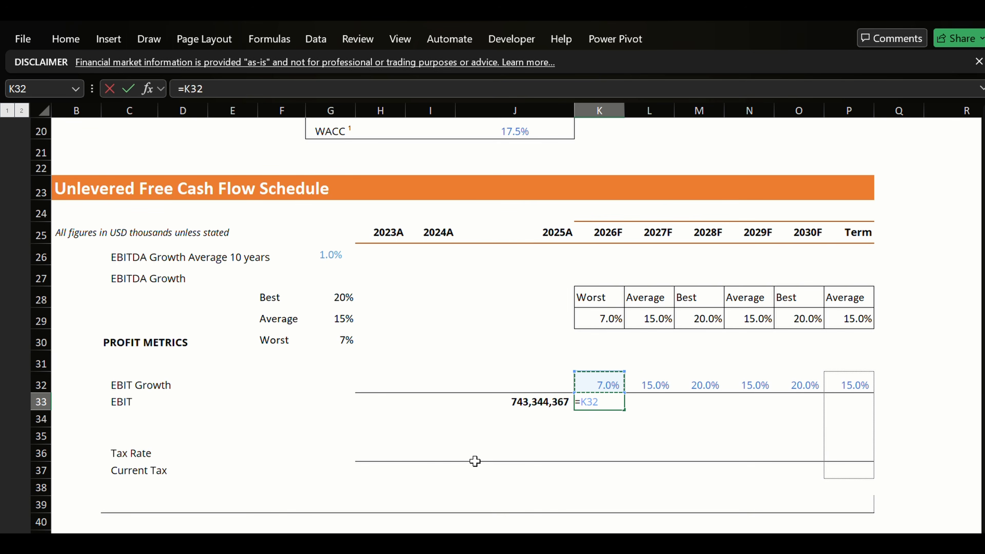
text(*)
key(Left)
key(ctrl+Return)
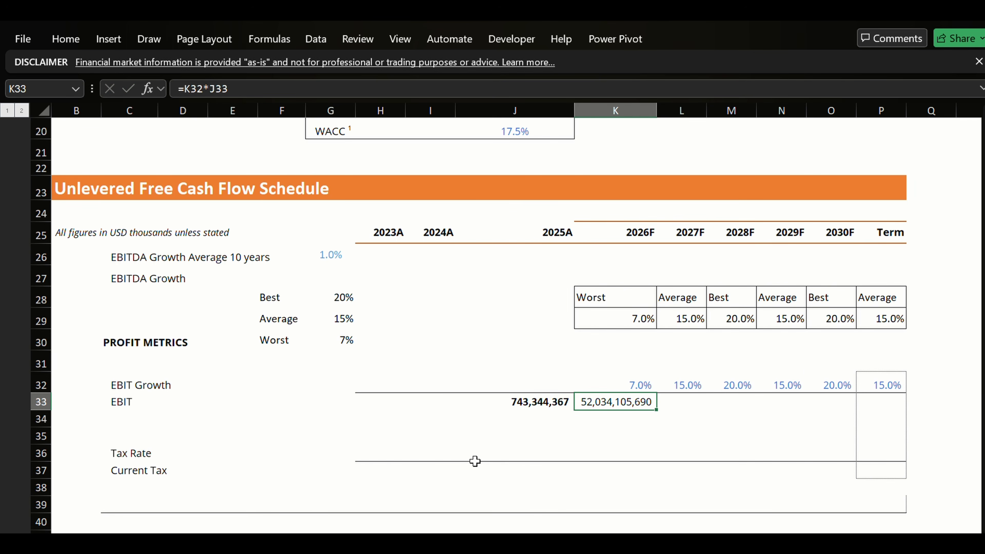
Copy the K33 EBIT formula across to the Term column P33, pasting formulas only.
key(ctrl+c)
key(shift+Right)
key(shift+Right)
key(shift+Right)
key(shift+Right)
key(shift+Right)
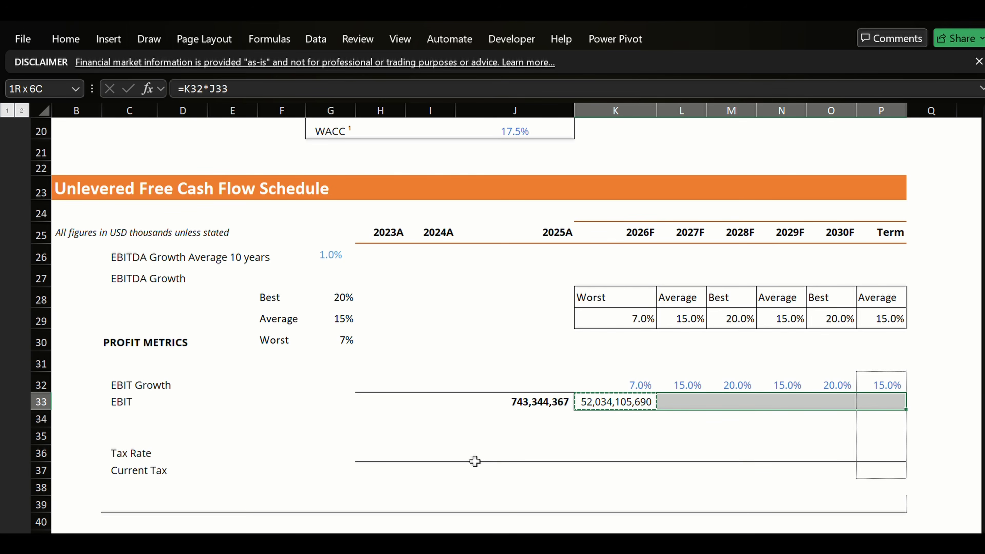
key(ctrl+alt+v)
key(Down)
key(Down)
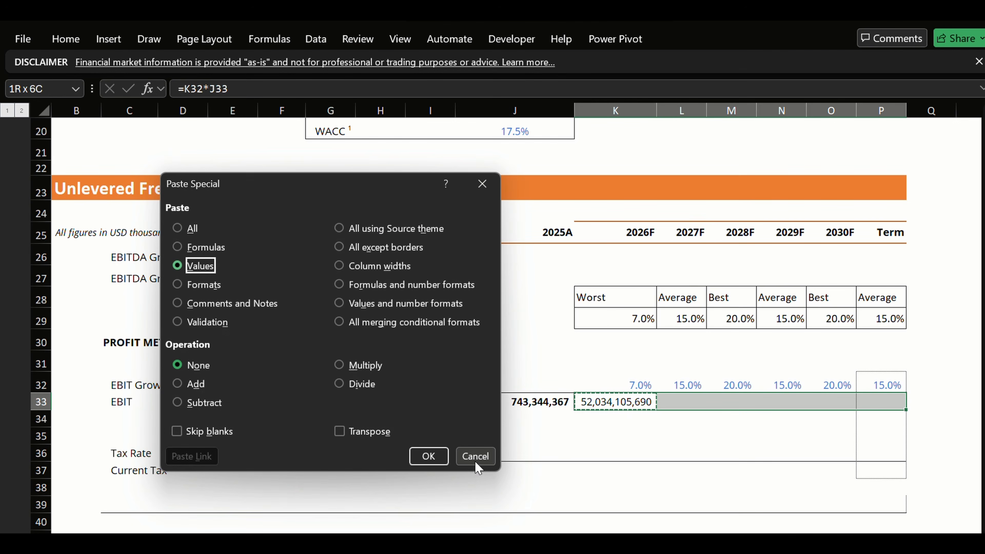
key(Up)
key(Return)
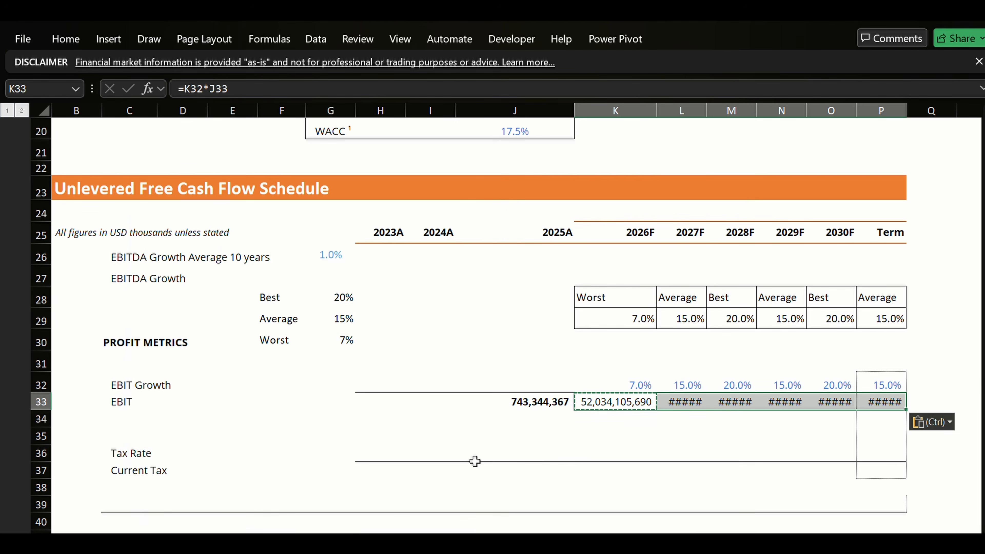
AutoFit the widths of forecast columns L through P to the EBIT values in row 33.
key(Escape)
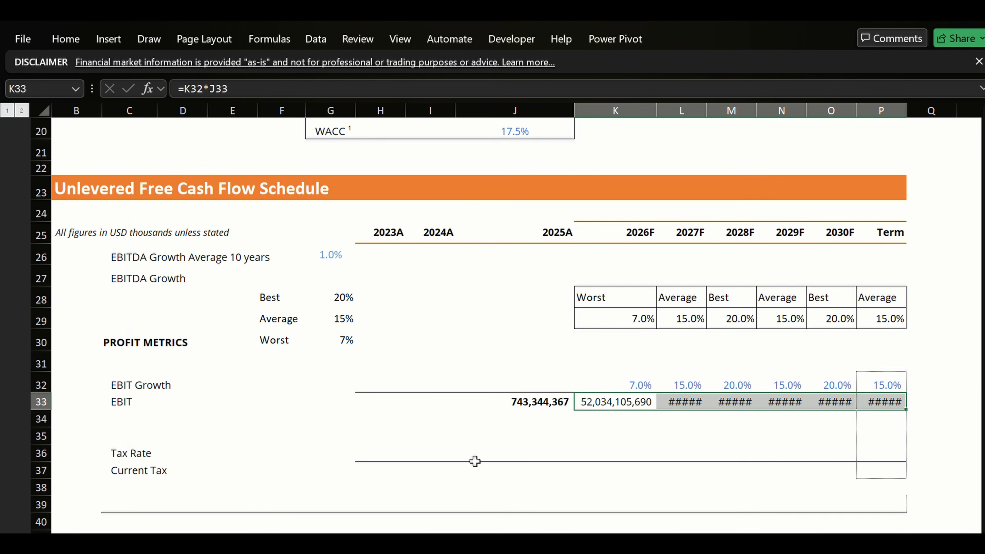
key(Right)
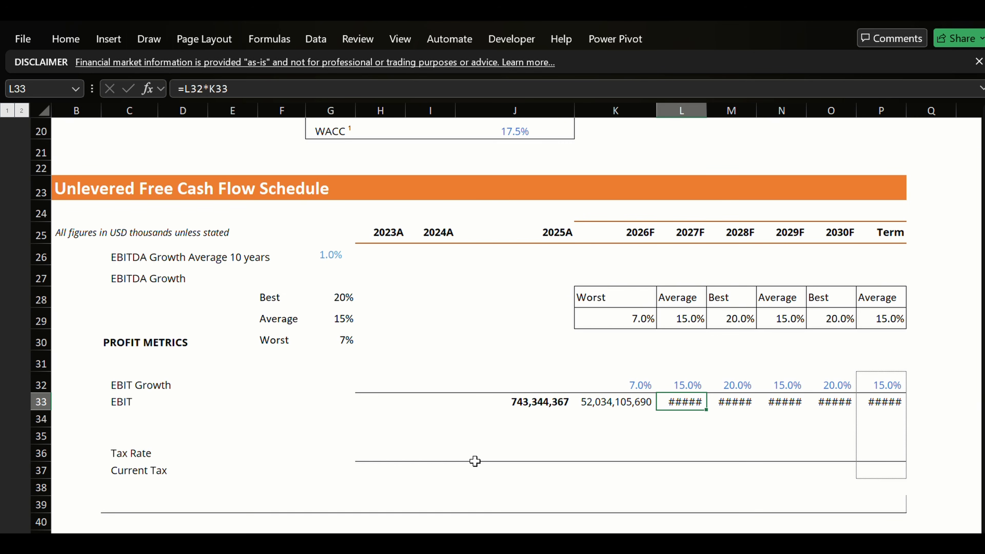
key(alt)
key(h)
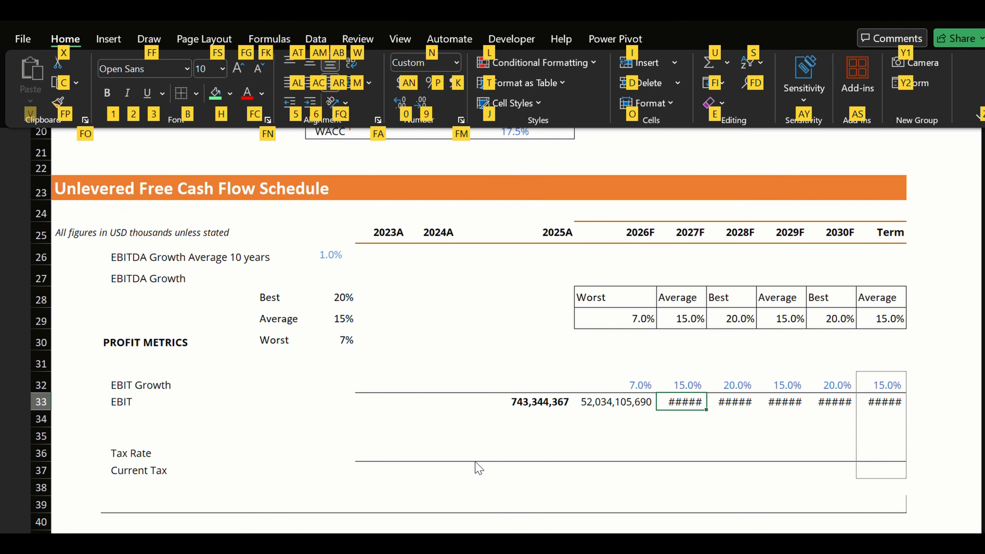
key(o)
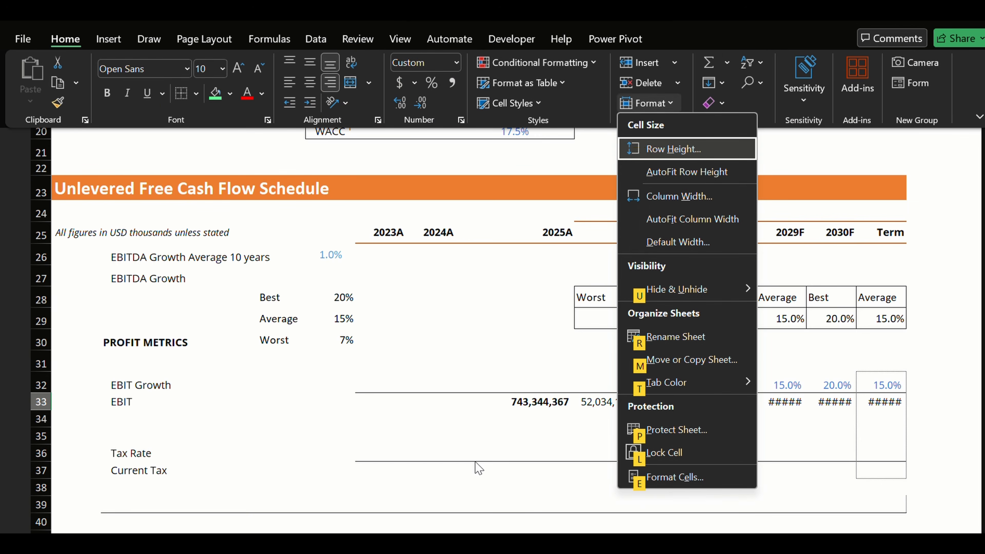
key(i)
key(Right)
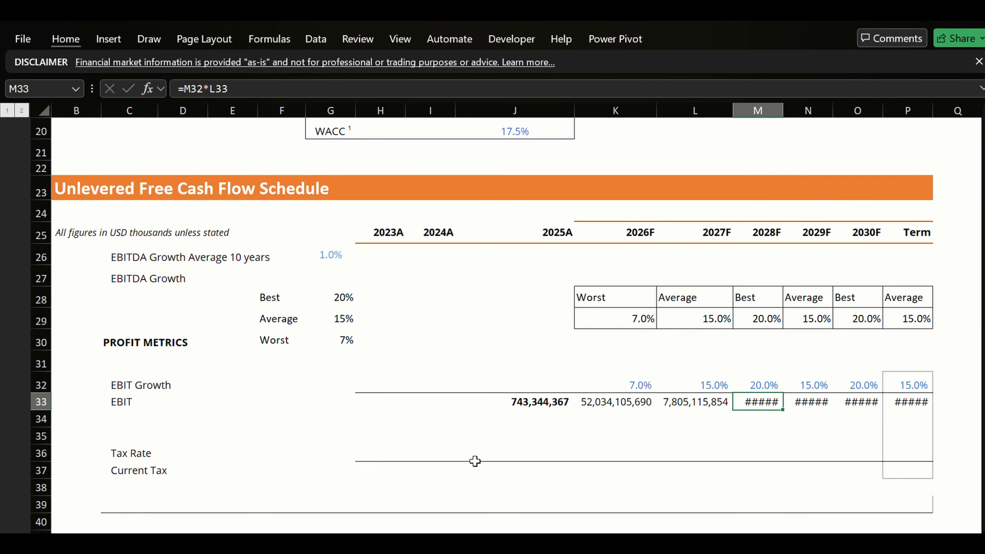
key(alt+h)
key(o)
key(i)
key(Right)
key(alt+h)
key(o)
key(i)
key(Right)
key(alt+h)
key(o)
key(i)
key(Right)
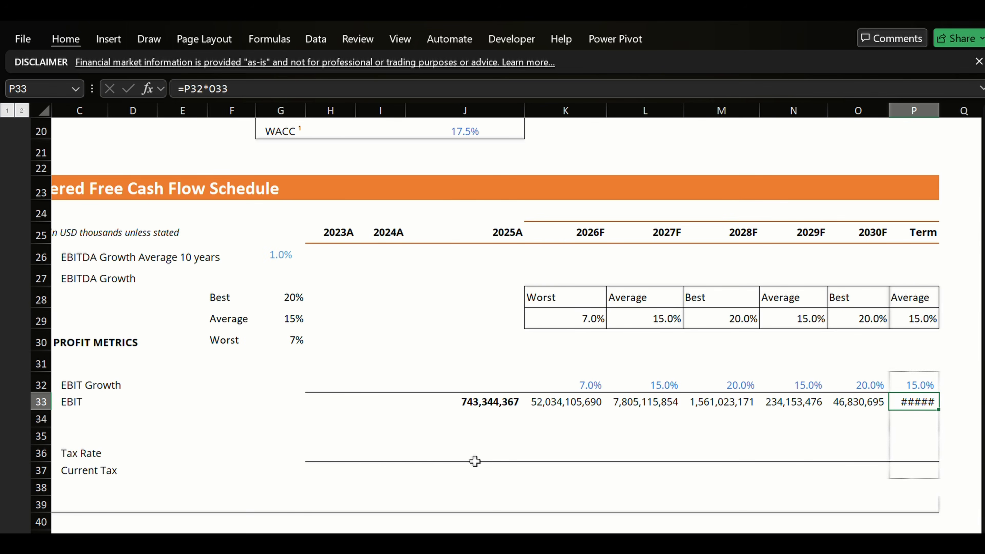
key(alt+h)
key(o)
key(i)
Review the forecast EBIT values and formulas in row 33 from the Term column back to 2026F.
key(Left)
key(Left)
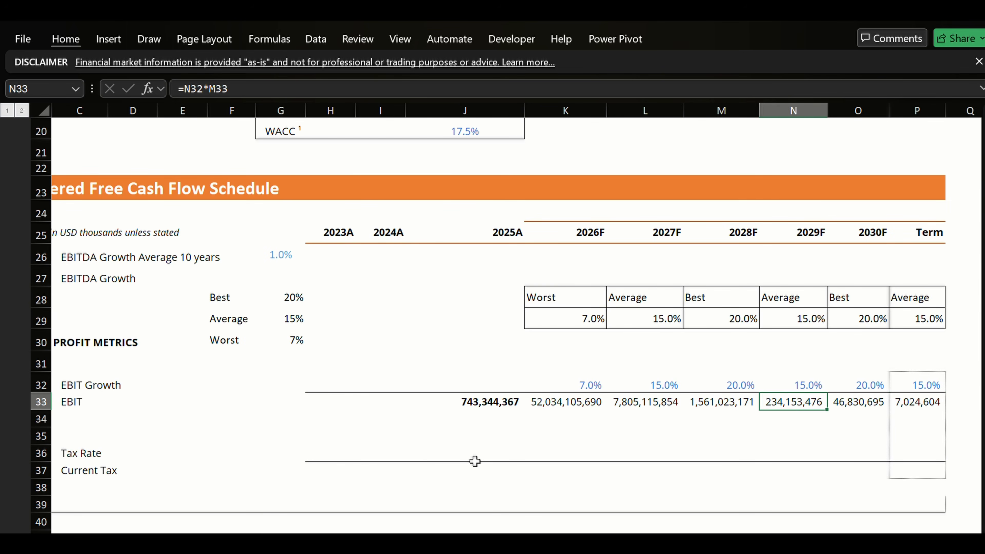
key(Right)
key(Right)
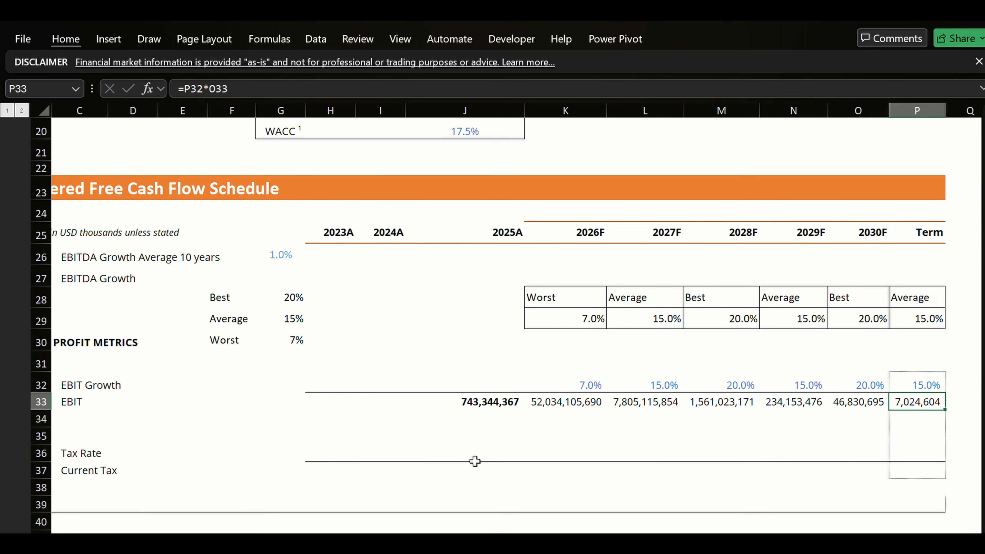
key(Left)
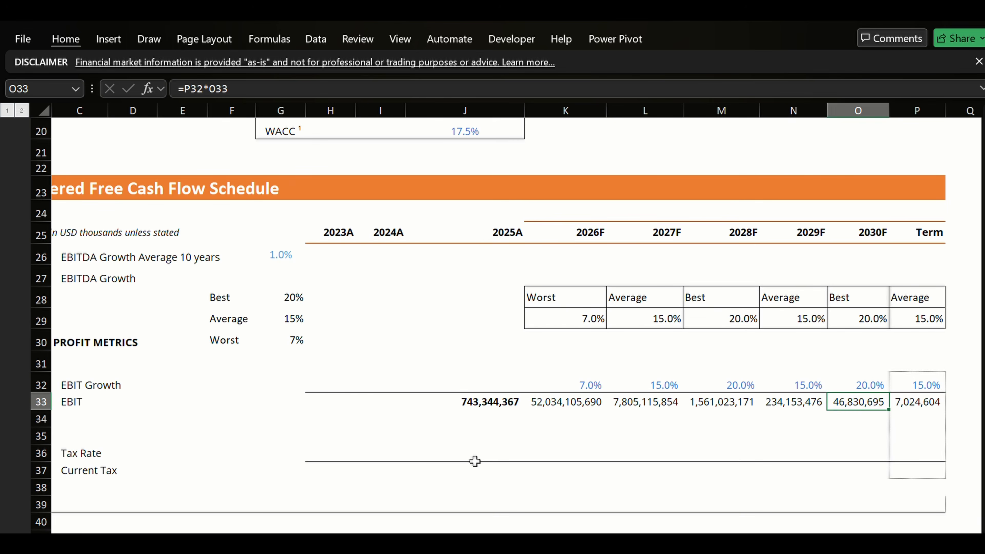
key(Left)
key(Left)
key(Left)
key(Left)
key(Left)
key(Left)
key(Right)
key(Right)
key(Right)
key(Left)
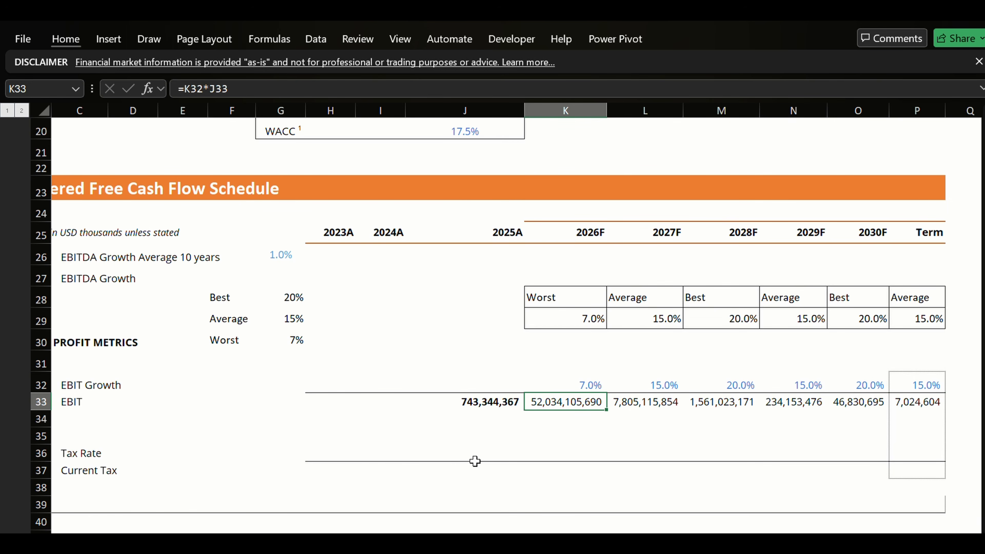
Change the 2026F EBIT formula in K33 to =K32*(1+J33).
key(F2)
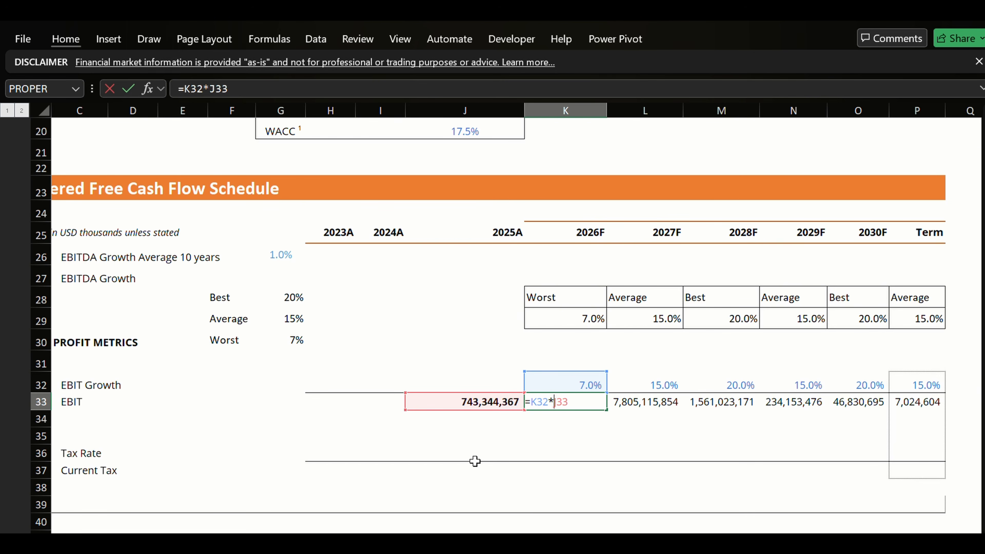
text((1)
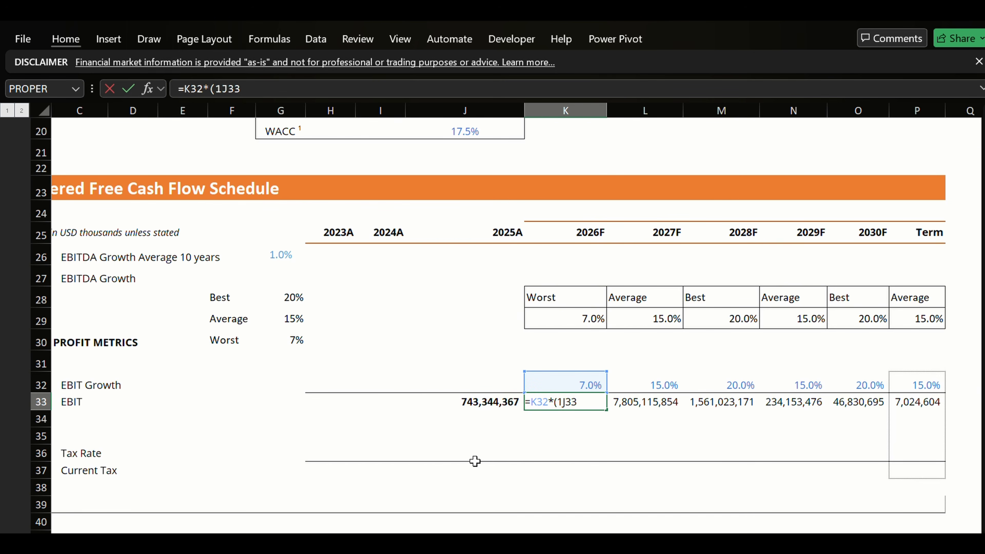
text(+J33)
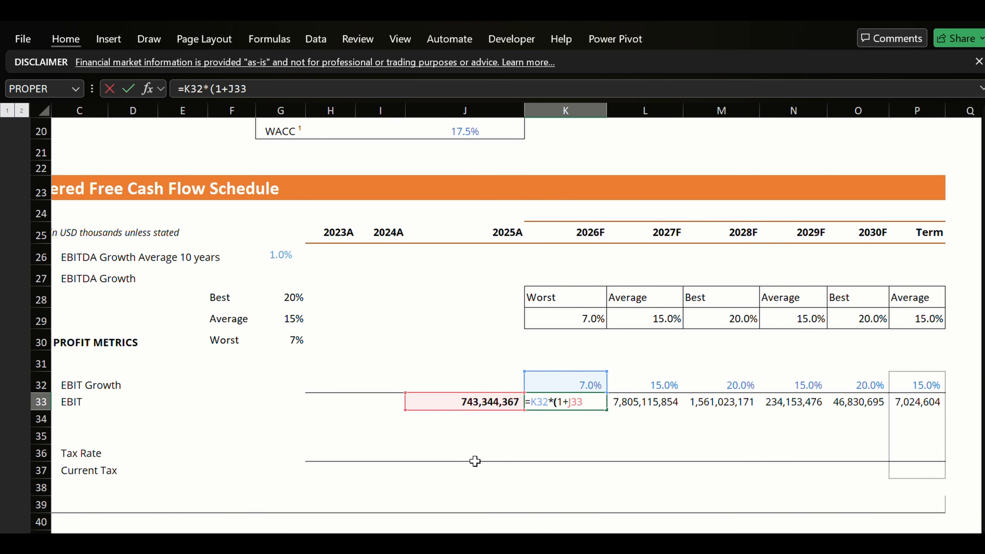
text())
key(ctrl+Return)
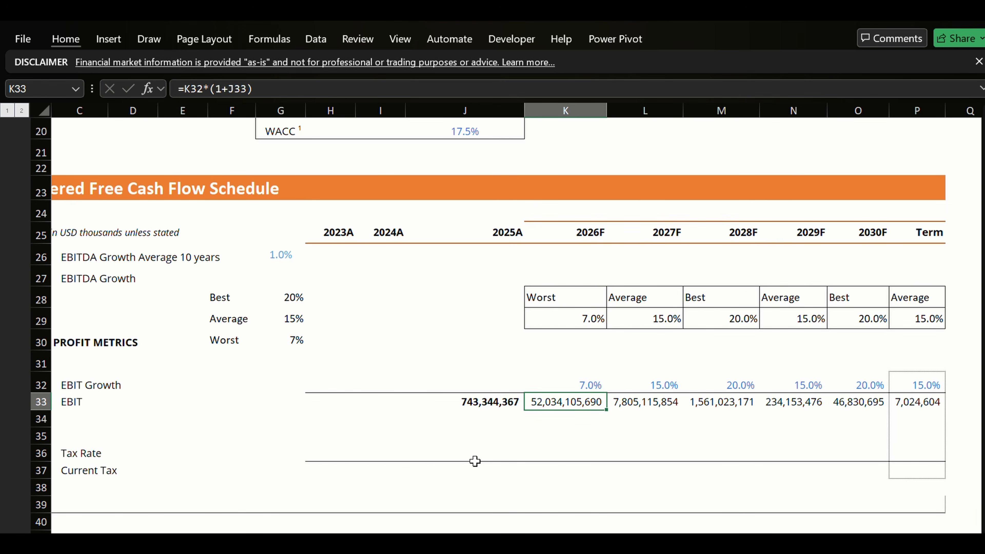
key(ctrl+c)
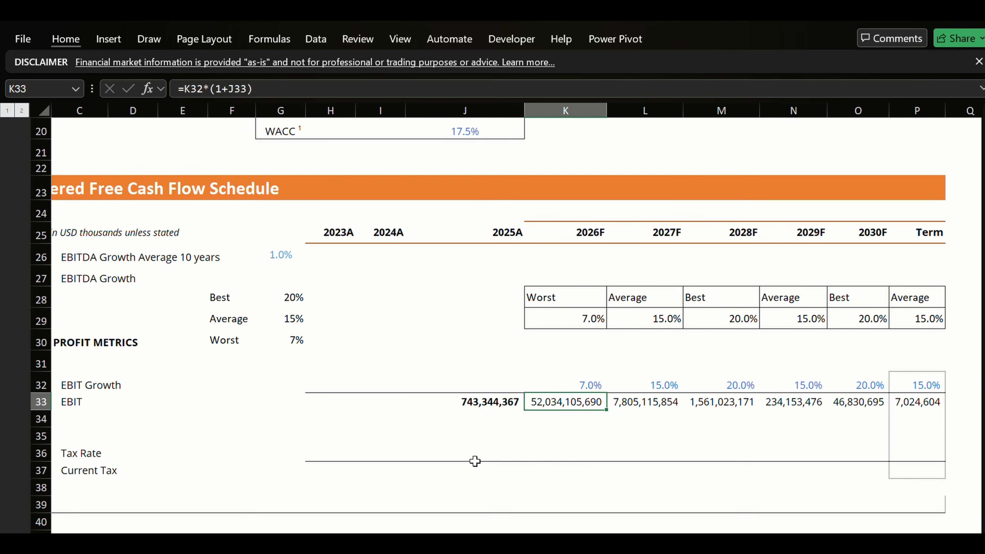
key(Down)
key(Up)
key(Up)
key(Down)
key(shift+Right)
key(shift+Right)
key(shift+Right)
key(shift+Right)
key(Left)
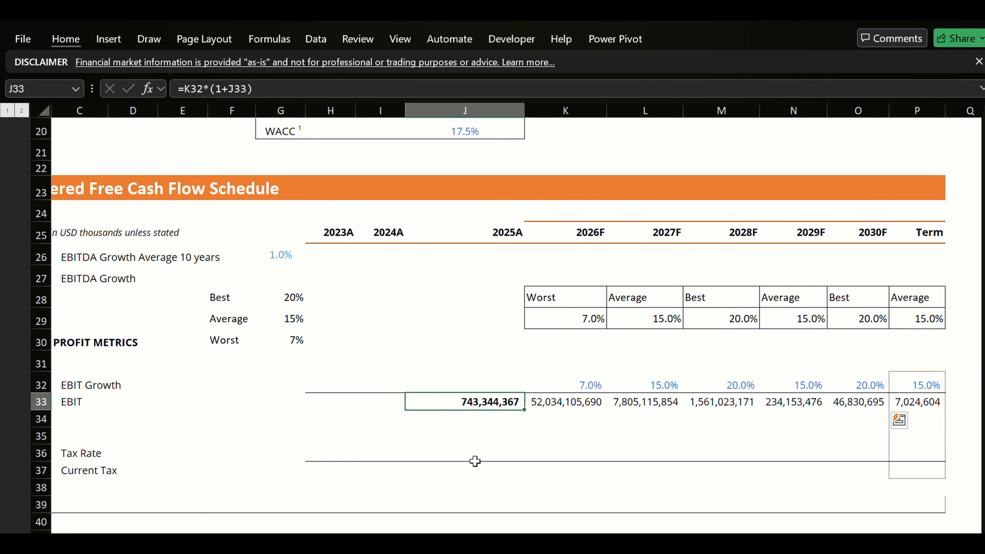
key(Right)
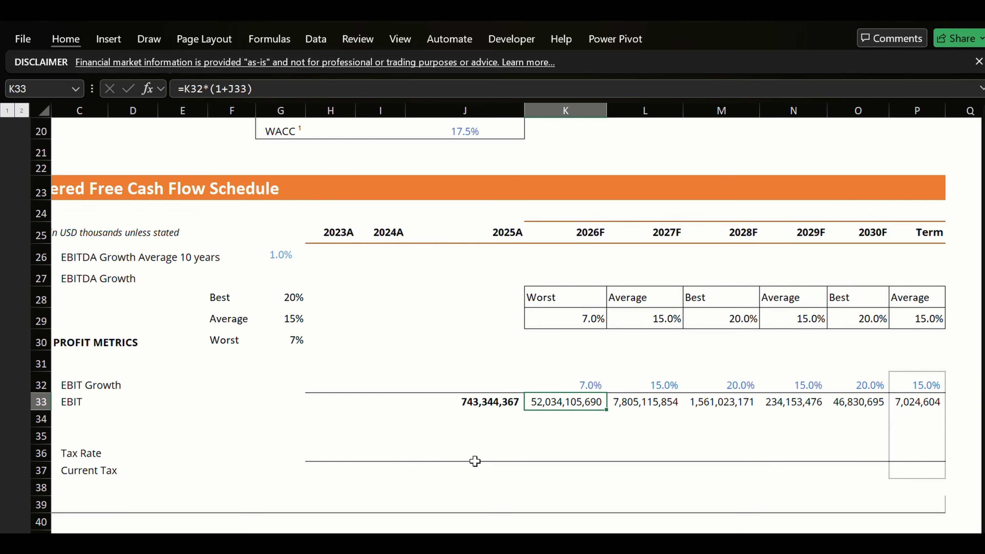
Copy the revised K33 EBIT formula across to the Term column P33, pasting formulas only.
key(ctrl+c)
key(shift+Right)
key(shift+Right)
key(shift+Right)
key(shift+Right)
key(shift+Right)
key(ctrl+v)
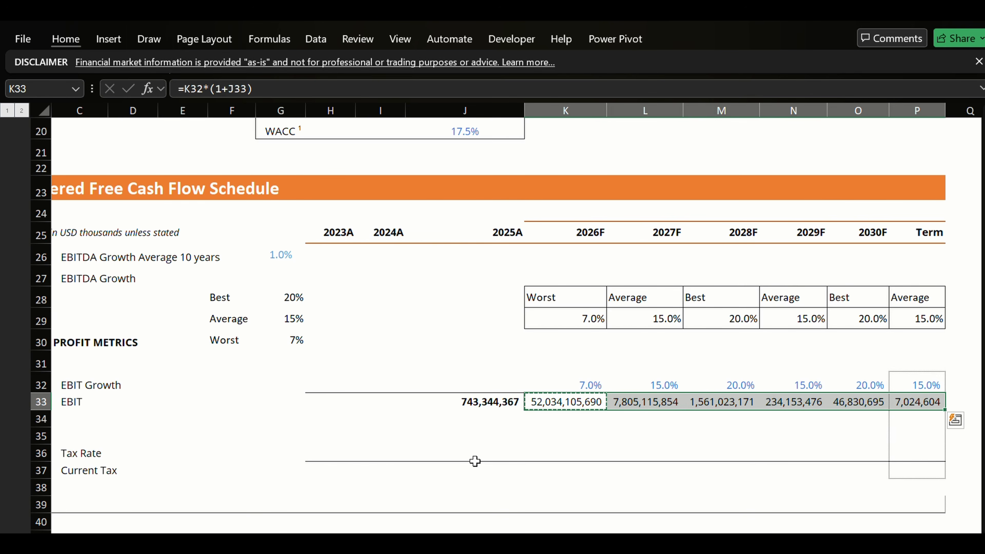
key(ctrl+alt+v)
key(f)
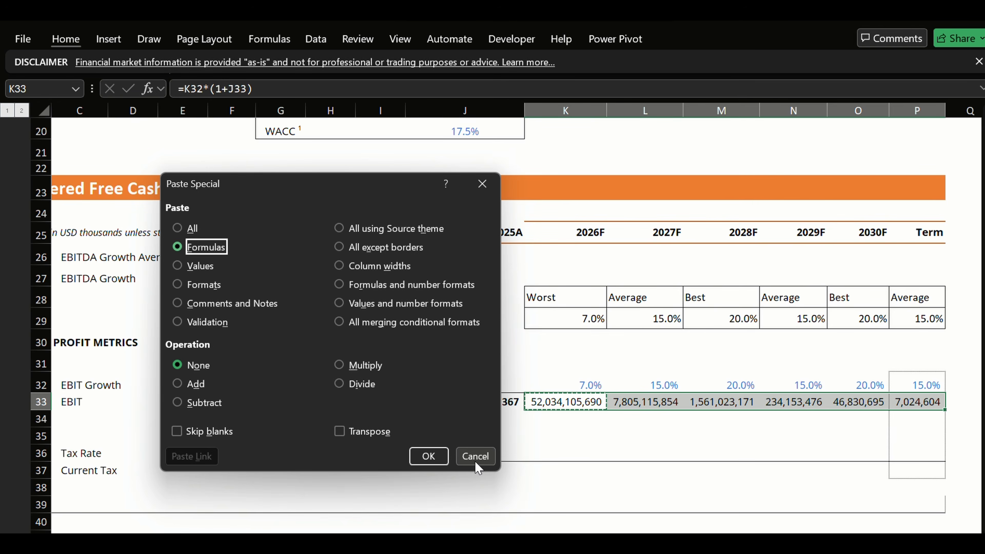
key(Return)
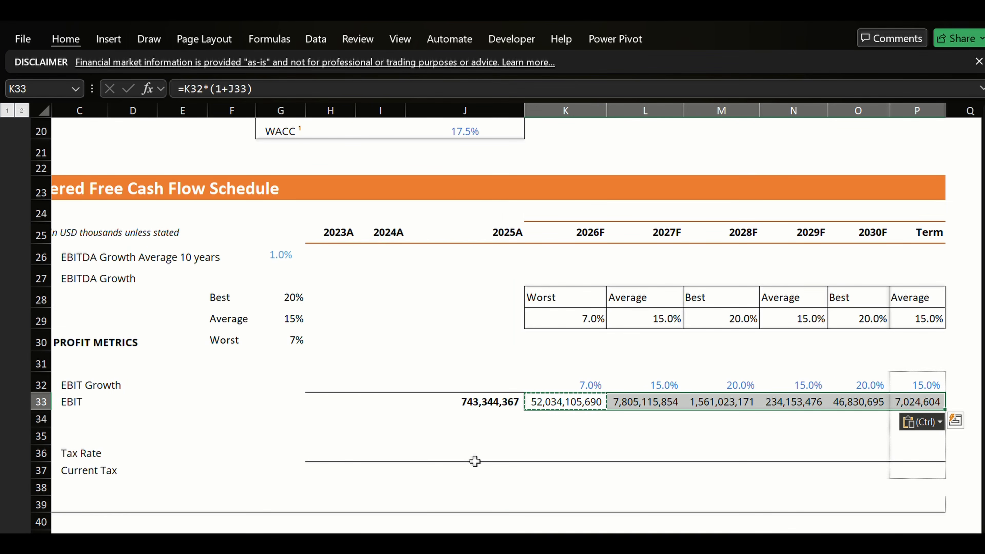
key(Escape)
Check the copied EBIT formulas in row 33 from 2026F through the Term column.
key(Right)
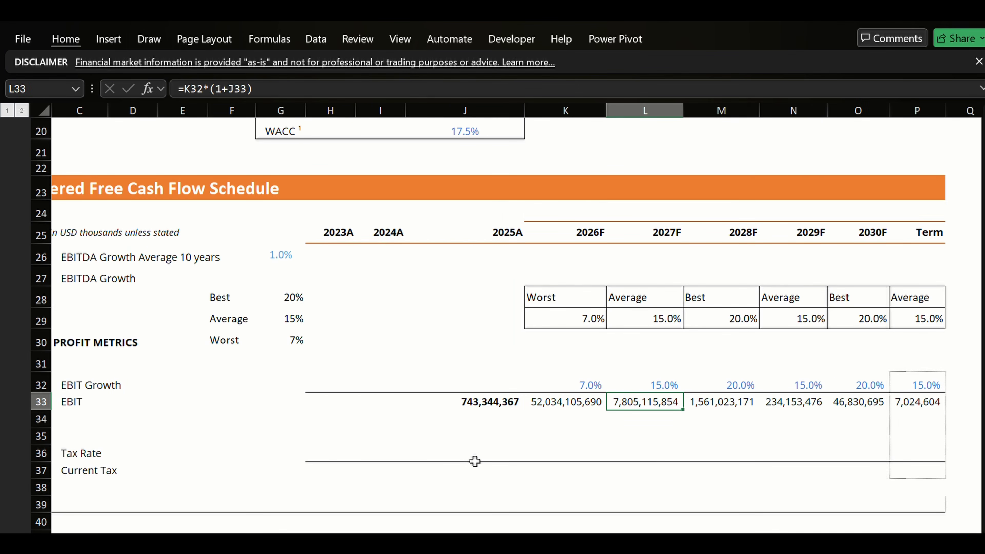
key(Right)
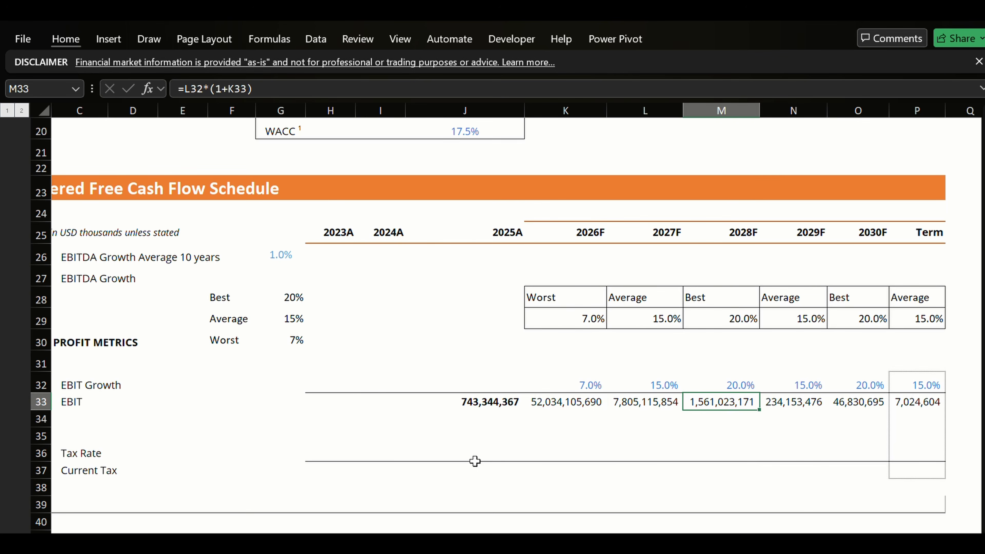
key(Left)
key(Left)
key(Right)
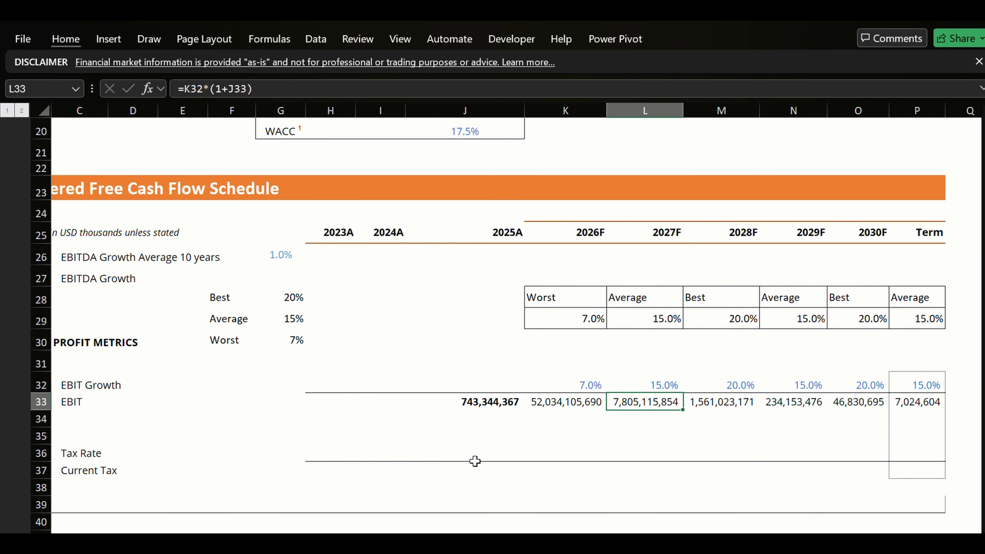
key(Left)
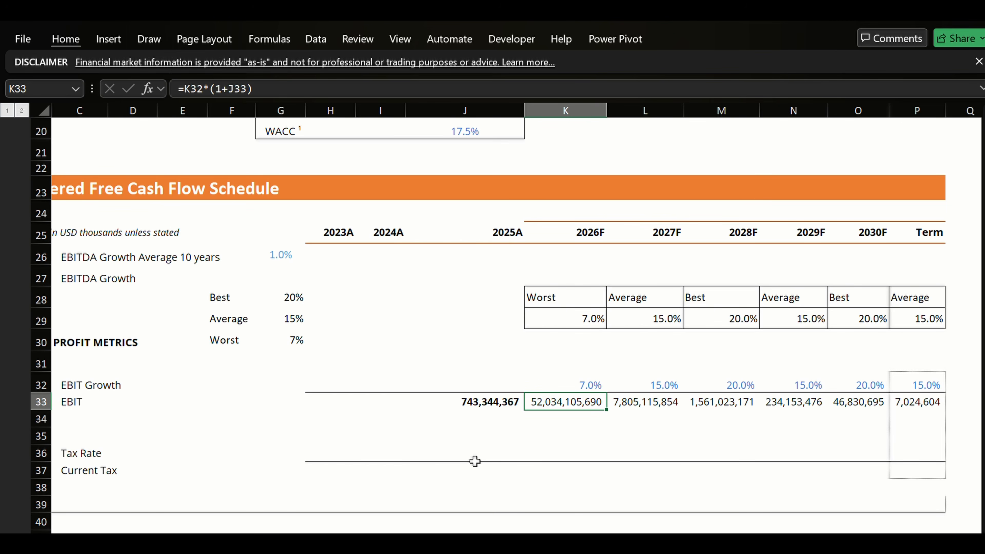
key(Right)
key(Right)
key(Right)
key(Right)
key(Right)
key(Right)
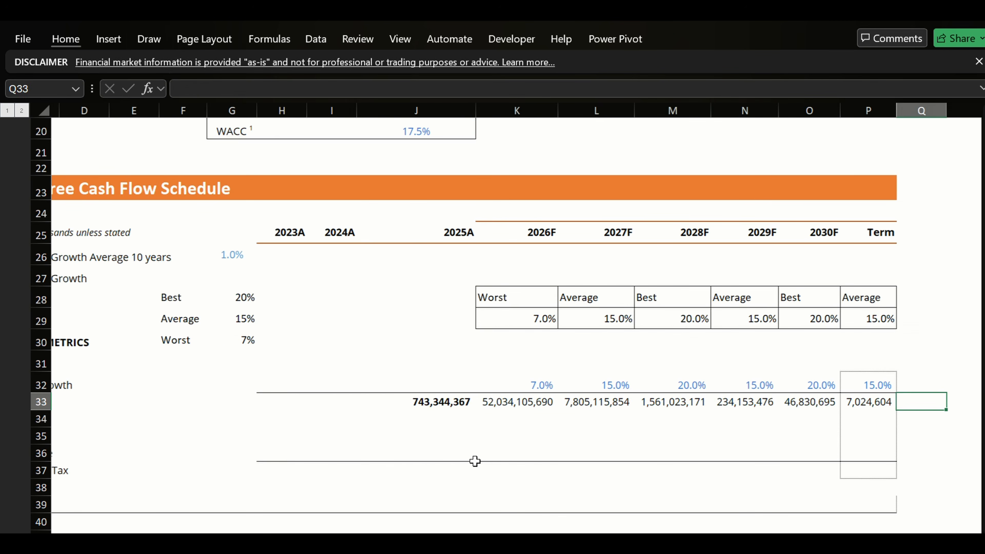
key(Left)
key(Left)
Enter the check formula =P32*O33 in R33, beside the Term column EBIT.
key(Right)
key(Right)
key(Right)
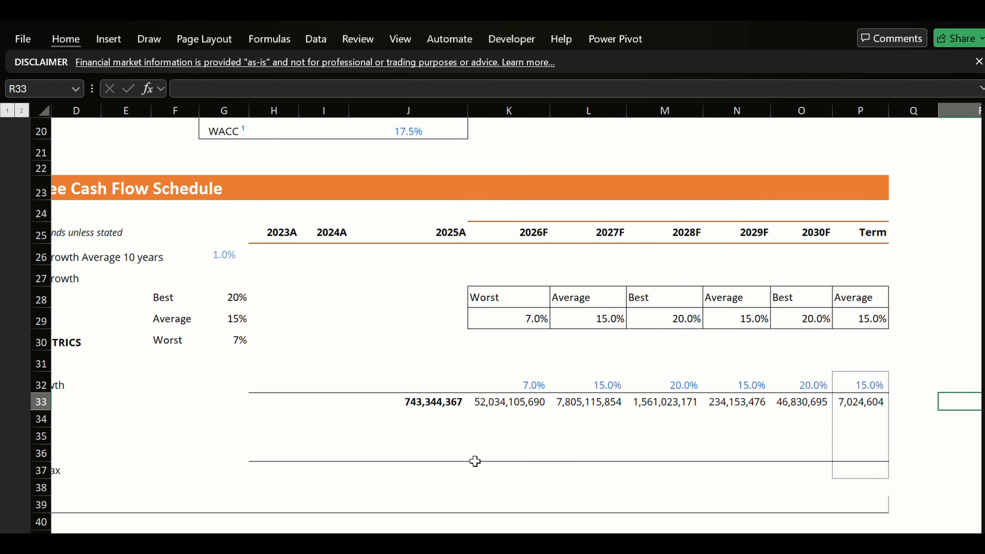
key(Left)
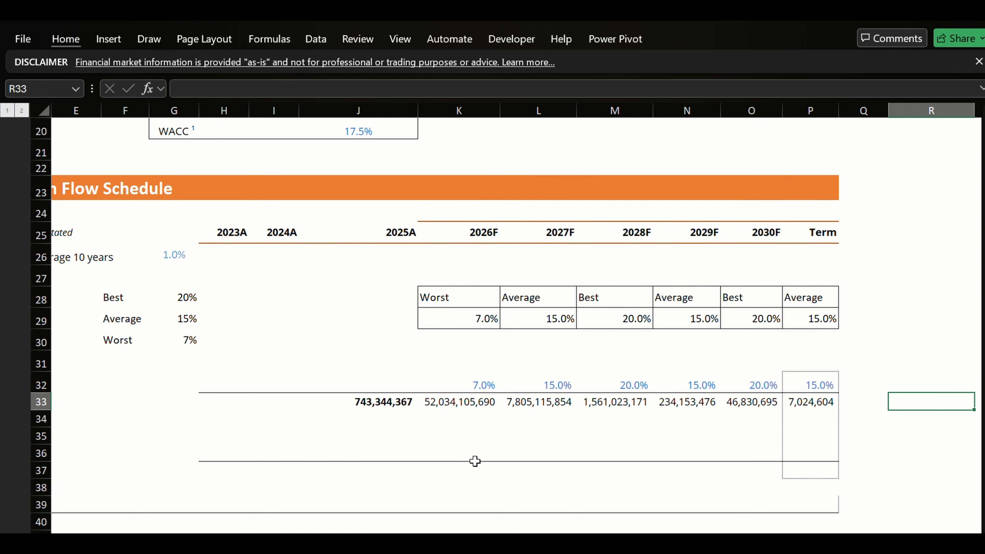
text(=)
key(Up)
key(Left)
key(Left)
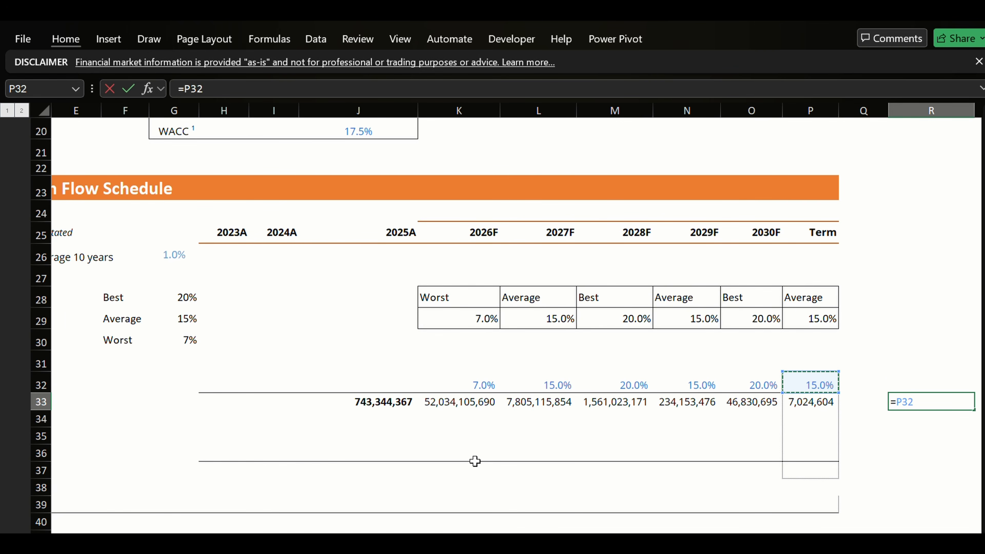
text(*)
key(Left)
key(Left)
key(Left)
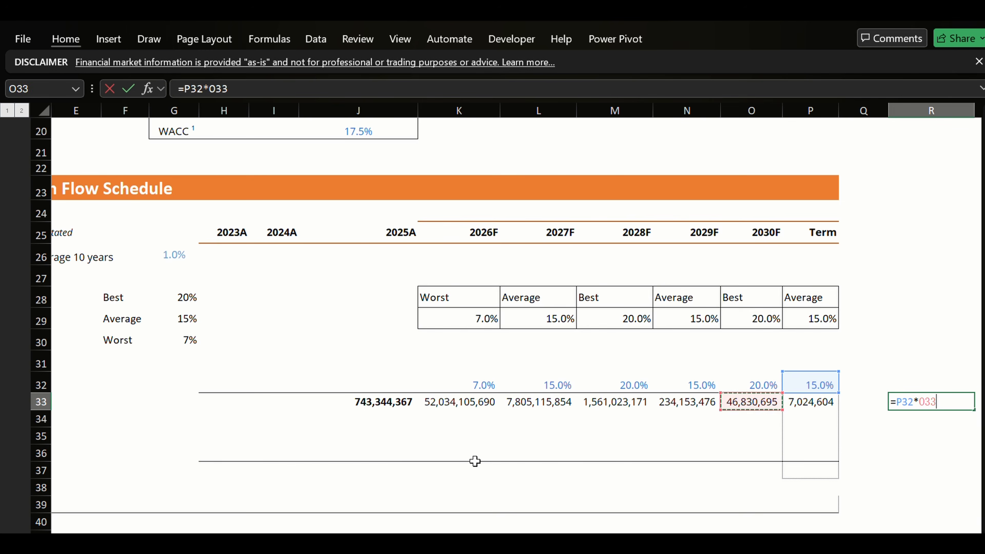
key(Return)
Compare the check calculation in R33 with the Term EBIT formula and value in P33.
key(Right)
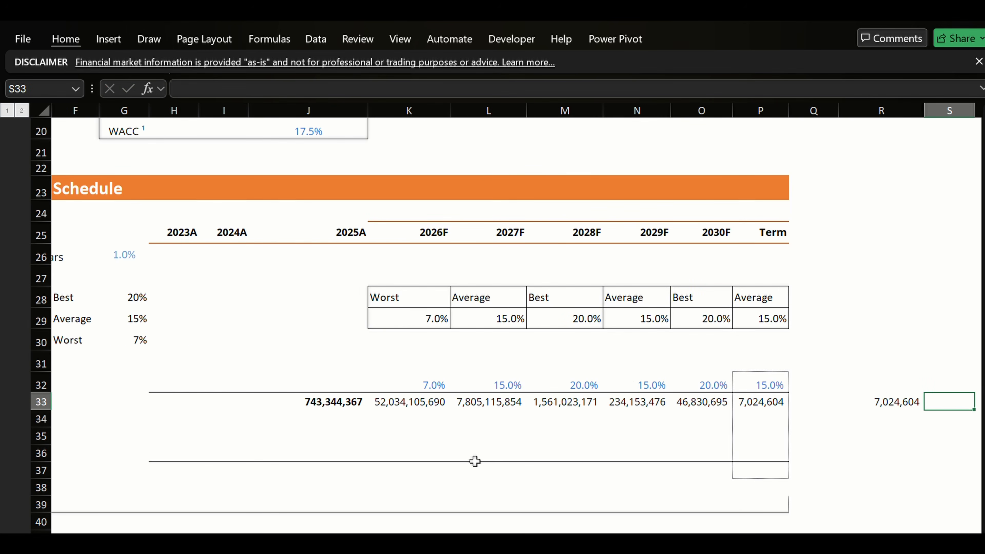
key(Left)
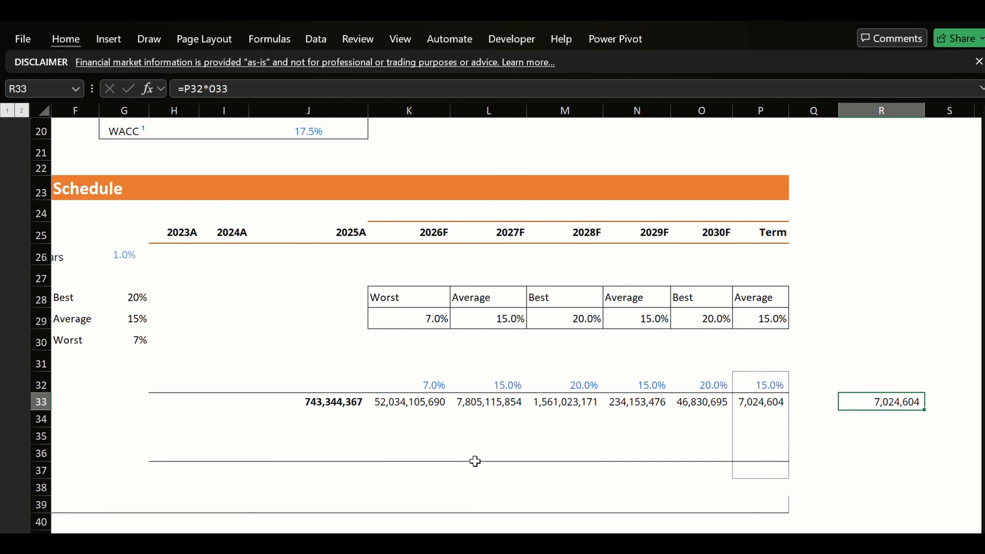
key(Left)
key(Left)
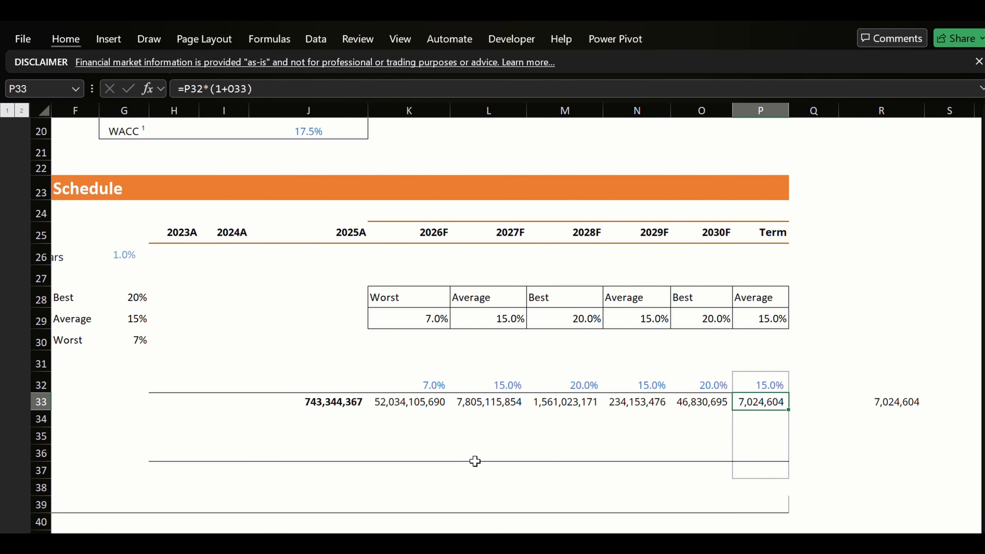
key(Right)
key(Right)
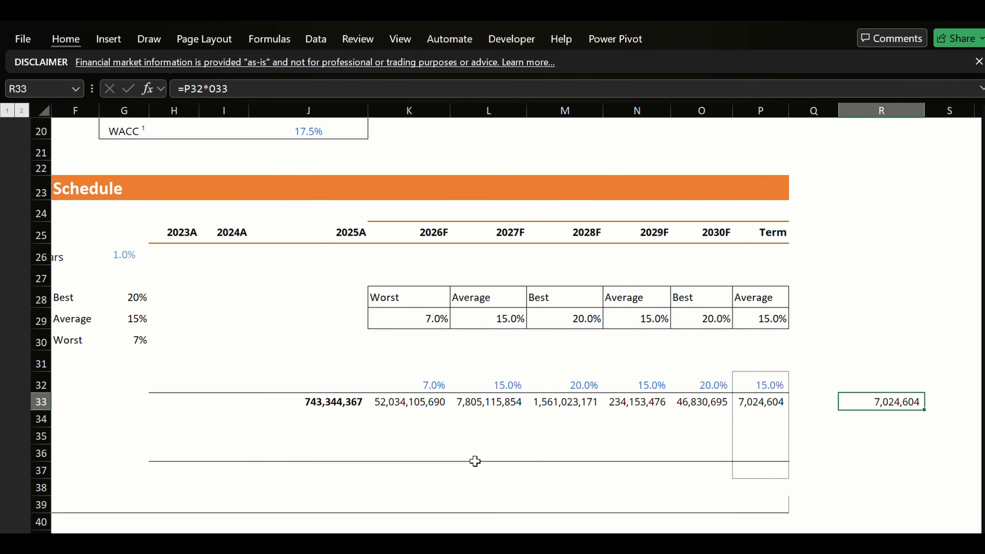
key(Left)
key(Left)
key(Right)
key(Right)
key(Left)
key(Left)
key(Left)
key(Right)
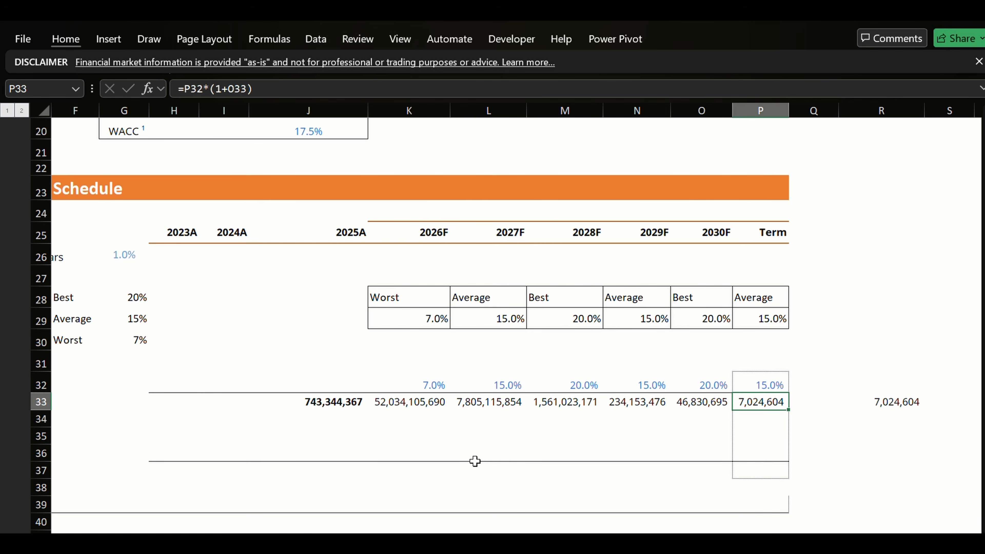
key(Right)
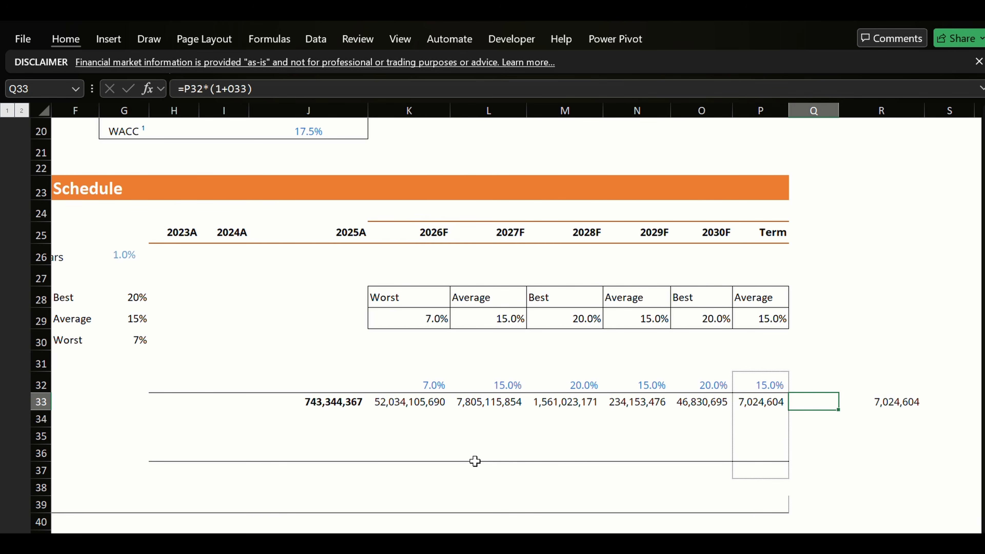
Review the EBIT formulas in row 33 from the check cell R33 back to the 2025A base in J33.
key(Right)
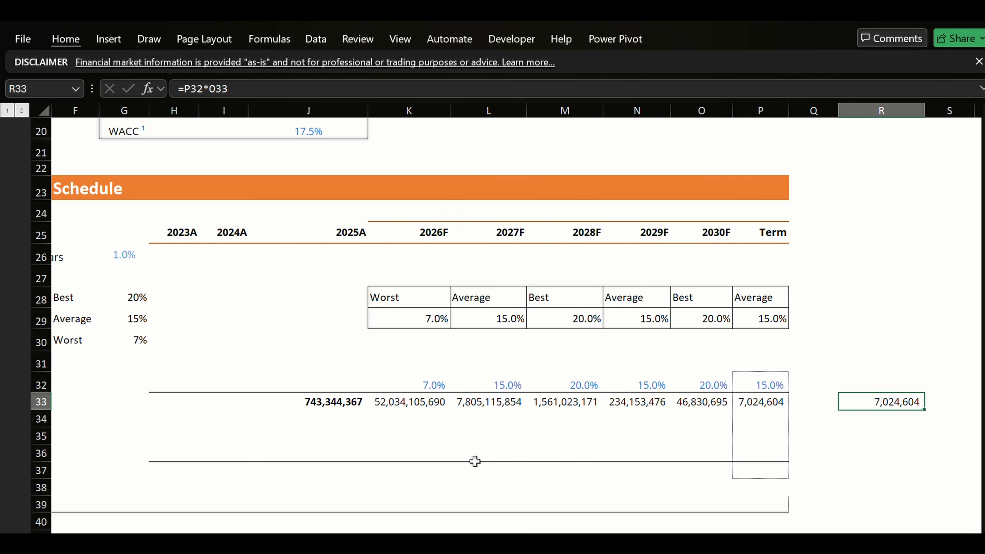
key(Left)
key(Left)
key(Left)
key(Left)
key(Left)
key(Left)
key(Left)
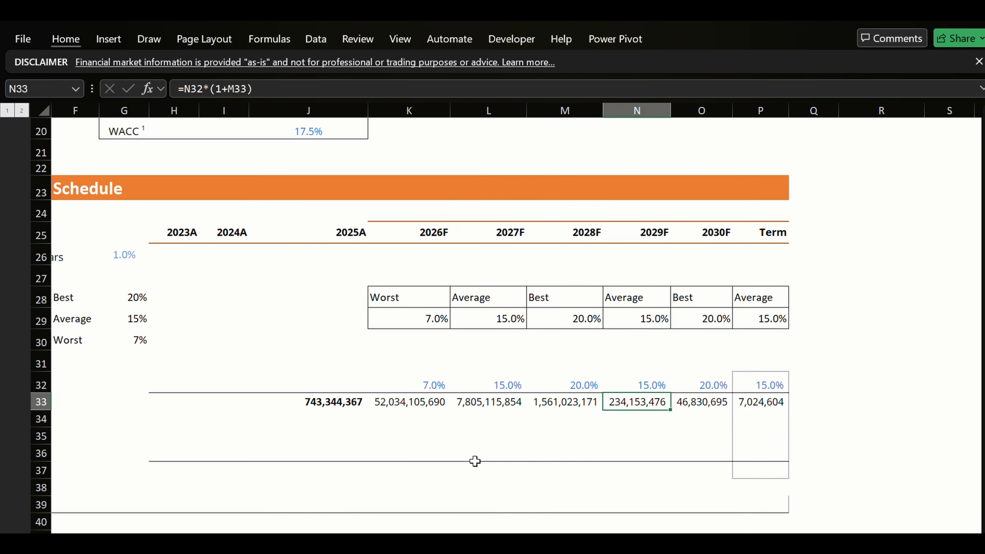
key(Left)
key(Right)
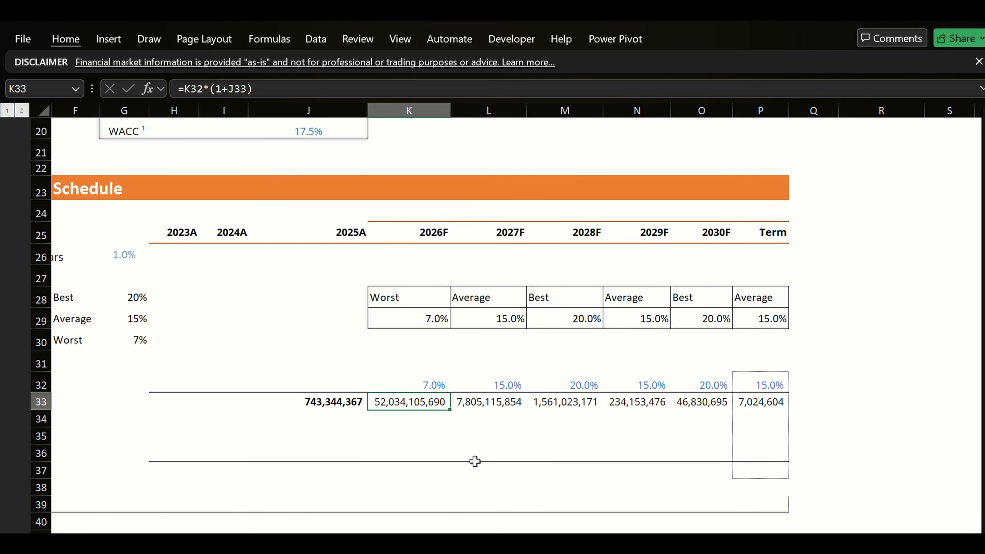
key(Left)
key(Left)
key(Right)
key(Right)
Try to re-enter the 2026F EBIT formula in K33 as 2025A EBIT multiplied by the growth rate, J33*K32.
text(=)
key(Left)
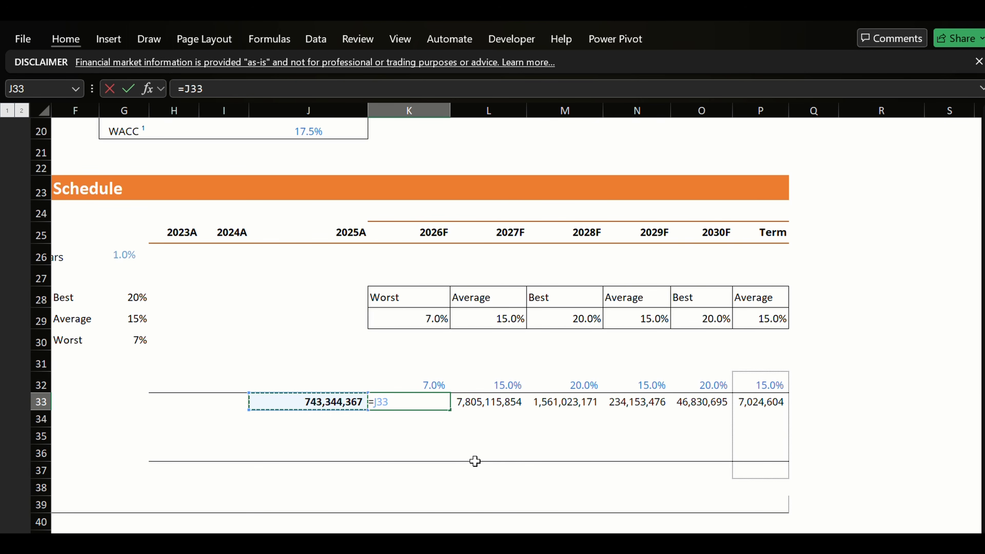
text(*)
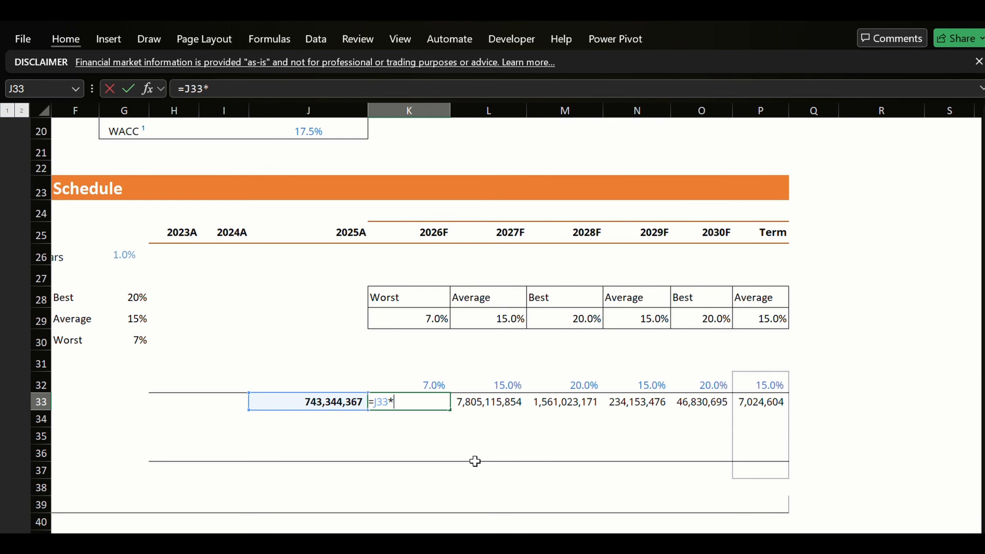
key(Up)
text())
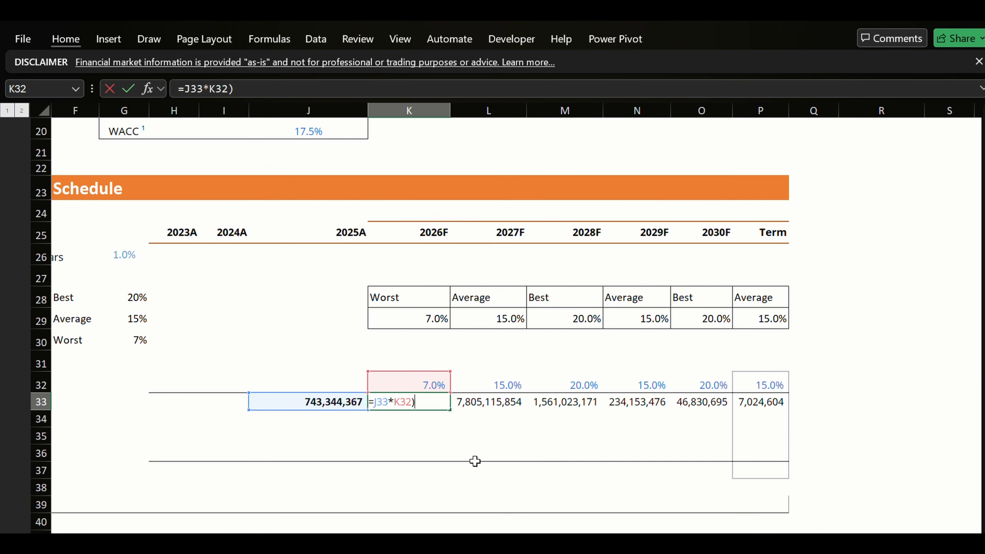
key(Return)
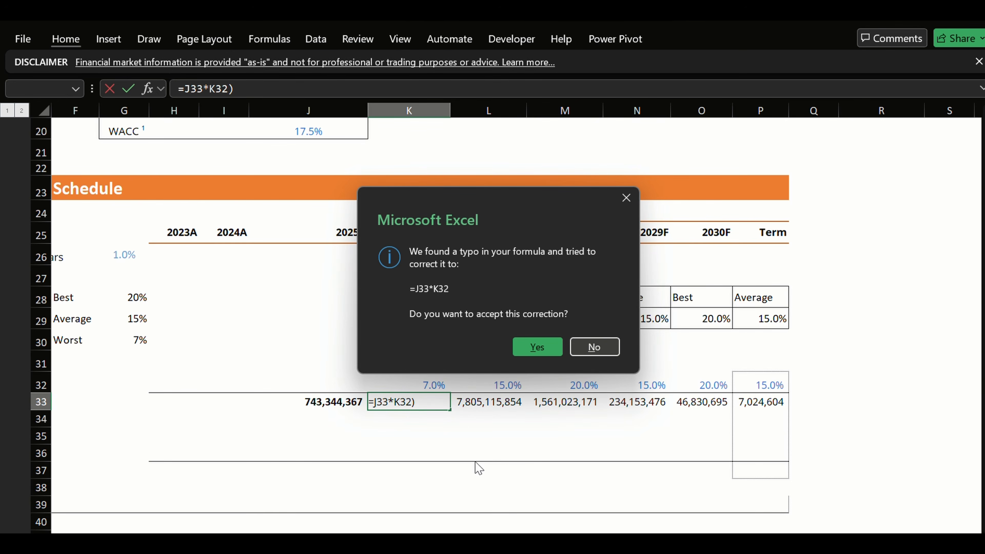
key(n)
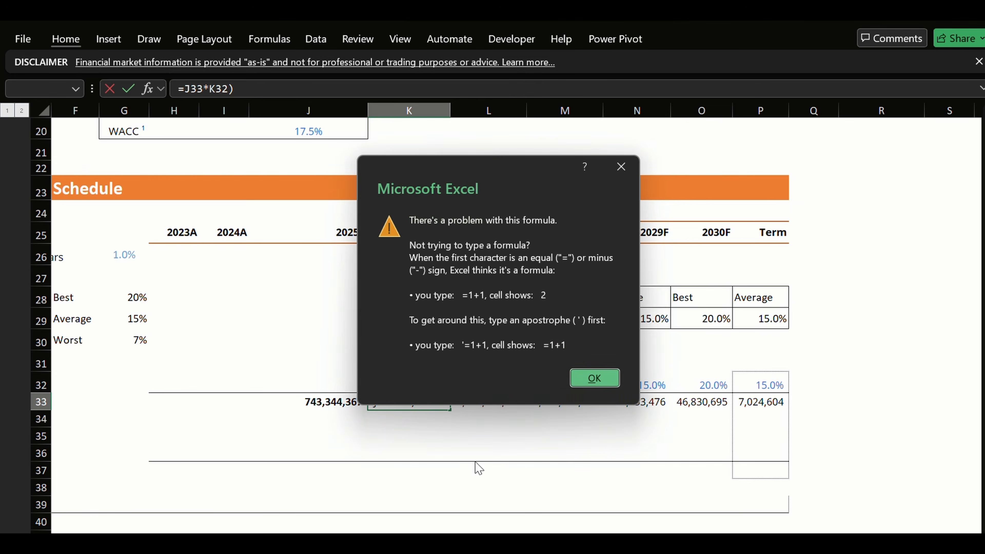
key(Return)
Enter =J33*J33 in K33, accepting the suggested correction, and clear the cell again.
text(J33)
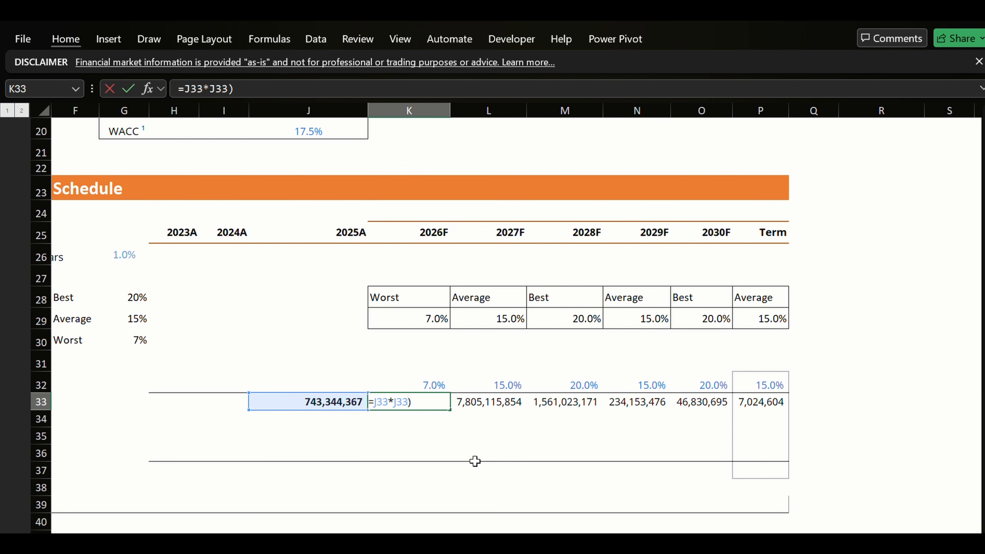
key(Return)
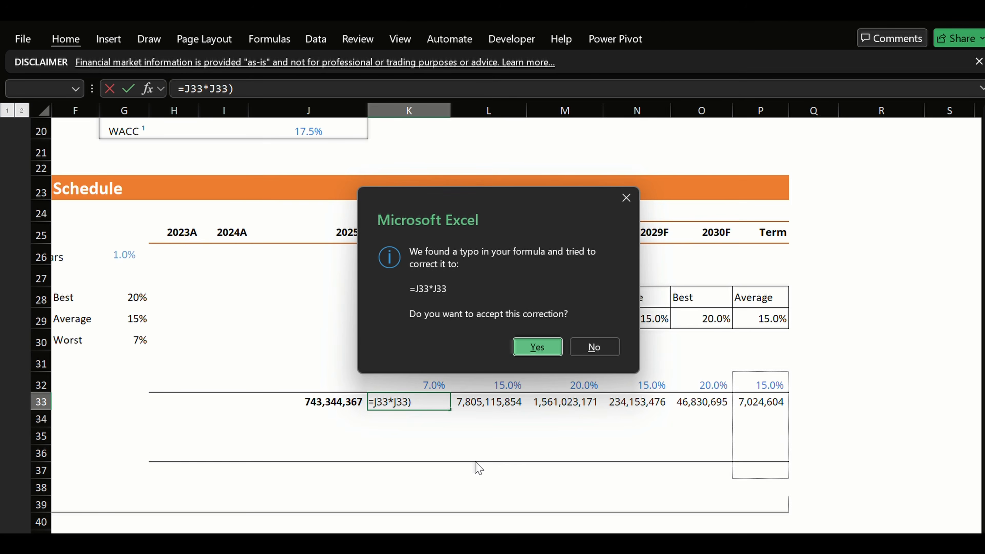
key(y)
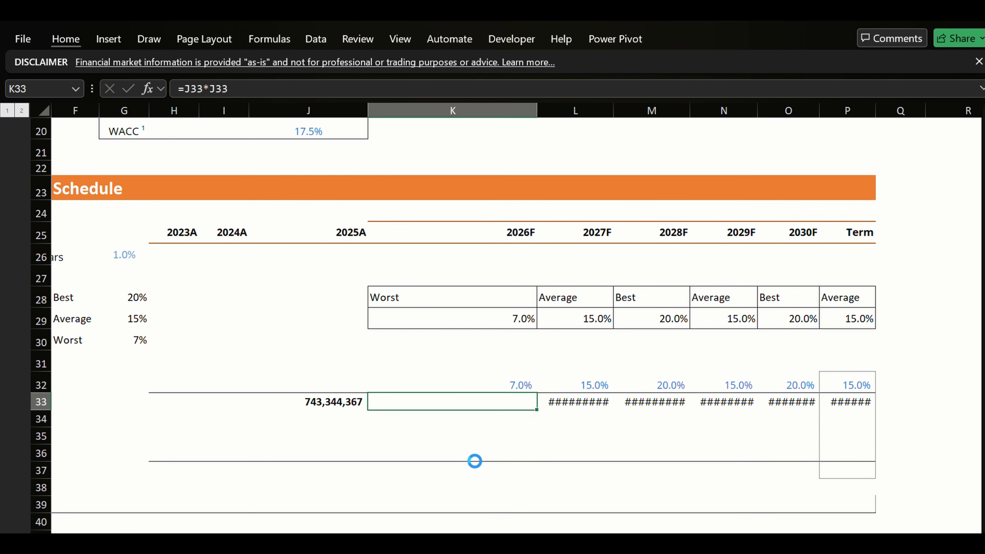
key(Delete)
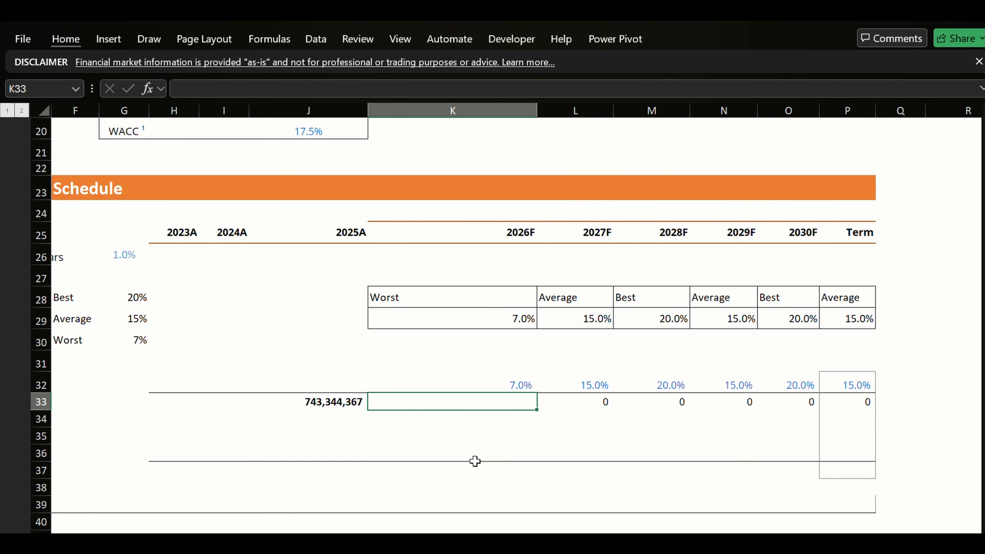
Enter the trial formula =K32*J33 in the 2026F EBIT cell K33.
text(=)
key(Up)
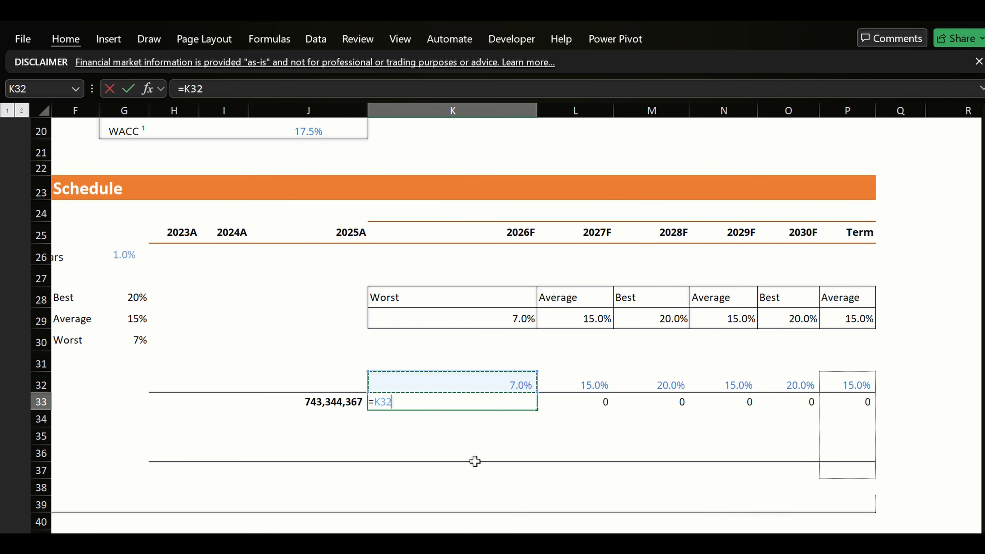
key(Down)
key(Up)
key(Down)
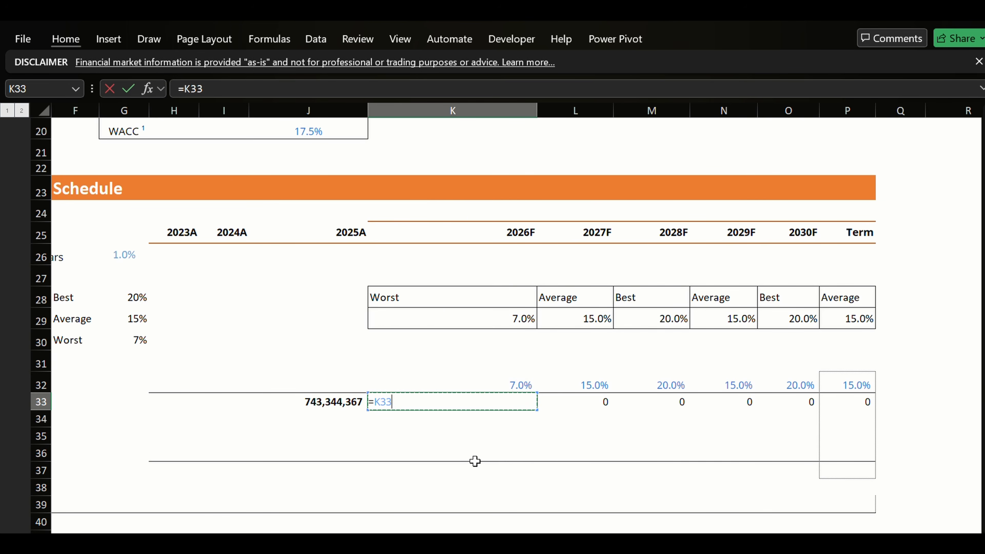
key(Up)
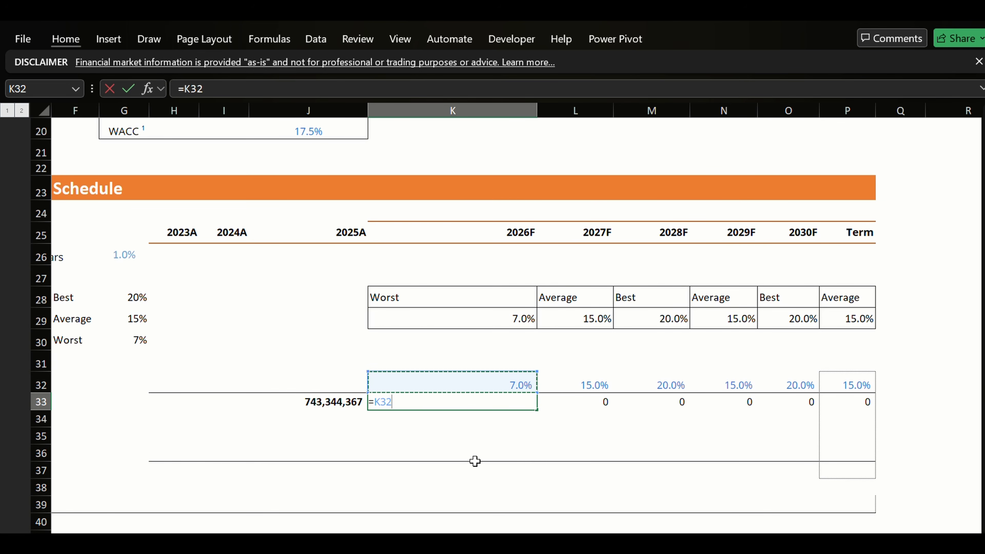
text(*)
key(Left)
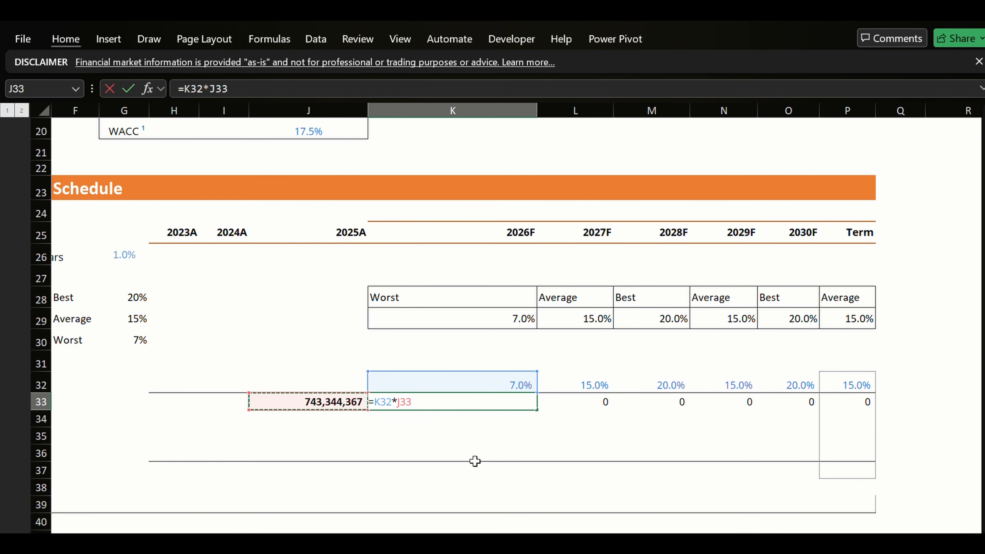
key(ctrl+Return)
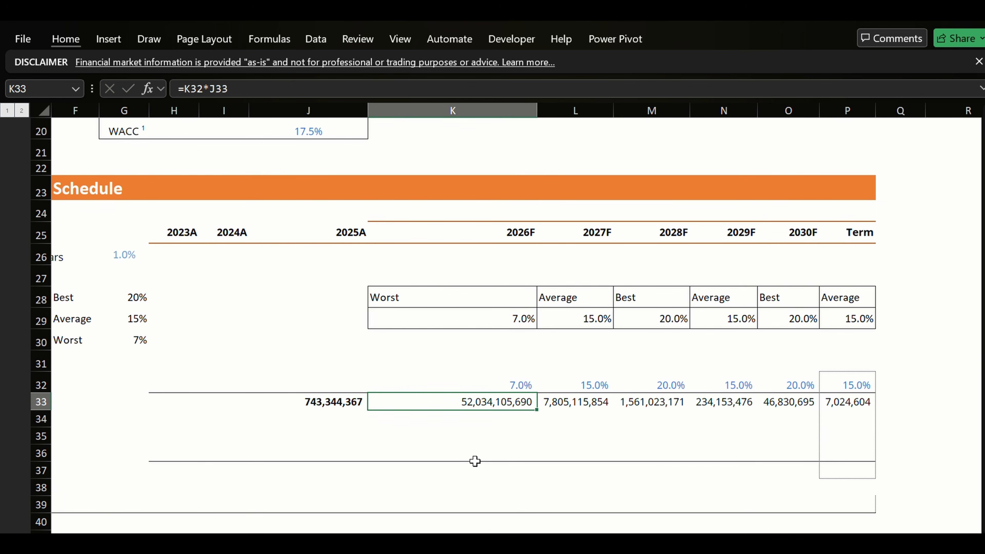
text(=)
key(Up)
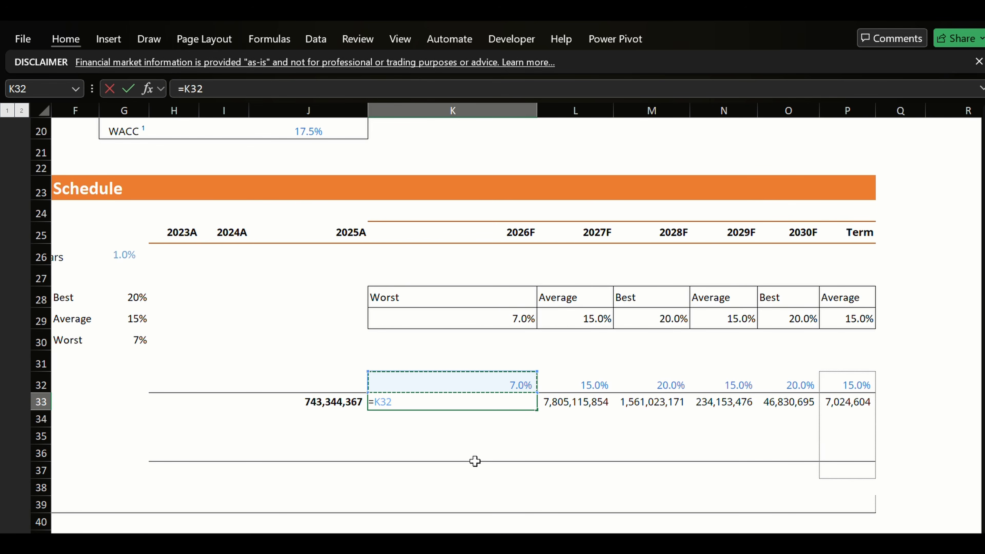
key(ctrl+Return)
Enter the growth formula =J33*(1+K32) in the 2026F EBIT cell K33.
text(=)
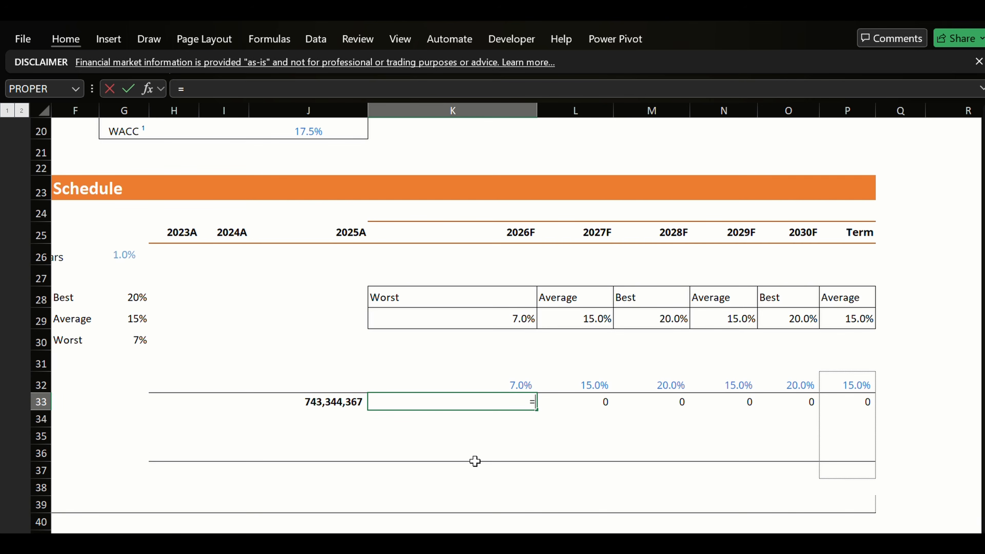
key(Left)
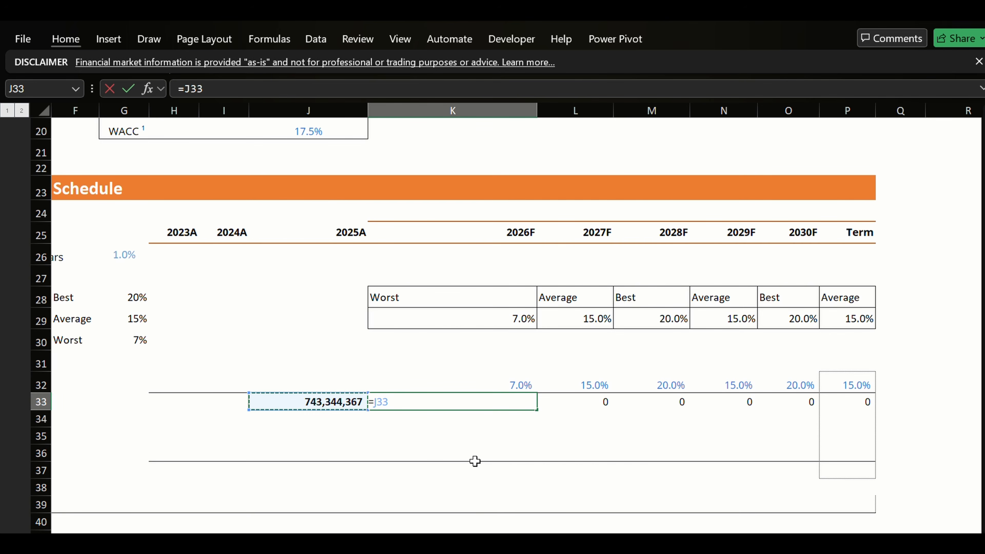
text(*)
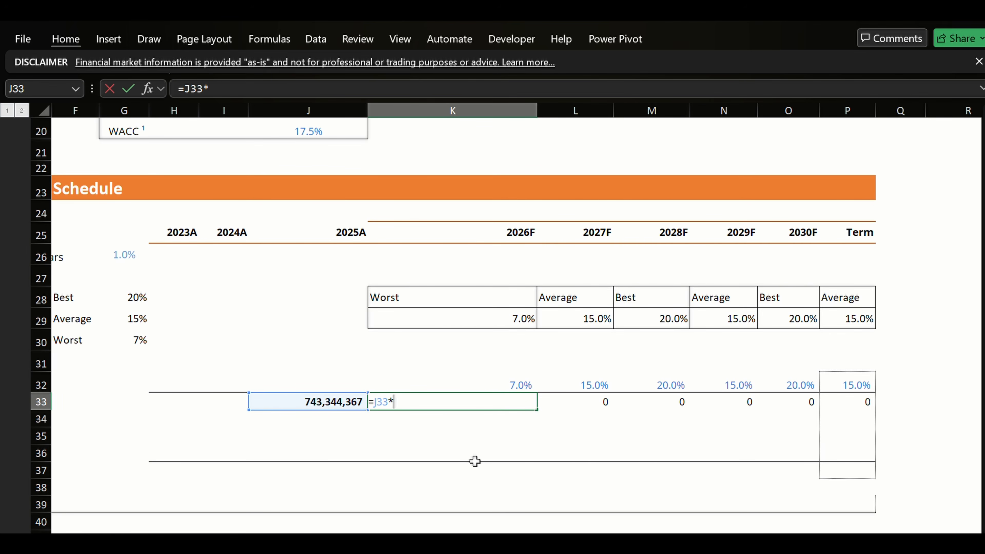
text((1+)
key(Up)
text())
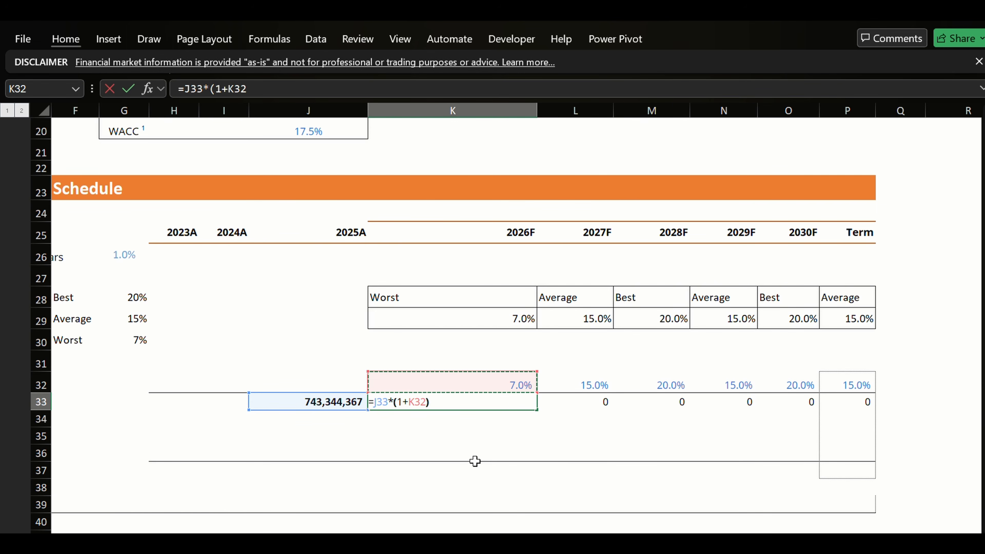
key(ctrl+Return)
Copy the corrected K33 growth formula across the EBIT row to the Term column P33, pasting formulas only.
key(shift+Right)
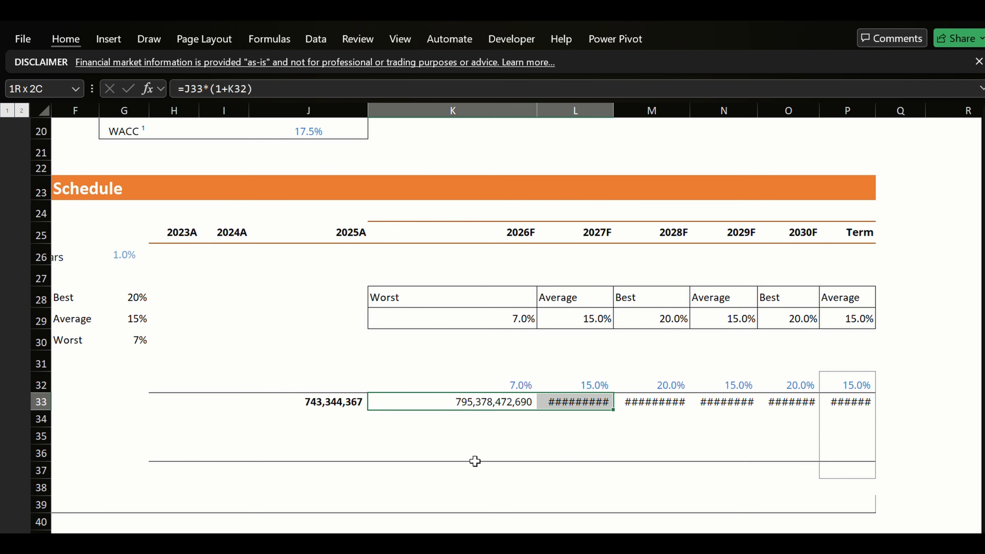
key(shift+Right)
key(shift+Left)
key(shift+Left)
key(ctrl+c)
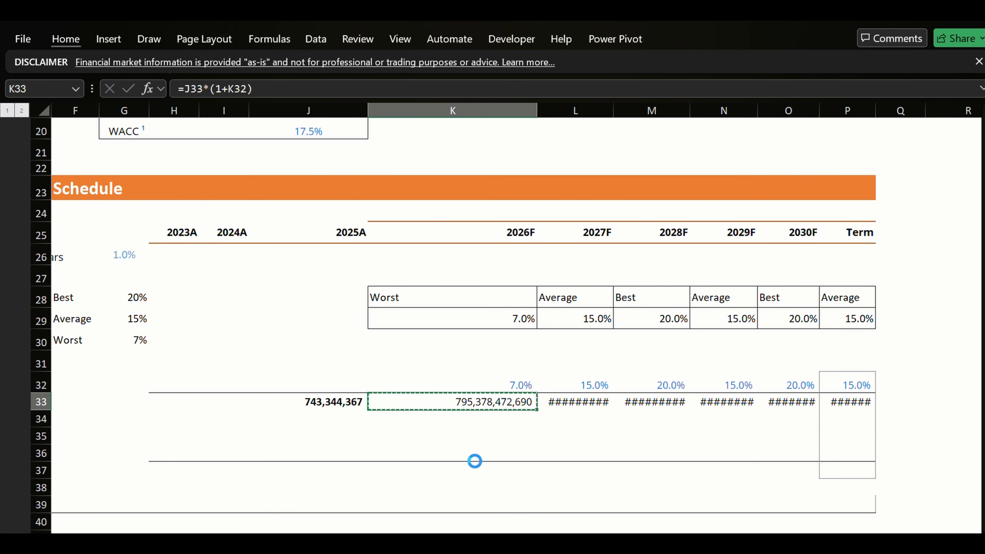
key(shift+Right)
key(shift+Right)
key(shift+Right)
key(shift+Right)
key(shift+Right)
key(ctrl+v)
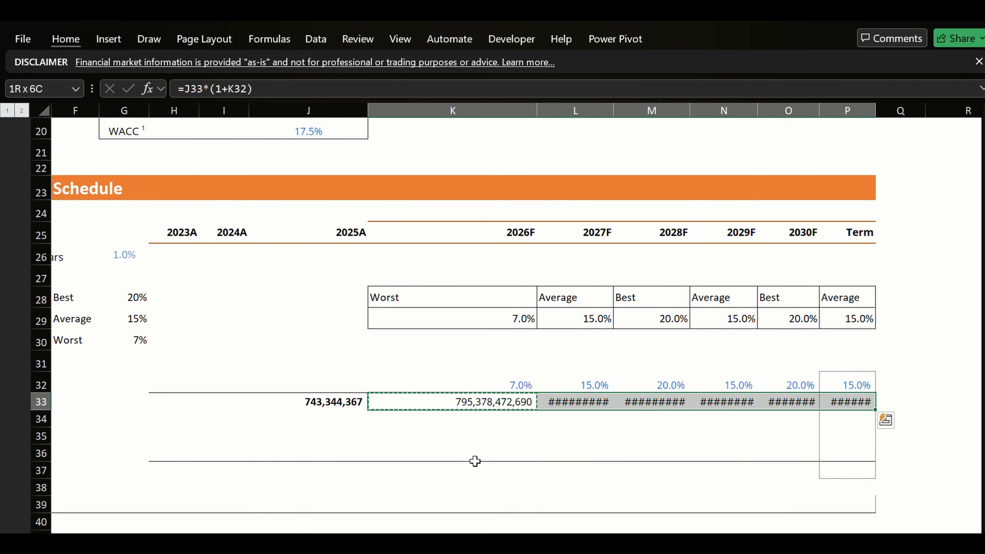
key(ctrl+alt+v)
key(f)
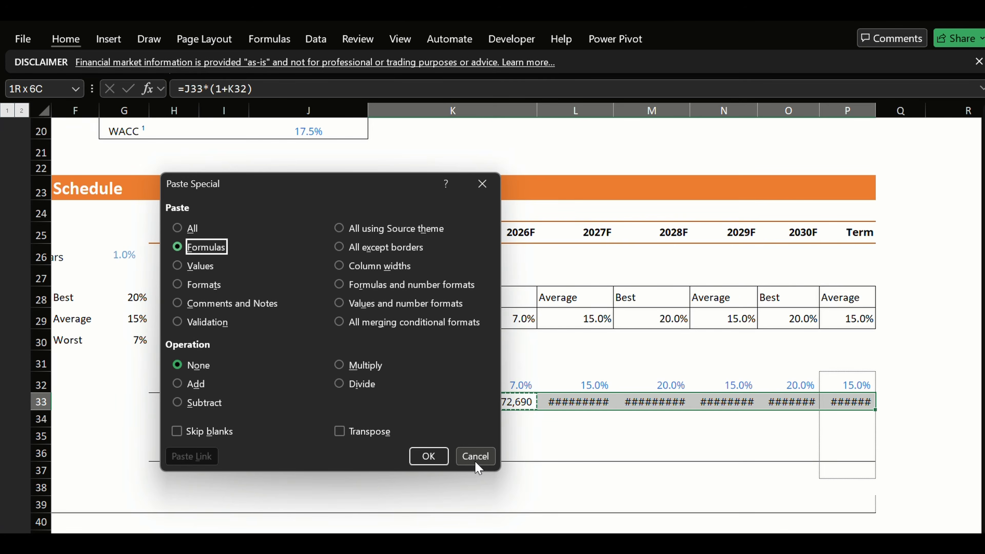
click(474, 457)
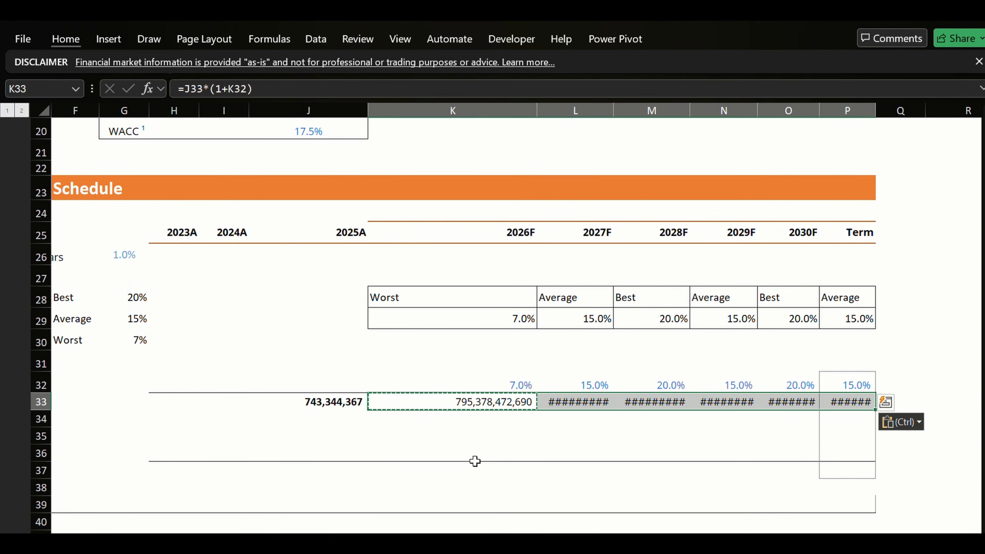
key(Escape)
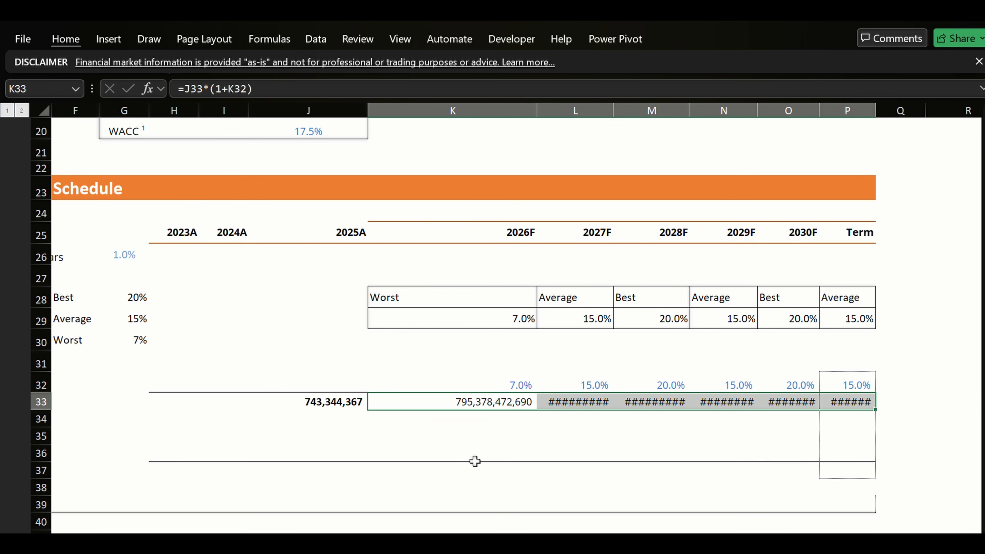
AutoFit the widths of forecast columns K to P to the EBIT figures in row 33.
key(alt)
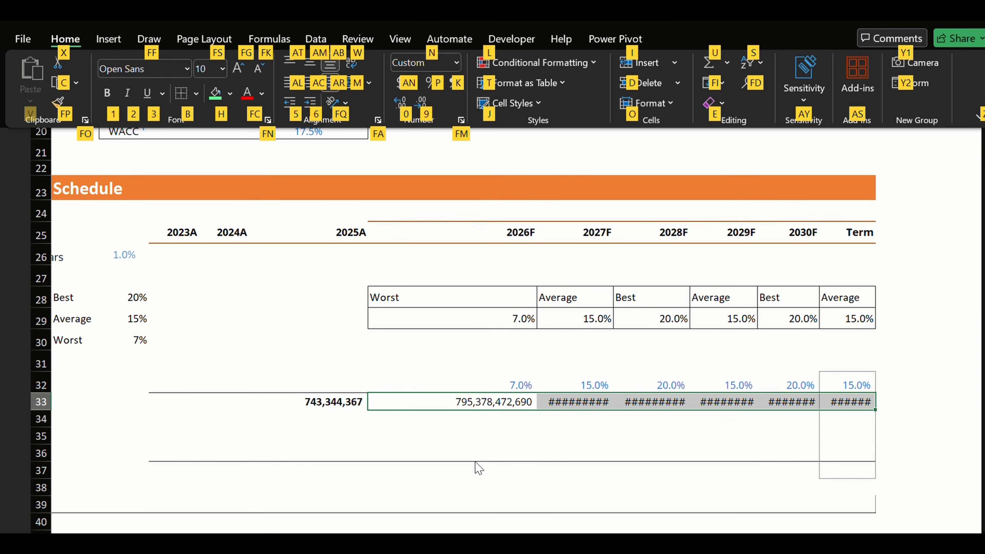
key(o)
key(i)
Check the corrected 2026F and 2027F EBIT formulas against the 2025A base value and the schedule's row labels.
key(Right)
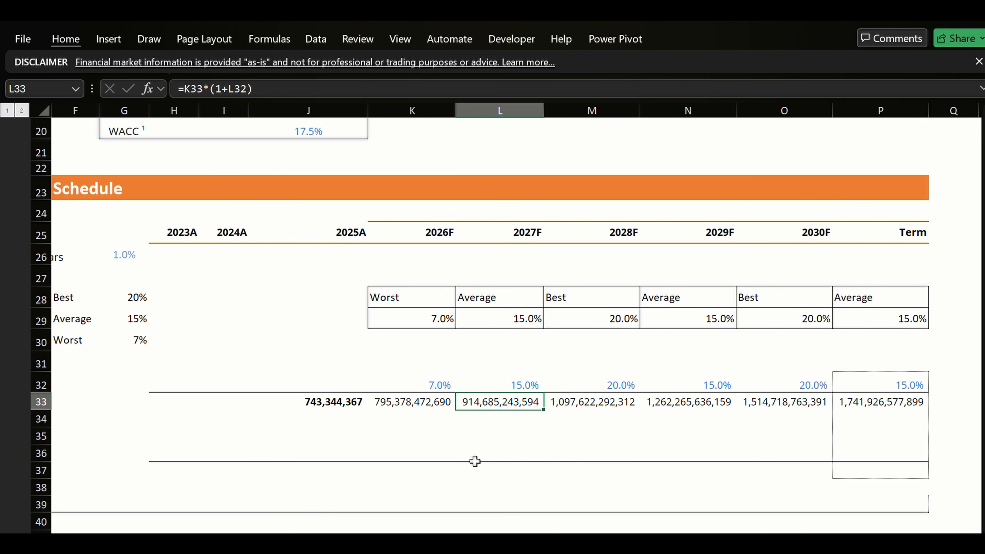
key(Left)
key(Left)
key(Right)
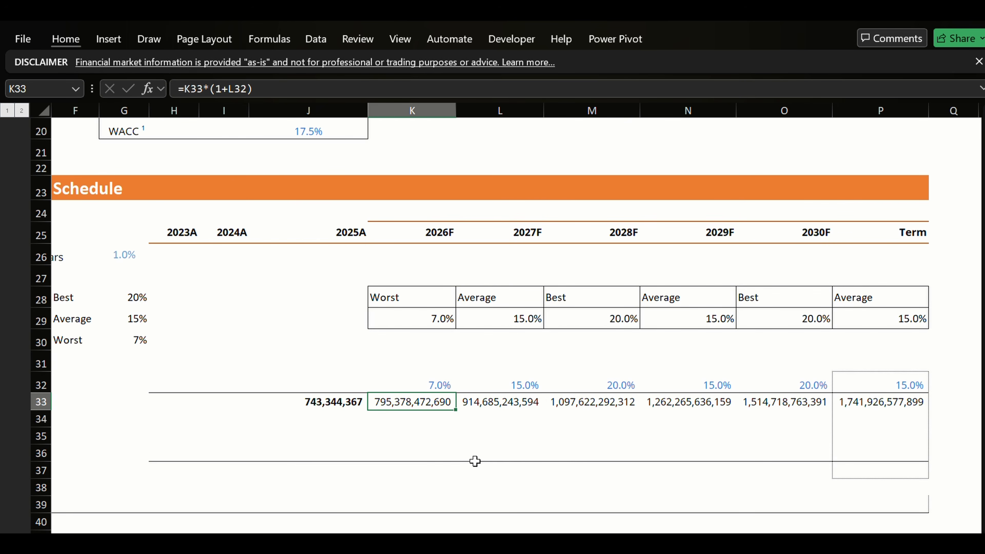
key(Left)
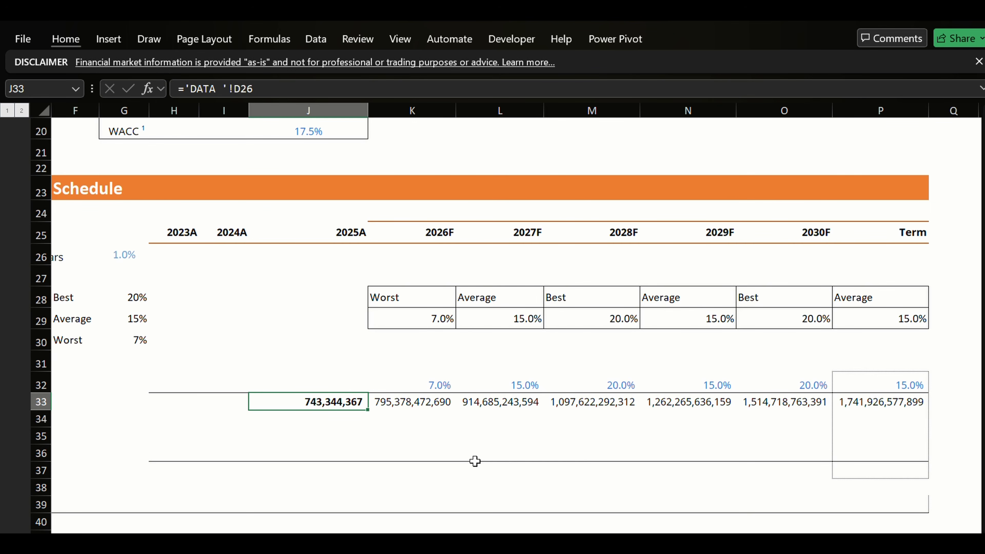
key(Left)
key(Left)
key(Left)
key(Left)
key(Left)
key(Left)
key(Left)
key(Left)
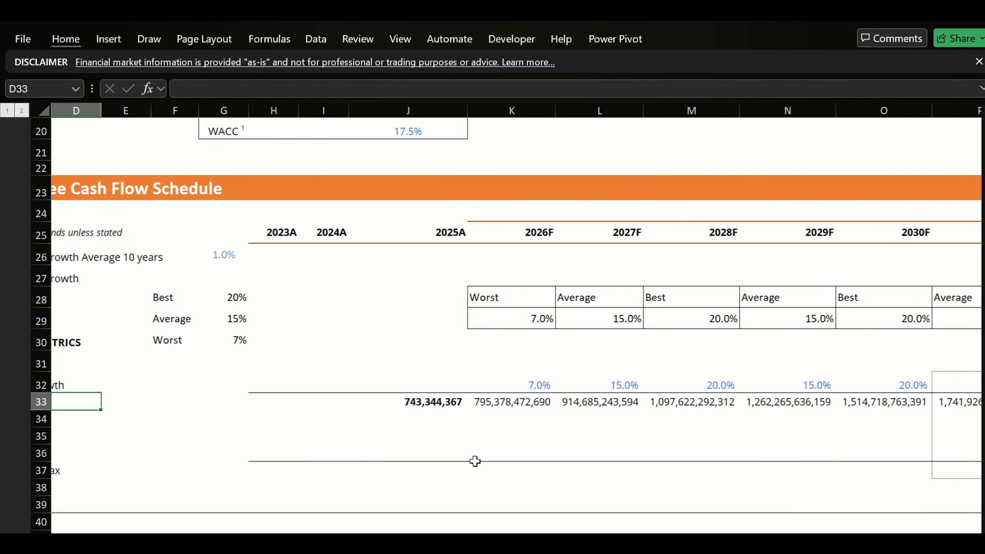
Enter a tax rate of 21% in the 2025A cell J36 of the Tax Rate row.
key(Right)
key(Right)
key(Right)
key(Right)
key(Right)
key(Right)
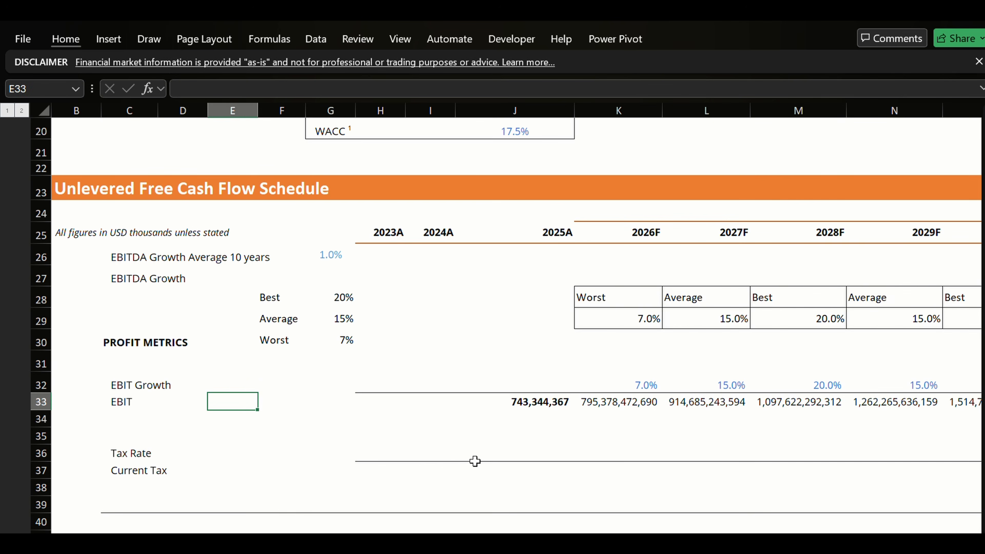
key(Down)
key(Down)
key(Right)
key(Right)
key(Right)
key(Down)
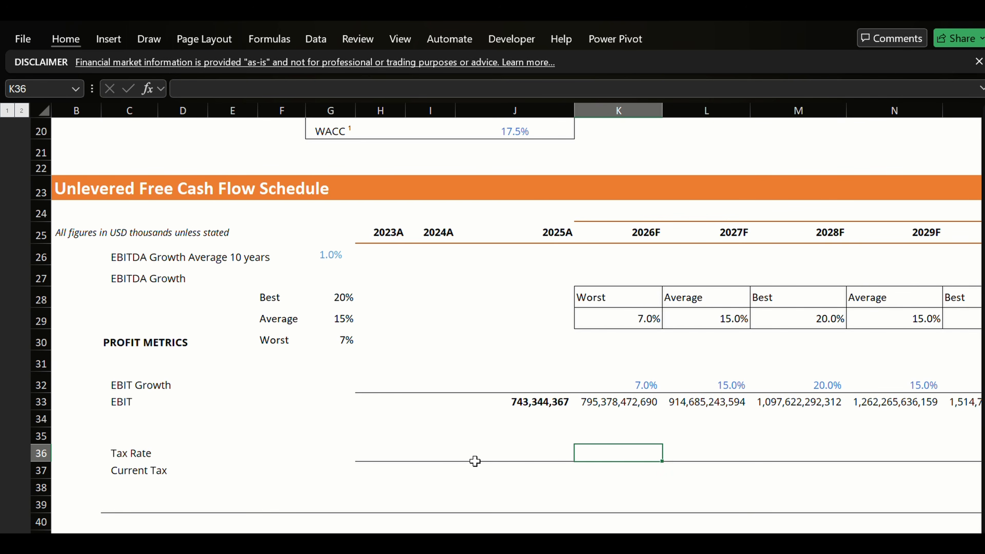
key(Left)
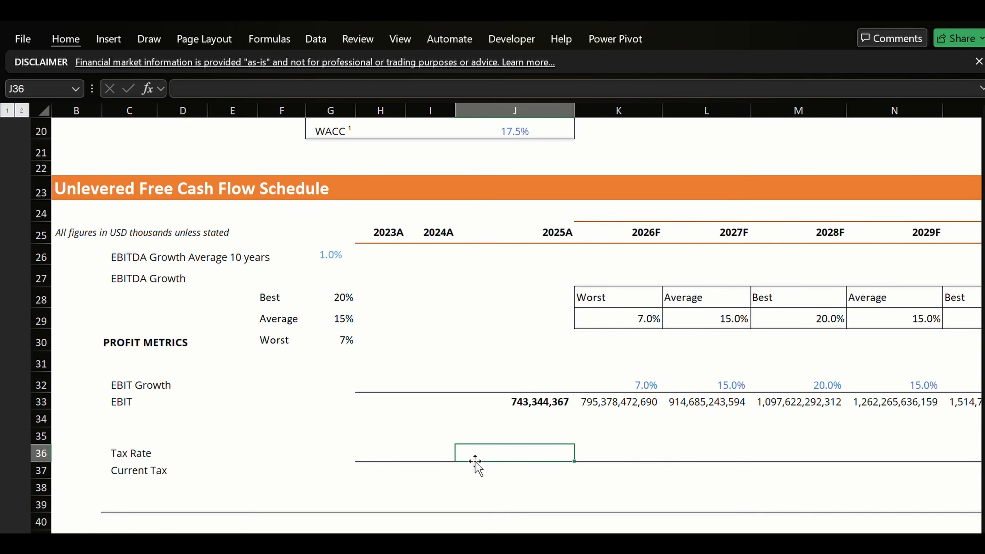
text(21)
key(shift+Right)
key(shift+Right)
key(shift+Right)
key(shift+Right)
key(shift+Right)
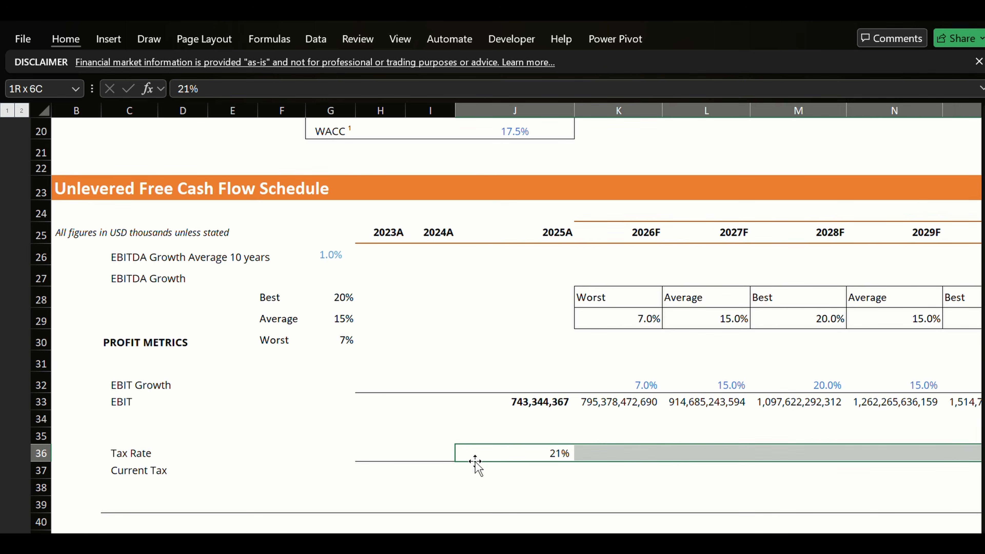
key(shift+Right)
key(shift+Right)
key(Left)
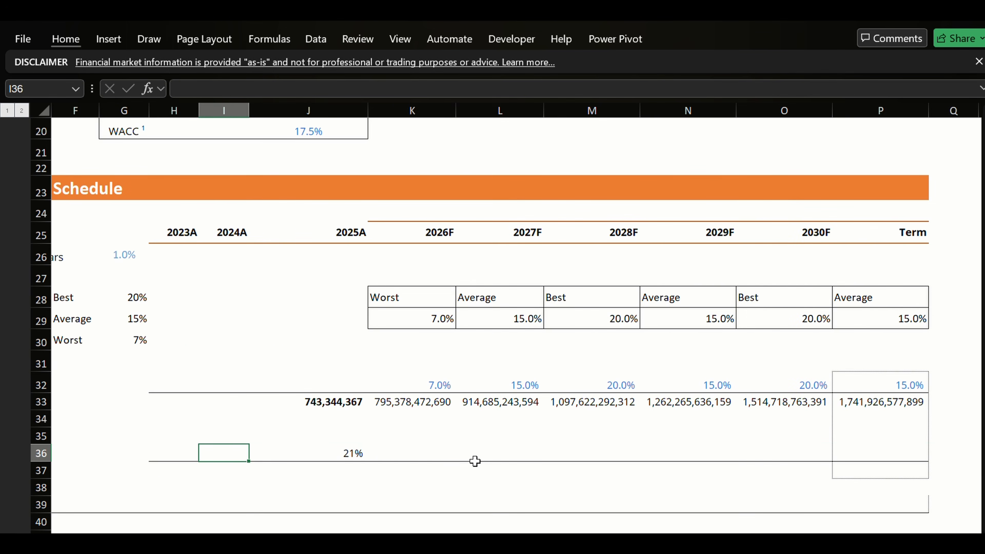
key(Right)
key(Right)
key(Left)
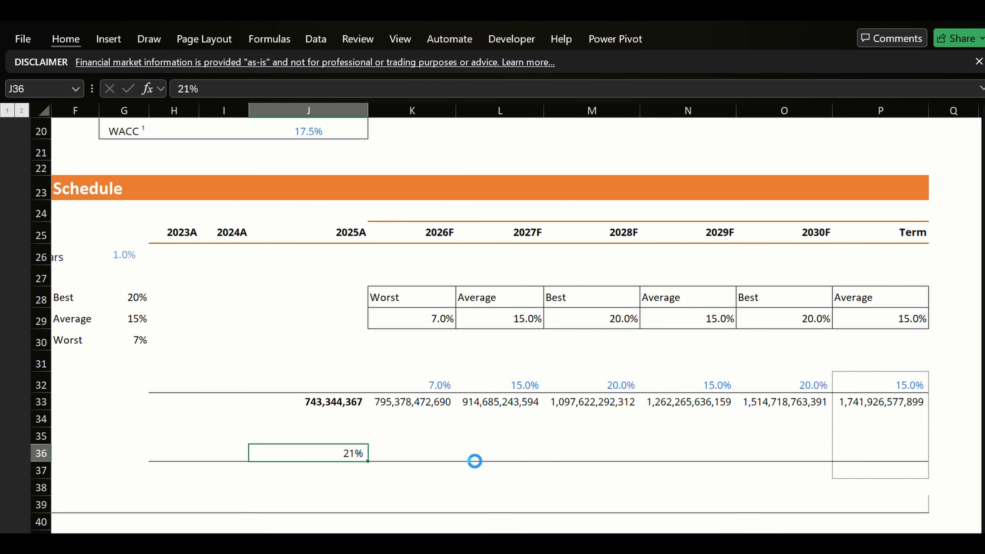
Copy the 21% tax rate from J36 across the Tax Rate row to the Term column P36, pasting formulas only.
key(ctrl+c)
key(shift+Right)
key(shift+Right)
key(shift+Right)
key(shift+Right)
key(shift+Right)
key(shift+Right)
key(shift+Right)
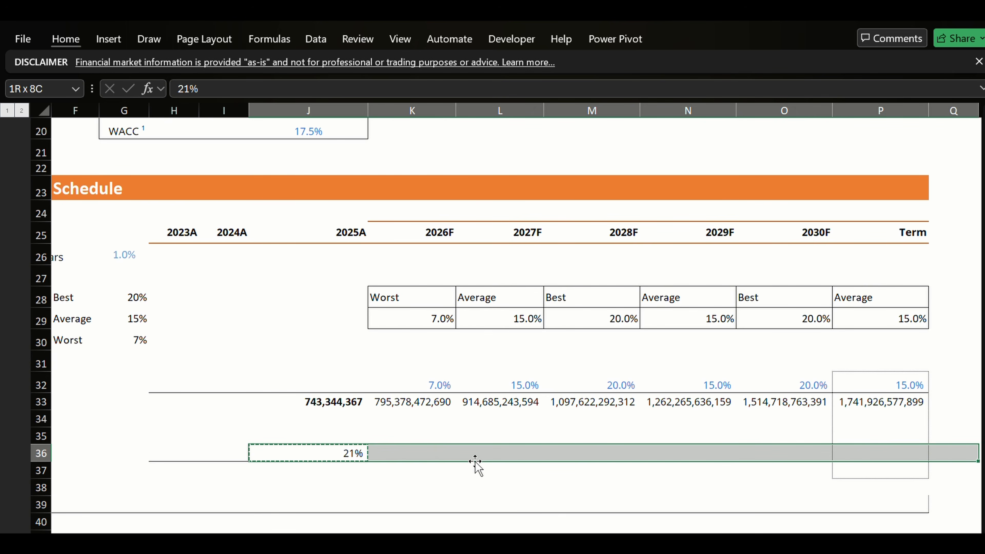
key(shift+Left)
key(ctrl+alt+v)
key(f)
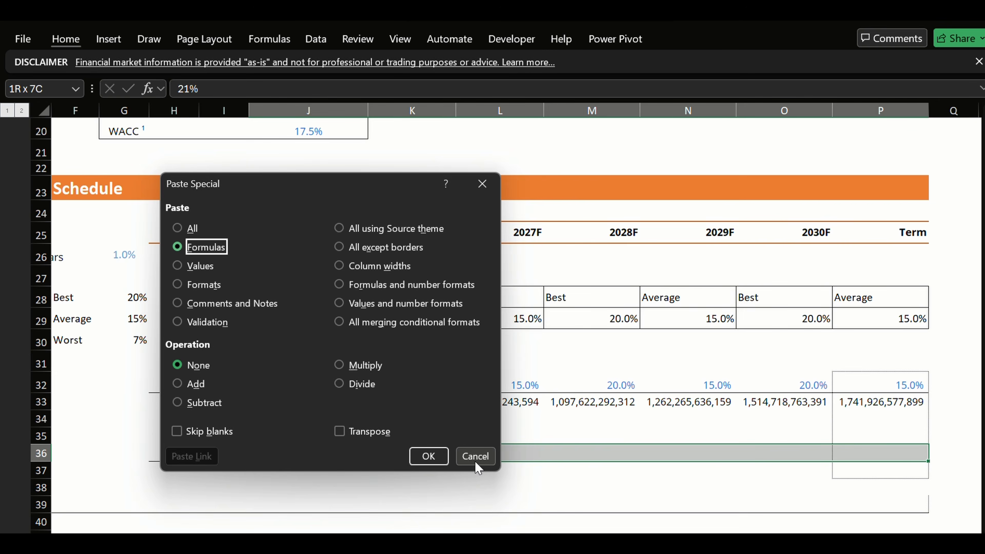
key(Return)
key(Right)
key(ctrl)
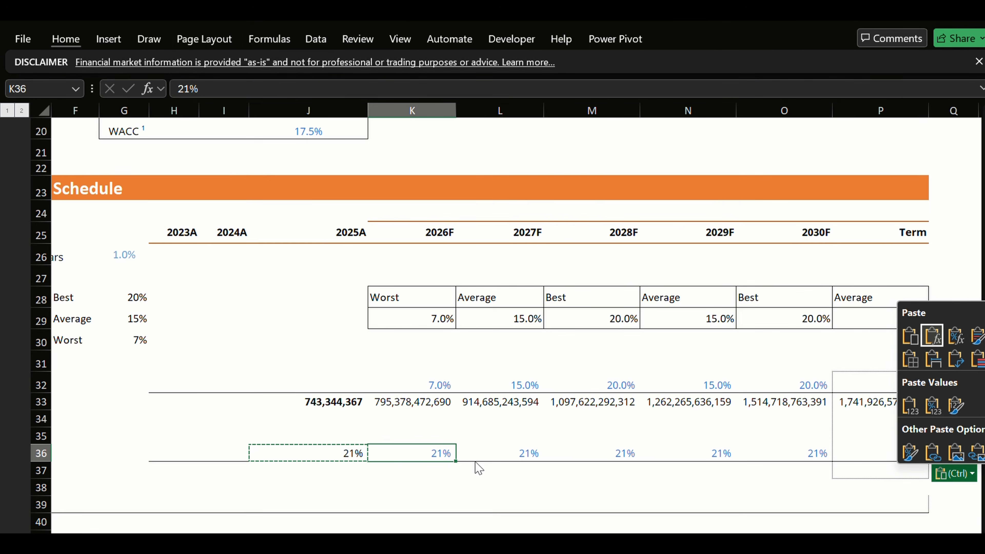
key(Escape)
key(Escape)
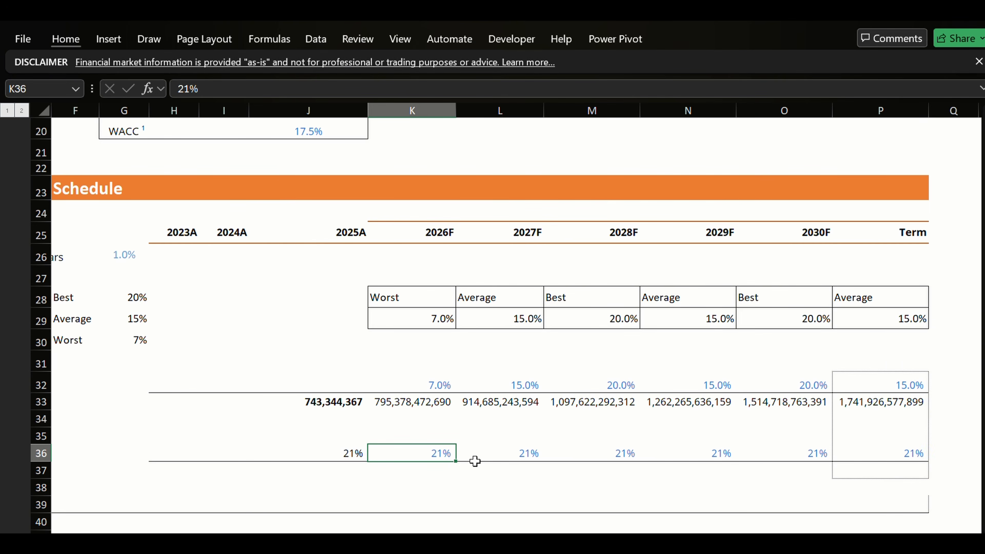
Copy the cell formatting of K36 onto the 2025A tax rate cell J36, pasting formats only.
key(ctrl+c)
key(Left)
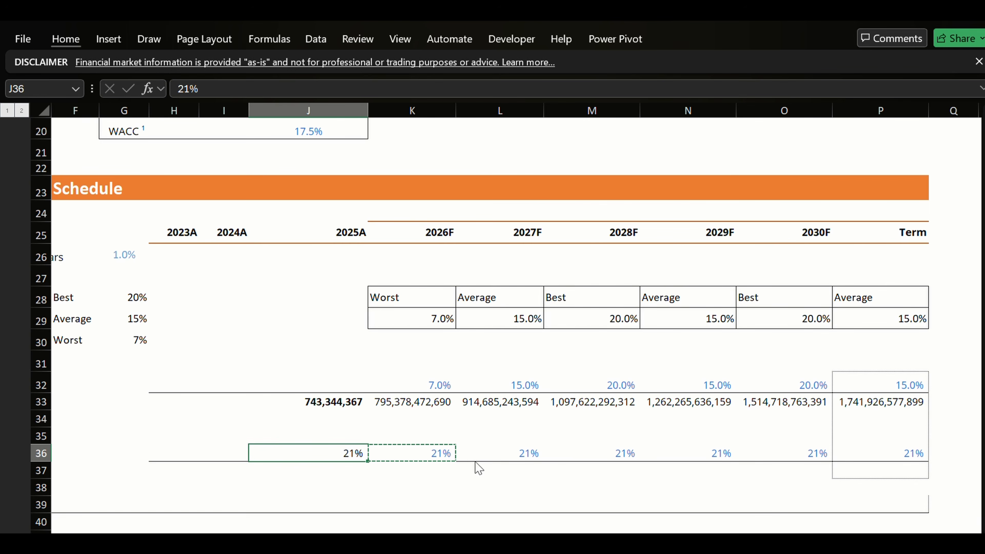
key(ctrl+alt+v)
key(Down)
key(Down)
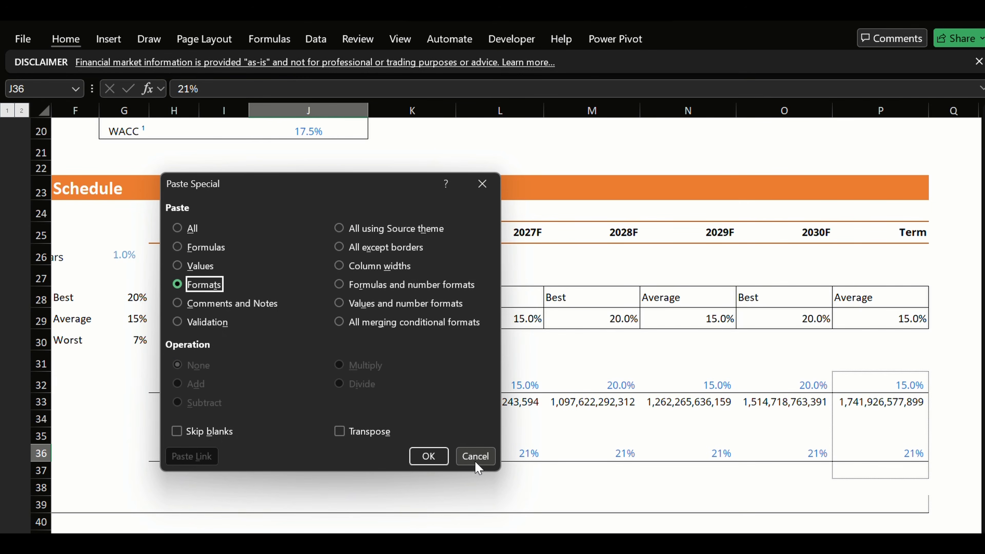
key(Return)
key(Right)
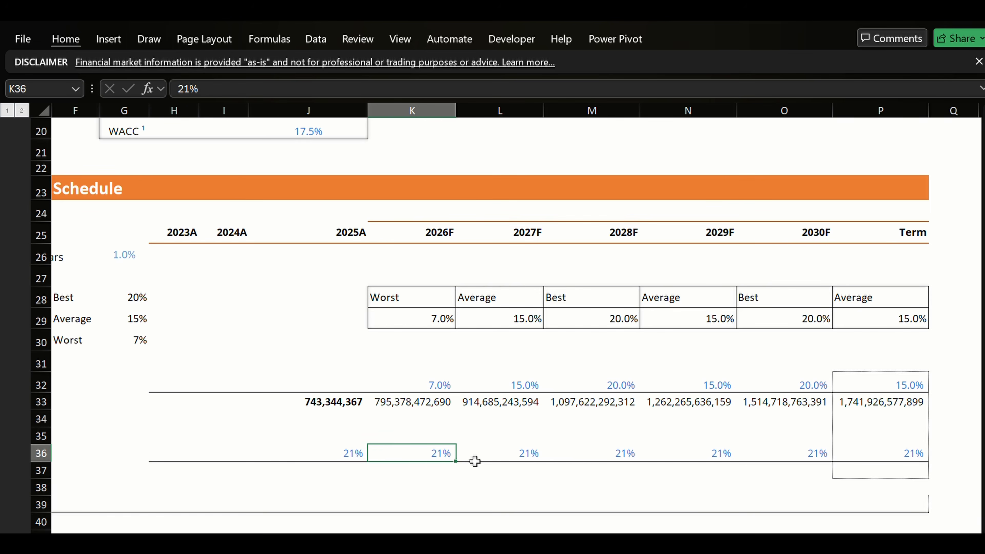
Enter the formula =K33*K36 in the 2026F Current Tax cell K37.
key(Up)
key(Up)
key(Up)
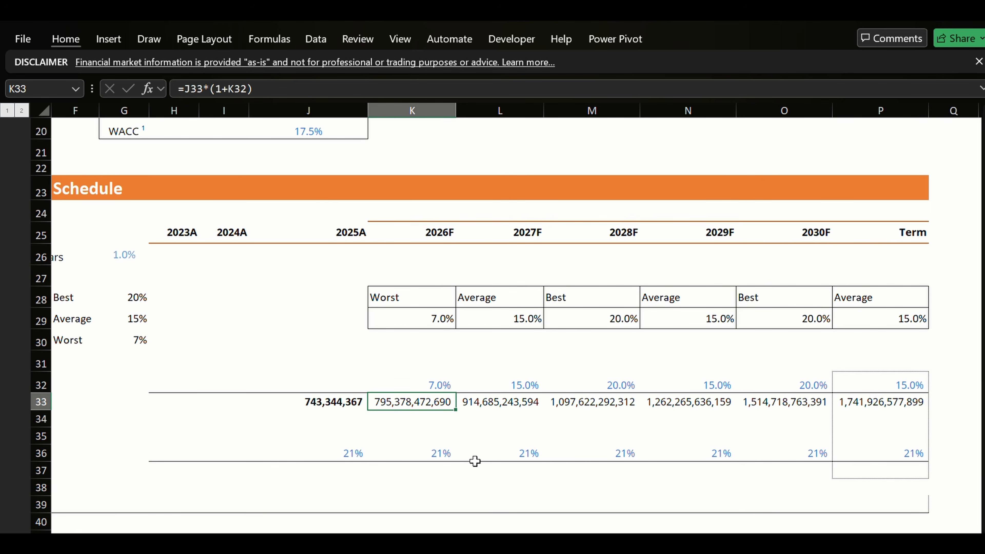
key(Up)
key(Down)
key(Down)
key(Down)
key(Down)
key(Down)
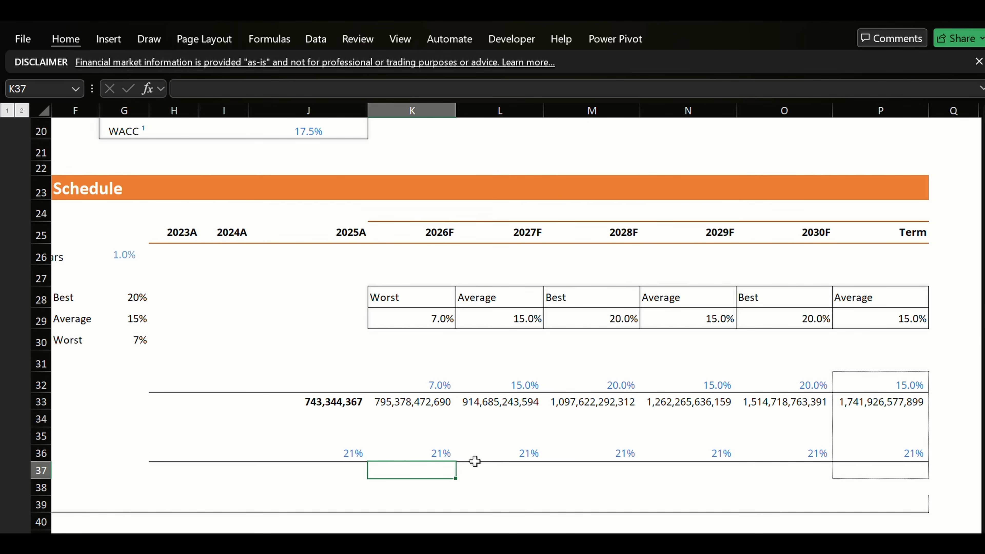
text(=)
key(Up)
key(Up)
key(Up)
key(Up)
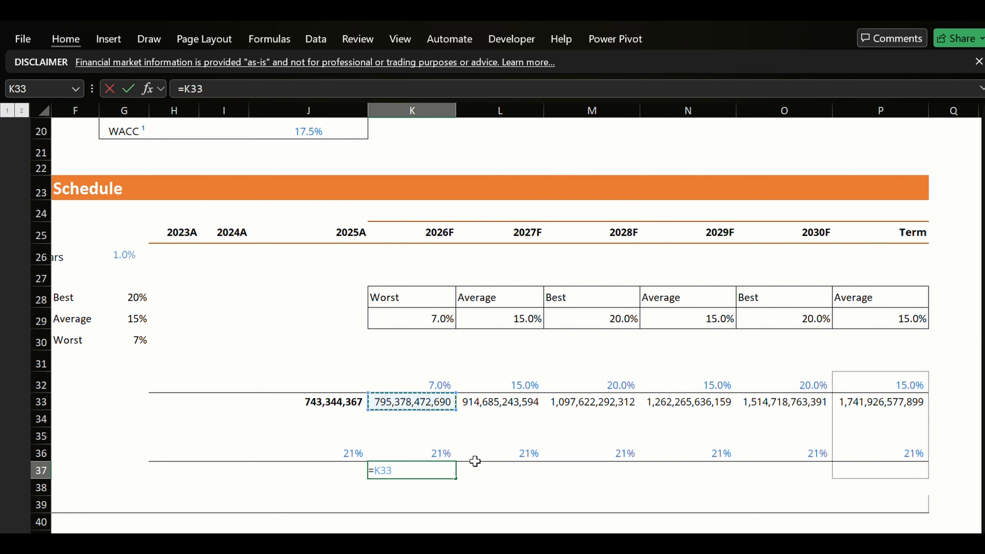
text(*)
key(Up)
key(ctrl+Return)
Try to fill the Current Tax formula across K37:P37 by copying the whole range and pasting it onto itself as formulas.
key(shift+Right)
key(shift+Right)
key(shift+Right)
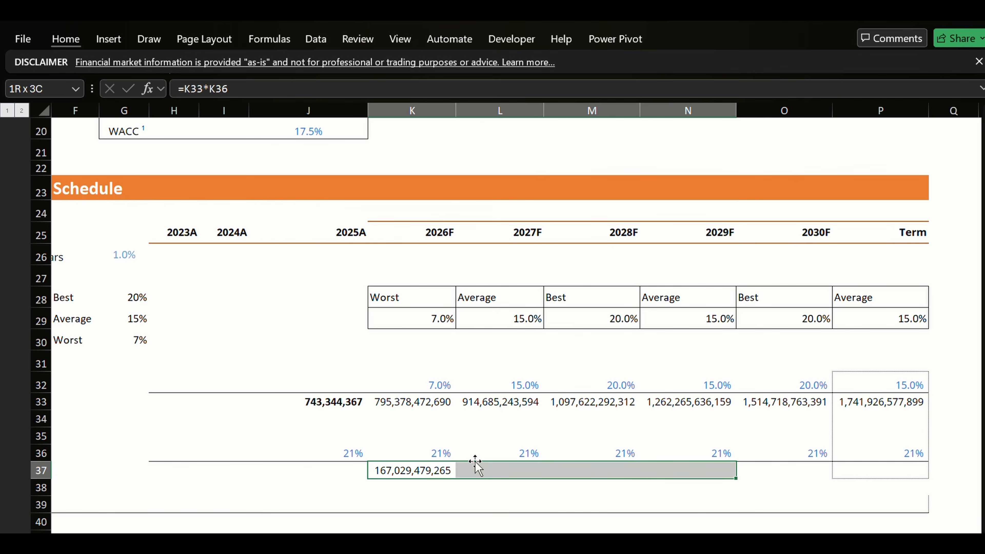
key(shift+Right)
key(shift+Right)
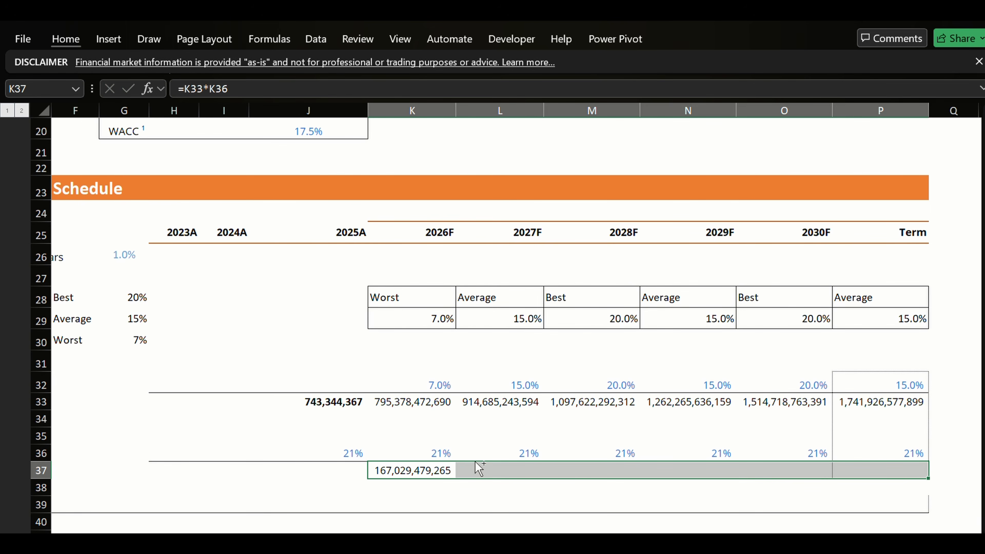
key(ctrl+c)
key(ctrl+alt+v)
key(Down)
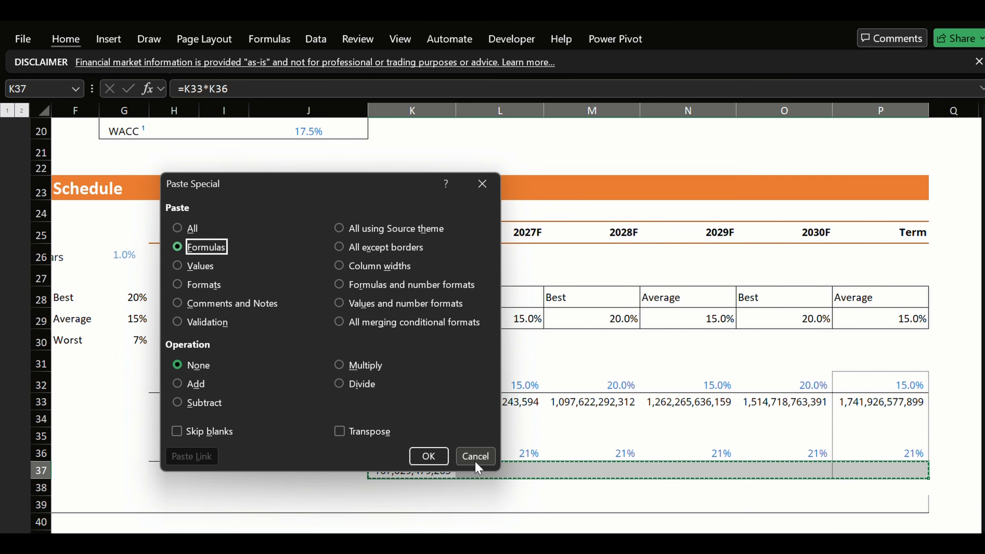
key(Down)
key(Up)
key(Return)
key(Down)
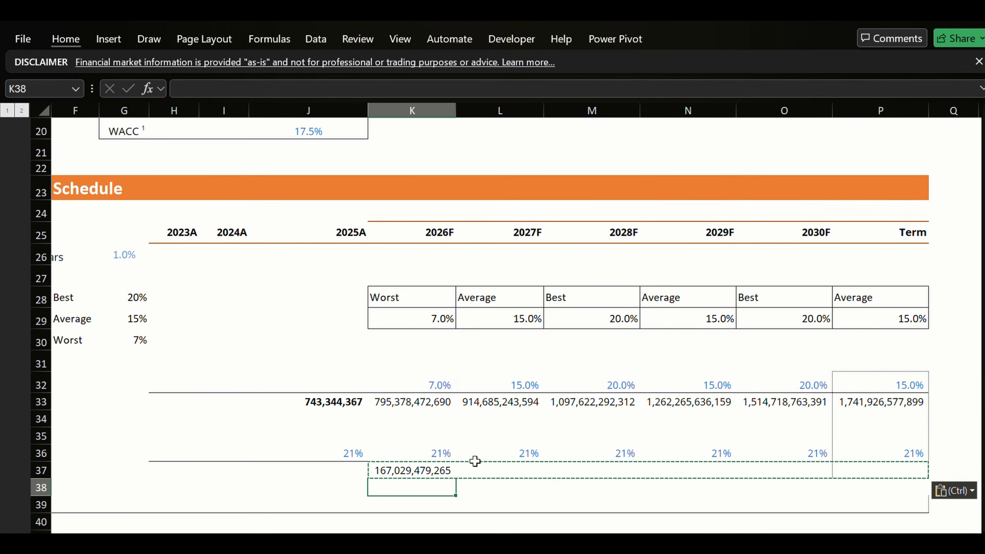
key(Up)
key(Escape)
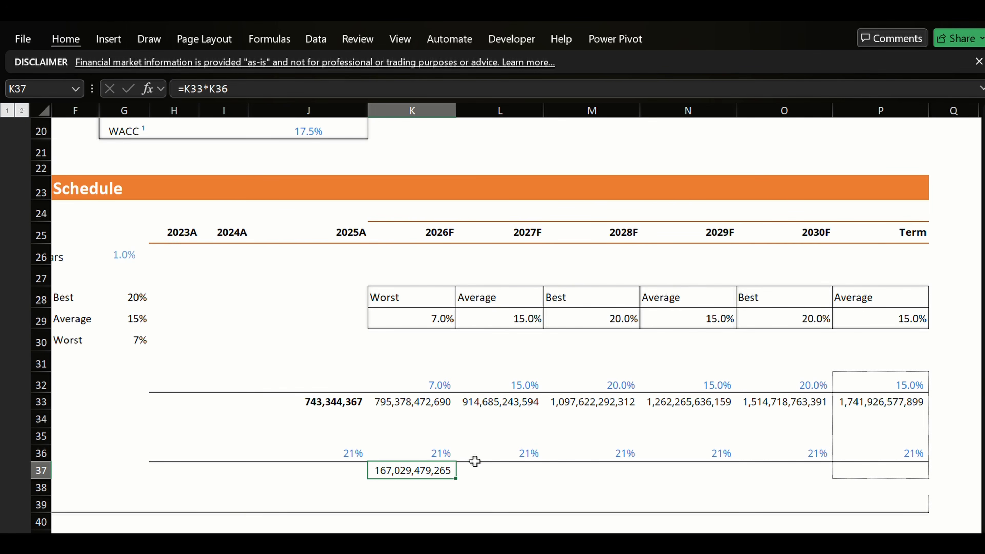
Copy only K37 and paste its formula across the Current Tax row to the Term column P37.
key(ctrl+shift+Right)
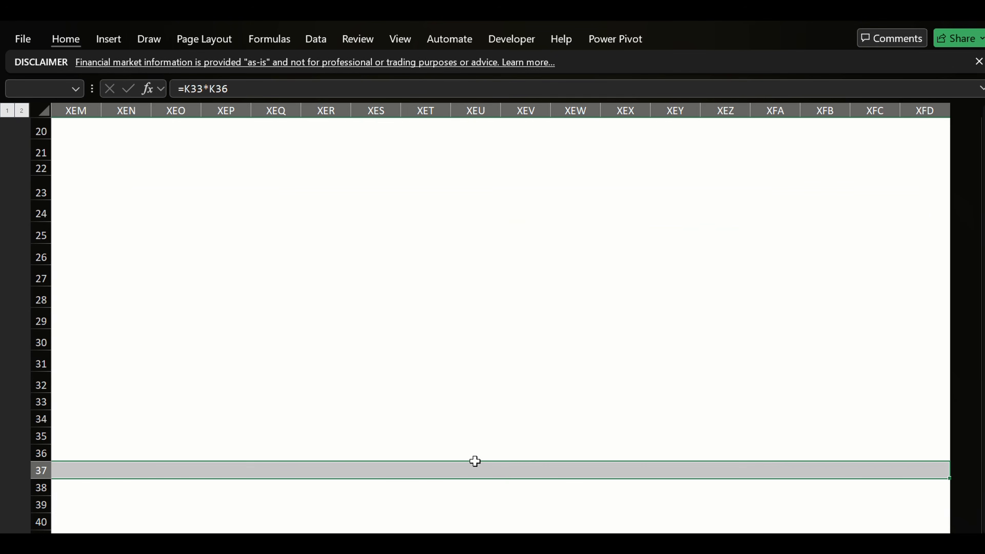
key(ctrl+shift+Left)
key(ctrl+shift+Right)
key(ctrl+shift+Left)
key(ctrl+c)
key(shift+Right)
key(shift+Right)
key(shift+Right)
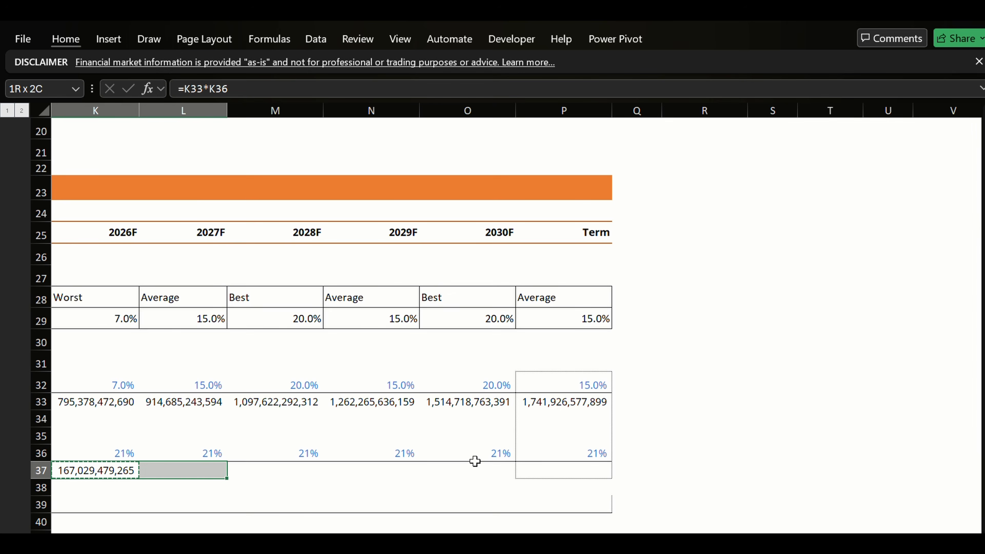
key(shift+Right)
key(shift+Right)
key(shift+Right)
key(shift+Left)
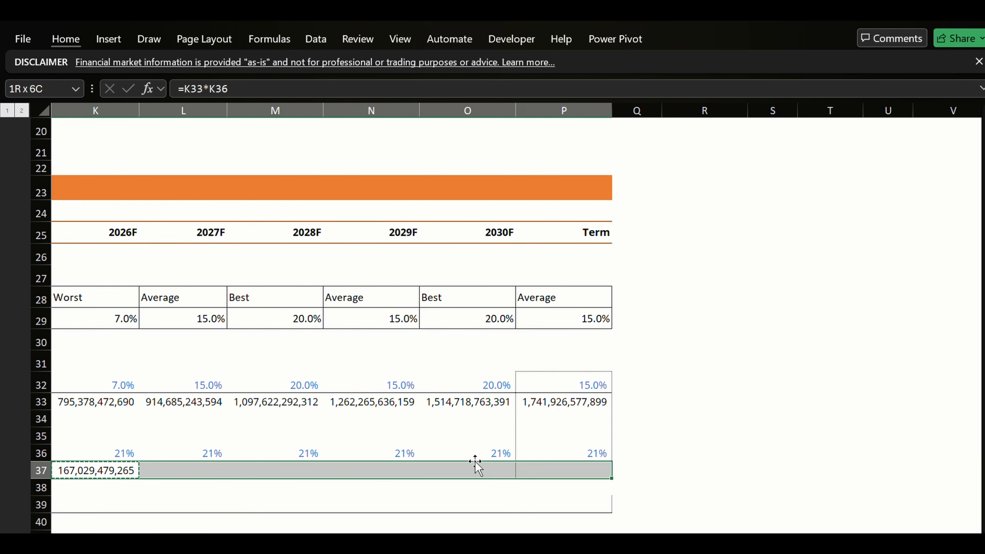
key(ctrl+alt+v)
key(Down)
key(Down)
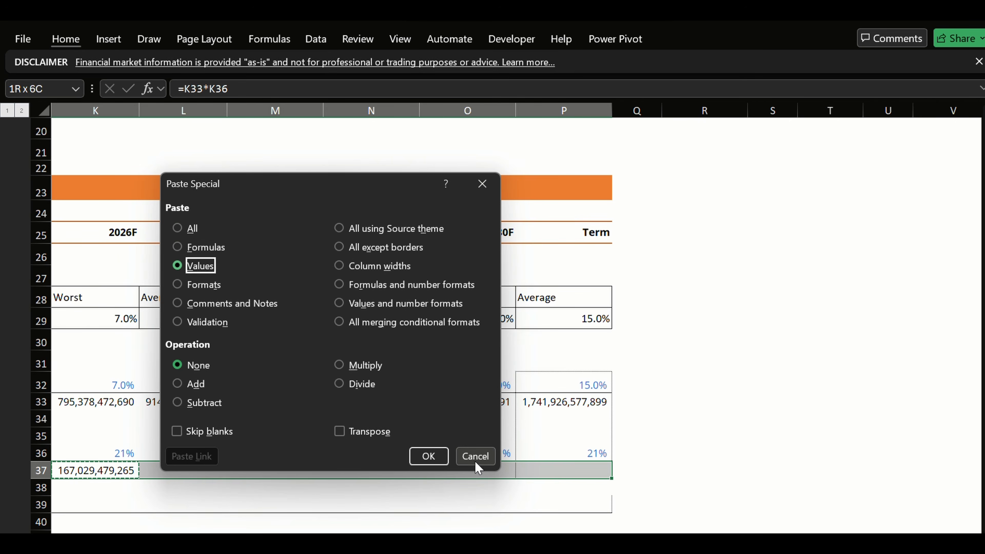
key(Up)
key(Return)
key(Left)
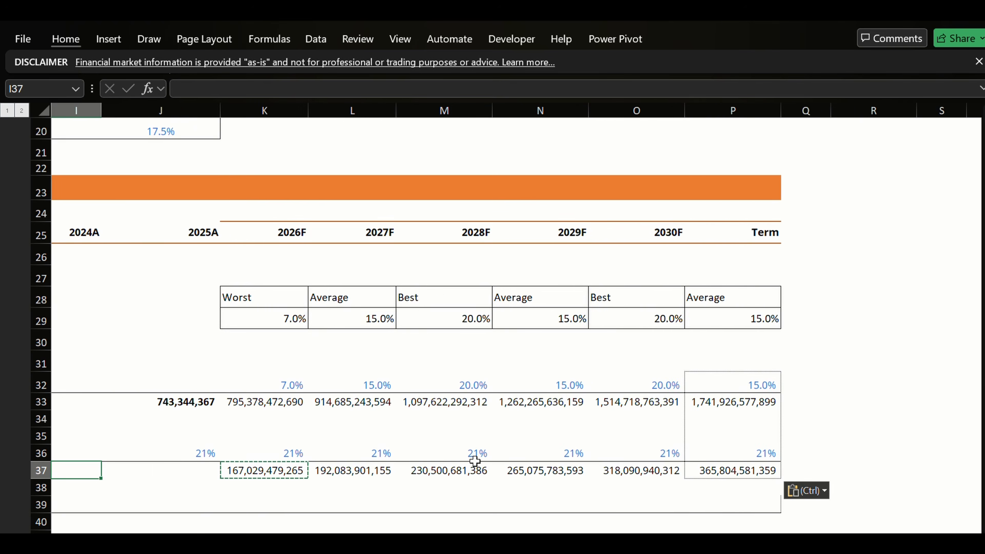
key(Right)
key(Escape)
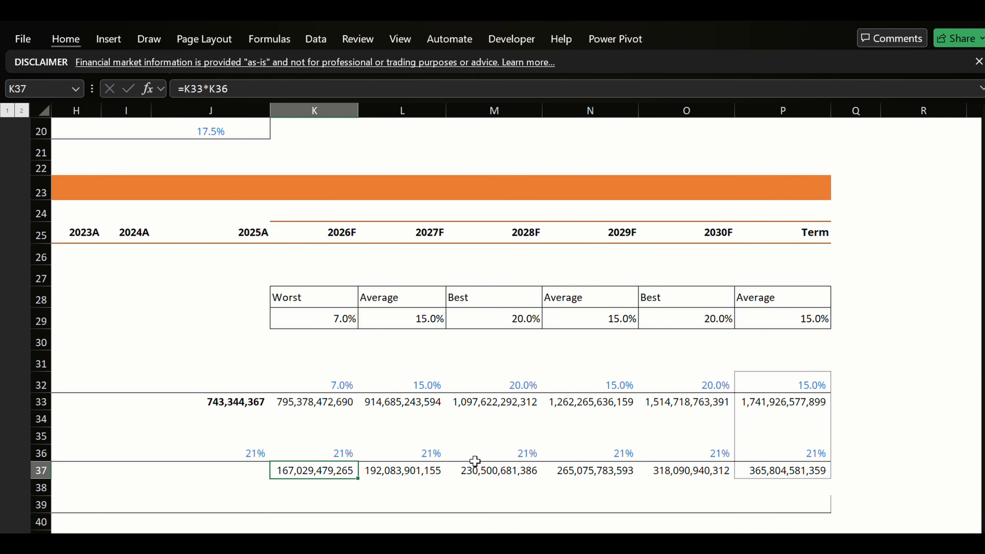
Check the cell references in the 2028F Current Tax formula in M37.
key(Right)
key(Right)
key(F2)
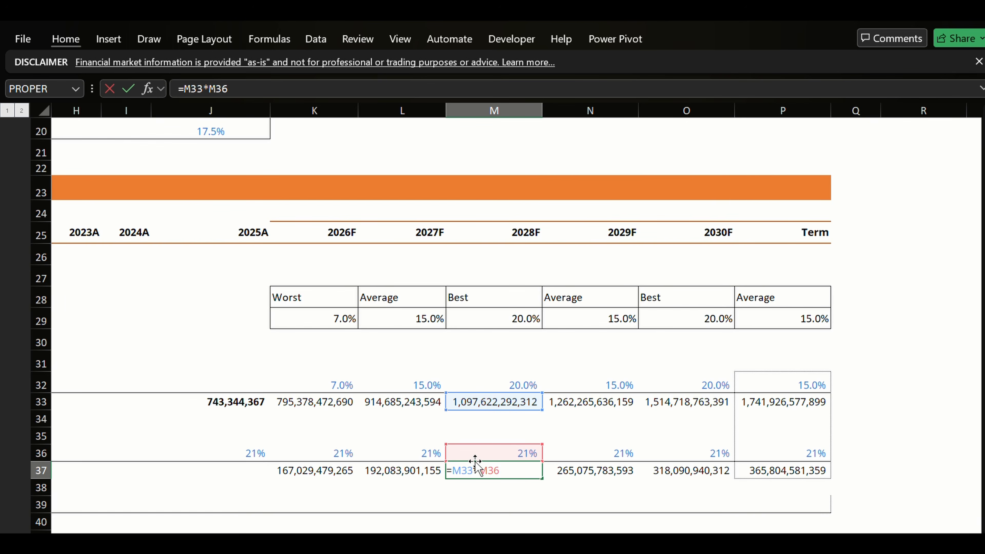
key(Escape)
Review the rows of the Unlevered Free Cash Flow section from row 43 to row 47.
key(Down)
key(Down)
key(Down)
key(Down)
key(Down)
key(Down)
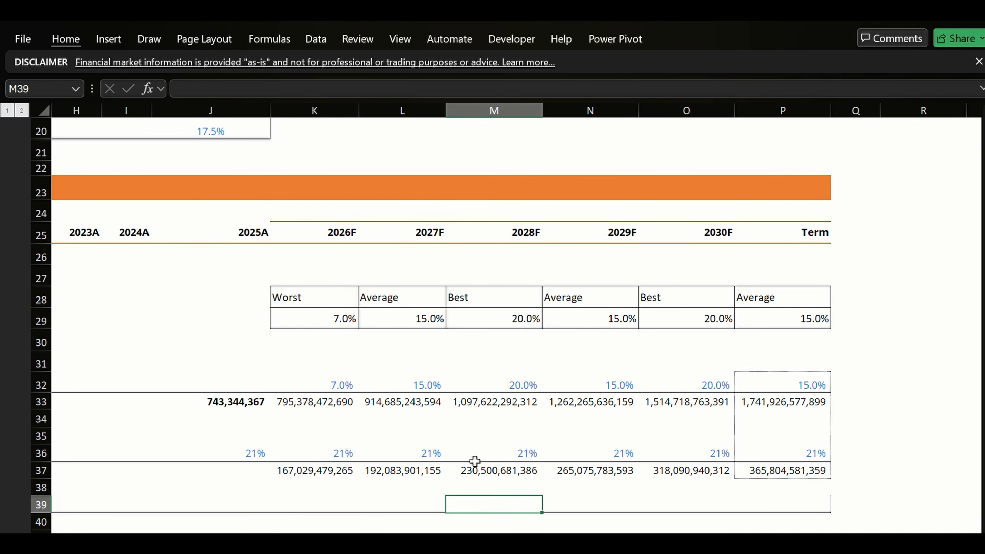
key(Left)
key(ctrl+Left)
key(ctrl+Left)
key(Right)
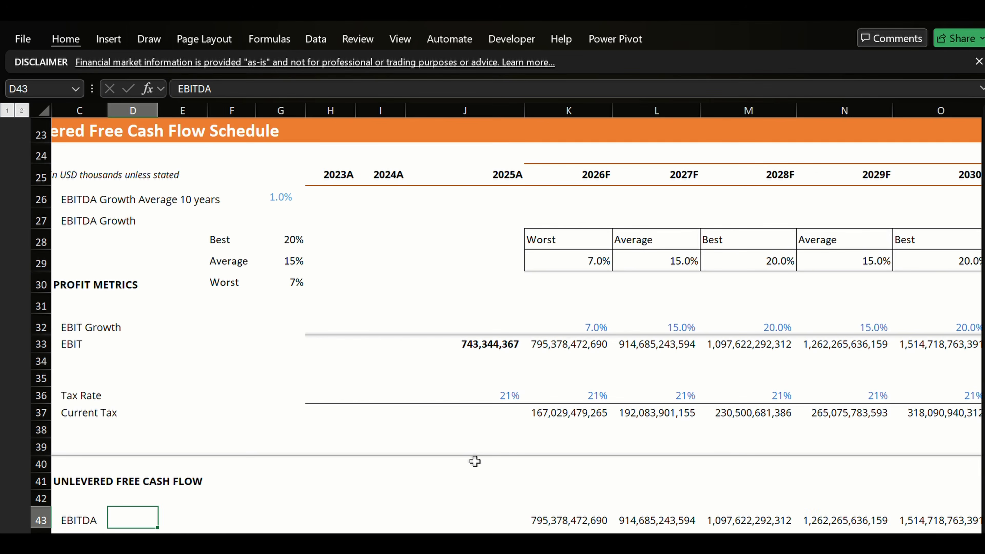
key(Down)
key(Right)
key(Down)
key(Down)
key(Down)
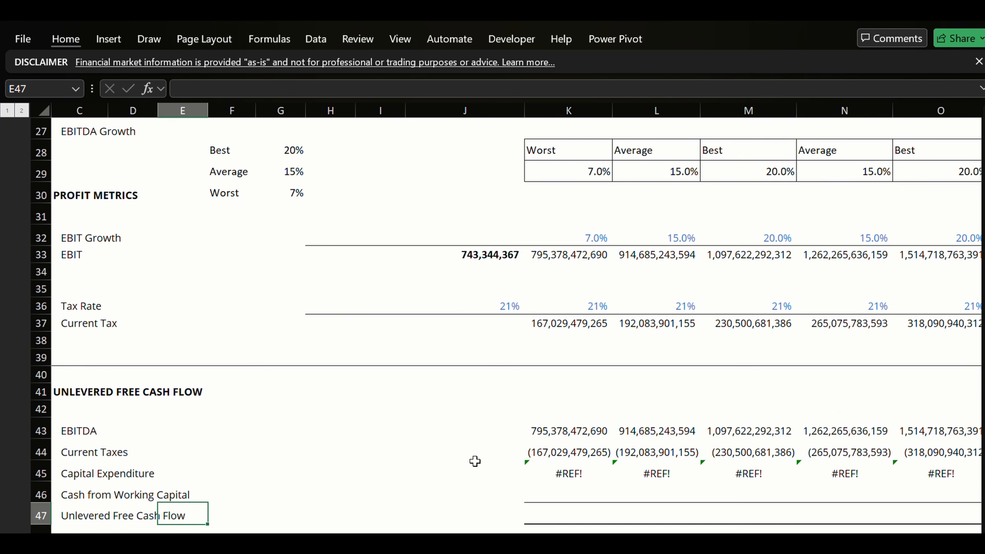
Relabel the first Unlevered Free Cash Flow row in C43 as EBIT.
key(Up)
key(Up)
key(Up)
key(Up)
key(Left)
key(Left)
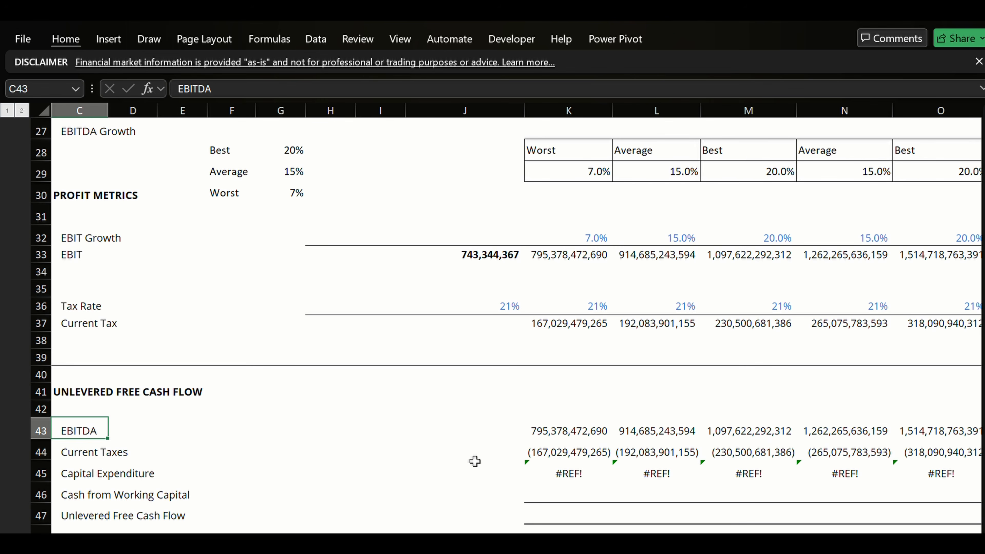
text(EBIT)
Check which row the 2026F formula in K43 of the relabelled EBIT row refers to.
key(Right)
key(Right)
key(Right)
key(Right)
key(Right)
key(Right)
key(Right)
key(Right)
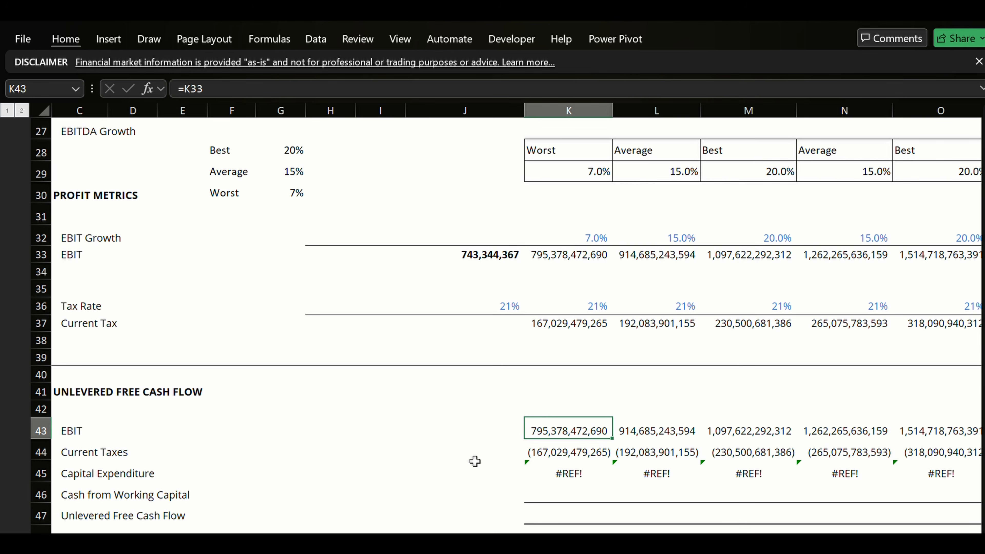
Examine the Current Taxes, Capital Expenditure and Cash from Working Capital rows below EBIT.
key(Down)
key(Left)
key(Left)
key(Left)
key(Left)
key(Left)
key(Left)
key(Left)
key(Left)
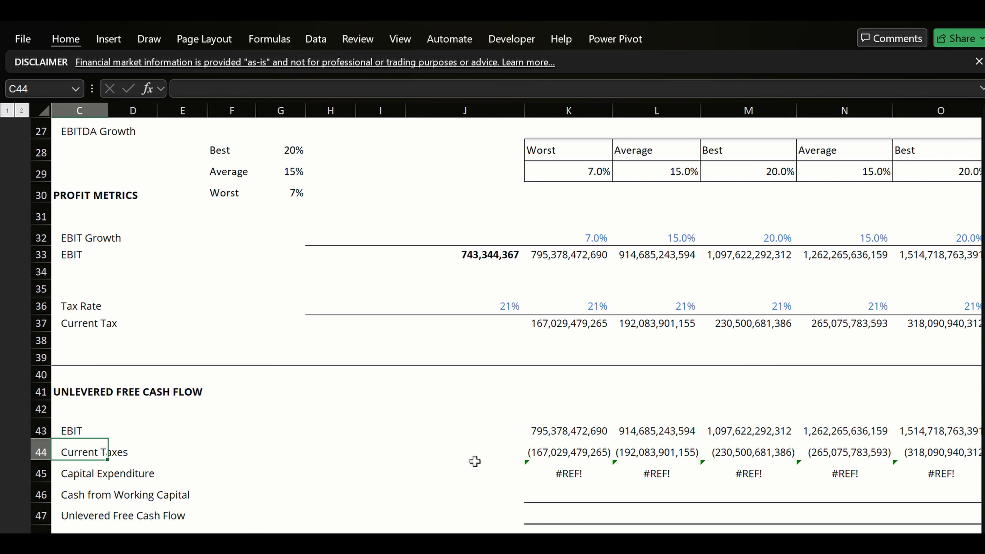
key(Right)
key(Right)
key(Down)
key(Down)
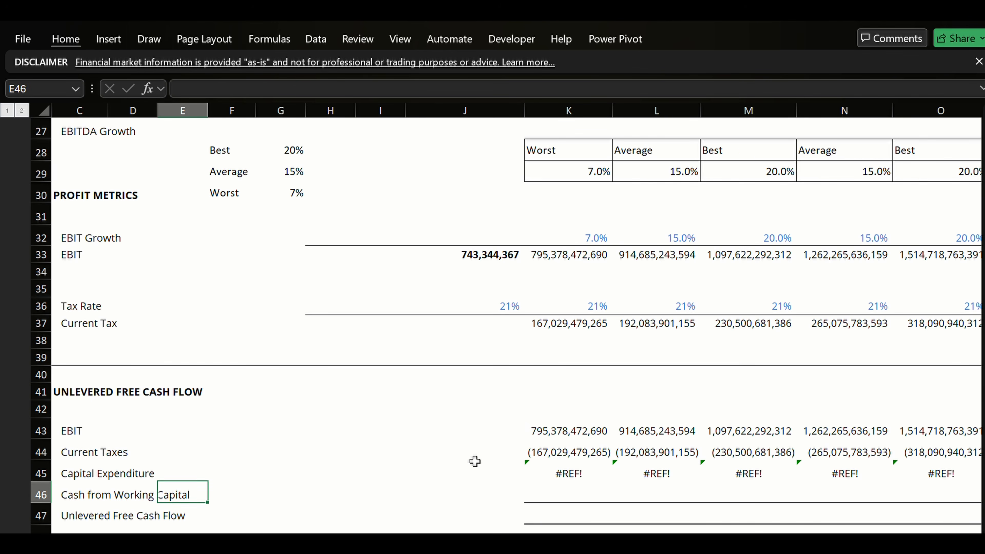
Compare the Capital Expenditure and Cash from Working Capital line items in C45 and C46.
key(Left)
key(Left)
key(Left)
key(Up)
key(Up)
key(Right)
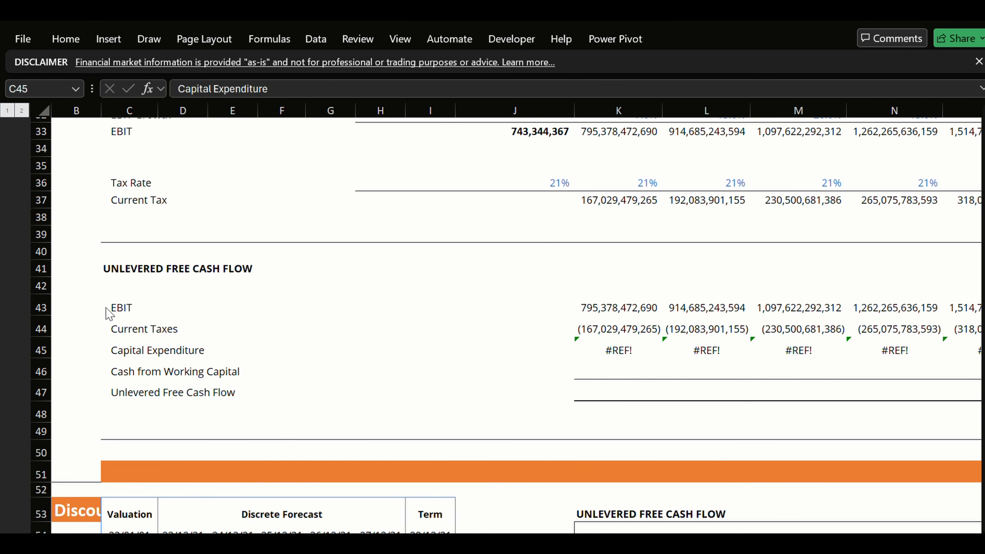
click(156, 349)
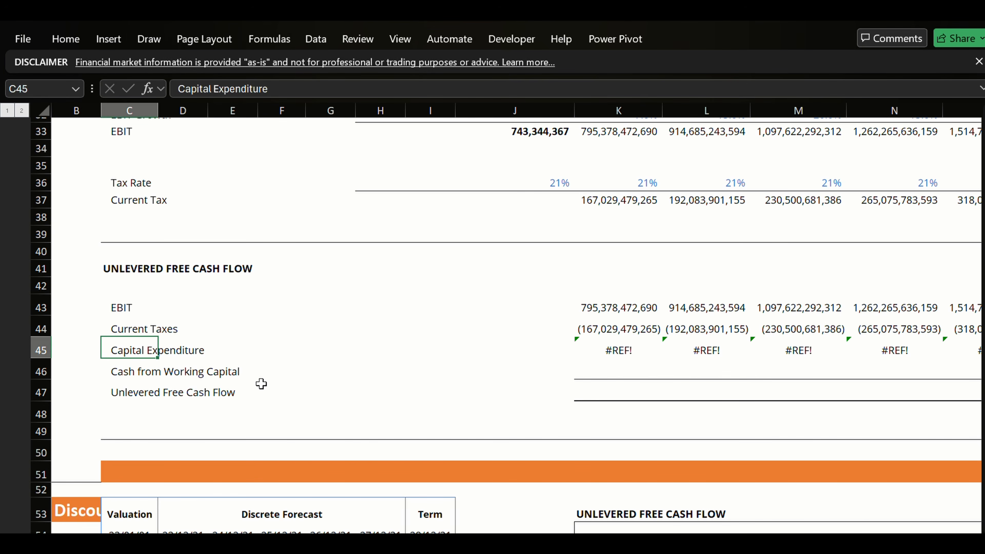
click(185, 373)
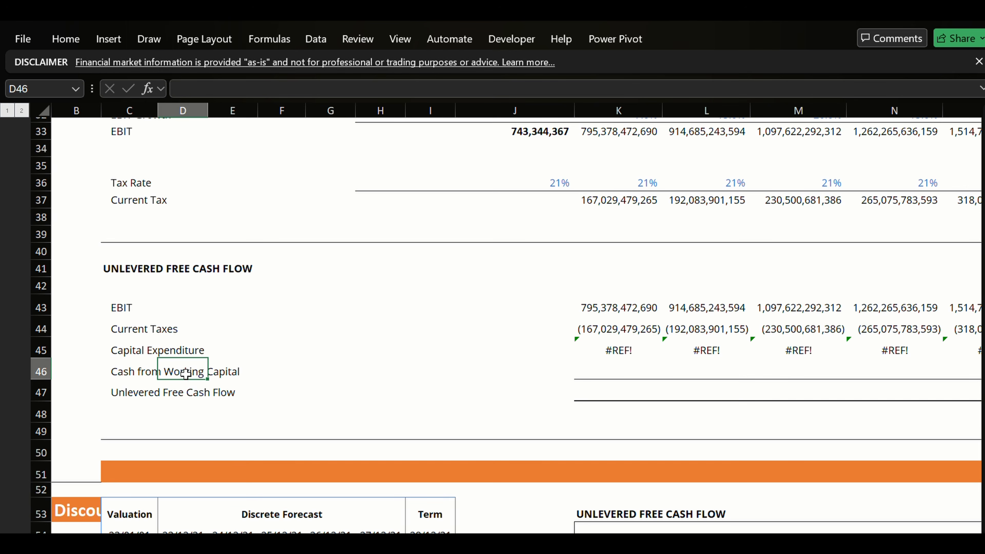
click(133, 371)
click(139, 346)
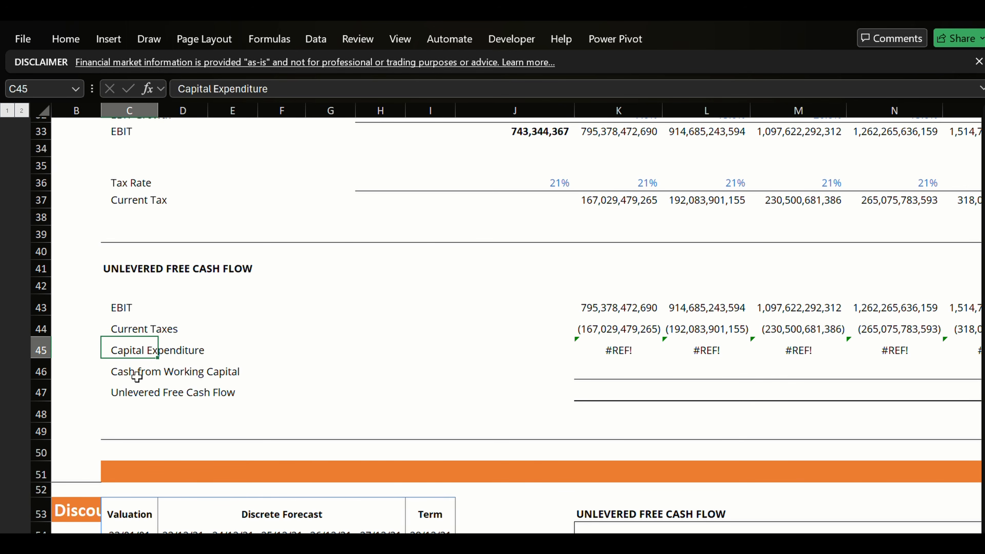
click(161, 373)
click(123, 374)
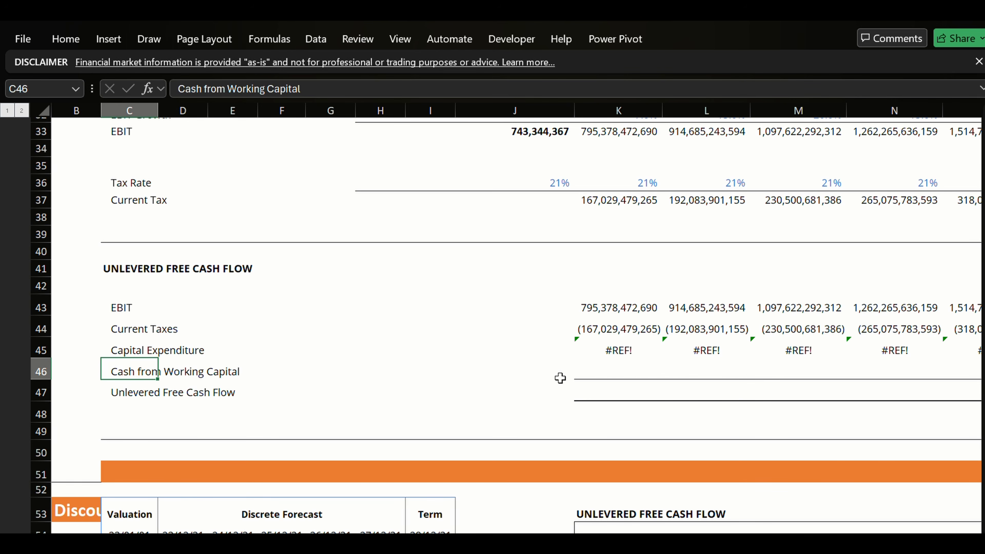
Look through the historical financial statements sheet, from Other Line Items back to the start of the Balance Sheet Items section.
key(ctrl+Page_Up)
key(Up)
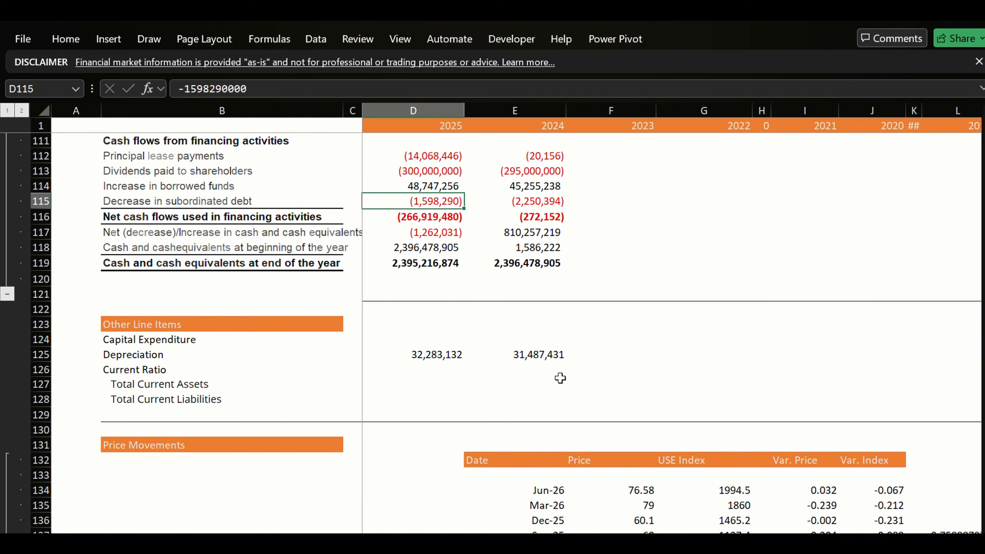
key(Page_Up)
key(Page_Up)
key(Page_Up)
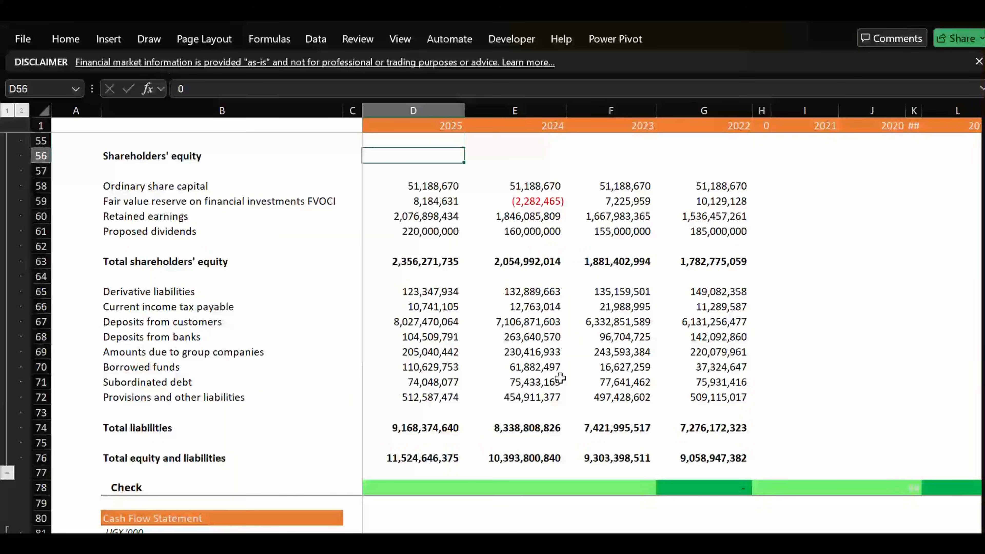
key(Page_Up)
key(Page_Up)
key(Down)
key(Down)
key(Down)
key(Down)
key(Down)
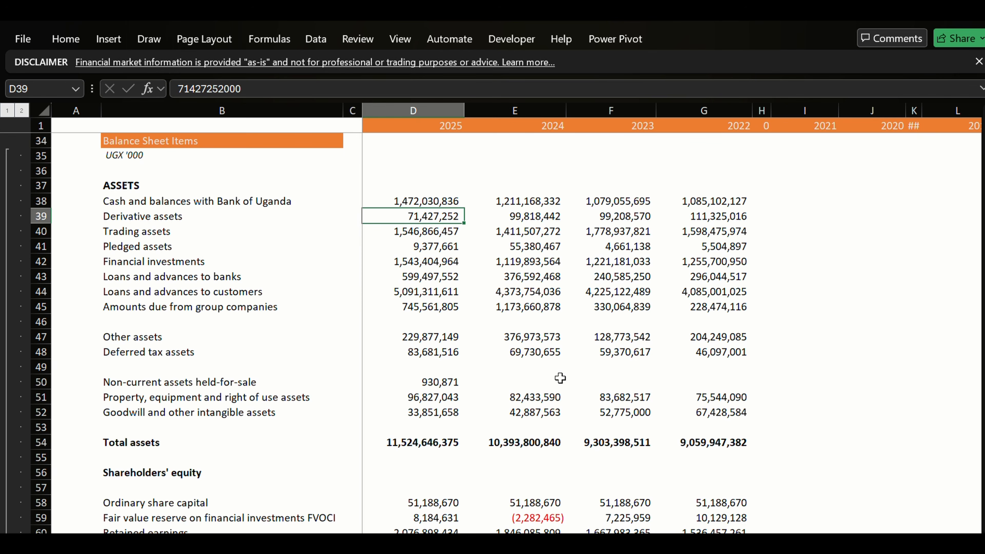
Review the 2025 asset figures in column D from Derivative assets to Deferred tax assets.
key(Down)
key(Down)
key(Down)
key(Down)
key(Down)
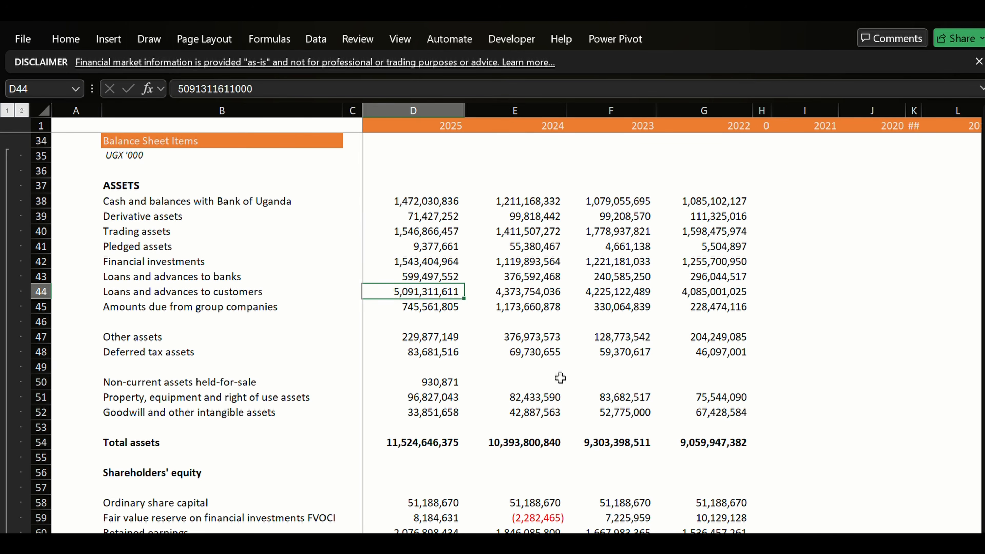
key(Down)
key(Down)
key(Down)
key(Down)
key(Down)
key(Down)
key(Down)
key(Down)
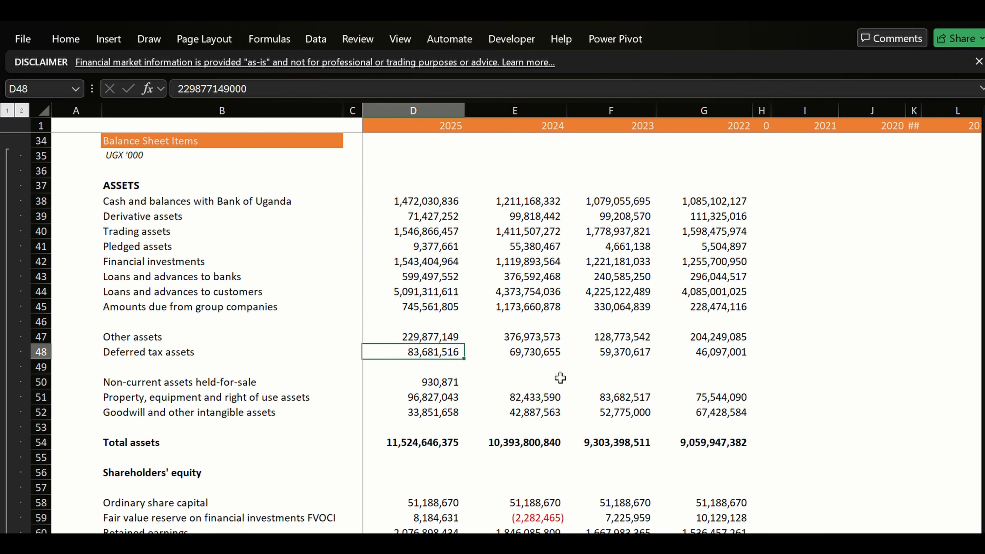
Review the 2025 balance sheet figures from non-current assets through shareholders' equity to Provisions and other liabilities.
key(Down)
key(Down)
key(Down)
key(Down)
key(Down)
key(Down)
key(Down)
key(Down)
key(Down)
key(Down)
key(Down)
key(Down)
key(Down)
key(Down)
key(Down)
key(Down)
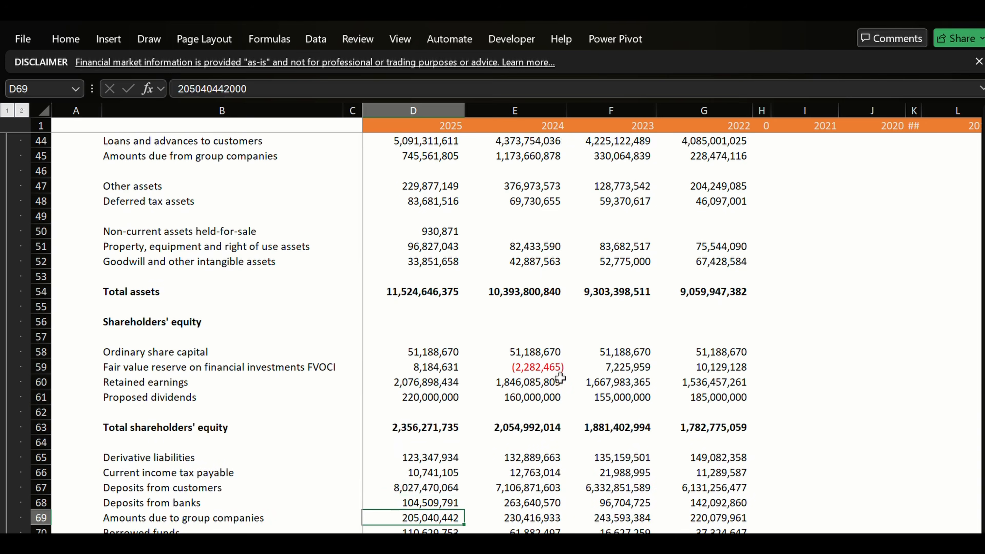
key(Up)
key(Up)
key(Up)
key(Up)
key(Up)
key(Up)
key(Up)
key(Up)
key(Up)
key(Down)
key(Down)
key(Down)
key(Down)
key(Down)
key(Down)
key(Down)
key(Down)
key(Down)
key(Down)
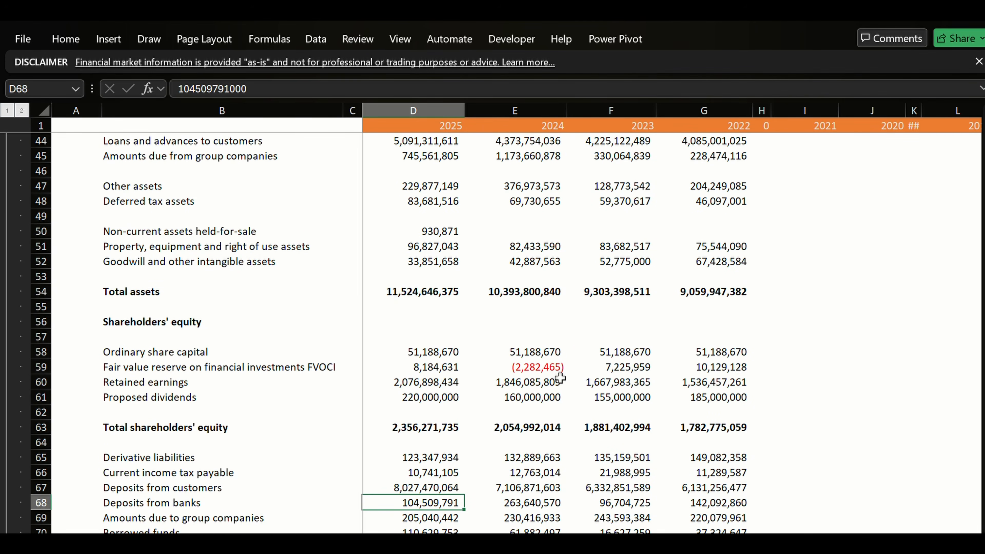
key(Down)
key(Down)
key(Down)
key(Down)
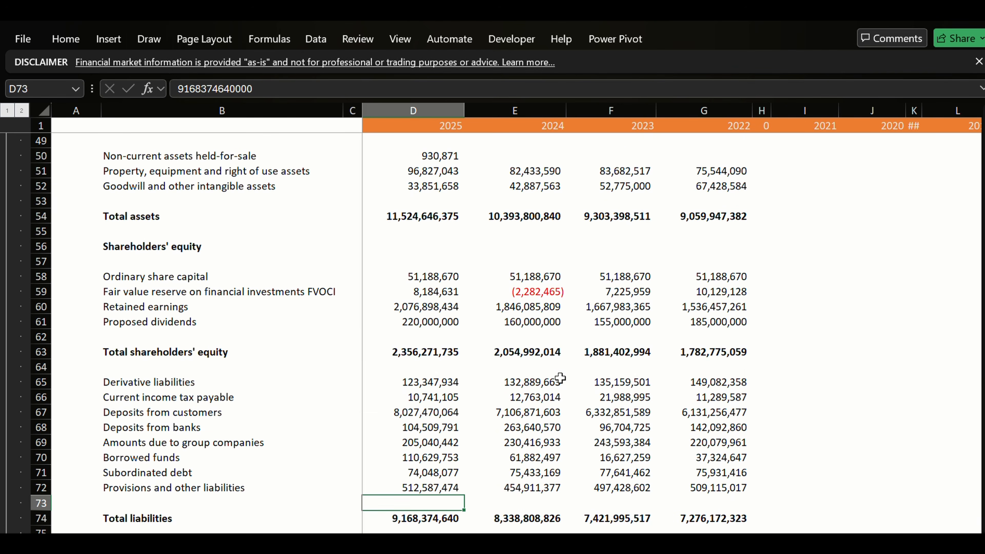
Examine the liability rows 65 to 72 again, focusing on Derivative liabilities, Current income tax payable and the deposit rows.
key(Up)
key(Up)
key(Up)
key(Up)
key(Up)
key(Up)
key(Up)
key(Up)
key(Up)
key(Up)
key(Up)
key(Down)
key(Down)
key(Down)
key(Down)
key(Down)
key(Left)
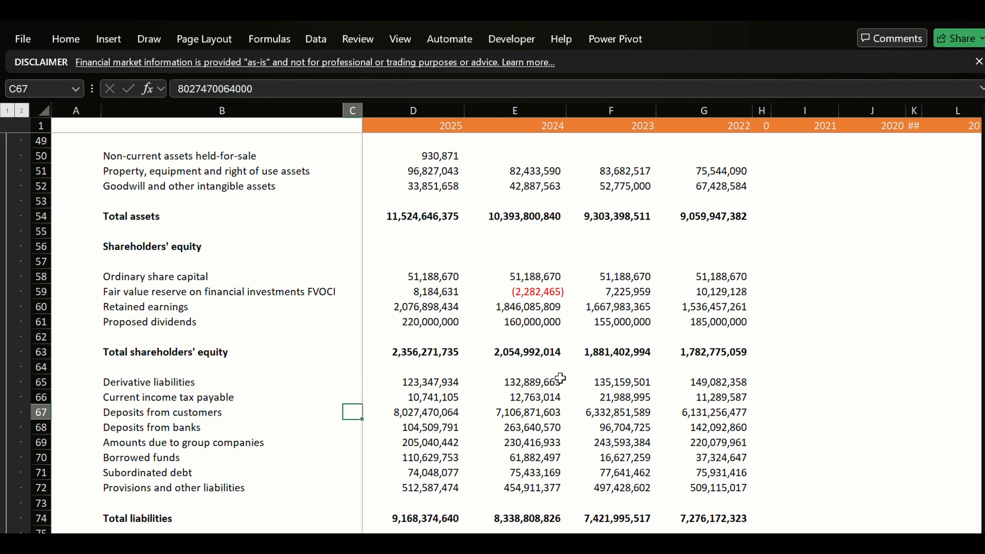
key(Left)
key(Left)
key(Down)
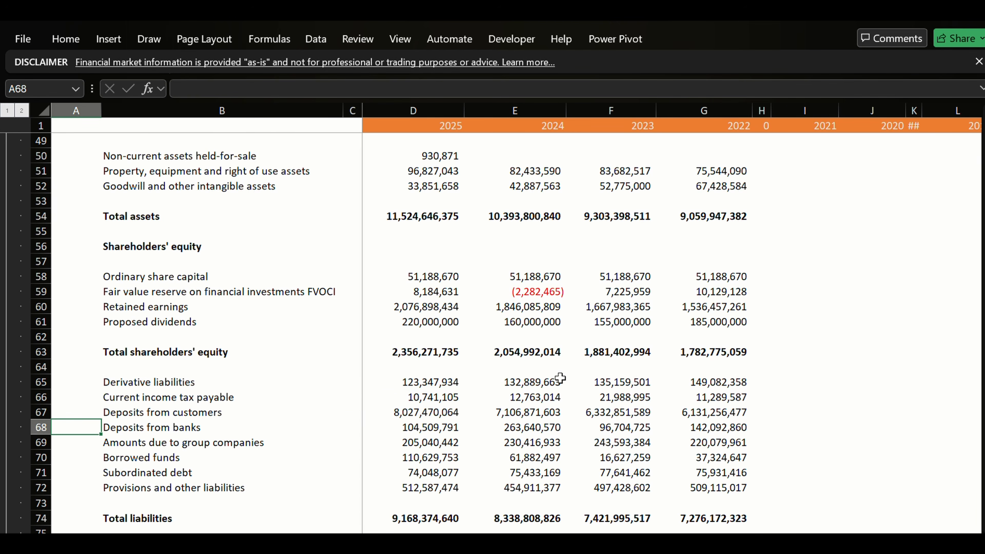
key(Right)
key(Up)
key(Up)
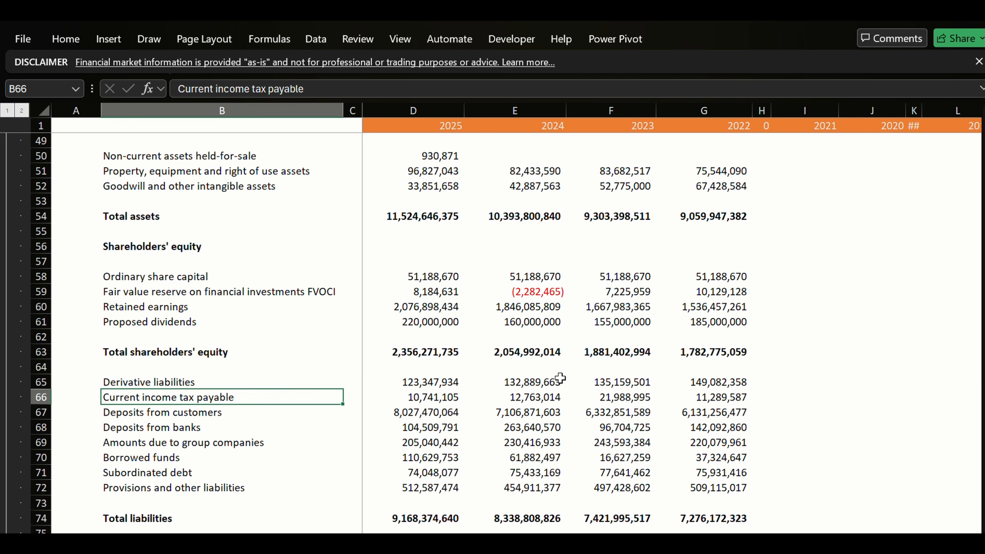
key(Right)
key(Right)
key(Up)
key(Down)
key(Up)
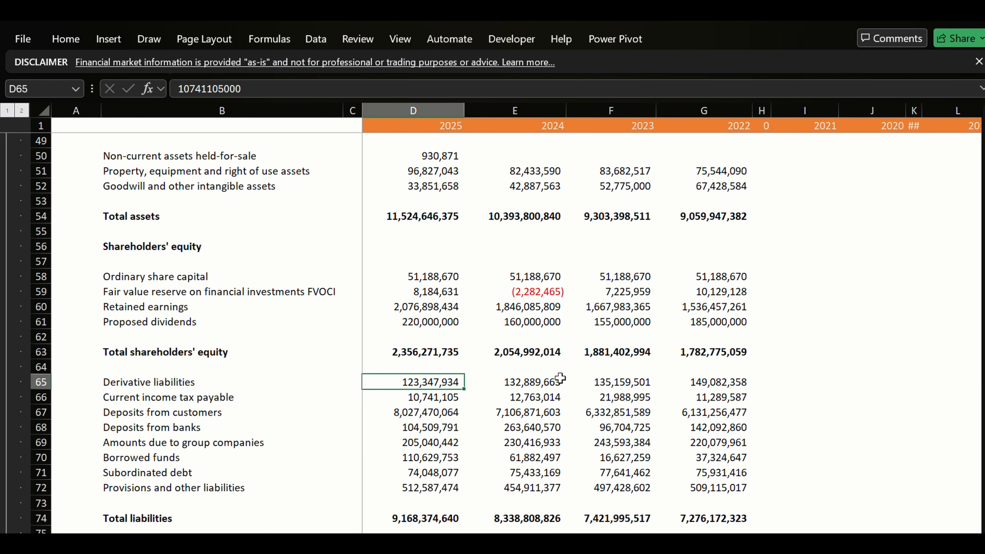
Re-examine the 2025 figures for Derivative assets, Trading assets, Pledged assets and Financial investments in rows 39 to 42.
key(Up)
key(Up)
key(Up)
key(Up)
key(Up)
key(Up)
key(Up)
key(Up)
key(Up)
key(Up)
key(Up)
key(Up)
key(Up)
key(Up)
key(Up)
key(Up)
key(Up)
key(Up)
key(Up)
key(Up)
key(Down)
key(Down)
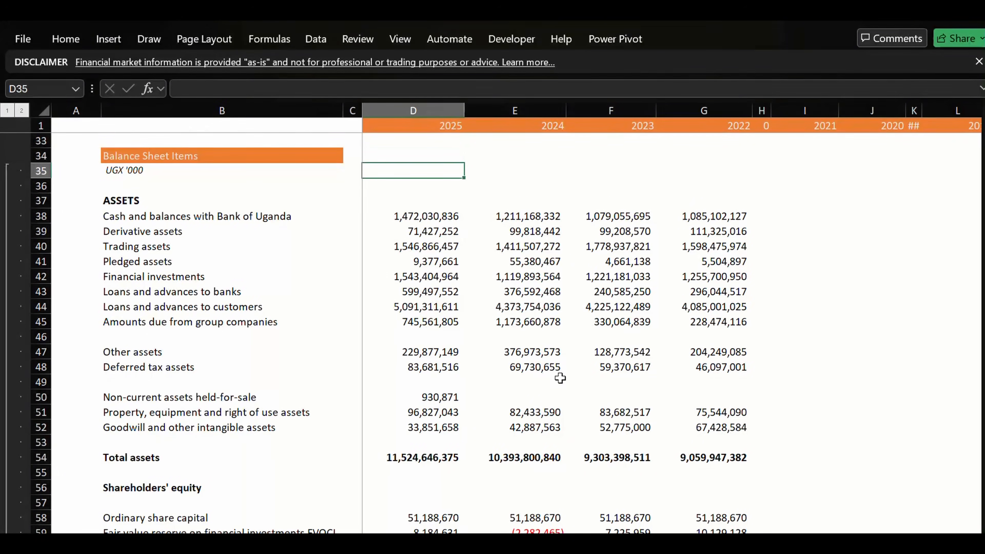
key(Down)
key(Down)
key(Down)
key(Down)
key(Down)
key(Down)
key(Down)
key(Up)
key(Down)
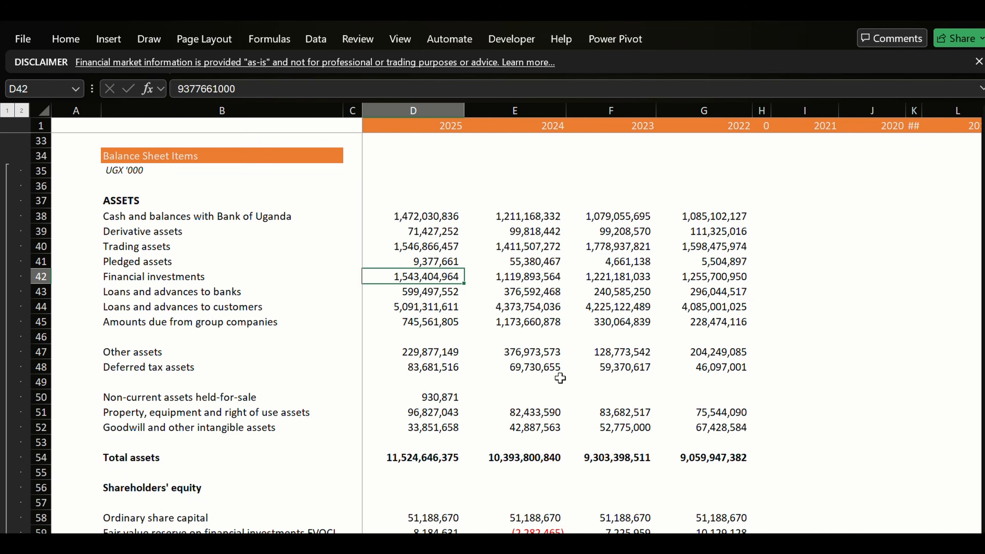
key(Up)
key(Up)
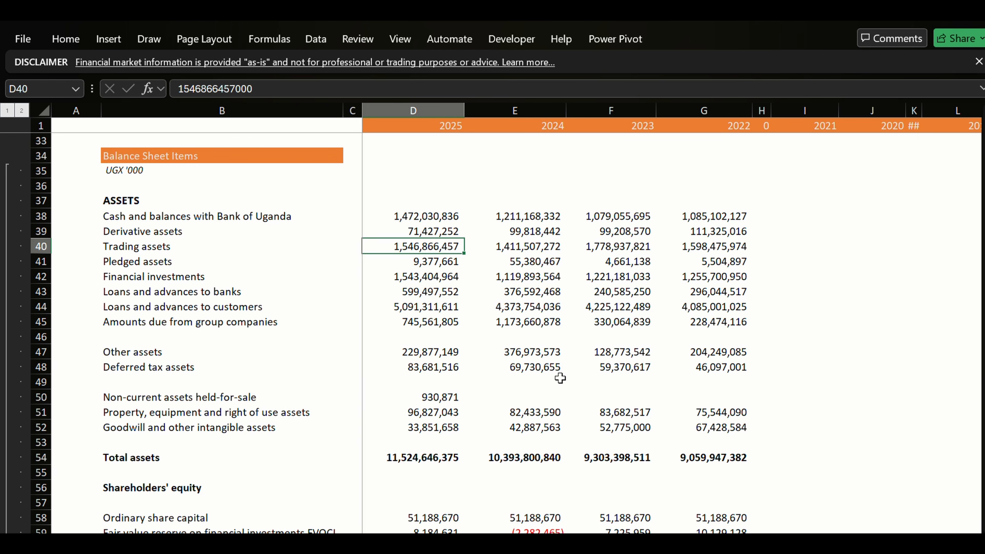
key(Up)
key(Down)
key(Up)
key(Down)
key(Up)
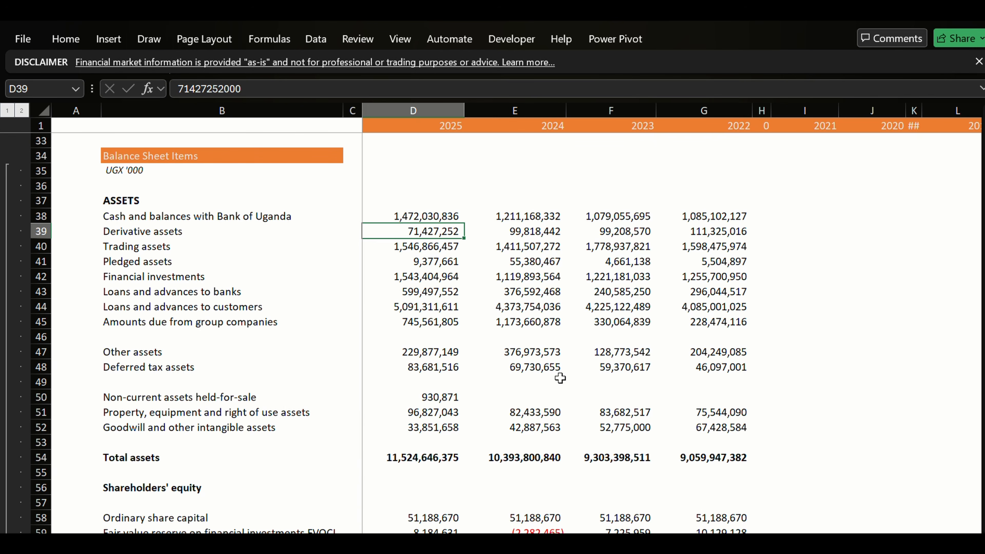
Return to the Unlevered Free Cash Flow section and check the 2026F Capital Expenditure formula in K45.
key(ctrl+Page_Down)
key(ctrl+Page_Down)
key(Right)
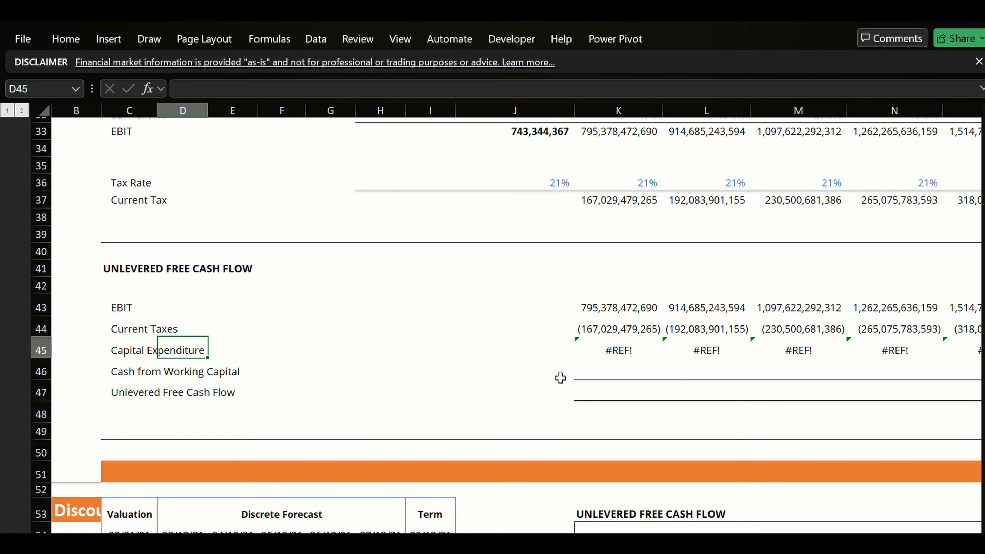
key(Left)
key(Down)
key(Up)
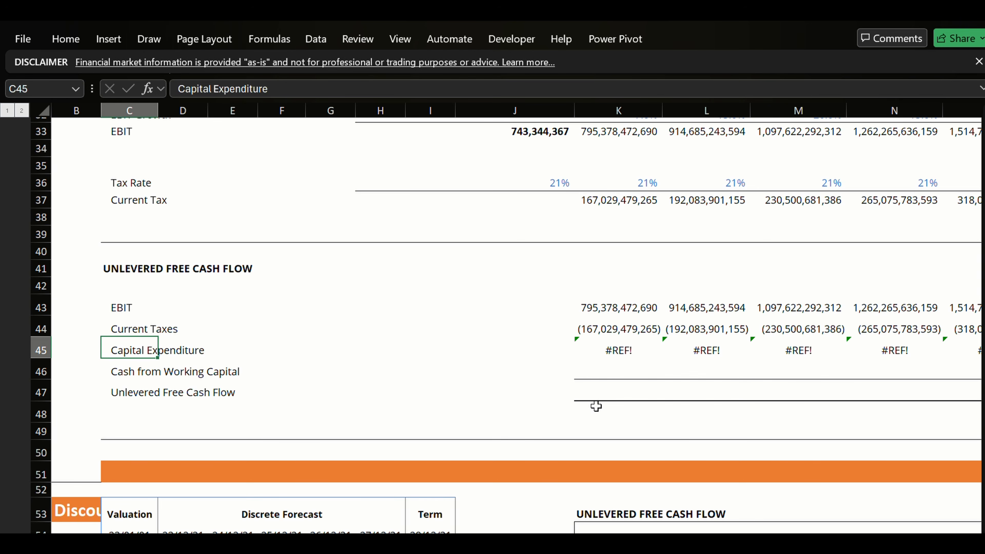
key(Right)
key(Right)
key(Right)
key(Right)
key(Right)
key(Right)
key(Right)
key(Right)
key(Right)
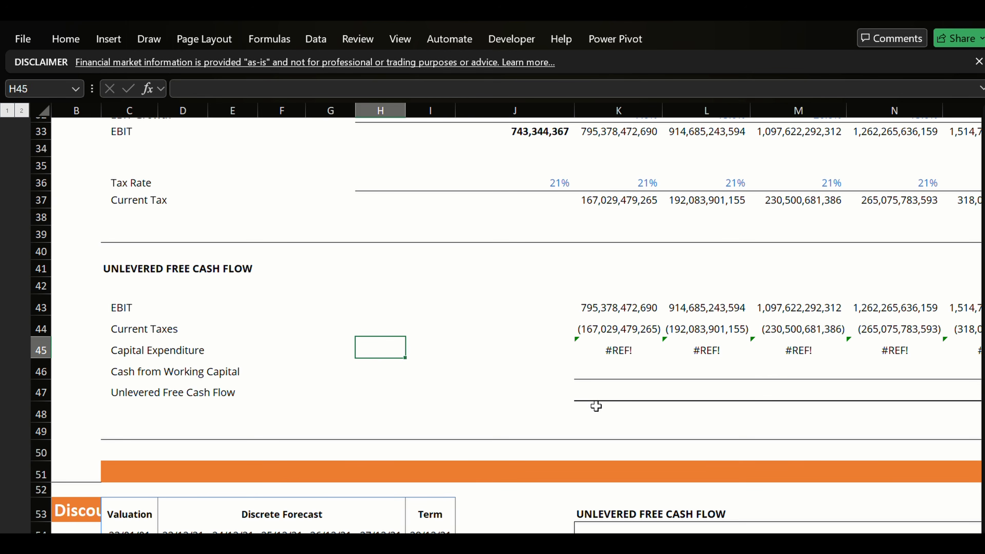
key(Left)
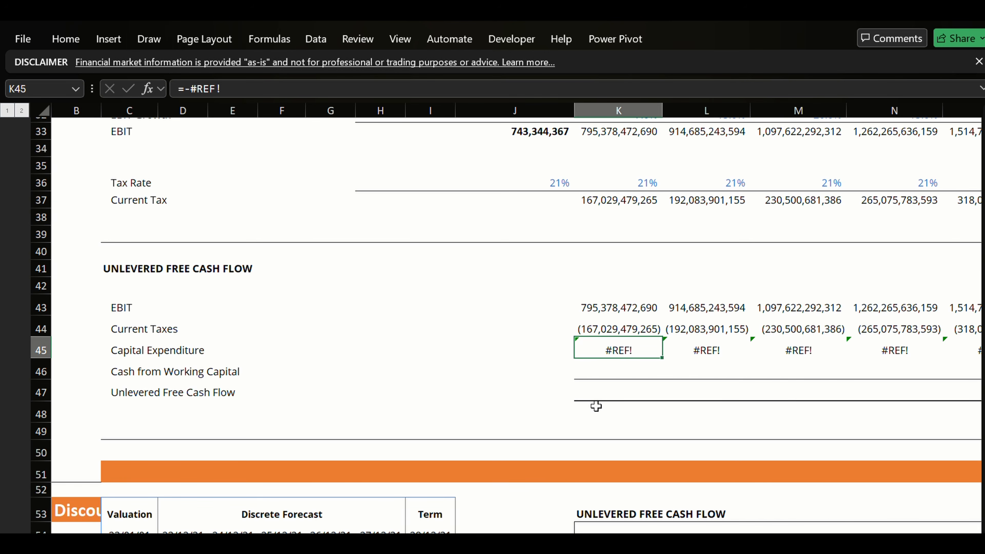
Review the Unlevered Free Cash Flow Schedule's 2026F column from the header down to row 48, returning to Capital Expenditure in K45.
key(Up)
key(Up)
key(Up)
key(Up)
key(Up)
key(Up)
key(Up)
key(Up)
key(Up)
key(Up)
key(Up)
key(Up)
key(Up)
key(Up)
key(Up)
key(Up)
key(Up)
key(Up)
key(Up)
key(Up)
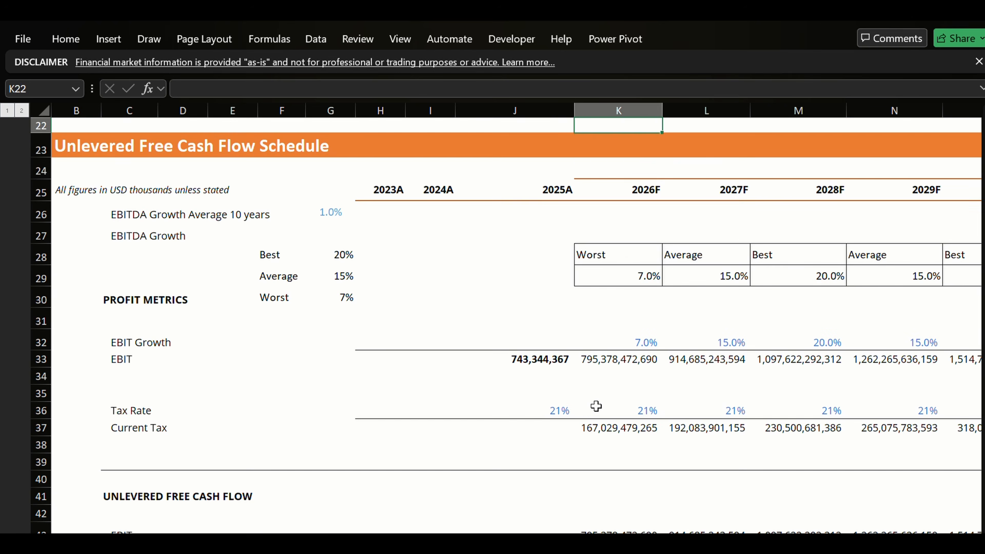
key(Down)
key(Down)
key(Down)
key(Down)
key(Down)
key(Down)
key(Down)
key(Down)
key(Down)
key(Down)
key(Down)
key(Down)
key(Down)
key(Down)
key(Down)
key(Down)
key(Down)
key(Down)
key(Down)
key(Down)
key(Down)
key(Down)
key(Down)
key(Down)
key(Down)
key(Down)
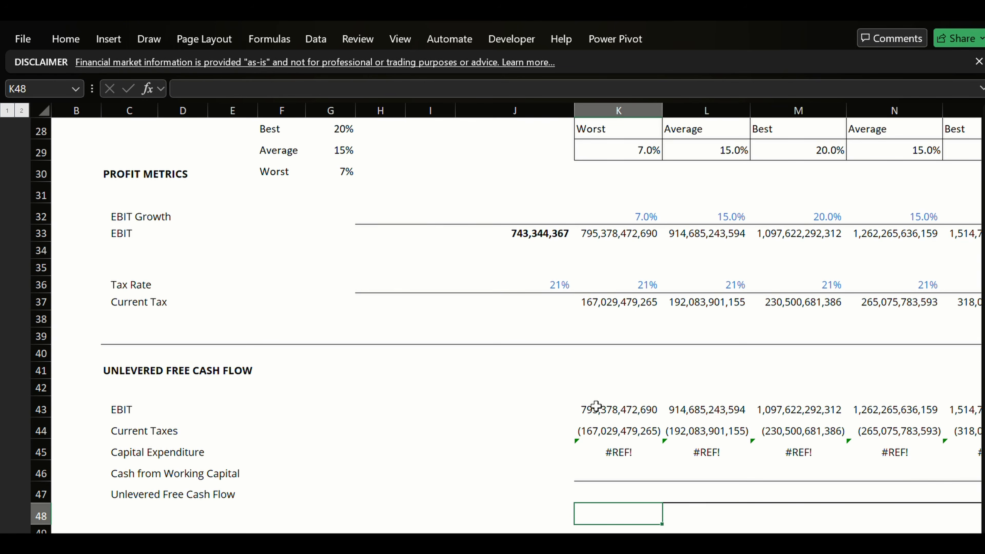
key(Up)
key(Up)
key(Up)
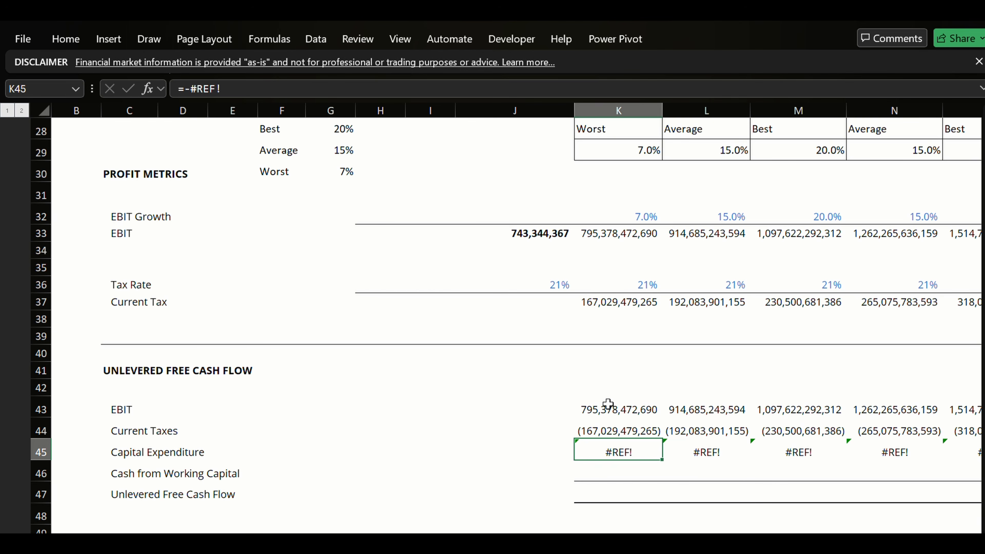
click(146, 452)
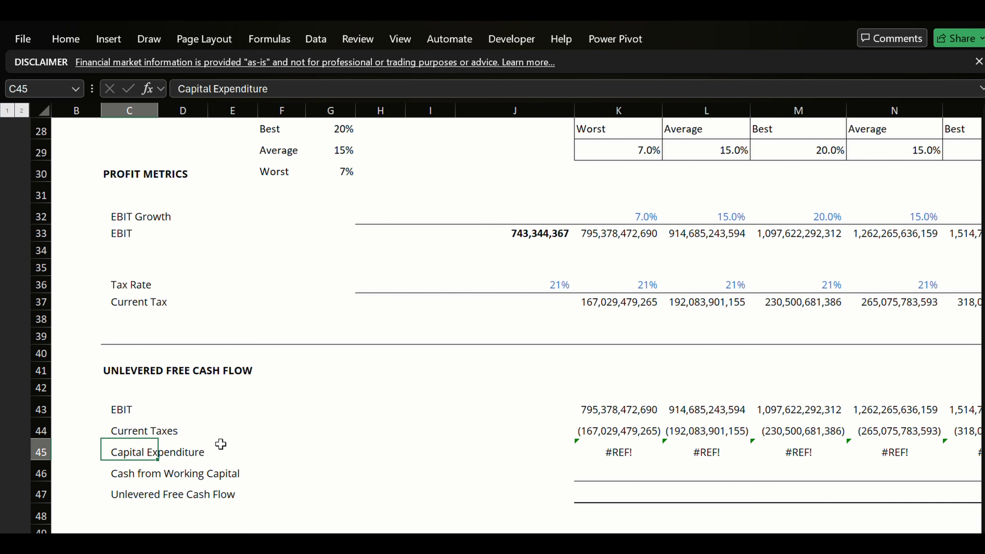
key(shift+Right)
key(shift+Right)
key(shift+Right)
key(shift+Right)
key(shift+Right)
key(shift+Right)
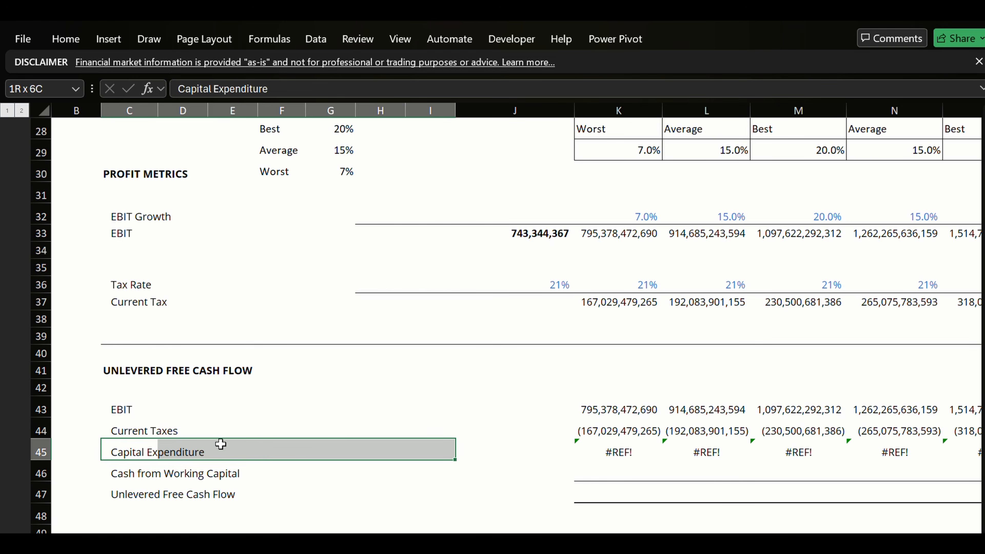
key(shift+Right)
key(shift+Right)
key(shift+Right)
key(shift+Right)
key(shift+Right)
key(shift+Right)
key(shift+Right)
key(shift+Right)
key(shift+Right)
key(shift+Left)
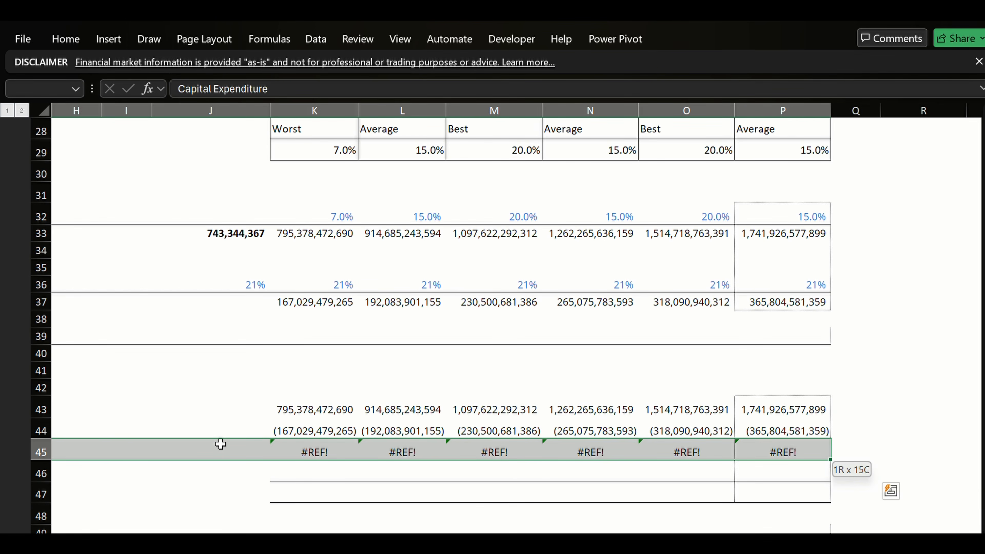
key(shift+Down)
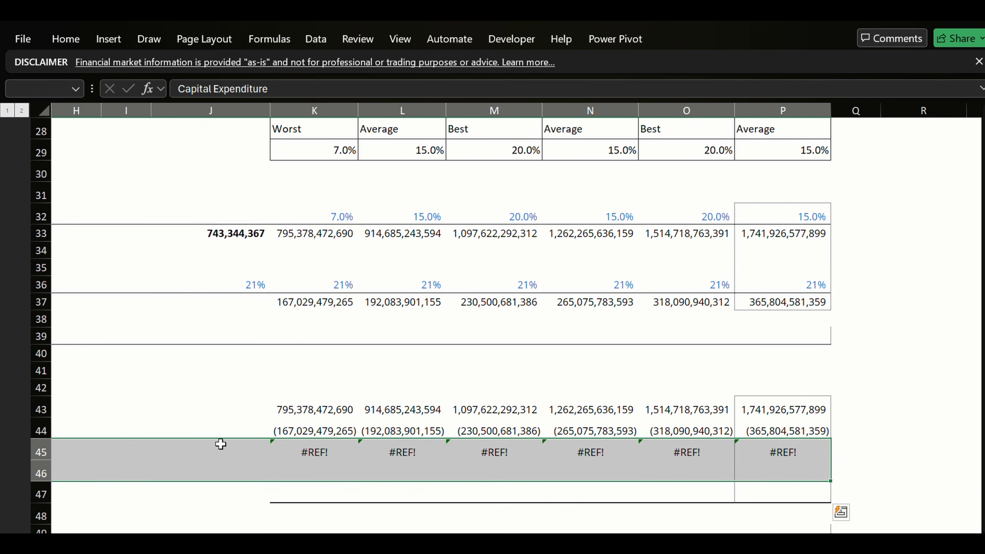
Highlight D45:Q46 across the Capital Expenditure and Cash from Working Capital rows with a standard yellow fill.
key(Right)
key(shift+Right)
key(shift+Right)
key(shift+Right)
key(shift+Right)
key(shift+Right)
key(shift+Right)
key(shift+Right)
key(shift+Right)
key(shift+Right)
key(shift+Right)
key(shift+Right)
key(shift+Right)
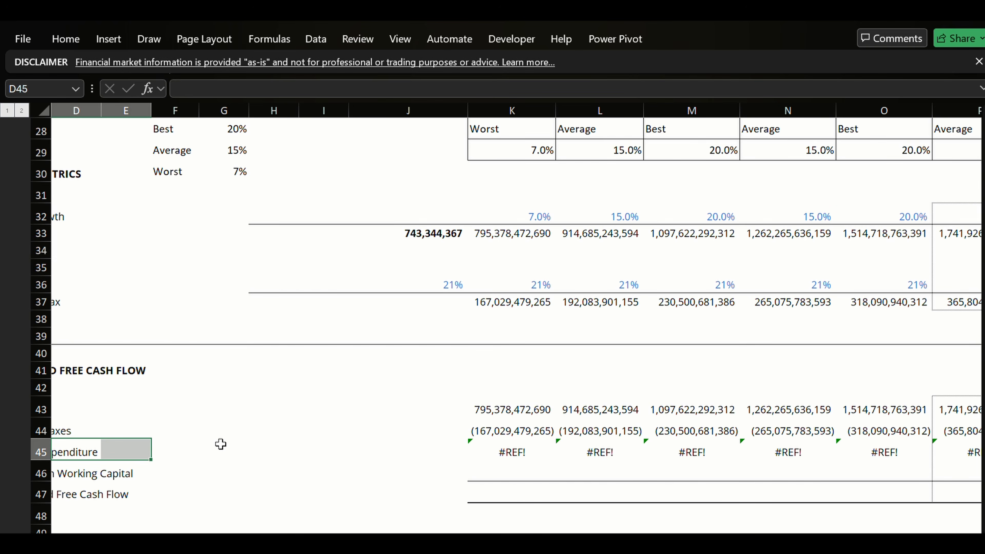
key(shift+Right)
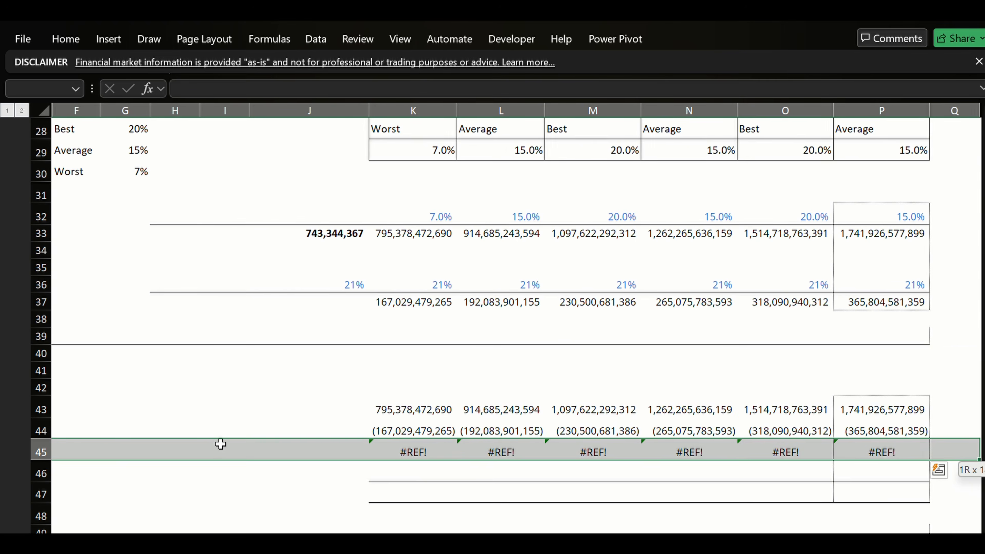
key(shift+Down)
key(alt+h)
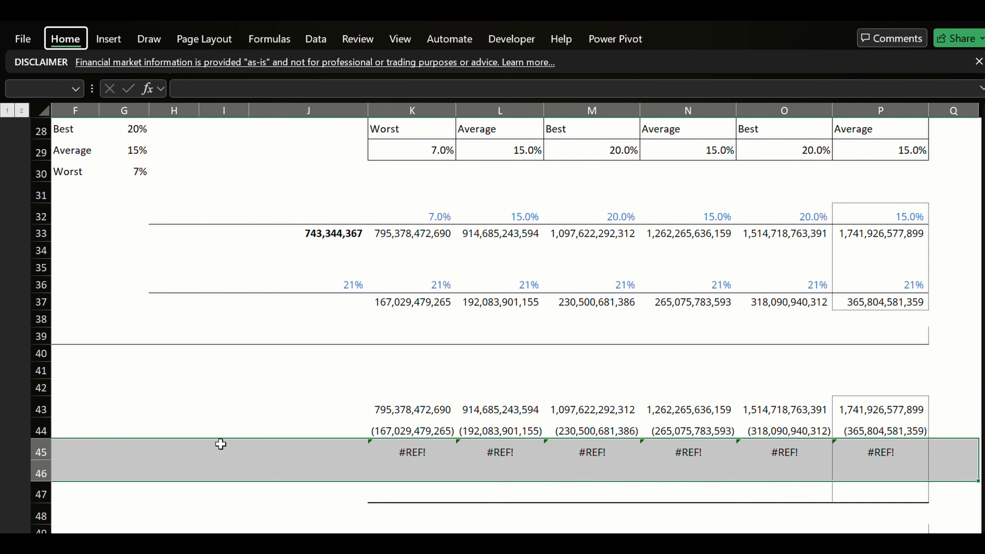
key(d)
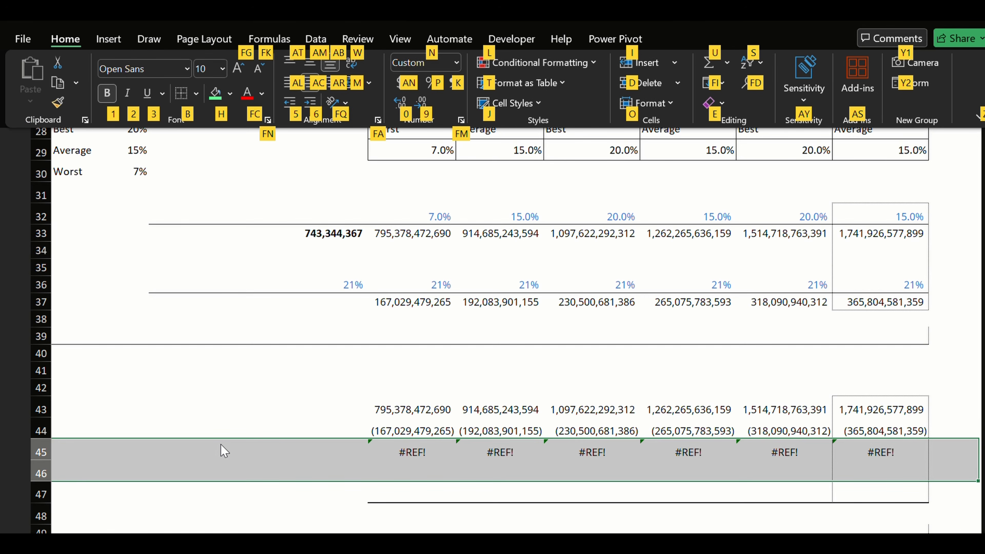
key(h)
key(Down)
key(Down)
key(Down)
key(Down)
key(Down)
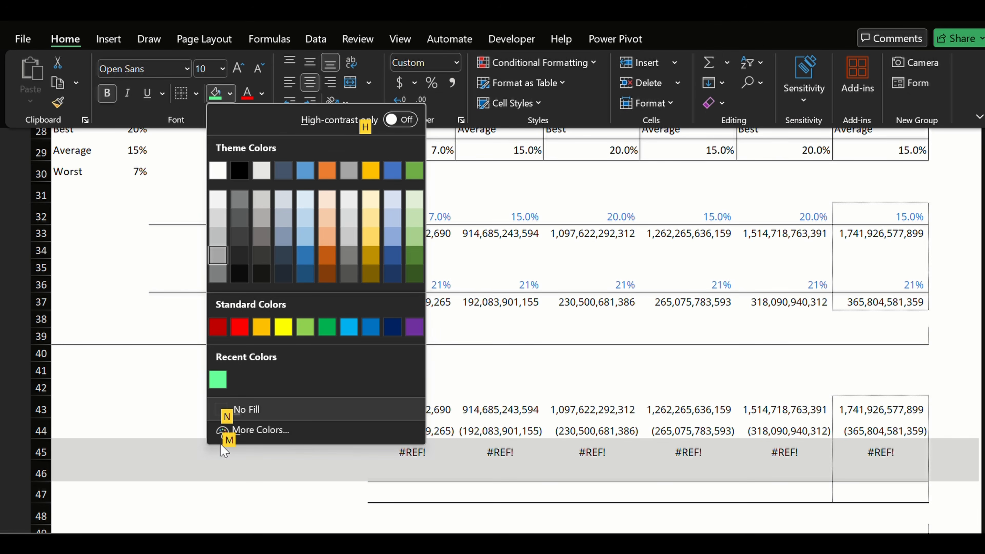
key(Left)
key(Left)
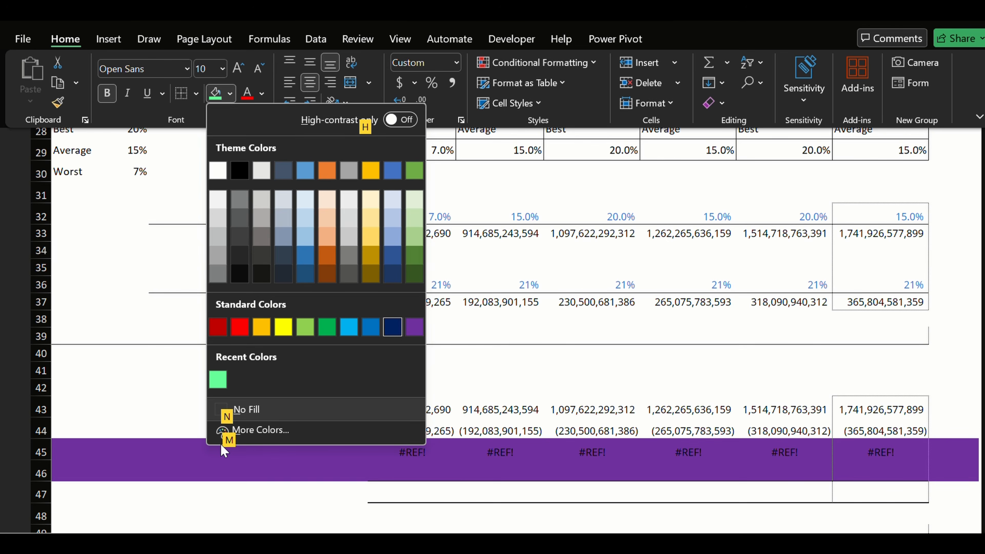
key(Left)
key(Left)
key(Left)
key(Left)
key(Left)
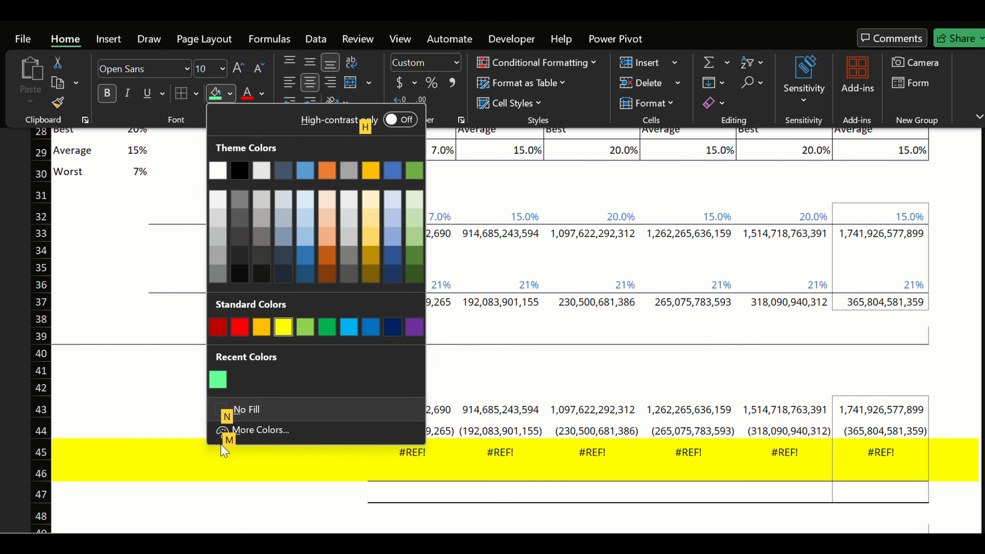
key(Return)
key(Left)
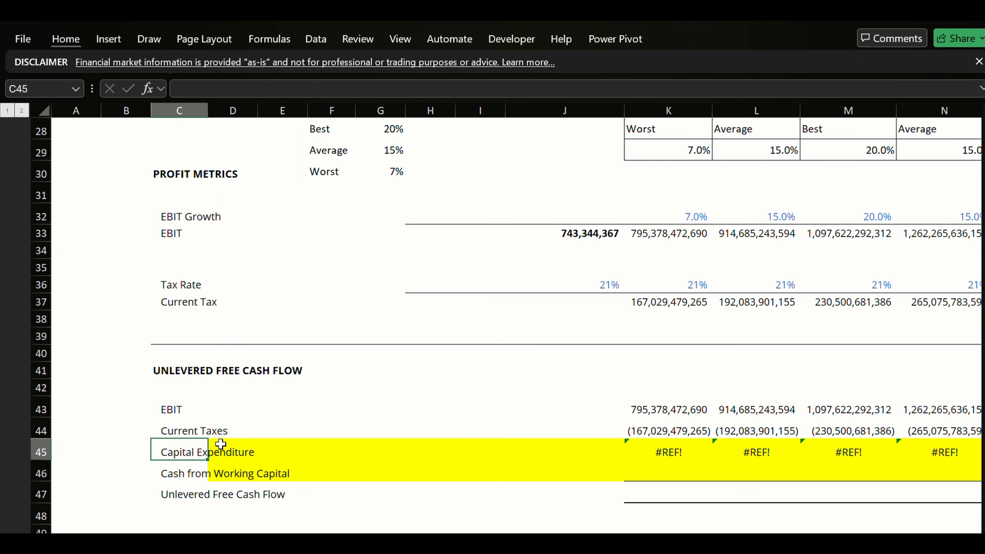
Enter the 2026F Unlevered Free Cash Flow formula =K43+K44 in K47, summing EBIT and Current Taxes.
key(Right)
key(Right)
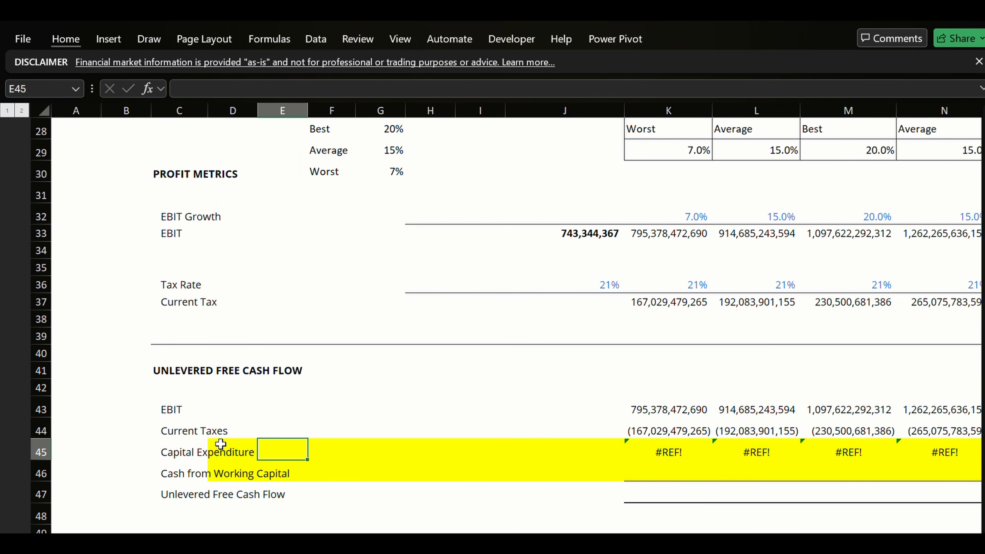
key(Down)
key(Up)
key(Right)
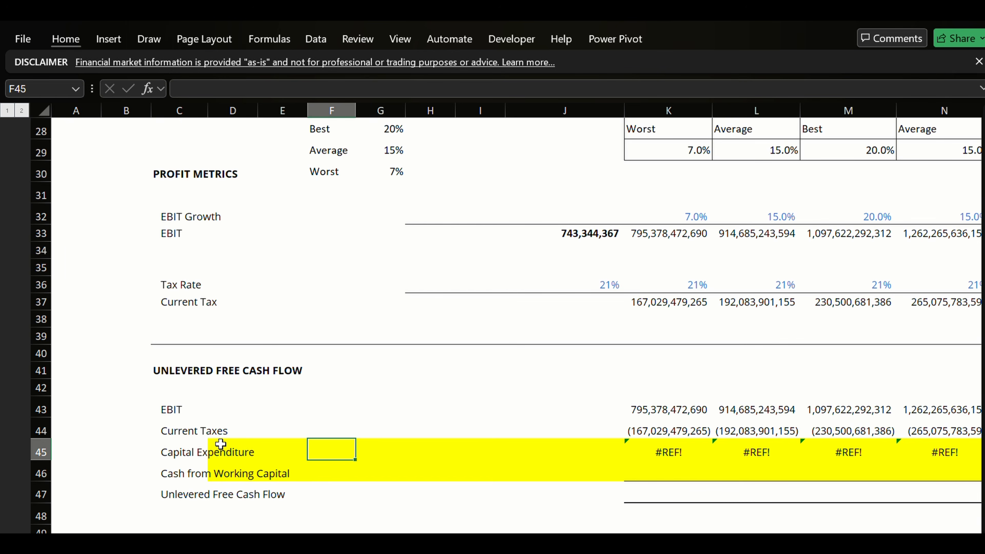
key(Right)
key(Right)
key(Right)
key(Right)
key(Right)
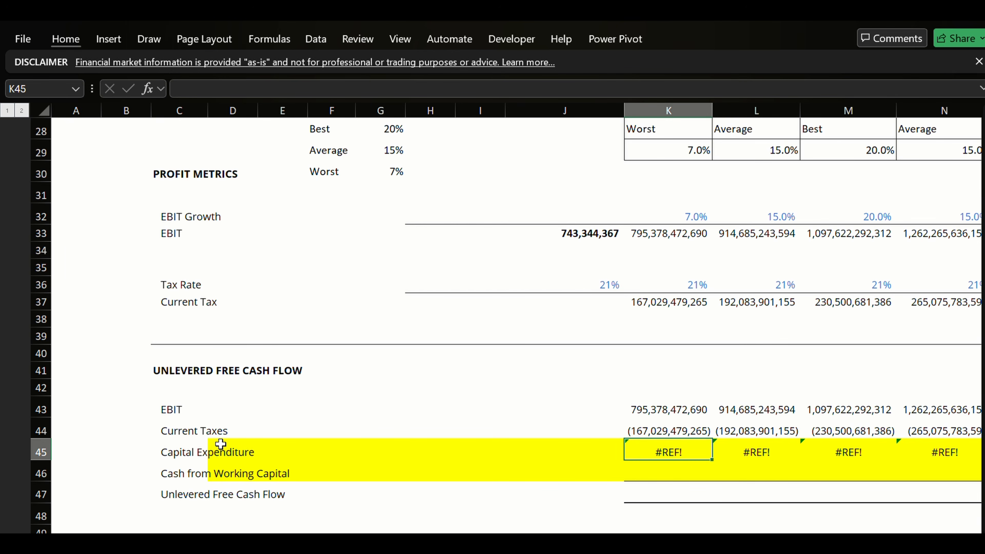
key(Down)
key(Down)
key(F2)
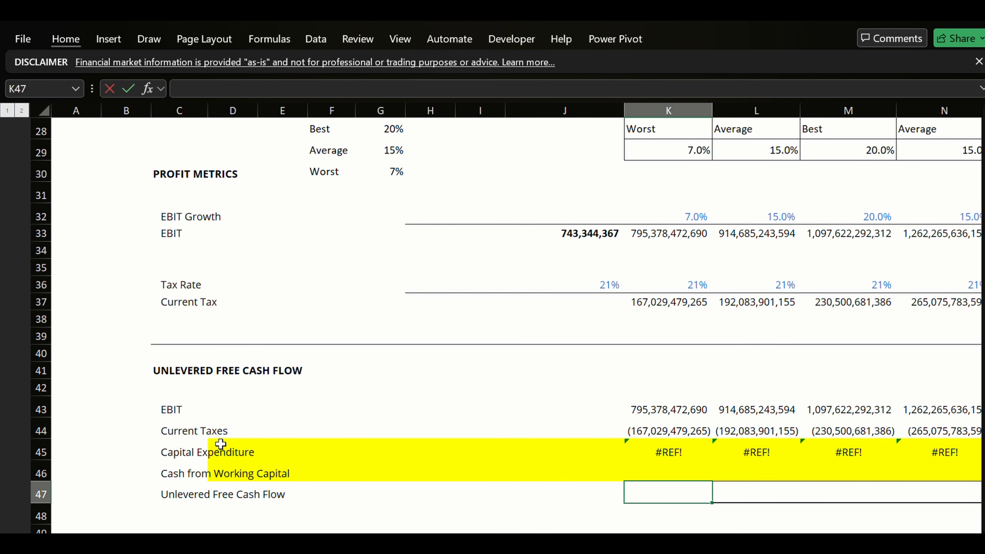
text(=)
key(Up)
key(Up)
key(Up)
key(Up)
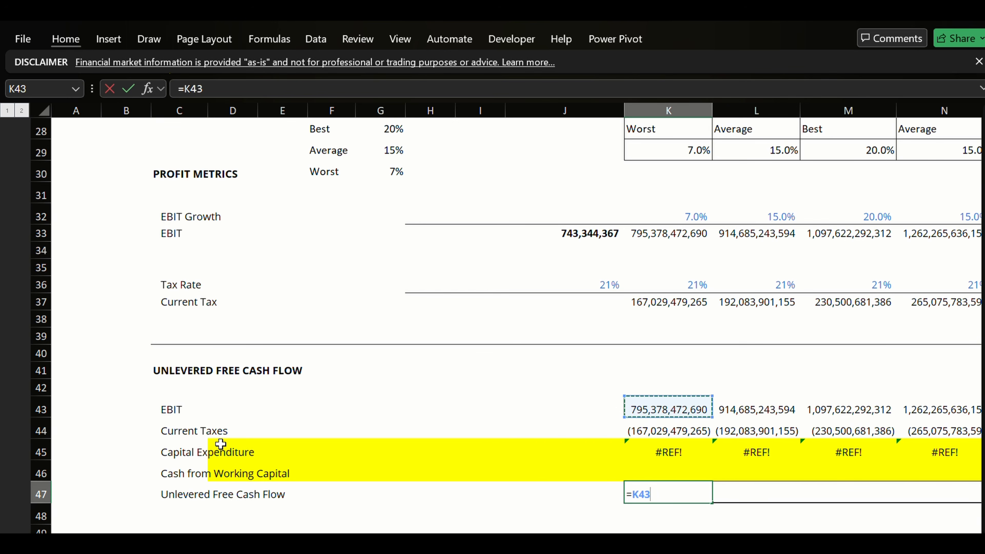
text(+)
key(Down)
key(ctrl+Return)
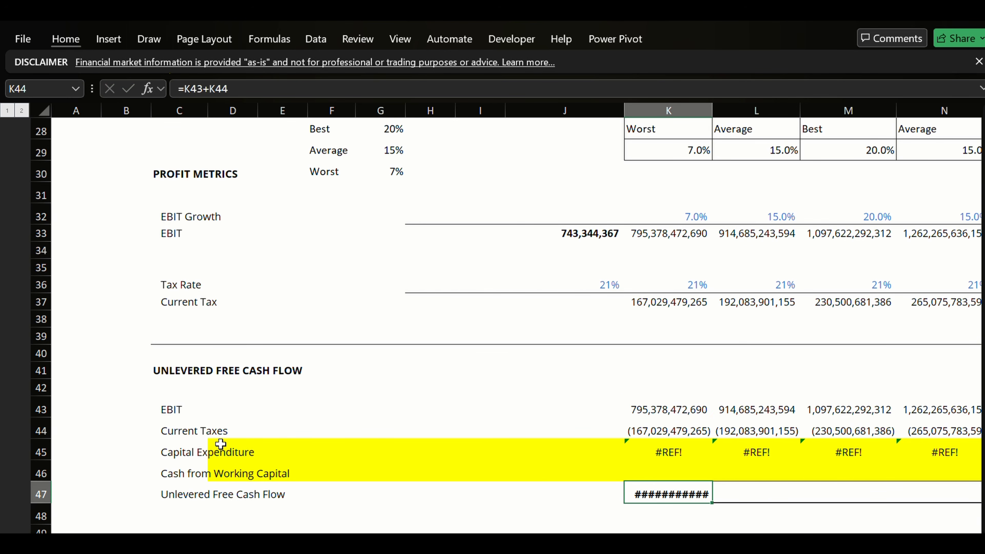
Try filling the Unlevered Free Cash Flow formula from K47 across to P47, and undo the fill.
key(shift+Right)
key(shift+Right)
key(shift+Right)
key(shift+Right)
key(shift+Right)
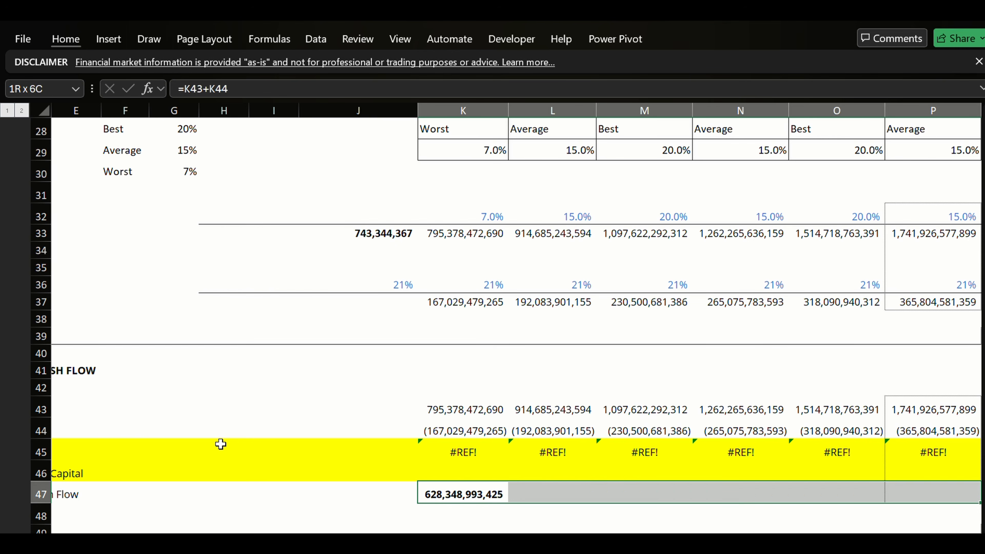
key(ctrl+r)
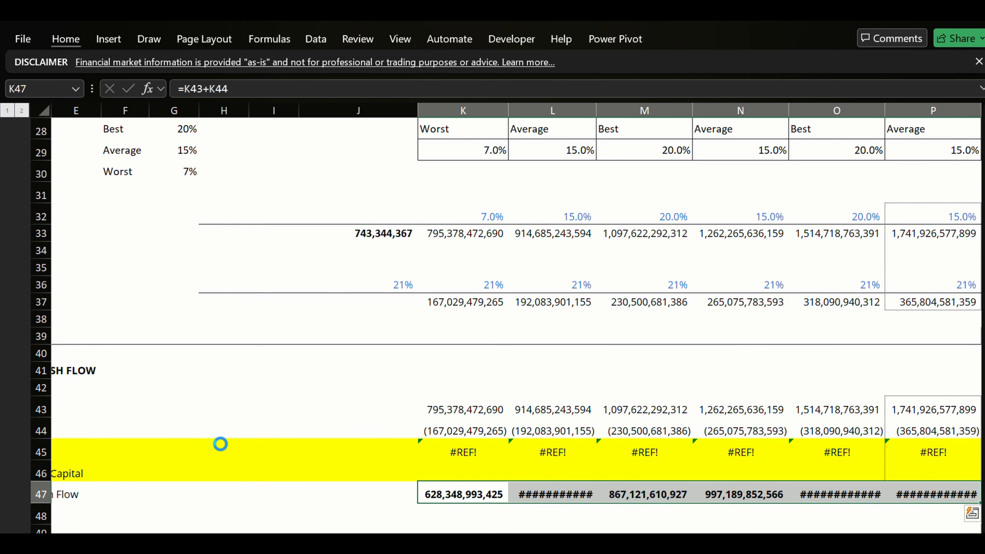
key(ctrl+z)
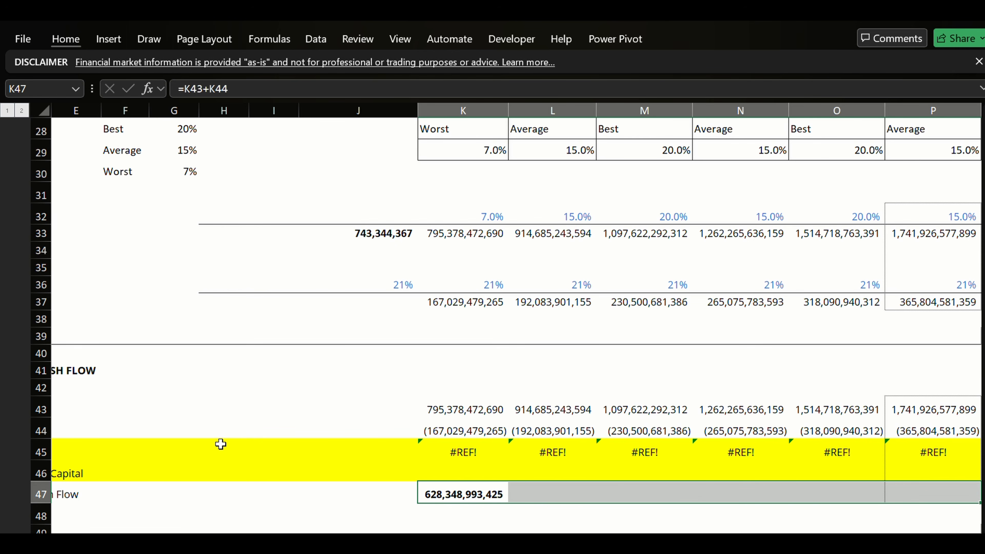
Copy the K47 formula across the forecast years to P47 using Paste Special with the Formulas option.
key(Right)
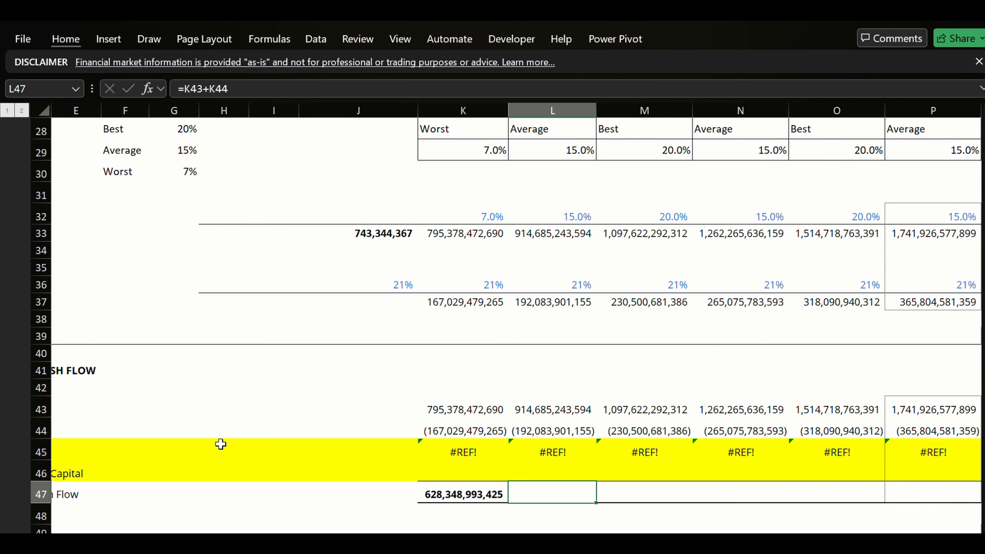
key(Left)
key(ctrl+c)
key(shift+Right)
key(shift+Right)
key(shift+Right)
key(shift+Right)
key(shift+Right)
key(shift+Right)
key(shift+Right)
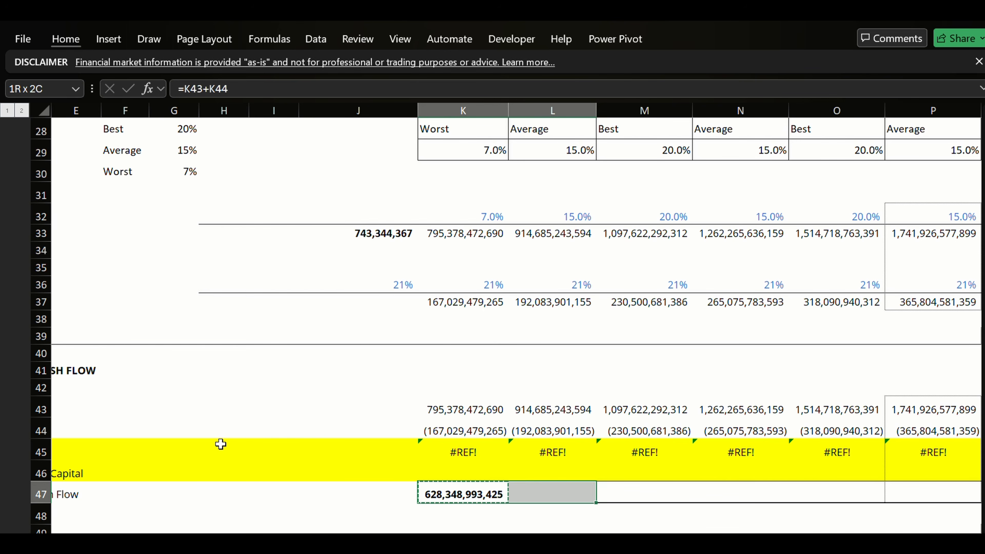
key(shift+Left)
key(shift+Left)
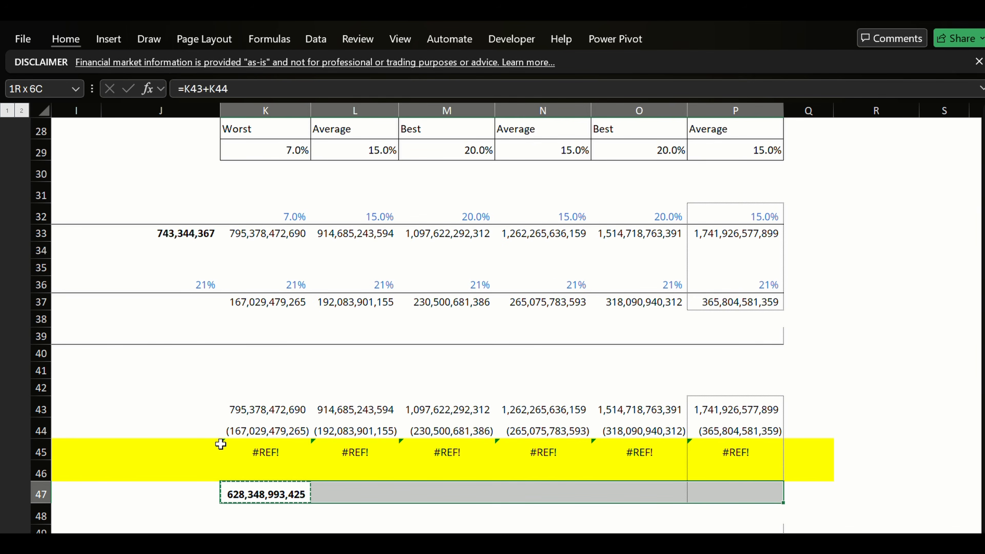
key(alt+e)
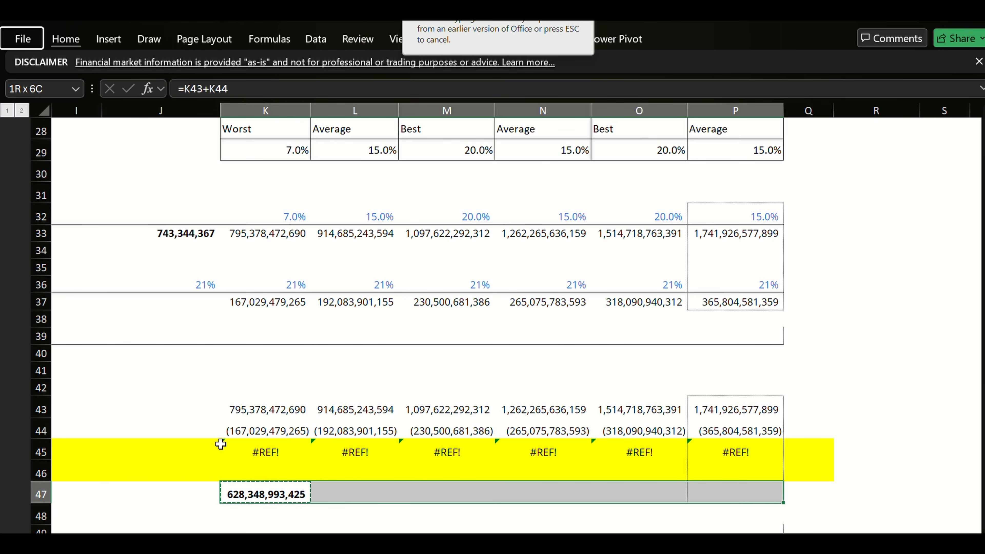
key(s)
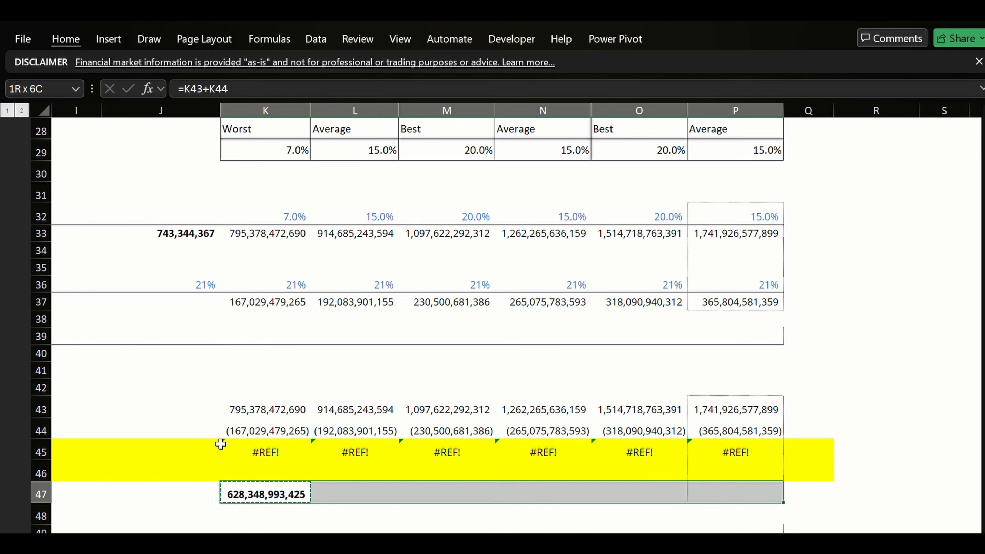
key(Down)
key(Down)
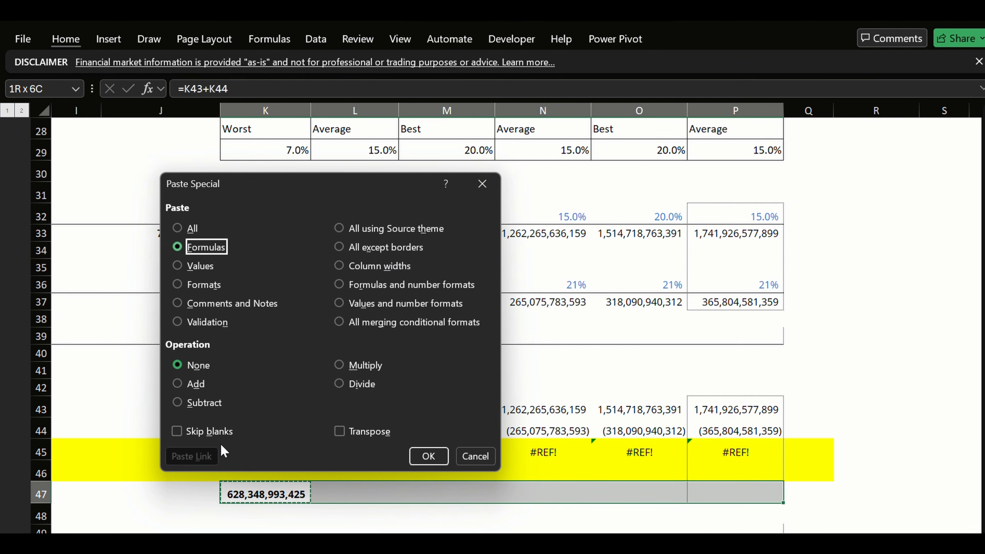
key(Down)
key(Down)
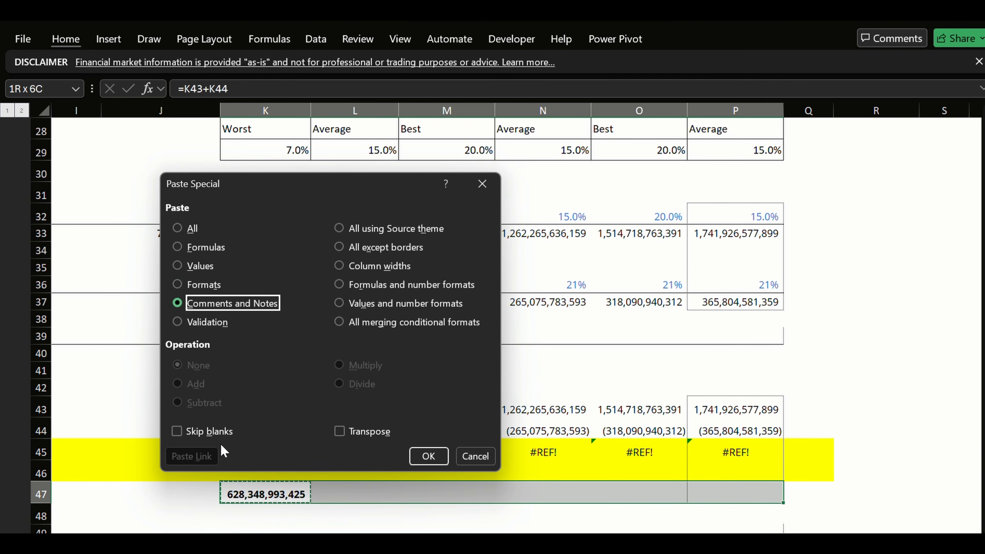
key(Up)
key(Up)
key(Up)
key(Return)
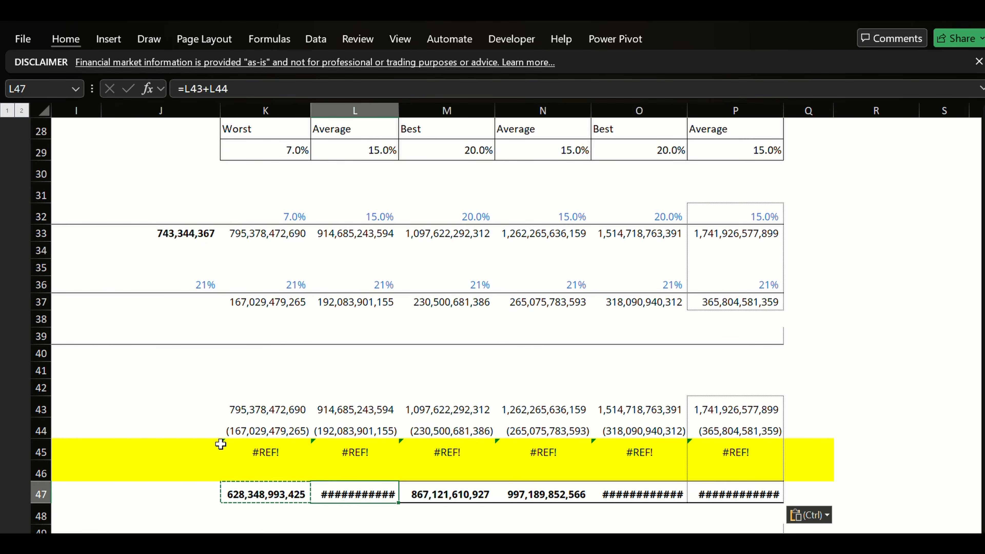
key(Escape)
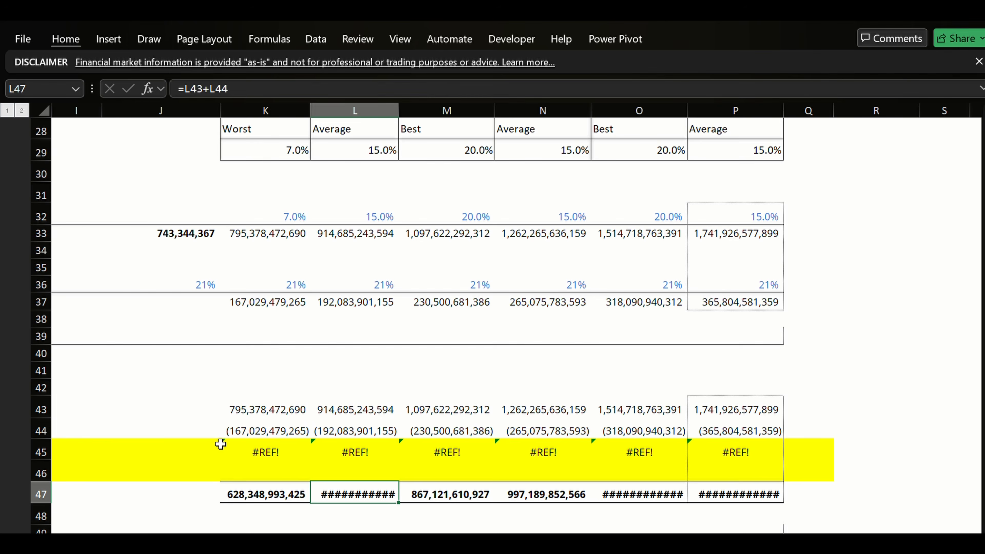
AutoFit columns L, O and P to the Unlevered Free Cash Flow values in row 47.
key(alt+h)
key(o)
key(i)
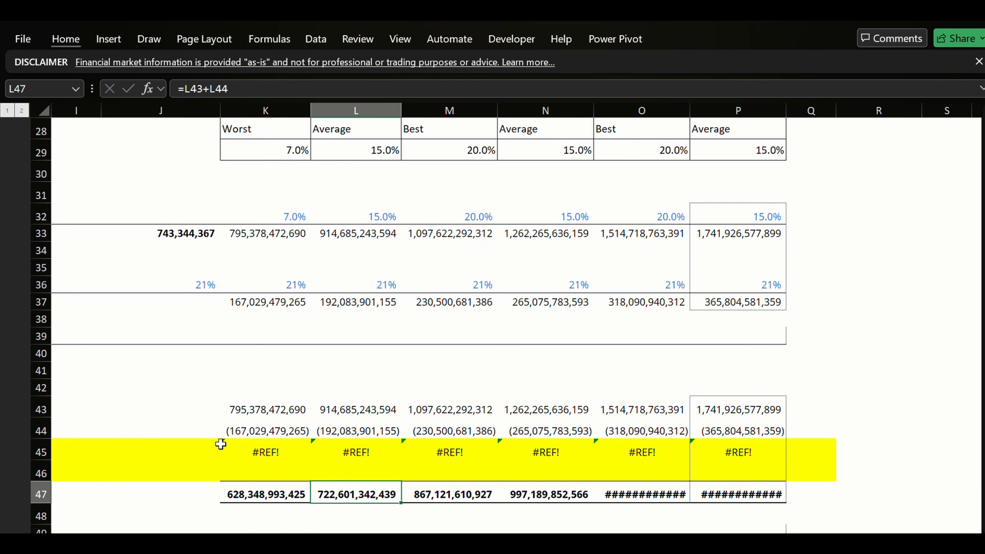
key(Right)
key(Right)
key(Right)
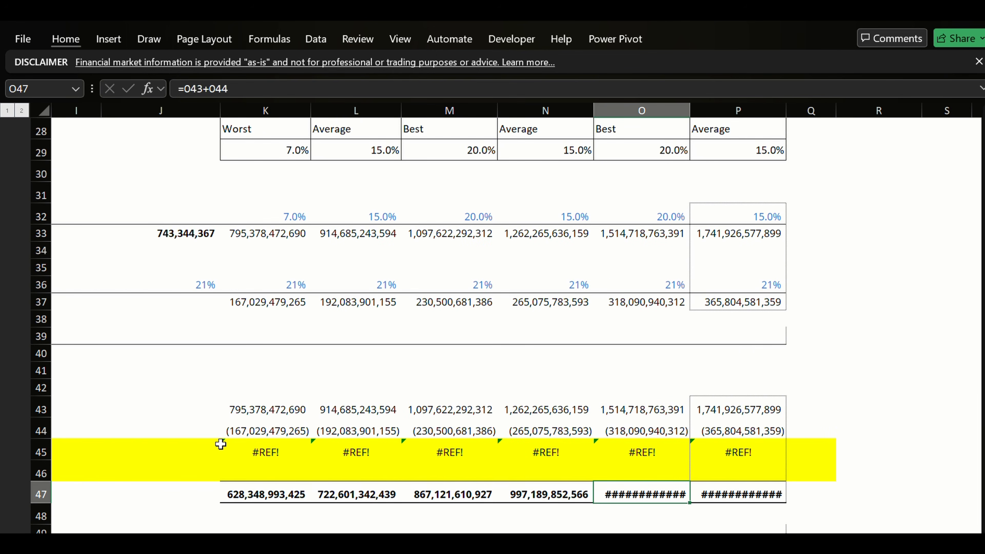
key(Down)
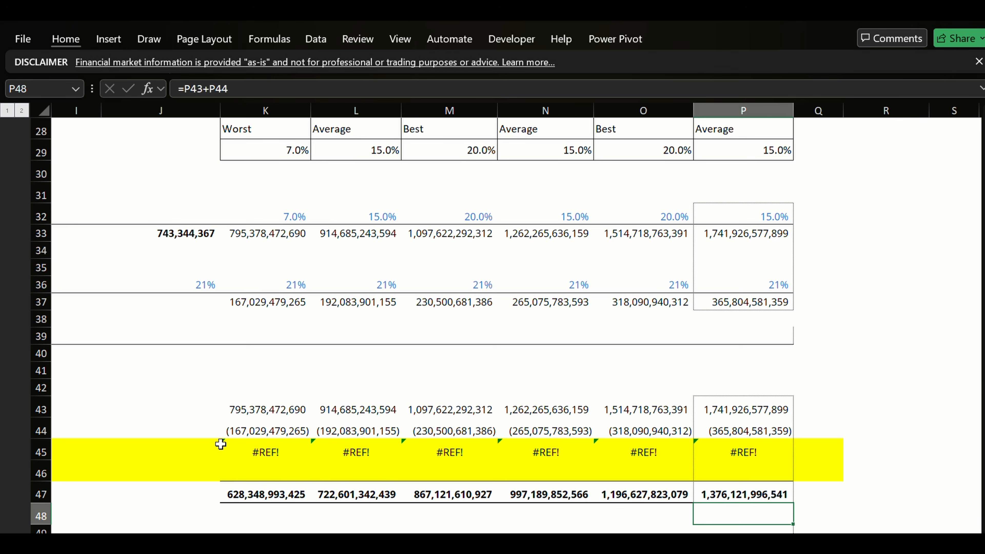
Examine the Discounted Cash Flow section's Unlevered Free Cash Flow, Cash Flow Profiles and Assumptions blocks.
key(Down)
key(Down)
key(Down)
key(Down)
key(Down)
key(Down)
key(Down)
key(Down)
key(Down)
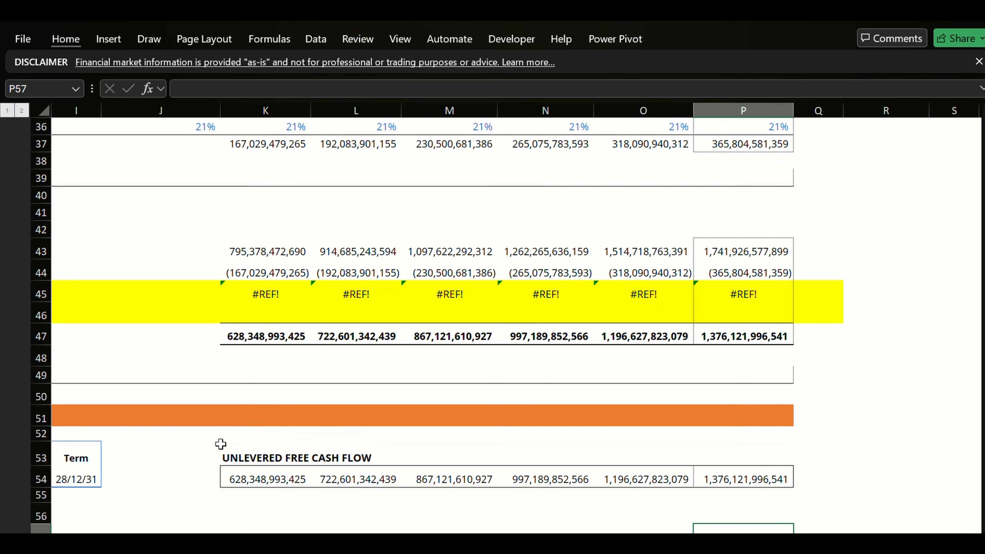
key(Down)
key(Down)
key(Down)
key(Down)
key(Down)
key(Down)
key(Down)
key(Left)
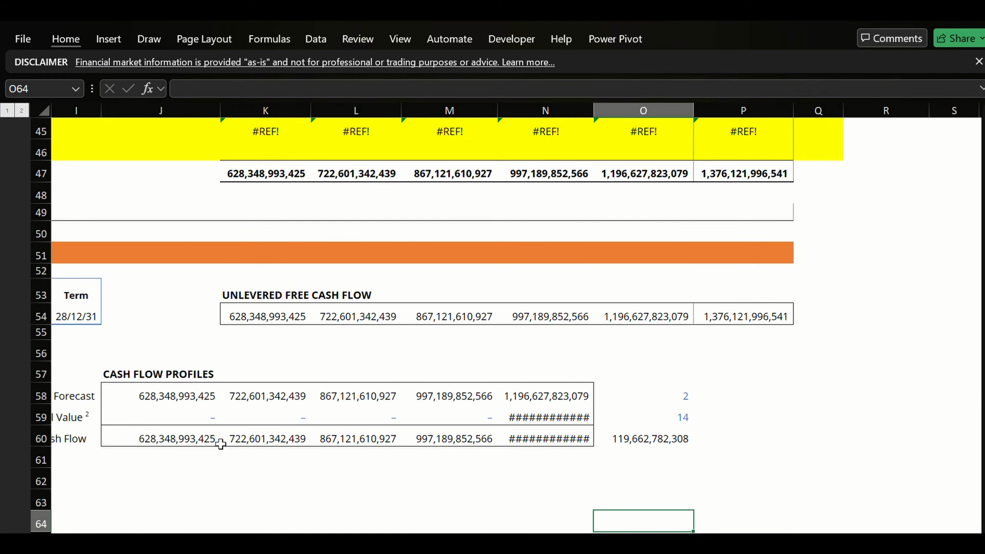
key(Left)
key(Left)
key(Left)
key(Left)
key(Left)
key(Left)
key(Left)
key(Left)
key(Left)
key(Left)
key(Left)
key(Left)
key(Left)
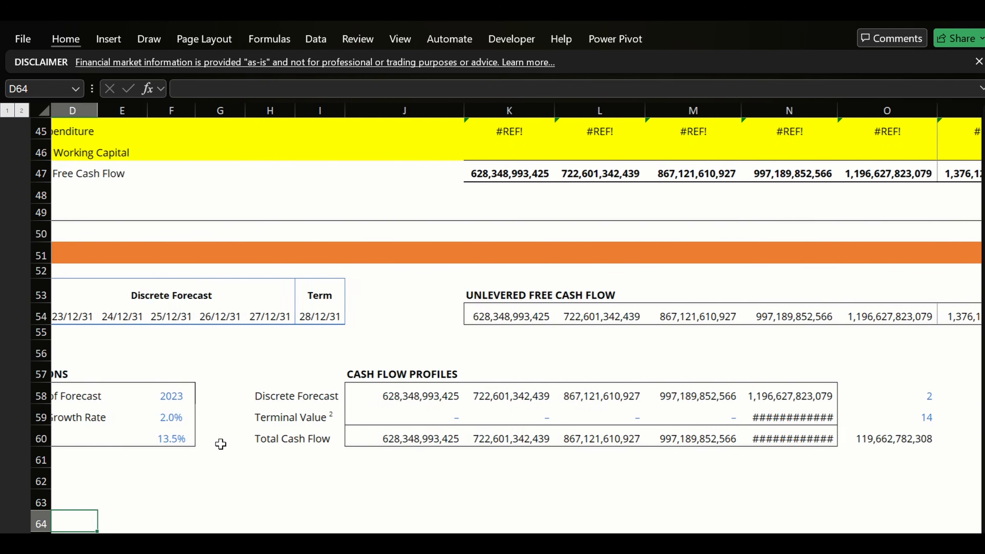
key(Up)
key(Right)
key(Right)
key(Right)
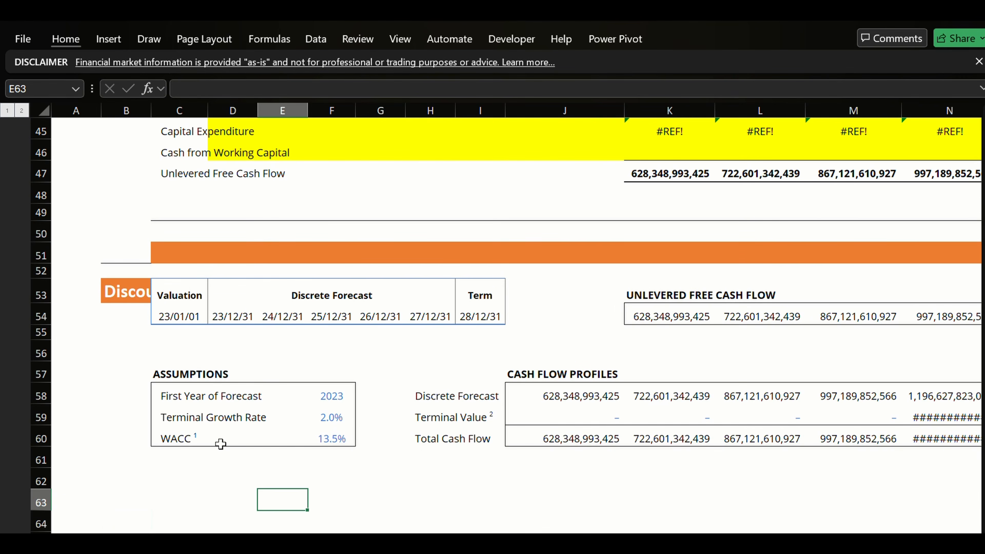
Examine the First Year of Forecast assumption in F58 and the valuation date formula in C54.
key(Up)
key(Up)
key(Up)
key(Up)
key(Up)
key(Up)
key(Up)
key(Up)
key(Right)
key(Down)
key(Down)
key(Down)
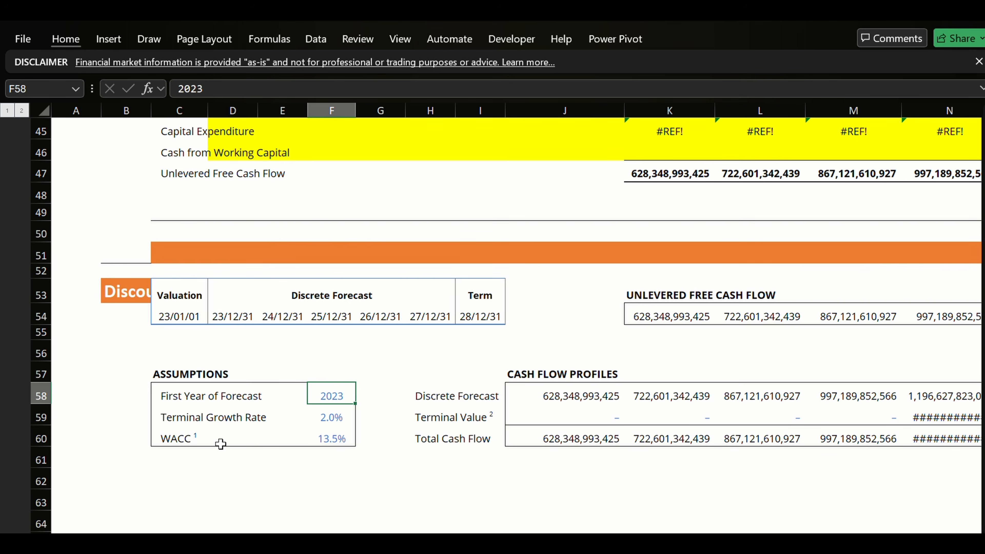
key(Up)
key(Up)
key(Up)
key(Up)
key(Left)
key(Left)
key(Left)
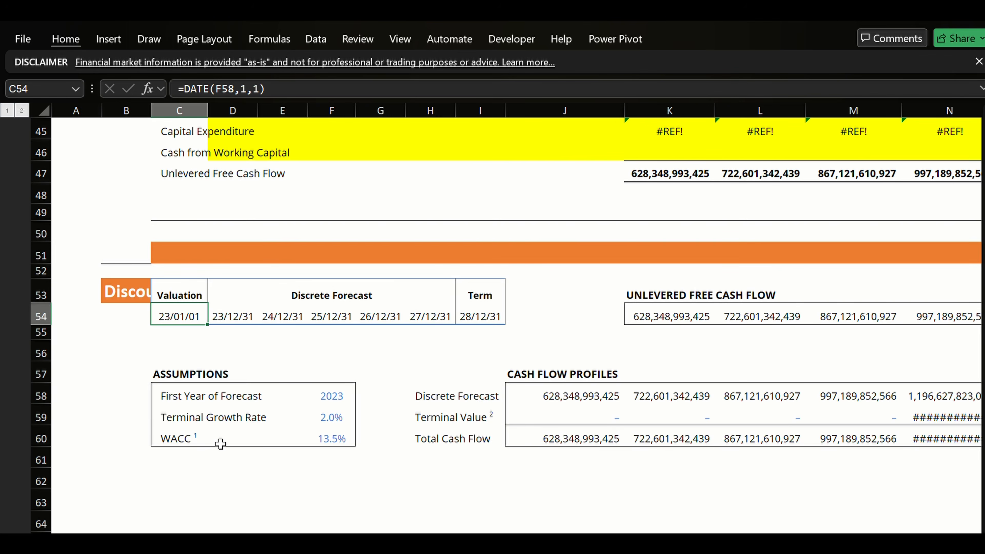
Set the First Year of Forecast assumption in F58 to 2025.
key(Right)
key(Right)
key(Right)
key(Down)
key(Down)
key(Down)
key(Down)
key(Down)
key(Up)
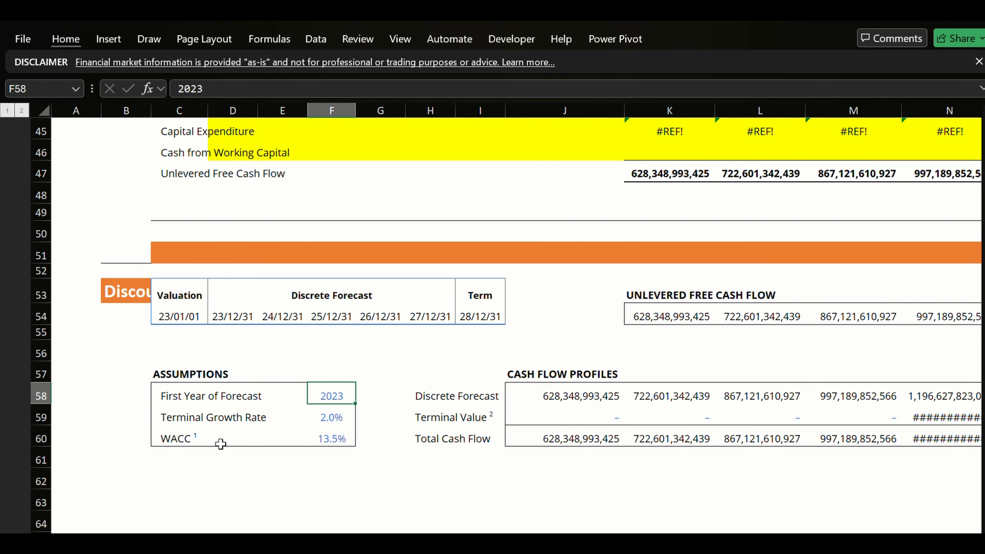
text(2025)
key(ctrl+Return)
key(Right)
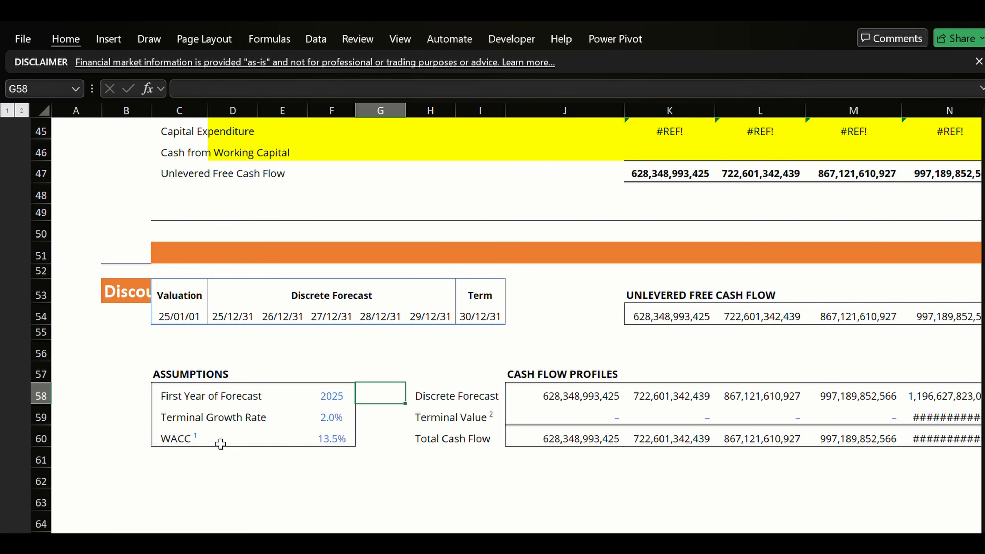
Inspect the Discrete Forecast cell references in row 58 of the Cash Flow Profiles block.
key(Left)
key(Right)
key(Right)
key(Right)
key(Right)
key(Right)
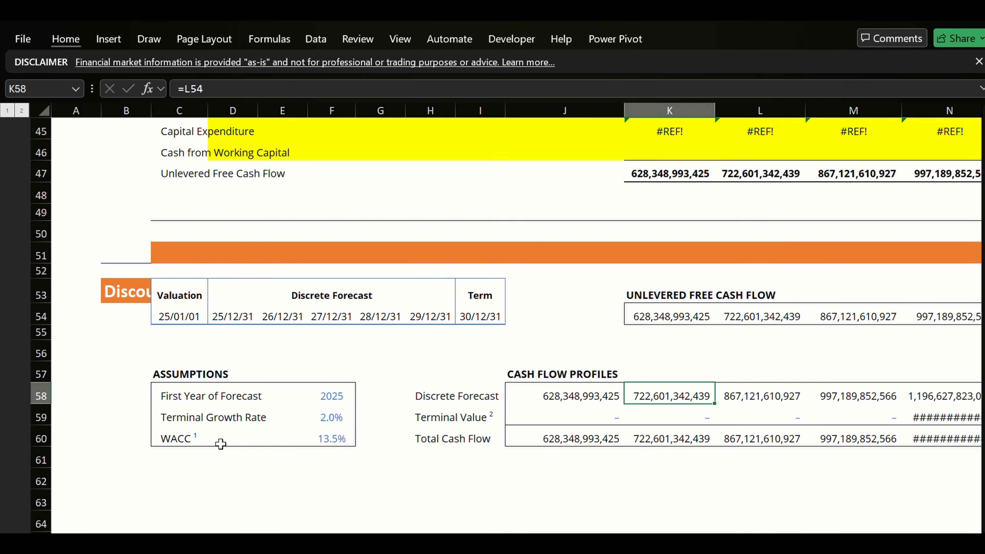
key(Left)
key(Left)
key(Left)
key(Left)
key(Left)
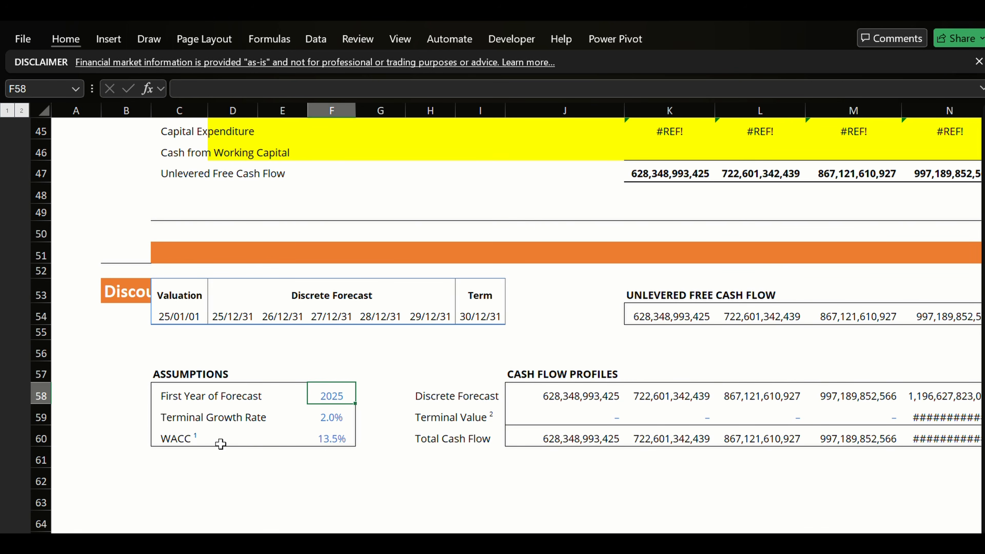
Link the WACC assumption in F60 to the WACC Contribution result with the formula =J20.
key(Down)
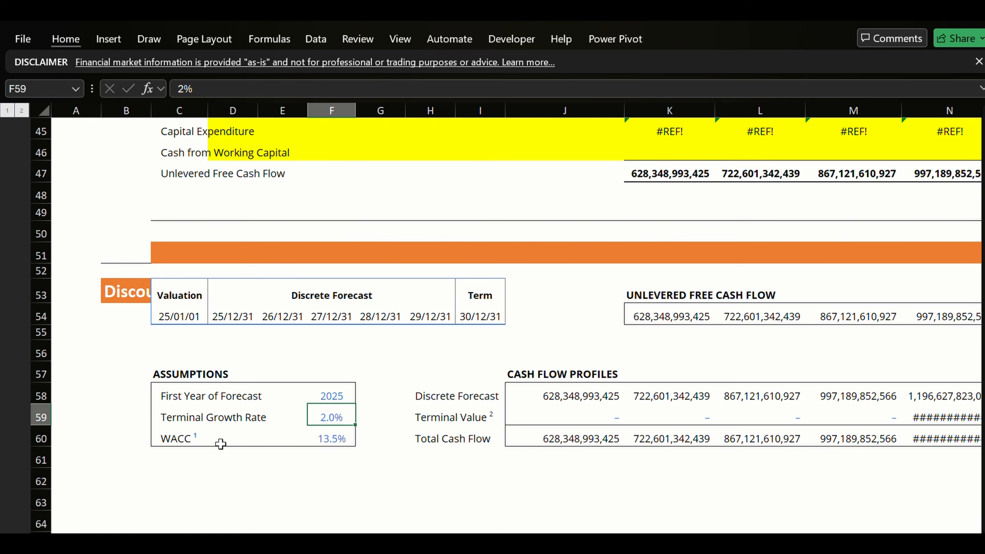
key(Down)
text(=)
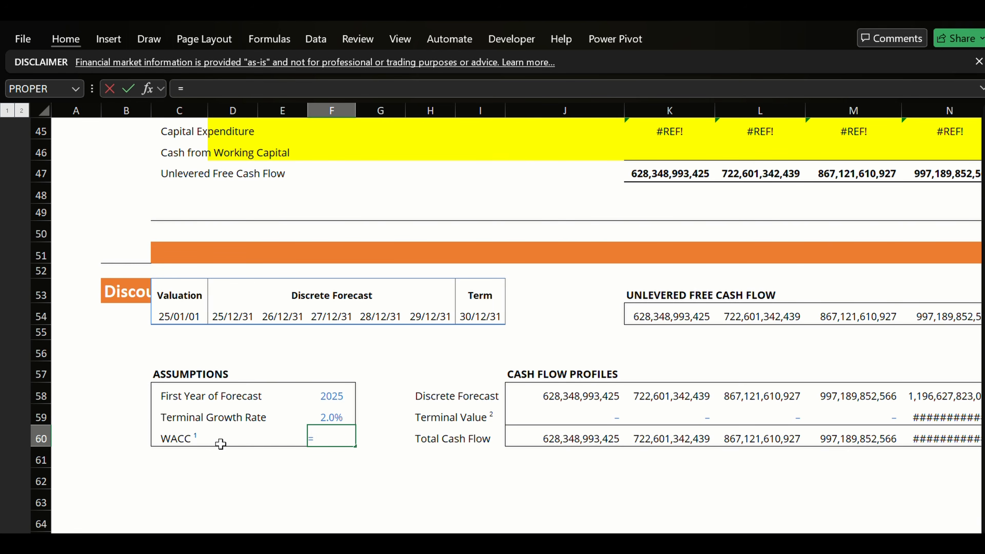
key(ctrl+Left)
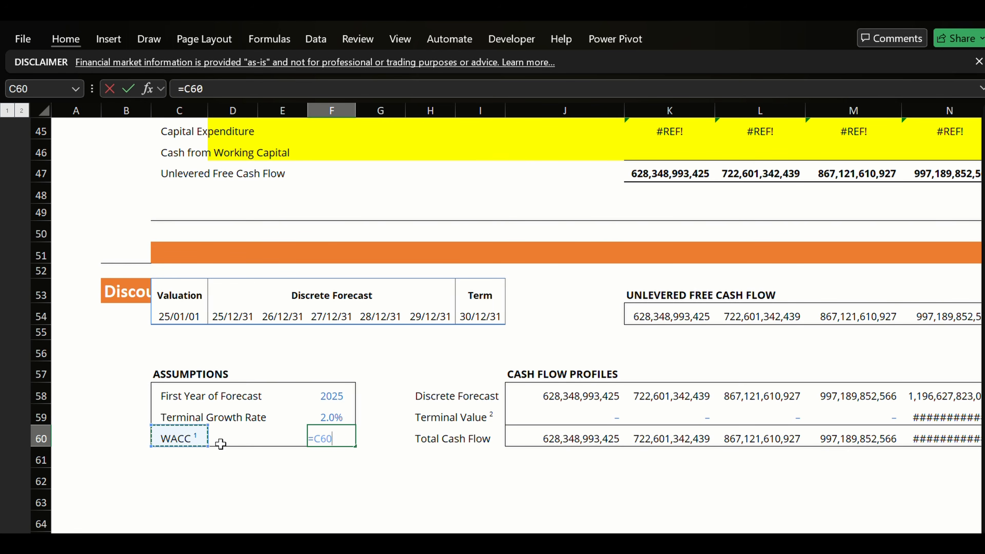
key(ctrl+Left)
key(ctrl+Up)
key(ctrl+Up)
key(ctrl+Down)
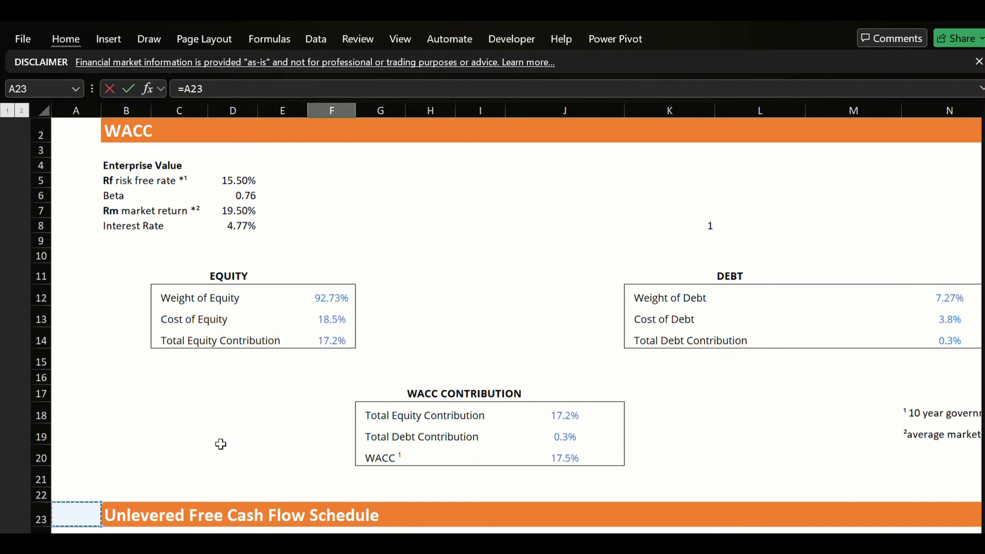
key(Down)
key(Up)
key(Up)
key(Up)
key(Up)
key(Up)
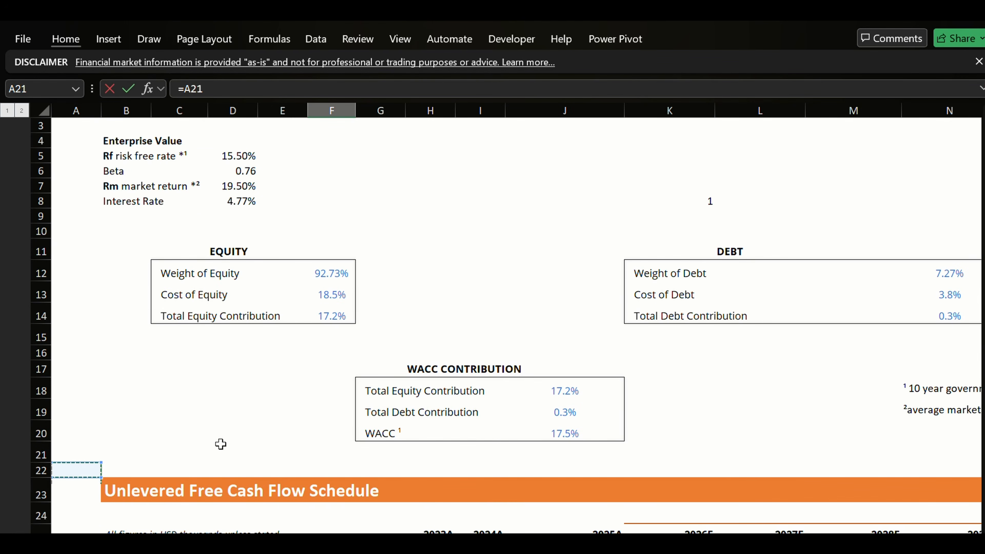
key(Right)
key(Right)
key(Right)
key(Right)
key(Right)
key(Right)
key(Right)
key(Right)
key(Right)
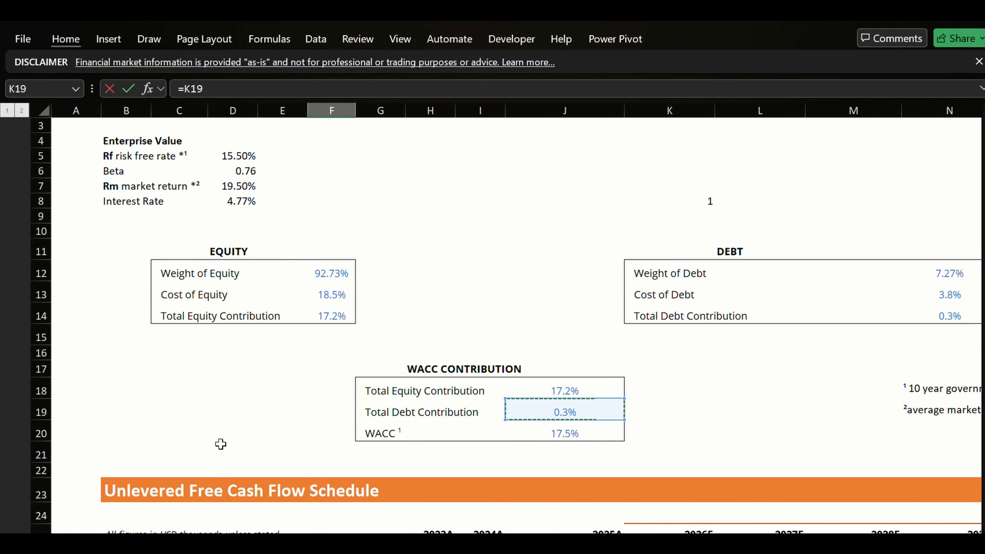
key(Right)
key(Down)
key(Left)
key(Return)
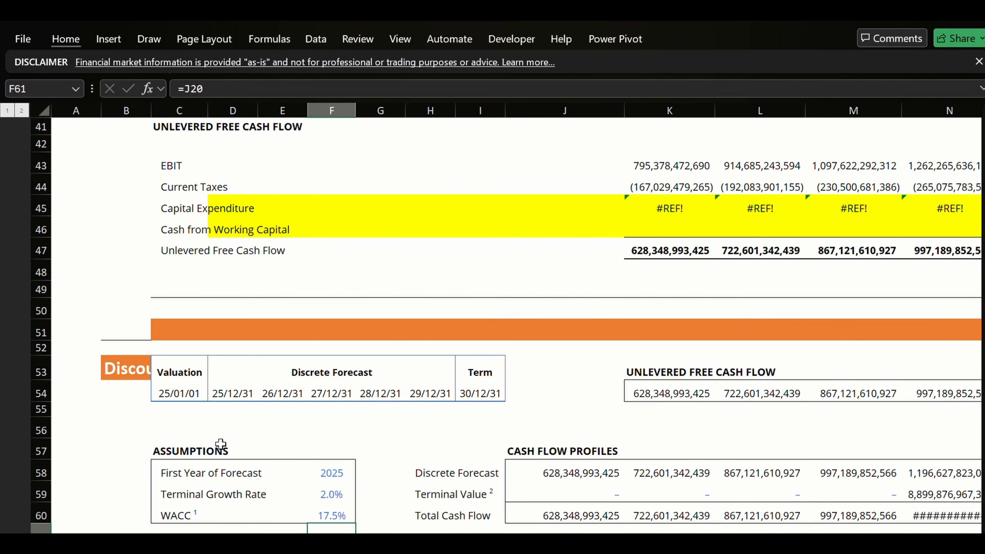
key(Down)
key(Up)
key(Up)
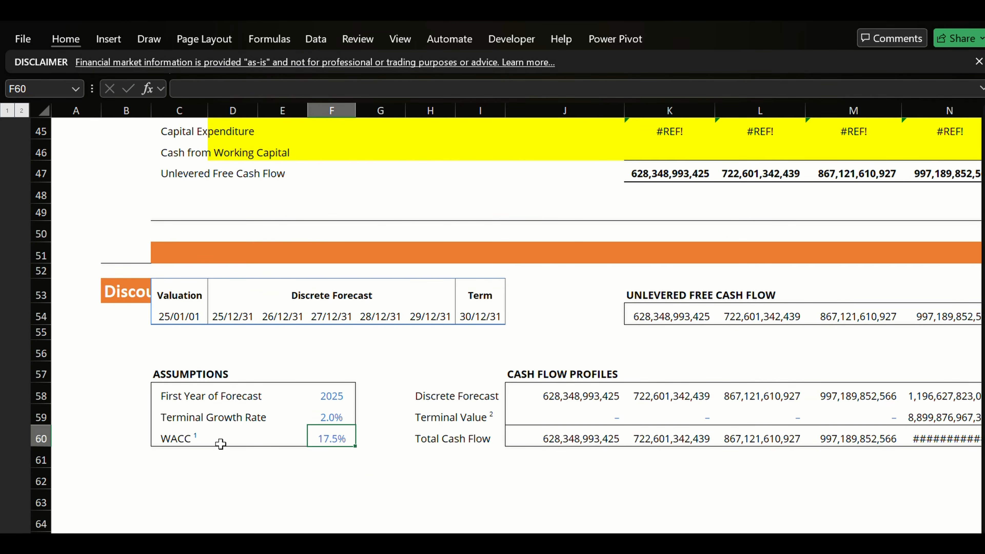
AutoFit column N to the Total Cash Flow value in N60 of the Cash Flow Profiles block.
key(Right)
key(Right)
key(Right)
key(Right)
key(Right)
key(Right)
key(Right)
key(Right)
key(Right)
key(Right)
key(Right)
key(Left)
key(Left)
key(Left)
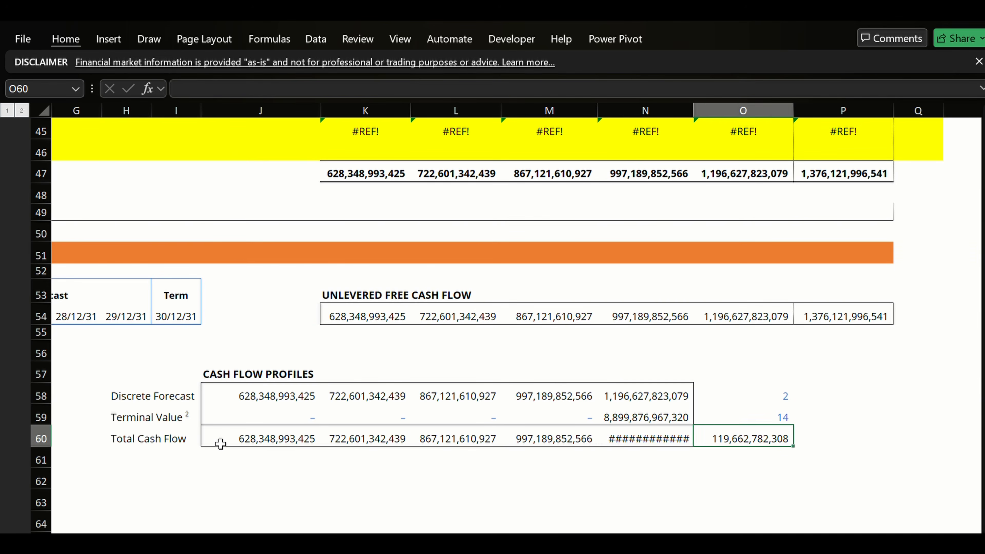
key(alt+h)
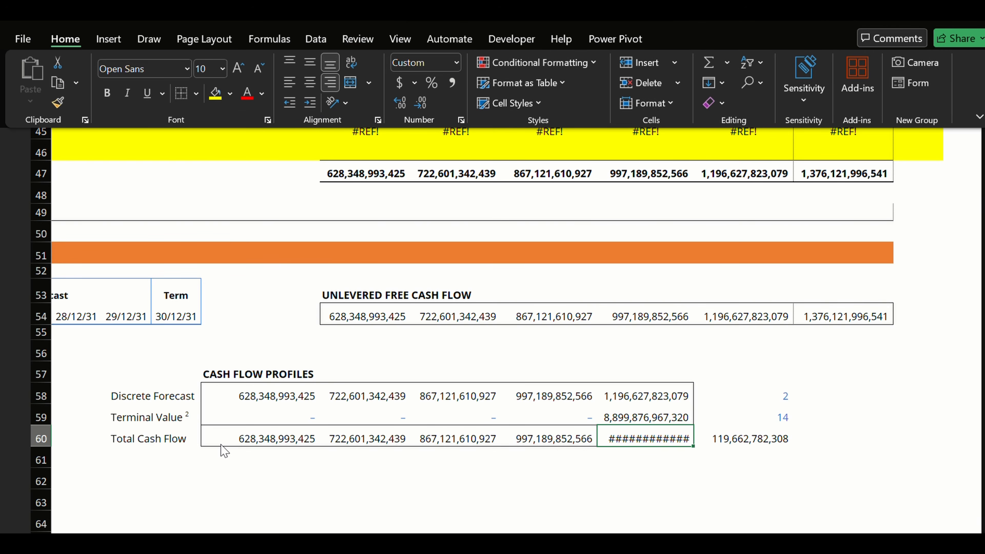
key(i)
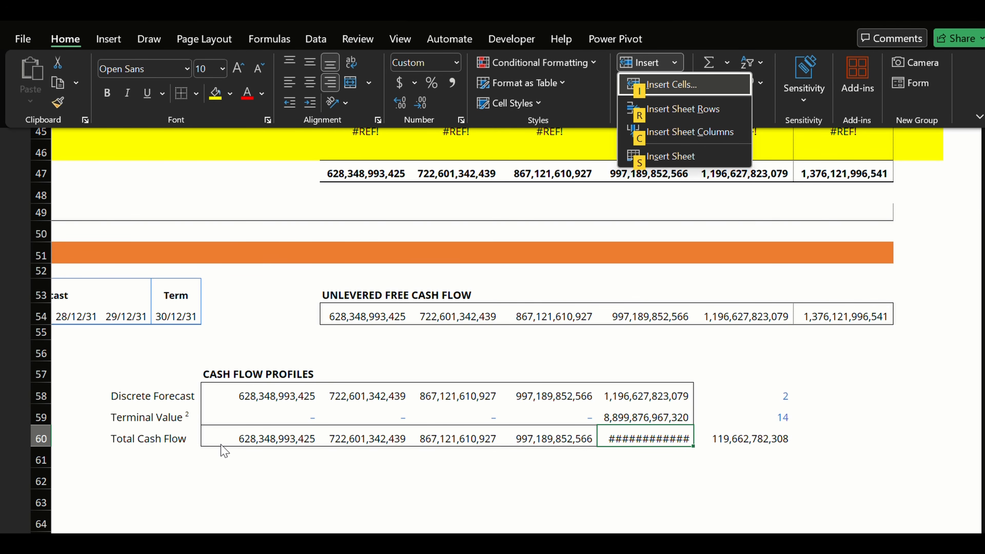
key(Escape)
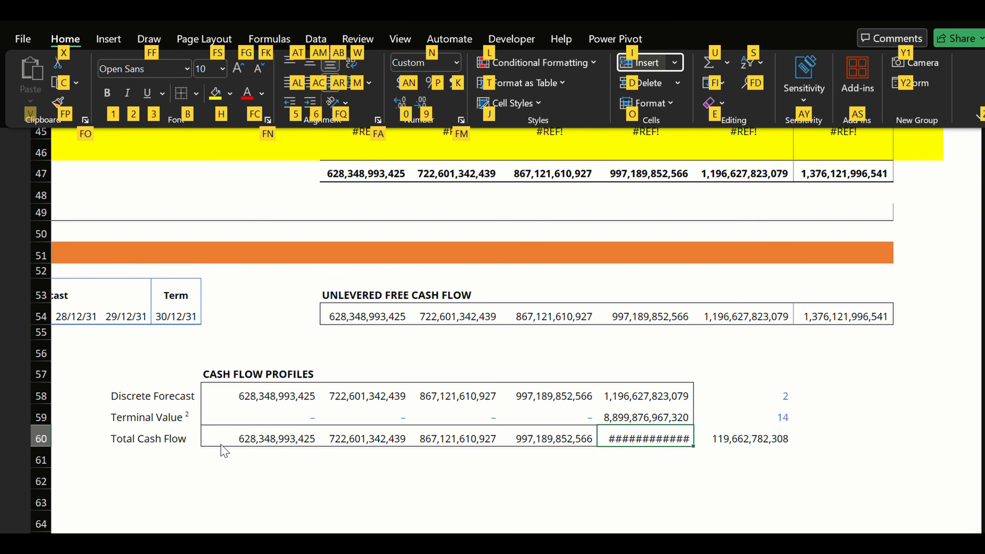
key(o)
key(i)
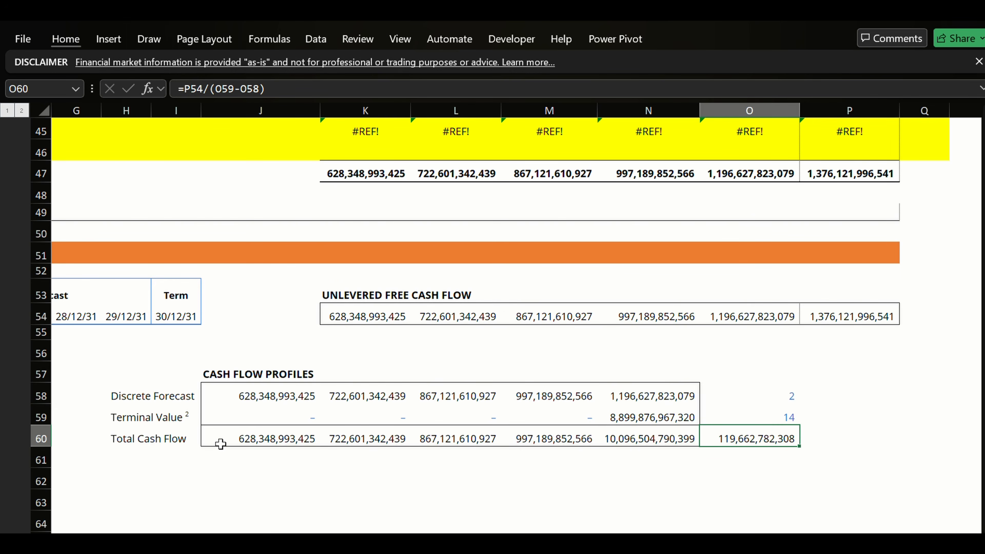
Clear the stray values and formula in O58:O60 beside the Cash Flow Profiles block.
key(shift+Up)
key(shift+Up)
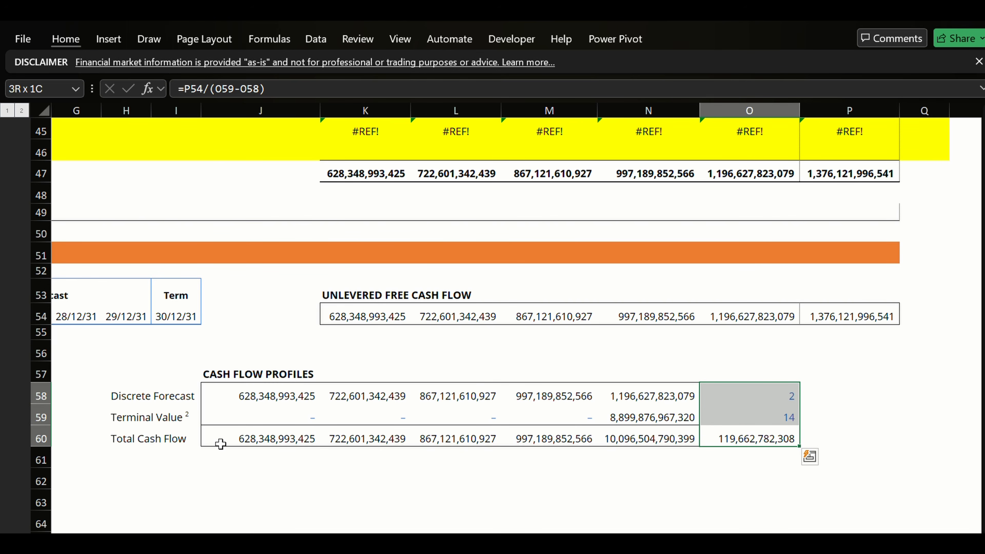
key(Delete)
key(Down)
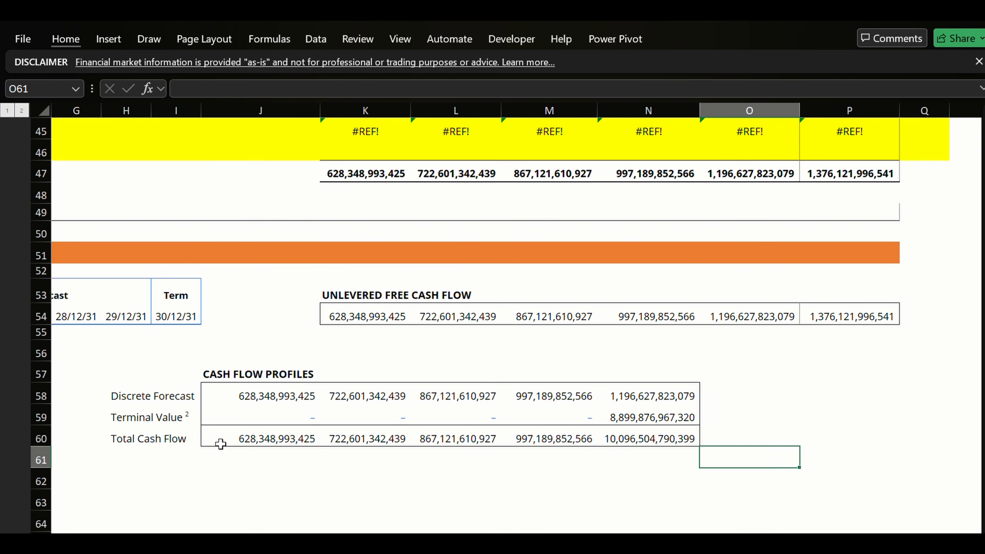
Review the Enterprise Value, Equity Value, Equity Value per Share and Premium (Discount) blocks in rows 65 to 75.
key(Left)
key(Home)
key(Down)
key(Down)
key(Down)
key(Down)
key(Down)
key(Down)
key(Down)
key(Down)
key(Down)
key(Down)
key(Down)
key(Down)
key(Down)
key(Down)
key(Down)
key(Down)
key(Down)
key(Down)
key(Down)
key(Down)
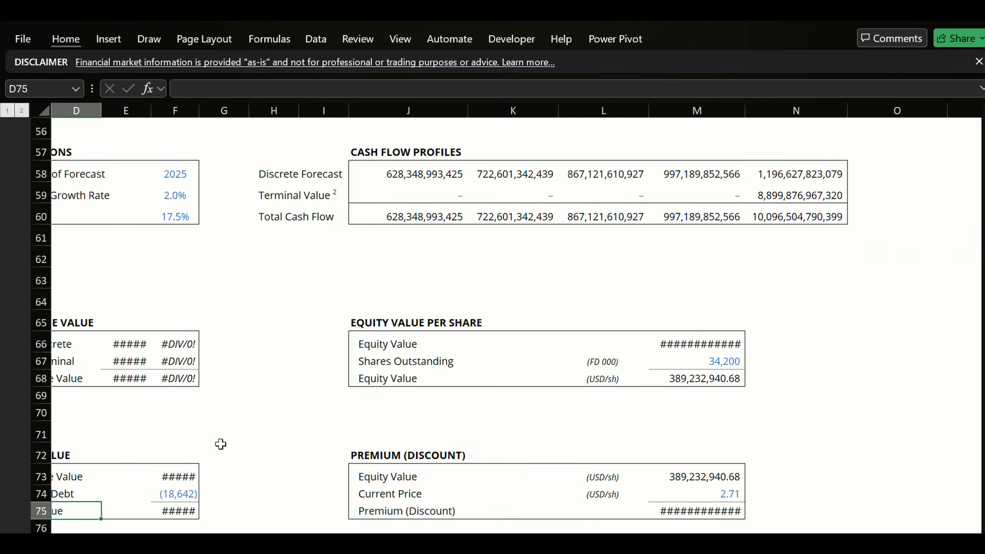
key(Right)
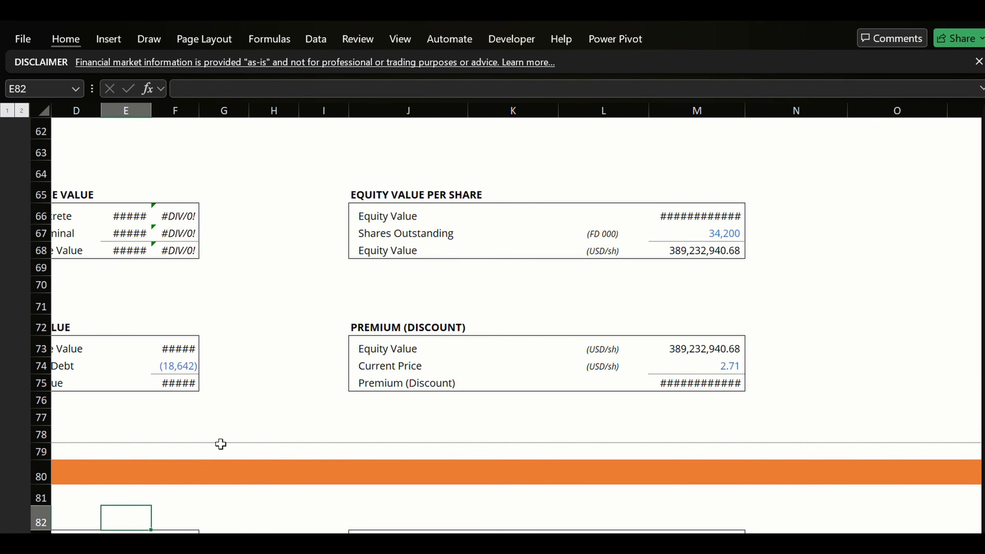
key(Left)
key(Left)
key(Left)
key(Up)
key(Up)
key(Up)
key(Up)
key(Up)
key(Up)
key(Up)
key(Up)
key(Up)
key(Up)
key(Up)
key(Up)
key(Up)
key(Up)
key(Up)
key(Up)
key(Up)
key(Right)
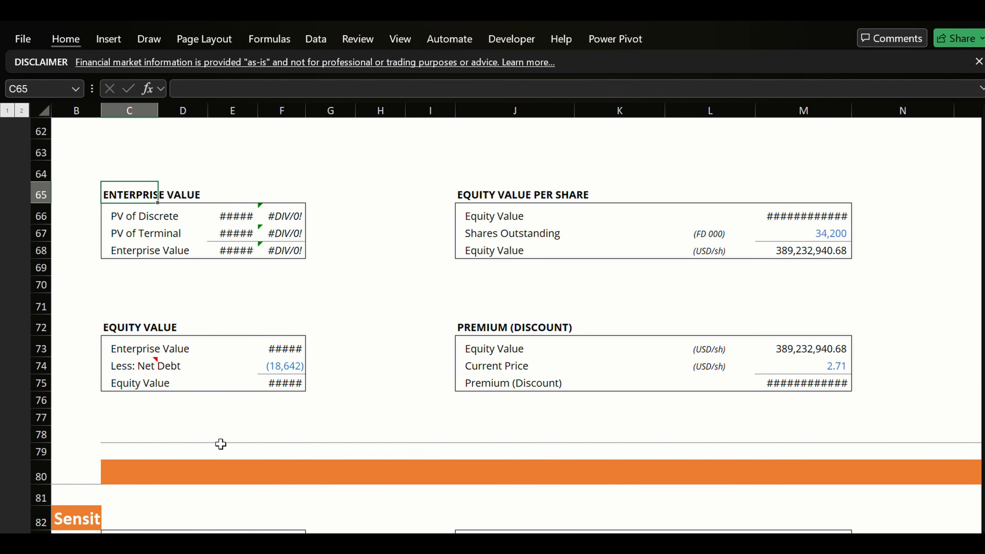
Clear the PV of Discrete formula in E66 and undo the deletion.
key(Down)
key(Right)
key(Right)
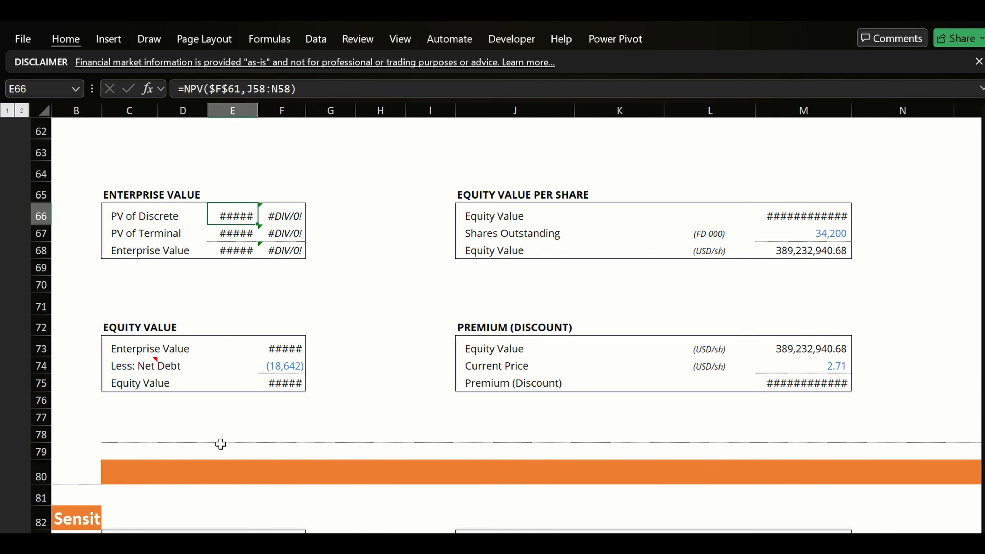
key(Delete)
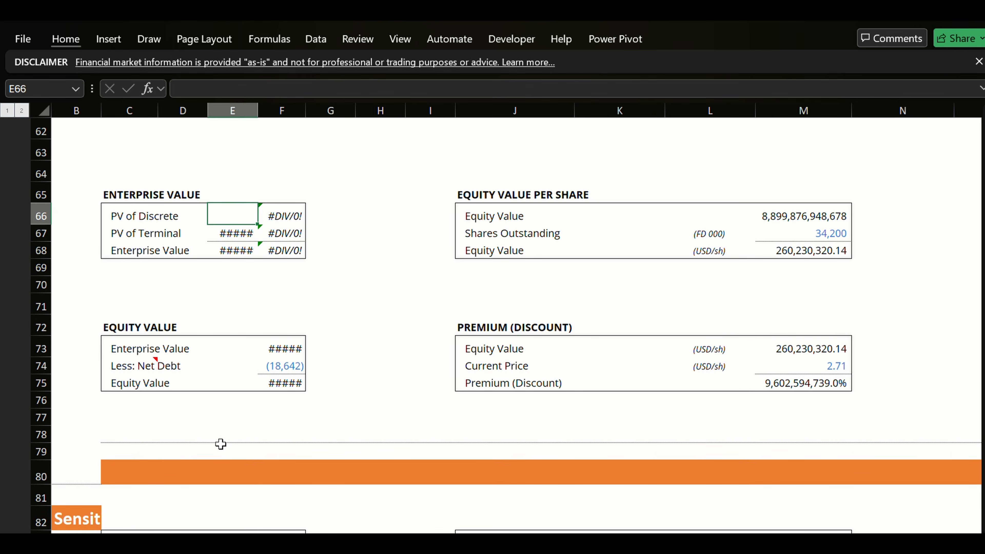
key(ctrl+z)
AutoFit column E to the PV of Discrete and Enterprise Value amounts in the Enterprise Value block.
key(alt)
key(h)
key(i)
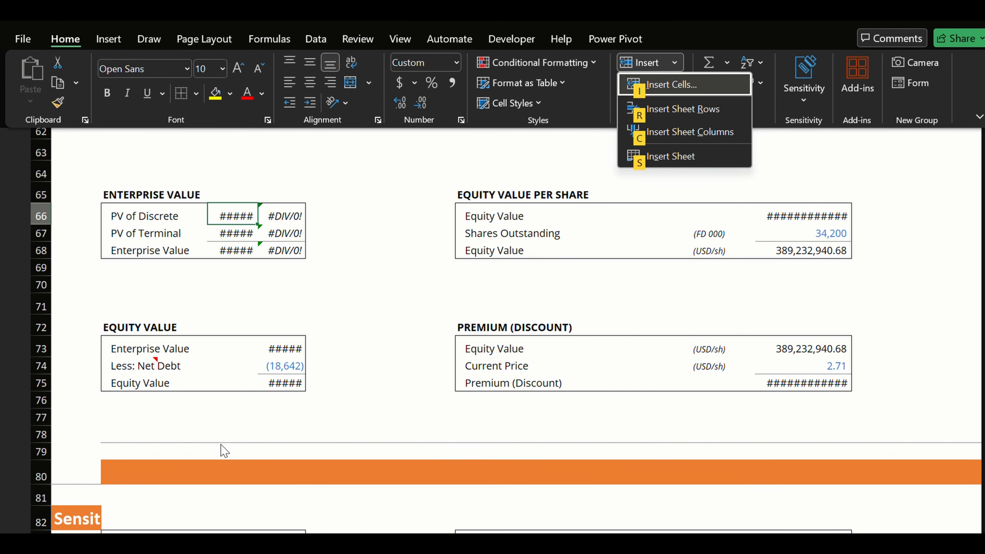
key(Escape)
key(o)
key(i)
key(Down)
key(Down)
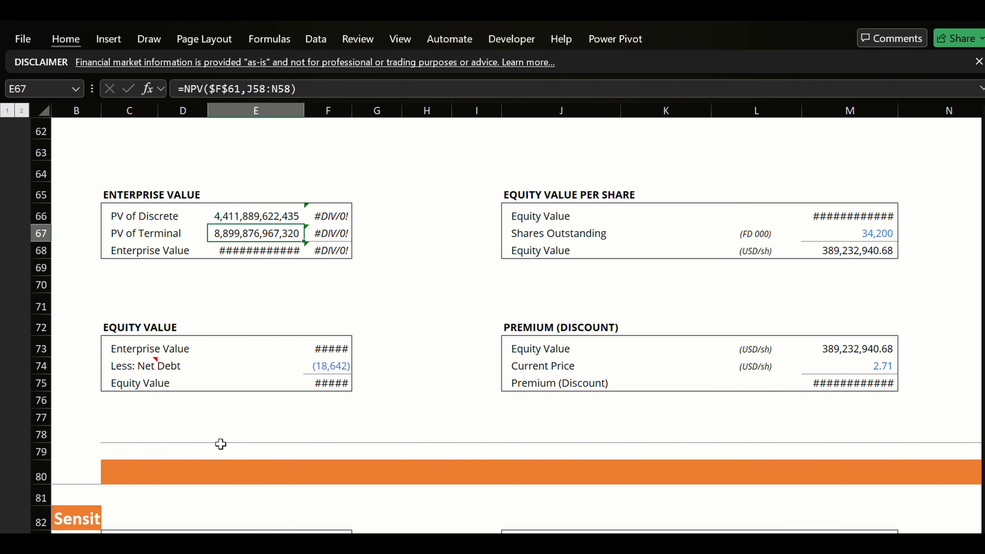
key(Right)
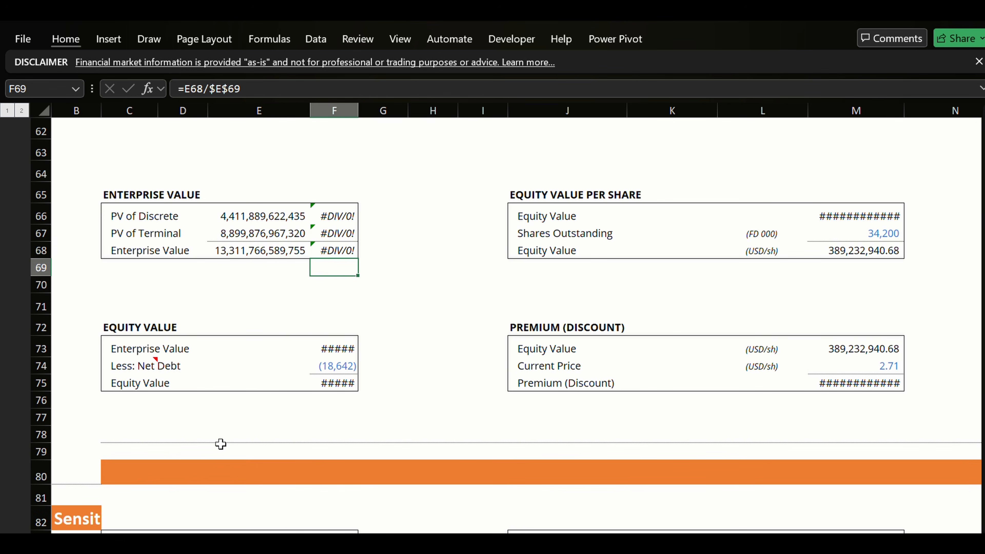
AutoFit column F to the Enterprise Value amount in F73 of the Equity Value block.
key(Down)
key(Down)
key(Down)
key(Down)
key(Down)
key(alt+h)
key(o)
key(i)
key(Right)
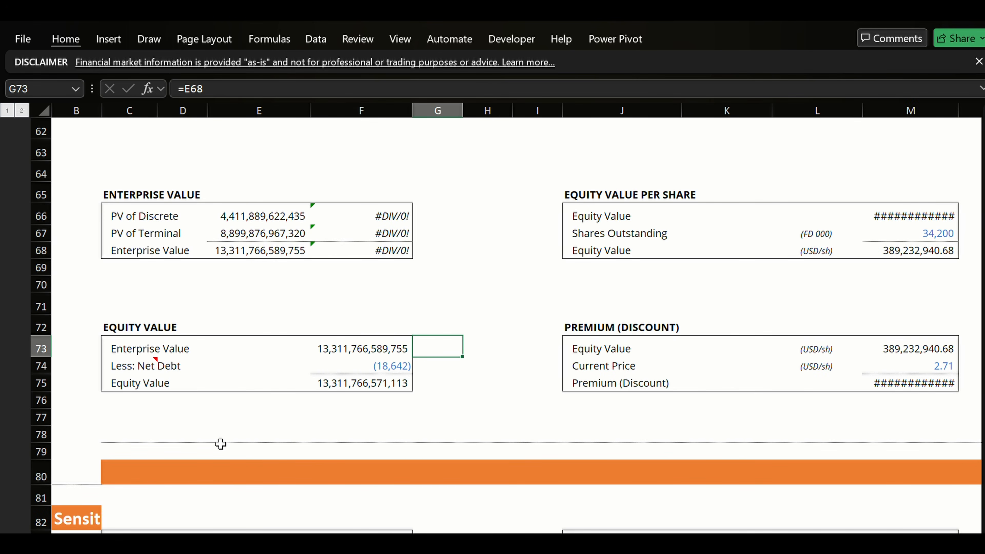
AutoFit column M to the Premium (Discount) percentage in M75.
key(Right)
key(Right)
key(Right)
key(Right)
key(Right)
key(Right)
key(Right)
key(Right)
key(Left)
key(Left)
key(Down)
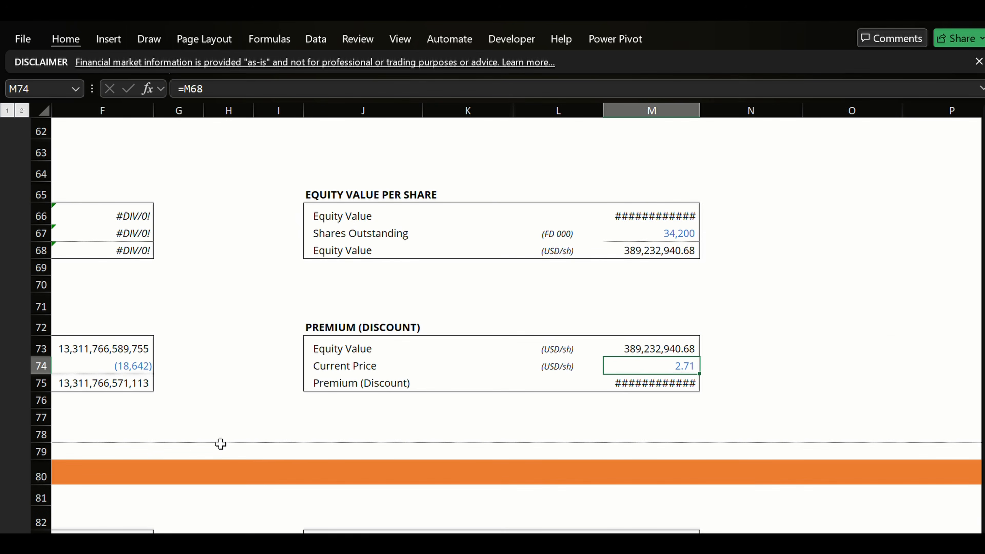
key(Down)
key(alt+h)
key(o)
key(i)
AutoFit column M to the Equity Value amount in M66 of the Equity Value per Share block.
key(Up)
key(Up)
key(Up)
key(Up)
key(Up)
key(Up)
key(Up)
key(Up)
key(Up)
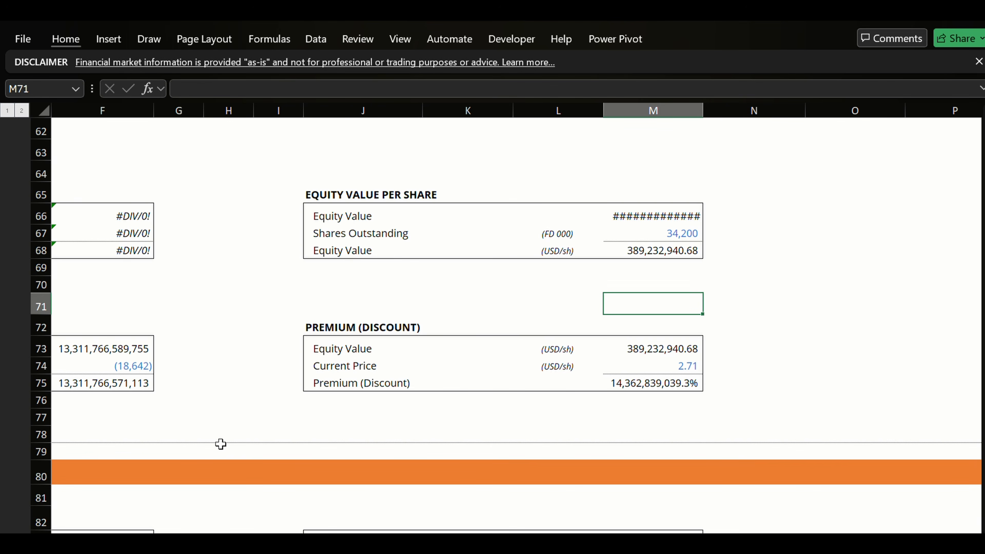
key(alt+h)
key(o)
key(i)
Replace the PV of Discrete share formula in F66 with =E66/E68.
key(Left)
key(Left)
key(Left)
key(Left)
key(Left)
key(Left)
key(Left)
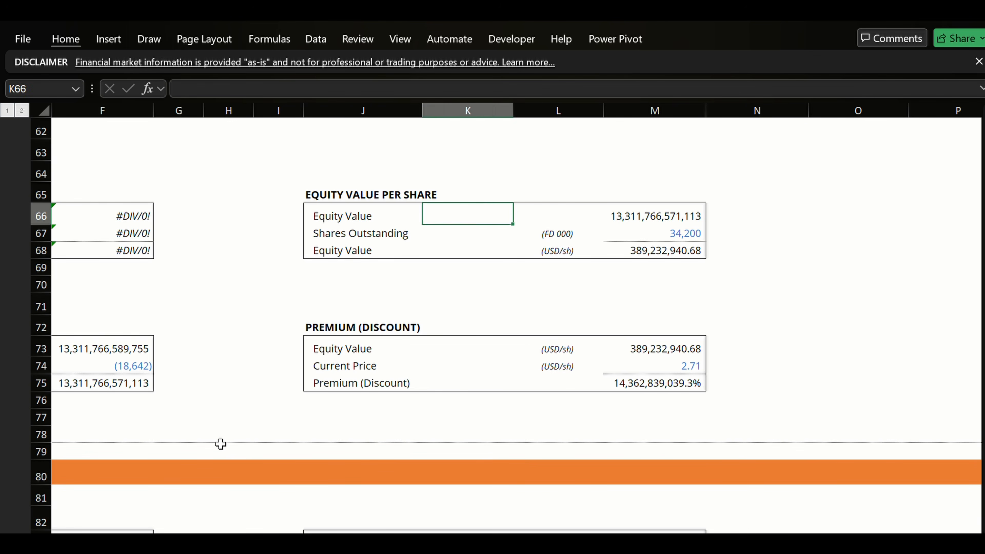
key(Right)
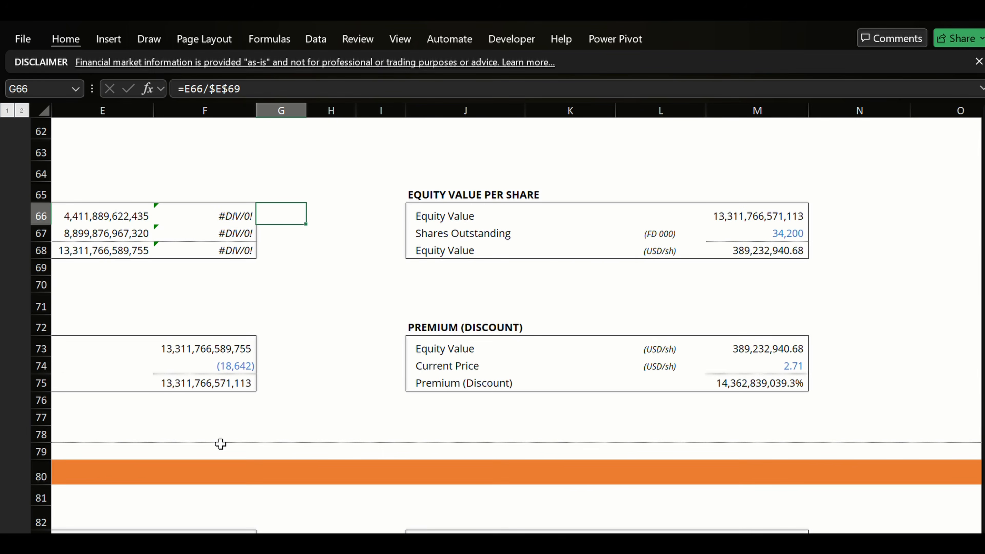
key(Left)
key(Left)
key(Right)
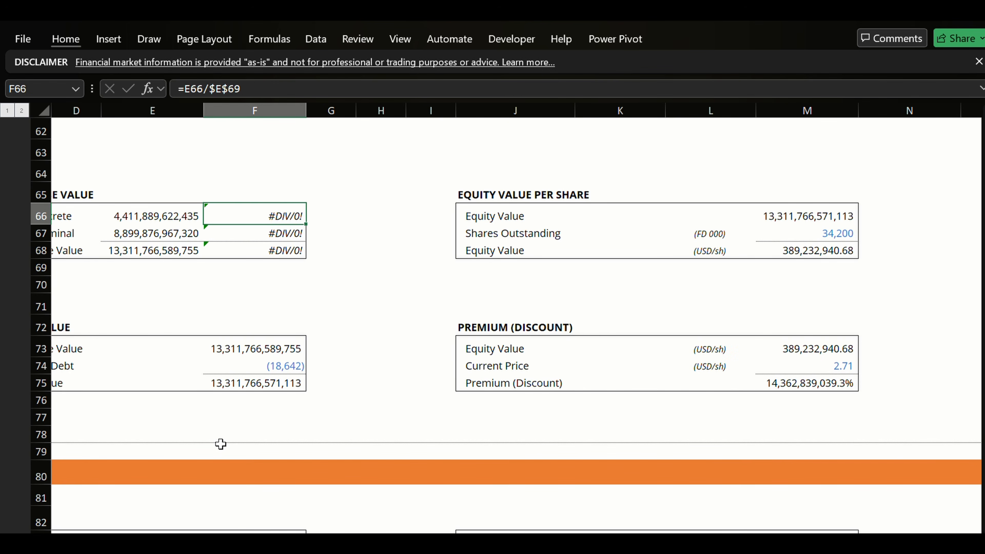
key(F2)
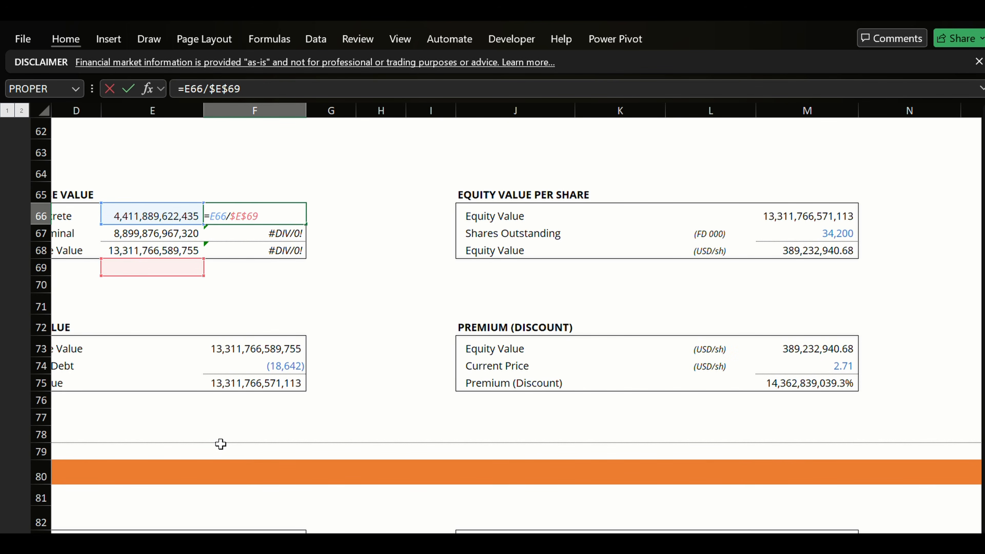
key(Escape)
text(=)
key(Left)
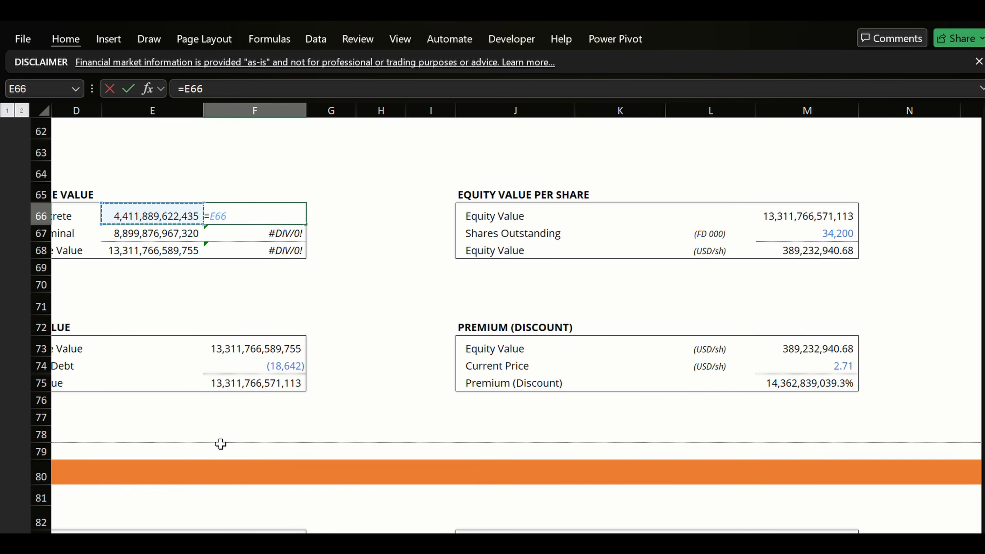
text(/)
key(Down)
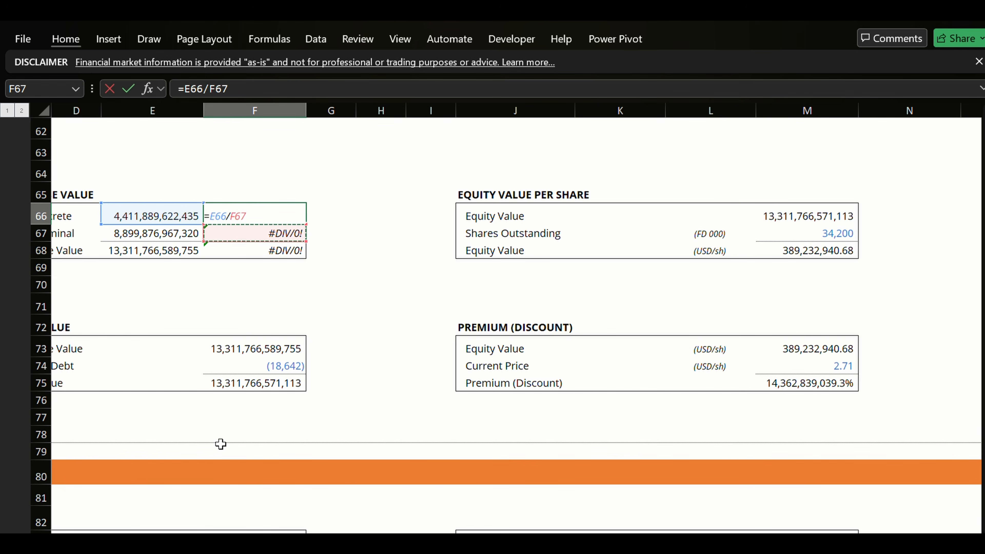
key(Down)
key(Left)
key(Return)
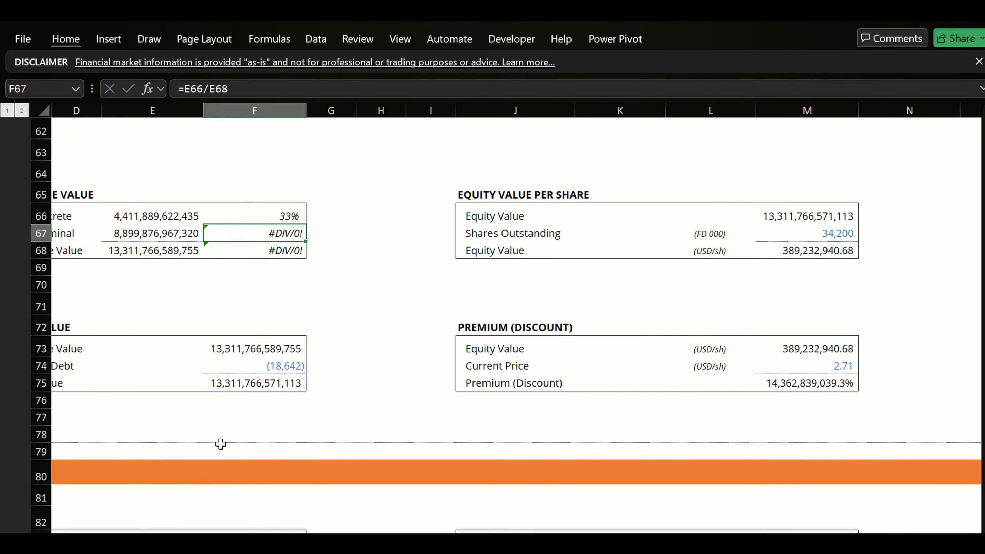
Replace the PV of Terminal share formula in F67 with =E67/E68.
text(=)
key(Left)
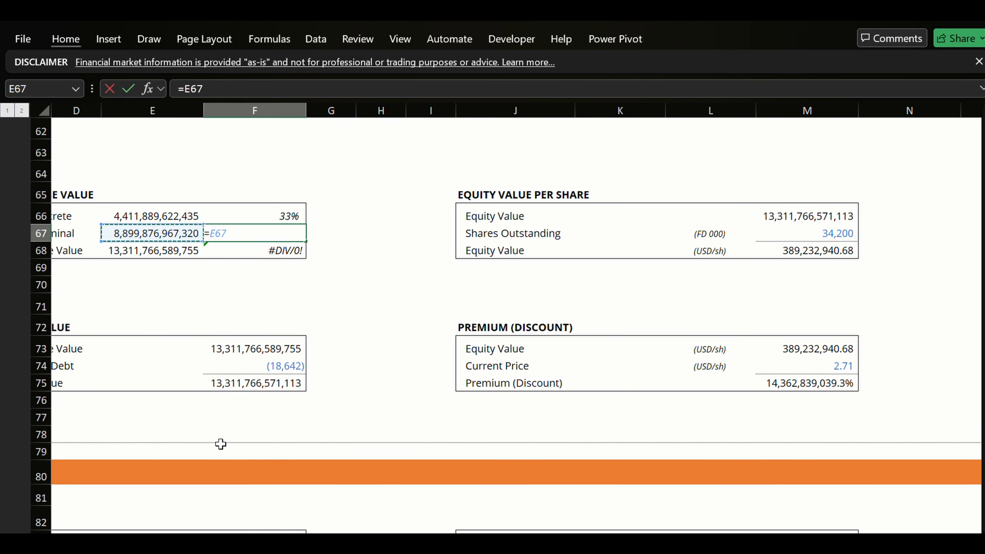
text(/)
key(Down)
key(Left)
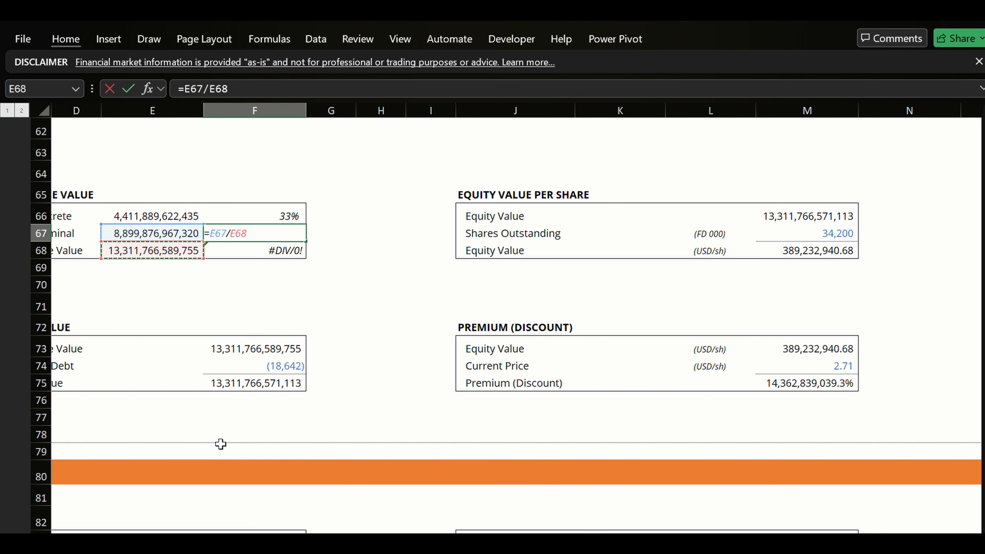
key(ctrl+Return)
key(Down)
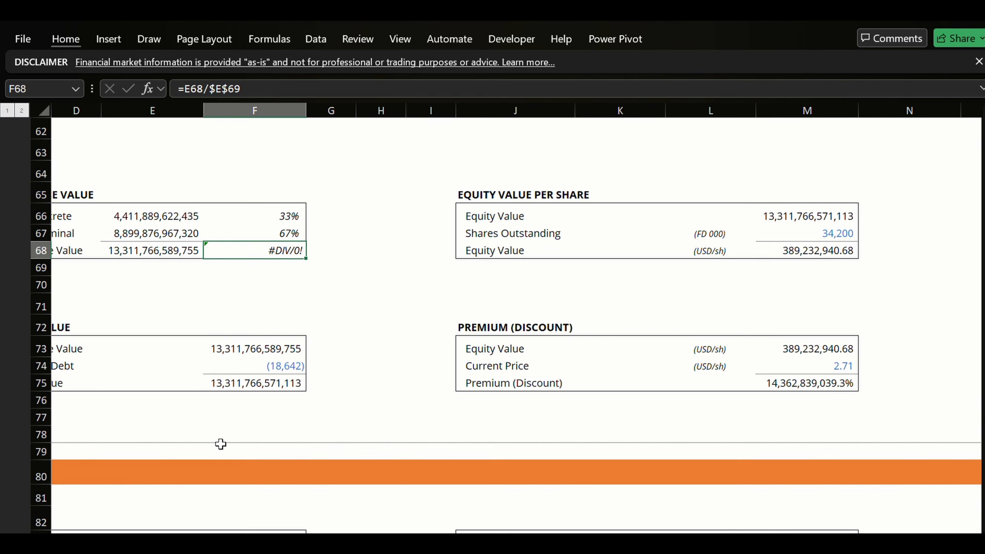
Replace the Enterprise Value share formula in F68 with an AutoSum of the two shares above it.
key(alt+equal)
key(ctrl+Return)
key(Home)
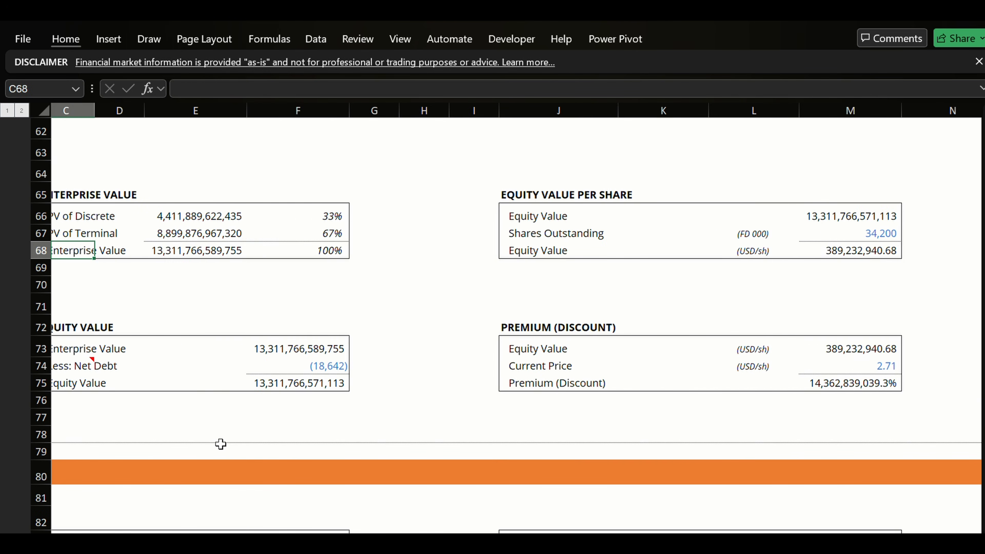
Check the amounts and percentage share formulas in E68 and F66:F68 of the Enterprise Value block.
key(Right)
key(Right)
key(Right)
key(Right)
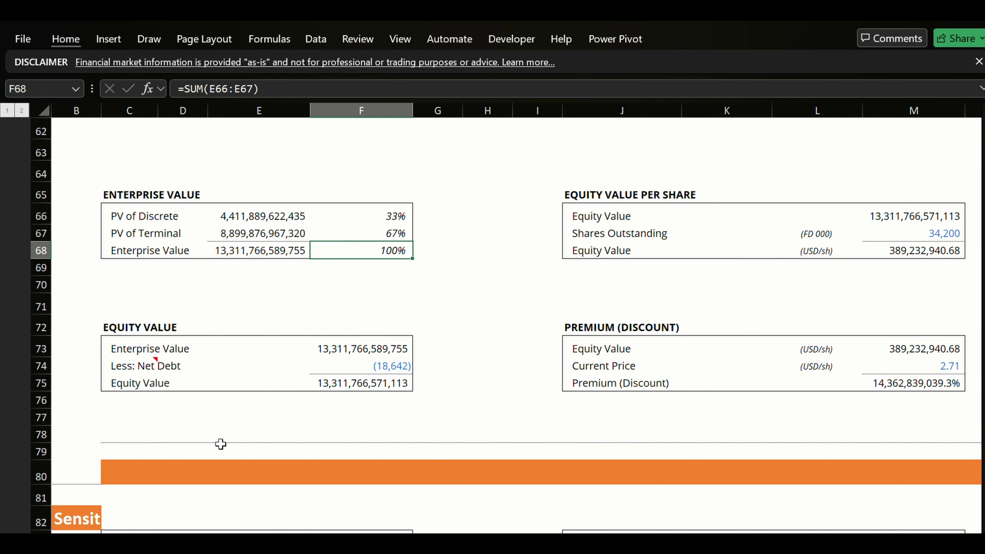
key(Right)
key(Left)
key(Up)
key(Up)
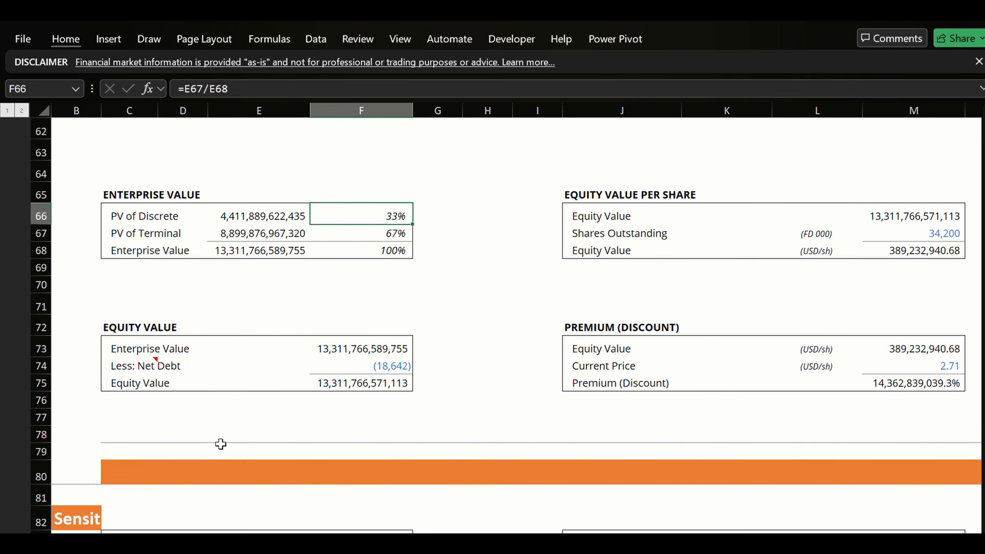
Inspect the Discrete Forecast and Terminal Value formulas in N58:N59 and the terminal value entry in M59 of the Cash Flow Profiles block.
key(Page_Up)
key(Down)
key(Down)
key(Down)
key(Down)
key(Down)
key(Down)
key(Down)
key(Down)
key(Down)
key(Down)
key(Down)
key(Down)
key(Down)
key(Down)
key(Down)
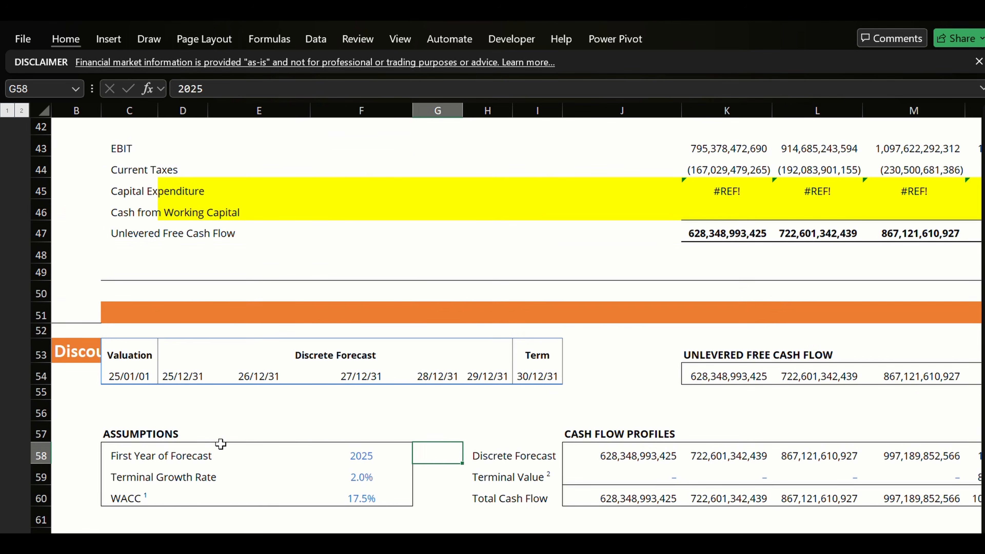
key(Right)
key(Right)
key(Right)
key(Right)
key(Right)
key(Right)
key(Right)
key(Right)
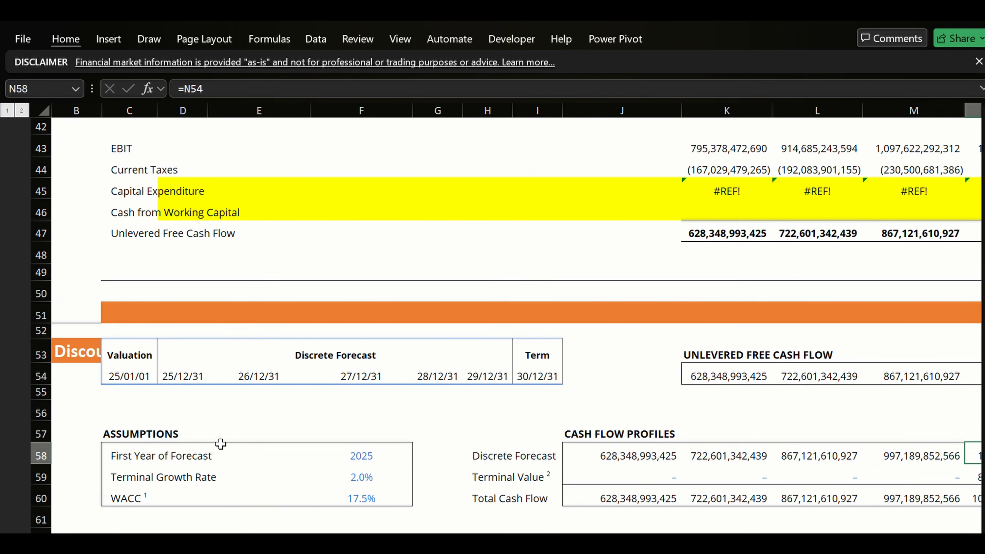
key(Down)
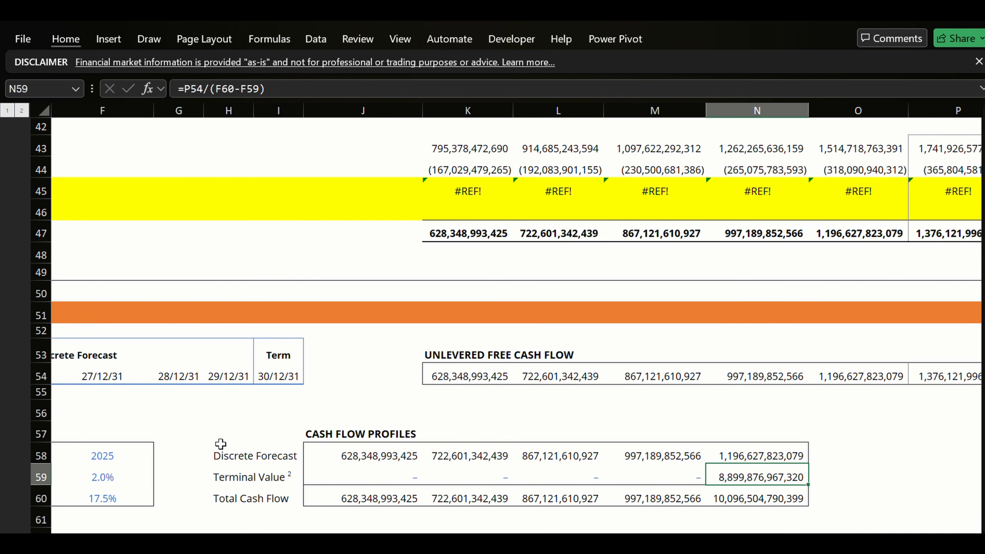
key(Left)
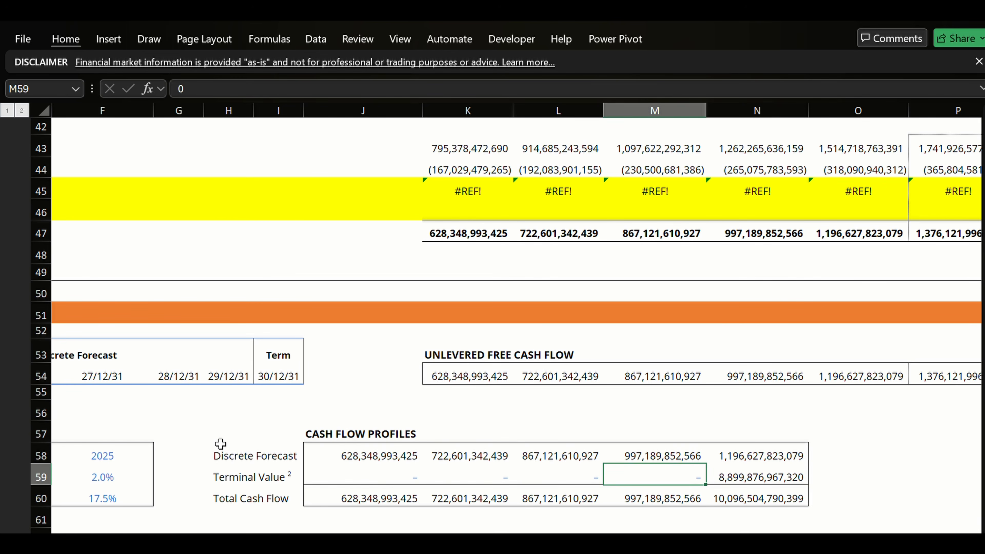
Examine the Terminal Growth Rate in F59 and the Terminal Value formula in N59 that depends on it.
key(Left)
key(Left)
key(Left)
key(Left)
key(Left)
key(Left)
key(Left)
key(Left)
key(Left)
key(Right)
key(Right)
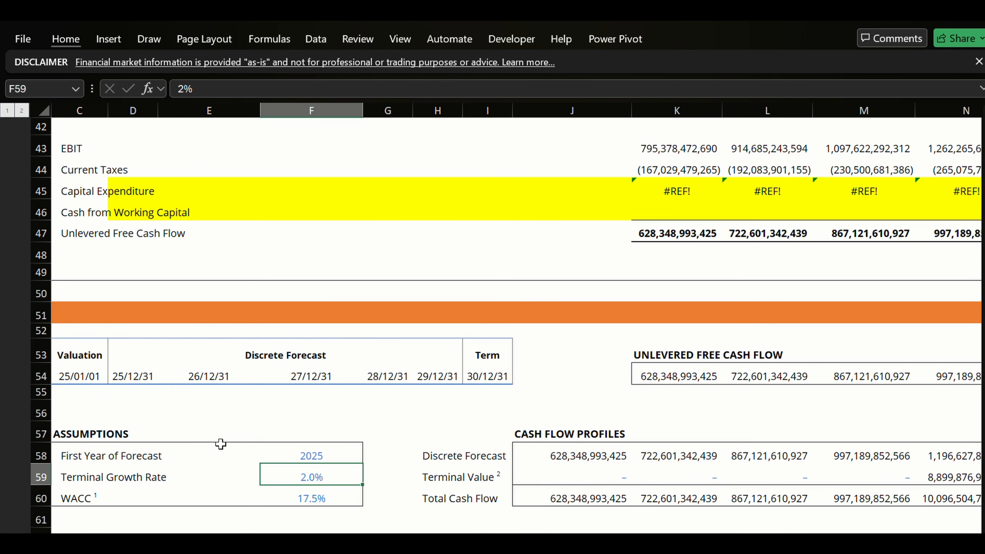
key(Right)
key(Right)
key(Right)
key(Right)
key(Right)
key(Right)
key(Right)
key(Right)
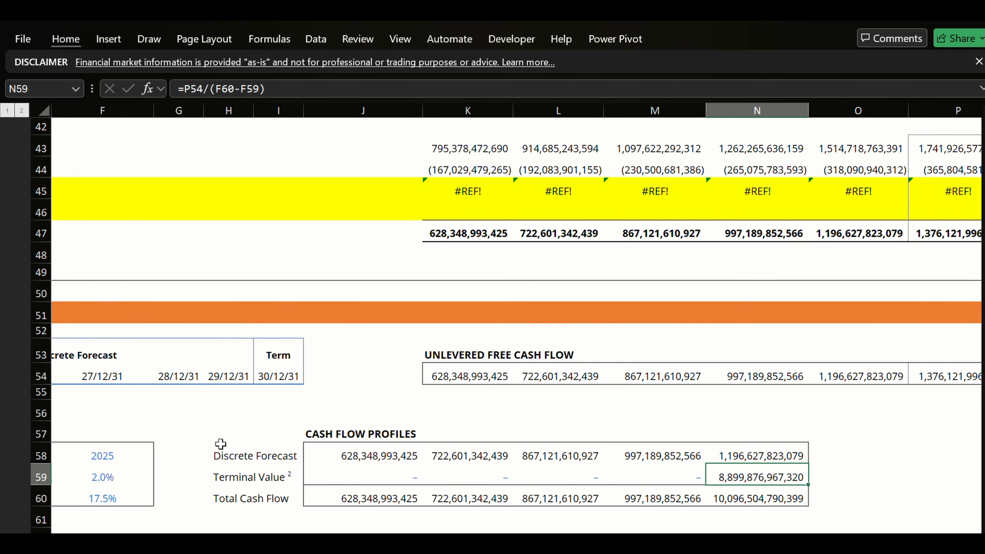
Trace the Terminal Value formula in N59 to its source cash flow in P54 and return to the formula.
key(ctrl+bracketleft)
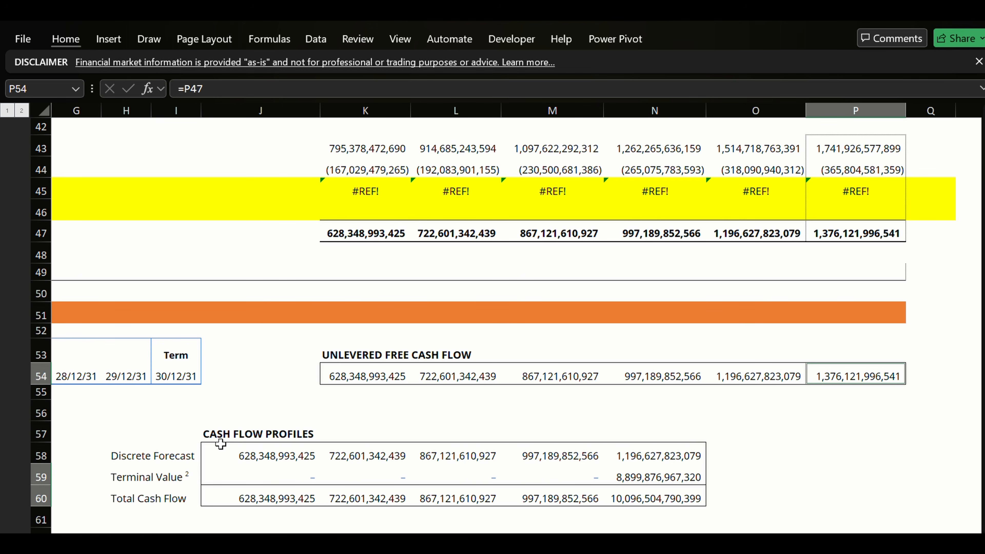
key(Down)
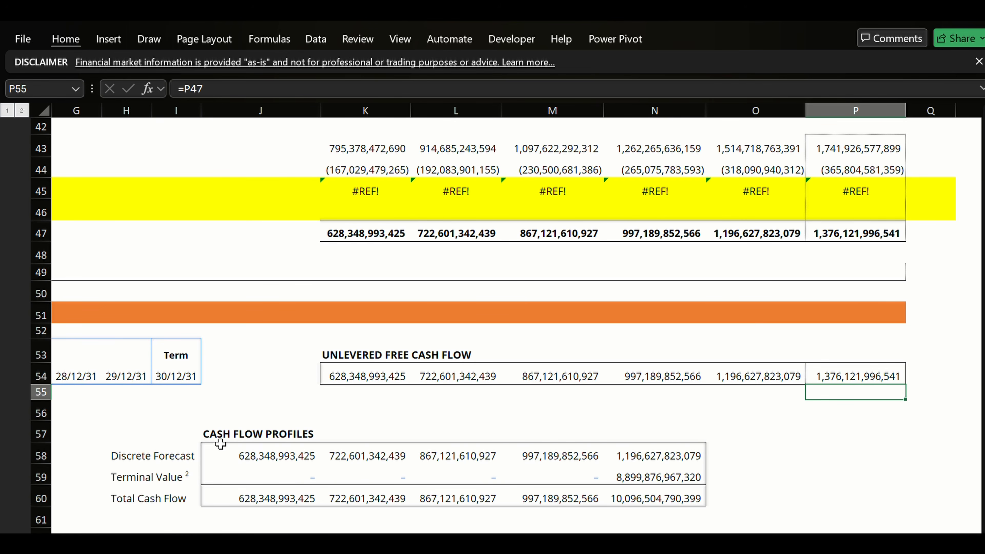
key(Down)
key(Down)
key(Down)
key(Down)
key(Left)
key(Left)
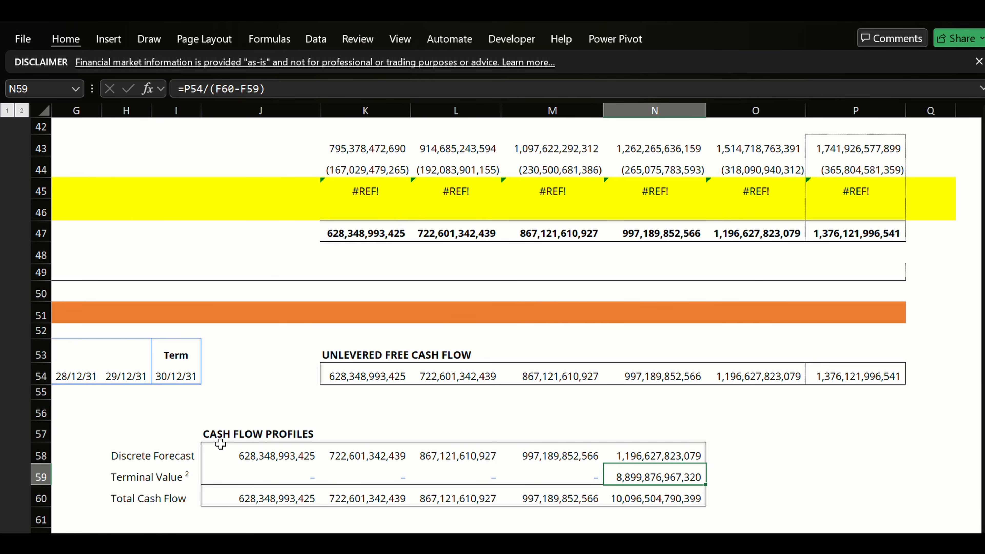
Review the Terminal Growth Rate and WACC inputs in F59:F60 of the Assumptions block.
key(Left)
key(Home)
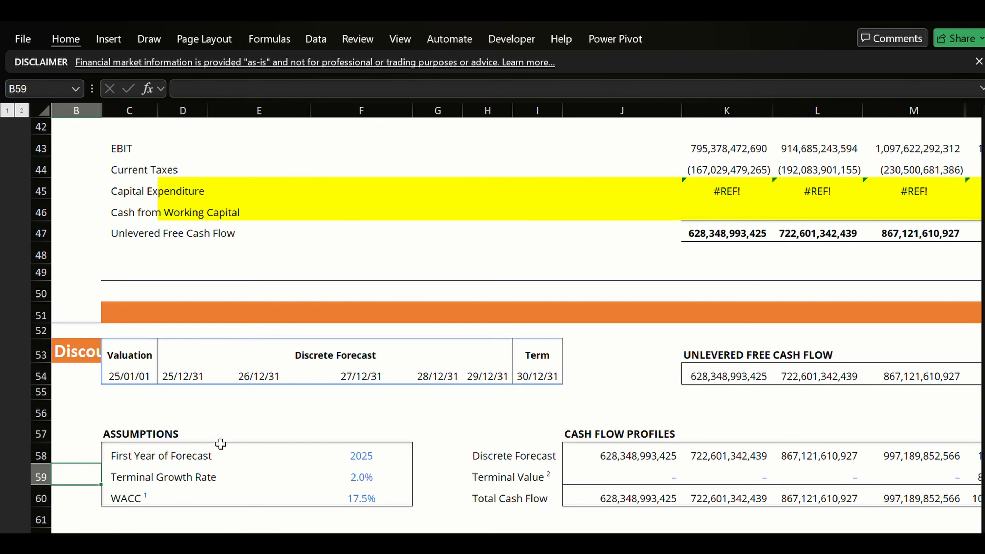
key(Right)
key(Right)
key(Down)
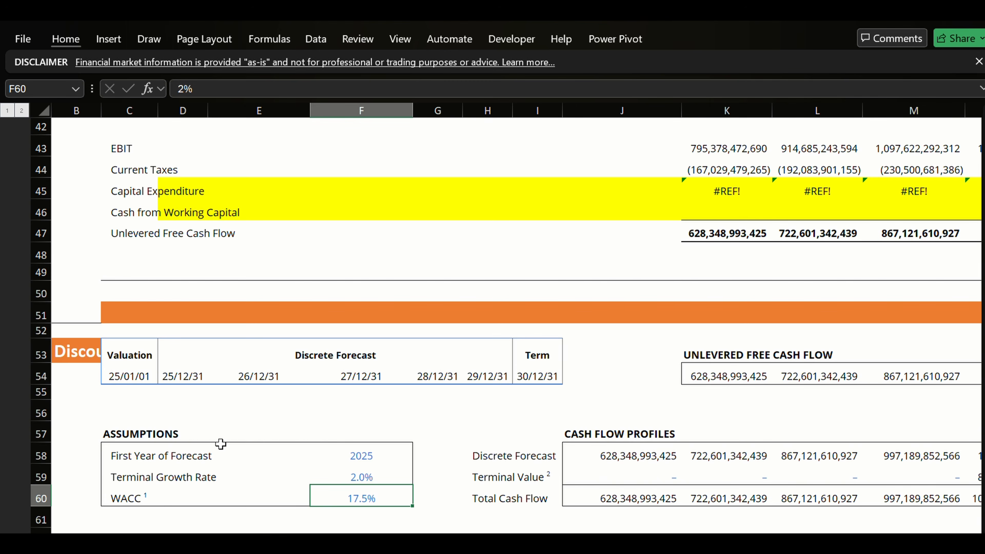
key(Up)
key(Down)
key(Up)
key(Right)
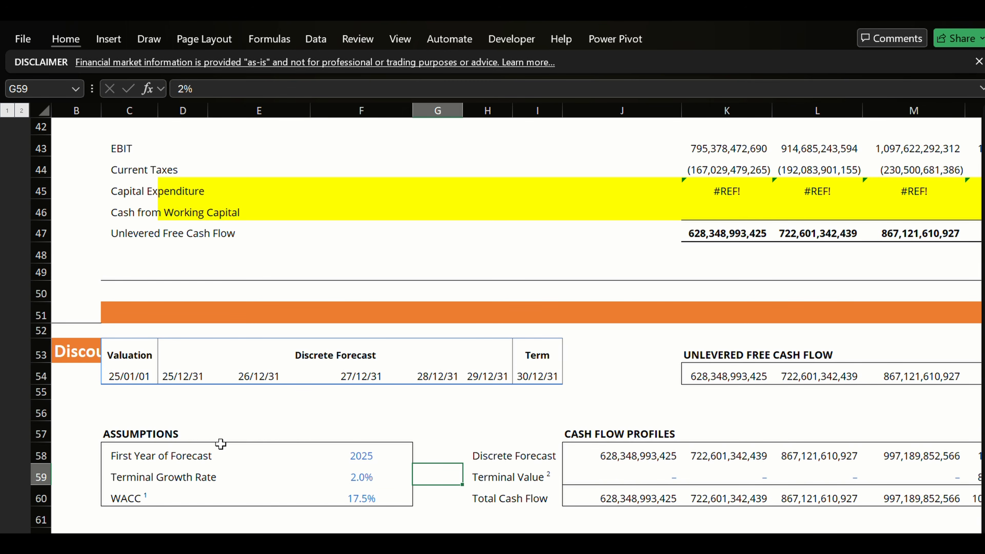
key(Left)
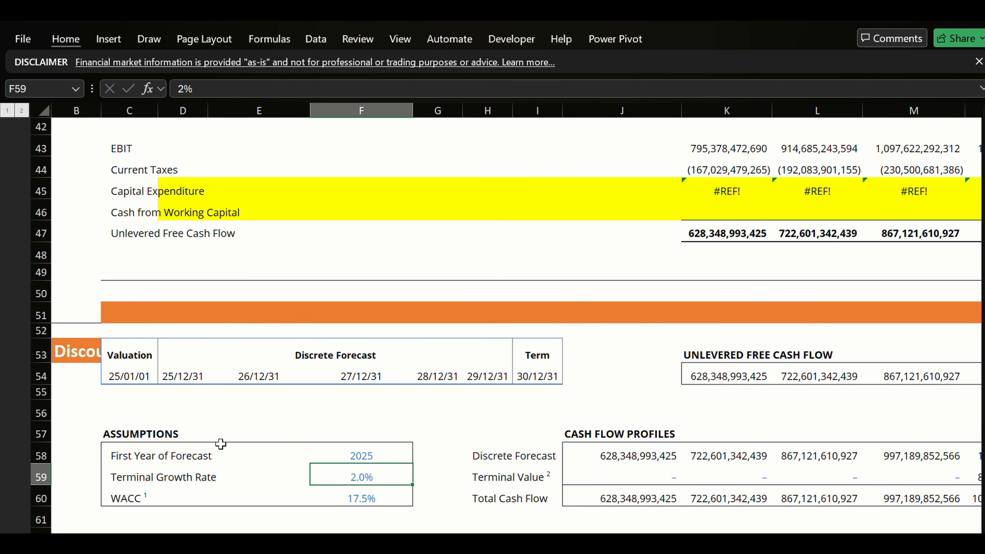
key(Right)
key(Right)
key(Right)
key(Left)
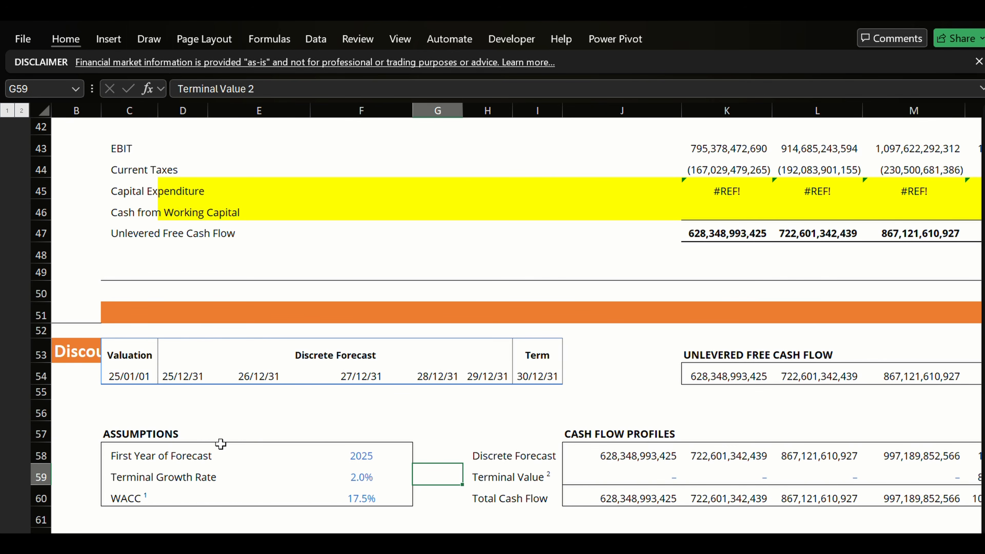
key(Left)
key(Left)
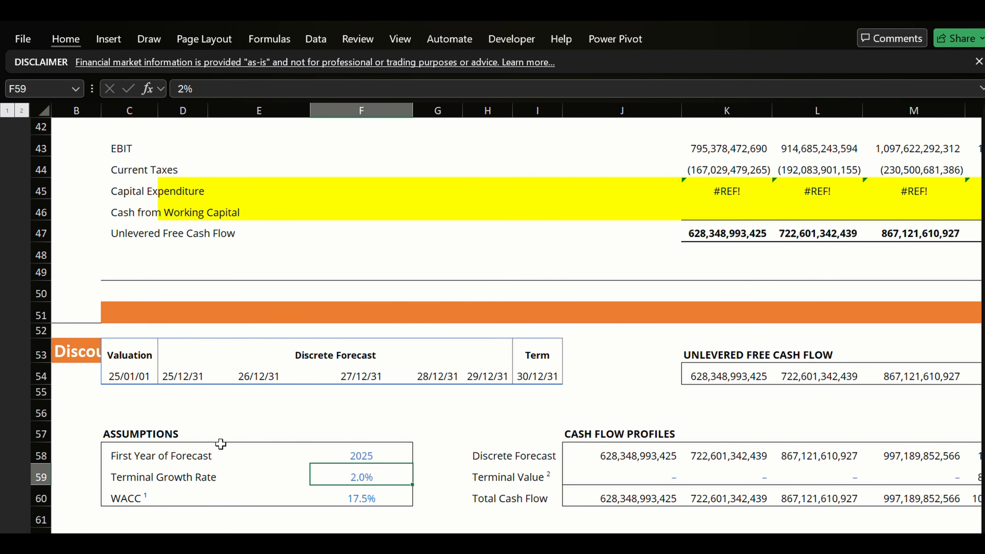
Try a Terminal Growth Rate of 10% in F59, check the Terminal Value in N59, and restore the rate to 2%.
text(10)
key(Right)
key(Right)
key(Right)
key(Right)
key(Right)
key(Right)
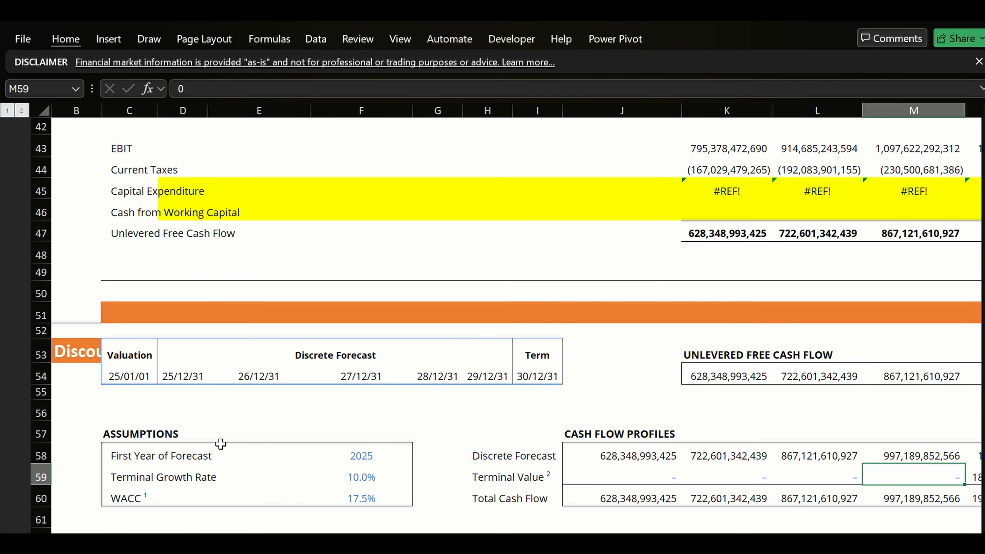
key(Right)
key(ctrl+z)
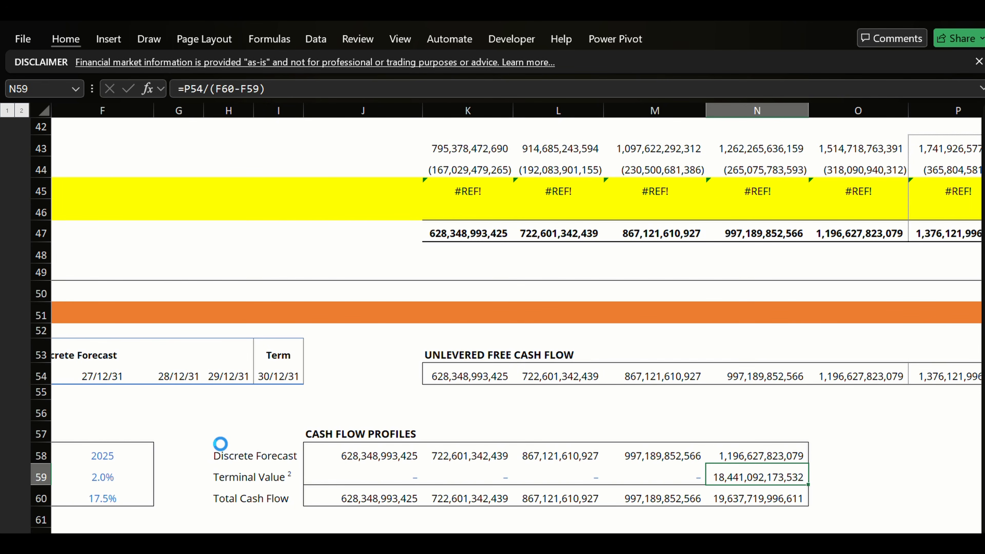
key(Right)
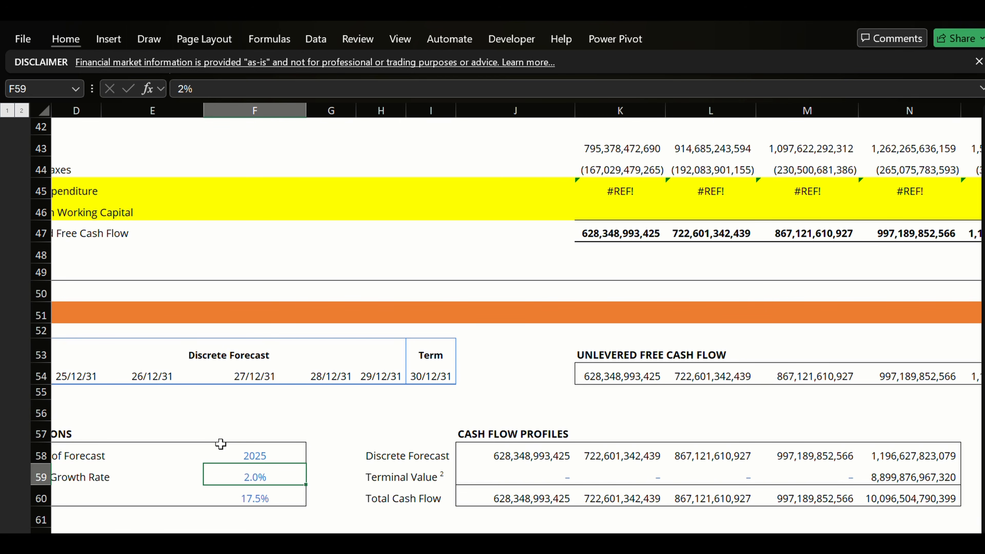
key(ctrl+z)
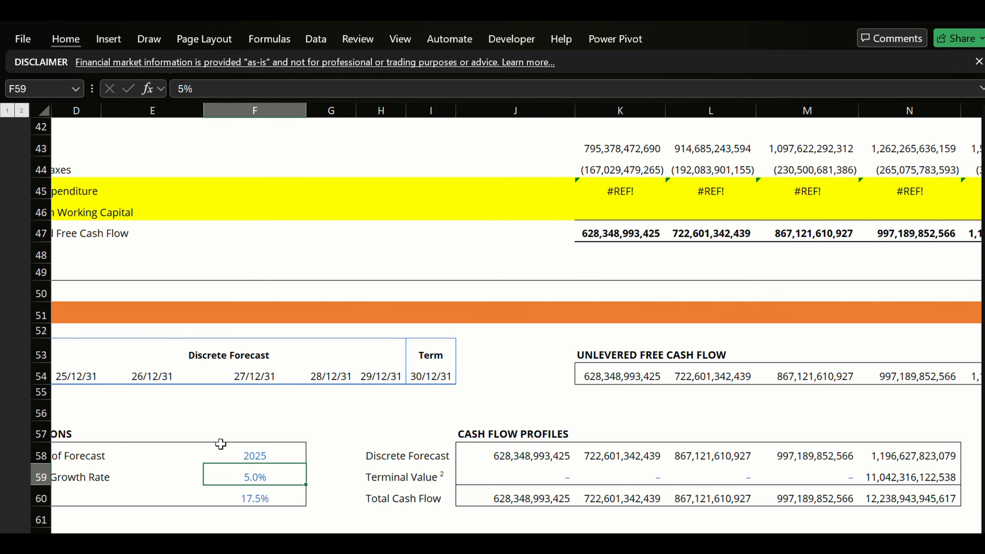
key(ctrl+y)
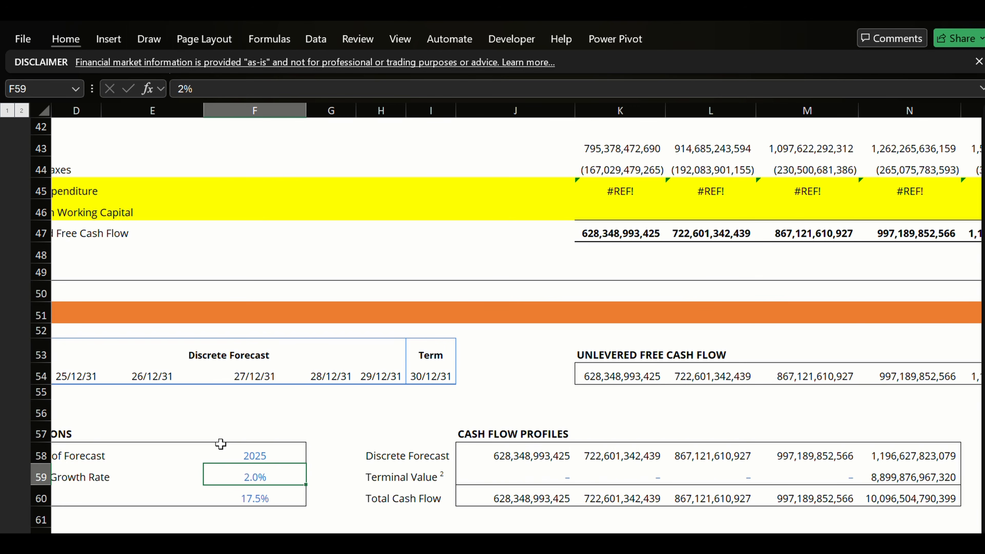
Check the final-year Discrete Forecast and the Terminal Value entries in the Cash Flow Profiles block.
key(Up)
key(Right)
key(Right)
key(Right)
key(Right)
key(Right)
key(Right)
key(Right)
key(Right)
key(Right)
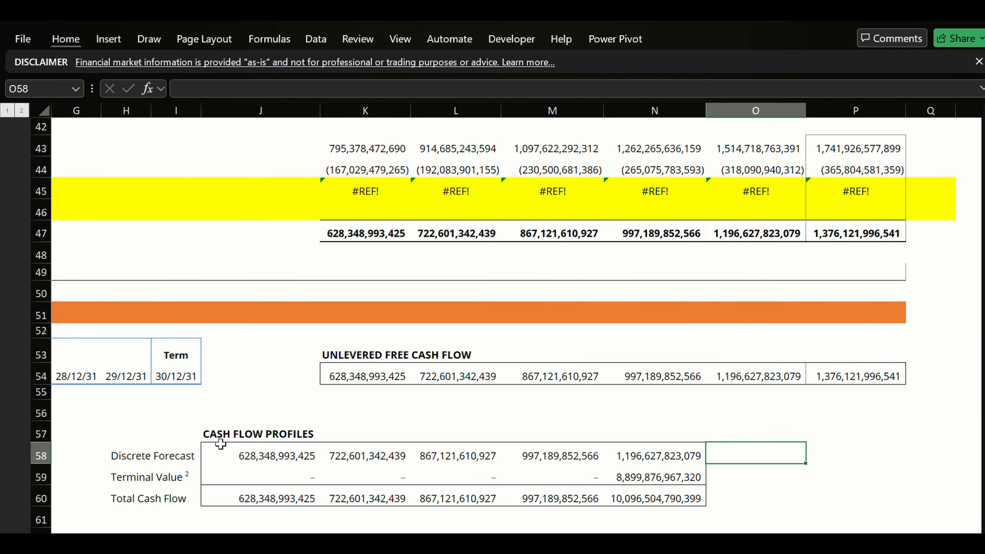
key(Left)
key(Down)
key(Left)
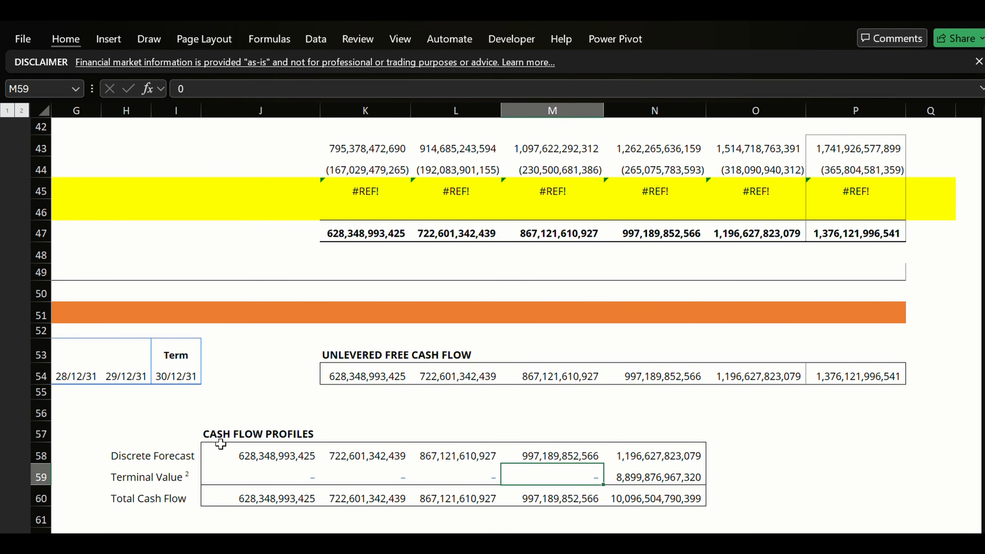
Inspect the WACC link formula in F60 beside the Terminal Growth Rate in the Assumptions block.
key(Home)
key(Right)
key(Right)
key(Right)
key(Right)
key(Right)
key(Right)
key(Right)
key(Right)
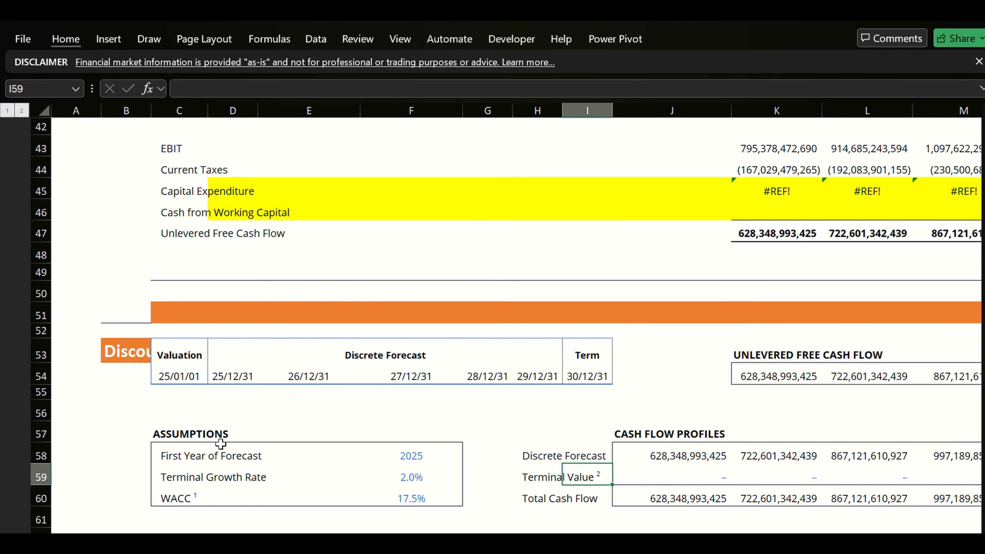
key(Left)
key(Left)
key(Left)
key(Down)
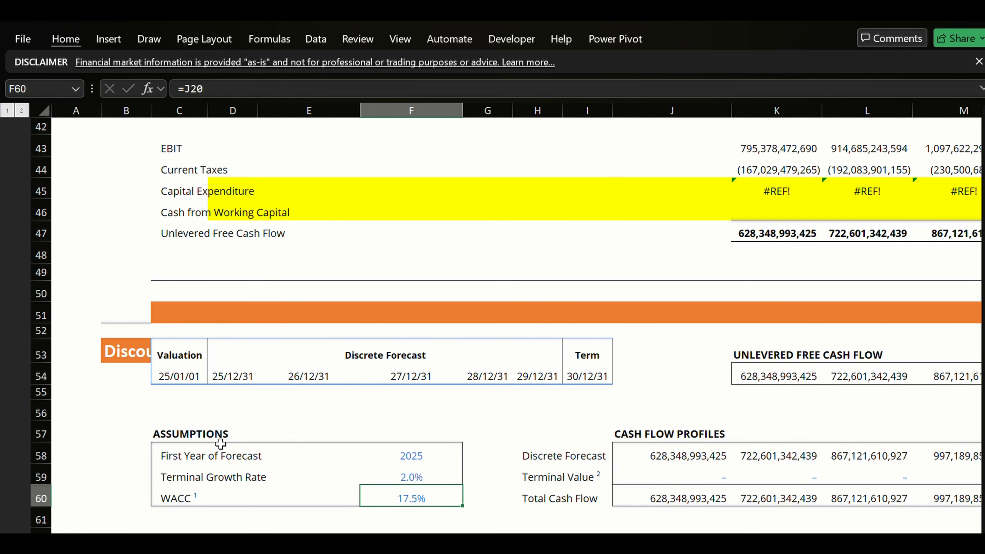
key(Up)
Review the Enterprise Value block's present values and percentage shares in rows 66 to 68.
key(Down)
key(Down)
key(Down)
key(Down)
key(Down)
key(Down)
key(Down)
key(Down)
key(Down)
key(Down)
key(Down)
key(Down)
key(Down)
key(Down)
key(Down)
key(Down)
key(Down)
key(Down)
key(Down)
key(Down)
key(Down)
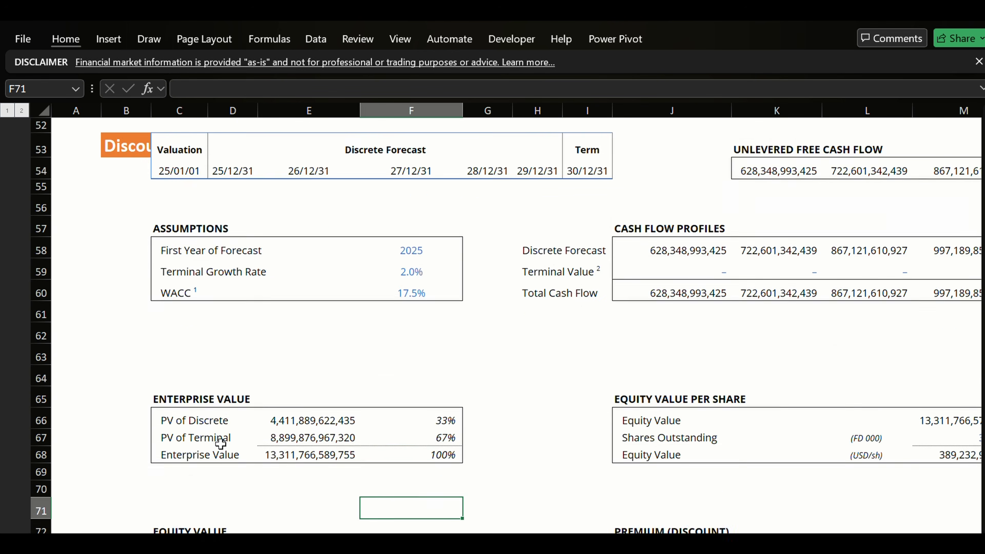
key(Up)
key(Up)
key(Up)
key(Up)
key(Up)
key(Up)
key(Up)
key(Up)
key(Up)
key(Up)
key(Up)
key(Up)
key(Up)
key(Up)
key(Up)
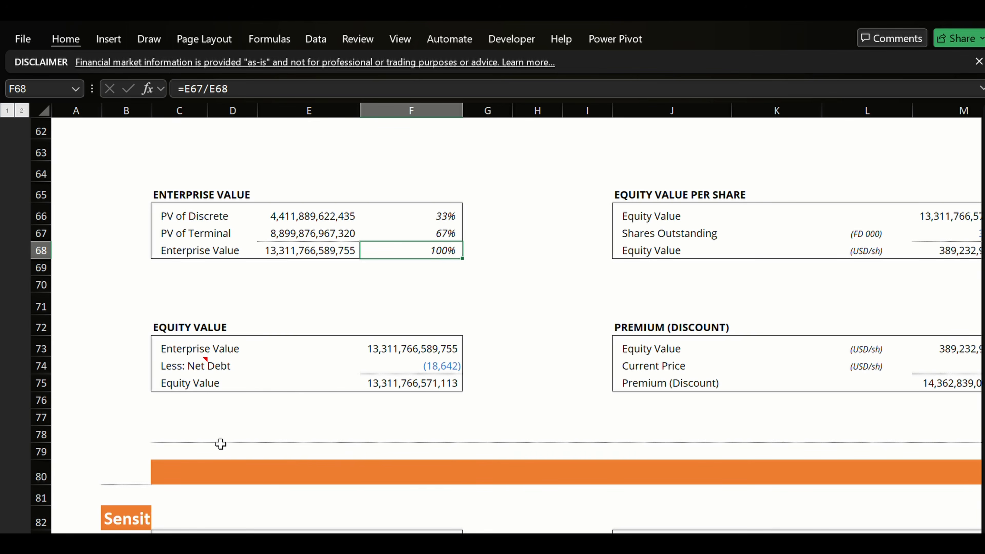
Reference the 2025 Borrowed funds and Subordinated debt cells D70:D71 on the DATA sheet in the Less: Net Debt cell F74.
key(Down)
key(Up)
key(Down)
key(Down)
key(Down)
key(Down)
key(Down)
key(Down)
key(Down)
key(Down)
key(Down)
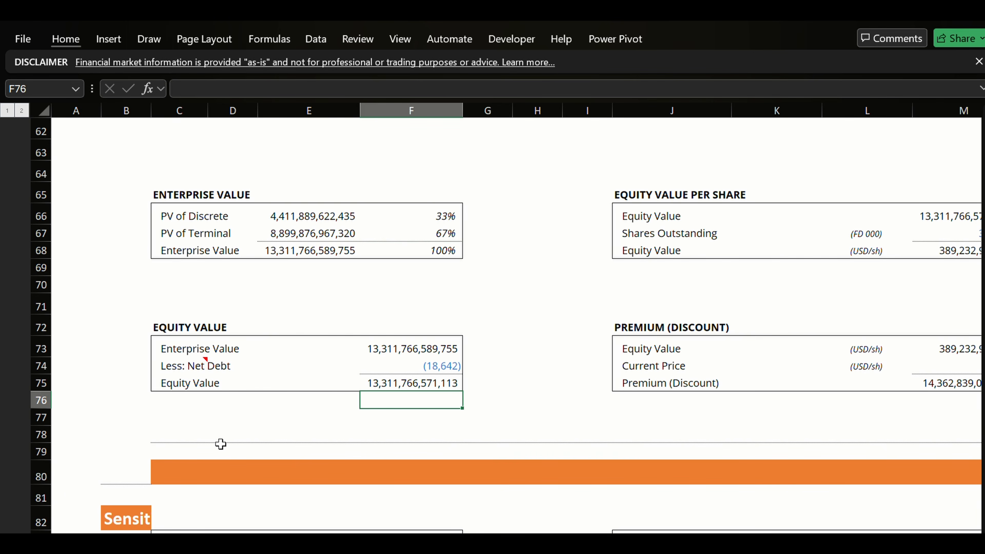
key(Up)
key(Up)
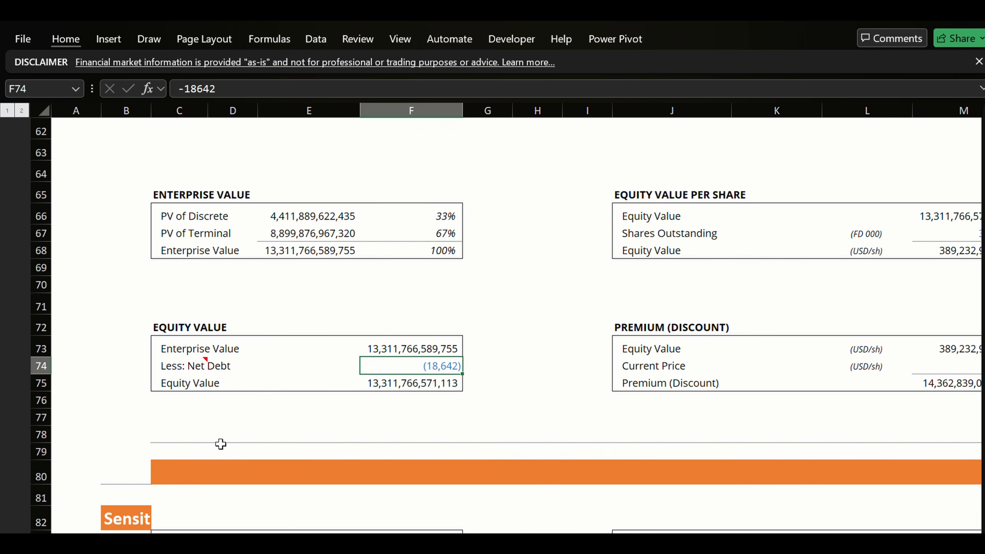
text(=)
key(ctrl+Page_Up)
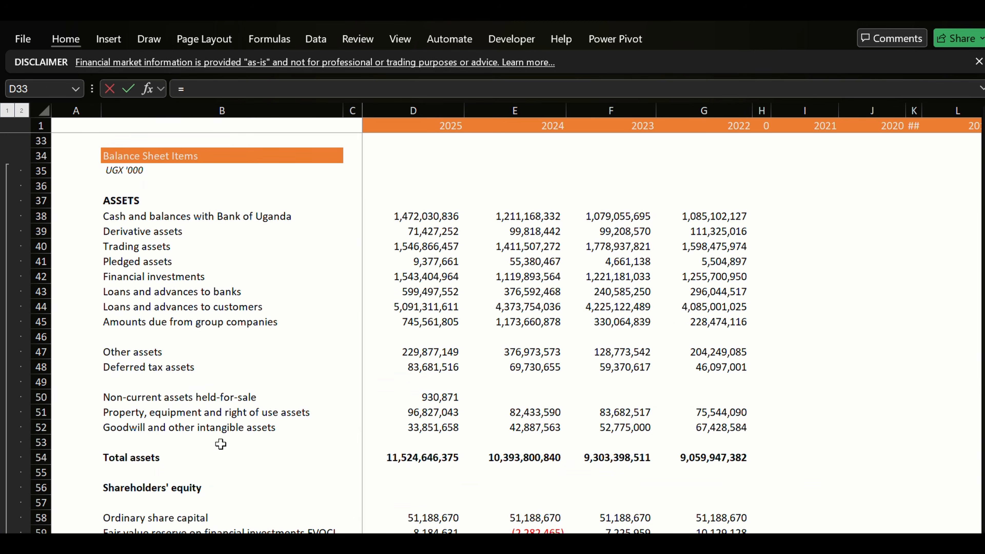
key(Down)
key(Down)
key(Down)
key(Down)
key(Down)
key(Down)
key(Down)
key(Down)
key(Down)
key(Down)
key(Down)
key(Down)
key(Down)
key(Down)
key(Down)
key(Down)
key(Down)
key(Down)
key(Down)
key(Down)
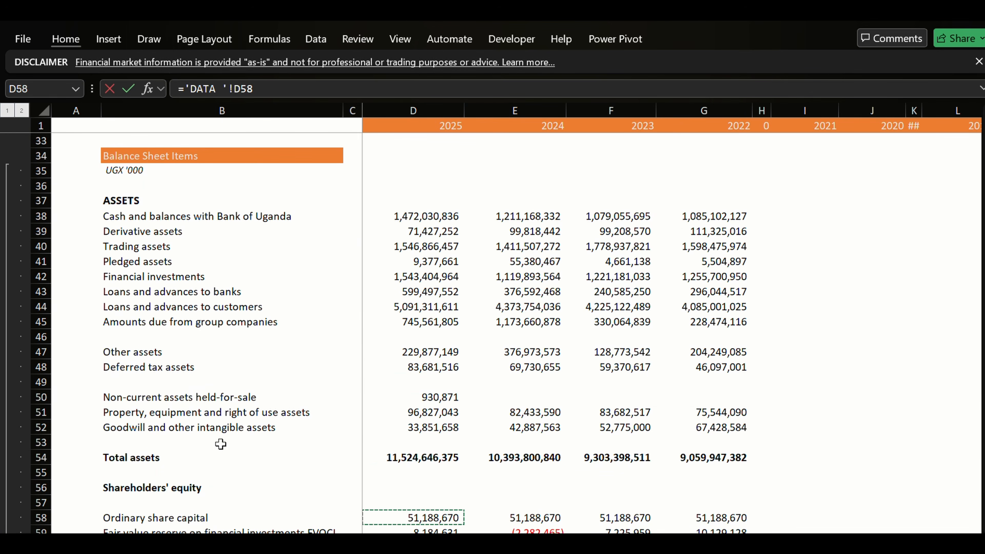
key(Up)
key(Up)
key(Up)
key(Up)
key(Up)
key(Up)
key(Up)
key(Up)
key(Up)
key(Up)
key(Up)
key(Up)
key(Up)
key(Up)
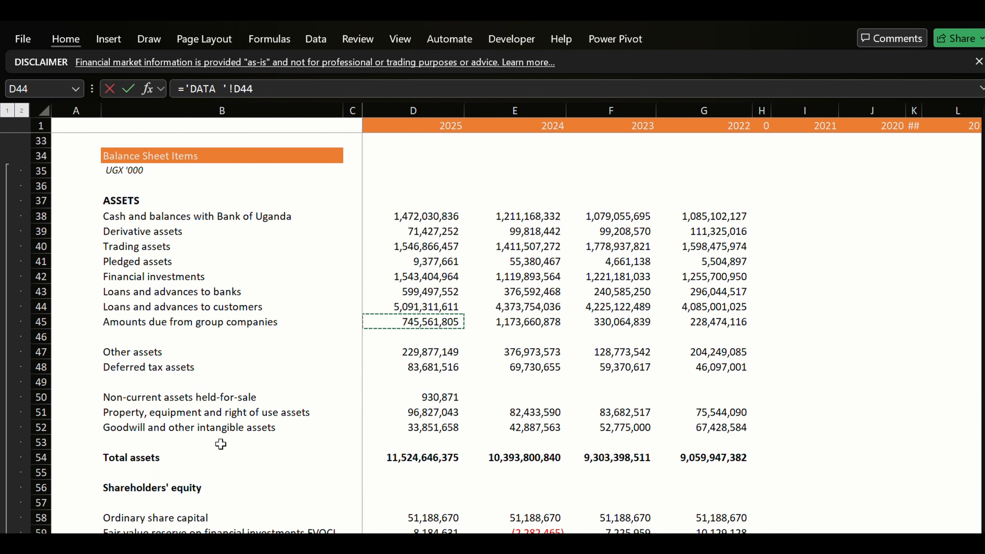
key(Down)
key(Down)
key(Down)
key(Down)
key(Down)
key(Down)
key(Down)
key(Down)
key(Down)
key(Down)
key(Down)
key(Down)
key(Down)
key(Down)
key(Down)
key(Down)
key(Down)
key(Down)
key(Down)
key(Down)
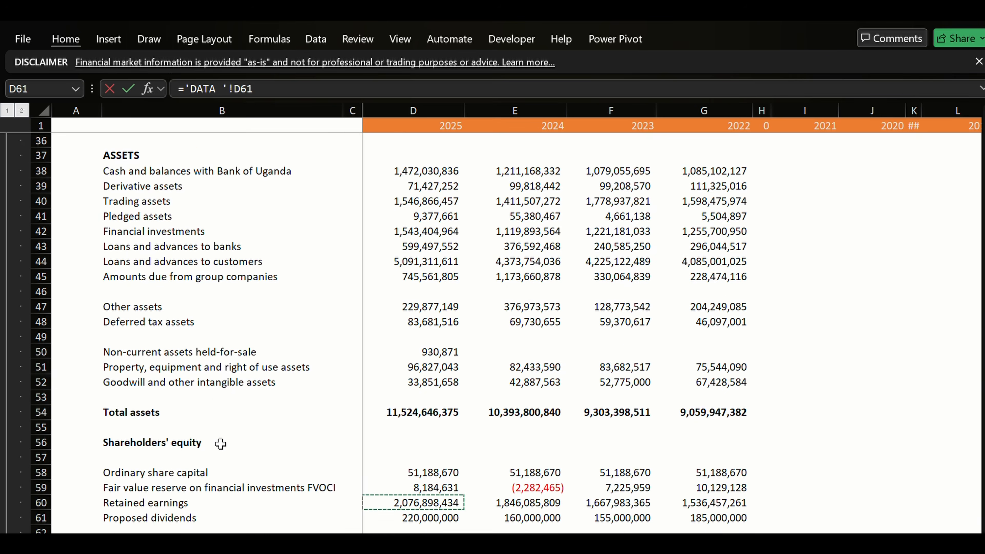
key(Up)
key(Up)
key(Up)
key(Up)
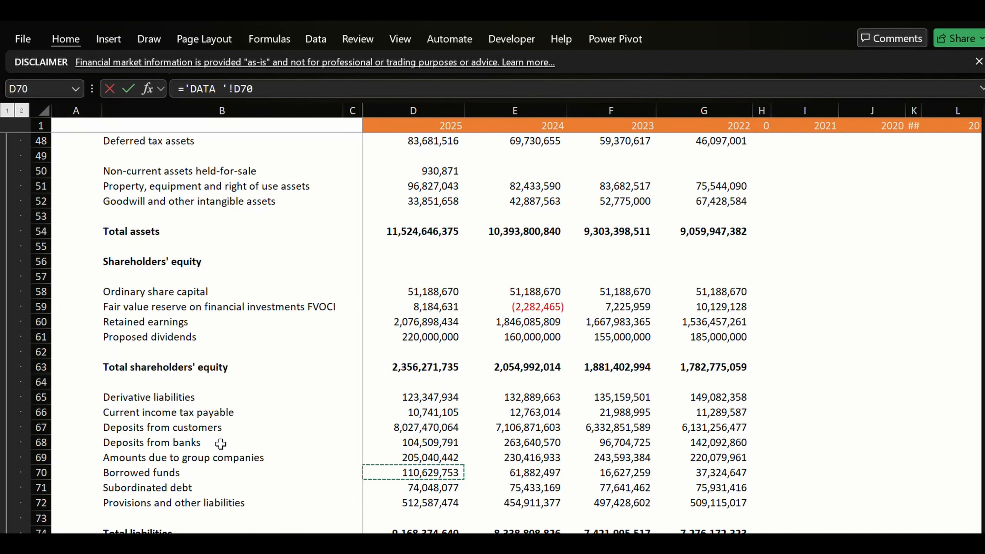
key(Down)
key(shift+Down)
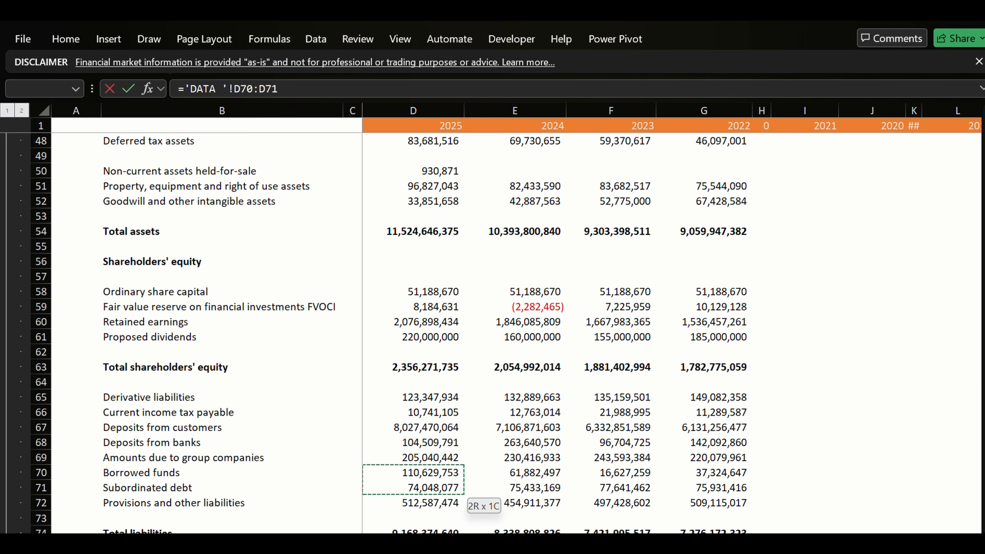
Wrap the DATA sheet reference D70:D71 in a SUM function and commit the Net Debt formula.
click(201, 89)
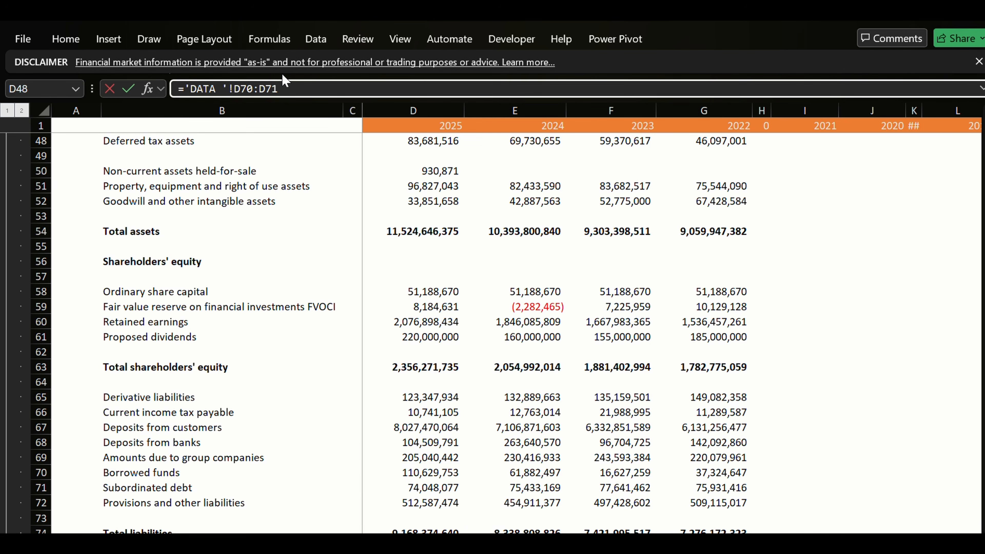
text(sum)
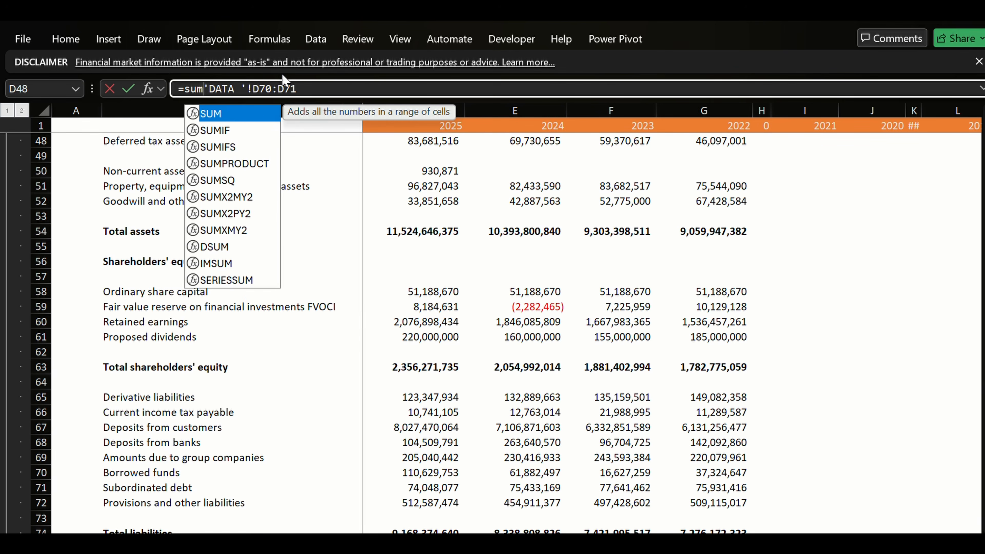
key(Tab)
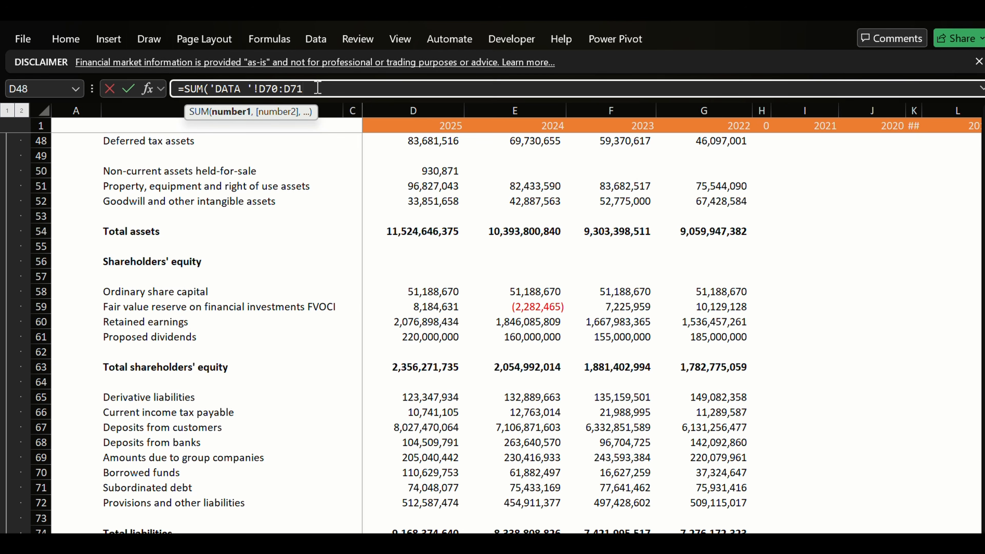
text())
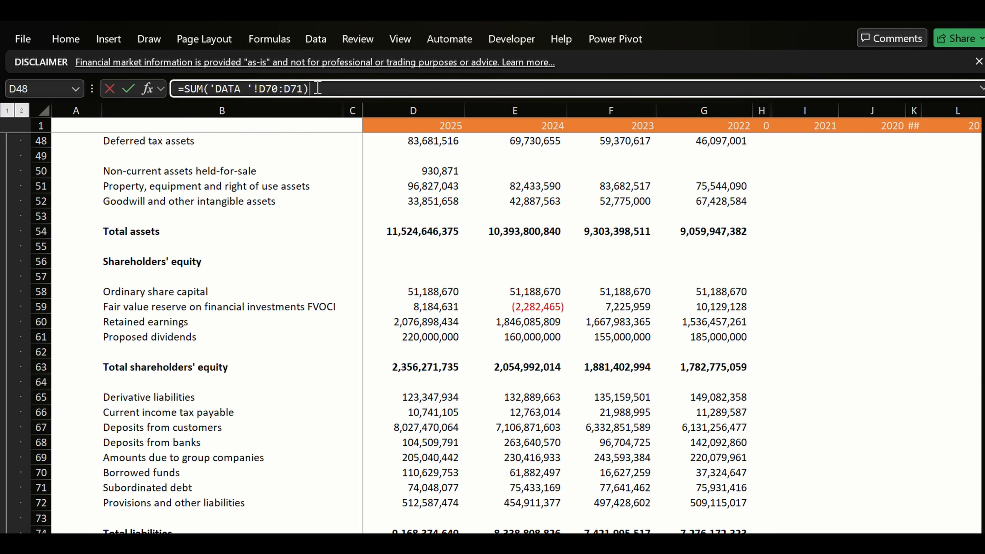
key(Return)
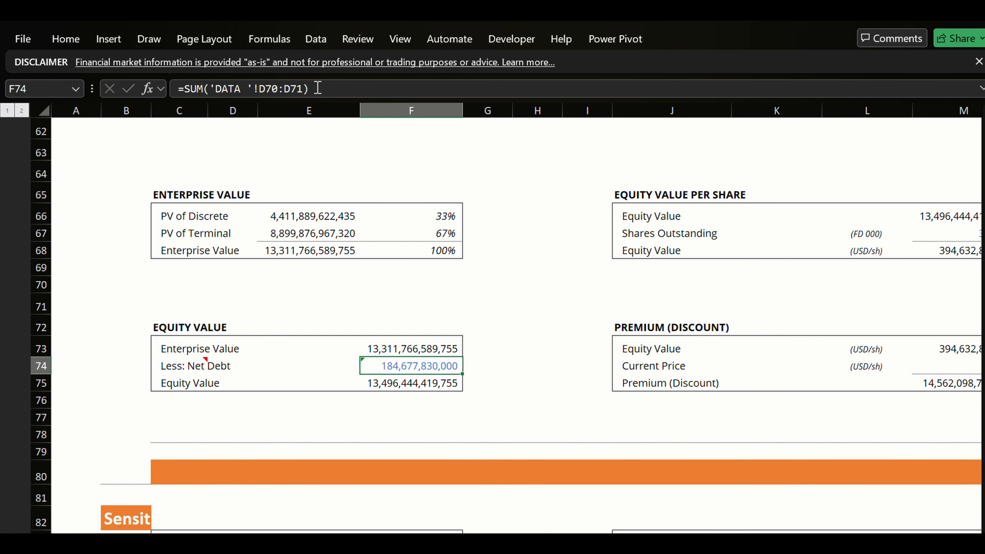
Replace the Equity Value formula in F75 with Enterprise Value minus Net Debt, =F73-F74.
key(Down)
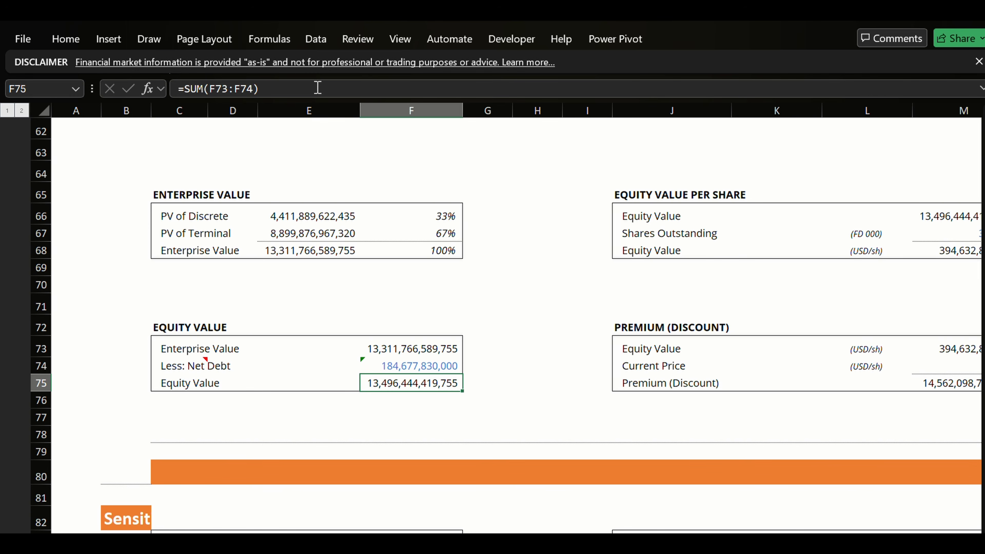
key(Up)
key(Down)
text(=)
key(Up)
key(Up)
text(-)
key(Up)
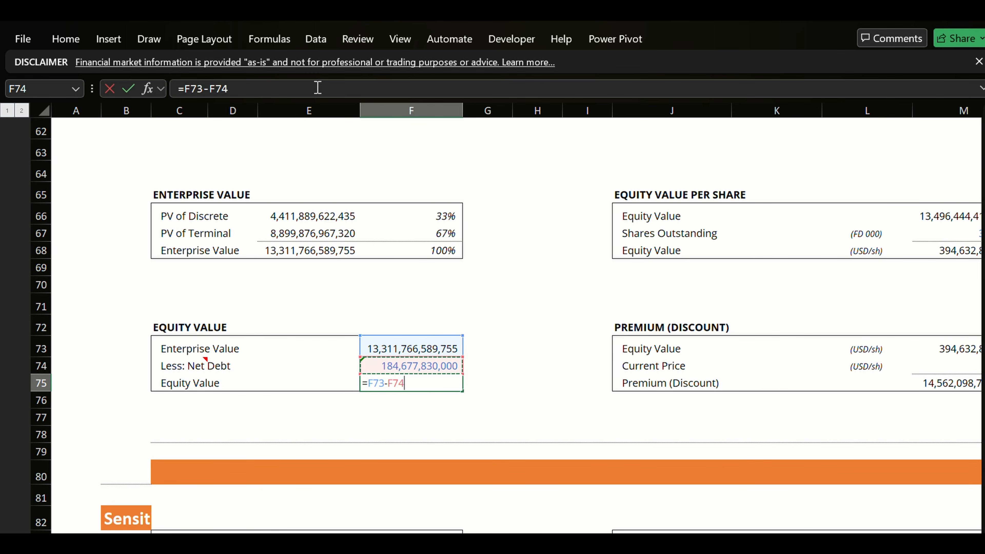
key(Tab)
Link Shares Outstanding in M67 to the Shares Outstanding figure in G13 of the PROFILE sheet.
key(Right)
key(Right)
key(Right)
key(Right)
key(Right)
key(Right)
key(Right)
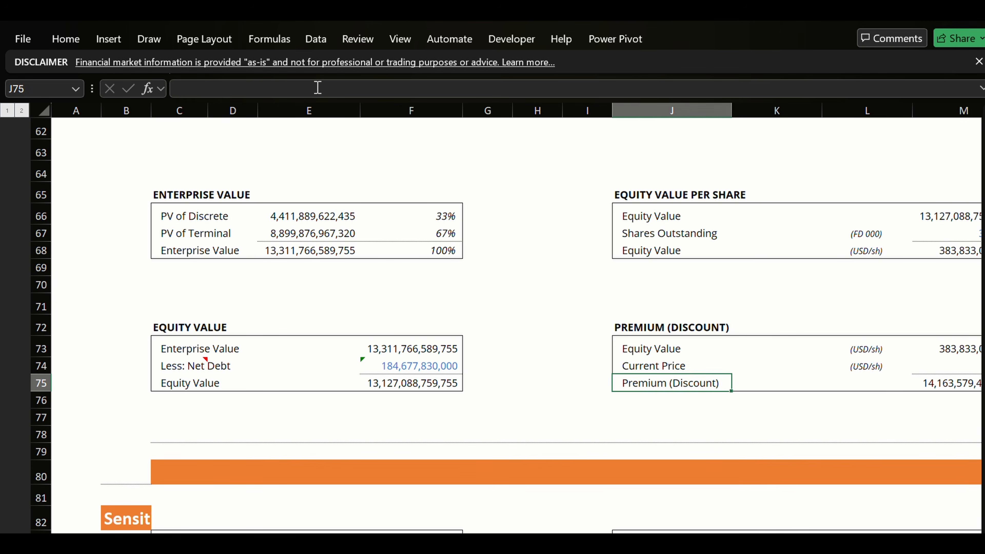
key(Up)
key(Up)
key(Up)
key(Up)
key(Up)
key(Up)
key(Up)
key(Up)
key(Up)
key(Up)
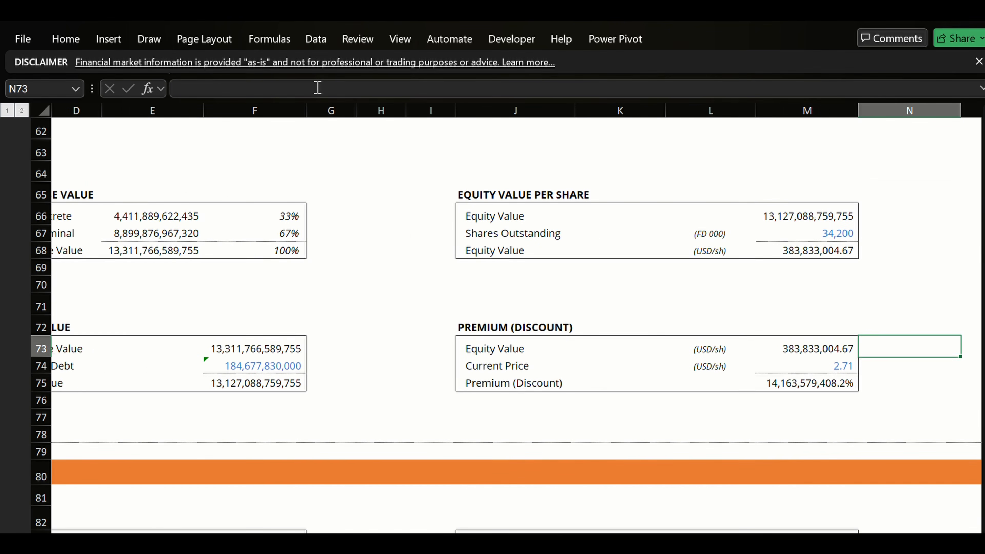
key(Left)
key(Down)
key(Down)
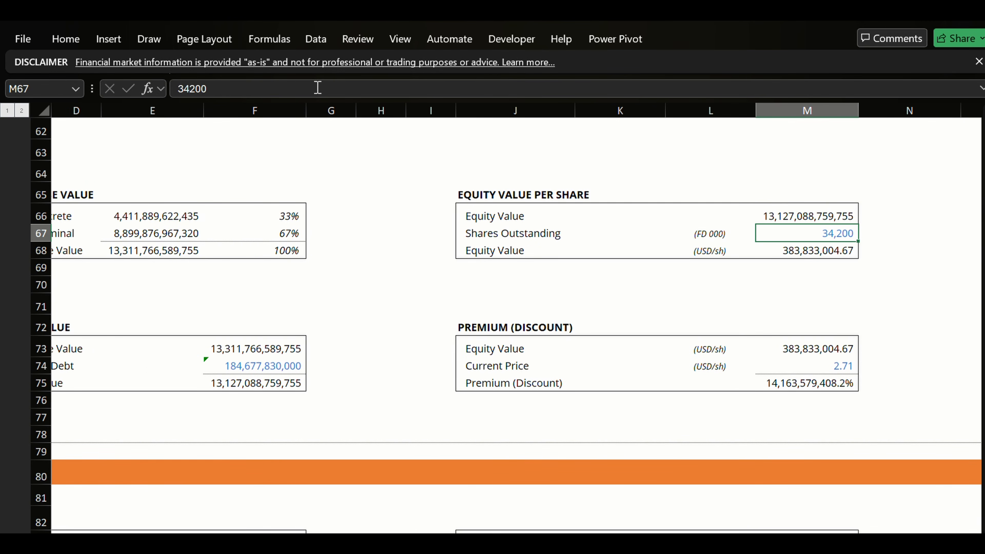
text(=)
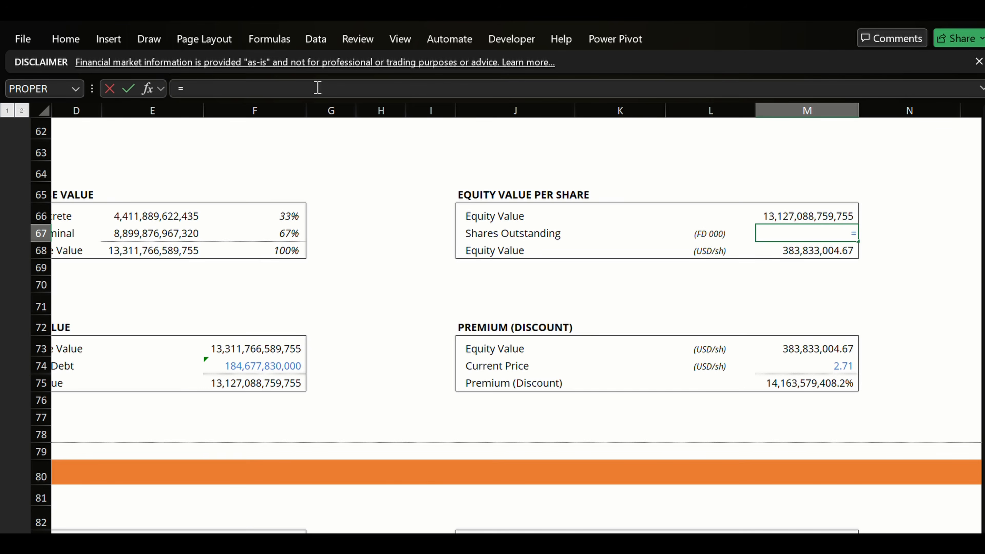
key(ctrl+Page_Up)
key(ctrl+Page_Up)
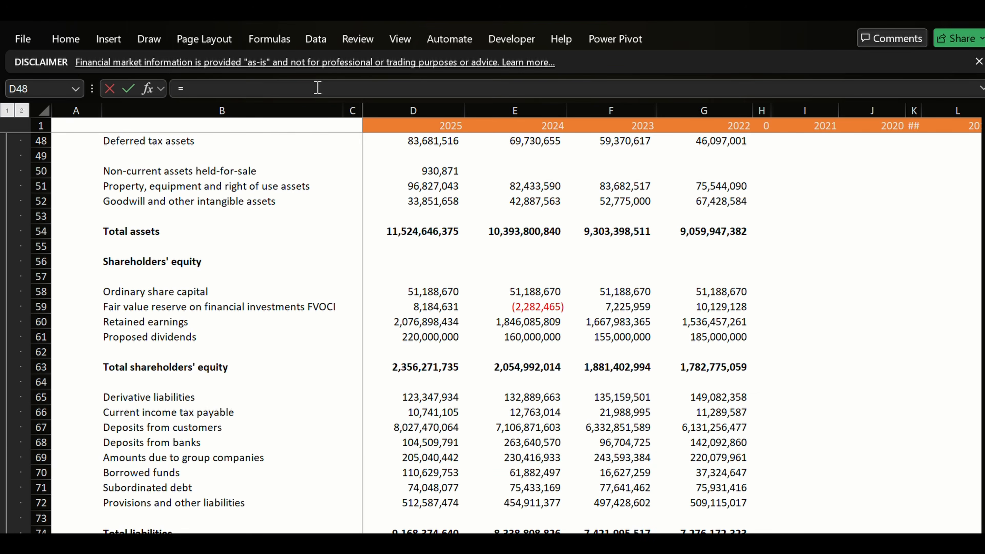
key(ctrl+Page_Up)
key(ctrl+Page_Up)
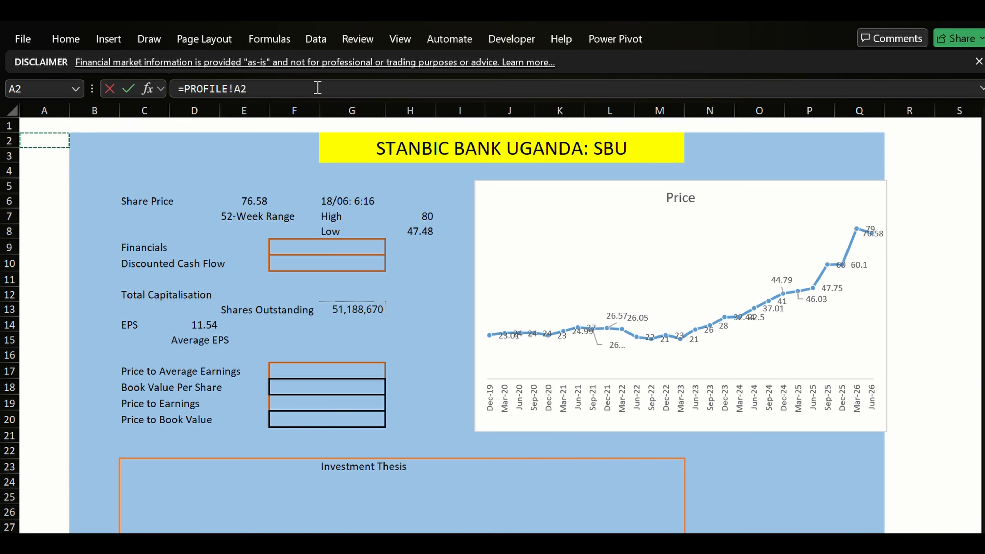
key(Down)
key(Down)
key(Down)
key(Down)
key(Down)
key(Down)
key(Down)
key(Down)
key(Down)
key(Down)
key(Down)
key(Right)
key(Right)
key(Right)
key(Right)
key(Right)
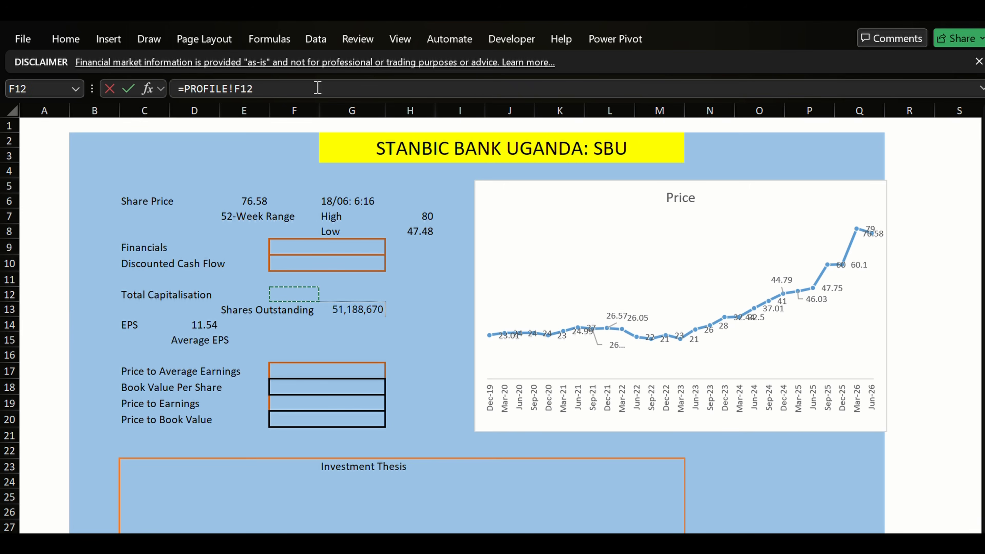
key(Down)
key(Right)
key(Return)
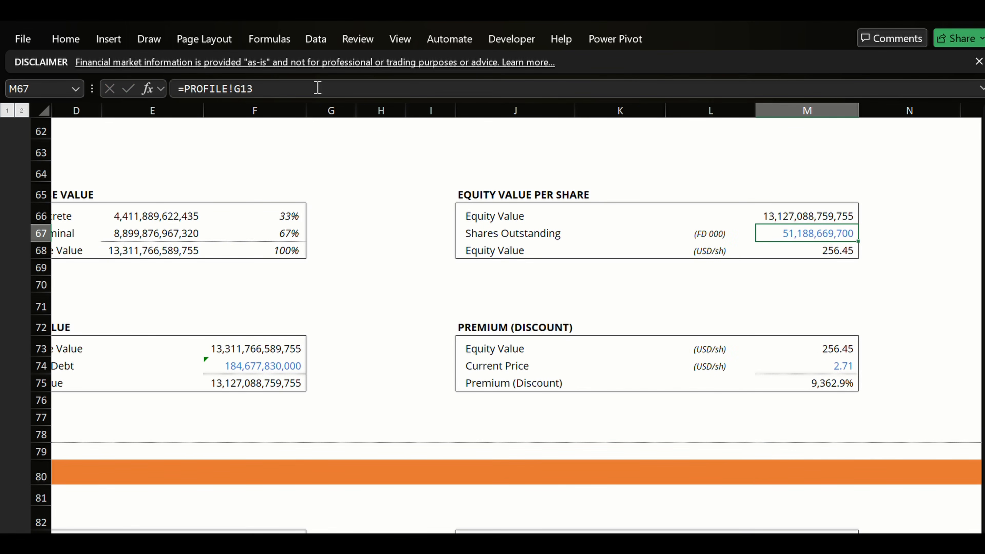
Compare the Current Price input in M74 with the Share Price in E6 of the PROFILE sheet.
key(Down)
key(Down)
key(Down)
key(Down)
key(Down)
key(Down)
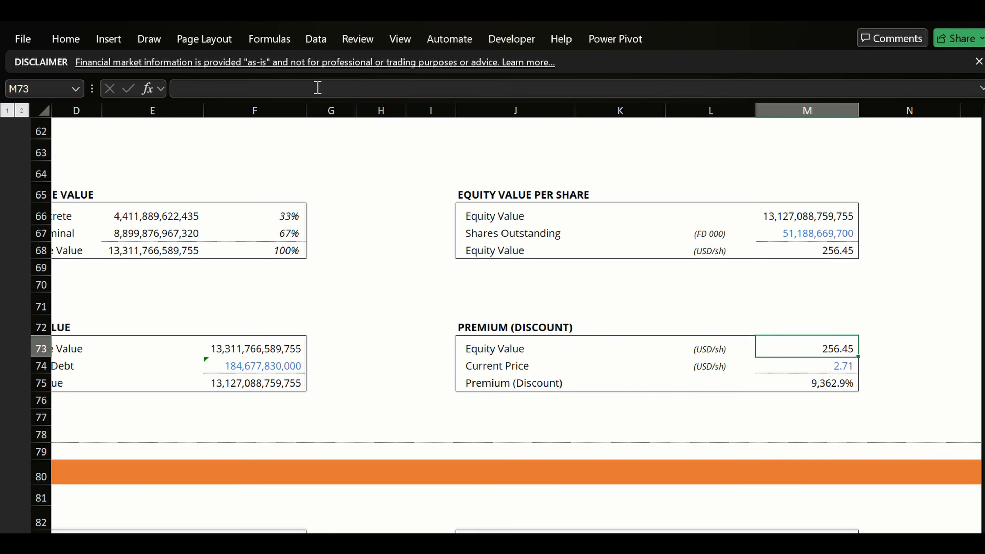
key(Down)
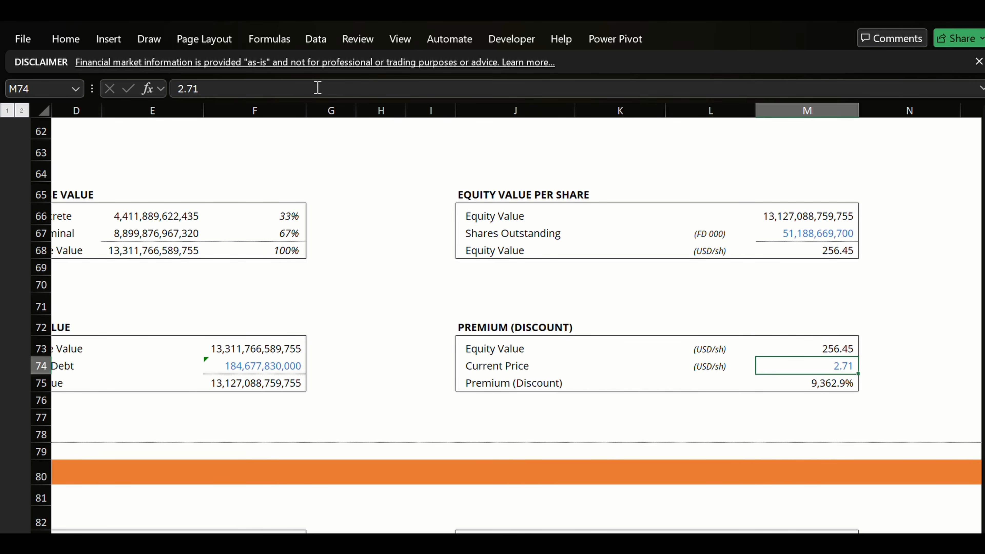
key(ctrl+Page_Up)
key(ctrl+Page_Up)
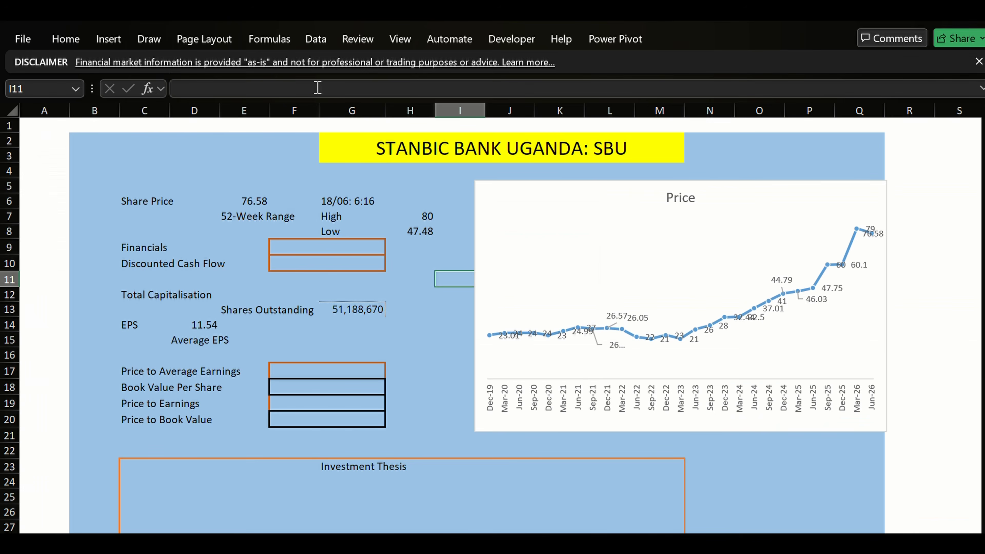
key(ctrl+Page_Up)
key(ctrl+Page_Down)
key(Up)
key(Up)
key(Up)
key(Up)
key(Up)
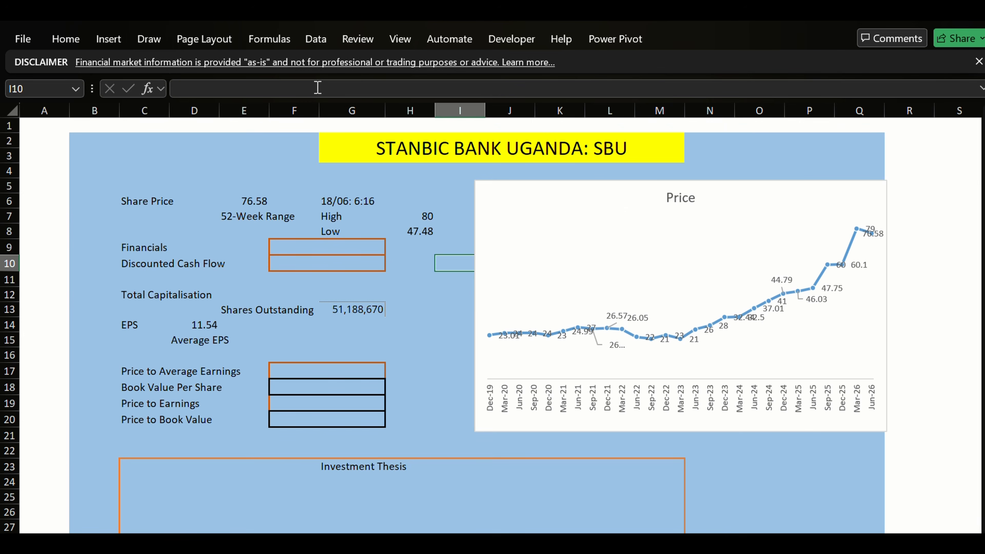
key(Left)
key(Left)
key(Left)
key(Left)
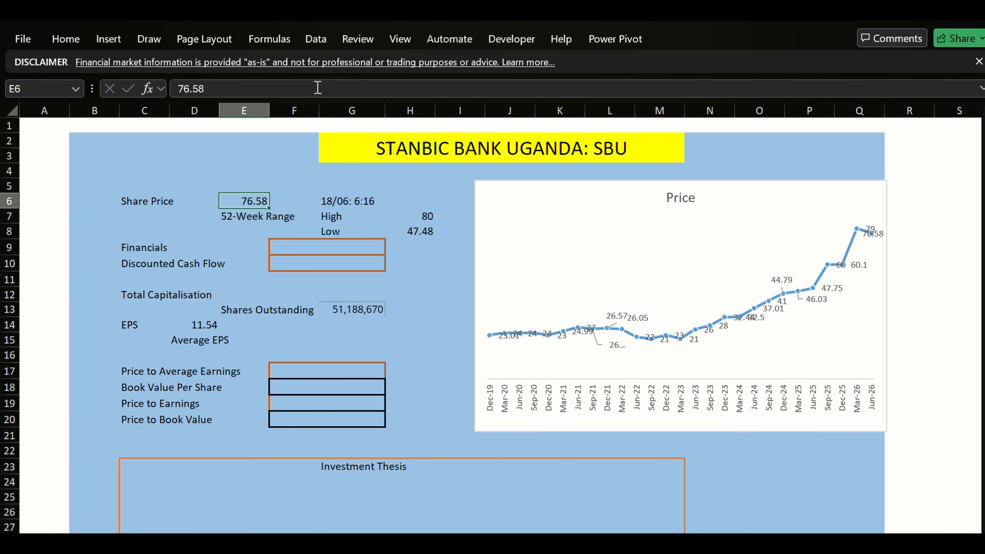
key(ctrl+Page_Down)
key(ctrl+Page_Down)
key(ctrl+Page_Down)
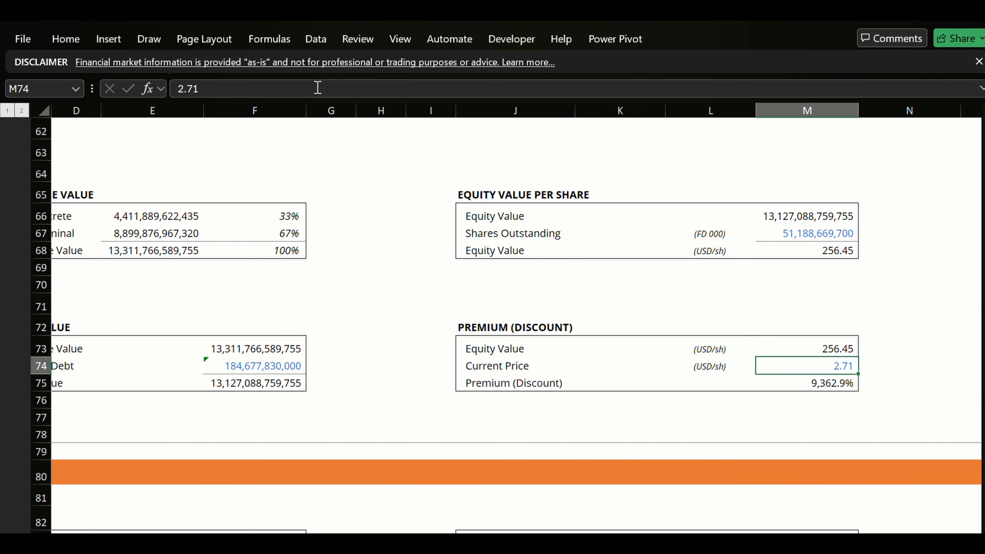
Link Current Price in M74 to the Share Price in E6 of the PROFILE sheet.
key(ctrl+Page_Up)
key(Up)
text(=)
key(ctrl+Page_Up)
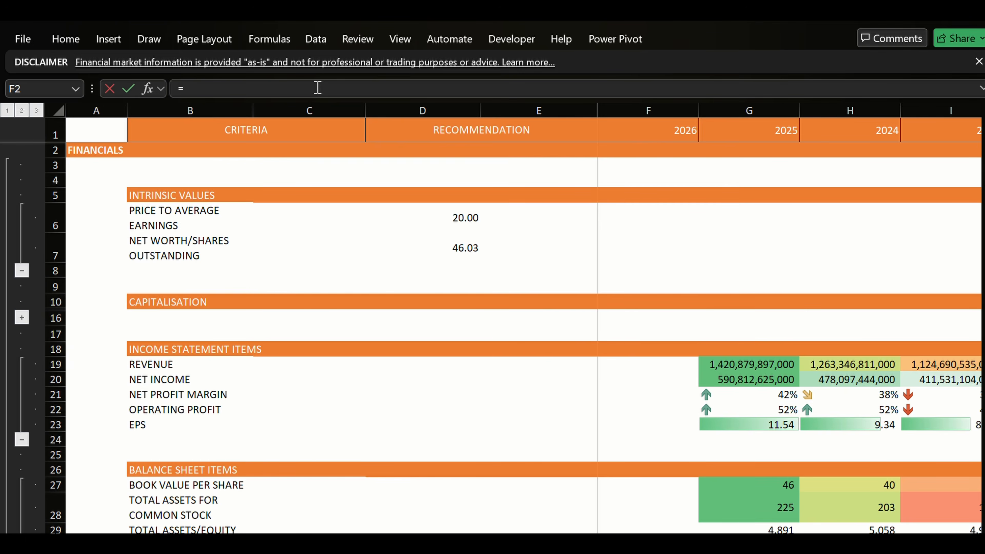
key(ctrl+Page_Up)
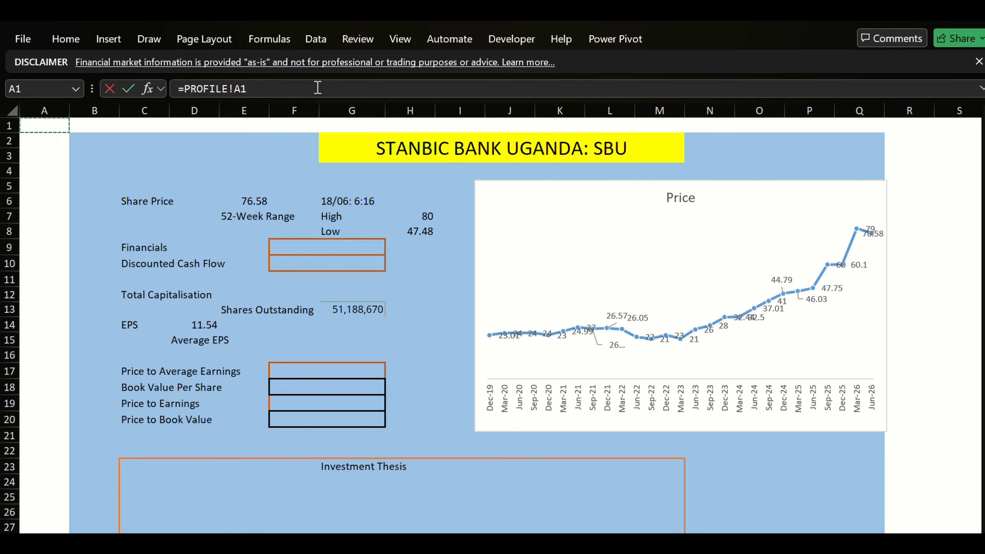
key(ctrl+Page_Down)
key(ctrl+Page_Up)
key(Down)
key(Down)
key(Down)
key(Down)
key(Down)
key(Right)
key(Right)
key(Right)
key(Right)
key(Return)
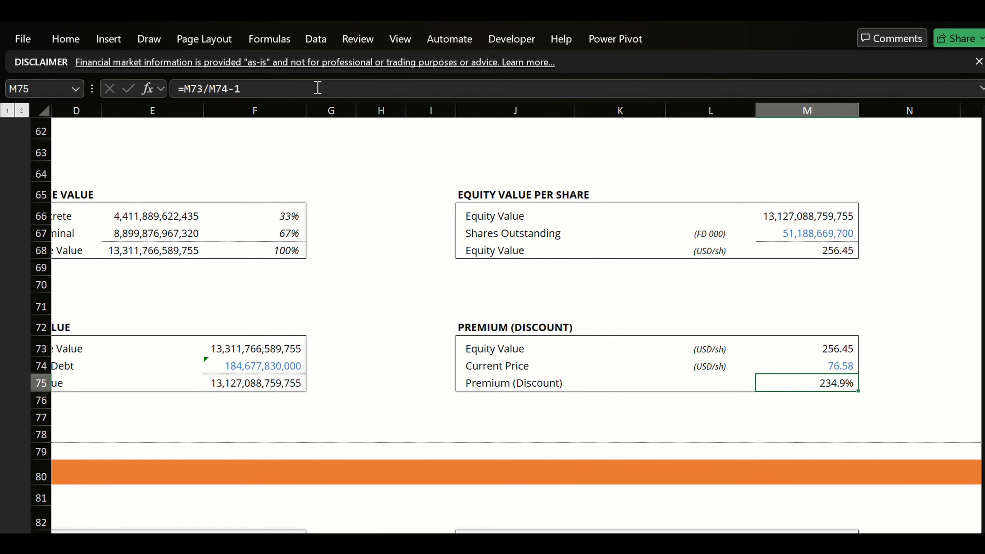
Check the Premium (Discount) formula in M75 and the linked Current Price reference in M74.
key(ctrl+[)
key(Down)
key(Down)
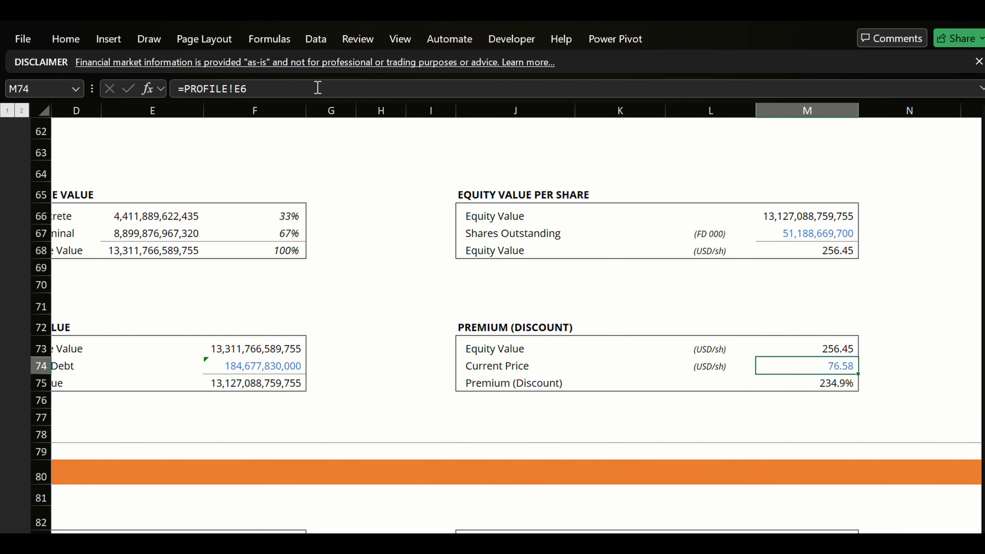
key(Down)
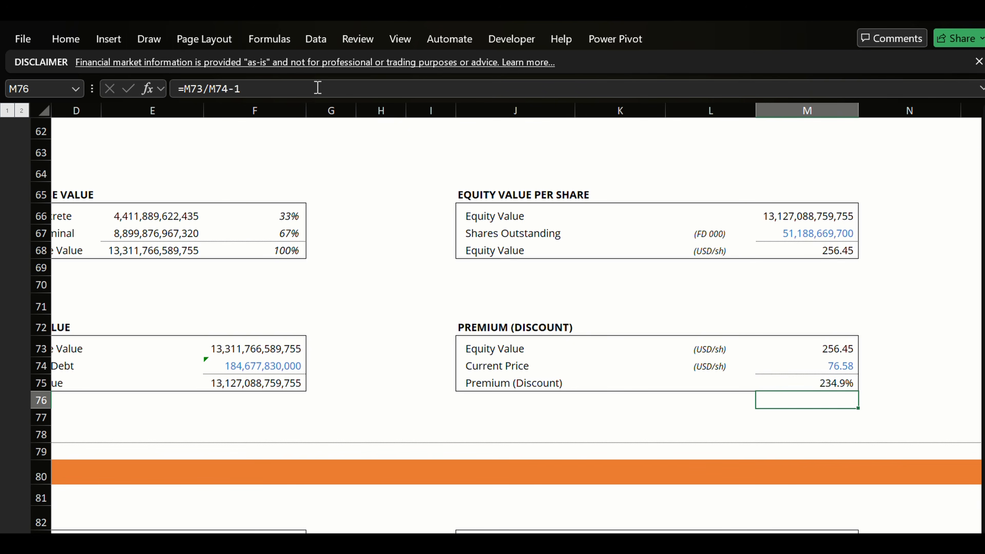
key(Up)
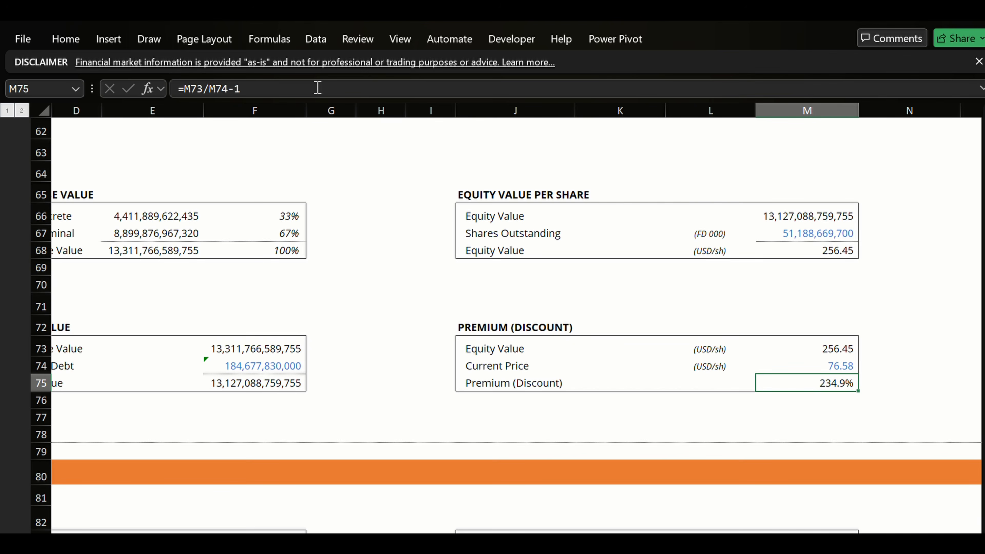
Examine the Enterprise Value and Equity Value tables in the sensitivity section down to row 114.
key(Down)
key(Home)
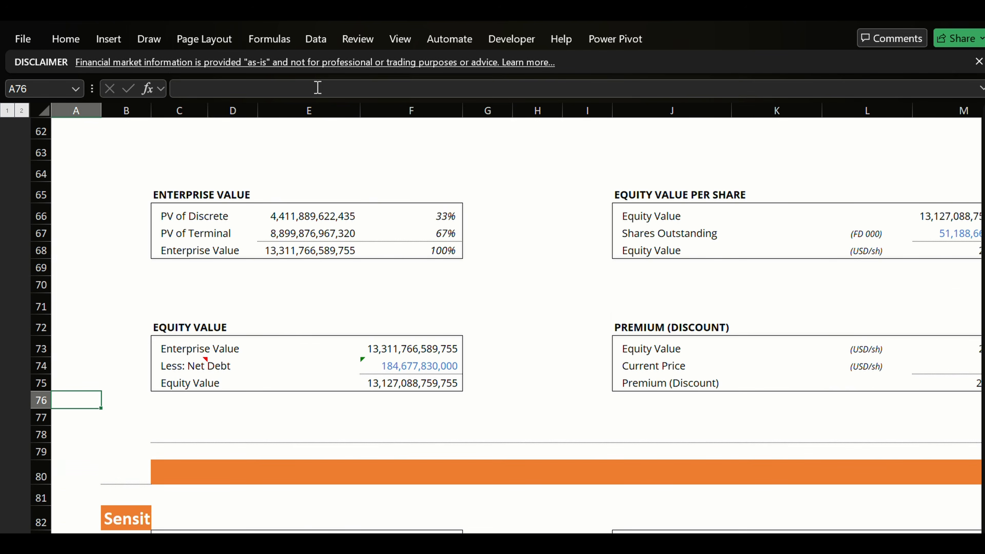
key(ctrl+Down)
key(Right)
key(Right)
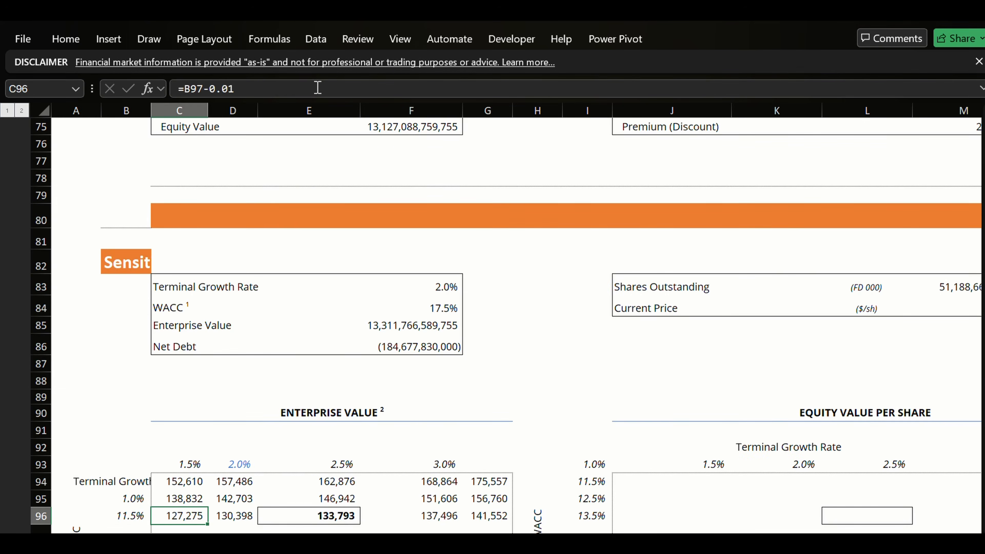
key(ctrl+Down)
key(ctrl+Down)
key(ctrl+Down)
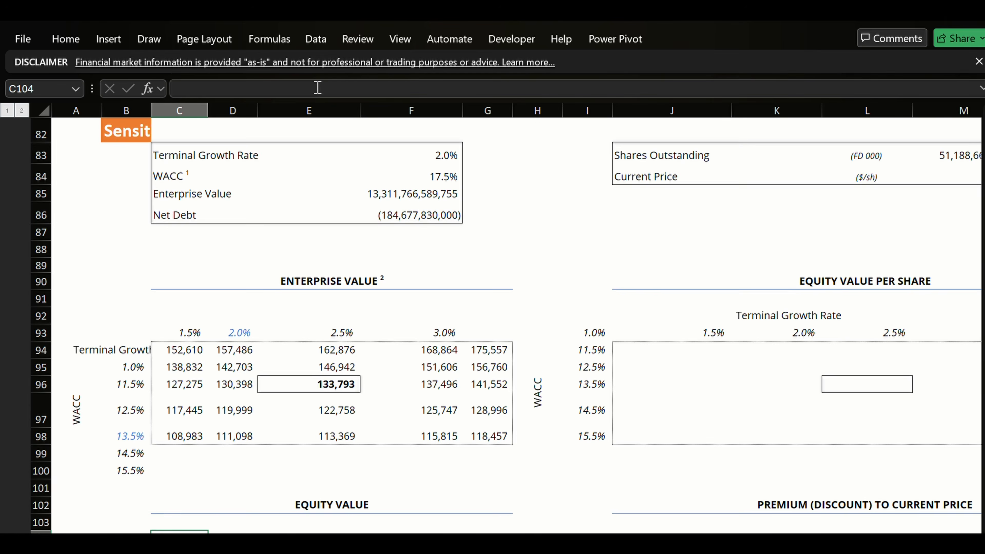
key(ctrl+Down)
key(Down)
key(Right)
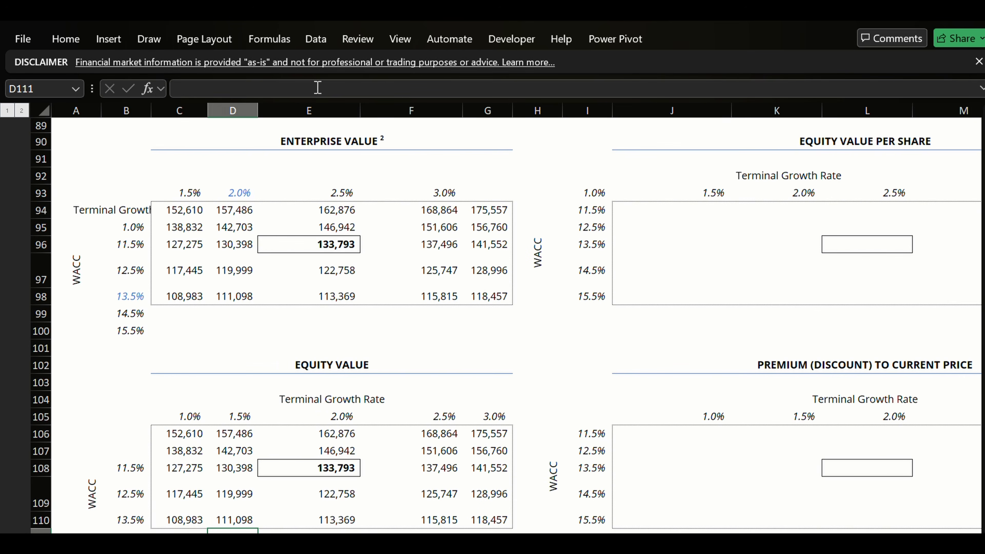
key(Down)
key(Down)
key(Down)
key(ctrl+Up)
key(ctrl+Up)
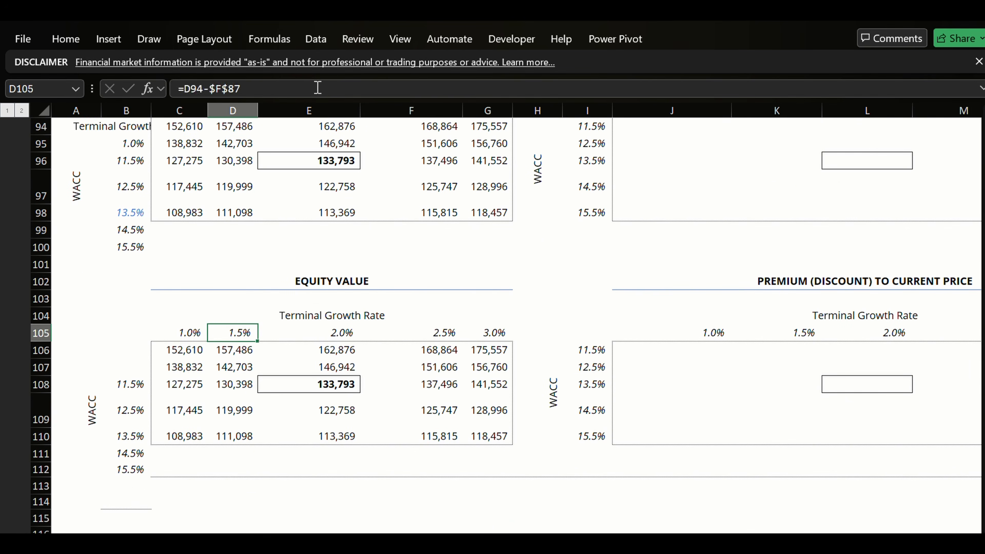
Compare the sensitivity inputs for growth rate, WACC, enterprise value and net debt with the Enterprise Value table.
key(Up)
key(Up)
key(Up)
key(Up)
key(Up)
key(Up)
key(Up)
key(Up)
key(Up)
key(Up)
key(Up)
key(Up)
key(Up)
key(Up)
key(Up)
key(Up)
key(Up)
key(Up)
key(Up)
key(Up)
key(Up)
key(Up)
key(Up)
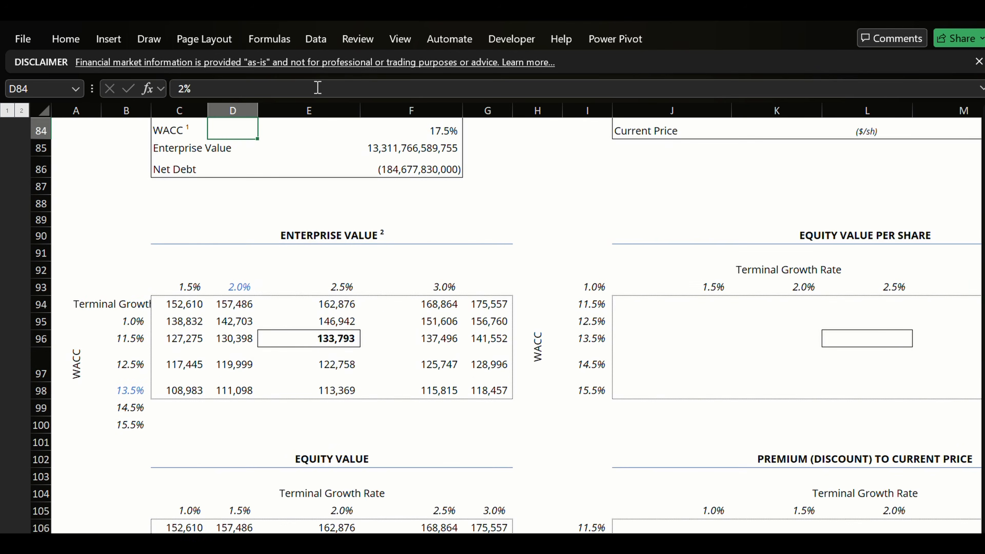
key(Down)
key(Down)
key(Down)
key(Down)
key(Down)
key(Down)
key(Down)
key(Down)
key(Down)
key(Down)
key(Down)
key(Down)
key(Down)
key(Down)
key(Down)
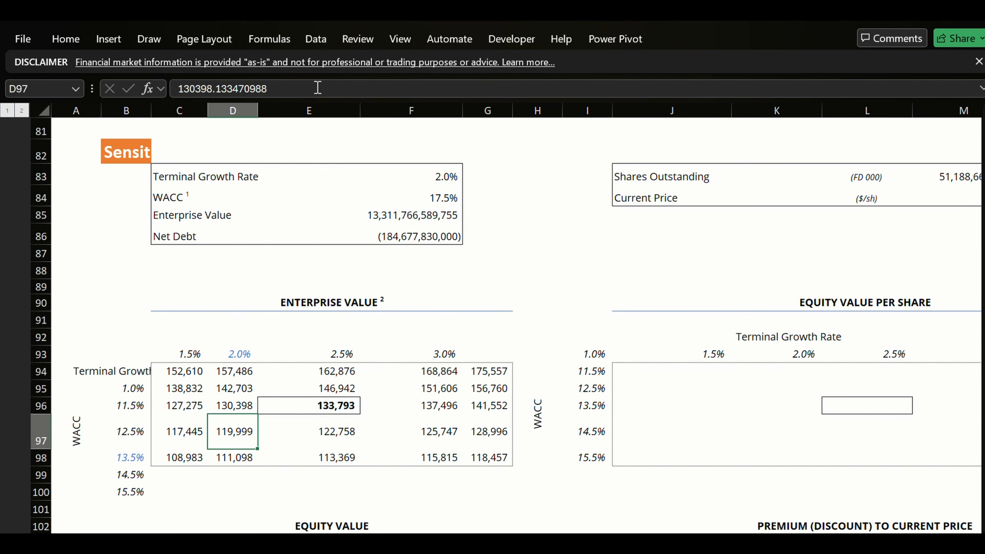
Examine the Premium (Discount) to Current Price and Equity Value Per Share sensitivity grids.
key(Down)
key(Down)
key(Down)
key(Down)
key(Down)
key(Down)
key(Down)
key(Down)
key(Down)
key(Right)
key(Right)
key(Right)
key(Right)
key(Right)
key(Right)
key(Right)
key(Right)
key(Right)
key(Right)
key(Right)
key(Right)
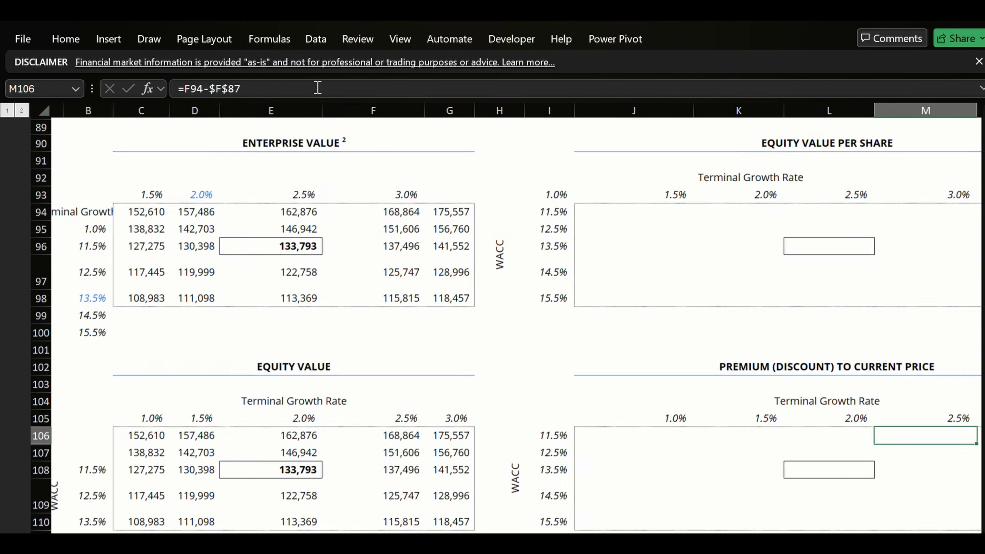
key(Up)
key(Up)
key(Up)
key(Up)
key(Up)
key(Up)
key(Up)
key(Up)
key(Up)
key(Up)
key(Up)
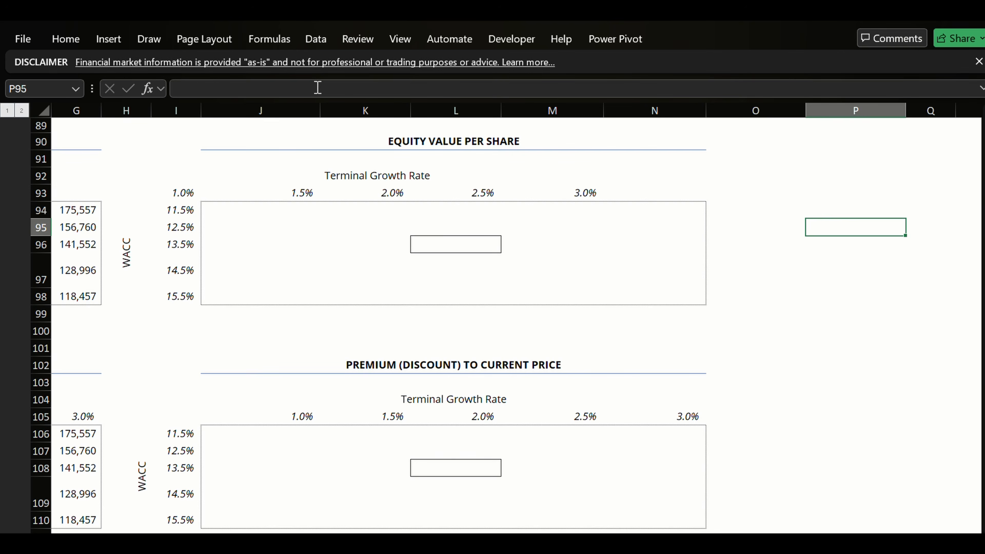
Inspect the WACC and terminal growth headings and the values of the Enterprise Value table.
key(Left)
key(Left)
key(Left)
key(Left)
key(Left)
key(Left)
key(Left)
key(Left)
key(Left)
key(Left)
key(Left)
key(Left)
key(Left)
key(Left)
key(Left)
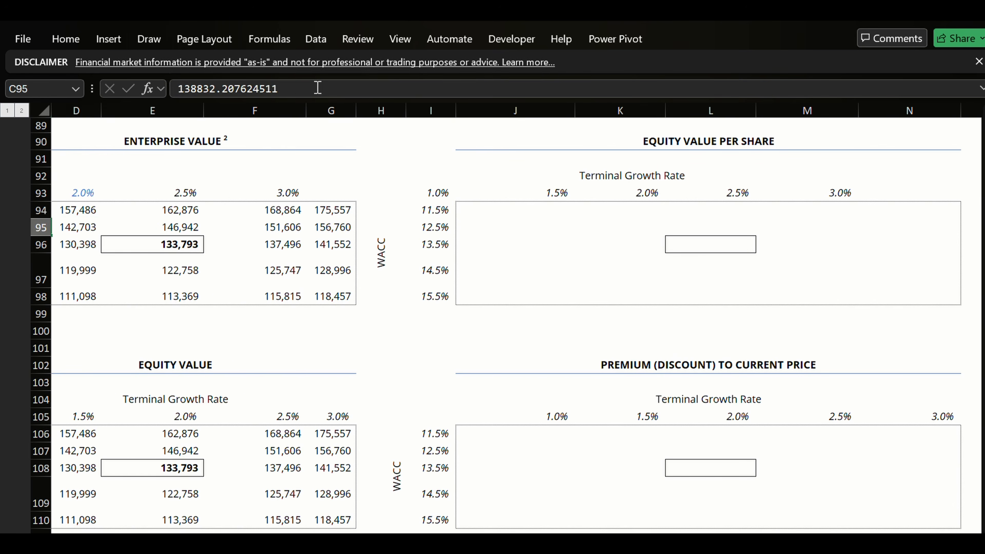
key(Right)
key(Right)
key(Right)
key(Right)
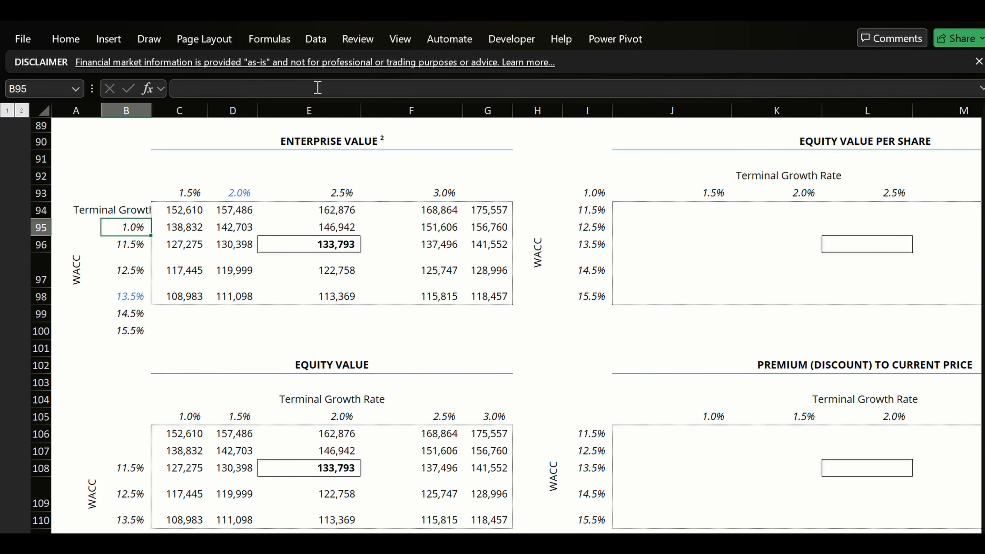
key(Down)
key(Down)
key(Down)
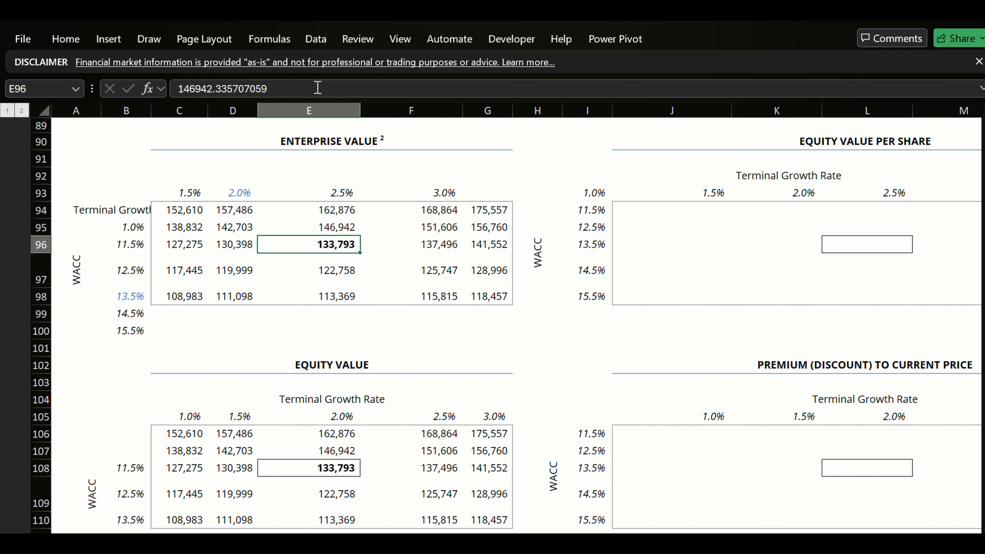
key(Right)
key(Right)
key(Right)
key(Right)
key(Right)
key(Right)
key(Right)
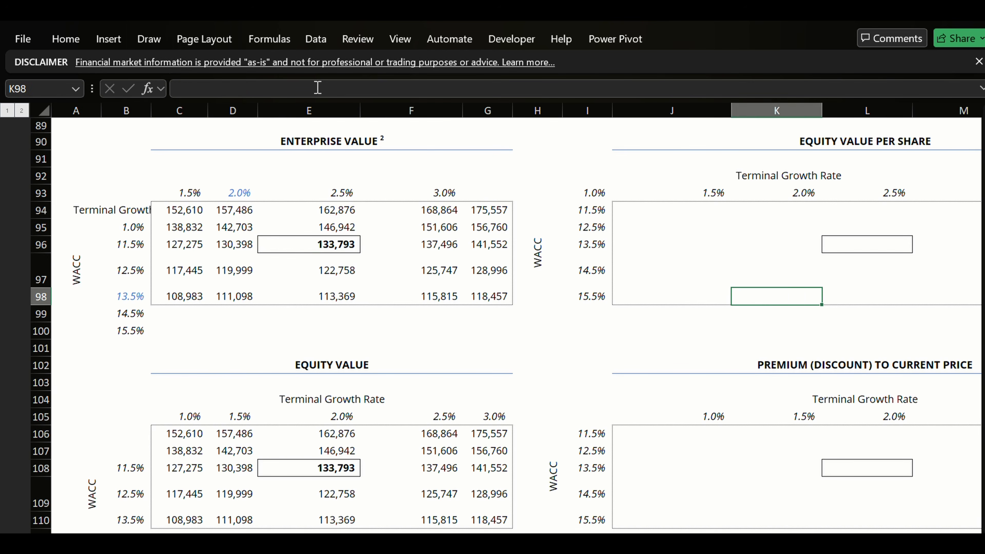
key(Up)
key(Up)
key(Left)
key(Left)
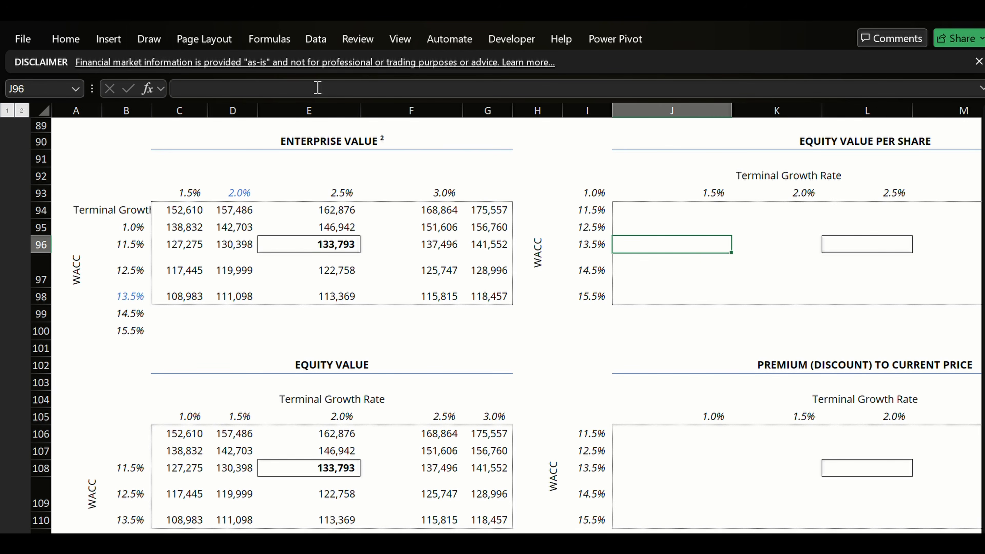
key(Up)
key(Up)
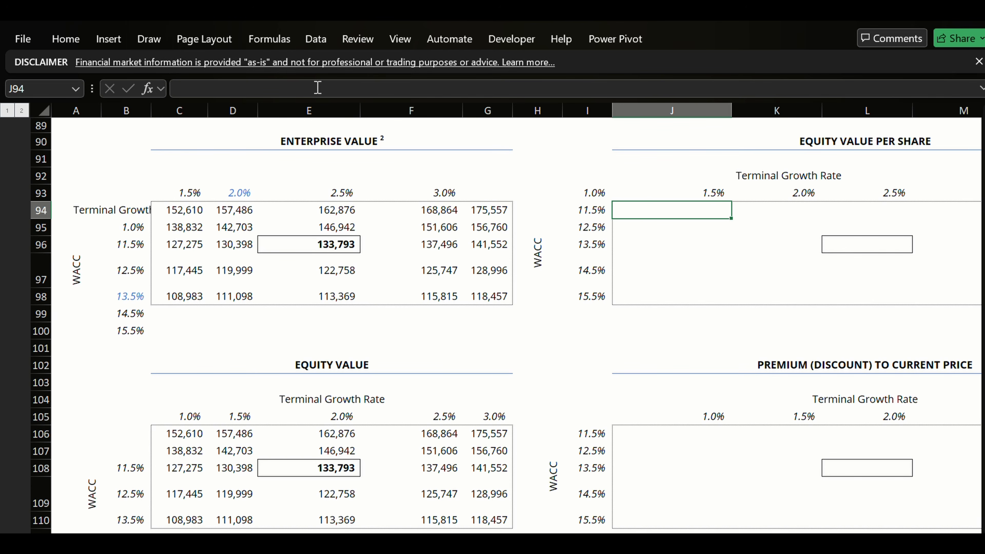
text(=)
key(Down)
key(Down)
key(Down)
key(Down)
key(Down)
key(Down)
key(Down)
key(Down)
key(Down)
key(Left)
key(Left)
key(Left)
key(Left)
key(Left)
key(Left)
key(Left)
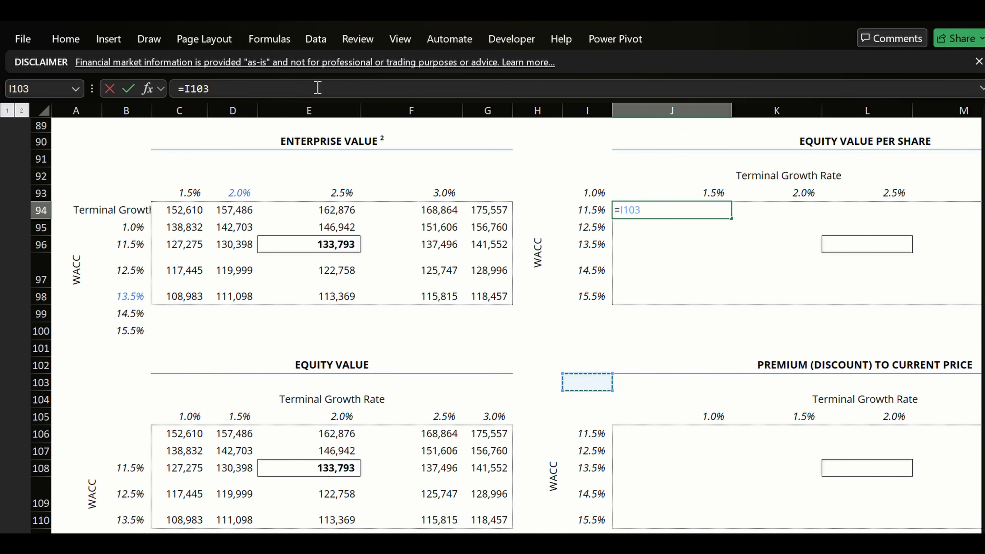
key(Down)
key(Down)
key(Down)
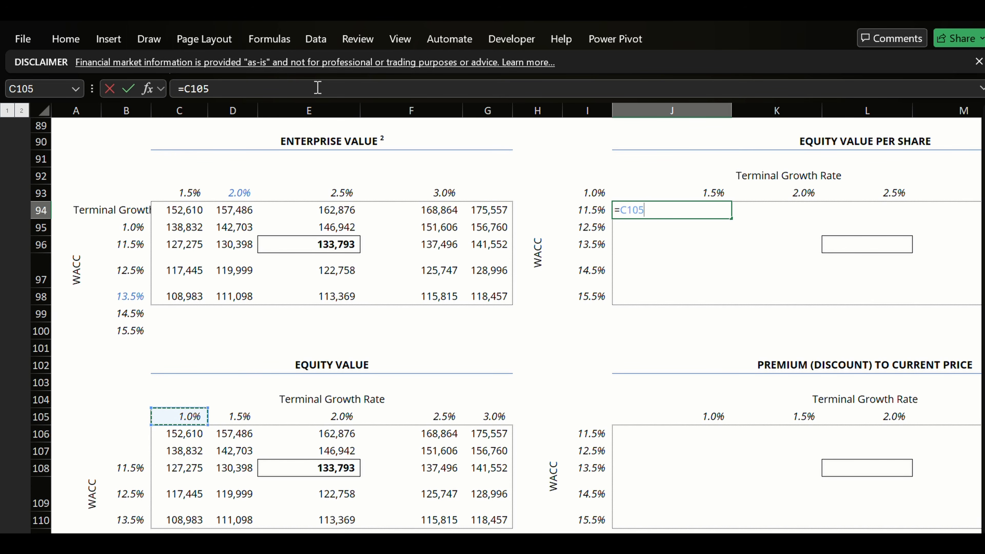
text(/)
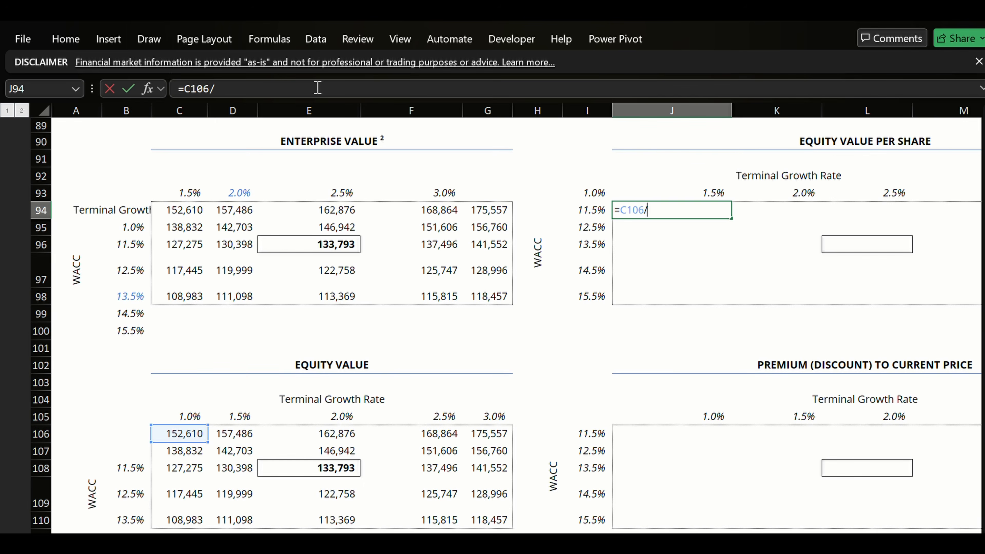
key(Up)
key(Up)
key(Up)
key(Up)
key(Up)
key(Up)
key(Up)
key(Up)
key(Up)
key(Down)
key(Down)
key(Down)
key(Down)
key(Down)
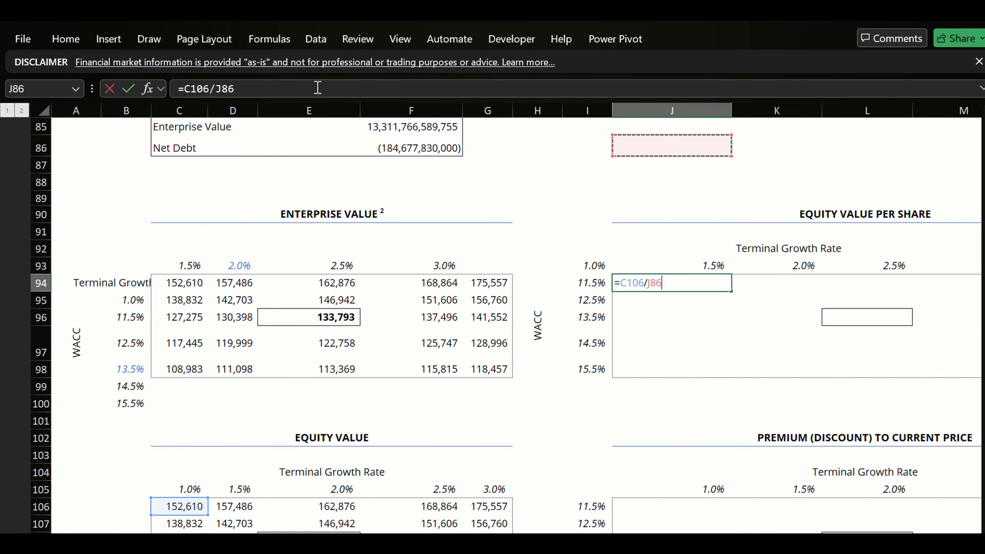
key(Escape)
Examine the growth rate and WACC headings around the Enterprise Value table.
key(Left)
key(Left)
key(Left)
key(Left)
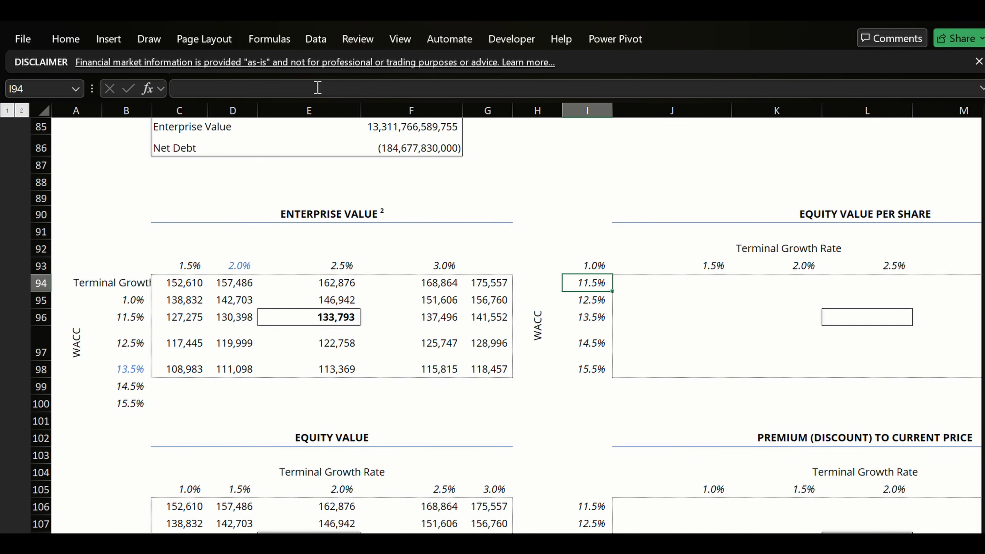
key(Left)
key(Up)
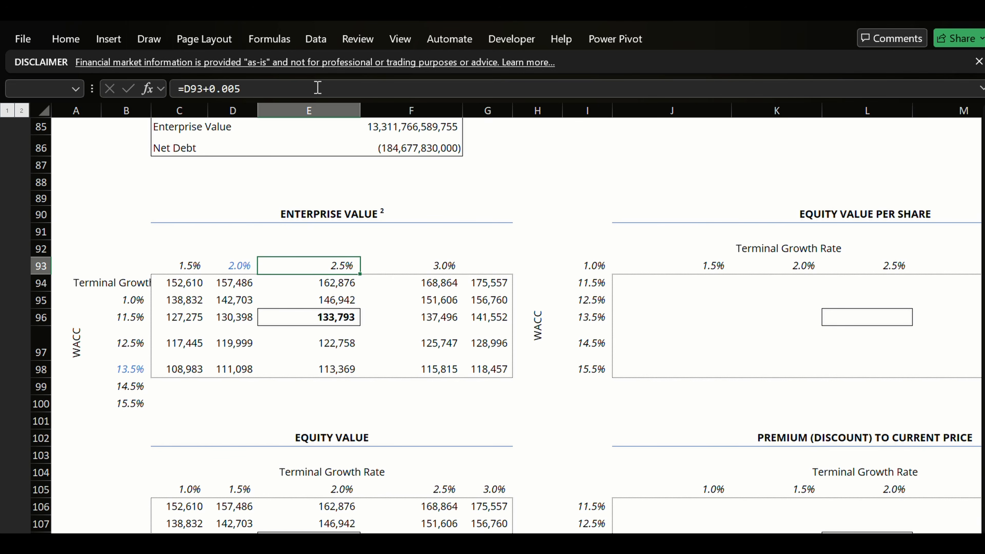
key(Left)
key(Left)
key(Left)
key(Left)
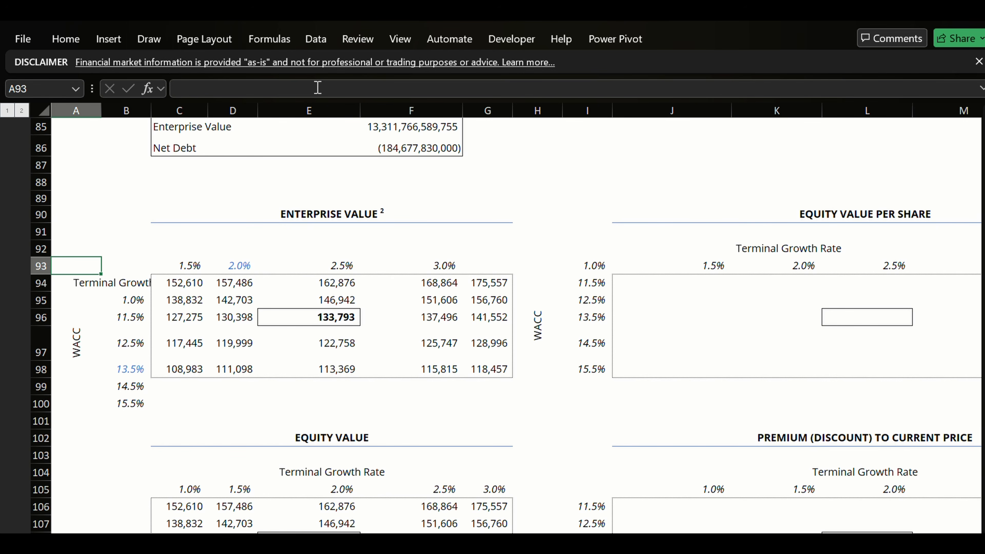
key(Right)
key(Down)
key(Right)
key(Down)
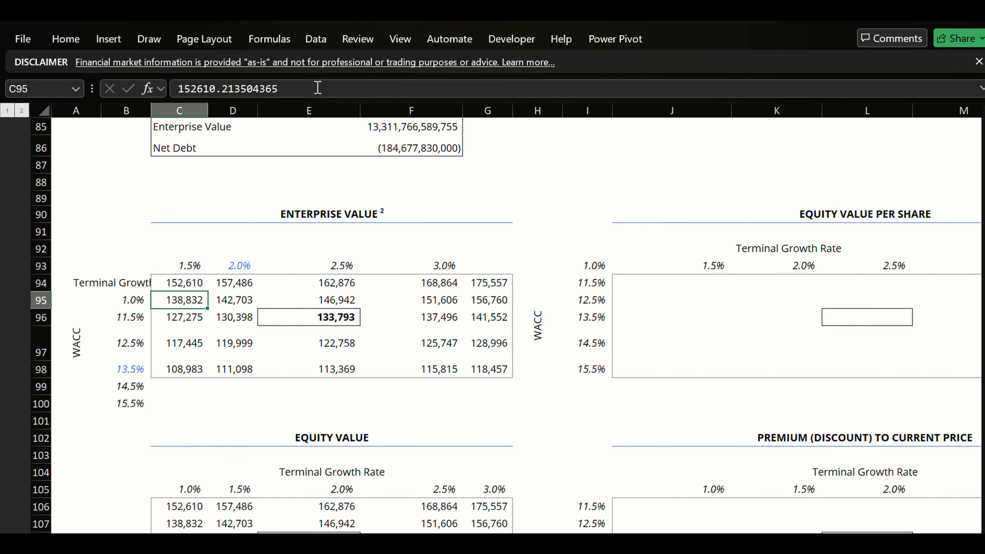
Inspect the first value column of the Enterprise Value and Equity Value tables down to the end of the sensitivity section.
key(Up)
key(Down)
key(Down)
key(Down)
key(Down)
key(Down)
key(Down)
key(Down)
key(Down)
key(Down)
key(Down)
key(Down)
key(Down)
key(Down)
key(Down)
key(Down)
key(Down)
key(Down)
key(Down)
key(Down)
key(Down)
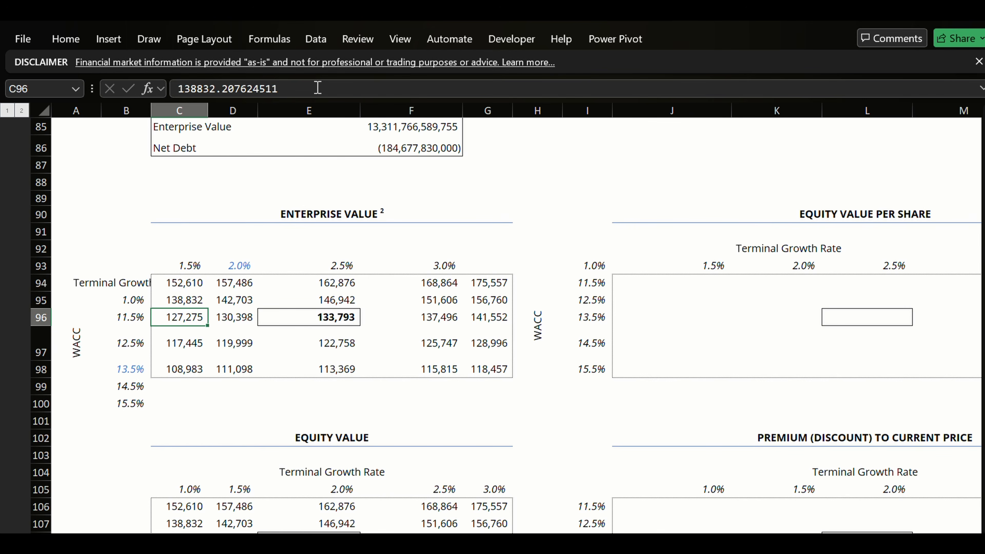
Review the sensitivity section from the Equity Value table back up to its input boxes and section heading.
key(Up)
key(Up)
key(Up)
key(Up)
key(Up)
key(Up)
key(Up)
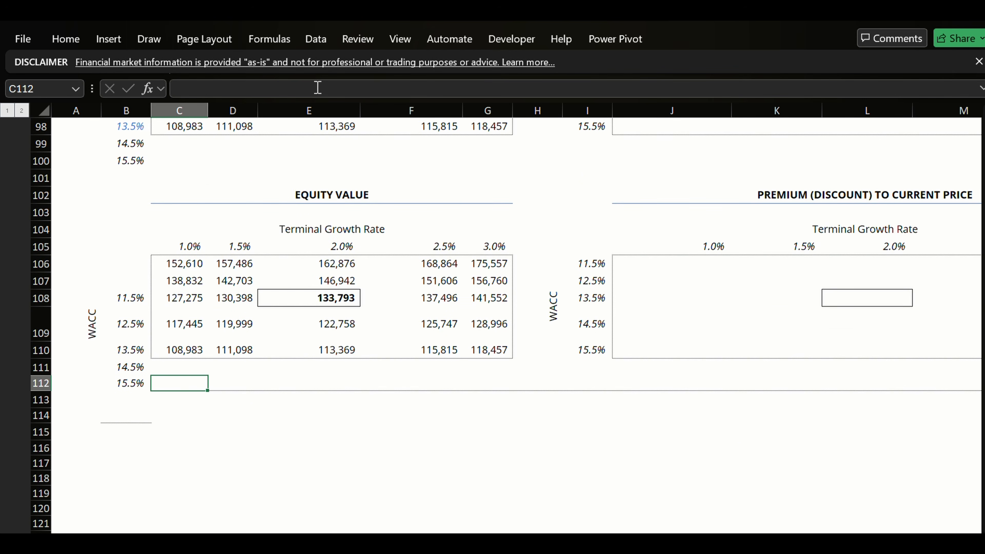
key(Up)
key(Down)
key(Up)
key(Up)
key(Up)
key(Up)
key(Up)
key(Up)
key(Up)
key(Up)
key(Up)
key(Up)
key(Up)
key(Up)
key(Up)
key(Up)
key(Up)
key(Up)
key(Up)
key(Up)
key(Up)
key(Up)
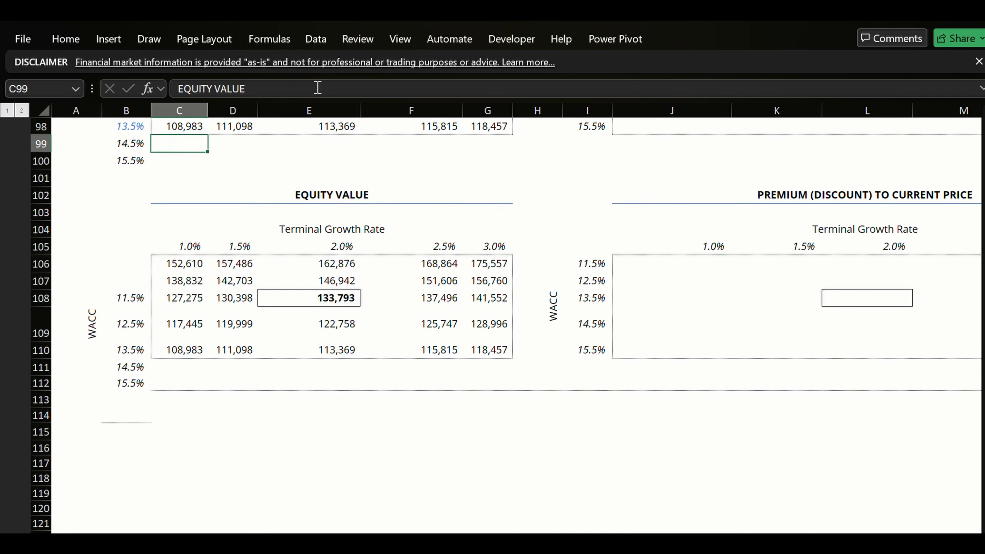
key(Down)
key(Down)
key(Down)
key(Down)
key(Down)
key(Down)
key(Down)
key(Down)
key(Down)
key(Down)
key(Down)
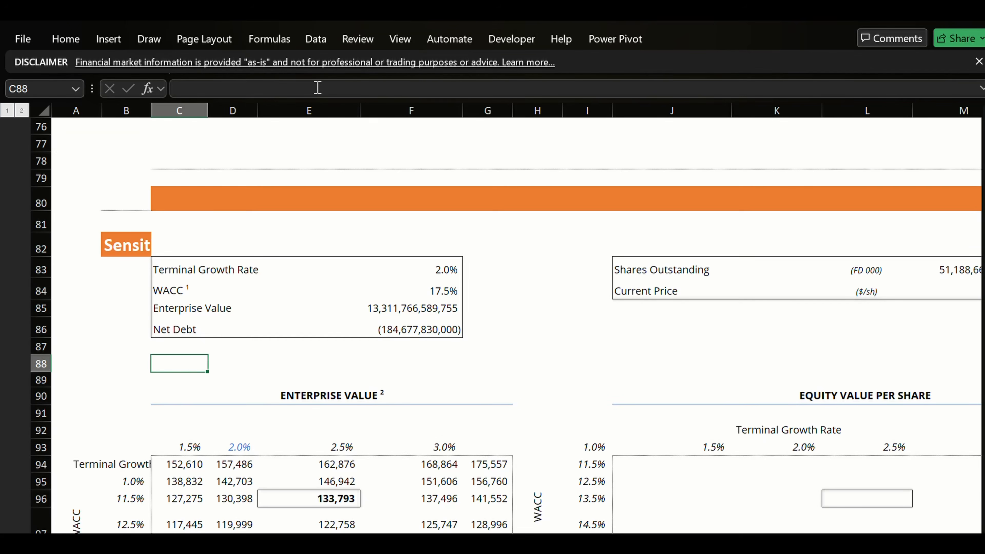
key(Up)
key(Up)
key(Up)
key(Up)
key(Up)
key(Up)
key(Up)
key(Up)
key(Left)
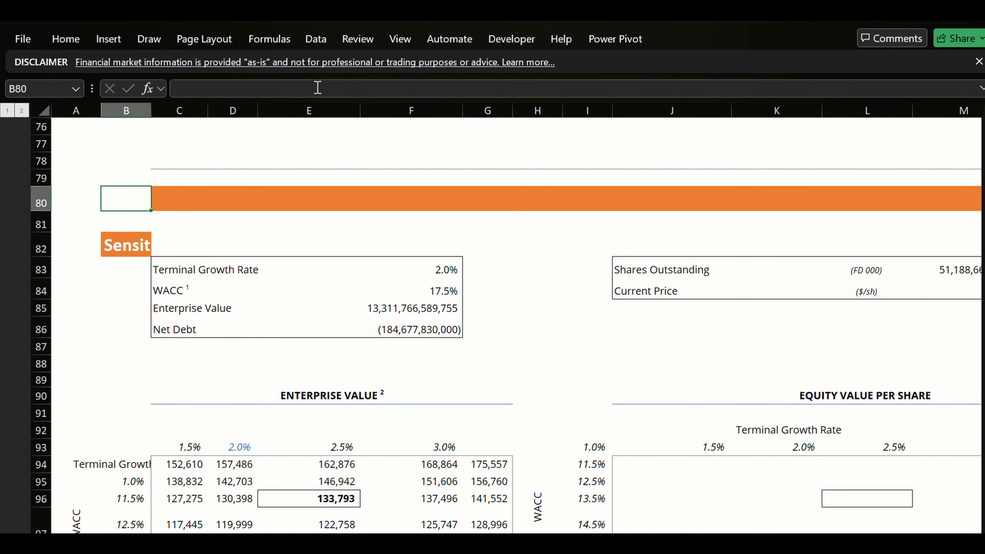
key(Left)
key(Right)
key(Down)
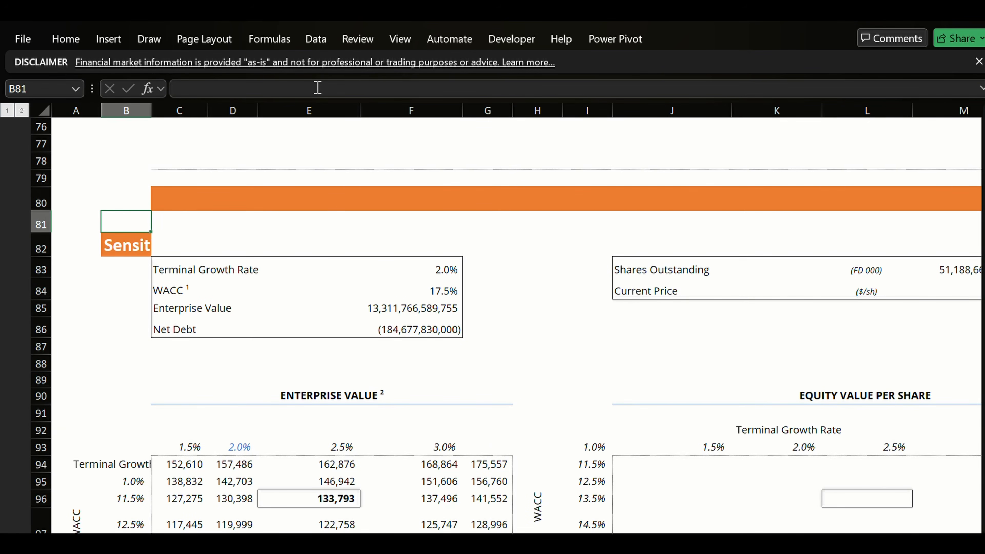
Move the Sensitivity Analysis heading from cell B82 up to B80 in the orange banner row.
key(Down)
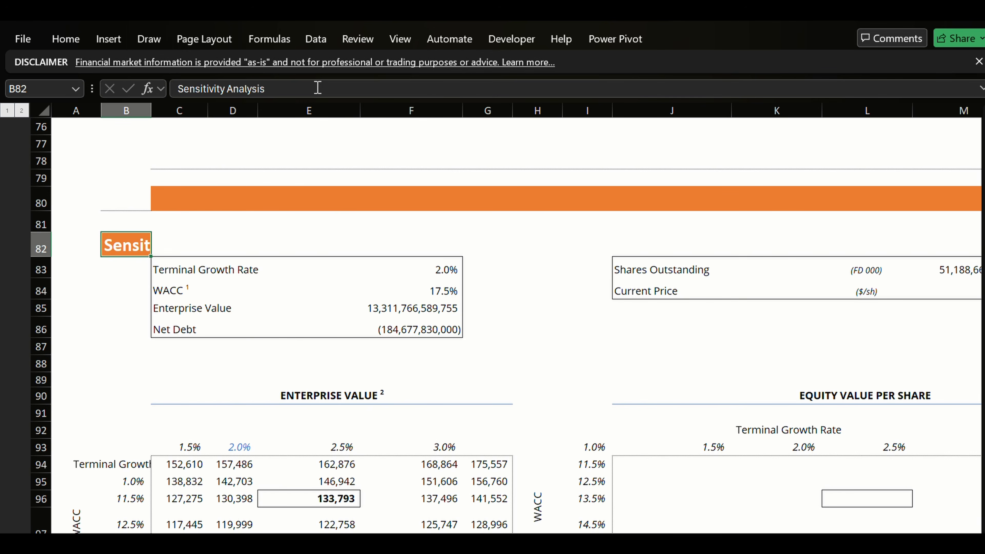
key(ctrl+c)
key(Up)
key(Up)
key(ctrl+v)
key(Down)
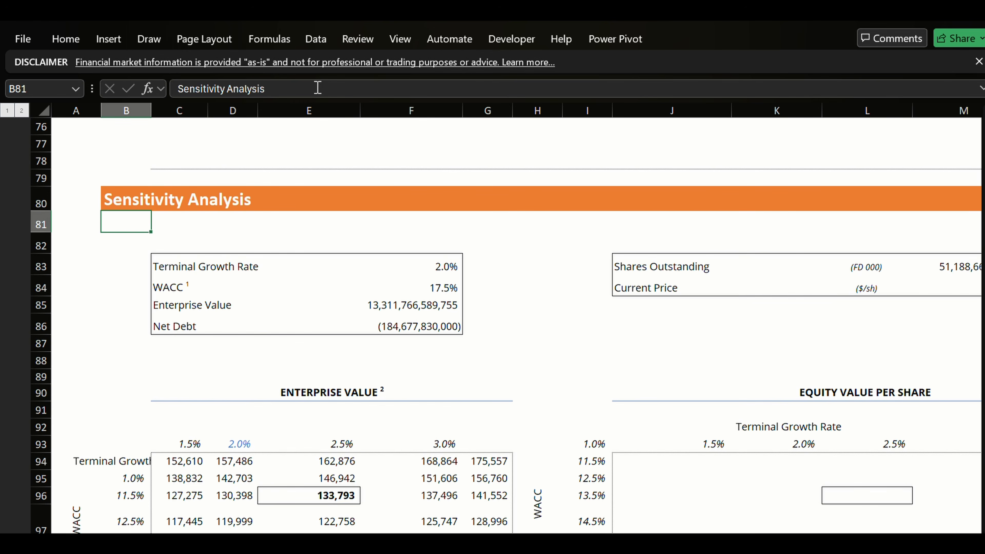
Look over the equity value and premium section and the sensitivity analysis layout below it.
key(Down)
key(Up)
key(Up)
key(Up)
key(Up)
key(Up)
key(Up)
key(Up)
key(Up)
key(Up)
key(Up)
key(Up)
key(Up)
key(Up)
key(Up)
key(Up)
key(Up)
key(Up)
key(Up)
key(Up)
key(Up)
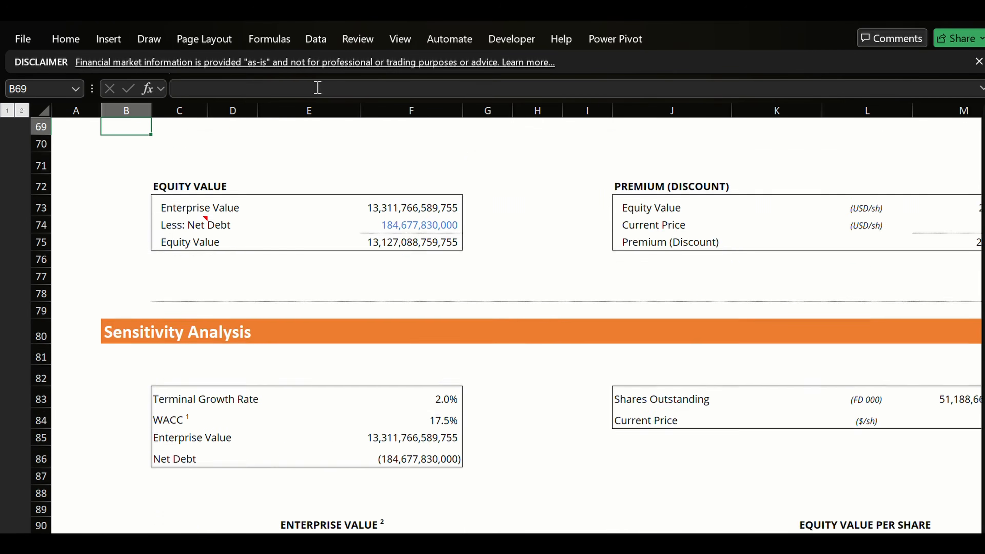
key(Down)
key(Down)
key(Down)
key(Down)
key(Down)
key(Down)
key(Down)
key(Down)
key(Down)
key(Down)
key(Down)
key(Down)
key(Down)
key(Down)
key(Down)
key(Down)
key(Down)
key(Down)
key(Down)
key(Down)
key(Down)
key(Down)
key(Down)
key(Down)
key(Down)
key(Down)
key(Down)
key(Down)
key(Down)
key(Down)
key(Down)
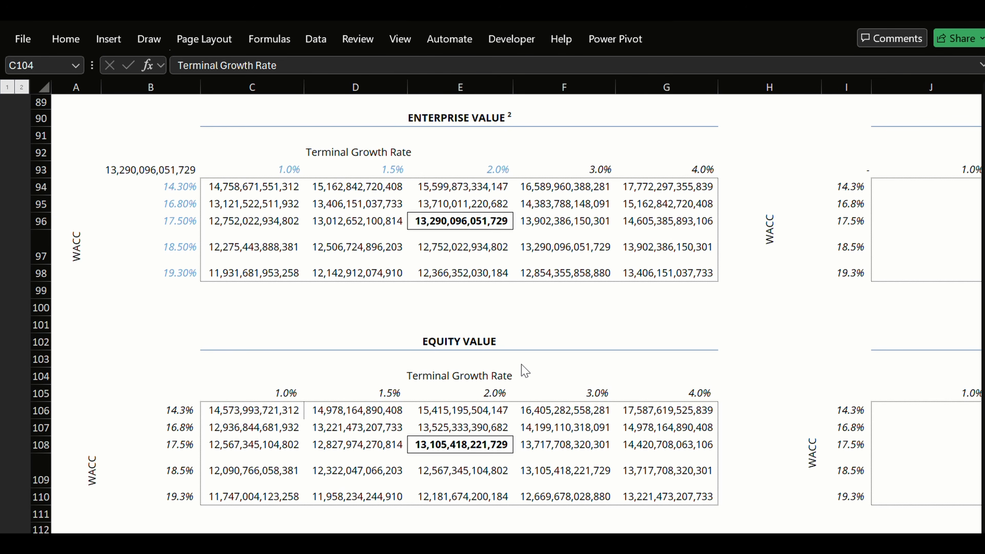
Examine the enterprise value and equity value sensitivity tables and the shares outstanding and current price inputs.
scroll(523, 369, down, 1)
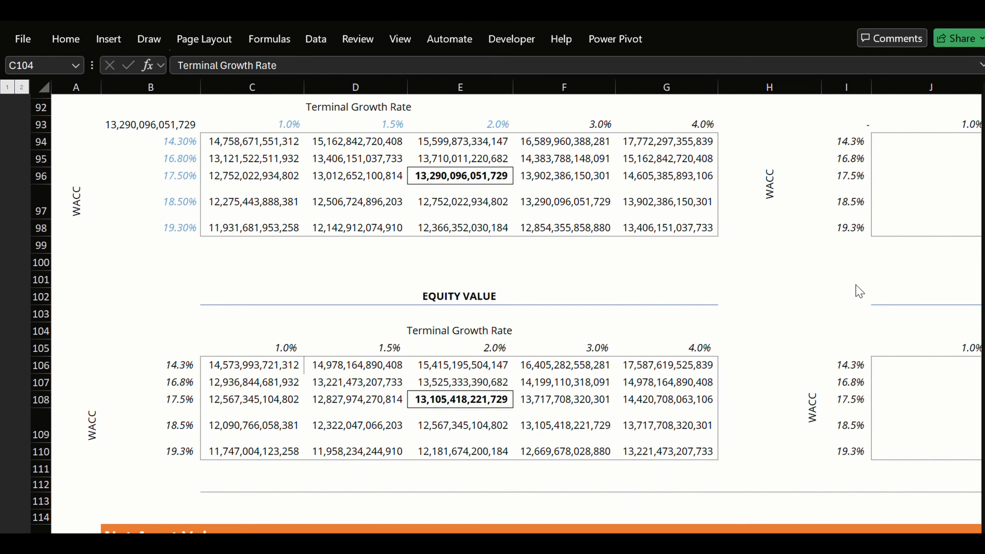
scroll(868, 308, up, 2)
scroll(869, 309, down, 2)
scroll(870, 310, up, 2)
scroll(870, 310, up, 1)
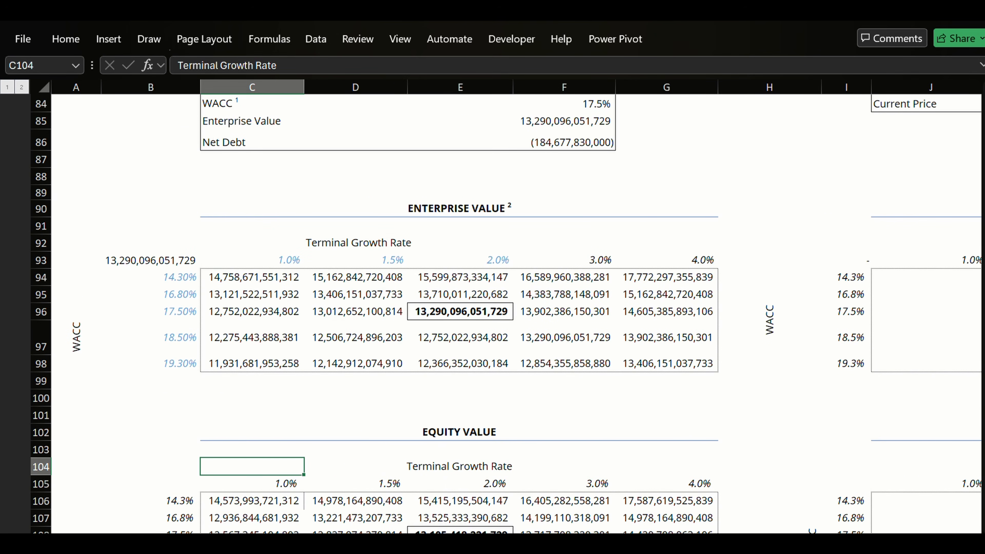
scroll(615, 342, right, 3)
scroll(552, 298, up, 3)
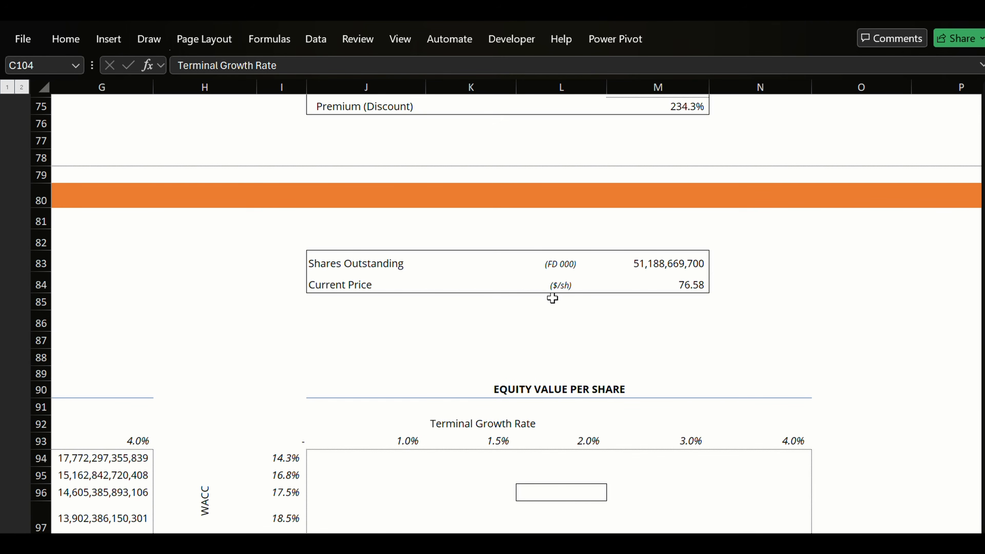
Enter =C106/$M$83 in J94 to divide the equity value by shares outstanding for the first per-share cell.
scroll(552, 298, down, 3)
click(343, 276)
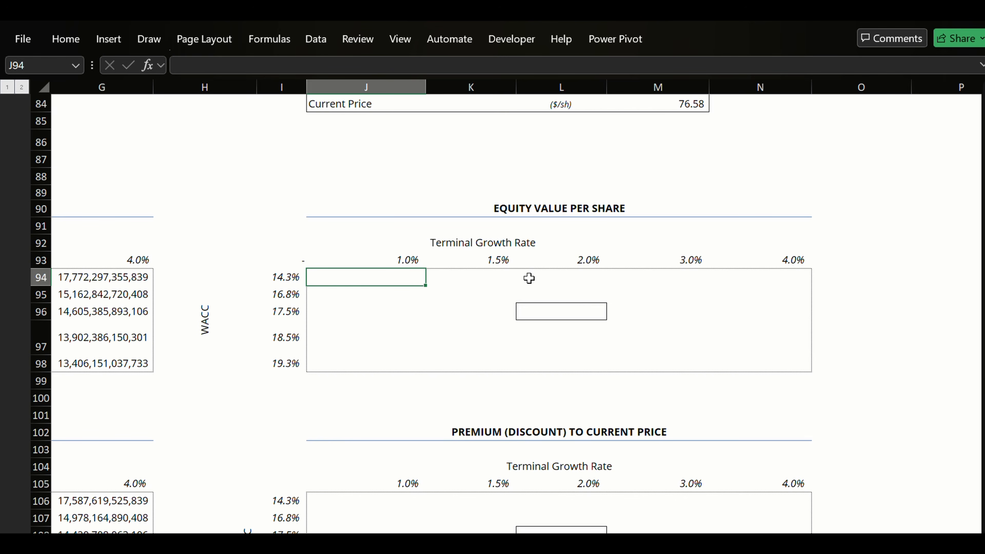
text(=)
key(Down)
key(Down)
key(Down)
key(Down)
key(Down)
key(Down)
key(Down)
key(Down)
key(Down)
key(Down)
key(Down)
key(Down)
key(Down)
key(Down)
key(Left)
key(Left)
key(Left)
key(Left)
key(Left)
key(Left)
key(Left)
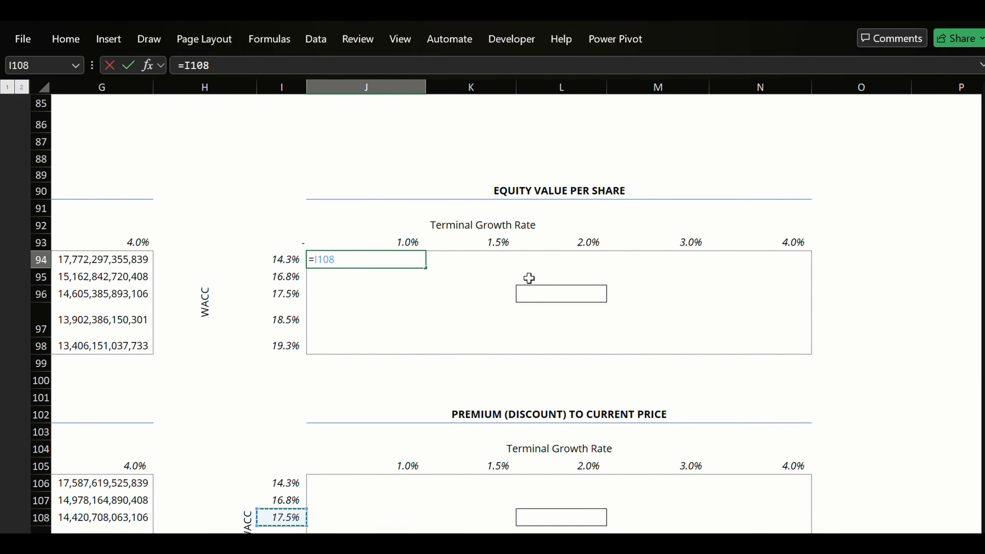
key(Left)
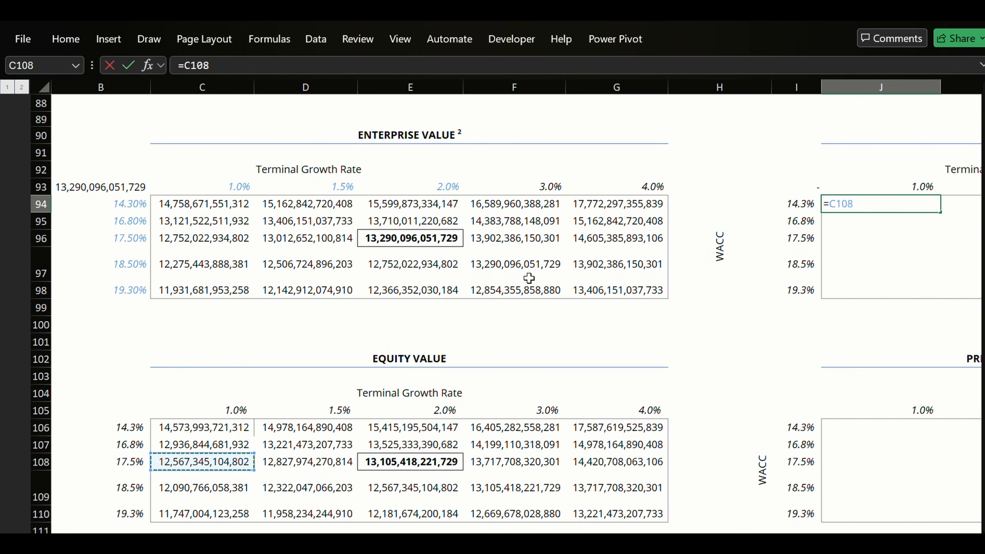
key(Up)
key(Up)
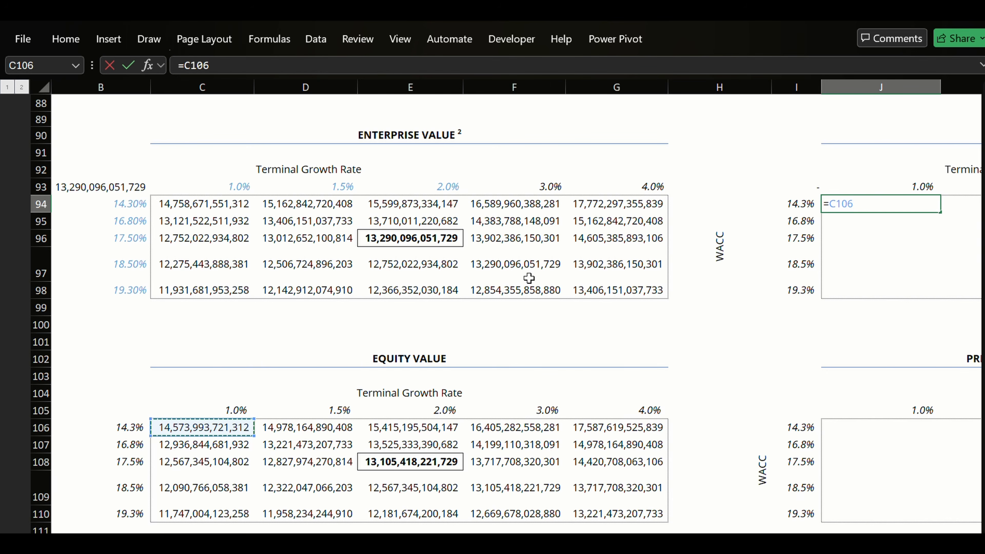
text(/)
key(Left)
key(Up)
key(Up)
key(Right)
key(Right)
key(Up)
key(Up)
key(Up)
key(Up)
key(Up)
key(Up)
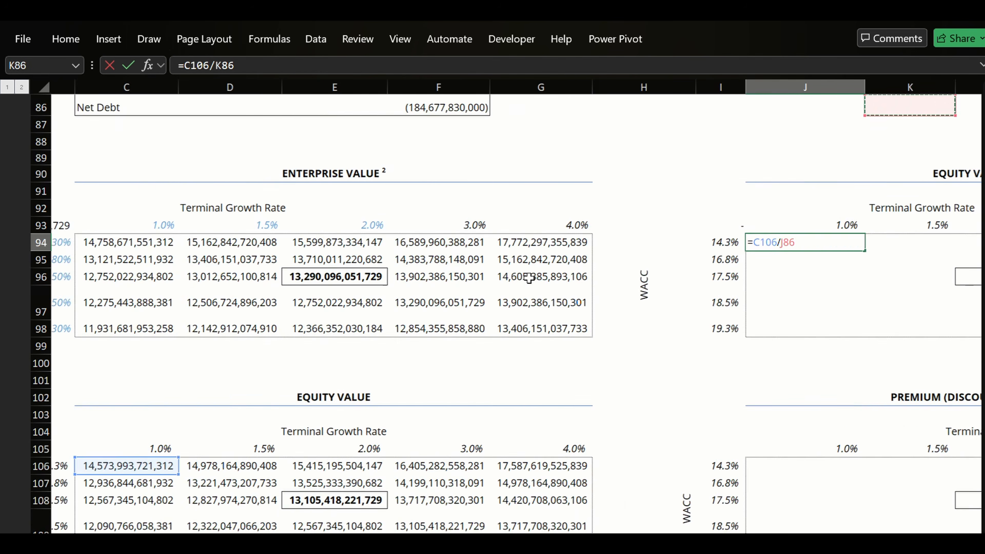
key(Right)
key(Up)
key(Up)
key(Up)
key(Right)
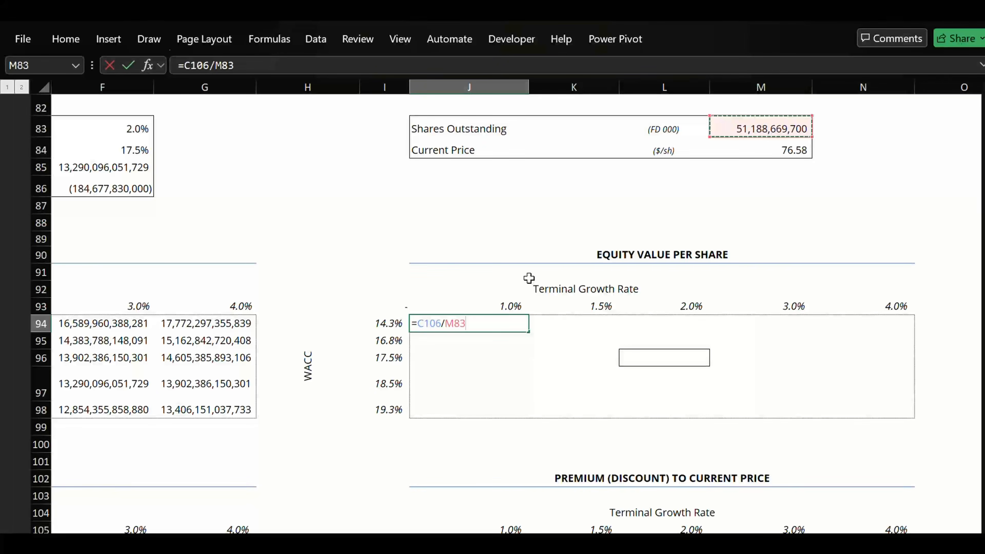
key(F4)
key(ctrl+Return)
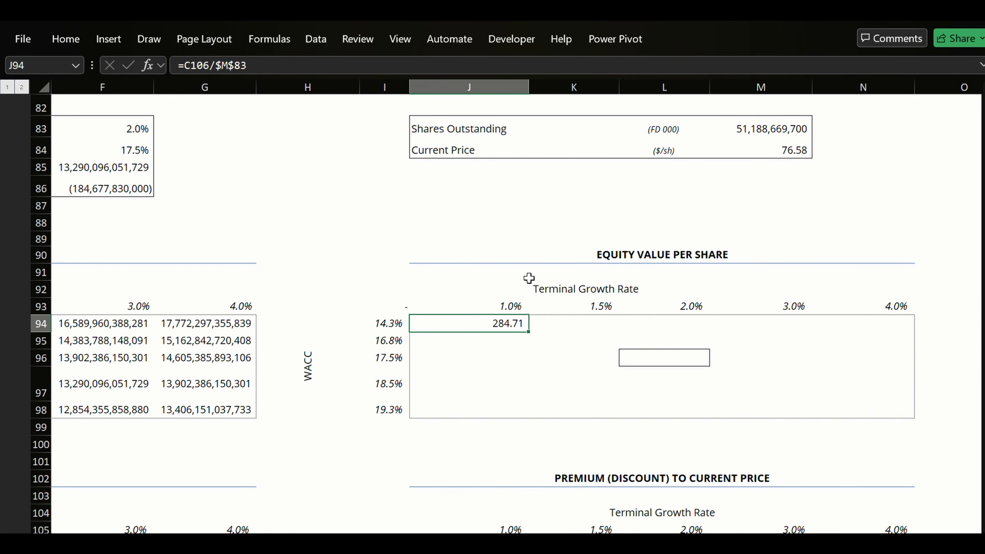
Copy the J94 formula across the whole equity value per share table, J94:N98, pasting formulas only.
key(ctrl+c)
key(shift+Right)
key(shift+Right)
key(shift+Right)
key(shift+Right)
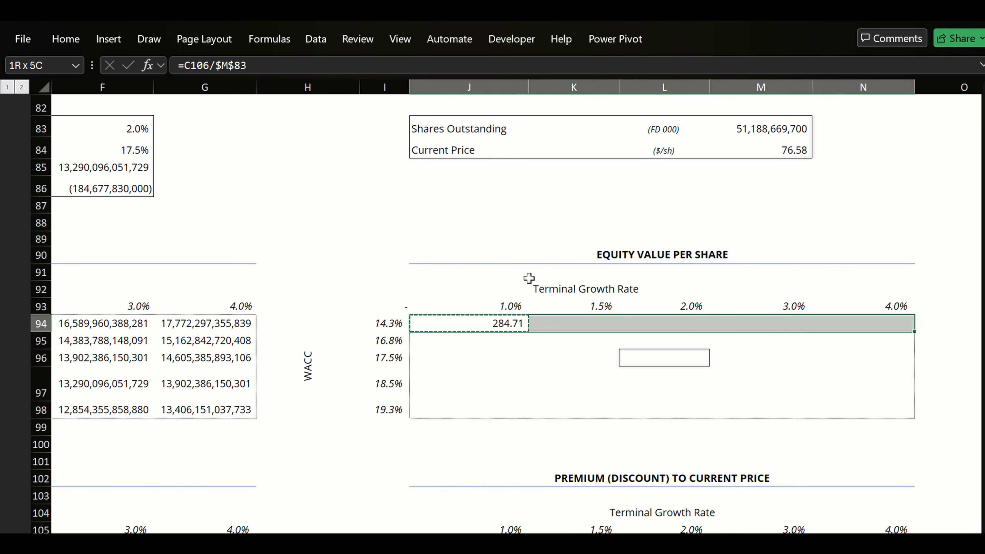
key(shift+Down)
key(shift+Down)
key(shift+Down)
key(shift+Down)
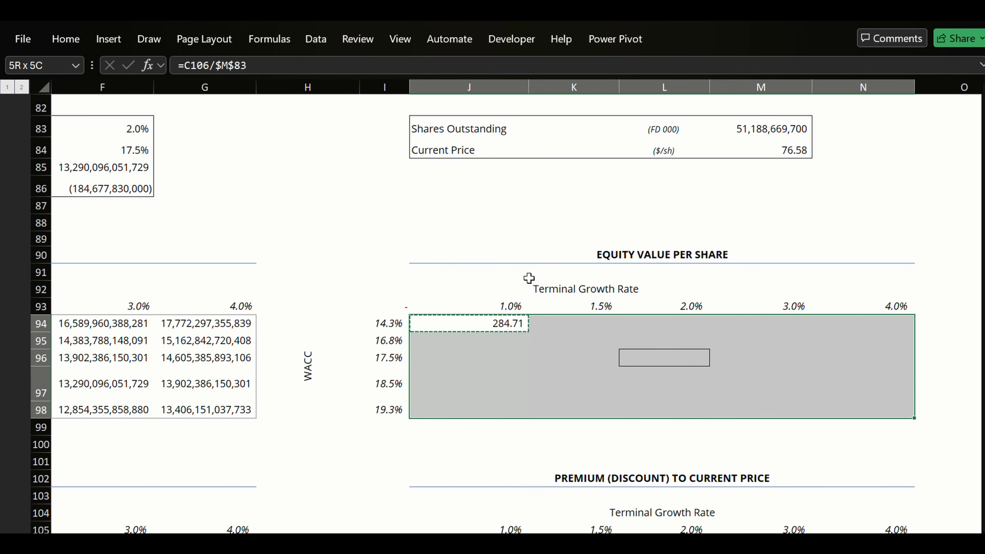
key(ctrl+alt+v)
key(f)
key(Return)
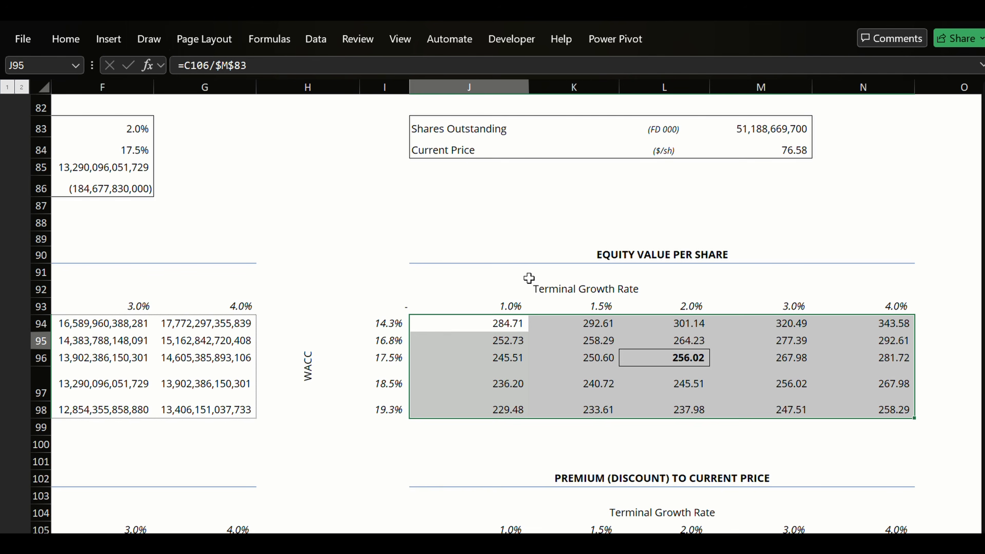
key(Escape)
Check the cell references in the formula of the boxed central cell L96 in the per-share table.
key(Down)
key(Right)
key(Down)
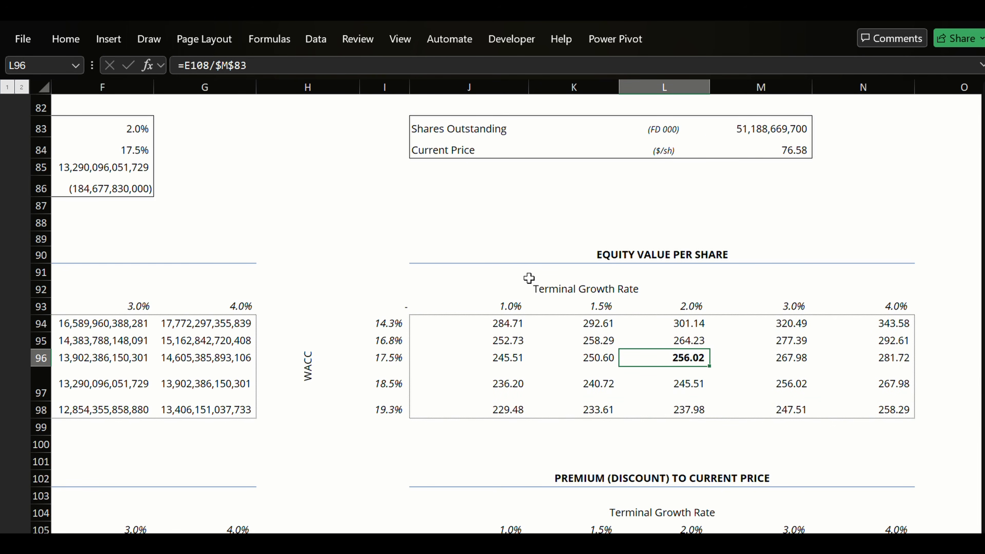
key(F2)
key(Return)
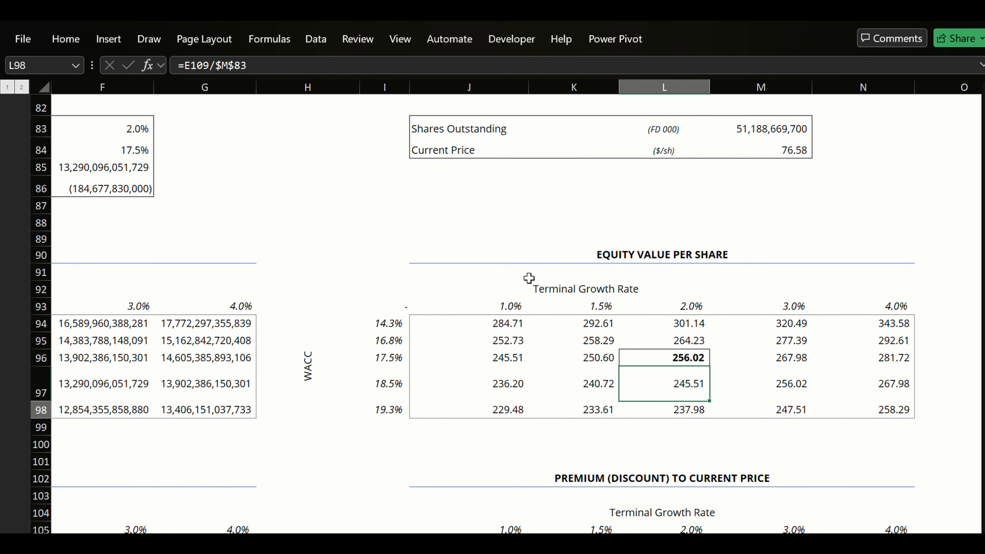
Enter =J94/$M$84 in J106 to divide the first equity value per share by the current price, with the price reference locked.
key(ctrl+Down)
key(Down)
key(Down)
key(Down)
key(Left)
key(Left)
key(Up)
key(Up)
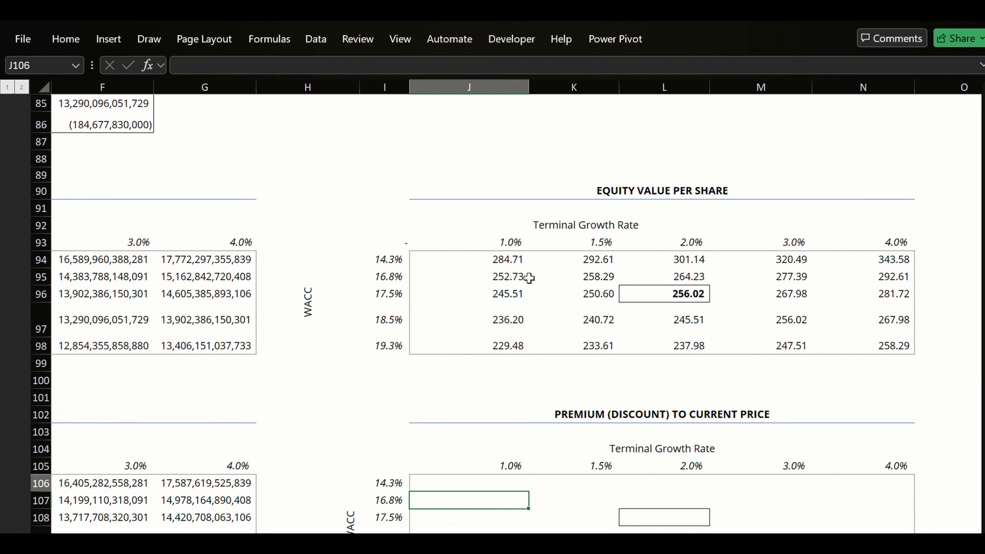
key(F2)
text(=)
key(Up)
key(Up)
key(Up)
key(Up)
key(Up)
key(Up)
key(Up)
key(Up)
key(Up)
key(Up)
key(Up)
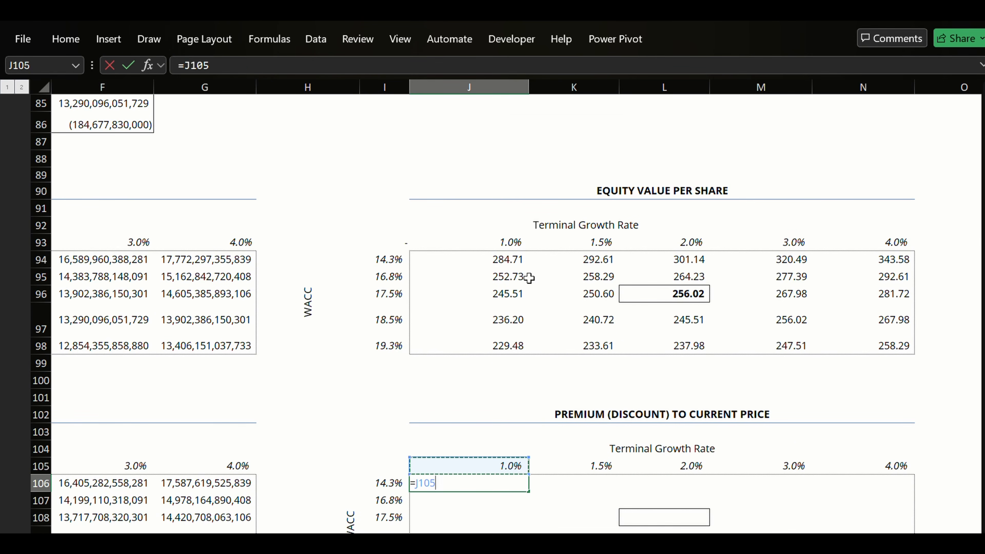
key(Up)
key(Up)
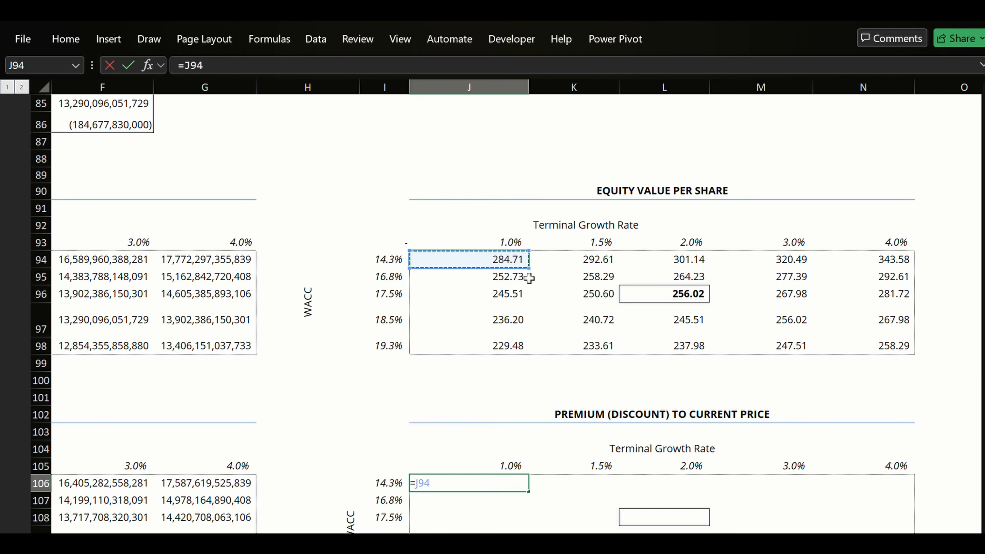
key(Down)
text(/)
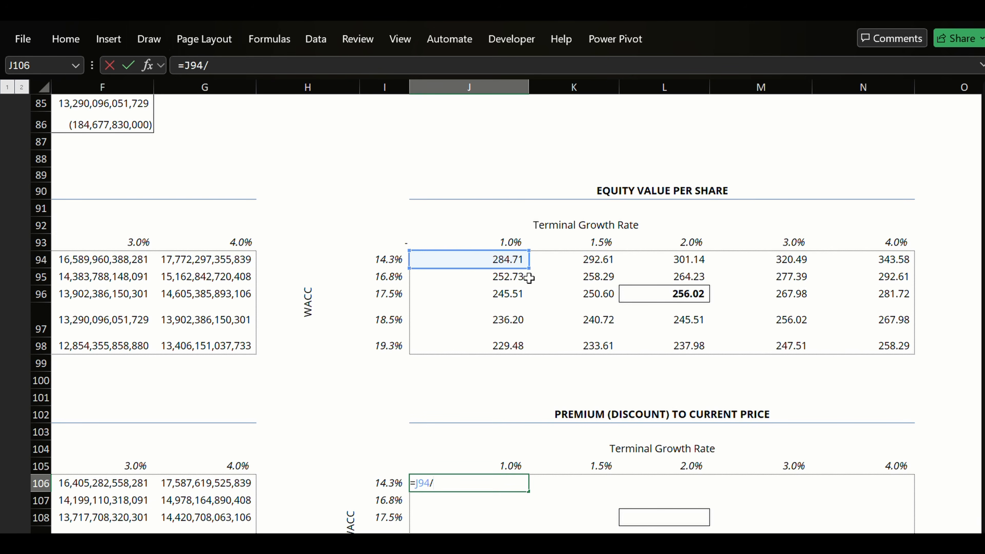
key(Up)
key(Up)
key(Up)
key(Up)
key(Up)
key(Up)
key(Up)
key(Up)
key(Up)
key(Up)
key(Up)
key(Up)
key(Up)
key(Up)
key(Up)
key(Up)
key(Up)
key(Up)
key(Up)
key(Up)
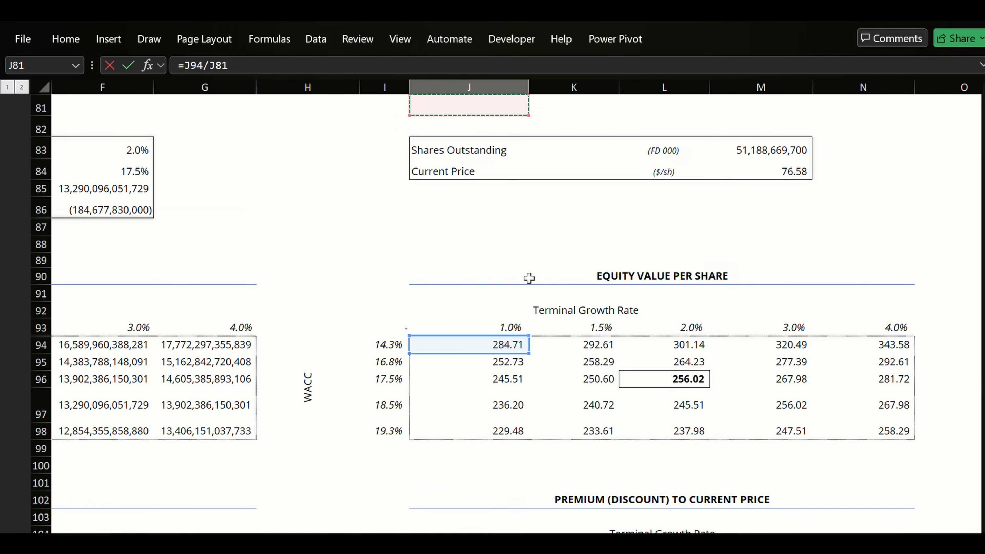
key(Right)
key(Right)
key(Right)
key(Down)
key(Down)
key(Down)
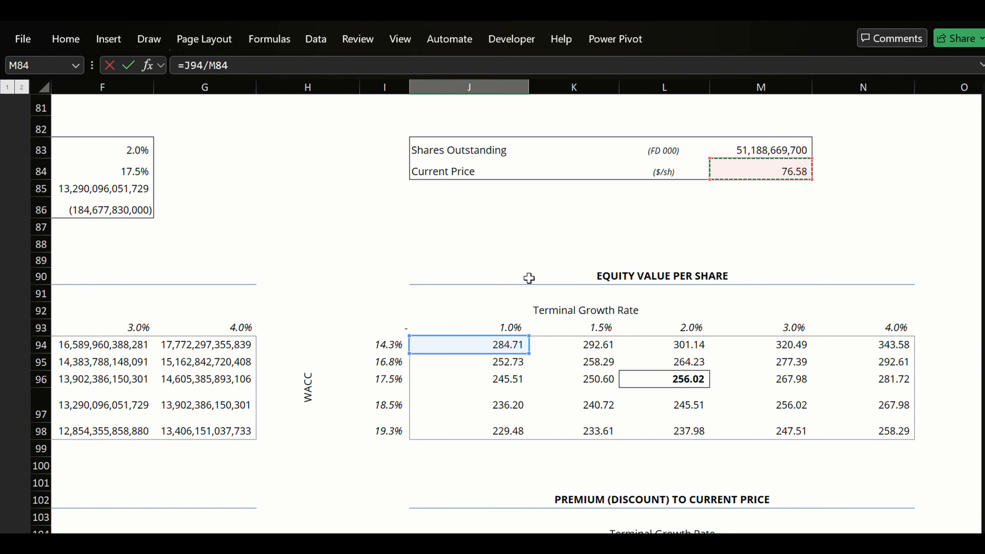
key(F4)
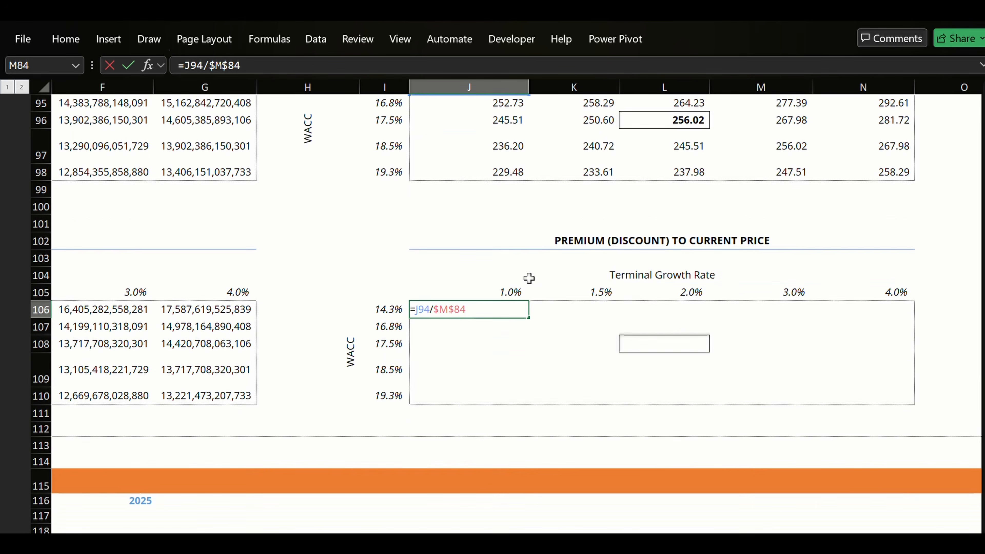
key(ctrl+Return)
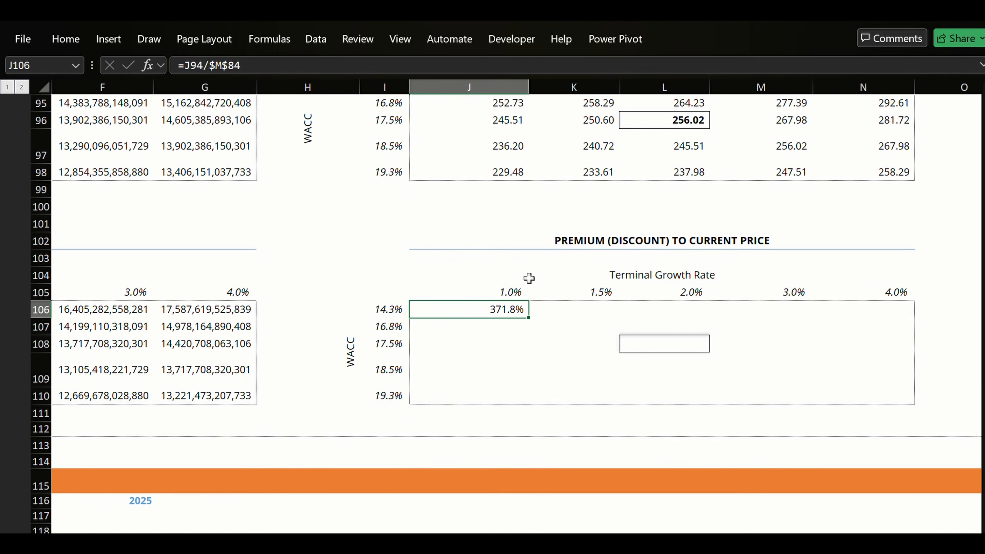
key(shift+Right)
key(shift+Right)
key(shift+Right)
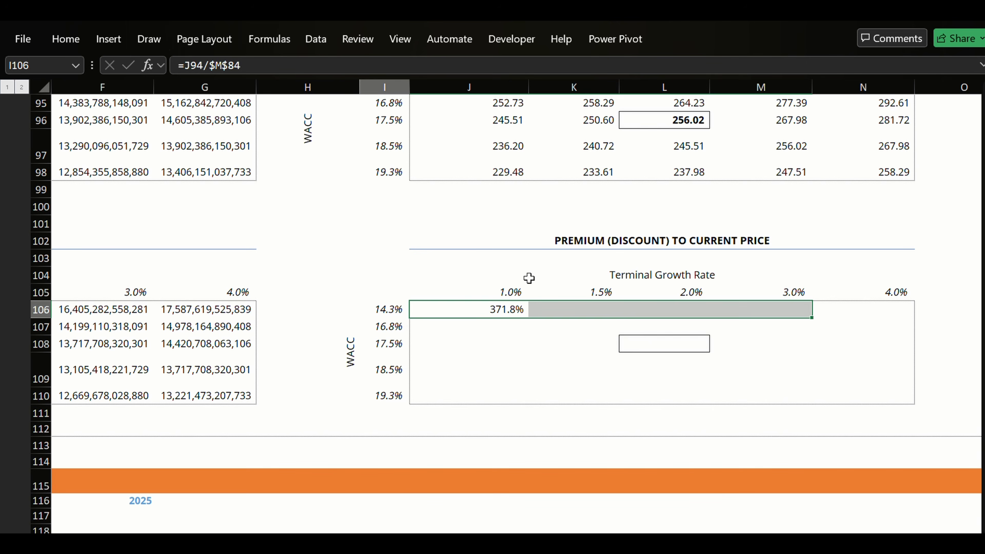
key(Right)
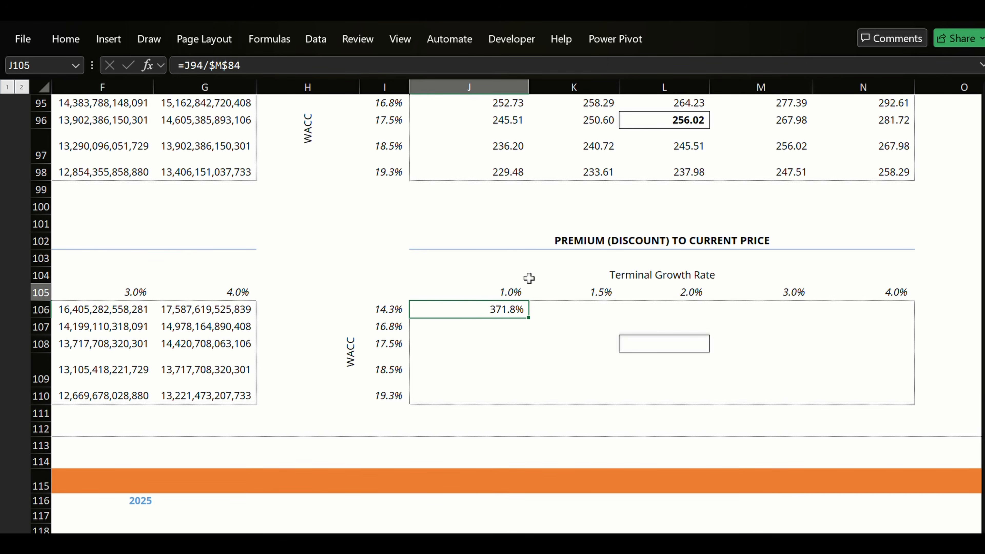
Review the current price input and the equity value per share table that feed the premium (discount) formula in J106.
key(Up)
key(Up)
key(Up)
key(Up)
key(Up)
key(Up)
key(Up)
key(Up)
key(Up)
key(Up)
key(Up)
key(Up)
key(Up)
key(Up)
key(Up)
key(Up)
key(Up)
key(Up)
key(Down)
key(Down)
key(Down)
key(Down)
key(Down)
key(Down)
key(Down)
key(Down)
key(Down)
key(Down)
key(Down)
key(Down)
key(Down)
key(Down)
key(Down)
key(Down)
key(Down)
key(Down)
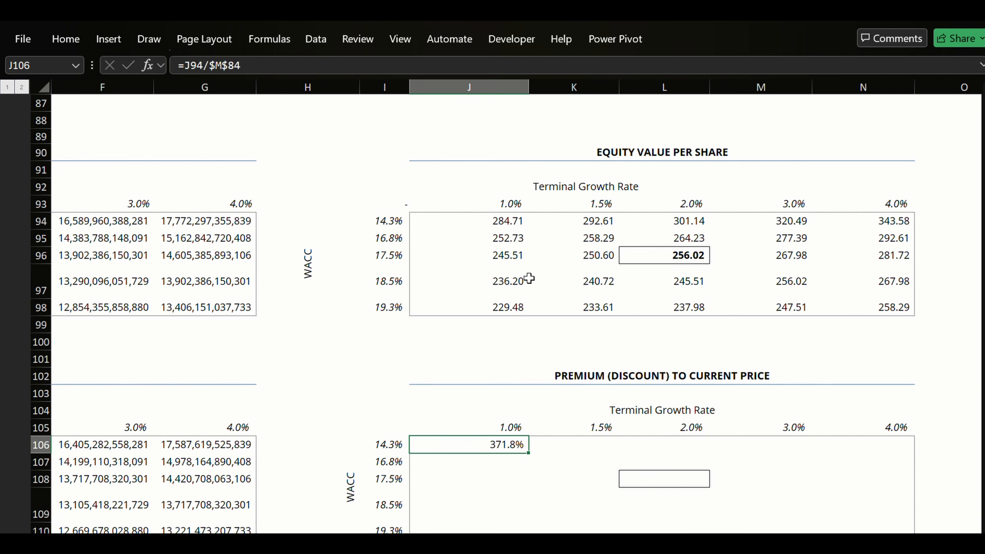
Try appending -1 to the formula in J106 so it reads =J94/$M$84-1, and undo the edit.
key(F2)
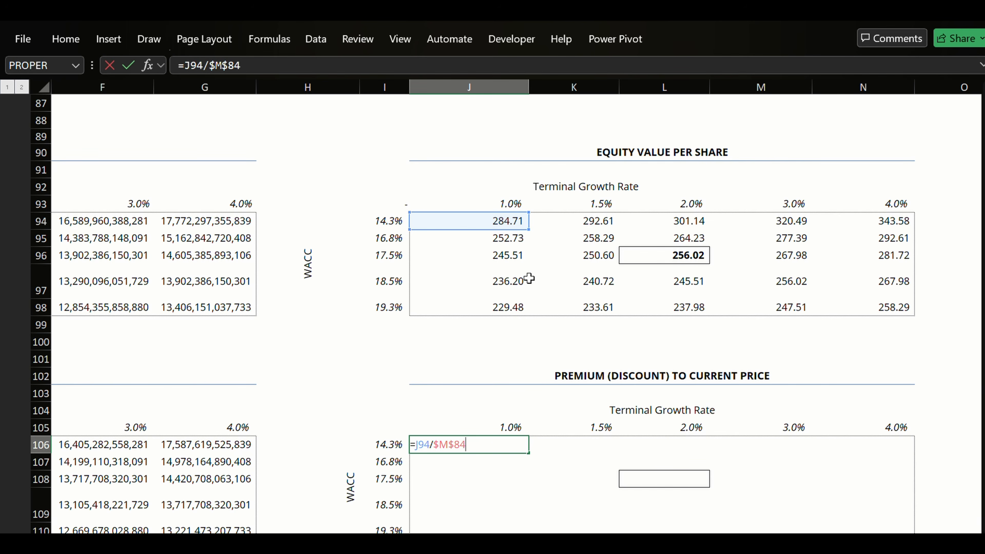
text(-1)
key(ctrl+Return)
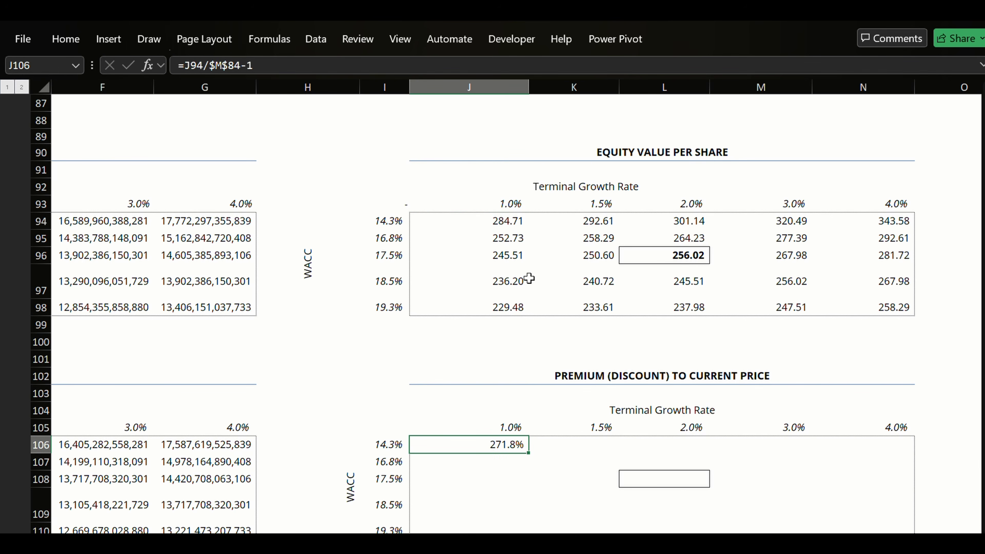
key(ctrl+z)
Check how the Premium (Discount) block in rows 73 to 75 calculates its percentage, and return to the premium sensitivity table.
key(Up)
key(Up)
key(Up)
key(Up)
key(Up)
key(Up)
key(Up)
key(Up)
key(Up)
key(Up)
key(Up)
key(Up)
key(Up)
key(Up)
key(Up)
key(Up)
key(Up)
key(Up)
key(Up)
key(Up)
key(Down)
key(Down)
key(Down)
key(Down)
key(Down)
key(Down)
key(Down)
key(Right)
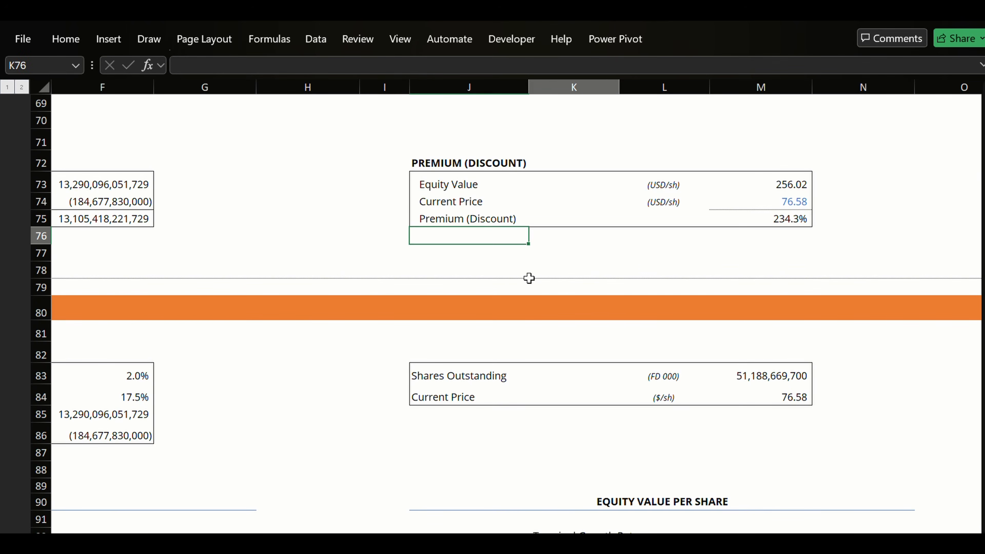
key(Right)
key(Right)
key(Right)
key(Up)
key(Up)
key(Left)
key(Left)
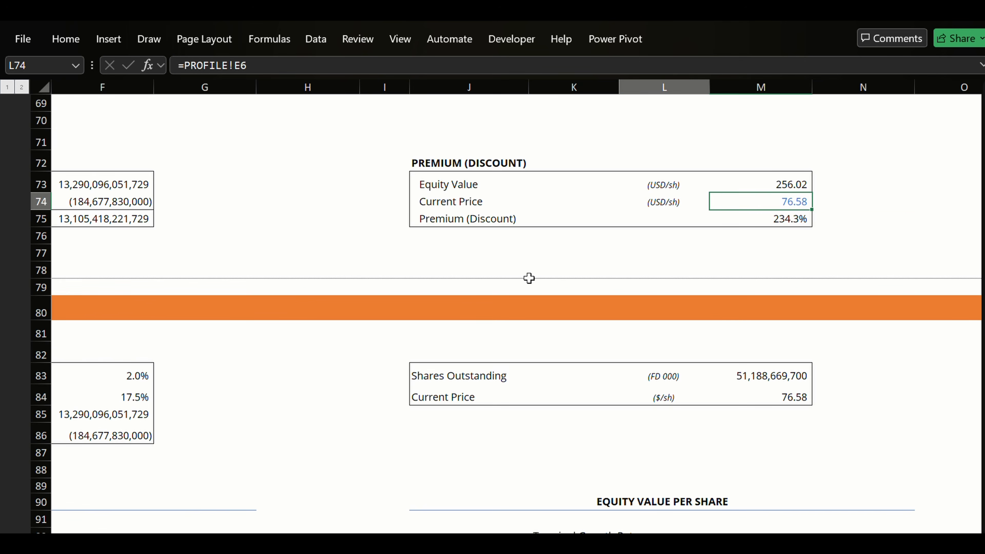
key(Down)
key(Right)
key(Up)
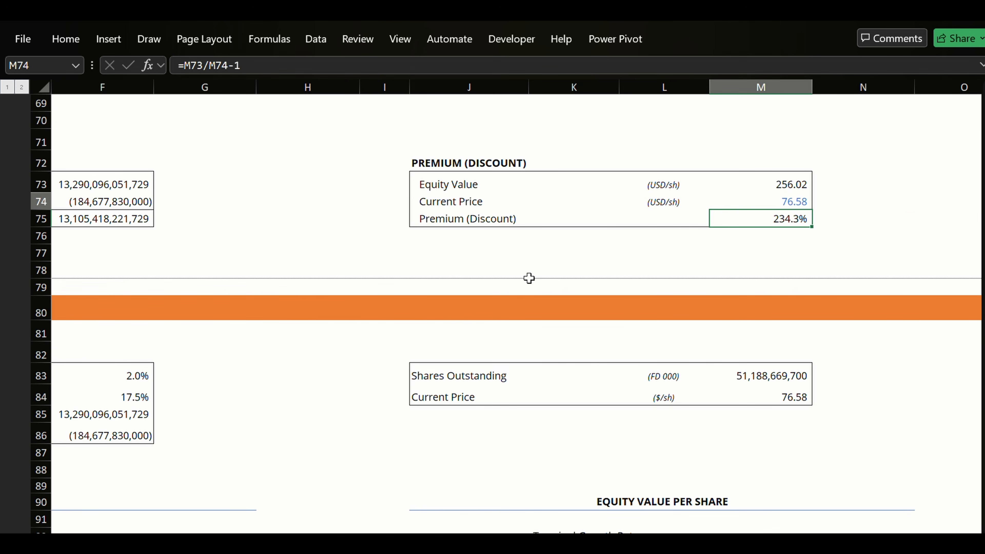
key(Down)
key(Down)
key(Down)
key(Down)
key(Down)
key(Down)
key(Down)
key(Down)
key(Down)
key(Down)
key(Down)
key(Down)
key(Down)
key(Down)
key(Down)
key(Down)
key(Down)
key(Down)
key(Down)
key(Down)
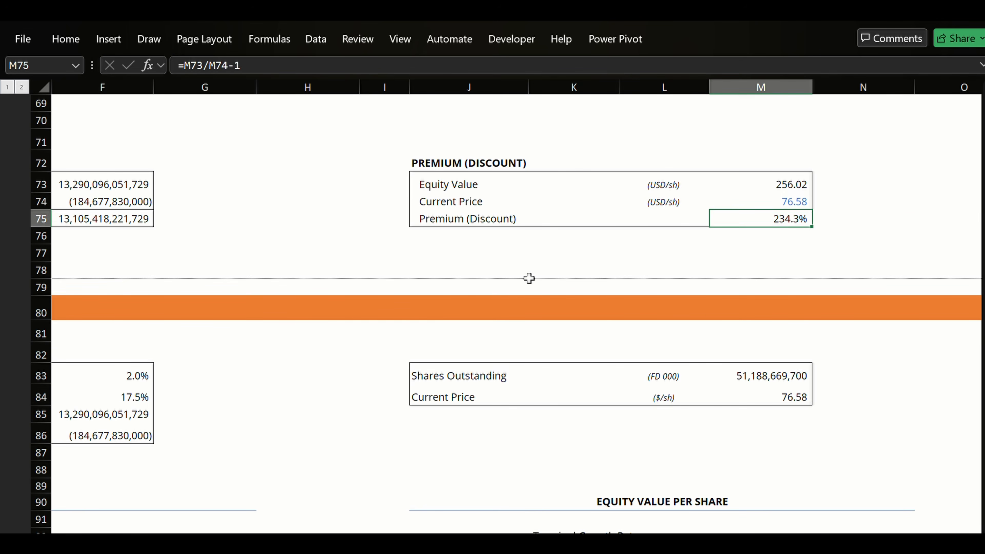
key(Left)
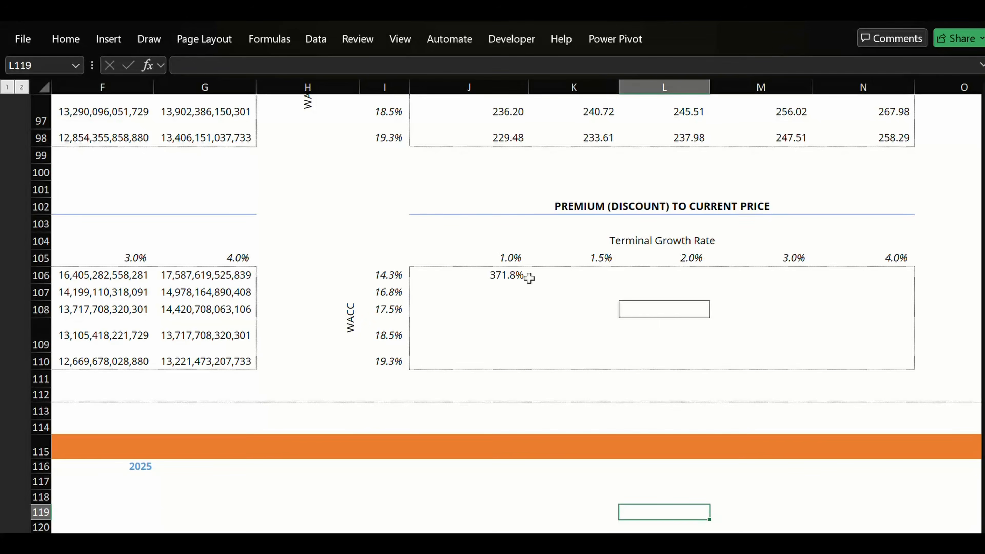
Copy the premium formula in J106 and paste it as formulas only across J106:N110.
key(Up)
key(Up)
key(Up)
key(Up)
key(Up)
key(Up)
key(Up)
key(Up)
key(Up)
key(Up)
key(Up)
key(Up)
key(Up)
key(Left)
key(Left)
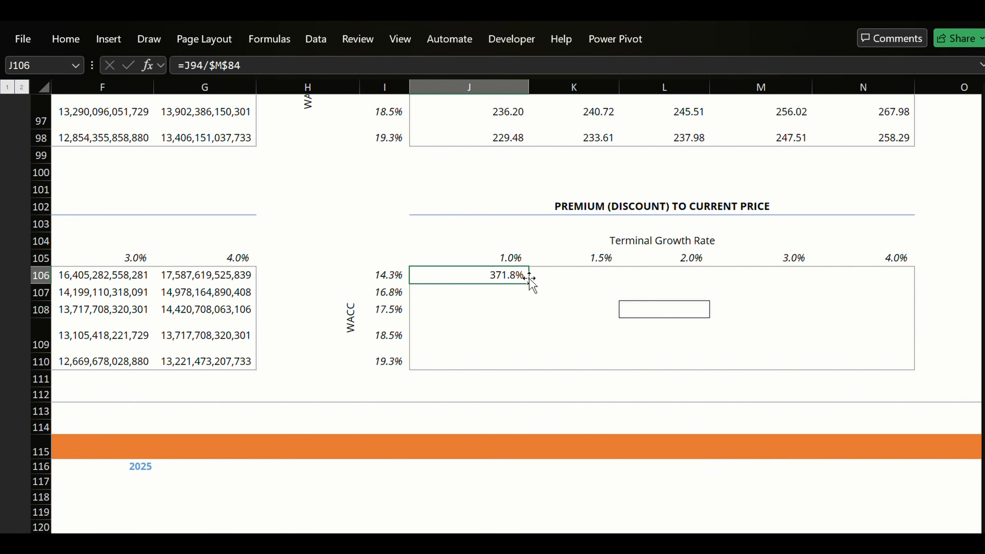
key(ctrl+c)
key(shift+Right)
key(shift+Right)
key(shift+Right)
key(shift+Right)
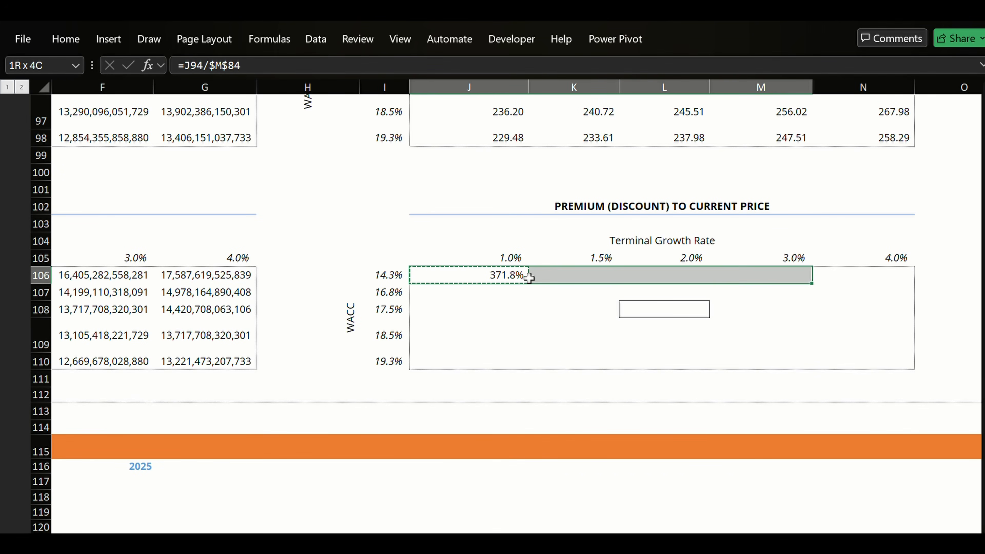
key(shift+Down)
key(shift+Down)
key(shift+Down)
key(shift+Down)
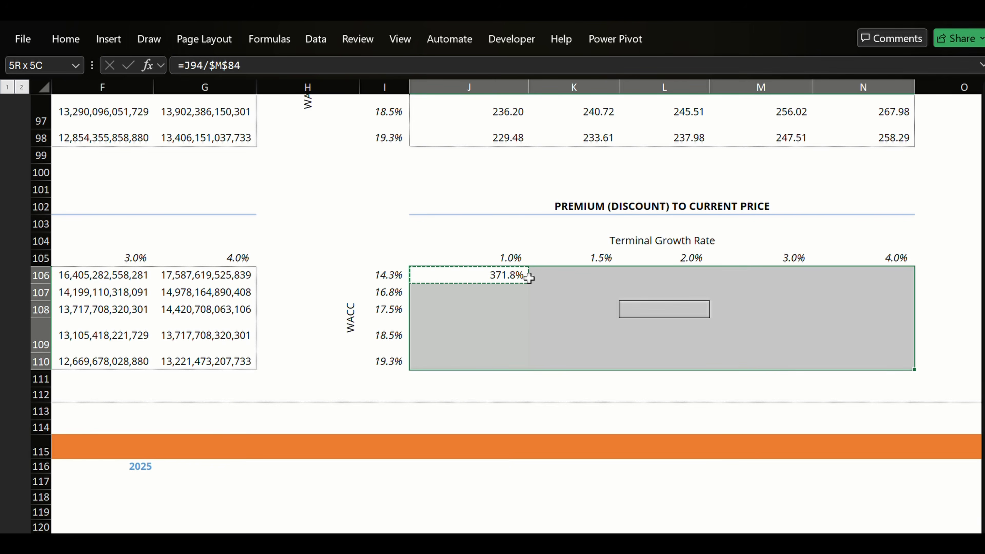
key(ctrl+alt+v)
key(f)
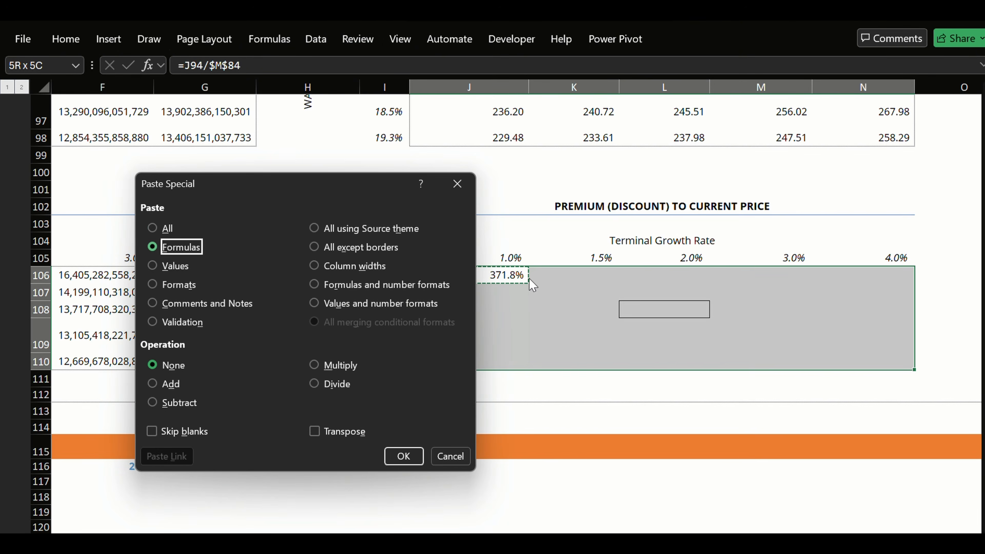
key(Return)
key(Escape)
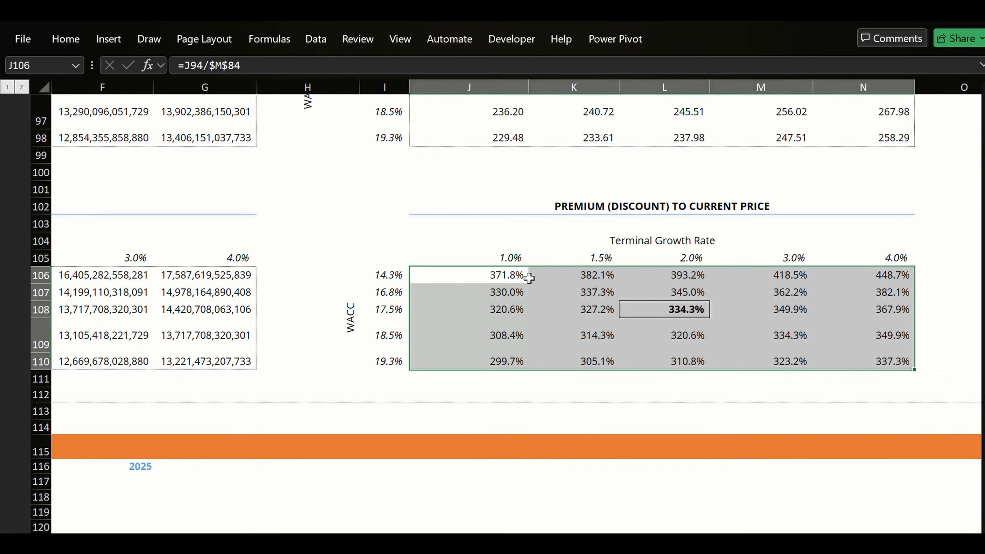
Review the Enterprise Value and Equity Value sensitivity tables in columns B to G.
key(Up)
key(Up)
key(Up)
key(Up)
key(Up)
key(Up)
key(Up)
key(Up)
key(Up)
key(Up)
key(Up)
key(Up)
key(Up)
key(Up)
key(Up)
key(Up)
key(Up)
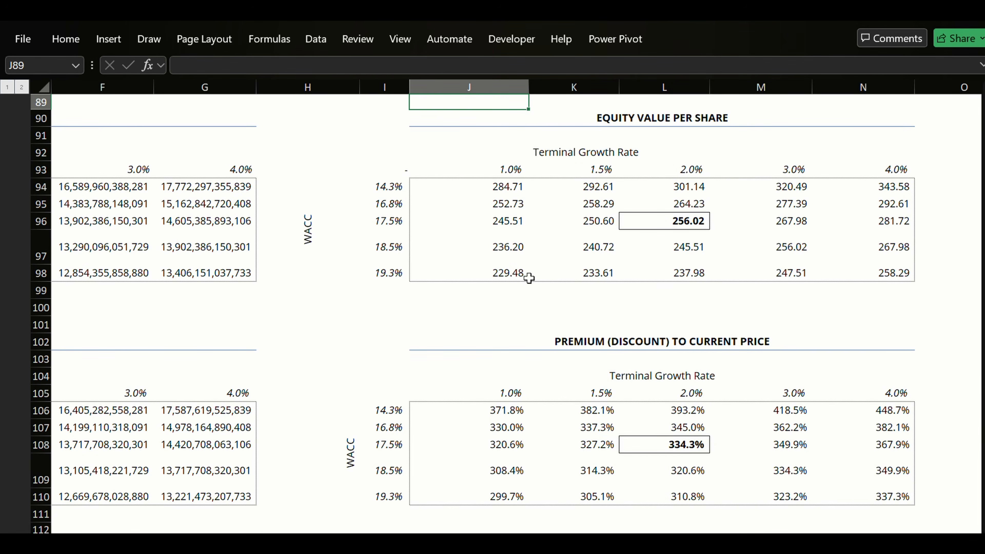
key(Left)
key(Left)
key(Left)
key(Left)
key(Left)
key(Left)
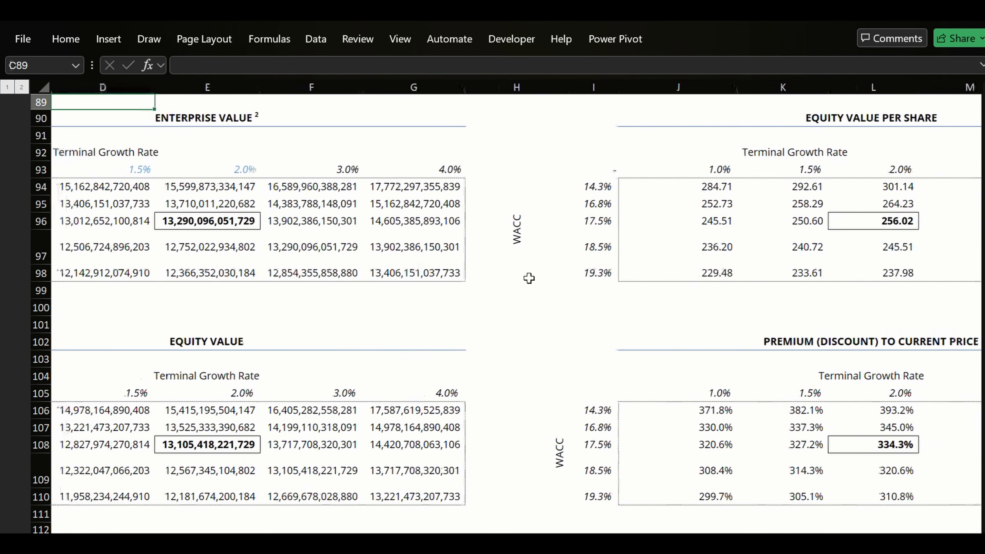
key(Left)
key(Left)
key(Right)
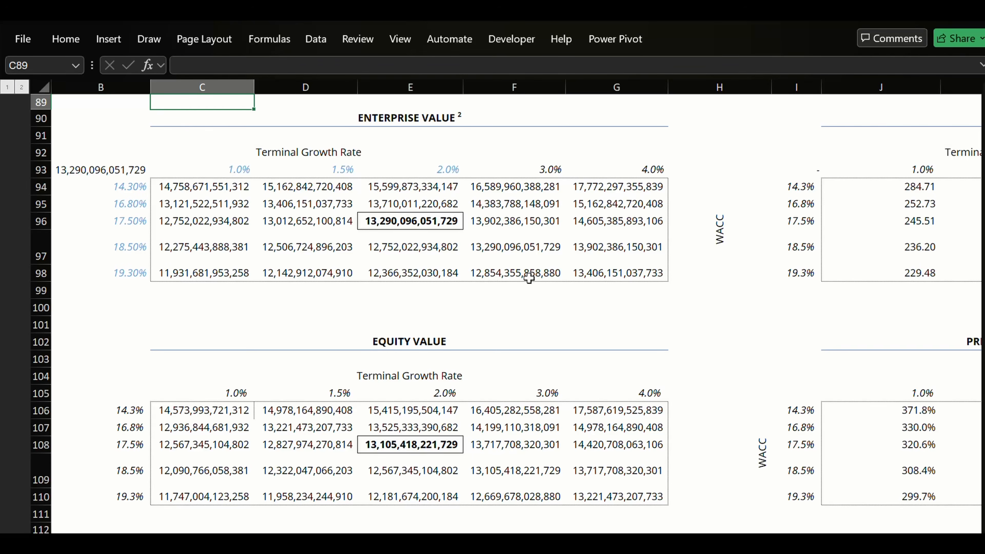
Examine the Equity Value Per Share table, checking its formulas across J94:N98 for the WACC and growth rate combinations.
key(Right)
key(Right)
key(Right)
key(Right)
key(Right)
key(Right)
key(Right)
key(Right)
key(Right)
key(Right)
key(Right)
key(Right)
key(Left)
key(Left)
key(Left)
key(Left)
key(Left)
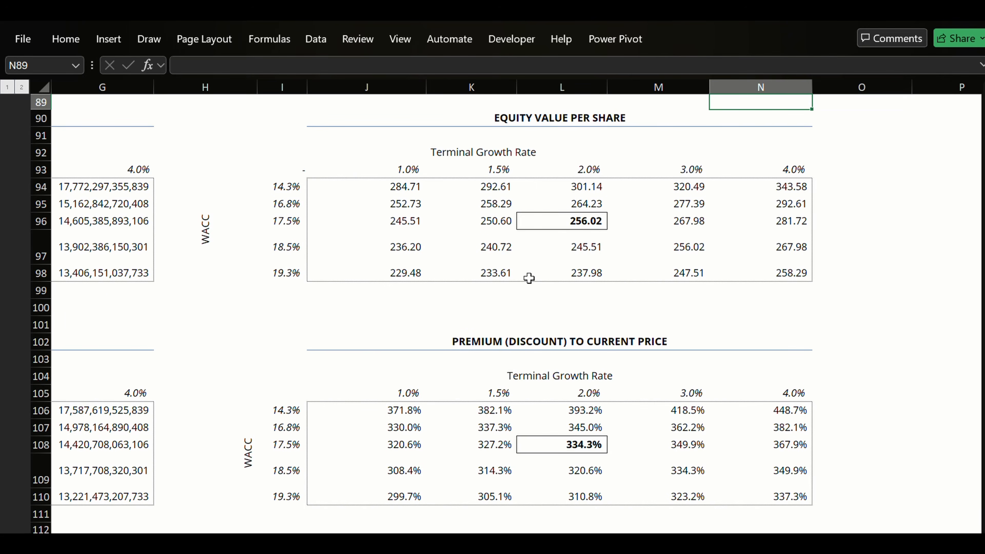
key(Down)
key(Down)
key(Down)
key(Down)
key(Down)
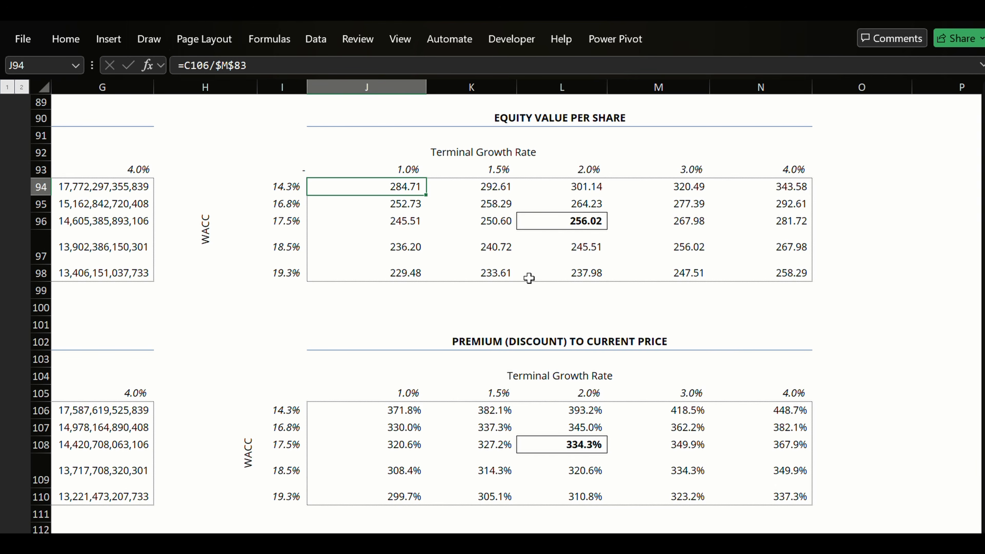
key(Right)
key(Right)
key(Down)
key(Down)
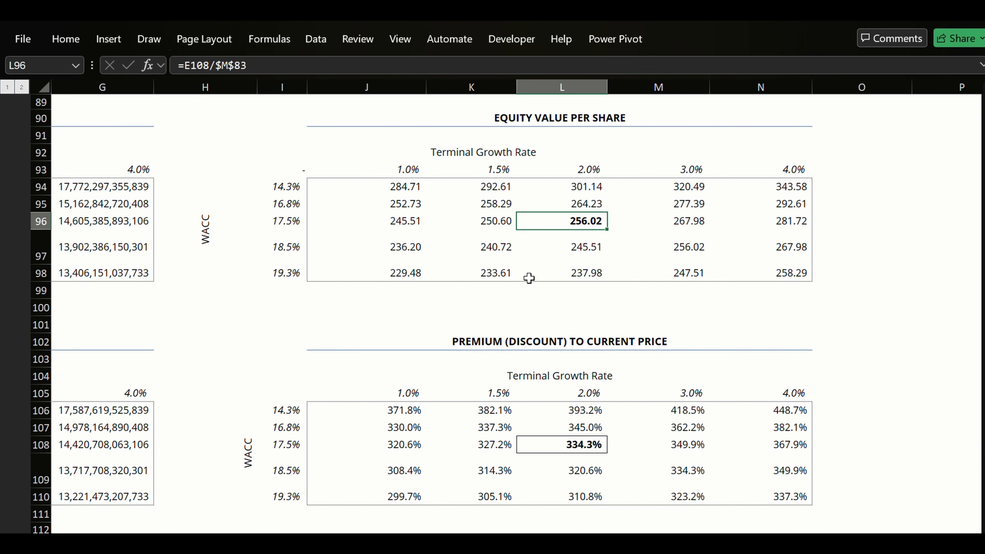
key(Right)
key(Right)
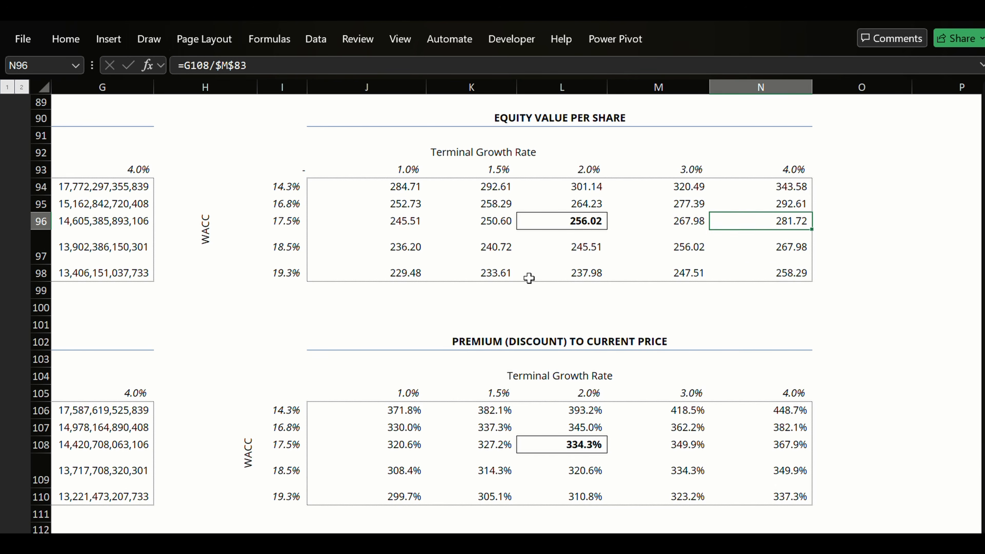
key(Down)
key(Down)
key(Left)
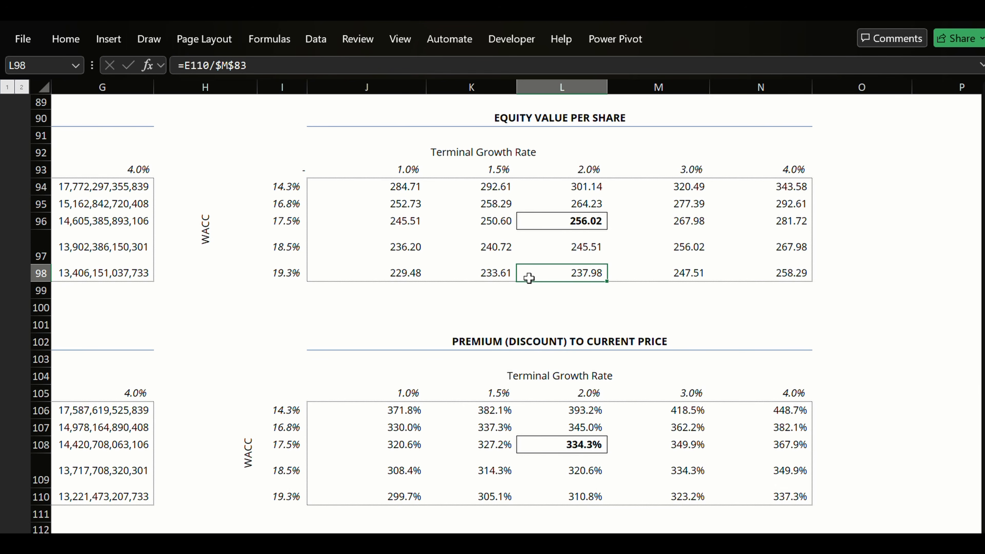
key(Left)
key(Left)
key(Right)
key(Left)
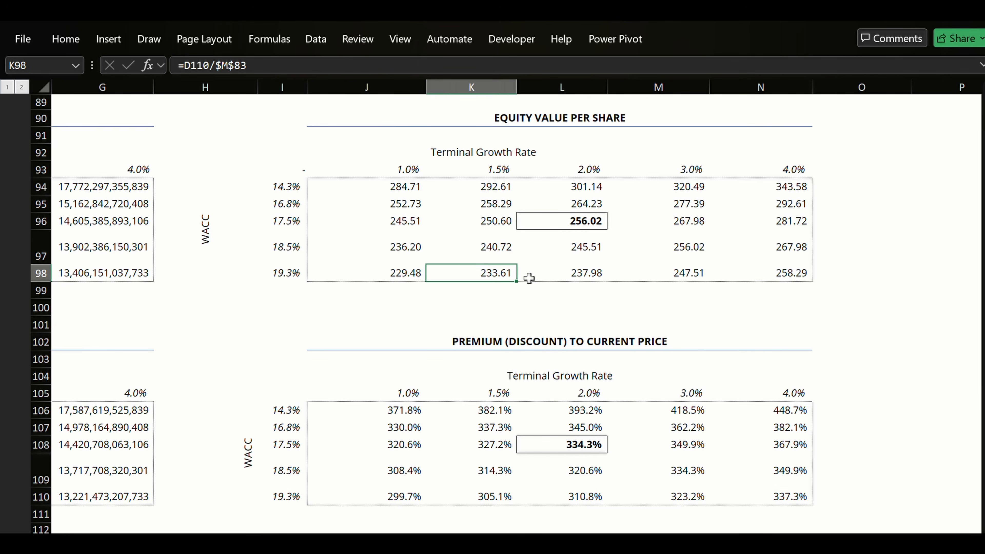
key(Left)
key(Right)
key(Right)
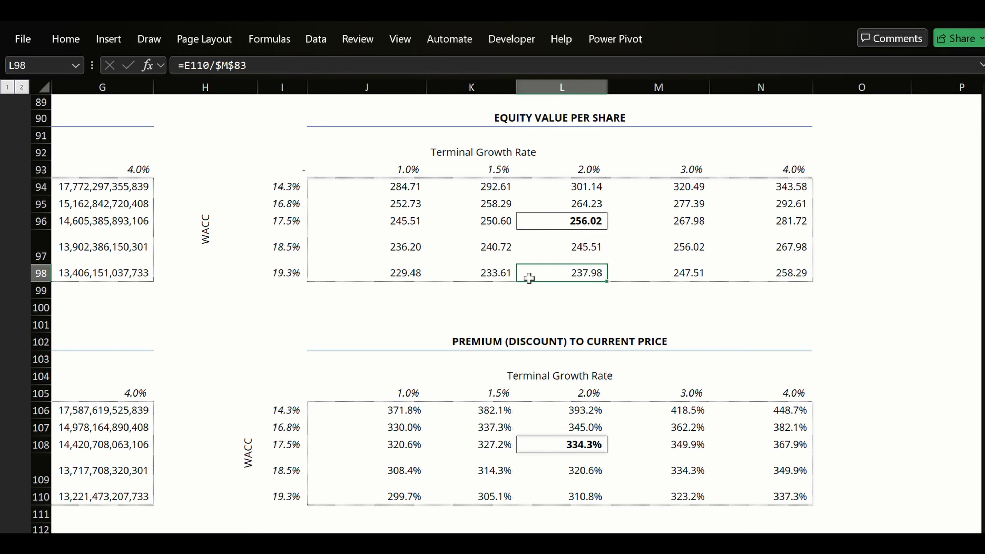
key(Right)
key(Right)
key(Right)
key(Up)
key(Up)
key(Up)
key(Left)
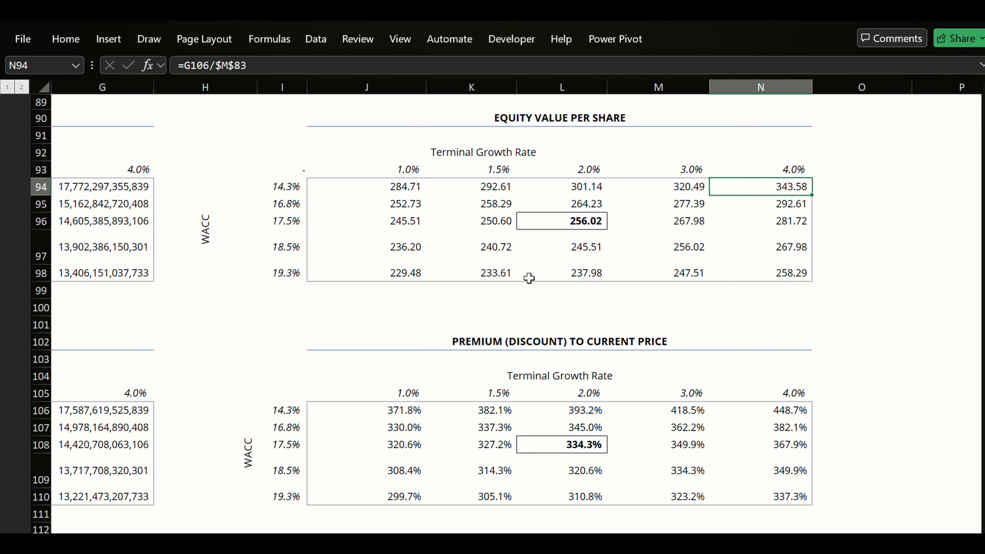
Check the Terminal Growth Rate headers in row 105 and look over the filled Premium (Discount) to Current Price table.
key(ctrl+Down)
key(ctrl+Down)
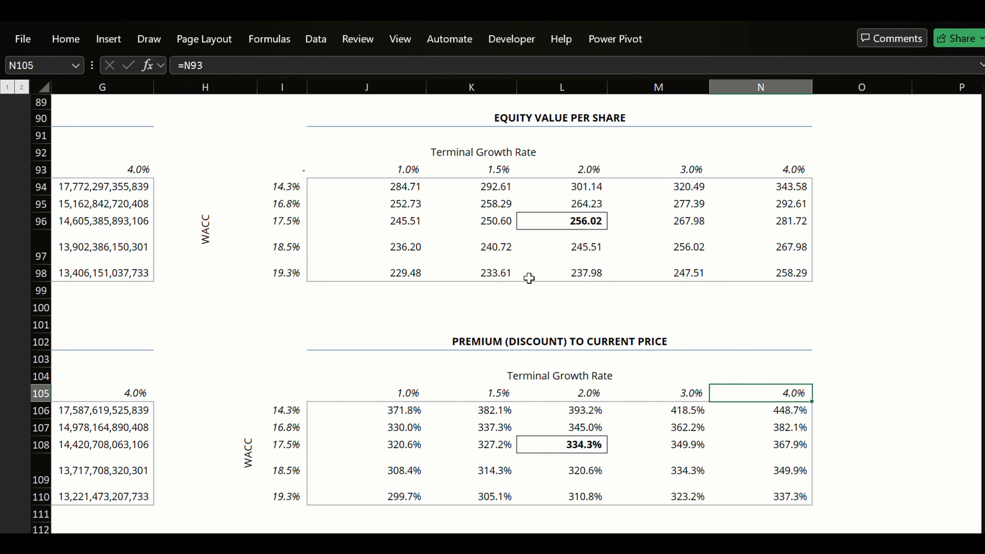
key(Left)
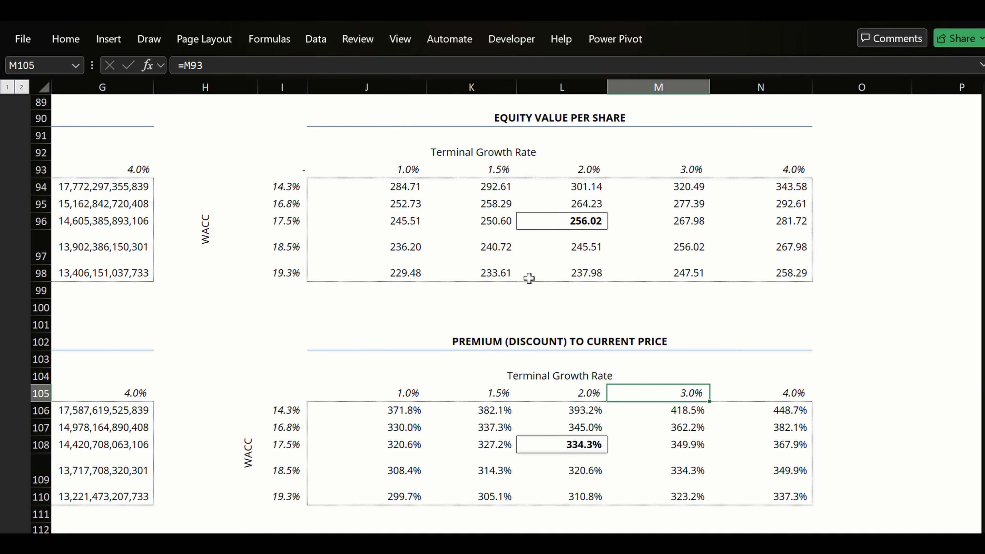
key(Left)
key(Down)
key(Down)
key(Down)
key(Down)
key(Down)
key(Down)
key(Down)
key(Down)
key(Down)
key(Down)
key(Down)
key(Down)
key(Down)
key(Down)
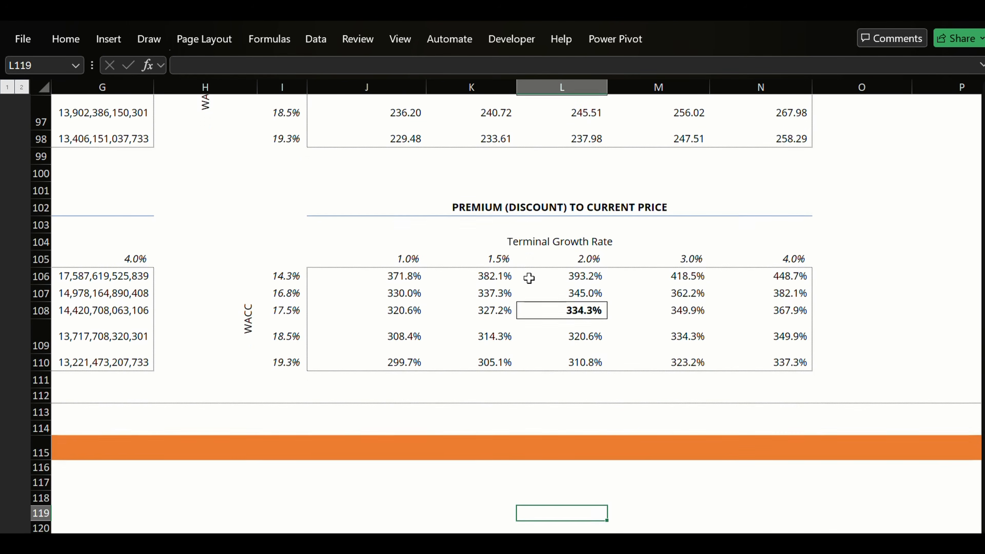
Go to the start of the Net Asset Value section below the sensitivity tables and view its Indicated Equity Value line items.
key(Up)
key(Up)
key(Up)
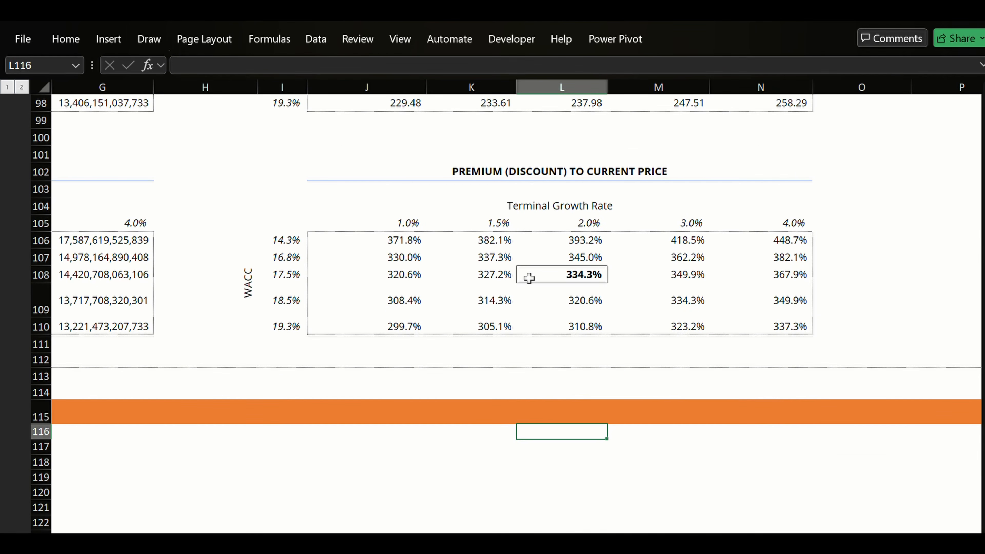
key(Left)
key(Left)
key(Left)
key(Left)
key(Down)
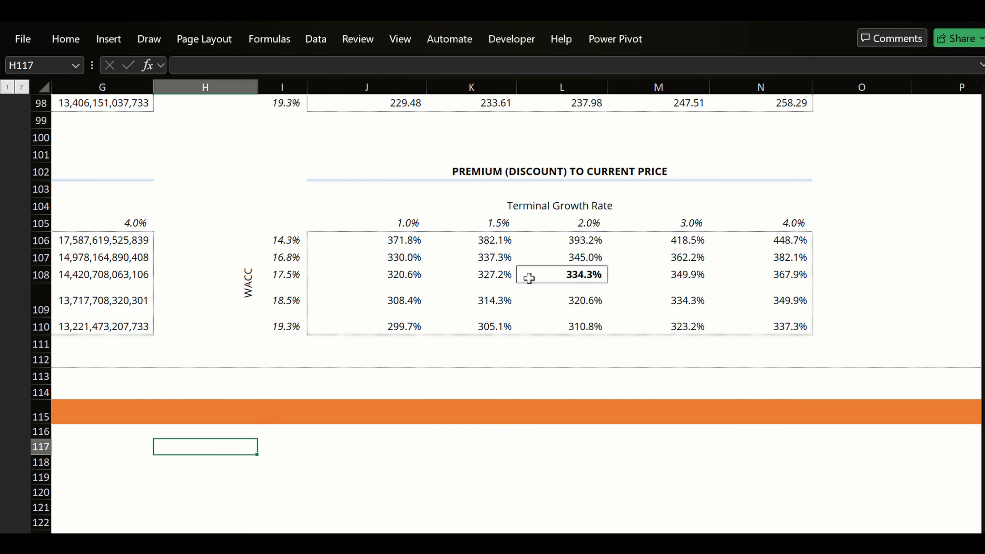
key(Left)
key(Left)
key(Left)
key(Left)
key(Left)
key(Left)
key(Left)
key(Up)
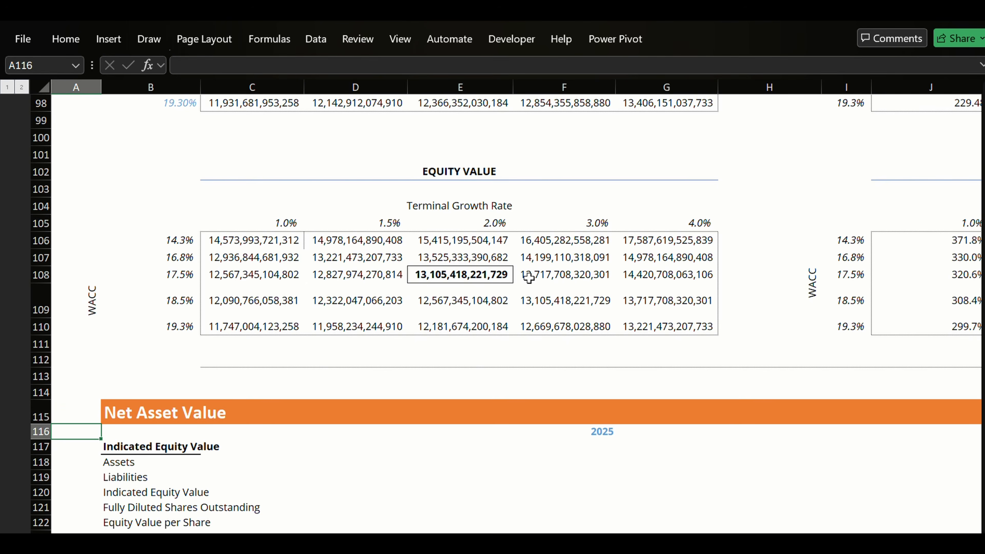
Return to the sensitivity analysis inputs and the Enterprise Value table around row 84.
key(Up)
key(Up)
key(Up)
key(Up)
key(Up)
key(Up)
key(Up)
key(Up)
key(Up)
key(Up)
key(Up)
key(Up)
key(Up)
key(Up)
key(Up)
key(Up)
key(Up)
key(Up)
key(Up)
key(Up)
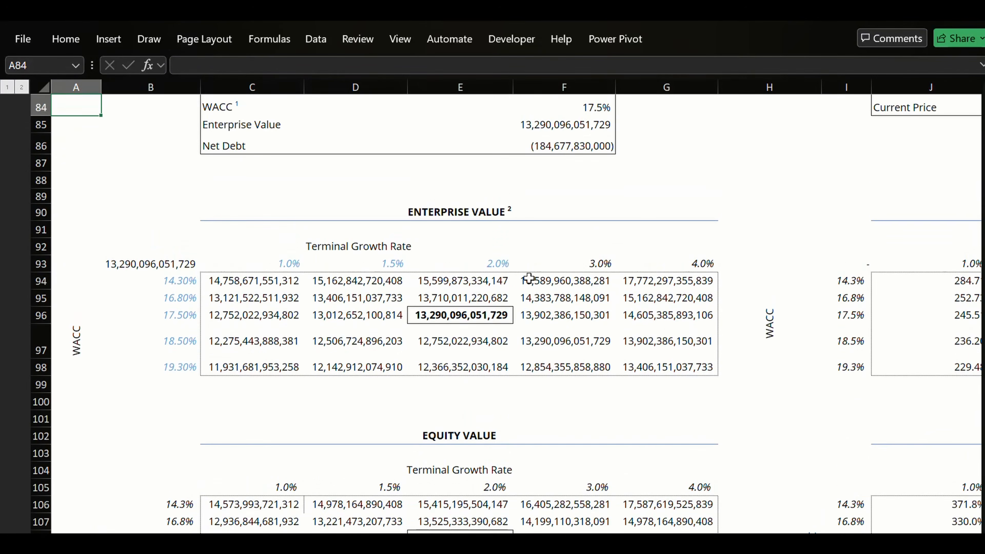
Group rows 81 to 111 of the Sensitivity Analysis section and collapse the group beneath its header.
key(Up)
key(Up)
key(Up)
key(Up)
key(Up)
key(Up)
key(Up)
key(Up)
key(Down)
key(Down)
key(Down)
key(Down)
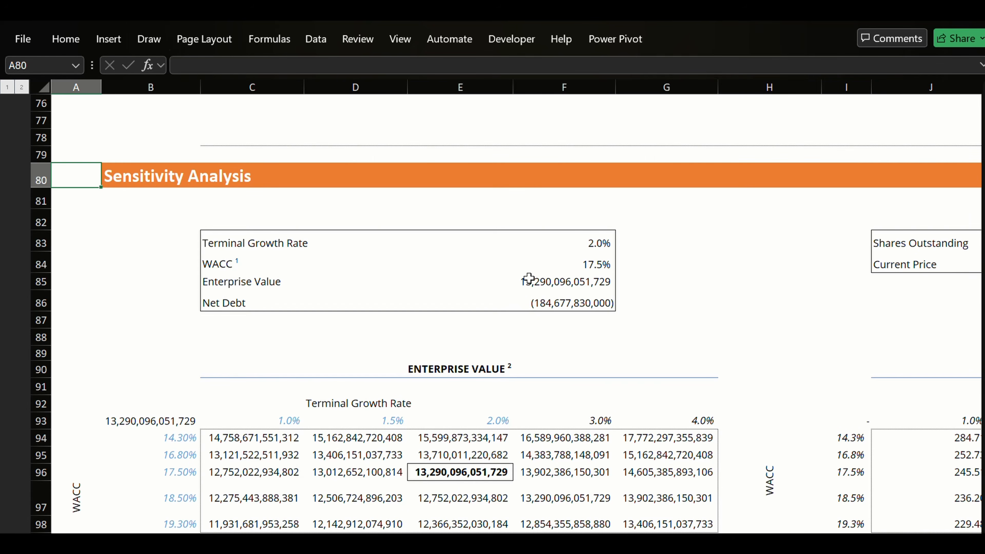
key(Down)
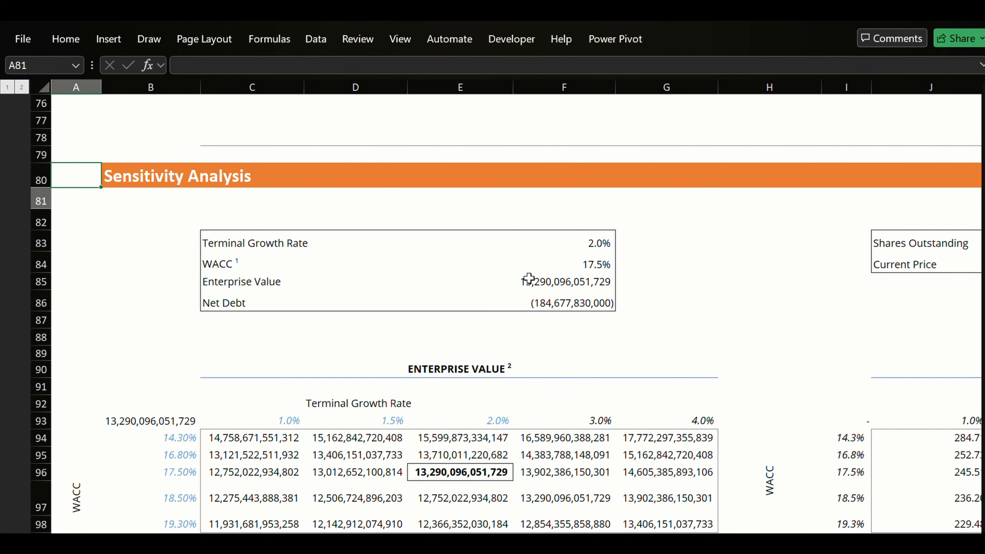
key(shift+Down)
key(shift+Down)
key(shift+Down)
key(shift+Down)
key(shift+Down)
key(shift+Down)
key(shift+Down)
key(shift+Down)
key(shift+Down)
key(shift+Down)
key(shift+Down)
key(shift+Down)
key(shift+Down)
key(shift+Down)
key(shift+Down)
key(shift+Down)
key(shift+Down)
key(shift+Down)
key(shift+Down)
key(shift+Down)
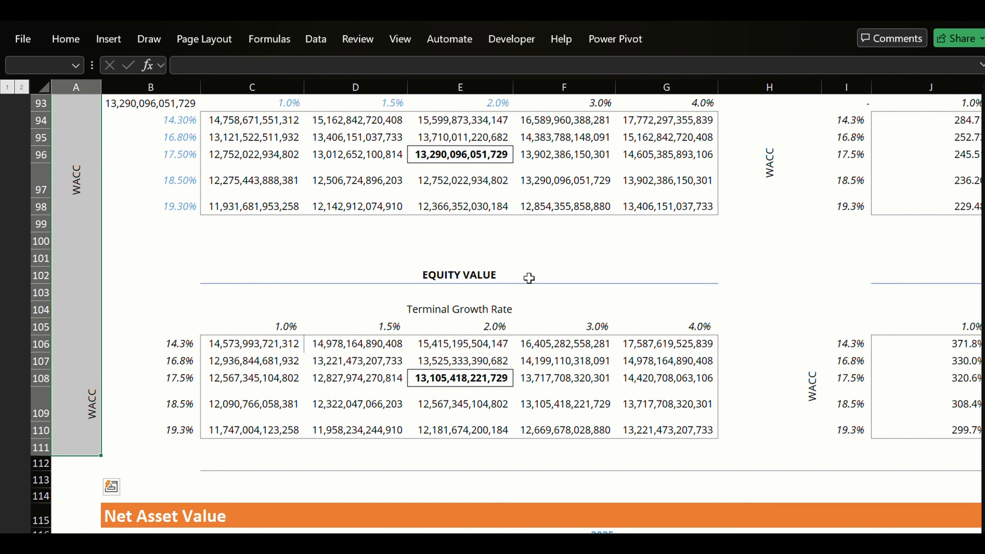
key(alt)
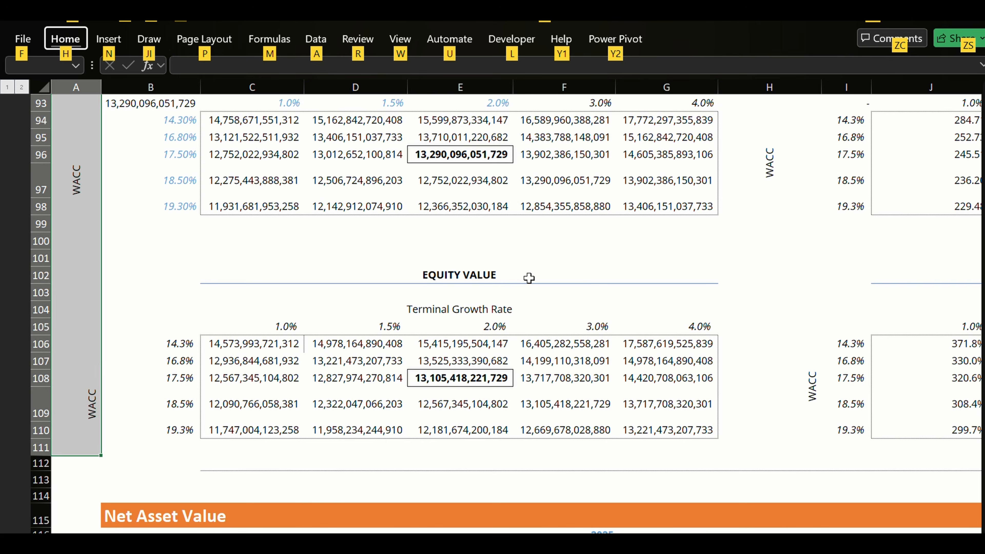
key(d)
key(g)
key(g)
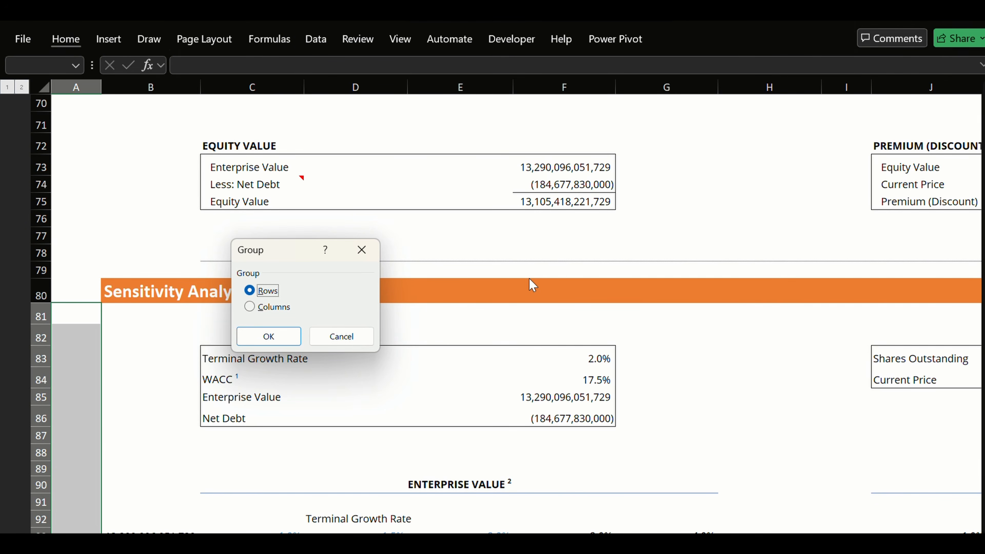
key(Return)
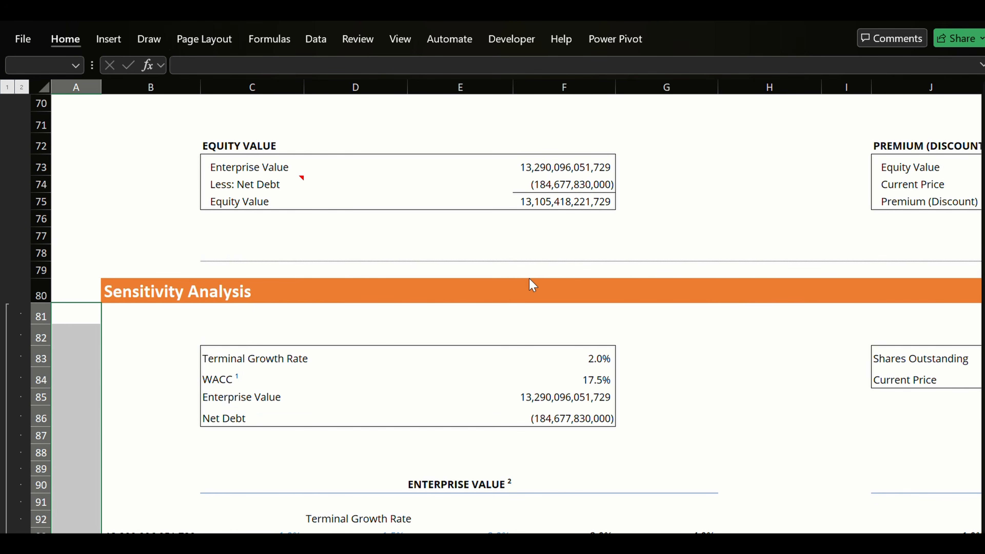
key(alt+a)
key(h)
Look over the Net Asset Value line items and the Residual Income section below the collapsed Sensitivity Analysis.
key(Down)
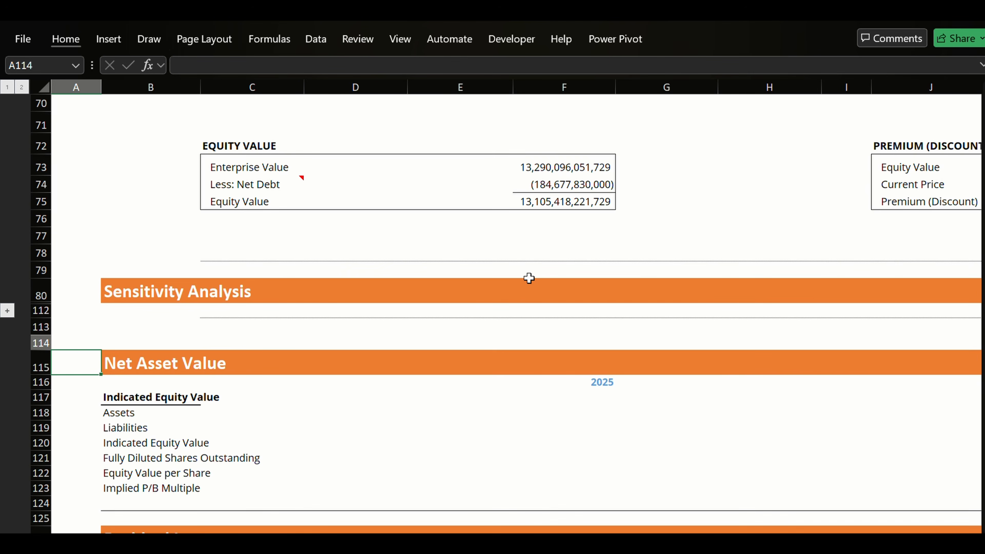
key(Down)
key(Right)
key(Down)
key(Down)
key(Down)
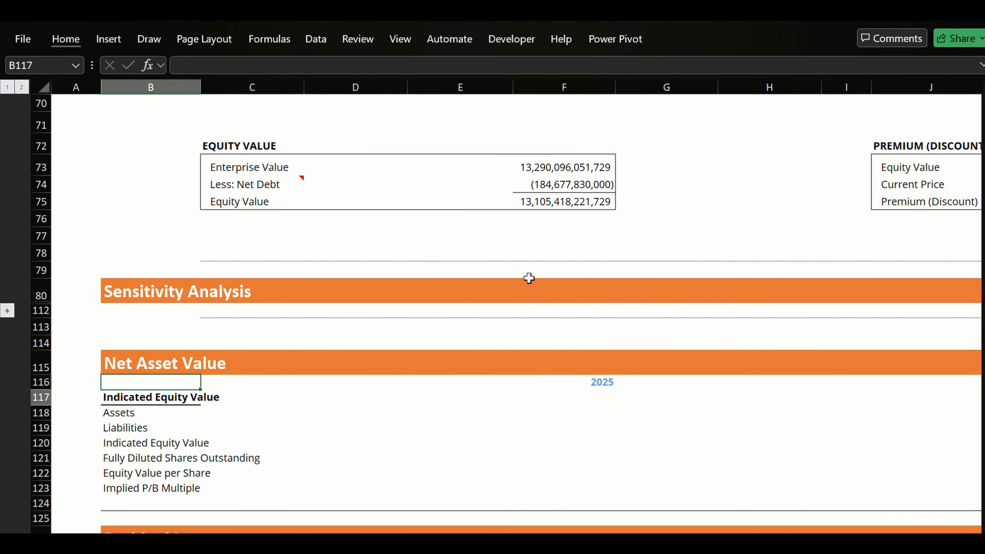
key(Down)
key(Down)
key(Down)
key(Down)
key(Down)
key(Down)
key(Down)
key(Down)
key(Down)
key(Down)
key(Down)
key(Down)
key(Down)
key(Down)
key(Down)
key(Down)
key(Down)
key(Down)
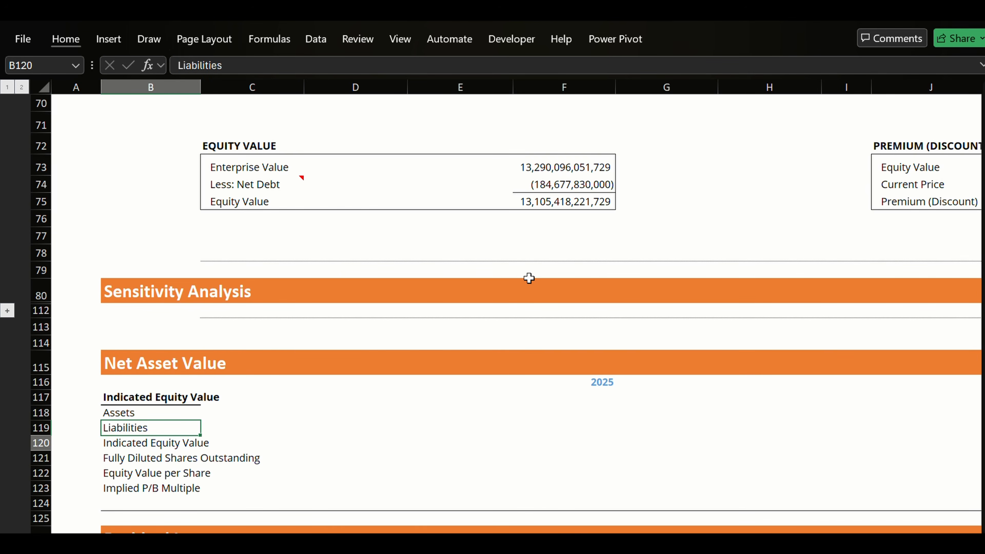
key(Up)
key(Up)
key(Up)
key(Up)
key(Up)
key(Up)
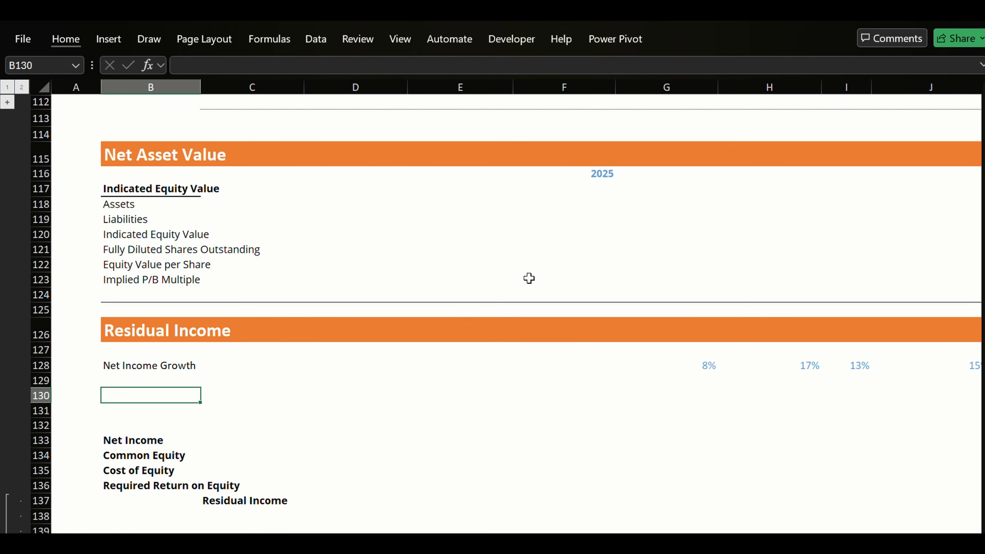
Go back up past the equity value summary to the Unlevered Free Cash Flow section at row 41.
key(Up)
key(Up)
key(Up)
key(Up)
key(Up)
key(Up)
key(Up)
key(Up)
key(Up)
key(Up)
key(Up)
key(Up)
key(Up)
key(Up)
key(Up)
key(Up)
key(Up)
key(Up)
key(Up)
key(Up)
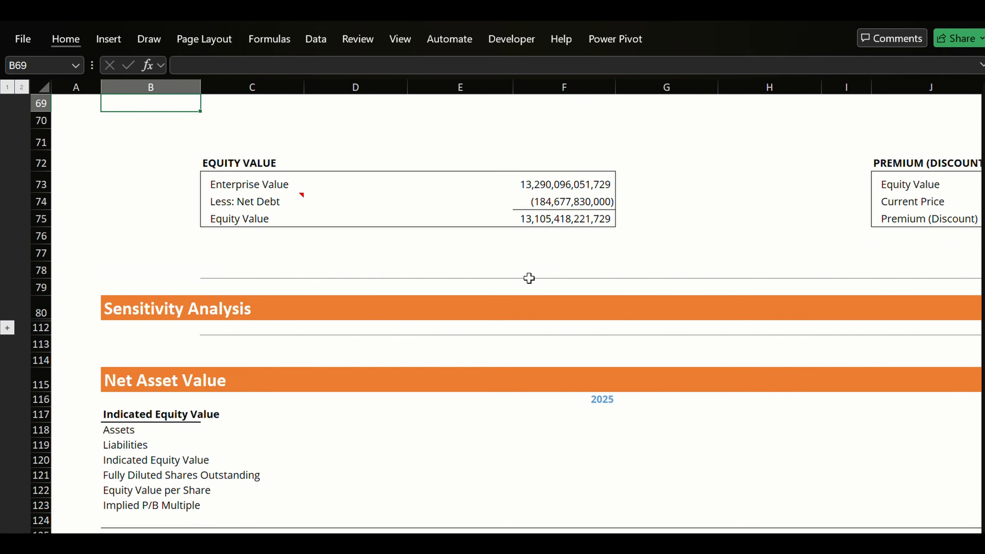
key(Up)
key(Up)
key(Up)
key(Up)
key(Up)
key(Up)
key(Up)
key(Up)
key(Up)
key(Up)
key(Up)
key(Up)
key(Up)
key(Up)
key(Up)
key(Up)
key(Up)
key(Up)
key(Up)
key(Up)
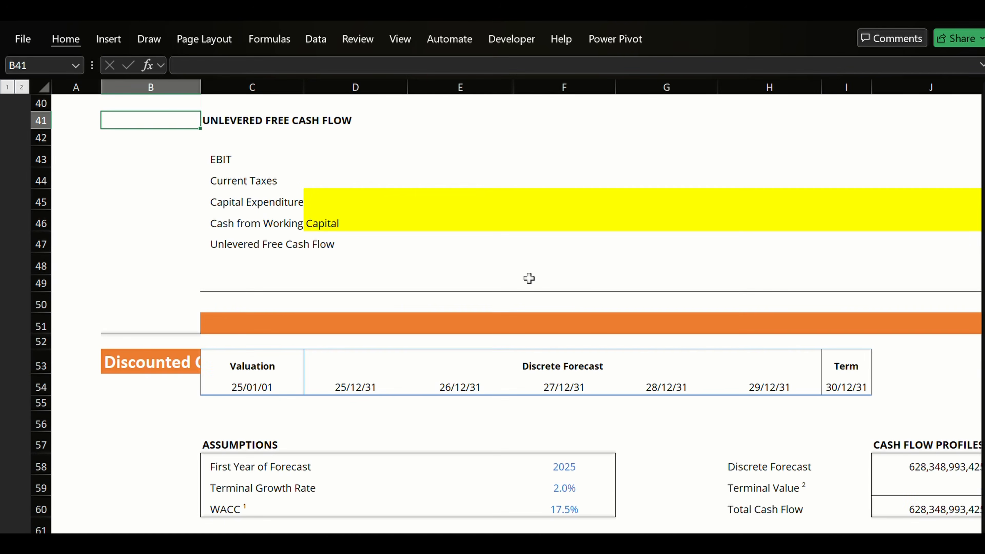
Examine the yellow-highlighted Capital Expenditure and Cash from Working Capital rows, including the forecast columns up to M.
key(Down)
key(Down)
key(Down)
key(Down)
key(Down)
key(Down)
key(Right)
key(Up)
key(Right)
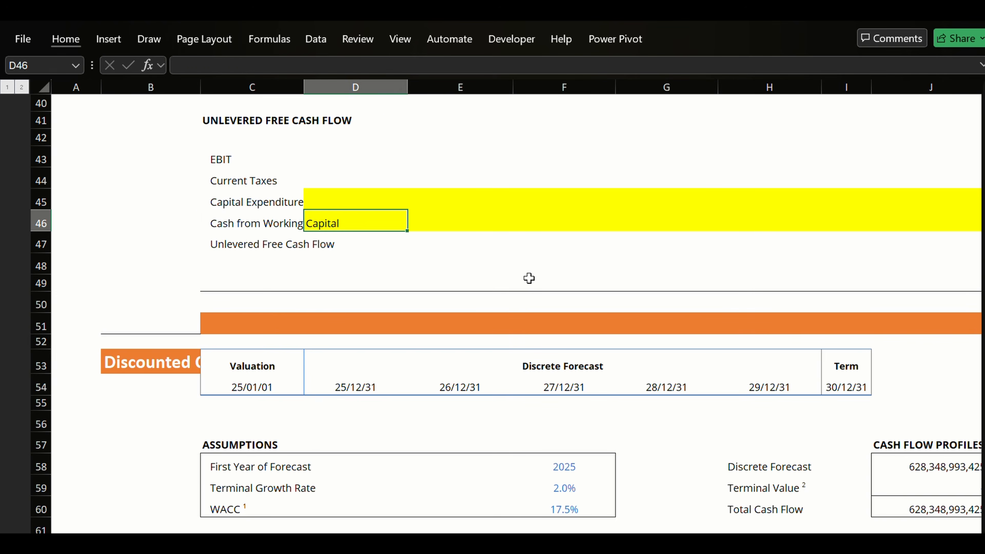
key(Right)
key(Right)
key(Right)
key(Right)
key(Right)
key(Right)
key(Right)
key(Right)
key(Right)
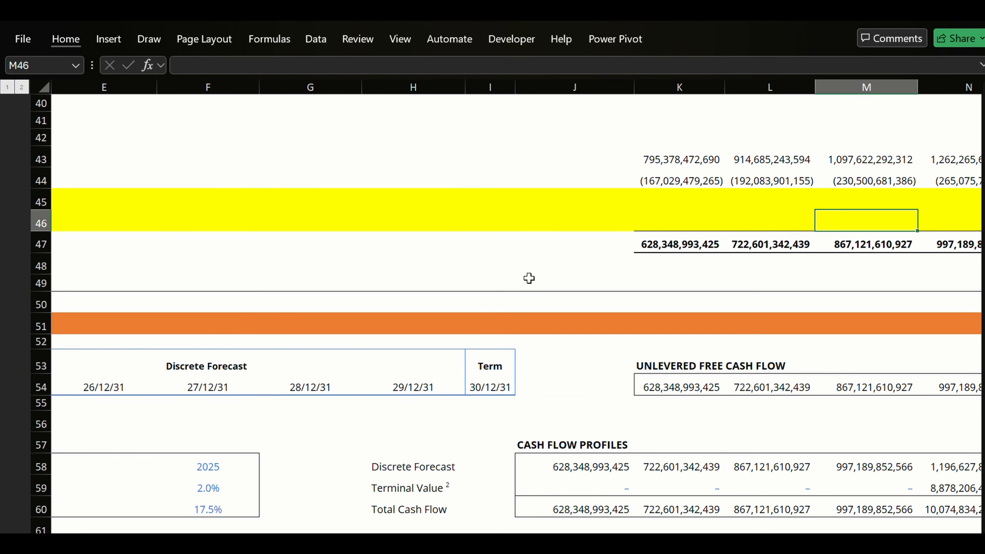
key(Left)
key(Left)
key(Left)
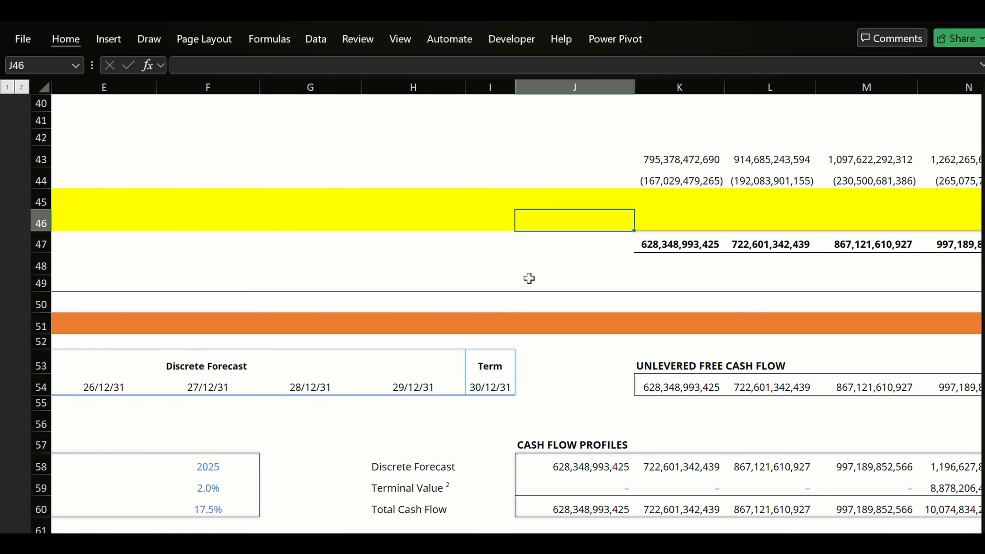
key(Right)
key(Left)
key(Left)
key(Left)
key(Left)
key(Left)
key(Left)
key(Left)
key(Left)
key(Left)
key(Left)
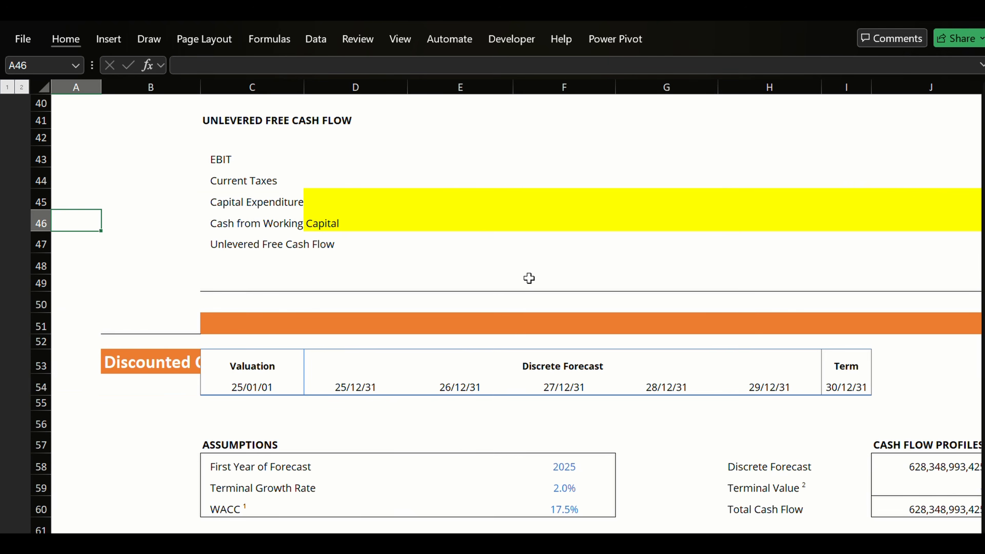
key(Right)
key(Right)
key(Right)
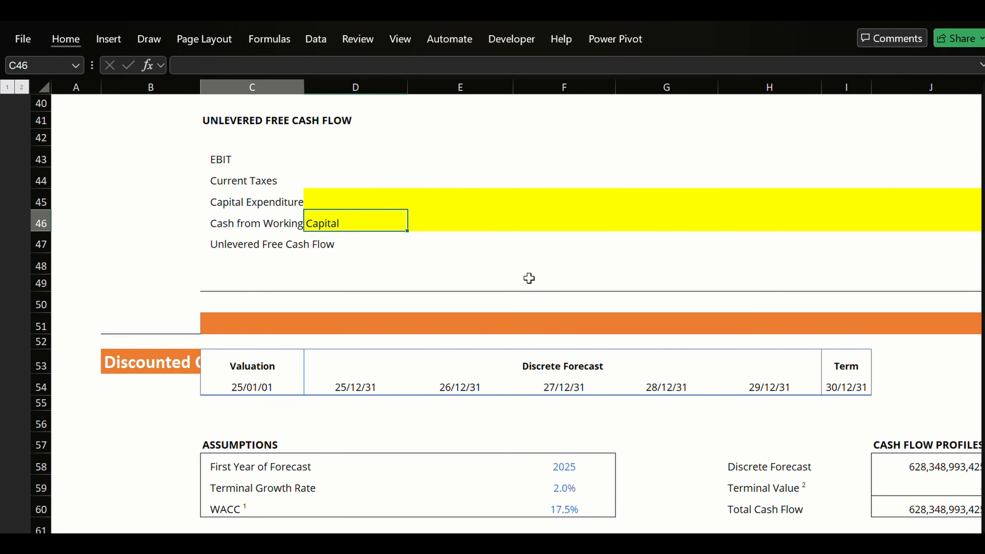
key(Up)
key(Left)
key(Left)
key(Right)
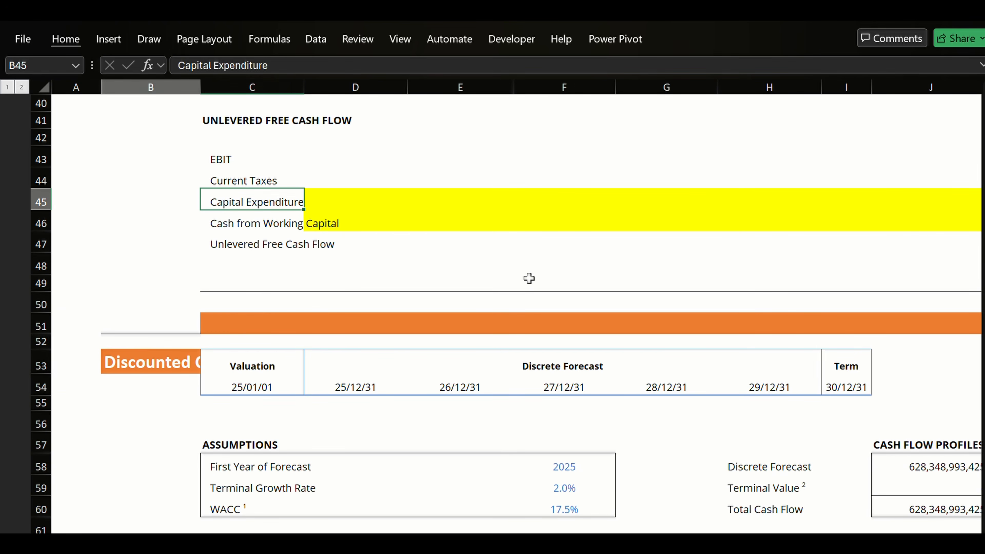
Try to delete the empty cell B51 beside the orange band above the Discounted Cash Flow Schedule title.
key(Left)
key(Down)
key(Down)
key(Down)
key(Down)
key(Down)
key(Down)
key(Down)
key(Down)
key(Down)
key(Down)
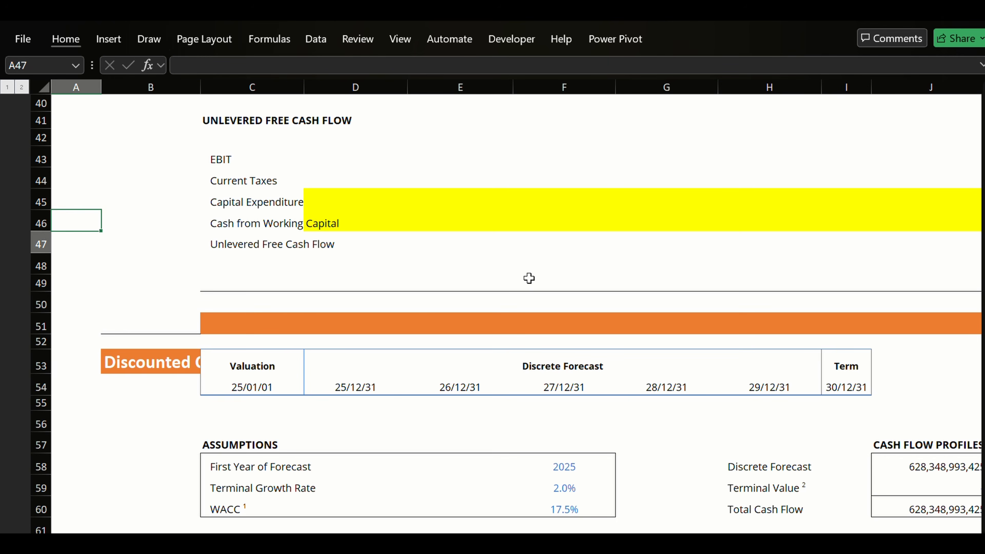
key(Up)
key(Up)
key(Up)
key(Up)
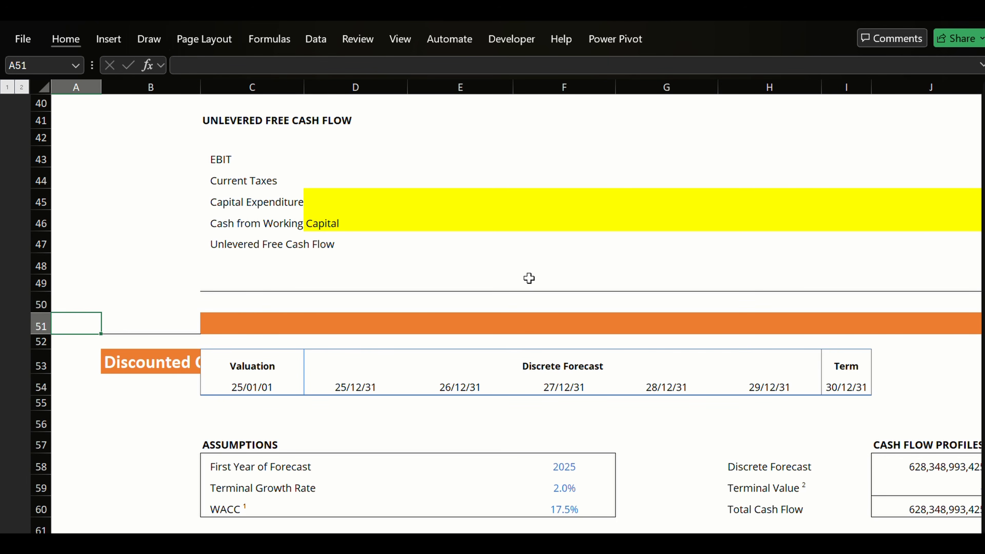
key(Right)
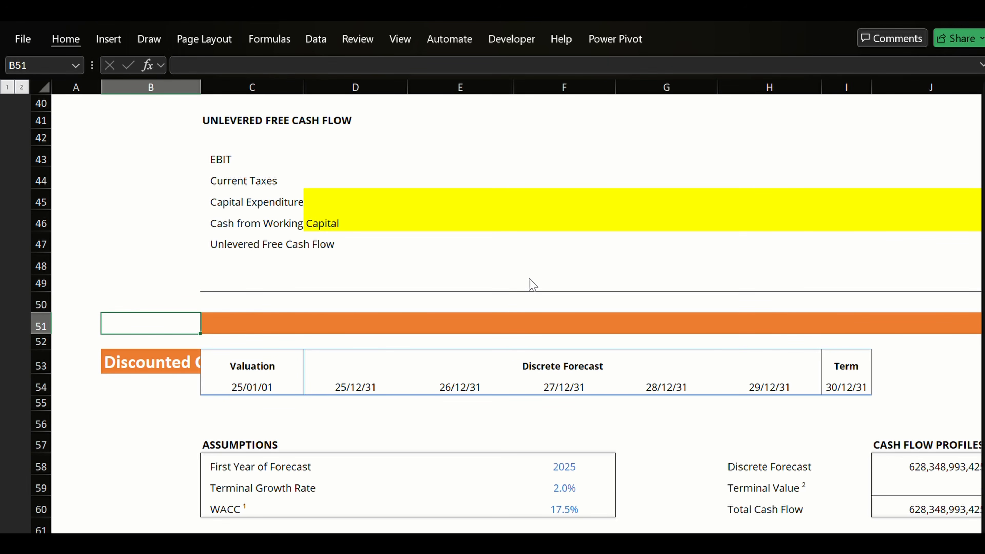
key(ctrl+minus)
key(Return)
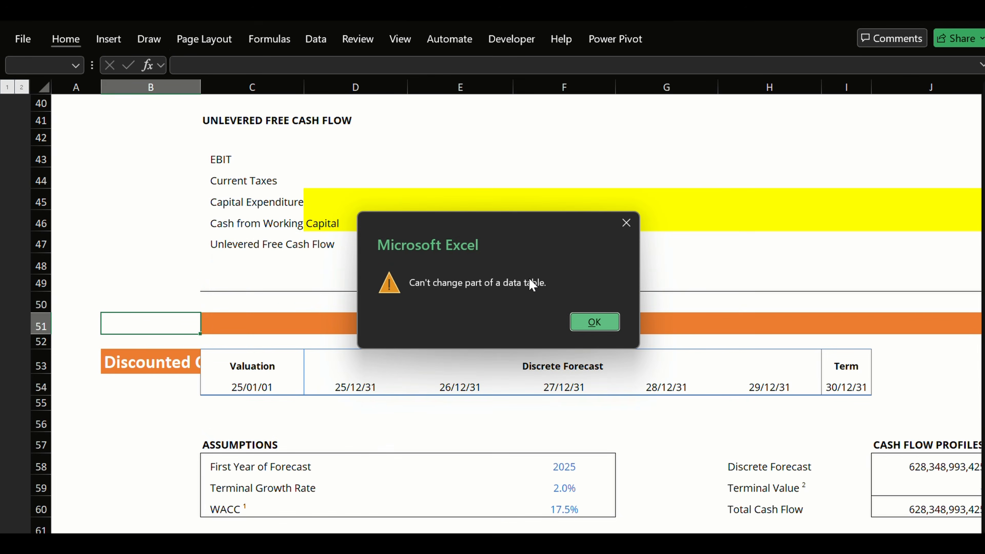
key(Return)
Try to delete the empty cell B49 below the Unlevered Free Cash Flow section.
key(Down)
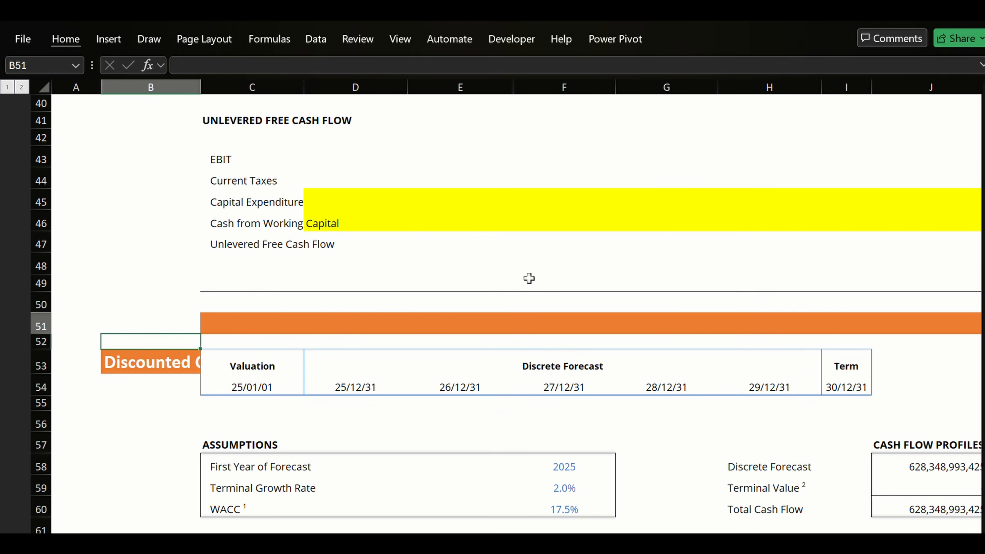
key(Up)
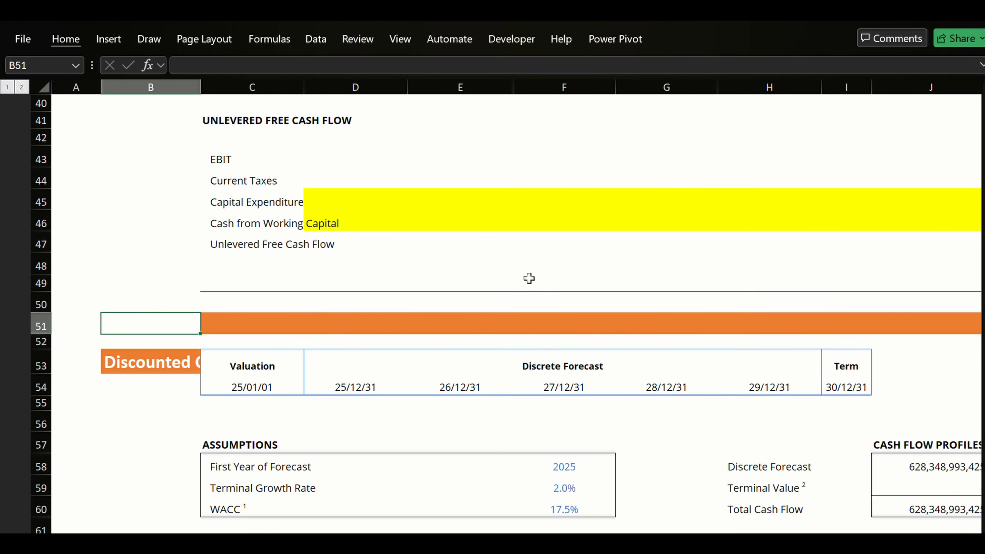
key(Up)
key(Up)
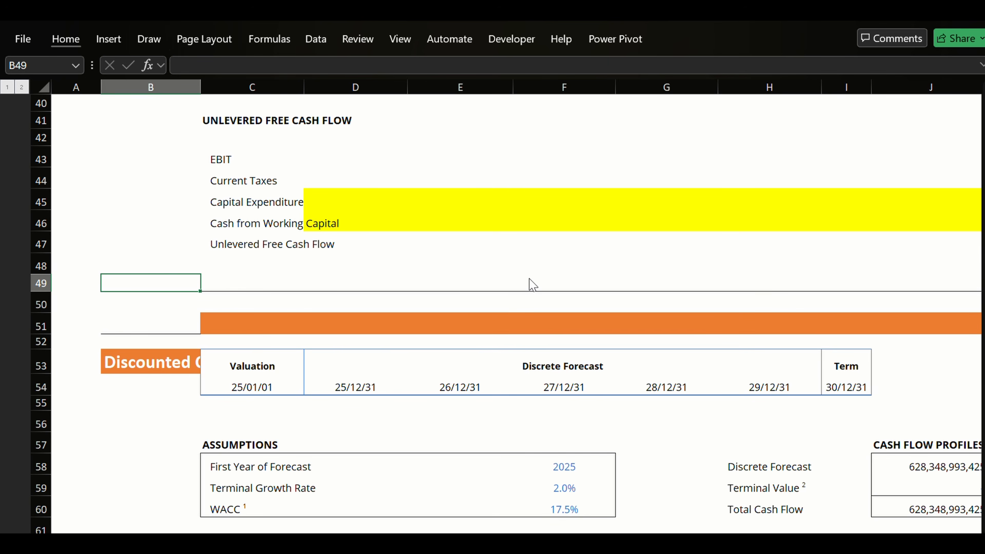
key(ctrl+minus)
key(Return)
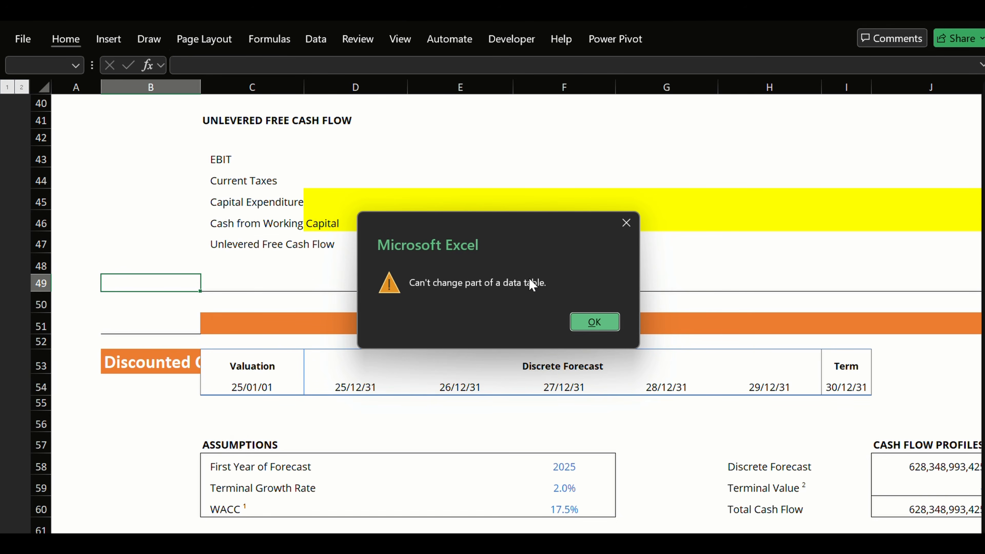
click(586, 322)
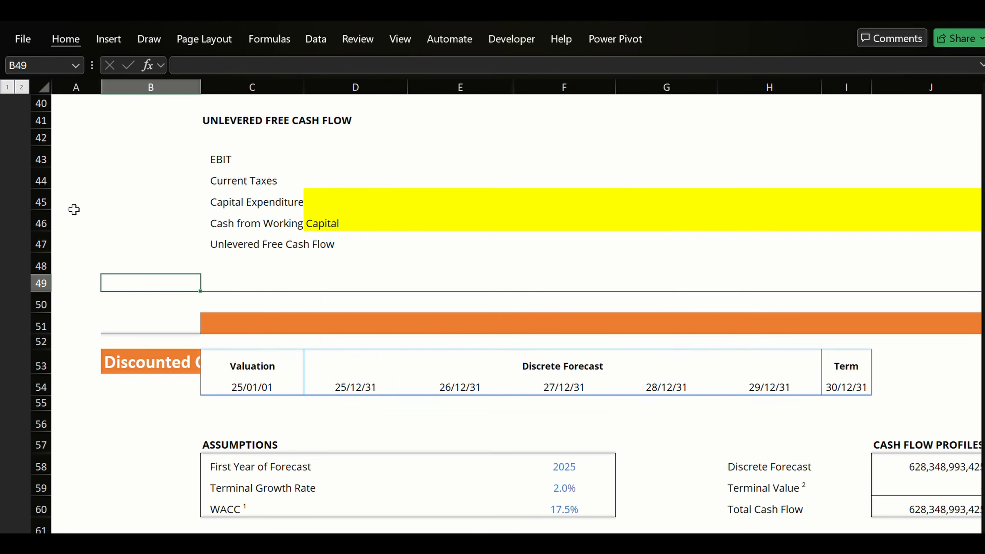
Move the Discounted Cash Flow Schedule title from B53 to B51, in line with the orange band.
scroll(160, 328, down, 5)
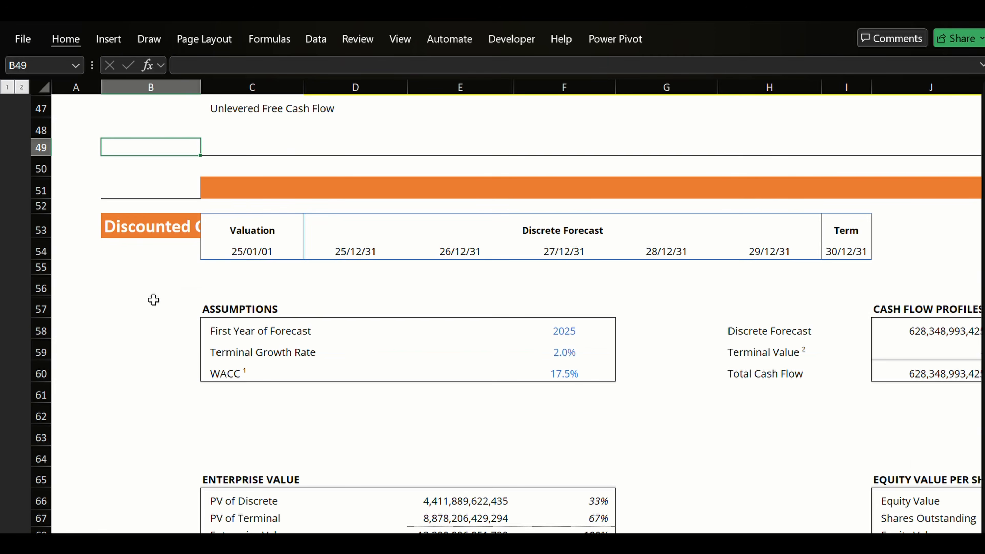
scroll(209, 323, up, 4)
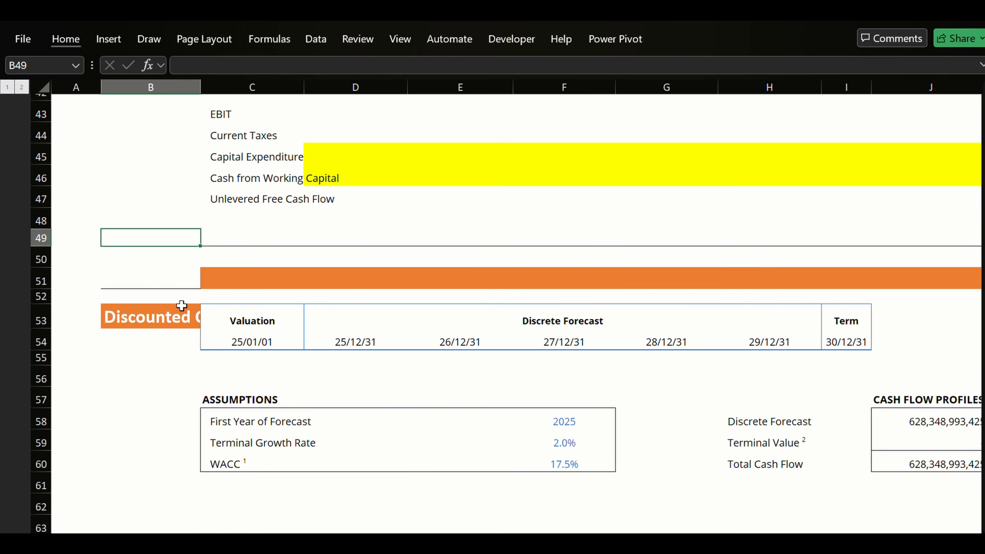
click(164, 299)
click(153, 362)
click(157, 324)
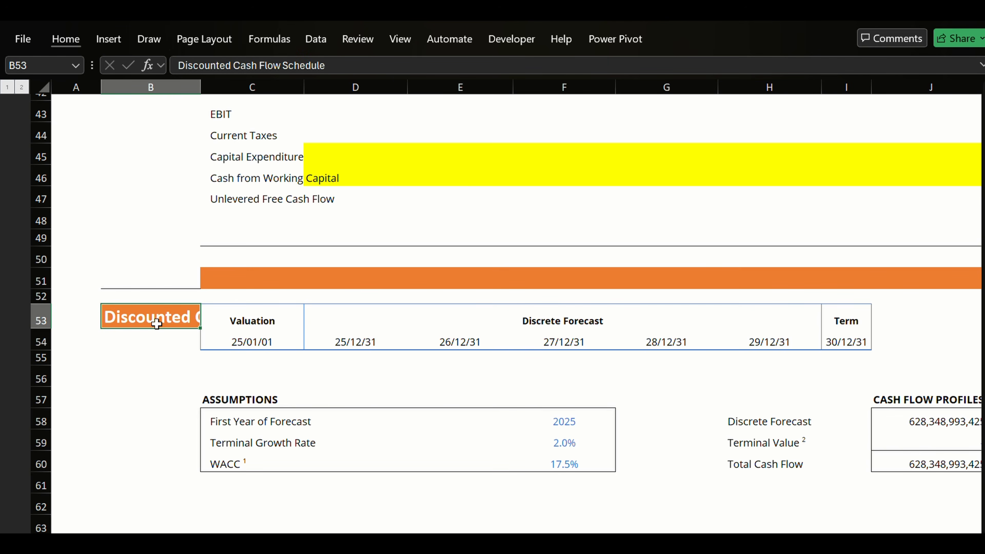
key(ctrl+x)
key(Up)
key(Up)
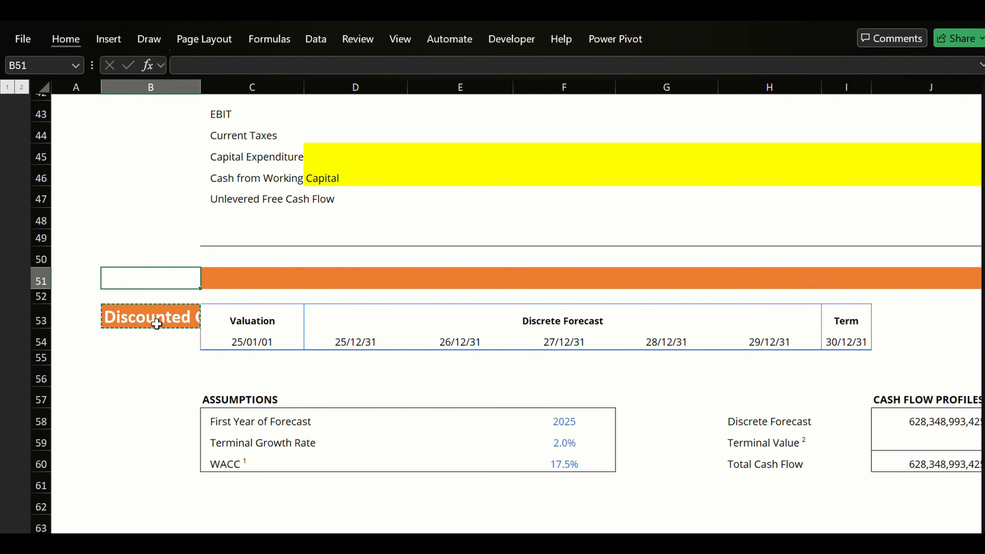
key(ctrl+v)
Look over the discounted cash flow blocks, the collapsed Sensitivity Analysis and the Net Asset Value line items below them.
key(Down)
key(Down)
key(Down)
key(Down)
key(Down)
key(Down)
key(Down)
key(Down)
key(Down)
key(Down)
key(Down)
key(Down)
key(Down)
key(Down)
key(Down)
key(Down)
key(Down)
key(Down)
key(Down)
key(Down)
key(Down)
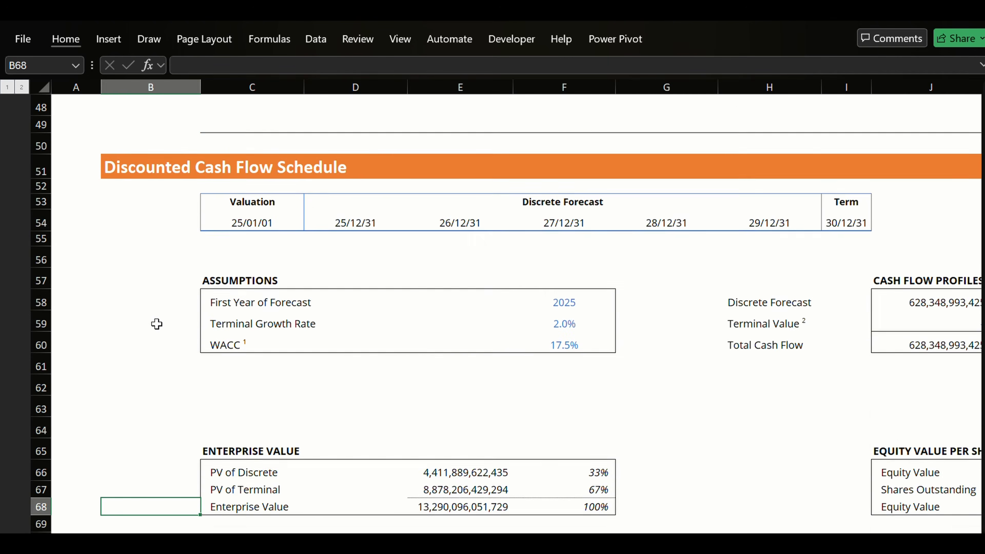
key(Down)
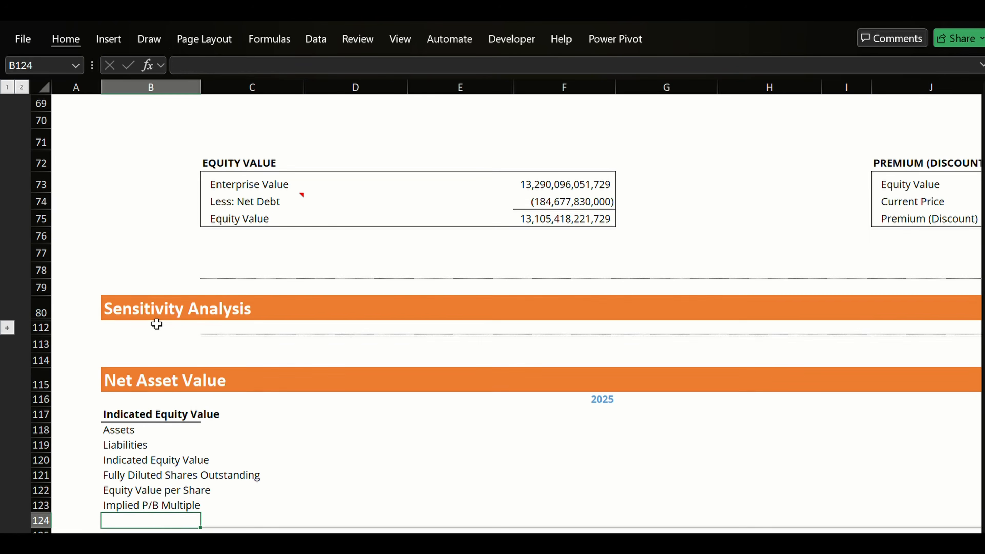
key(Up)
key(Up)
key(Up)
key(Up)
key(Up)
key(Up)
key(Up)
key(Up)
key(Up)
key(Up)
key(Up)
key(Up)
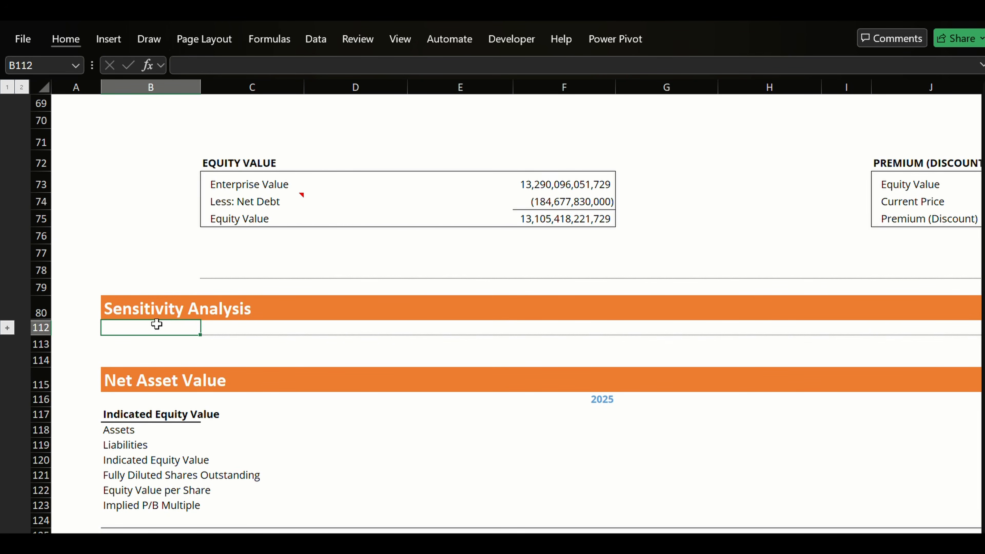
Examine the Residual Income section, from Net Income Growth down to Required Return on Equity.
key(Down)
key(Down)
key(Down)
key(Down)
key(Down)
key(Down)
key(Down)
key(Down)
key(Down)
key(Down)
key(Down)
key(Down)
key(Right)
key(Down)
key(Down)
key(Down)
key(Down)
key(Down)
key(Down)
key(Down)
key(Down)
key(Down)
key(Down)
key(Down)
key(Down)
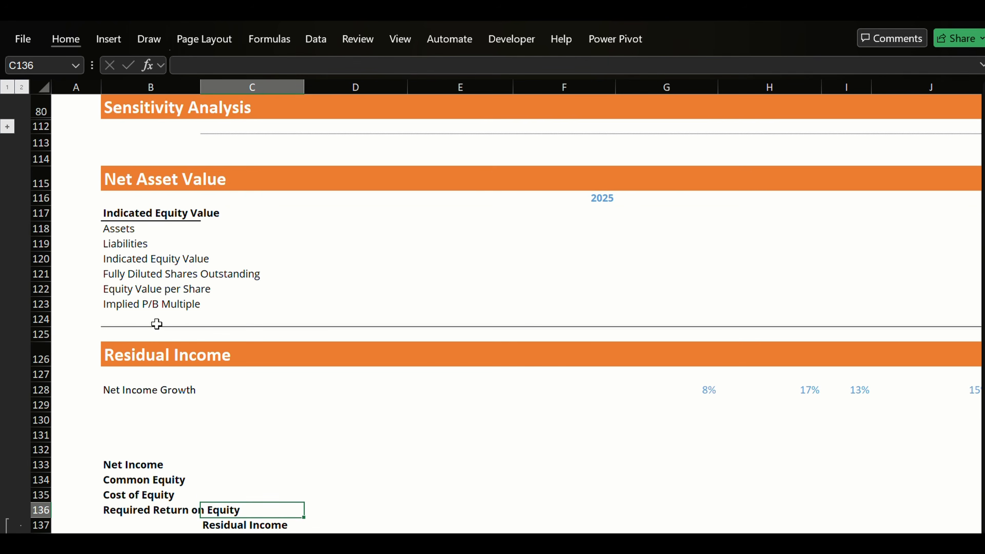
key(Up)
key(Up)
key(Up)
key(Up)
key(Up)
key(Up)
key(Up)
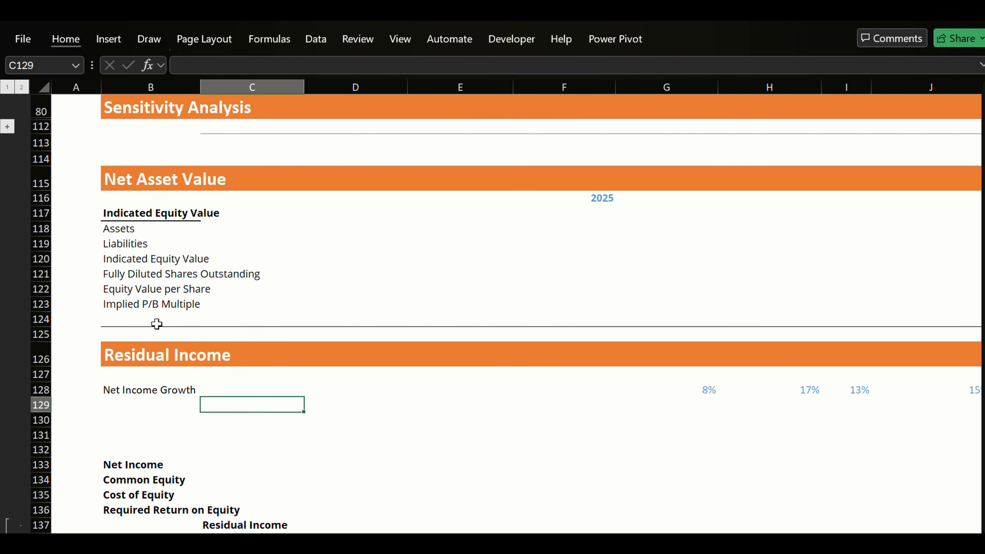
Link the 2025 Assets in F118 to the Total assets figure in D54 of the DATA sheet.
key(Up)
key(Up)
key(Up)
key(Up)
key(Up)
key(Up)
key(Up)
key(Up)
key(Up)
key(Up)
key(Up)
key(Right)
key(Right)
key(Right)
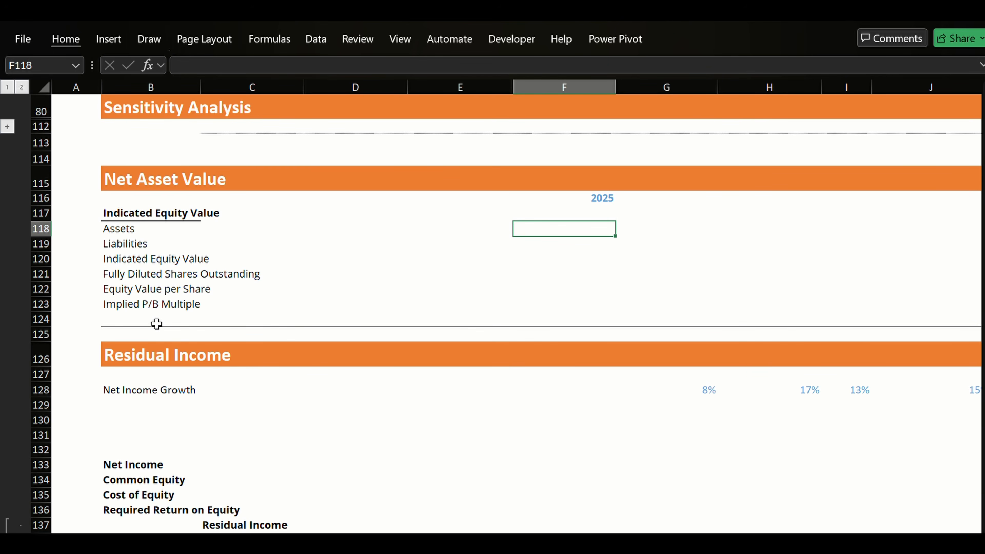
text(=)
key(ctrl+Page_Up)
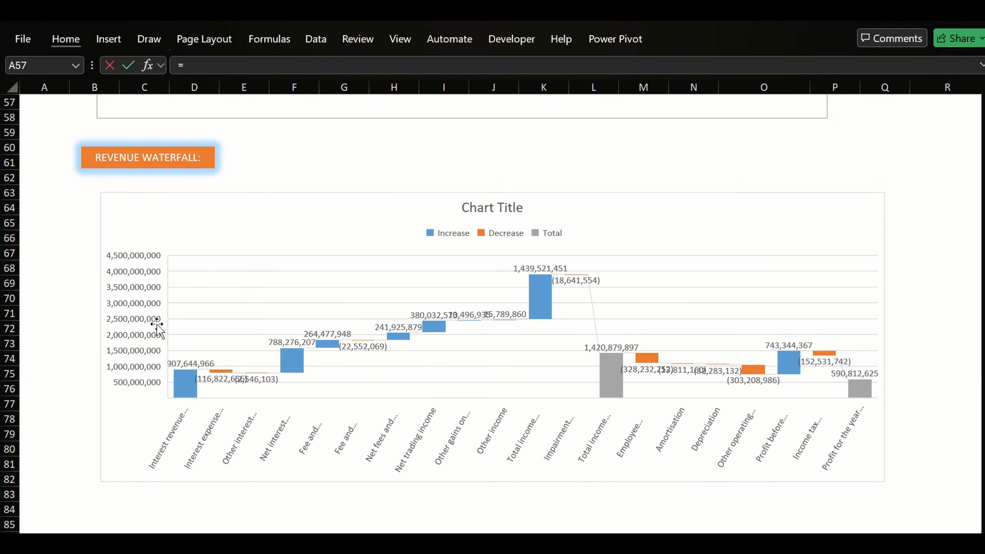
key(ctrl+Page_Up)
key(Down)
key(Down)
key(Down)
key(Down)
key(Down)
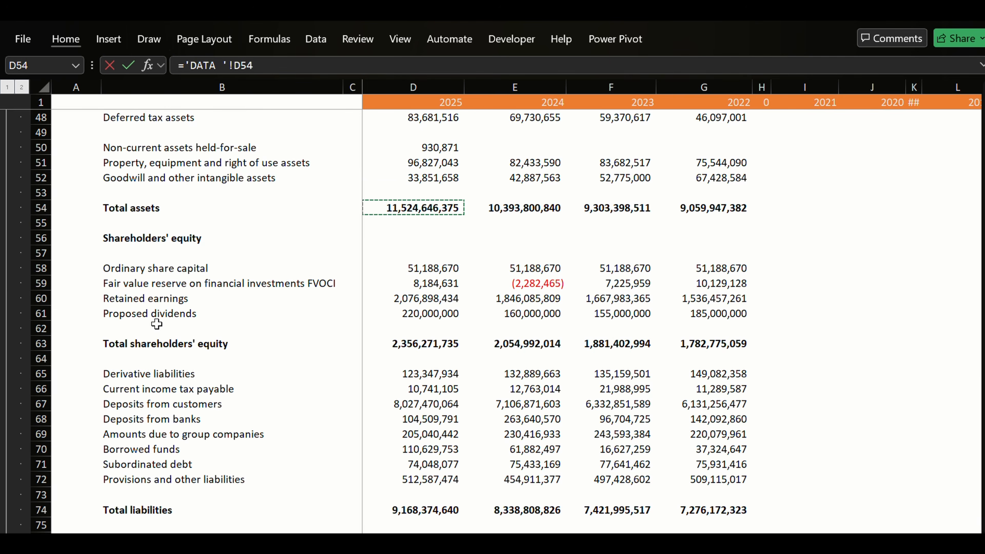
key(Return)
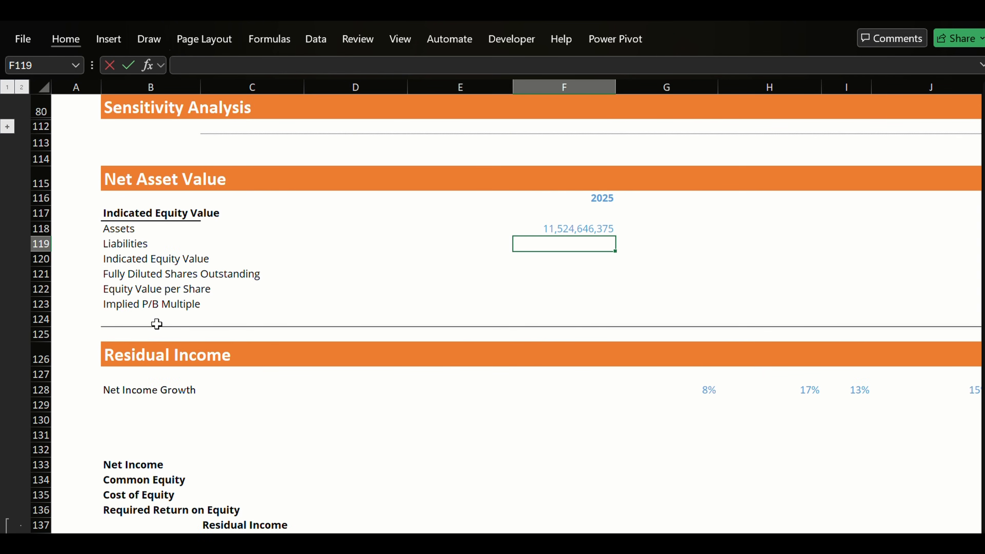
Link the 2025 Liabilities in F119 to the Total liabilities figure in D74 of the DATA sheet.
text(=)
key(ctrl+Page_Up)
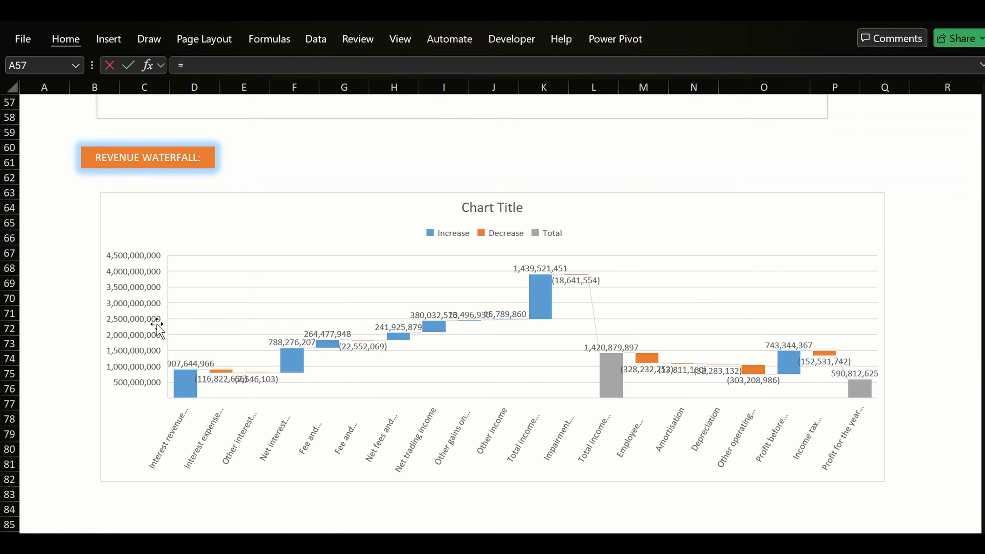
key(ctrl+Page_Up)
key(Down)
key(Down)
key(Down)
key(Down)
key(Down)
key(Down)
key(Down)
key(Down)
key(Down)
key(Down)
key(Down)
key(Down)
key(Down)
key(Down)
key(Down)
key(Down)
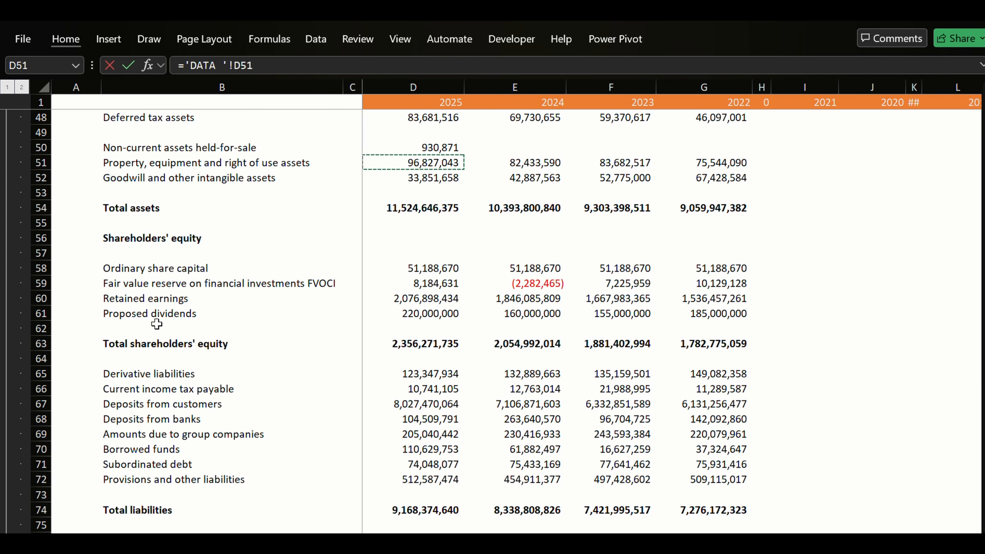
key(Down)
key(Down)
key(Down)
key(Down)
key(Down)
key(Down)
key(Down)
key(Down)
key(Down)
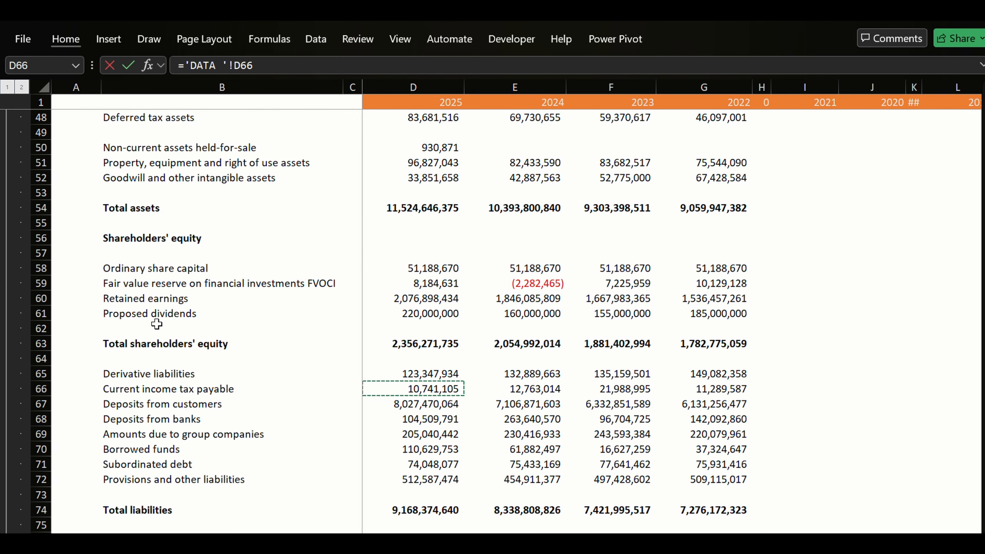
key(Return)
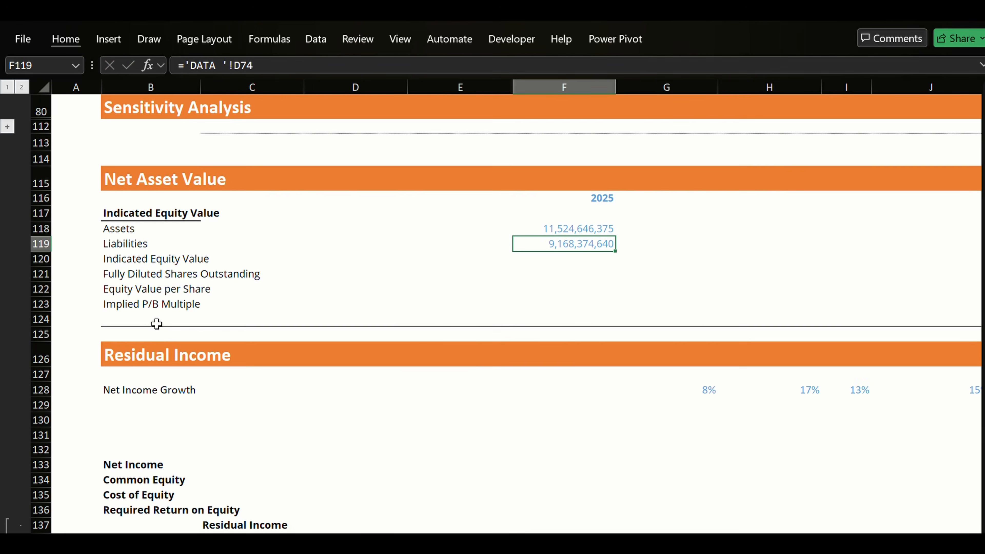
Calculate the Indicated Equity Value in F120 as Assets minus Liabilities with =F118-F119.
key(Up)
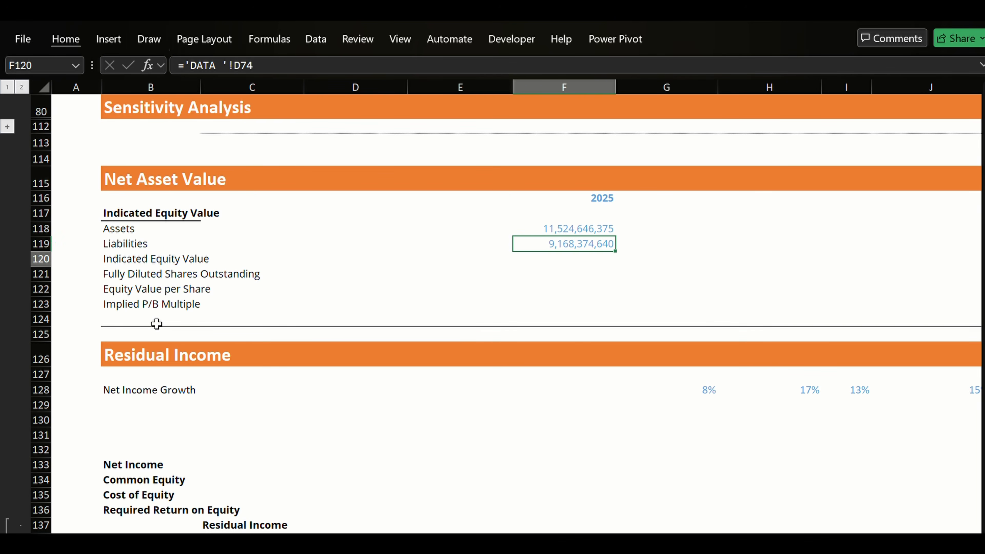
key(Down)
text(=)
key(Up)
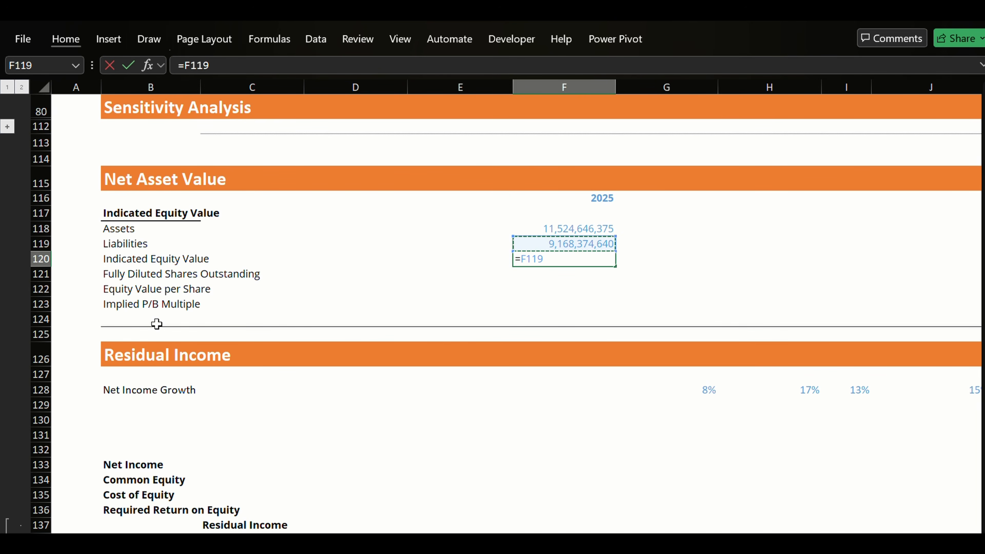
key(Up)
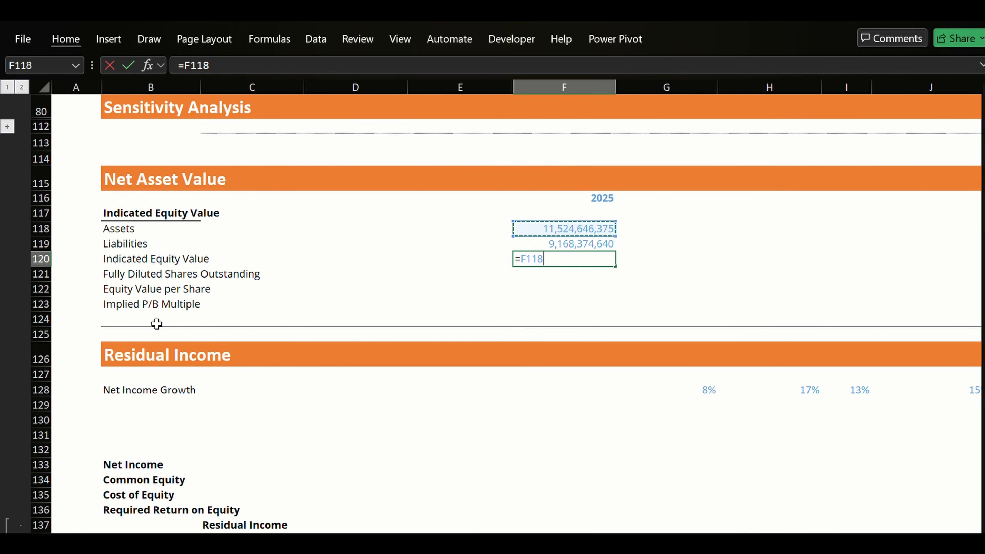
text(-)
key(Up)
key(ctrl+Return)
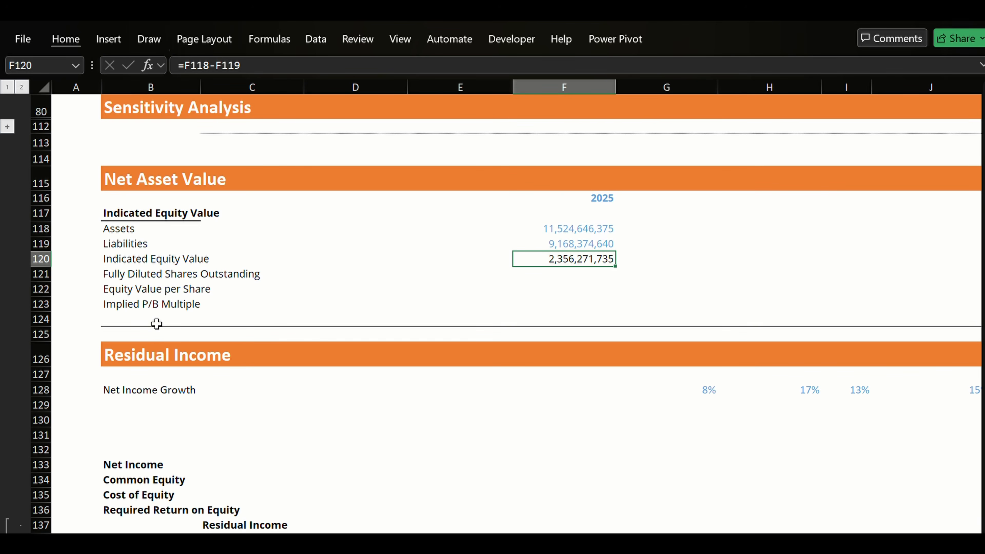
Test in G120 whether F120 equals Total shareholders' equity in D63 of the DATA sheet, then clear the test.
key(Right)
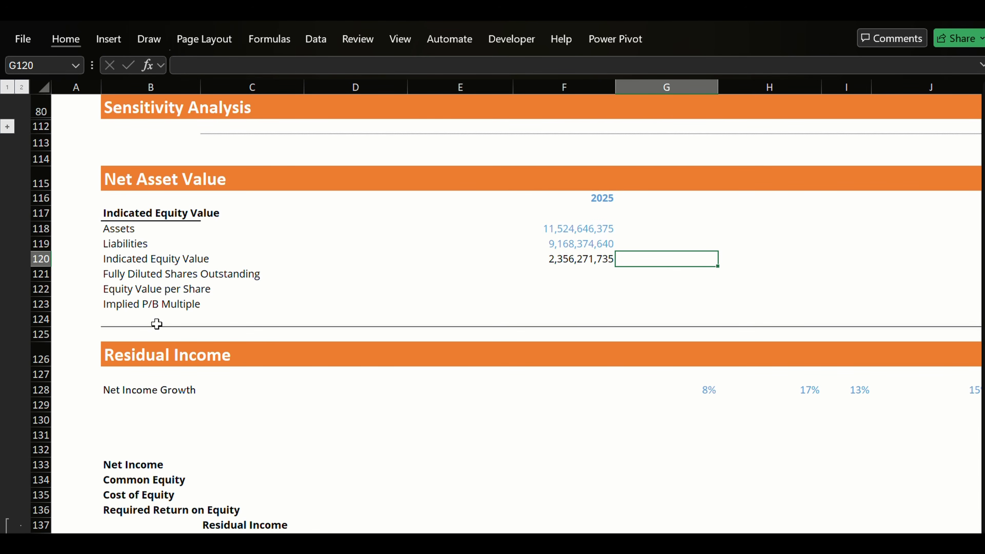
text(=)
key(Left)
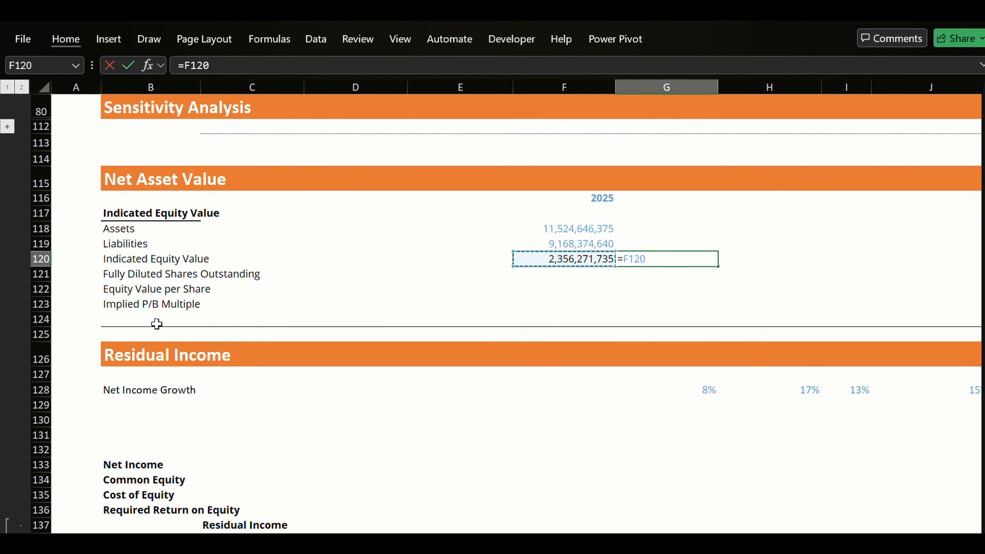
text(=)
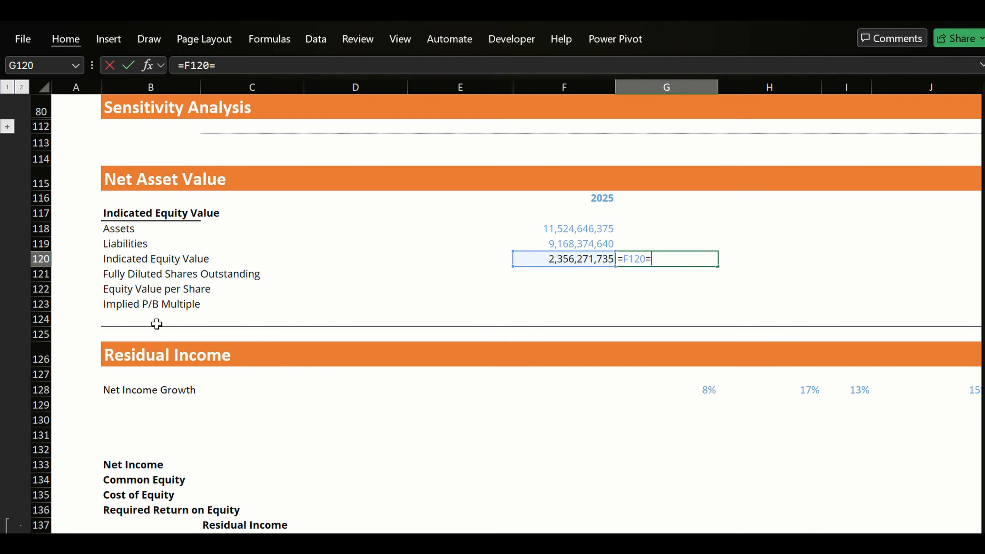
key(ctrl+Page_Up)
key(ctrl+Page_Up)
key(Down)
key(Down)
key(Down)
key(Down)
key(Down)
key(Down)
key(Down)
key(Down)
key(Down)
key(Down)
key(Down)
key(Down)
key(Down)
key(Down)
key(Down)
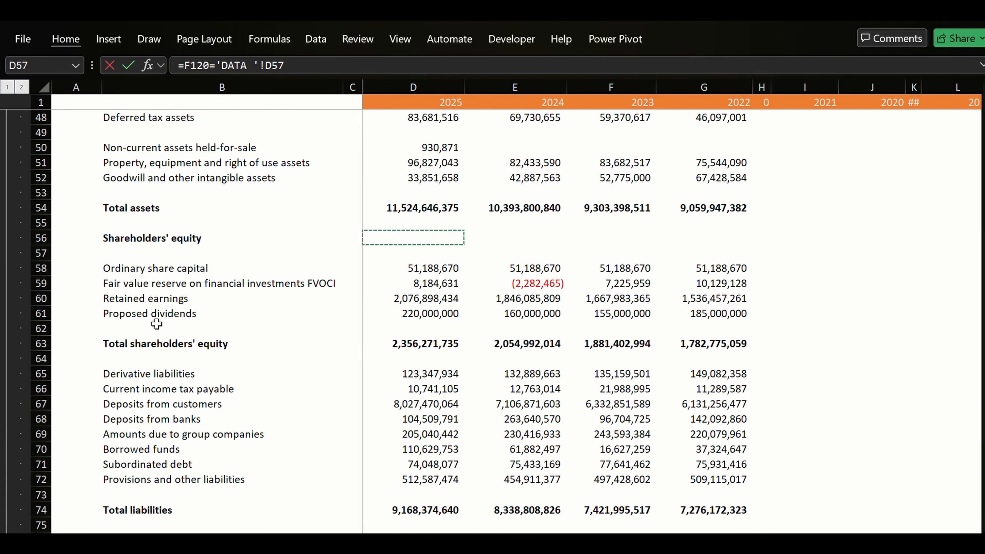
key(Return)
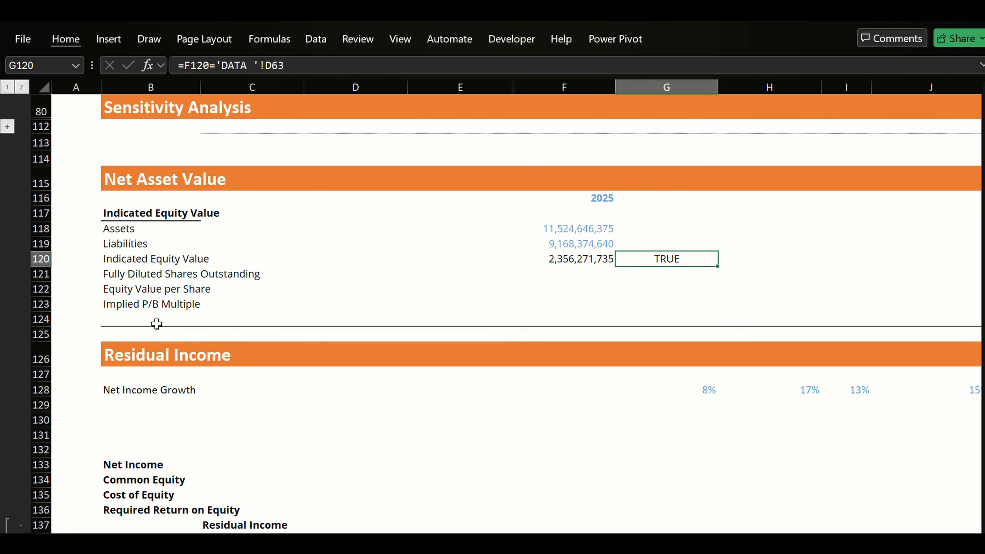
key(Delete)
Link Fully Diluted Shares Outstanding in F121 to the Shares Outstanding figure in G13 of the PROFILE sheet.
key(Left)
key(Down)
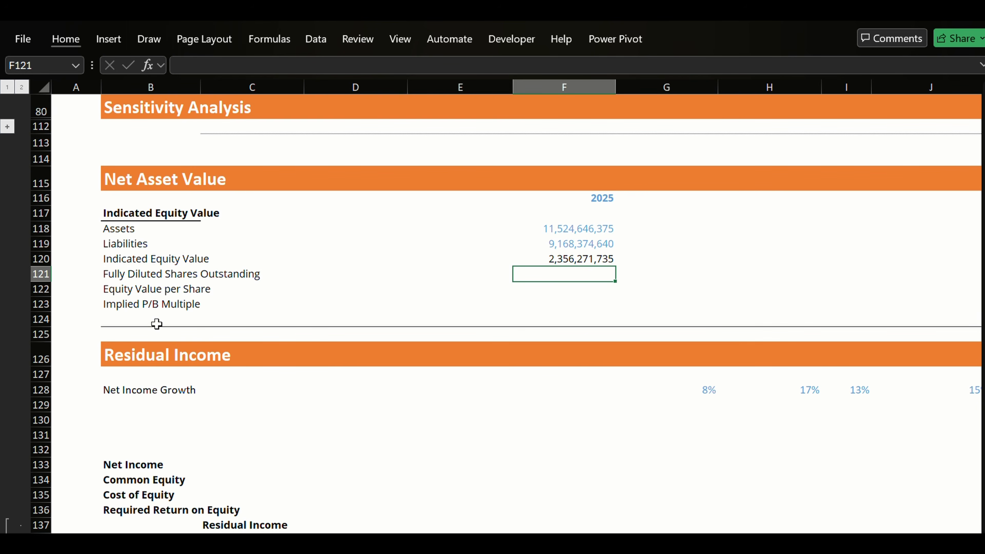
text(=)
key(ctrl+Page_Up)
key(ctrl+Page_Up)
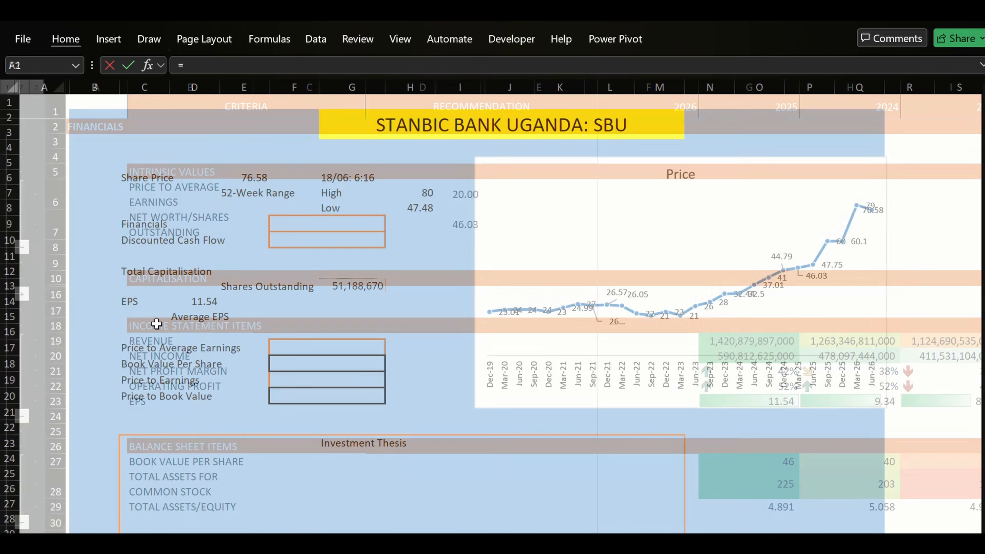
key(Down)
key(Down)
key(Down)
key(Down)
key(Down)
key(Down)
key(Down)
key(Down)
key(Down)
key(Down)
key(Down)
key(Down)
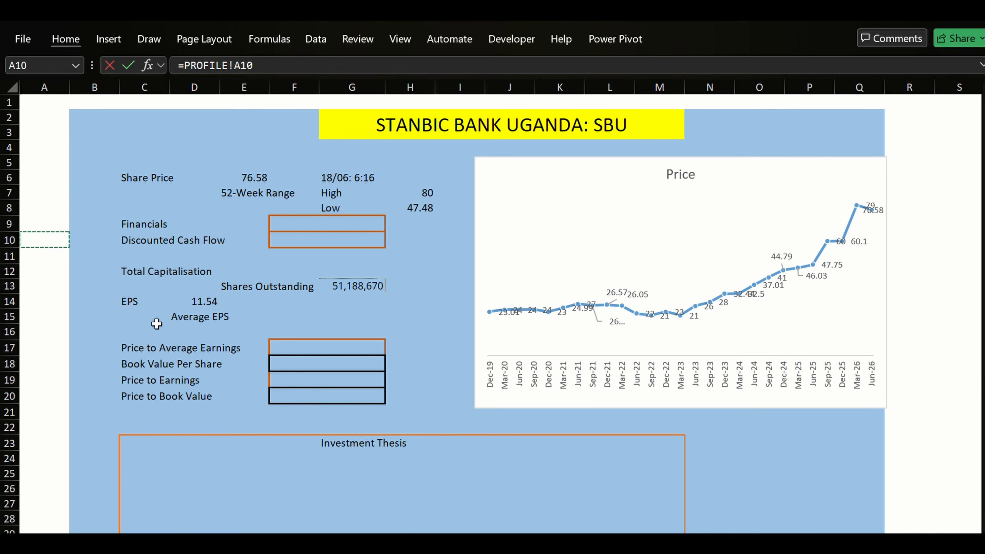
key(Right)
key(Right)
key(Right)
key(Right)
key(Right)
key(Right)
key(Right)
key(Left)
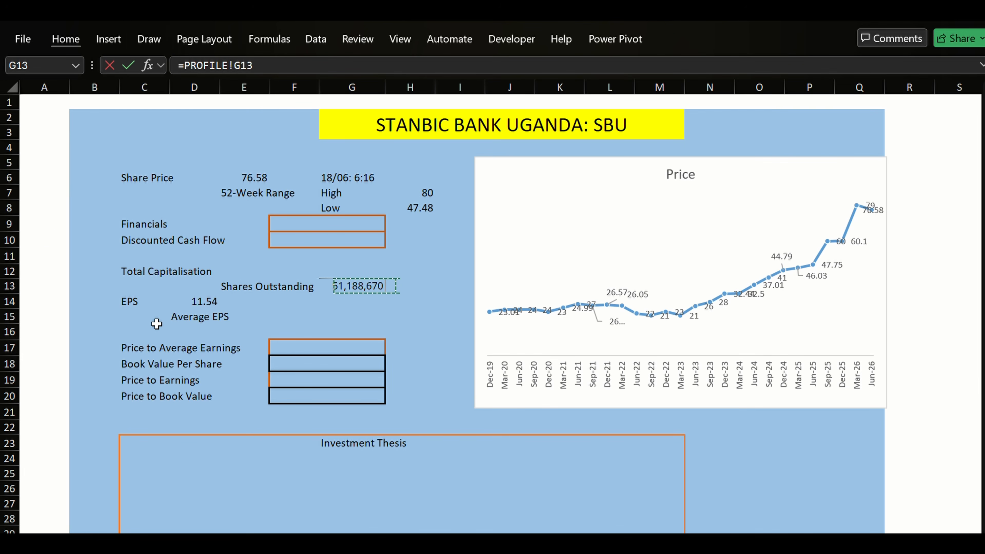
key(Return)
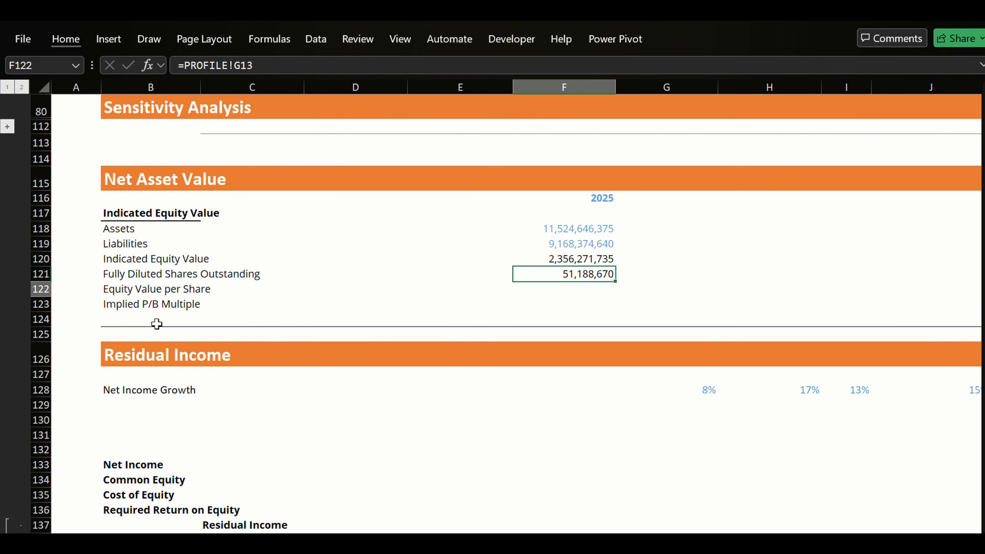
Calculate the Equity Value per Share in F122 by dividing Indicated Equity Value by shares outstanding with =F120/F121.
key(Up)
key(Down)
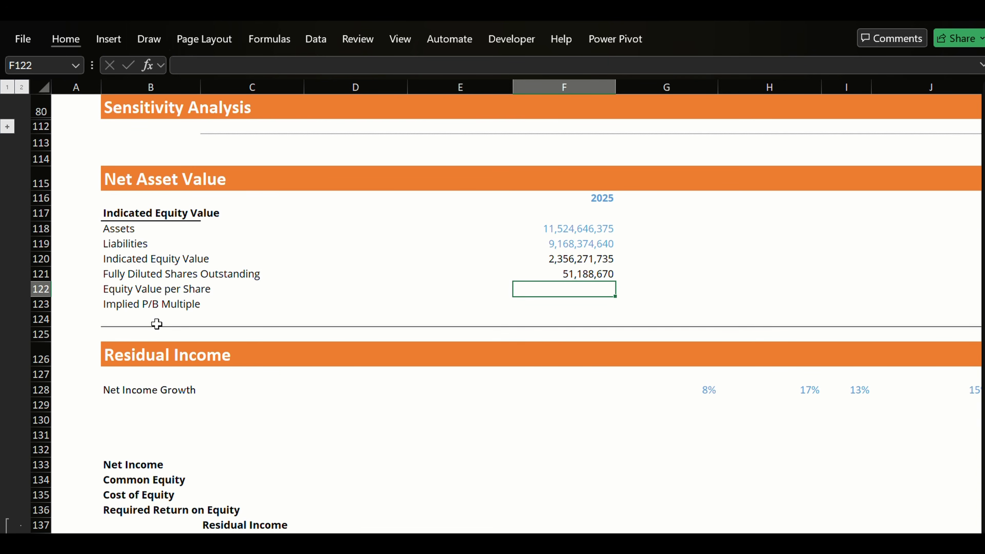
text(=)
key(Up)
key(Up)
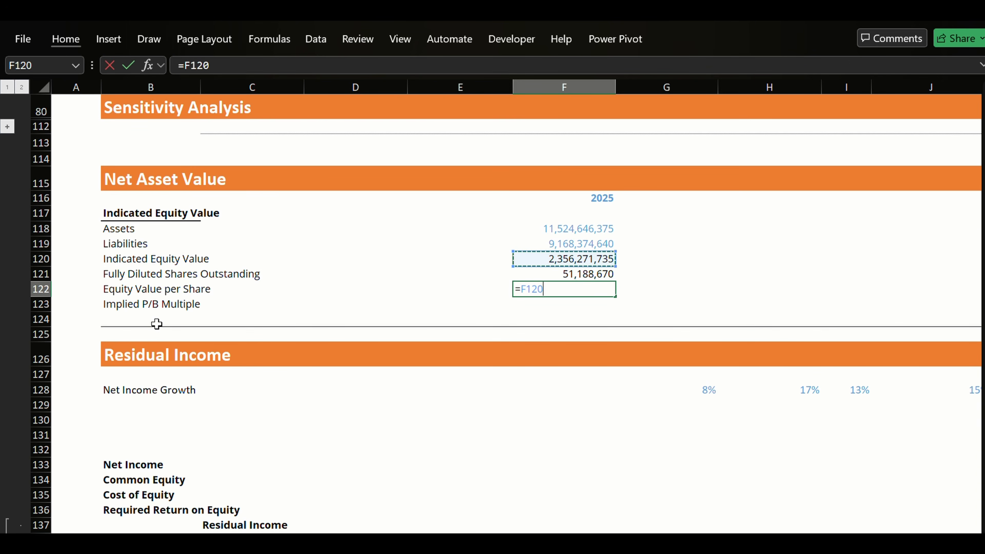
text(/)
key(Up)
key(ctrl+Return)
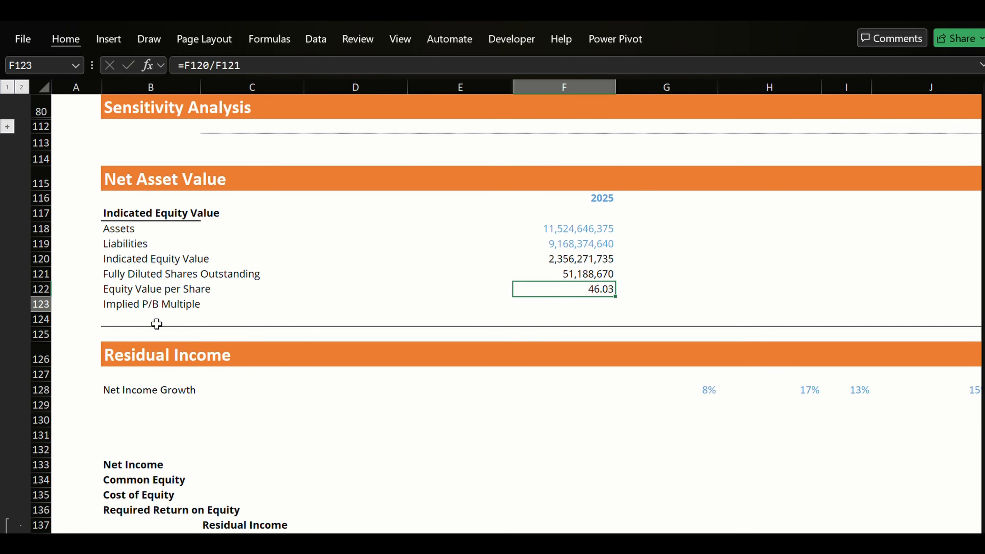
key(Down)
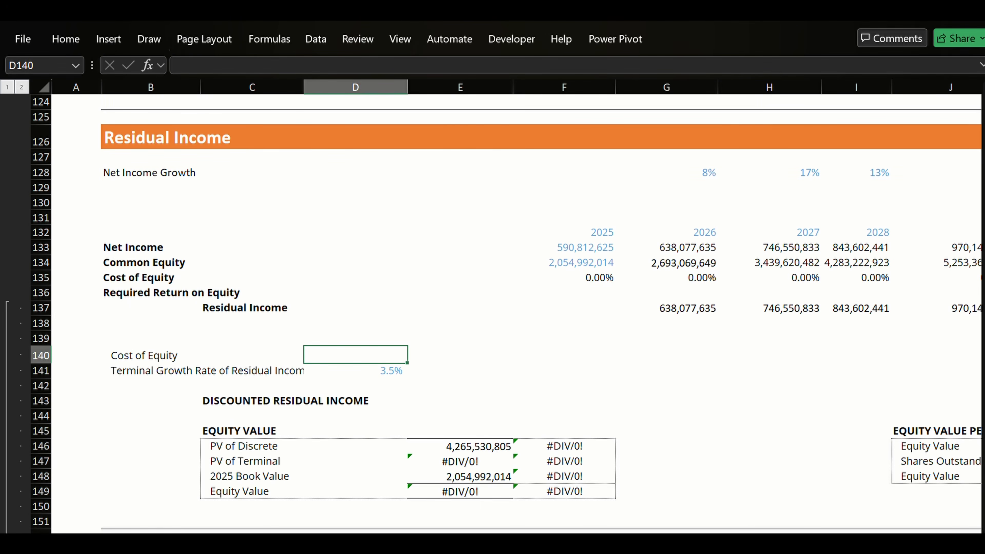
Look over the Residual Income forecasts through 2032 and inspect the Shares Outstanding entry in the Equity Value per Share block.
scroll(493, 314, up, 3)
scroll(492, 314, down, 3)
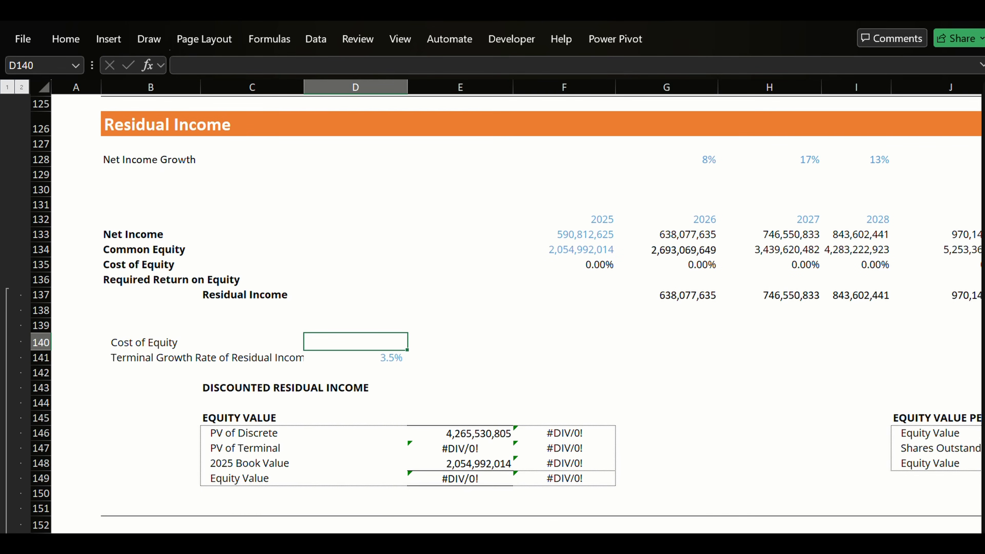
scroll(816, 531, right, 6)
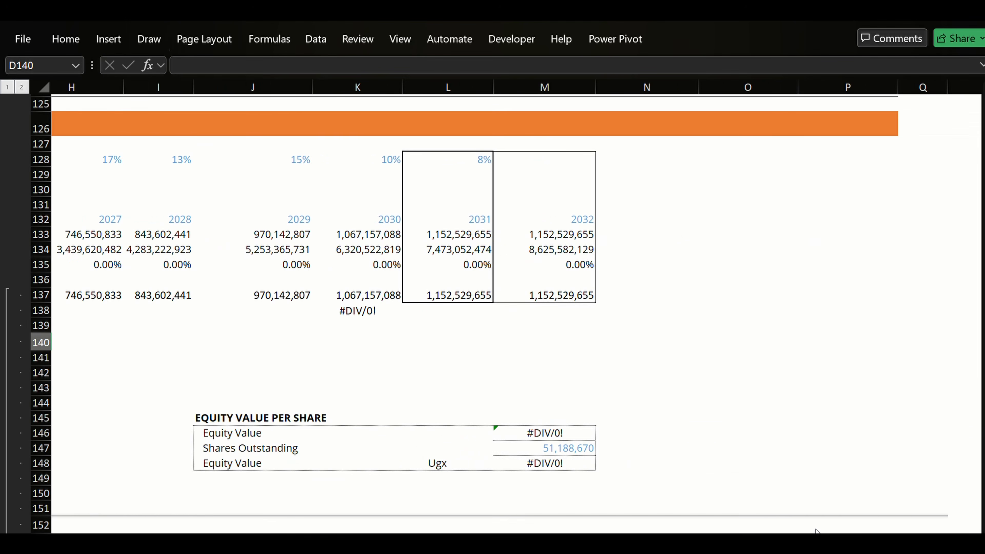
scroll(816, 531, left, 6)
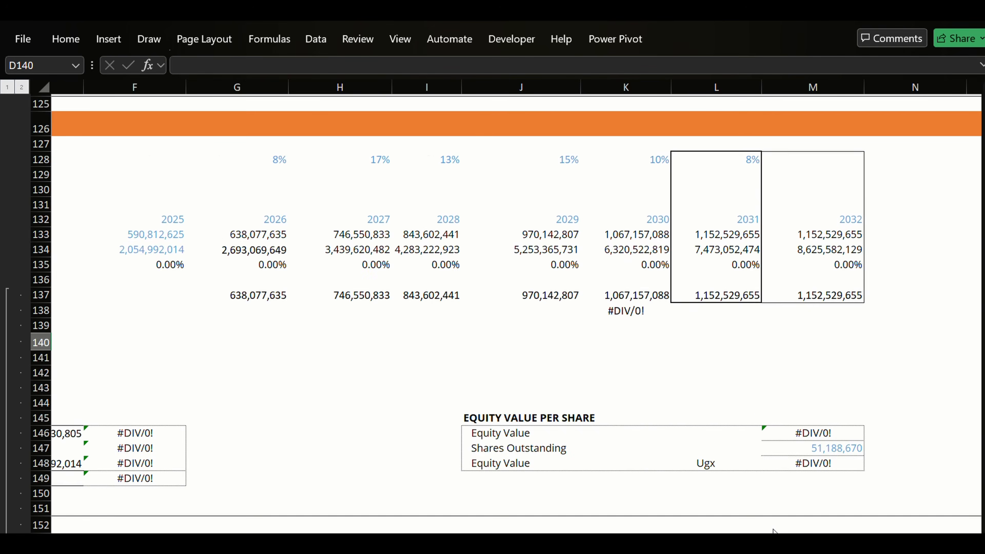
scroll(667, 530, right, 4)
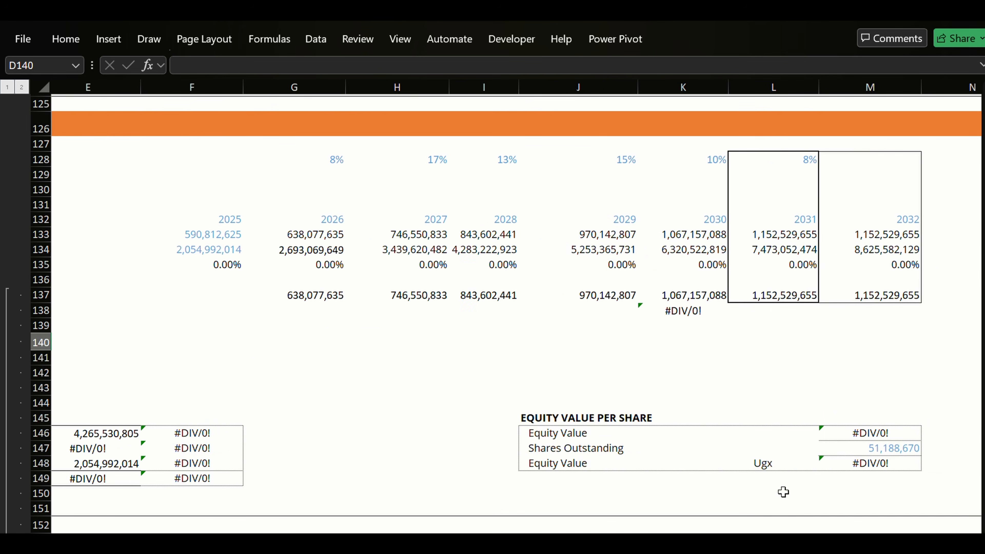
click(889, 448)
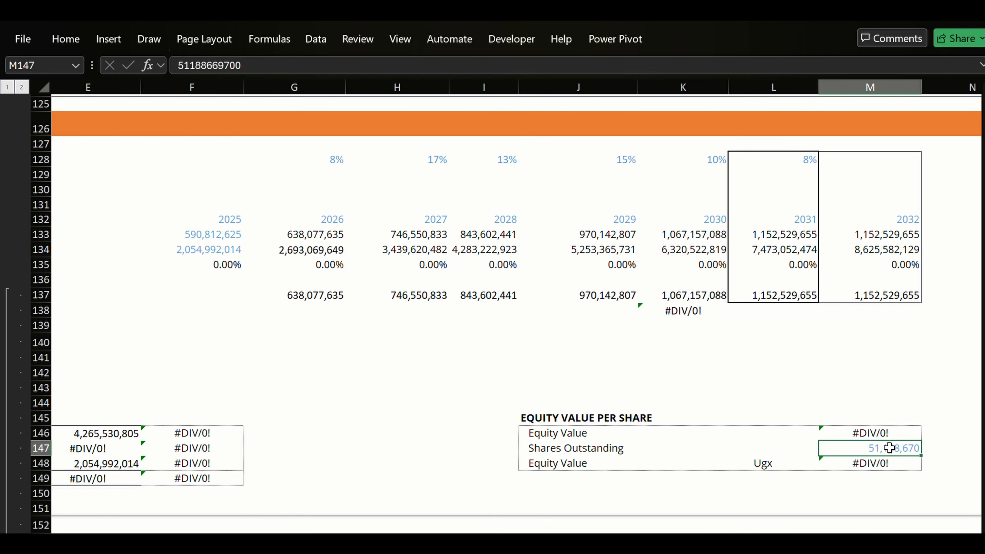
key(Left)
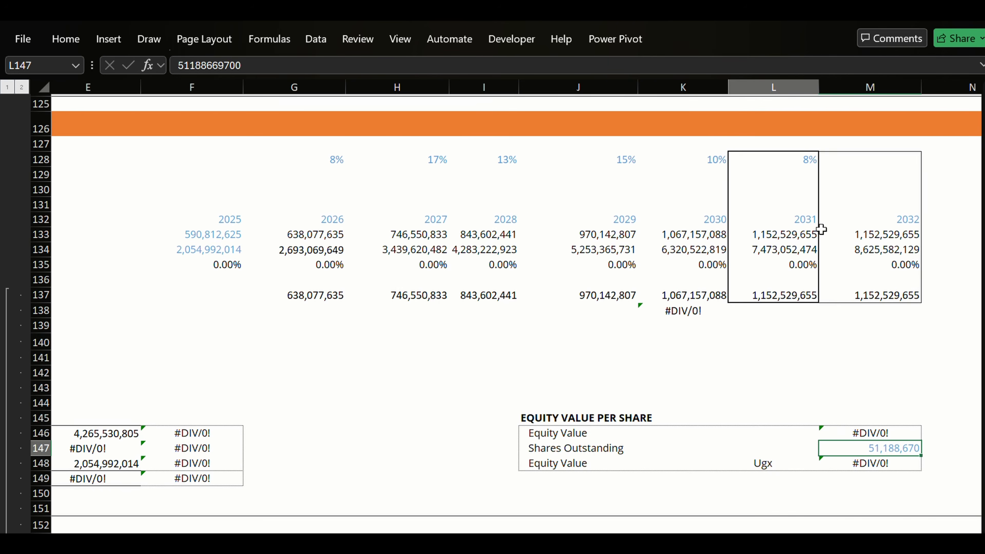
Examine the Discounted Residual Income block's Equity Value lines, including PV of Terminal and its share of the total.
key(Home)
key(Right)
key(Right)
key(Right)
key(Right)
key(Right)
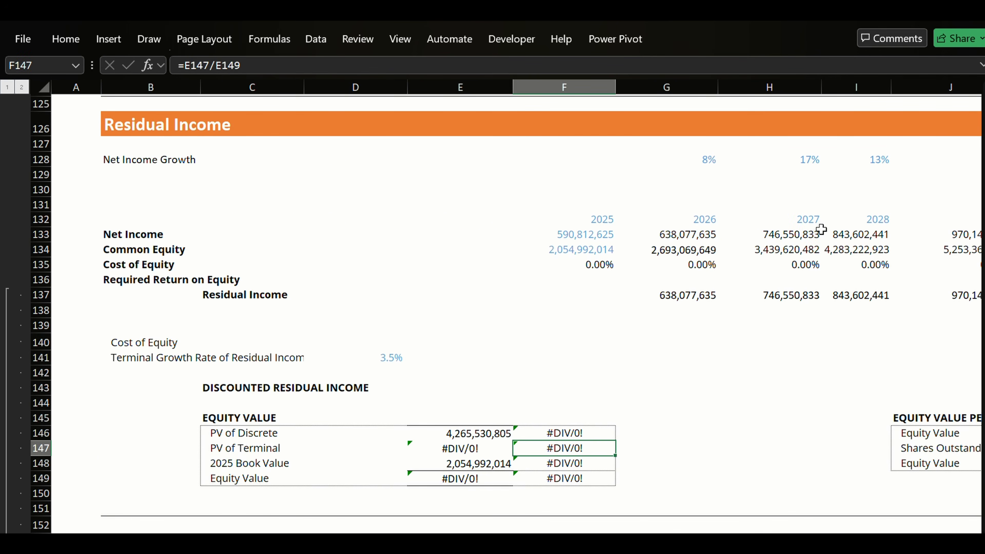
key(Left)
key(Left)
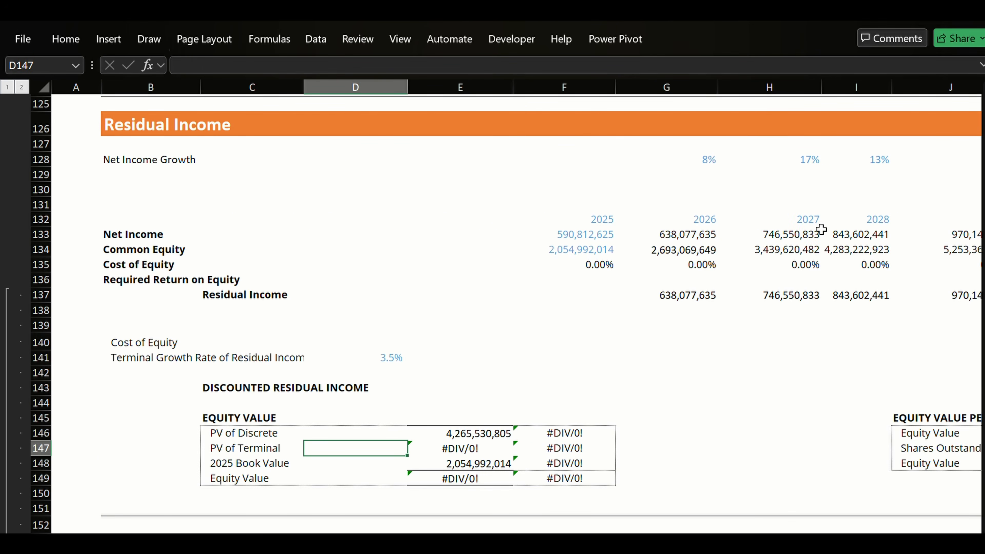
key(Left)
key(Down)
key(Down)
key(Up)
key(Up)
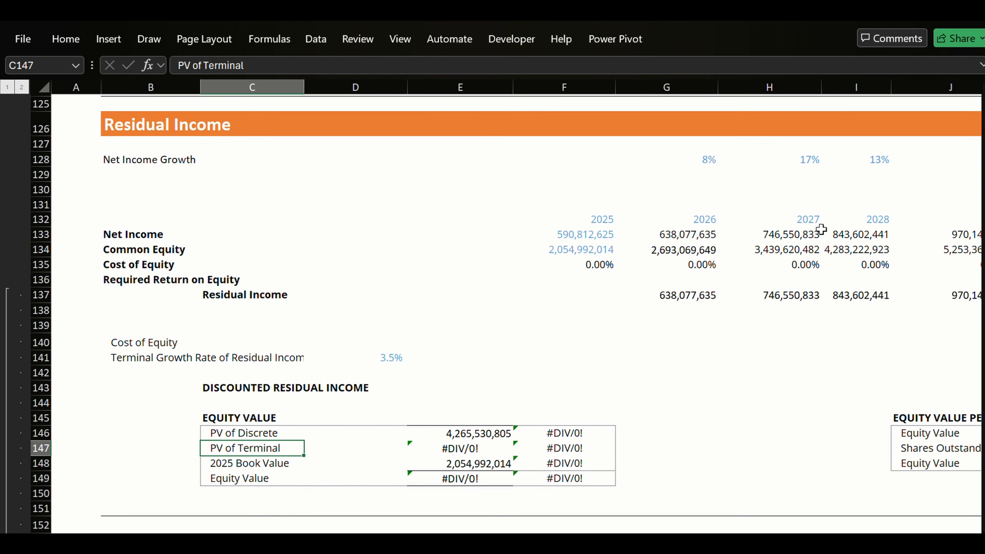
key(Down)
key(Up)
key(Up)
key(Up)
key(Up)
key(Up)
key(Up)
key(Up)
key(Up)
key(Up)
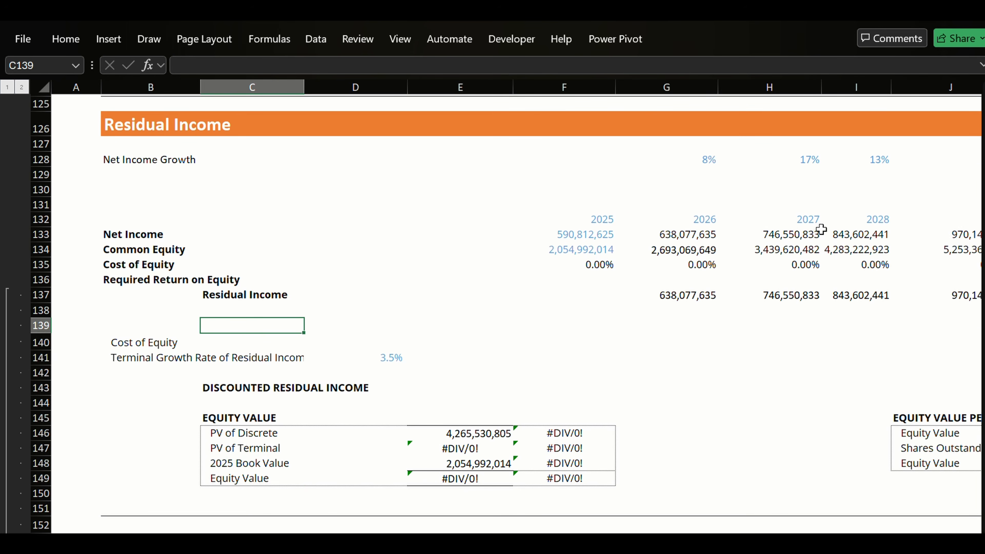
Inspect the 2025 Common Equity and Cost of Equity cells in the Residual Income table.
key(Up)
key(Up)
key(Up)
key(Up)
key(Right)
key(Right)
key(Right)
key(Up)
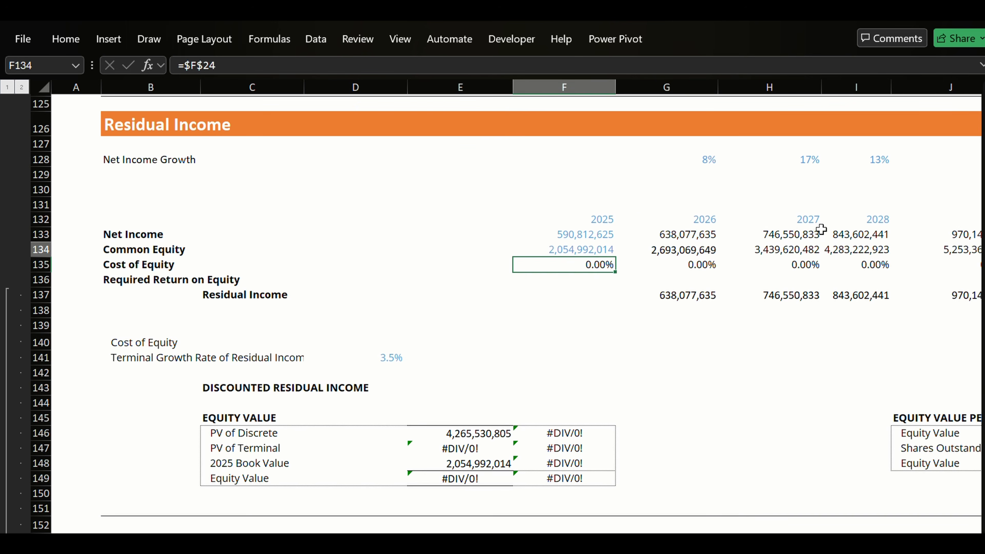
key(Left)
key(Left)
key(shift+Right)
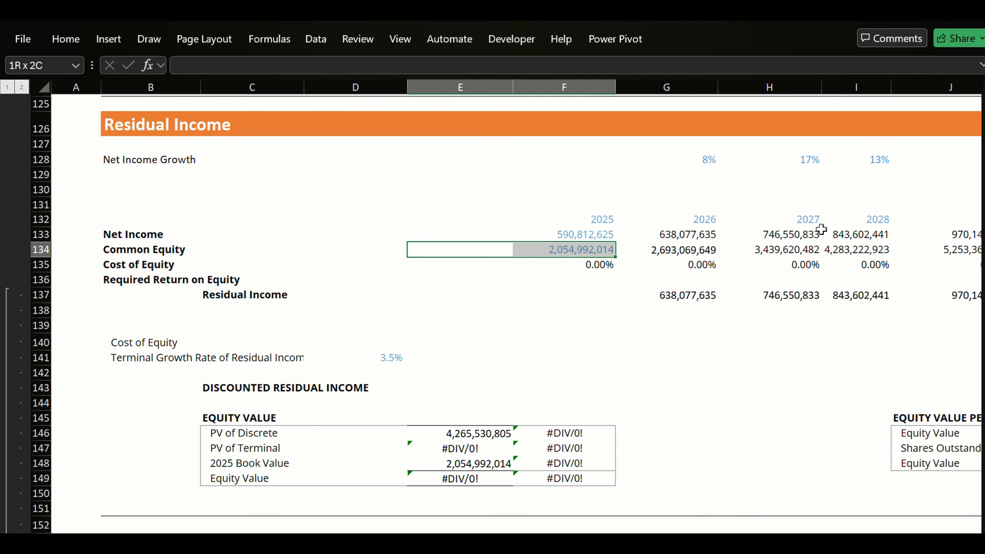
key(Right)
key(Down)
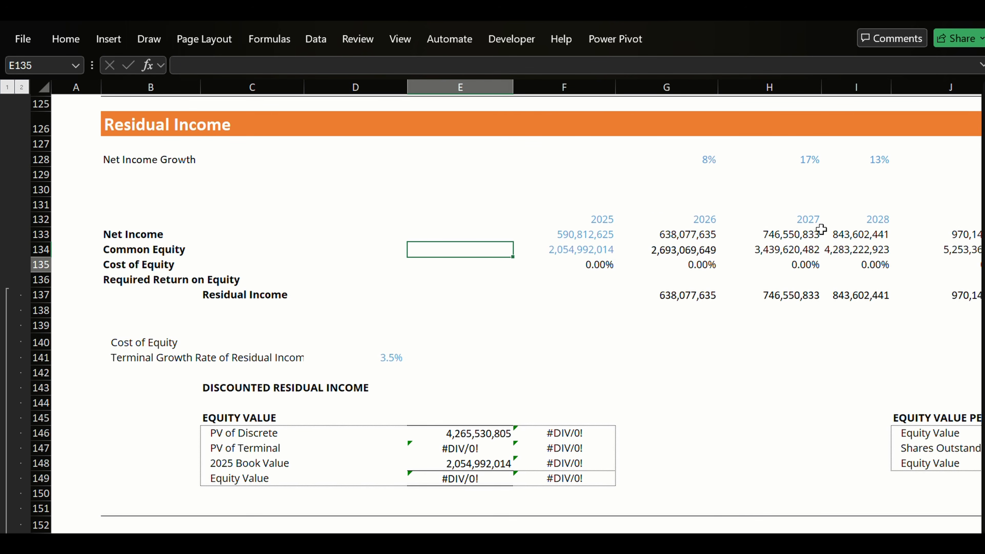
Link the Cost of Equity assumption in D140 to the EQUITY block's Cost of Equity with =F13.
key(Right)
key(Down)
key(Down)
key(Down)
key(Down)
key(Down)
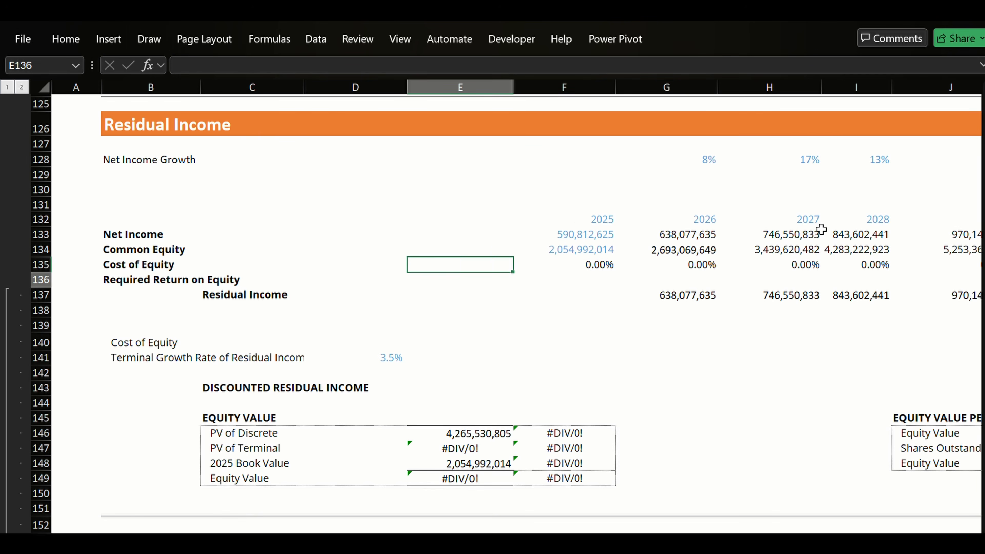
key(Left)
key(Down)
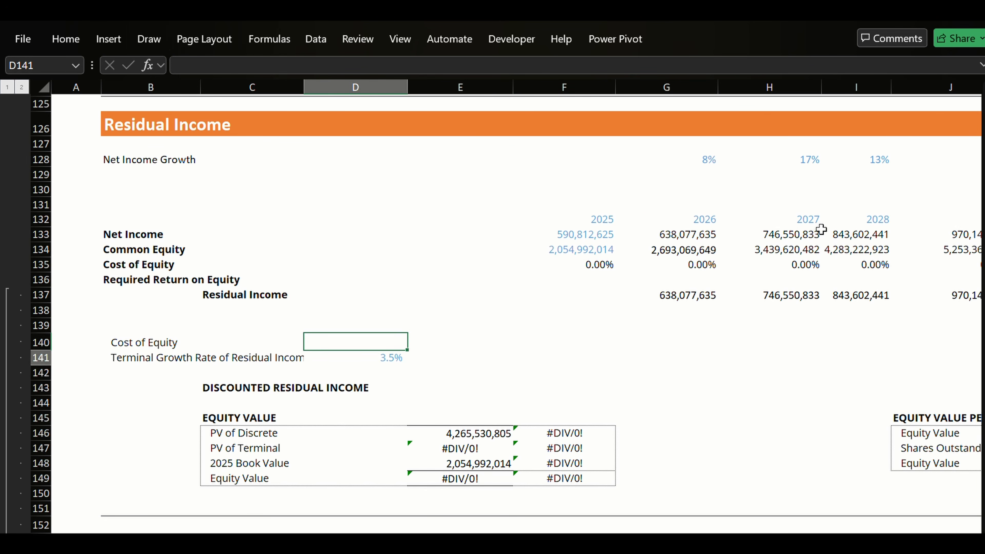
key(Up)
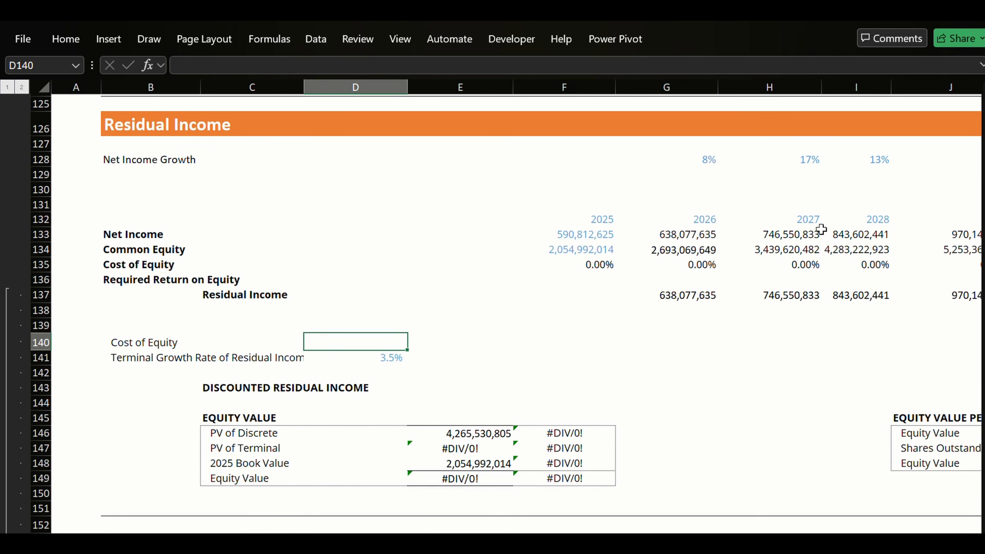
text(=)
key(Left)
key(Left)
key(Left)
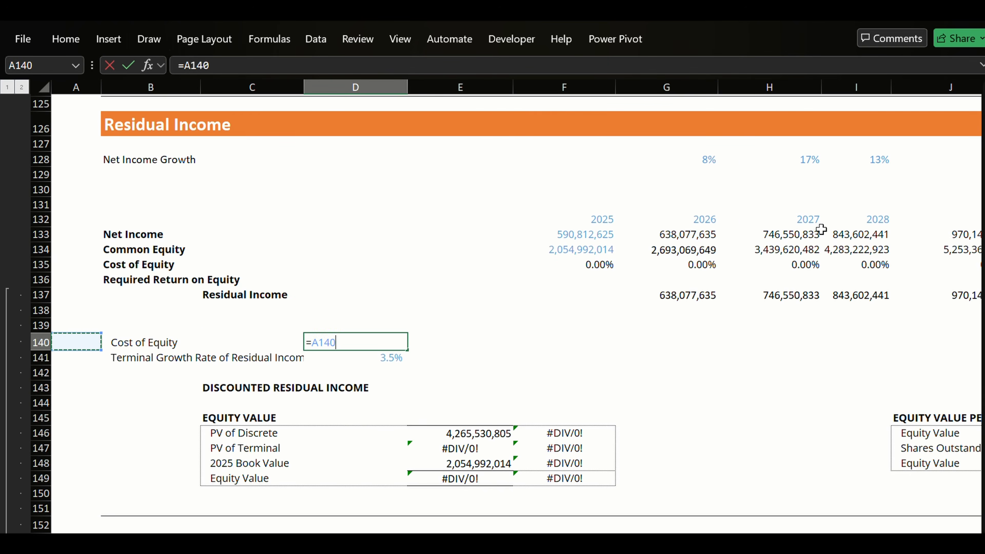
key(Page_Up)
key(Page_Up)
key(Page_Up)
key(Page_Up)
key(Down)
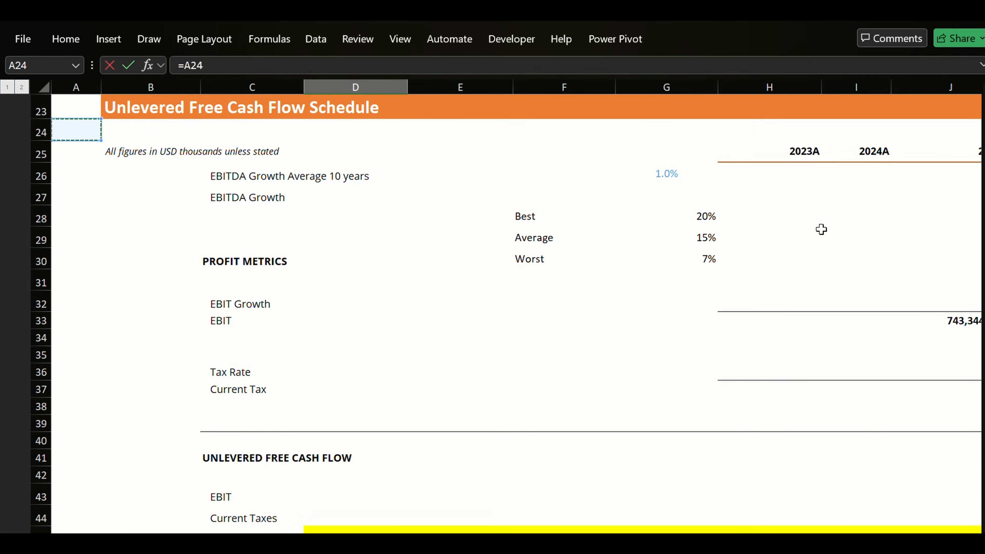
key(Up)
key(Up)
key(Up)
key(Up)
key(Up)
key(Up)
key(Up)
key(Up)
key(Up)
key(Up)
key(Up)
key(Up)
key(Up)
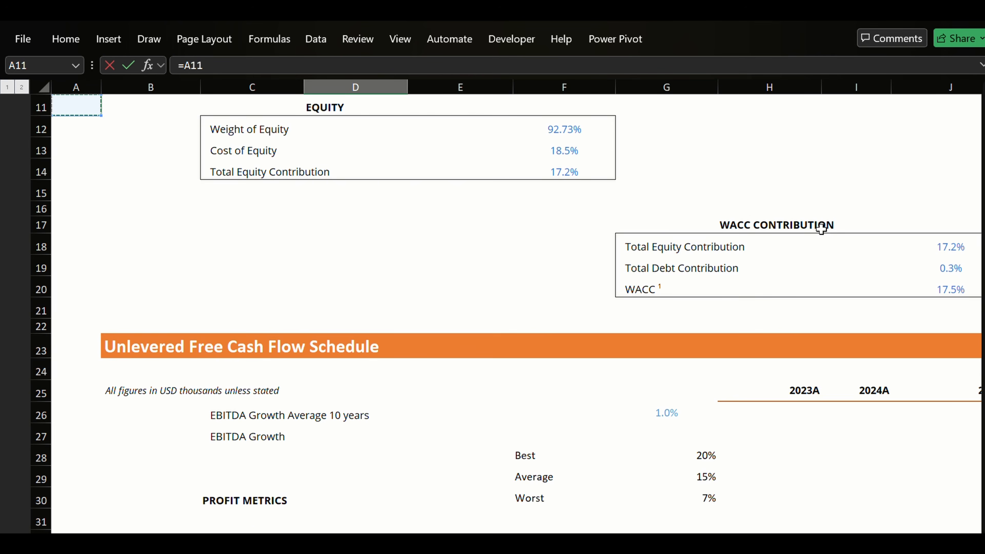
key(Down)
key(Down)
key(Down)
key(Down)
key(Down)
key(Down)
key(Down)
key(Down)
key(Down)
key(Down)
key(Down)
key(Down)
key(Down)
key(Down)
key(Down)
key(Down)
key(Down)
key(Down)
key(Down)
key(Down)
key(Up)
key(Up)
key(Up)
key(Up)
key(Up)
key(Up)
key(Up)
key(Up)
key(Up)
key(Up)
key(Up)
key(Up)
key(Up)
key(Up)
key(Up)
key(Up)
key(Up)
key(Up)
key(Up)
key(Up)
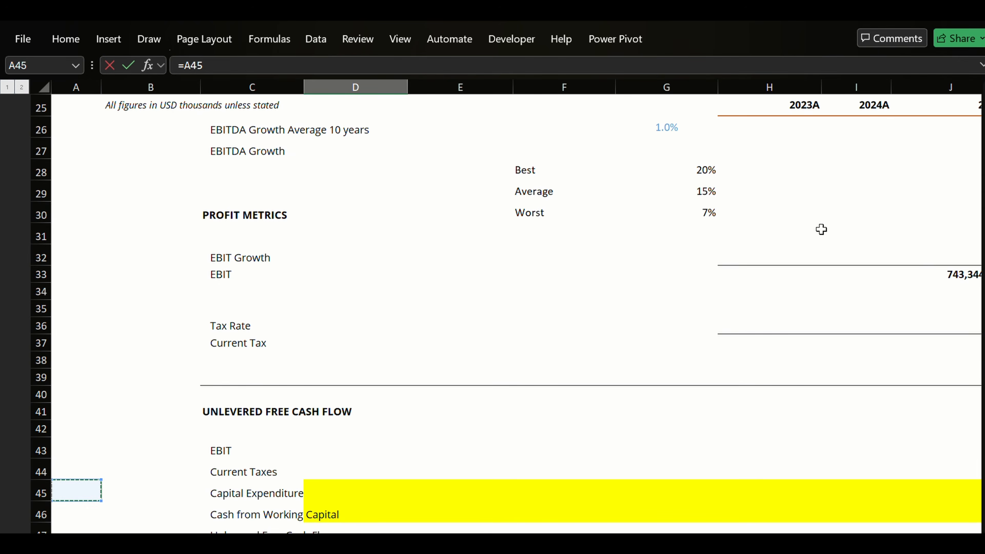
key(Right)
key(Right)
key(Right)
key(Right)
key(Right)
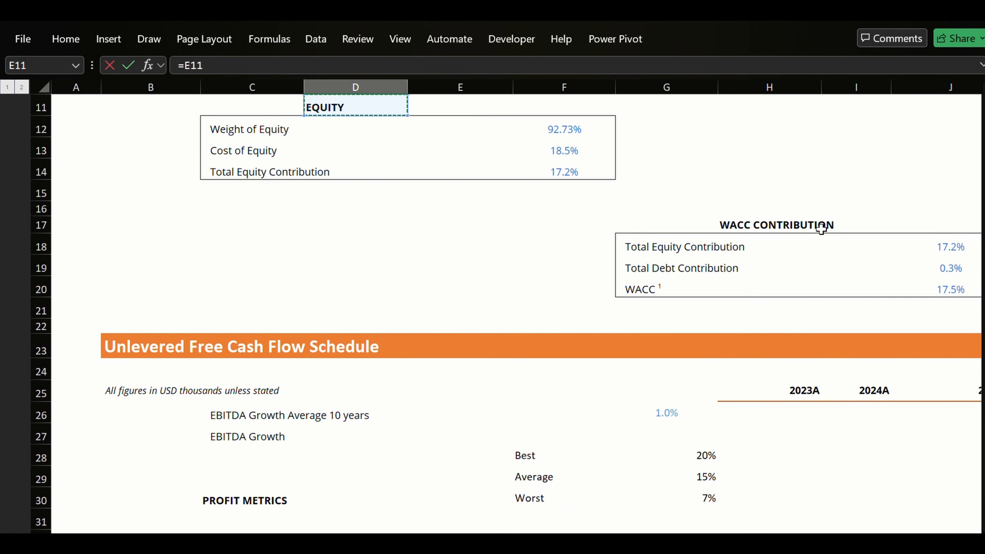
key(Down)
key(Down)
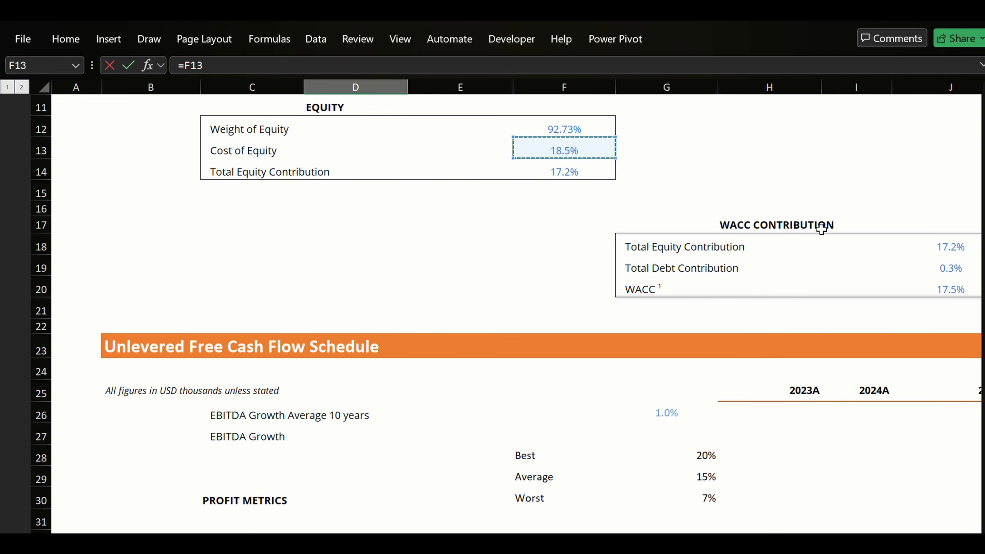
key(Return)
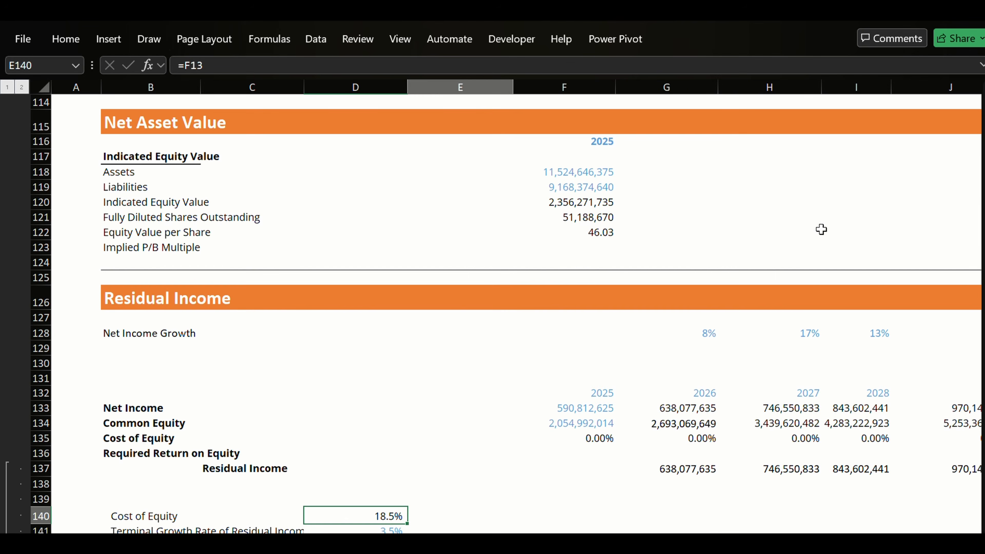
Enter =$F$13 as the 2025 Cost of Equity in F135 and fill it across the row through 2032 in column M.
key(Right)
key(Up)
key(Up)
key(Up)
key(Up)
key(Up)
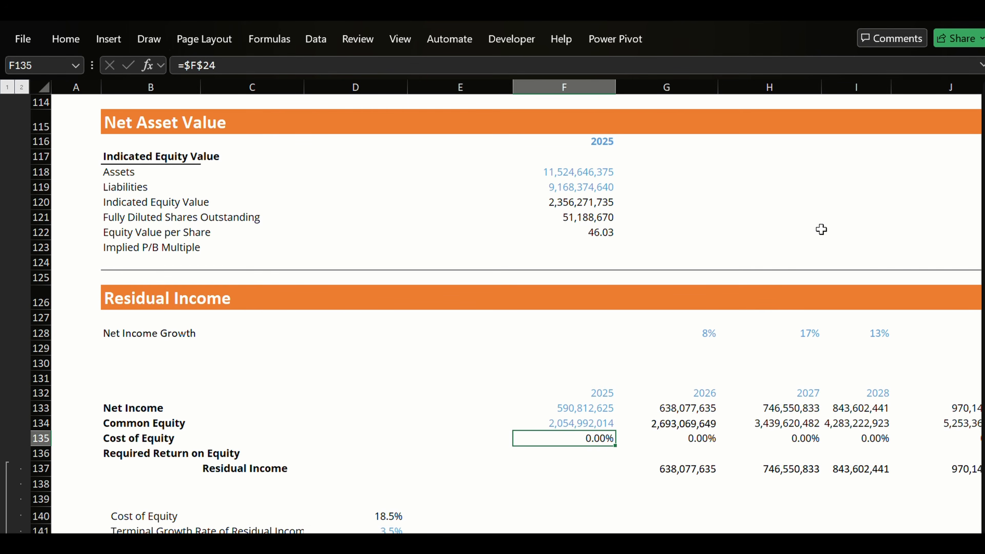
text(=f)
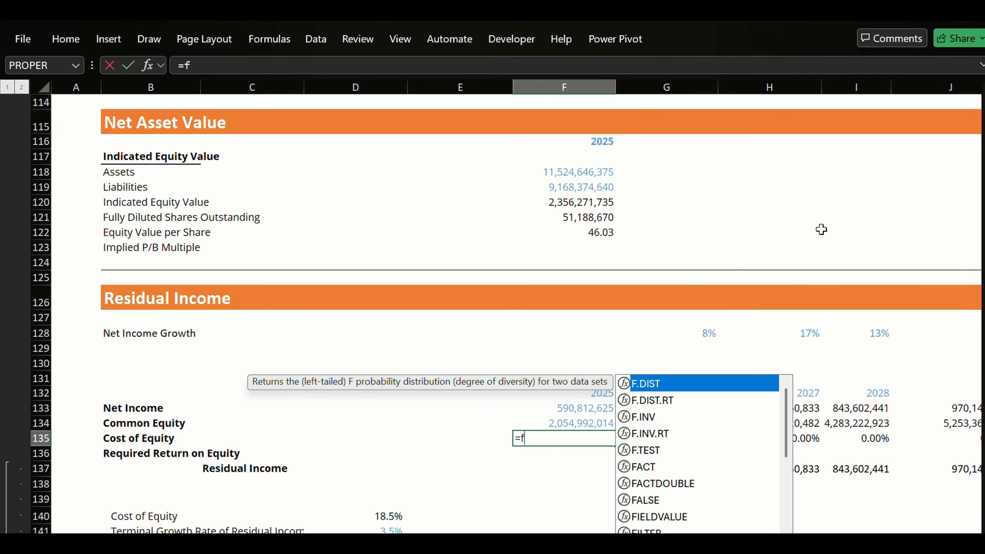
text(13)
key(F4)
key(ctrl+Return)
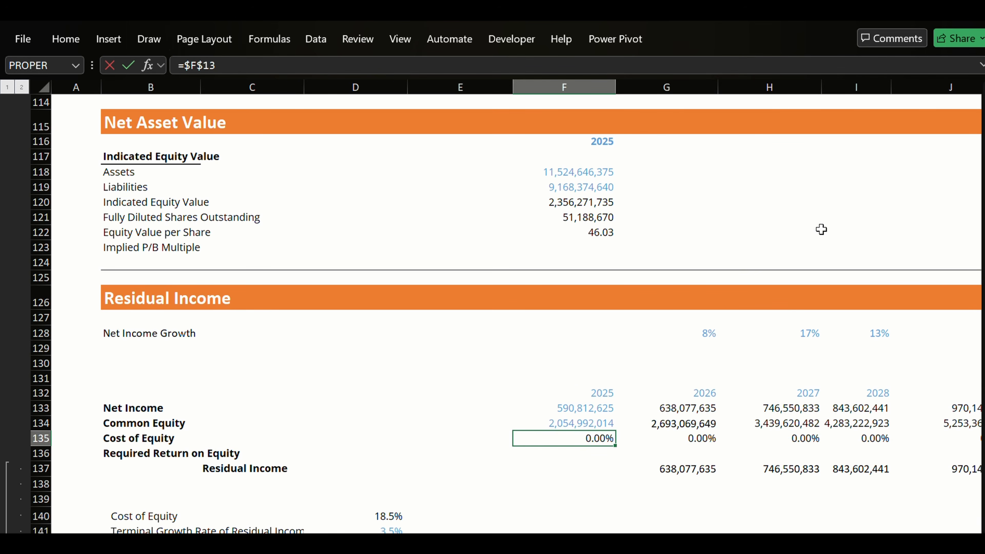
key(ctrl+shift+Right)
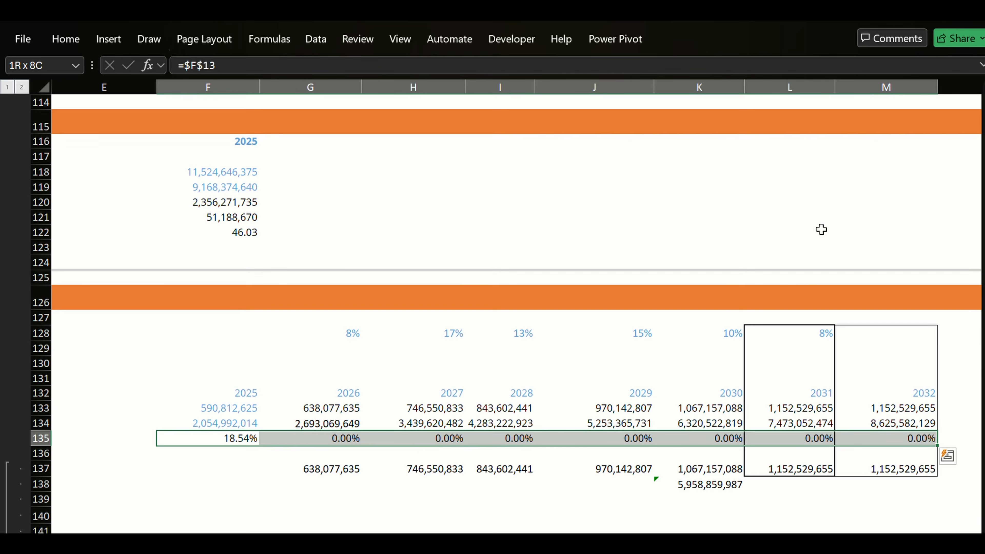
key(ctrl+r)
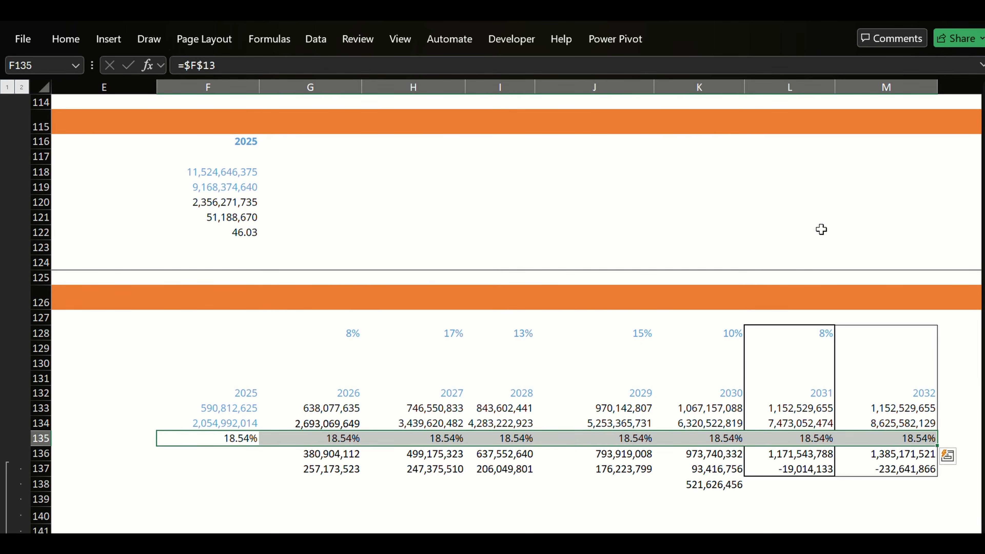
Look over the Cost of Equity row and the Required Return and Residual Income figures across the forecast years through 2032.
key(Right)
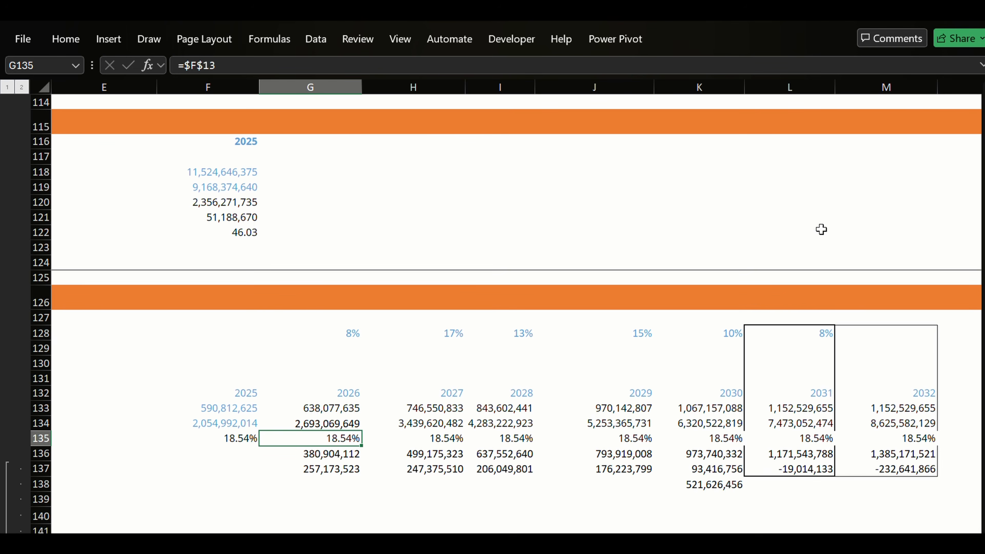
key(Right)
key(Right)
key(Right)
key(Right)
key(Right)
key(Right)
key(Right)
key(Left)
key(Left)
key(Left)
key(Left)
key(Left)
key(Left)
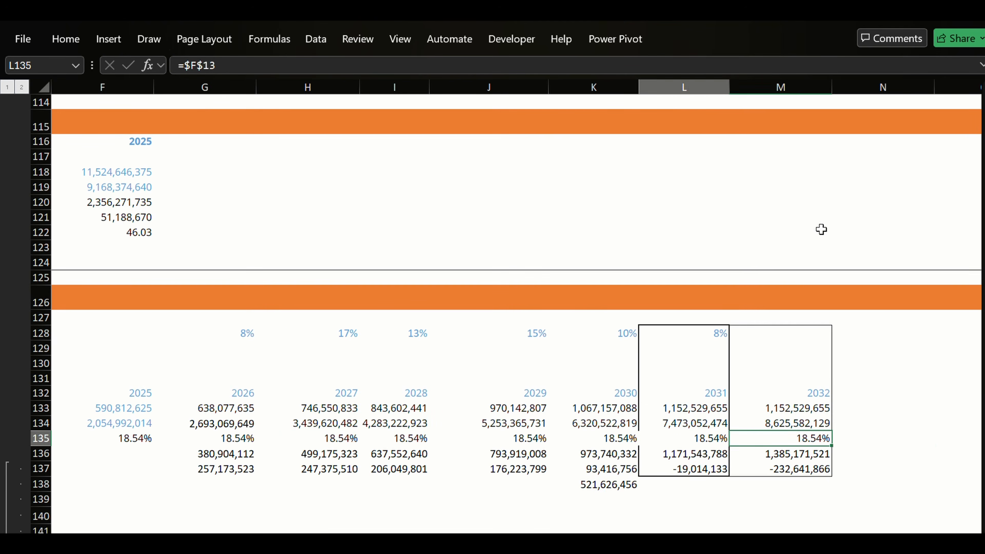
key(Home)
key(Right)
key(Right)
key(Right)
key(Right)
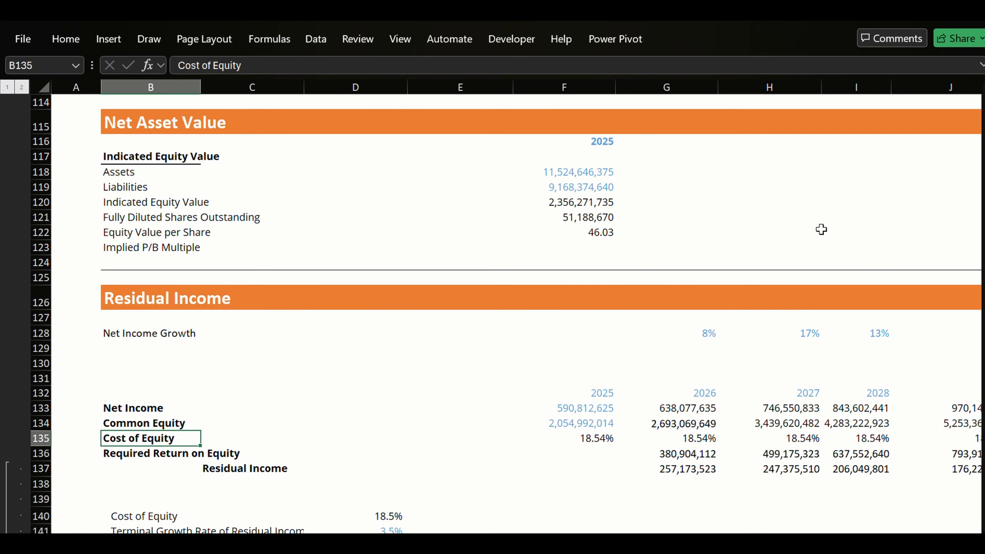
key(Right)
key(Right)
key(Right)
key(Right)
key(Right)
key(Right)
key(Right)
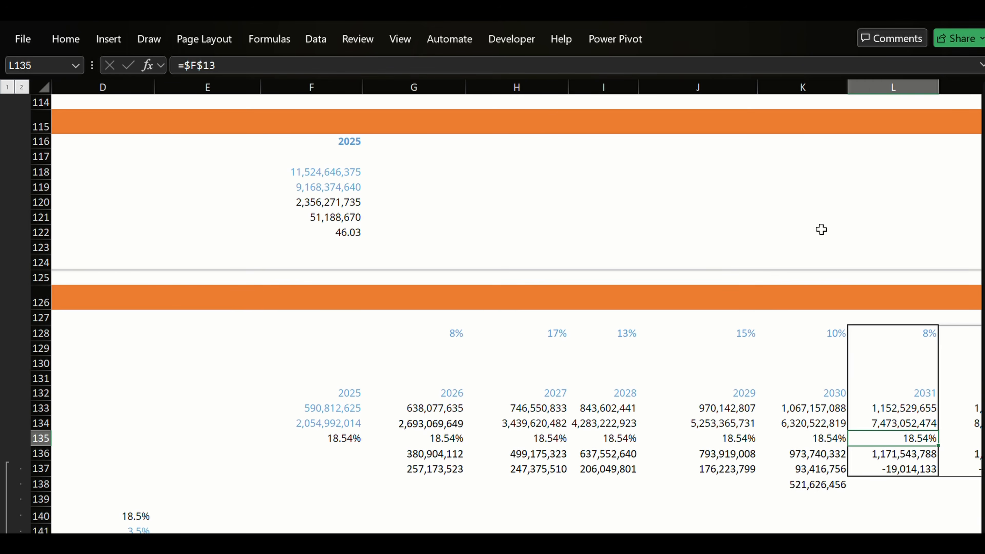
key(Left)
key(Left)
key(Left)
key(Left)
key(Left)
key(Left)
key(Left)
key(Left)
key(Left)
key(Left)
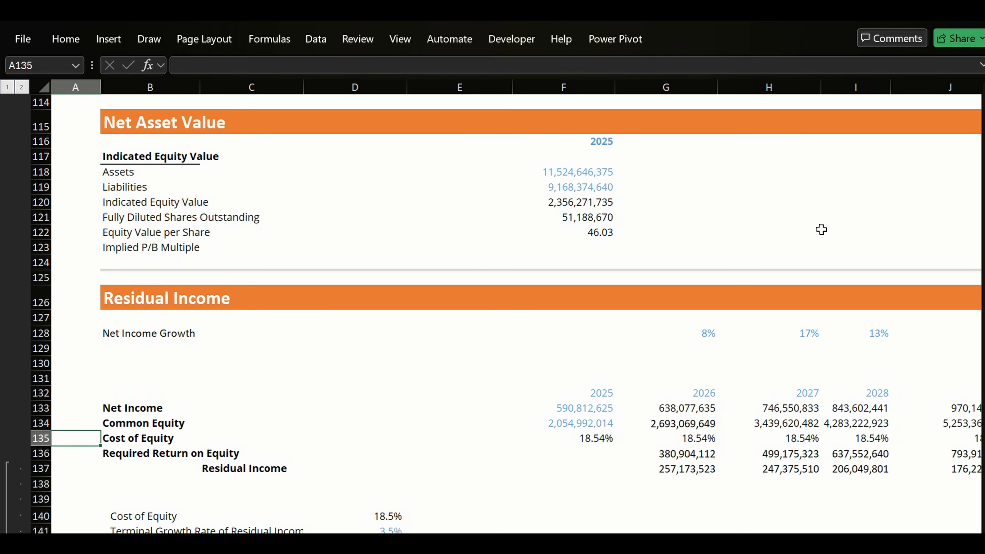
Examine the Discounted Residual Income block's Equity Value lines and each component's percentage share in column F.
key(Down)
key(Down)
key(Down)
key(Down)
key(Down)
key(Down)
key(Down)
key(Down)
key(Down)
key(Down)
key(Down)
key(Down)
key(Down)
key(Down)
key(Down)
key(Down)
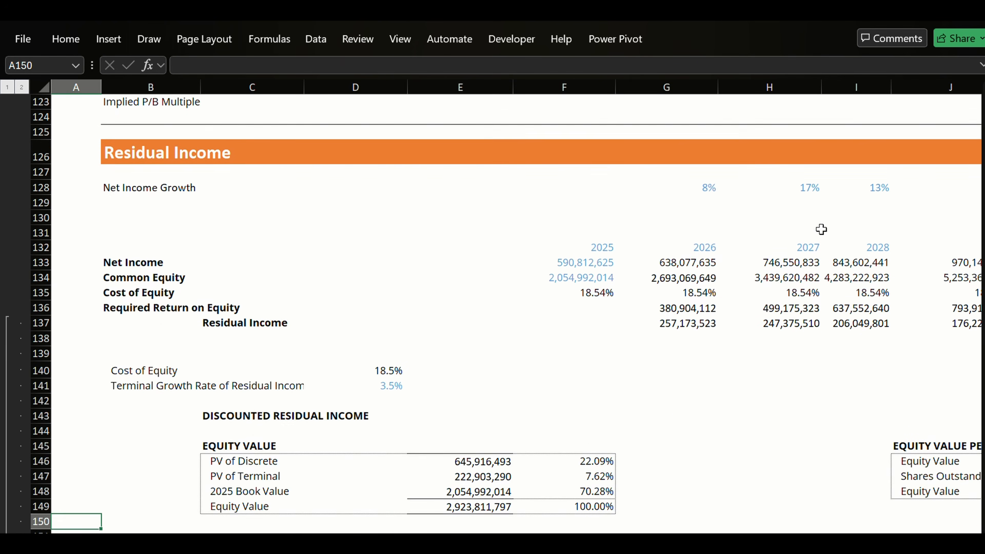
key(Right)
key(Right)
key(Right)
key(Right)
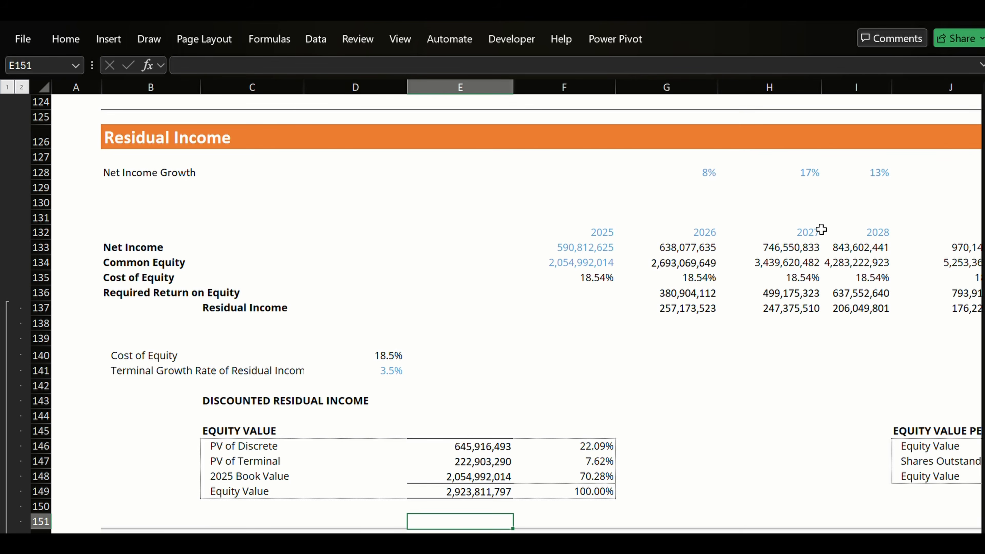
key(Right)
key(Up)
key(Up)
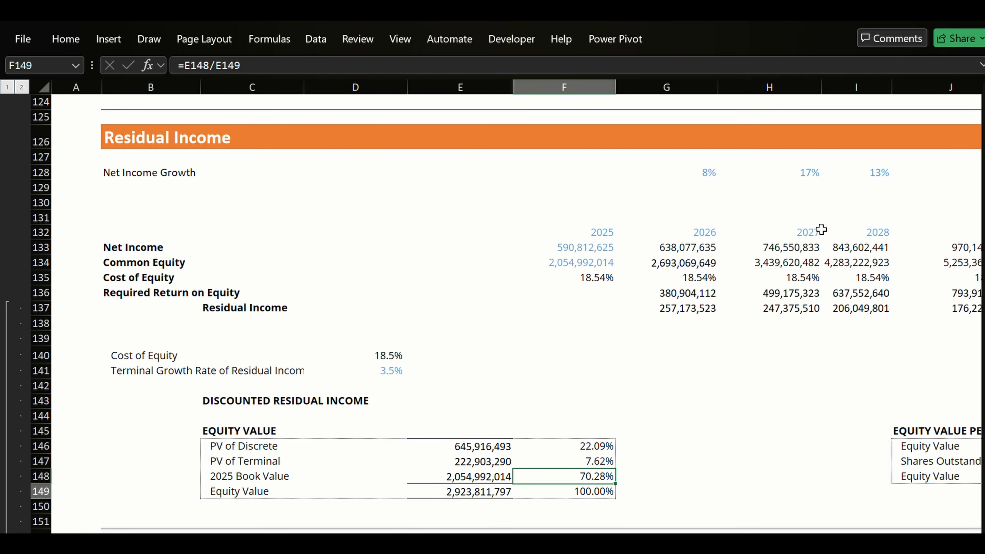
key(Down)
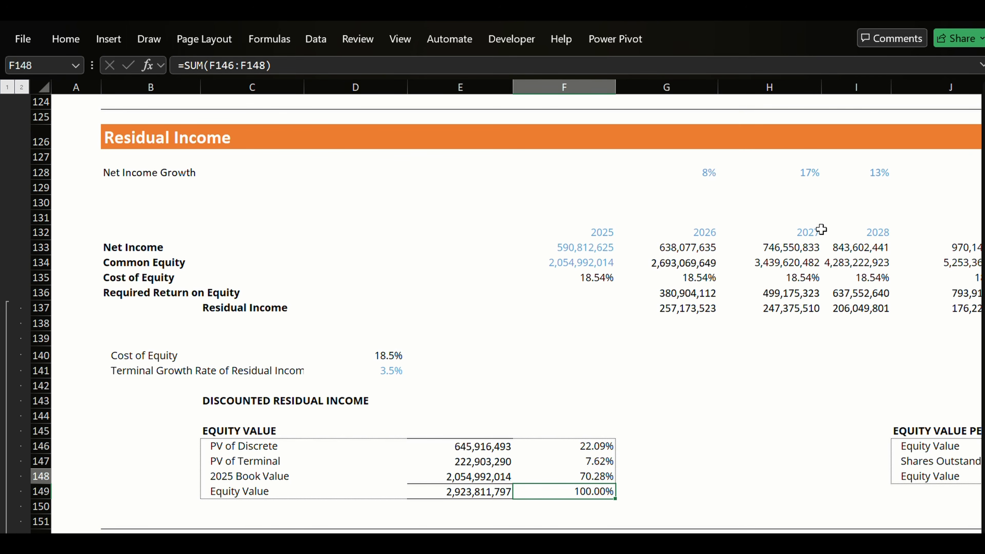
key(Up)
key(Up)
key(Up)
key(Down)
key(Down)
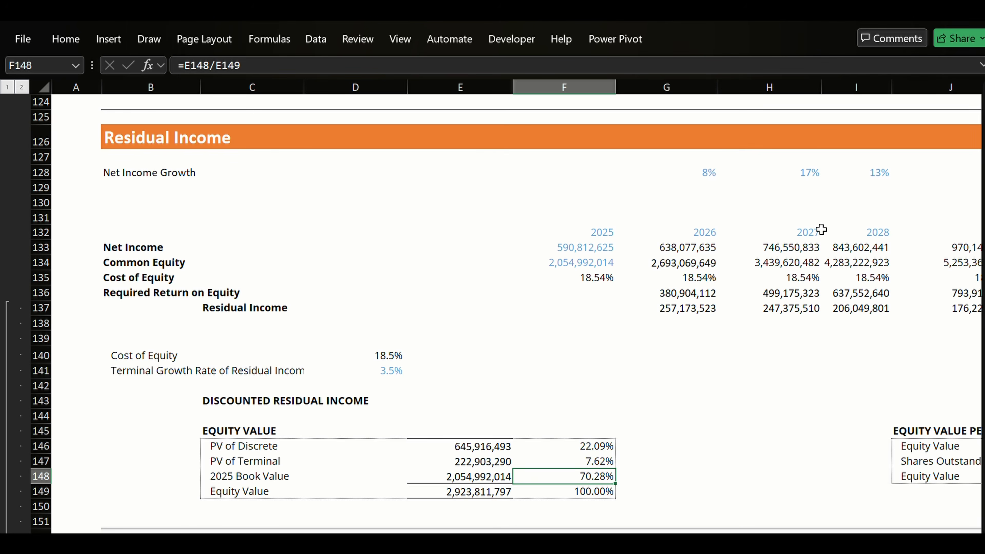
Look over the Equity Value per Share block of the Residual Income section, ending on the per-share Equity Value in M148.
key(Left)
key(Right)
key(Right)
key(Right)
key(Right)
key(Right)
key(Right)
key(Right)
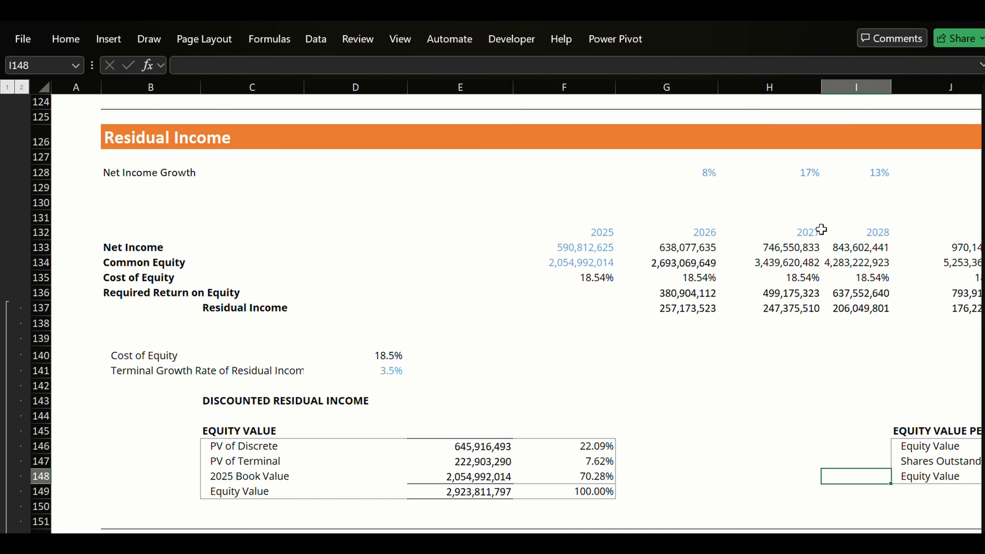
key(Right)
key(Right)
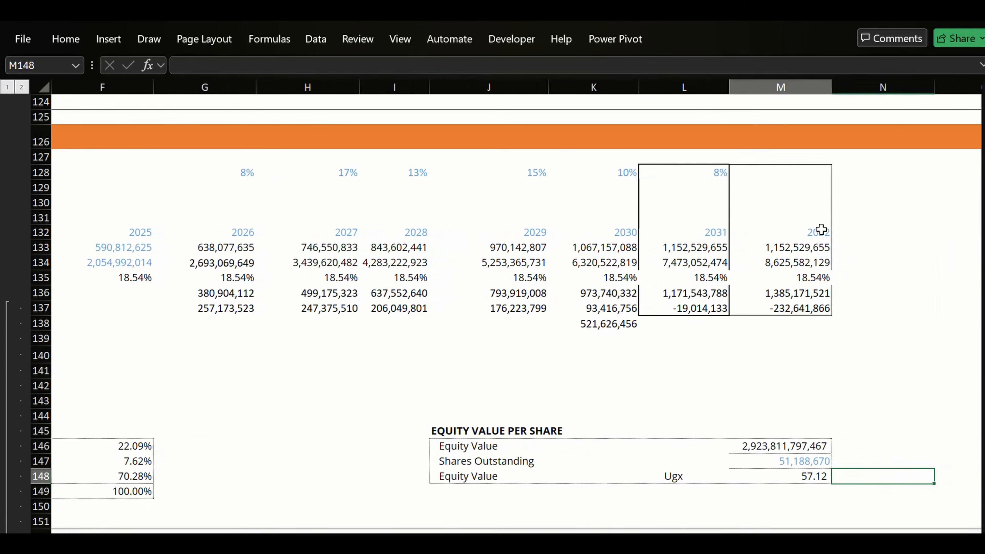
key(Left)
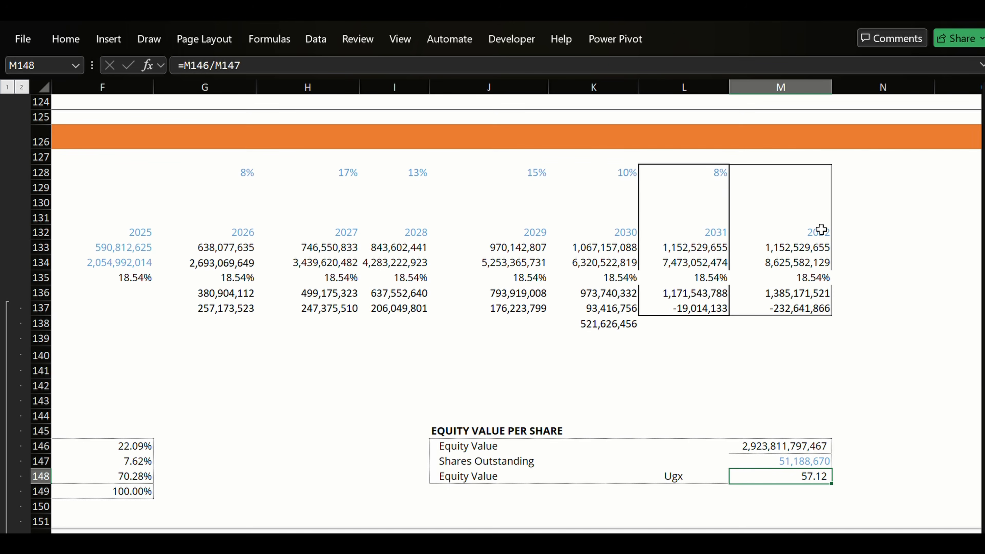
Copy the per-share Equity Value from M148 and paste it as a value only into the summary sheet's Financials cell F9.
key(ctrl+c)
key(ctrl+Page_Up)
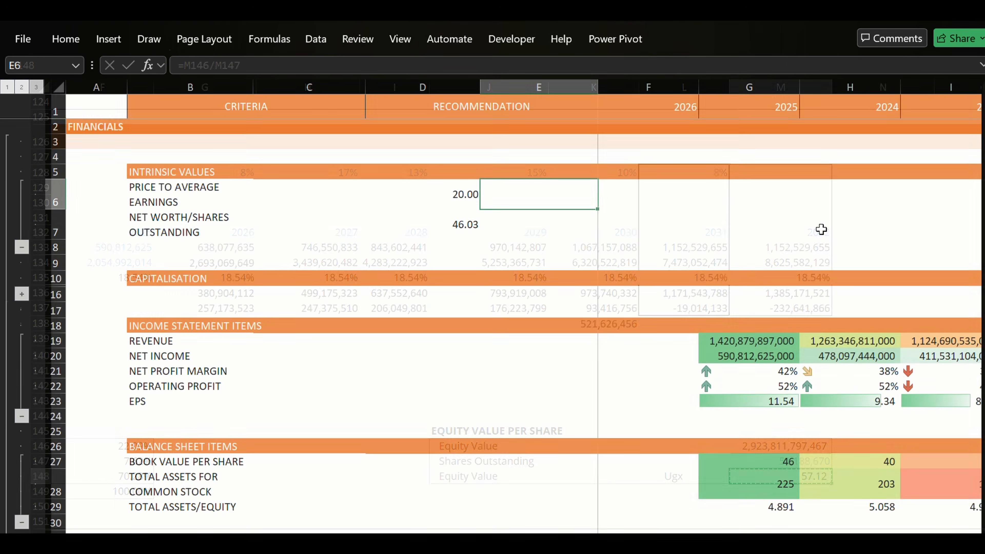
key(ctrl+Page_Up)
key(Down)
key(Down)
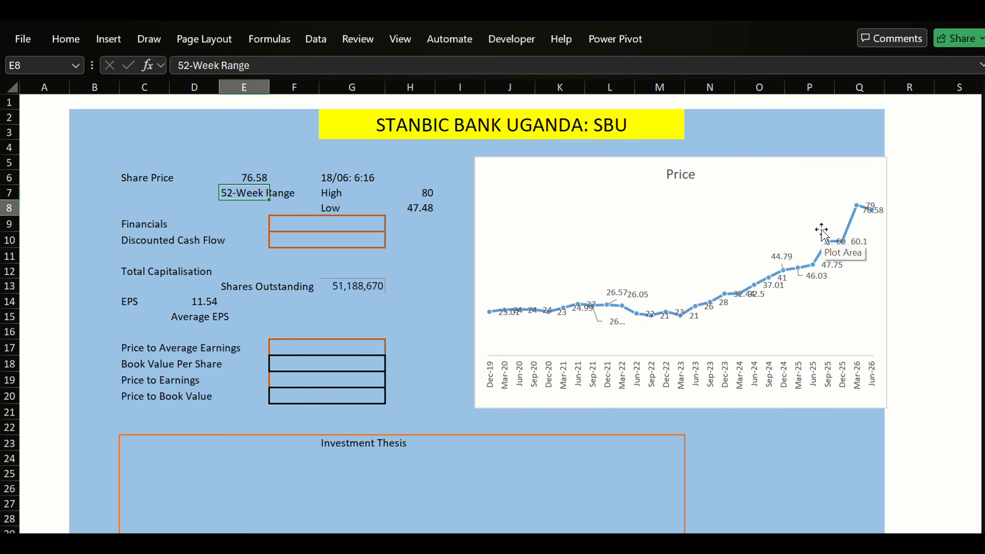
key(Down)
key(Down)
key(Right)
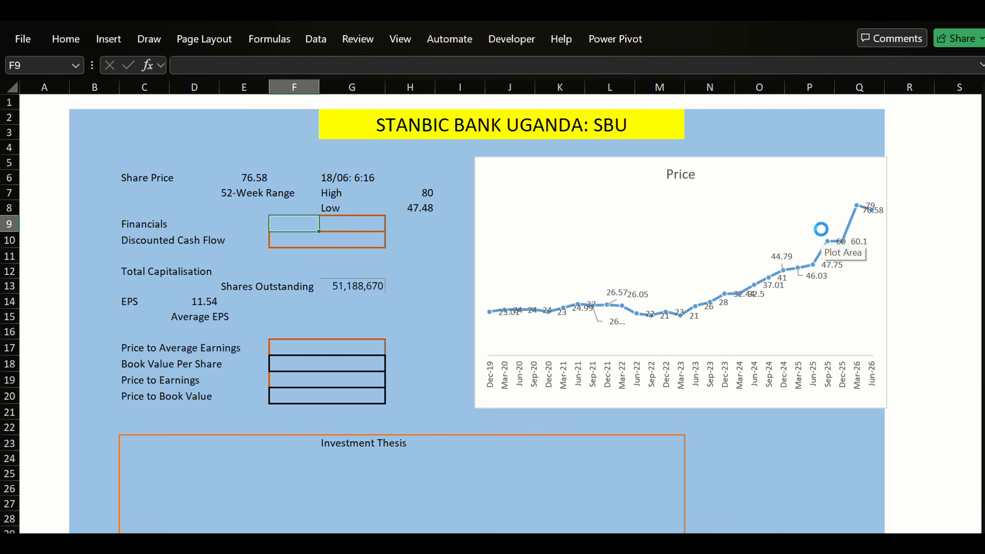
key(ctrl+v)
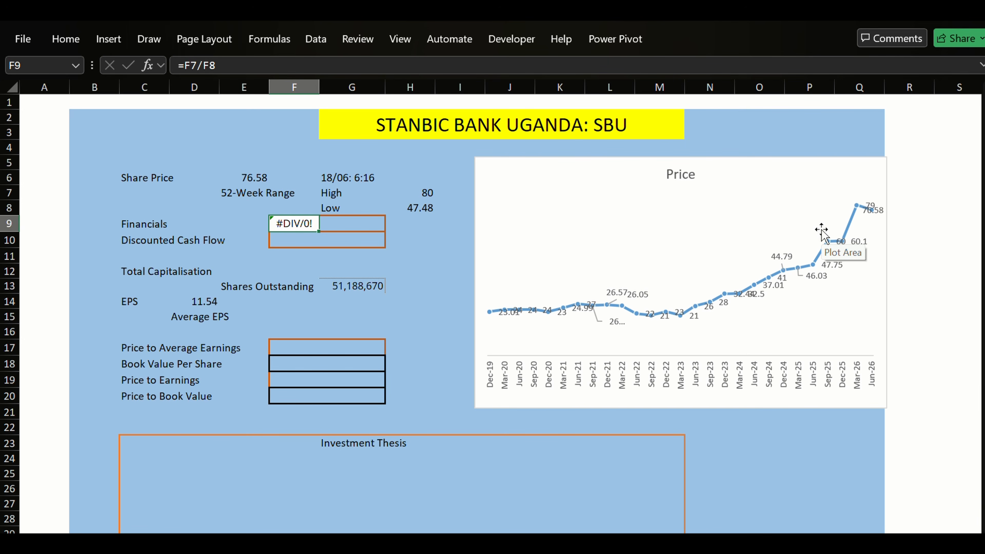
key(Delete)
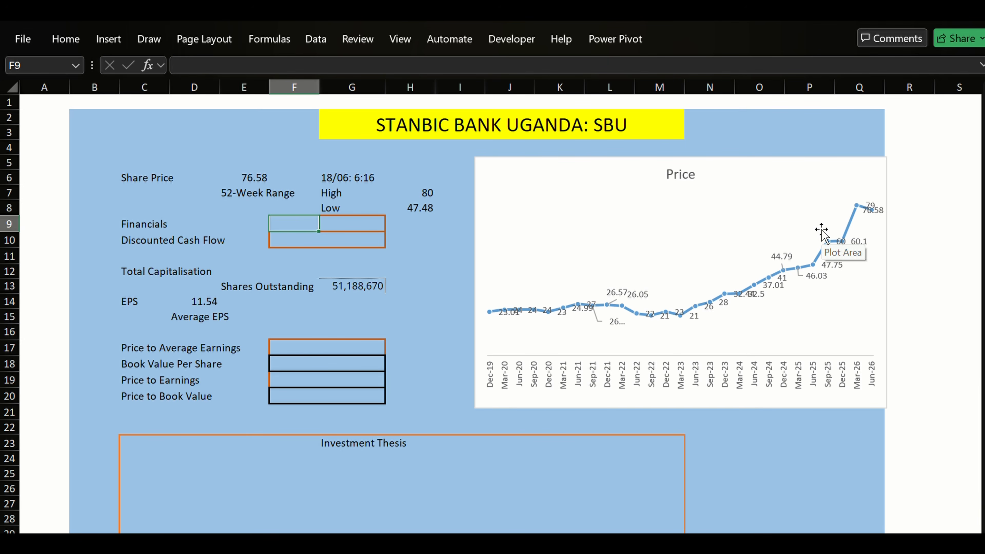
key(ctrl+alt+v)
key(v)
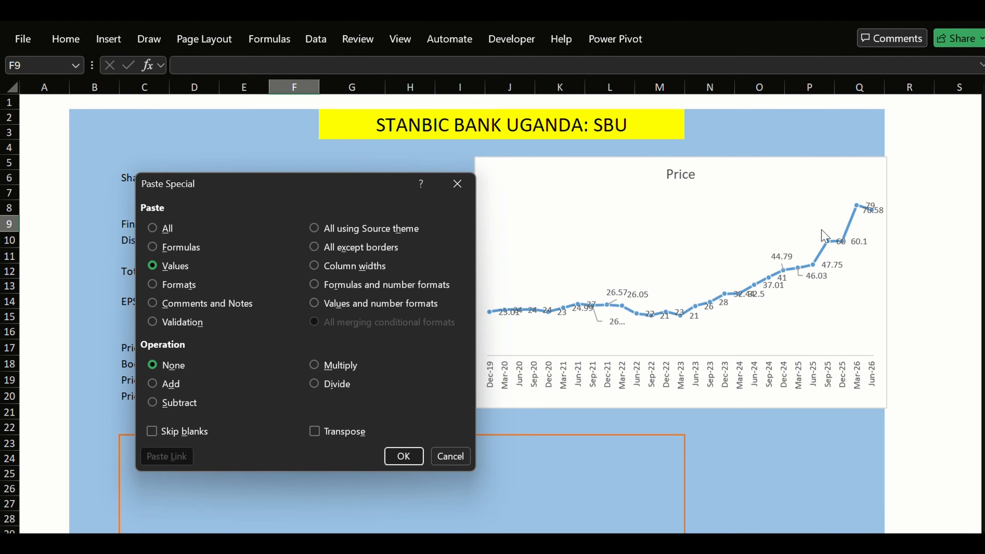
key(Return)
key(Down)
key(Right)
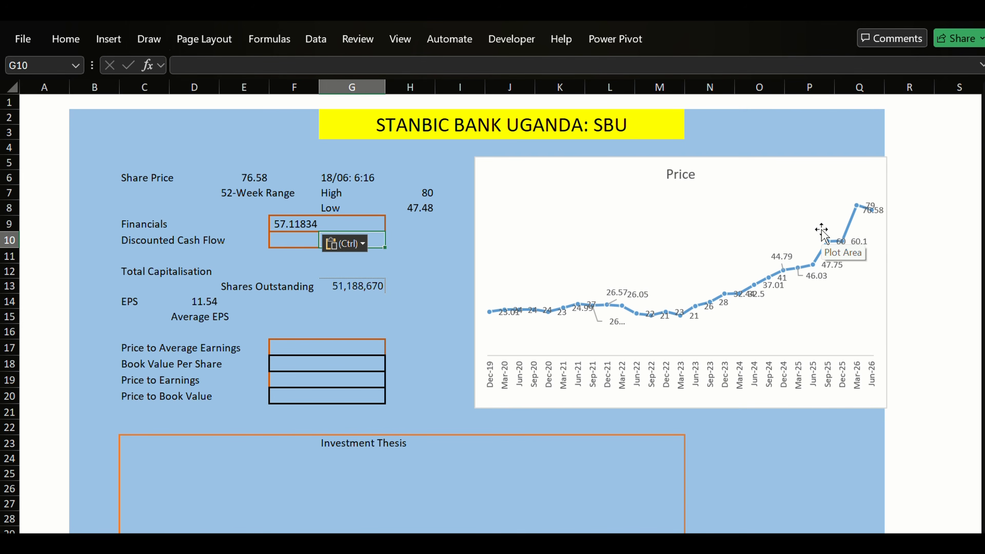
key(Left)
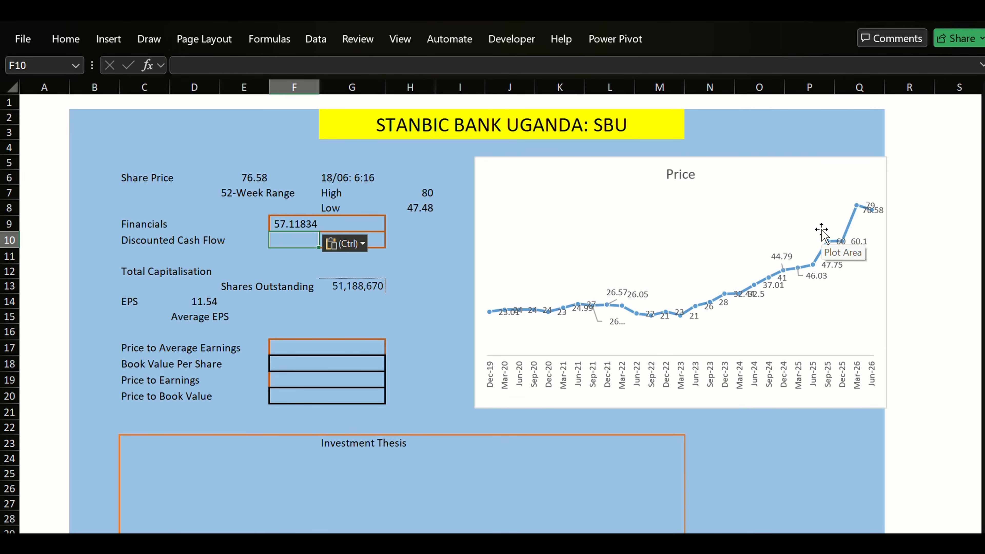
key(Escape)
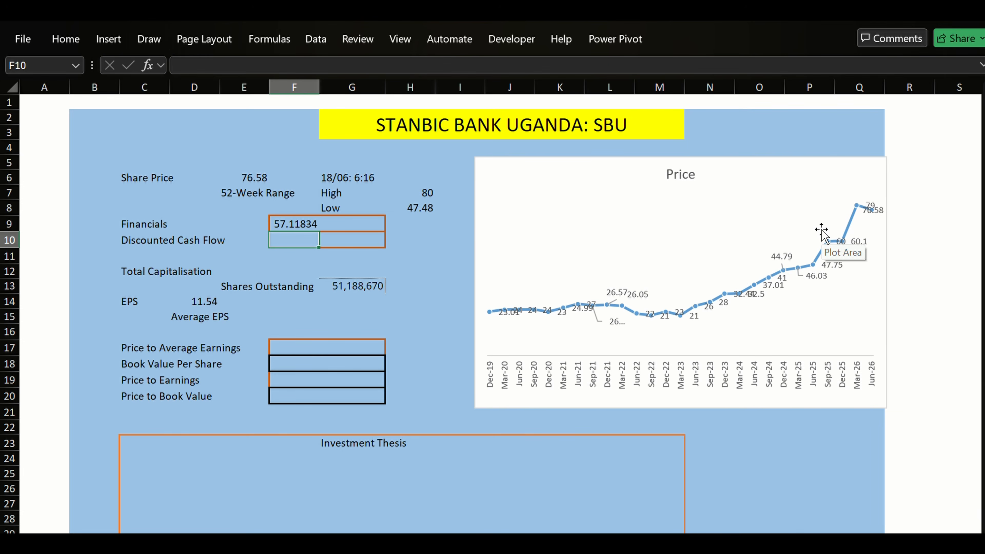
Return to the valuation sheet and select A112, just below the collapsed Sensitivity Analysis section.
key(ctrl+Page_Up)
key(ctrl+Page_Up)
key(ctrl+Page_Up)
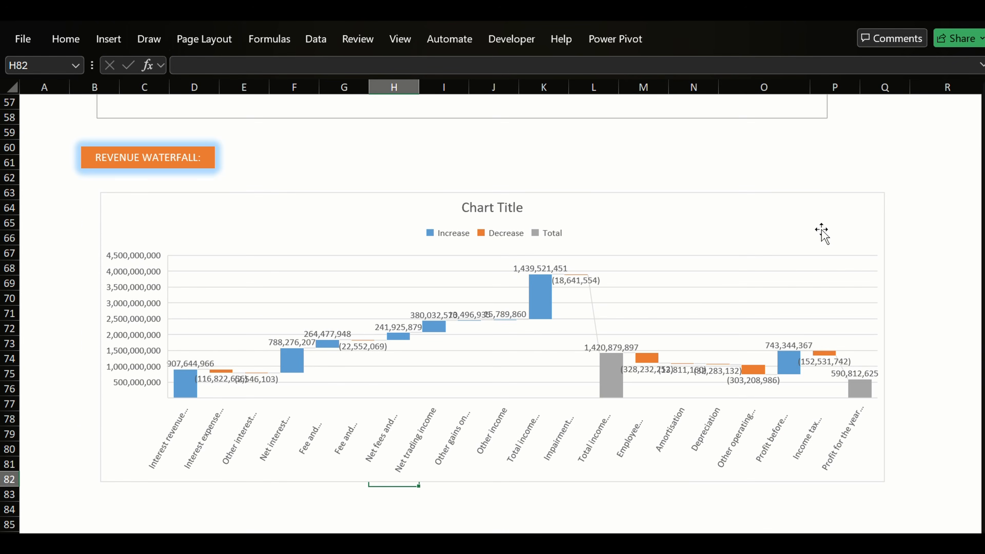
key(Up)
key(Up)
key(ctrl+Up)
key(ctrl+Up)
key(ctrl+Up)
key(ctrl+Up)
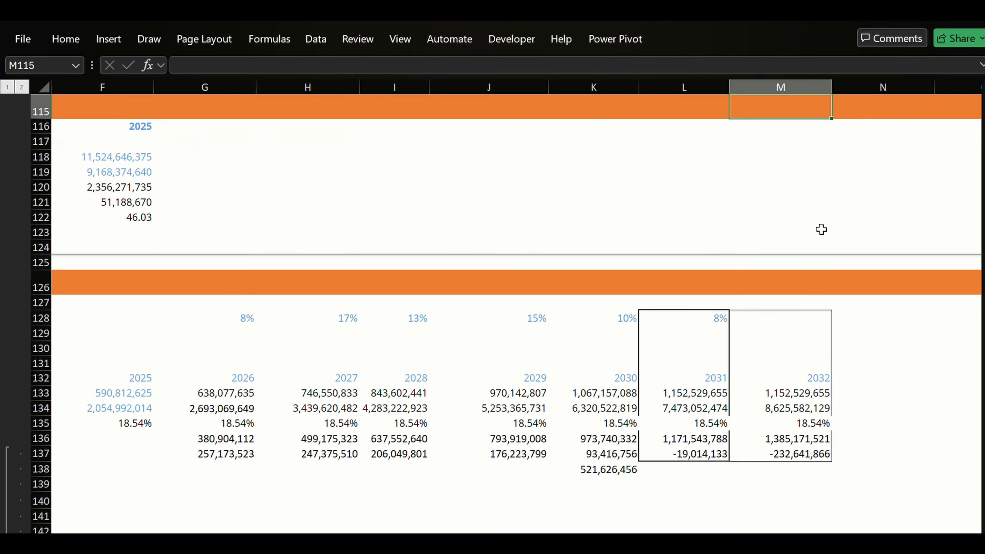
key(Up)
key(Left)
key(Home)
key(Up)
key(Up)
key(Up)
key(Up)
key(Up)
key(Up)
key(Up)
key(Up)
key(Up)
key(Up)
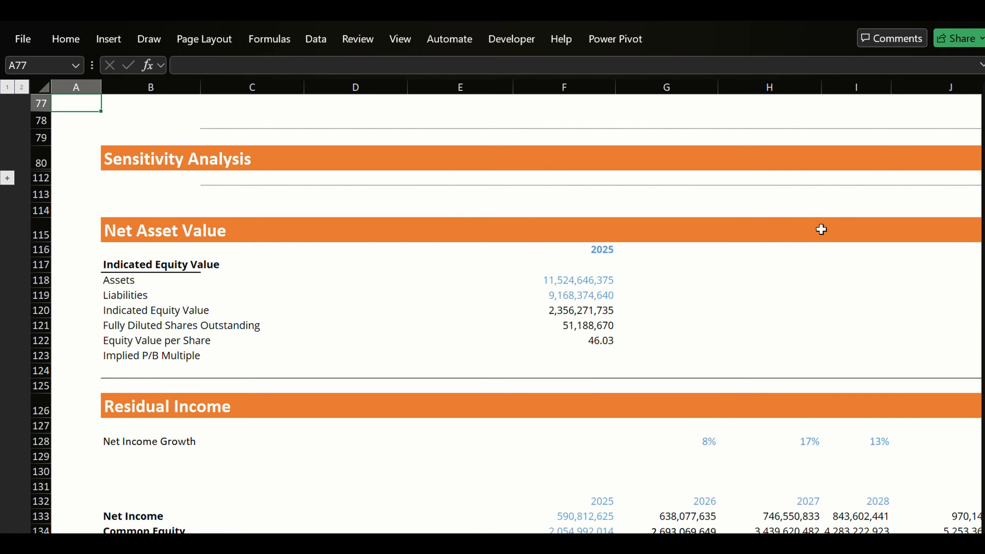
key(Down)
key(Down)
key(Down)
key(Down)
key(Down)
key(Down)
key(Down)
key(Down)
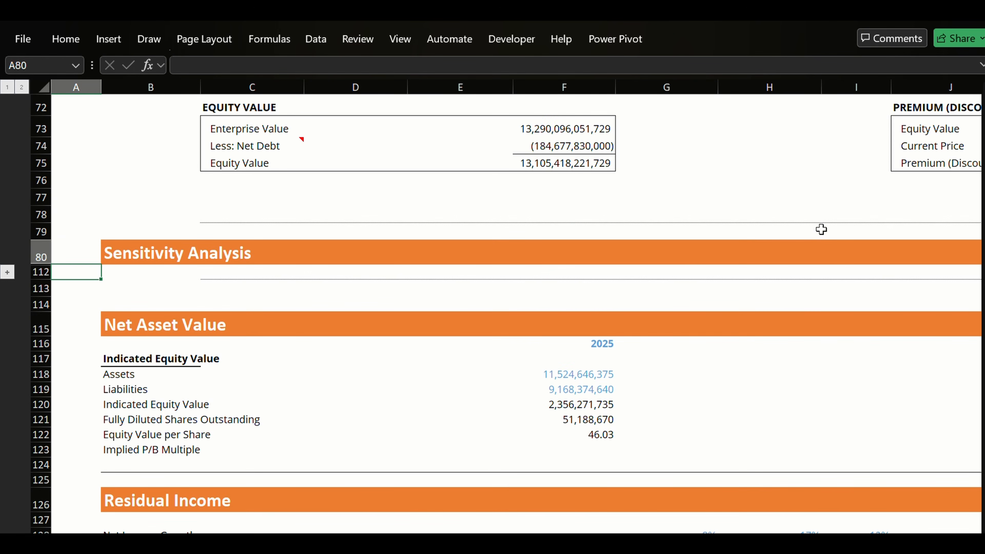
key(Up)
key(Down)
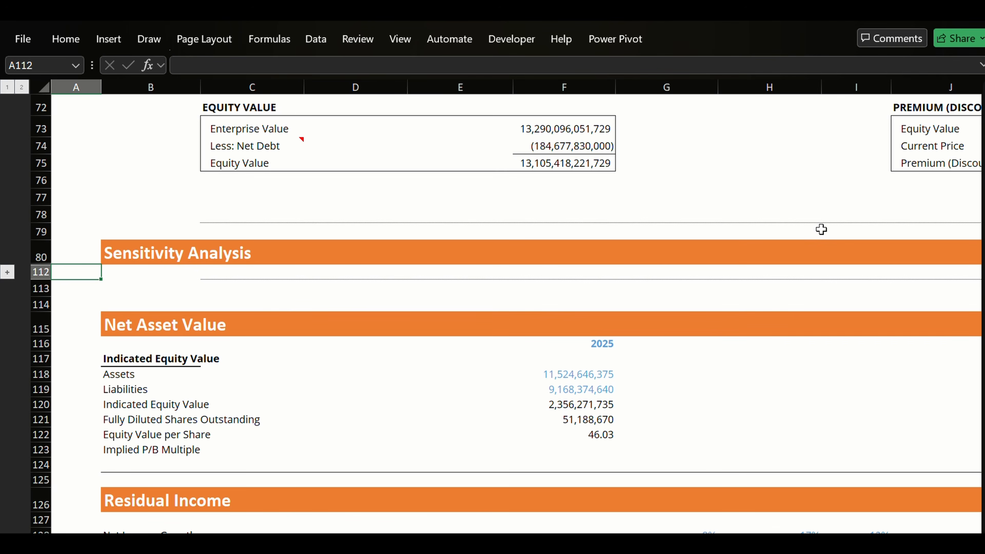
key(alt+h)
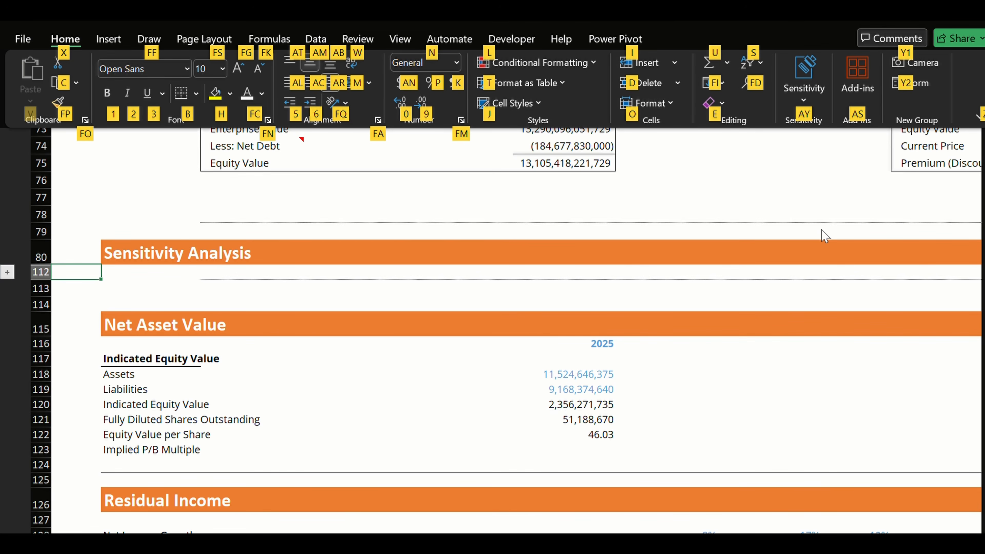
key(o)
key(h)
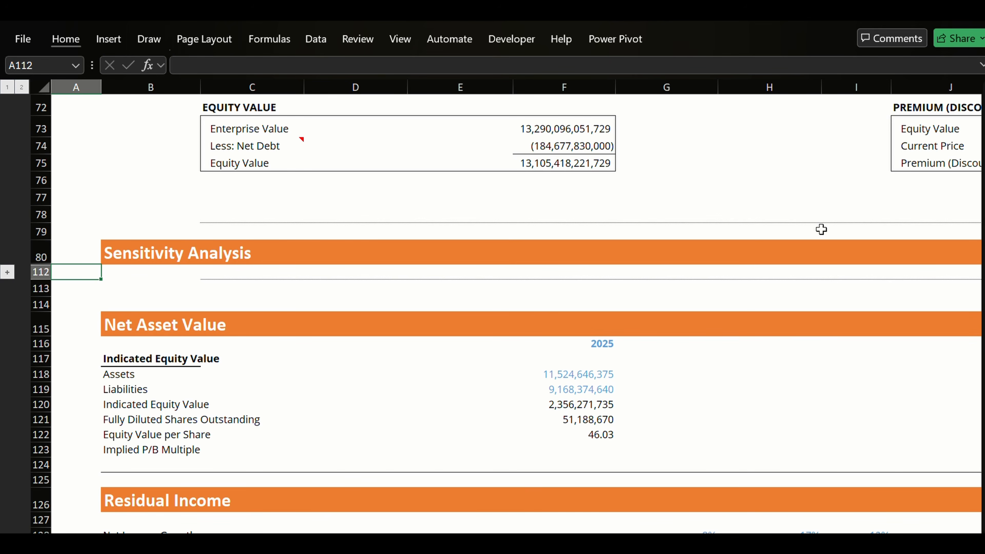
Expand the collapsed row group under Sensitivity Analysis to show its detail rows.
key(alt)
key(a)
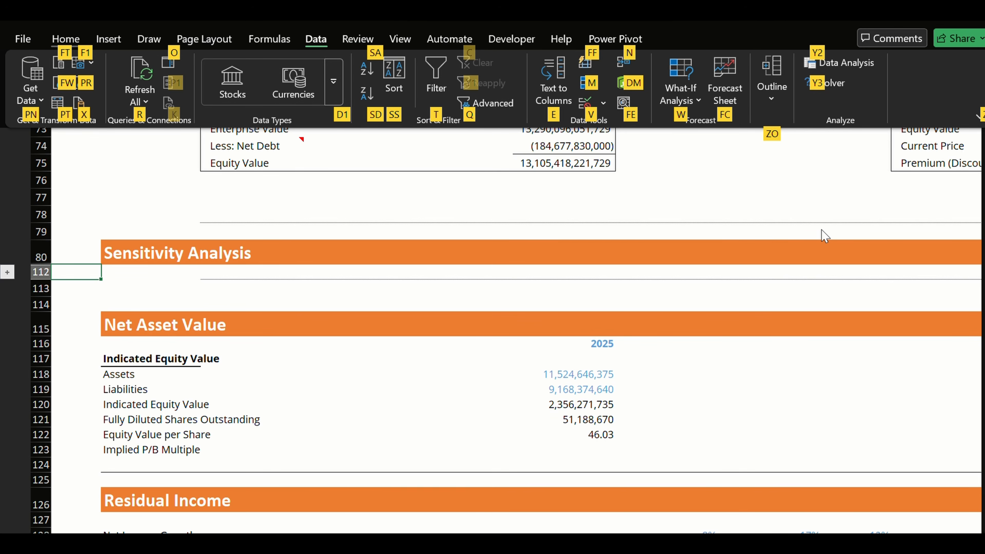
key(z)
key(o)
key(j)
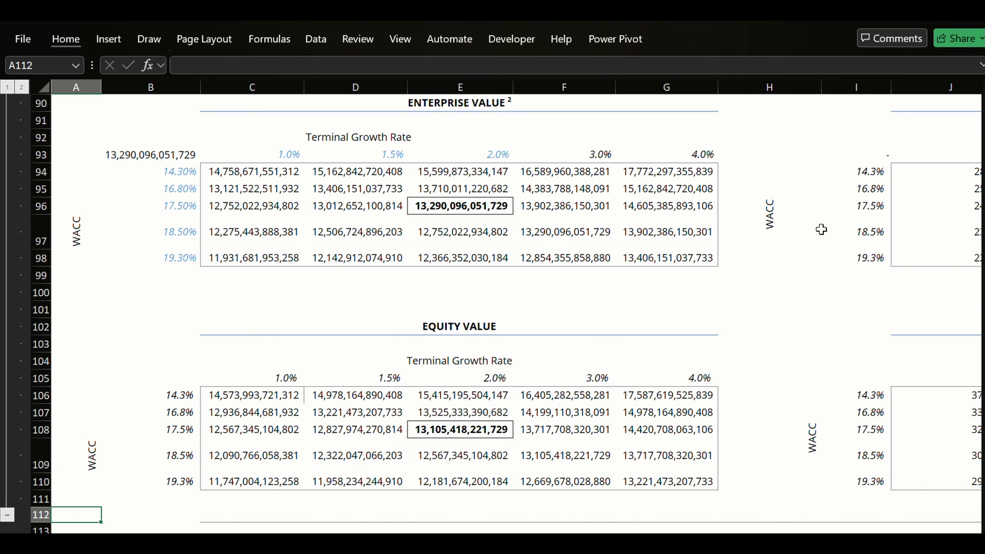
Look over the Sensitivity Analysis tables and the Terminal Growth Rate, WACC, Enterprise Value and Net Debt assumptions above them.
key(Right)
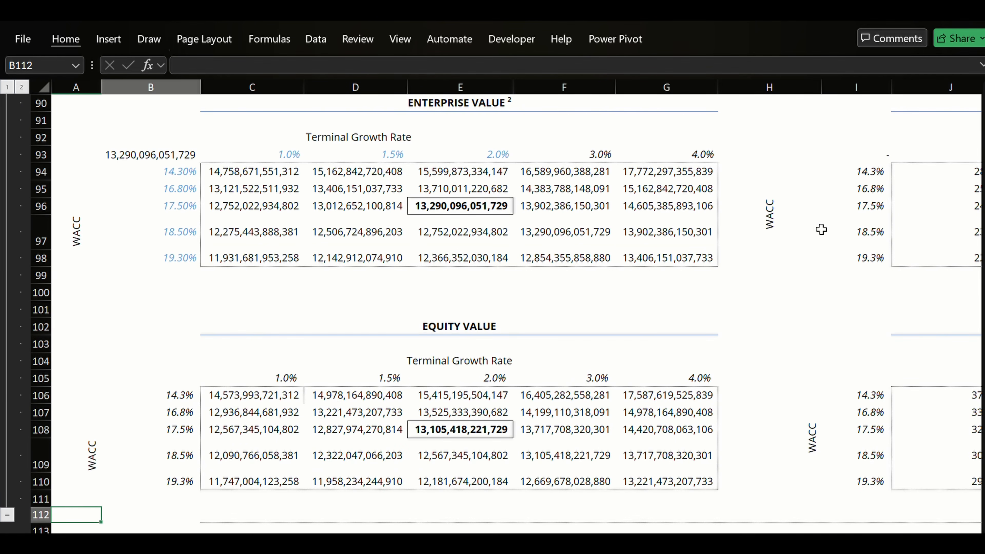
key(Up)
key(Up)
key(Up)
key(Up)
key(Up)
key(Up)
key(Up)
key(Up)
key(Up)
key(Up)
key(Up)
key(Up)
key(Up)
key(Up)
key(Up)
key(Up)
key(Up)
key(Up)
key(Up)
key(Up)
key(Up)
key(Up)
key(Up)
key(Up)
key(Up)
key(Right)
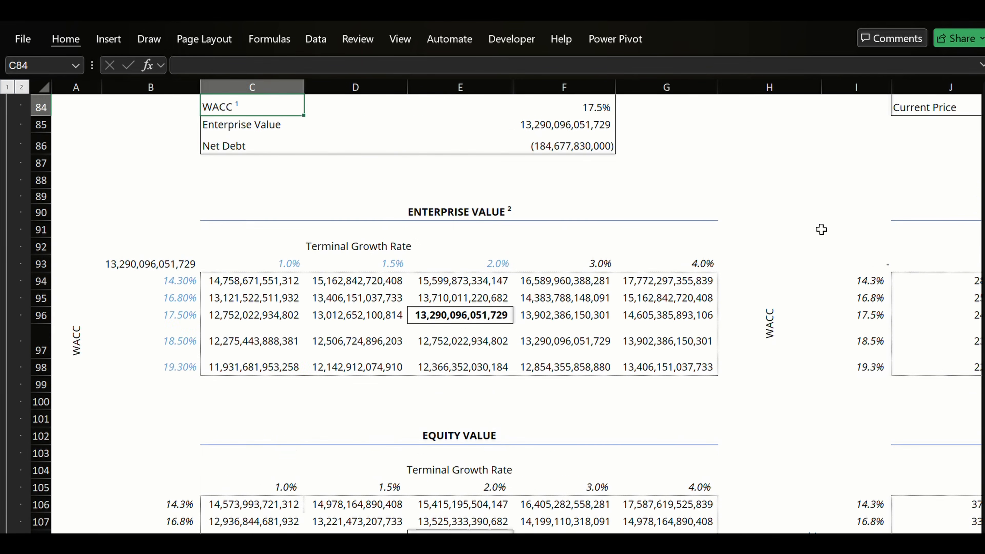
key(Right)
key(Right)
key(Right)
key(Right)
key(Right)
key(Right)
key(Right)
key(Right)
key(Left)
key(Left)
key(Left)
key(Left)
key(Left)
key(Left)
key(Left)
key(Left)
key(Left)
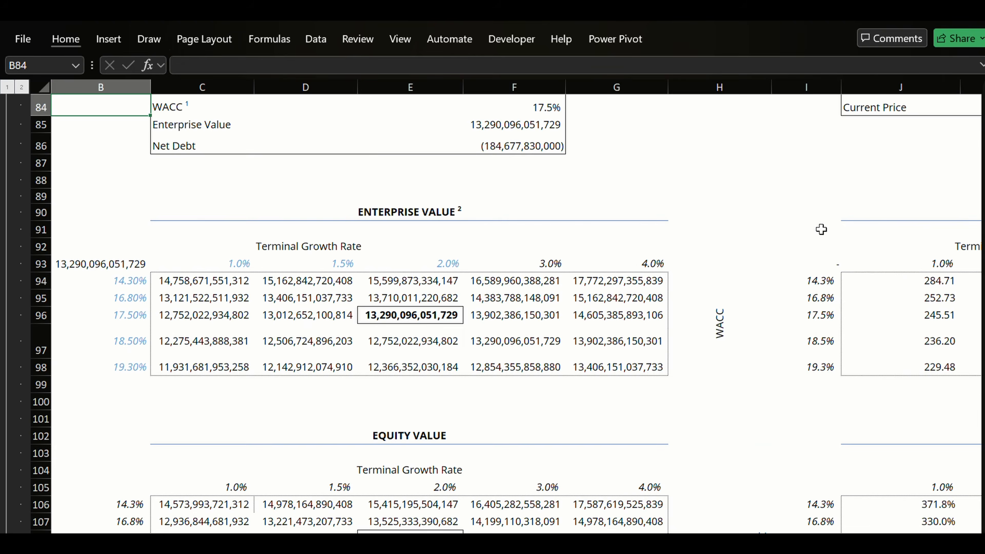
Examine the WACC values in column B of the Enterprise Value sensitivity table, rows 94 to 98.
key(Up)
key(Down)
key(Down)
key(Down)
key(Down)
key(Down)
key(Down)
key(Down)
key(Down)
key(Down)
key(Down)
key(Down)
key(Down)
key(Down)
key(Down)
key(Down)
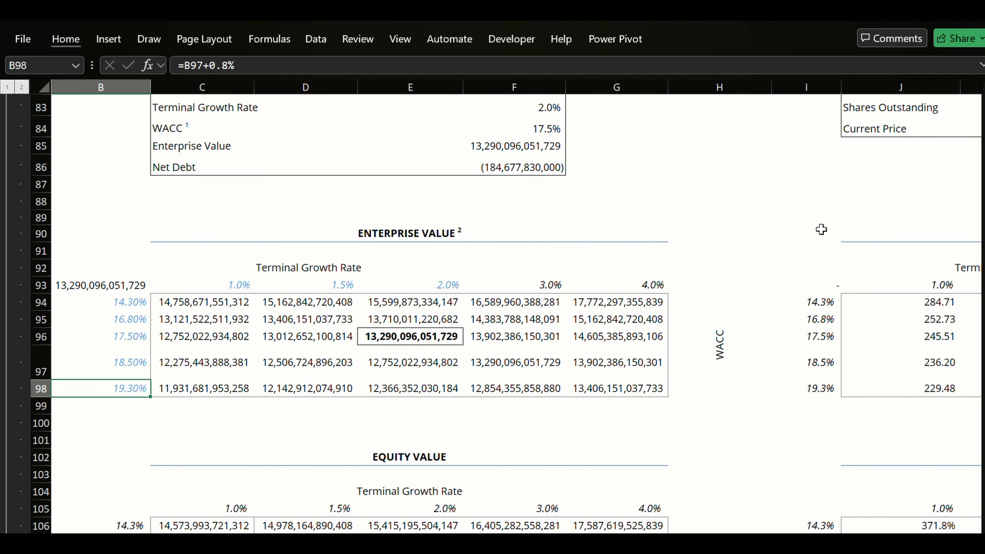
key(Up)
key(Up)
key(Up)
key(Down)
key(Down)
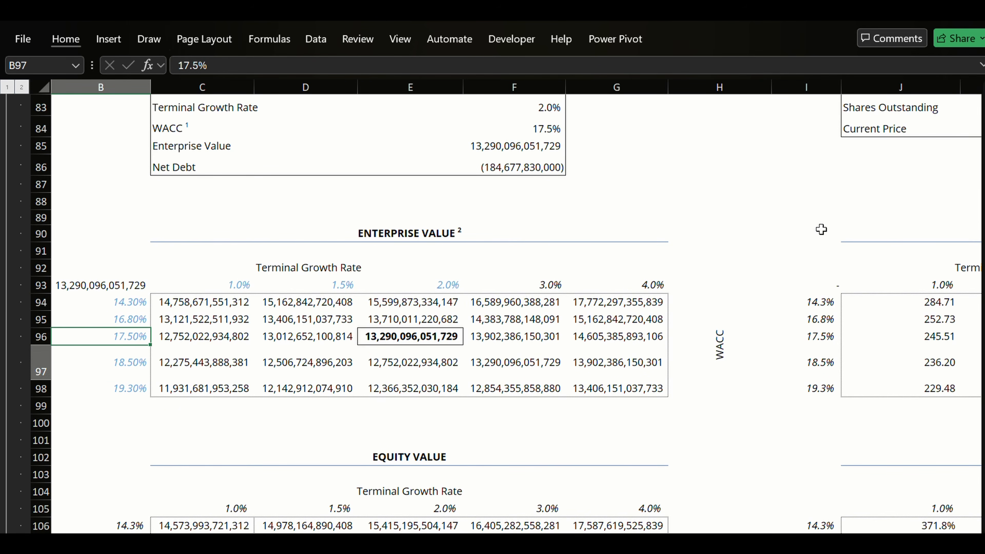
Look over the Equity Value block, the Sensitivity Analysis assumptions and the WACC column of the Enterprise Value table.
key(Up)
key(Up)
key(Up)
key(Up)
key(Up)
key(Up)
key(Up)
key(Up)
key(Up)
key(Up)
key(Up)
key(Up)
key(Up)
key(Up)
key(Up)
key(Up)
key(Up)
key(Up)
key(Up)
key(Up)
key(Up)
key(Up)
key(Up)
key(Up)
key(Up)
key(Up)
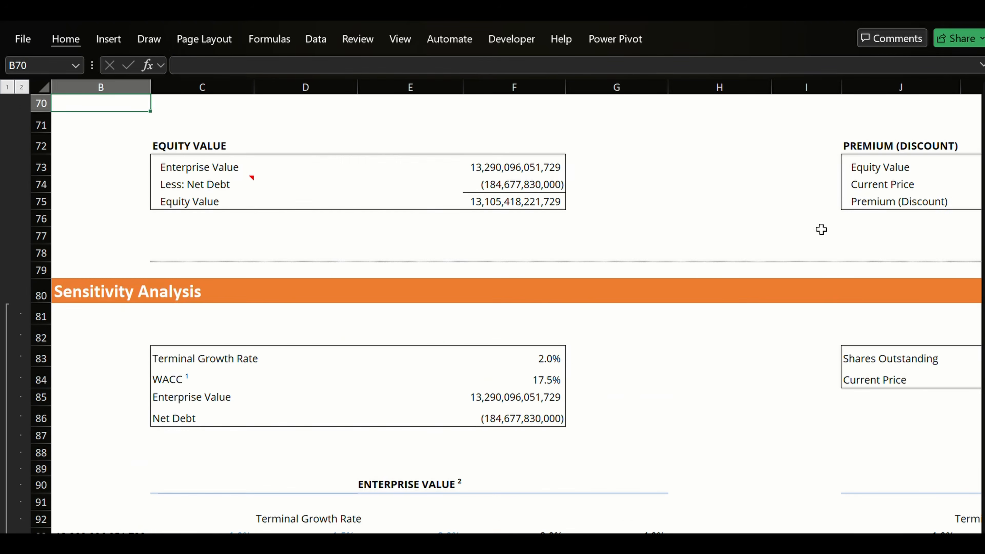
key(Right)
key(Down)
key(Down)
key(Down)
key(Down)
key(Down)
key(Down)
key(Down)
key(Down)
key(Down)
key(Down)
key(Down)
key(Down)
key(Down)
key(Down)
key(Down)
key(Down)
key(Down)
key(Down)
key(Down)
key(Down)
key(Down)
key(Down)
key(Down)
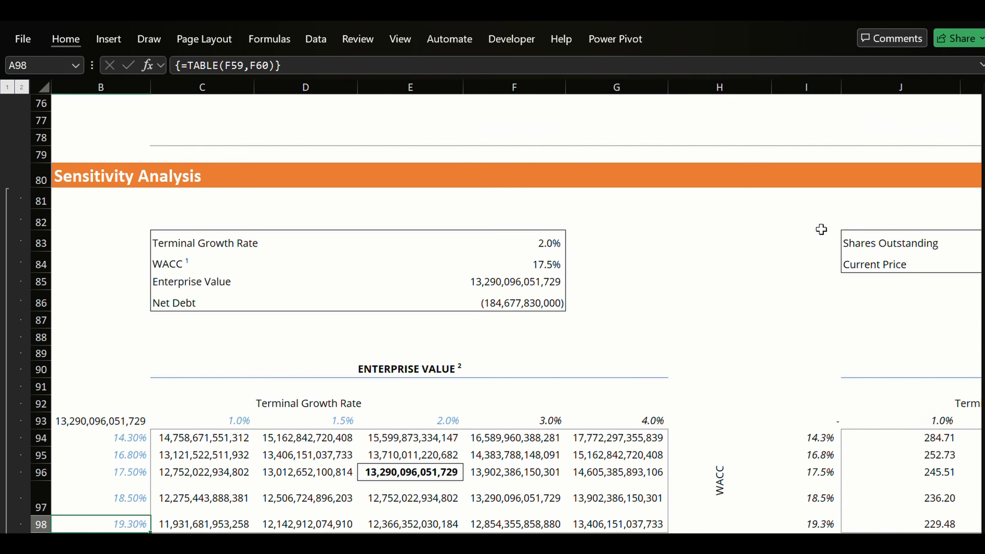
key(Left)
key(Left)
key(Up)
key(Right)
key(Down)
key(Down)
key(Down)
key(Down)
key(Down)
key(Down)
key(Down)
key(Down)
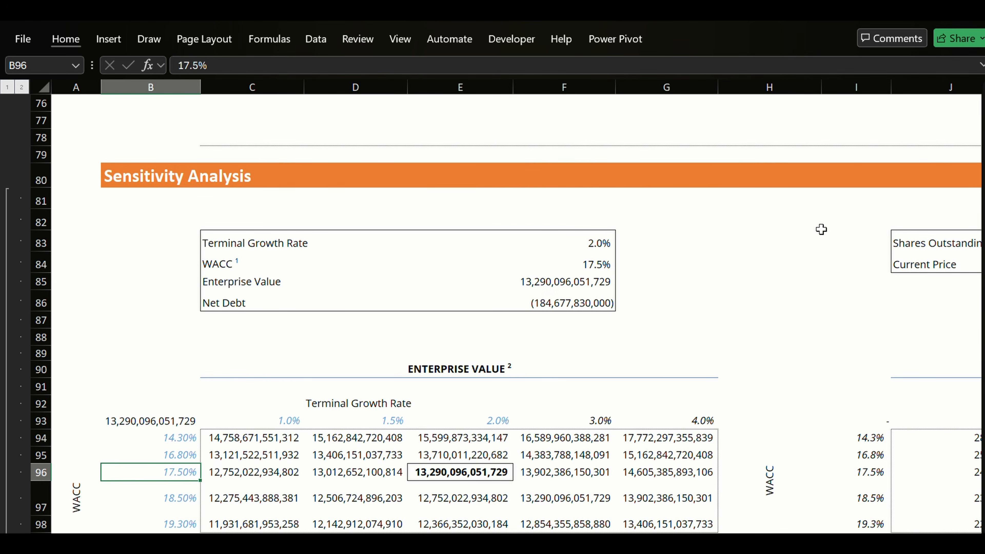
Examine the Current Price and Equity Value per-share formulas in M74 and M73 of the Premium (Discount) block.
key(Up)
key(Up)
key(Up)
key(Up)
key(Up)
key(Up)
key(Up)
key(Up)
key(Up)
key(Up)
key(Up)
key(Up)
key(Up)
key(Up)
key(Up)
key(Up)
key(Up)
key(Up)
key(Up)
key(Up)
key(Up)
key(Up)
key(Up)
key(Up)
key(Up)
key(Up)
key(Up)
key(Up)
key(Up)
key(Up)
key(Up)
key(Up)
key(Up)
key(Up)
key(Up)
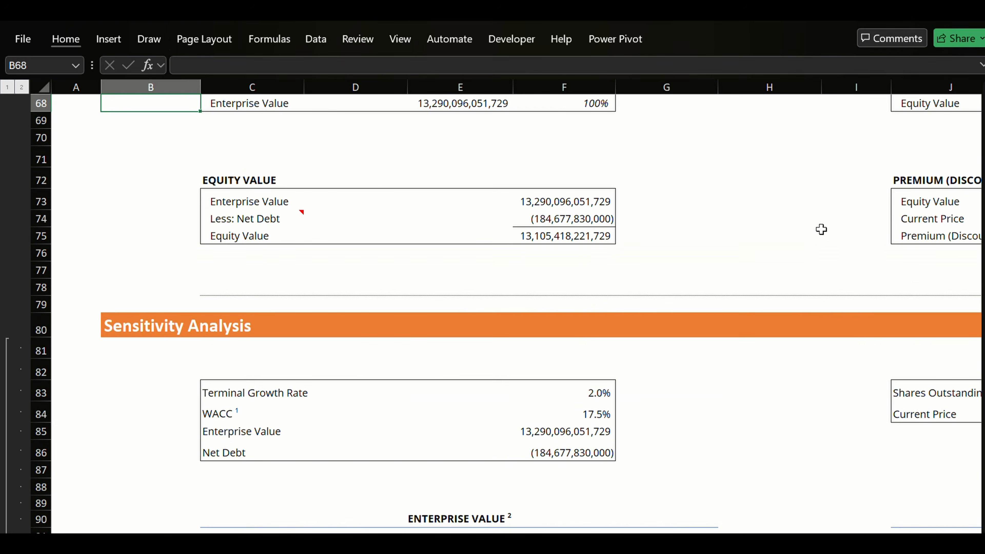
key(Right)
key(Right)
key(Right)
key(Right)
key(Right)
key(Right)
key(Right)
key(Right)
key(Right)
key(Down)
key(Down)
key(Down)
key(Down)
key(Down)
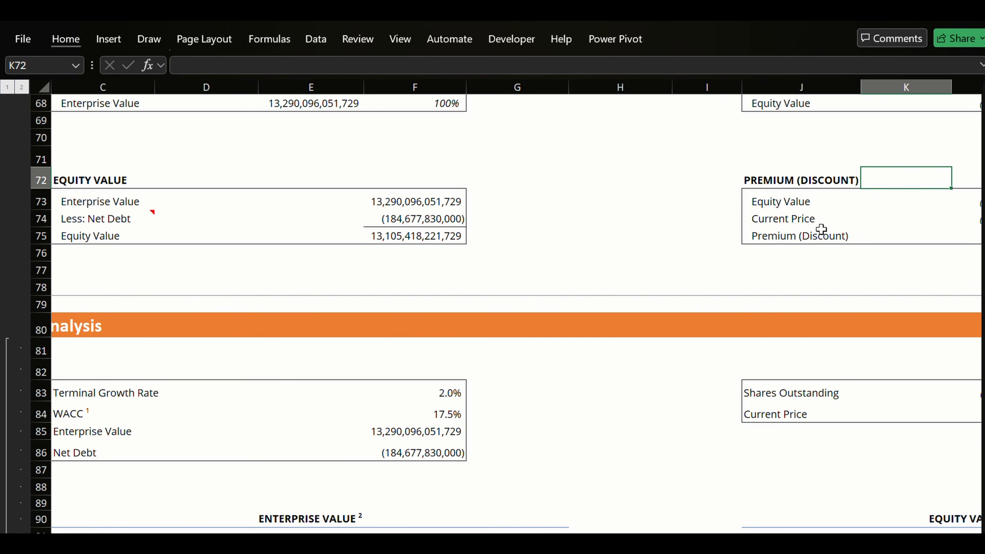
key(Right)
key(Right)
key(Right)
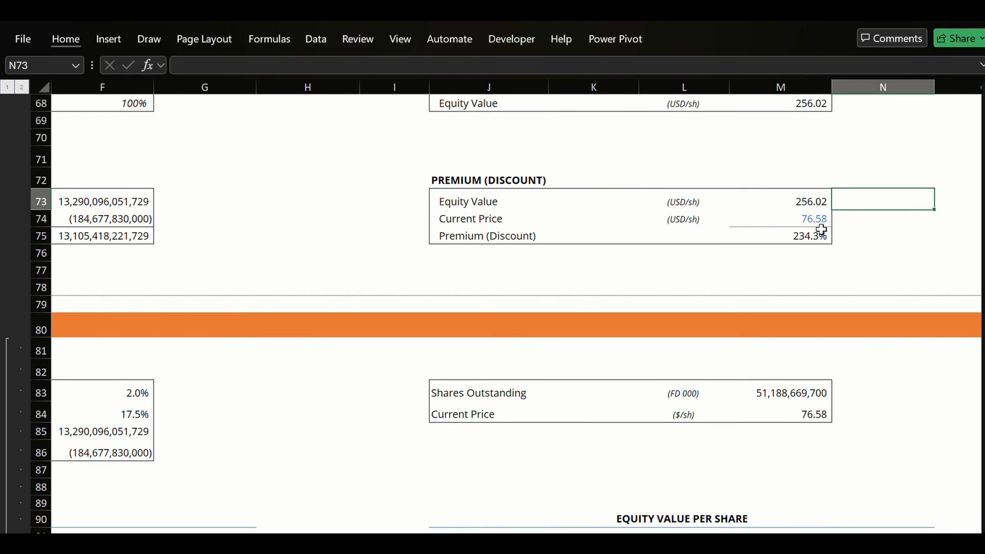
key(Left)
key(Down)
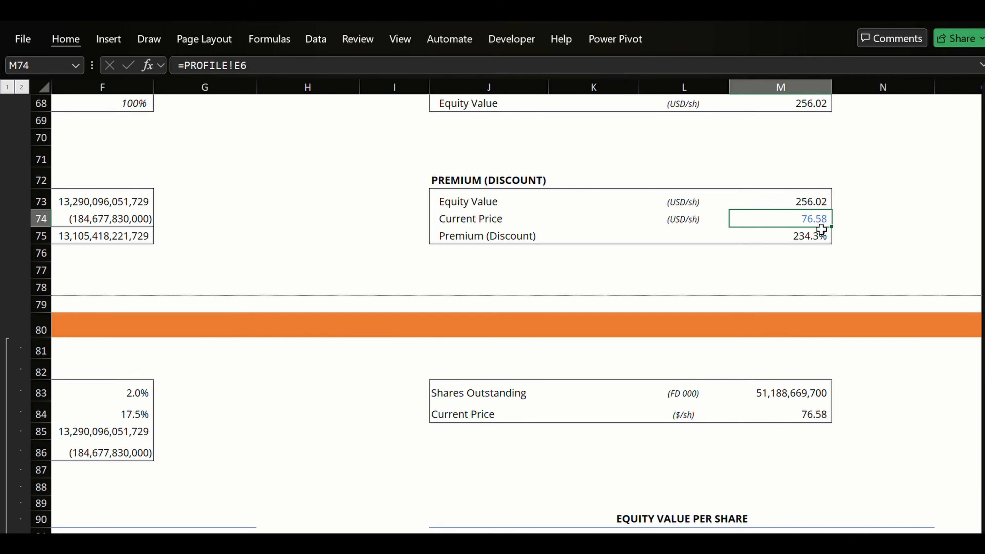
key(Up)
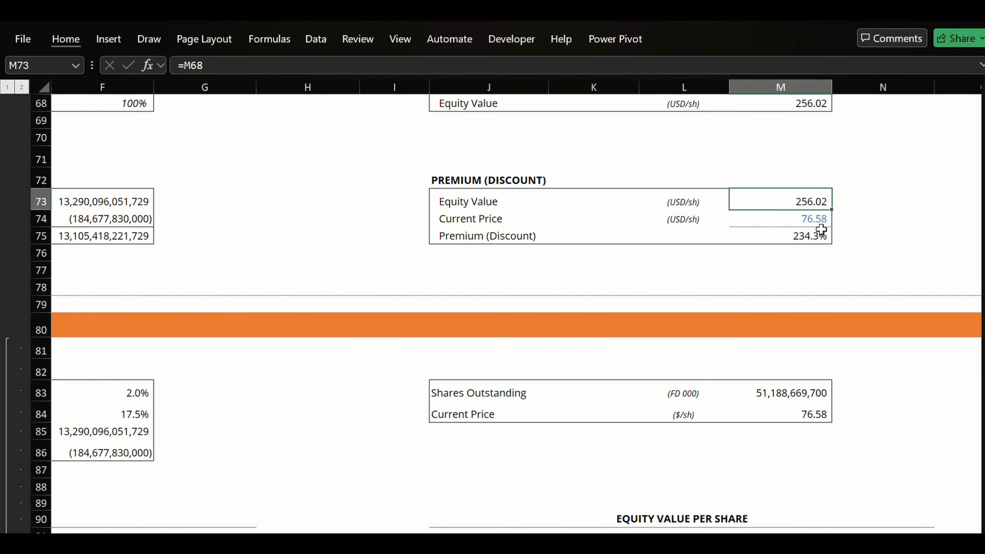
Copy the per-share Equity Value from M73 and paste it as a value into Discounted Cash Flow cell F10 on the summary sheet.
key(ctrl+c)
key(ctrl+Page_Up)
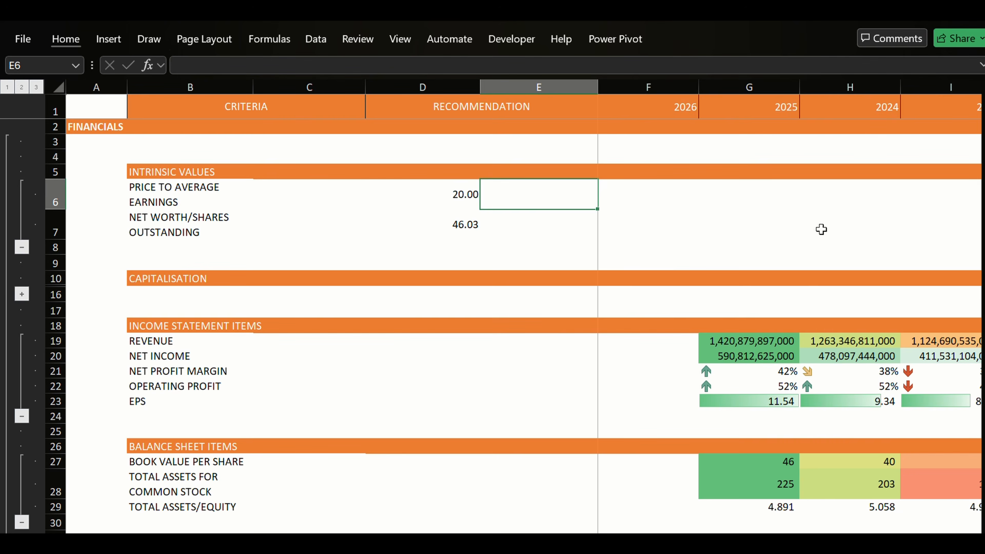
key(ctrl+Page_Up)
key(ctrl+Page_Up)
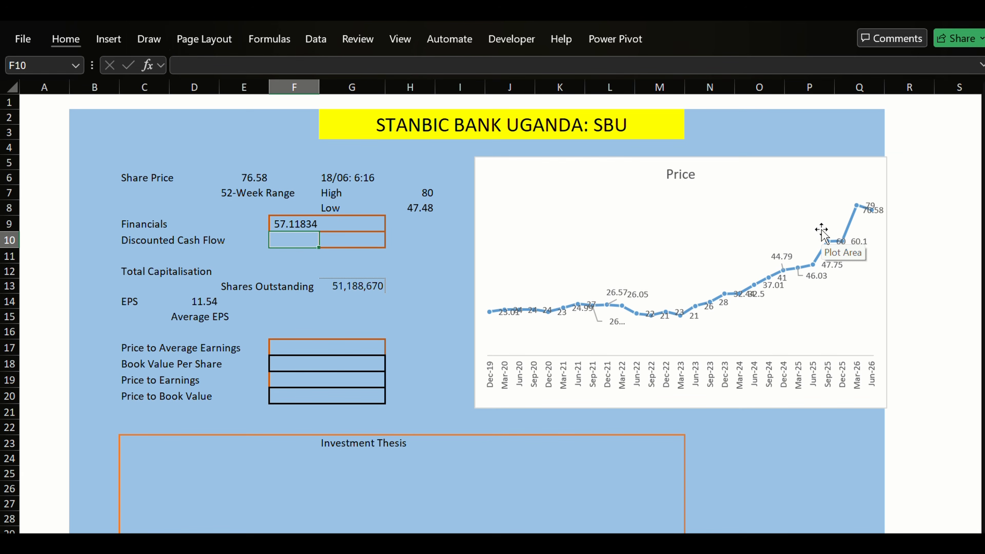
key(ctrl+alt+v)
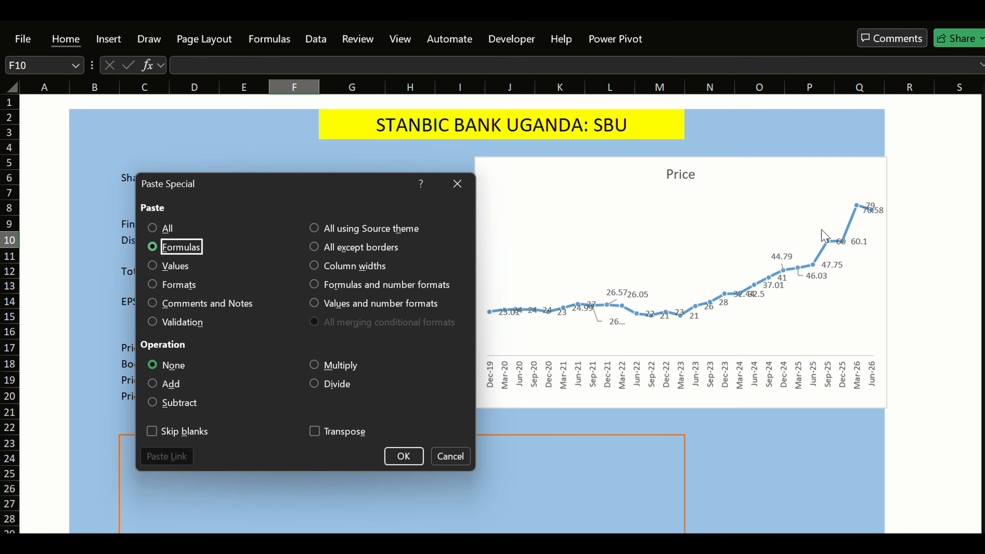
key(v)
key(Return)
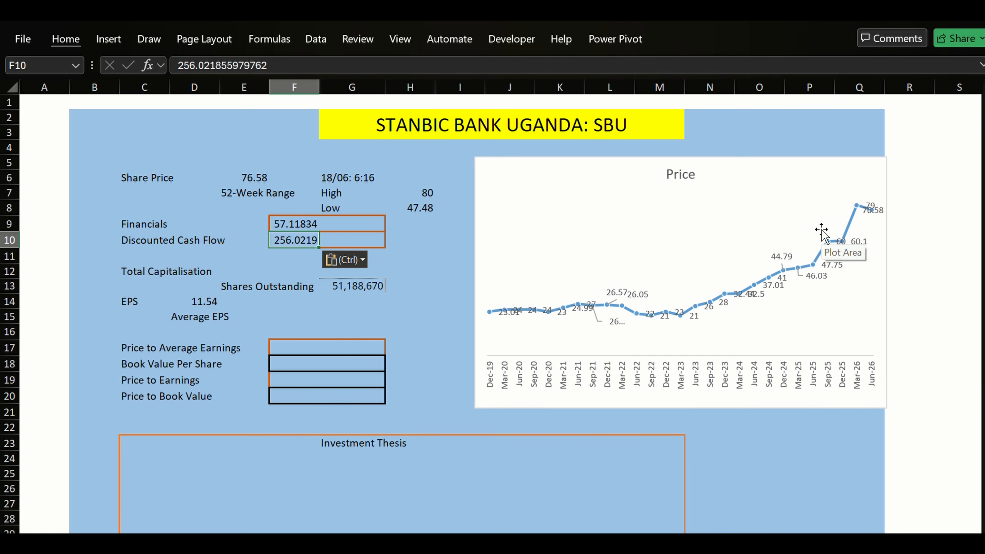
key(Escape)
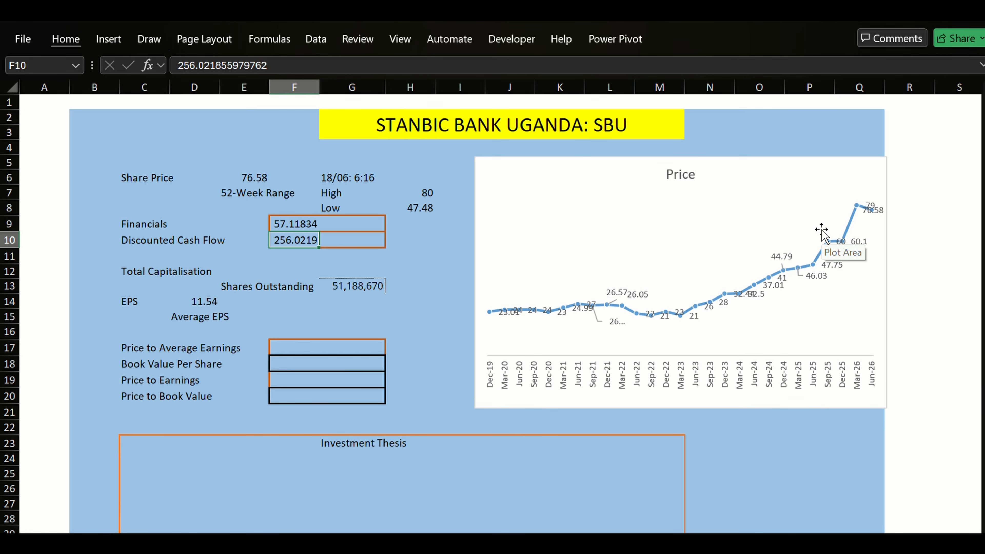
Return to the valuation sheet and examine the Equity Value Per Share sensitivity table, checking cells L96 and J94.
key(ctrl+Page_Up)
key(ctrl+Page_Up)
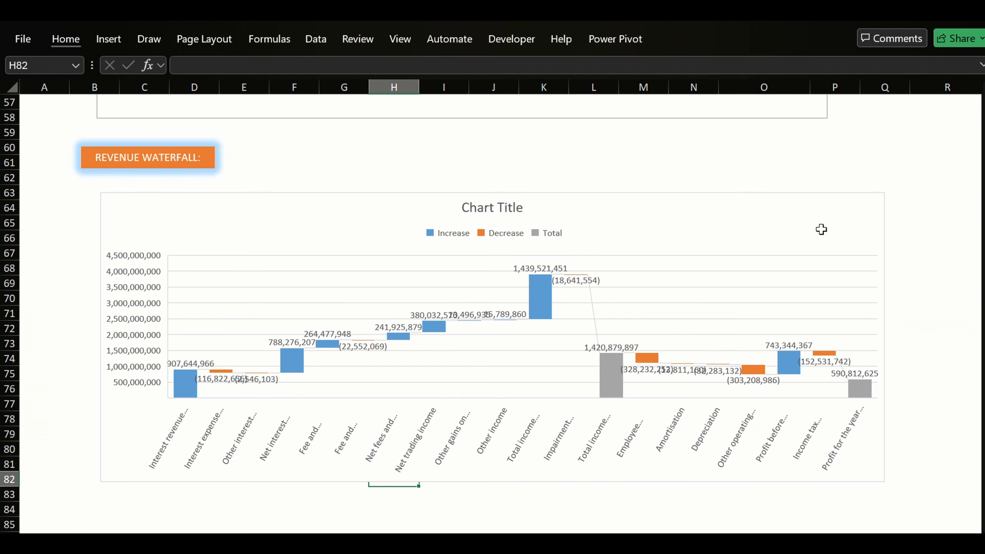
key(ctrl+Page_Down)
key(Down)
key(Down)
key(Down)
key(Down)
key(Down)
key(Down)
key(Down)
key(Down)
key(Down)
key(Down)
key(Down)
key(Down)
key(Down)
key(Down)
key(Down)
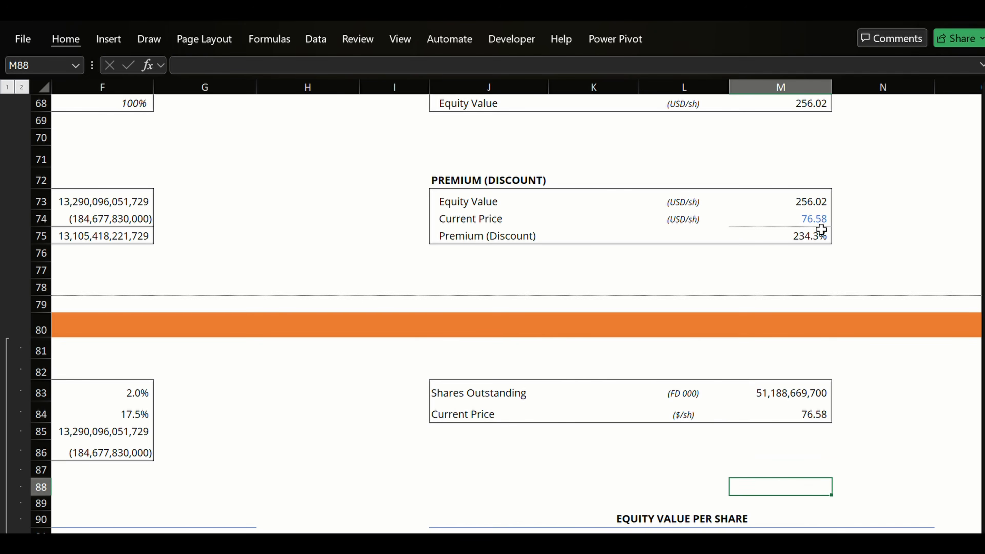
key(Down)
key(Down)
key(Down)
key(Down)
key(Down)
key(Down)
key(Down)
key(Down)
key(Down)
key(Left)
key(Up)
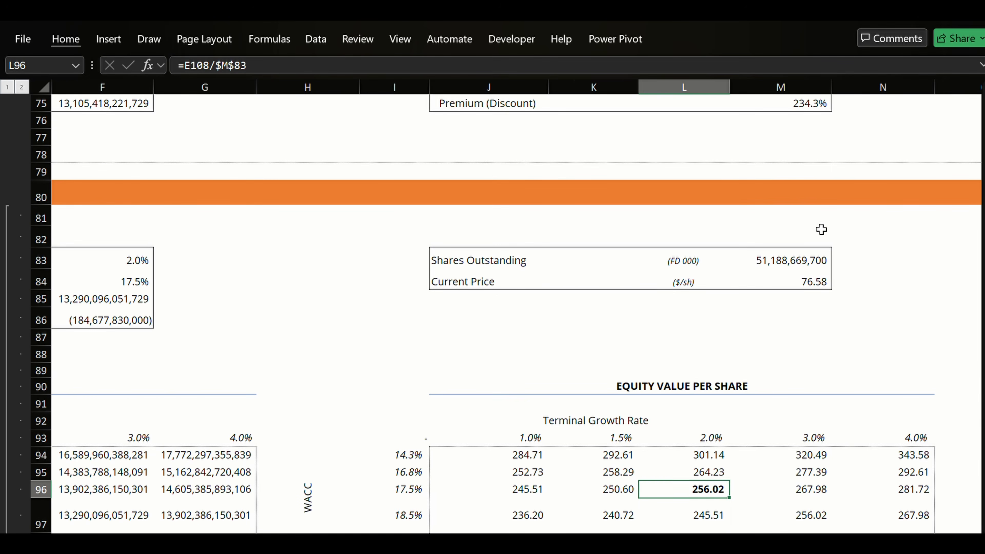
key(Left)
key(Up)
key(Up)
key(Left)
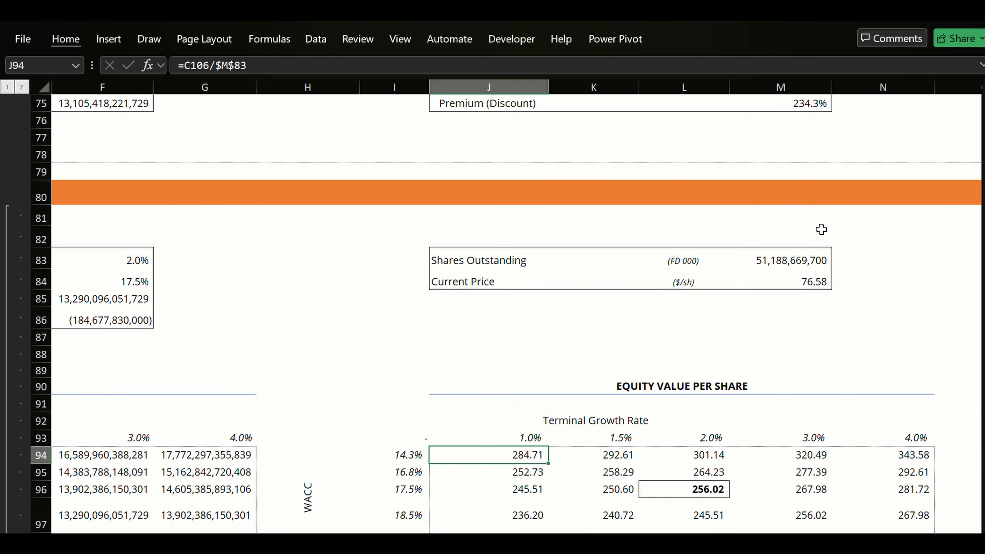
Change the 14.3% WACC, 1.0% growth formula in J106 of the Premium (Discount) to Current Price table to =J94/$M$84-1.
key(Down)
key(Down)
key(Down)
key(Down)
key(Down)
key(Down)
key(Down)
key(Down)
key(Down)
key(Down)
key(Down)
key(Down)
key(Down)
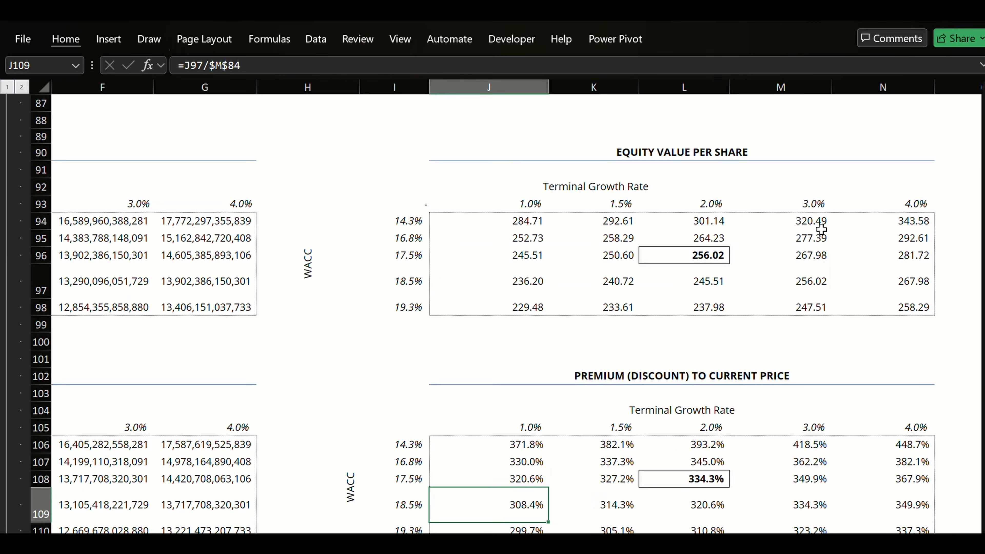
key(Up)
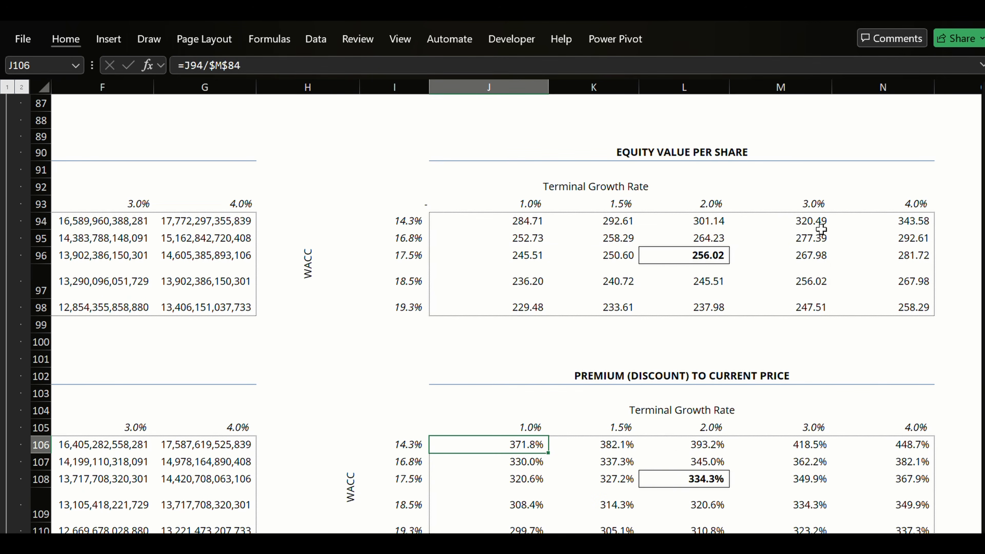
key(F2)
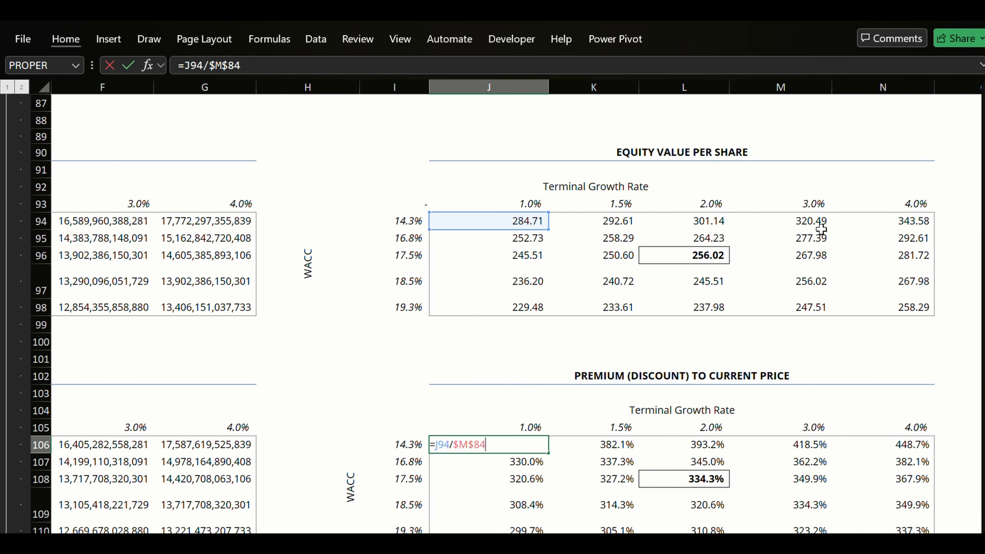
text(-1)
key(ctrl+Return)
Copy J106 and paste only its formula across the whole Premium (Discount) to Current Price table, J106:N110.
key(ctrl+c)
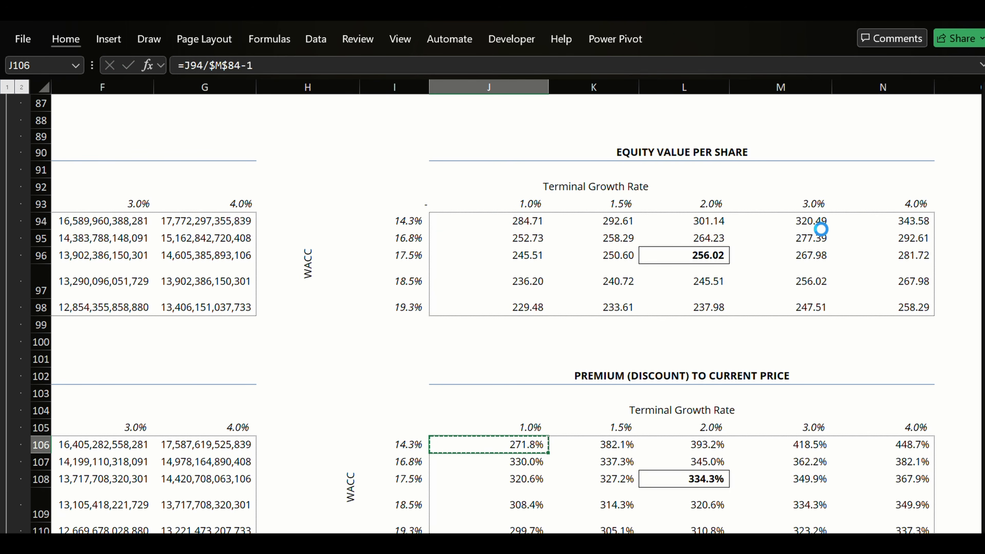
key(ctrl+shift+Right)
key(ctrl+shift+Down)
key(ctrl+shift+Down)
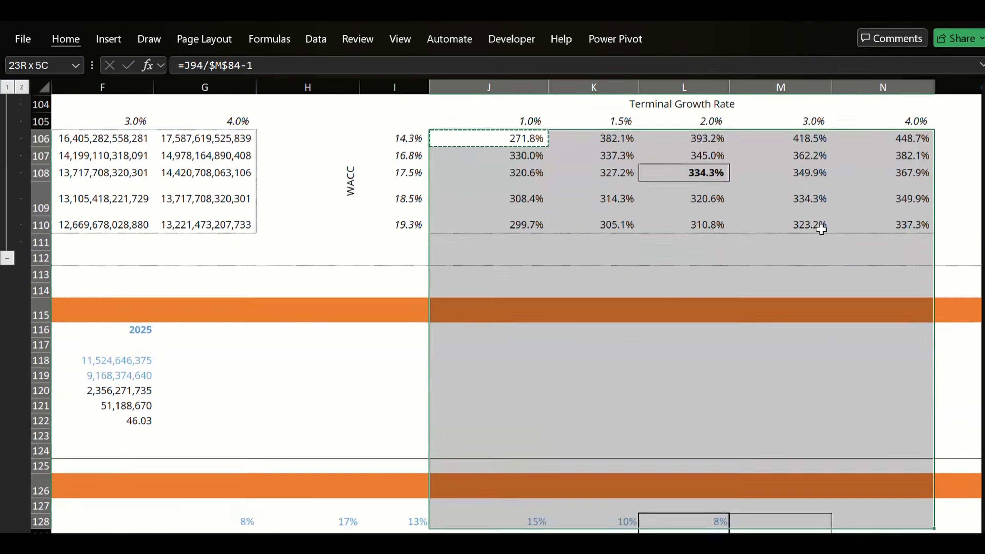
key(ctrl+shift+Up)
key(ctrl+alt+v)
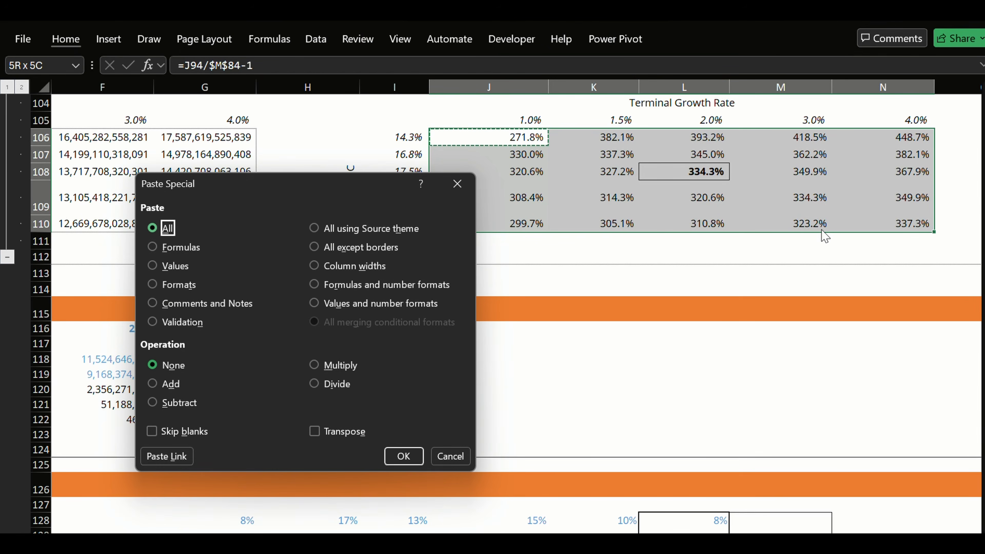
key(Down)
key(Down)
key(Up)
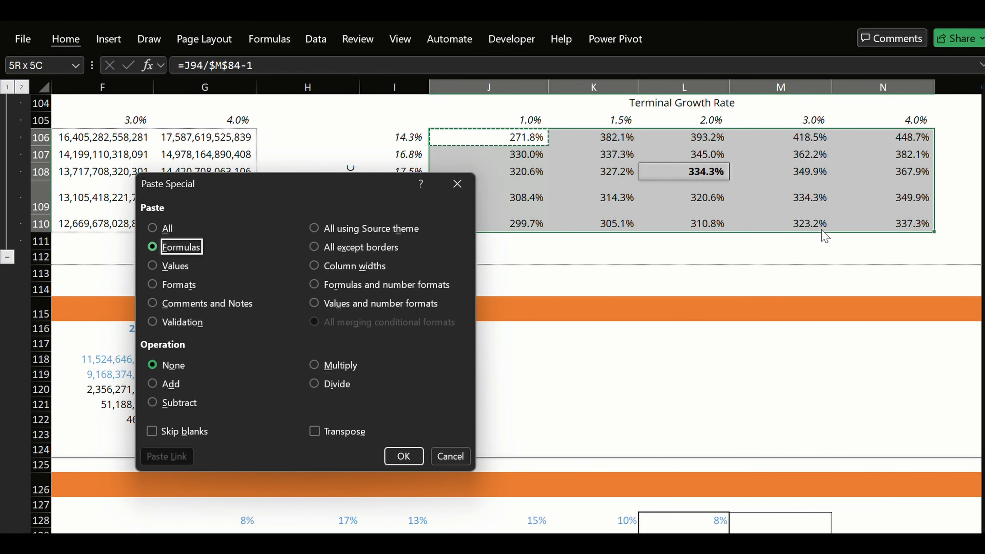
key(Return)
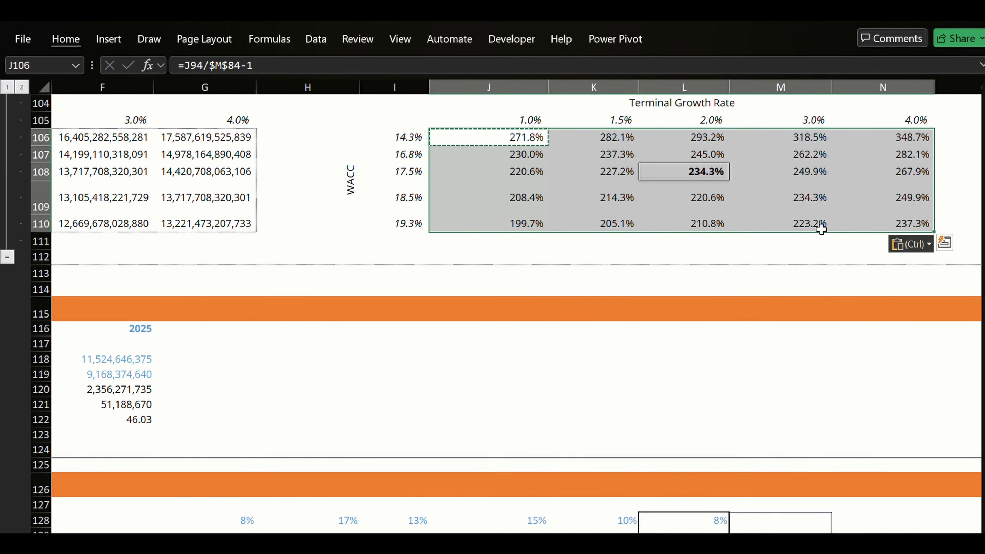
key(Escape)
key(Down)
key(Down)
key(Down)
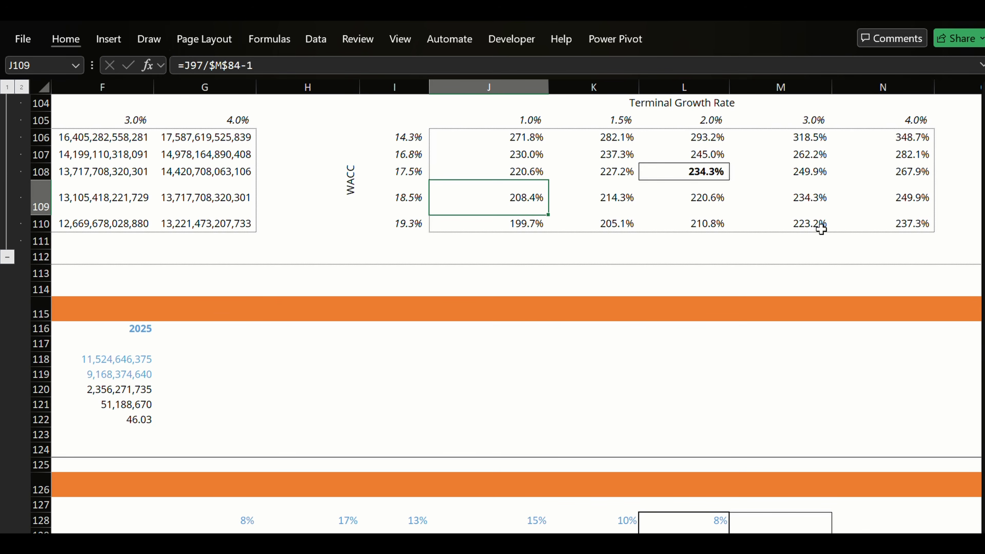
Link the Price to Average Earnings cell F17 on the PROFILE sheet to the matching figure with =FINANCIALS!D6.
key(ctrl+Page_Up)
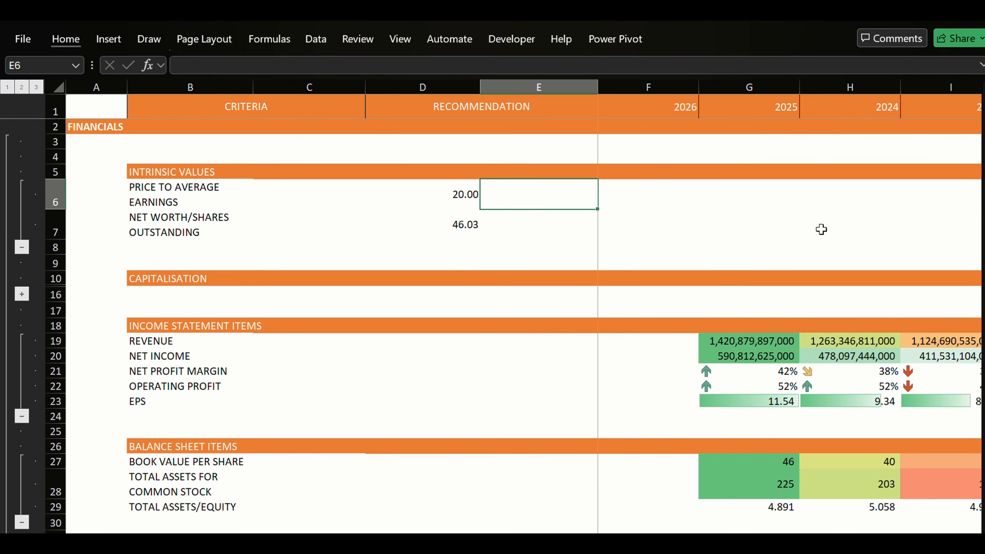
key(ctrl+Page_Up)
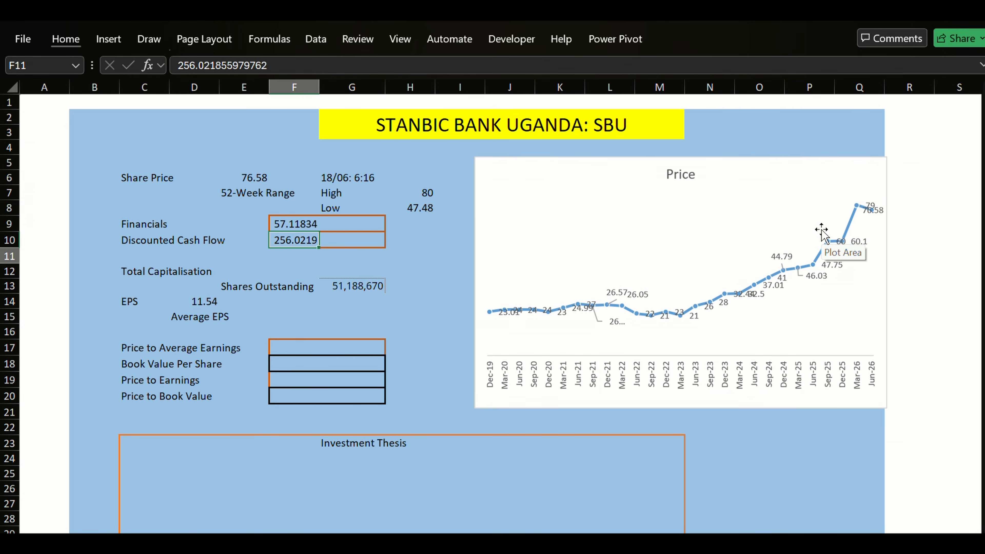
key(Down)
key(Right)
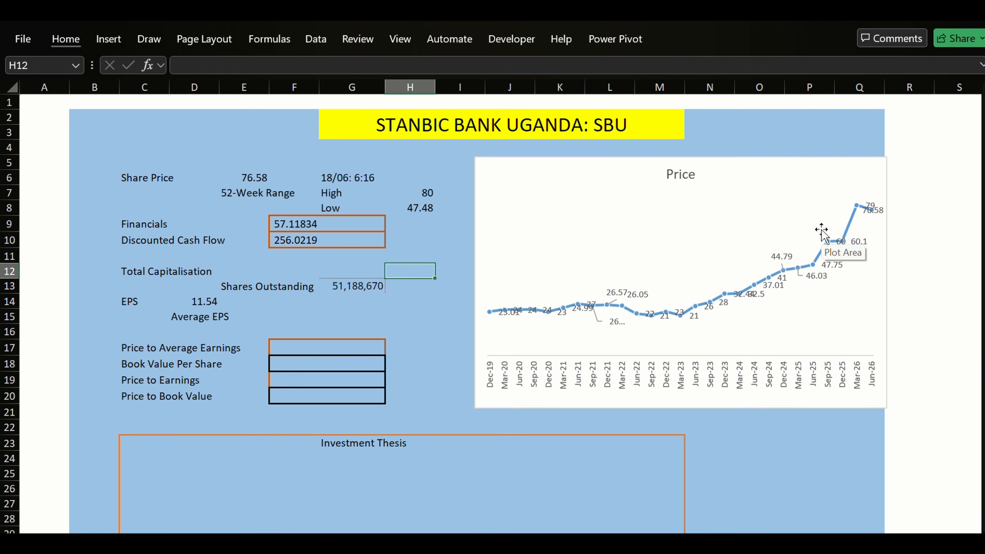
key(Down)
key(Down)
key(Down)
key(Down)
key(Down)
key(Left)
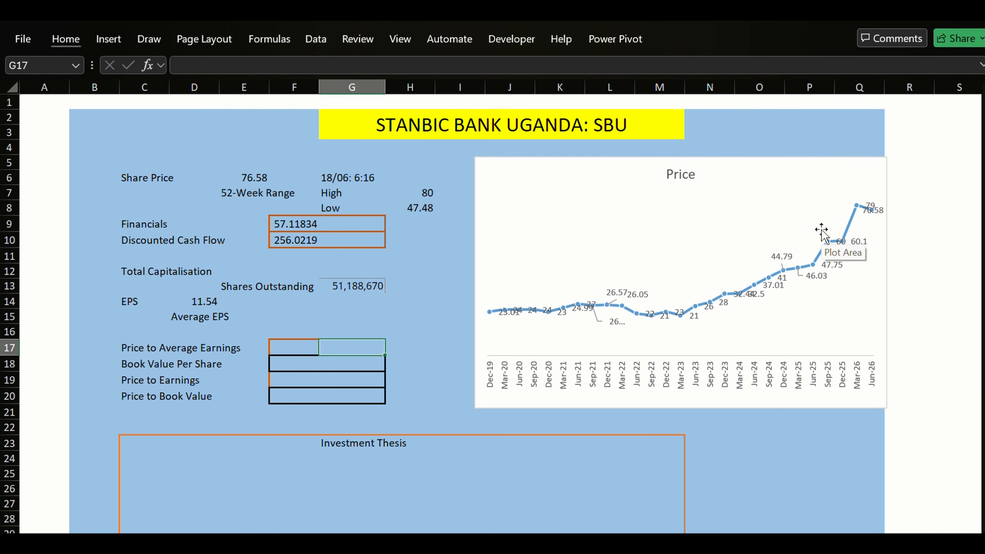
key(Left)
text(=)
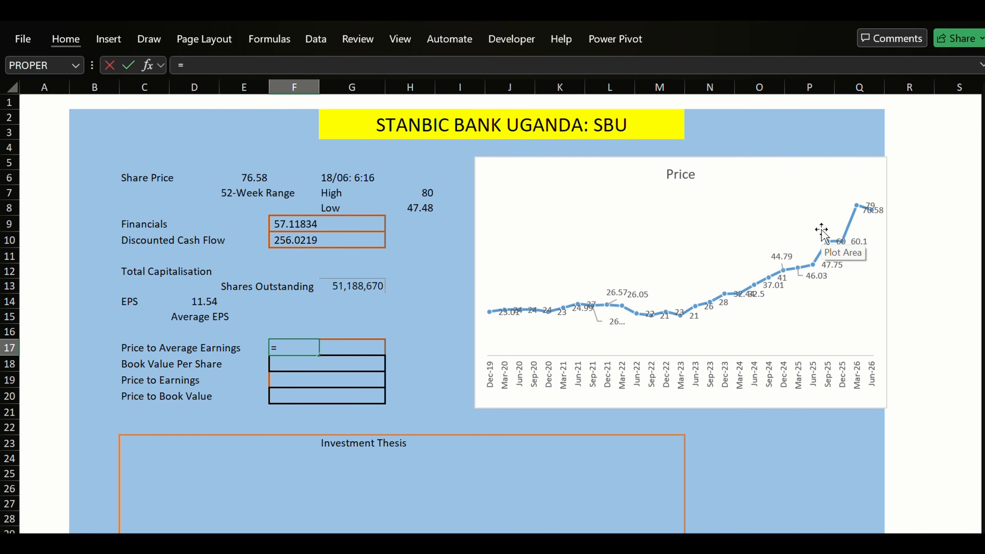
key(ctrl+Page_Down)
key(Down)
key(Down)
key(Down)
key(Left)
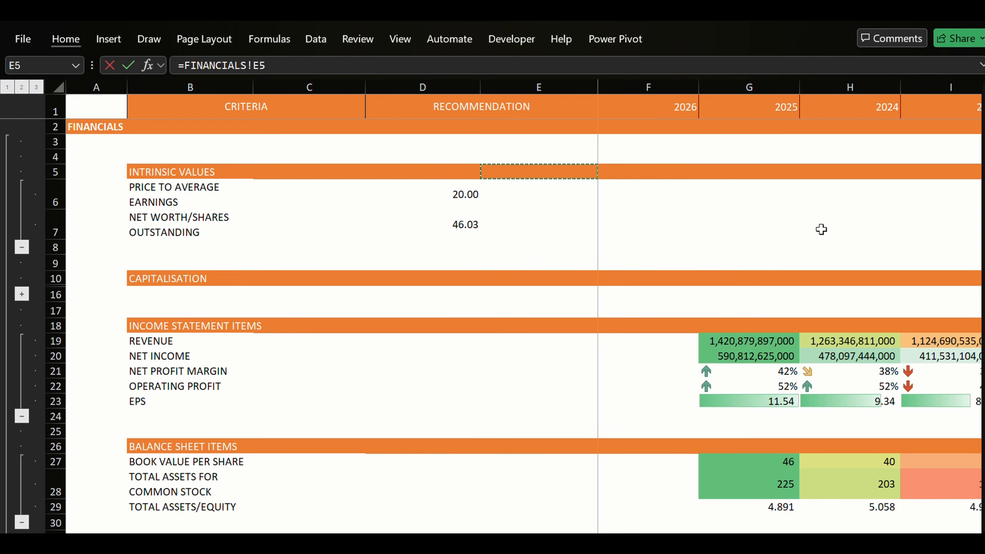
key(Left)
key(Left)
key(Left)
key(Down)
key(Right)
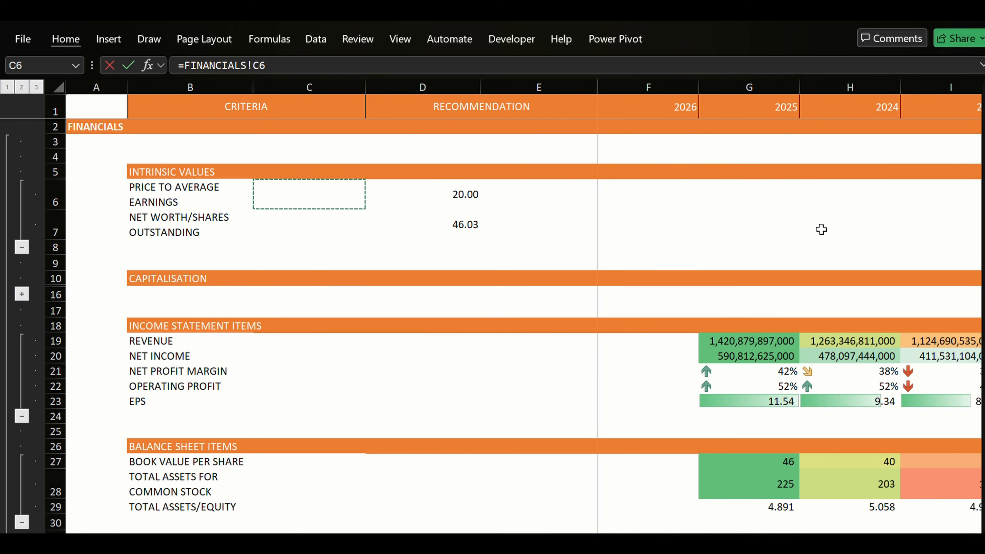
key(Right)
key(Right)
key(Left)
key(Return)
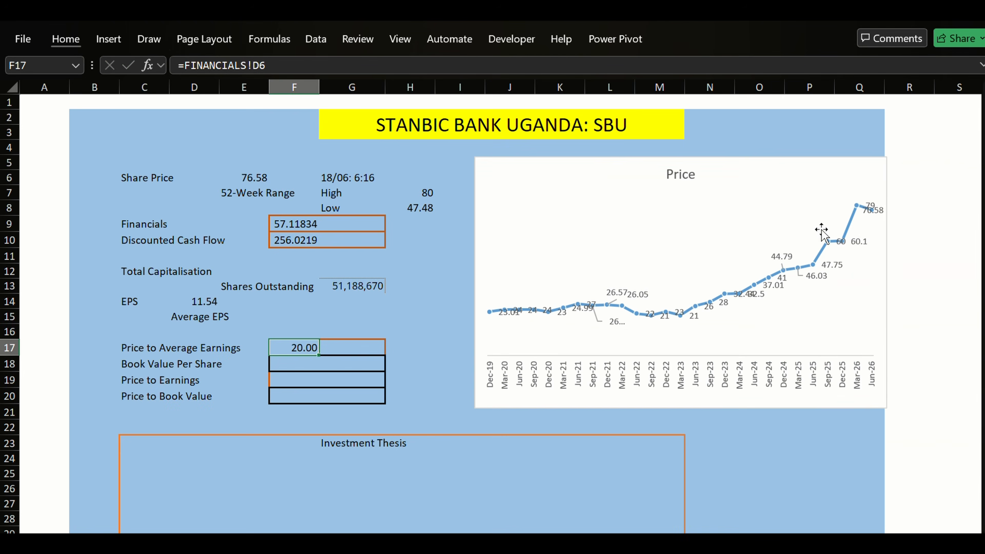
Start a formula in FINANCIALS cell D6 that divides the share price in PROFILE!E6 by an AVERAGE function.
key(ctrl+bracketleft)
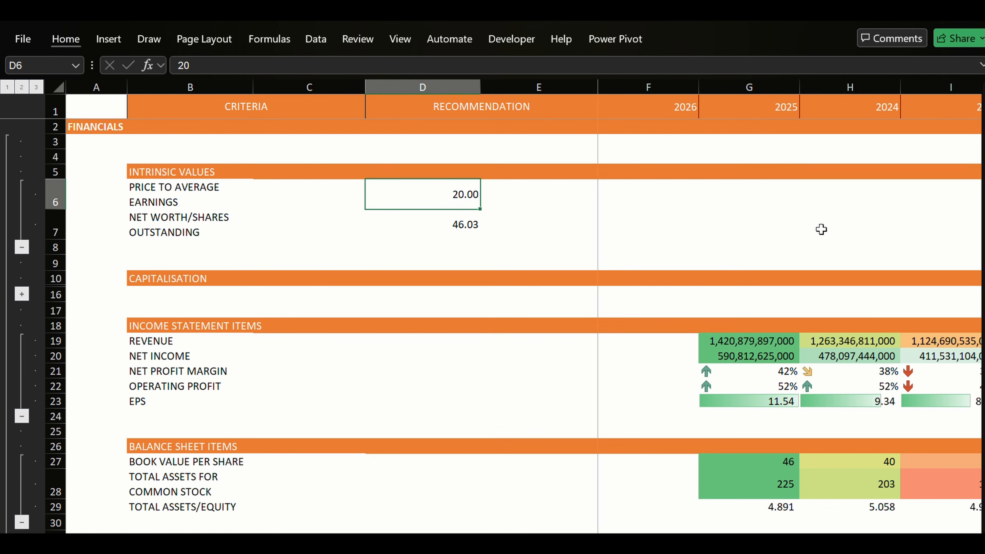
text(=)
key(ctrl+Page_Up)
key(Down)
key(Down)
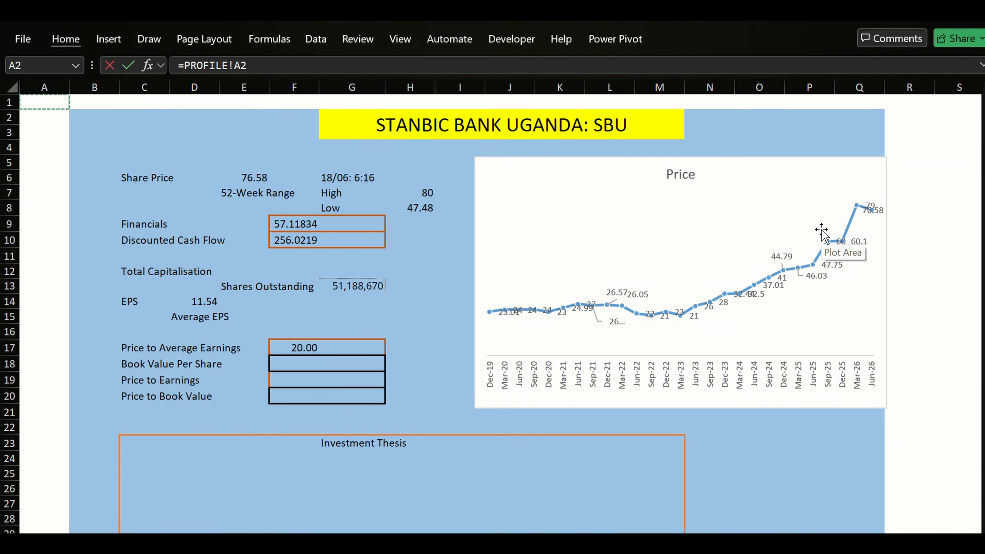
key(Right)
key(Right)
key(Right)
key(Right)
key(Down)
key(Down)
key(Down)
text(/a)
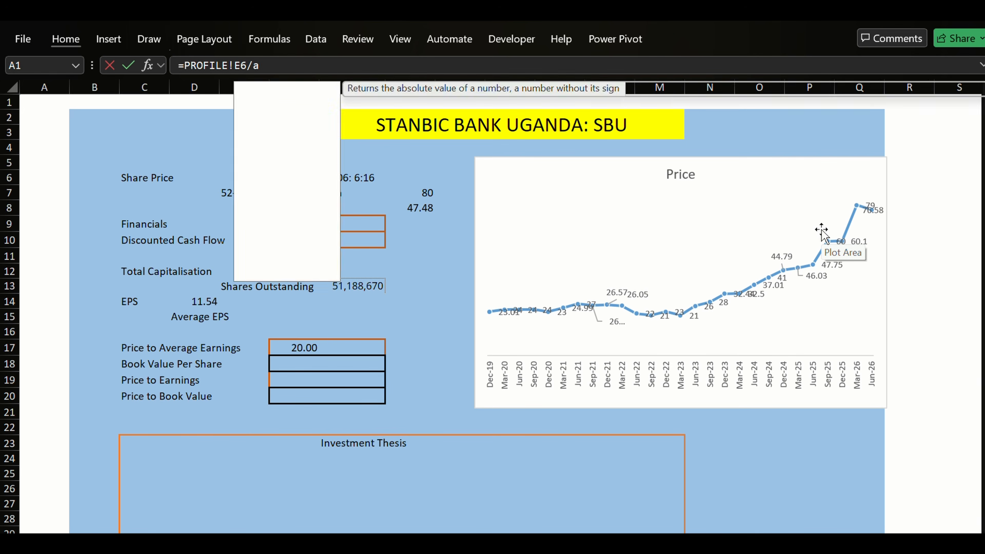
text(v)
key(Down)
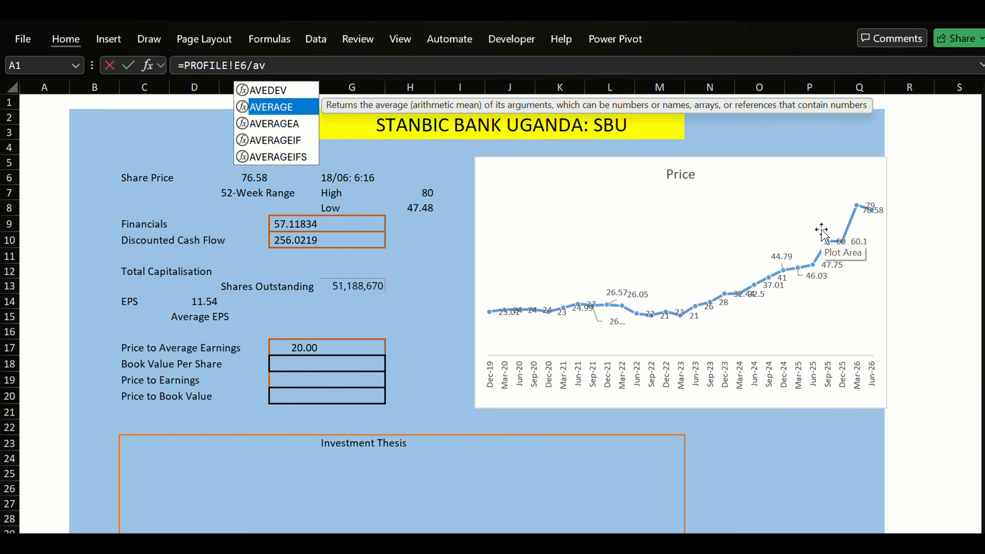
key(Tab)
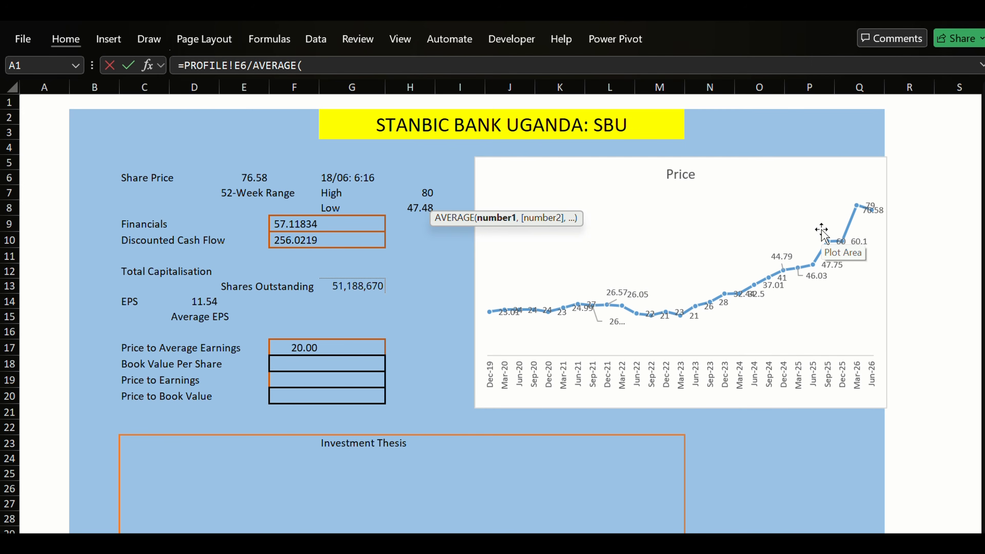
Complete the D6 formula by averaging the 2025 to 2022 earnings per share in D31:G31 of the DATA sheet.
key(ctrl+Page_Down)
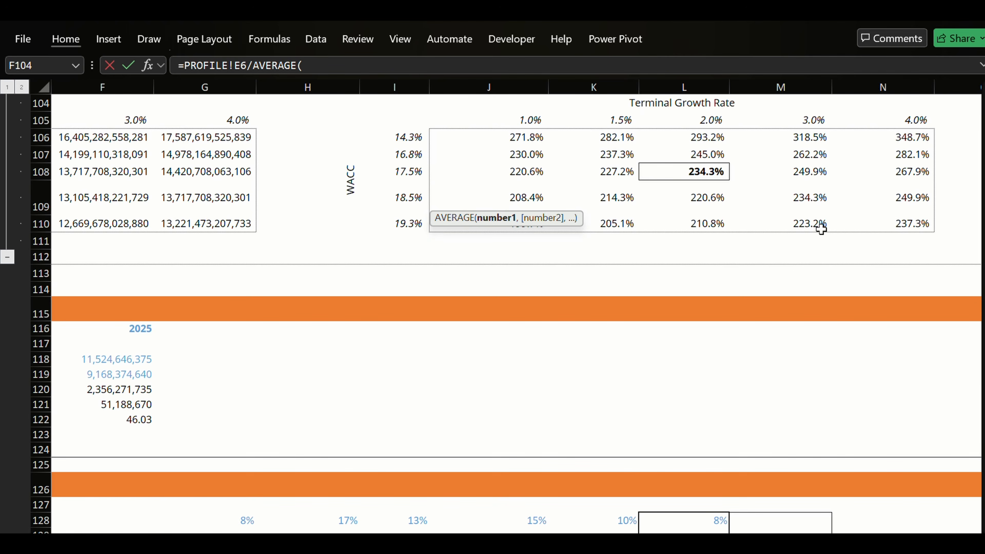
key(ctrl+Page_Up)
key(Down)
key(Down)
key(Down)
key(Down)
key(Down)
key(Down)
key(Down)
key(Down)
key(Down)
key(Down)
key(Down)
key(Down)
key(Down)
key(Down)
key(Down)
key(Down)
key(Down)
key(Down)
key(Down)
key(Down)
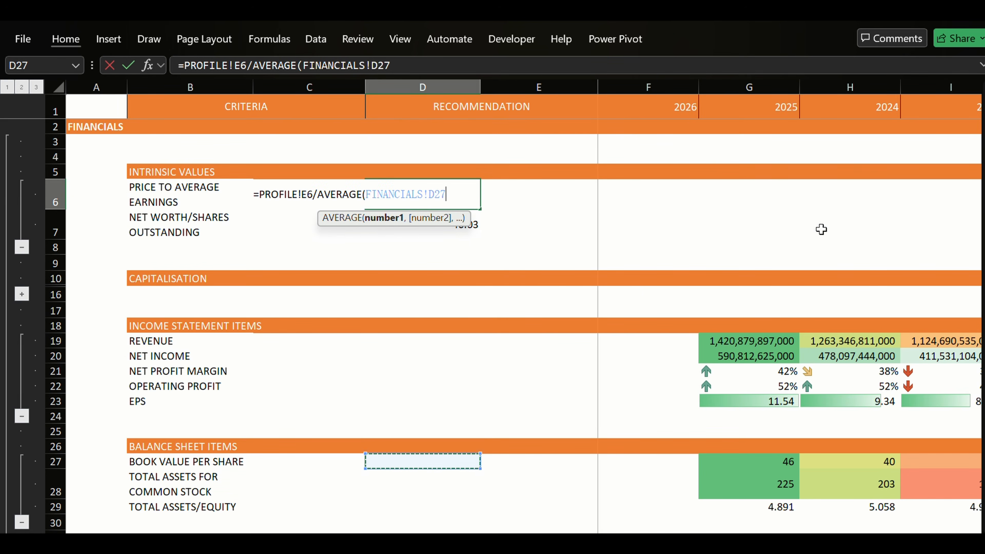
key(Up)
key(Up)
key(Up)
key(Up)
key(Up)
key(Up)
key(Up)
key(Up)
key(Up)
key(Up)
key(Up)
key(Up)
key(Up)
key(Up)
key(Up)
key(Up)
key(Up)
key(Up)
key(Up)
key(Up)
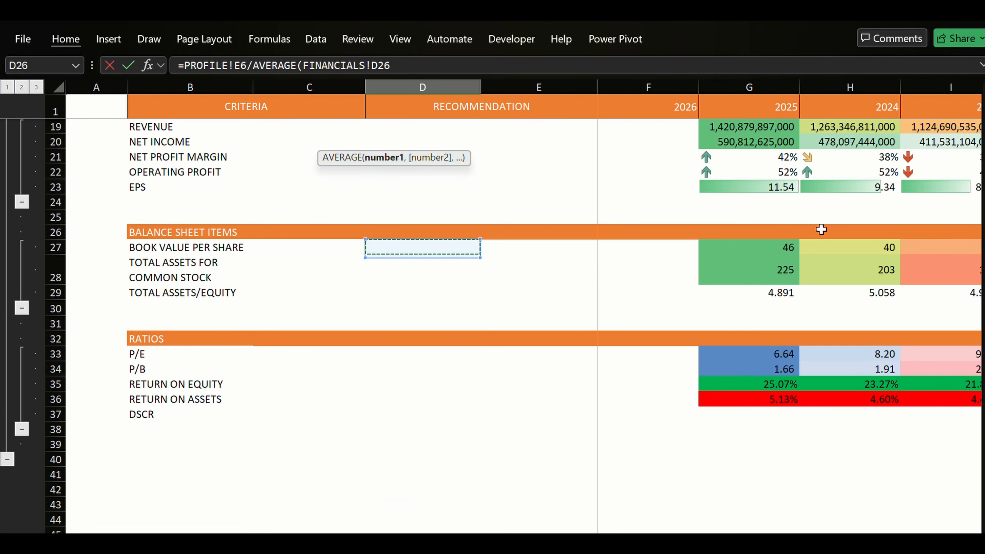
key(Right)
key(Down)
key(Down)
key(Right)
key(Right)
key(Down)
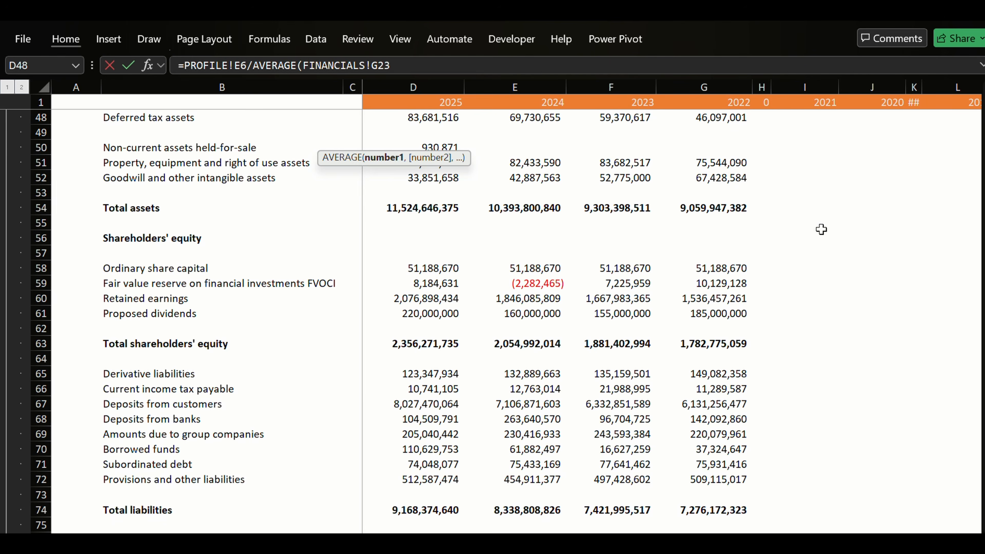
key(Up)
key(Up)
key(Up)
key(Up)
key(Up)
key(Up)
key(Up)
key(Up)
key(Up)
key(Up)
key(Up)
key(Up)
key(Up)
key(Up)
key(Up)
key(Up)
key(Up)
key(Up)
key(Down)
key(Down)
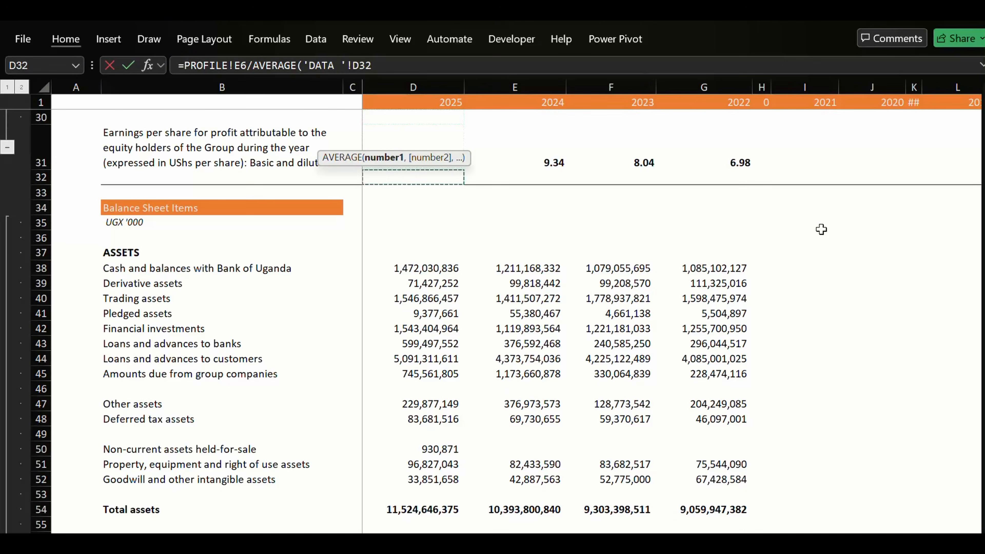
key(Up)
key(shift+Right)
key(shift+Right)
key(shift+Right)
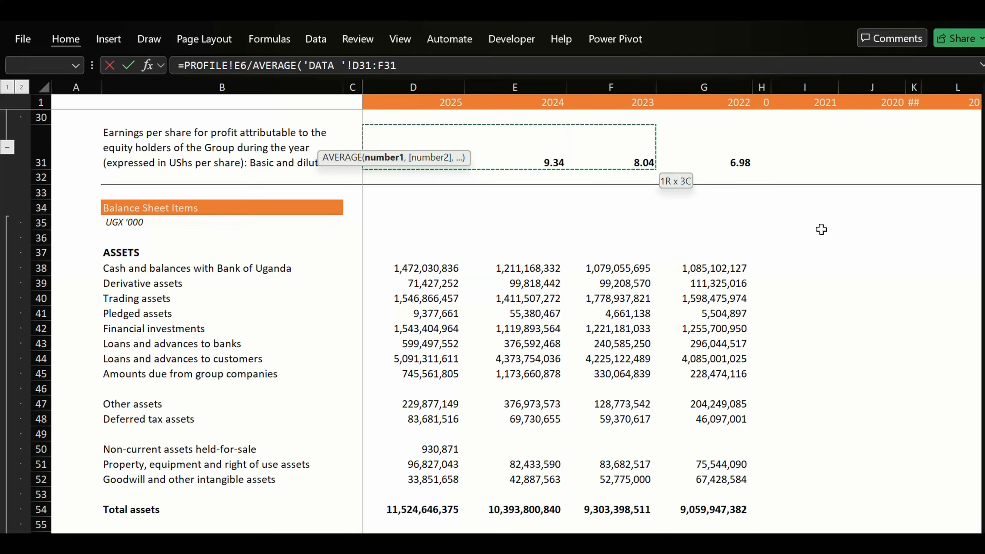
key(Return)
key(Return)
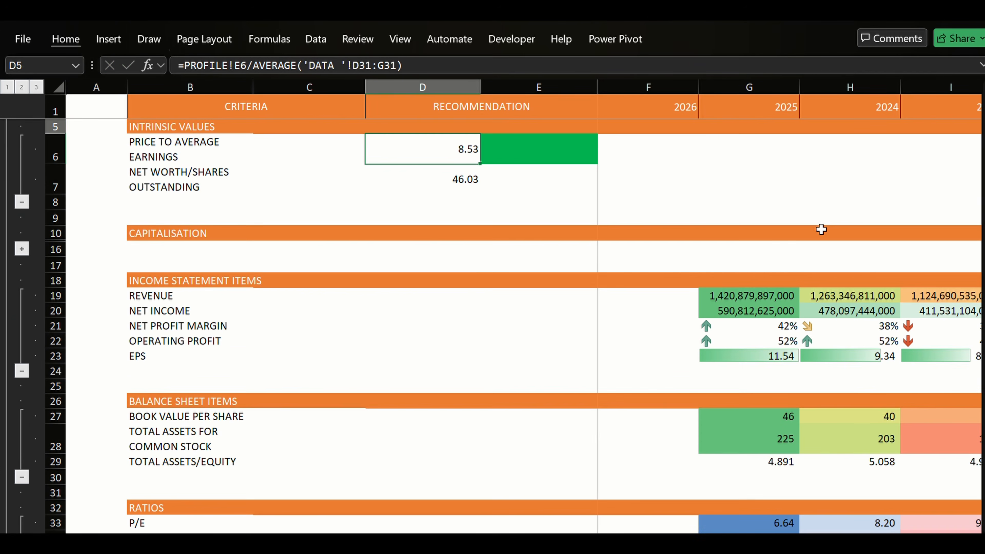
Check the Price to Average Earnings row and its recommendation cell E6, and return to the linked figure on the PROFILE sheet.
key(Down)
key(Left)
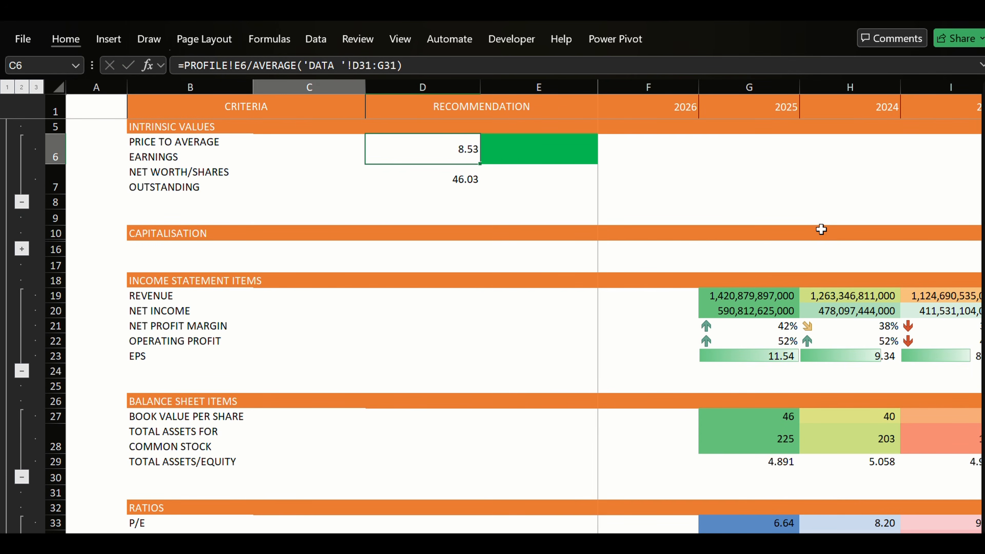
key(Left)
key(Left)
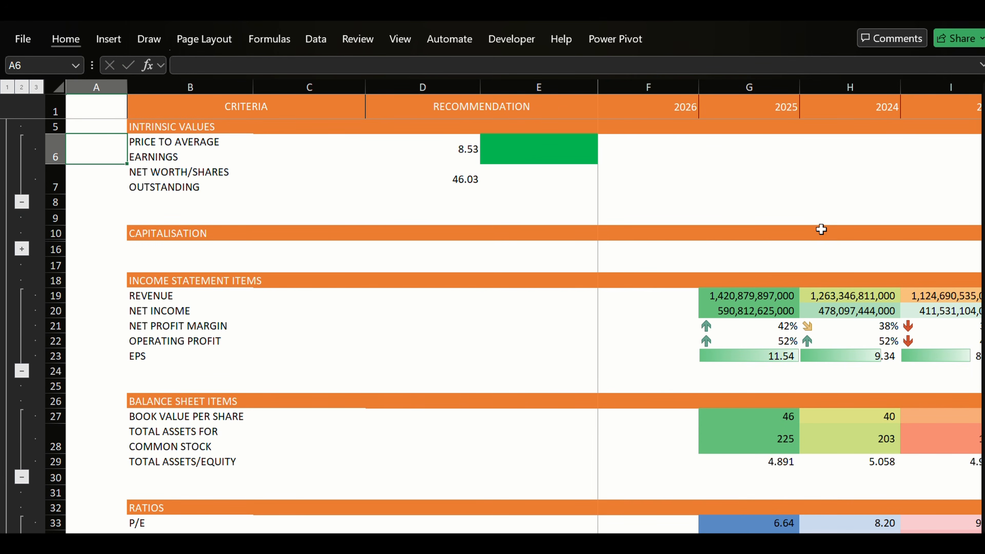
key(Right)
key(Right)
key(Right)
key(Right)
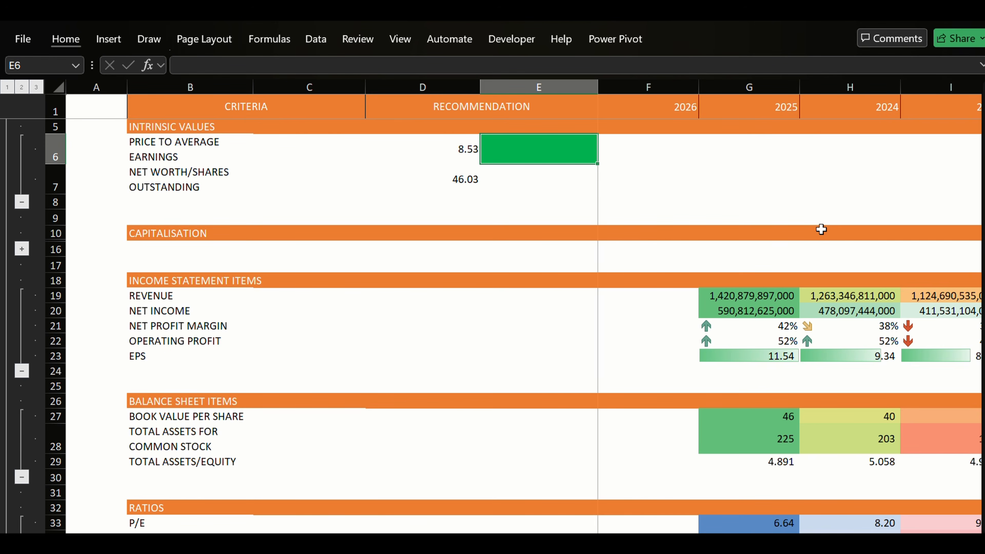
key(ctrl+Page_Down)
key(ctrl+Page_Down)
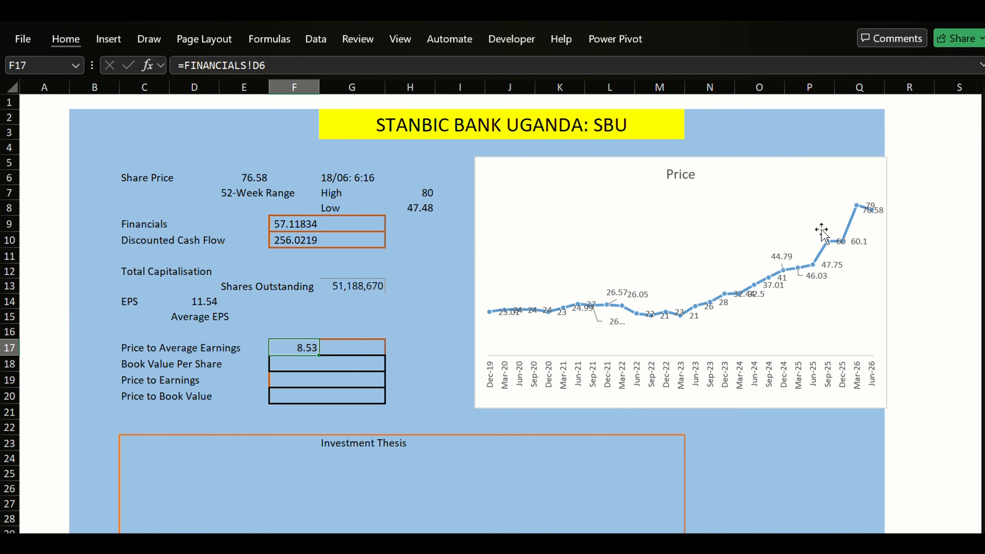
key(Down)
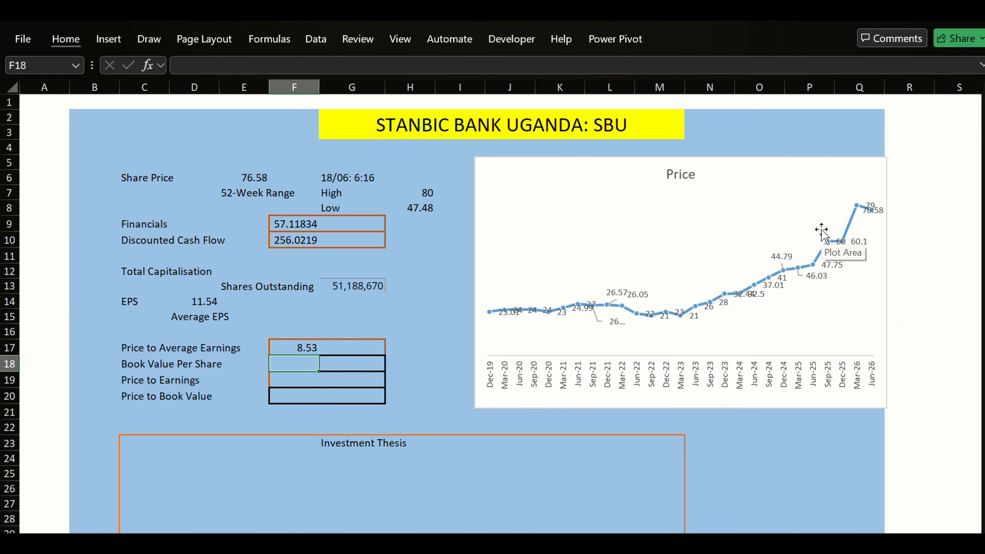
Link the Book Value Per Share cell F18 on the PROFILE sheet to the 2025 figure with =FINANCIALS!G27.
text(=)
key(ctrl+Page_Up)
key(ctrl+Page_Up)
key(ctrl+Page_Down)
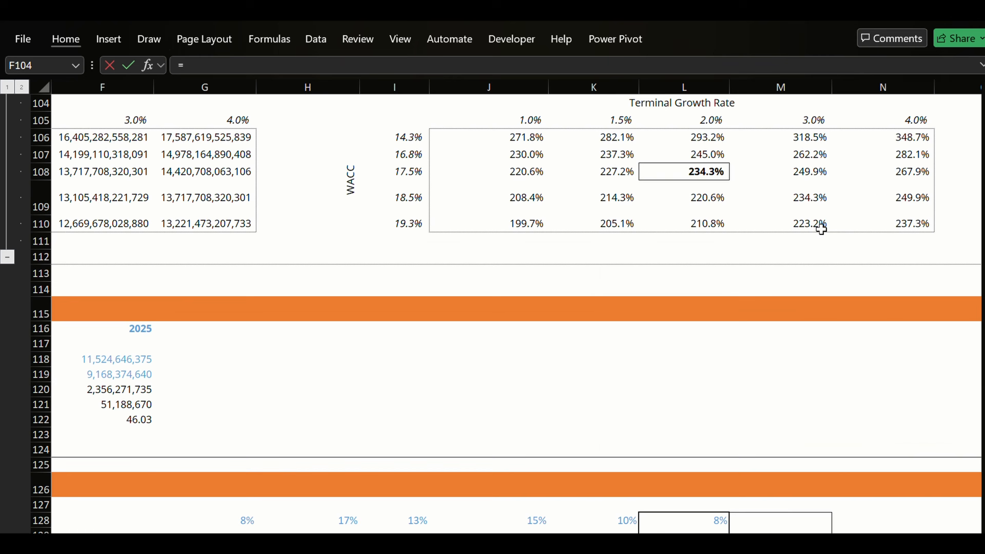
key(ctrl+Page_Up)
key(Down)
key(Down)
key(Down)
key(Left)
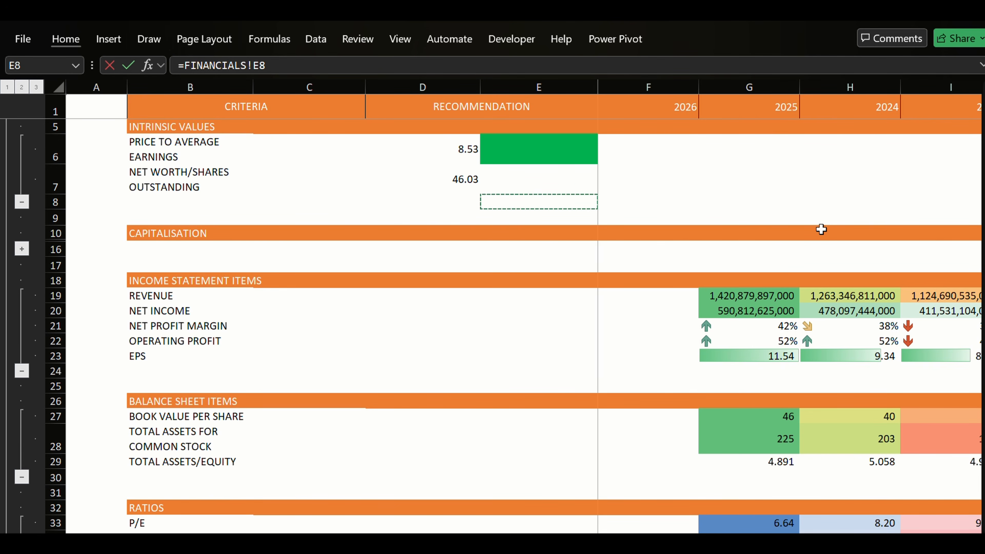
key(Down)
key(ctrl+Down)
key(ctrl+Down)
key(Down)
key(Down)
key(Down)
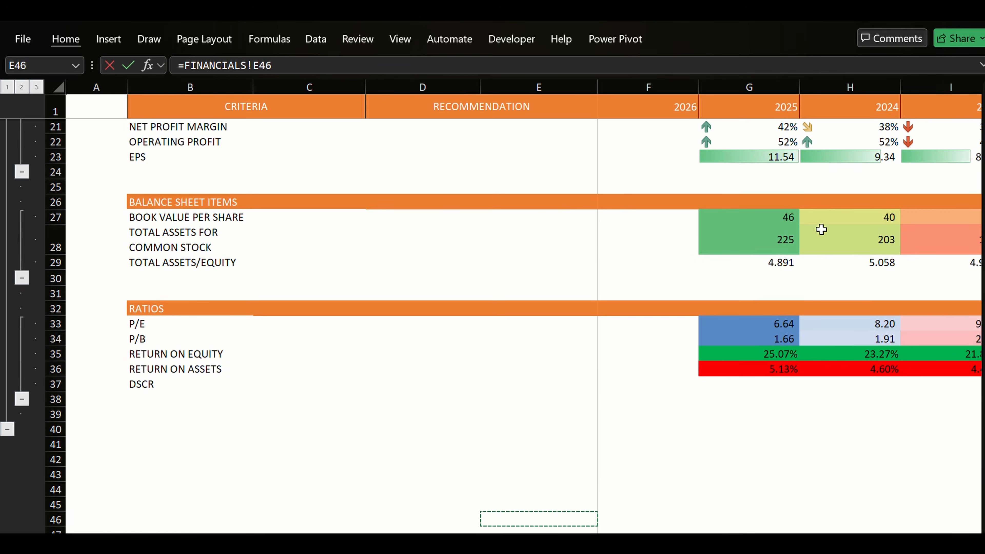
key(Up)
key(ctrl+Up)
key(ctrl+Up)
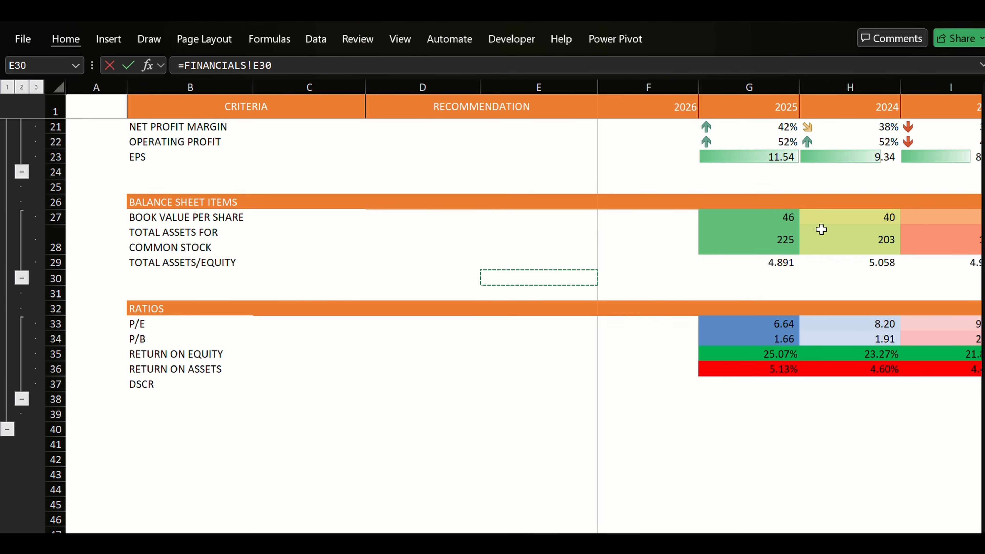
key(Up)
key(Up)
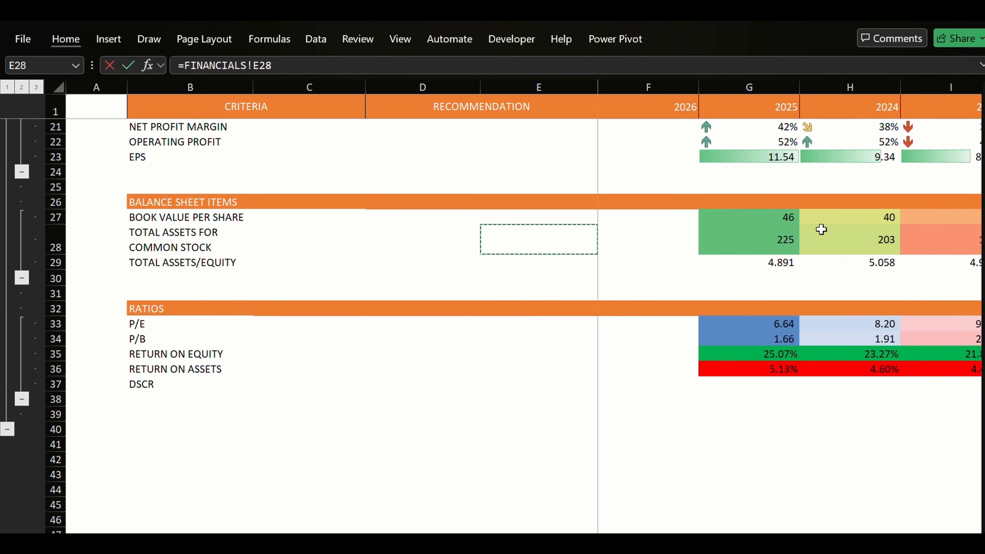
key(Right)
key(Right)
key(Up)
key(Return)
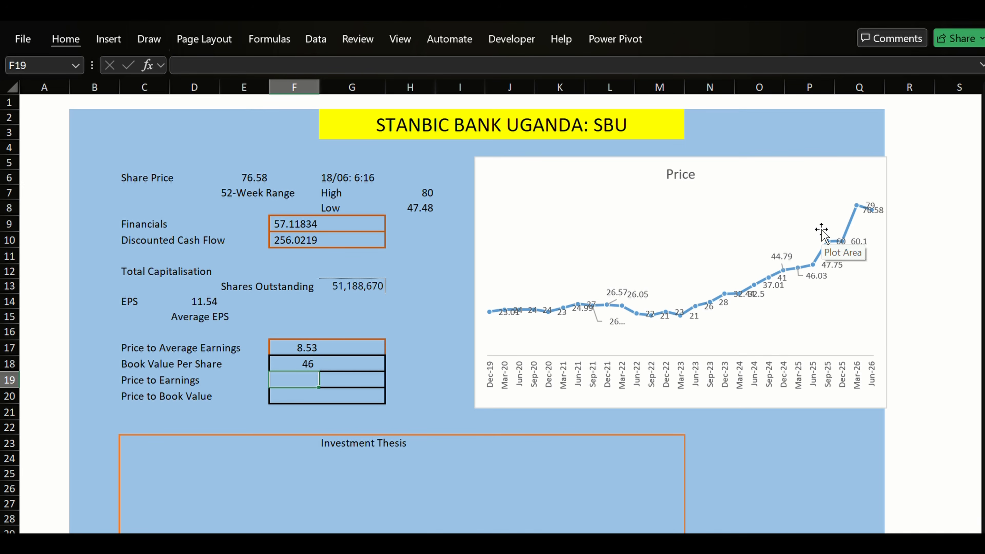
Link the Price to Earnings cell F19 on the PROFILE sheet to the 2025 P/E ratio with =FINANCIALS!G33.
text(=)
key(ctrl+Page_Down)
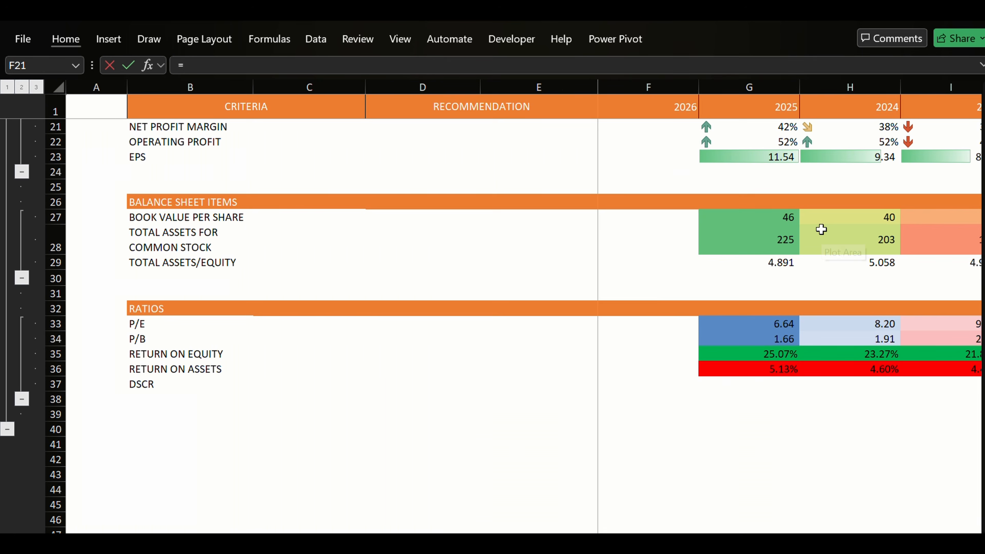
key(Down)
key(Right)
key(Down)
key(Down)
key(Down)
key(Down)
key(Down)
key(Down)
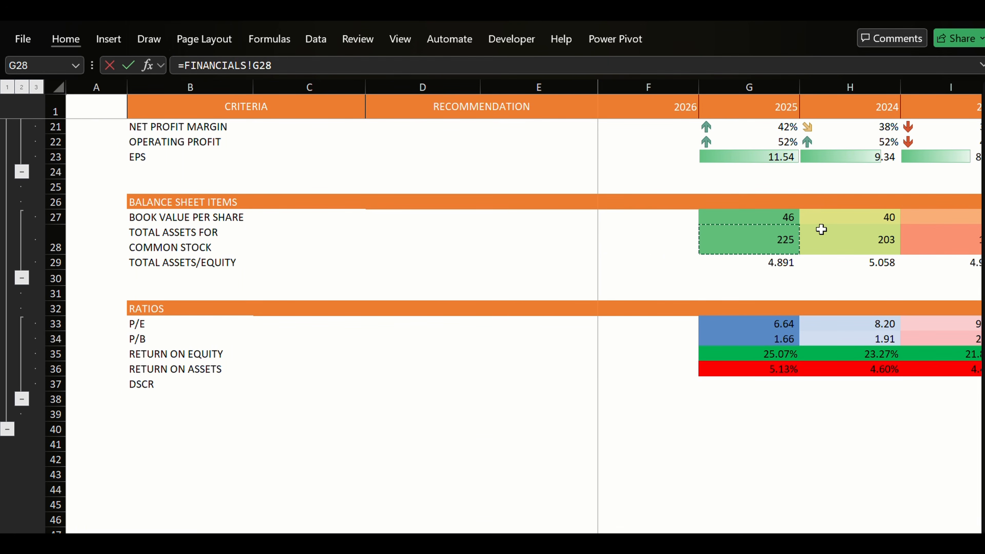
key(Down)
key(Down)
key(Down)
key(Down)
key(Down)
key(Down)
key(Up)
key(Return)
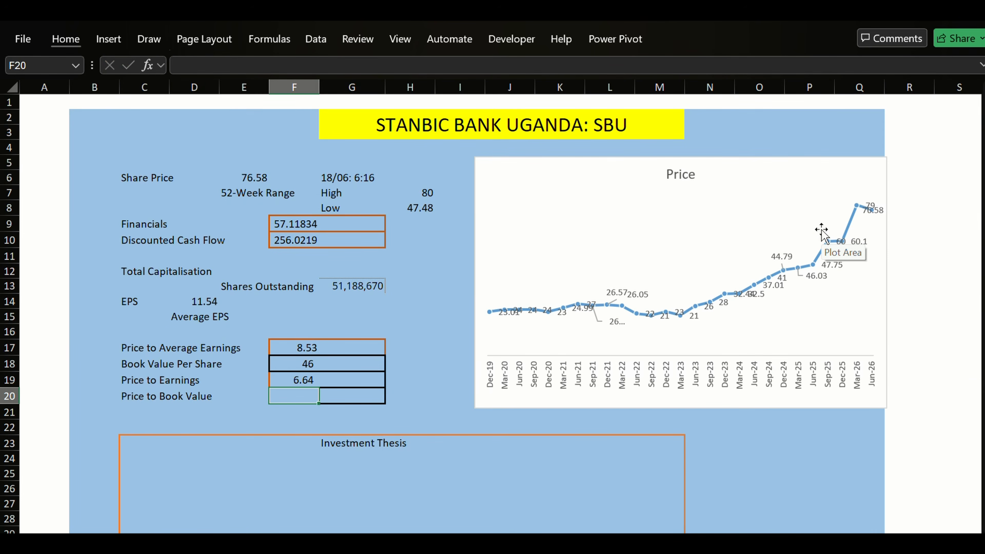
Link the Price to Book Value cell F20 on the PROFILE sheet to the 2025 P/B ratio with =FINANCIALS!G34.
text(=)
key(ctrl+Page_Down)
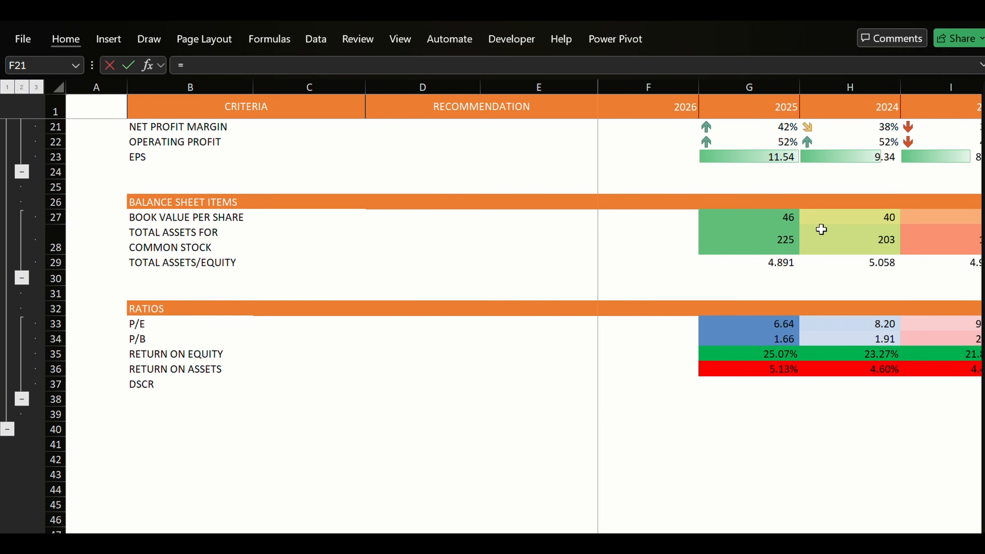
key(Down)
key(Down)
key(Down)
key(Down)
key(Down)
key(Down)
key(Down)
key(Down)
key(Down)
key(Down)
key(Down)
key(Down)
key(Down)
key(Down)
key(Down)
key(Down)
key(Down)
key(Down)
key(Down)
key(Down)
key(Up)
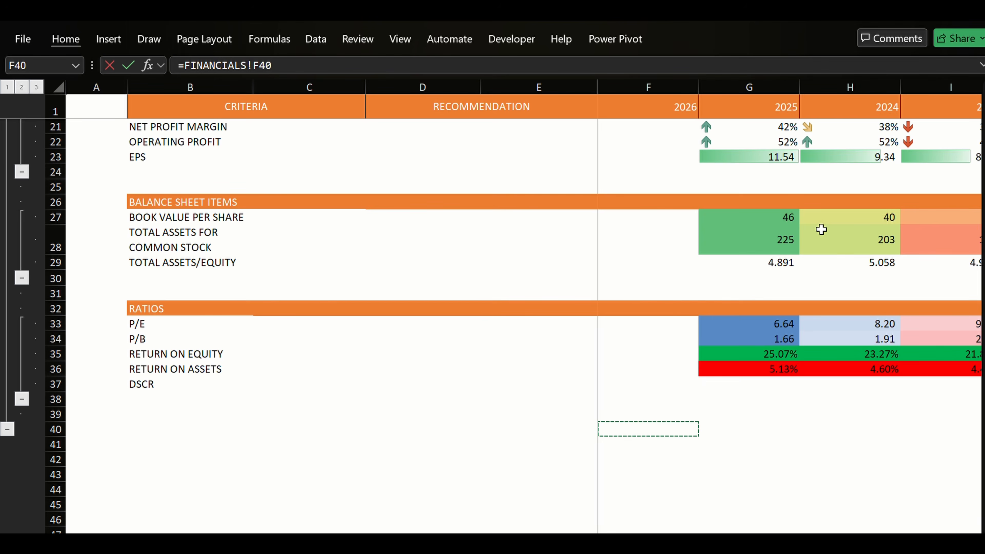
key(Up)
key(Up)
key(Up)
key(Up)
key(Up)
key(Right)
key(Up)
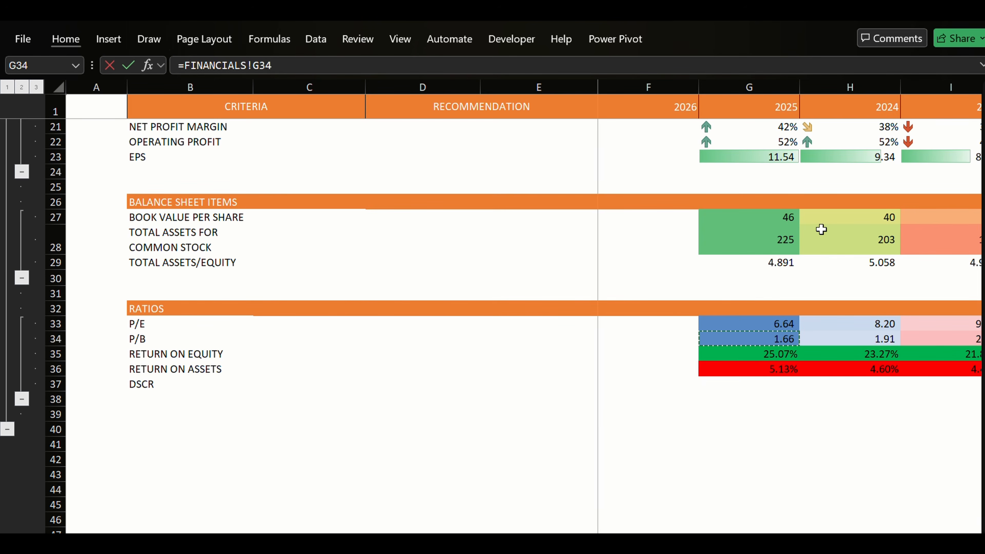
key(Return)
Try to merge and center the range F17:G20 beside the price ratio labels, and undo the merge.
key(Down)
key(Down)
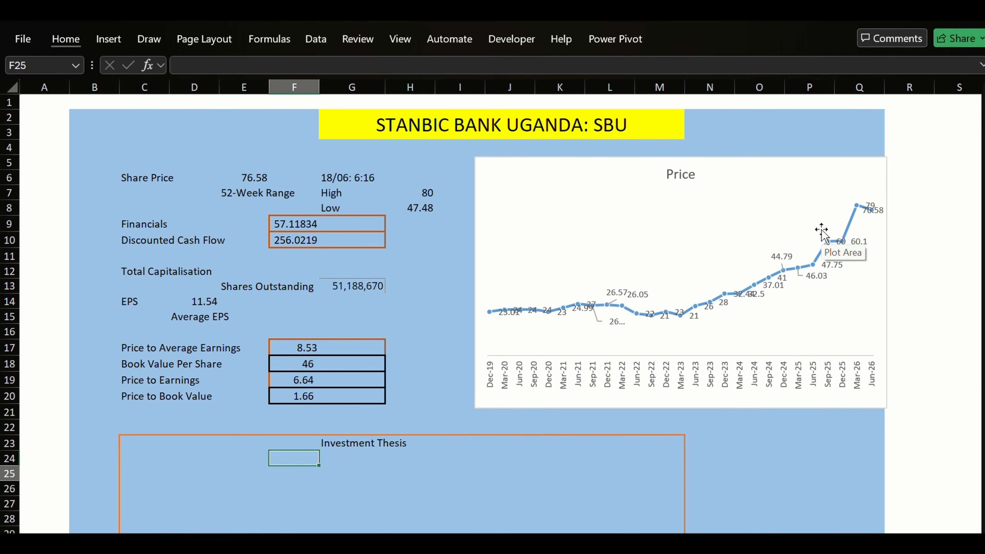
key(Up)
key(Up)
key(Up)
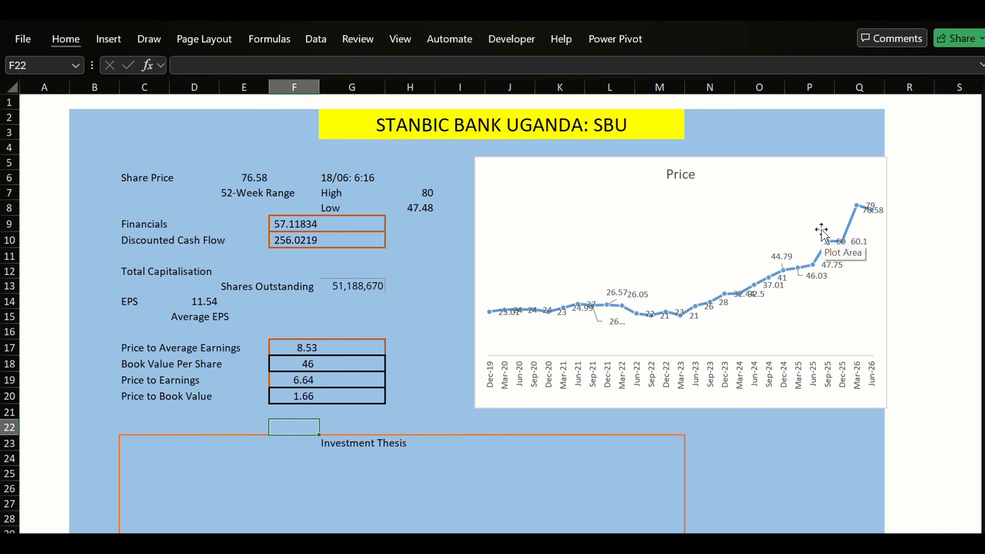
key(Up)
key(Up)
key(Up)
key(Up)
key(Up)
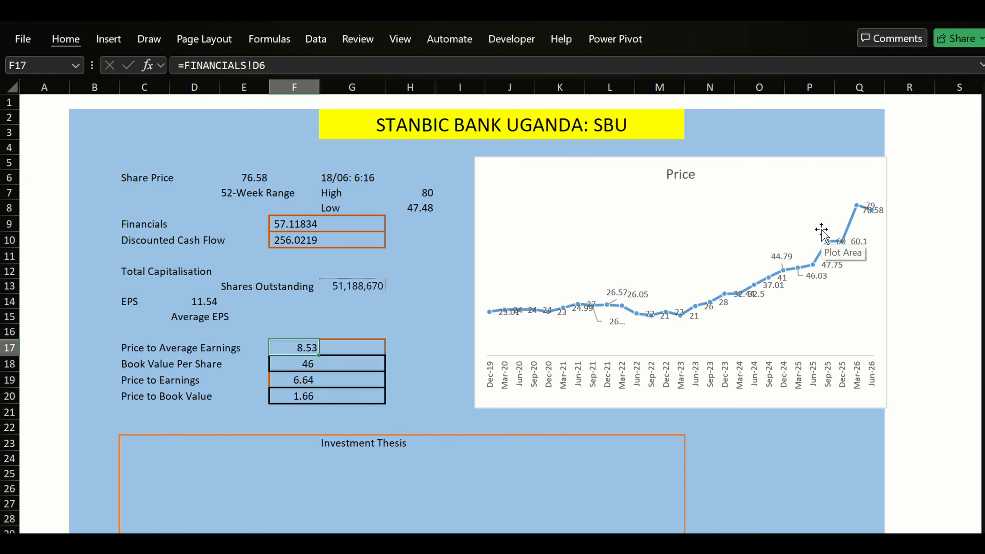
key(shift+Down)
key(shift+Down)
key(shift+Down)
key(shift+Right)
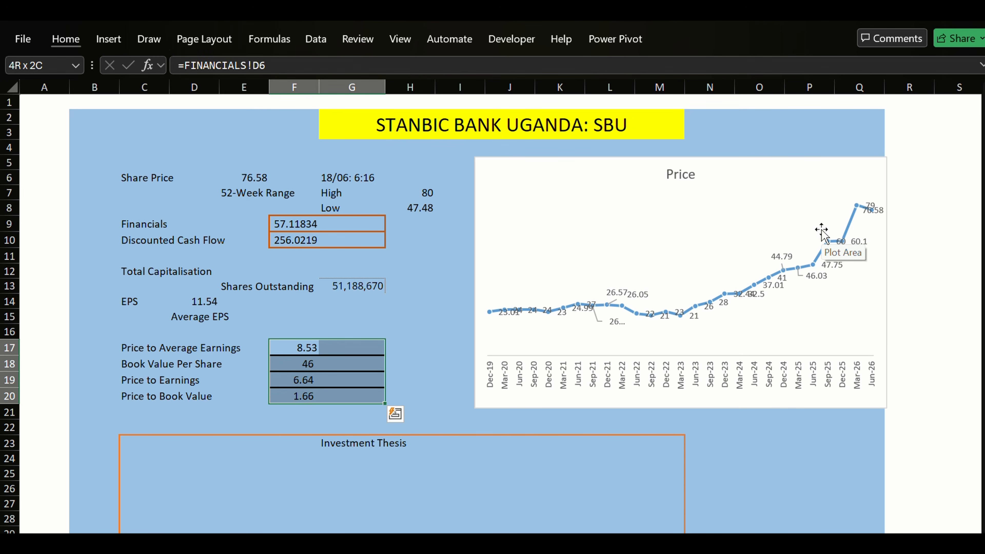
key(alt)
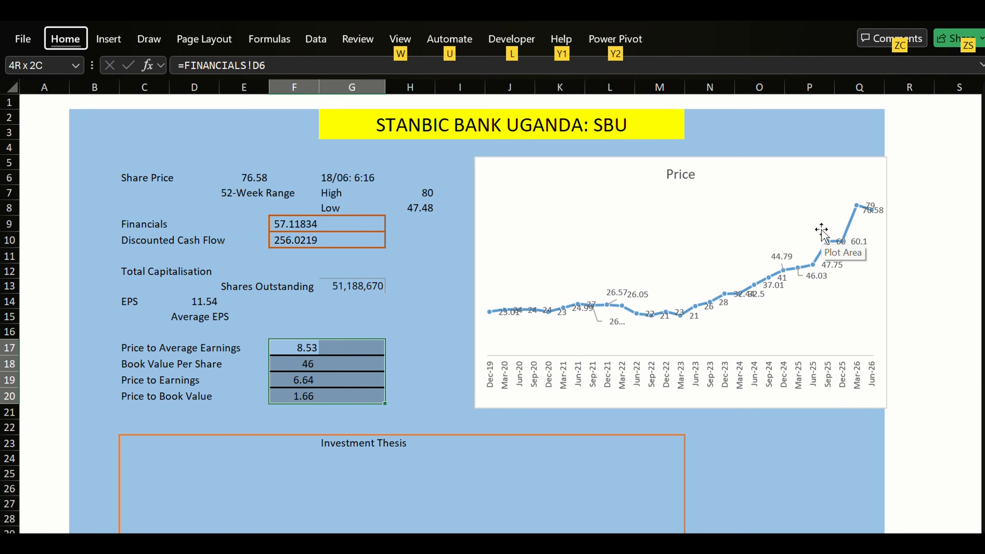
key(h)
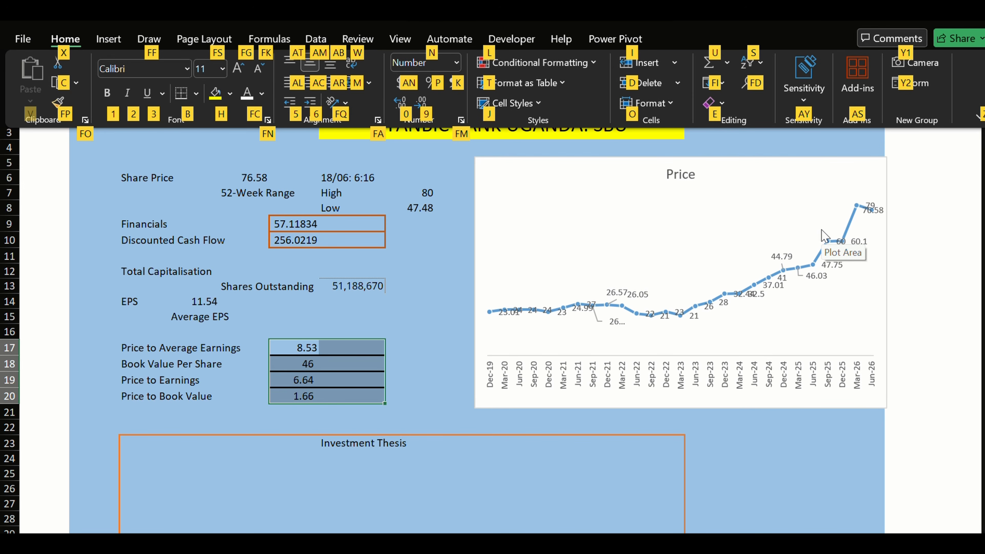
key(m)
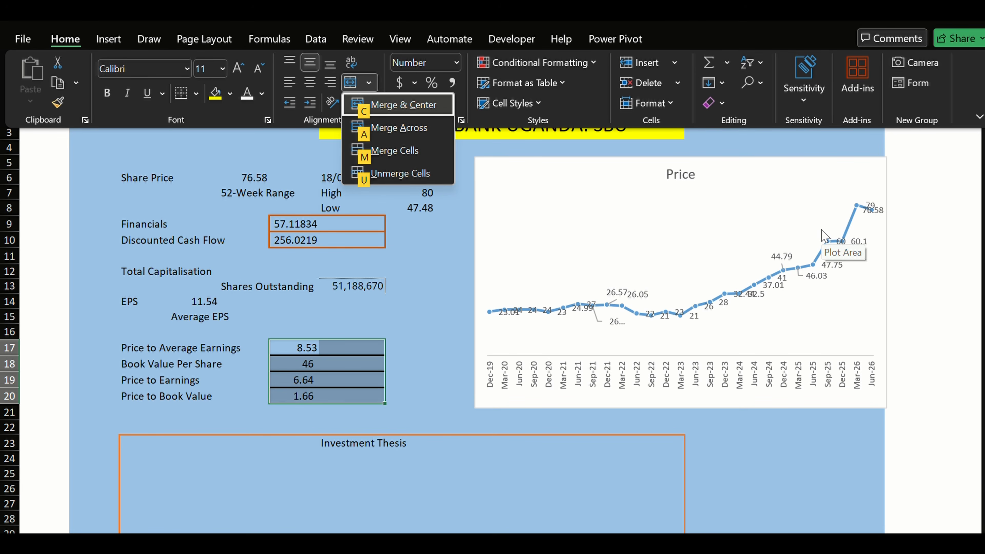
key(c)
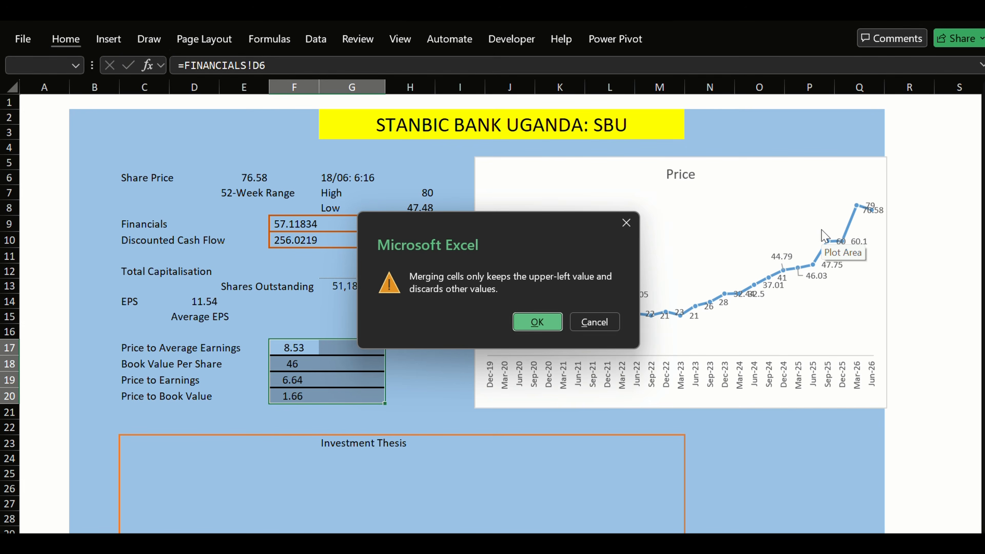
key(Return)
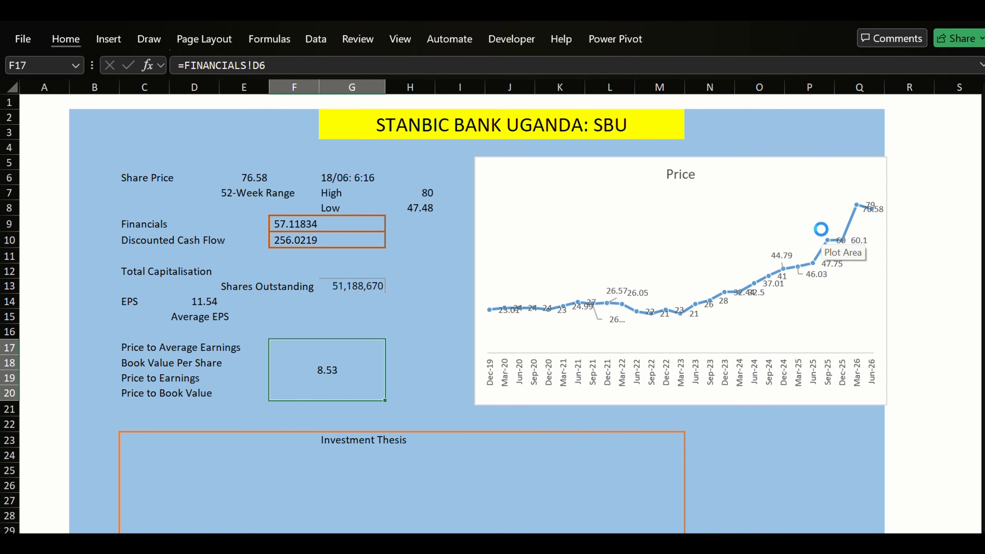
key(ctrl+z)
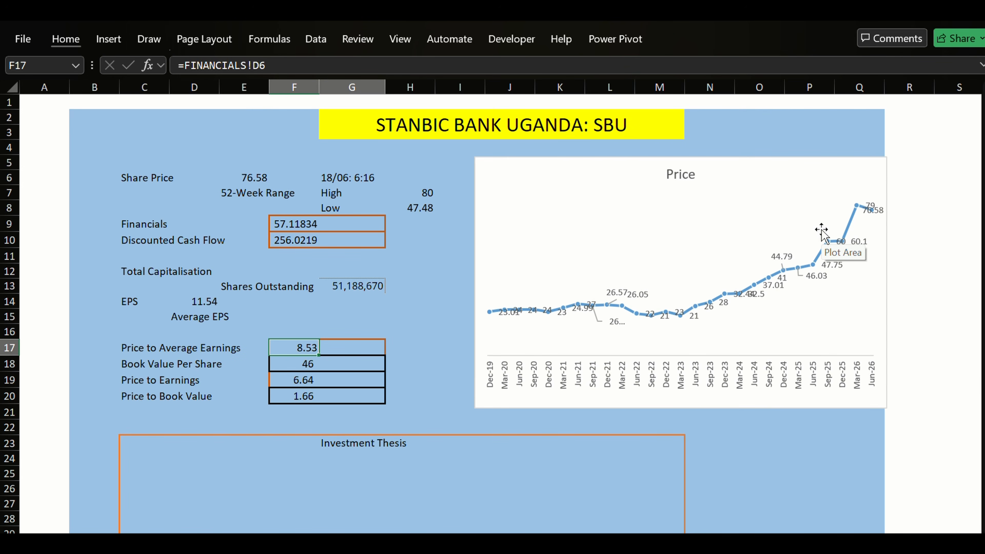
key(ctrl+y)
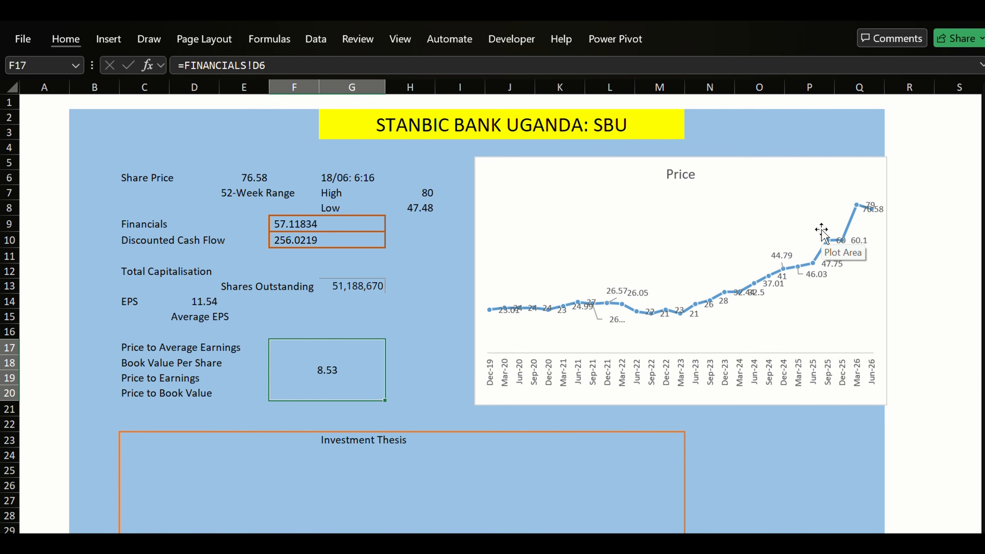
key(ctrl+z)
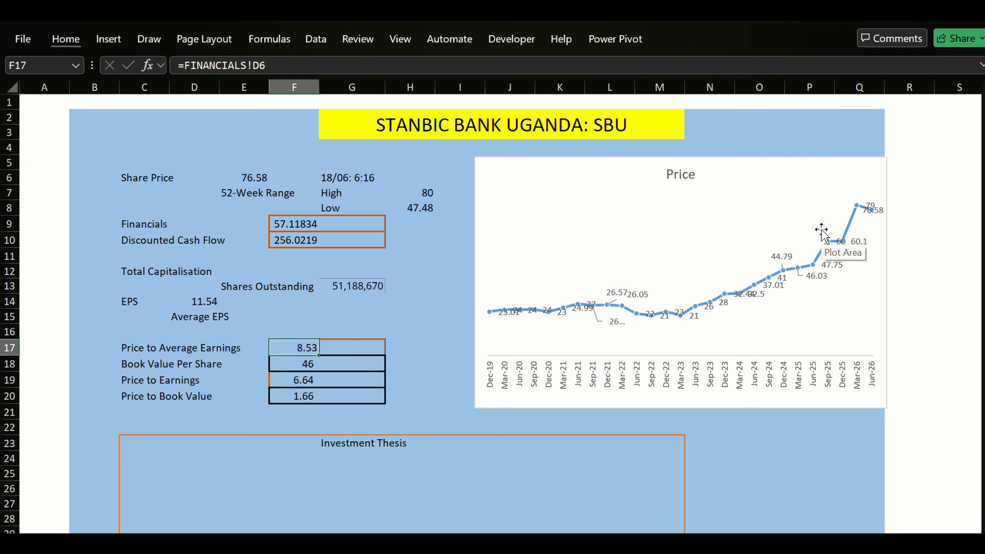
Try merging F17:G17 in the Price to Average Earnings row without centering, and unmerge the cells again.
key(shift+Right)
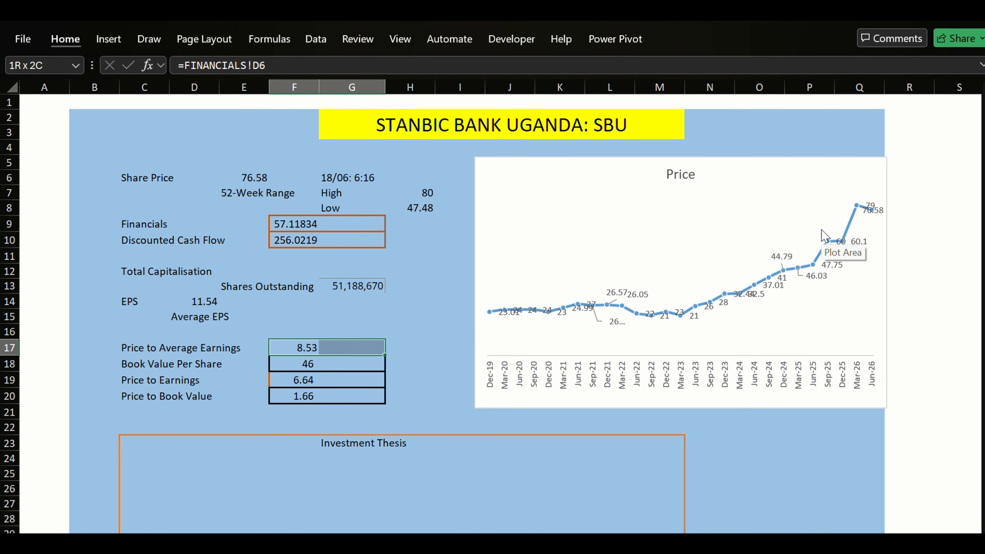
key(alt)
key(h)
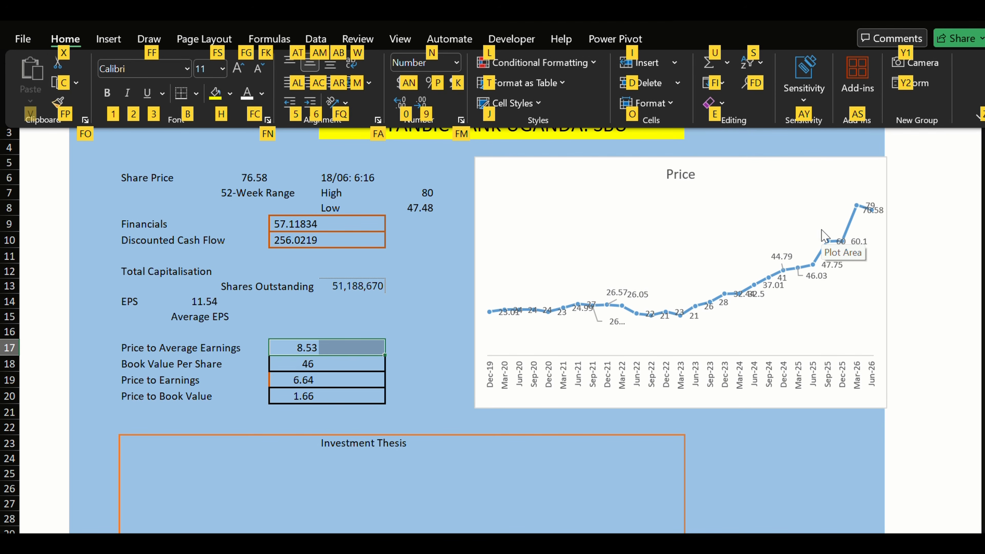
key(m)
key(m)
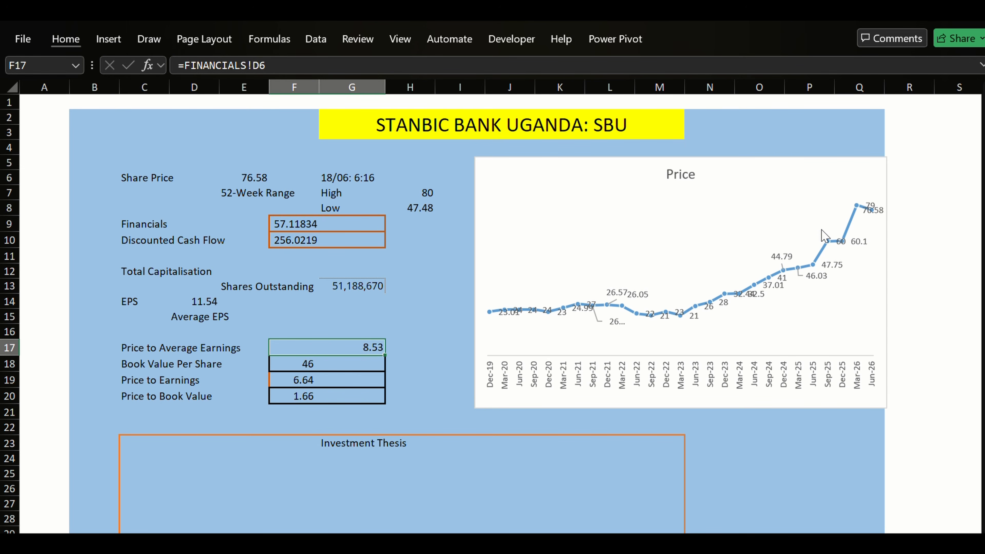
key(alt)
key(h)
key(m)
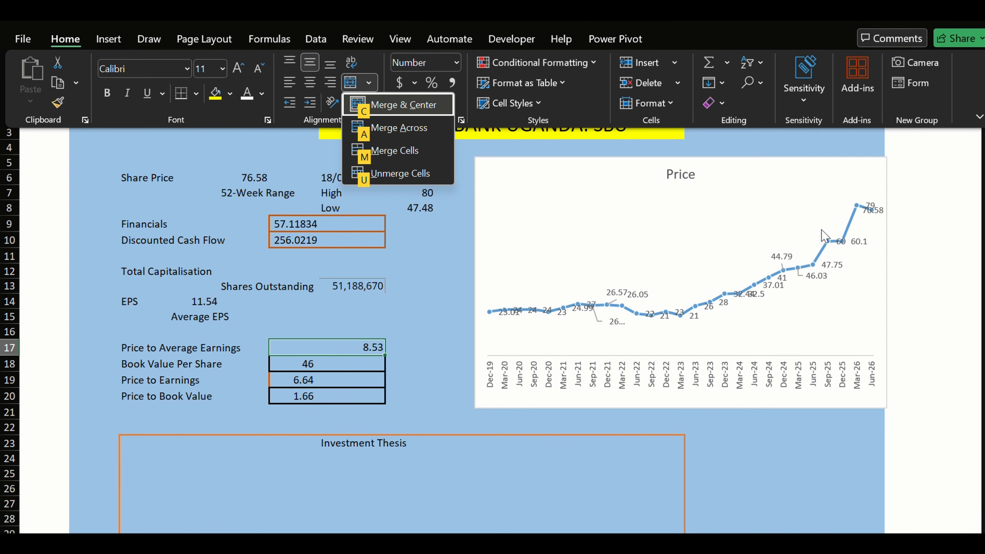
key(u)
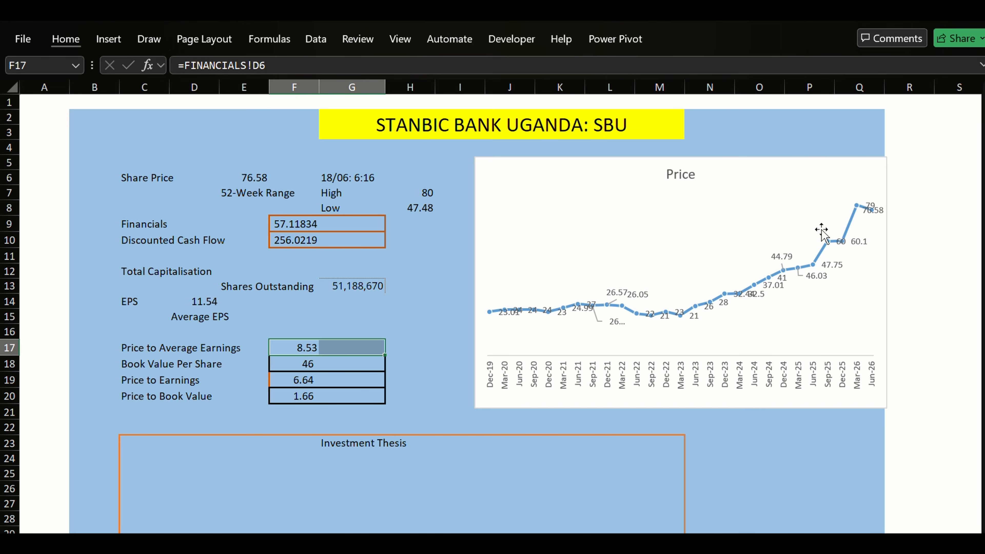
key(Down)
key(Up)
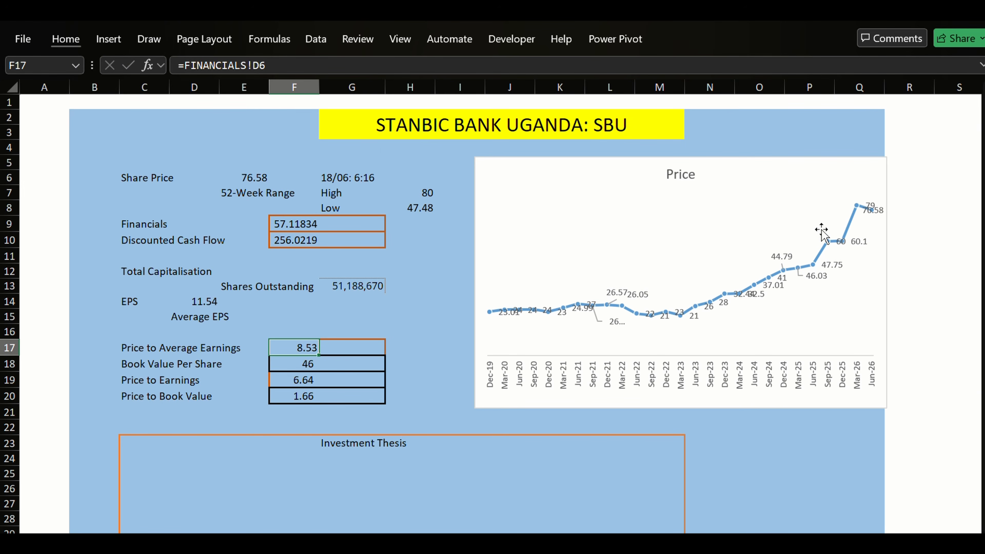
Try left and center alignment for the Price to Average Earnings value in F17.
key(alt)
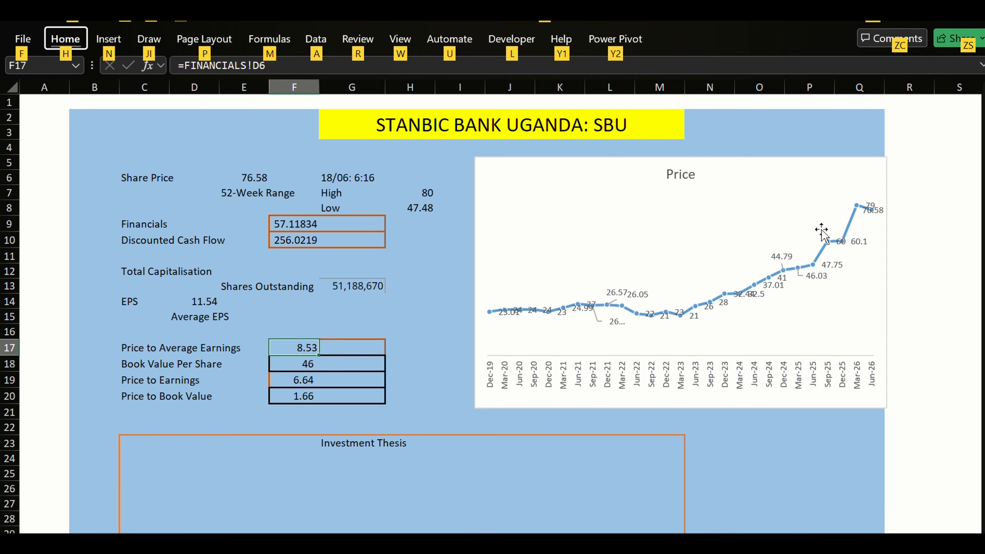
key(h)
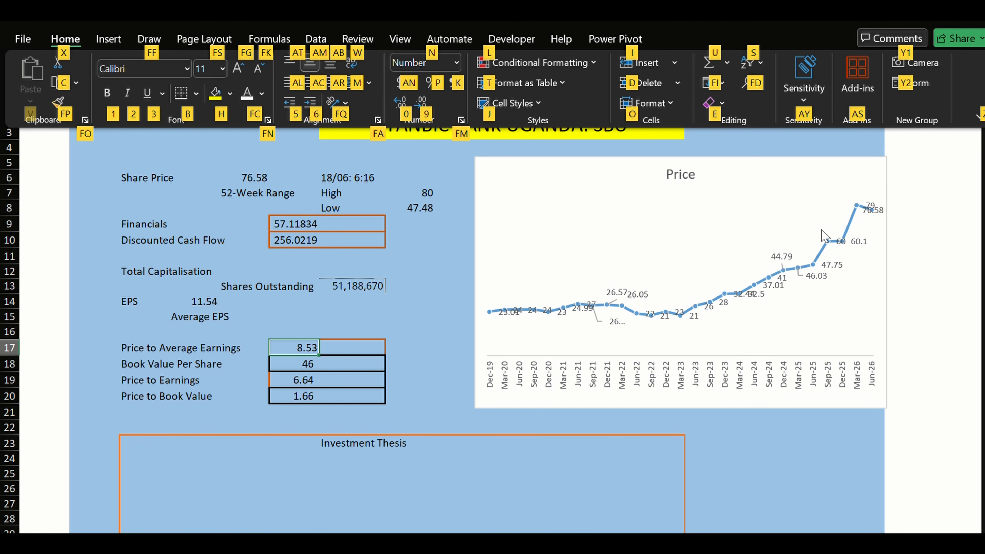
key(a)
key(l)
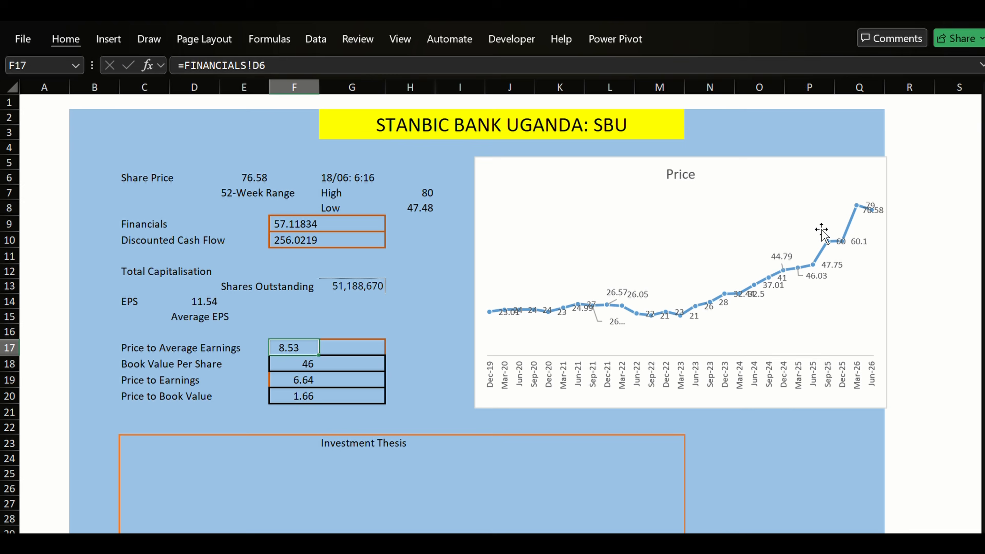
key(alt+h)
key(a)
key(c)
Right-align the Price to Average Earnings value in F17 and widen column F to fit its contents.
key(alt+h)
key(a)
key(r)
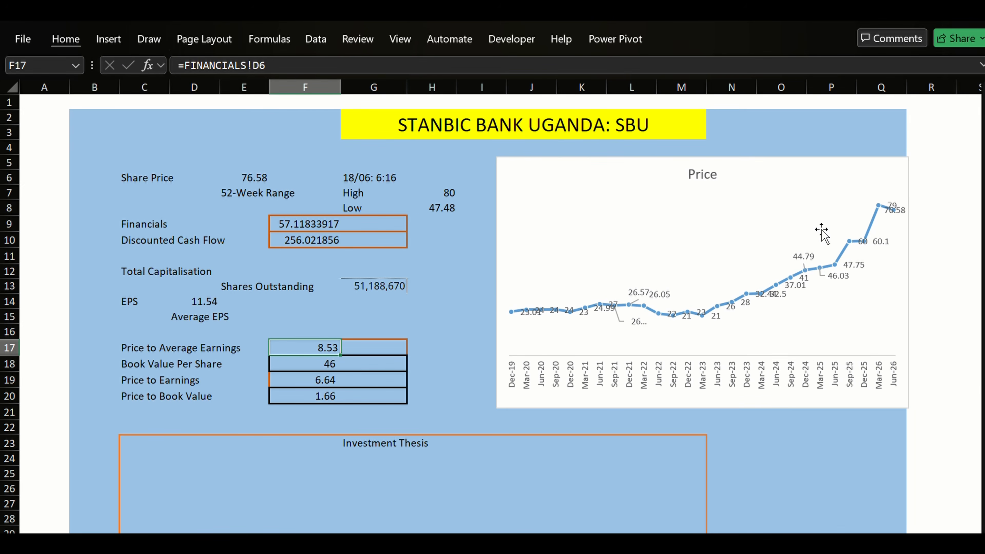
key(BackSpace)
key(ctrl+z)
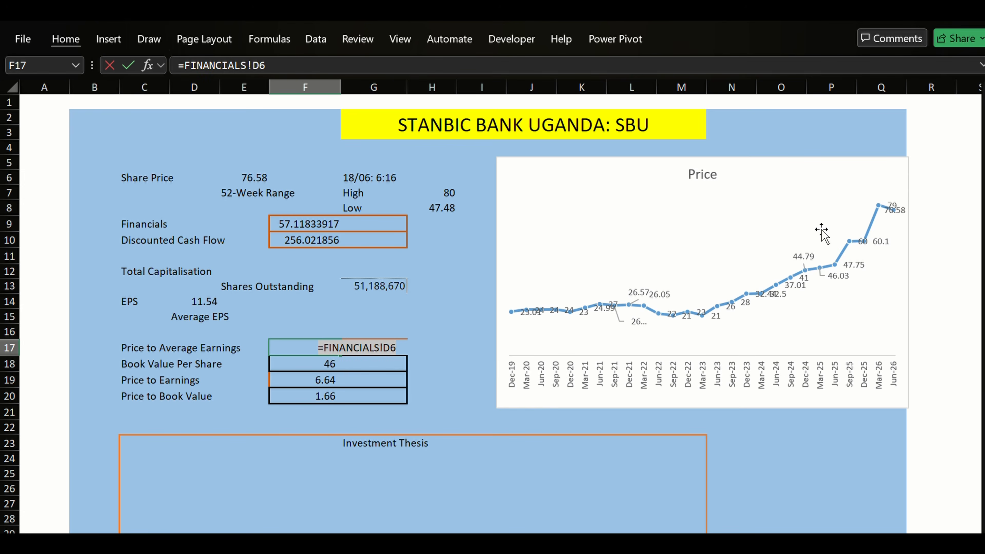
key(Escape)
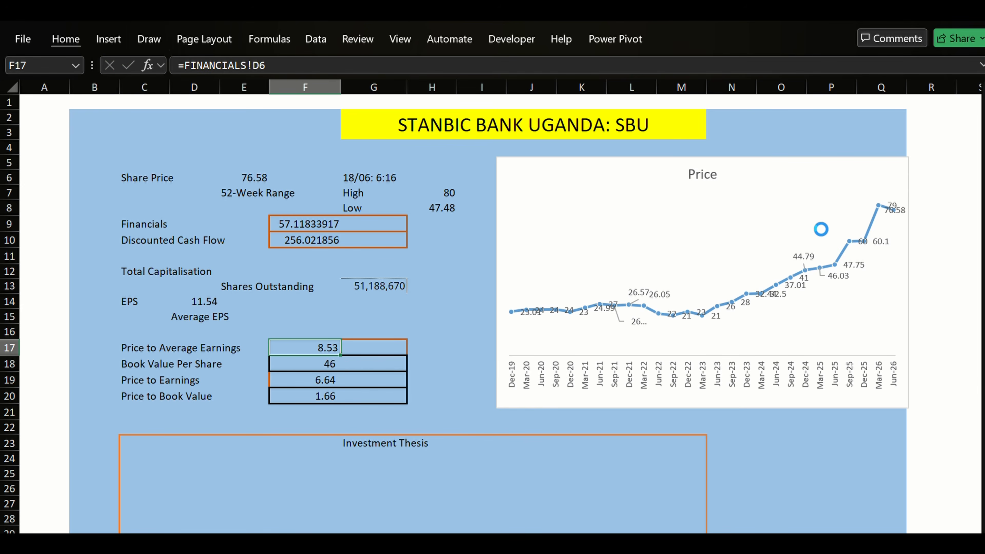
key(Down)
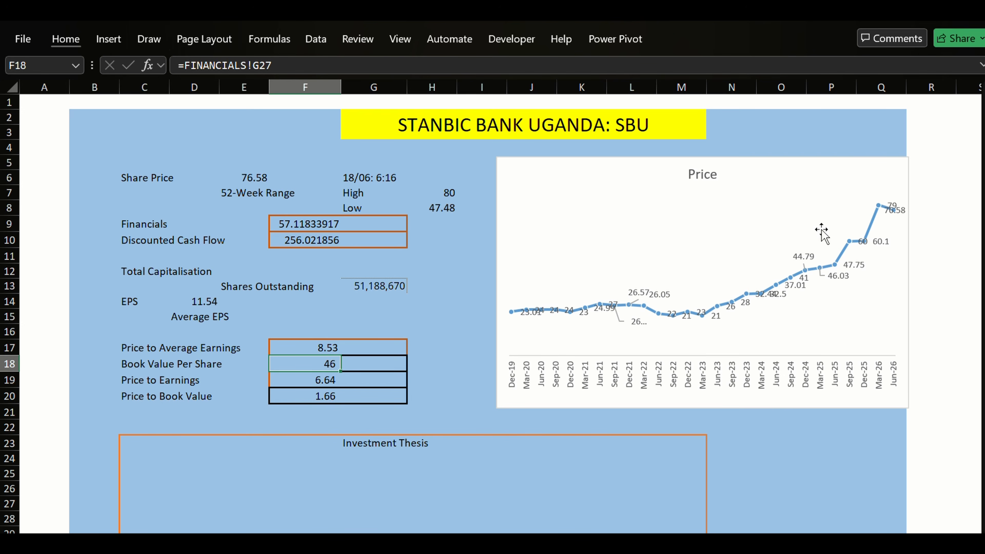
key(Down)
key(Down)
key(Down)
key(Down)
key(Down)
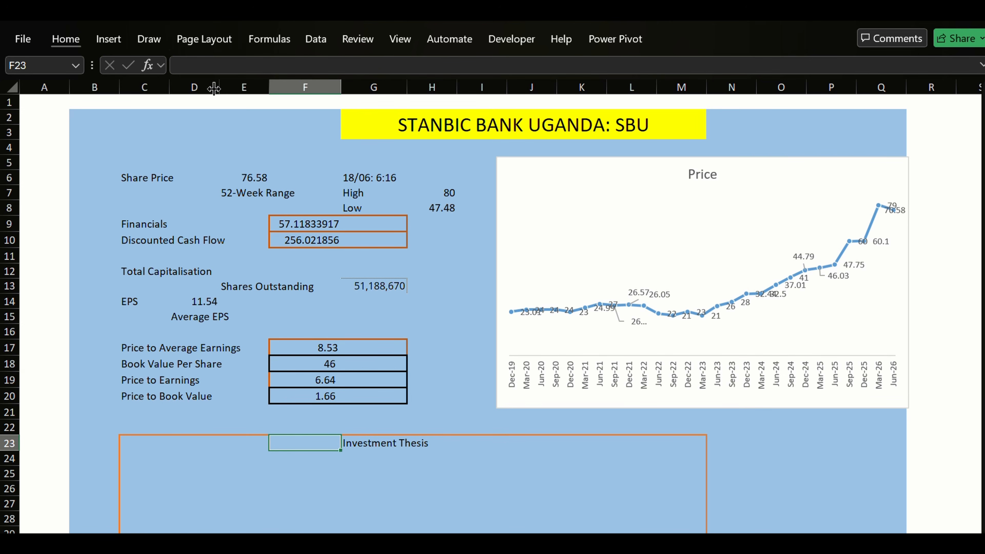
Format the Financials and Discounted Cash Flow values in F9 and F10 as numbers with two decimal places.
click(308, 219)
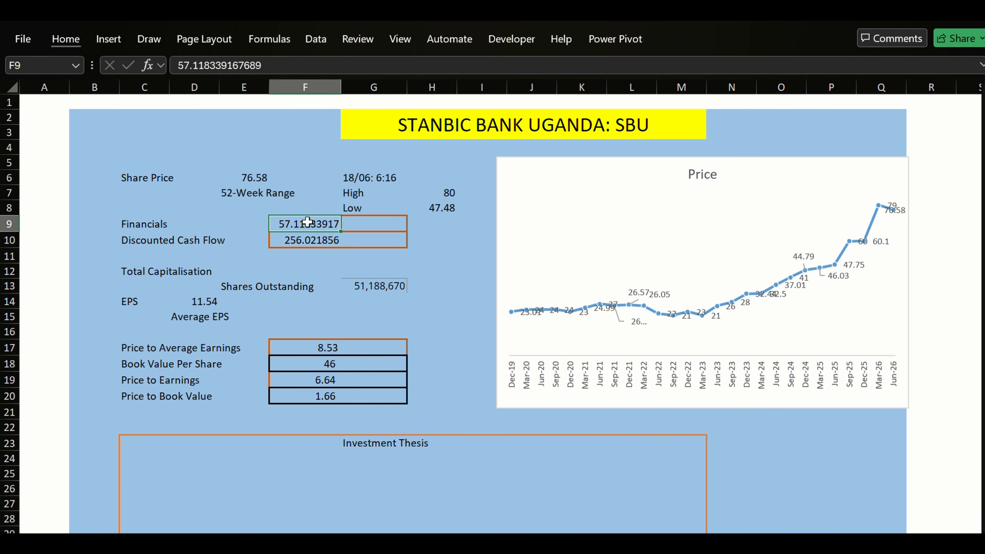
key(ctrl+1)
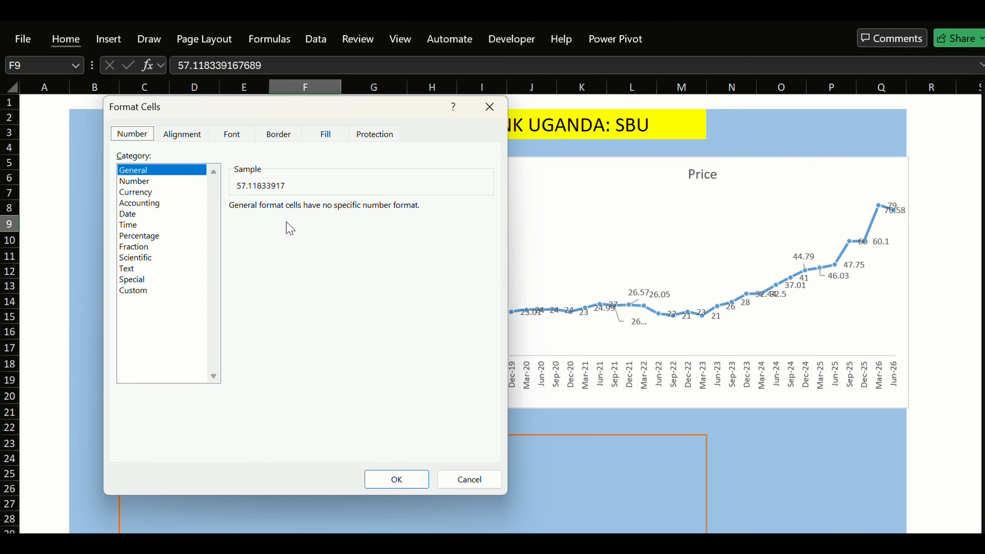
key(Tab)
key(Down)
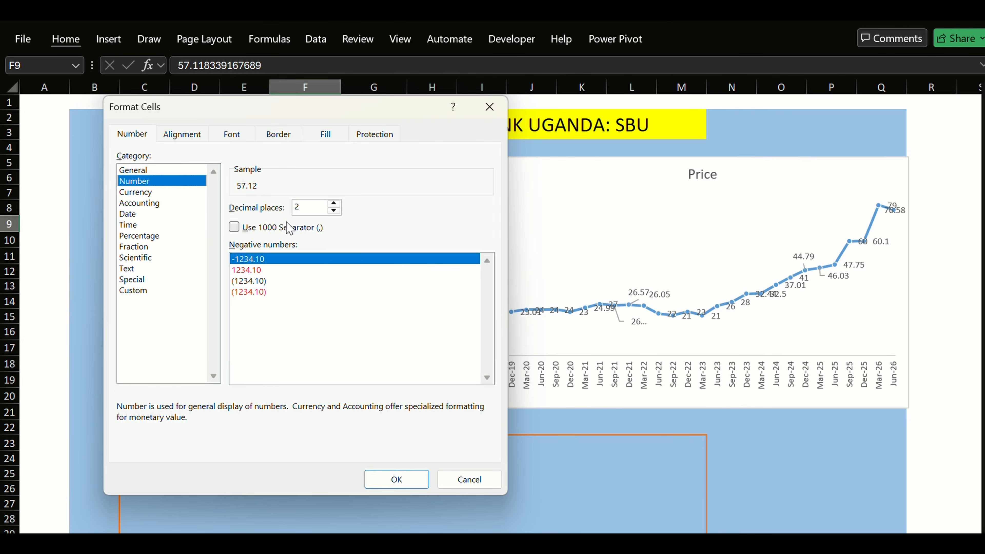
key(Return)
key(Return)
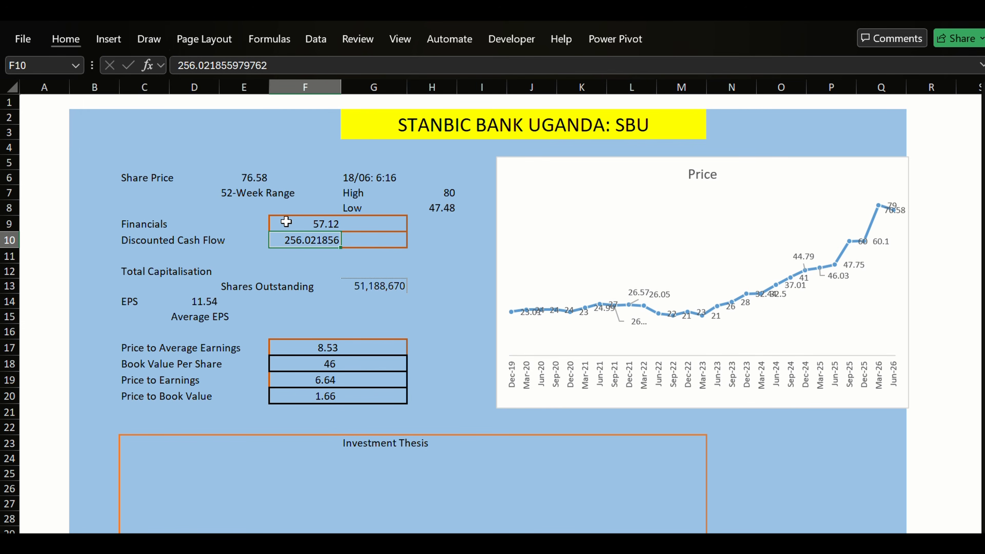
key(F4)
key(Down)
key(Down)
key(Down)
key(Down)
key(Down)
key(Down)
key(Down)
key(Down)
key(Down)
key(Down)
key(Down)
key(Down)
key(Down)
key(Down)
key(Down)
key(Down)
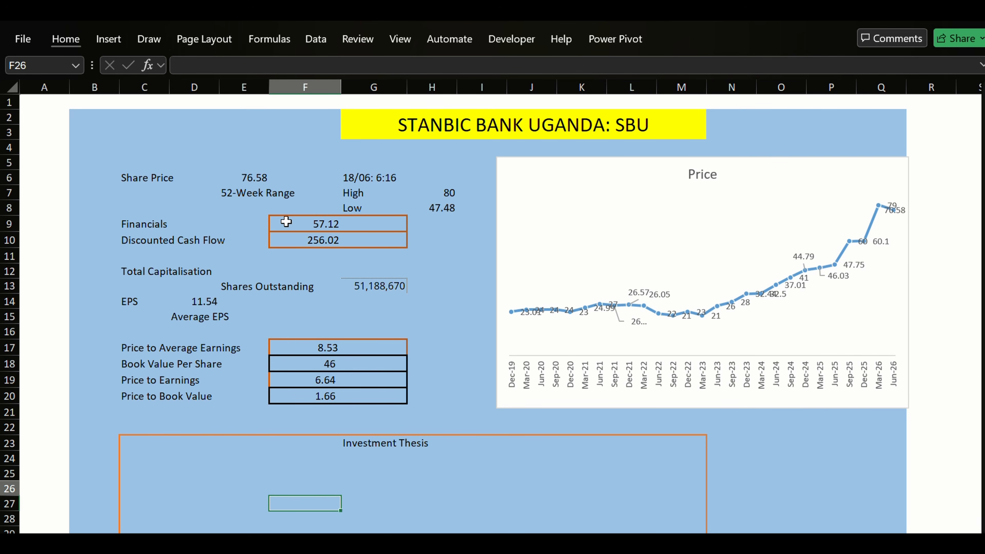
key(Up)
key(Up)
key(Up)
key(Up)
key(Up)
key(Up)
key(Up)
key(Up)
key(Up)
key(Down)
key(Down)
key(Down)
key(Down)
key(Down)
key(Down)
key(Down)
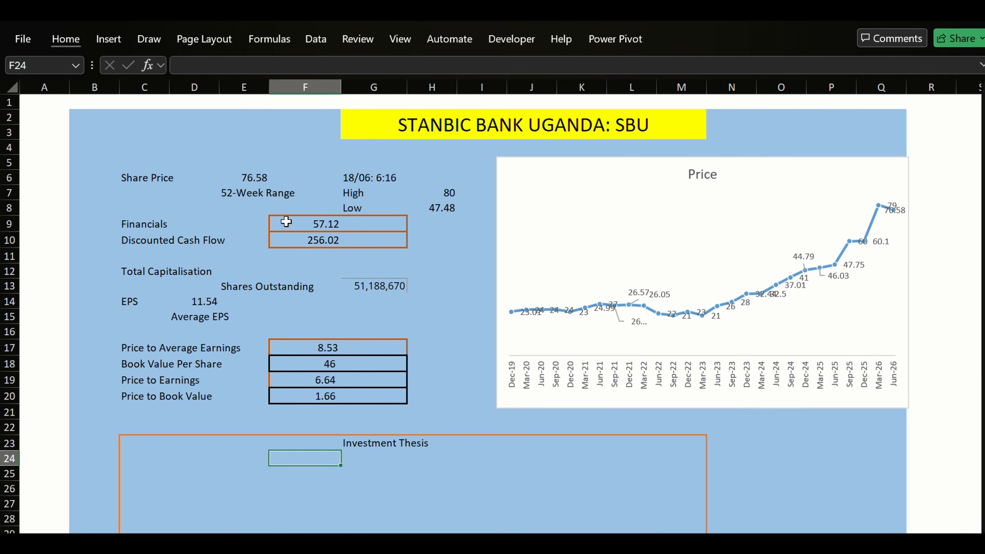
key(Up)
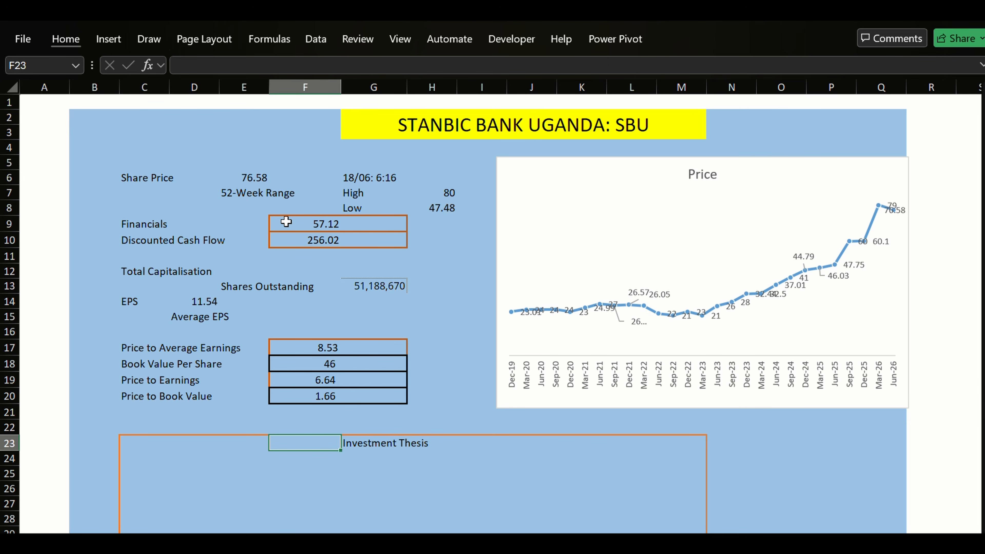
Review the FINANCIALS sheet from the intrinsic values through the income statement and balance sheet items to the ratios.
key(ctrl+Page_Down)
key(Up)
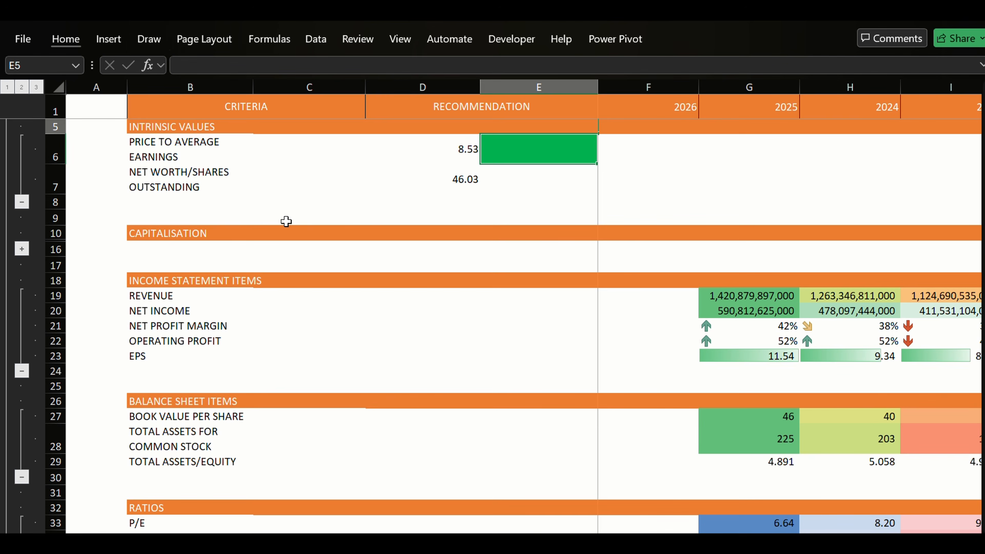
key(Up)
key(Up)
key(Up)
key(Down)
key(Down)
key(Down)
key(Down)
key(Down)
key(Down)
key(Down)
key(Down)
key(Down)
key(Down)
key(Down)
key(Down)
key(Down)
key(Down)
key(Down)
key(Down)
key(Down)
key(Down)
key(Down)
key(Down)
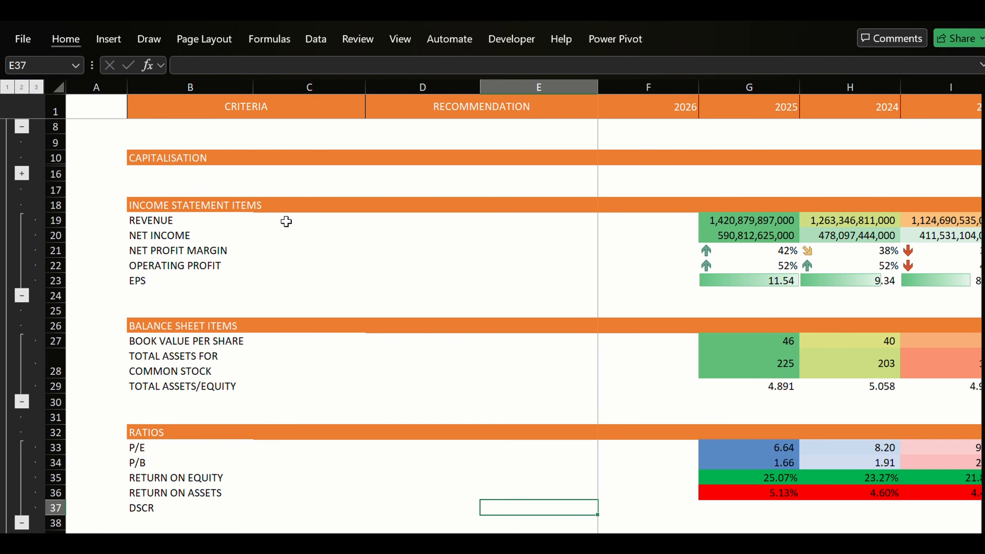
Examine the WACC and terminal growth rate sensitivity tables on the discounted cash flow sheet, including enterprise and equity value.
key(ctrl+Page_Down)
key(Up)
key(Up)
key(Up)
key(Up)
key(Up)
key(Up)
key(Up)
key(Up)
key(Up)
key(Up)
key(Up)
key(Up)
key(Up)
key(Up)
key(Up)
key(Up)
key(Up)
key(Up)
key(Up)
key(Up)
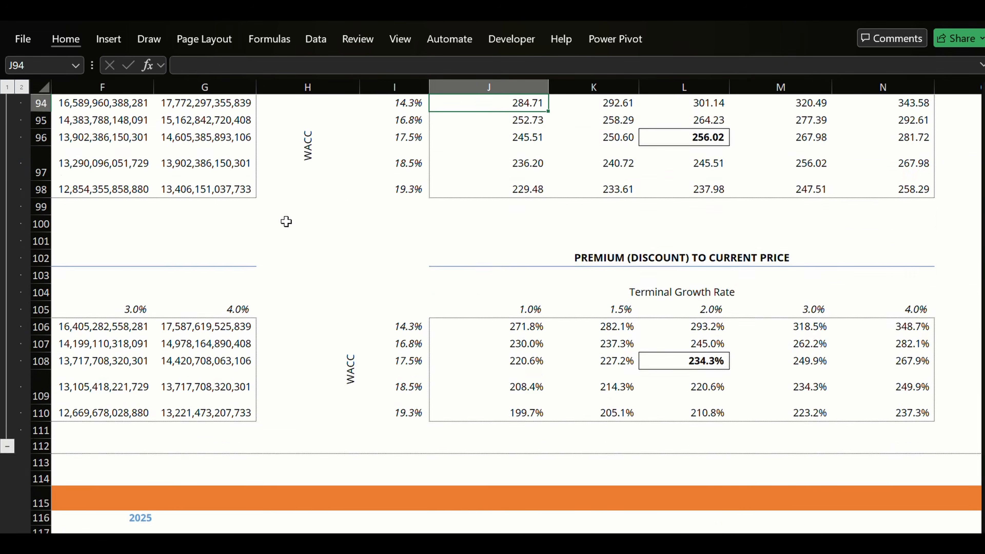
key(Down)
key(Down)
key(Down)
key(Down)
key(Down)
key(Down)
key(Down)
key(Left)
key(Home)
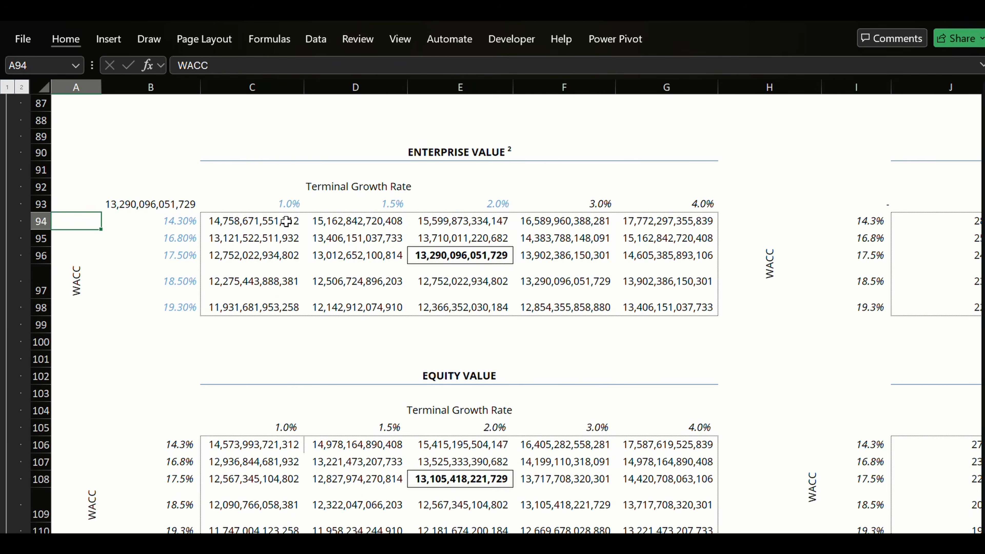
Go back up to the Discounted Cash Flow Schedule and examine its forecast dates, assumptions and enterprise value breakdown.
key(Up)
key(Up)
key(Up)
key(Up)
key(Up)
key(Up)
key(Up)
key(Up)
key(Up)
key(Up)
key(Up)
key(Up)
key(Up)
key(Up)
key(Up)
key(Up)
key(Up)
key(Up)
key(Up)
key(Up)
key(Up)
key(Up)
key(Up)
key(Up)
key(Up)
key(Up)
key(Up)
key(Up)
key(Up)
key(Up)
key(Up)
key(Up)
key(Up)
key(Up)
key(Up)
key(Up)
key(Up)
key(Up)
key(Up)
key(Up)
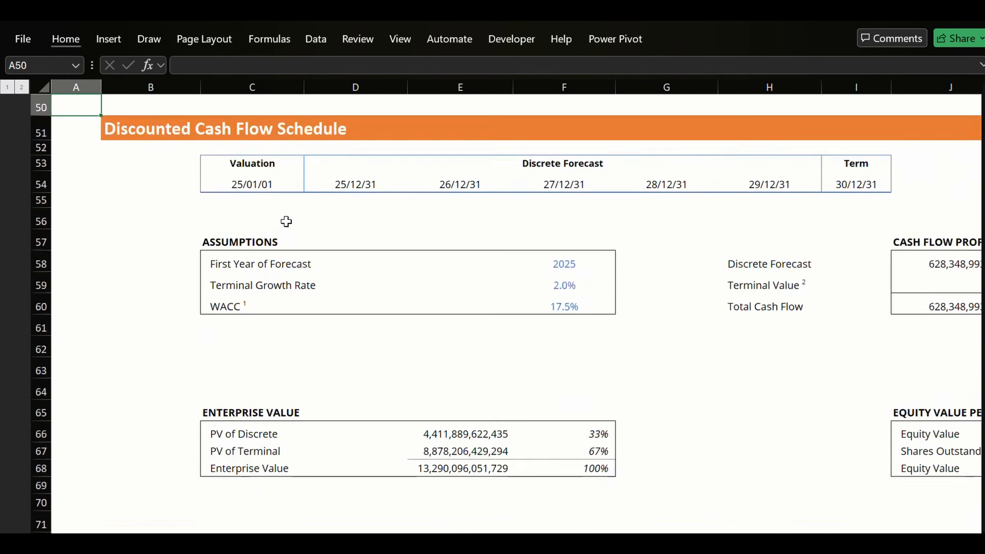
Go back up to the WACC section and examine its rate inputs, equity box and WACC contribution box.
key(Up)
key(Up)
key(Up)
key(Up)
key(Up)
key(Up)
key(Up)
key(Up)
key(Up)
key(Up)
key(Up)
key(Up)
key(Up)
key(Up)
key(Up)
key(Up)
key(Up)
key(Up)
key(Up)
key(Up)
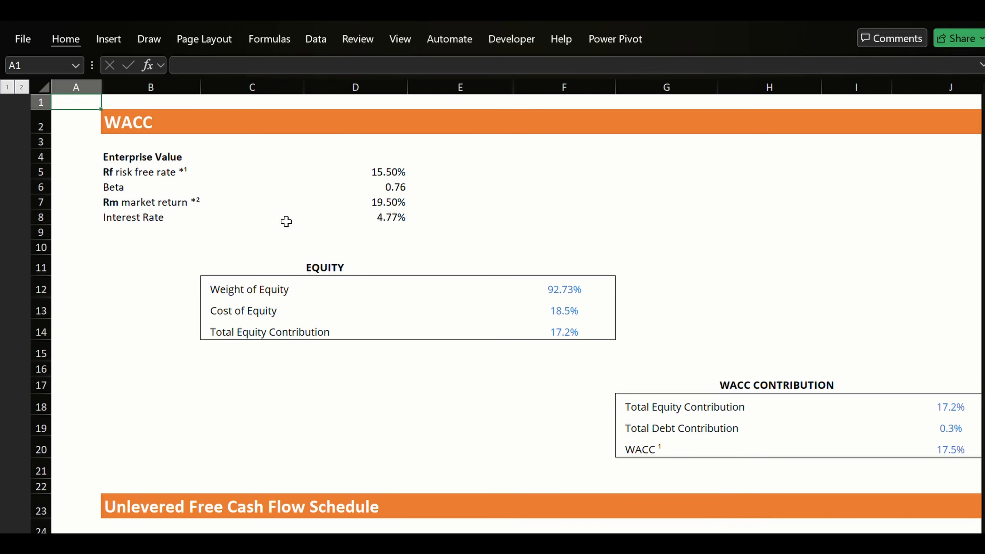
Select all constants on the sheet with Go To Special, leaving out text constants.
key(Down)
key(Down)
key(Down)
key(Down)
key(Down)
key(Down)
key(Down)
key(Down)
key(Down)
key(Right)
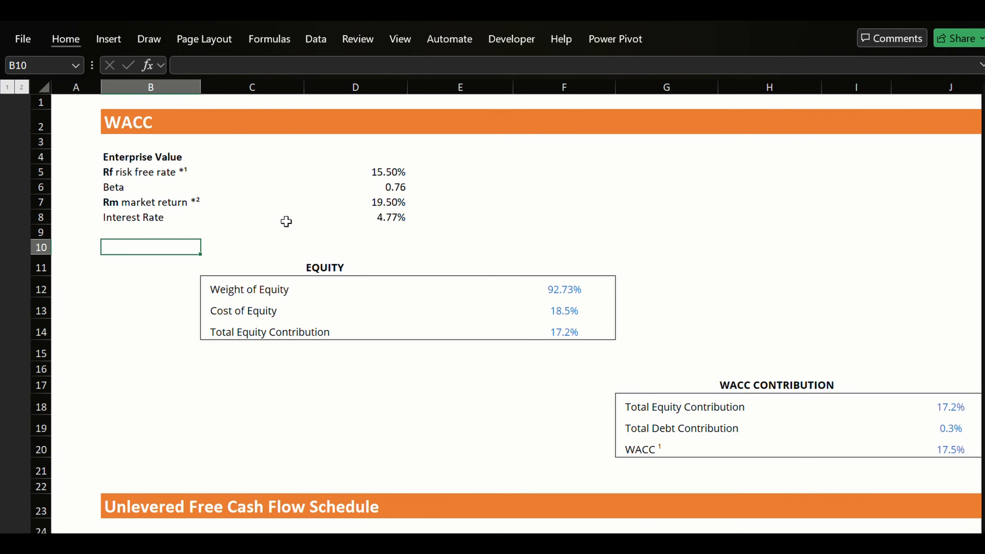
key(ctrl+g)
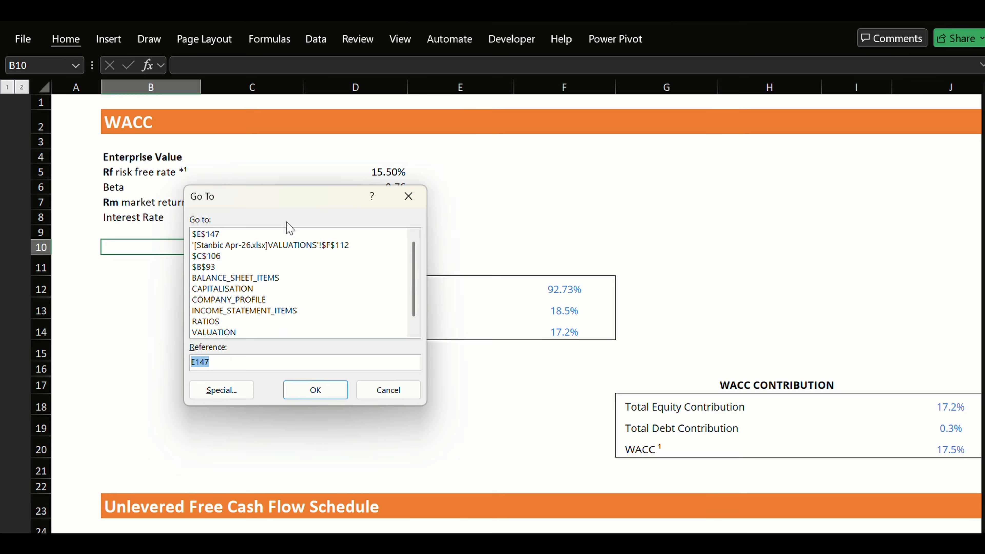
key(alt+s)
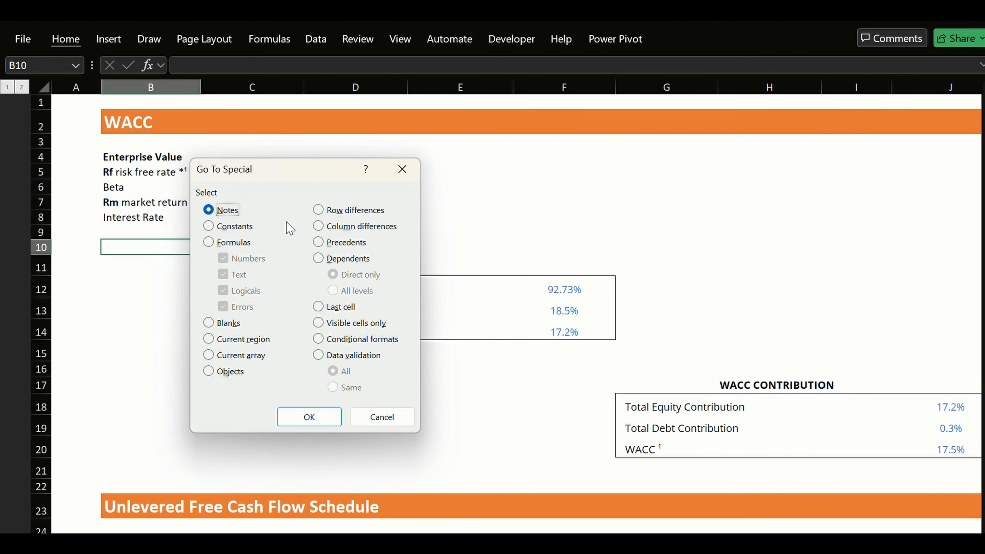
key(alt+o)
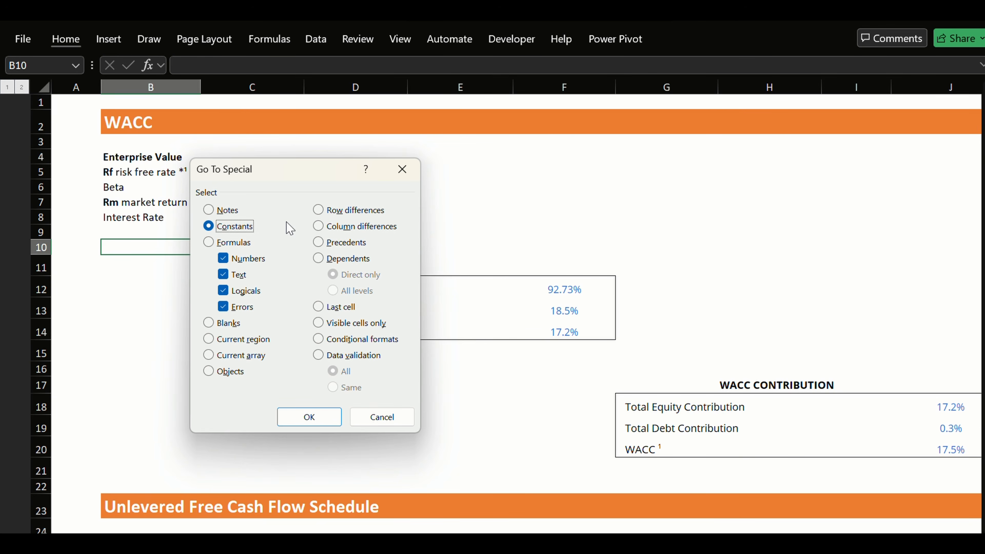
key(Tab)
key(Tab)
key(space)
key(Return)
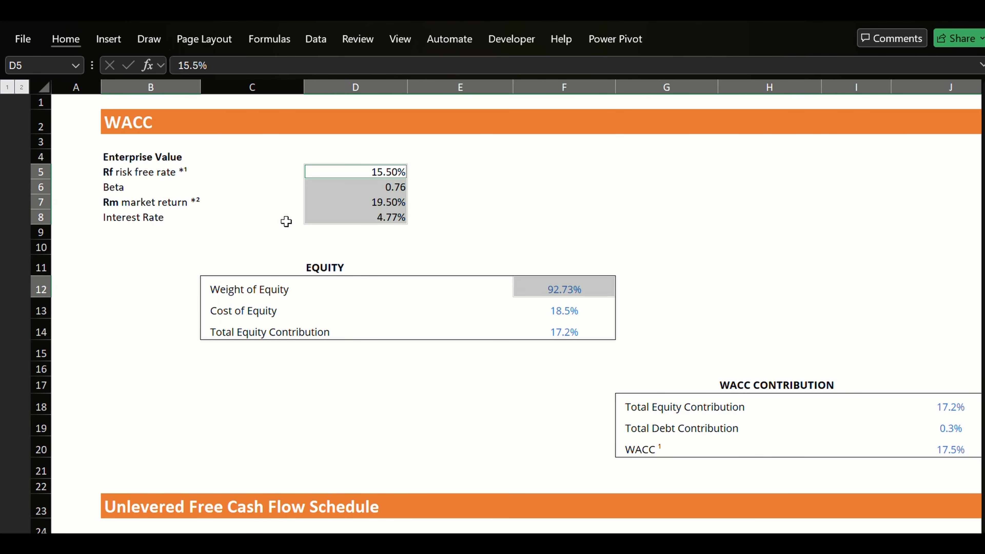
Set the font colour of the selected constants to the theme's light blue and collapse the ribbon.
key(alt+h)
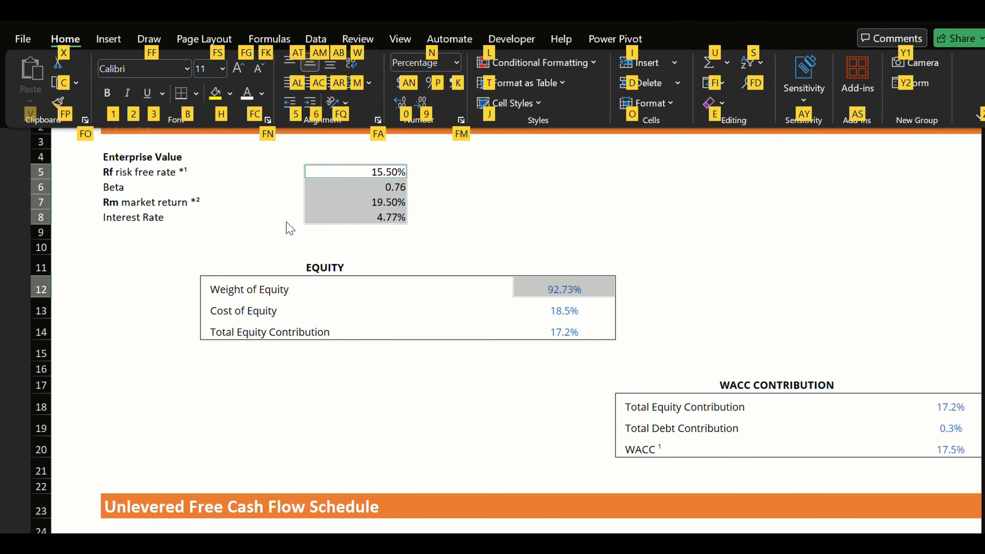
key(f)
key(c)
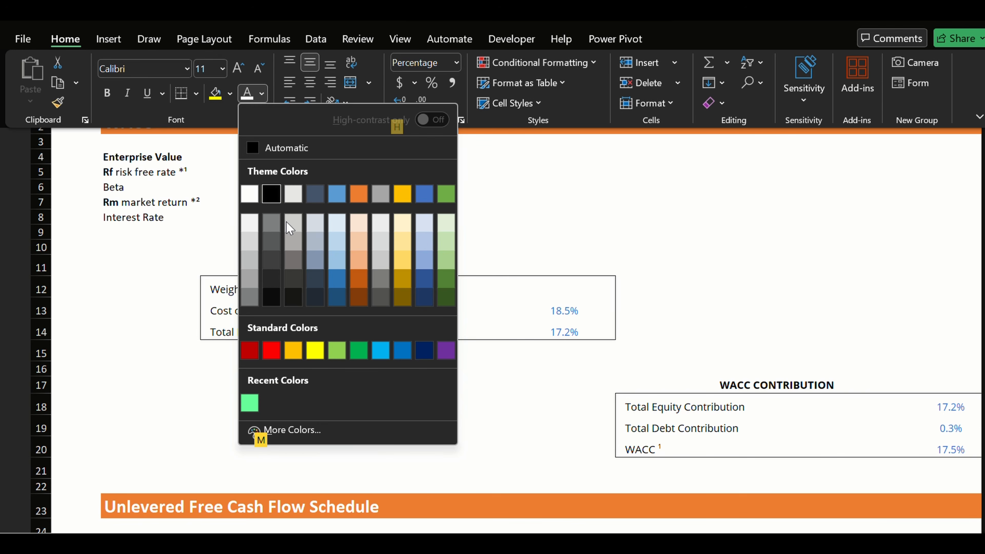
key(Right)
key(Right)
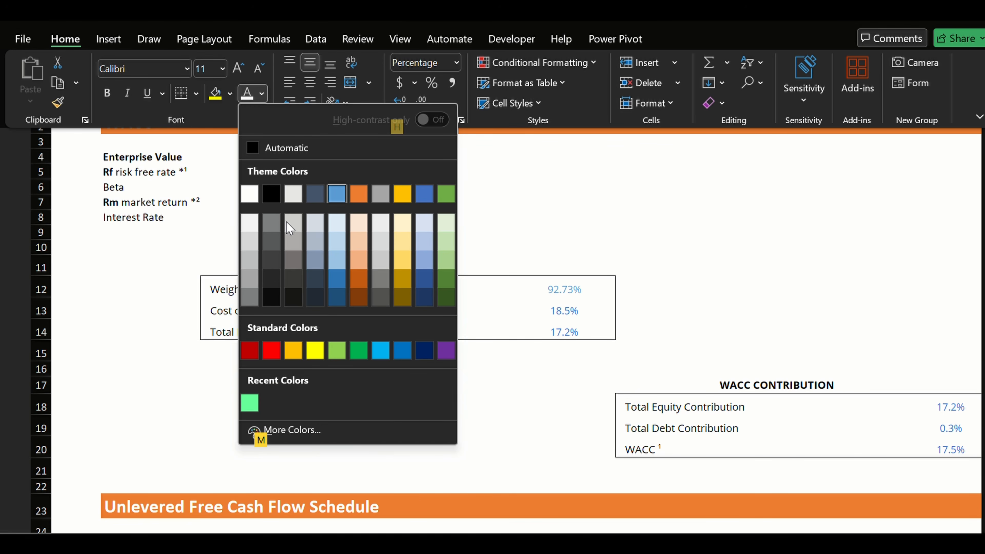
key(Return)
key(ctrl+F1)
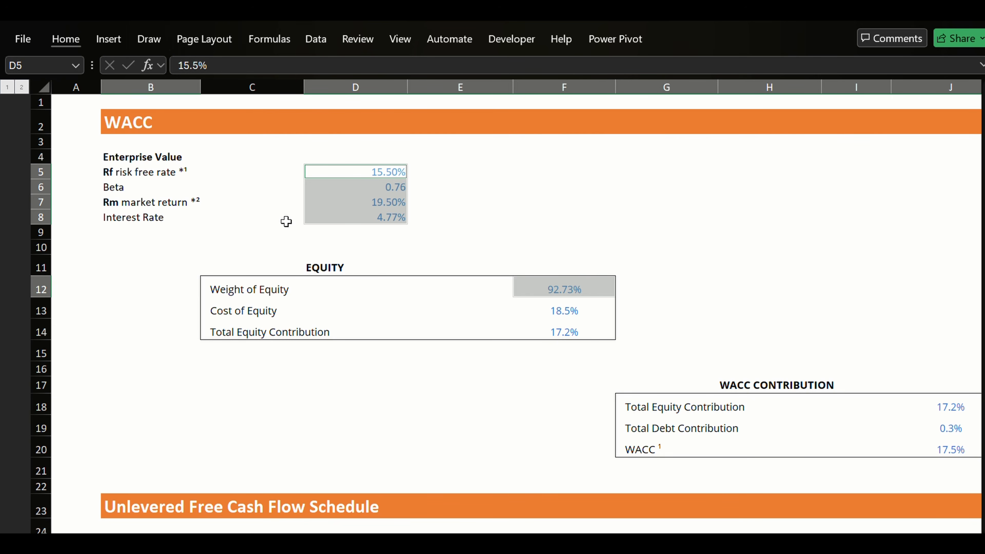
Try to select the formula cells, leaving out text results, while the constants are still selected.
key(alt)
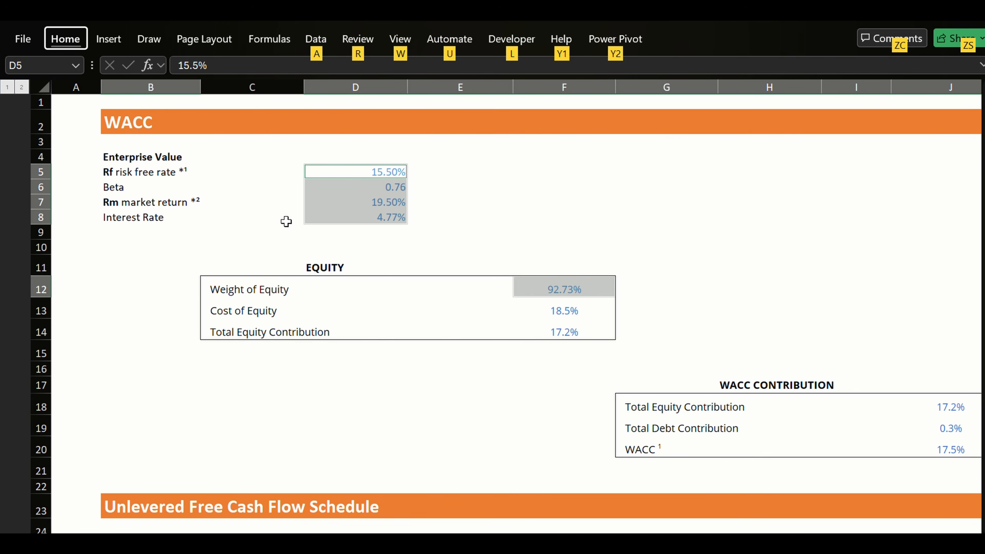
key(Escape)
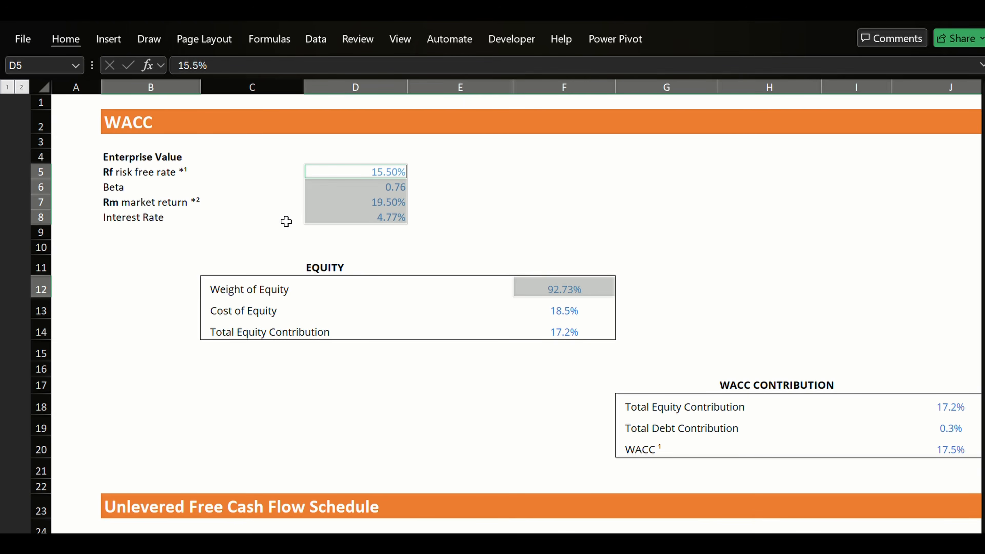
key(ctrl+g)
key(alt+s)
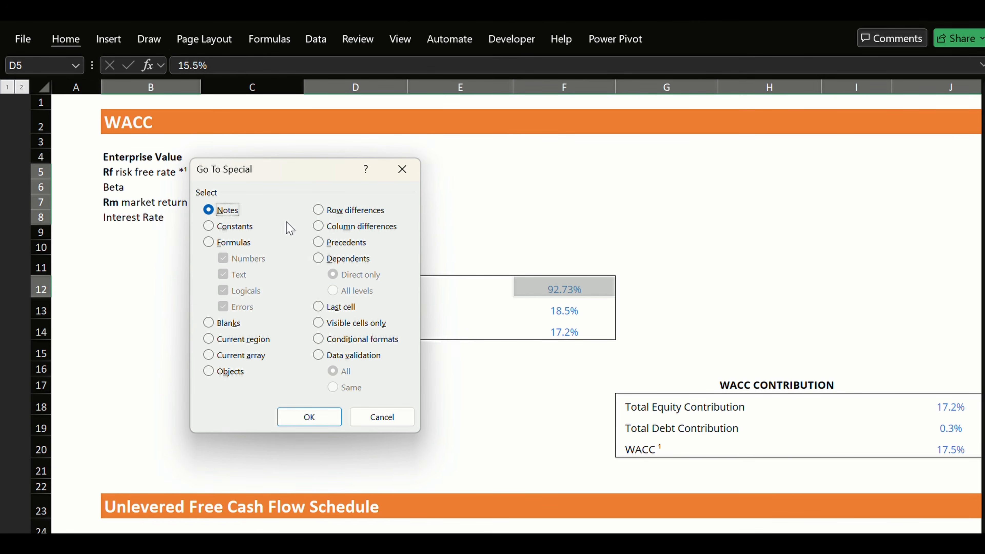
key(Down)
key(Down)
key(Tab)
key(Tab)
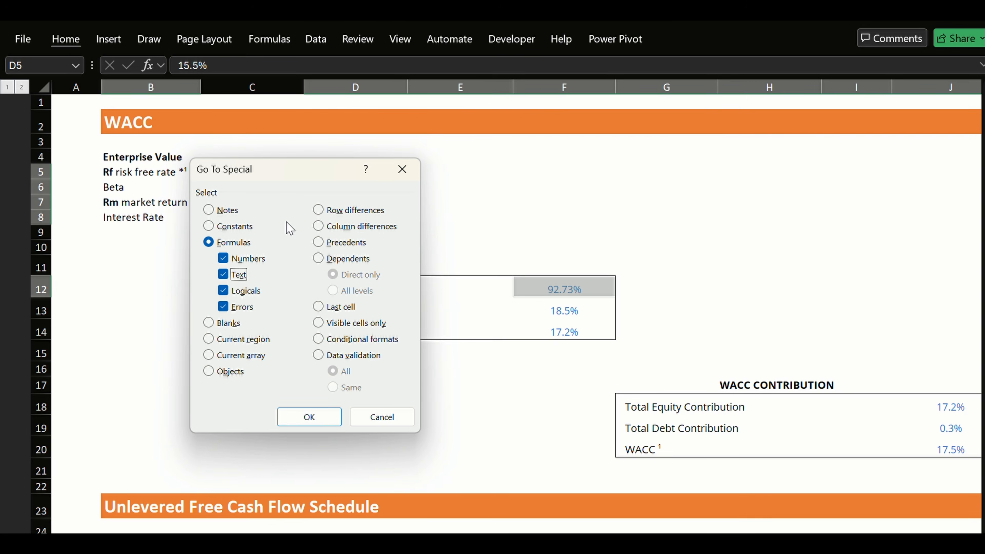
key(shift+Tab)
key(Tab)
key(space)
key(Return)
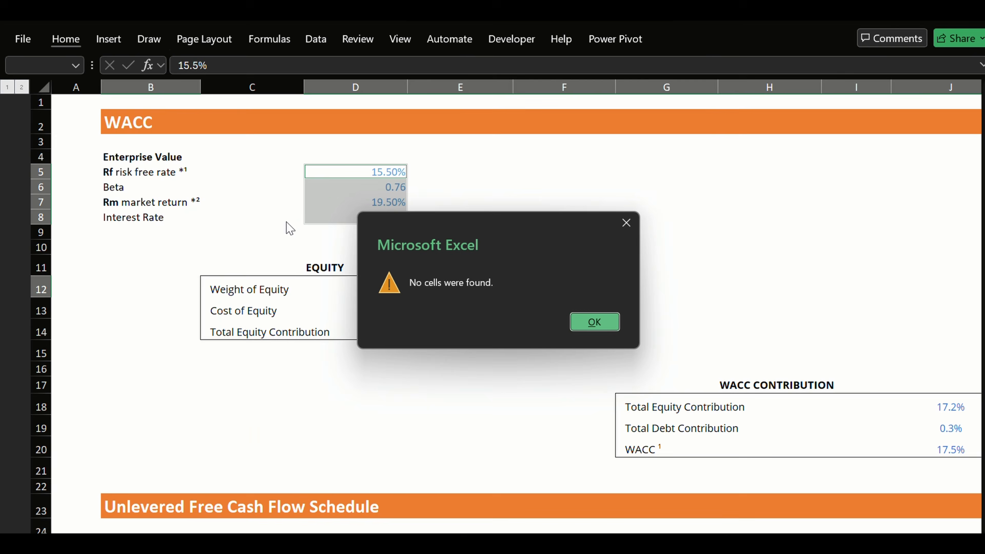
key(Return)
From the single empty cell D9, select all formula cells on the sheet with Go To Special, leaving out text results.
key(Down)
key(Down)
key(Down)
key(Down)
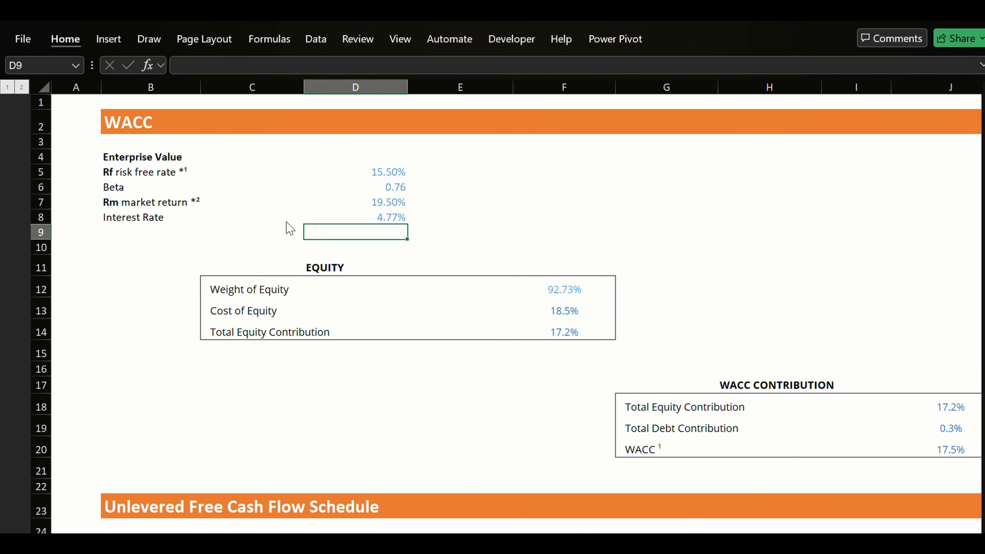
key(alt)
key(Escape)
key(F5)
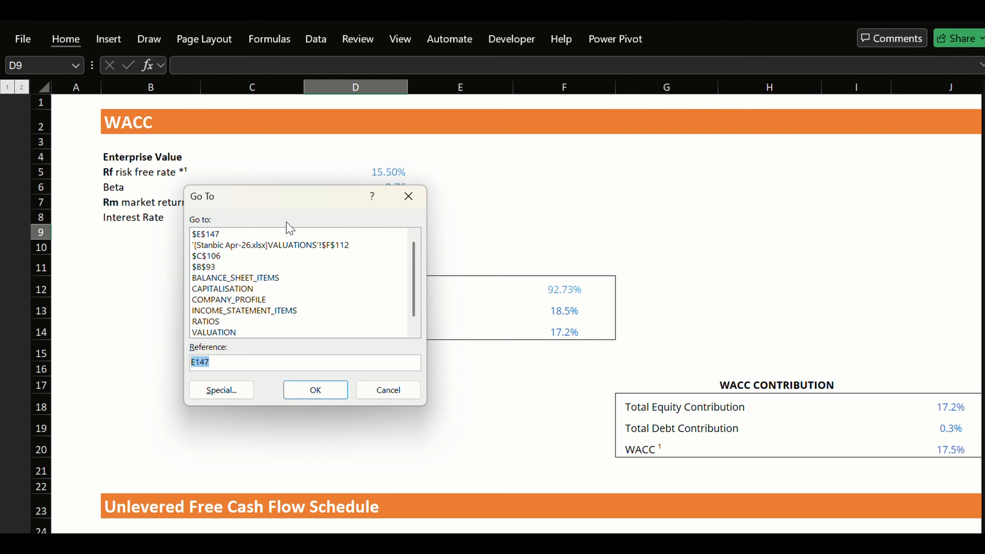
key(alt+s)
key(alt+f)
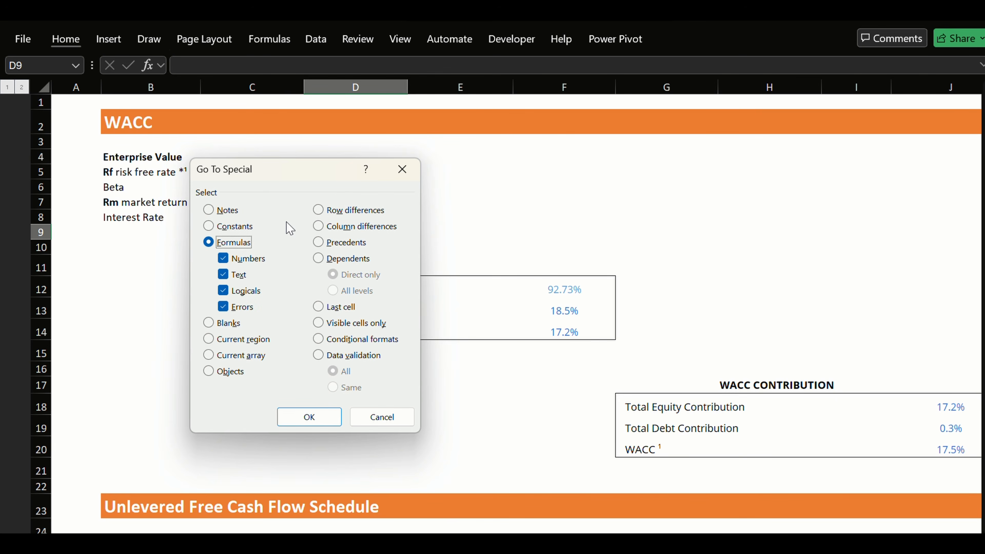
key(alt+x)
key(Return)
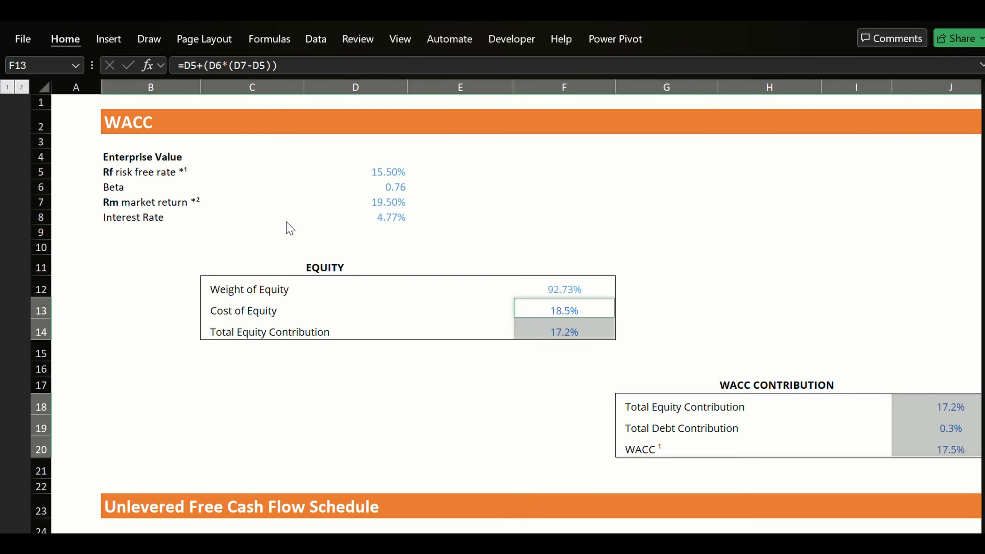
Set the font colour of the selected formula cells to Automatic black.
key(alt+h)
key(f)
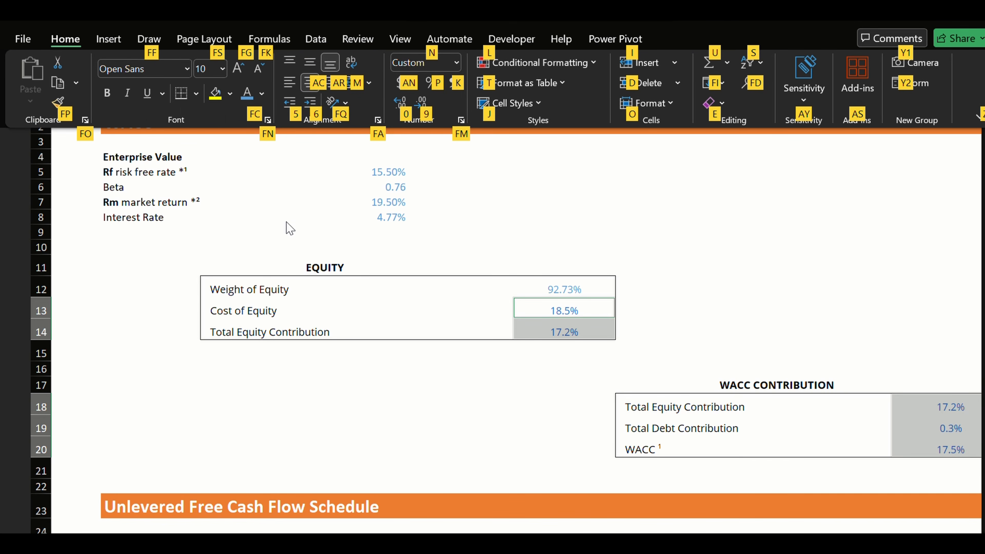
key(c)
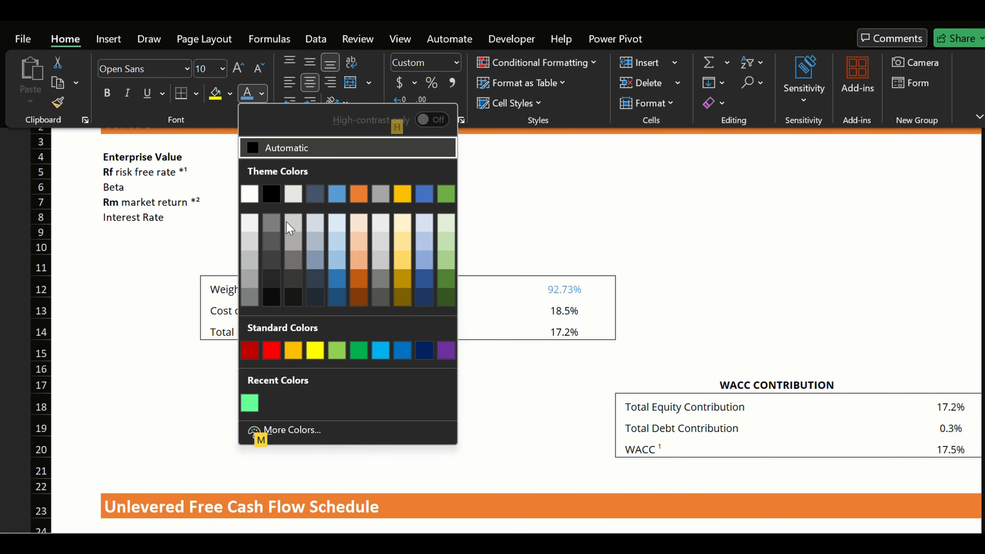
click(287, 225)
Check the font colours of constants and formulas across the Equity, Debt and WACC Contribution boxes.
key(Right)
key(Right)
key(Right)
key(Right)
key(Right)
key(Right)
key(Right)
key(Right)
key(Right)
key(Right)
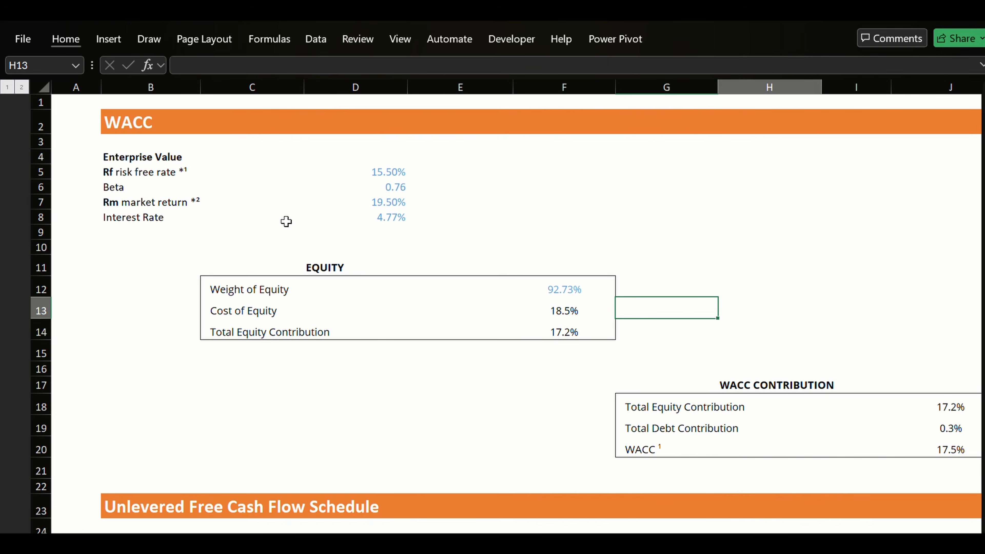
key(Left)
key(Left)
key(Left)
key(Left)
key(Left)
key(Left)
key(Left)
key(Left)
key(Left)
key(Left)
key(Left)
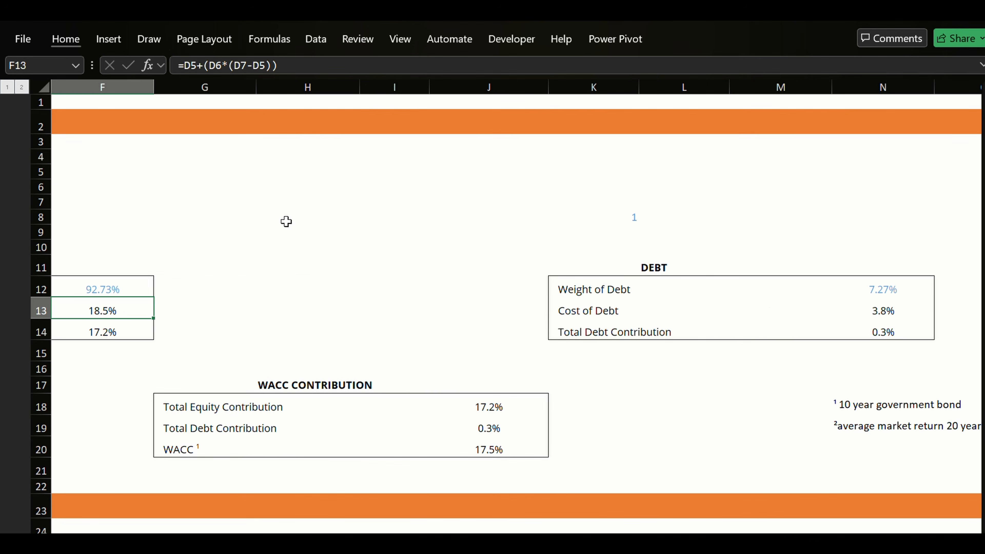
key(Left)
key(Left)
key(Right)
key(Left)
key(Left)
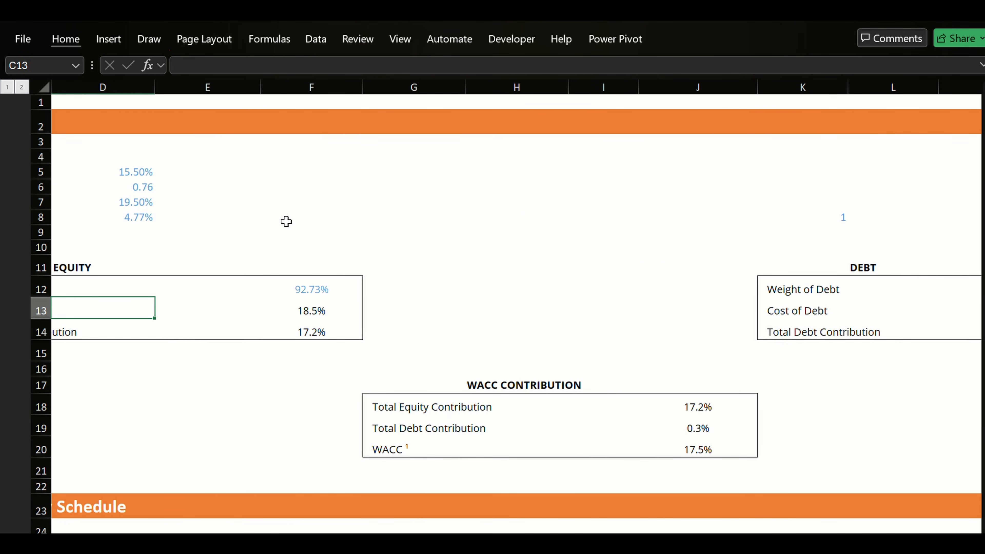
key(Left)
key(Right)
key(Right)
Go down to the Unlevered Free Cash Flow Schedule and examine the colouring of its EBITDA growth inputs and scenario rates.
key(Down)
key(Down)
key(Down)
key(Down)
key(Down)
key(Down)
key(Down)
key(Down)
key(Down)
key(Down)
key(Down)
key(Down)
key(Down)
key(Down)
key(Down)
key(Down)
key(Down)
key(Down)
key(Down)
key(Down)
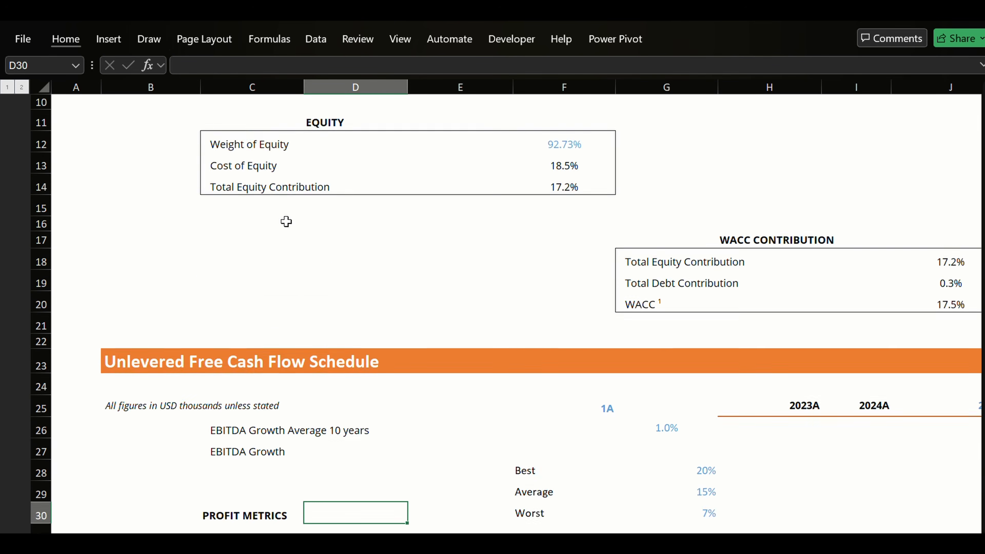
key(Up)
key(Up)
key(Up)
key(Up)
key(Up)
key(Up)
key(Up)
key(Up)
key(Up)
key(Up)
key(Up)
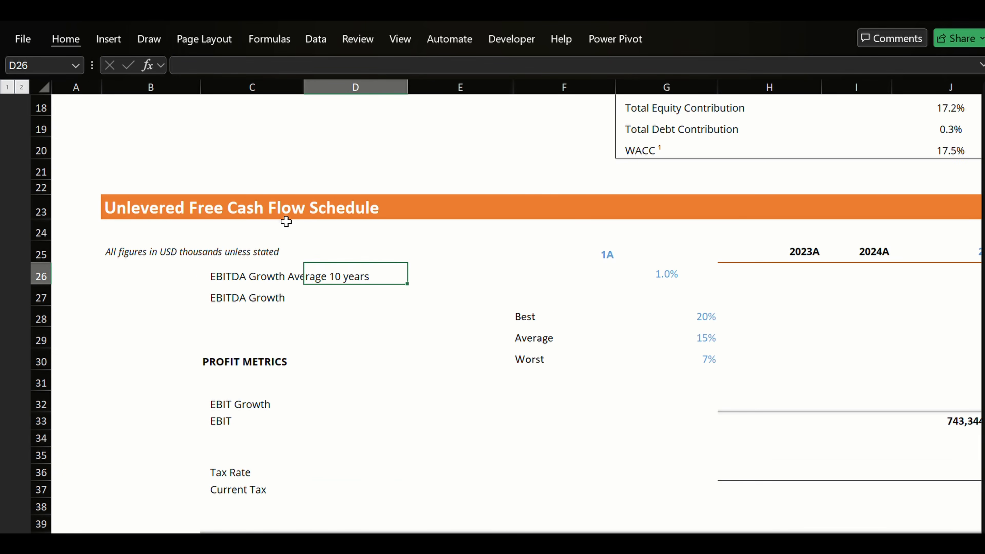
Clear the leftover entries in cells F25:G26 beside the EBITDA Growth Average 10 years row.
key(Right)
key(Right)
key(Right)
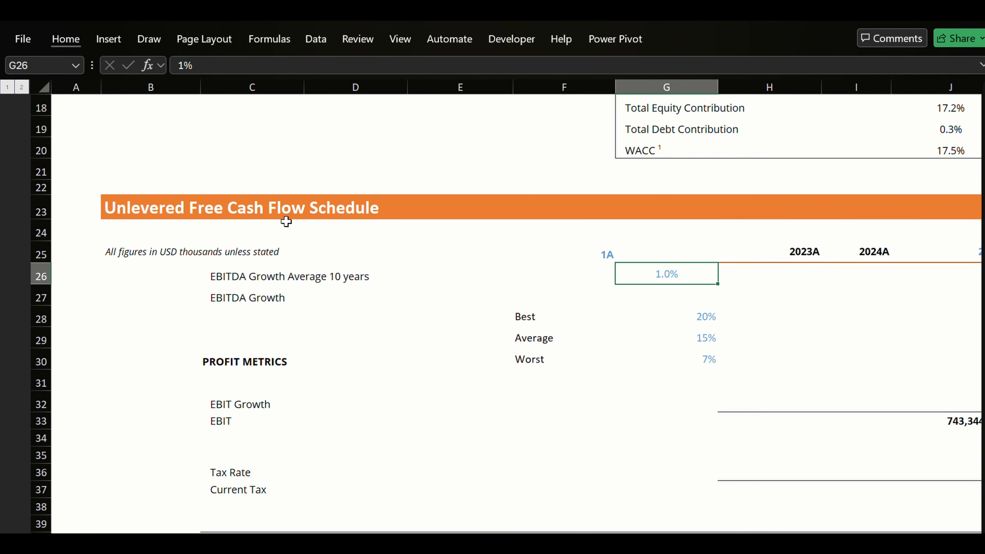
key(Up)
key(Right)
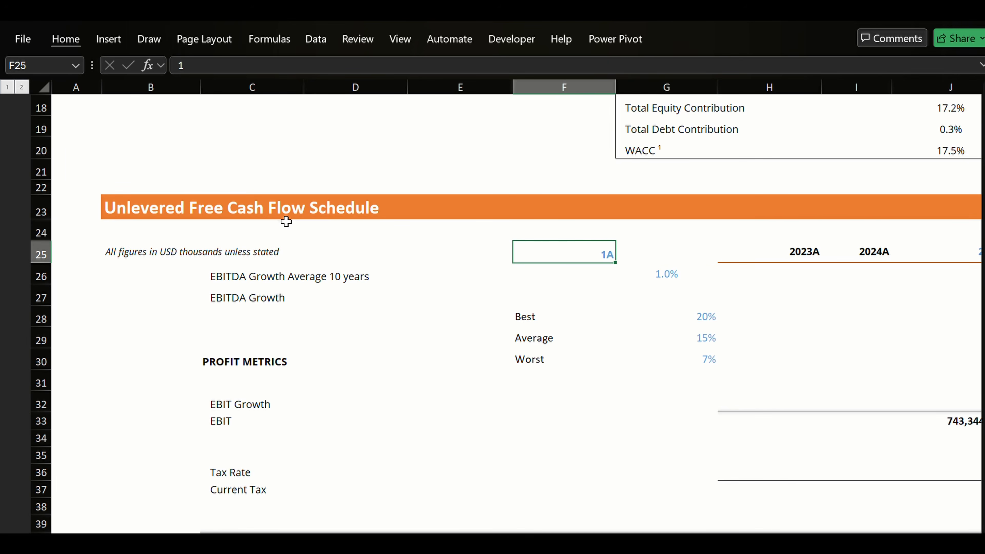
key(shift+Right)
key(shift+Down)
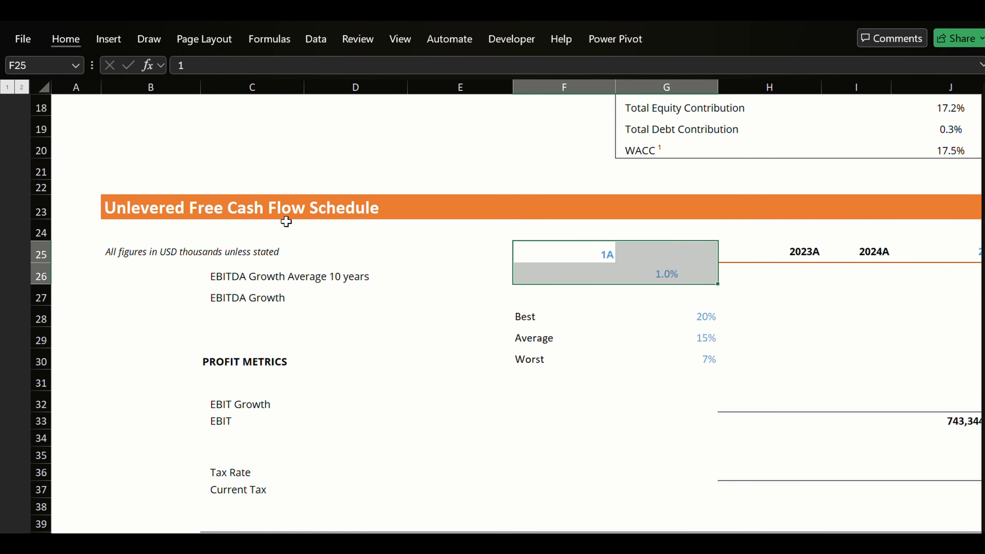
key(Delete)
Examine the font colours of the growth, EBIT and tax rows across the 2025A to Term columns of the Unlevered Free Cash Flow Schedule.
key(Down)
key(Down)
key(Down)
key(Down)
key(Down)
key(Down)
key(Down)
key(Down)
key(Down)
key(Down)
key(Down)
key(Down)
key(Down)
key(Down)
key(Down)
key(Down)
key(Right)
key(Right)
key(Right)
key(Right)
key(Right)
key(Right)
key(Right)
key(Right)
key(Right)
key(Right)
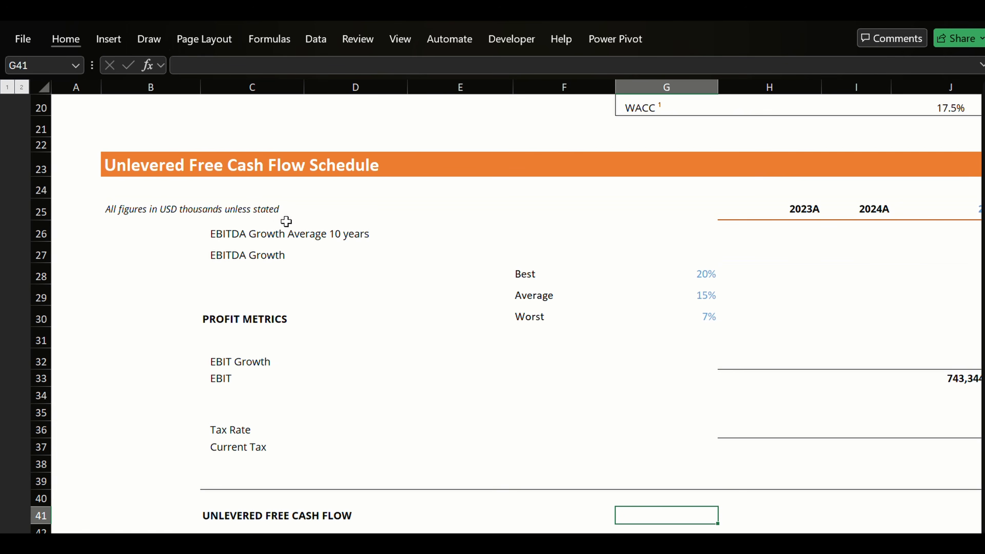
key(Left)
key(Left)
key(Left)
key(Left)
key(Left)
key(Left)
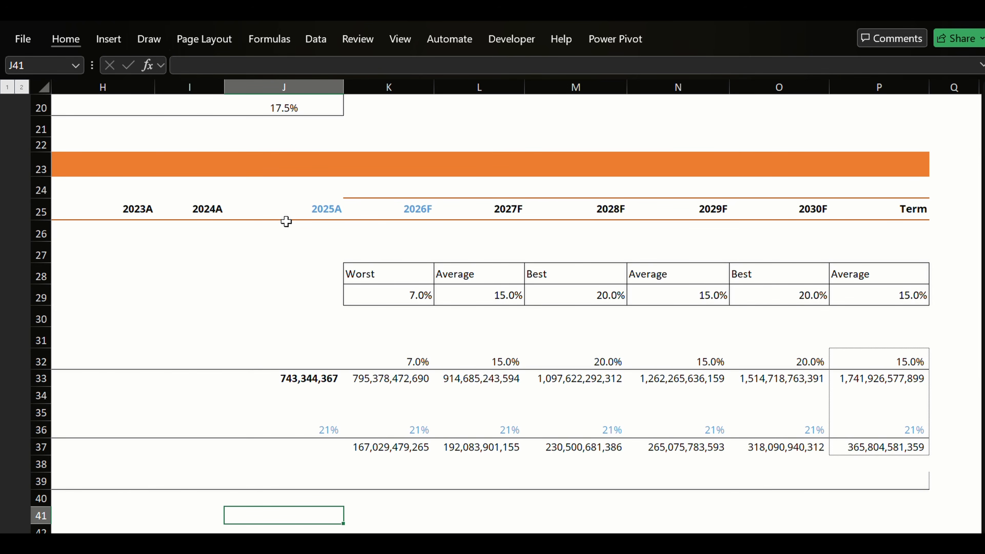
key(Left)
key(Left)
key(Left)
Go down to the Discounted Cash Flow Schedule and check the colouring of its Cash Flow Profiles, Assumptions and Enterprise Value boxes.
key(Down)
key(Down)
key(Down)
key(Down)
key(Down)
key(Down)
key(Down)
key(Down)
key(Down)
key(Down)
key(Down)
key(Down)
key(Down)
key(Down)
key(Down)
key(Down)
key(Down)
key(Down)
key(Down)
key(Down)
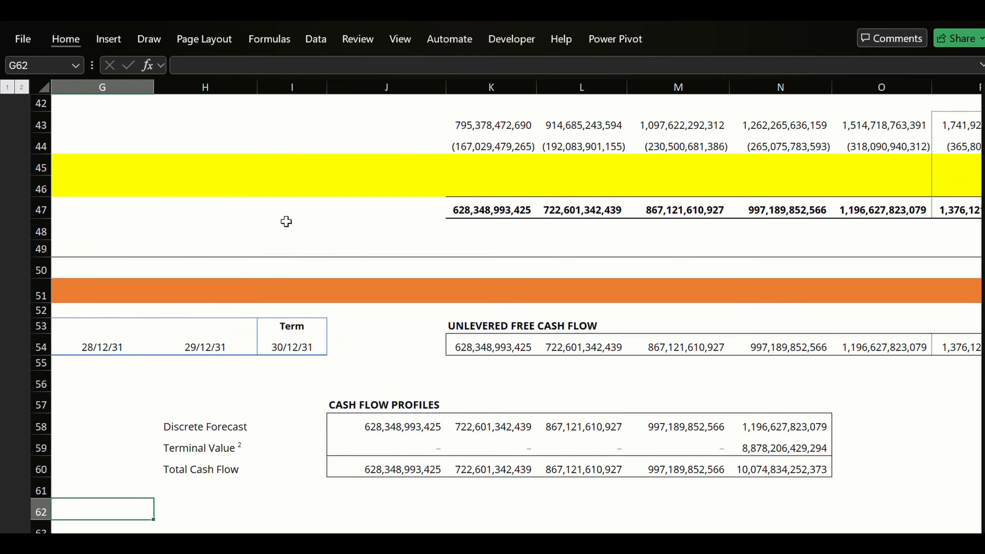
key(Down)
key(Down)
key(Down)
key(Down)
key(Down)
key(Down)
key(Left)
key(Left)
key(Left)
key(Left)
key(Left)
key(Left)
key(Down)
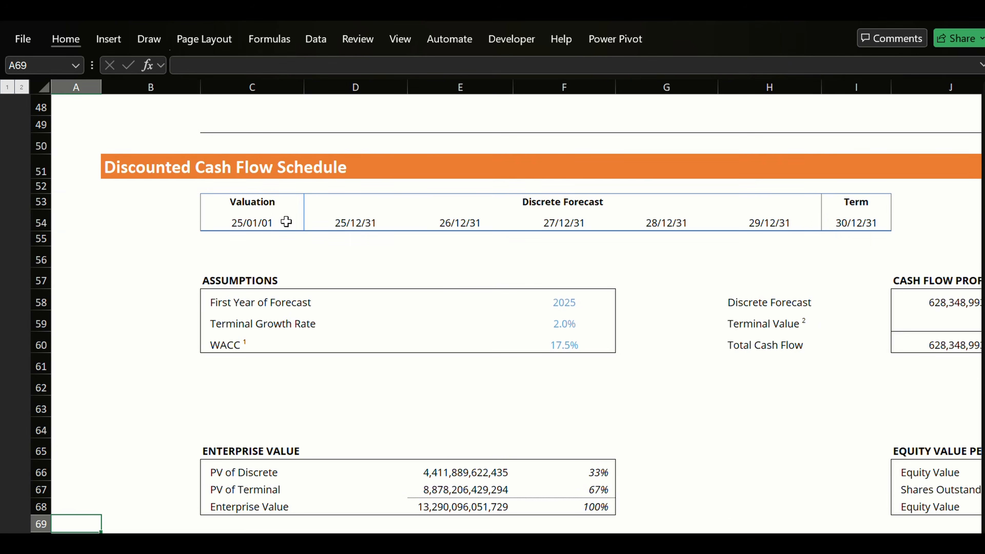
Return to the Unlevered Free Cash Flow section and examine the yellow Capital Expenditure and Cash from Working Capital rows through the Term column.
key(Up)
key(Up)
key(Up)
key(Up)
key(Up)
key(Up)
key(Up)
key(Up)
key(Up)
key(Up)
key(Up)
key(Up)
key(Up)
key(Up)
key(Up)
key(Up)
key(Up)
key(Up)
key(Up)
key(Up)
key(Right)
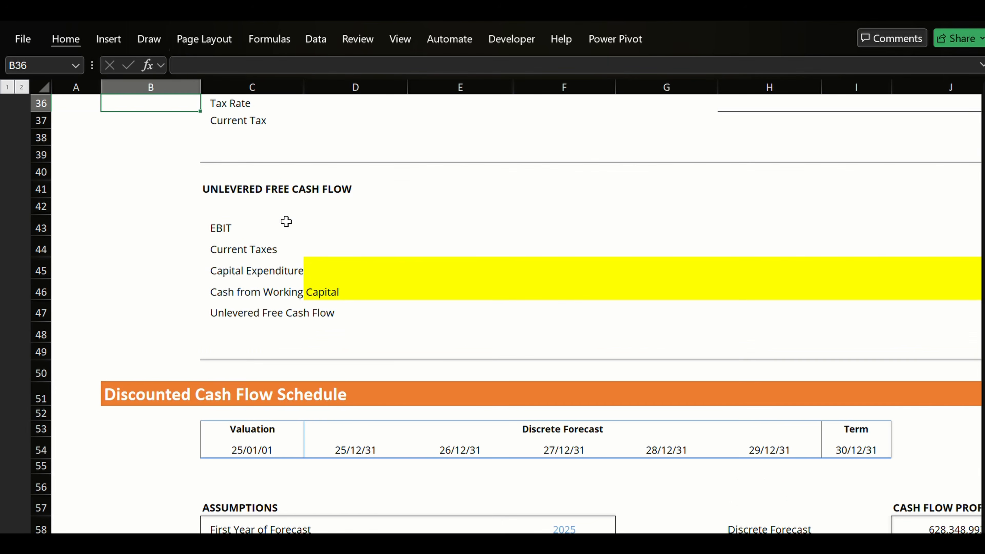
key(Right)
key(Right)
key(Right)
key(Right)
key(Right)
key(Down)
key(Down)
key(Down)
key(Down)
key(Down)
key(Down)
key(Down)
key(Down)
key(Down)
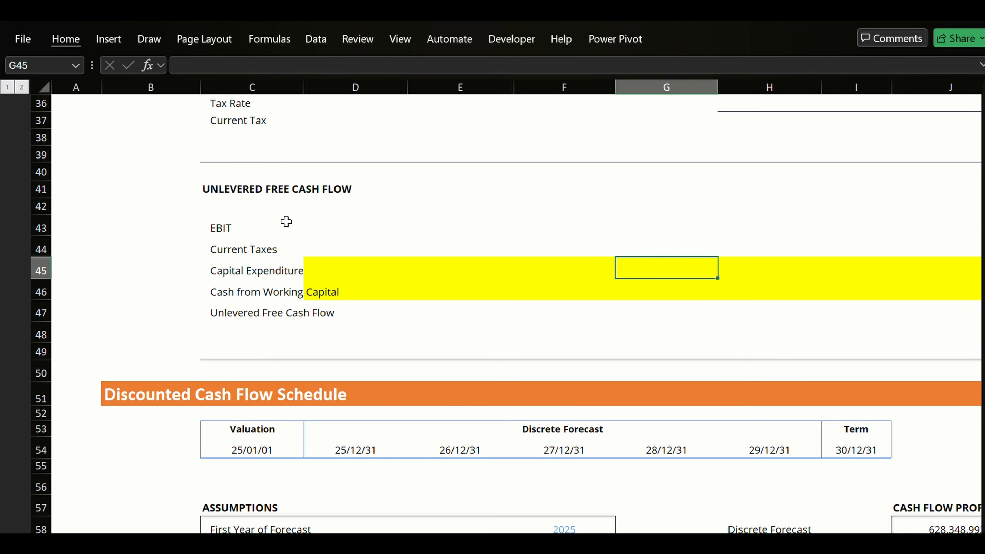
key(Left)
key(Right)
key(Right)
key(Right)
key(Right)
key(Right)
key(Right)
key(Right)
key(Right)
key(Right)
key(Right)
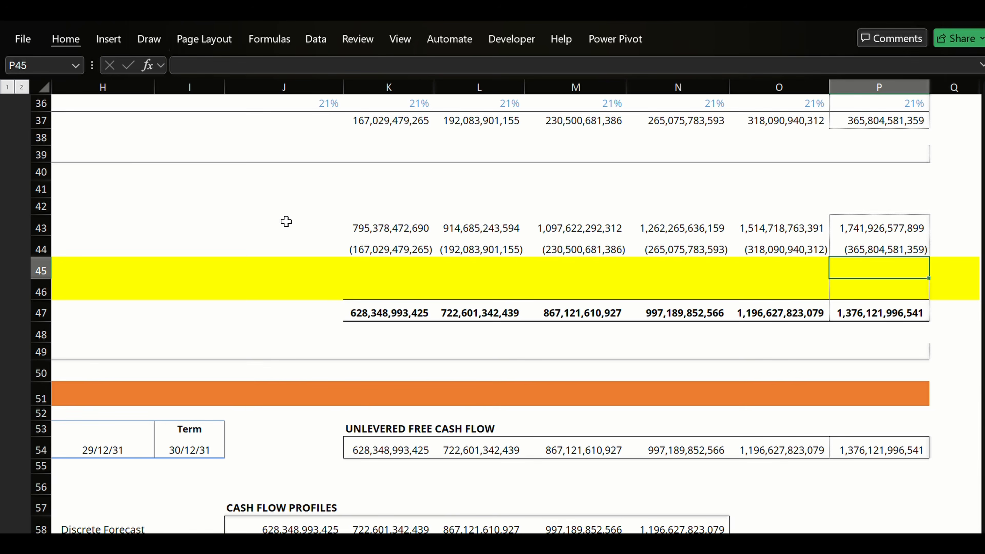
Go down past the Equity Value Per Share box to cell F74 and examine the constant below the enterprise value.
key(Down)
key(Down)
key(Down)
key(Down)
key(Down)
key(Down)
key(Down)
key(Down)
key(Down)
key(Down)
key(Down)
key(Down)
key(Down)
key(Down)
key(Down)
key(Down)
key(Down)
key(Down)
key(Down)
key(Down)
key(Left)
key(Left)
key(Left)
key(Left)
key(Left)
key(Left)
key(Left)
key(Left)
key(Left)
key(Left)
key(Down)
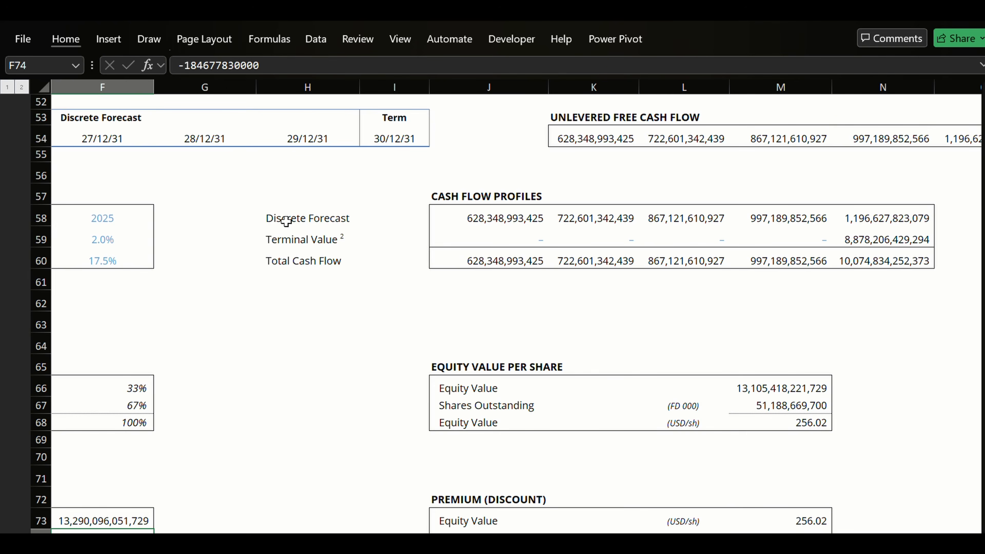
Go down past the Premium (Discount) box to row 86 and examine the linked input values below the orange band.
key(Left)
key(Down)
key(Down)
key(Down)
key(Down)
key(Down)
key(Down)
key(Down)
key(Down)
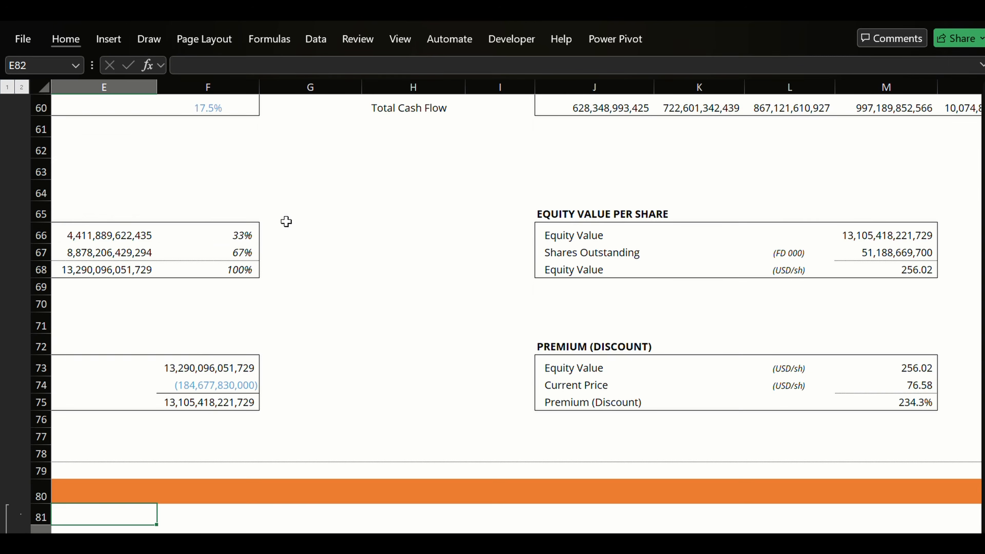
key(Down)
key(Down)
key(Down)
key(Down)
key(Right)
key(Right)
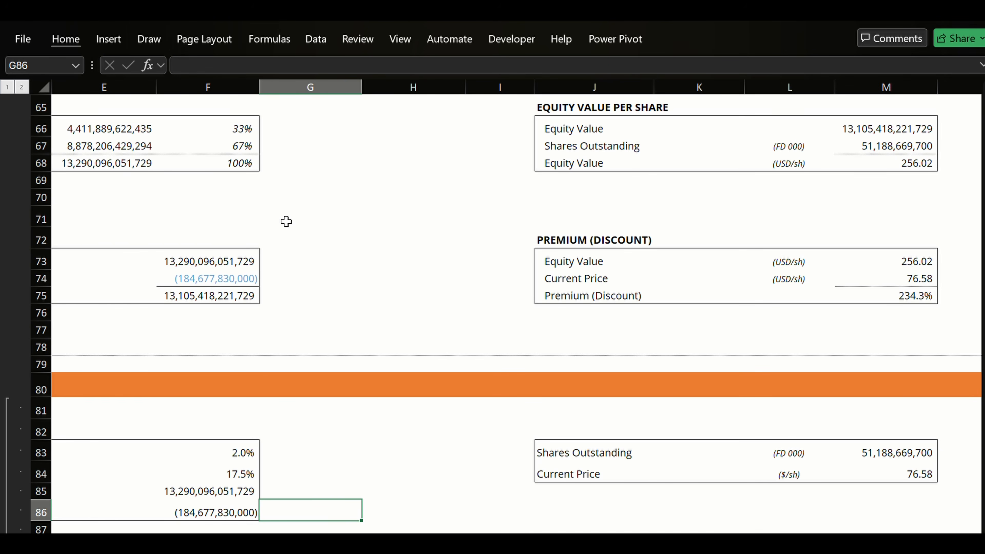
Return to cells F73 and F74 and compare the linked enterprise value with the blue constant beneath it.
key(Up)
key(Up)
key(Up)
key(Up)
key(Up)
key(Up)
key(Up)
key(Up)
key(Left)
key(Up)
key(Up)
key(Up)
key(Up)
key(Up)
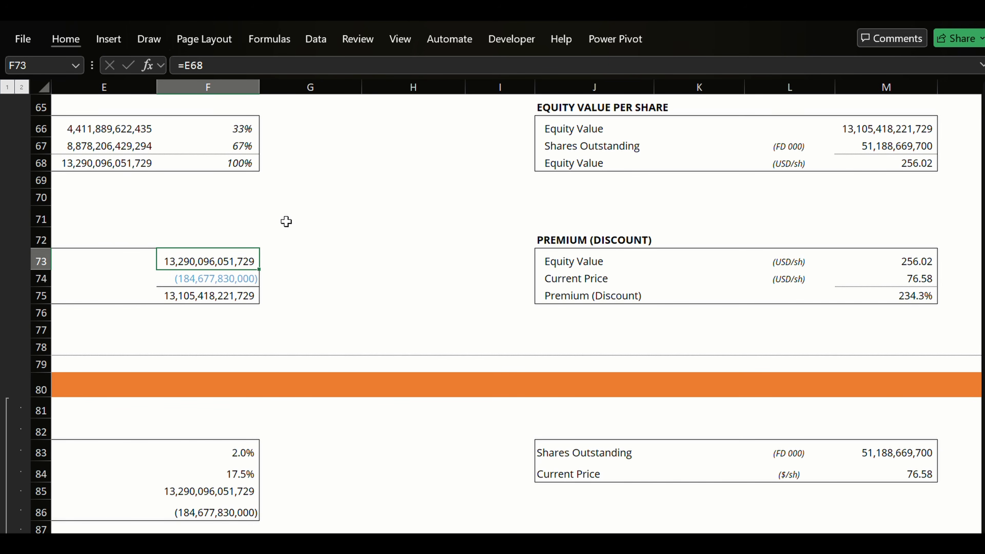
key(Down)
key(Up)
key(Down)
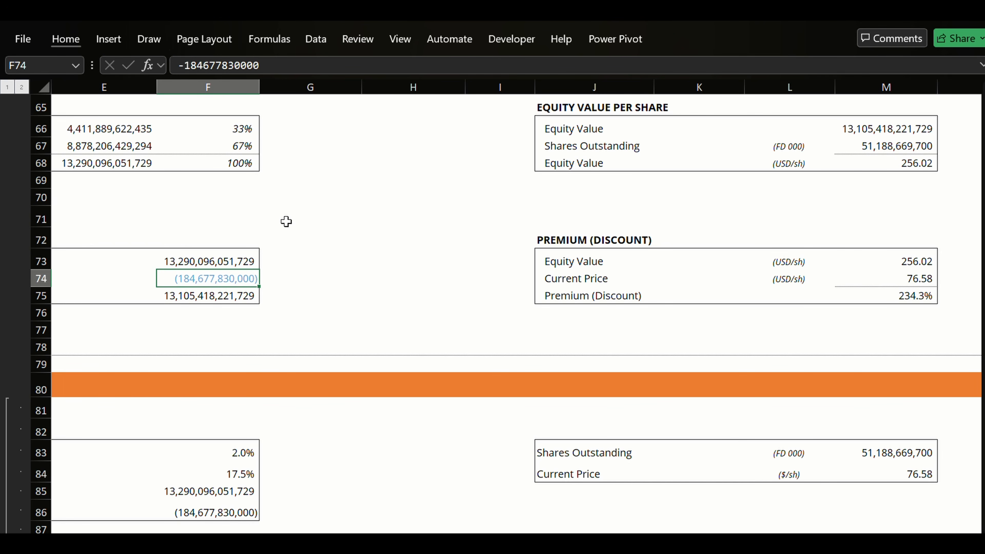
Go up from F74 and look over the value split in rows 66 to 68 and the blue assumptions in rows 58 to 60.
key(Up)
key(Up)
key(Up)
key(Up)
key(Up)
key(Up)
key(Up)
key(Up)
key(Up)
key(Up)
key(Up)
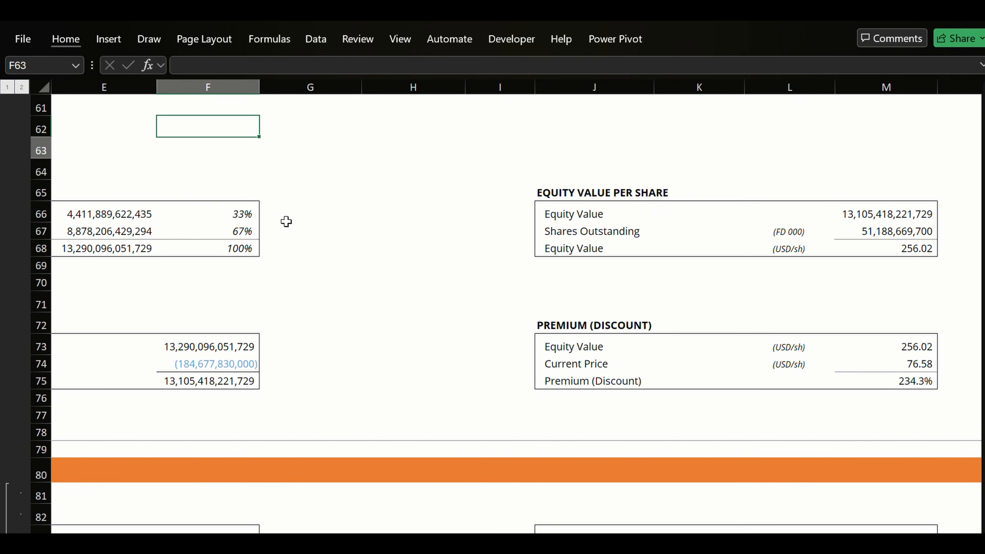
key(Left)
key(Down)
key(Down)
key(Down)
key(Up)
key(Up)
key(Up)
key(Up)
key(Up)
key(Up)
key(Up)
key(Up)
key(Up)
key(Up)
key(Up)
key(Up)
key(Up)
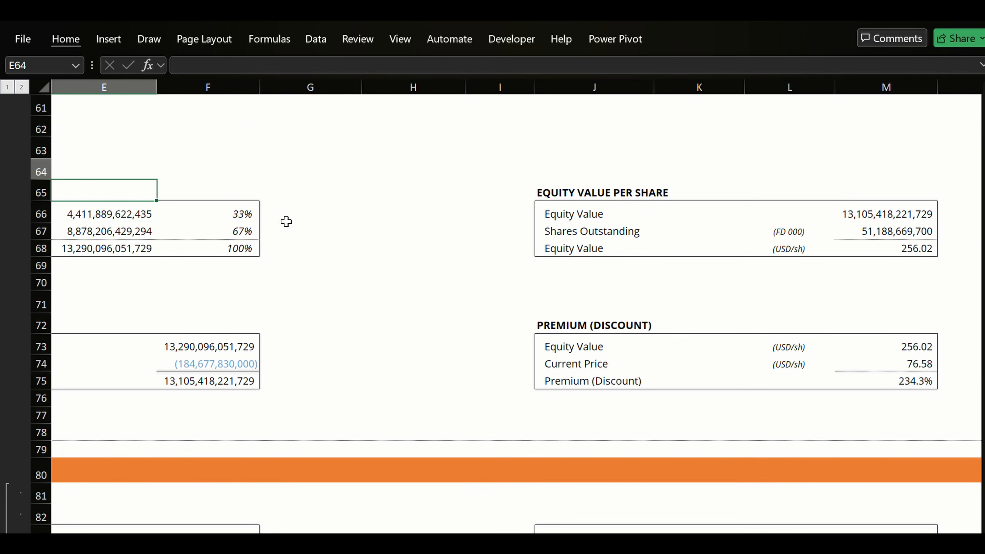
Return to the enterprise value in F73 and trace its formula back to its source cell.
key(Right)
key(Down)
key(Down)
key(Down)
key(Down)
key(Down)
key(Down)
key(Down)
key(Down)
key(Down)
key(Down)
key(Down)
key(Down)
key(Down)
key(Down)
key(Down)
key(Down)
key(Down)
key(Down)
key(Down)
key(Down)
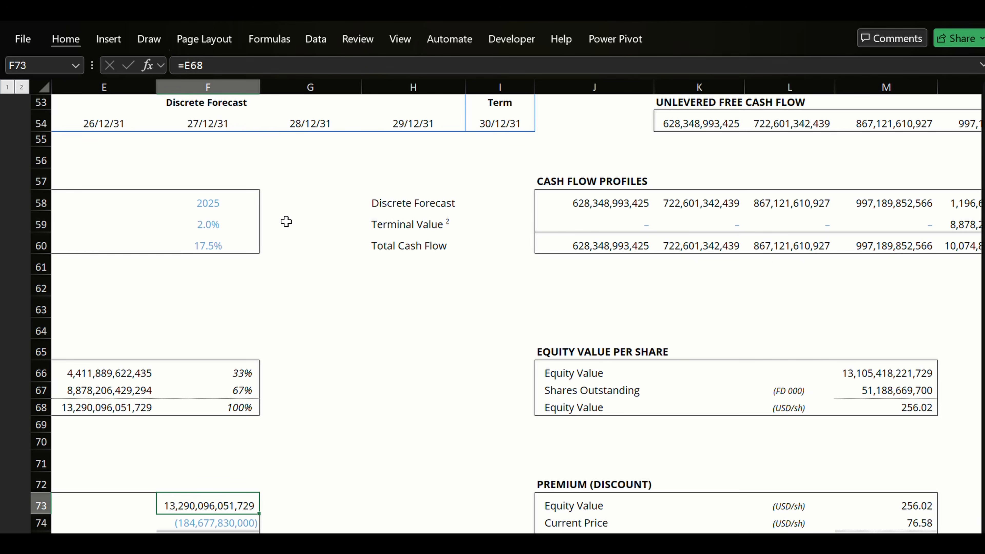
key(ctrl+bracketleft)
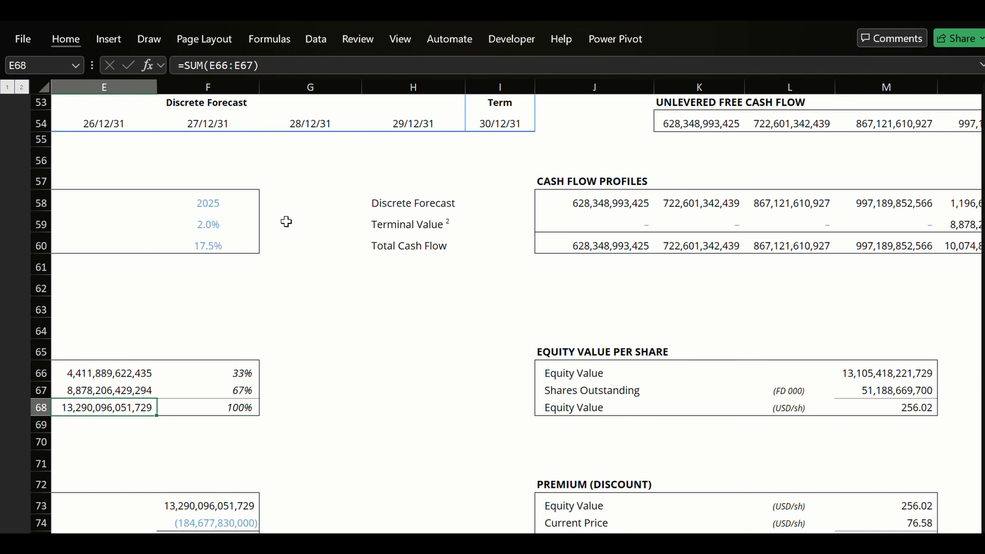
Inspect the formulas behind the enterprise value total in column E, including the NPV in E66, and continue up the sheet.
key(Up)
key(Up)
key(Up)
key(Up)
key(Up)
key(Up)
key(Up)
key(Up)
key(Up)
key(Up)
key(Up)
key(Up)
key(Up)
key(Up)
key(Up)
key(Up)
key(Up)
key(Up)
key(Up)
key(Up)
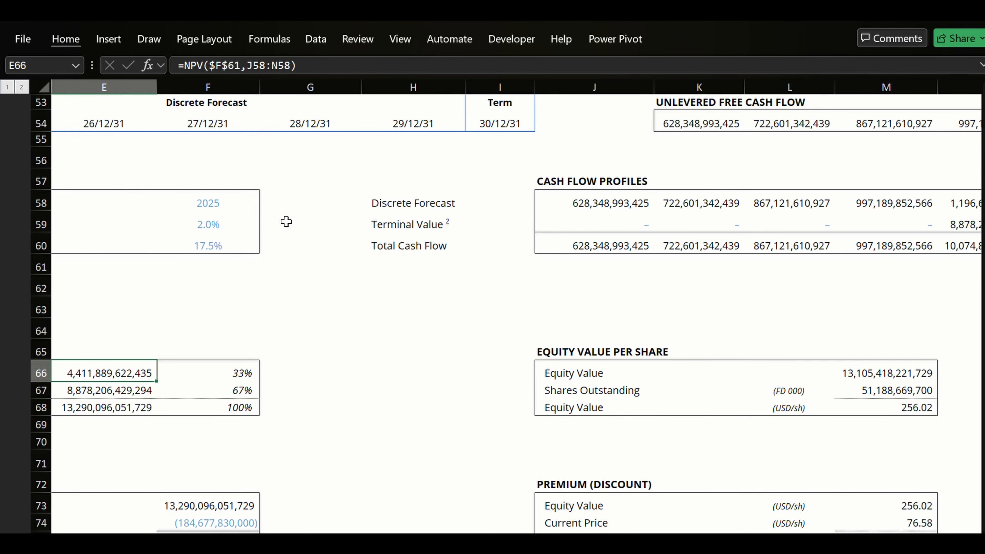
Go across to the unlevered free cash flow totals in row 47 and inspect the formula in M47.
key(Right)
key(Right)
key(Right)
key(Right)
key(Right)
key(Right)
key(Right)
key(Right)
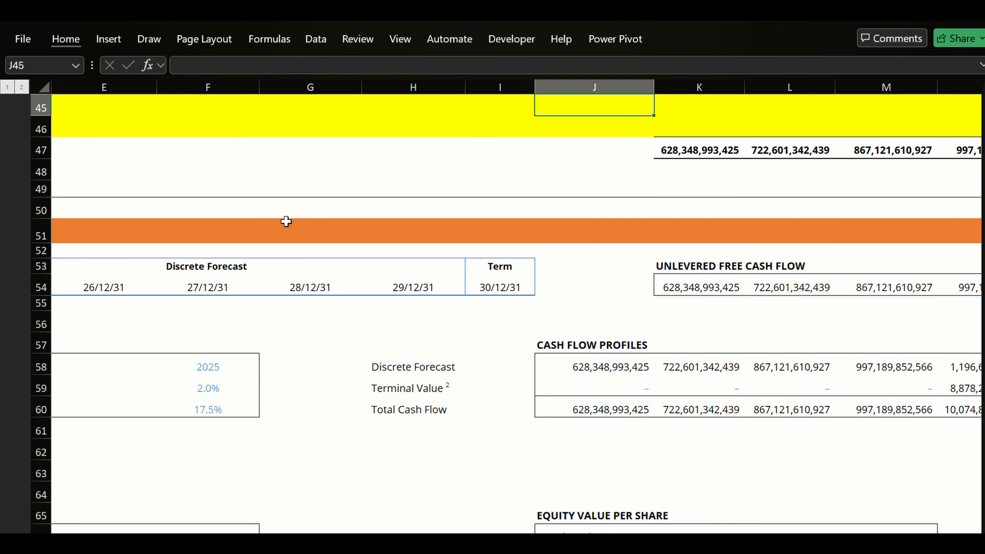
key(Up)
key(Down)
key(Down)
key(Down)
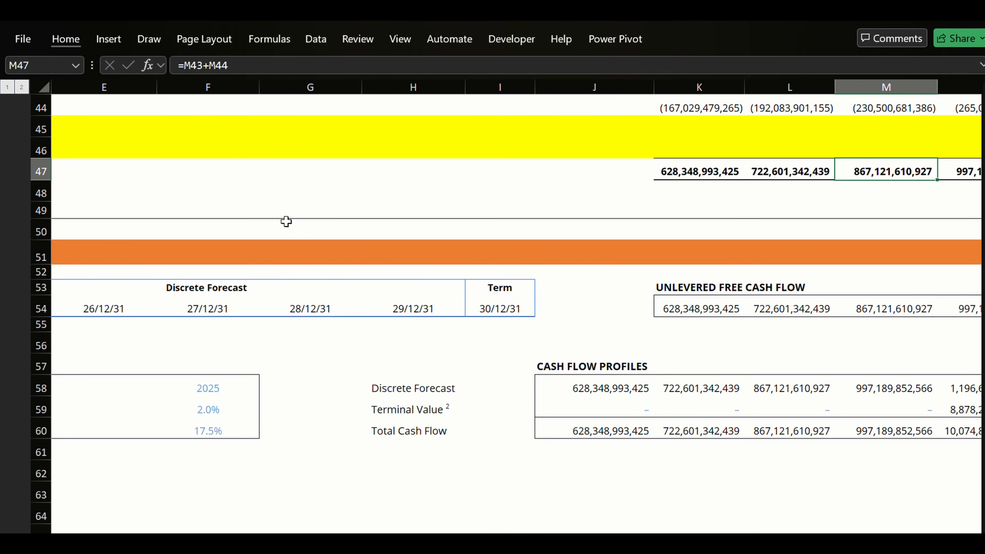
Go up column K from the free cash flow total to K29 and inspect the 2026F growth scenario lookup formula.
key(Left)
key(Left)
key(Up)
key(Up)
key(Up)
key(Up)
key(Up)
key(Up)
key(Up)
key(Up)
key(Up)
key(Up)
key(Up)
key(Up)
key(Up)
key(Up)
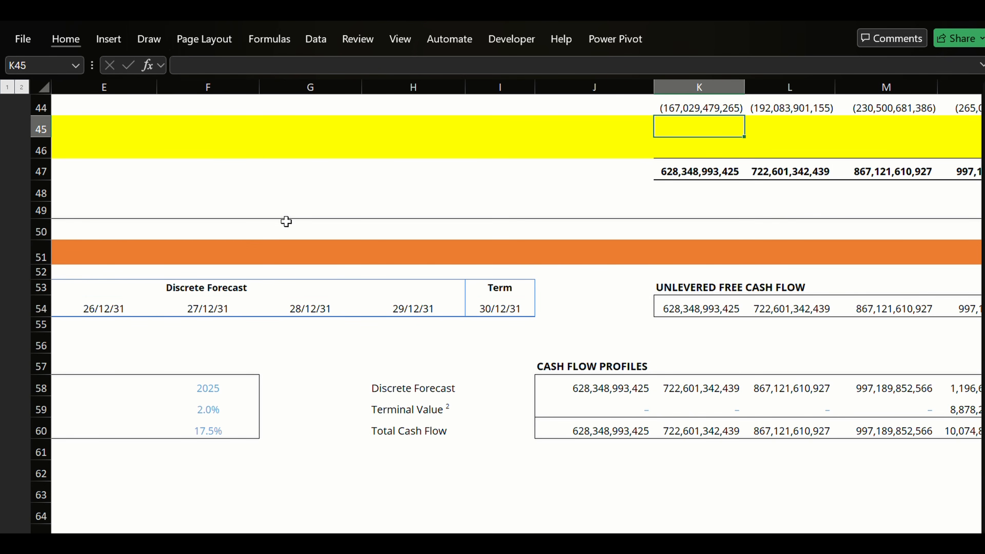
key(Up)
key(Up)
key(Up)
key(Up)
key(Up)
key(Up)
key(Up)
key(Up)
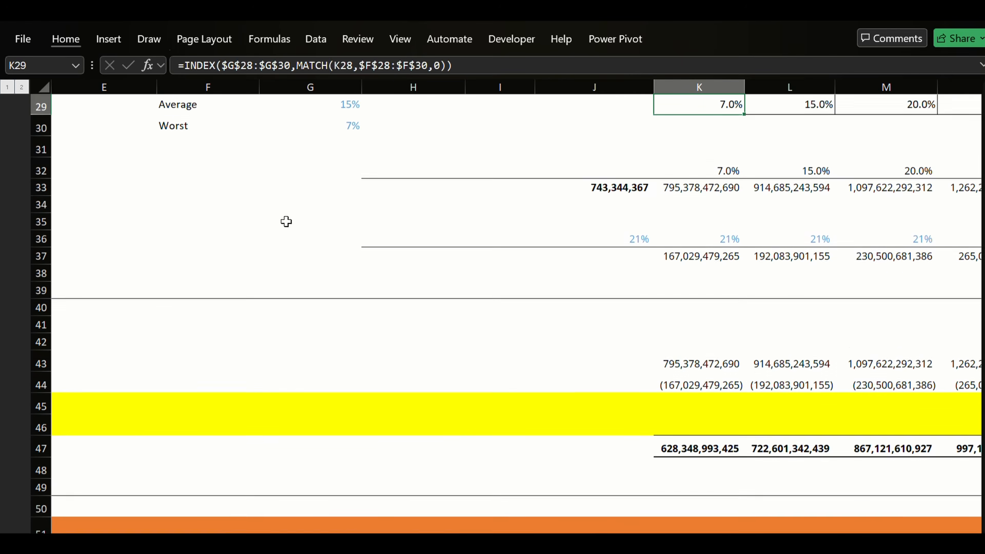
Go to the 2025A figure in J33 and trace its link back to the source cell on the DATA sheet.
key(Down)
key(Down)
key(Down)
key(Down)
key(Down)
key(Down)
key(Down)
key(Down)
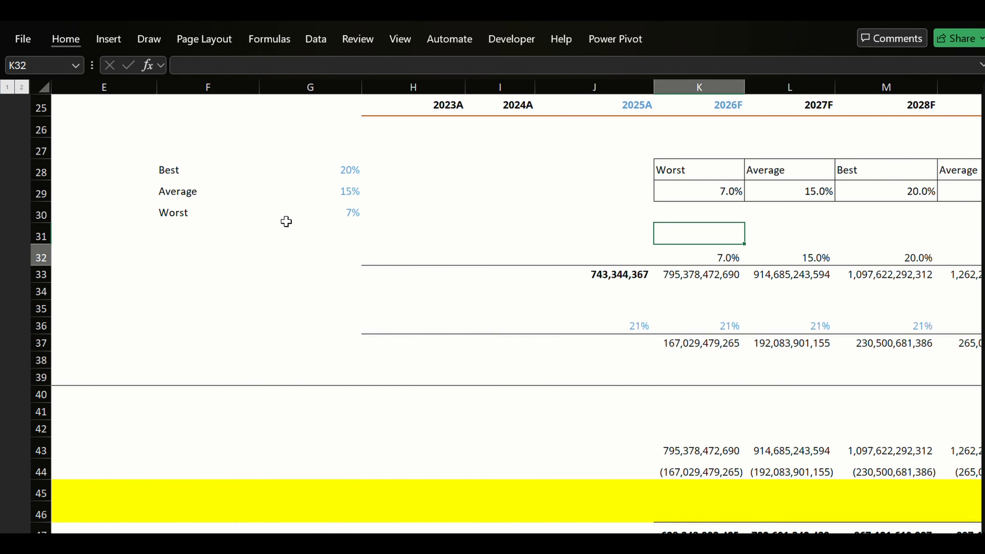
key(Left)
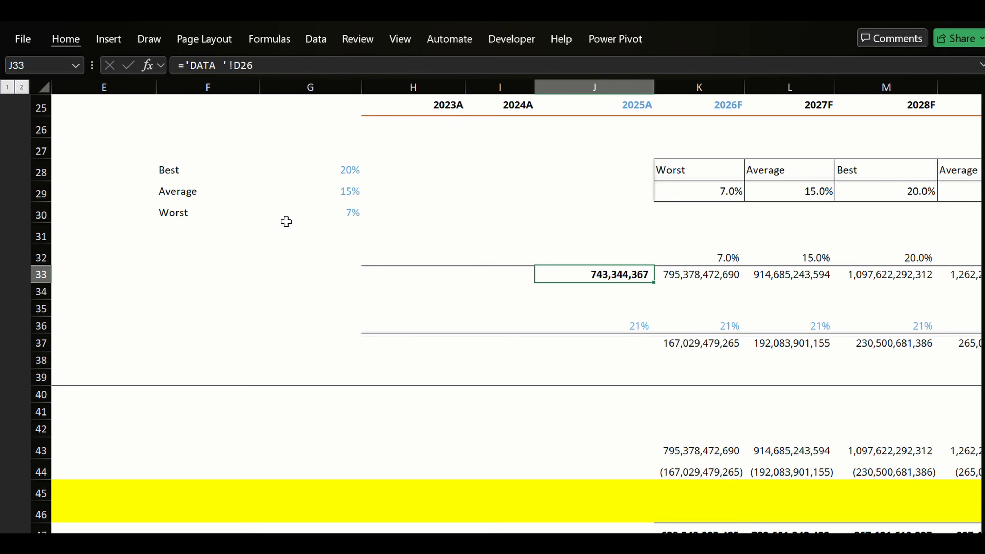
key(ctrl+bracketleft)
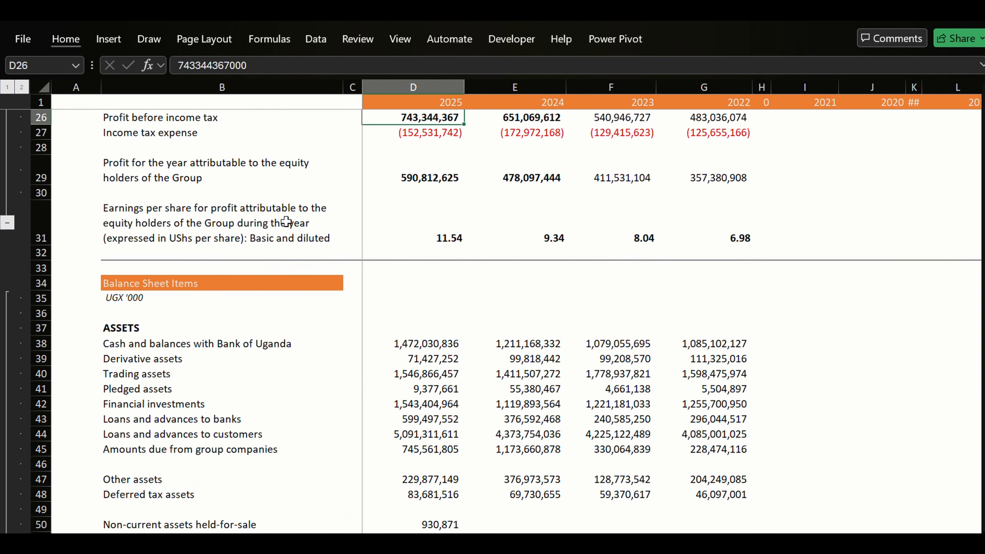
Go up column D of the DATA sheet from profit before income tax to the top of the income statement and review its line items.
key(Up)
key(Up)
key(Up)
key(Up)
key(Up)
key(Up)
key(Up)
key(Up)
key(Up)
key(Up)
key(Up)
key(Up)
key(Up)
key(Up)
key(Up)
key(Up)
key(Up)
key(Up)
key(Up)
key(Up)
key(Down)
key(Down)
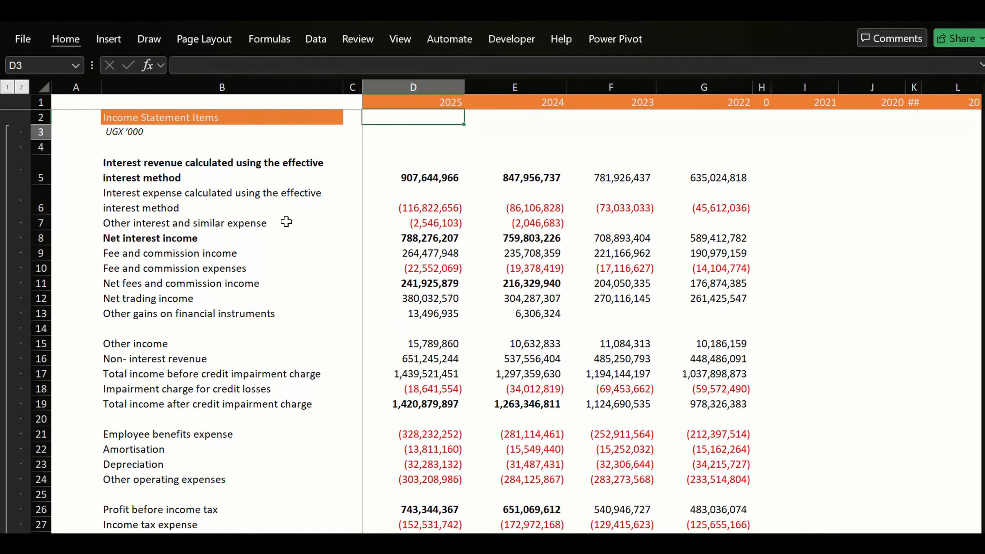
Go down the 2025 column through the income statement and balance sheet to total liabilities in D74, reviewing the source figures.
key(Down)
key(Down)
key(Down)
key(Down)
key(Down)
key(Down)
key(Down)
key(Down)
key(Down)
key(Down)
key(Down)
key(Down)
key(Down)
key(Down)
key(Down)
key(Down)
key(Down)
key(Down)
key(Down)
key(Down)
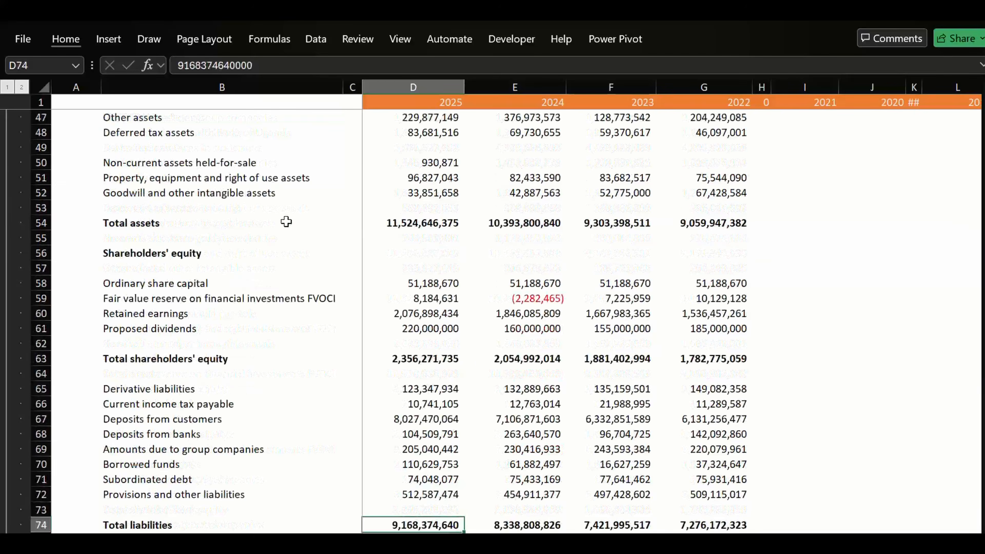
Continue down the 2025 column past the balance check and review the cash flow statement through to the Other Line Items section.
key(Down)
key(Down)
key(Down)
key(Down)
key(Down)
key(Down)
key(Down)
key(Down)
key(Down)
key(Down)
key(Down)
key(Down)
key(Down)
key(Down)
key(Down)
key(Down)
key(Down)
key(Down)
key(Down)
key(Down)
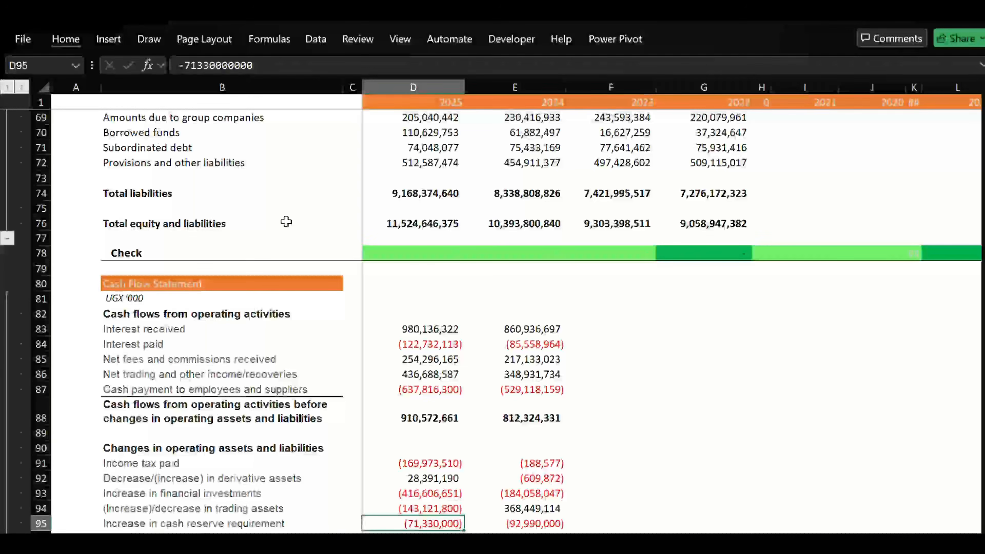
key(Down)
key(Down)
key(Down)
key(Down)
key(Down)
key(Down)
key(Down)
key(Down)
key(Down)
key(Down)
key(Down)
key(Down)
key(Down)
key(Down)
key(Down)
key(Down)
key(Down)
key(Down)
key(Down)
key(Down)
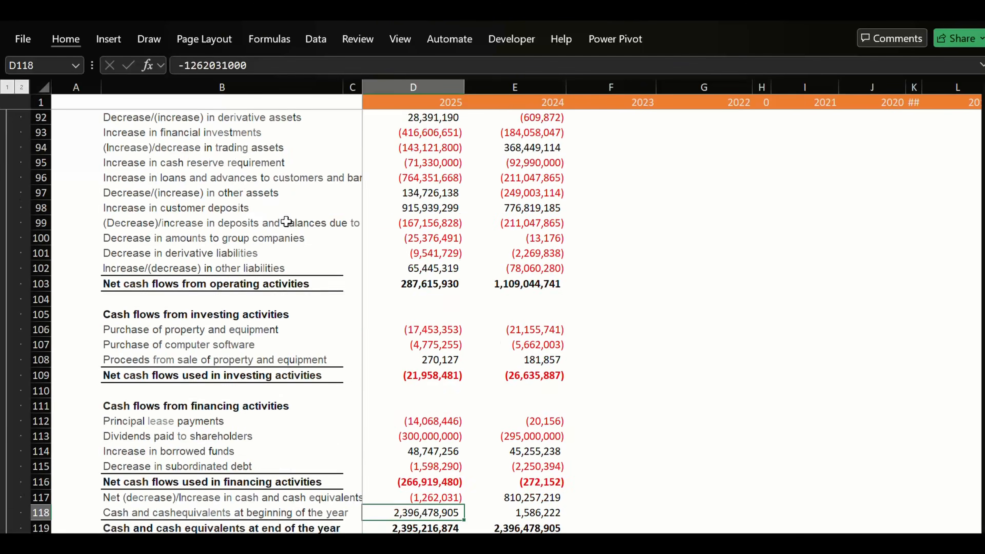
key(Down)
key(Down)
key(Down)
key(Down)
key(Down)
key(Down)
key(Down)
key(Down)
key(Down)
Go back up the 2025 column from Other Line Items through the cash flow statement to the balance sheet assets in D45.
key(Up)
key(Up)
key(Up)
key(Up)
key(Up)
key(Up)
key(Up)
key(Up)
key(Up)
key(Up)
key(Up)
key(Up)
key(Up)
key(Up)
key(Up)
key(Up)
key(Up)
key(Up)
key(Up)
key(Up)
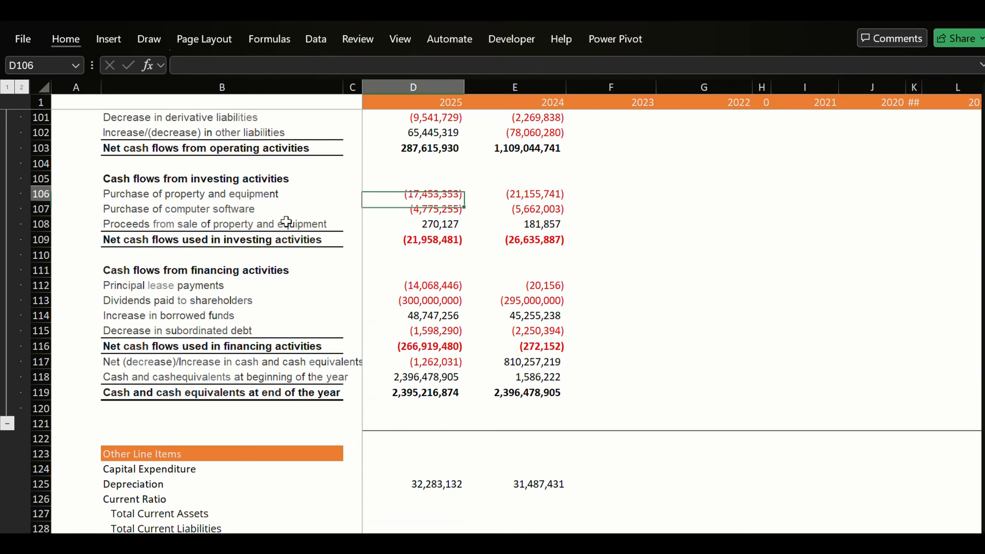
key(Up)
key(Up)
key(Up)
key(Up)
key(Up)
key(Up)
key(Up)
key(Up)
key(Up)
key(Up)
key(Up)
key(Up)
key(Up)
key(Up)
key(Up)
key(Up)
key(Up)
key(Up)
key(Up)
key(Up)
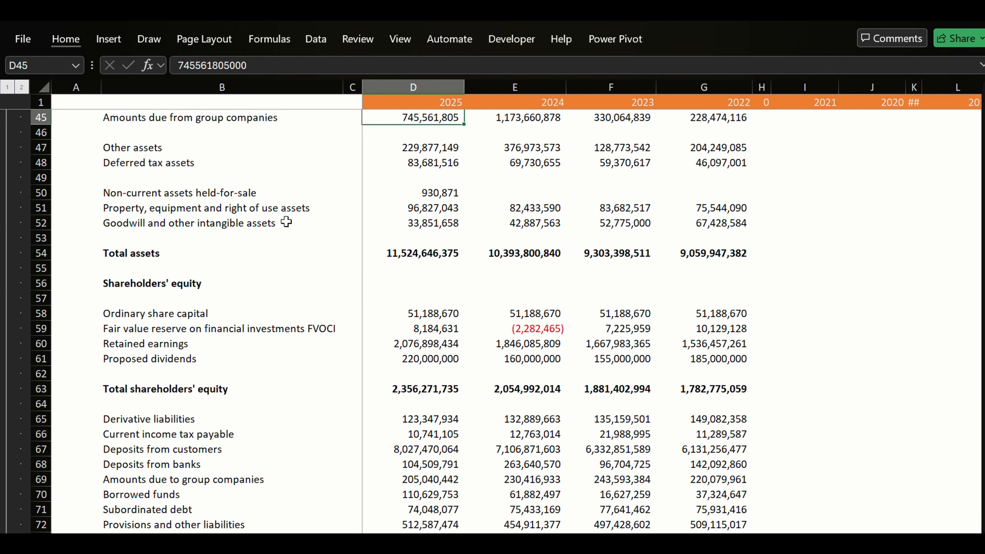
Switch from the DATA sheet to the charts sheet and go up column H from the revenue waterfall to the profit margin section.
key(ctrl+Page_Down)
key(ctrl+Page_Down)
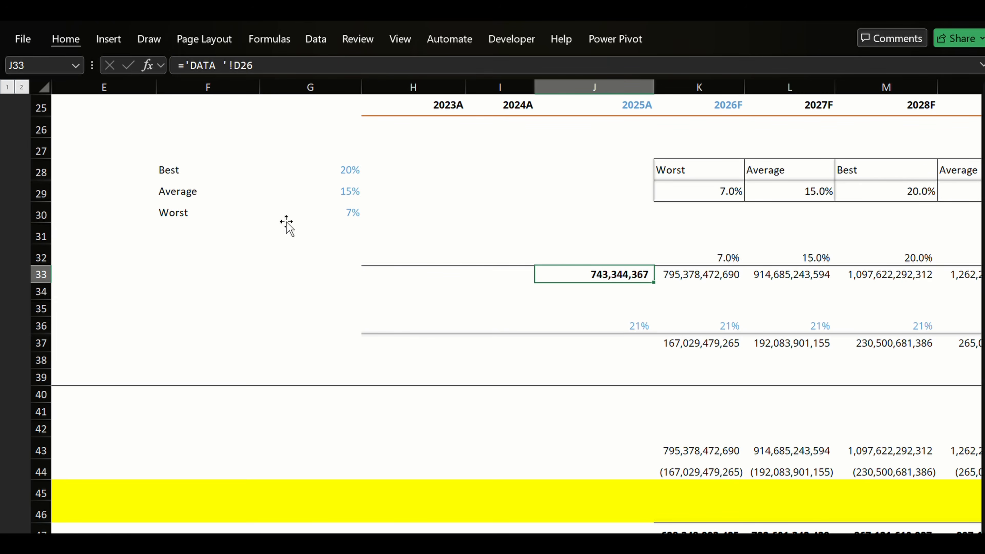
key(ctrl+Page_Down)
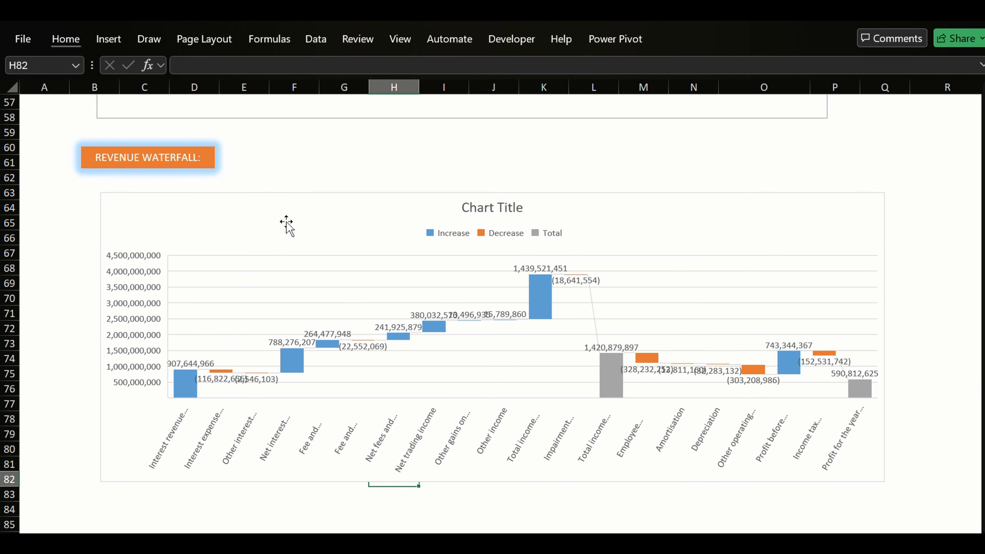
key(Up)
key(Up)
key(Up)
key(Up)
key(Up)
key(Up)
key(Up)
key(Up)
key(Up)
key(Up)
key(Up)
key(Up)
key(Up)
key(Up)
key(Up)
key(Up)
key(Up)
key(Up)
key(Up)
key(Up)
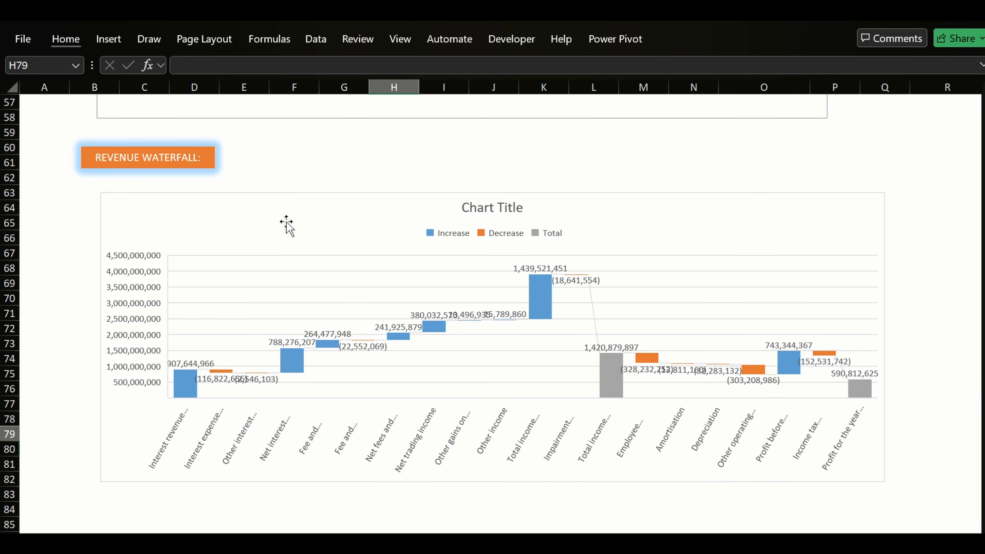
key(Up)
key(Up)
key(Up)
key(Up)
key(Up)
key(Up)
key(Up)
key(Up)
key(Up)
key(Up)
key(Up)
key(Up)
key(Up)
key(Up)
key(Up)
key(Up)
key(Up)
key(Up)
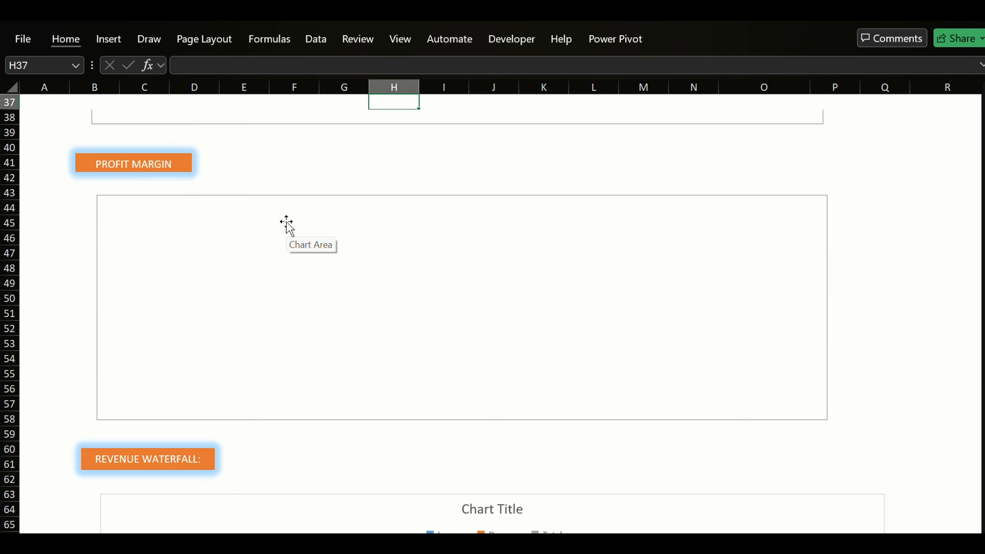
Continue up column H through the P/E trend section to H1 and review the EPS chart area.
key(Up)
key(Up)
key(Up)
key(Up)
key(Up)
key(Up)
key(Up)
key(Up)
key(Up)
key(Up)
key(Up)
key(Up)
key(Up)
key(Up)
key(Up)
key(Up)
key(Up)
key(Up)
key(Up)
key(Up)
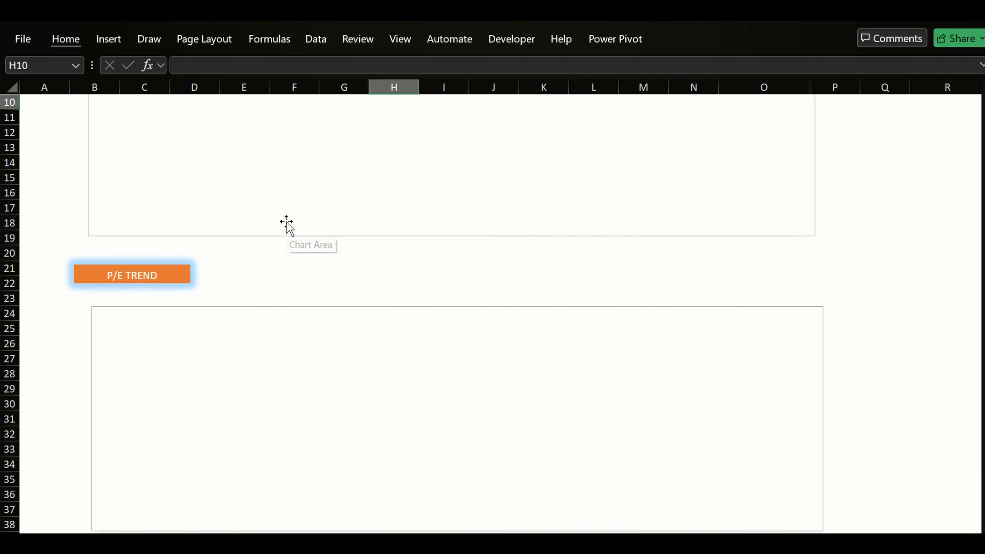
key(Up)
key(Up)
key(Up)
key(Up)
key(Up)
key(Up)
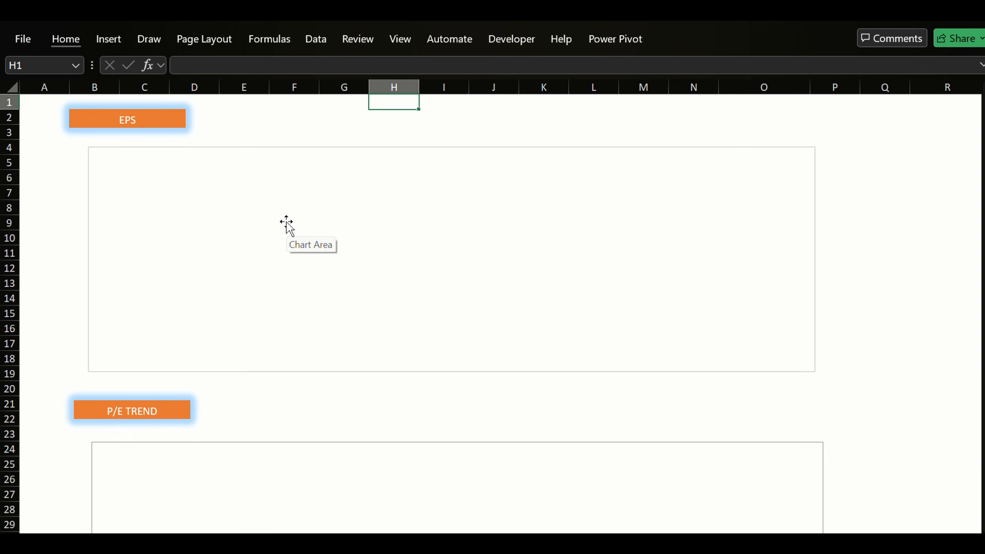
Move to column A on the charts sheet and go down past the EPS chart to review the P/E trend chart area.
key(Left)
key(Left)
key(Left)
key(Left)
key(Left)
key(Left)
key(Left)
key(Down)
key(Down)
key(Down)
key(Down)
key(Down)
key(Down)
key(Down)
key(Down)
key(Down)
key(Down)
key(Down)
key(Down)
key(Down)
key(Down)
key(Down)
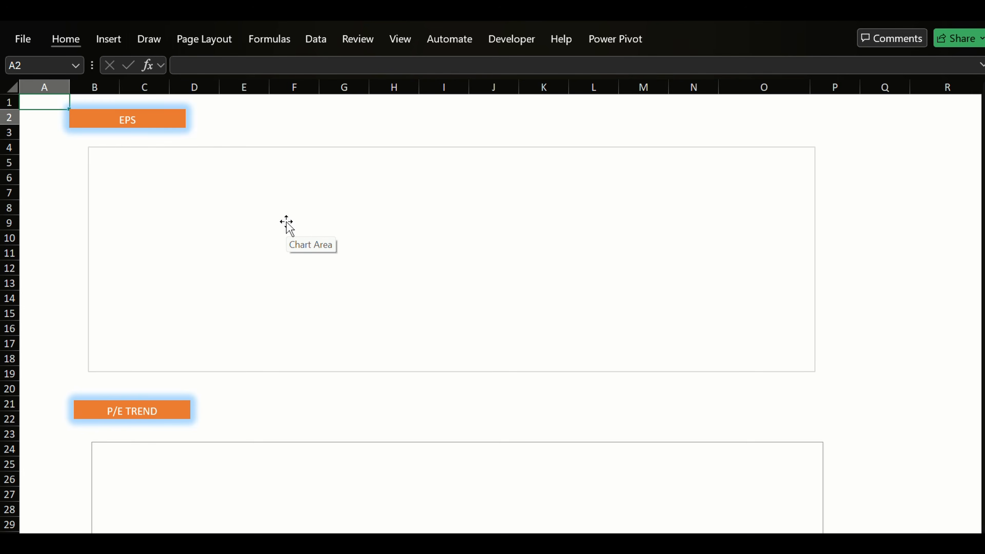
key(Down)
key(Down)
key(Down)
key(Down)
key(Down)
key(Down)
key(Down)
key(Down)
key(Down)
key(Down)
key(Down)
key(Down)
key(Down)
key(Down)
key(Down)
key(Down)
key(Down)
key(Down)
key(Down)
key(Down)
Go back up column A from the P/E trend chart area to the EPS section in the first rows.
key(Up)
key(Up)
key(Up)
key(Up)
key(Up)
key(Up)
key(Up)
key(Up)
key(Up)
key(Up)
key(Up)
key(Up)
key(Up)
key(Up)
key(Up)
key(Up)
key(Up)
key(Up)
key(Up)
key(Up)
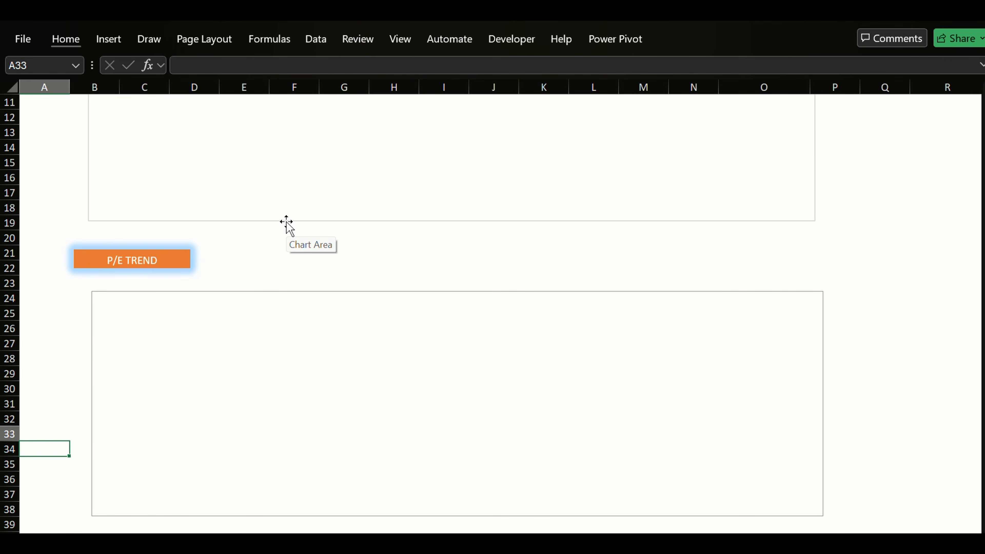
key(Up)
key(Up)
key(Up)
key(Up)
key(Up)
key(Up)
key(Up)
key(Up)
key(Up)
key(Up)
key(Up)
Look down column A of the charts sheet once more, and return to the valuation sheet at the 2025A profit in J33.
key(Down)
key(Down)
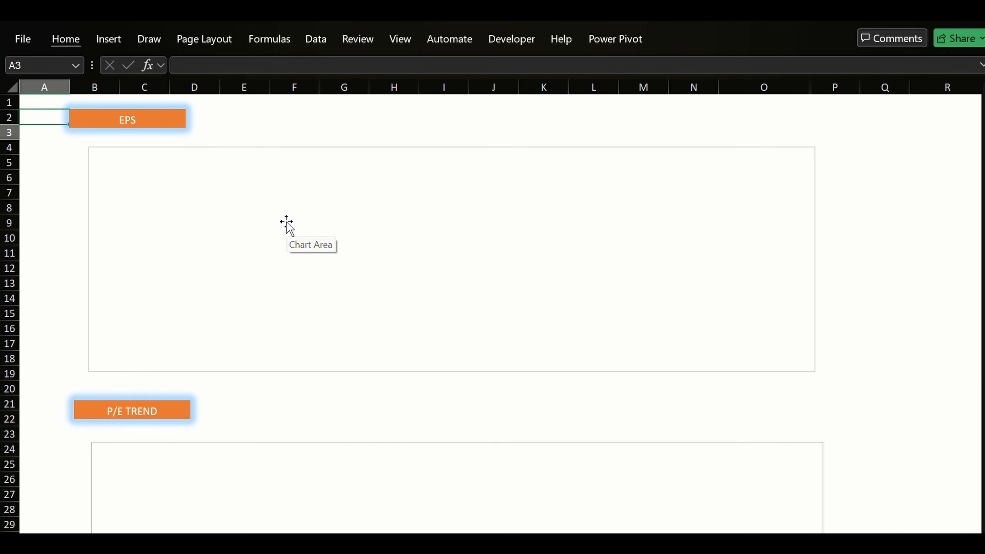
key(Down)
key(Down)
key(Down)
key(Down)
key(Down)
key(Down)
key(Down)
key(Down)
key(Down)
key(Down)
key(Down)
key(Down)
key(Down)
key(Down)
key(Down)
key(Down)
key(ctrl+Page_Down)
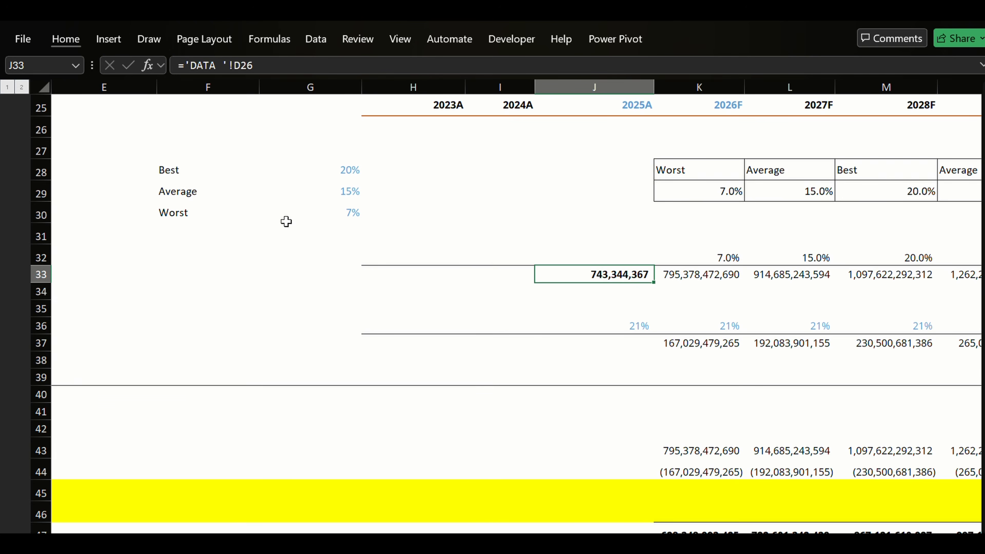
Go down column J from the 2025A profit to J68 and review the cash flow profiles and equity value per share.
key(Down)
key(Down)
key(Down)
key(Down)
key(Down)
key(Down)
key(Down)
key(Down)
key(Down)
key(Down)
key(Down)
key(Down)
key(Down)
key(Down)
key(Down)
key(Down)
key(Down)
key(Down)
key(Down)
key(Down)
key(Down)
key(Down)
key(Down)
key(Down)
key(Down)
key(Down)
key(Down)
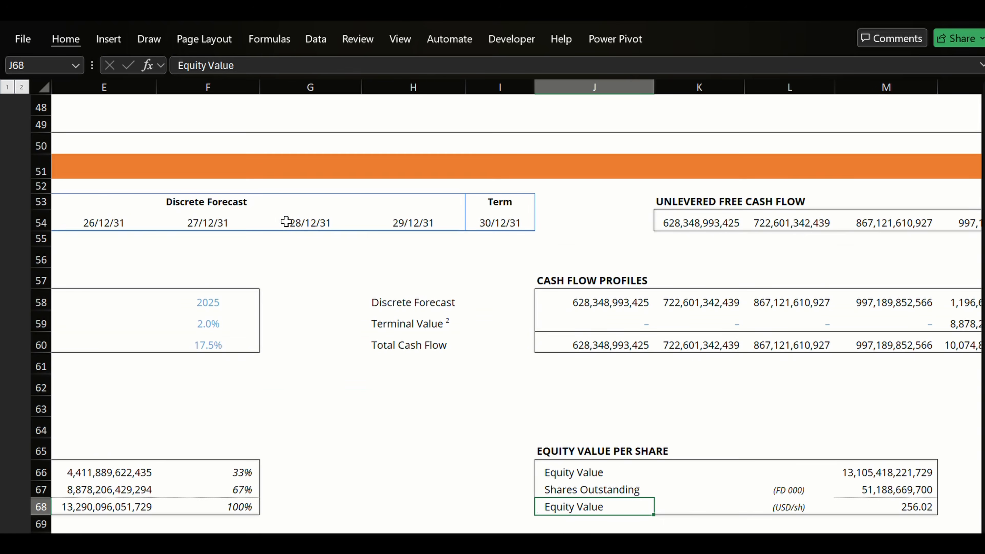
Move to column A and review the Discounted Cash Flow Schedule's assumptions and enterprise value breakdown.
key(Left)
key(Left)
key(Left)
key(Left)
key(Left)
key(Left)
key(Left)
key(Left)
key(Left)
key(Down)
key(Down)
key(Down)
key(Down)
key(Down)
key(Down)
key(Down)
key(Down)
key(Down)
key(Down)
key(Down)
key(Down)
key(Down)
key(Down)
key(Down)
key(Down)
key(Down)
key(Down)
key(Down)
key(Down)
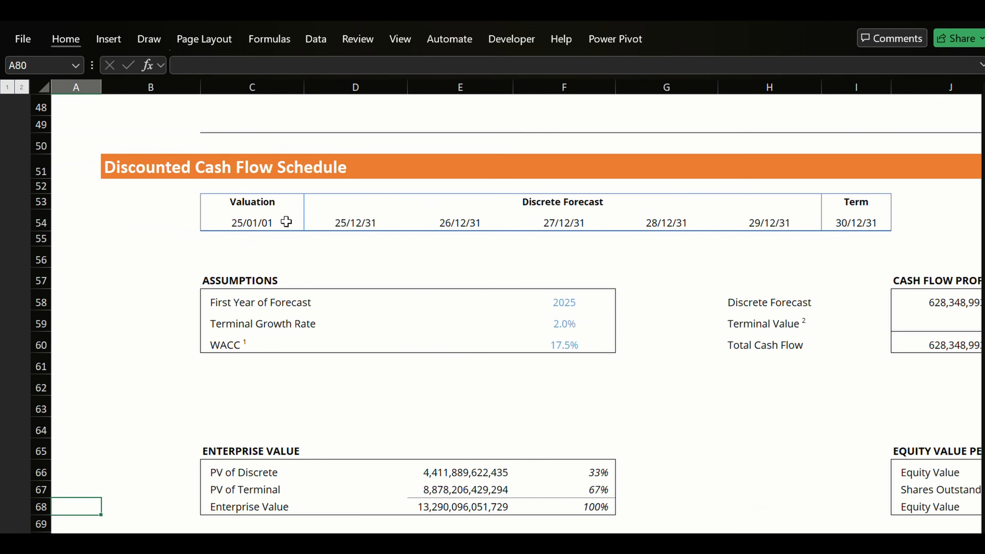
Jump to the Net Asset Value section in column A and review its indicated equity value rows.
key(ctrl+Down)
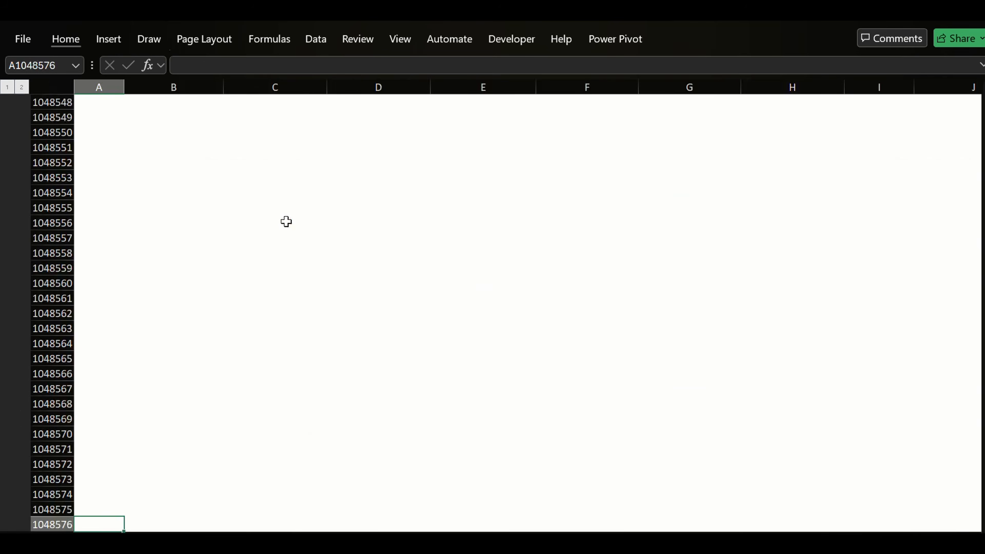
key(ctrl+Up)
key(Down)
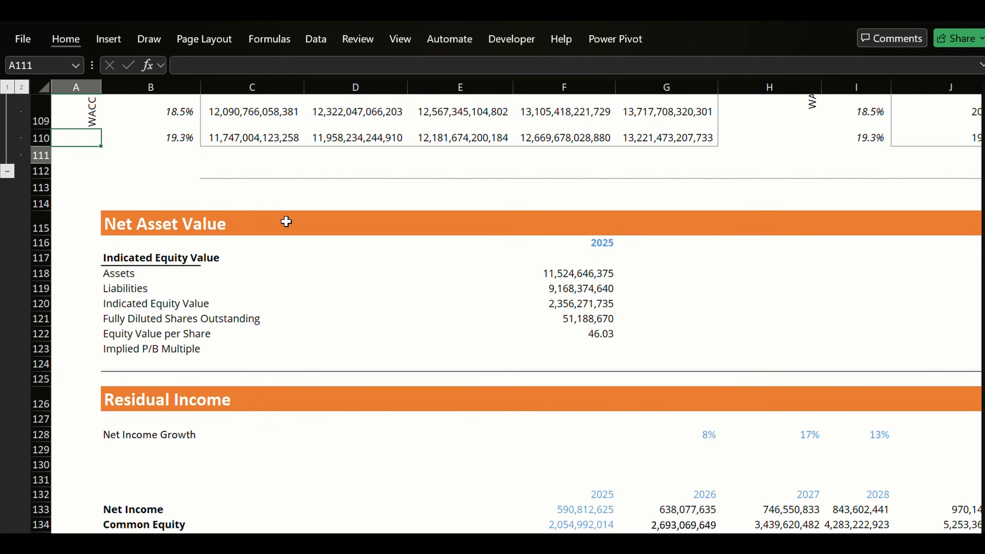
key(Down)
key(Down)
key(Down)
key(Down)
key(Down)
key(Down)
key(Down)
key(Down)
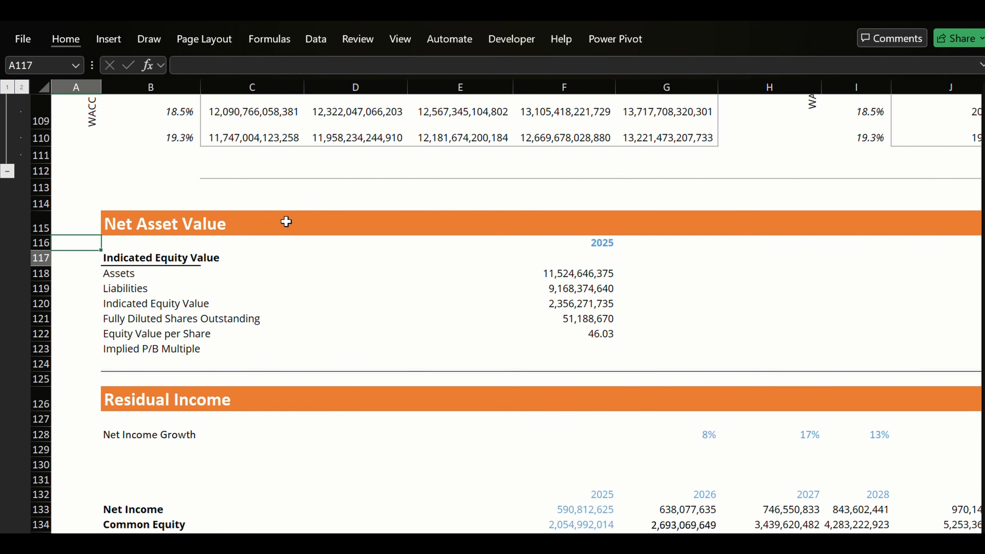
Continue down column A to A134 and review the Residual Income section's growth, net income and common equity rows.
key(Down)
key(Down)
key(Down)
key(Down)
key(Down)
key(Down)
key(Down)
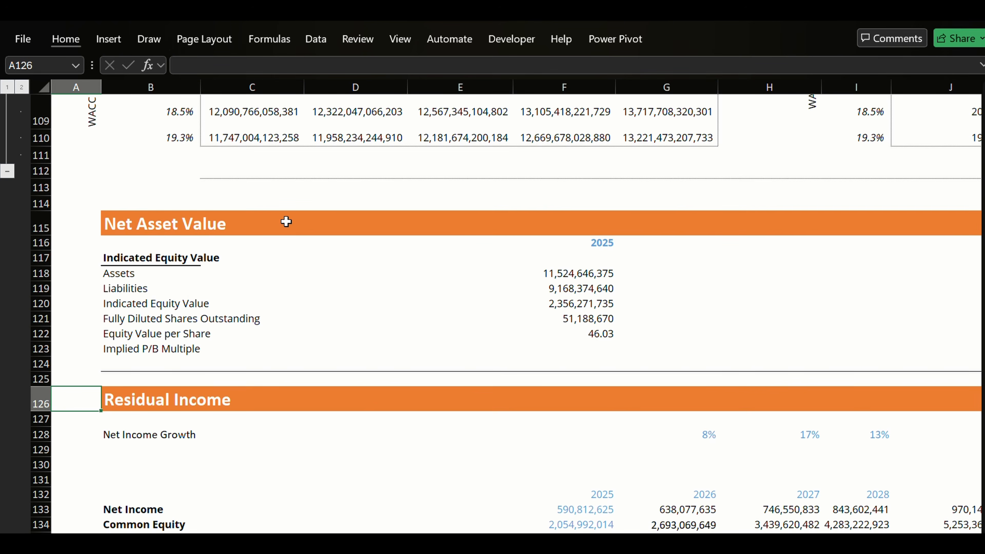
key(Down)
key(Down)
key(Down)
key(Down)
key(Down)
key(Down)
key(Down)
key(Down)
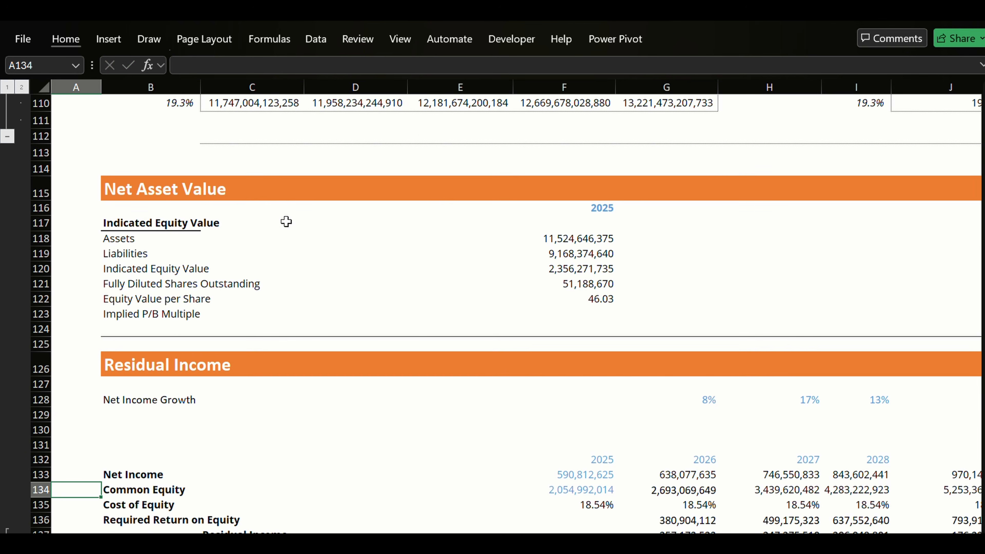
Go back and forth along column A between rows 113 and 134 to compare the Net Asset Value and Residual Income sections.
key(Up)
key(Up)
key(Up)
key(Up)
key(Up)
key(Up)
key(Up)
key(Up)
key(Up)
key(Up)
key(Up)
key(Up)
key(Up)
key(Up)
key(Up)
key(Up)
key(Up)
key(Up)
key(Down)
key(Down)
key(Down)
key(Down)
key(Down)
key(Down)
key(Down)
key(Down)
key(Down)
key(Down)
key(Down)
key(Down)
key(Down)
key(Down)
key(Down)
key(Down)
key(Down)
key(Down)
key(Up)
key(Up)
key(Up)
key(Up)
key(Up)
key(Up)
key(Up)
key(Up)
key(Up)
key(Up)
key(Up)
key(Up)
key(Up)
key(Up)
key(Up)
key(Up)
key(Up)
key(Up)
key(Up)
key(Up)
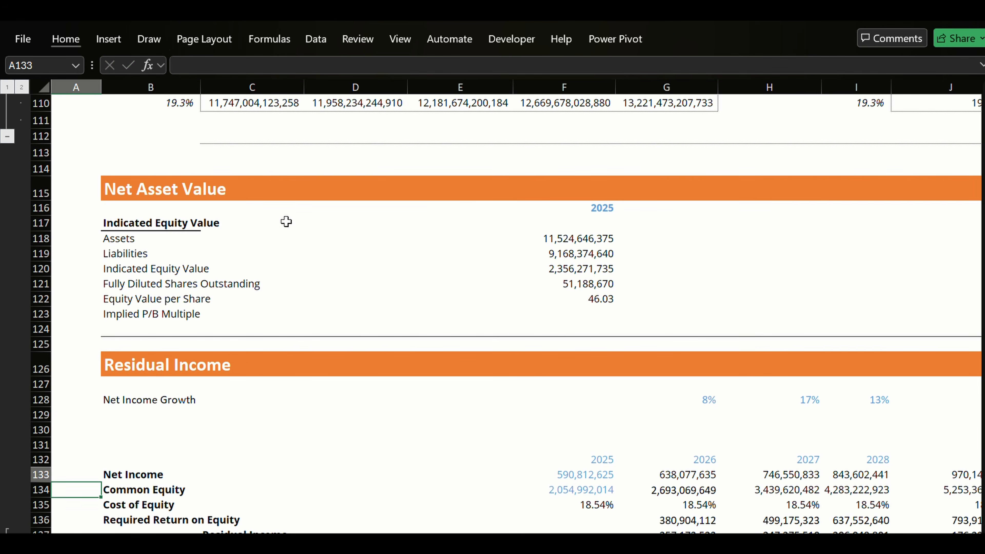
Go down column A to A139 and review the required return on equity and residual income rows.
key(Down)
key(Down)
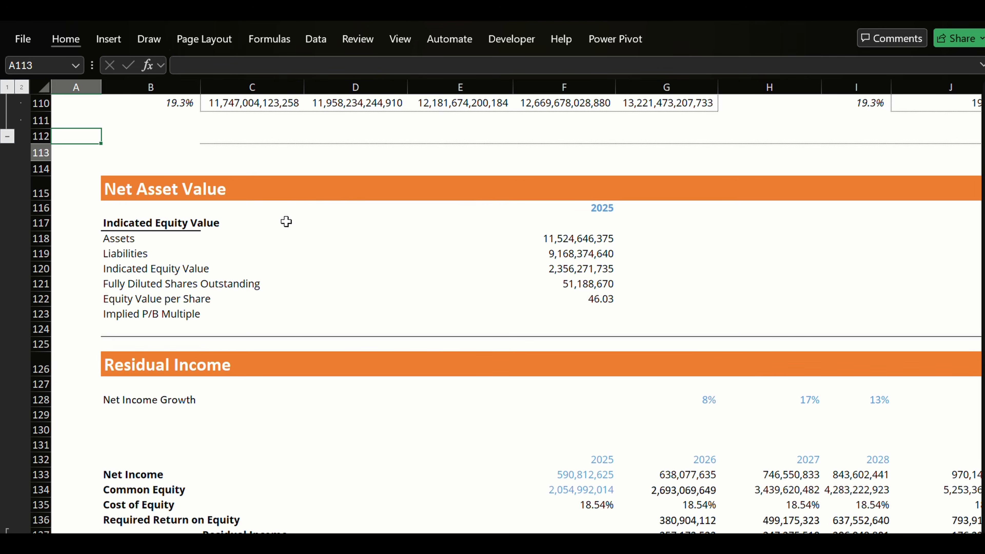
key(Down)
key(Down)
key(Down)
key(Down)
key(Down)
key(Down)
key(Down)
key(Down)
key(Down)
key(Down)
key(Down)
key(Down)
key(Down)
key(Down)
key(Down)
key(Down)
key(Down)
key(Down)
key(Down)
key(Down)
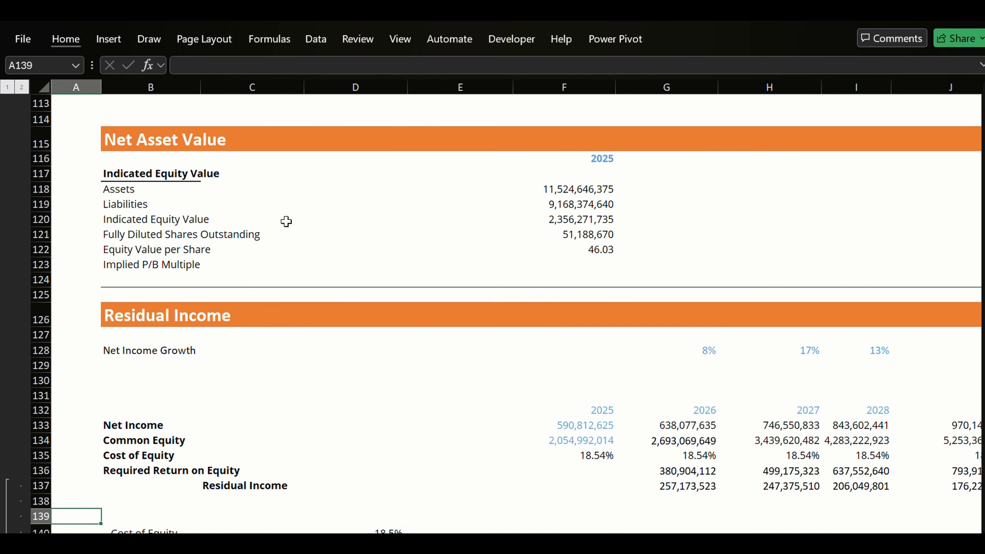
Go down column A to A154 and review the Discounted Residual Income section's cost of equity, terminal growth and equity value rows.
key(Down)
key(Down)
key(Down)
key(Down)
key(Down)
key(Down)
key(Down)
key(Down)
key(Down)
key(Down)
key(Down)
key(Down)
key(Down)
key(Down)
key(Down)
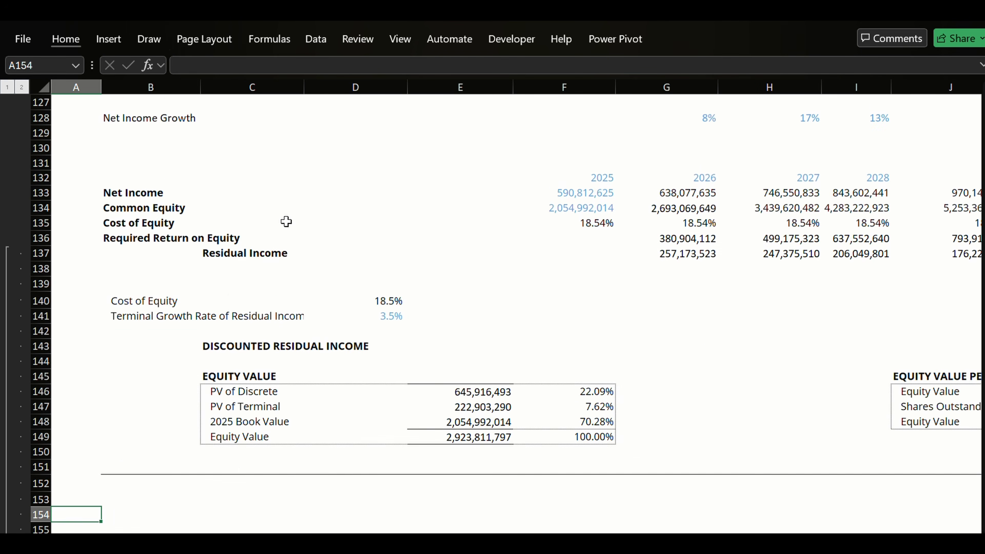
Continue down column A past the residual income equity value table and come back up to A159.
key(Down)
key(Down)
key(Down)
key(Down)
key(Down)
key(Down)
key(Down)
key(Down)
key(Down)
key(Down)
key(Up)
key(Up)
key(Up)
key(Up)
key(Up)
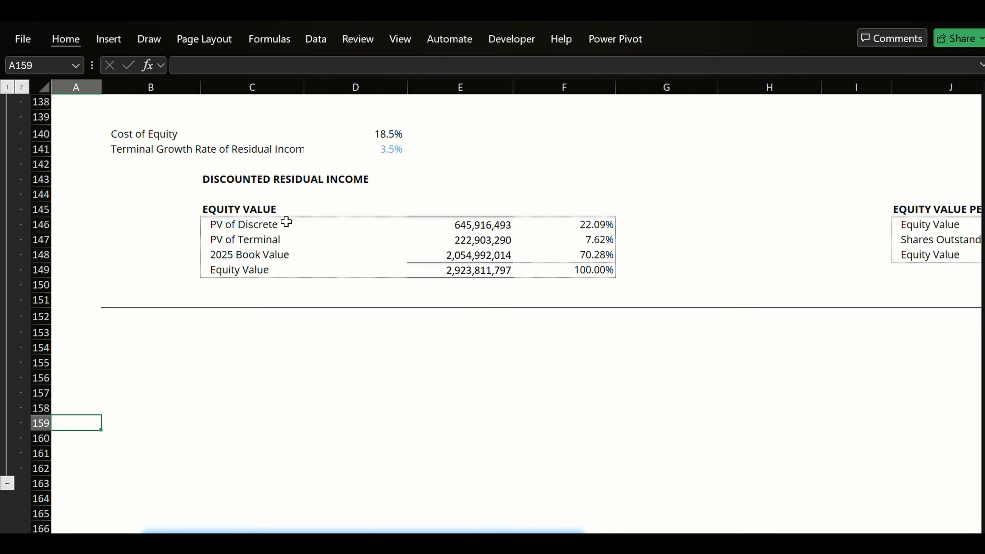
Go down column A to around A182 to view the Industry Comparison banner and the area beneath it.
key(Down)
key(Down)
key(Down)
key(Down)
key(Down)
key(Down)
key(Down)
key(Down)
key(Down)
key(Down)
key(Down)
key(Down)
key(Down)
key(Down)
key(Down)
key(Down)
key(Down)
key(Down)
key(Down)
key(Down)
key(Down)
key(Up)
key(Up)
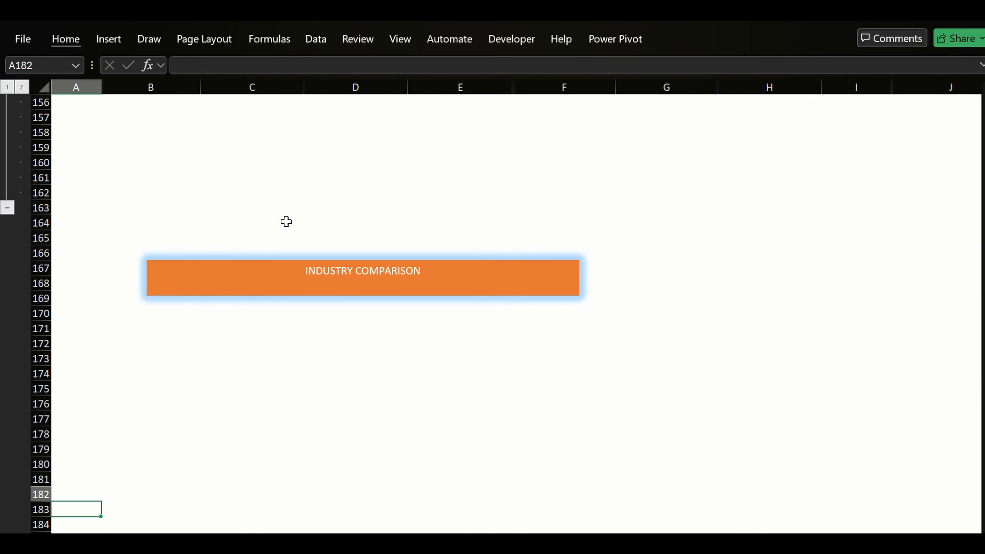
Go back up column A to A160, just above the Industry Comparison banner.
key(Up)
key(Up)
key(Up)
key(Up)
key(Up)
key(Up)
key(Up)
key(Up)
key(Up)
key(Up)
key(Up)
key(Up)
key(Up)
key(Up)
key(Up)
key(Up)
key(Up)
key(Up)
key(Up)
key(Up)
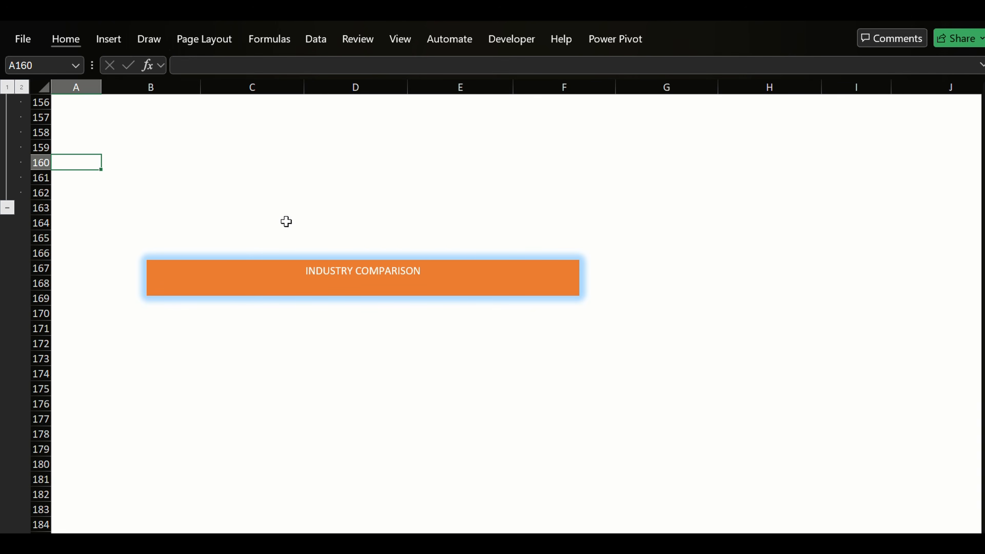
Switch to the previous sheet, the Stanbic Bank Uganda summary, and go down column F to review its ratios and Investment Thesis box.
key(ctrl+Page_Up)
key(Down)
key(Down)
key(Down)
key(Down)
key(Down)
key(Down)
key(Down)
key(Down)
key(Down)
key(Down)
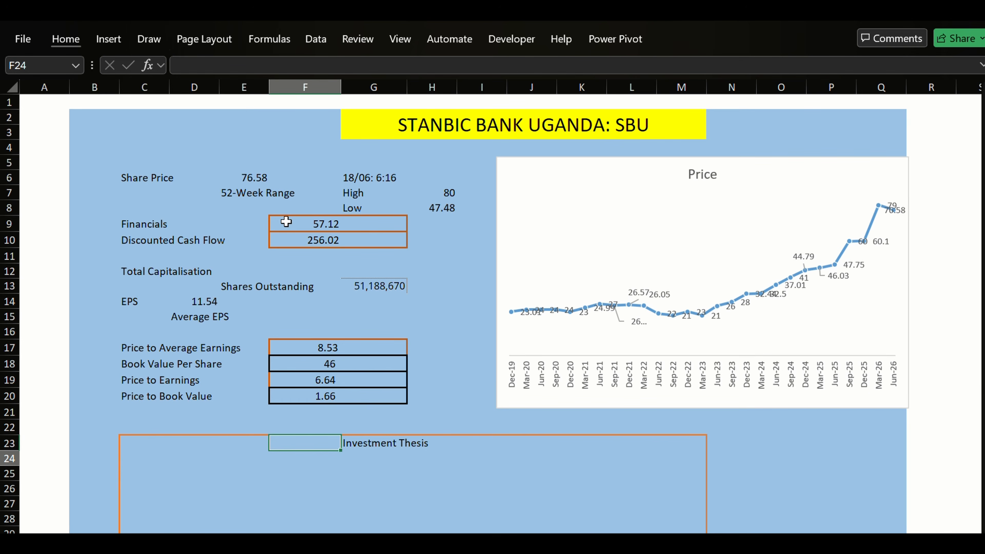
key(Up)
key(Up)
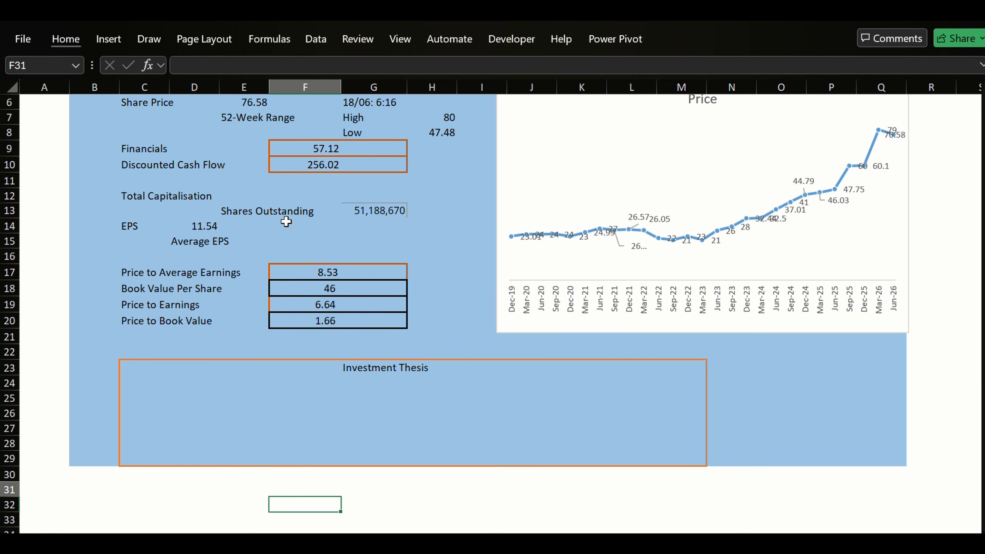
Return to cell A1 of the summary sheet to view the share price, valuation figures and ratios from the start.
key(Up)
key(Up)
key(Up)
key(Up)
key(Up)
key(Up)
key(Up)
key(Up)
key(Up)
key(Up)
key(Up)
key(Up)
key(Up)
key(Up)
key(Up)
key(Up)
key(Up)
key(Up)
key(Up)
key(Up)
key(Left)
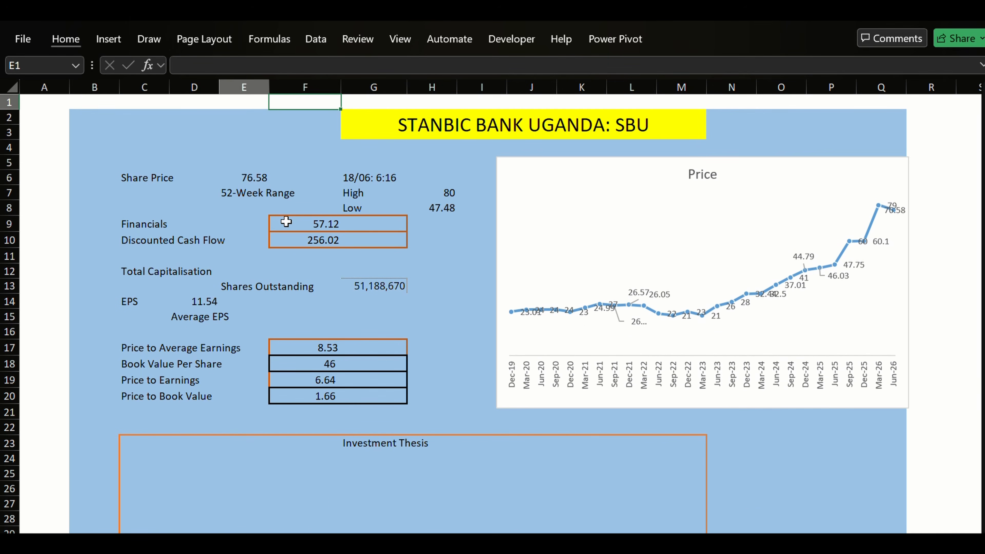
key(Left)
key(Left)
key(Left)
key(Left)
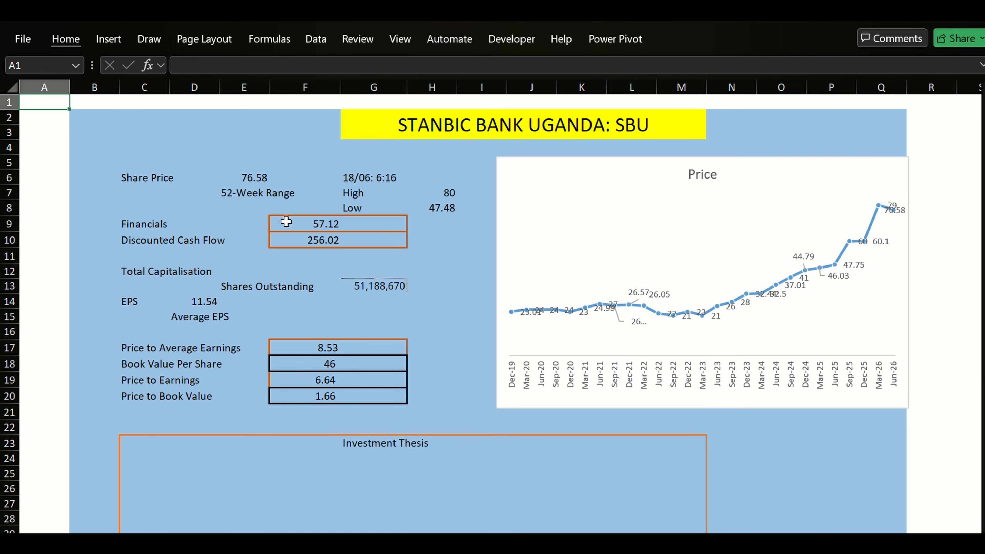
Select the Price chart and examine it alongside the valuation figures and ratios, ending on cell H14.
click(741, 231)
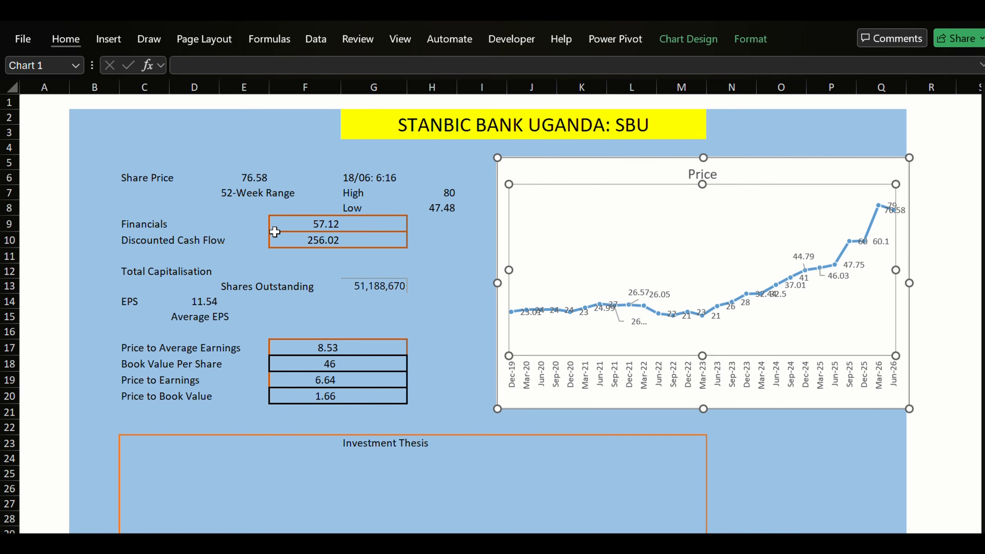
scroll(274, 231, down, 1)
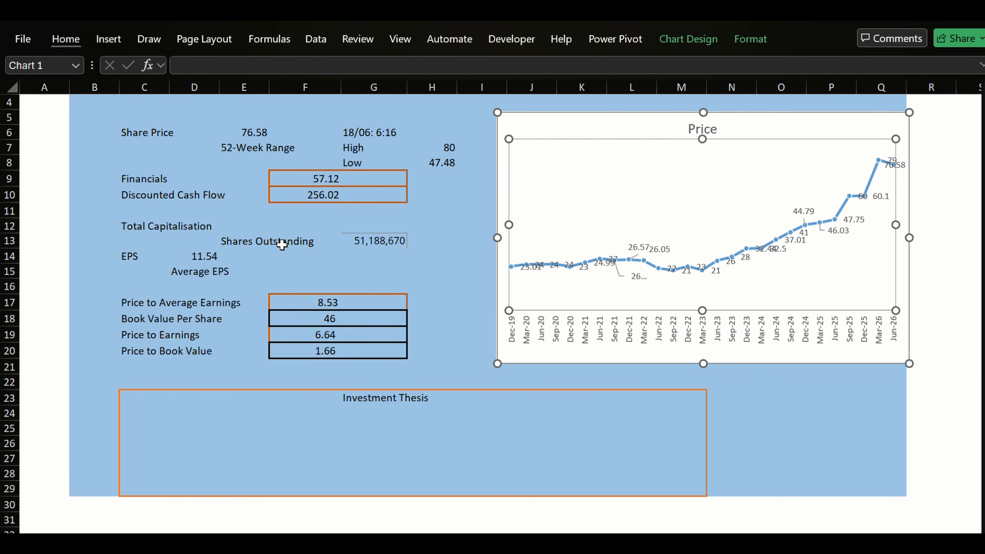
scroll(282, 245, up, 1)
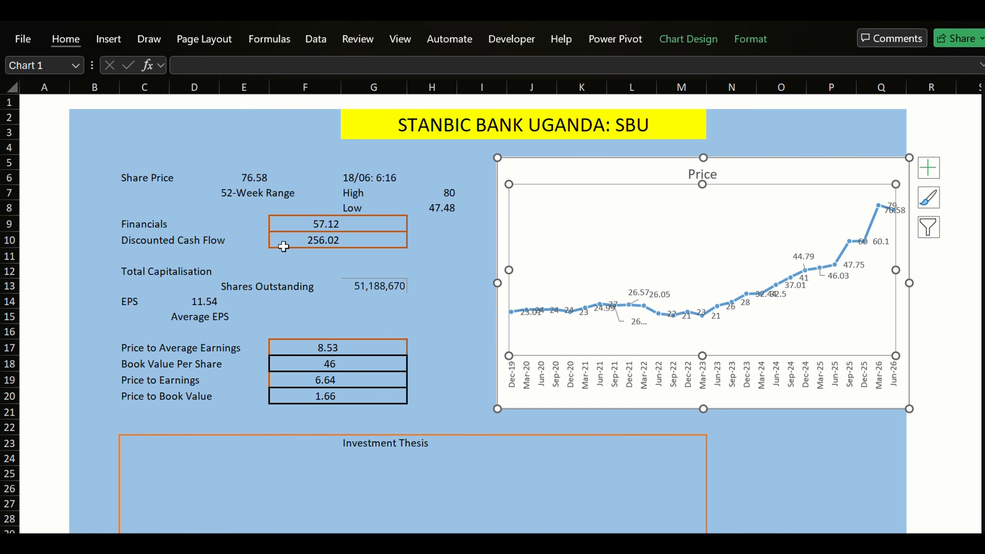
click(431, 332)
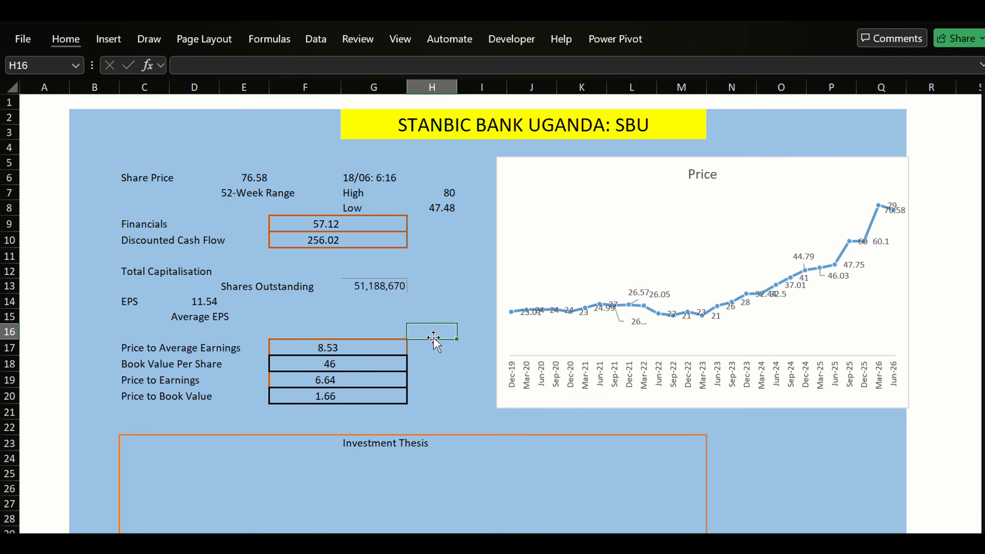
drag(432, 338, 445, 306)
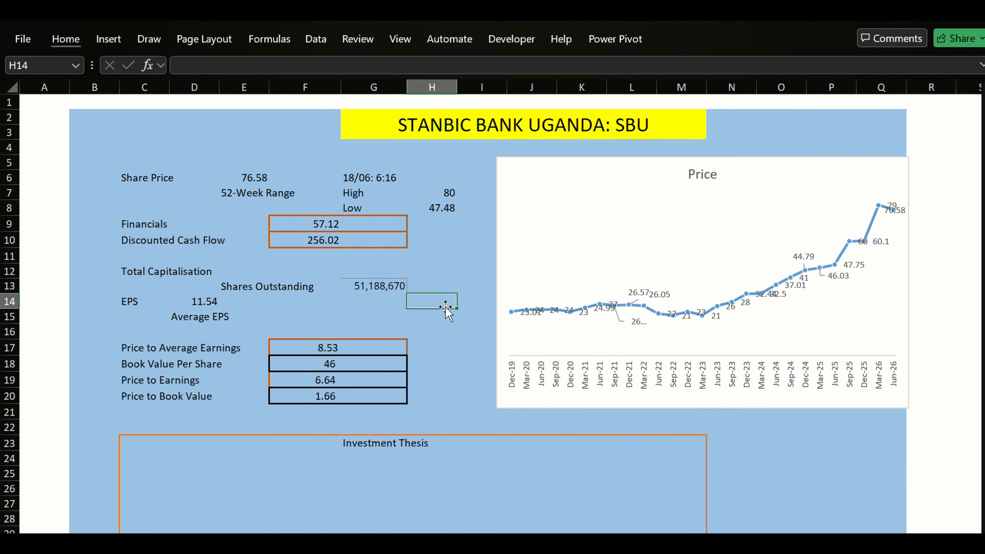